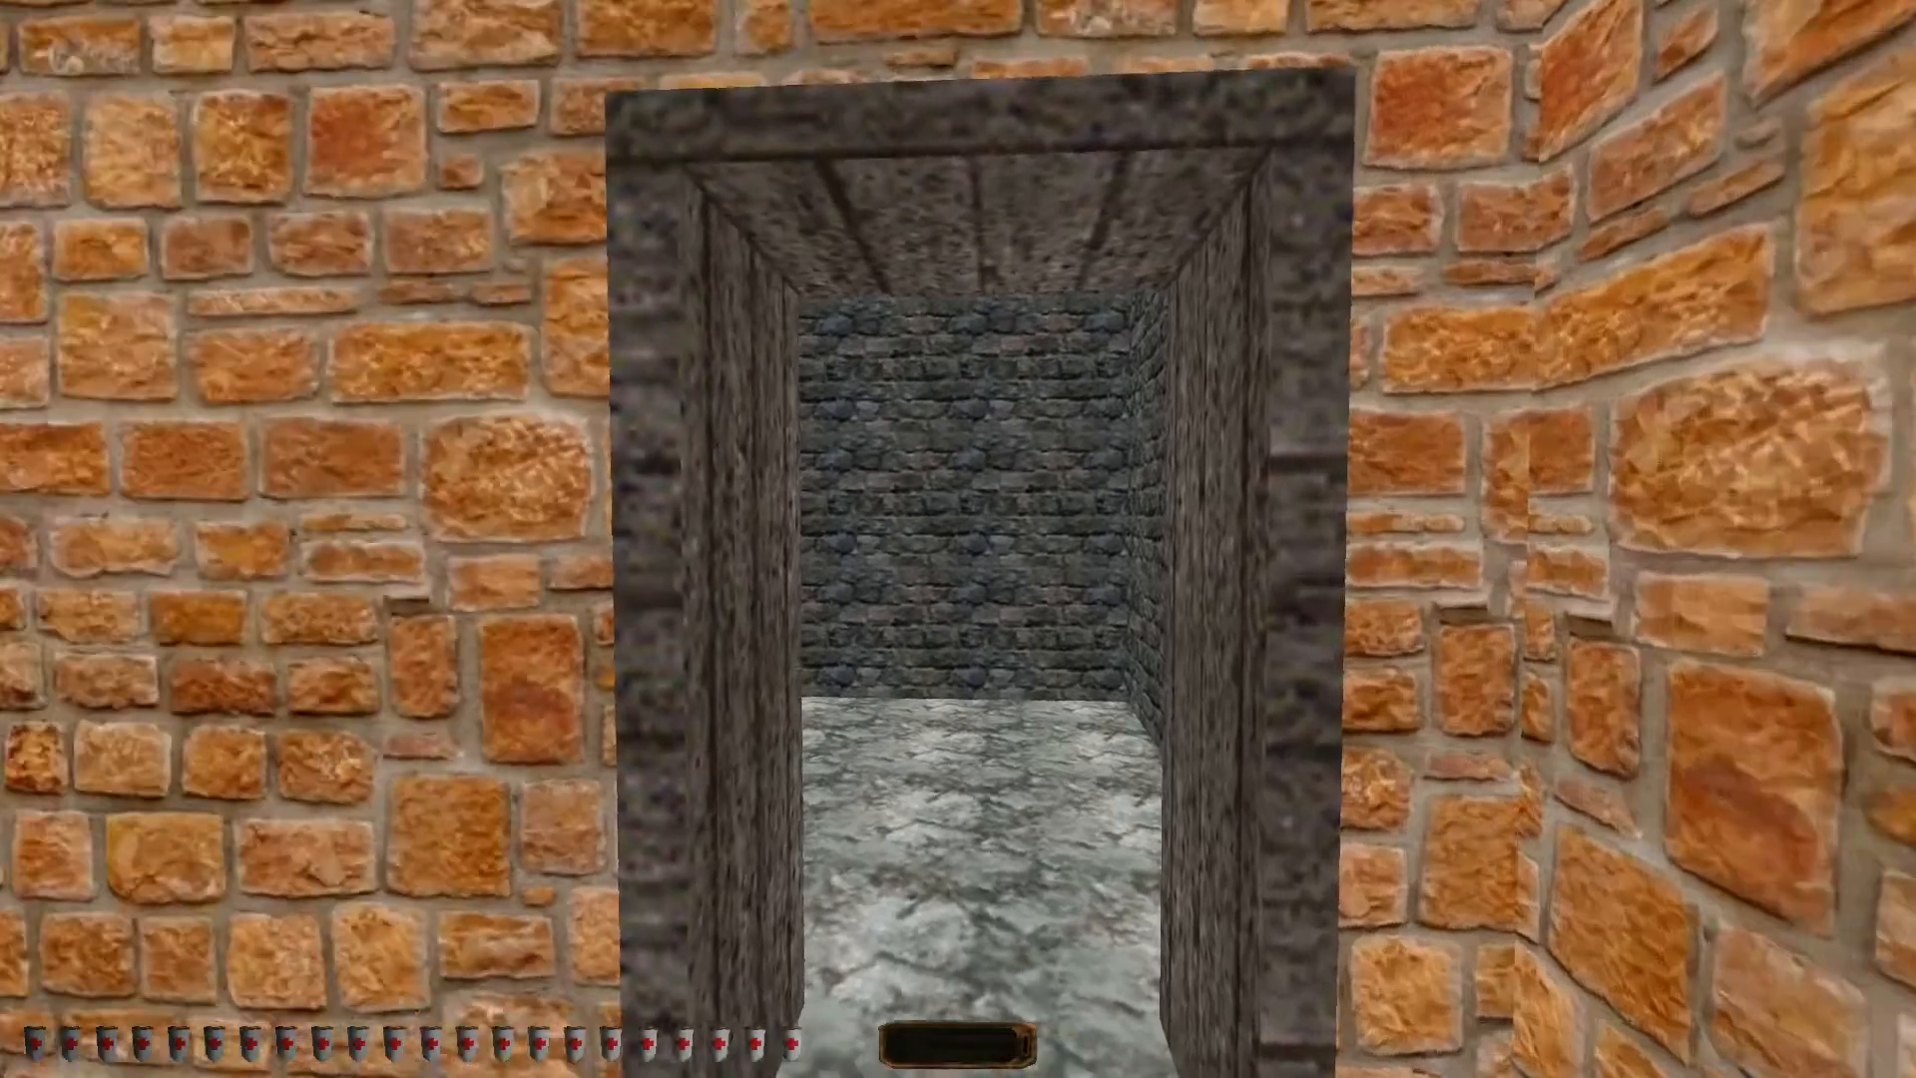
Inspect the stone doorway from nearer and farther in game mode, then exit back to the editor
{"action": "key", "text": "s"}
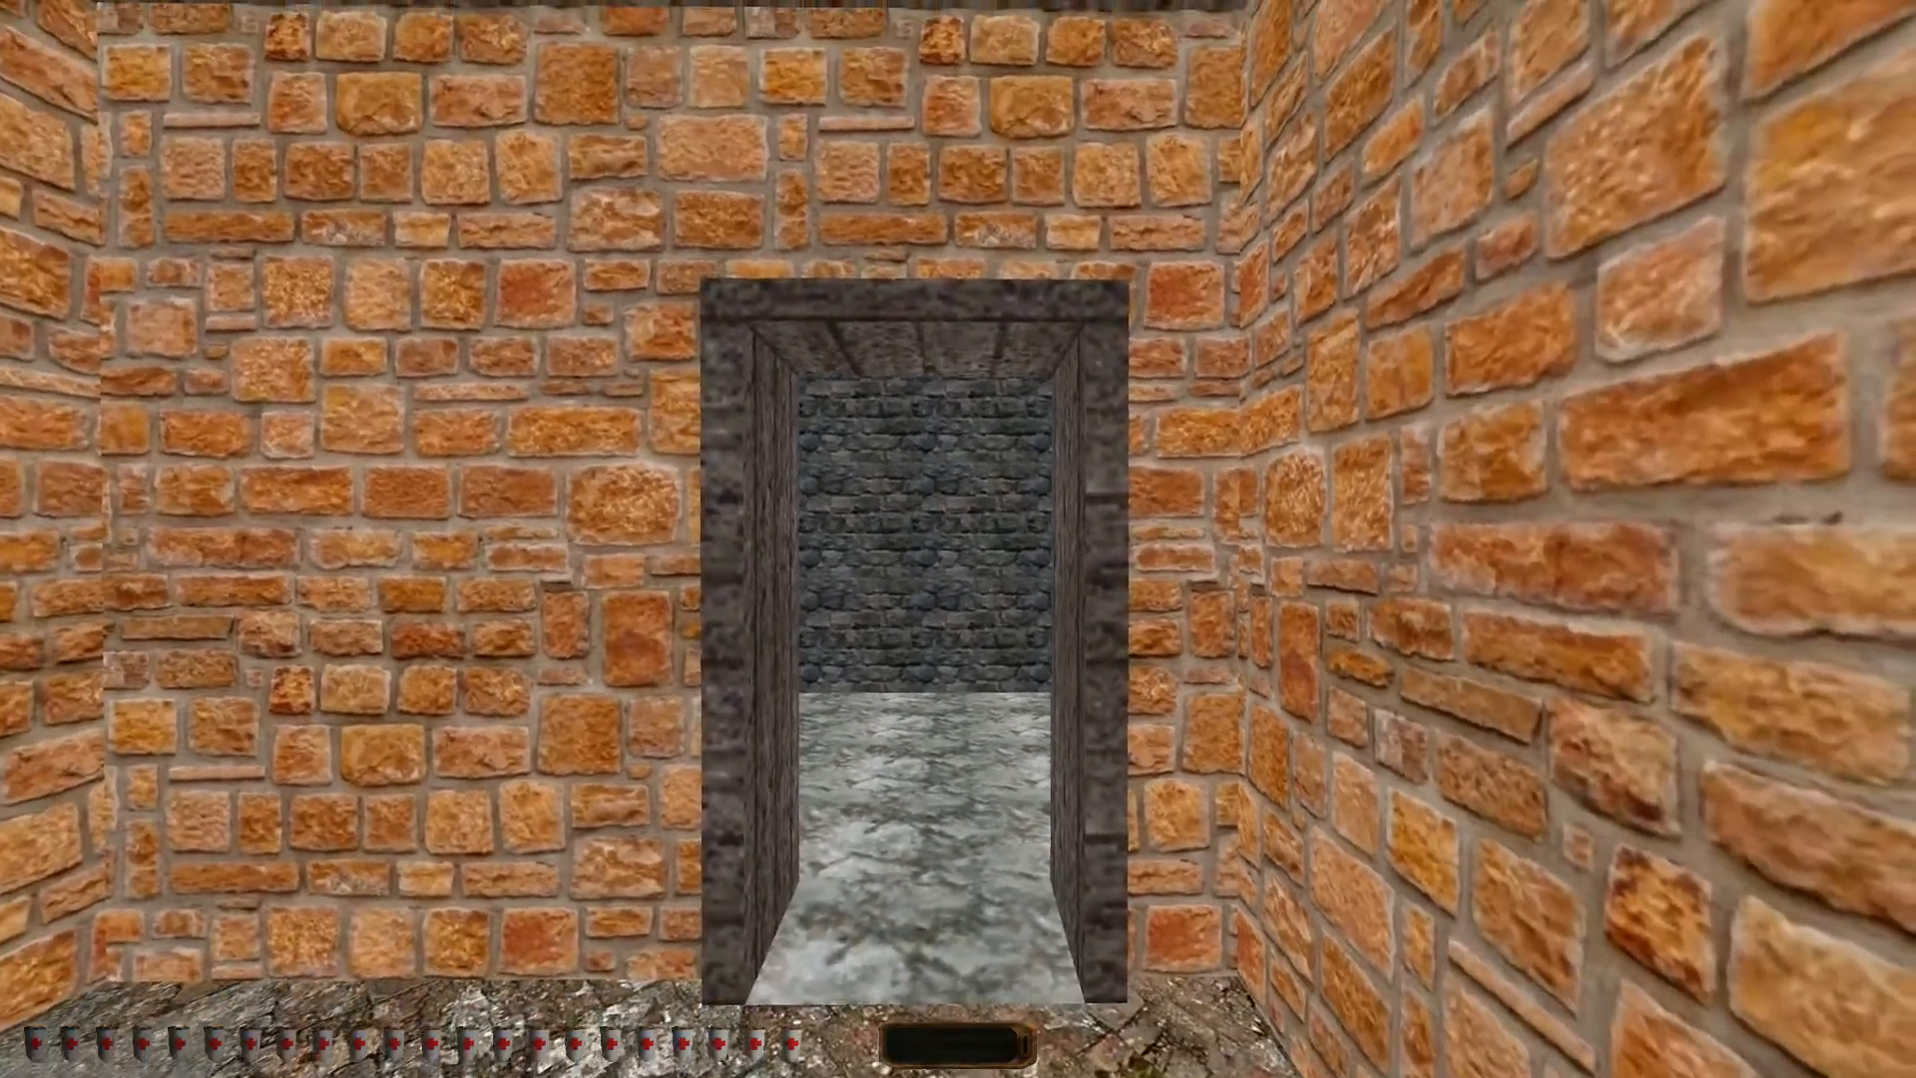
{"action": "key", "text": "w"}
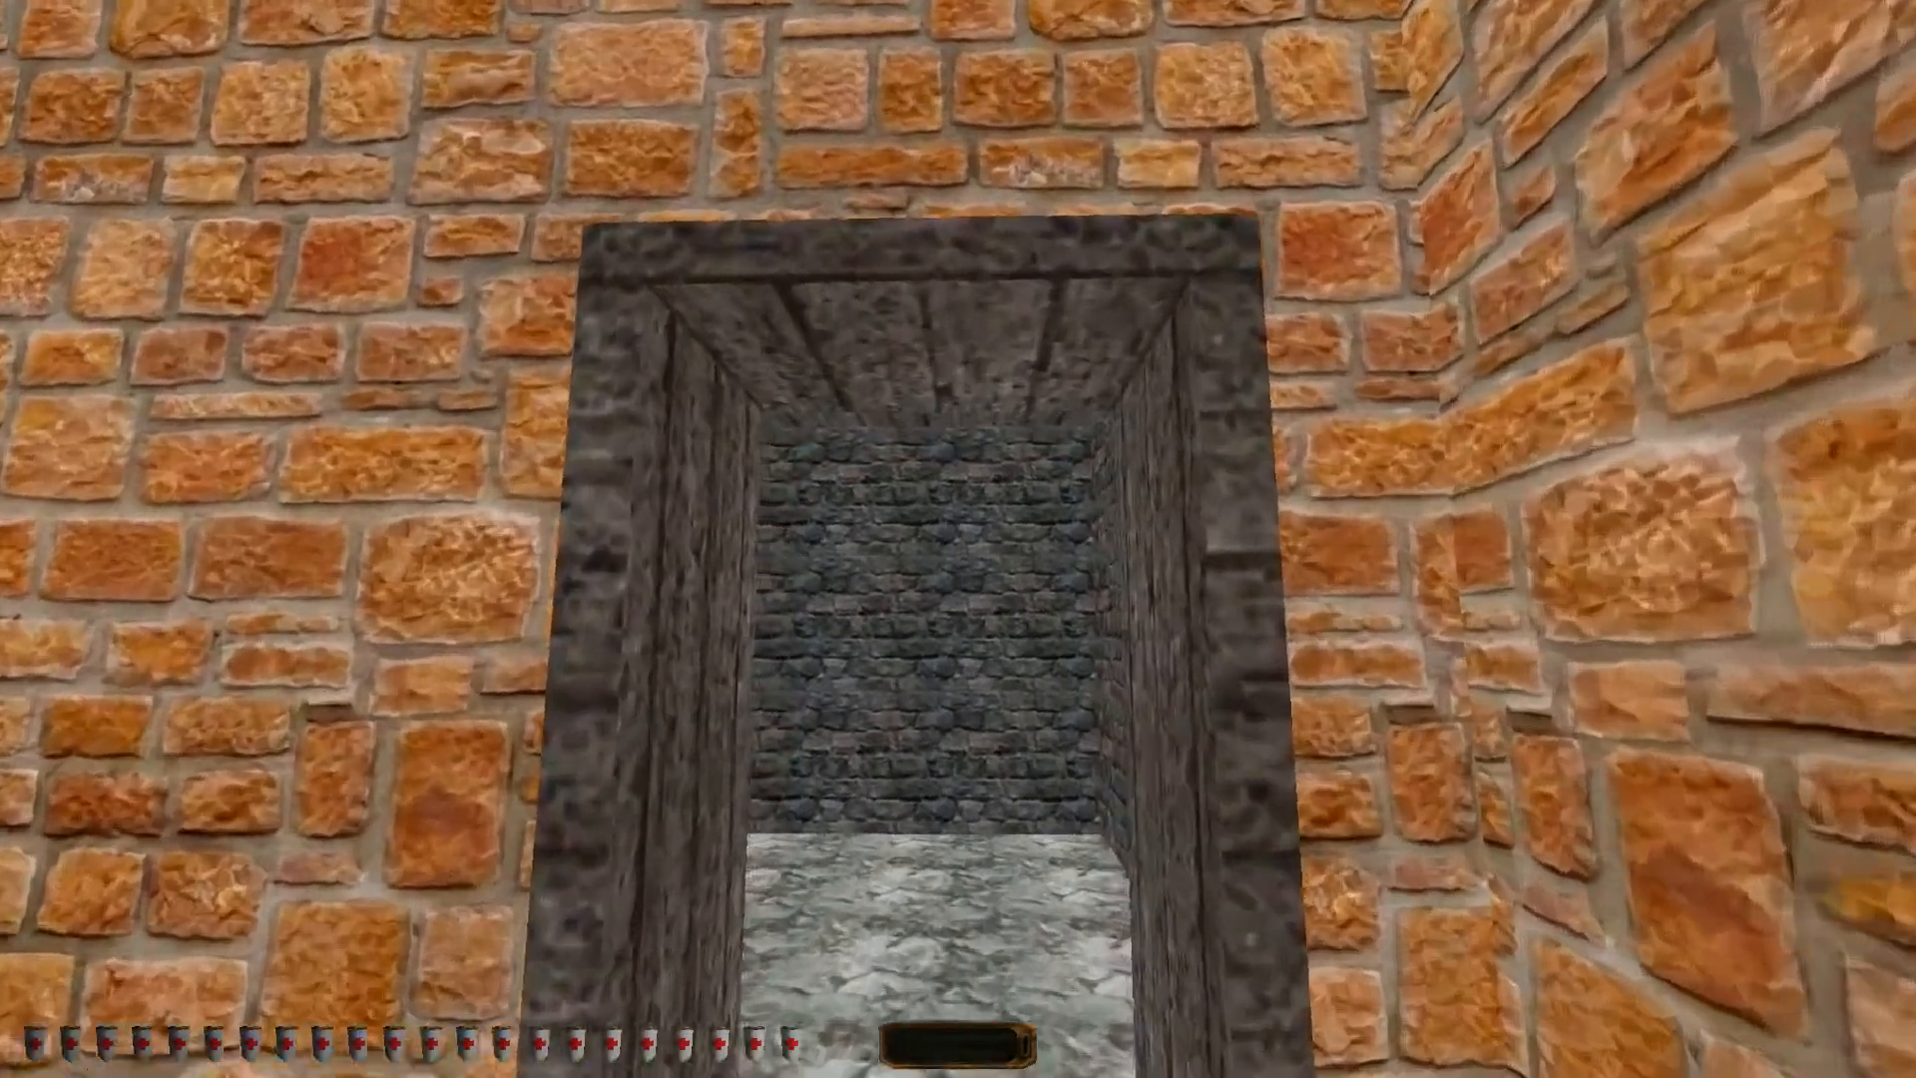
{"action": "key", "text": "s"}
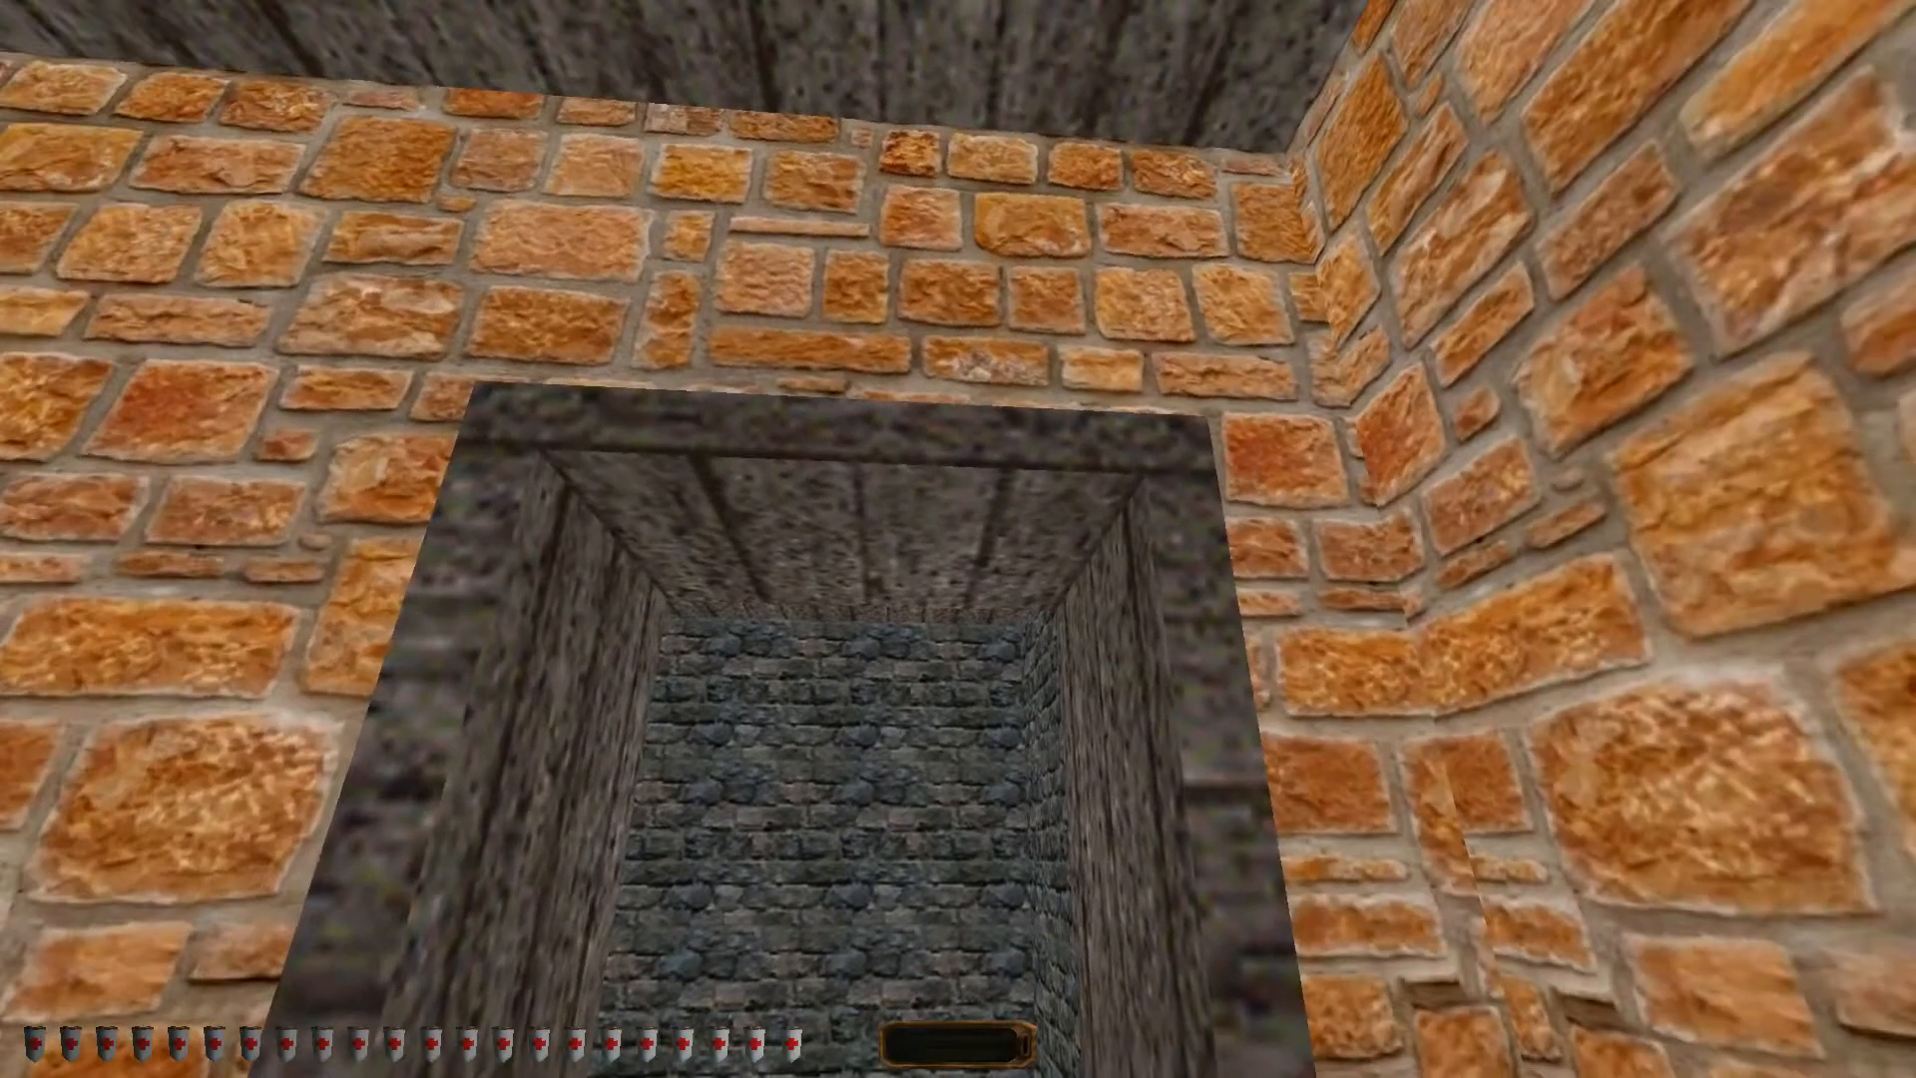
{"action": "key", "text": "s"}
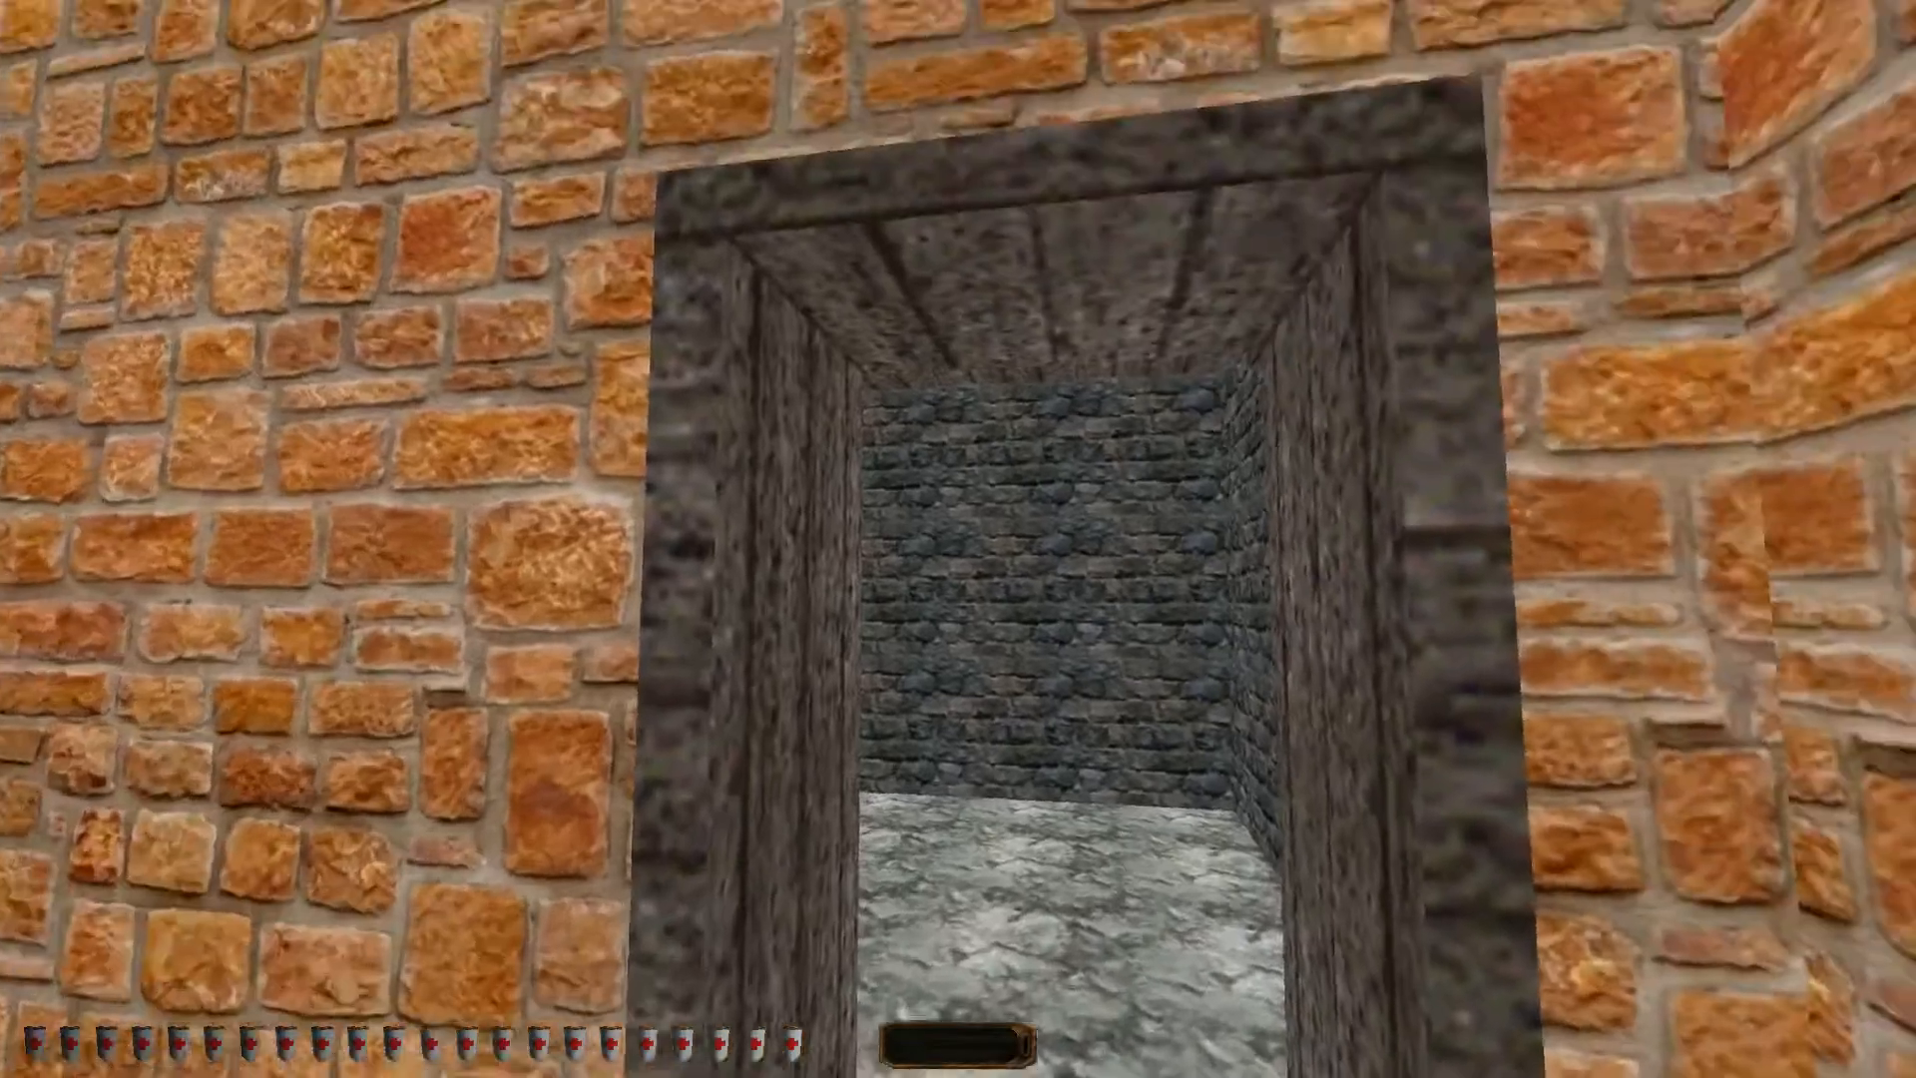
{"action": "key", "text": "s"}
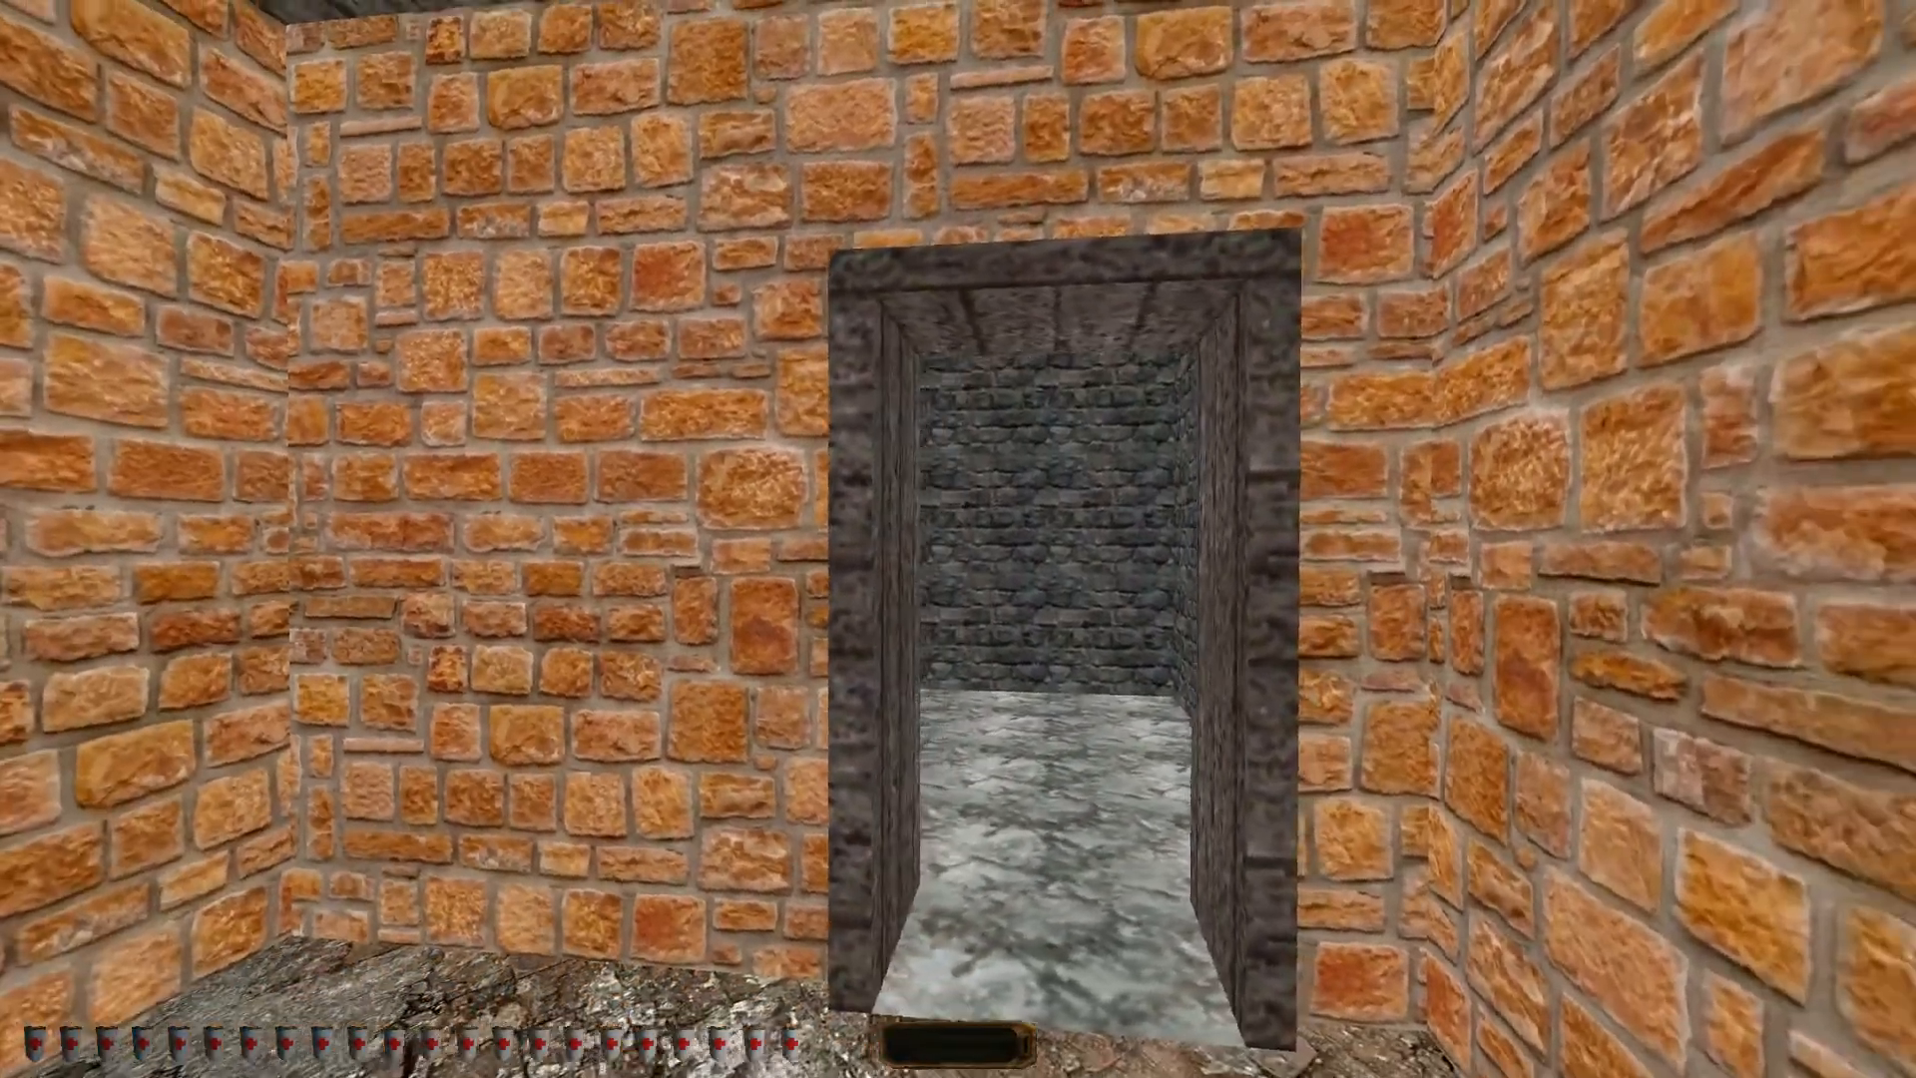
{"action": "key", "text": "alt+F4"}
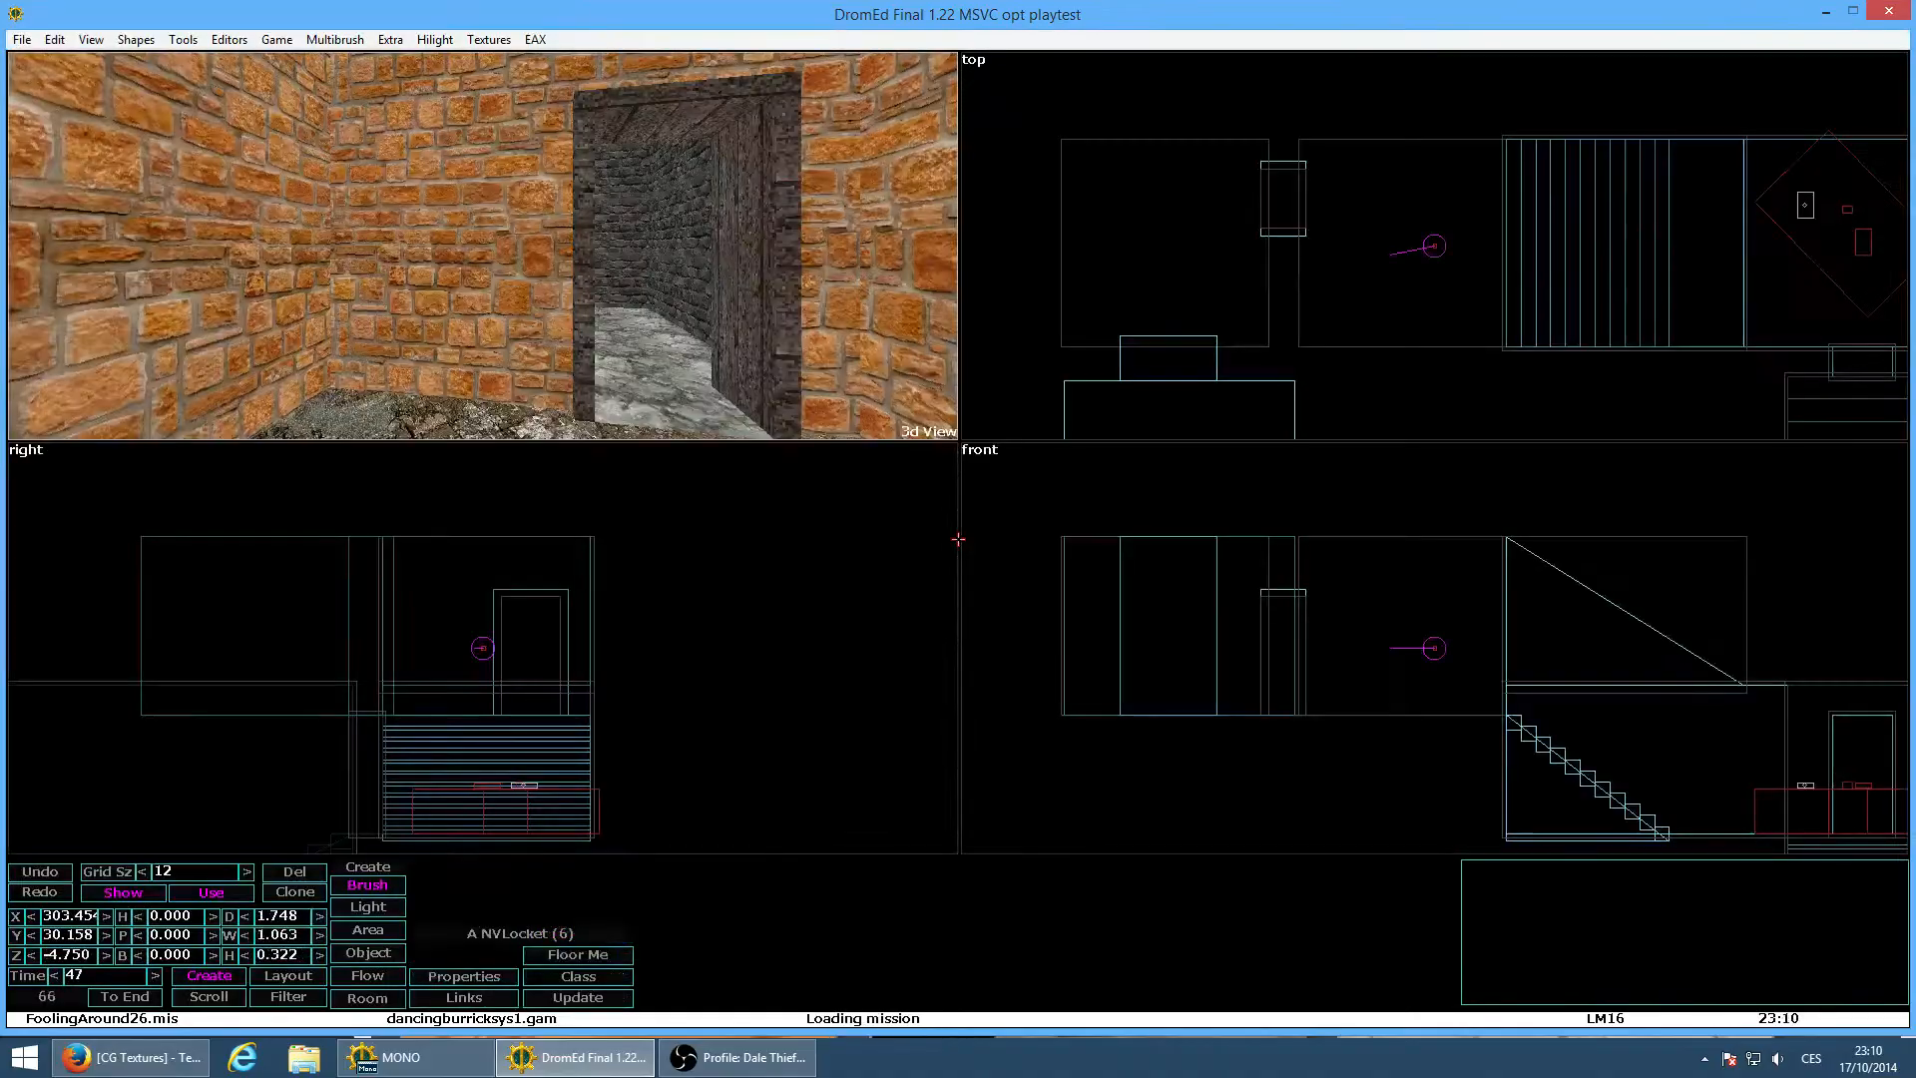
Switch to Firefox and browse the CG Textures Wood category to its Reinforced subcategory
{"action": "left_click", "coordinate": [140, 1059]}
{"action": "scroll", "coordinate": [326, 613], "scroll_direction": "up", "scroll_amount": 4}
{"action": "scroll", "coordinate": [326, 614], "scroll_direction": "down", "scroll_amount": 4}
{"action": "left_click", "coordinate": [104, 950]}
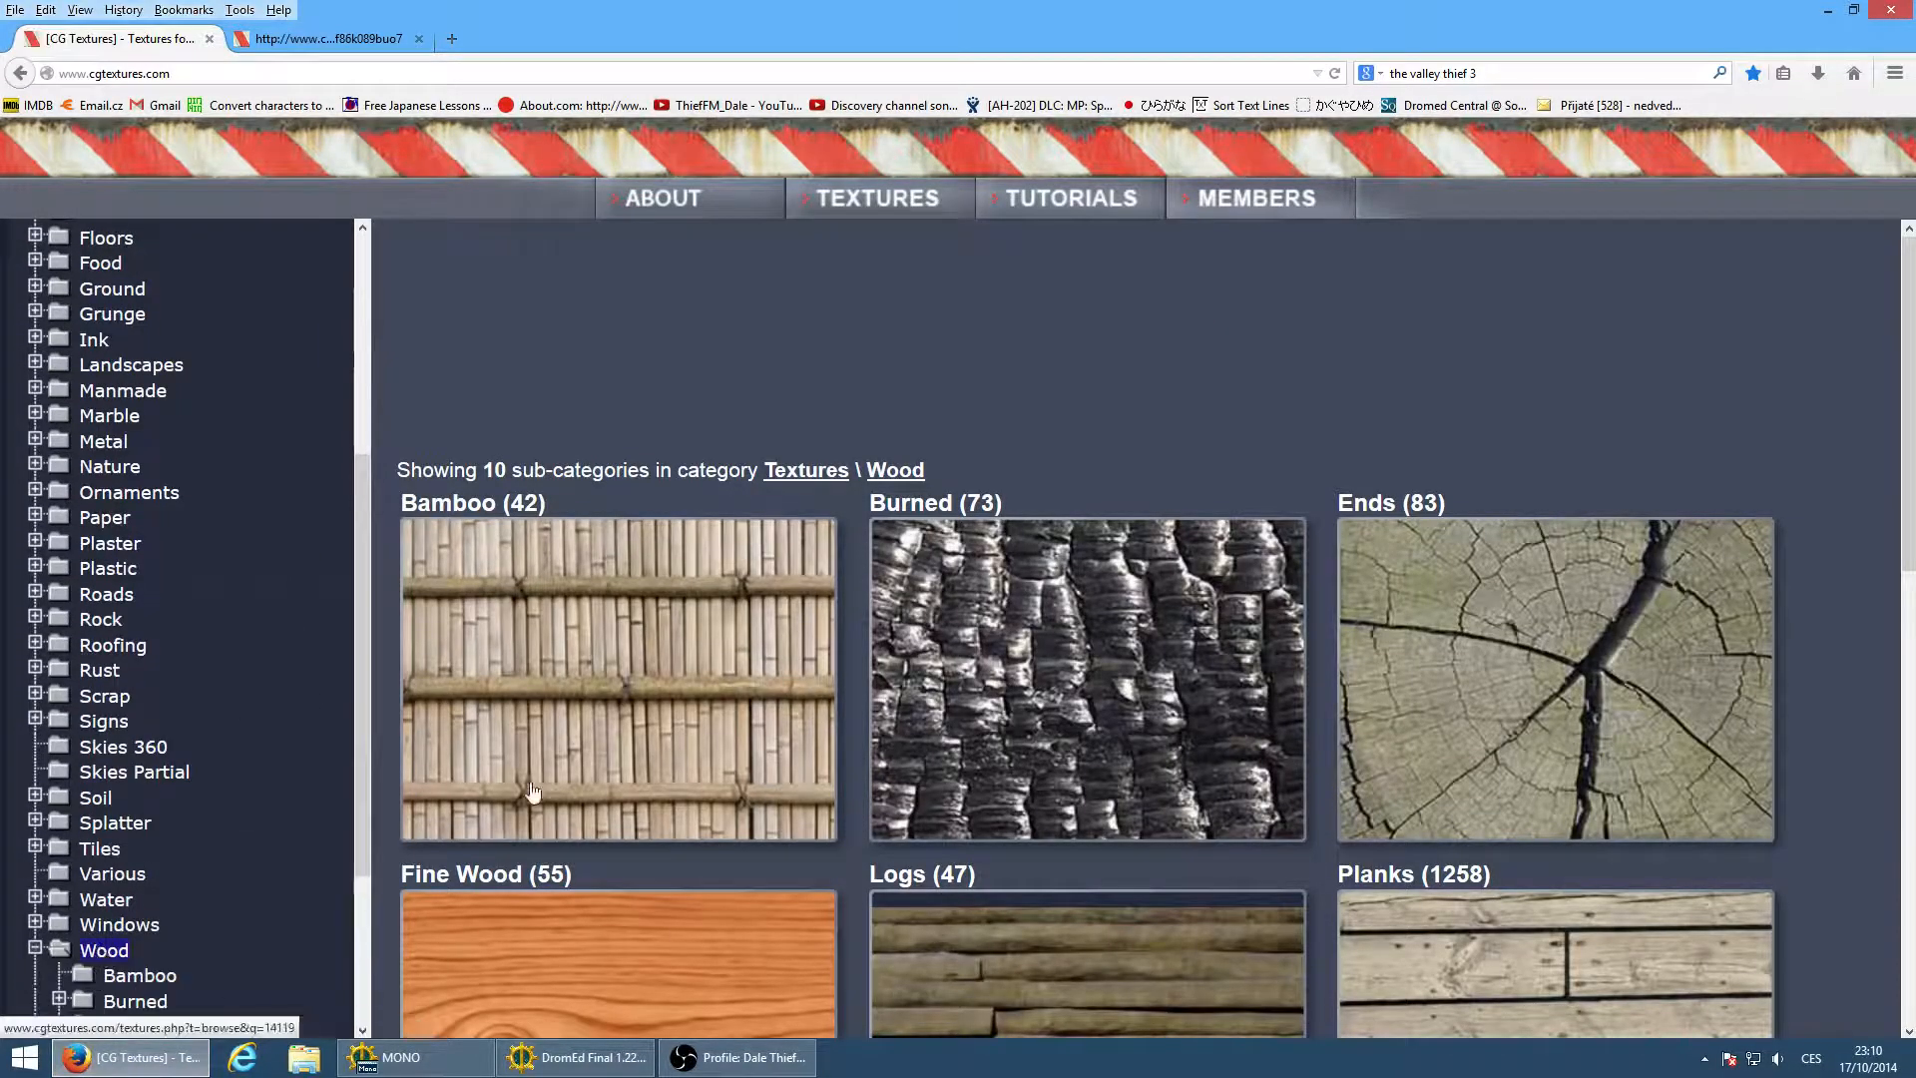
{"action": "scroll", "coordinate": [799, 624], "scroll_direction": "down", "scroll_amount": 5}
{"action": "scroll", "coordinate": [799, 623], "scroll_direction": "down", "scroll_amount": 4}
{"action": "scroll", "coordinate": [1052, 713], "scroll_direction": "up", "scroll_amount": 8}
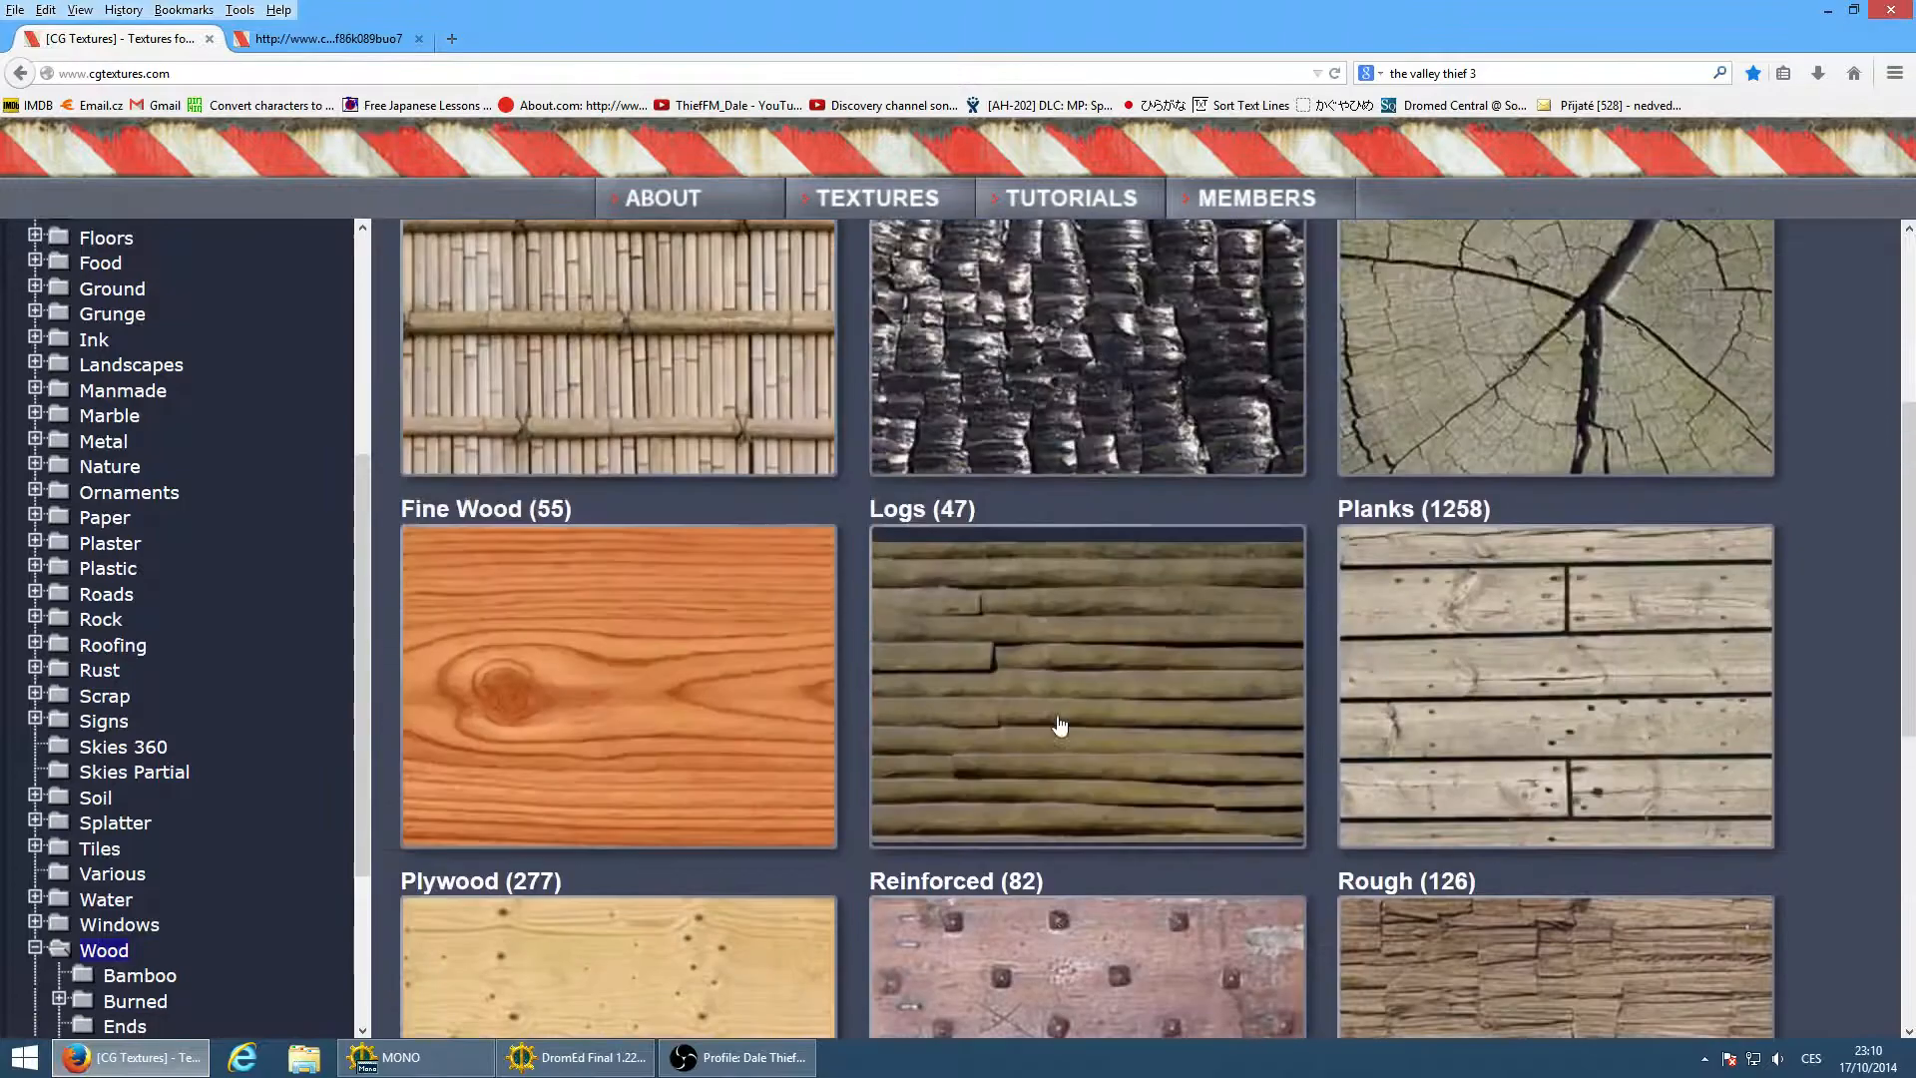
{"action": "scroll", "coordinate": [1057, 724], "scroll_direction": "down", "scroll_amount": 5}
{"action": "left_click", "coordinate": [1051, 728]}
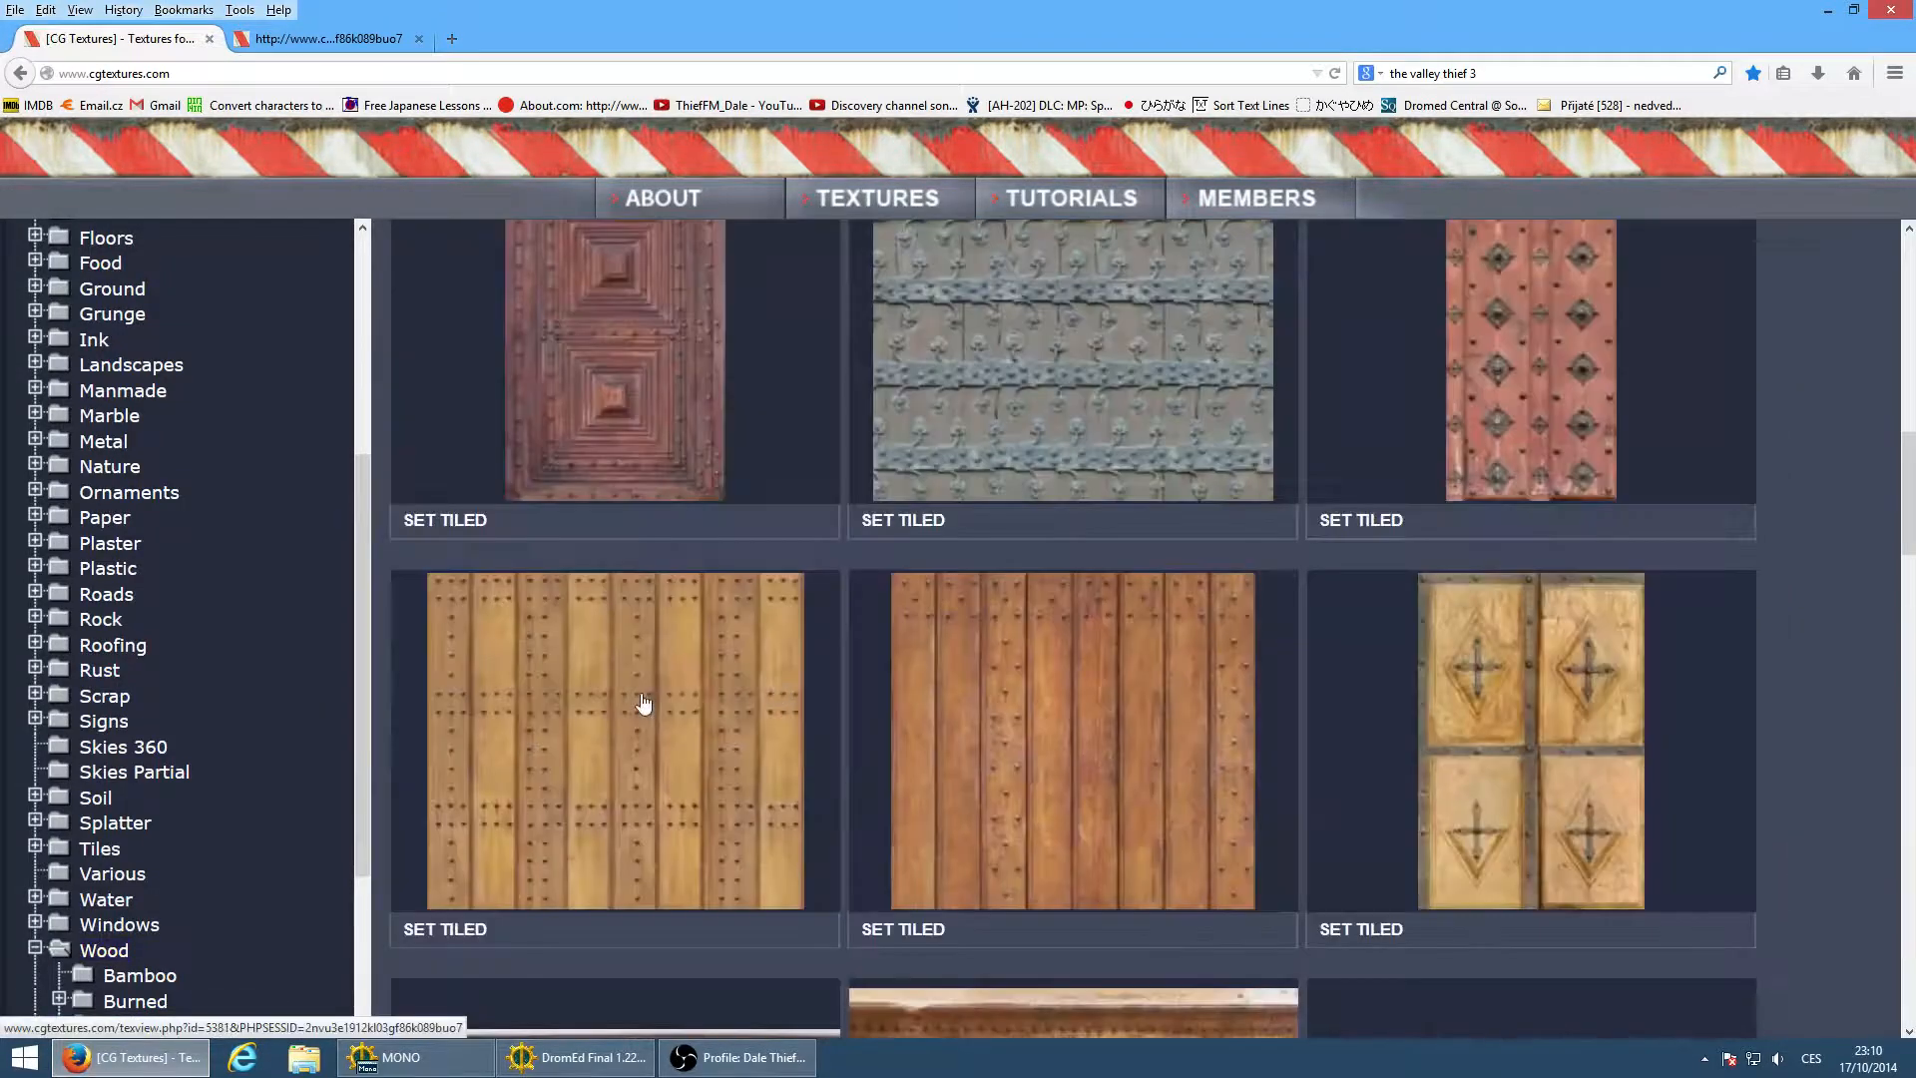
View the details page of the WoodStudded0001 texture set and its images
{"action": "left_click", "coordinate": [642, 698]}
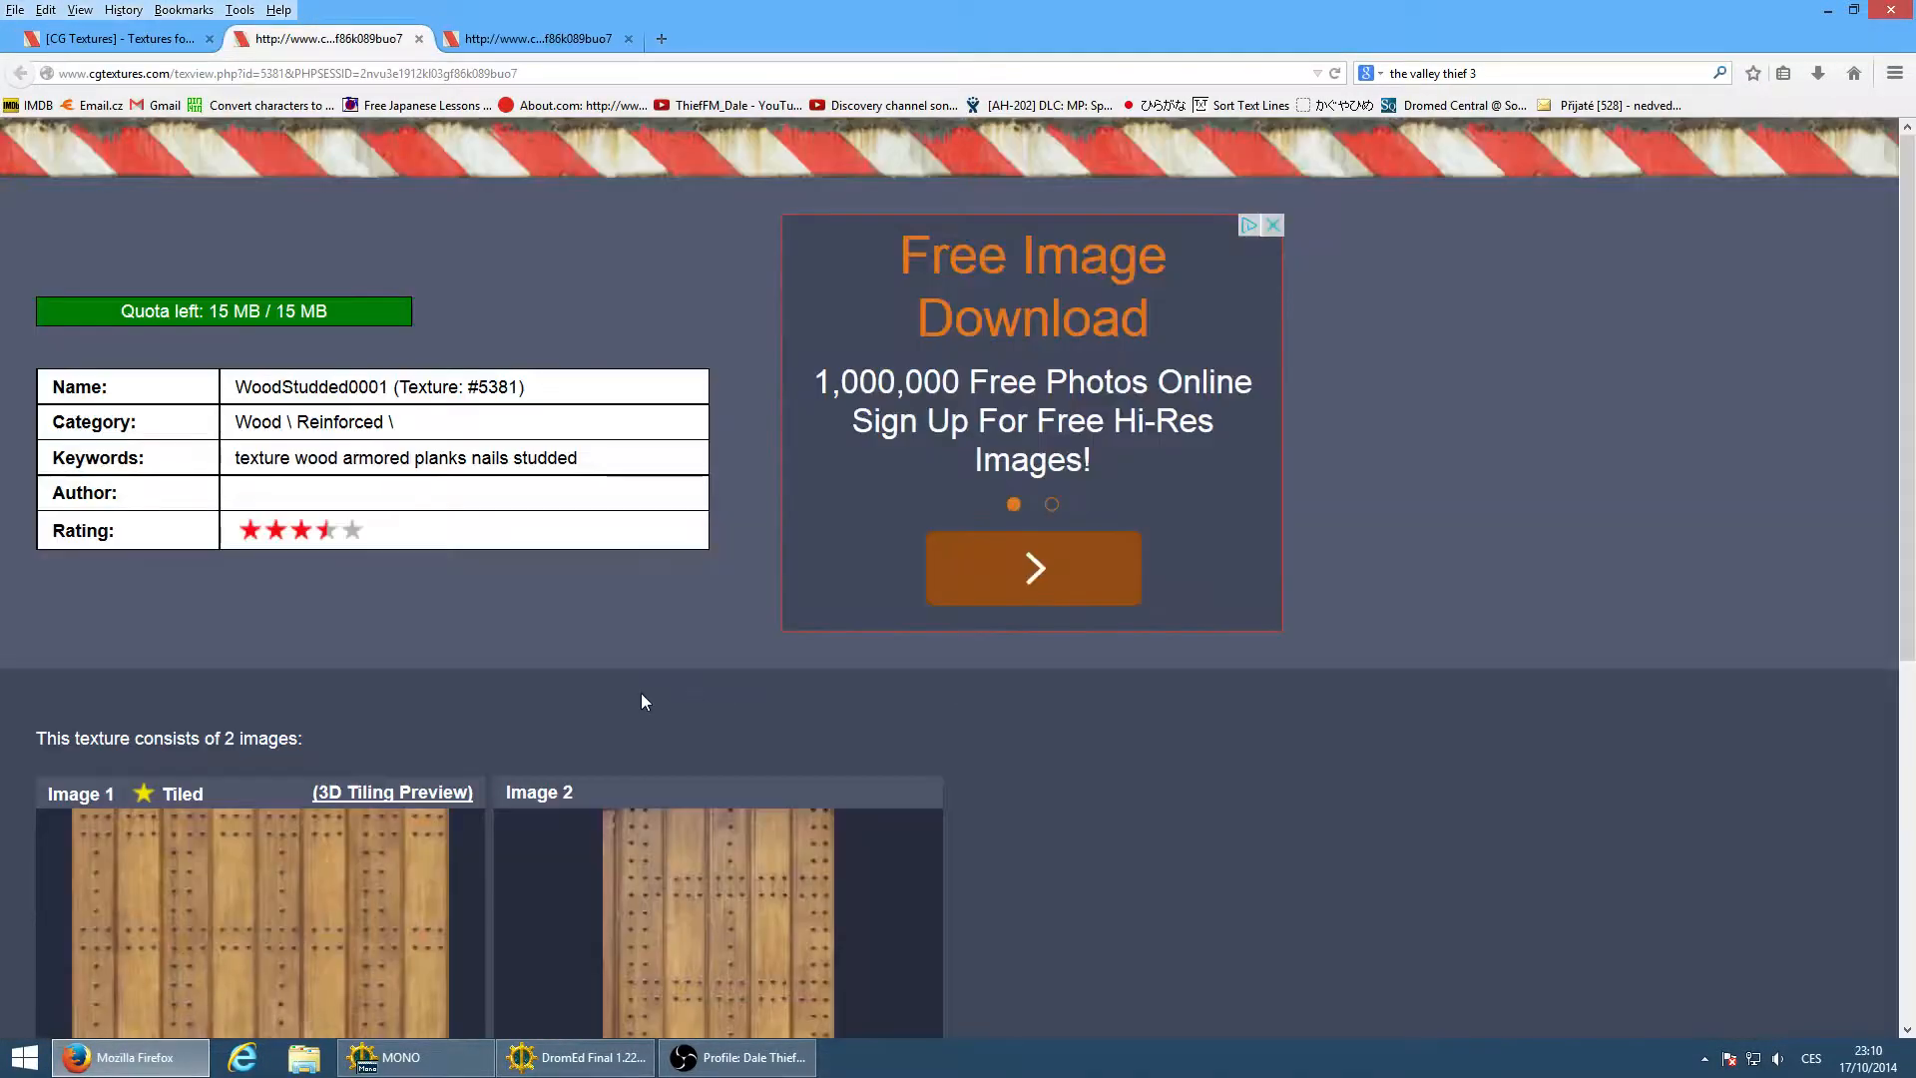
{"action": "scroll", "coordinate": [642, 696], "scroll_direction": "down", "scroll_amount": 3}
{"action": "mouse_move", "coordinate": [334, 639]}
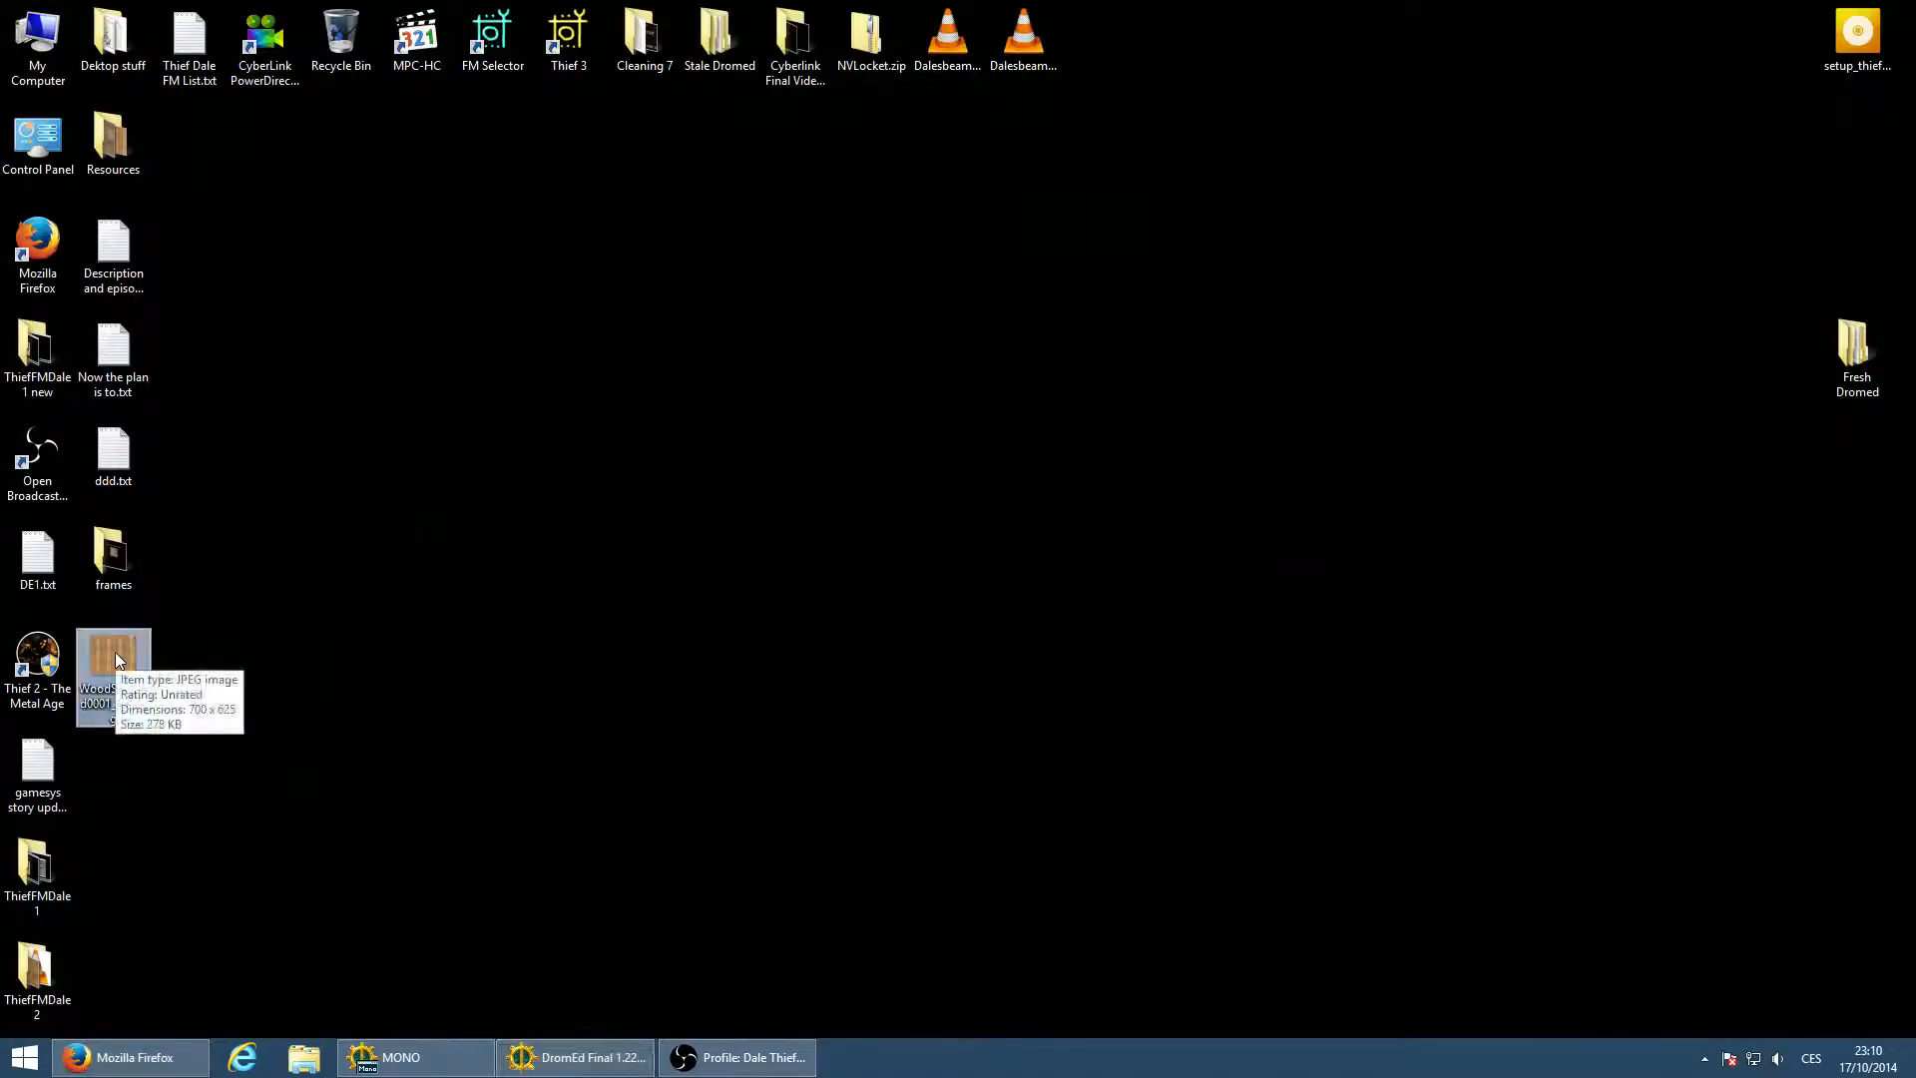
Open the WoodStudded0001_2_S.jpg file from the desktop in paint.net
{"action": "right_click", "coordinate": [116, 651]}
{"action": "mouse_move", "coordinate": [272, 351]}
{"action": "left_click", "coordinate": [576, 421]}
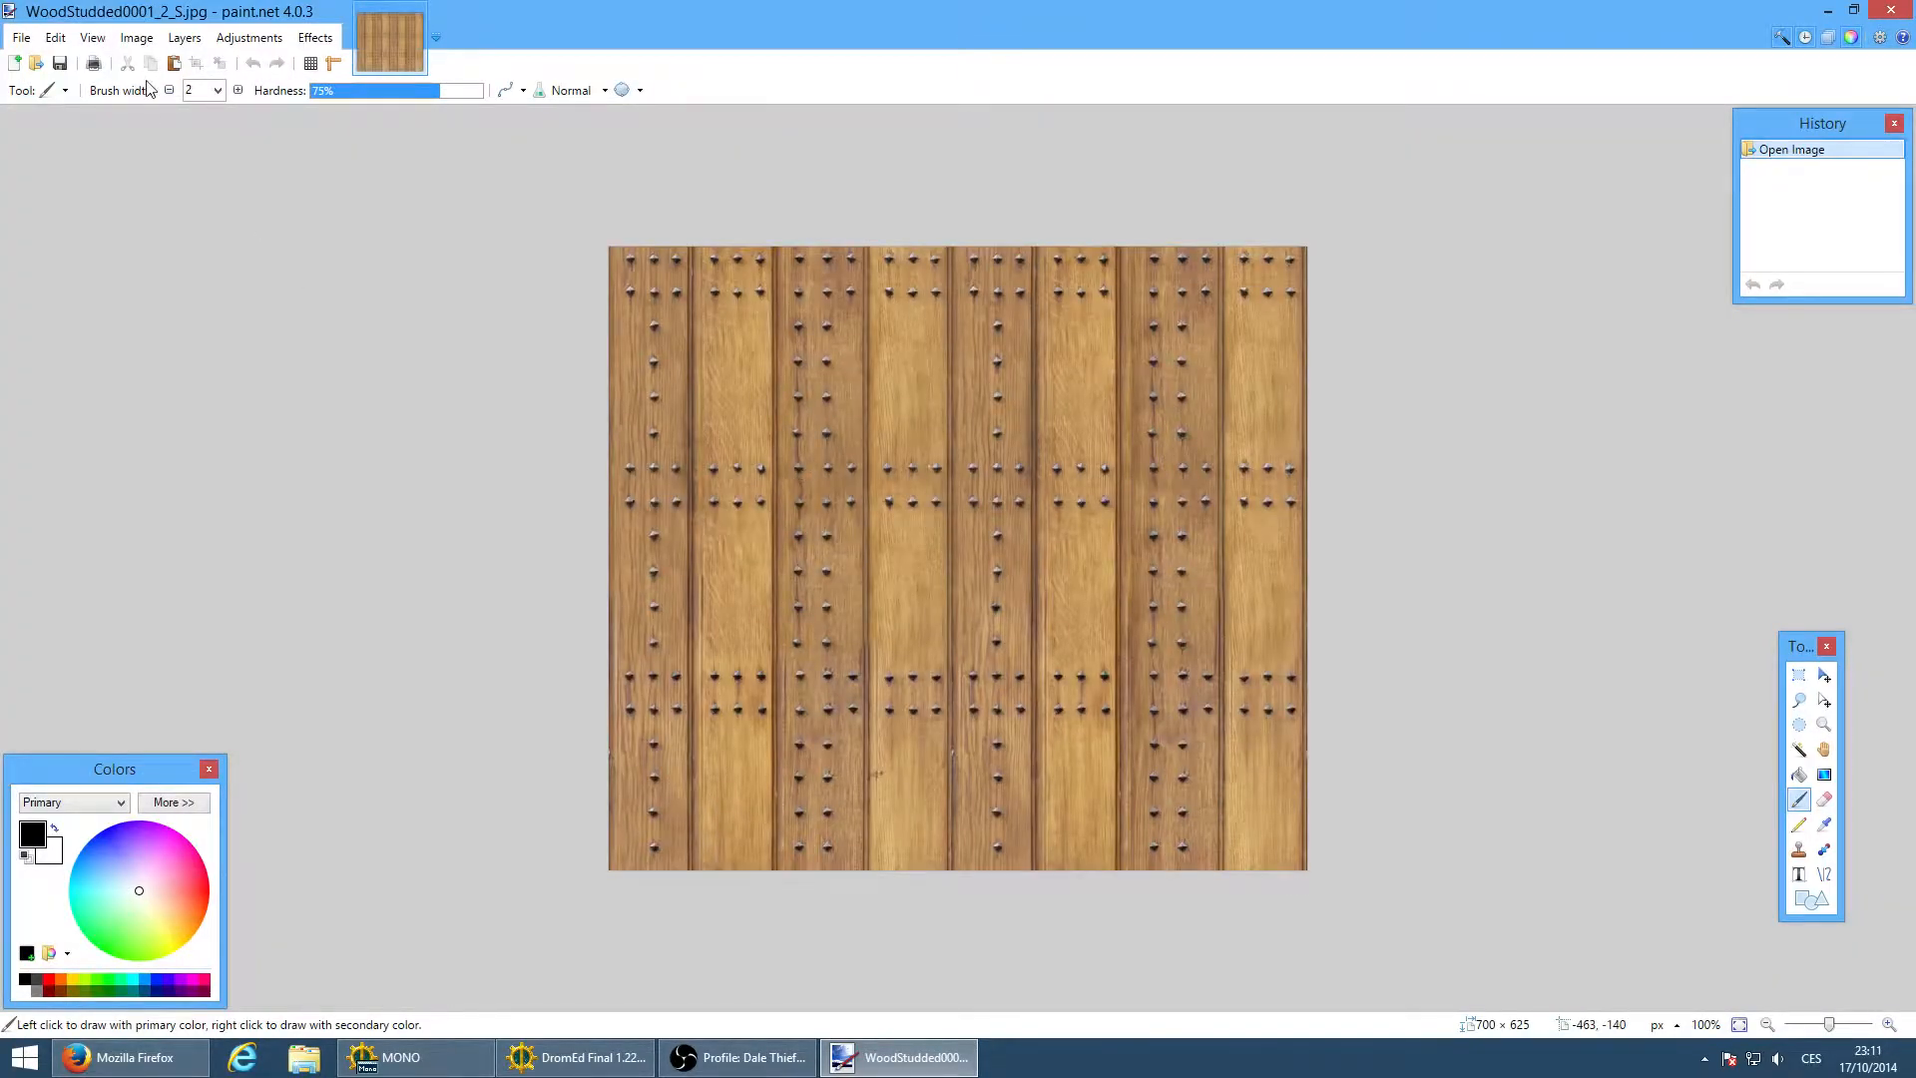
Try resizing the studded wood image to 512 × 512 pixels without maintaining the aspect ratio
{"action": "left_click", "coordinate": [137, 38]}
{"action": "left_click", "coordinate": [169, 88]}
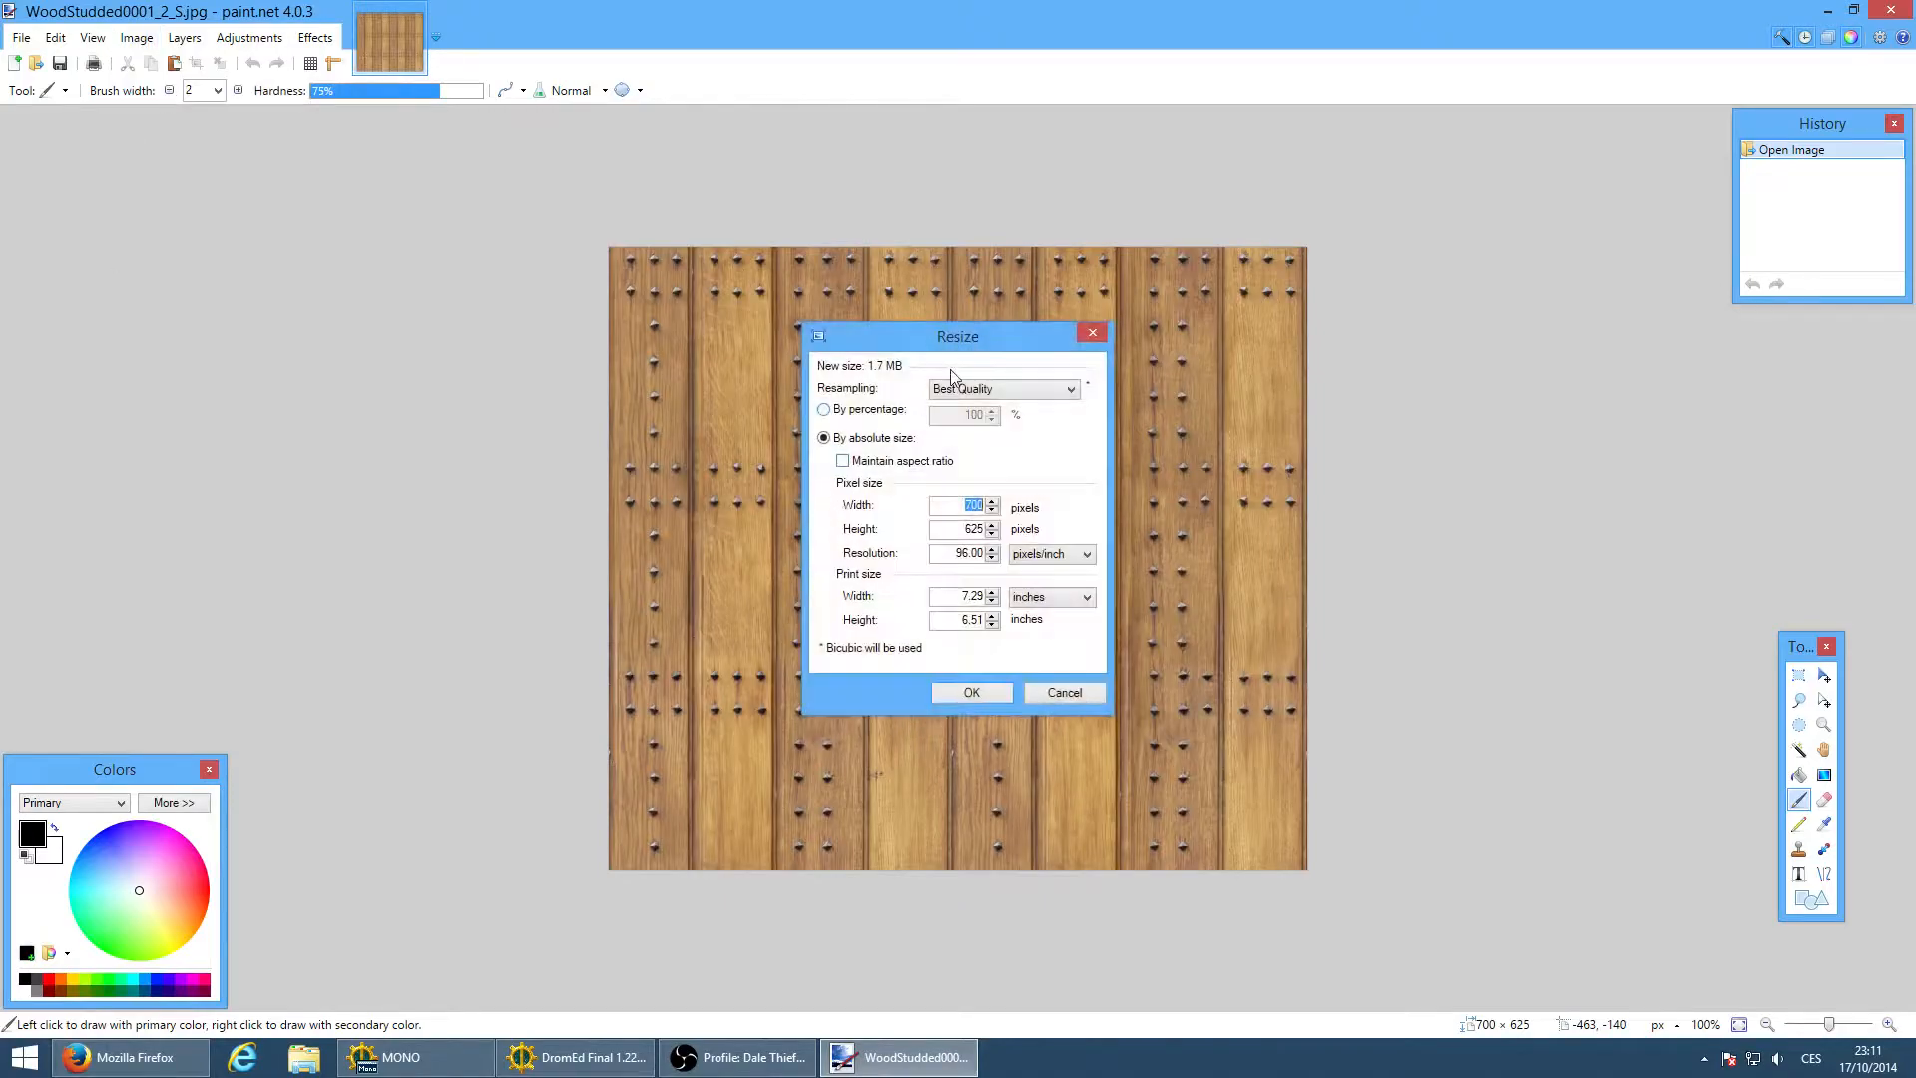
{"action": "left_click_drag", "start_coordinate": [979, 351], "coordinate": [1447, 374]}
{"action": "type", "text": "512"}
{"action": "key", "text": "Tab"}
{"action": "type", "text": "512"}
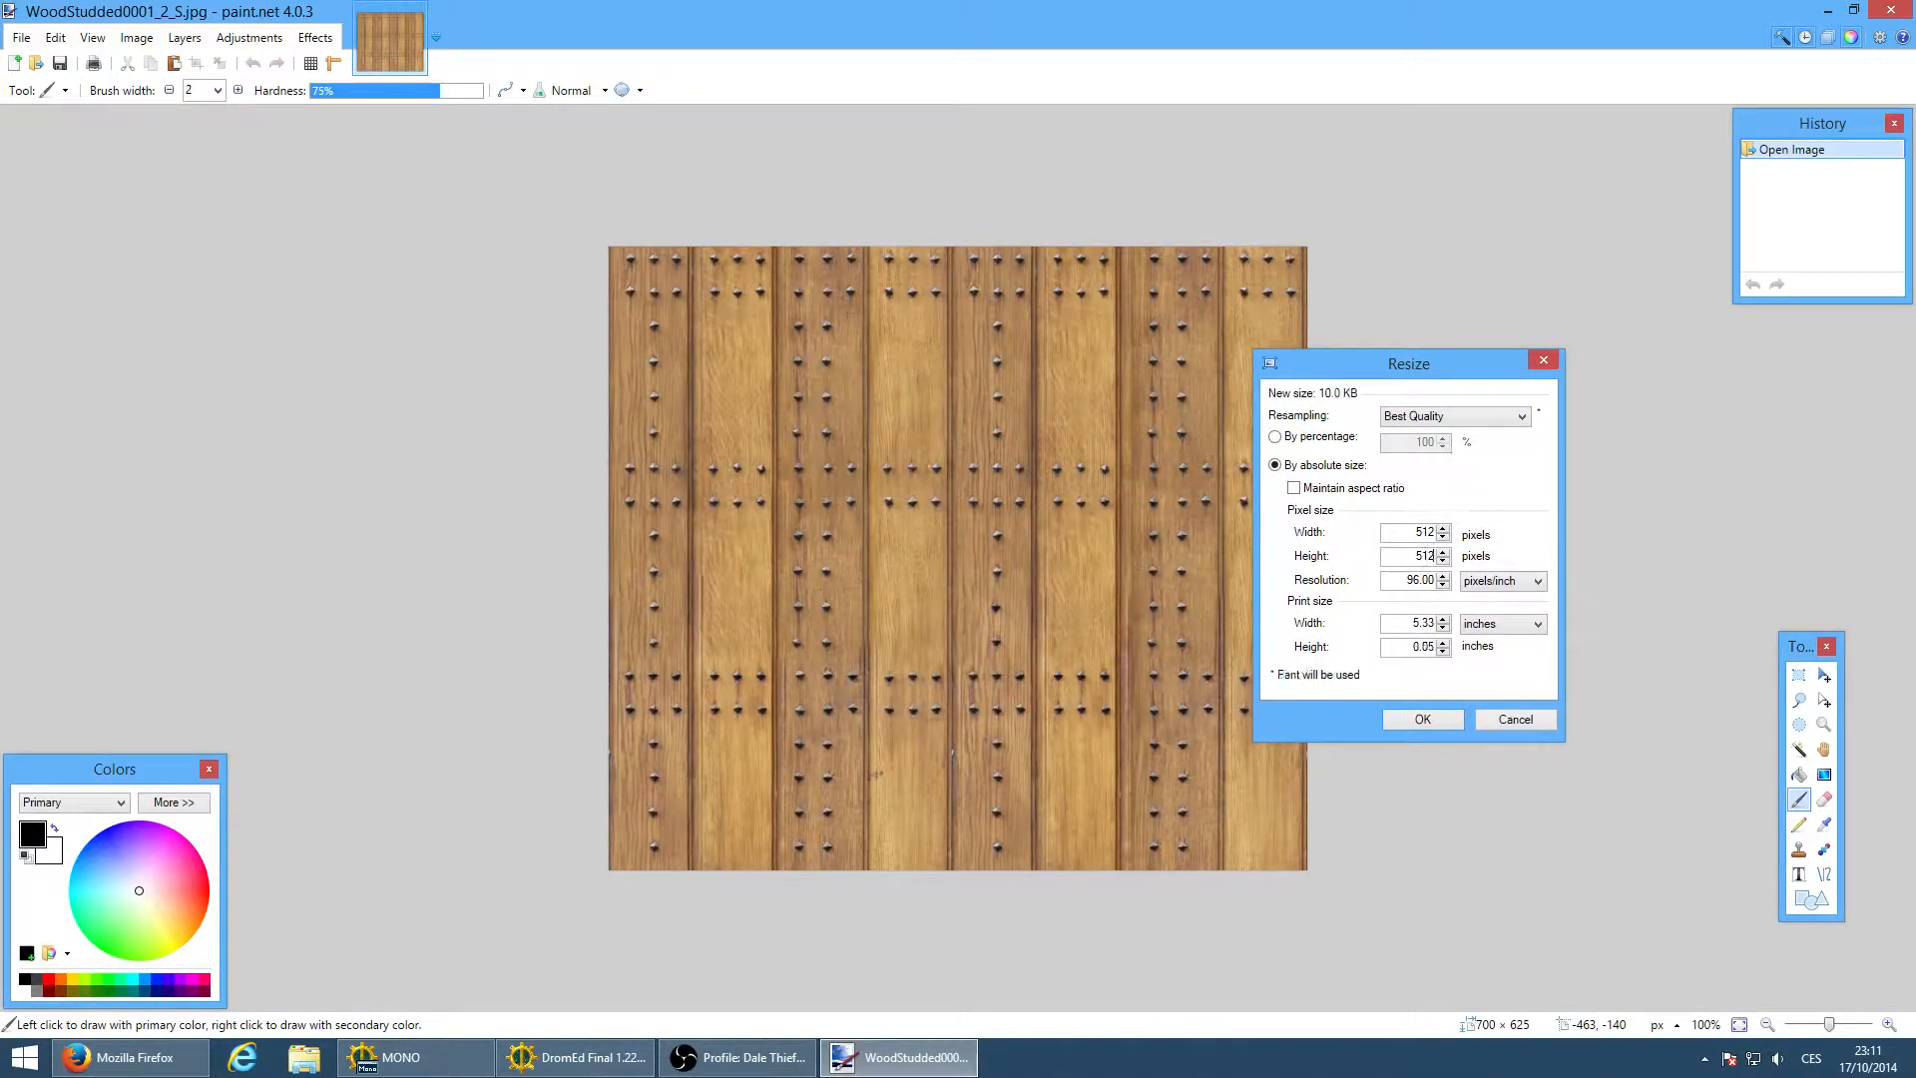
{"action": "left_click", "coordinate": [1404, 722]}
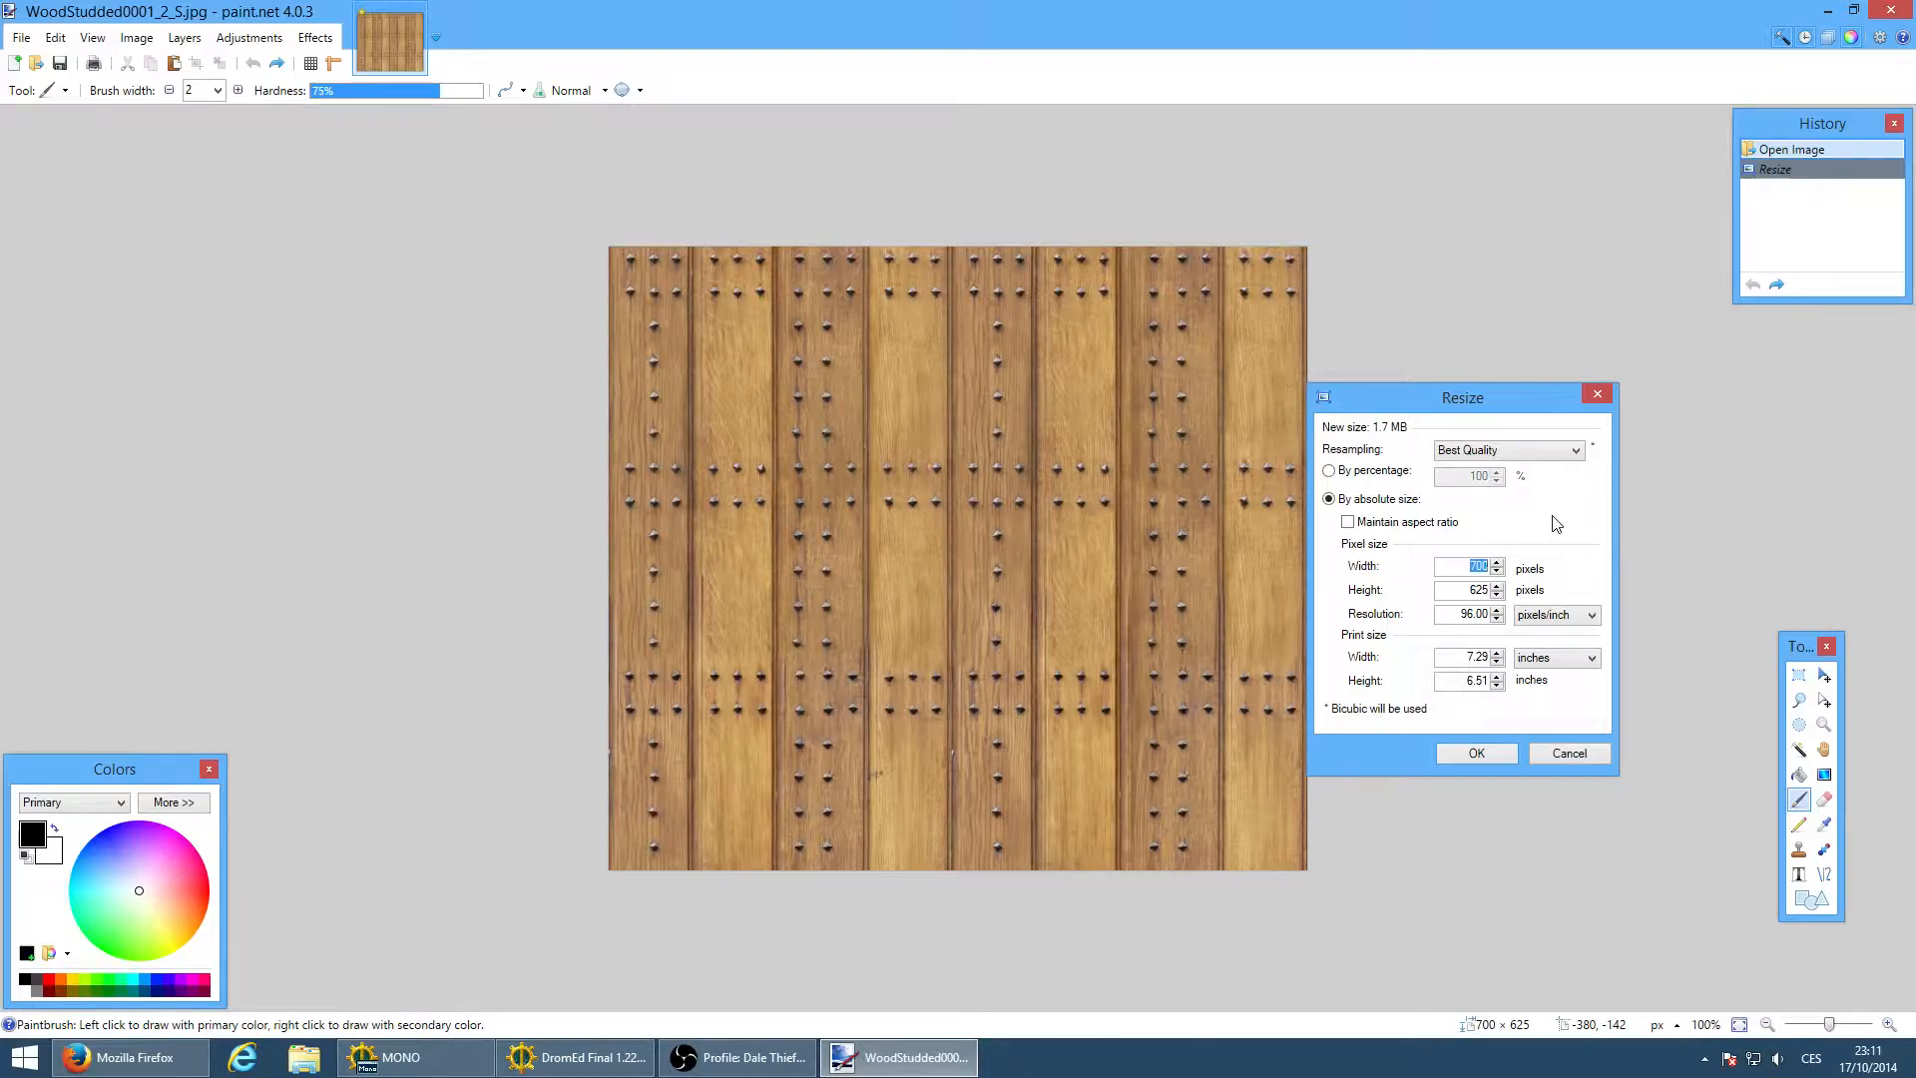
Set the image's pixel width and height to 512 each and apply the resize
{"action": "type", "text": "10241024"}
{"action": "key", "text": "Tab"}
{"action": "type", "text": "512"}
{"action": "left_click", "coordinate": [1477, 752]}
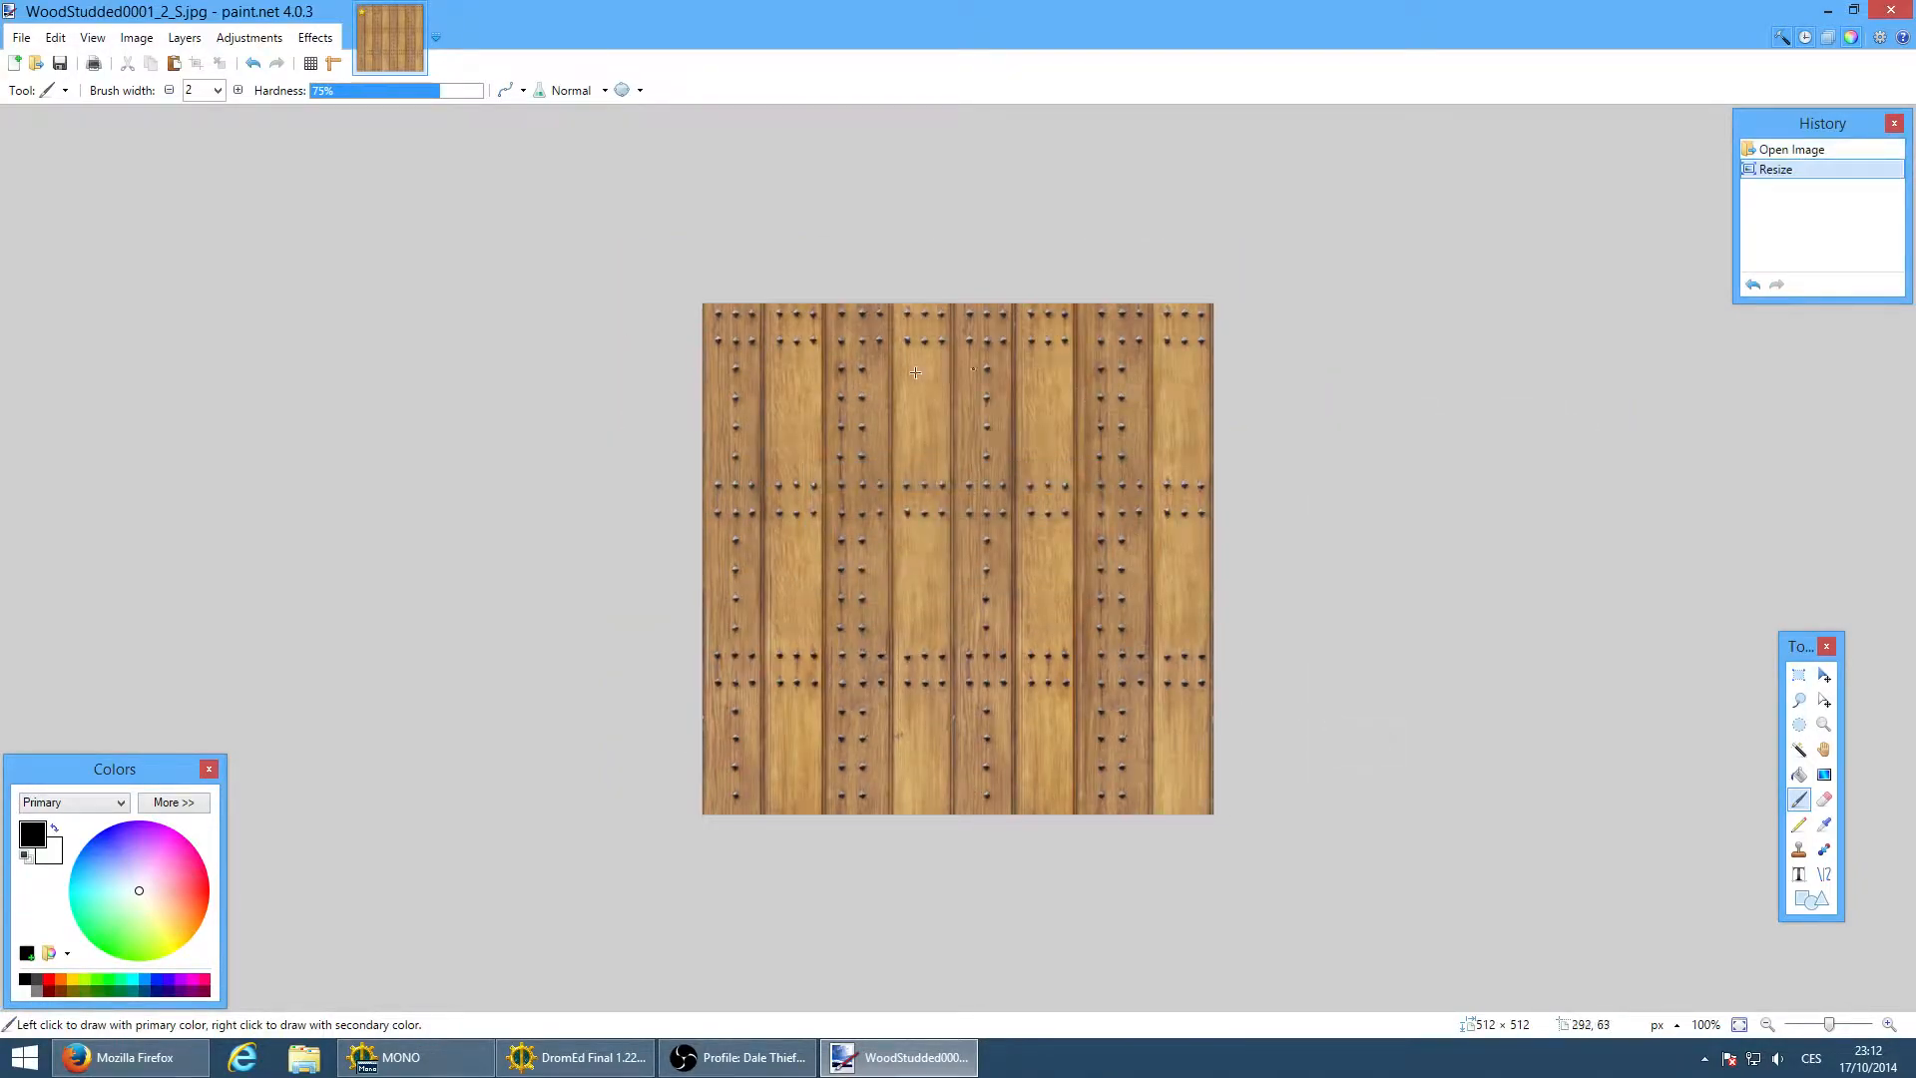
Set up saving the image as a PNG copy in Fresh Dromed\Thief 2 - The Metal Age\fam\dale
{"action": "left_click", "coordinate": [24, 37]}
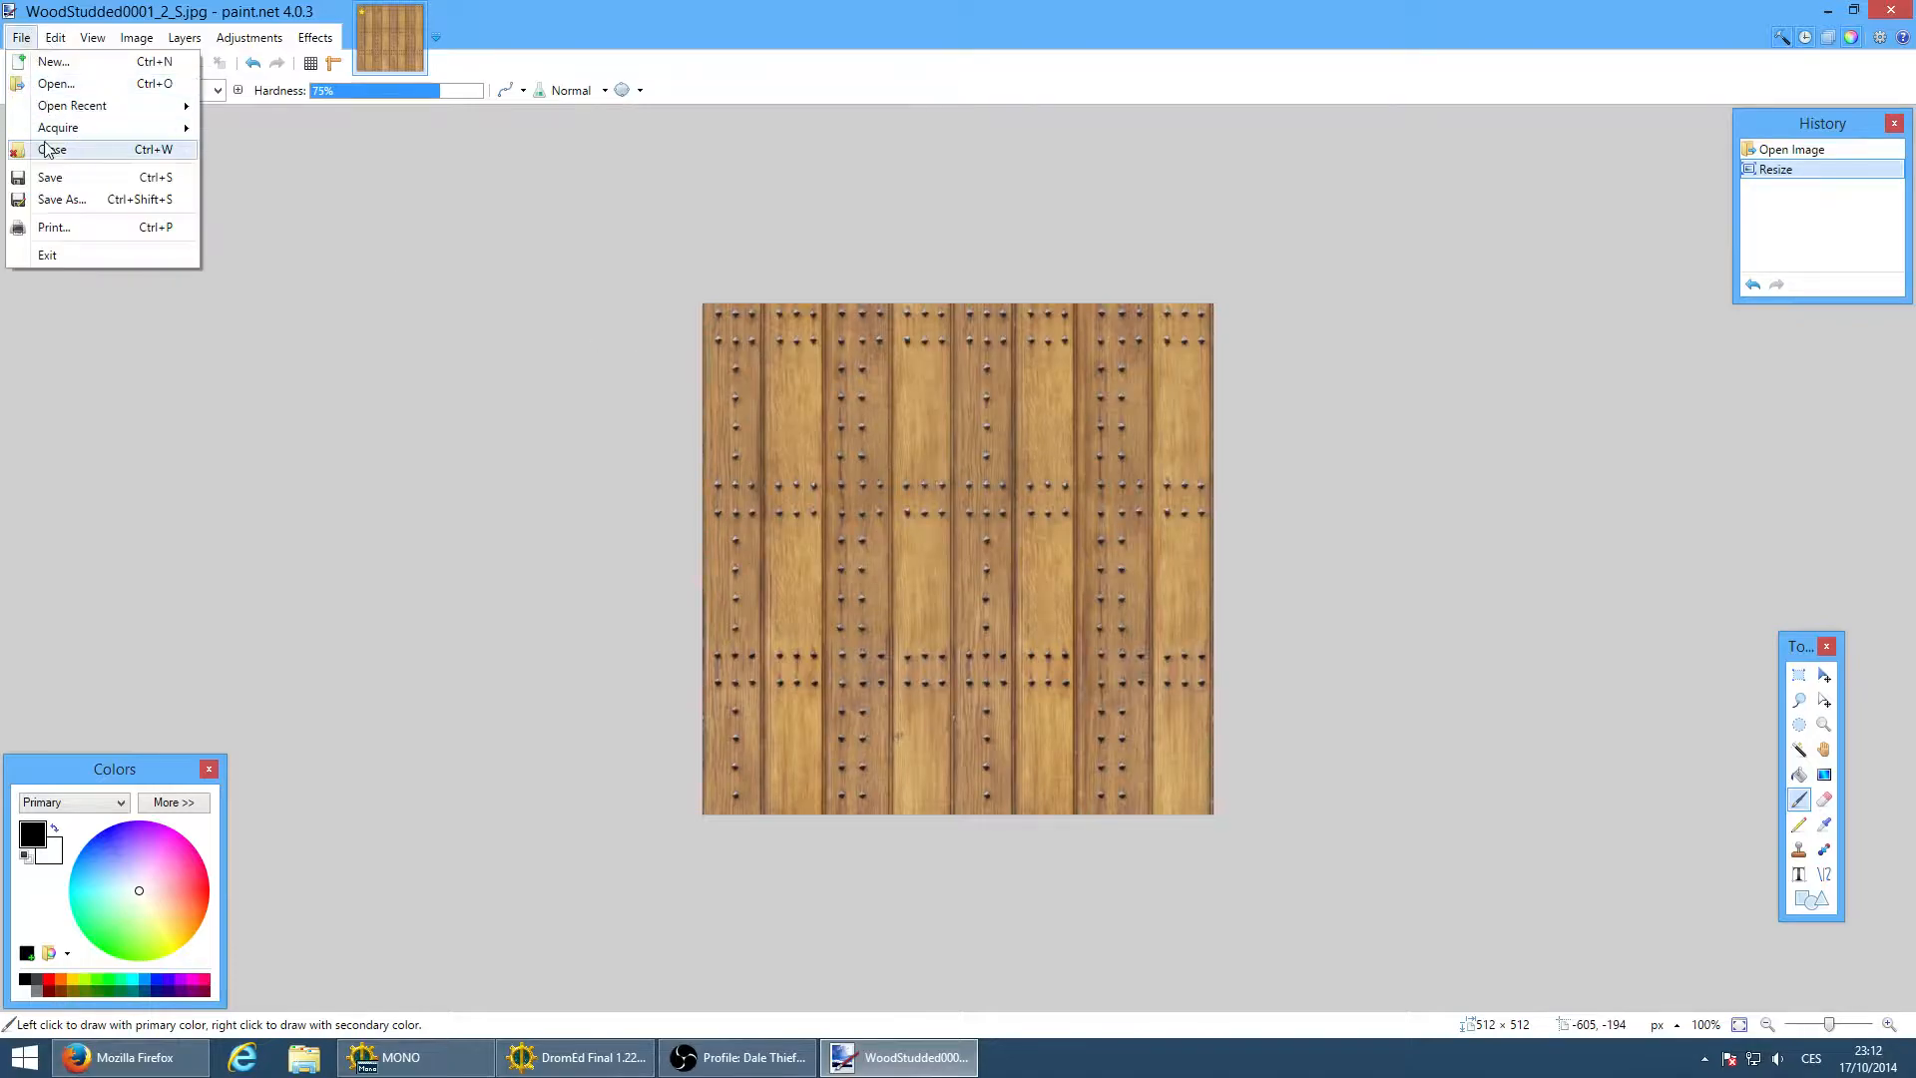
{"action": "left_click", "coordinate": [56, 202]}
{"action": "left_click", "coordinate": [340, 461]}
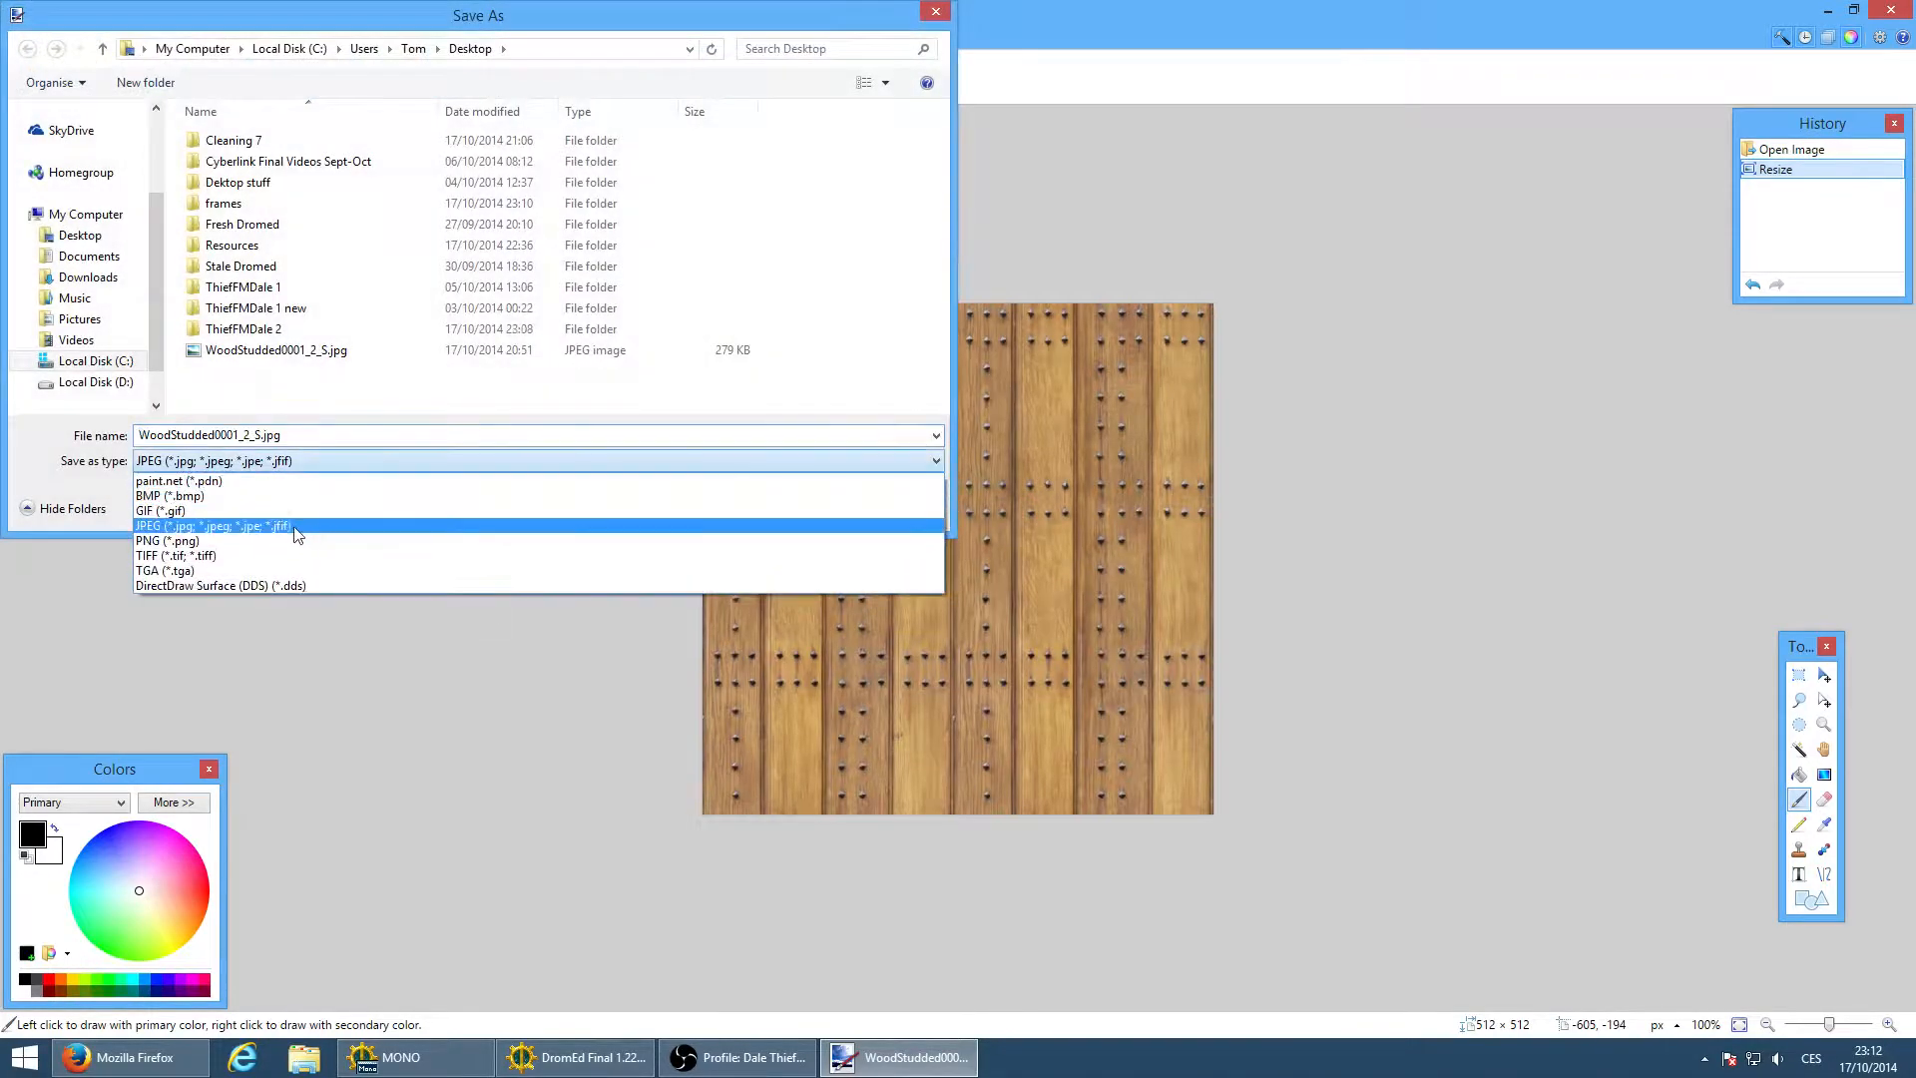
{"action": "left_click", "coordinate": [264, 548]}
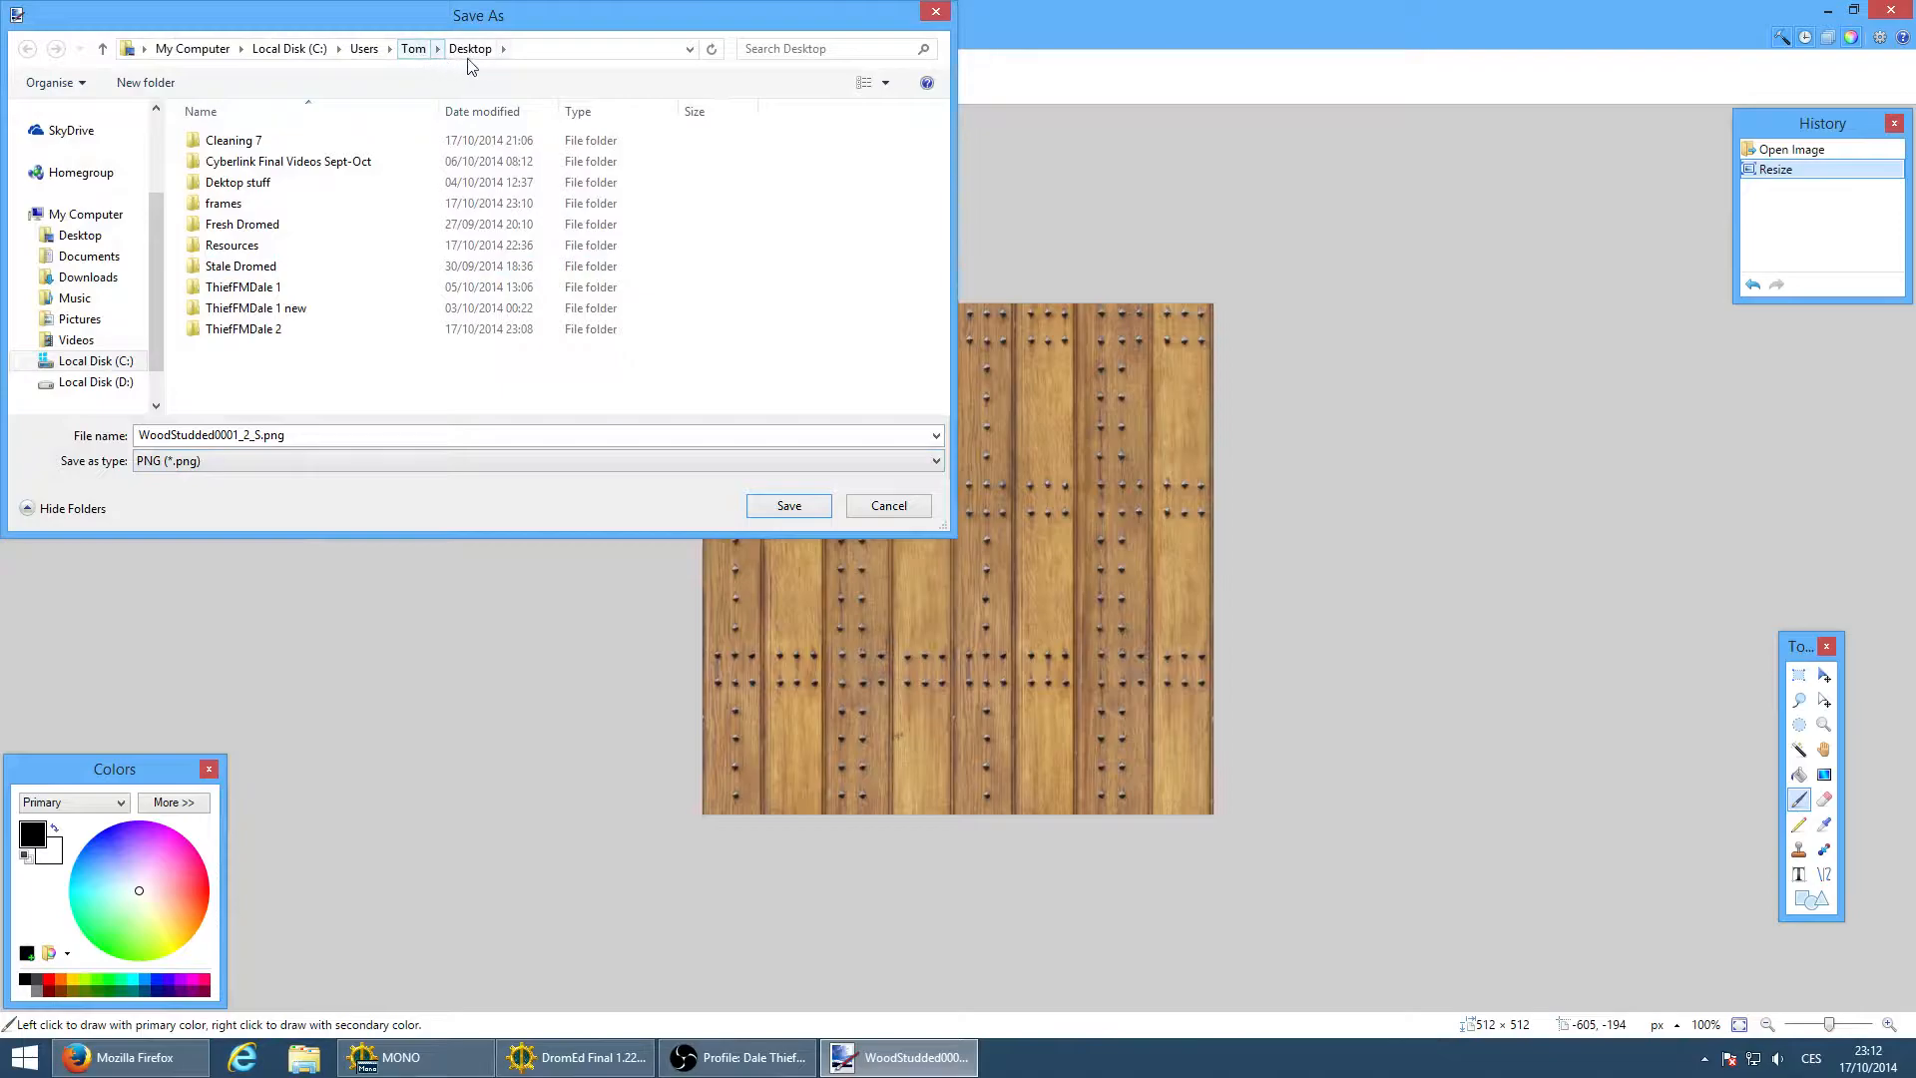
{"action": "double_click", "coordinate": [242, 224]}
{"action": "double_click", "coordinate": [262, 145]}
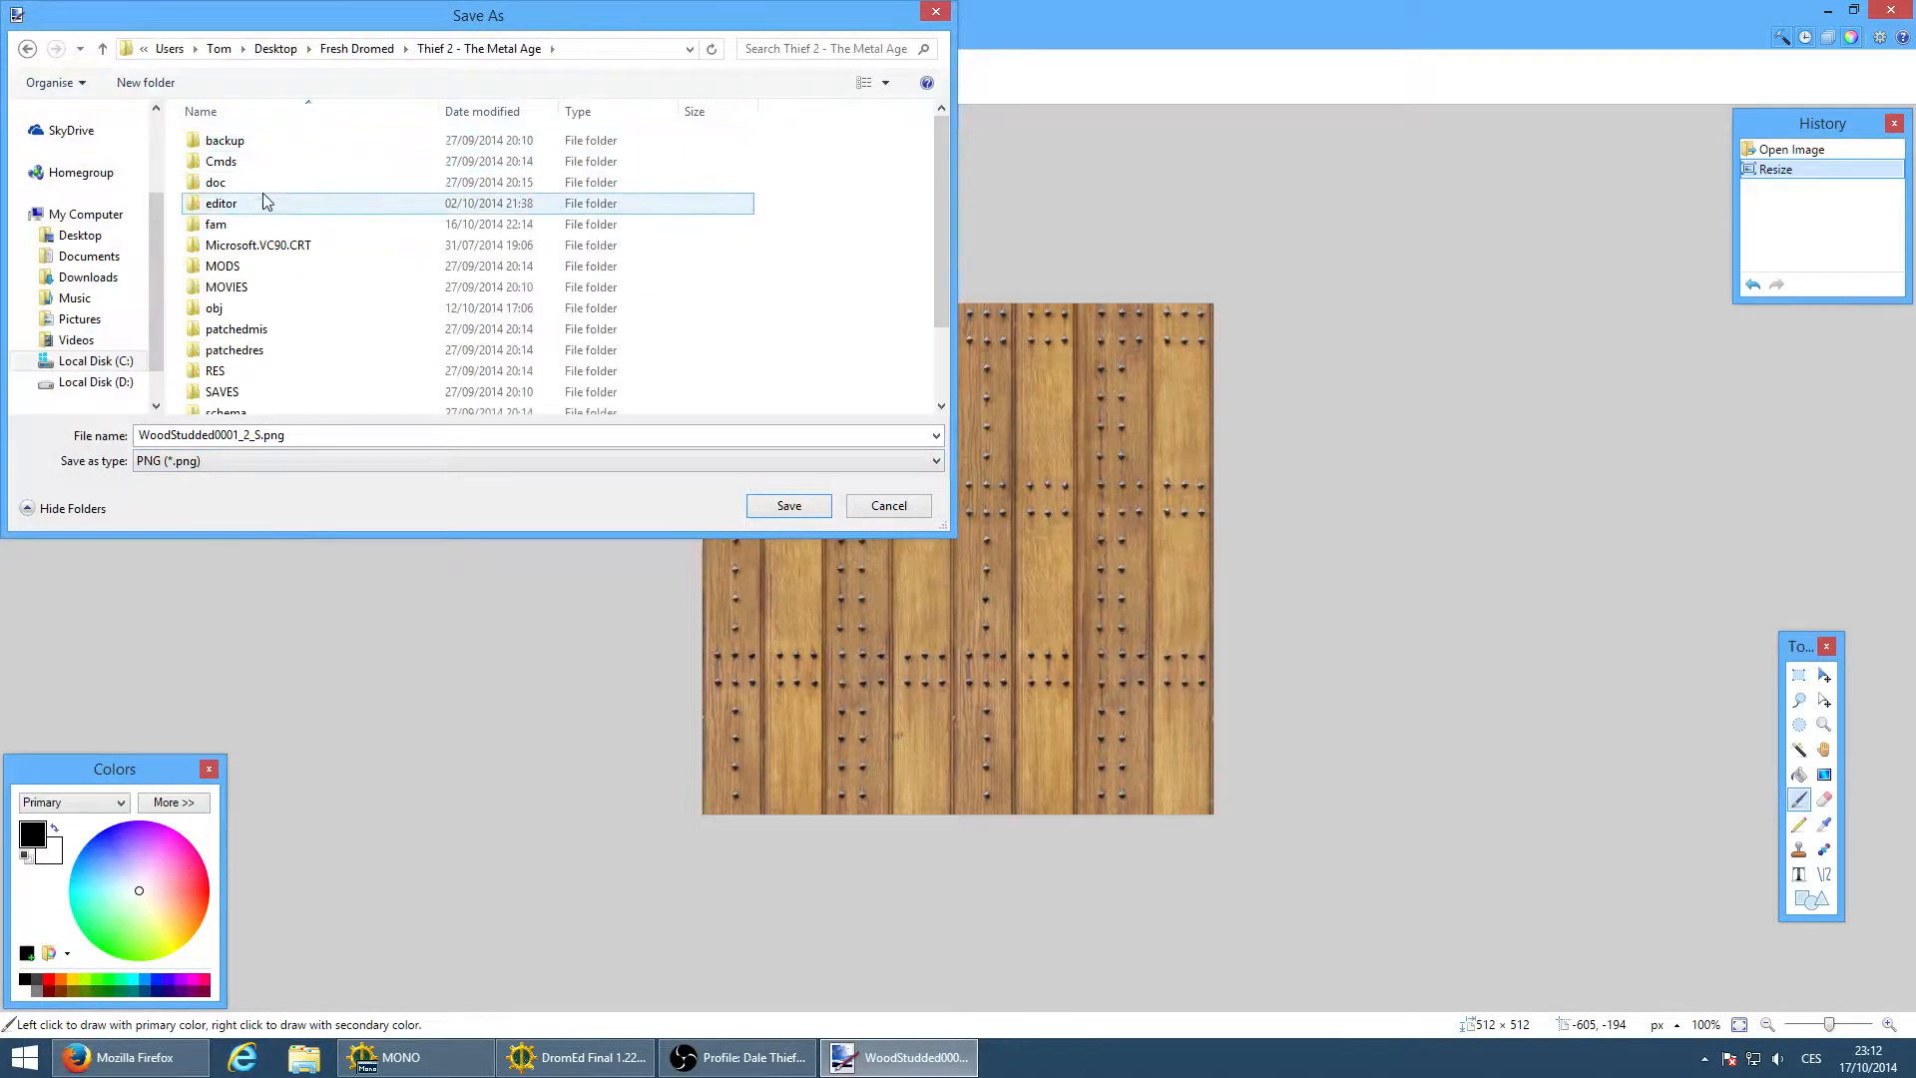
{"action": "double_click", "coordinate": [244, 223]}
{"action": "left_click", "coordinate": [252, 148]}
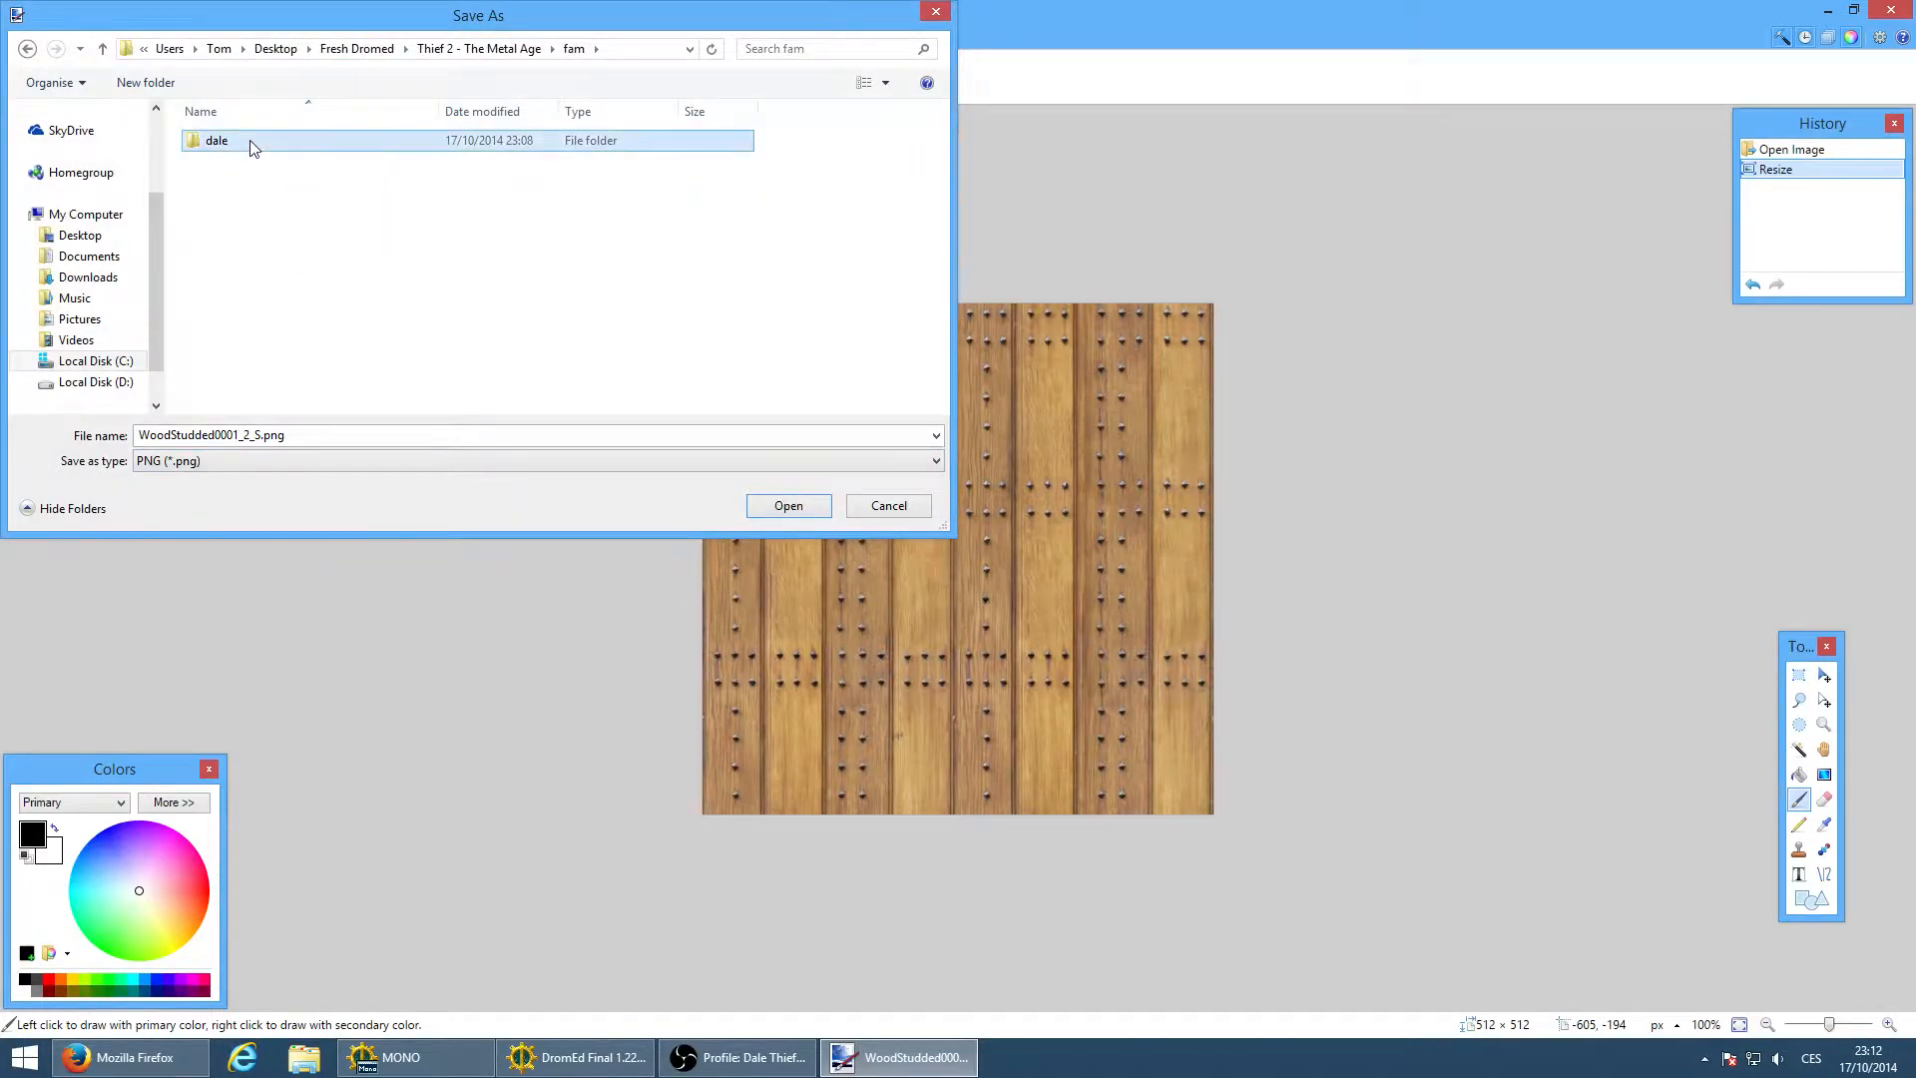
{"action": "double_click", "coordinate": [242, 147]}
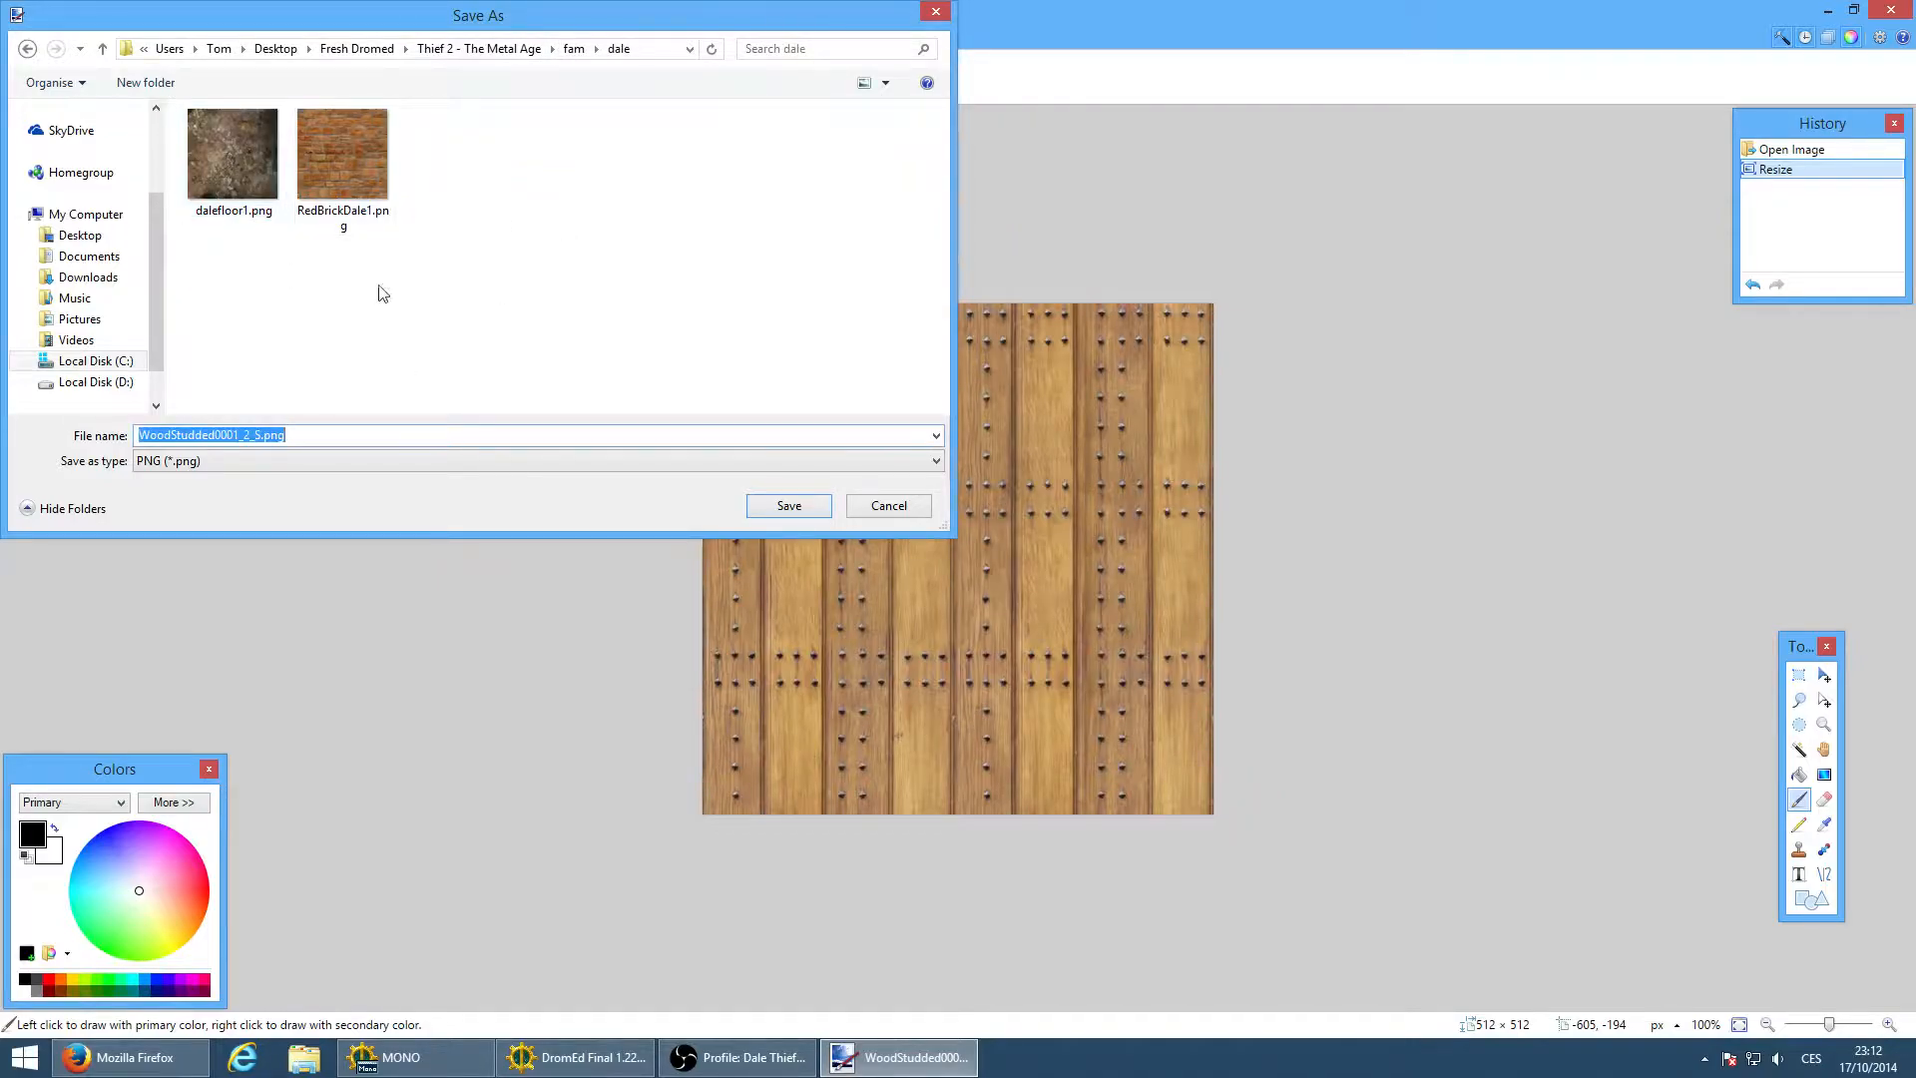
Save the PNG as doorwaydale1 with auto-detected bit depth and close paint.net
{"action": "type", "text": "do"}
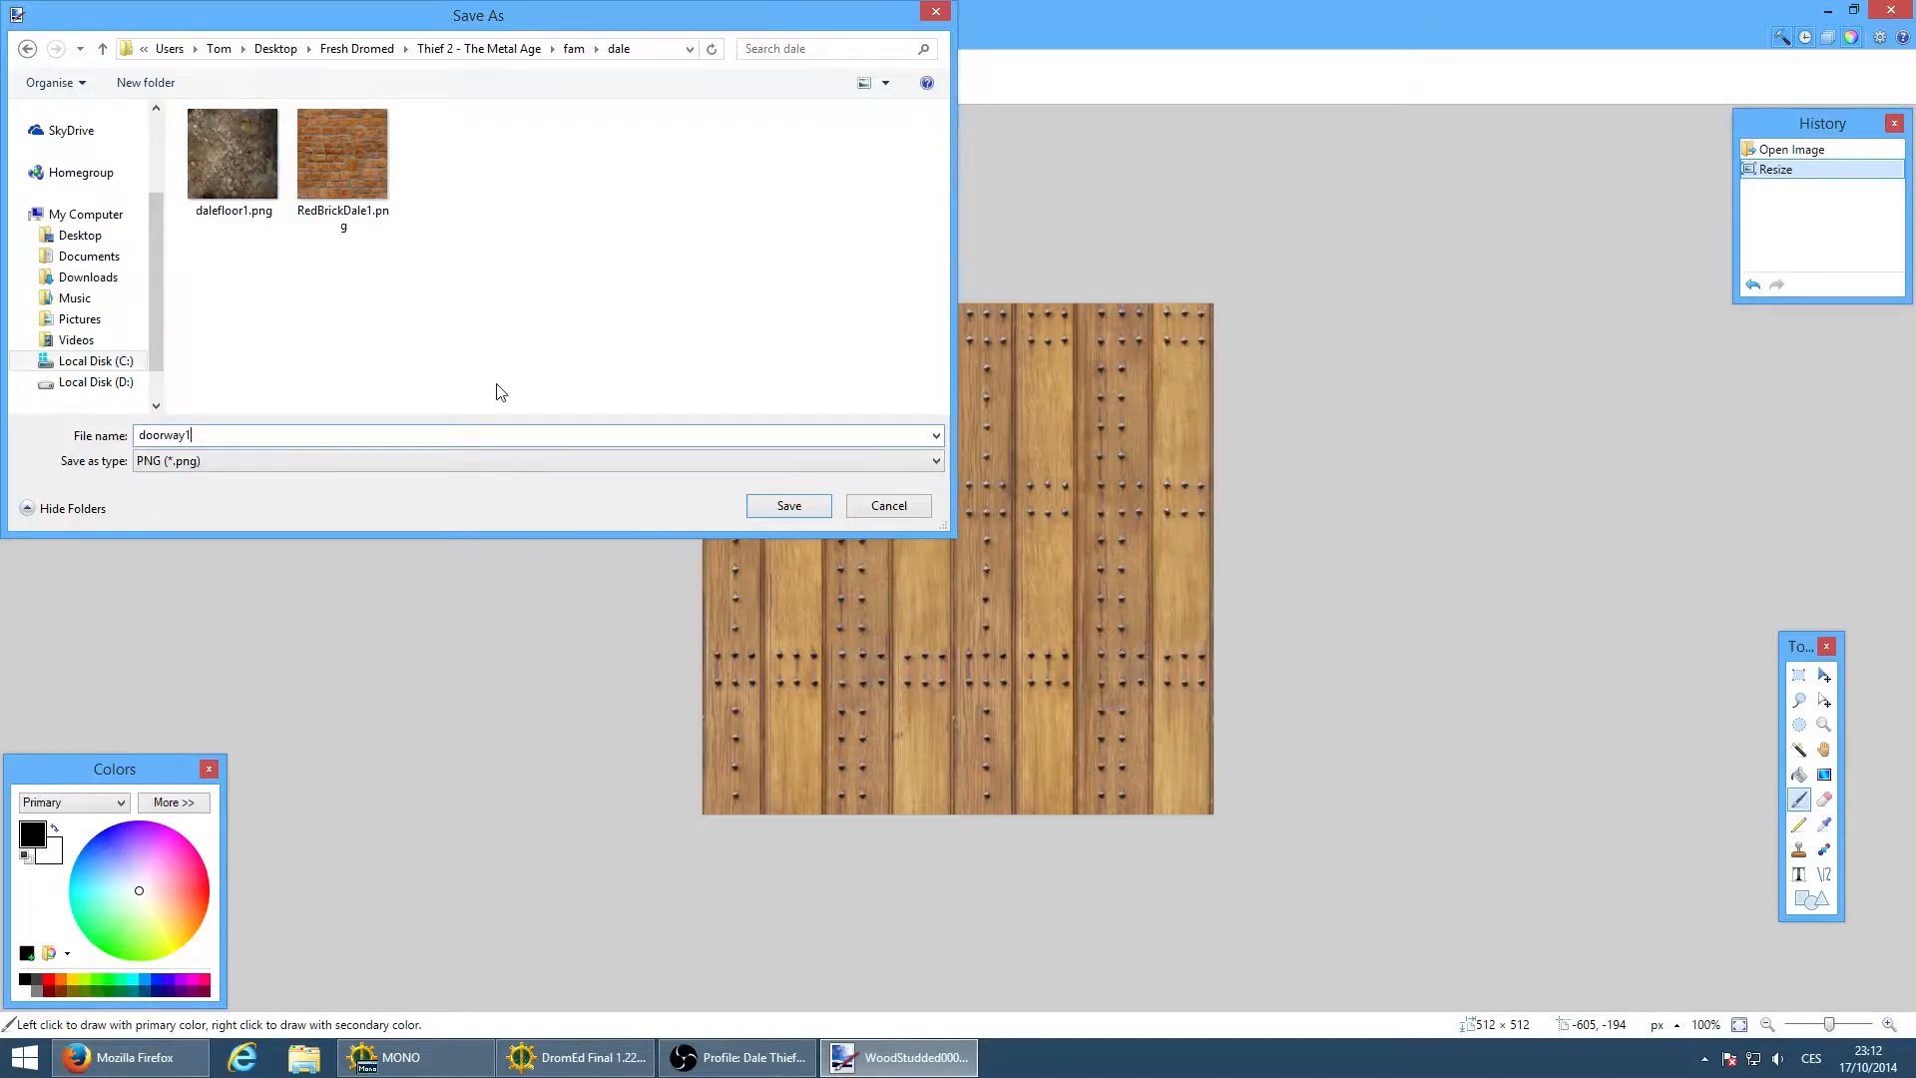
{"action": "type", "text": "orwaydale"}
{"action": "key", "text": "Return"}
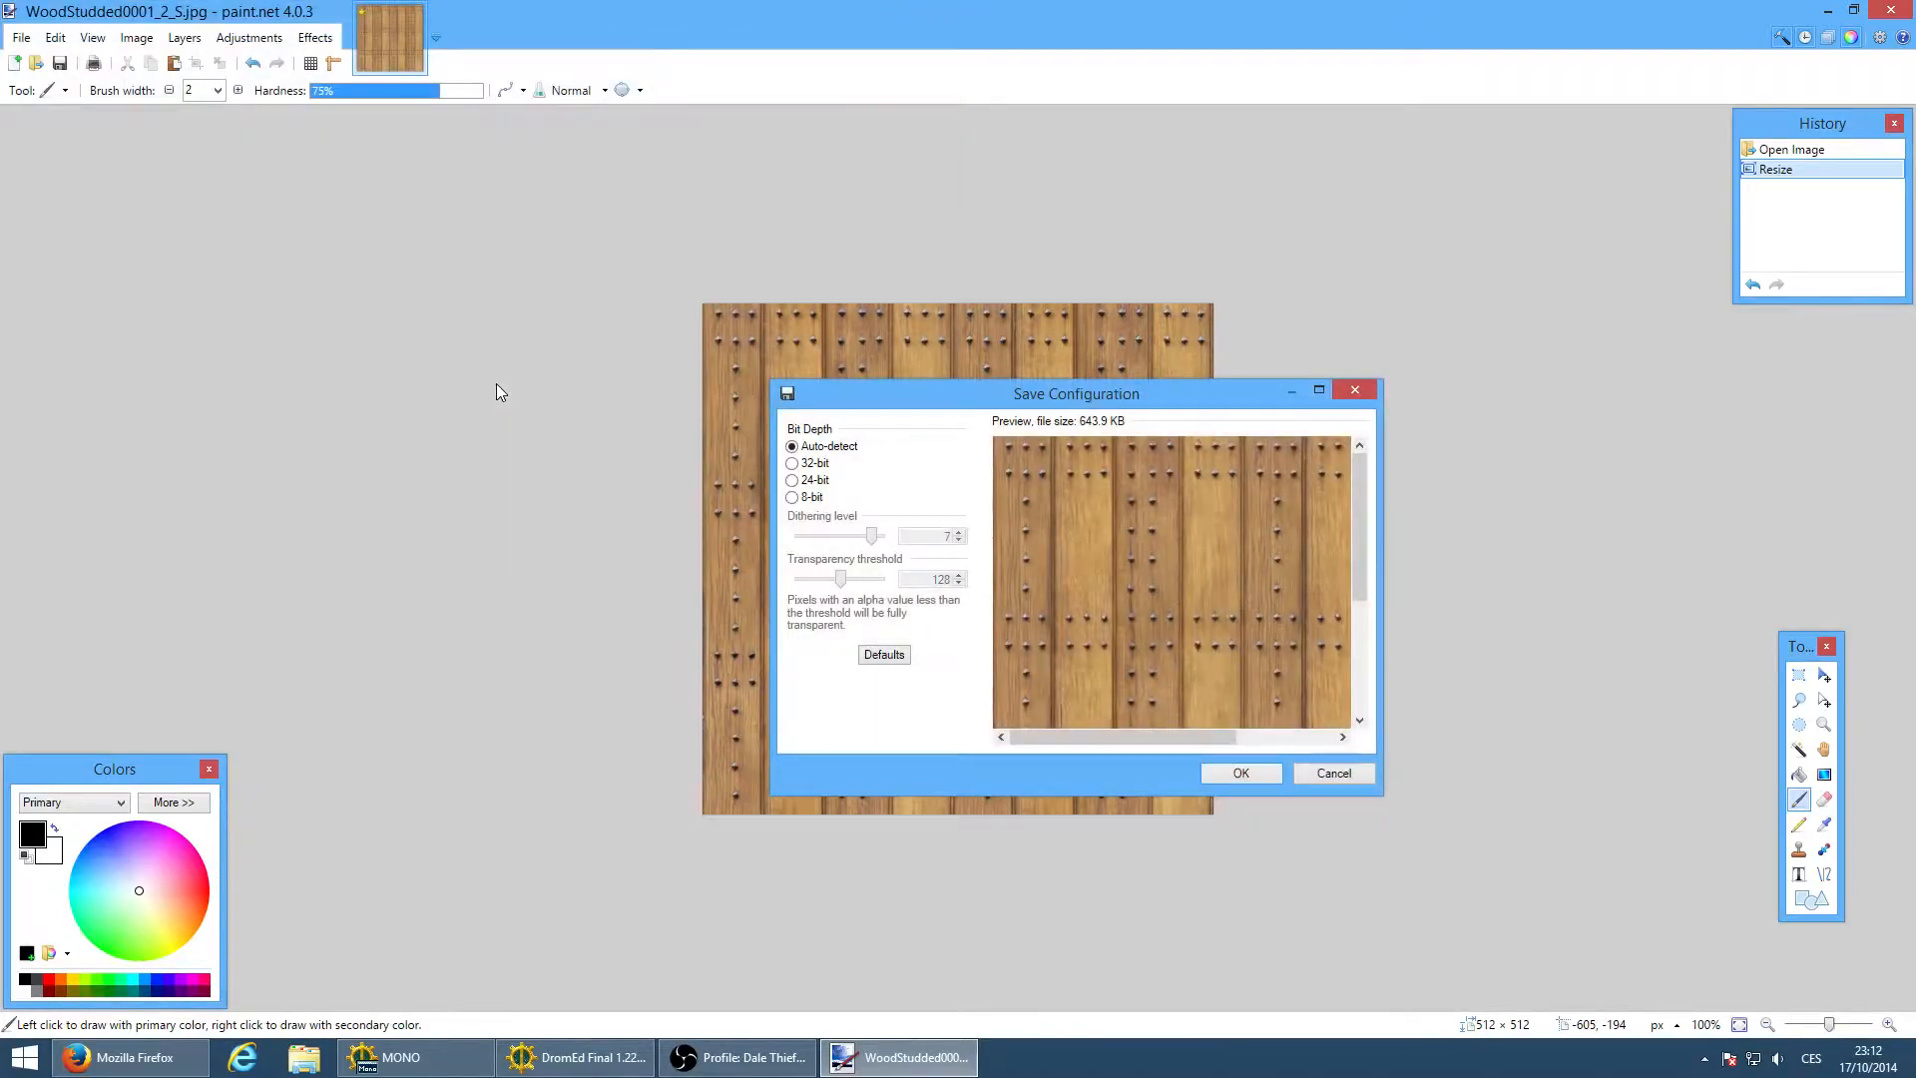
{"action": "left_click", "coordinate": [1242, 770]}
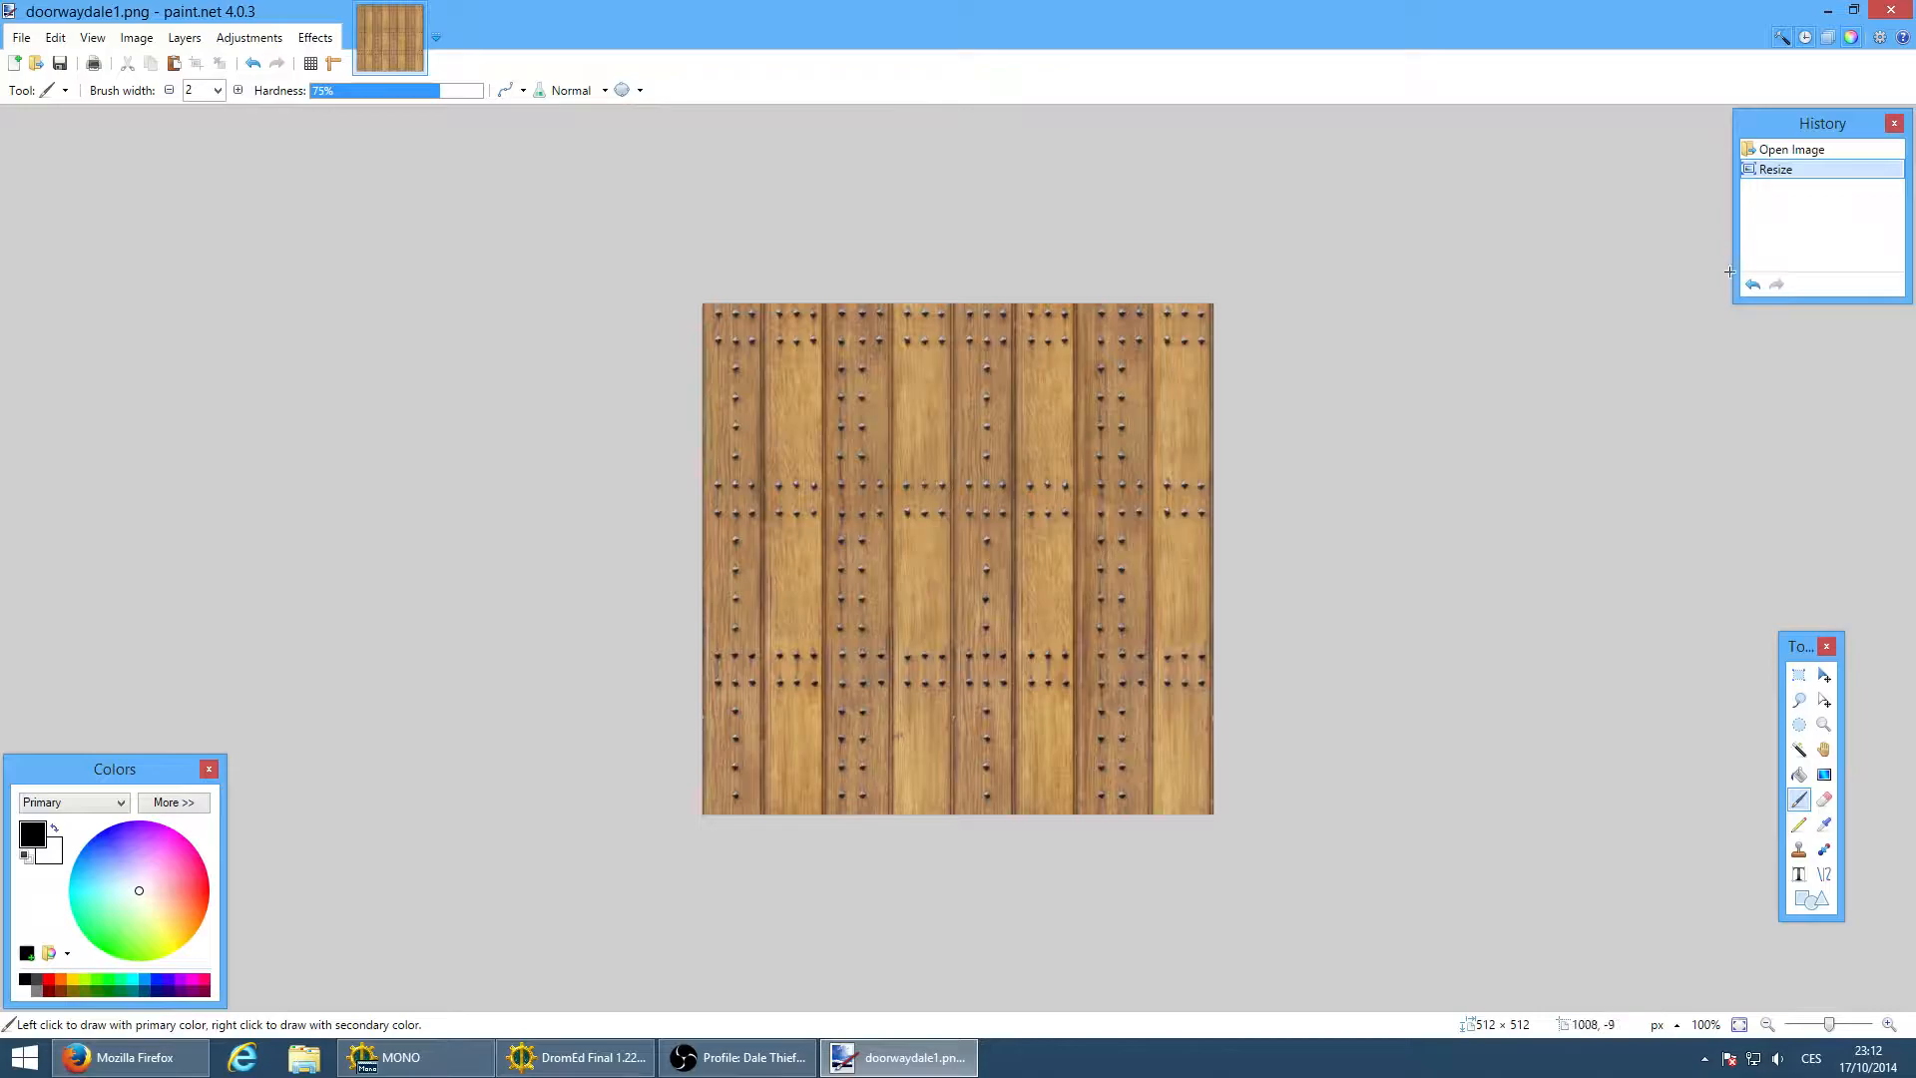
{"action": "left_click", "coordinate": [1911, 10]}
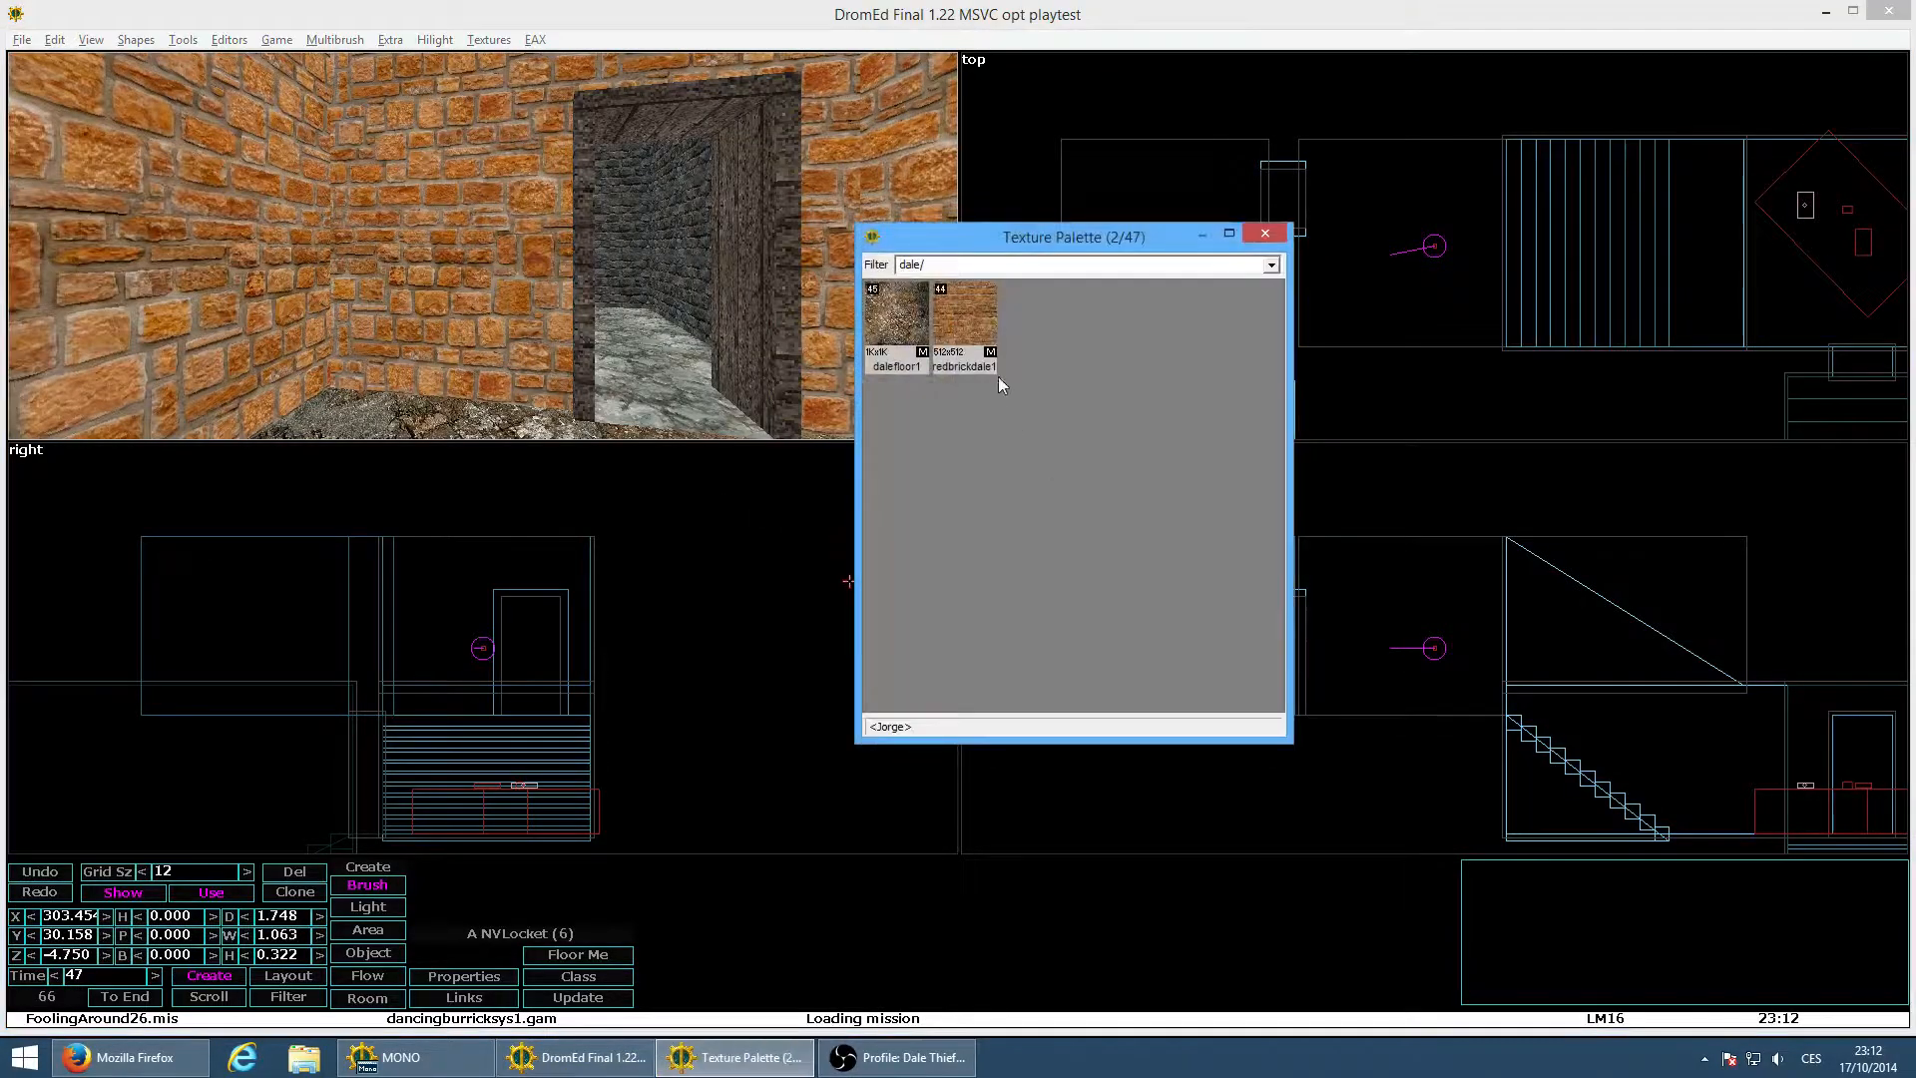
Load the doorwaydale1 texture from the dale family into DromEd's texture palette and select it
{"action": "right_click", "coordinate": [997, 375]}
{"action": "mouse_move", "coordinate": [1027, 587]}
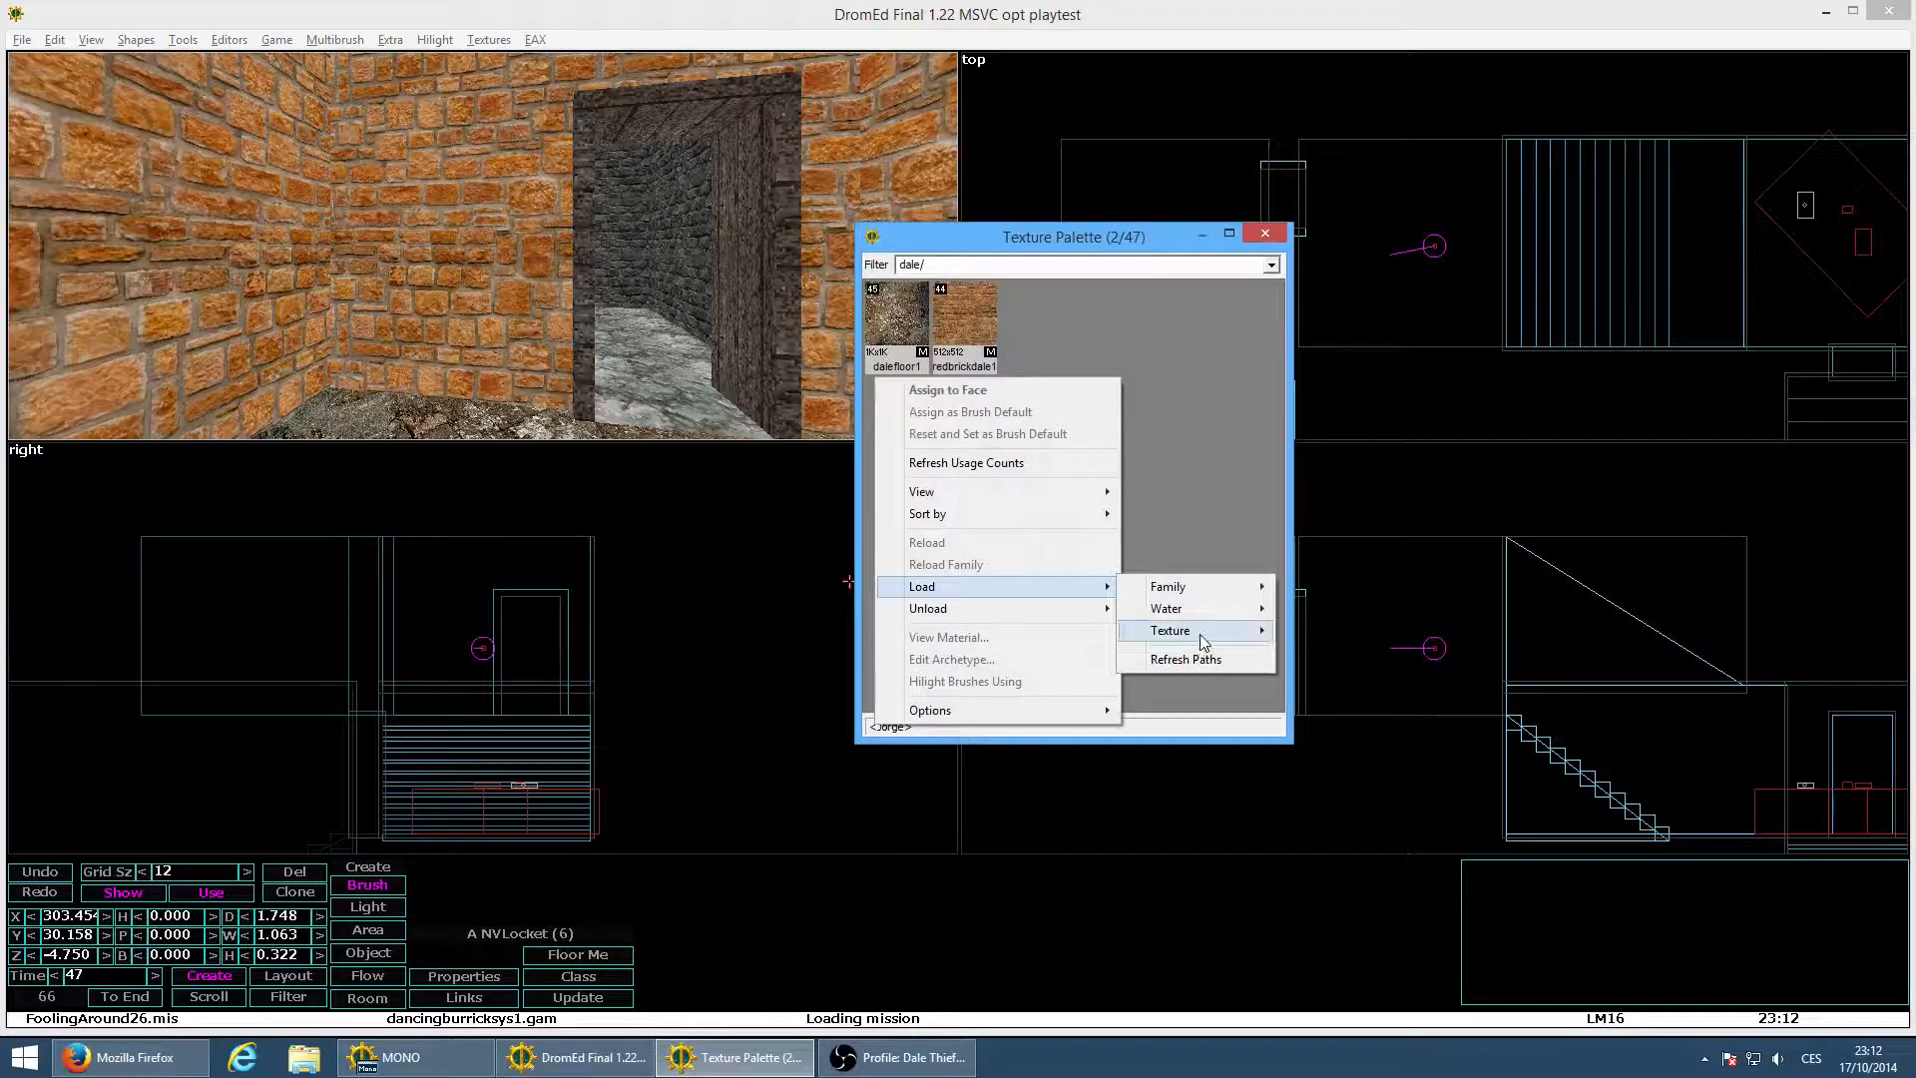
{"action": "mouse_move", "coordinate": [1197, 631]}
{"action": "mouse_move", "coordinate": [1370, 389]}
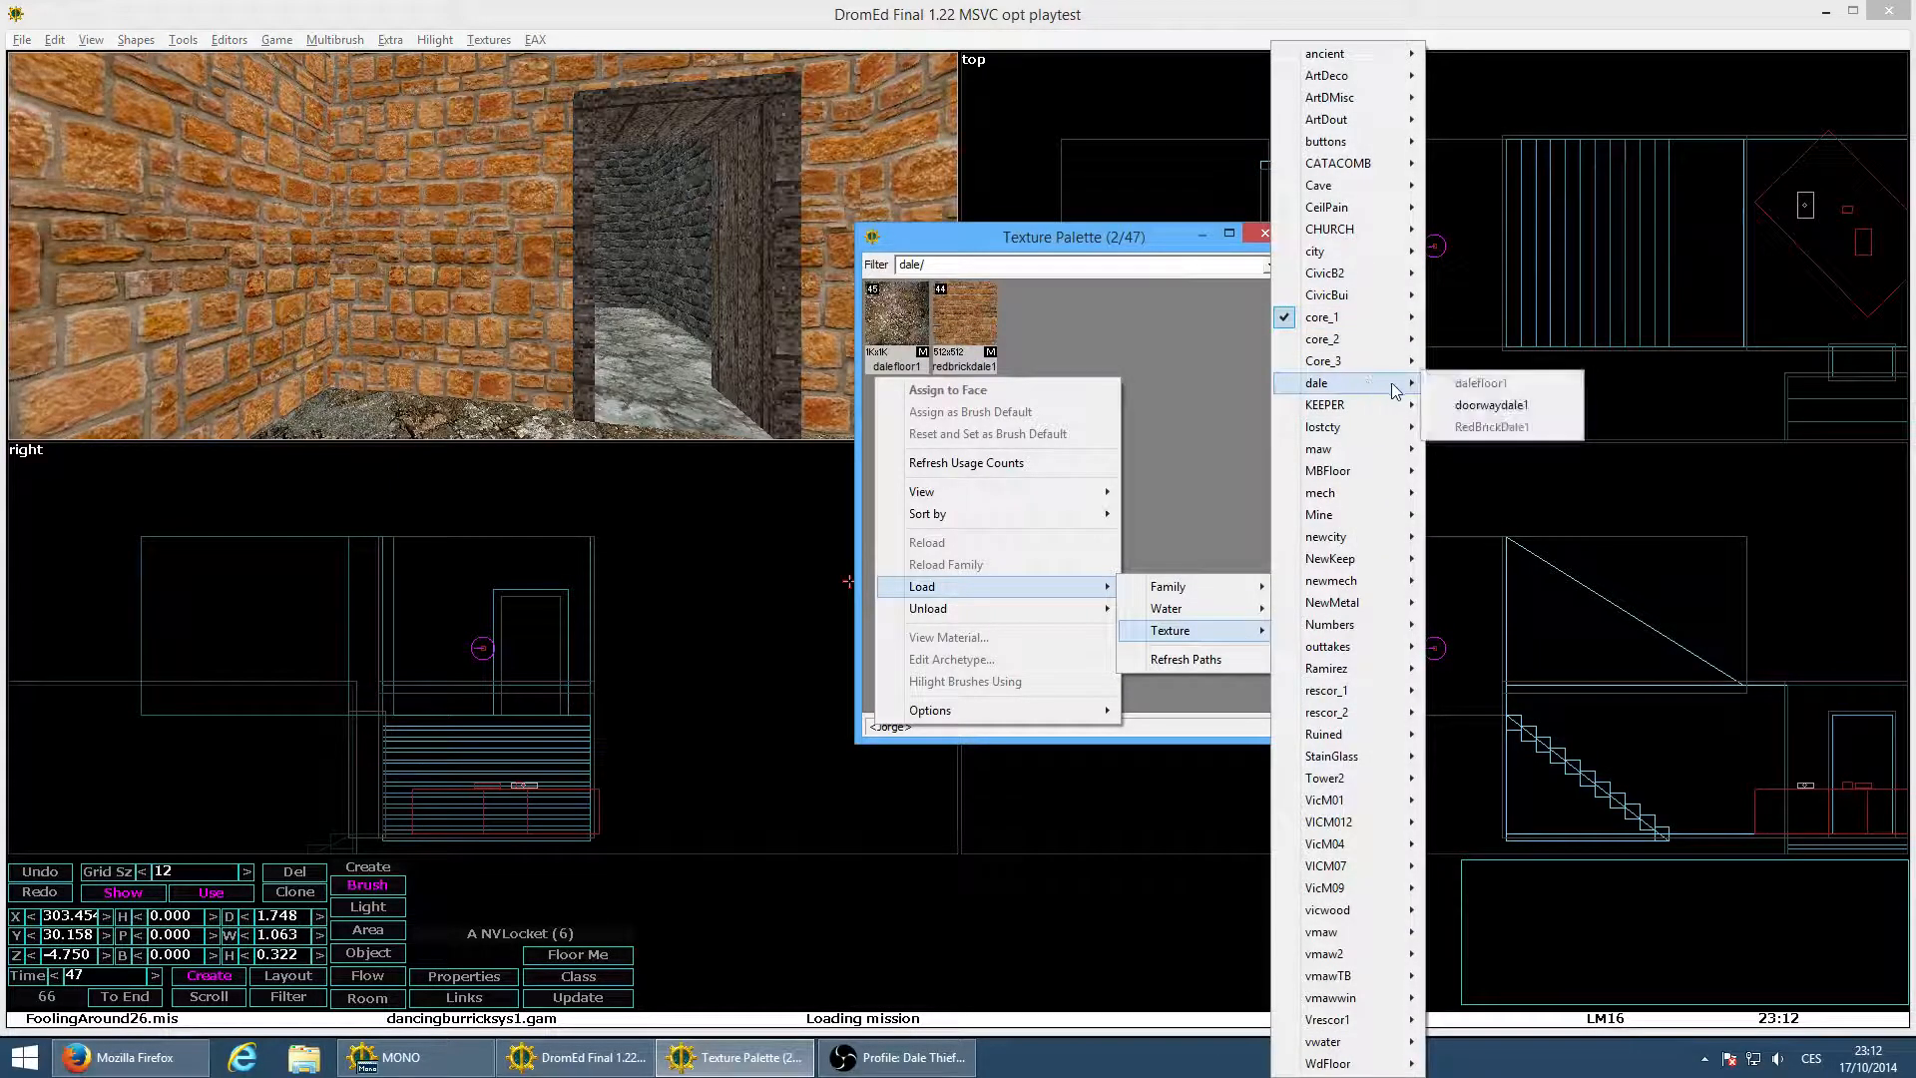
{"action": "left_click", "coordinate": [1456, 401]}
{"action": "left_click", "coordinate": [948, 341]}
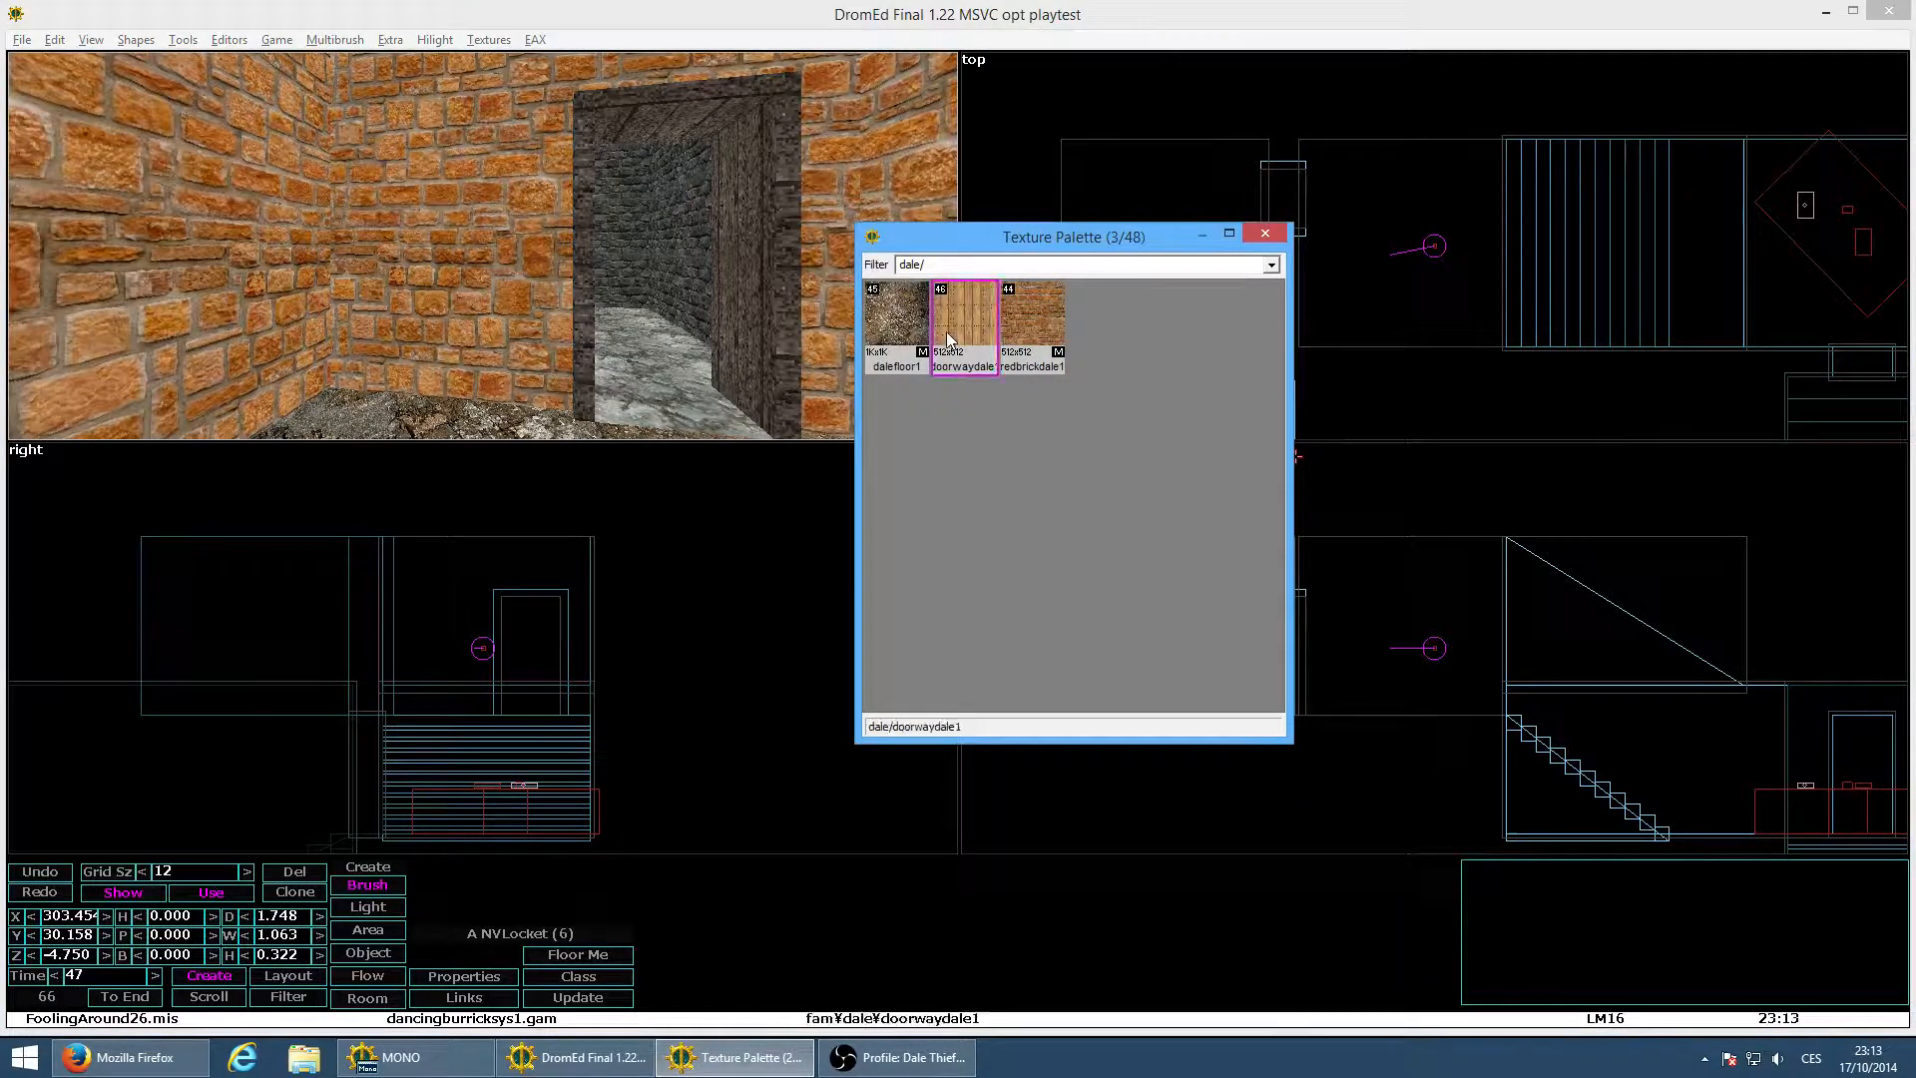
Apply the doorwaydale1 texture to the doorway's inner side and front frame, then close the texture palette
{"action": "left_click", "coordinate": [755, 245]}
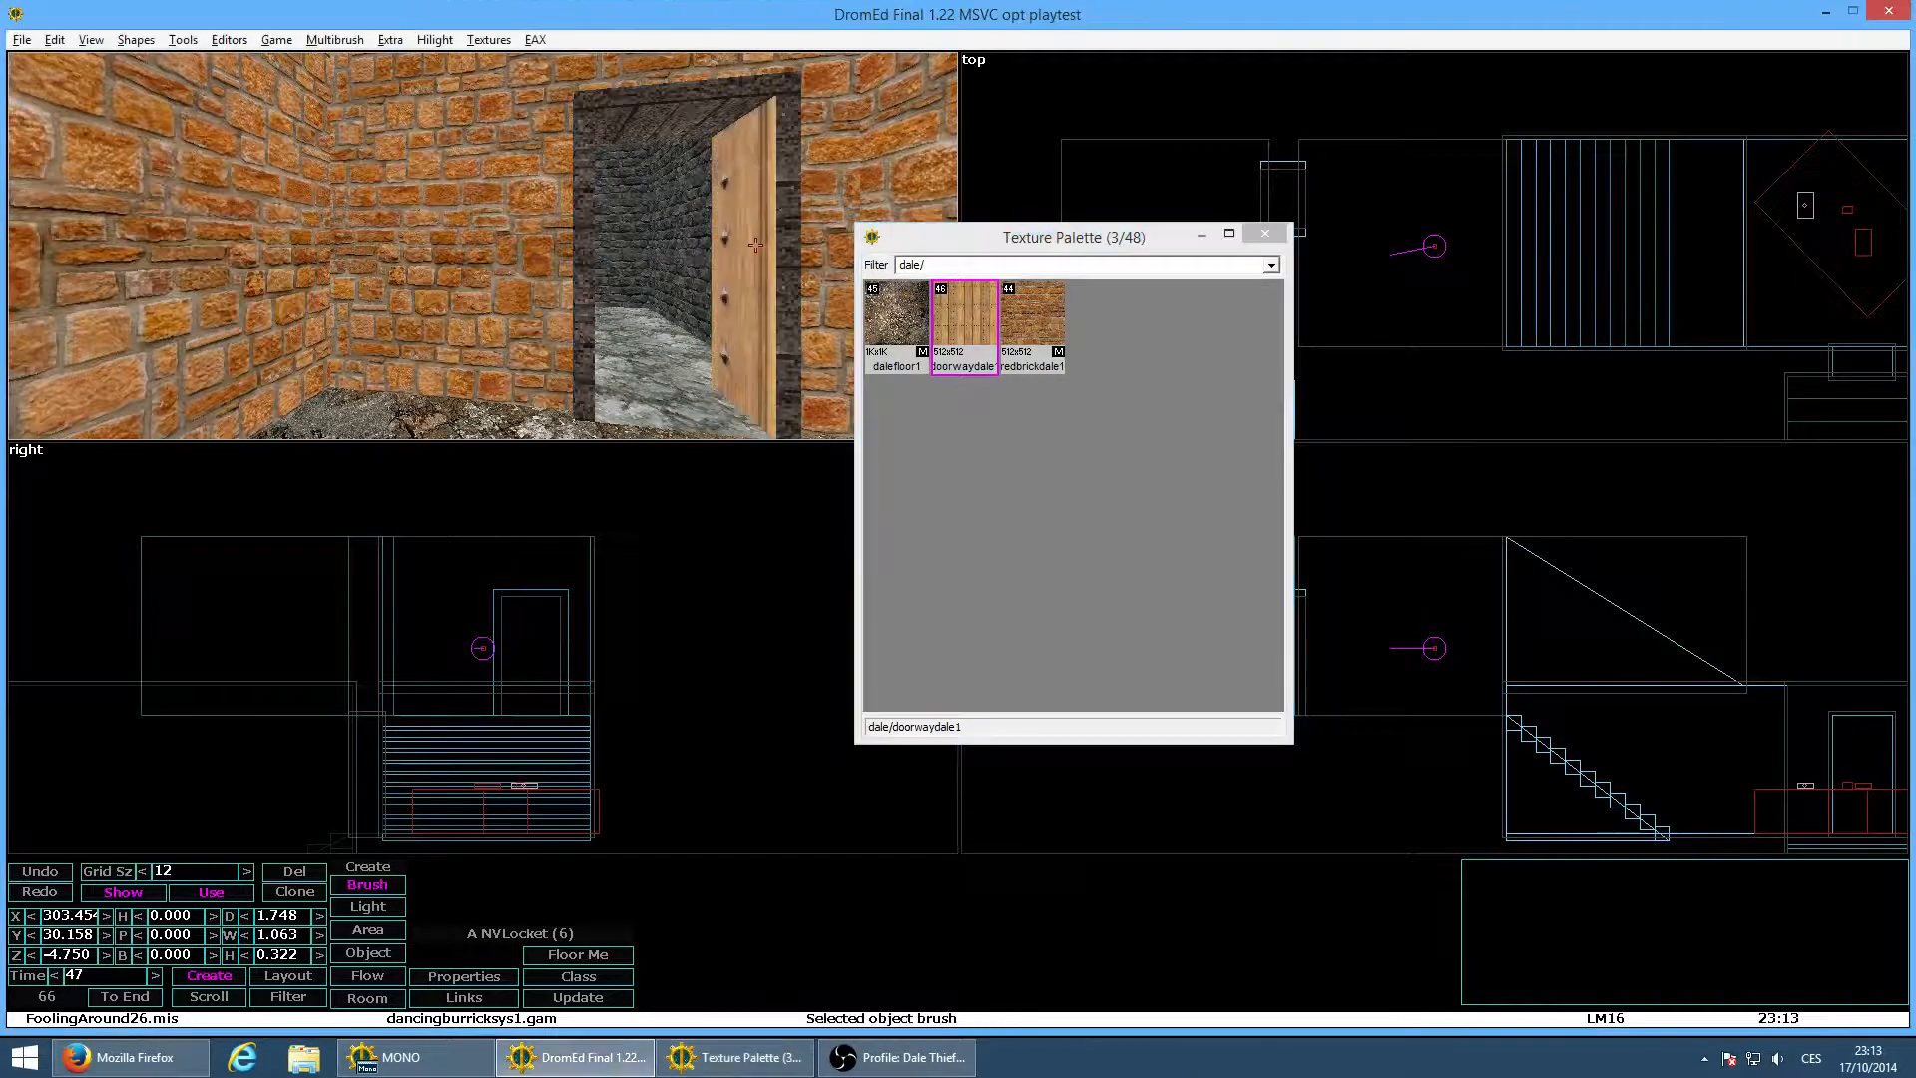
{"action": "left_click", "coordinate": [782, 252]}
{"action": "left_click", "coordinate": [696, 107]}
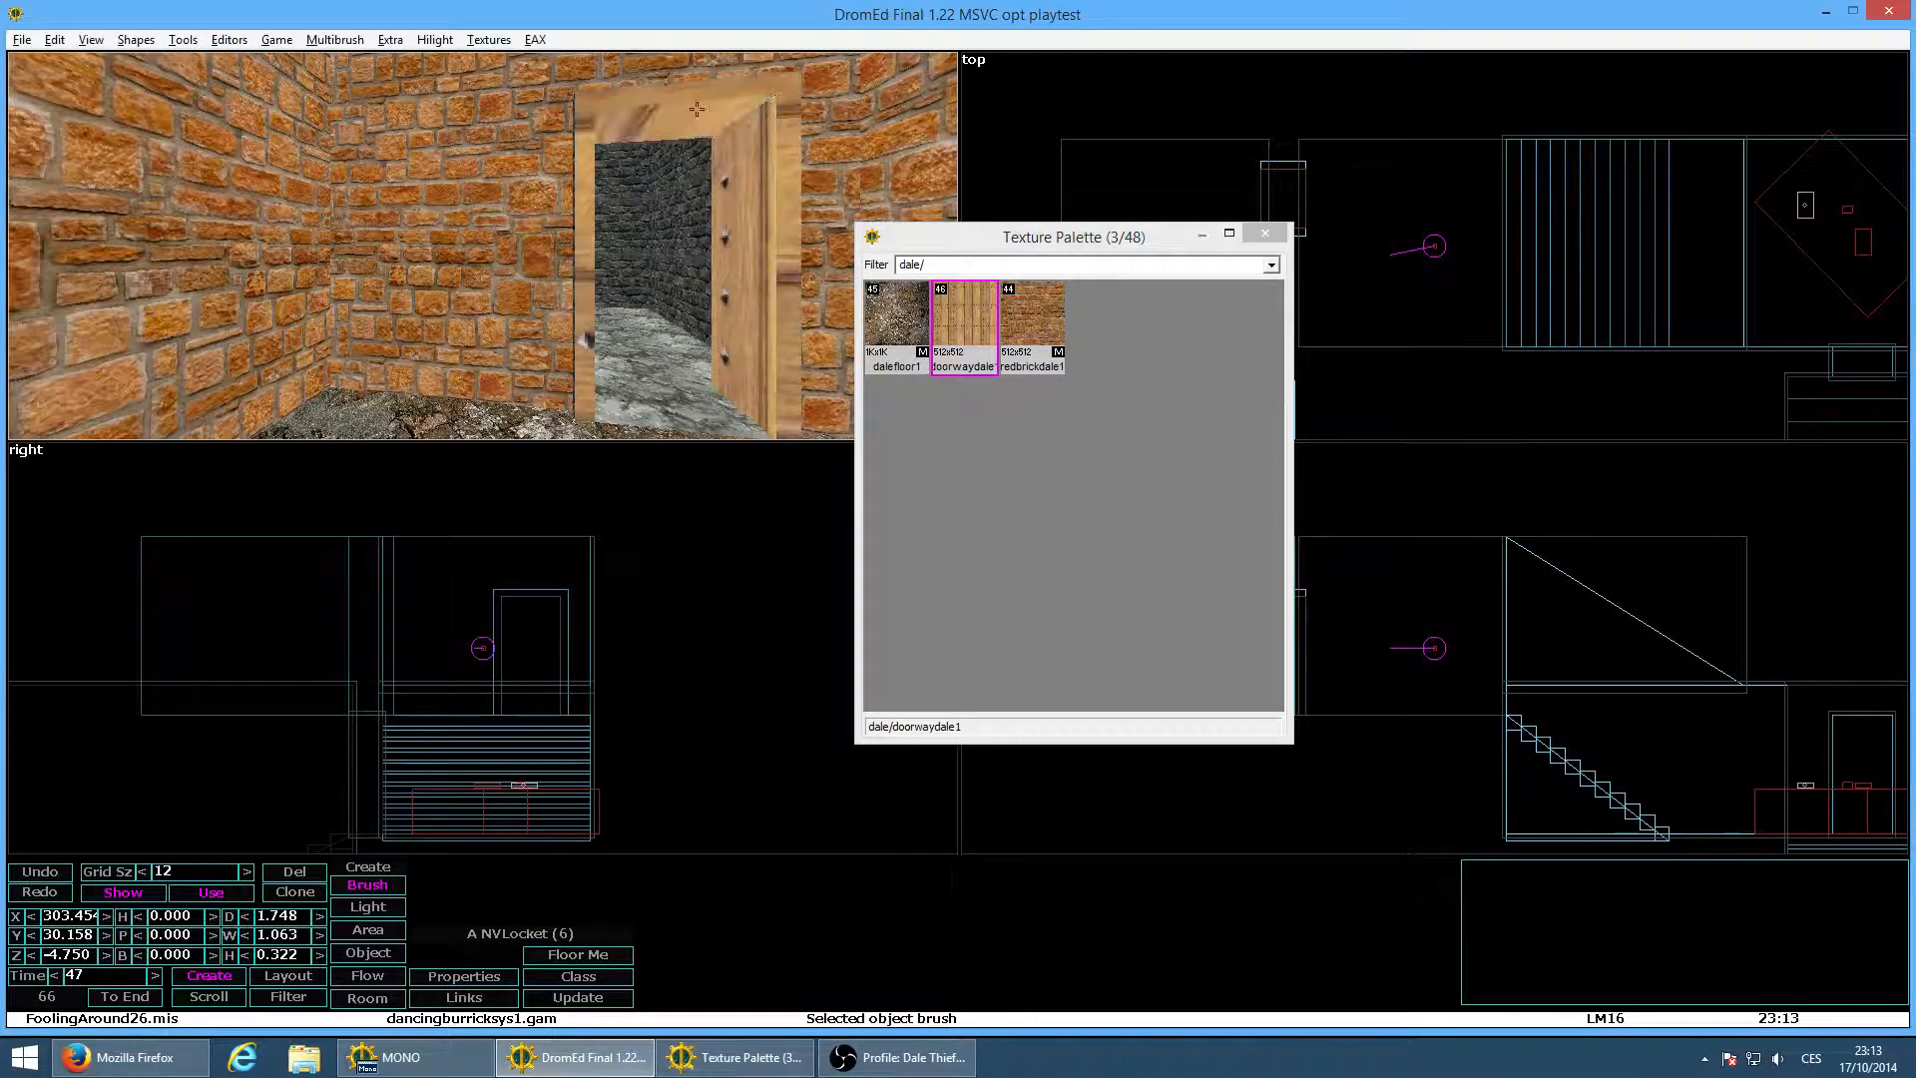
{"action": "left_click", "coordinate": [1266, 233]}
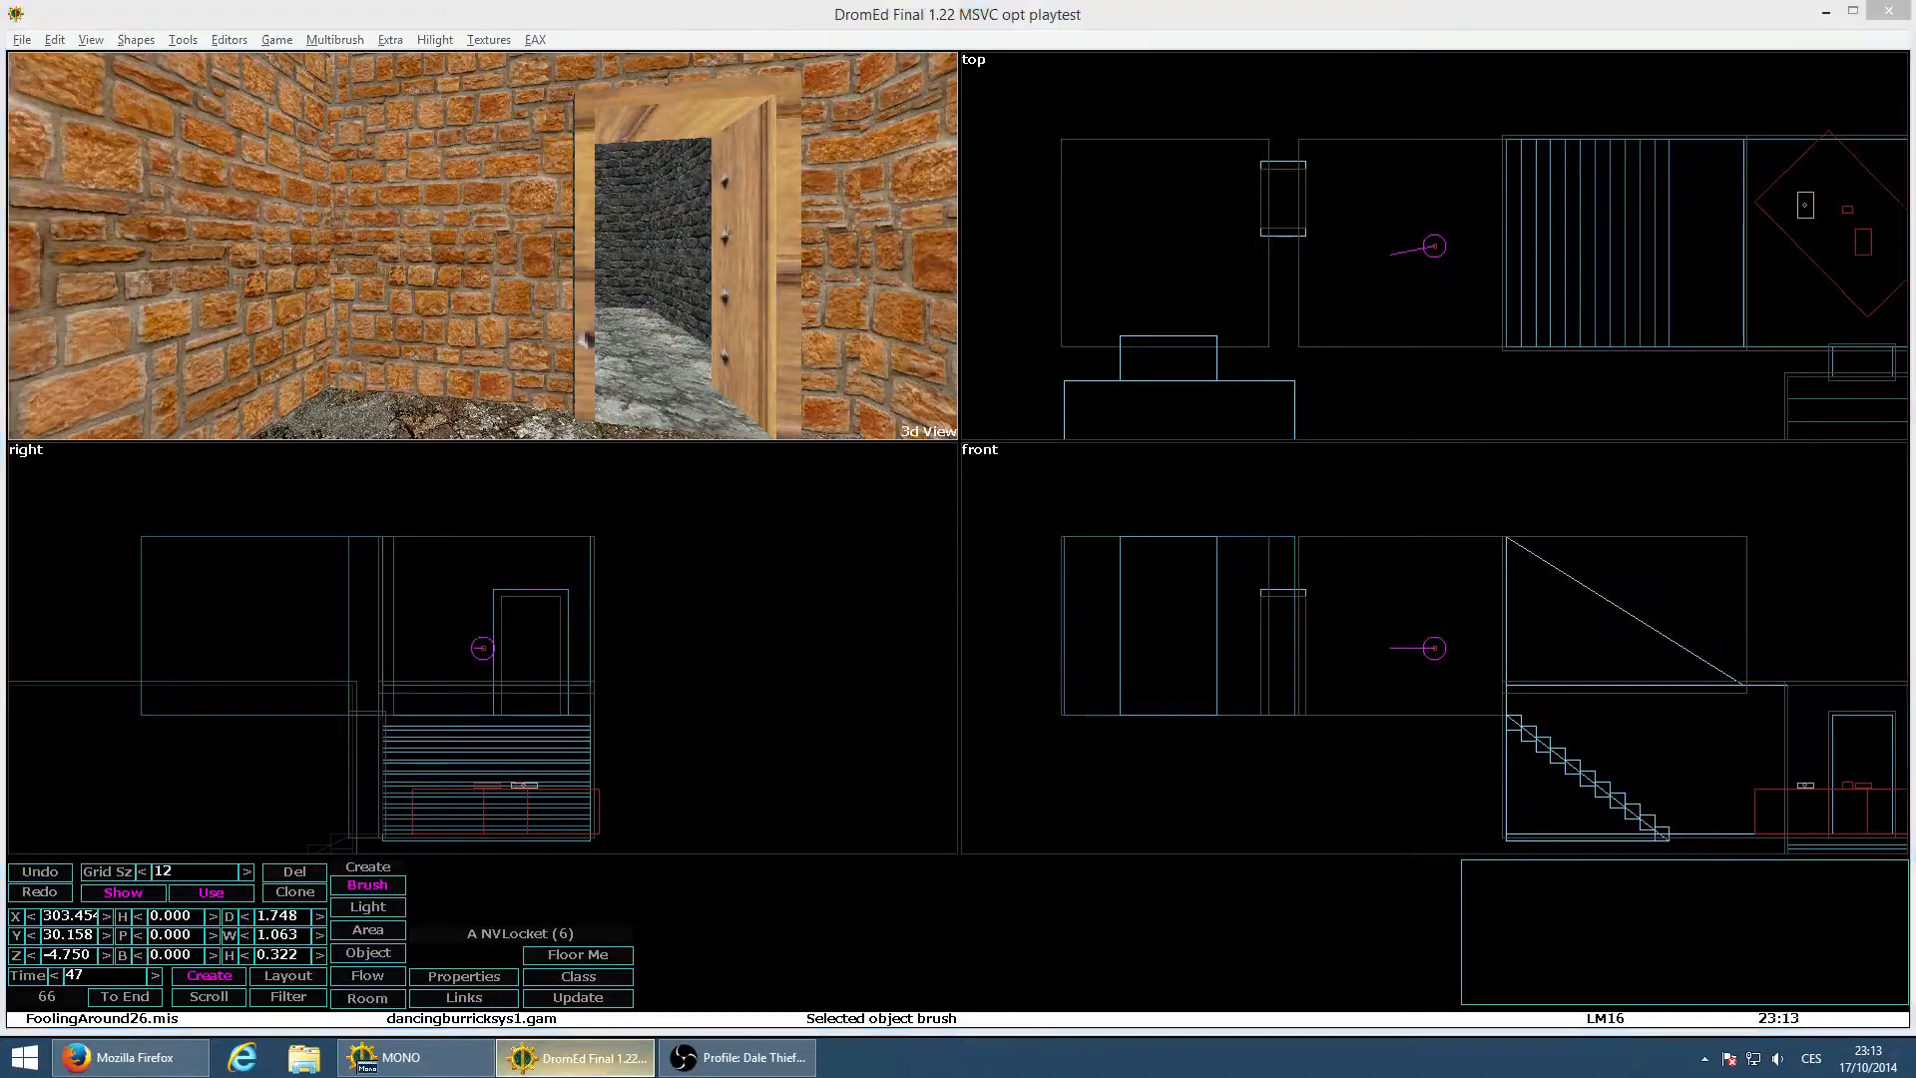
Open the Fresh Dromed\Thief 2 - The Metal Age\fam\dale folder from the desktop
{"action": "left_click", "coordinate": [576, 1057]}
{"action": "double_click", "coordinate": [1856, 361]}
{"action": "double_click", "coordinate": [604, 365]}
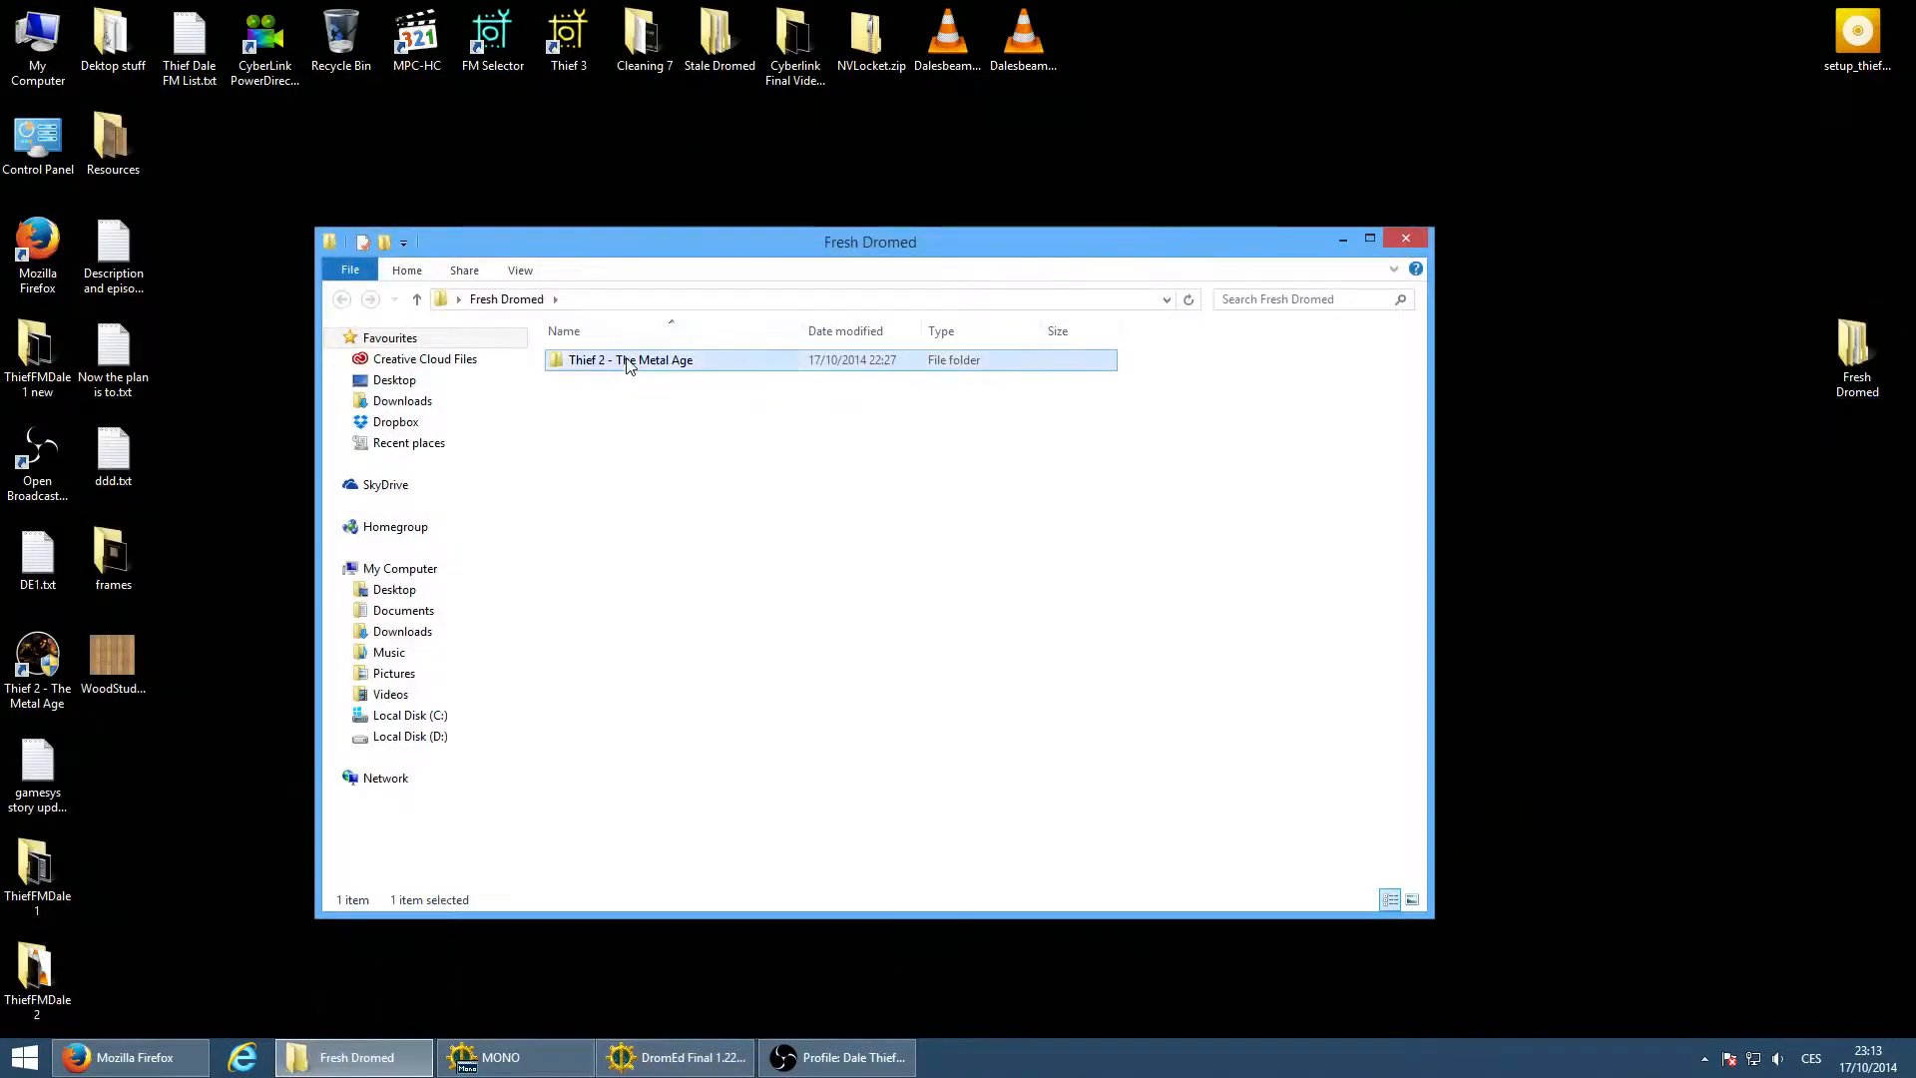
{"action": "double_click", "coordinate": [589, 443]}
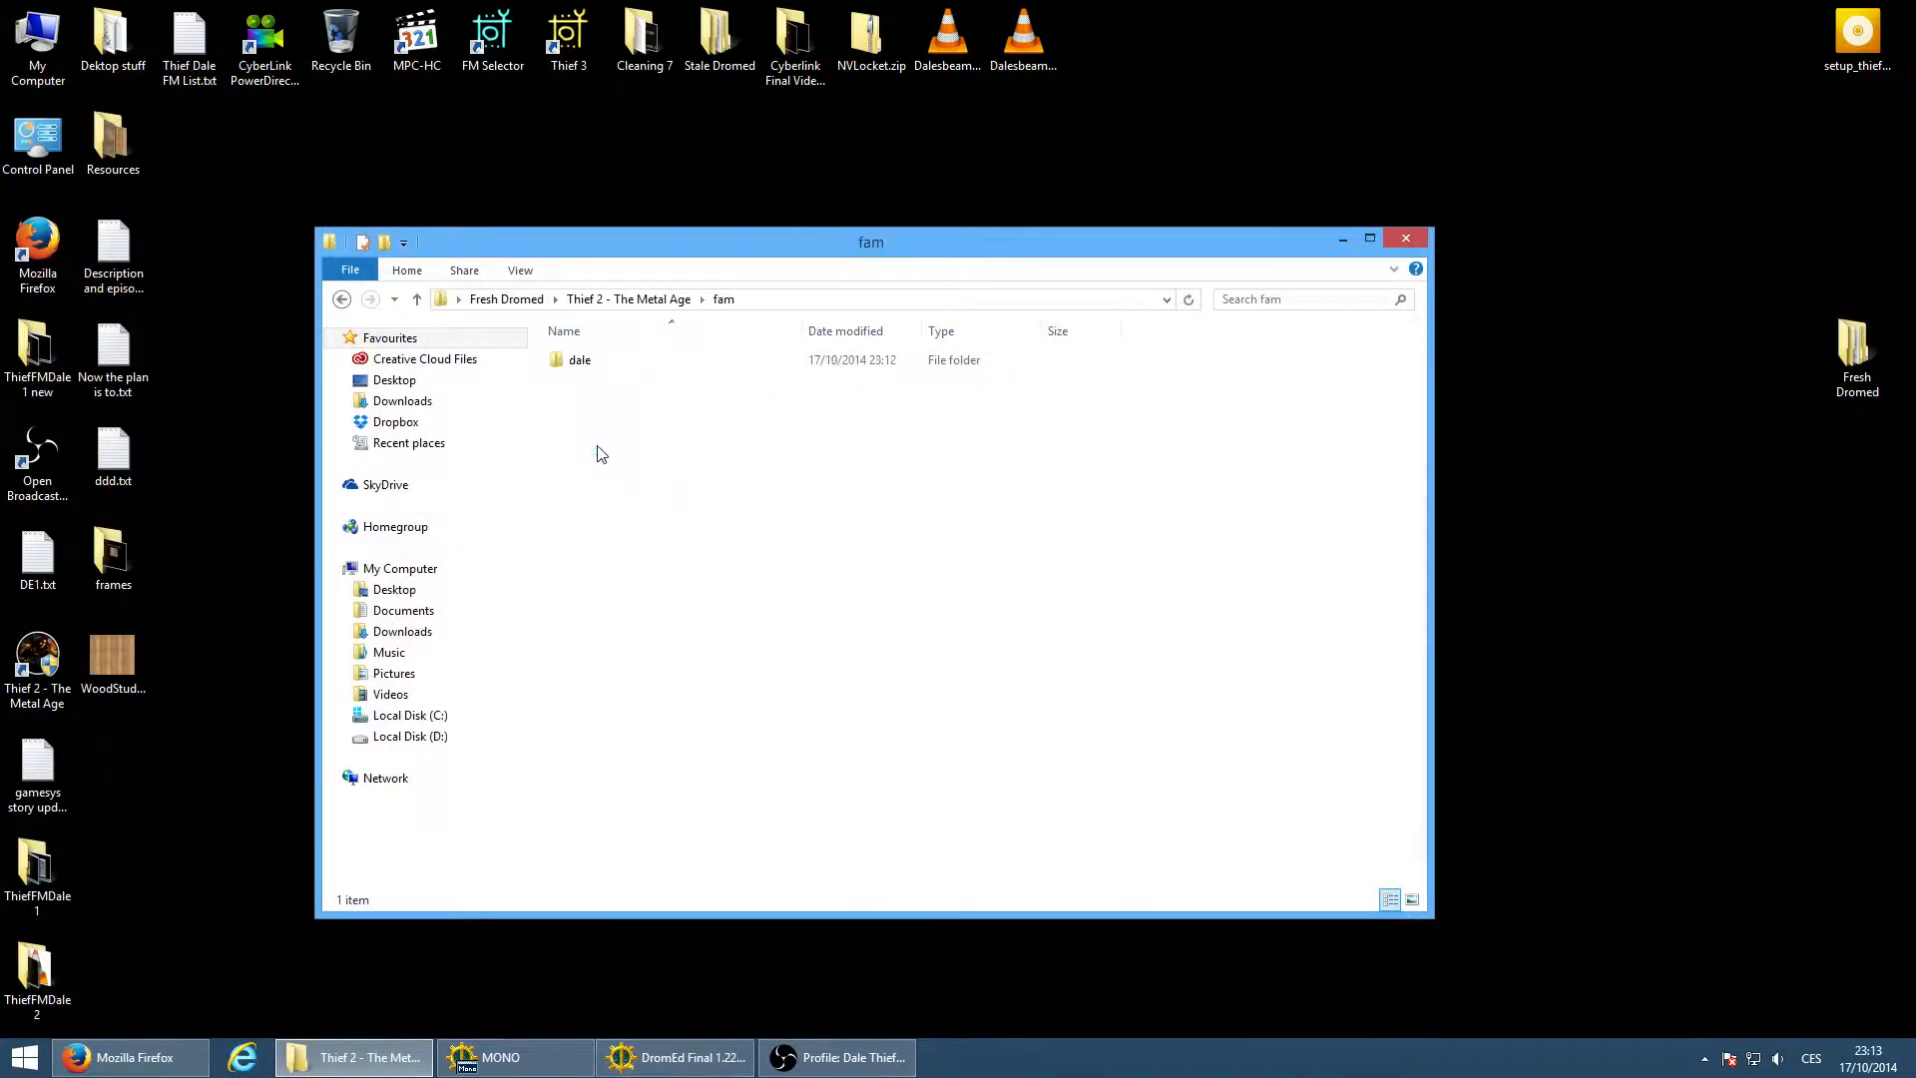
{"action": "double_click", "coordinate": [596, 361]}
Duplicate dalefloor1.mtl inside the dale folder and rename the copy doorwaydale1.mtl
{"action": "right_click", "coordinate": [567, 347]}
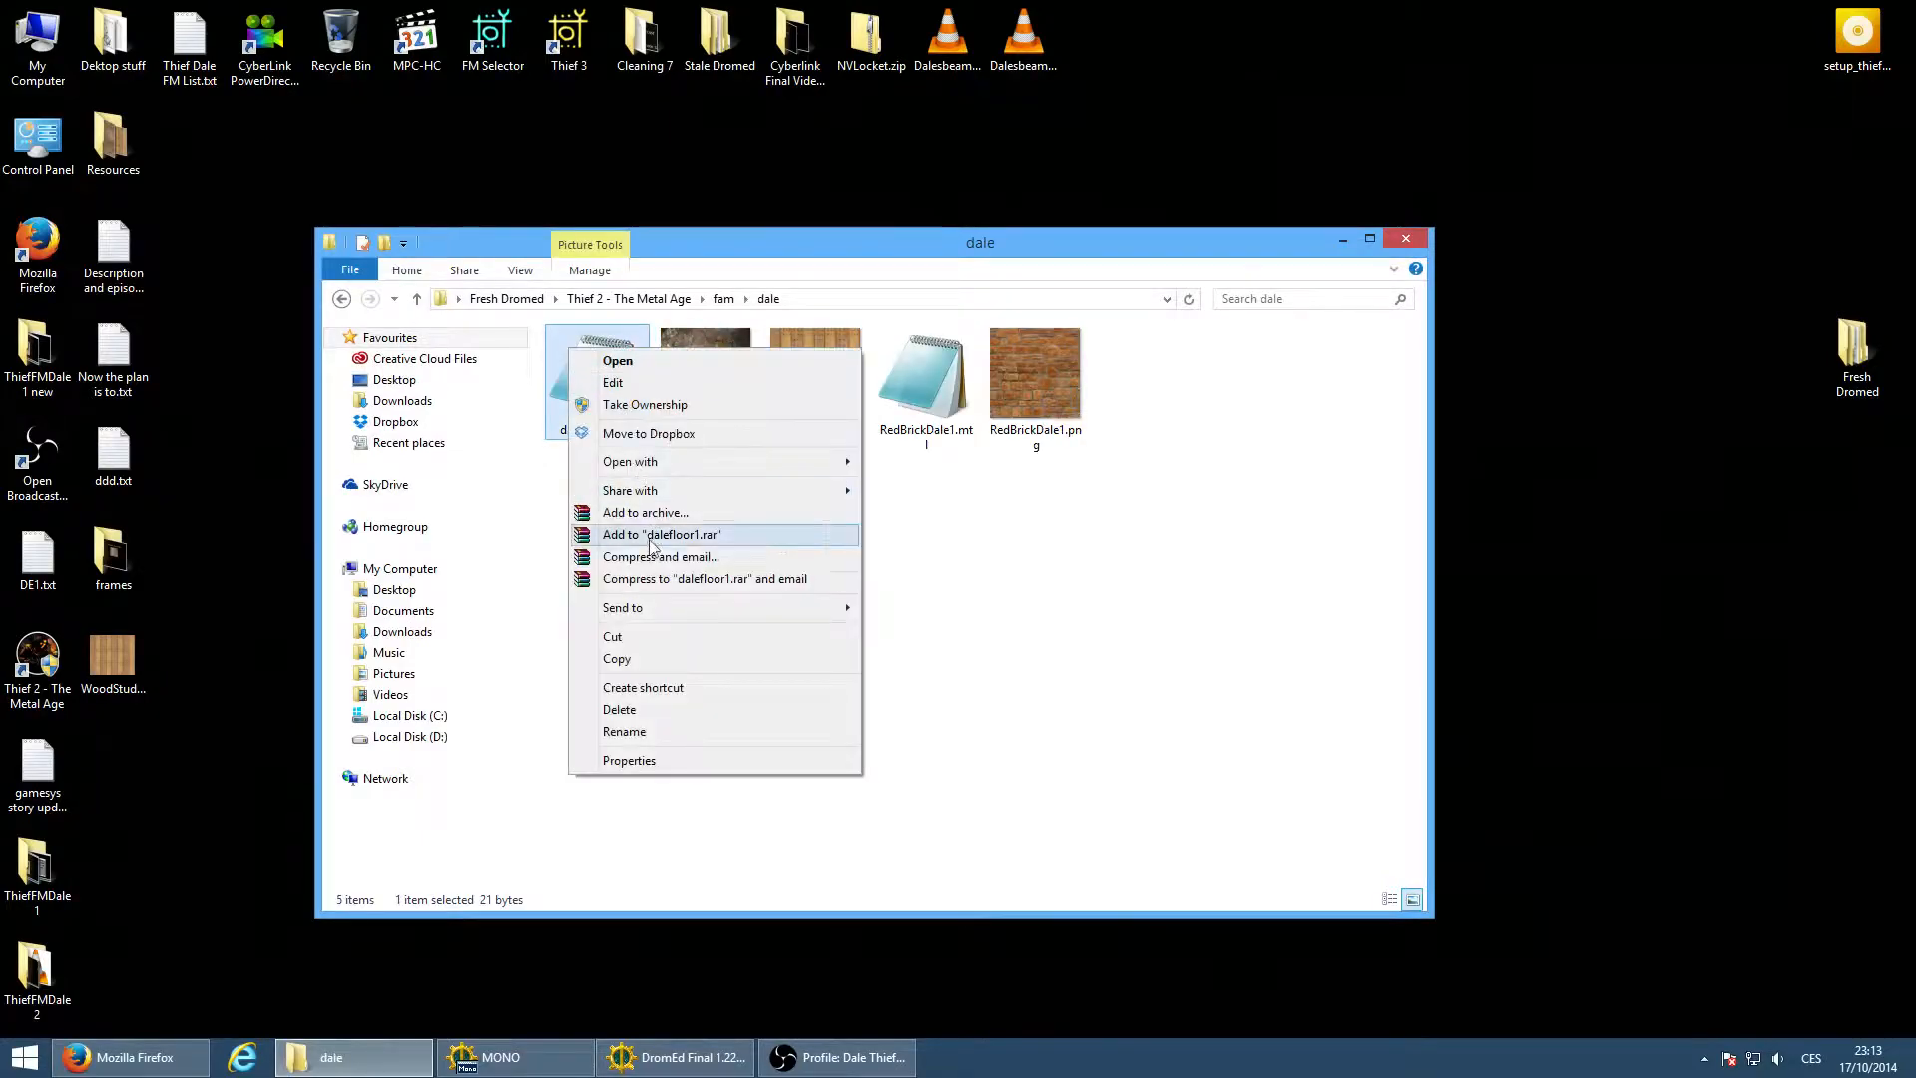
{"action": "left_click", "coordinate": [648, 658]}
{"action": "right_click", "coordinate": [699, 524]}
{"action": "left_click", "coordinate": [724, 663]}
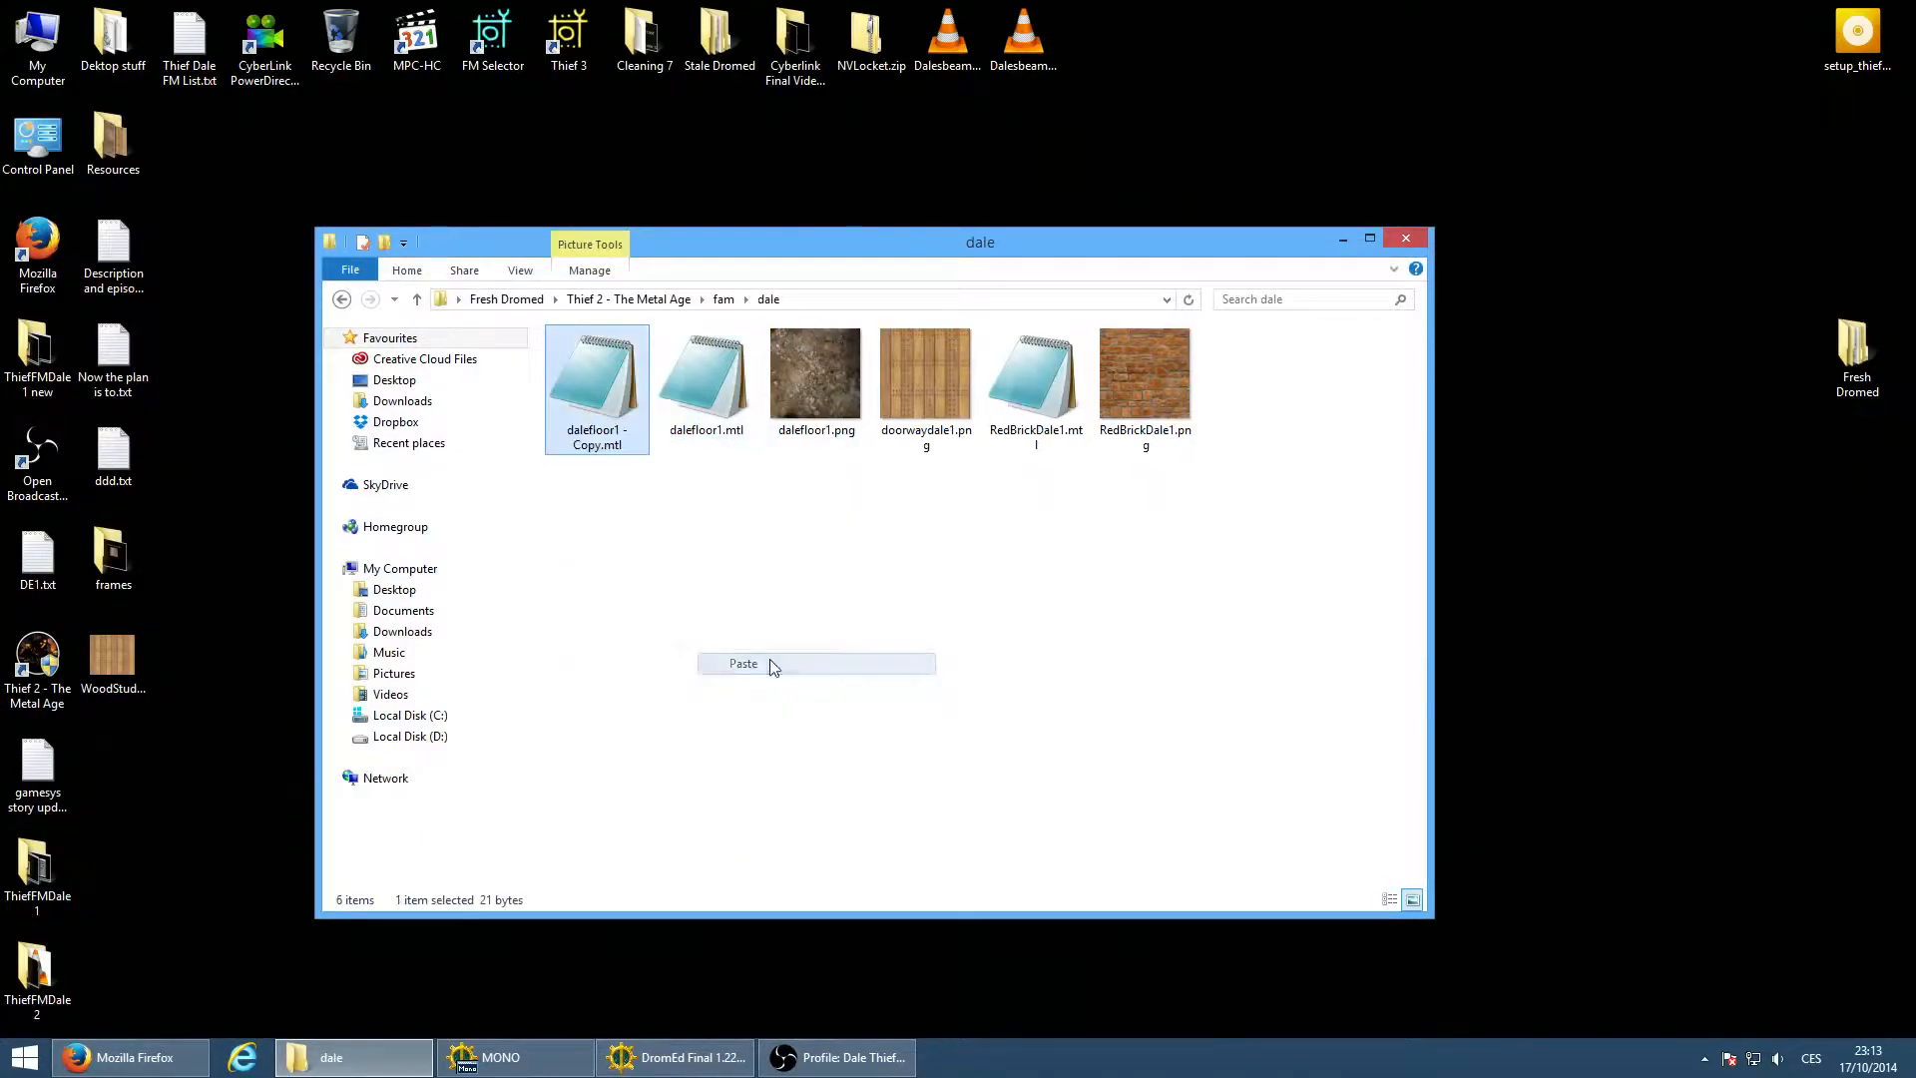
{"action": "right_click", "coordinate": [617, 415]}
{"action": "left_click", "coordinate": [698, 796]}
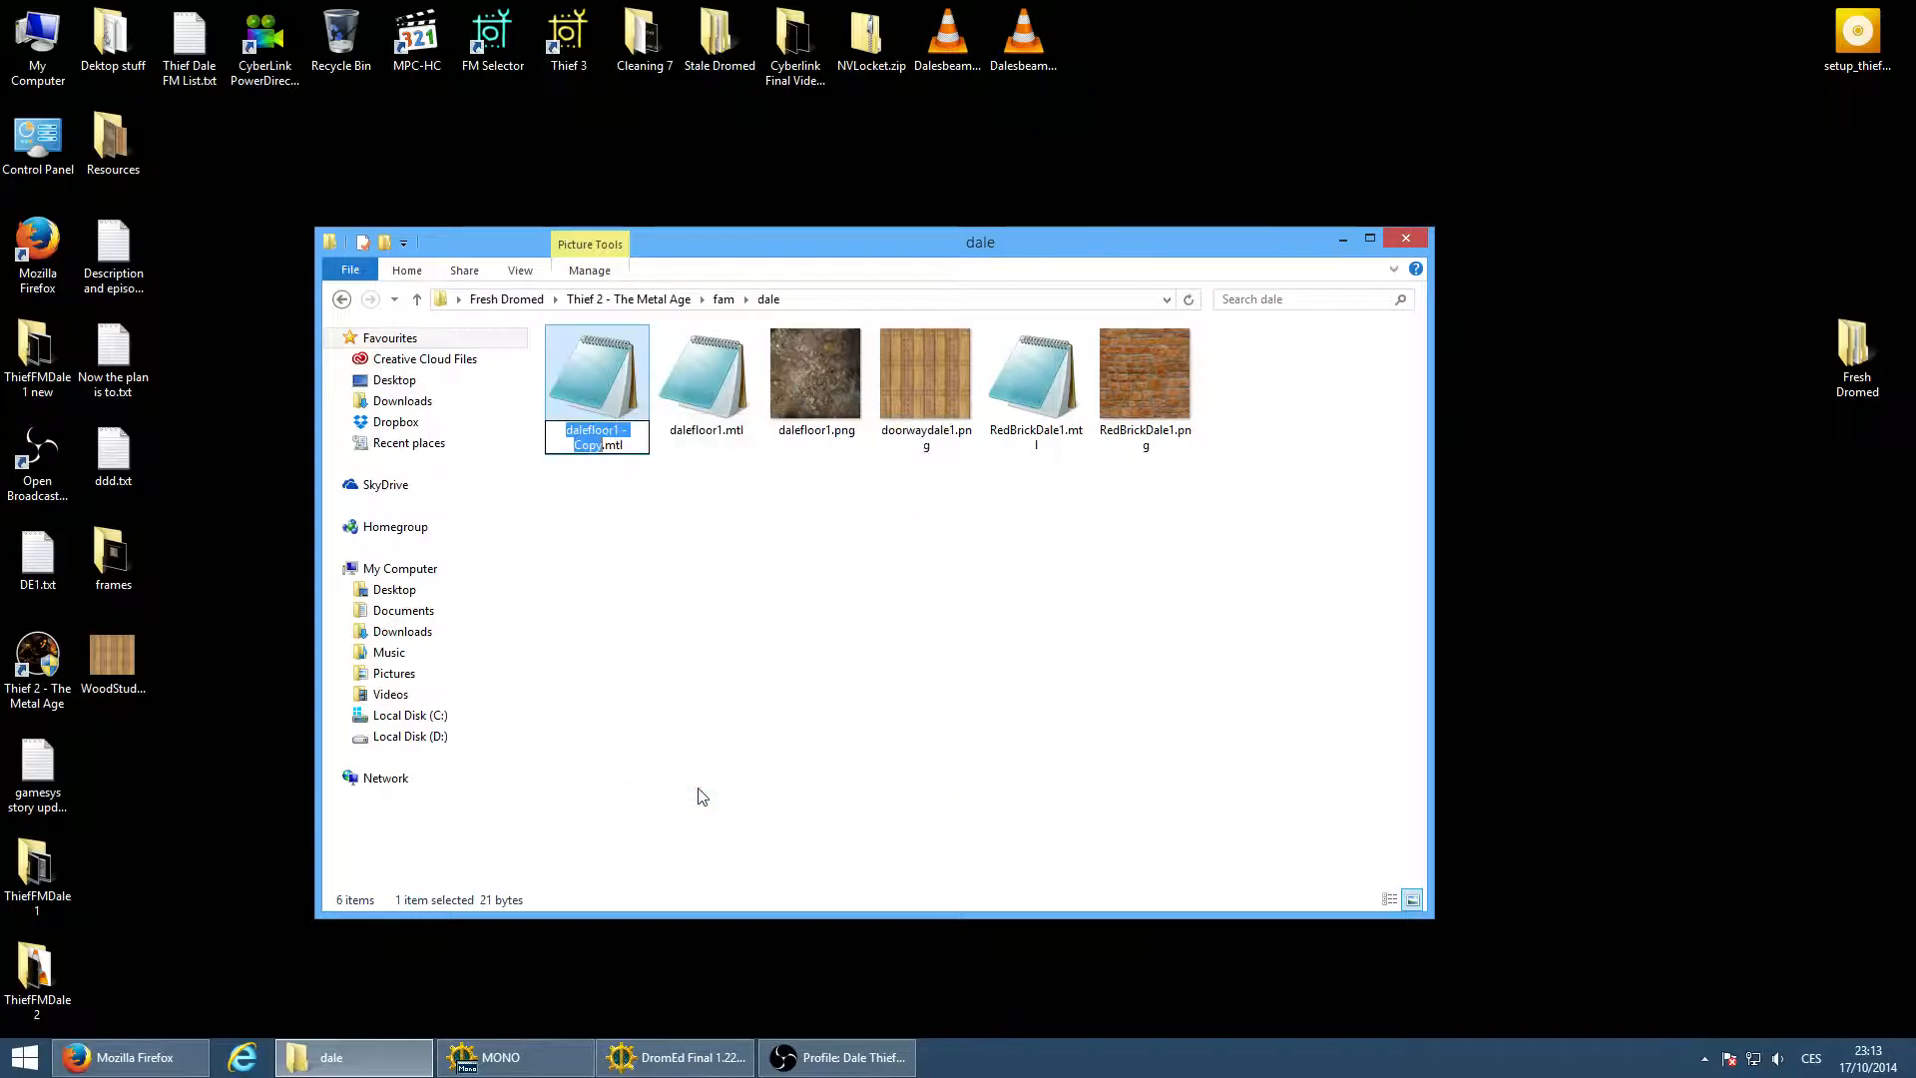
{"action": "type", "text": "doorwaydale1"}
{"action": "key", "text": "Return"}
Open doorwaydale1.mtl in Notepad and set its terrain_scale to 128 128
{"action": "key", "text": "Return"}
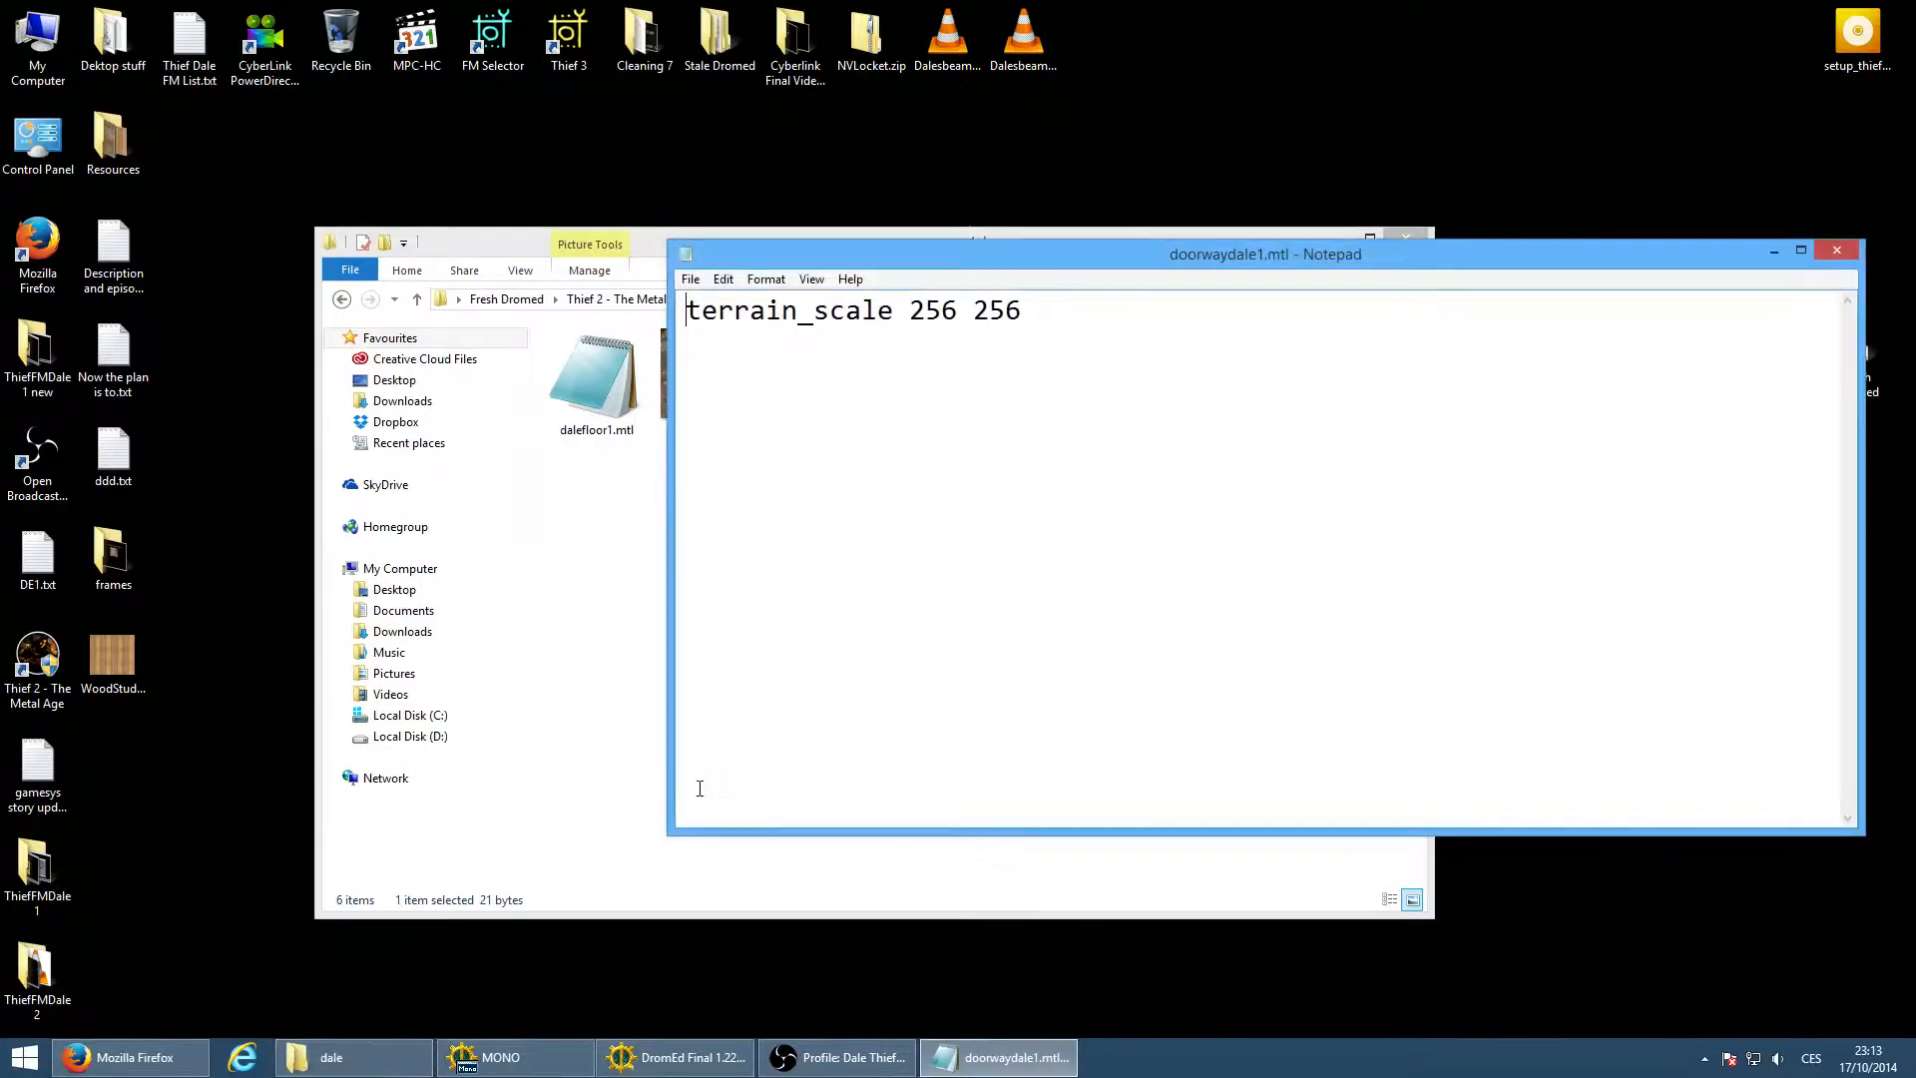
{"action": "left_click_drag", "start_coordinate": [1010, 351], "coordinate": [911, 330]}
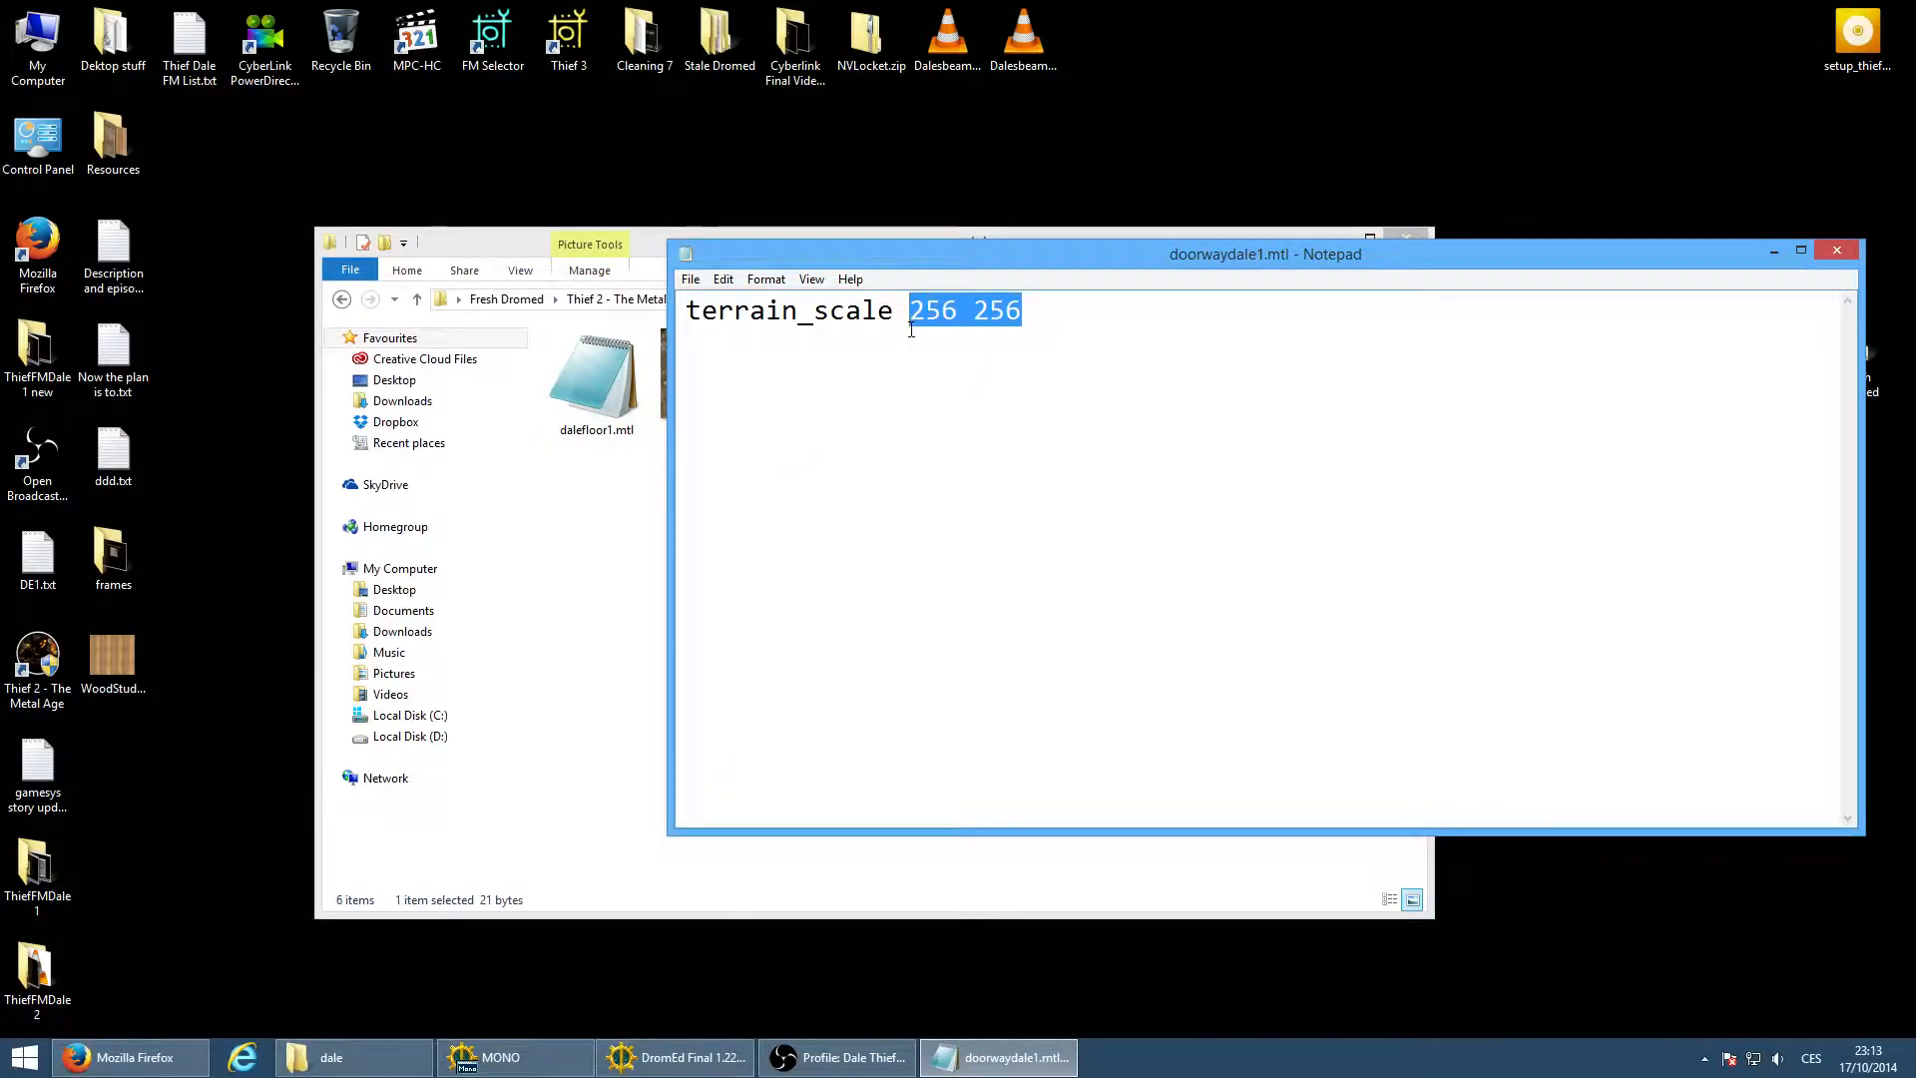
{"action": "type", "text": "128 128"}
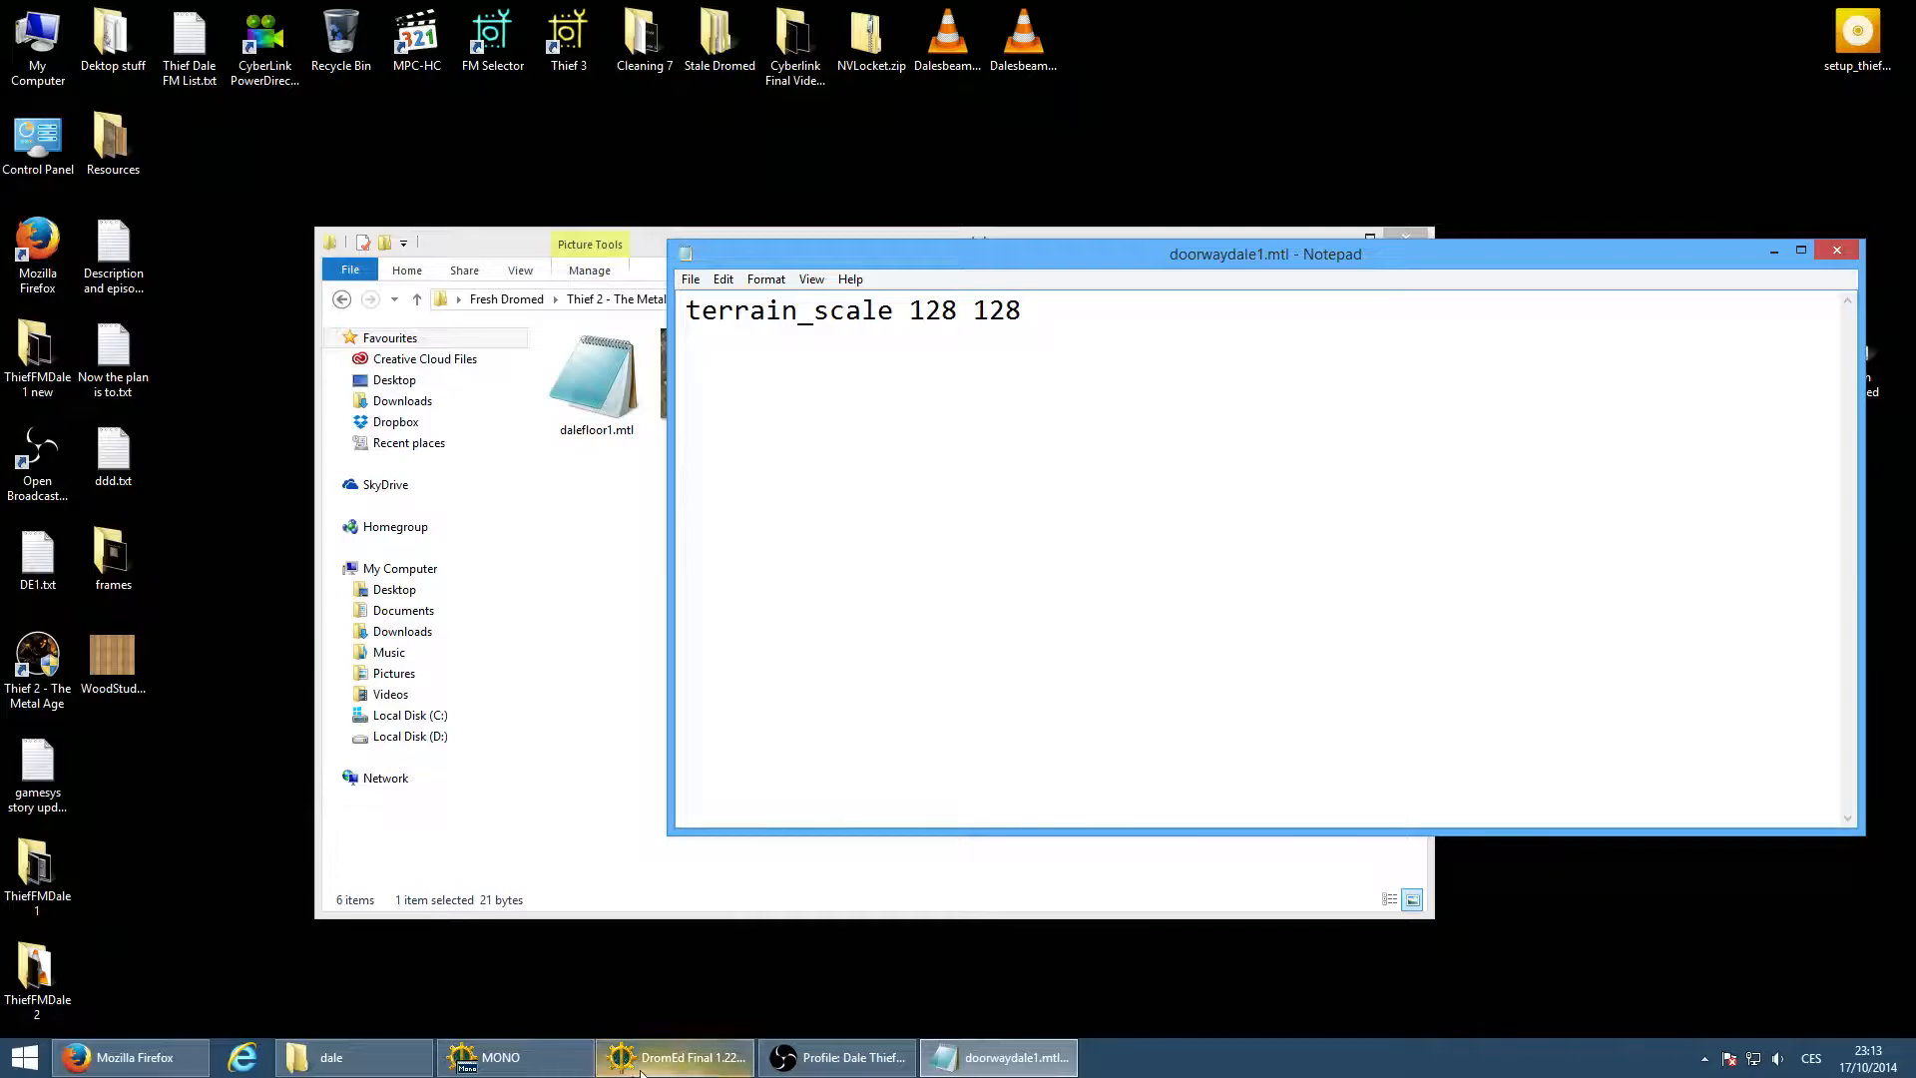
Switch to DromEd and reload the dale/doorwaydale1 texture from the texture palette
{"action": "left_click", "coordinate": [688, 1056]}
{"action": "key", "text": "alt+p"}
{"action": "right_click", "coordinate": [983, 329]}
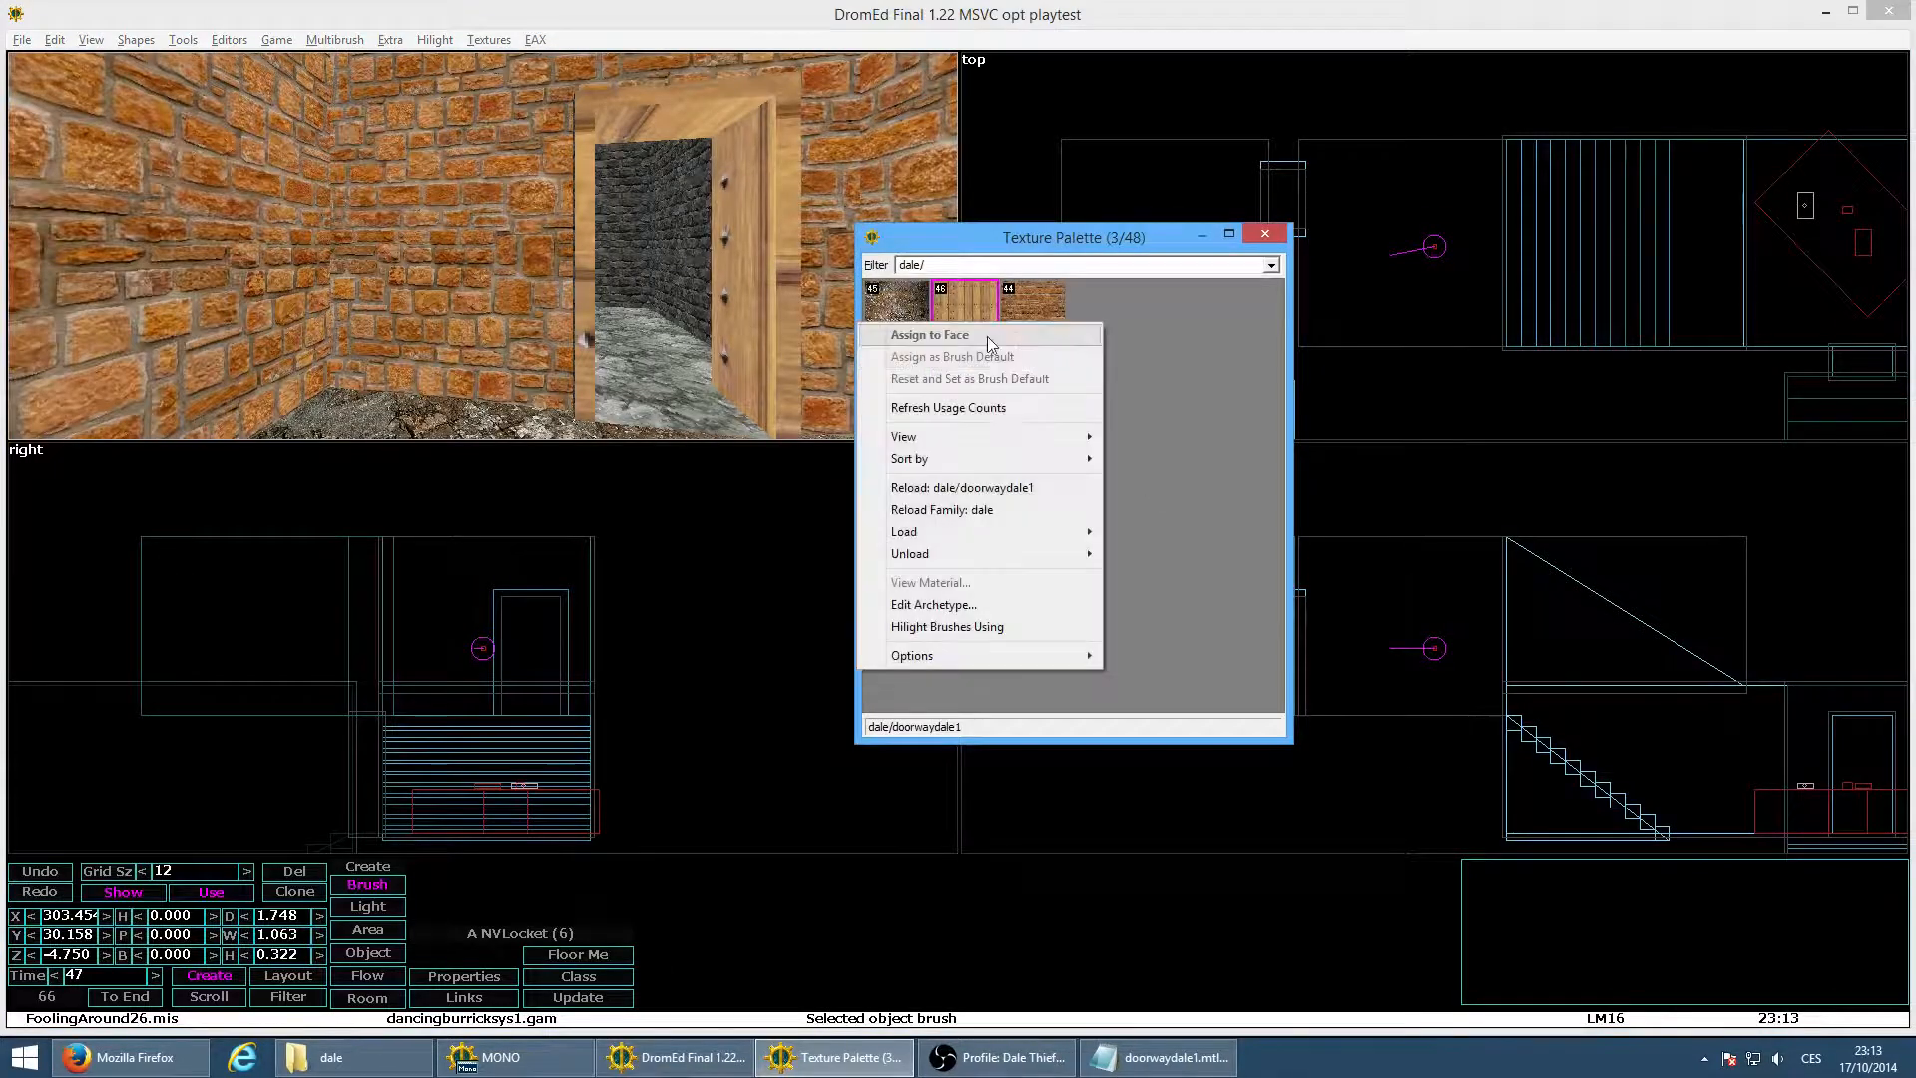
{"action": "left_click", "coordinate": [1003, 488]}
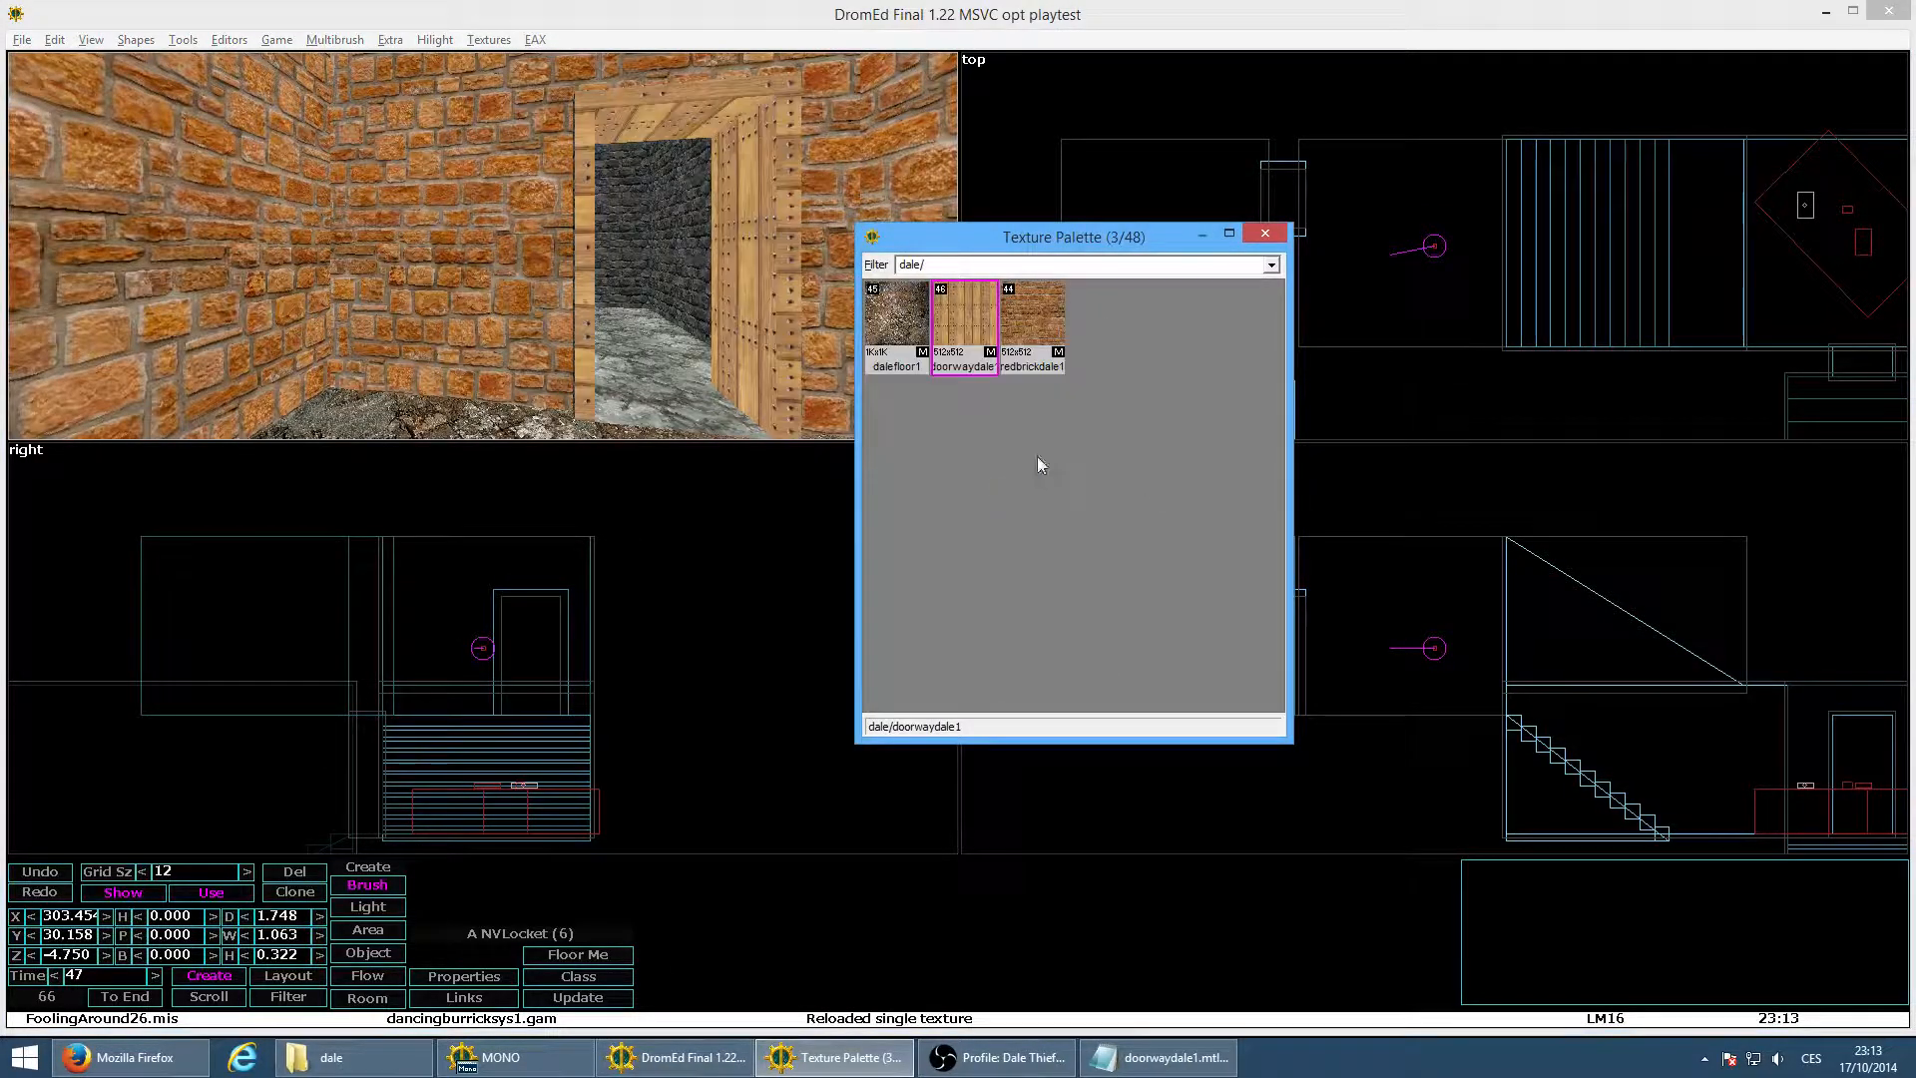
Walk through the doorway in game mode to check the texture scale, and return to the editor
{"action": "key", "text": "alt+g"}
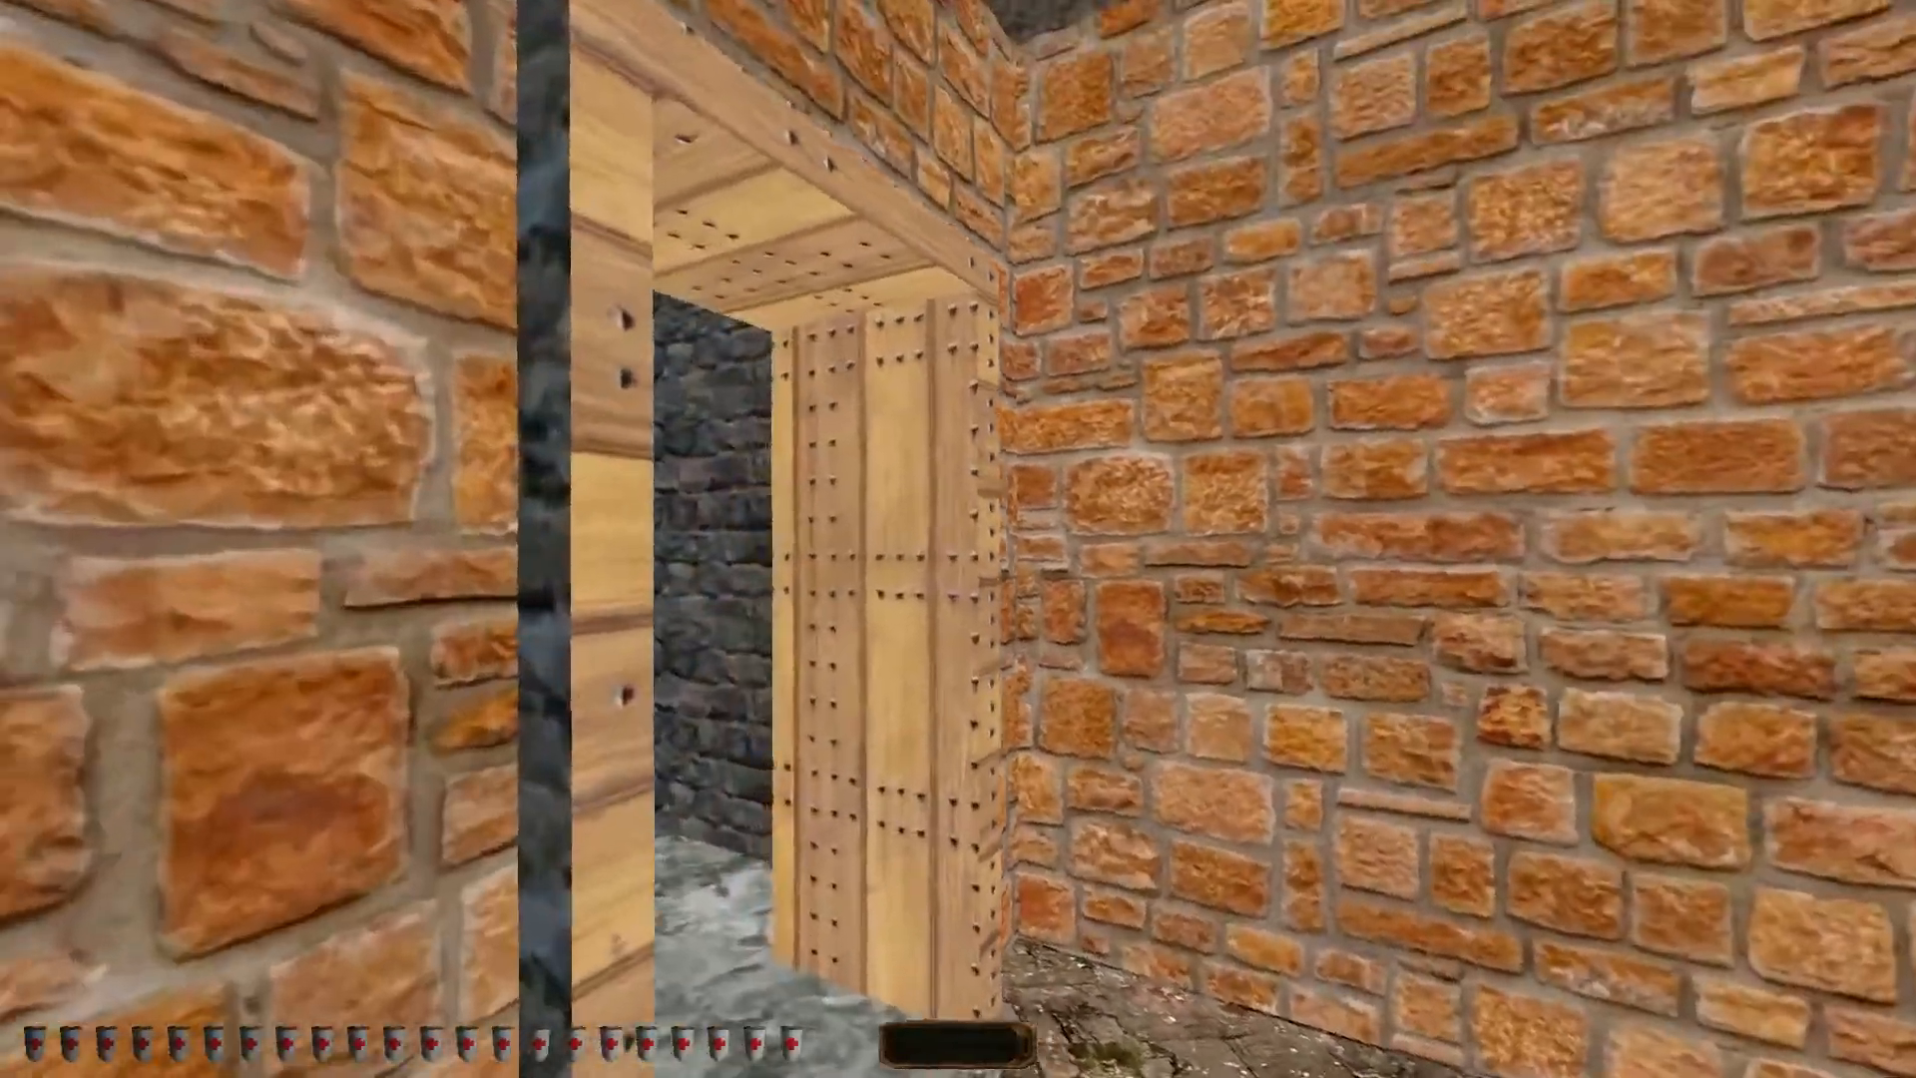
{"action": "key", "text": "w"}
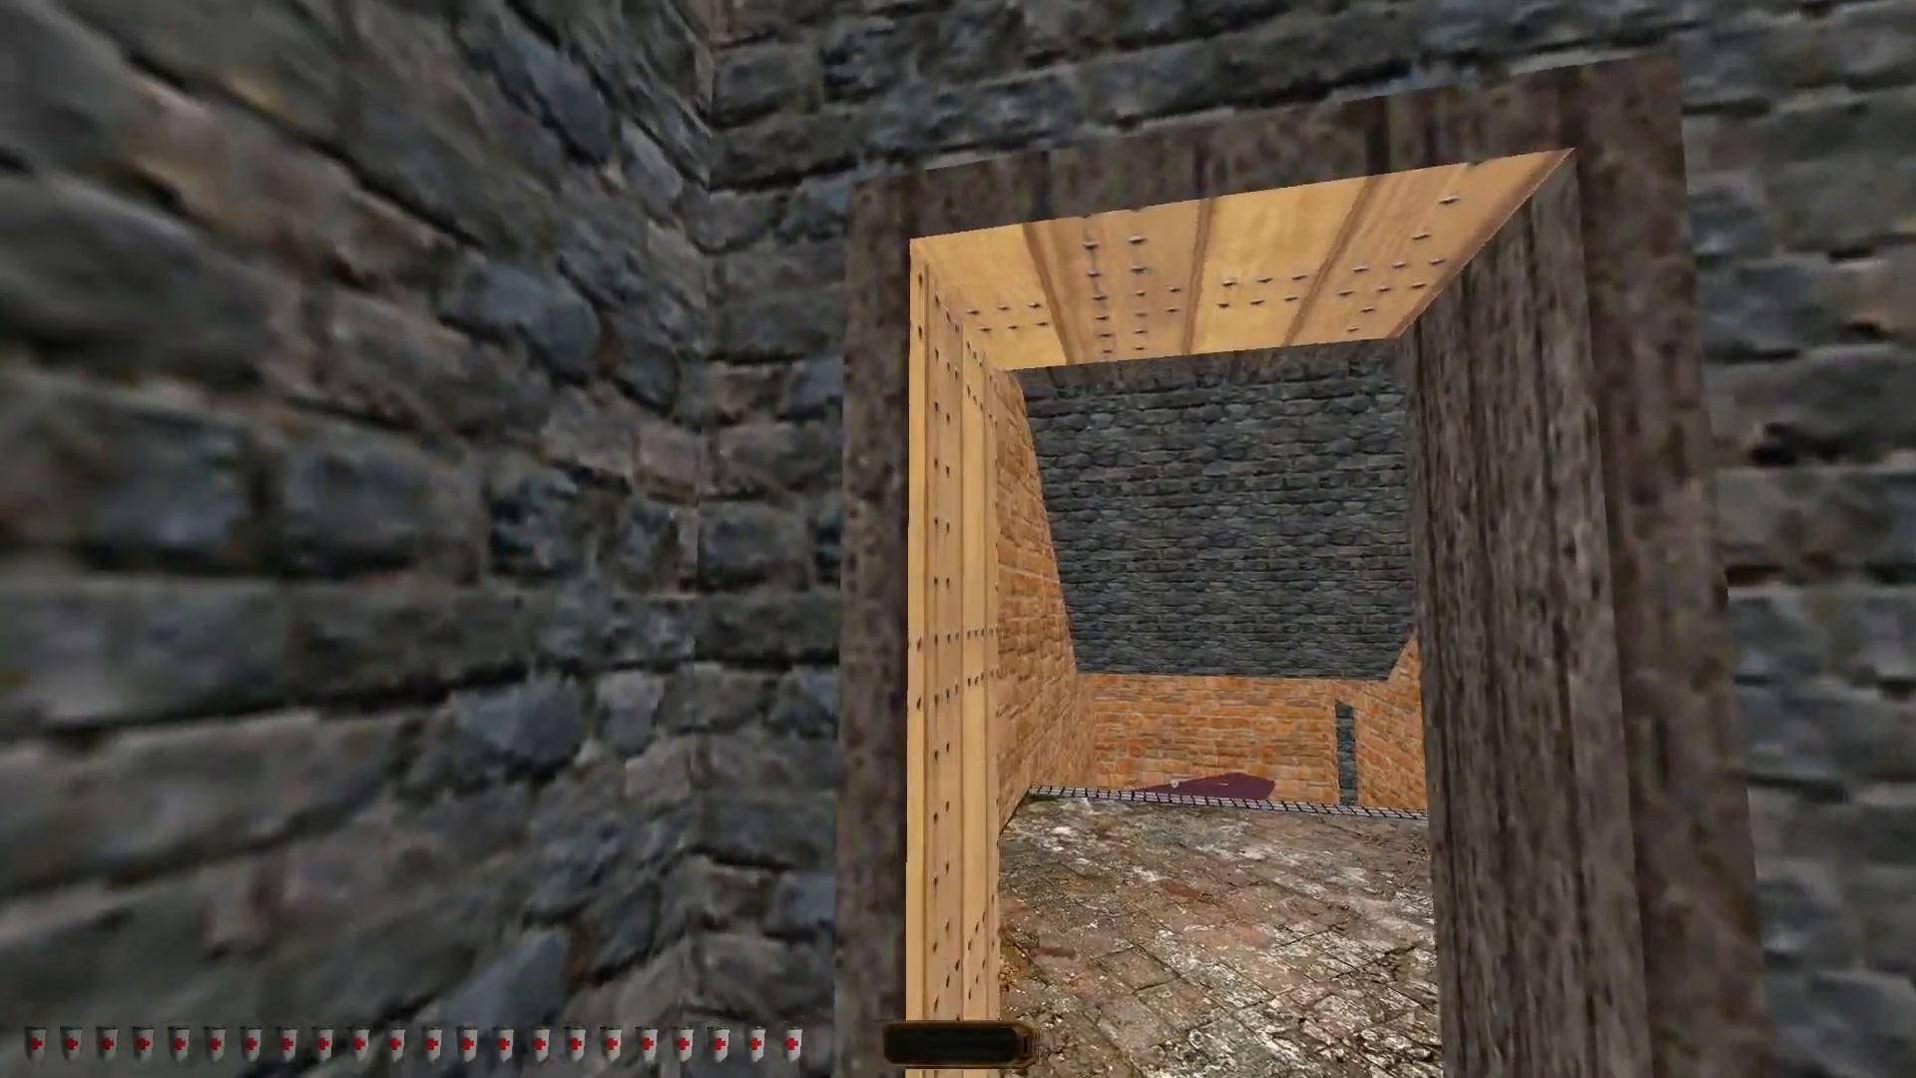
{"action": "key", "text": "w"}
{"action": "key", "text": "alt+e"}
Switch back to doorwaydale1.mtl in Notepad and set the terrain_scale to 96 96
{"action": "left_click", "coordinate": [998, 1056]}
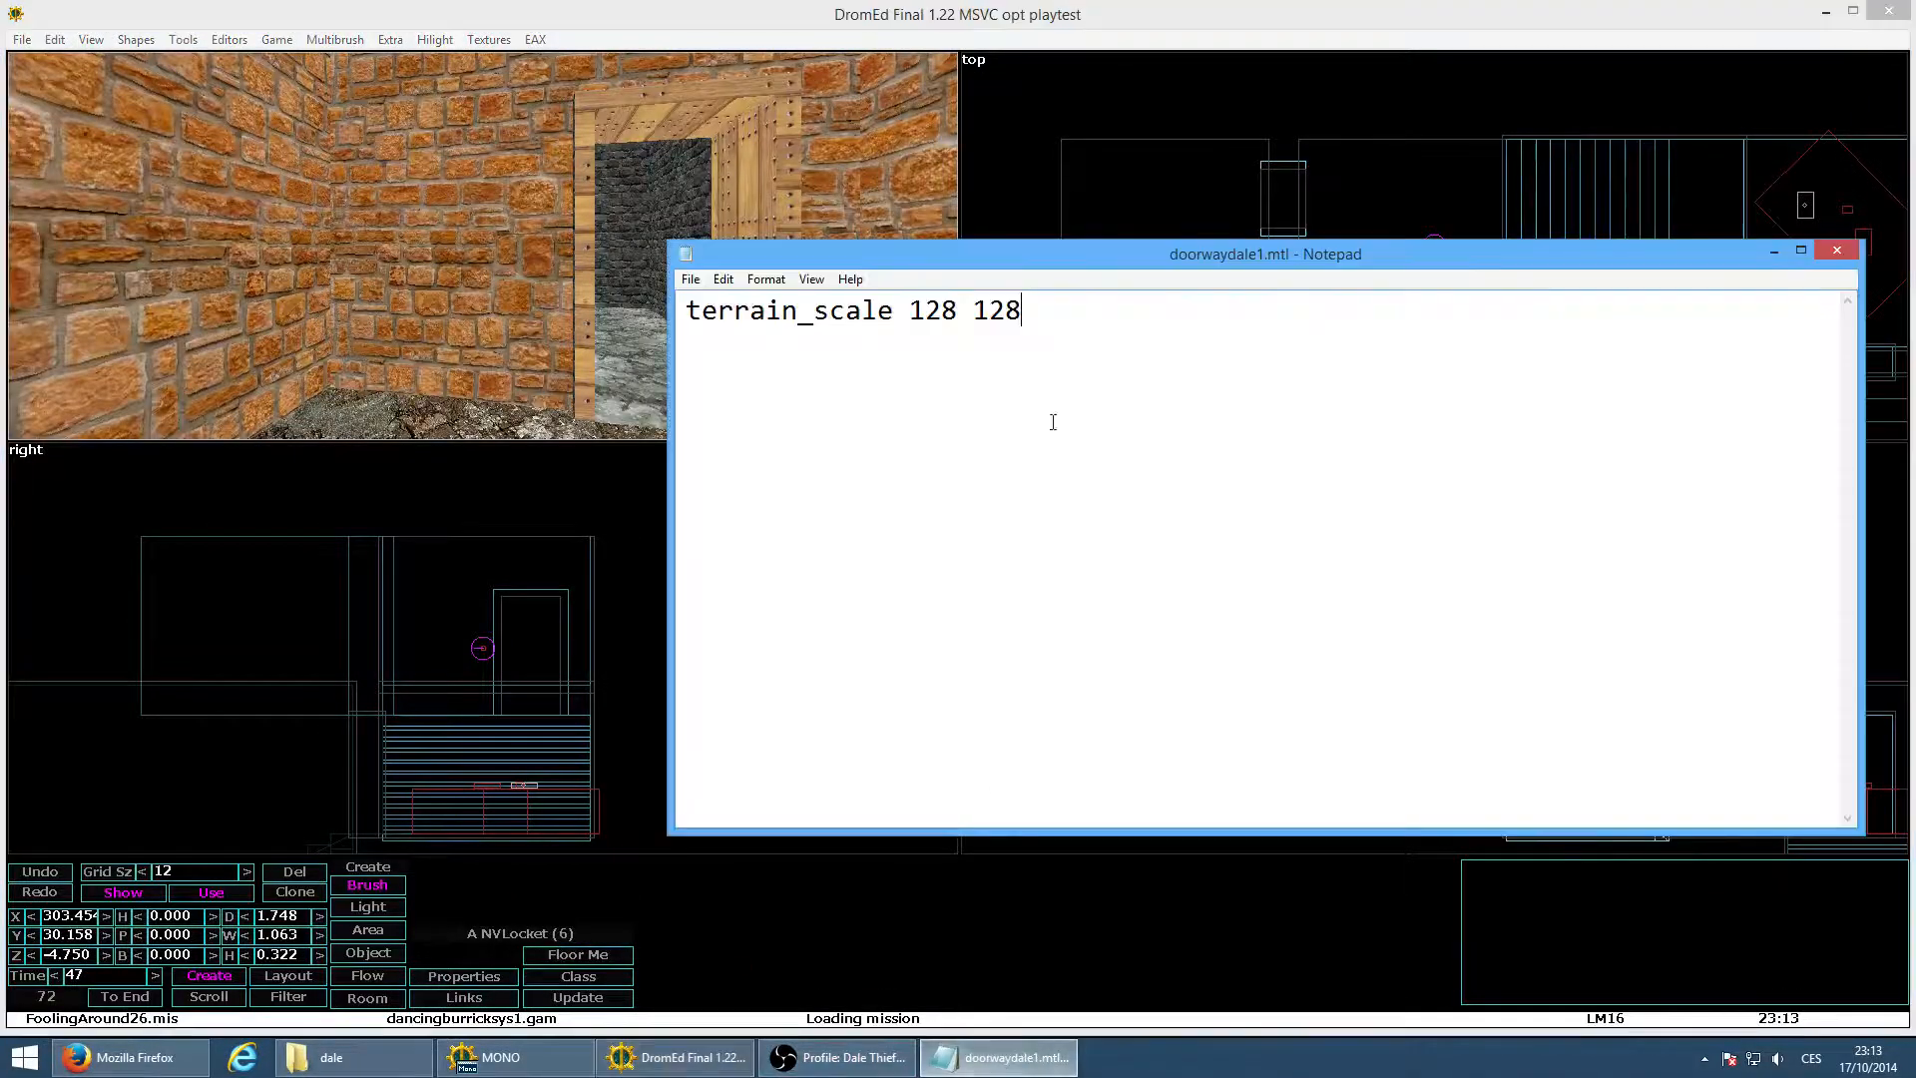
{"action": "left_click_drag", "start_coordinate": [1023, 336], "coordinate": [907, 356]}
{"action": "type", "text": "96 96"}
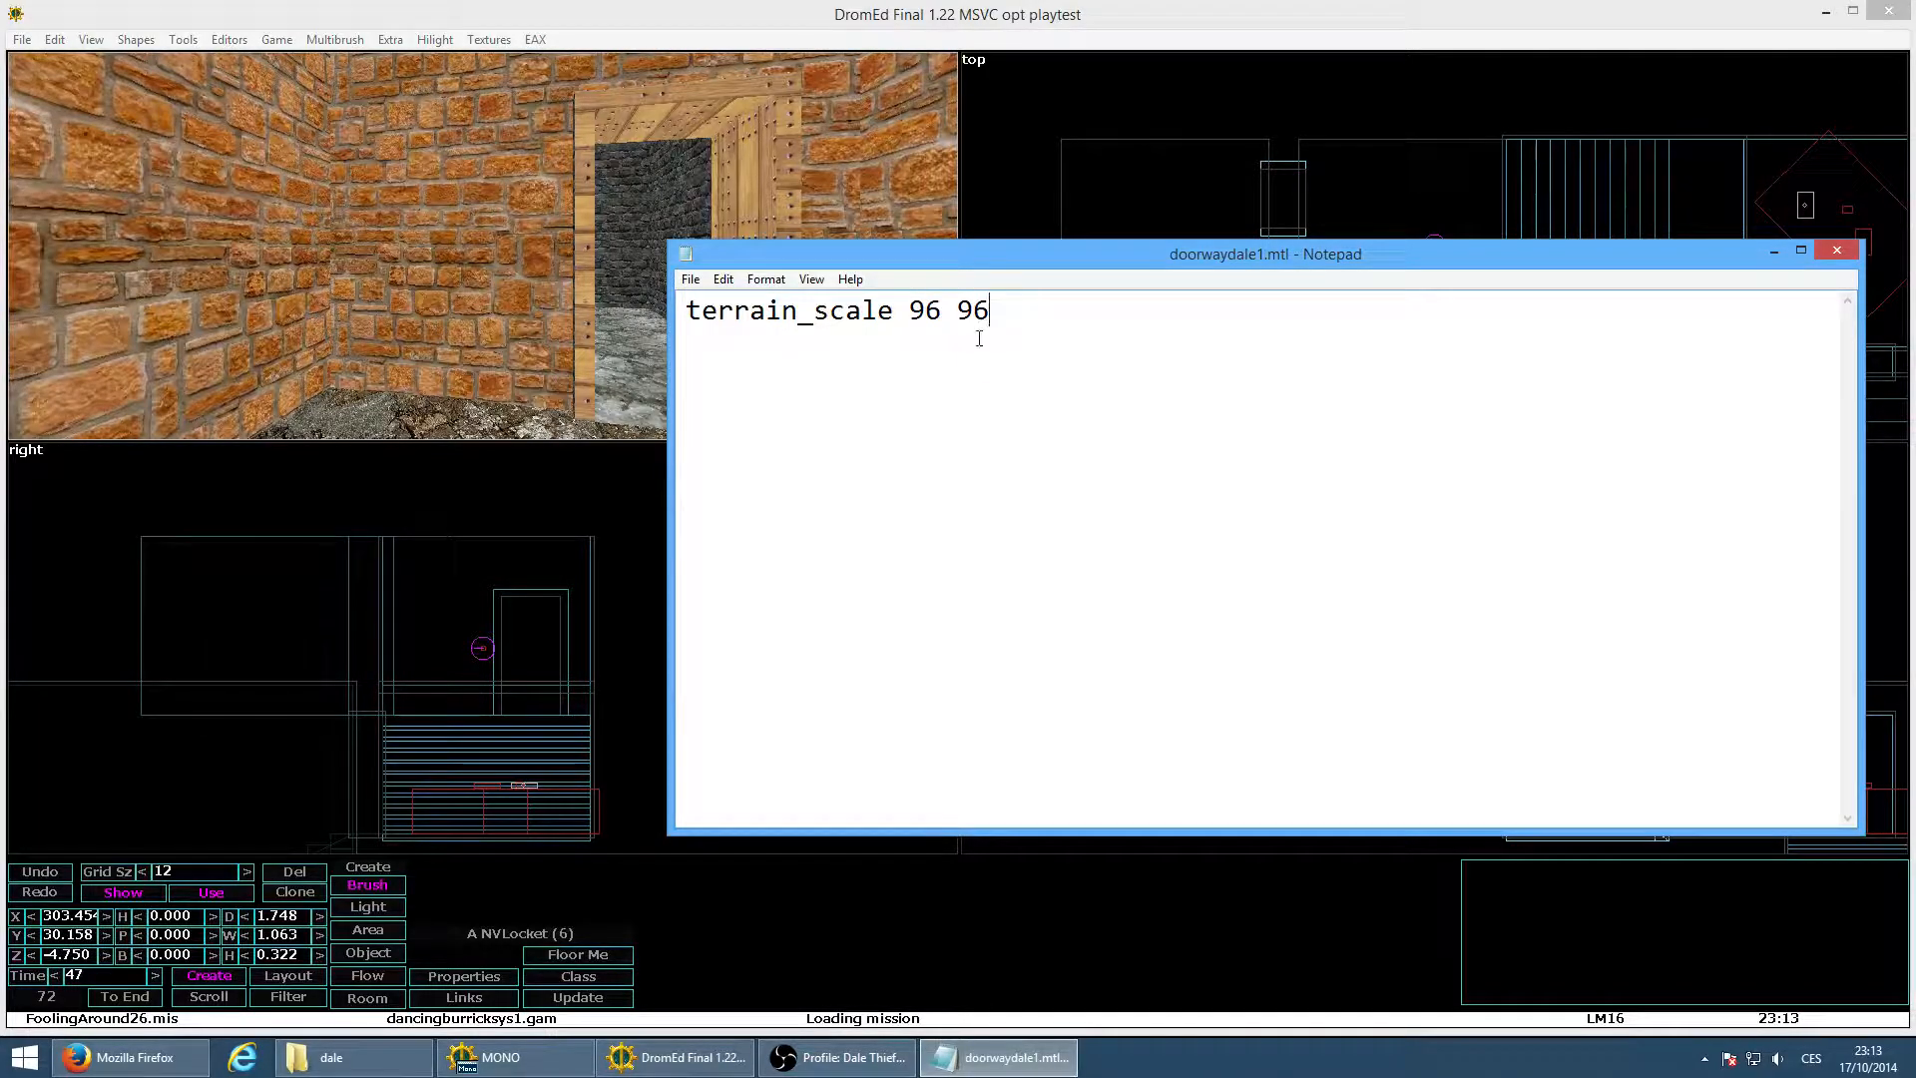
{"action": "left_click_drag", "start_coordinate": [961, 312], "coordinate": [914, 312]}
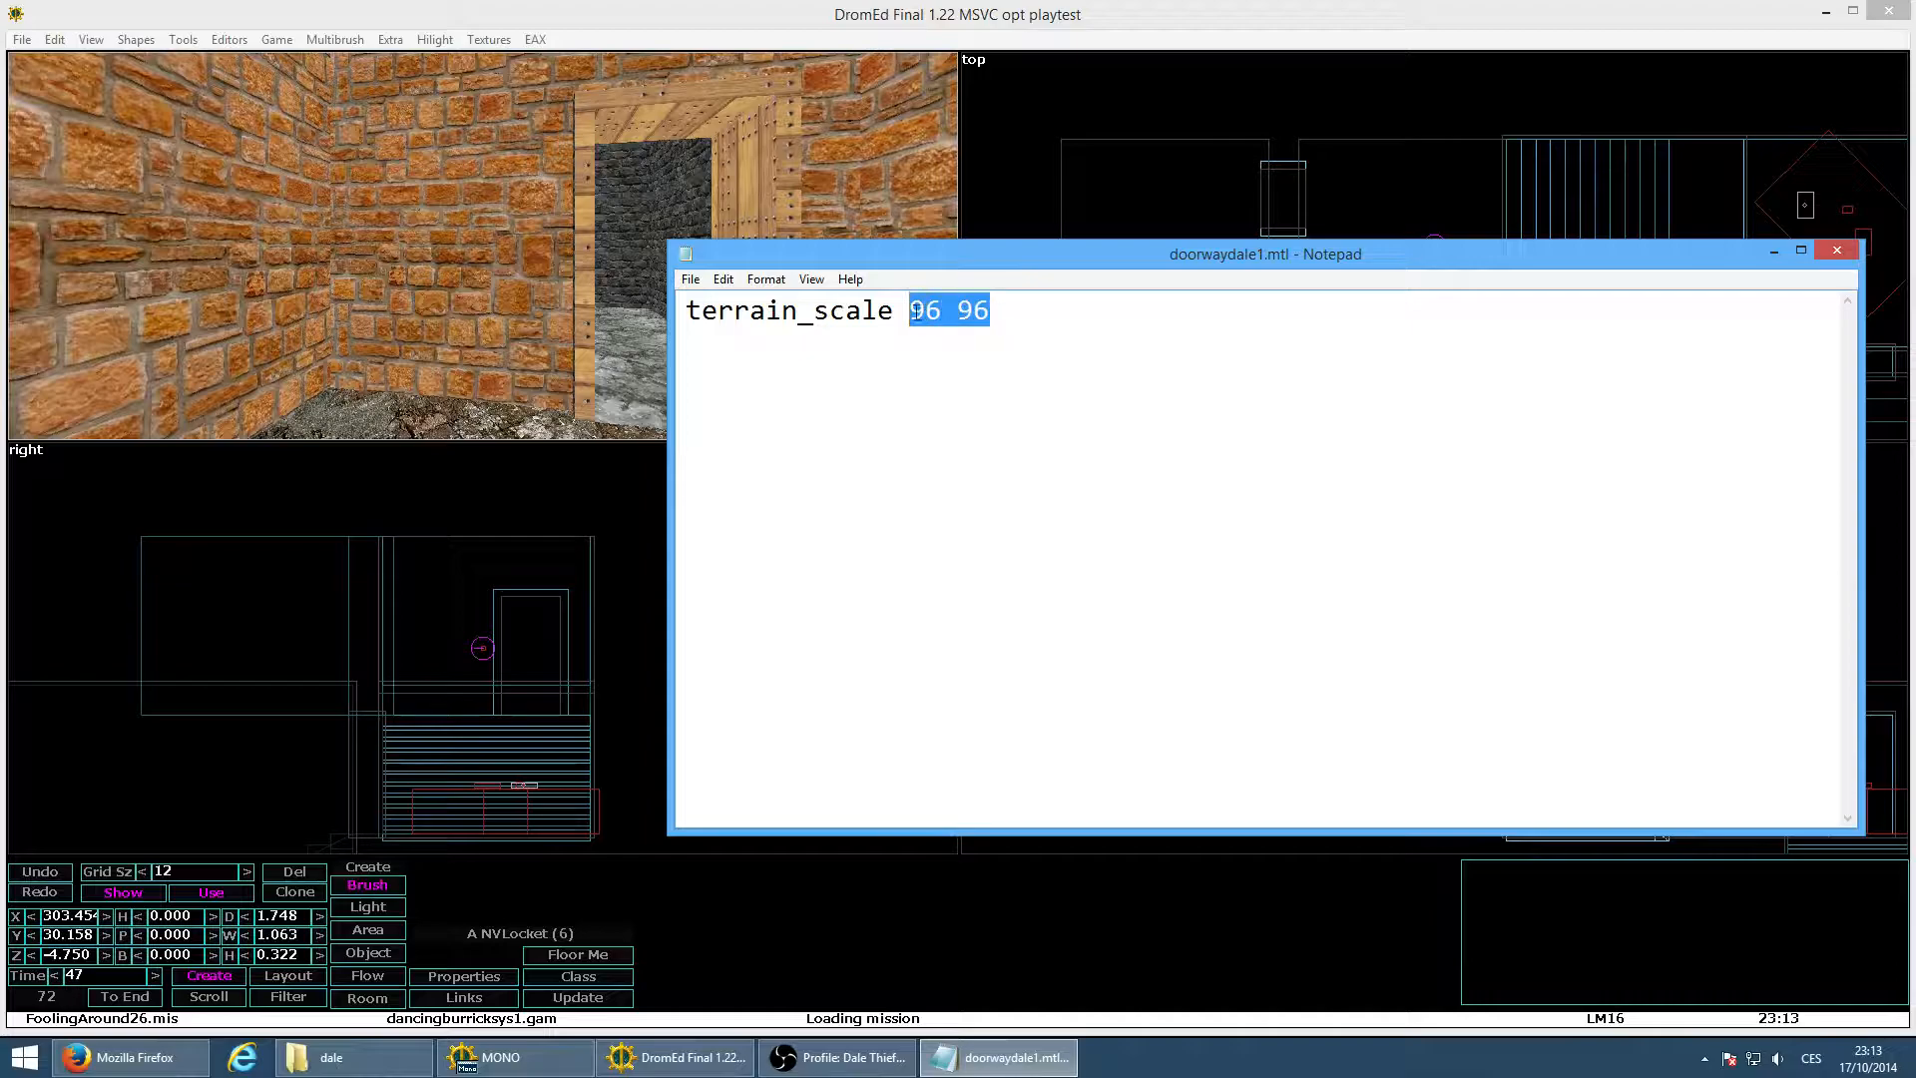
{"action": "left_click", "coordinate": [1045, 343]}
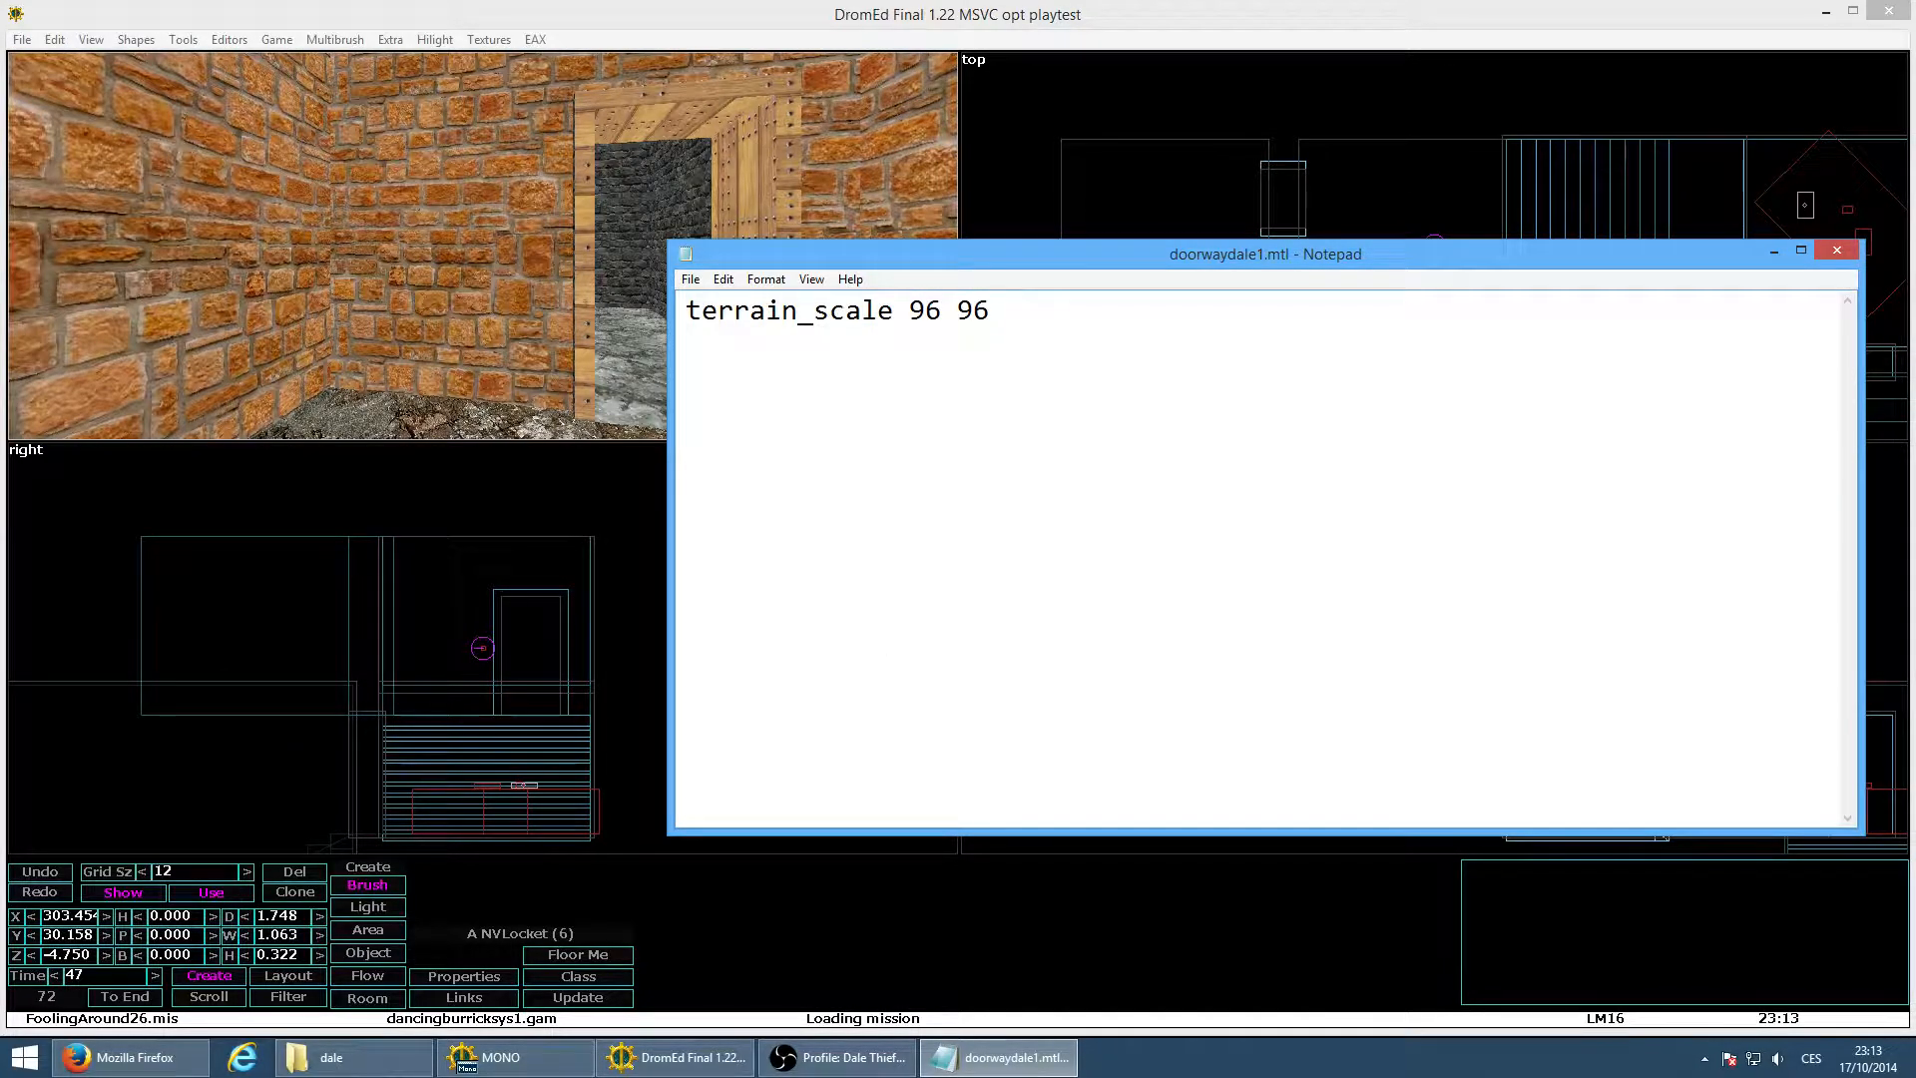
Switch to DromEd and examine the doorway's wood texture from different angles in the 3D view
{"action": "left_click", "coordinate": [699, 1041]}
{"action": "key", "text": "a"}
{"action": "key", "text": "d"}
{"action": "key", "text": "d"}
{"action": "key", "text": "d"}
{"action": "key", "text": "d"}
{"action": "key", "text": "a"}
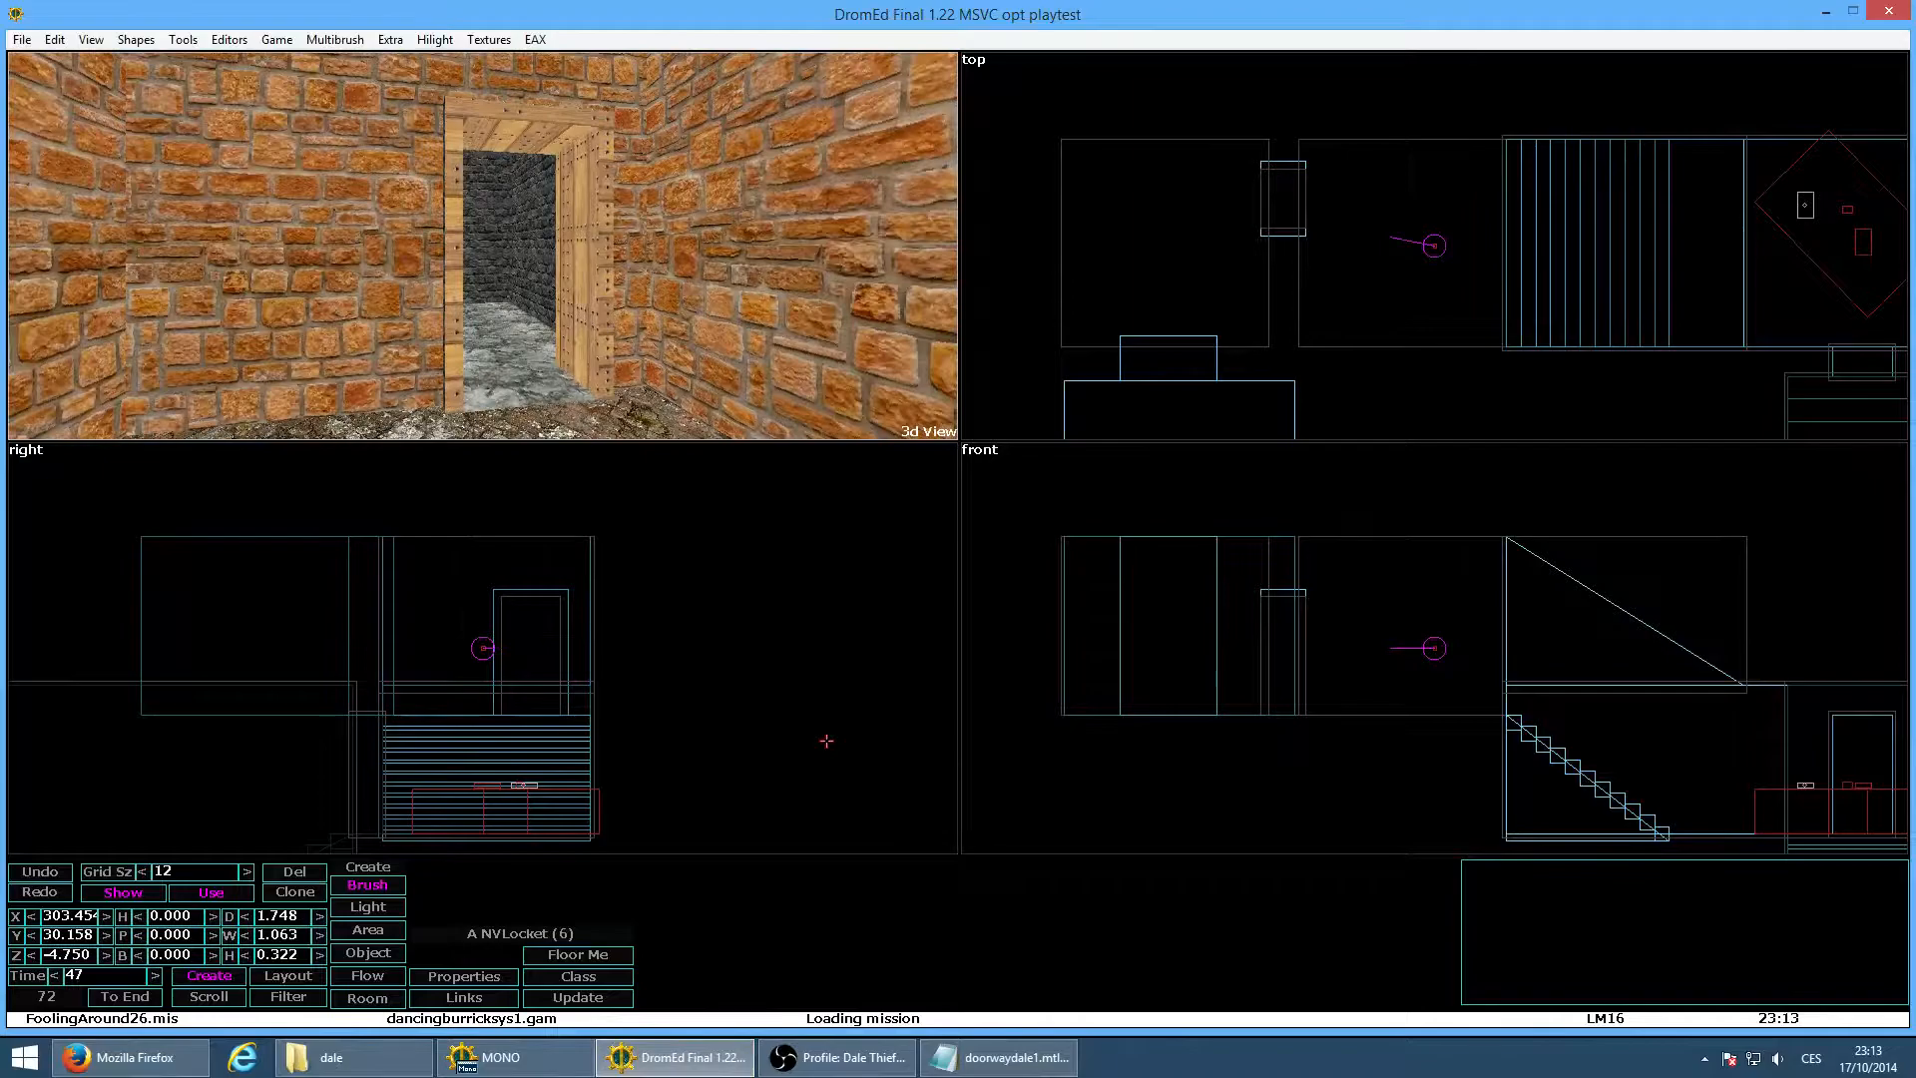
Return to the texture palette in DromEd, reload the dale/doorwaydale1 texture again and close the palette
{"action": "left_click", "coordinate": [997, 1056]}
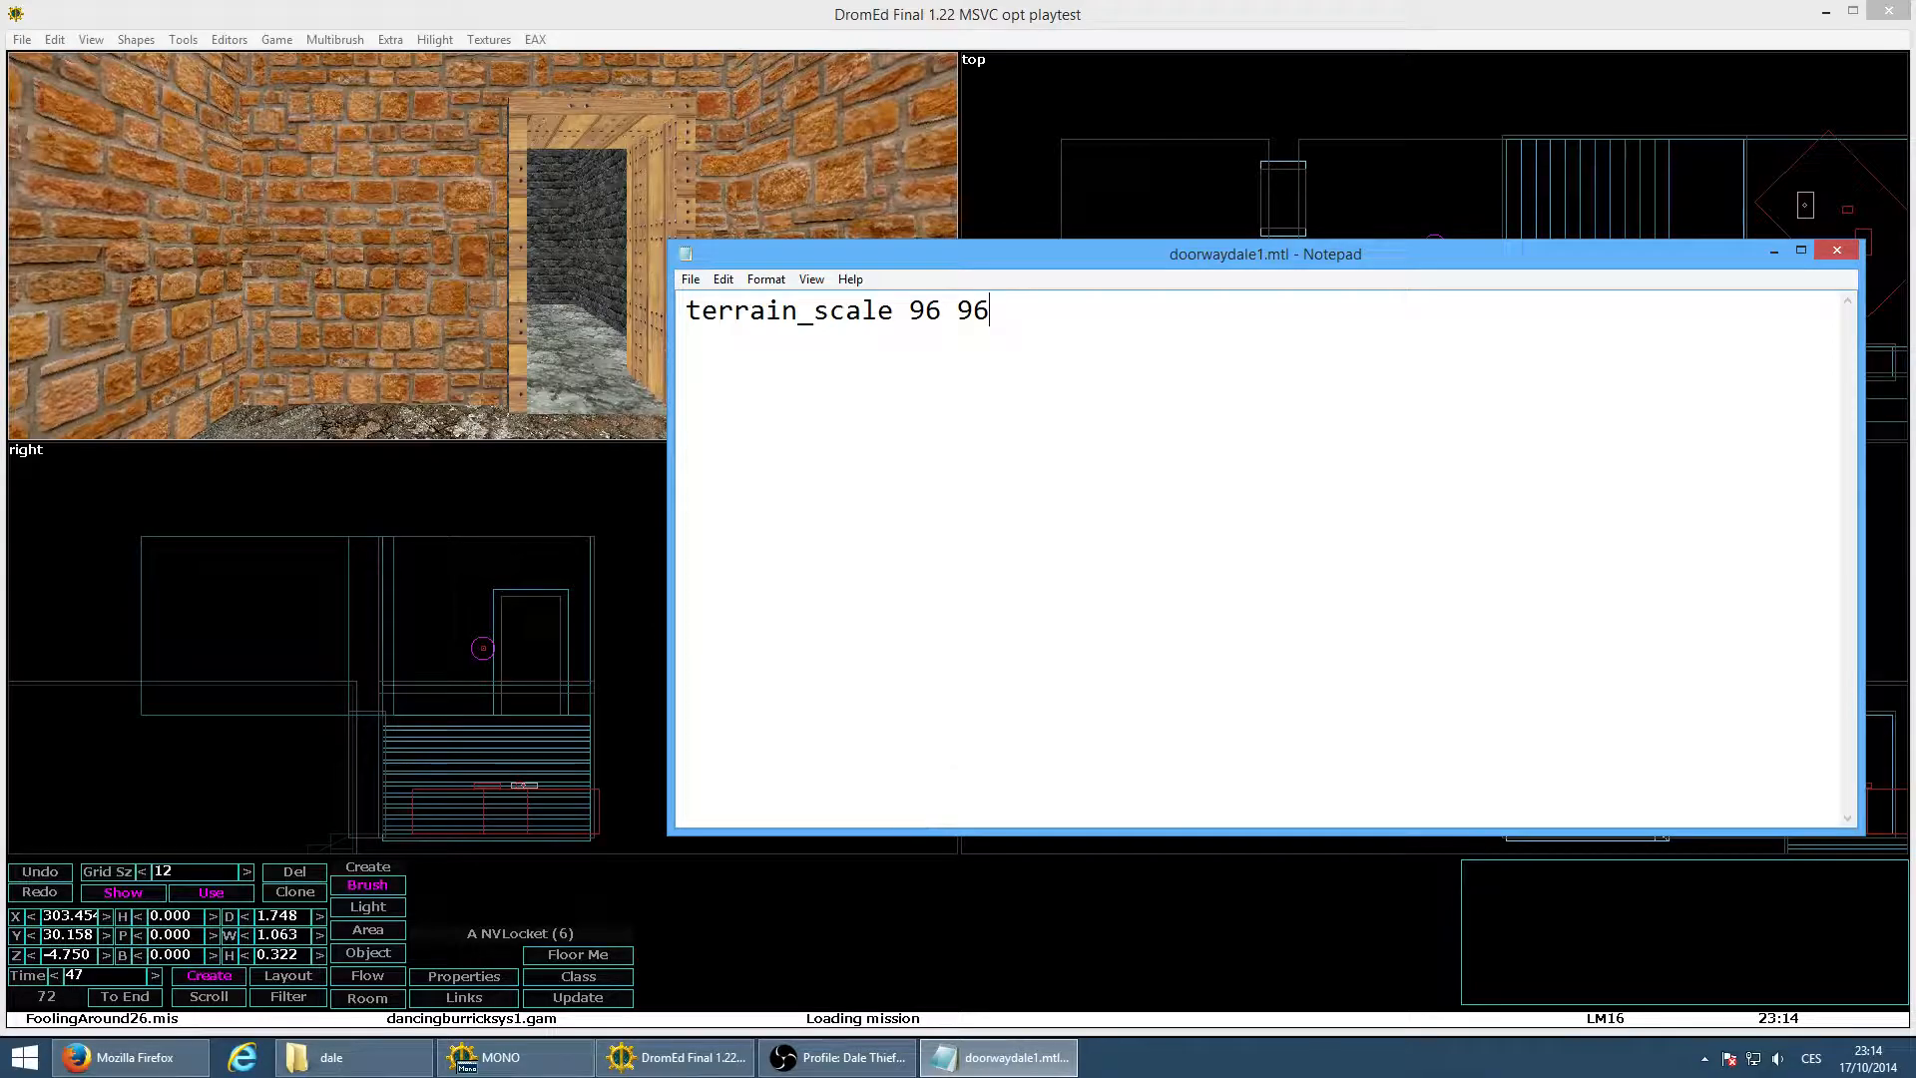
{"action": "left_click", "coordinate": [679, 1055]}
{"action": "key", "text": "v"}
{"action": "left_click", "coordinate": [997, 327]}
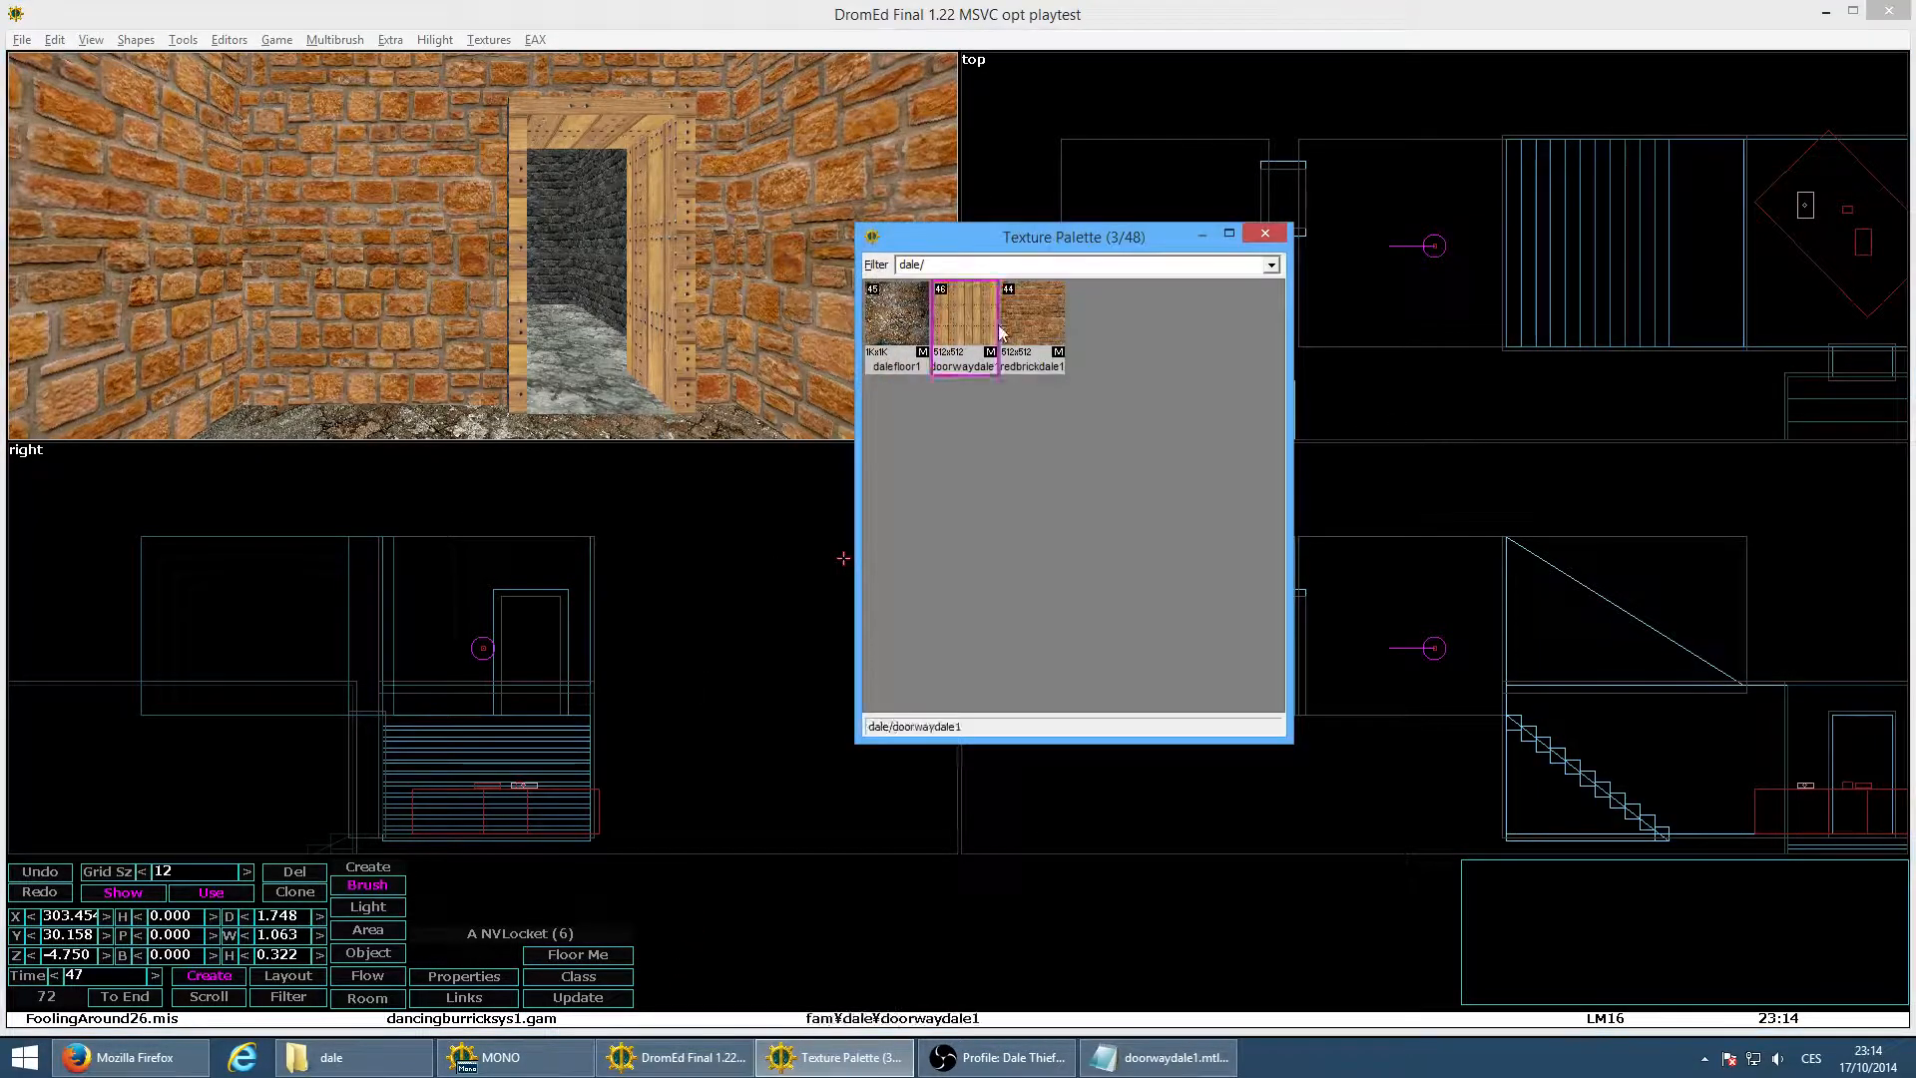
{"action": "right_click", "coordinate": [999, 332]}
{"action": "left_click", "coordinate": [956, 496]}
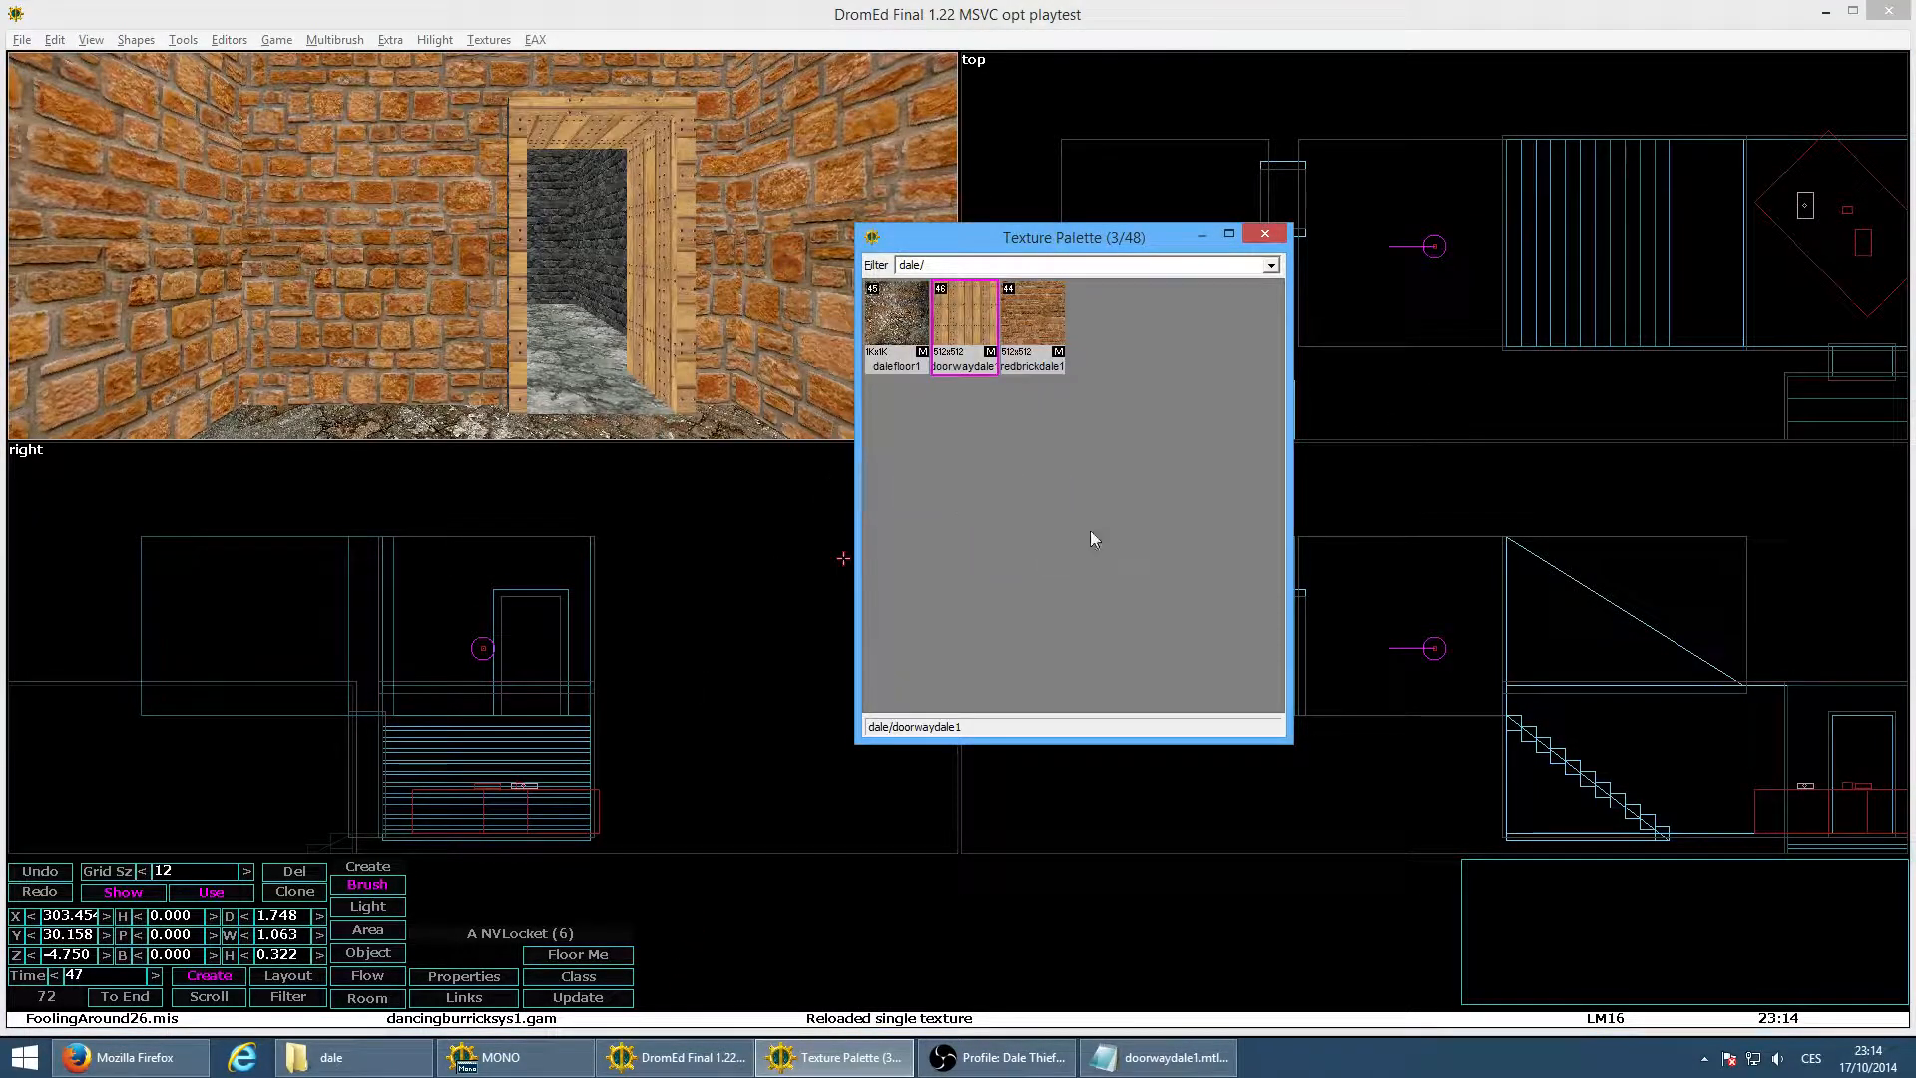
{"action": "left_click", "coordinate": [1261, 235]}
Inspect the rescaled doorway texture from both rooms in game mode, and go back to the editor
{"action": "key", "text": "alt+g"}
{"action": "key", "text": "w"}
{"action": "key", "text": "d"}
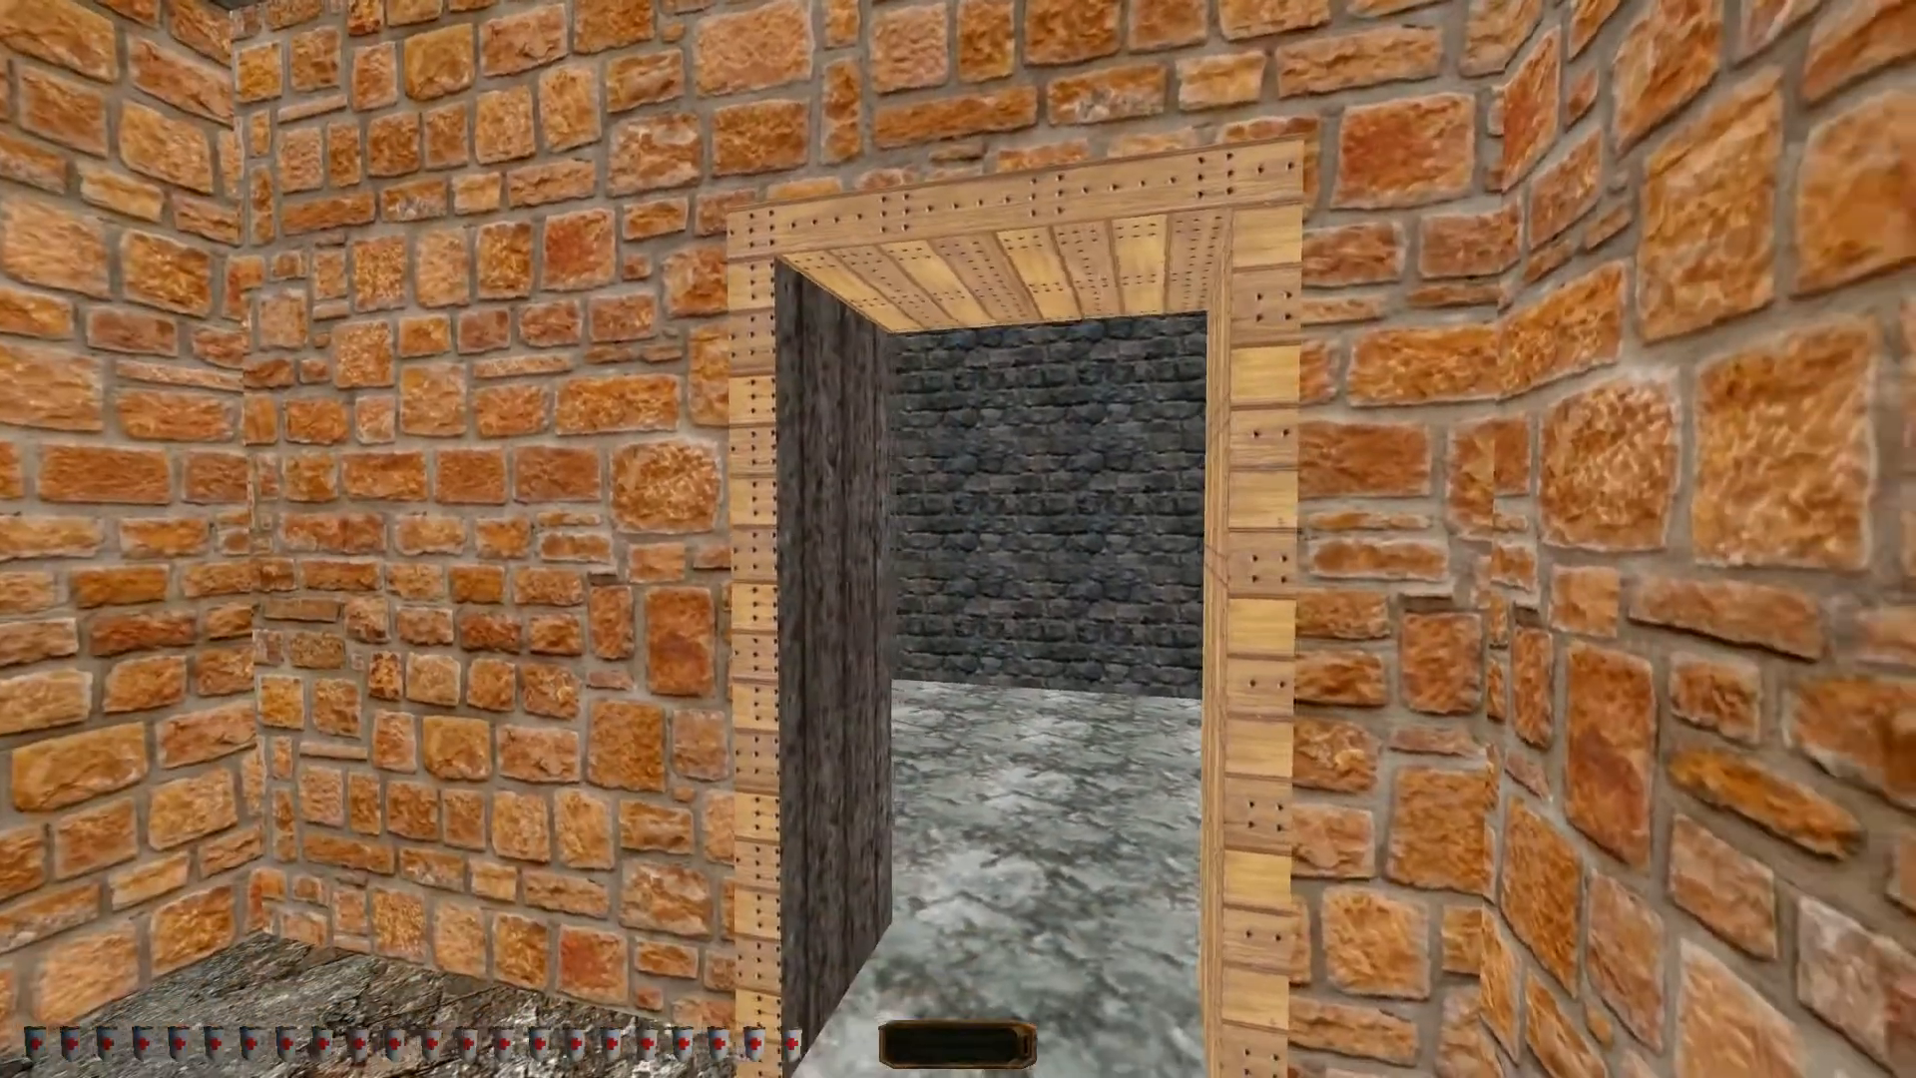
{"action": "key", "text": "a"}
{"action": "key", "text": "w"}
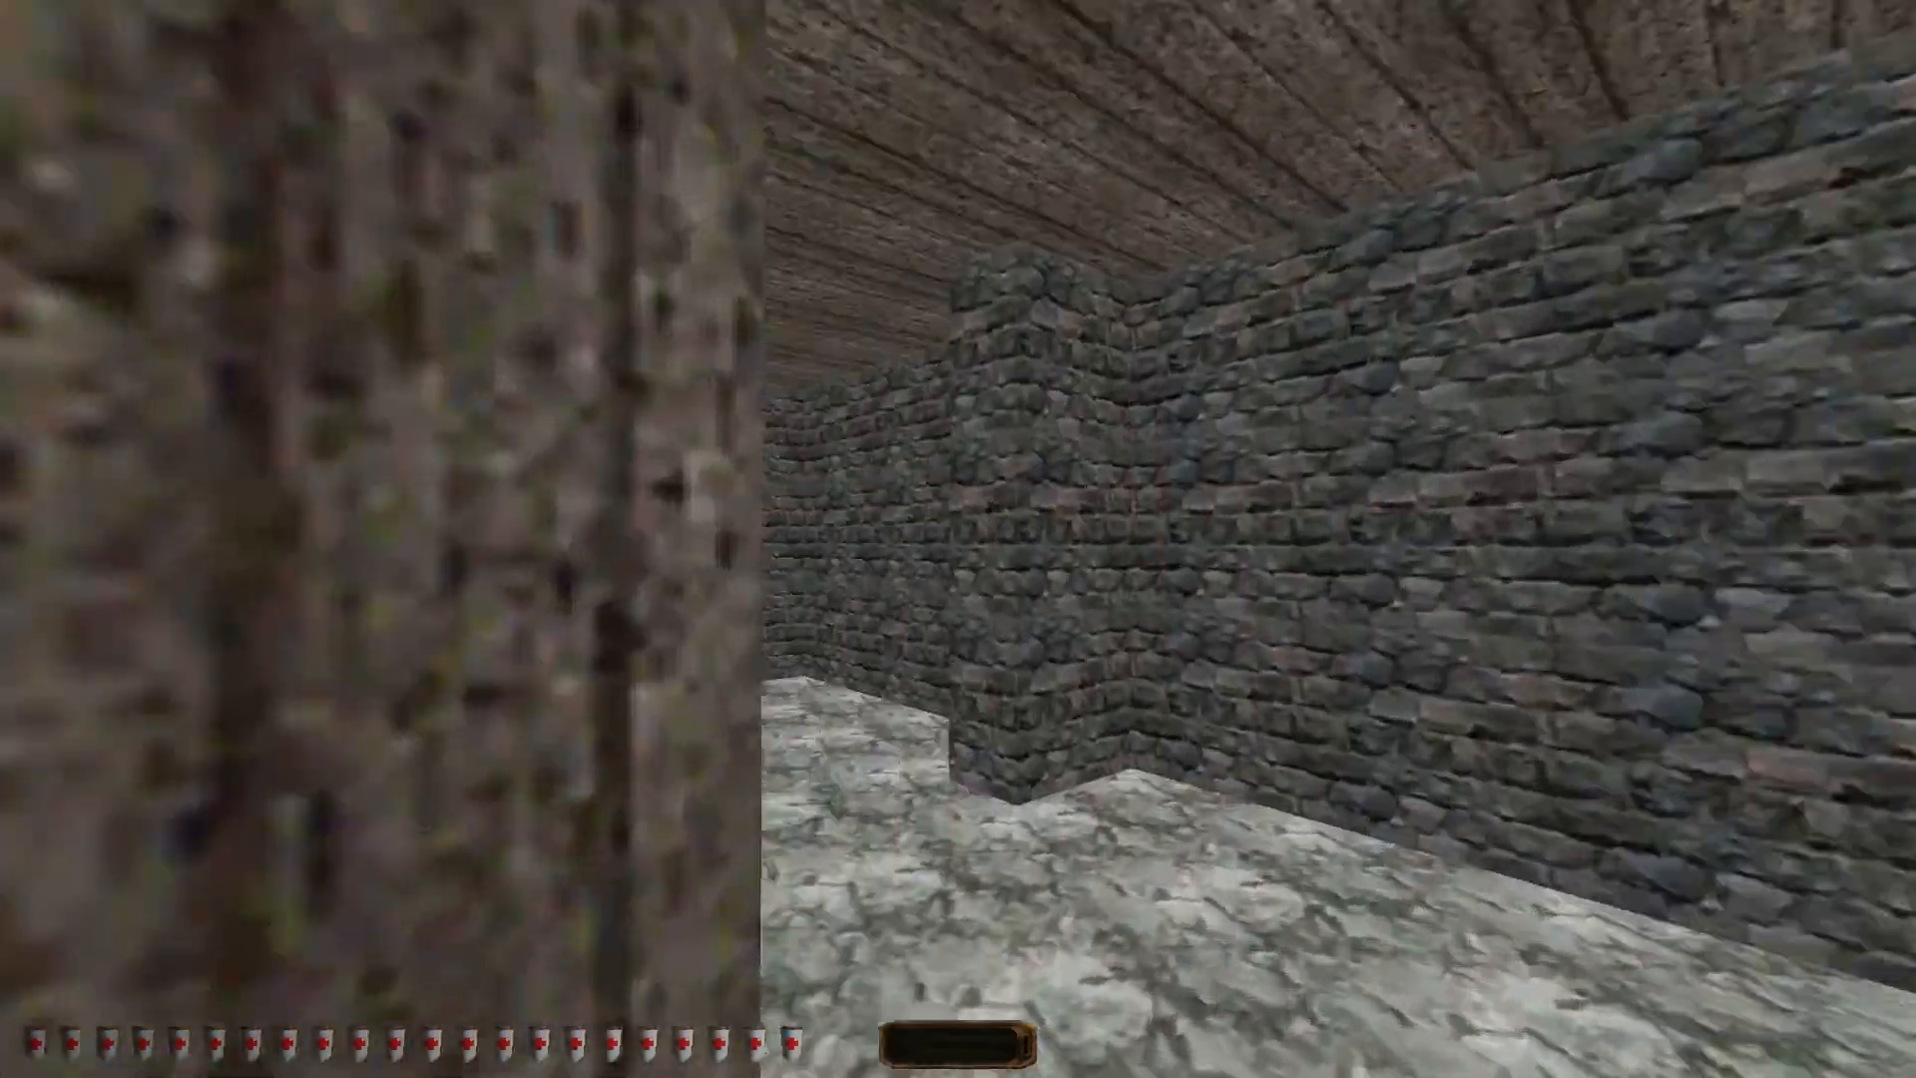
{"action": "key", "text": "s"}
{"action": "key", "text": "alt+e"}
Select doorwaydale1 in the texture palette and return to the 3D view close to the doorway
{"action": "key", "text": "w"}
{"action": "key", "text": "a"}
{"action": "key", "text": "w"}
{"action": "key", "text": "d"}
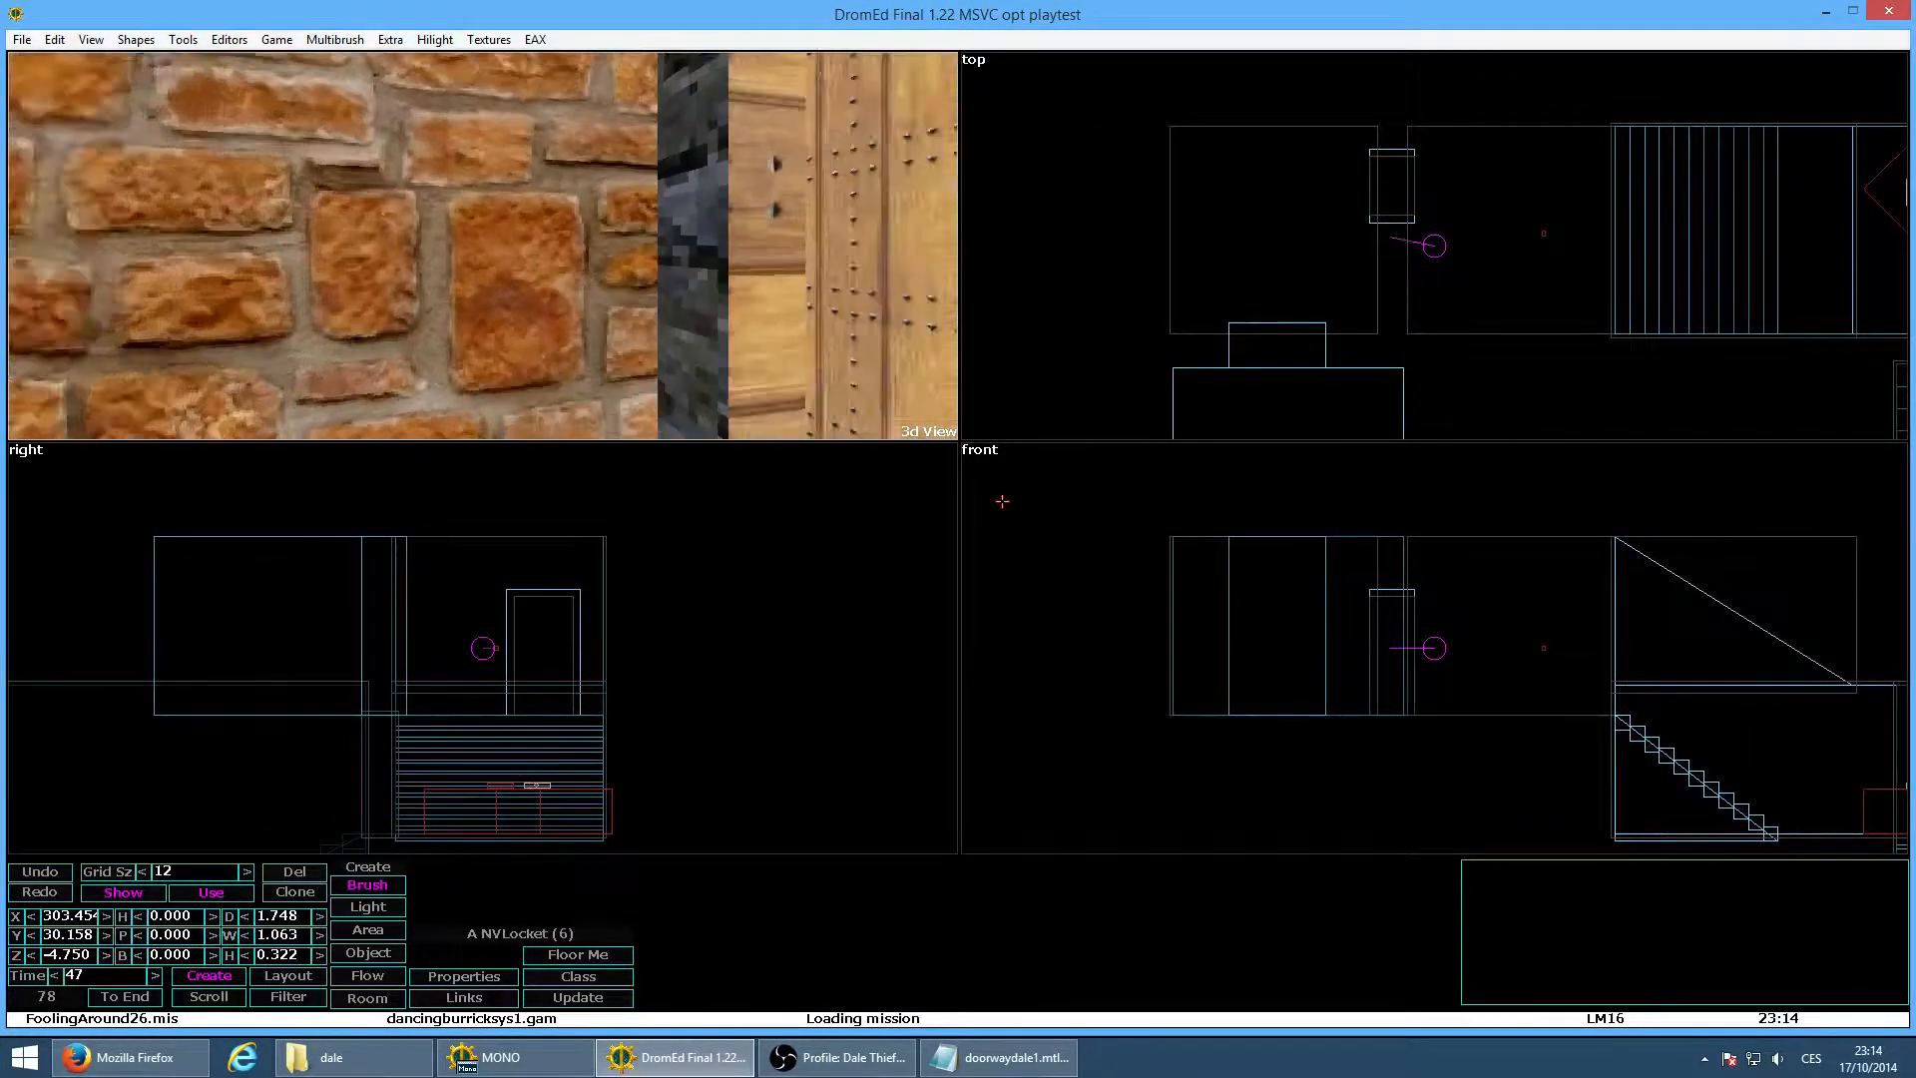
{"action": "key", "text": "d"}
{"action": "key", "text": "v"}
{"action": "left_click", "coordinate": [989, 335]}
{"action": "left_click", "coordinate": [617, 269]}
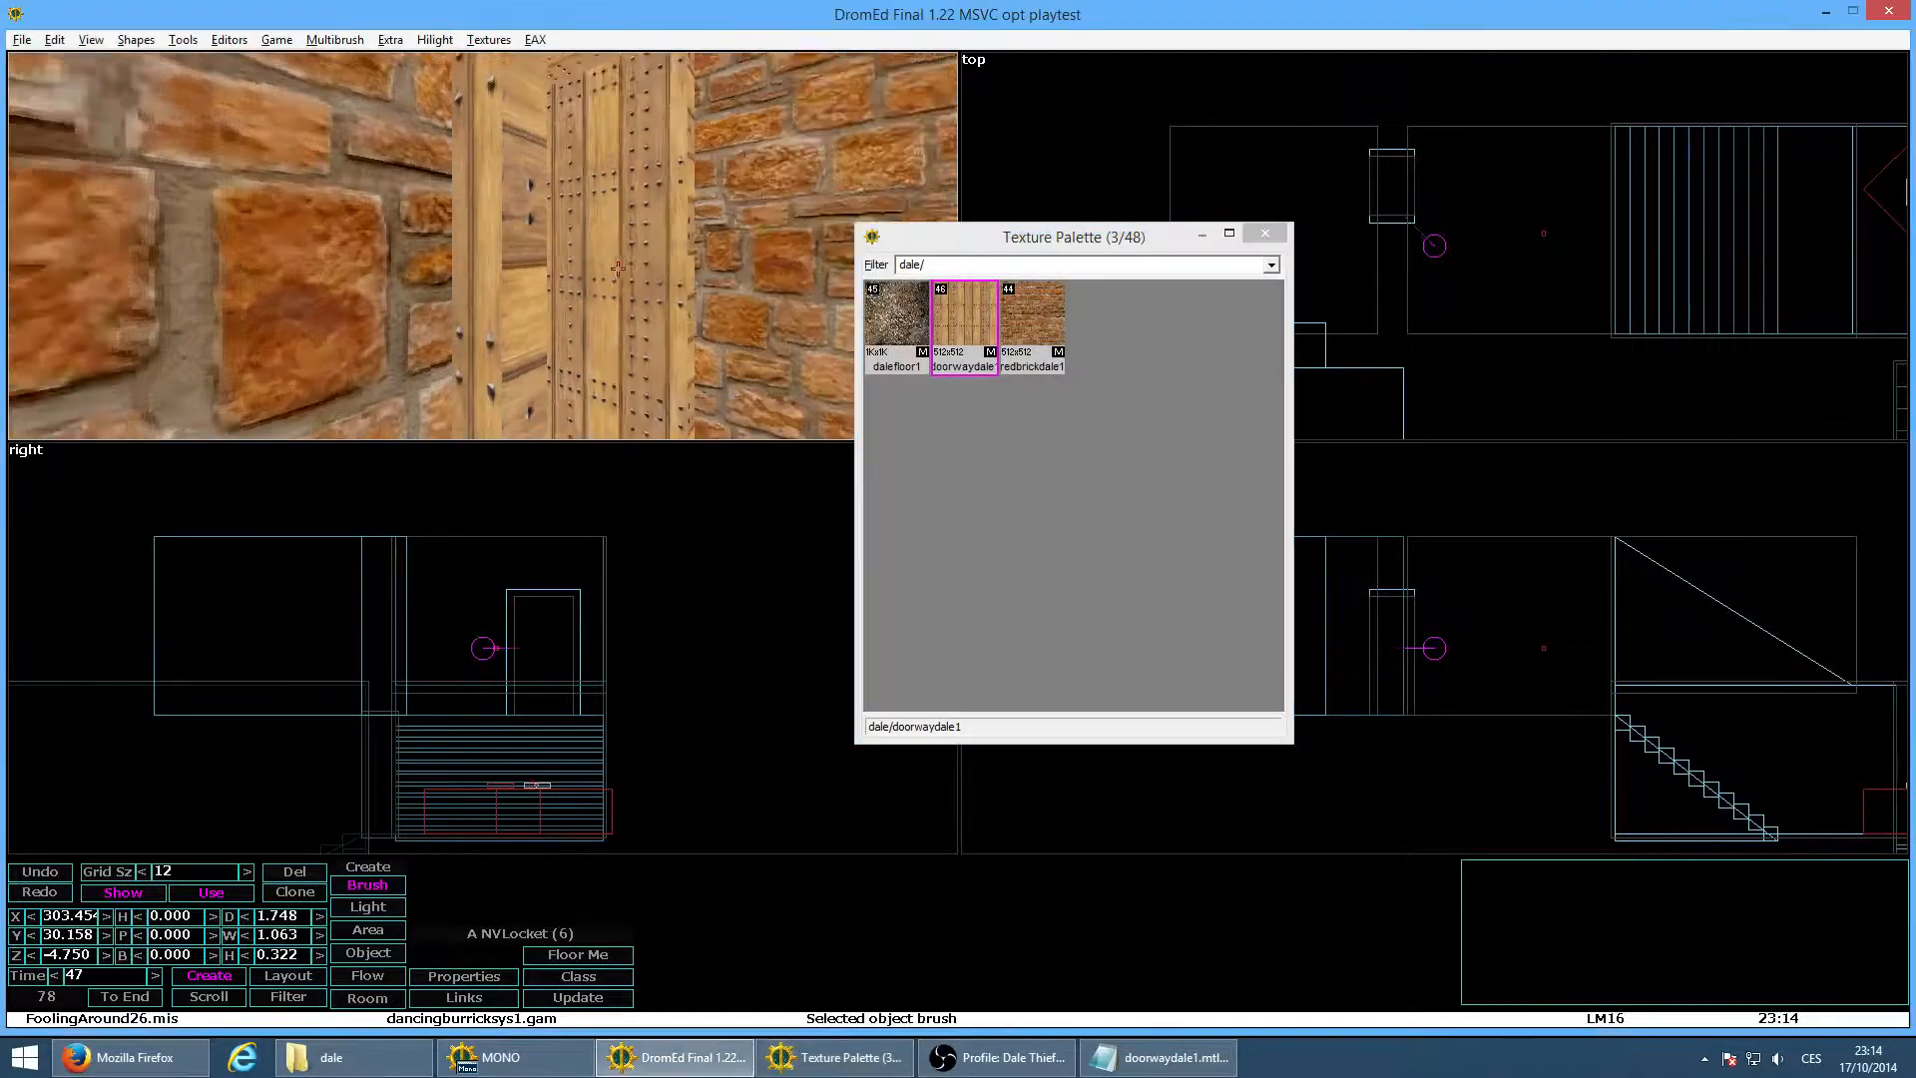
Apply the doorwaydale1 texture to the doorway's remaining inner side and its frame faces in the grey stone room
{"action": "key", "text": "w"}
{"action": "key", "text": "a"}
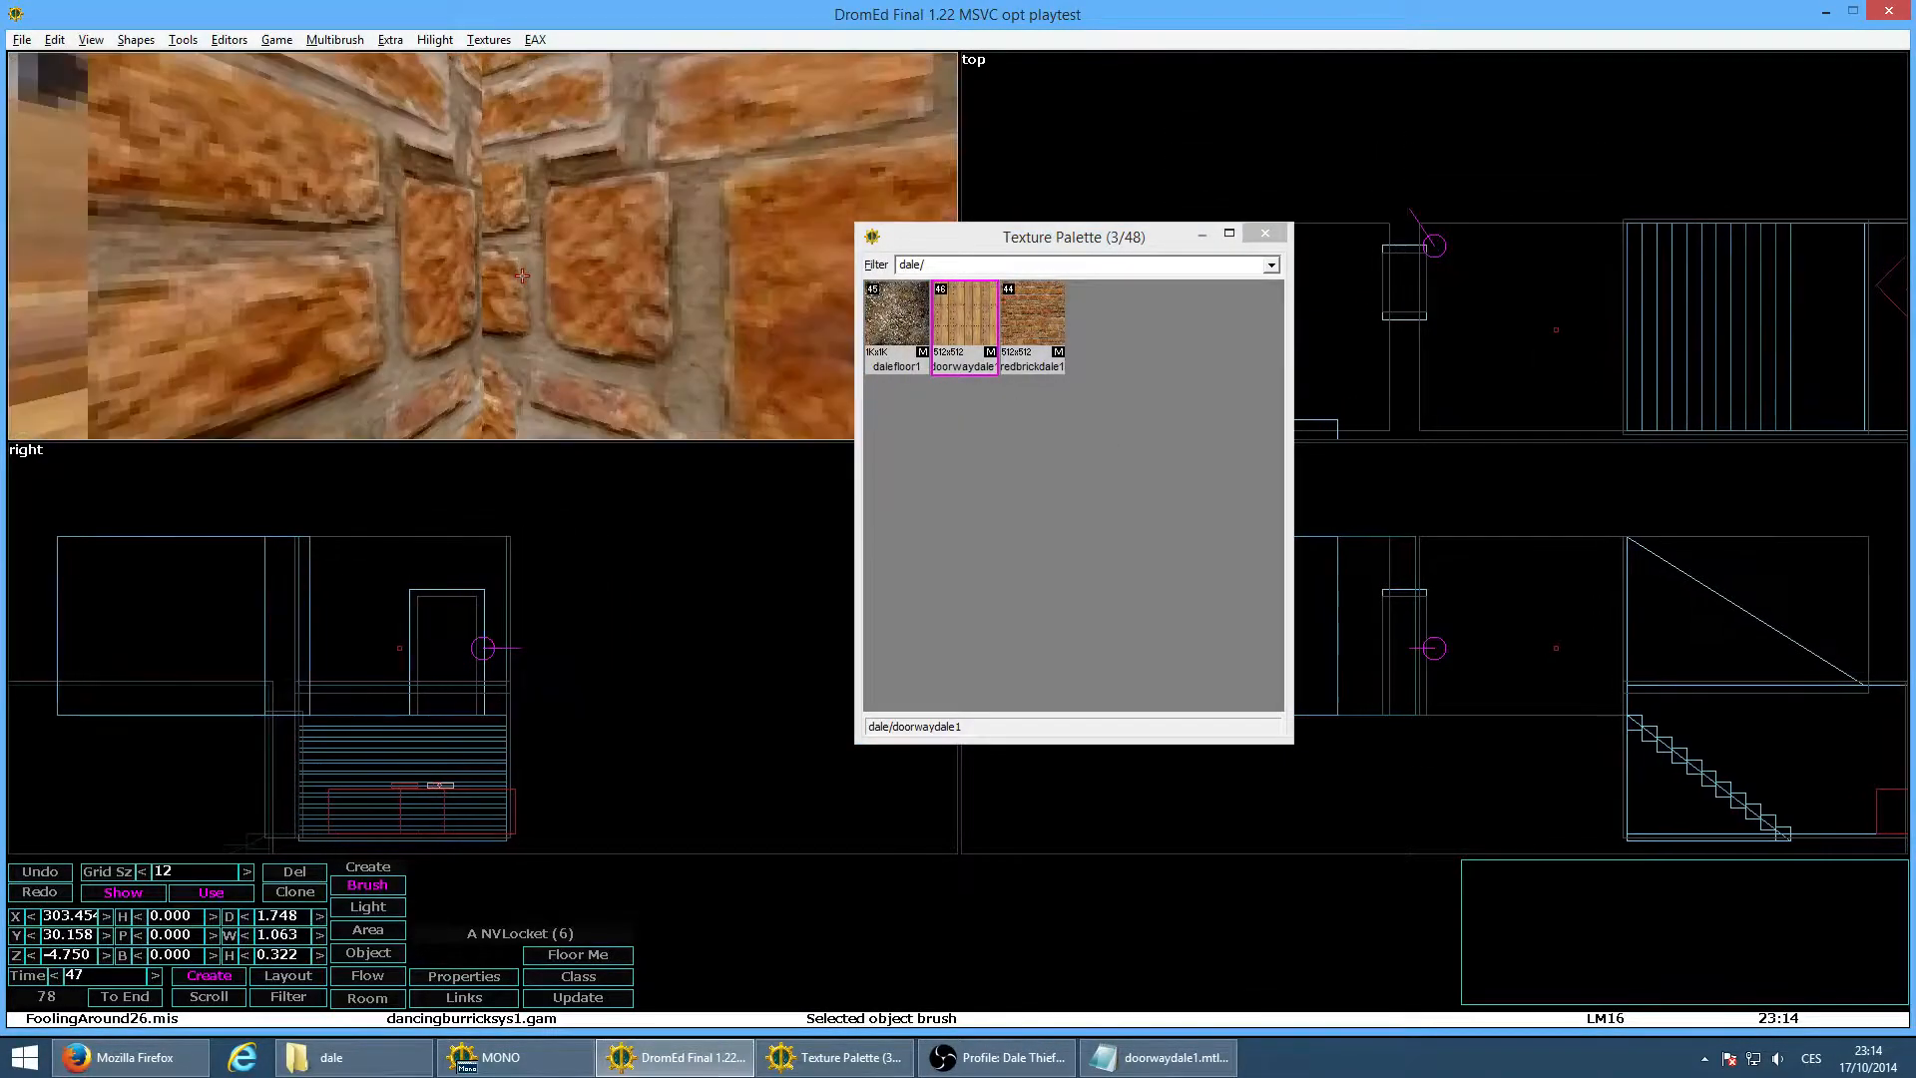
{"action": "key", "text": "w"}
{"action": "key", "text": "w"}
{"action": "key", "text": "r"}
{"action": "key", "text": "r"}
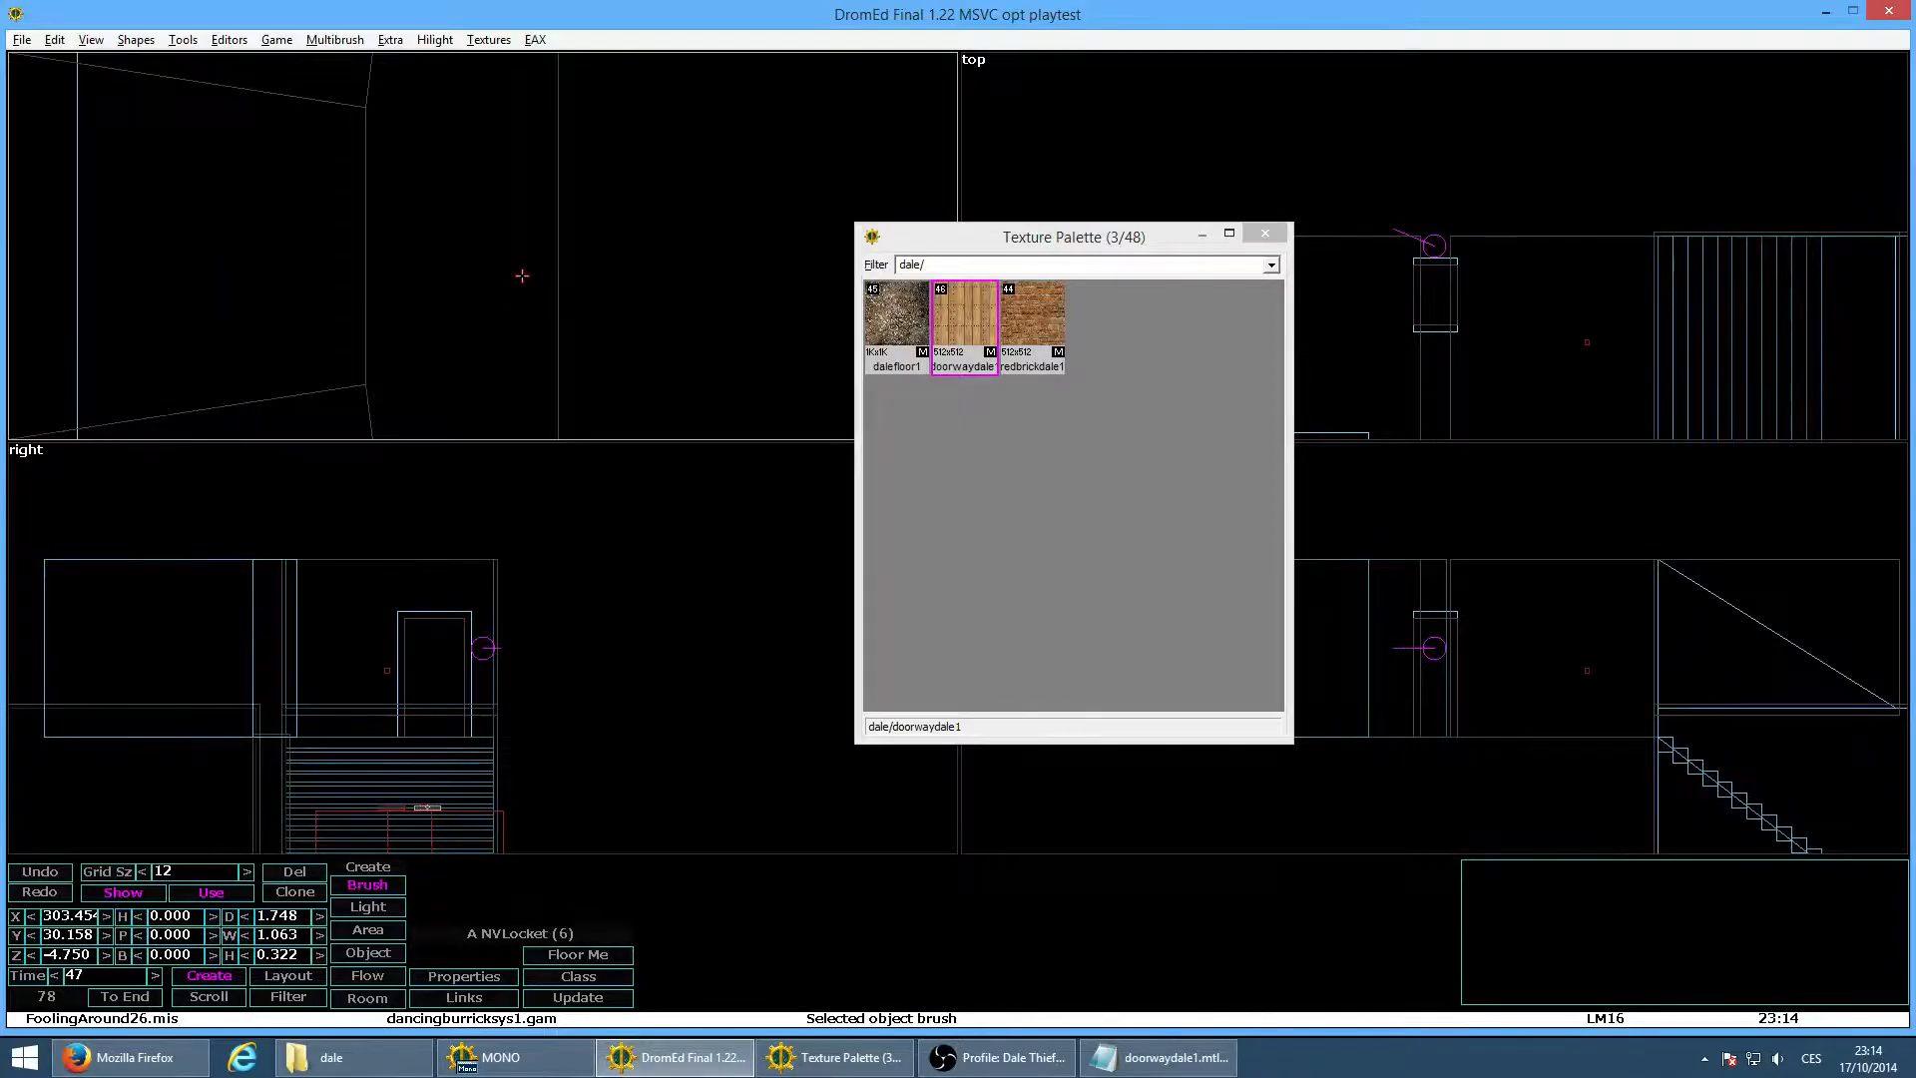
{"action": "key", "text": "w"}
{"action": "key", "text": "a"}
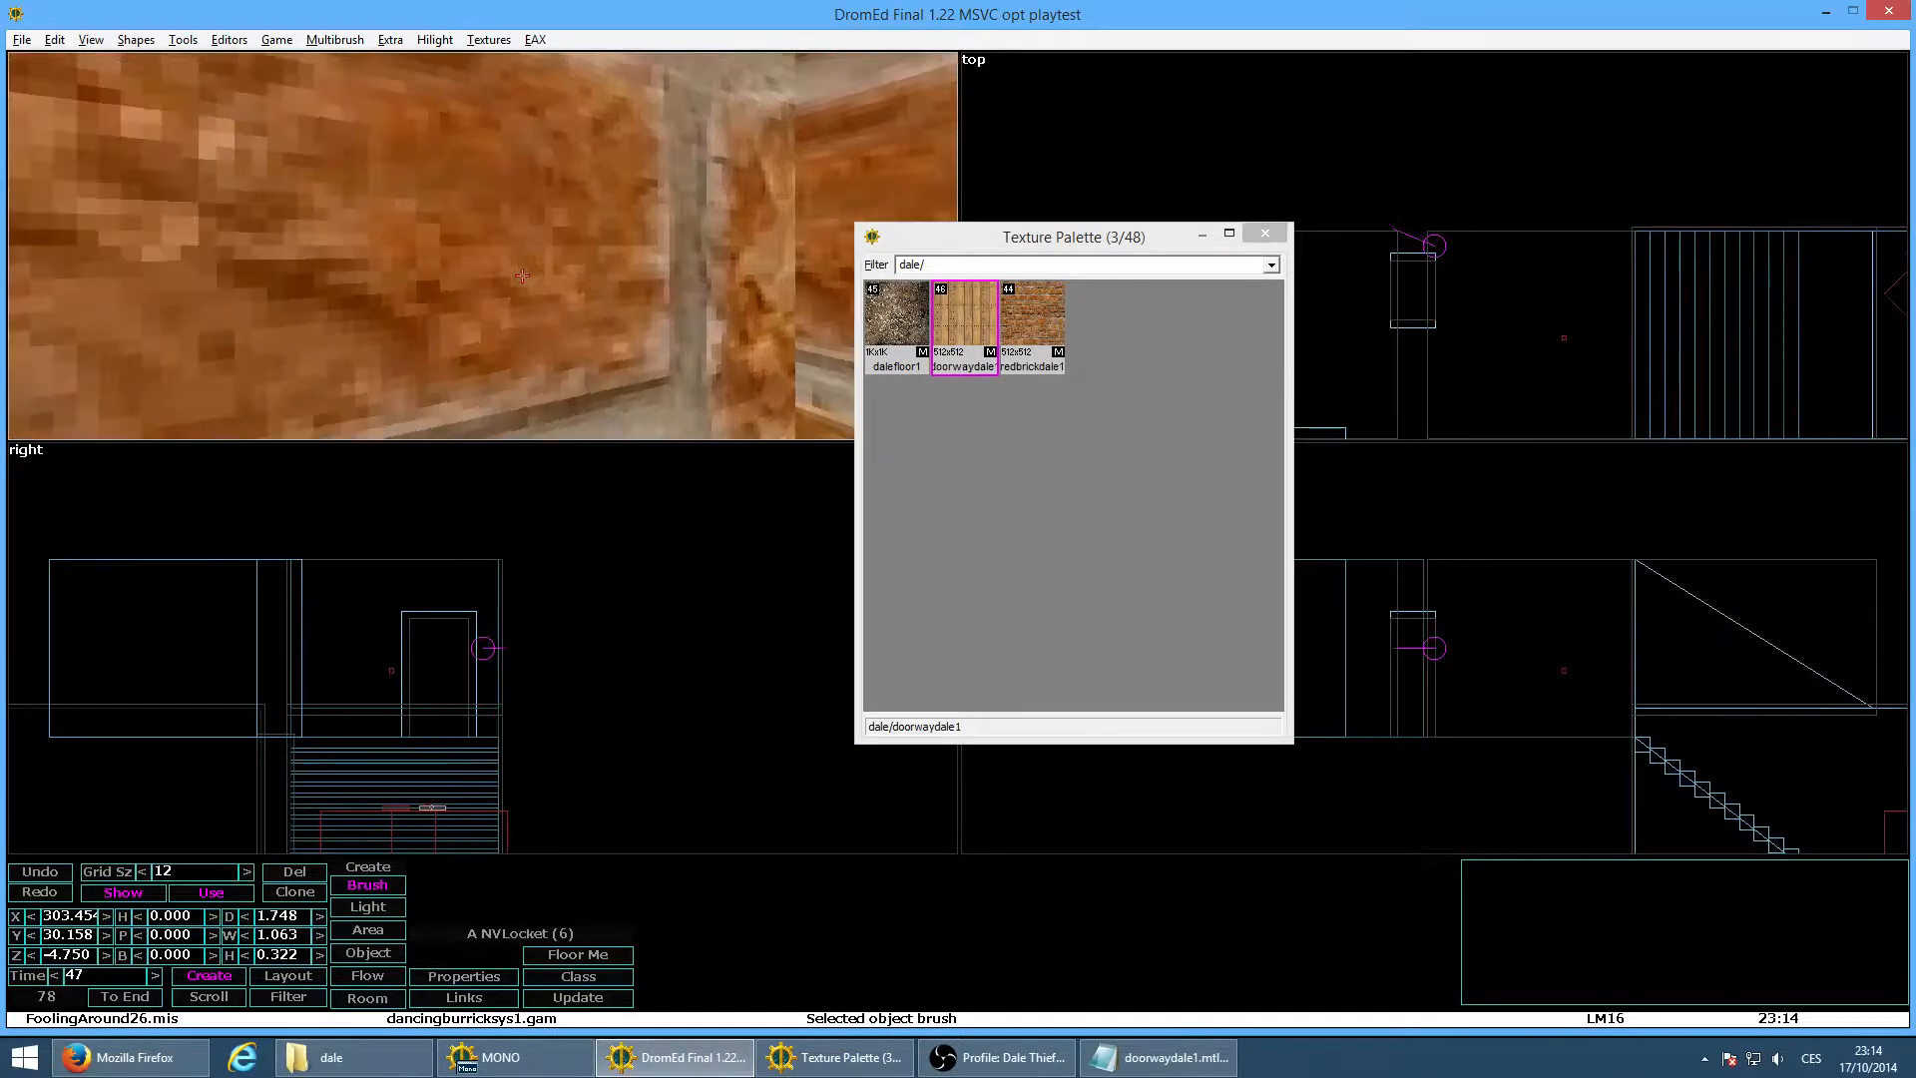
{"action": "key", "text": "w"}
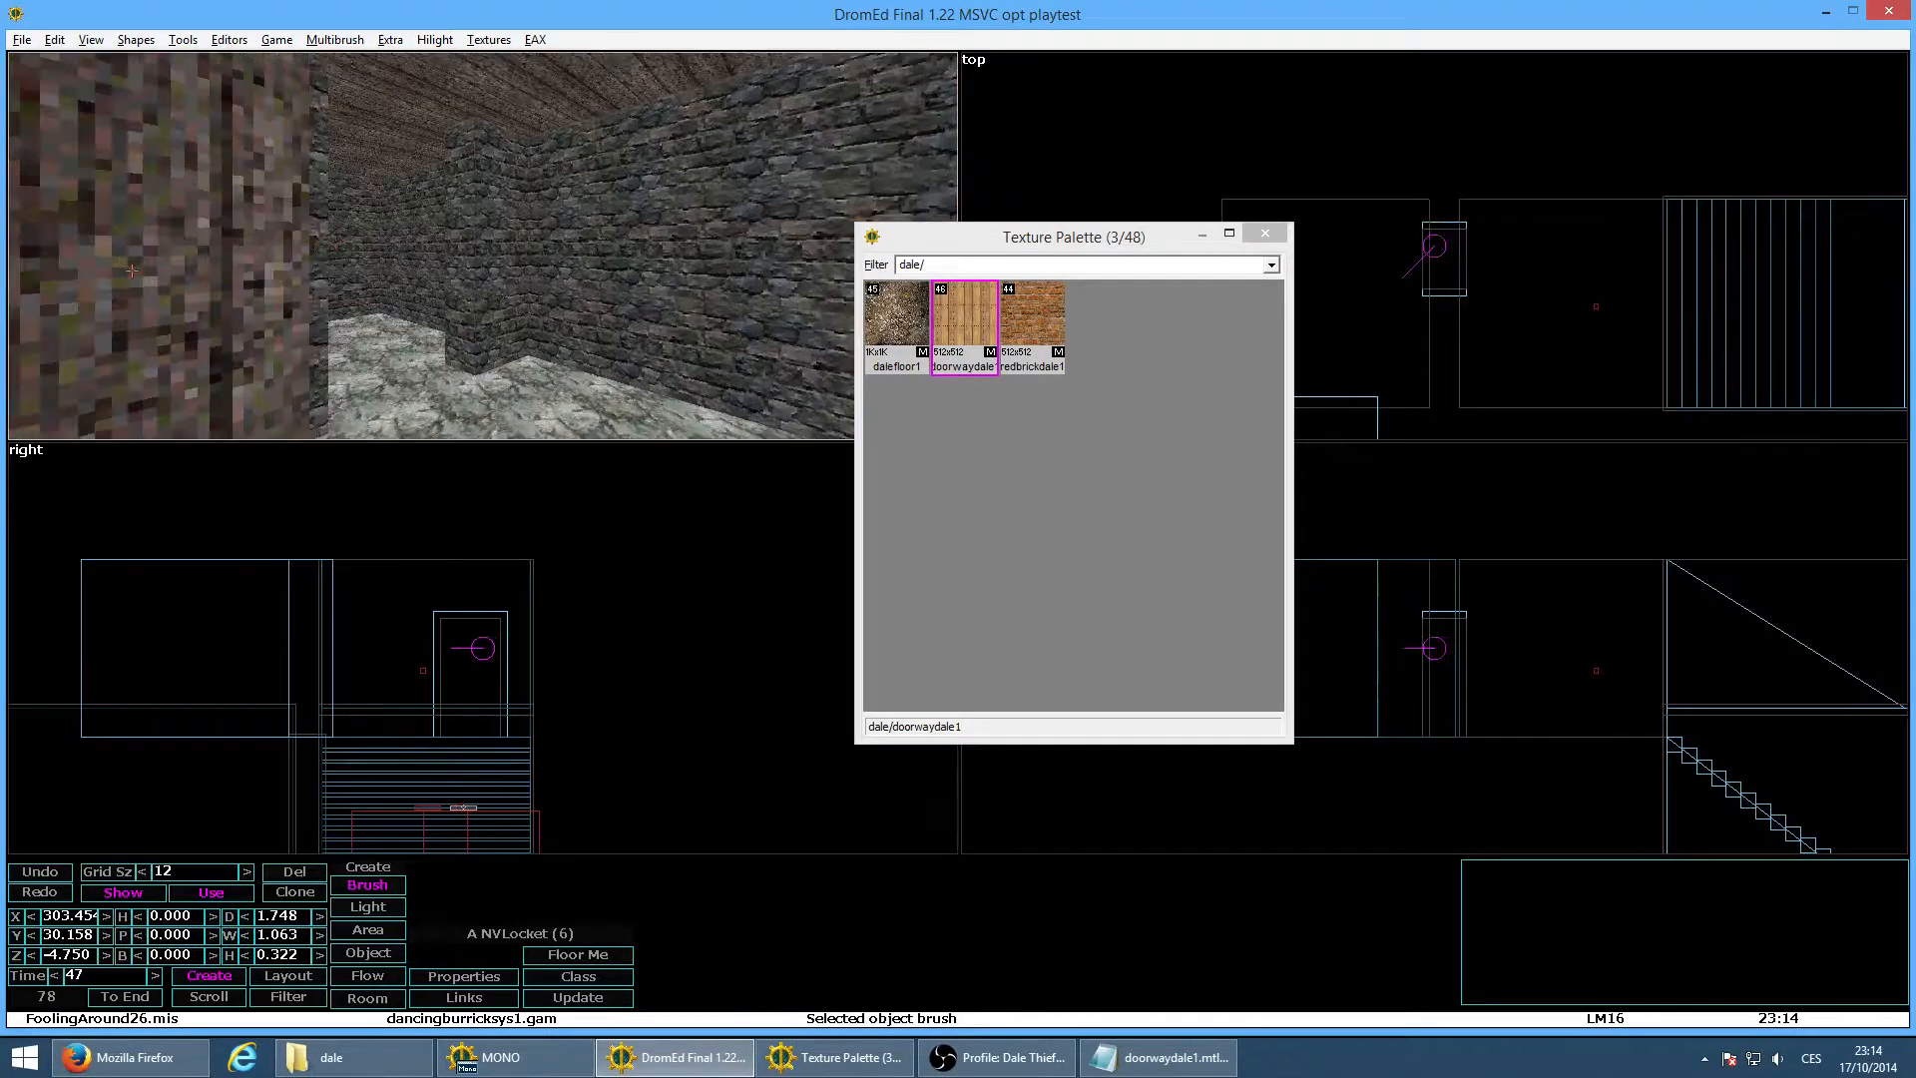
{"action": "key", "text": "a"}
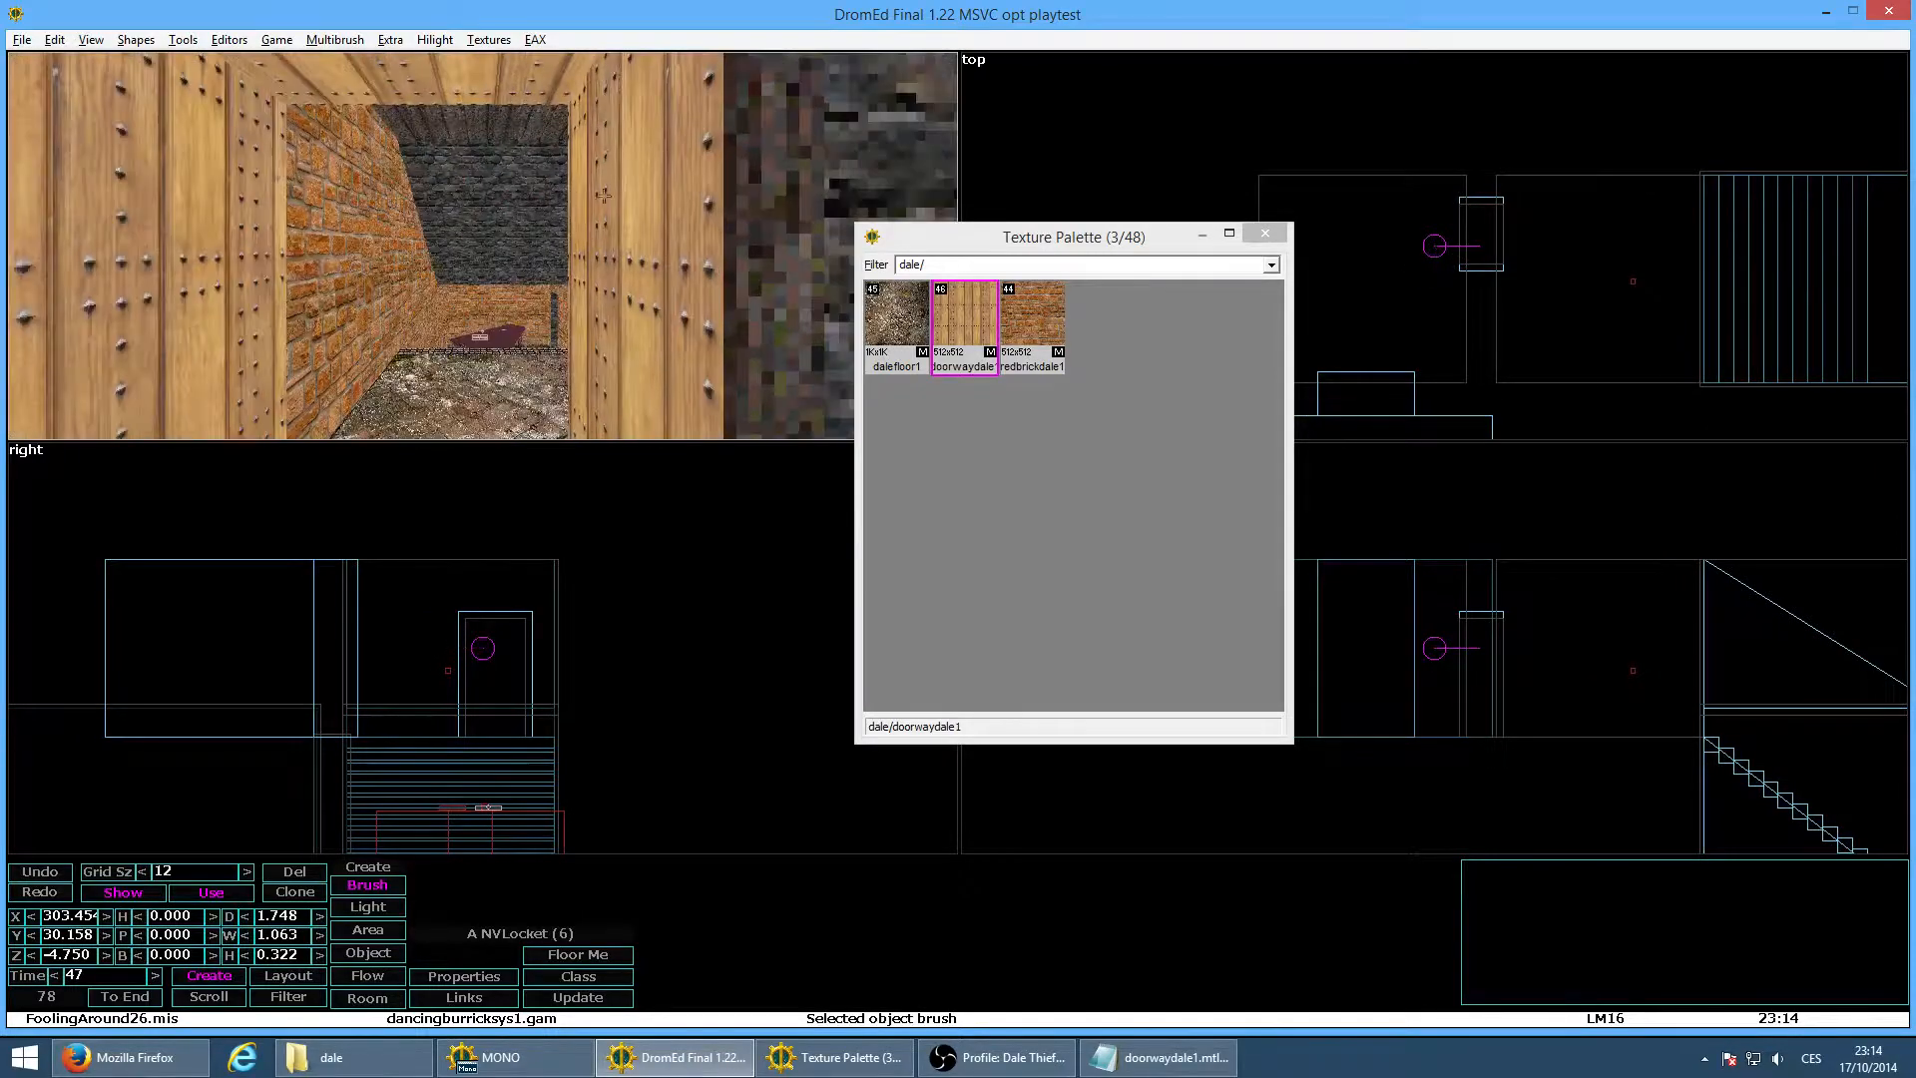
{"action": "key", "text": "w"}
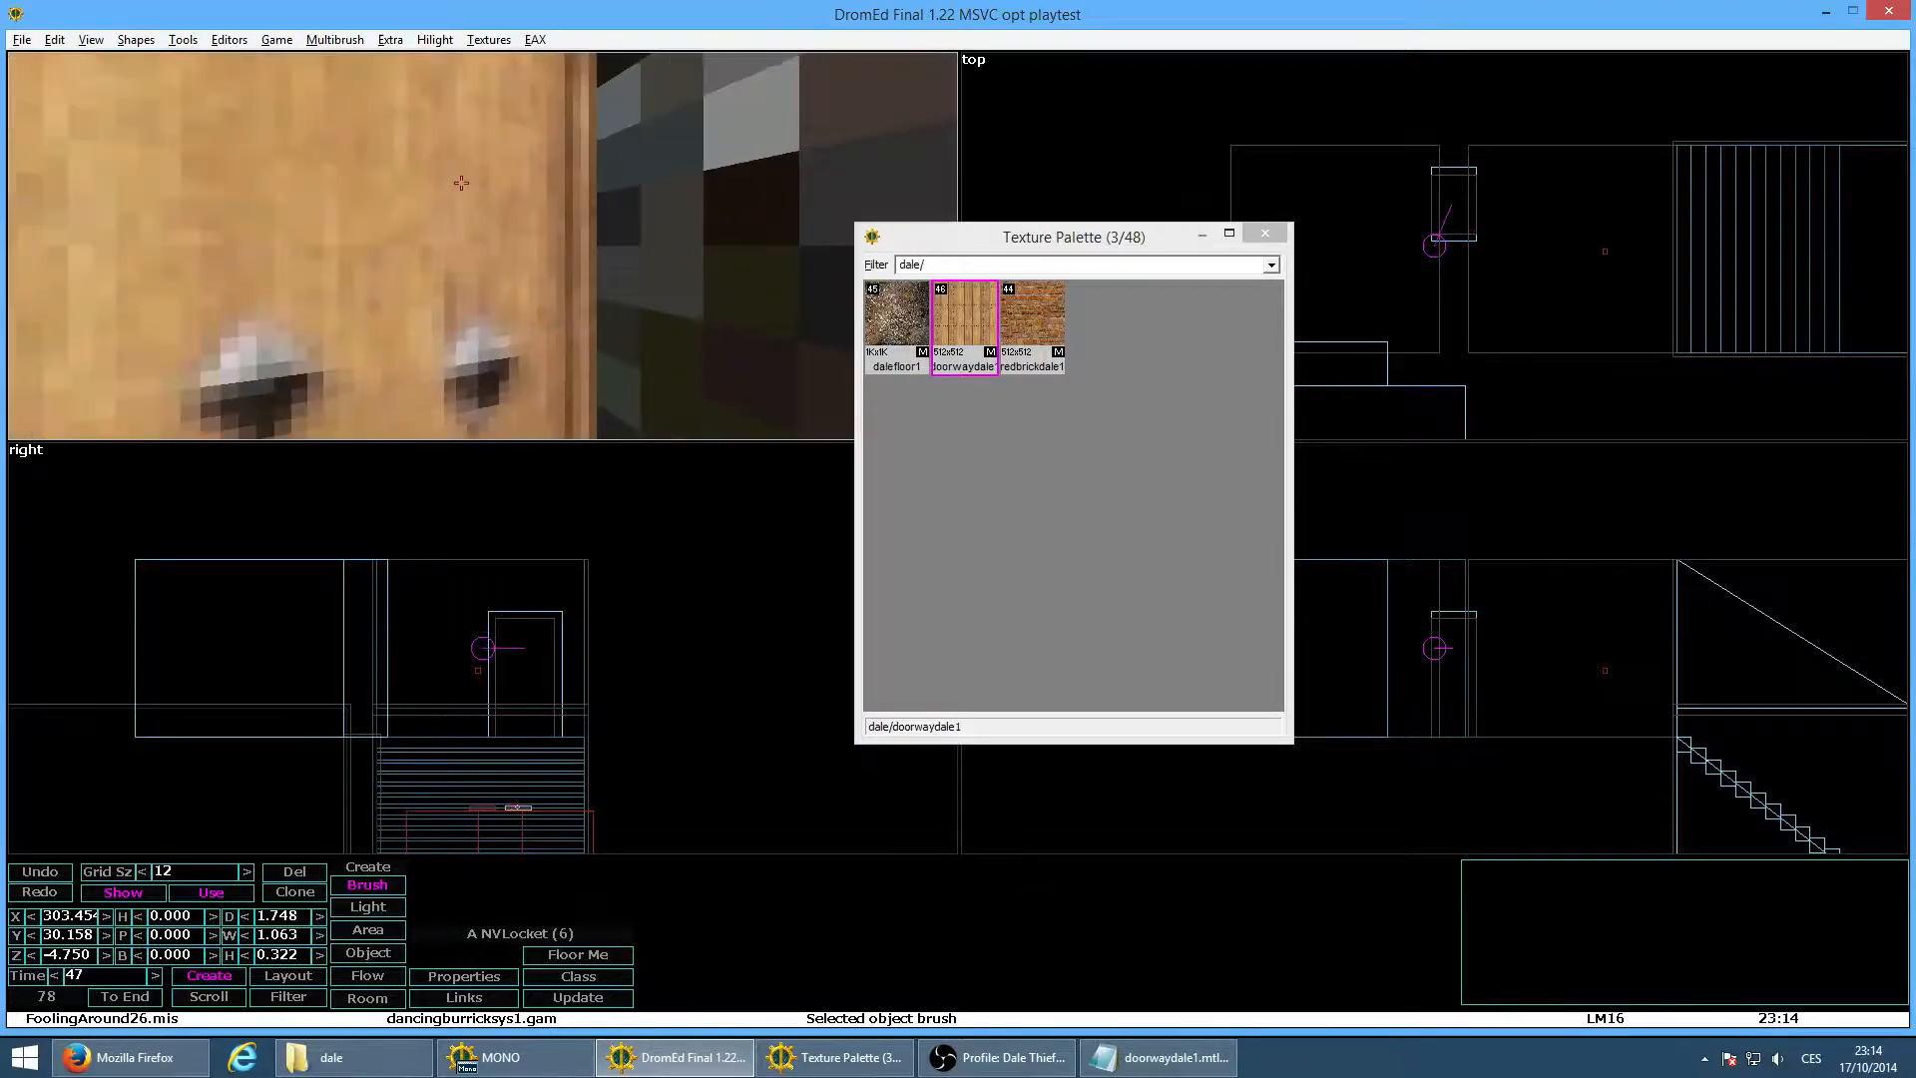
{"action": "key", "text": "s"}
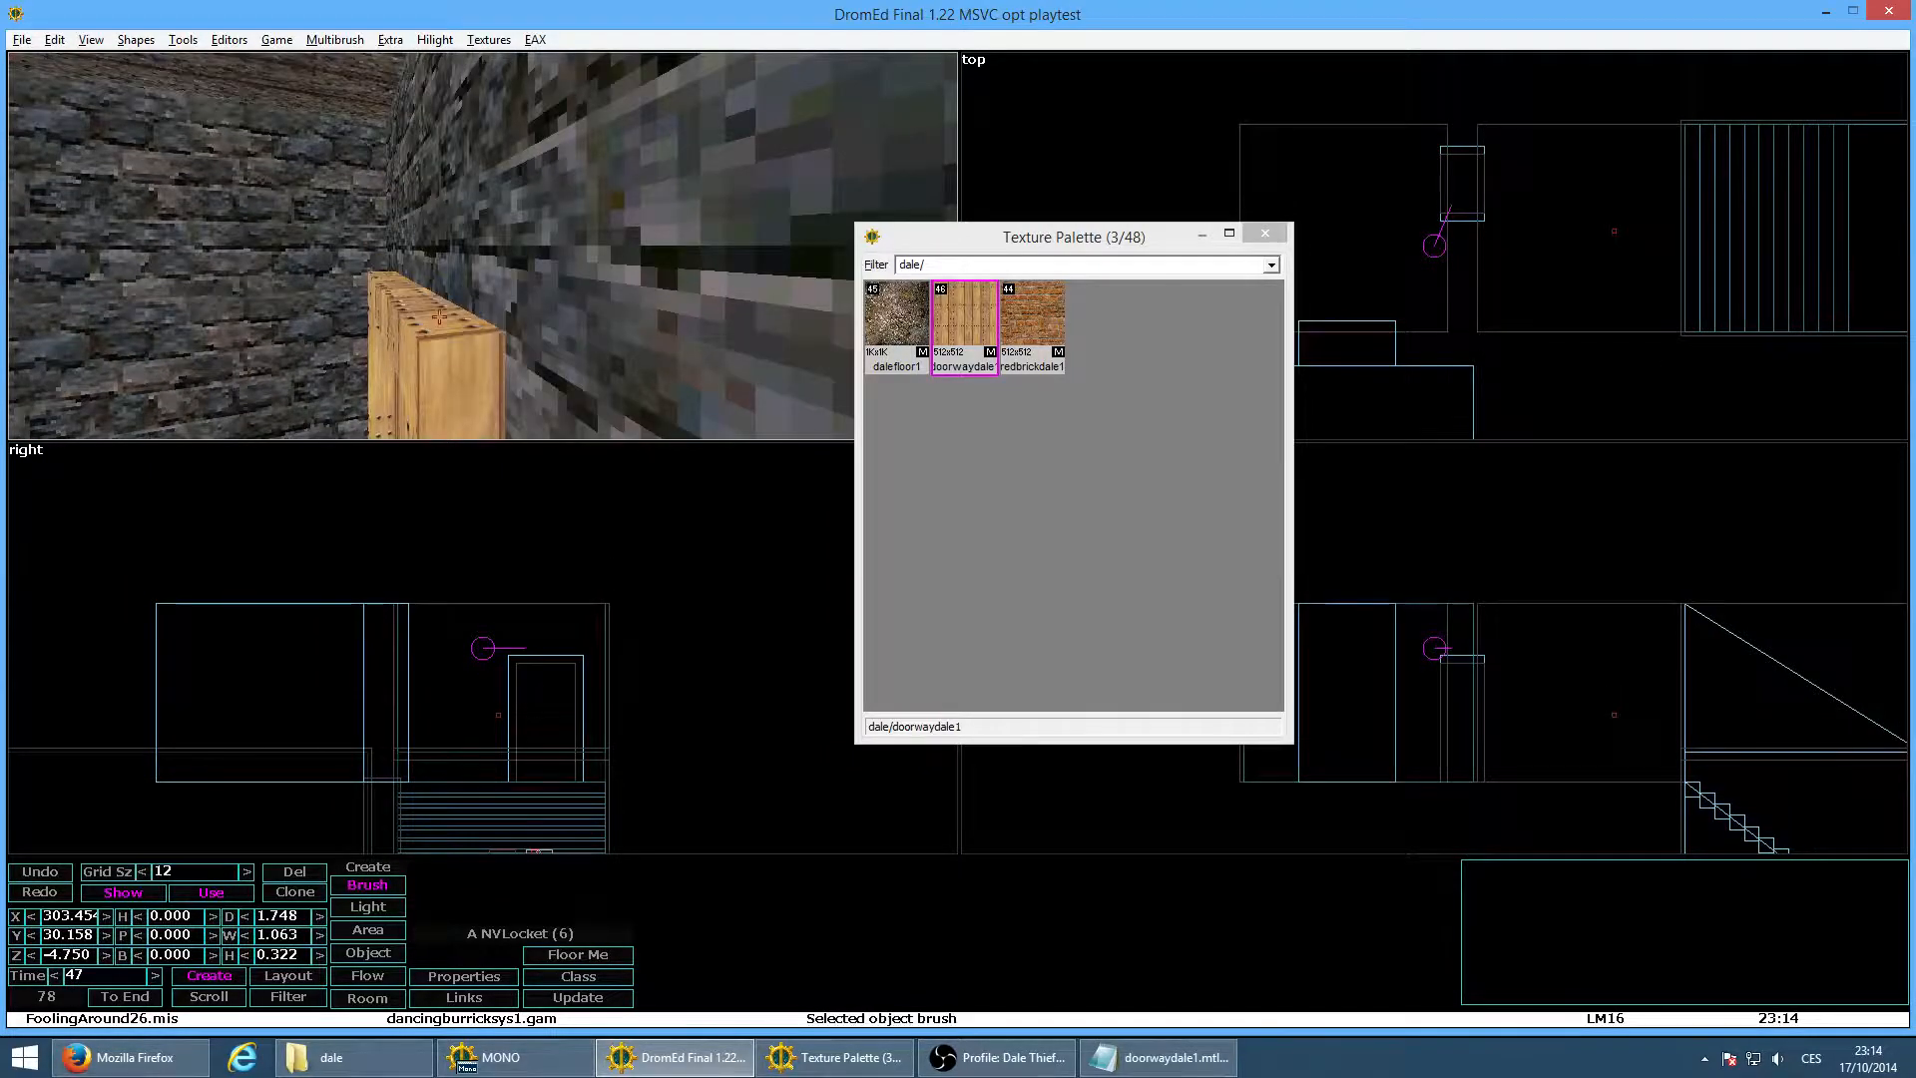
Walk through the fully textured doorway in game mode and examine its frame from both rooms
{"action": "key", "text": "alt+g"}
{"action": "key", "text": "w"}
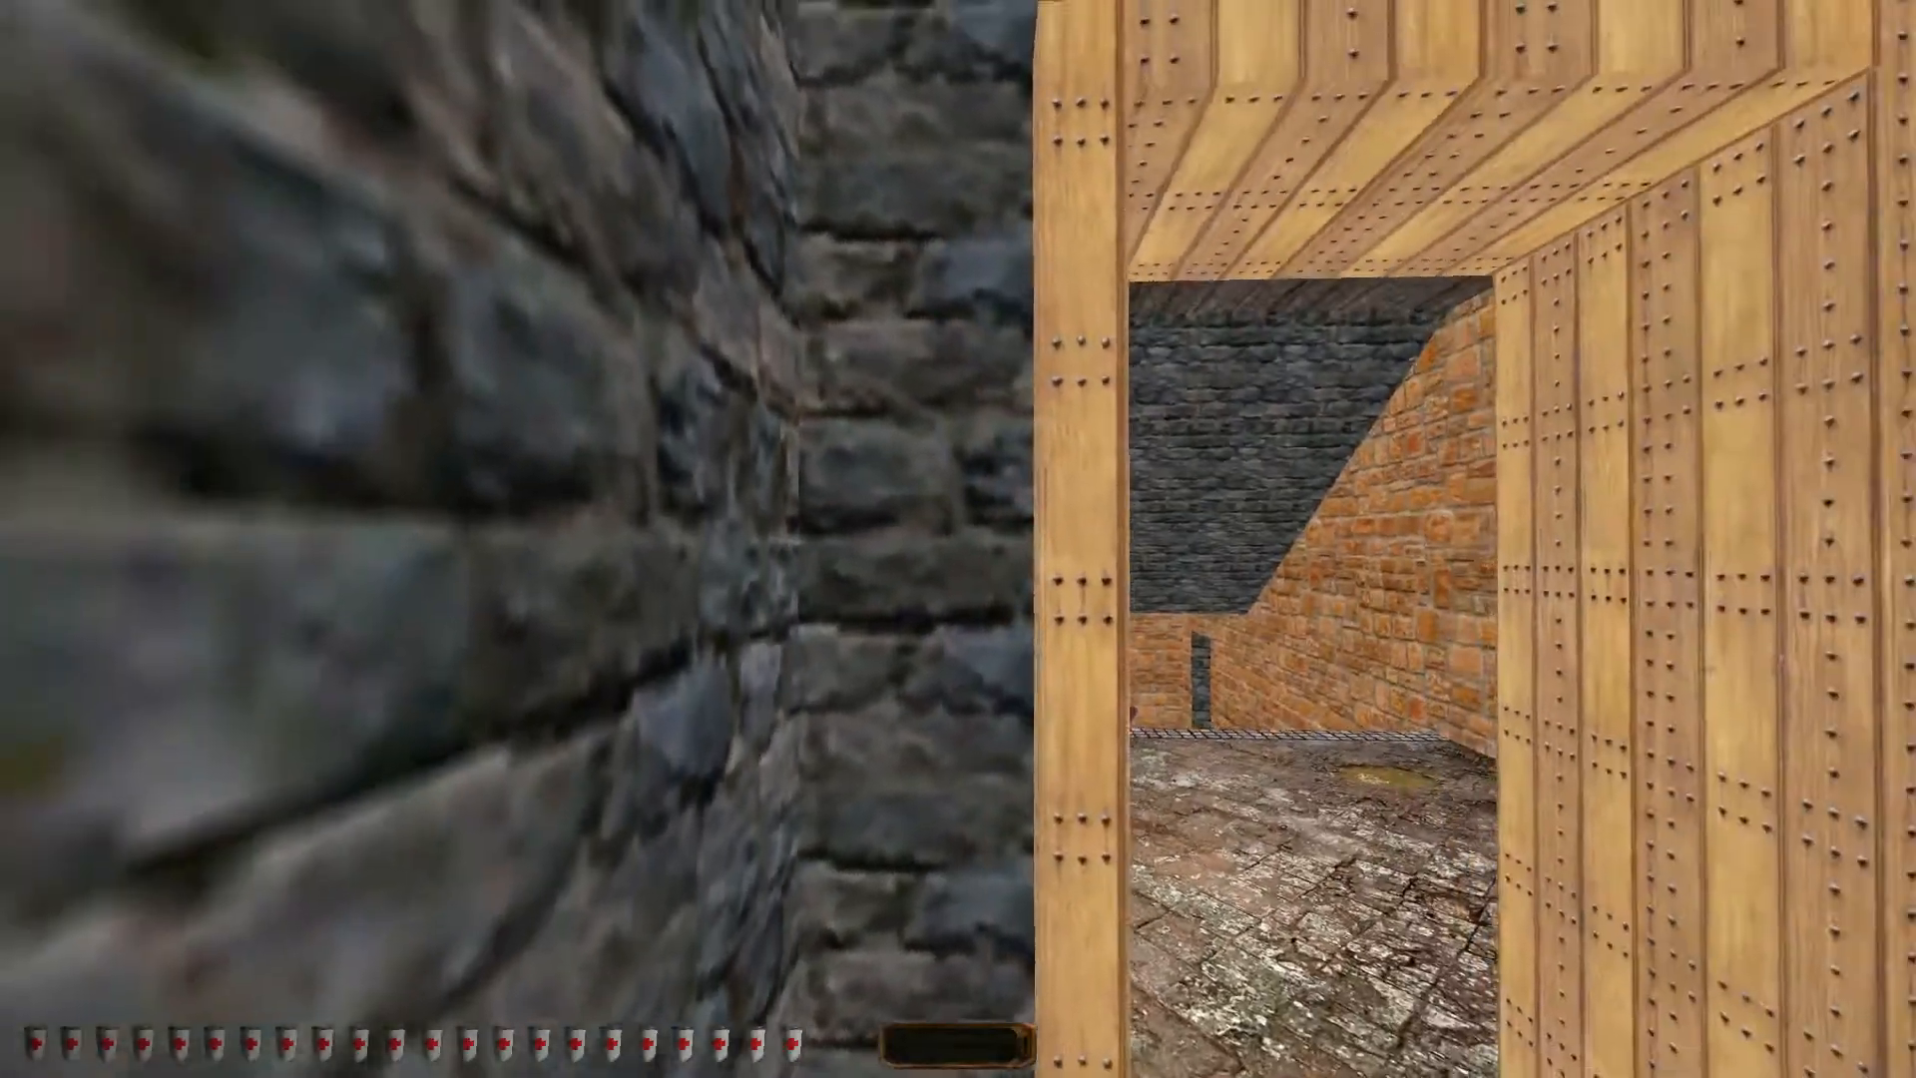
{"action": "key", "text": "s"}
{"action": "key", "text": "d"}
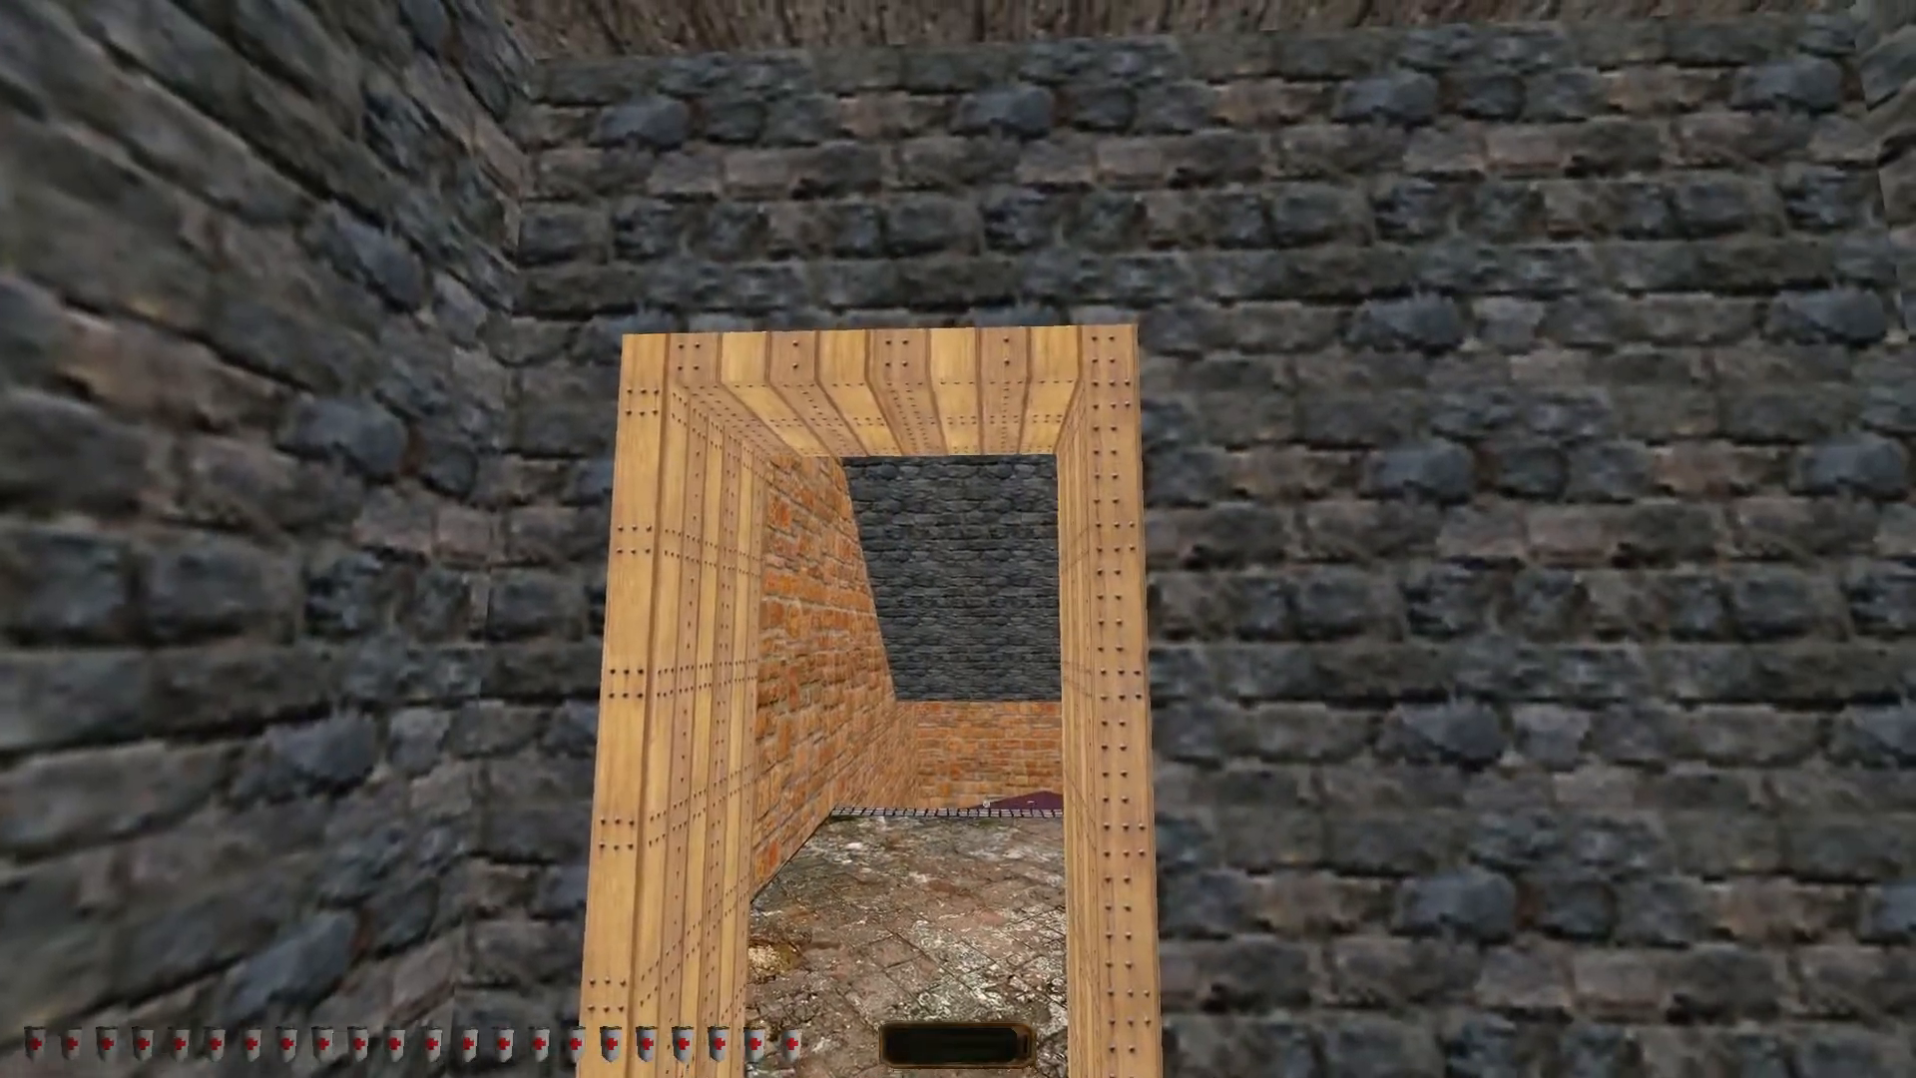
{"action": "key", "text": "w"}
{"action": "key", "text": "s"}
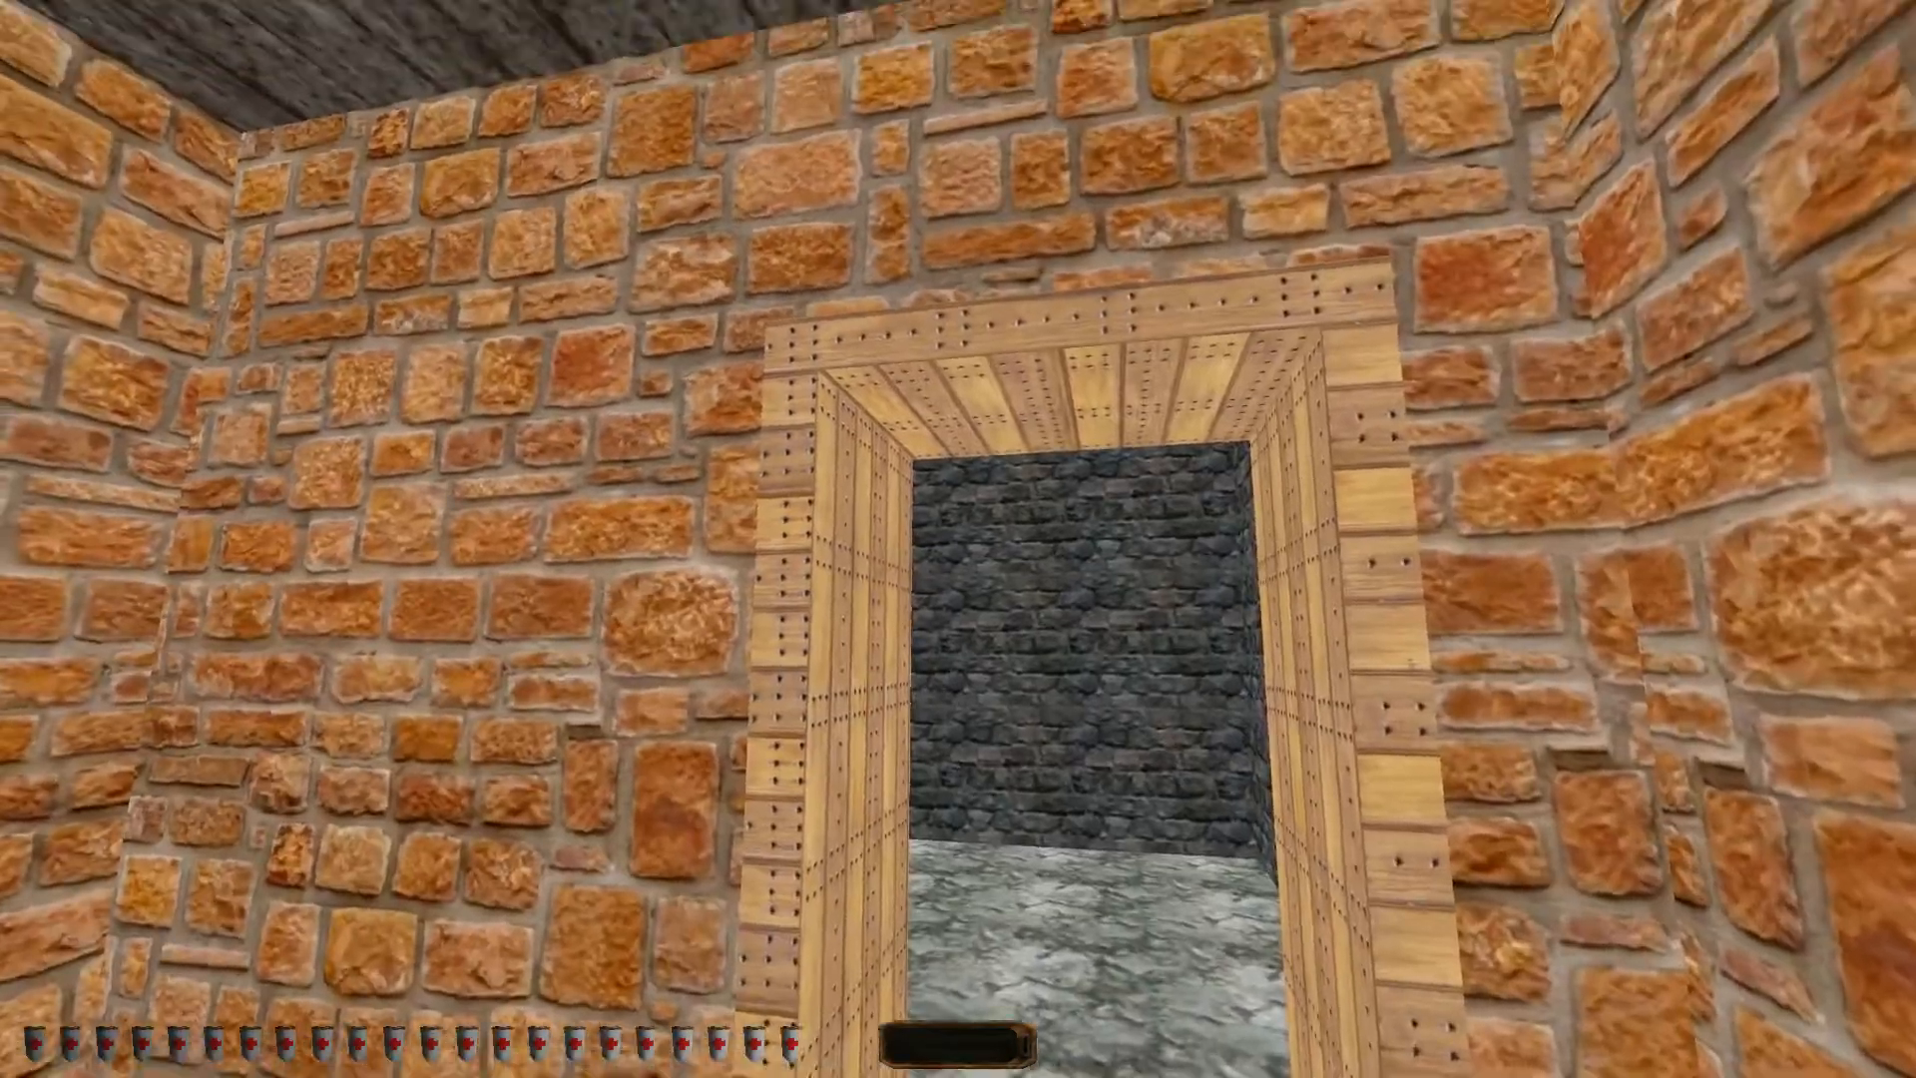
{"action": "key", "text": "w"}
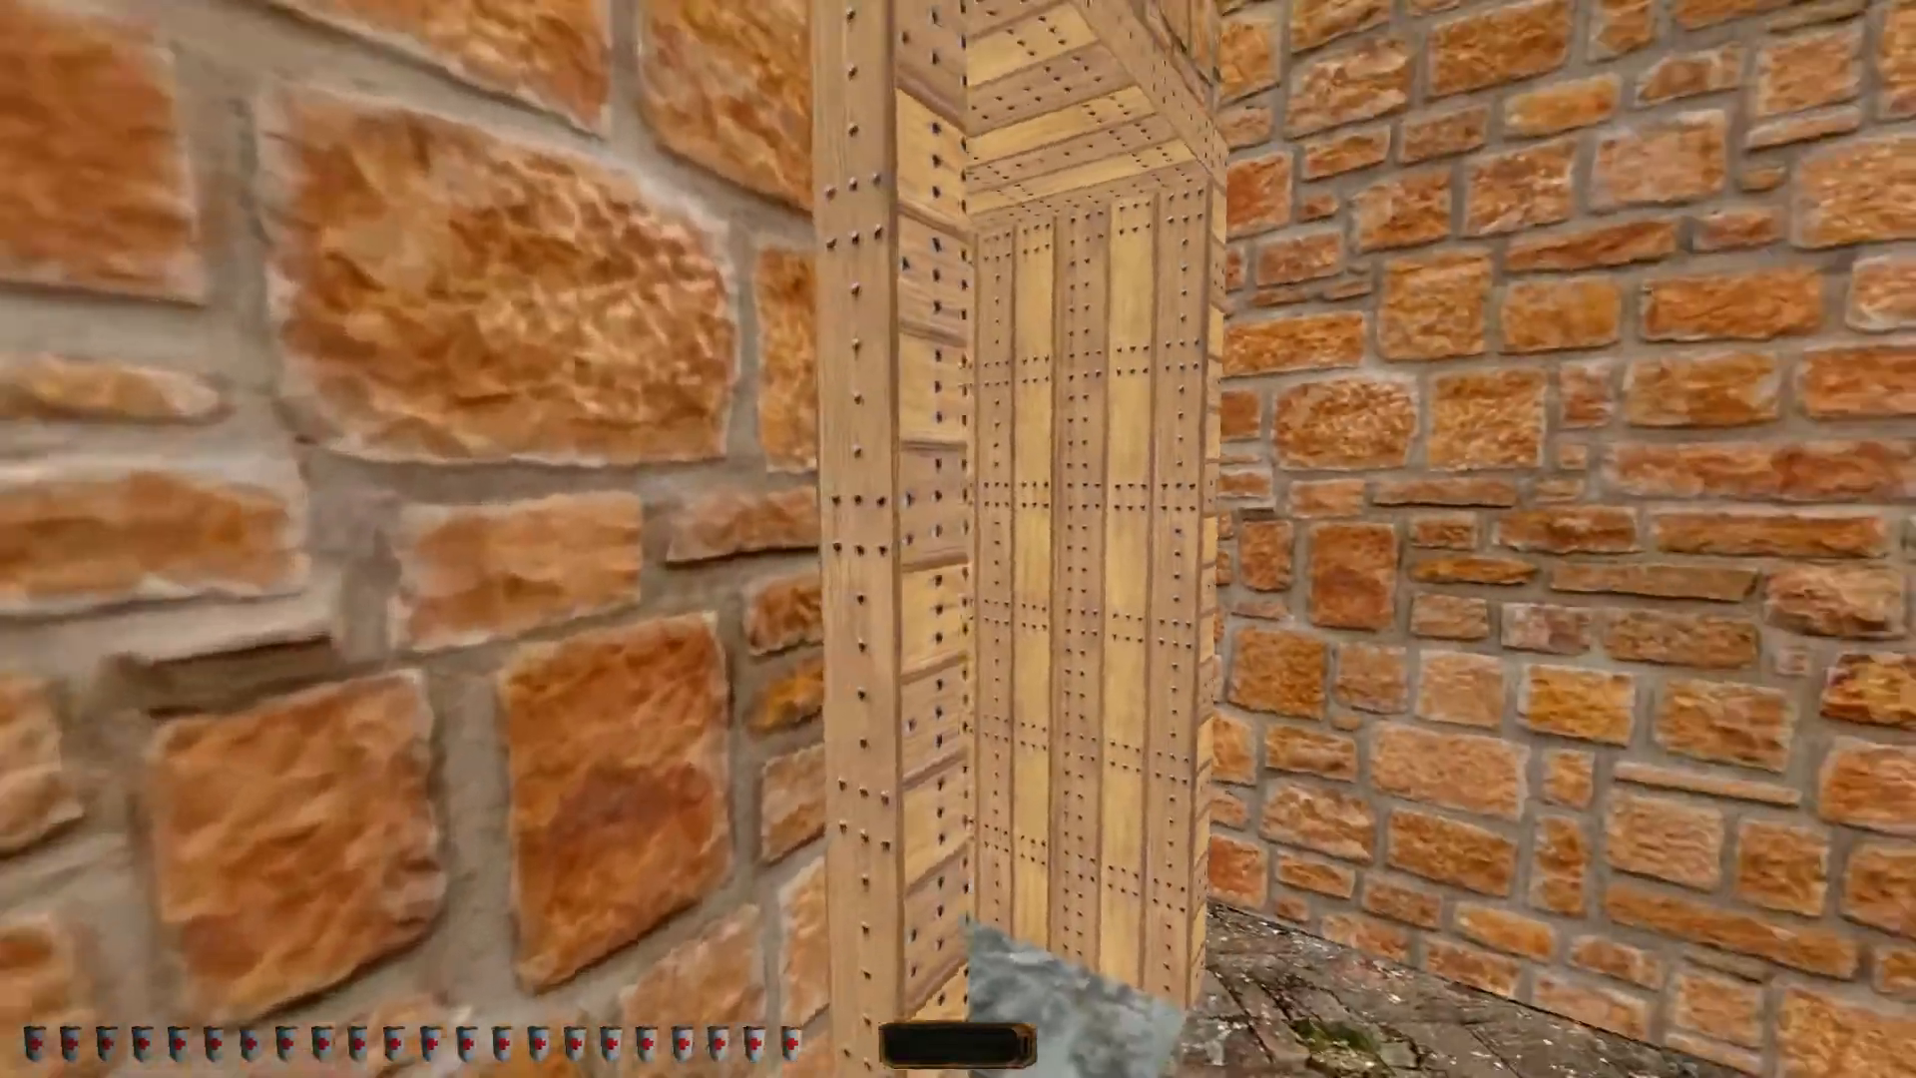
Select the doorway's solid and air brushes in turn in the editor, and view the frame again in game mode
{"action": "key", "text": "alt+e"}
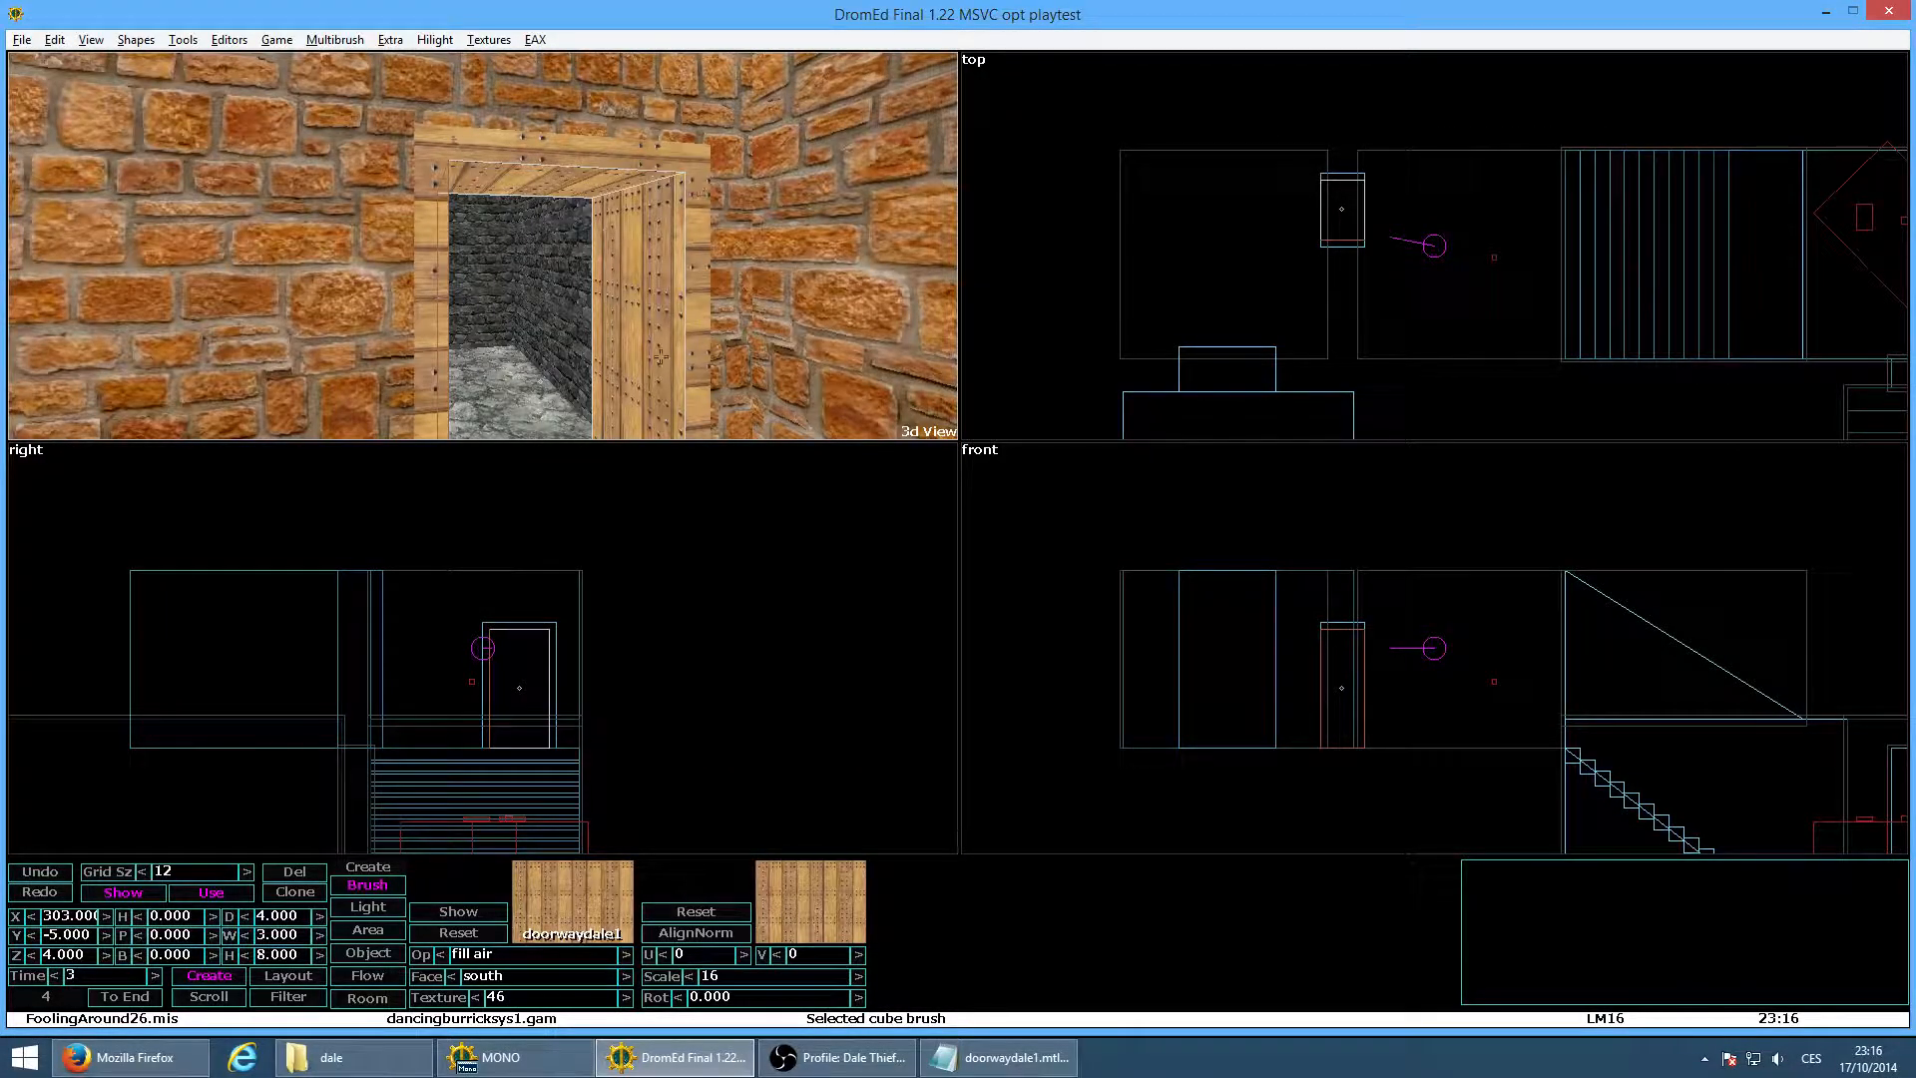
{"action": "left_click", "coordinate": [512, 607]}
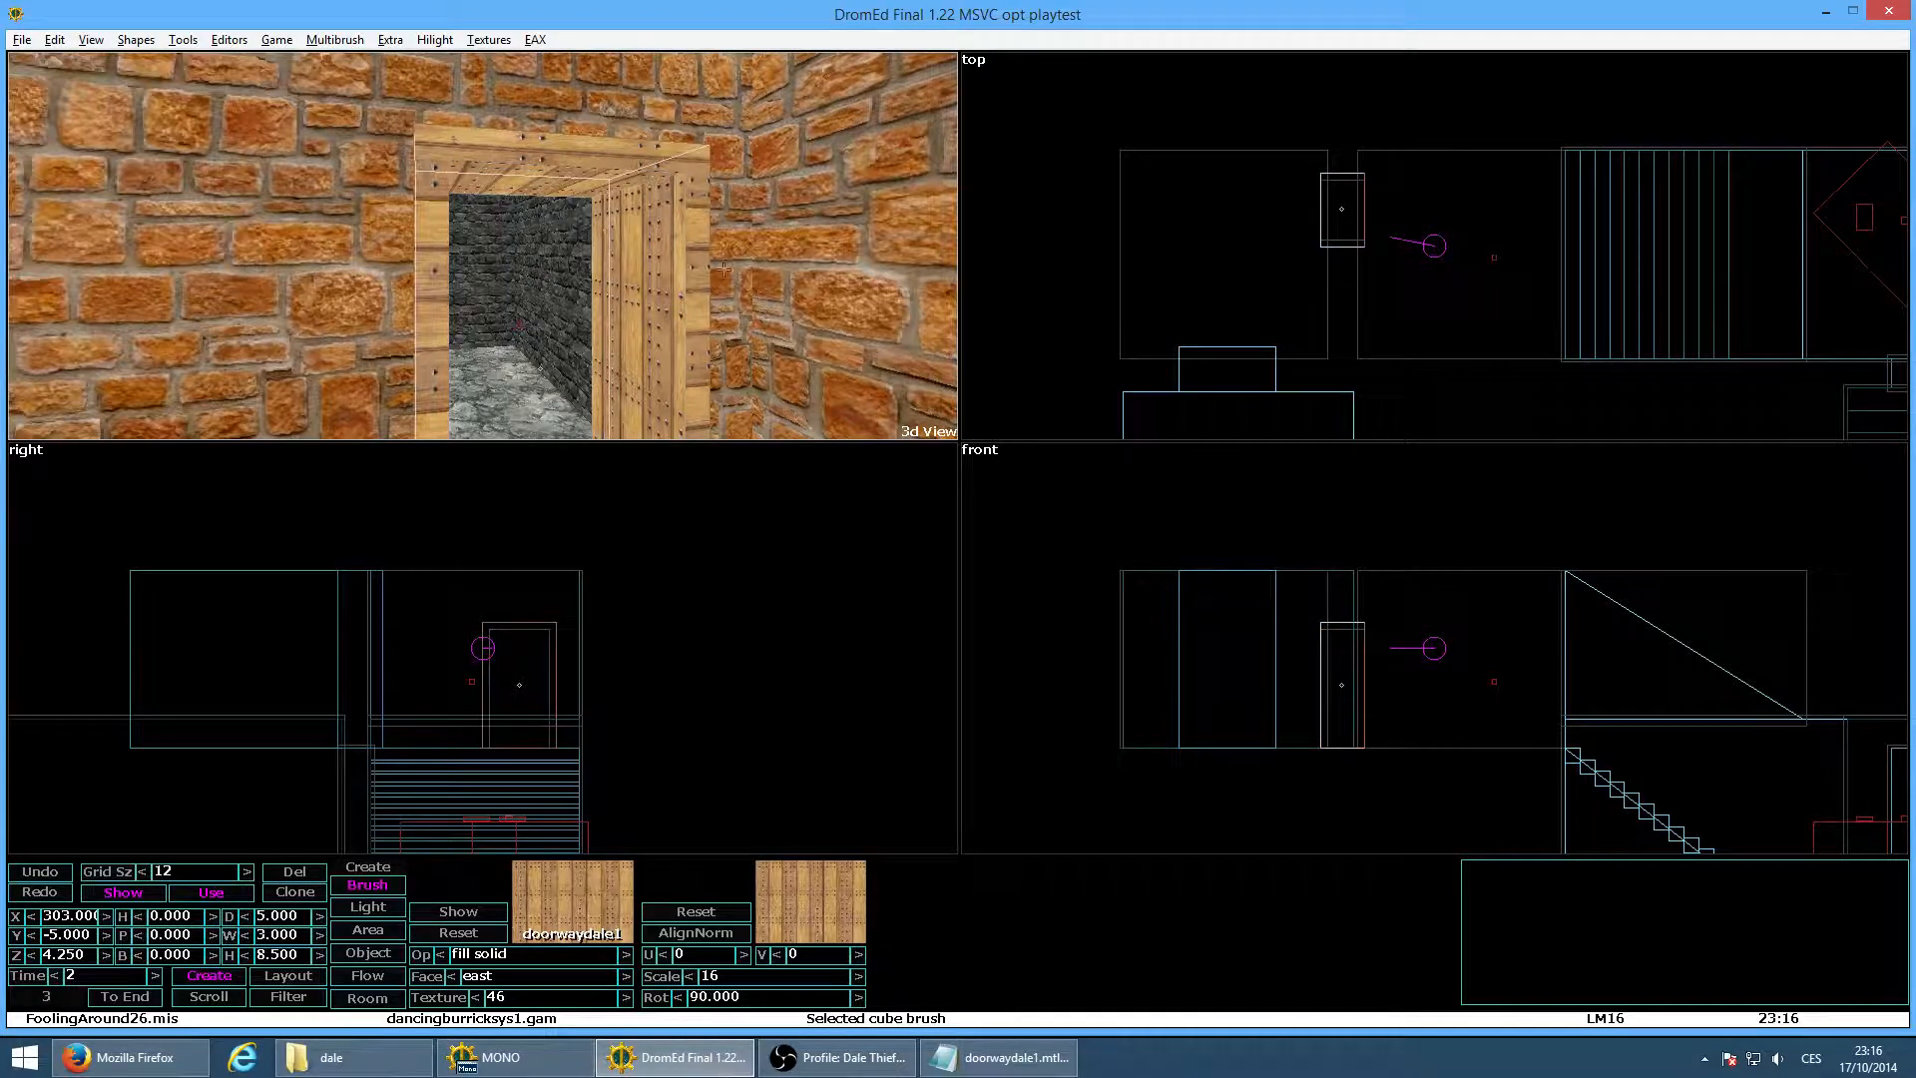
{"action": "left_click", "coordinate": [532, 649]}
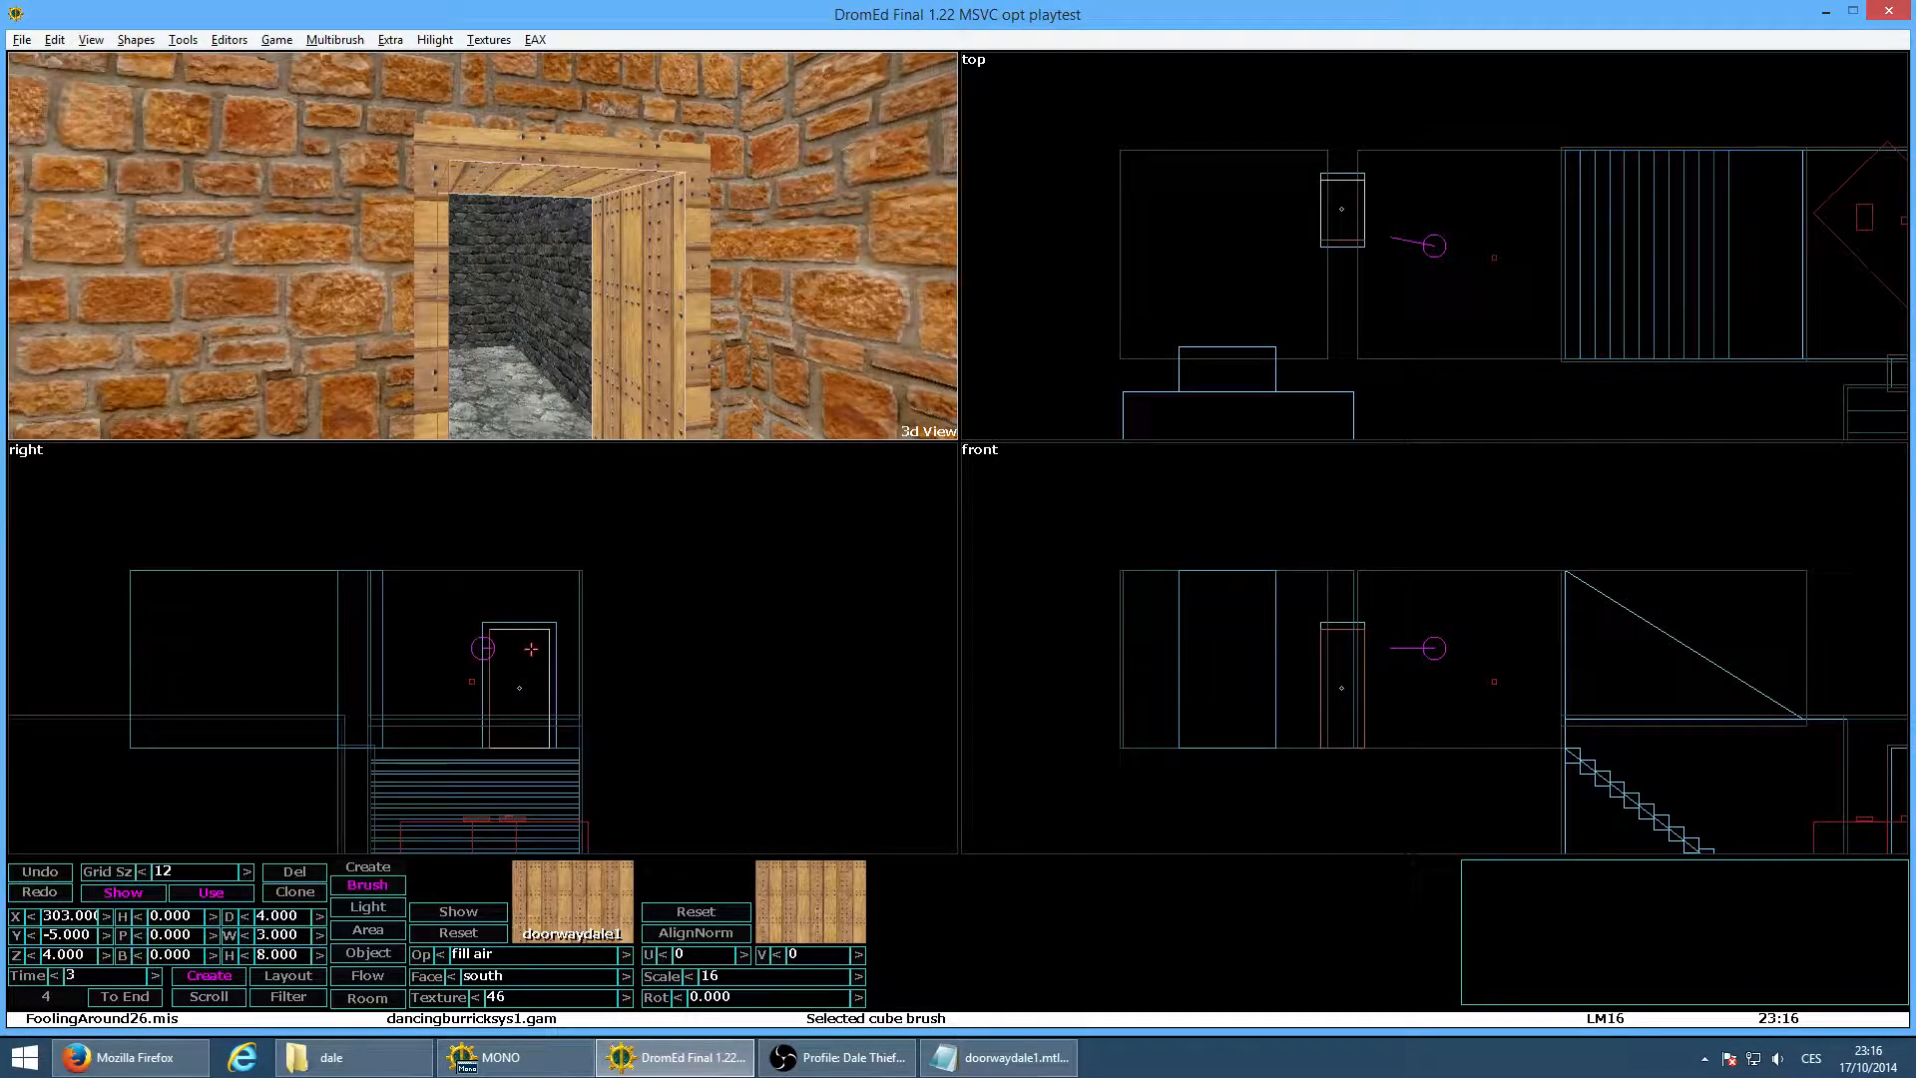
{"action": "key", "text": "alt+g"}
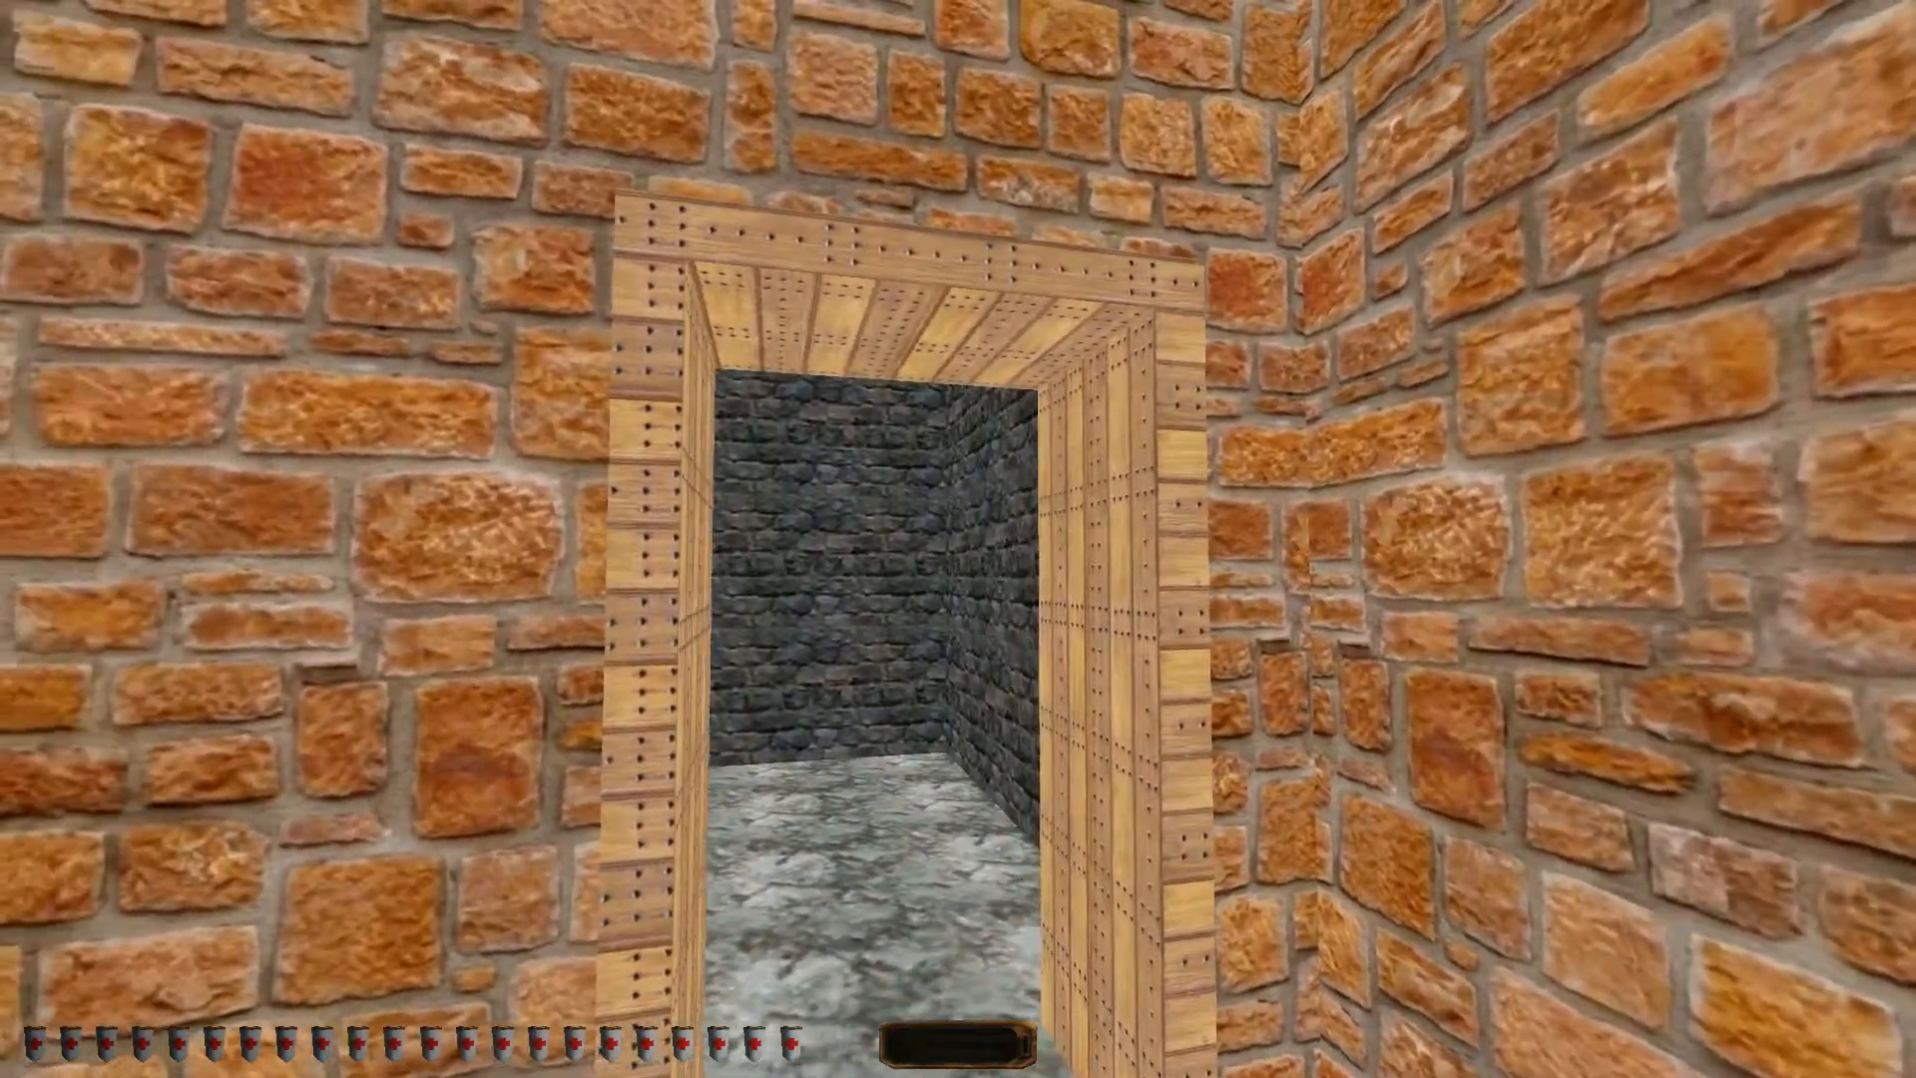
{"action": "key", "text": "alt+e"}
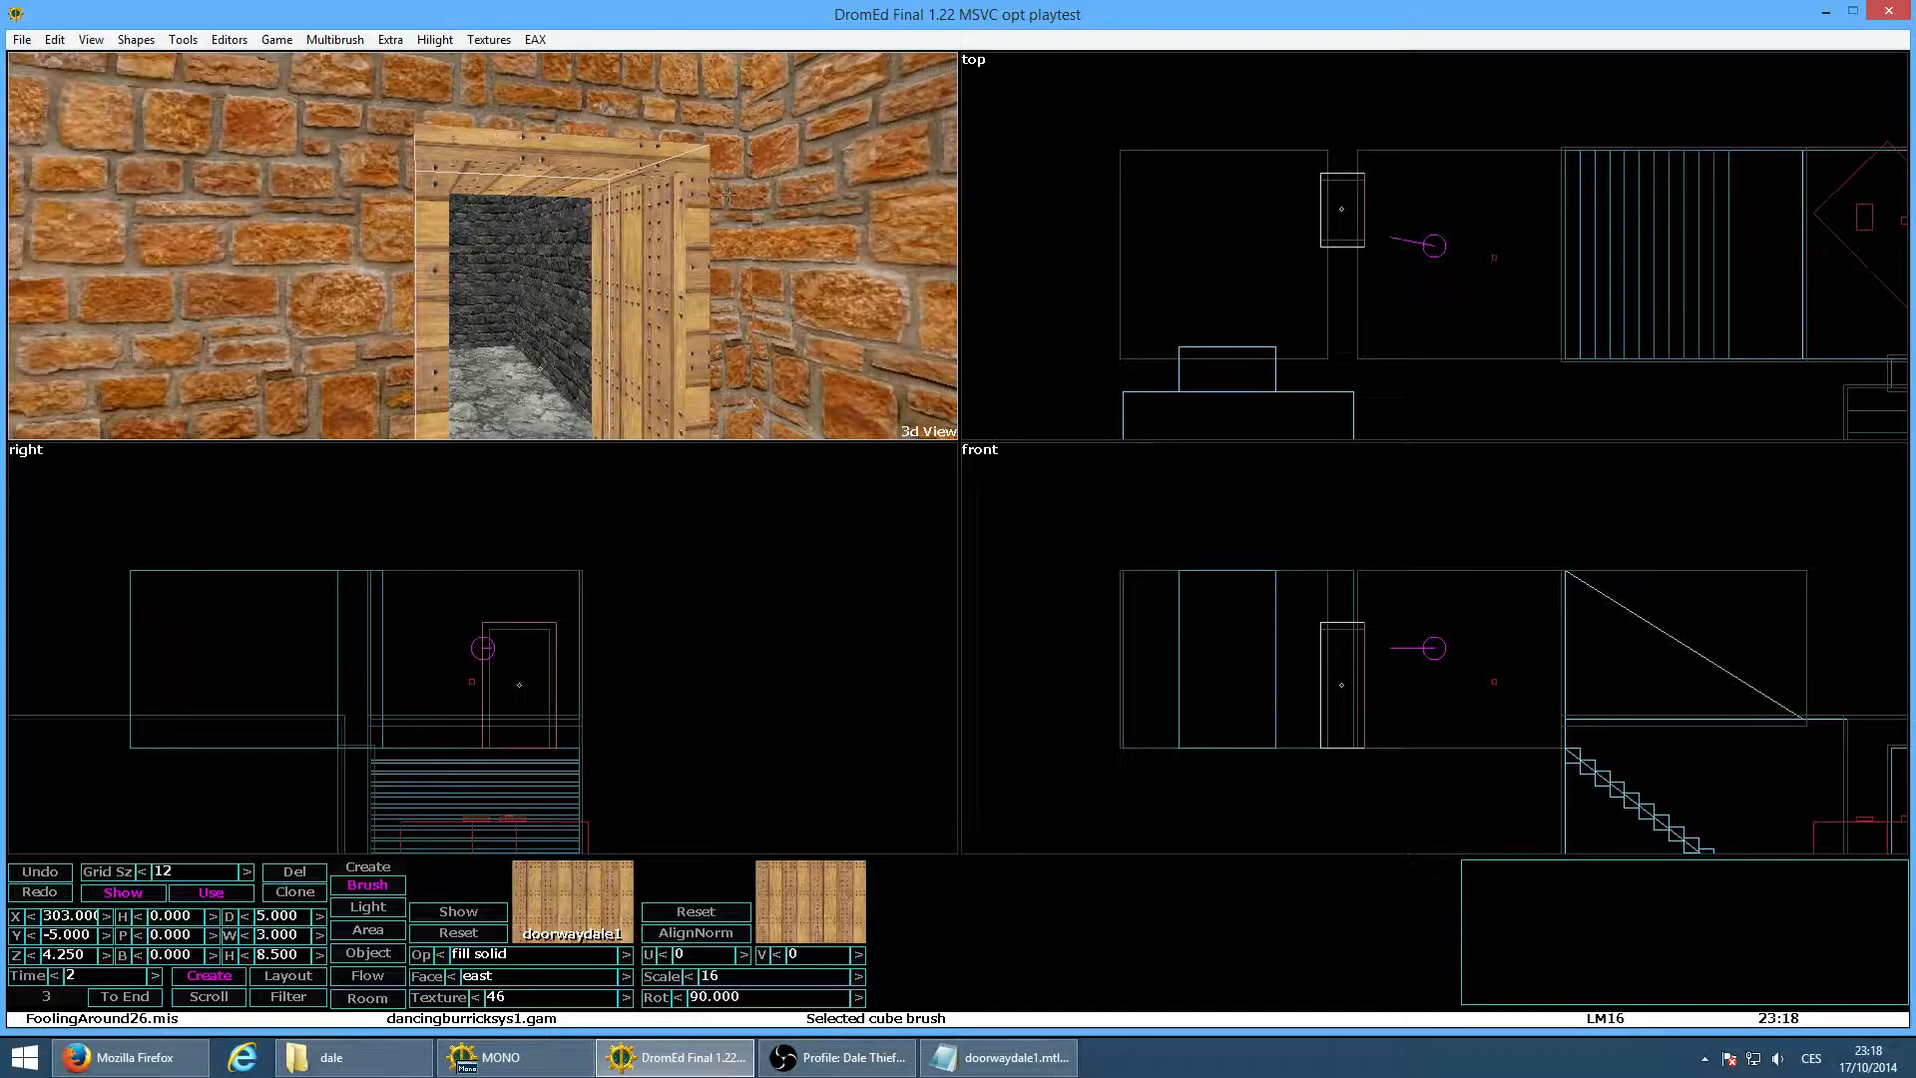
Try nudging the texture rotation on the doorway brush's east face, and look at the frame in game mode
{"action": "left_click_drag", "start_coordinate": [711, 998], "coordinate": [724, 992]}
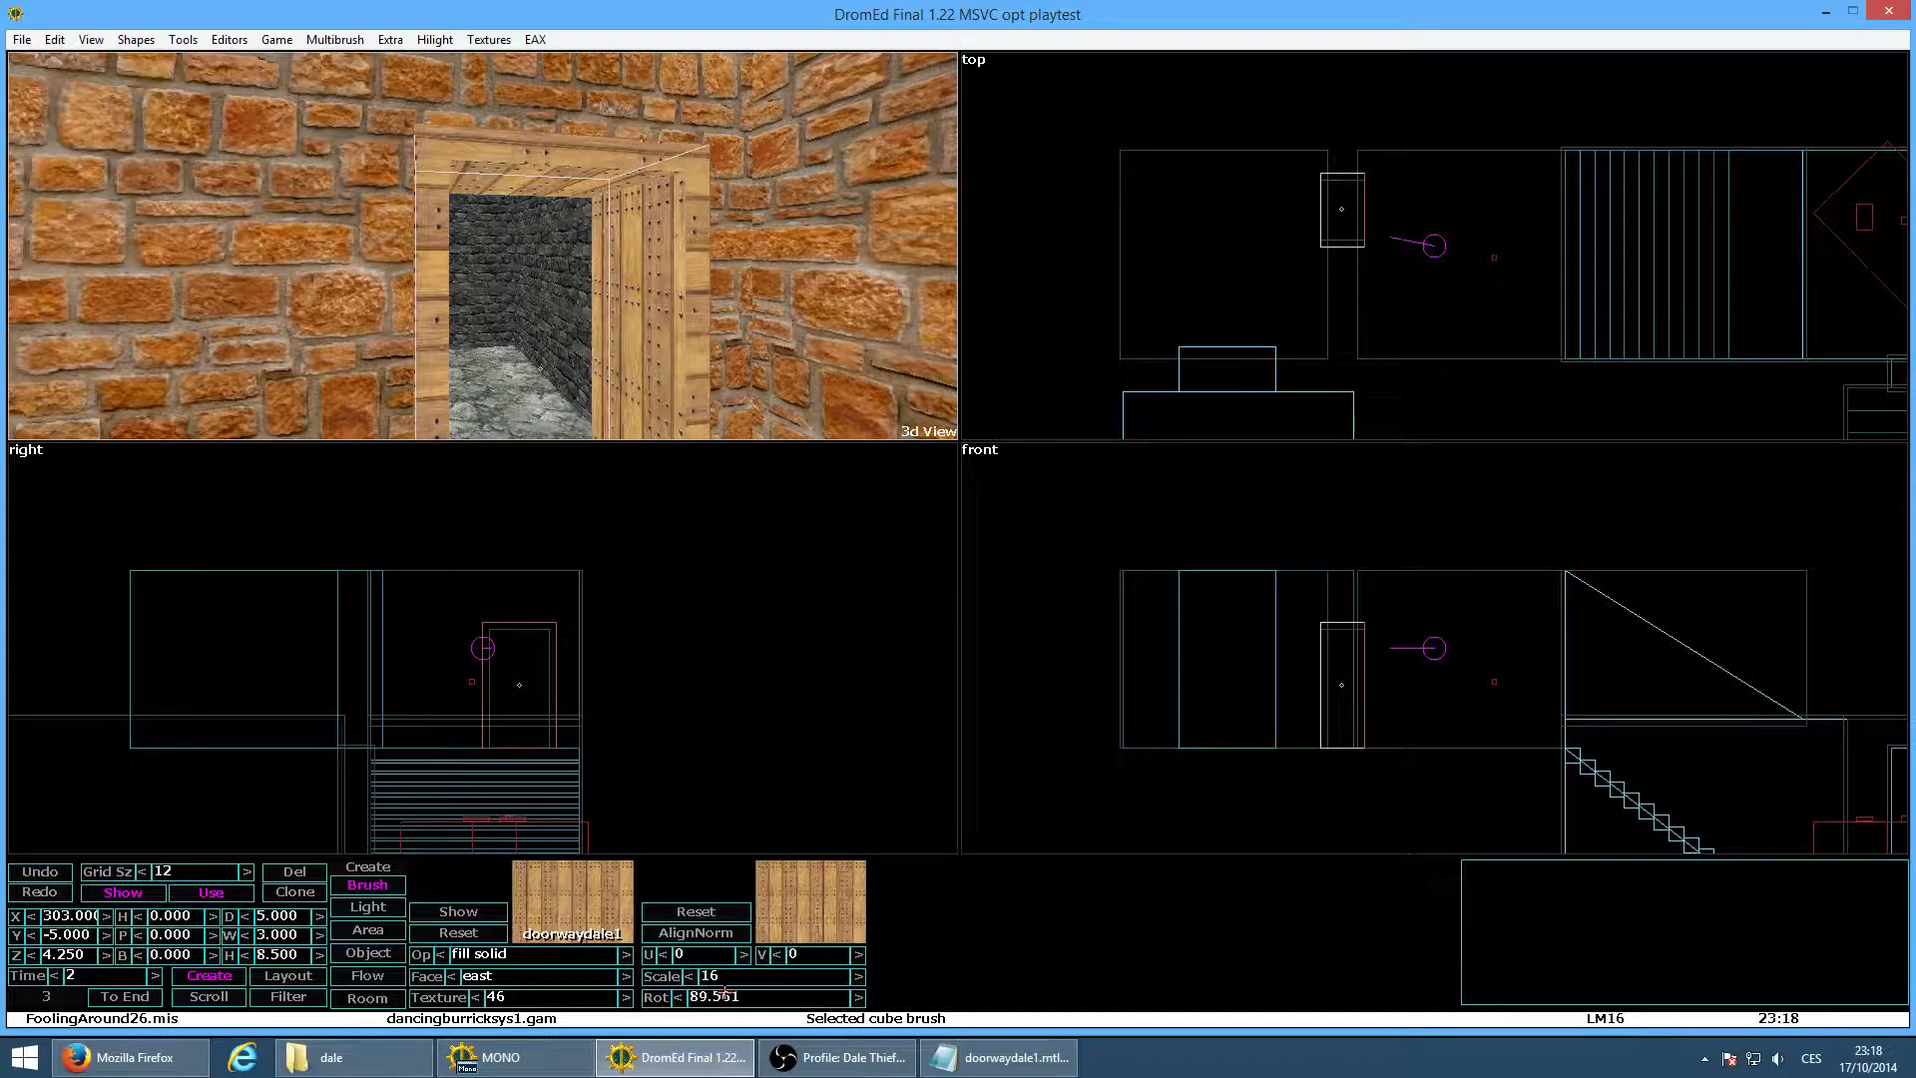
{"action": "key", "text": "alt+g"}
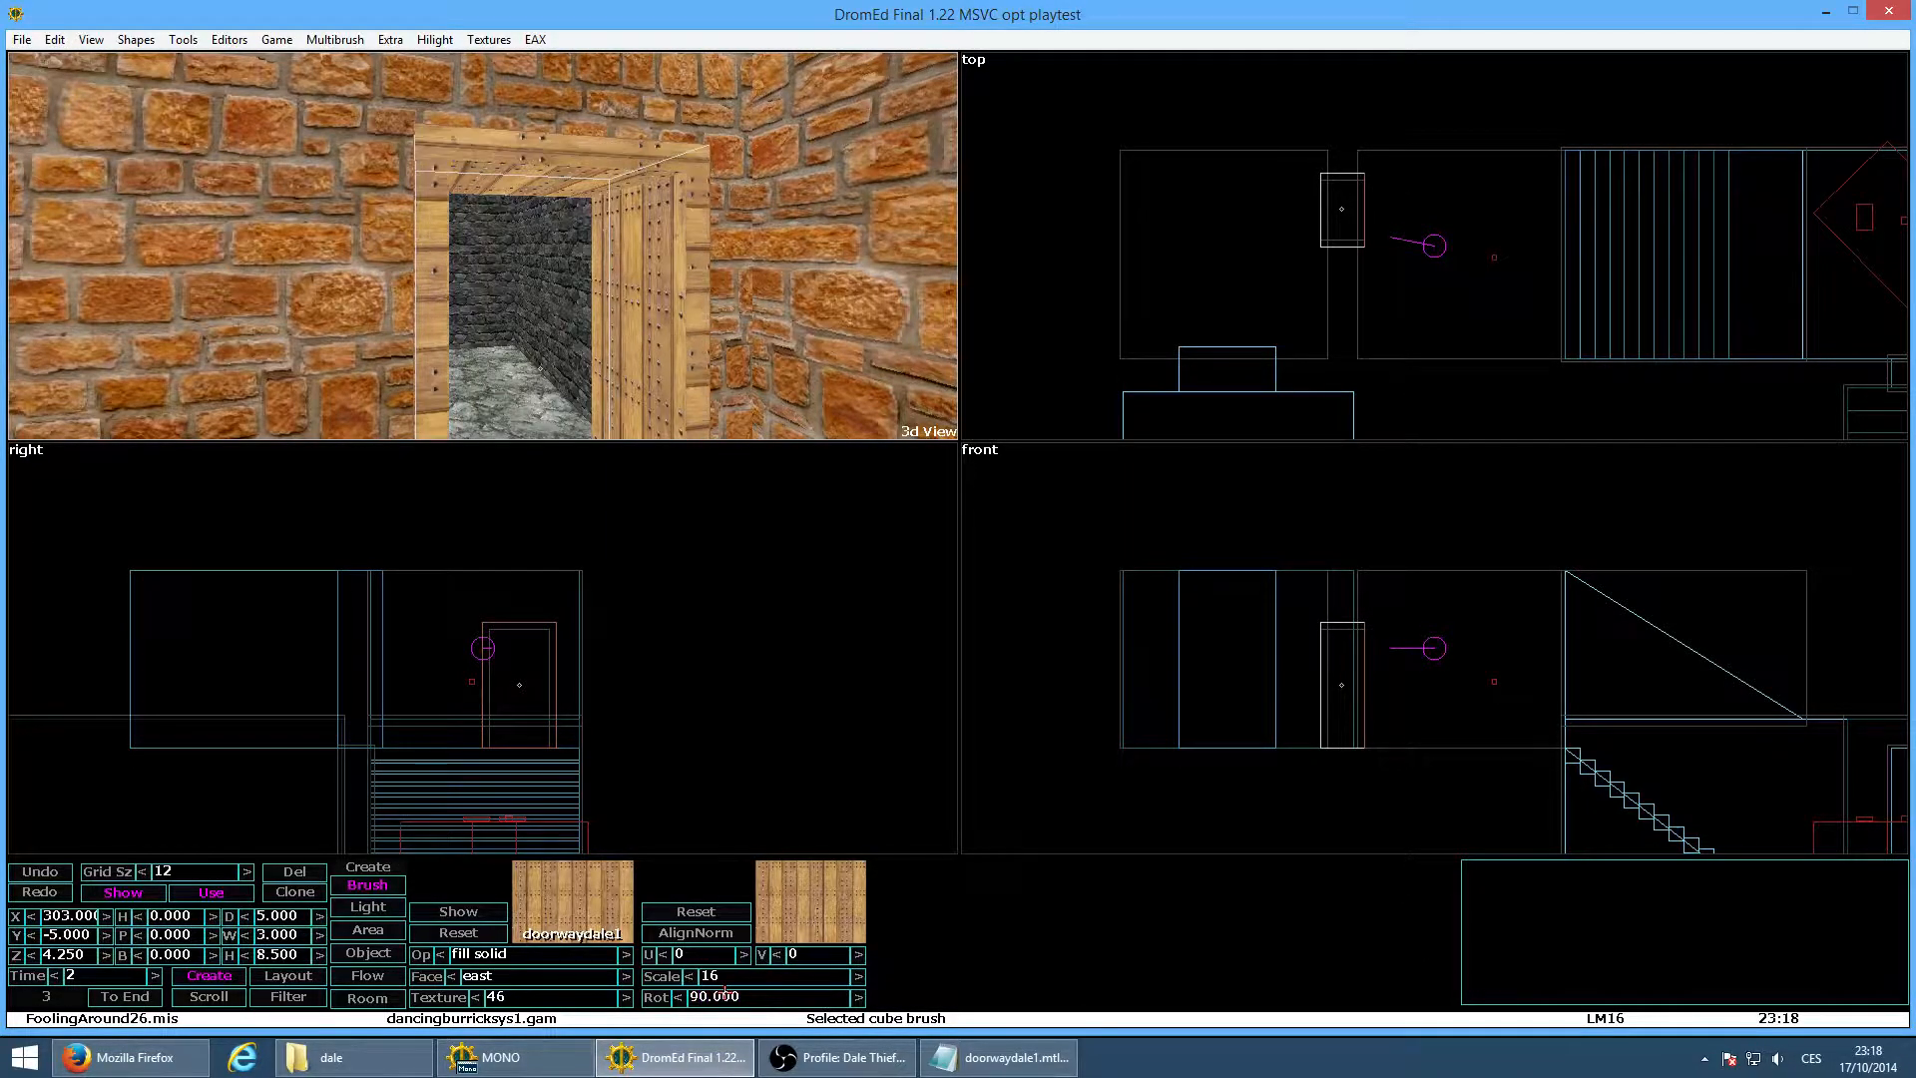
{"action": "key", "text": "w"}
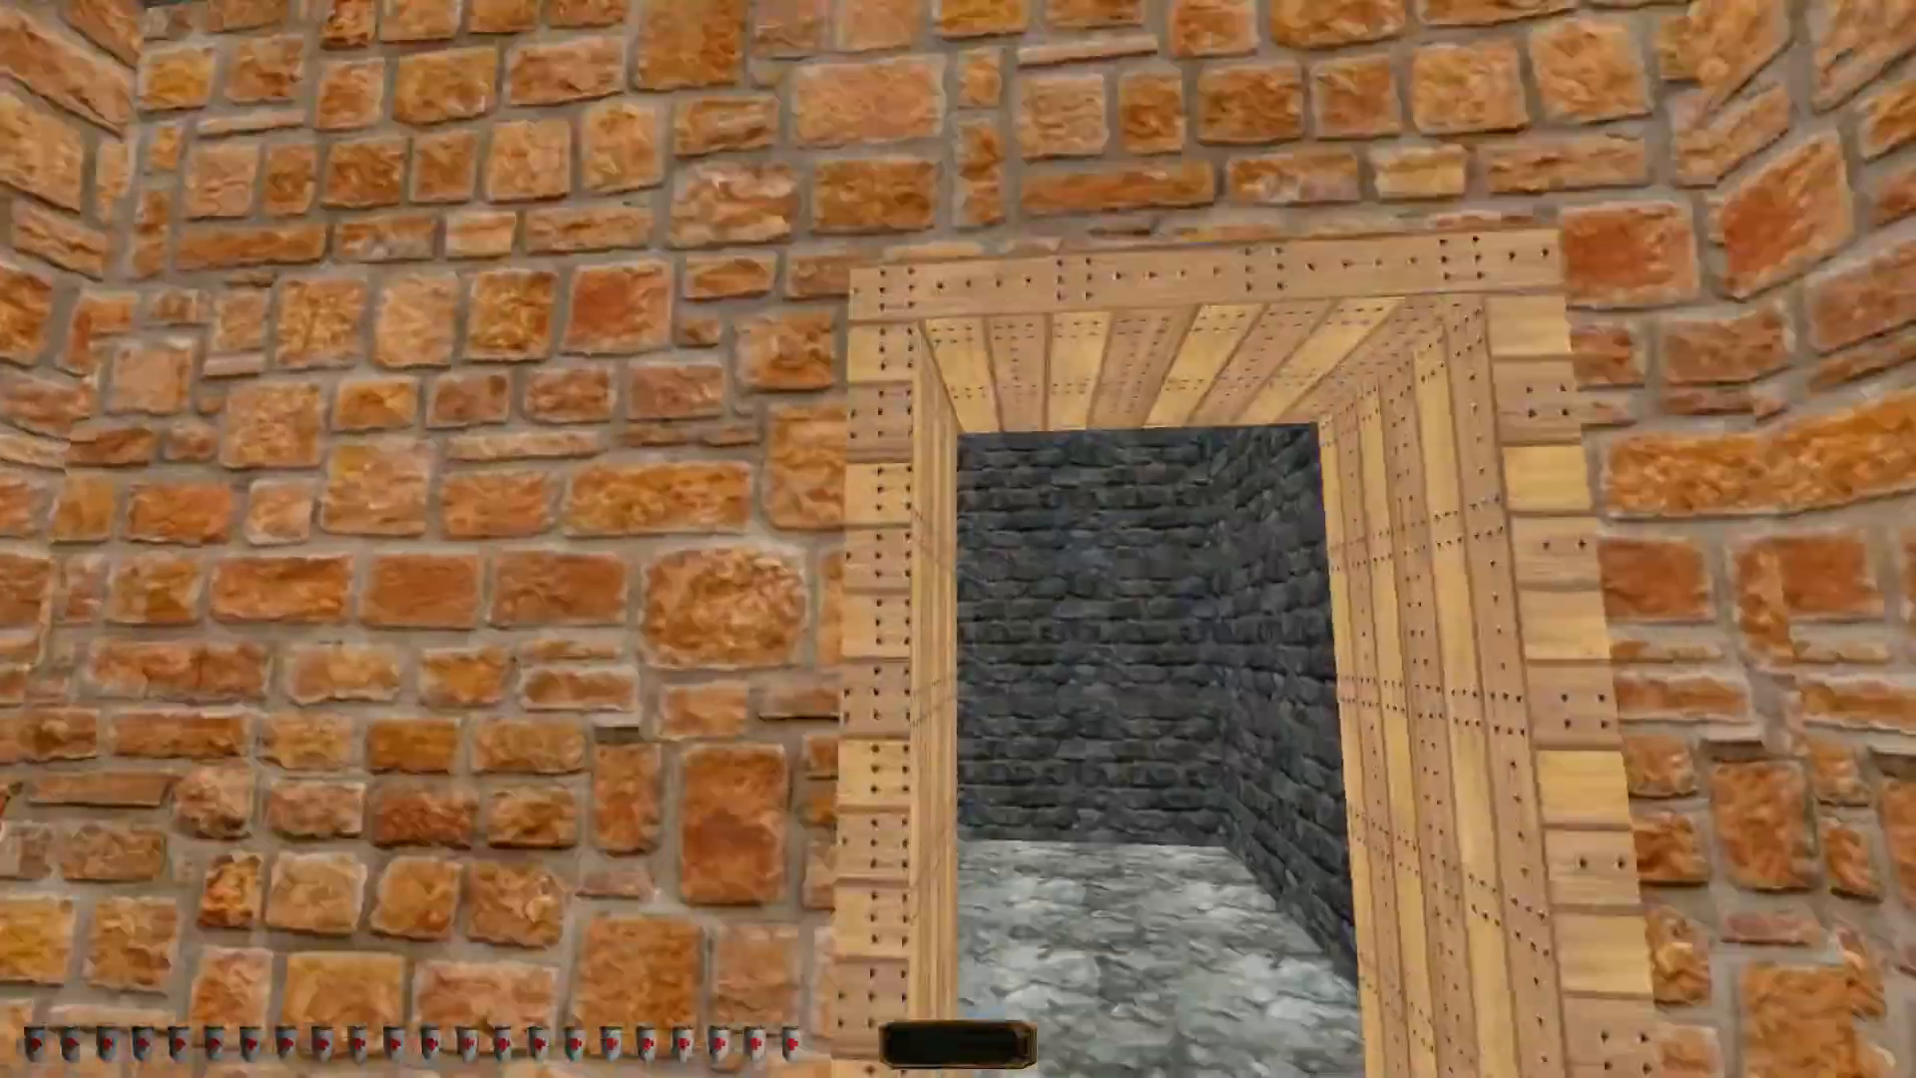
{"action": "key", "text": "Escape"}
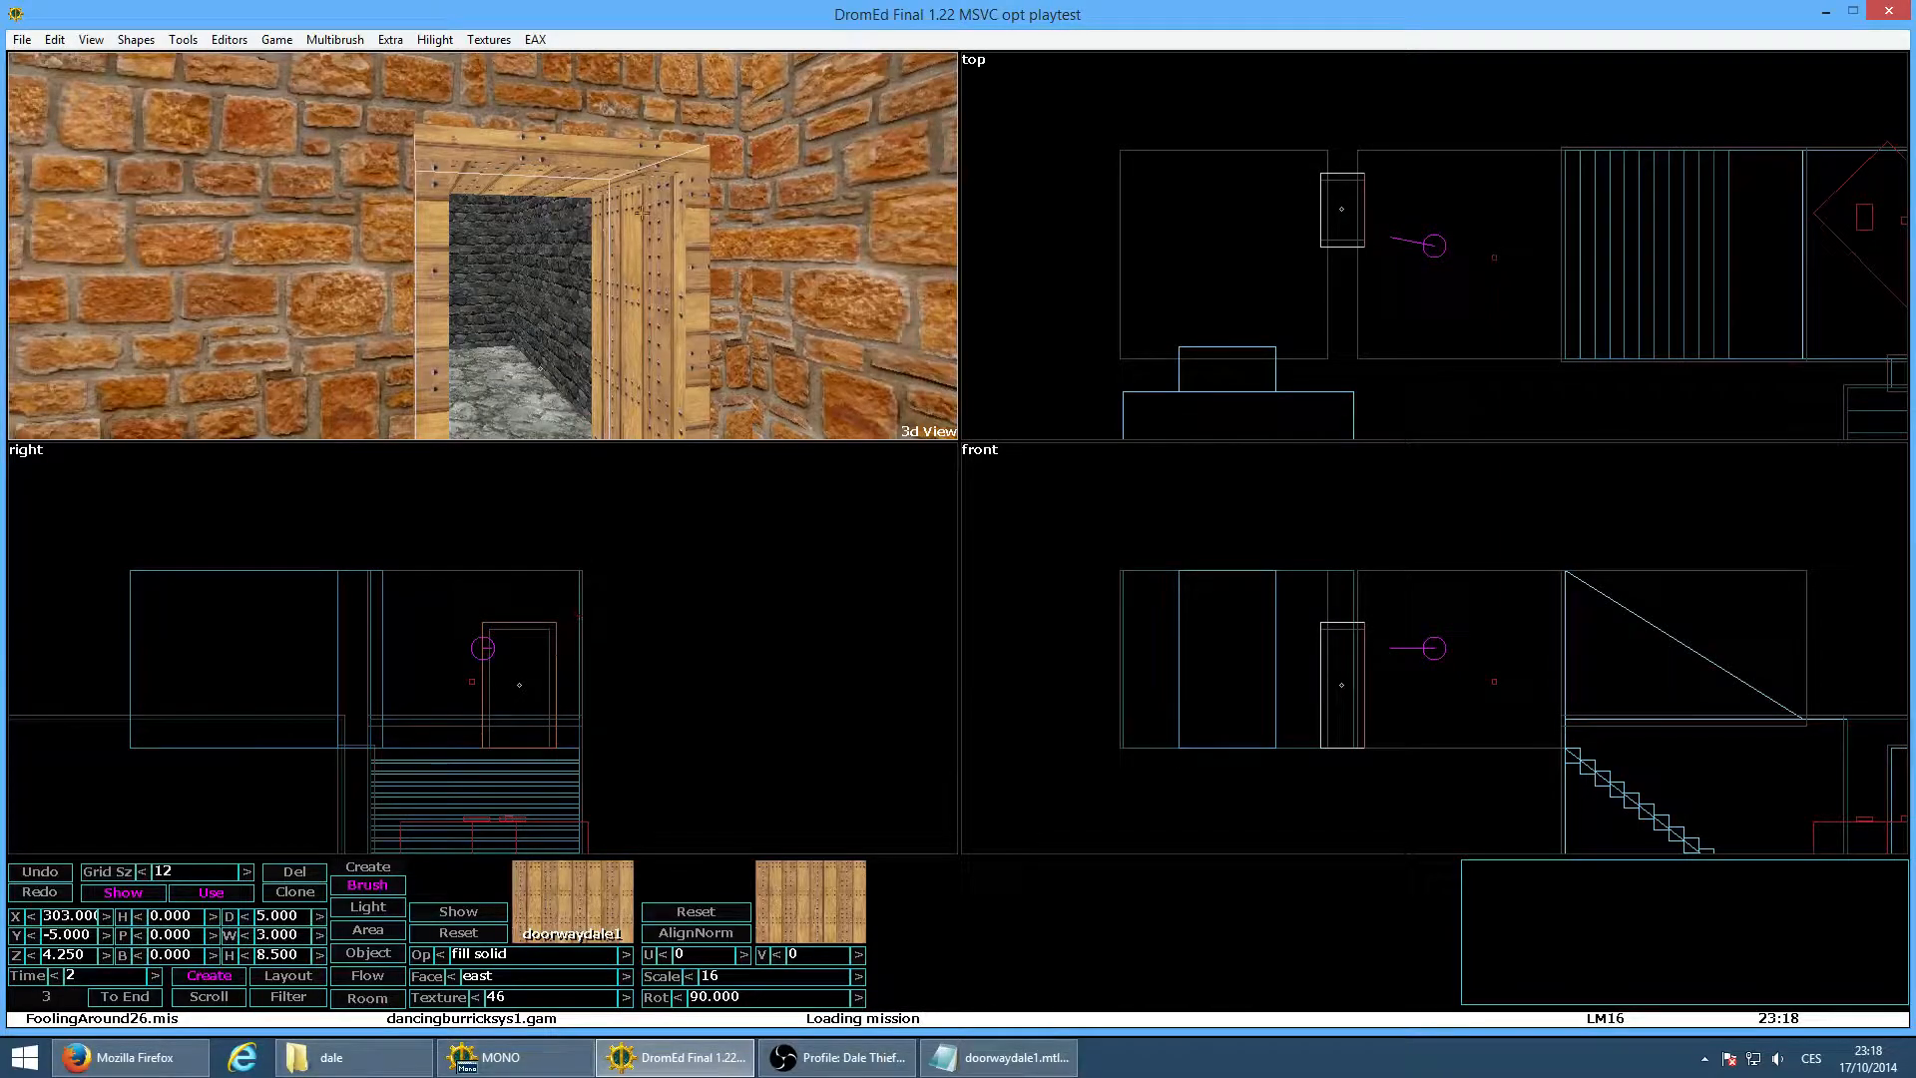
Lower the doorway's solid brush to a height of 8 with Z at 4, and rebuild the level geometry
{"action": "left_click_drag", "start_coordinate": [557, 723], "coordinate": [553, 669]}
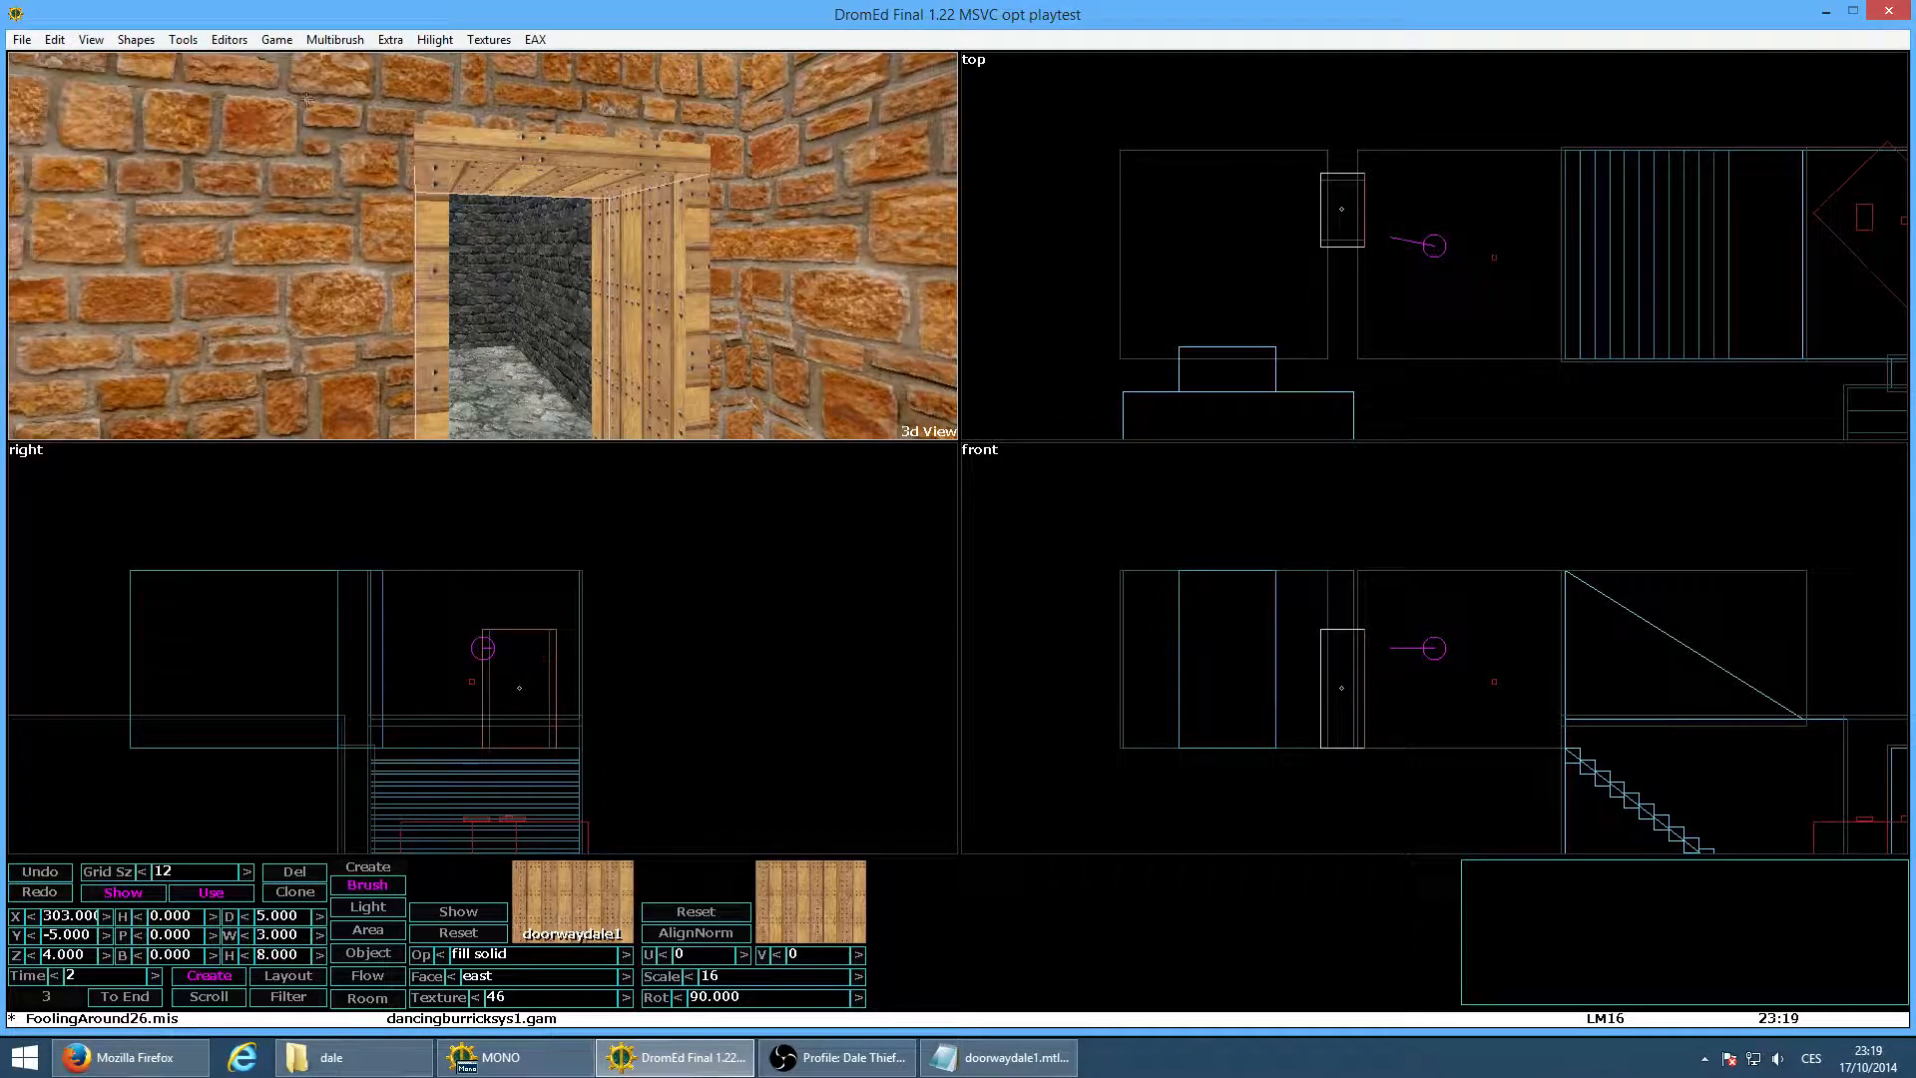
{"action": "left_click", "coordinate": [183, 39]}
{"action": "left_click", "coordinate": [205, 86]}
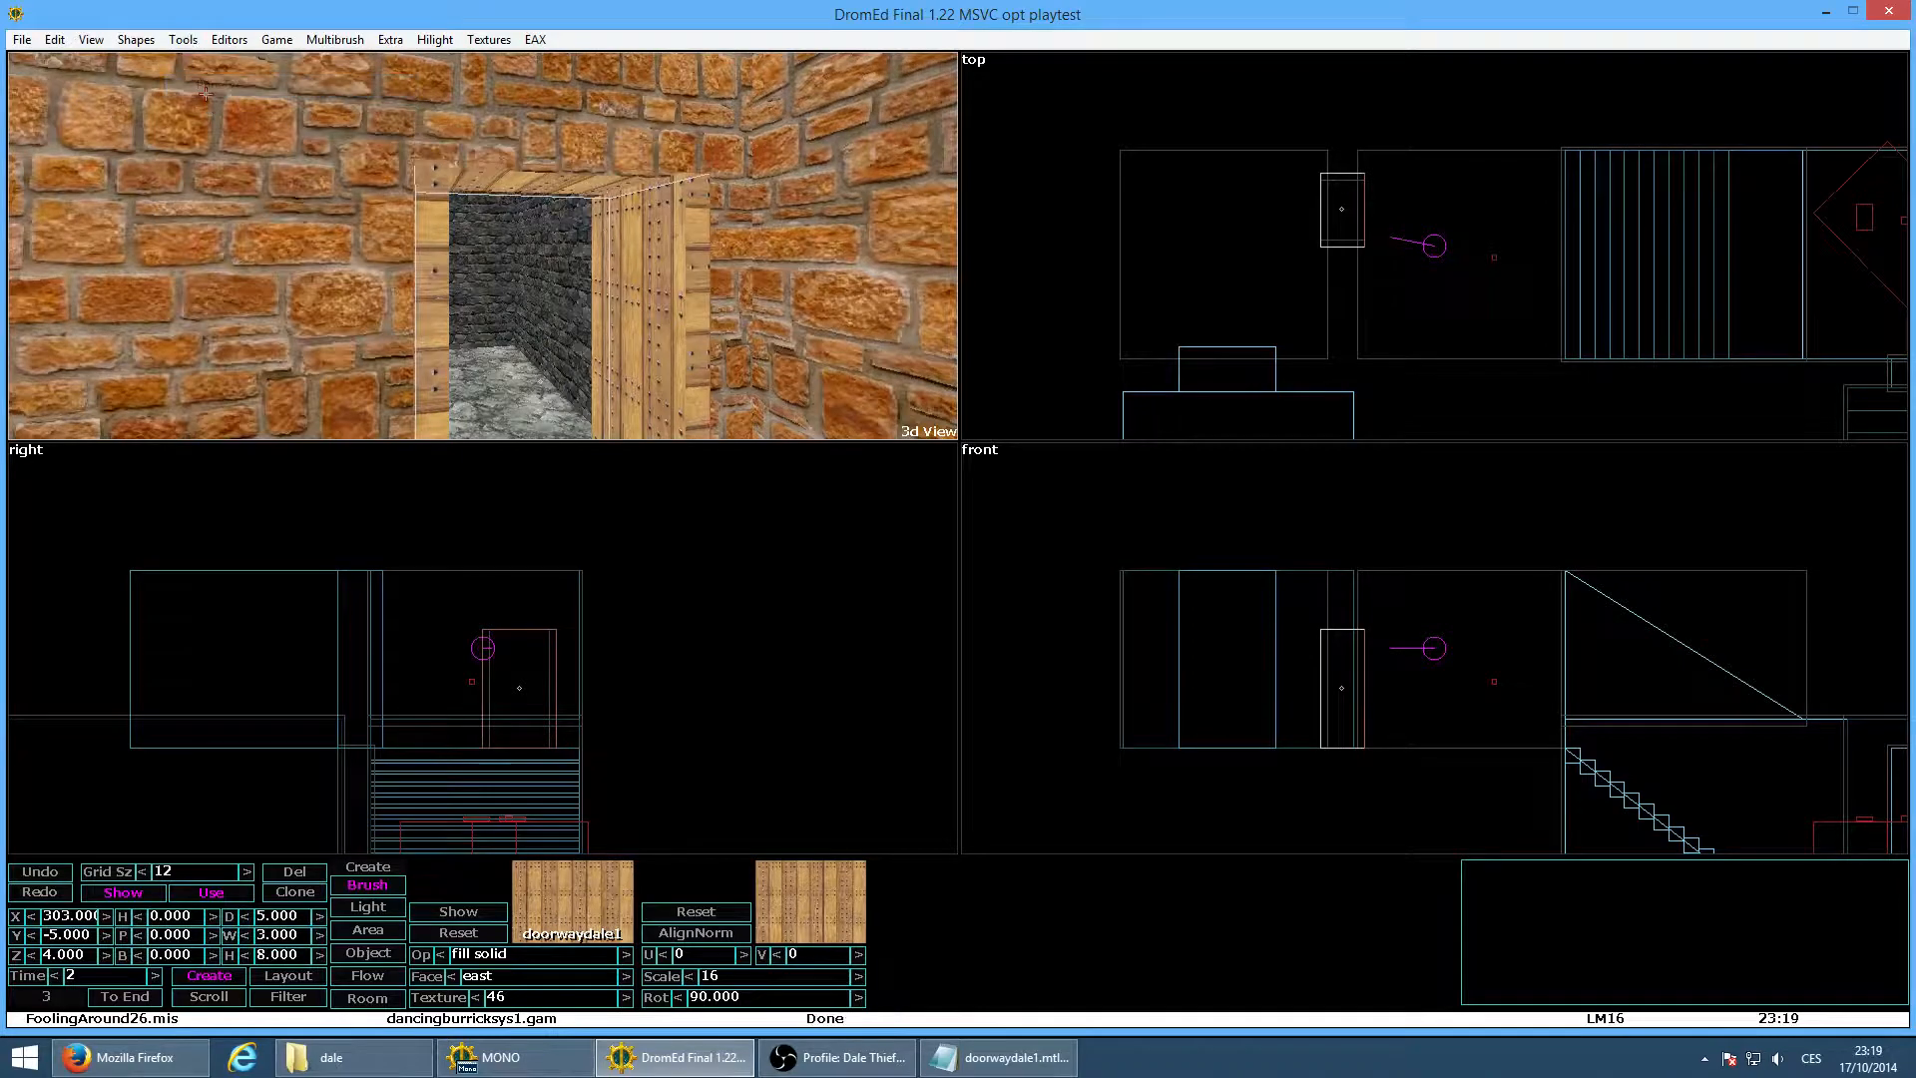
Walk through the shortened doorway in game mode and inspect it from the grey stone room
{"action": "key", "text": "alt+g"}
{"action": "key", "text": "w"}
{"action": "key", "text": "w"}
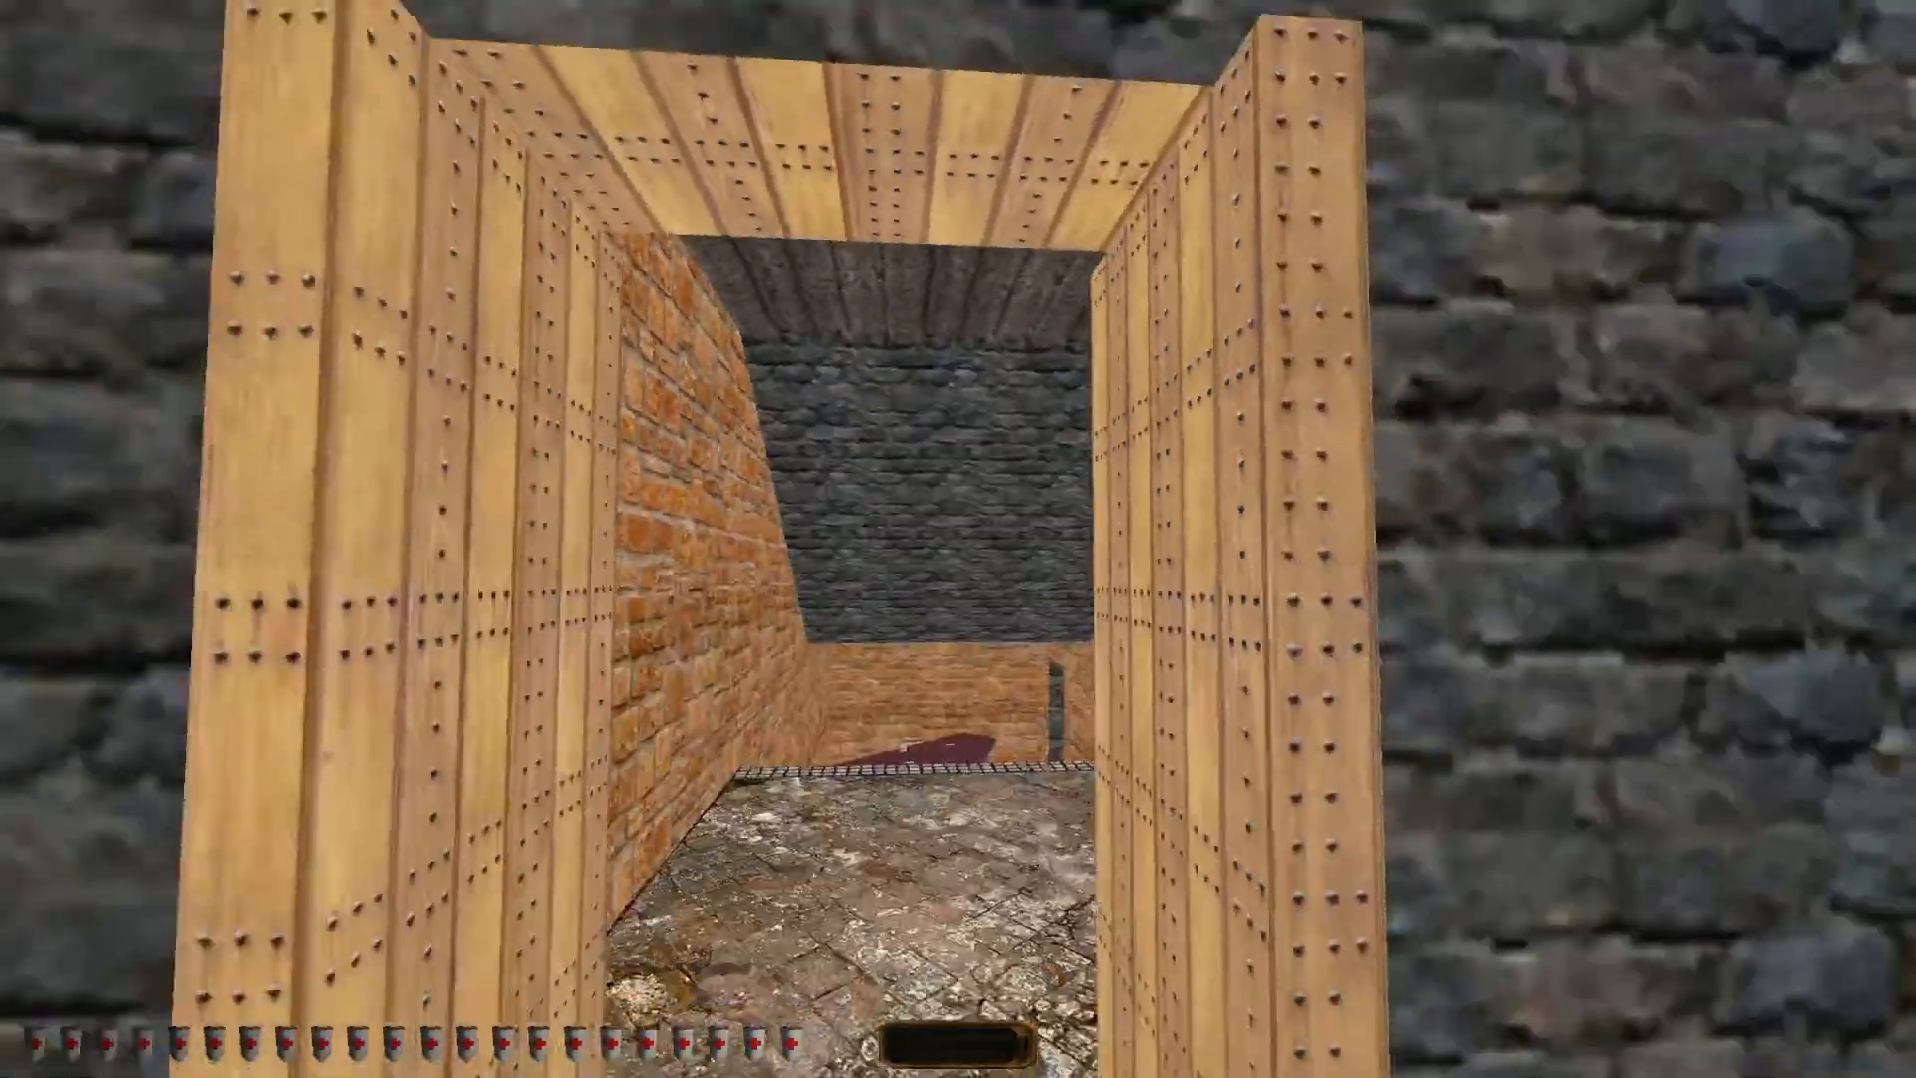
{"action": "key", "text": "s"}
{"action": "key", "text": "w"}
{"action": "key", "text": "alt+e"}
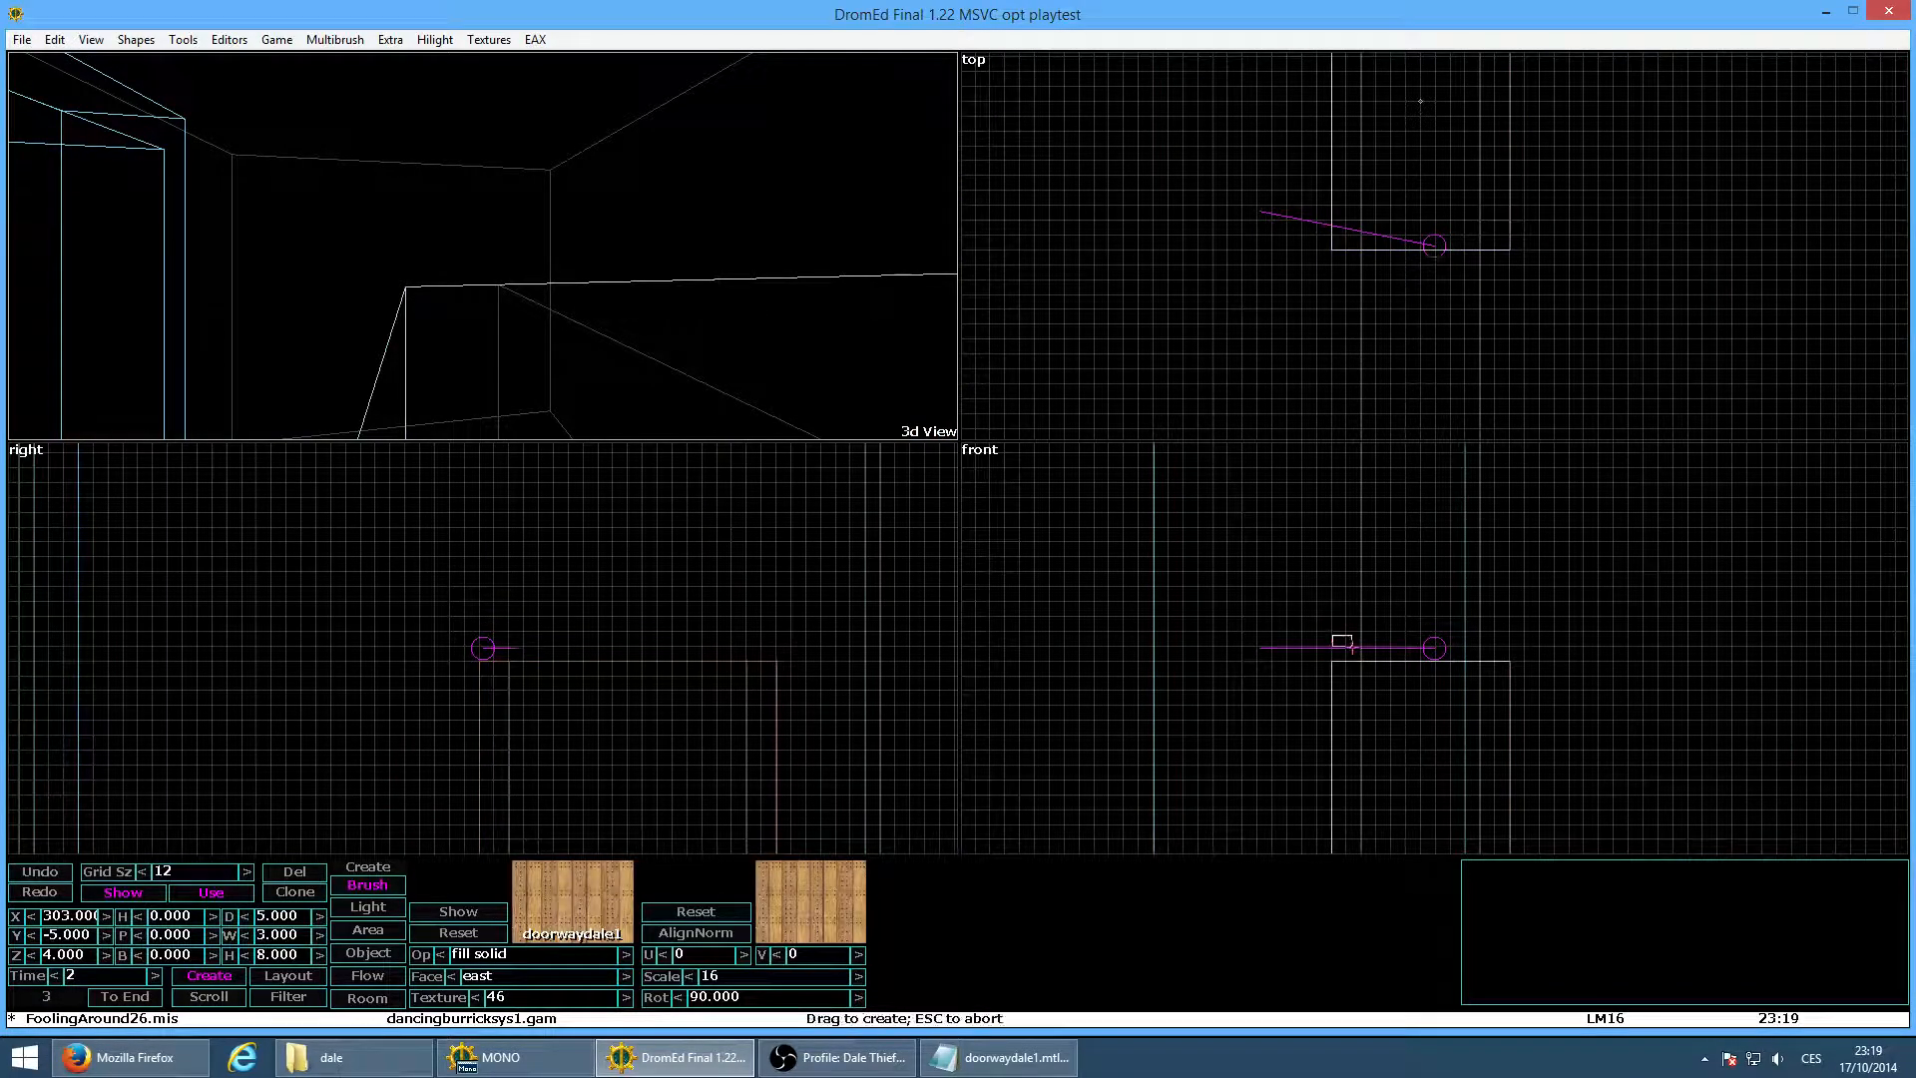
Create a 5 × 3 × 0.5 solid brush as a lintel on top of the doorway, and rebuild the level geometry
{"action": "left_click_drag", "start_coordinate": [1477, 662], "coordinate": [1510, 662]}
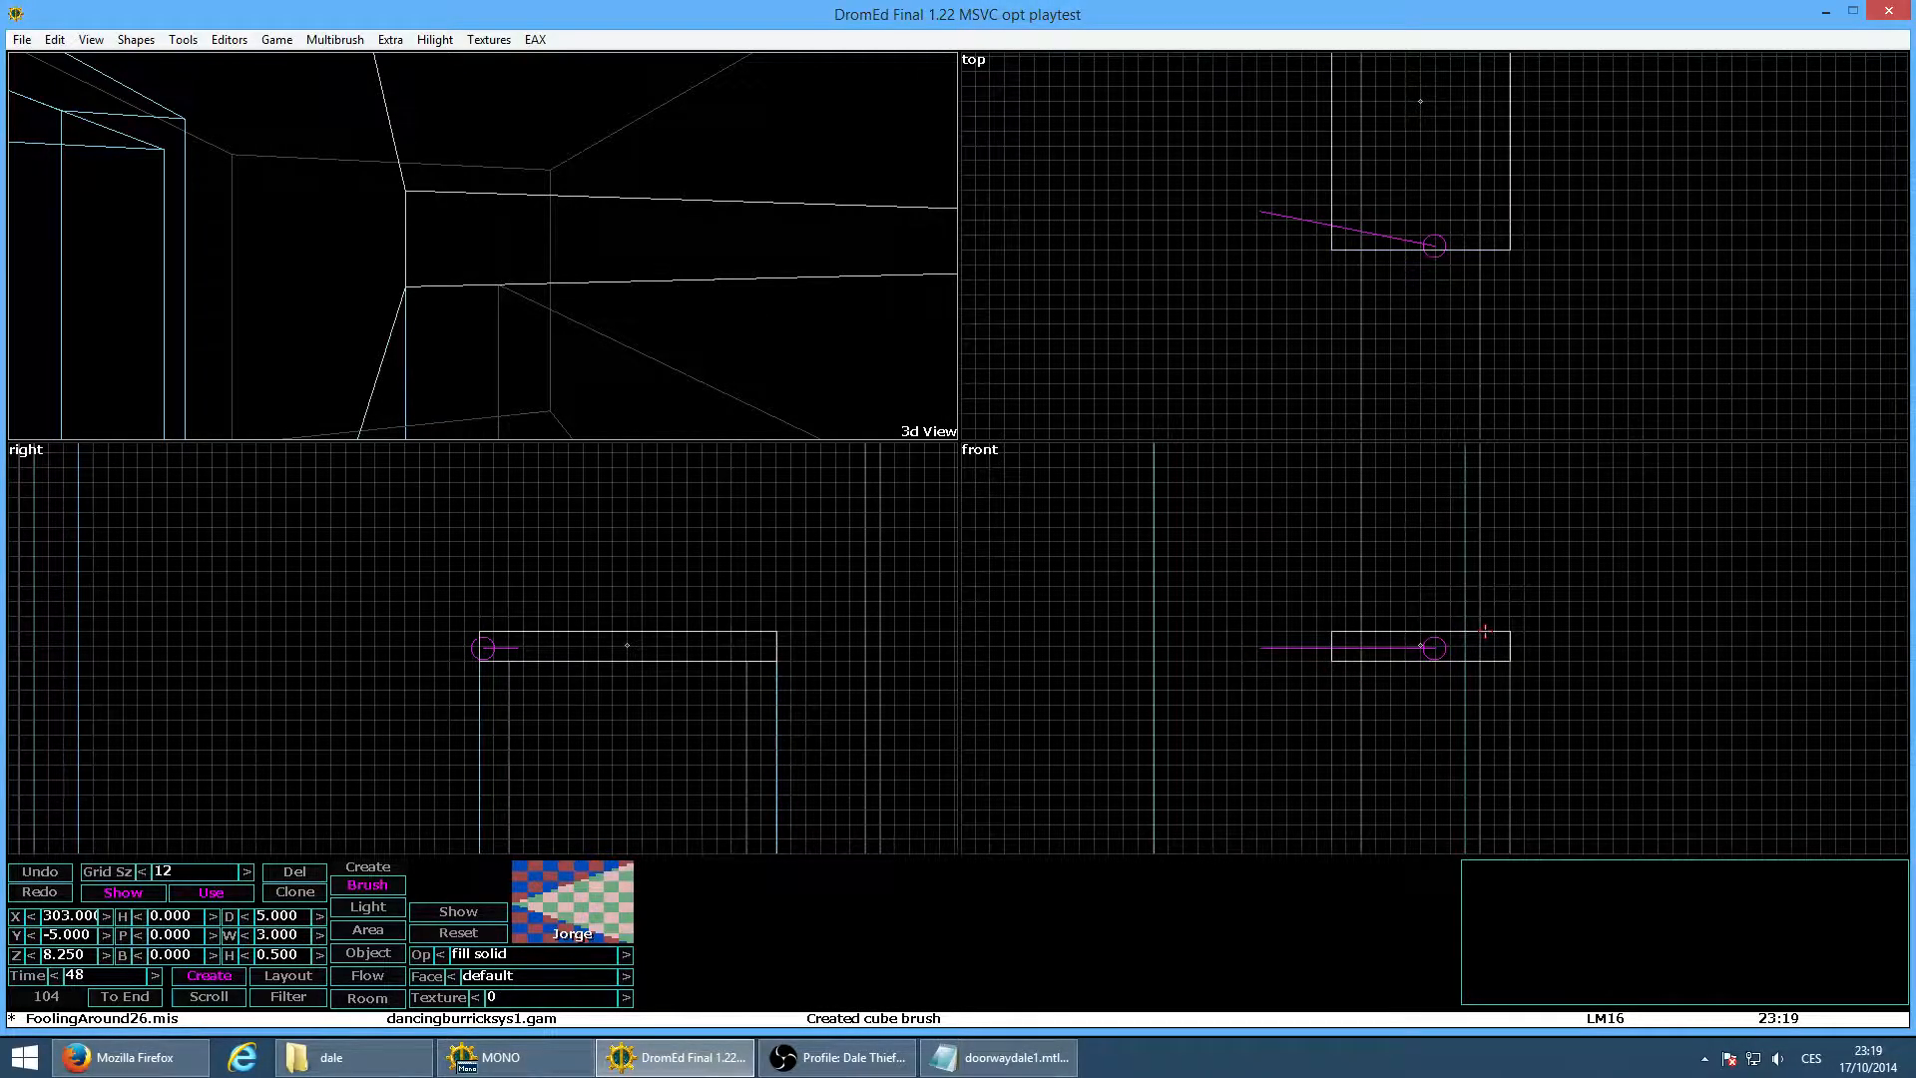
{"action": "key", "text": "minus"}
{"action": "key", "text": "minus"}
{"action": "left_click", "coordinate": [1486, 267]}
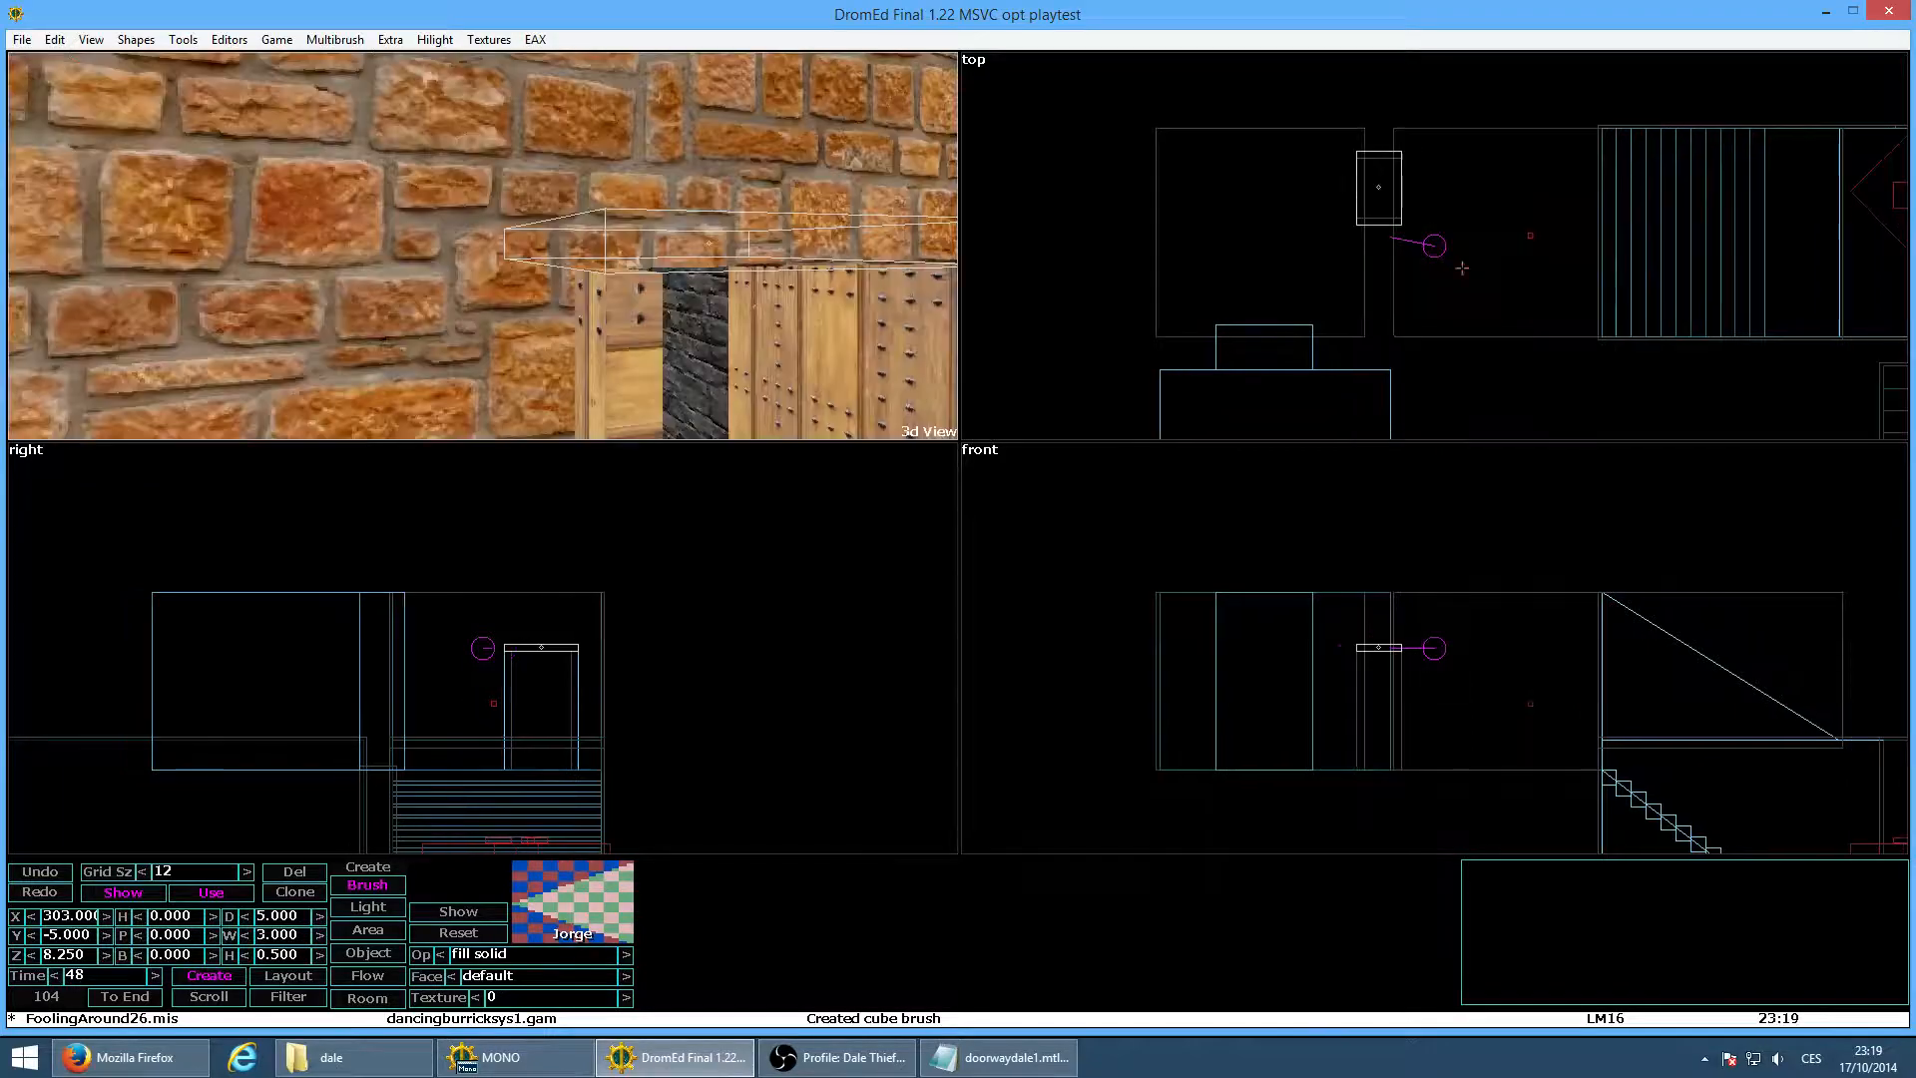
{"action": "left_click", "coordinate": [181, 40]}
{"action": "left_click", "coordinate": [219, 86]}
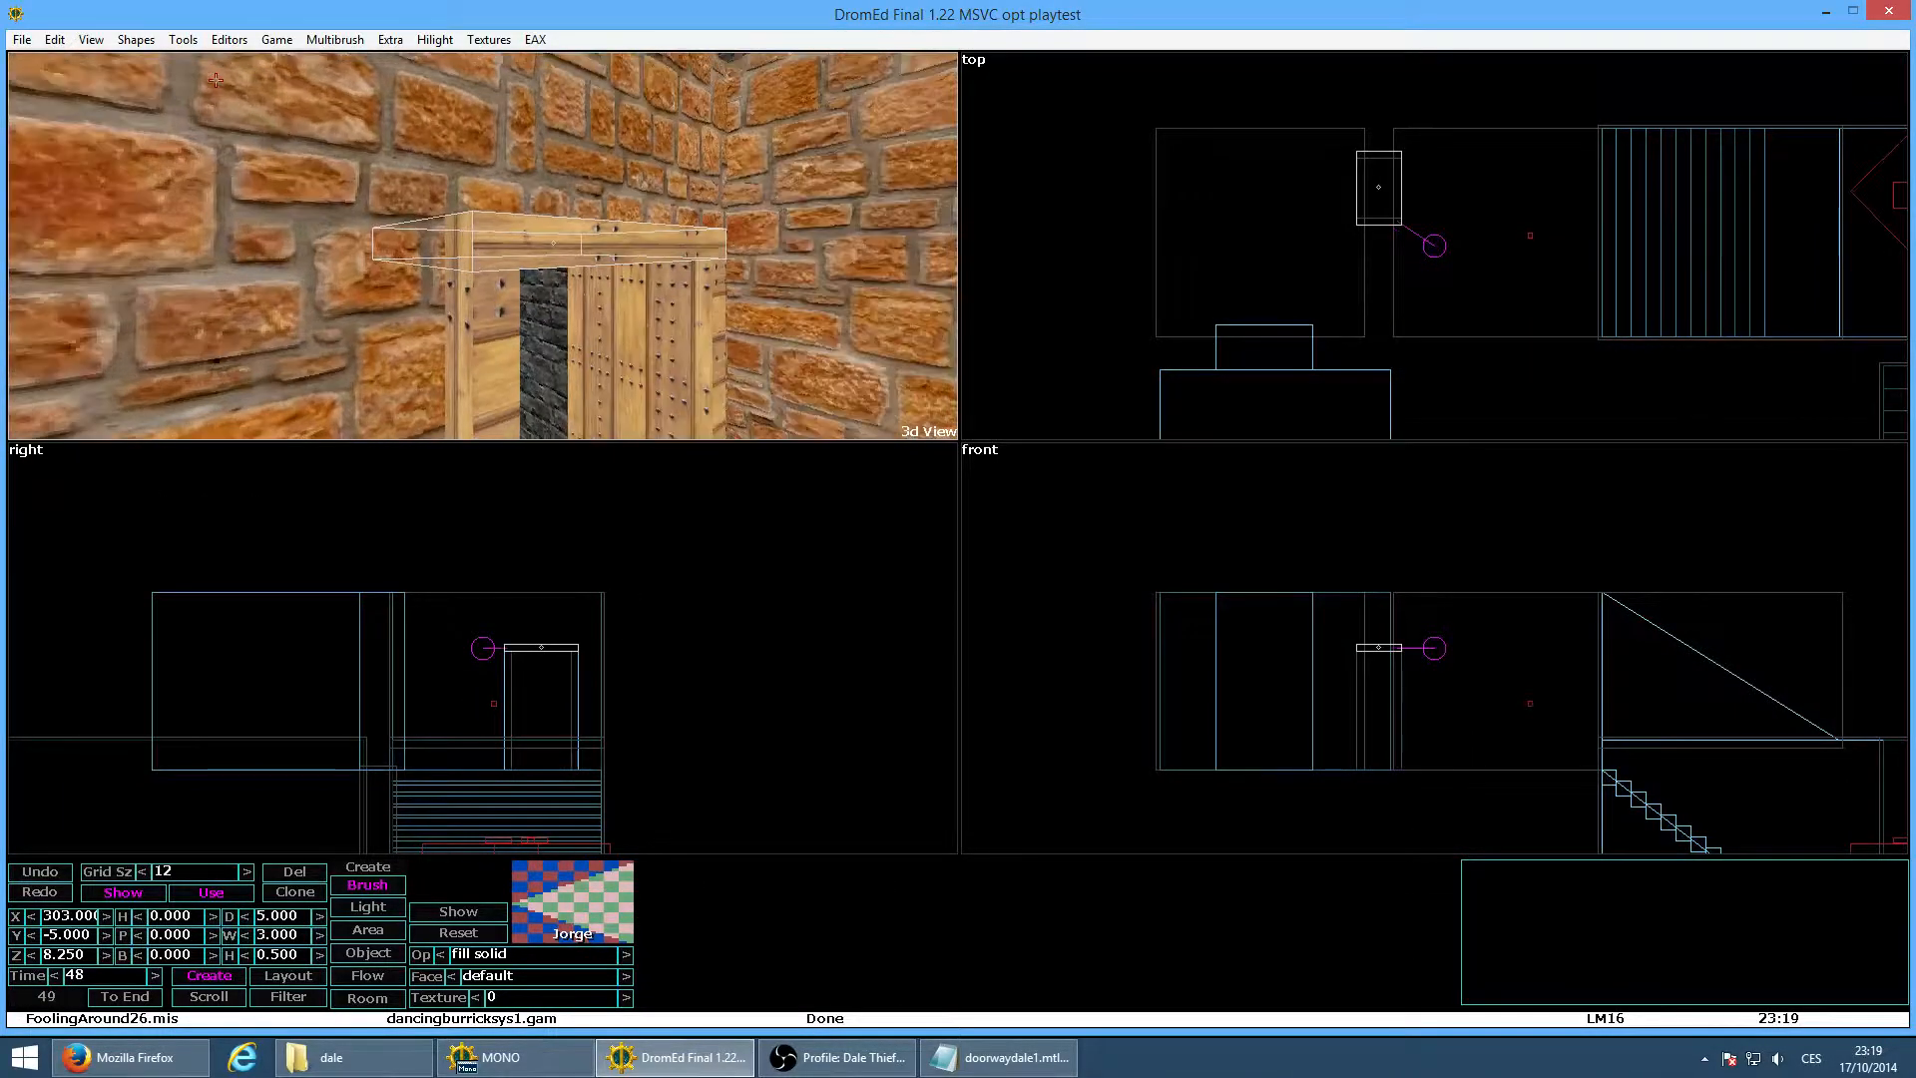
Reset the lintel brush's face textures, give all its faces texture 46 (doorwaydale1), and rebuild and check the level in game mode
{"action": "left_click", "coordinate": [490, 356]}
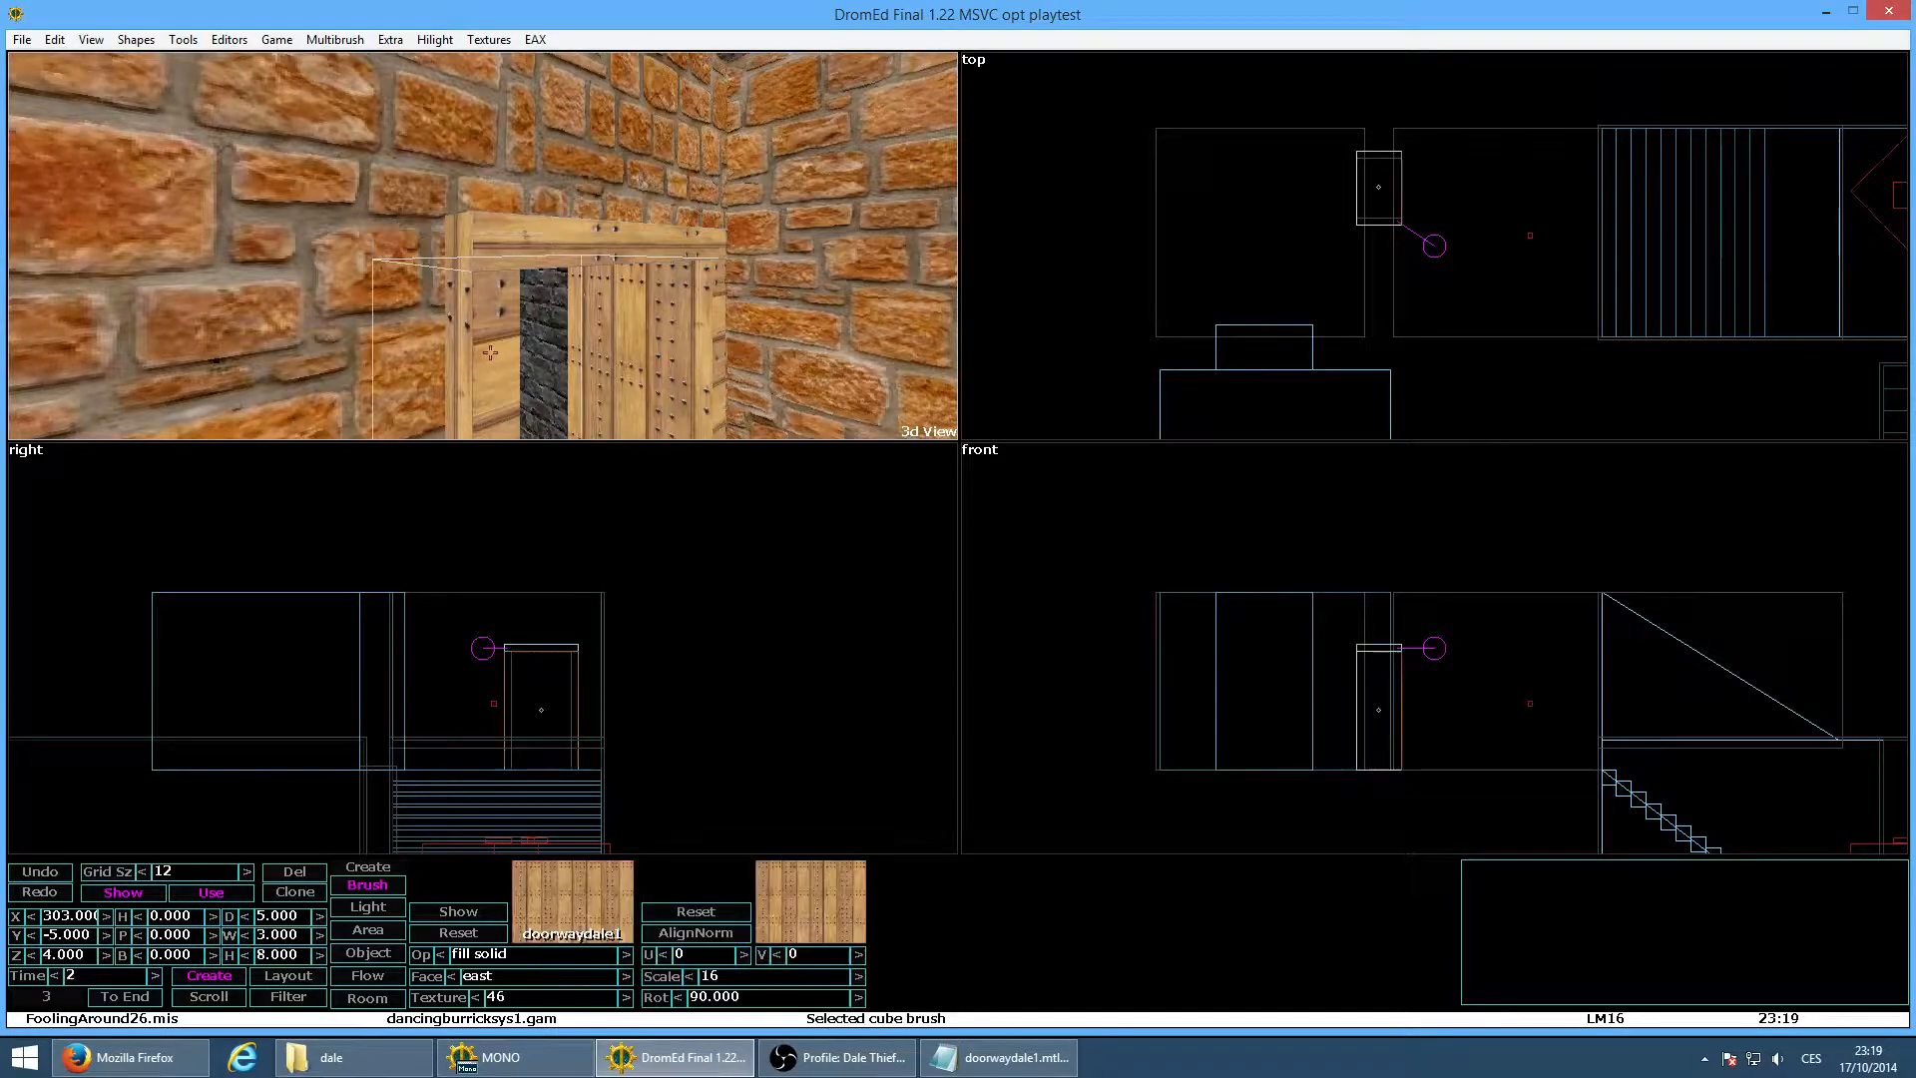
{"action": "left_click", "coordinate": [583, 247]}
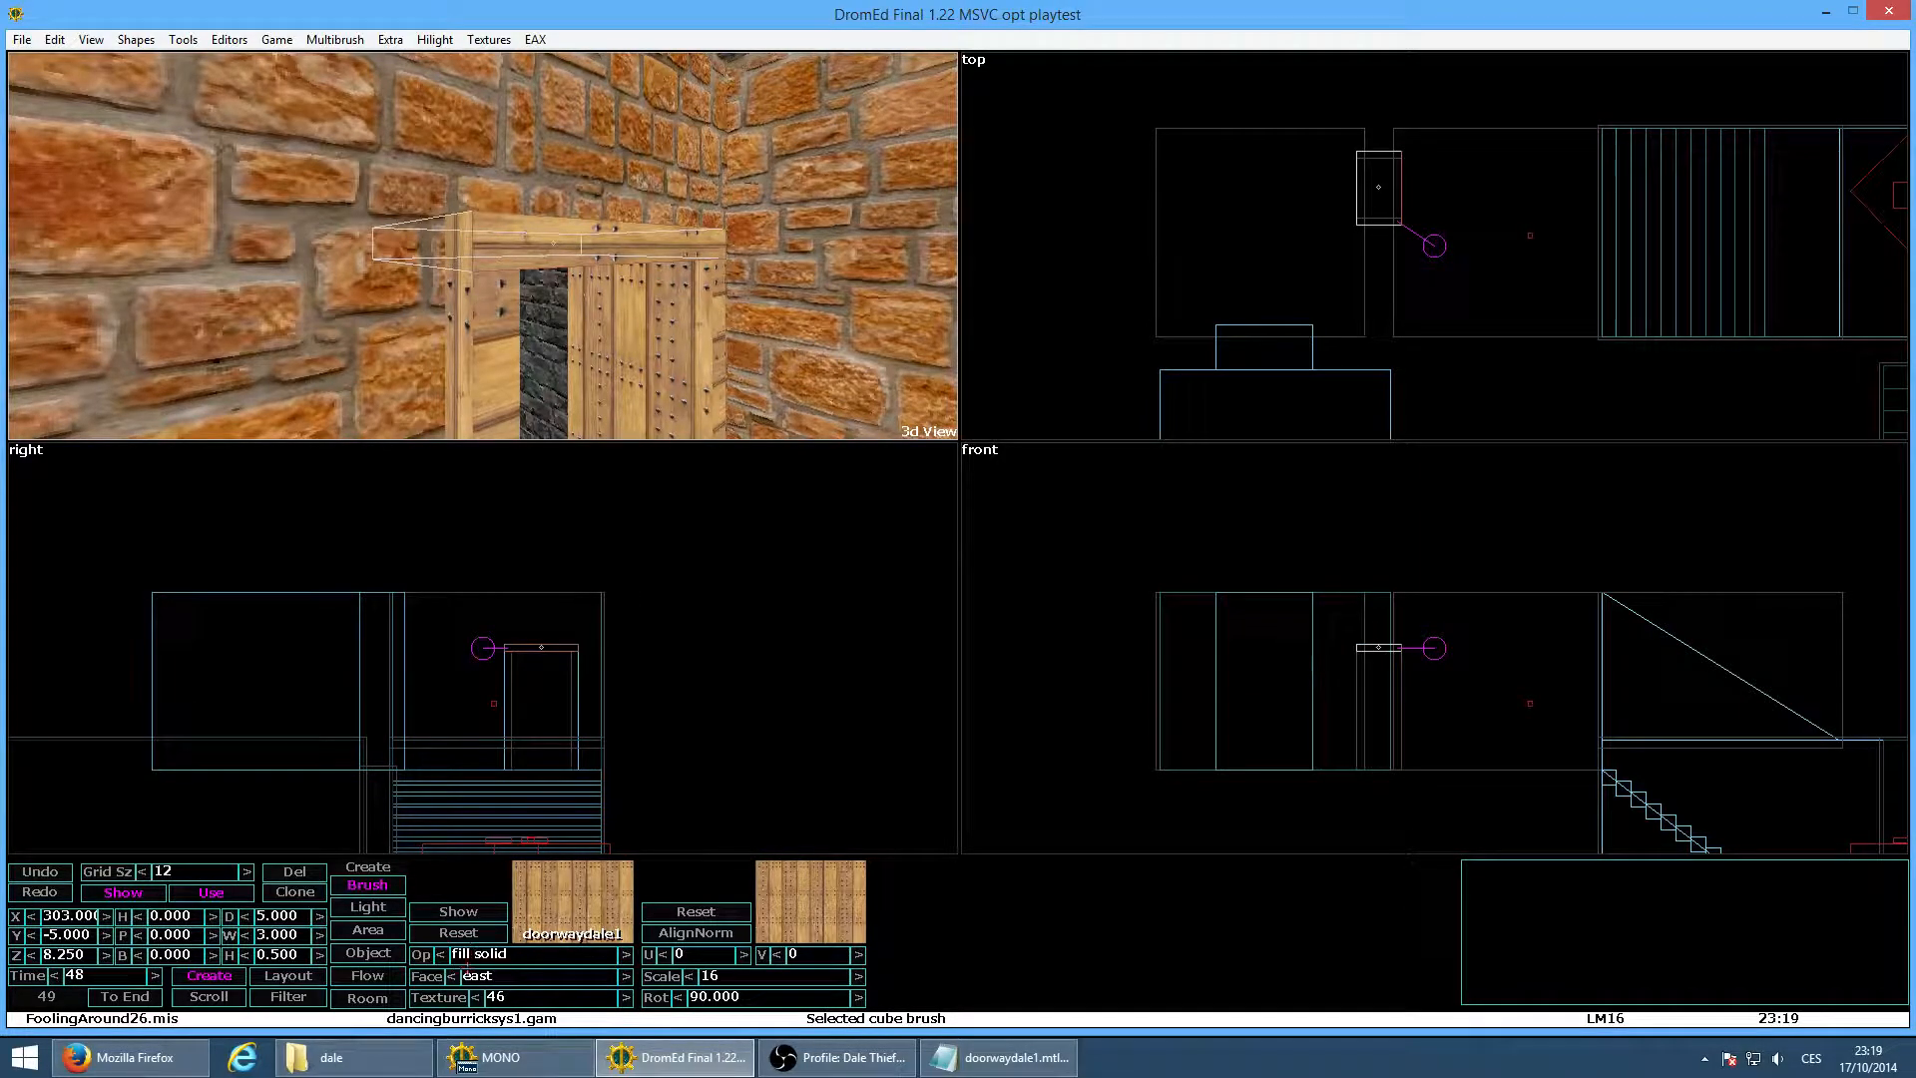
{"action": "left_click", "coordinate": [458, 932]}
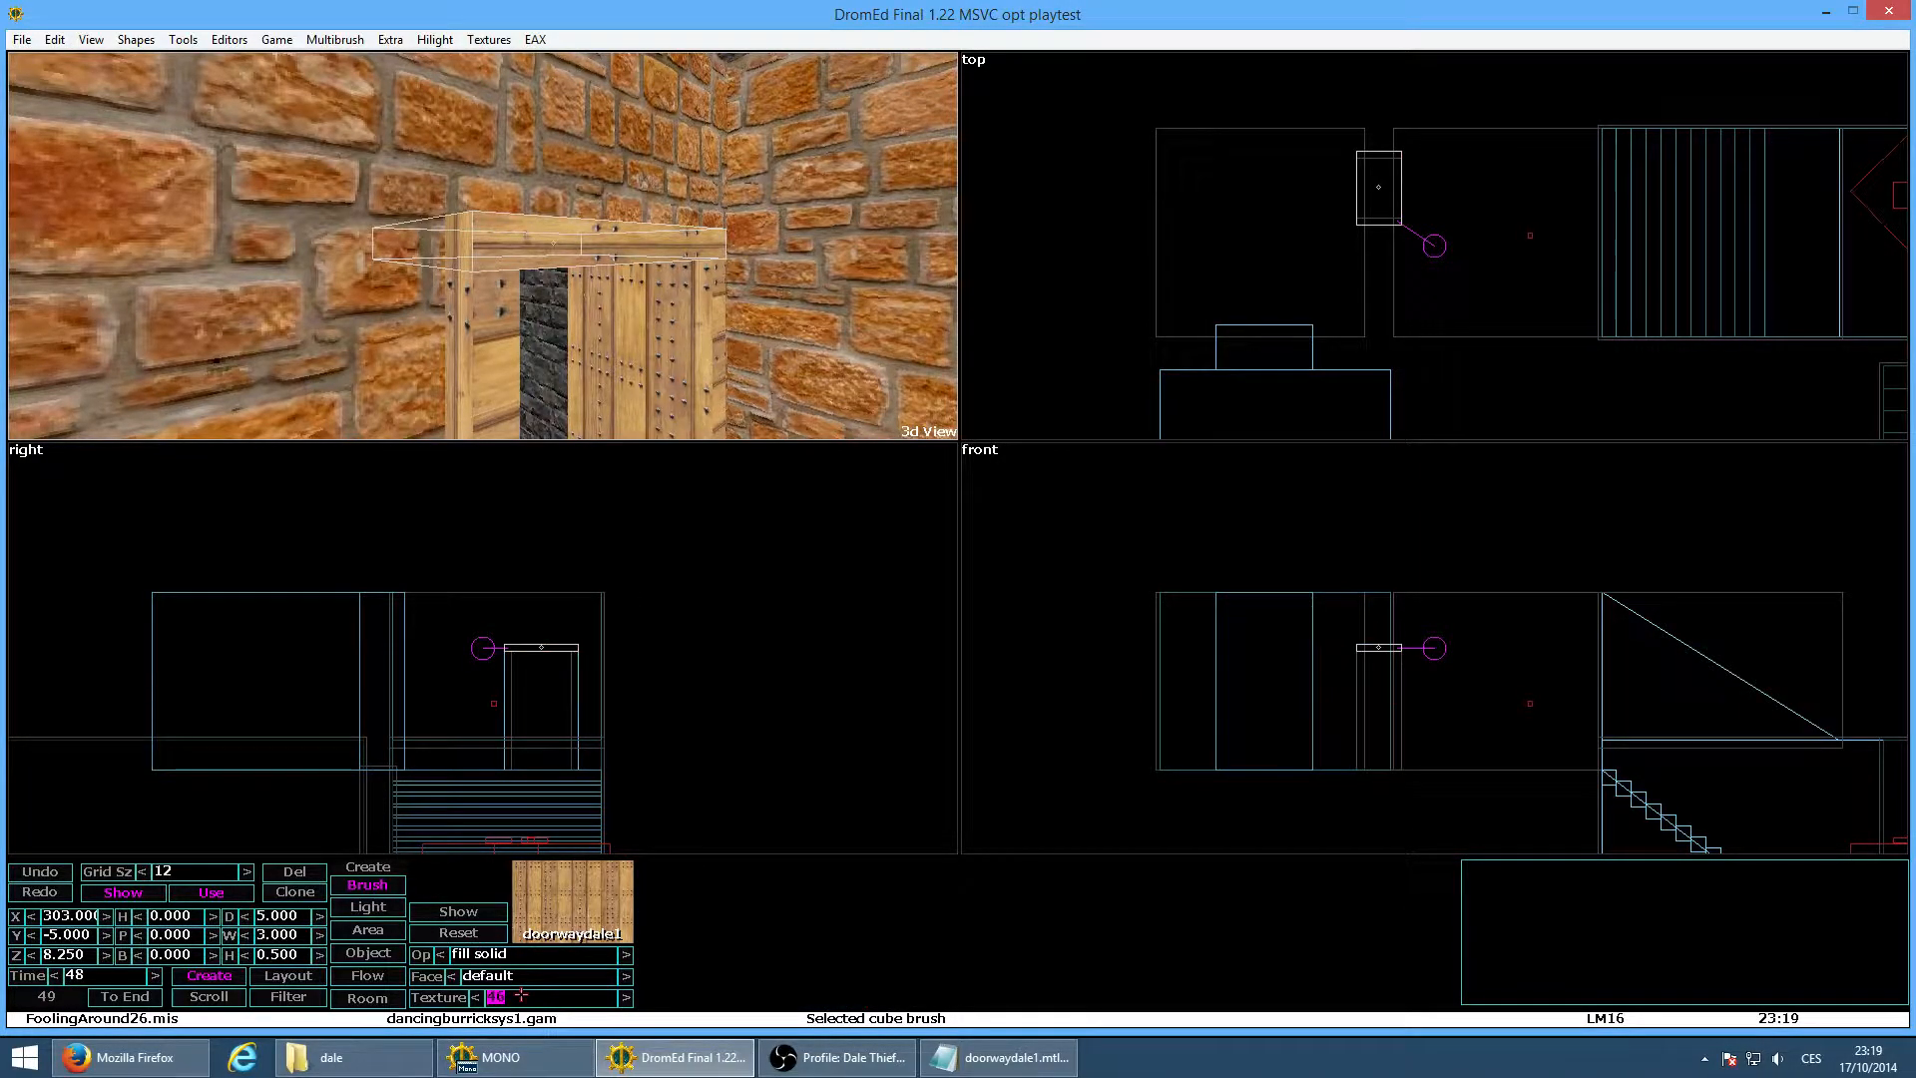
{"action": "left_click", "coordinate": [185, 40]}
{"action": "left_click", "coordinate": [199, 86]}
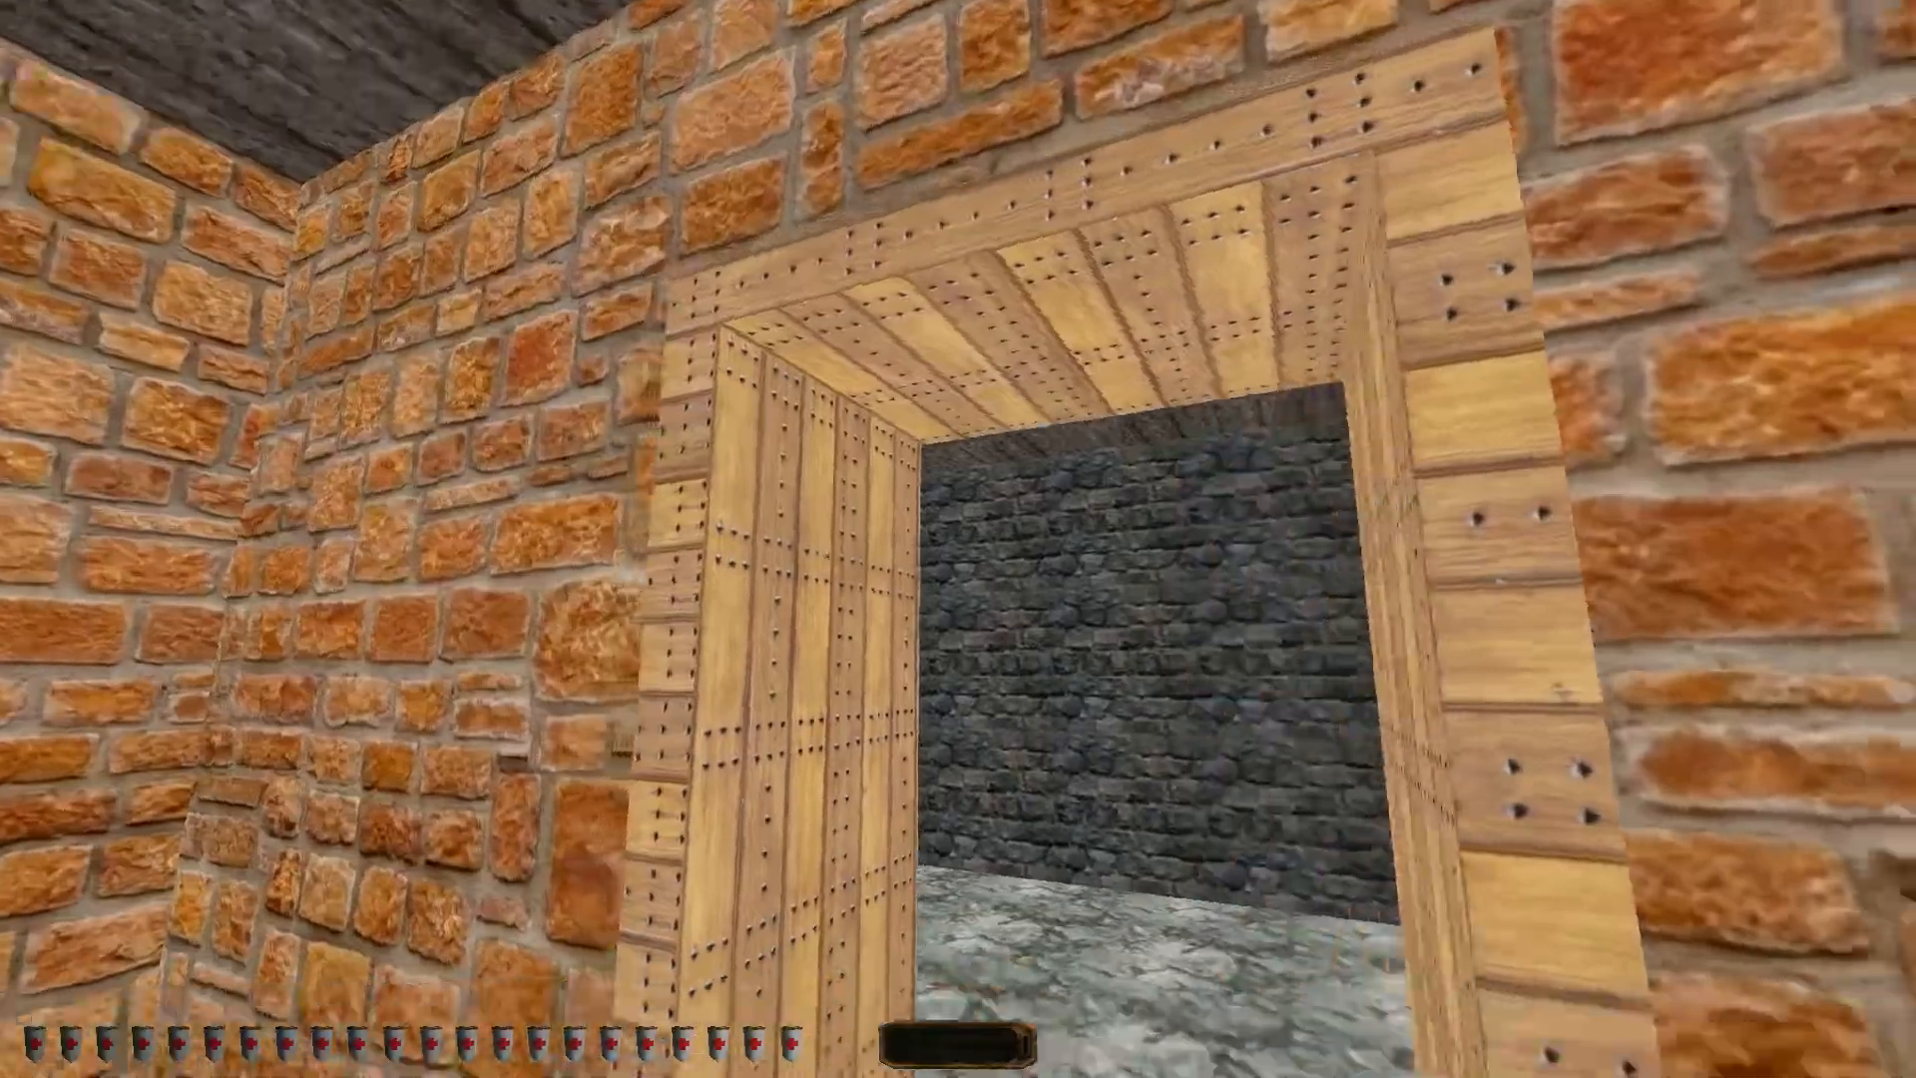
{"action": "key", "text": "alt+e"}
Set the texture rotation on the east face of the doorway's upright solid brush to 0
{"action": "left_click", "coordinate": [507, 274]}
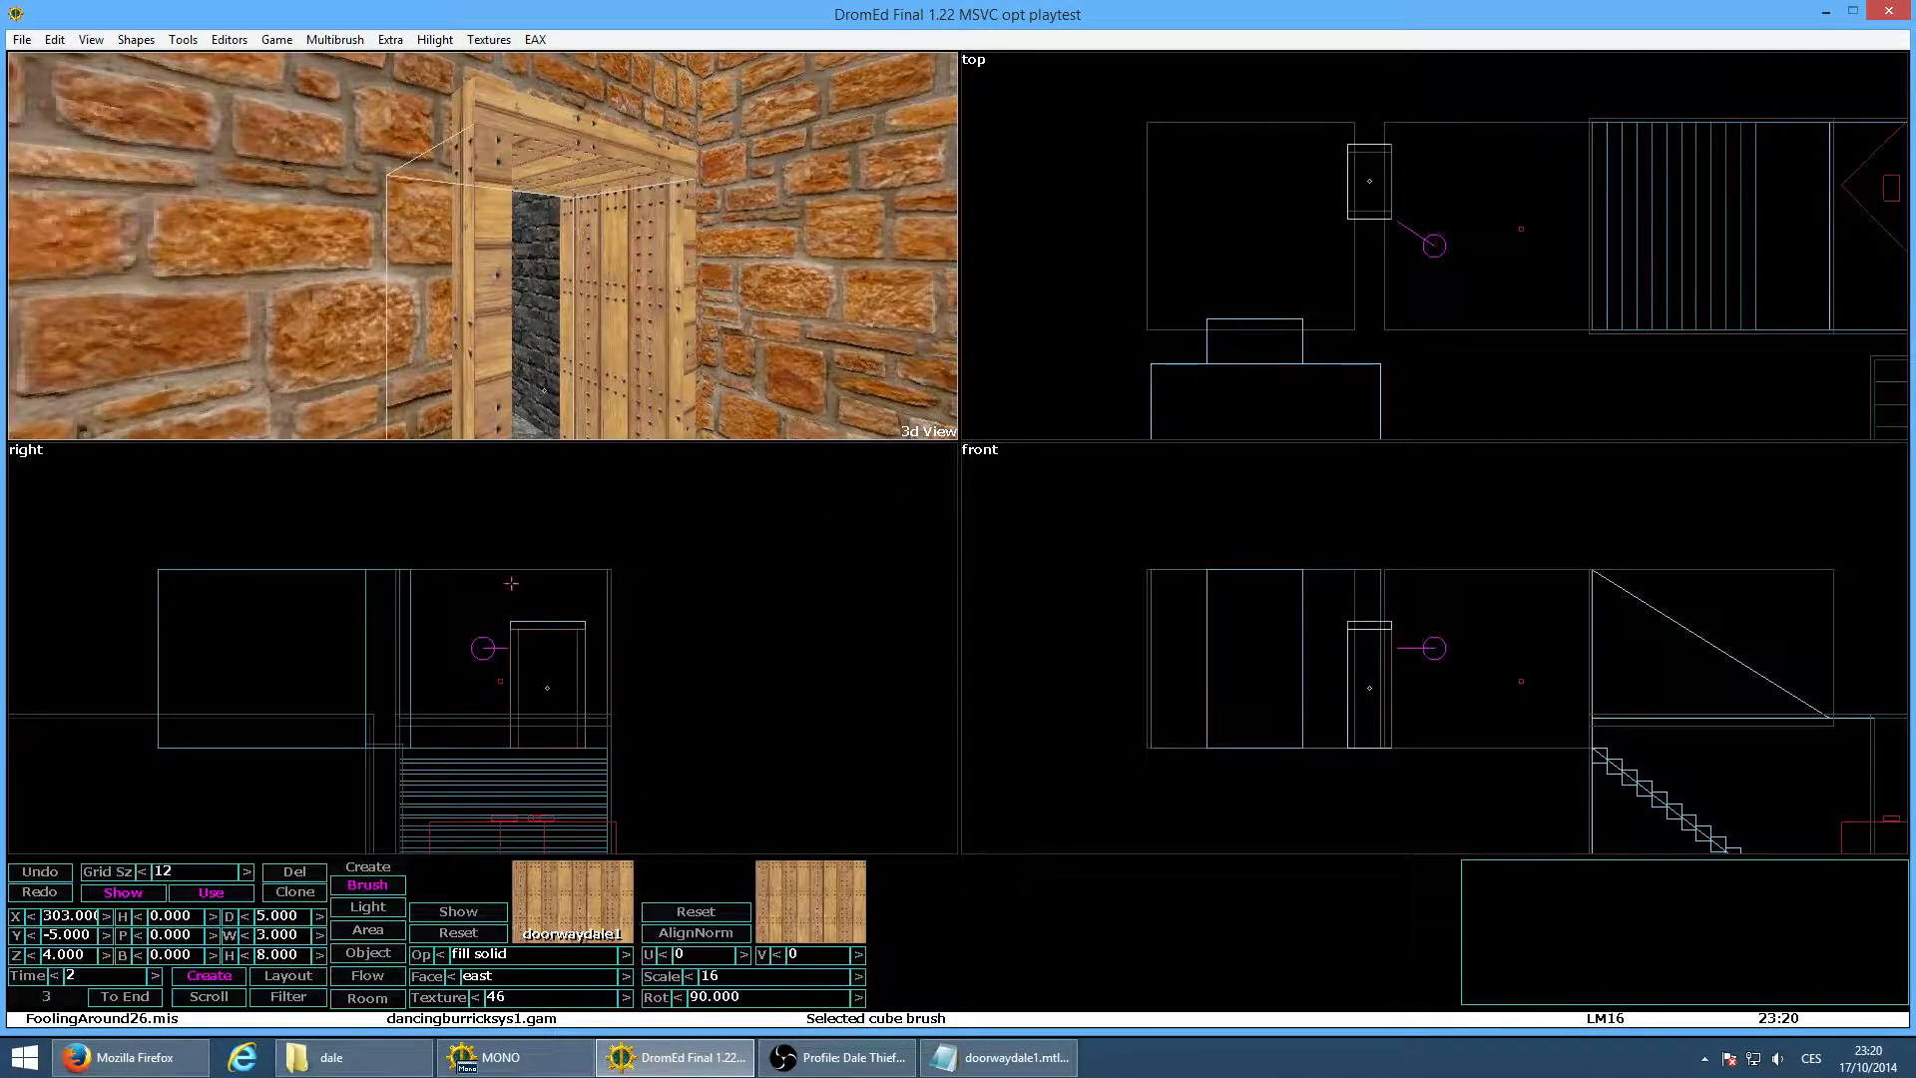
{"action": "left_click", "coordinate": [768, 997]}
{"action": "type", "text": "0"}
{"action": "key", "text": "Return"}
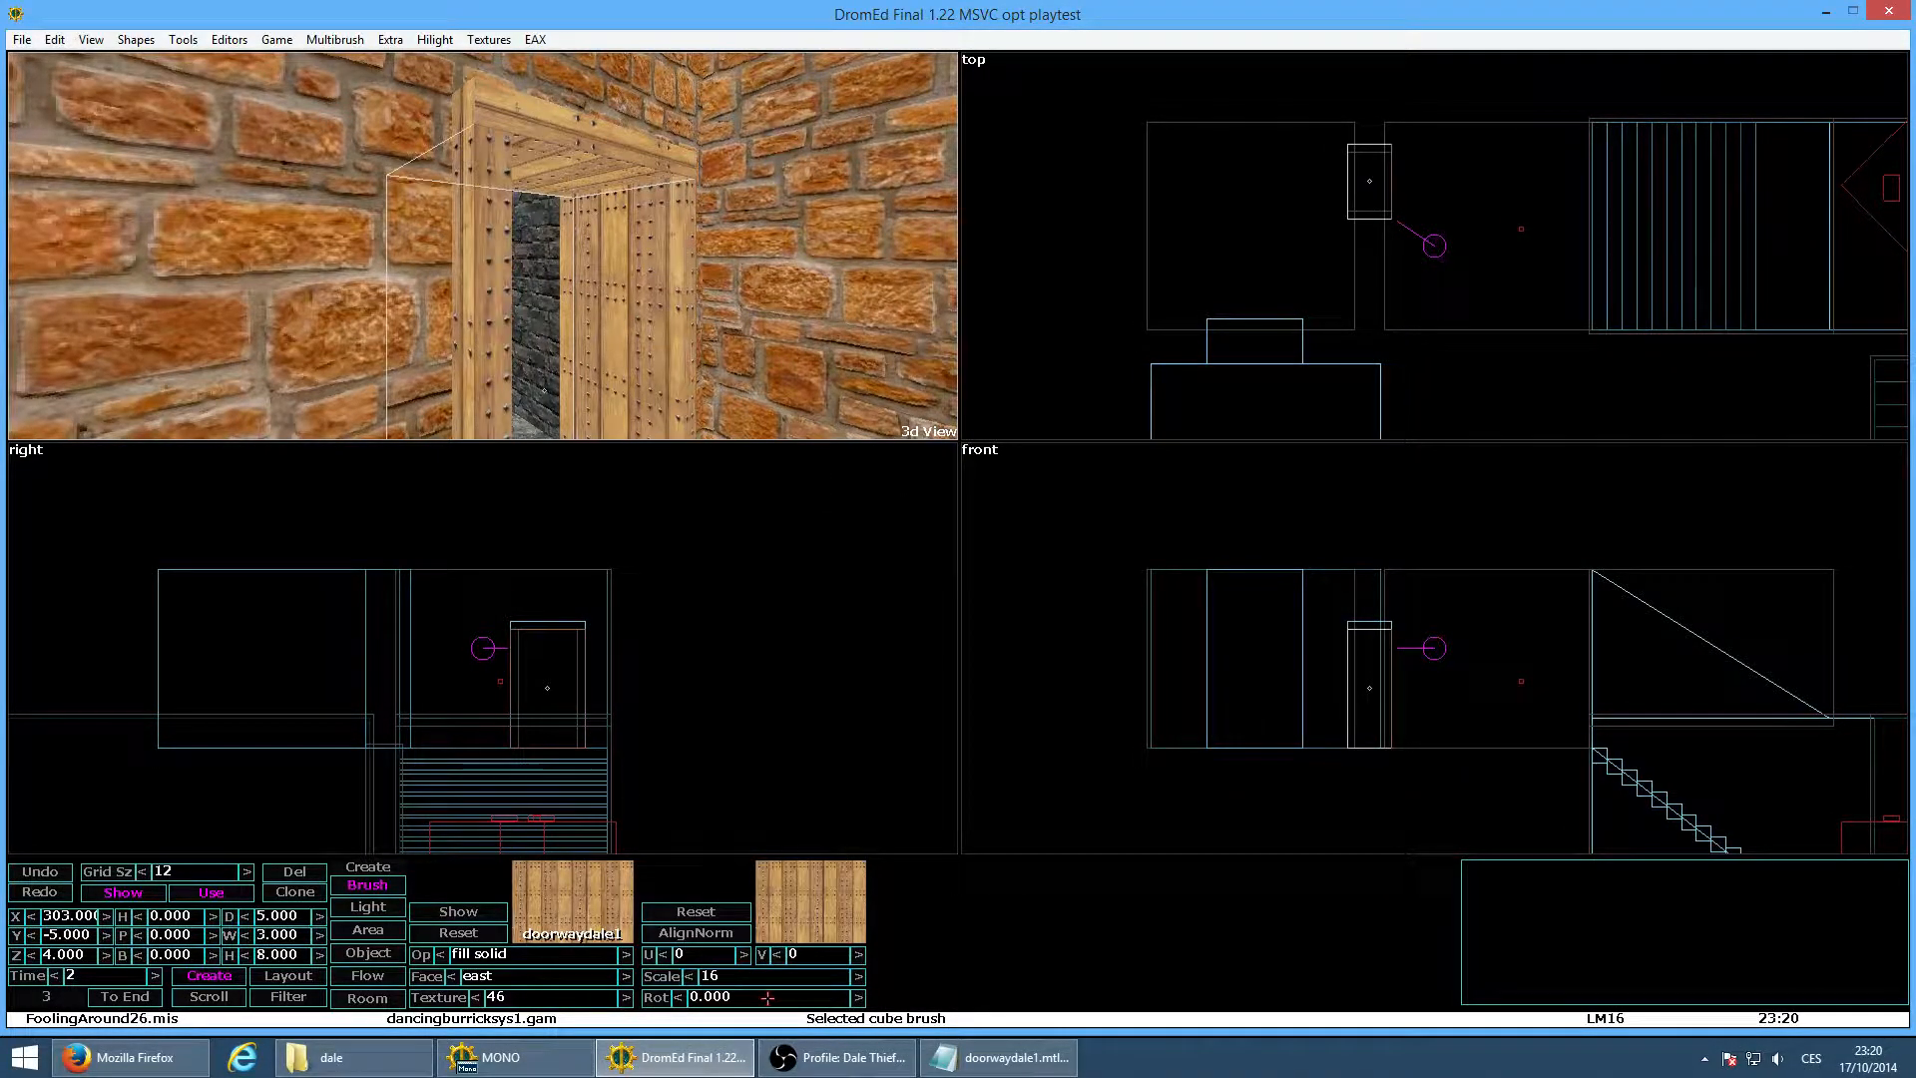
Set the texture rotation on the lintel's bottom face to 90
{"action": "key", "text": "Up"}
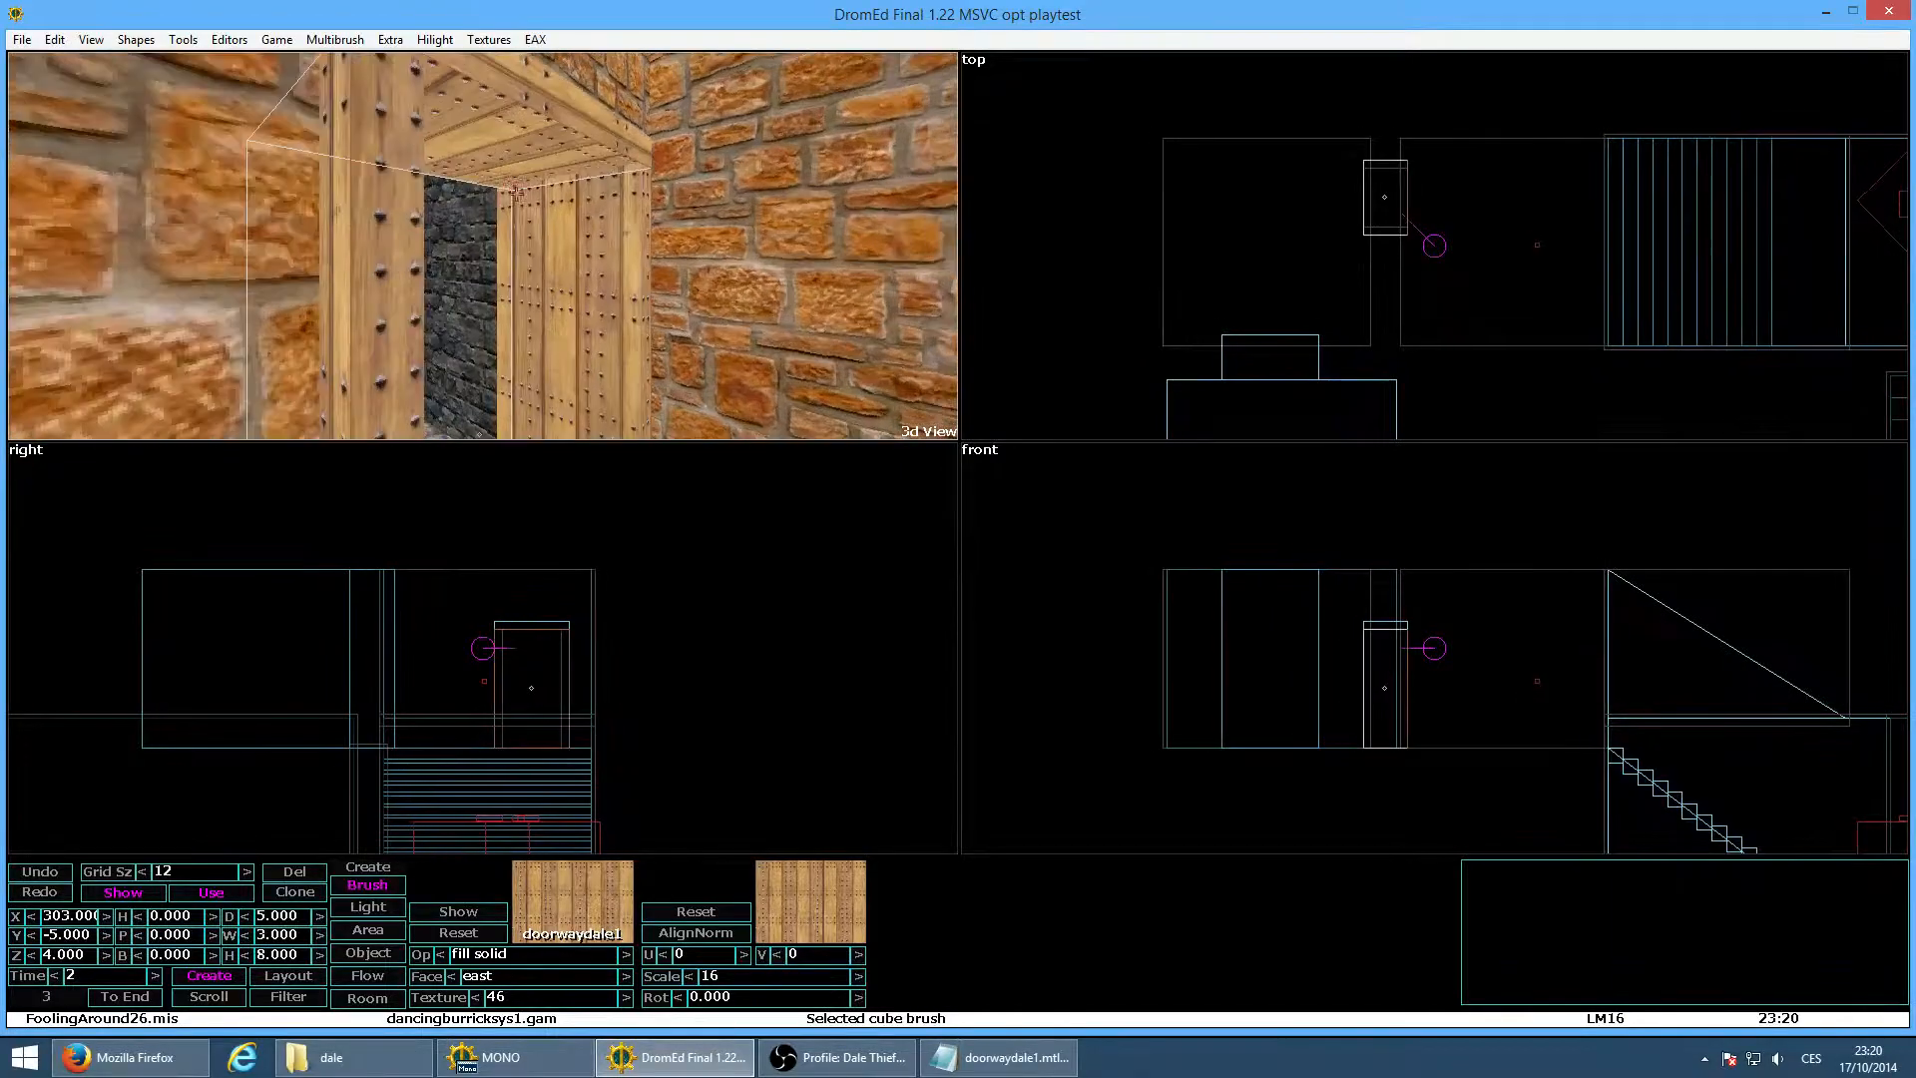
{"action": "left_click", "coordinate": [549, 126]}
{"action": "left_click", "coordinate": [728, 995]}
{"action": "type", "text": "90"}
{"action": "key", "text": "Return"}
Set the texture rotation on the lintel's west face, in the grey stone room, to 90
{"action": "key", "text": "Up"}
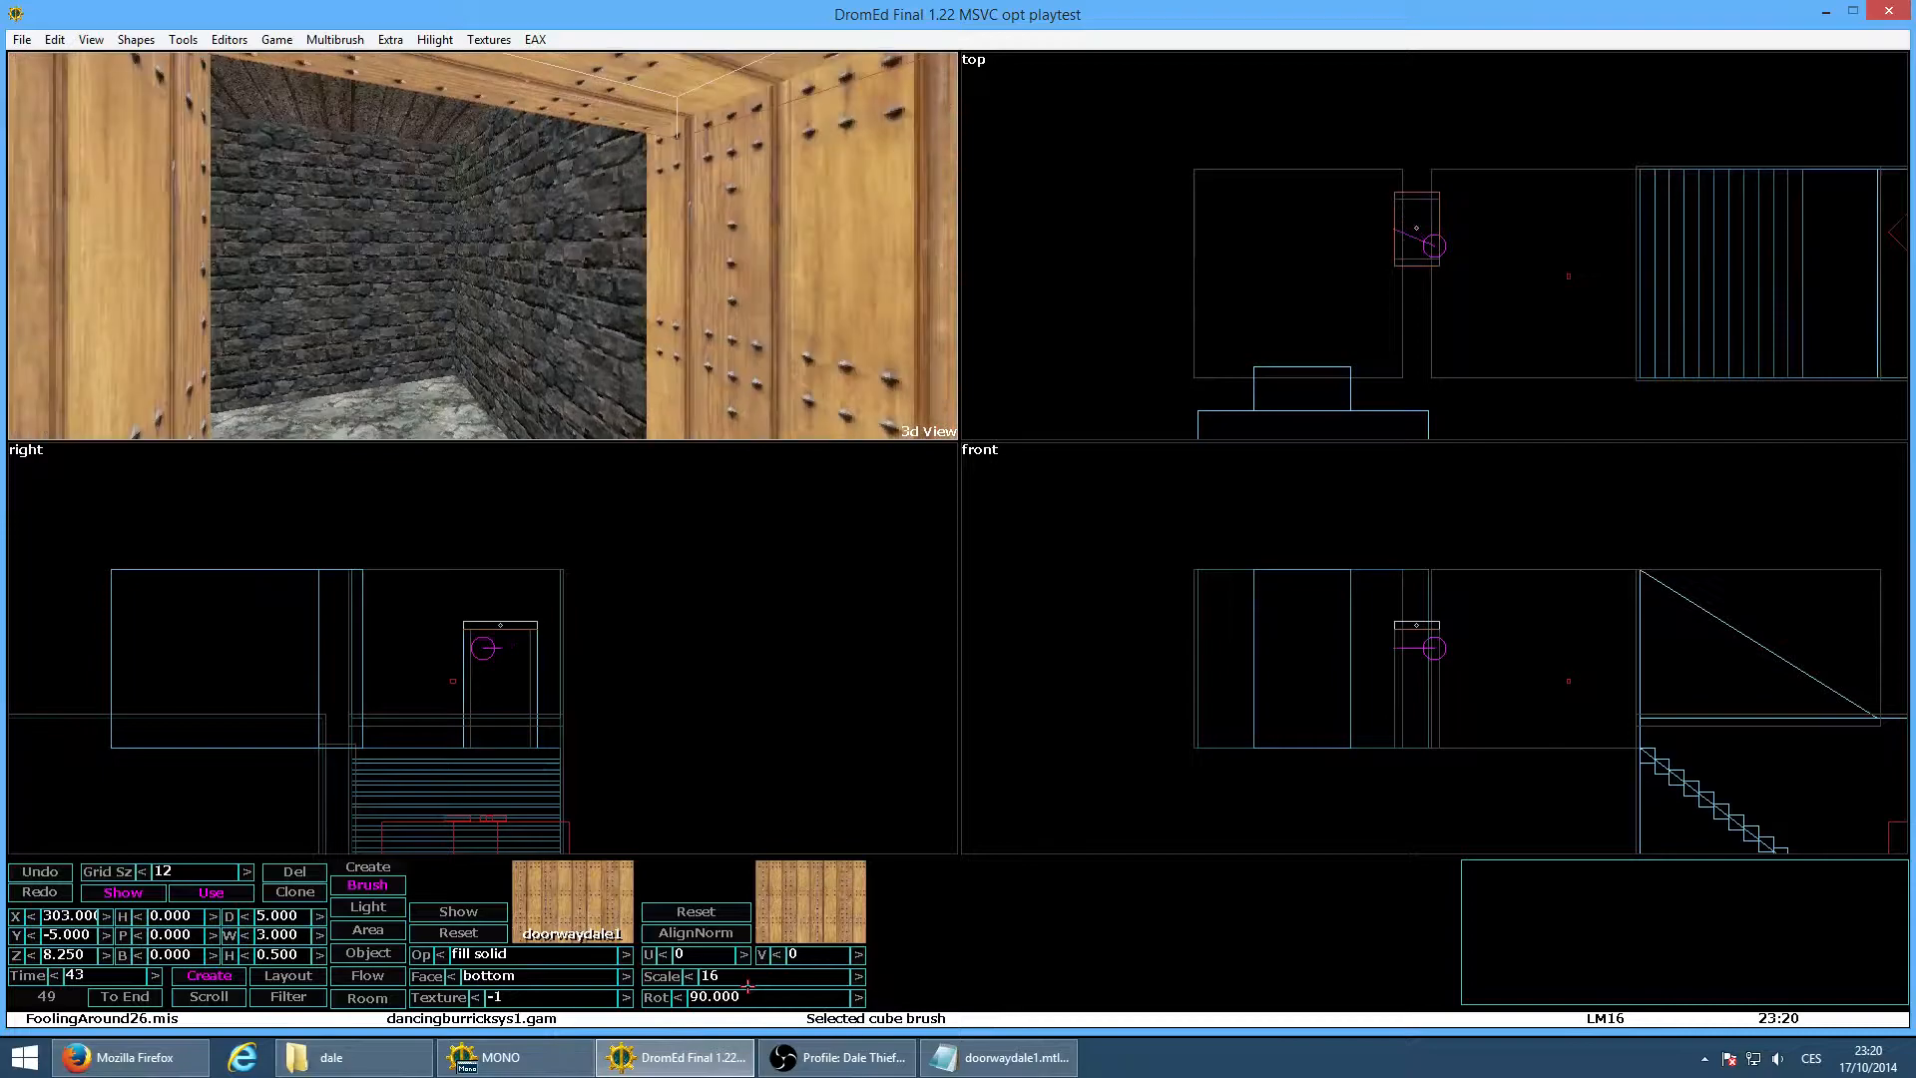
{"action": "key", "text": "Right"}
{"action": "left_click", "coordinate": [547, 131]}
{"action": "left_click", "coordinate": [730, 995]}
{"action": "type", "text": "90"}
{"action": "key", "text": "Return"}
Examine the rotated lintel and frame textures from the grey stone room in game mode
{"action": "key", "text": "alt+g"}
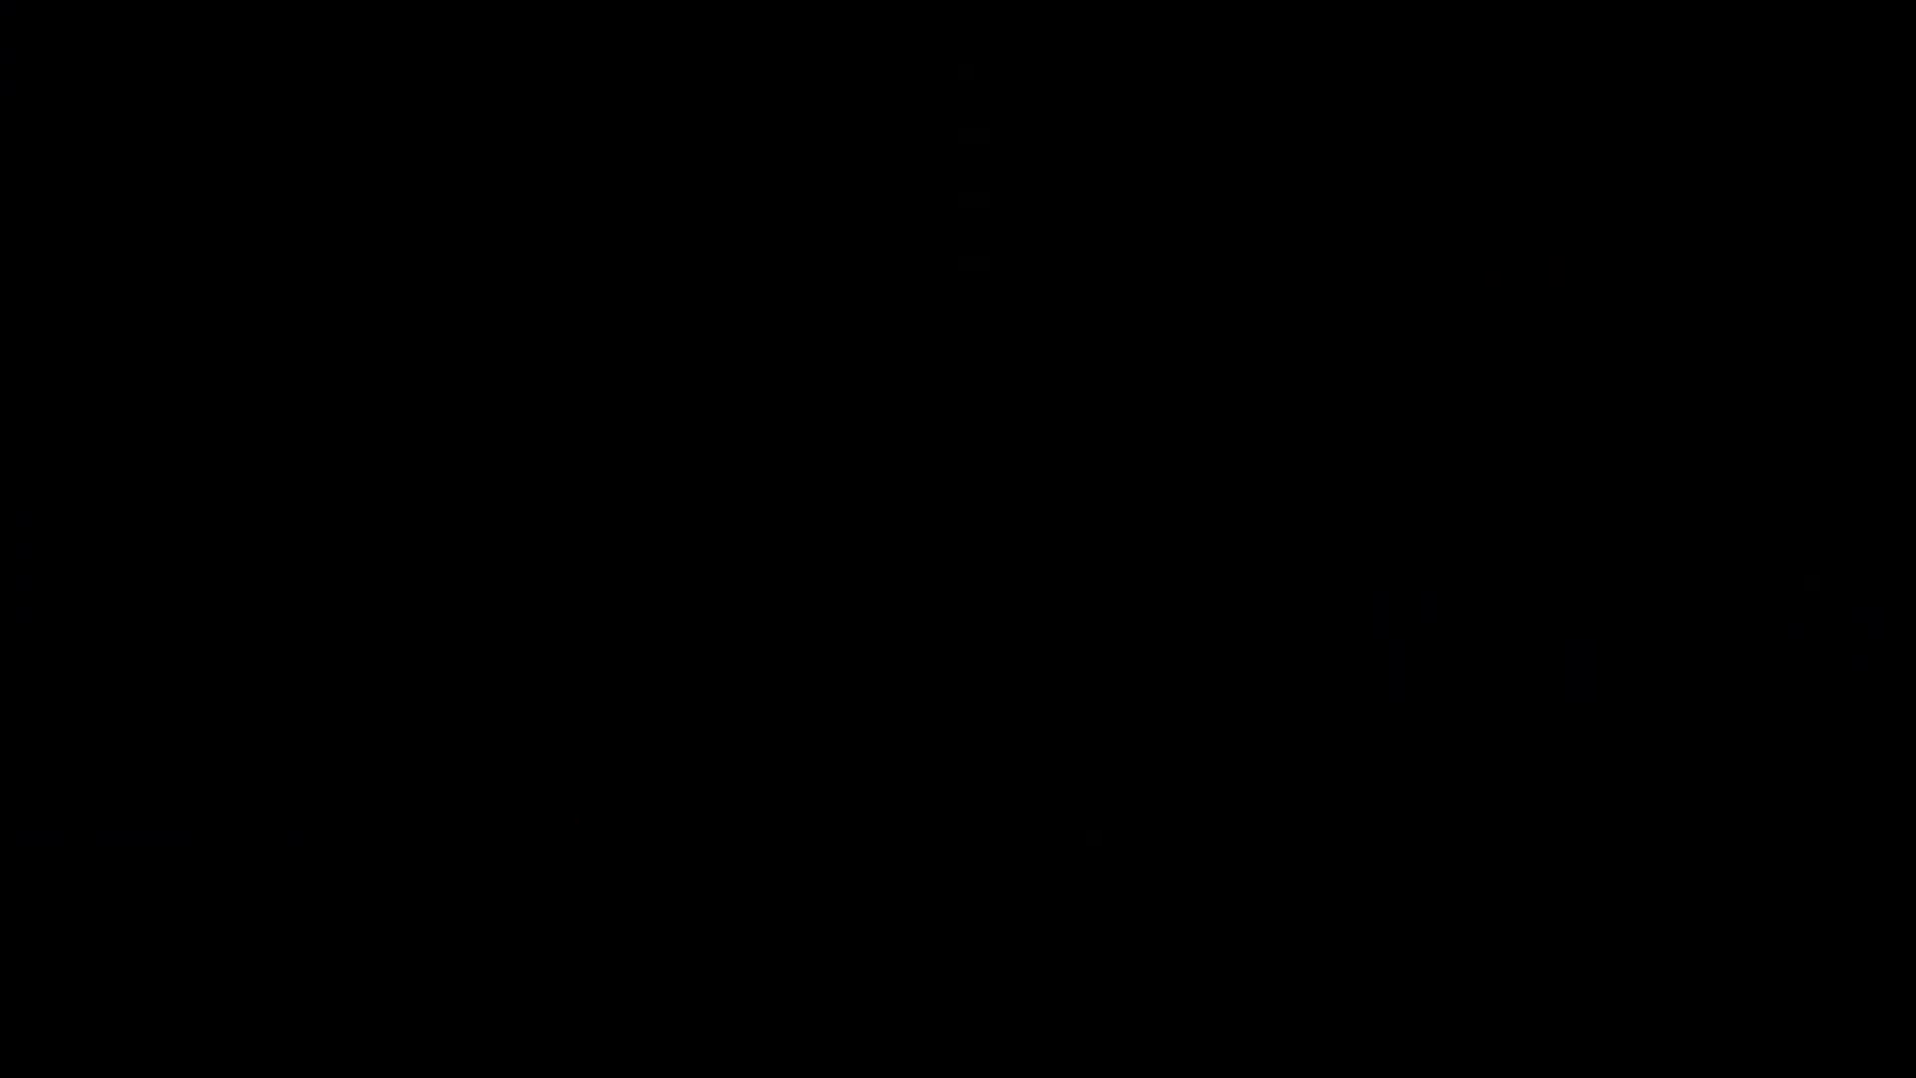
{"action": "key", "text": "d"}
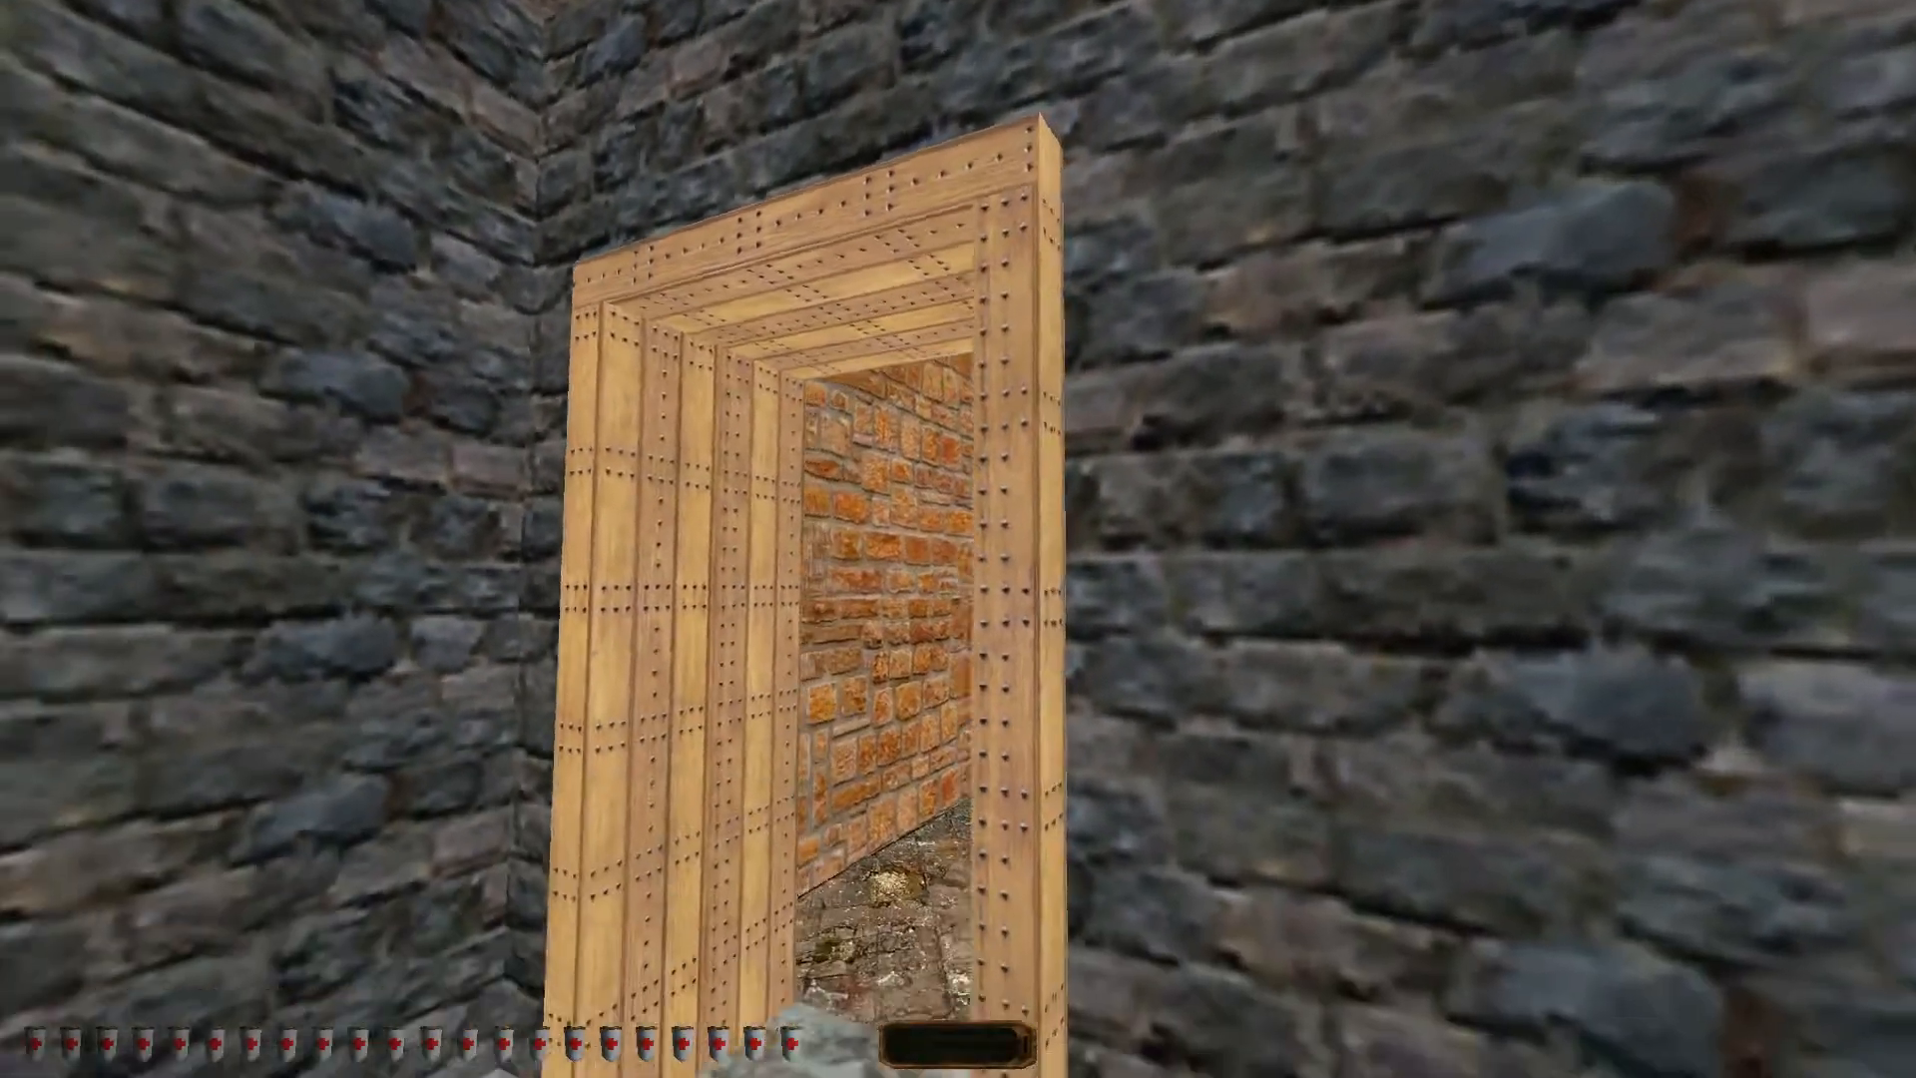
{"action": "key", "text": "a"}
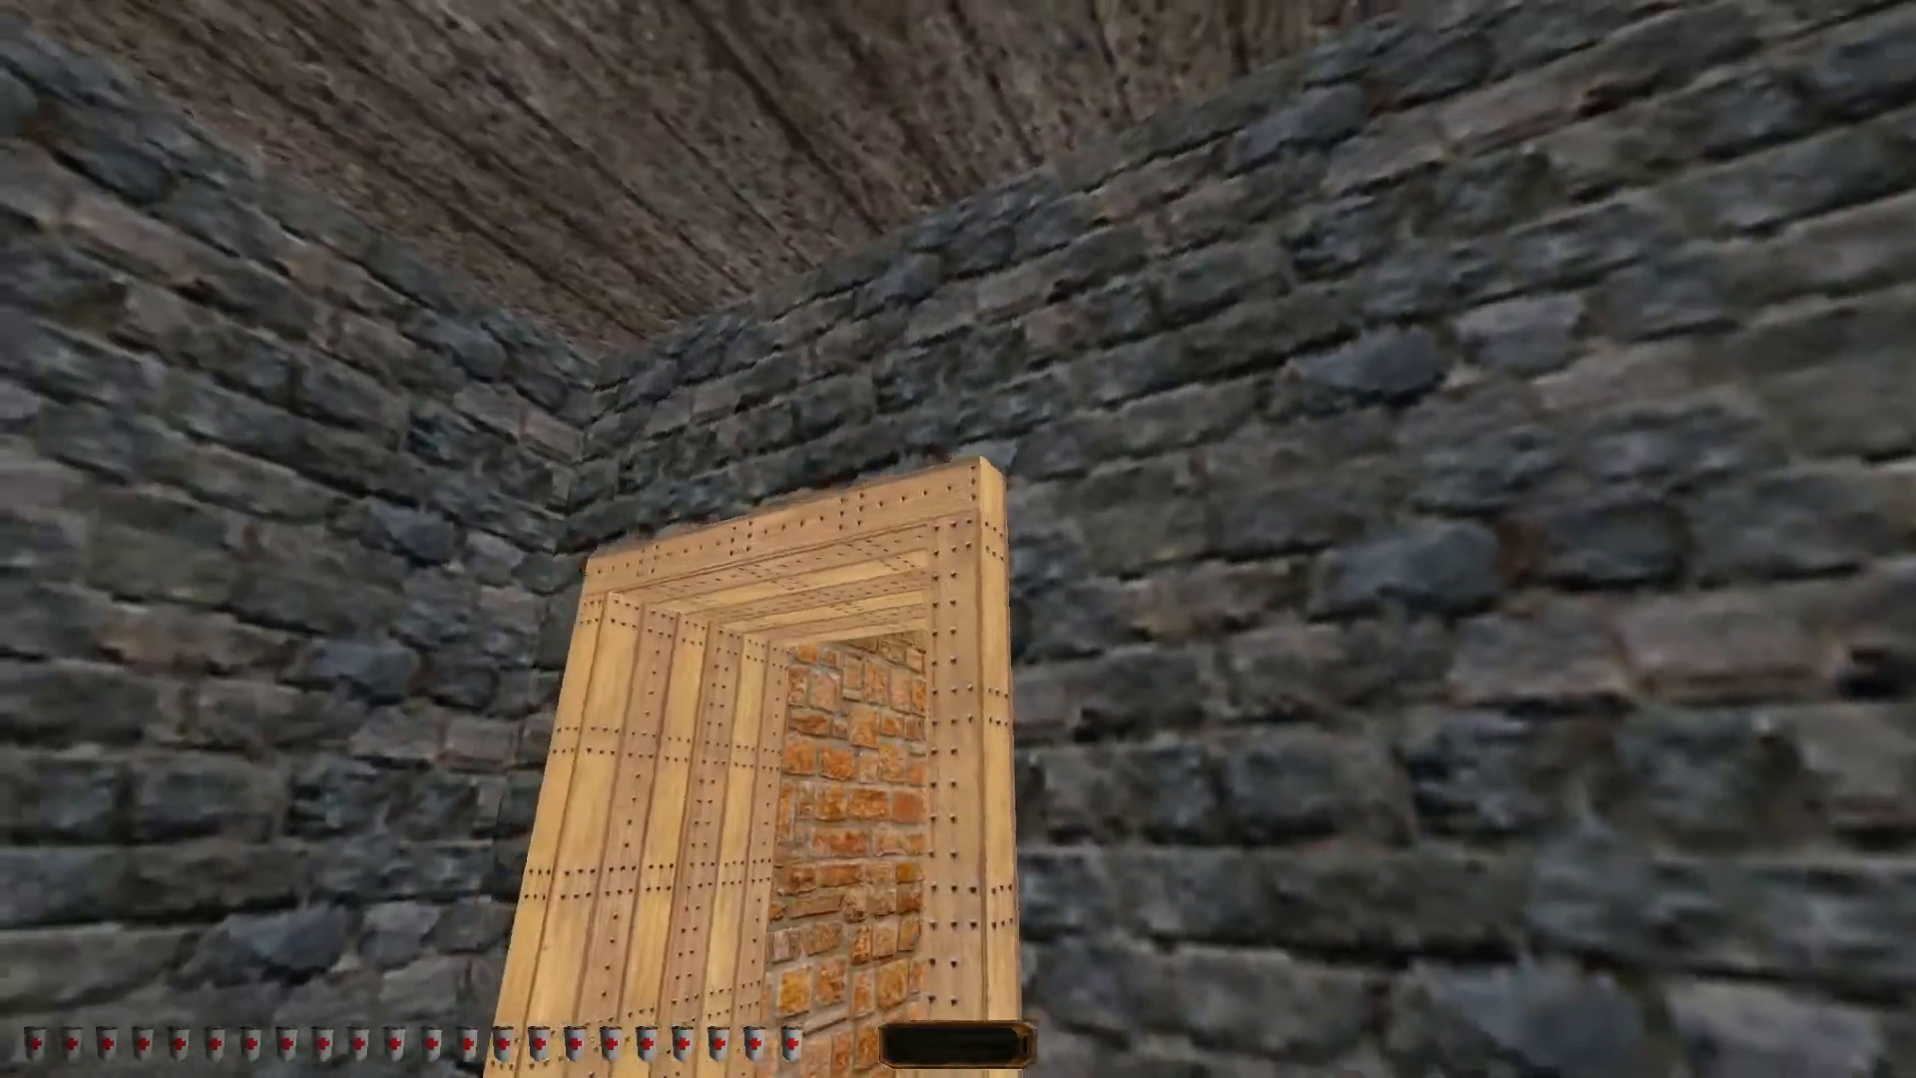
{"action": "key", "text": "alt+e"}
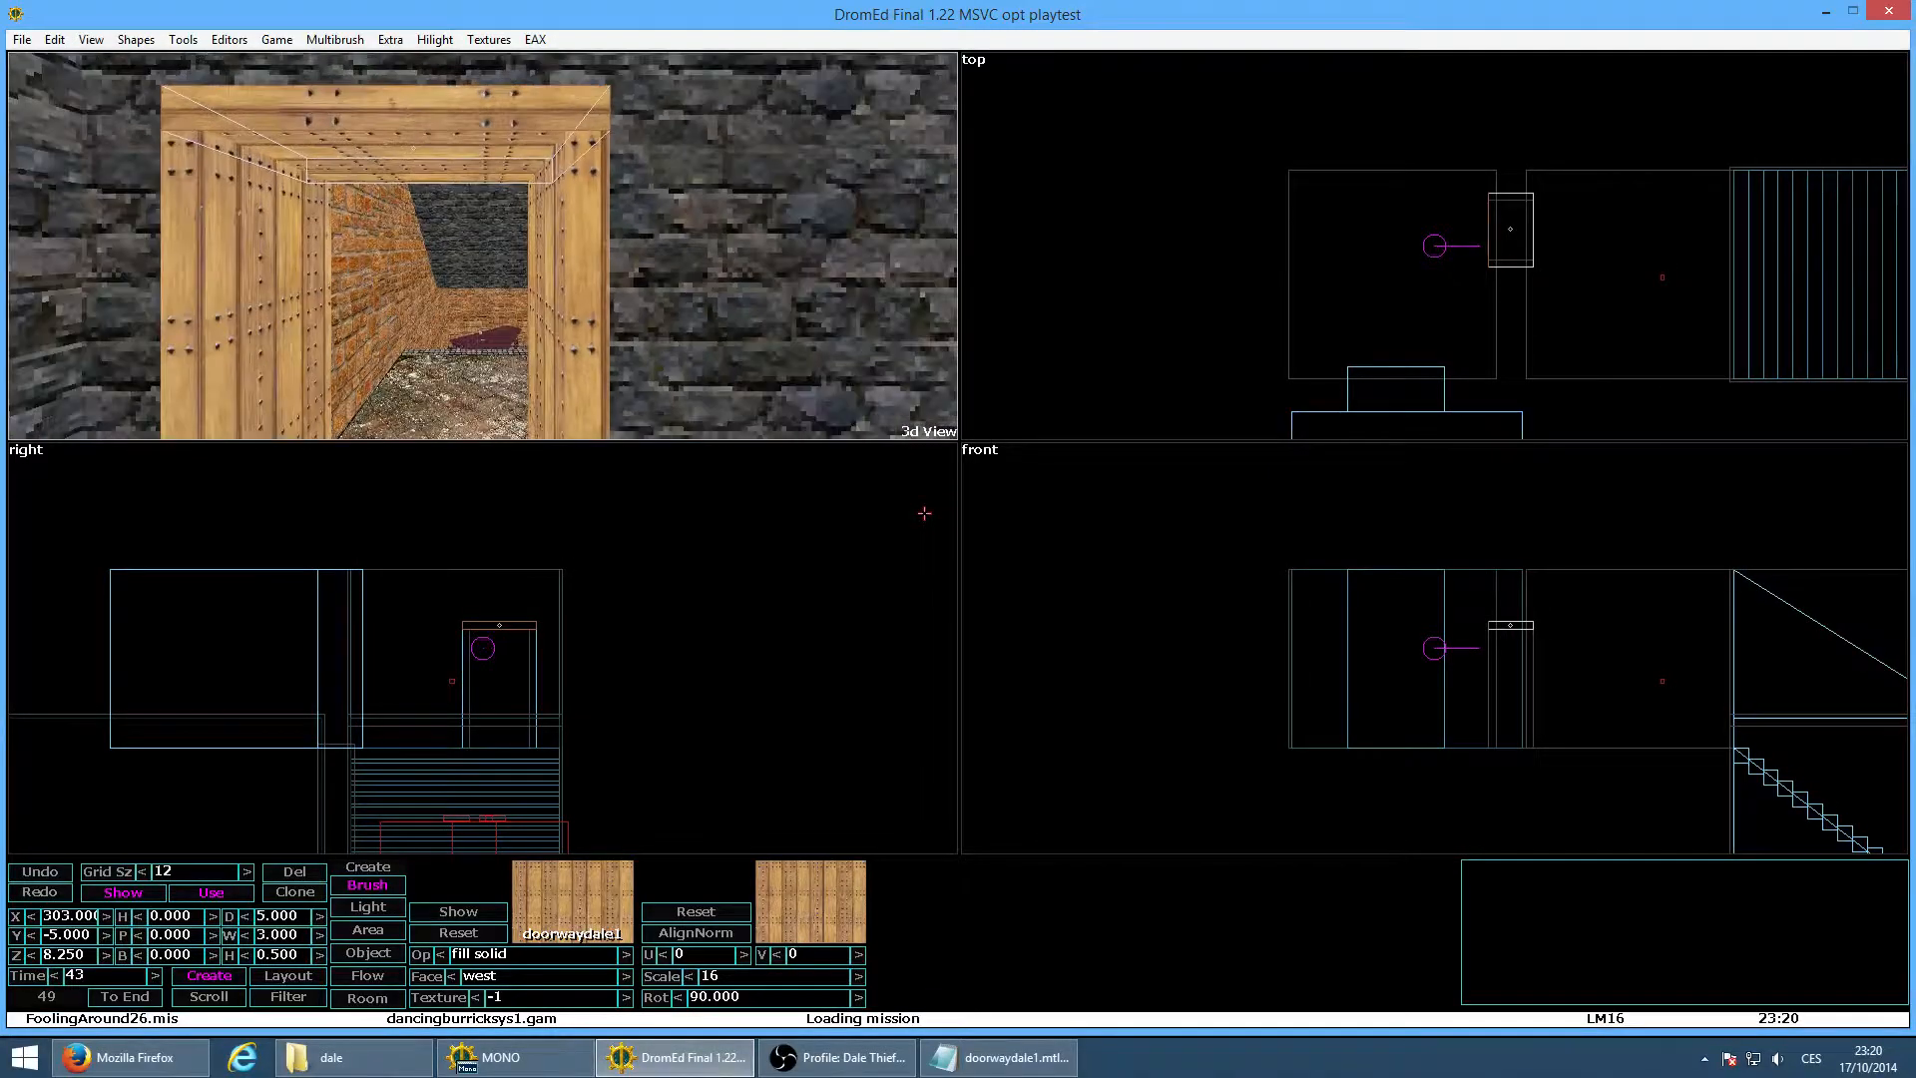
Set the texture rotation on the lintel's south end face to 90
{"action": "key", "text": "Left"}
{"action": "left_click", "coordinate": [746, 1003]}
{"action": "type", "text": "90"}
{"action": "key", "text": "Return"}
Try a texture rotation of 90 on the narrow north face of the doorway's upright solid brush
{"action": "key", "text": "x"}
{"action": "key", "text": "a"}
{"action": "key", "text": "w"}
{"action": "key", "text": "d"}
{"action": "key", "text": "w"}
{"action": "key", "text": "w"}
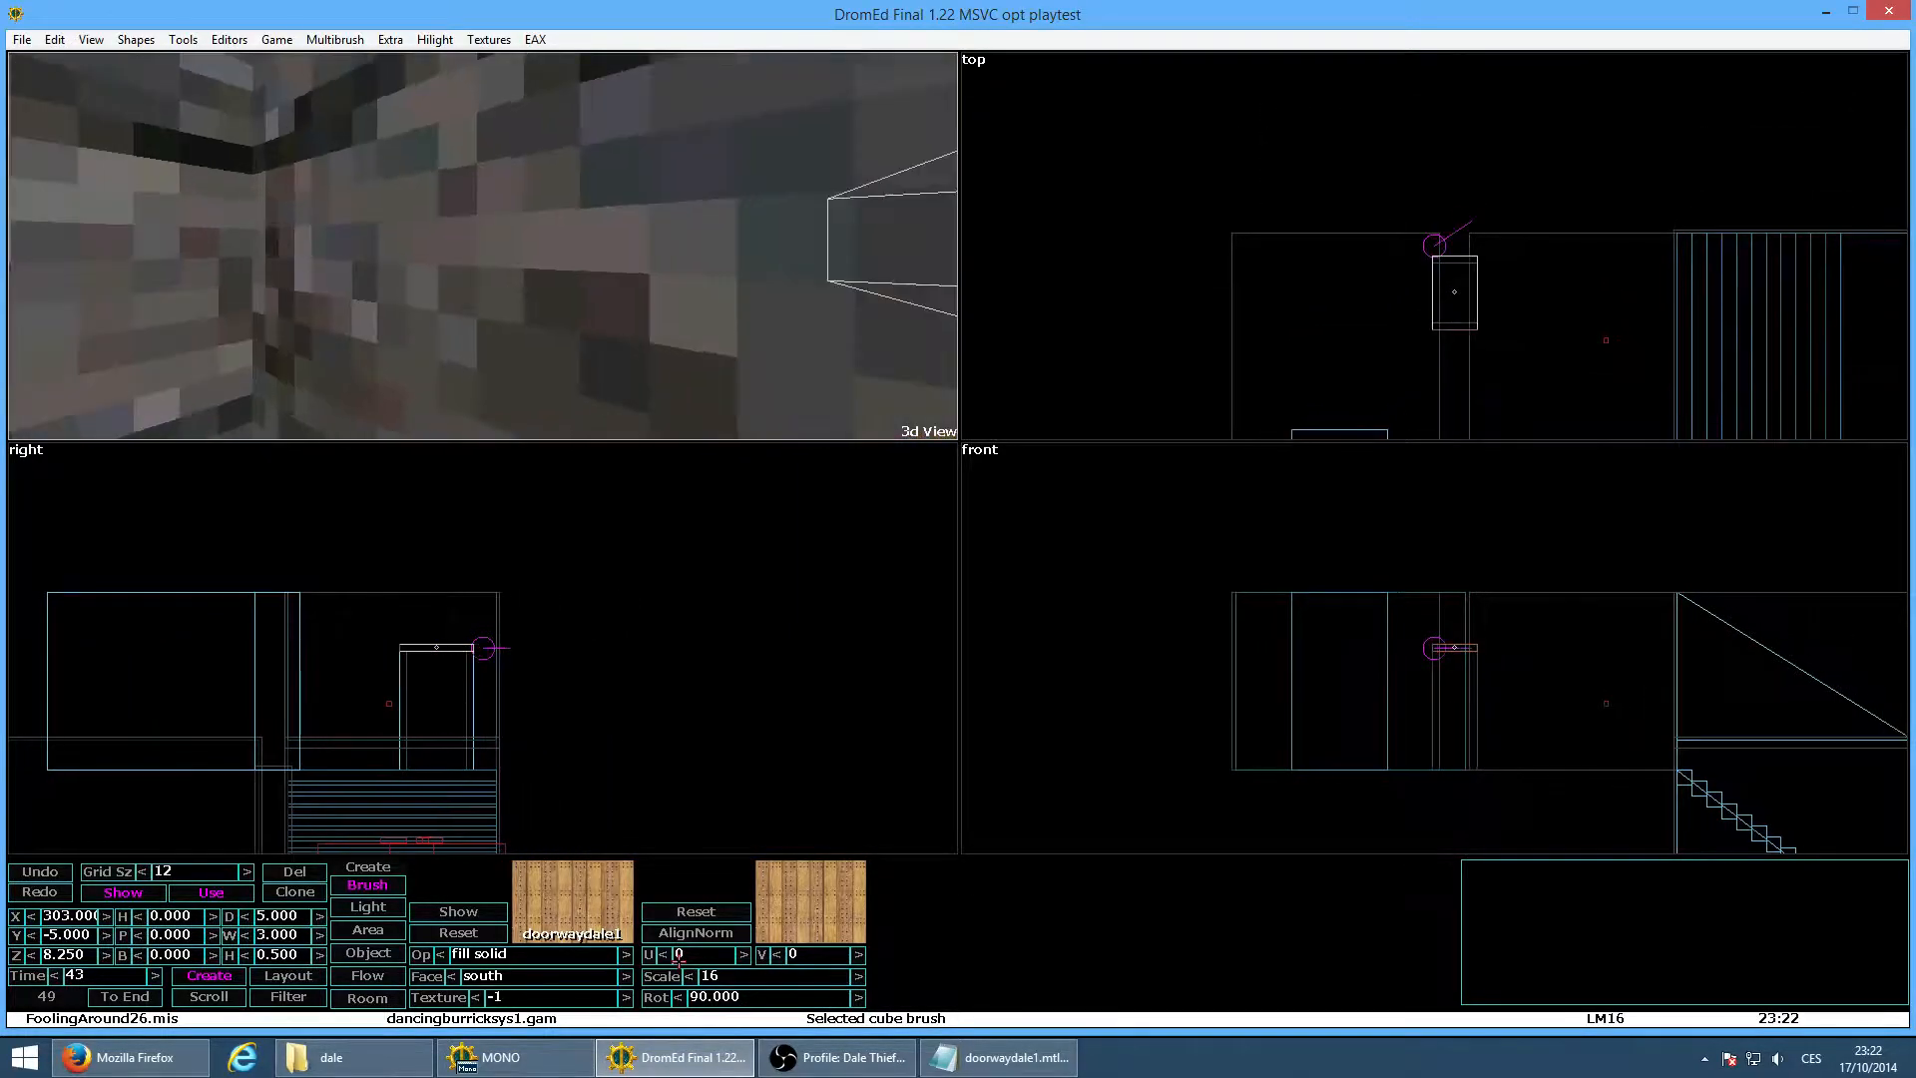
{"action": "key", "text": "d"}
{"action": "key", "text": "x"}
{"action": "key", "text": "w"}
{"action": "left_click", "coordinate": [551, 226]}
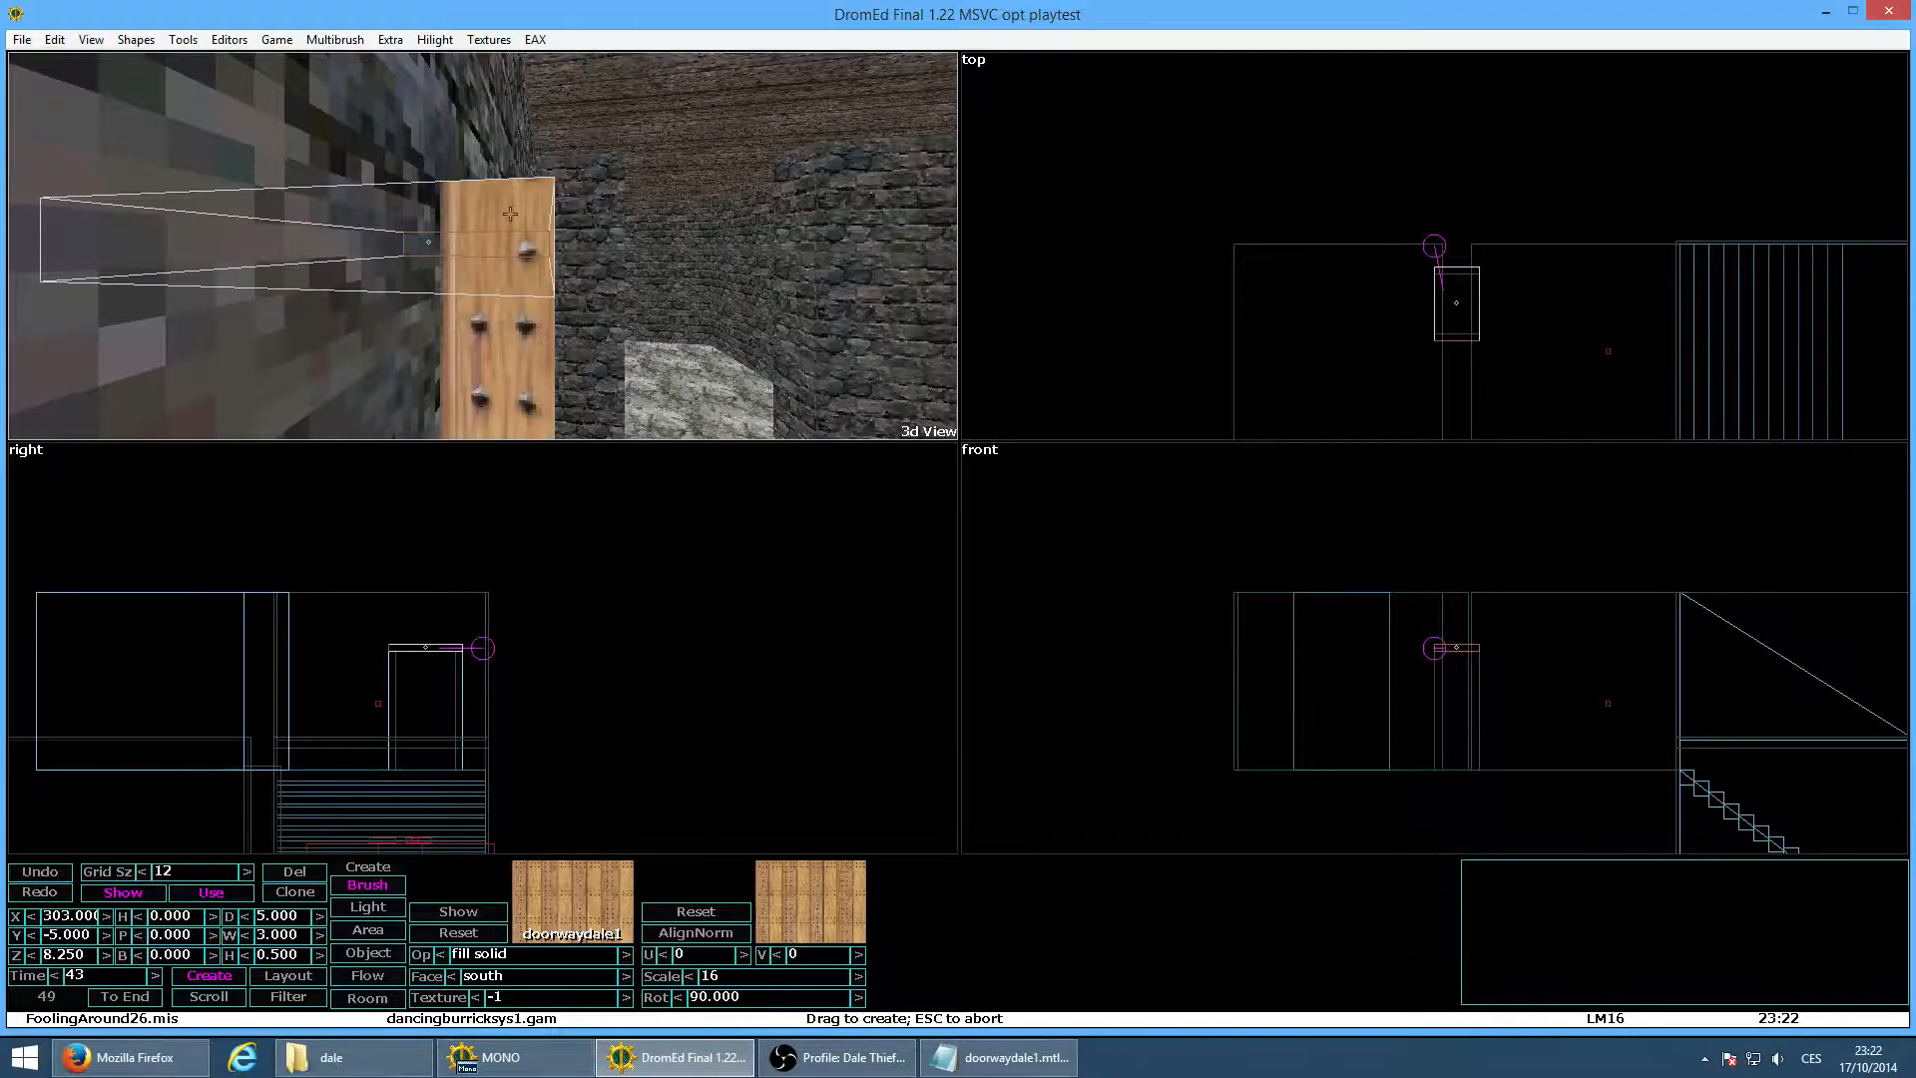
{"action": "left_click", "coordinate": [778, 996]}
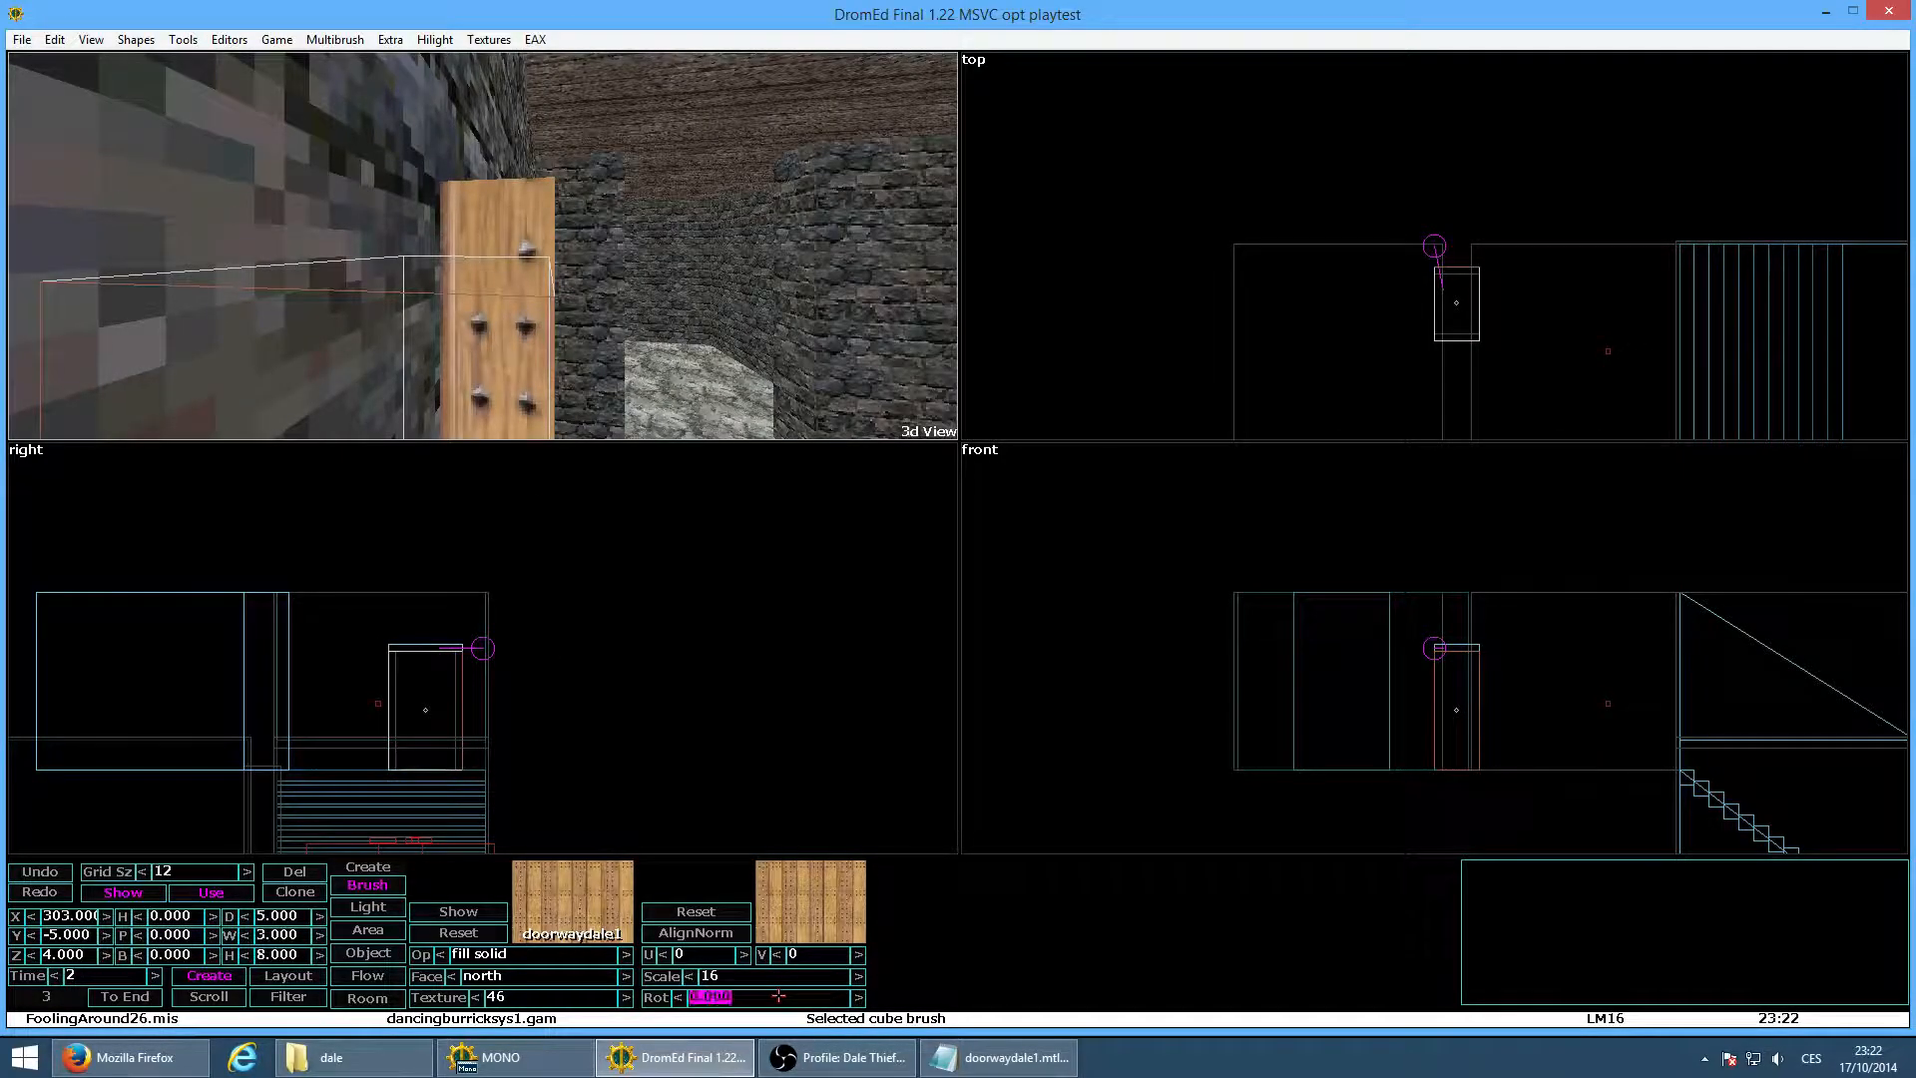
{"action": "type", "text": "90"}
{"action": "key", "text": "Return"}
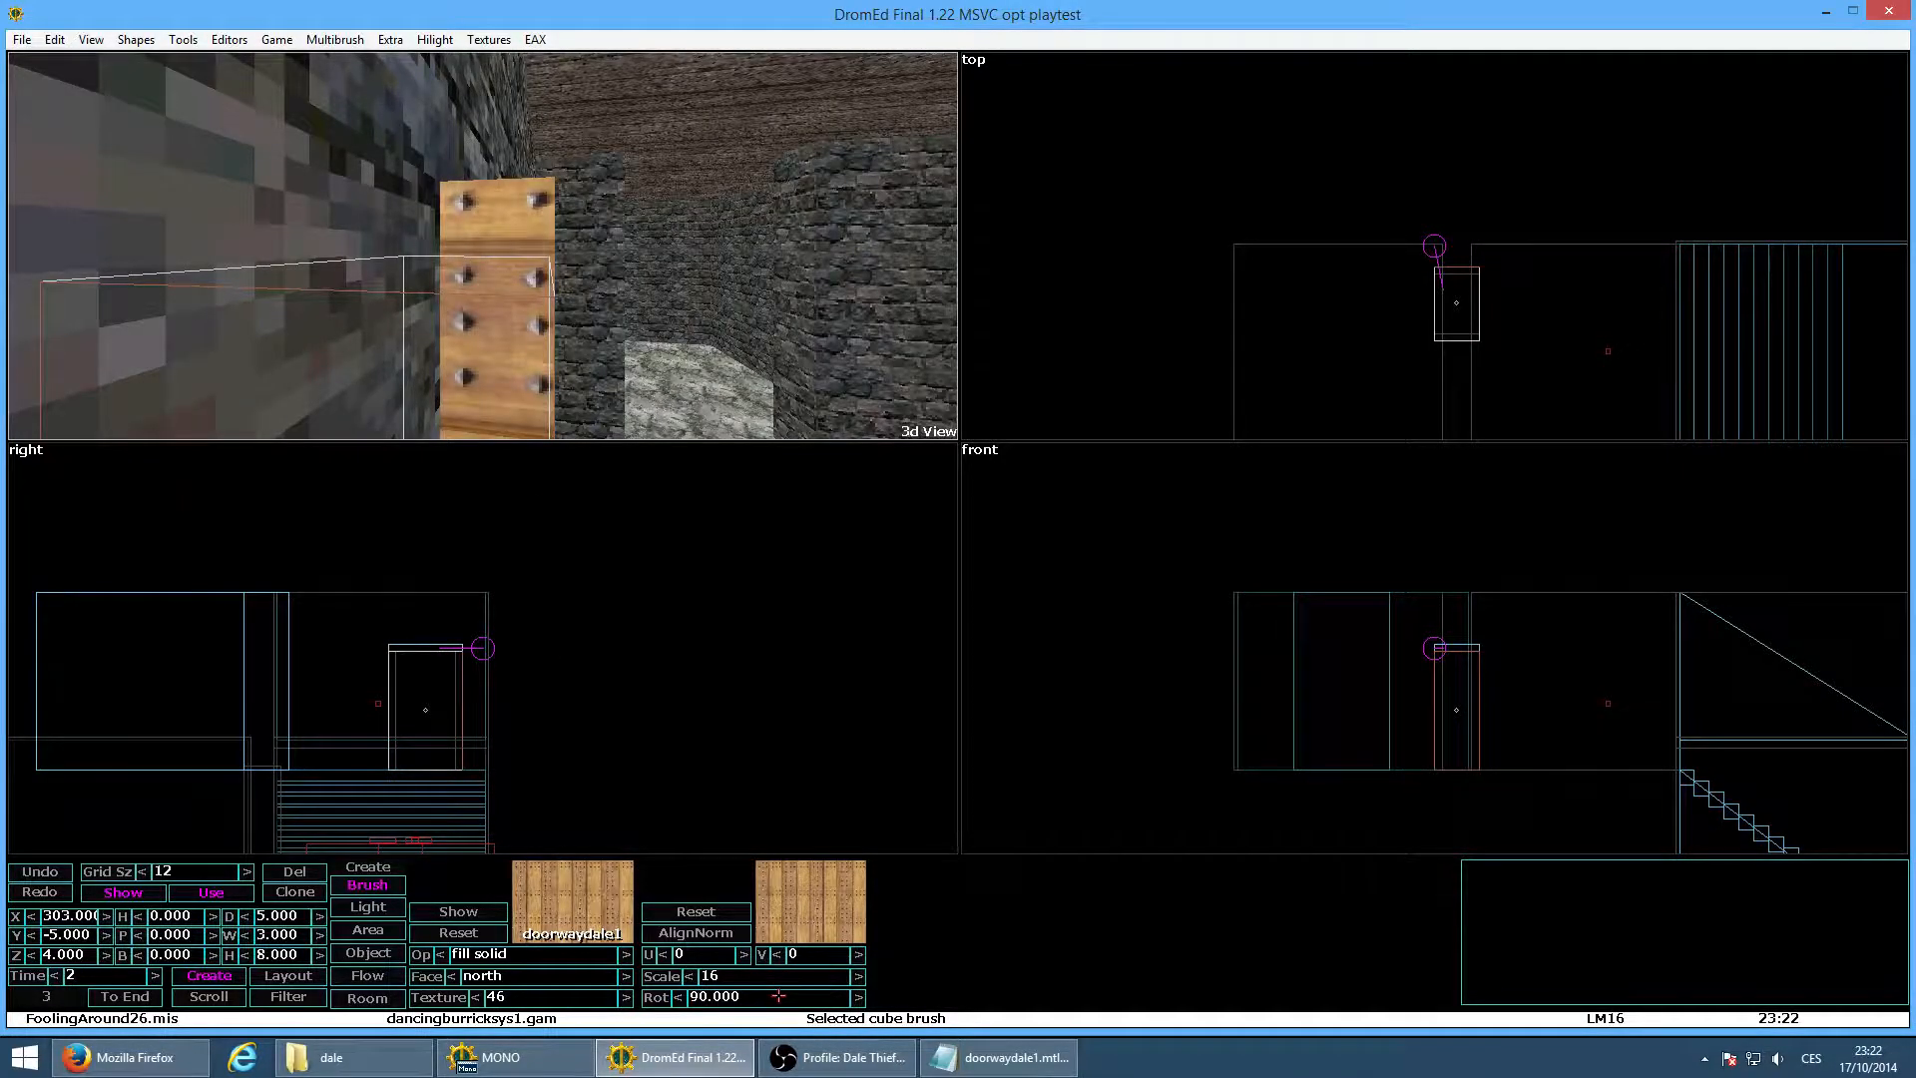
Restore the texture rotation on the upright brush's north face to 0
{"action": "key", "text": "ctrl+z"}
{"action": "left_click", "coordinate": [765, 990]}
{"action": "type", "text": "0"}
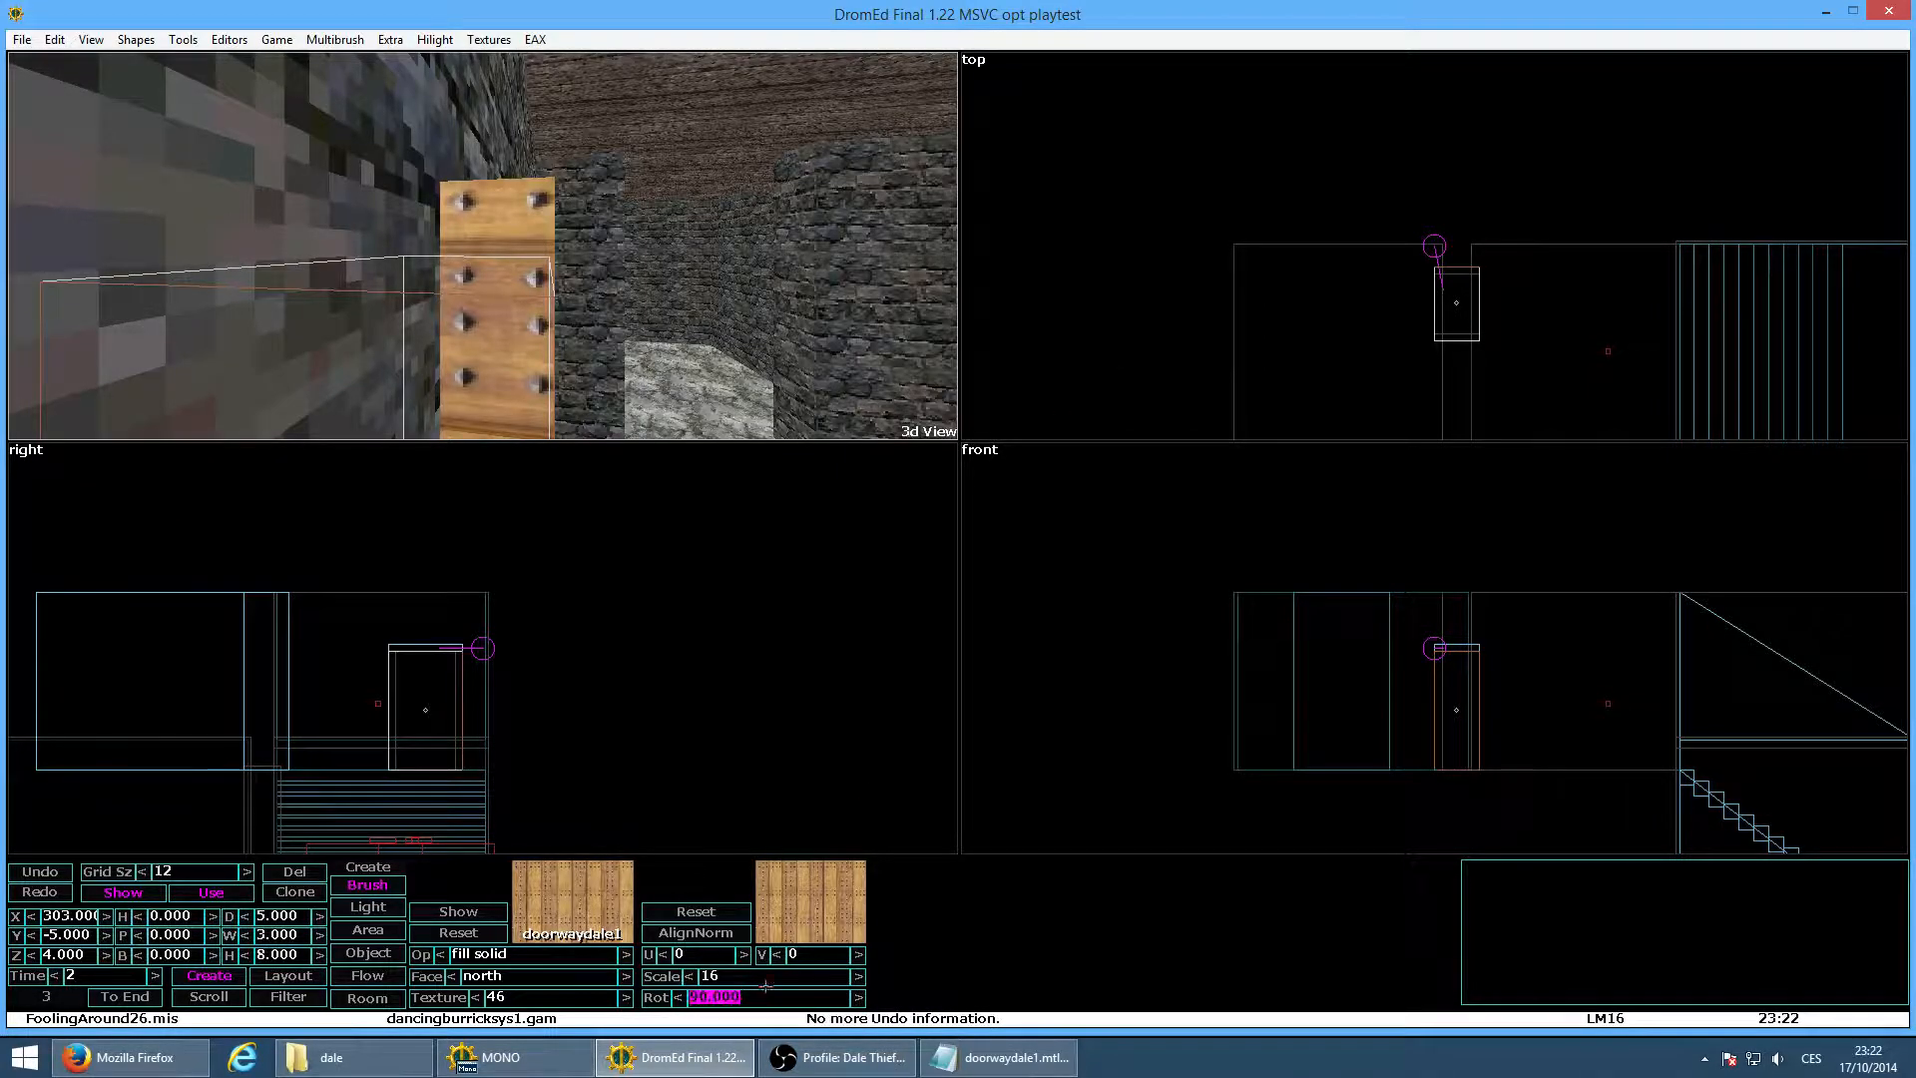
{"action": "key", "text": "Return"}
Select the lintel brush above the doorway with its south face active
{"action": "left_click", "coordinate": [508, 221]}
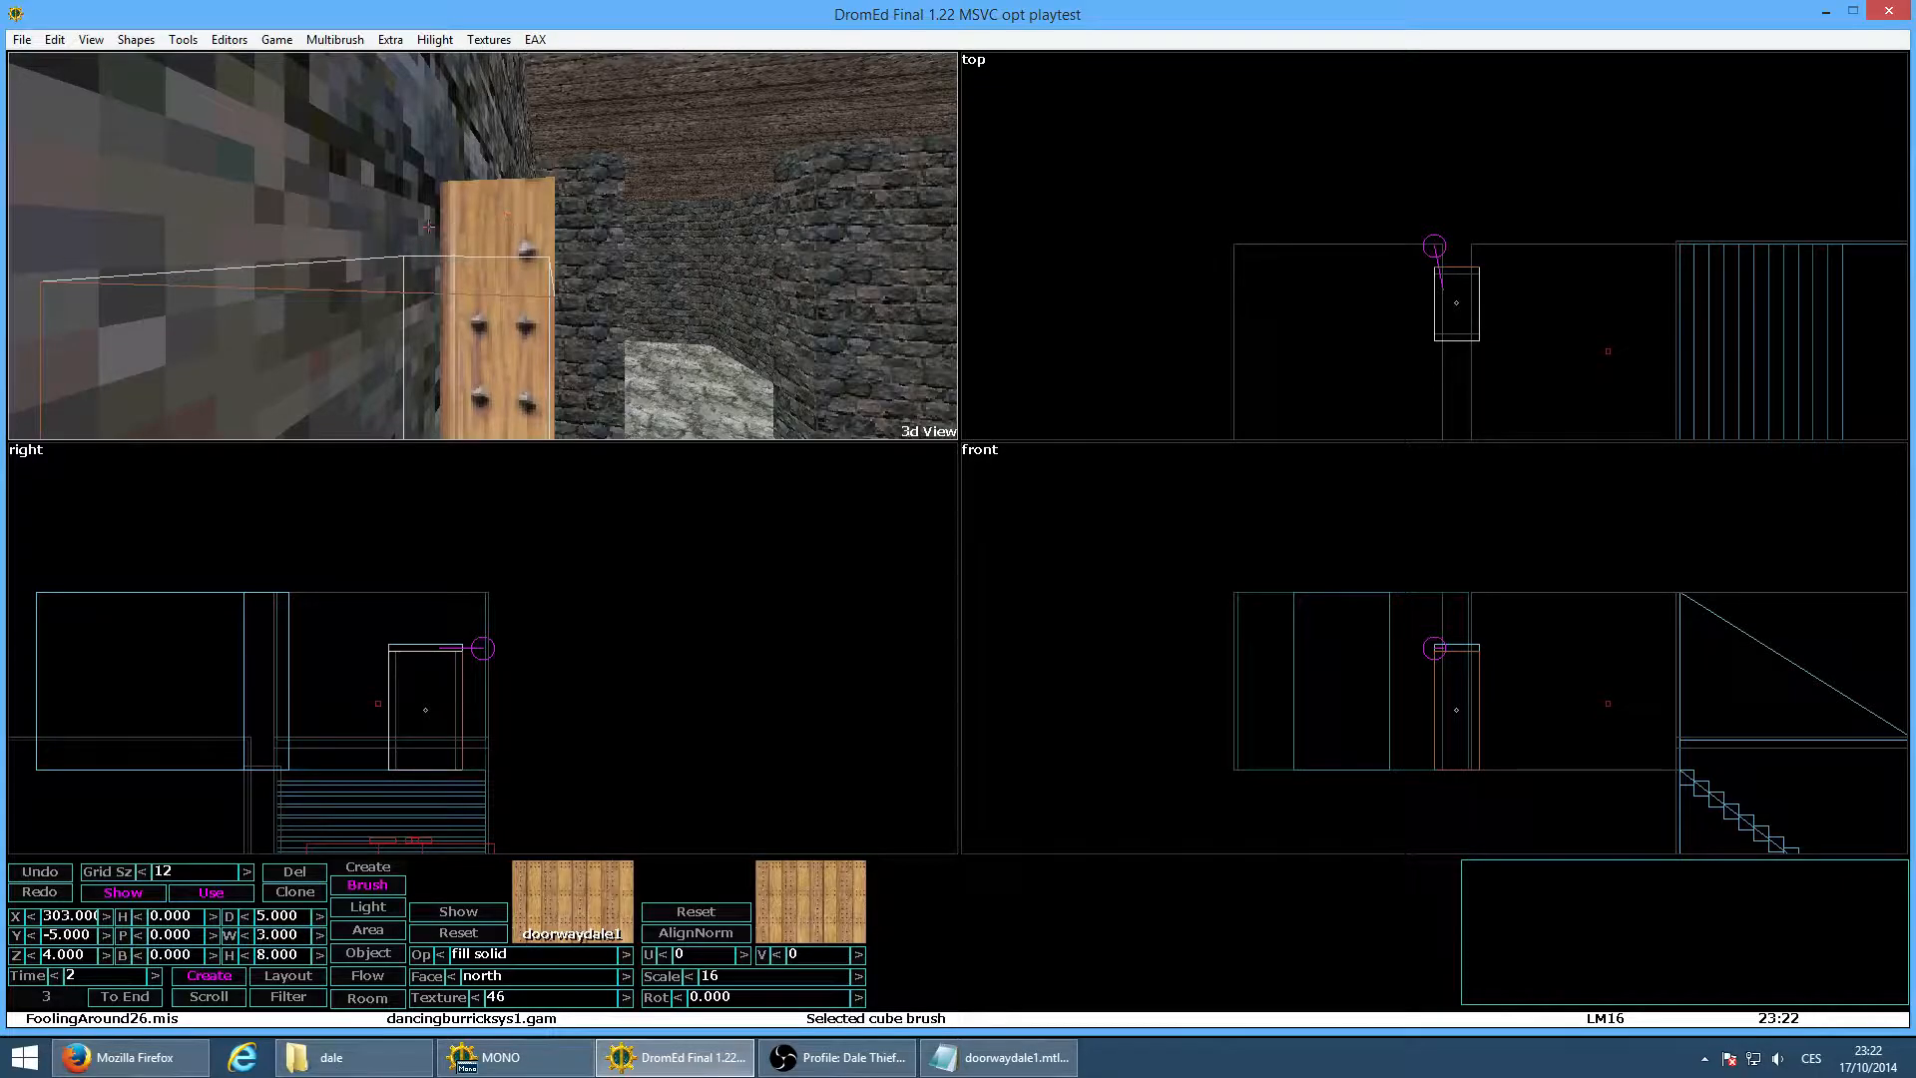
{"action": "left_click", "coordinate": [497, 170]}
{"action": "left_click", "coordinate": [493, 194]}
{"action": "left_click", "coordinate": [1458, 639]}
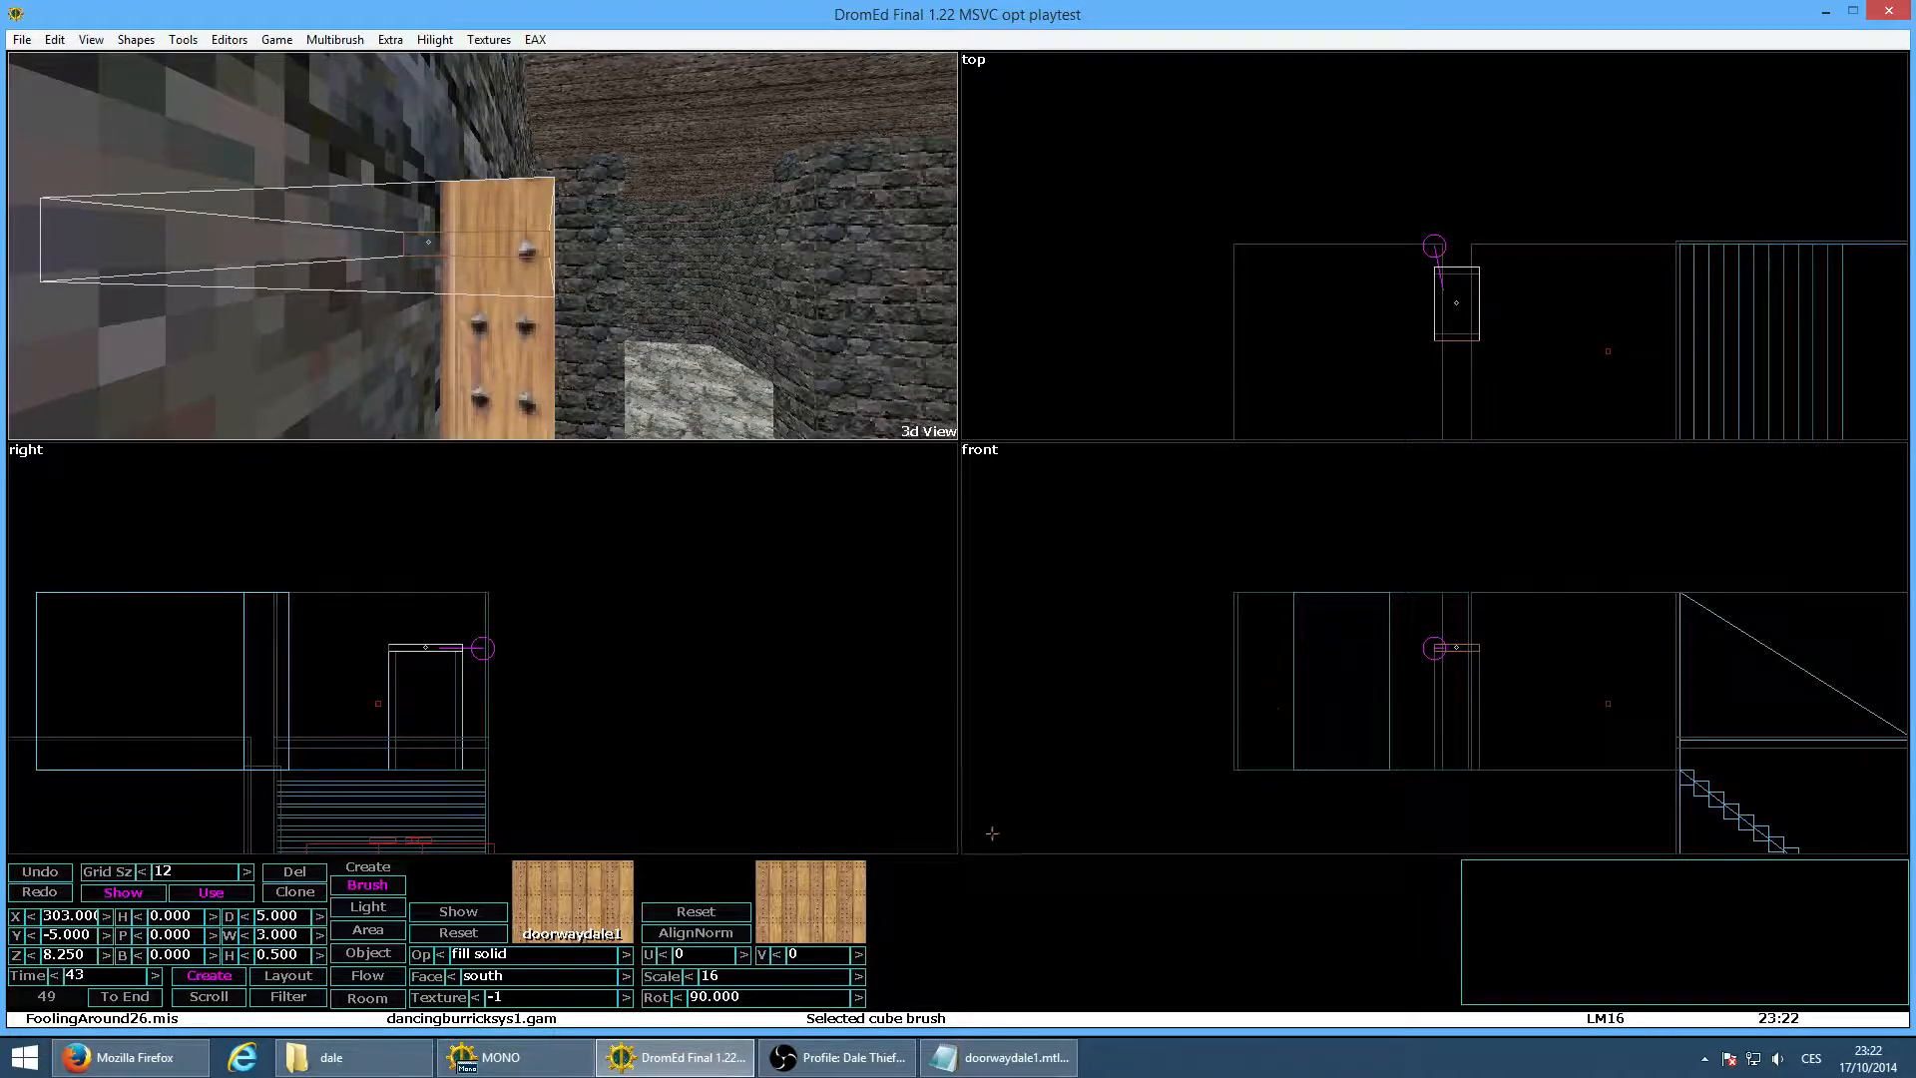
Set the texture rotation on the lintel brush's north face to 90
{"action": "left_click", "coordinate": [627, 976]}
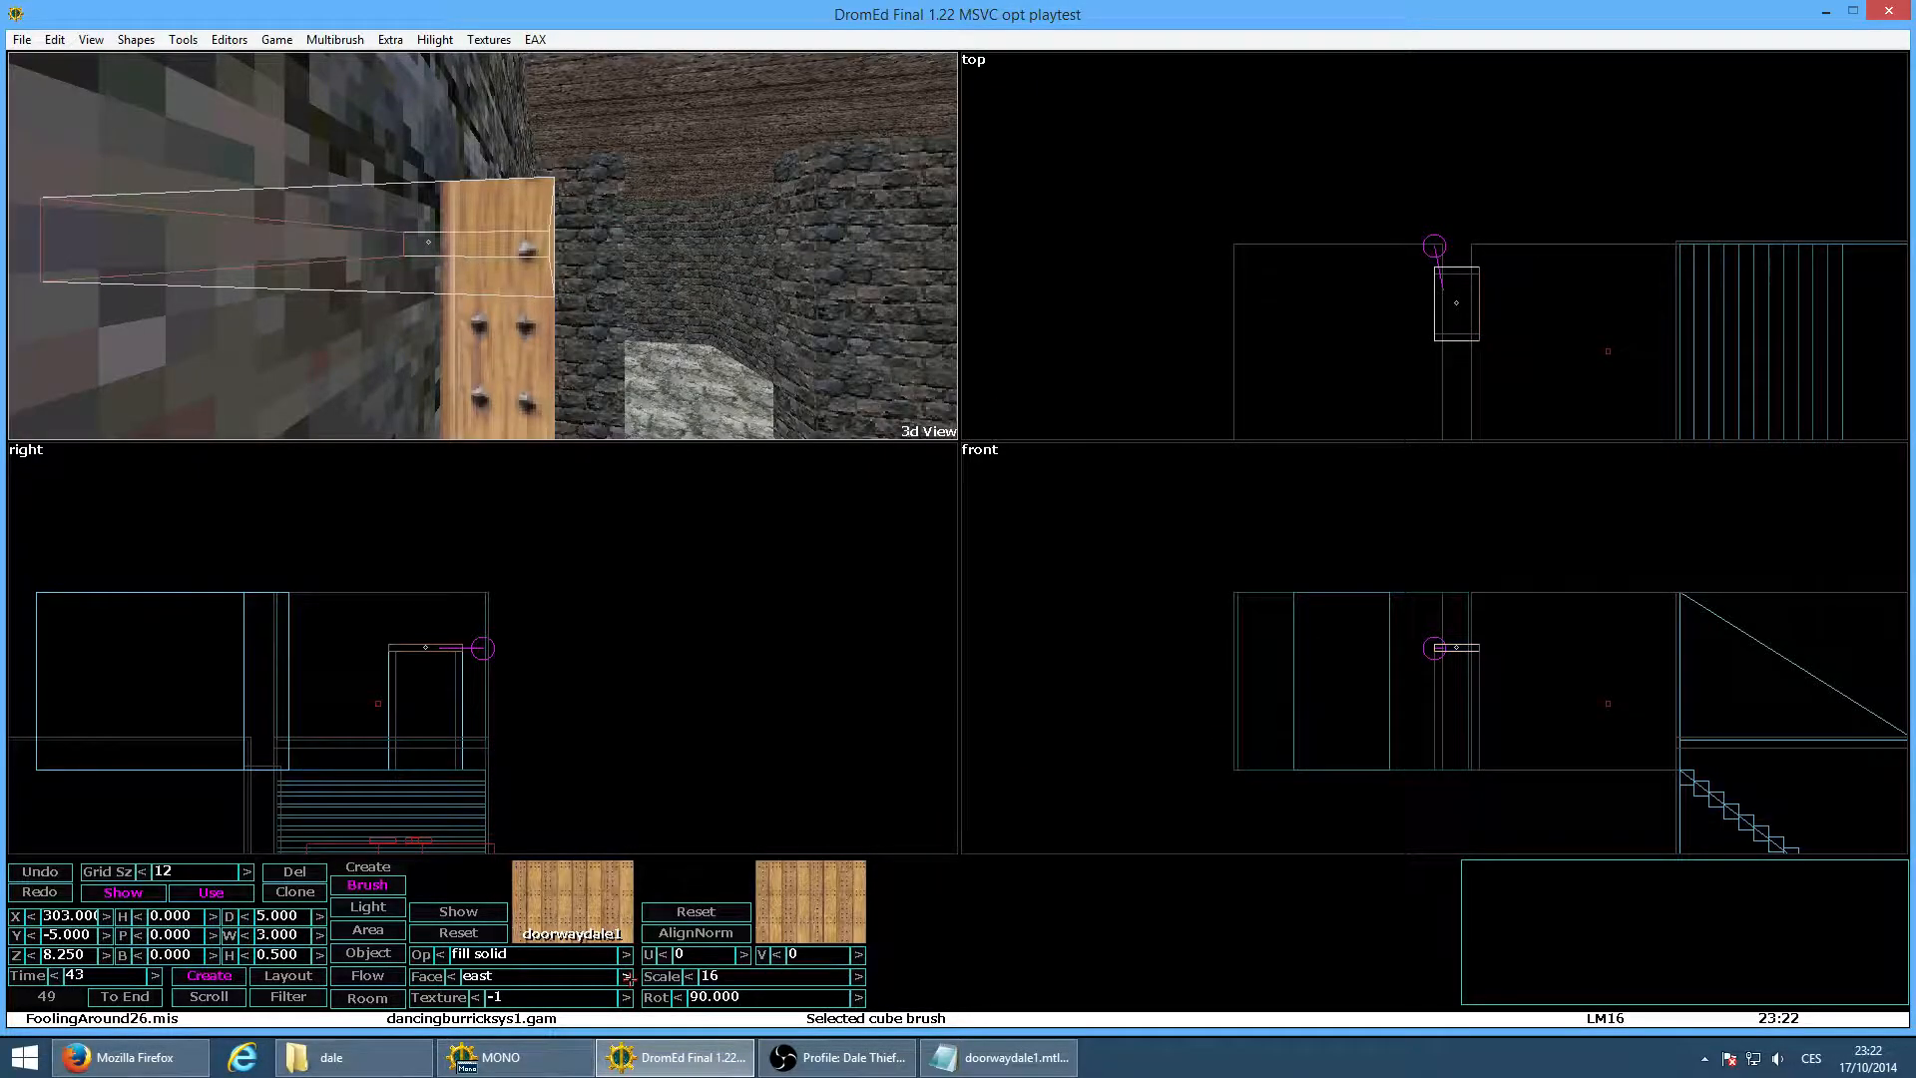
{"action": "left_click", "coordinate": [627, 975]}
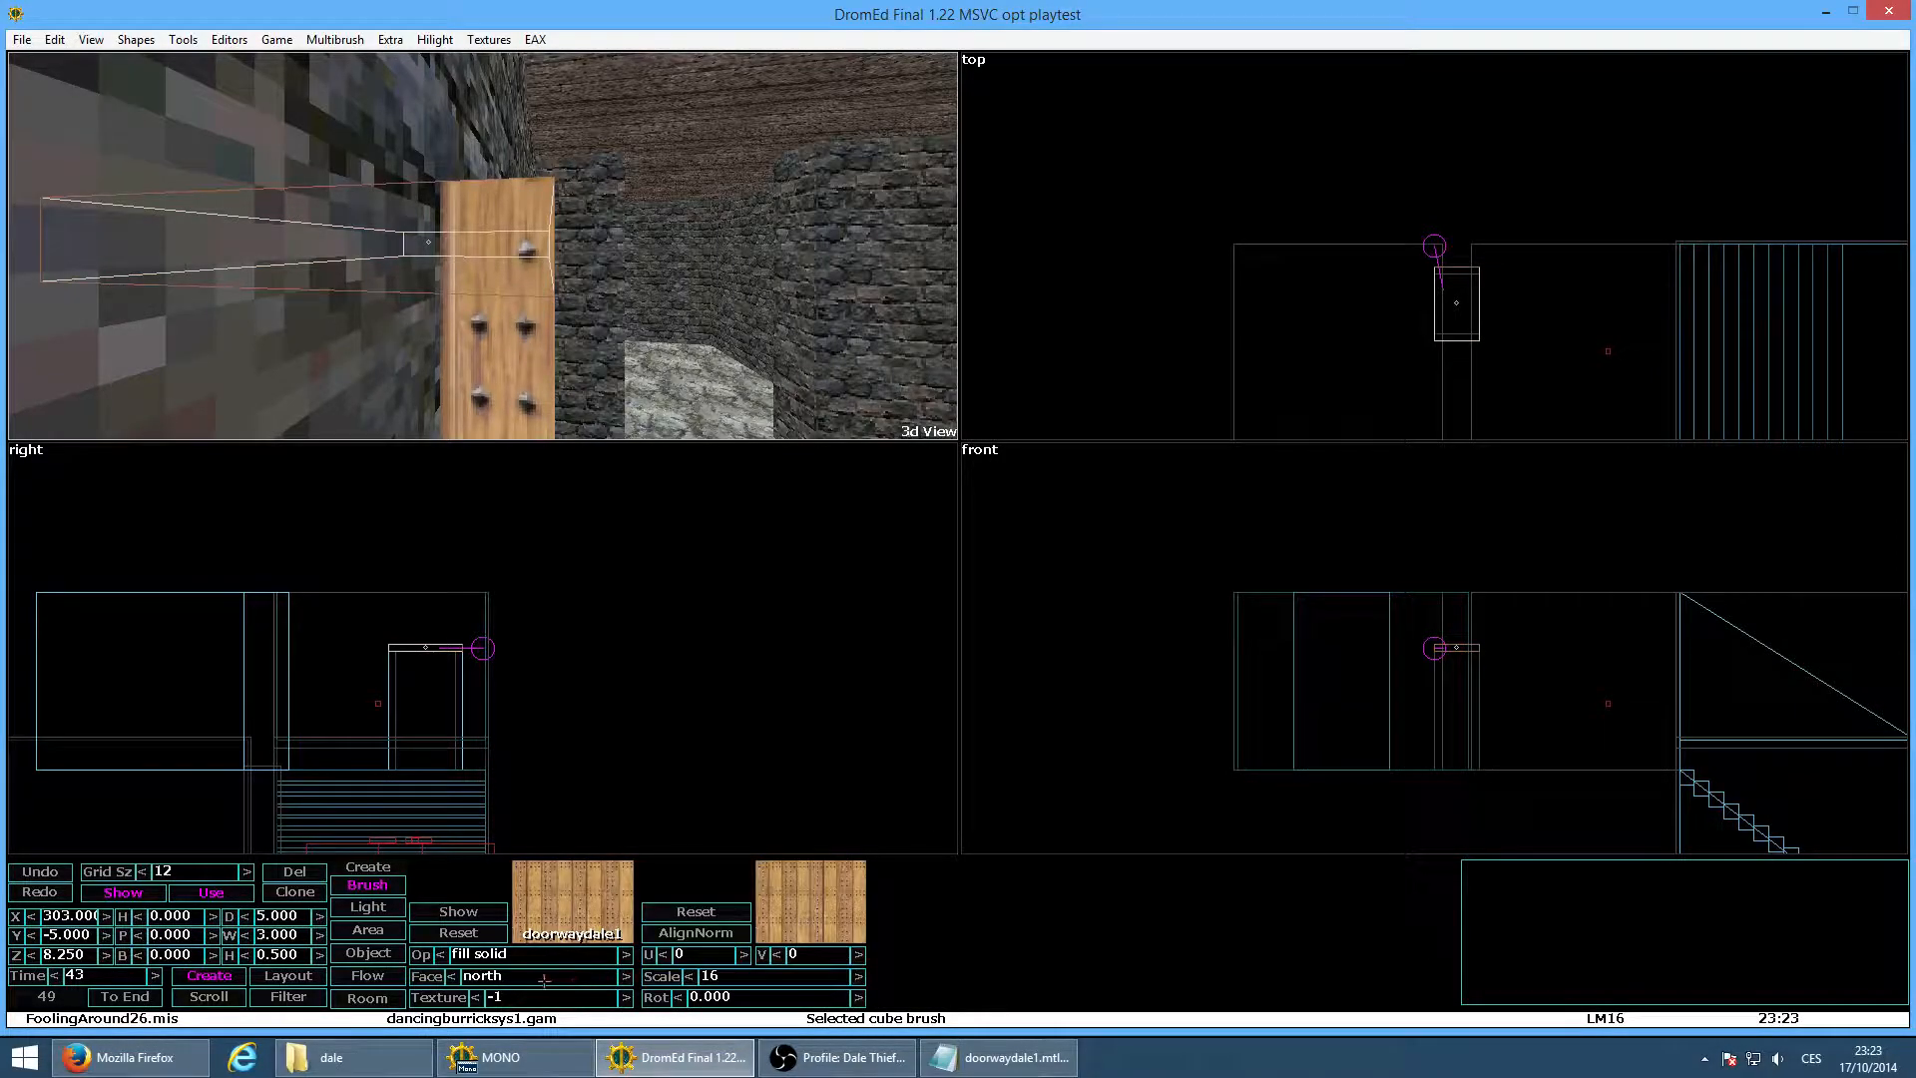
{"action": "left_click", "coordinate": [755, 1006]}
{"action": "type", "text": "90"}
{"action": "key", "text": "Return"}
Rebuild the level so the lintel's new texture alignment is applied
{"action": "left_click", "coordinate": [183, 38]}
{"action": "left_click", "coordinate": [205, 85]}
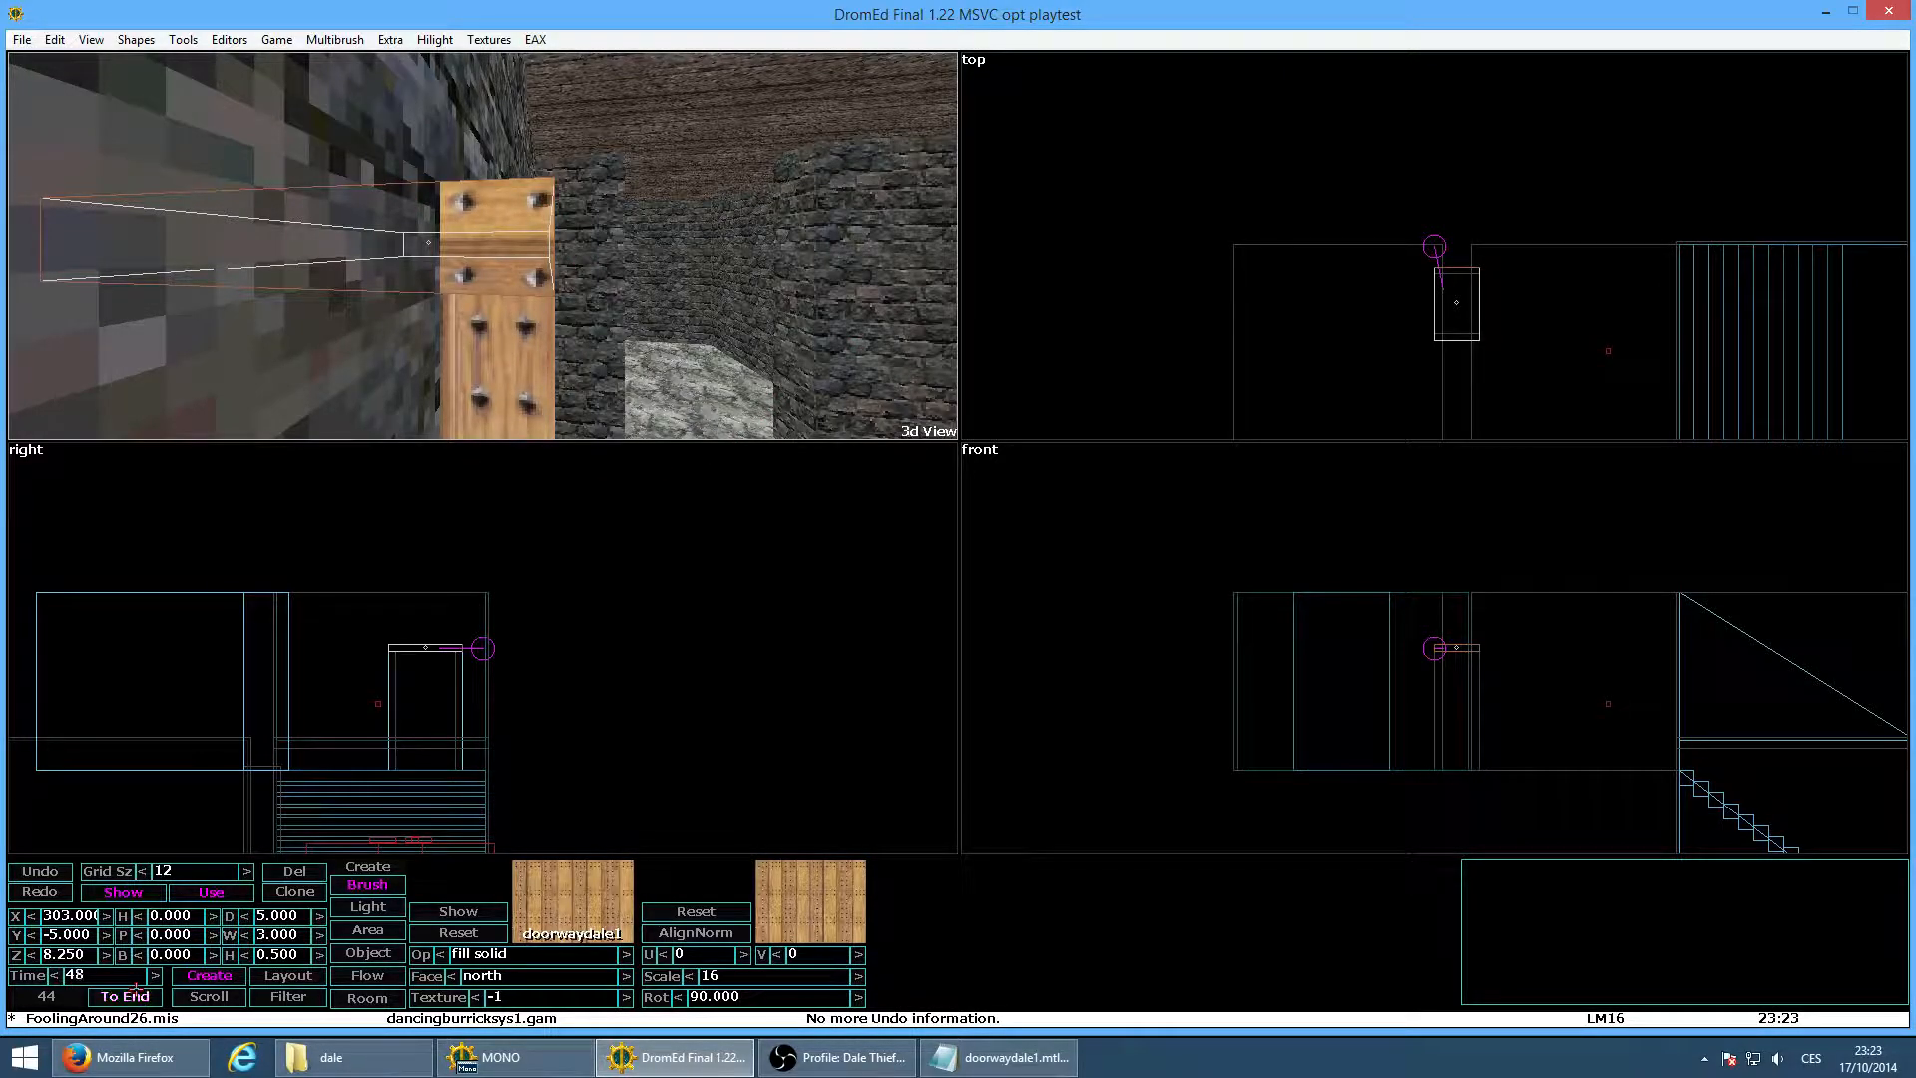
{"action": "left_click", "coordinate": [182, 39]}
{"action": "left_click", "coordinate": [199, 70]}
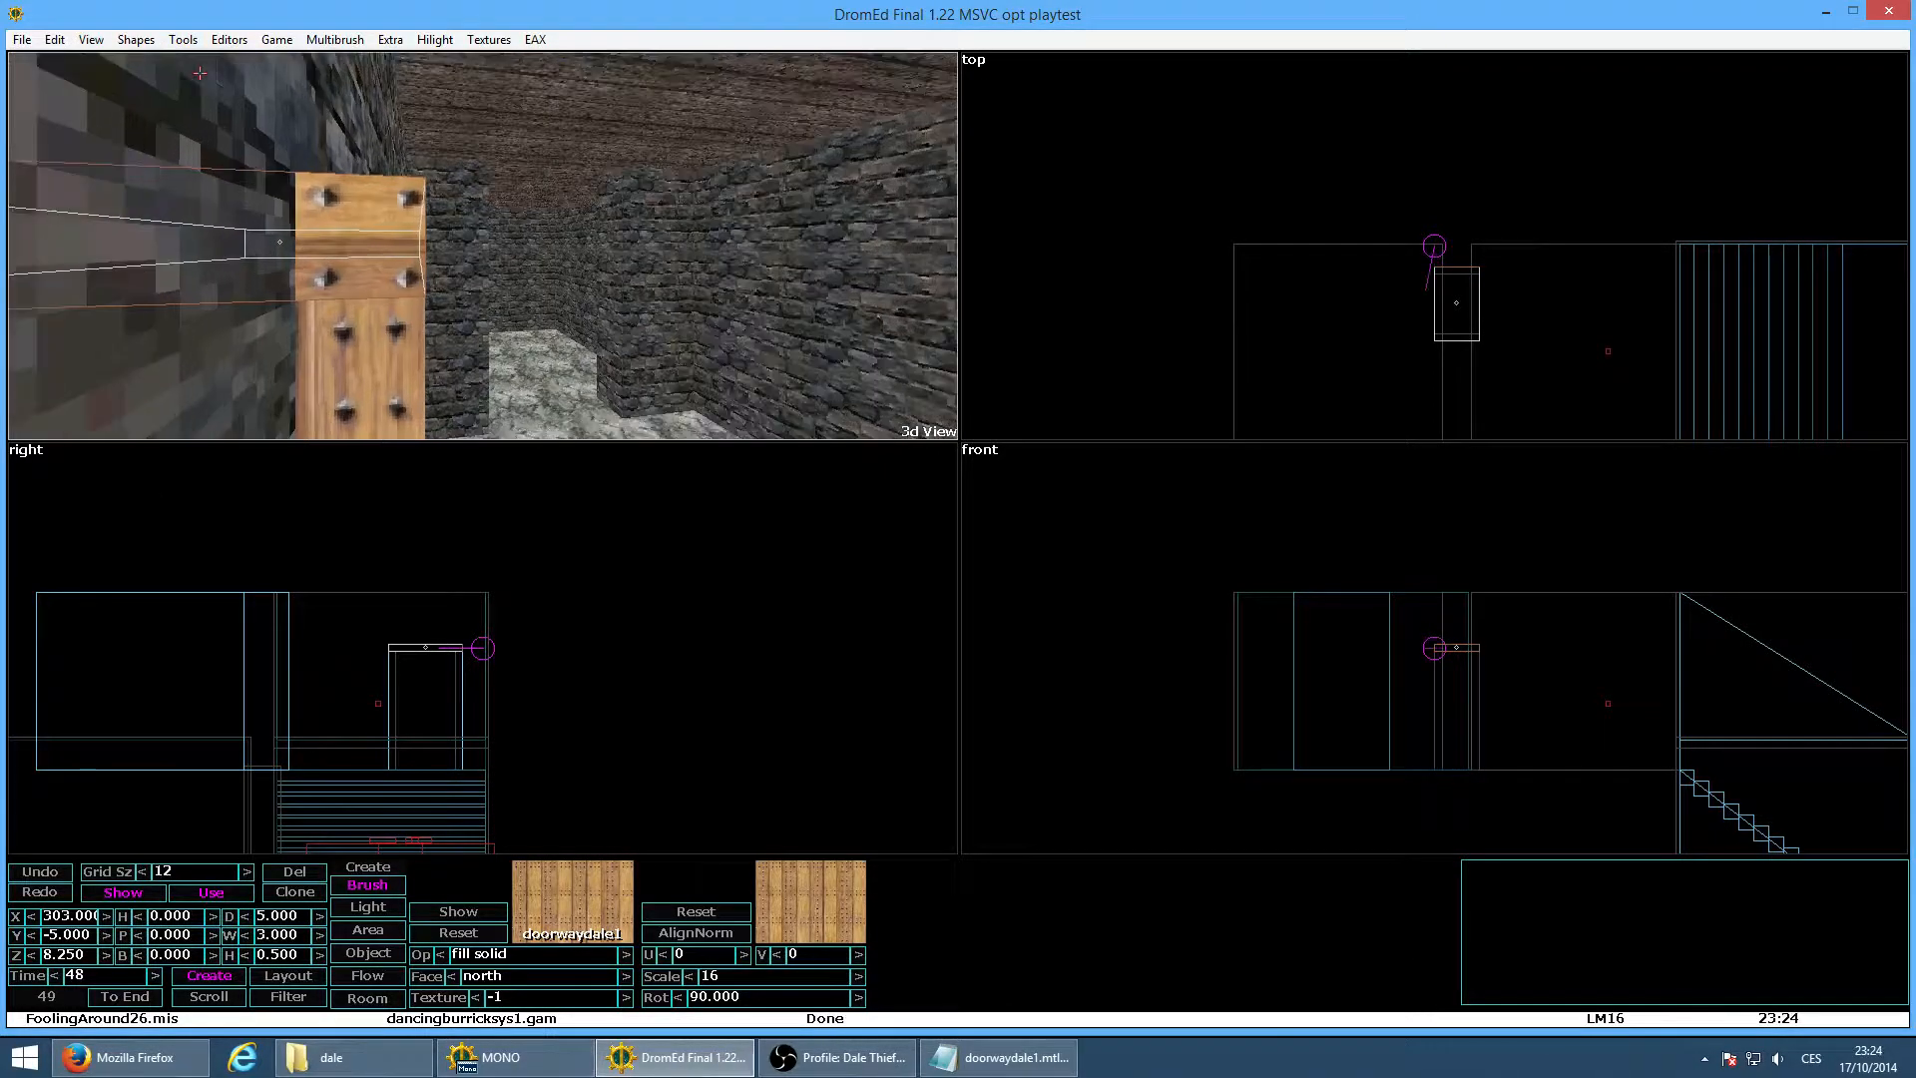
Examine the finished wooden doorway and its surroundings, including a walk in game mode, and return to the editor
{"action": "key", "text": "d"}
{"action": "key", "text": "d"}
{"action": "key", "text": "d"}
{"action": "key", "text": "w"}
{"action": "key", "text": "w"}
{"action": "key", "text": "w"}
{"action": "key", "text": "w"}
{"action": "key", "text": "w"}
{"action": "key", "text": "a"}
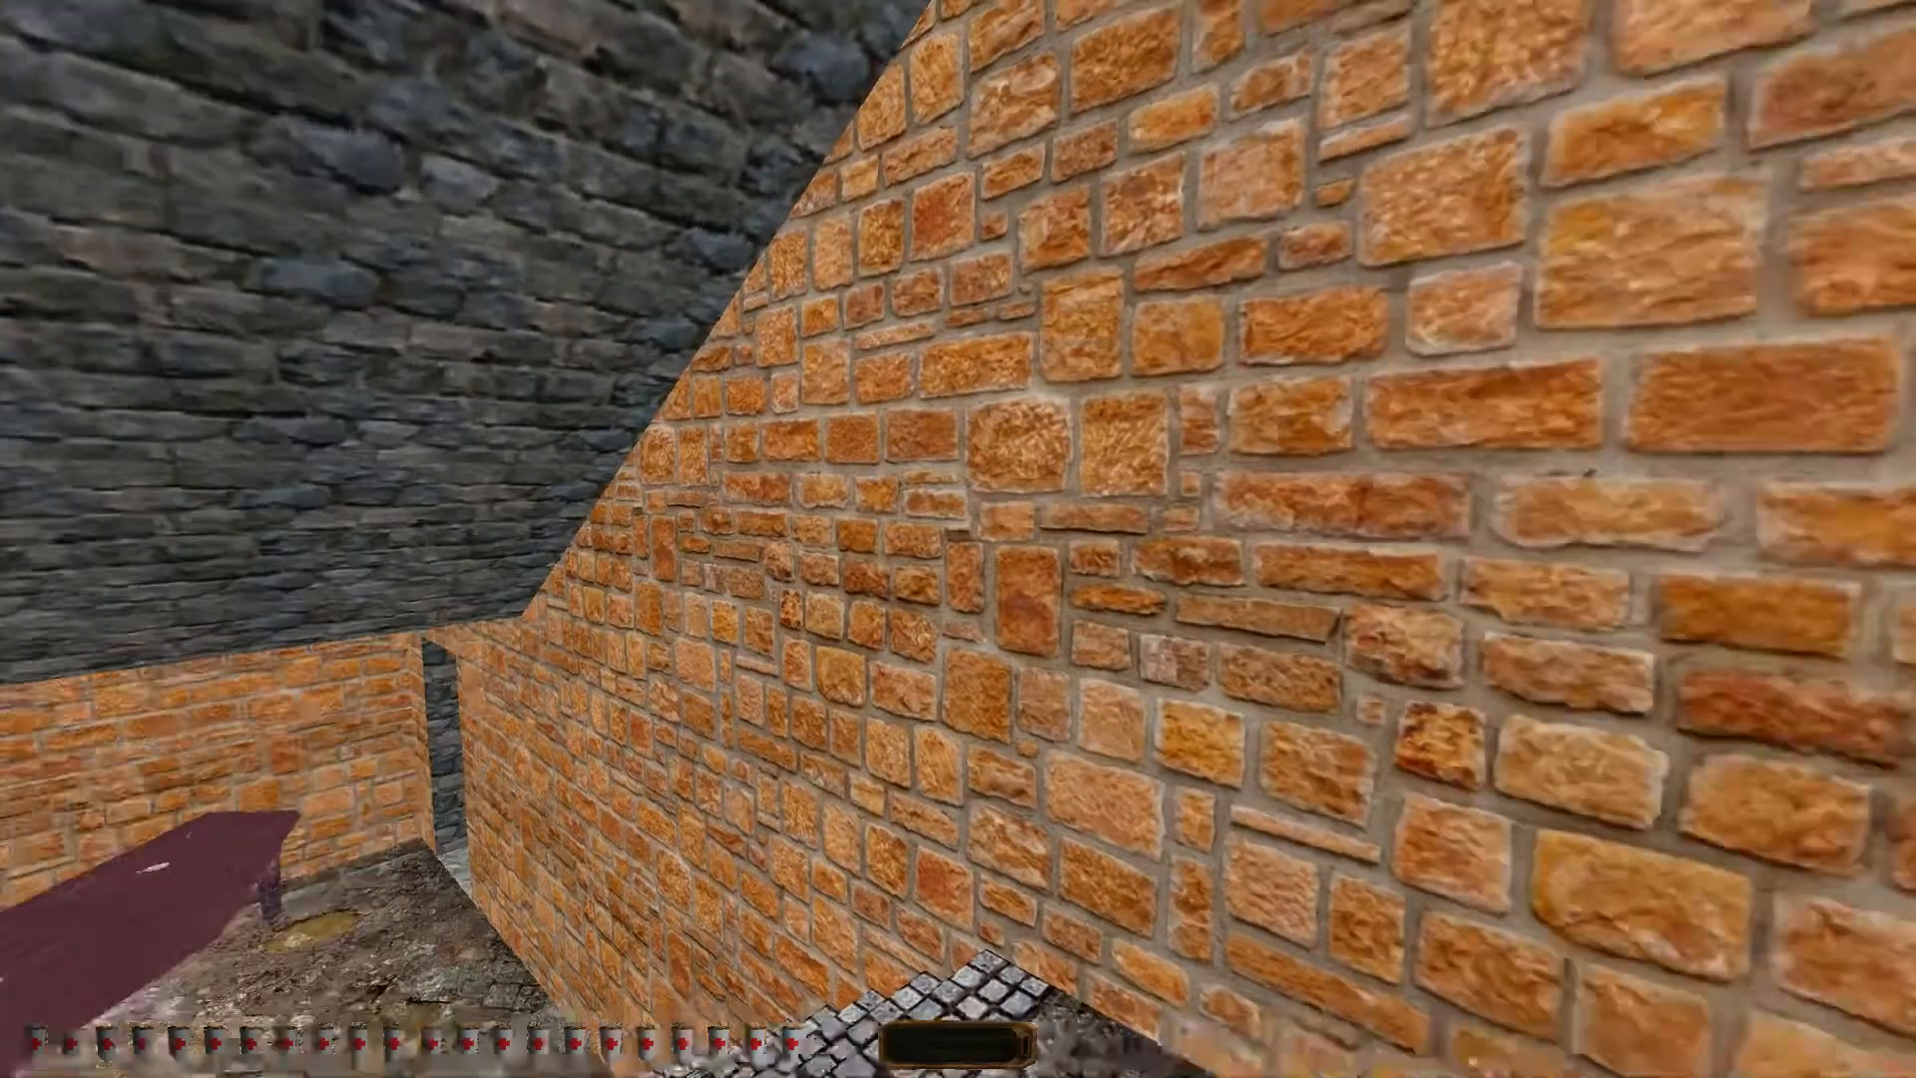
{"action": "key", "text": "alt+e"}
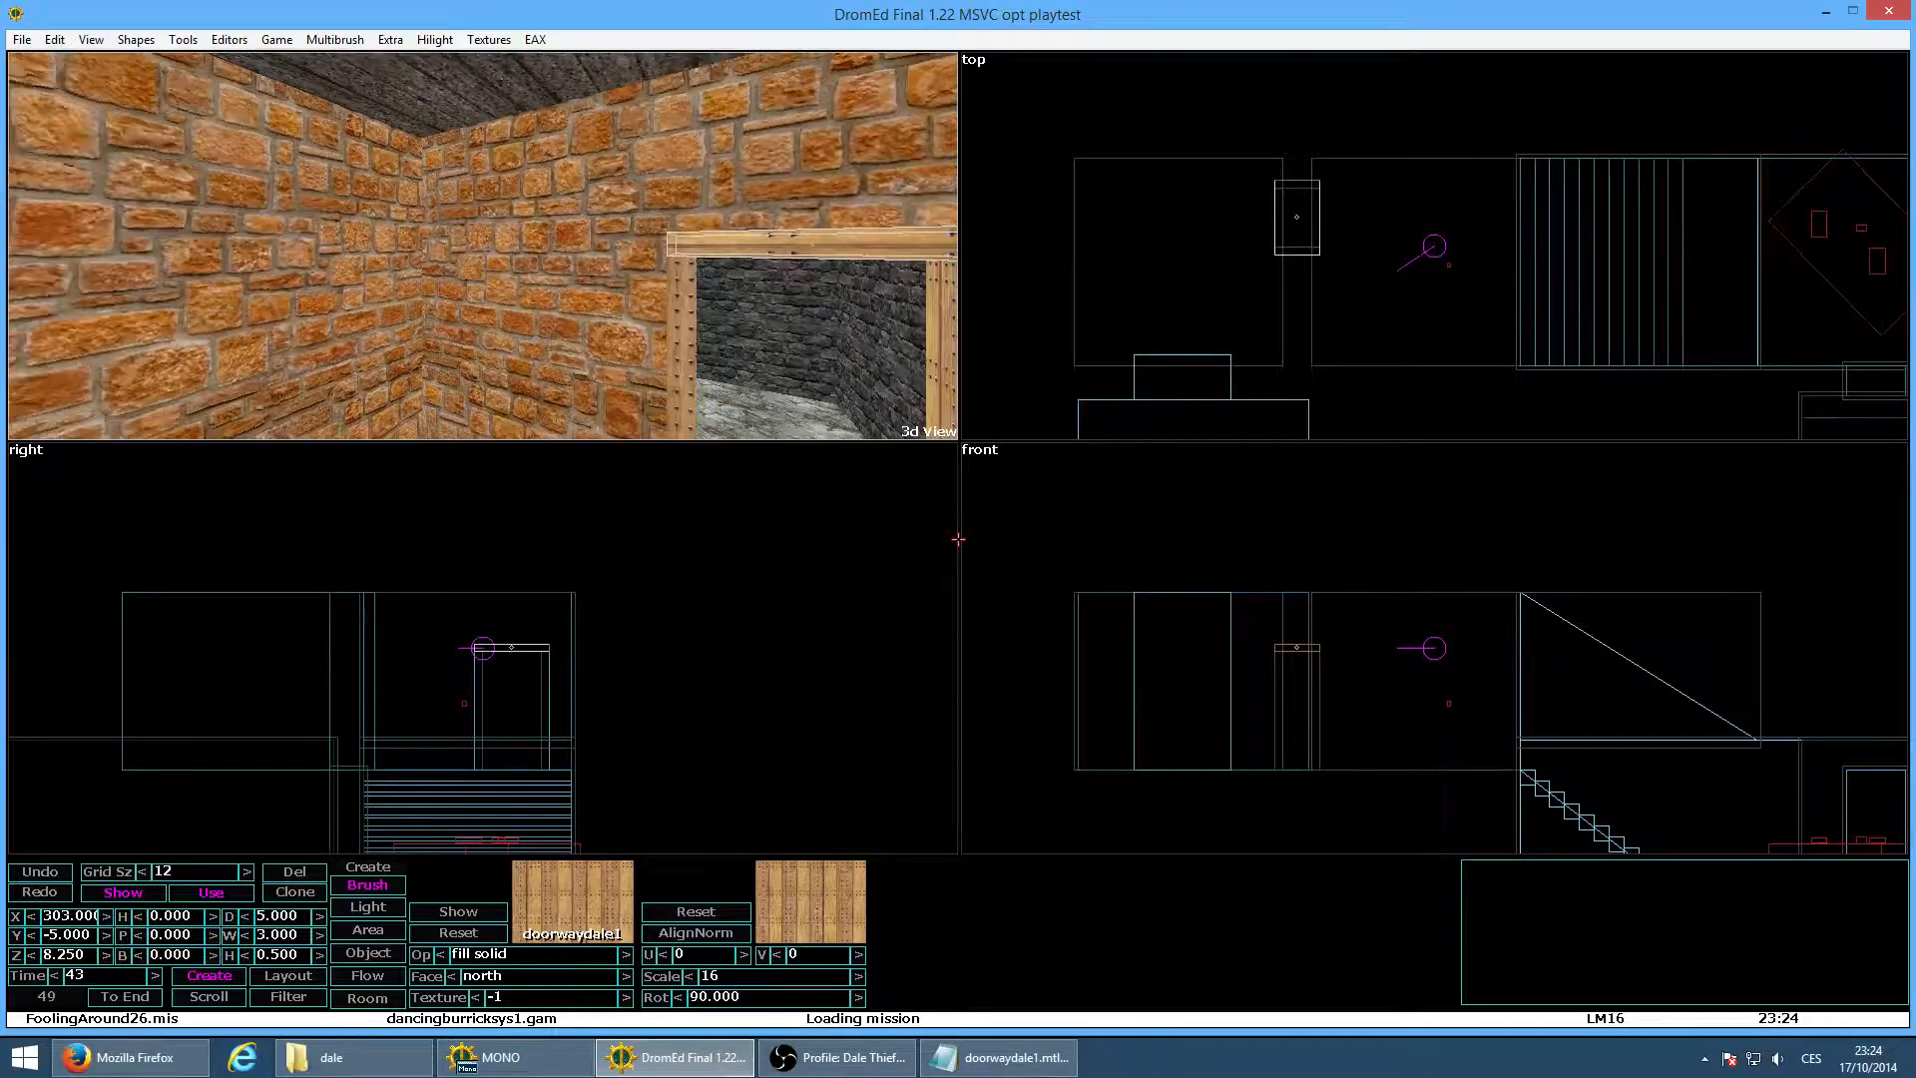
Examine the doorway frame and the surrounding brick walls from different angles inside the room
{"action": "key", "text": "d"}
{"action": "key", "text": "d"}
{"action": "key", "text": "d"}
{"action": "key", "text": "d"}
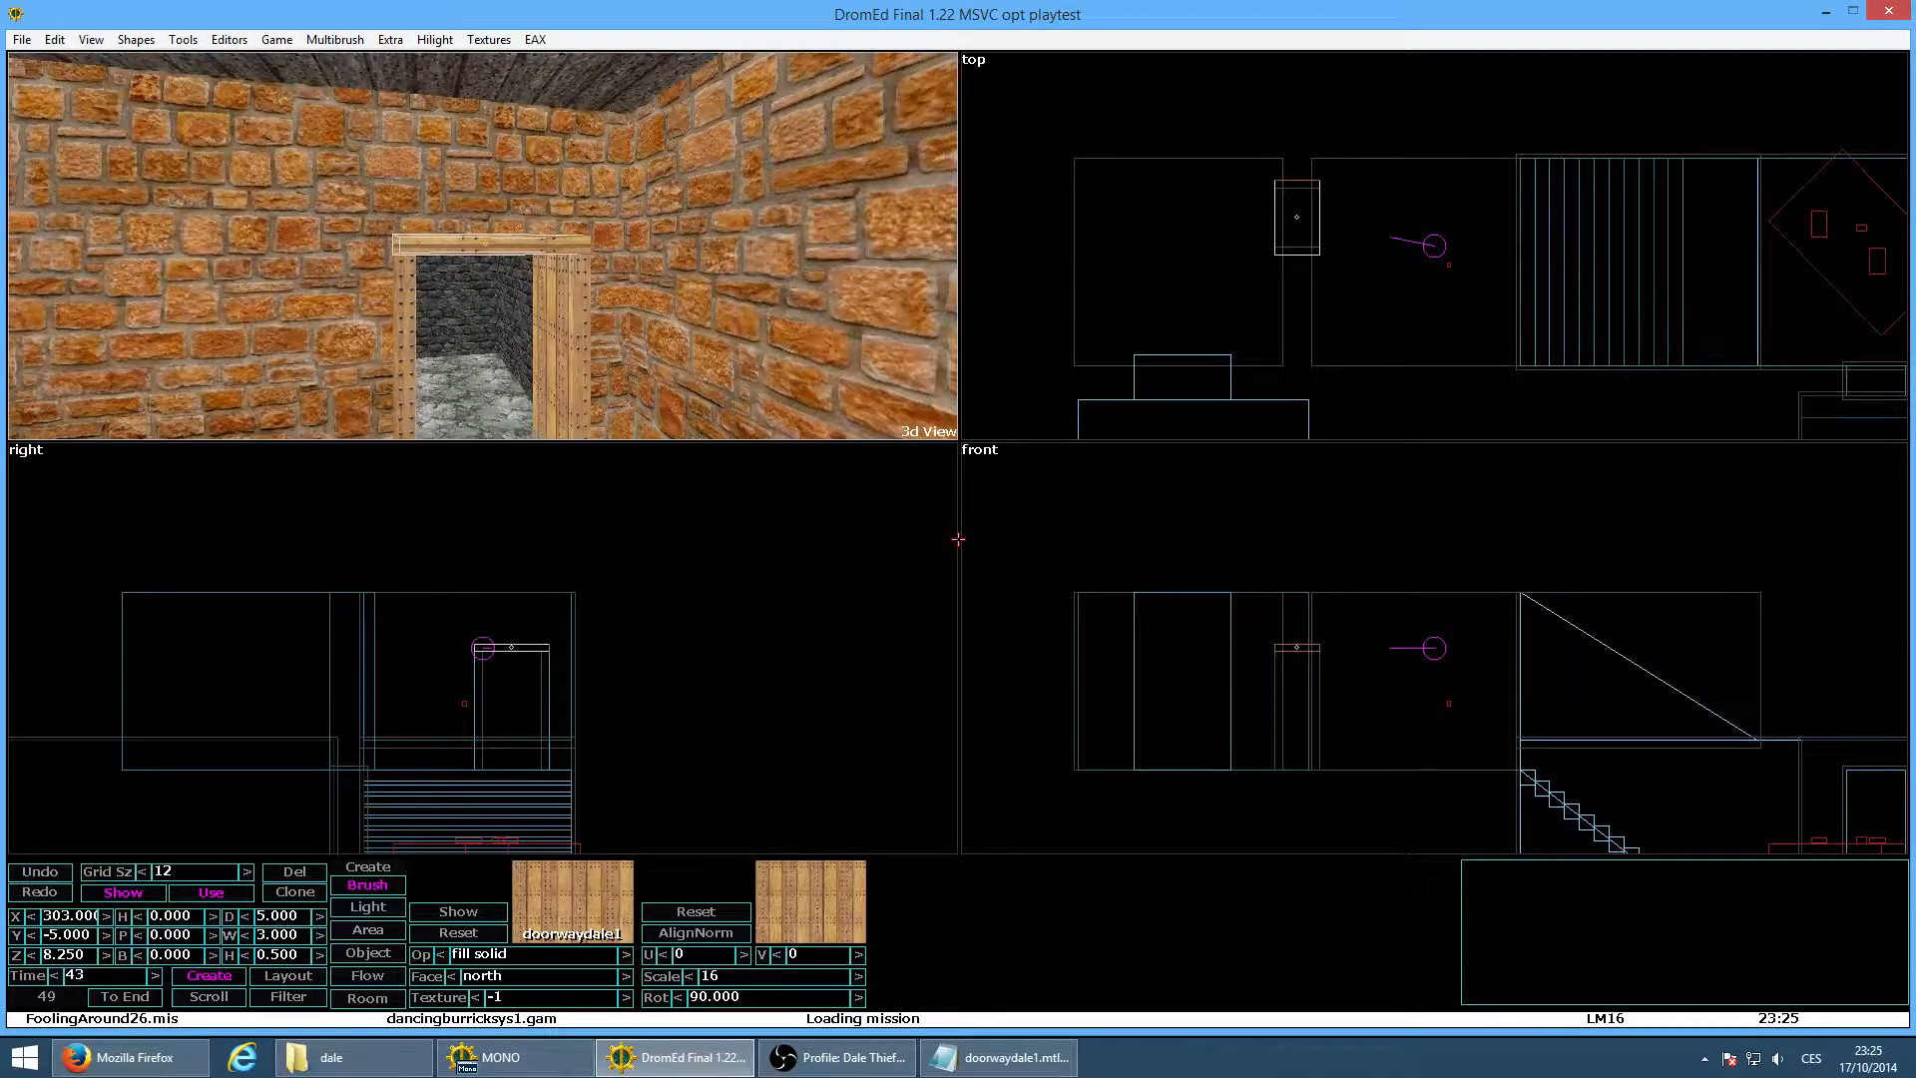
{"action": "key", "text": "a"}
{"action": "key", "text": "a"}
{"action": "key", "text": "a"}
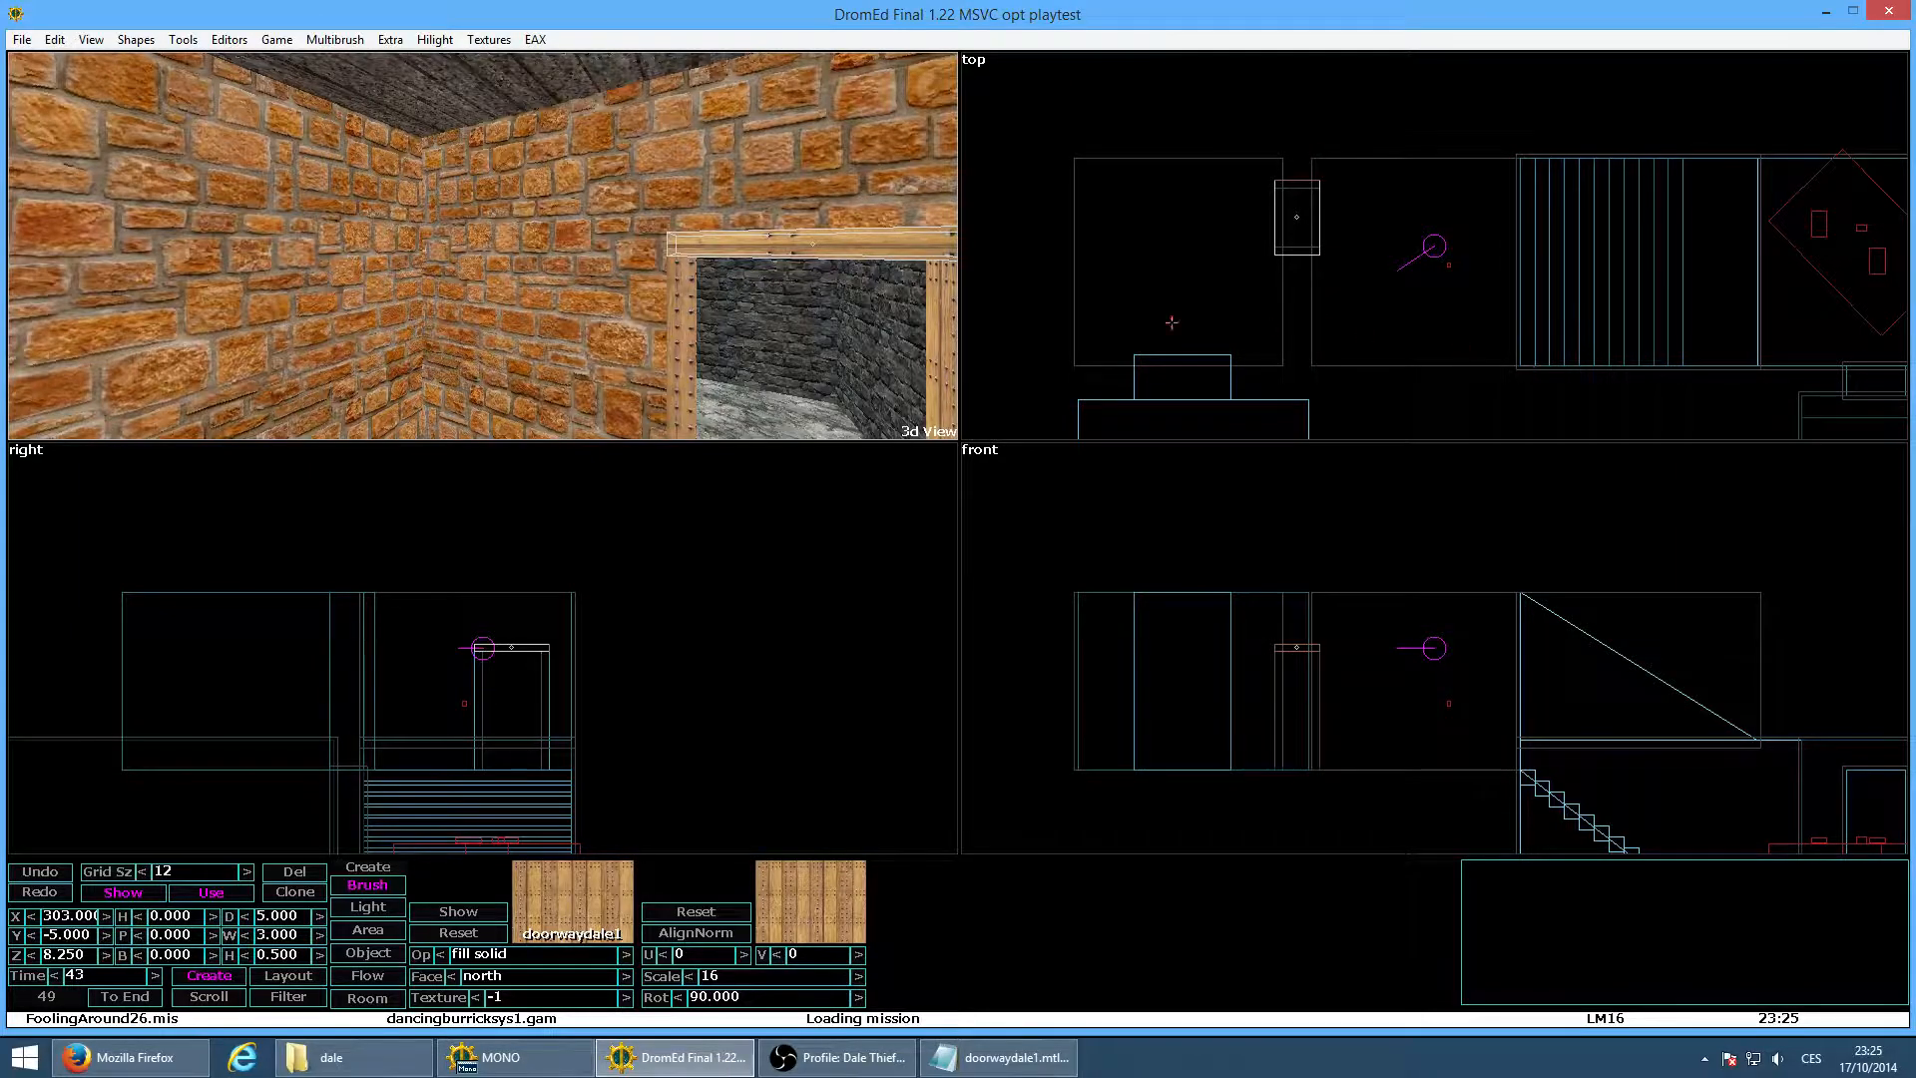
{"action": "key", "text": "a"}
{"action": "key", "text": "a"}
{"action": "key", "text": "a"}
{"action": "key", "text": "d"}
{"action": "key", "text": "d"}
{"action": "key", "text": "d"}
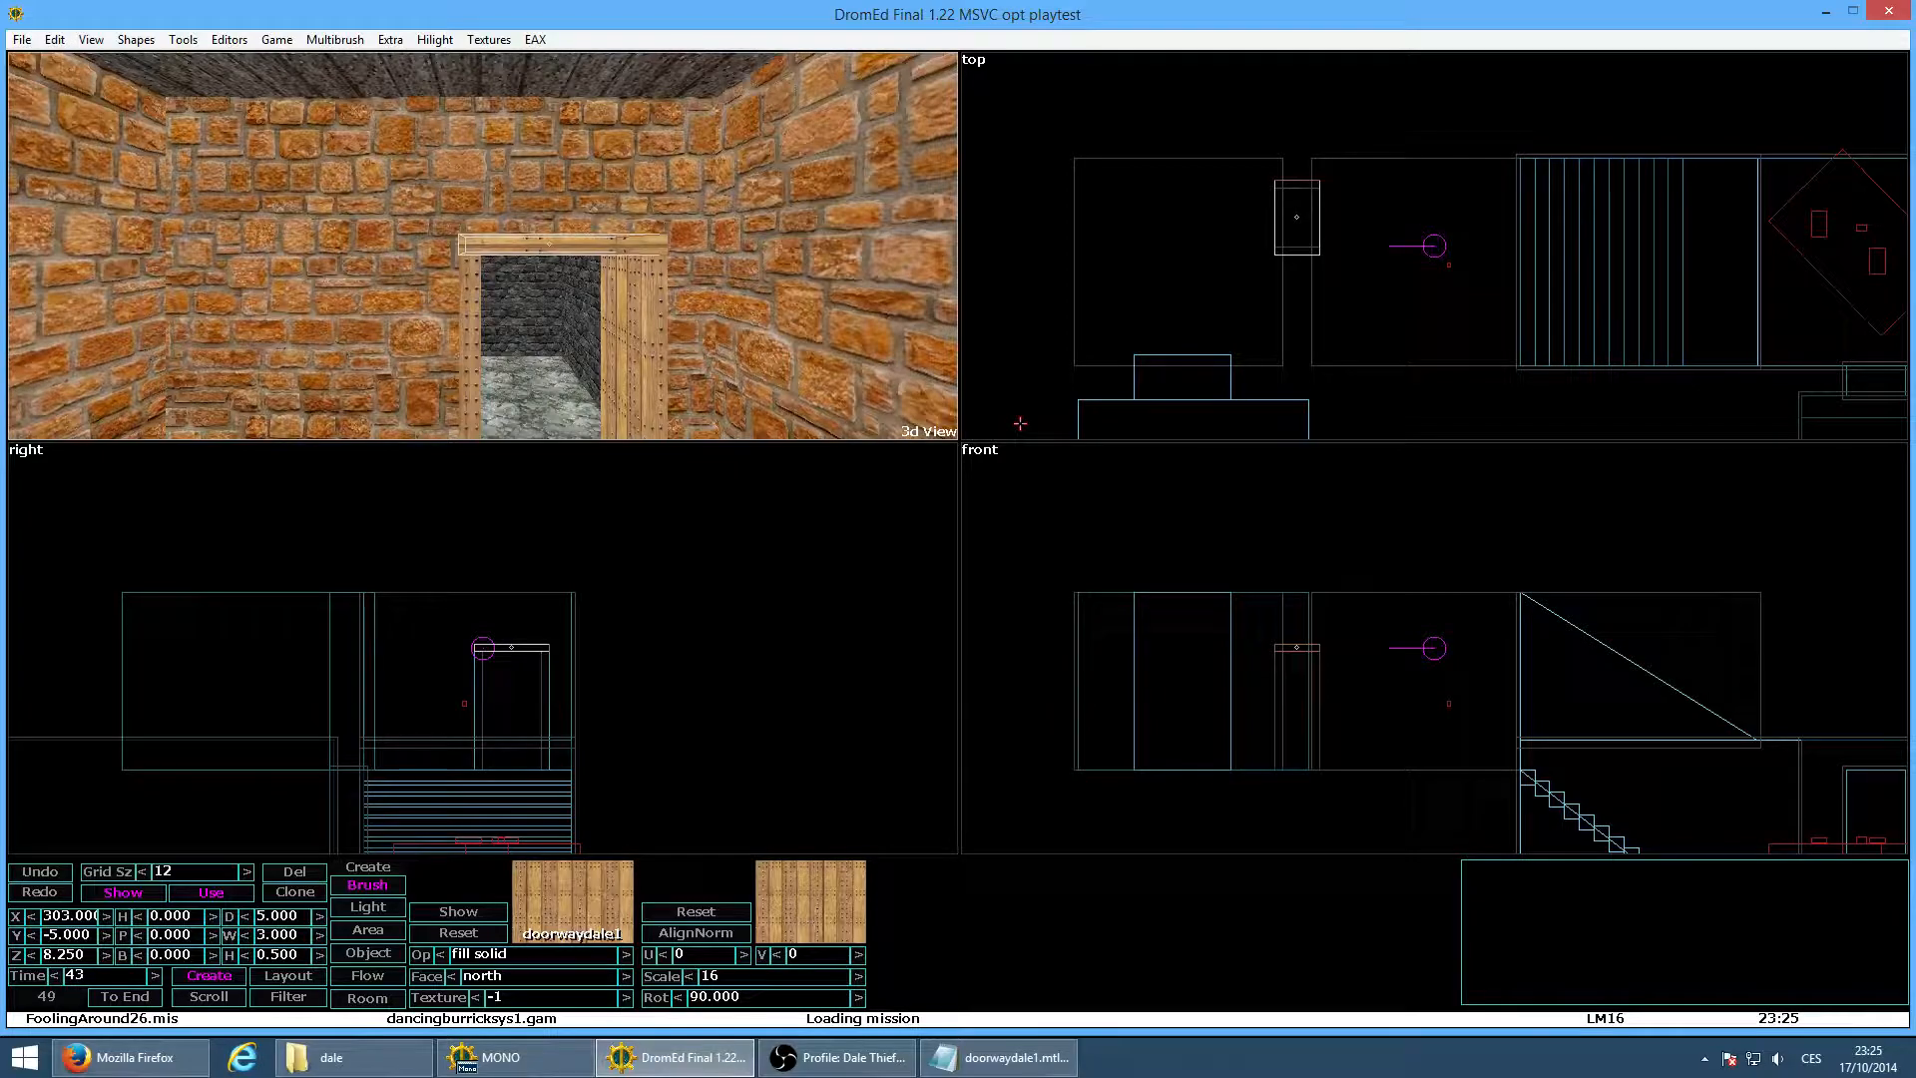
{"action": "key", "text": "d"}
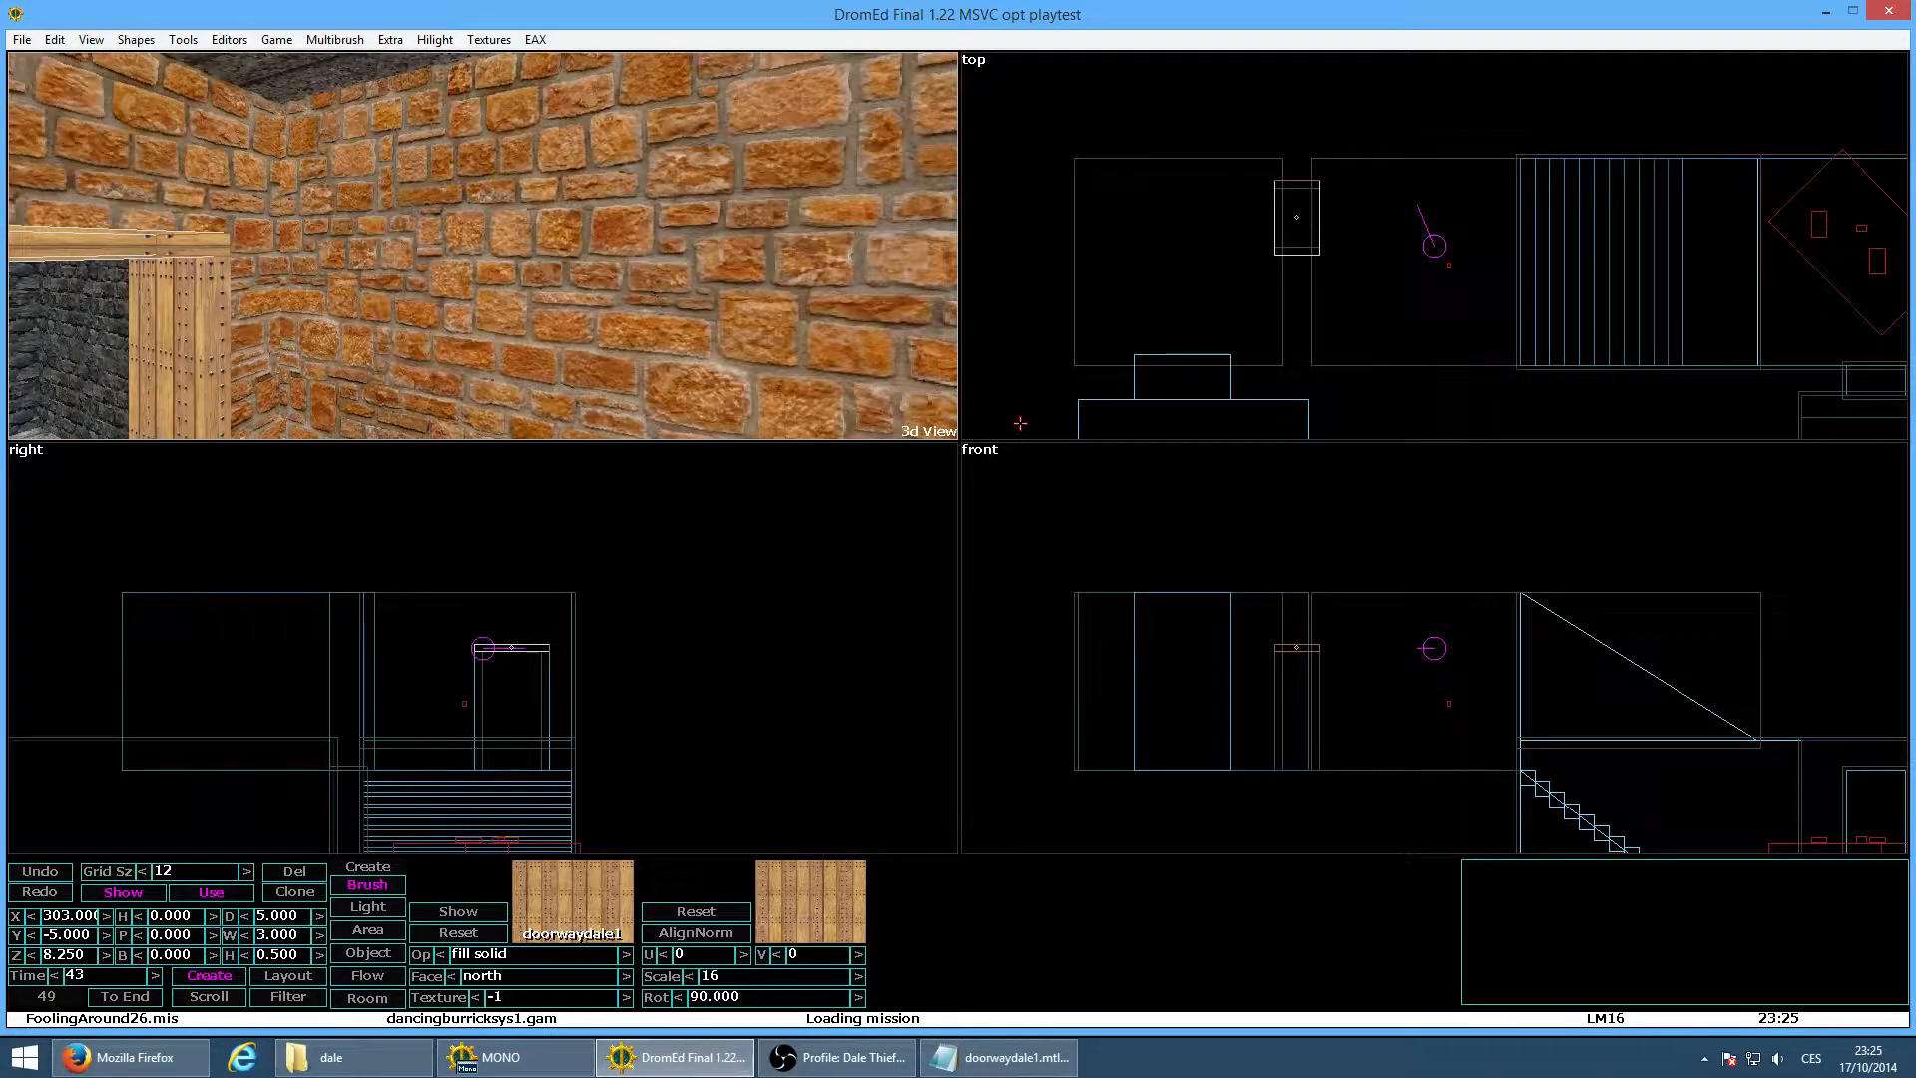
{"action": "key", "text": "a"}
{"action": "key", "text": "a"}
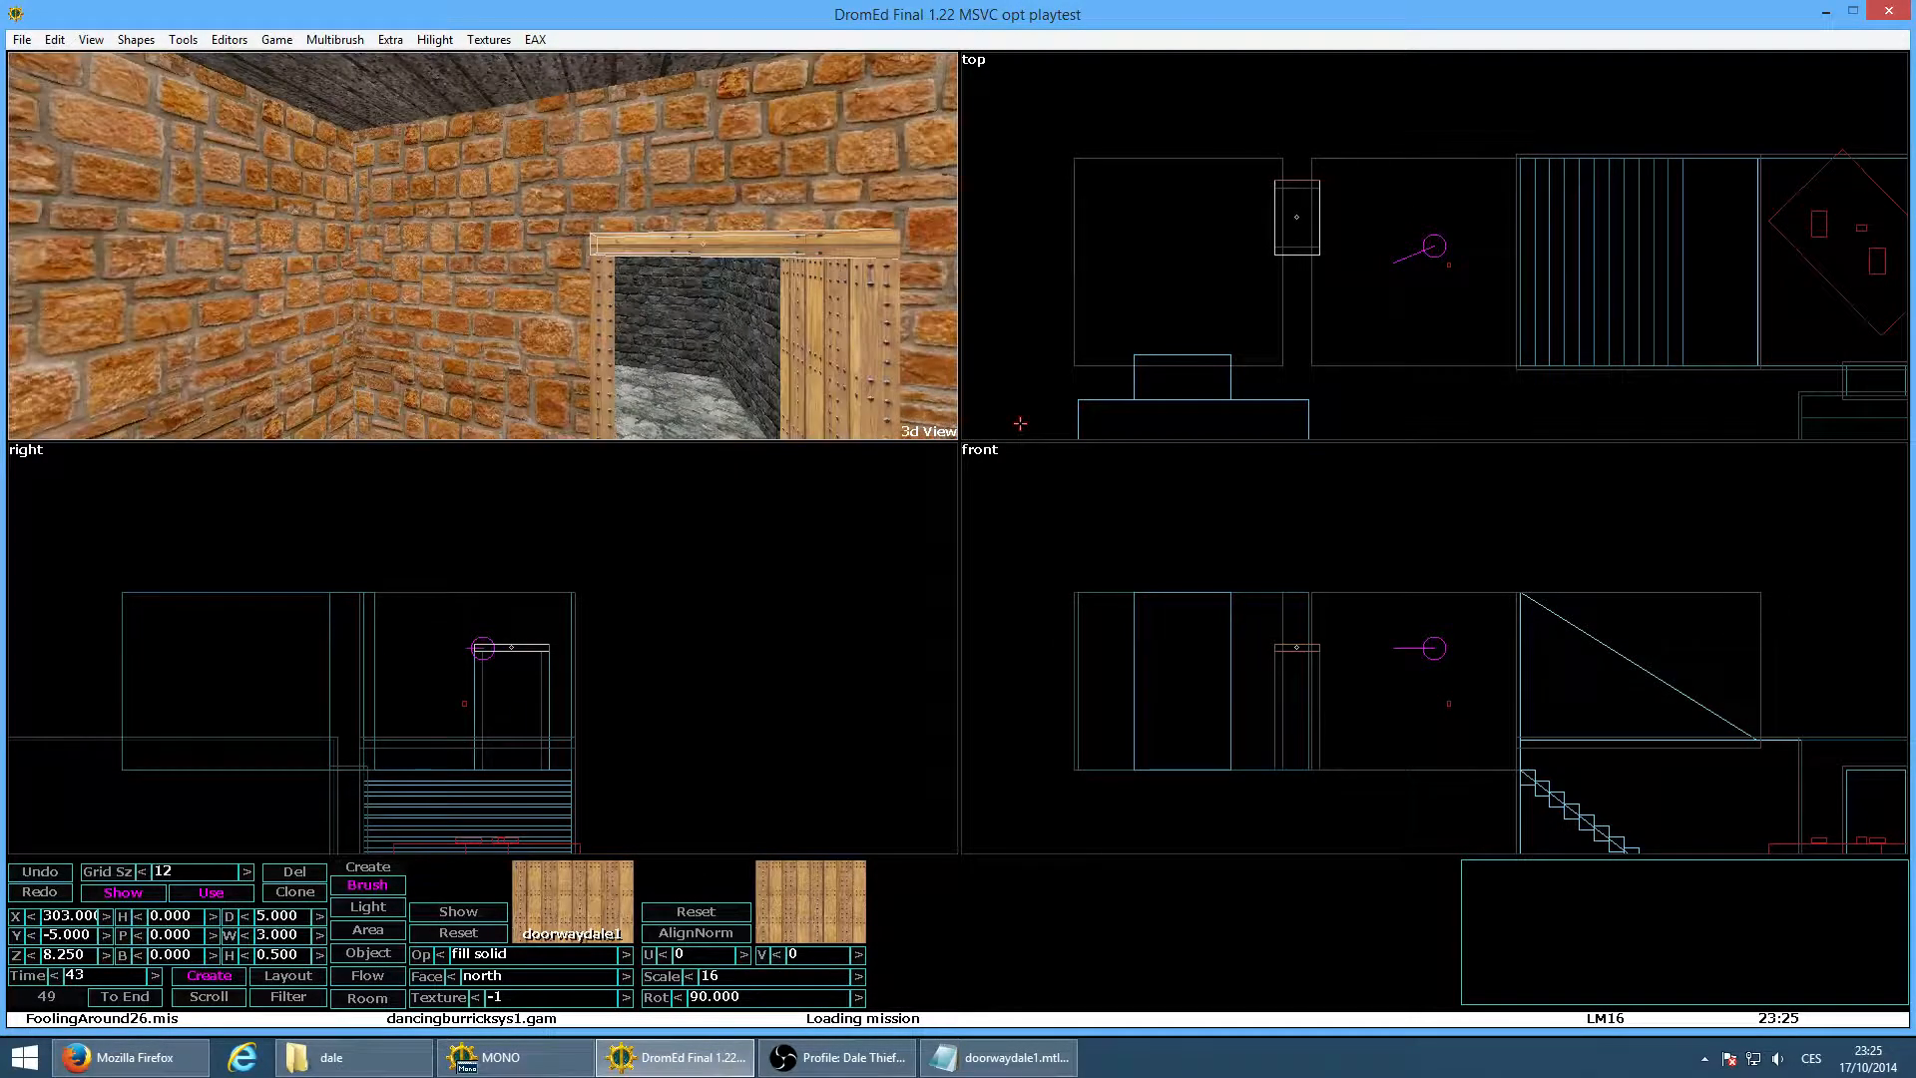
{"action": "key", "text": "a"}
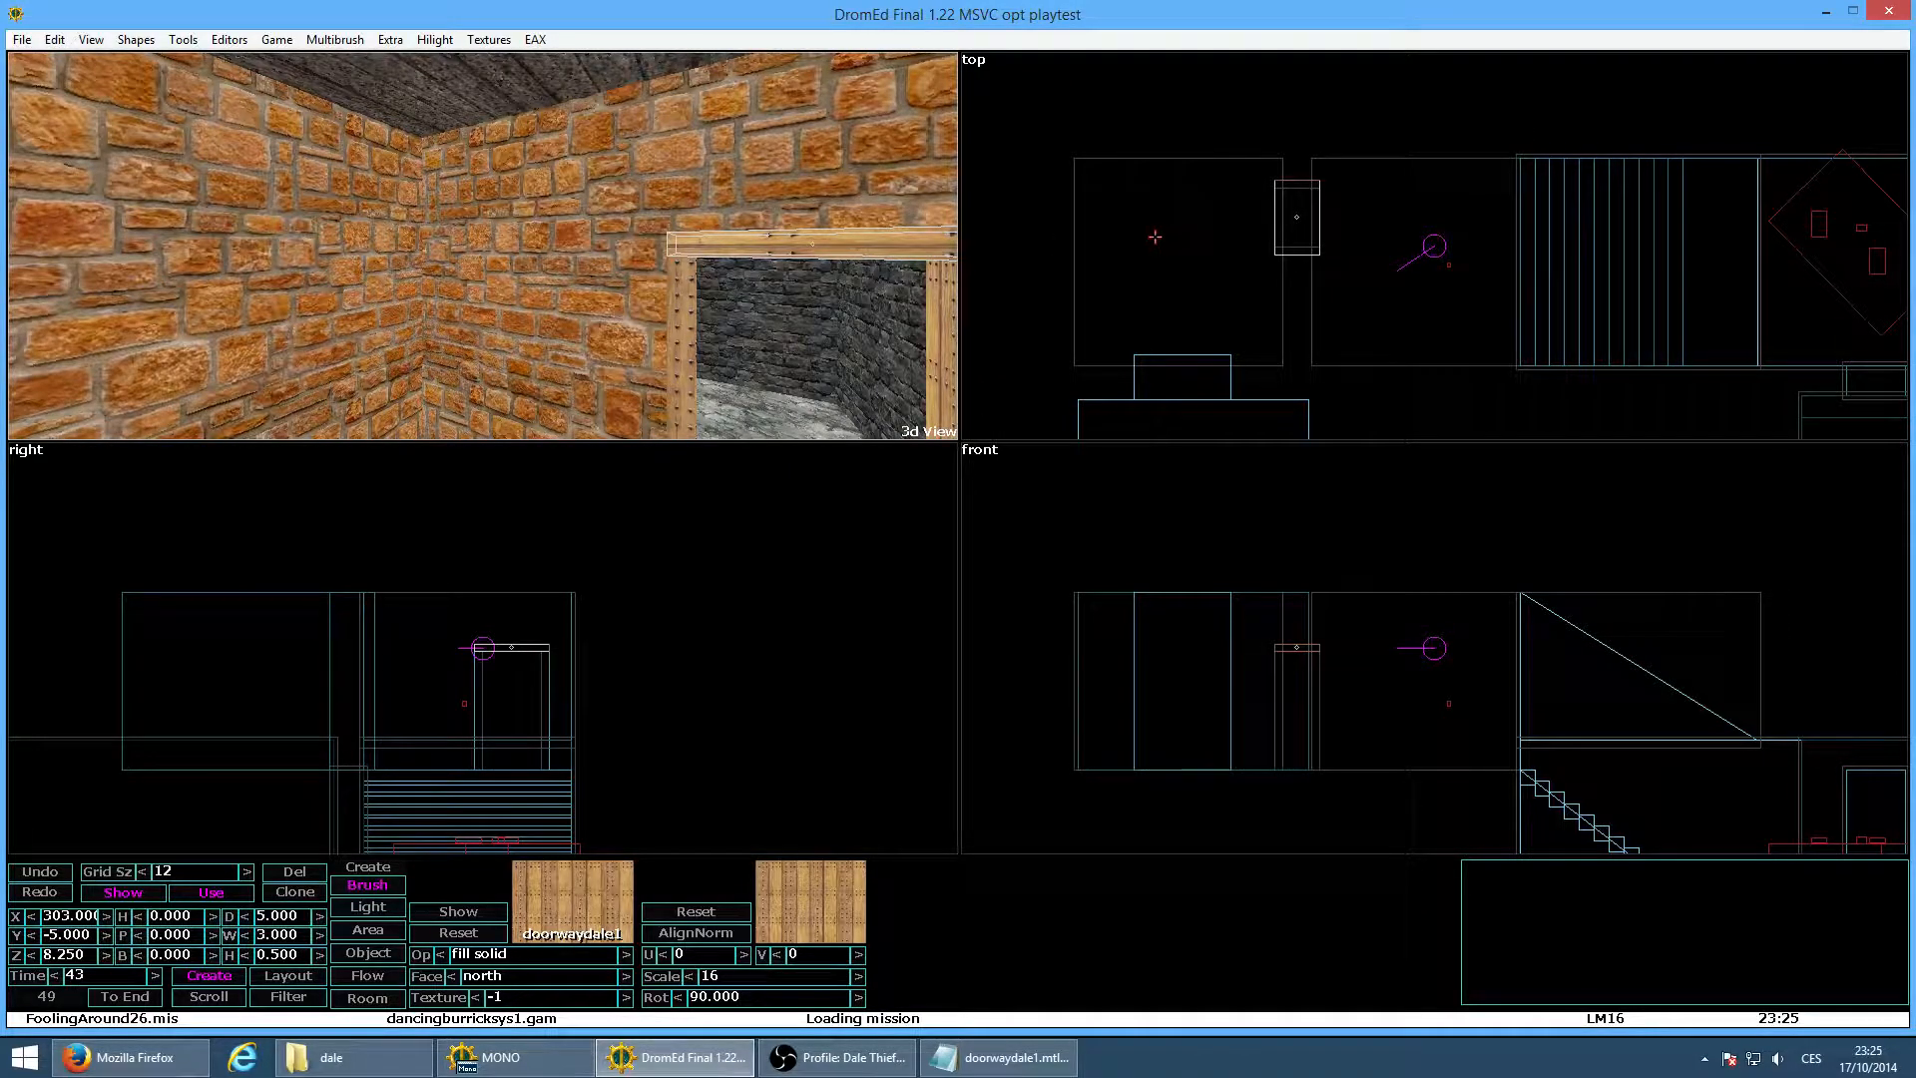
{"action": "key", "text": "d"}
{"action": "key", "text": "a"}
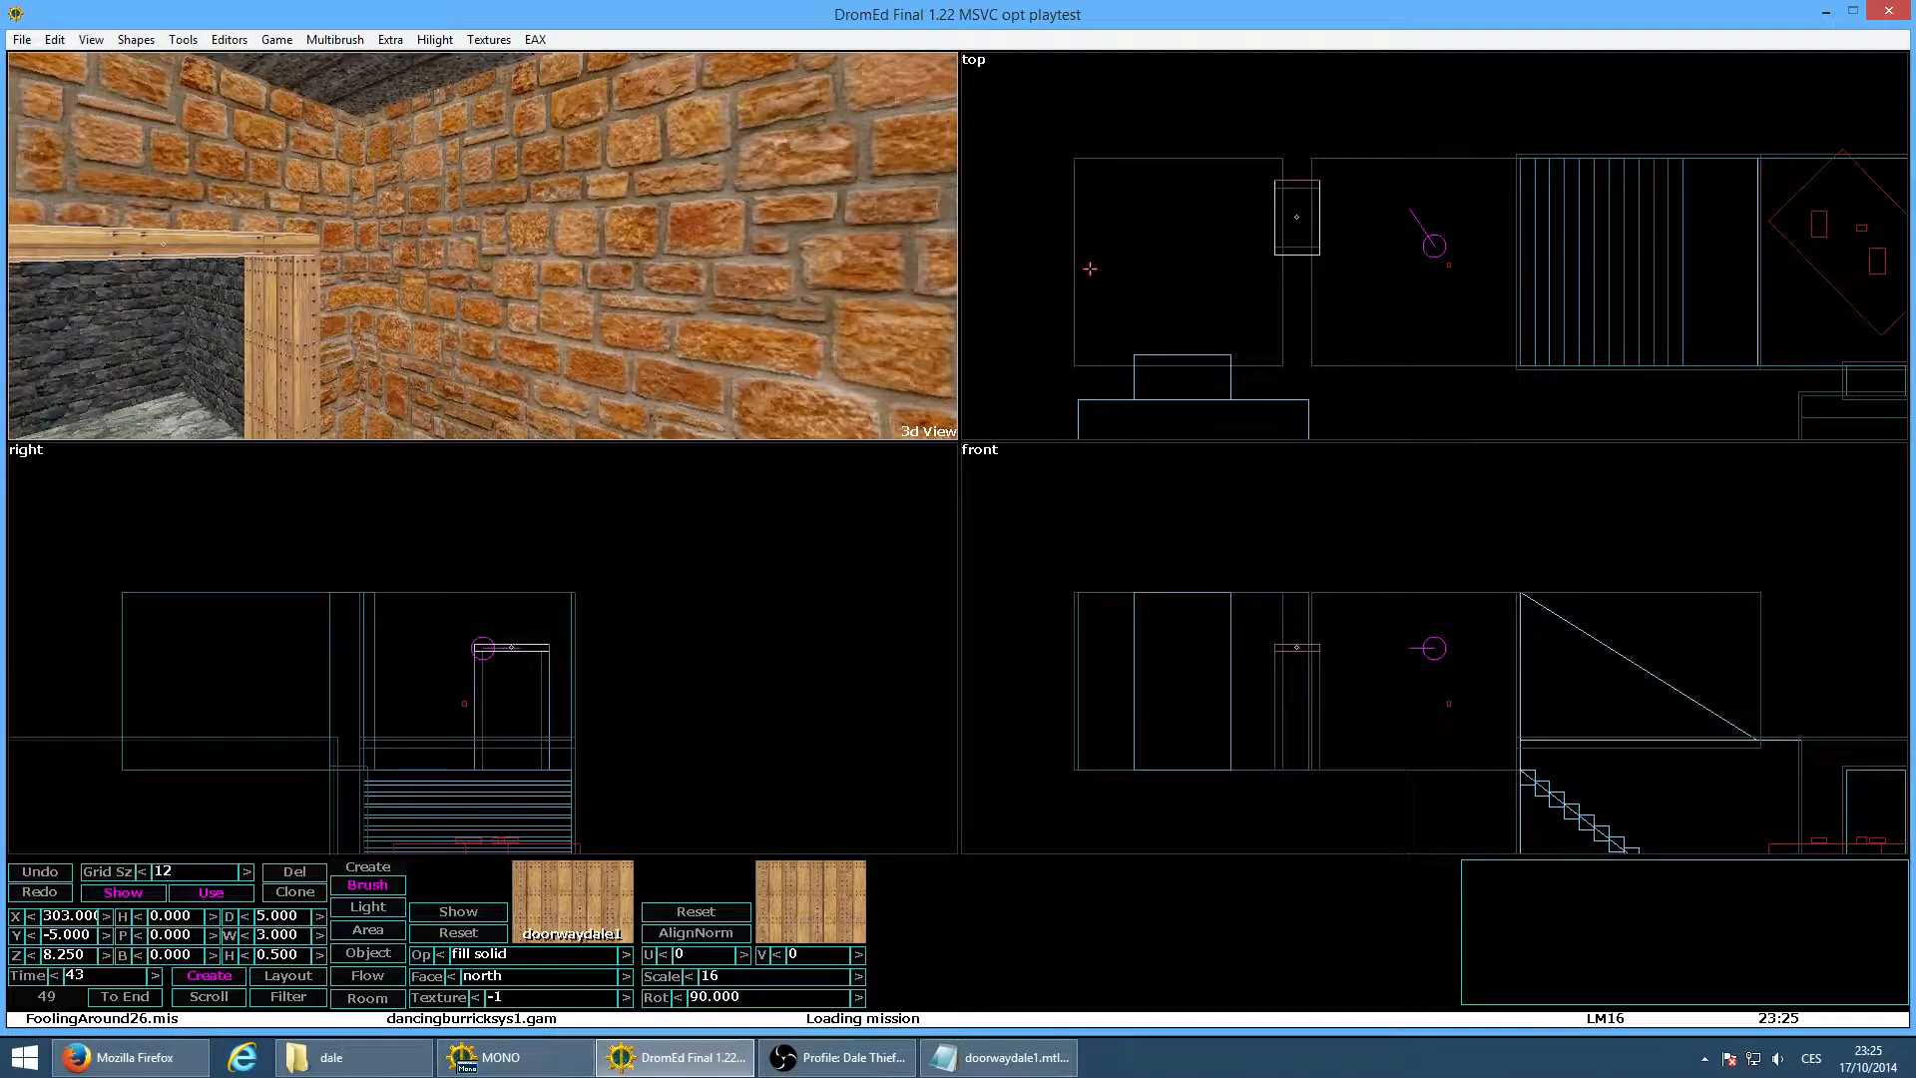
Create a fill air brush over the red brick room and set its height to 10 and its depth to 12
{"action": "left_click", "coordinate": [1311, 151]}
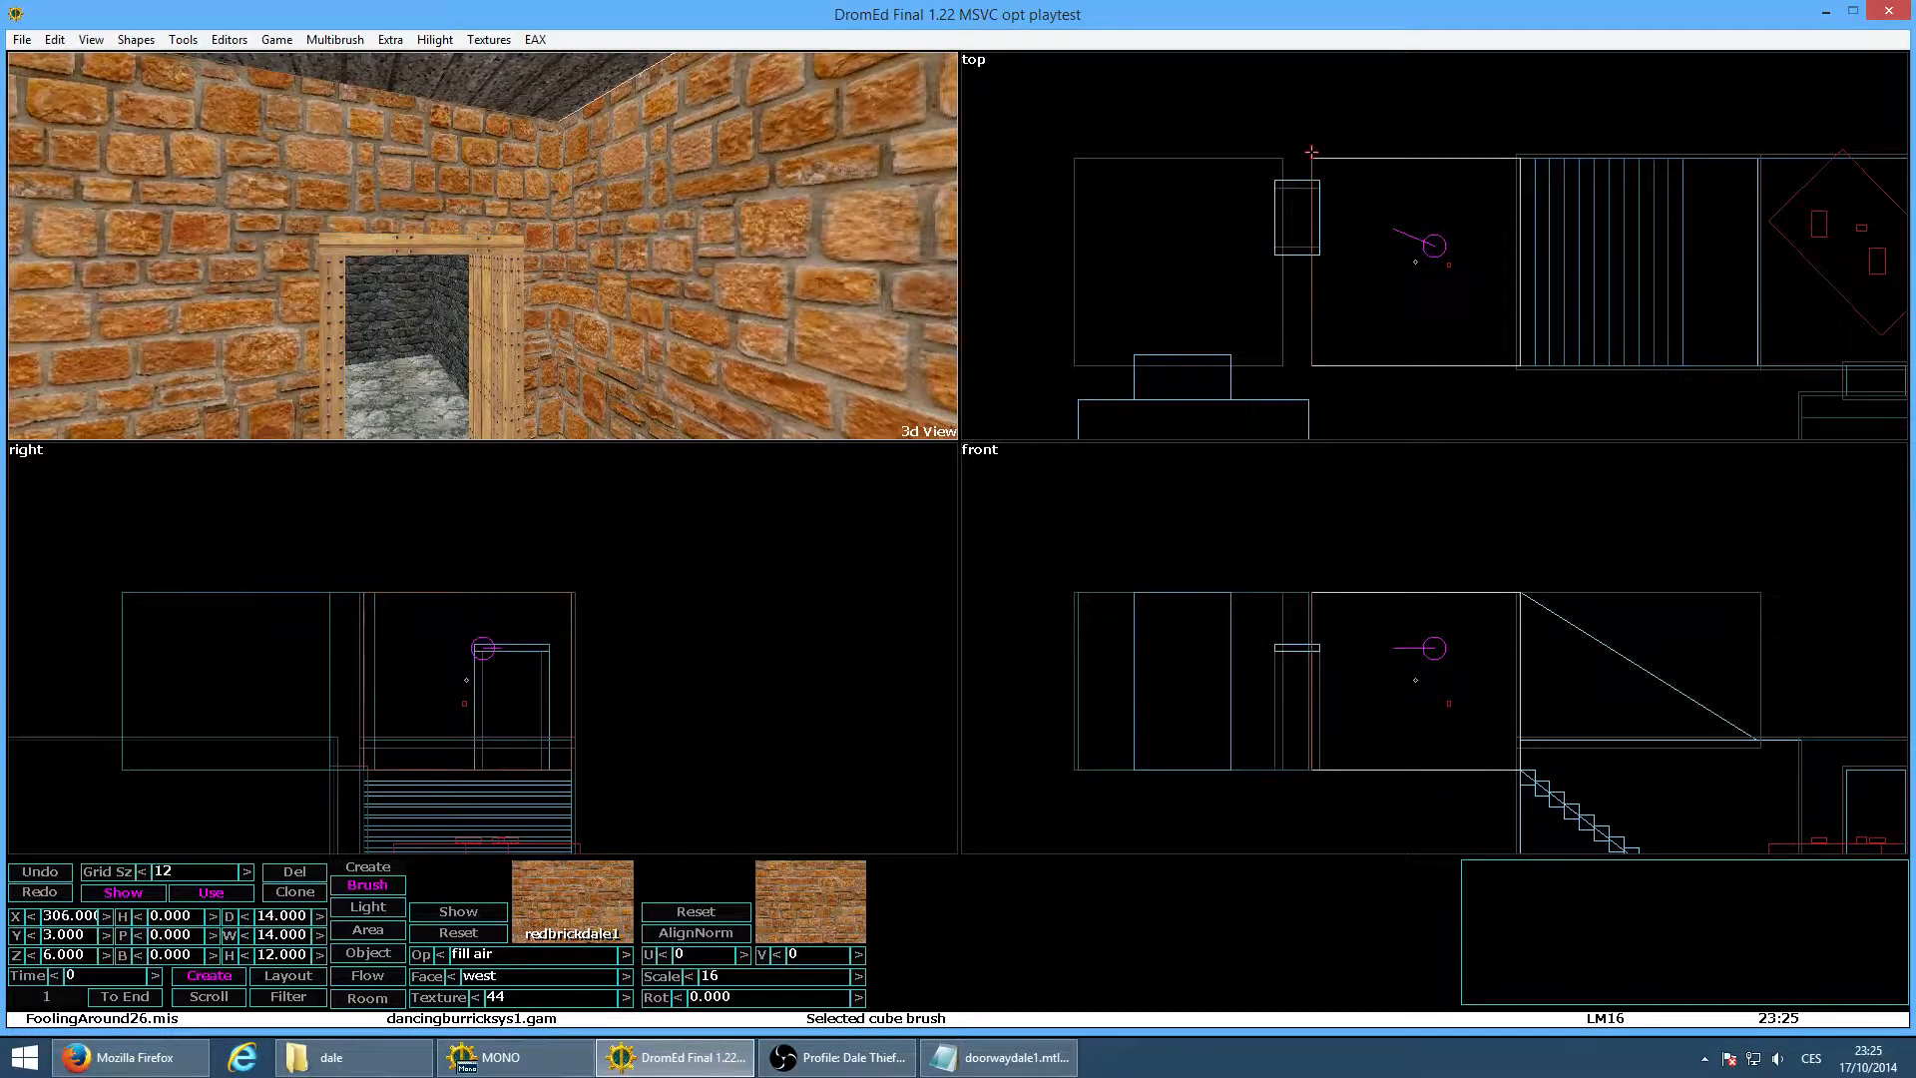
{"action": "key", "text": "a"}
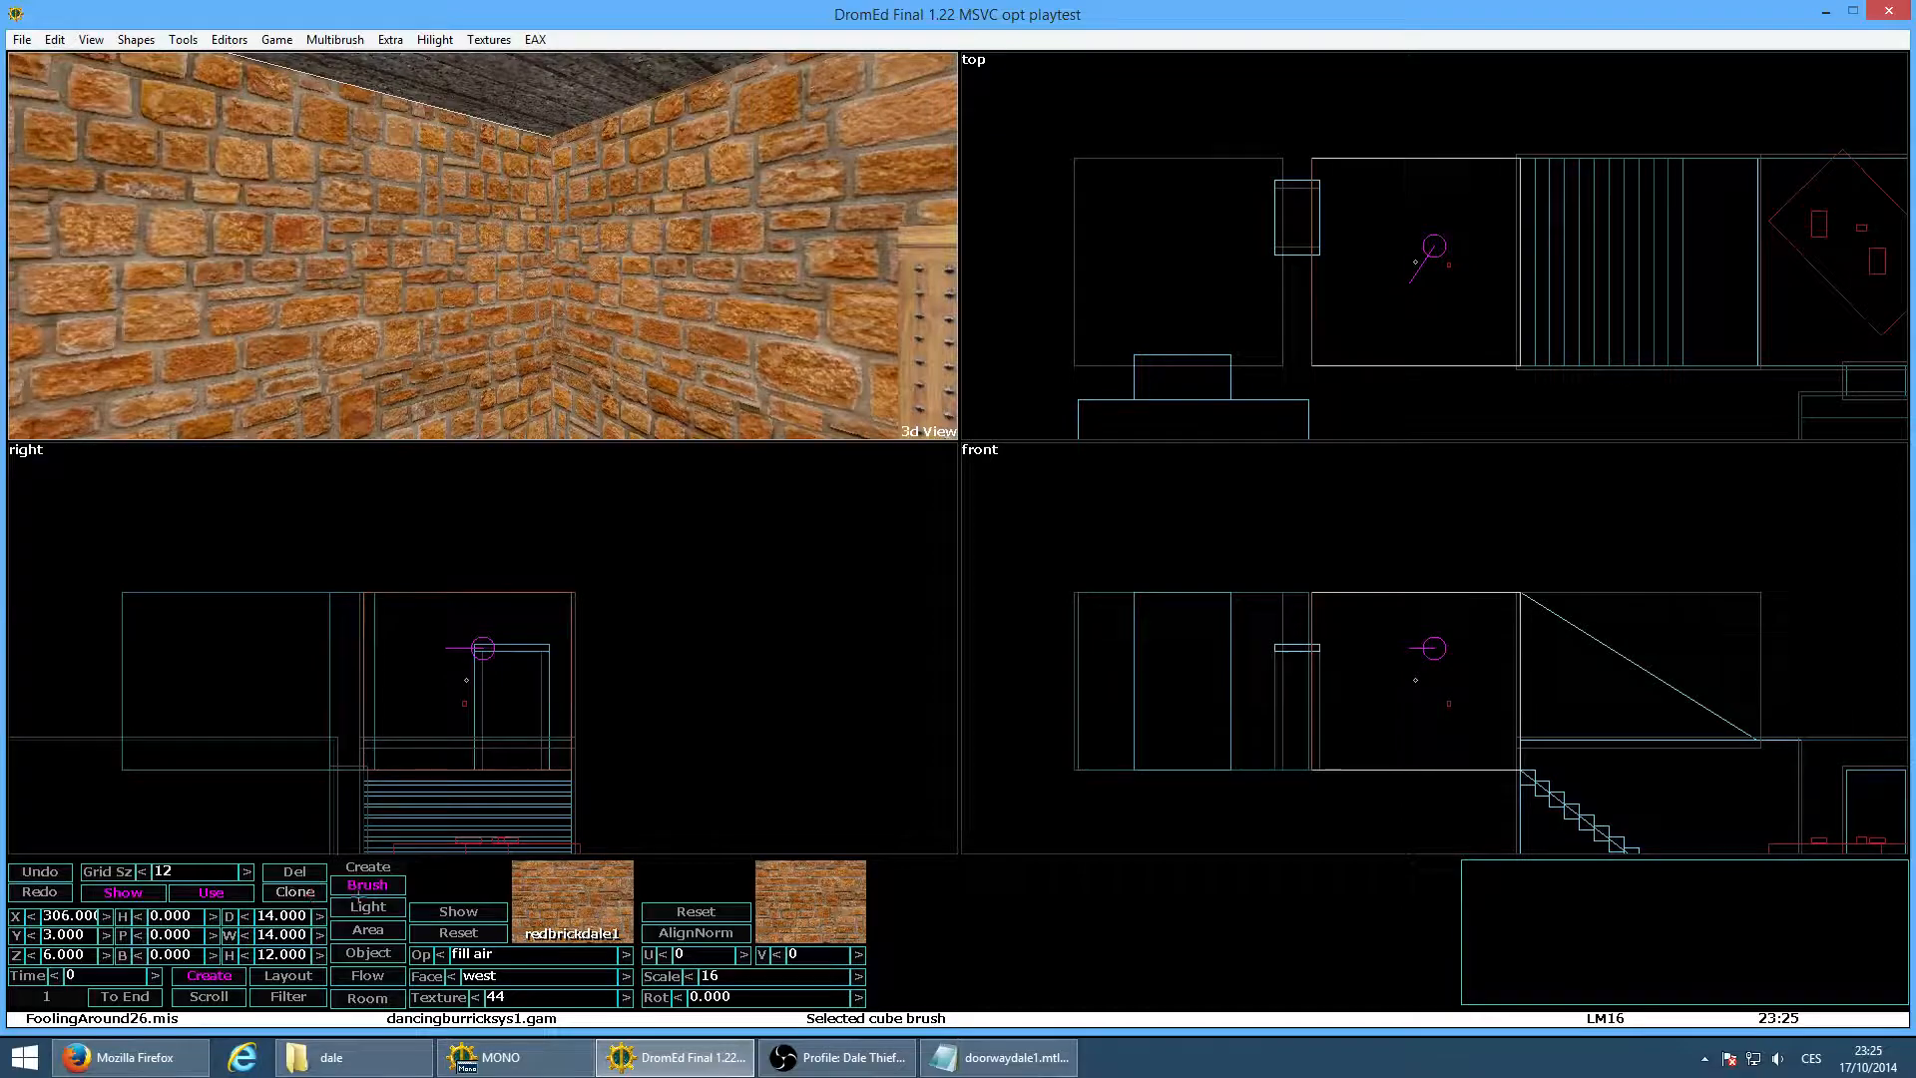
{"action": "left_click", "coordinate": [1377, 682]}
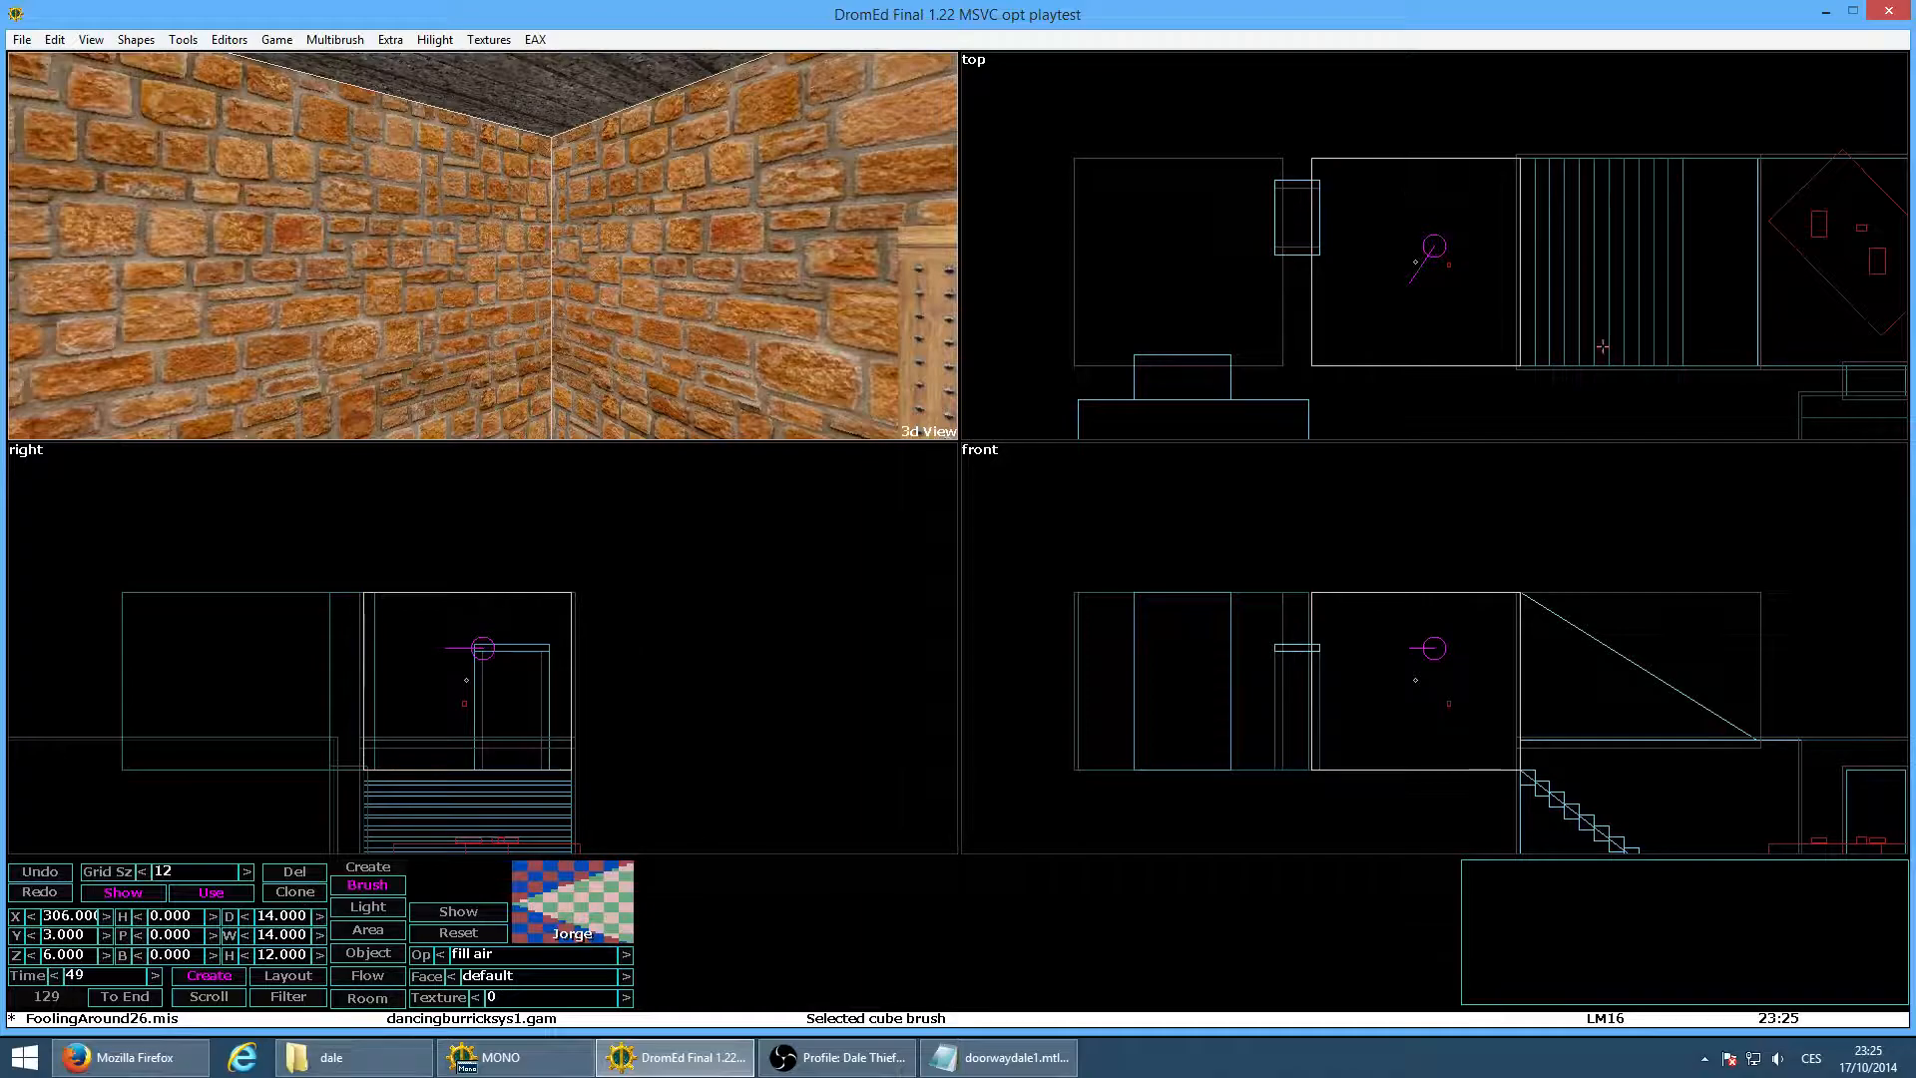
{"action": "left_click", "coordinate": [275, 956]}
{"action": "type", "text": "10"}
{"action": "key", "text": "Return"}
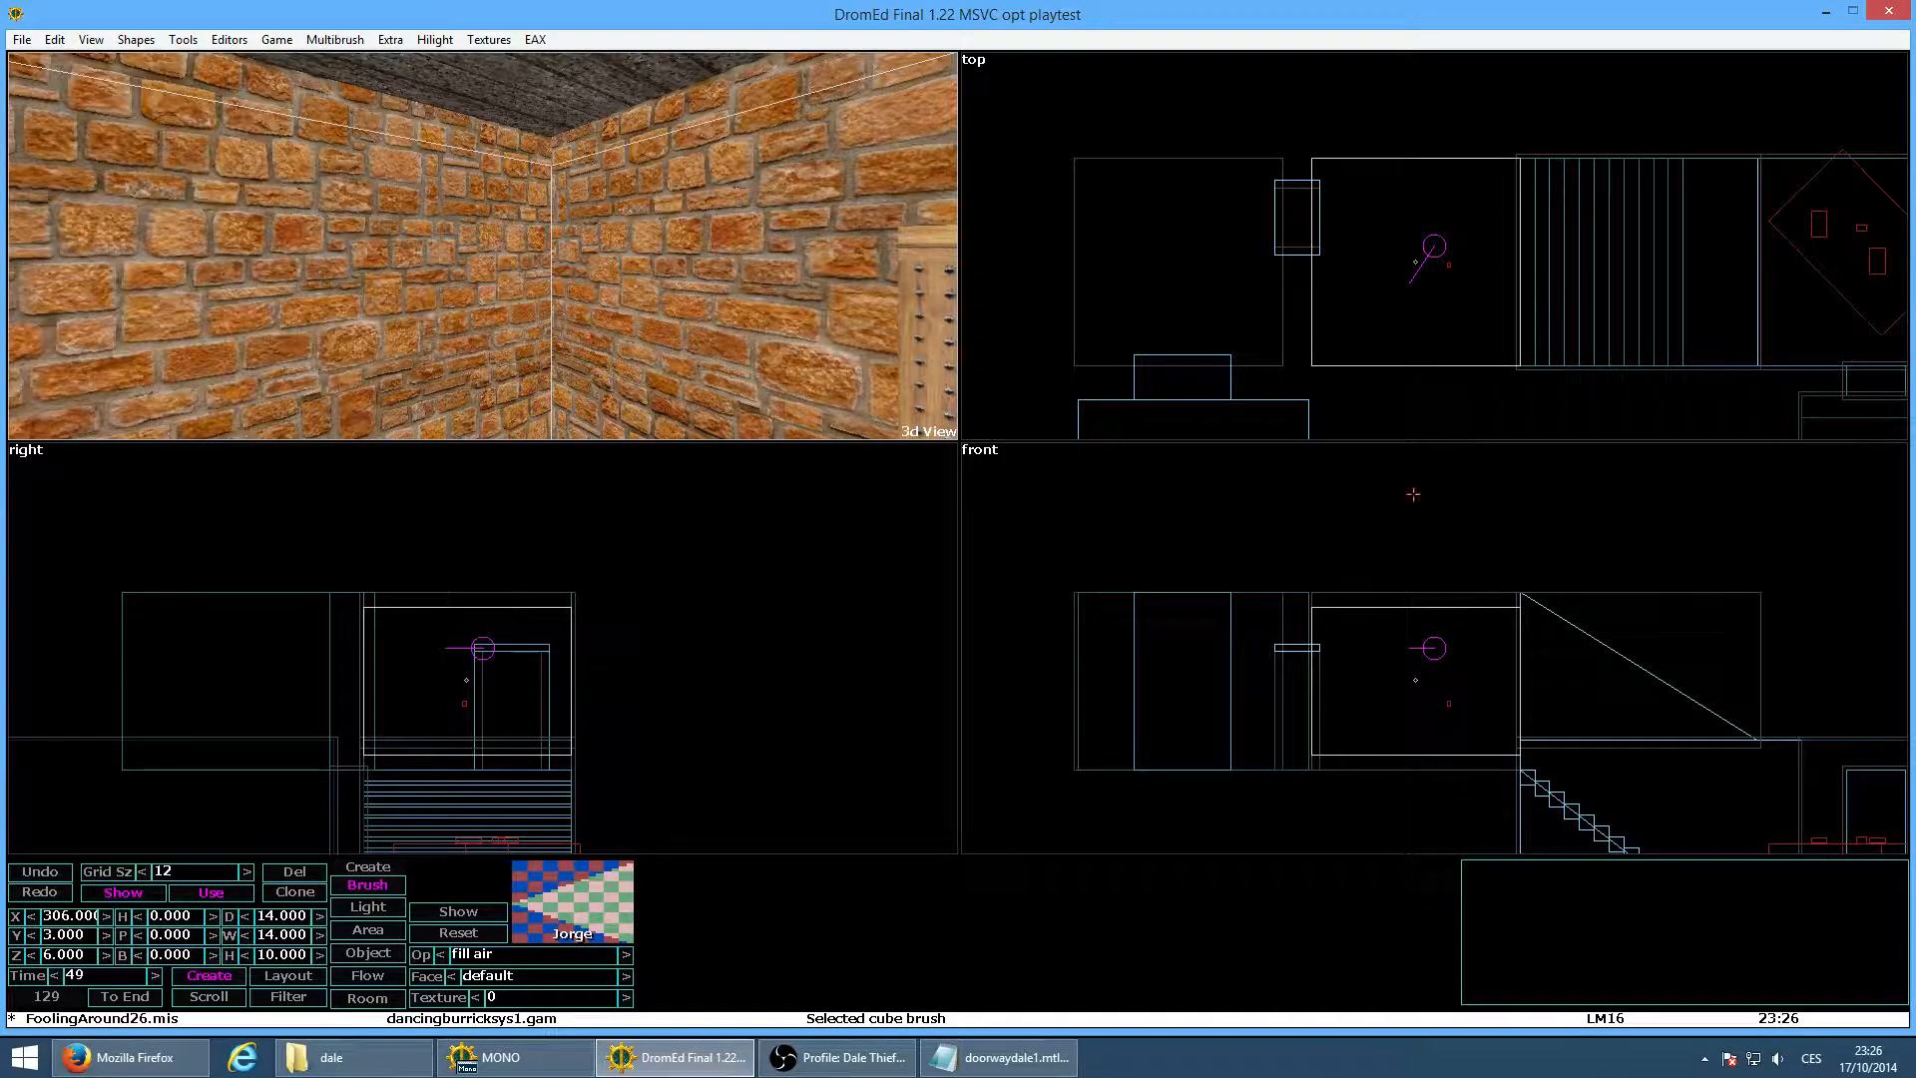
{"action": "left_click", "coordinate": [281, 913]}
{"action": "type", "text": "12"}
{"action": "key", "text": "Return"}
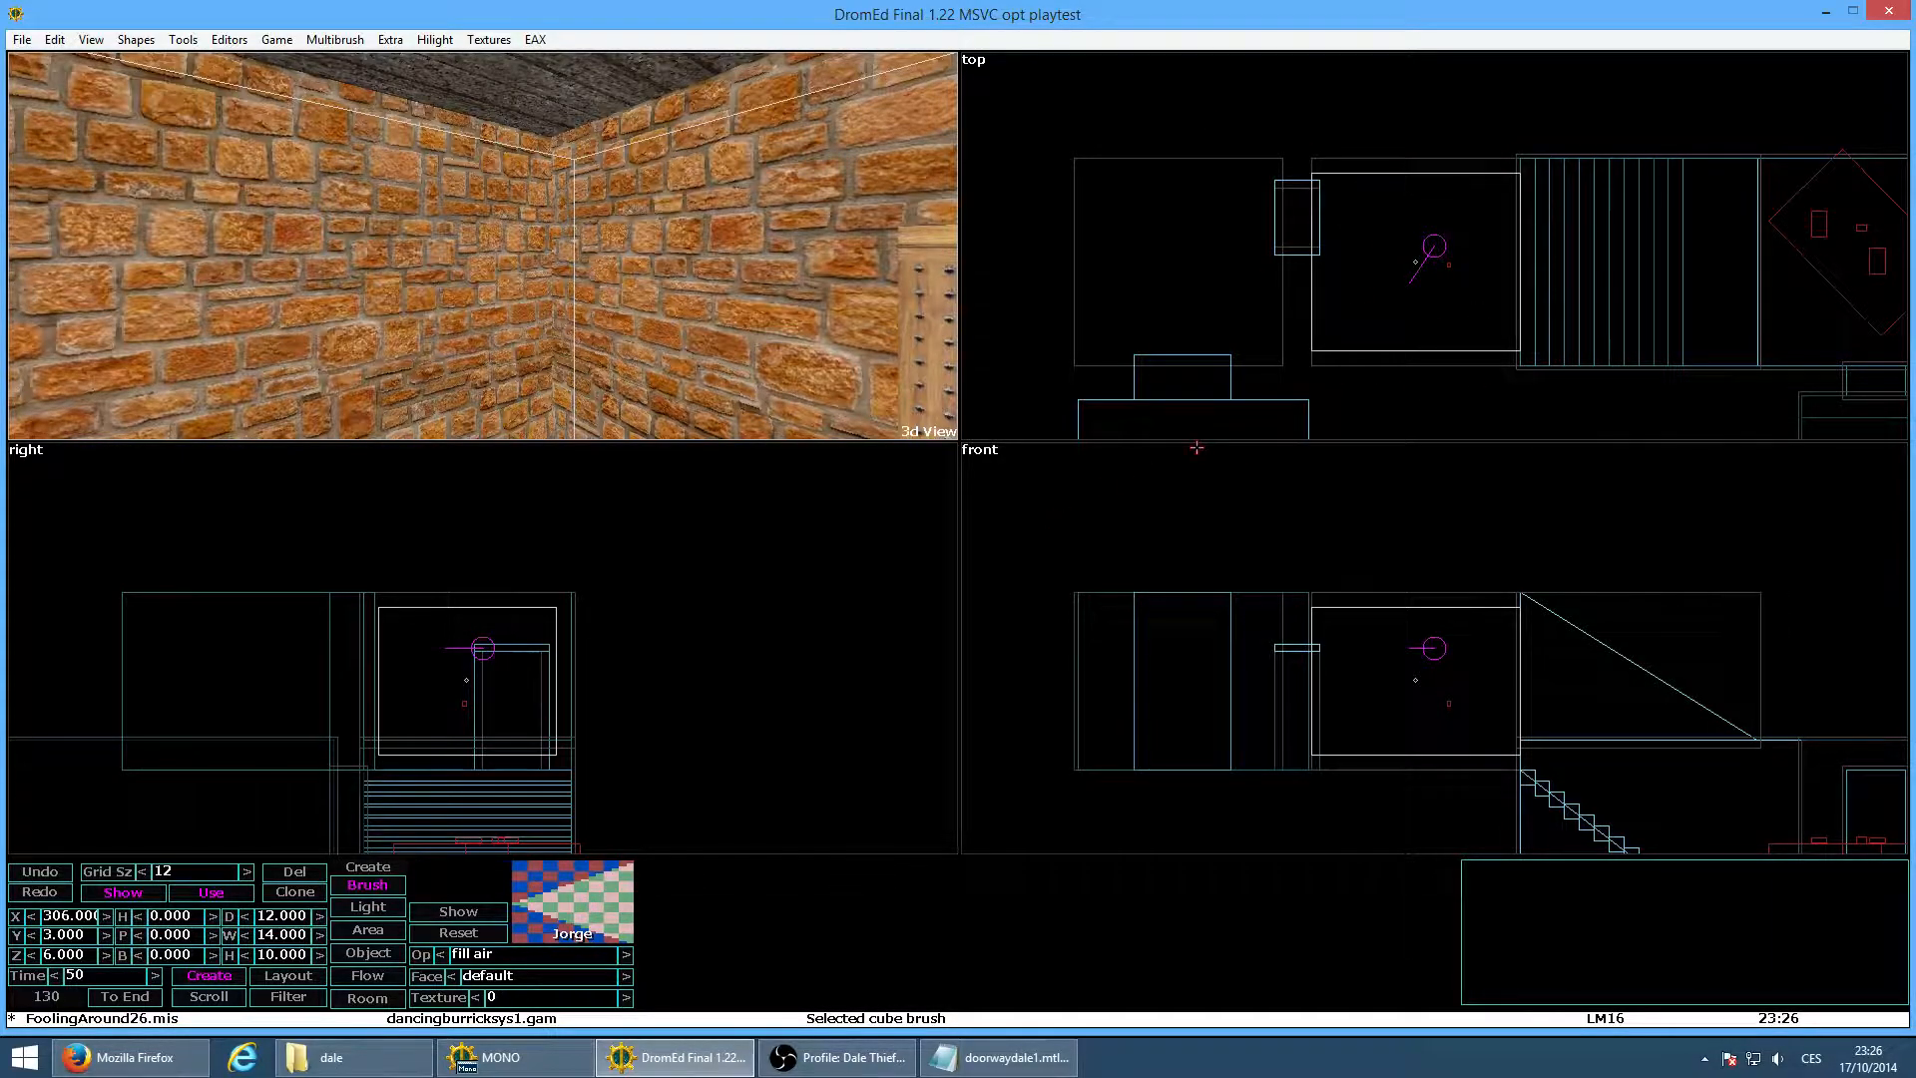
Set the second overlapping air brush to a depth of 14 and a width of 12
{"action": "left_click", "coordinate": [282, 916]}
{"action": "type", "text": "14"}
{"action": "key", "text": "Tab"}
{"action": "type", "text": "12"}
{"action": "key", "text": "Return"}
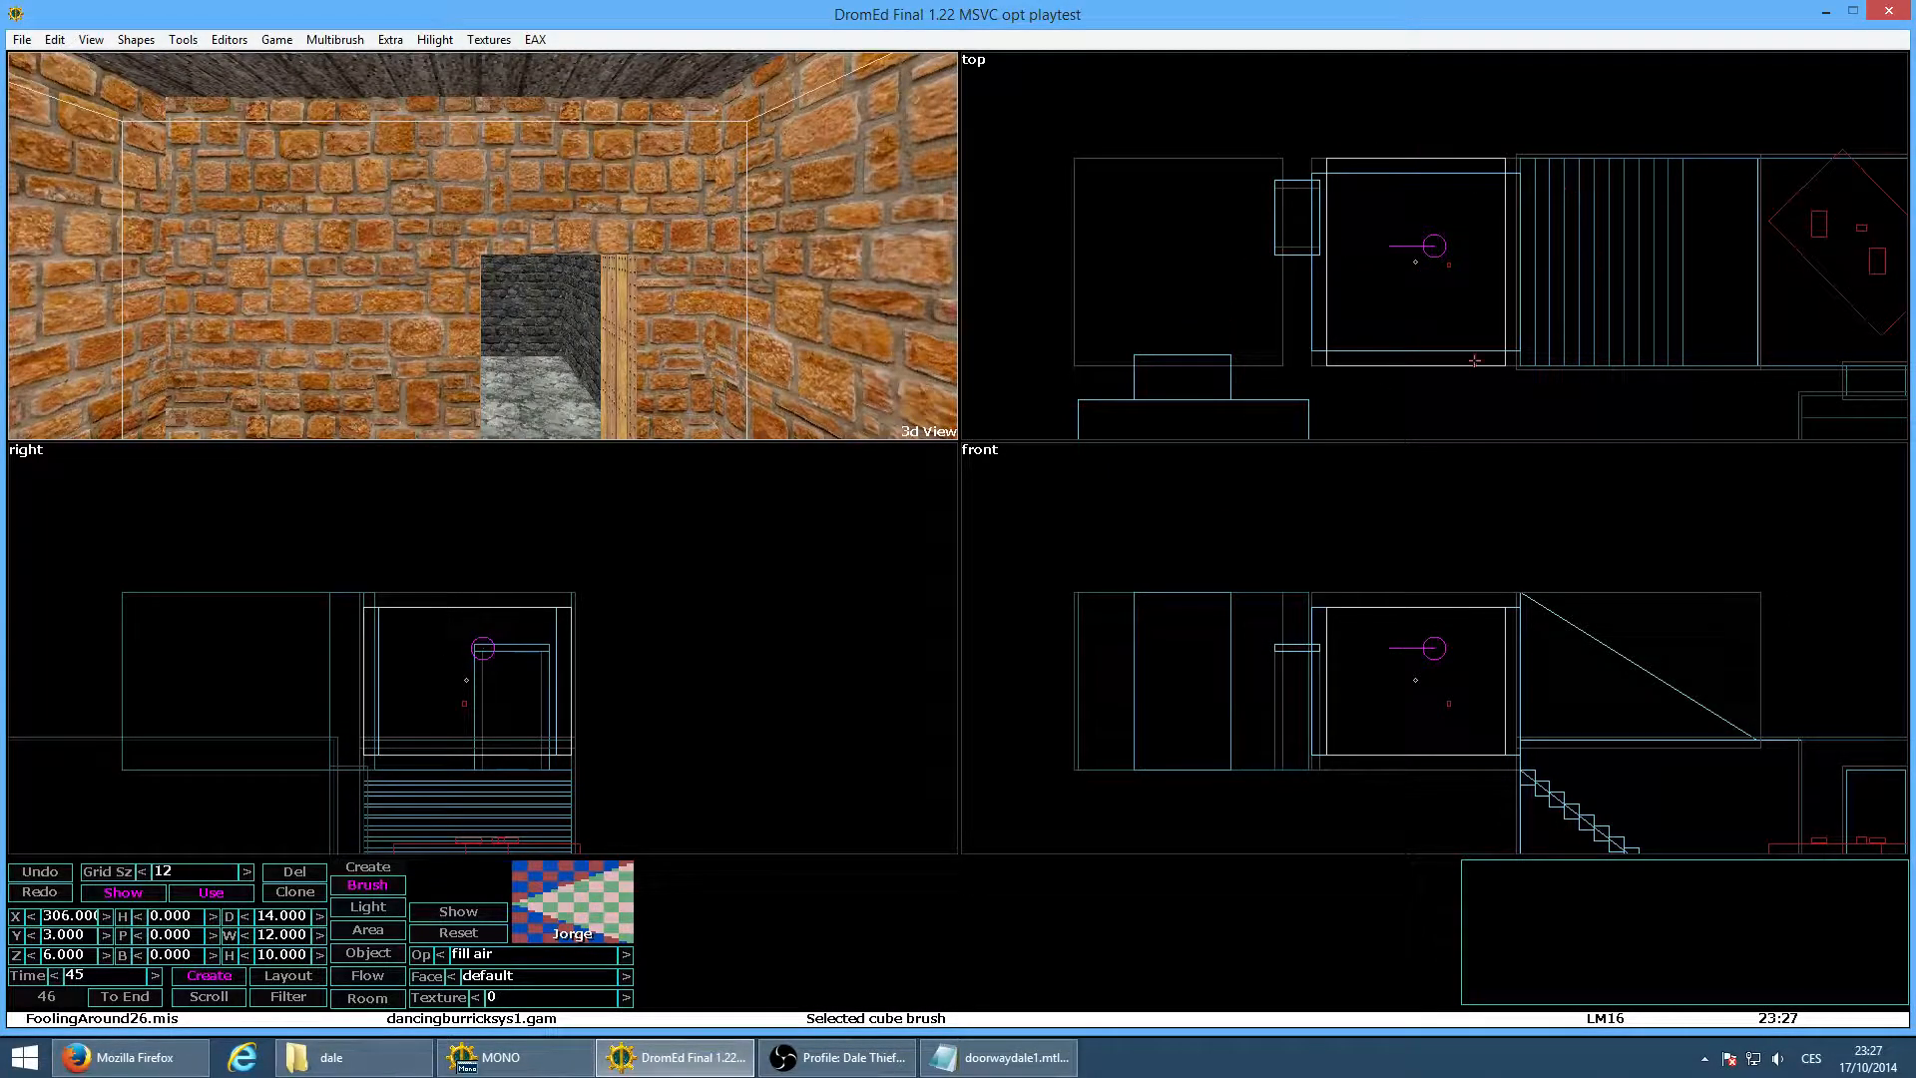
Select the main red brick room brush and set its depth and width to 12
{"action": "left_click", "coordinate": [1313, 160]}
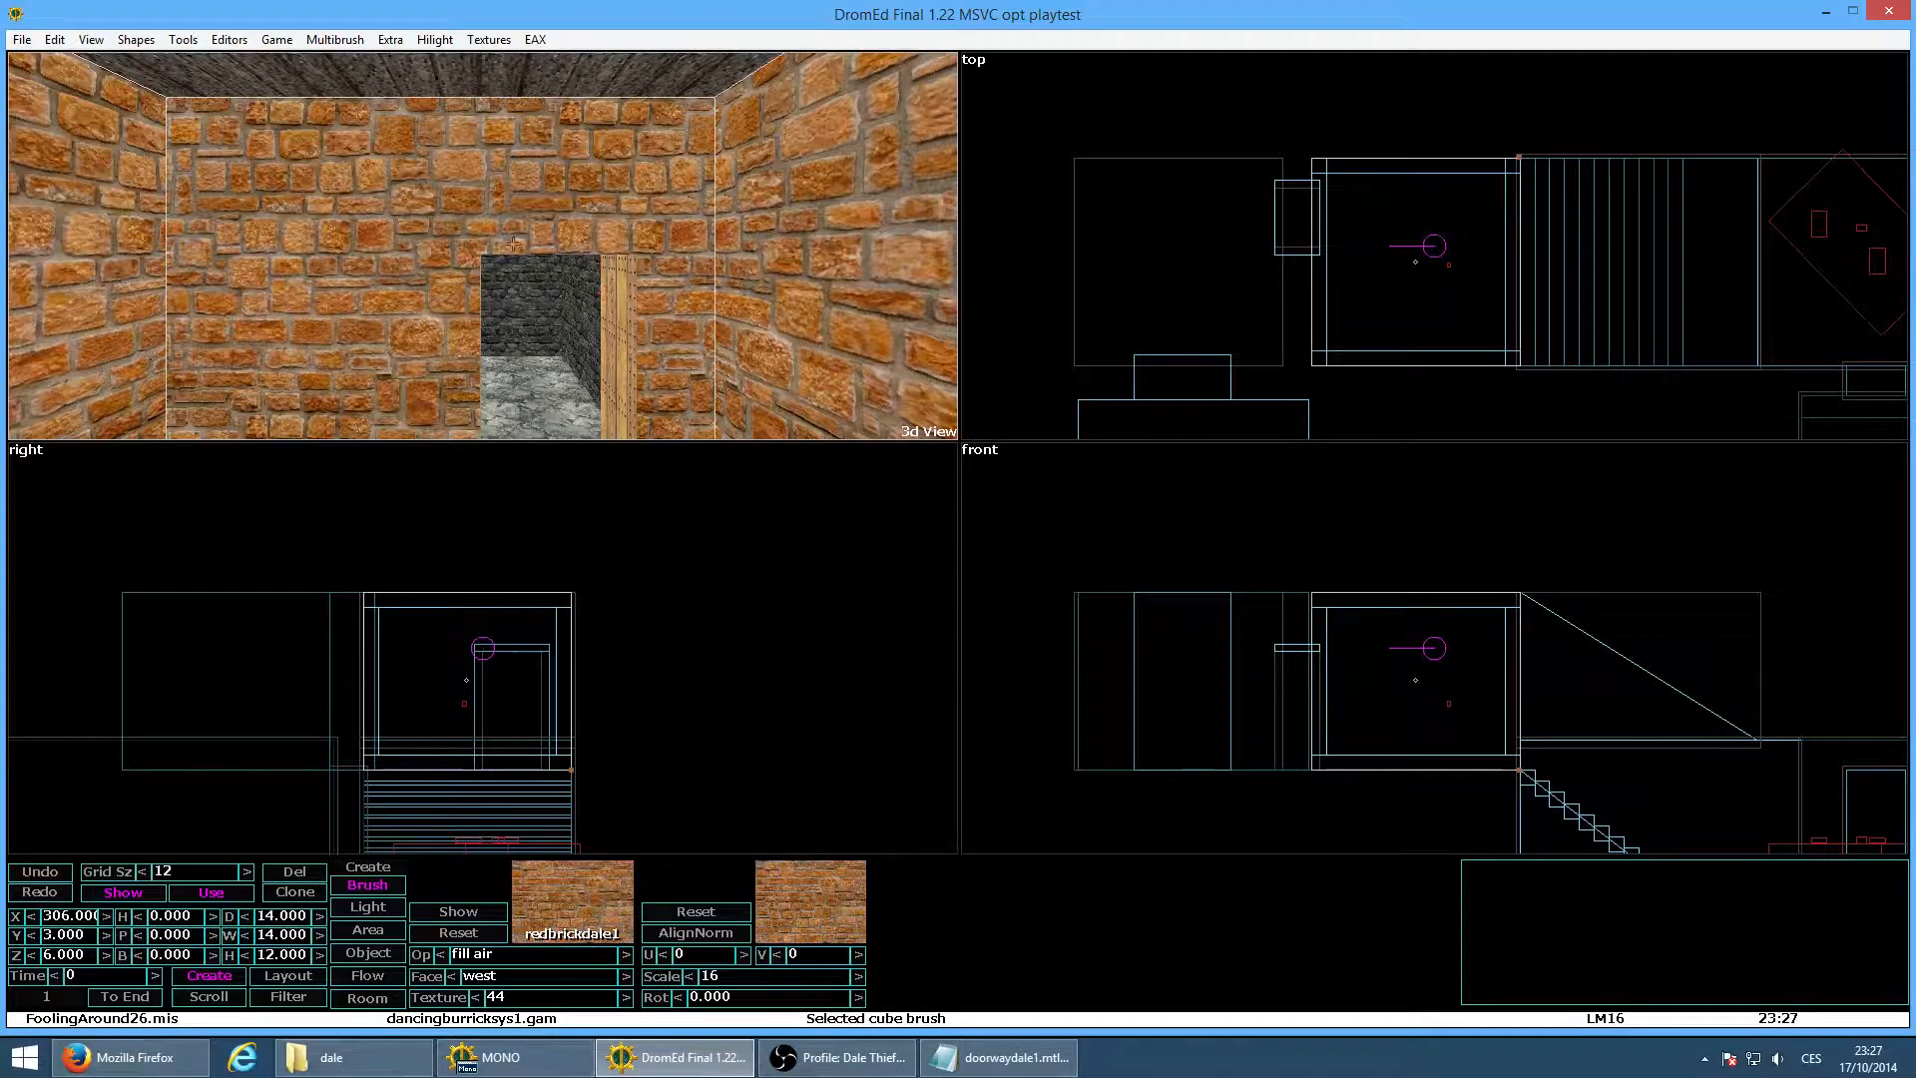
{"action": "left_click", "coordinate": [285, 916]}
{"action": "type", "text": "12"}
{"action": "key", "text": "Tab"}
{"action": "type", "text": "12"}
{"action": "key", "text": "Return"}
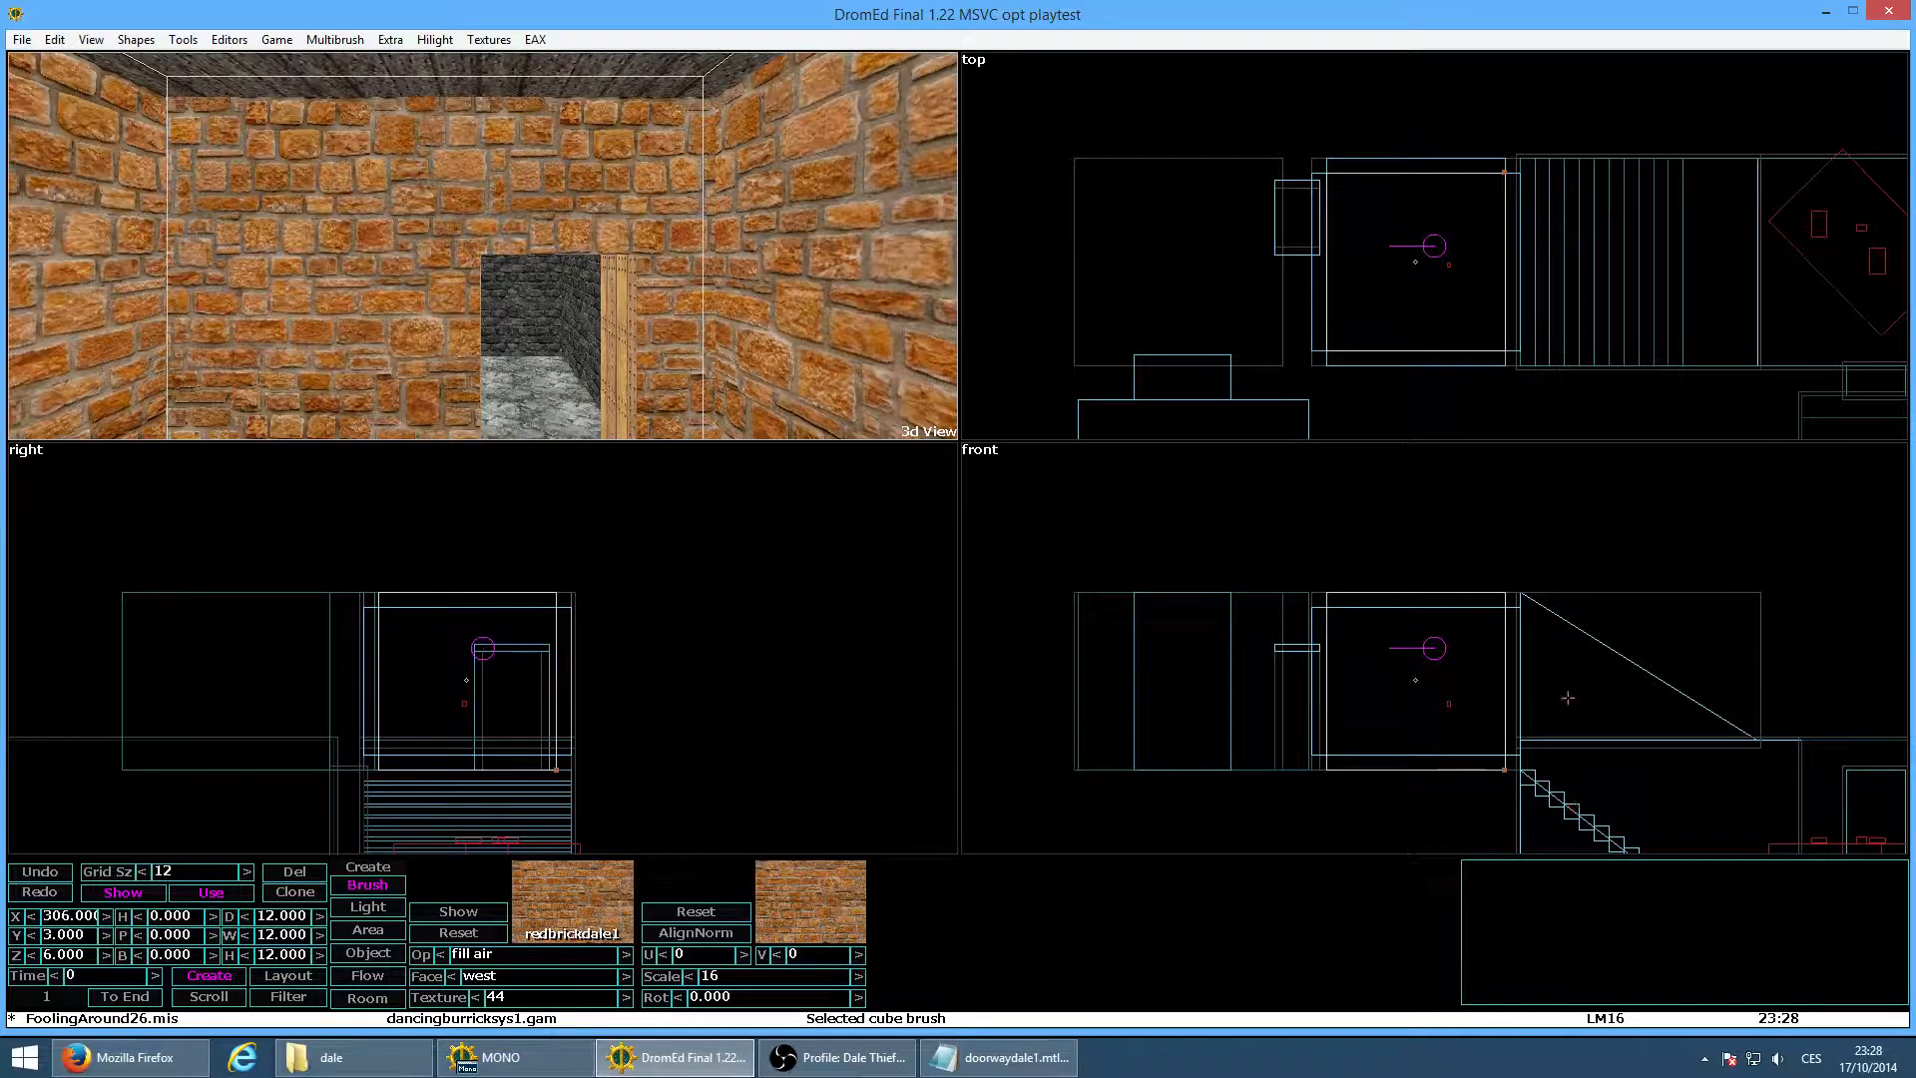
Rebuild the level and check the recessed brick walls in game mode
{"action": "left_click", "coordinate": [186, 41]}
{"action": "left_click", "coordinate": [196, 83]}
{"action": "key", "text": "alt+g"}
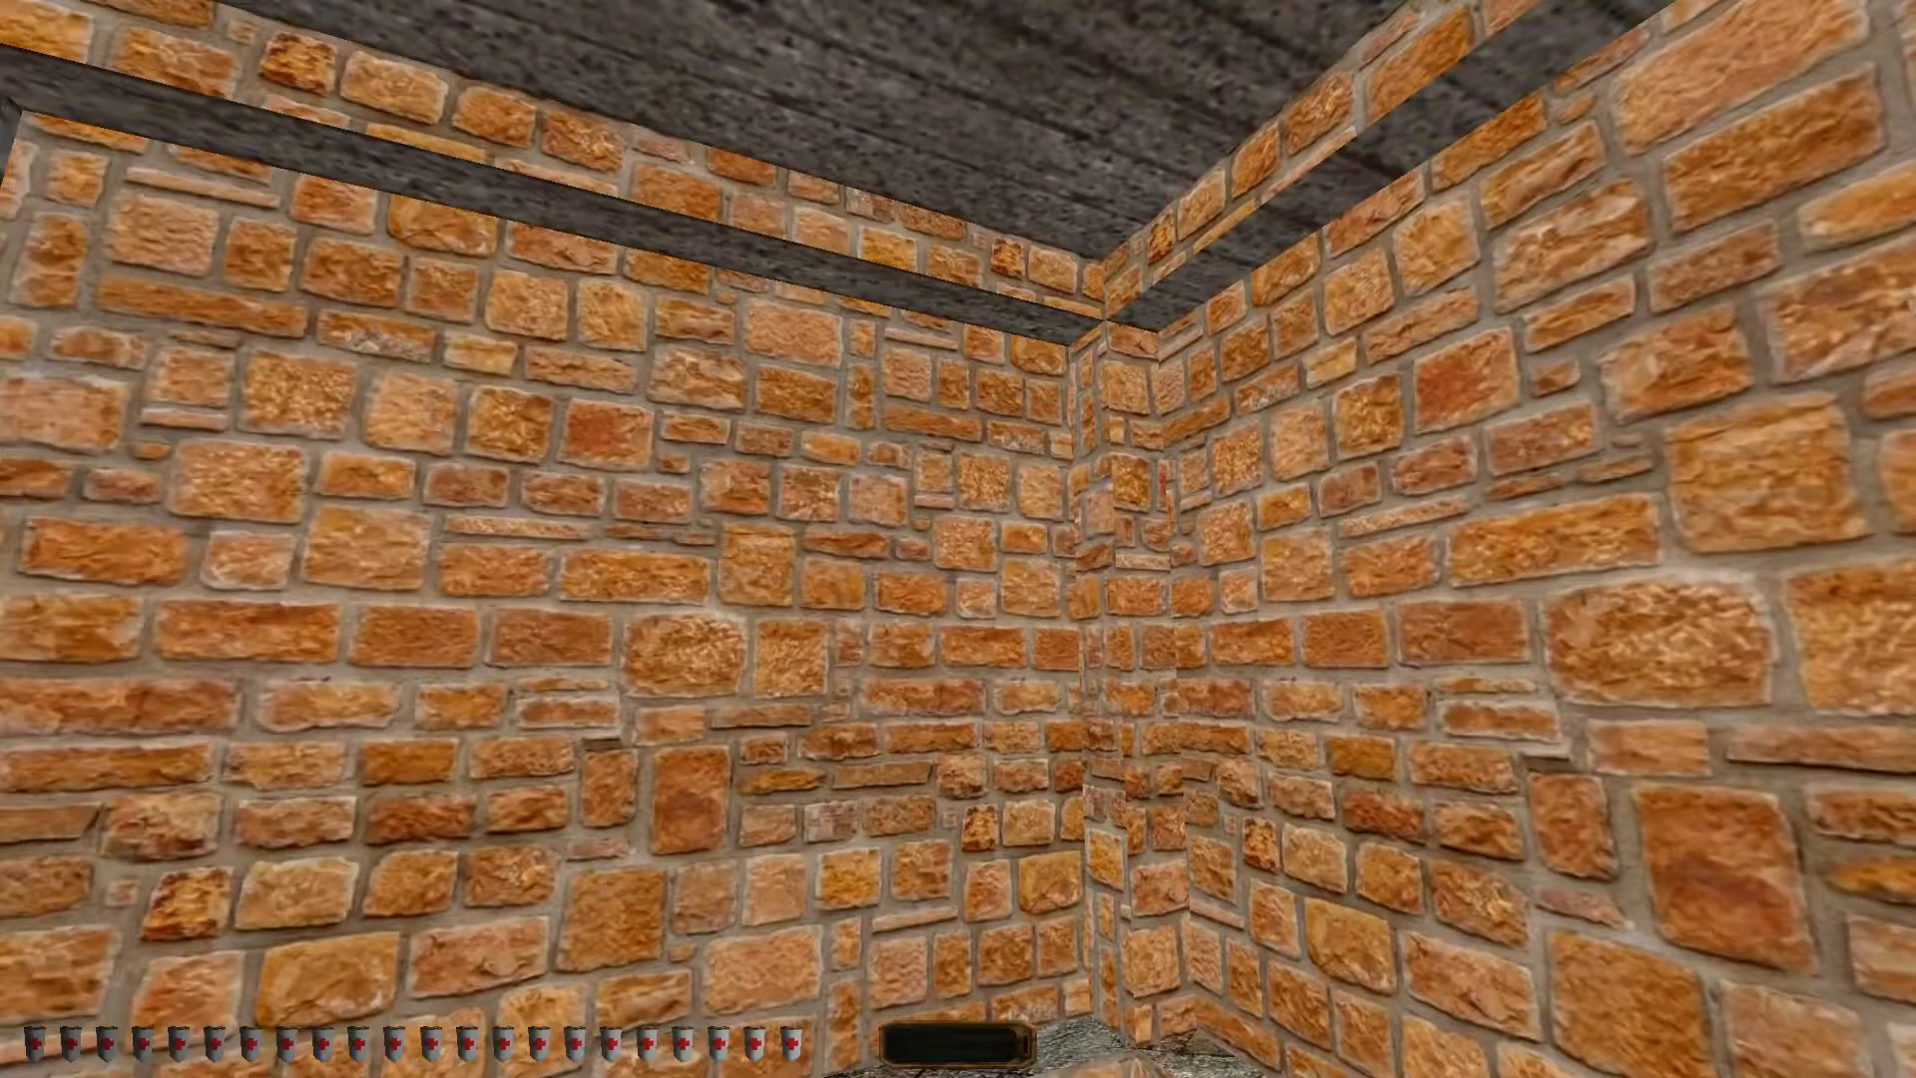
{"action": "key", "text": "alt+e"}
Set the height of the air brush facing the stairs to 11 and lower it to Z 5.500
{"action": "left_click", "coordinate": [1439, 323]}
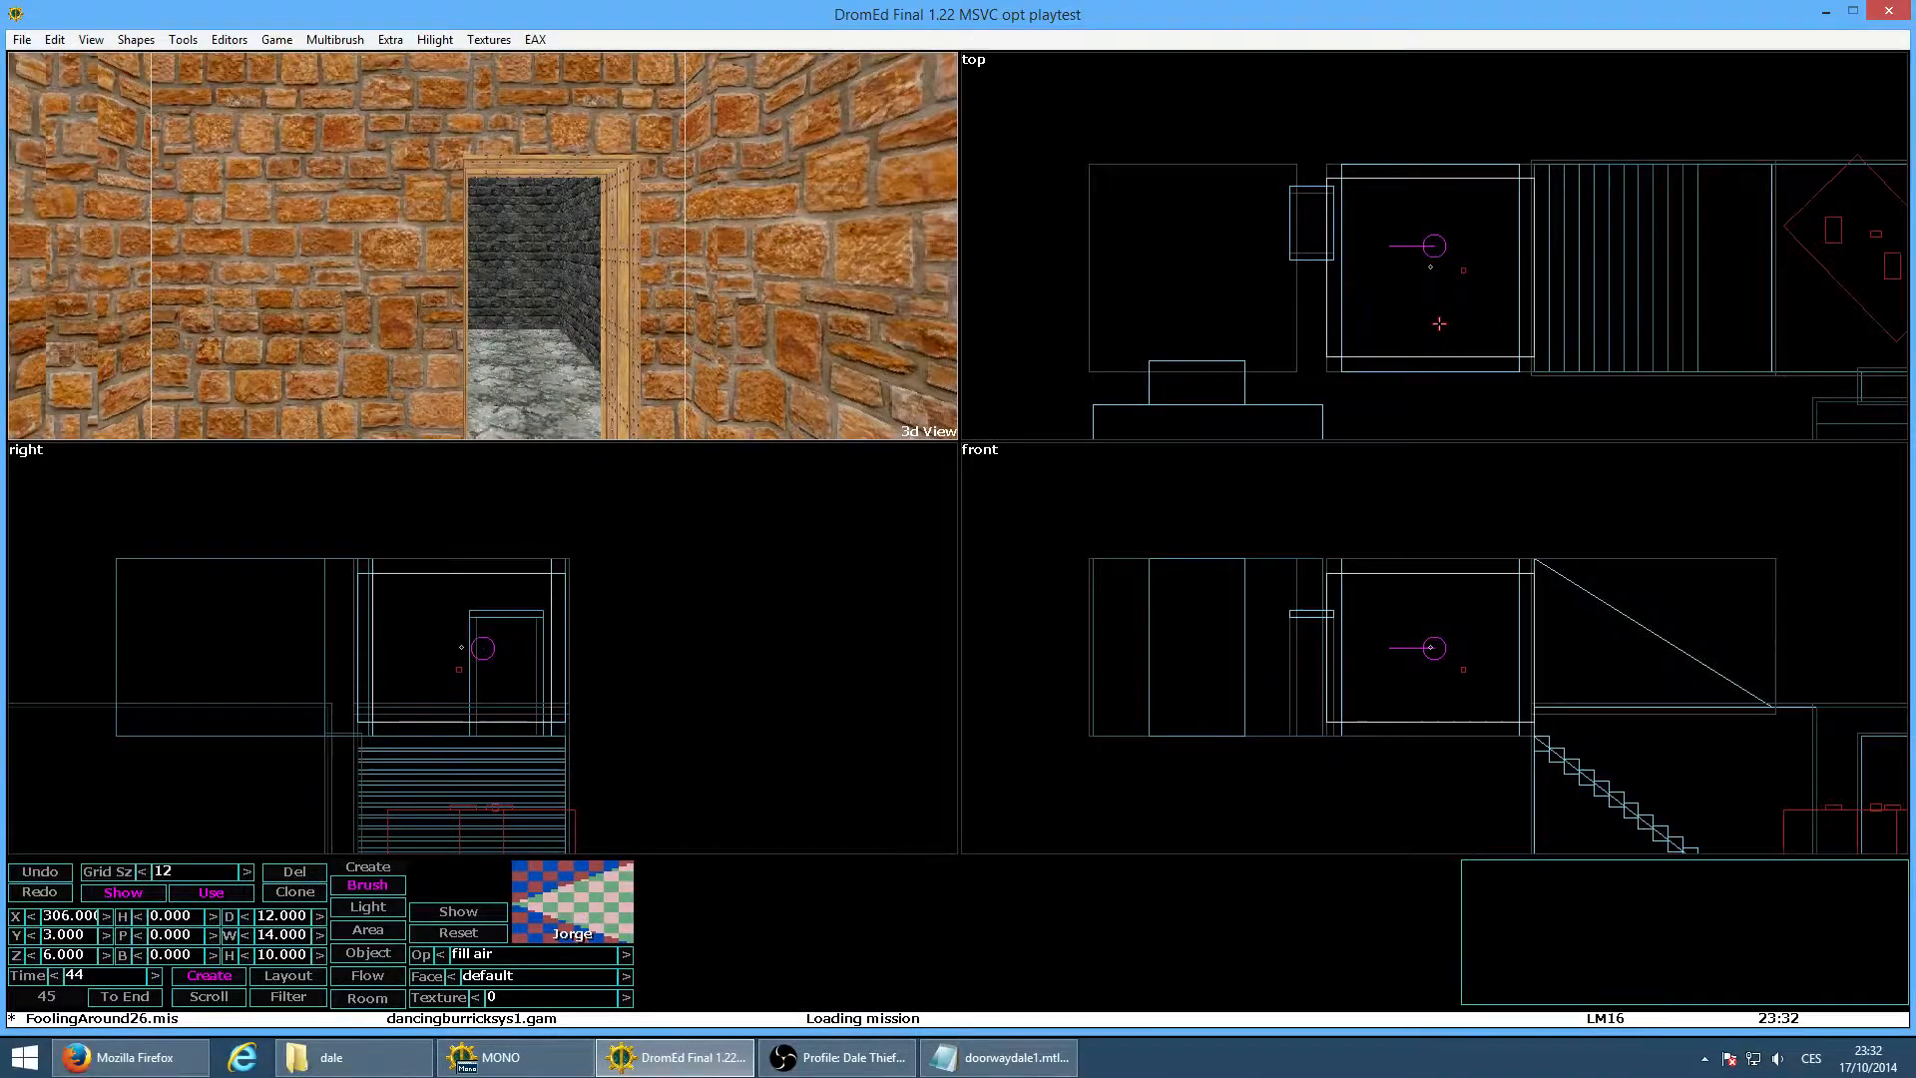
{"action": "key", "text": "v"}
{"action": "key", "text": "a"}
{"action": "key", "text": "a"}
{"action": "key", "text": "a"}
{"action": "key", "text": "a"}
{"action": "key", "text": "a"}
{"action": "key", "text": "a"}
{"action": "key", "text": "a"}
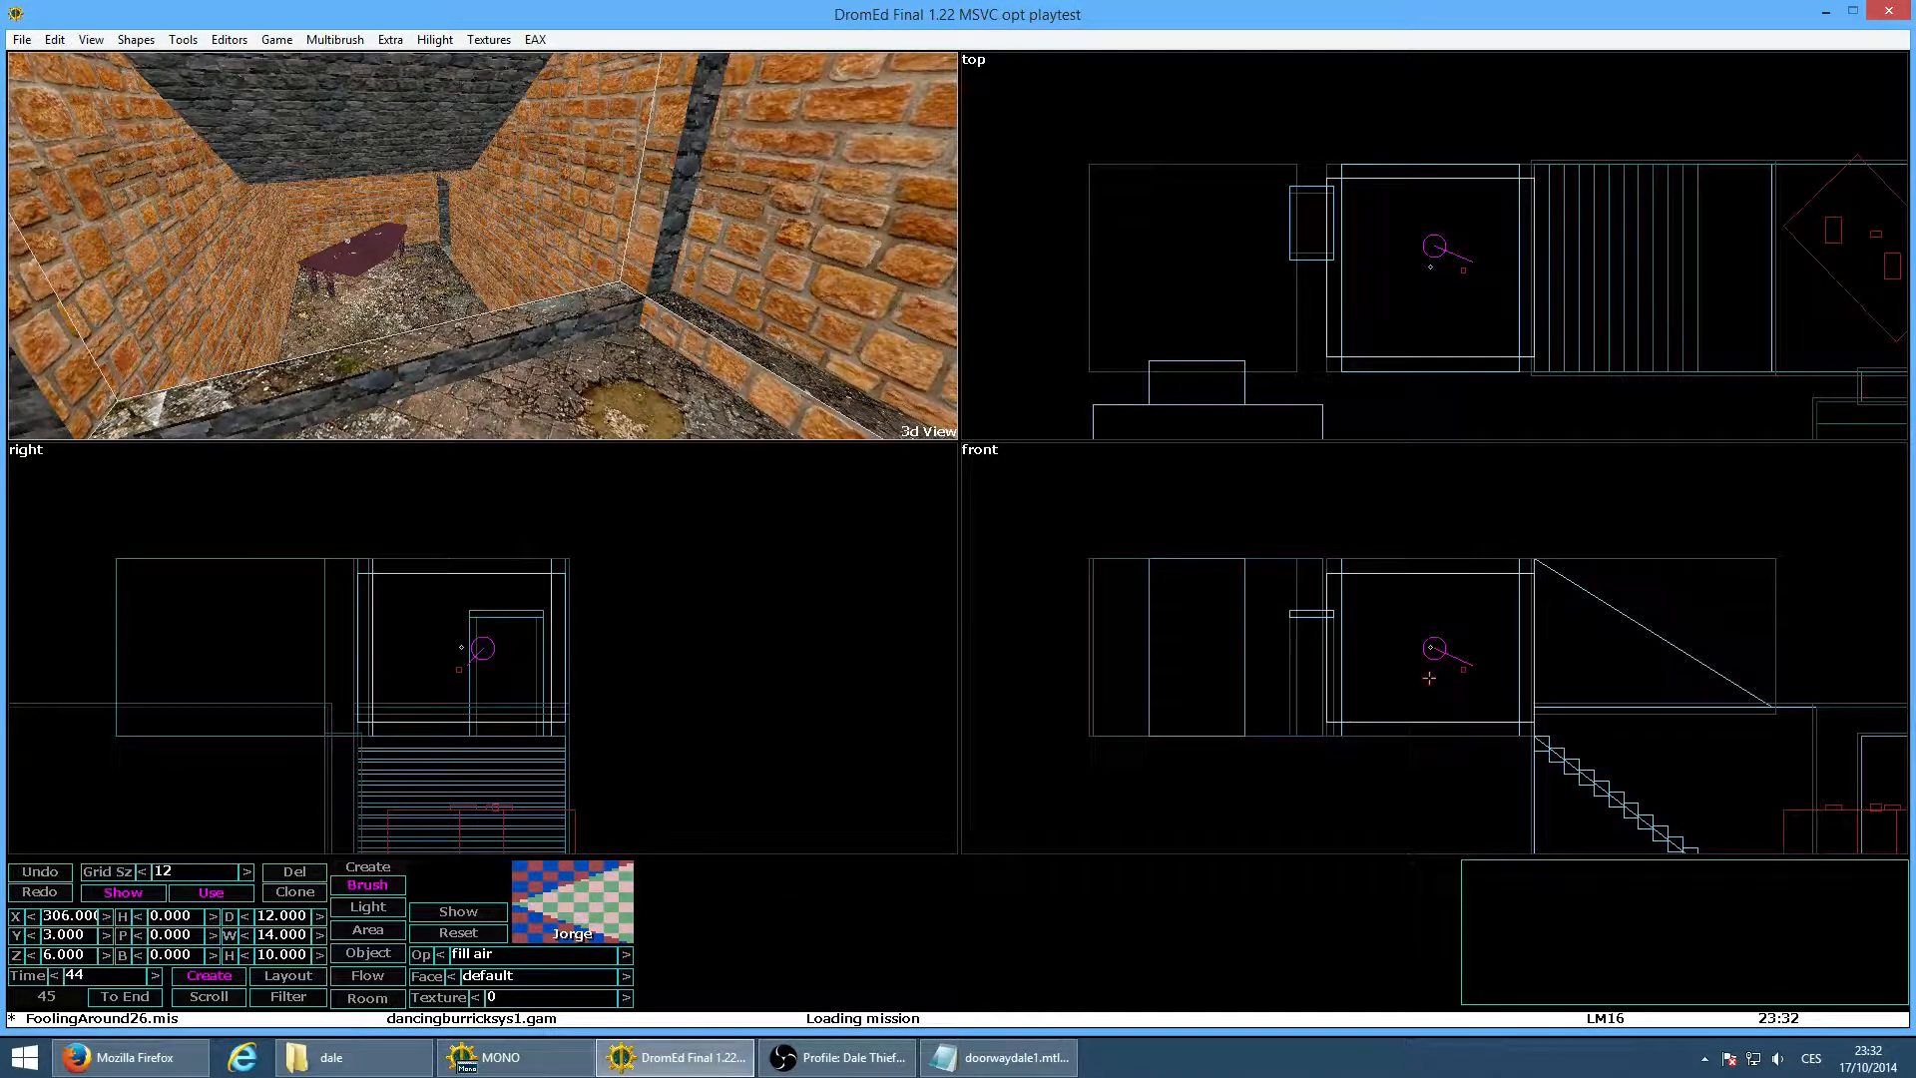
{"action": "double_click", "coordinate": [281, 955]}
{"action": "type", "text": "11"}
{"action": "key", "text": "Return"}
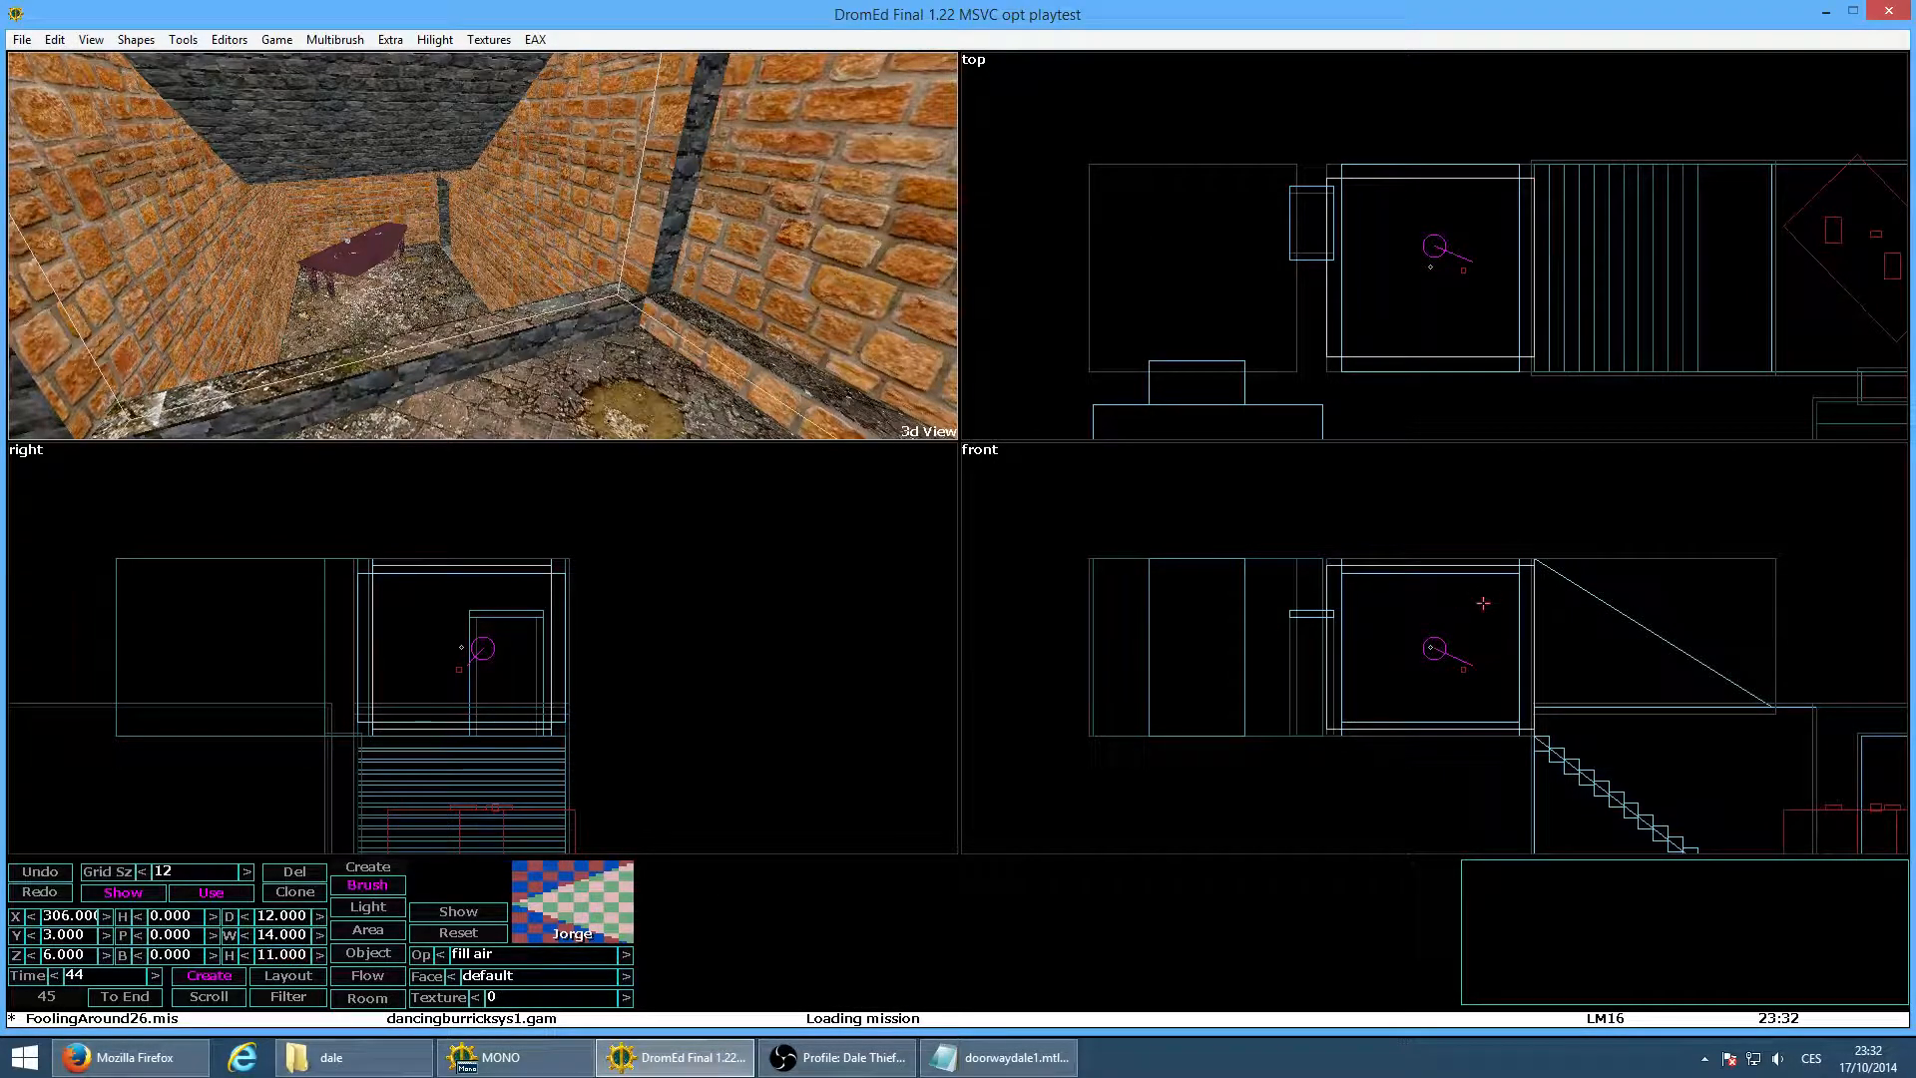
{"action": "left_click_drag", "start_coordinate": [1471, 620], "coordinate": [1471, 629], "text": "shift"}
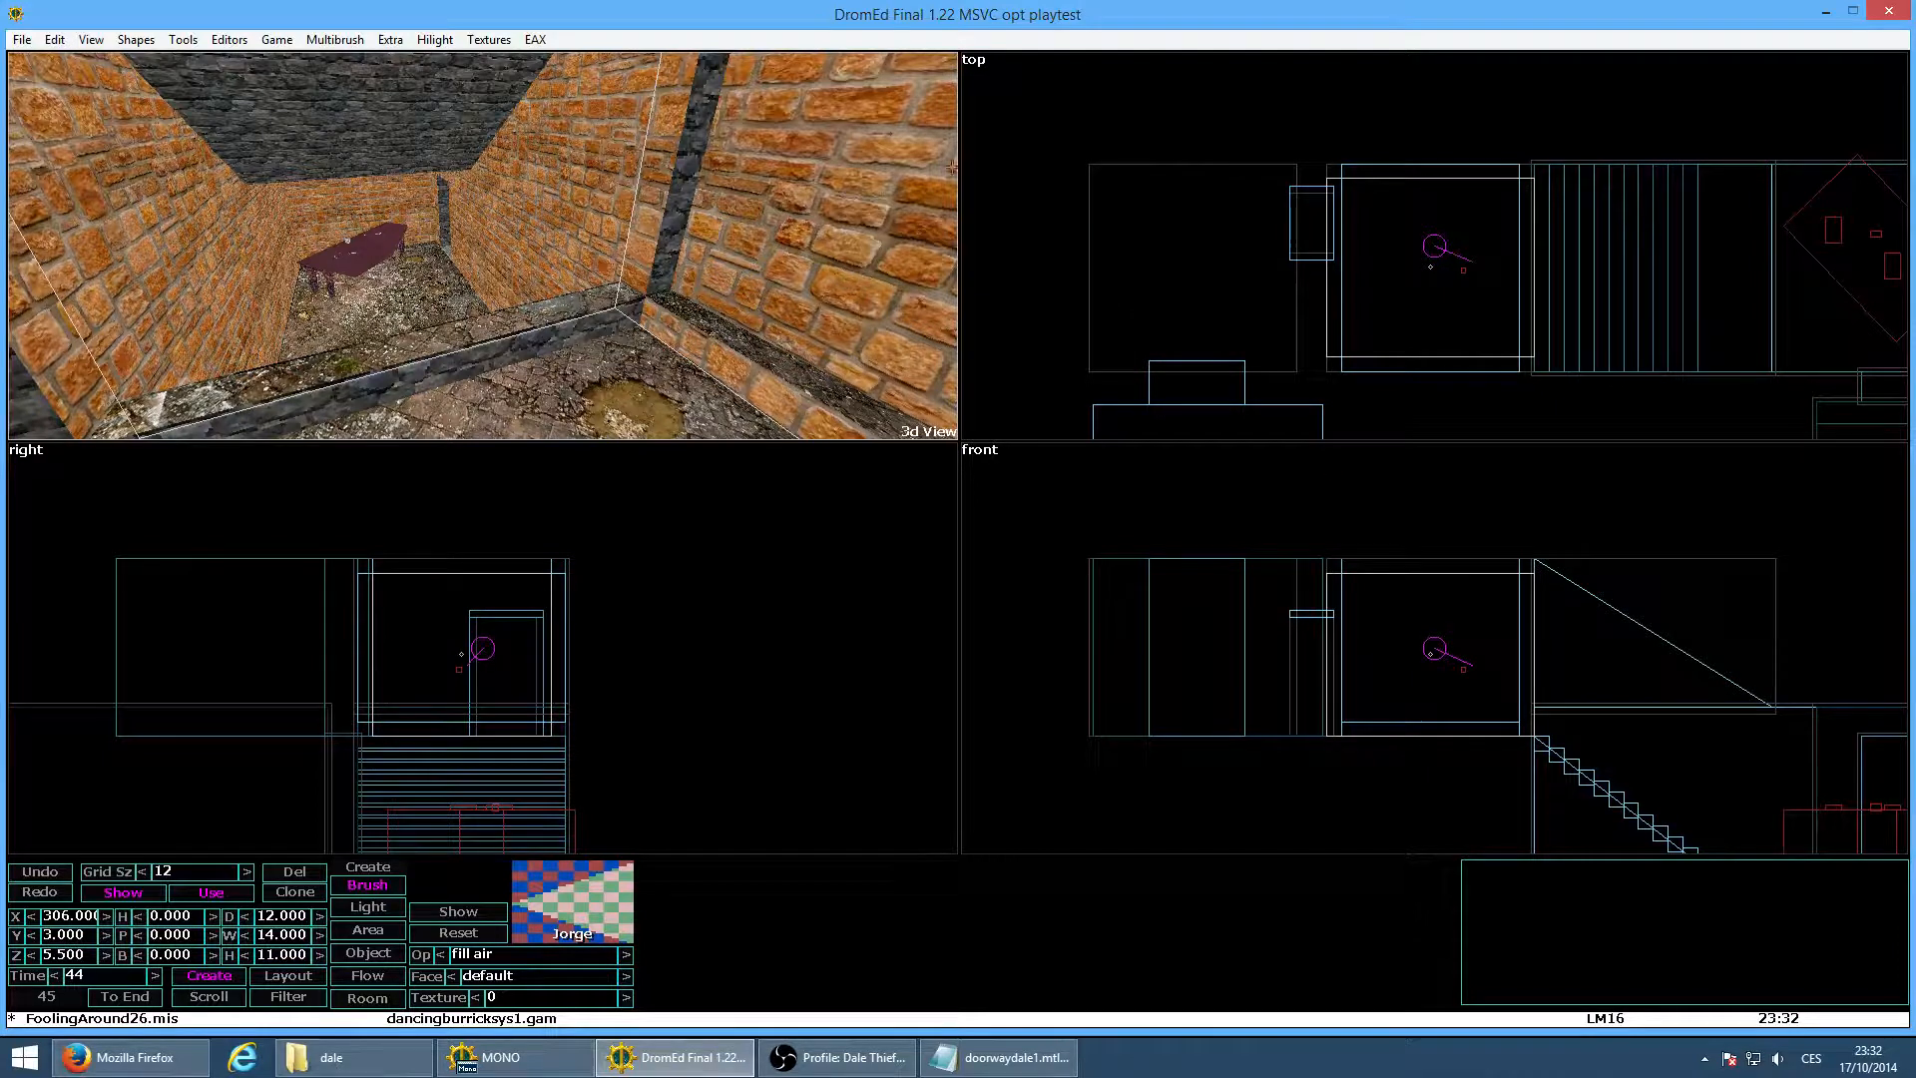
Rebuild the level and check the floor edge at the stair opening in game mode
{"action": "left_click", "coordinate": [183, 40]}
{"action": "left_click", "coordinate": [194, 60]}
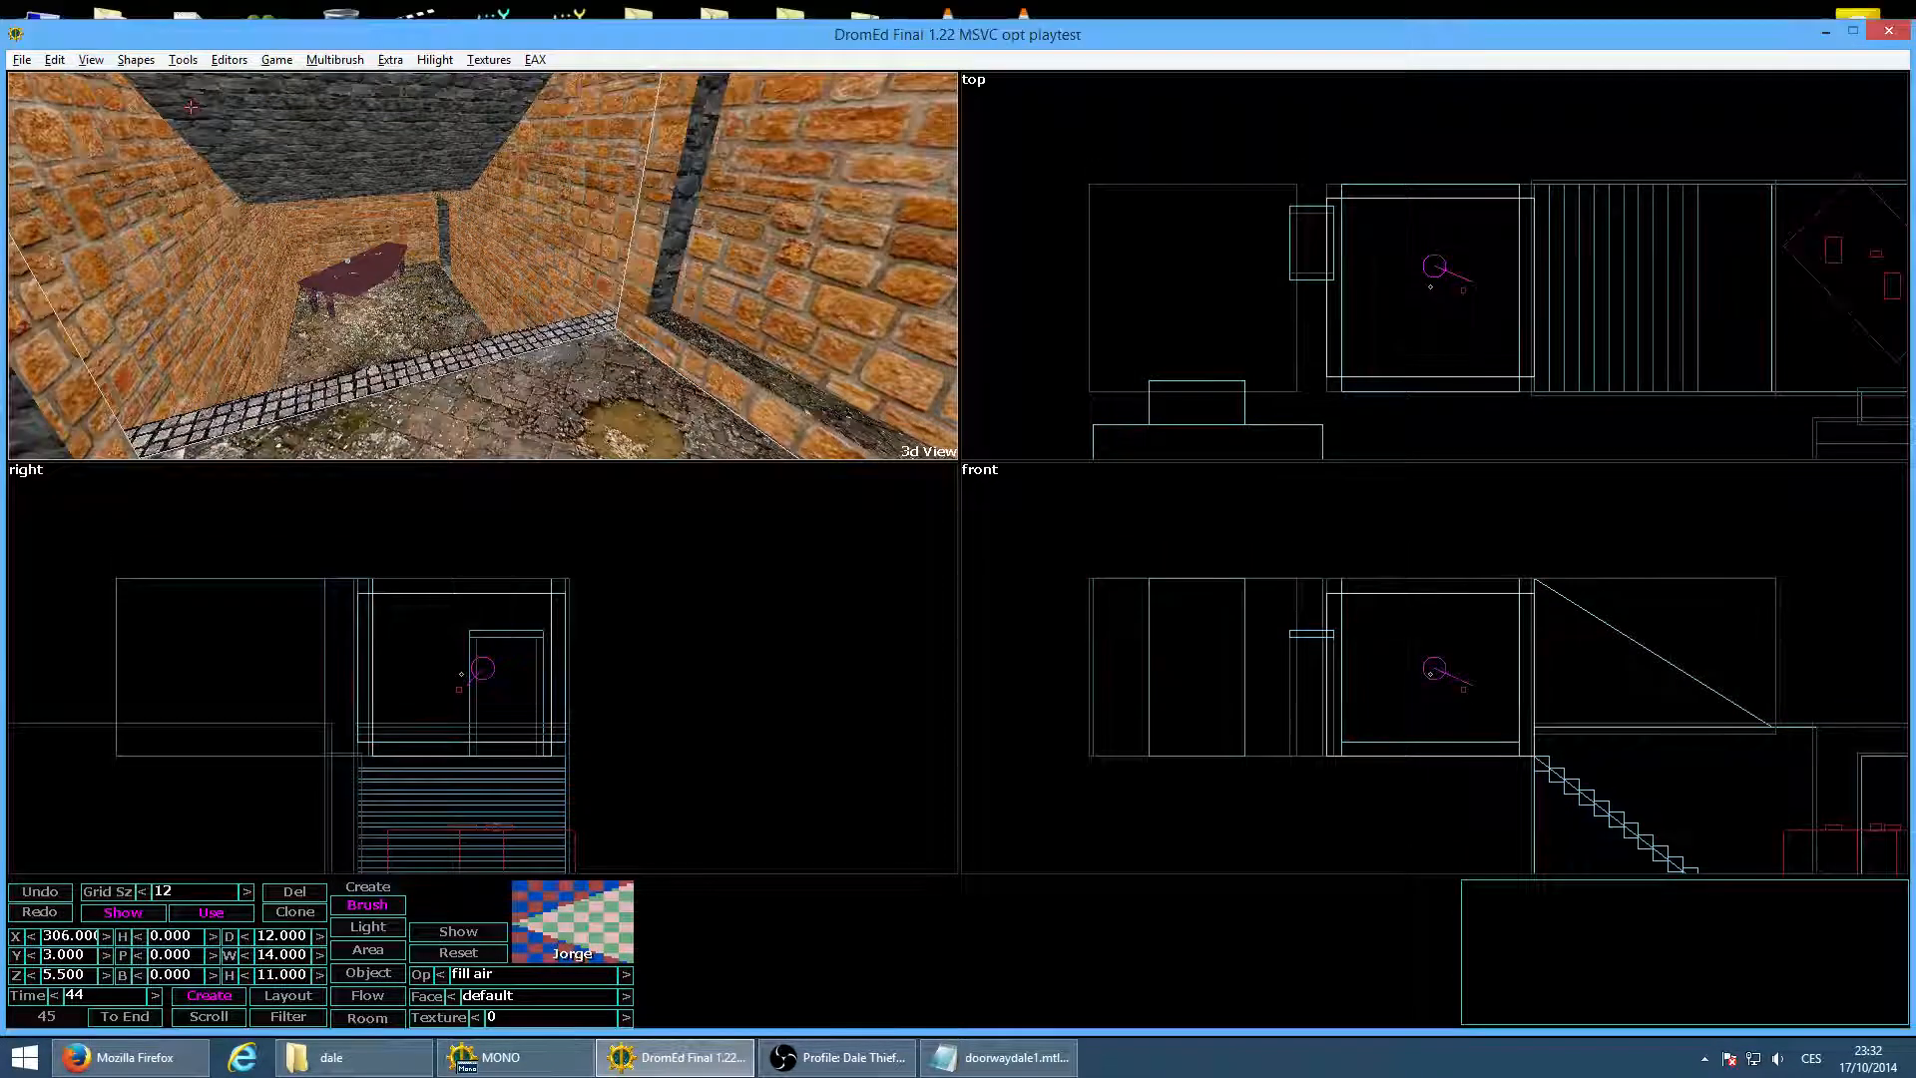
{"action": "key", "text": "w"}
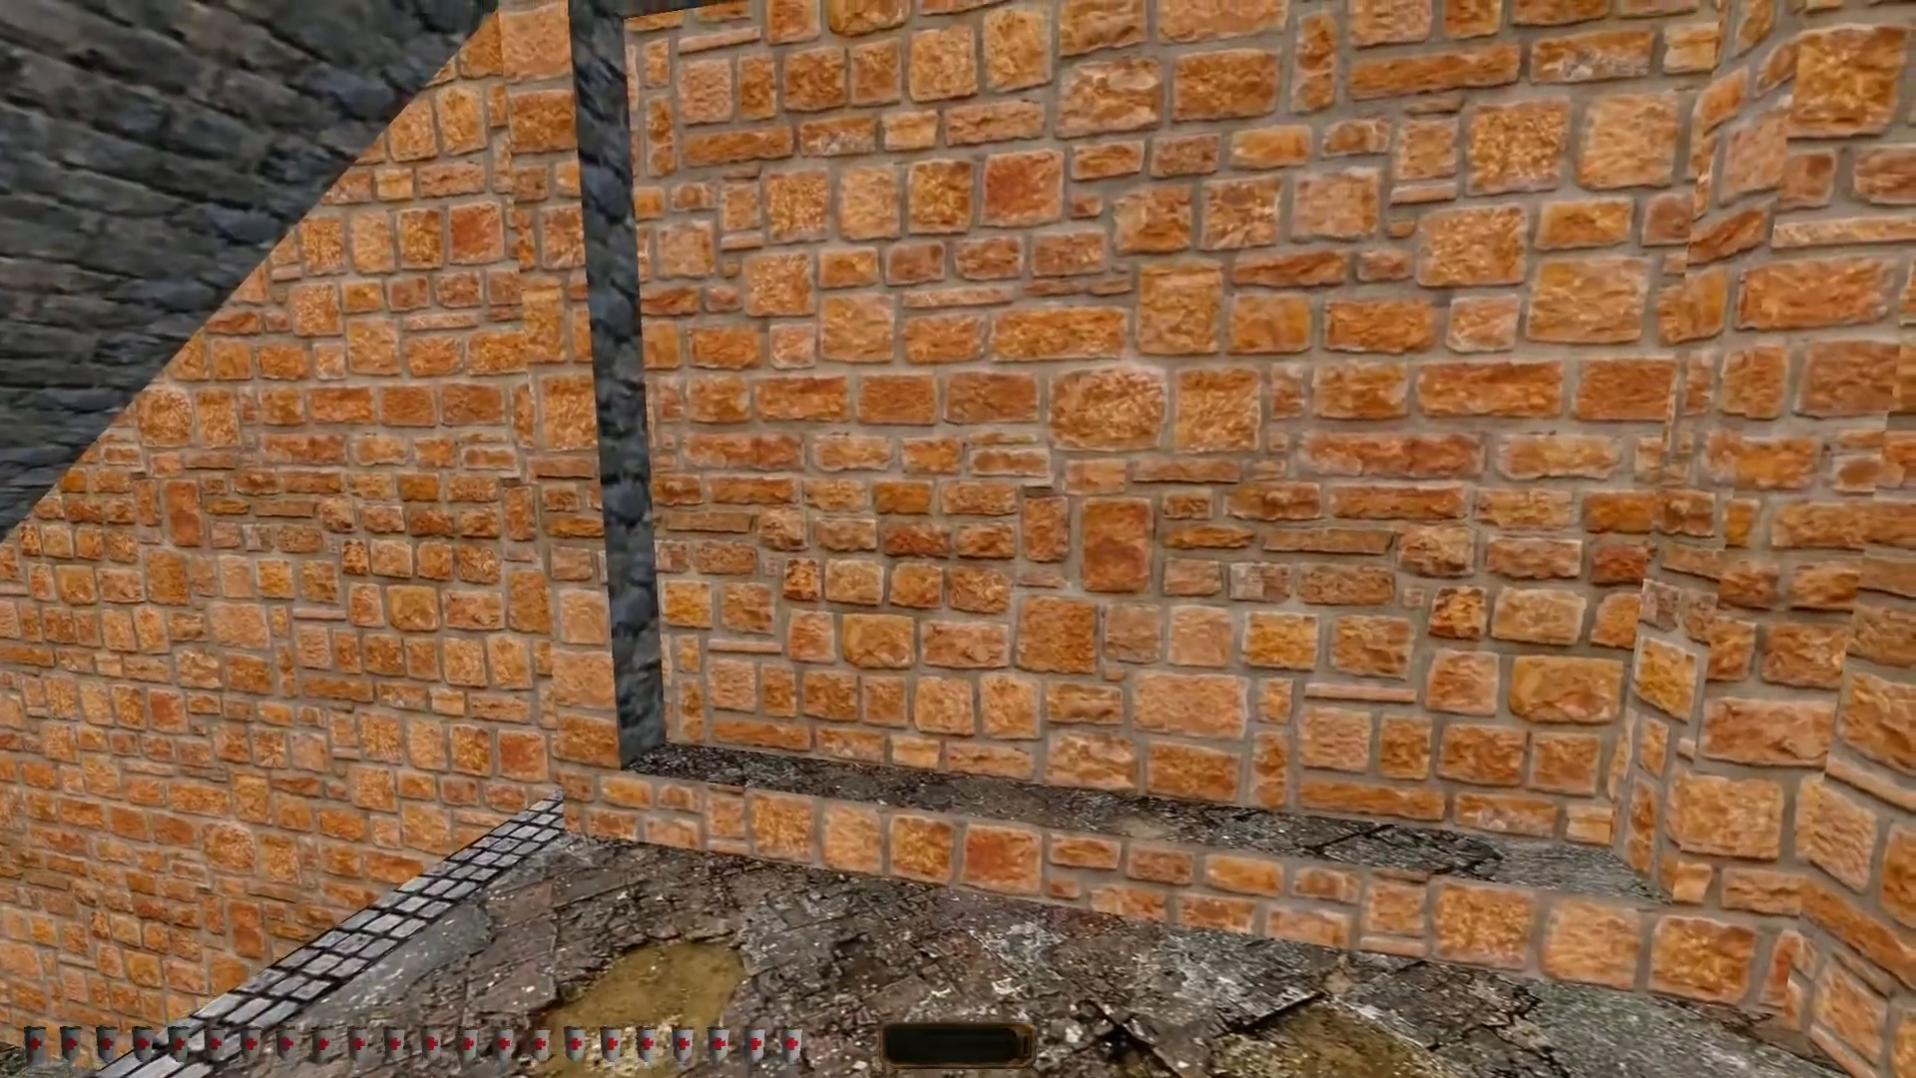
{"action": "key", "text": "alt+e"}
Switch to Firefox and browse the CG Textures library to the Wood category's Tree Bark textures
{"action": "left_click", "coordinate": [130, 1056]}
{"action": "left_click", "coordinate": [119, 949]}
{"action": "scroll", "coordinate": [267, 697], "scroll_direction": "down", "scroll_amount": 3}
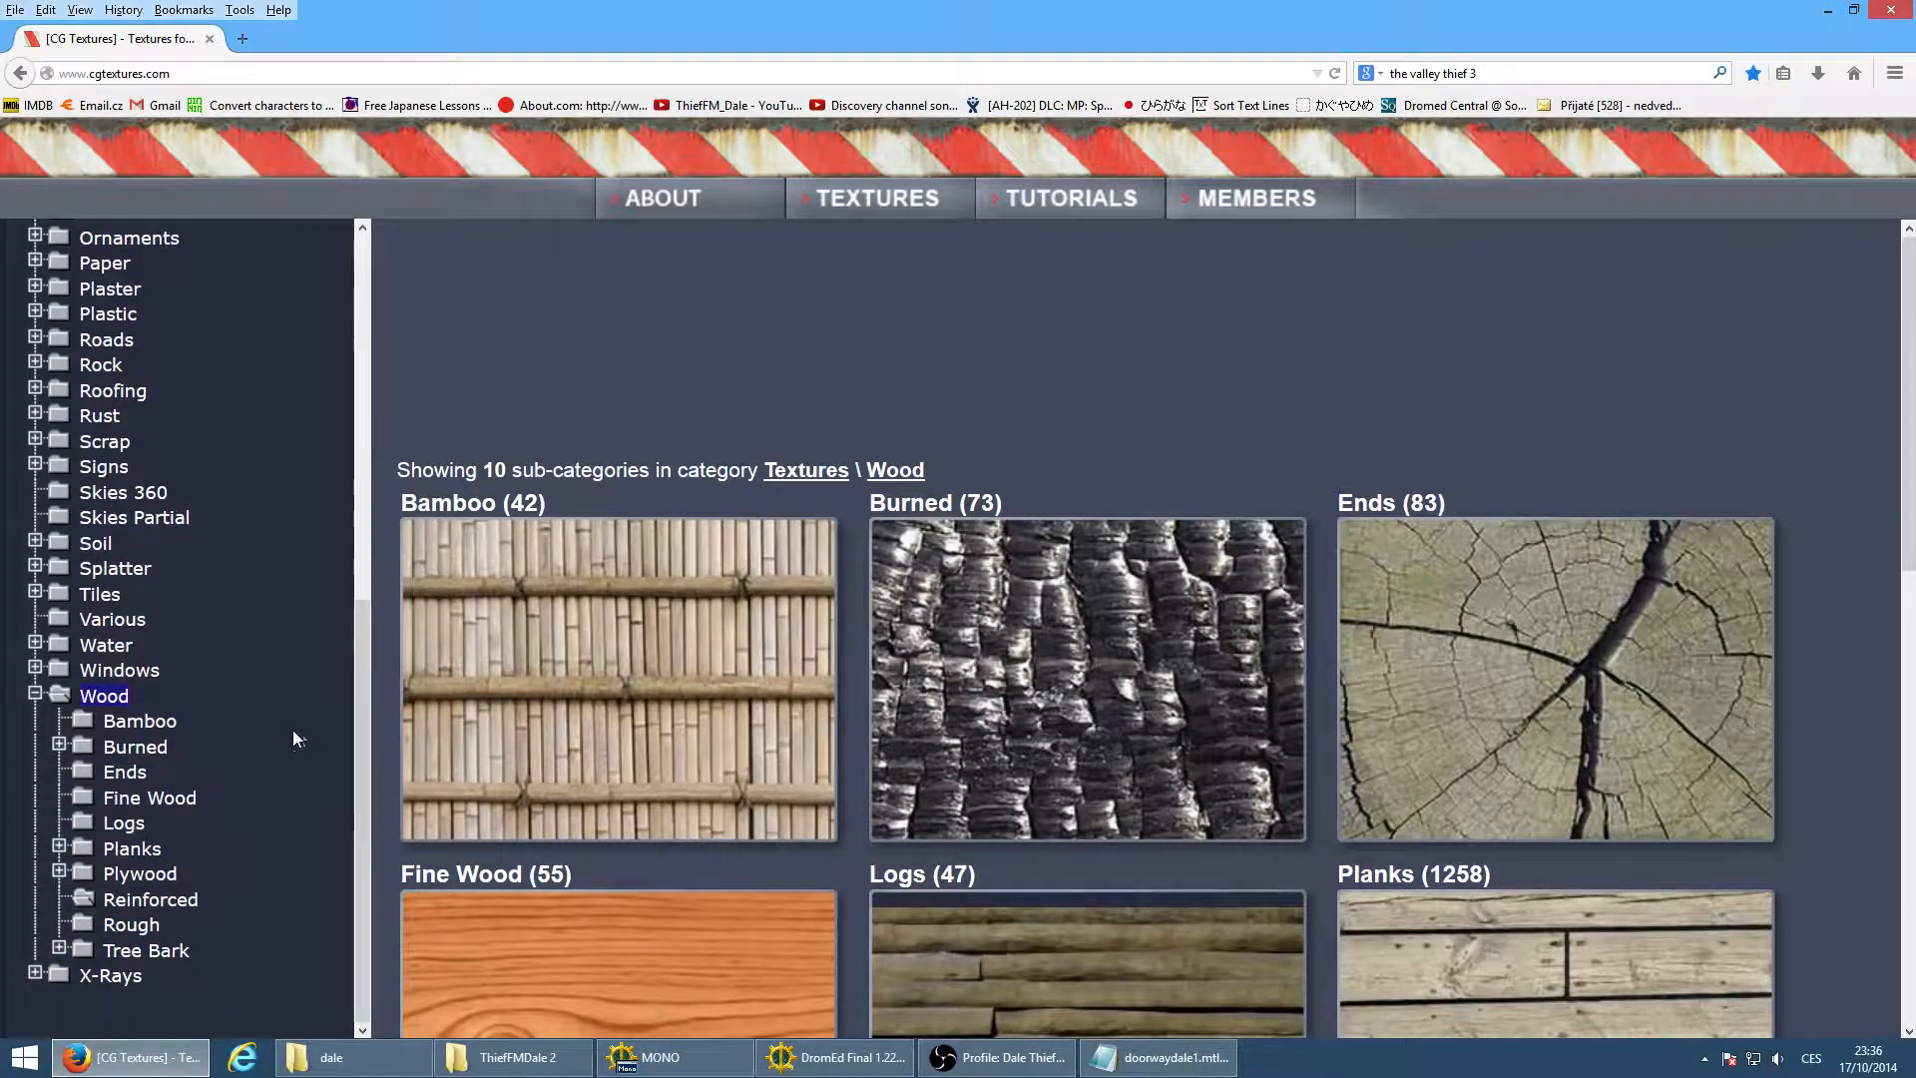
{"action": "left_click", "coordinate": [131, 924]}
{"action": "left_click", "coordinate": [145, 950]}
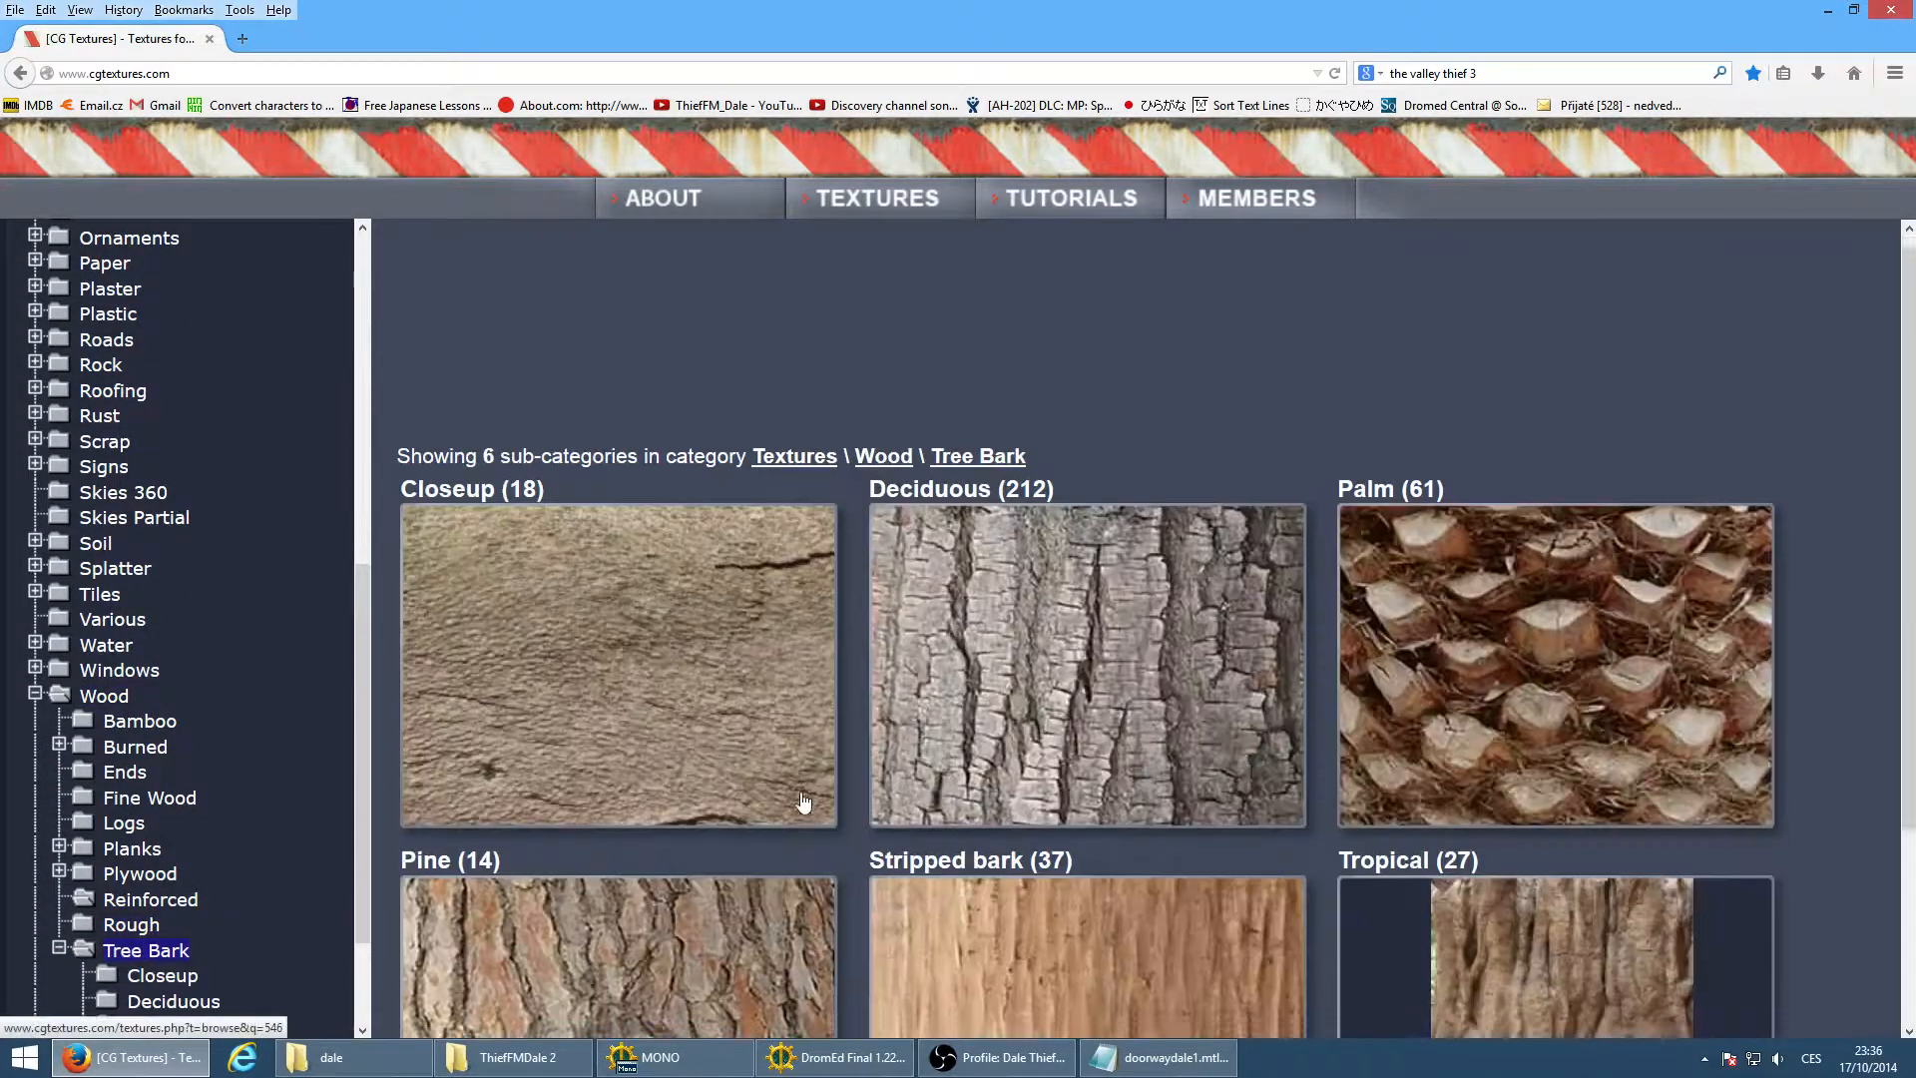
{"action": "scroll", "coordinate": [884, 802], "scroll_direction": "down", "scroll_amount": 3}
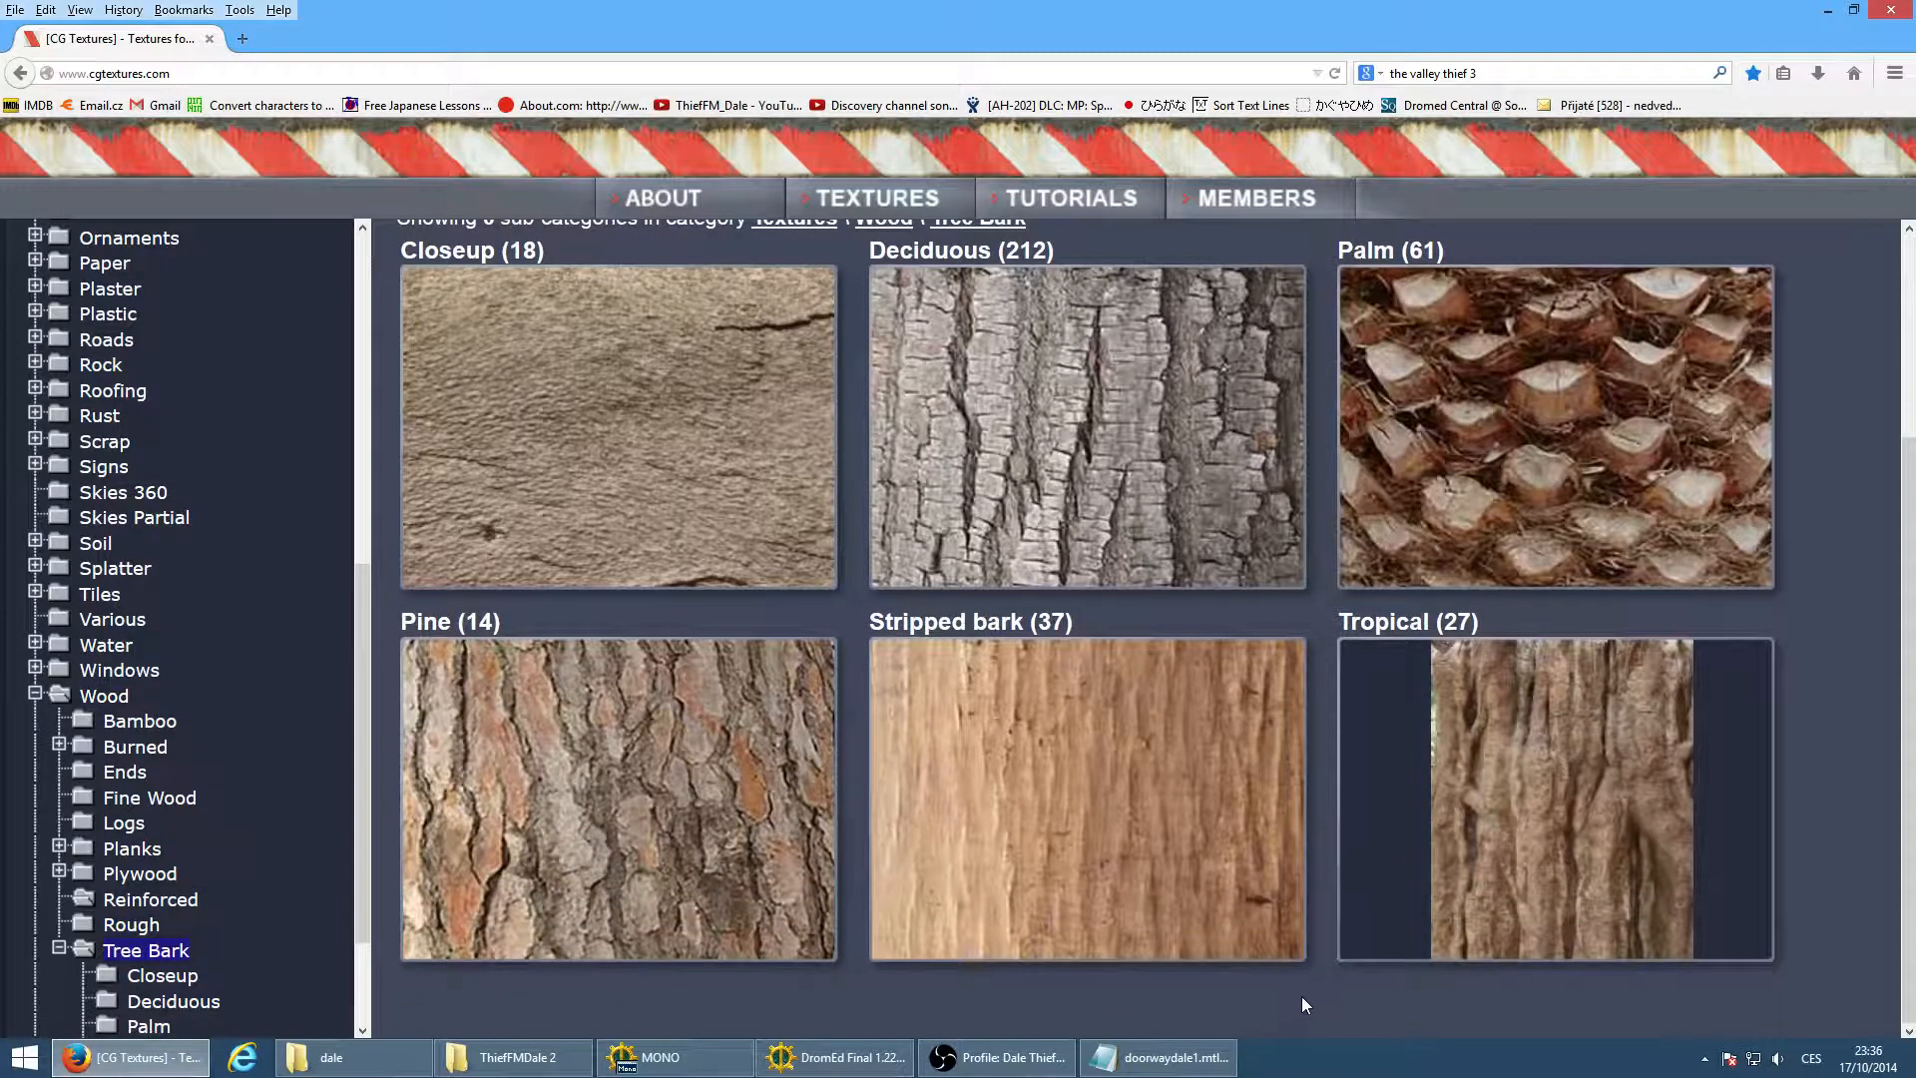
Open the tiled BarkDecidious0109 texture from the Deciduous category and save its image to the desktop
{"action": "left_click", "coordinate": [1095, 399]}
{"action": "scroll", "coordinate": [1034, 644], "scroll_direction": "down", "scroll_amount": 5}
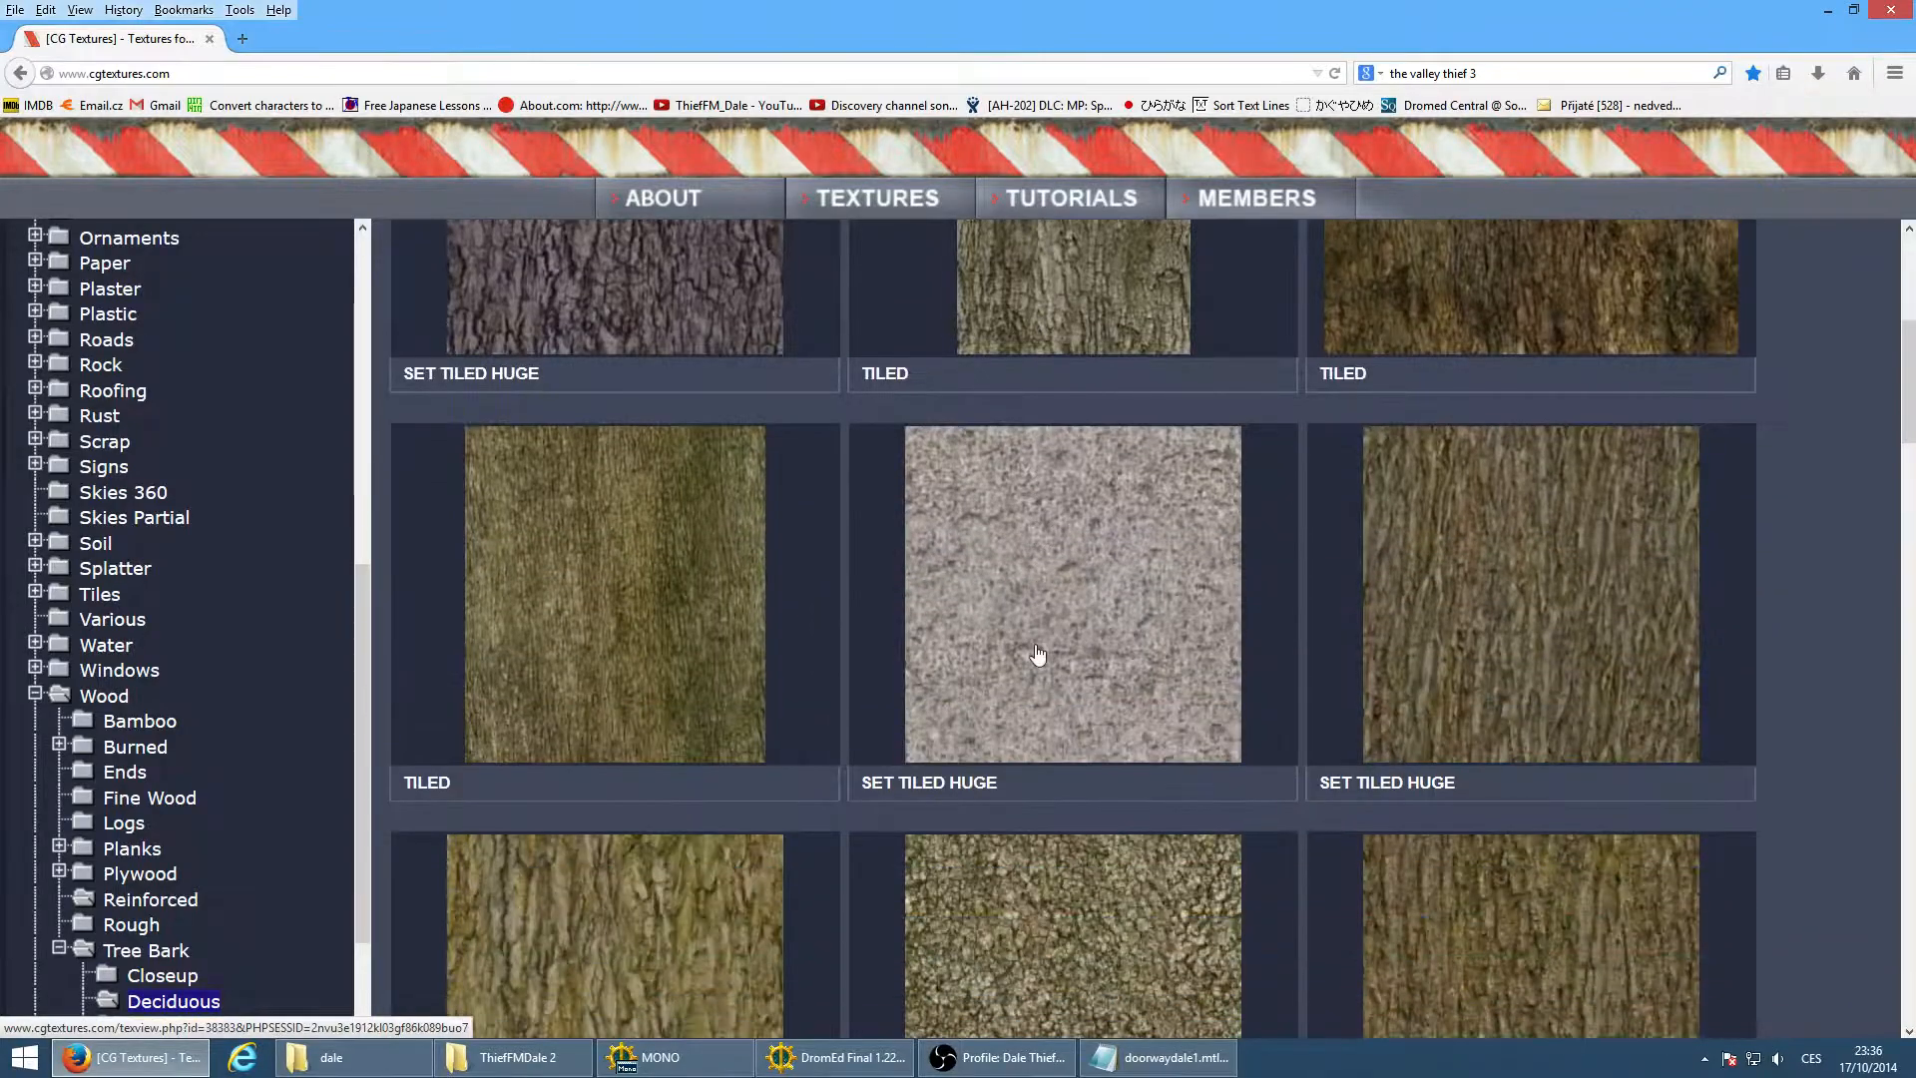
{"action": "left_click", "coordinate": [645, 526]}
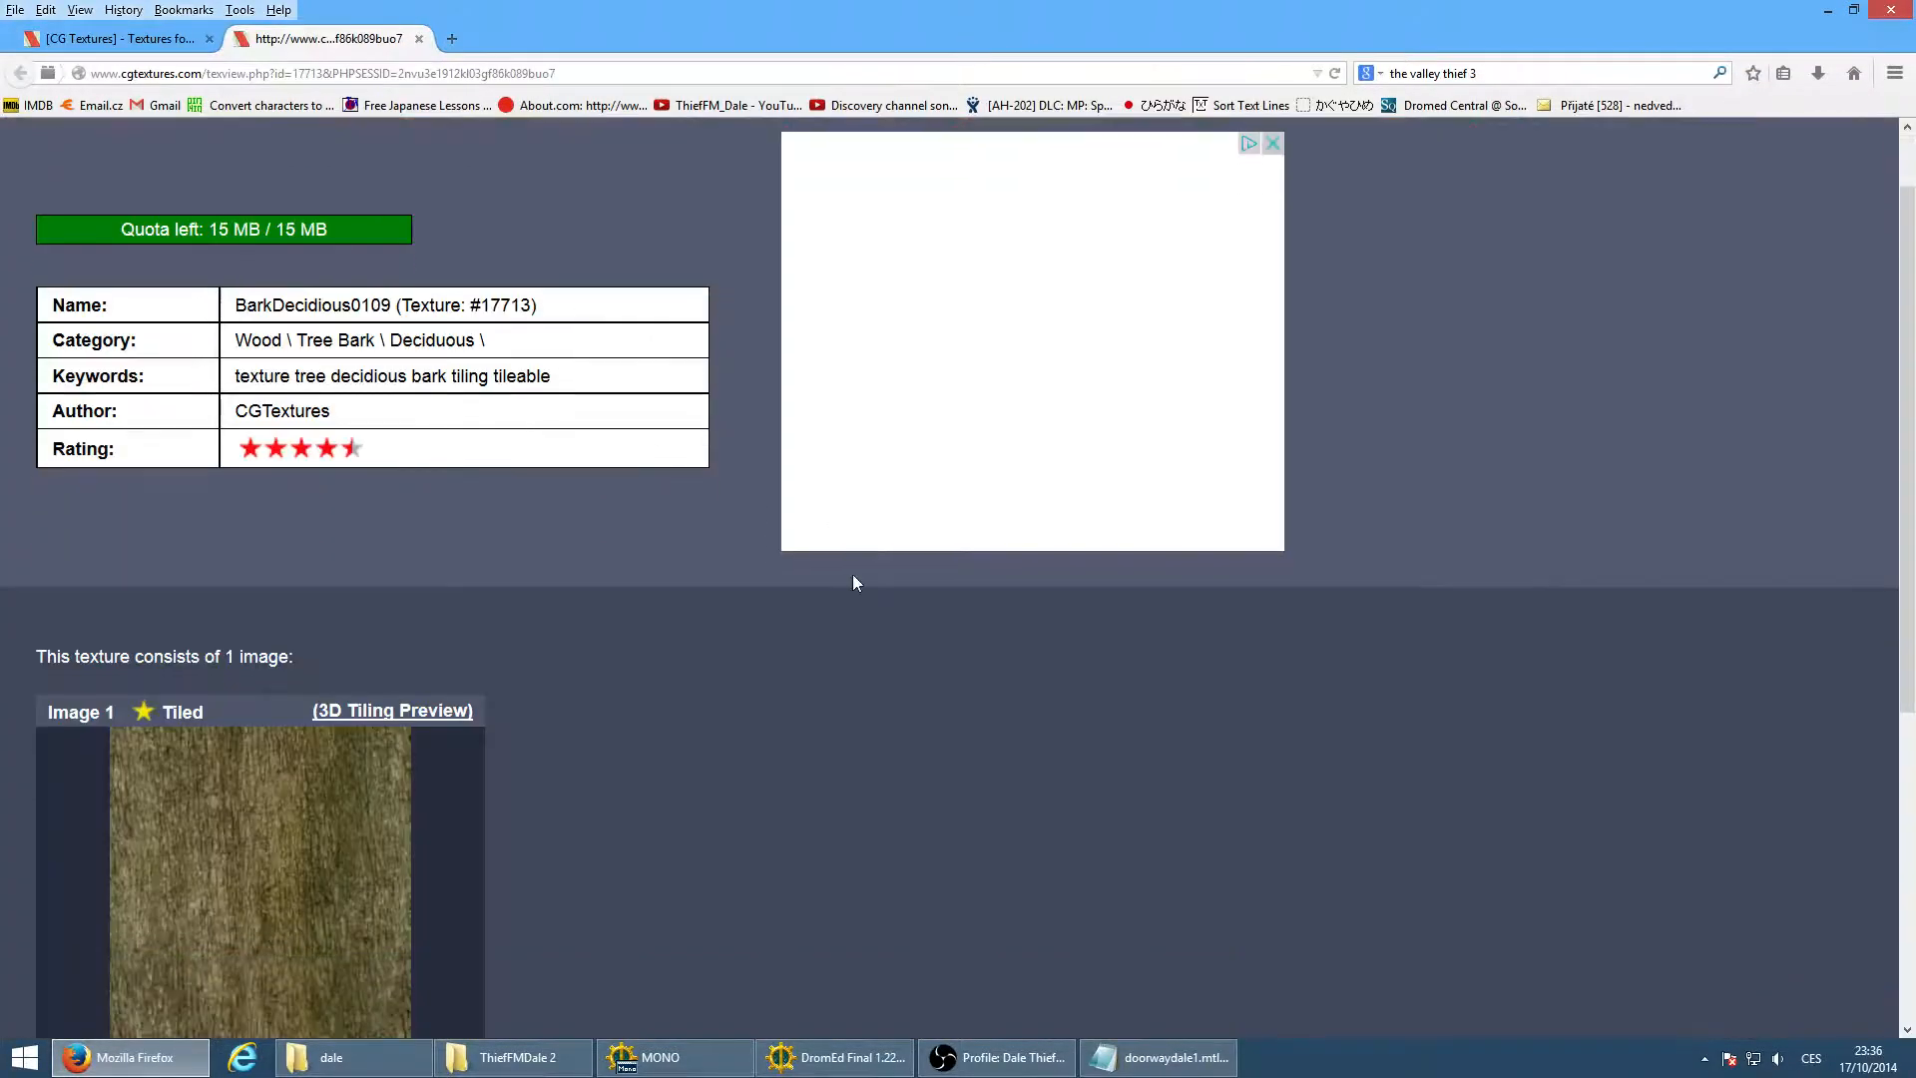
{"action": "scroll", "coordinate": [853, 583], "scroll_direction": "down", "scroll_amount": 3}
{"action": "mouse_move", "coordinate": [311, 569]}
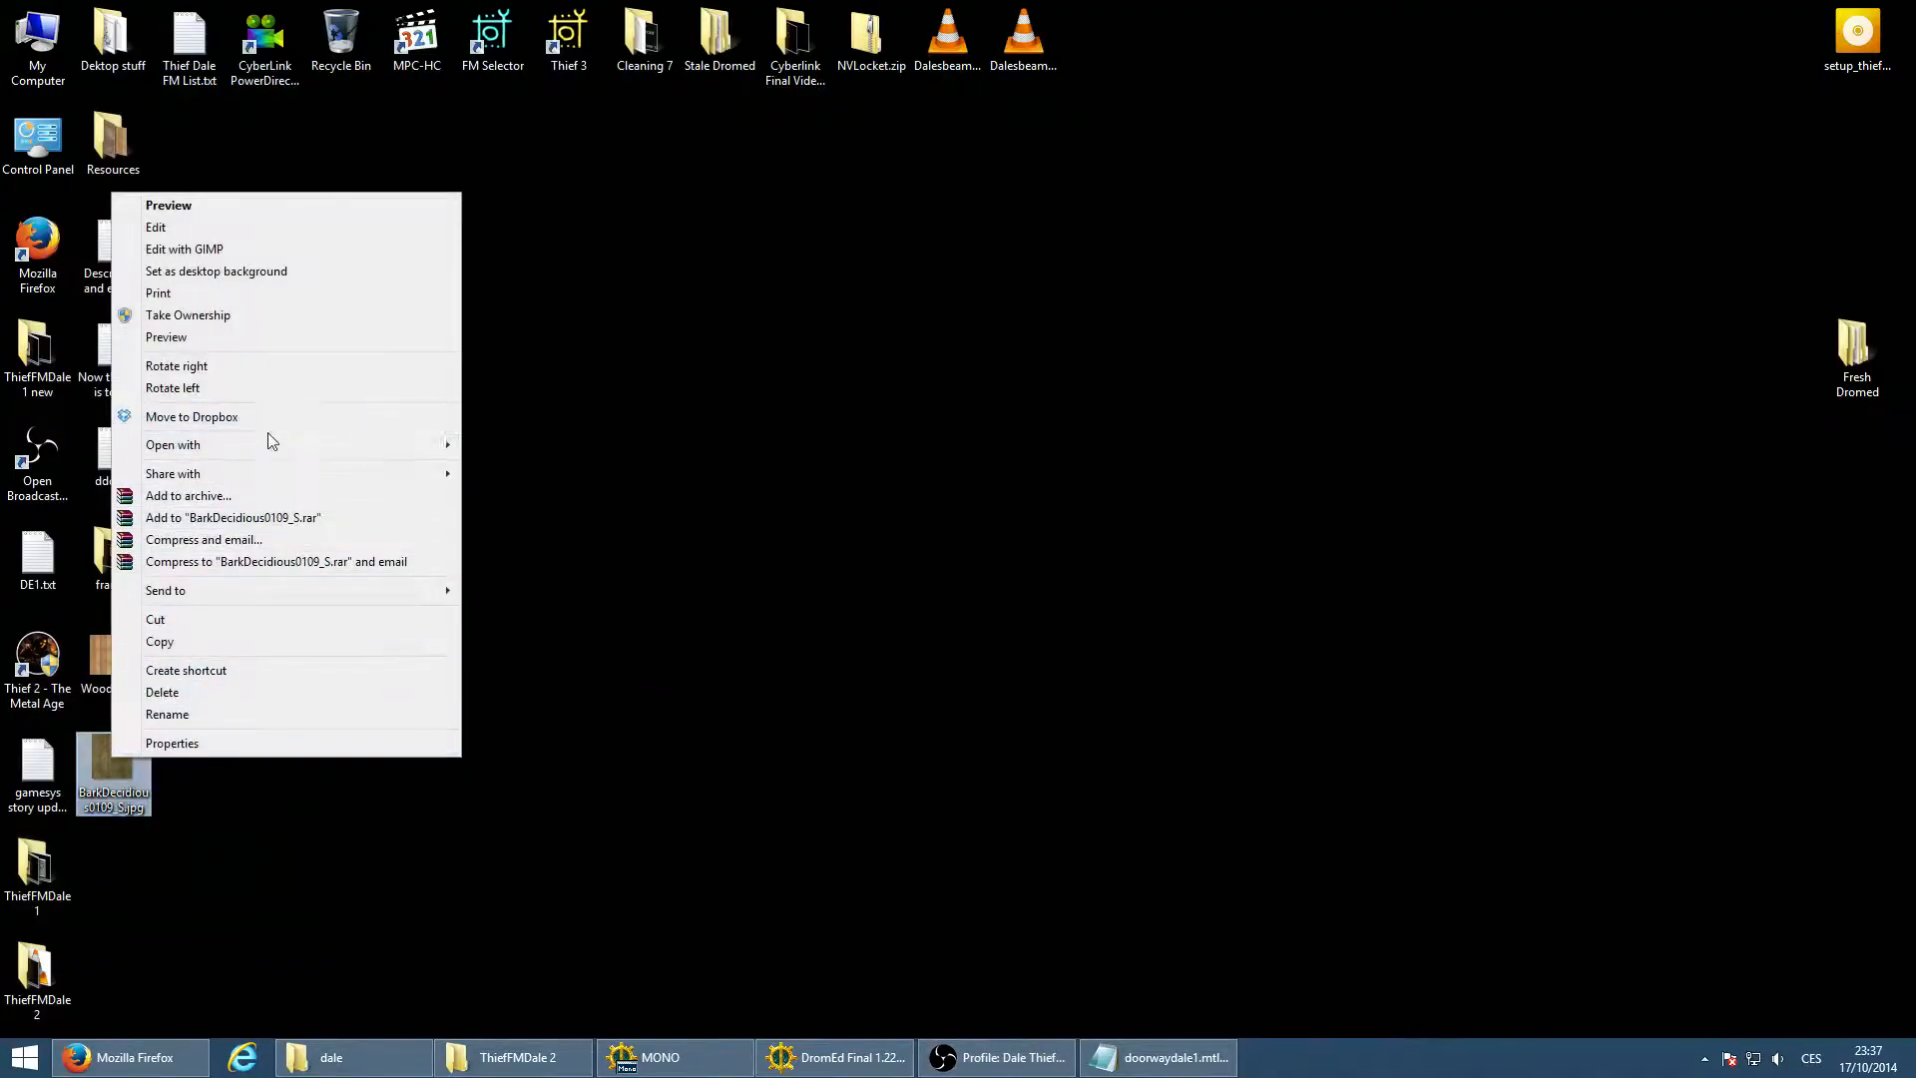
Open the BarkDecidious0109_S image from the desktop in paint.net and resize it to 512 × 512 pixels
{"action": "mouse_move", "coordinate": [300, 444]}
{"action": "left_click", "coordinate": [514, 510]}
{"action": "left_click", "coordinate": [136, 37]}
{"action": "left_click", "coordinate": [137, 37]}
{"action": "key", "text": "ctrl+r"}
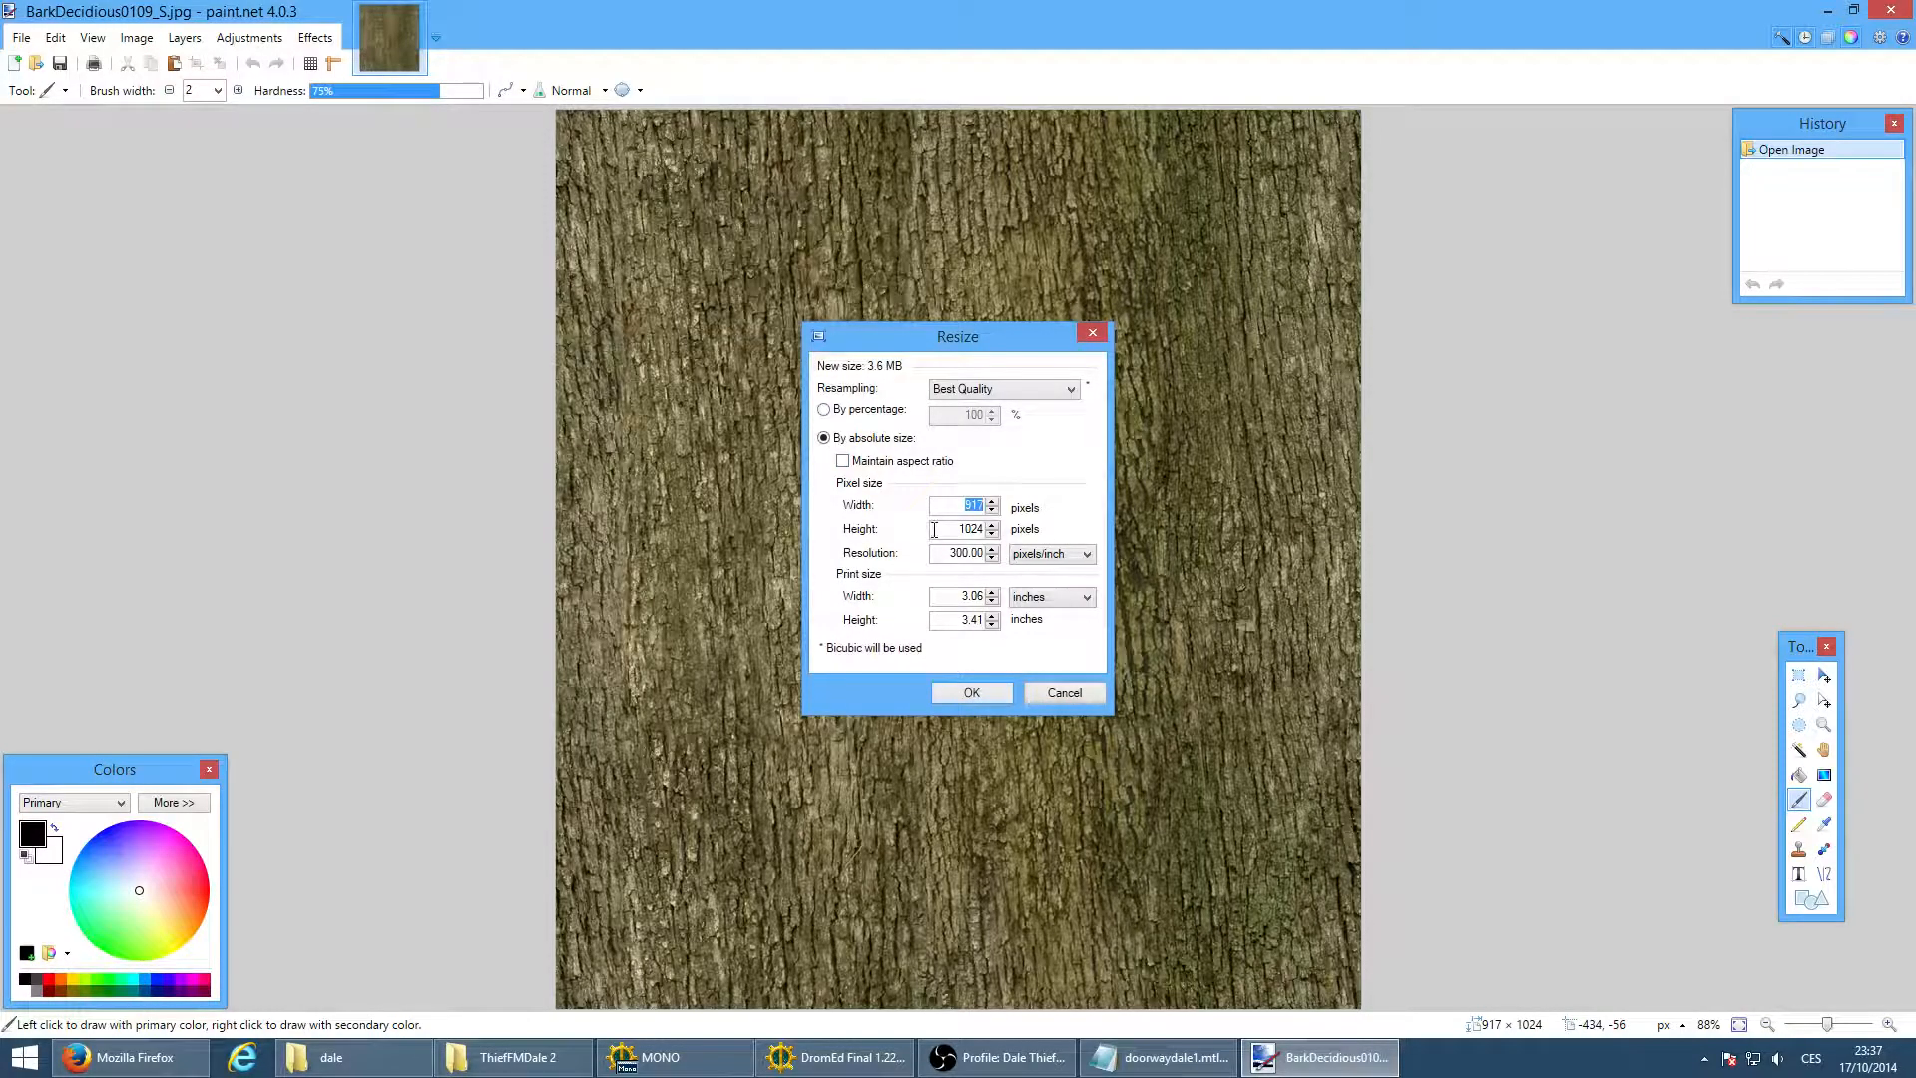
{"action": "left_click_drag", "start_coordinate": [1028, 348], "coordinate": [1489, 382]}
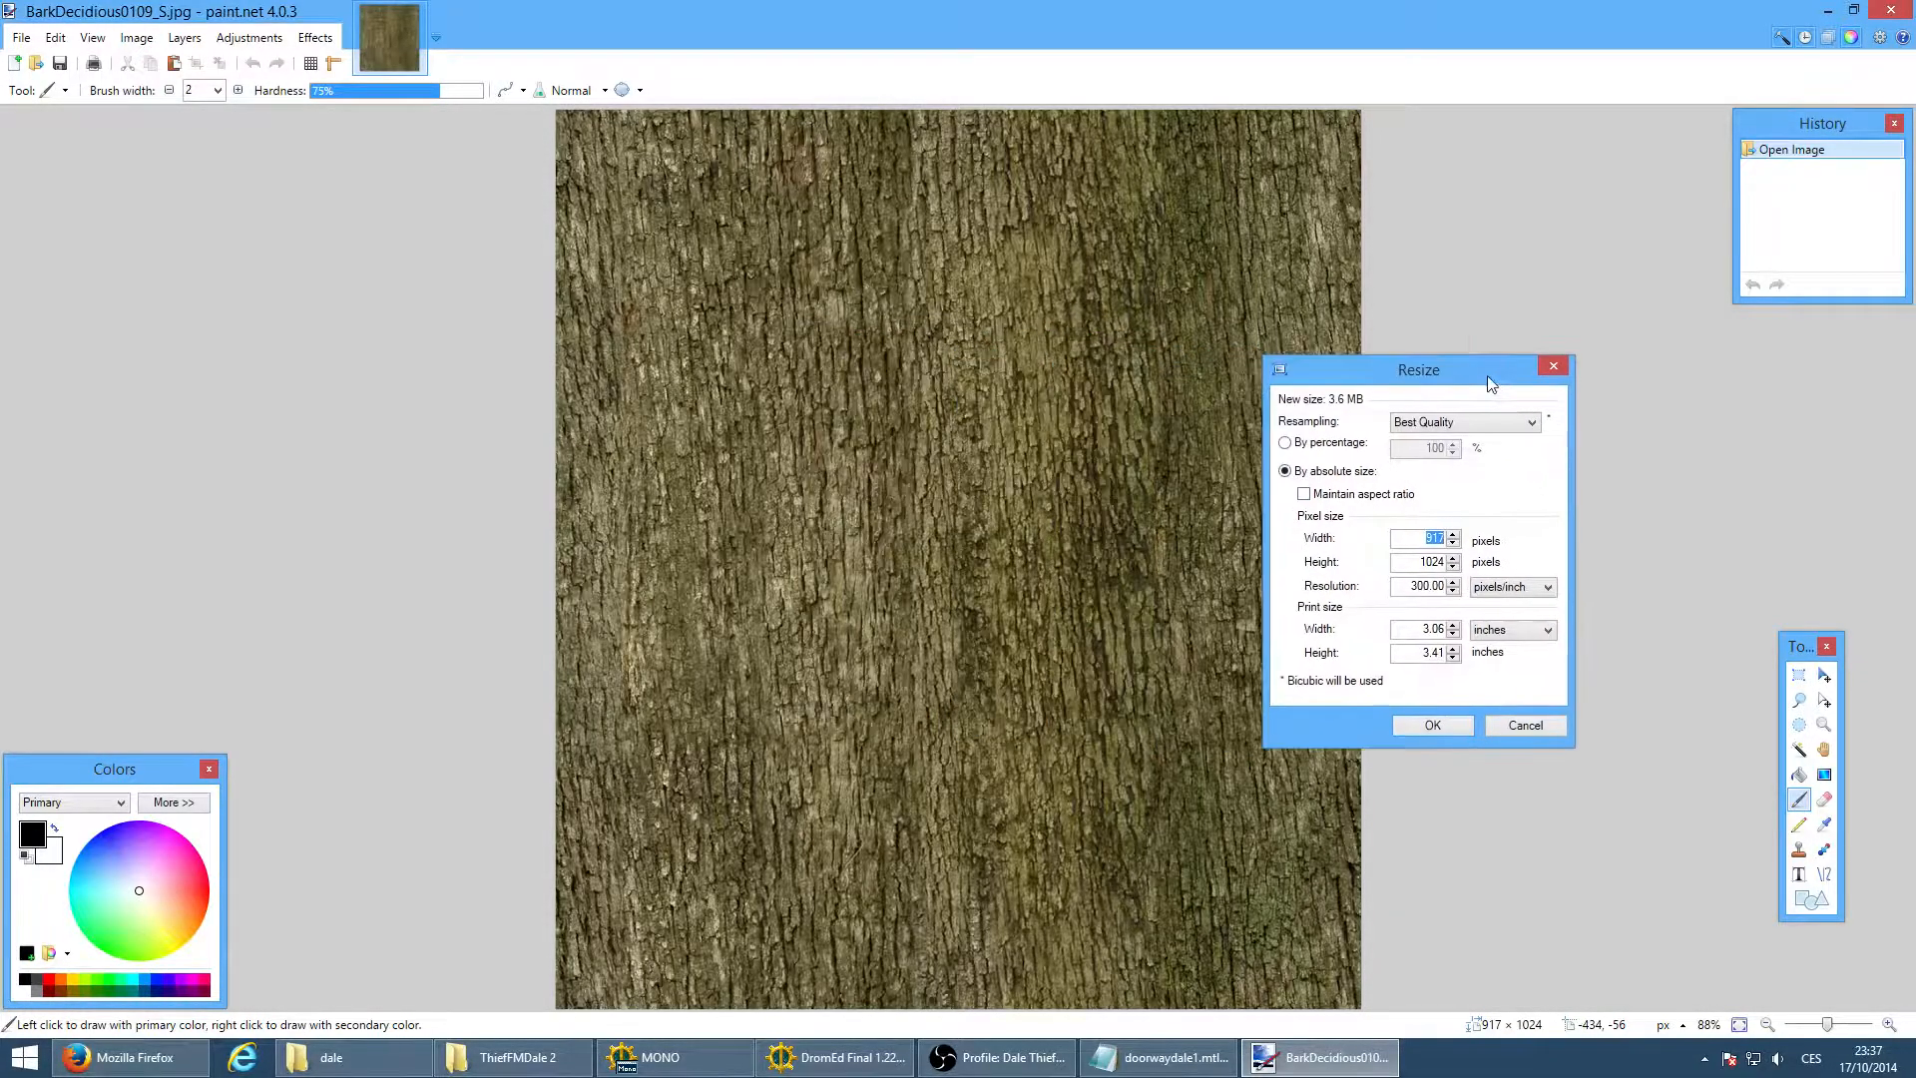
{"action": "type", "text": "512"}
{"action": "key", "text": "Tab"}
{"action": "type", "text": "512"}
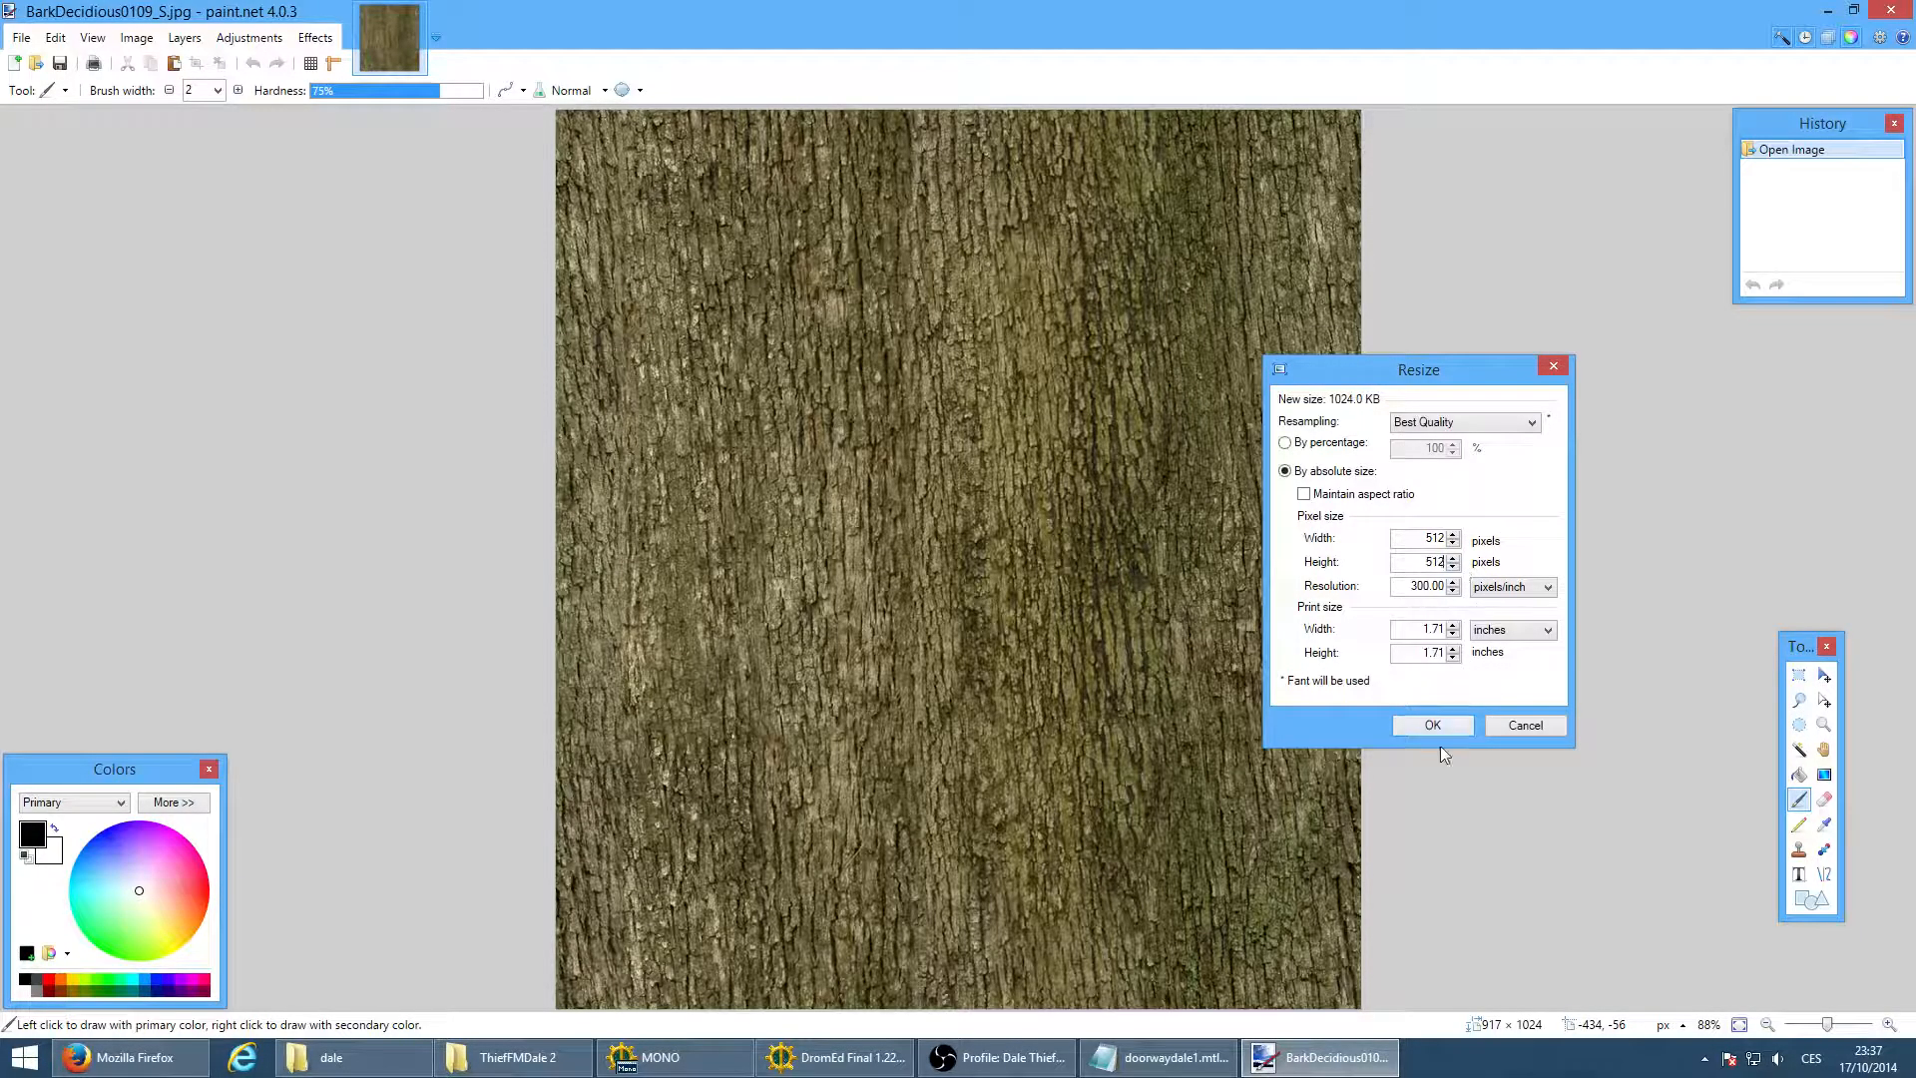
{"action": "left_click", "coordinate": [1448, 728]}
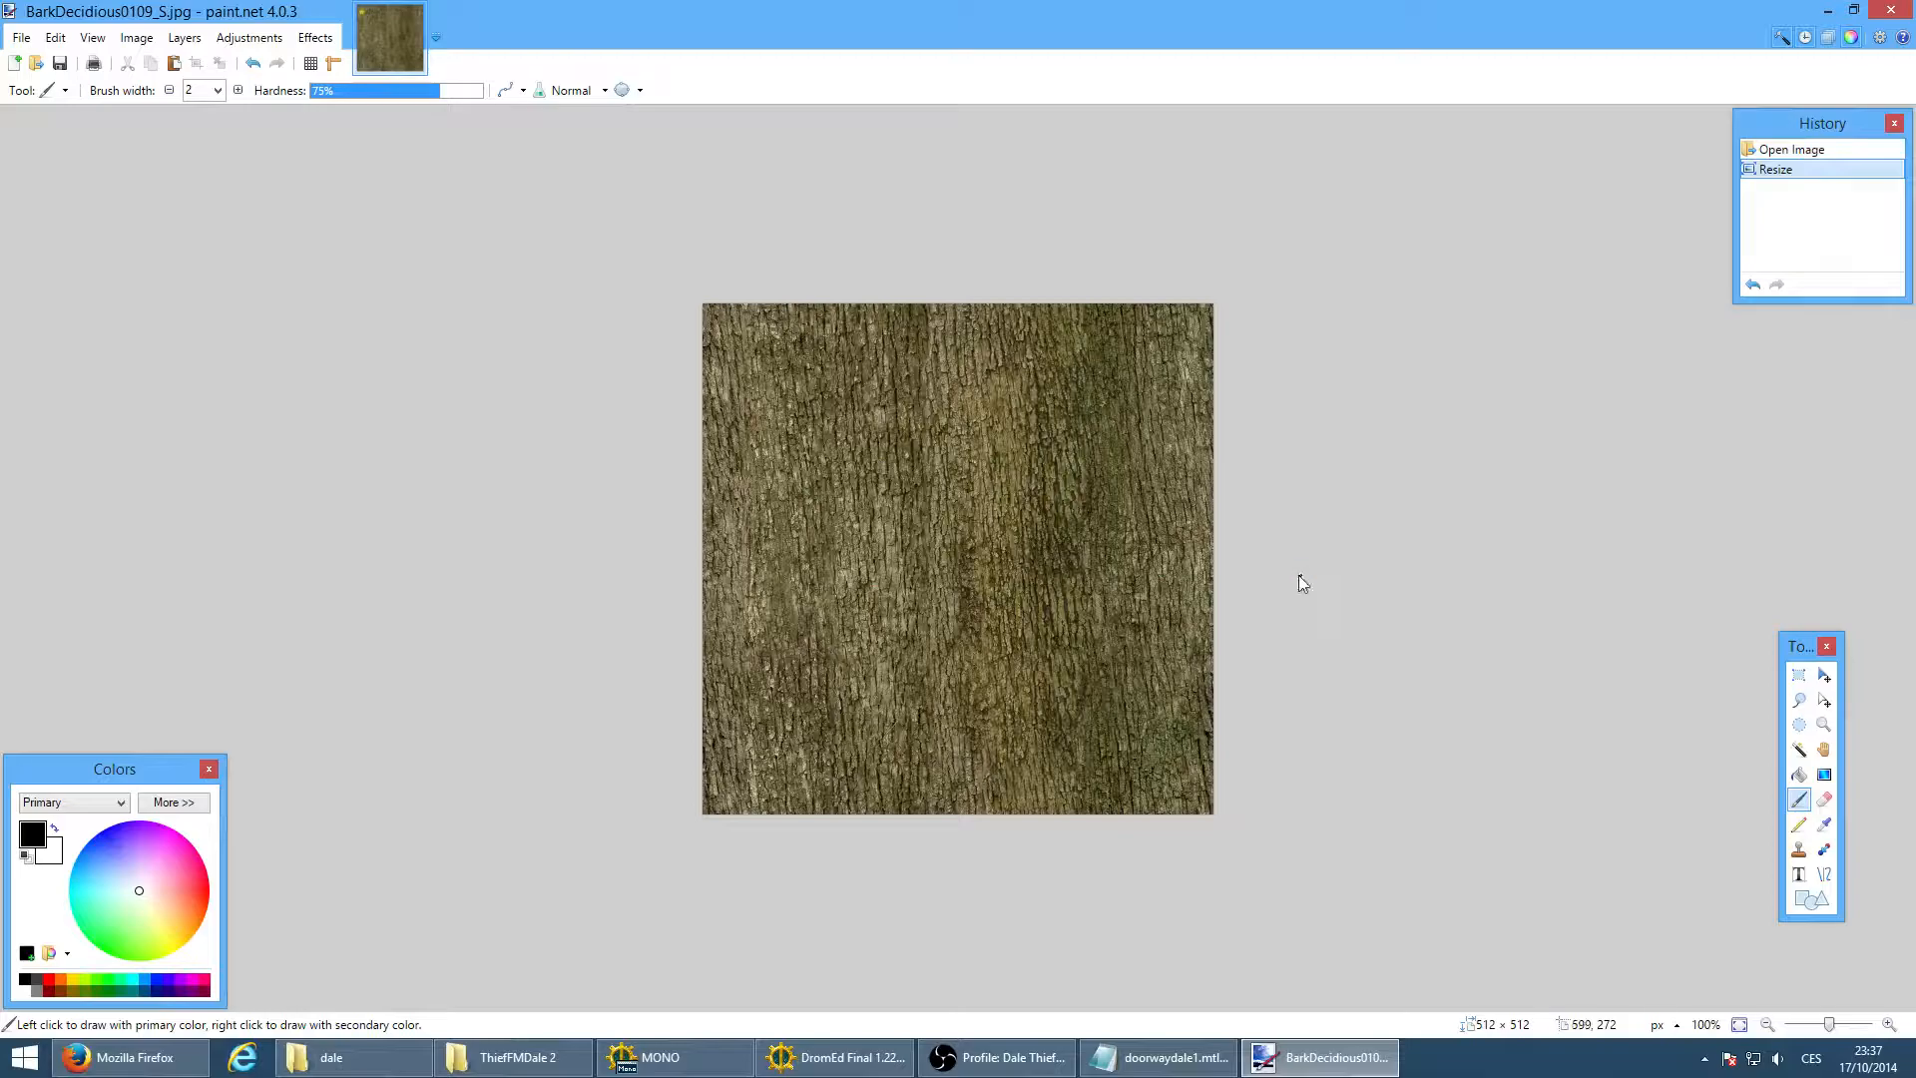
Save the bark image as barkdale1 in PNG format in Fresh Dromed's Thief 2 fam/dale folder, with auto-detected bit depth
{"action": "left_click", "coordinate": [276, 462]}
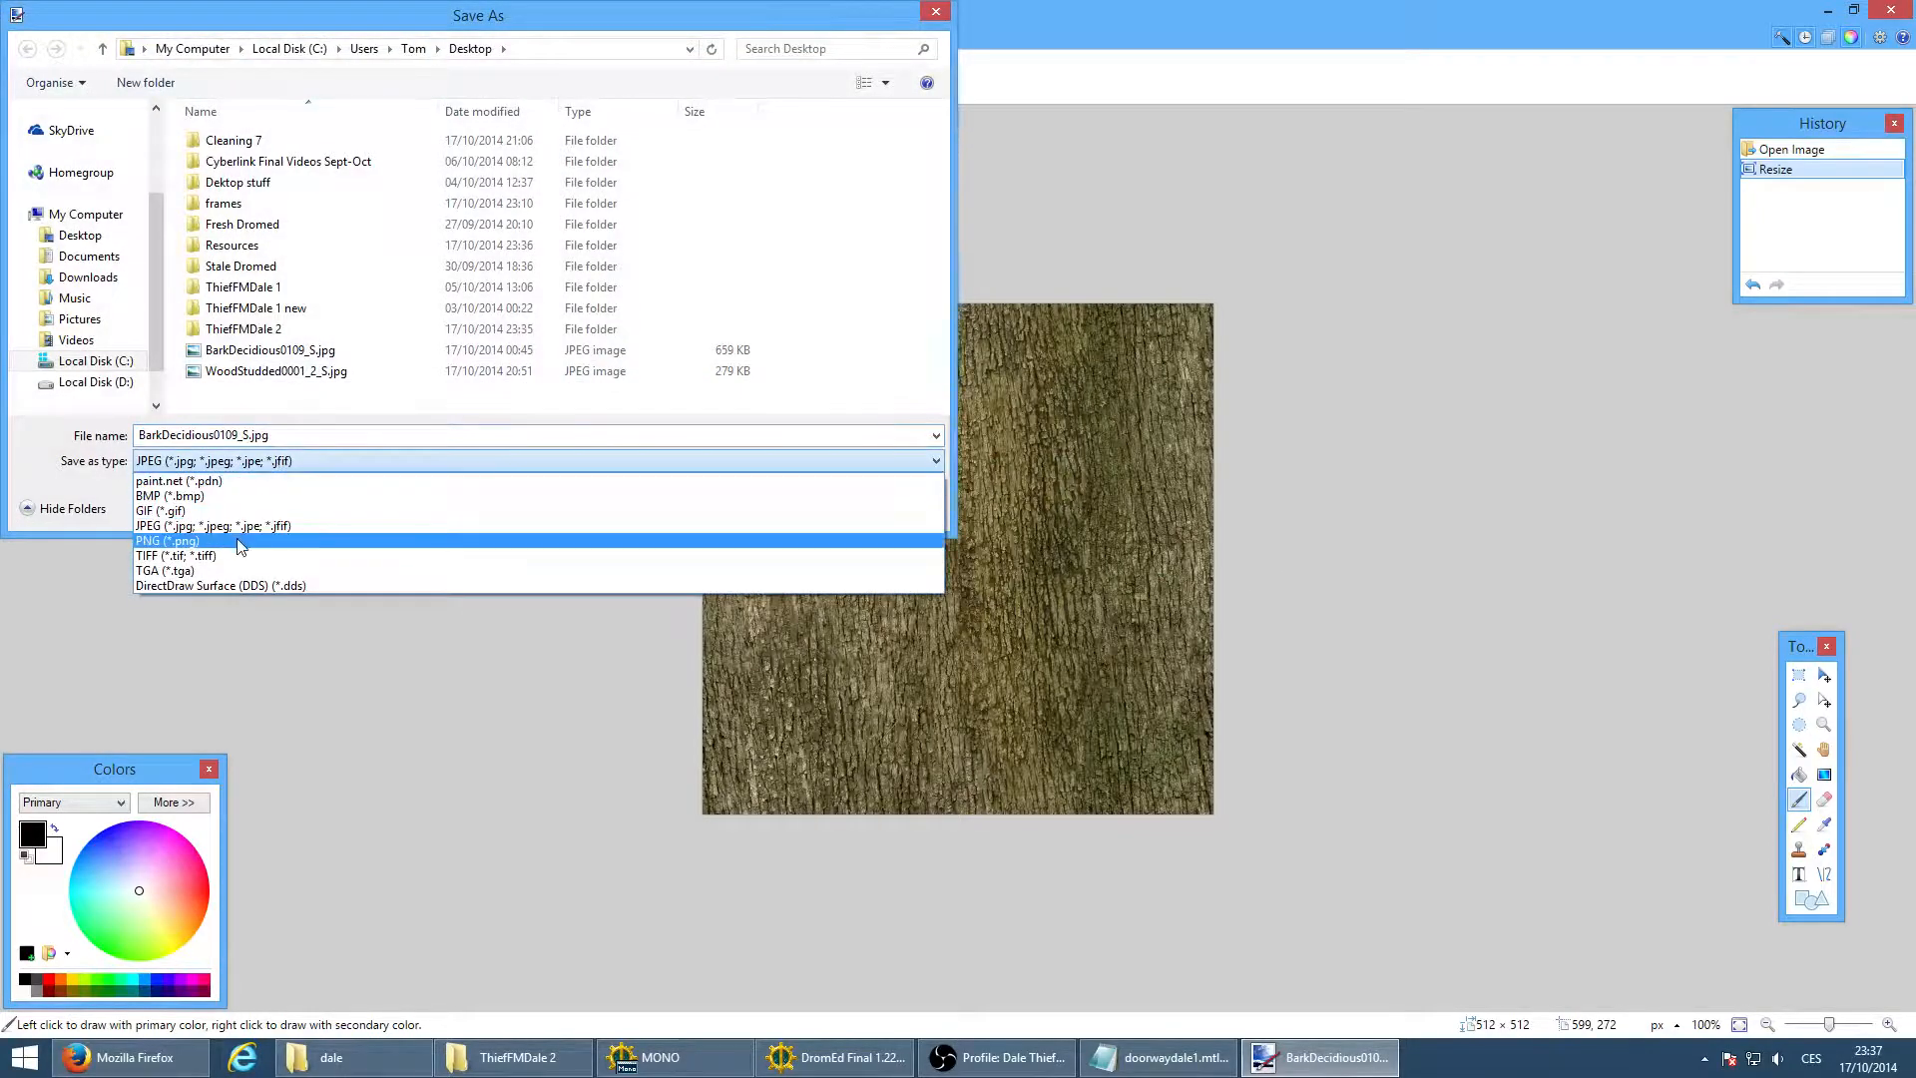
{"action": "left_click", "coordinate": [240, 542]}
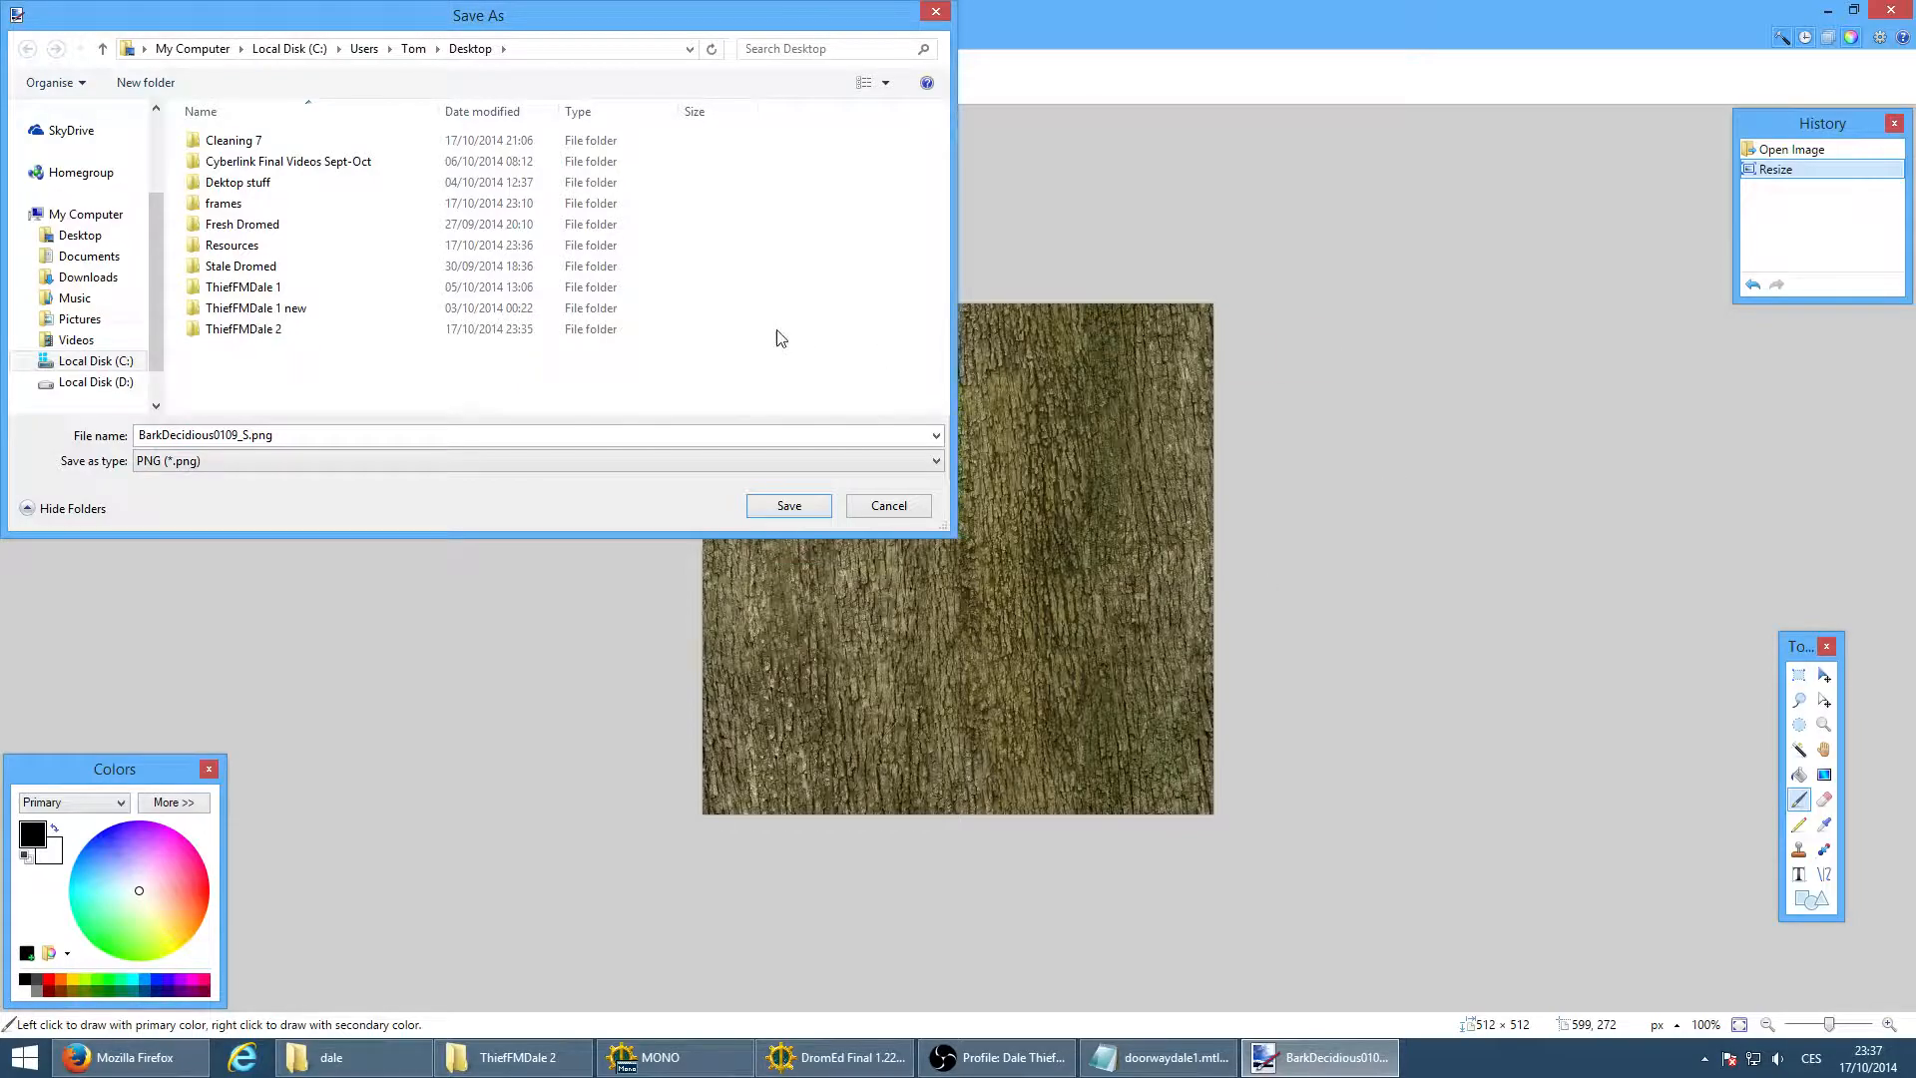
{"action": "double_click", "coordinate": [249, 224]}
{"action": "double_click", "coordinate": [261, 144]}
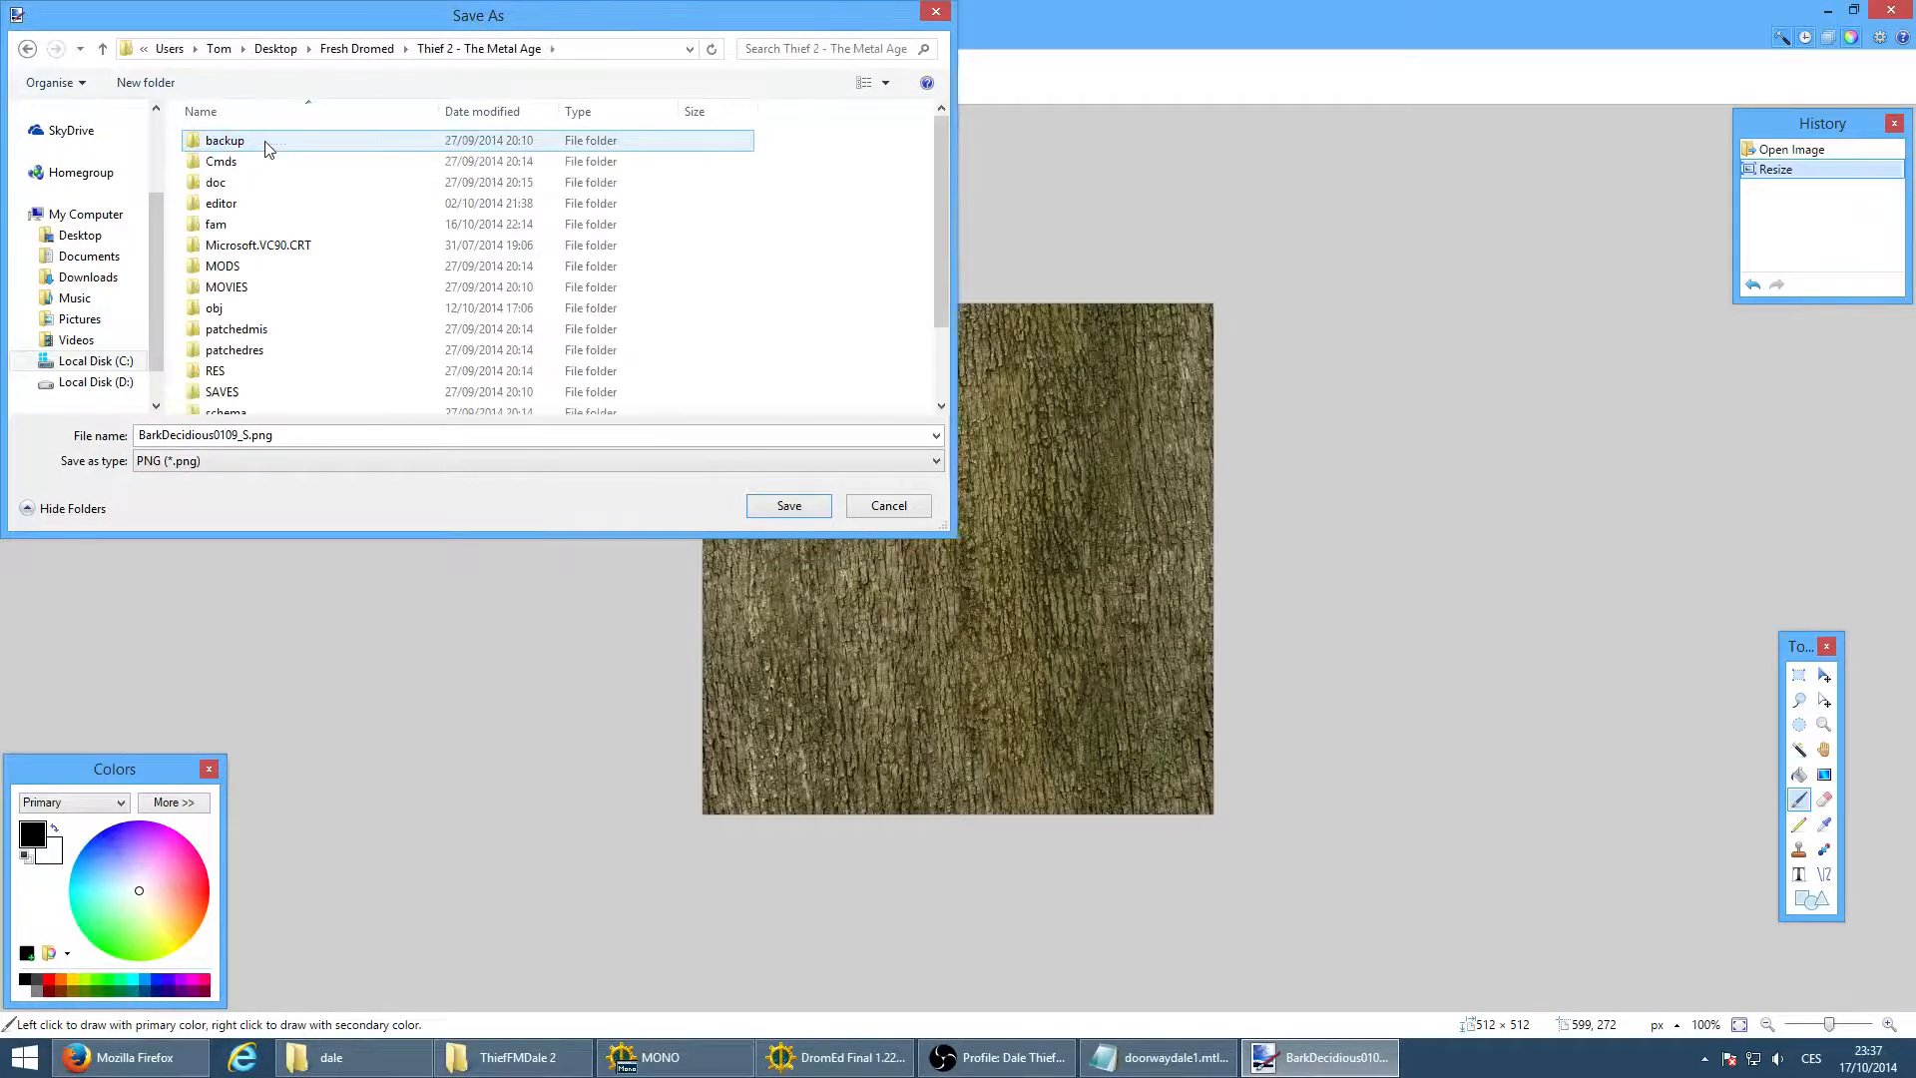
{"action": "double_click", "coordinate": [249, 223]}
{"action": "double_click", "coordinate": [255, 145]}
{"action": "double_click", "coordinate": [336, 442]}
{"action": "type", "text": "barkdale"}
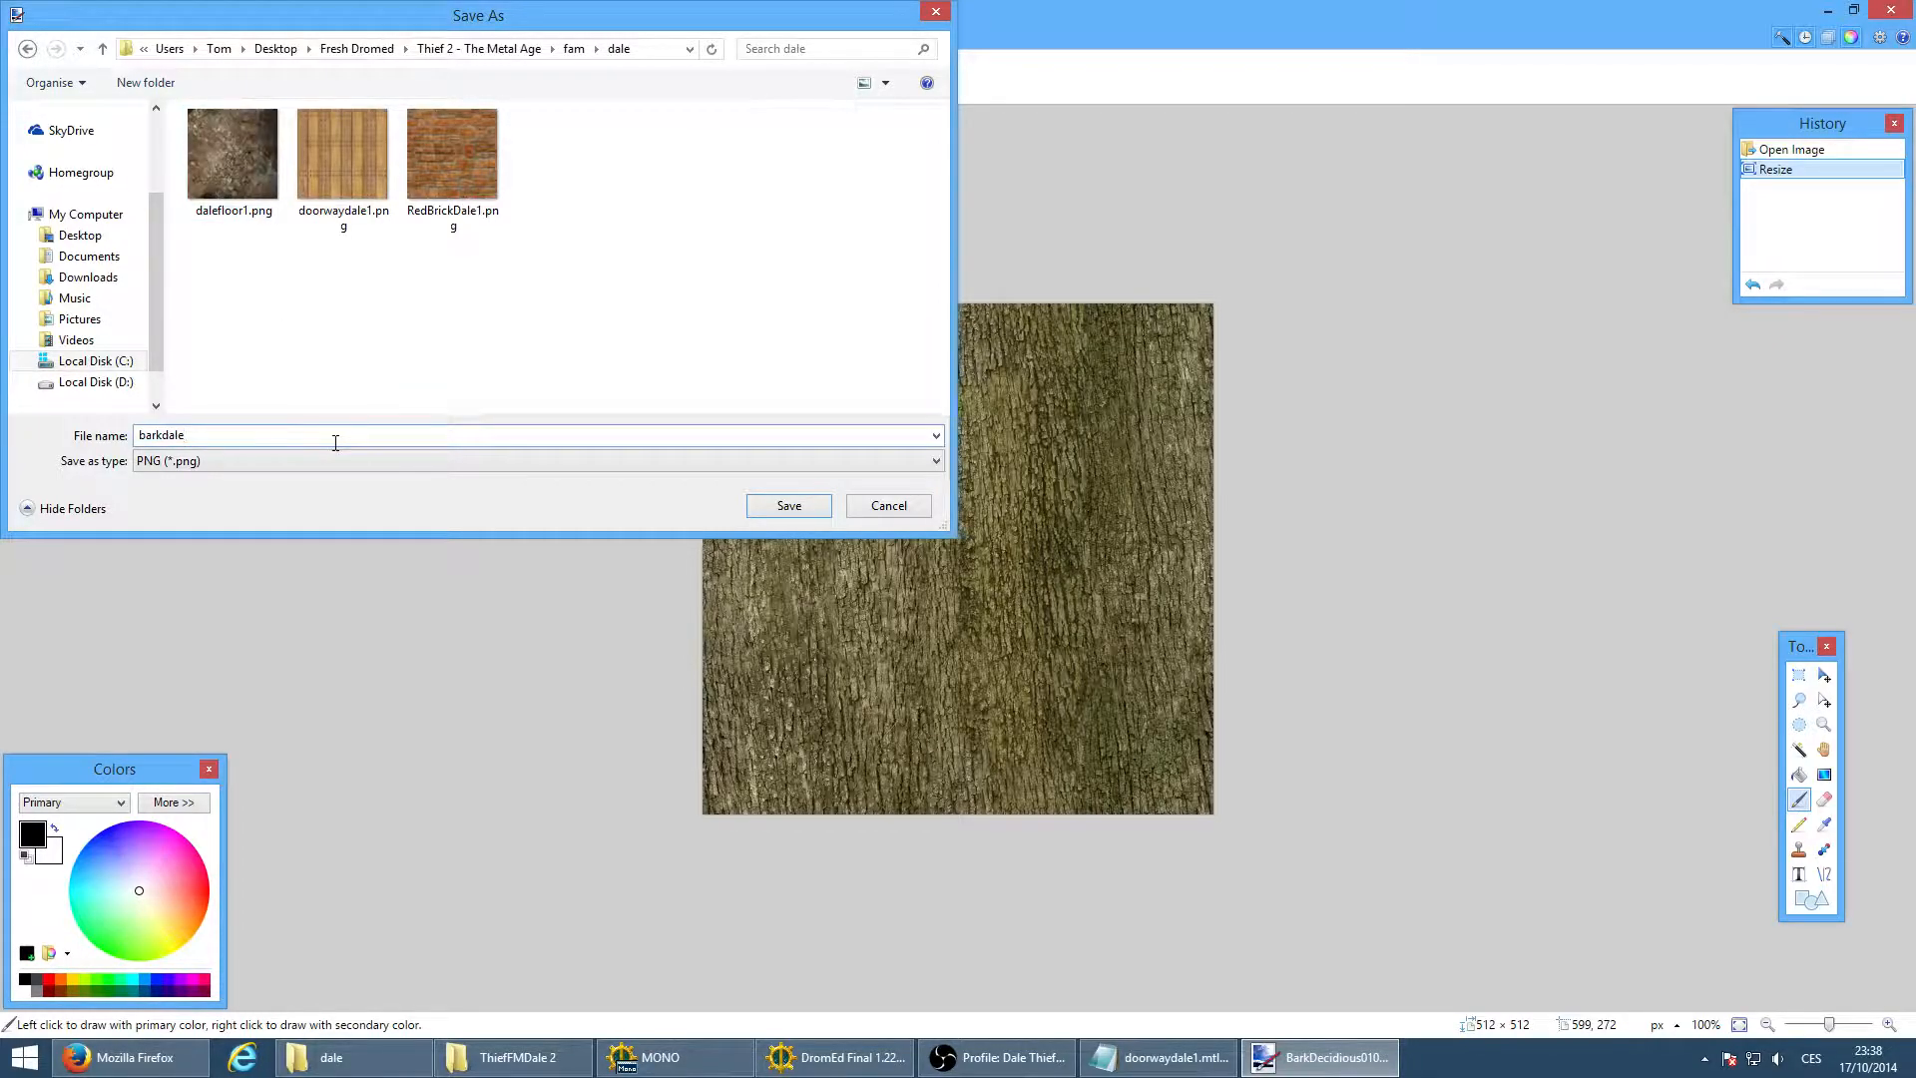
{"action": "key", "text": "Return"}
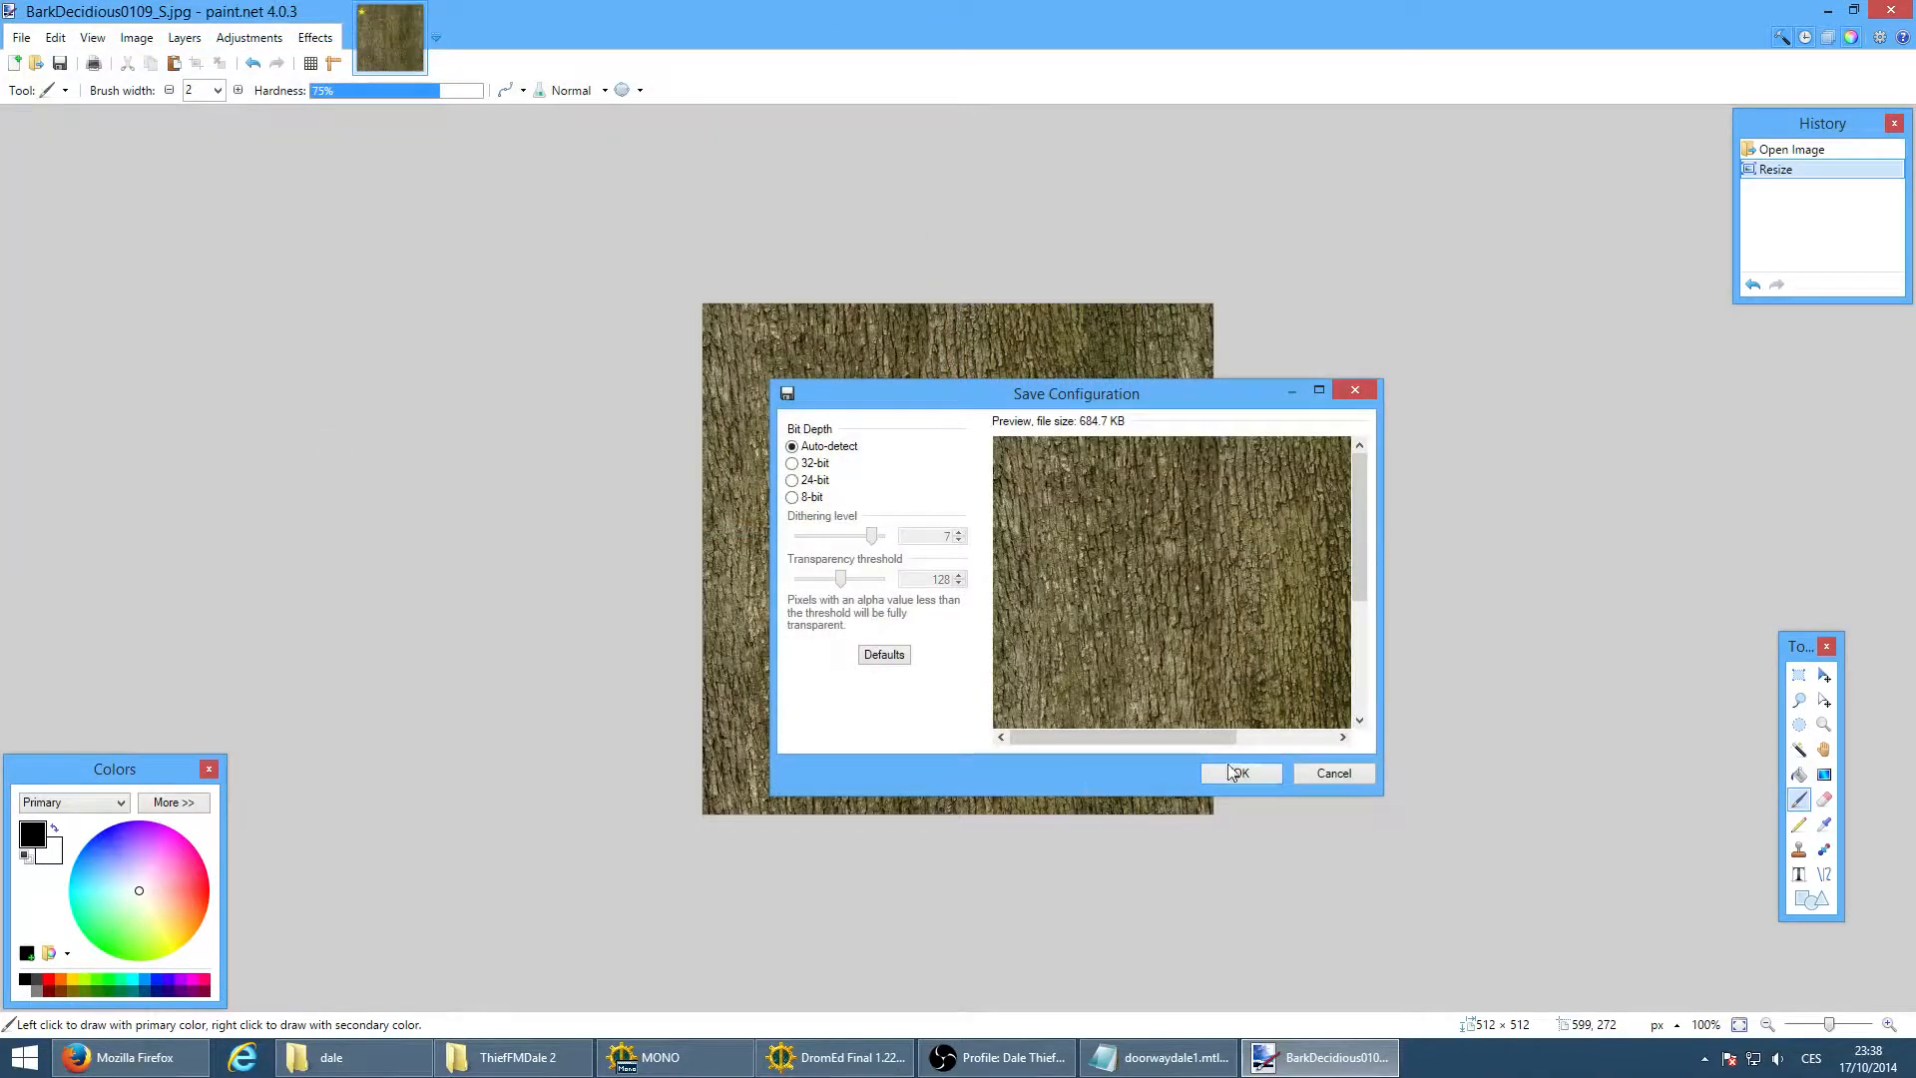
{"action": "left_click", "coordinate": [1235, 773]}
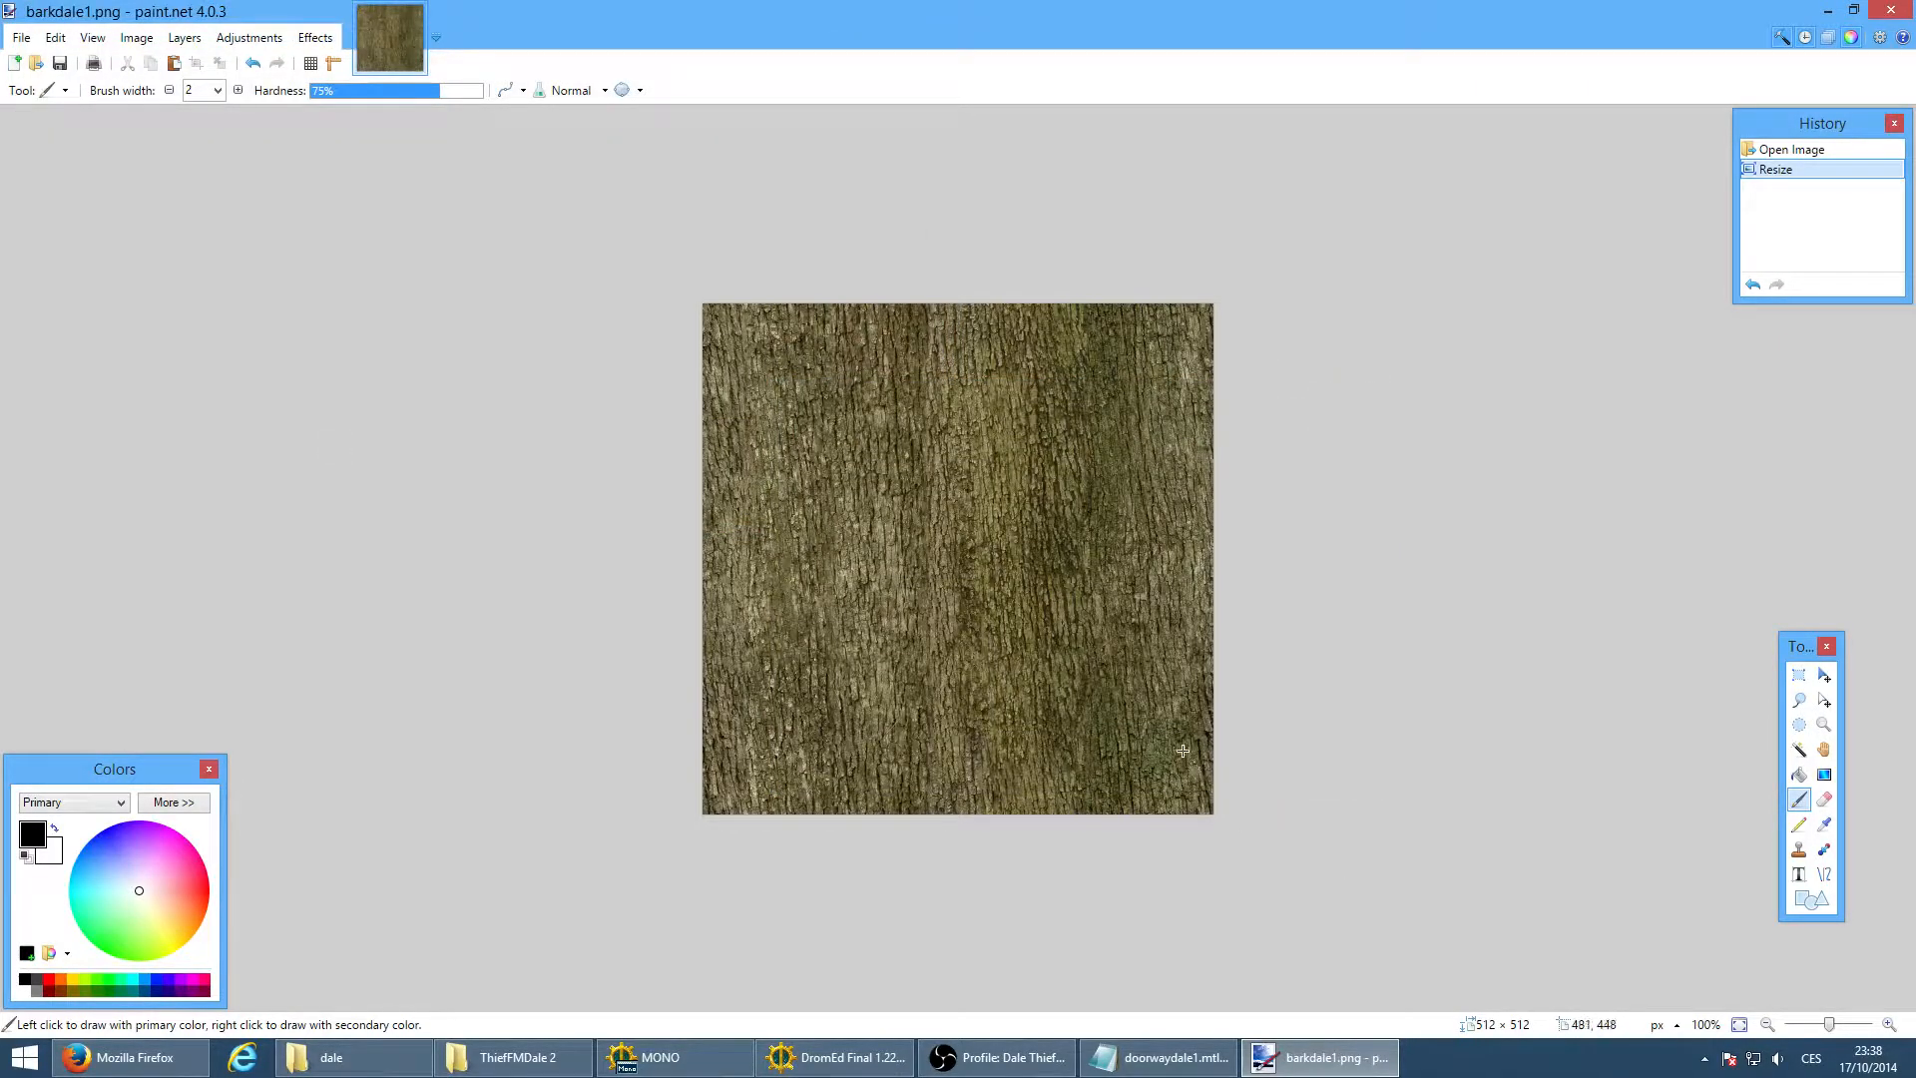
Duplicate the dalefloor1.mtl material file within the dale folder
{"action": "left_click", "coordinate": [339, 1057]}
{"action": "left_click", "coordinate": [731, 522]}
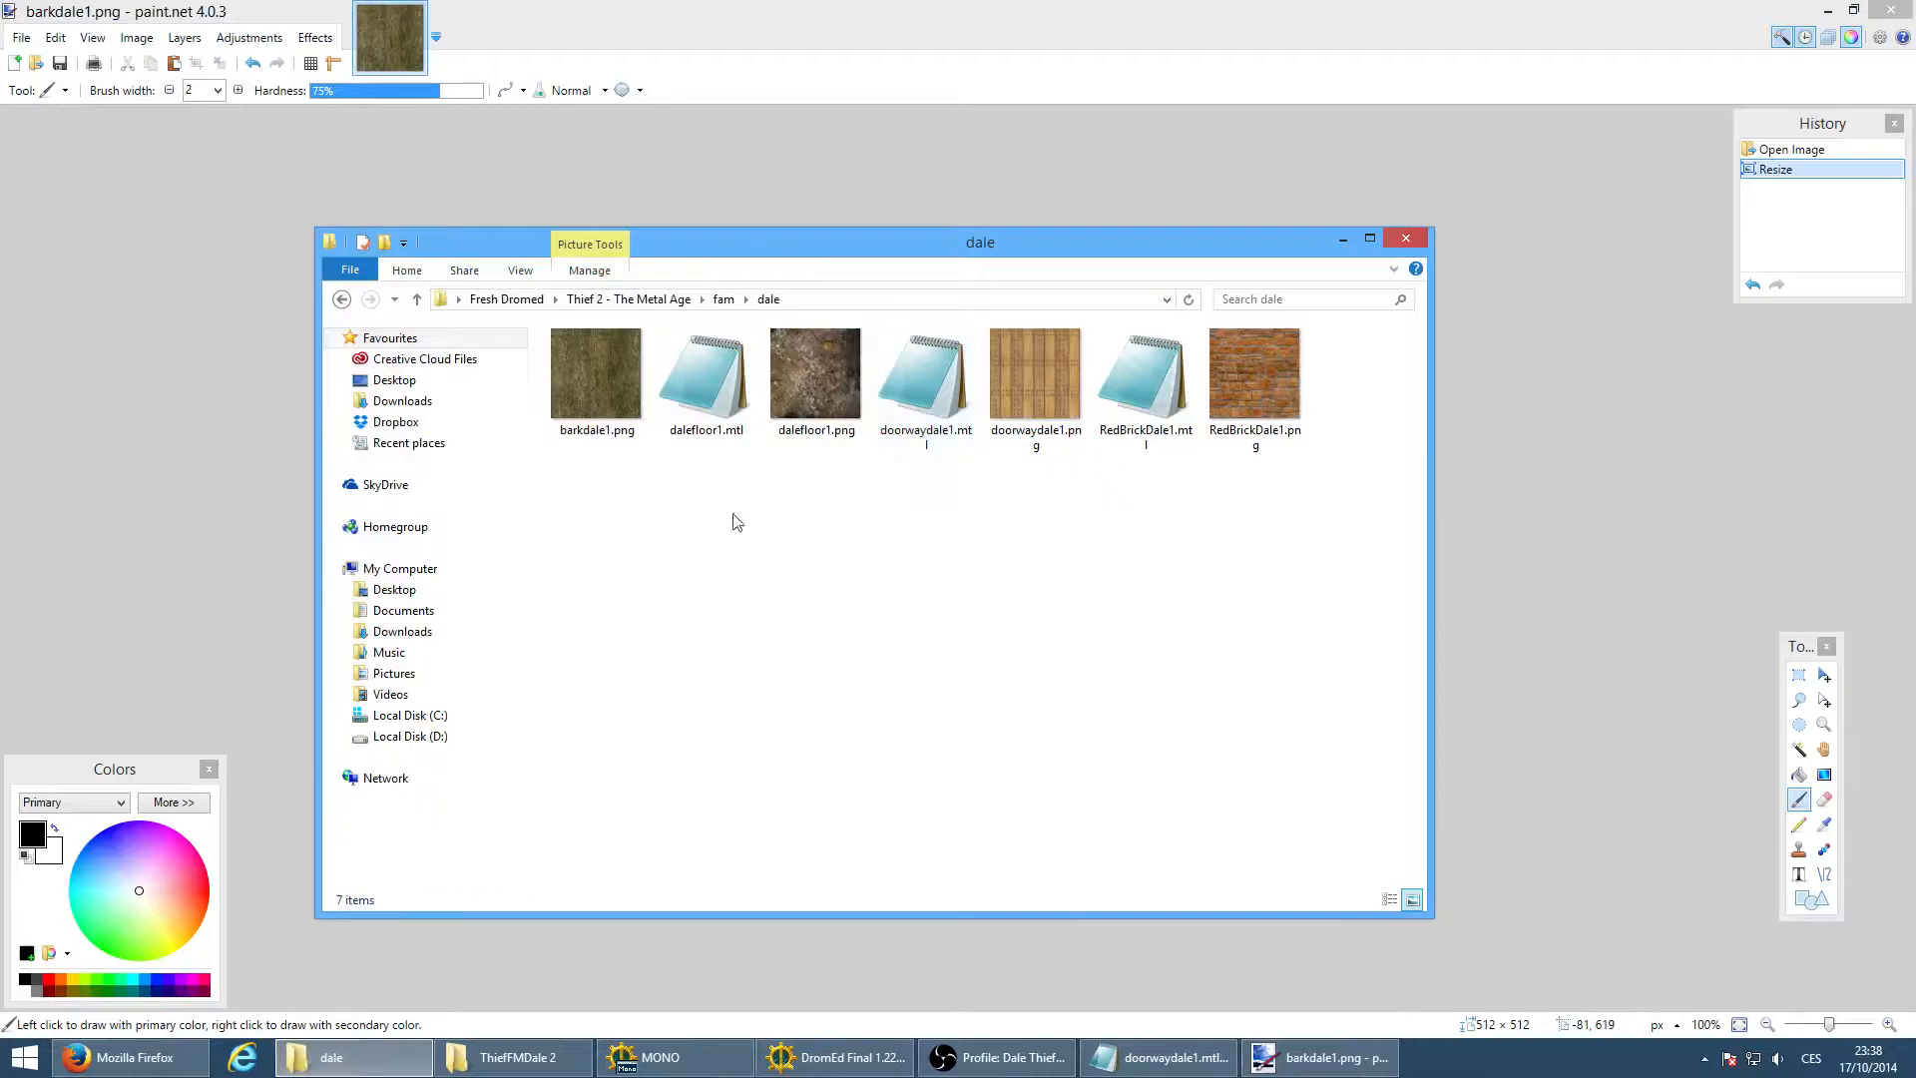
{"action": "left_click", "coordinate": [610, 369]}
{"action": "right_click", "coordinate": [710, 383]}
{"action": "left_click", "coordinate": [748, 684]}
{"action": "right_click", "coordinate": [726, 540]}
{"action": "left_click", "coordinate": [788, 675]}
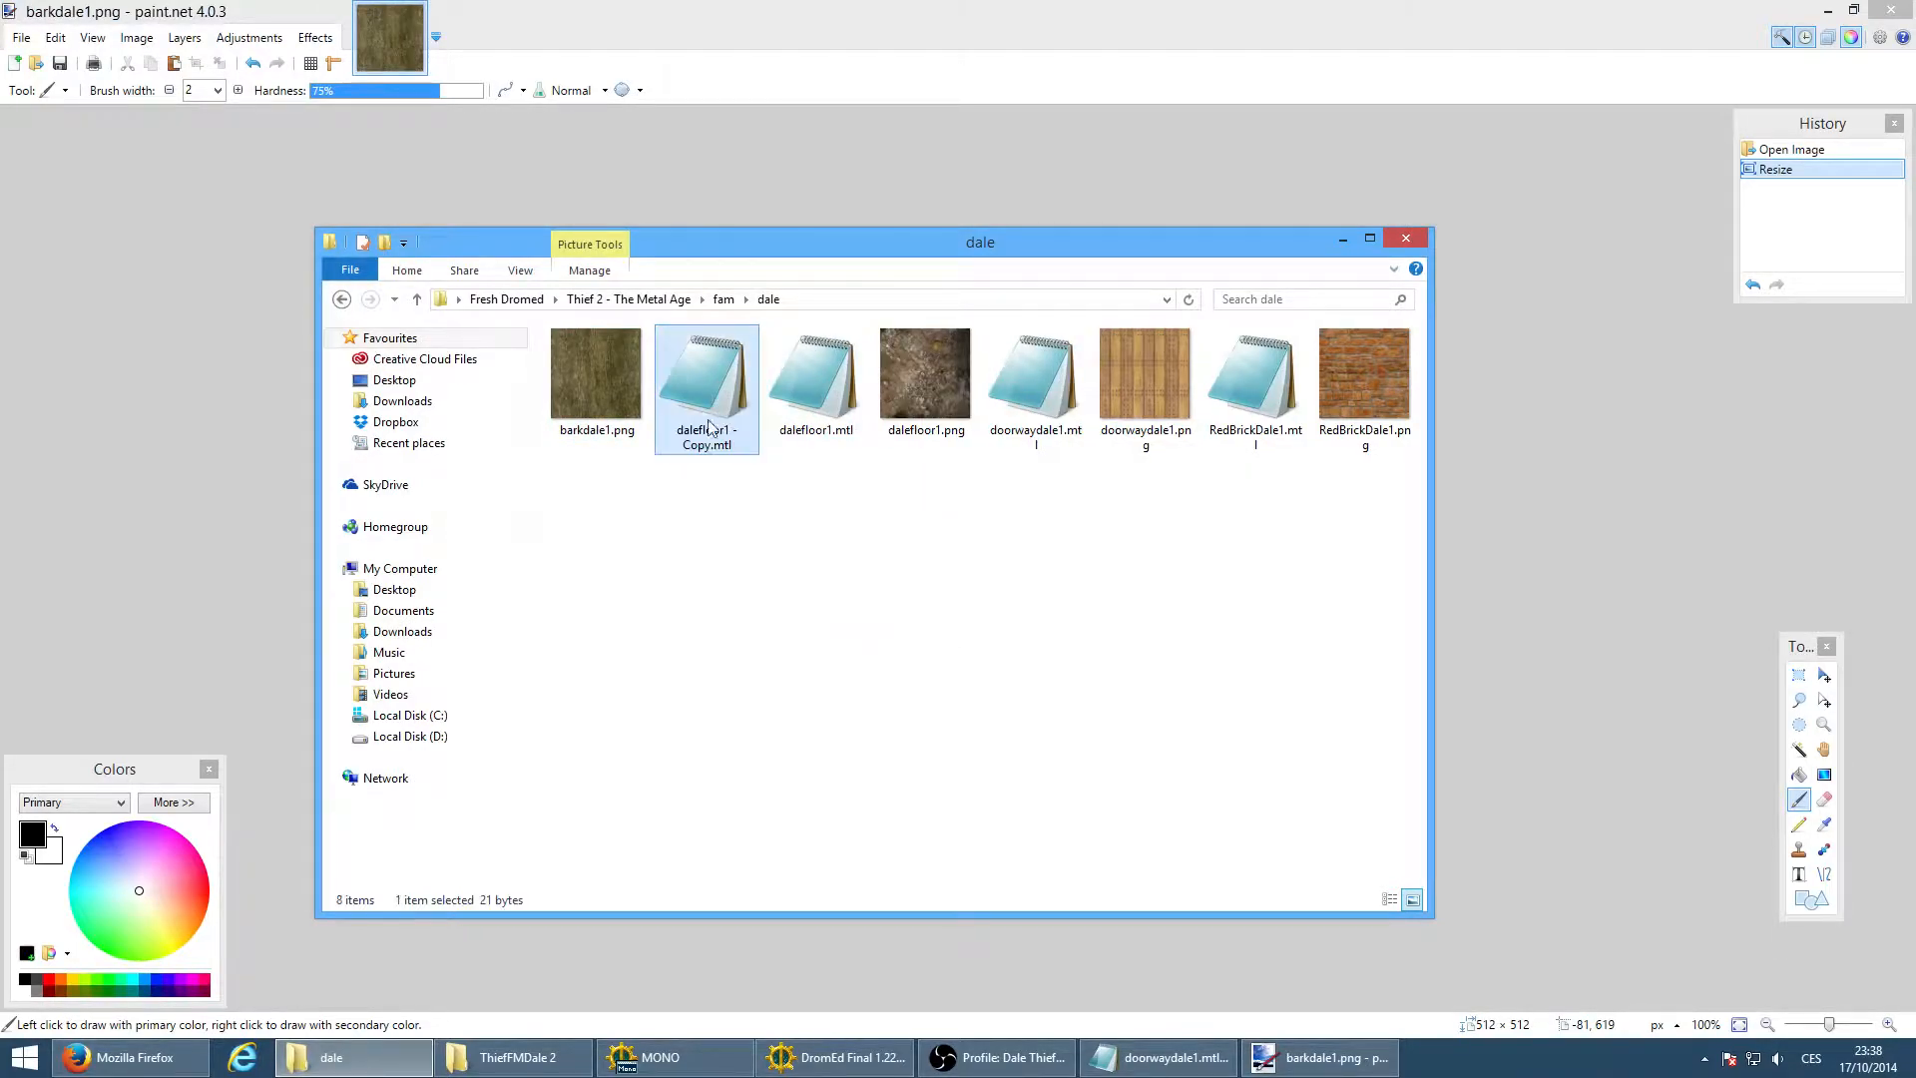
Rename the copied material file barkdale1.mtl and open it in Notepad
{"action": "right_click", "coordinate": [717, 403]}
{"action": "left_click", "coordinate": [772, 786]}
{"action": "type", "text": "nar"}
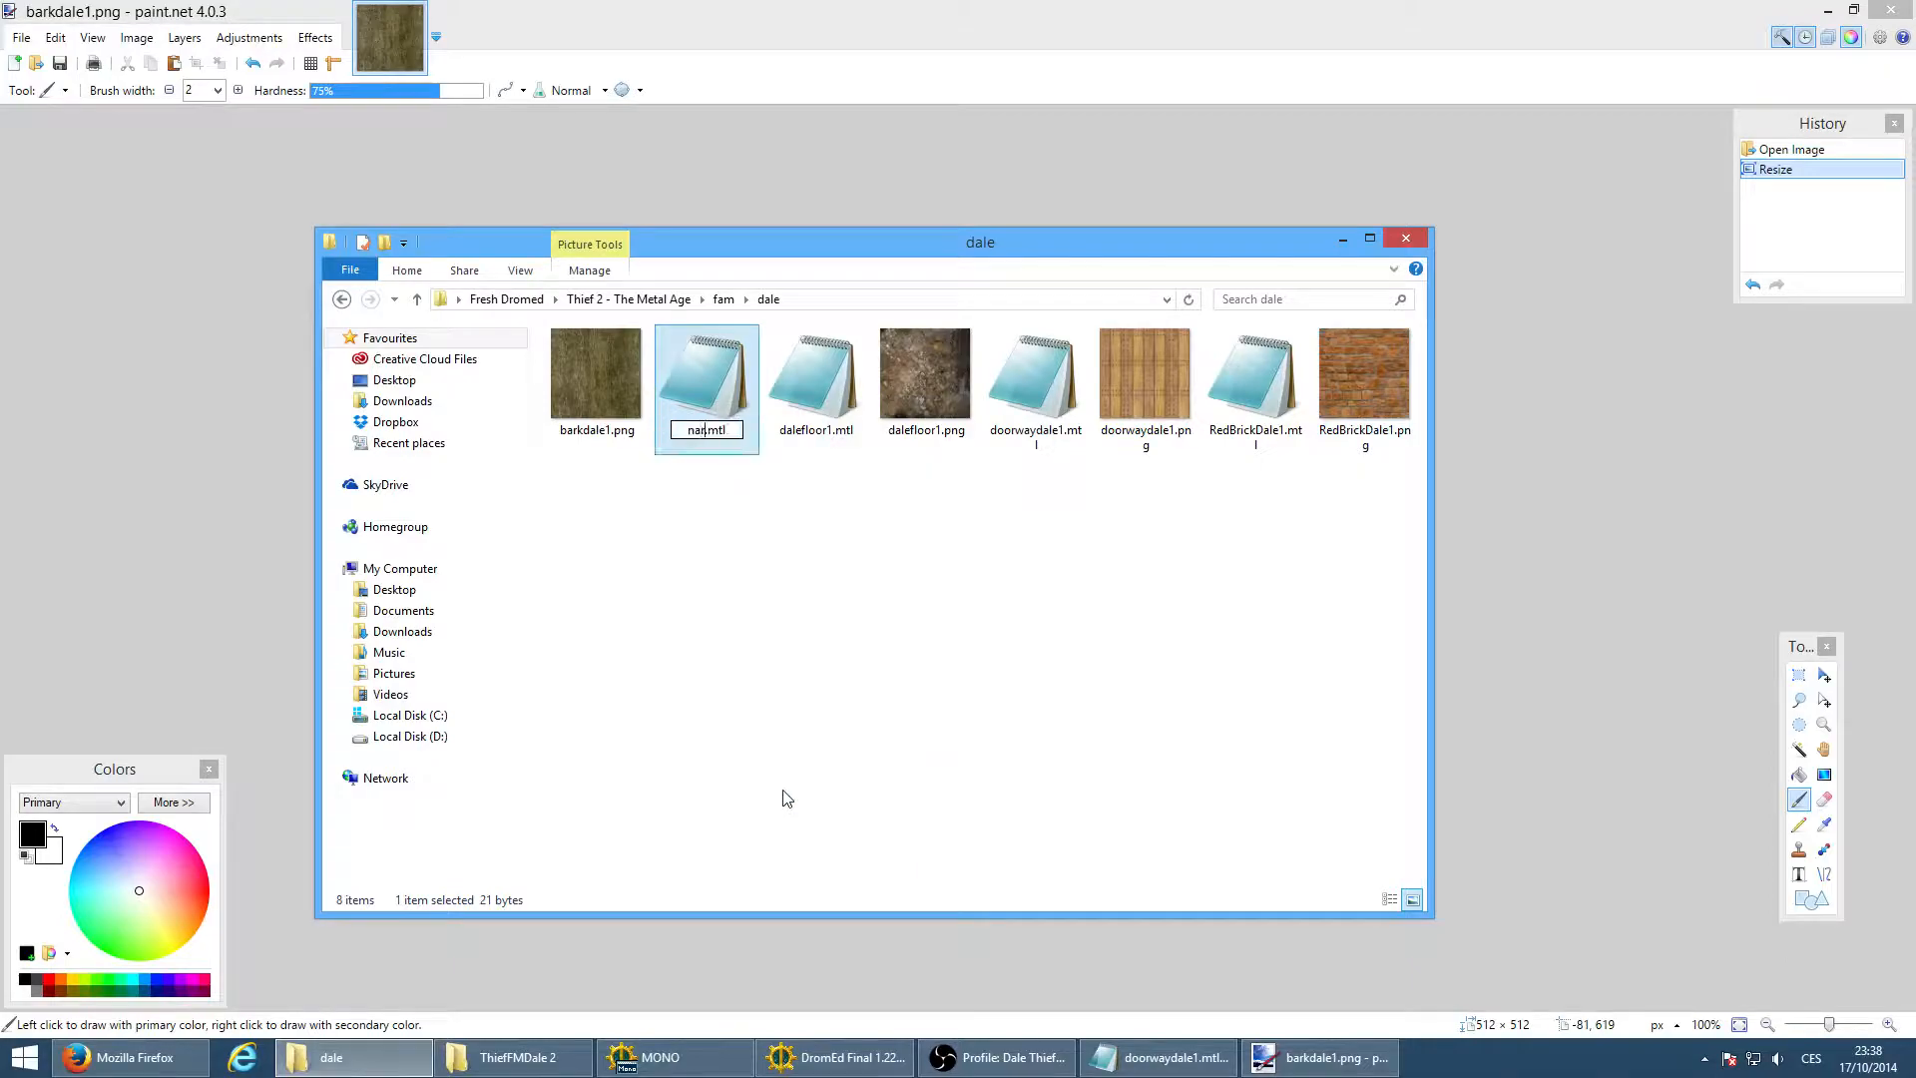
{"action": "type", "text": "kdale1"}
{"action": "key", "text": "Return"}
{"action": "key", "text": "Return"}
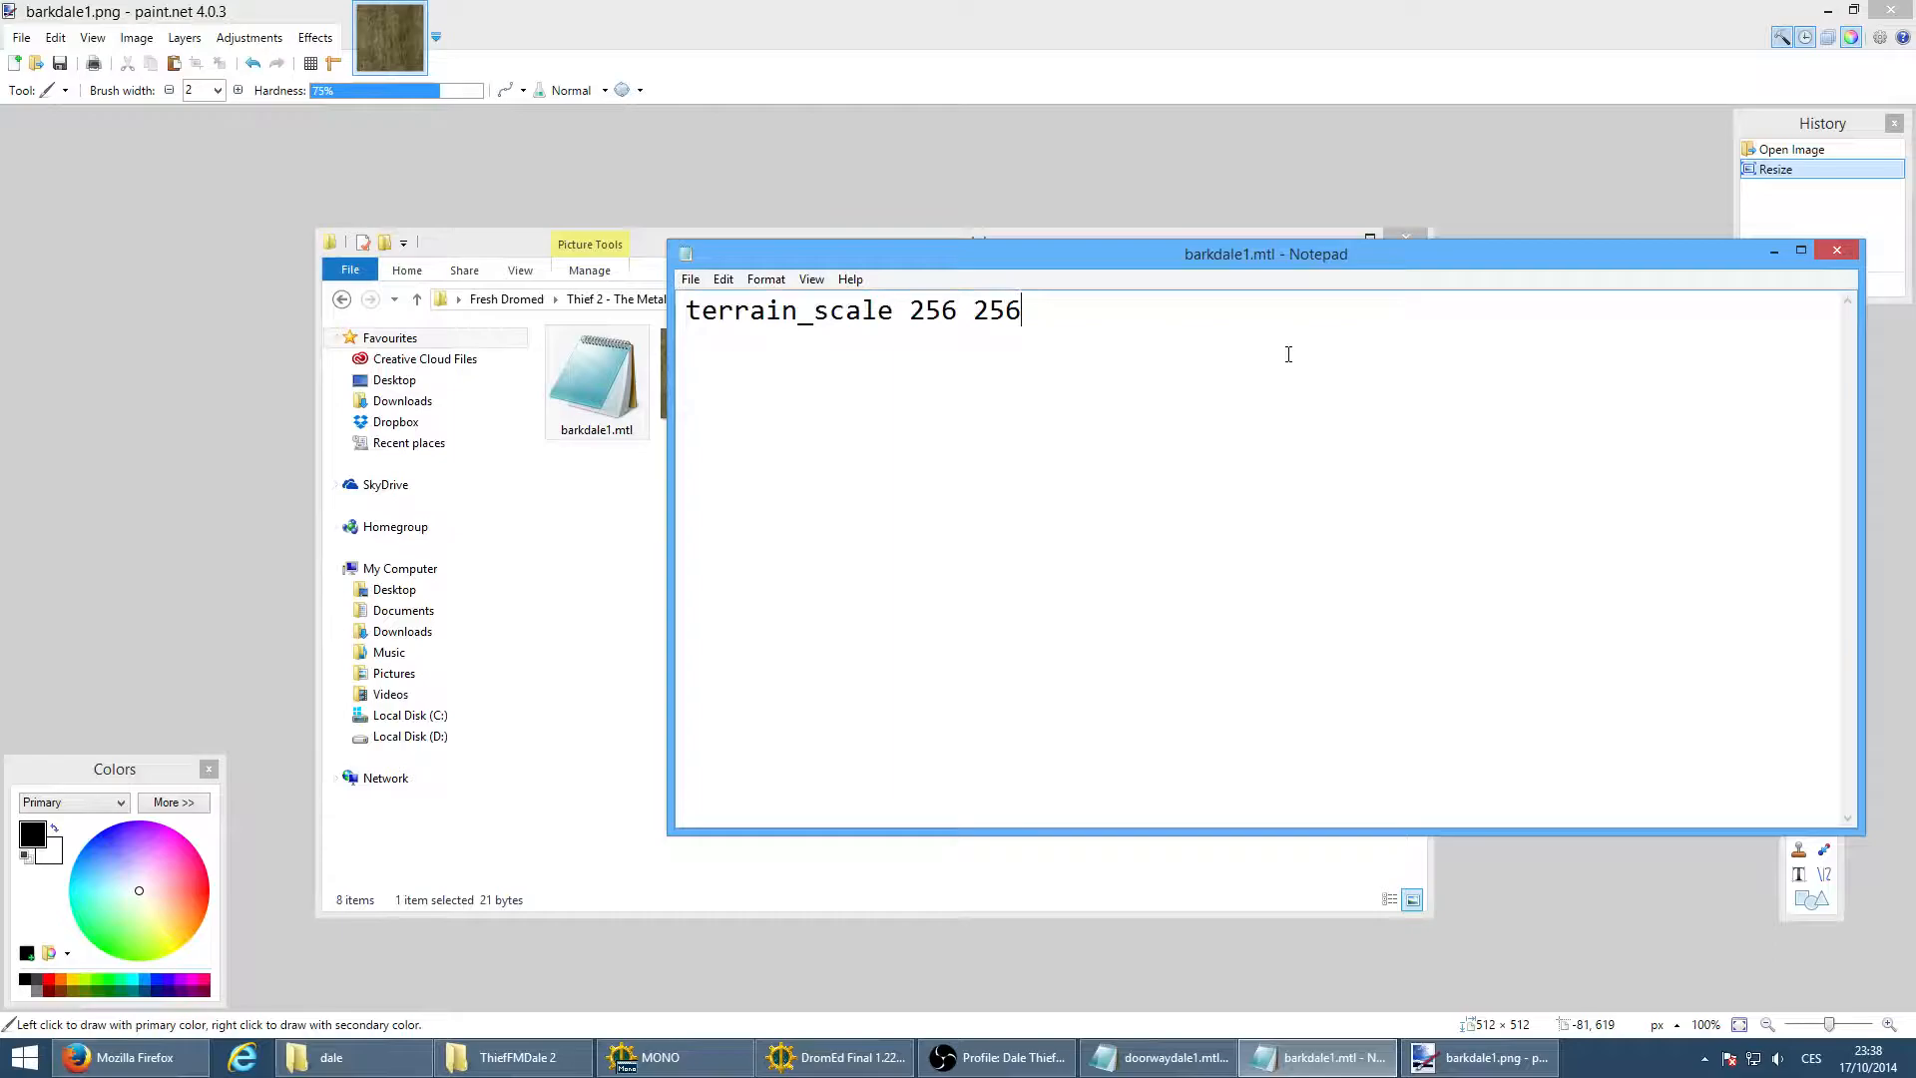
Switch back to paint.net and slightly lower the brightness of the bark image
{"action": "left_click", "coordinate": [1327, 1055]}
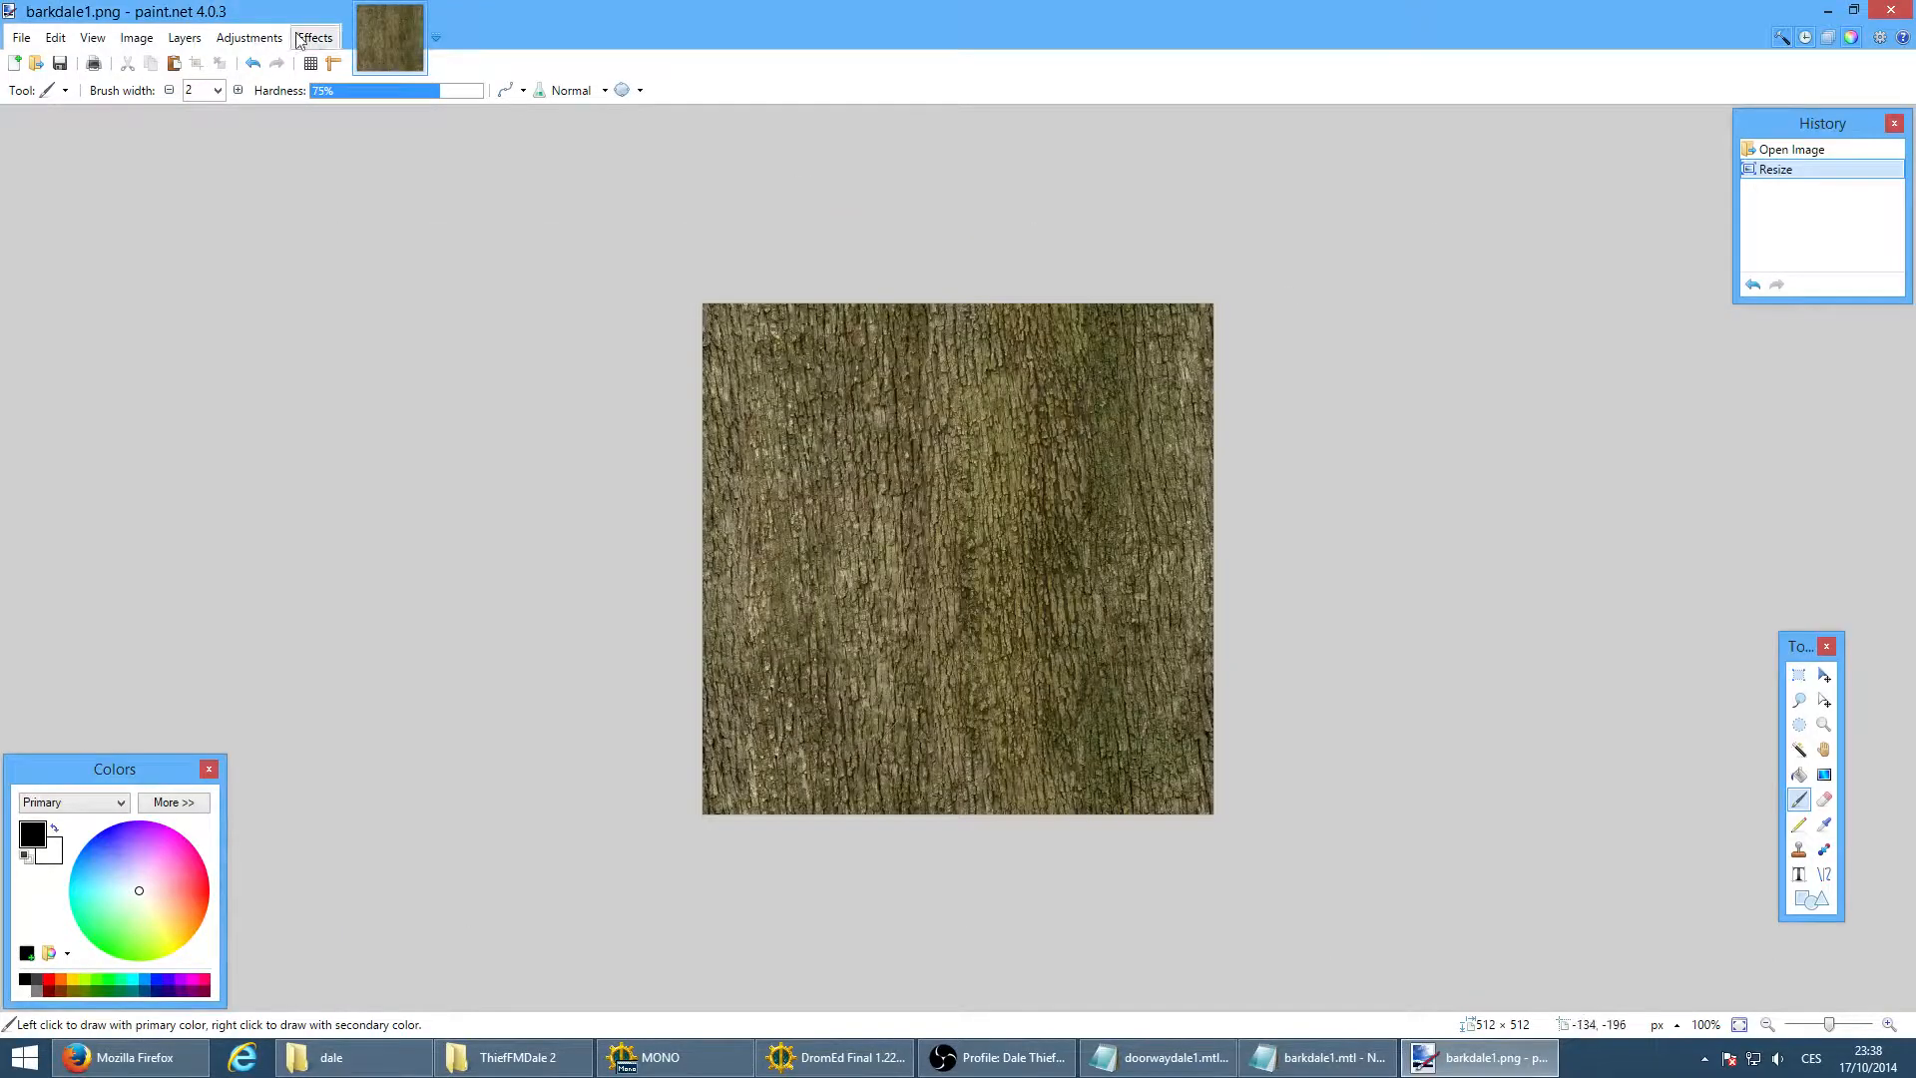
{"action": "left_click", "coordinate": [248, 37]}
{"action": "left_click", "coordinate": [267, 106]}
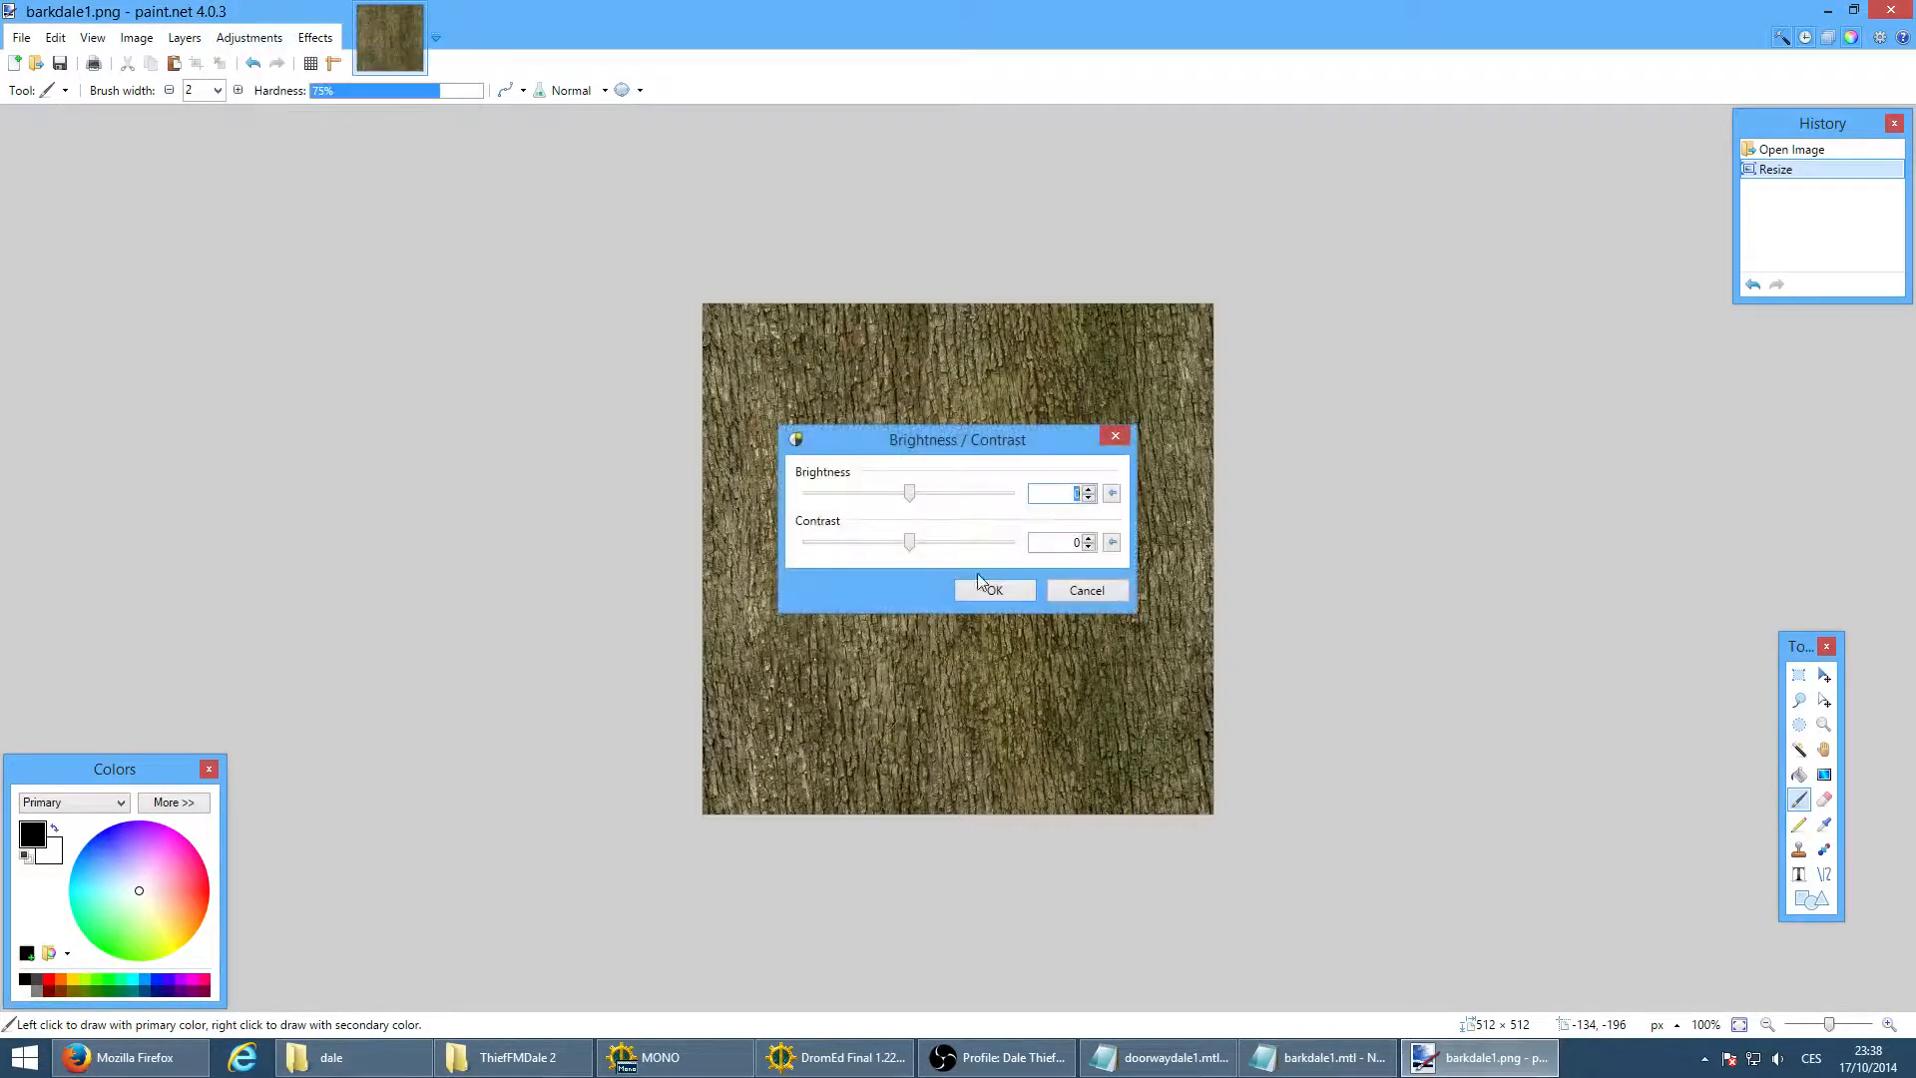
{"action": "left_click_drag", "start_coordinate": [908, 497], "coordinate": [896, 499]}
{"action": "left_click", "coordinate": [998, 594]}
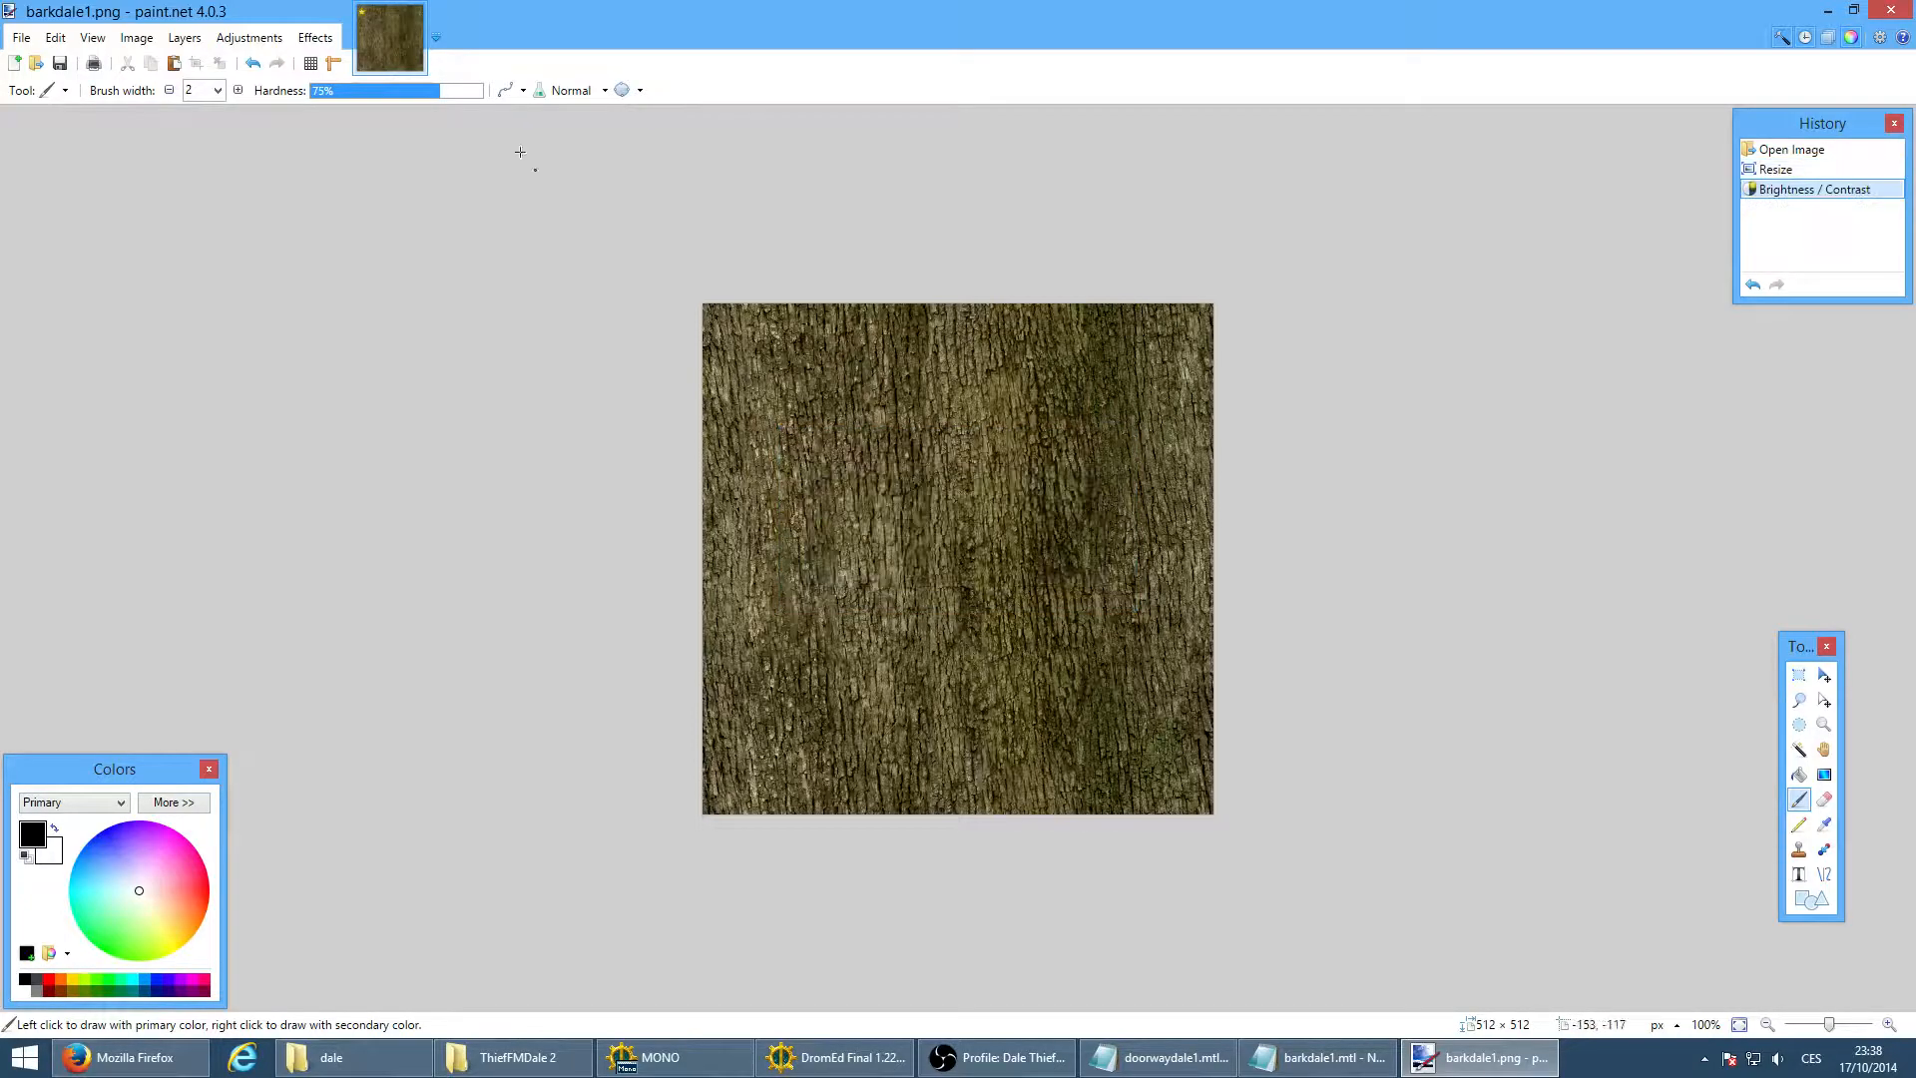
Shift the bark image to hue -21, saturation 114 and lightness -4, and save the file
{"action": "left_click", "coordinate": [248, 37]}
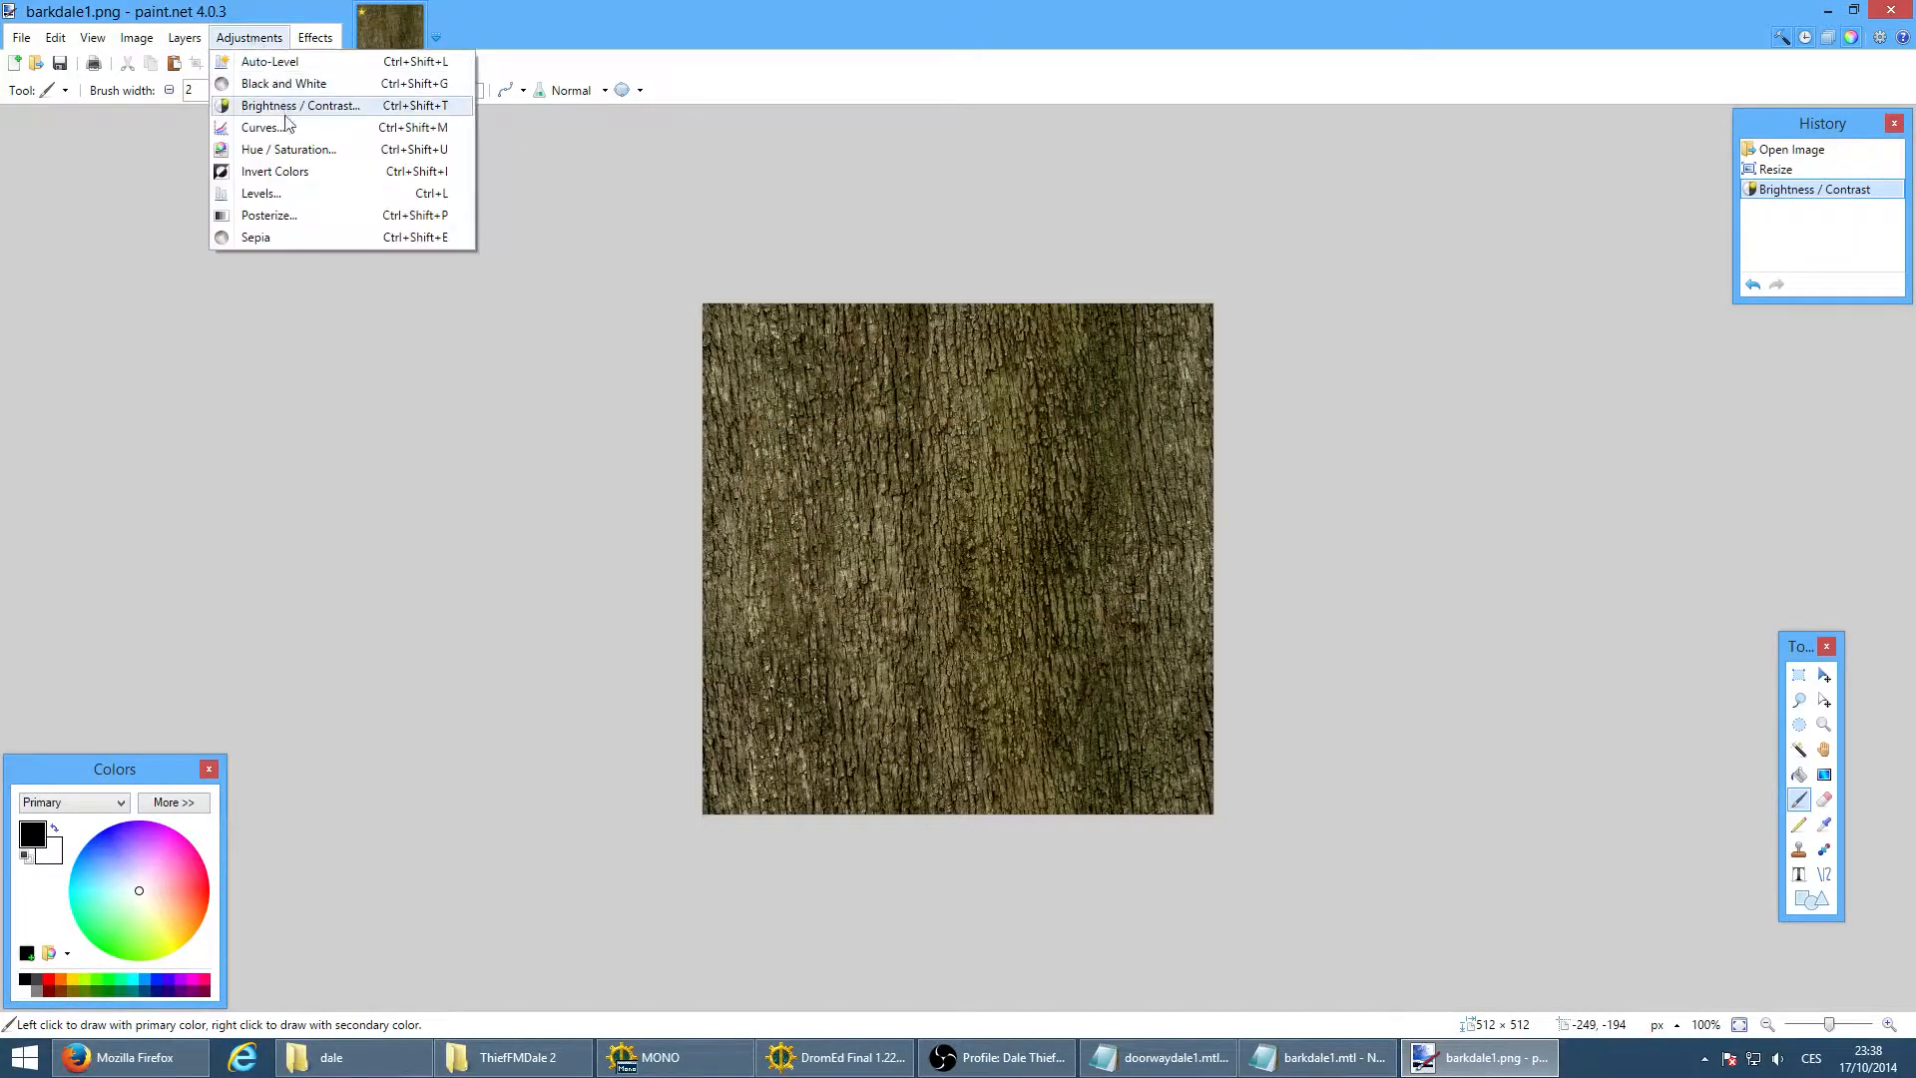
{"action": "left_click", "coordinate": [292, 147]}
{"action": "left_click_drag", "start_coordinate": [954, 421], "coordinate": [1369, 504]}
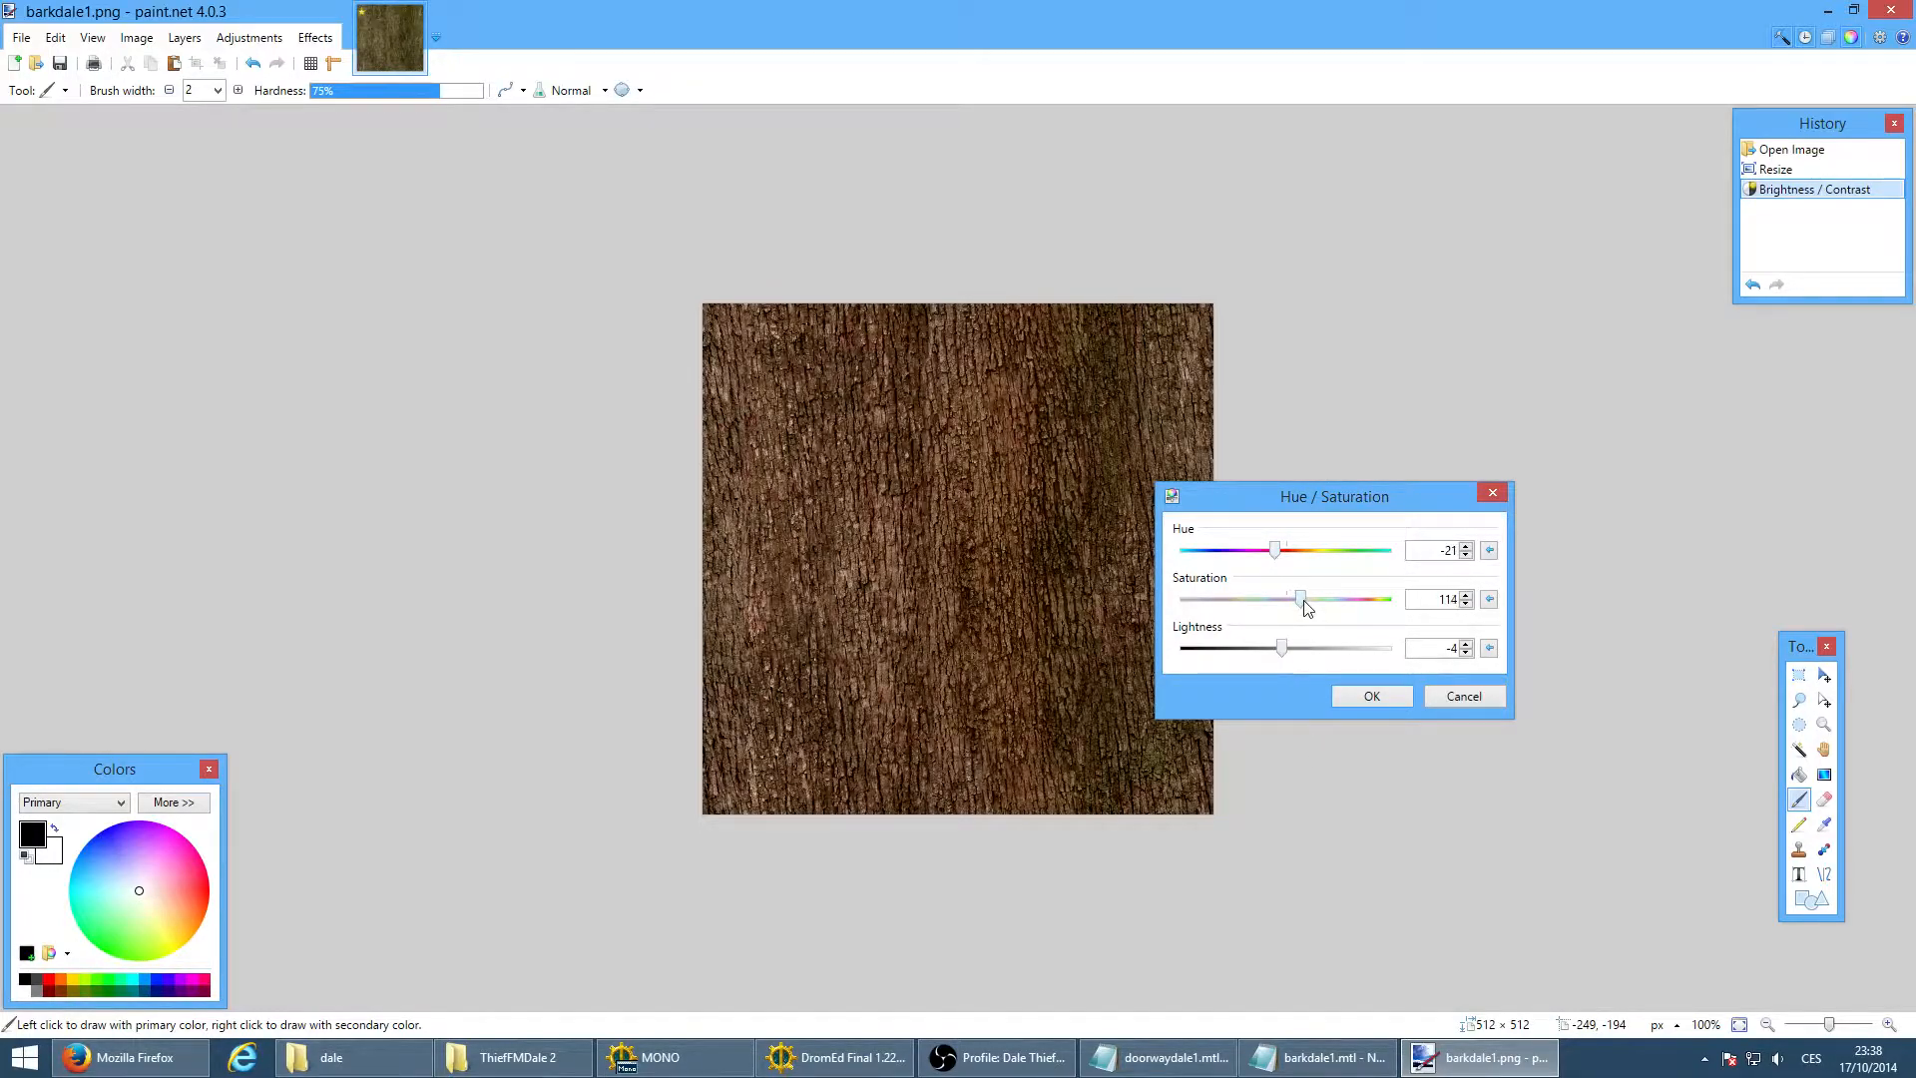
{"action": "left_click", "coordinate": [1355, 696]}
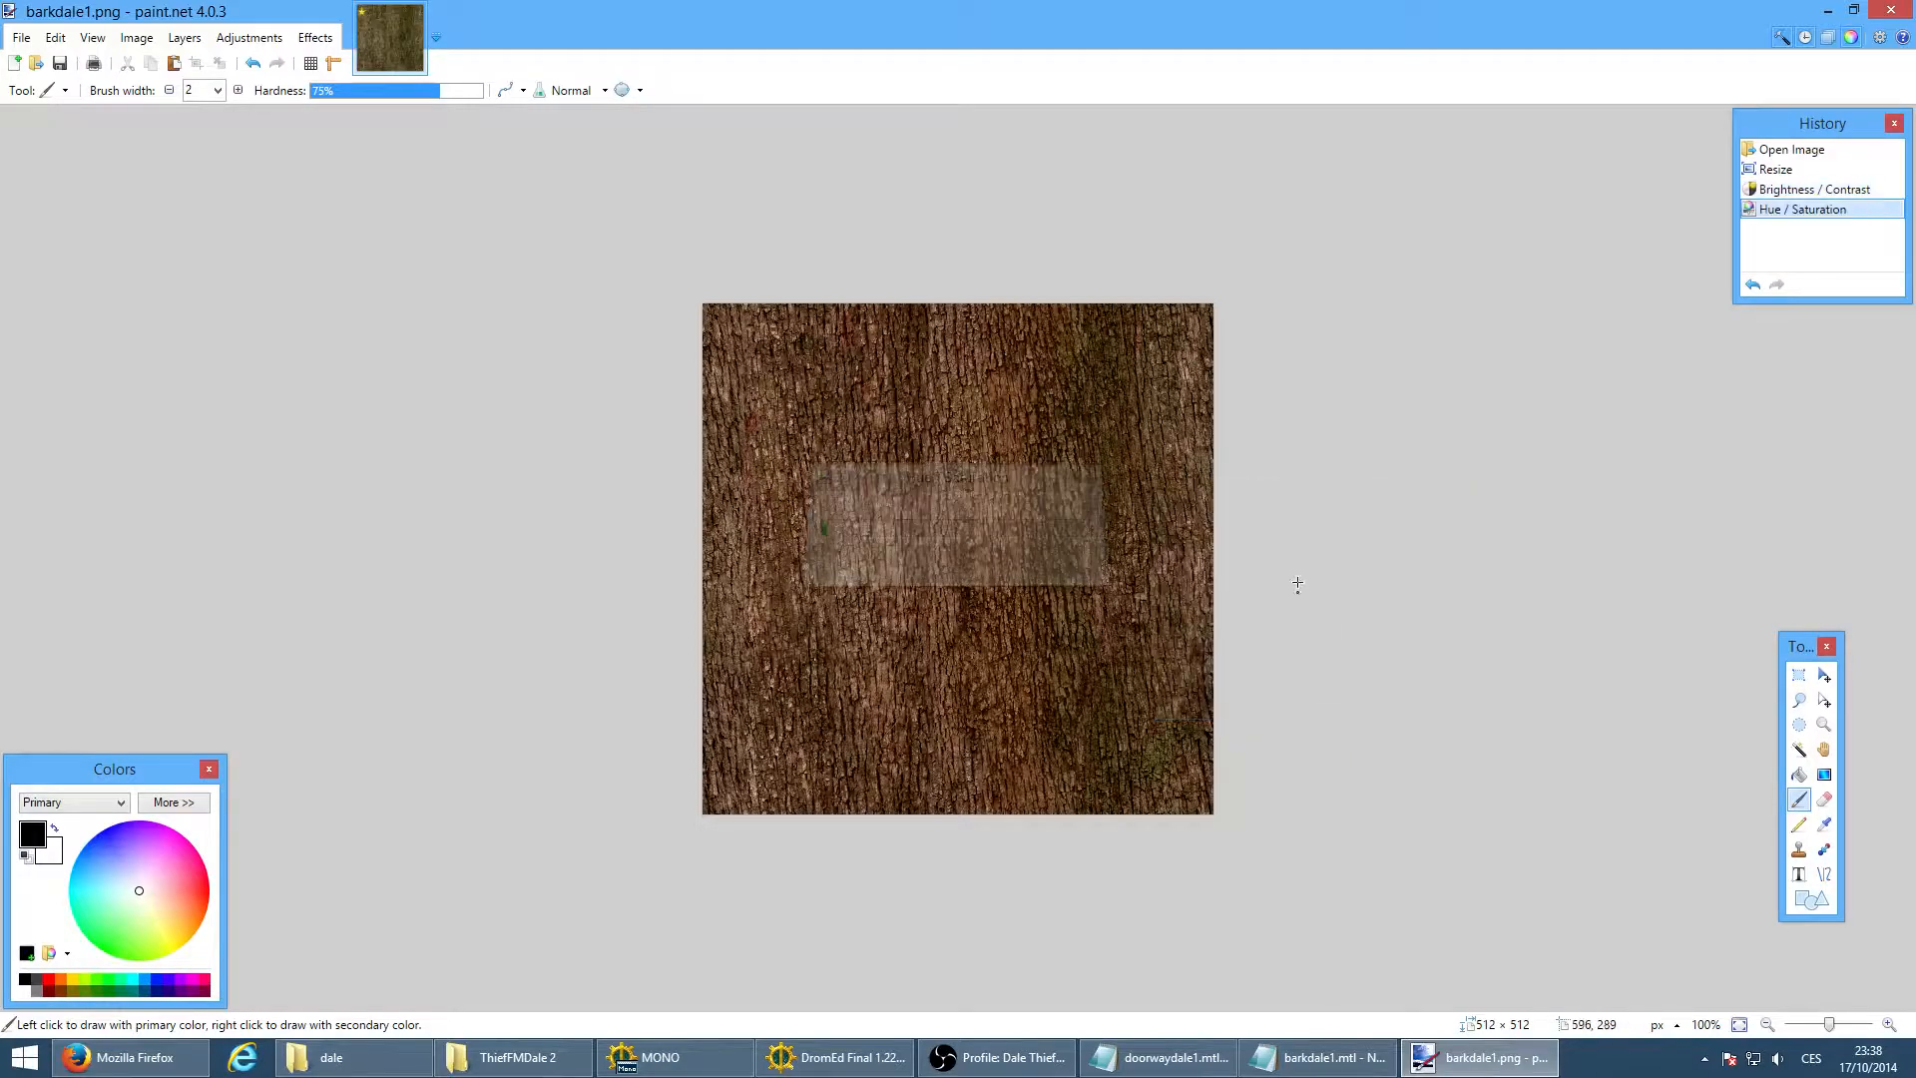
{"action": "key", "text": "ctrl+s"}
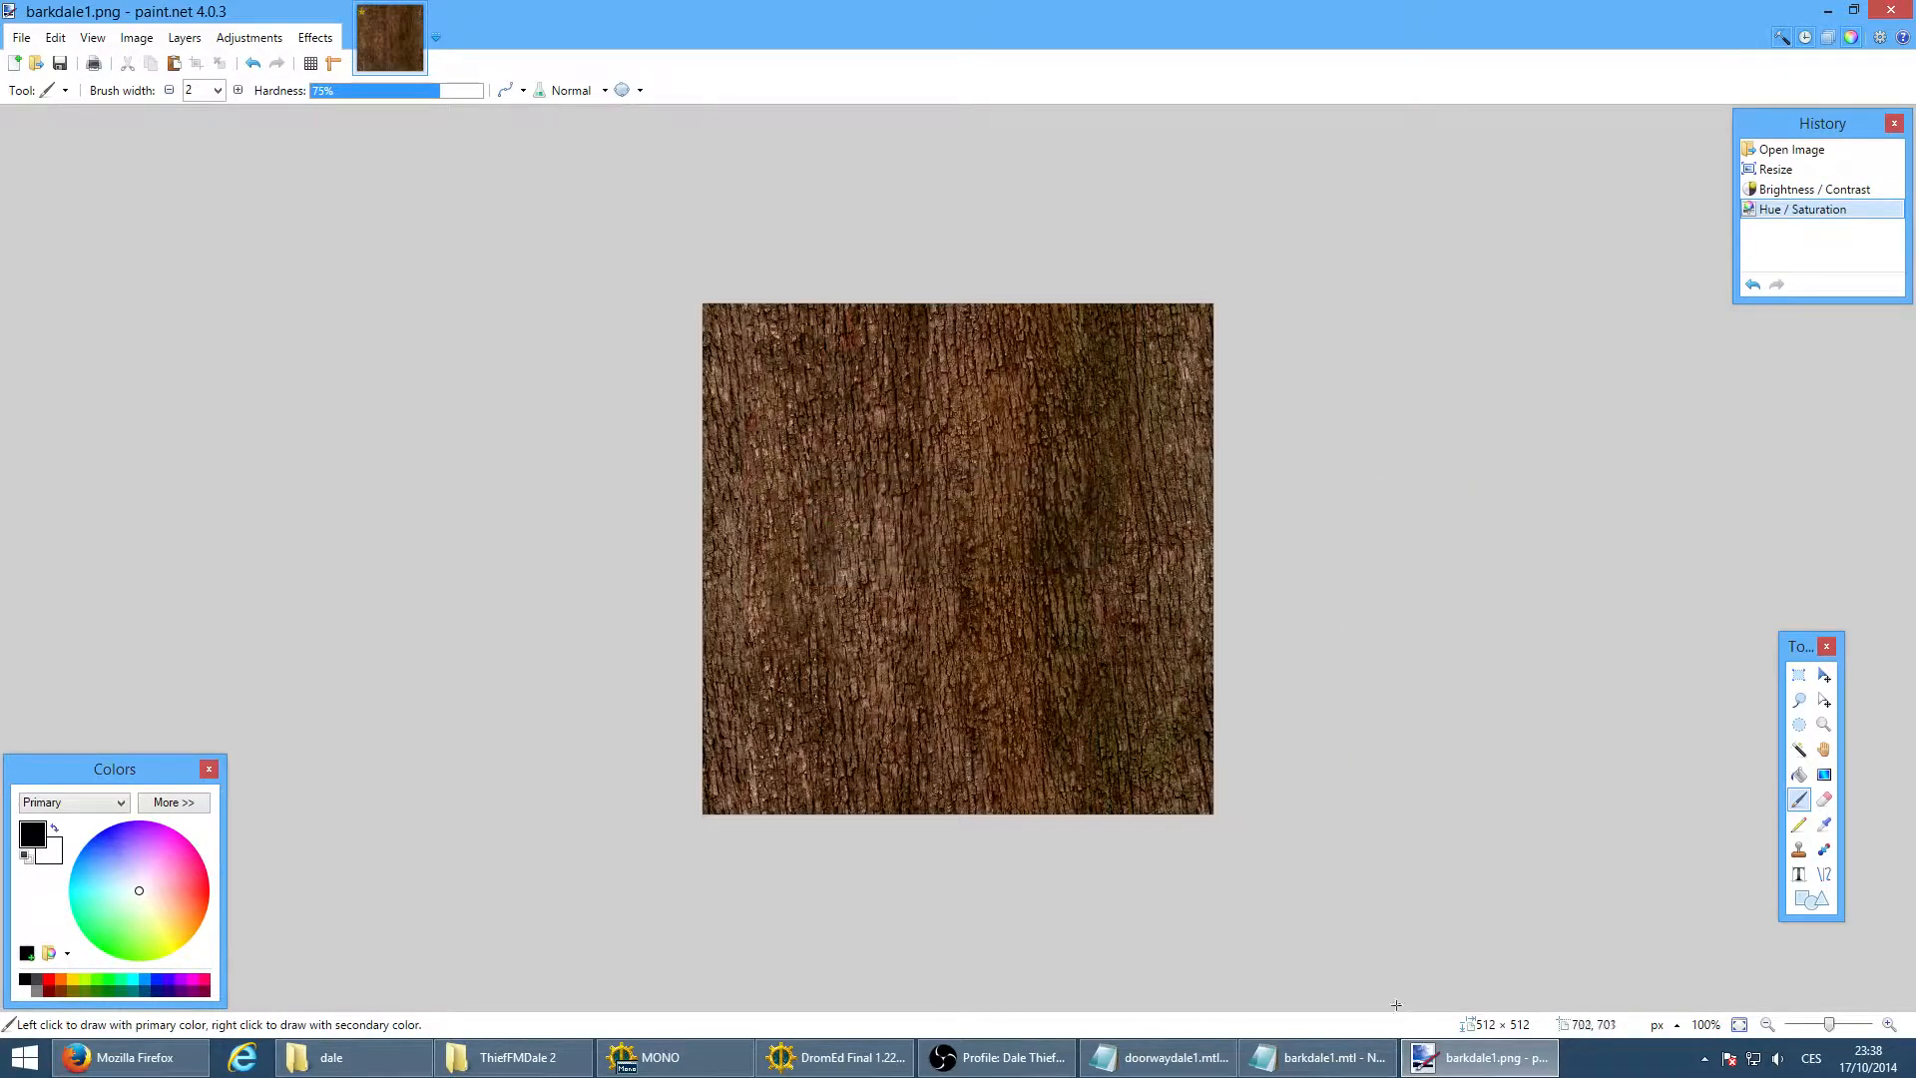
Switch to DromEd and load the single barkdale1 texture from the dale family into the texture palette
{"action": "left_click", "coordinate": [834, 1057]}
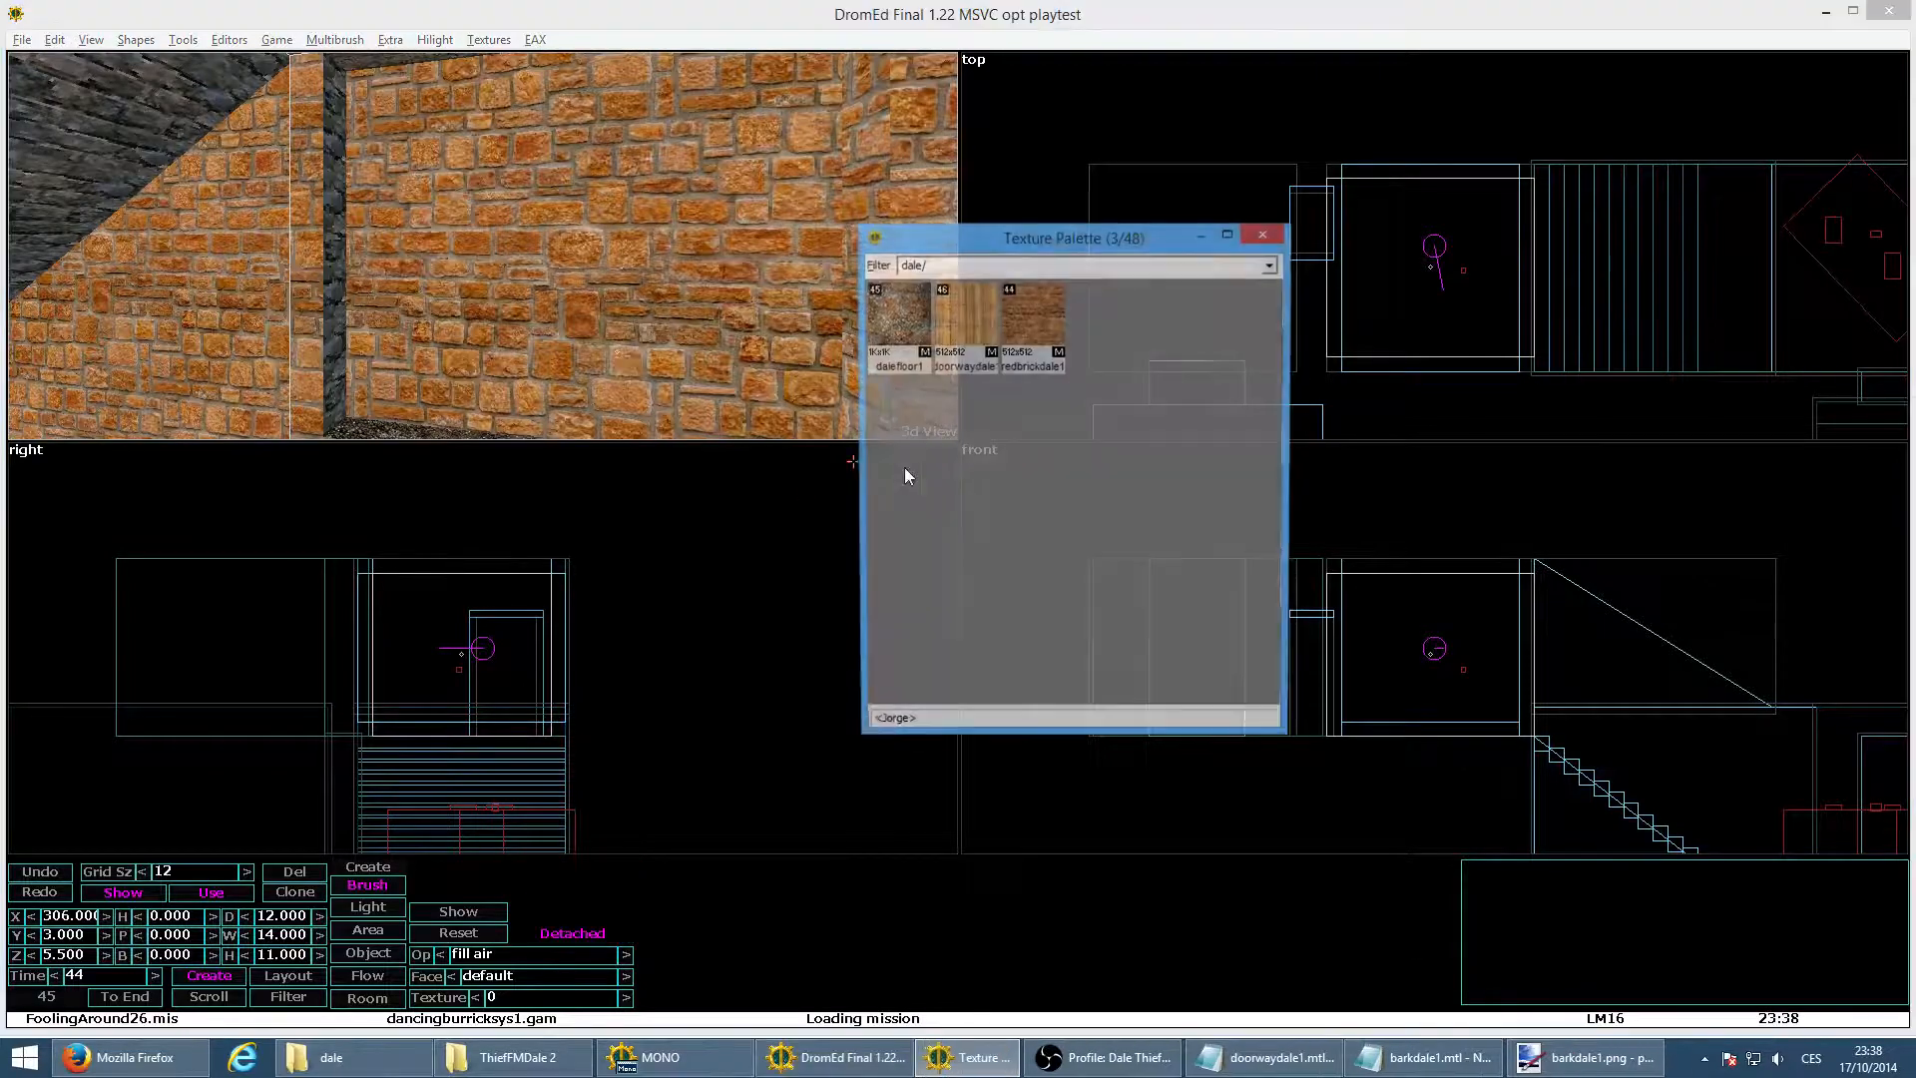
{"action": "right_click", "coordinate": [919, 430]}
{"action": "mouse_move", "coordinate": [1117, 640]}
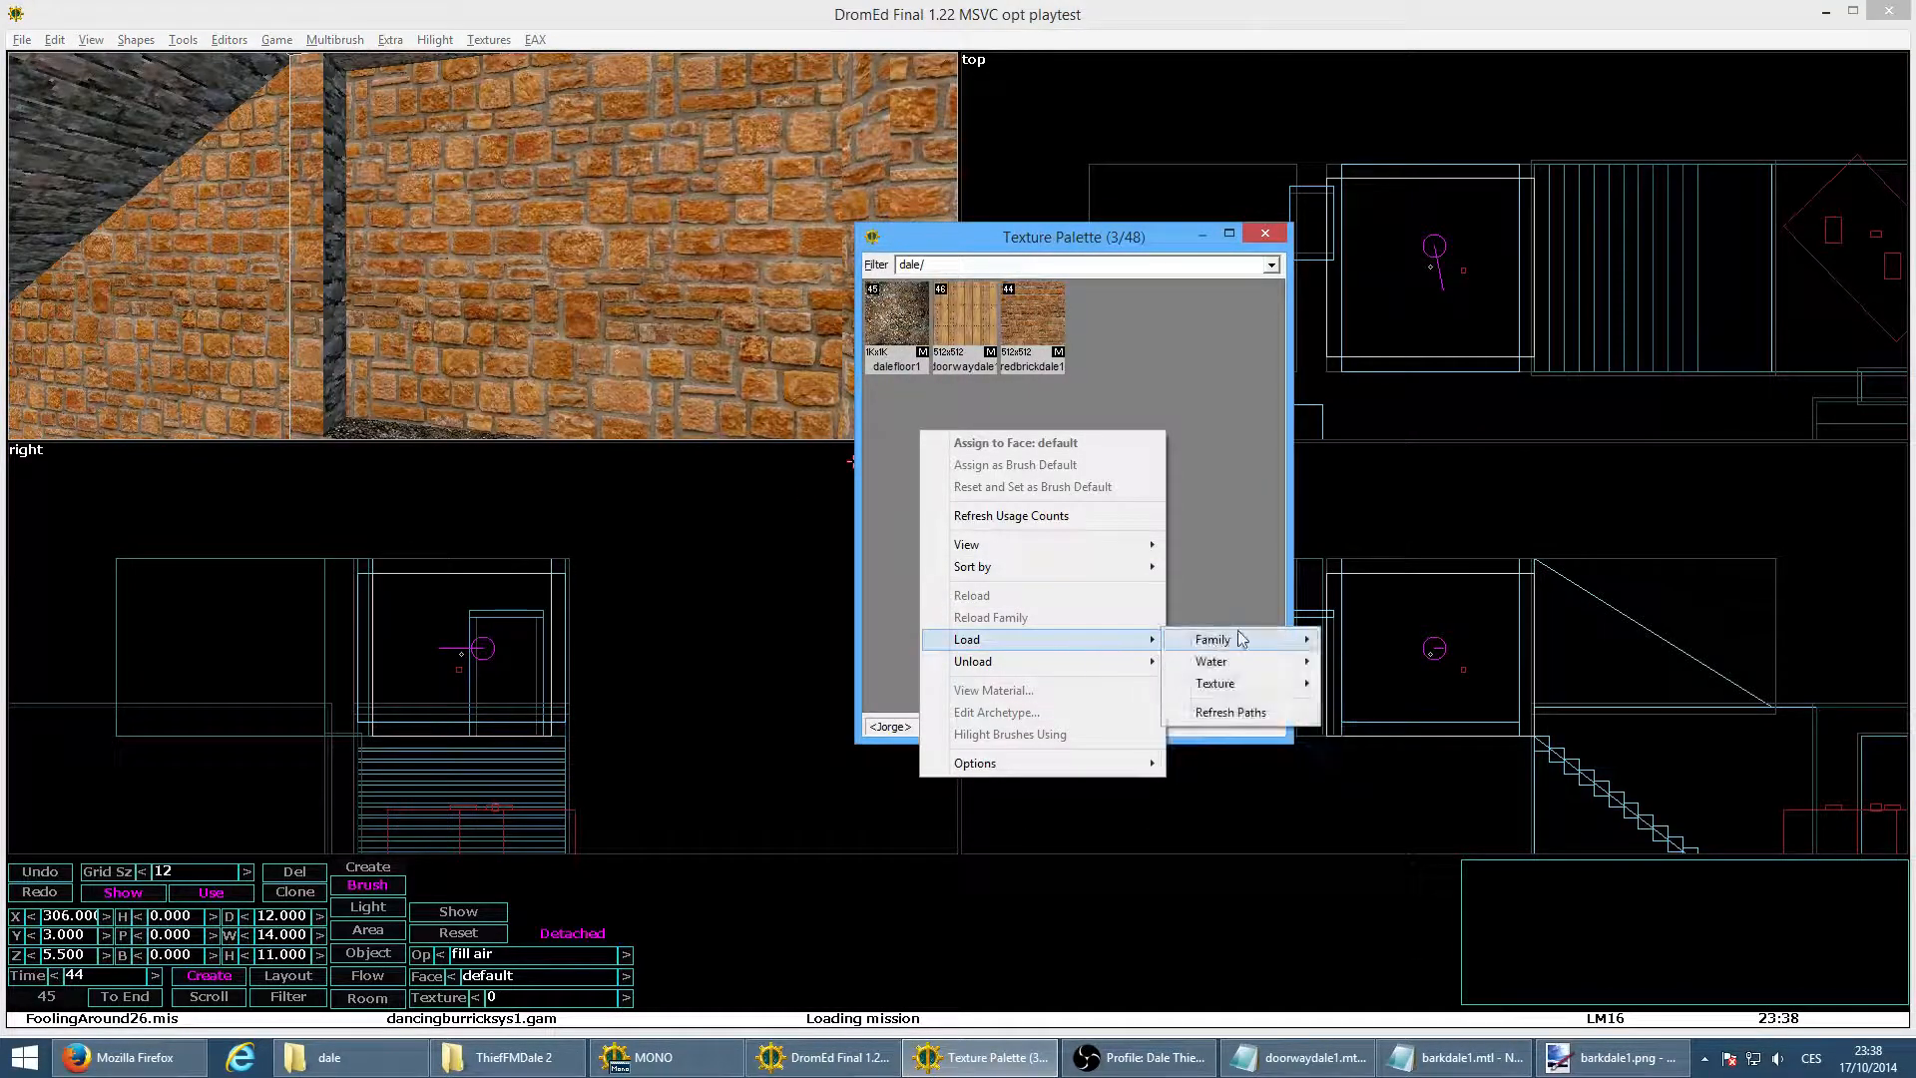
{"action": "mouse_move", "coordinate": [1257, 684]}
{"action": "mouse_move", "coordinate": [1410, 389]}
{"action": "left_click", "coordinate": [1527, 385]}
Apply the barkdale1 texture to the recessed wall panel and the narrow wall faces framing it
{"action": "left_click", "coordinate": [896, 322]}
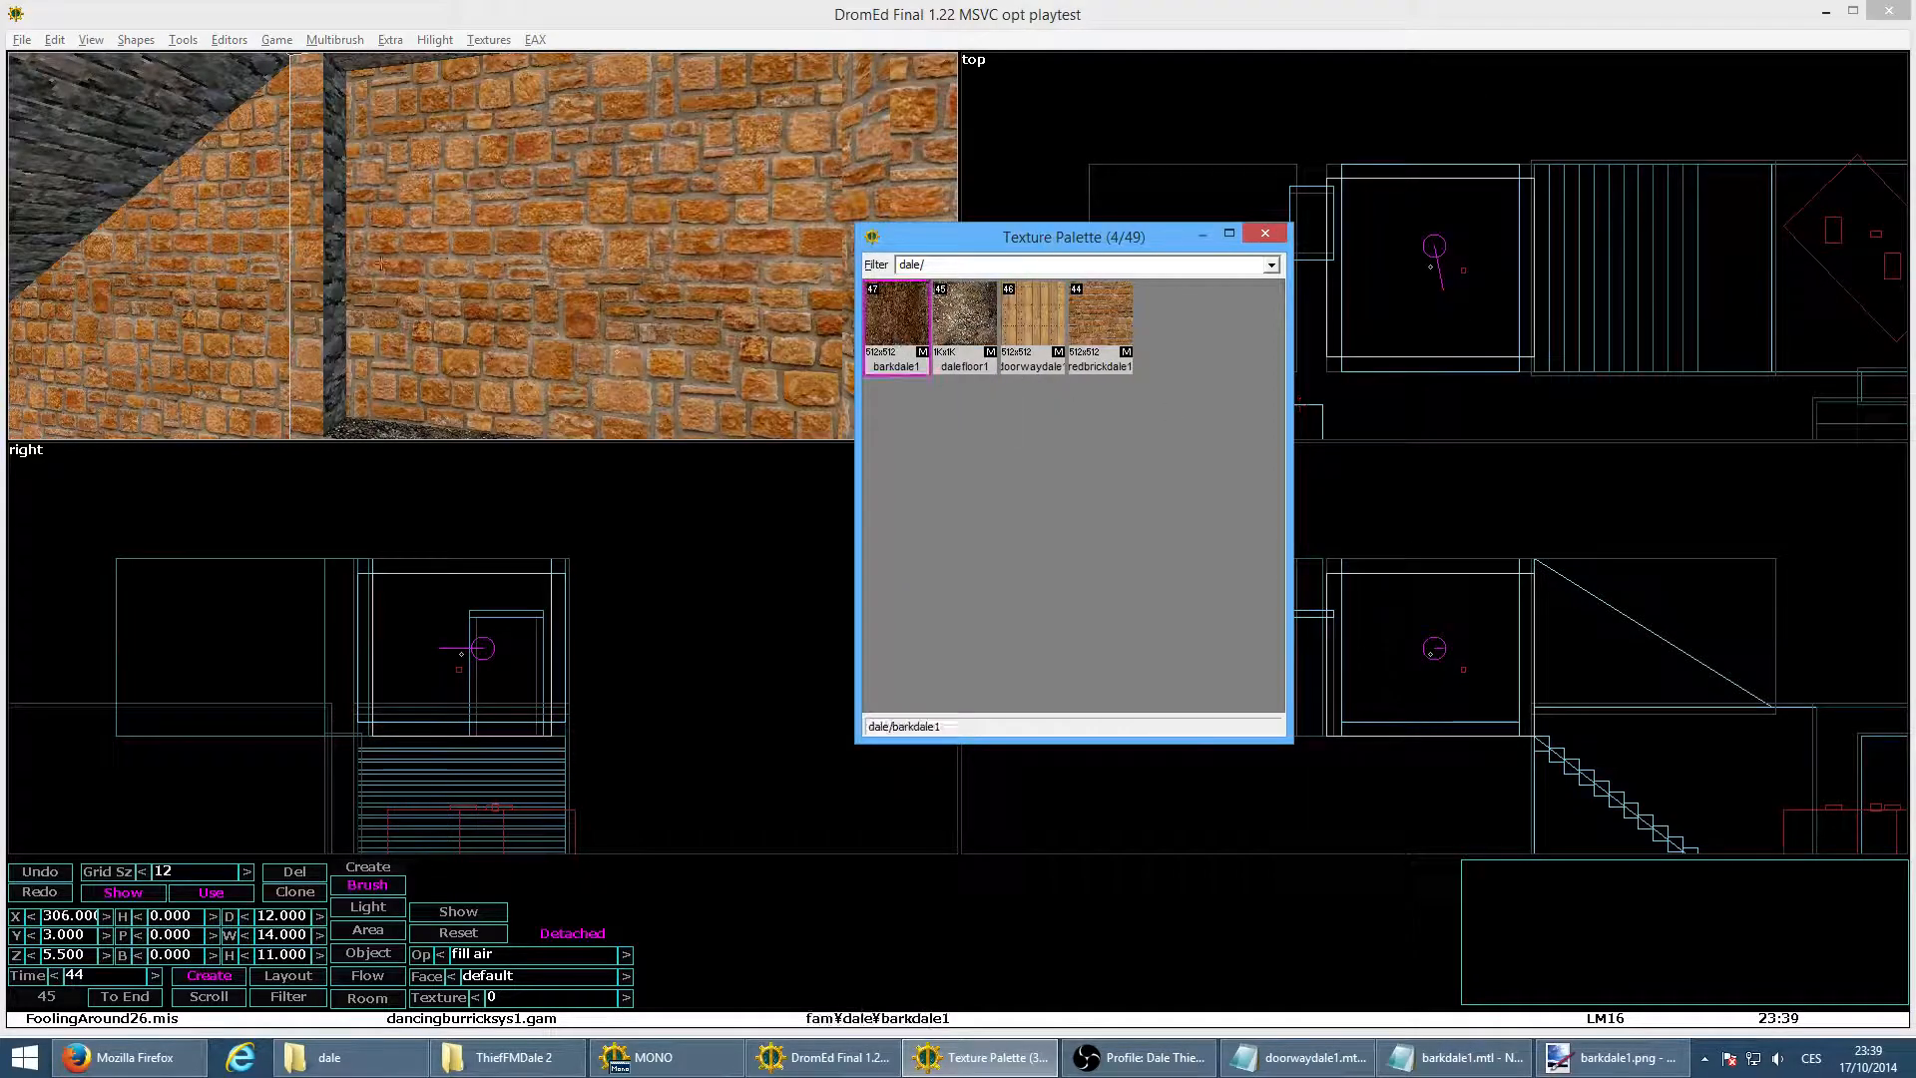
{"action": "left_click", "coordinate": [331, 270]}
{"action": "key", "text": "w"}
{"action": "left_click", "coordinate": [912, 351]}
{"action": "left_click", "coordinate": [552, 236]}
Inspect the bark-textured recess and its frame in game mode, and return to the editor
{"action": "key", "text": "alt+g"}
{"action": "key", "text": "s"}
{"action": "key", "text": "w"}
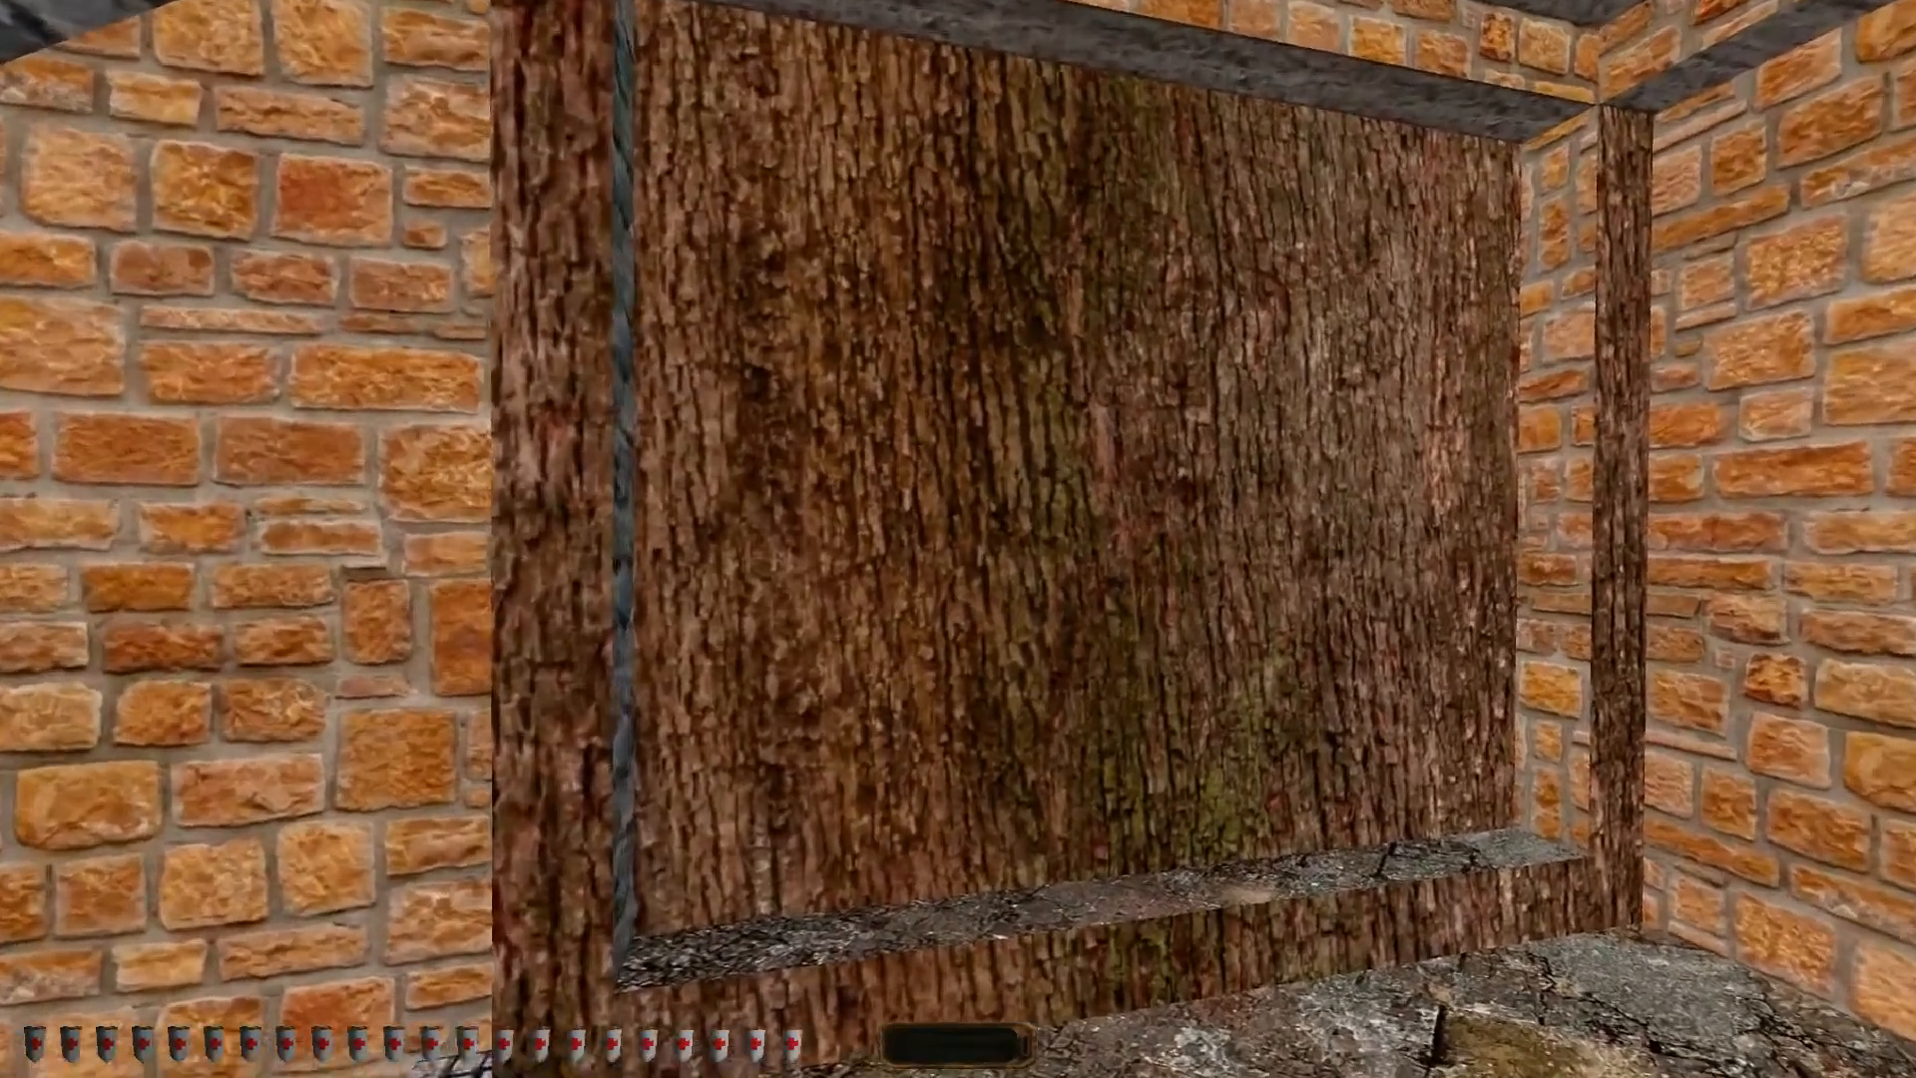
{"action": "key", "text": "alt+e"}
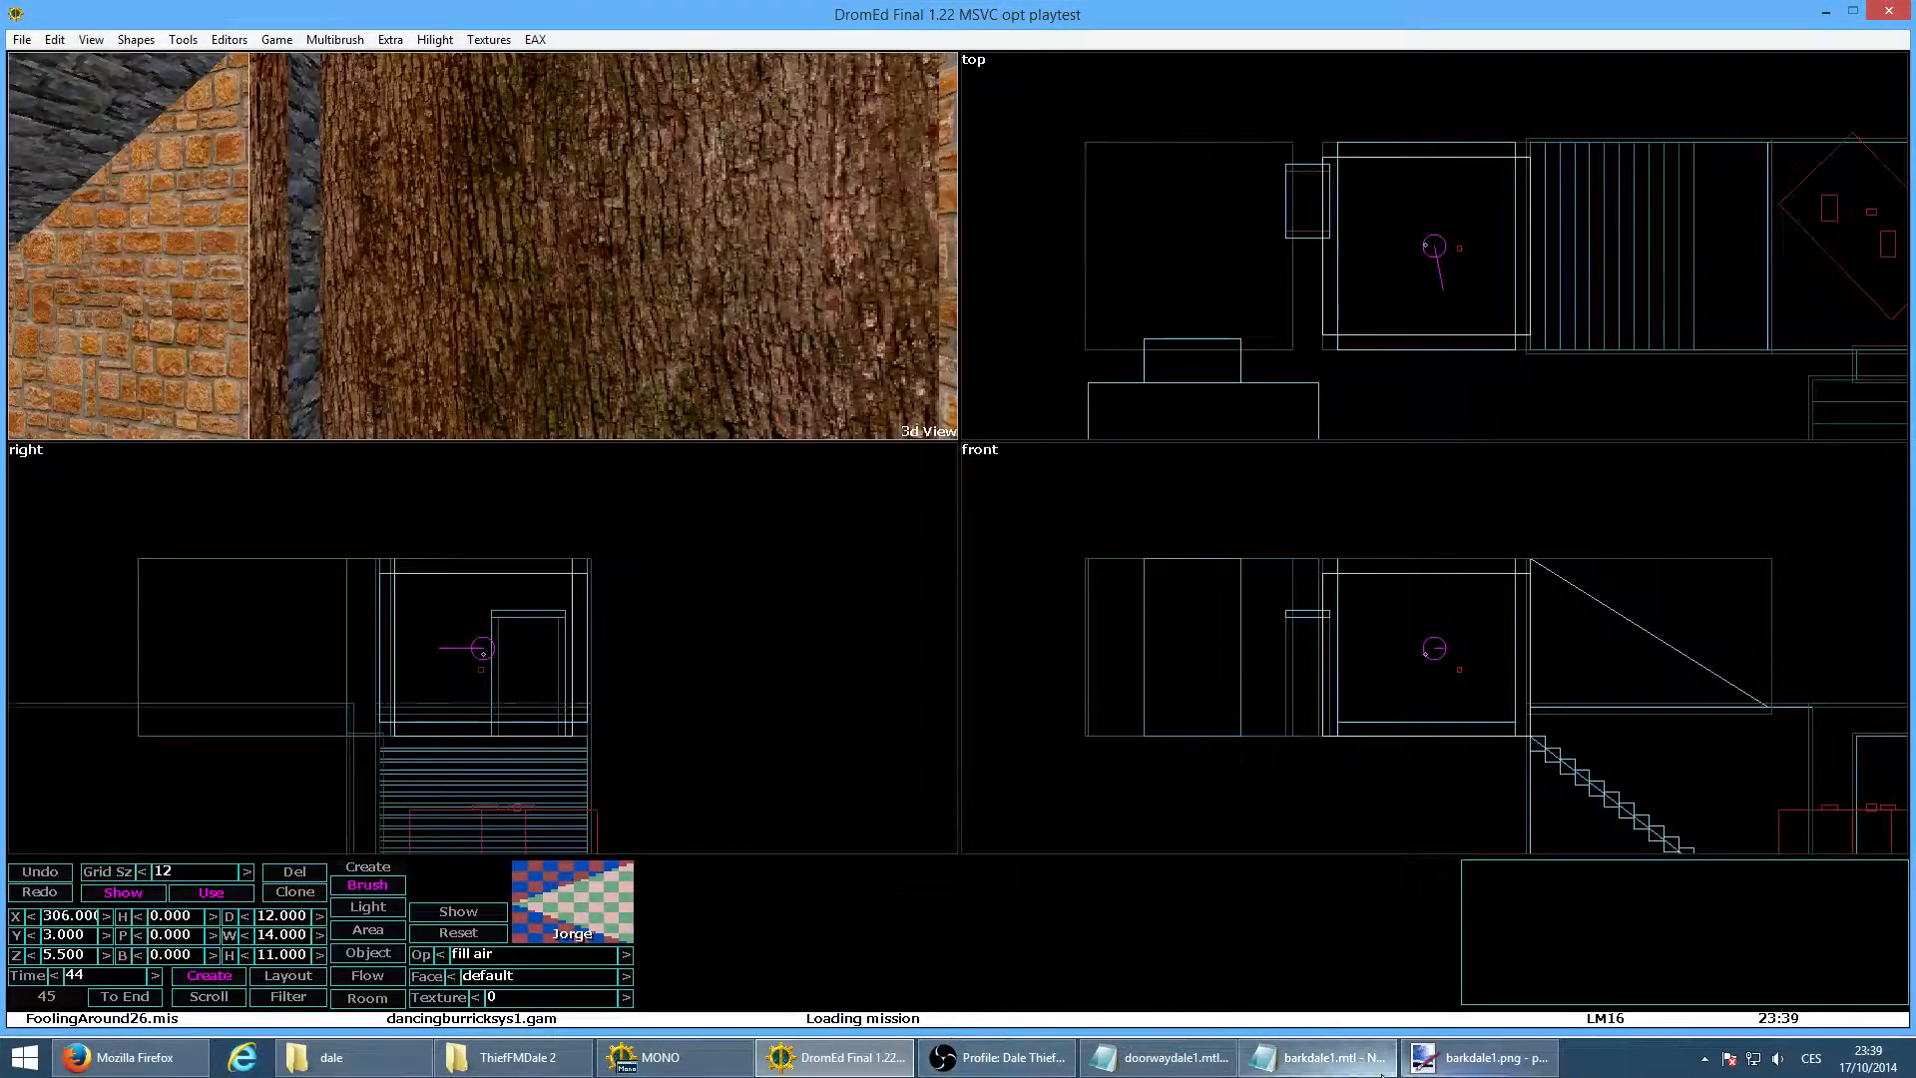
Set terrain_scale to 128 128 in barkdale1.mtl, save it, and close paint.net
{"action": "left_click", "coordinate": [1312, 1057]}
{"action": "left_click_drag", "start_coordinate": [1087, 327], "coordinate": [918, 368]}
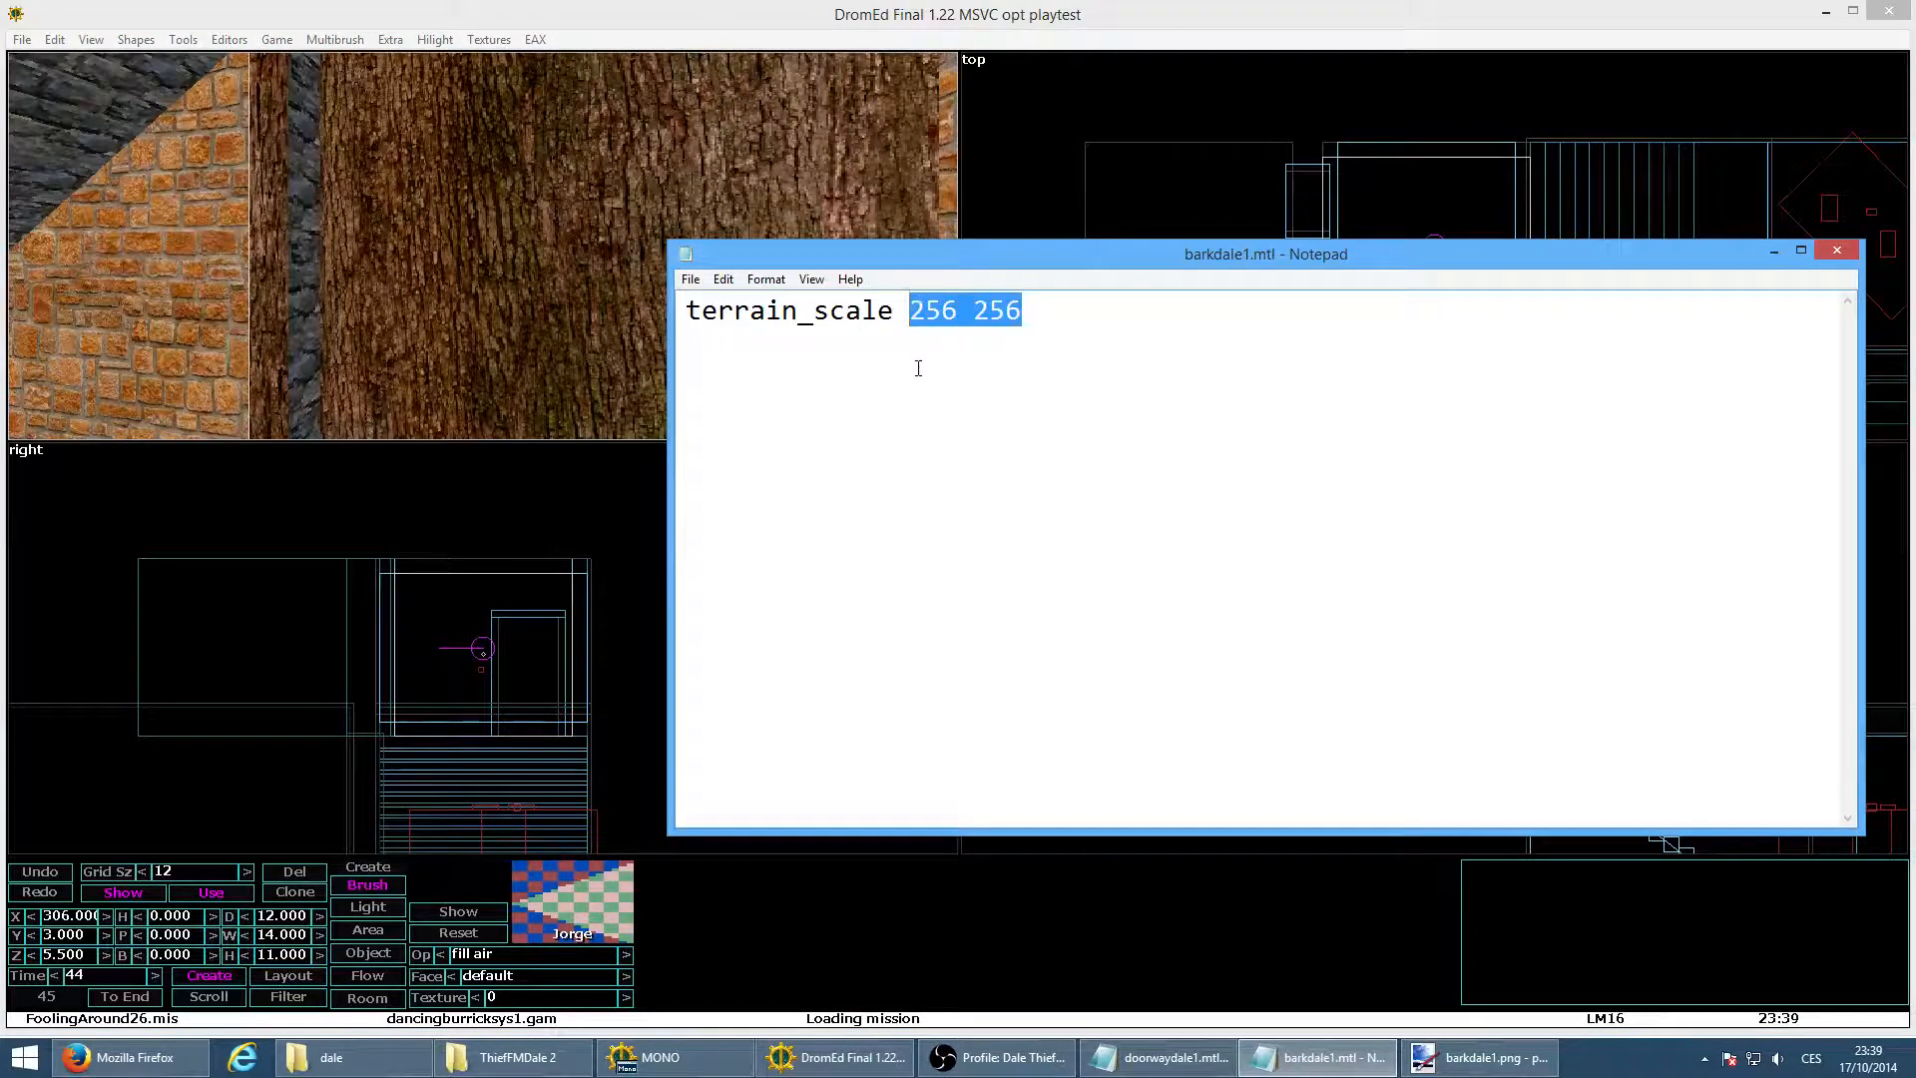
{"action": "type", "text": "128"}
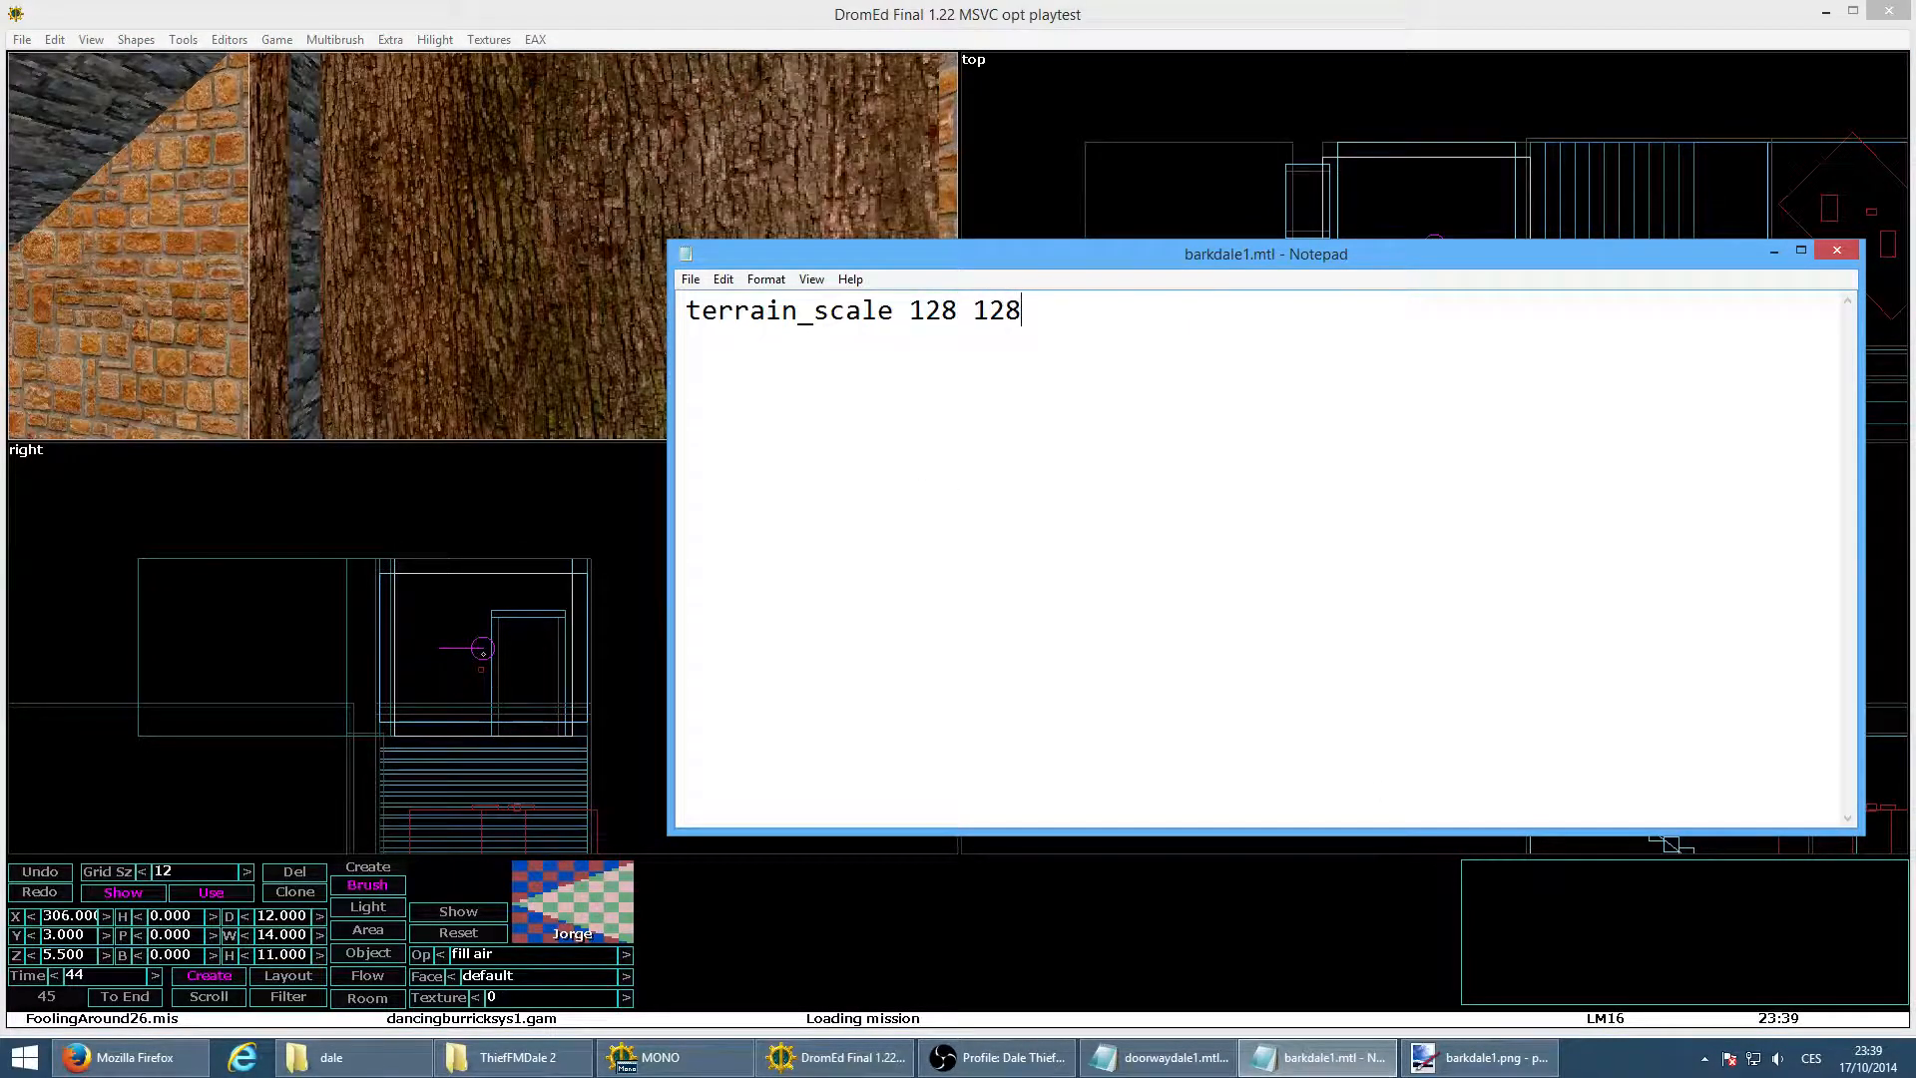
{"action": "left_click", "coordinate": [1484, 1057]}
{"action": "left_click", "coordinate": [1893, 9]}
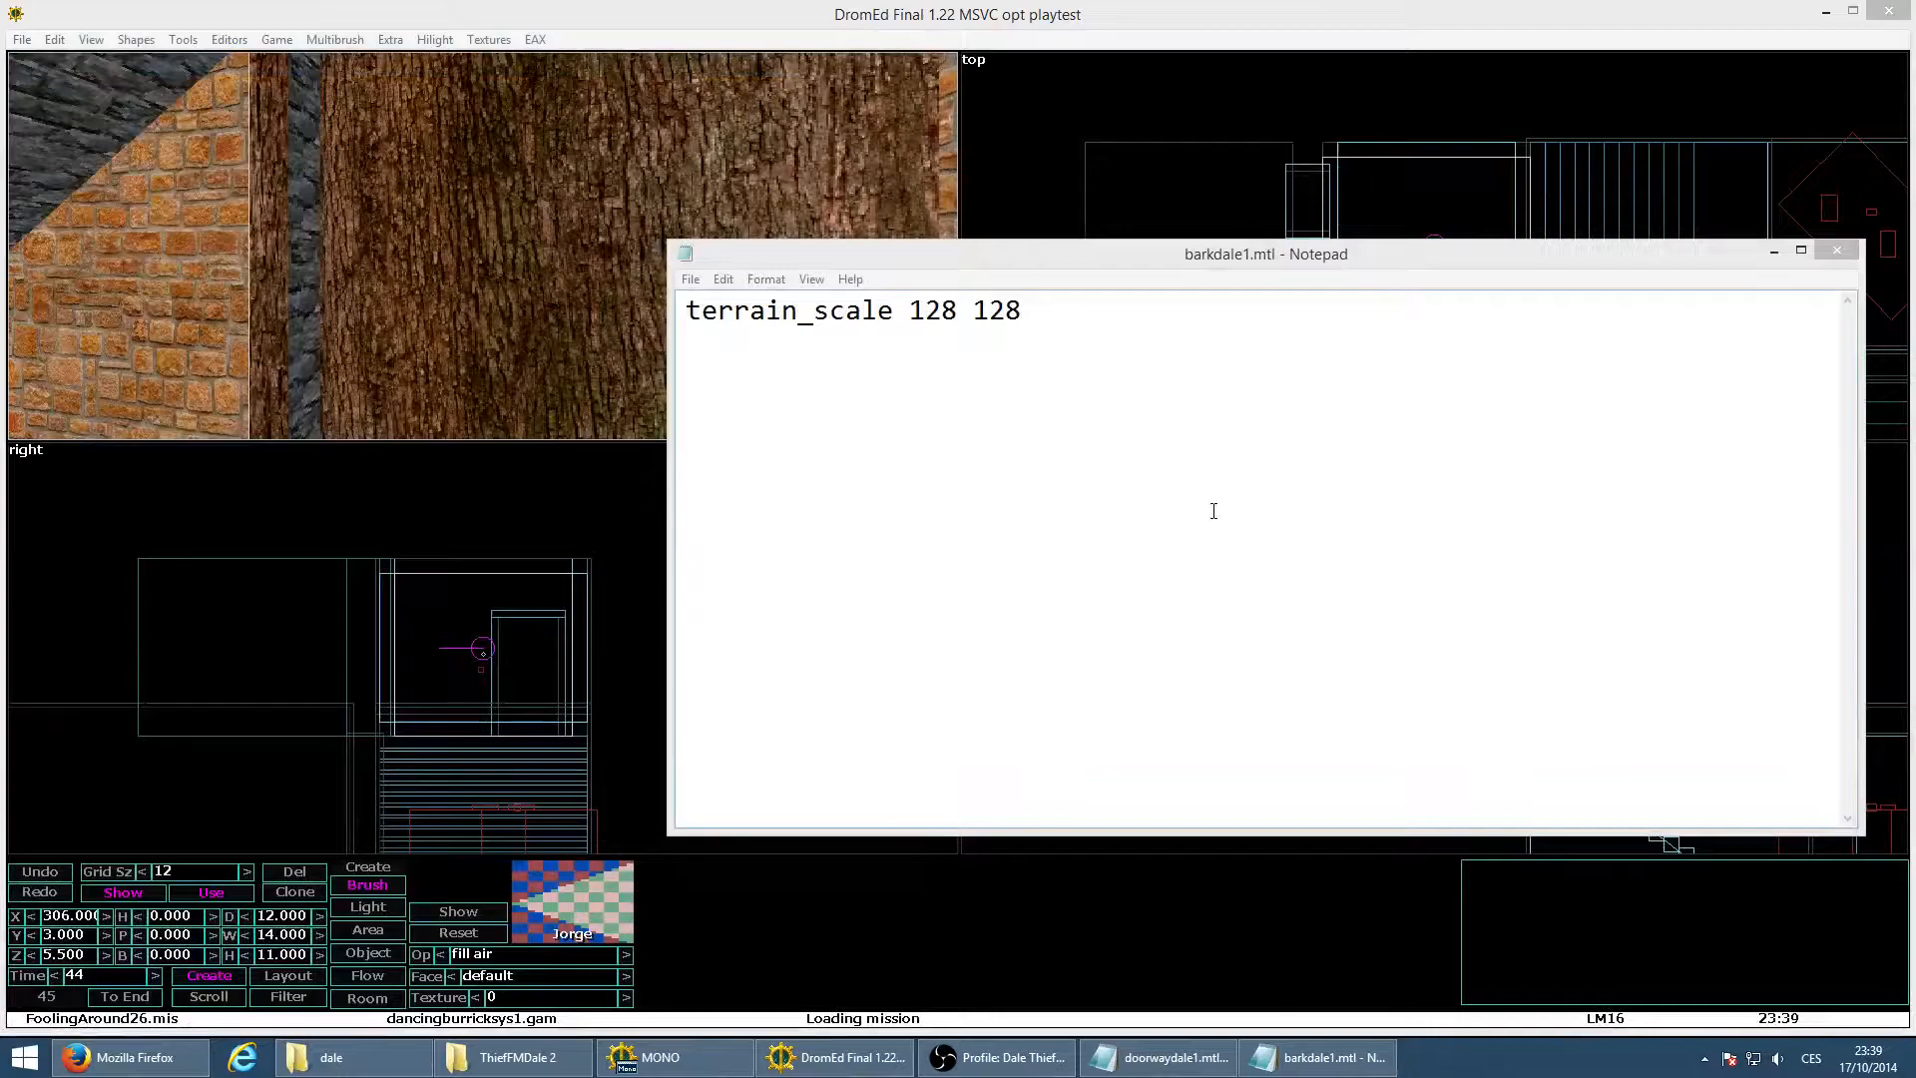
{"action": "left_click", "coordinate": [1213, 511]}
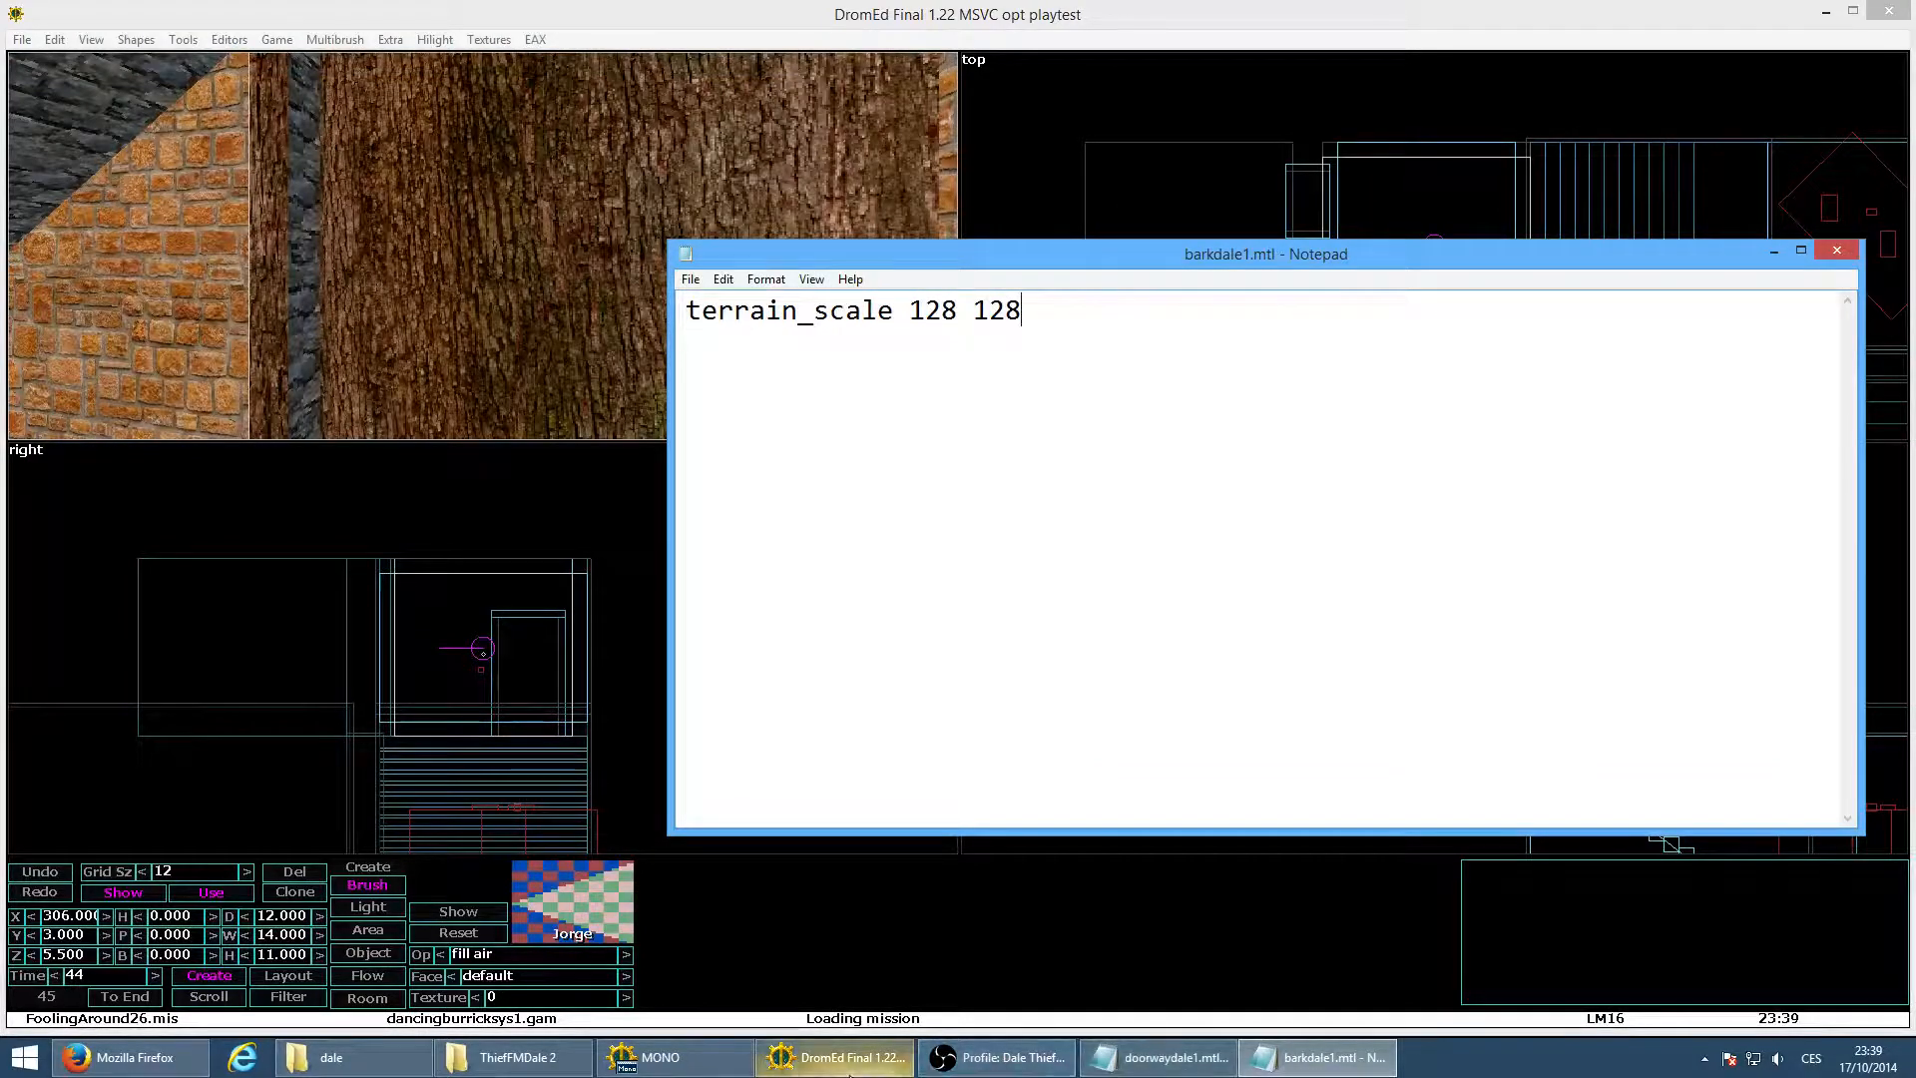
Return to DromEd and reload the barkdale1 texture from the palette to pick up its new material scale
{"action": "left_click", "coordinate": [836, 1056]}
{"action": "key", "text": "alt+g"}
{"action": "key", "text": "alt+e"}
{"action": "key", "text": "v"}
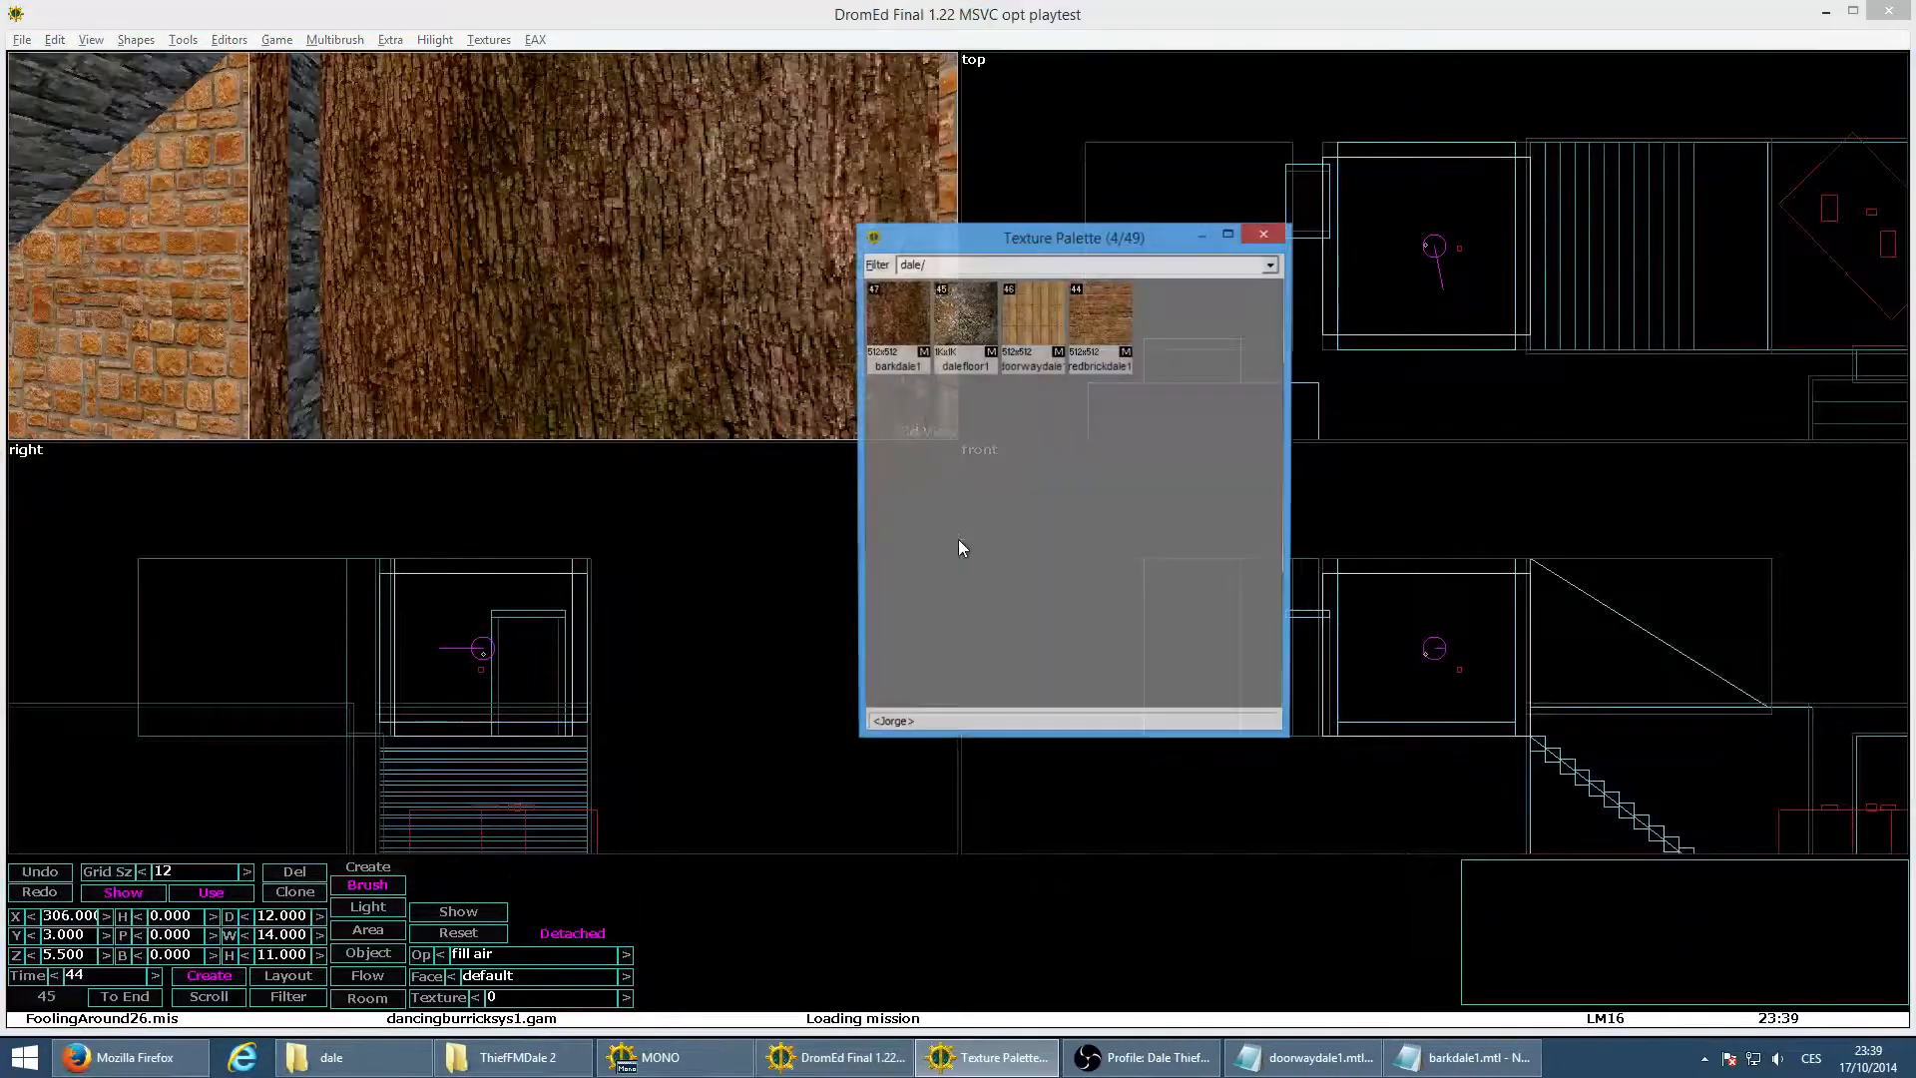
{"action": "right_click", "coordinate": [913, 301]}
{"action": "left_click", "coordinate": [952, 464]}
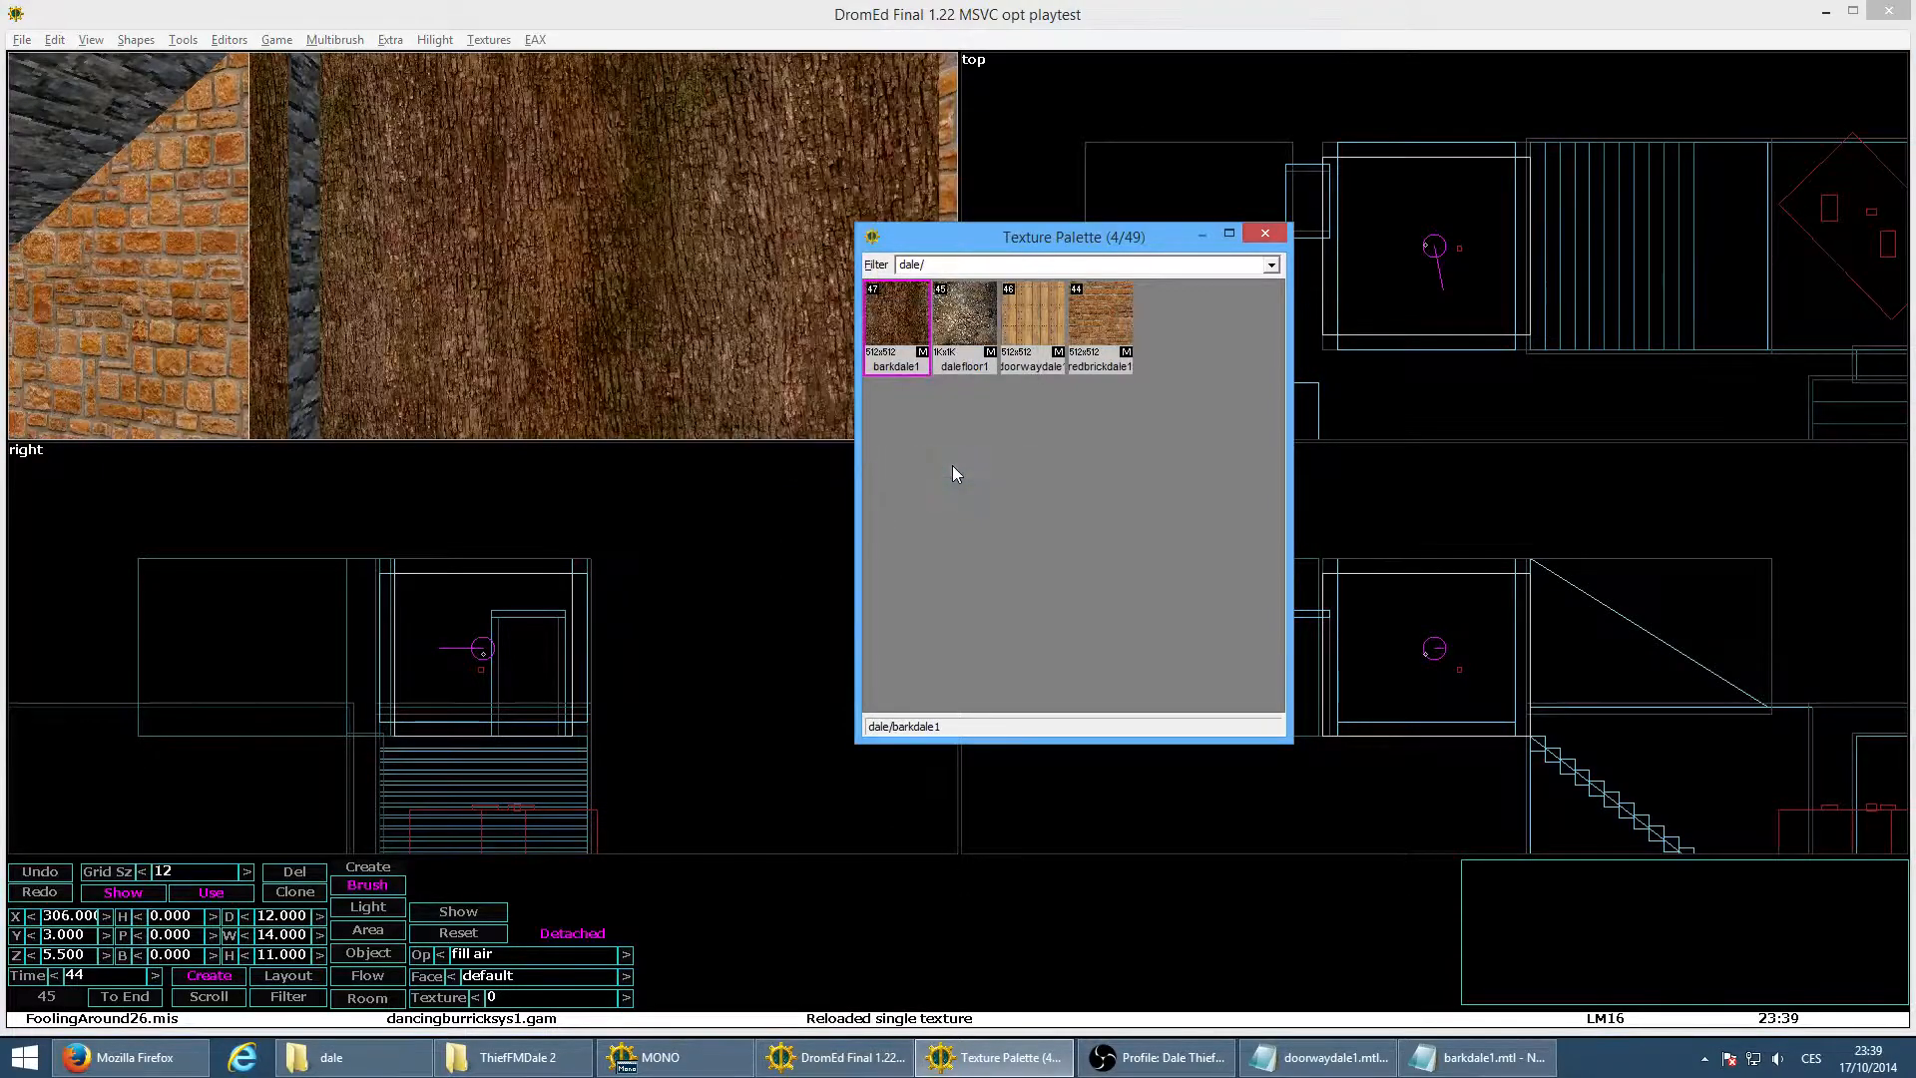
{"action": "left_click", "coordinate": [1265, 239]}
Walk around the room in game mode to examine the rescaled bark texture on the recess
{"action": "key", "text": "alt+g"}
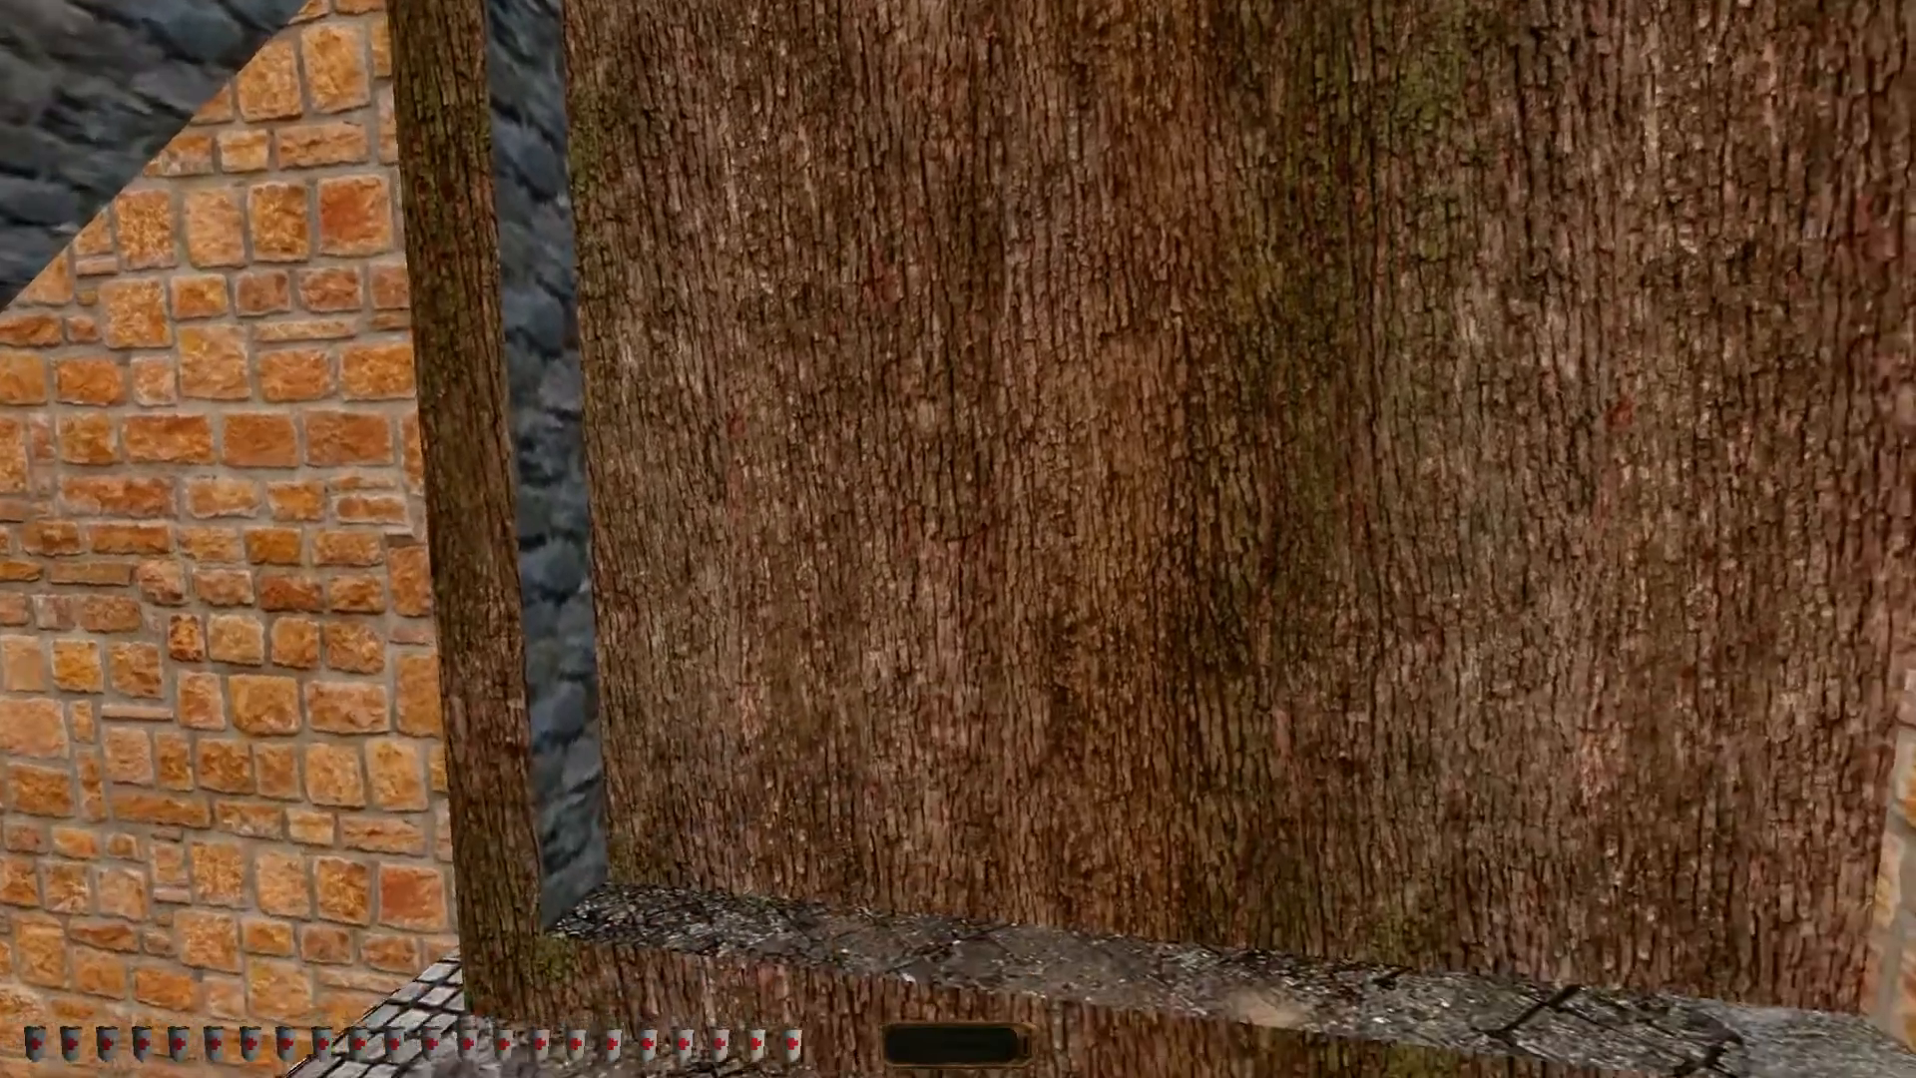
{"action": "key", "text": "w"}
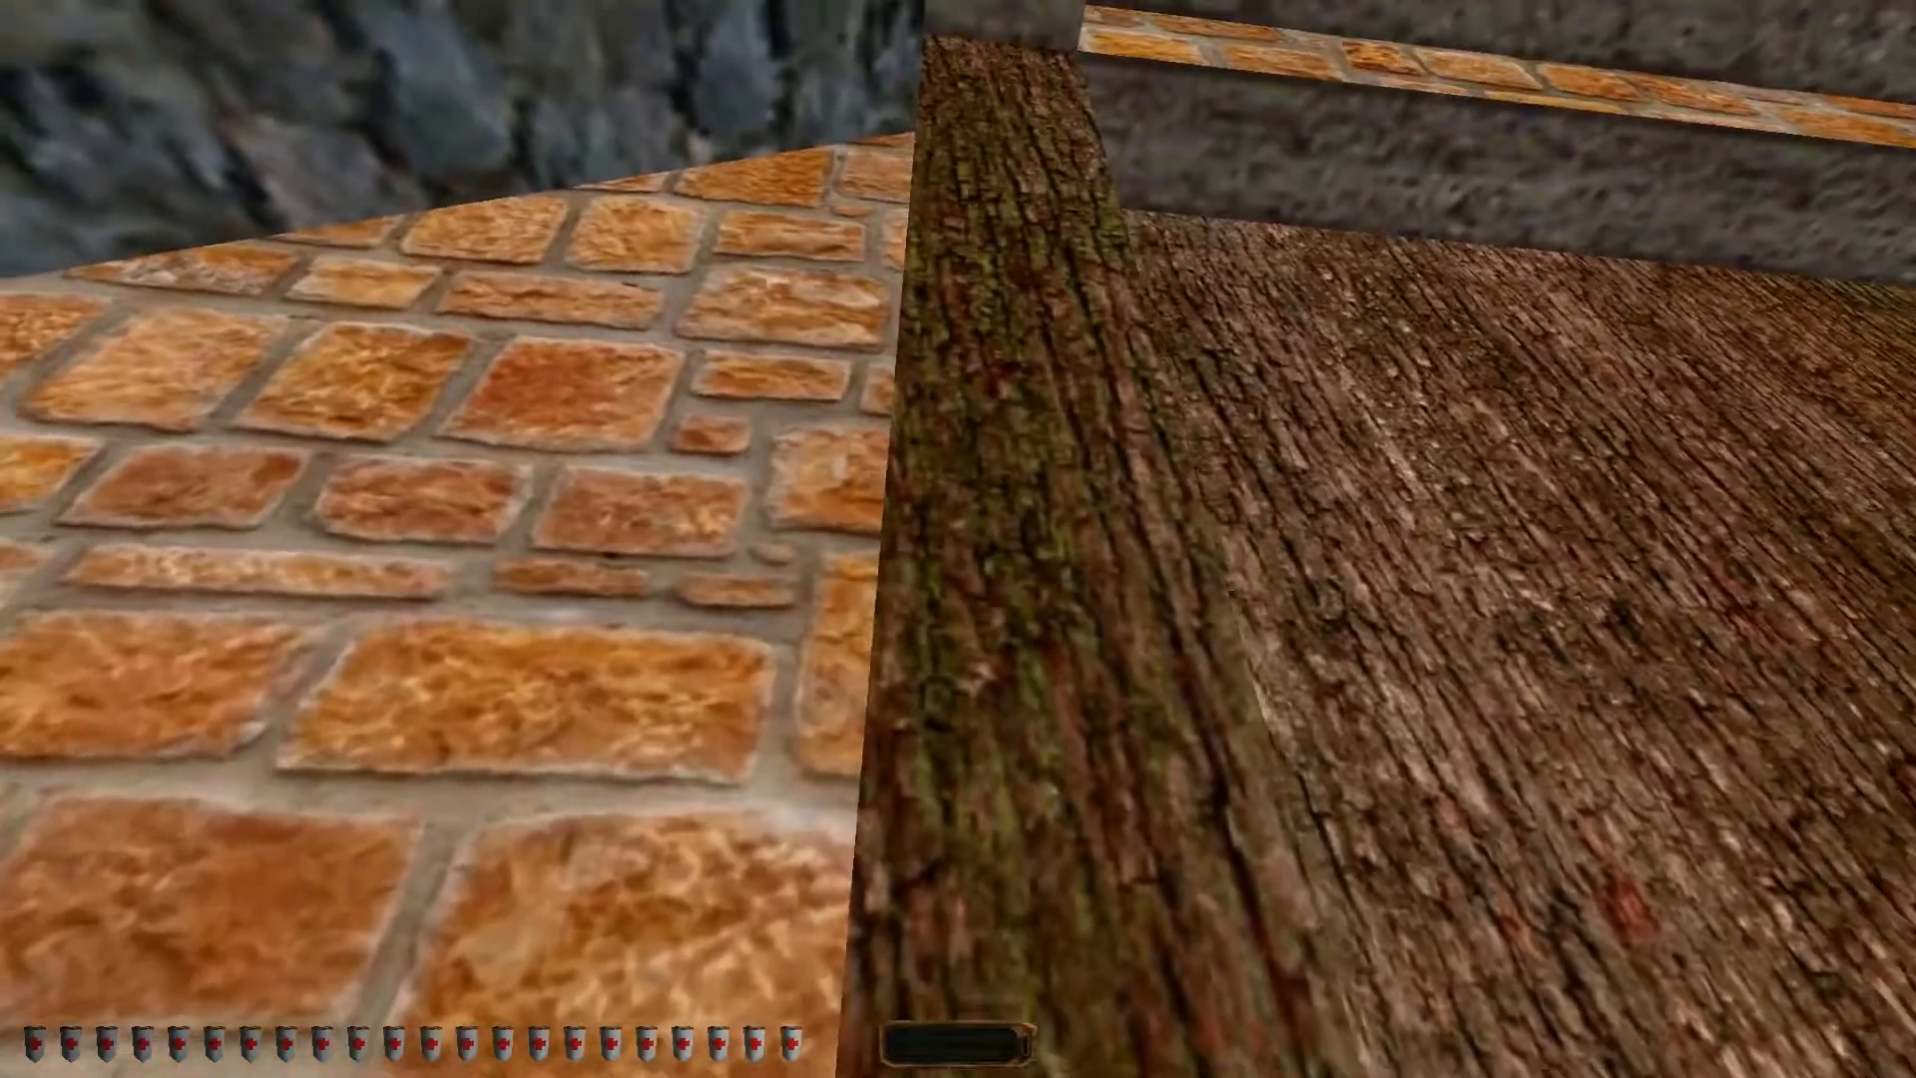
{"action": "key", "text": "s"}
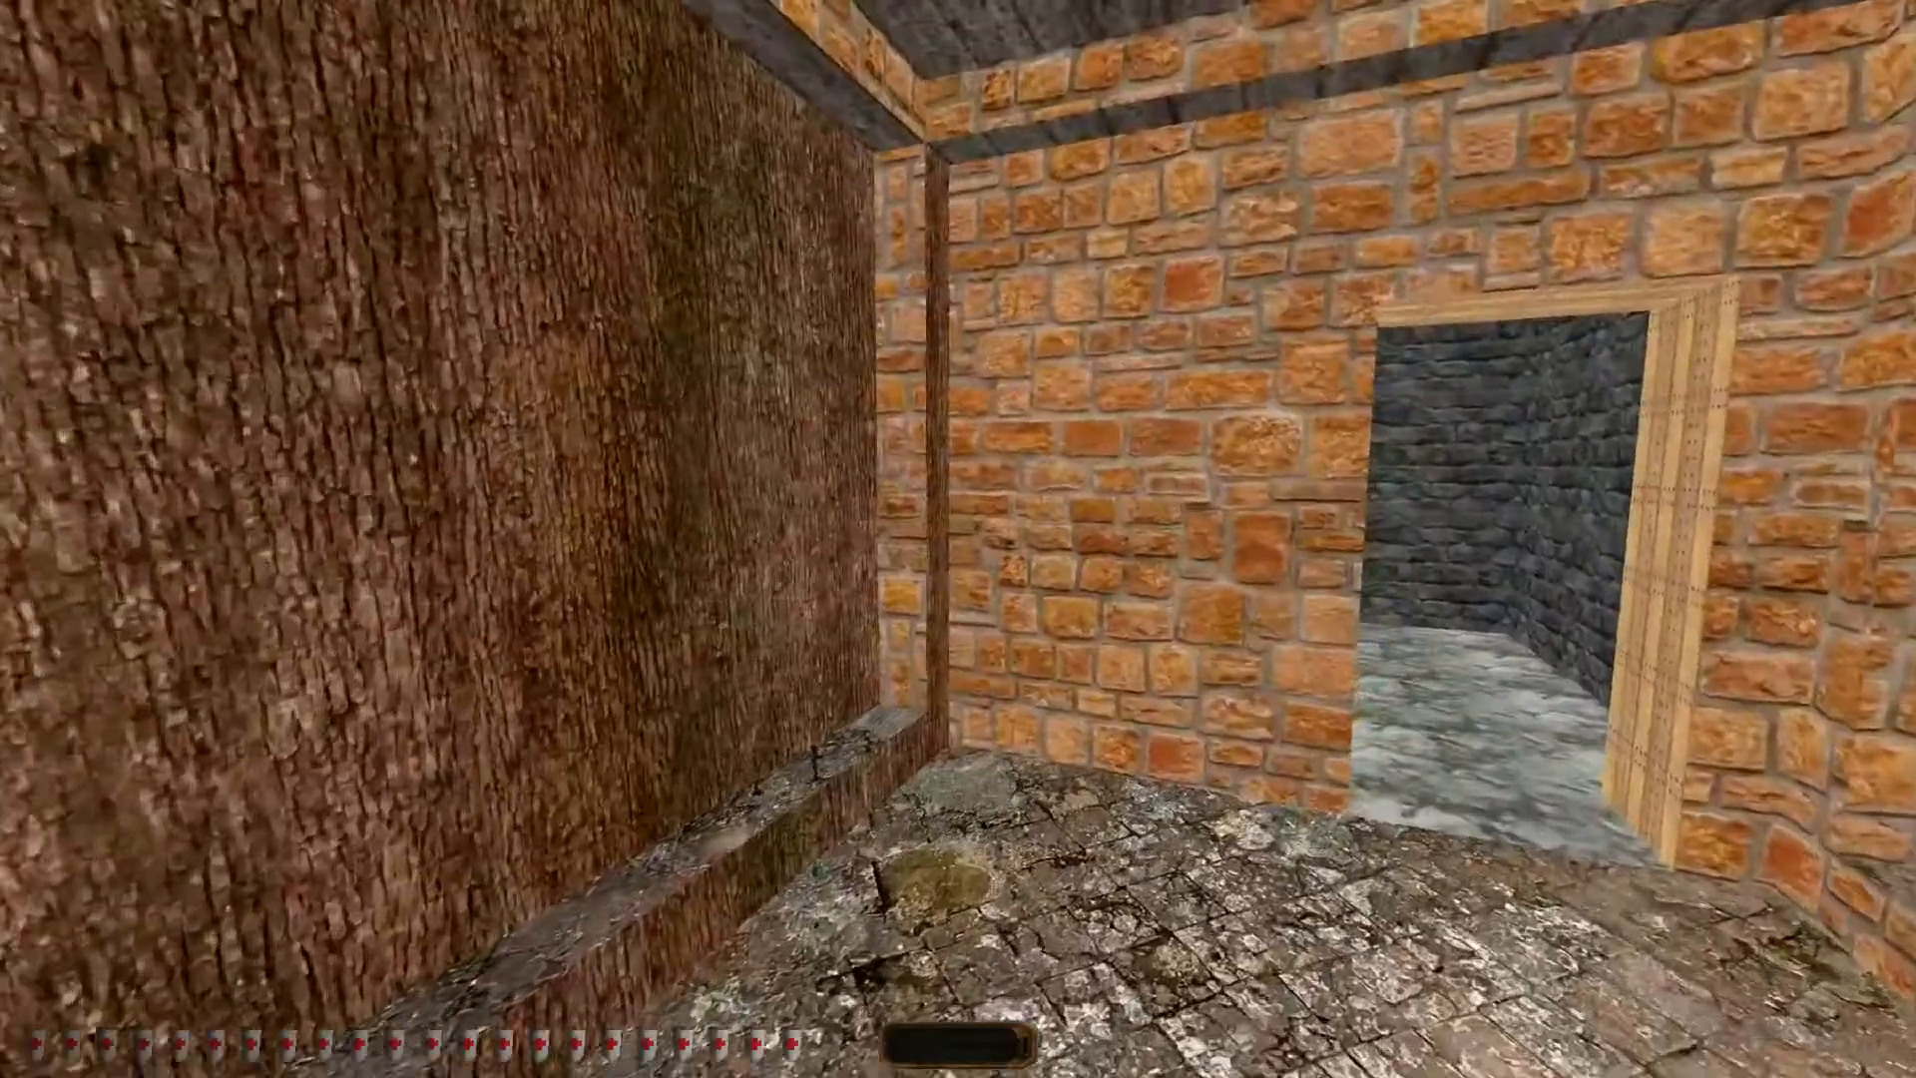
Set terrain_scale to 64 in barkdale1.mtl, save it, and reload the barkdale1 texture in DromEd
{"action": "key", "text": "w"}
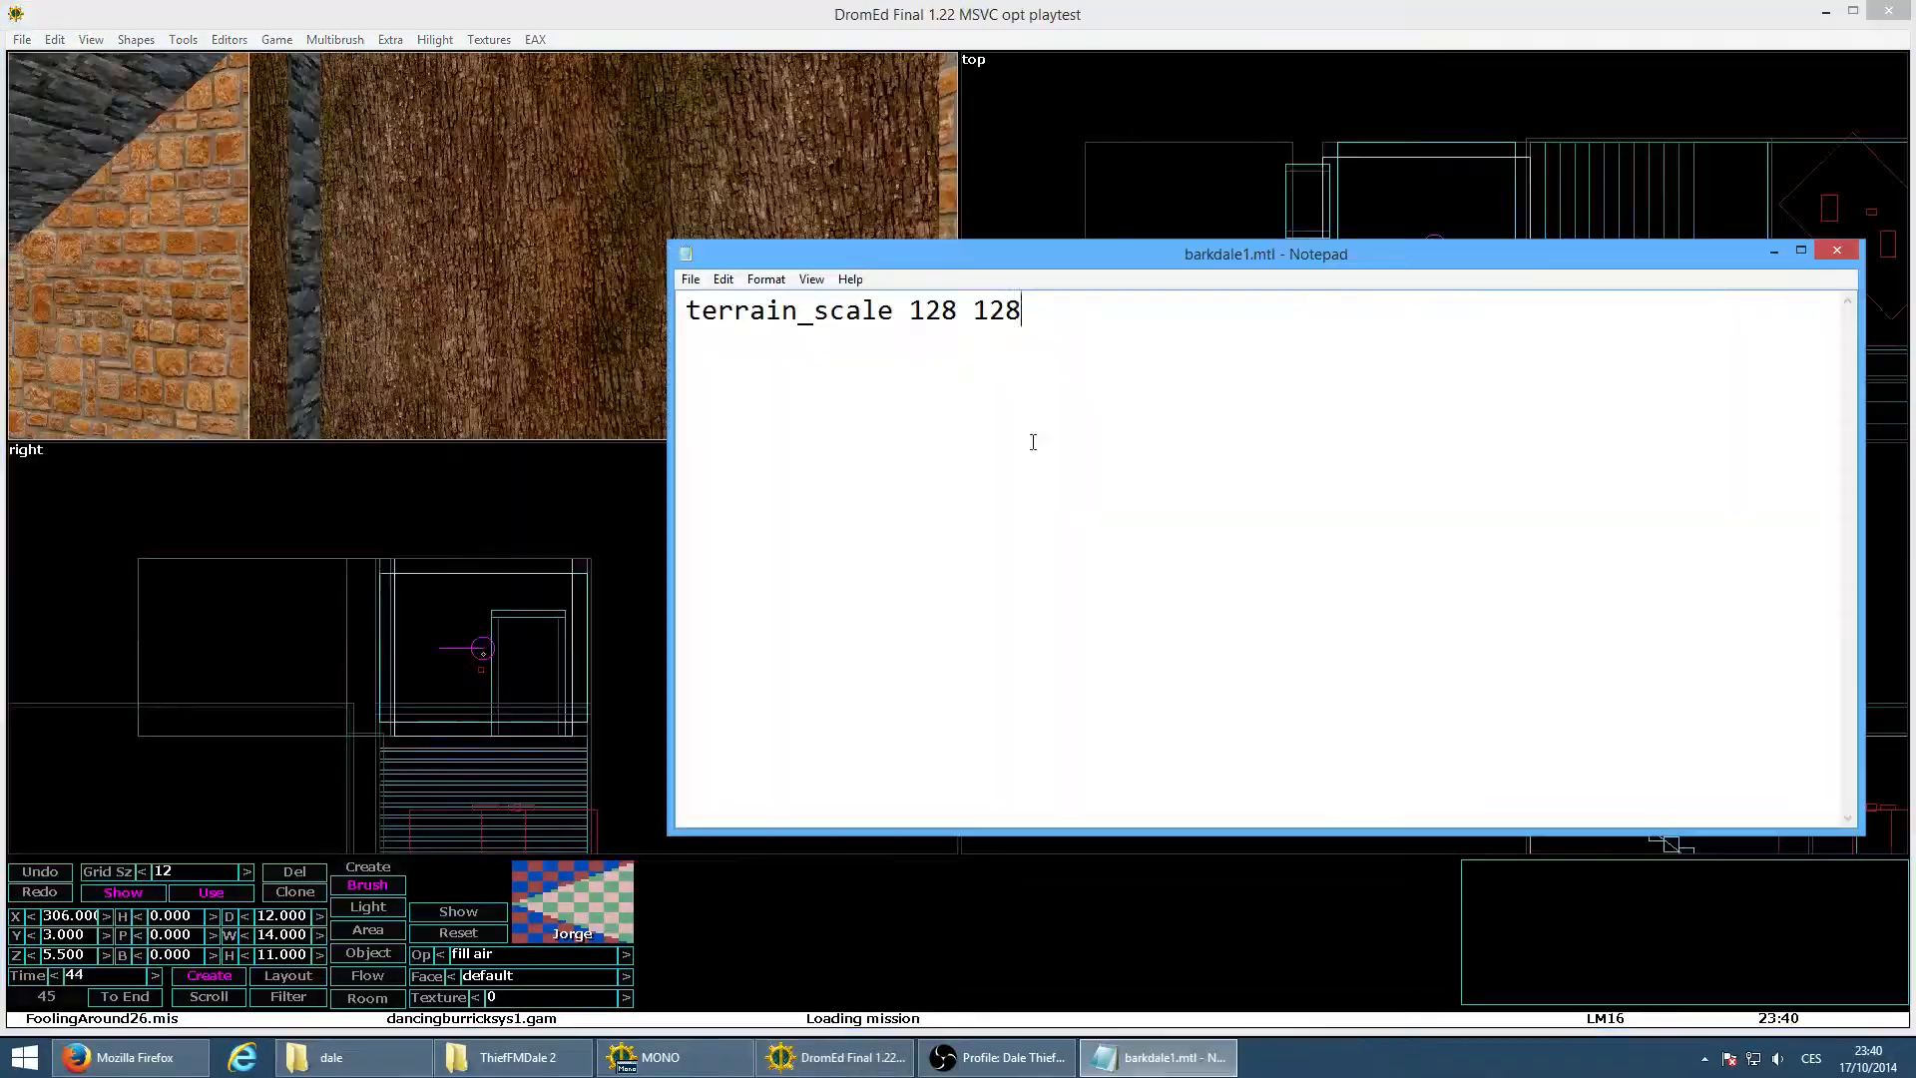
{"action": "left_click_drag", "start_coordinate": [1028, 344], "coordinate": [993, 348]}
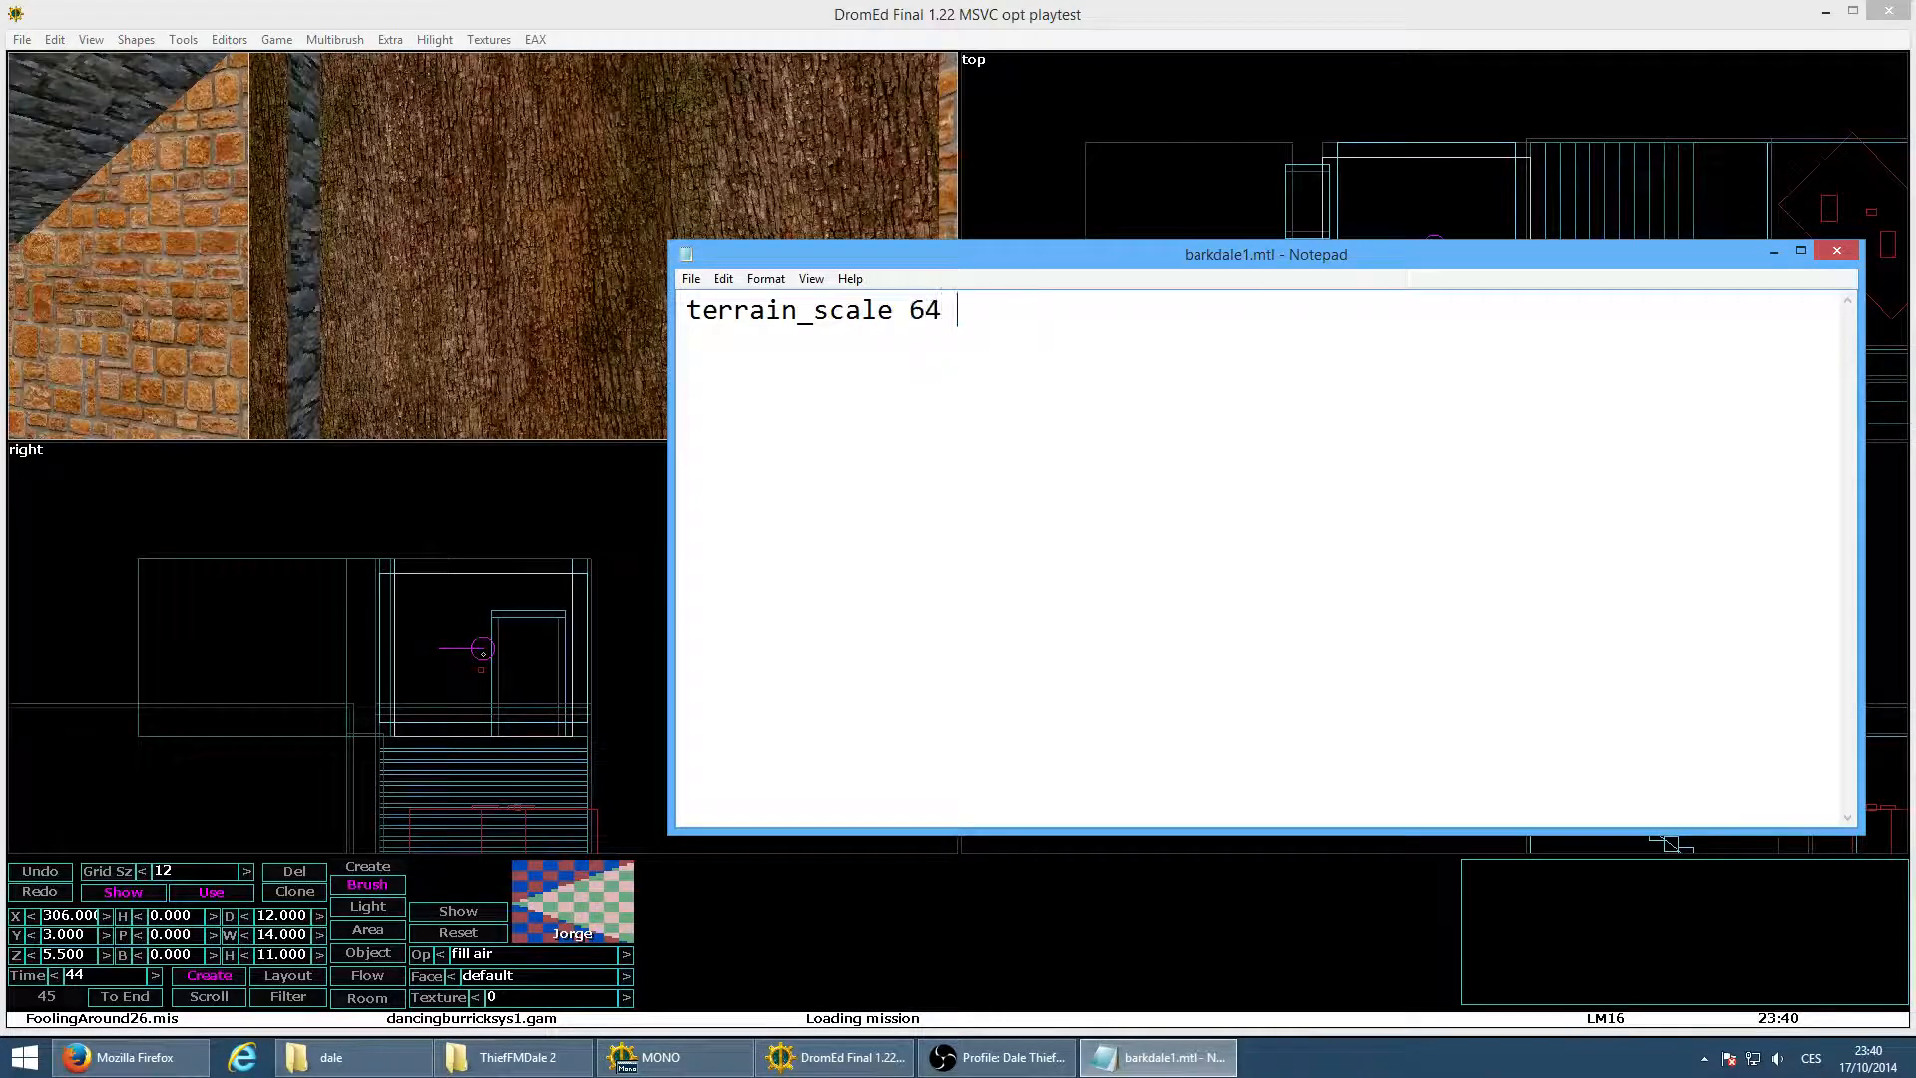
{"action": "left_click", "coordinate": [834, 1057]}
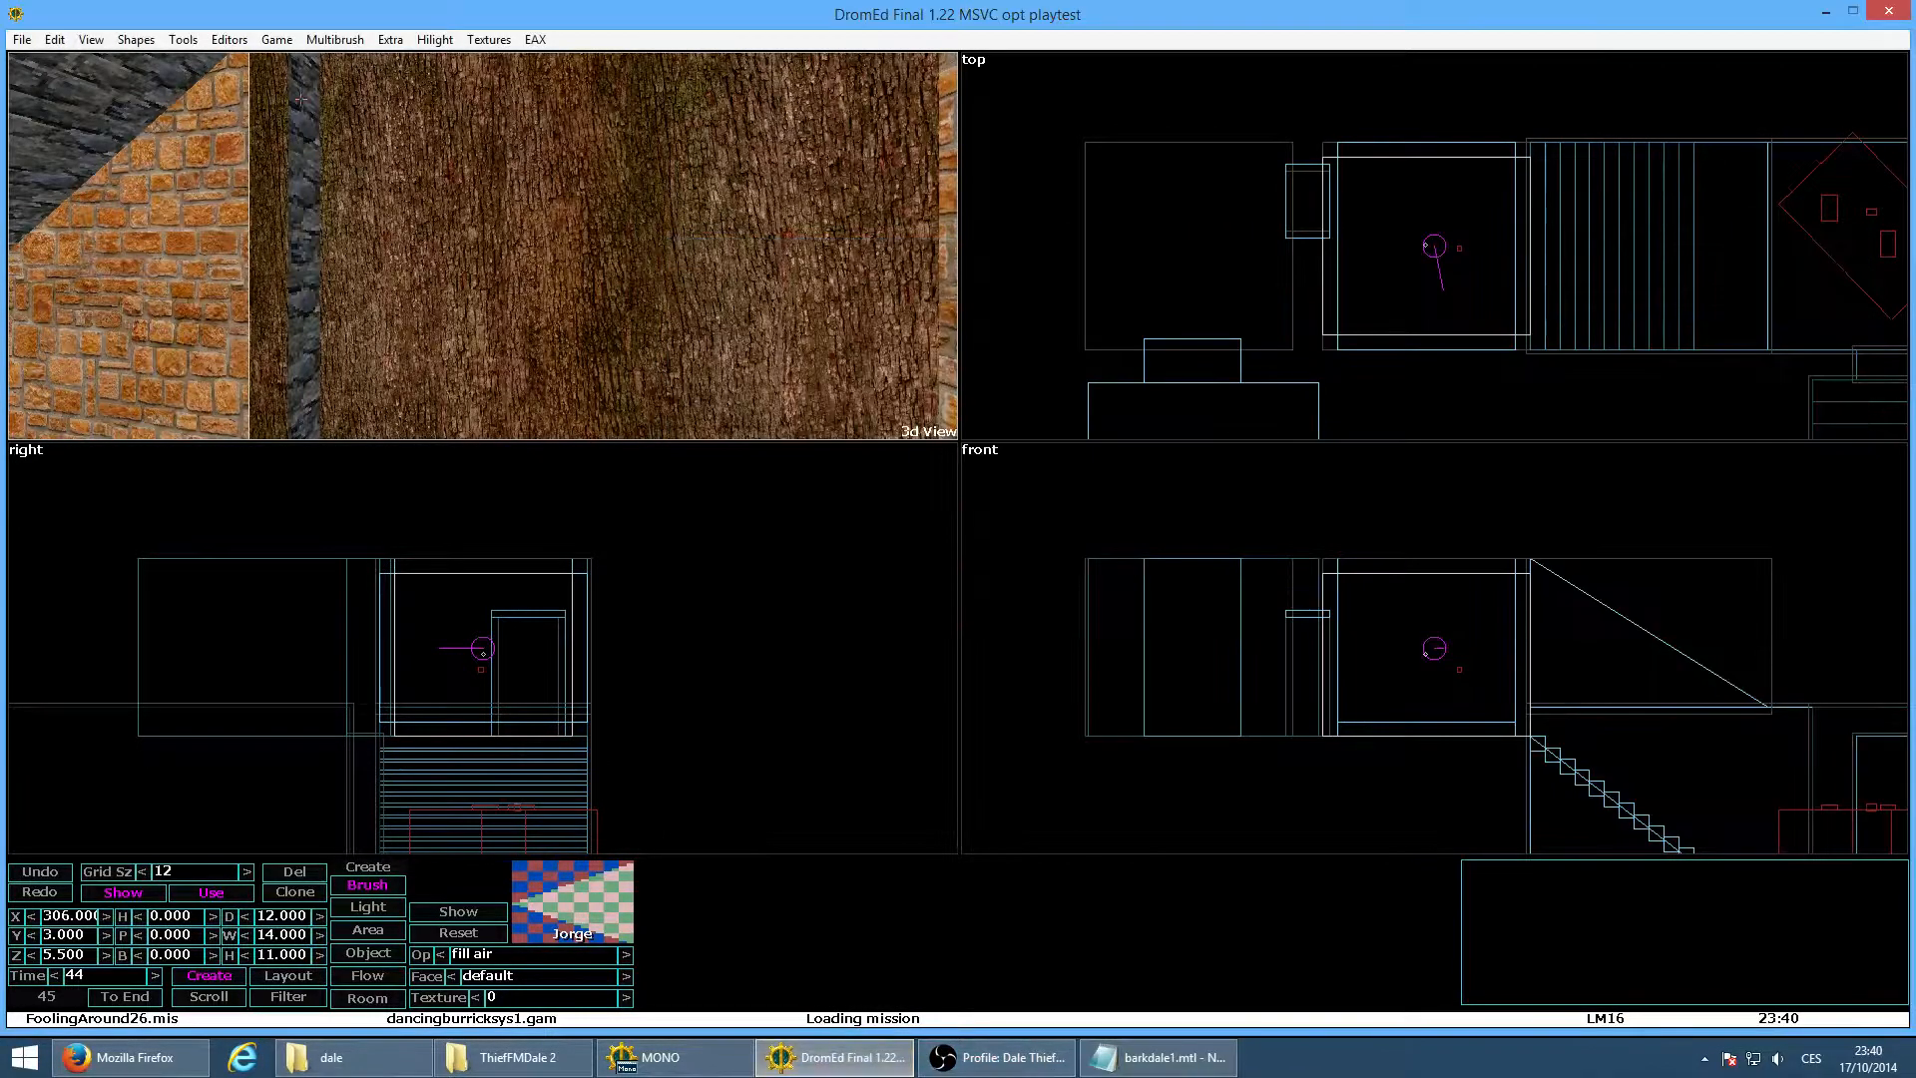
{"action": "key", "text": "alt+t"}
{"action": "right_click", "coordinate": [910, 337]}
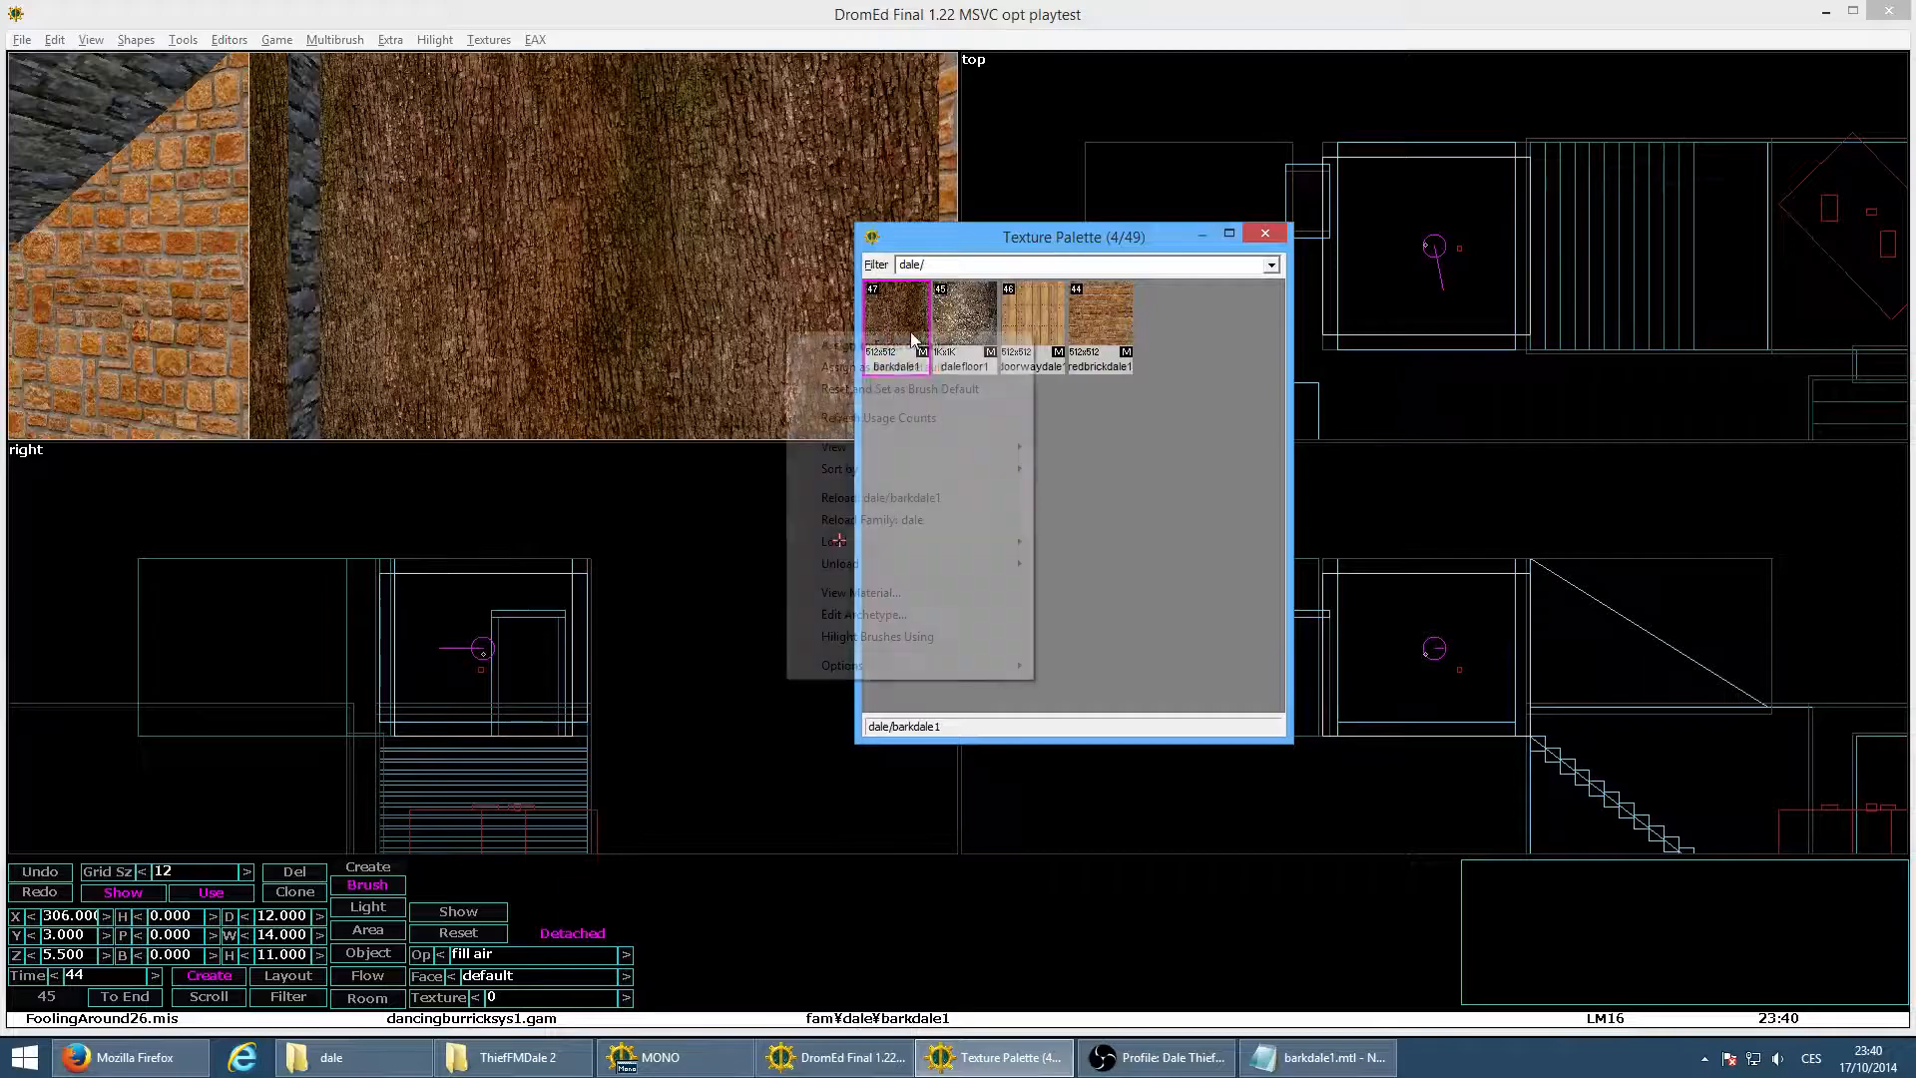
{"action": "left_click", "coordinate": [925, 496]}
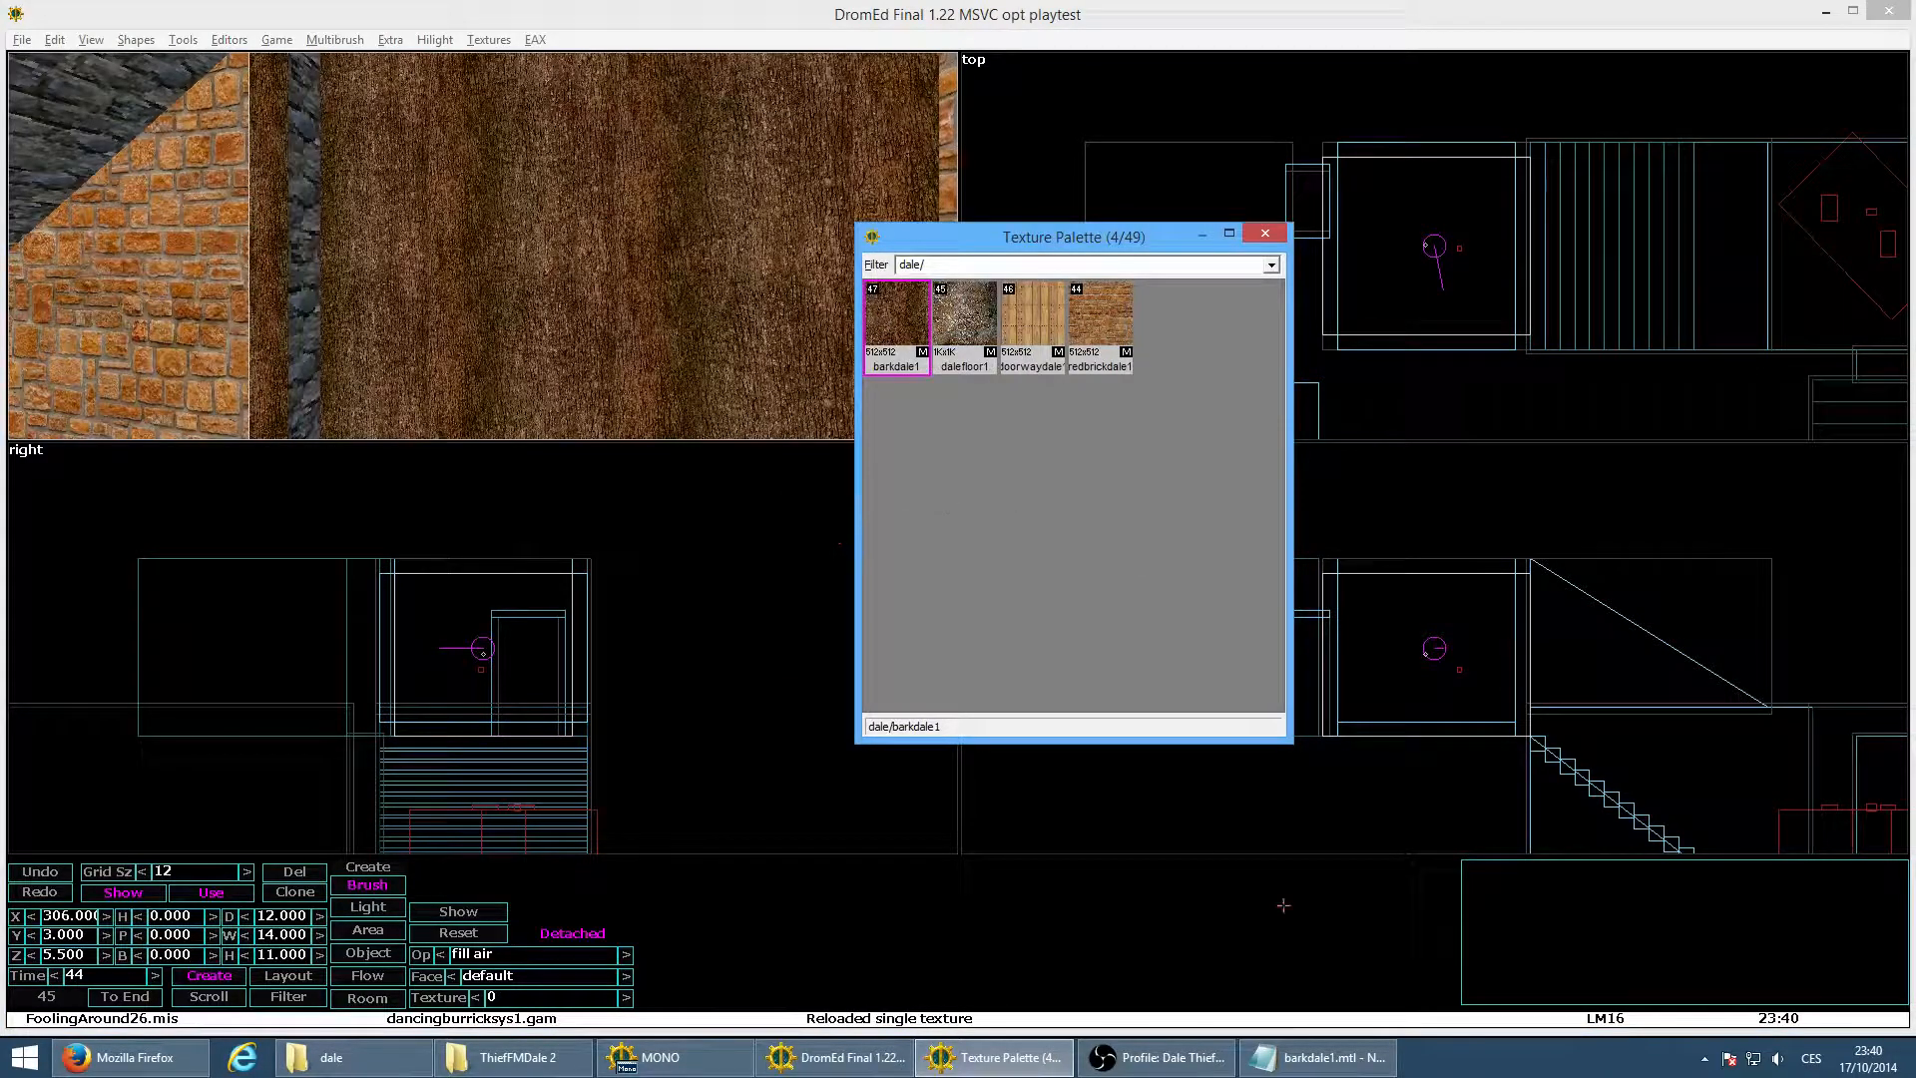
Set terrain_scale to 96 in barkdale1.mtl, reload barkdale1 from DromEd's texture palette, and close the palette
{"action": "key", "text": "alt+Tab"}
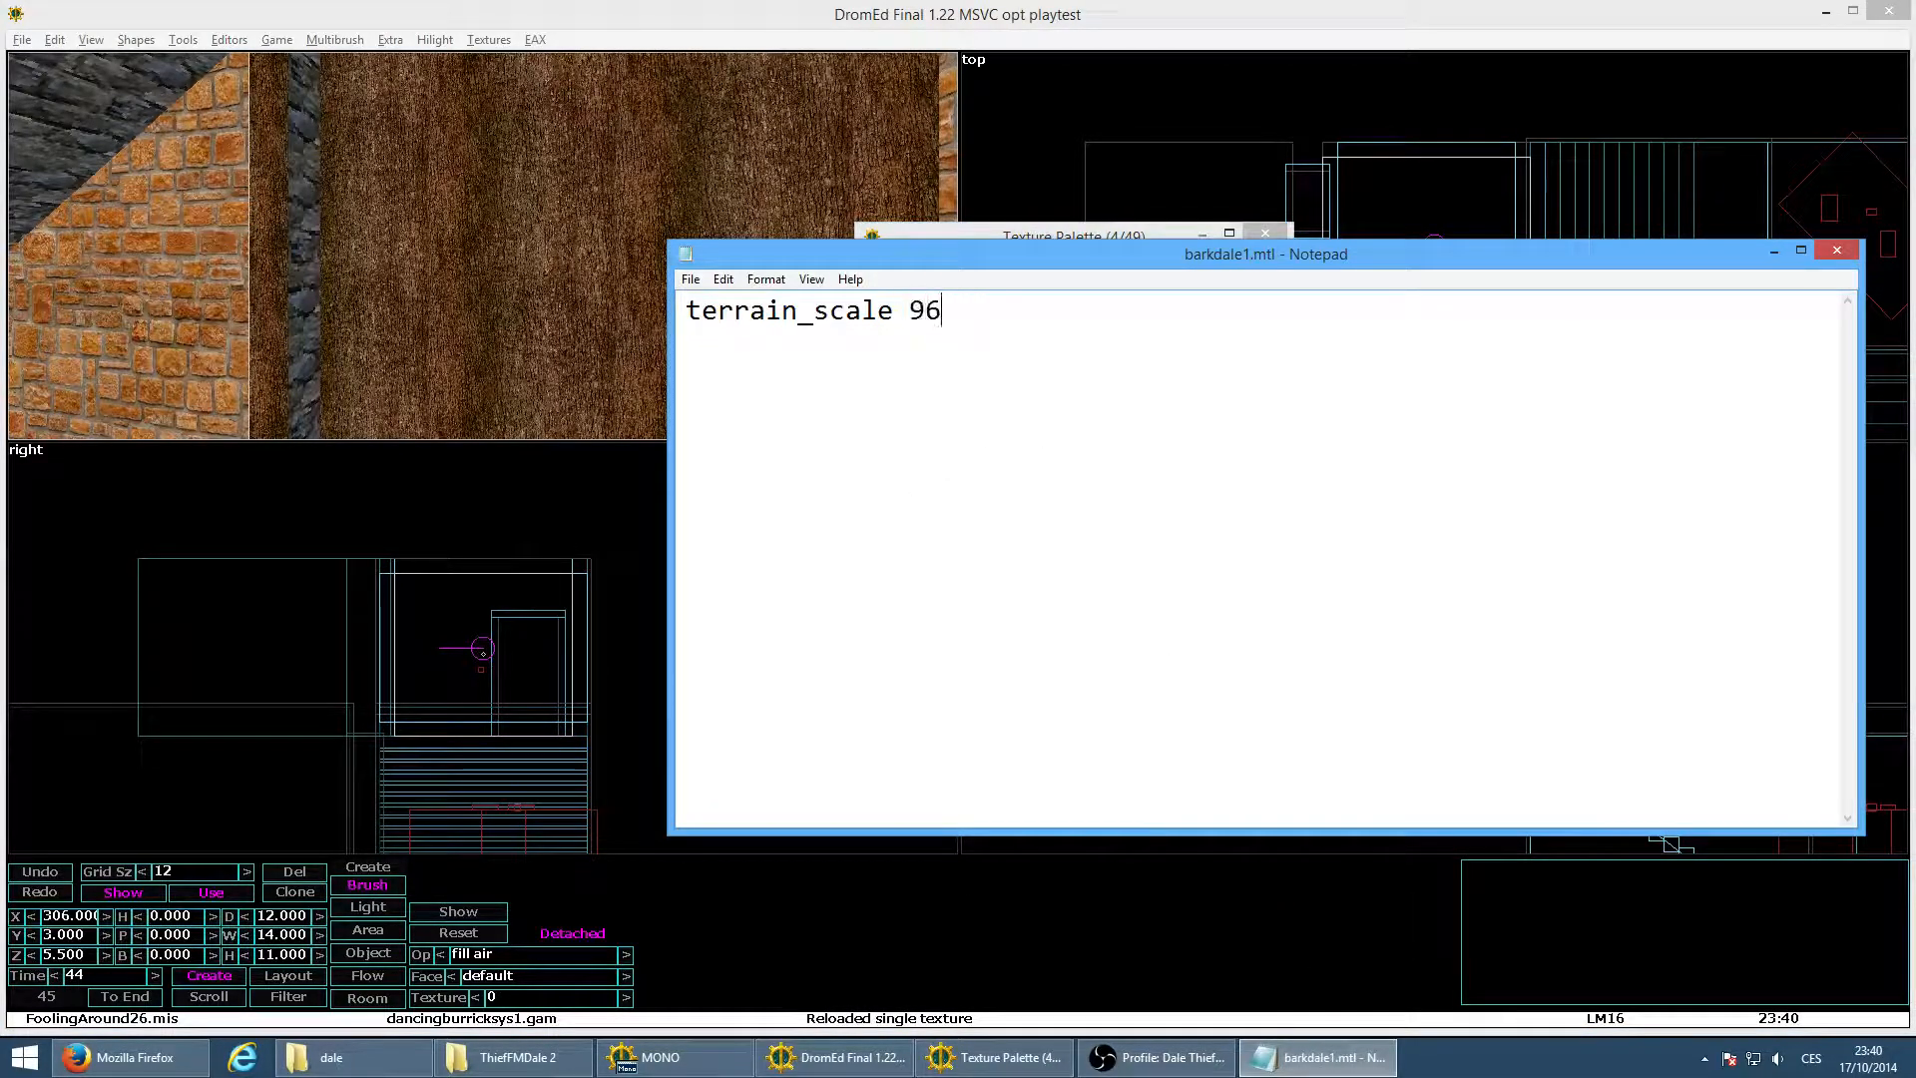
{"action": "left_click", "coordinate": [1393, 1064]}
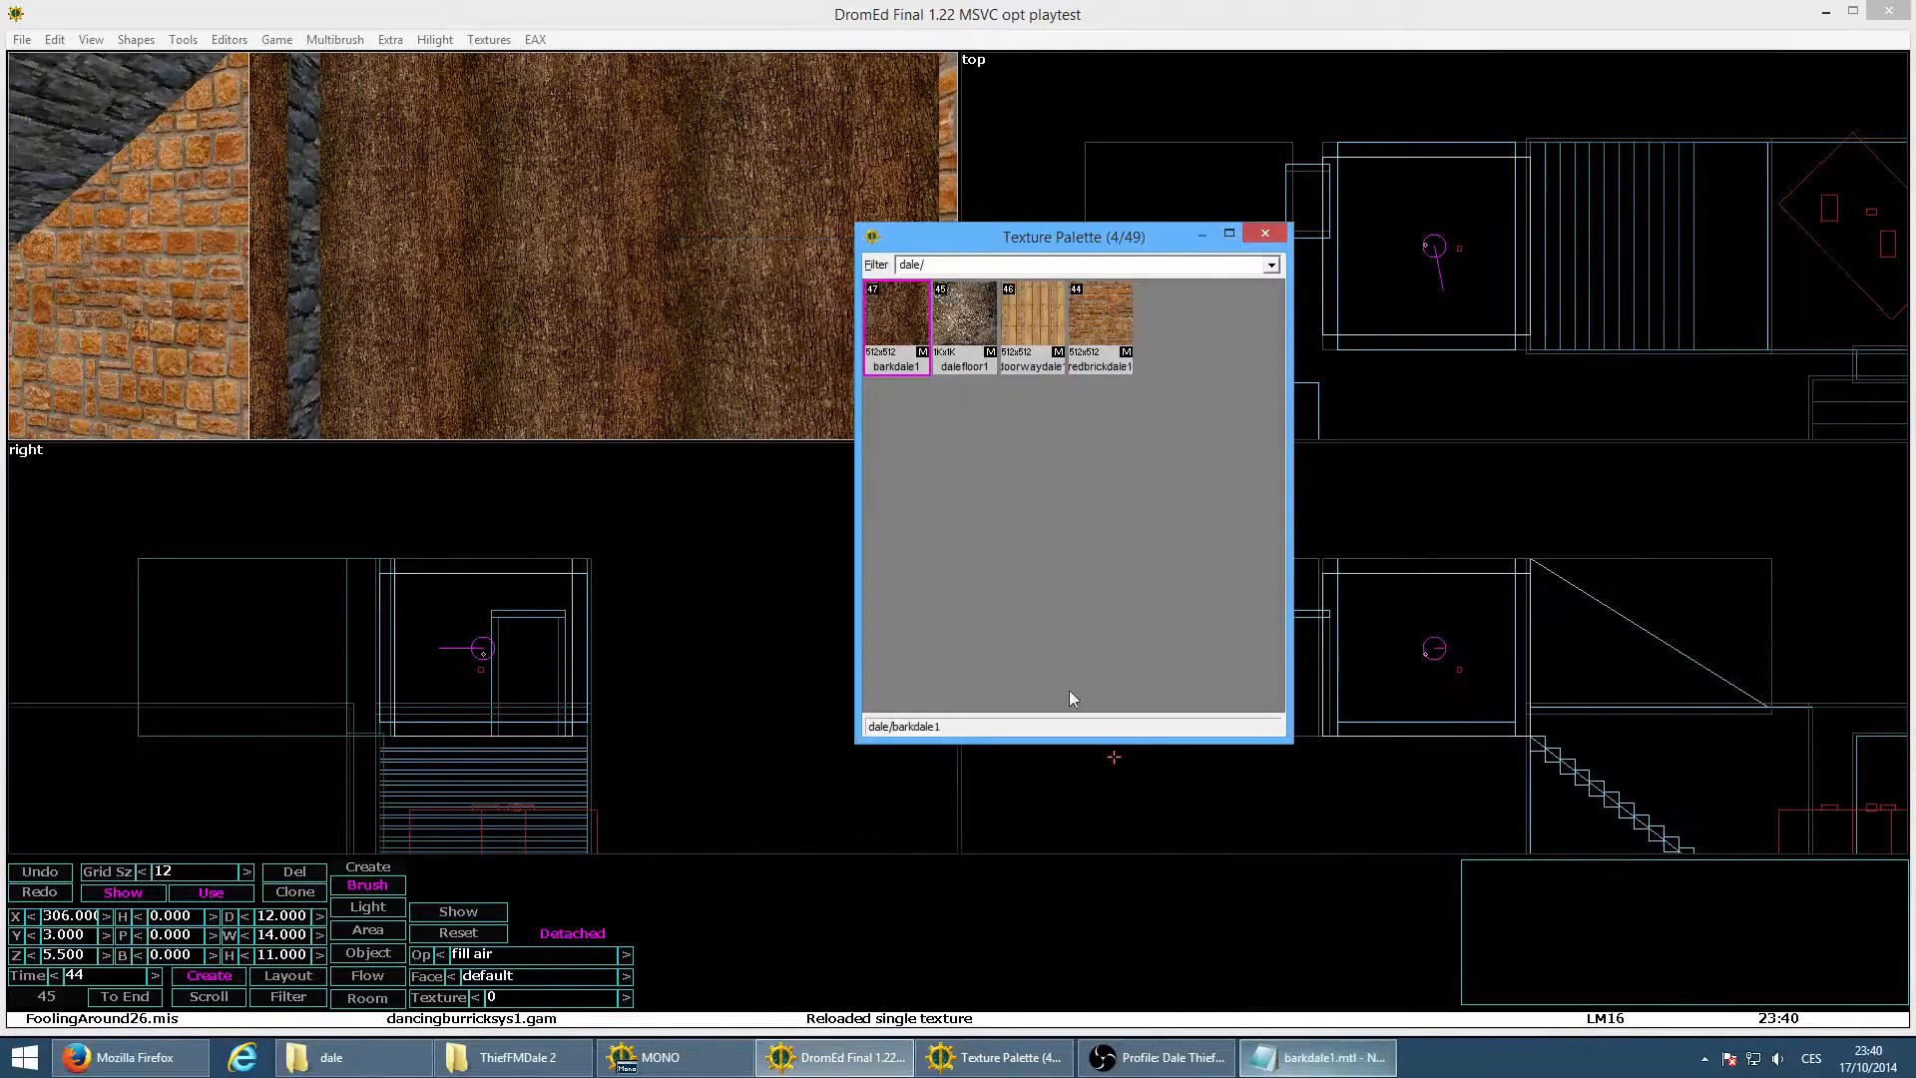
{"action": "right_click", "coordinate": [878, 343]}
{"action": "left_click", "coordinate": [898, 499]}
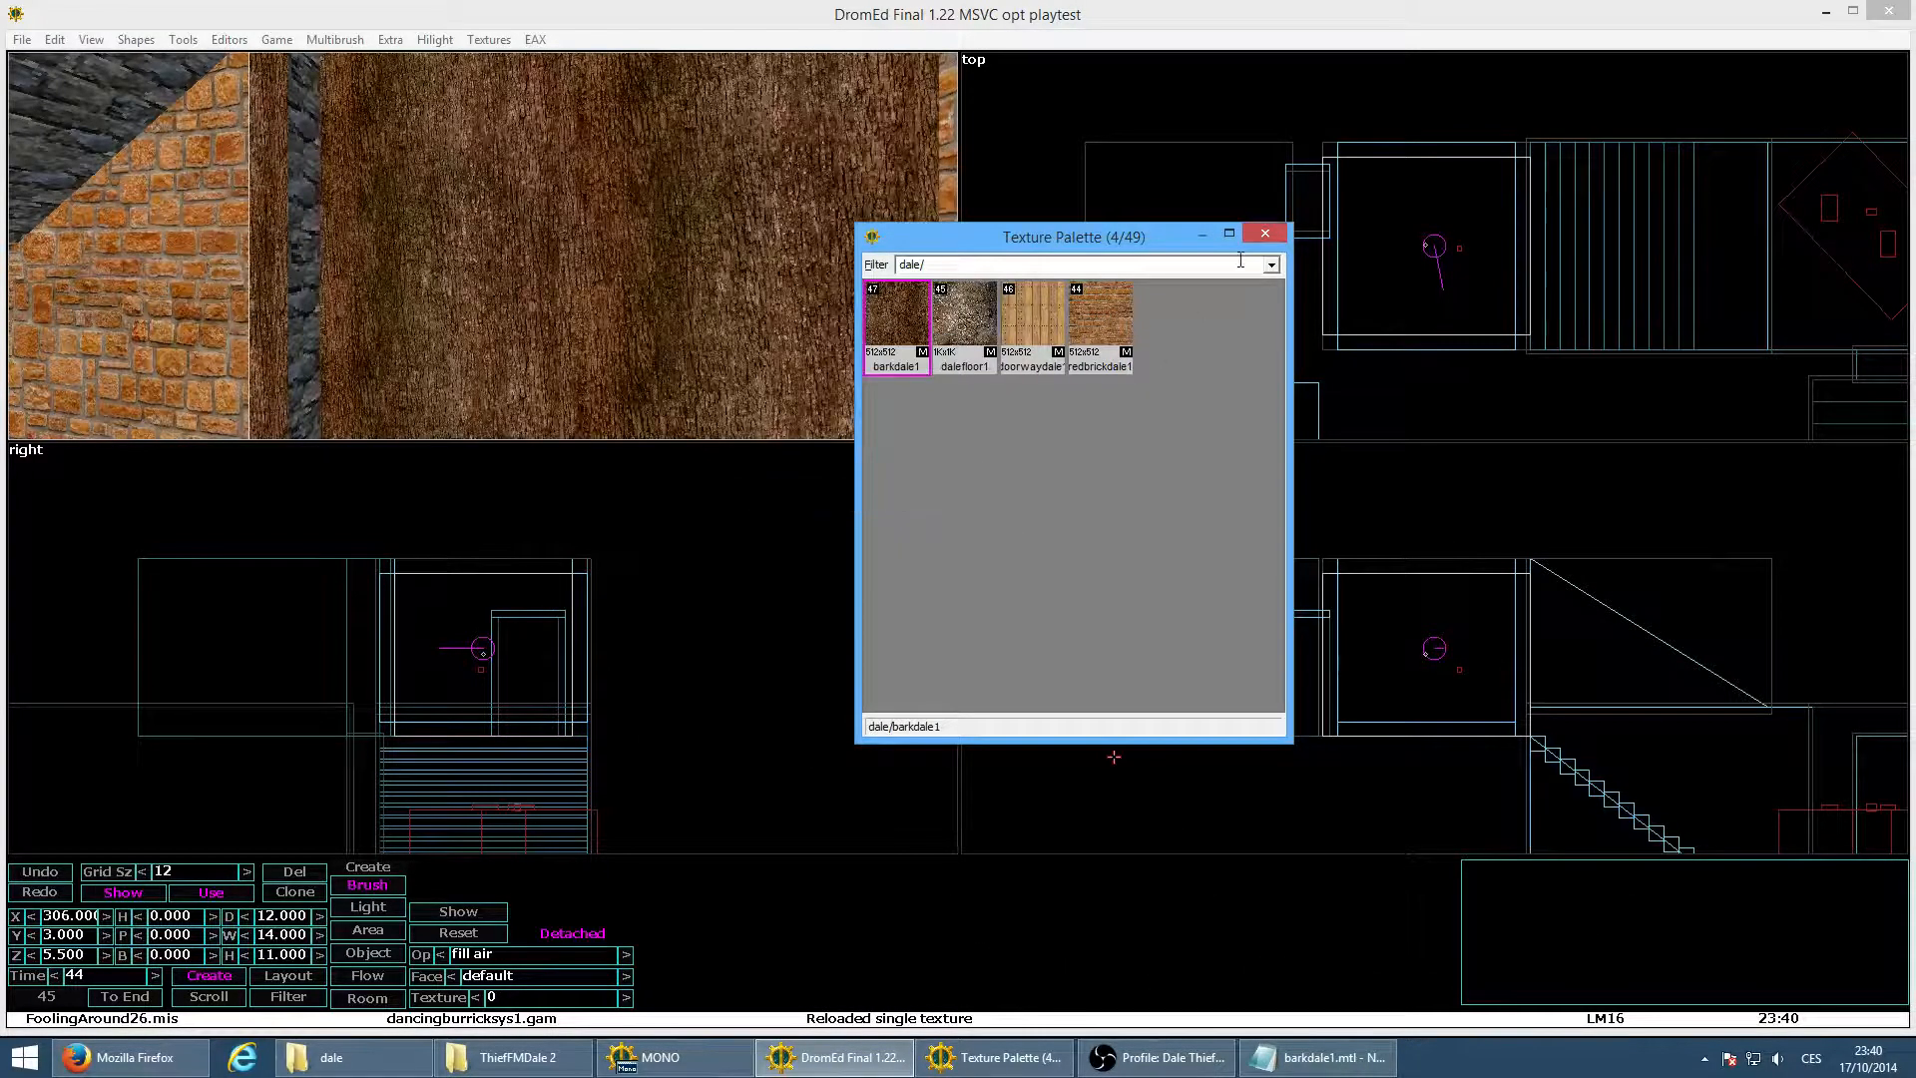
{"action": "left_click", "coordinate": [1266, 234]}
Examine the rescaled bark on the recess wall and its frame in game mode from several distances, and return to the editor
{"action": "key", "text": "alt+g"}
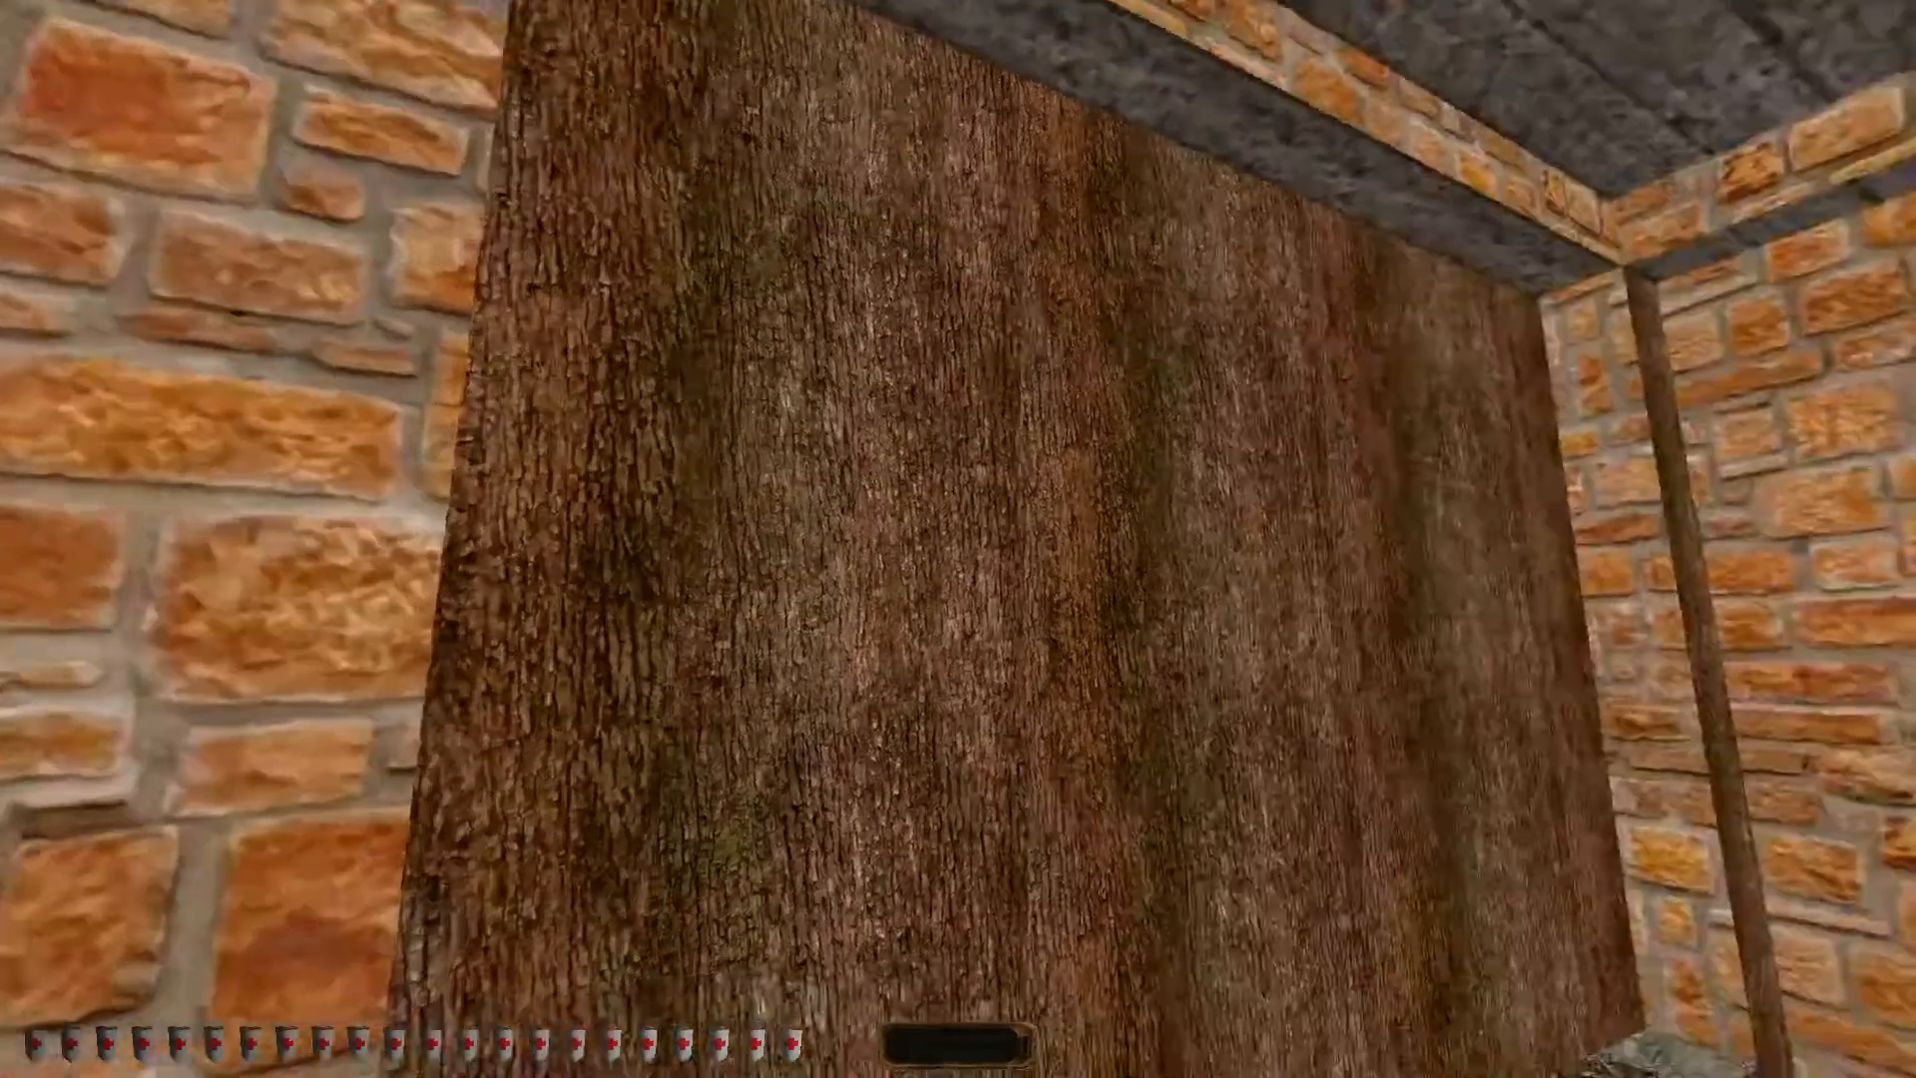
{"action": "key", "text": "w"}
{"action": "key", "text": "s"}
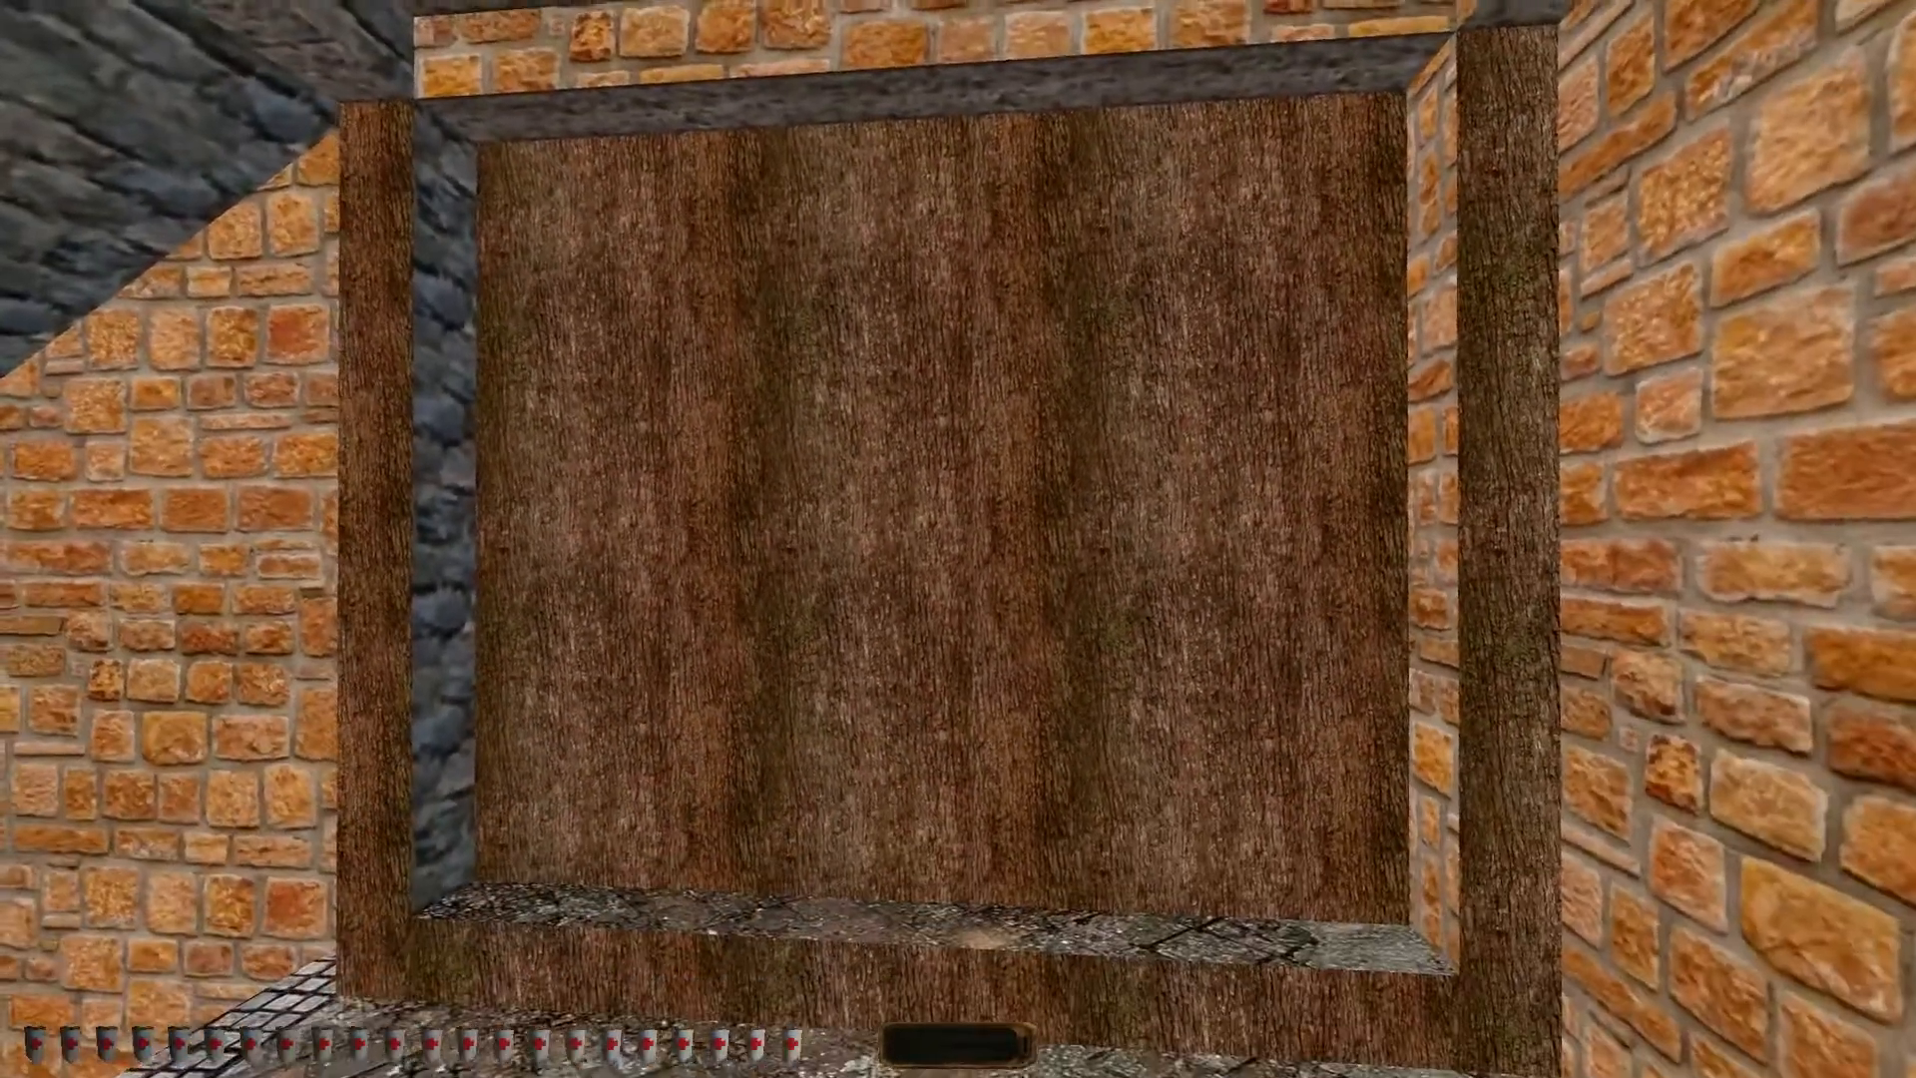
{"action": "key", "text": "s"}
{"action": "key", "text": "a"}
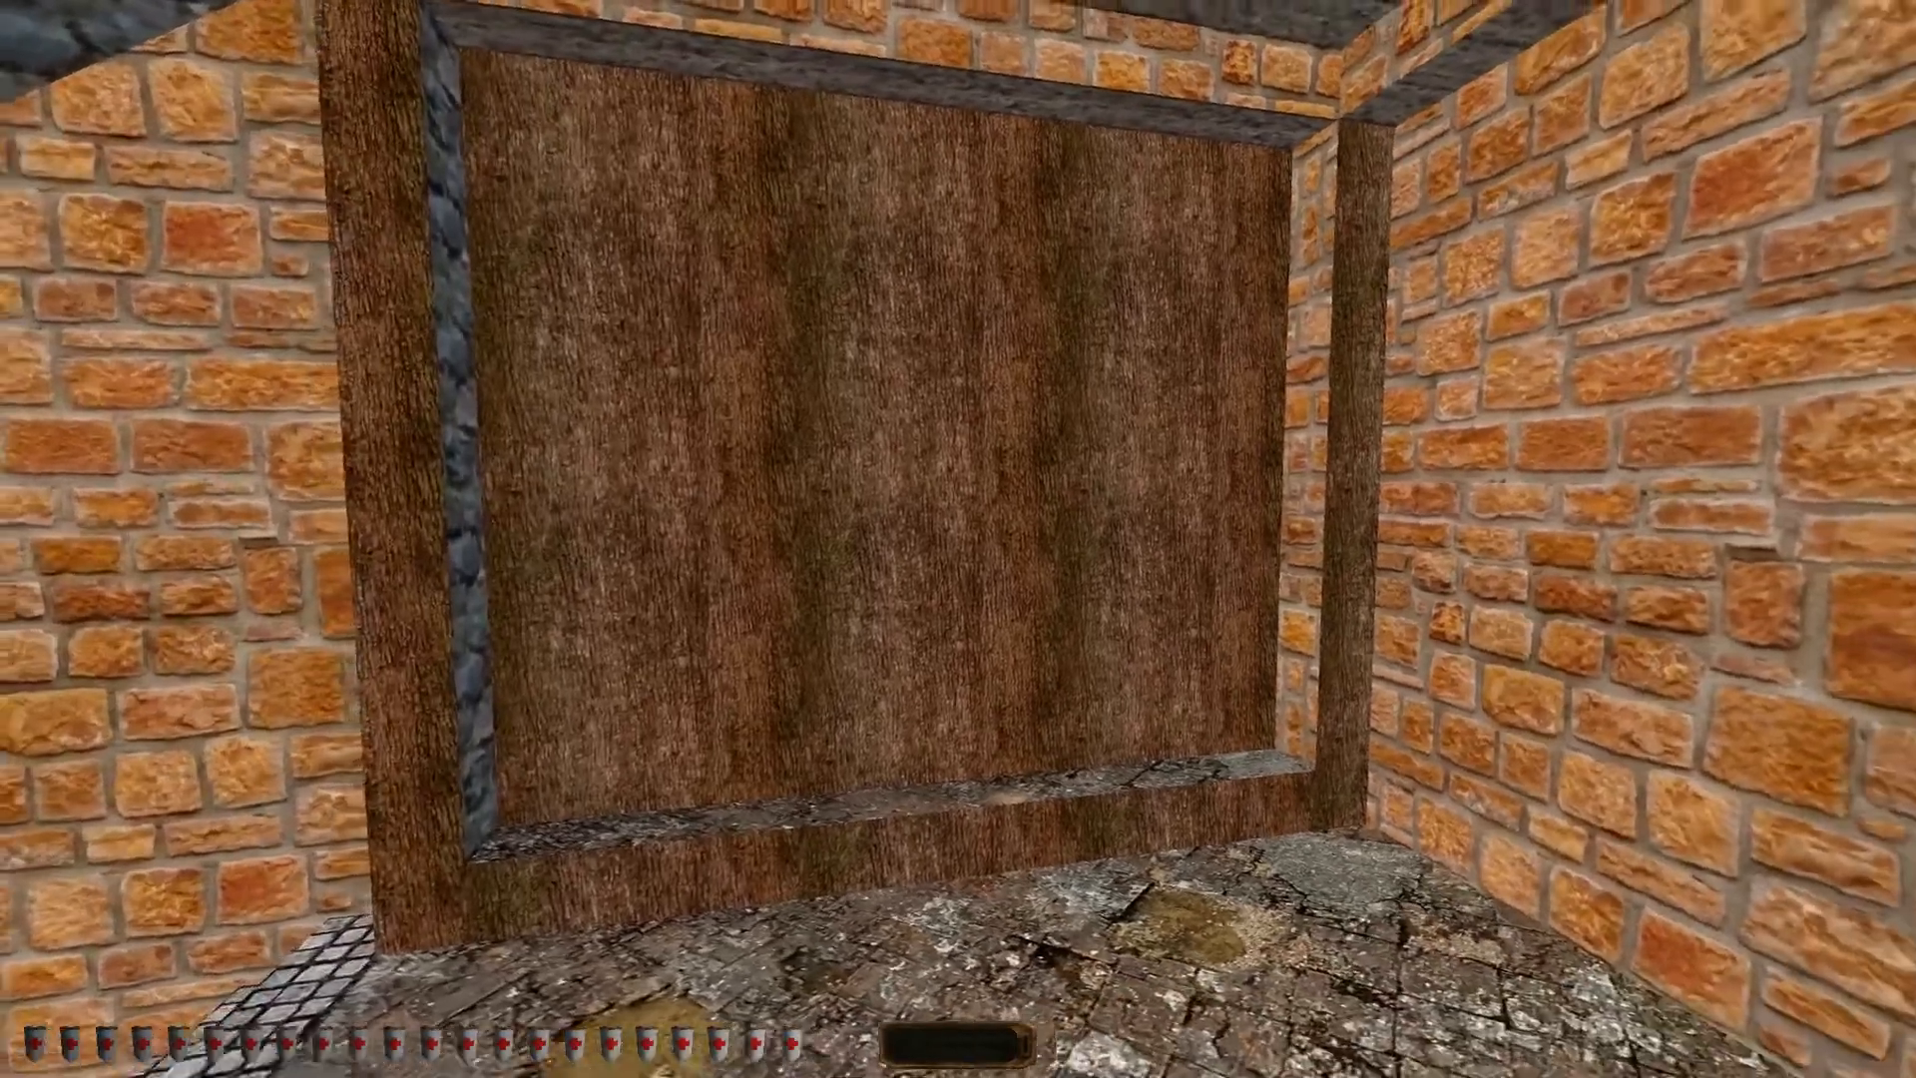
{"action": "key", "text": "w"}
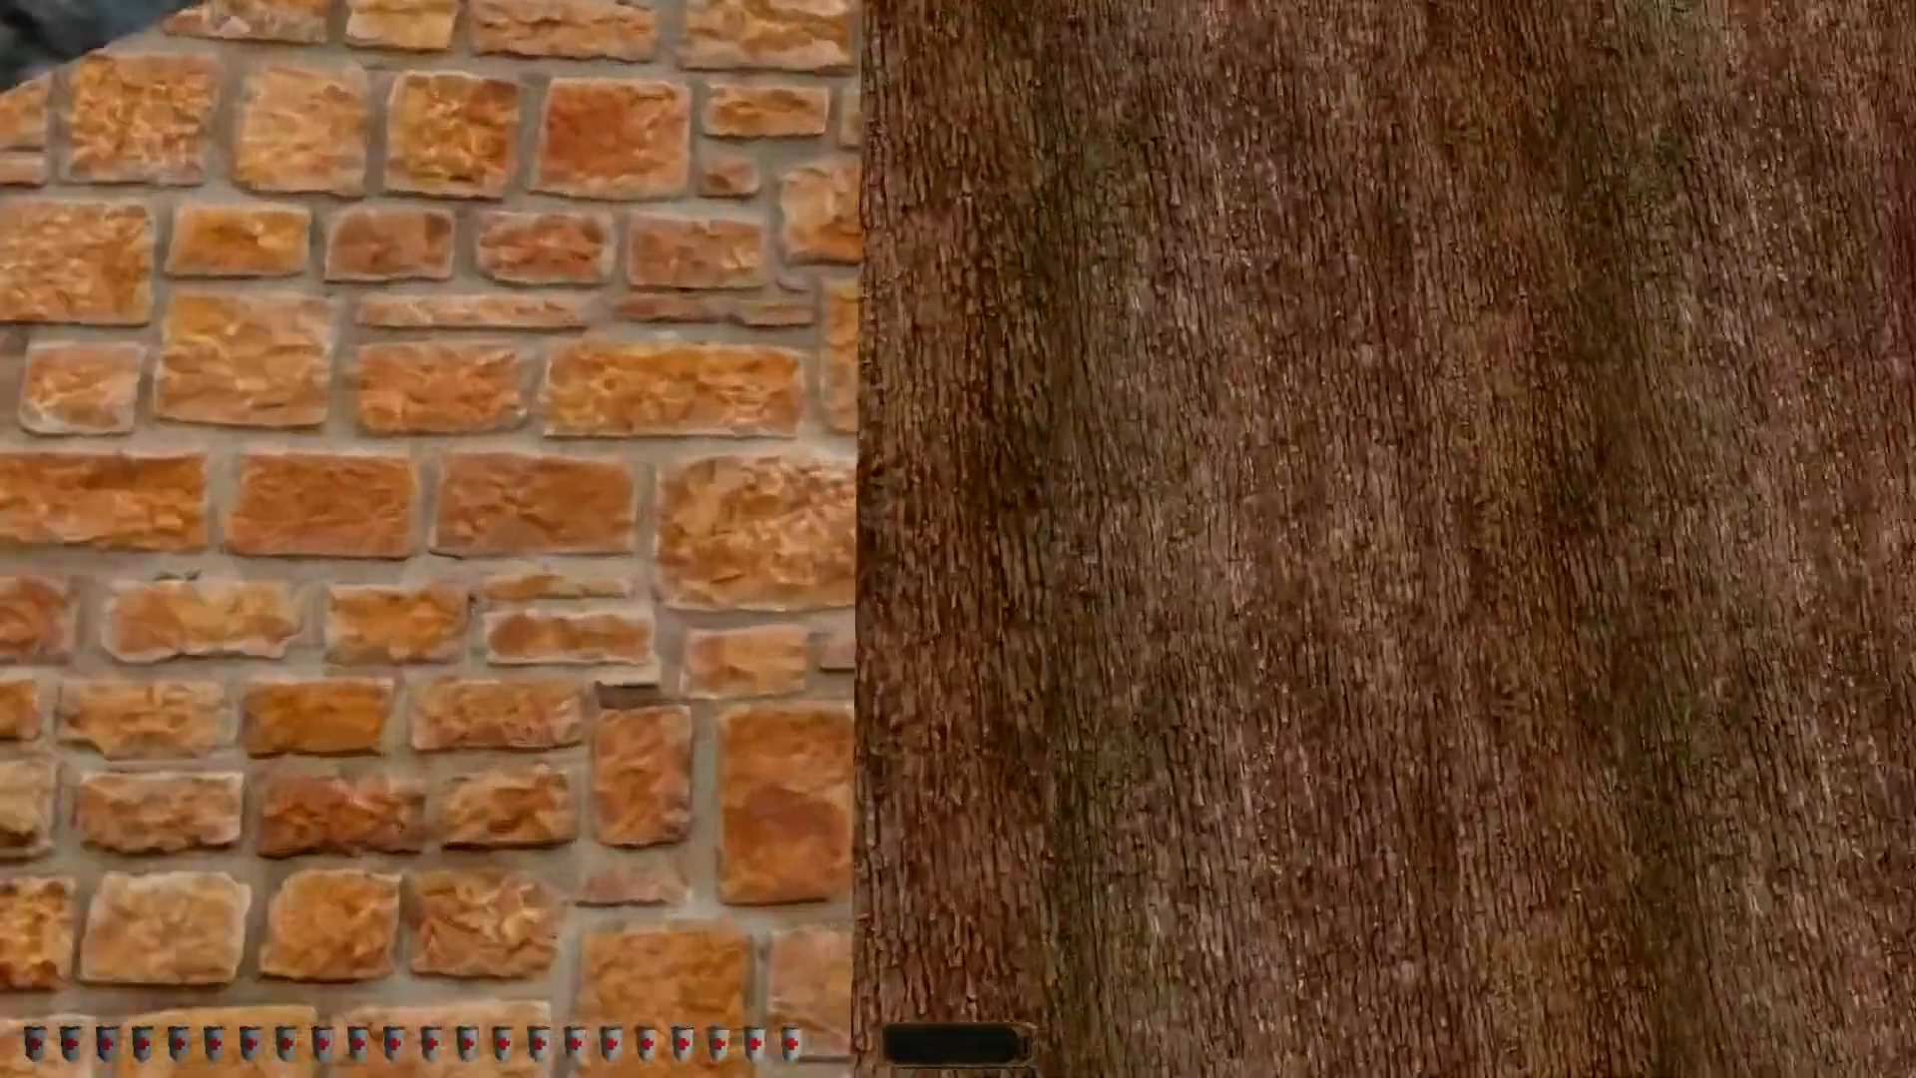
{"action": "key", "text": "s"}
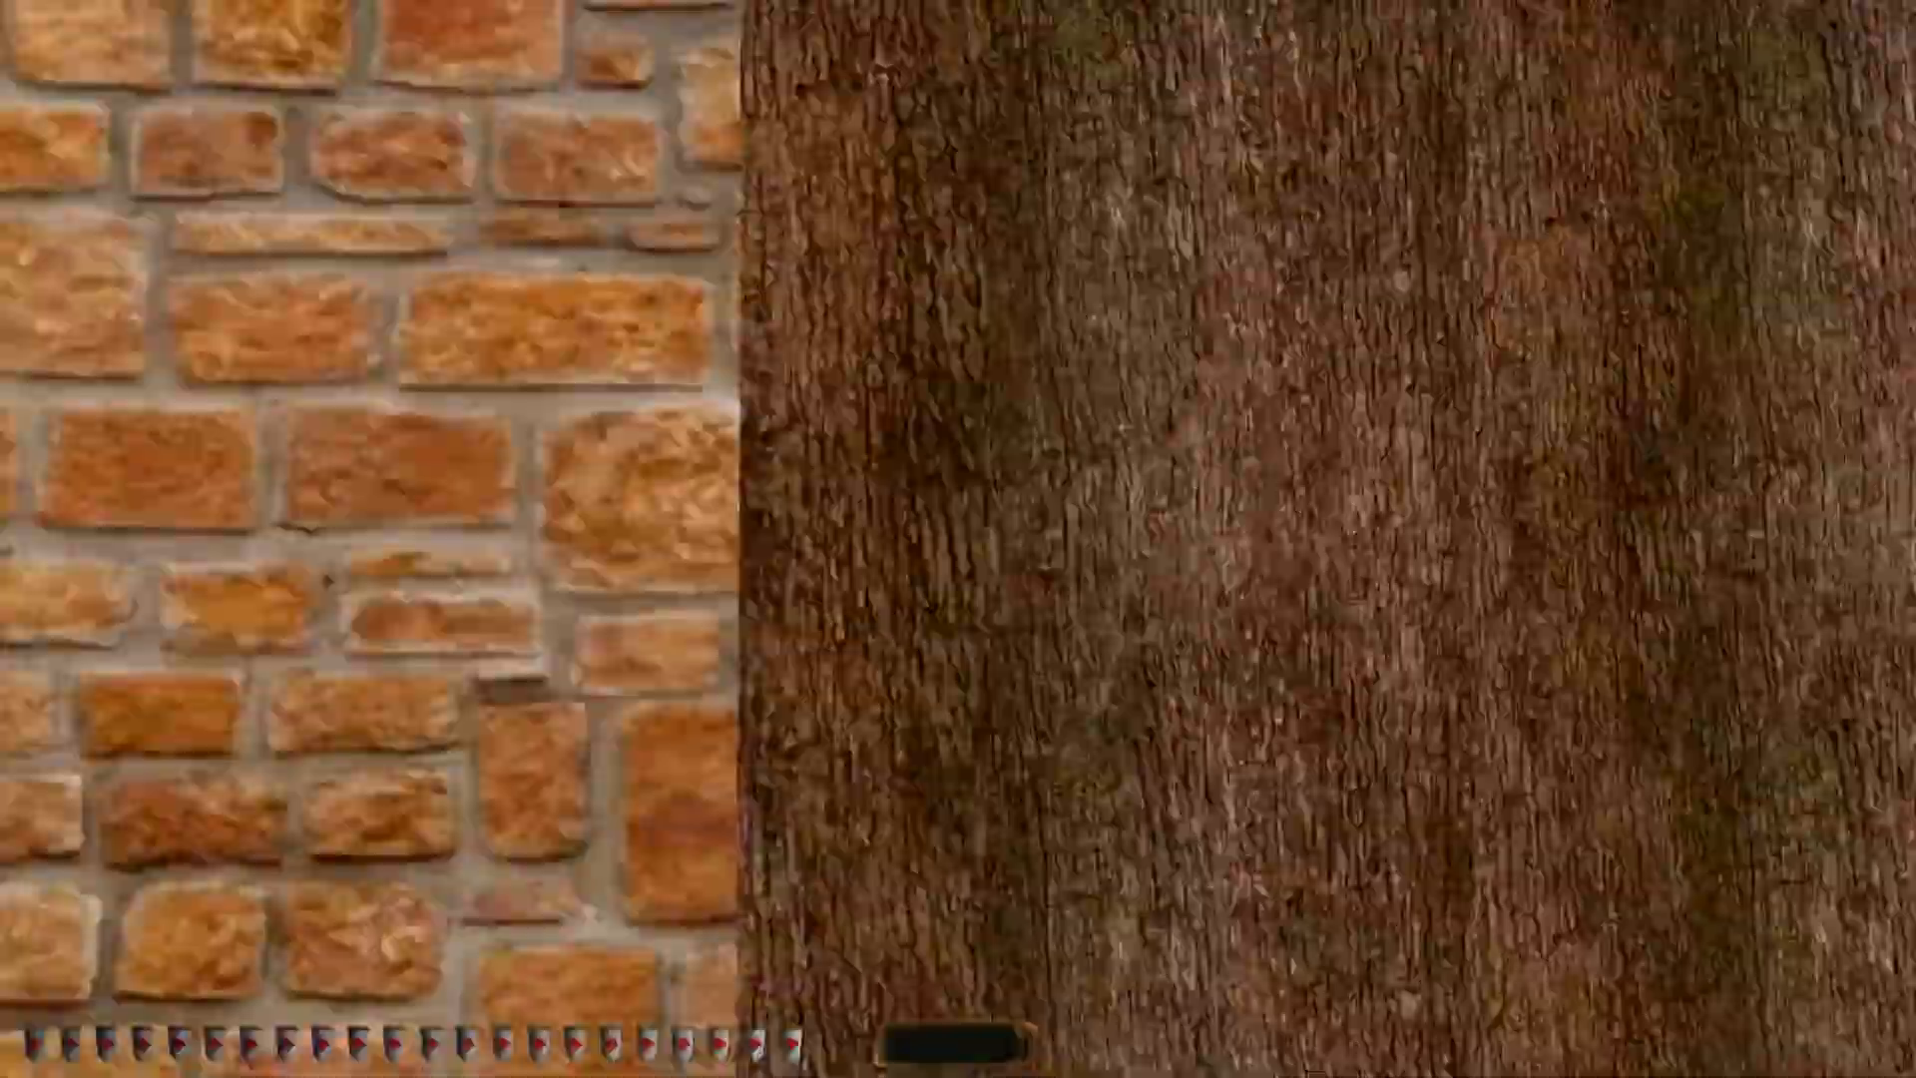
{"action": "key", "text": "d"}
{"action": "key", "text": "alt+e"}
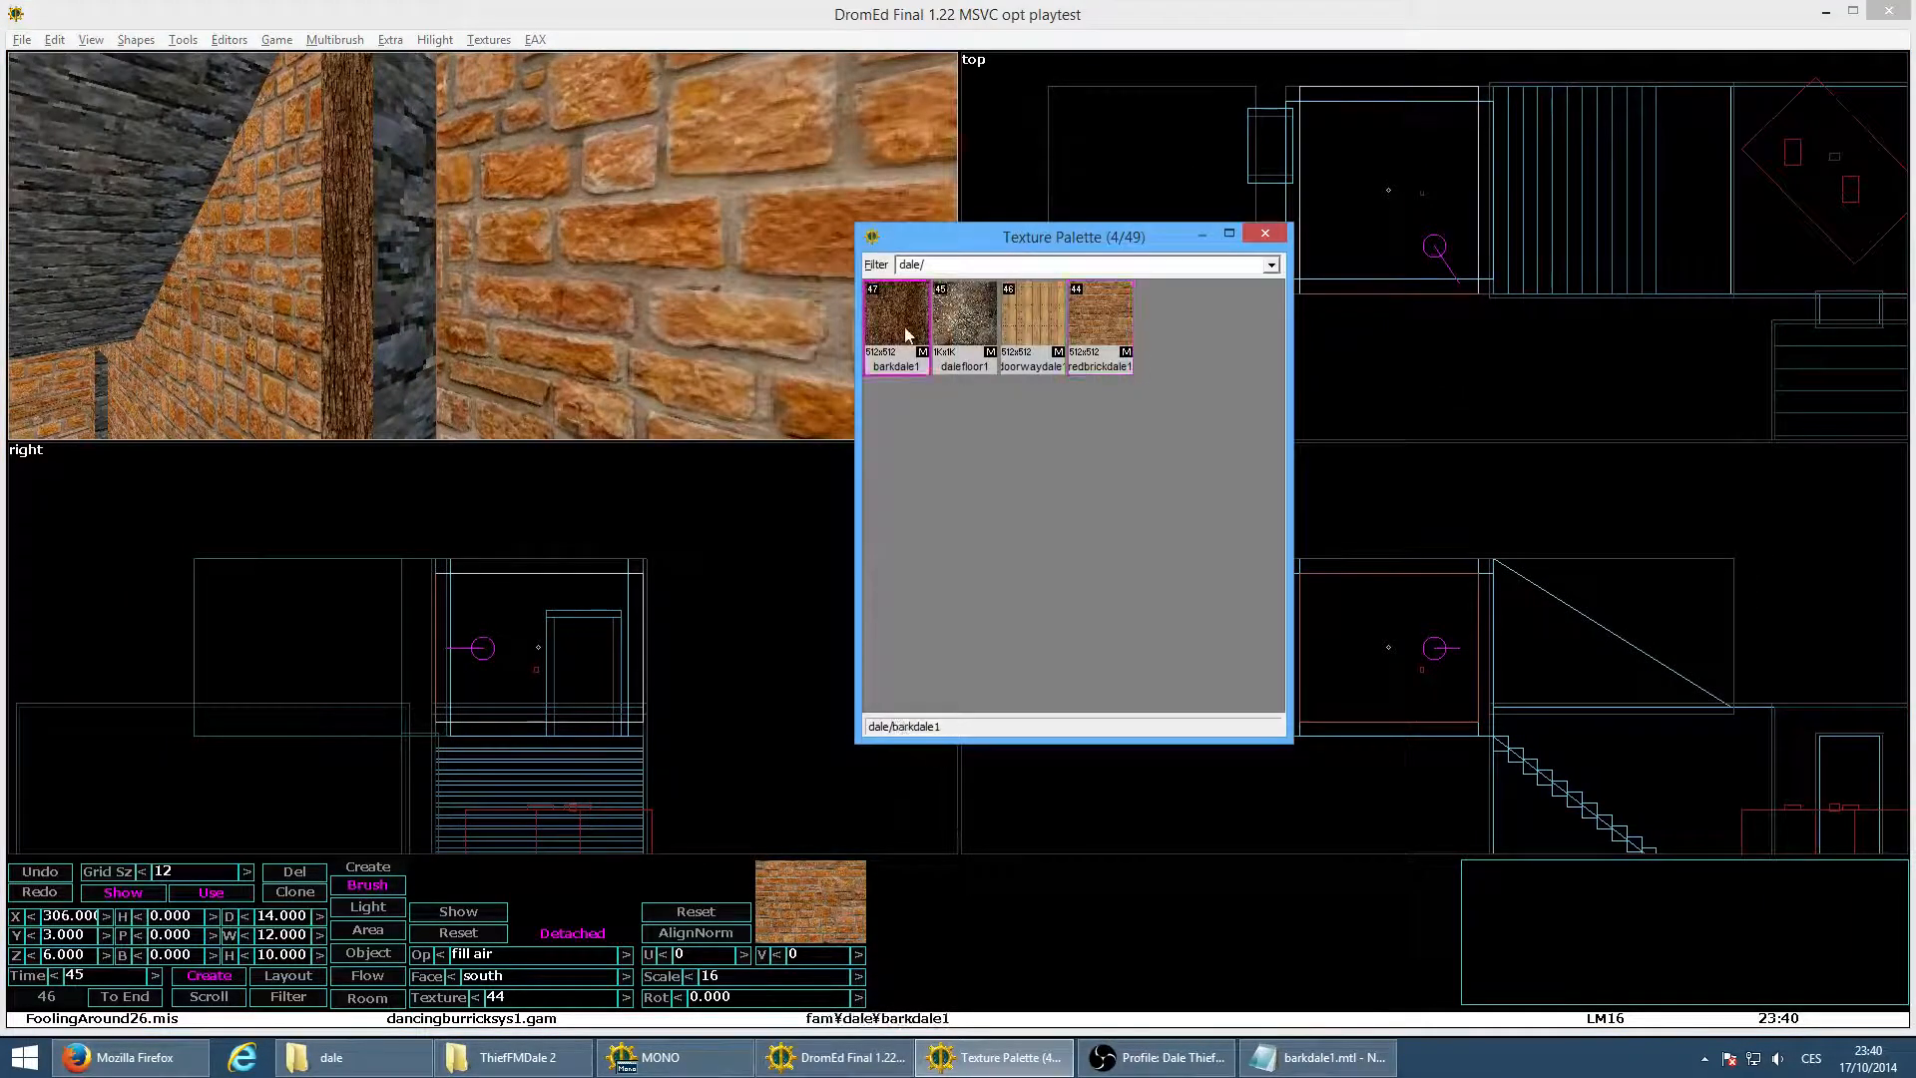
Apply the barkdale1 texture to the beams along the room's ceiling and inspect them in game mode
{"action": "key", "text": "r"}
{"action": "key", "text": "r"}
{"action": "key", "text": "r"}
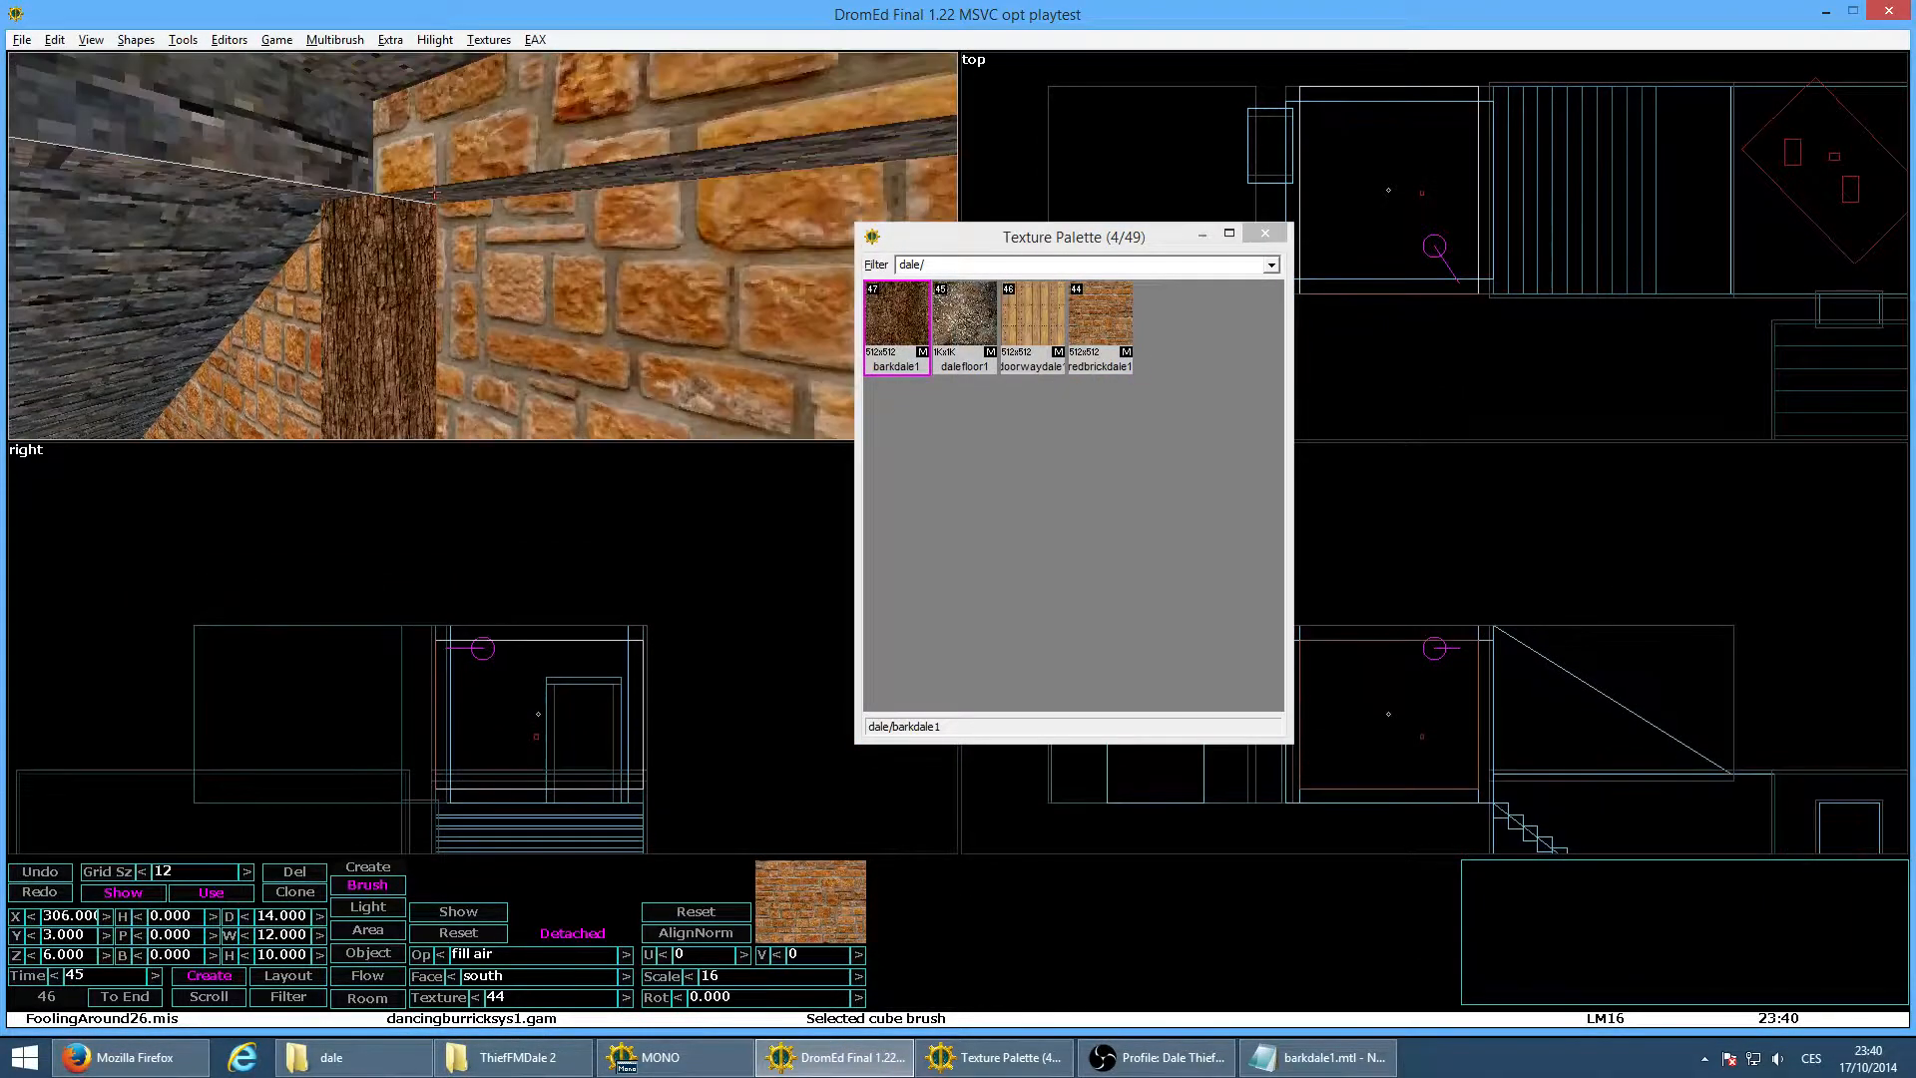
{"action": "key", "text": "w"}
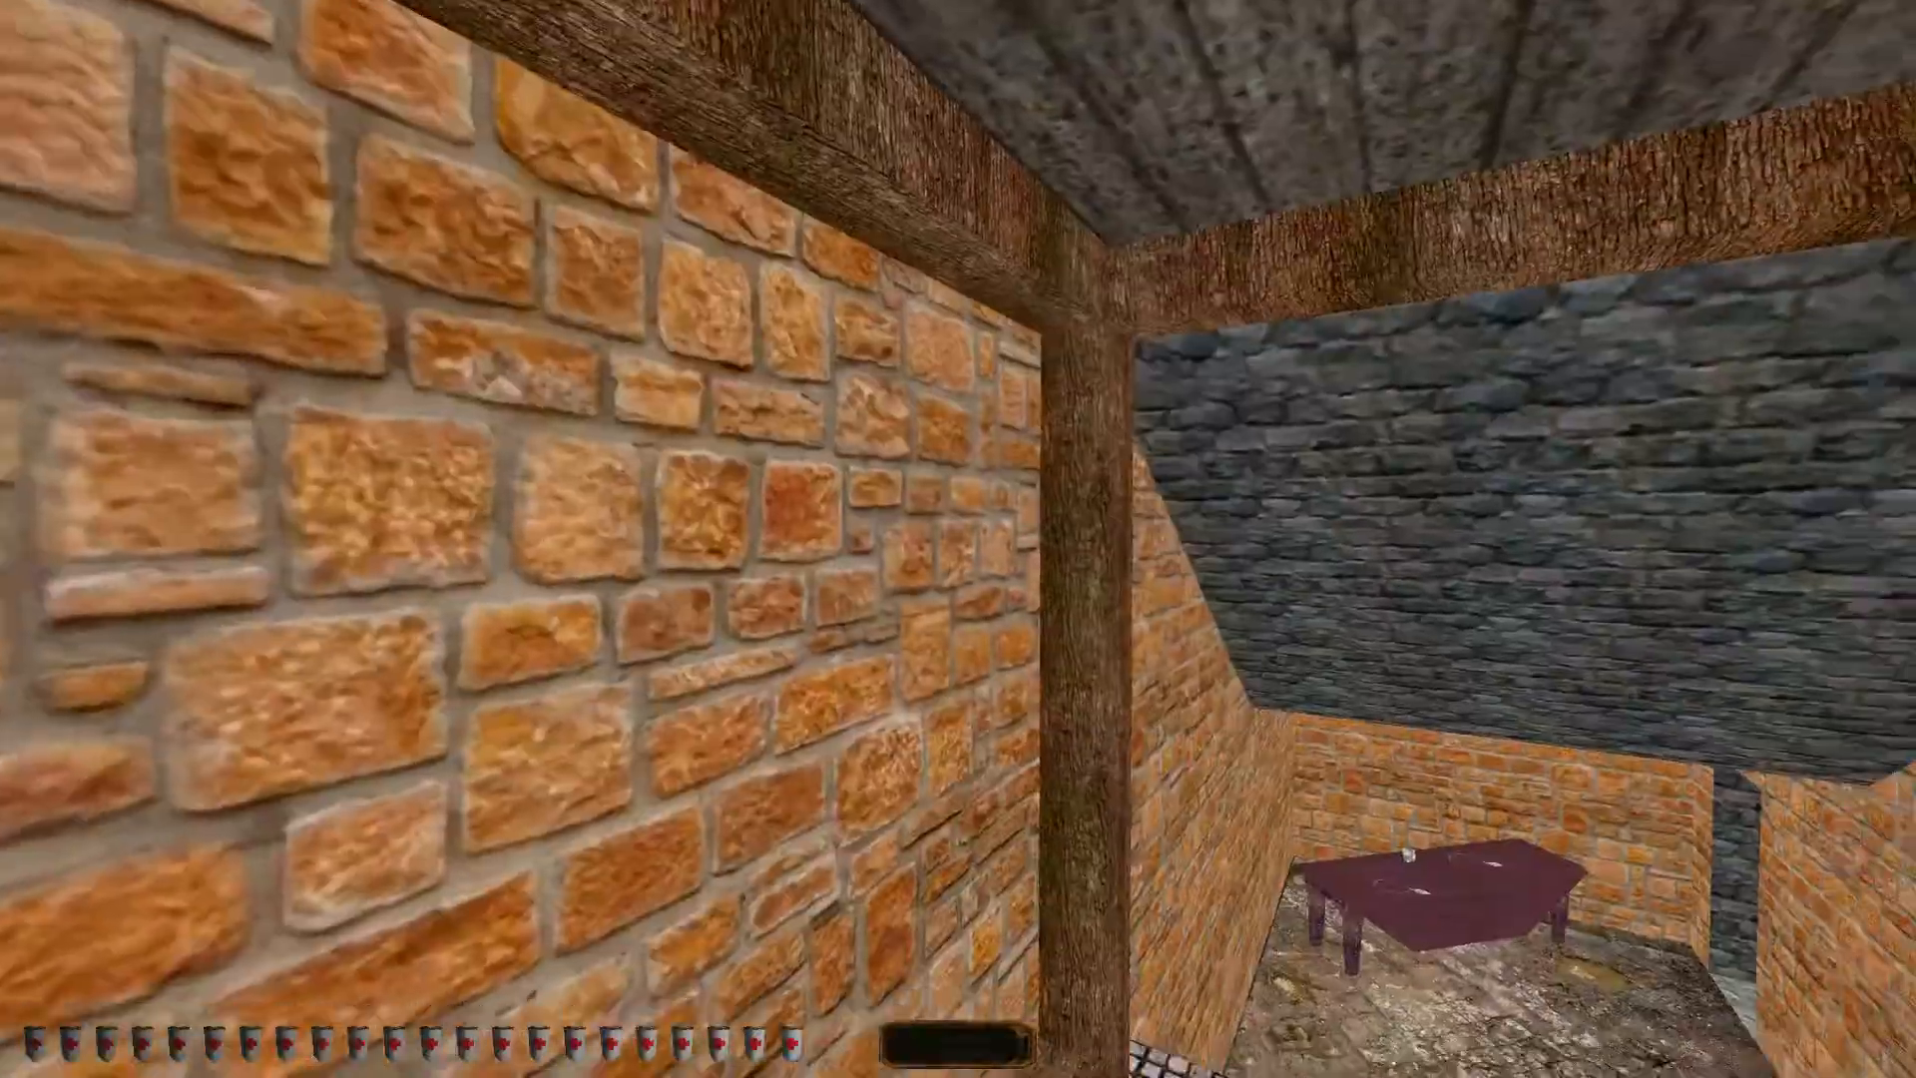
{"action": "key", "text": "w"}
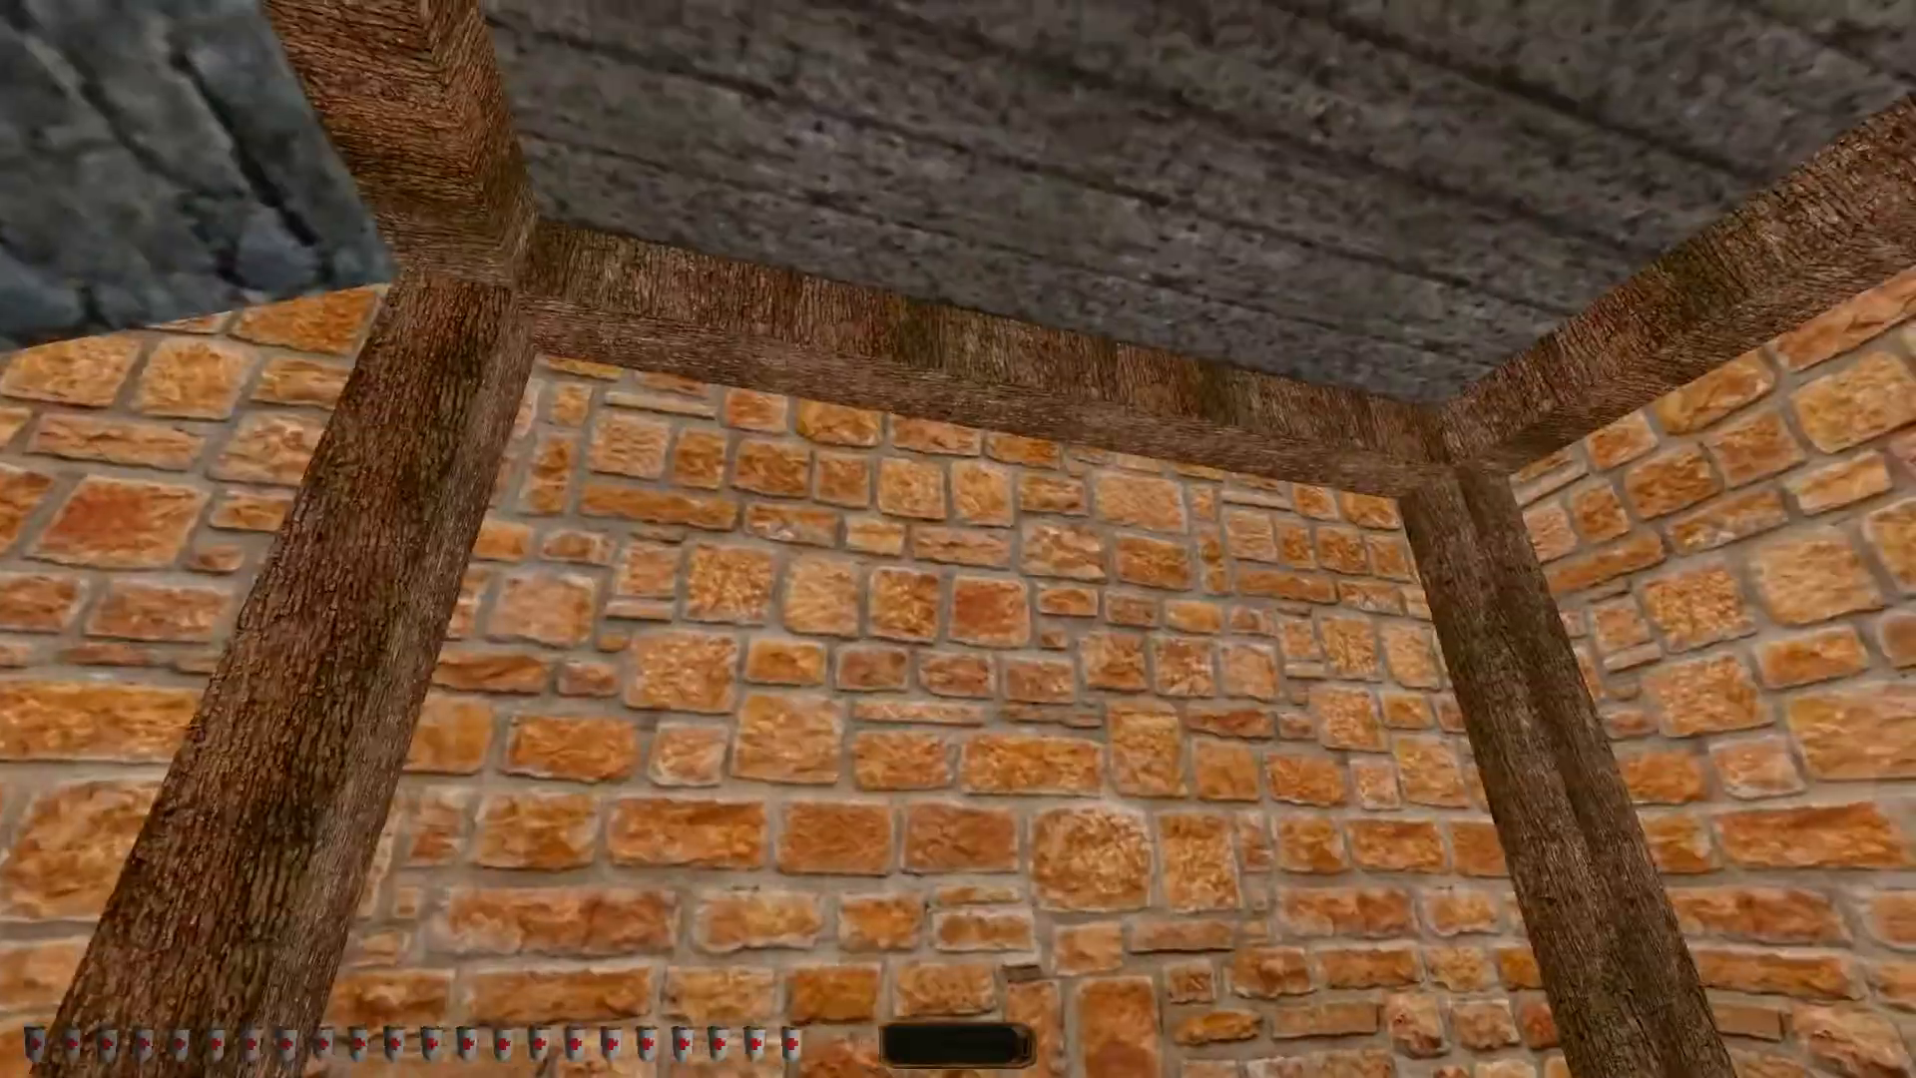
{"action": "key", "text": "alt+e"}
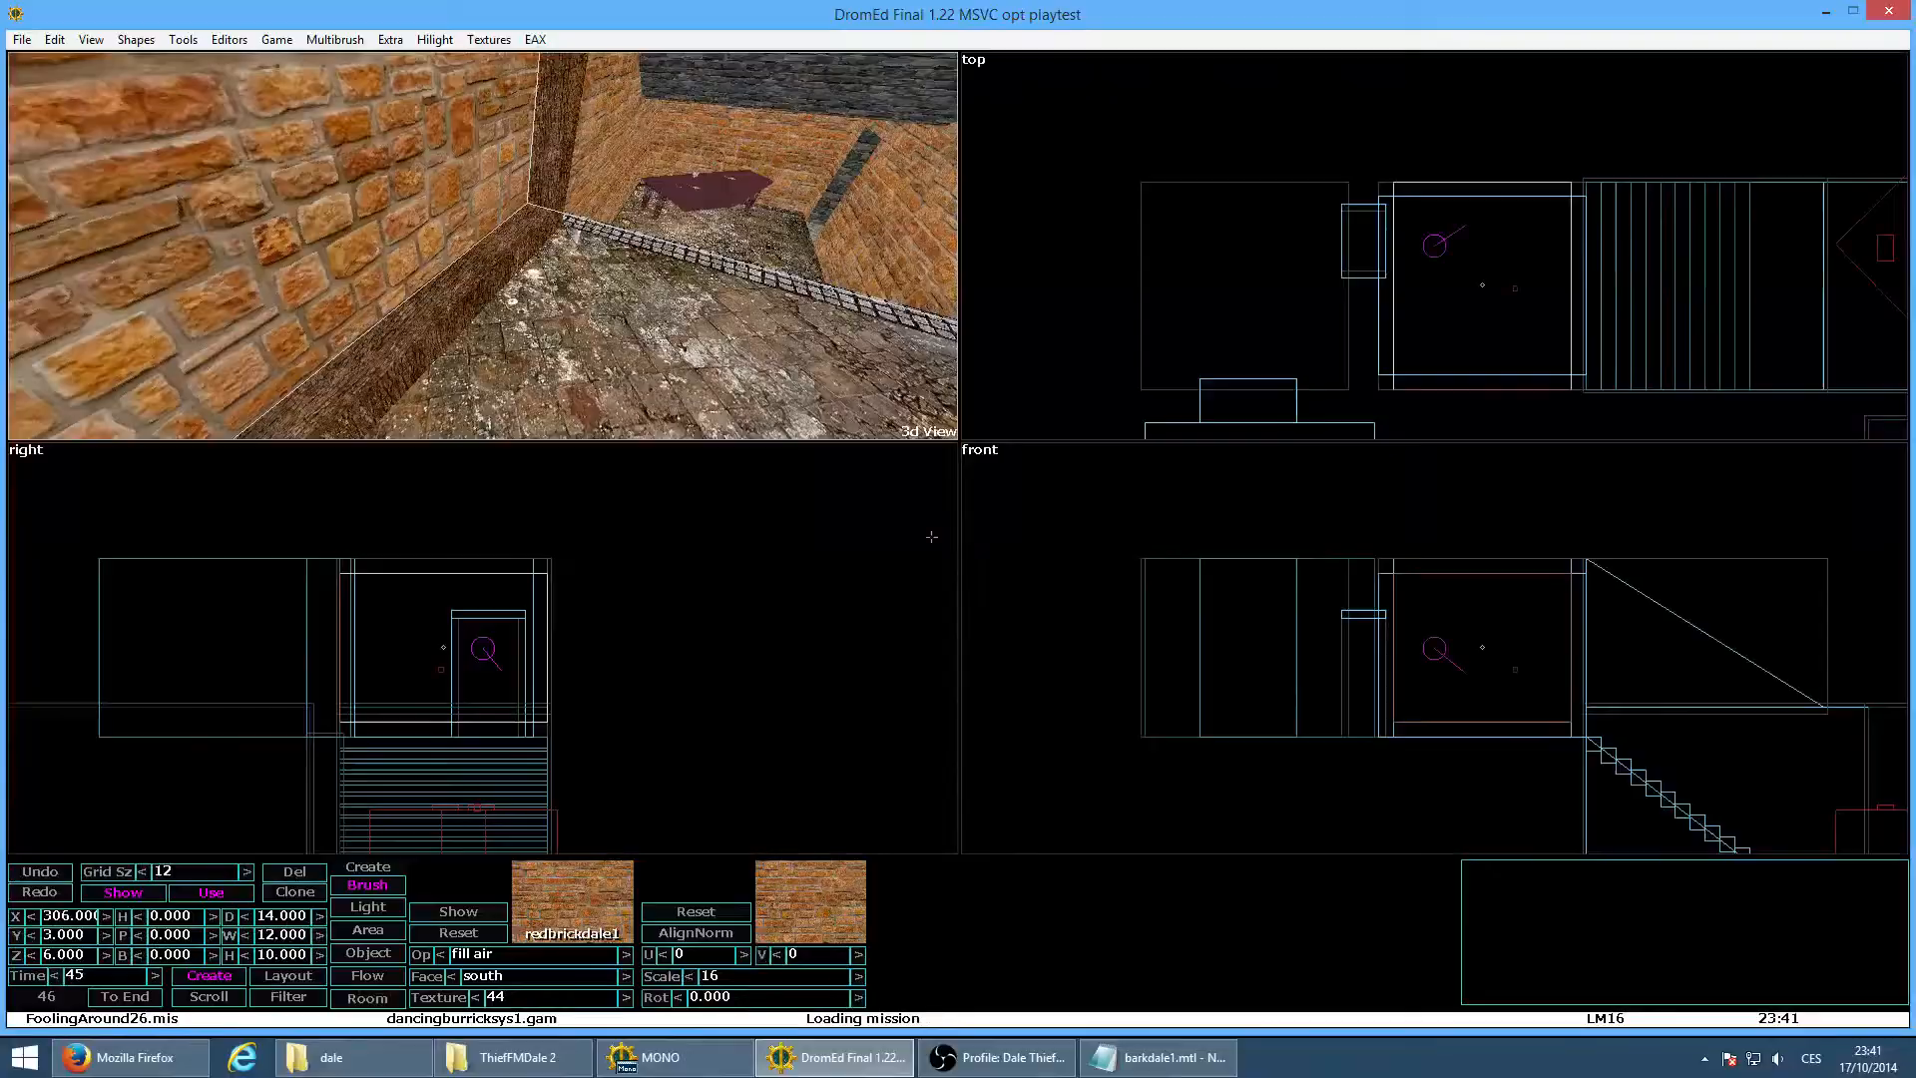
Set the texture rotation of the bark frame's south face to 0, check the frame in game mode, and return to the editor
{"action": "left_click", "coordinate": [731, 998]}
{"action": "type", "text": "0"}
{"action": "key", "text": "Return"}
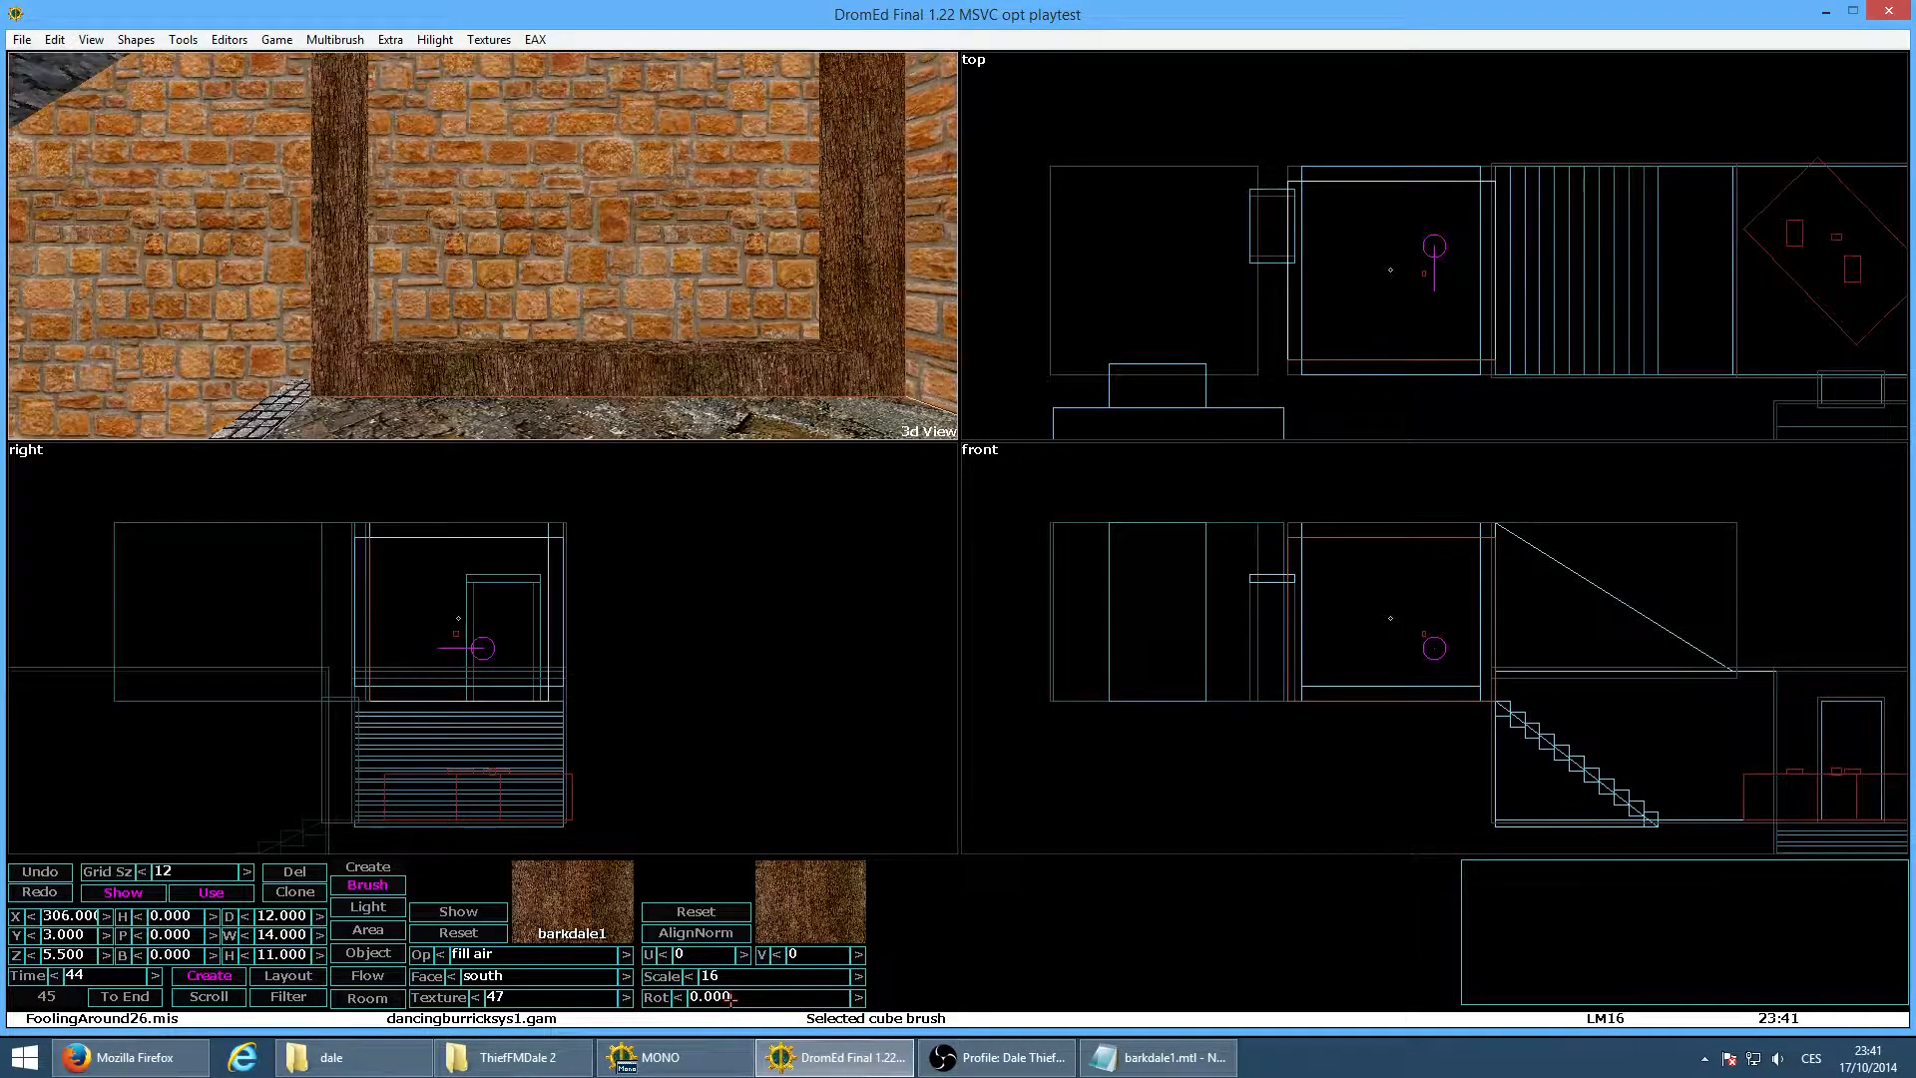
{"action": "key", "text": "alt+g"}
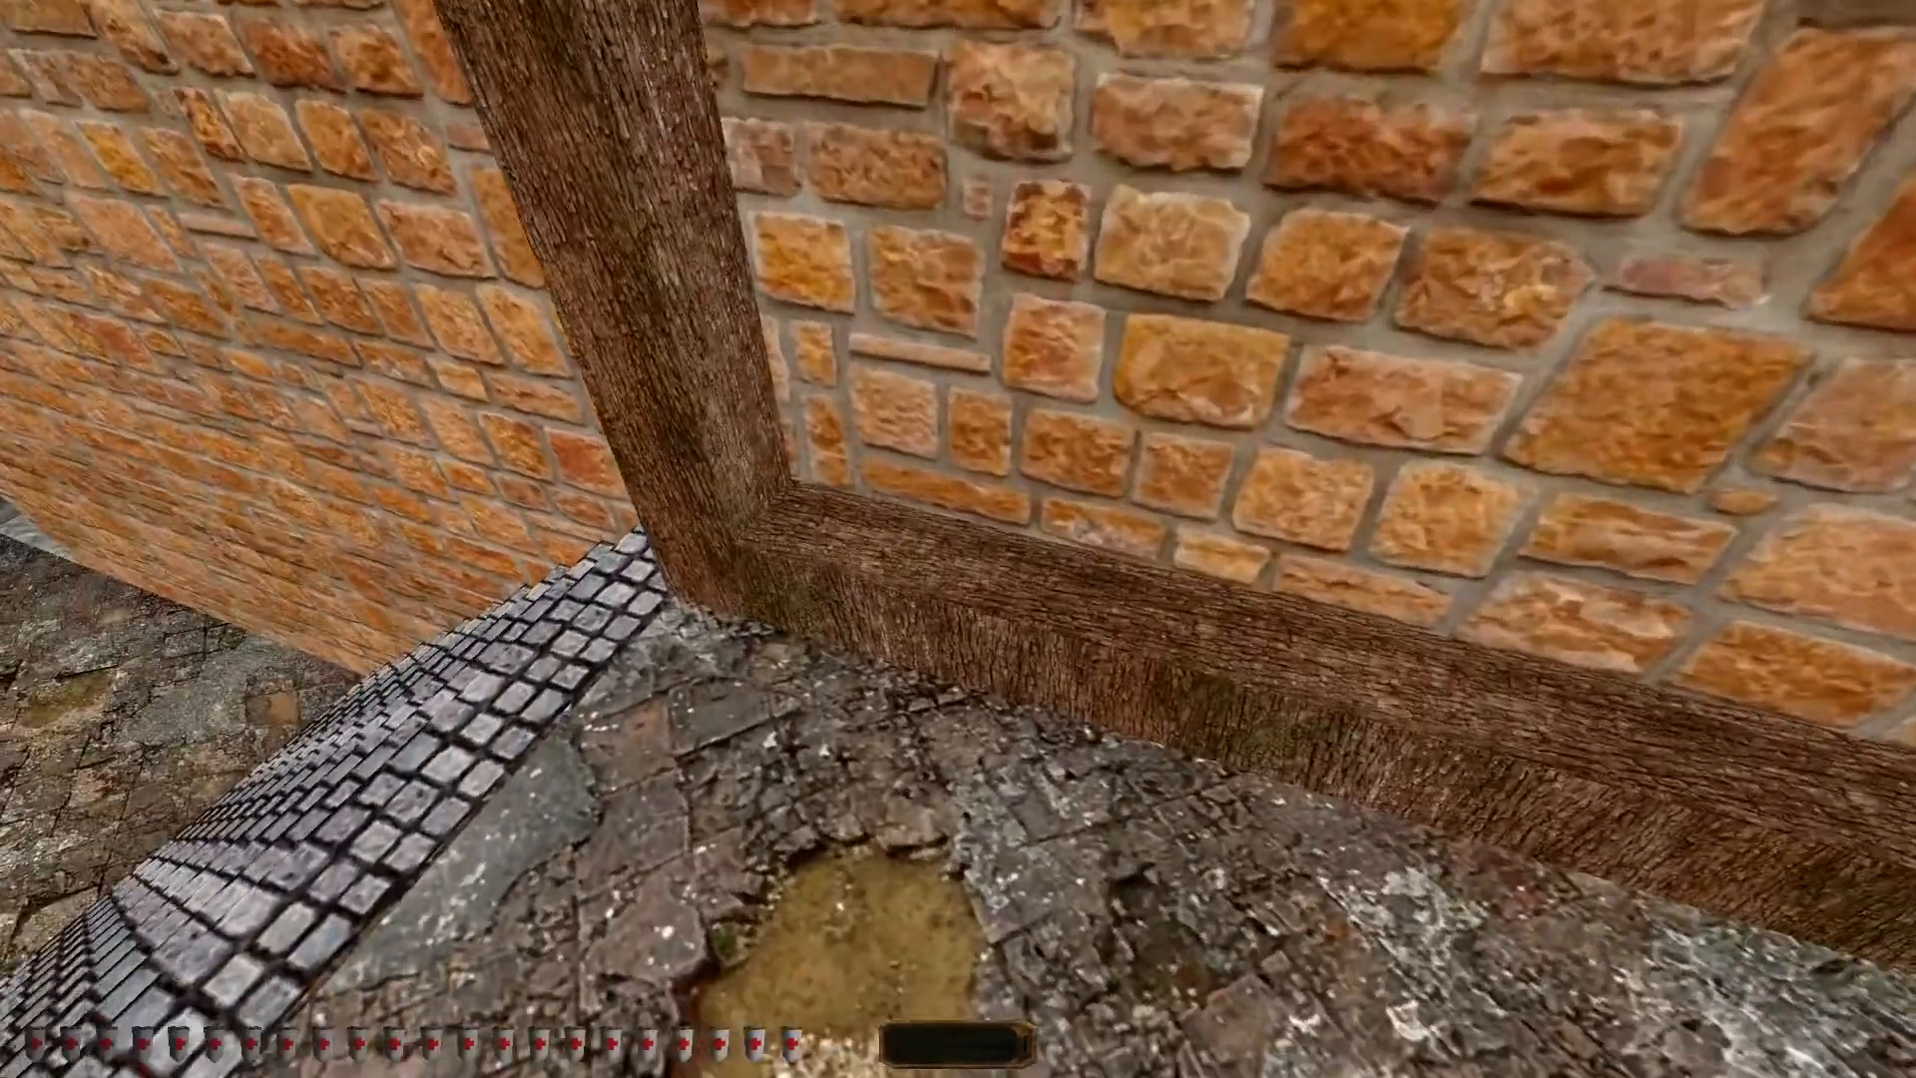
{"action": "key", "text": "w"}
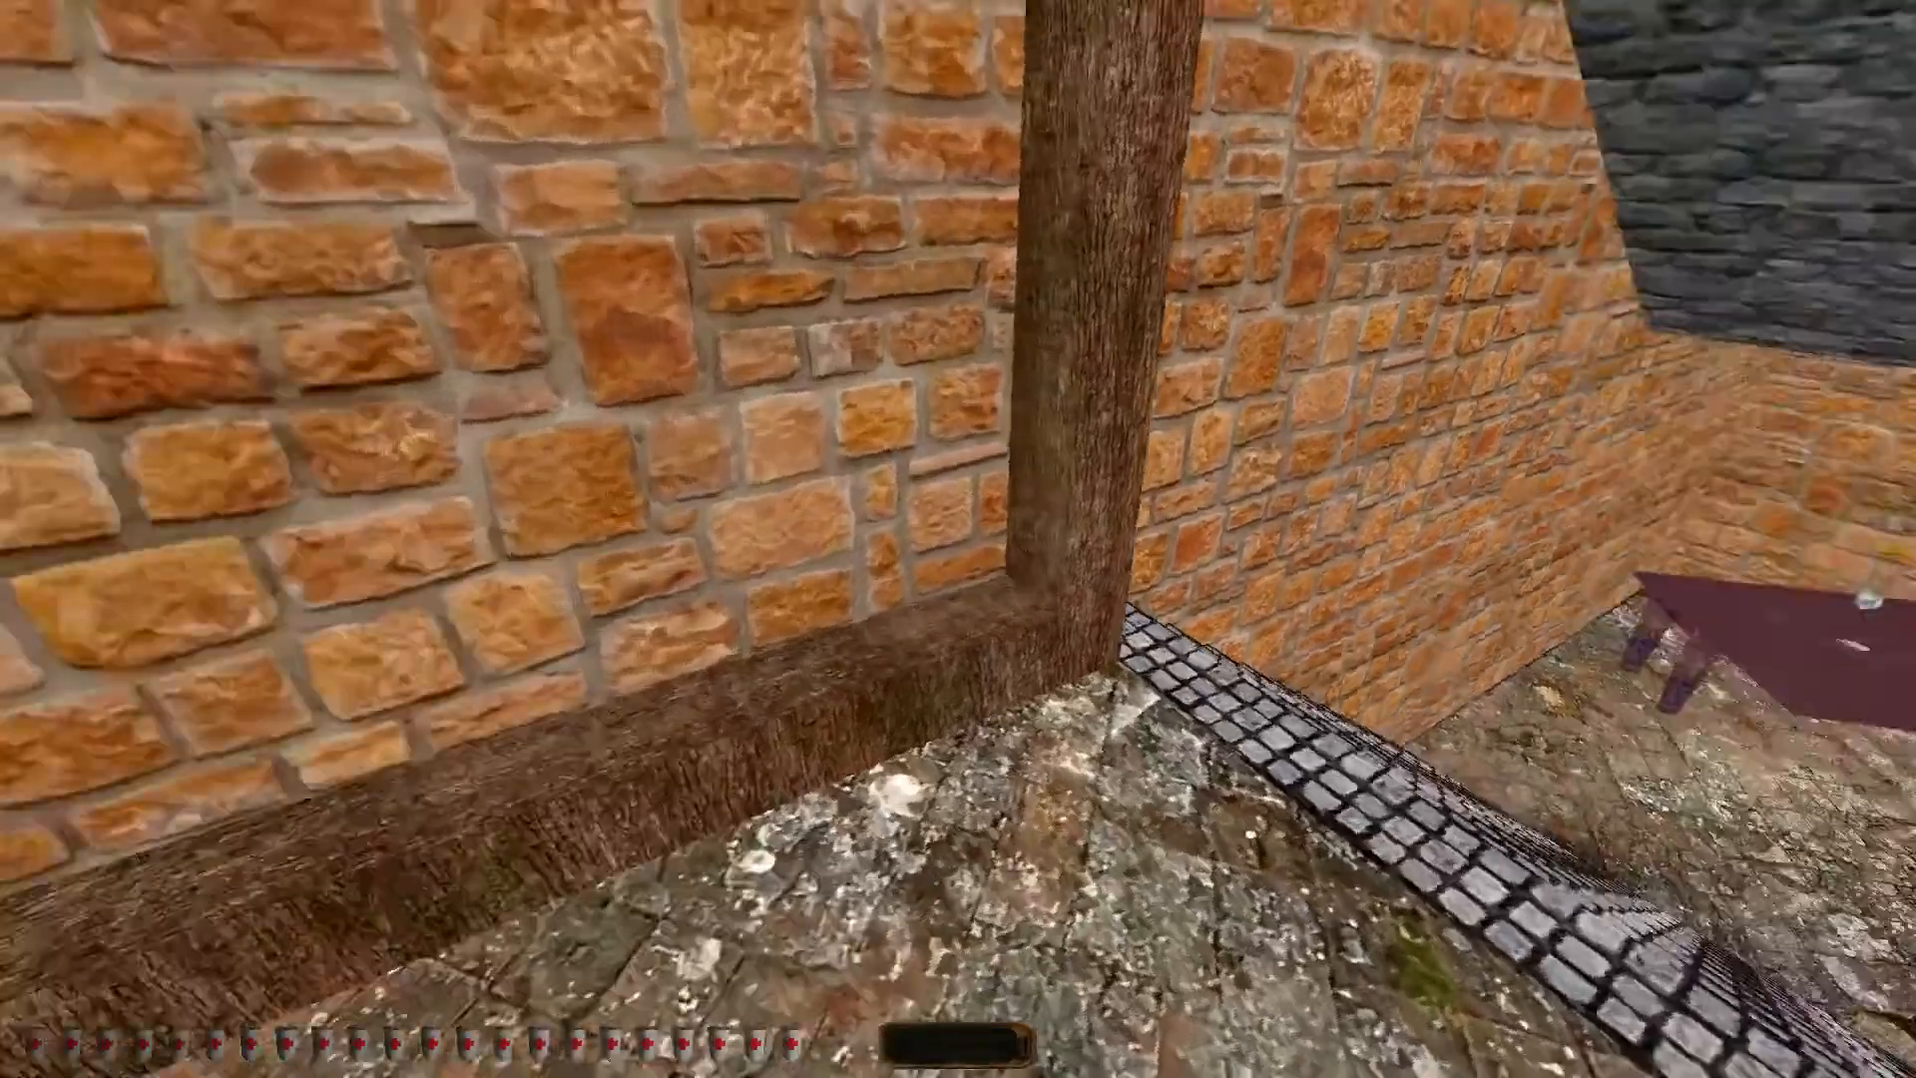
{"action": "key", "text": "alt+e"}
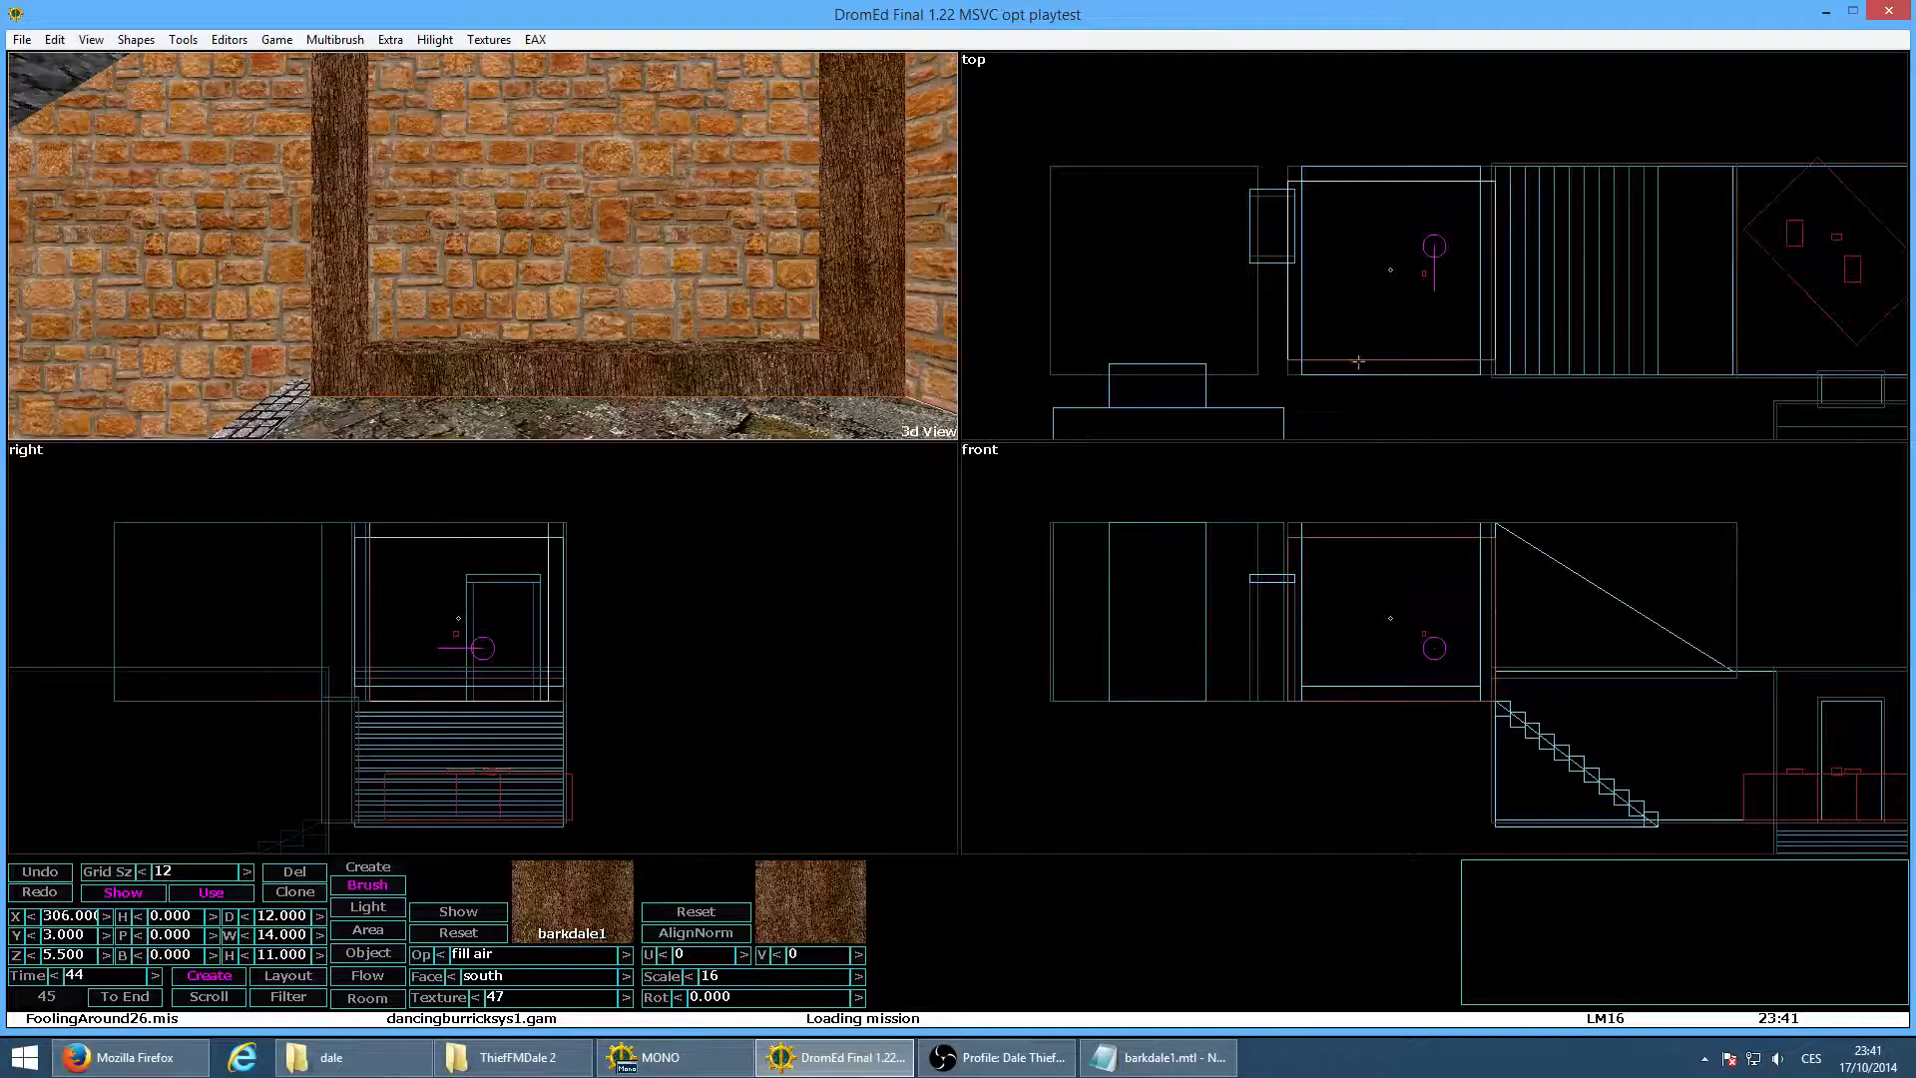
Create a 12-wide, 1-high brush at the room's floor, set its depth to 1, and place it over the recess sill at X 312.5
{"action": "left_click_drag", "start_coordinate": [1302, 686], "coordinate": [1304, 685]}
{"action": "left_click_drag", "start_coordinate": [1452, 703], "coordinate": [1419, 690]}
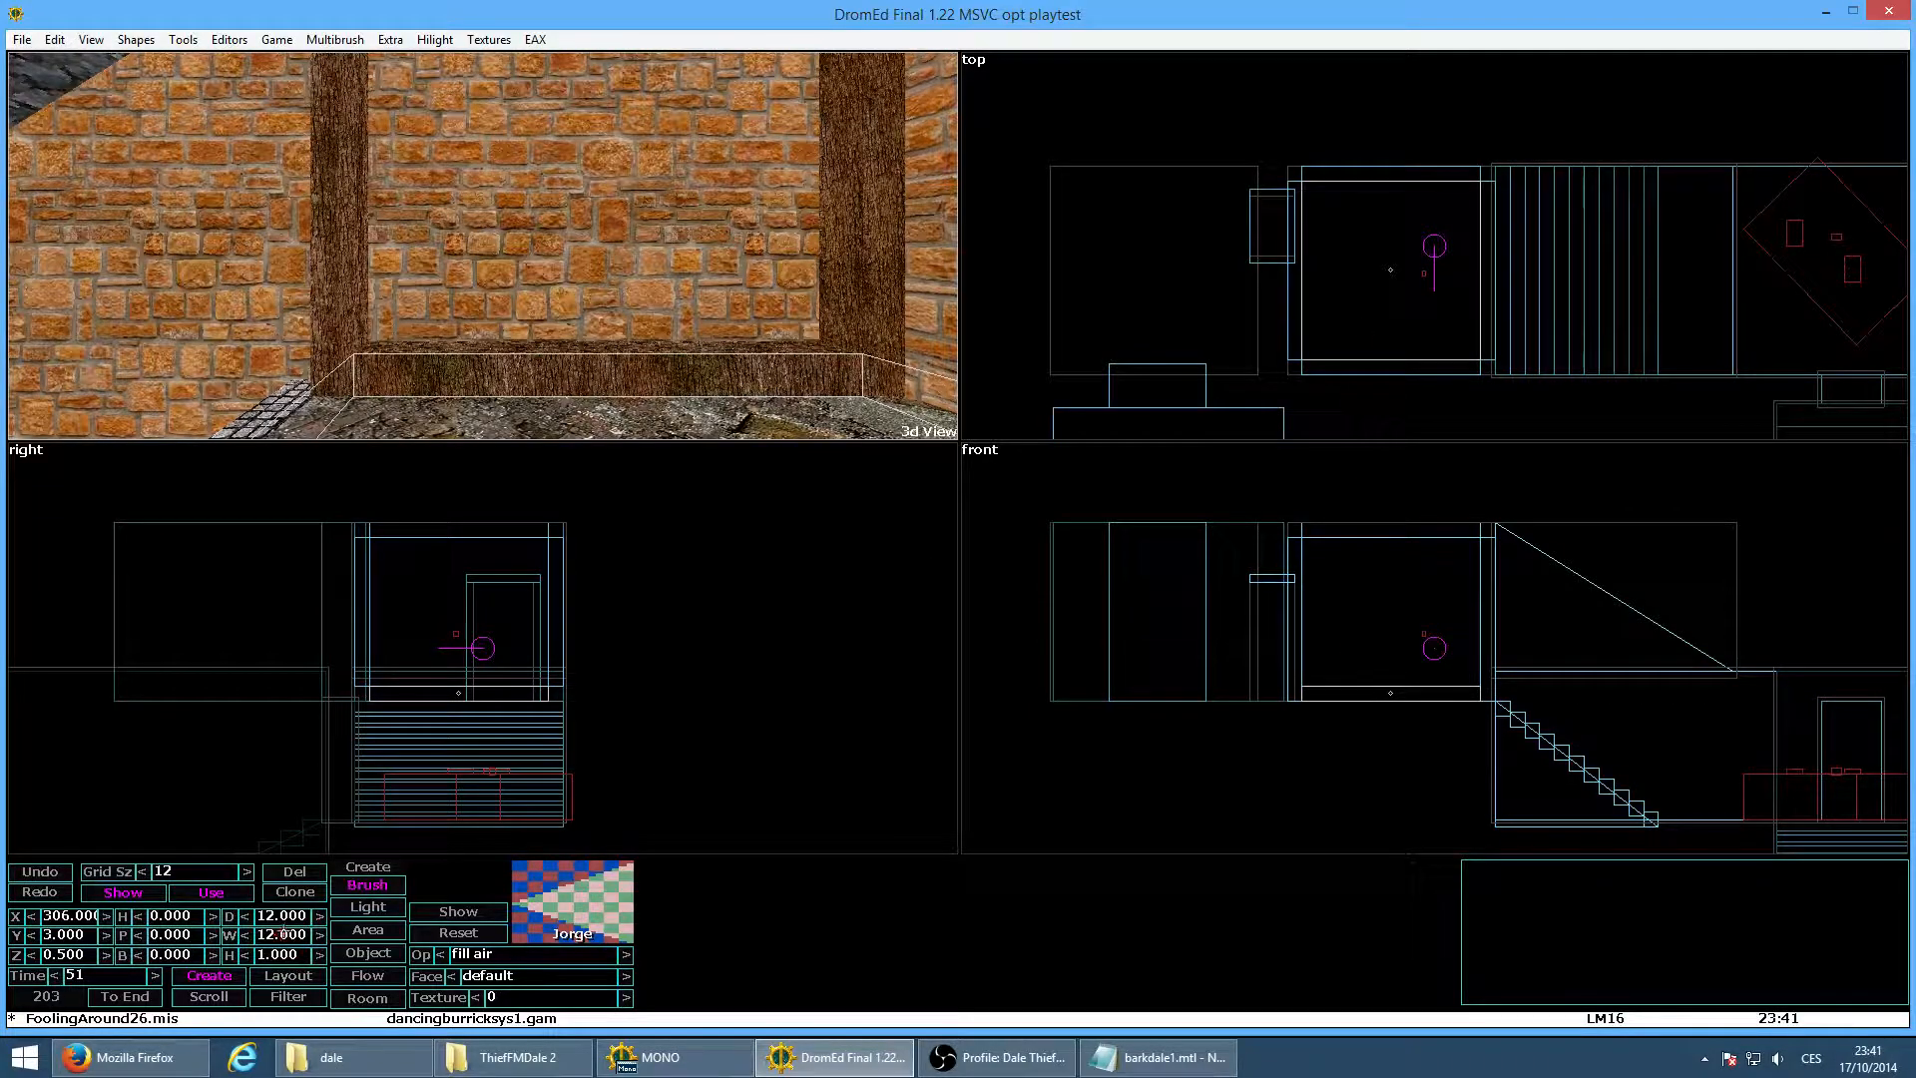
{"action": "left_click", "coordinate": [289, 916]}
{"action": "type", "text": "1"}
{"action": "key", "text": "Return"}
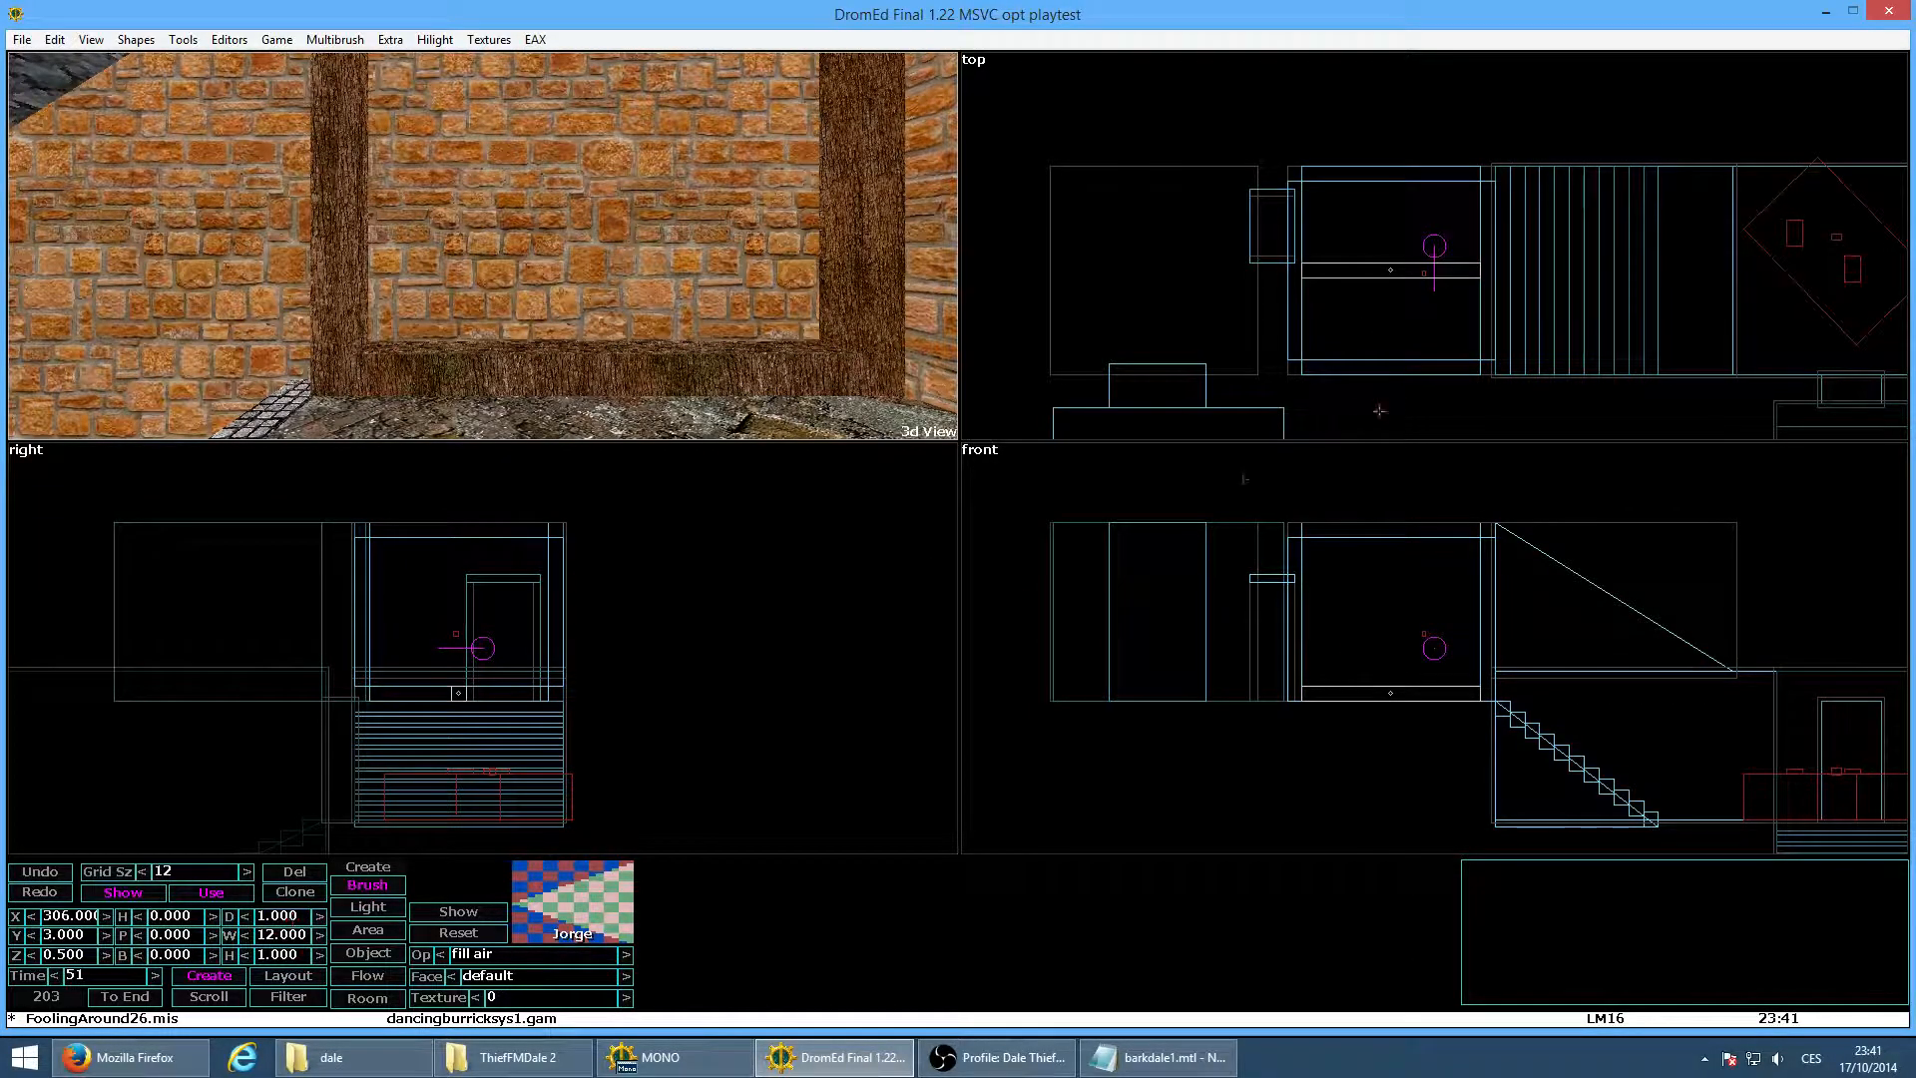
{"action": "mouse_move", "coordinate": [1390, 271]}
{"action": "left_mouse_down"}
{"action": "mouse_move", "coordinate": [1392, 366]}
{"action": "mouse_move", "coordinate": [1408, 361]}
{"action": "mouse_move", "coordinate": [1390, 368]}
{"action": "left_mouse_up"}
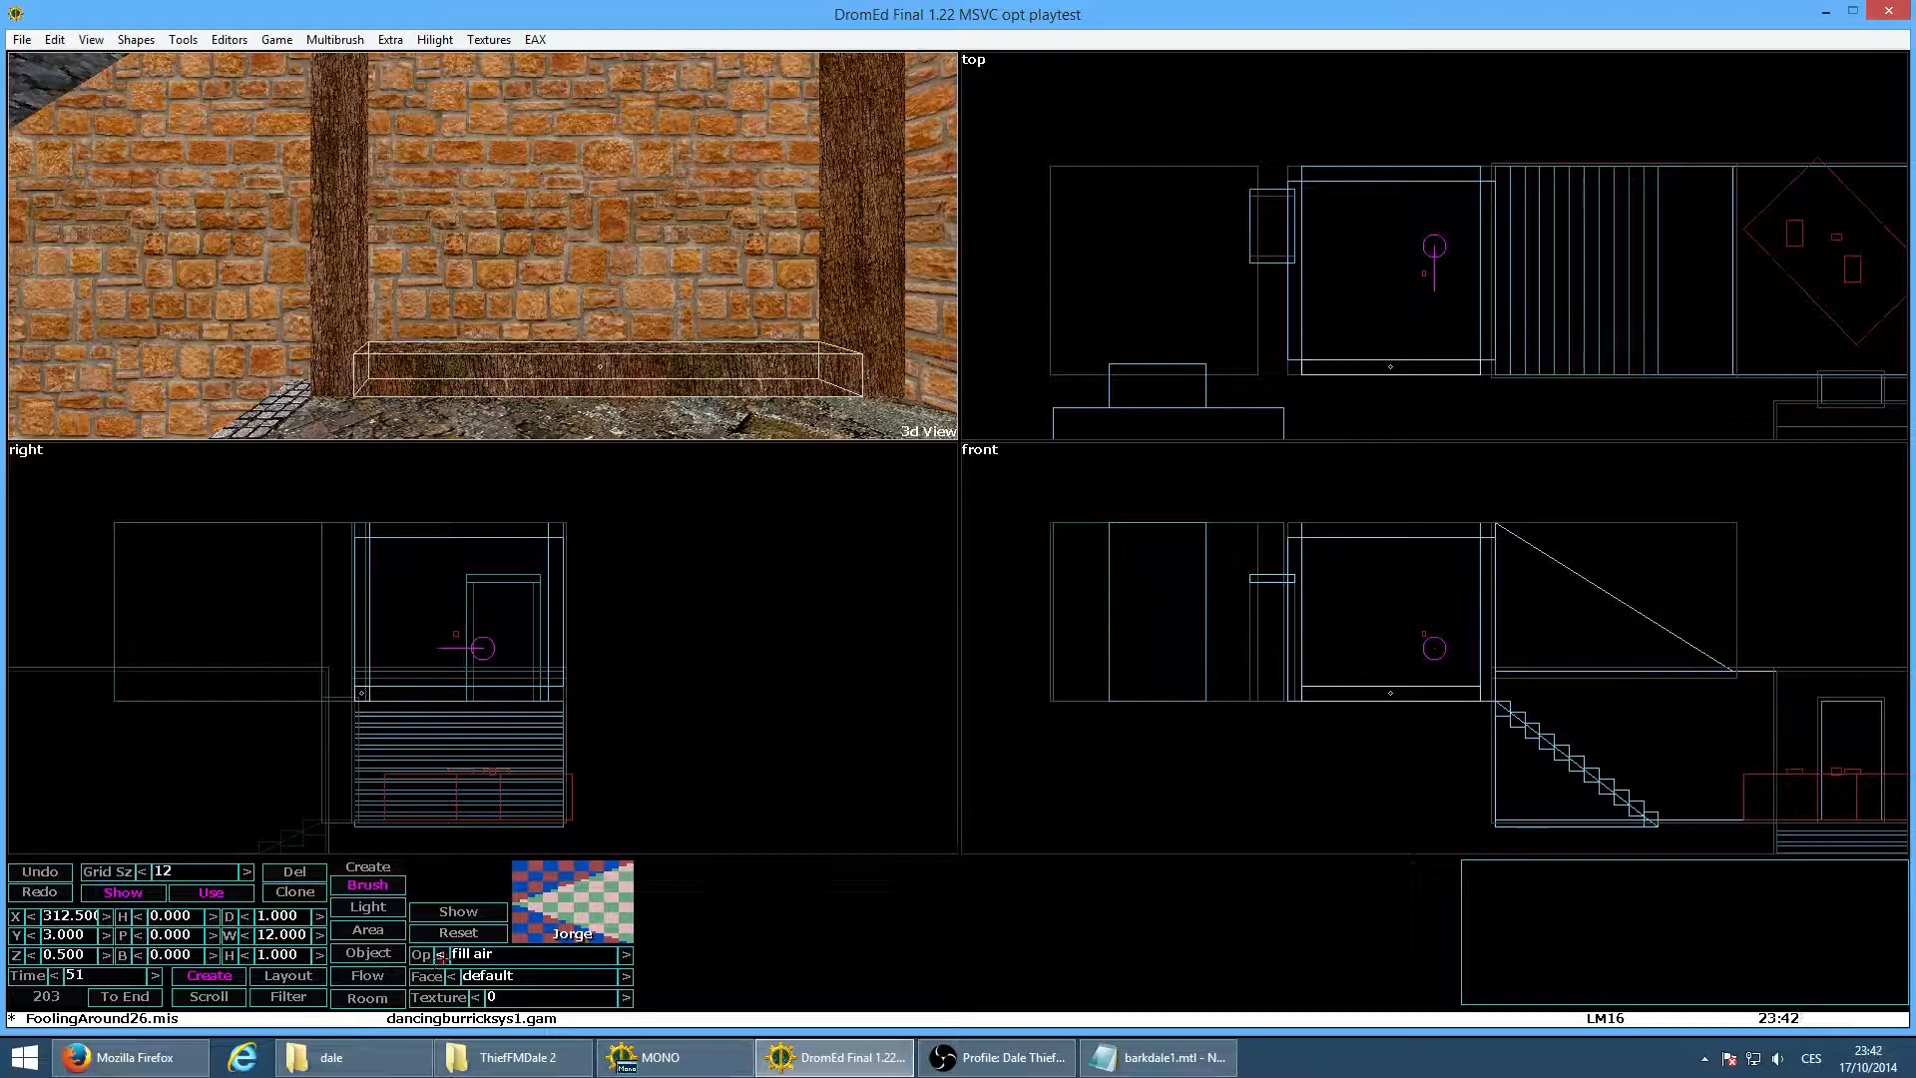
Make the new sill brush fill solid and give it texture 47, barkdale1
{"action": "left_click", "coordinate": [858, 187]}
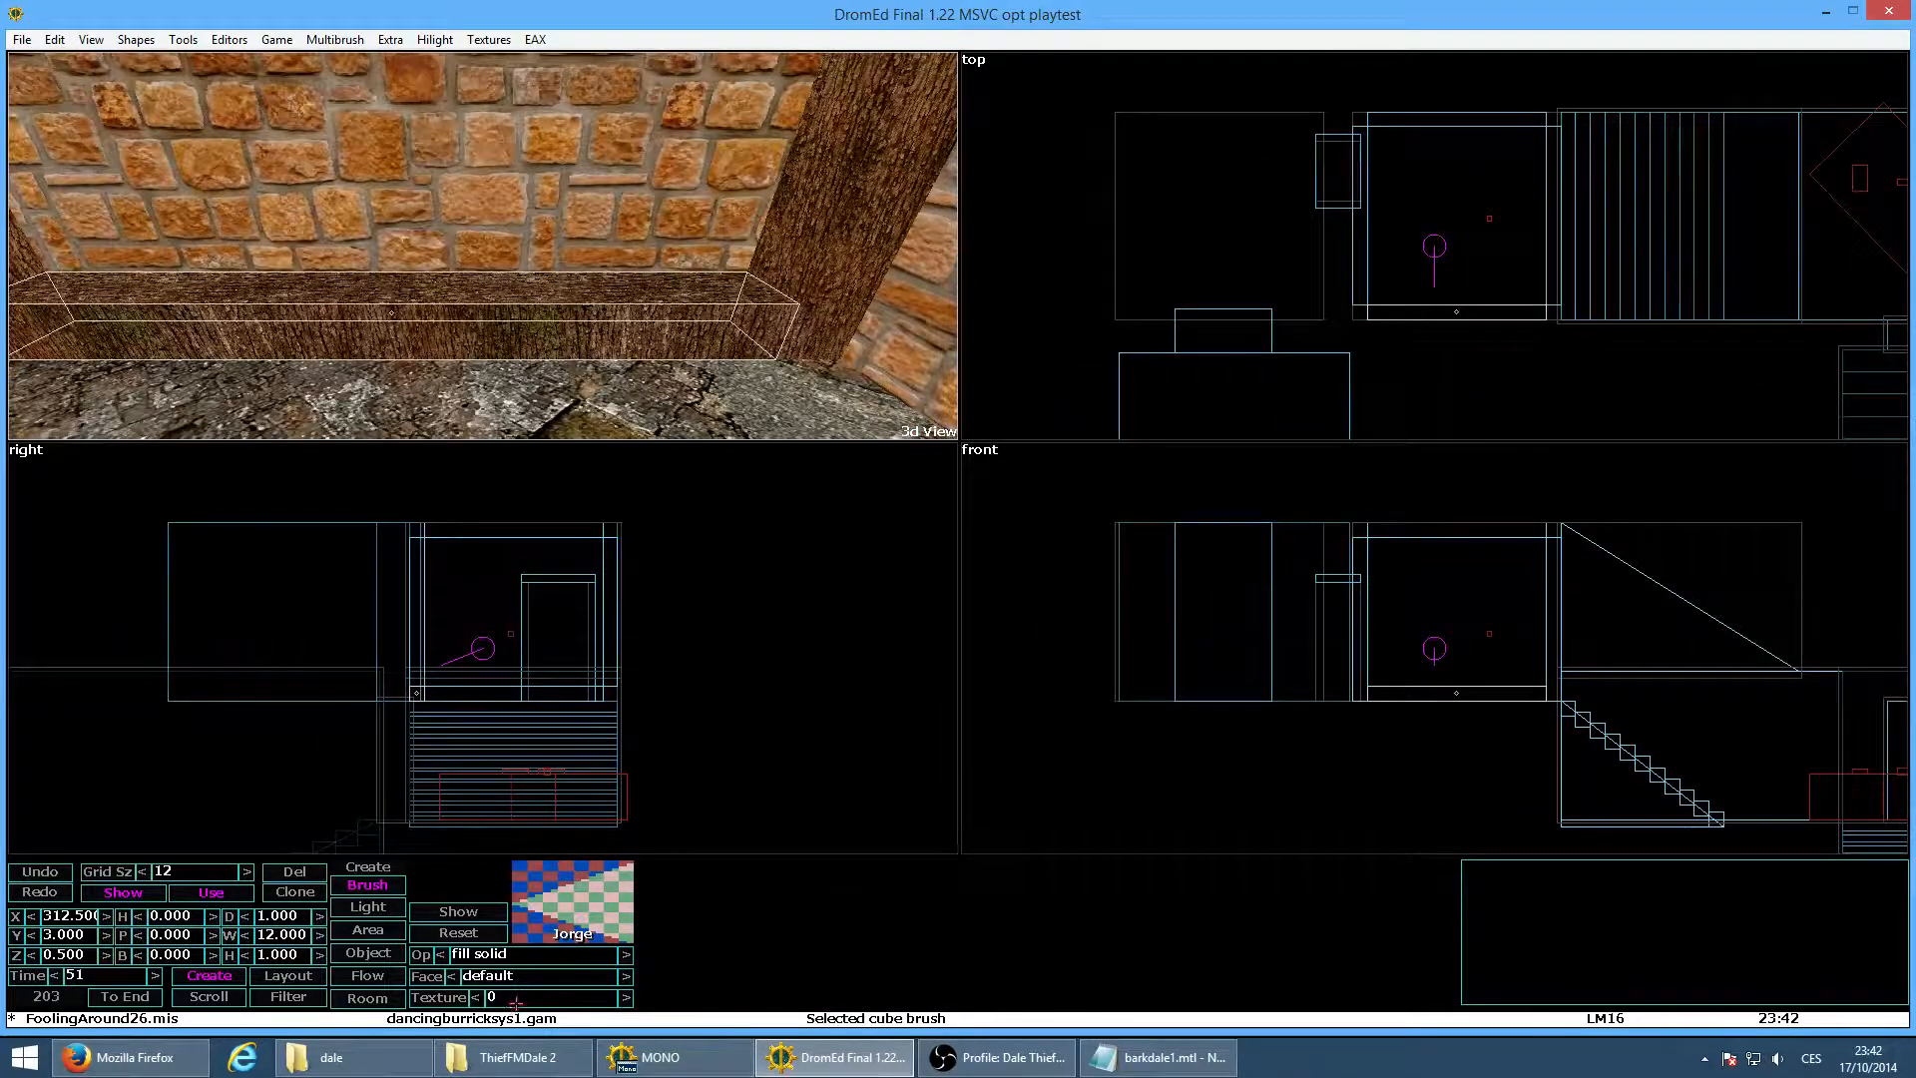
{"action": "type", "text": "47"}
{"action": "key", "text": "Return"}
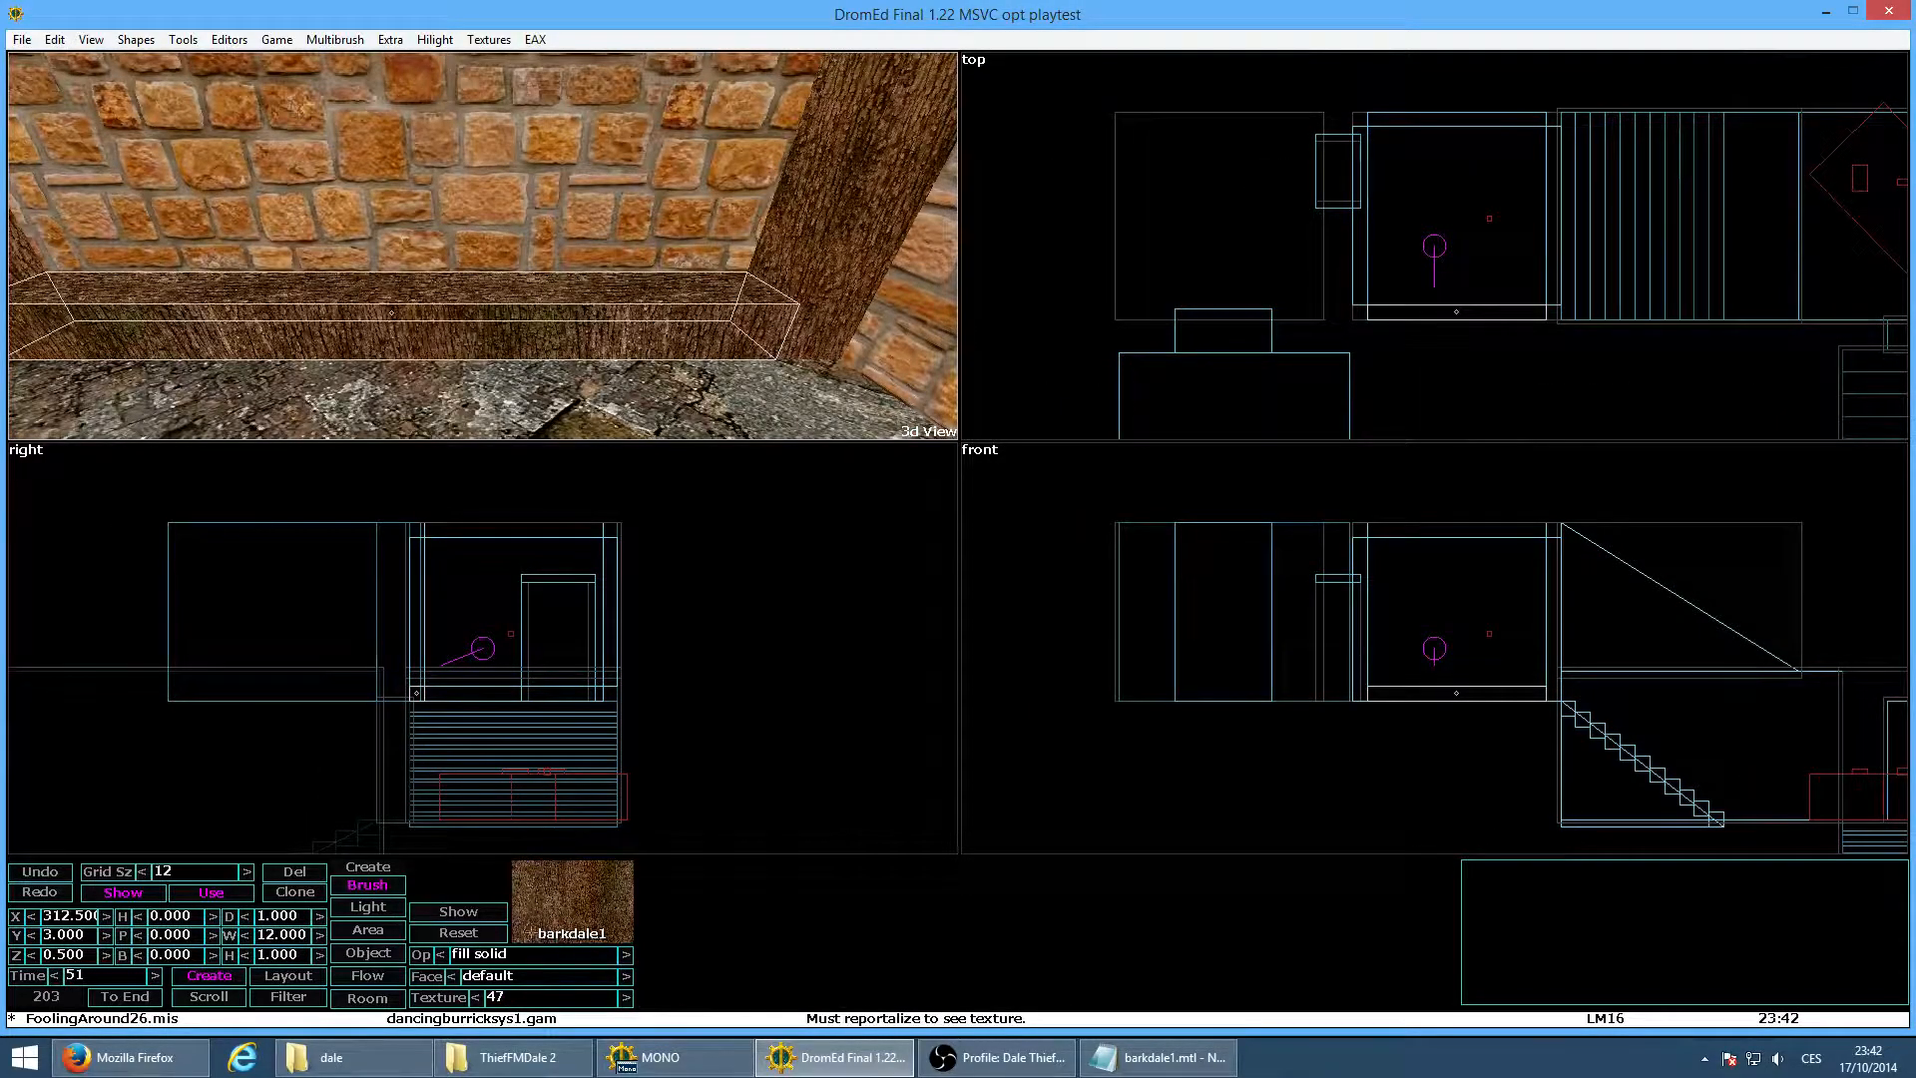
Set the bark texture rotation on the south face of the surrounding air brush to 90
{"action": "key", "text": "a"}
{"action": "key", "text": "w"}
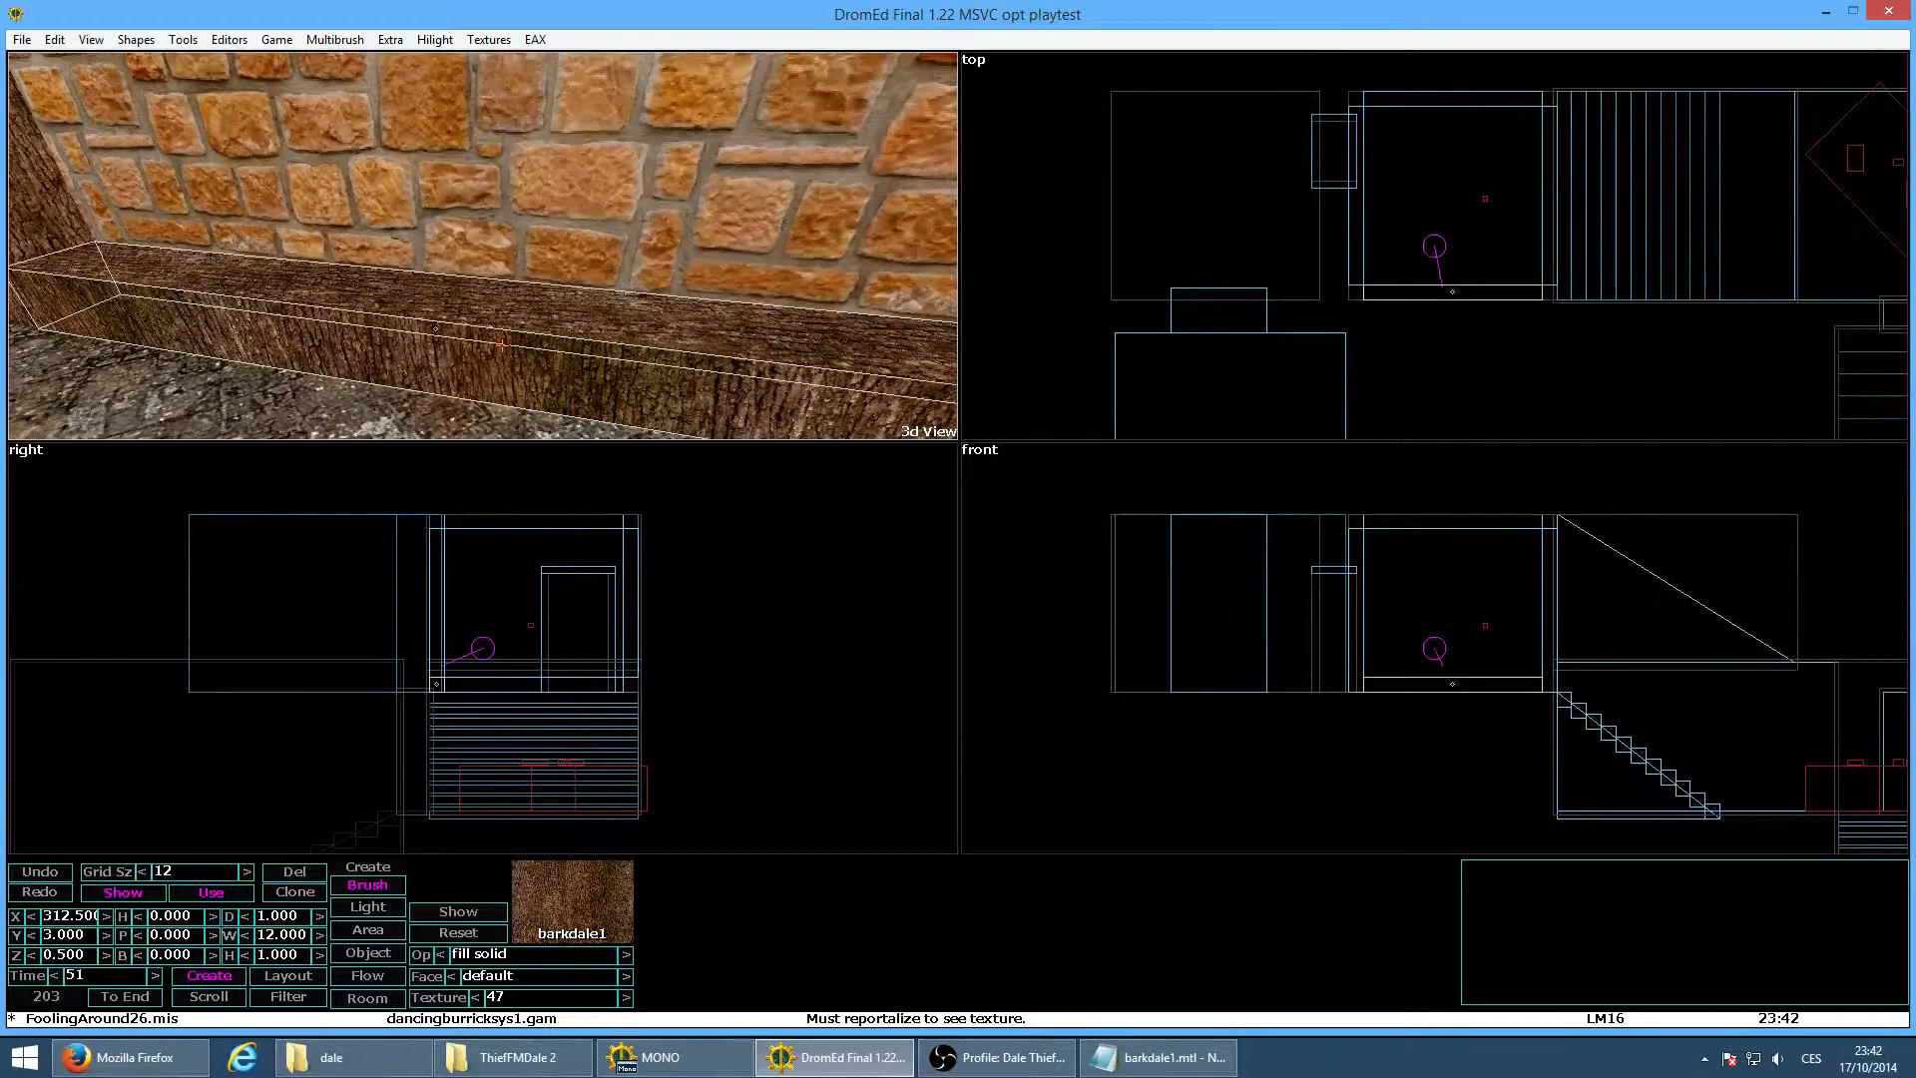
{"action": "left_click", "coordinate": [466, 360]}
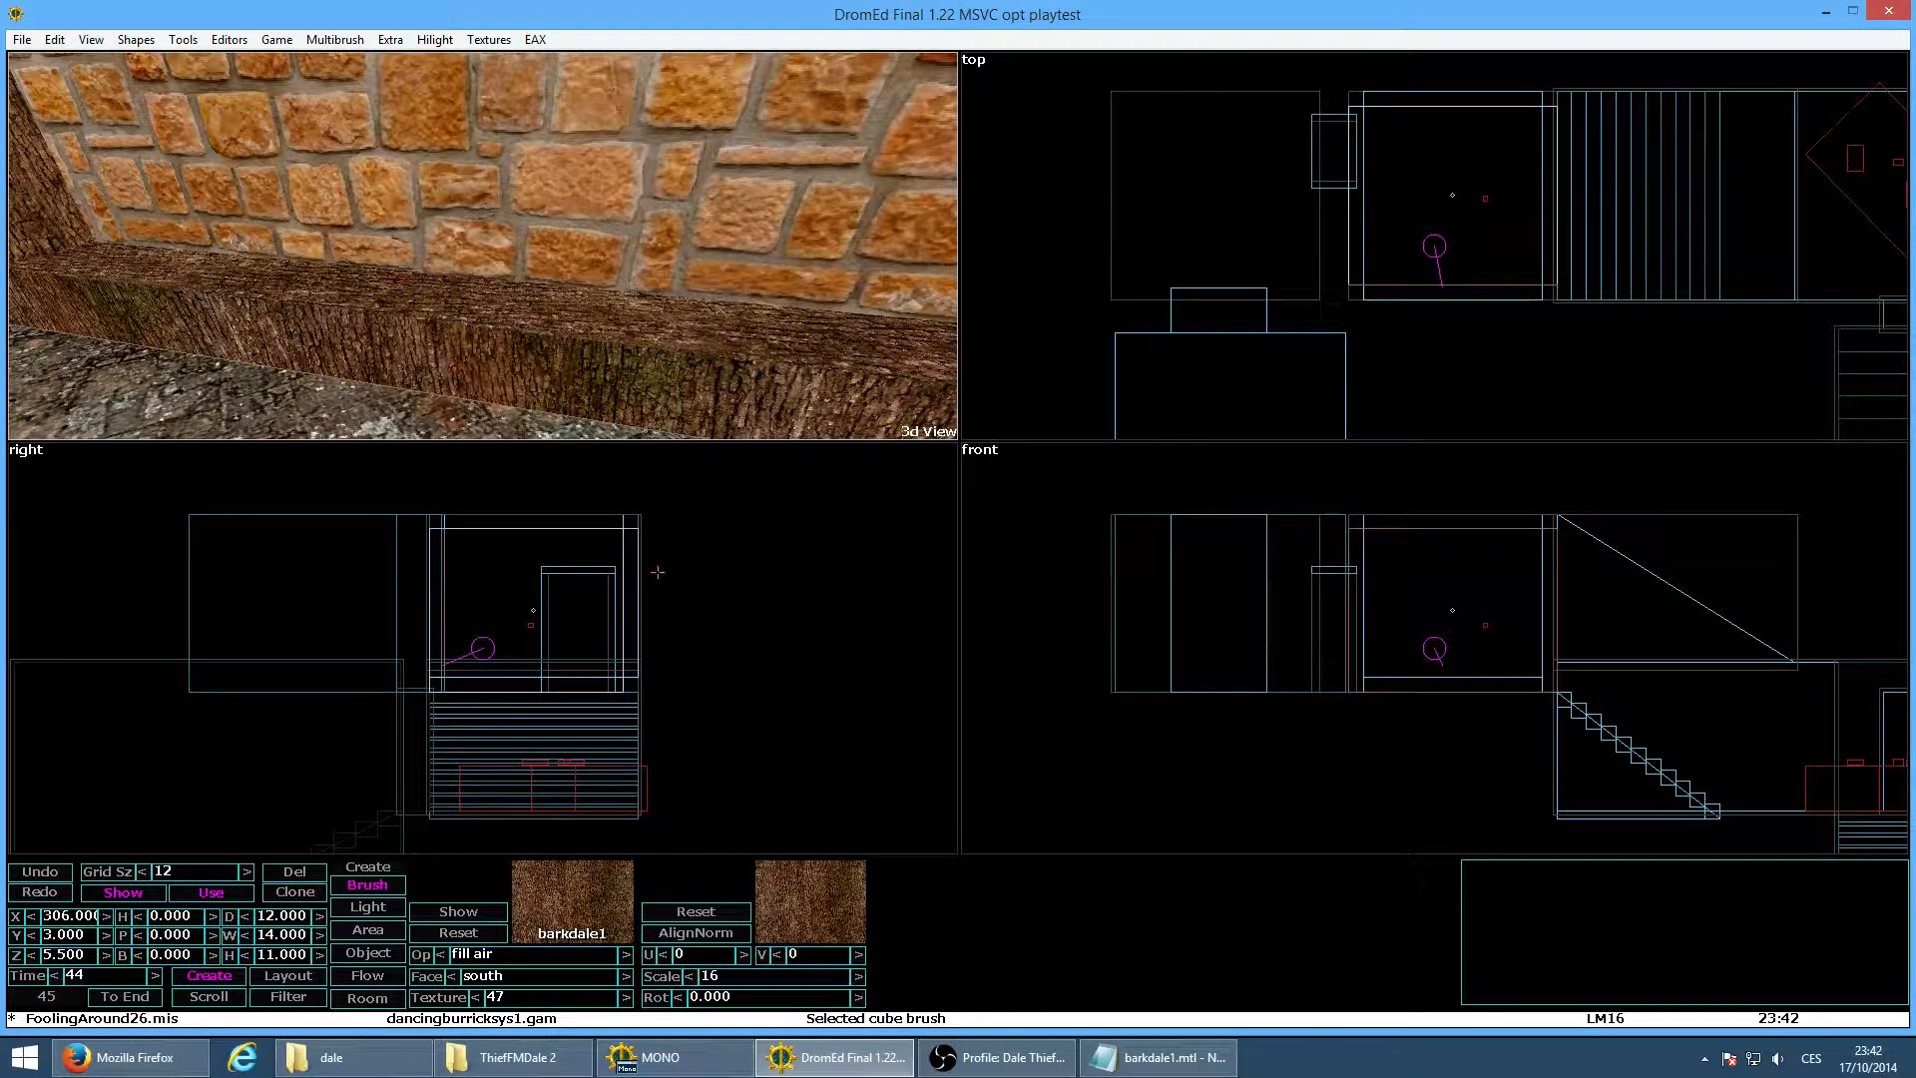
{"action": "left_click", "coordinate": [735, 998]}
{"action": "type", "text": "90"}
{"action": "key", "text": "Return"}
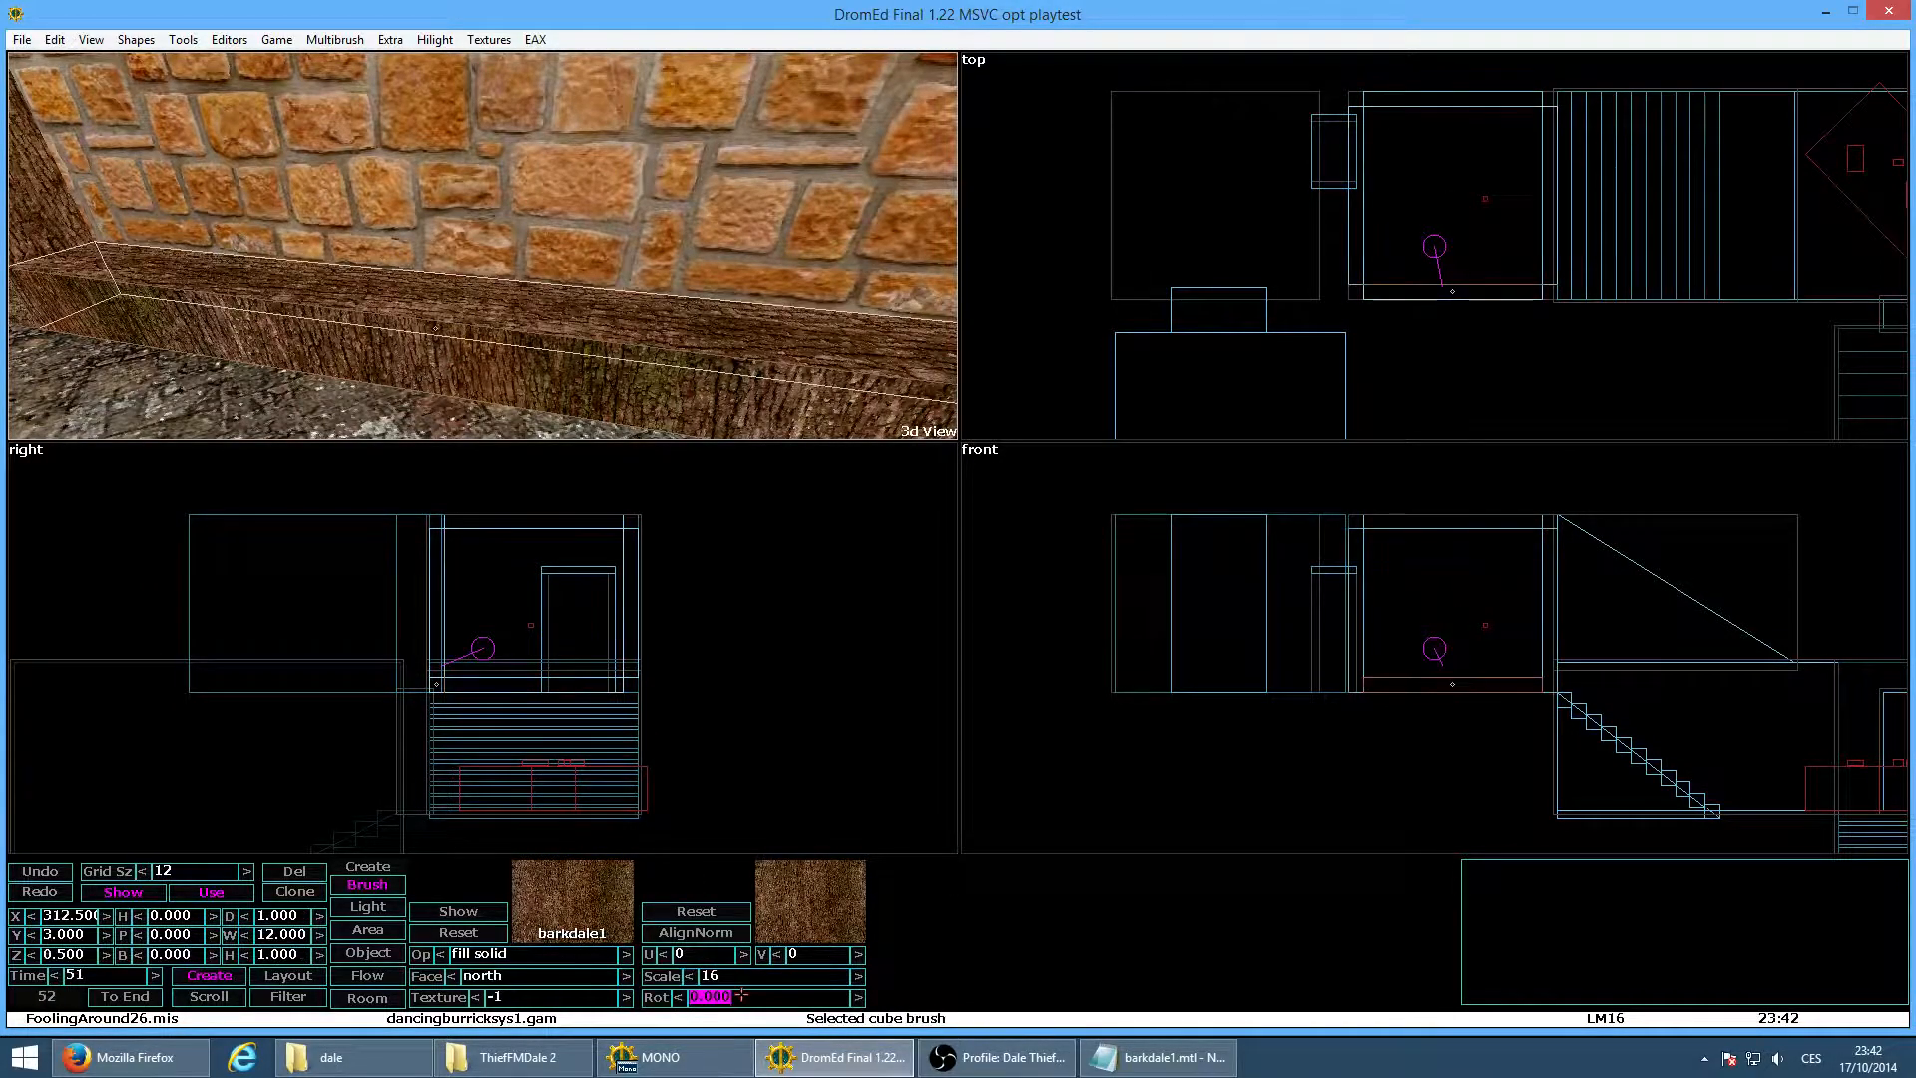
Set the texture rotation of the solid sill brush's north face to 90 and inspect the sill and posts in game mode
{"action": "type", "text": "90"}
{"action": "key", "text": "Return"}
{"action": "key", "text": "alt+g"}
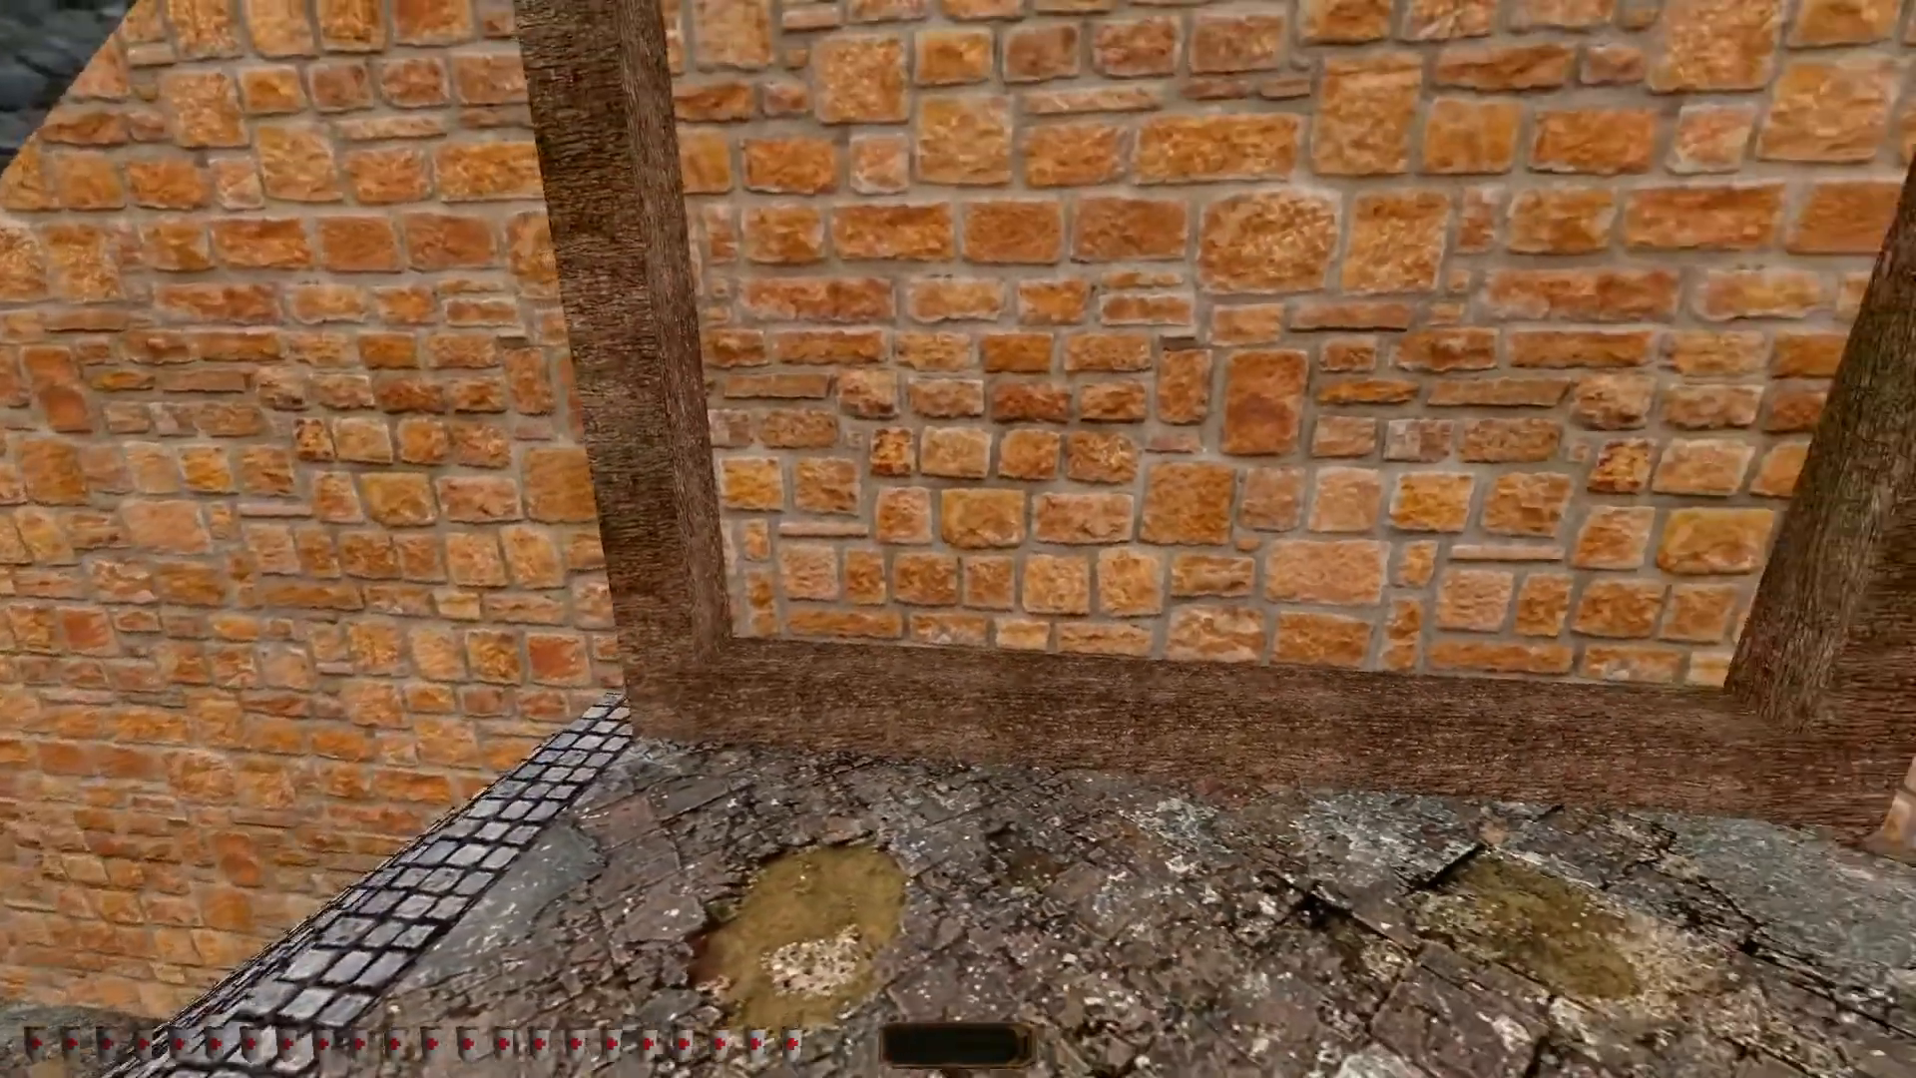
{"action": "key", "text": "w"}
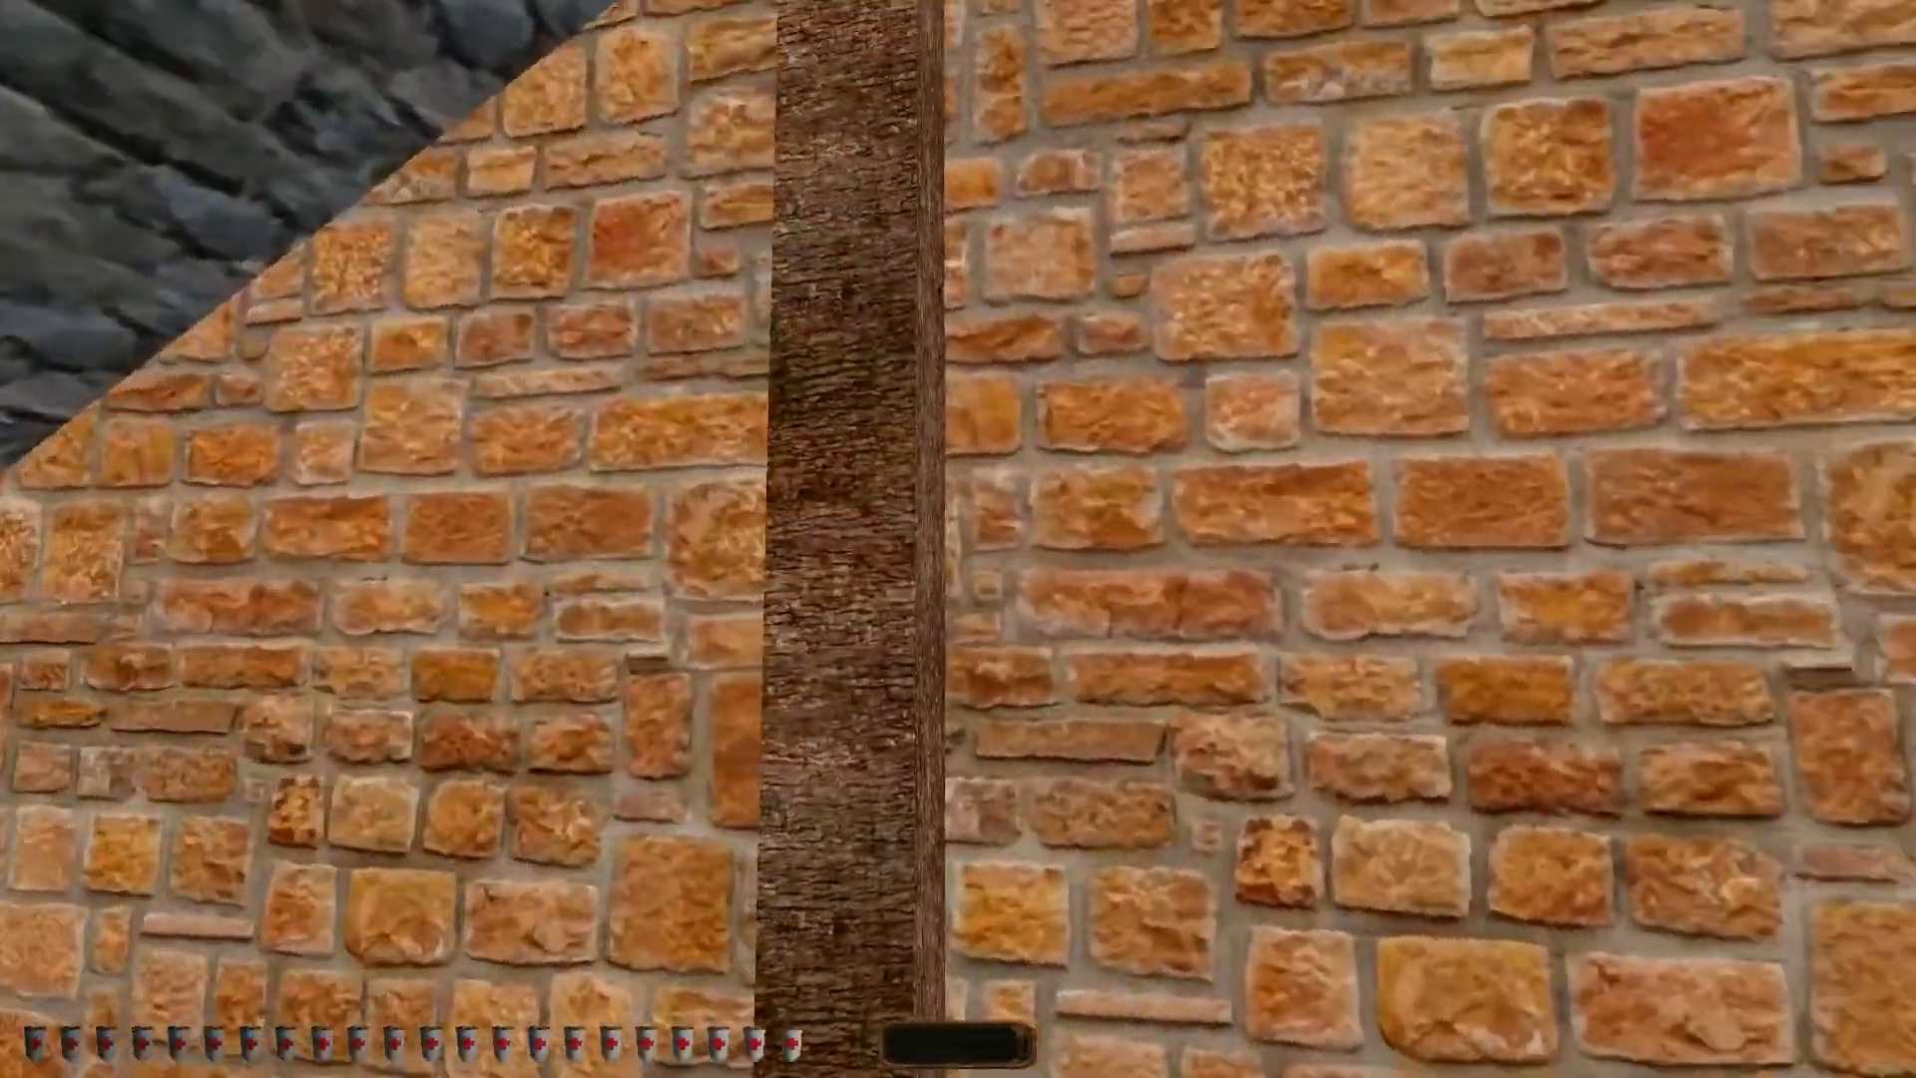
{"action": "key", "text": "alt+e"}
Set the bark rotation on the post's south face back to 0 and check the post in game mode
{"action": "key", "text": "a"}
{"action": "key", "text": "w"}
{"action": "key", "text": "d"}
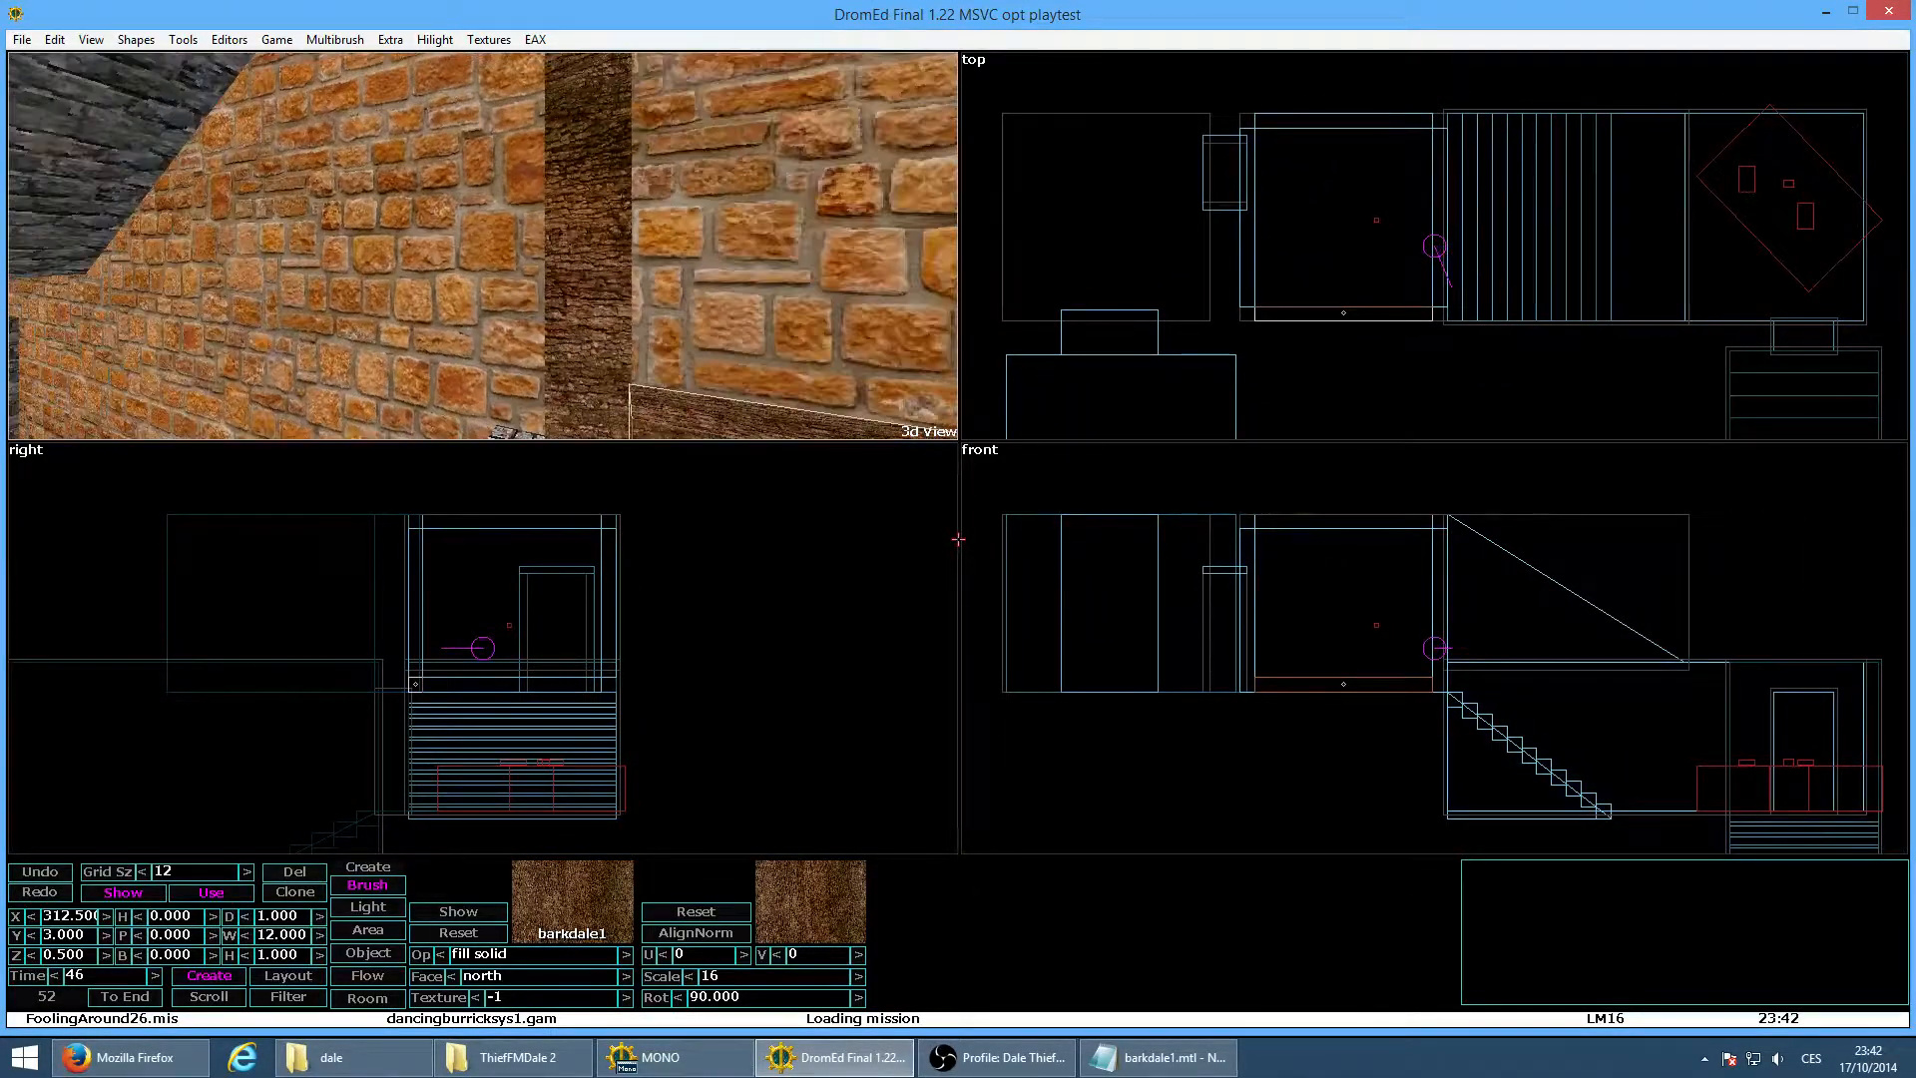
{"action": "key", "text": "r"}
{"action": "key", "text": "d"}
{"action": "left_click", "coordinate": [528, 225]}
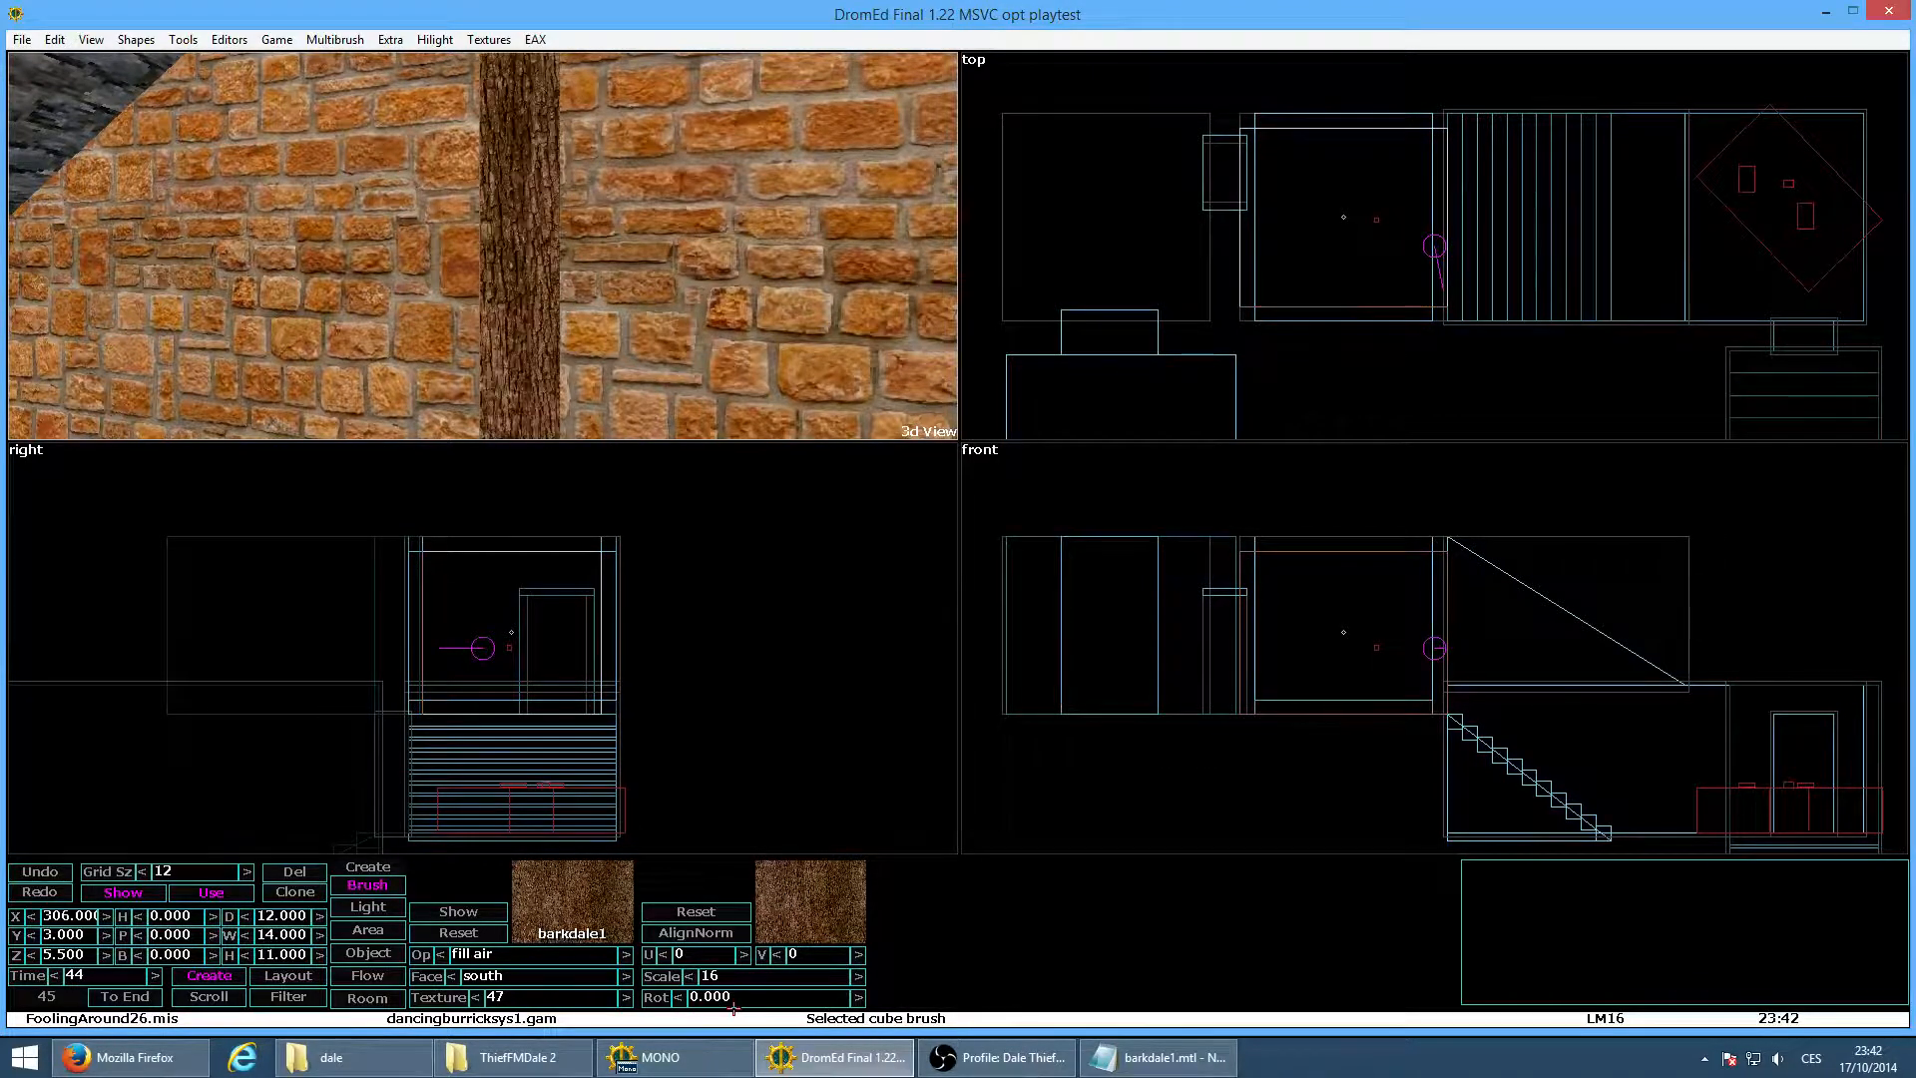
{"action": "key", "text": "alt+g"}
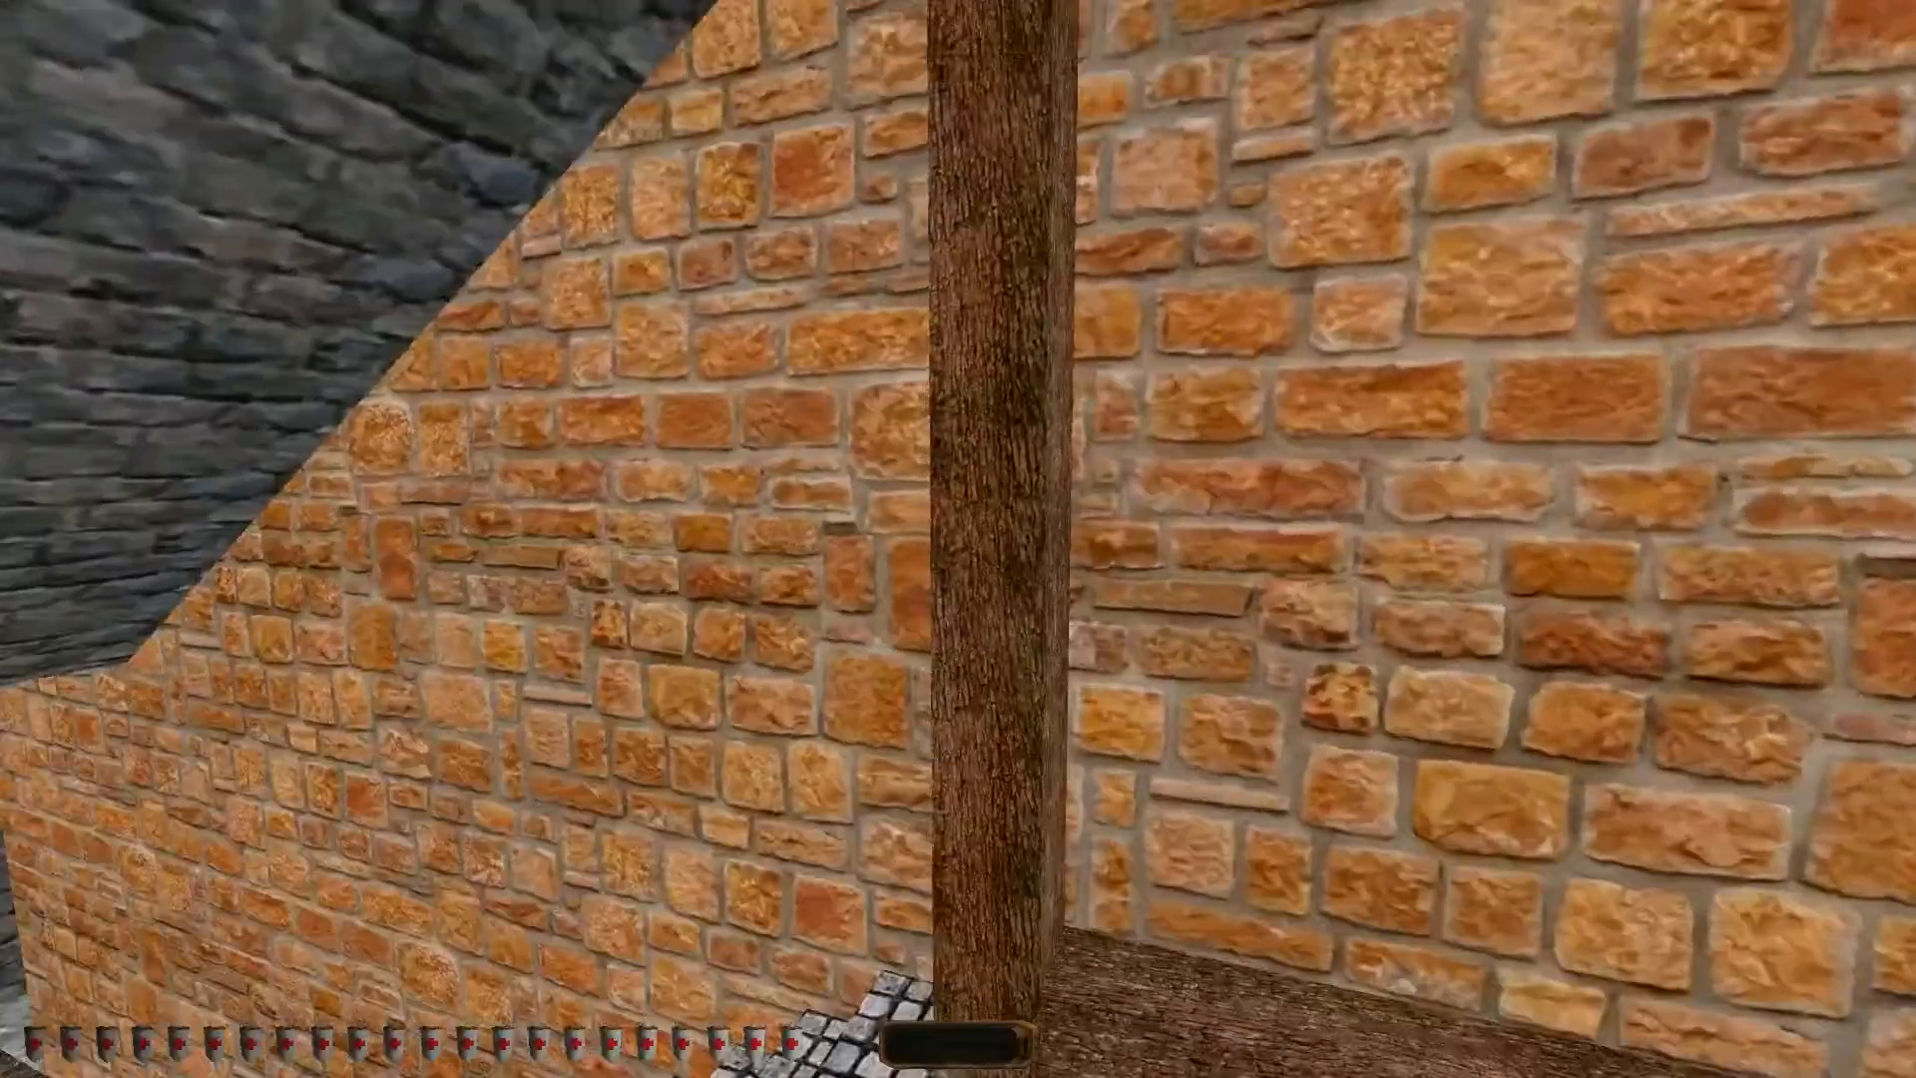
Check the post base in game mode and set the bark texture rotation on the solid sill brush's south face to 90
{"action": "key", "text": "d"}
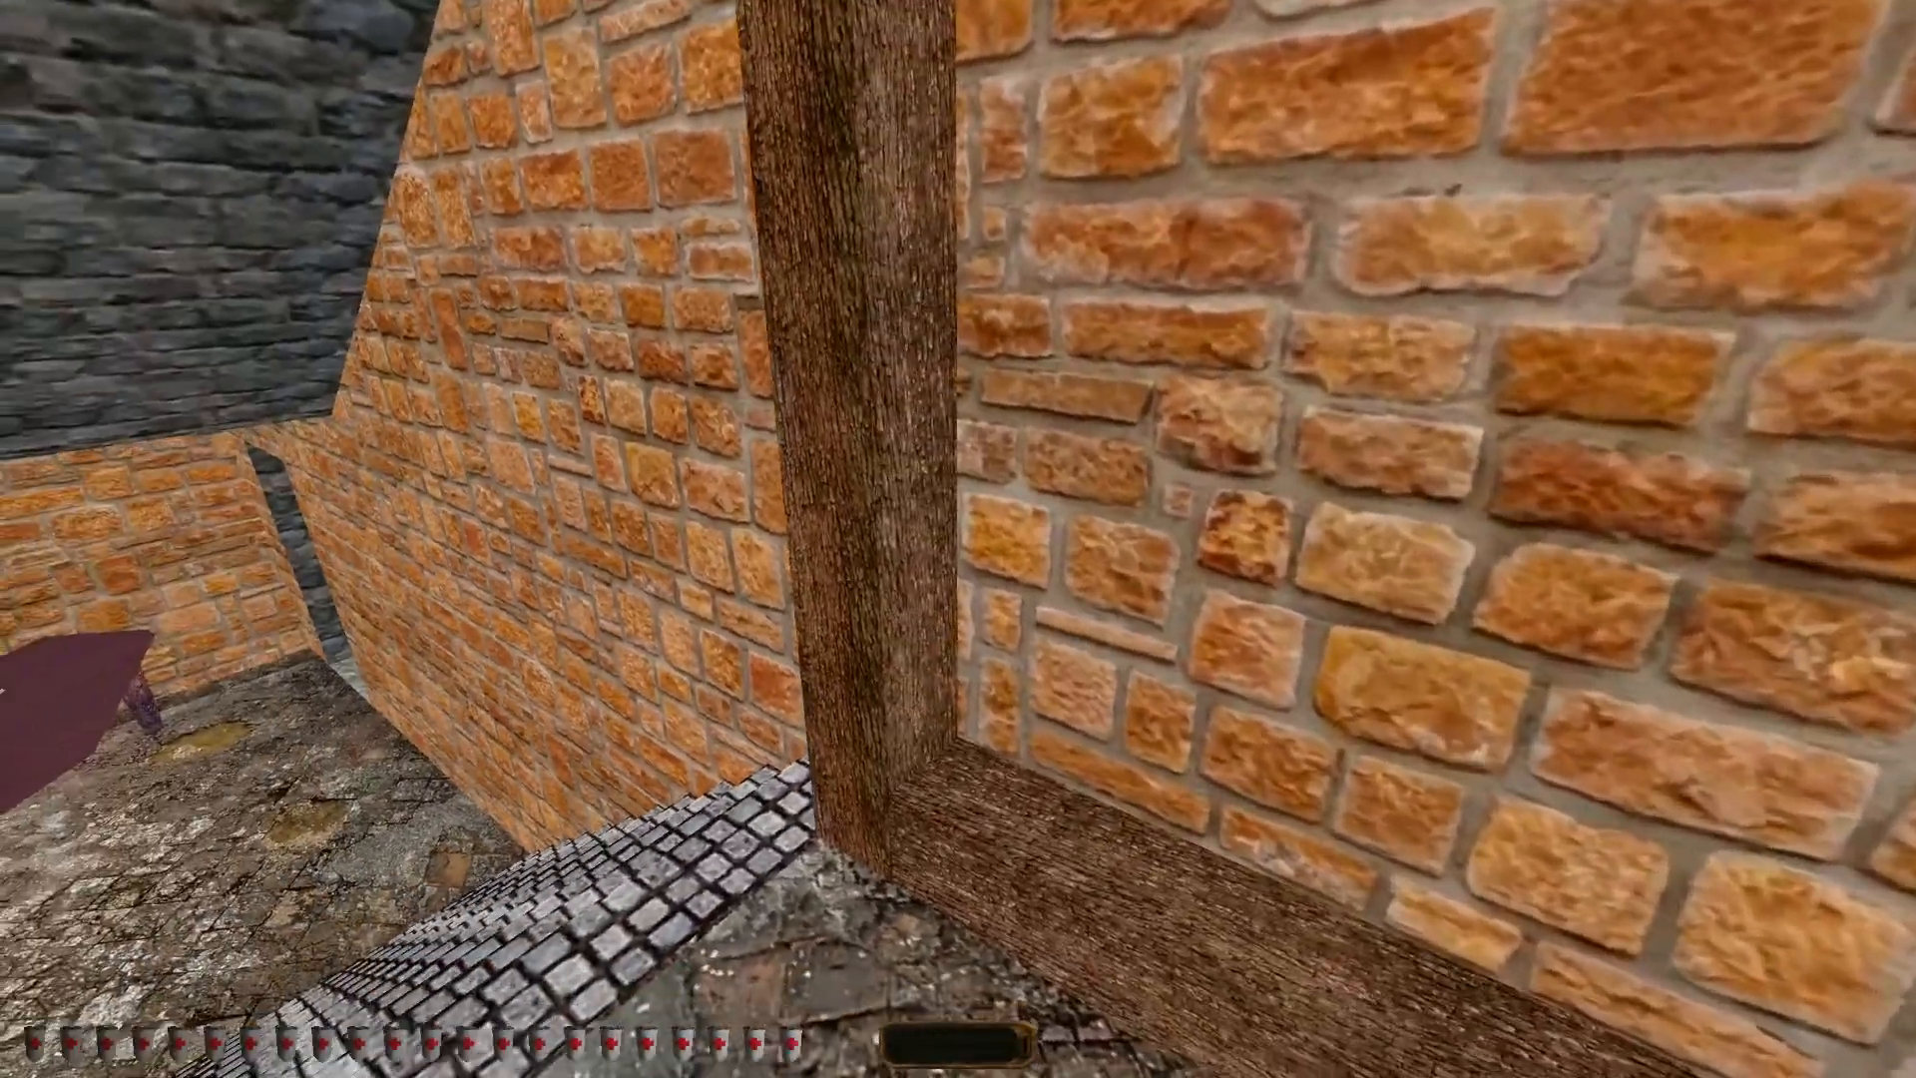
{"action": "key", "text": "w"}
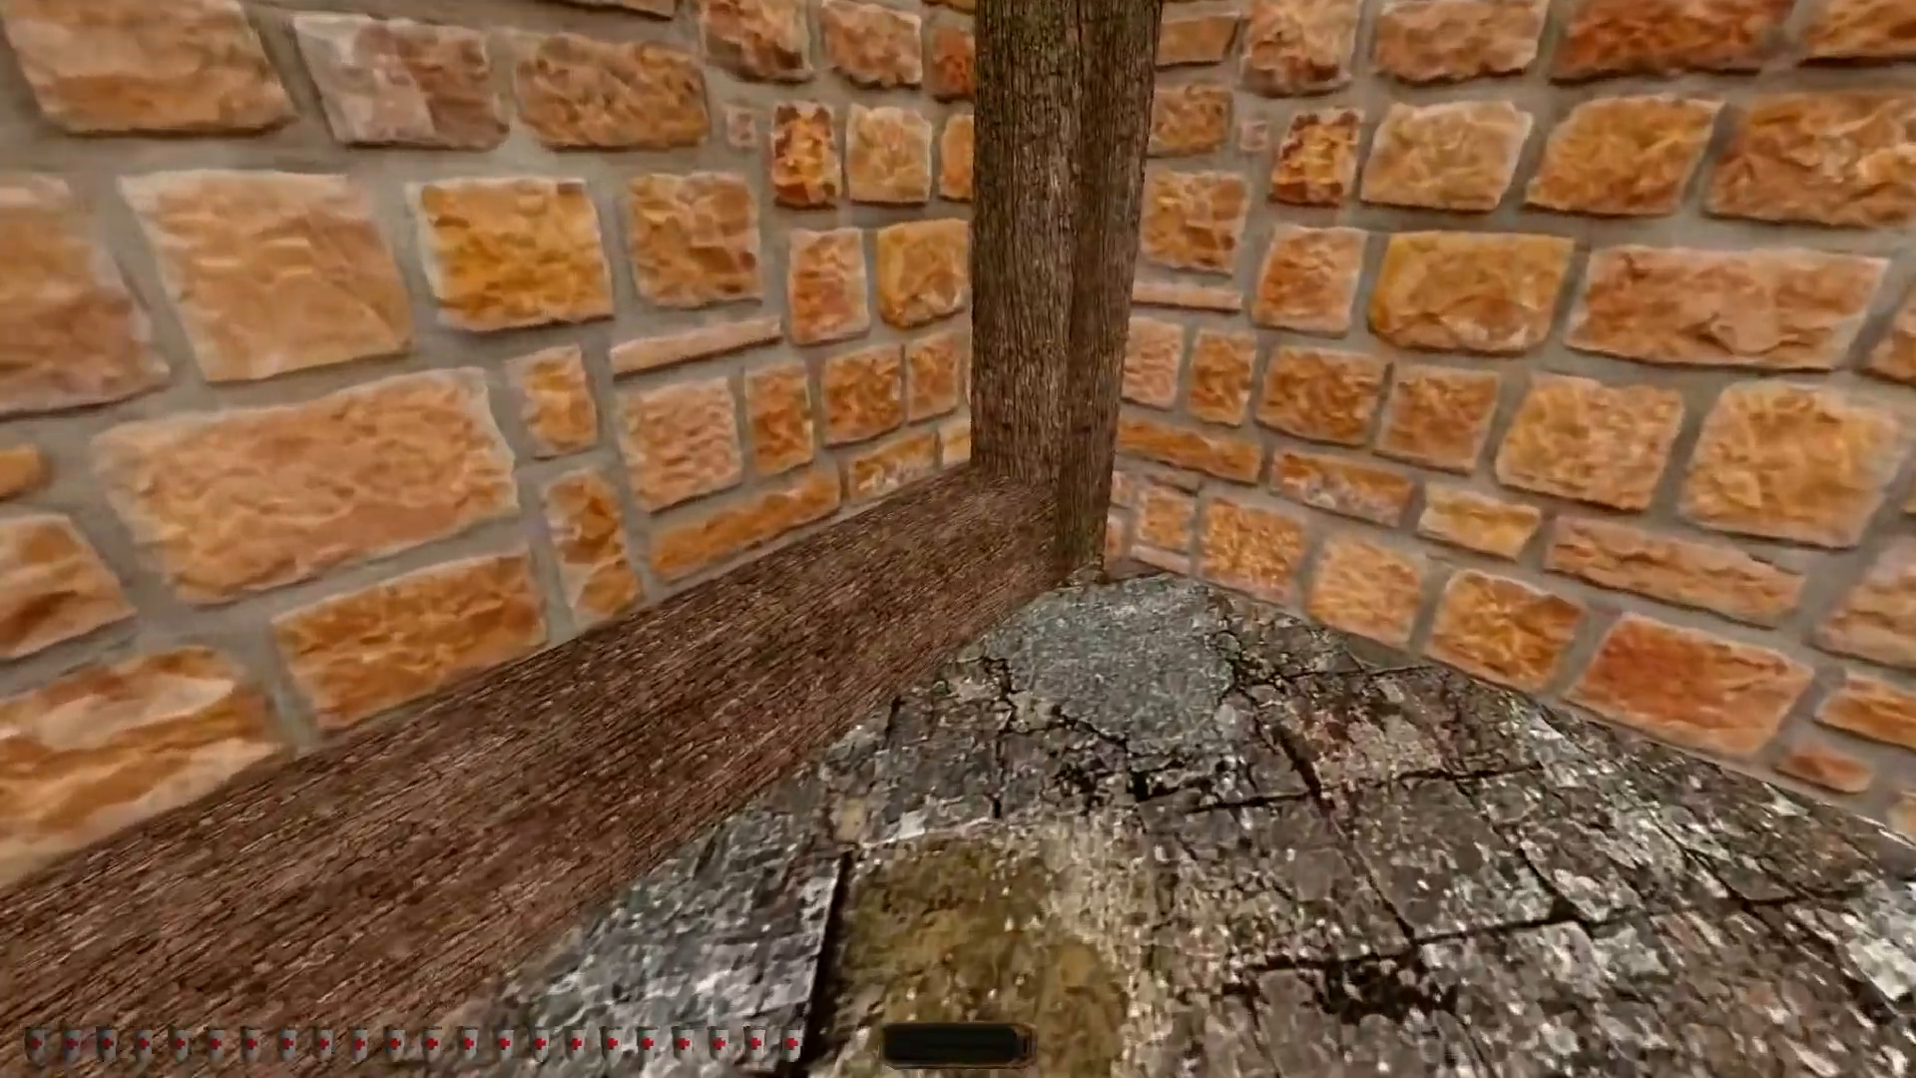
{"action": "key", "text": "alt+e"}
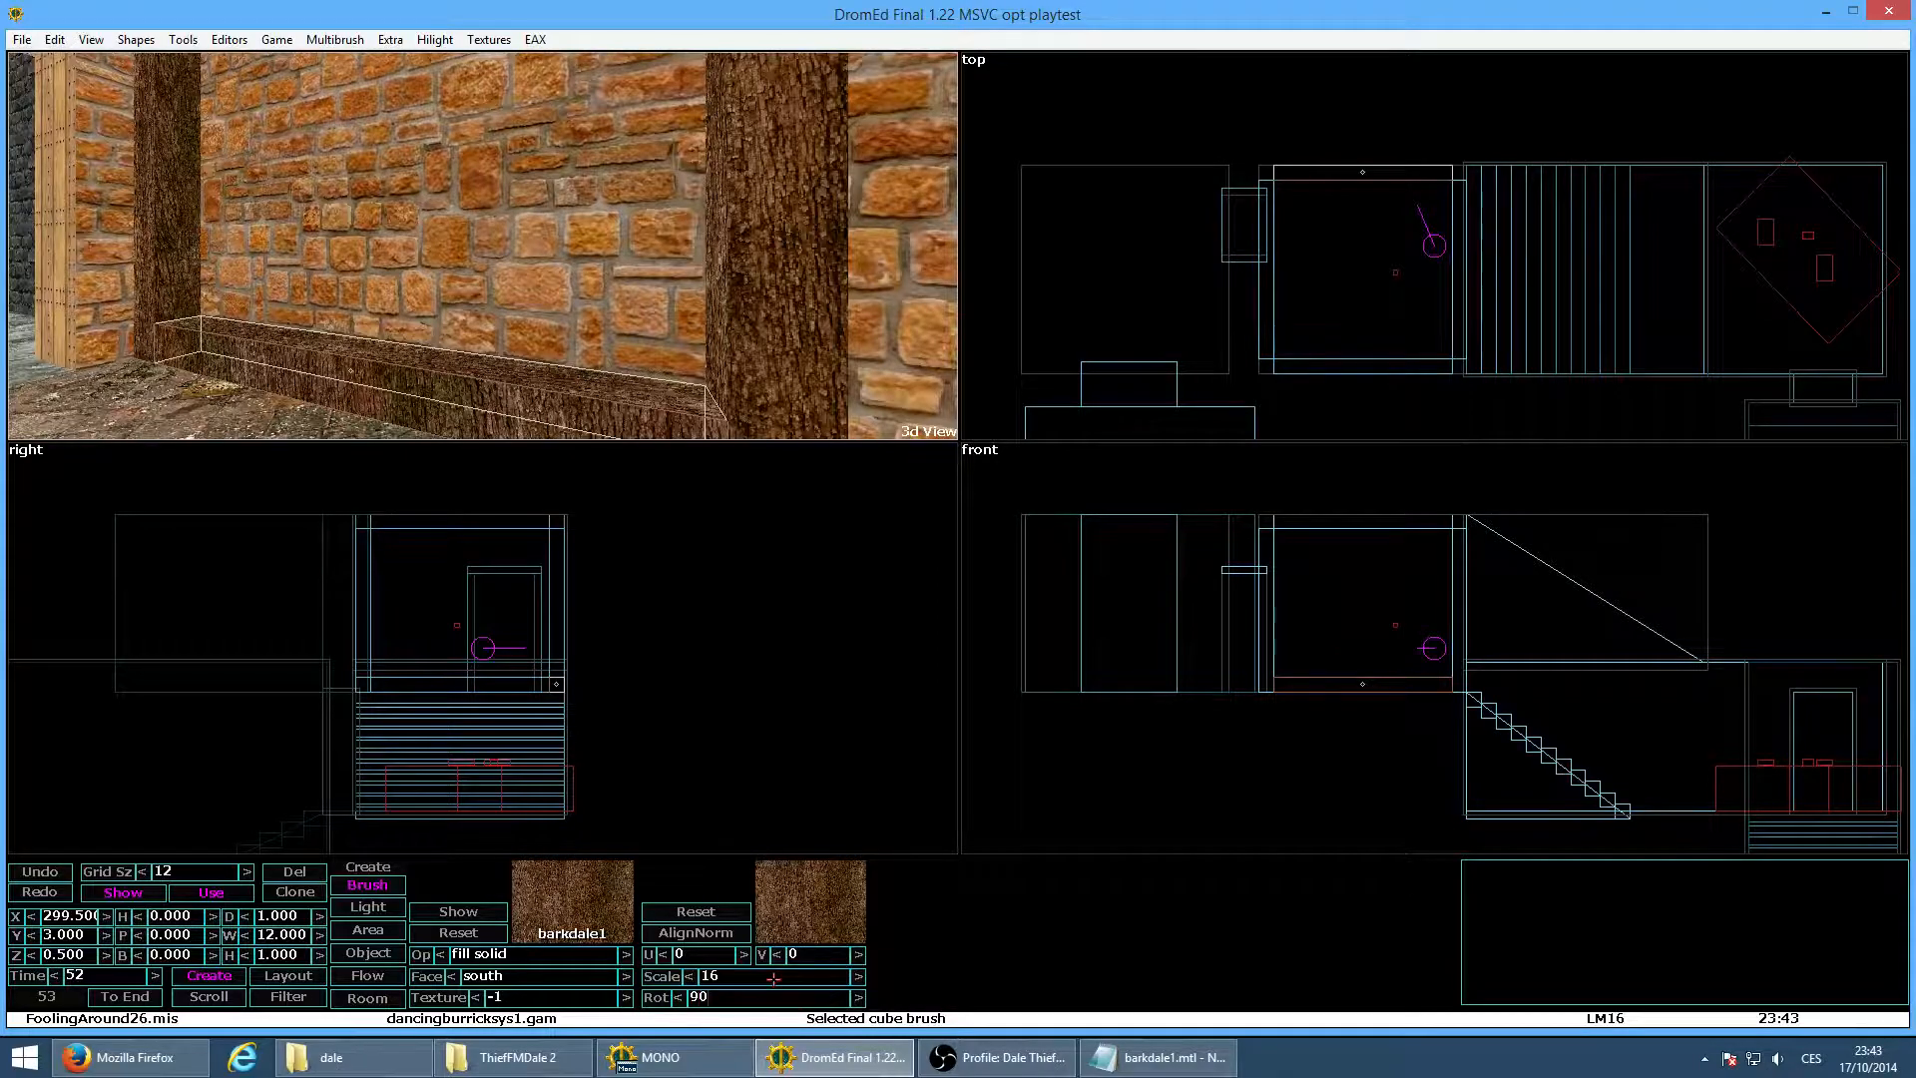
{"action": "key", "text": "Return"}
Inspect the bark grain on the sill, posts and ceiling beams in game mode
{"action": "key", "text": "alt+g"}
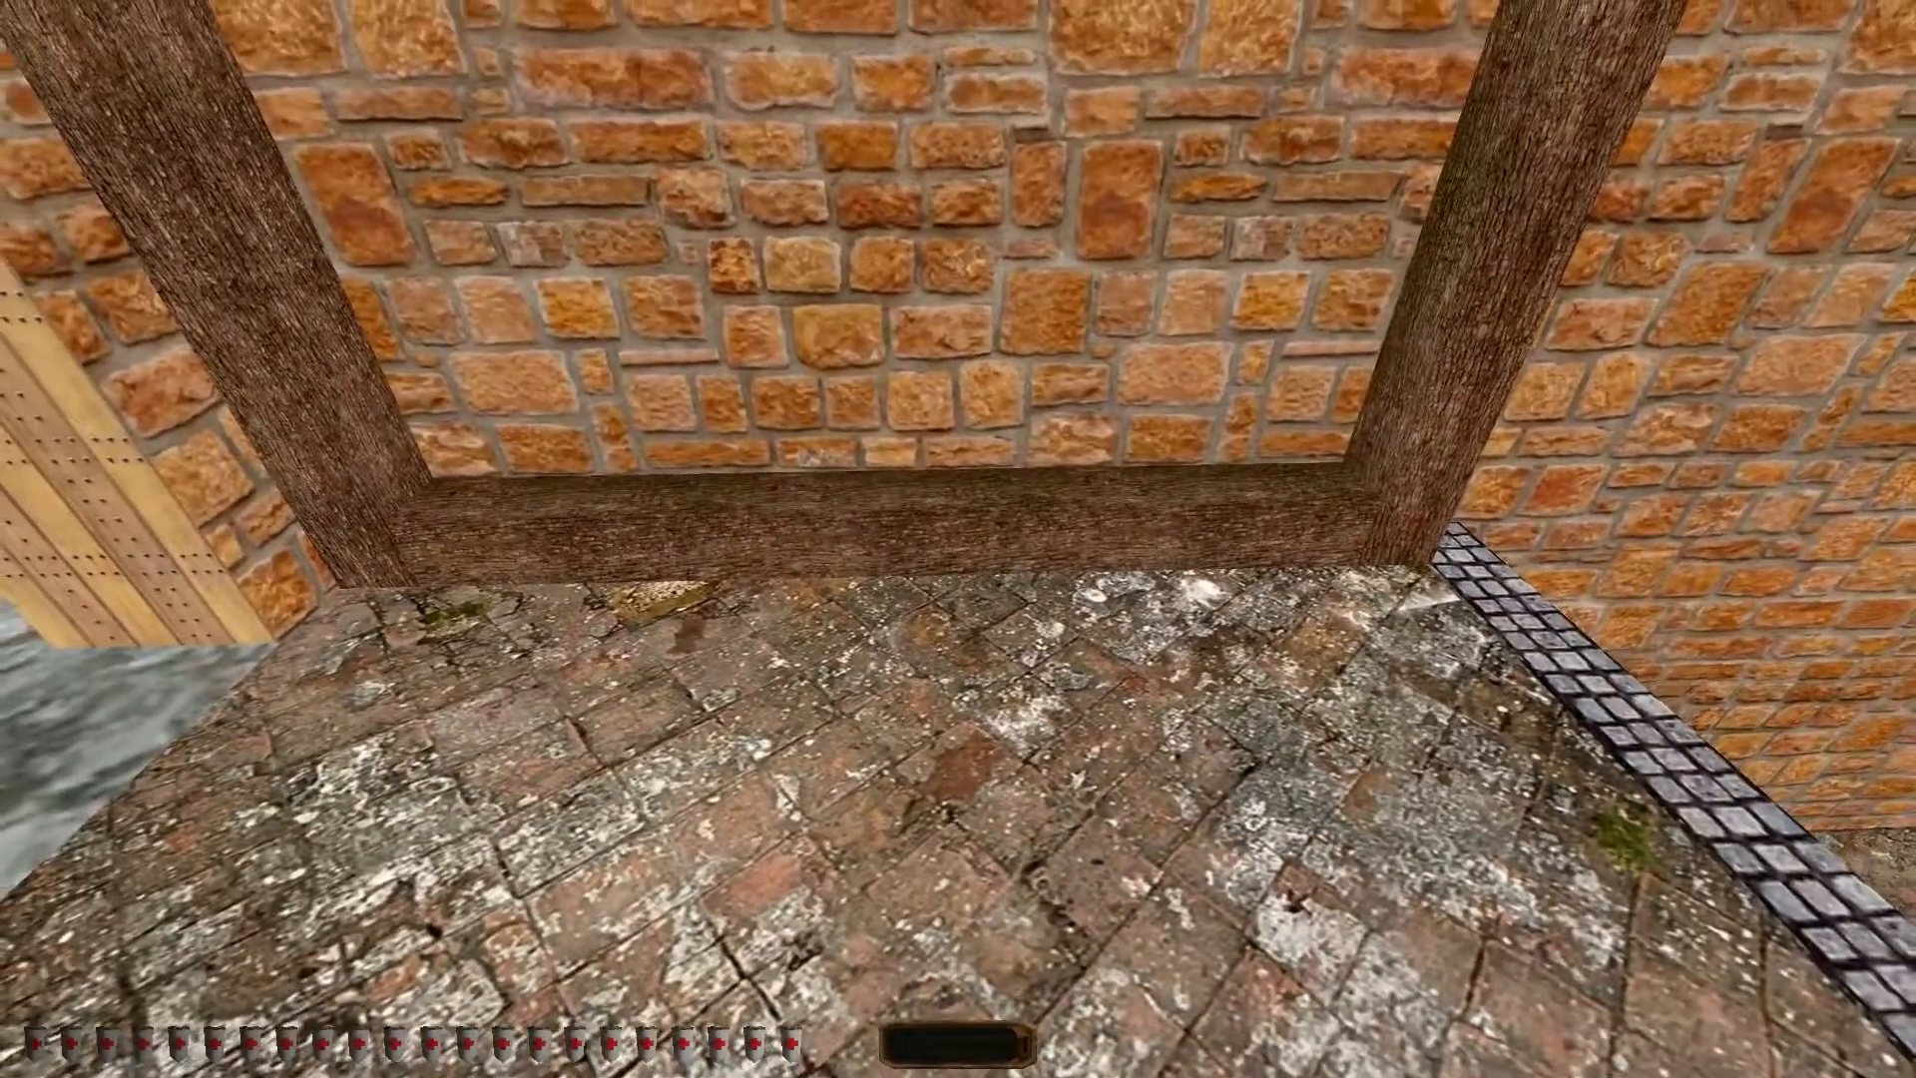
{"action": "key", "text": "w"}
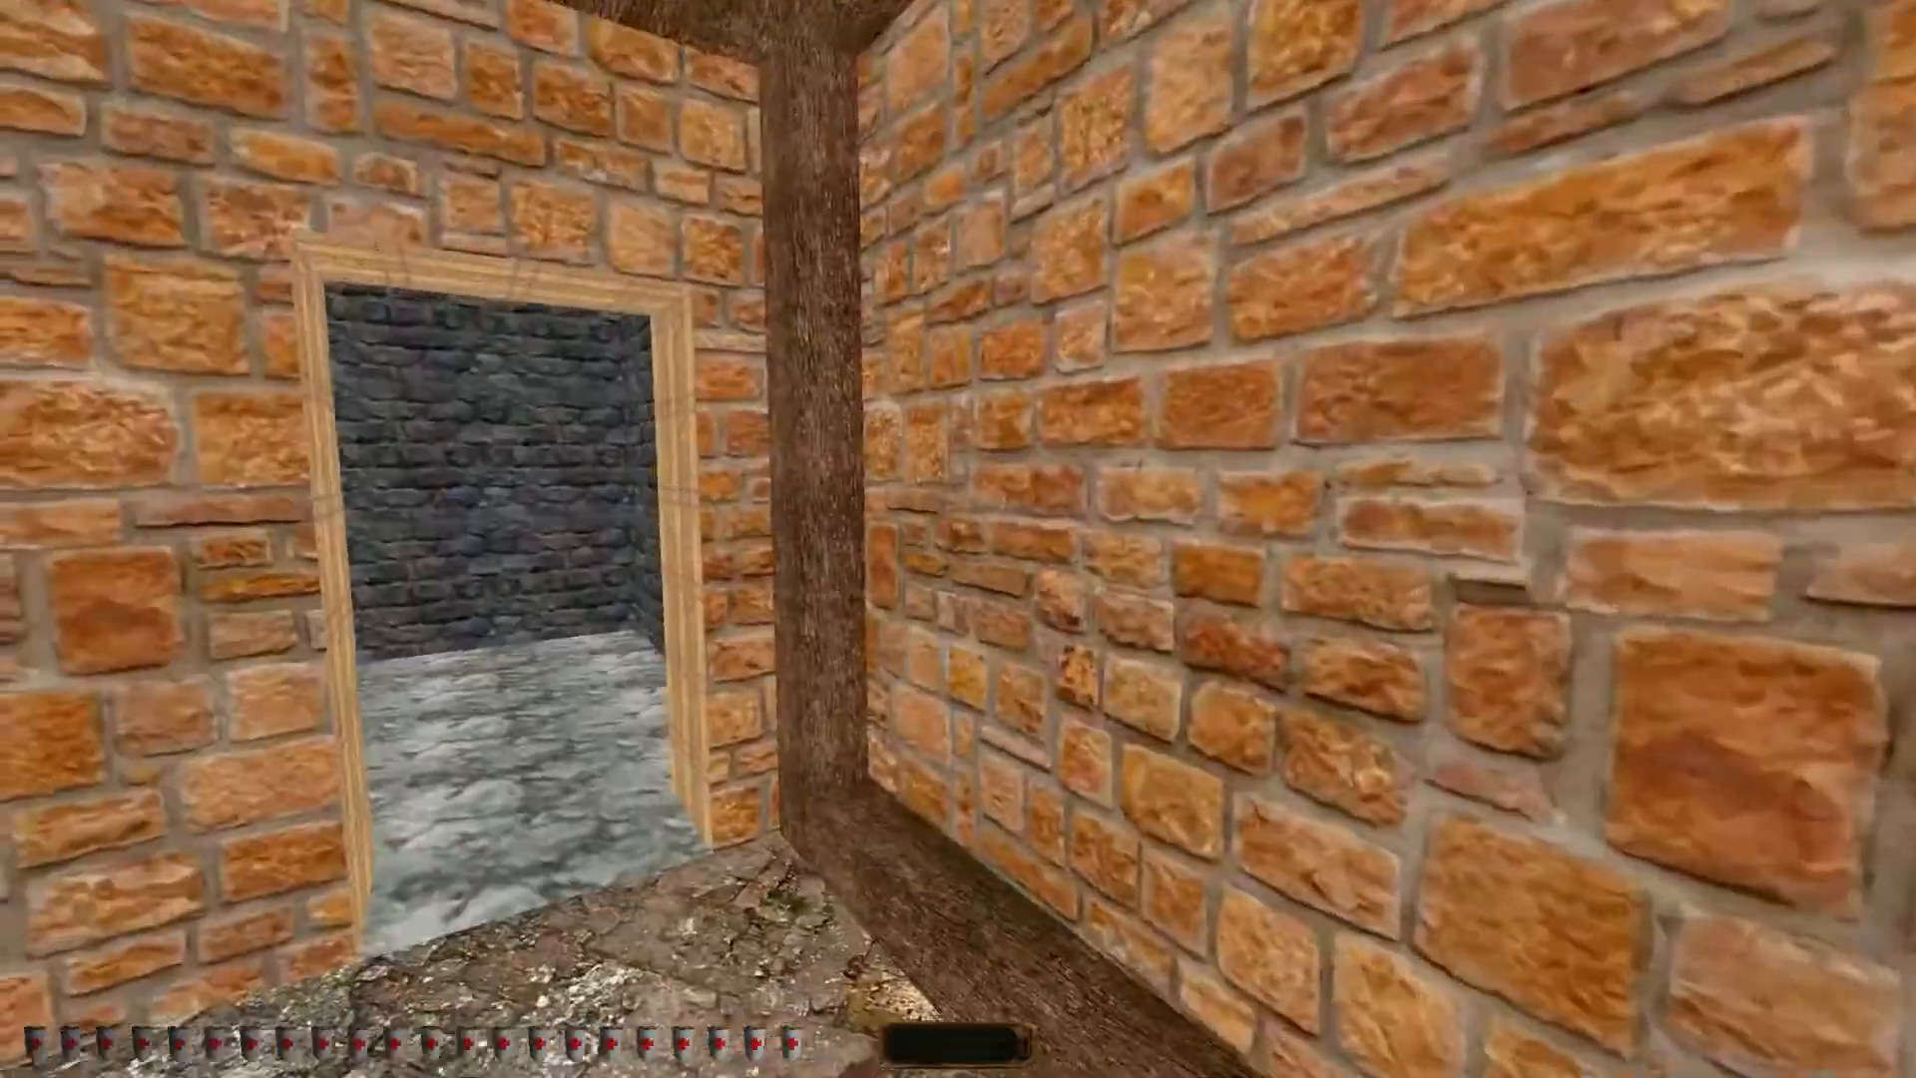
{"action": "key", "text": "w"}
{"action": "key", "text": "w"}
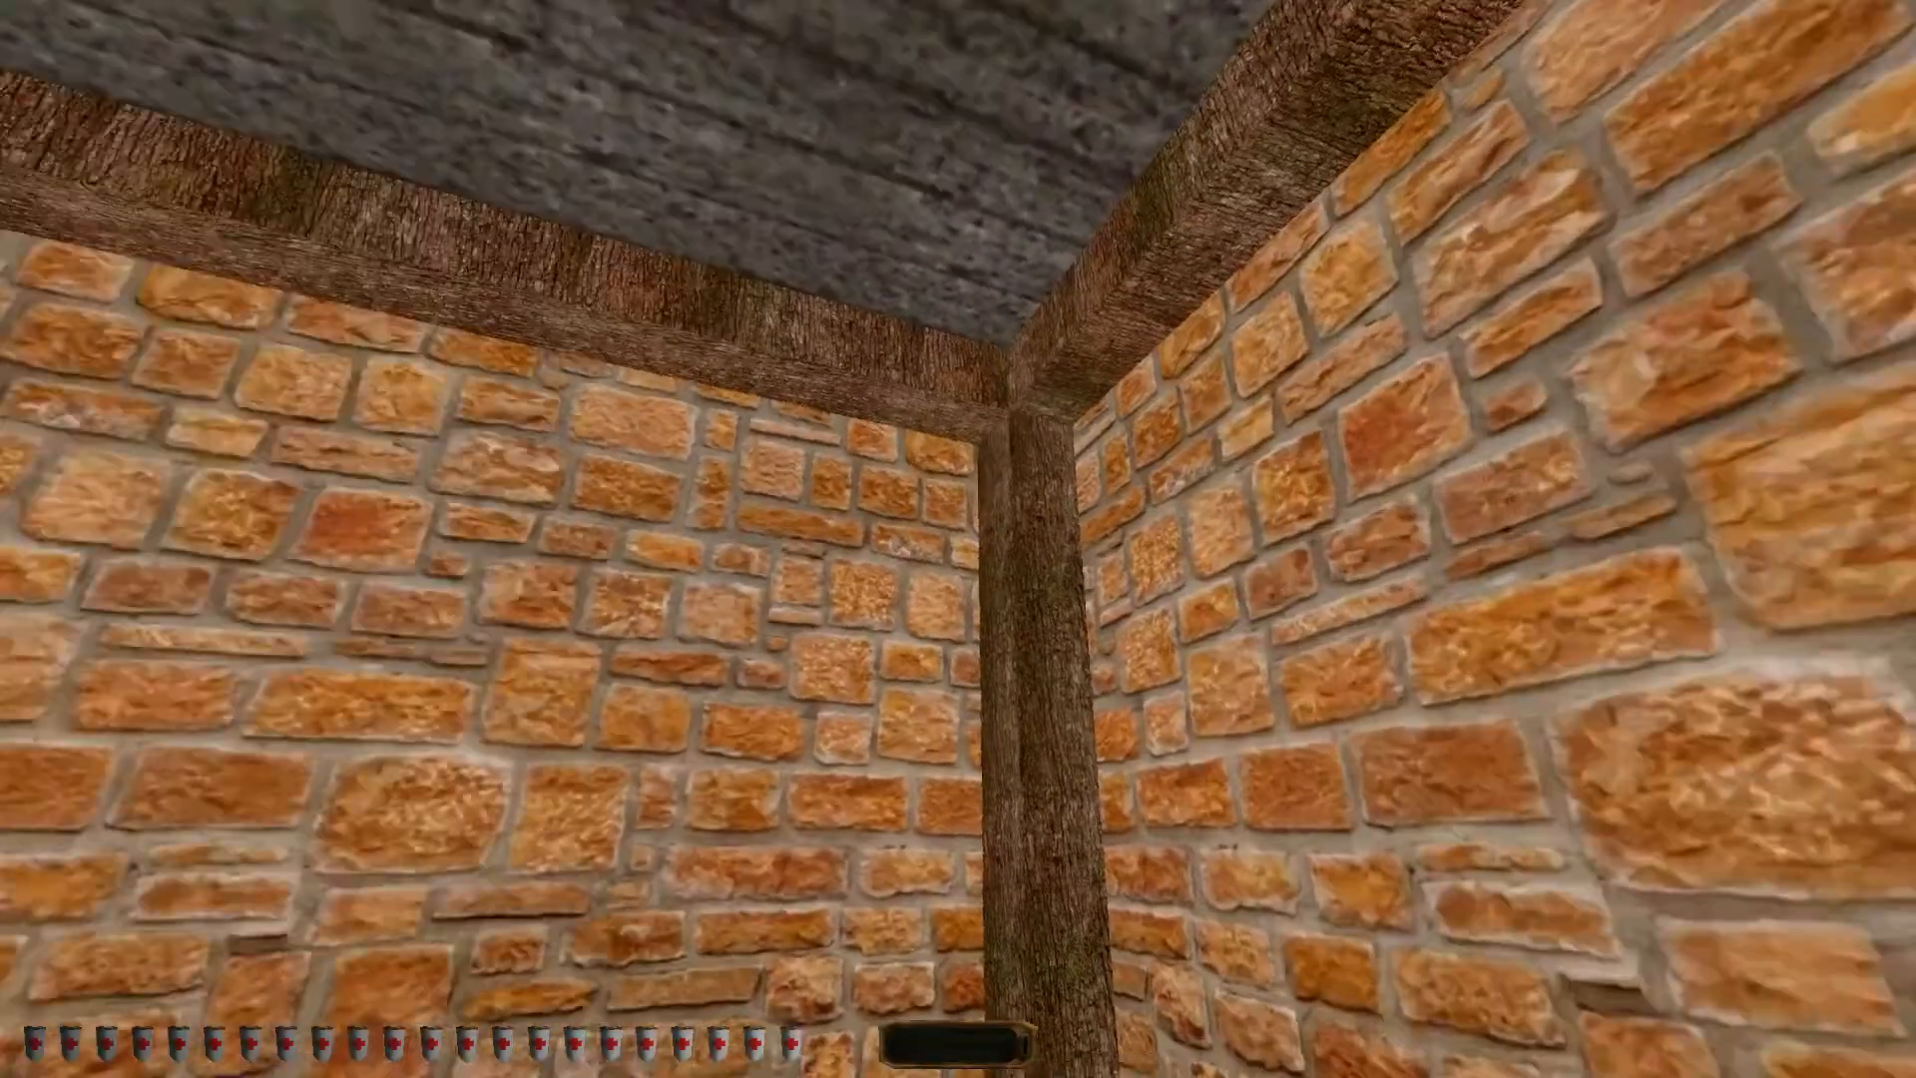
{"action": "key", "text": "alt+e"}
Set the bark texture rotation on the first ceiling beam's side face to 90
{"action": "key", "text": "r"}
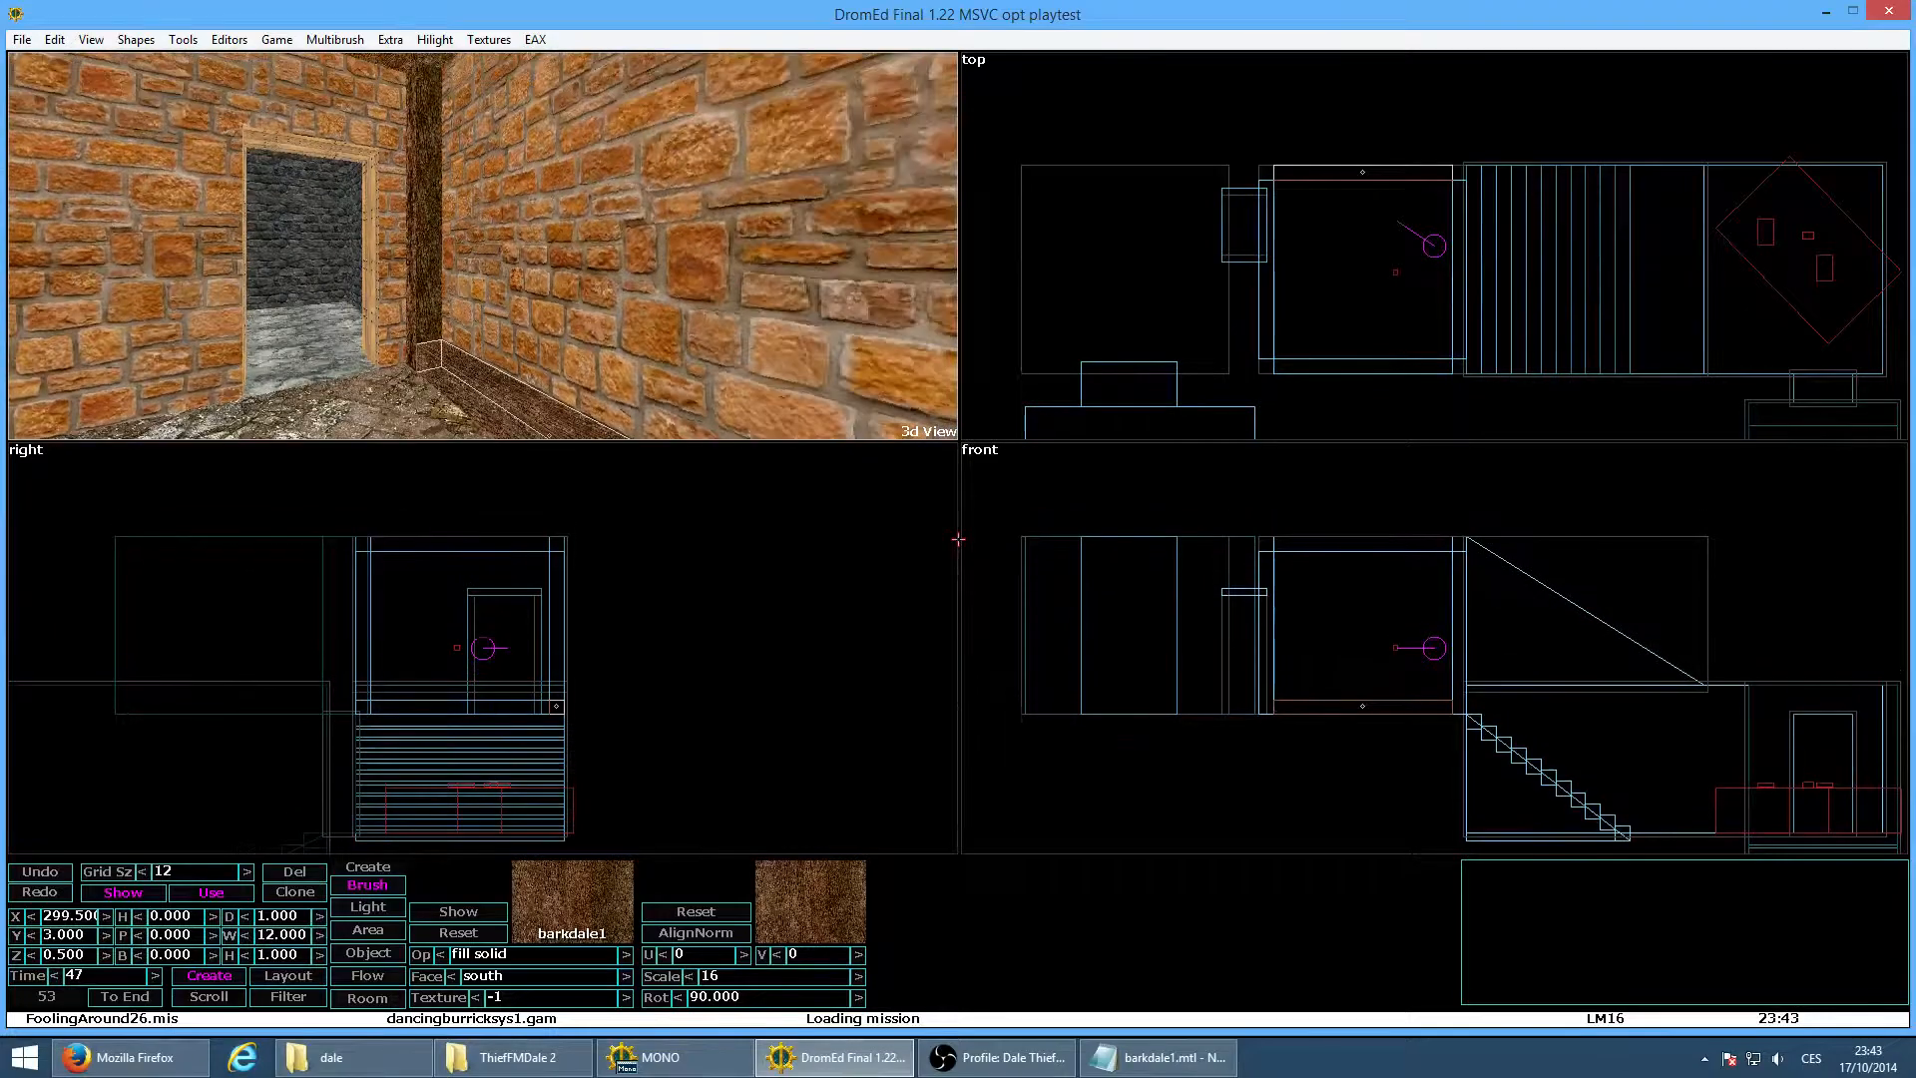
{"action": "key", "text": "w"}
{"action": "left_click", "coordinate": [504, 183]}
{"action": "left_click", "coordinate": [737, 999]}
{"action": "type", "text": "90"}
{"action": "key", "text": "Return"}
Set the bark texture rotation on the west face of the 12 × 12 × 12 room air brush to 90
{"action": "key", "text": "a"}
{"action": "key", "text": "s"}
{"action": "key", "text": "a"}
{"action": "key", "text": "w"}
{"action": "key", "text": "r"}
{"action": "left_click", "coordinate": [698, 337]}
{"action": "left_click", "coordinate": [739, 998]}
{"action": "type", "text": "90"}
{"action": "key", "text": "Return"}
Set the bark rotation on the top face of the 12 × 14 × 11 air brush, the ceiling beam's underside, to 90
{"action": "key", "text": "a"}
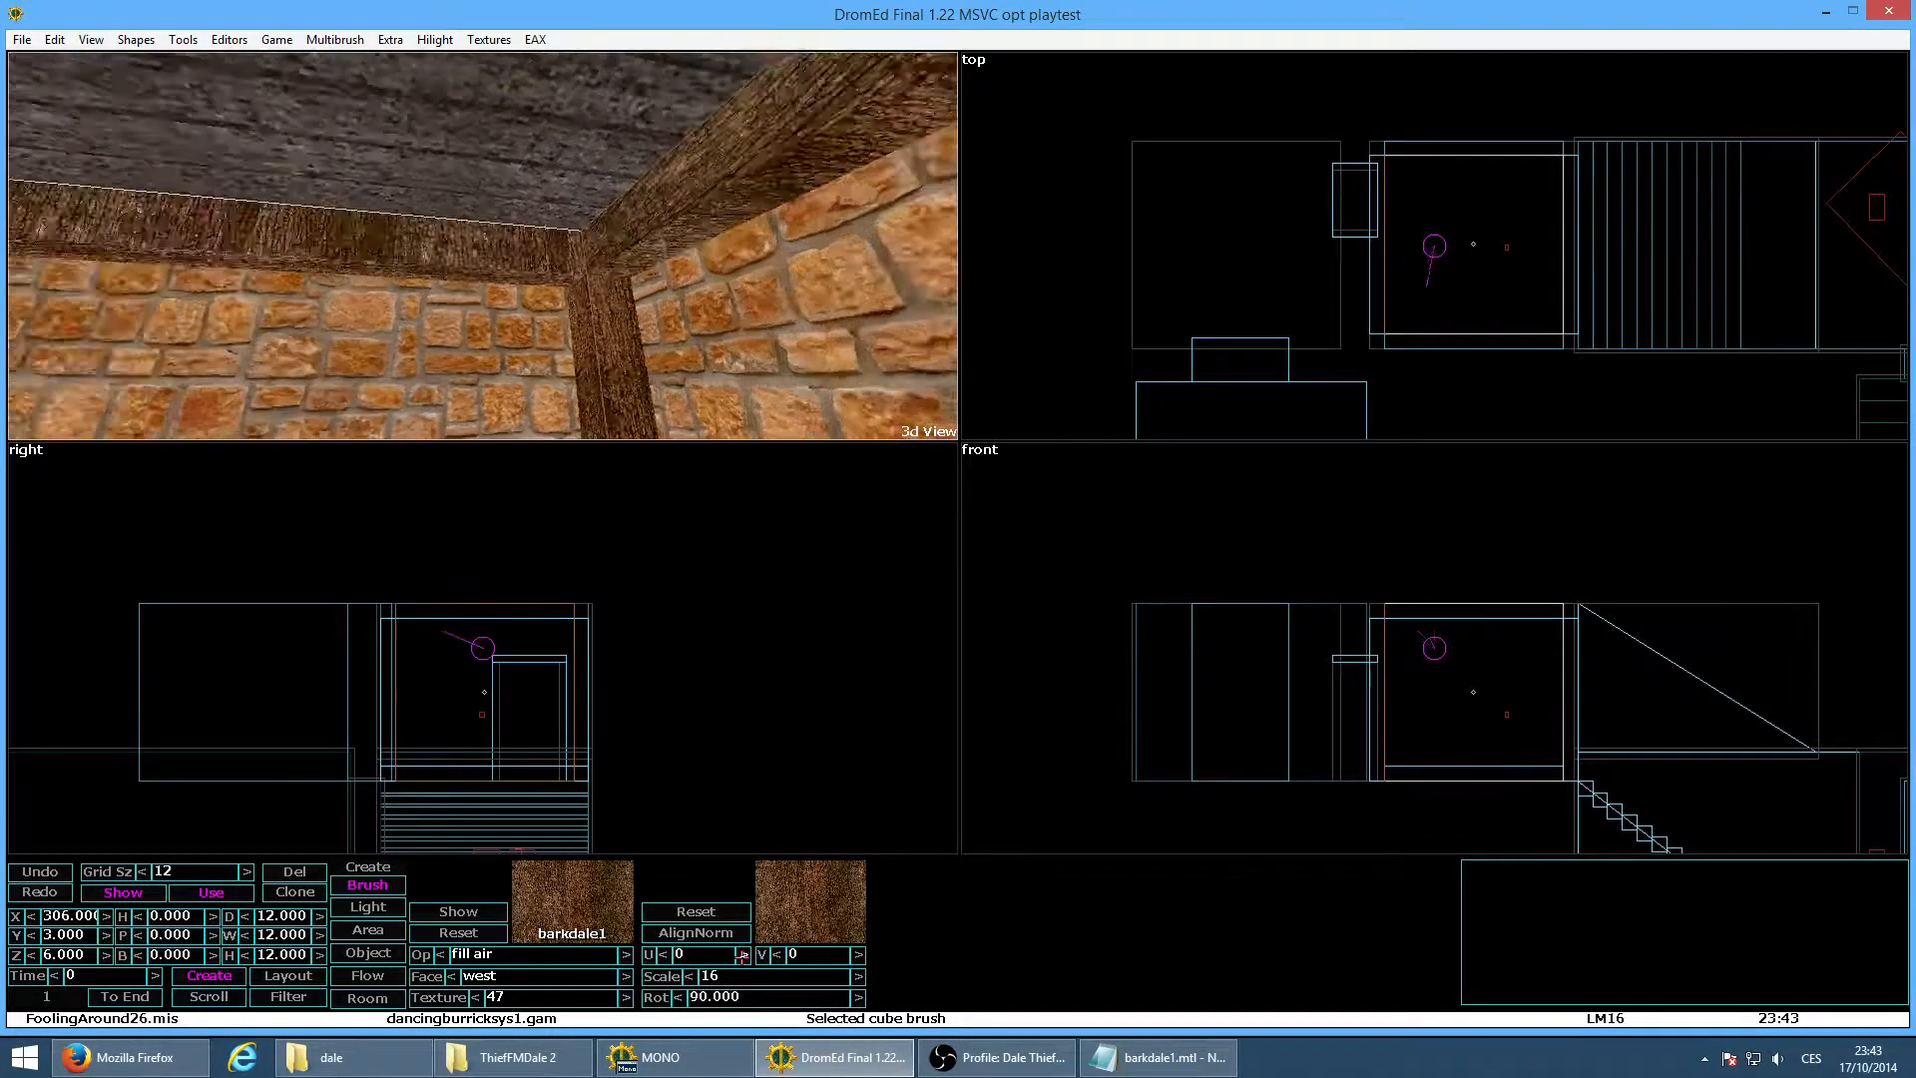
{"action": "key", "text": "w"}
{"action": "key", "text": "d"}
{"action": "left_click", "coordinate": [747, 226]}
{"action": "left_click", "coordinate": [746, 998]}
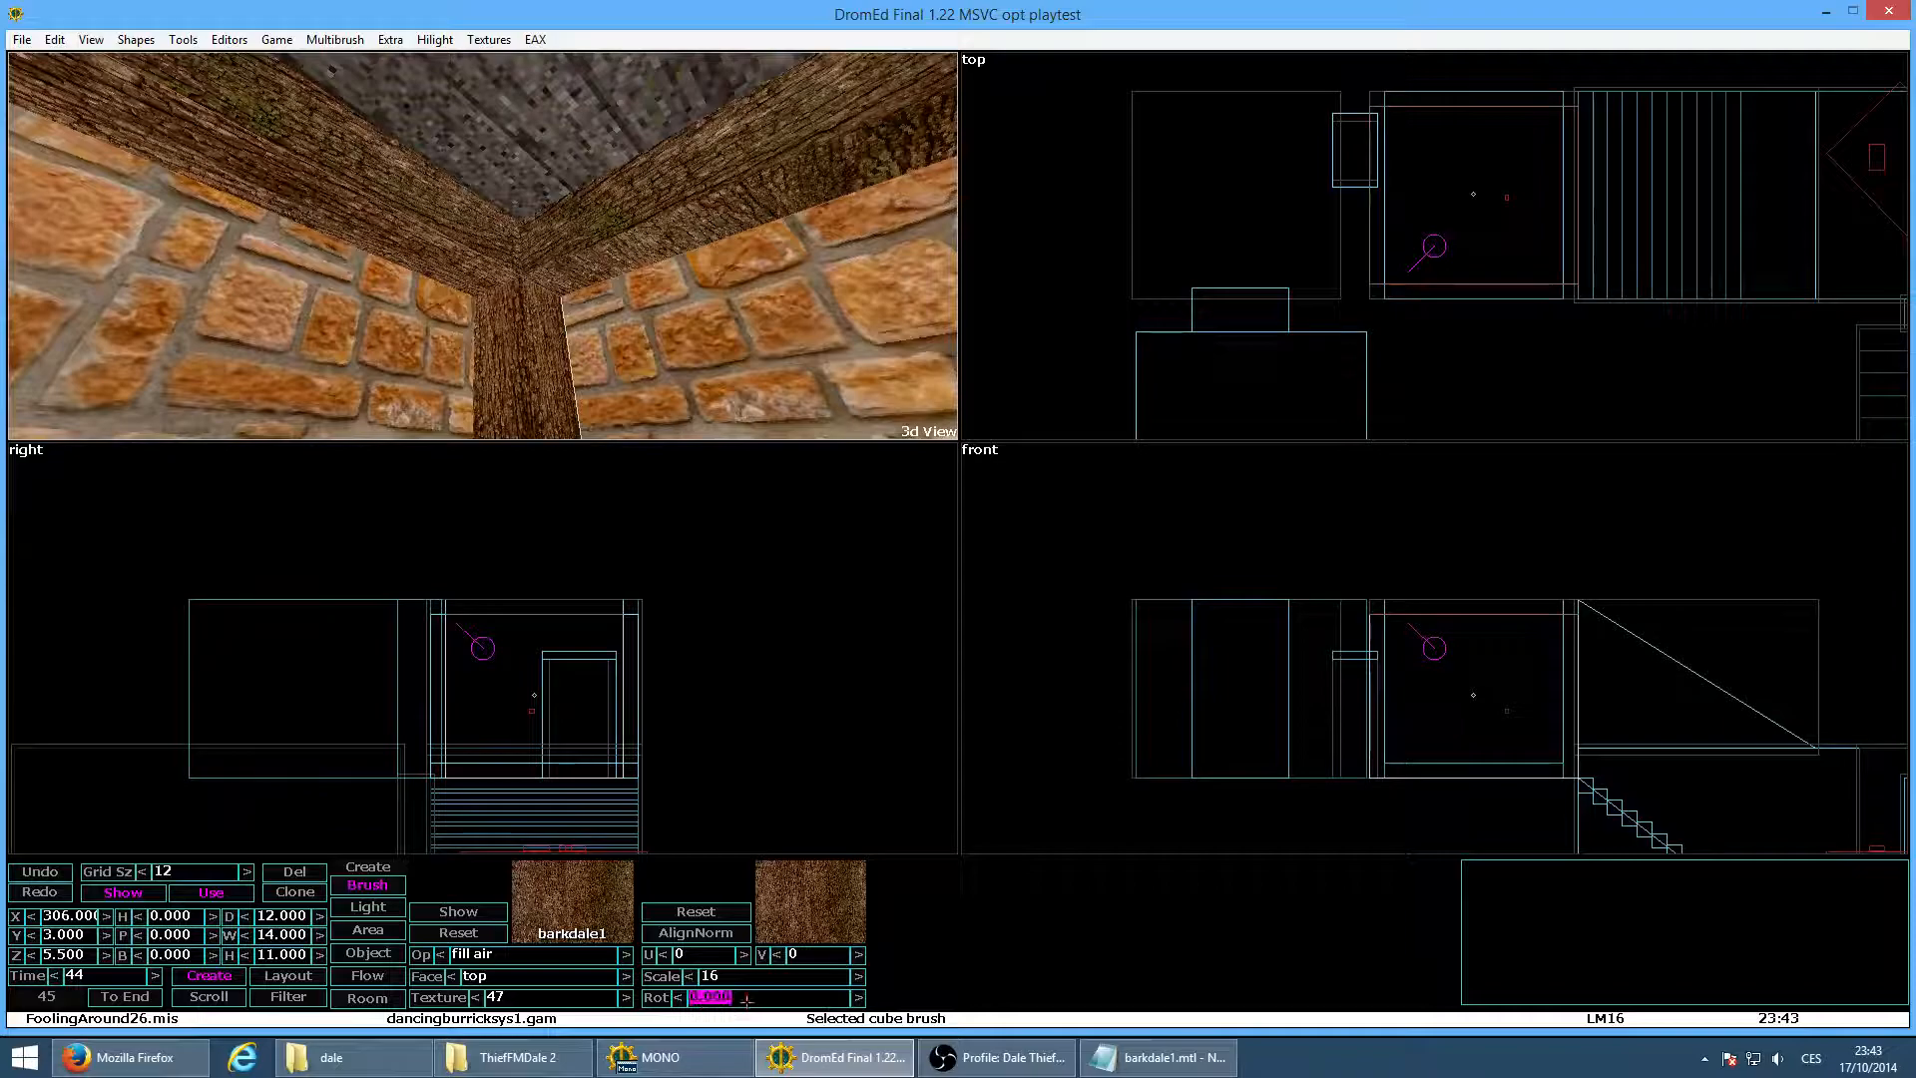
{"action": "type", "text": "90"}
{"action": "key", "text": "Return"}
Set the bark rotation on the room air brush's east face, the beam above the stair opening, to 90
{"action": "key", "text": "d"}
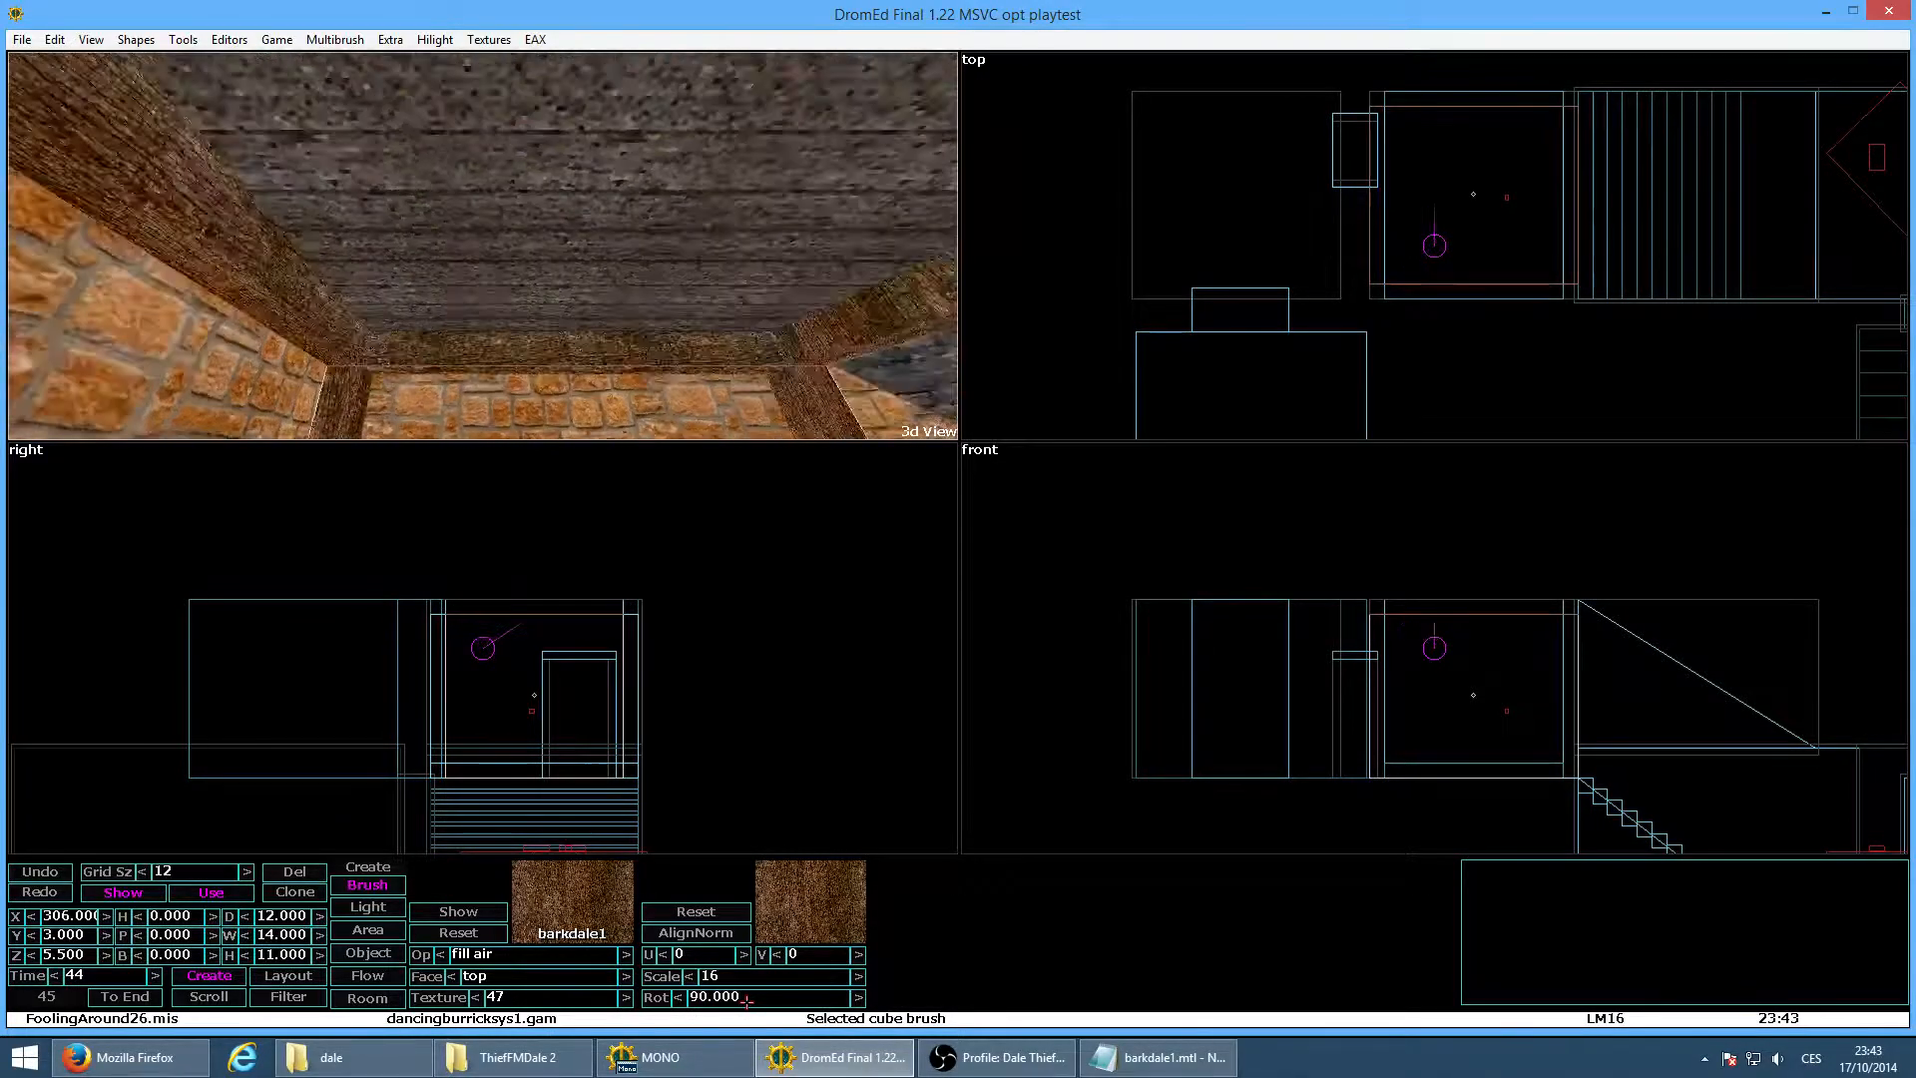
{"action": "key", "text": "w"}
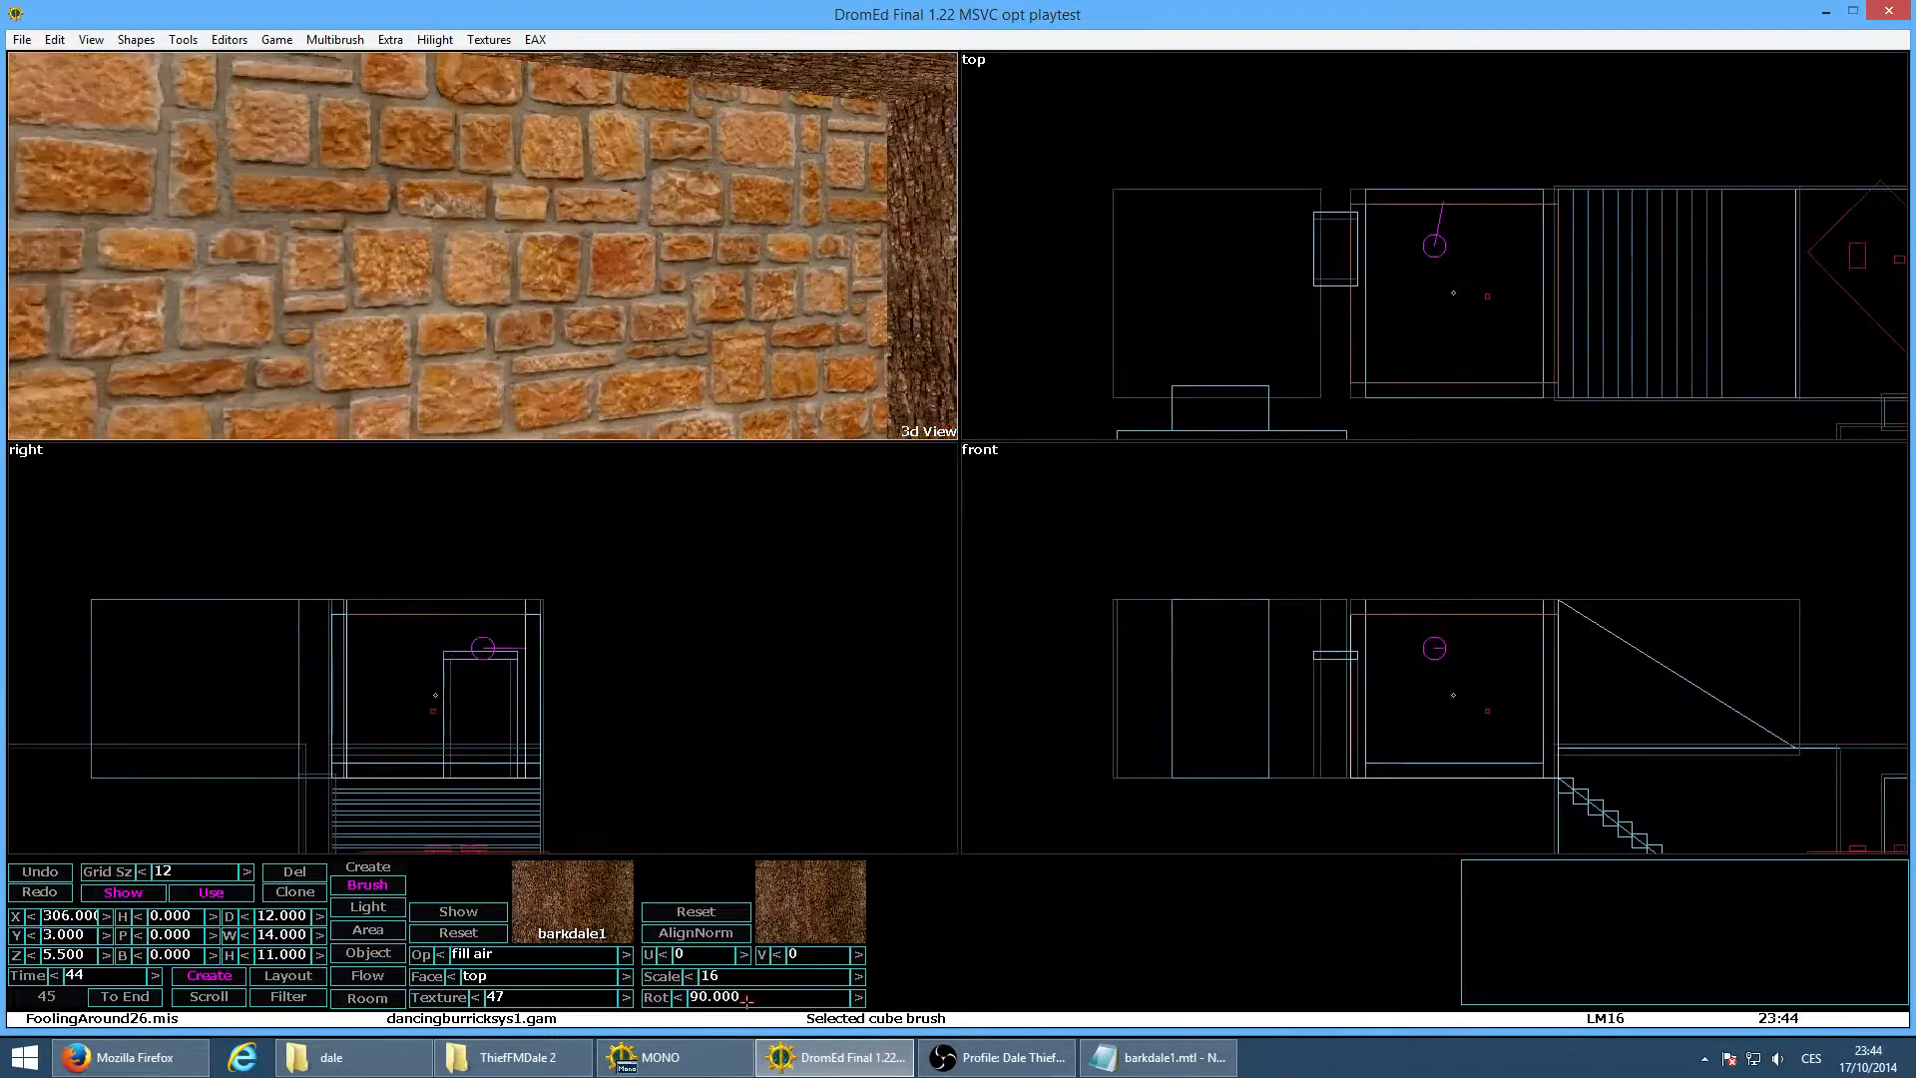
{"action": "key", "text": "r"}
{"action": "key", "text": "d"}
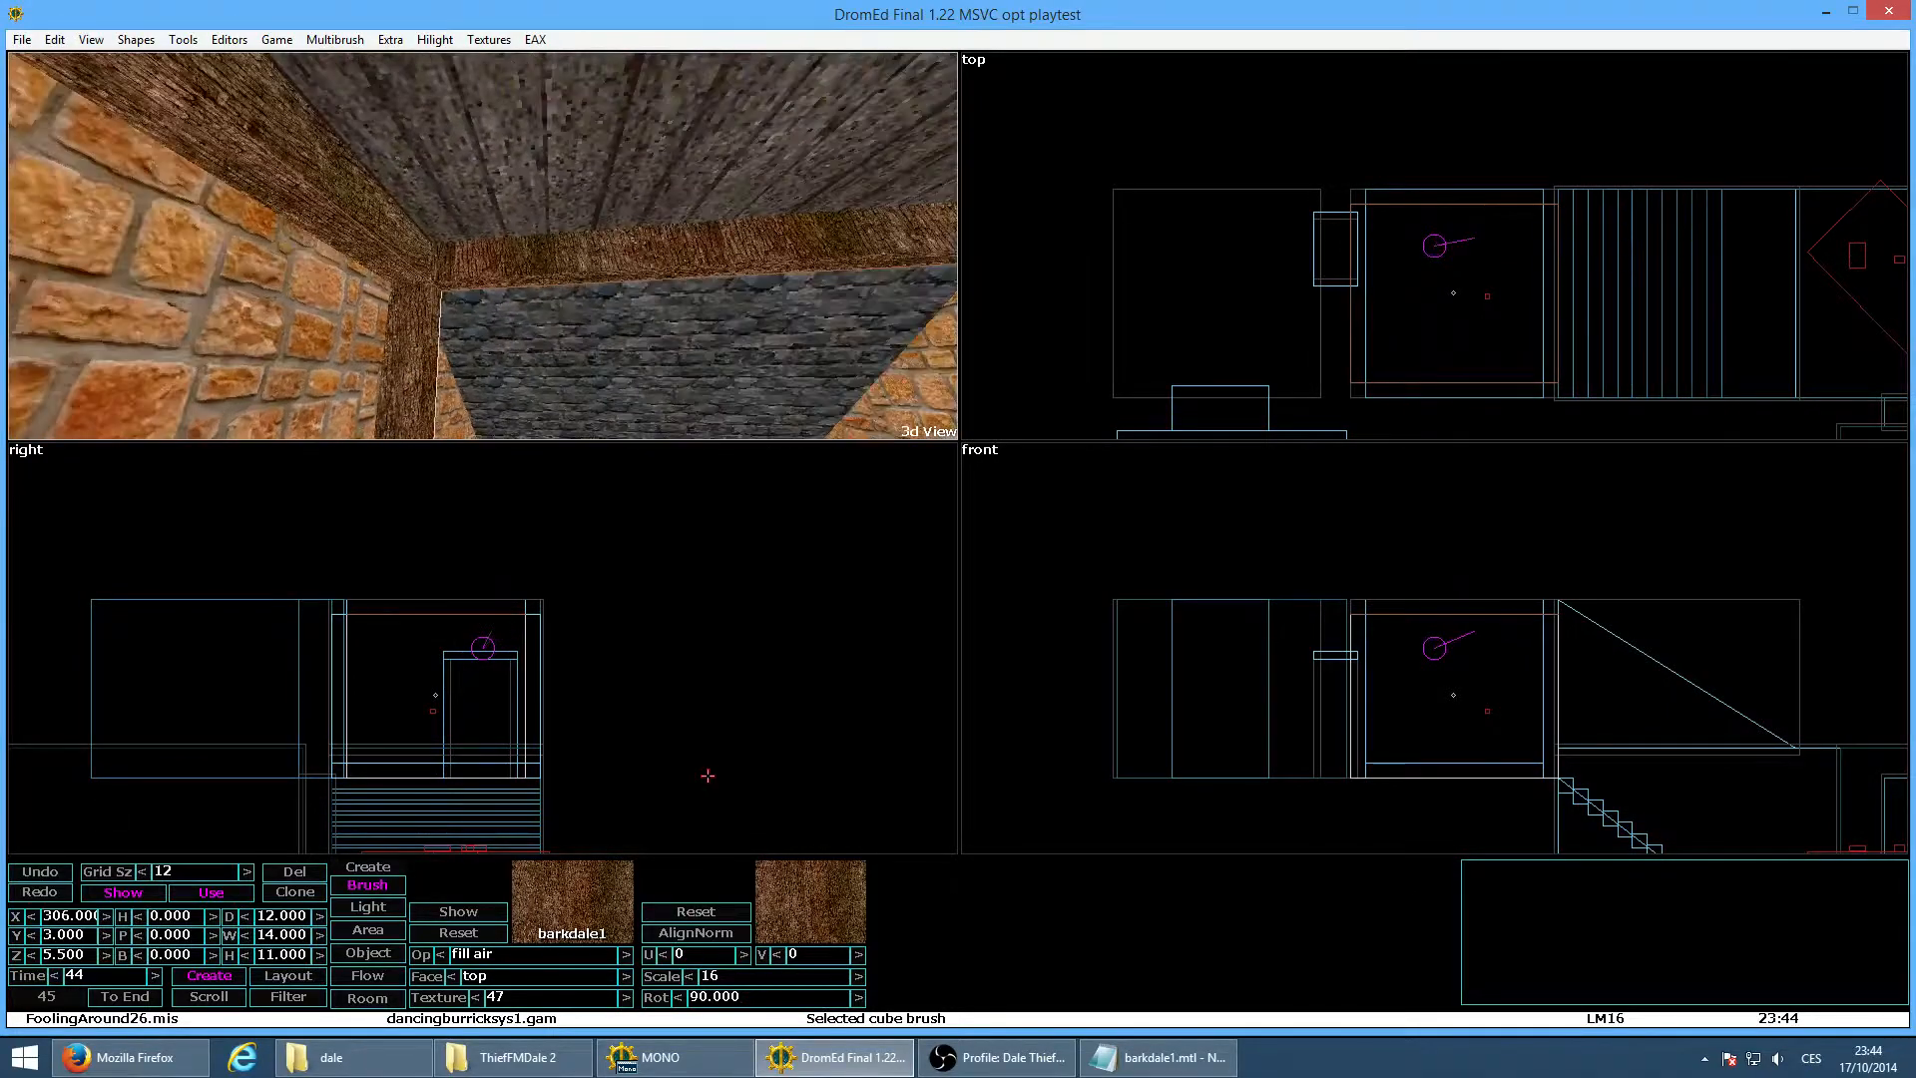
{"action": "key", "text": "w"}
{"action": "key", "text": "w"}
{"action": "left_click", "coordinate": [485, 277]}
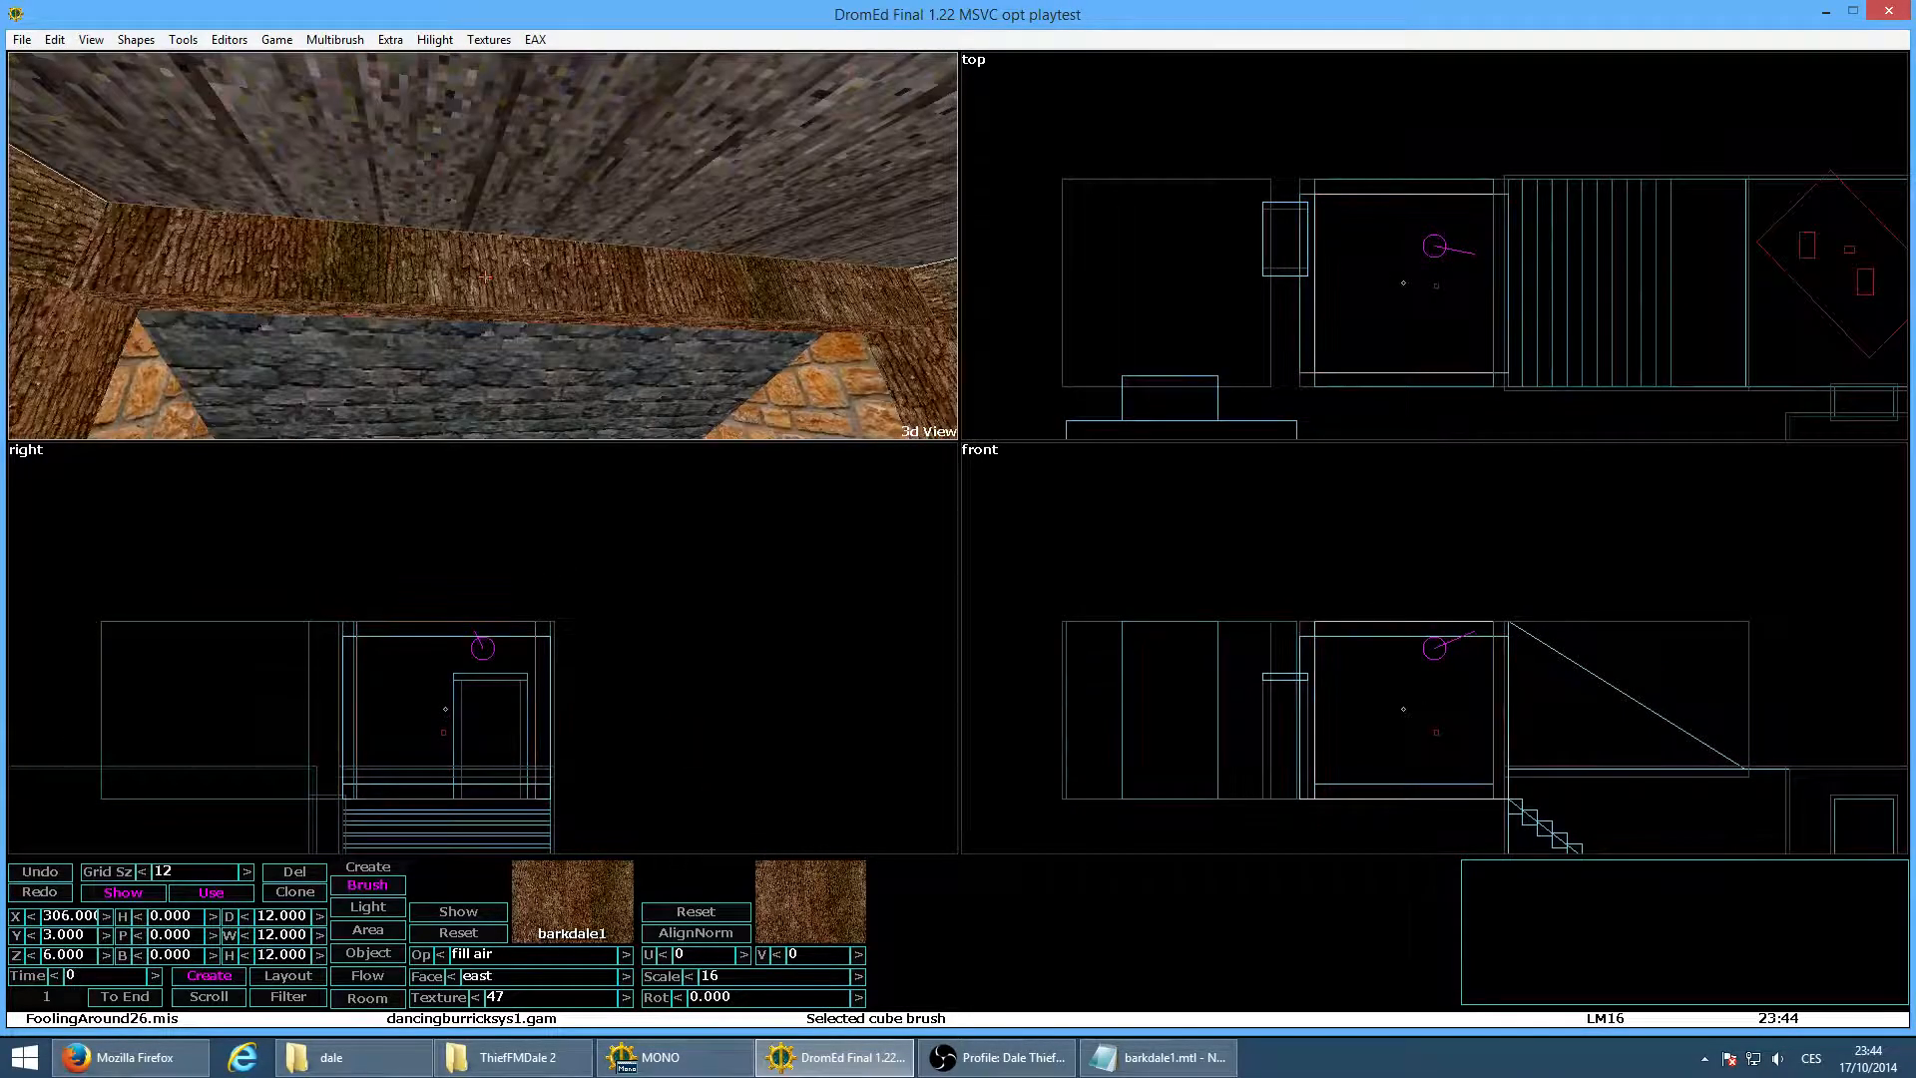
{"action": "left_click", "coordinate": [749, 1001]}
{"action": "type", "text": "90"}
{"action": "key", "text": "Return"}
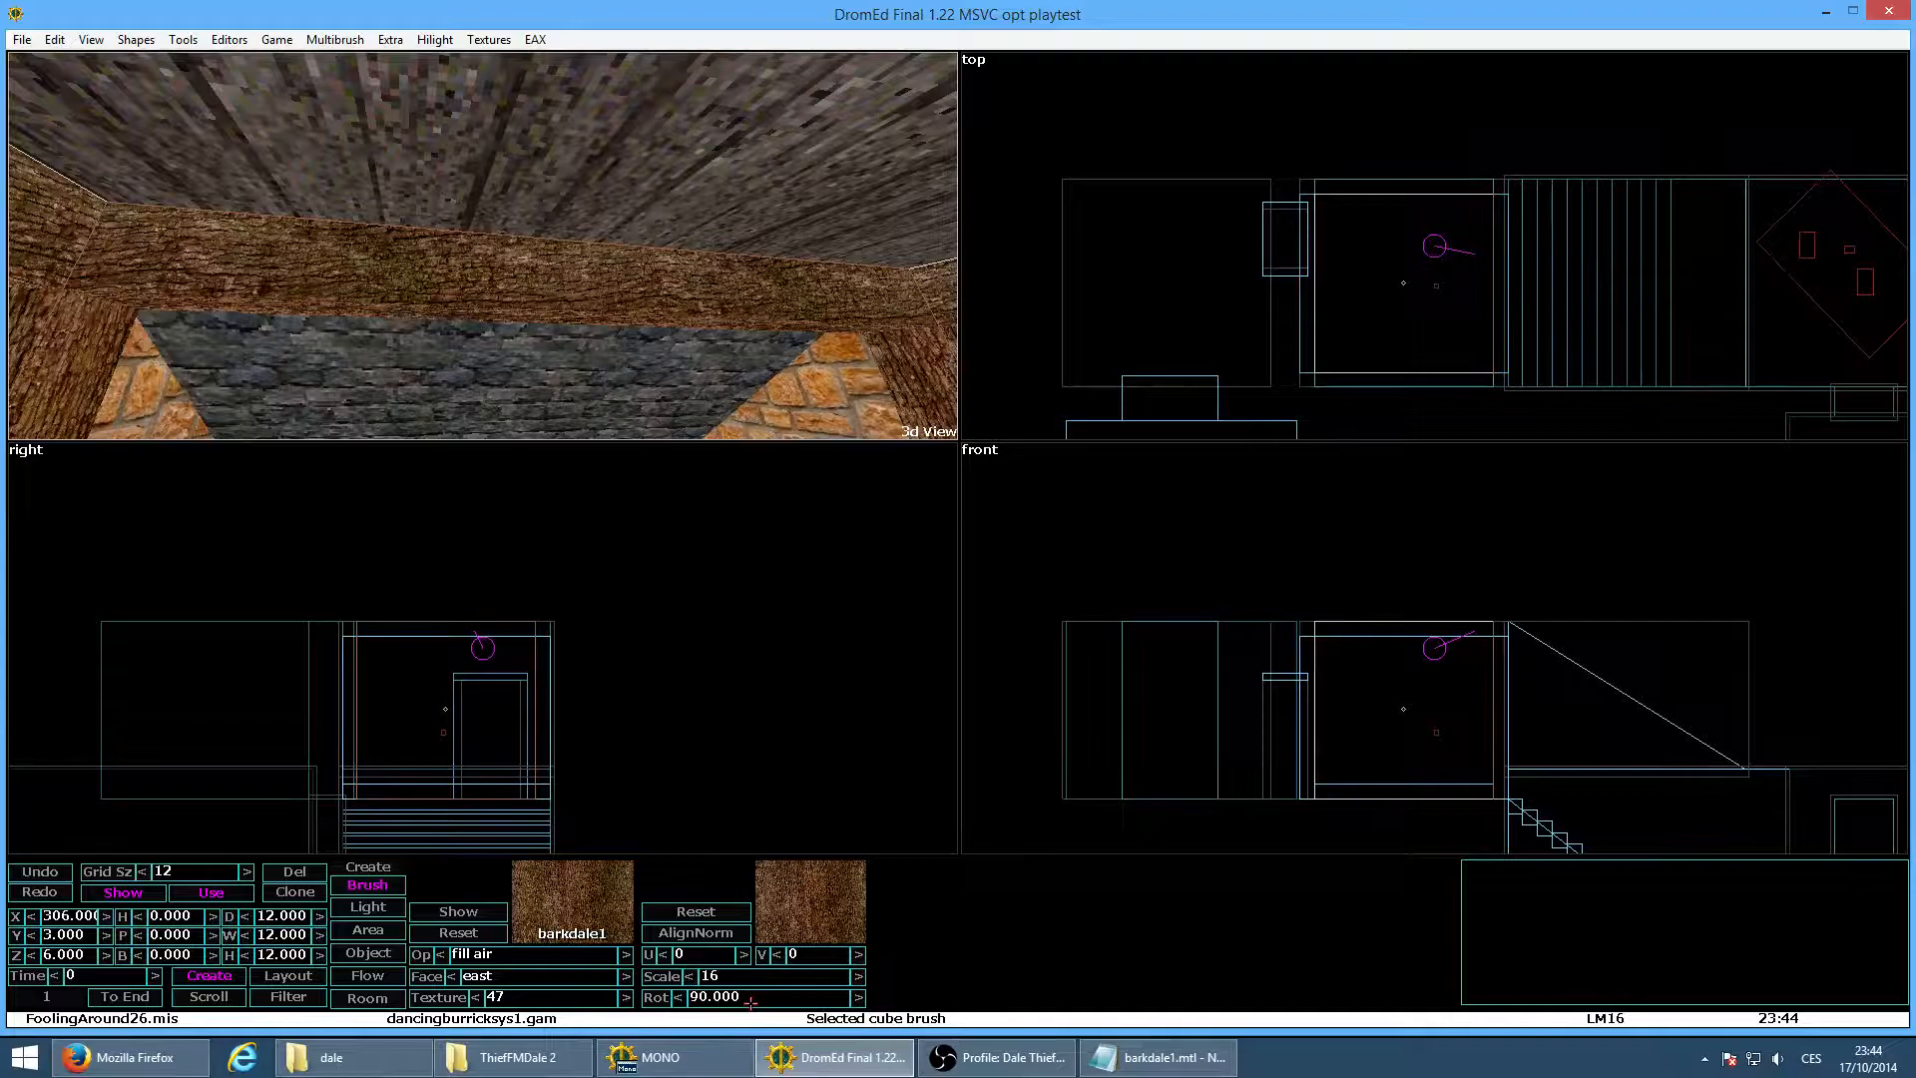
Apply the barkdale1 texture to the side 1 face of the wedge brush, on the stair side of the beam
{"action": "key", "text": "w"}
{"action": "key", "text": "w"}
{"action": "key", "text": "Page_Down"}
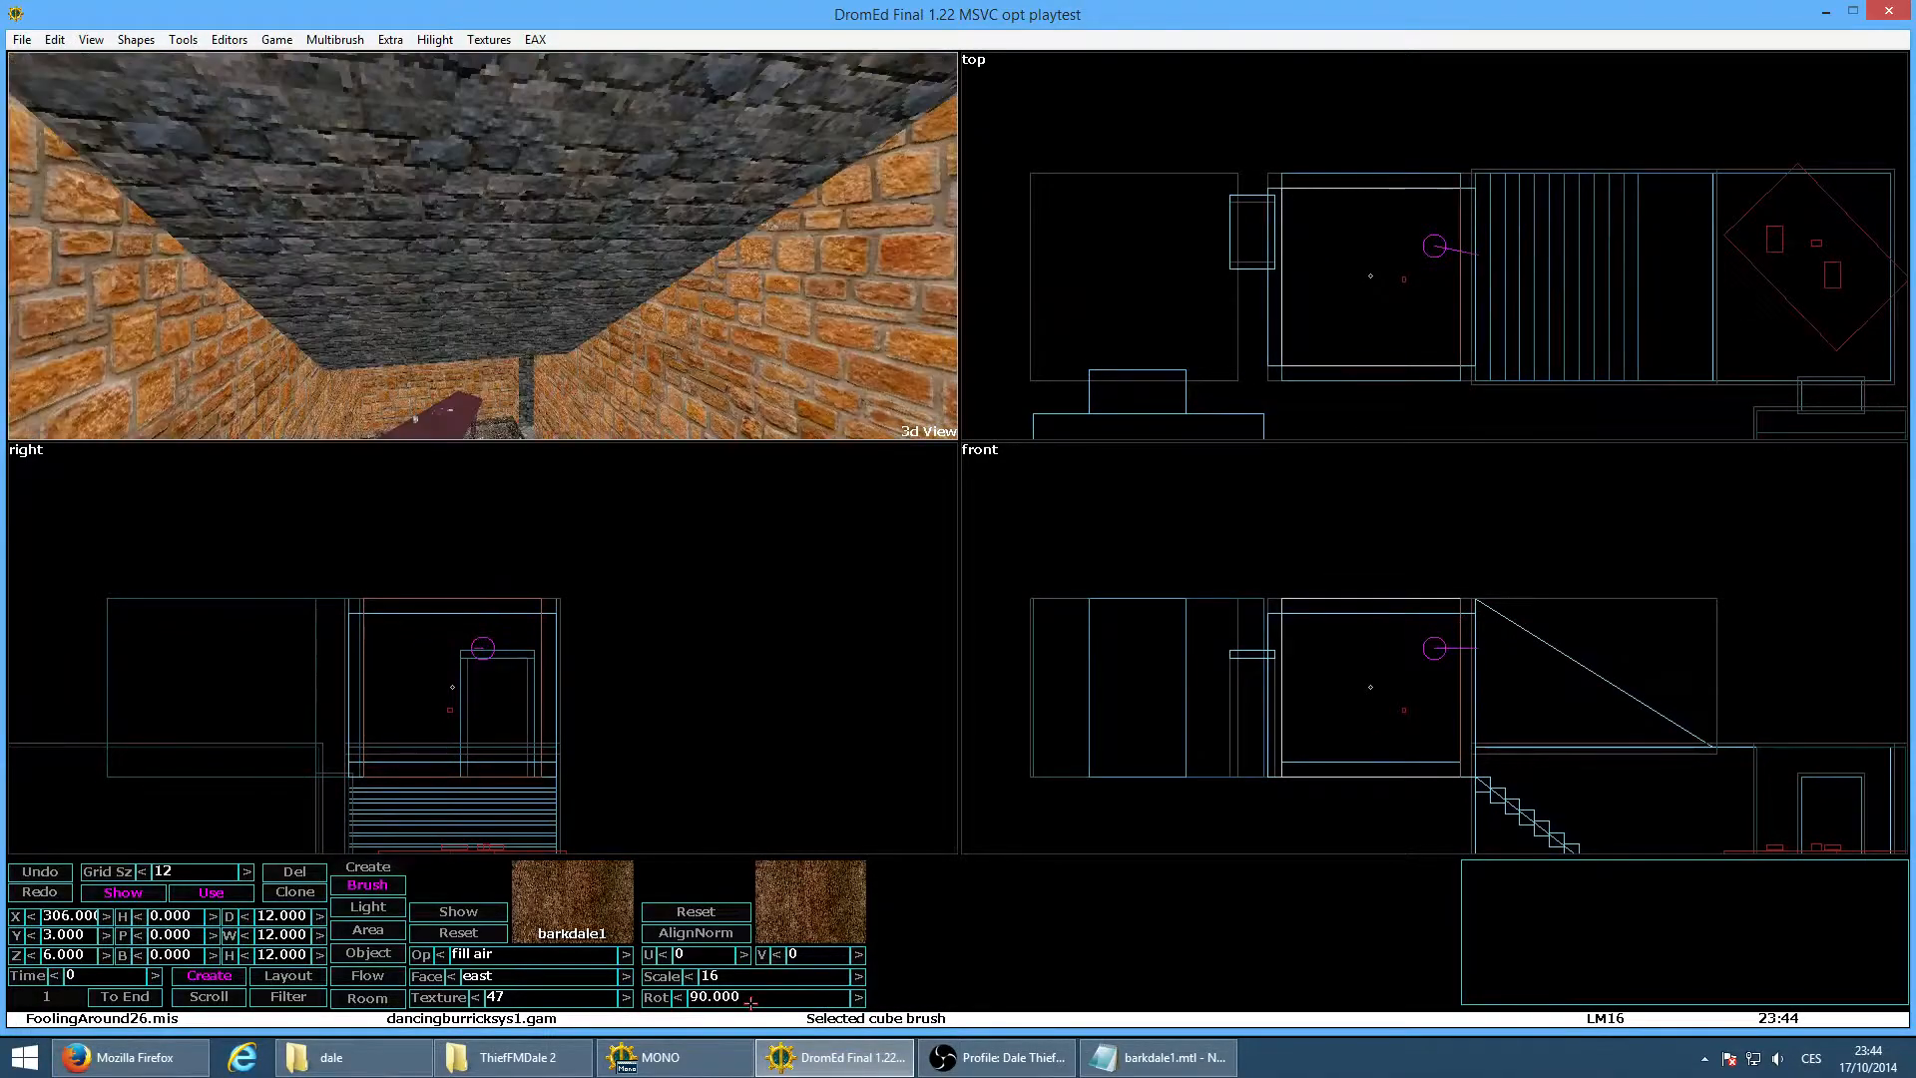
{"action": "key", "text": "w"}
{"action": "key", "text": "Left"}
{"action": "key", "text": "Page_Up"}
{"action": "key", "text": "a"}
{"action": "key", "text": "Page_Up"}
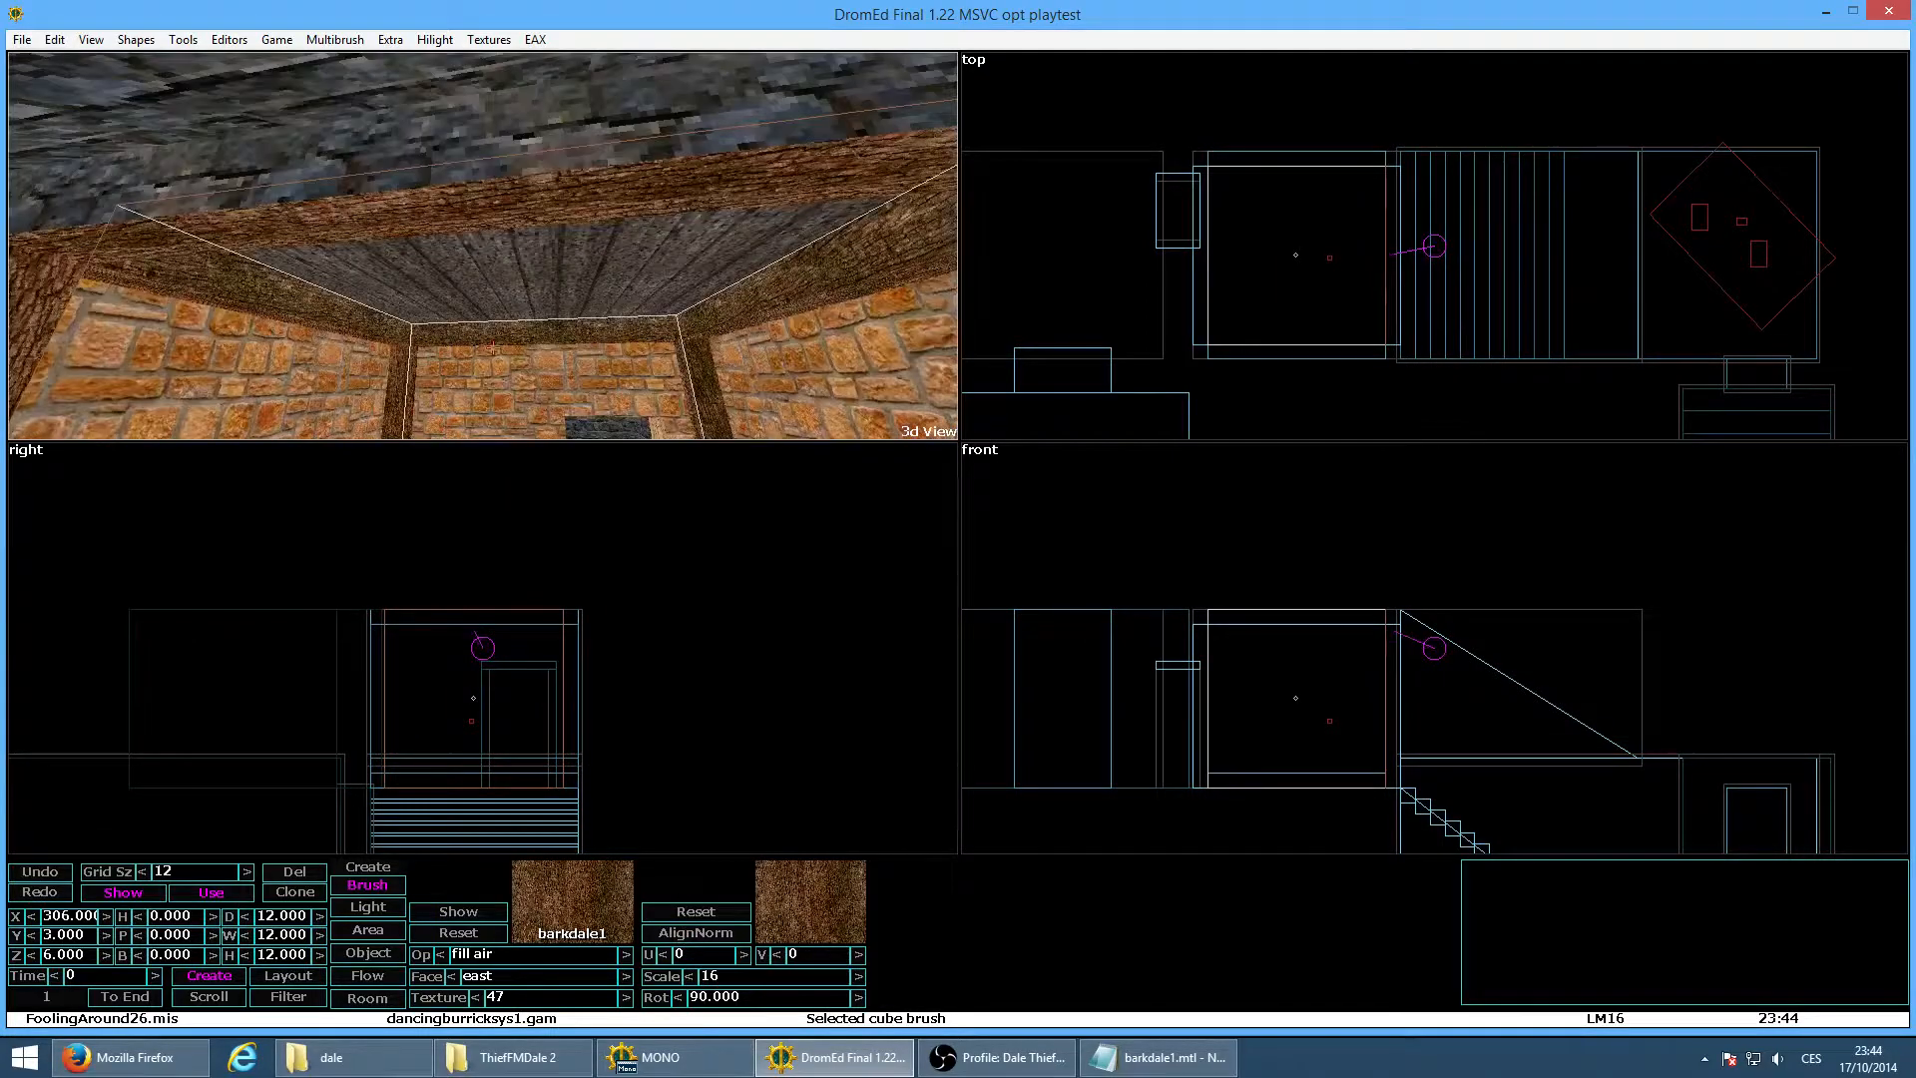
{"action": "left_click", "coordinate": [529, 189]}
{"action": "key", "text": "alt+t"}
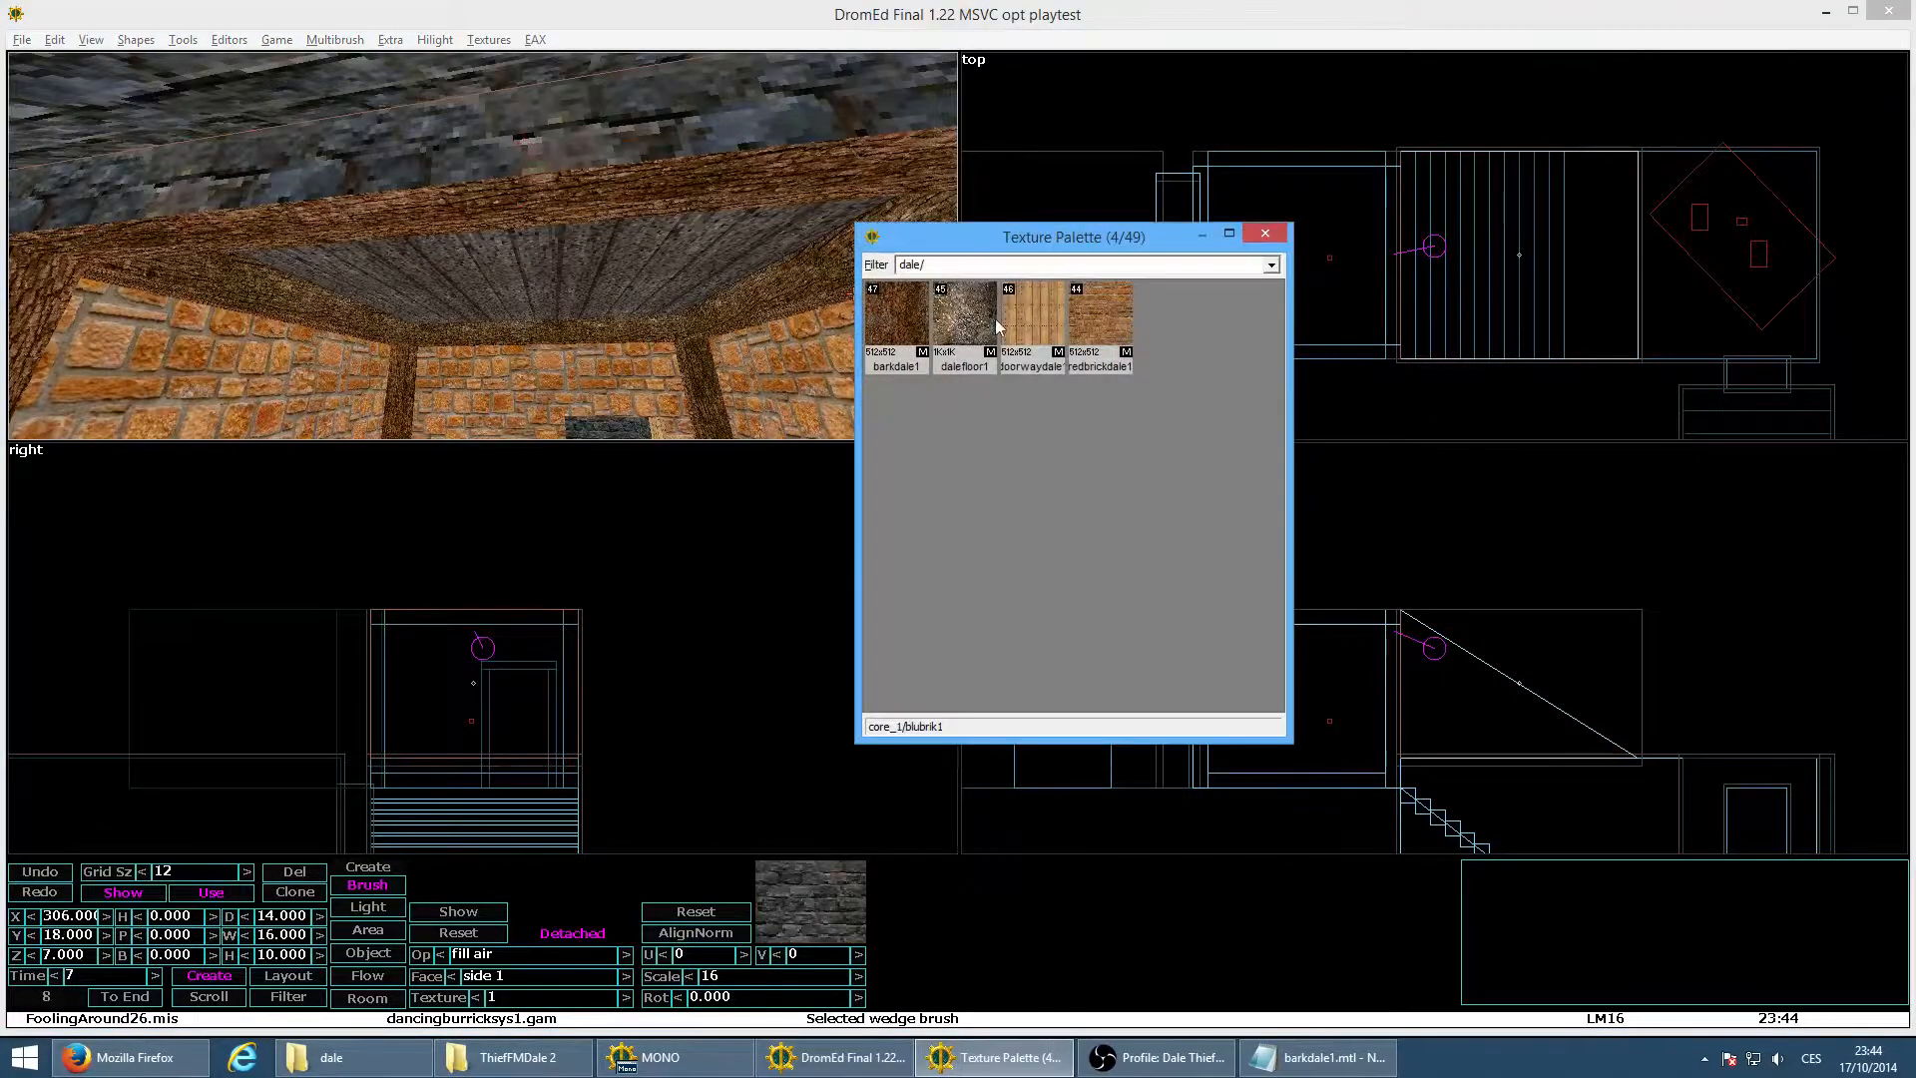
{"action": "left_click", "coordinate": [893, 311]}
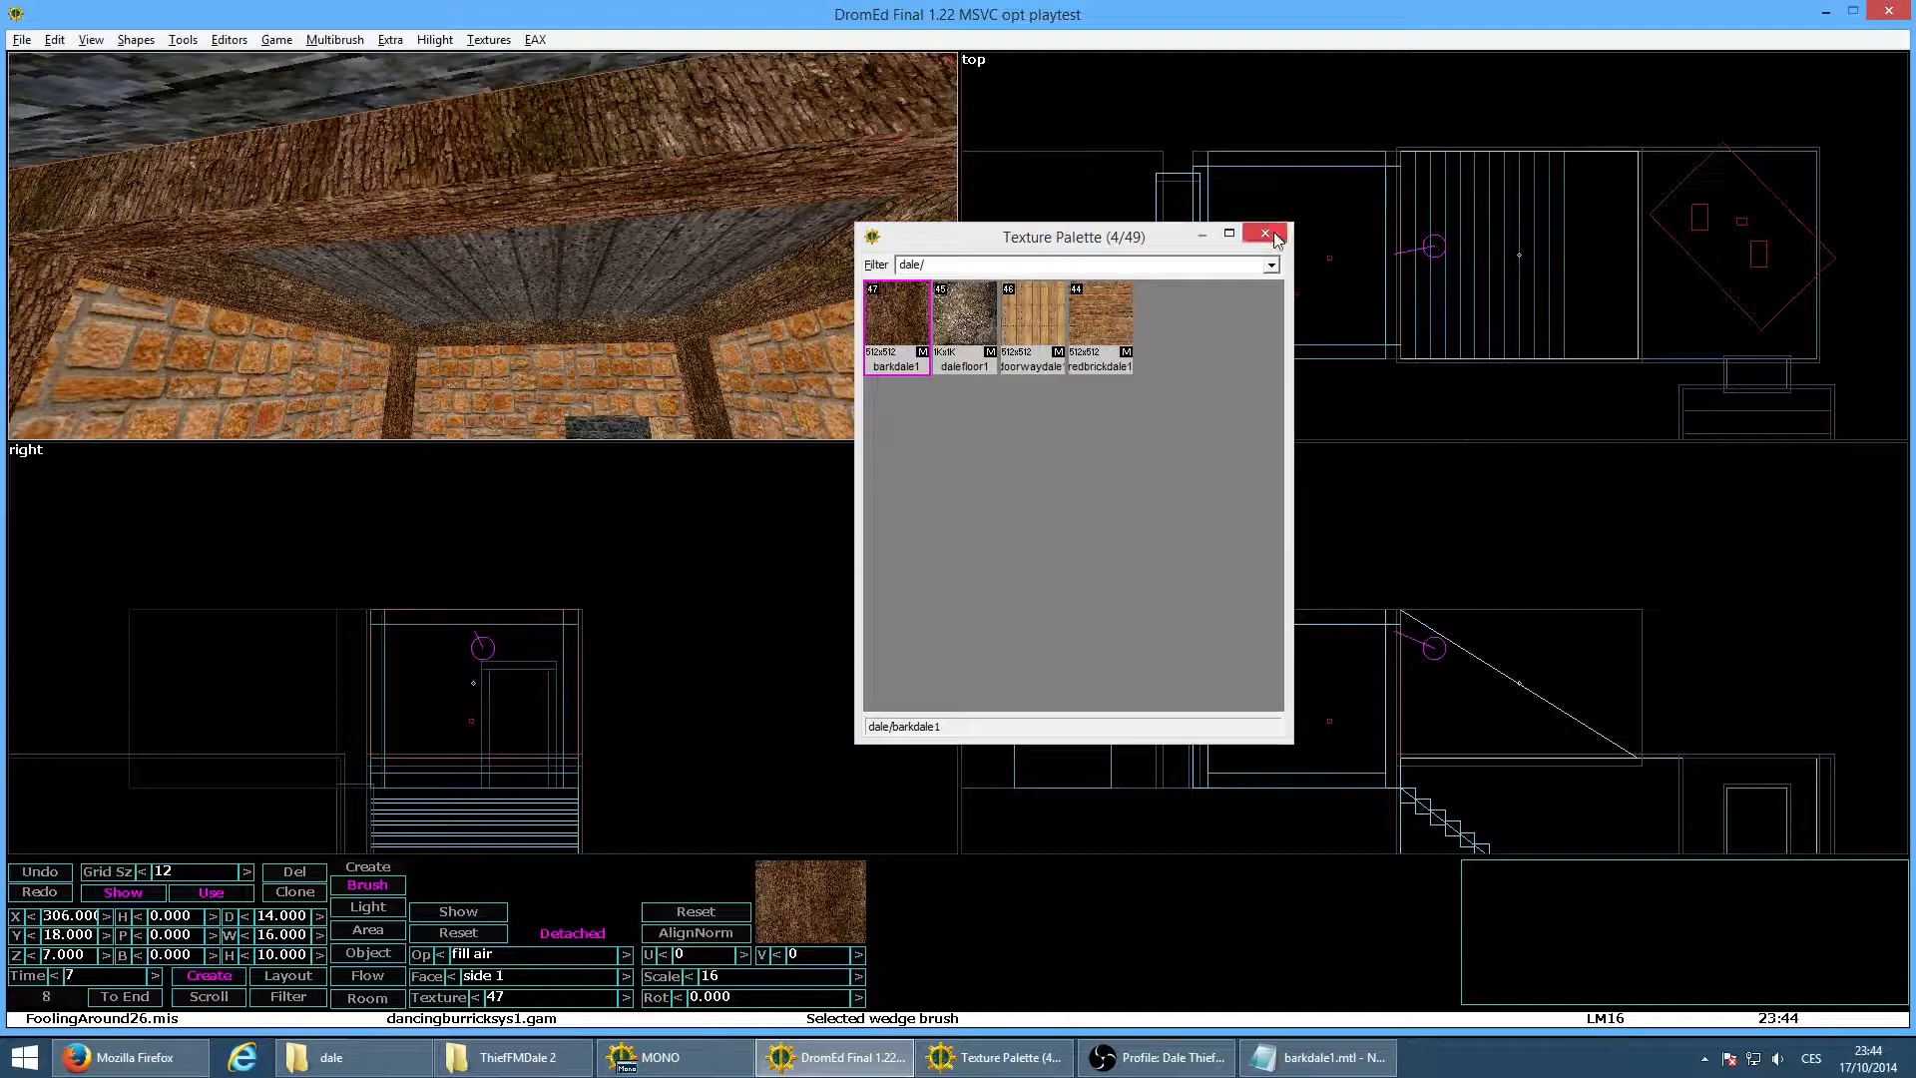
{"action": "left_click", "coordinate": [1264, 234]}
Try a bark rotation of 90 on the wedge brush's side 1 face and set it back to 0
{"action": "key", "text": "Left"}
{"action": "left_click", "coordinate": [734, 995]}
{"action": "type", "text": "90"}
{"action": "key", "text": "Return"}
{"action": "left_click", "coordinate": [731, 996]}
{"action": "type", "text": "0"}
{"action": "key", "text": "Return"}
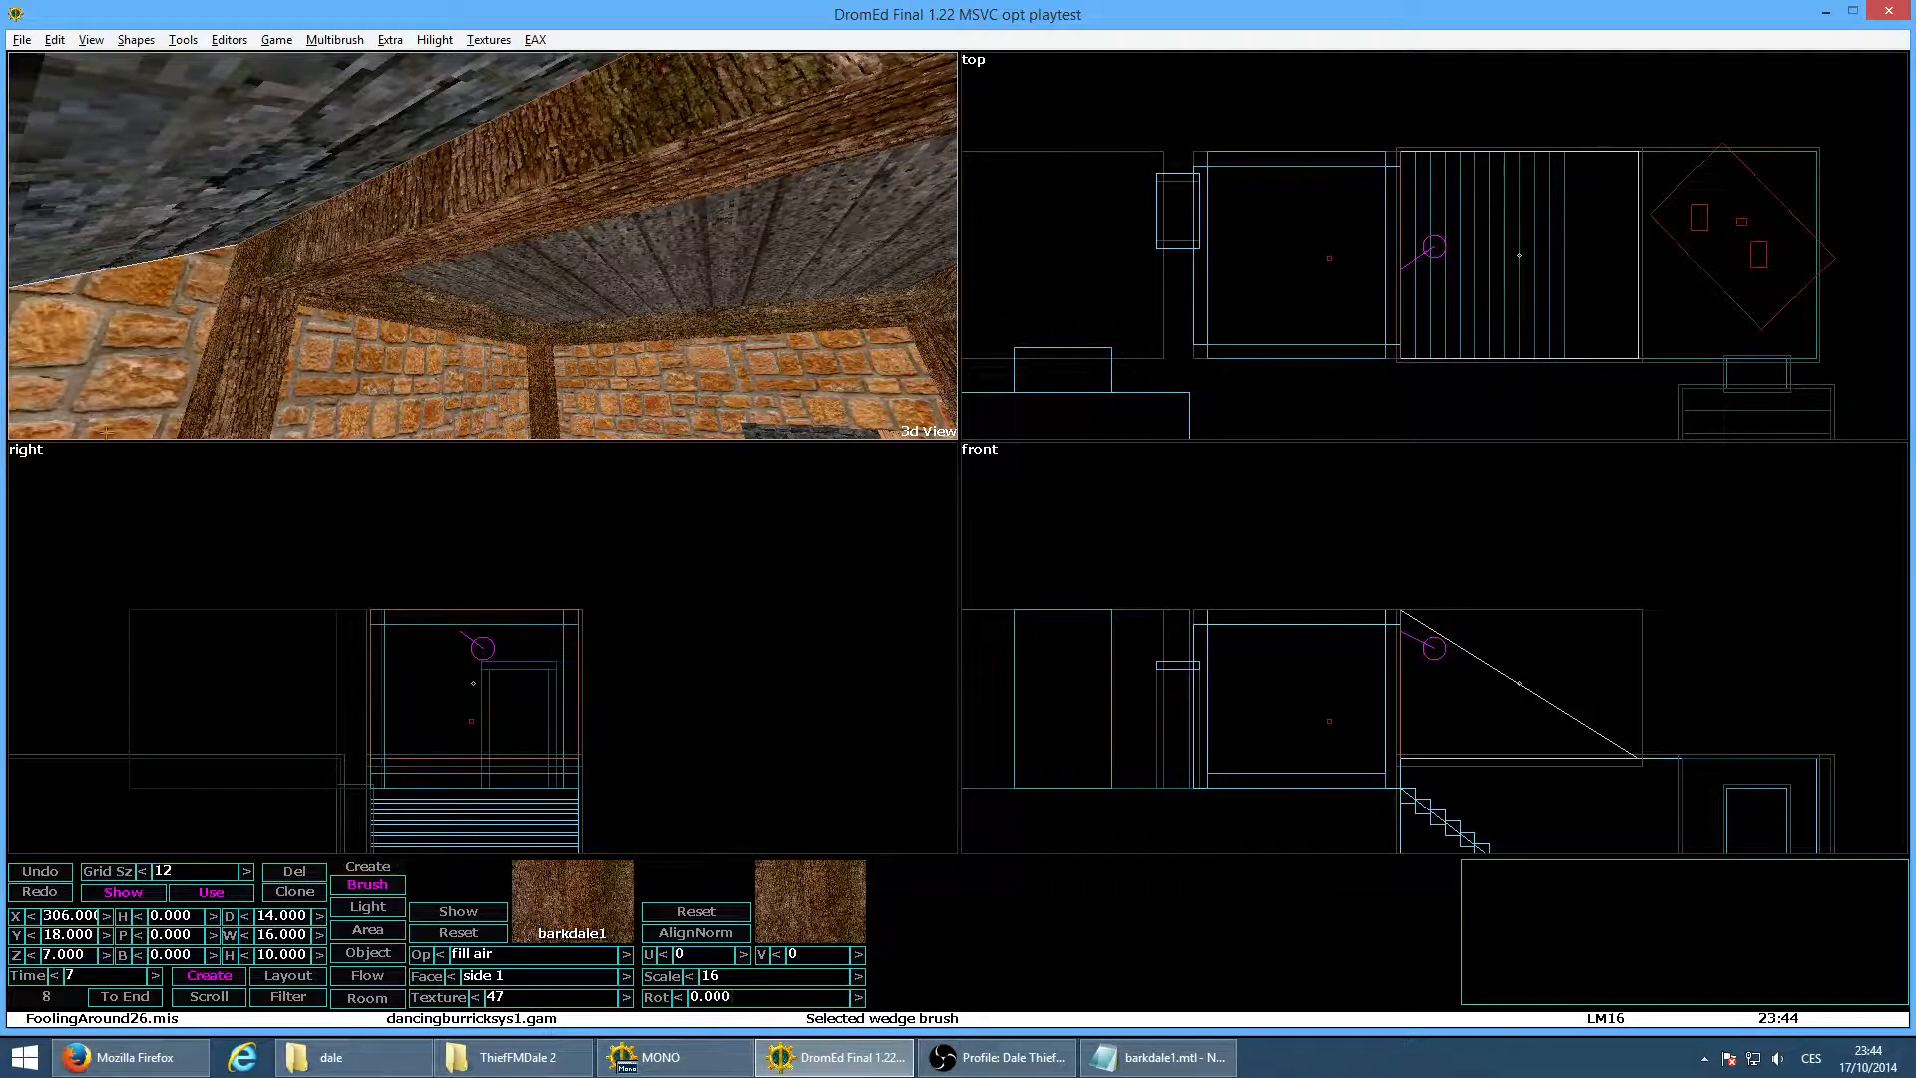
{"action": "key", "text": "alt+g"}
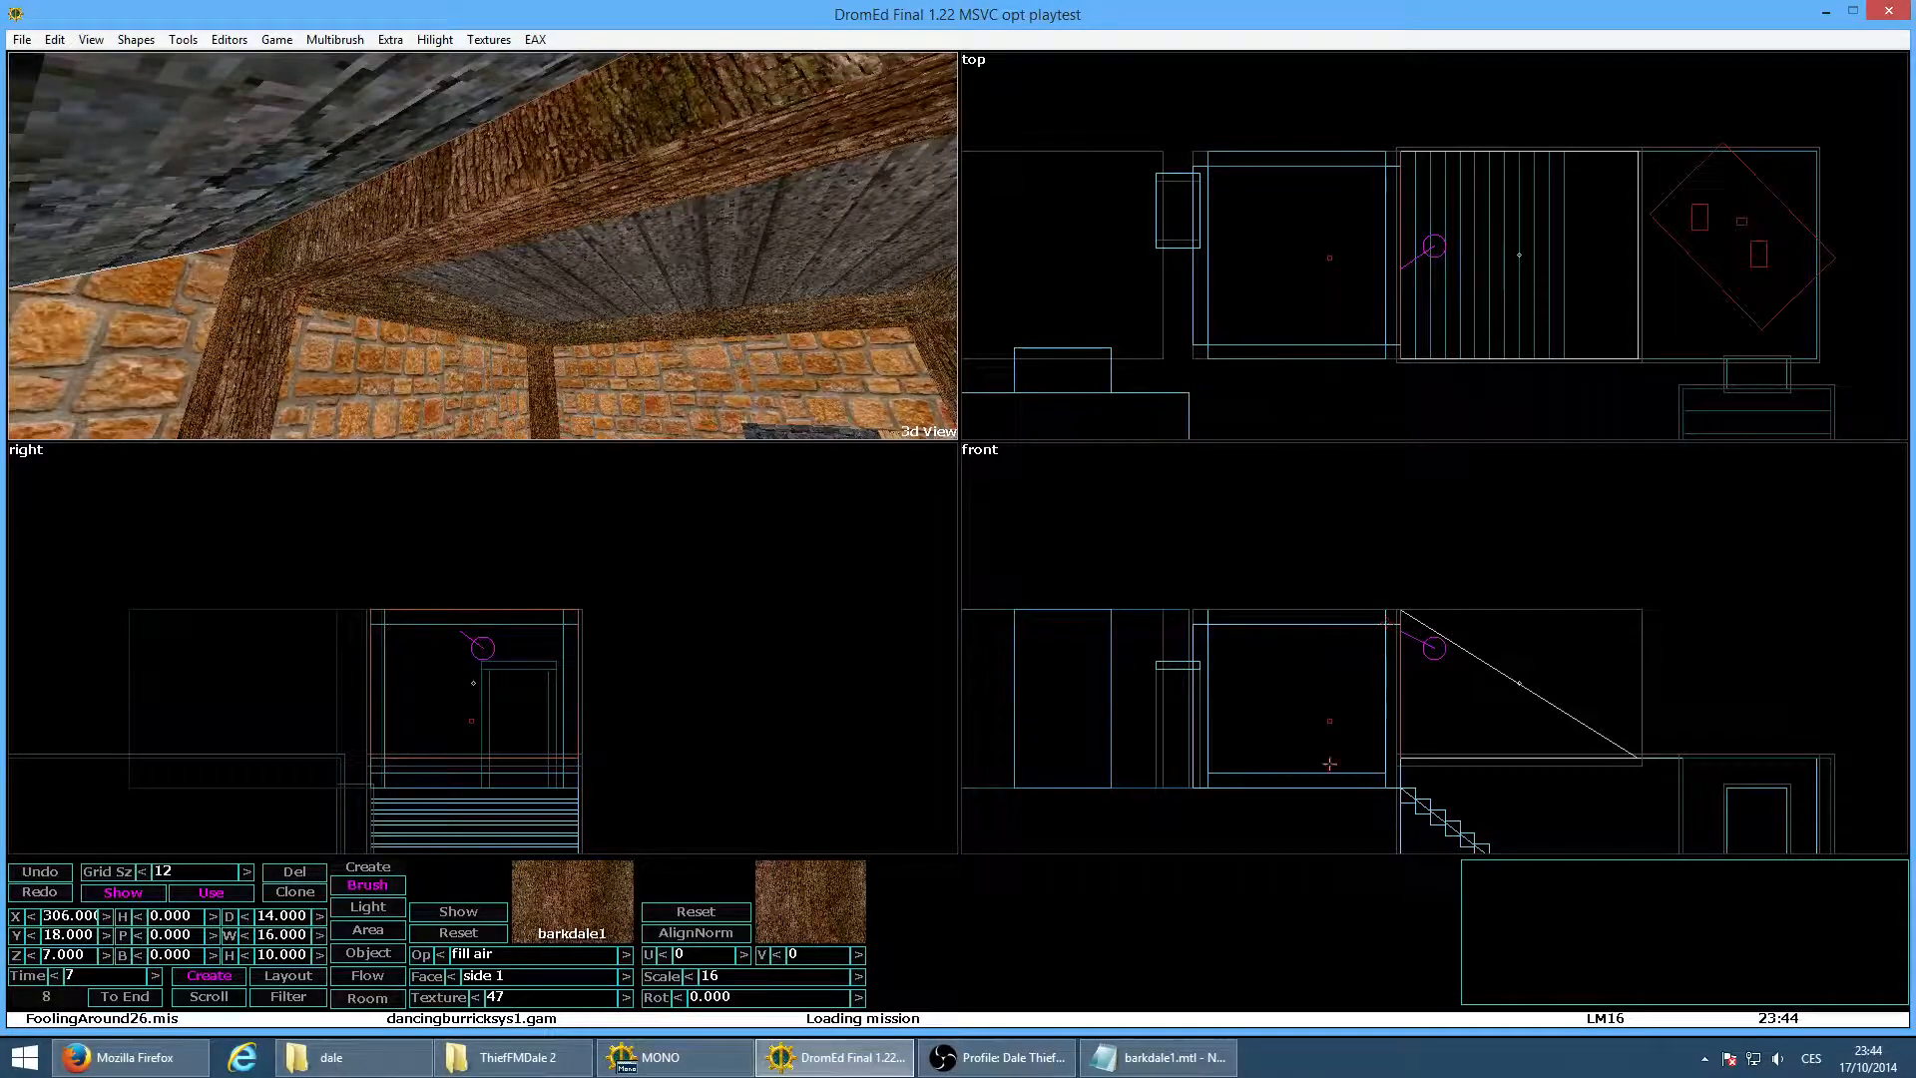
Draw a 14 × 1 × 1 cube brush along the beam above the stair opening, make it fill solid and rebuild the level geometry
{"action": "left_click_drag", "start_coordinate": [1388, 606], "coordinate": [1400, 627]}
{"action": "key", "text": "Left"}
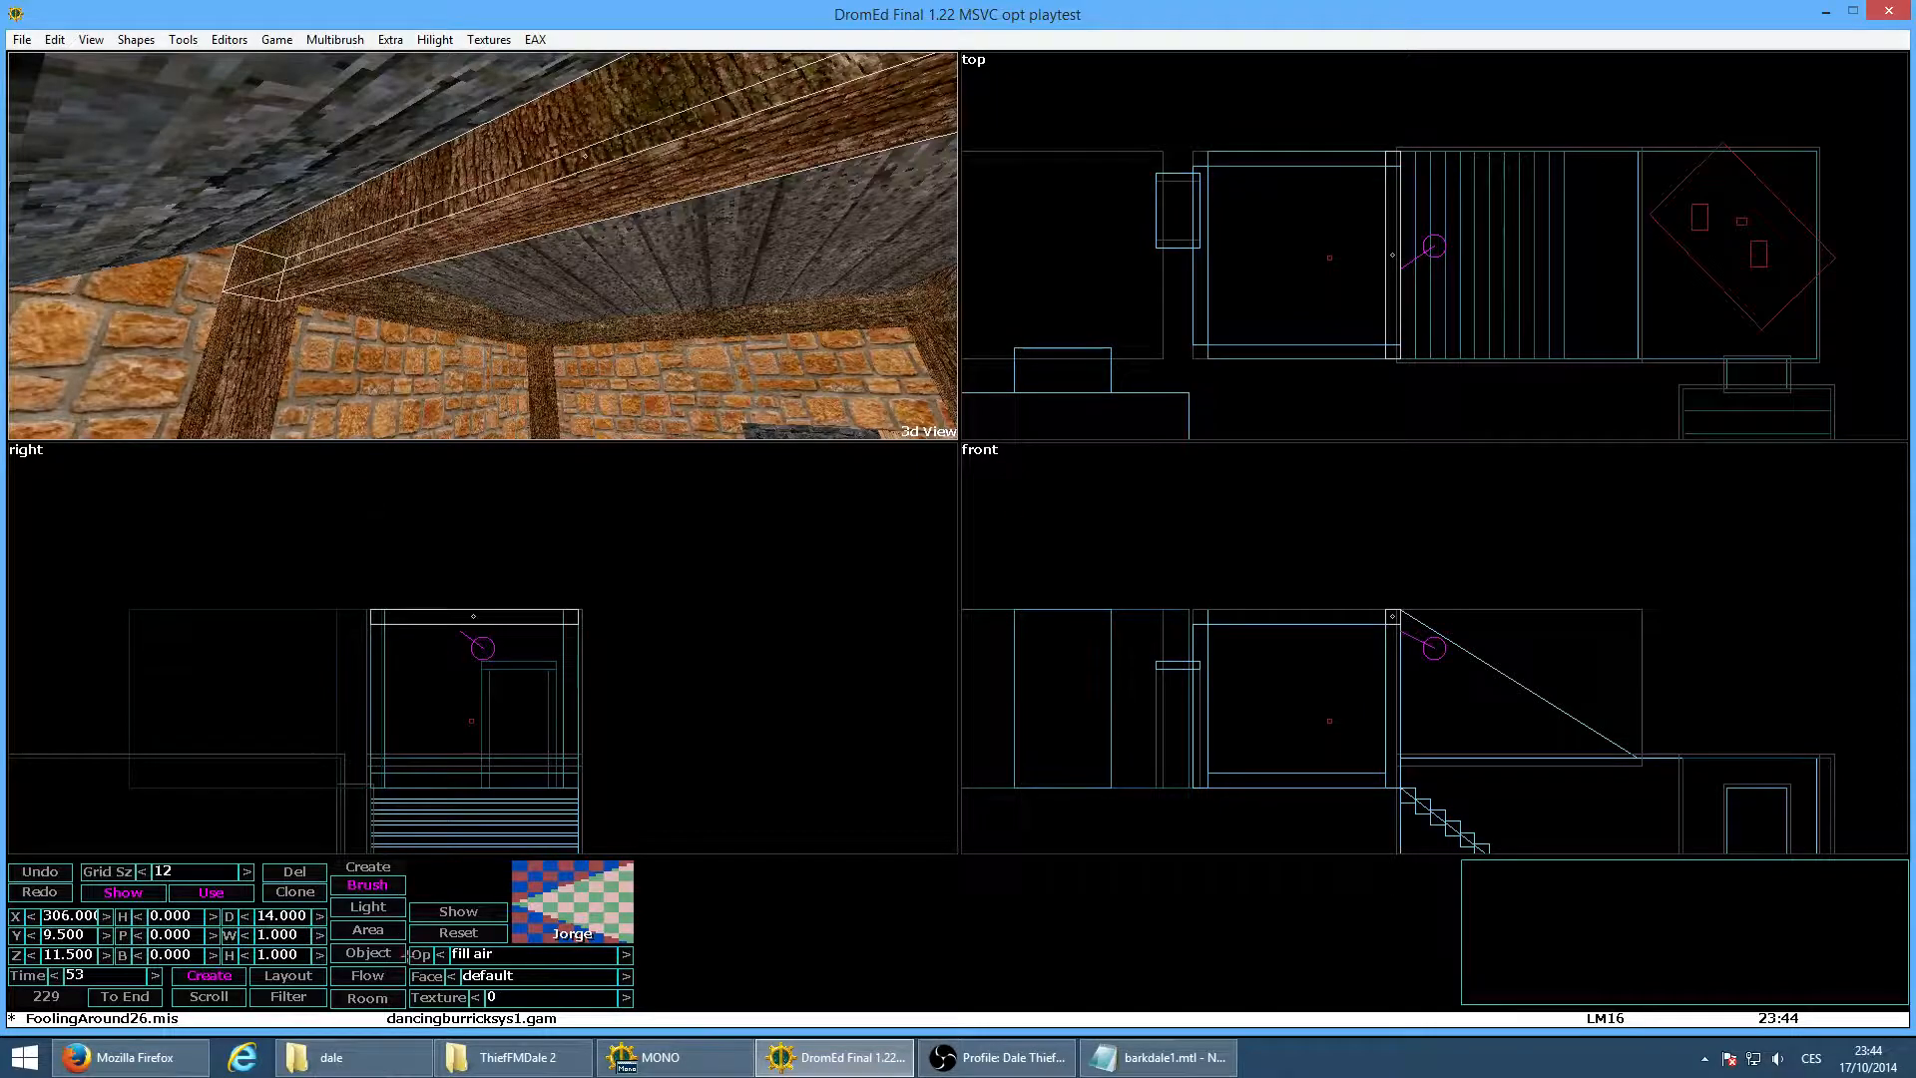
{"action": "left_click", "coordinate": [182, 38]}
{"action": "left_click", "coordinate": [205, 80]}
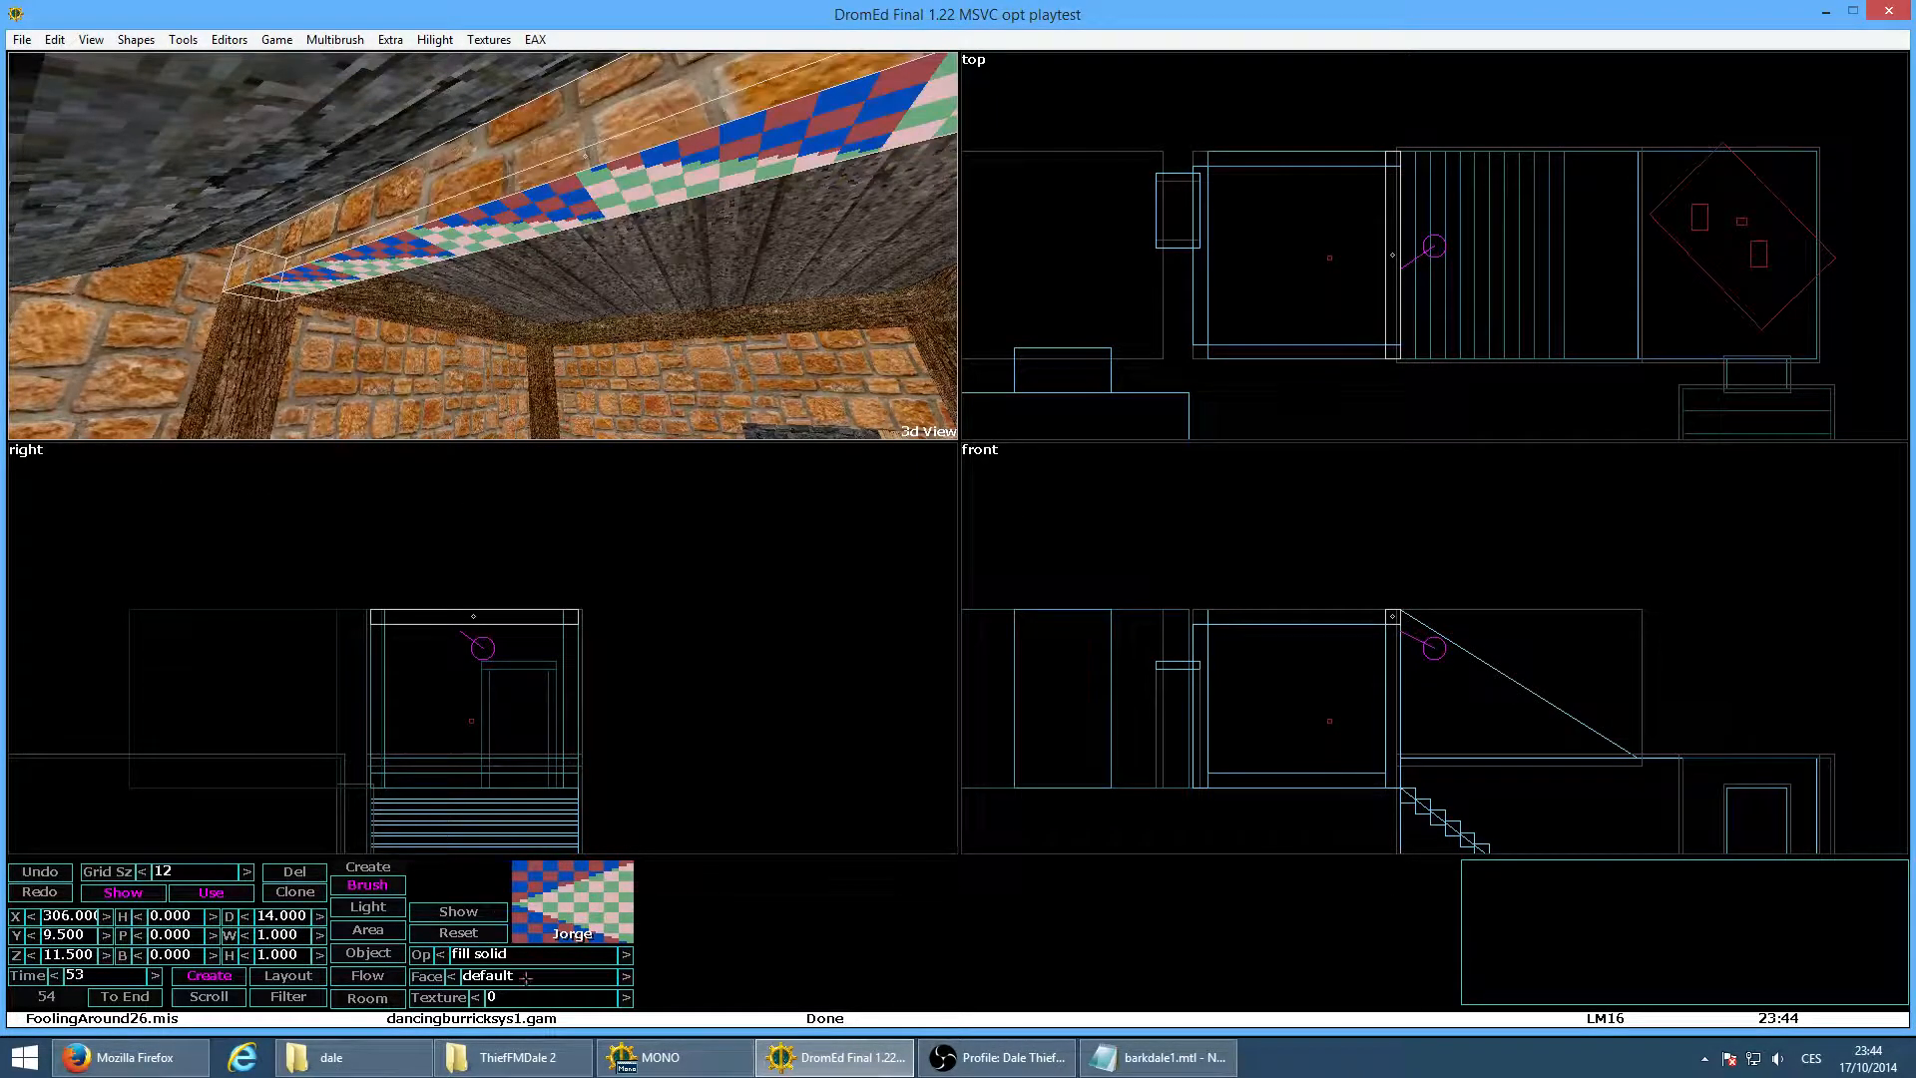
Reset the new beam brush's face textures and give the brush texture 47, barkdale1
{"action": "left_click", "coordinate": [467, 931]}
{"action": "left_click", "coordinate": [511, 999]}
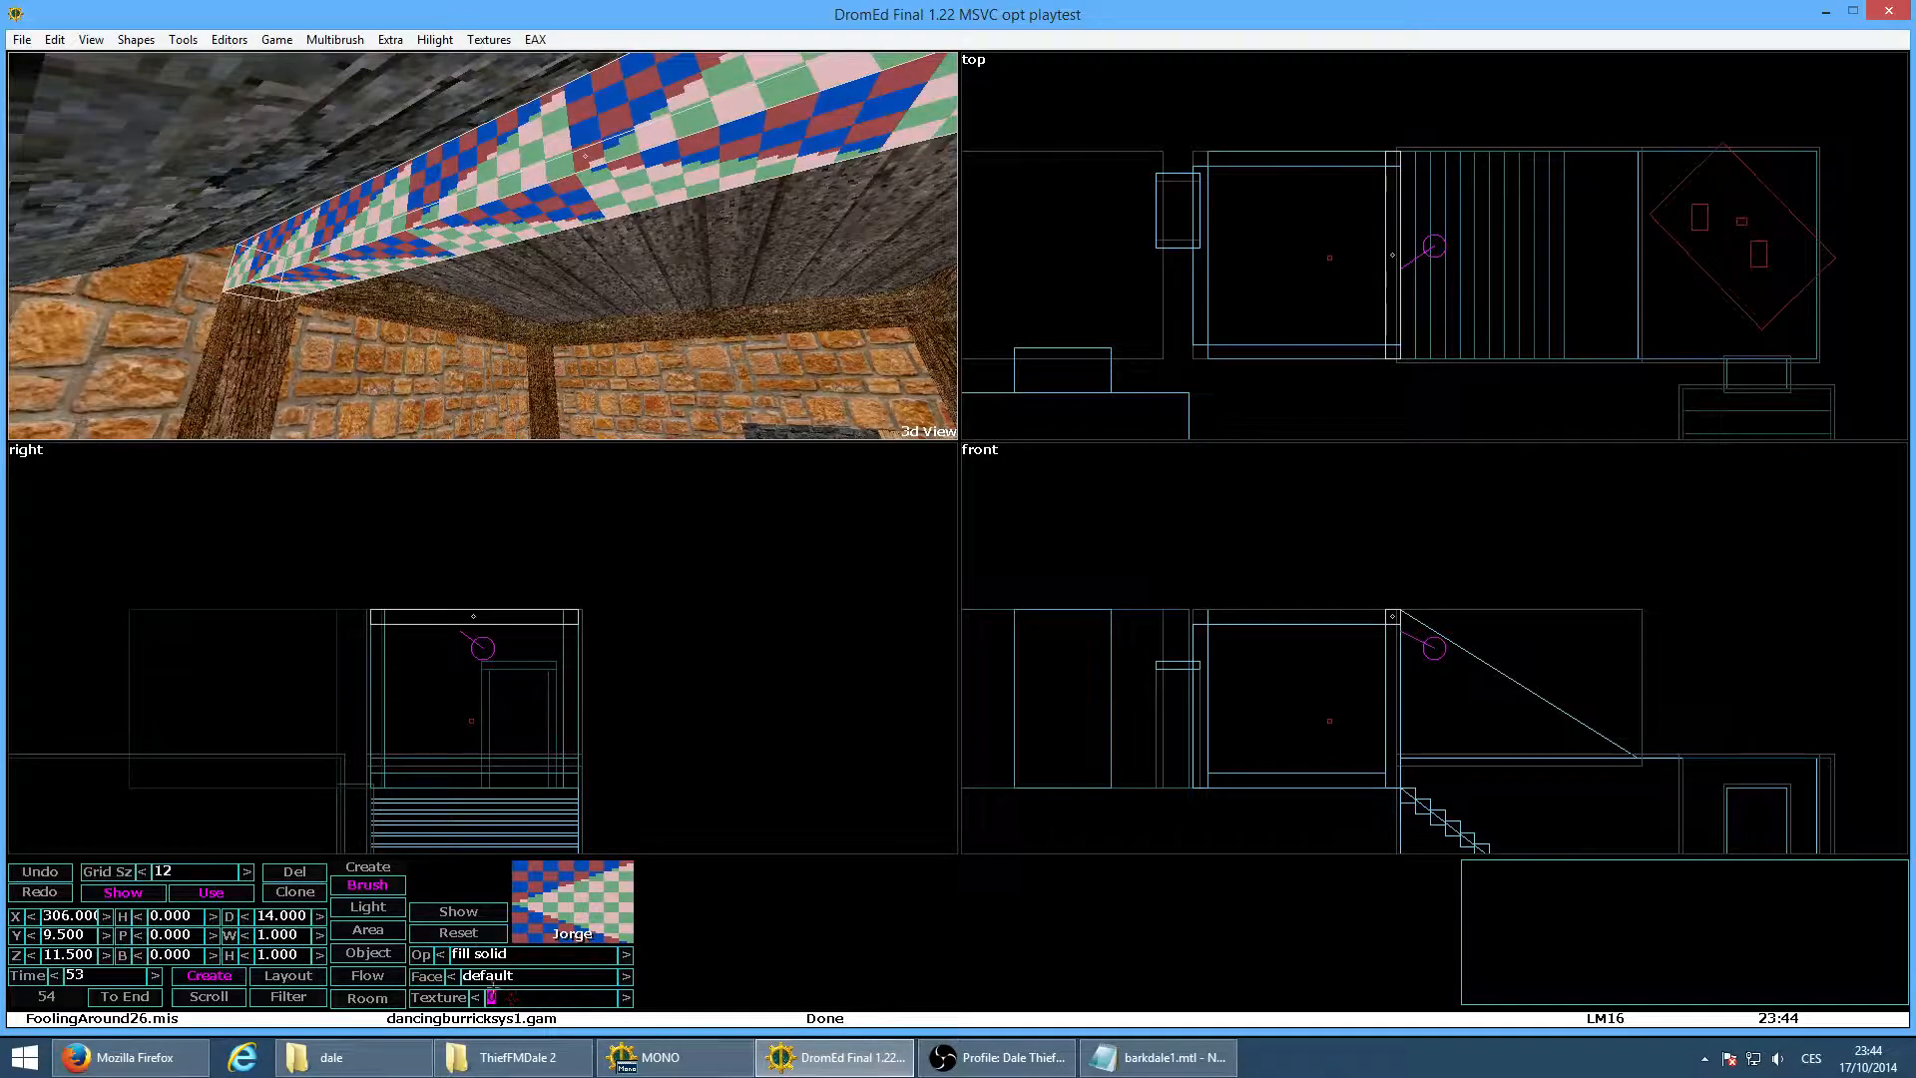
{"action": "type", "text": "47"}
{"action": "key", "text": "Return"}
Set the bark texture rotation on the solid beam brush's east and bottom faces to 90
{"action": "left_click", "coordinate": [562, 142]}
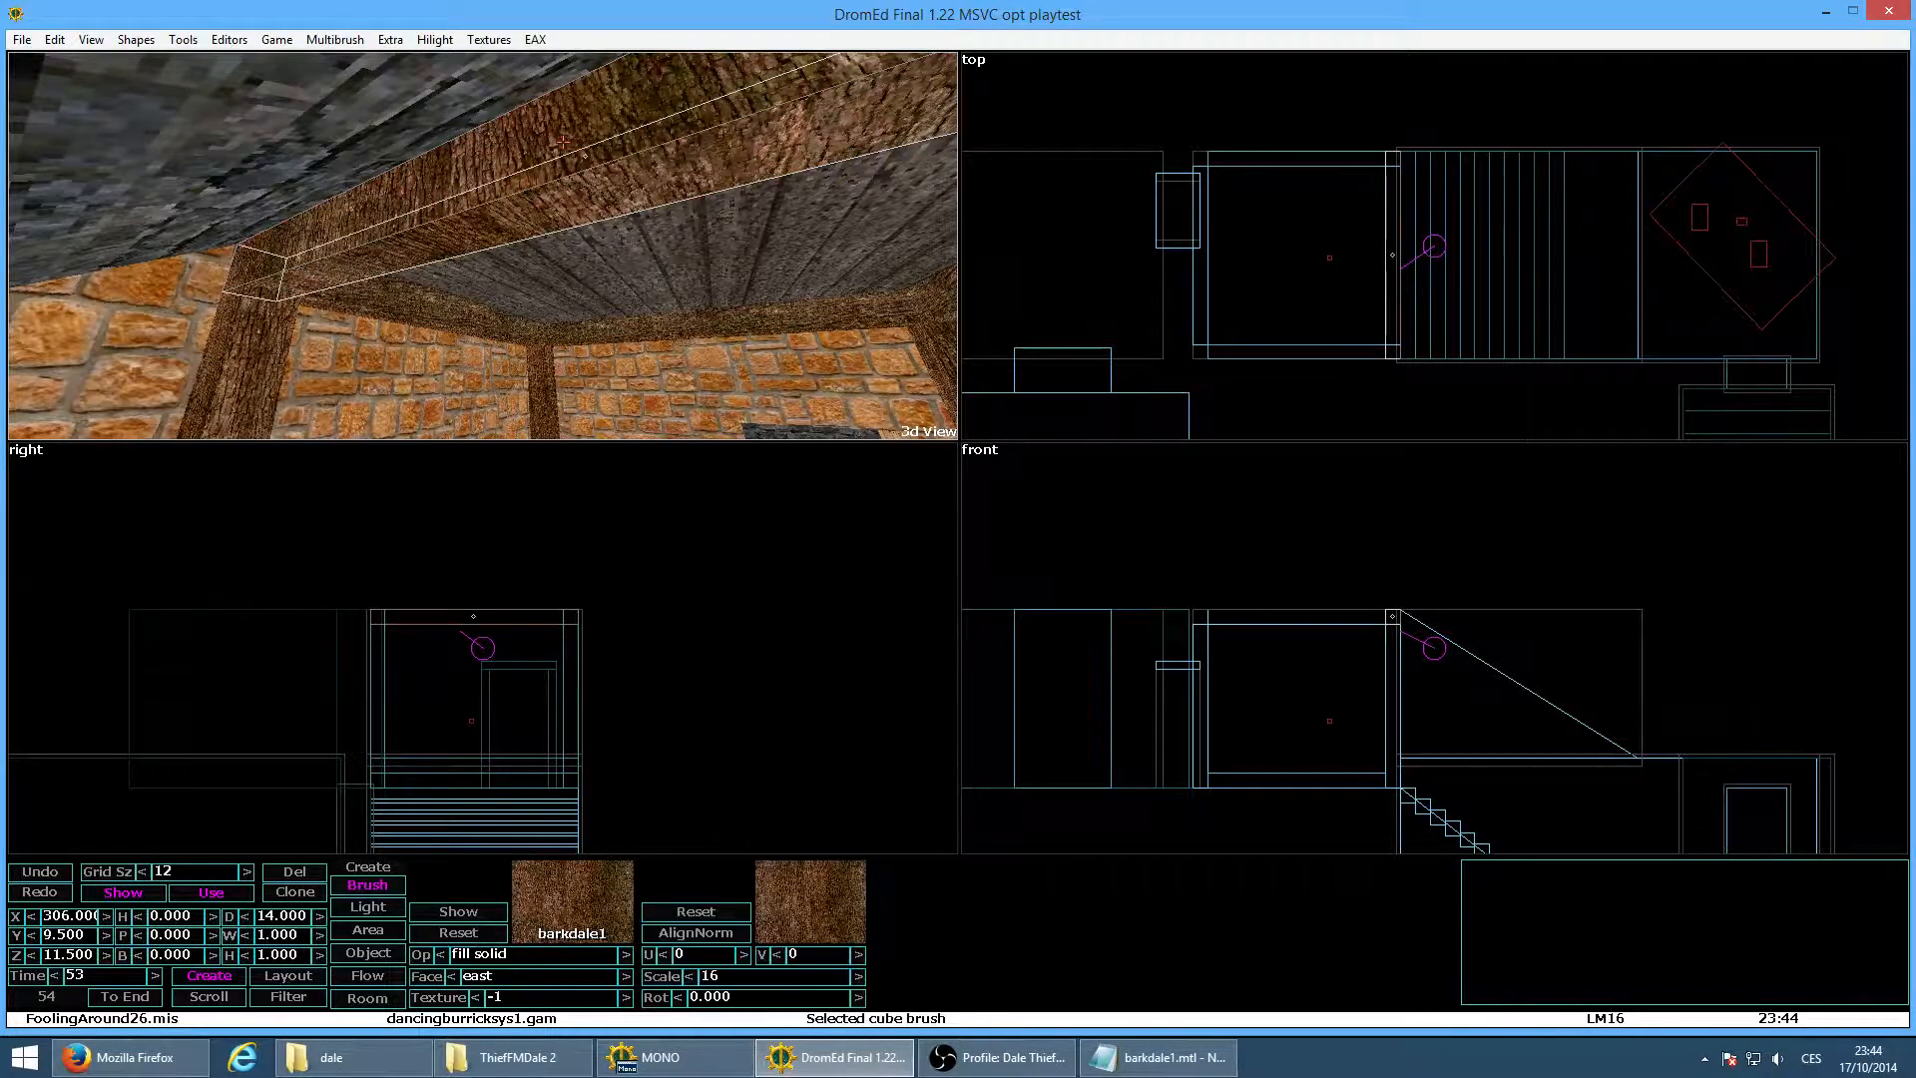
{"action": "left_click", "coordinate": [721, 996]}
{"action": "type", "text": "90"}
{"action": "key", "text": "Return"}
{"action": "left_click", "coordinate": [598, 209]}
{"action": "left_click", "coordinate": [722, 996]}
{"action": "type", "text": "90"}
{"action": "key", "text": "Return"}
Set the bark texture rotation on the solid beam brush's west face to 90
{"action": "key", "text": "w"}
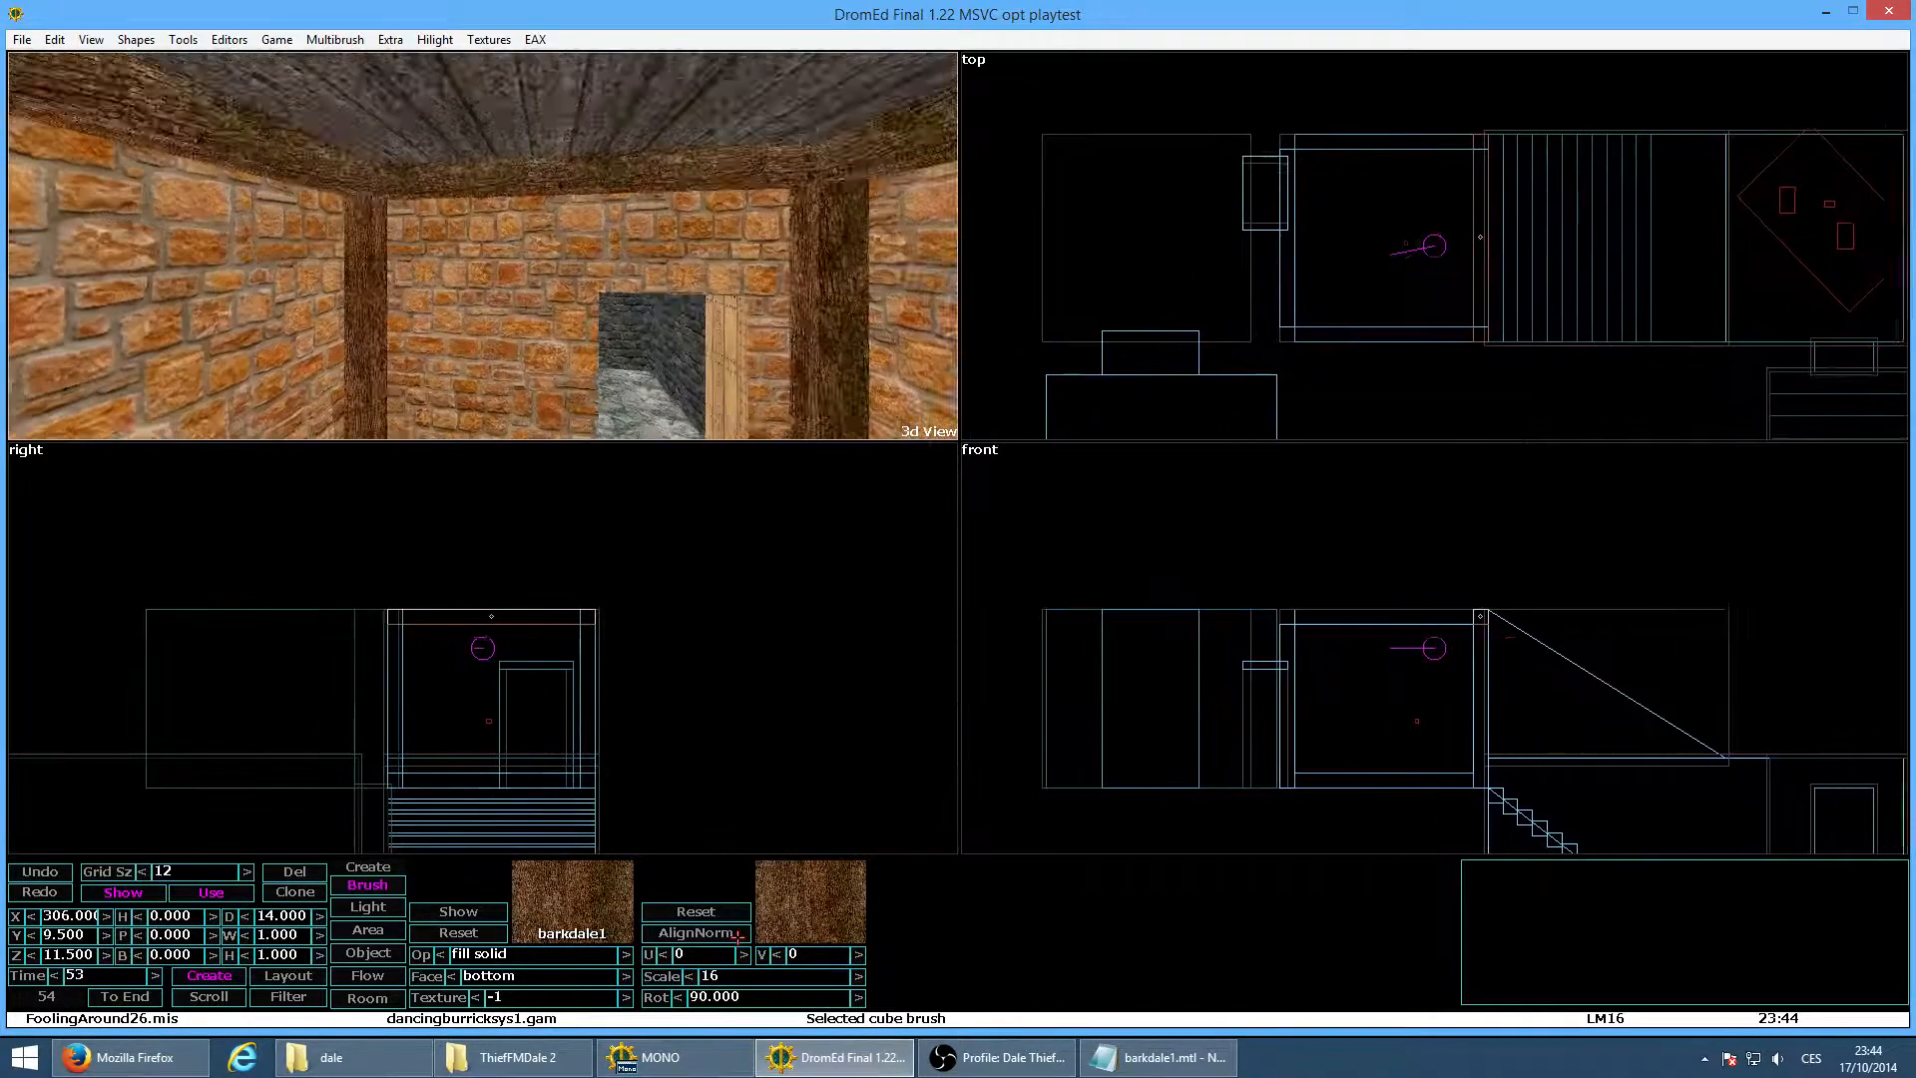
{"action": "key", "text": "a"}
{"action": "key", "text": "r"}
{"action": "key", "text": "r"}
{"action": "left_click", "coordinate": [626, 210]}
{"action": "left_click", "coordinate": [746, 988]}
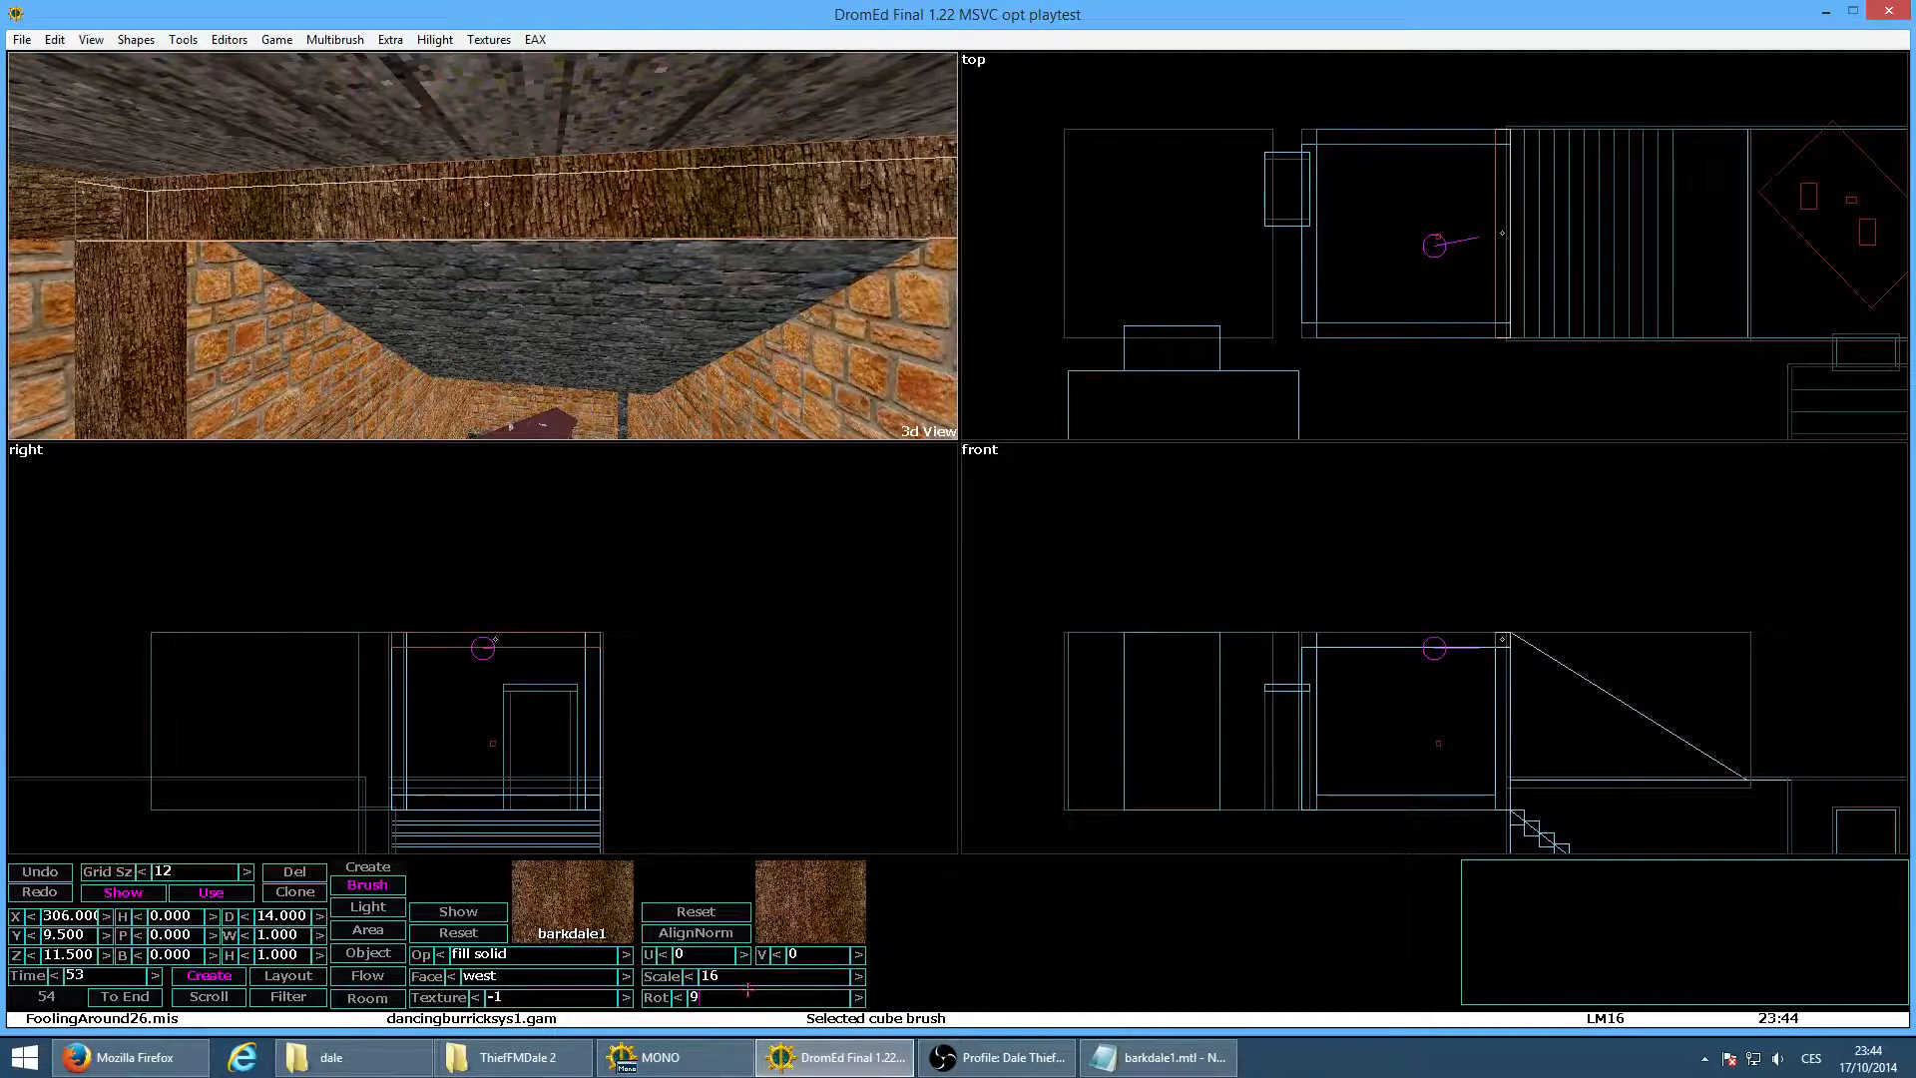
Inspect the new beam, the corner posts and the post base beside the stairs in game mode
{"action": "key", "text": "alt+g"}
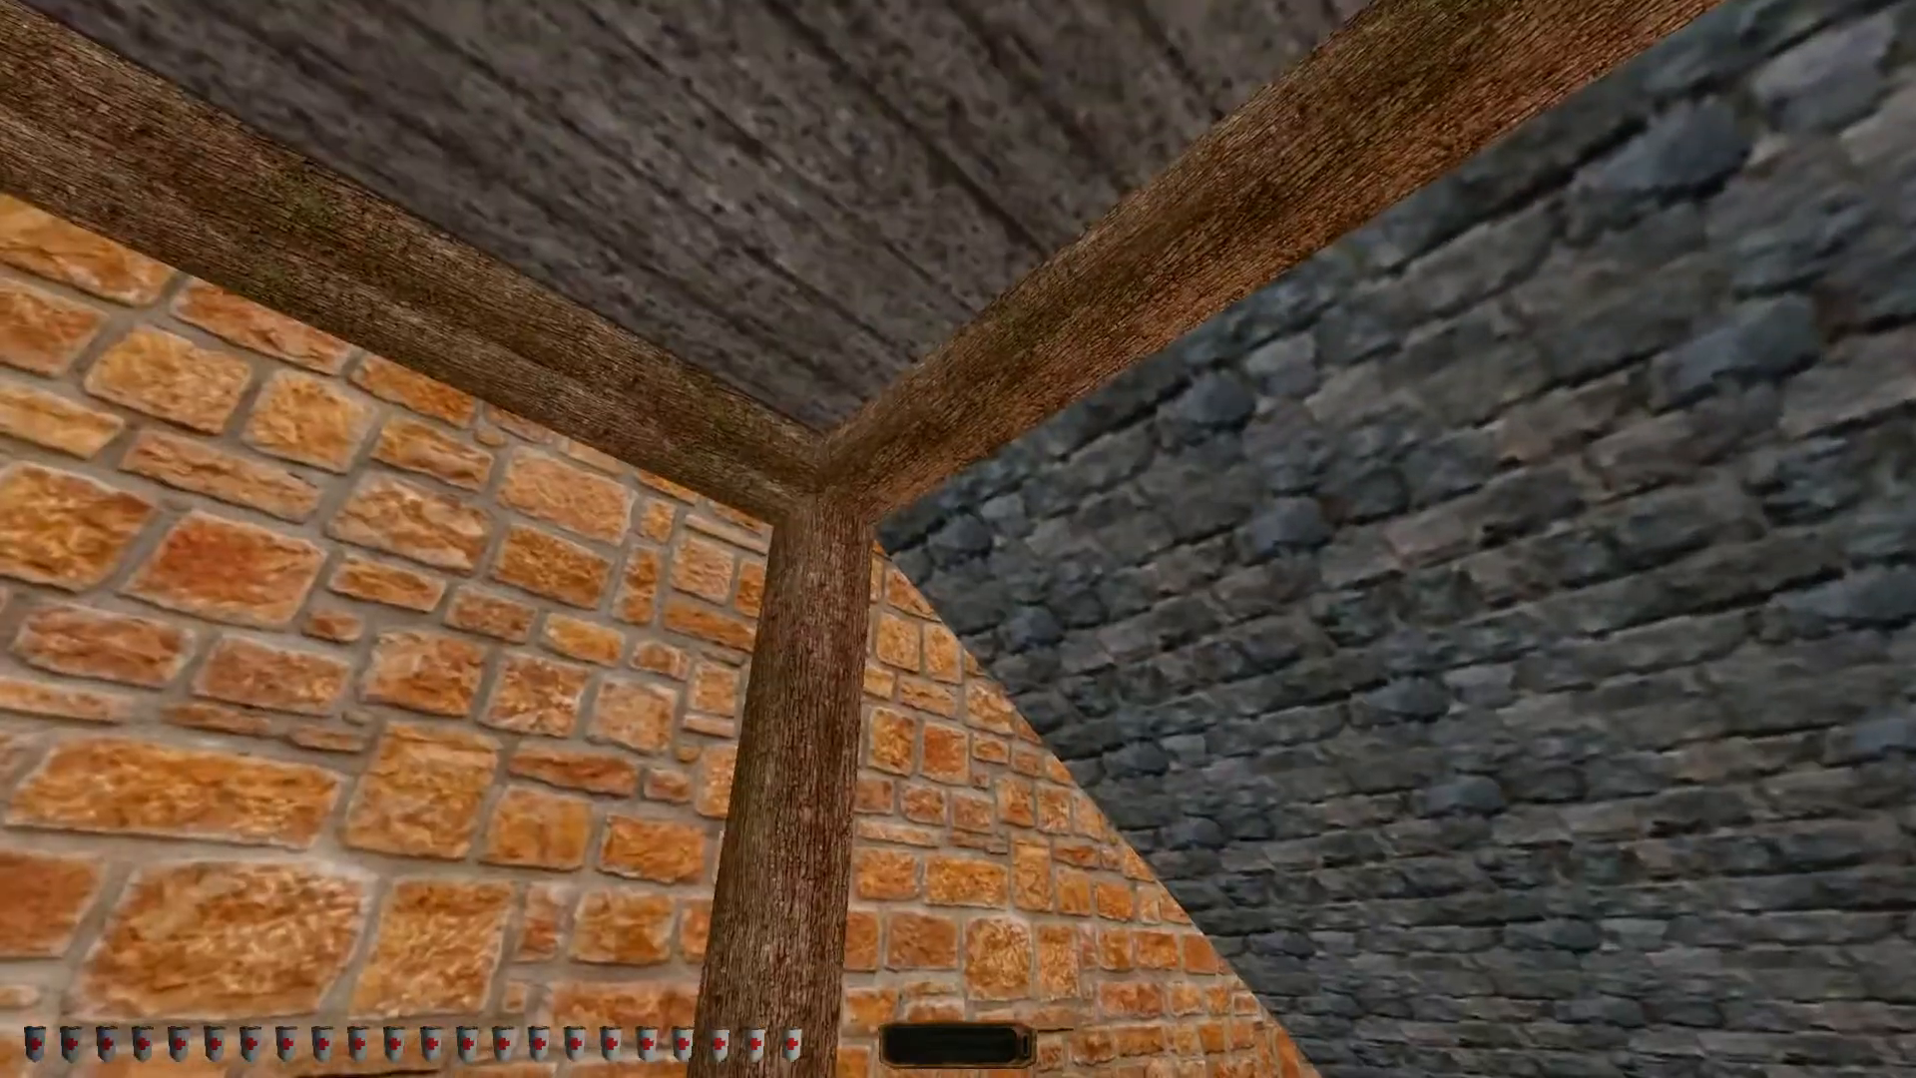
{"action": "key", "text": "d"}
{"action": "key", "text": "a"}
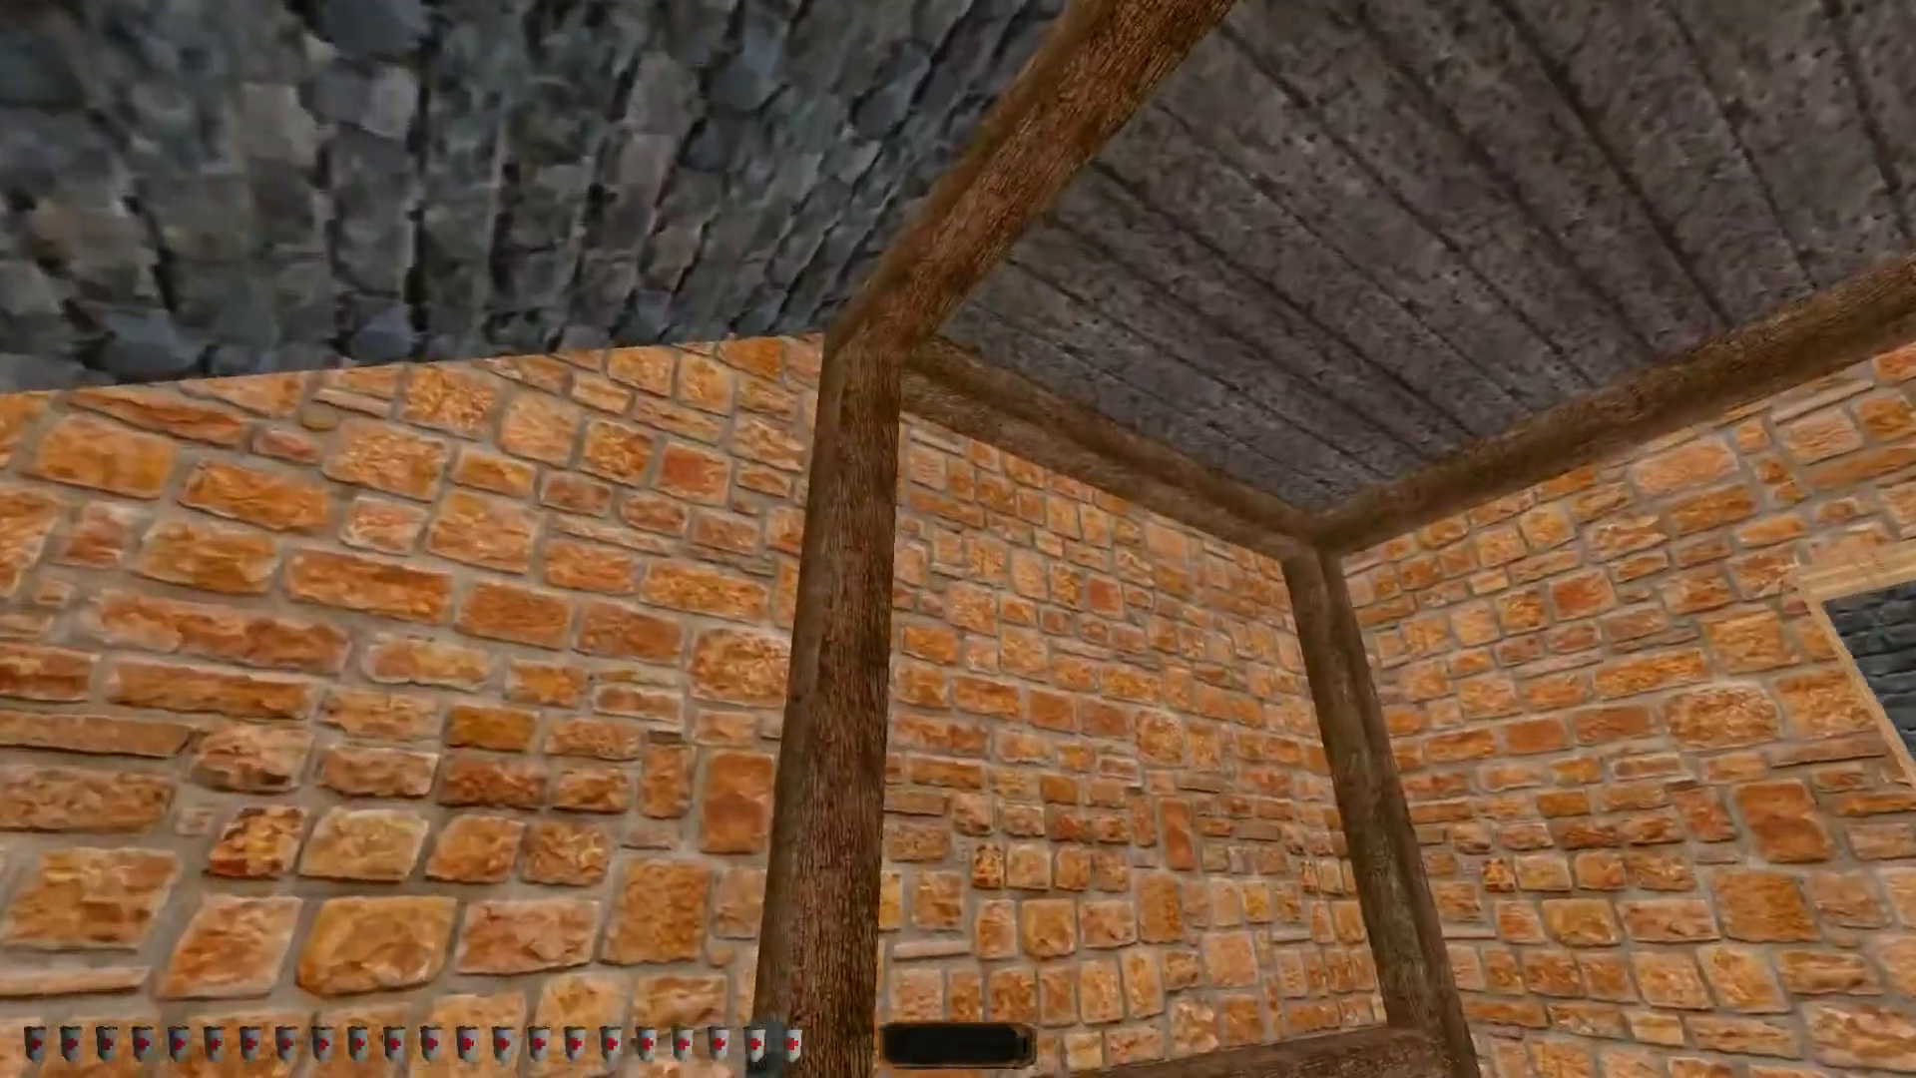
{"action": "key", "text": "a"}
{"action": "key", "text": "d"}
{"action": "key", "text": "w"}
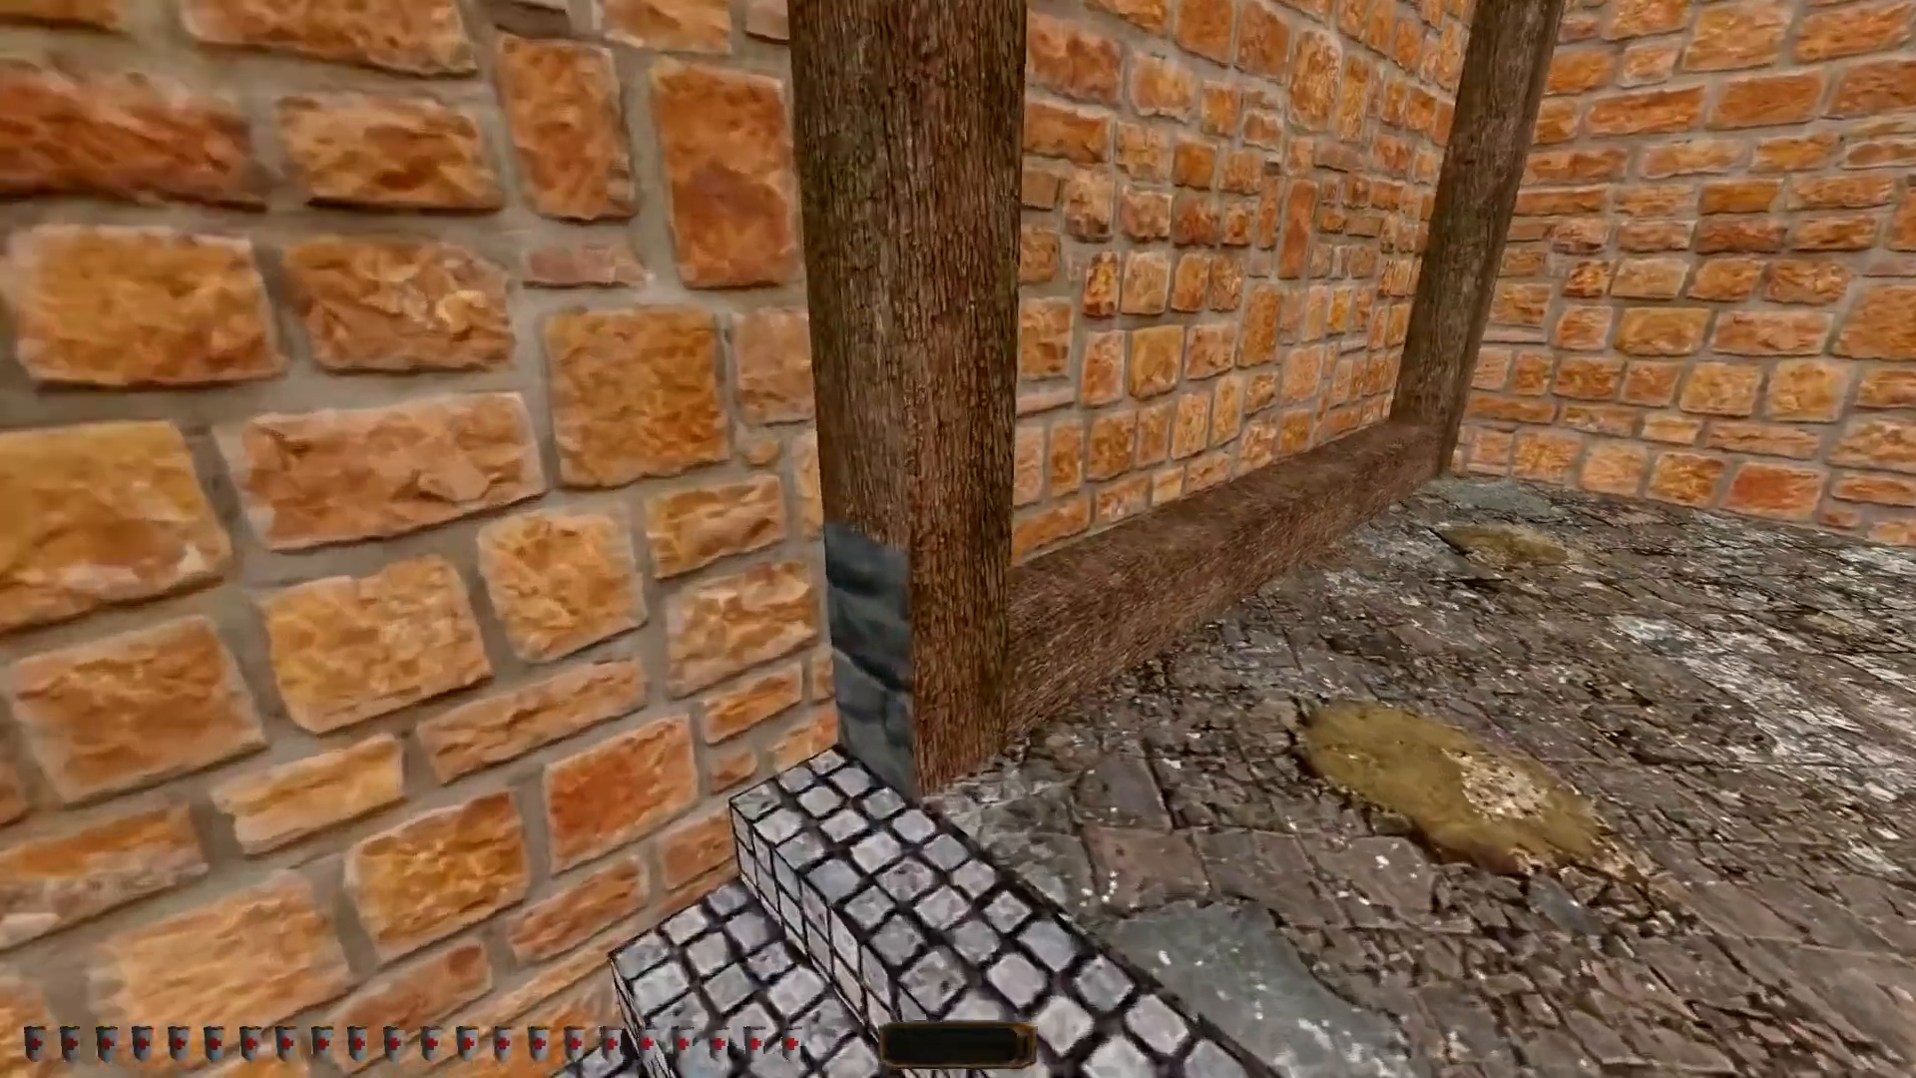
{"action": "key", "text": "d"}
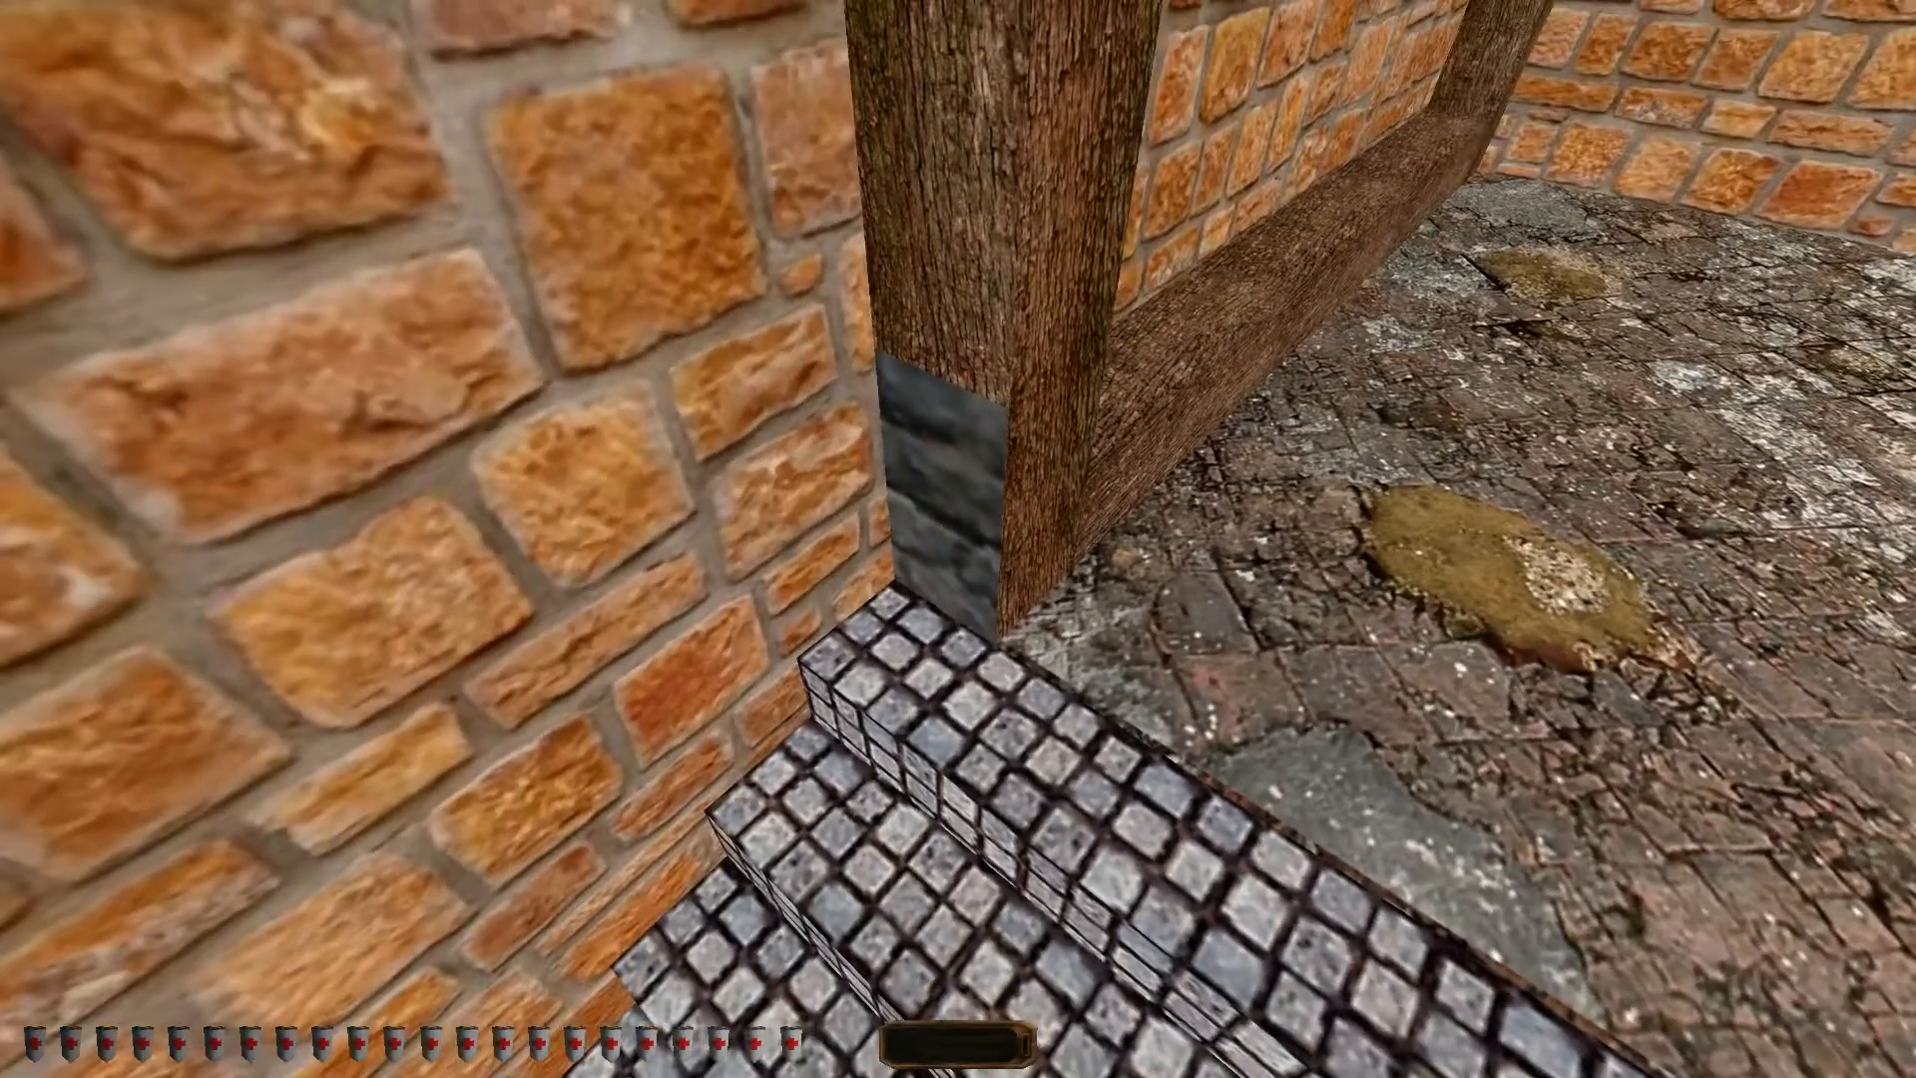
{"action": "key", "text": "d"}
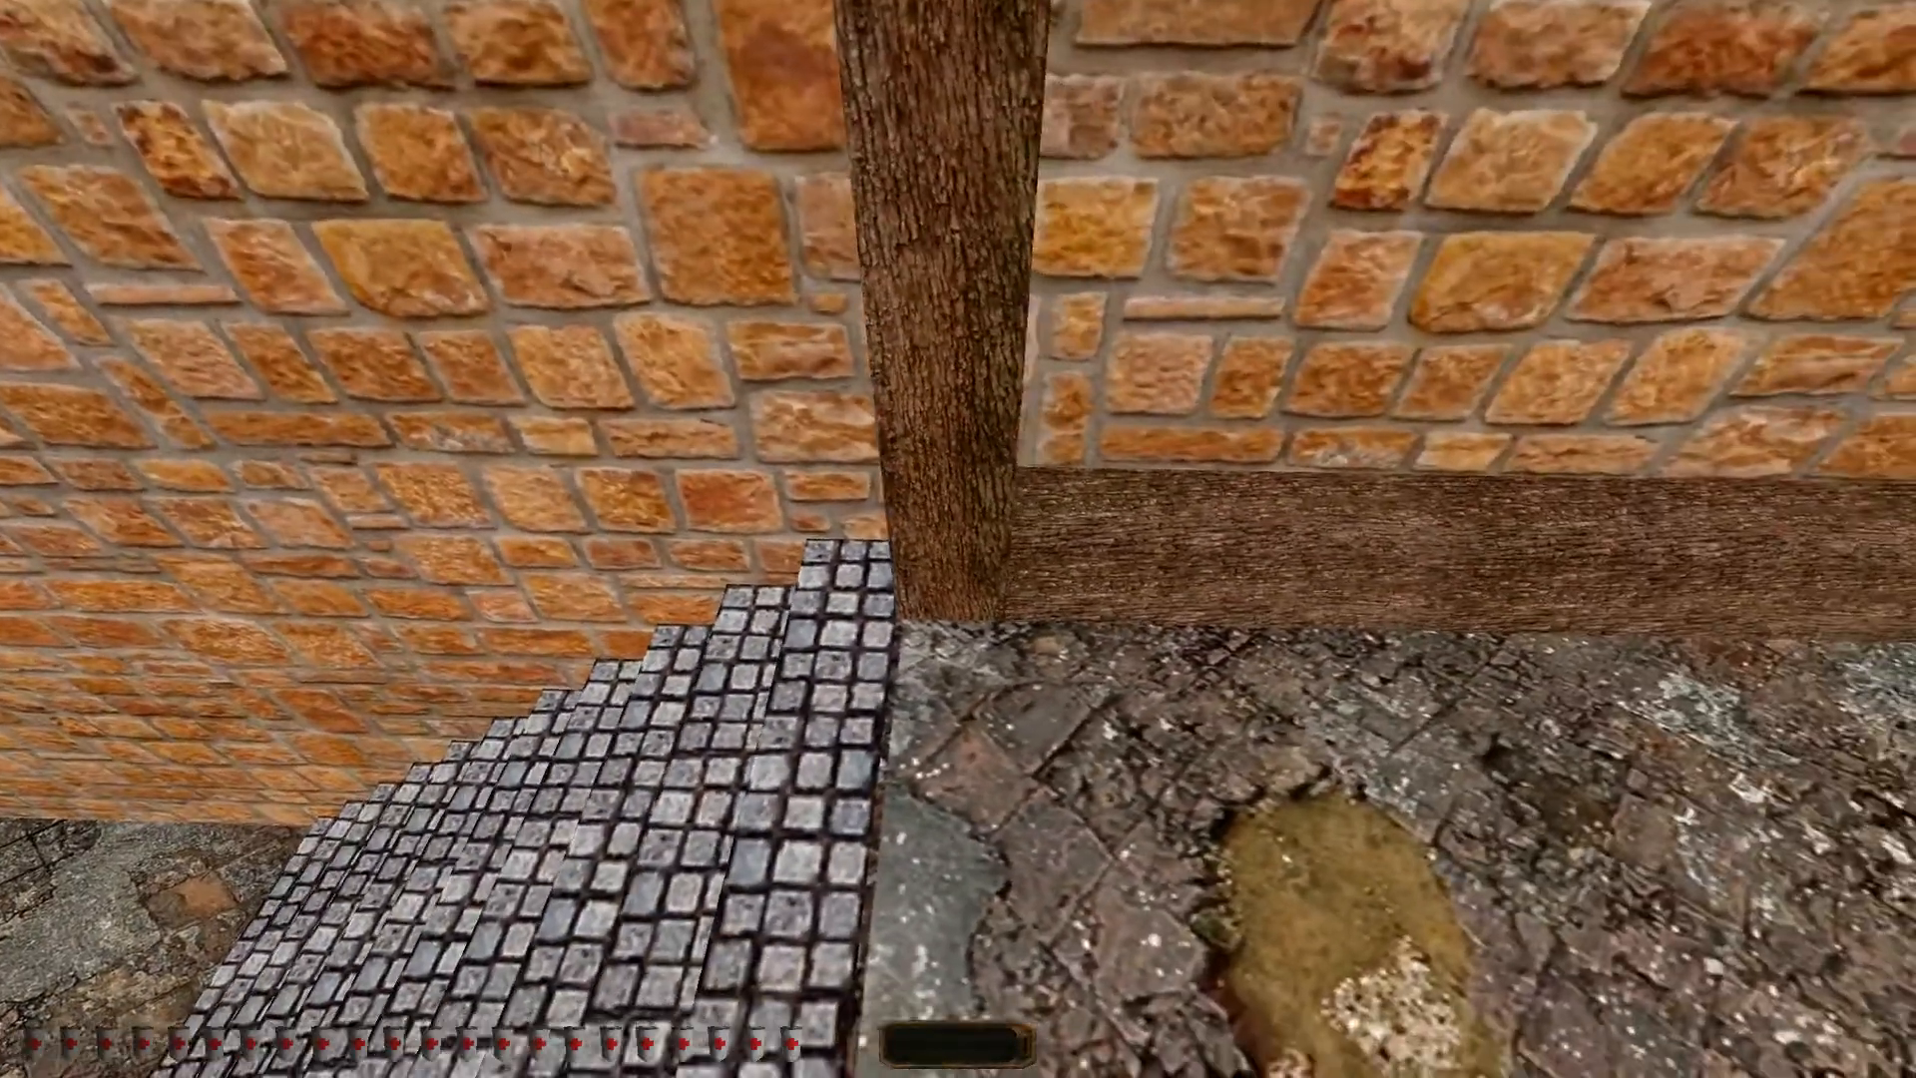
{"action": "key", "text": "a"}
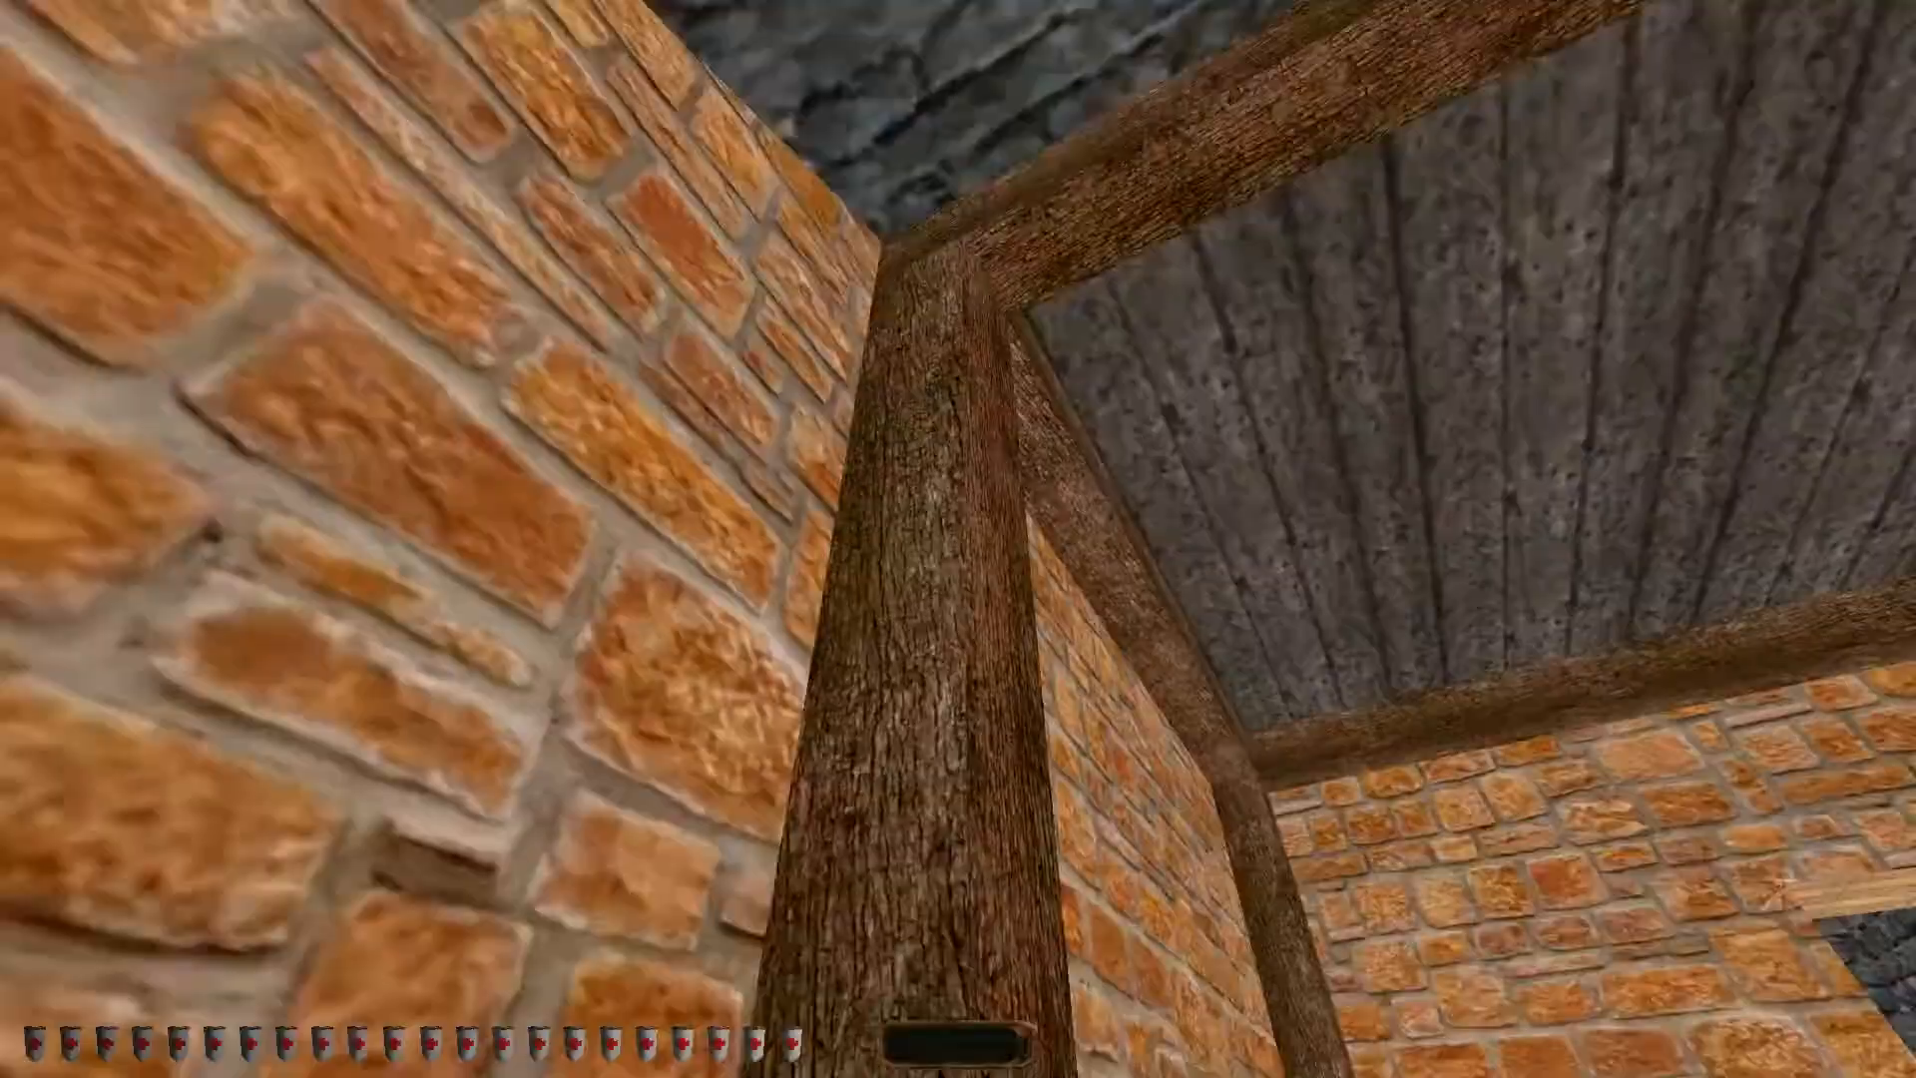
{"action": "key", "text": "d"}
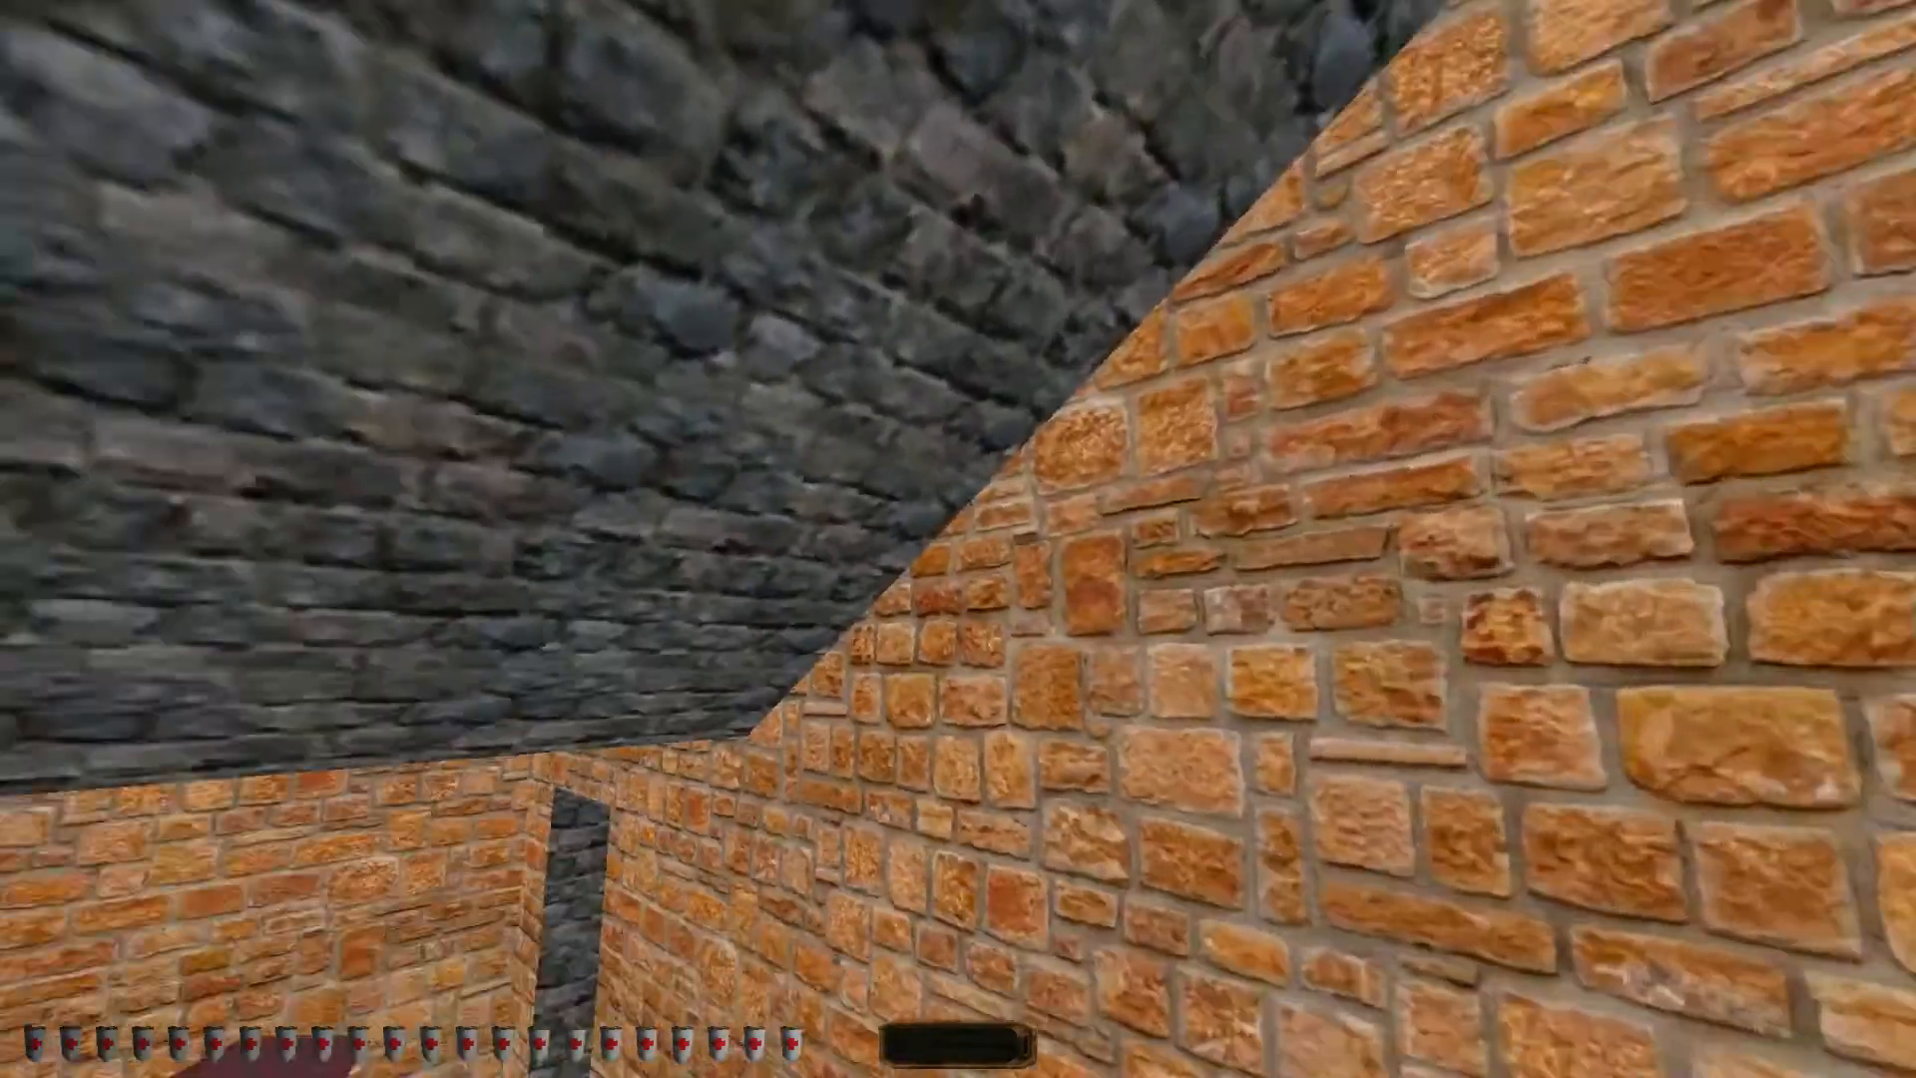
{"action": "key", "text": "alt+e"}
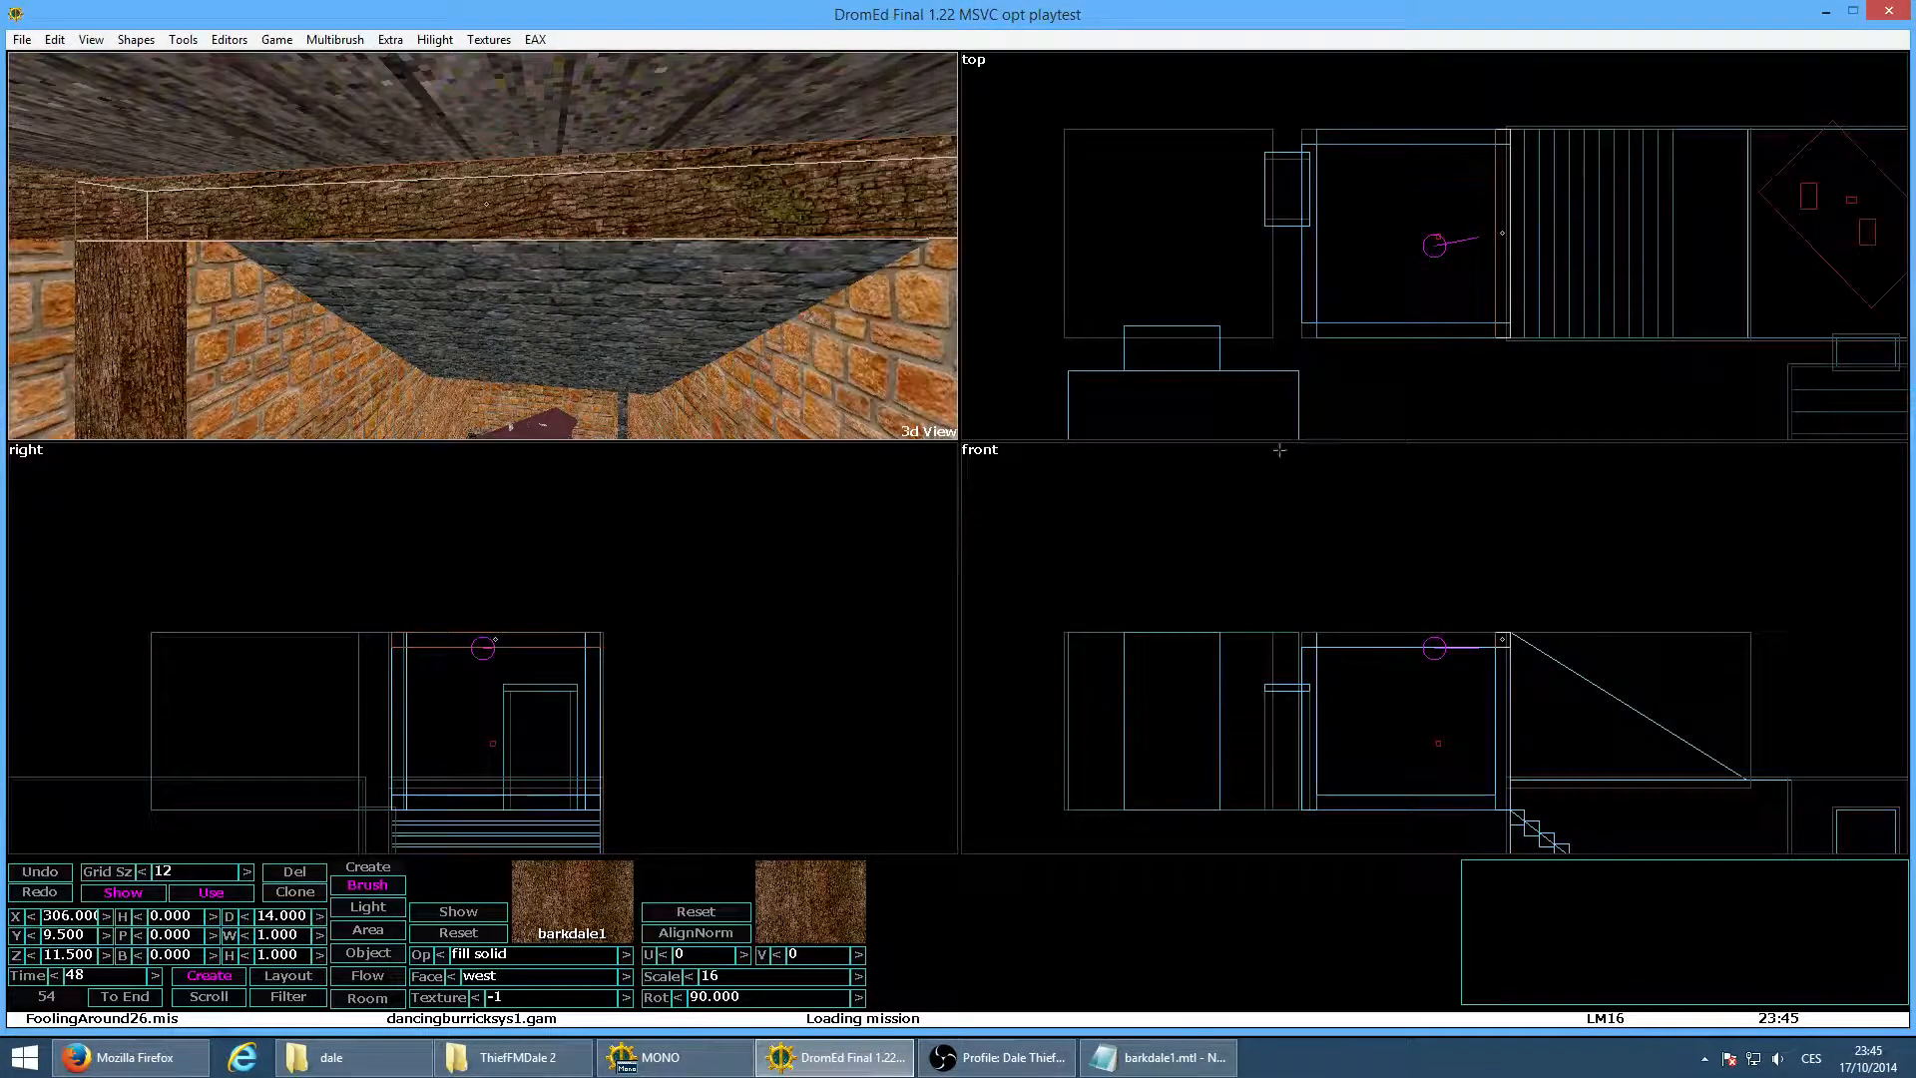
Apply the barkdale1 texture to the bare stone face beside the corner post at the top of the stairs
{"action": "left_click", "coordinate": [1608, 673]}
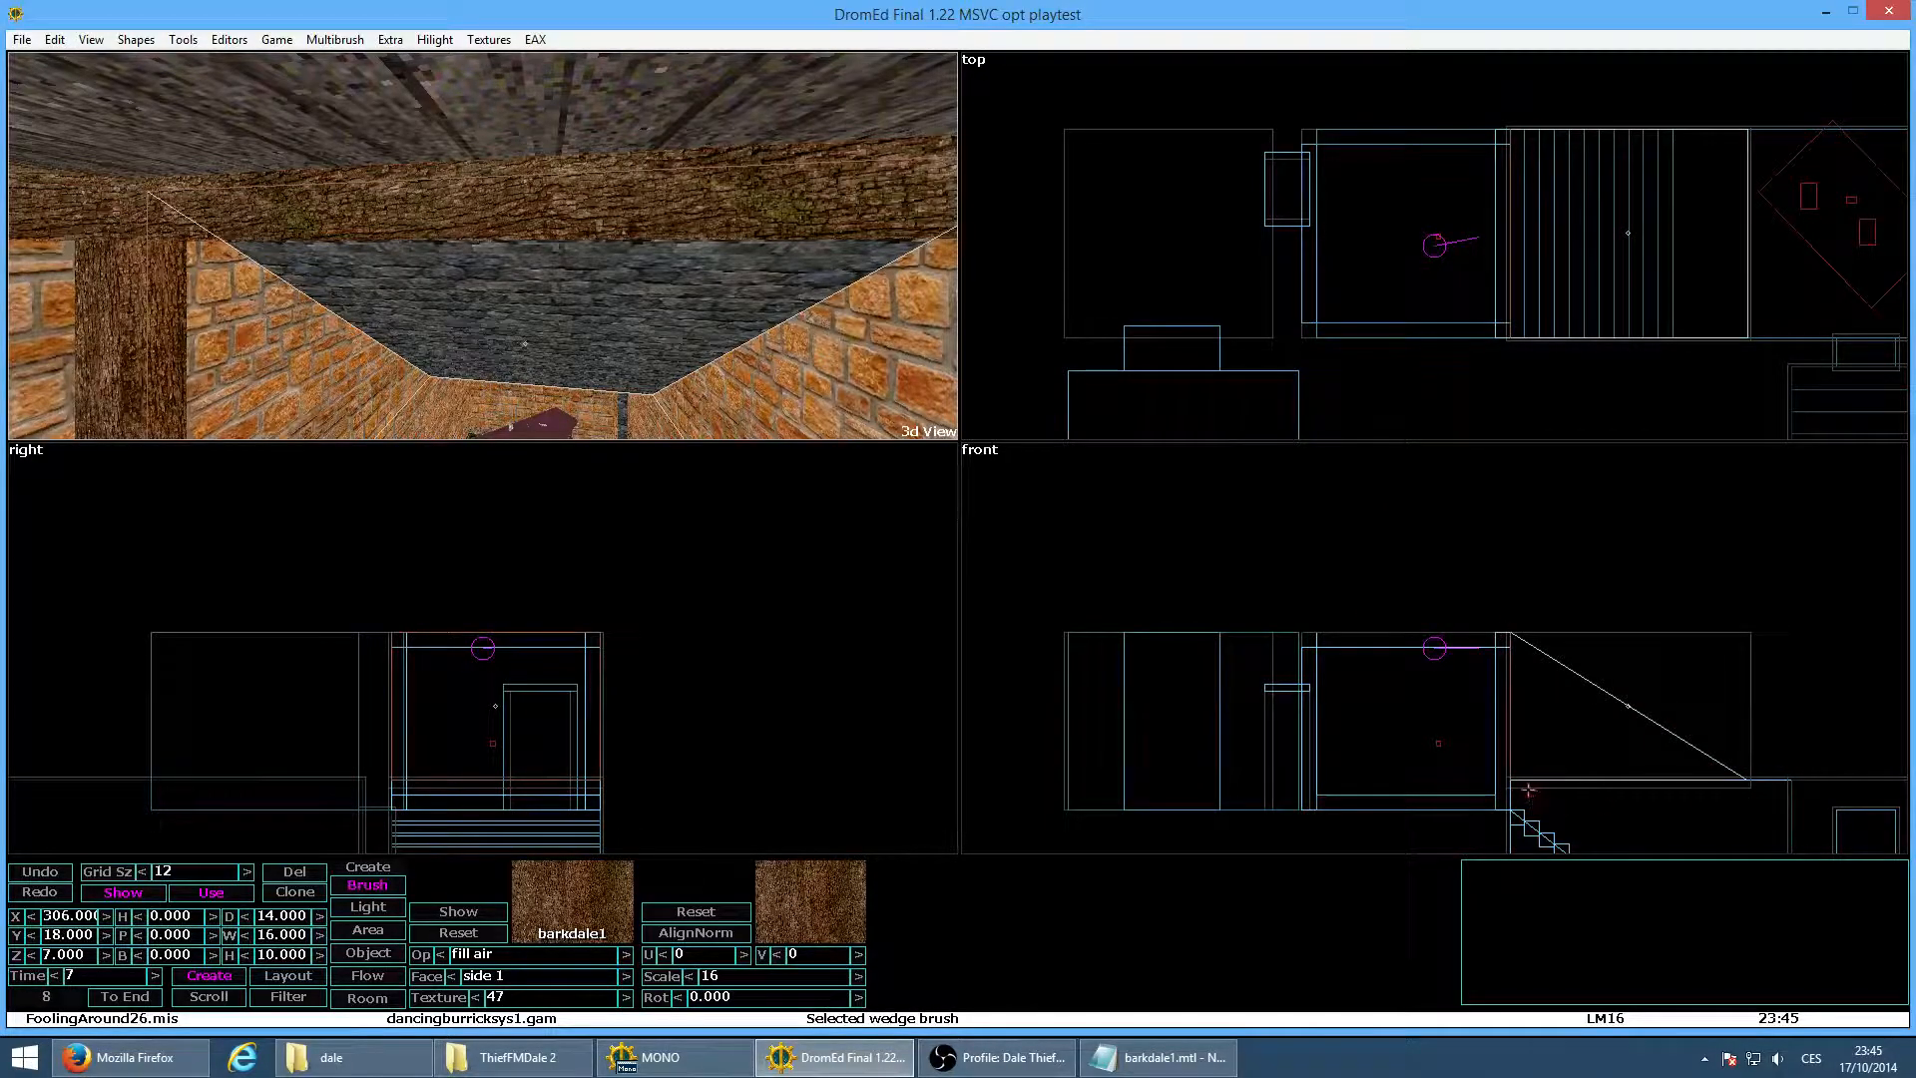
{"action": "right_click", "coordinate": [1583, 746]}
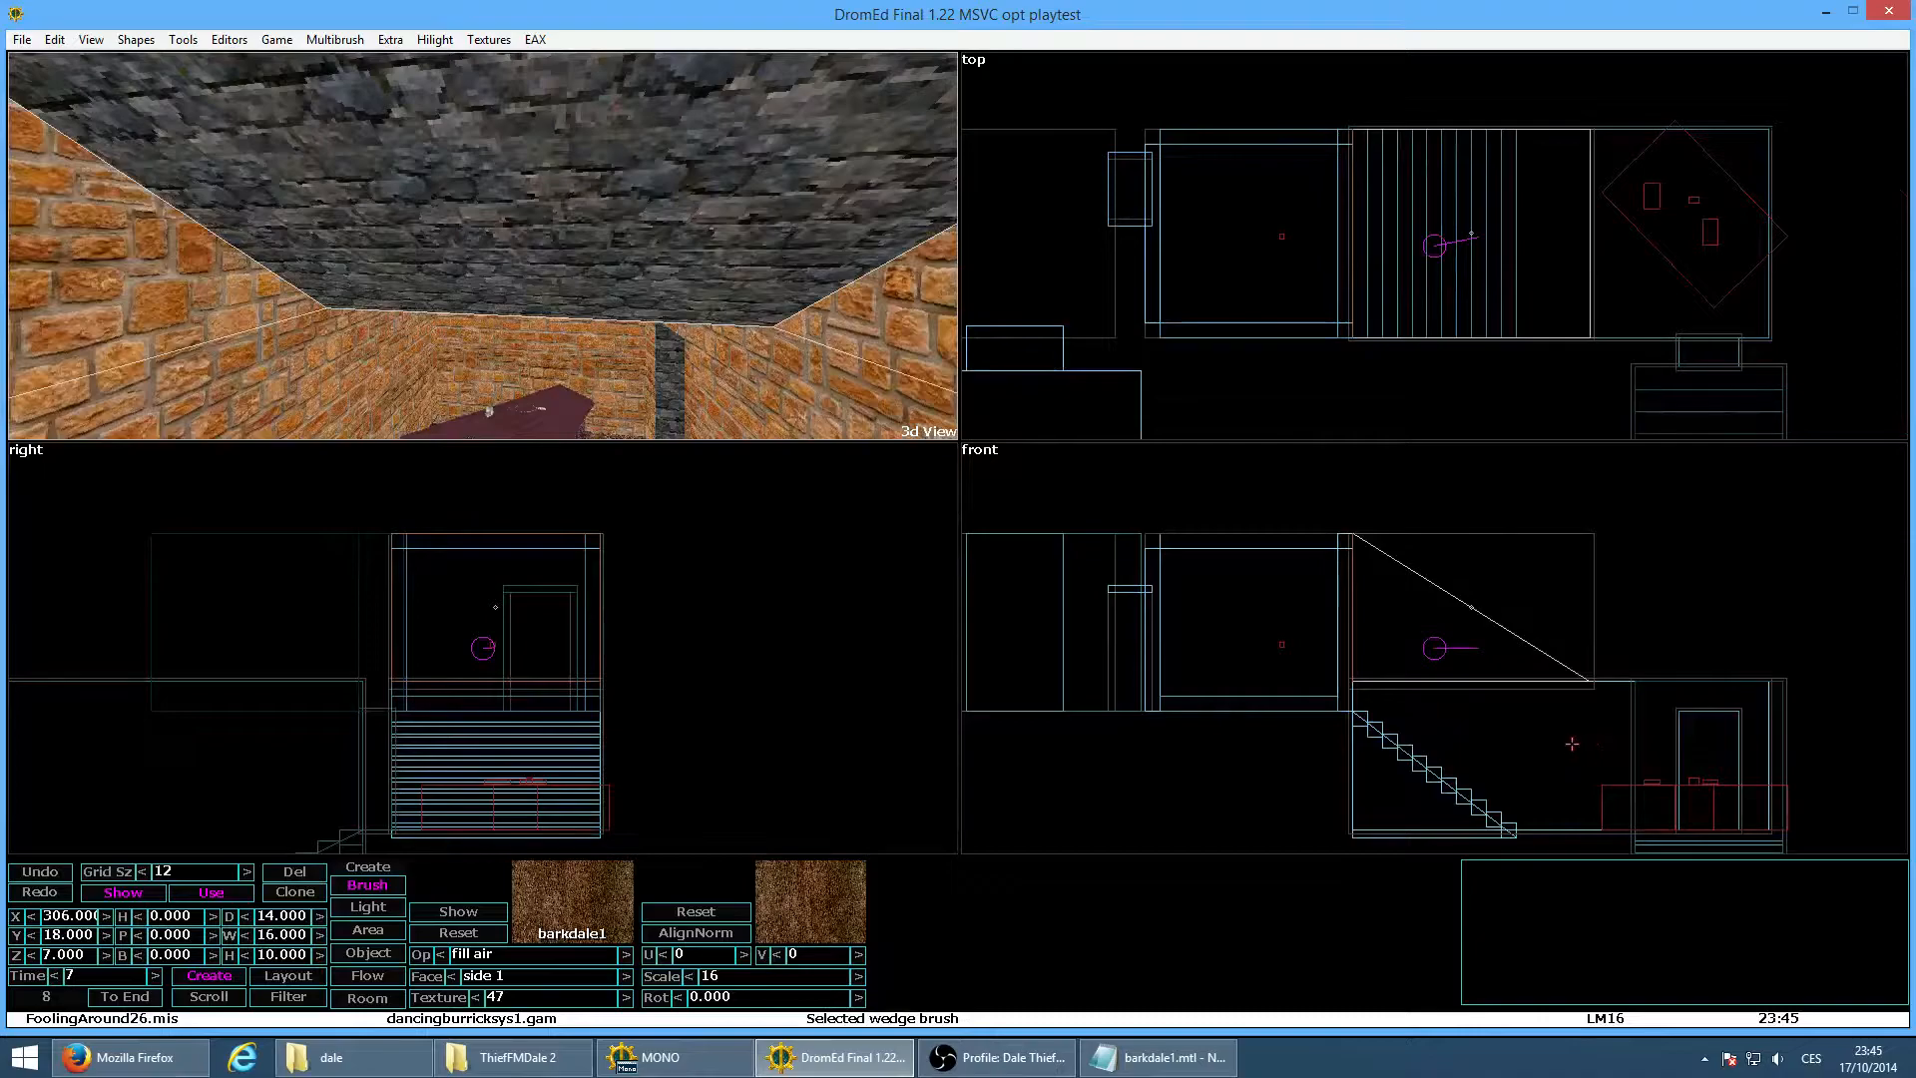
{"action": "right_click", "coordinate": [1429, 706]}
{"action": "key", "text": "a"}
{"action": "key", "text": "a"}
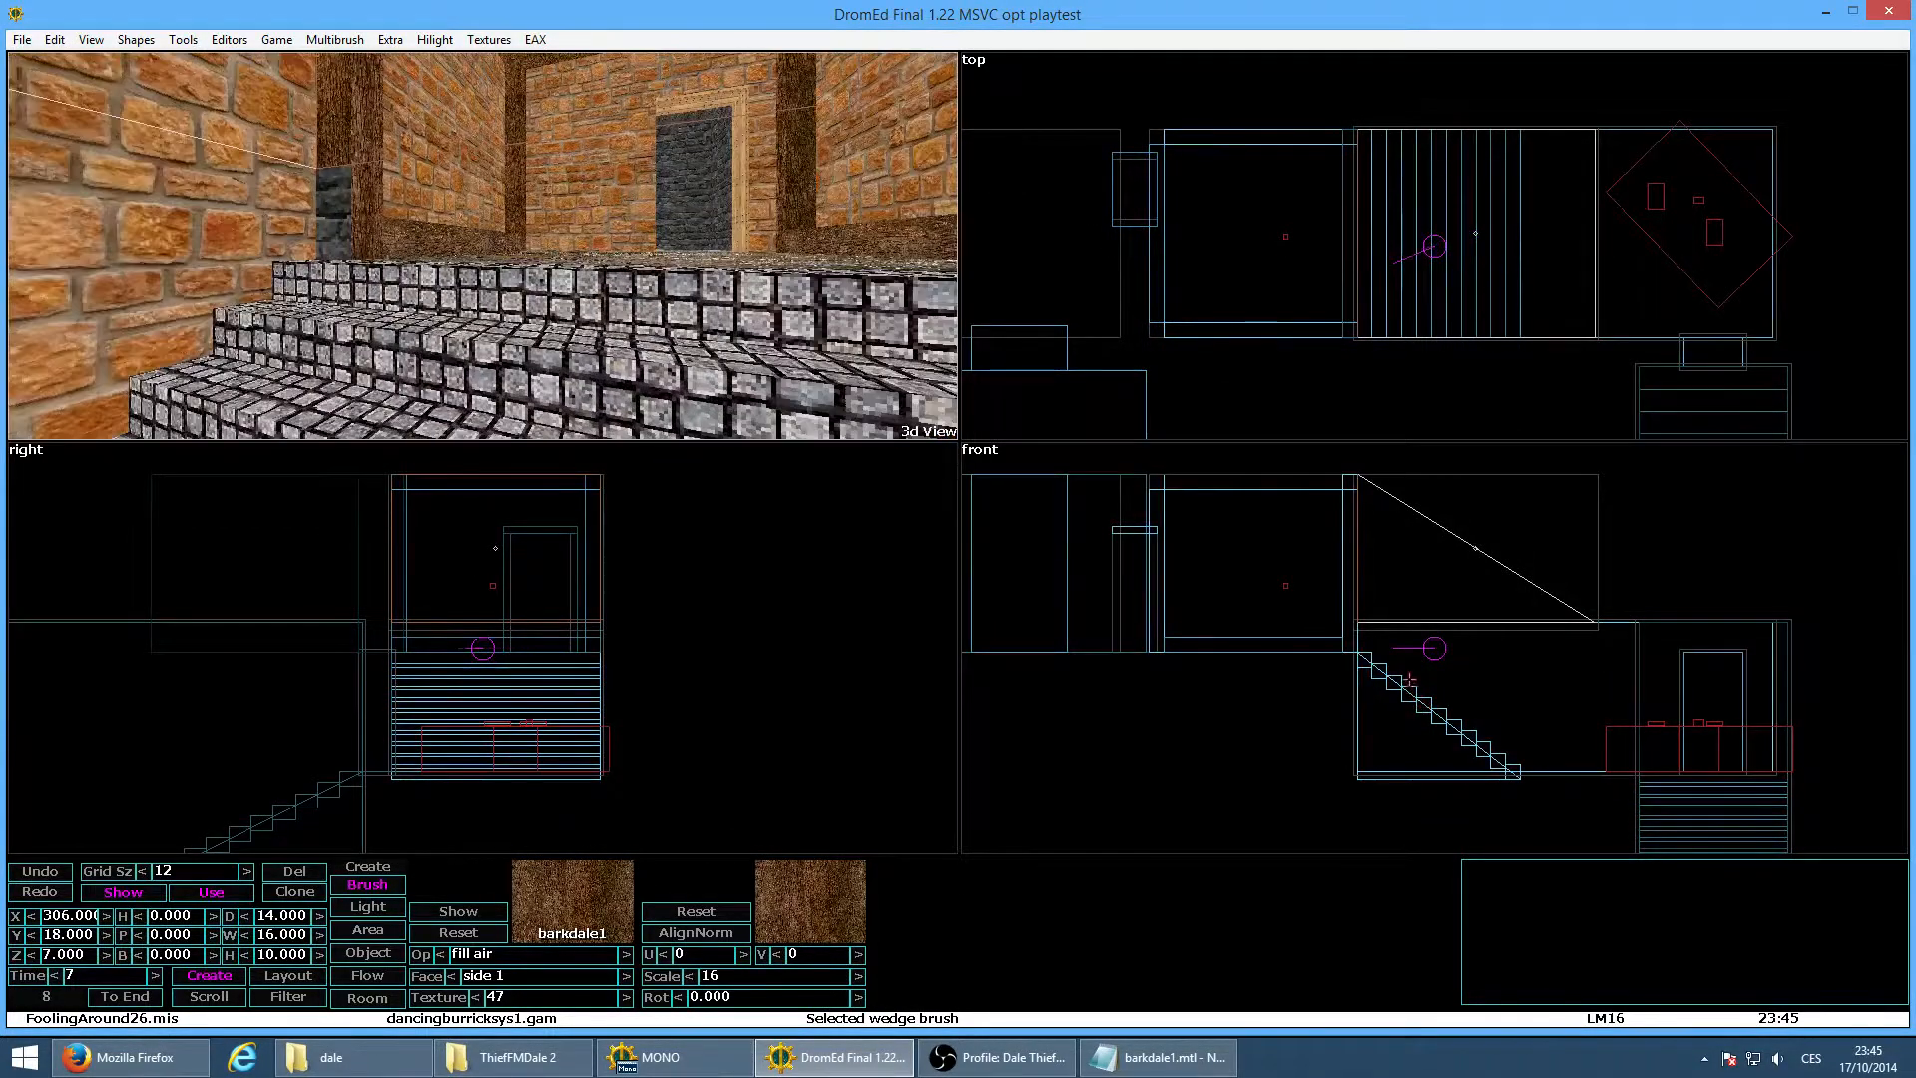
{"action": "key", "text": "w"}
{"action": "key", "text": "d"}
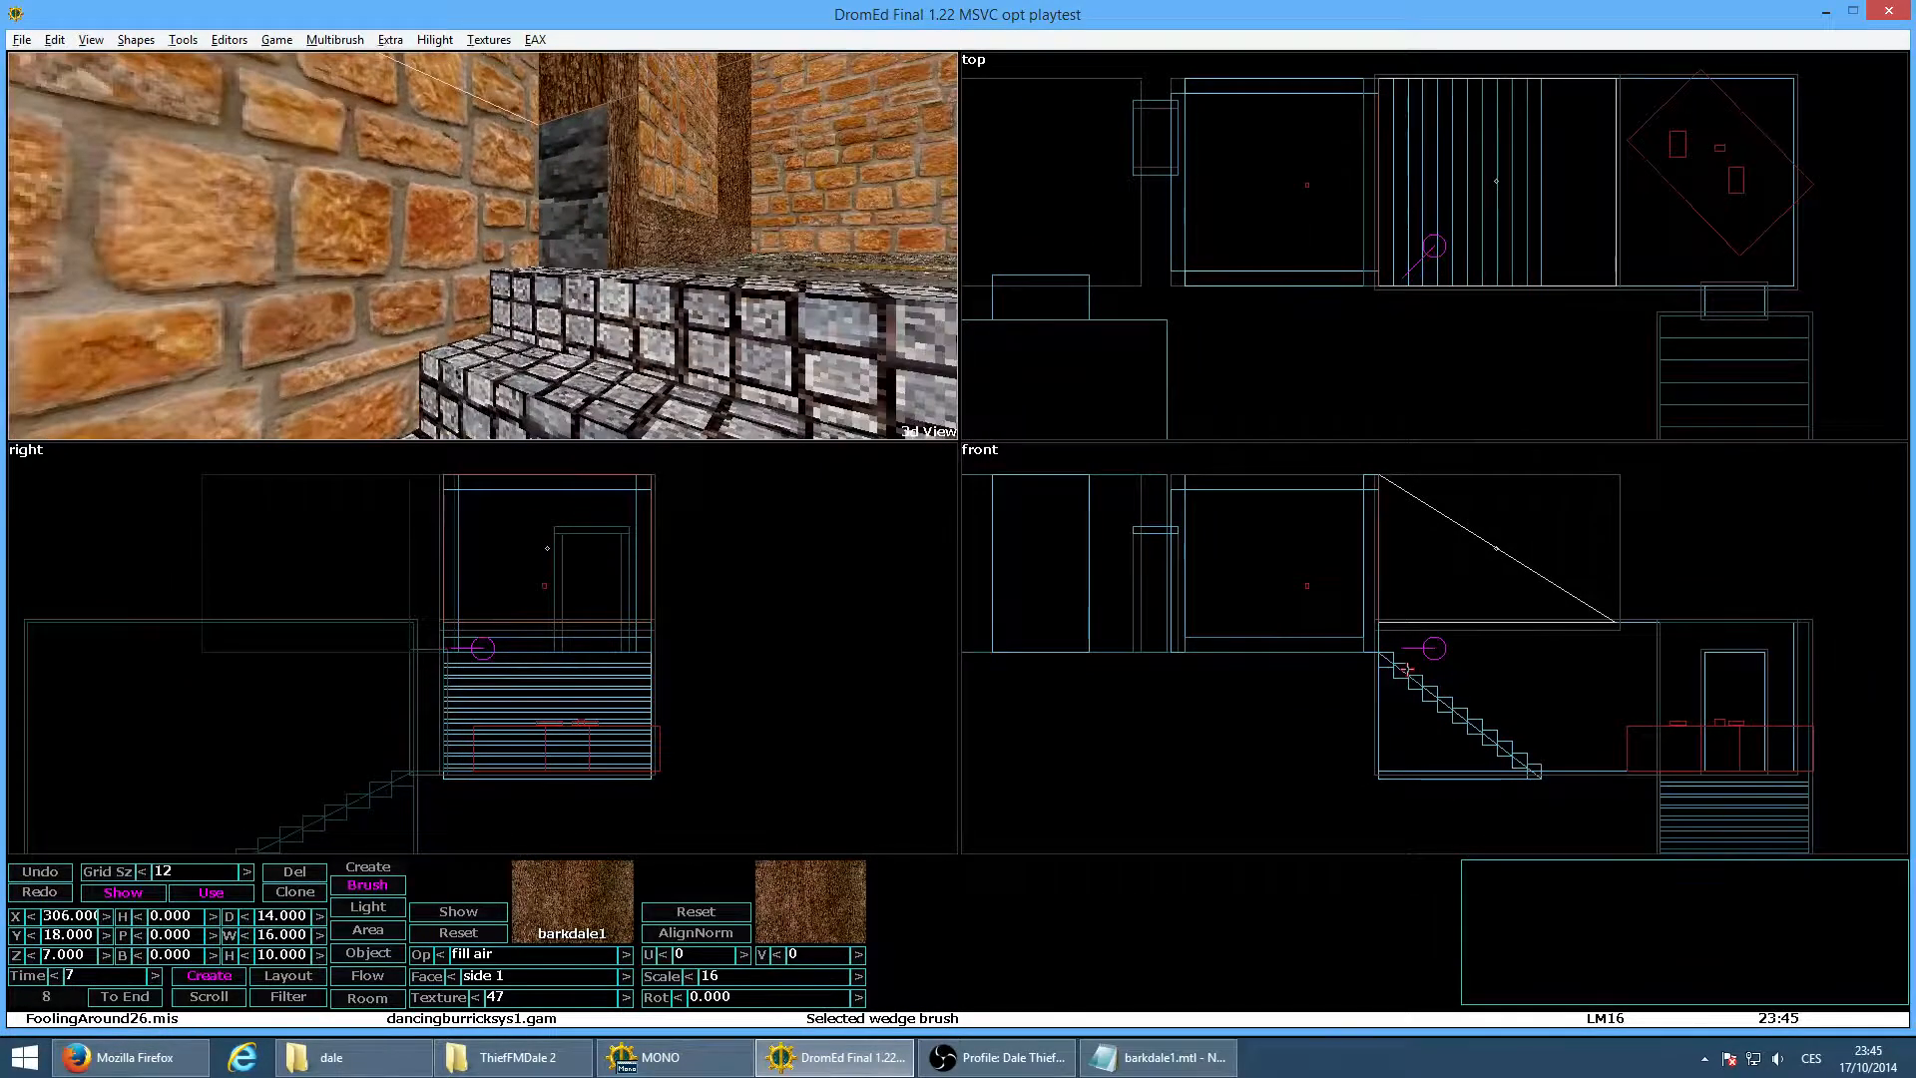
{"action": "key", "text": "alt+t"}
{"action": "left_click", "coordinate": [591, 200]}
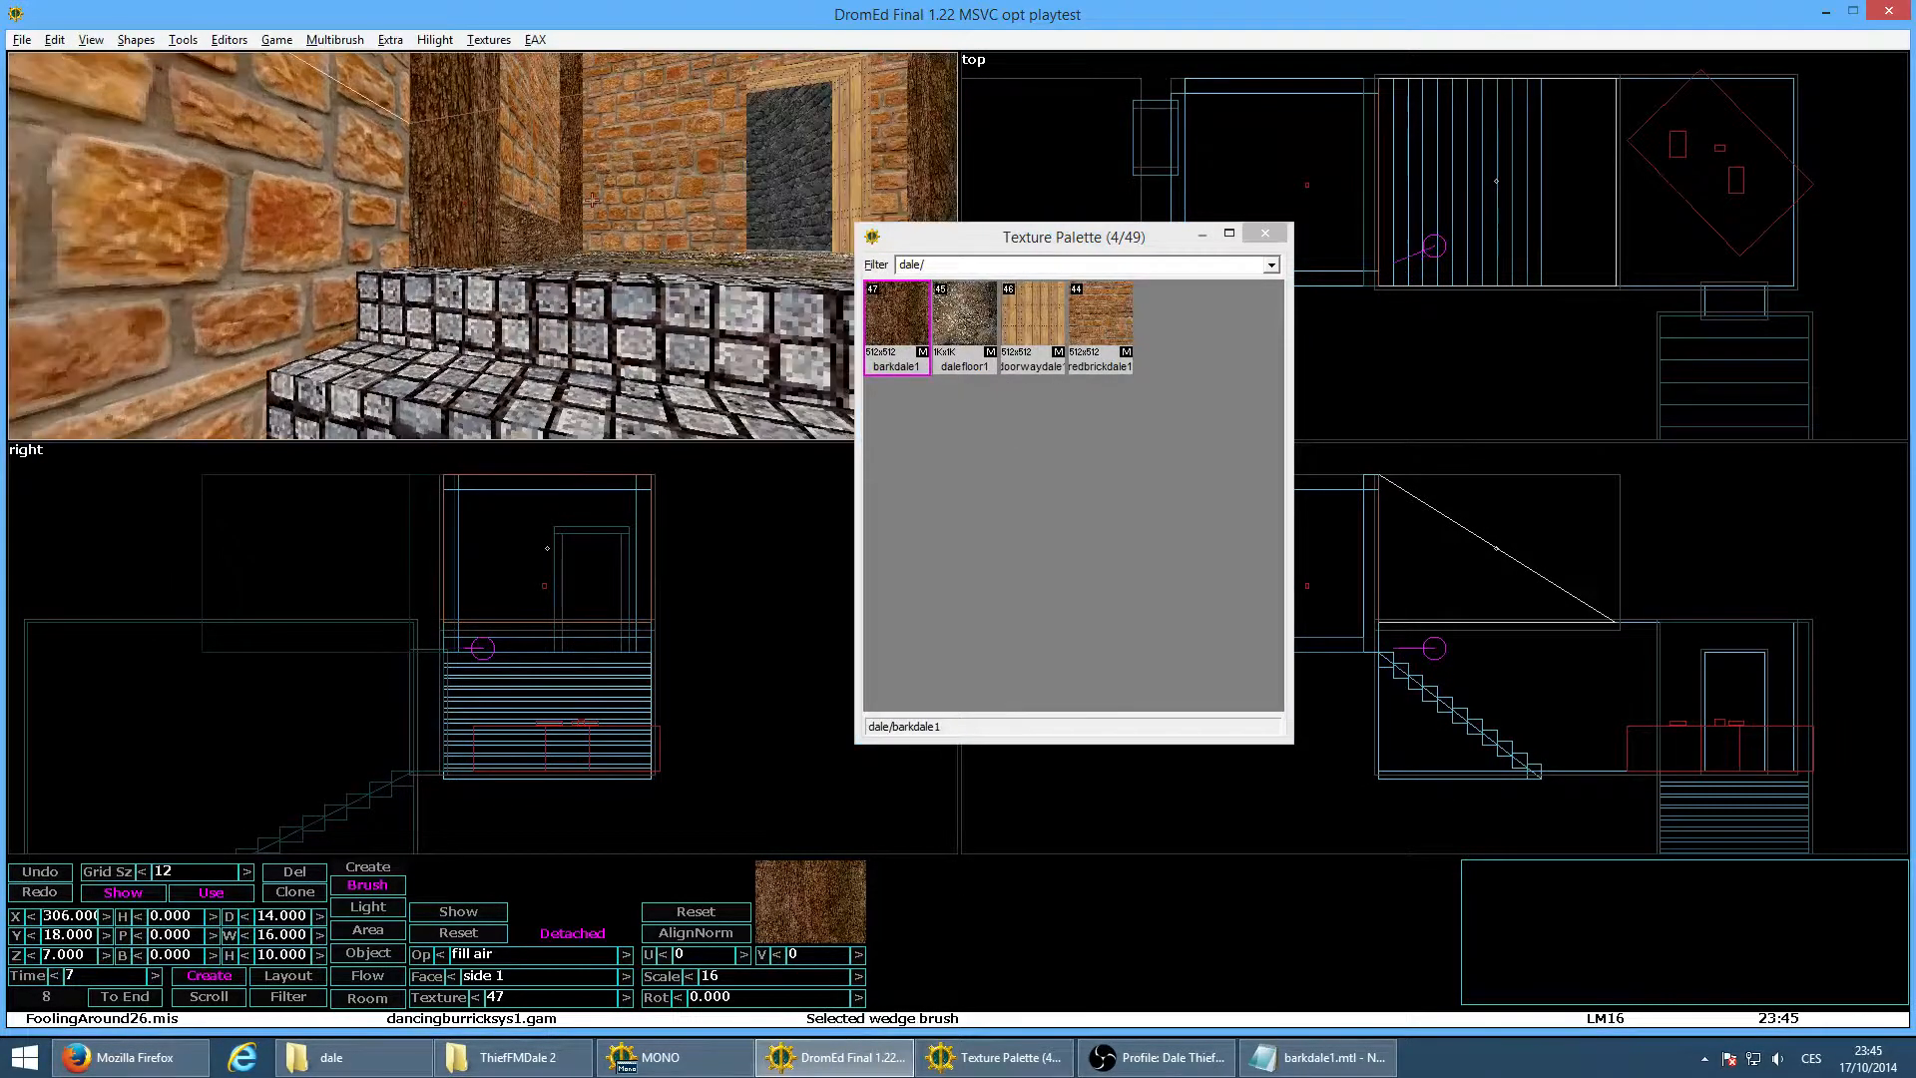
Inspect the posts at the stair top, the ceiling beams and the stairway's sloped ceiling in game mode
{"action": "key", "text": "d"}
{"action": "key", "text": "w"}
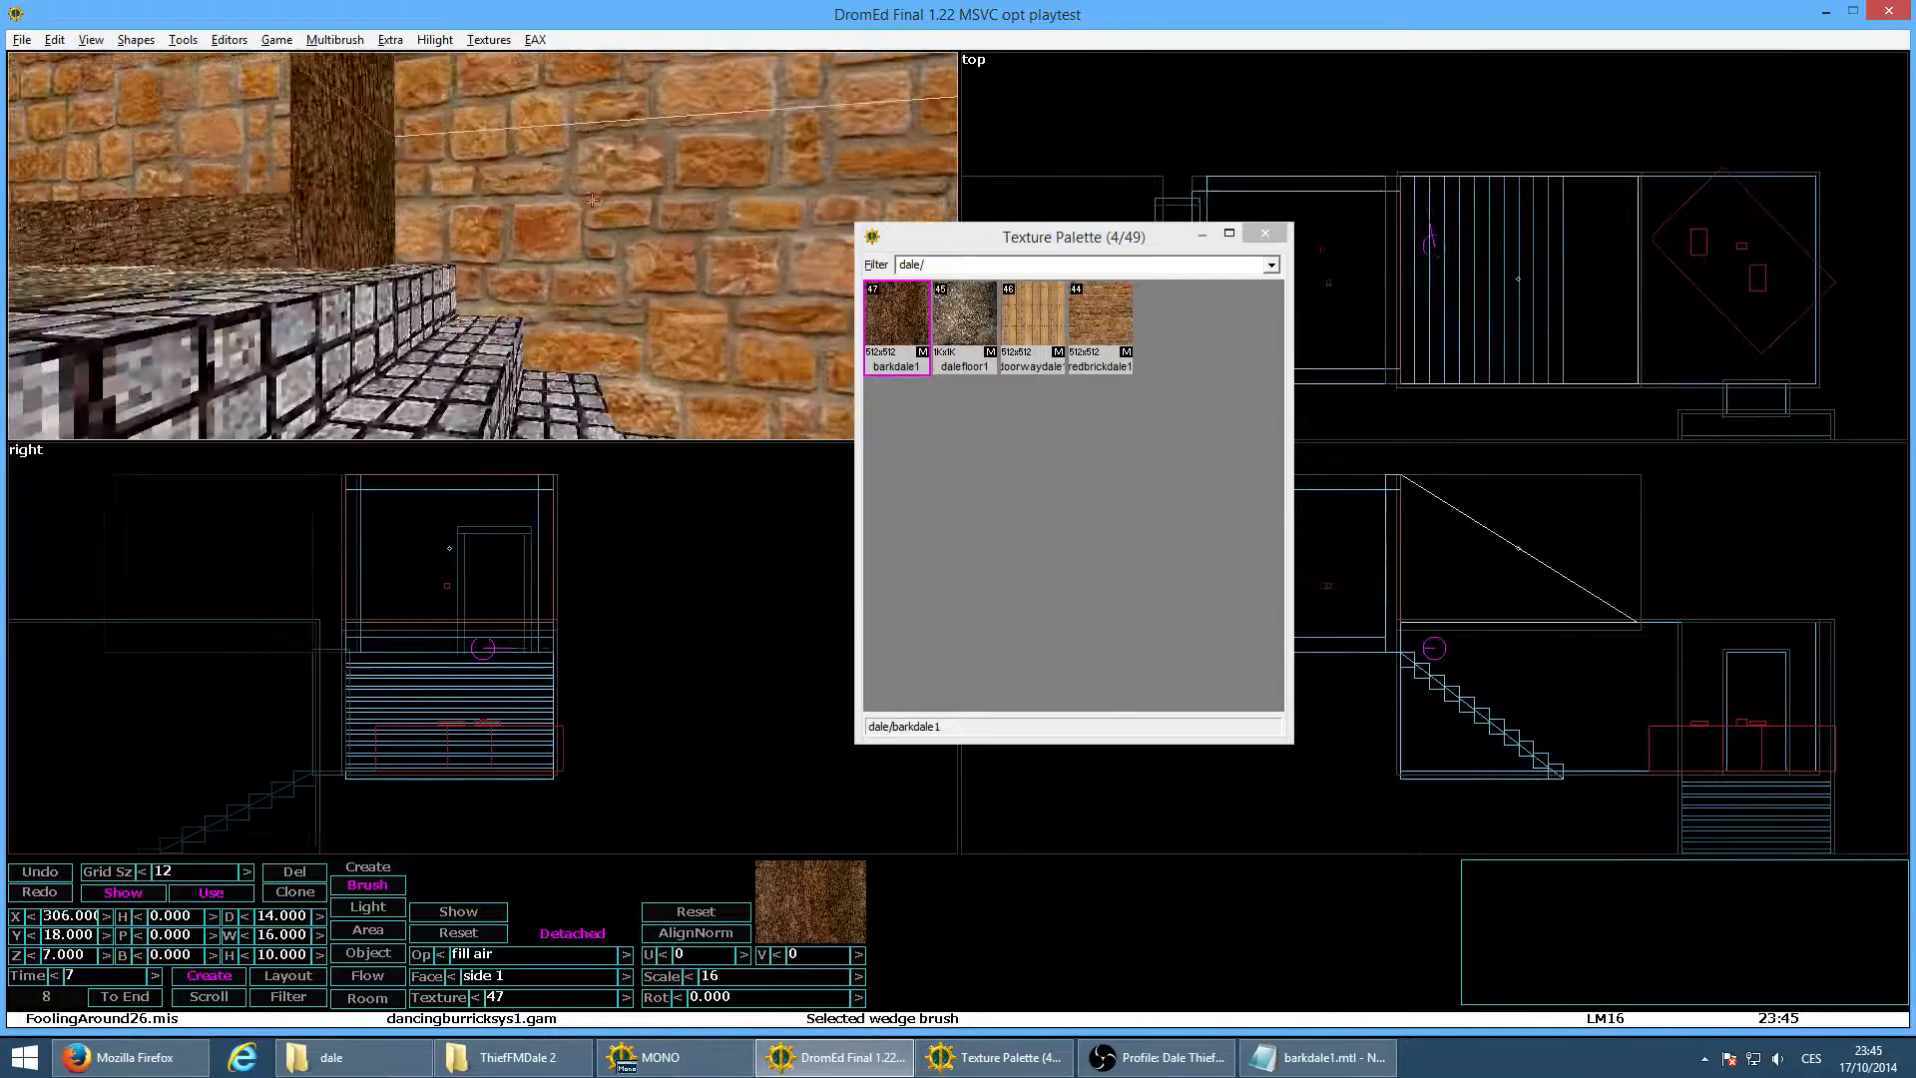
{"action": "key", "text": "a"}
{"action": "key", "text": "w"}
{"action": "key", "text": "x"}
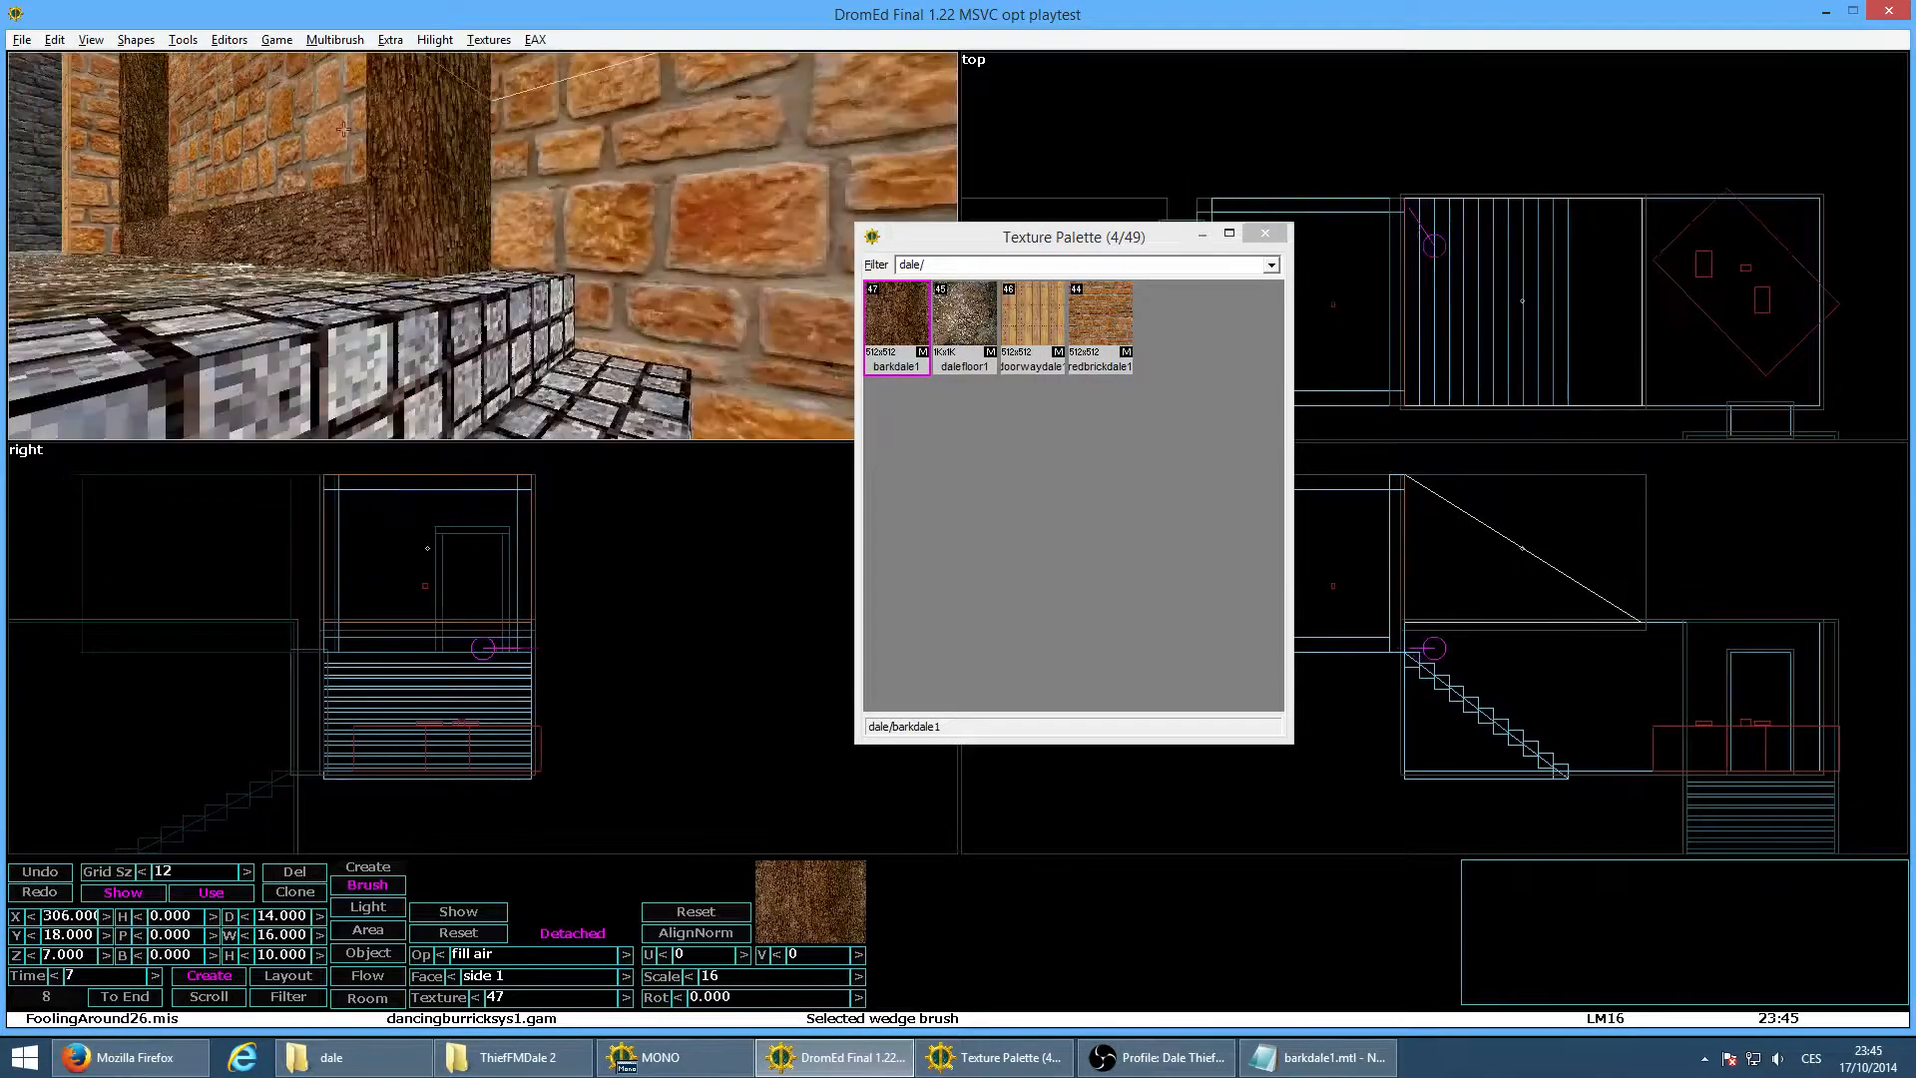
{"action": "key", "text": "x"}
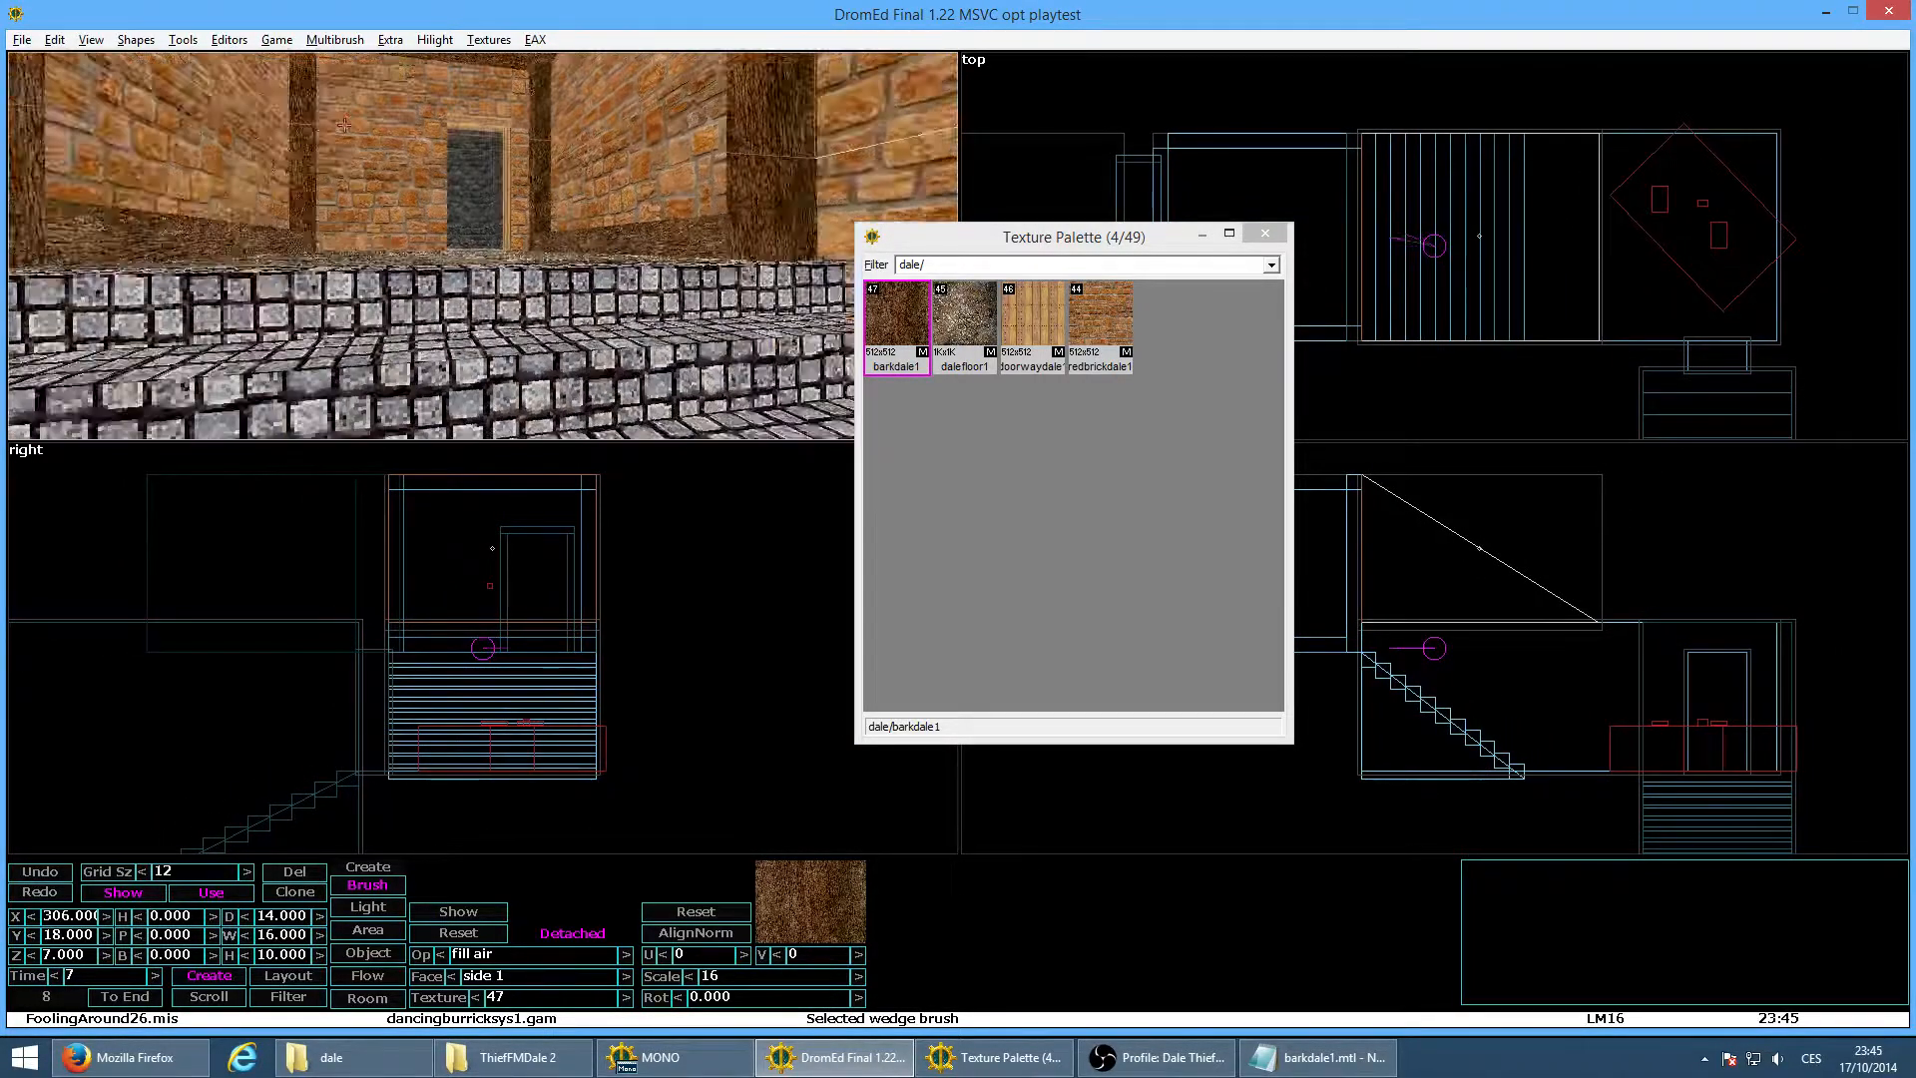
{"action": "key", "text": "a"}
{"action": "key", "text": "x"}
{"action": "key", "text": "alt+g"}
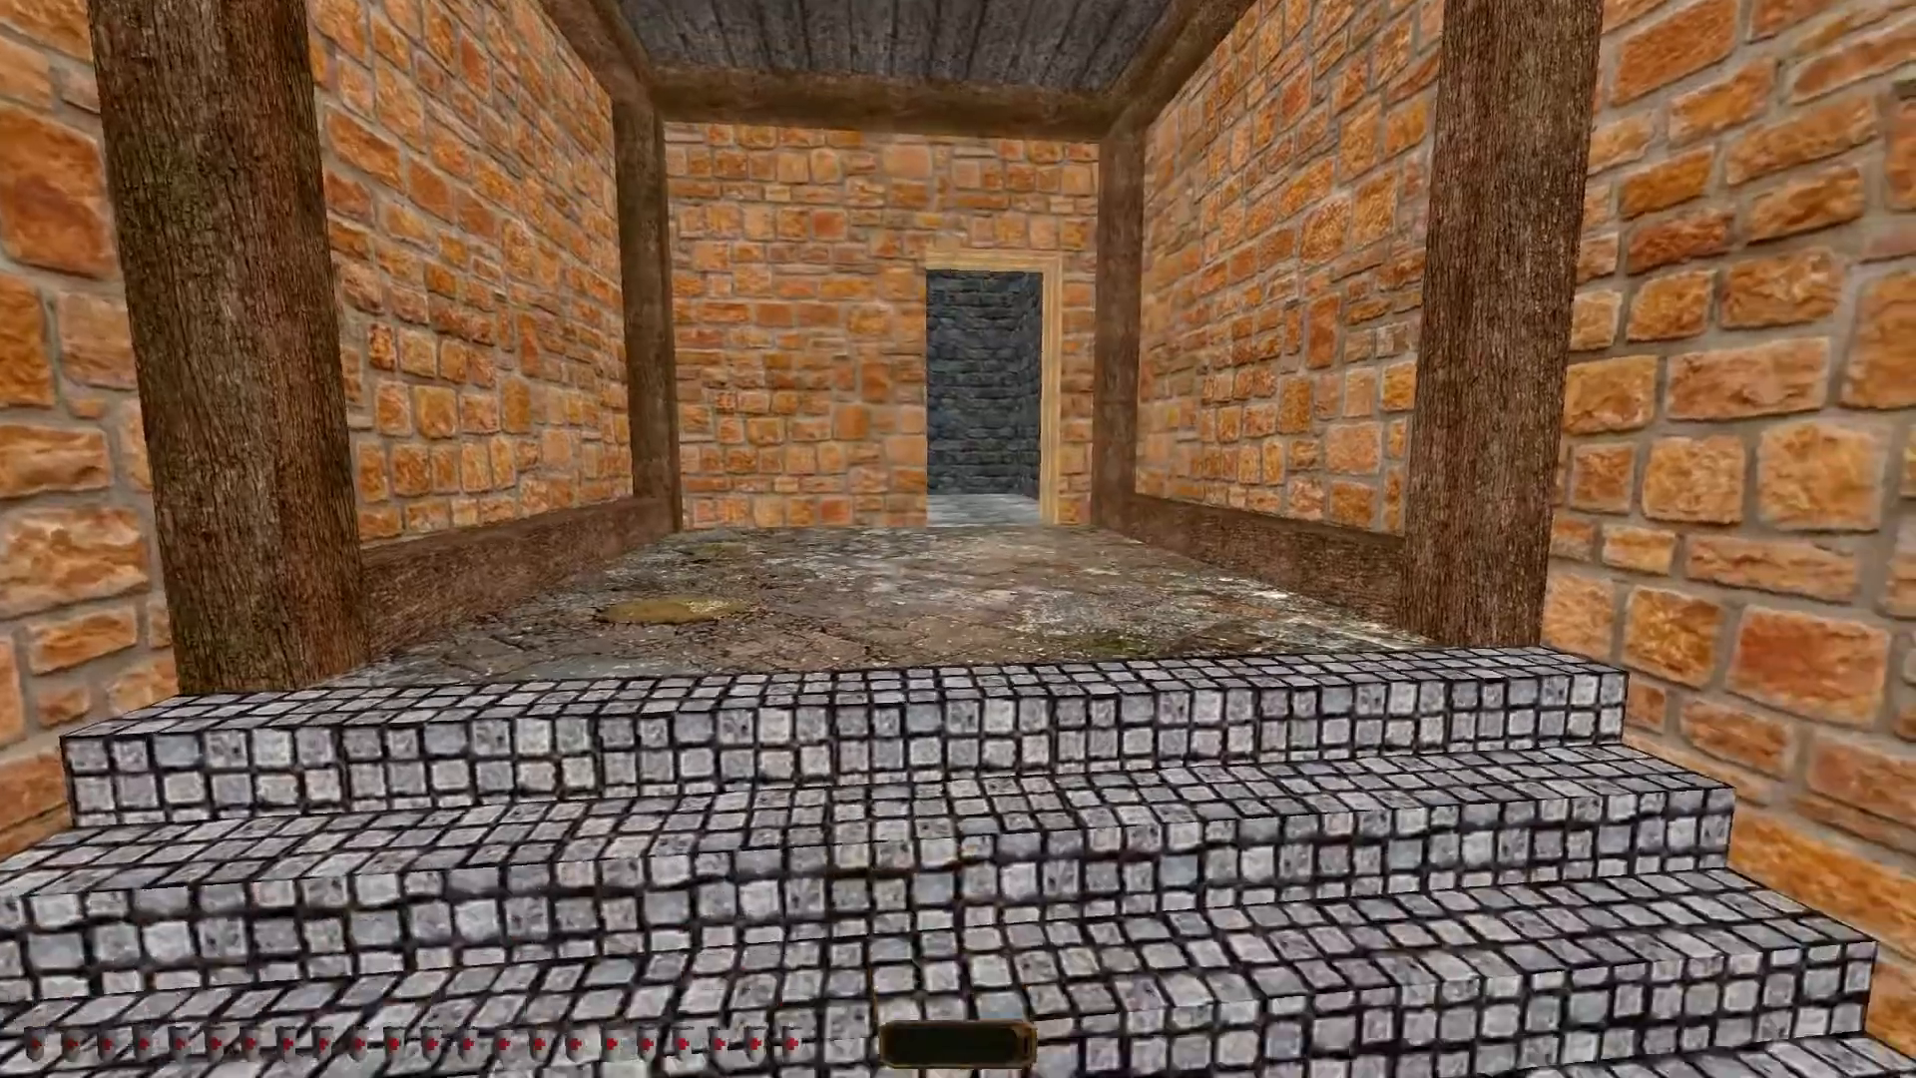
{"action": "key", "text": "w"}
{"action": "key", "text": "w"}
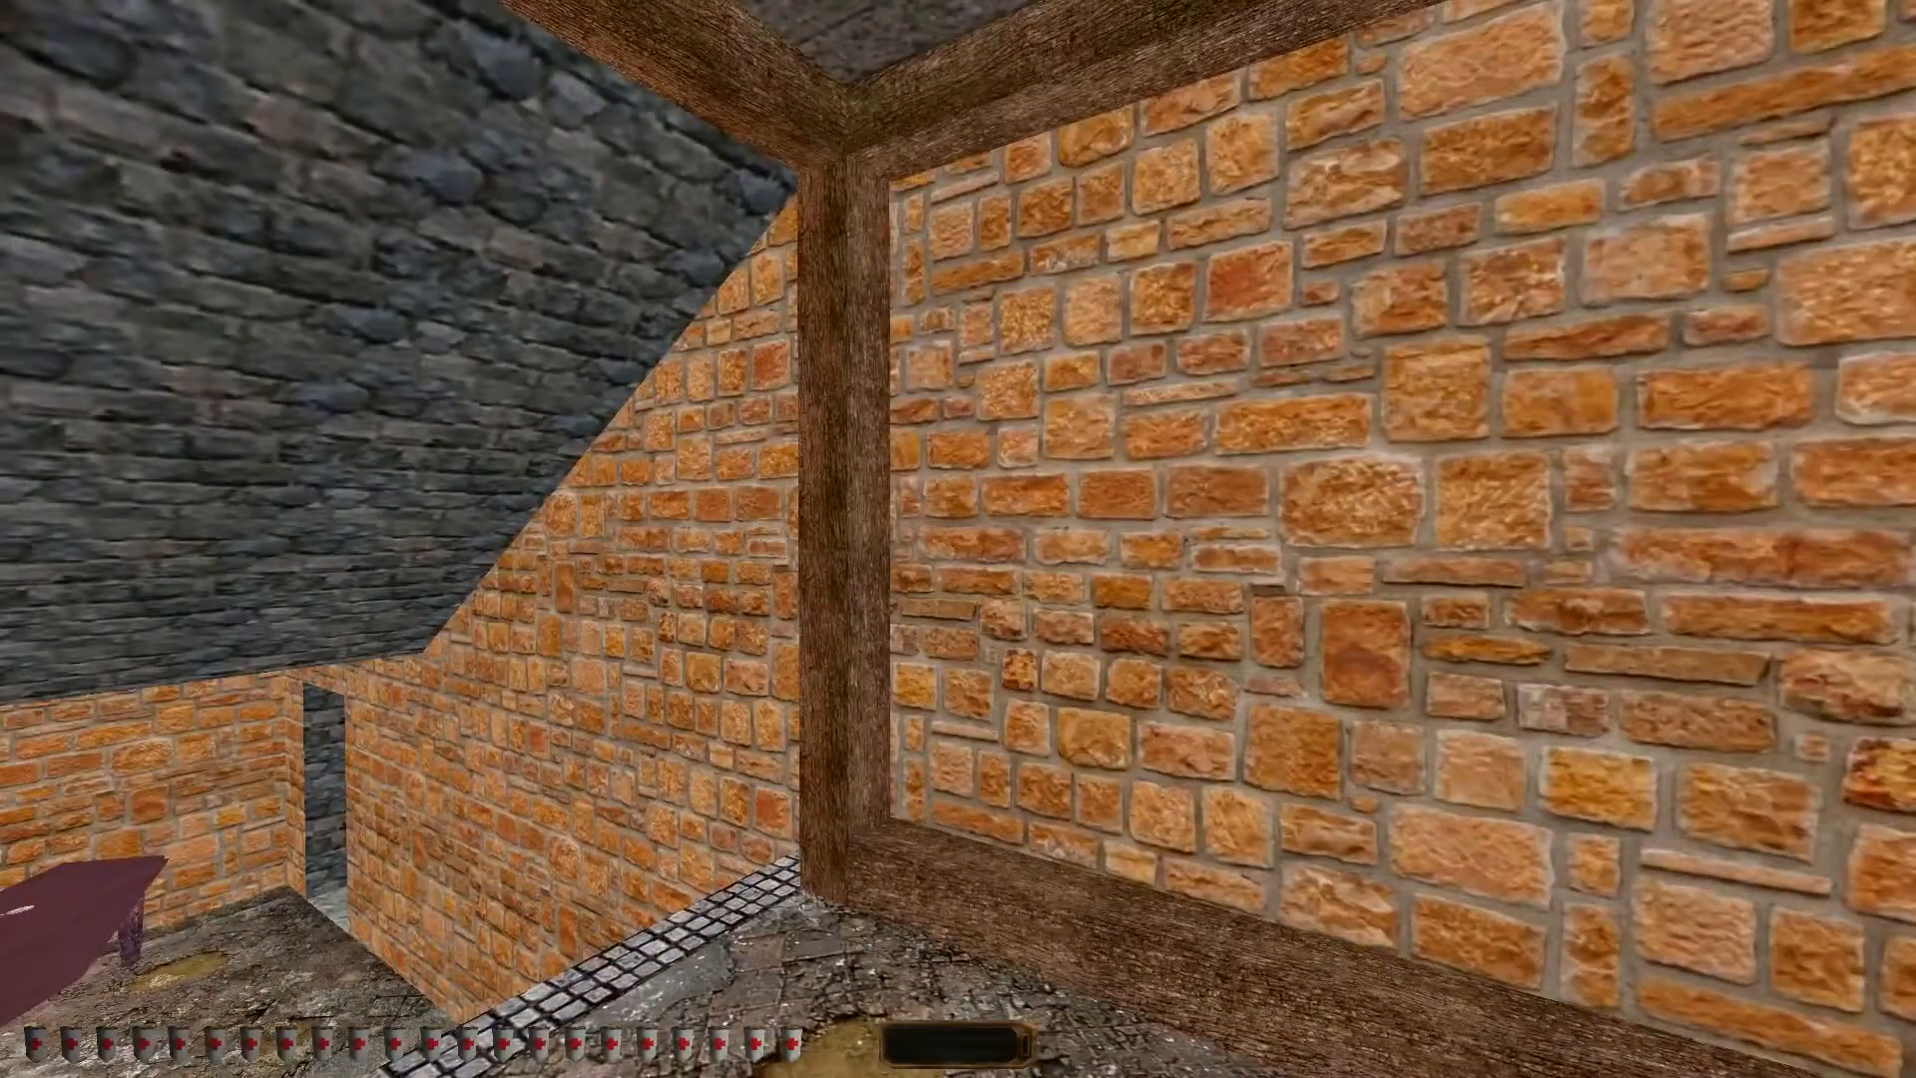
{"action": "key", "text": "w"}
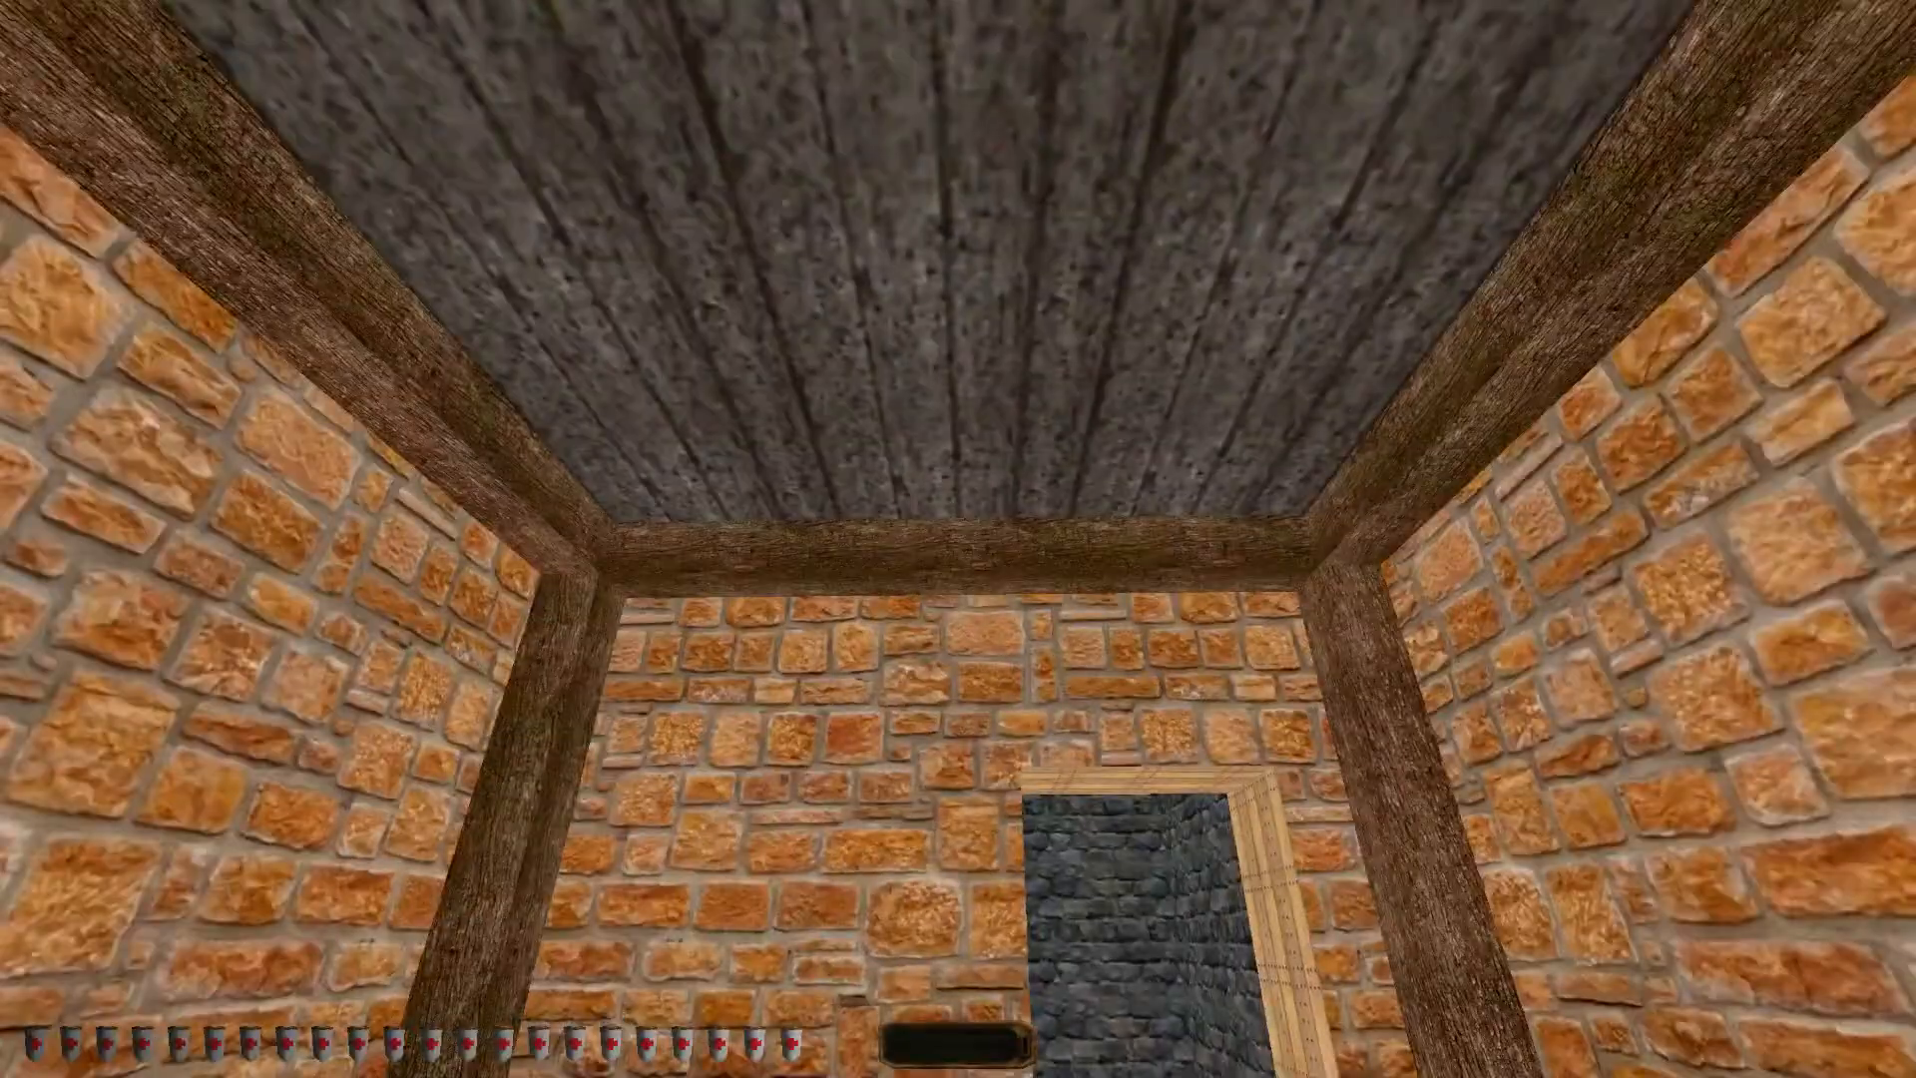
{"action": "key", "text": "w"}
{"action": "key", "text": "w"}
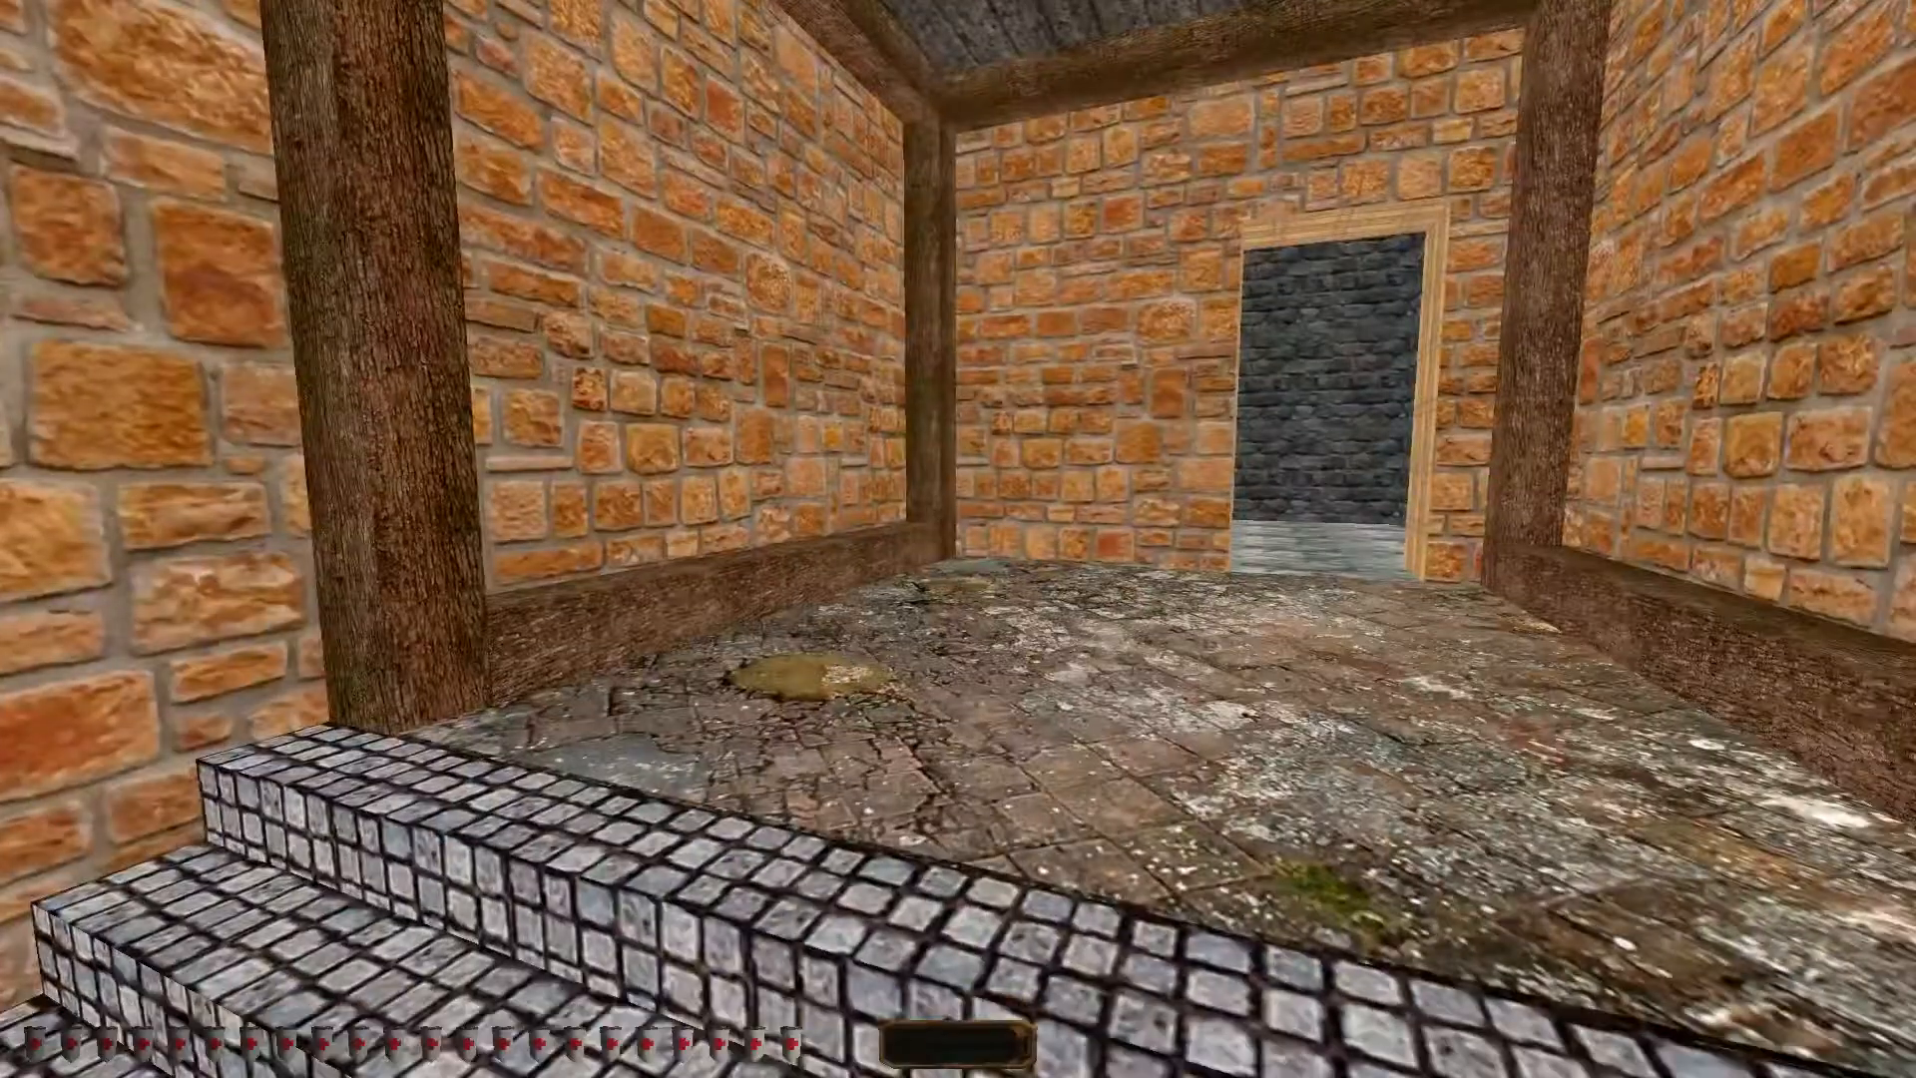
{"action": "key", "text": "w"}
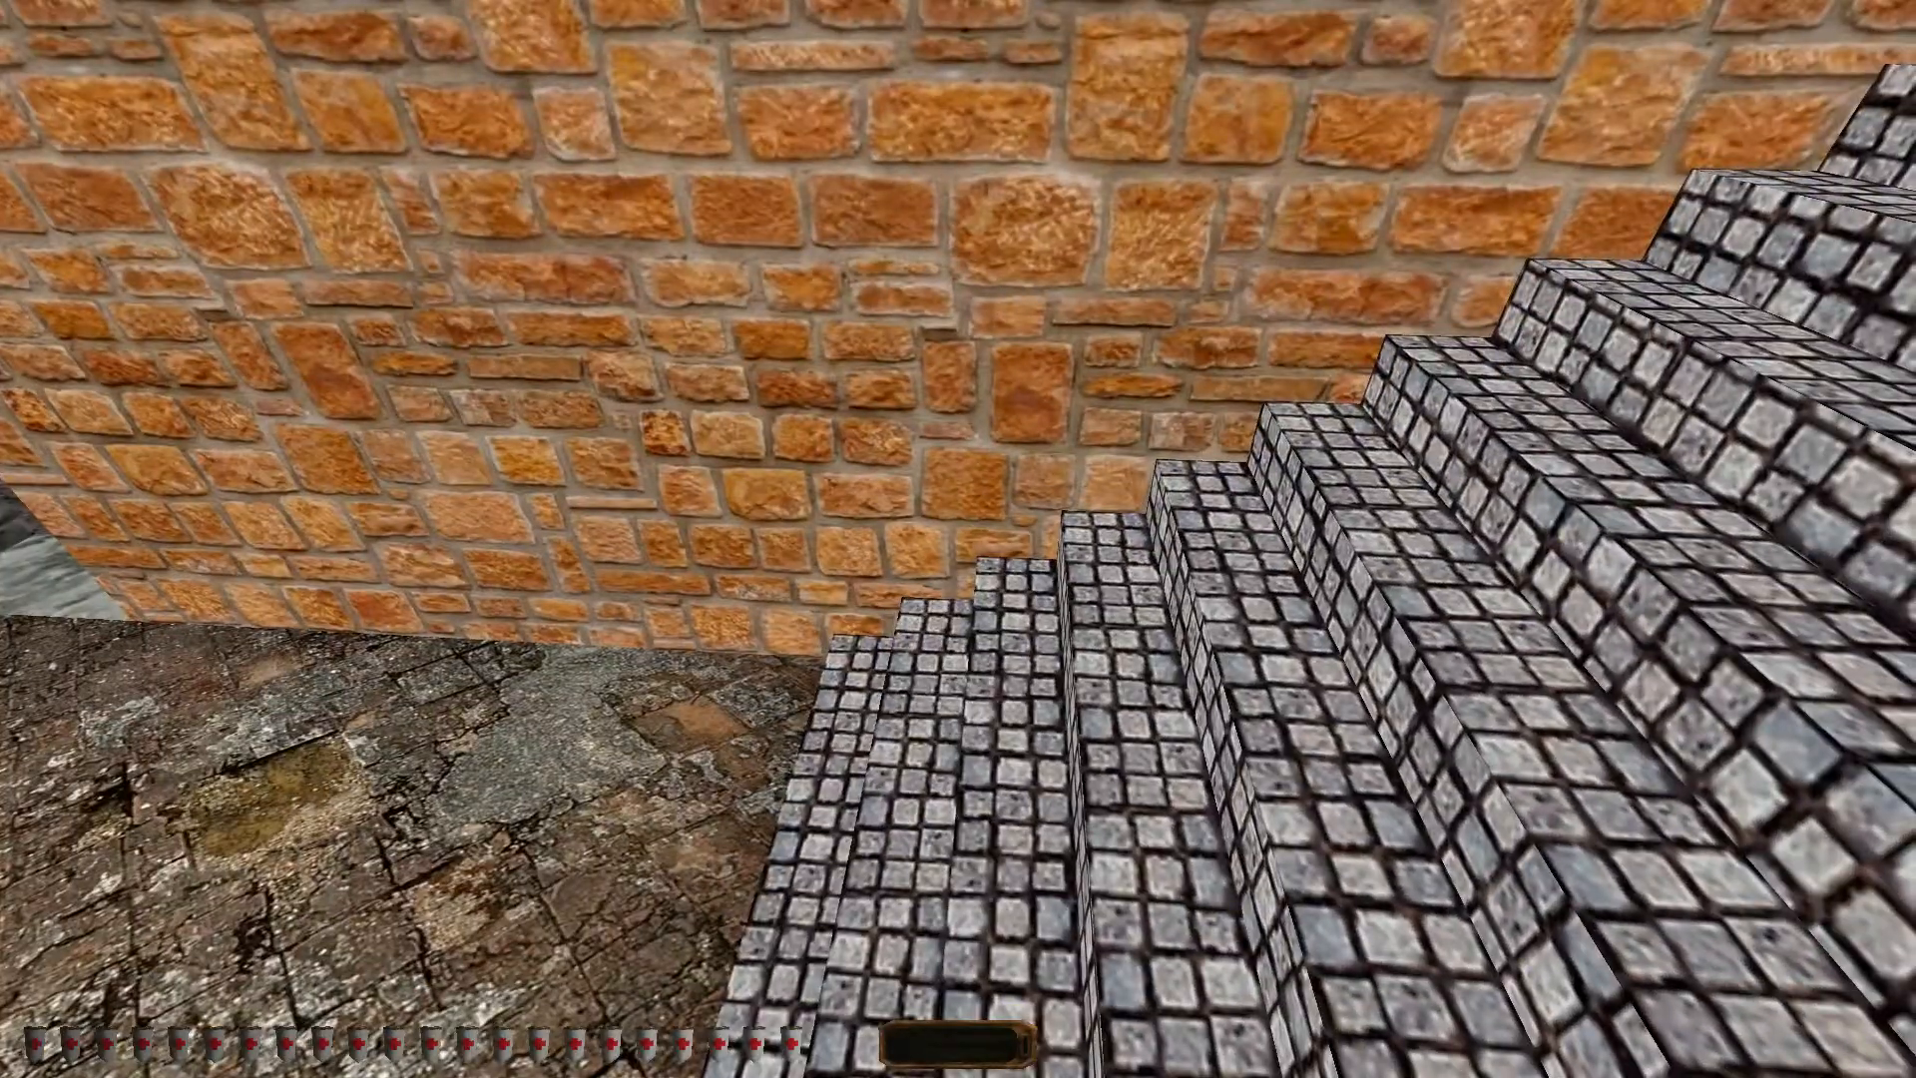
{"action": "key", "text": "w"}
{"action": "key", "text": "alt+e"}
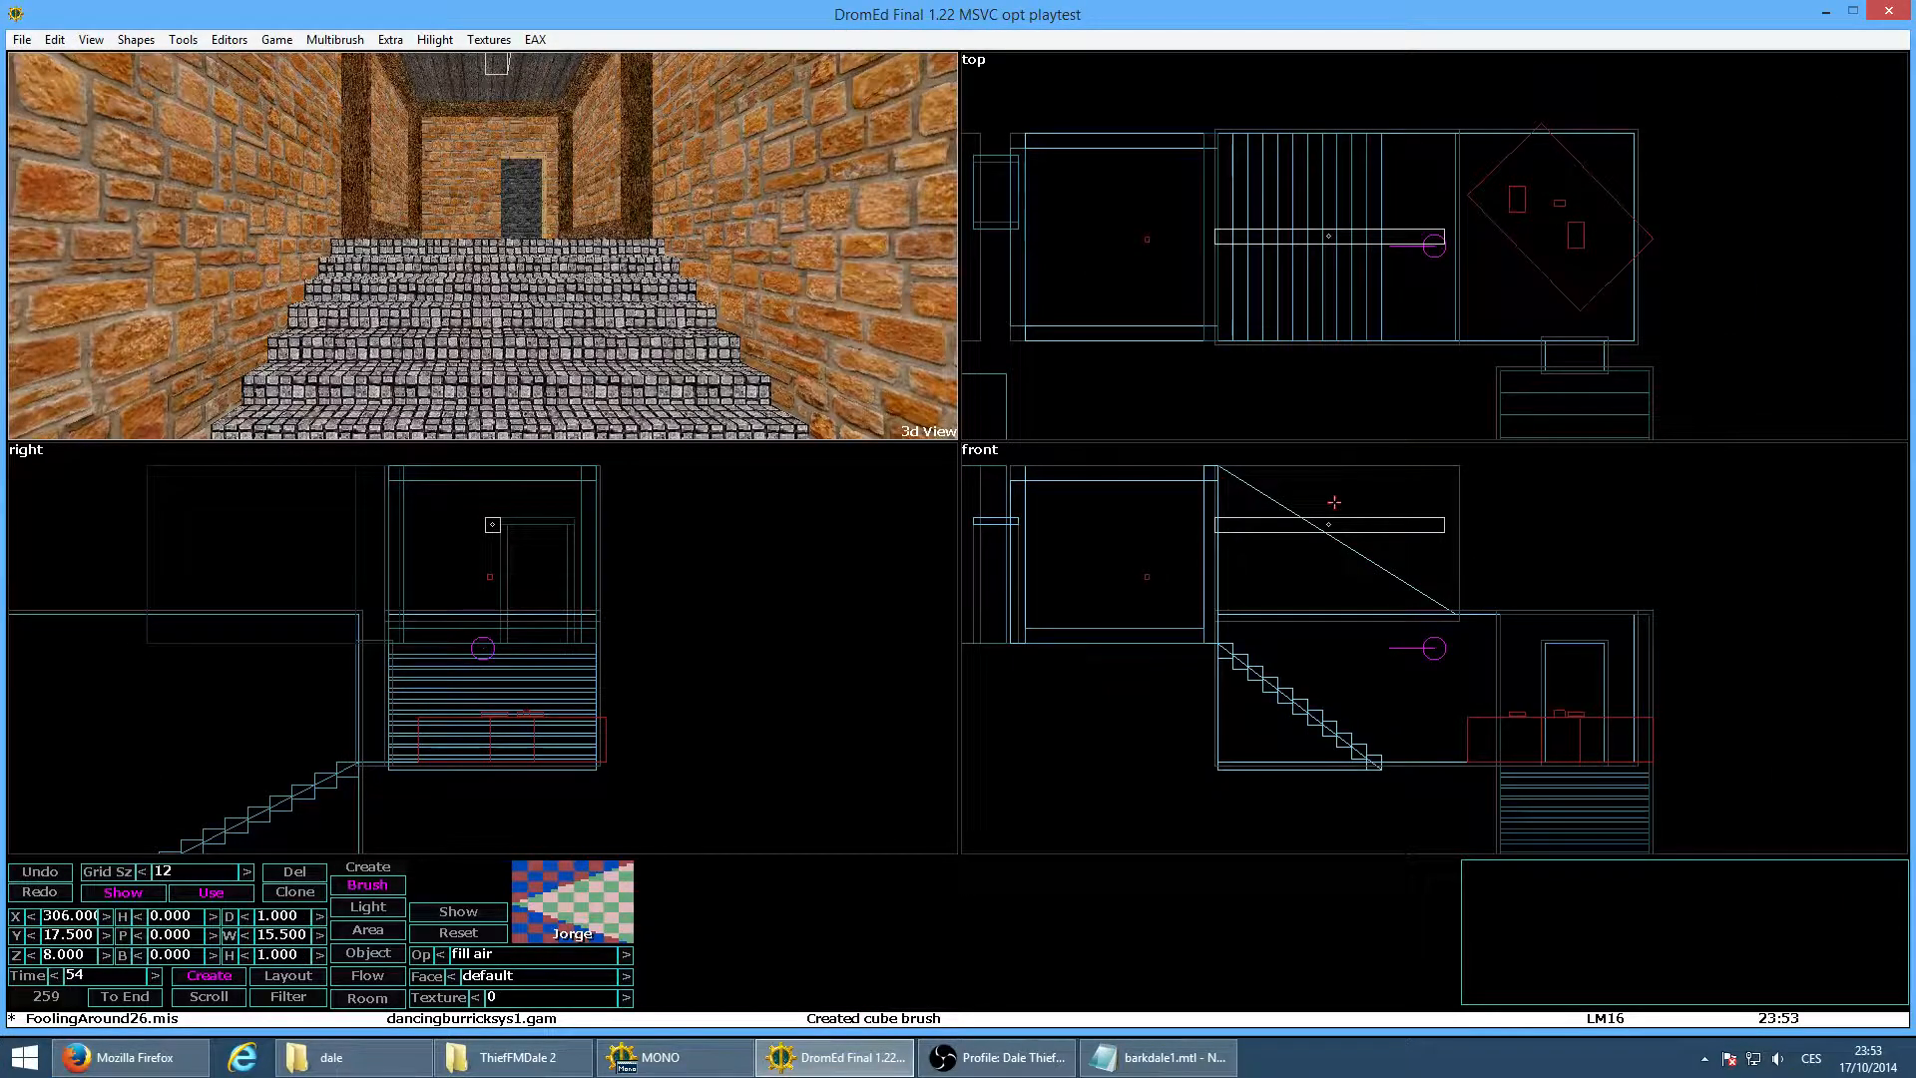
Try rotating a beam-shaped cube brush to a bank of 337.5 along the stairway's sloped ceiling, and delete it
{"action": "right_click_drag", "start_coordinate": [1454, 542], "coordinate": [1459, 545], "text": "shift"}
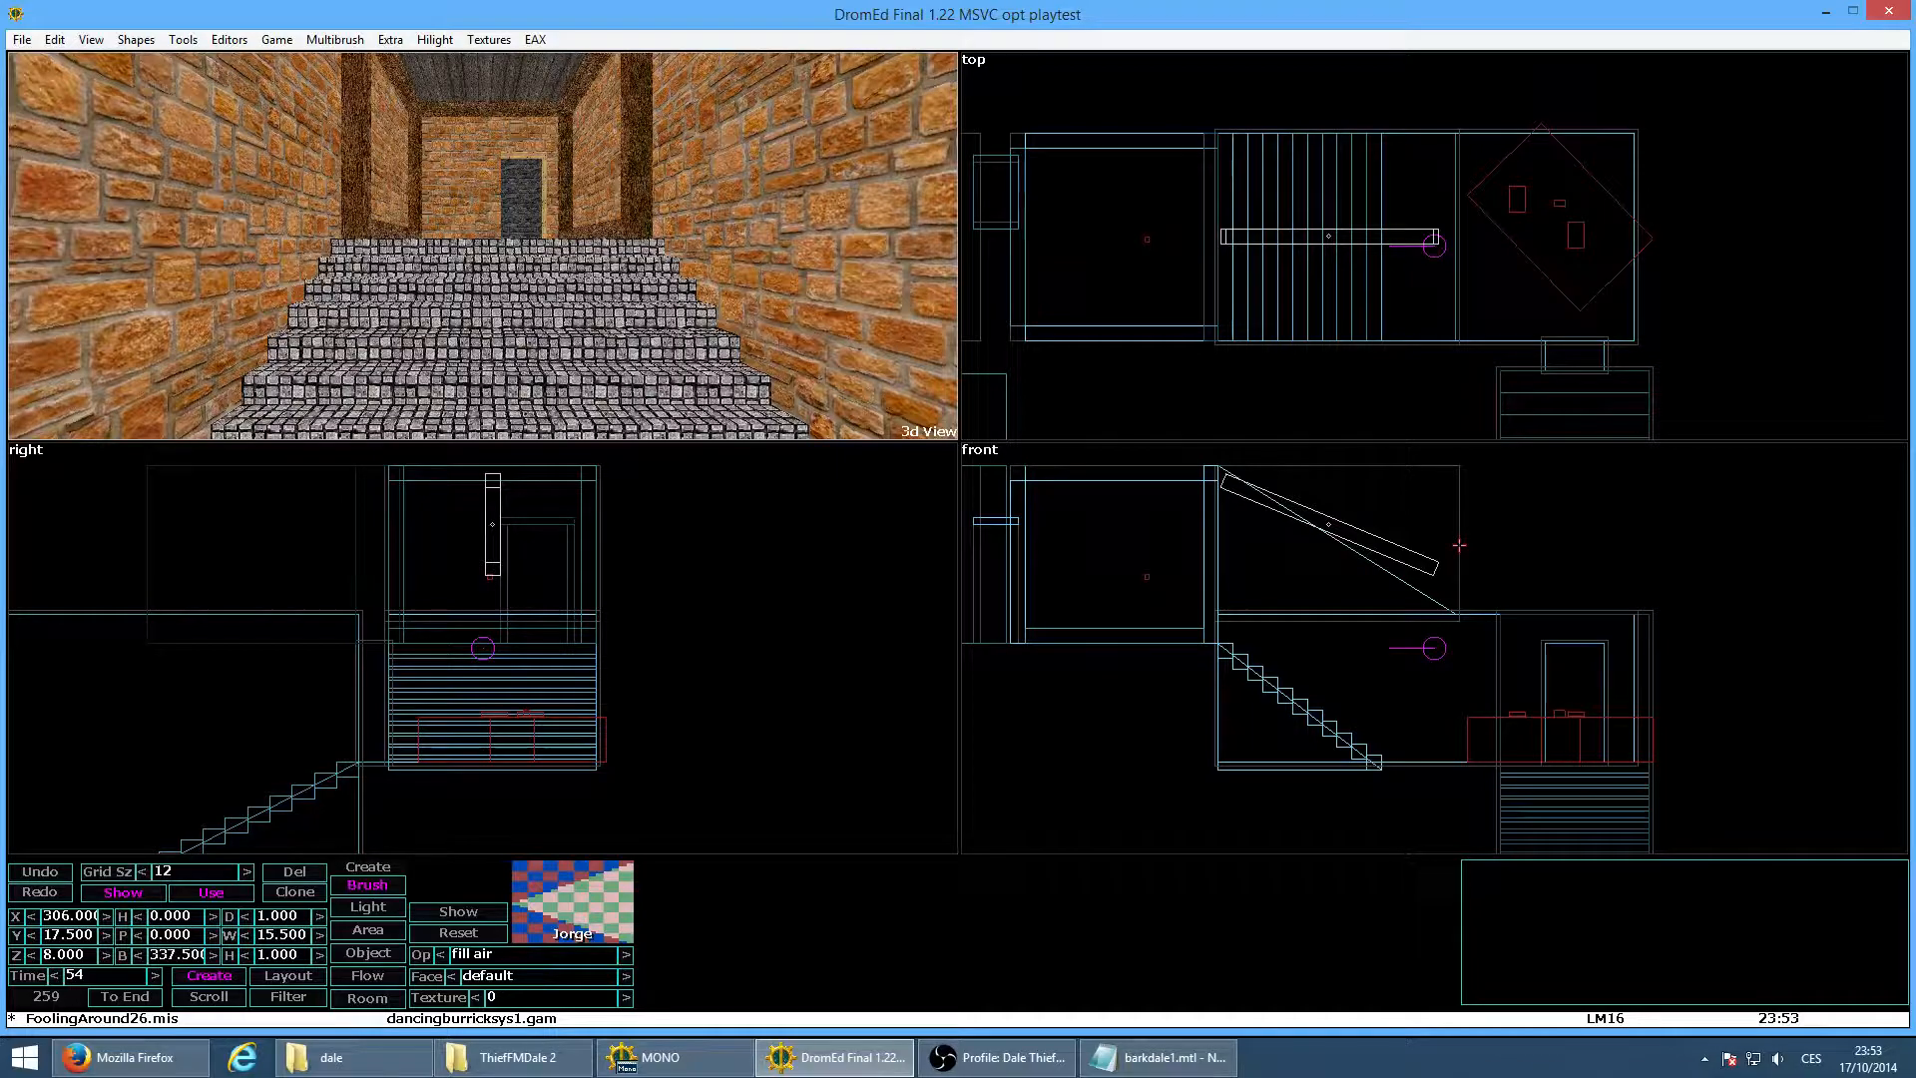
{"action": "key", "text": "Delete"}
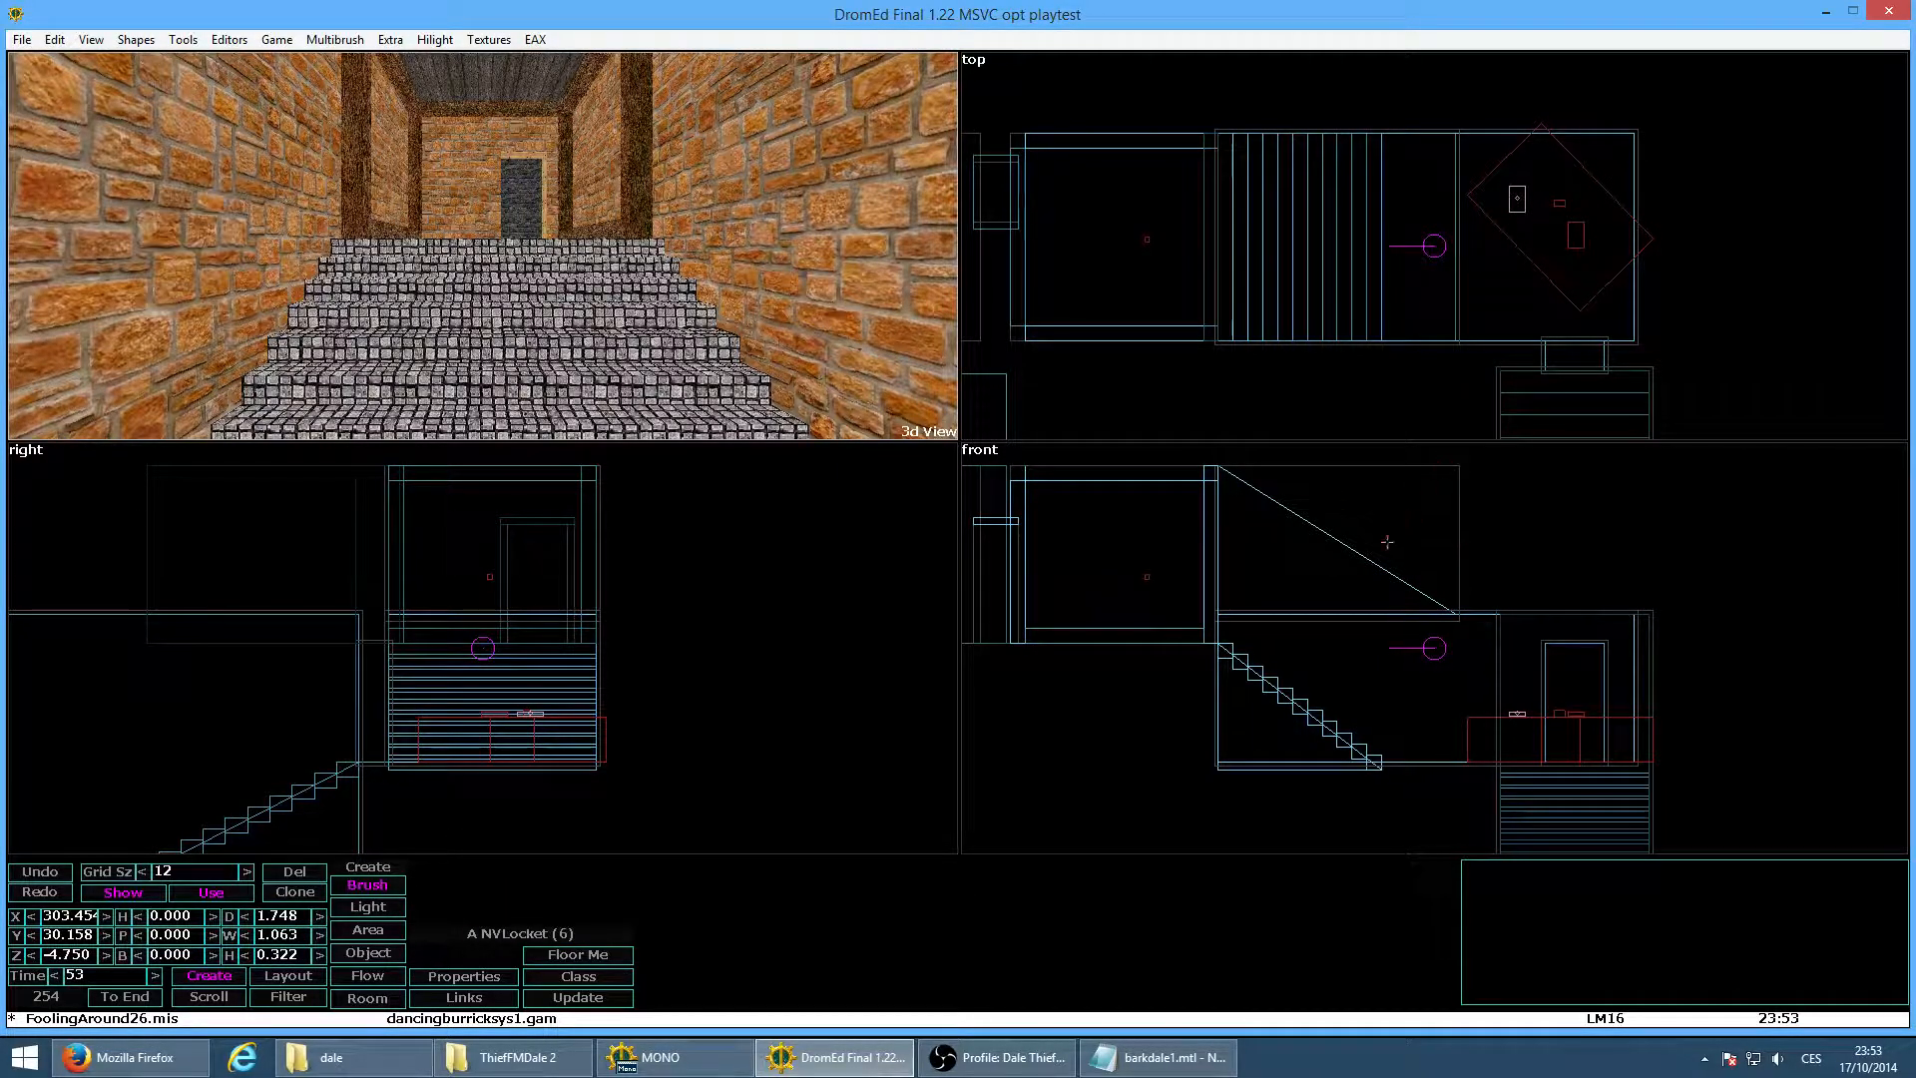
Clone the wedge brush above the stairs and set the clone's bank to 180
{"action": "left_click", "coordinate": [1351, 567]}
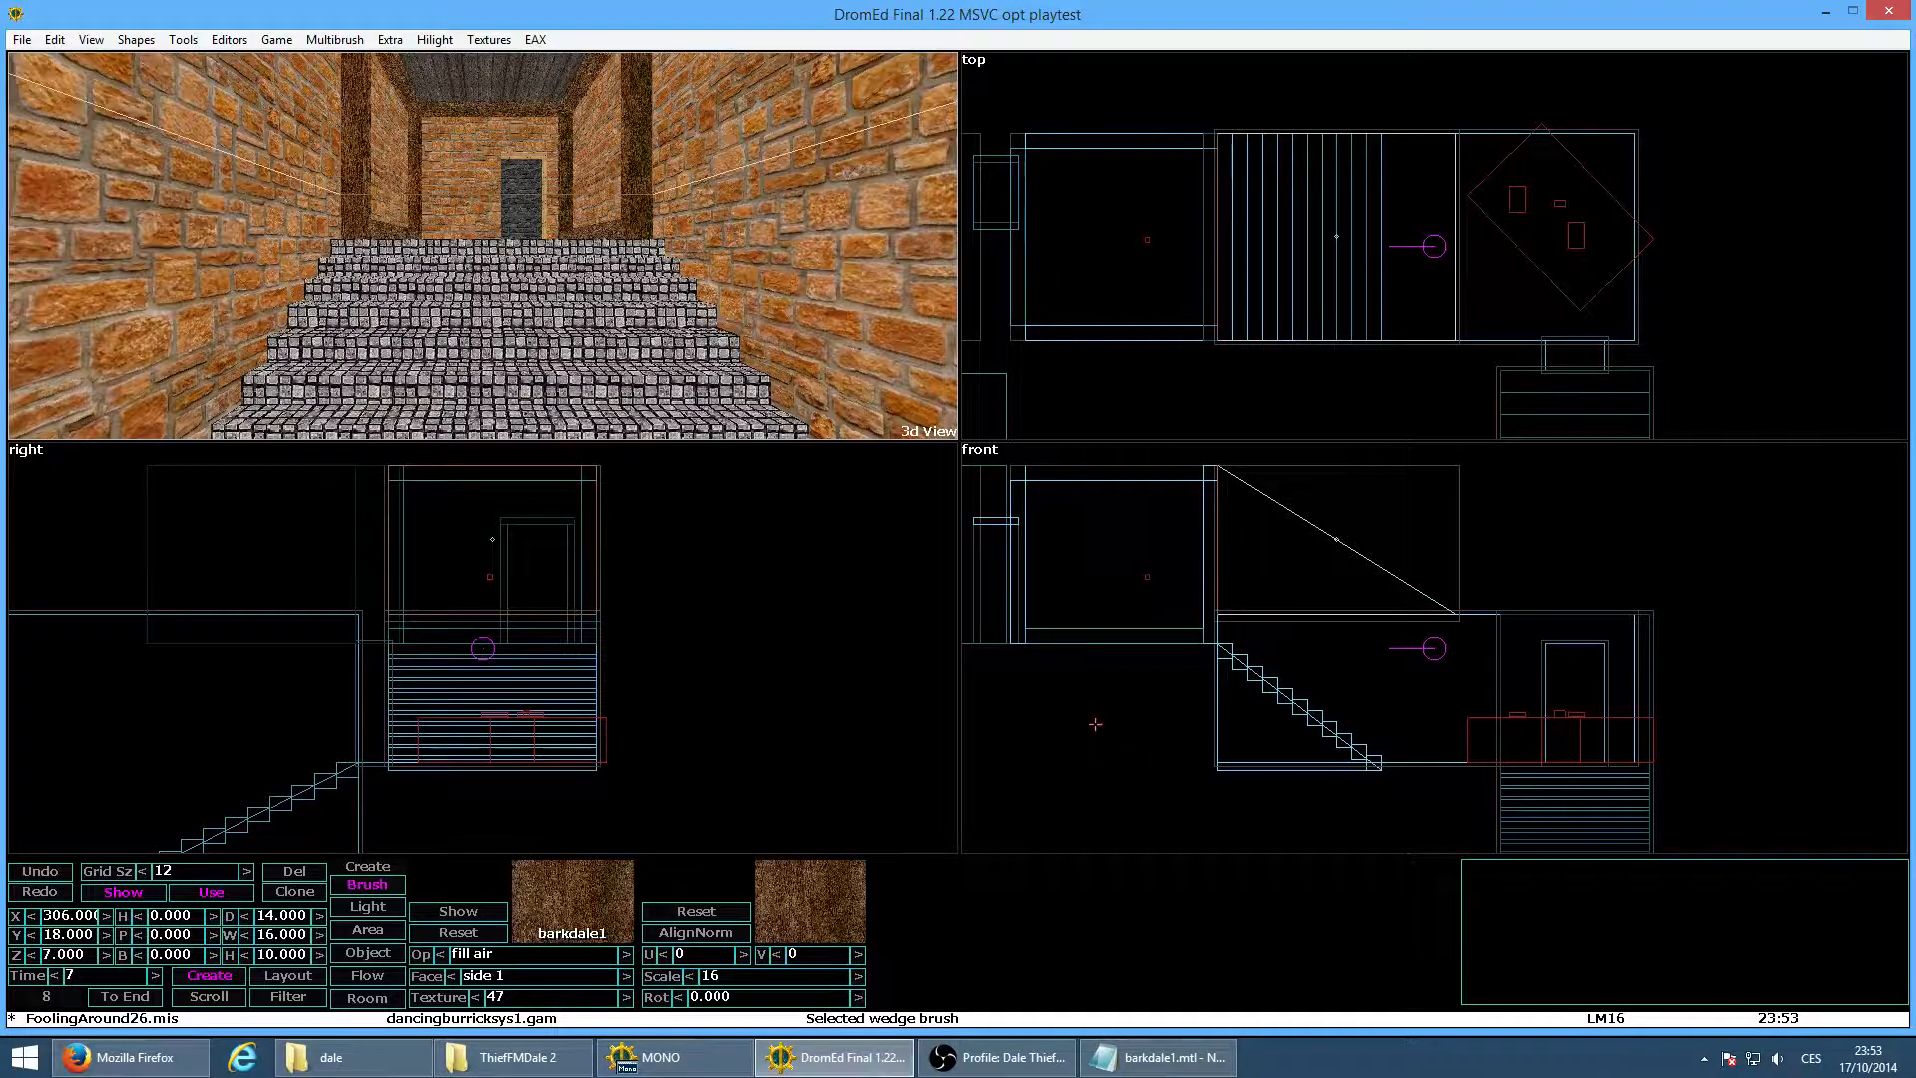
{"action": "left_click", "coordinate": [295, 891]}
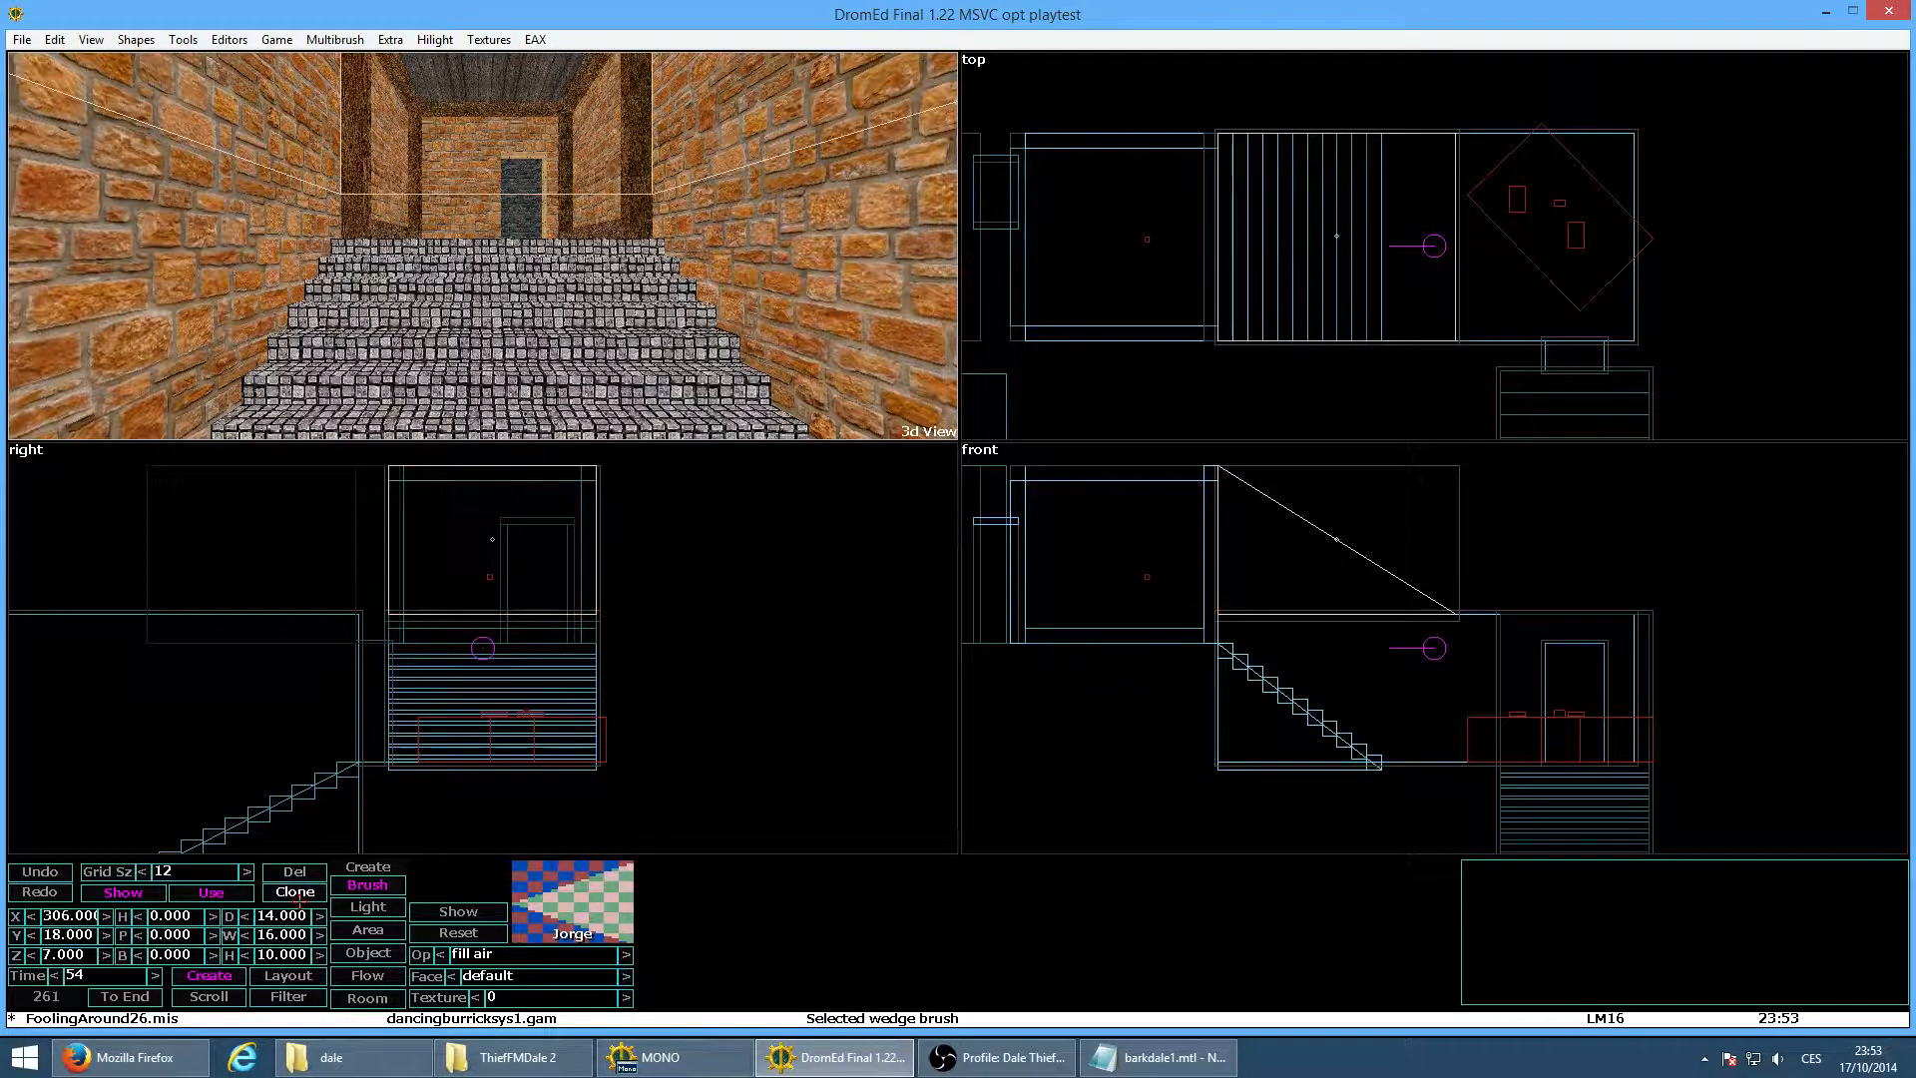
{"action": "left_click", "coordinate": [172, 955]}
{"action": "type", "text": "180"}
{"action": "key", "text": "Return"}
Move the cloned wedge down to Z 6.000 and check its slanted edge against the original at both ends
{"action": "mouse_move", "coordinate": [1407, 482]}
{"action": "left_mouse_down"}
{"action": "mouse_move", "coordinate": [1405, 511]}
{"action": "mouse_move", "coordinate": [1493, 513]}
{"action": "left_mouse_up"}
{"action": "scroll", "coordinate": [1510, 600], "scroll_direction": "up", "scroll_amount": 1}
{"action": "scroll", "coordinate": [1510, 600], "scroll_direction": "up", "scroll_amount": 1}
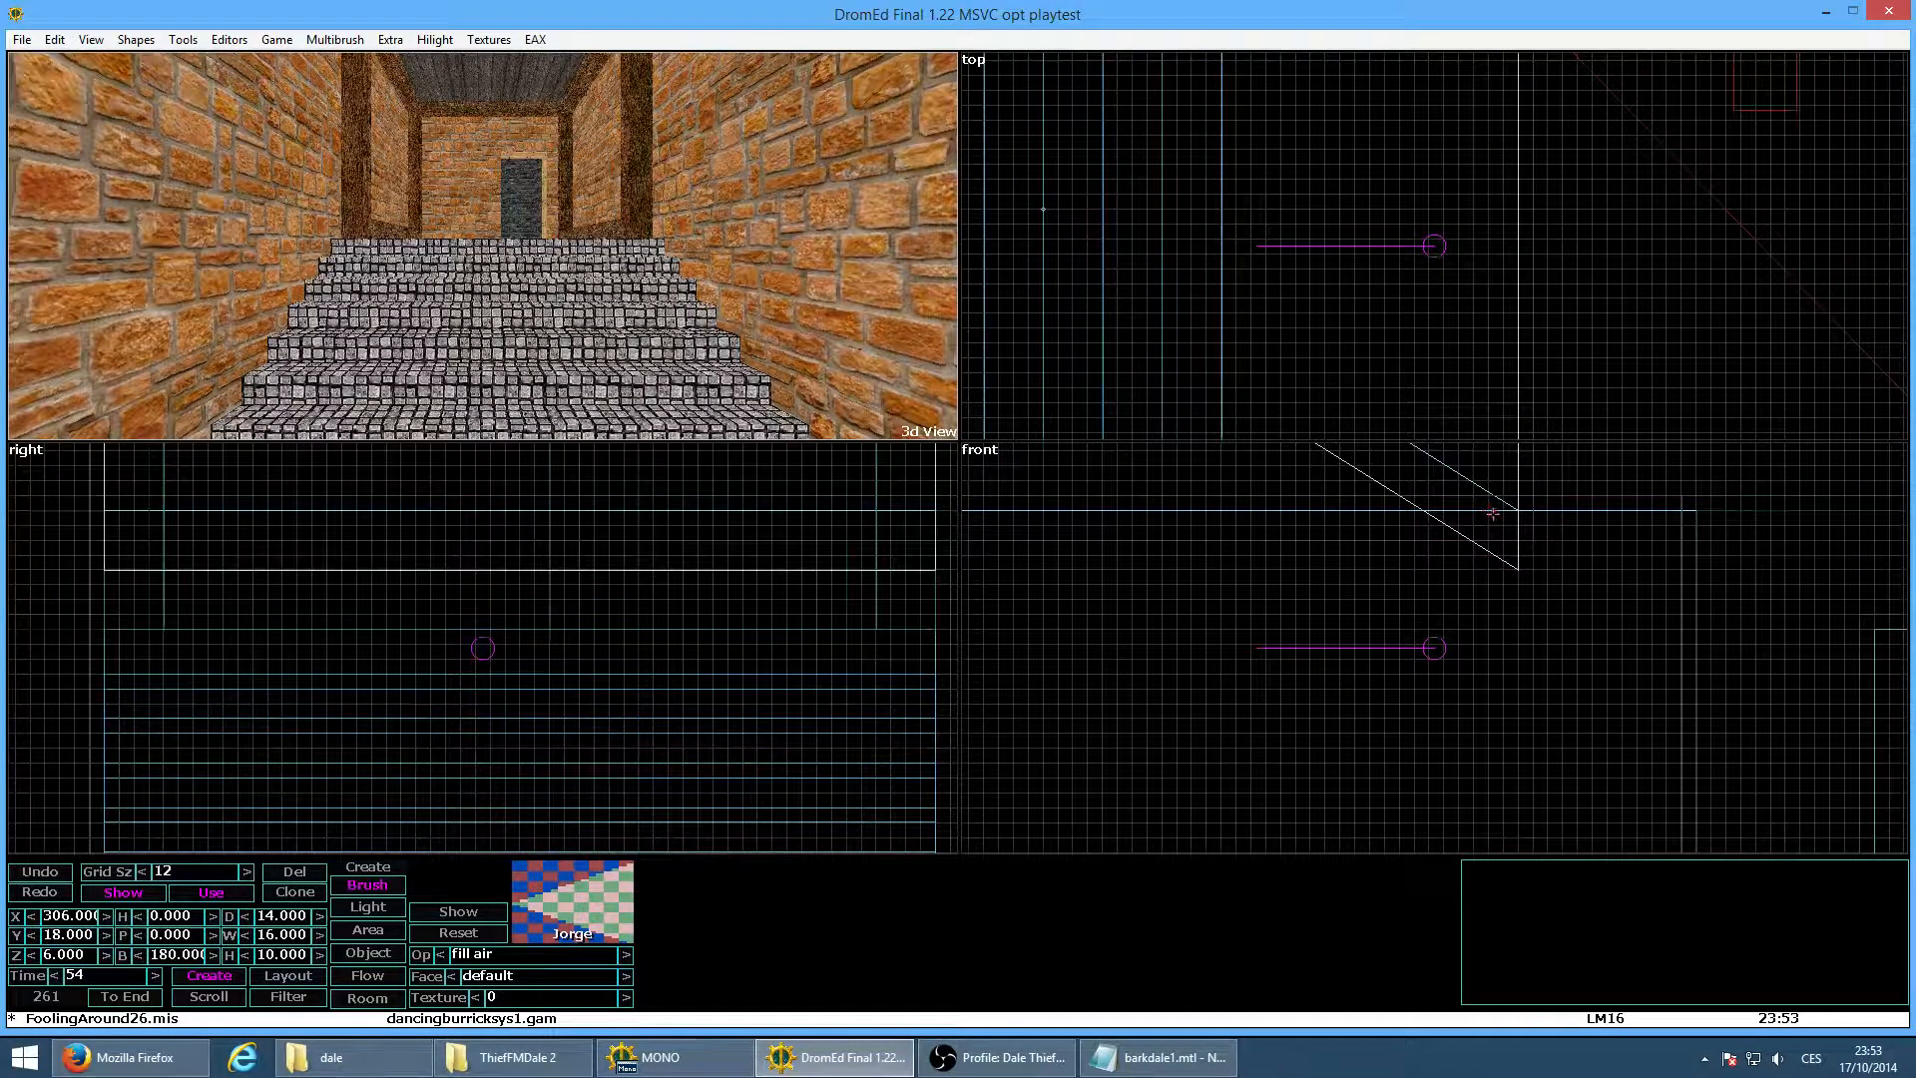
{"action": "scroll", "coordinate": [1520, 584], "scroll_direction": "down", "scroll_amount": 1}
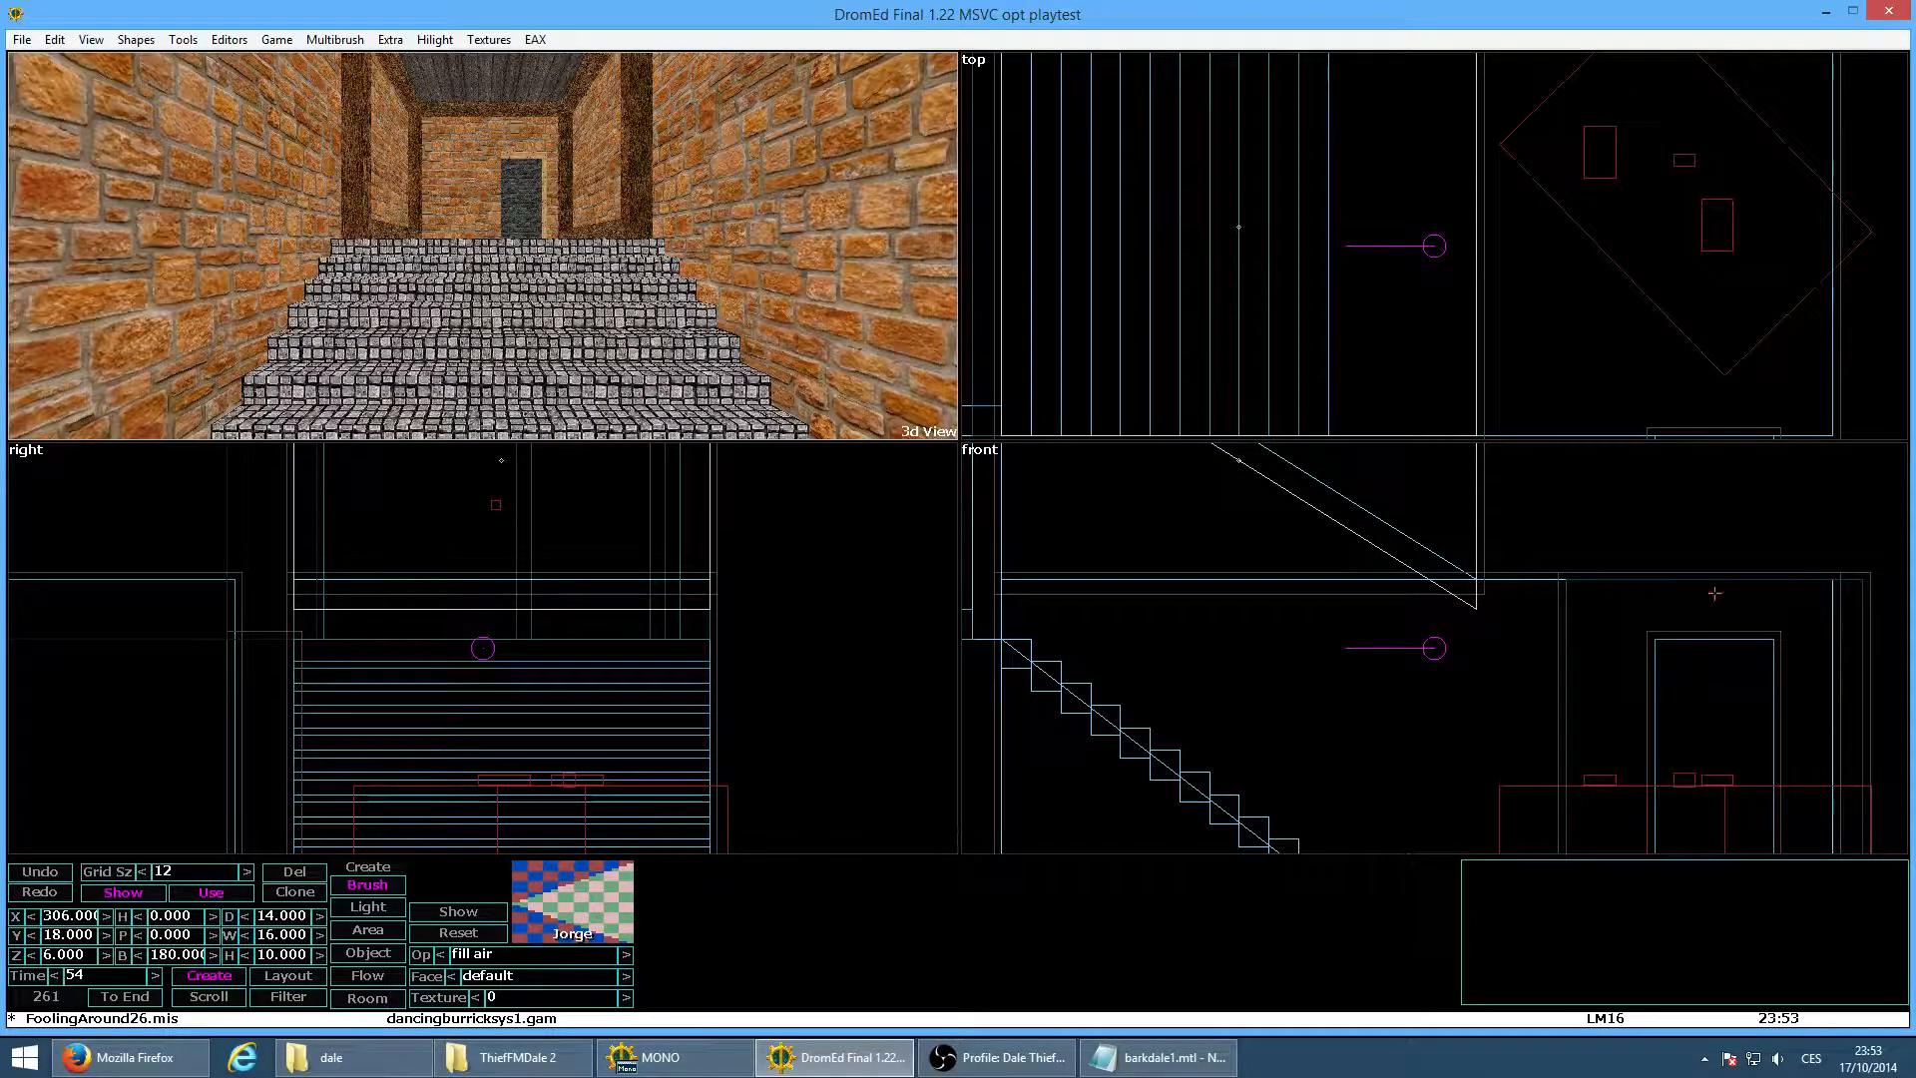
{"action": "scroll", "coordinate": [1370, 585], "scroll_direction": "down", "scroll_amount": 2}
{"action": "right_click", "coordinate": [1248, 540]}
{"action": "scroll", "coordinate": [1369, 586], "scroll_direction": "up", "scroll_amount": 4}
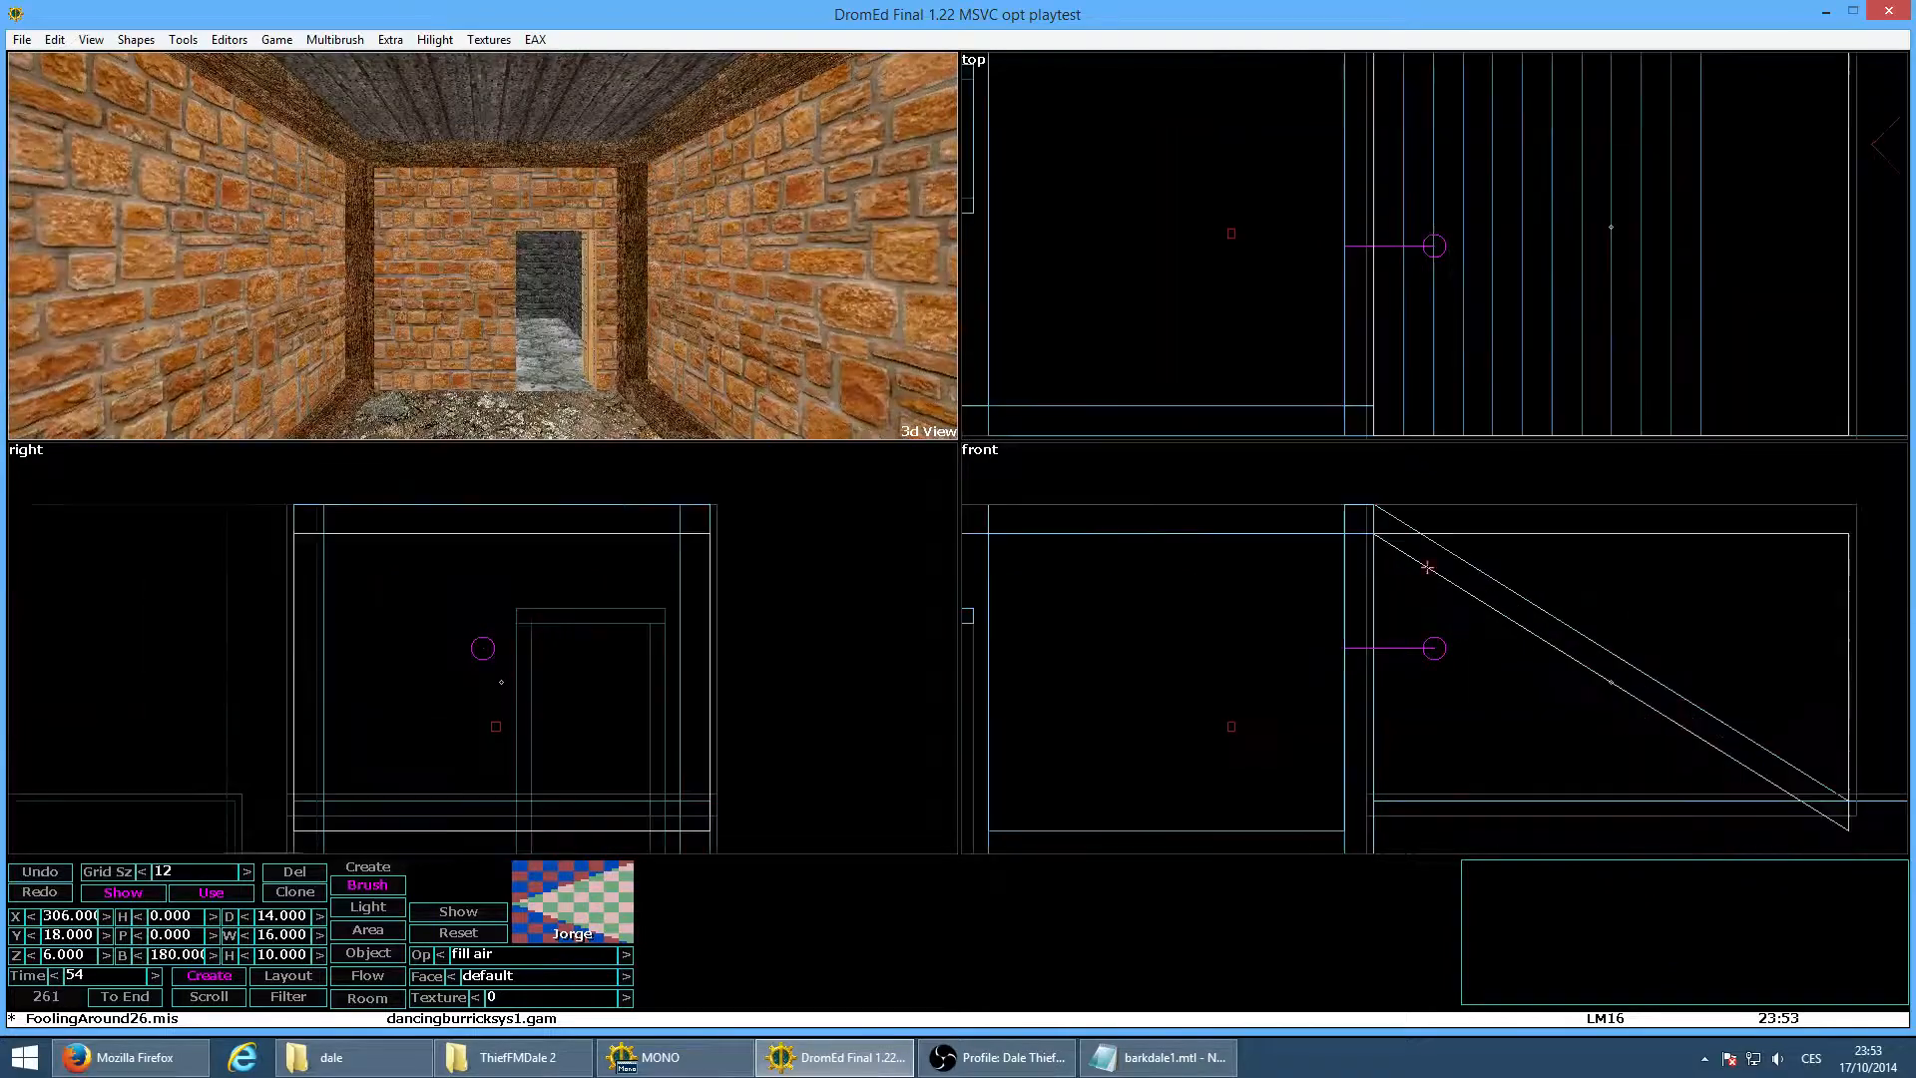
{"action": "right_click", "coordinate": [1340, 506]}
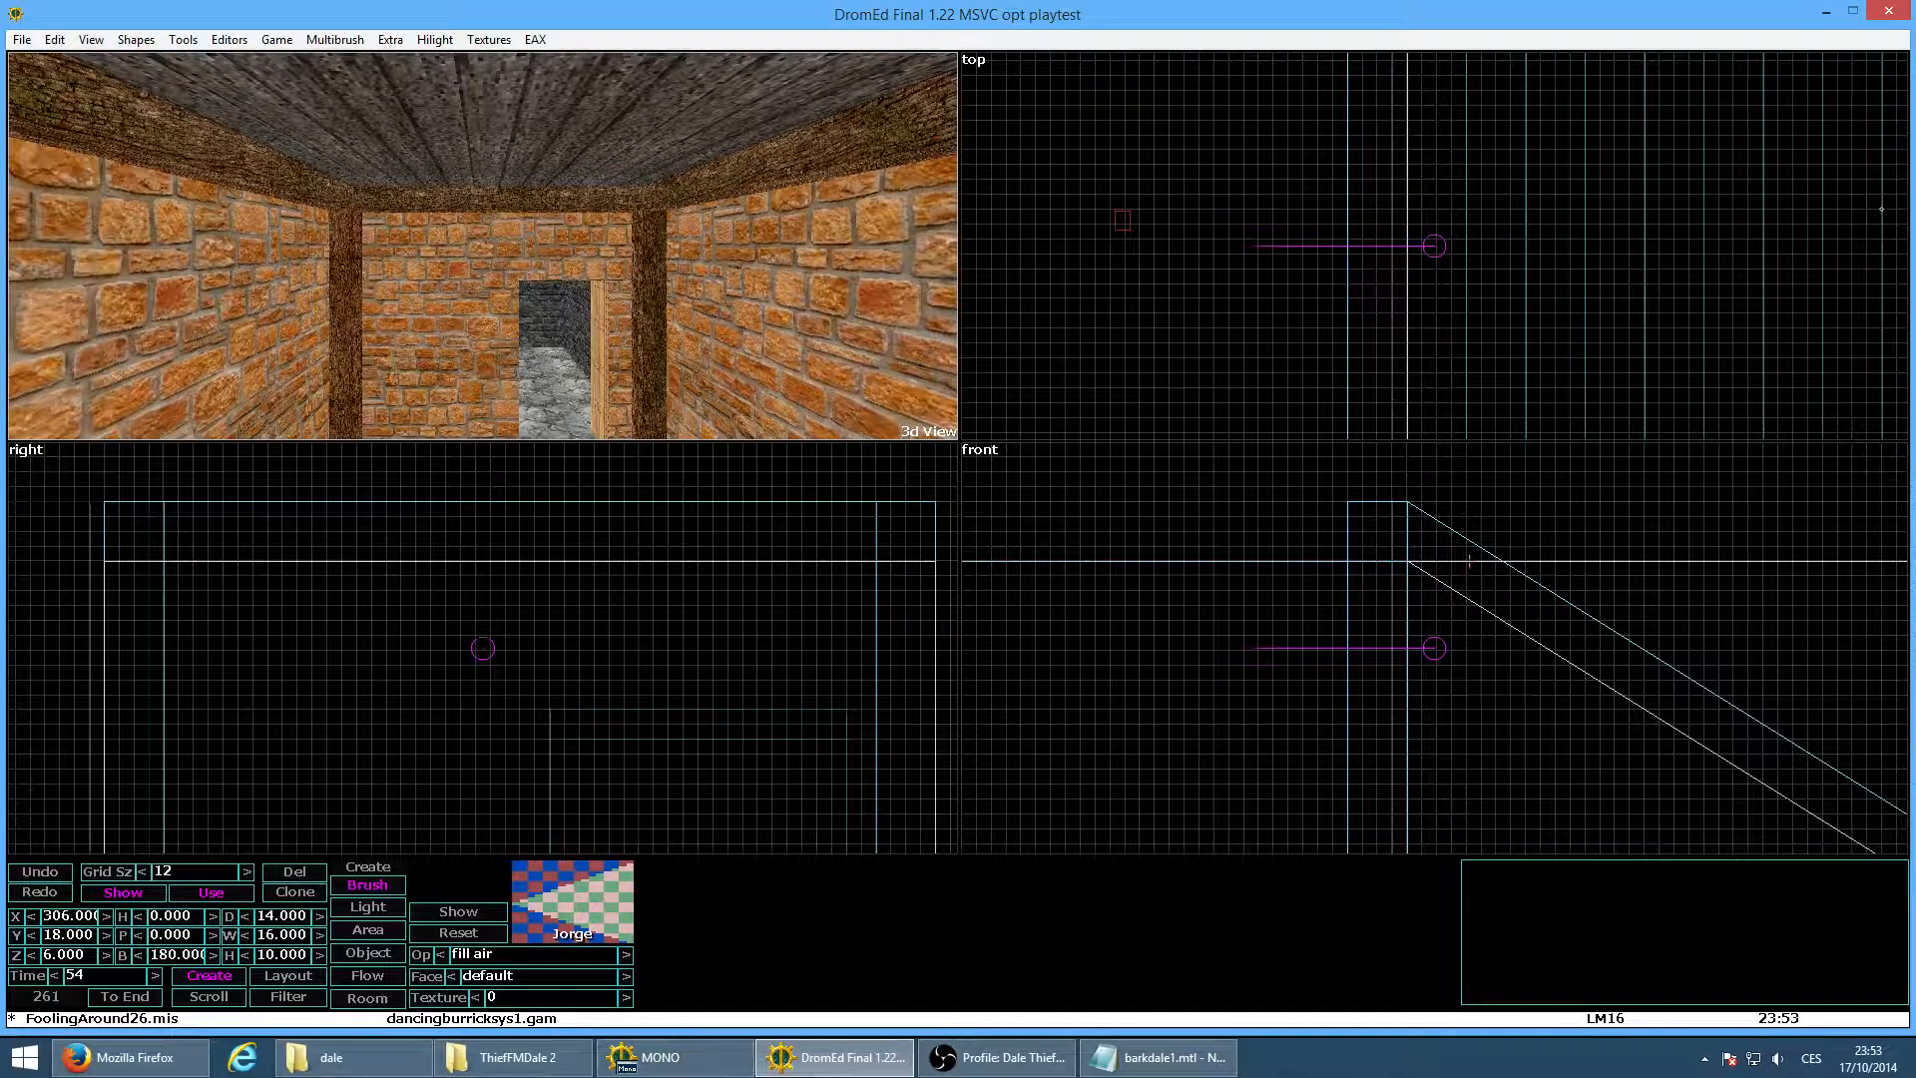
{"action": "scroll", "coordinate": [1472, 581], "scroll_direction": "down", "scroll_amount": 4}
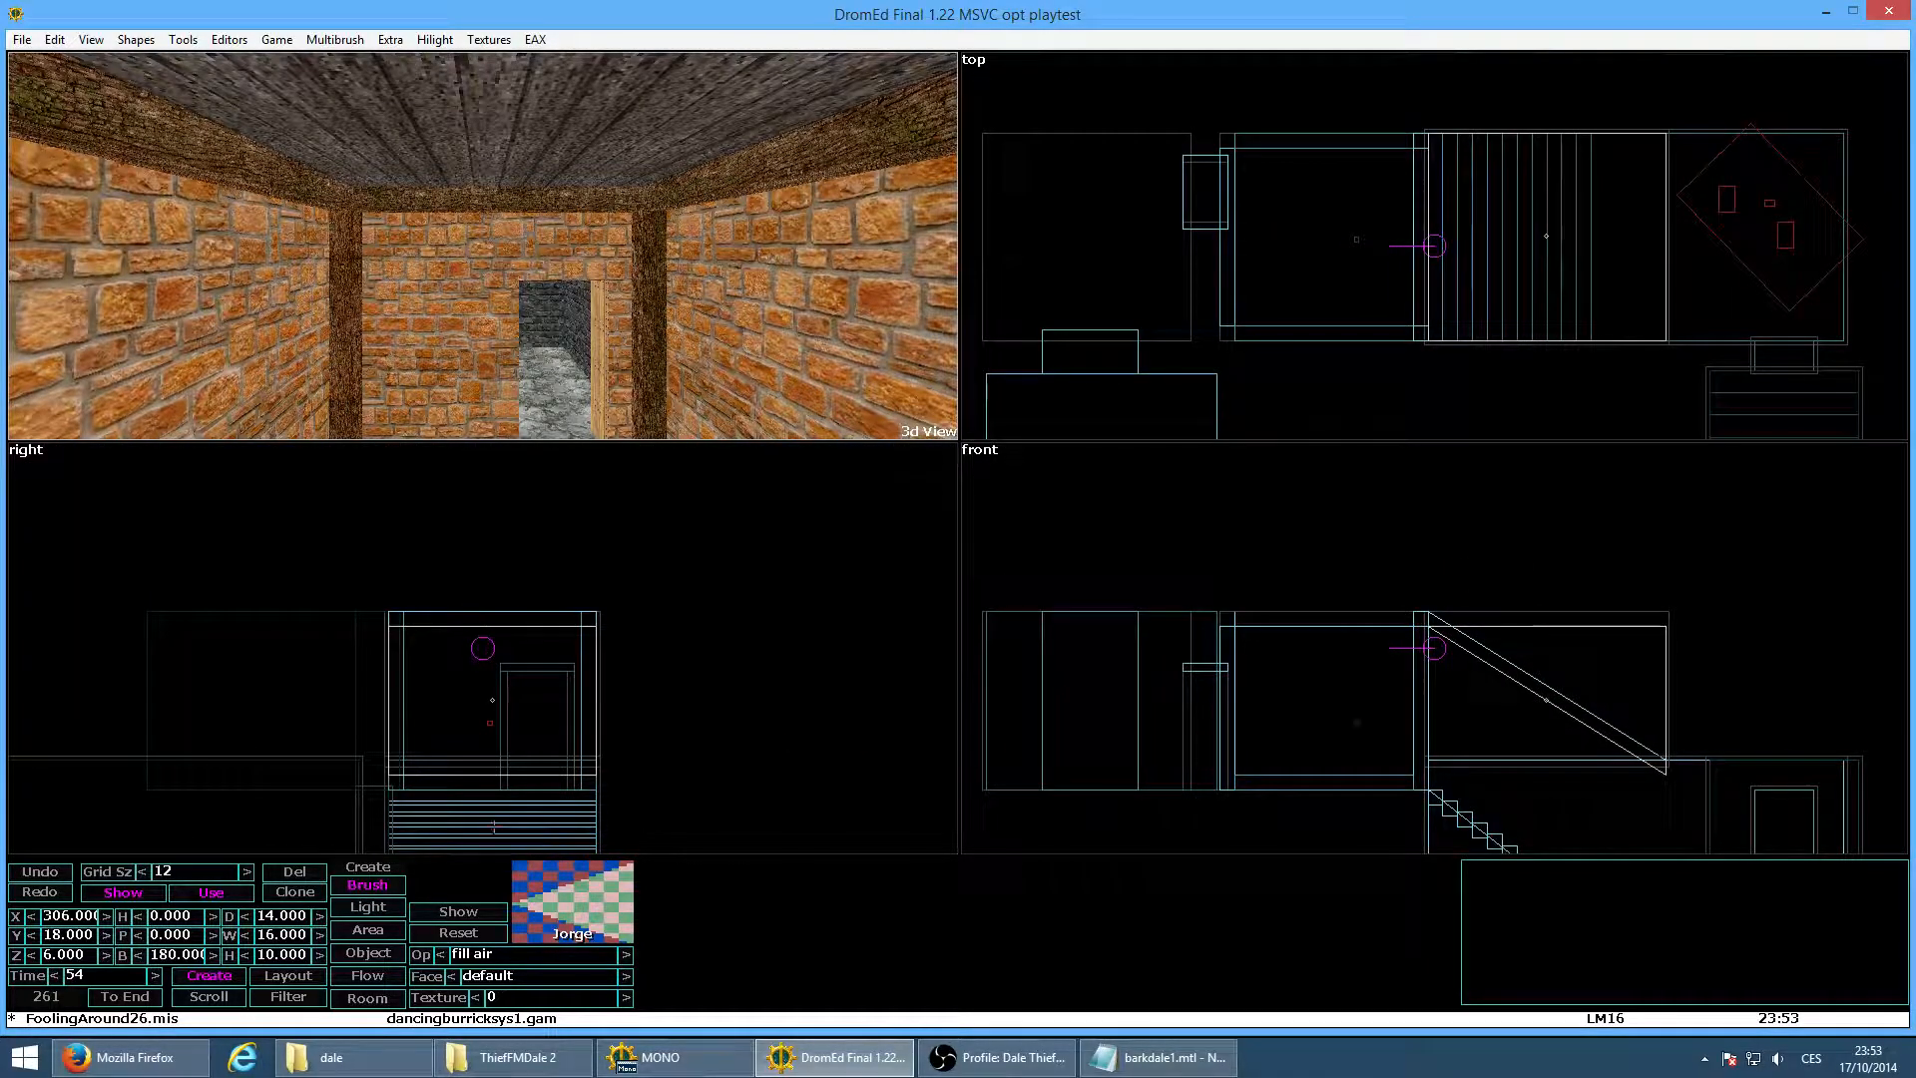
Set the cloned wedge's width to 17.5 and its height to 11
{"action": "left_click", "coordinate": [276, 935]}
{"action": "type", "text": "17.5"}
{"action": "key", "text": "Return"}
{"action": "left_click", "coordinate": [282, 955]}
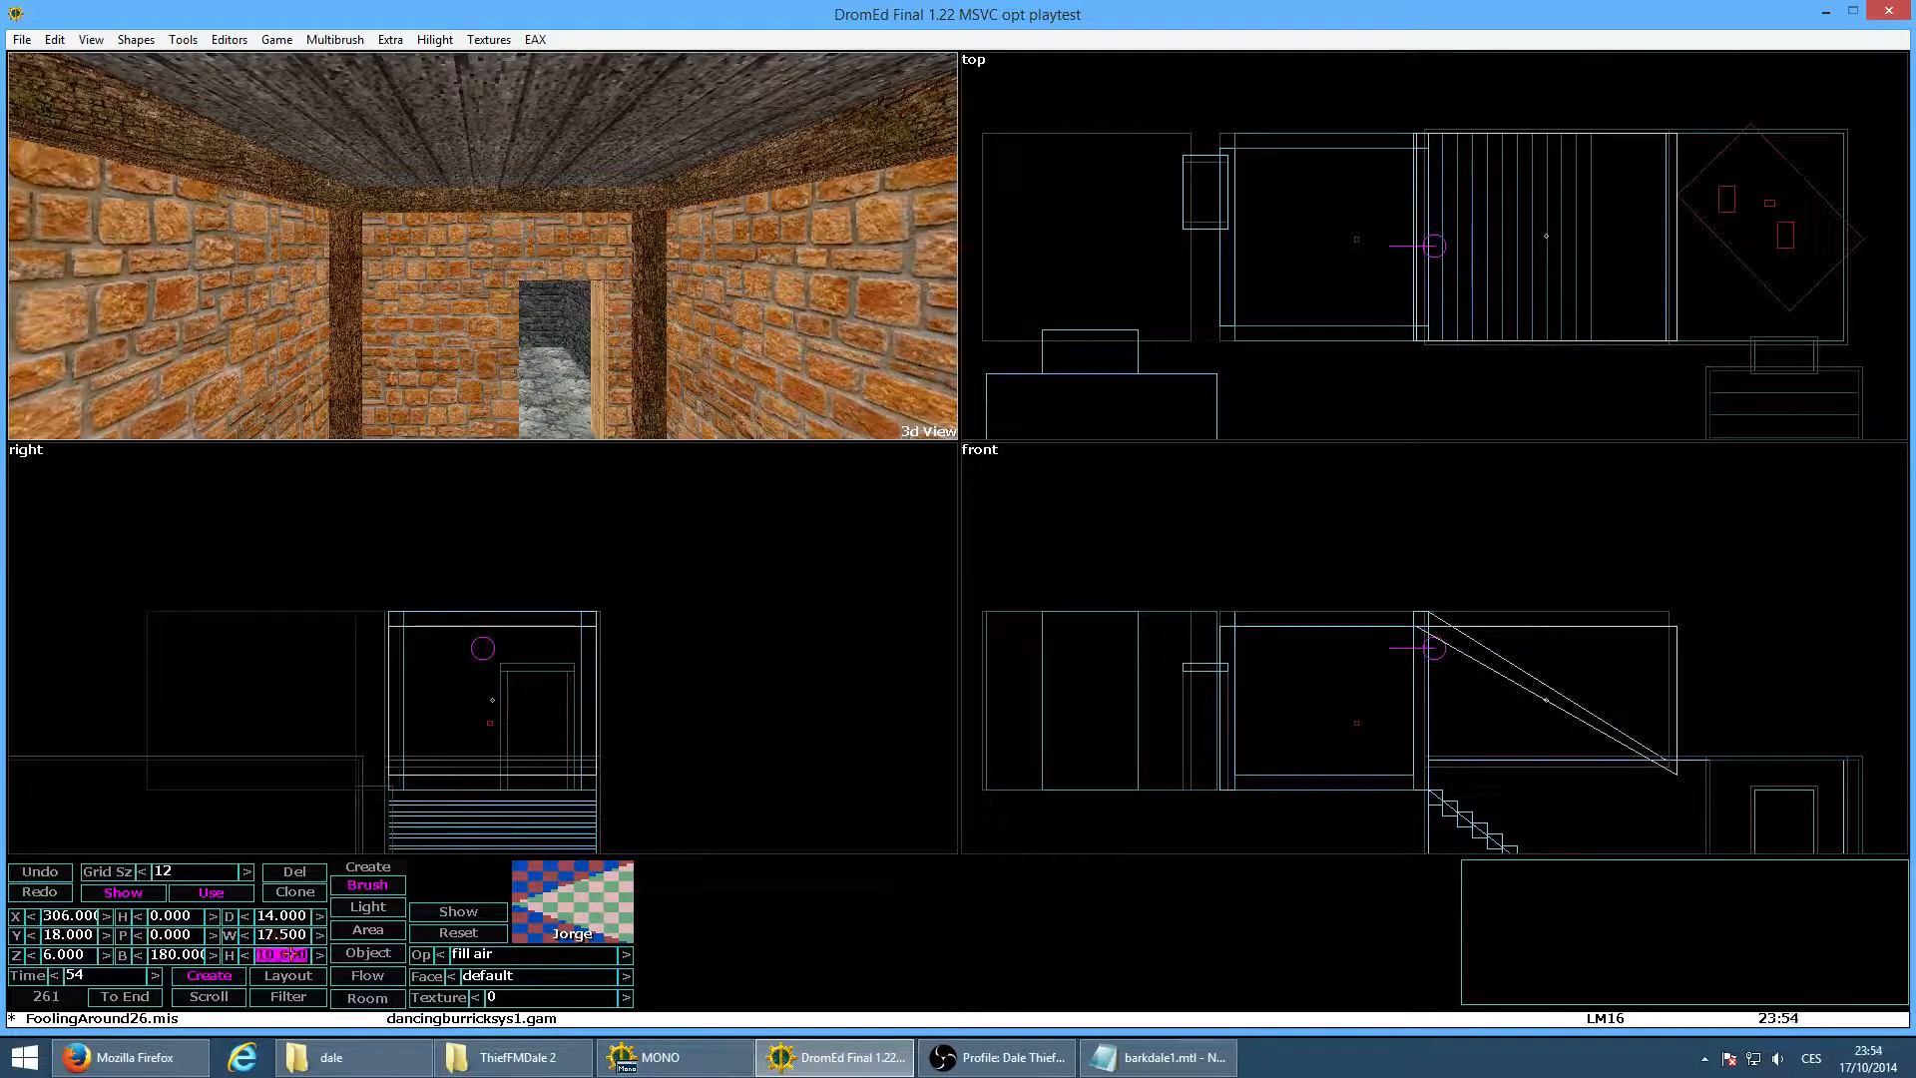
{"action": "type", "text": "11"}
{"action": "key", "text": "Return"}
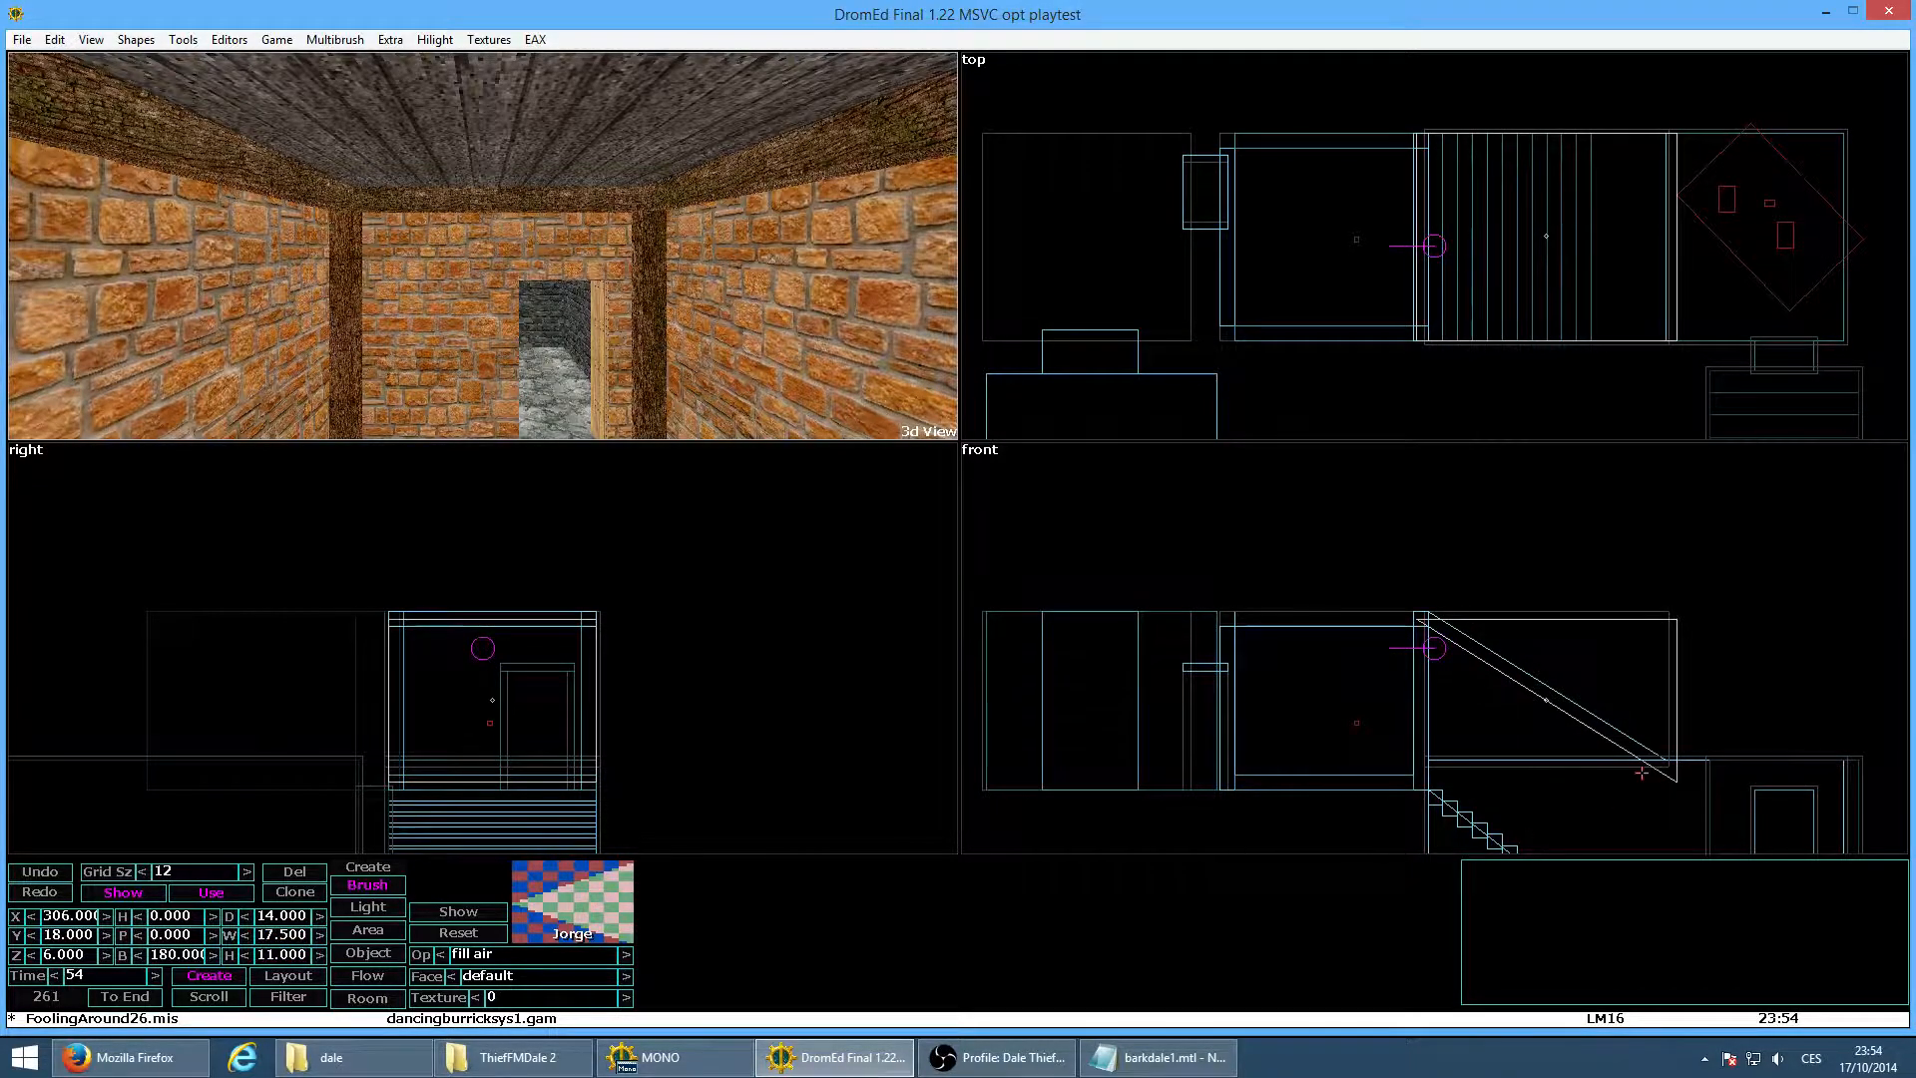
Move the cloned wedge to Y 17.250 and Z 6.500, lining up its vertical edge with the sloped ceiling's lower end
{"action": "scroll", "coordinate": [1635, 760], "scroll_direction": "up", "scroll_amount": 4}
{"action": "left_click_drag", "start_coordinate": [1712, 659], "coordinate": [1695, 650], "text": "shift"}
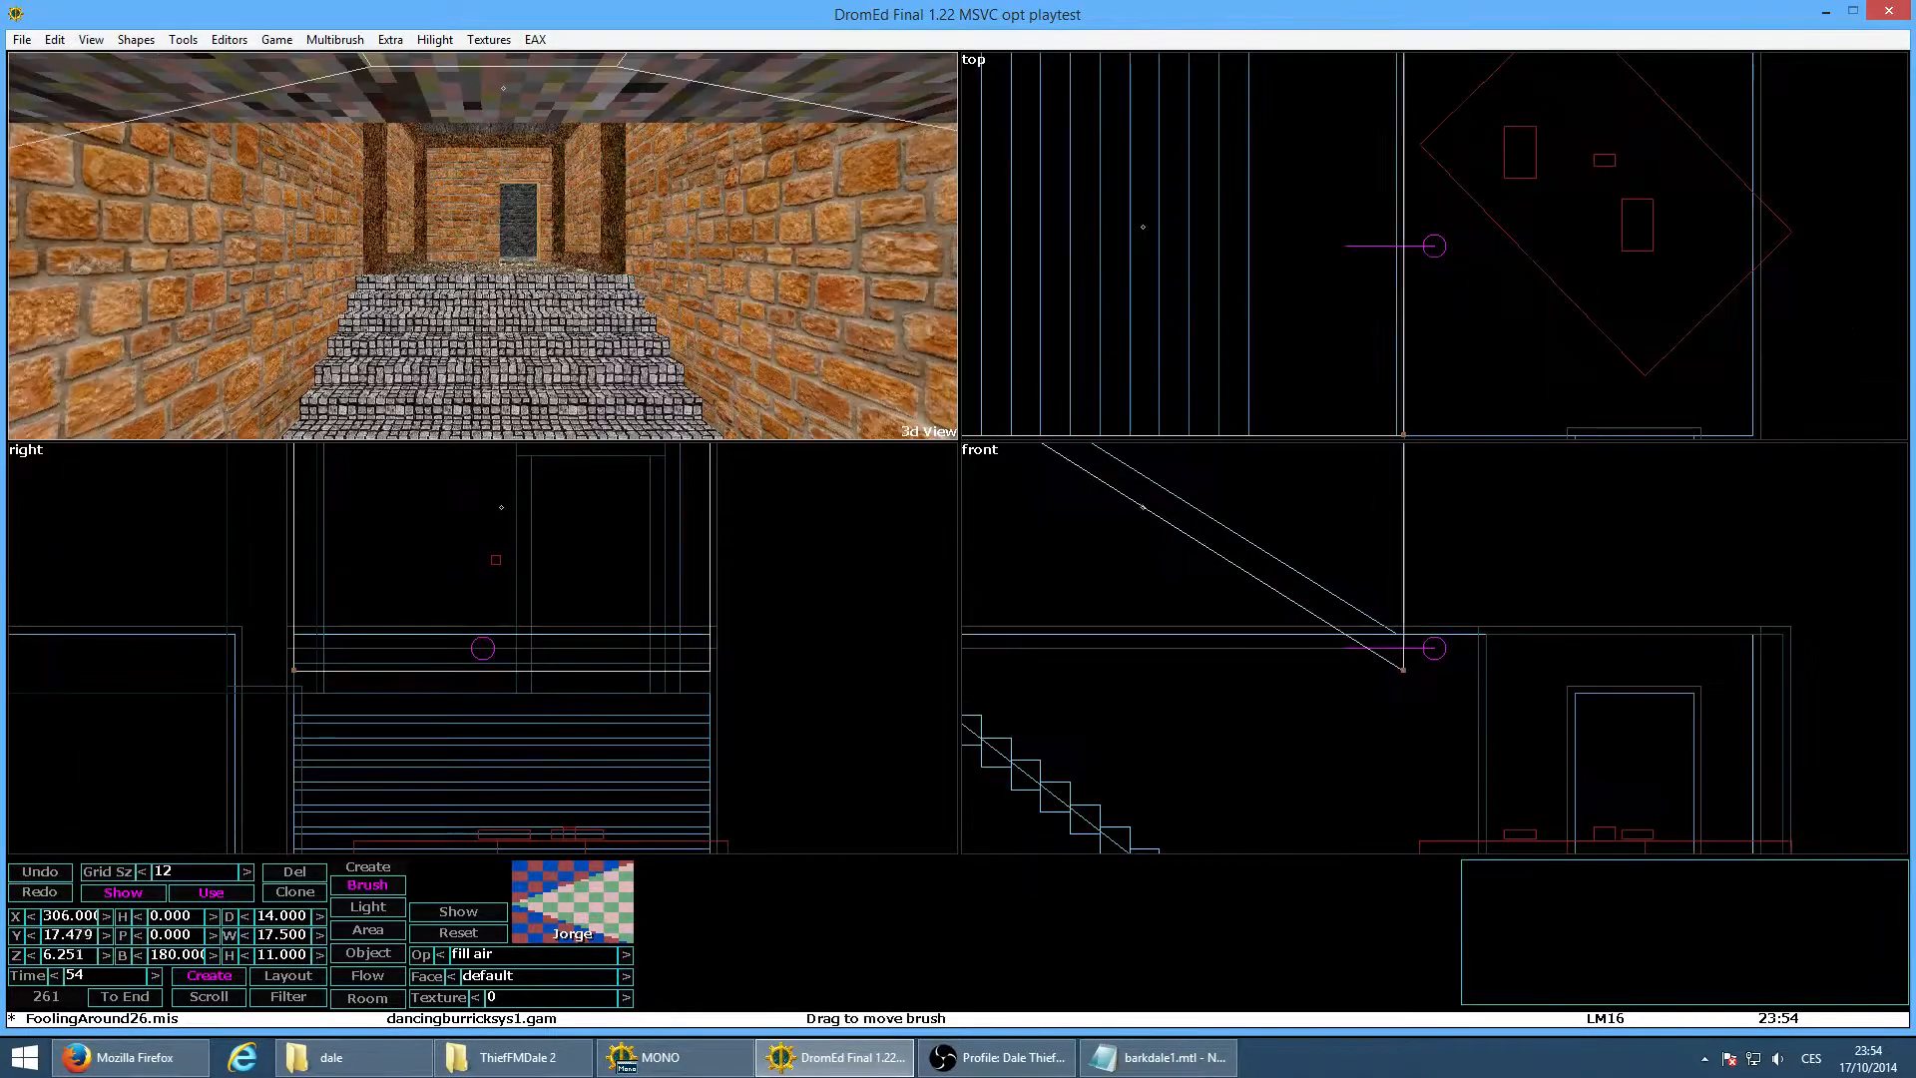
{"action": "left_click_drag", "start_coordinate": [1452, 632], "coordinate": [1444, 631], "text": "shift"}
{"action": "scroll", "coordinate": [1397, 659], "scroll_direction": "up", "scroll_amount": 1}
{"action": "scroll", "coordinate": [1367, 667], "scroll_direction": "up", "scroll_amount": 1}
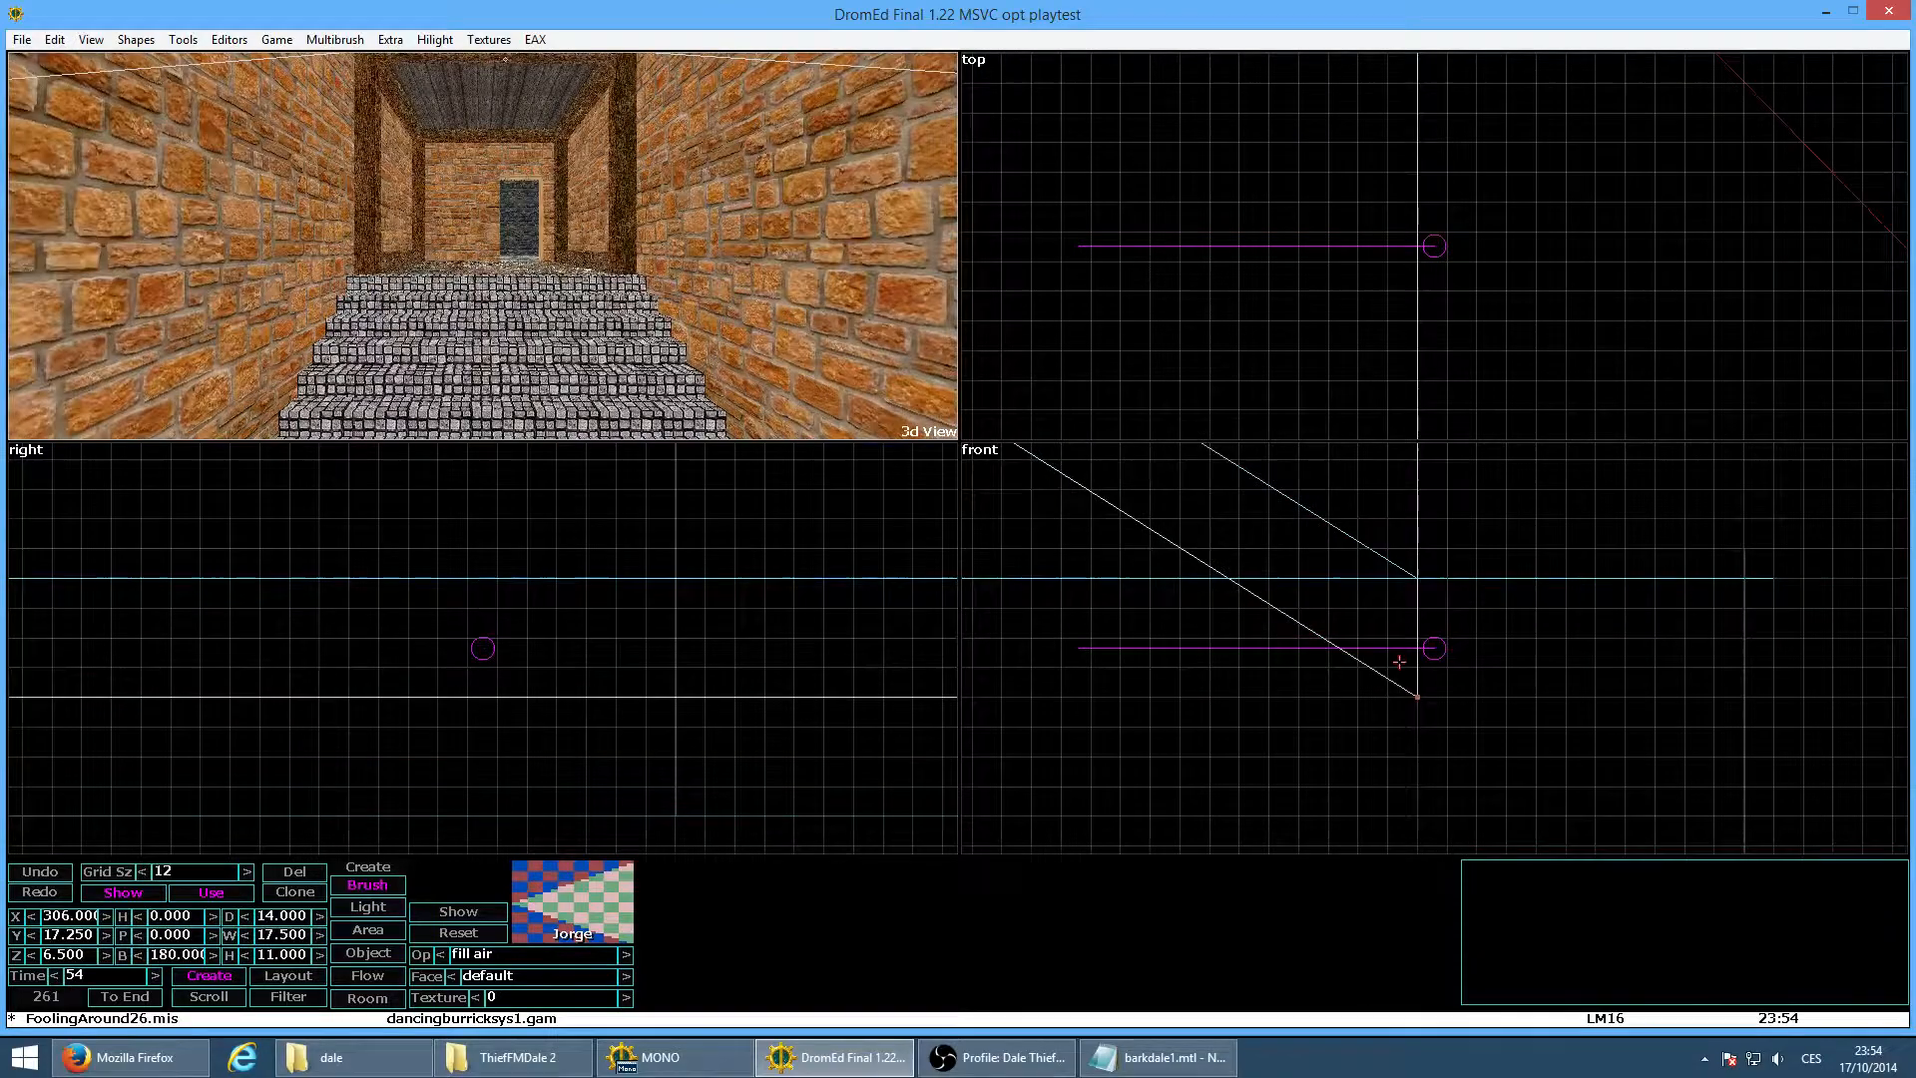
{"action": "scroll", "coordinate": [1370, 655], "scroll_direction": "down", "scroll_amount": 1}
{"action": "scroll", "coordinate": [1370, 655], "scroll_direction": "down", "scroll_amount": 2}
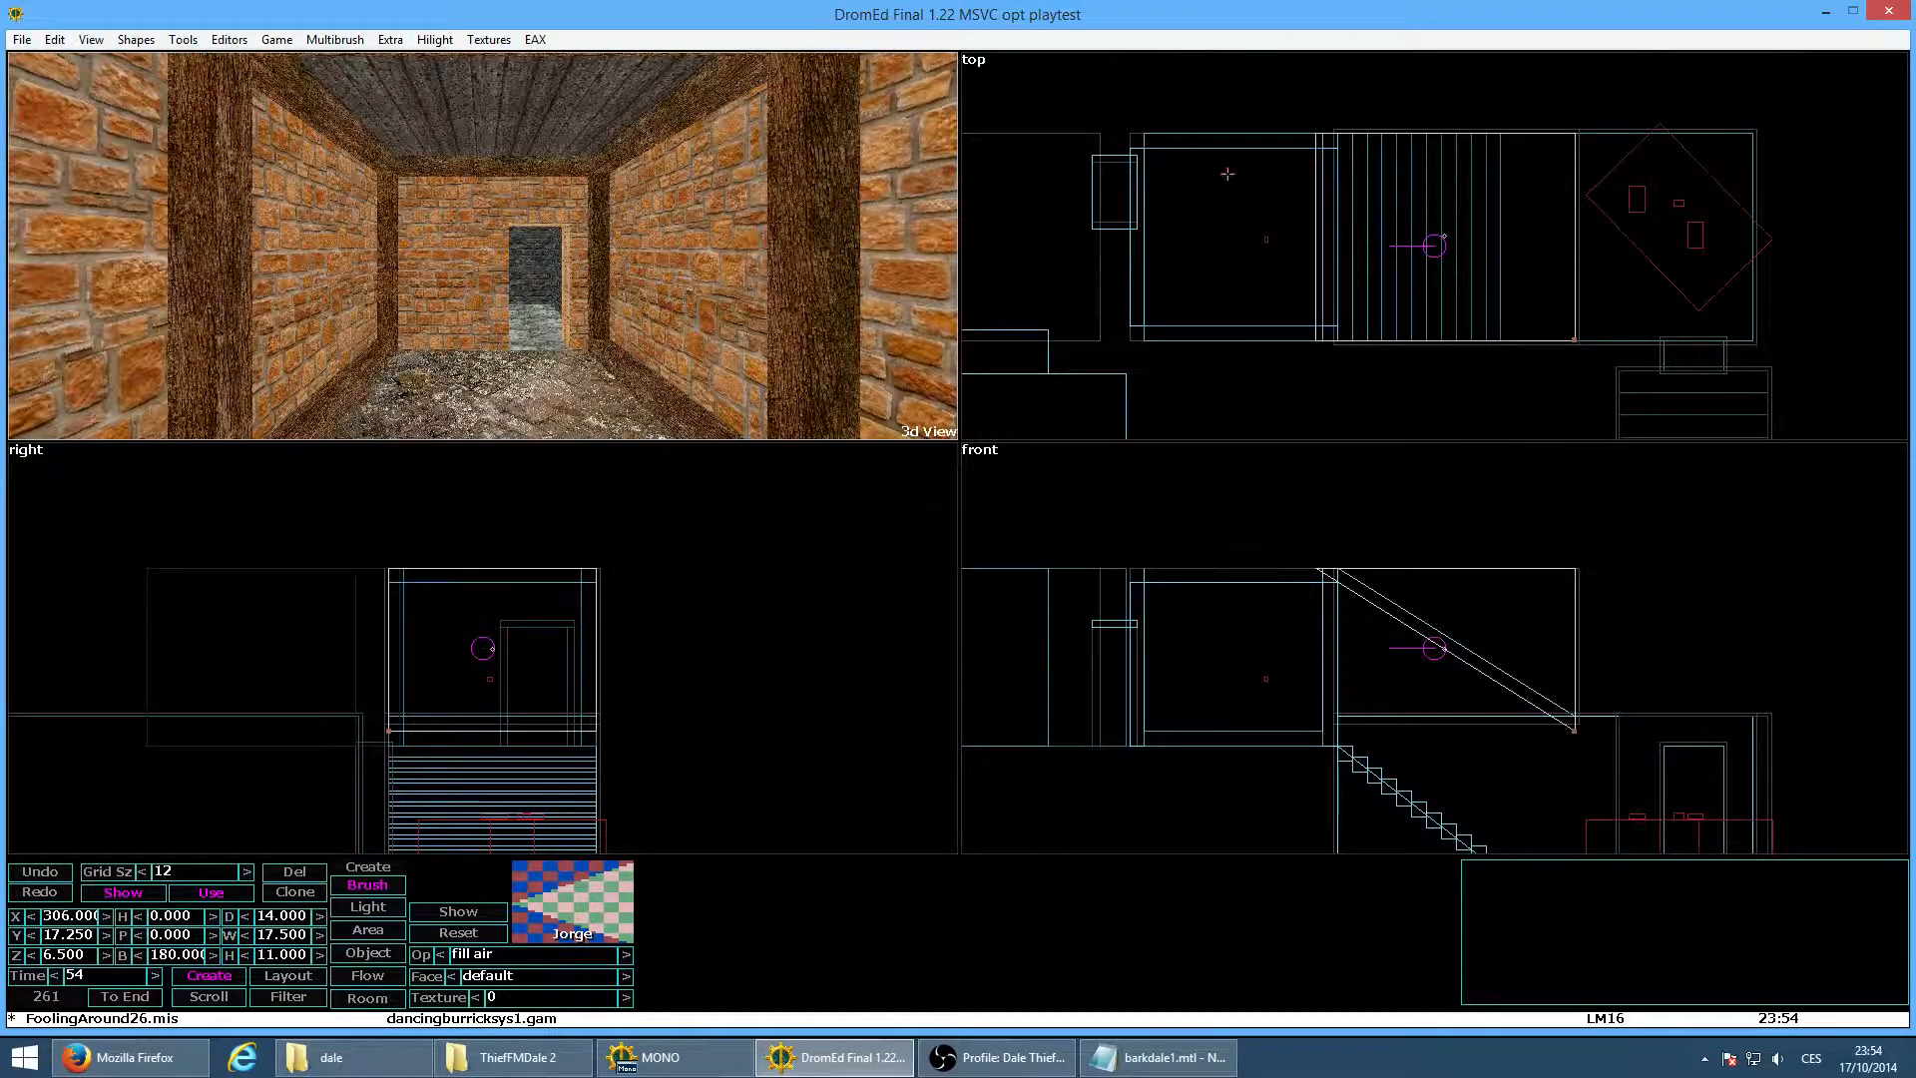
Set the cloned wedge's depth to 1 and move it against the stairway's side wall at X 312.5
{"action": "left_click", "coordinate": [289, 916]}
{"action": "type", "text": "1"}
{"action": "key", "text": "Return"}
{"action": "left_click_drag", "start_coordinate": [1478, 184], "coordinate": [1478, 280], "text": "shift"}
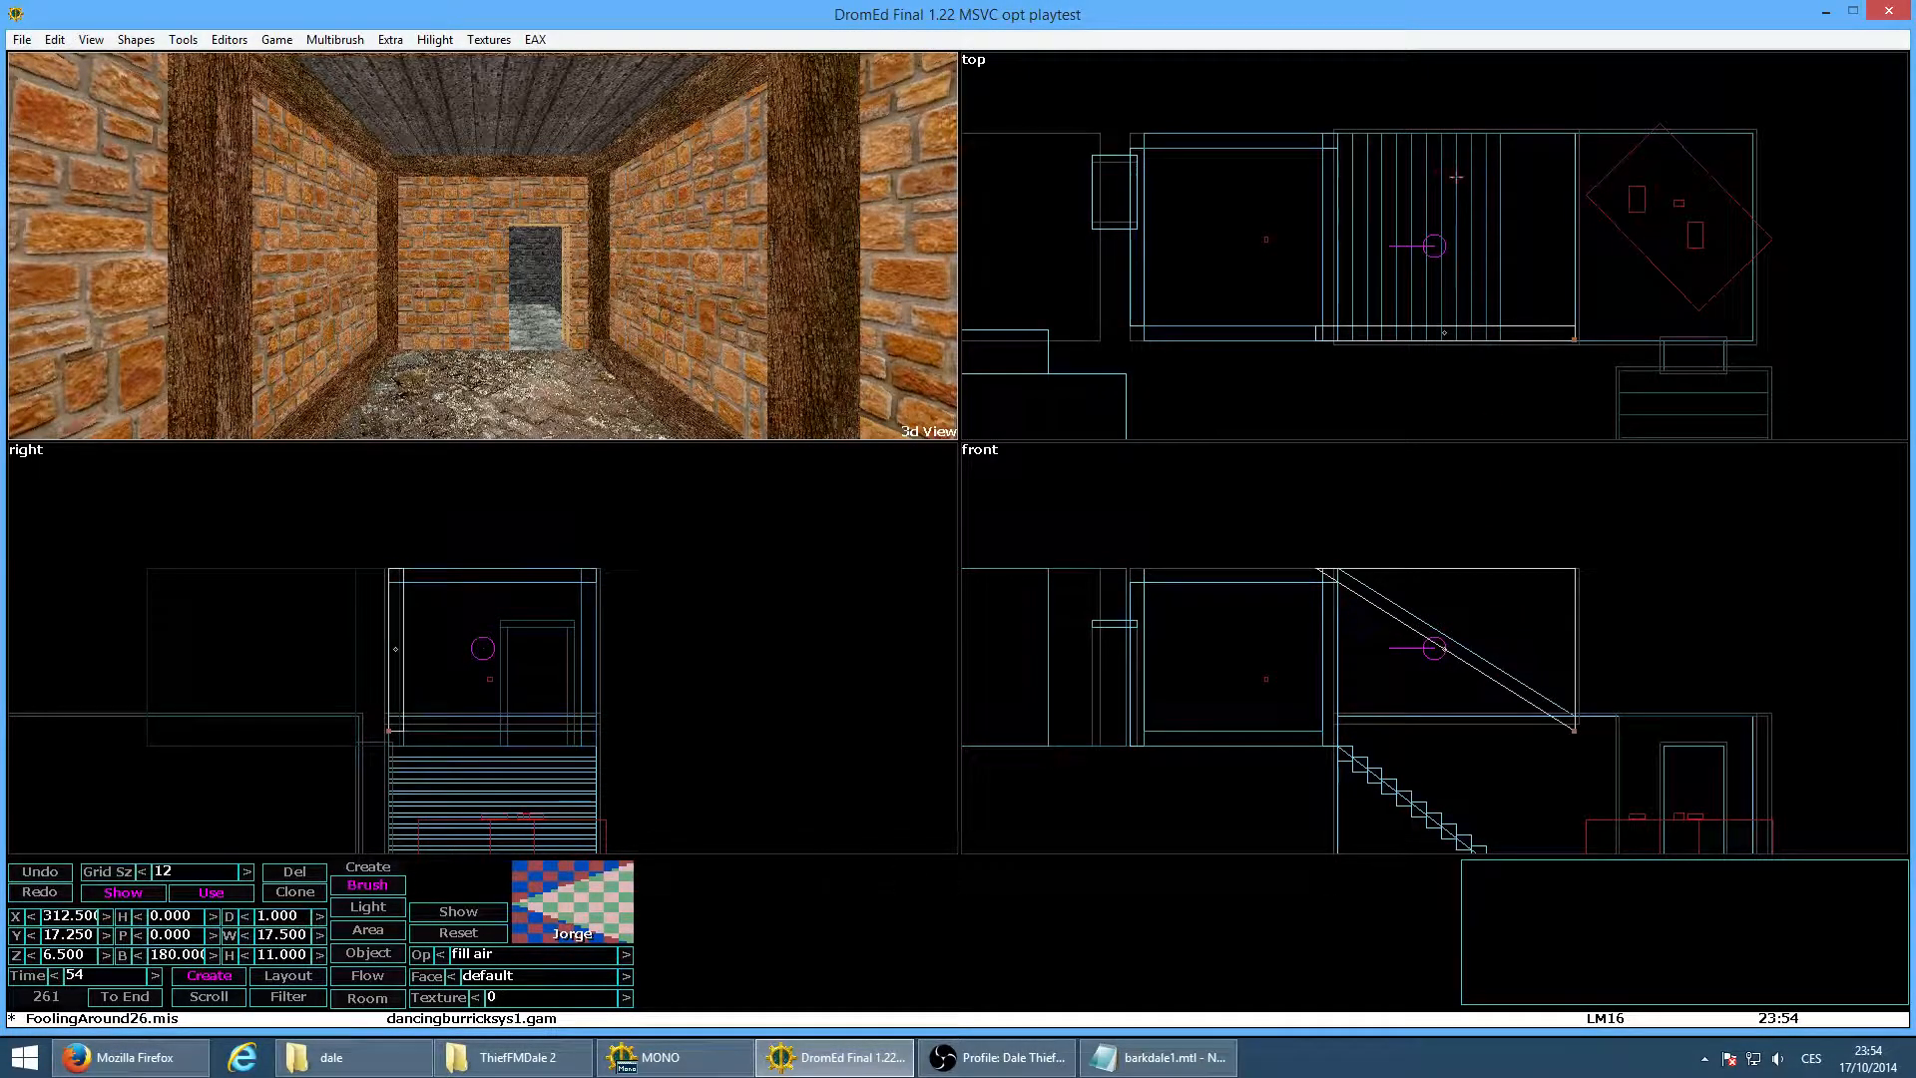
Examine how the thin wedge lines up with the sloped ceiling and the stair-opening beam at both ends
{"action": "scroll", "coordinate": [1566, 739], "scroll_direction": "up", "scroll_amount": 2}
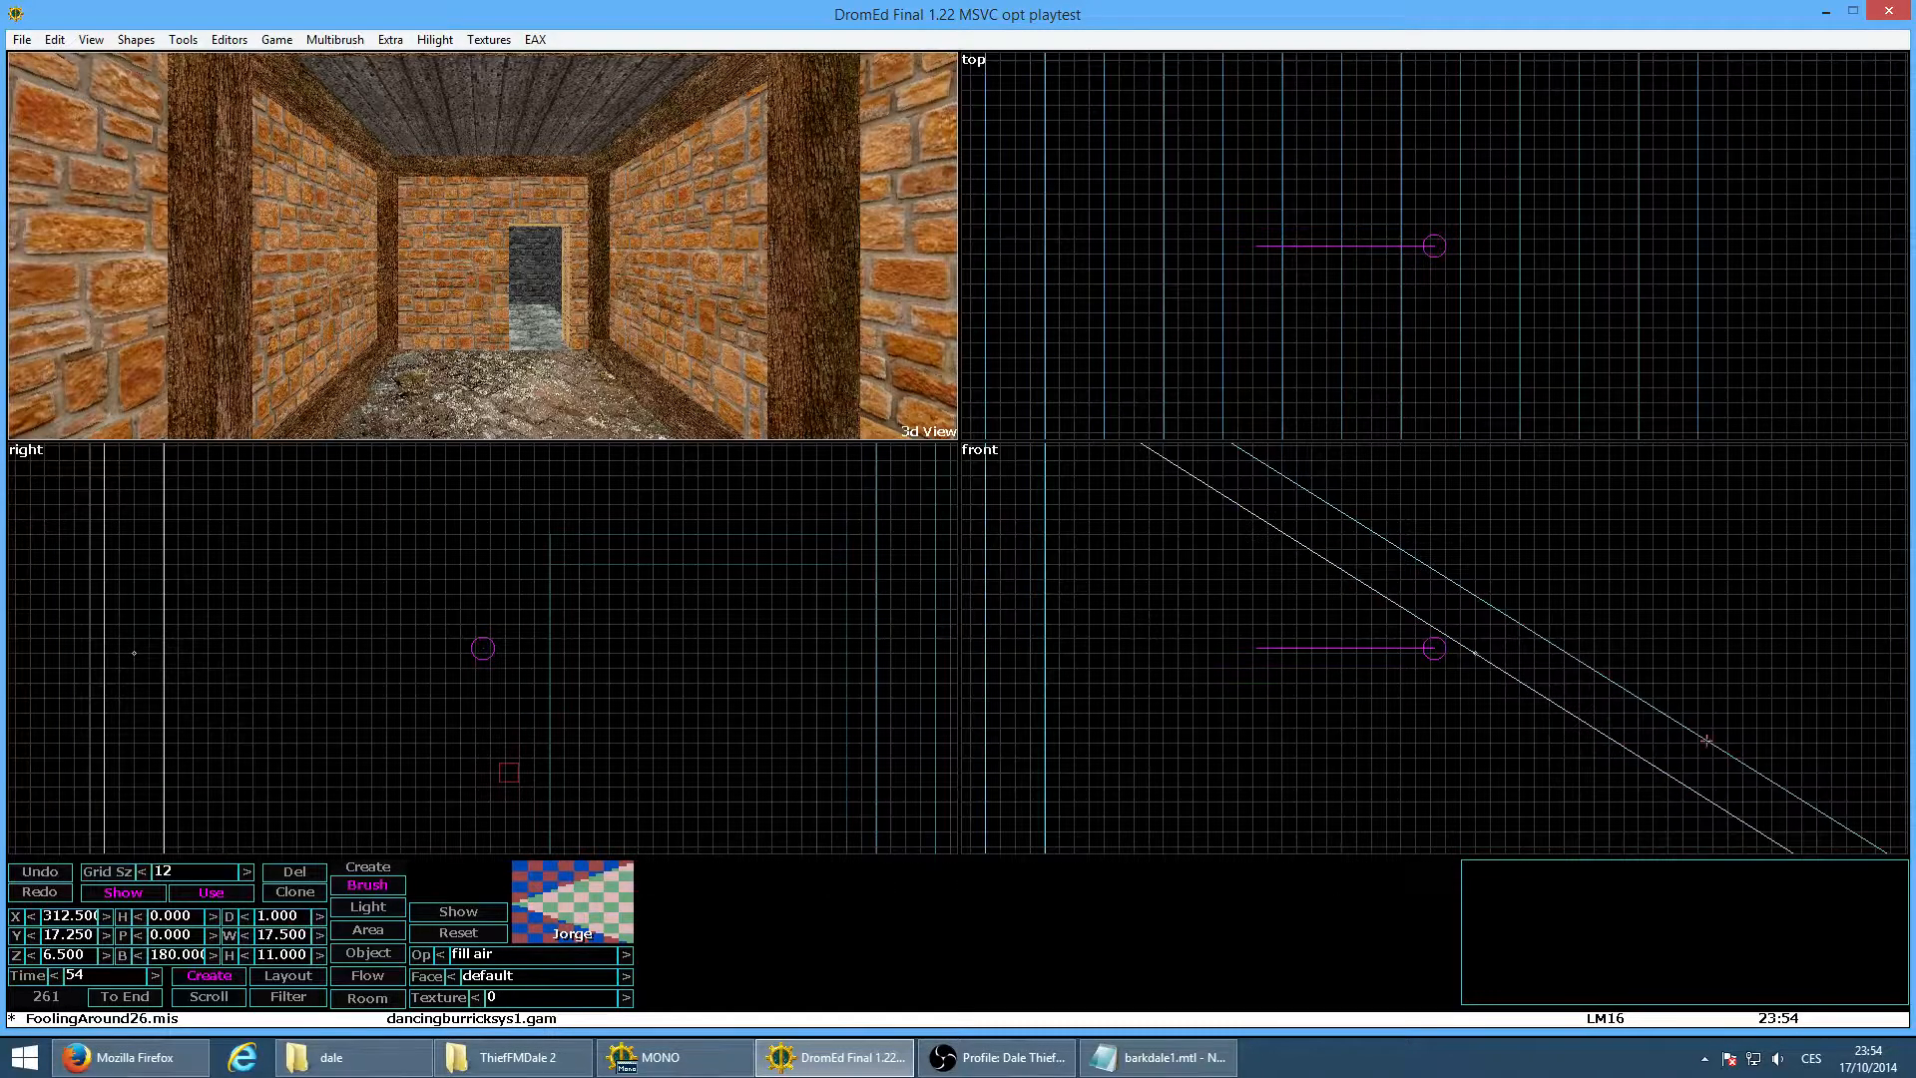
{"action": "right_click", "coordinate": [1793, 746]}
{"action": "right_click", "coordinate": [1617, 736]}
{"action": "scroll", "coordinate": [1488, 728], "scroll_direction": "up", "scroll_amount": 1}
{"action": "scroll", "coordinate": [1472, 734], "scroll_direction": "down", "scroll_amount": 1}
{"action": "scroll", "coordinate": [1472, 734], "scroll_direction": "down", "scroll_amount": 1}
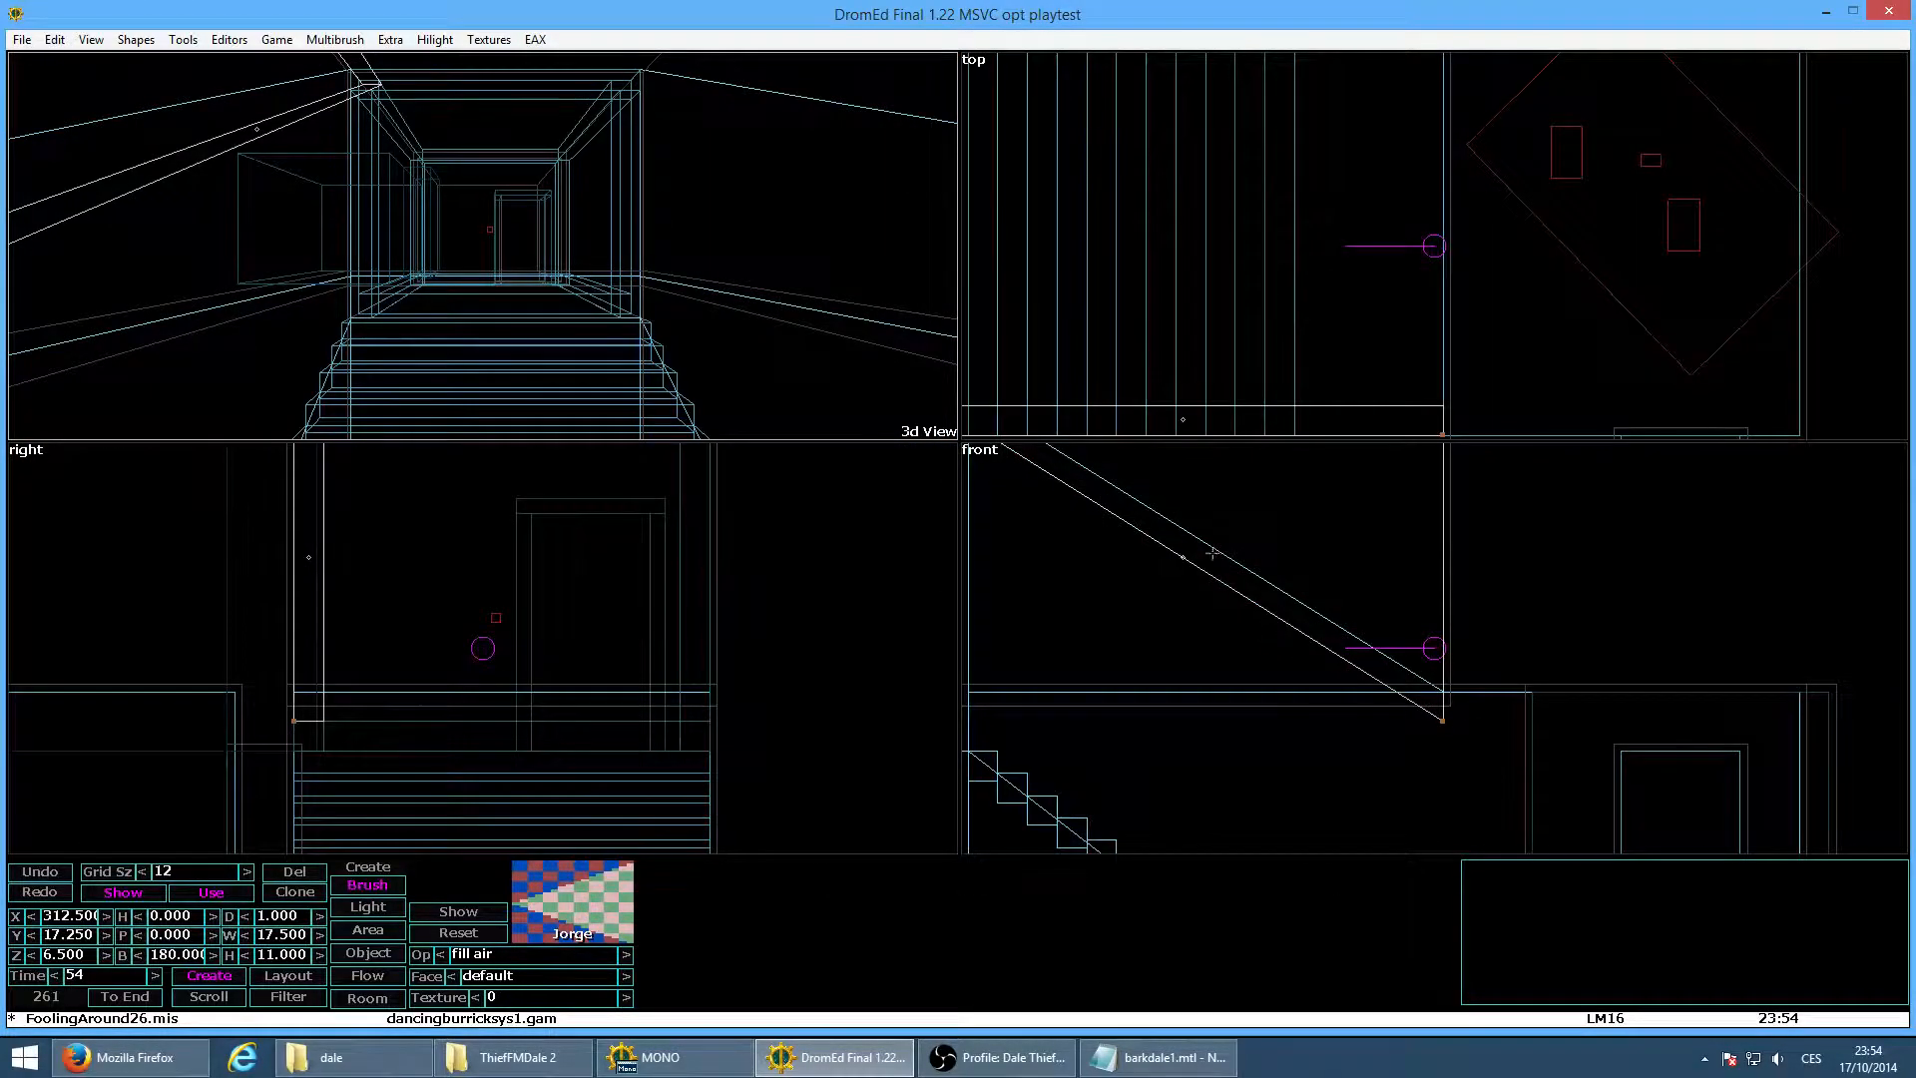
{"action": "right_click", "coordinate": [1197, 504]}
{"action": "right_click", "coordinate": [1198, 504]}
{"action": "scroll", "coordinate": [1484, 721], "scroll_direction": "up", "scroll_amount": 2}
{"action": "right_click", "coordinate": [1484, 721]}
{"action": "right_click", "coordinate": [1468, 720]}
{"action": "right_click", "coordinate": [1467, 721]}
{"action": "scroll", "coordinate": [1577, 723], "scroll_direction": "up", "scroll_amount": 2}
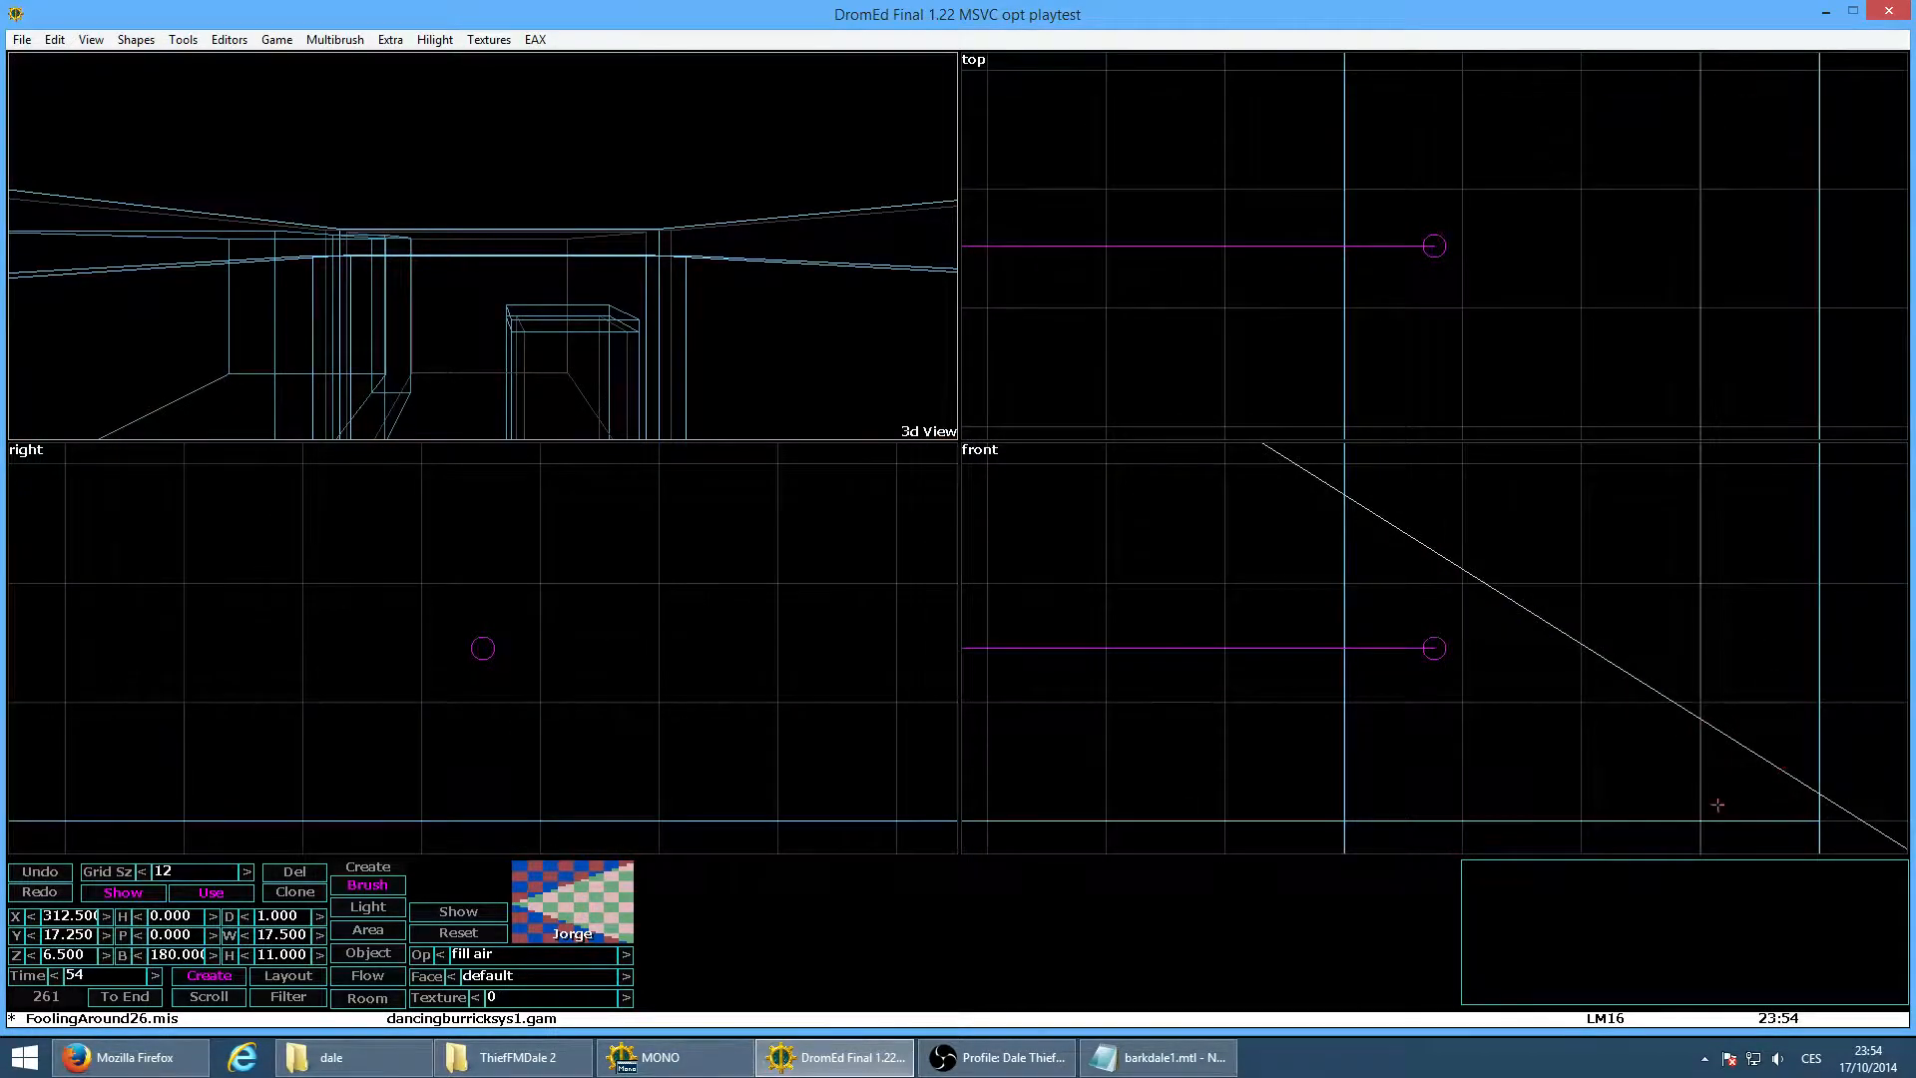
{"action": "scroll", "coordinate": [1799, 809], "scroll_direction": "down", "scroll_amount": 3}
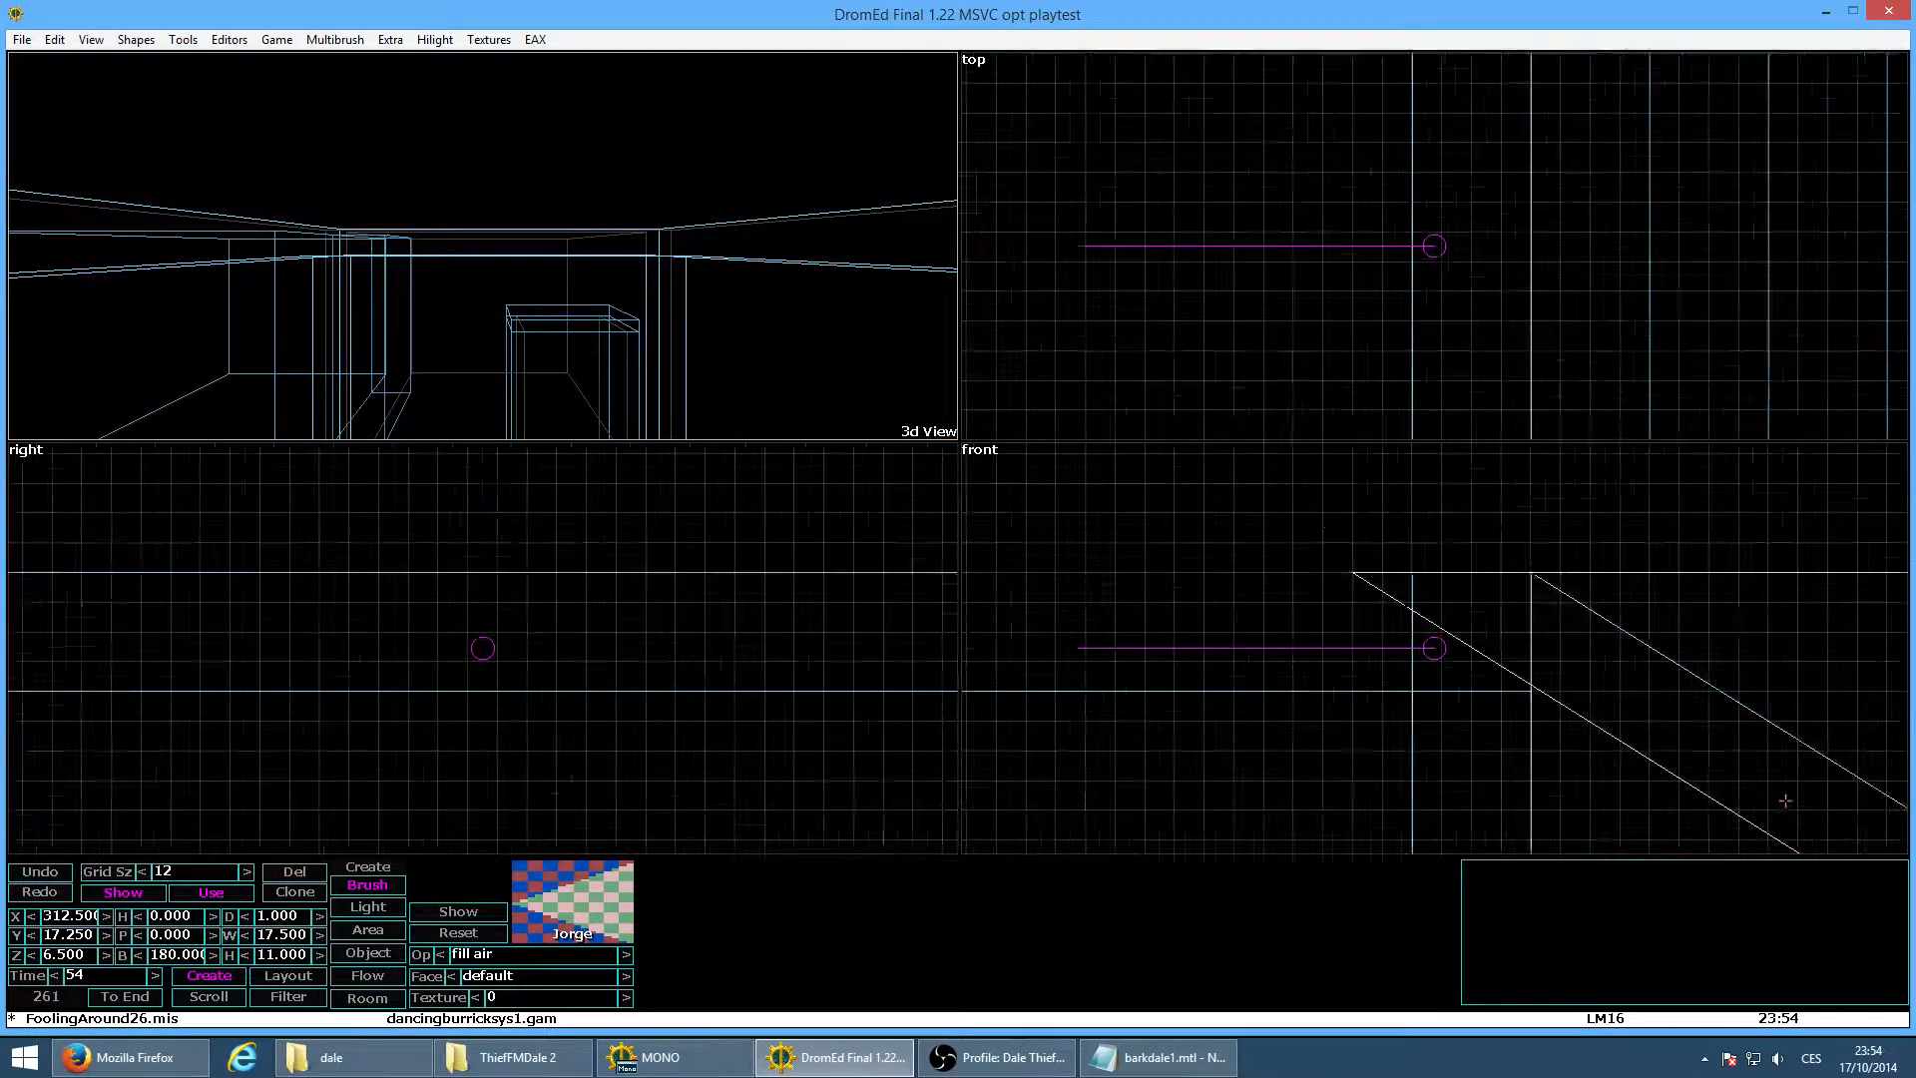
{"action": "right_click", "coordinate": [1719, 764]}
{"action": "right_click", "coordinate": [1719, 764]}
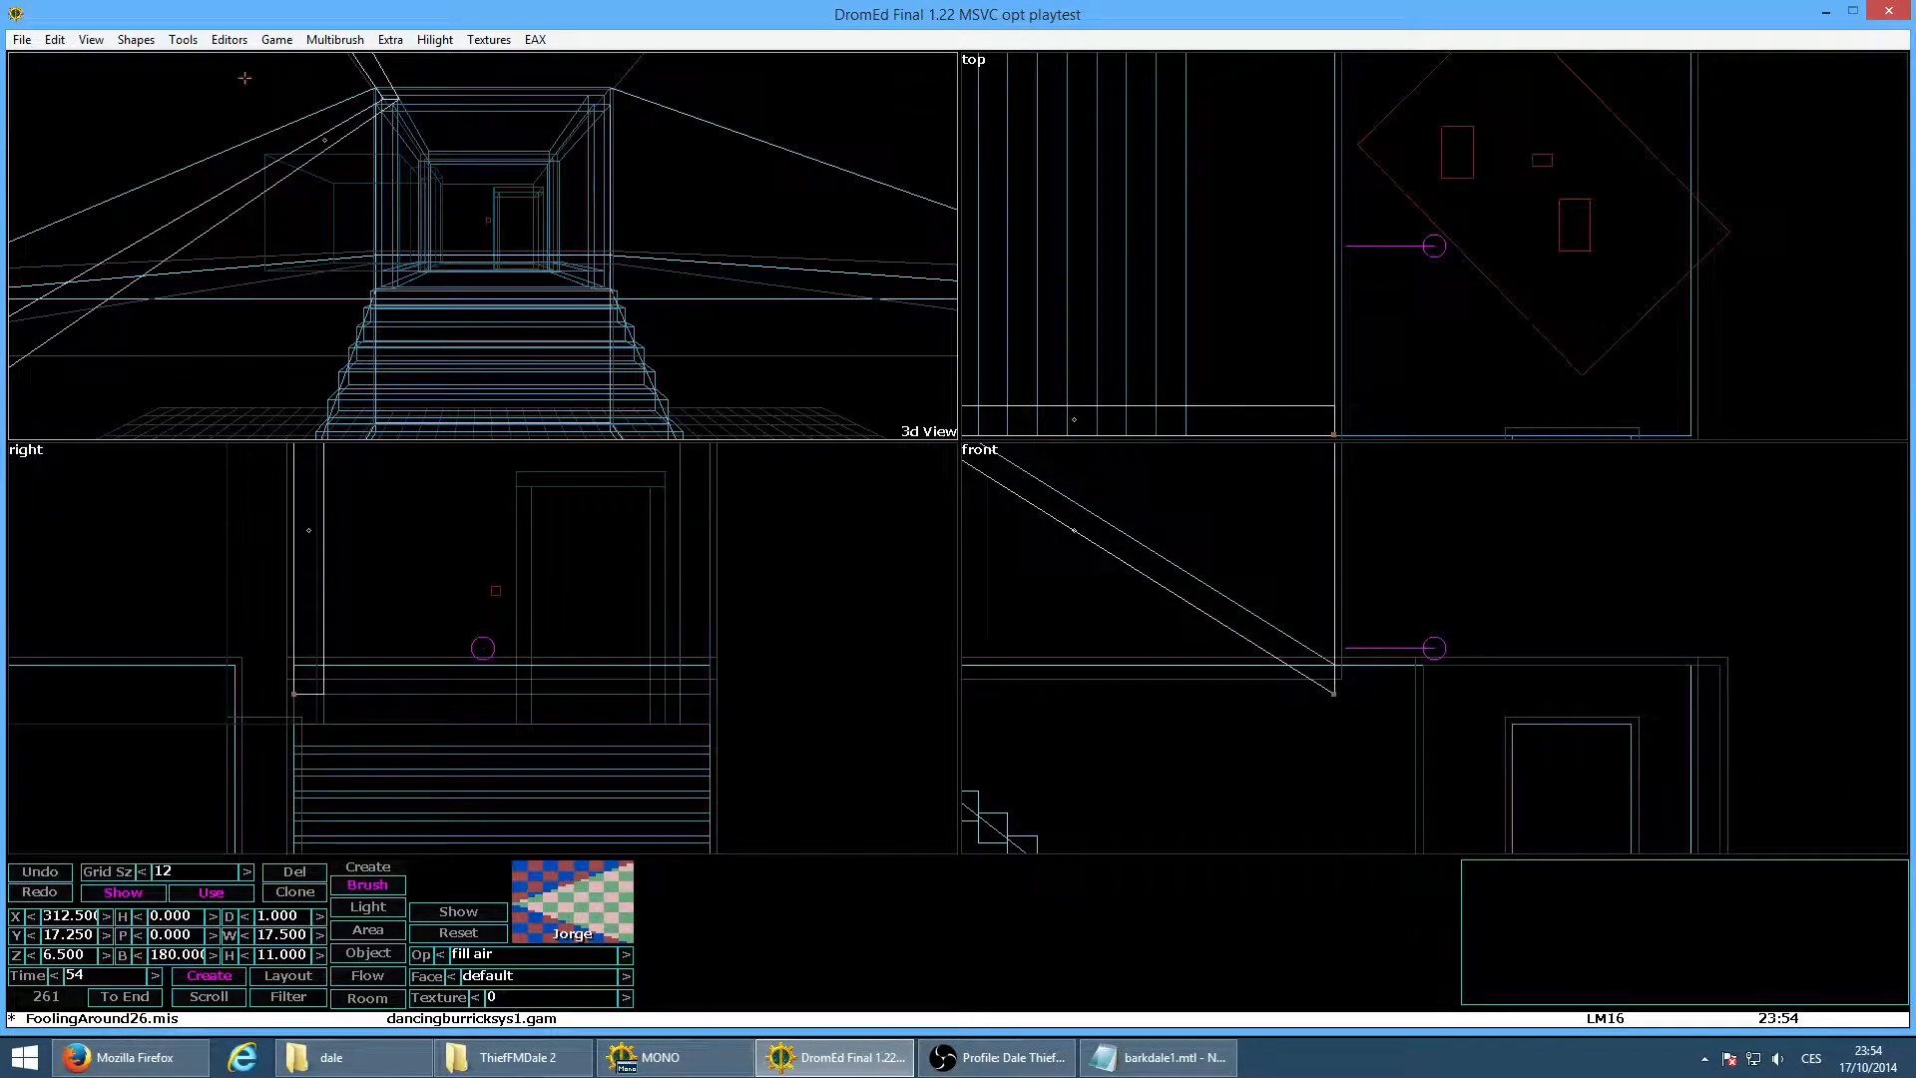
Rebuild the level geometry with the thin side wedge included and view the stairway textured in 3D
{"action": "left_click", "coordinate": [183, 39]}
{"action": "left_click", "coordinate": [195, 82]}
{"action": "key", "text": "v"}
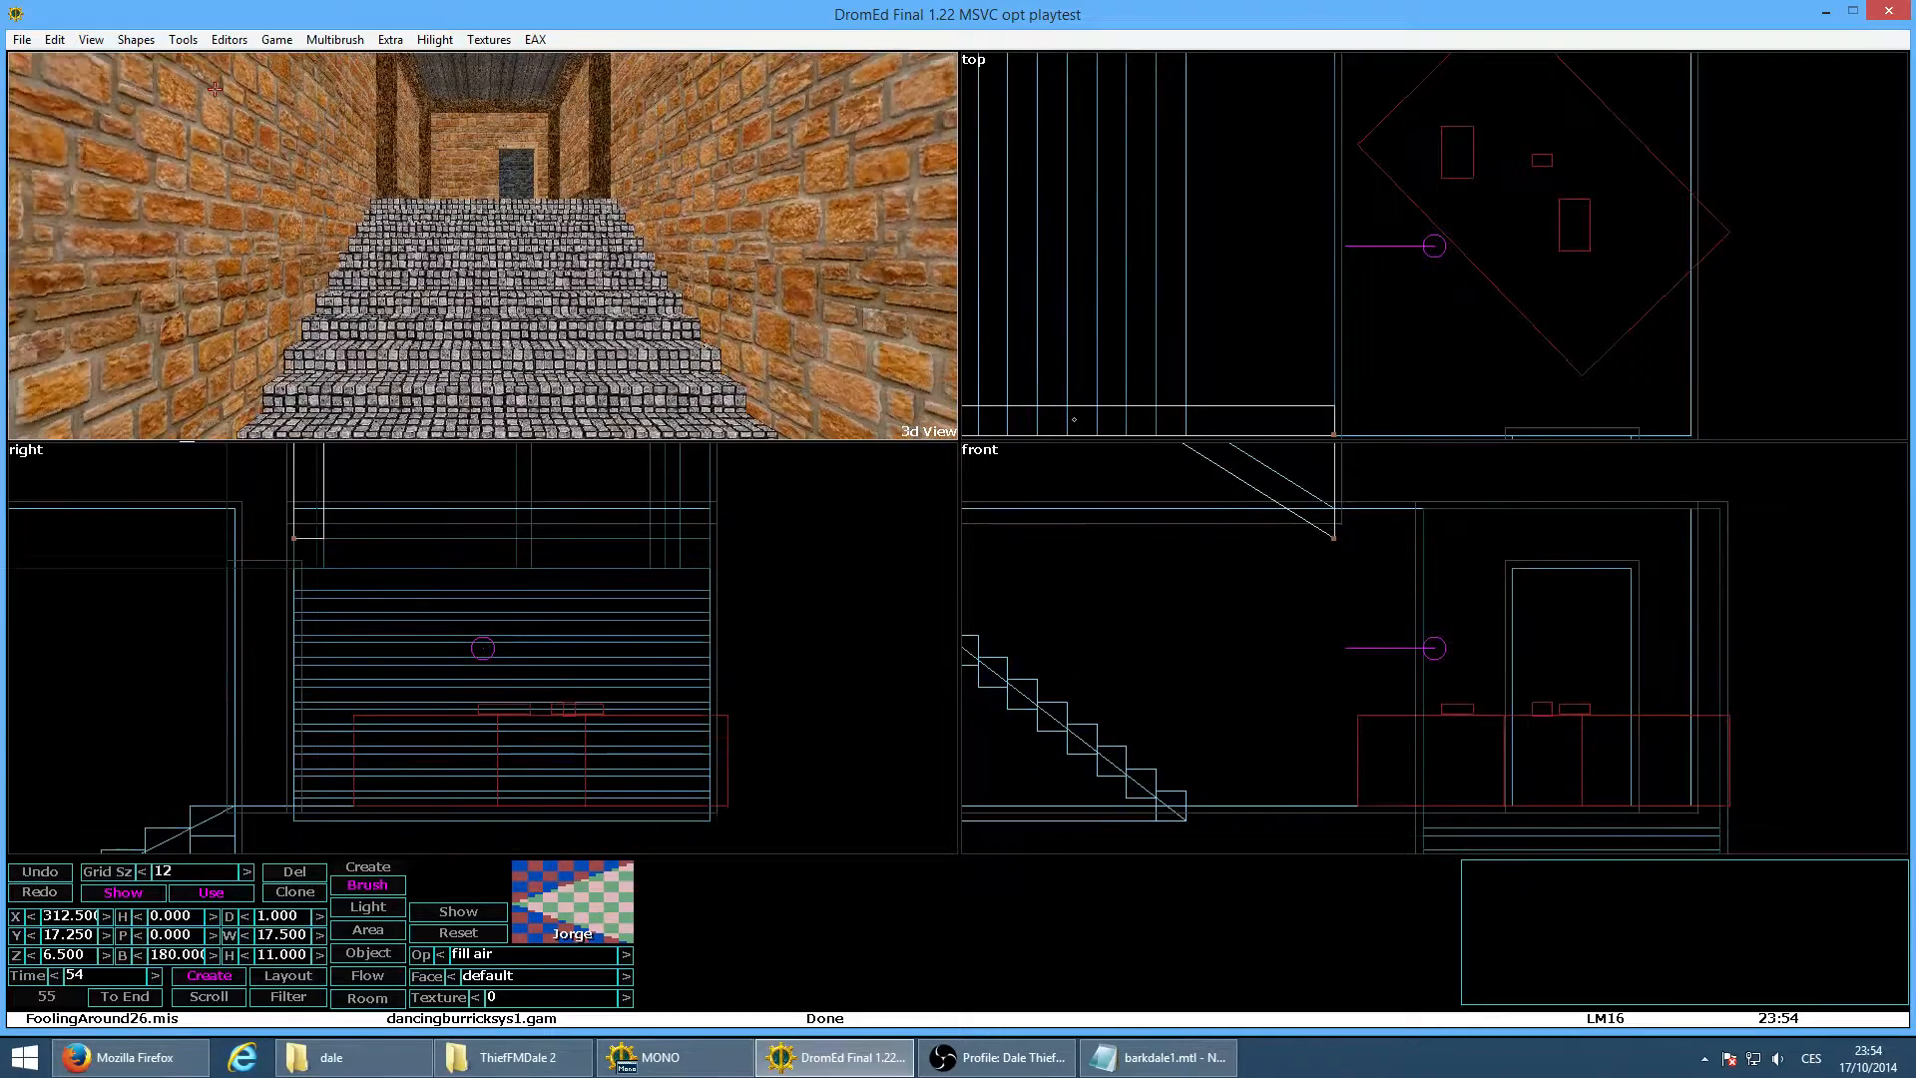
Playtest the level in game mode and examine the gap between the sloped ceiling and the stairway's side wall
{"action": "key", "text": "alt+g"}
{"action": "key", "text": "w"}
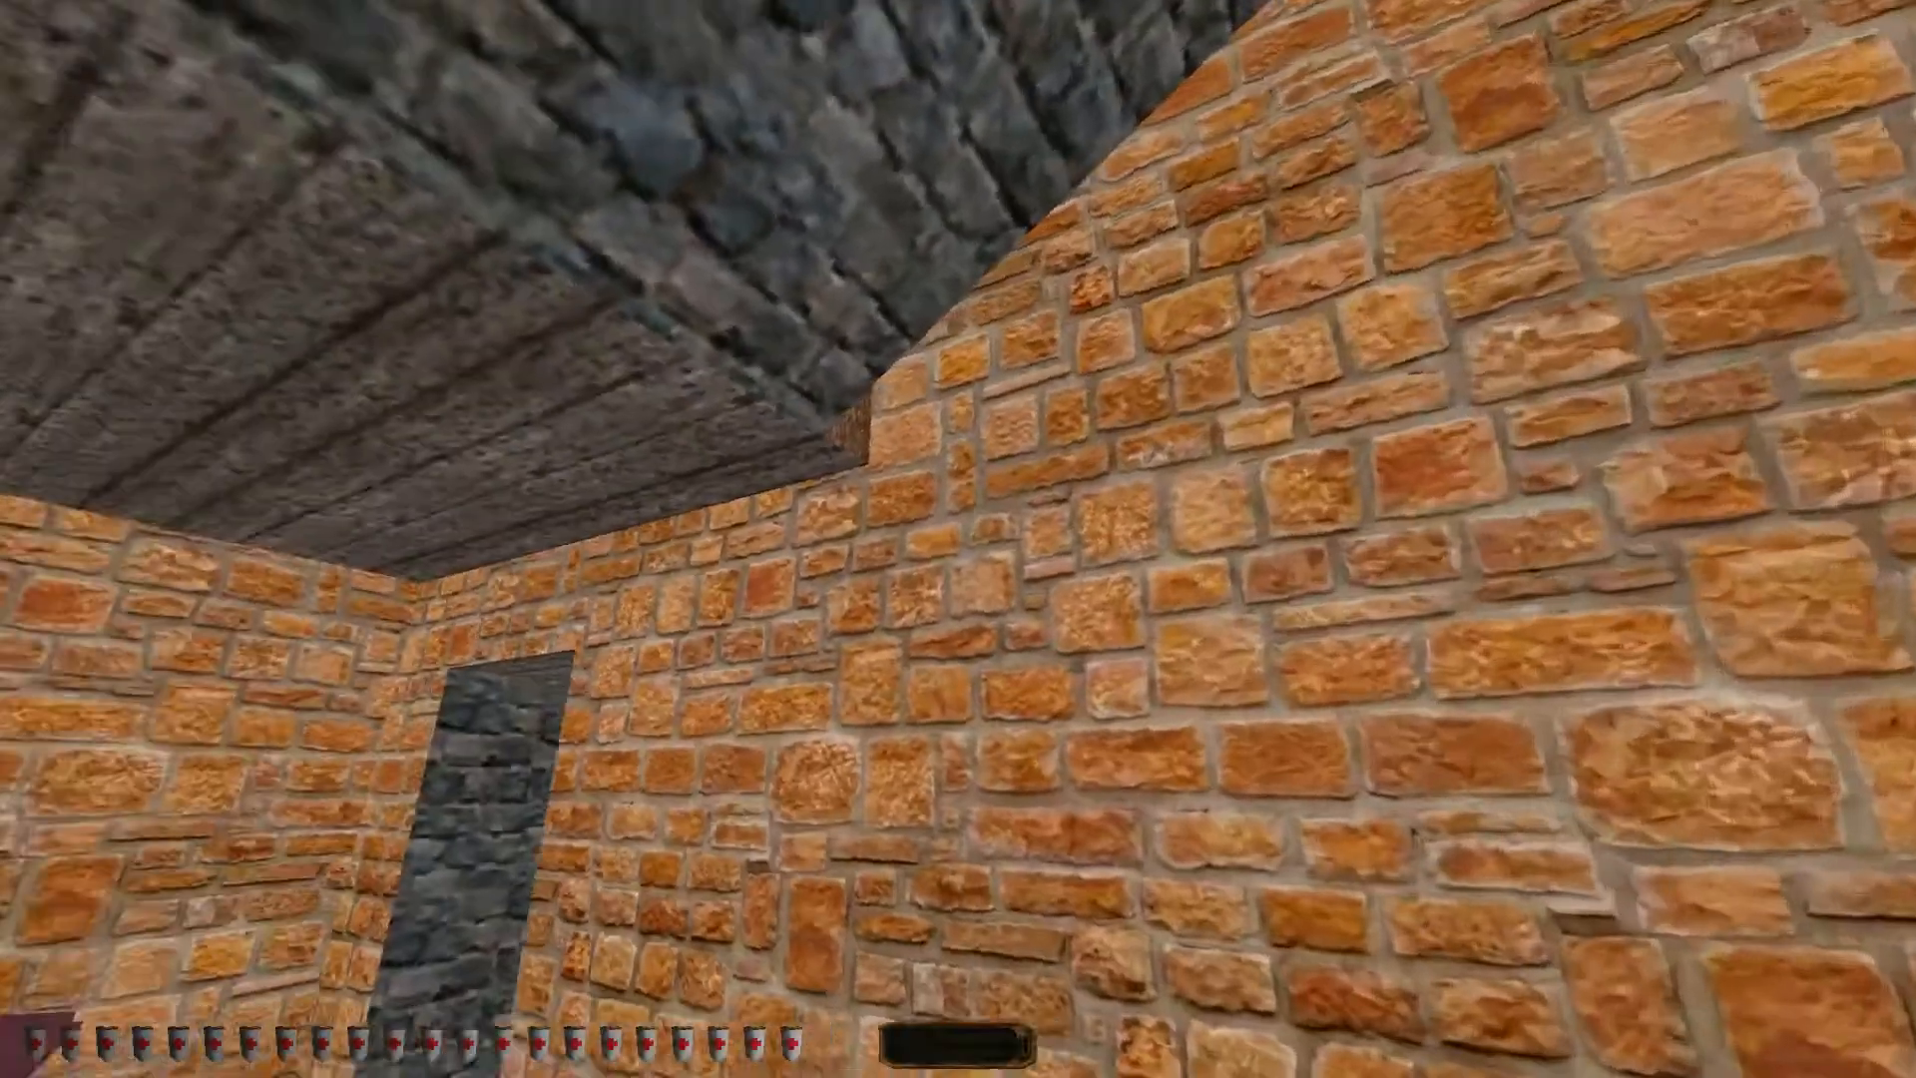
{"action": "key", "text": "w"}
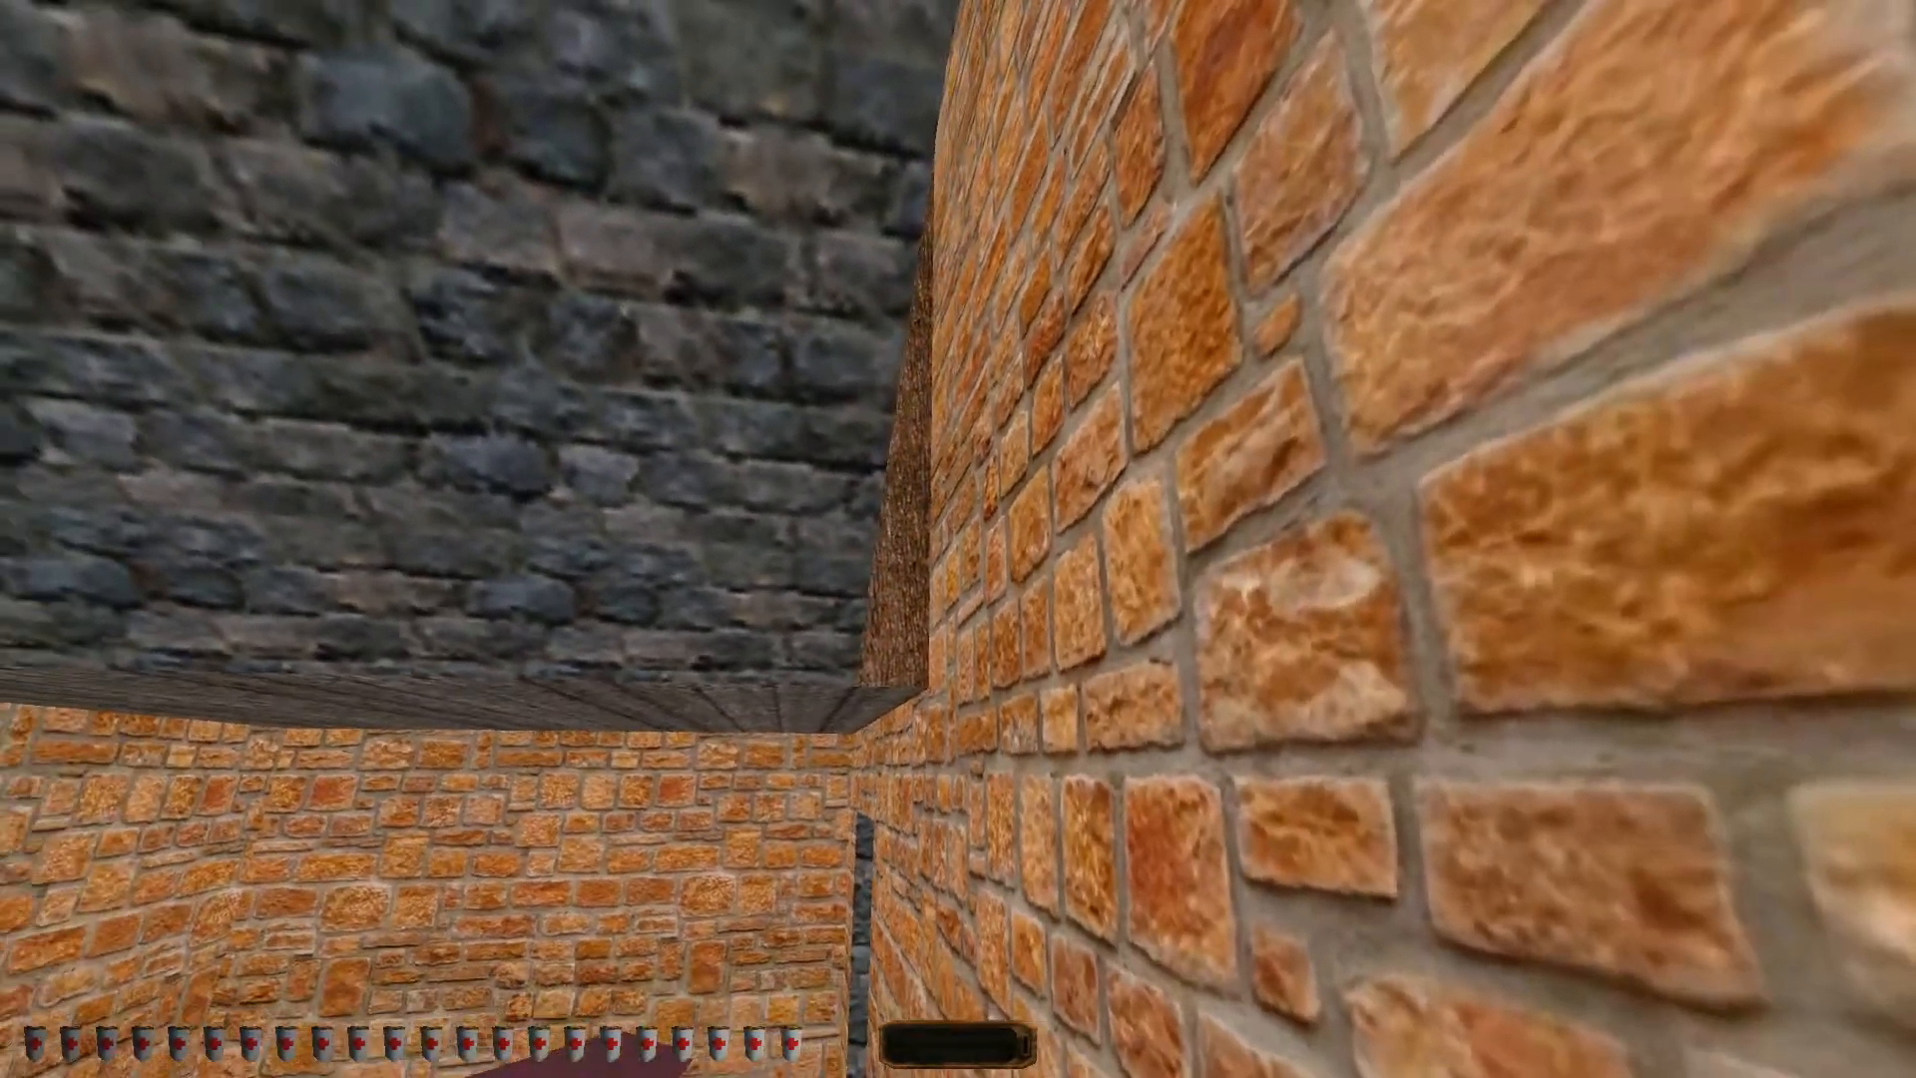
{"action": "key", "text": "w"}
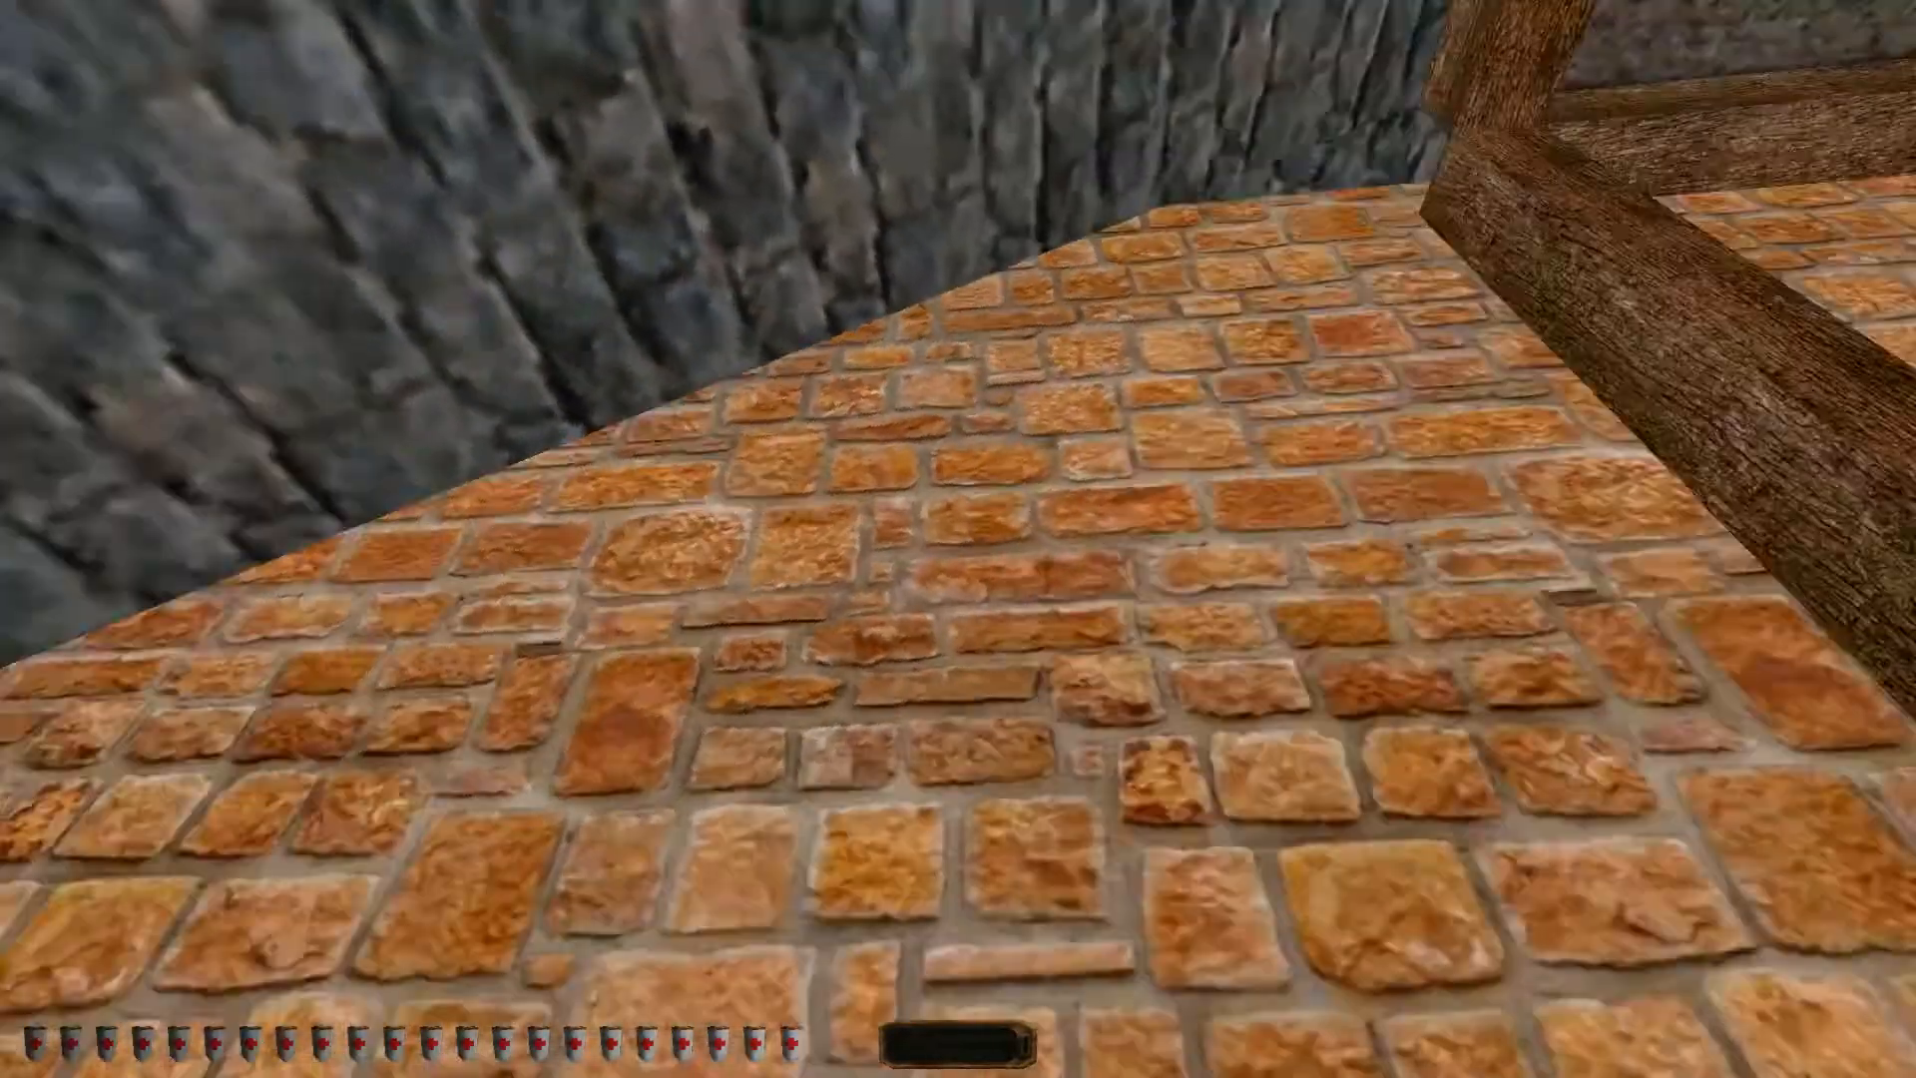
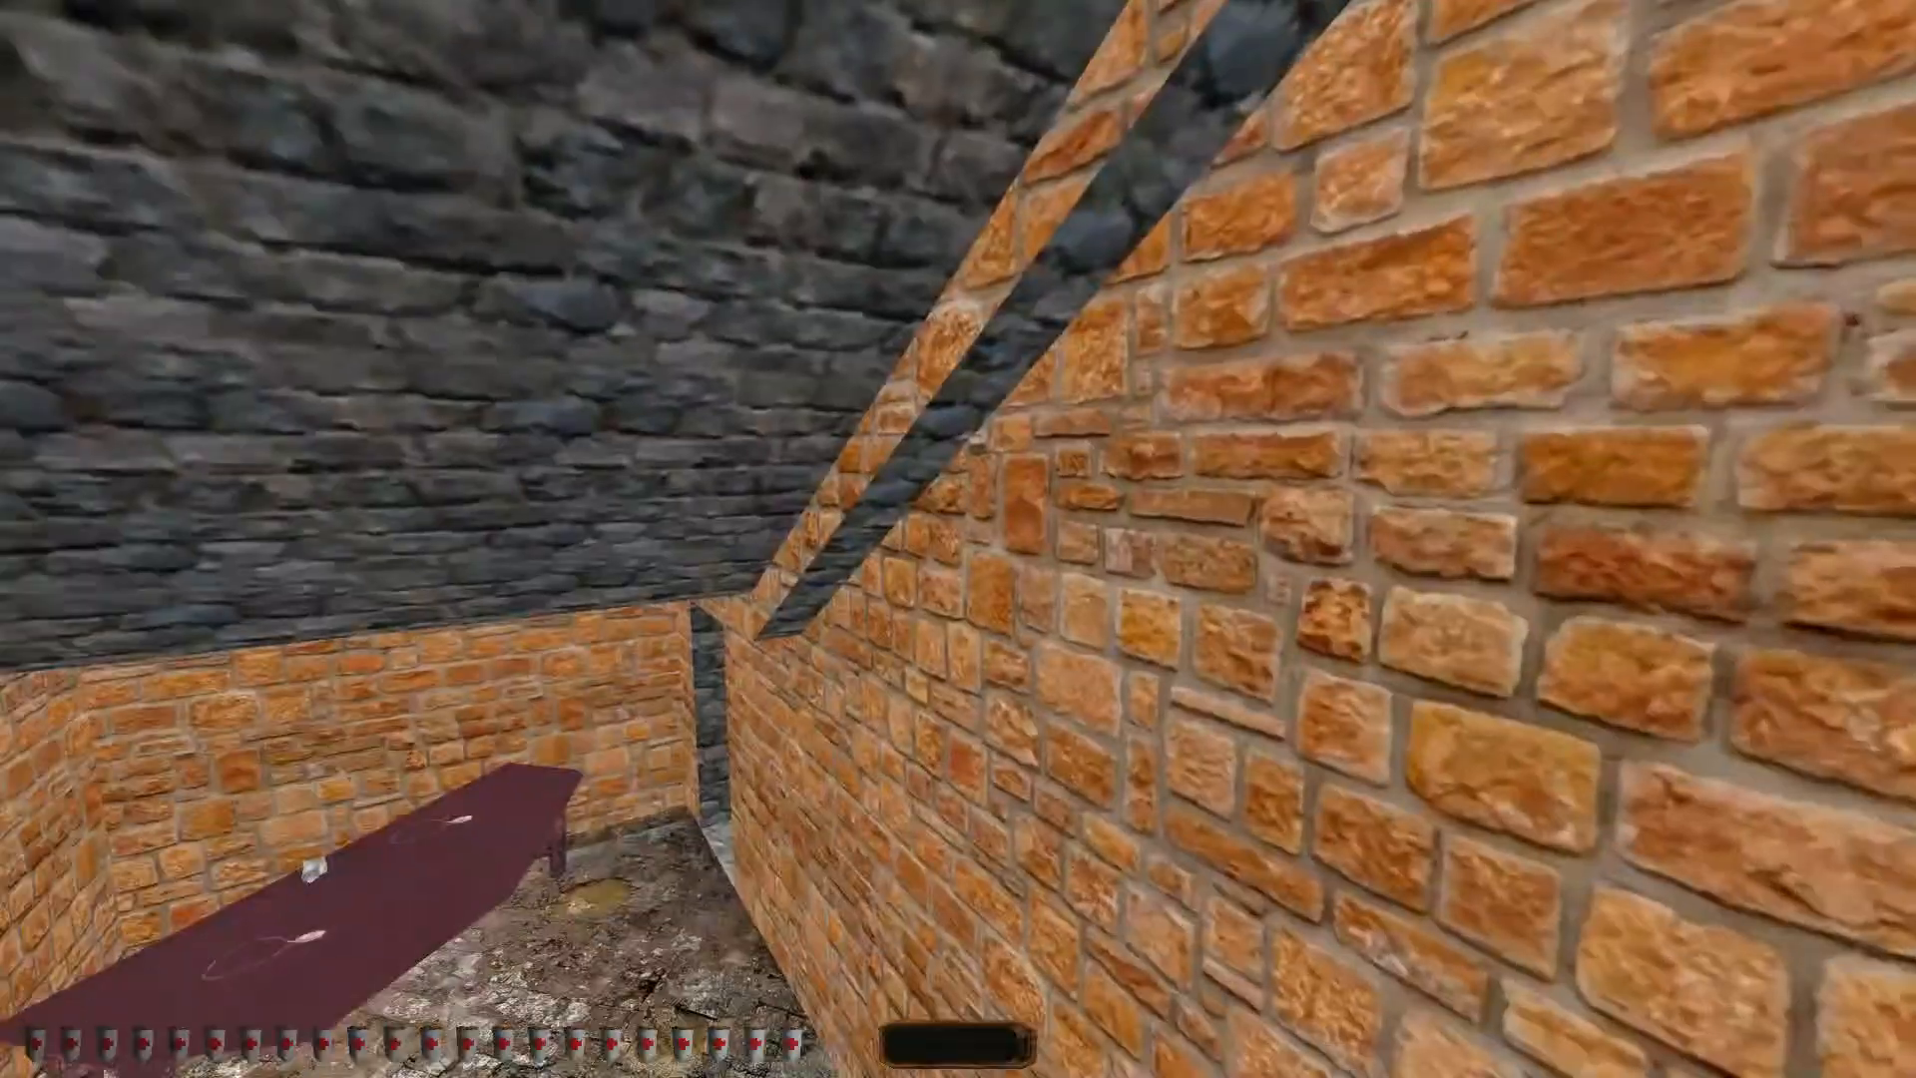
Inspect the sloped strip on the stairway's side wall in game from both ends, and return to the editor
{"action": "key", "text": "w"}
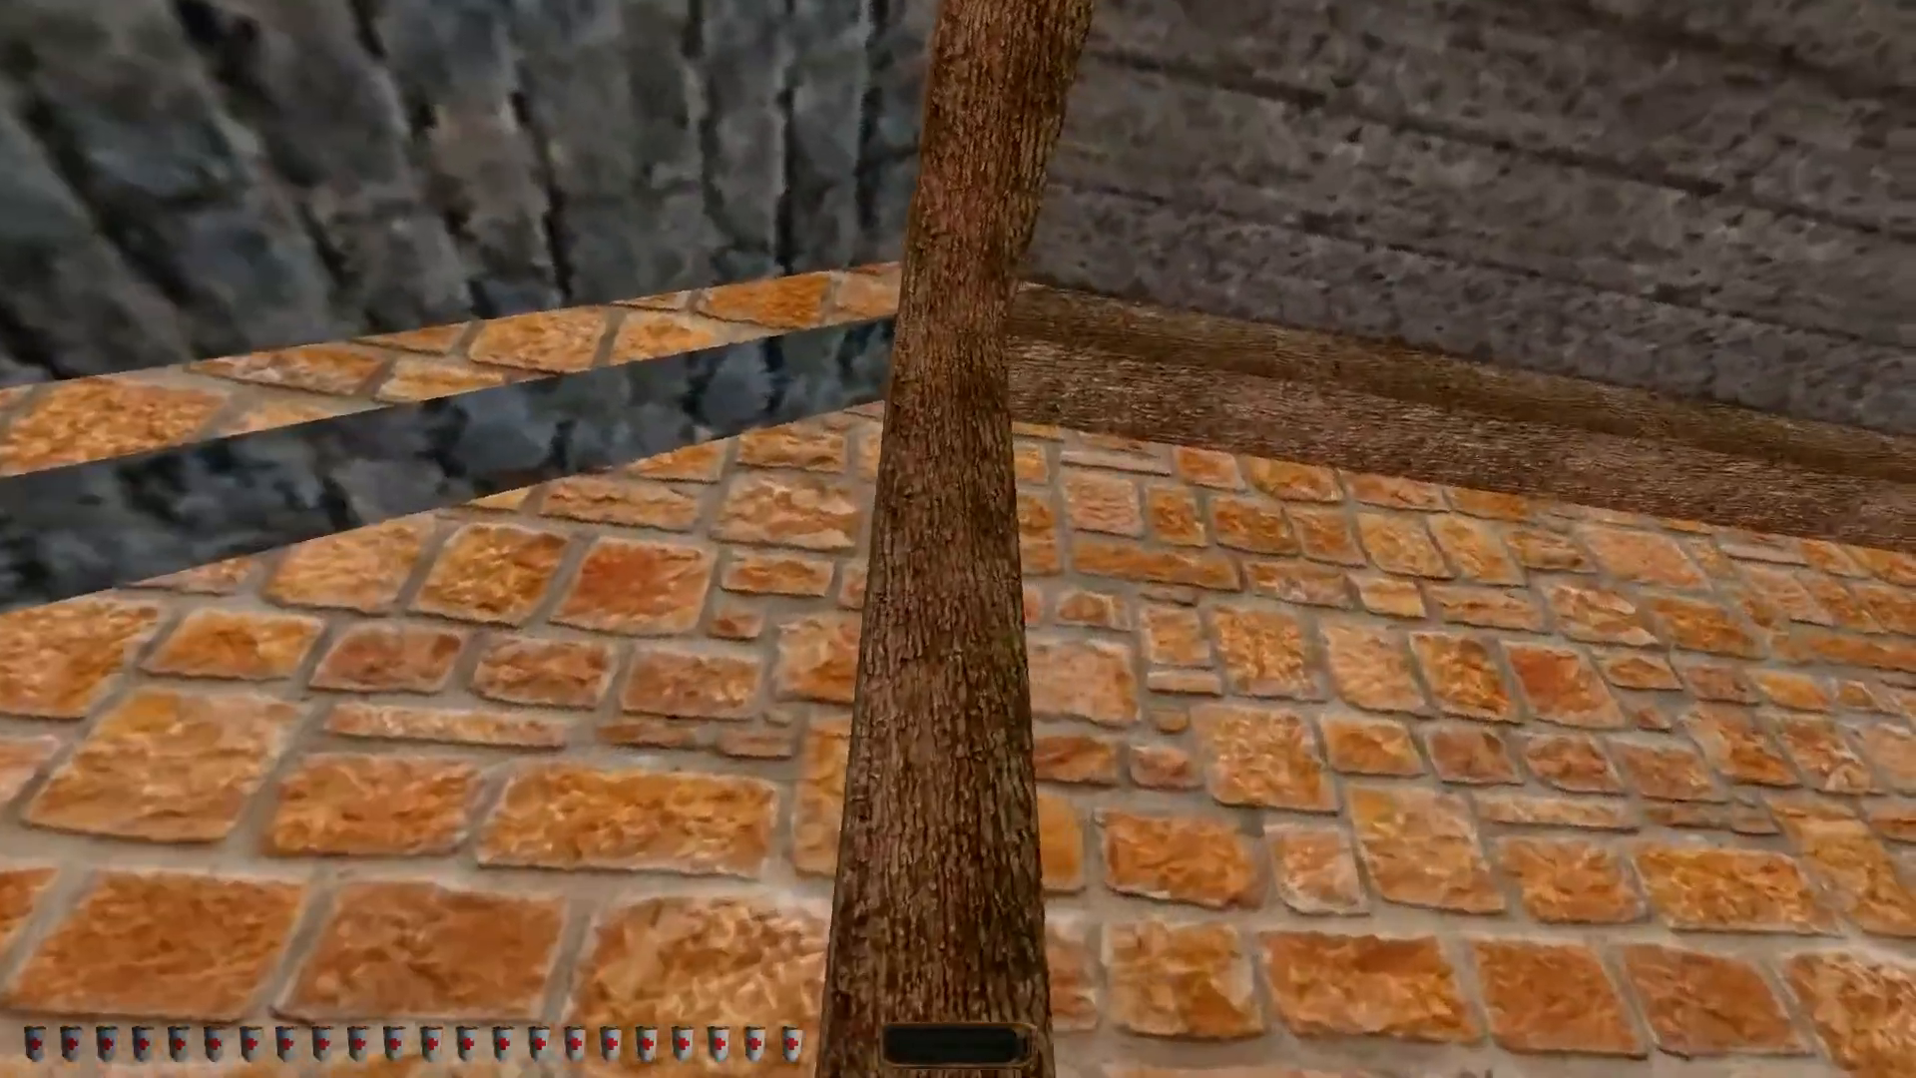
{"action": "key", "text": "w"}
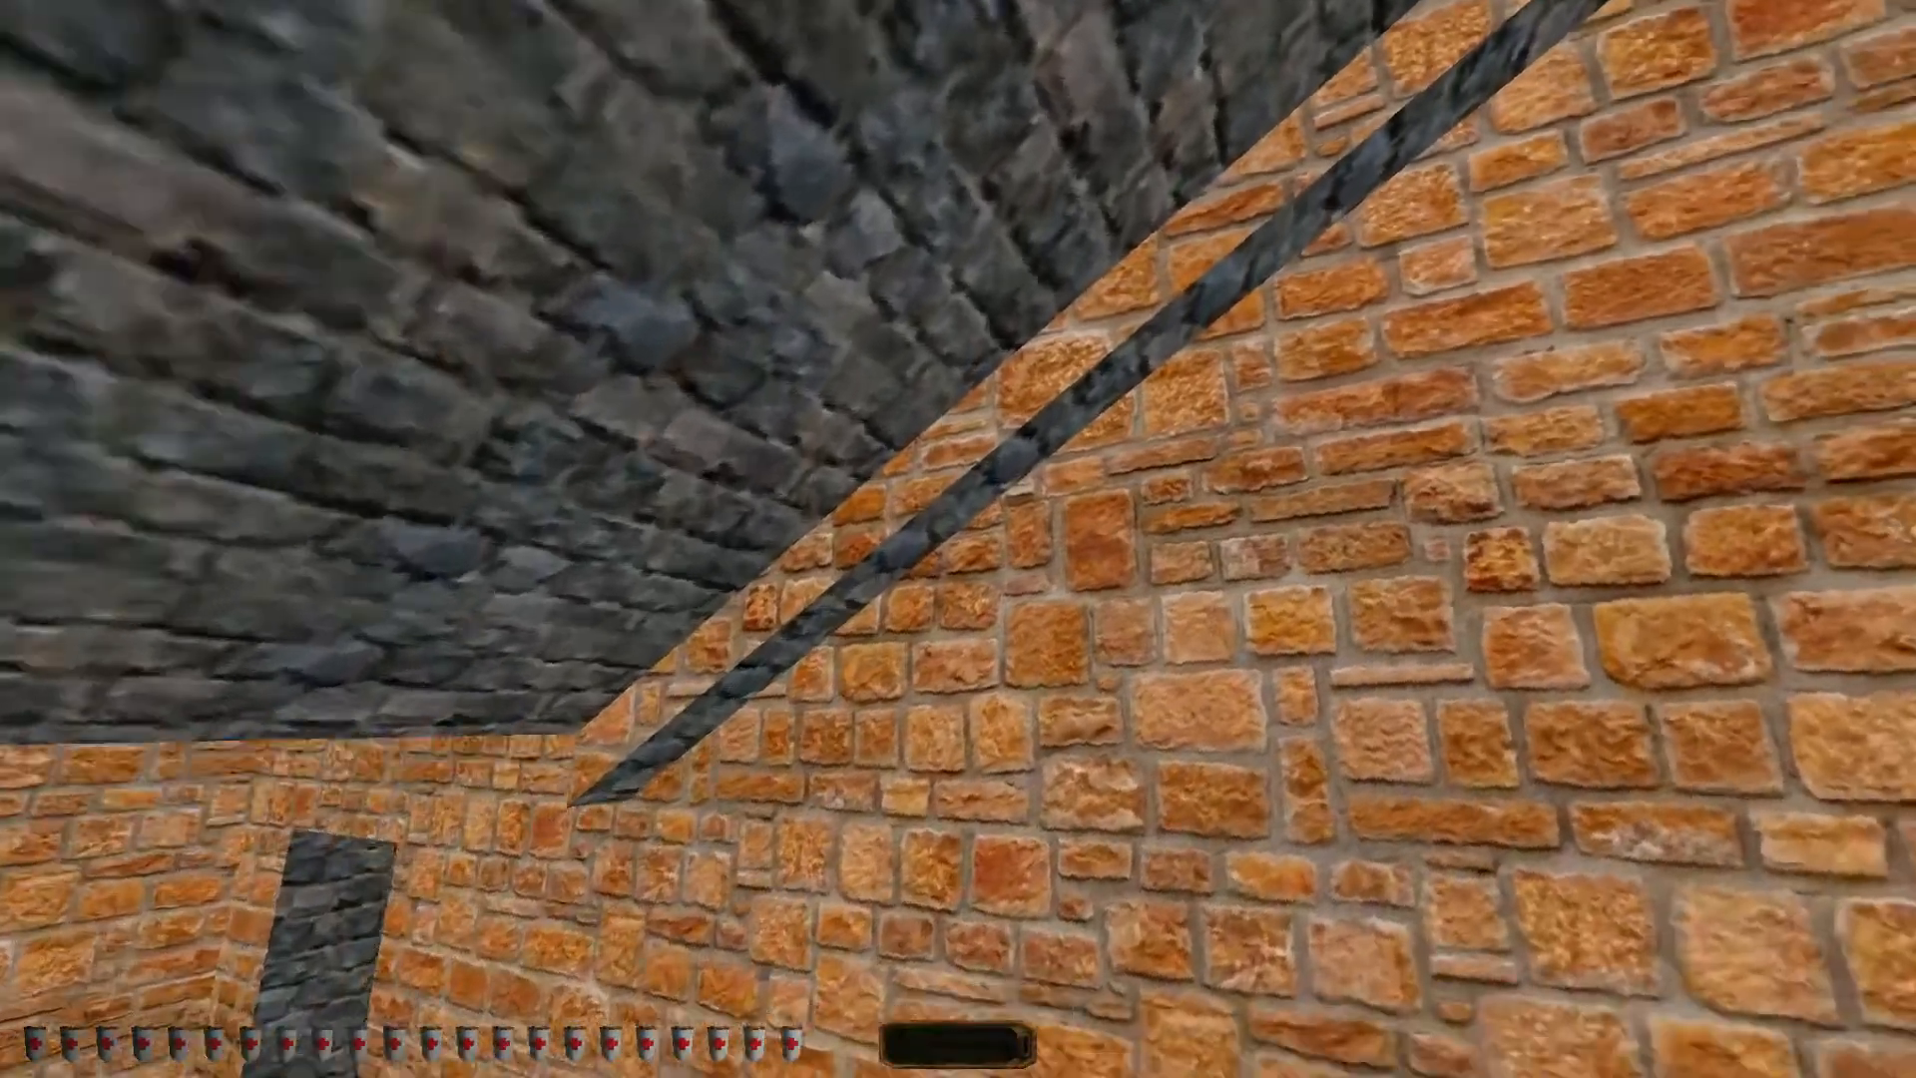
{"action": "key", "text": "w"}
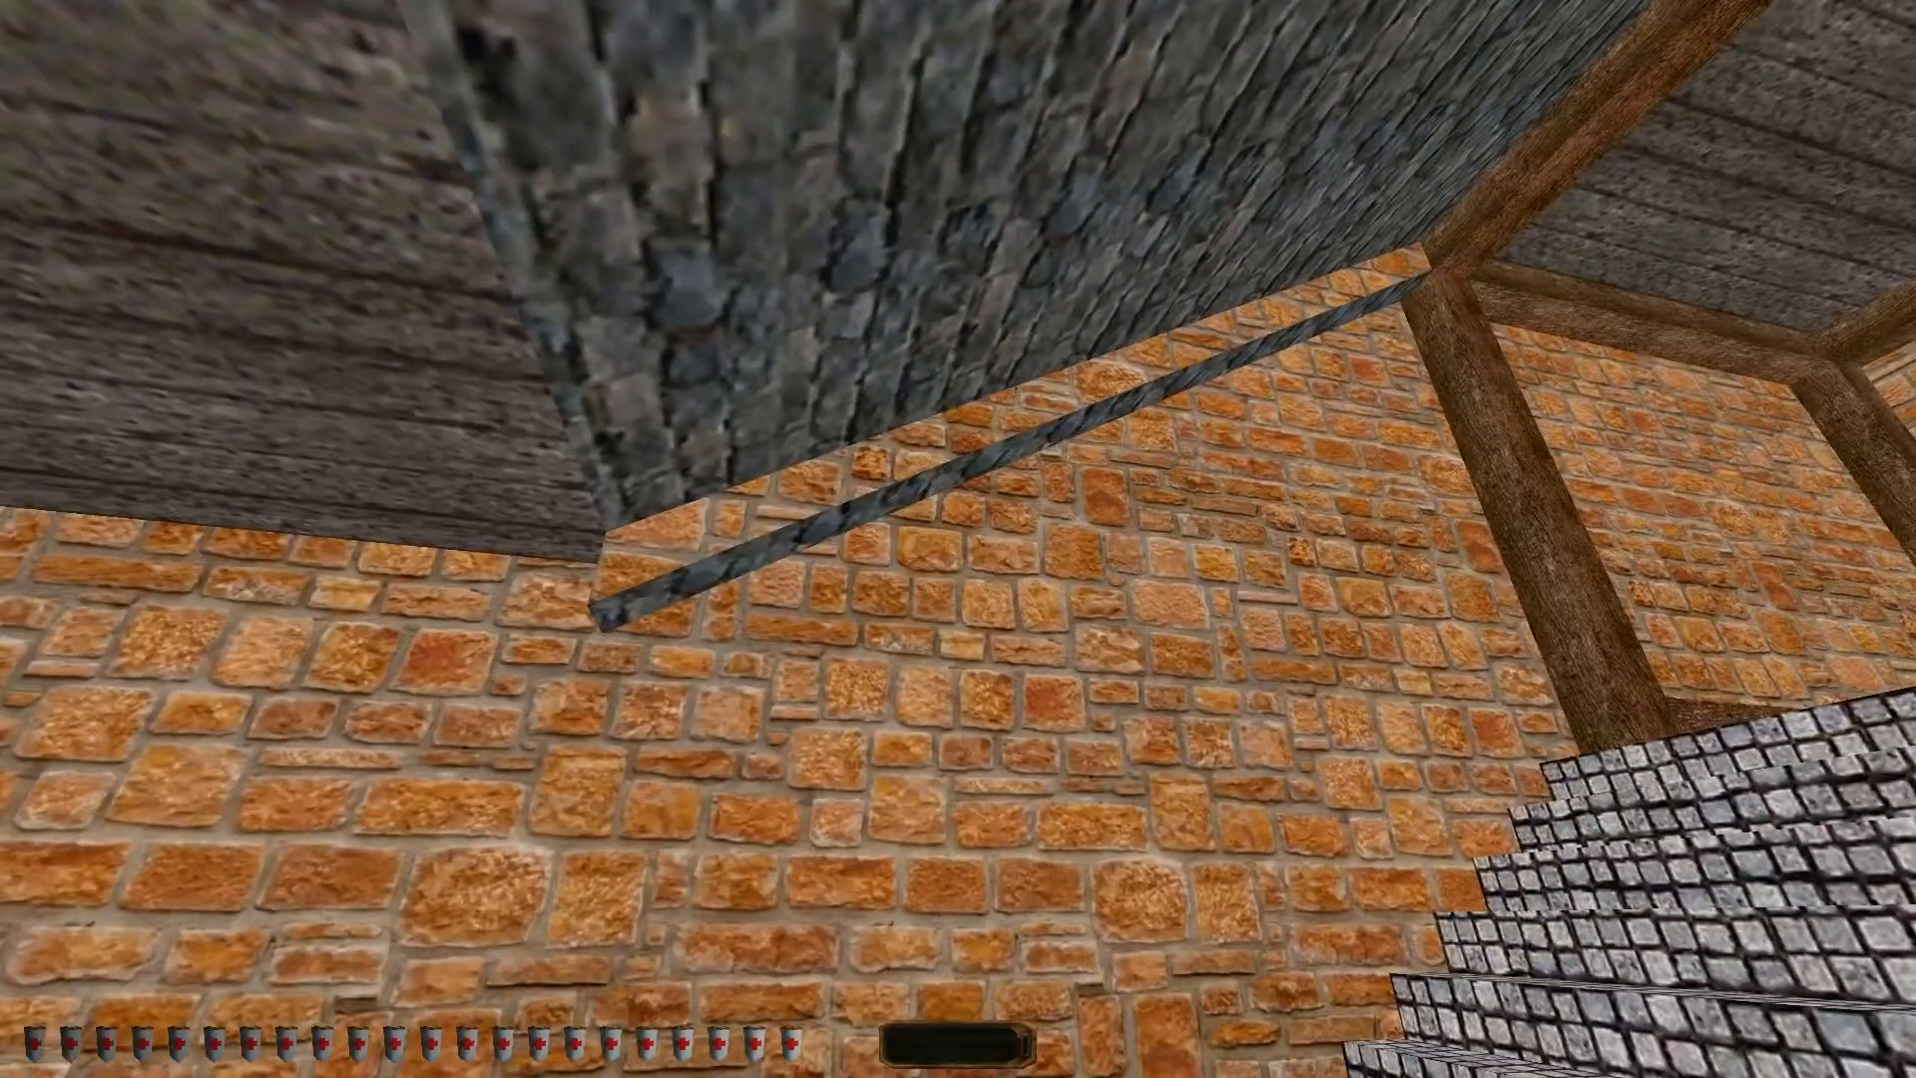
{"action": "key", "text": "Escape"}
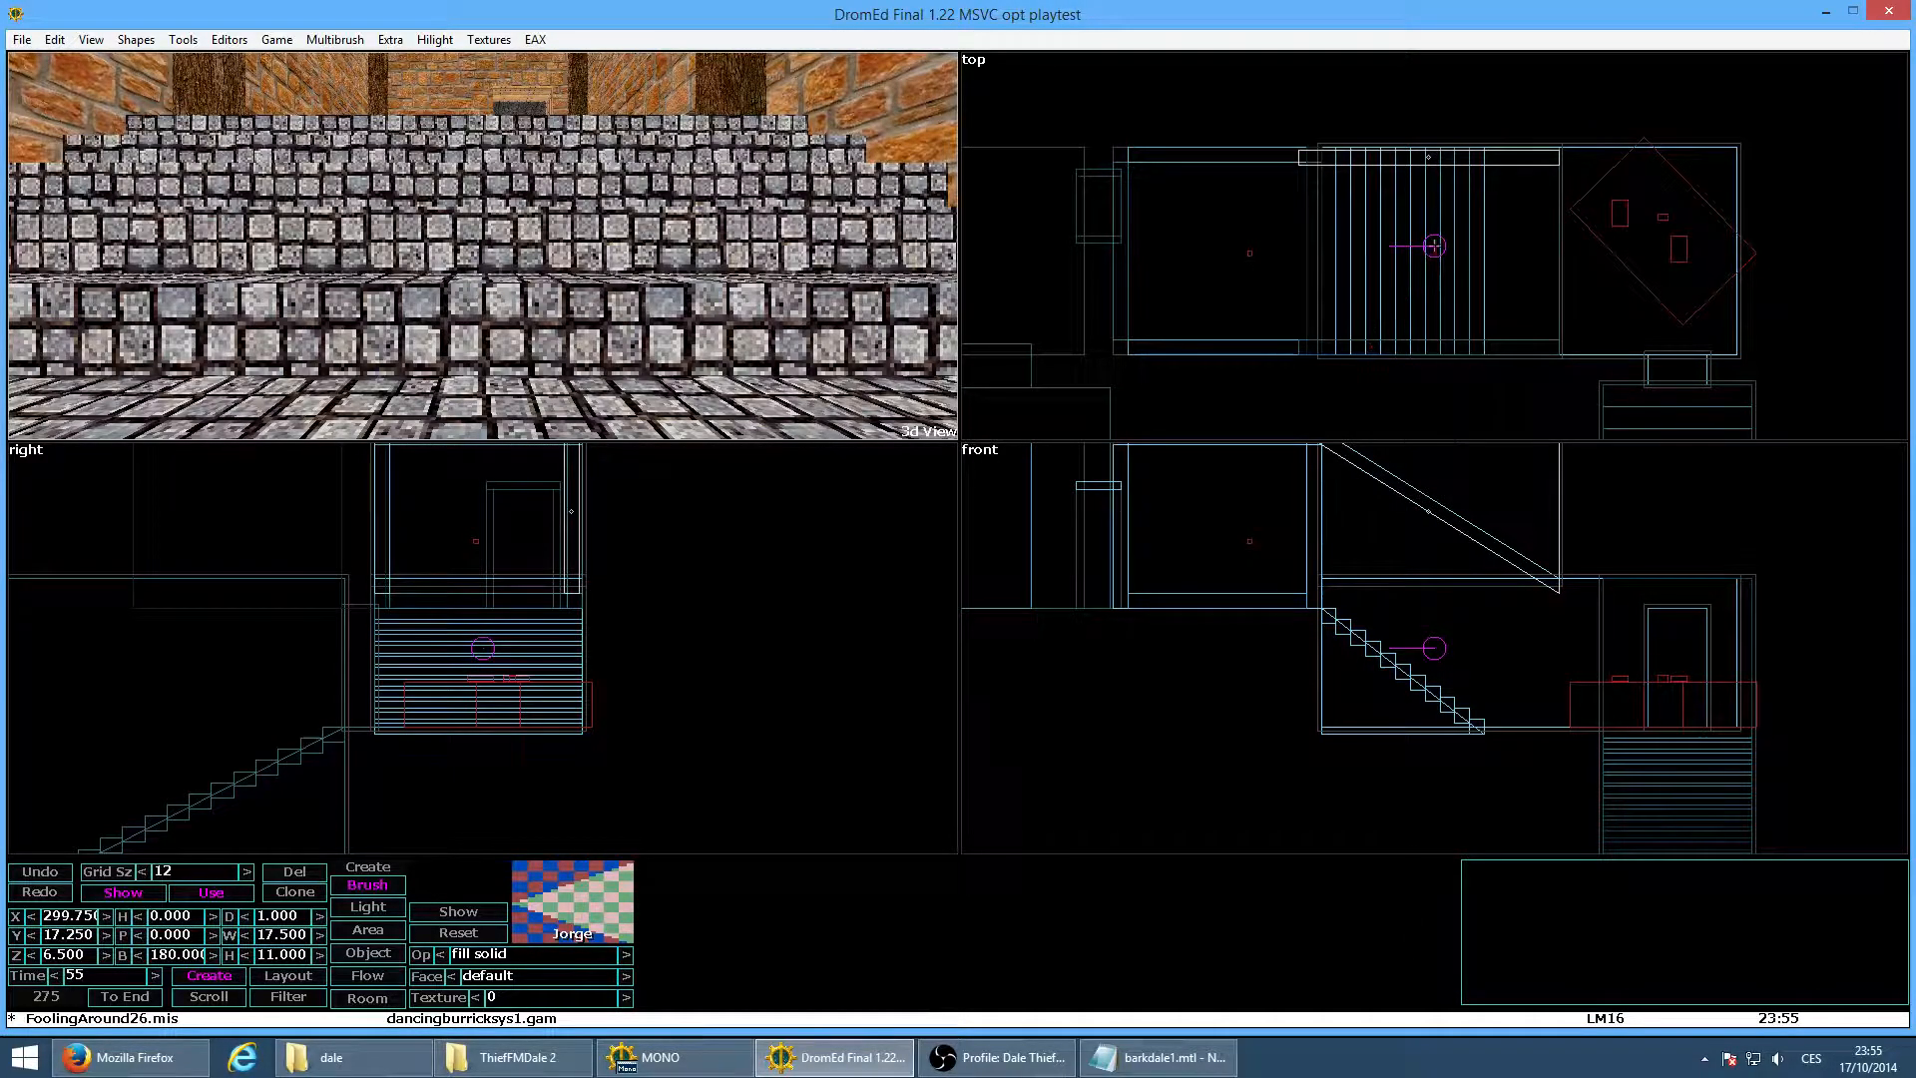
Move the inverted trim wedge above the stairs to X 299.500 and rebuild the level geometry
{"action": "left_click_drag", "start_coordinate": [1441, 163], "coordinate": [1444, 165]}
{"action": "scroll", "coordinate": [1479, 187], "scroll_direction": "up", "scroll_amount": 3}
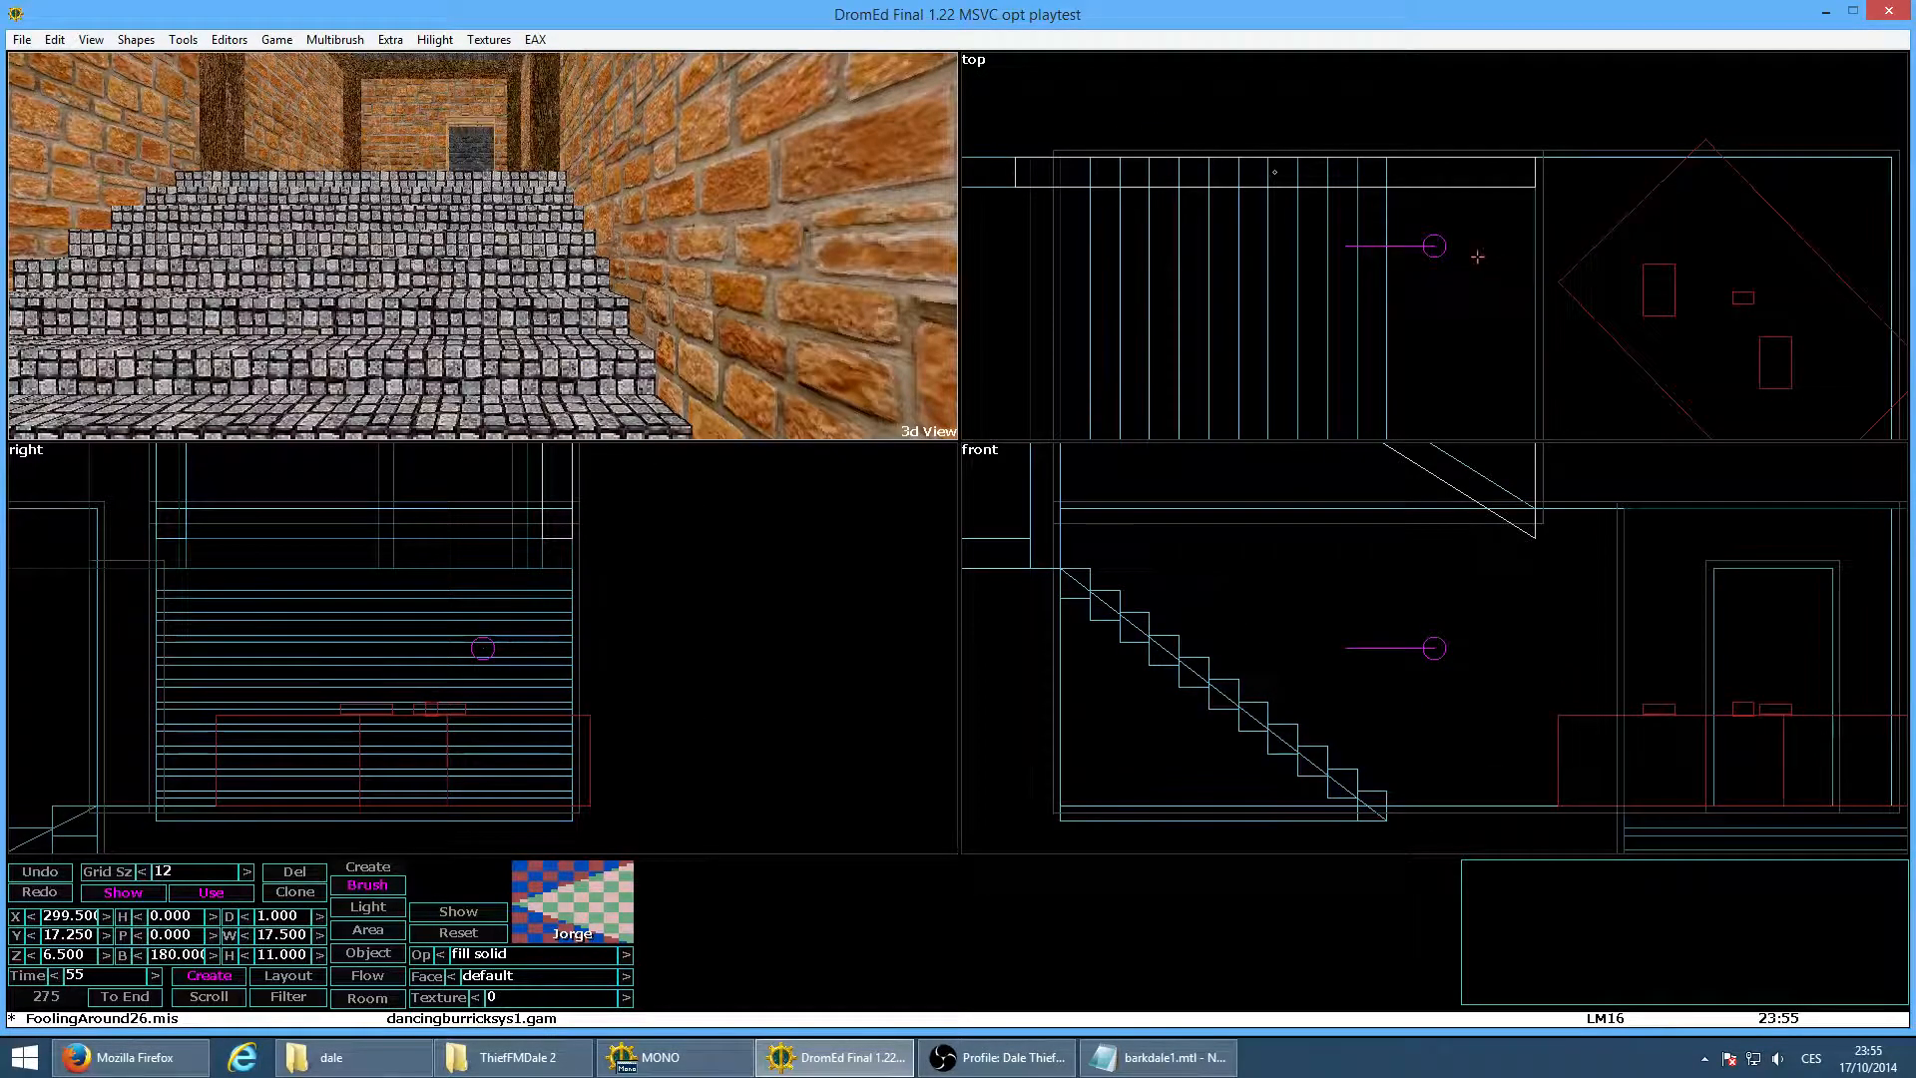
{"action": "left_click", "coordinate": [182, 39]}
{"action": "left_click", "coordinate": [200, 85]}
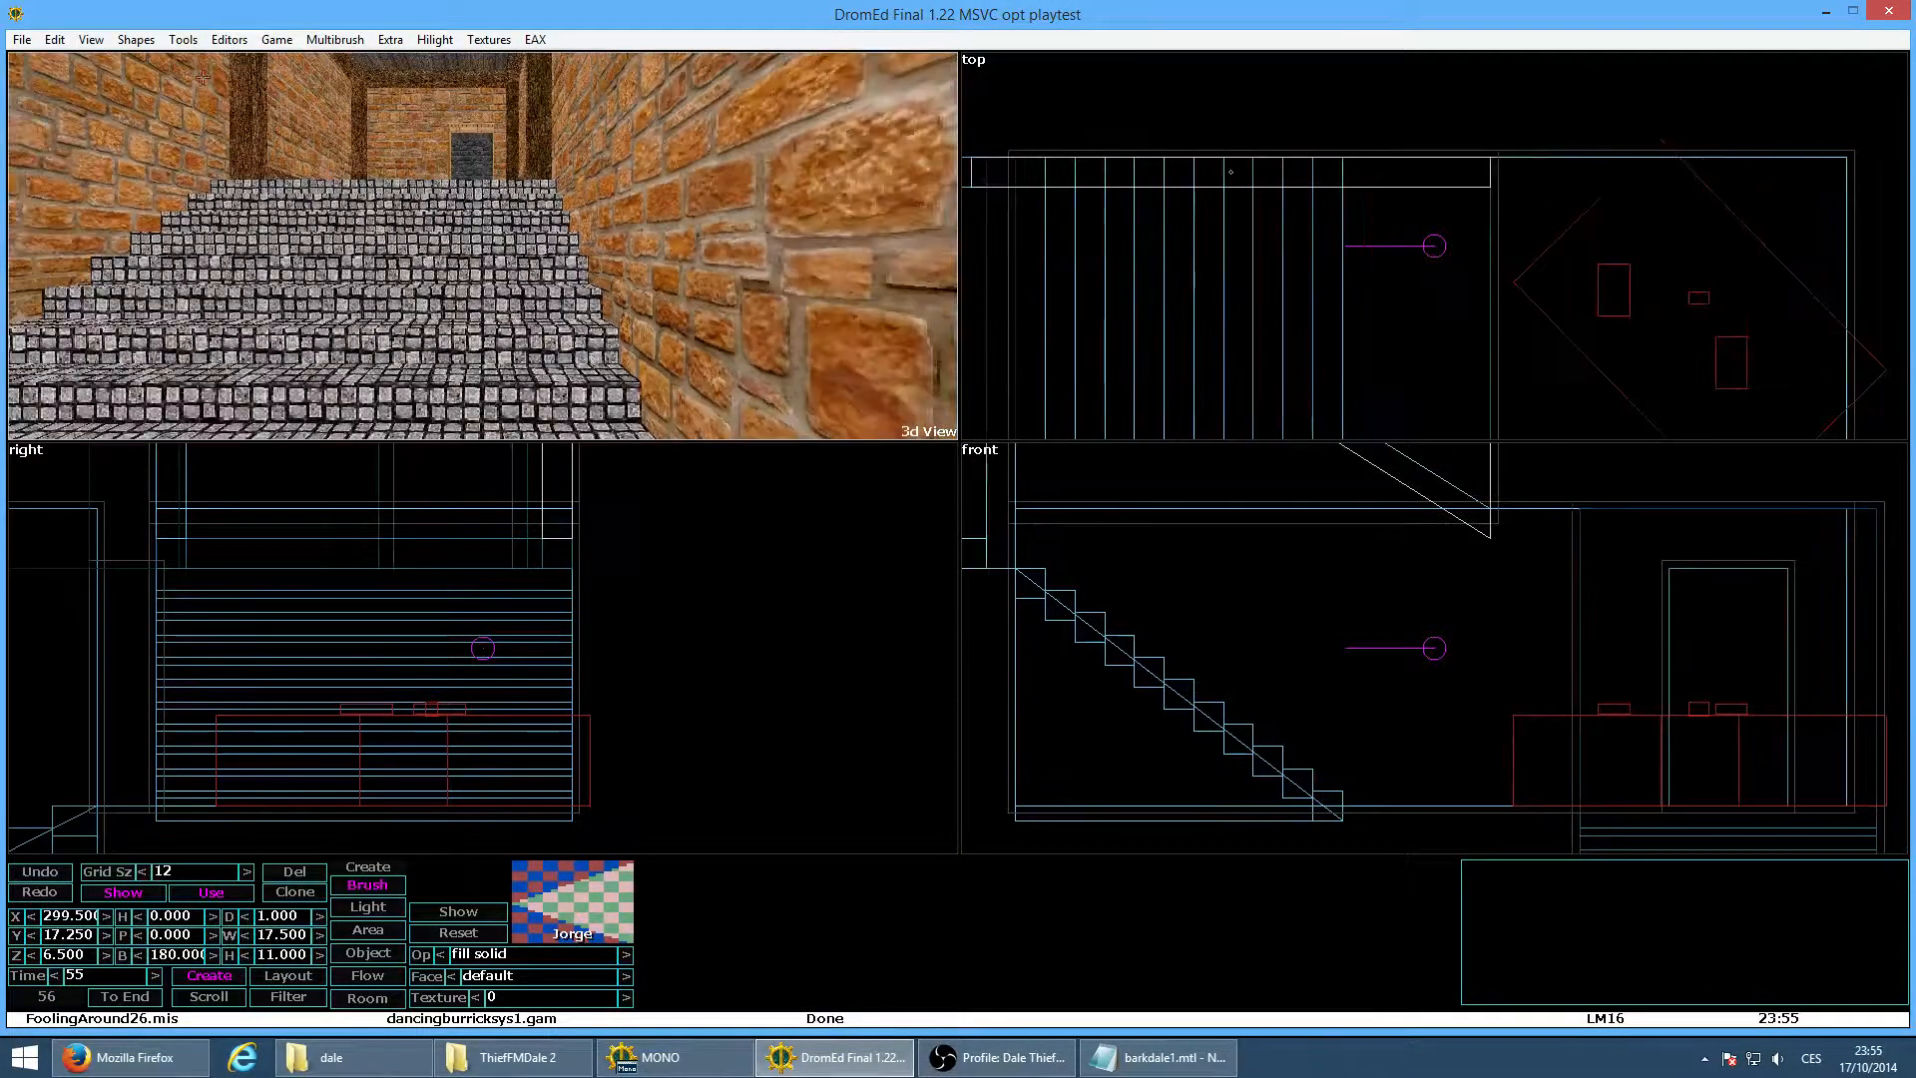
Run the level in game mode to examine the stairwell trim, and return to the editor
{"action": "key", "text": "alt+g"}
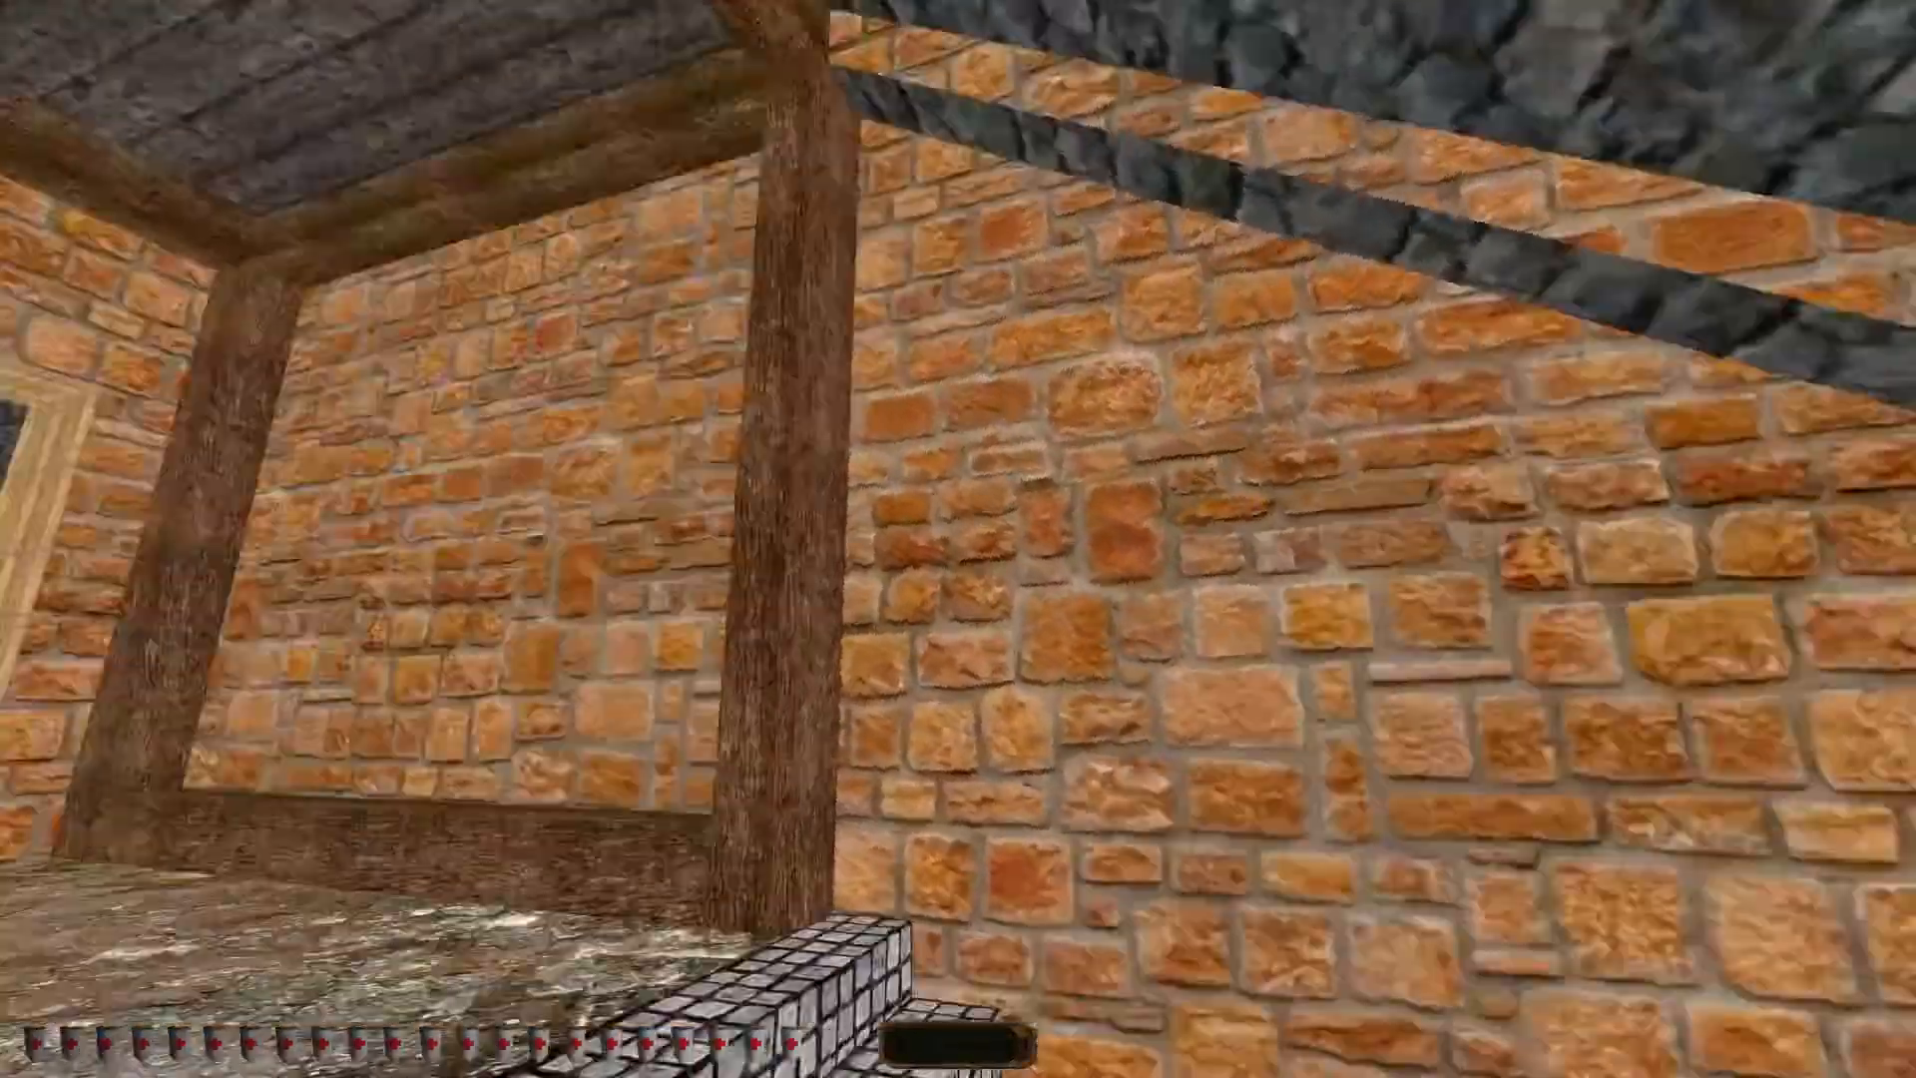
{"action": "key", "text": "alt+e"}
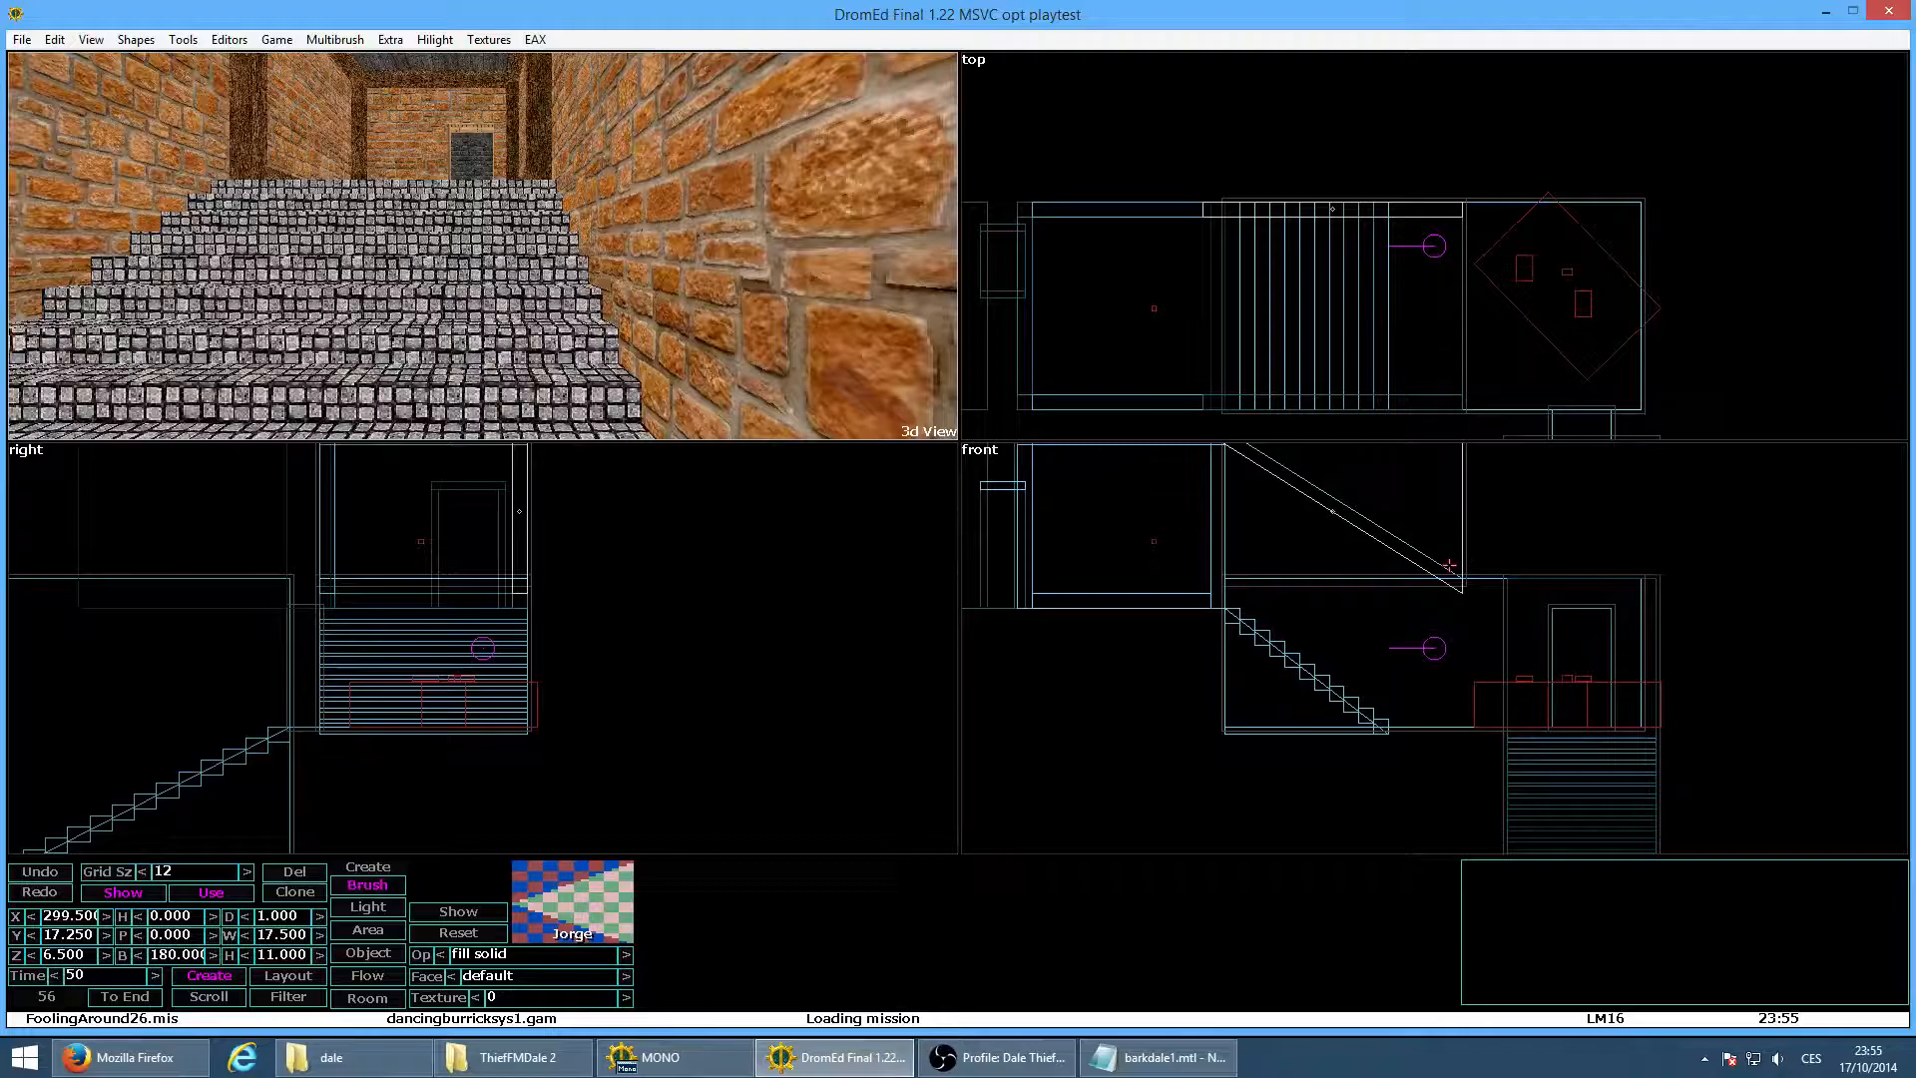
Clone the solid wedge brush that lies beneath the stairs
{"action": "right_click", "coordinate": [1387, 680]}
{"action": "left_click", "coordinate": [1307, 659]}
{"action": "scroll", "coordinate": [1602, 689], "scroll_direction": "up", "scroll_amount": 1}
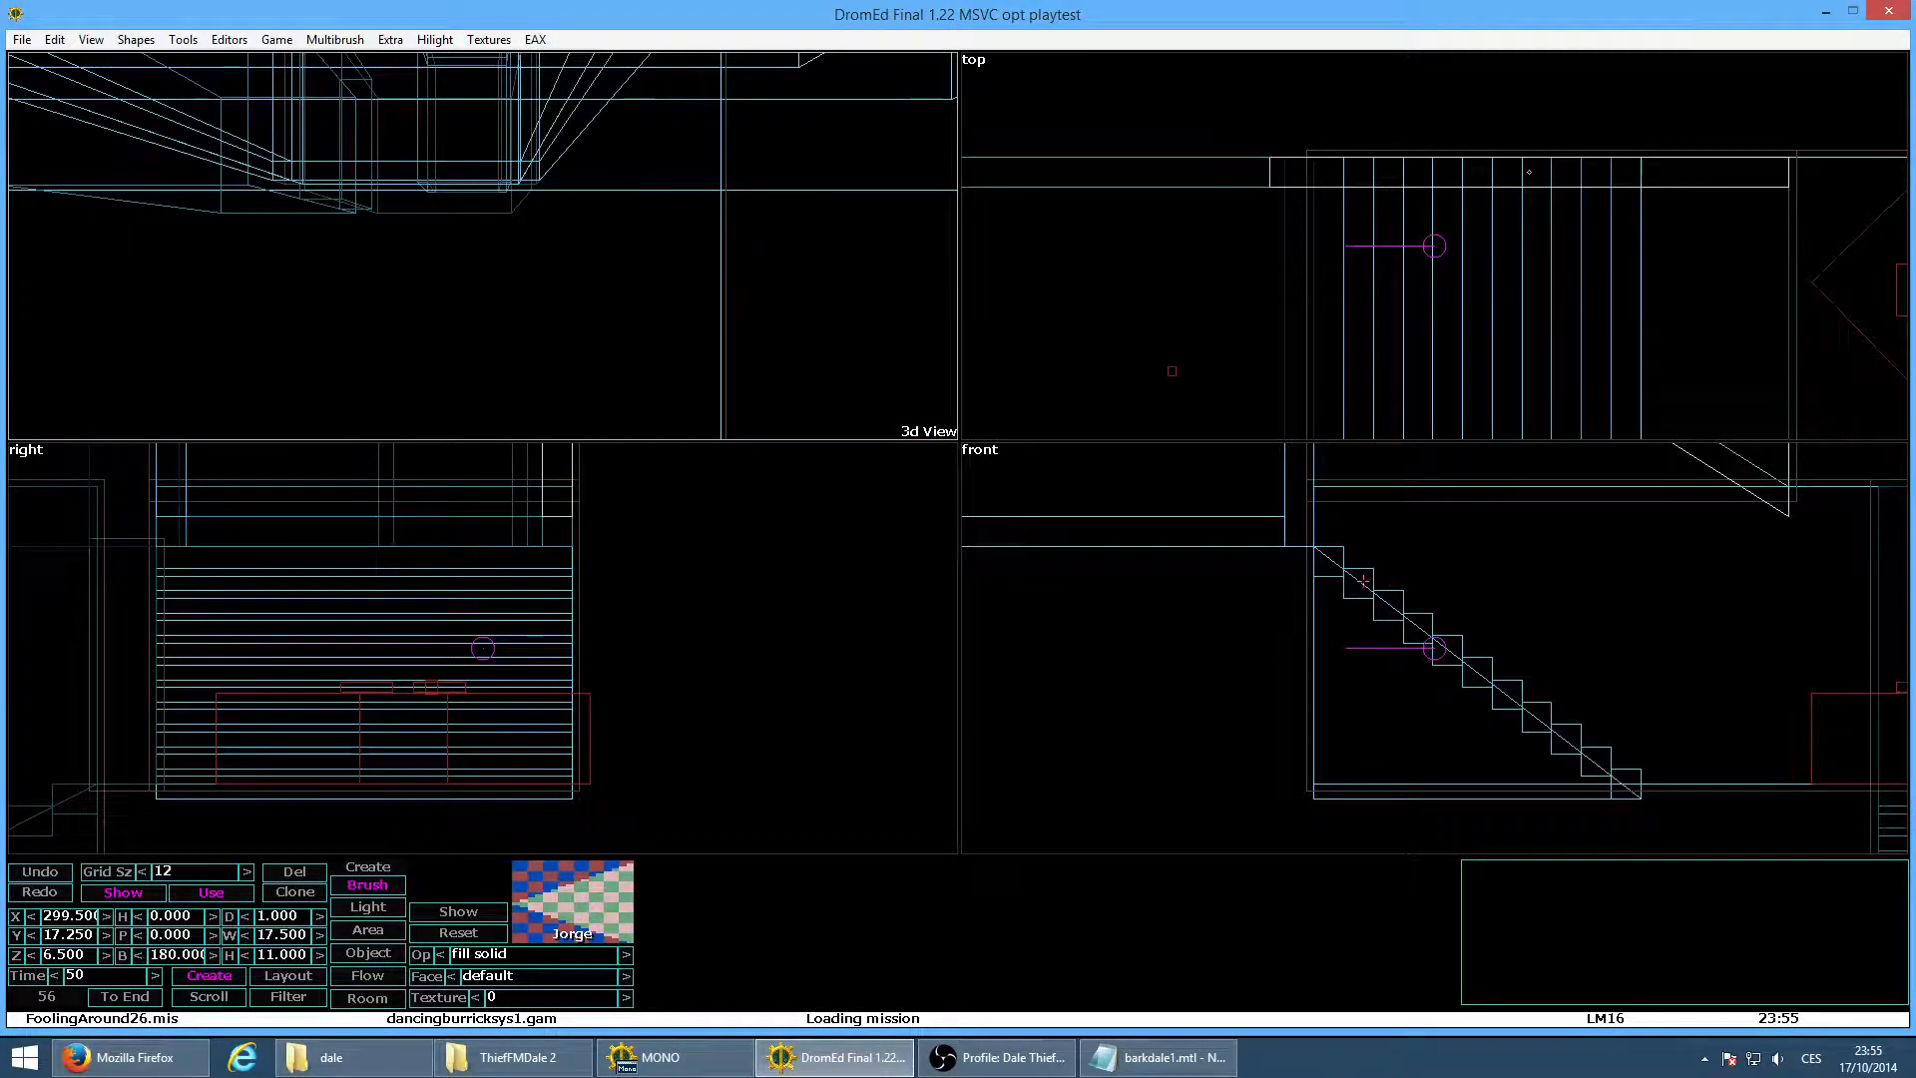
{"action": "scroll", "coordinate": [1603, 567], "scroll_direction": "down", "scroll_amount": 1}
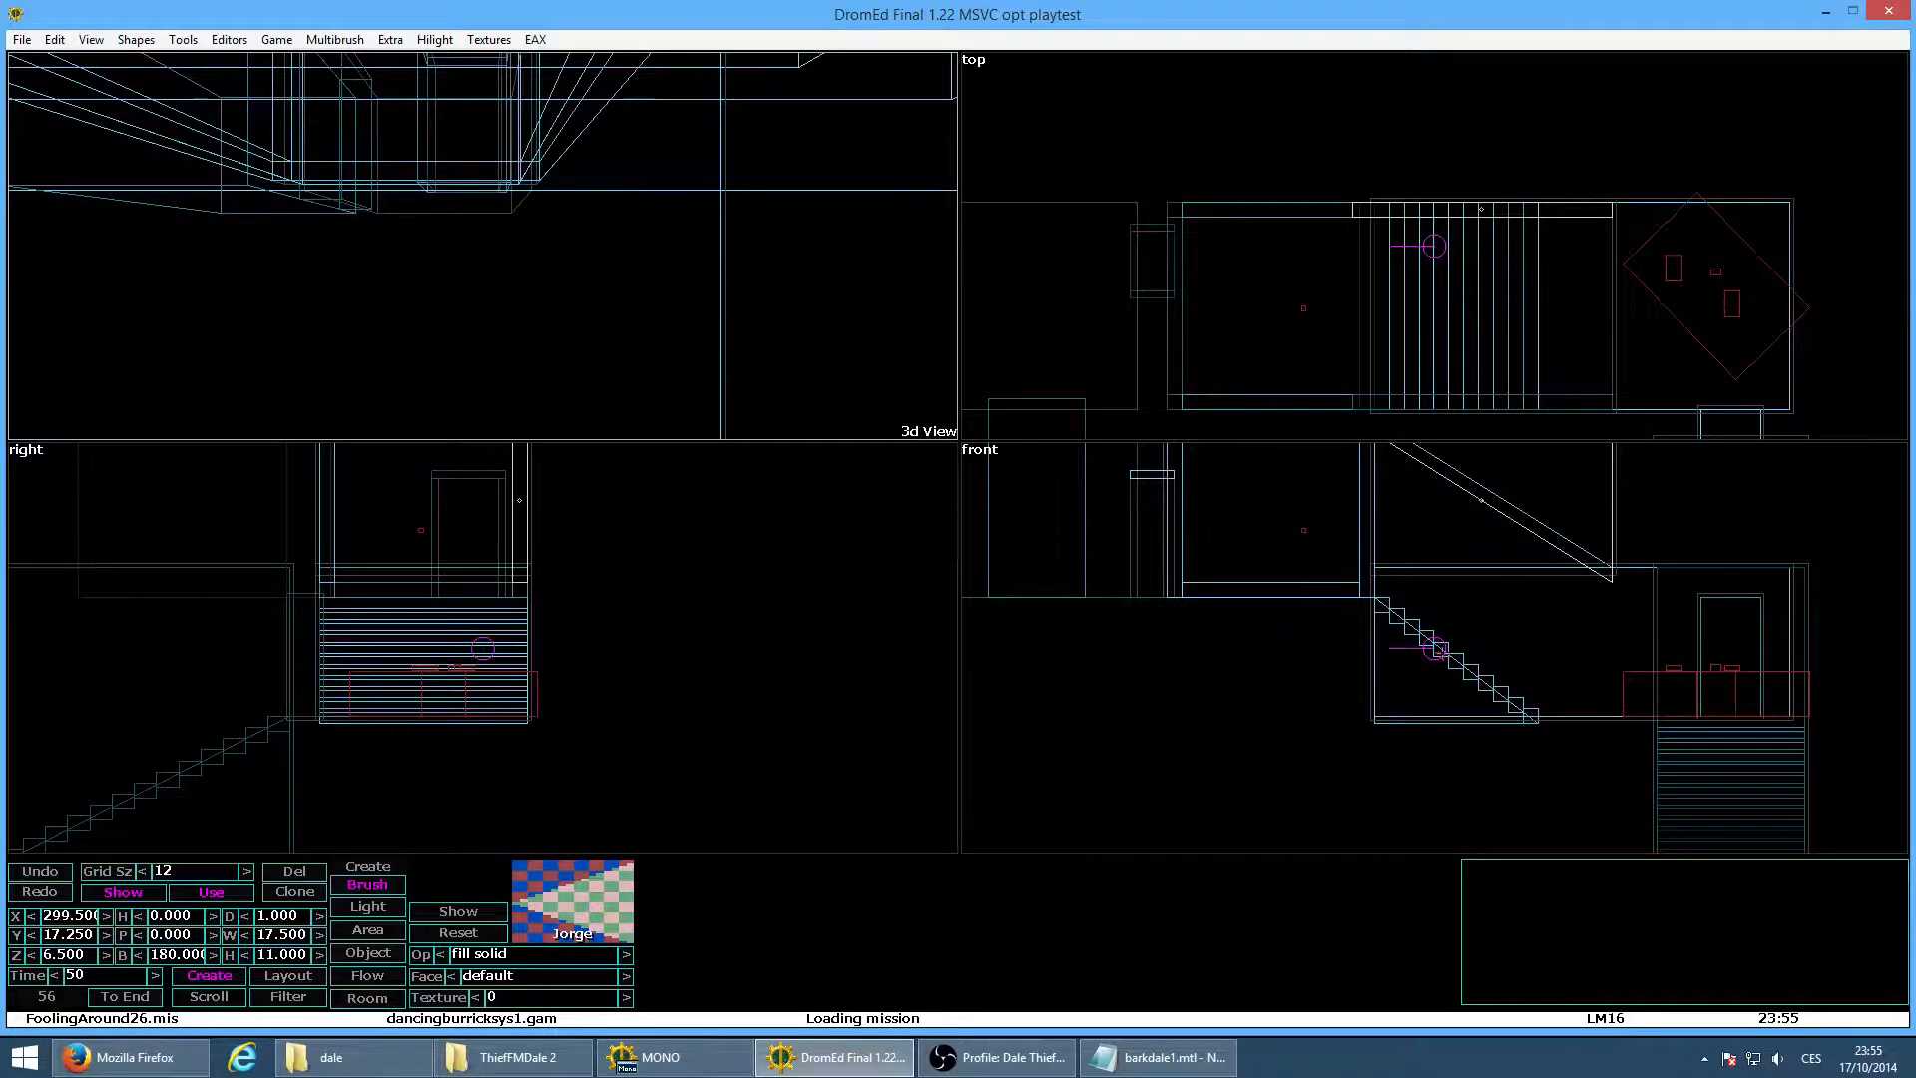
{"action": "scroll", "coordinate": [1477, 681], "scroll_direction": "up", "scroll_amount": 1}
{"action": "left_click", "coordinate": [1333, 798]}
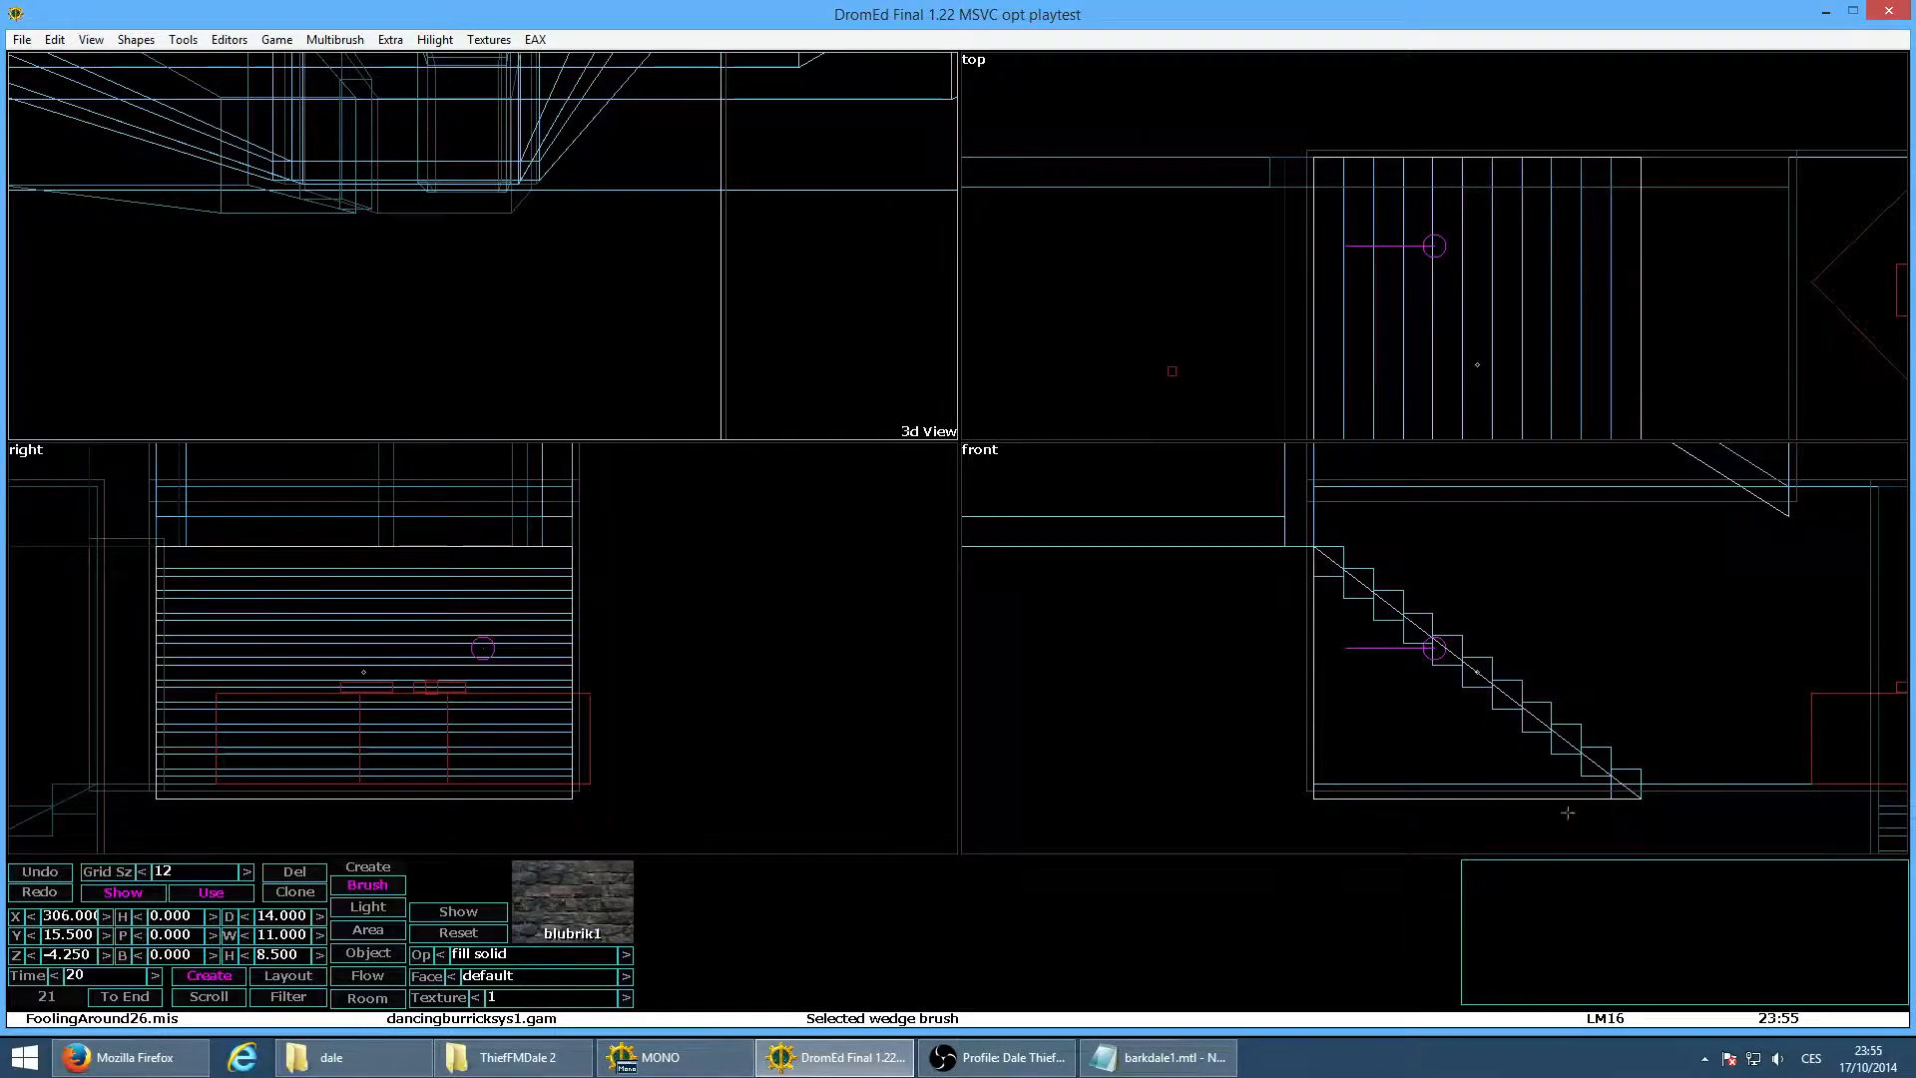
{"action": "scroll", "coordinate": [1498, 633], "scroll_direction": "down", "scroll_amount": 1}
{"action": "right_click", "coordinate": [1497, 626]}
{"action": "left_click", "coordinate": [1499, 628]}
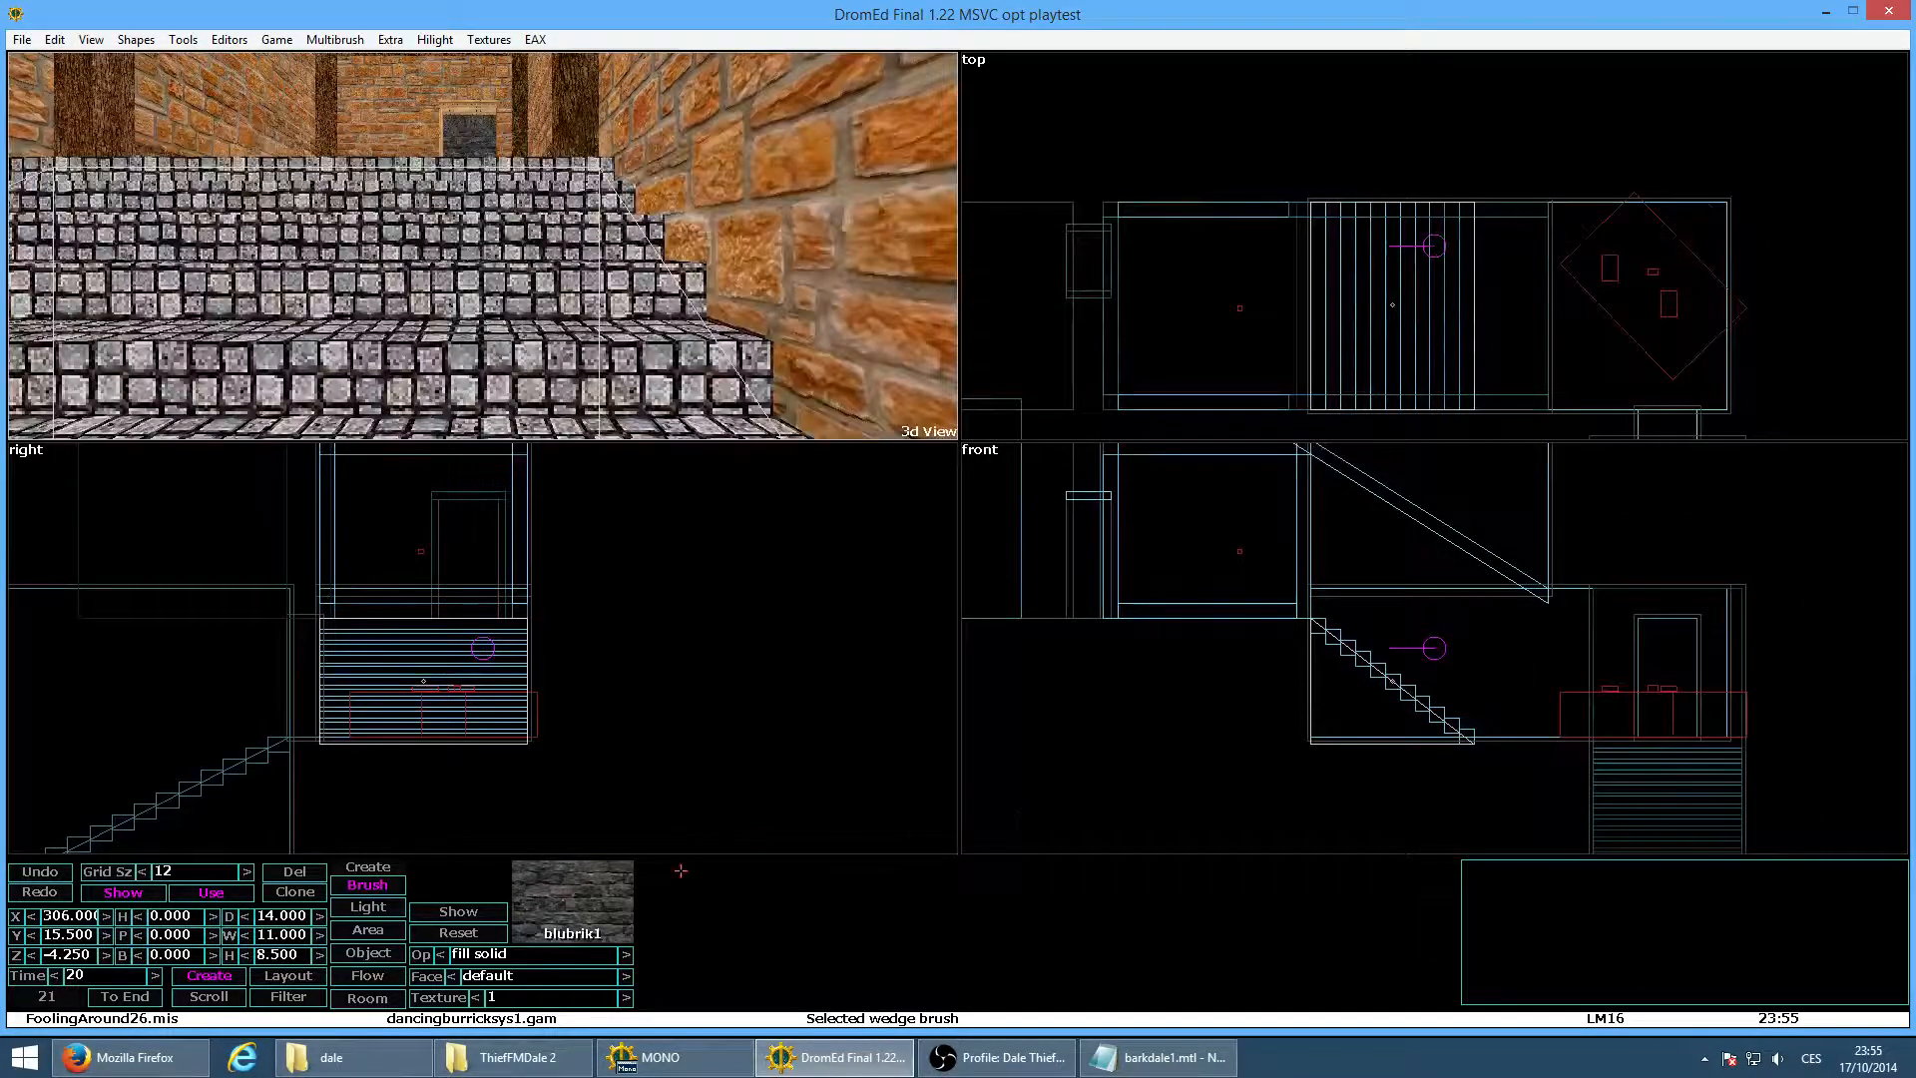
{"action": "left_click", "coordinate": [124, 997]}
Set the cloned wedge's width to 12.5 and its height to 10
{"action": "left_click", "coordinate": [289, 935]}
{"action": "type", "text": "12.5"}
{"action": "key", "text": "Return"}
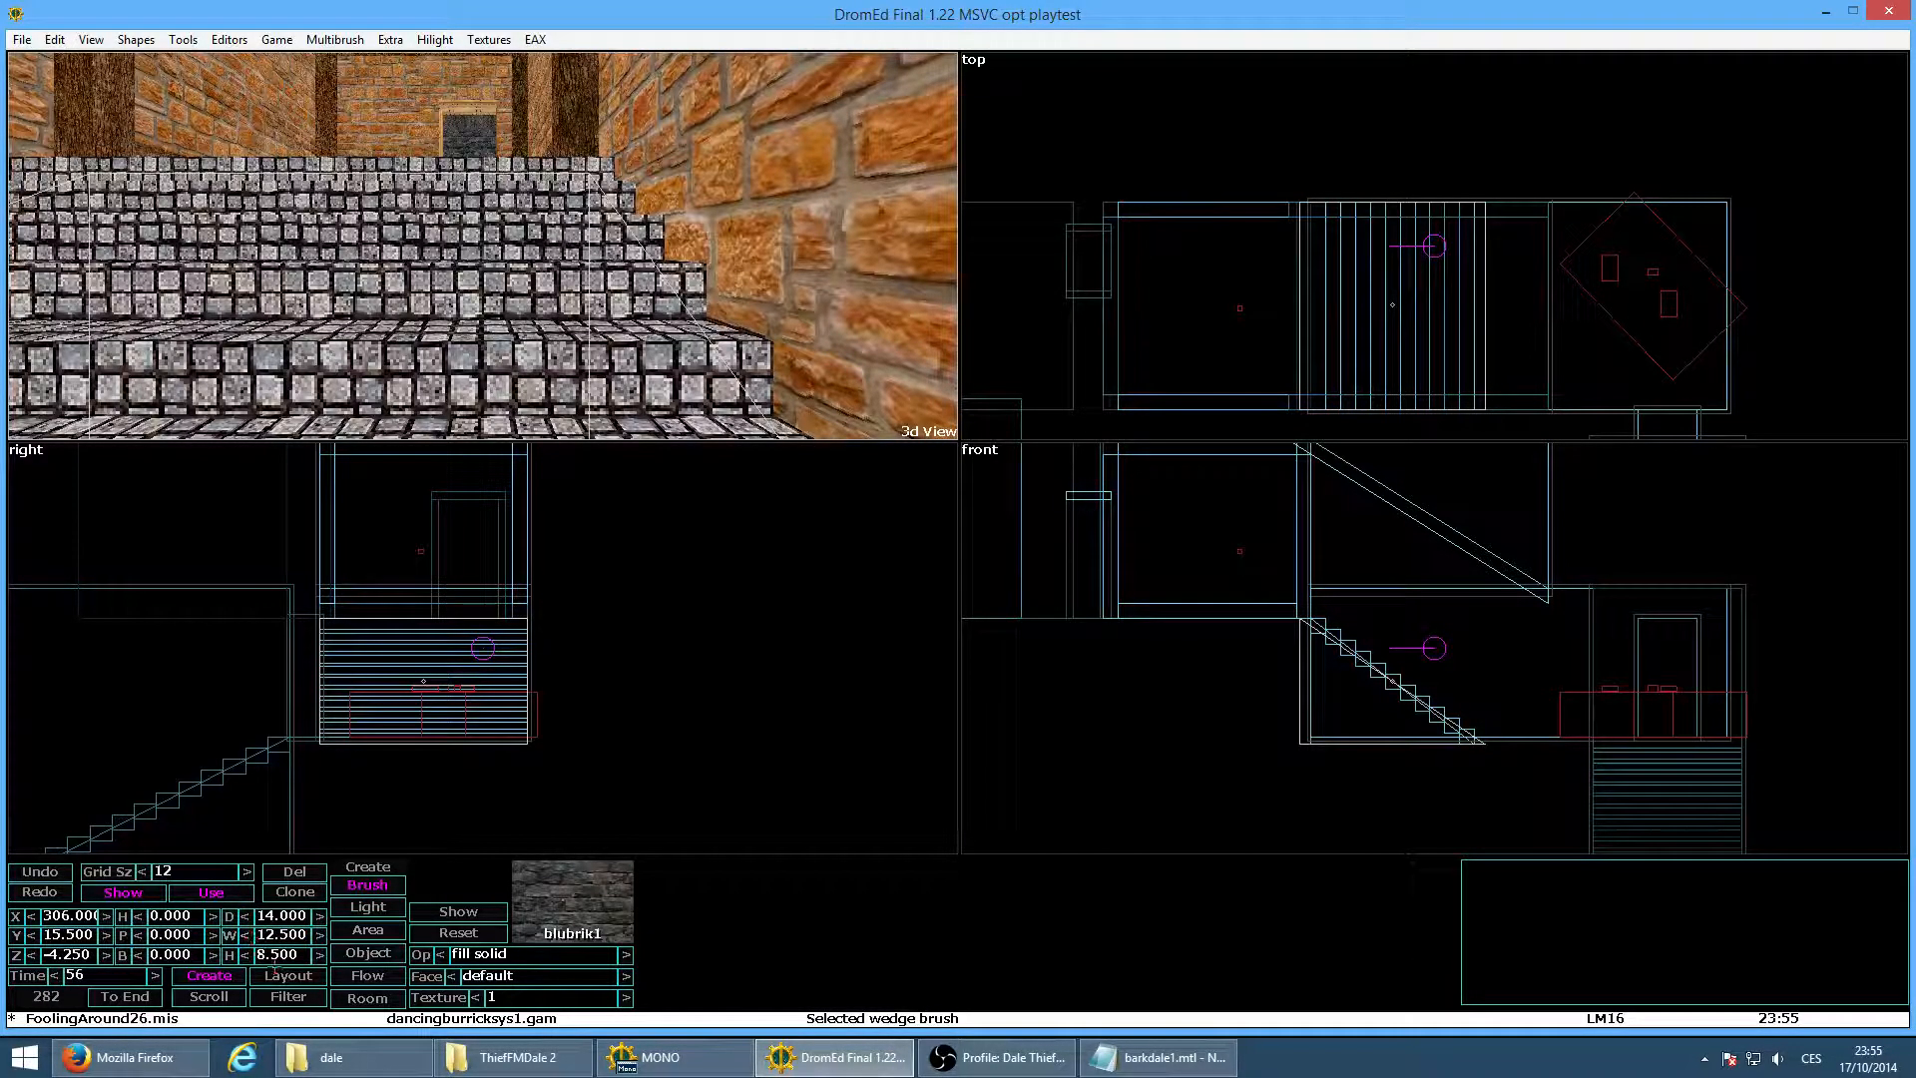
{"action": "left_click", "coordinate": [285, 955]}
{"action": "type", "text": "10"}
{"action": "key", "text": "Return"}
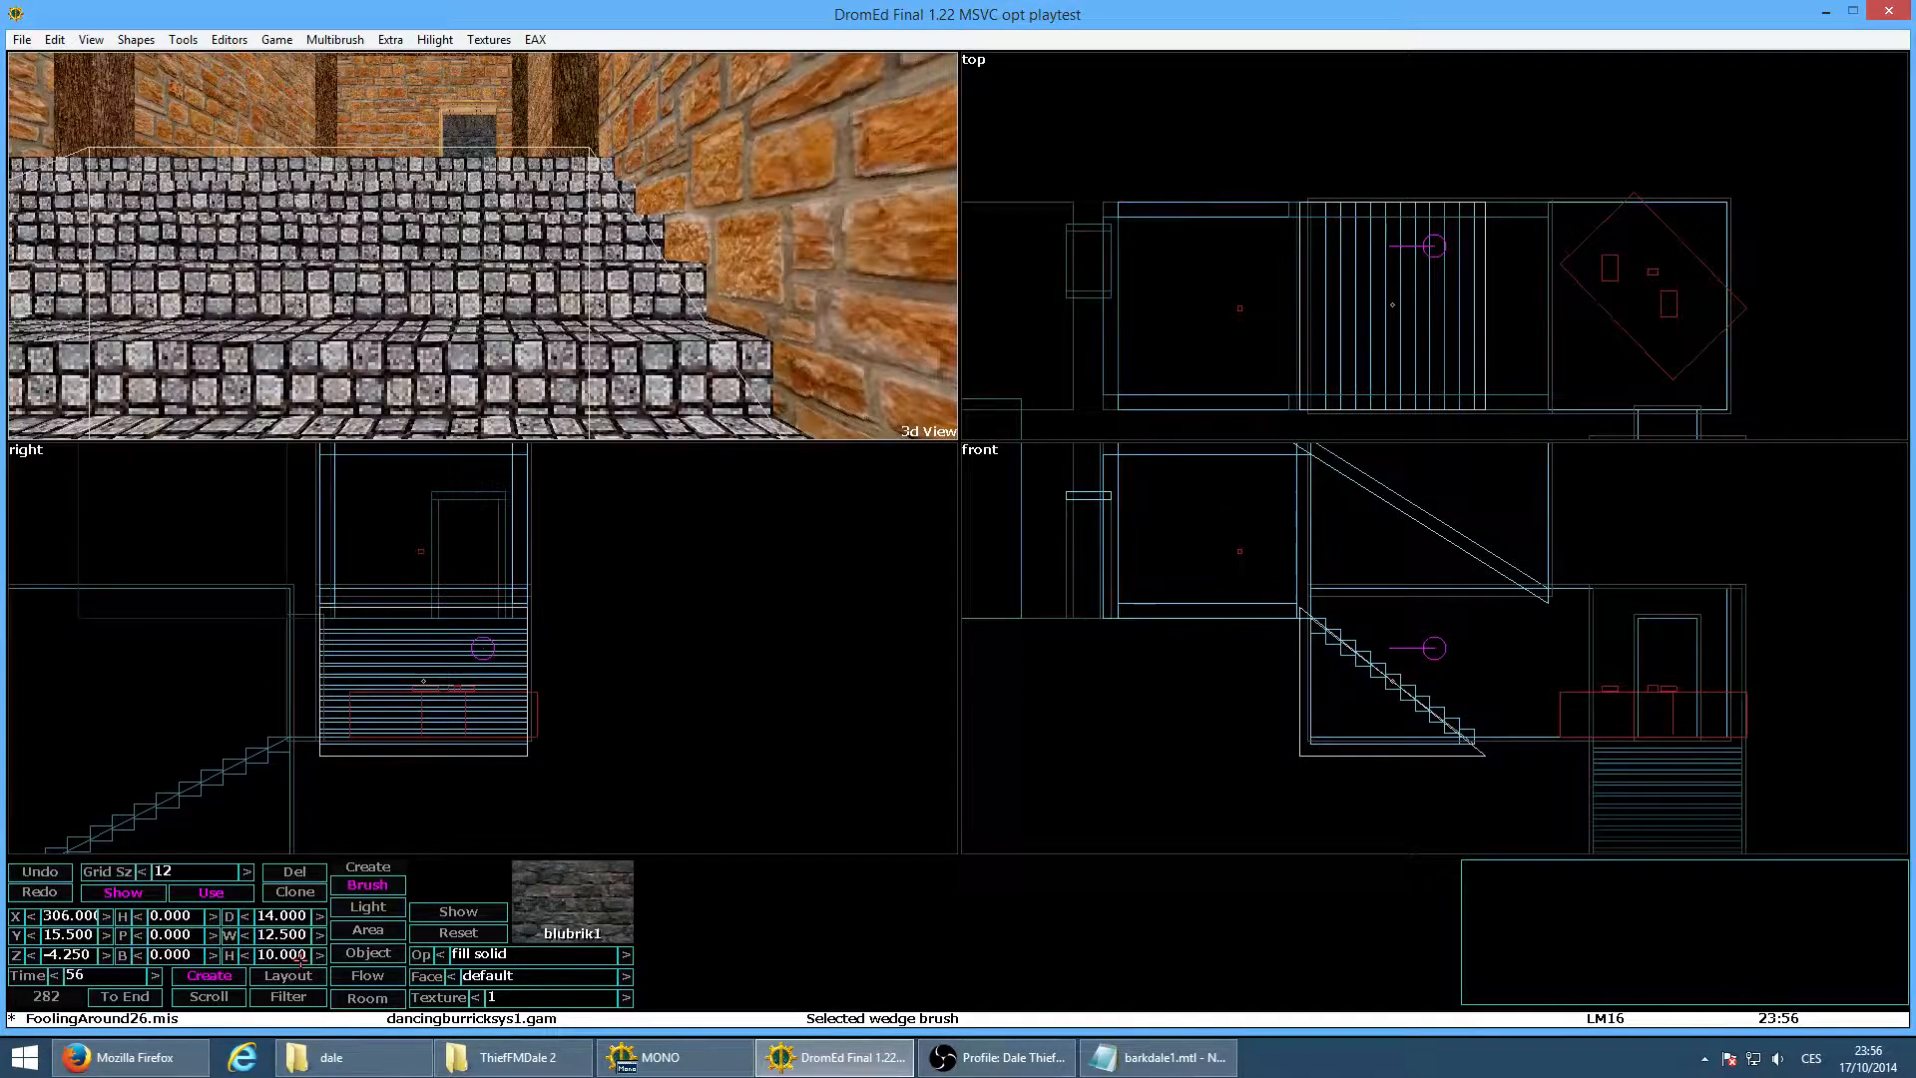
Move the cloned wedge to Y 16.250 and Z -4.000 so it starts at the top edge of the stairs
{"action": "left_click_drag", "start_coordinate": [1350, 728], "coordinate": [1346, 723], "text": "shift"}
{"action": "scroll", "coordinate": [1350, 695], "scroll_direction": "up", "scroll_amount": 1}
{"action": "middle_click", "coordinate": [1155, 608]}
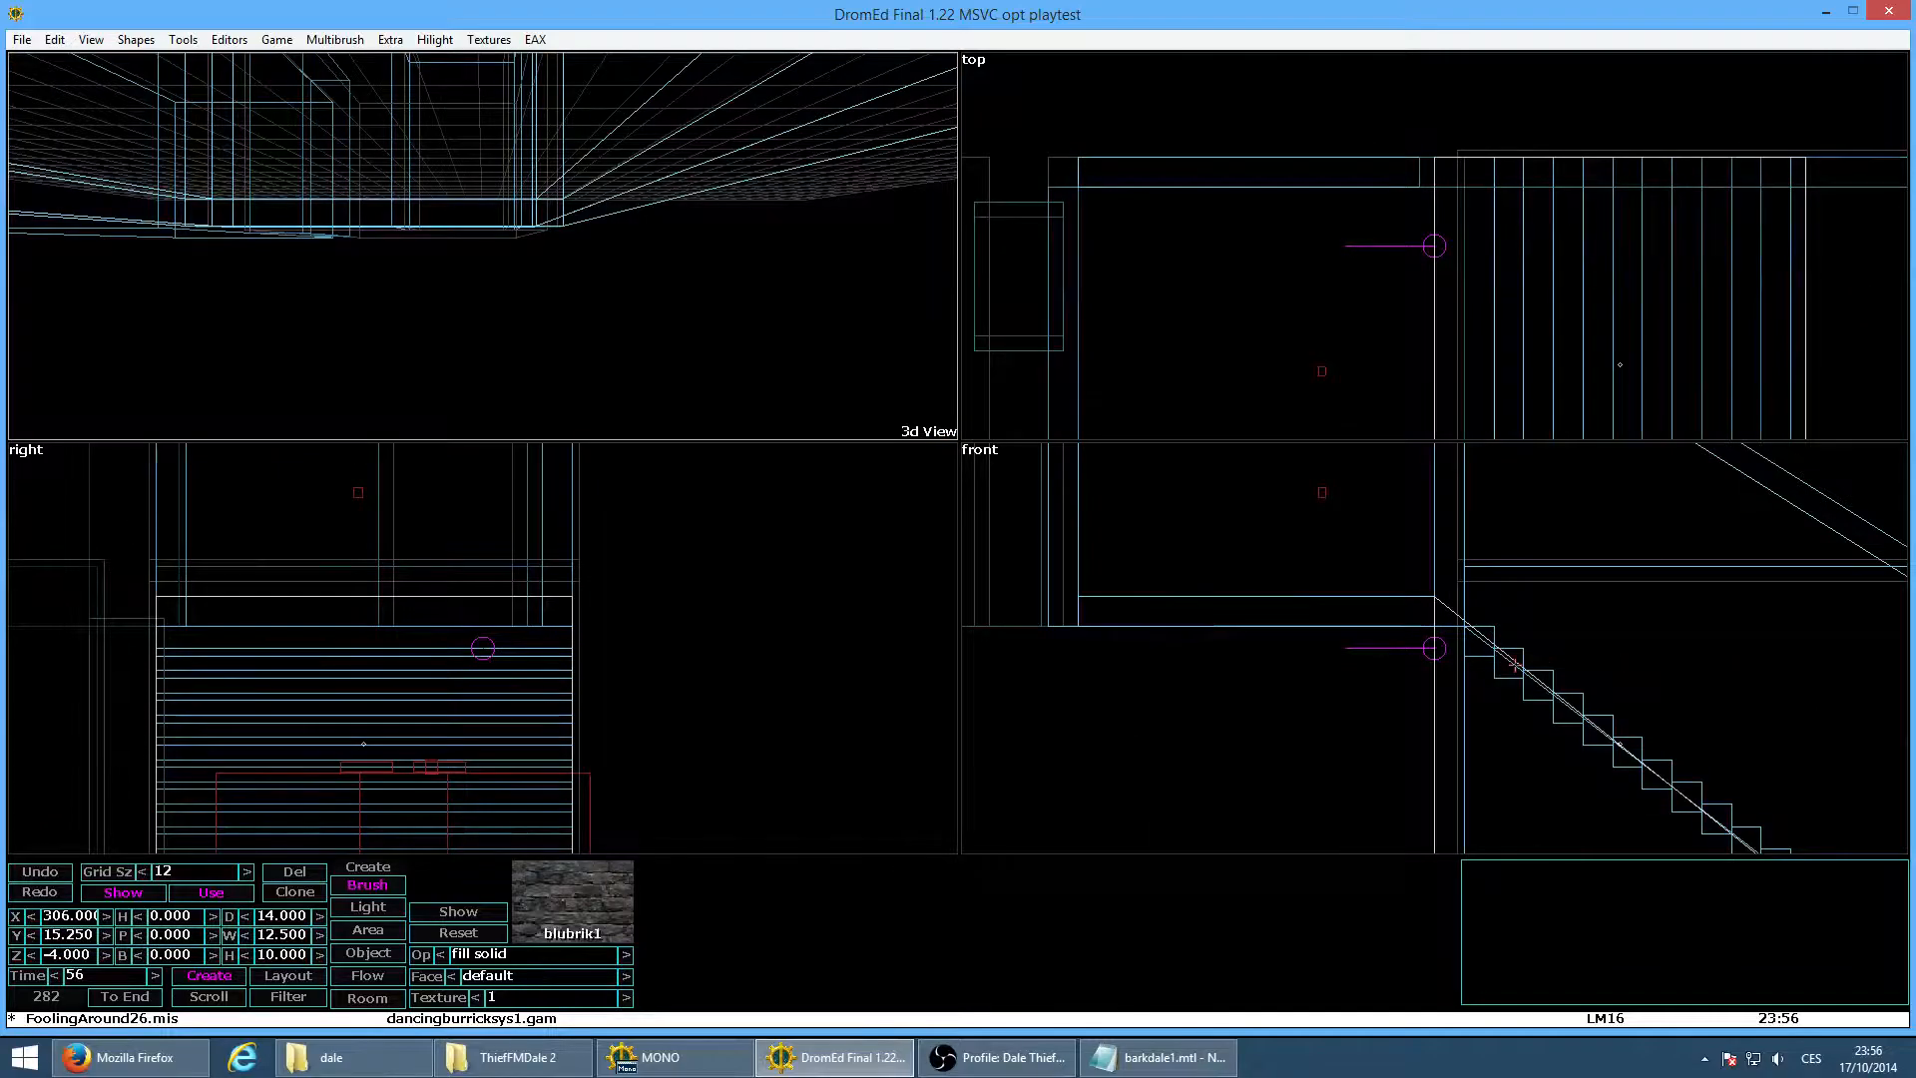
{"action": "scroll", "coordinate": [1442, 671], "scroll_direction": "up", "scroll_amount": 1}
{"action": "left_click_drag", "start_coordinate": [1453, 640], "coordinate": [1513, 640]}
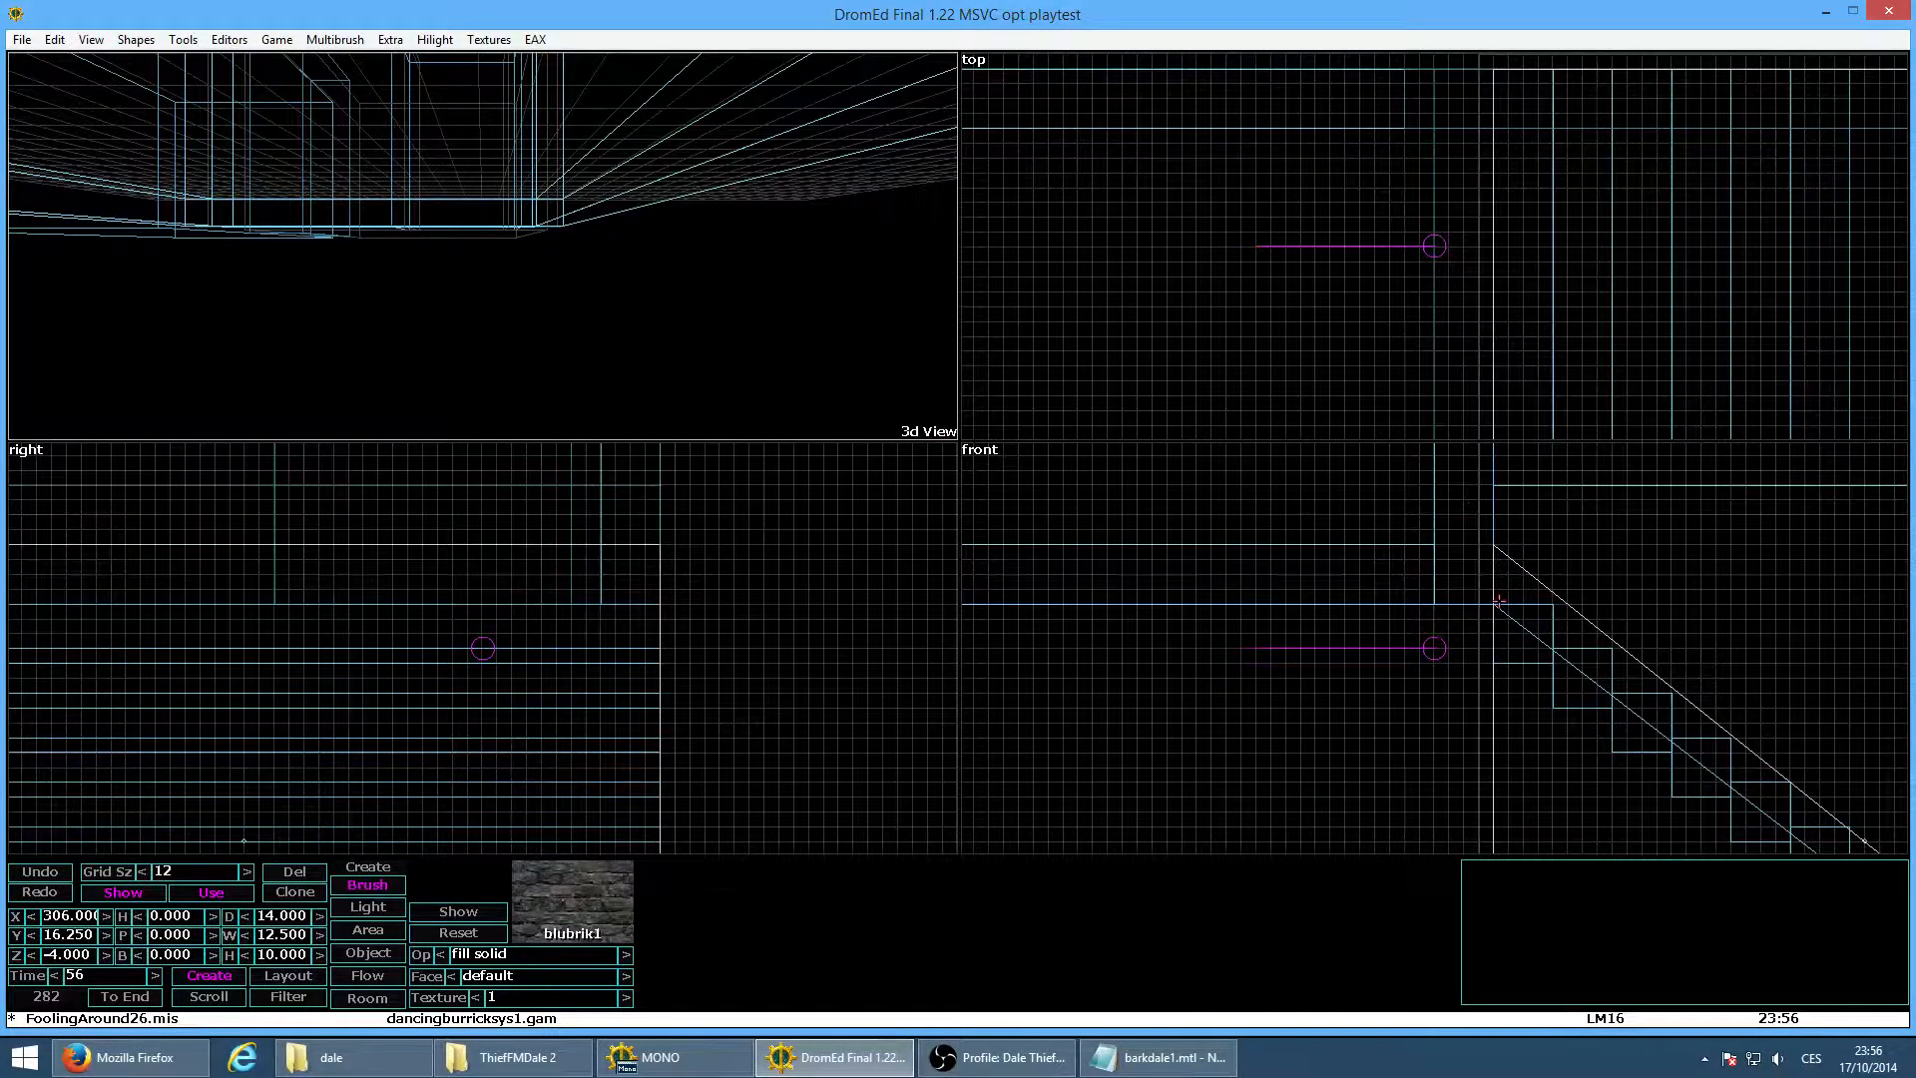
{"action": "scroll", "coordinate": [1498, 599], "scroll_direction": "down", "scroll_amount": 1}
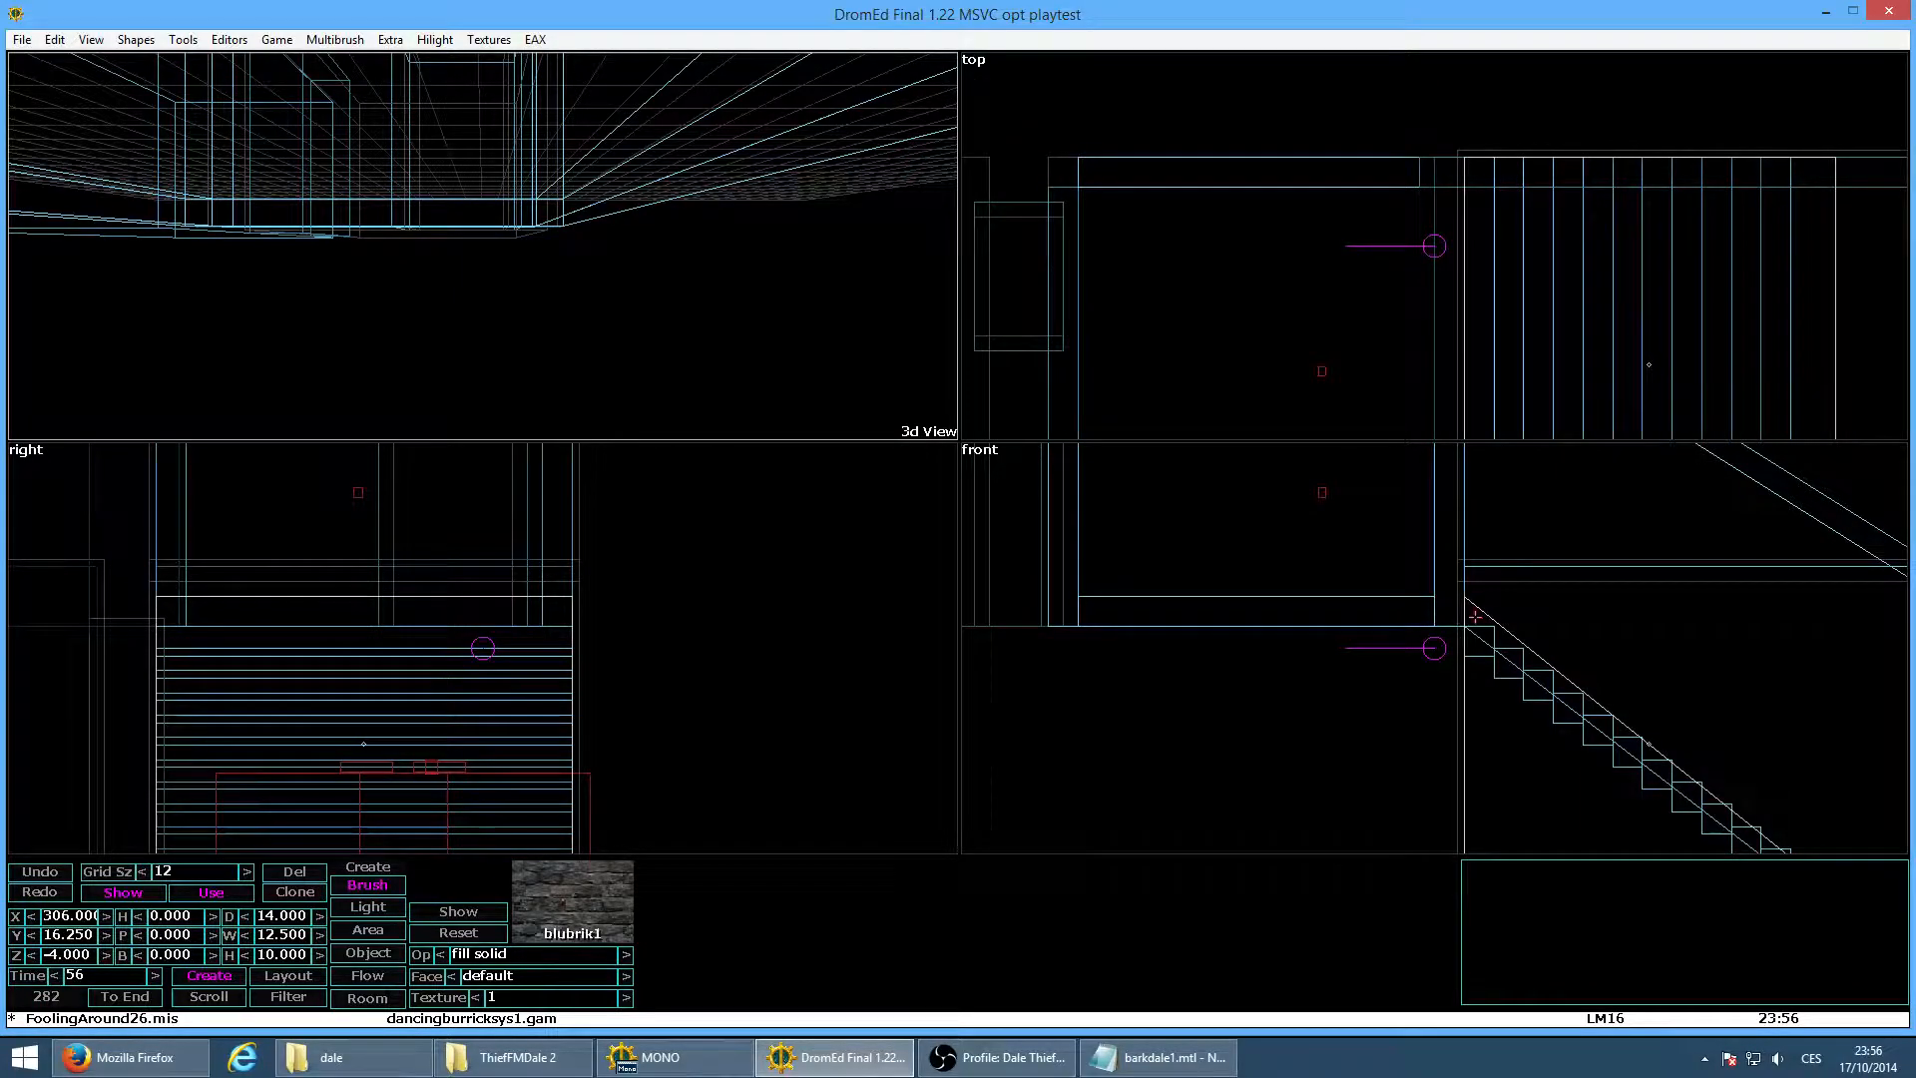
{"action": "scroll", "coordinate": [1517, 649], "scroll_direction": "down", "scroll_amount": 1}
{"action": "scroll", "coordinate": [1492, 638], "scroll_direction": "up", "scroll_amount": 2}
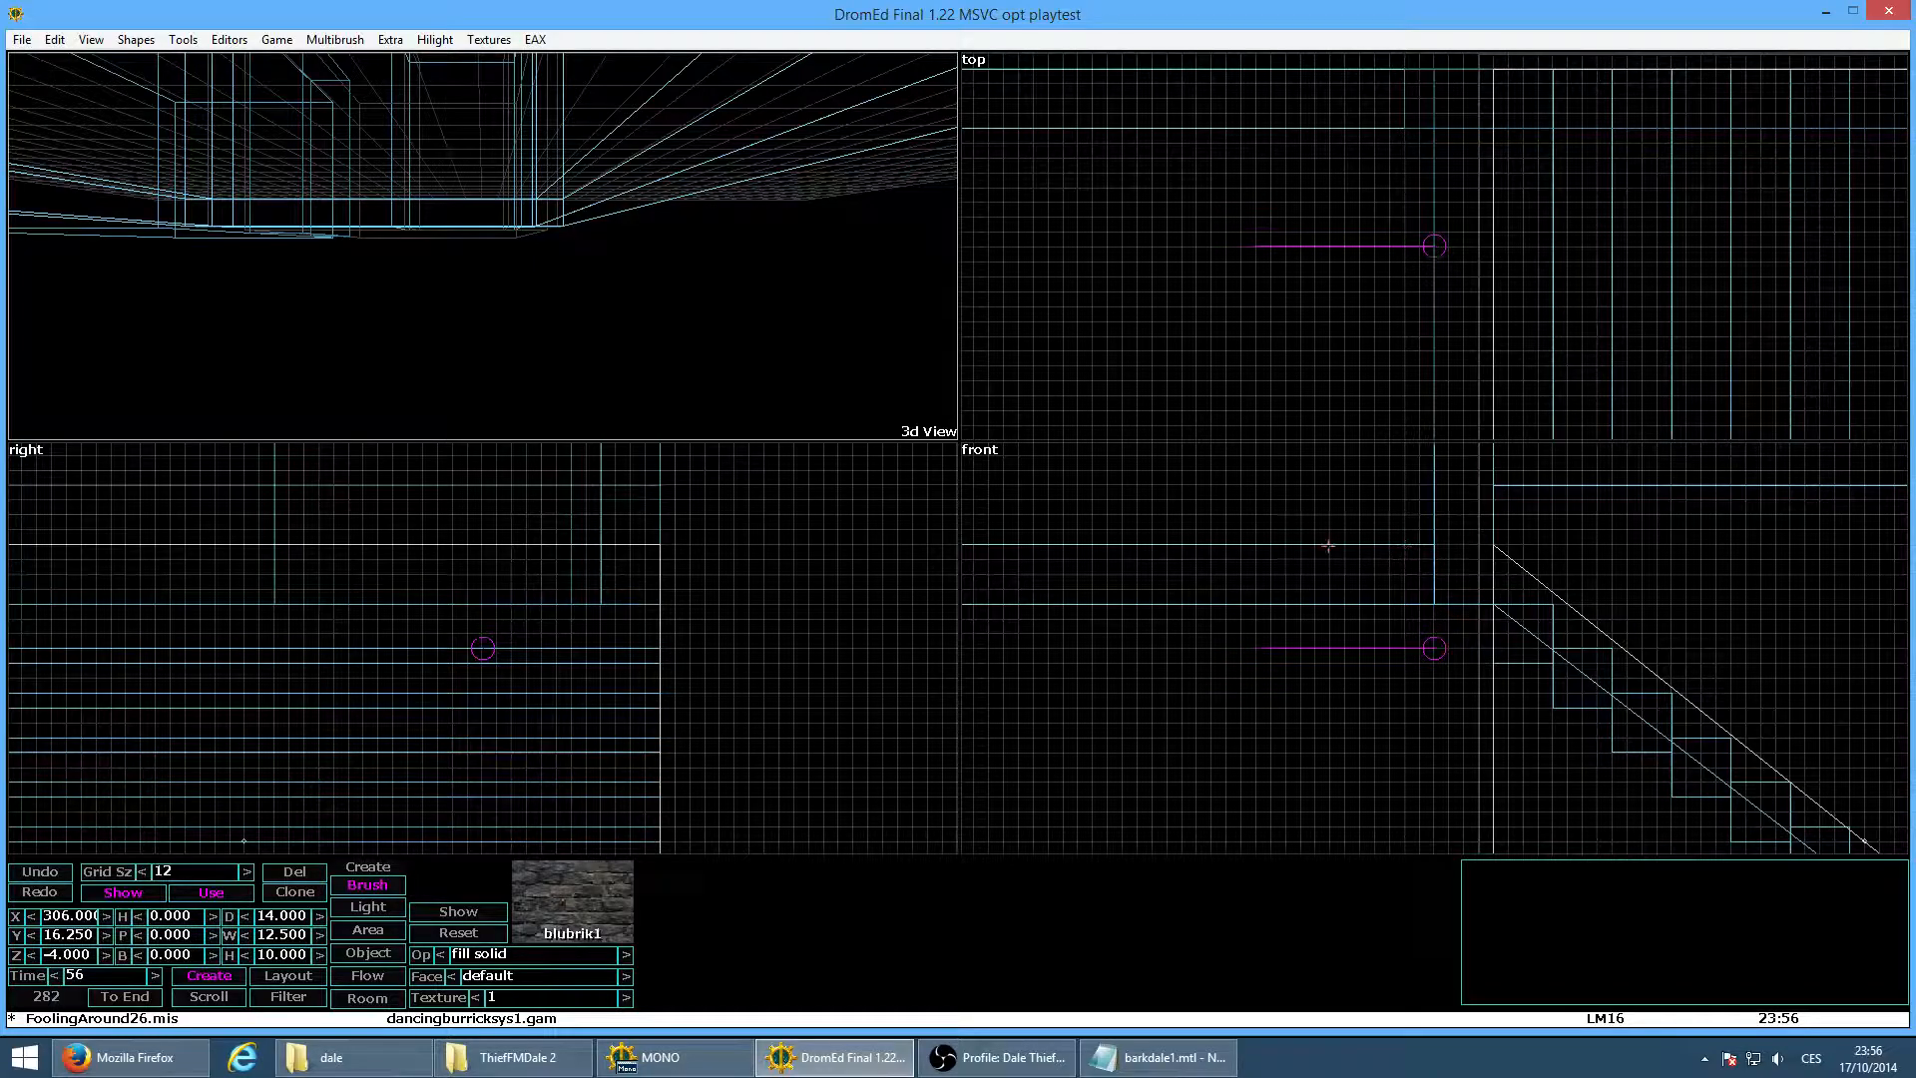
Try a height of 11 for the cloned wedge and undo it
{"action": "middle_click", "coordinate": [1602, 612]}
{"action": "middle_click", "coordinate": [1570, 769]}
{"action": "middle_click", "coordinate": [1570, 770]}
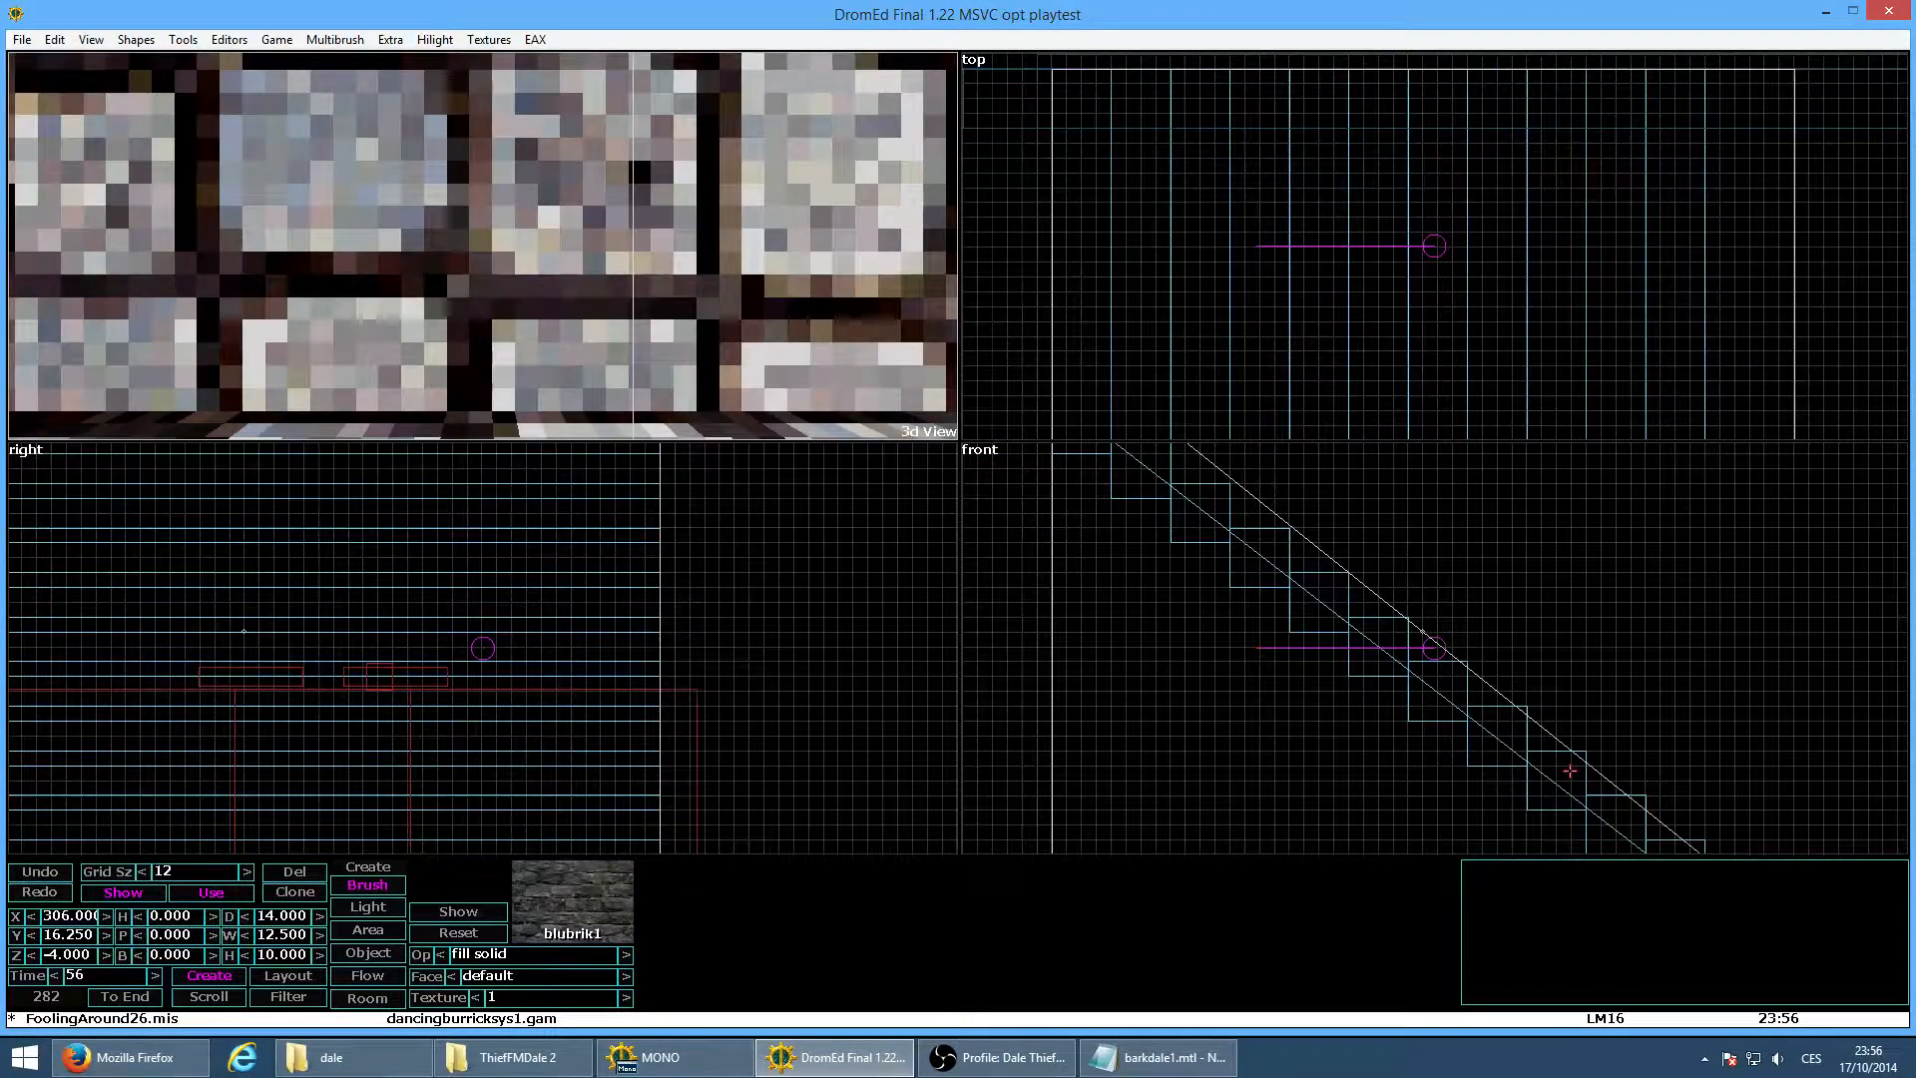
{"action": "middle_click", "coordinate": [1569, 770]}
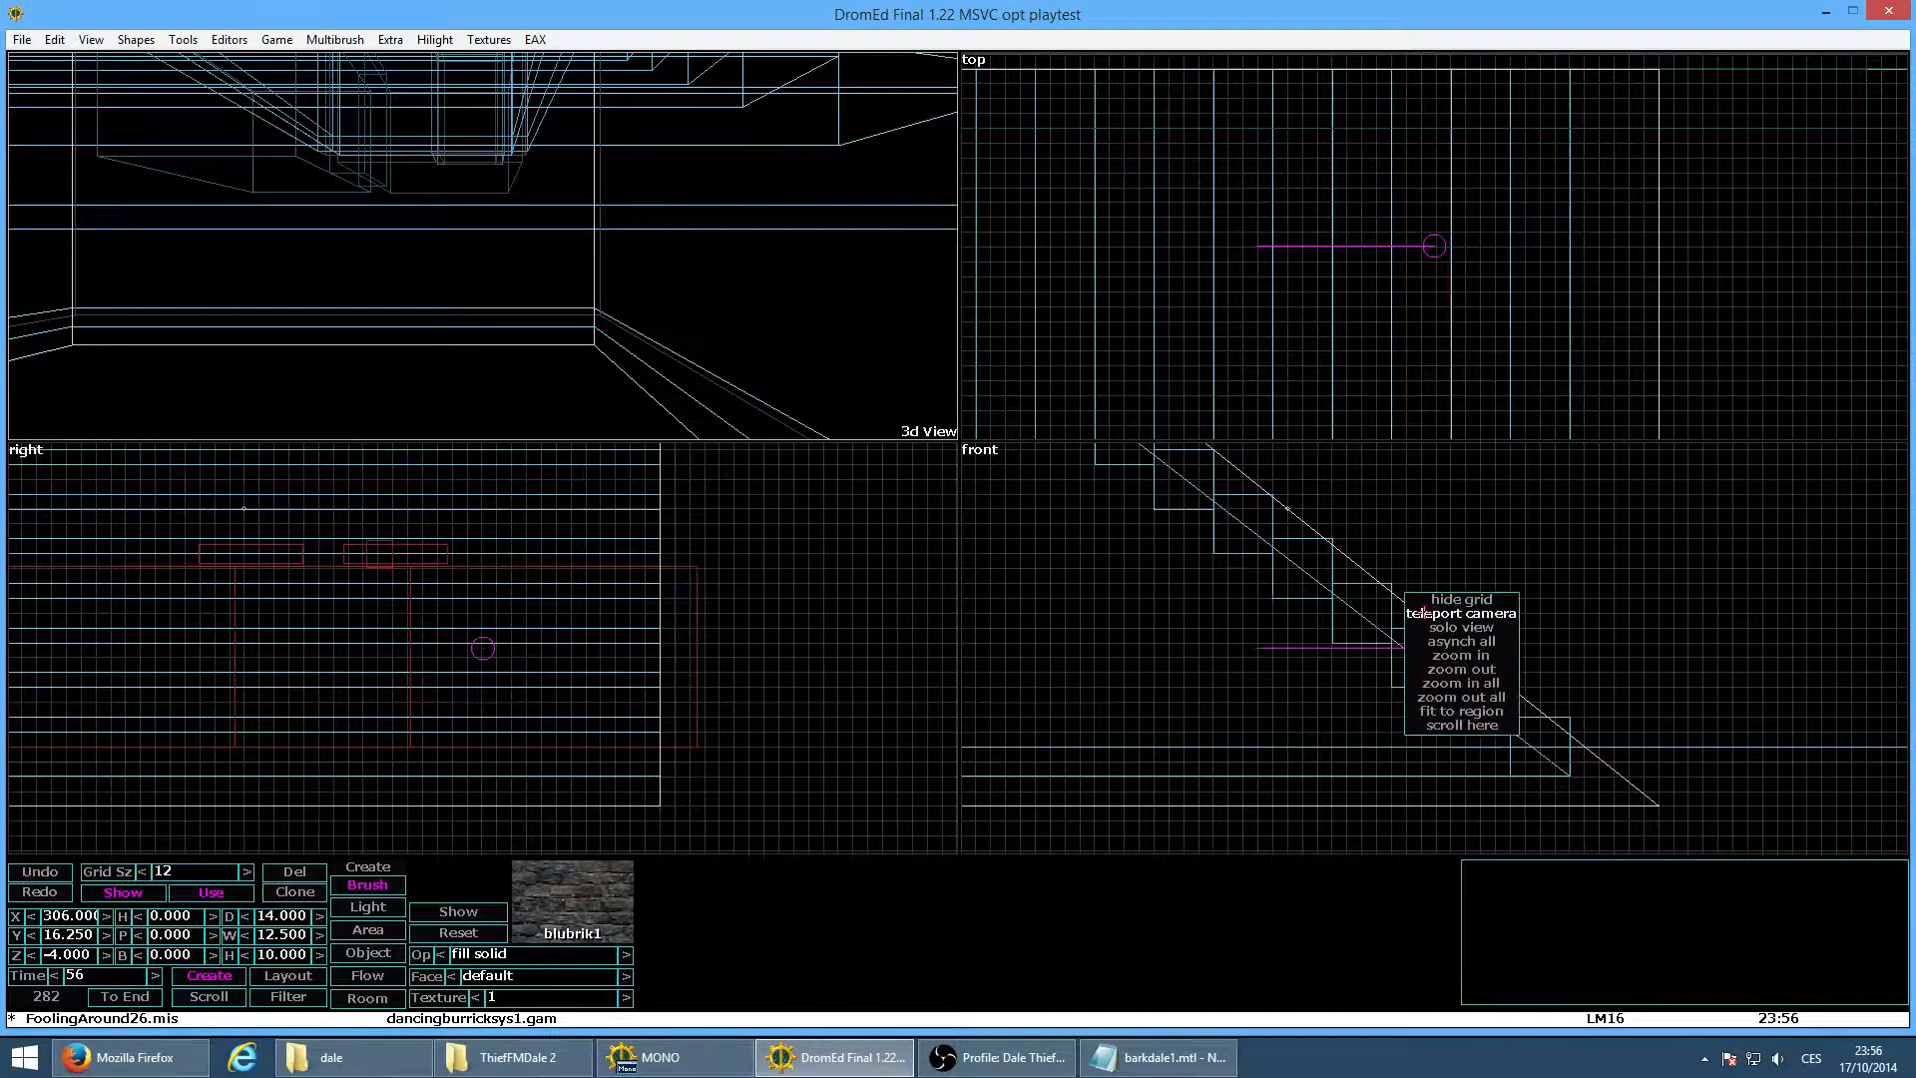
{"action": "scroll", "coordinate": [1464, 662], "scroll_direction": "down", "scroll_amount": 2}
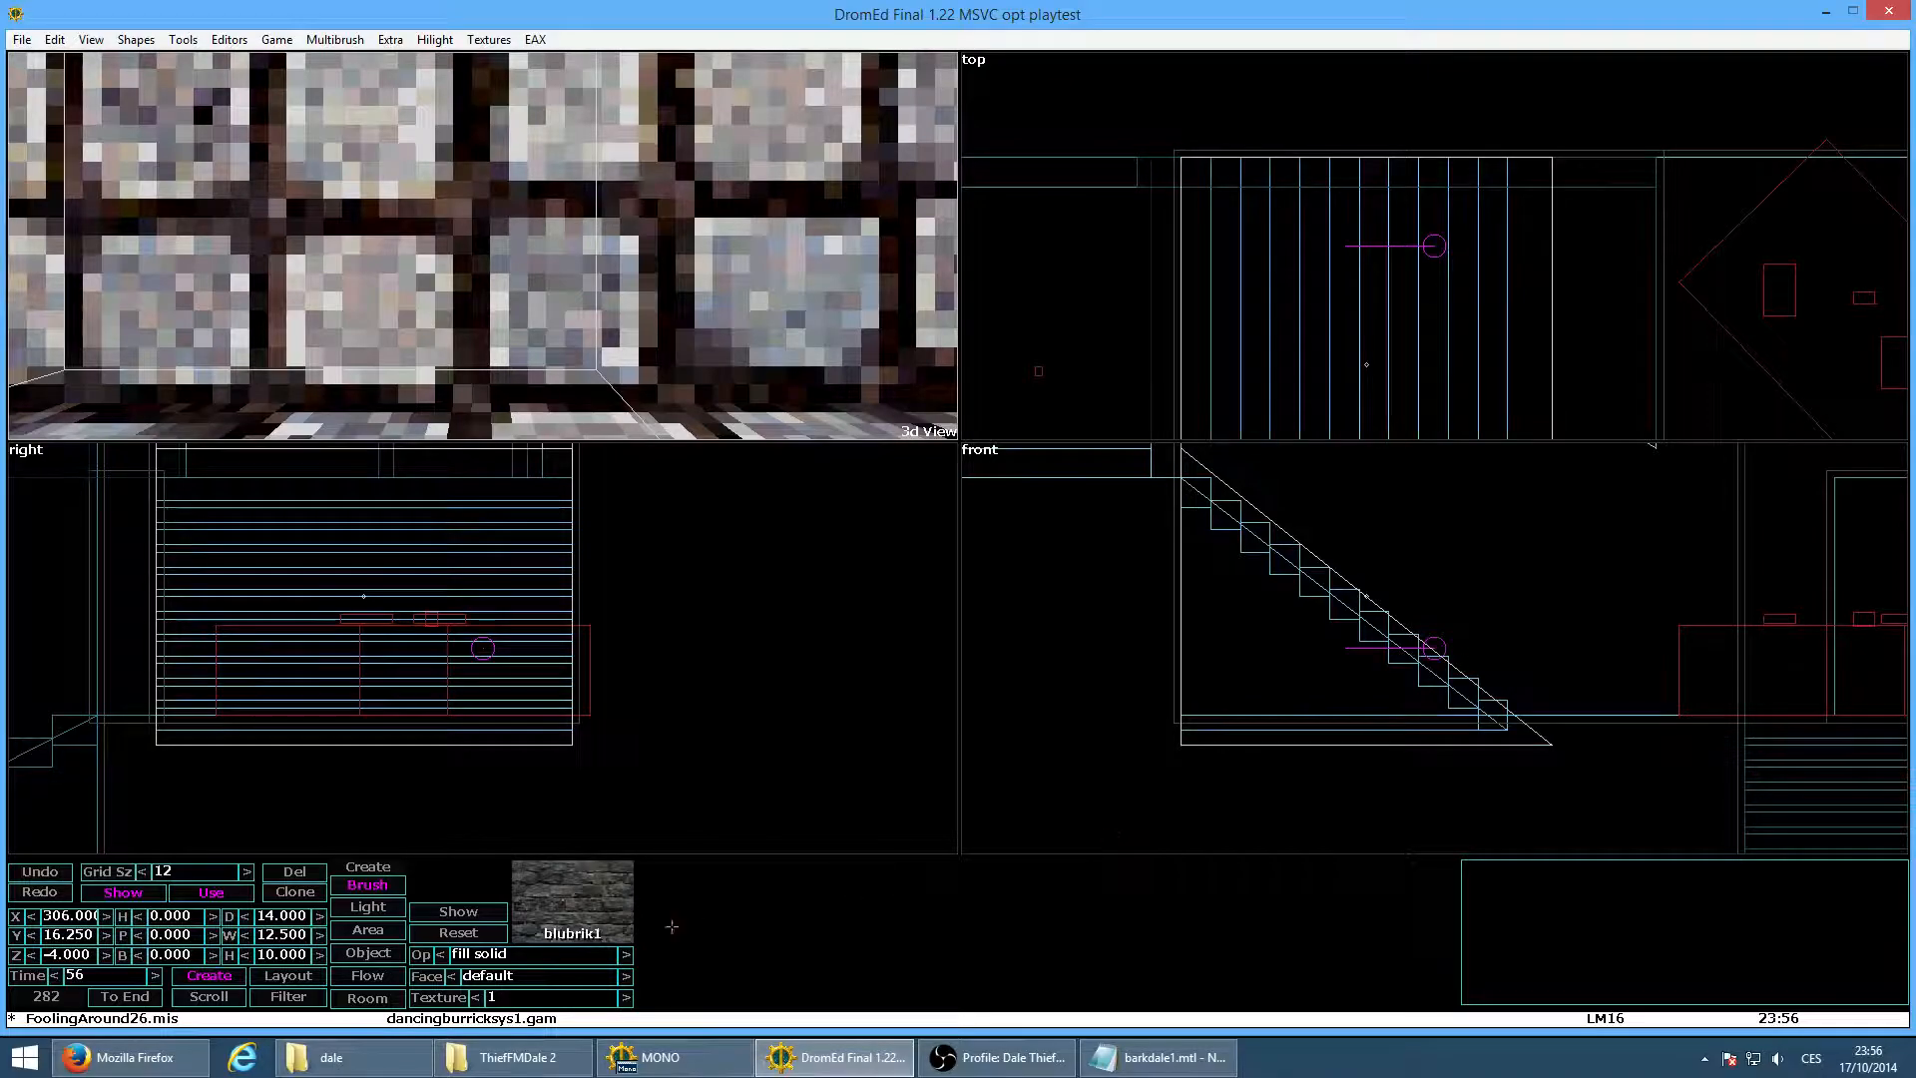
{"action": "left_click", "coordinate": [286, 953]}
{"action": "type", "text": "1"}
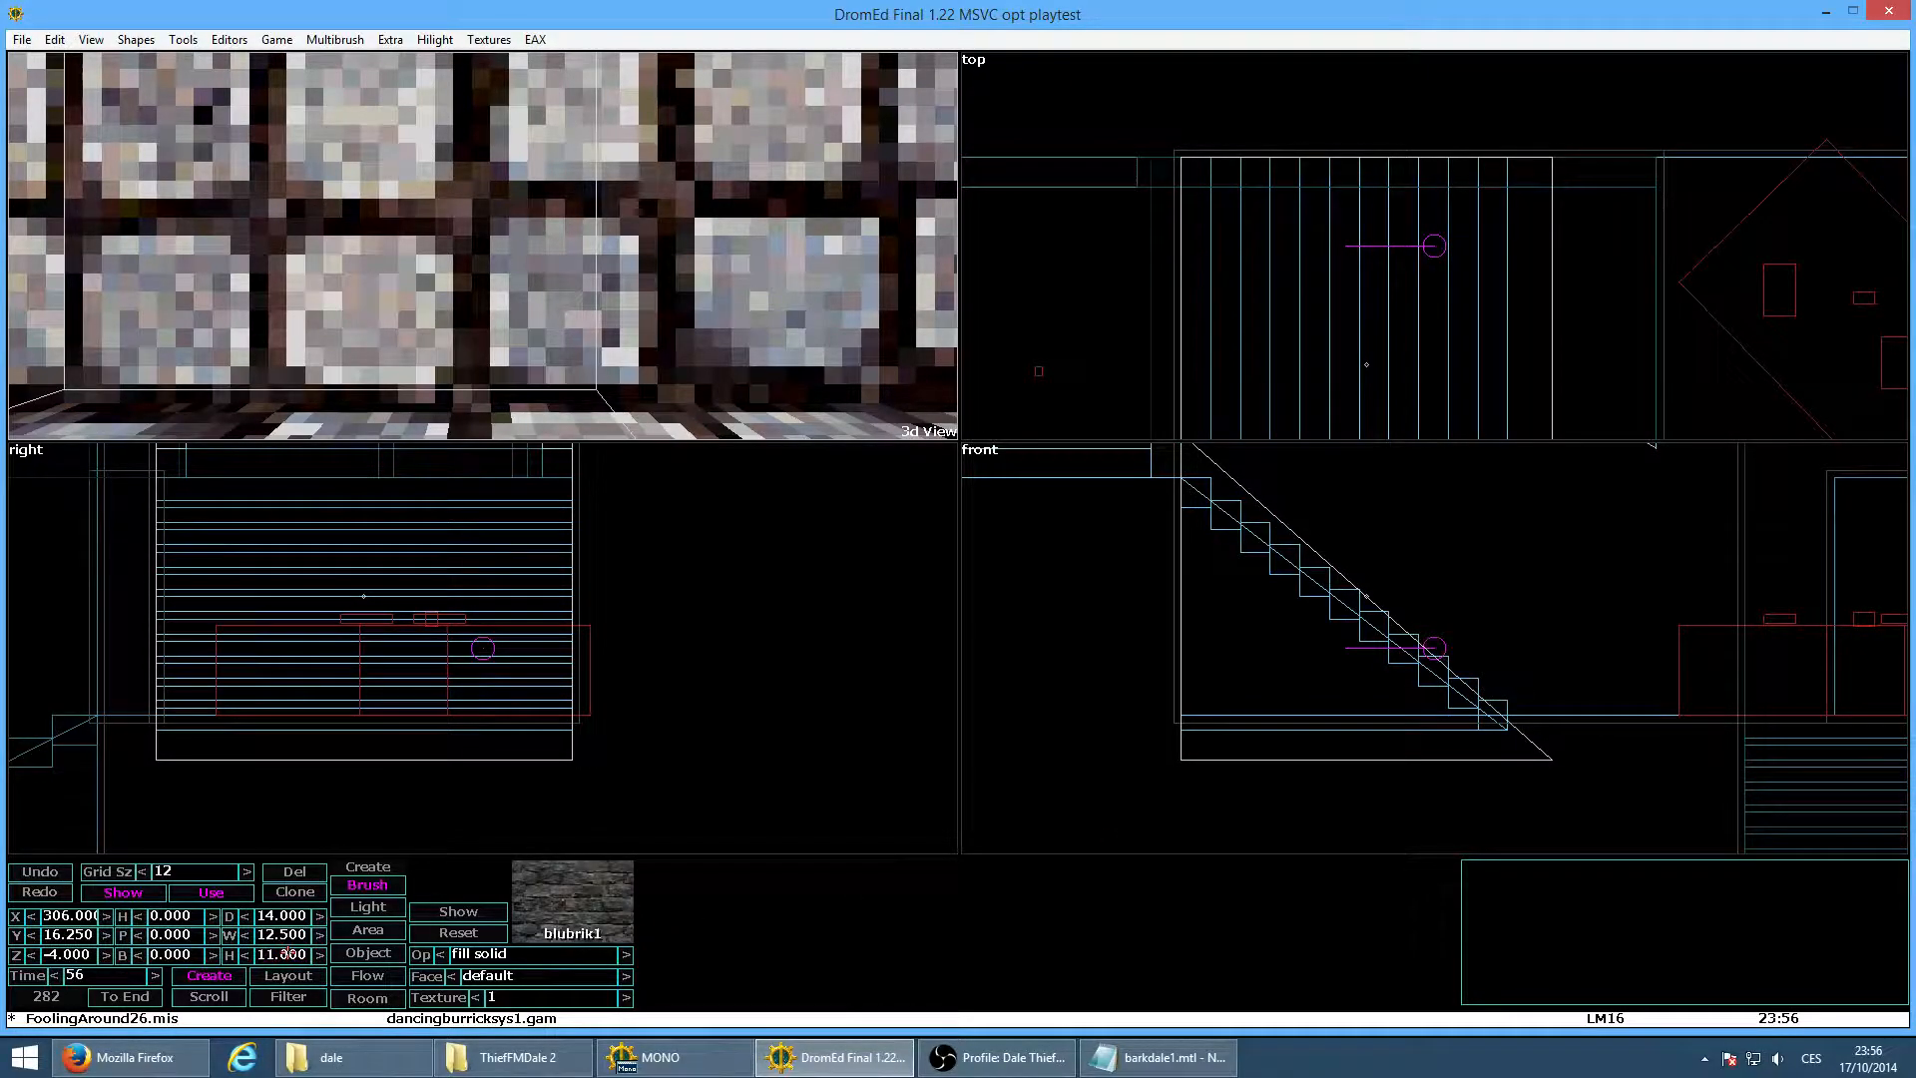
{"action": "key", "text": "ctrl+z"}
Set the cloned wedge's height to 9.5 and move it vertically to Z -3.750
{"action": "type", "text": "9"}
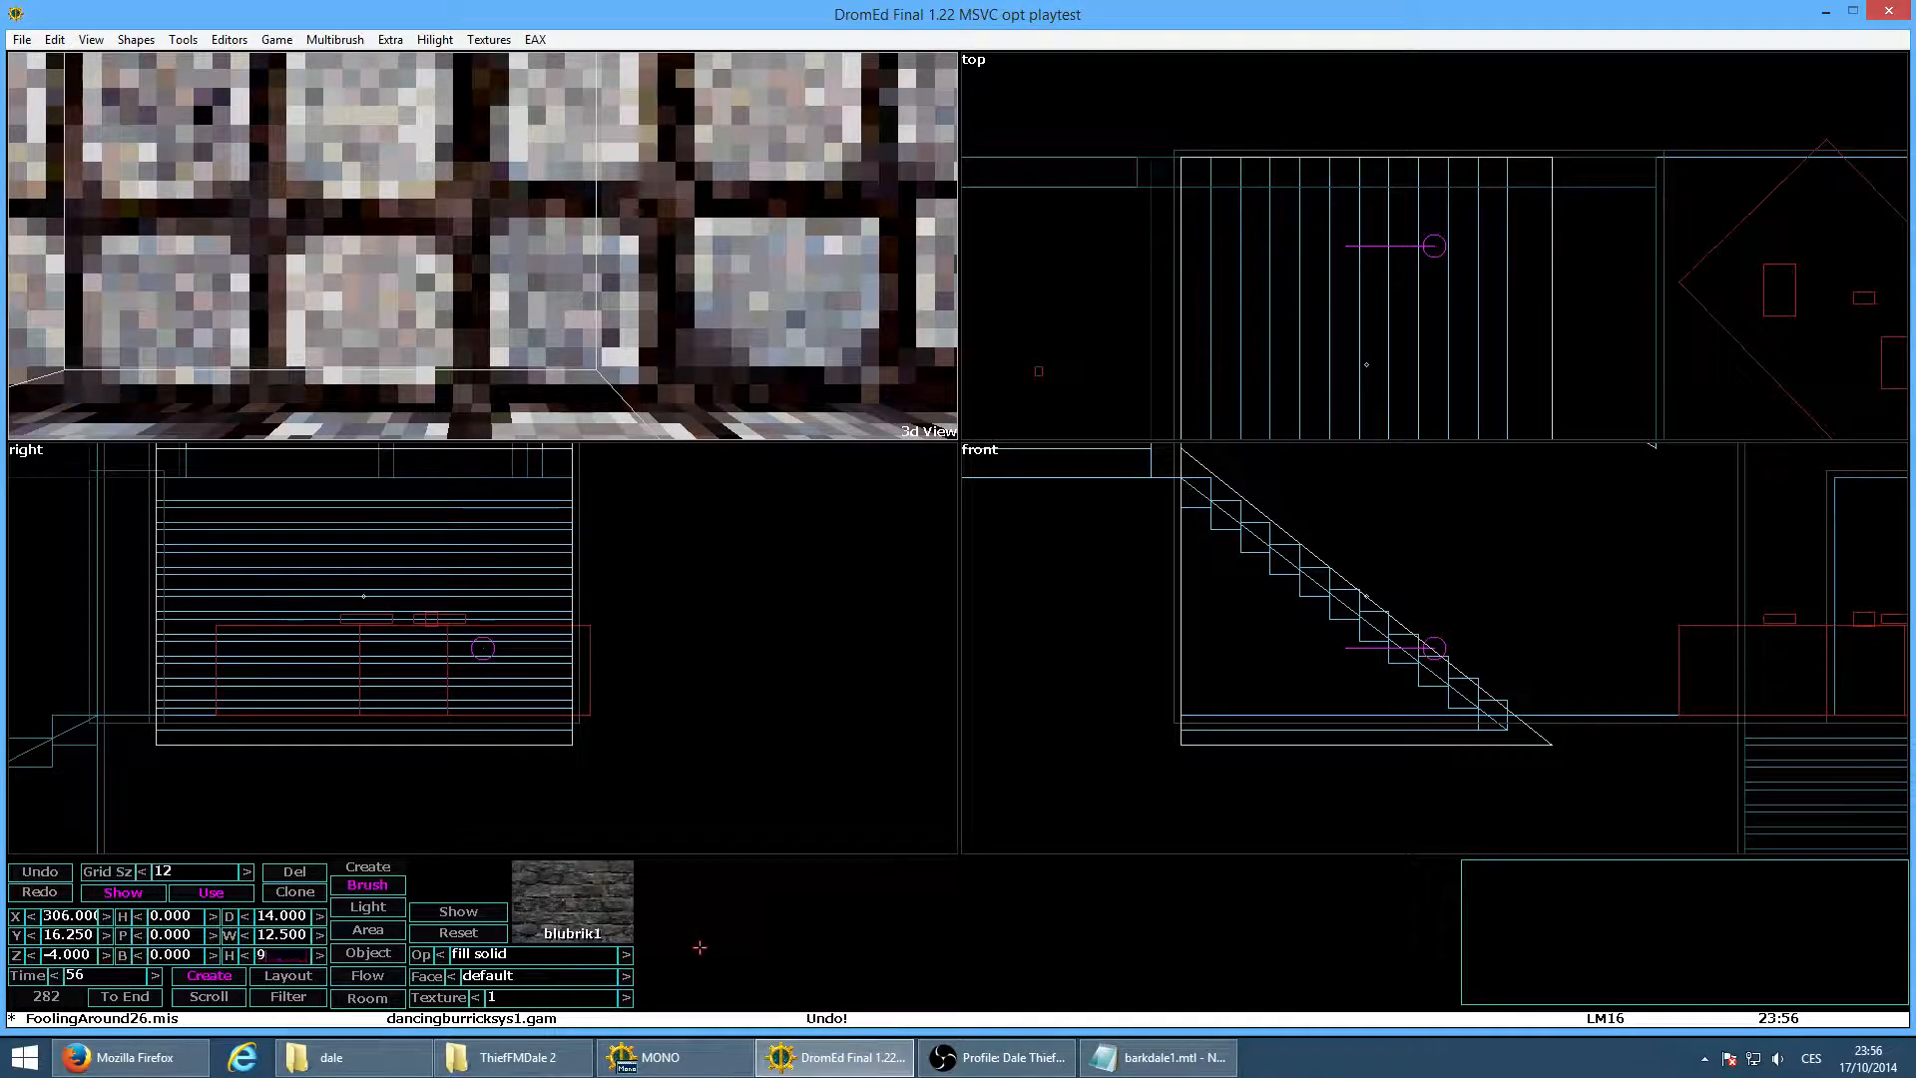
{"action": "key", "text": "Return"}
{"action": "left_click_drag", "start_coordinate": [1282, 552], "coordinate": [1282, 537], "text": "shift"}
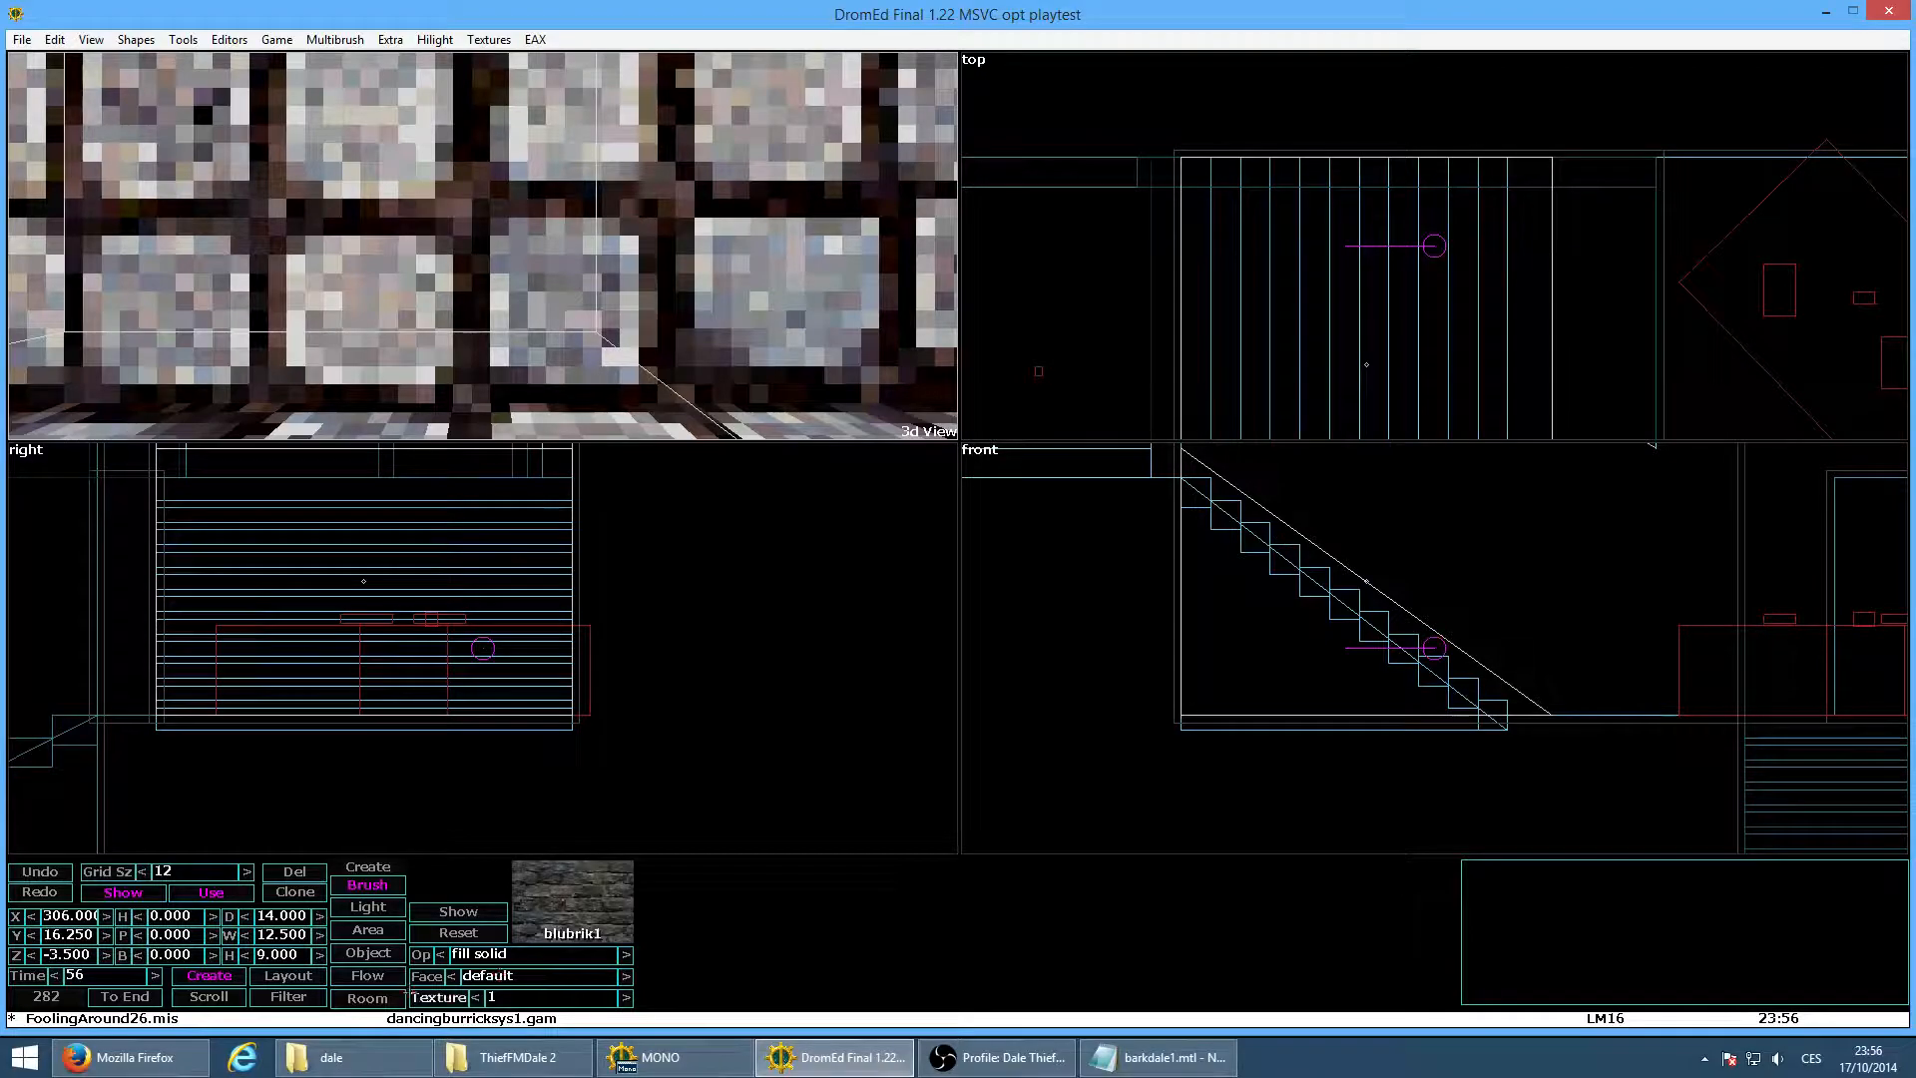
{"action": "left_click", "coordinate": [296, 958]}
{"action": "type", "text": "9.5"}
{"action": "key", "text": "Return"}
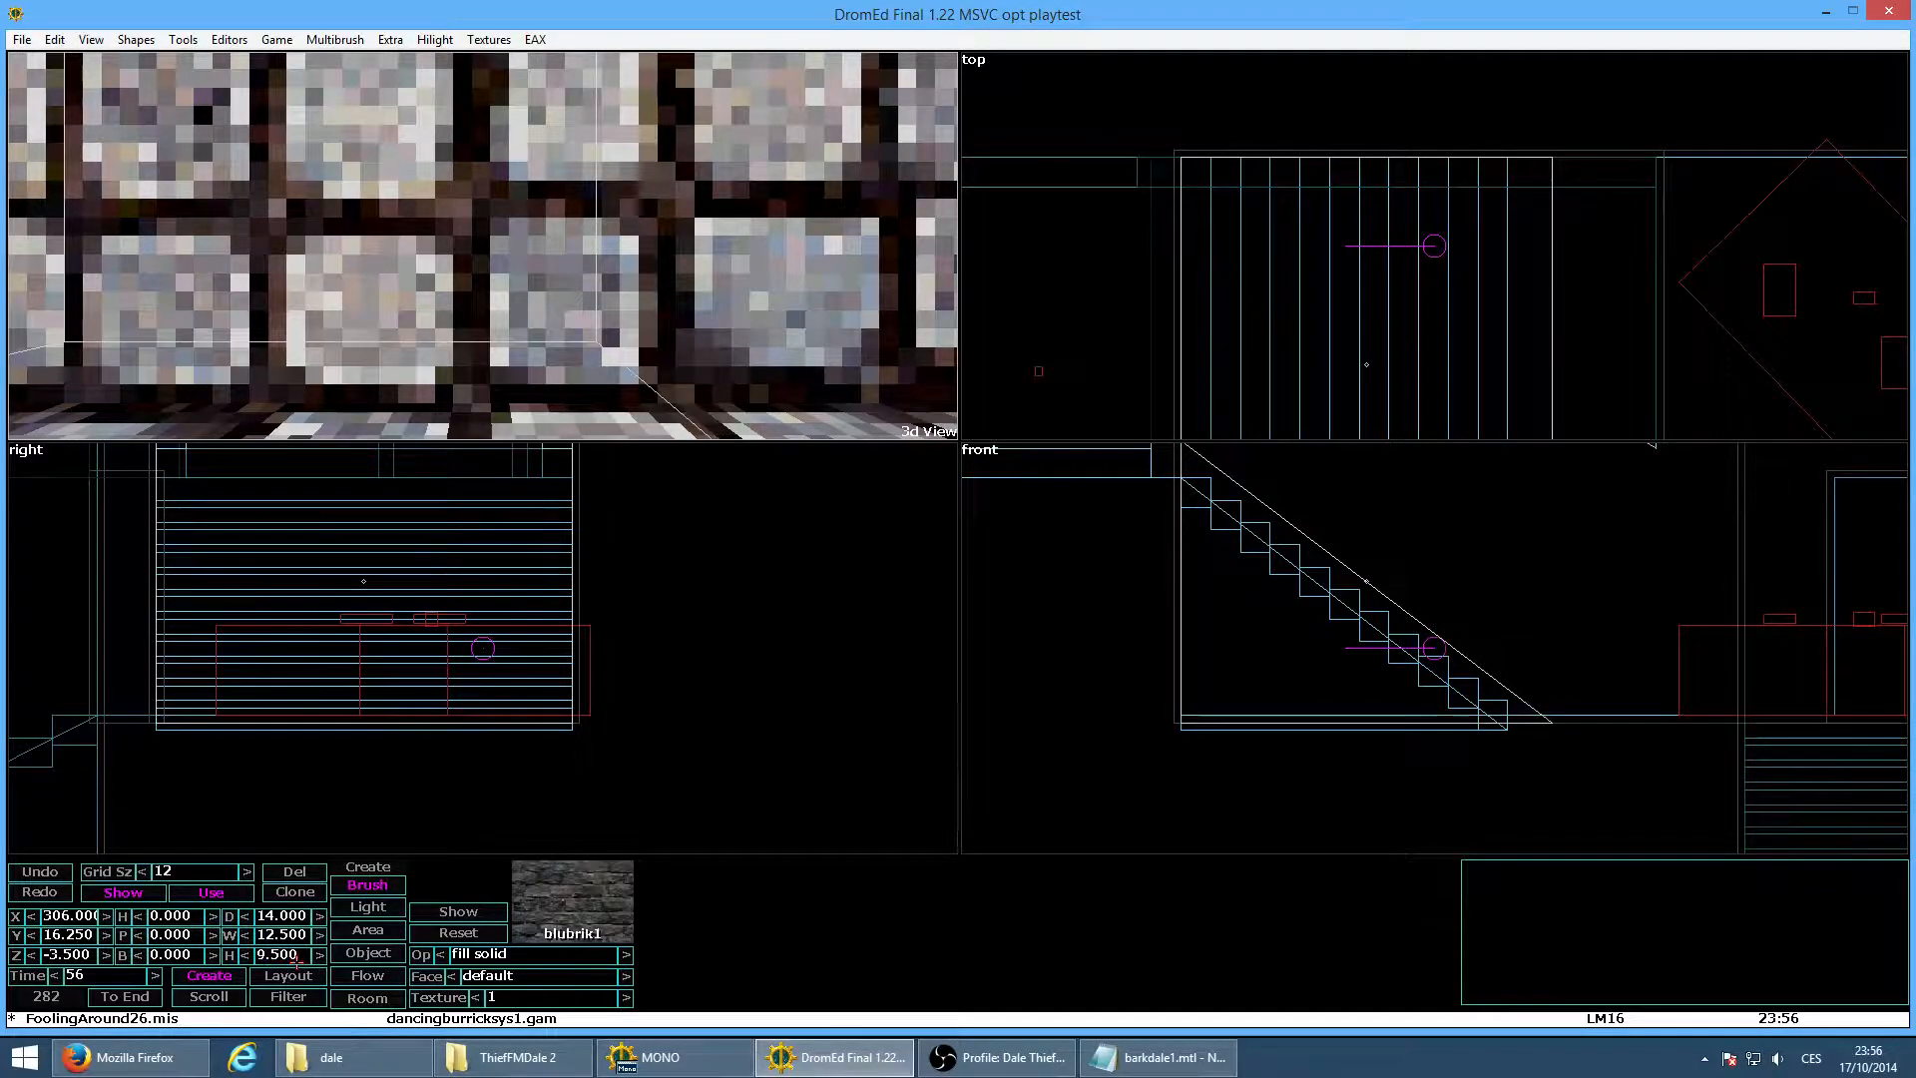
{"action": "left_click_drag", "start_coordinate": [1133, 670], "coordinate": [1133, 679], "text": "shift"}
Examine how the cloned wedge's slope lines up with the steps from the upper landing to the lower floor
{"action": "scroll", "coordinate": [1397, 650], "scroll_direction": "up", "scroll_amount": 2}
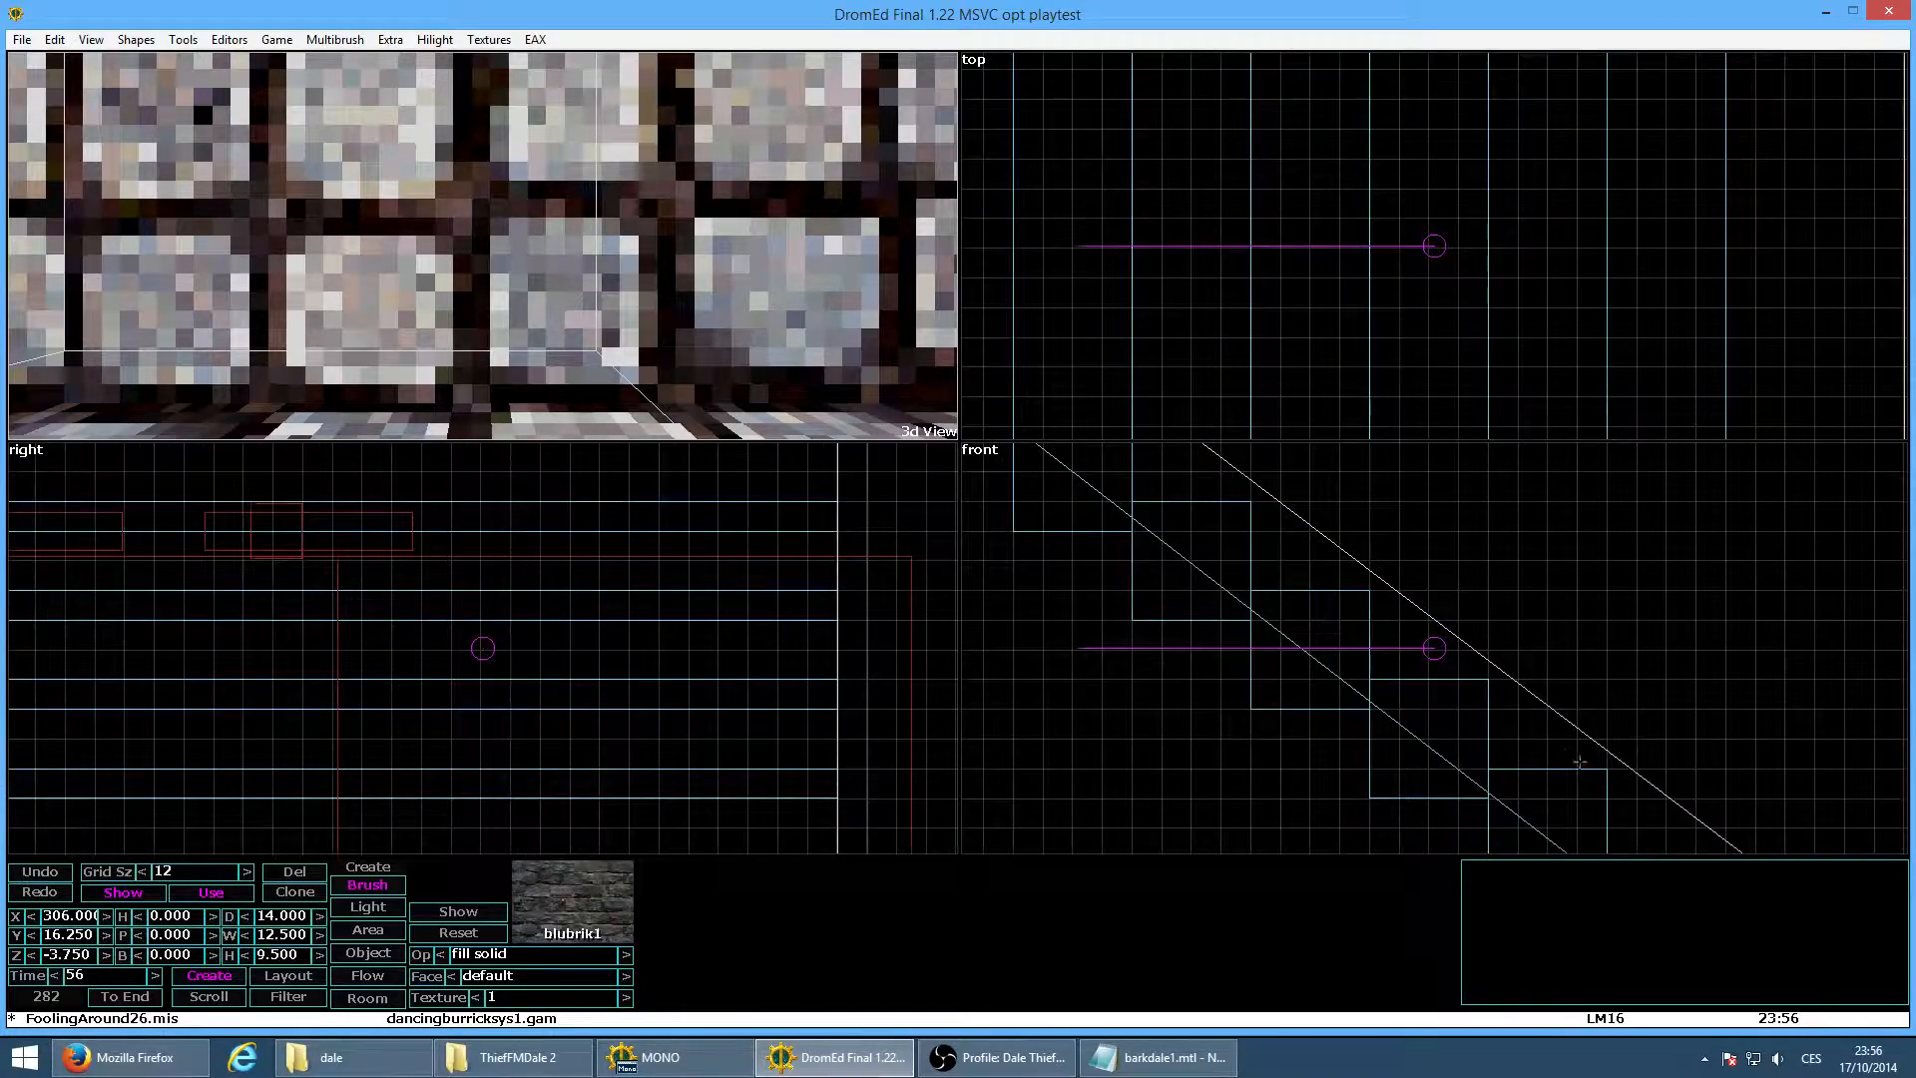
{"action": "right_click", "coordinate": [1430, 607]}
{"action": "right_click", "coordinate": [1259, 548]}
{"action": "right_click", "coordinate": [1258, 549]}
{"action": "right_click", "coordinate": [1257, 549]}
{"action": "right_click", "coordinate": [1259, 551]}
{"action": "right_click", "coordinate": [1307, 552]}
{"action": "right_click", "coordinate": [1322, 551]}
{"action": "right_click", "coordinate": [1460, 566]}
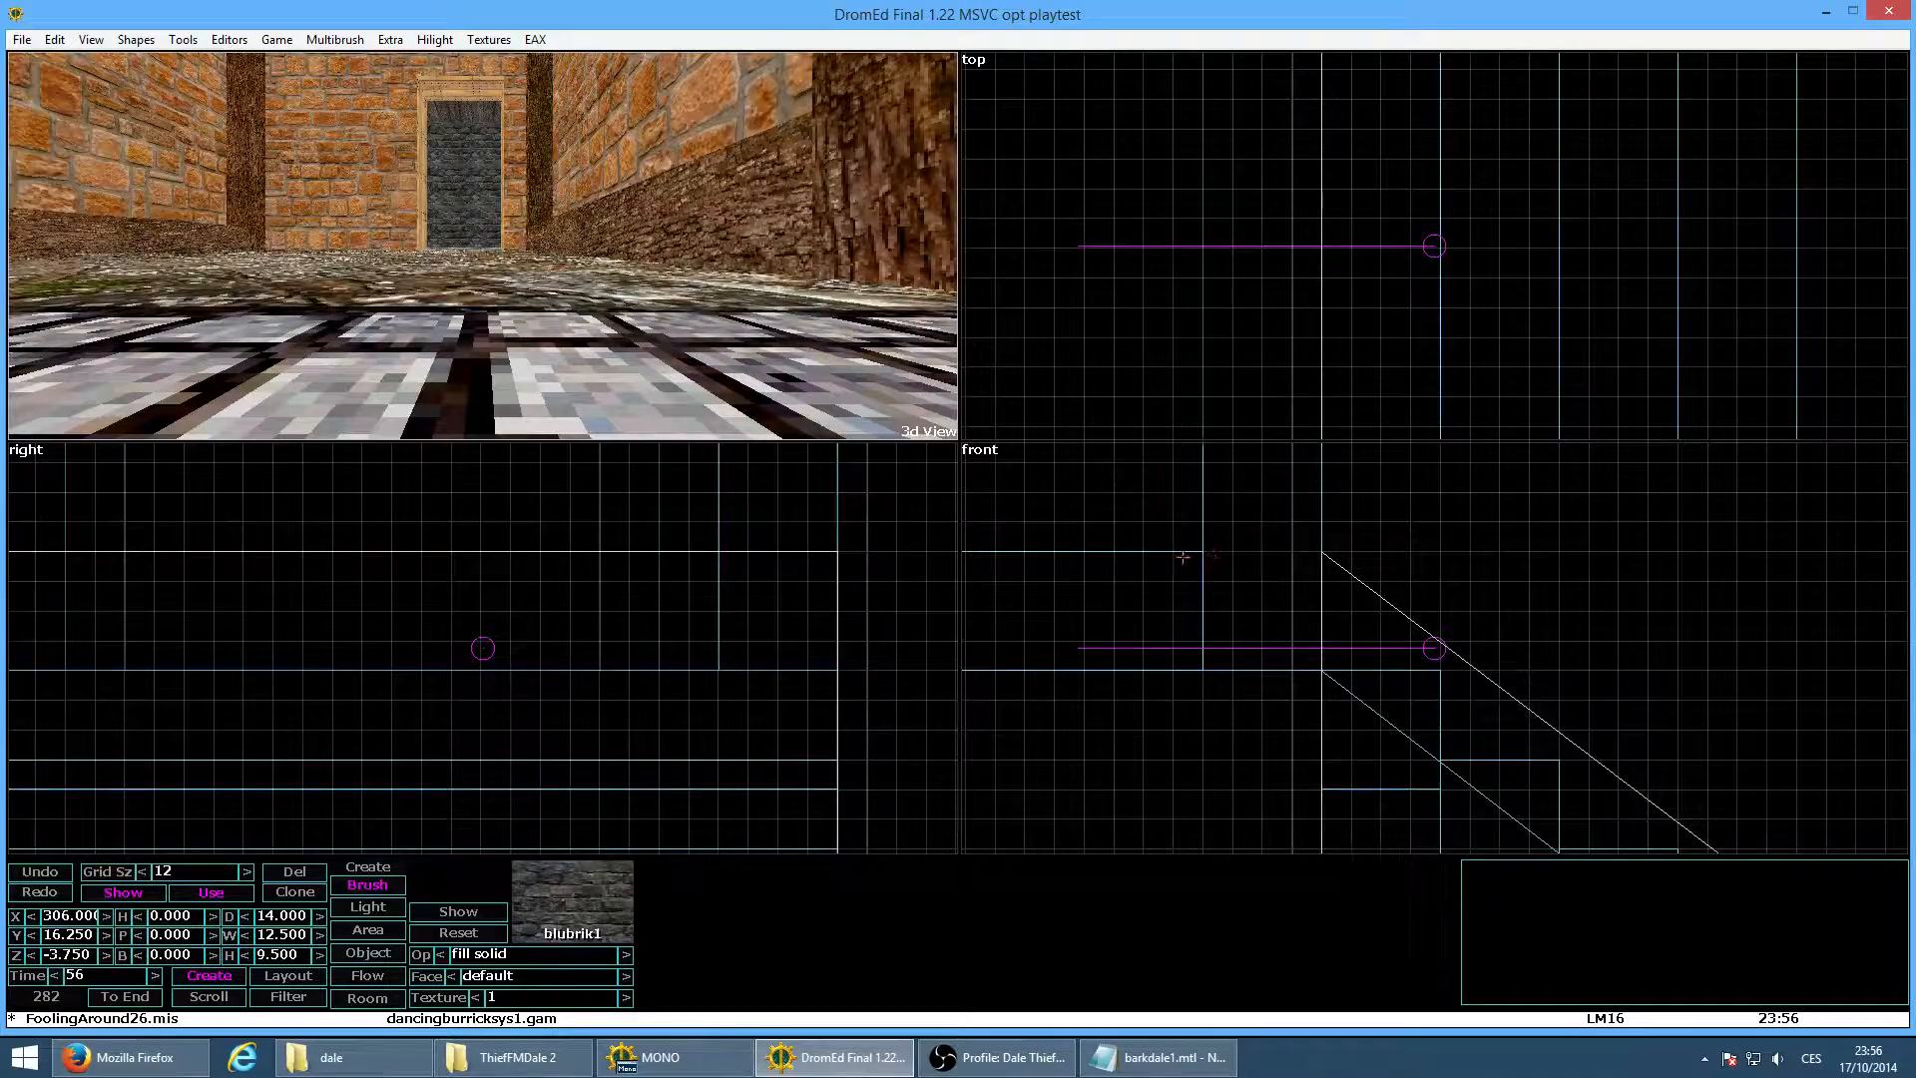
{"action": "right_click", "coordinate": [1592, 734]}
{"action": "right_click", "coordinate": [1591, 733]}
{"action": "right_click", "coordinate": [1592, 732]}
{"action": "right_click", "coordinate": [1591, 732]}
{"action": "right_click", "coordinate": [1535, 760]}
{"action": "right_click", "coordinate": [1535, 760]}
{"action": "right_click", "coordinate": [1592, 738]}
{"action": "right_click", "coordinate": [1480, 727]}
{"action": "right_click", "coordinate": [1480, 727]}
{"action": "right_click", "coordinate": [1479, 727]}
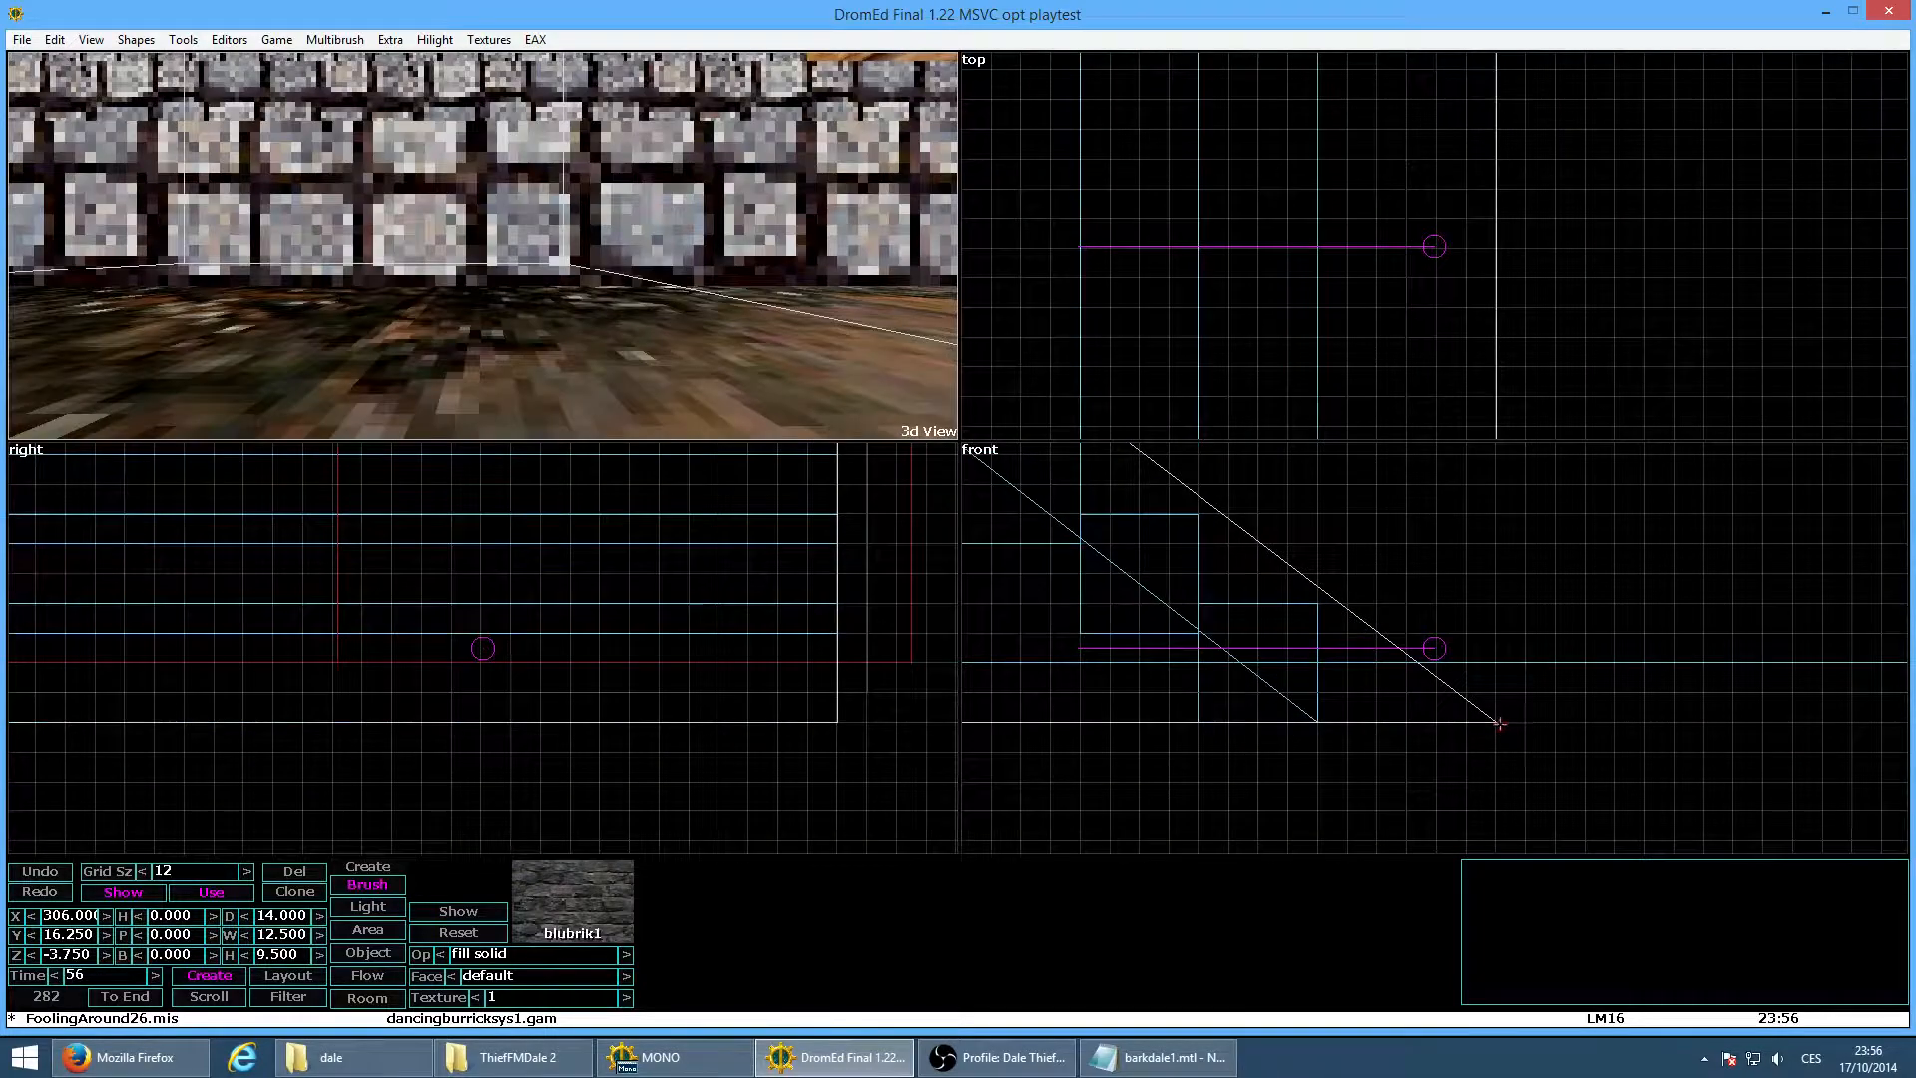
{"action": "scroll", "coordinate": [1485, 708], "scroll_direction": "down", "scroll_amount": 1}
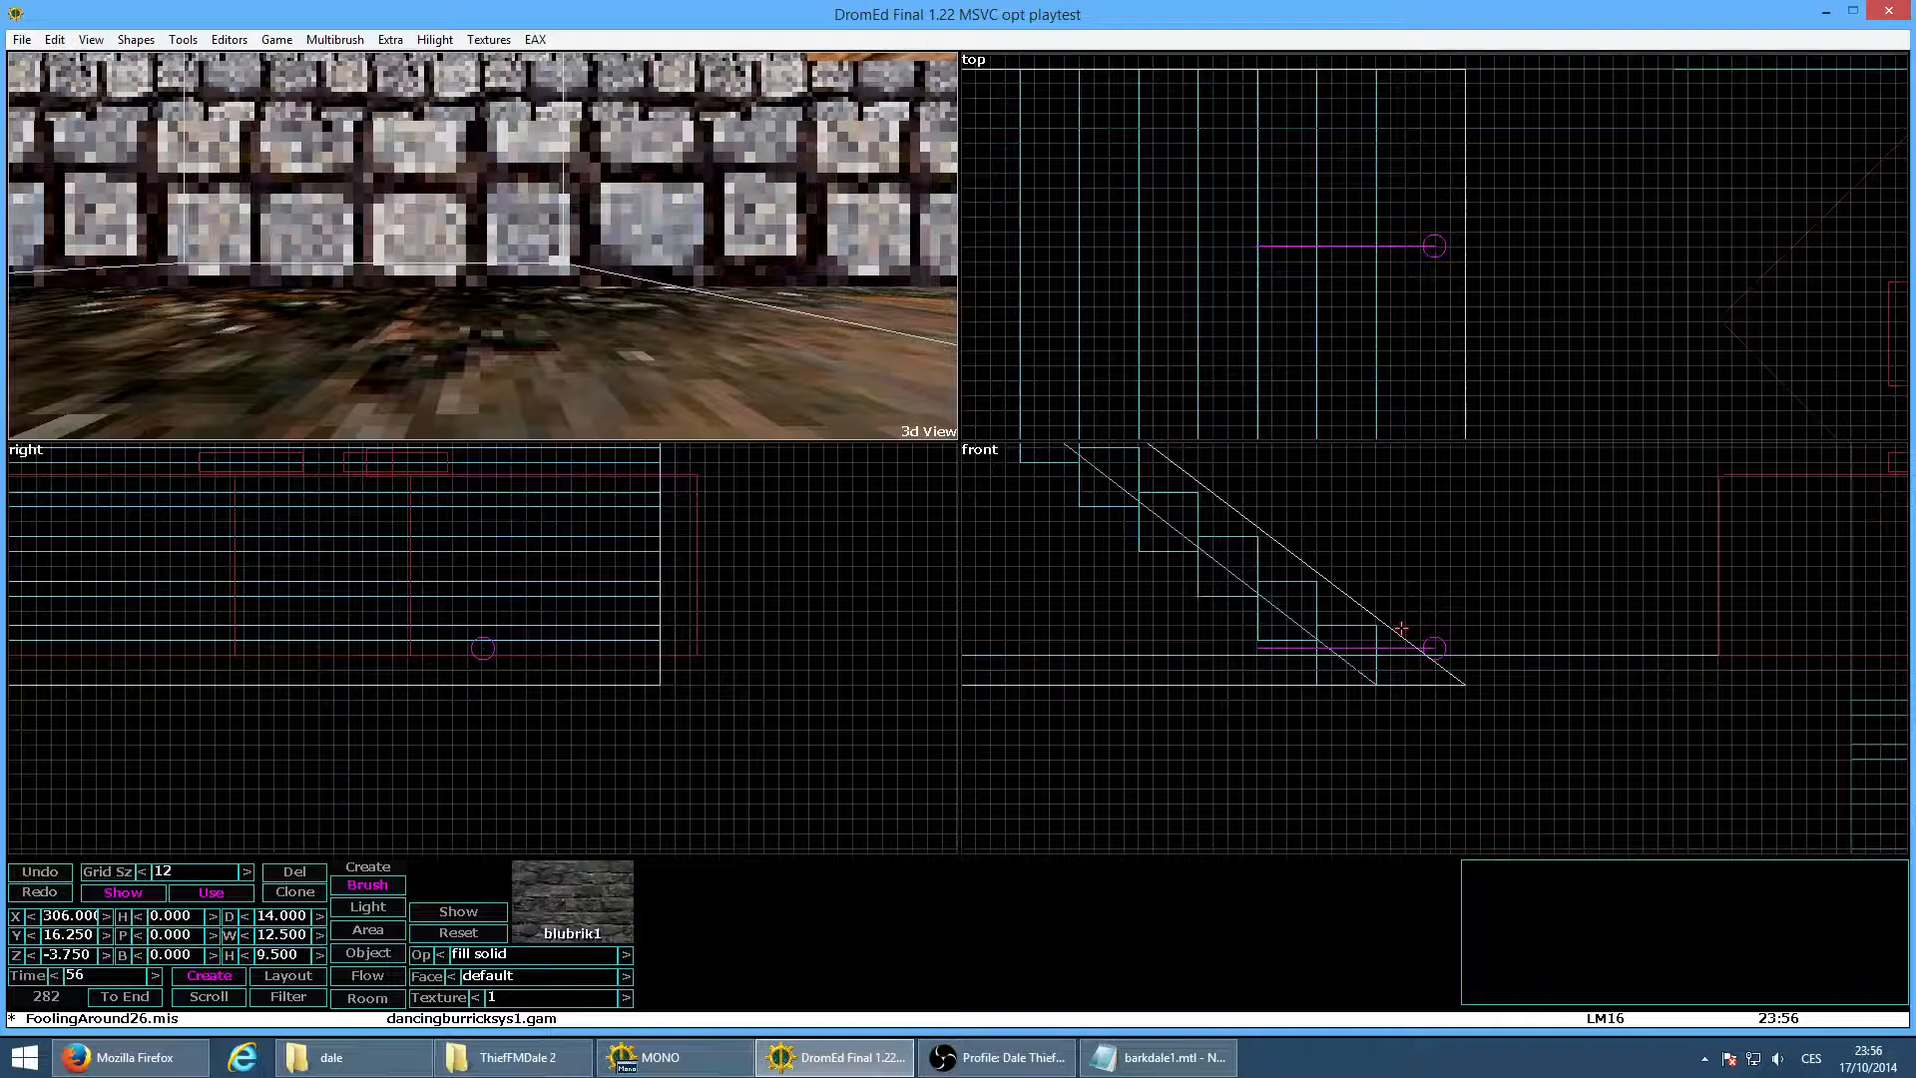
{"action": "scroll", "coordinate": [1401, 629], "scroll_direction": "down", "scroll_amount": 2}
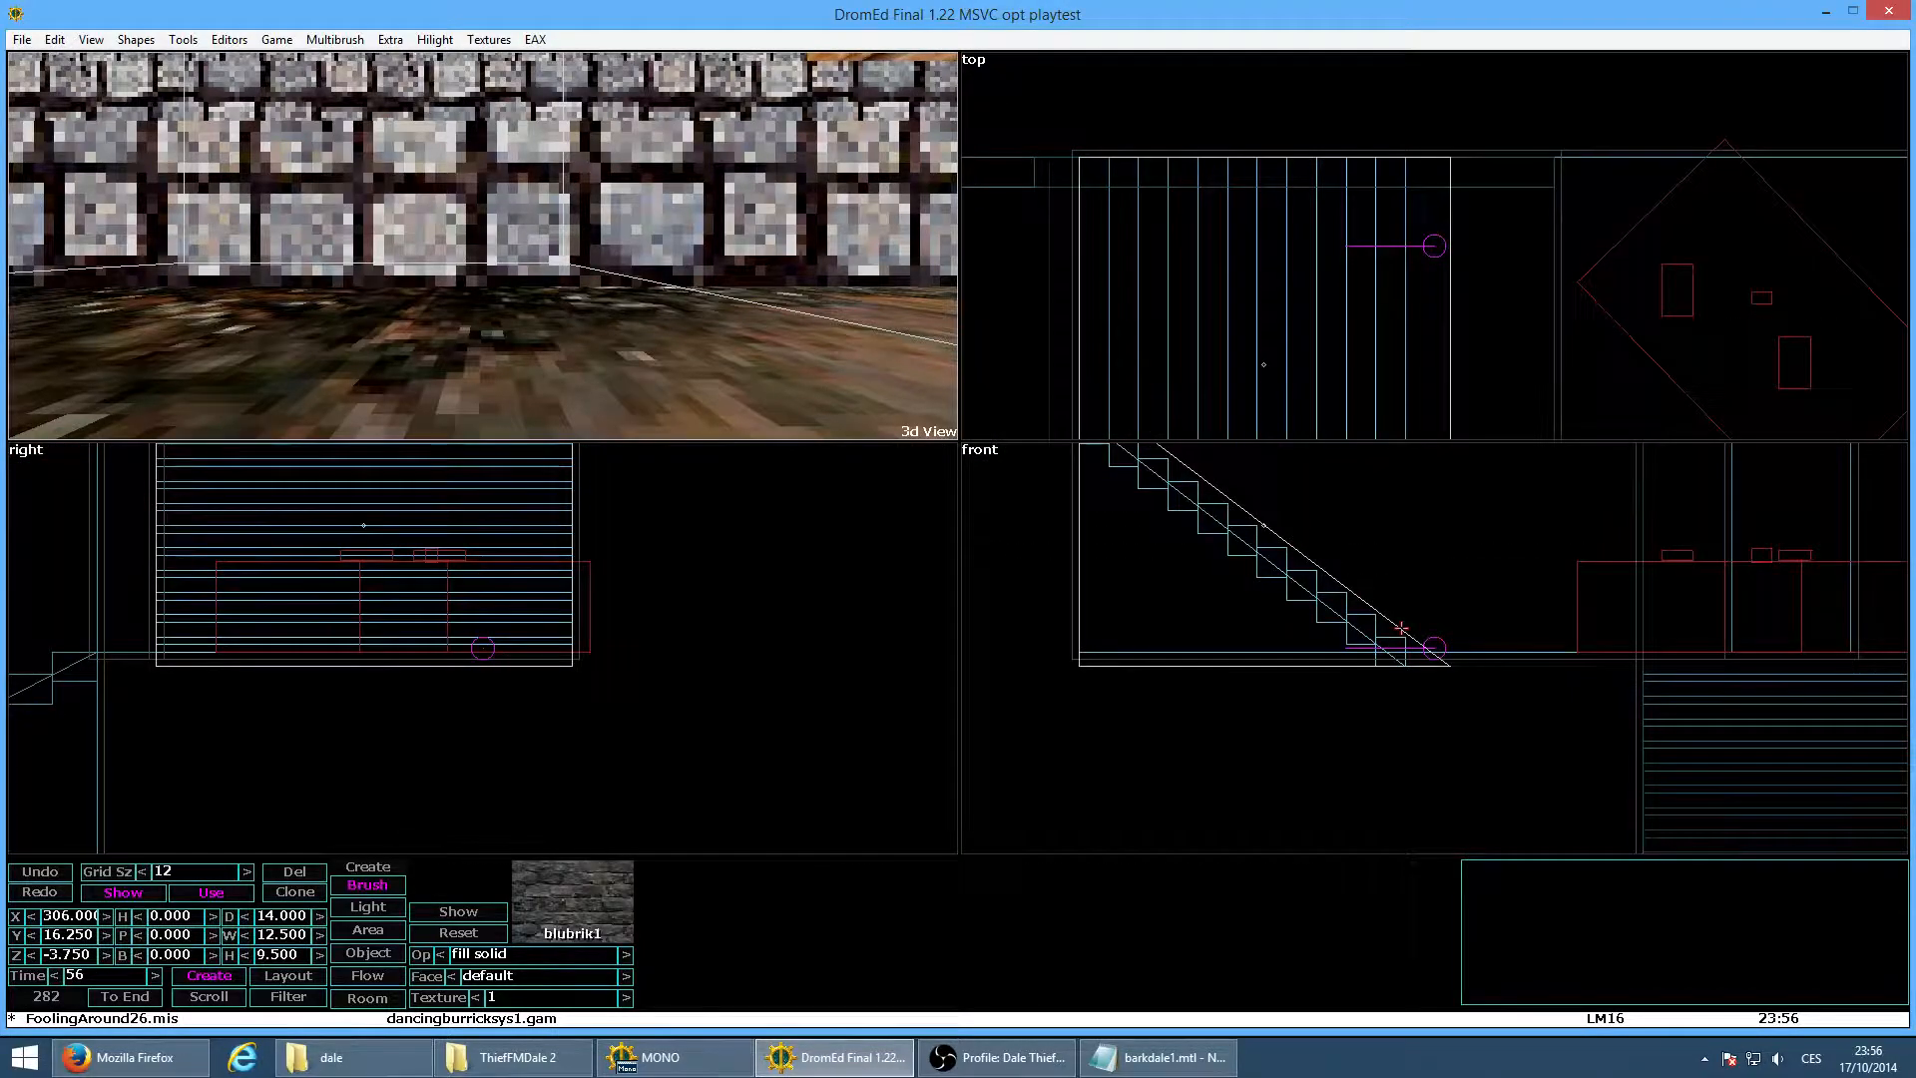
{"action": "right_click", "coordinate": [1393, 557]}
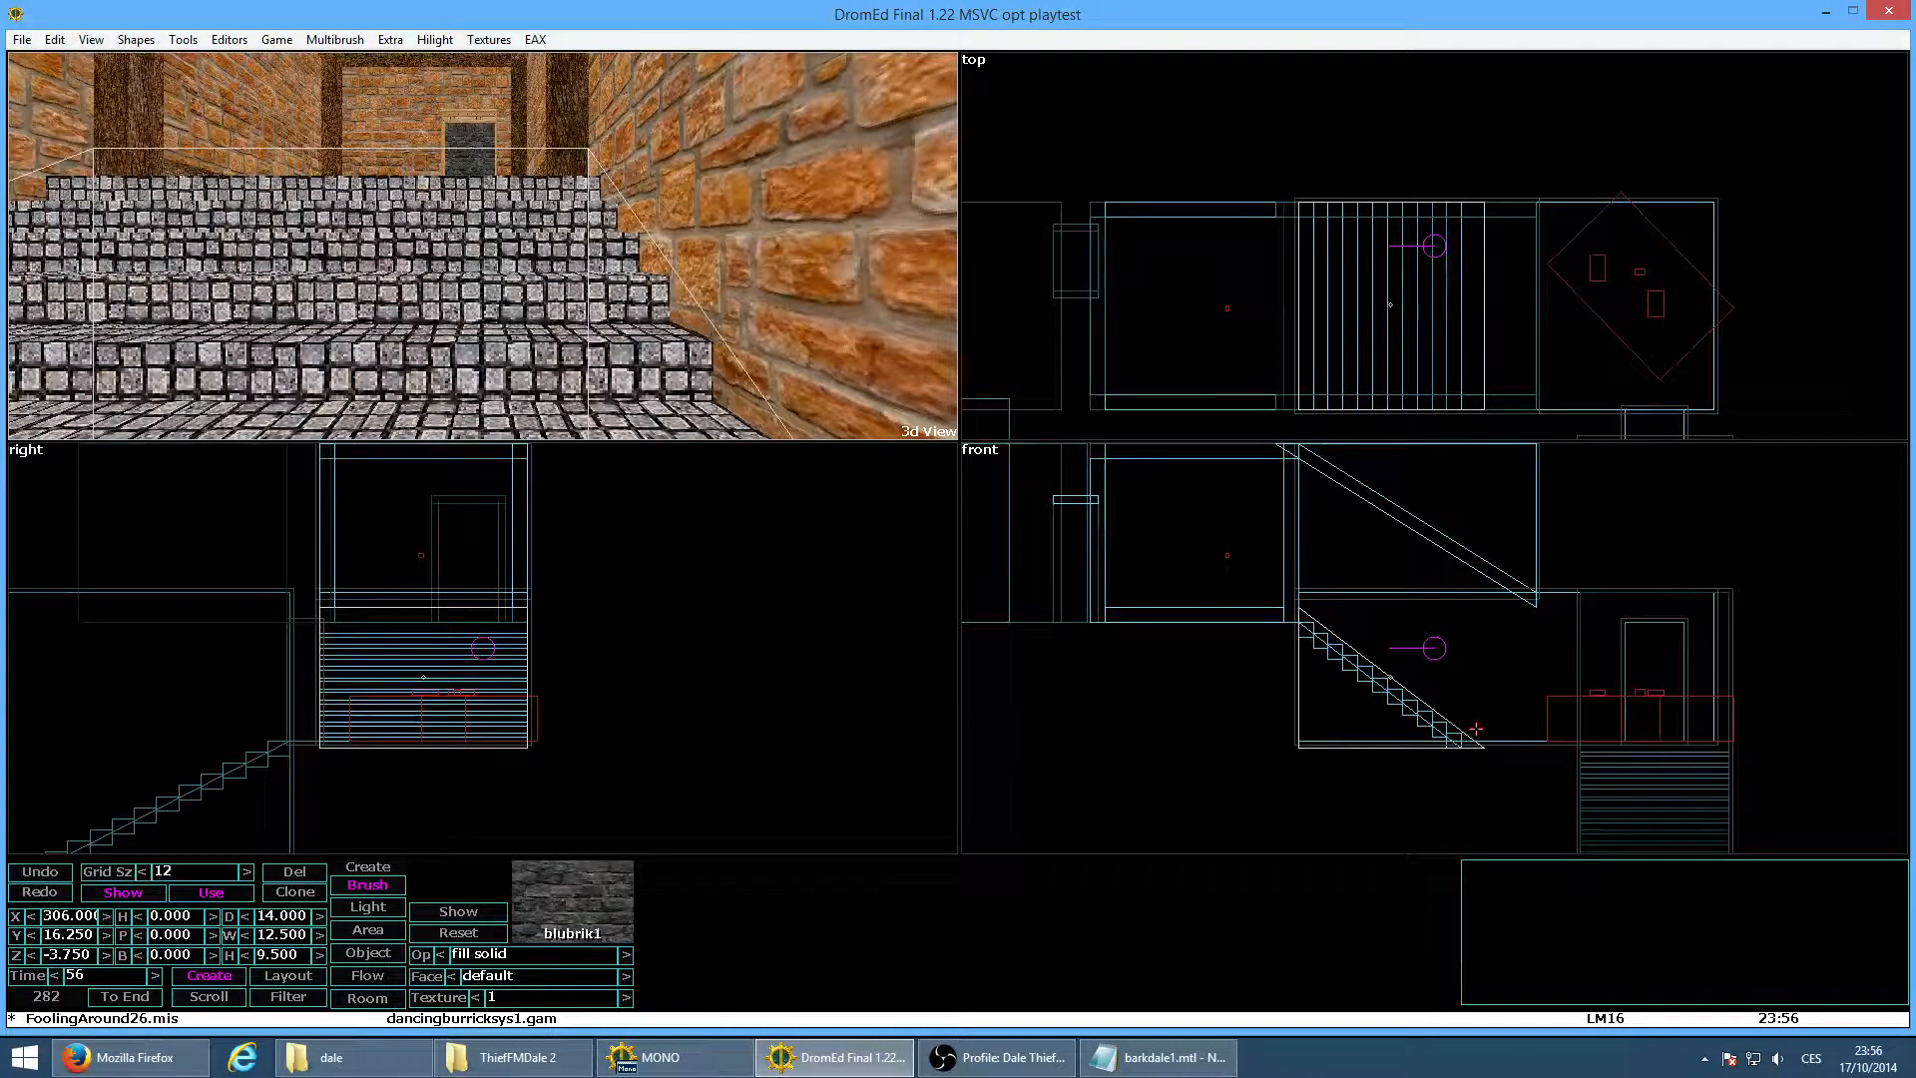
{"action": "right_click", "coordinate": [1428, 663]}
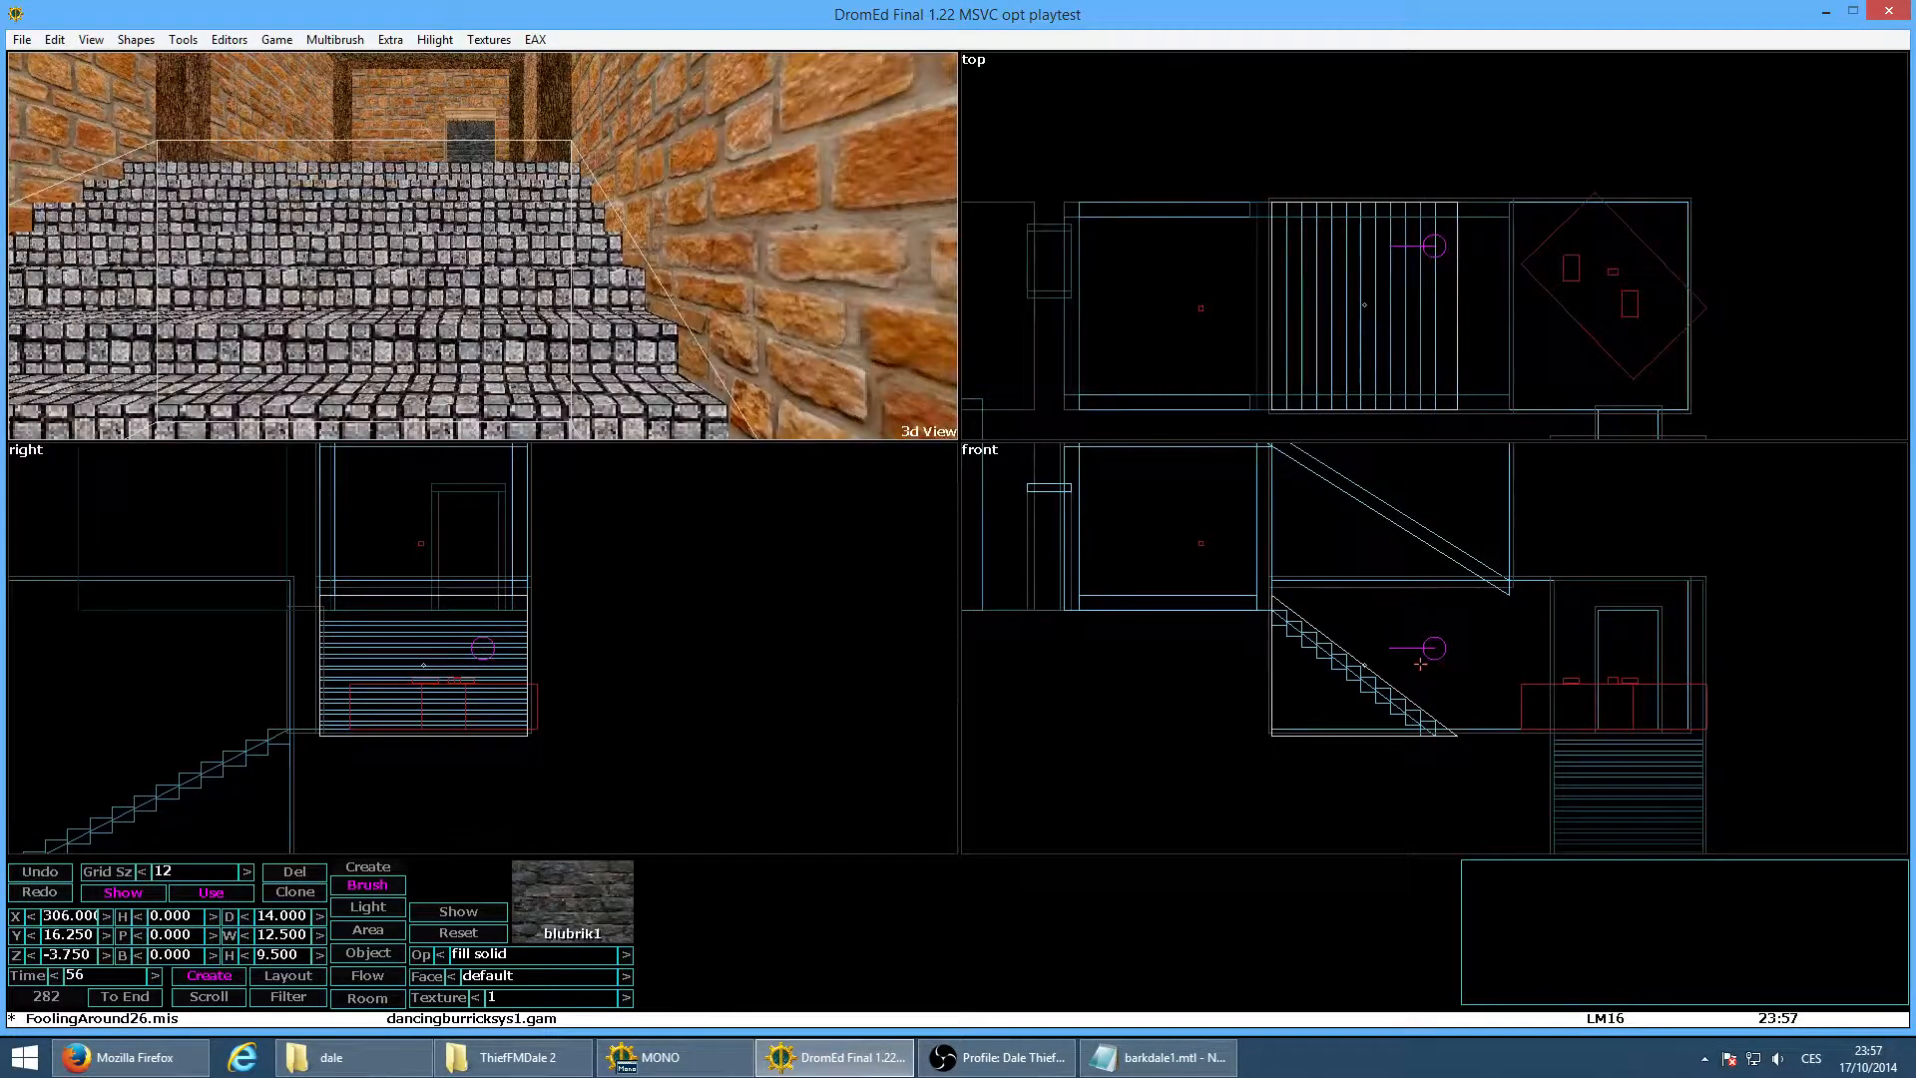
Set the wedge's depth to 1 and move it to the side of the stairs at X 312.750
{"action": "left_click", "coordinate": [281, 915]}
{"action": "type", "text": "1"}
{"action": "key", "text": "Return"}
{"action": "left_click_drag", "start_coordinate": [1411, 290], "coordinate": [1409, 374]}
{"action": "left_click_drag", "start_coordinate": [1293, 373], "coordinate": [1296, 390]}
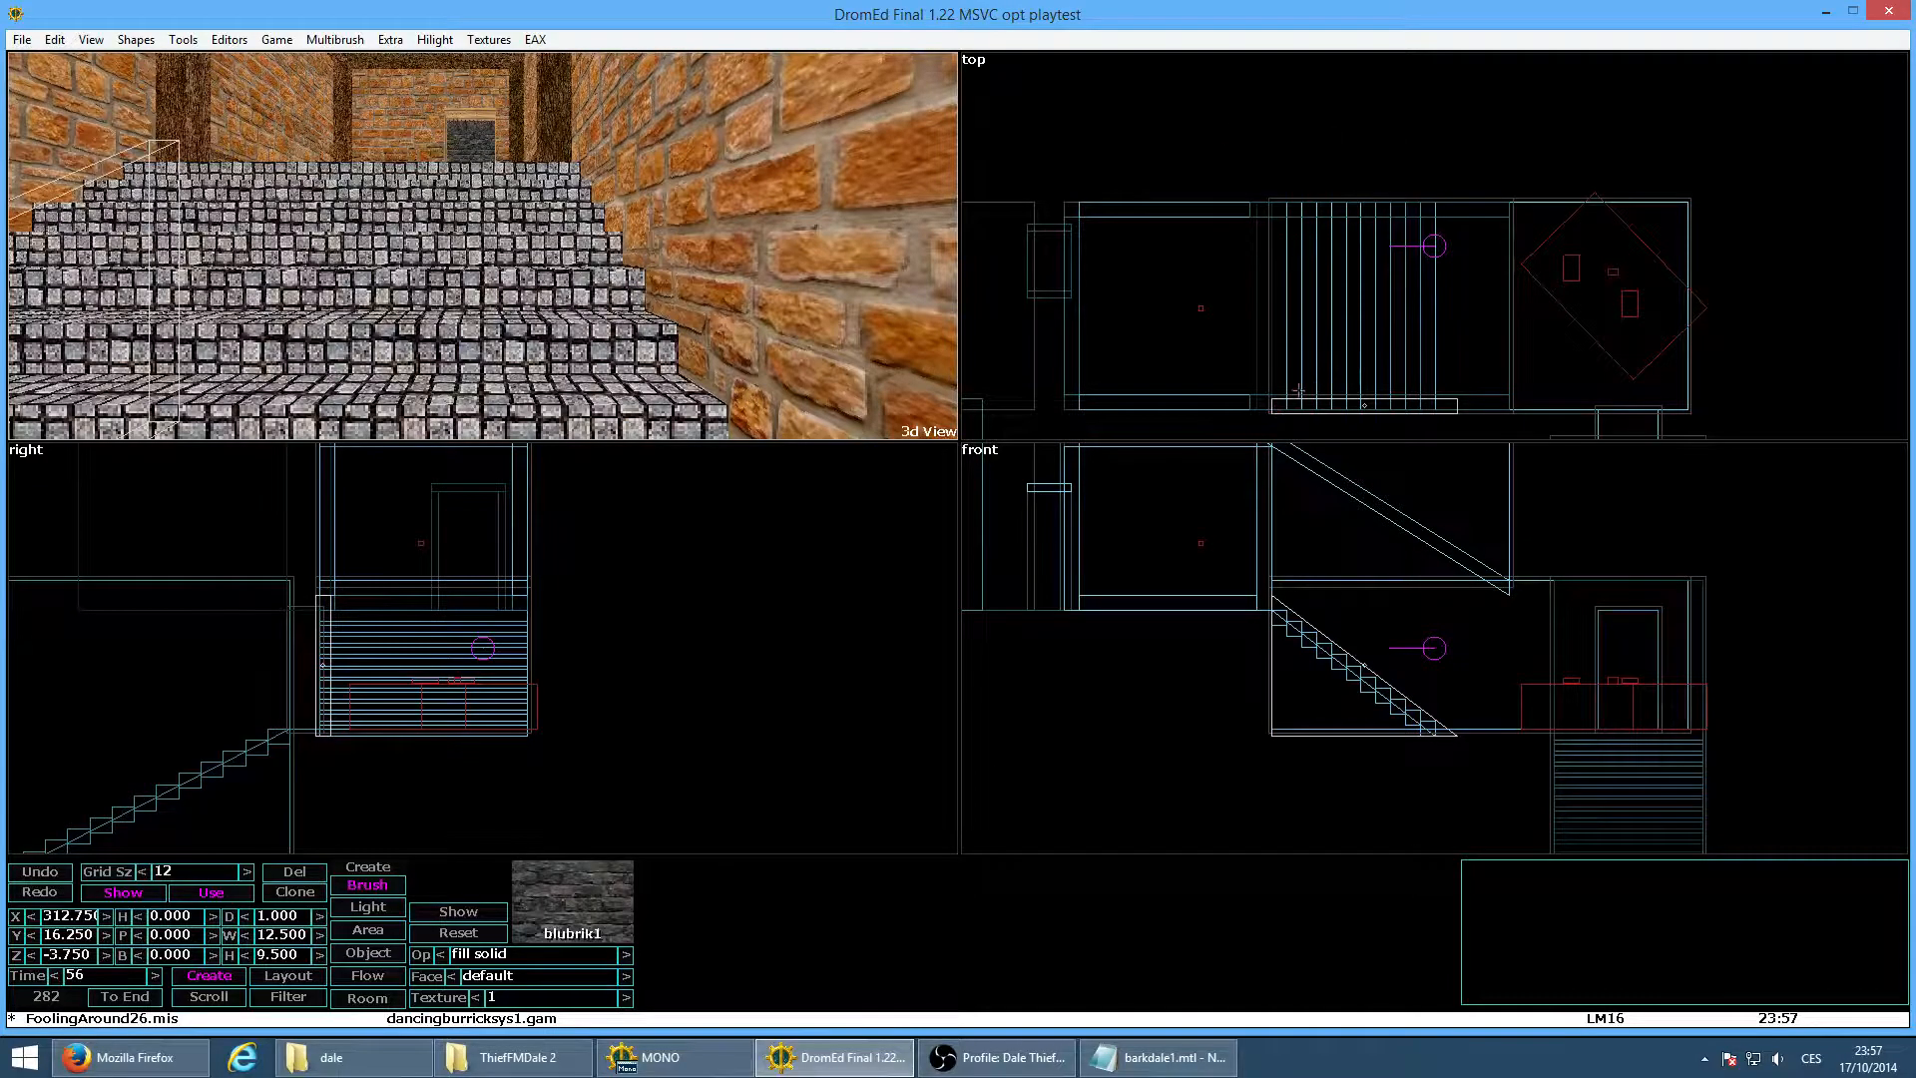
Align the thin wedge flush with the side edge of the stairs at X 312.500
{"action": "scroll", "coordinate": [1300, 396], "scroll_direction": "up", "scroll_amount": 1}
{"action": "right_click", "coordinate": [1243, 419]}
{"action": "left_click", "coordinate": [1245, 420]}
{"action": "right_click", "coordinate": [1326, 383]}
{"action": "left_click", "coordinate": [1326, 383]}
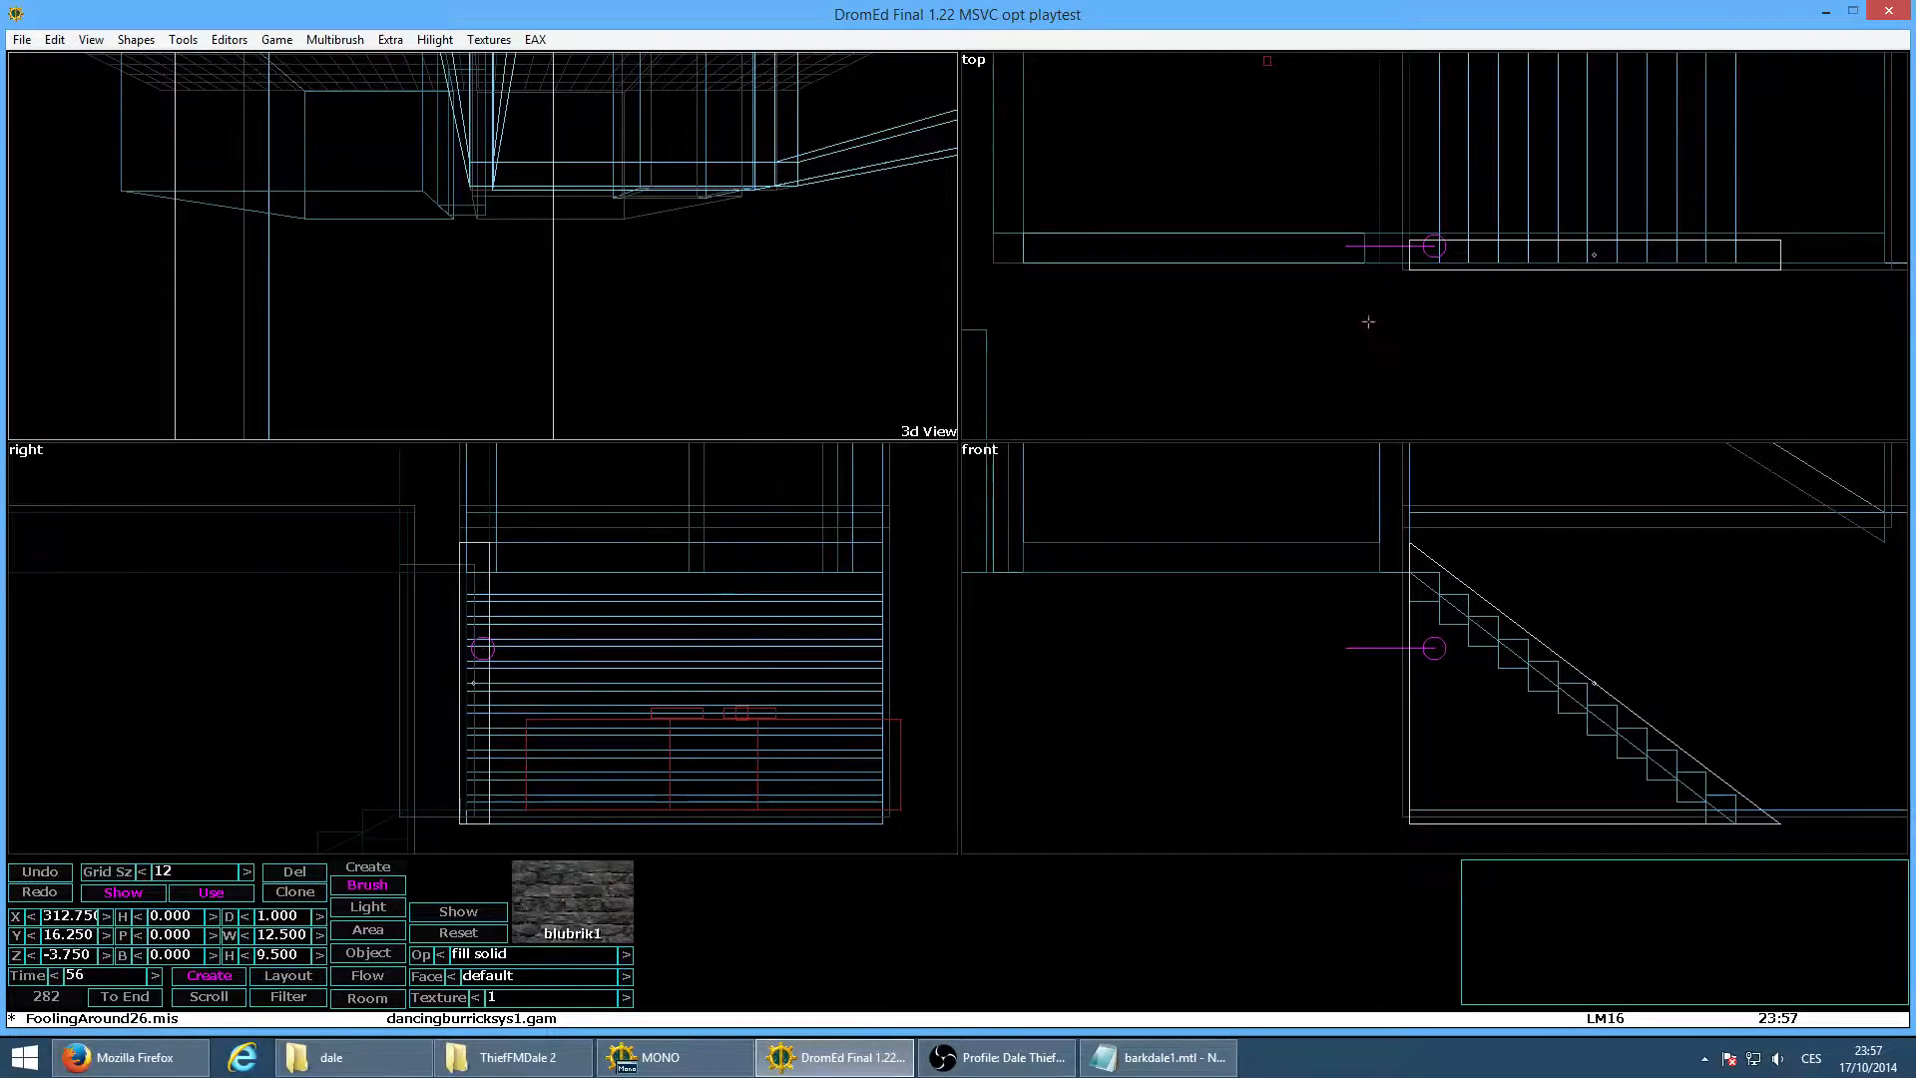
{"action": "scroll", "coordinate": [1368, 322], "scroll_direction": "up", "scroll_amount": 1}
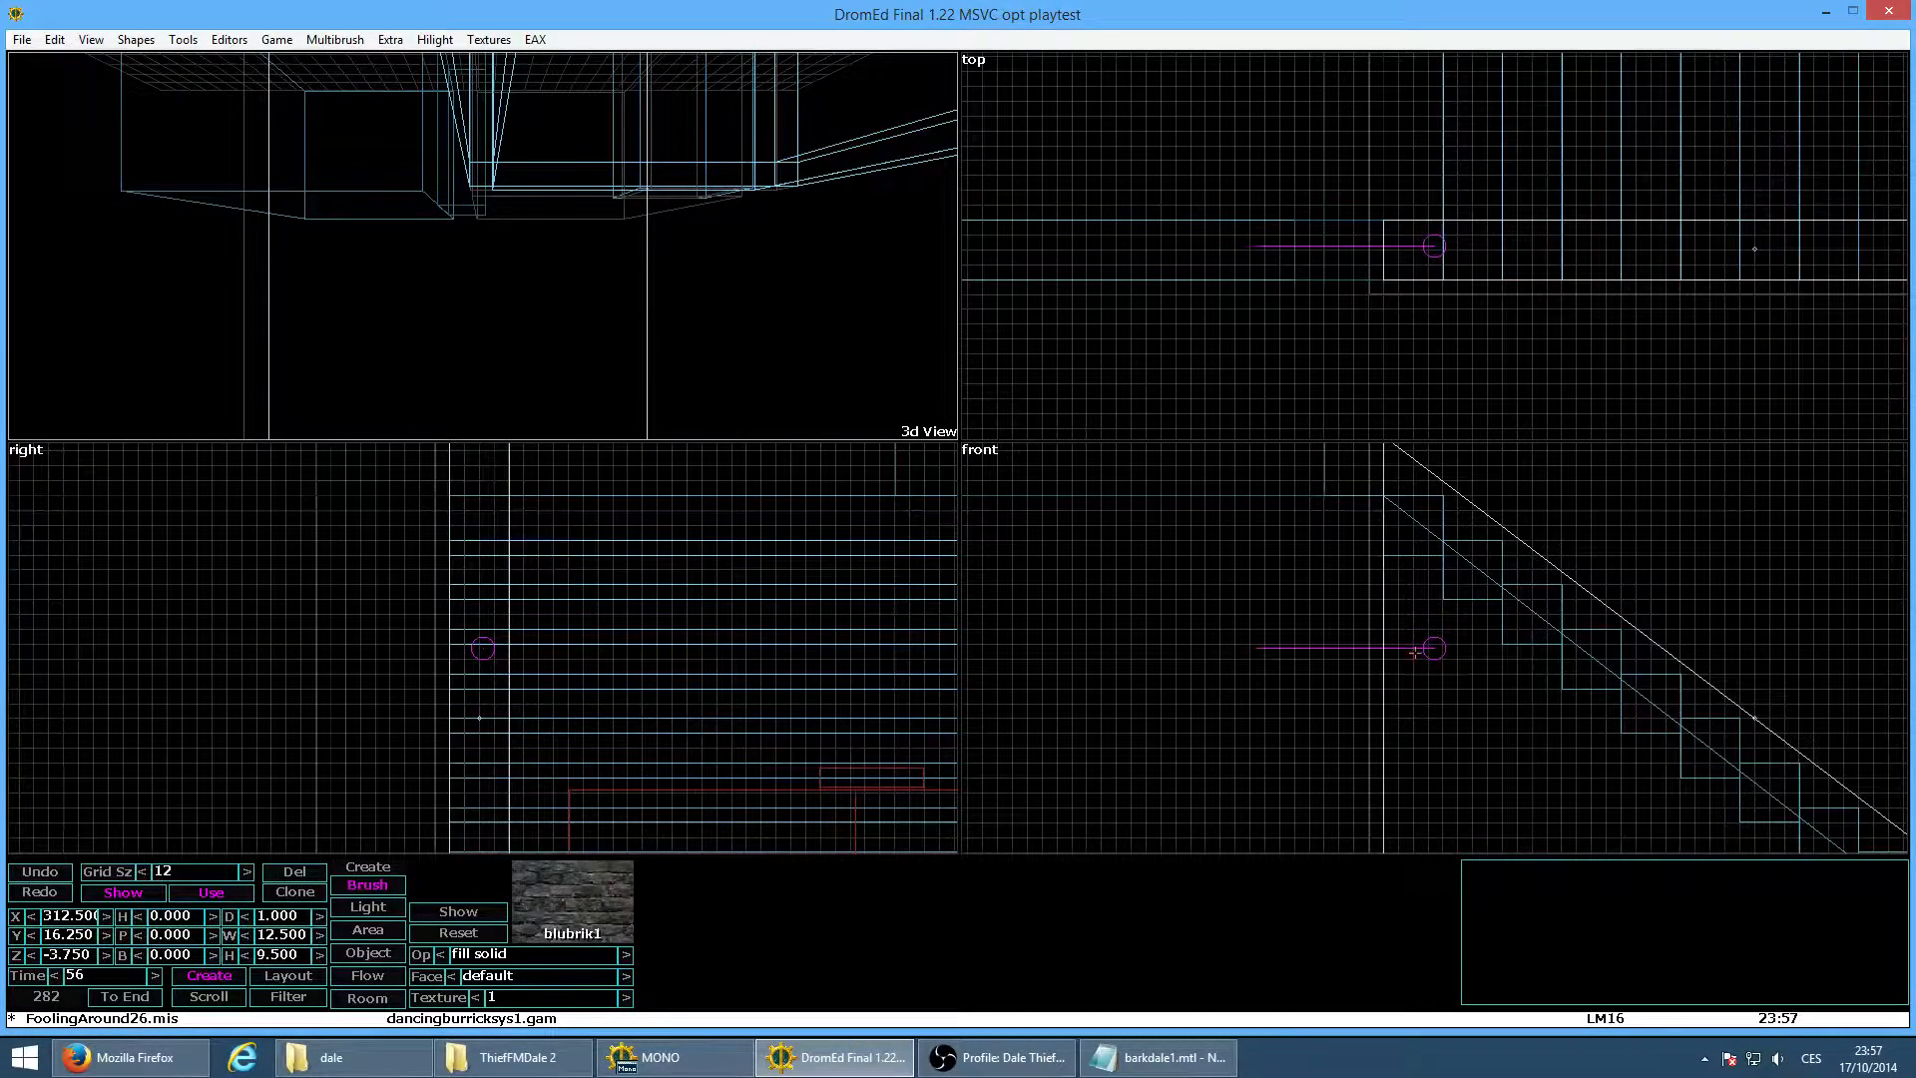
{"action": "scroll", "coordinate": [1371, 612], "scroll_direction": "up", "scroll_amount": 1}
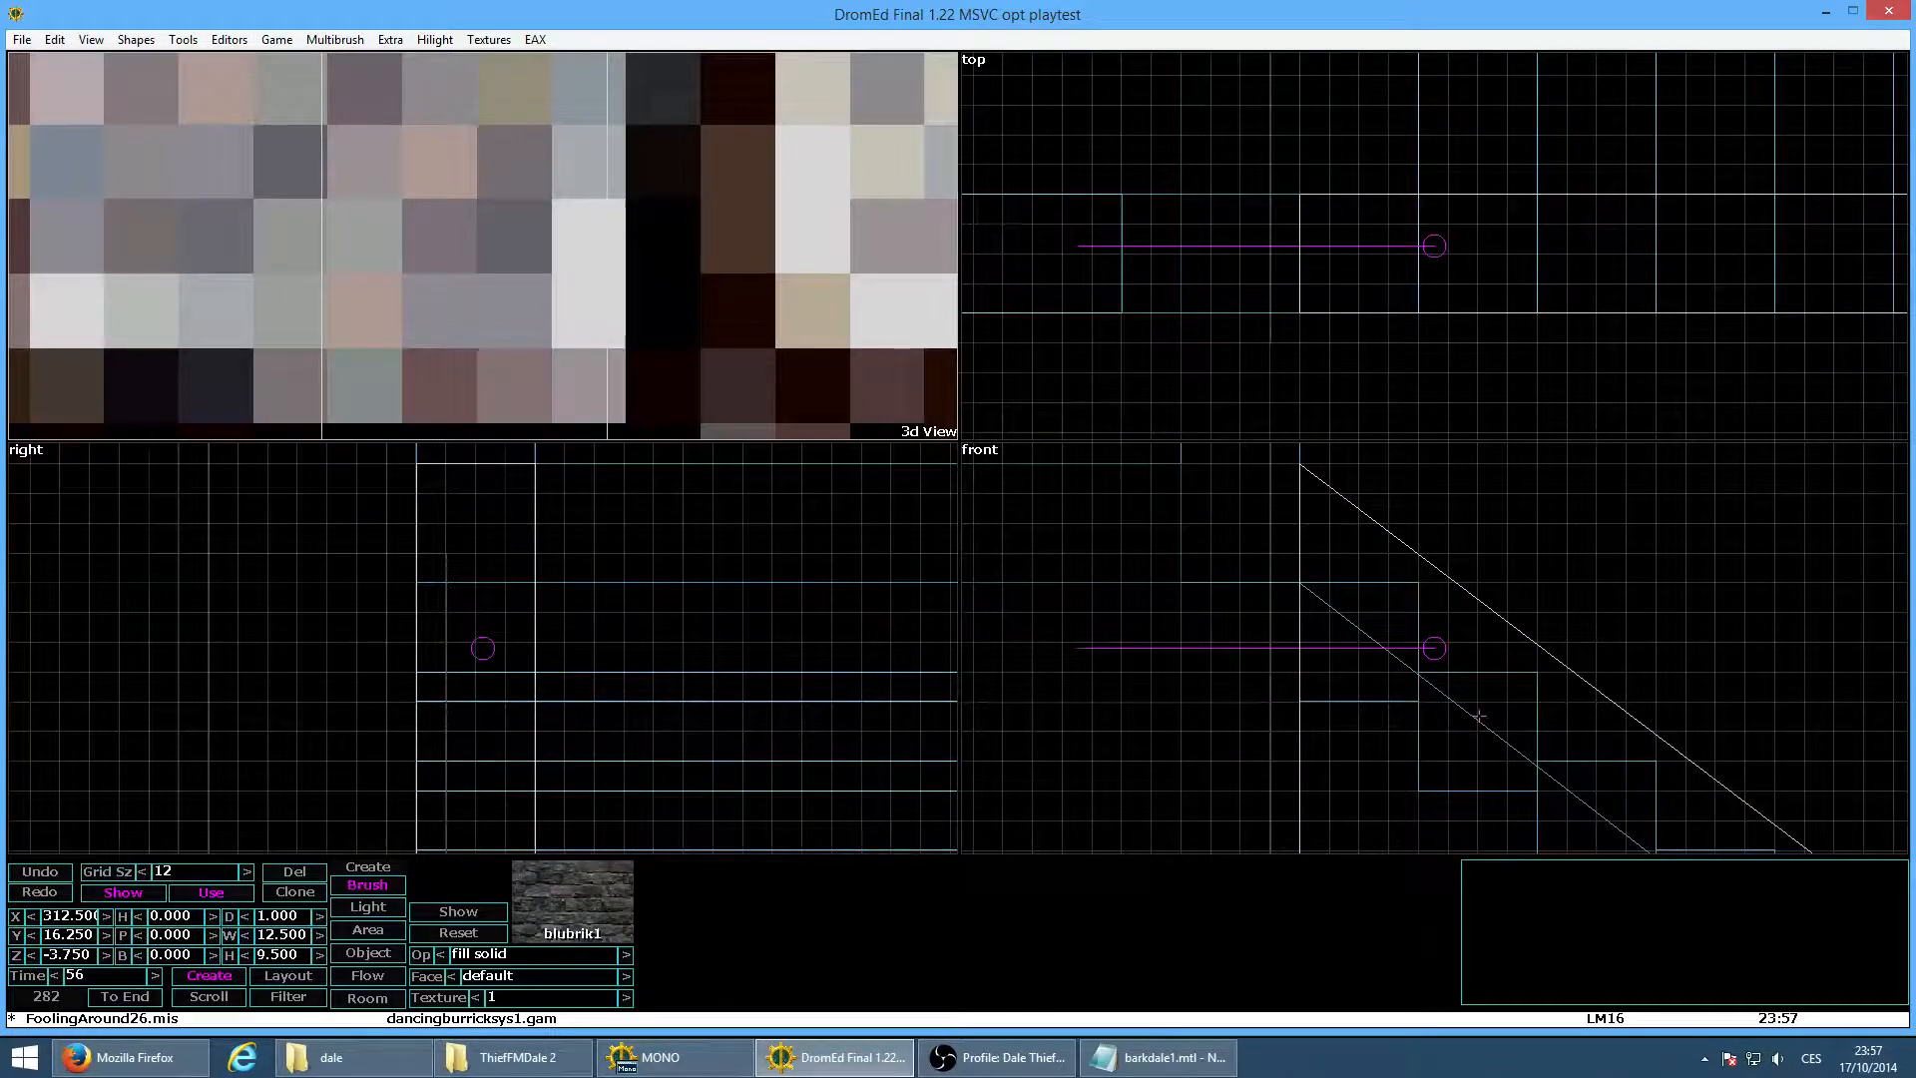
{"action": "scroll", "coordinate": [1355, 473], "scroll_direction": "down", "scroll_amount": 2}
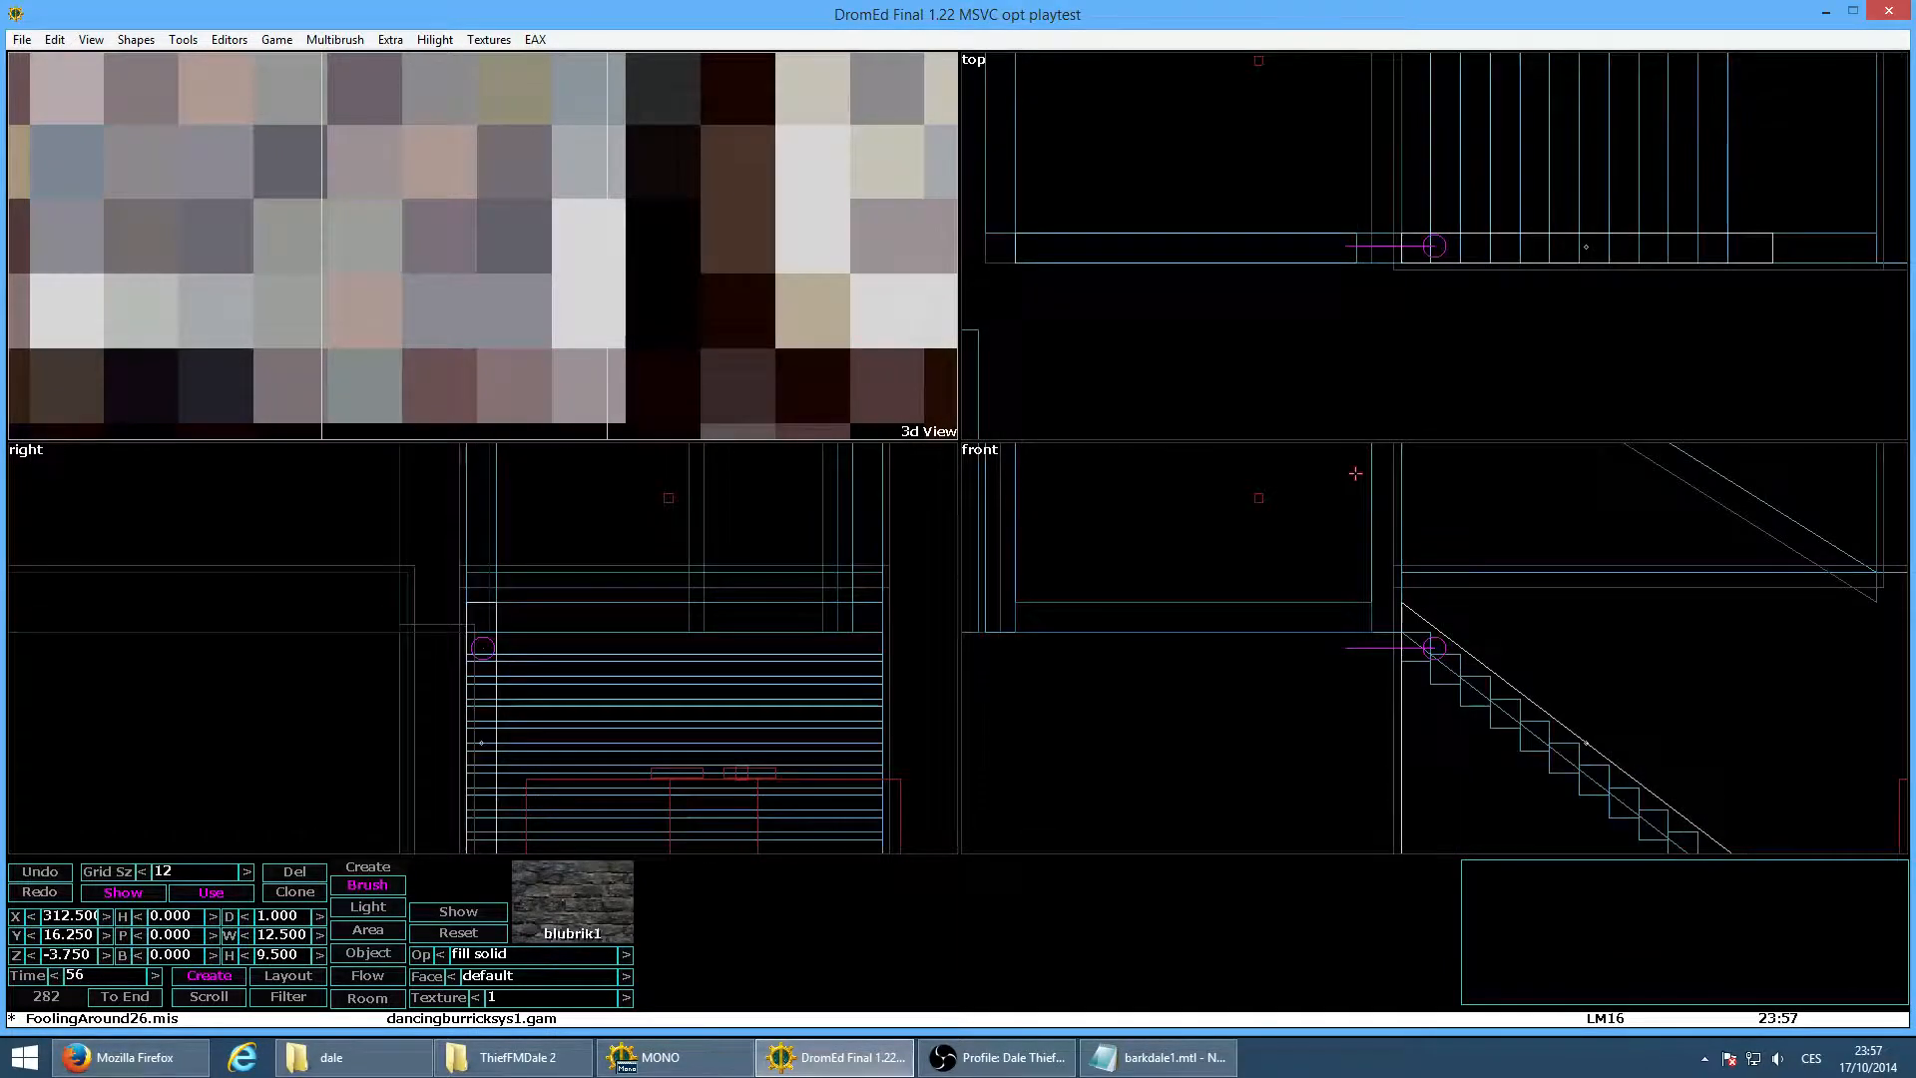
{"action": "scroll", "coordinate": [1355, 473], "scroll_direction": "down", "scroll_amount": 1}
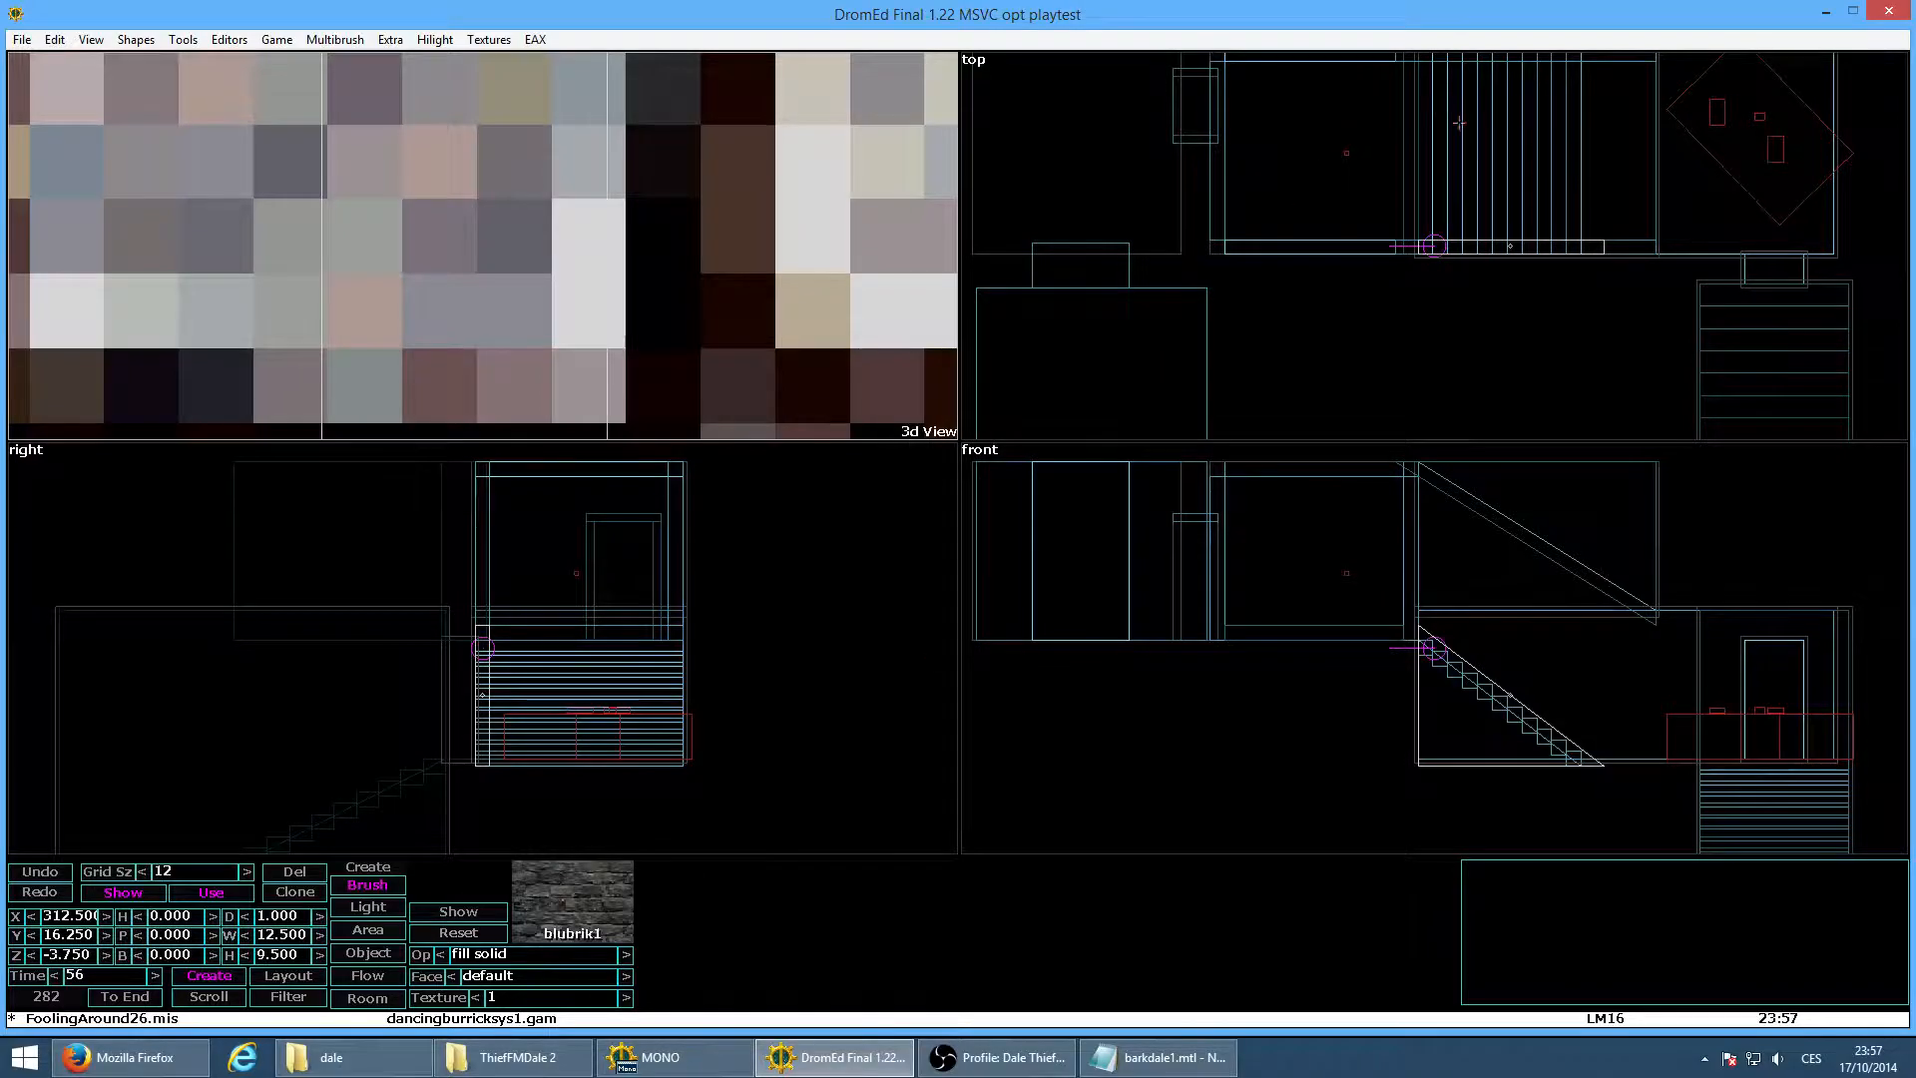
Clone the thin wedge and place the copy along the opposite side of the stairs at X 299.500
{"action": "right_click", "coordinate": [1486, 153]}
{"action": "key", "text": "Insert"}
{"action": "left_click_drag", "start_coordinate": [1455, 339], "coordinate": [1458, 146]}
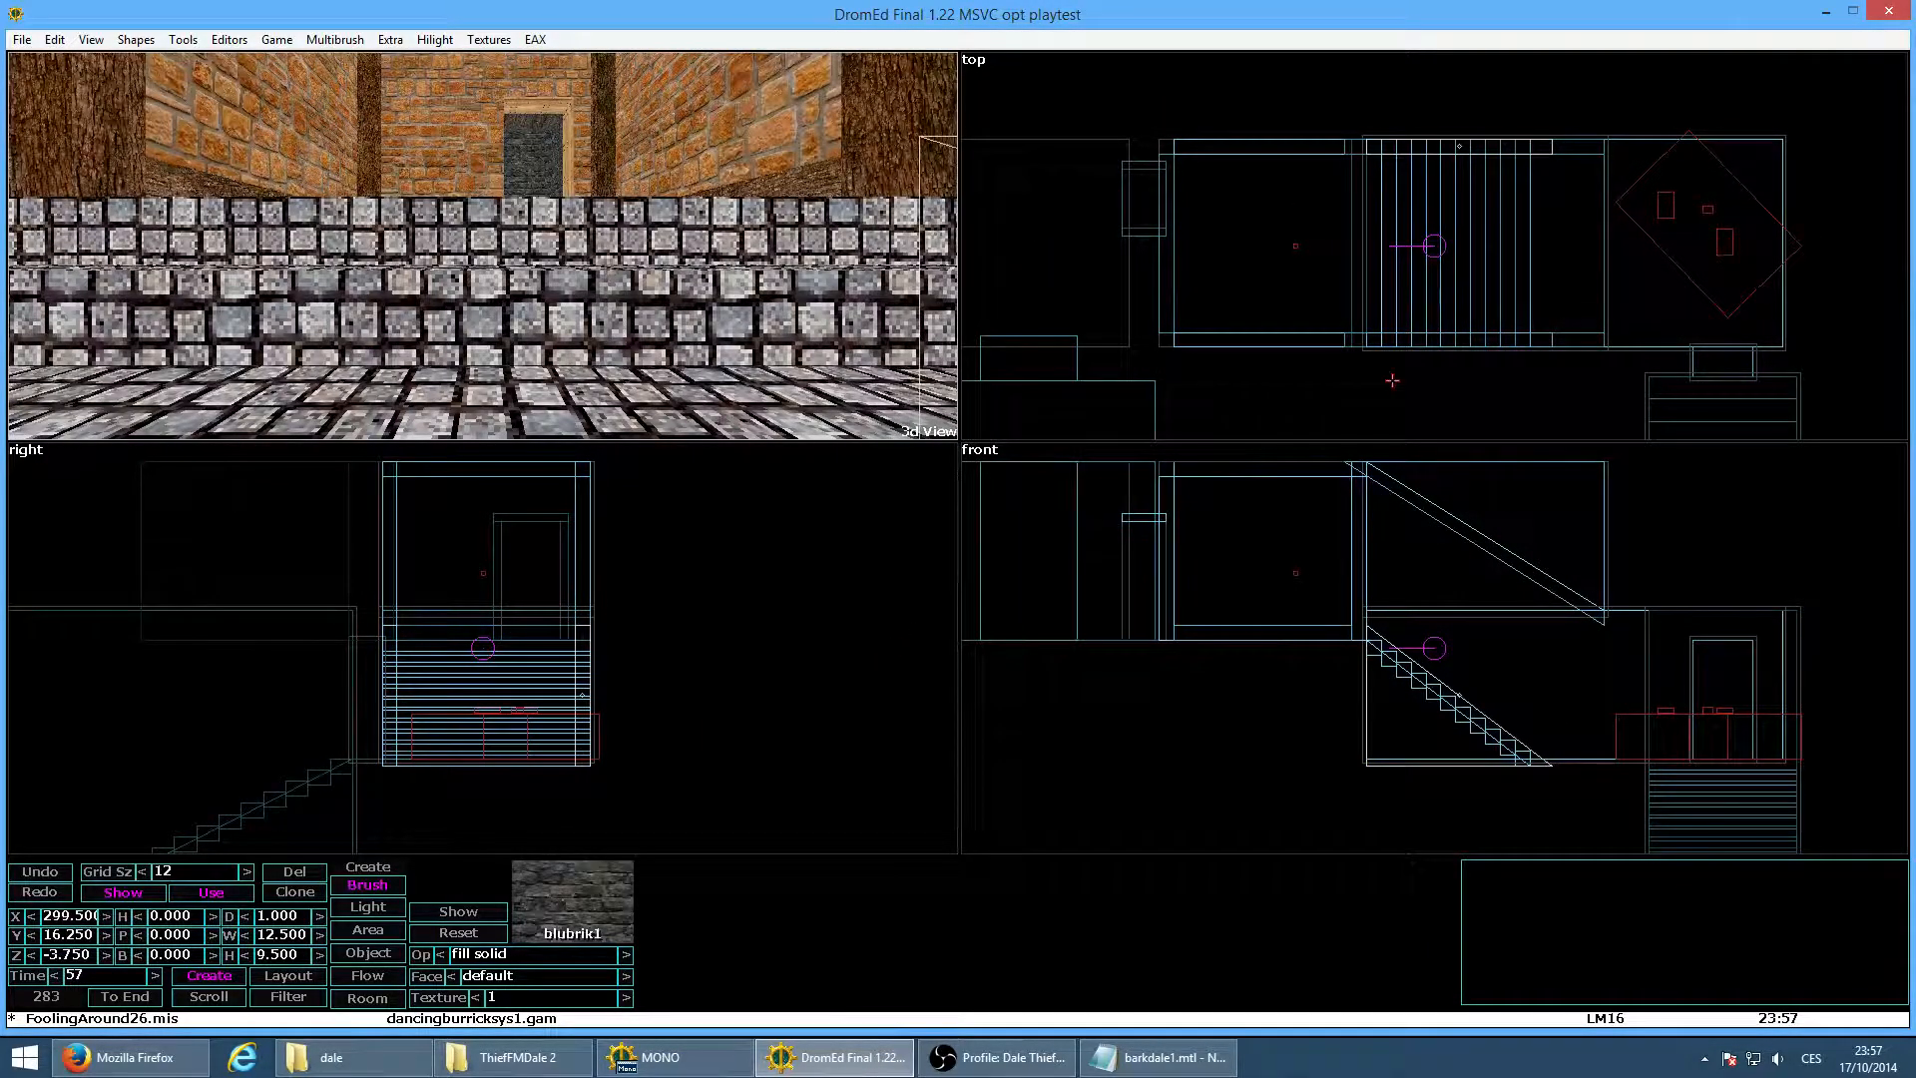
Examine how the thin wedges meet the steps and side walls, up close in the plan view and in game mode with coloured polygons
{"action": "scroll", "coordinate": [1394, 261], "scroll_direction": "up", "scroll_amount": 2}
{"action": "right_click", "coordinate": [1301, 85]}
{"action": "right_click", "coordinate": [1330, 156]}
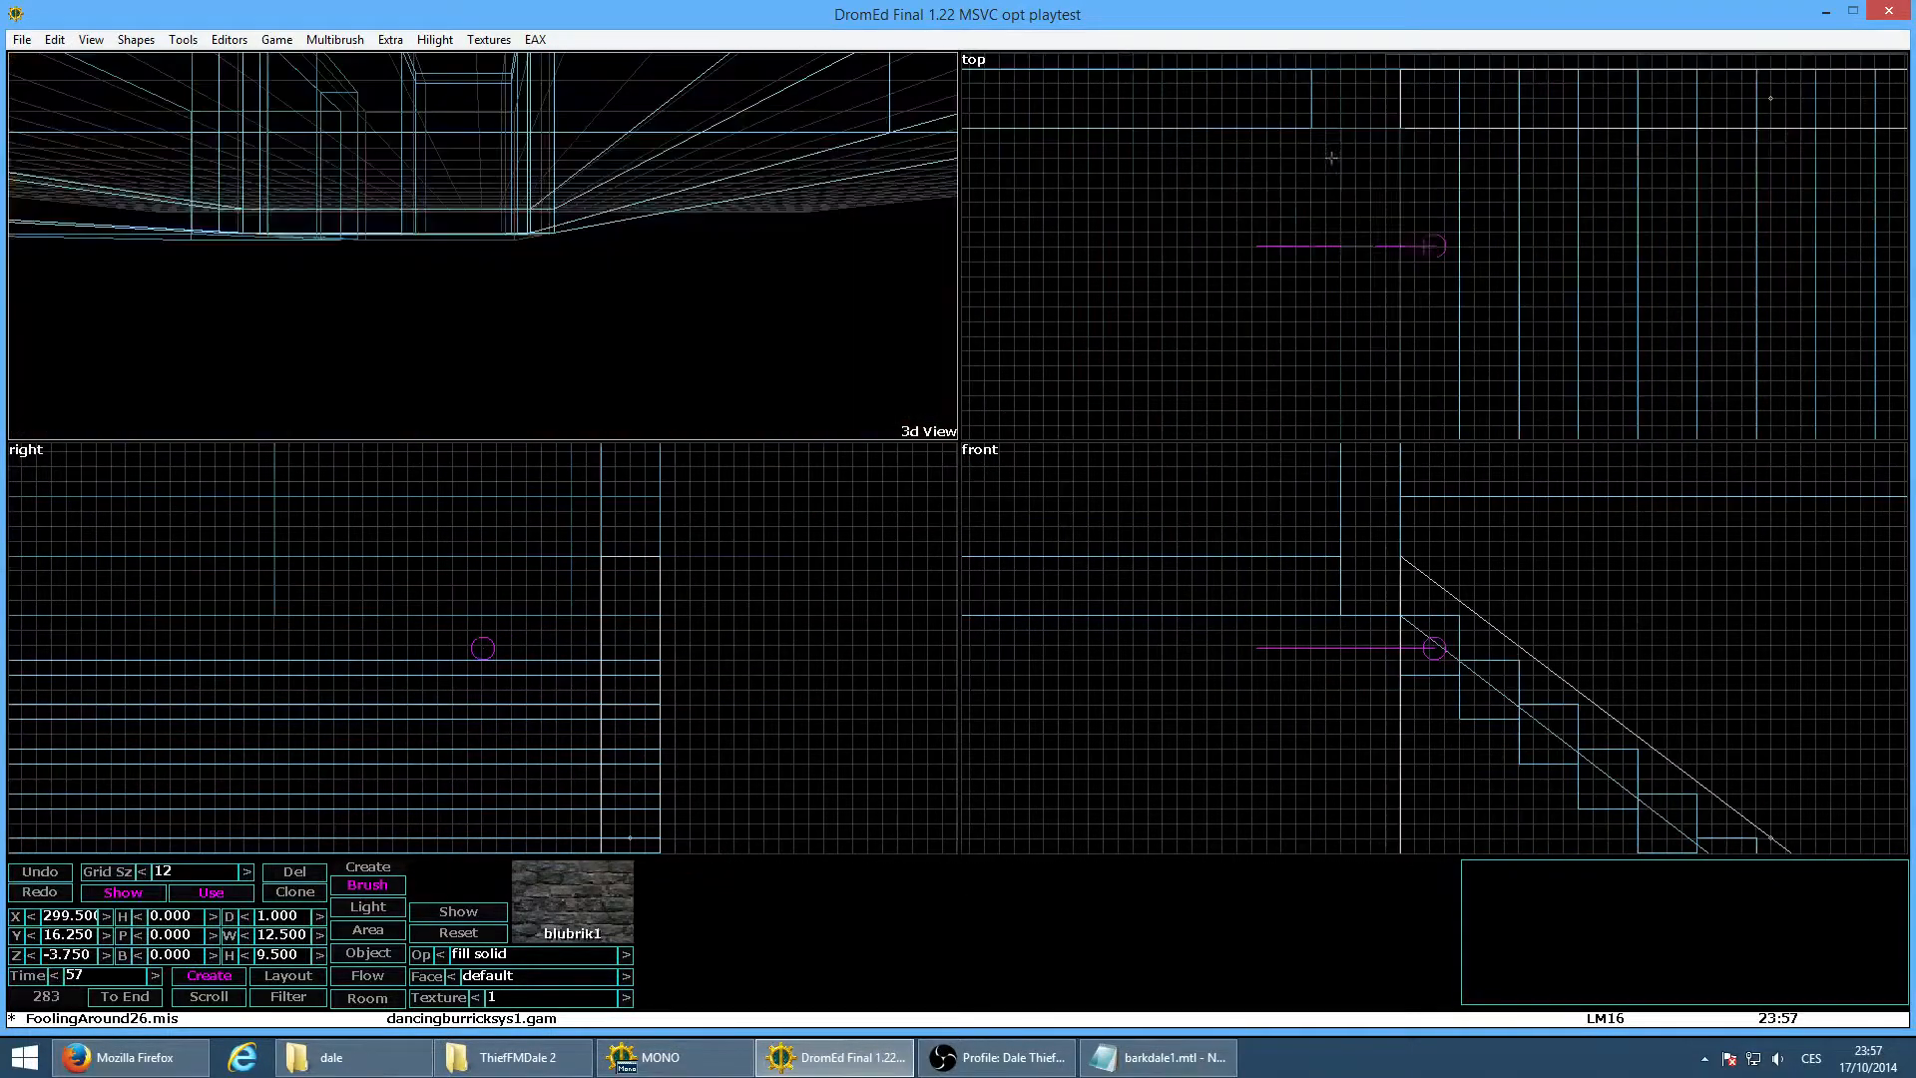
{"action": "right_click", "coordinate": [1330, 156]}
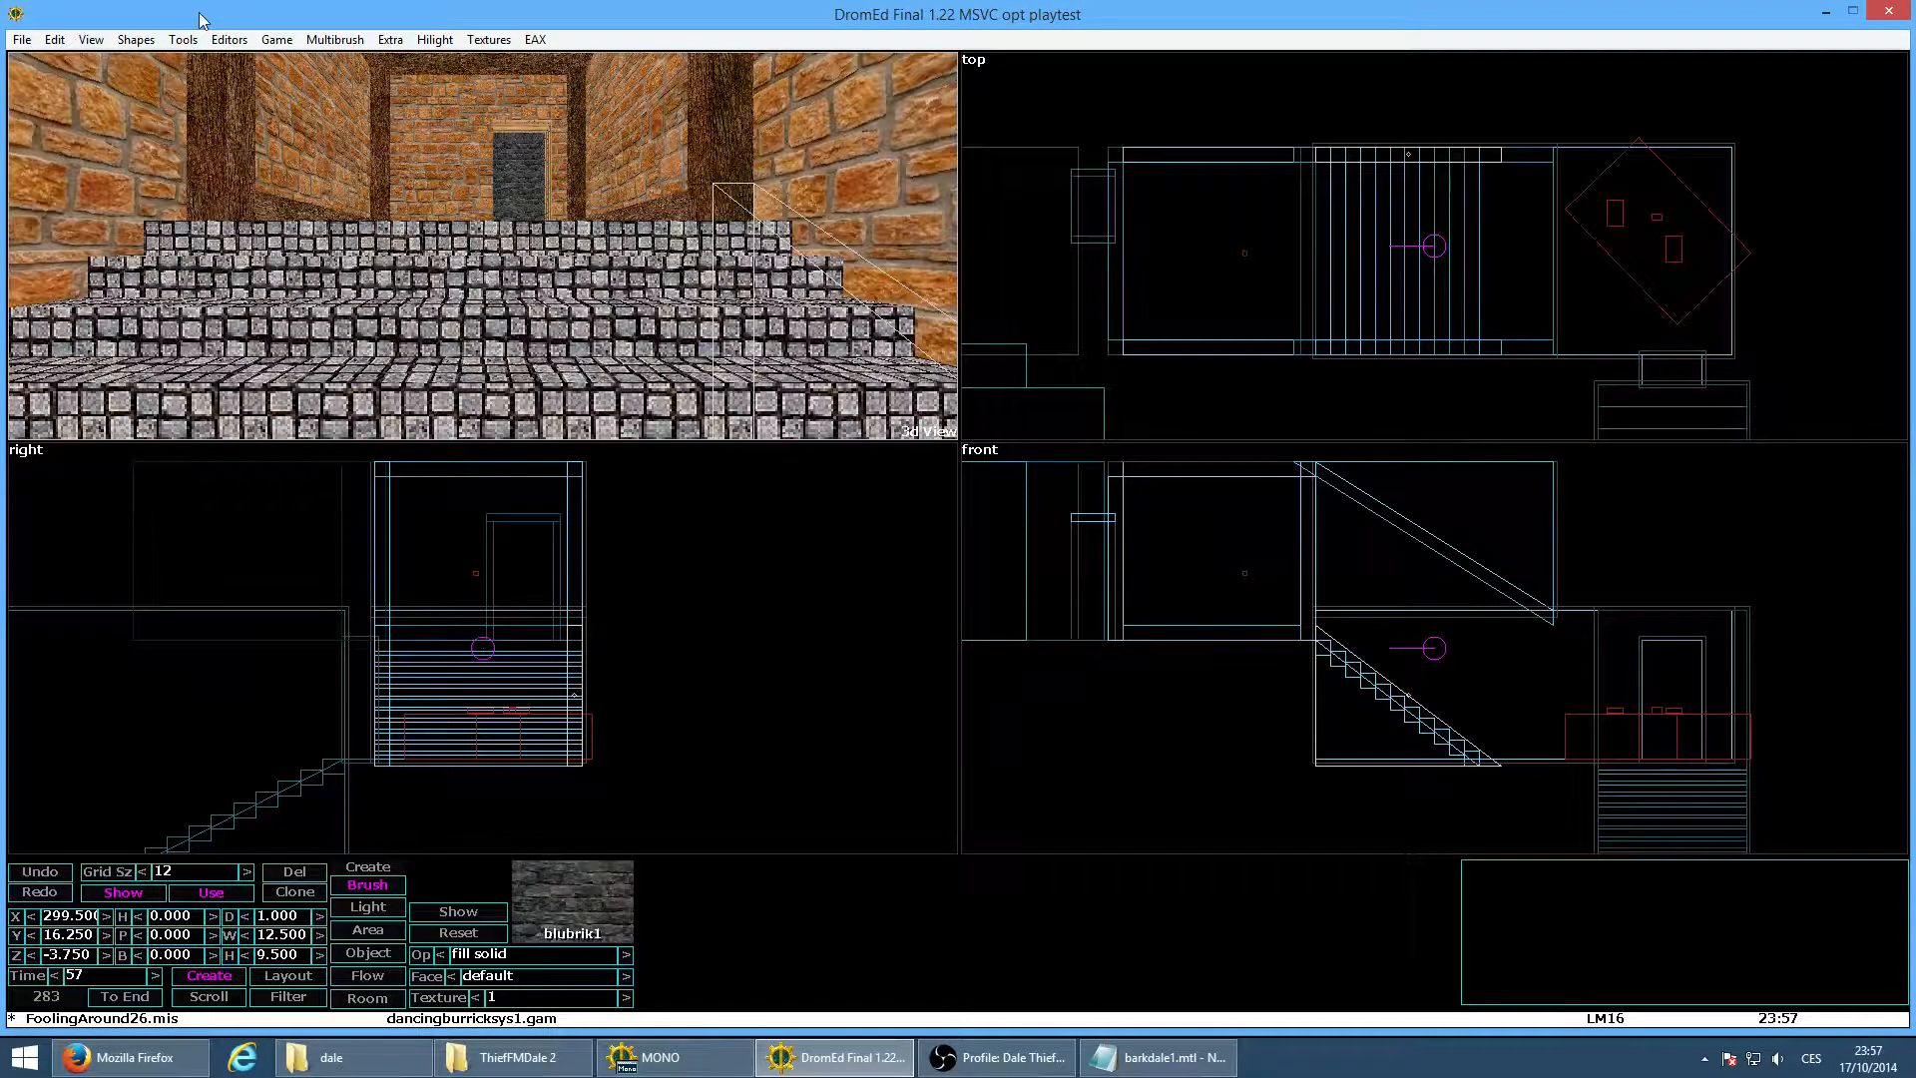
{"action": "key", "text": "w"}
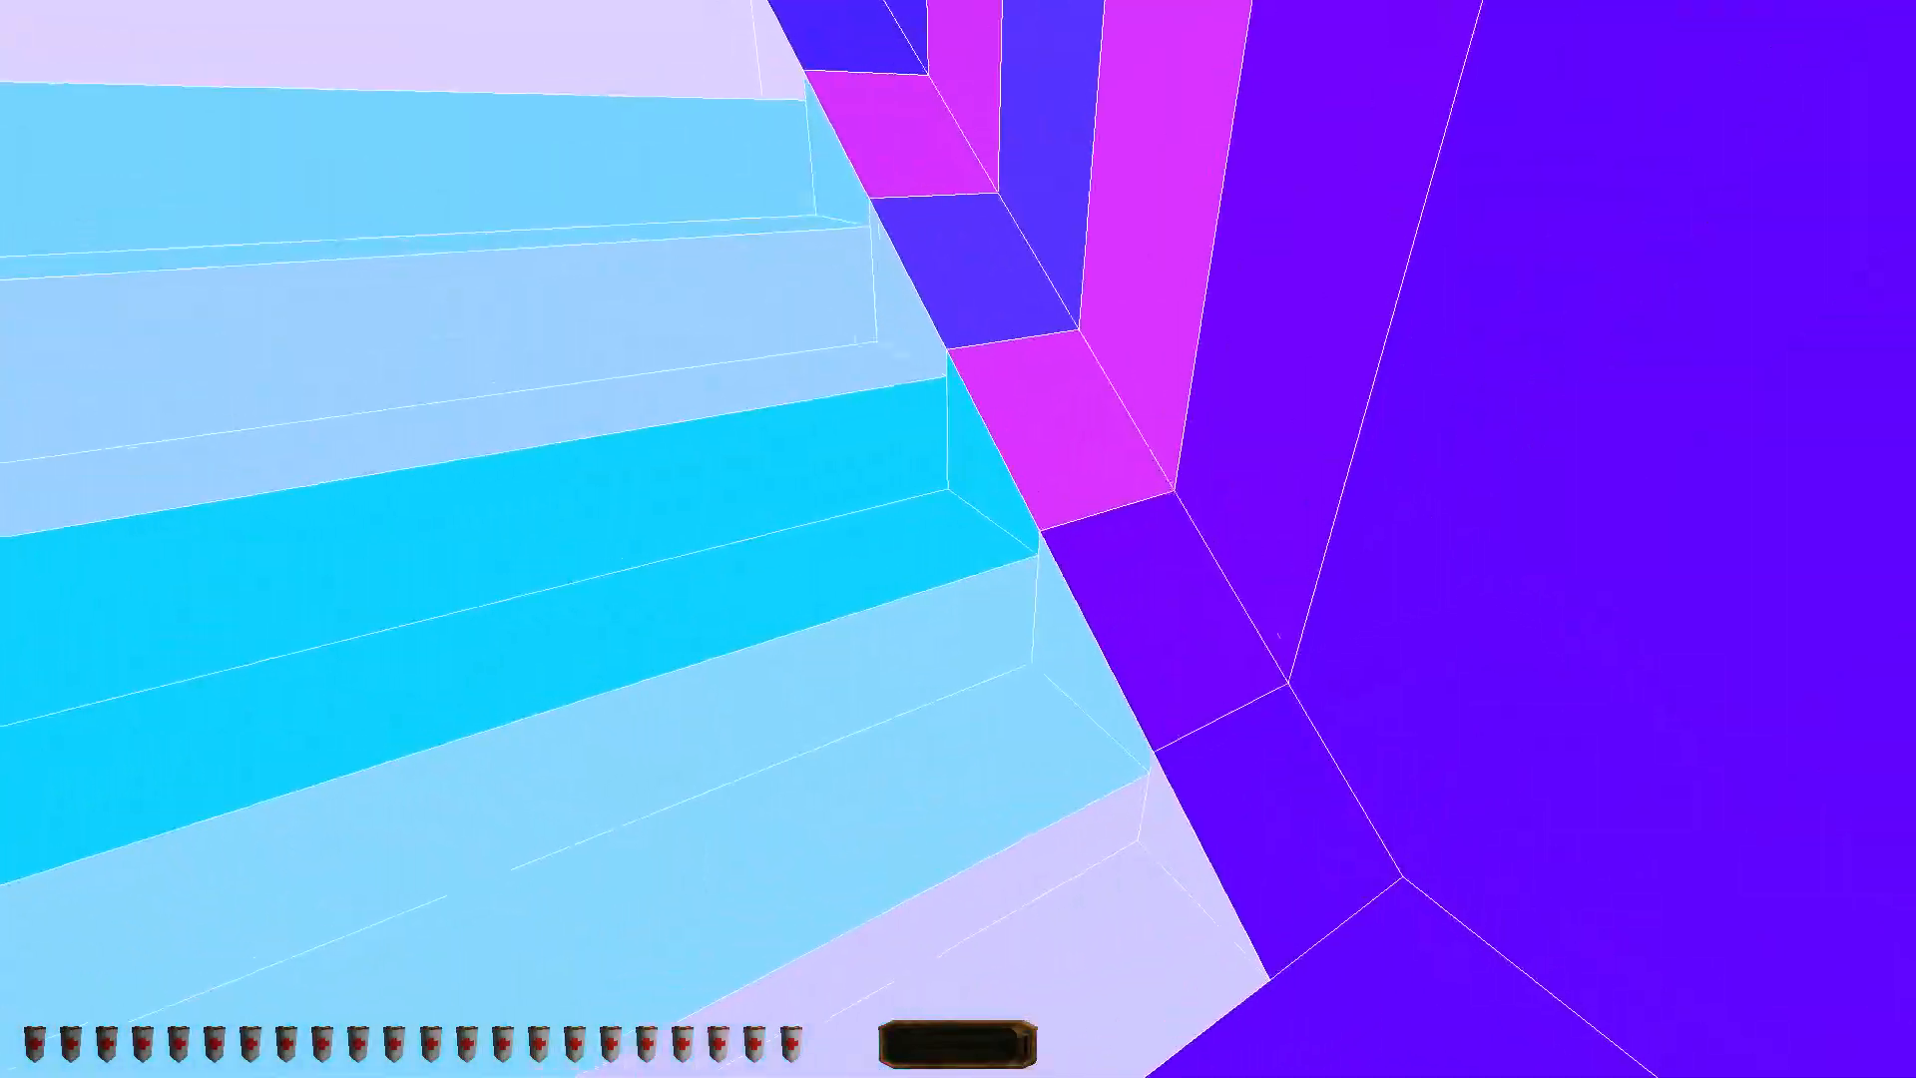
{"action": "key", "text": "w"}
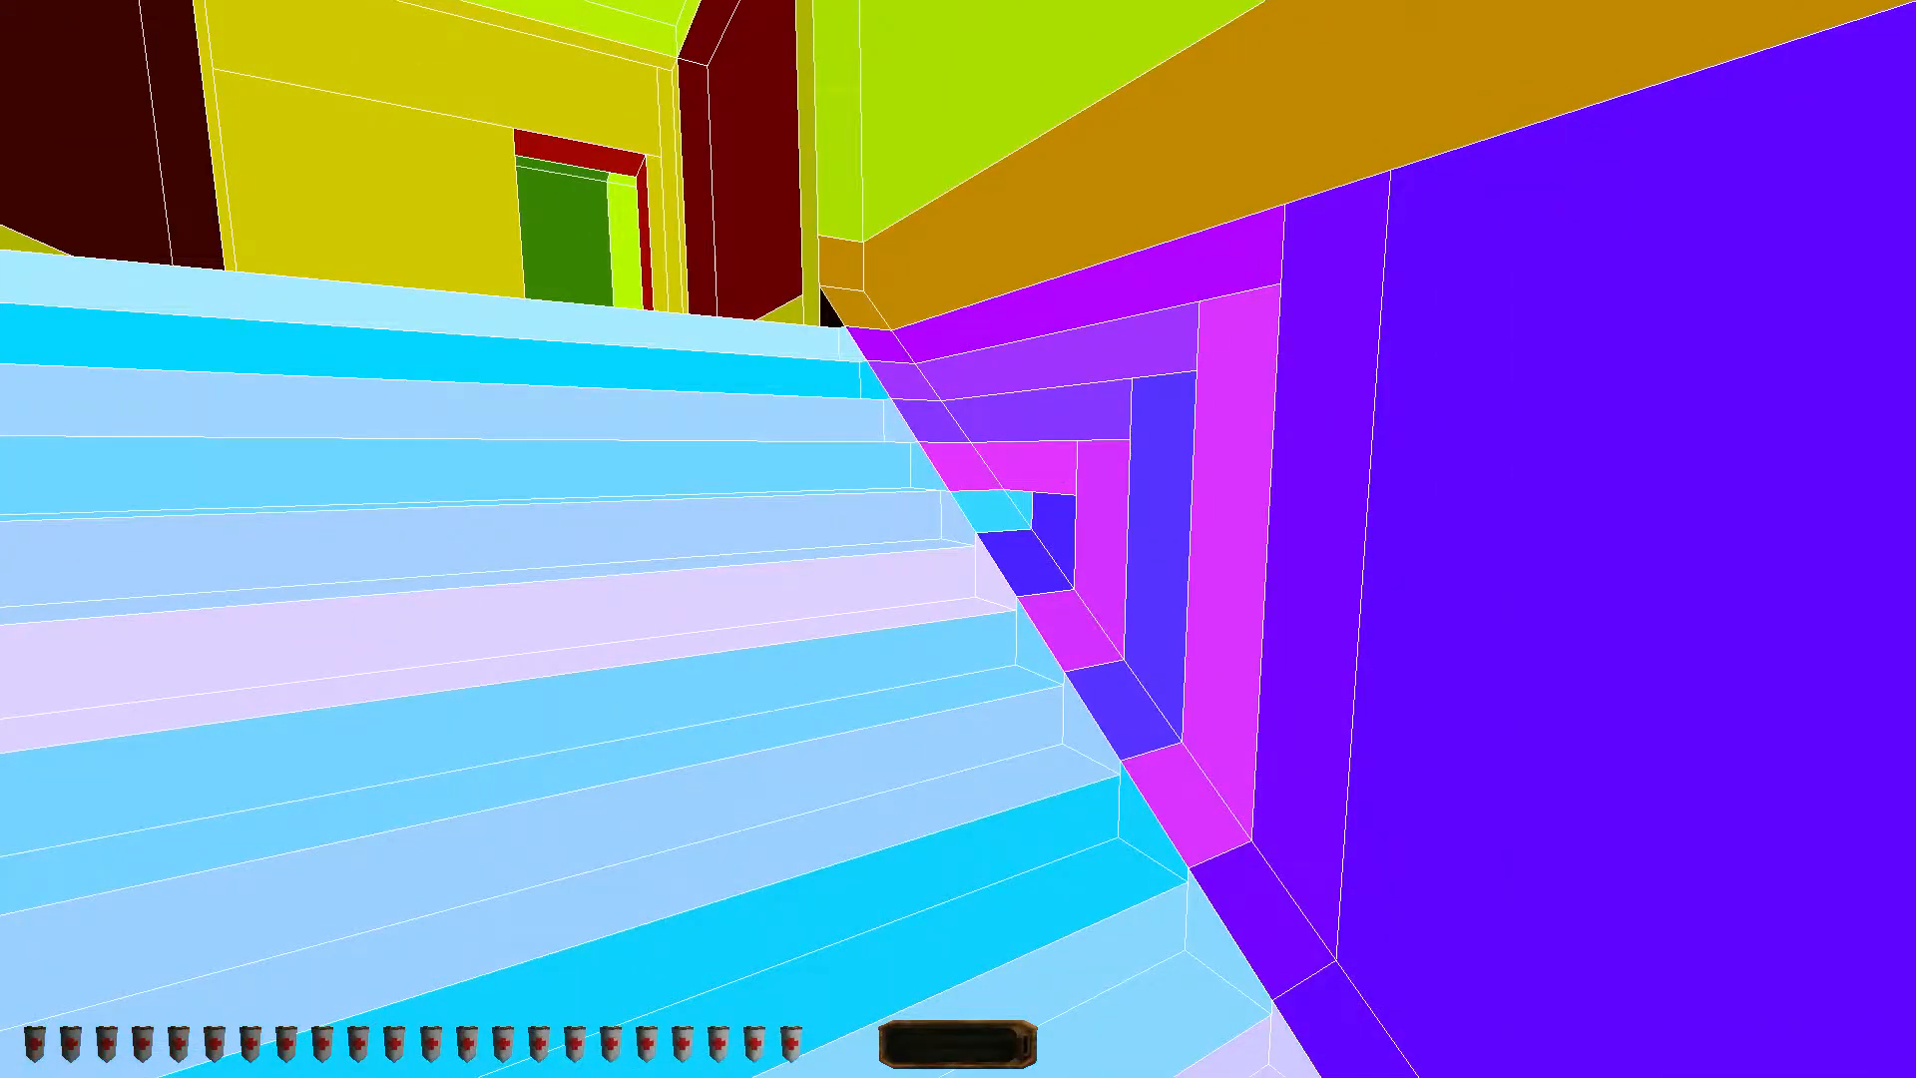
{"action": "key", "text": "w"}
{"action": "key", "text": "w"}
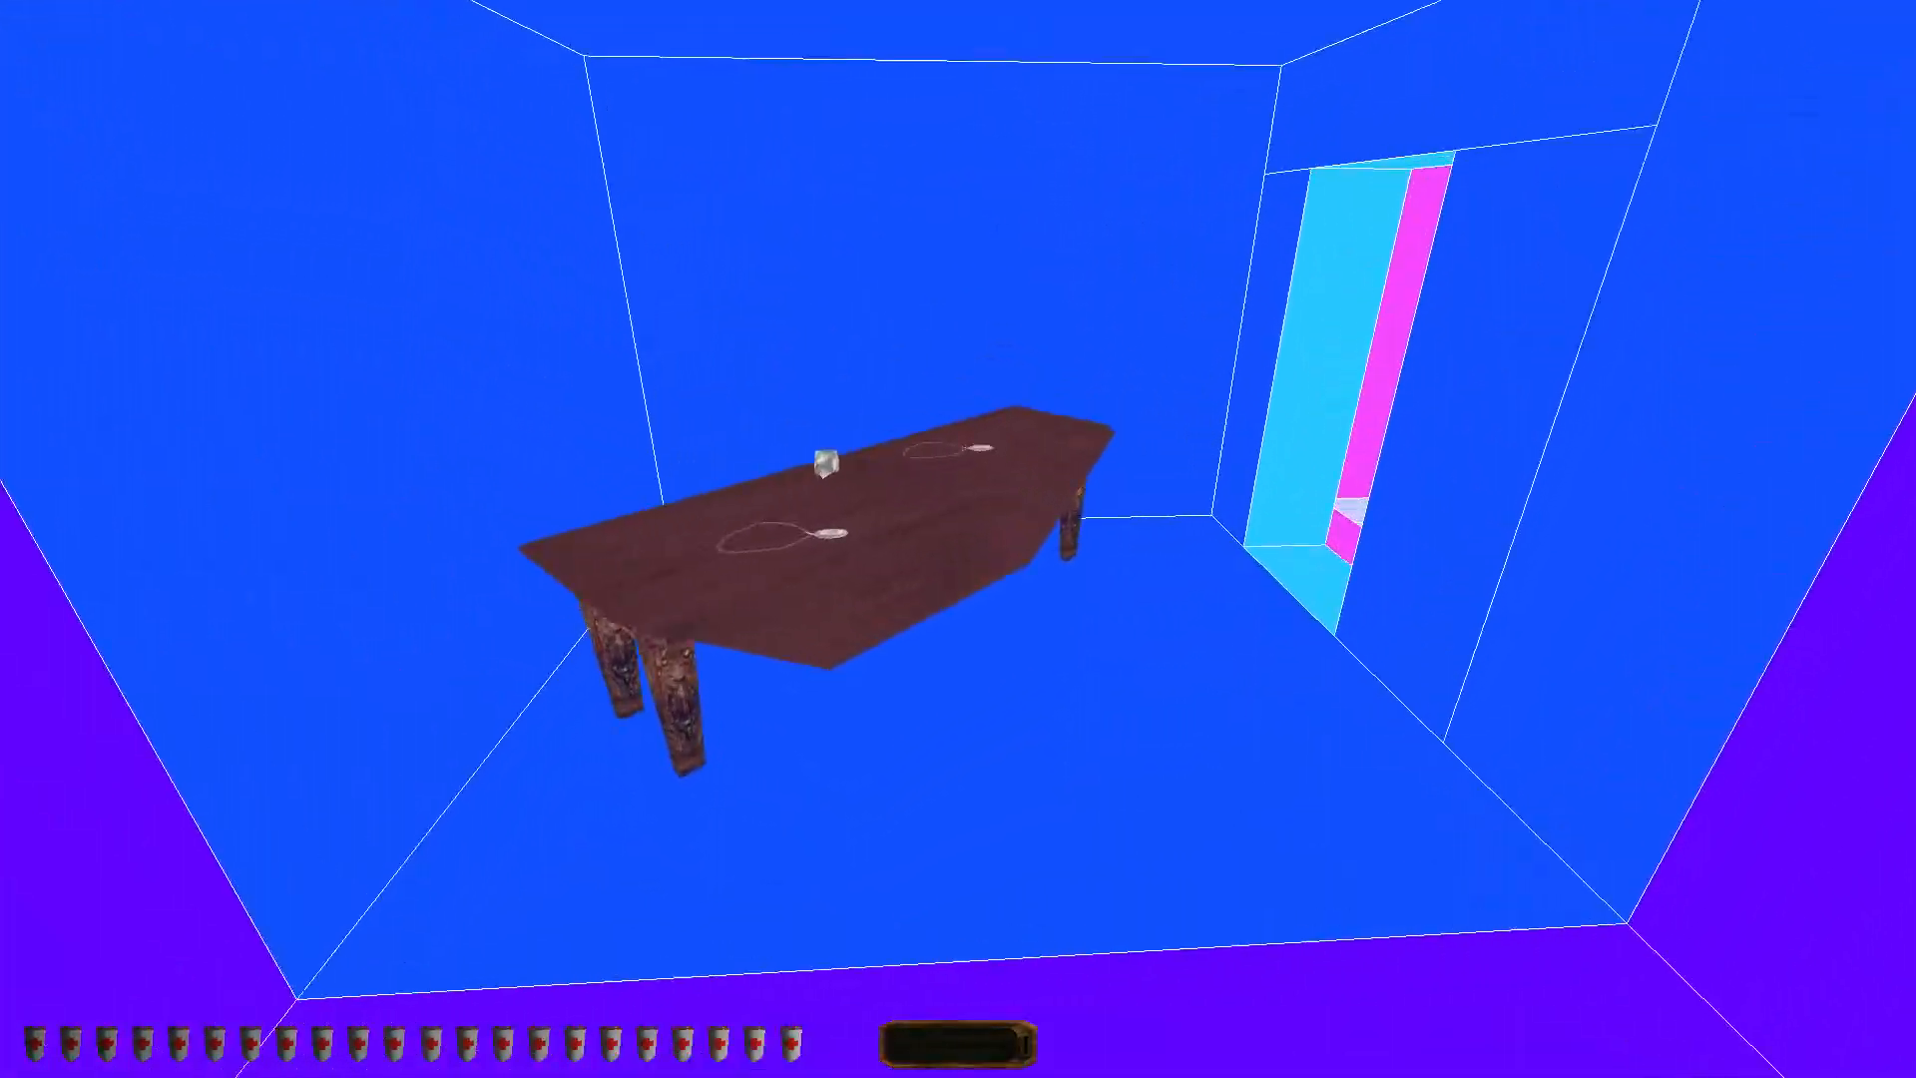
{"action": "key", "text": "alt+e"}
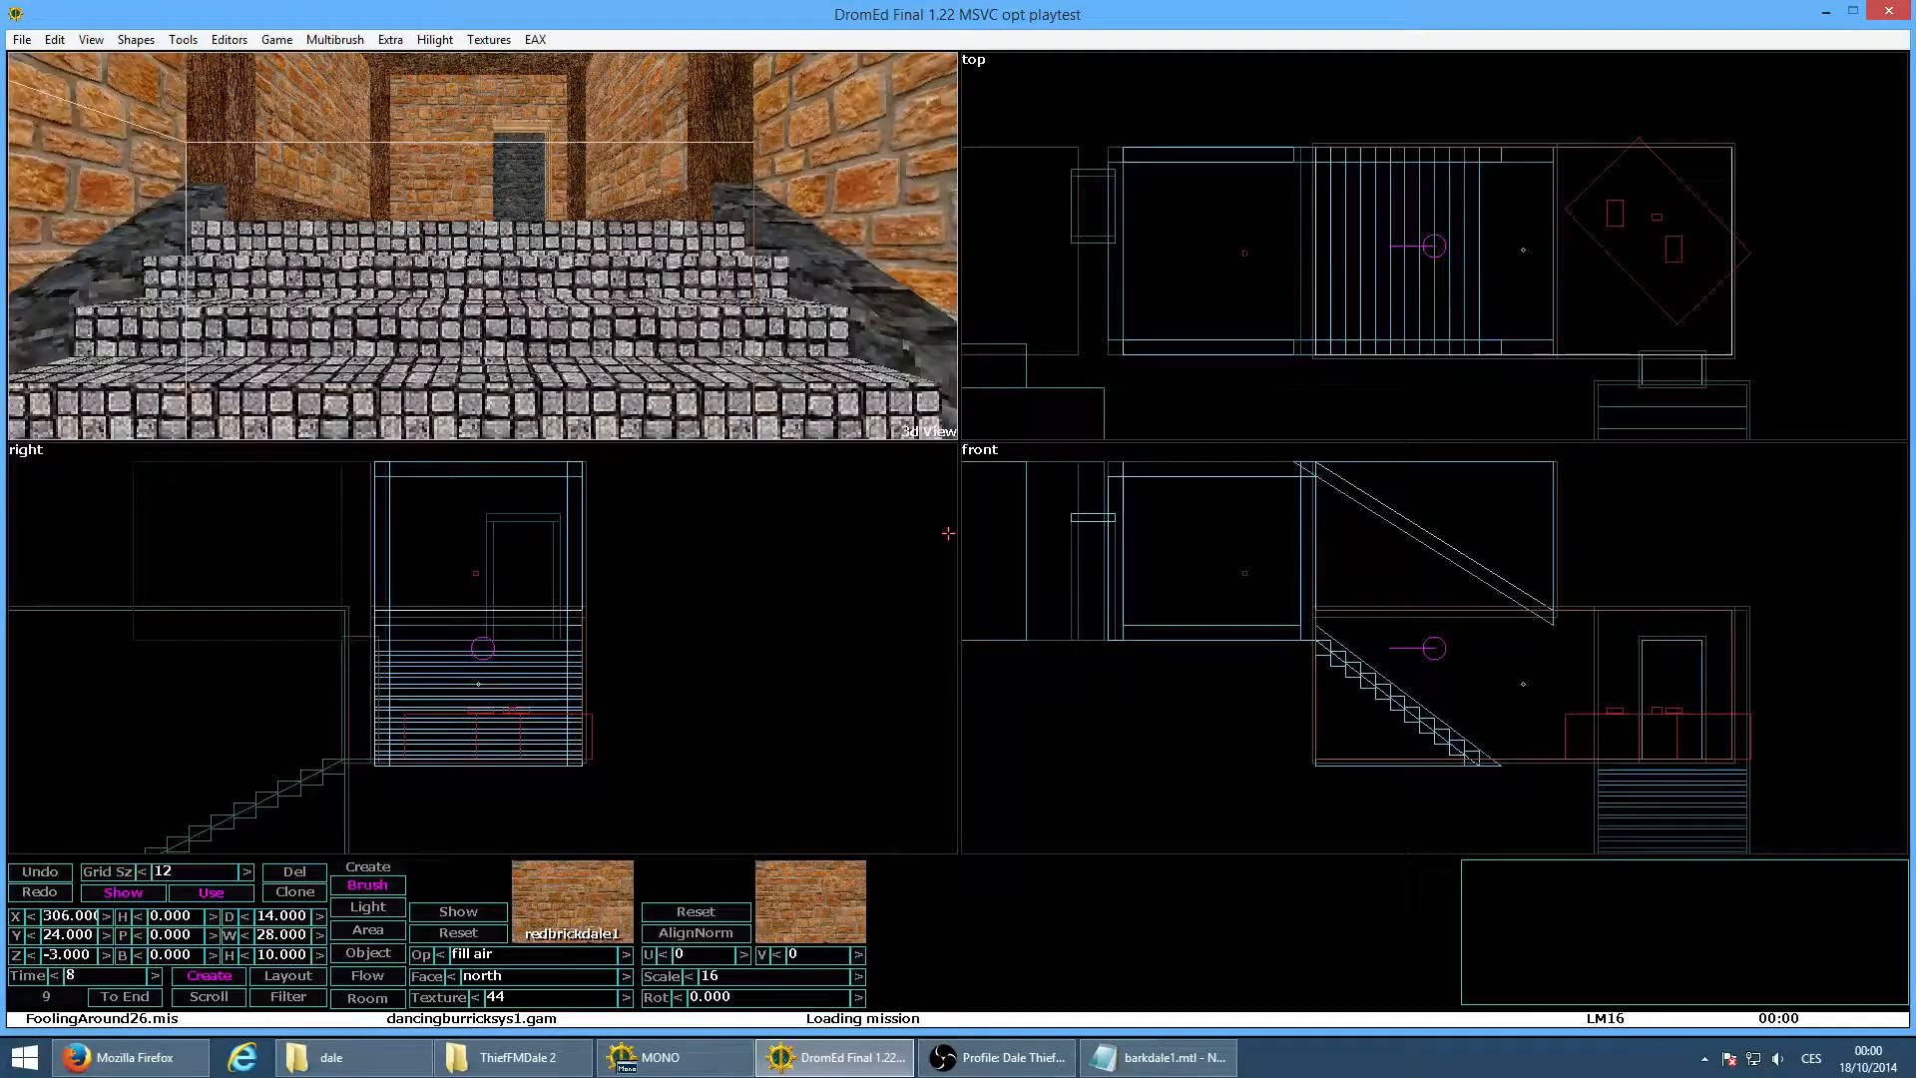
Create a 1 x 1 cube brush, 10 high, as a pillar near the table in the lower room
{"action": "key", "text": "Left"}
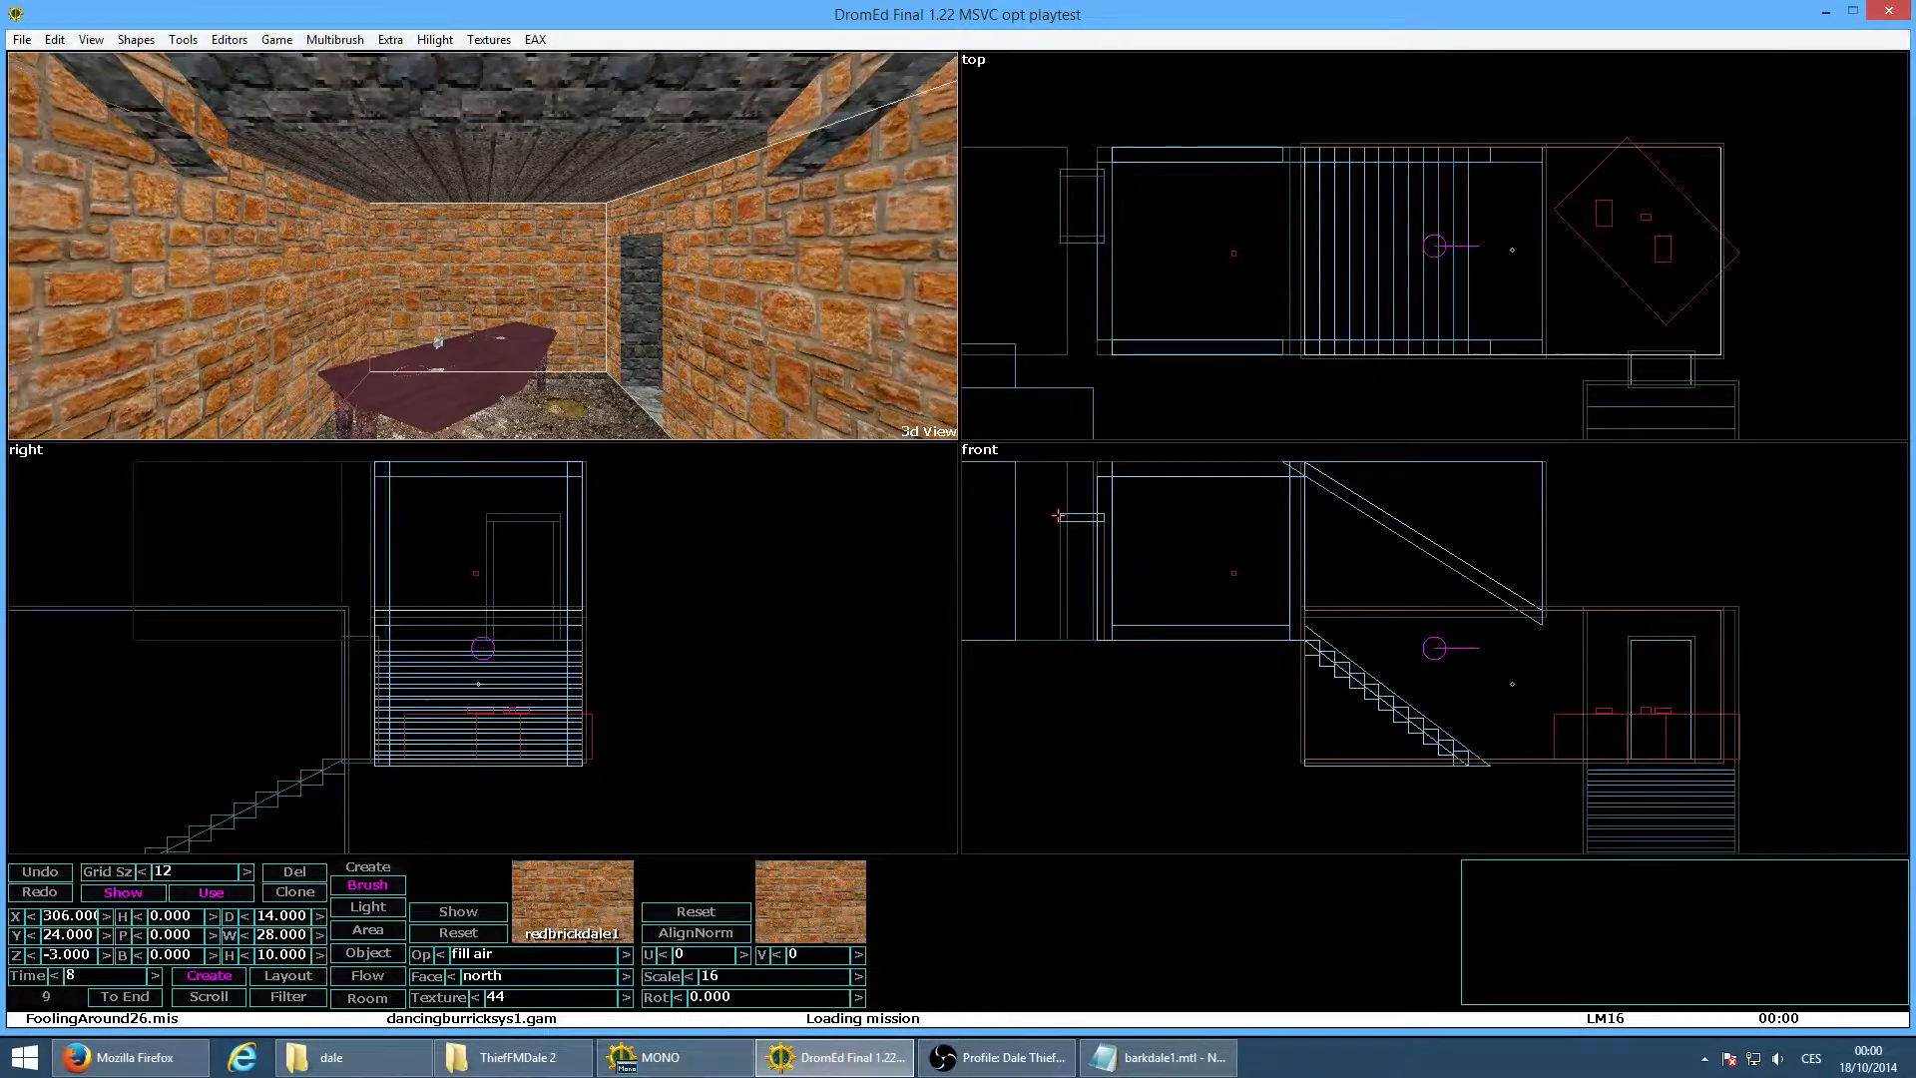
{"action": "key", "text": "Up"}
{"action": "key", "text": "Right"}
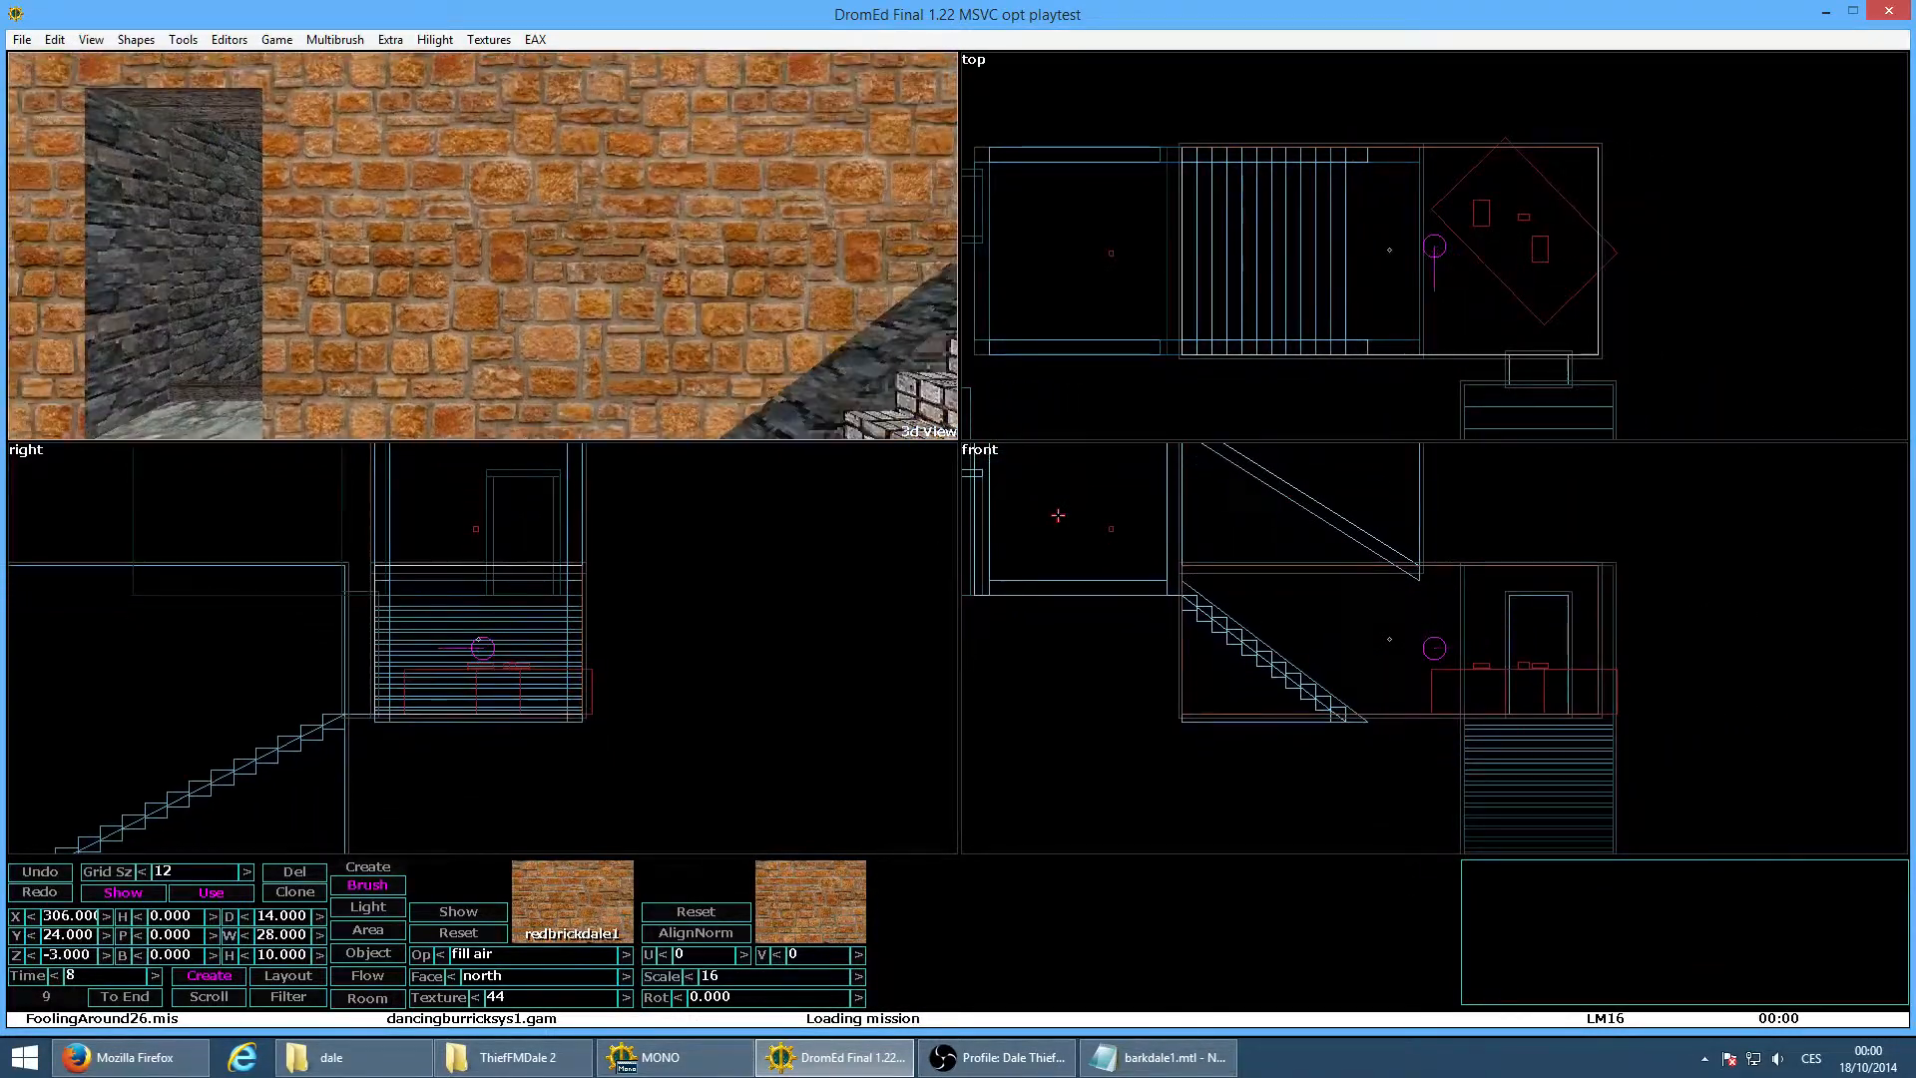
{"action": "key", "text": "Right"}
{"action": "key", "text": "Left"}
{"action": "key", "text": "Left"}
{"action": "left_click", "coordinate": [1165, 509]}
{"action": "key", "text": "Left"}
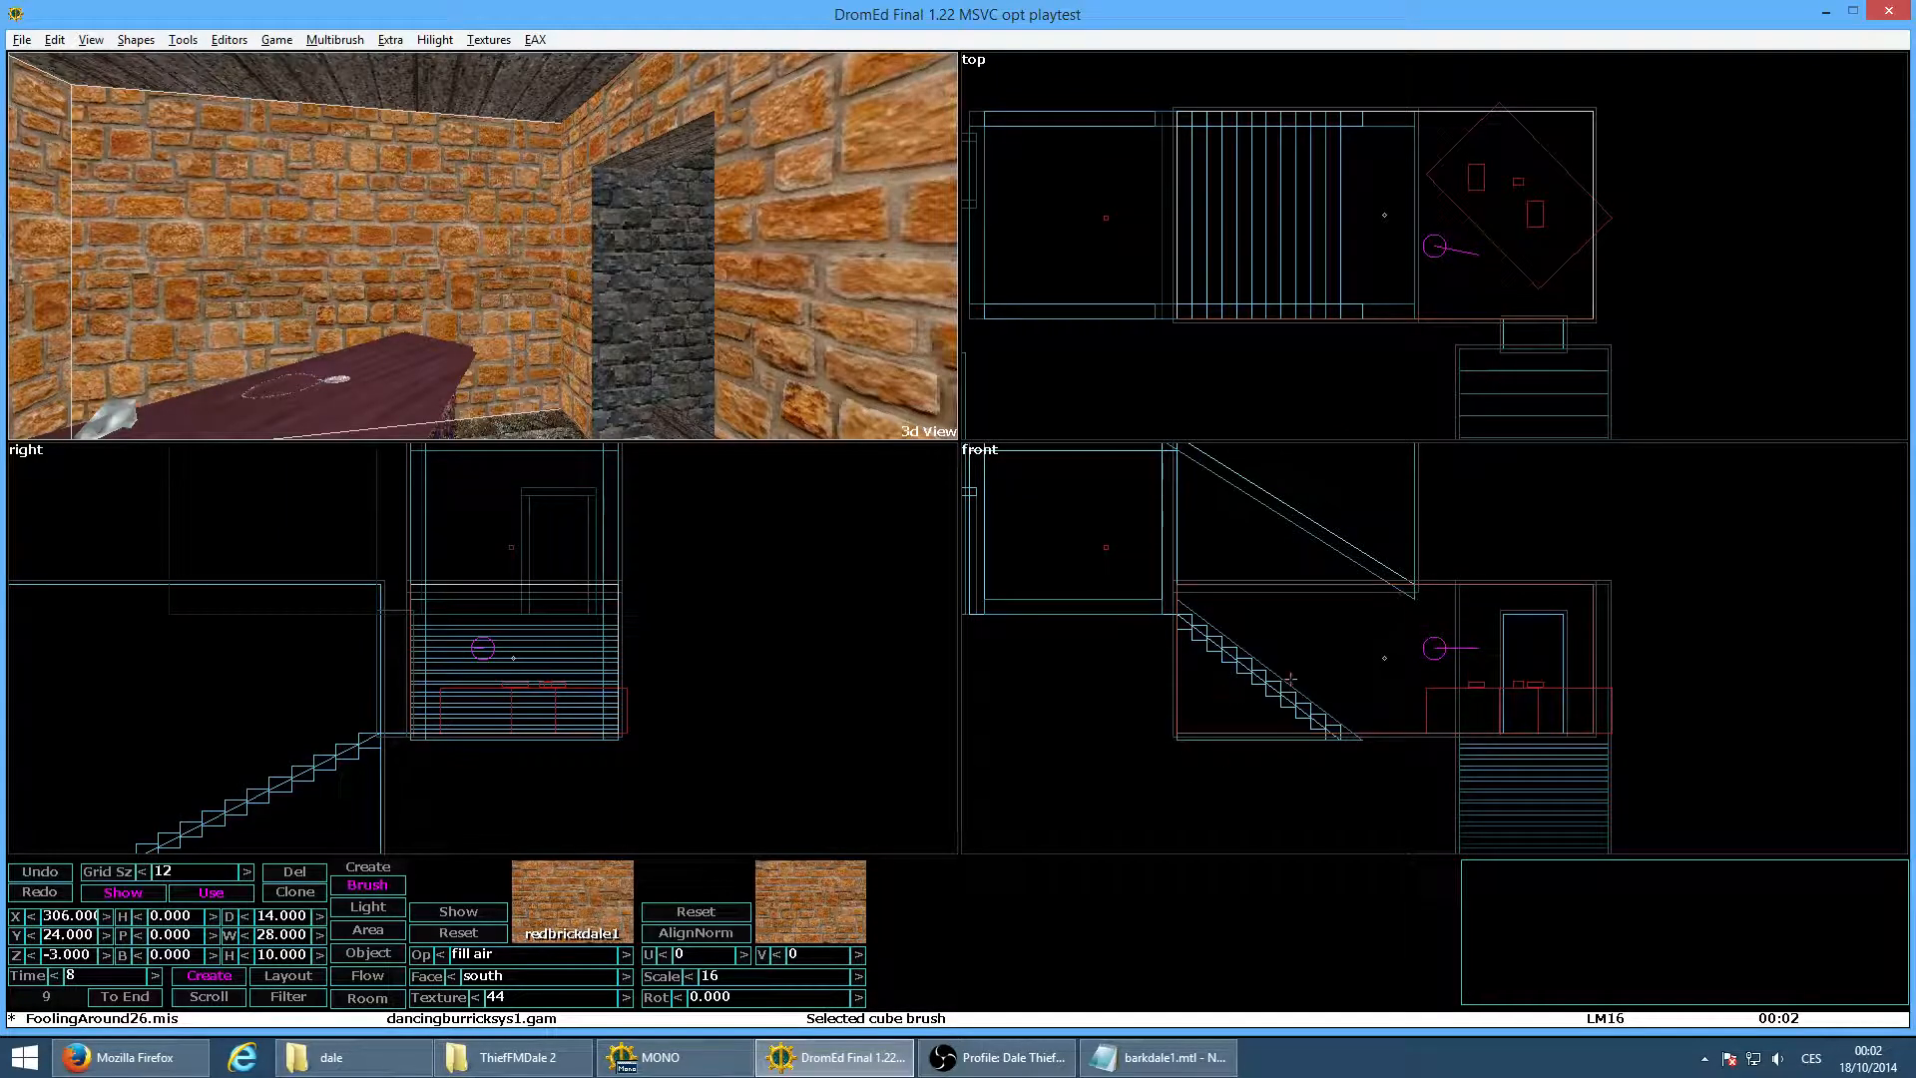
{"action": "key", "text": "shift+bracketright"}
{"action": "left_click_drag", "start_coordinate": [1471, 246], "coordinate": [1505, 274]}
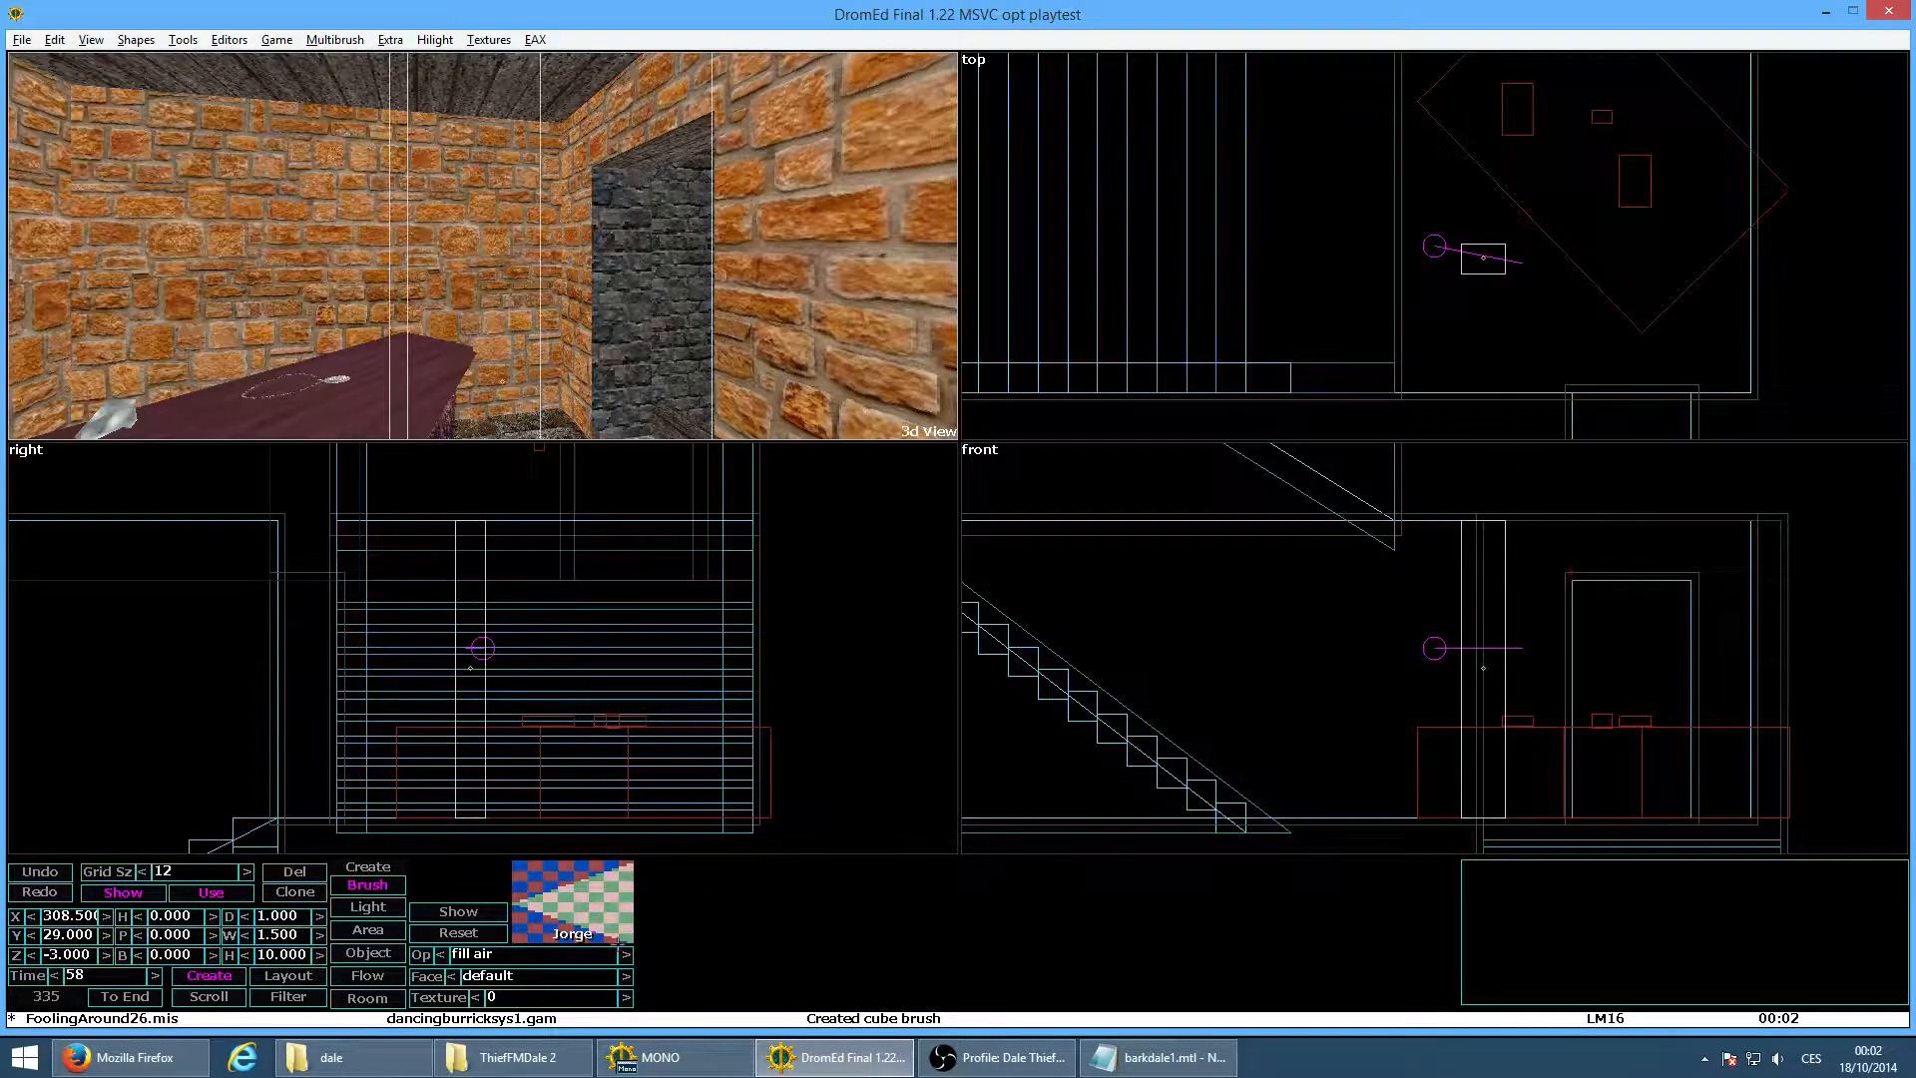
{"action": "left_click", "coordinate": [289, 932]}
{"action": "type", "text": "1"}
{"action": "key", "text": "Return"}
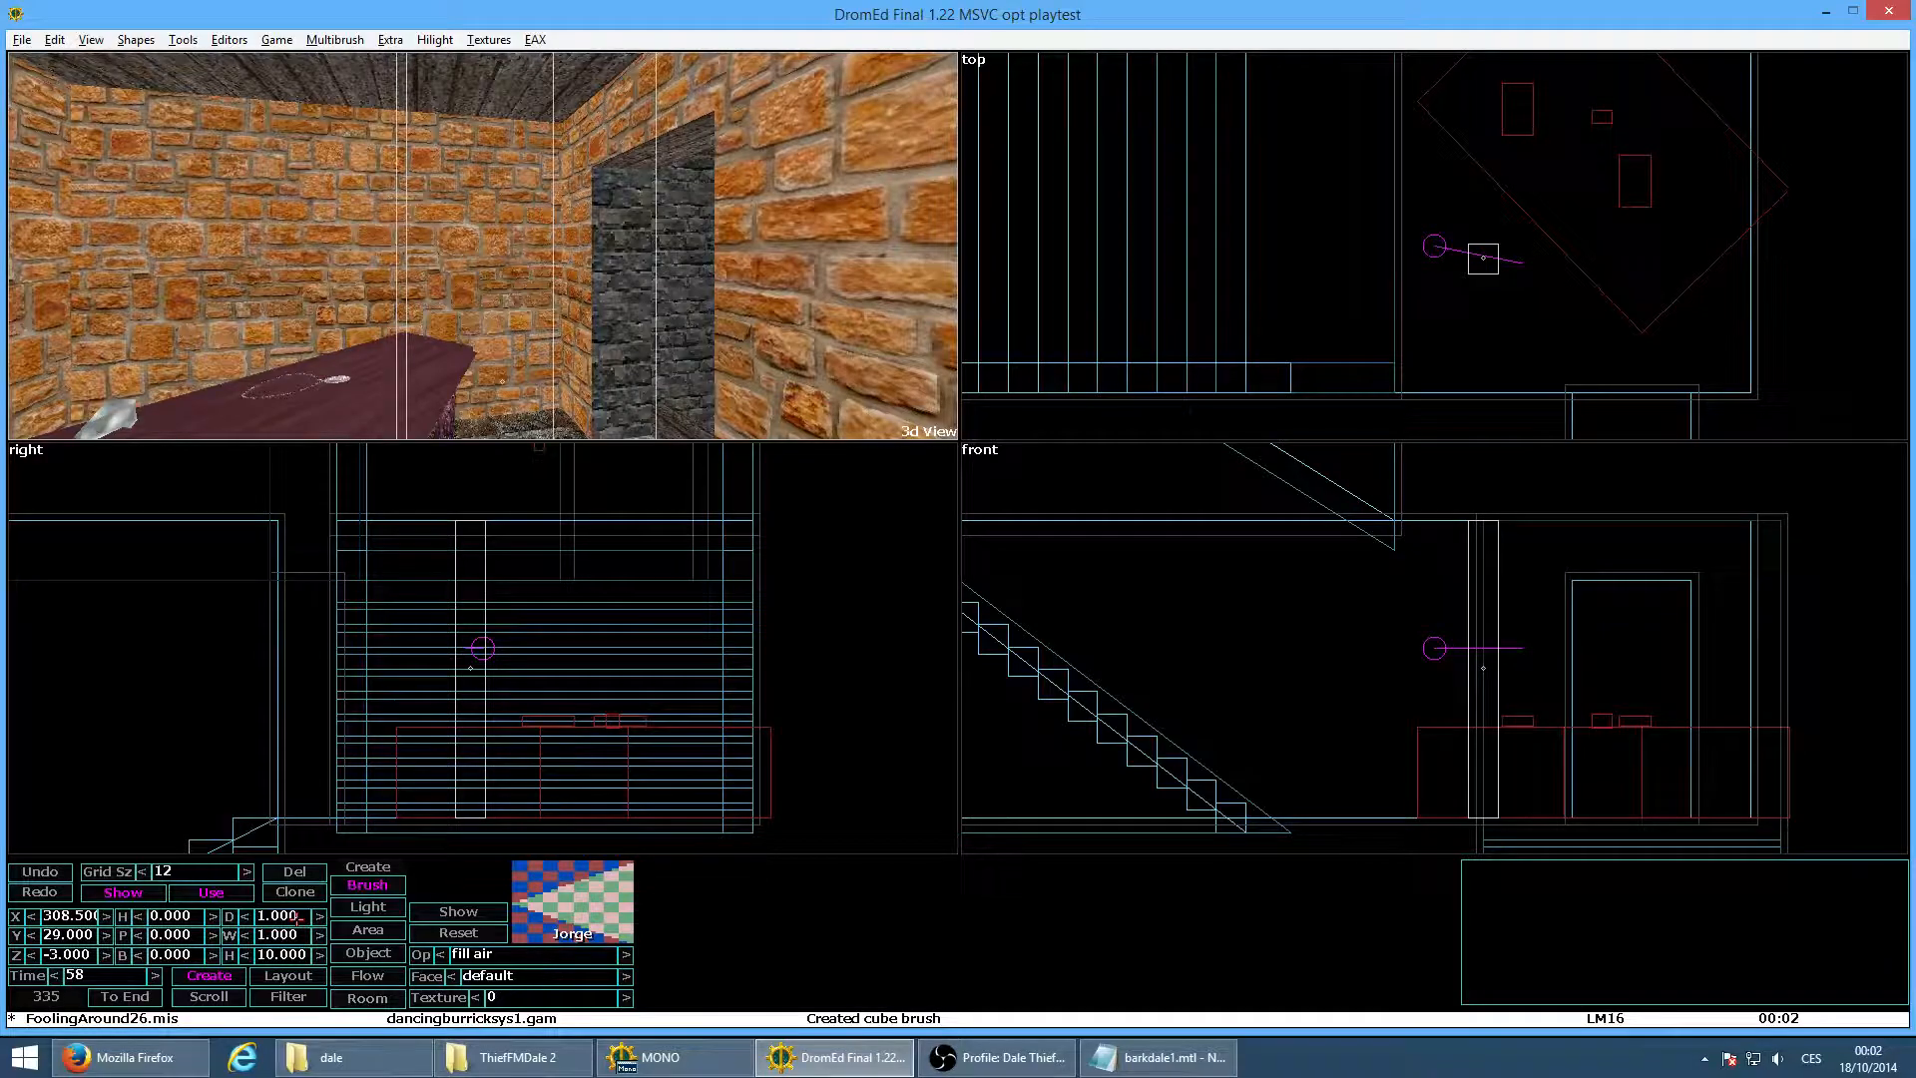
Portalize the level with the pillar brush set to fill solid and view the pillar from several sides in game mode
{"action": "key", "text": "x"}
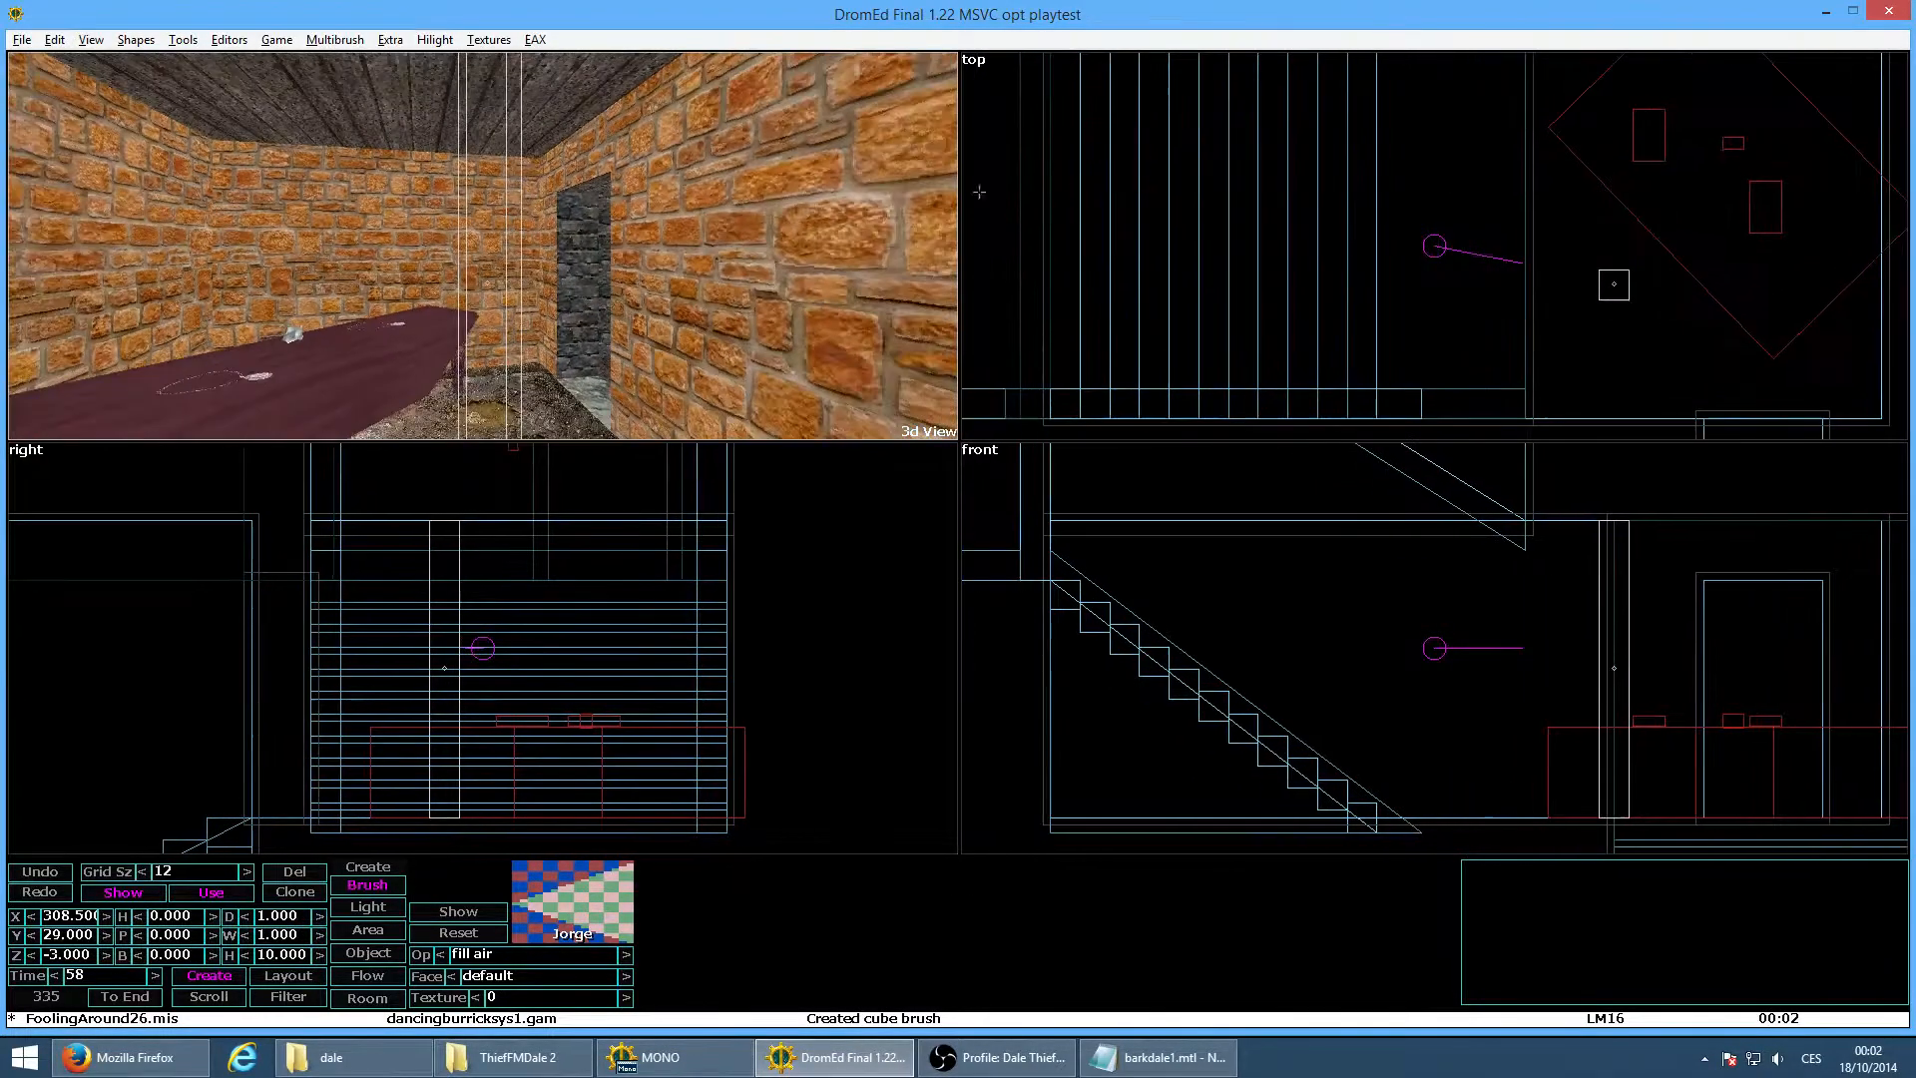
{"action": "left_click", "coordinate": [190, 41]}
{"action": "left_click", "coordinate": [204, 20]}
{"action": "left_click", "coordinate": [182, 40]}
{"action": "left_click", "coordinate": [219, 84]}
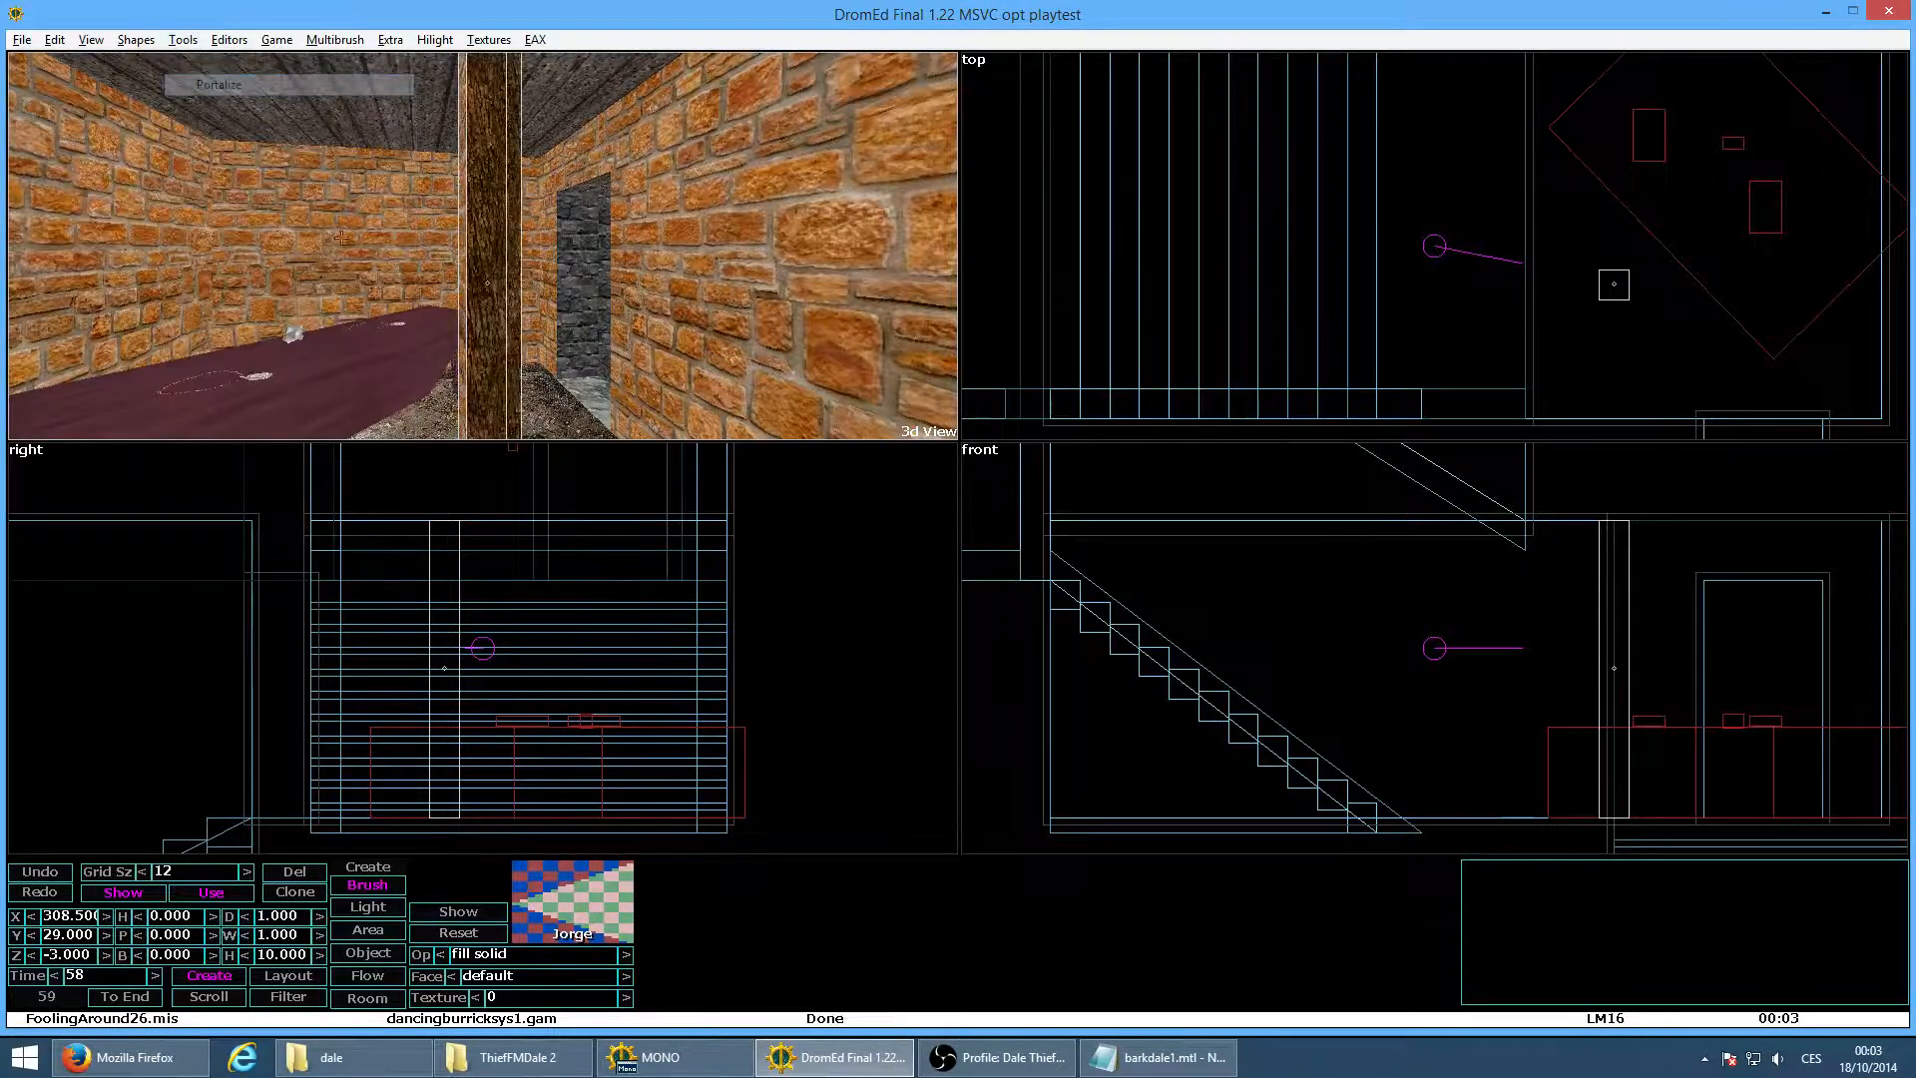
{"action": "key", "text": "alt+g"}
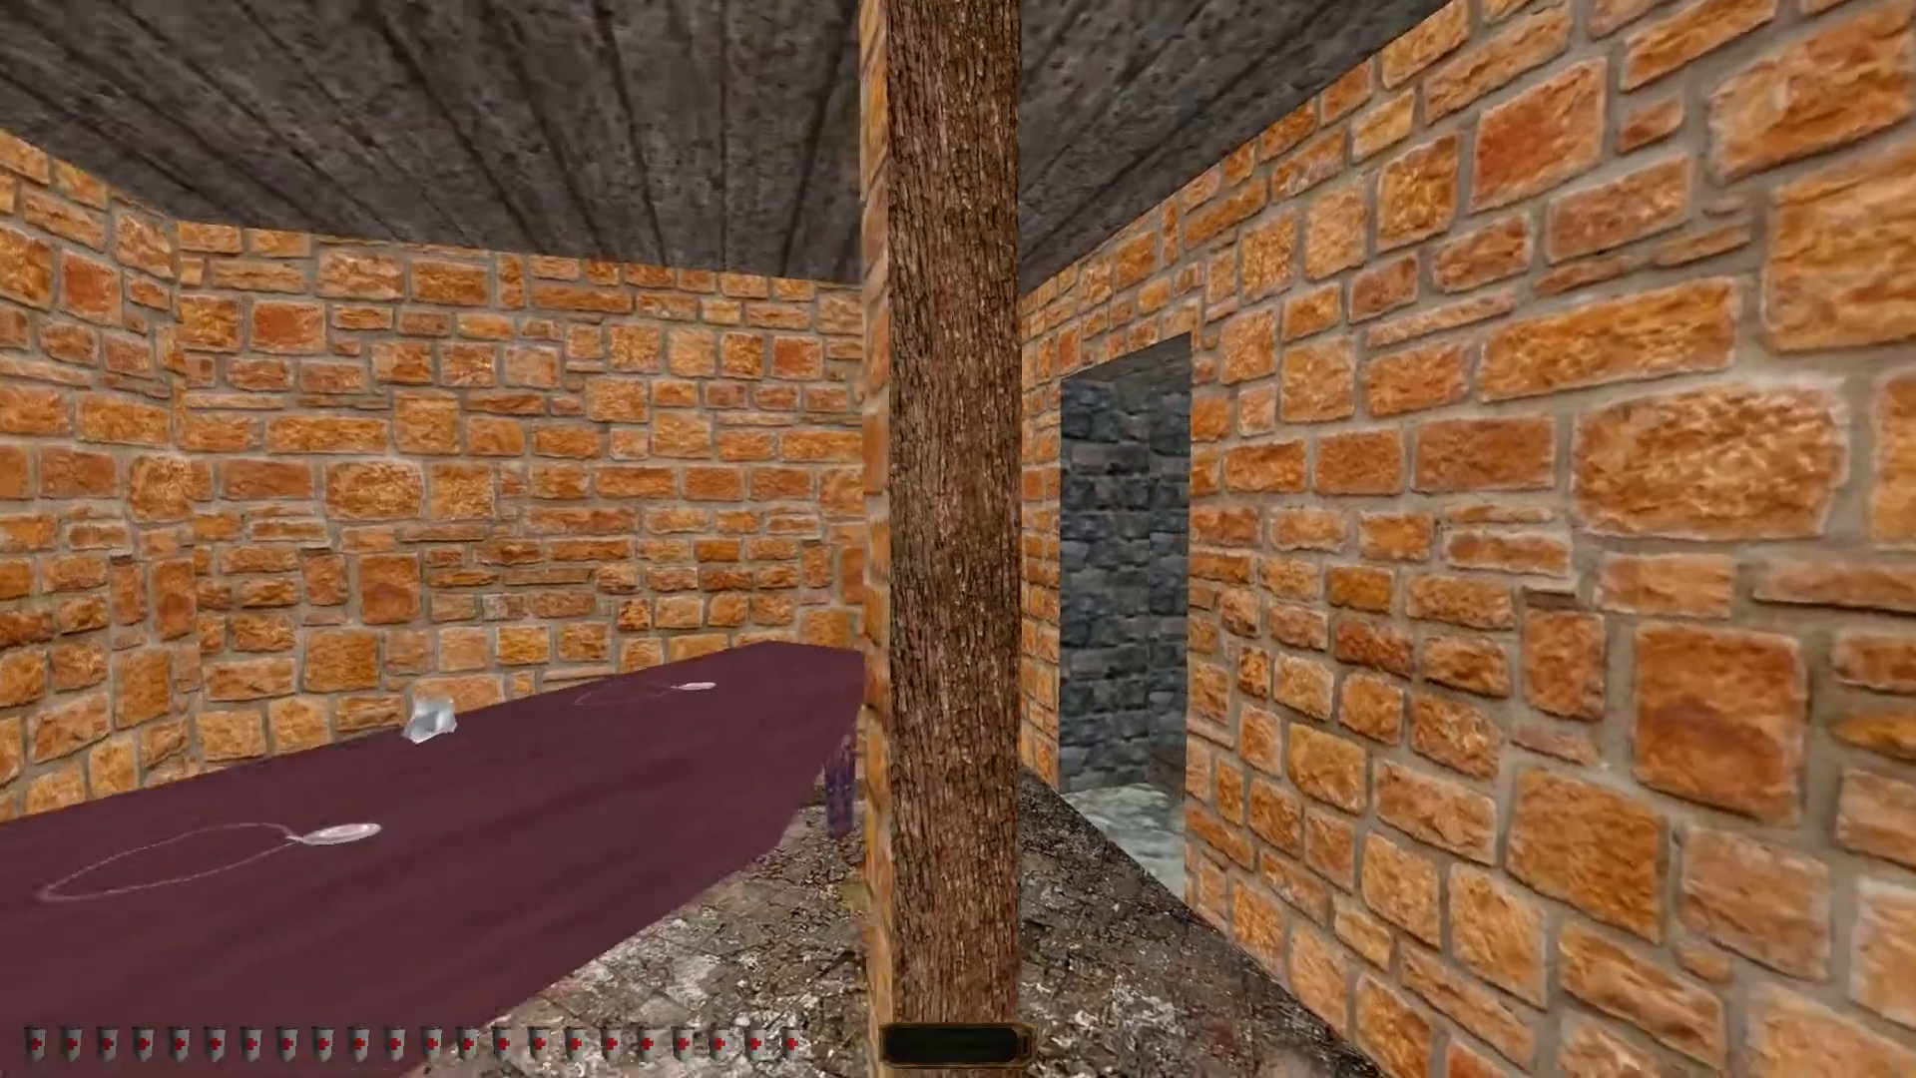
{"action": "key", "text": "a"}
{"action": "key", "text": "d"}
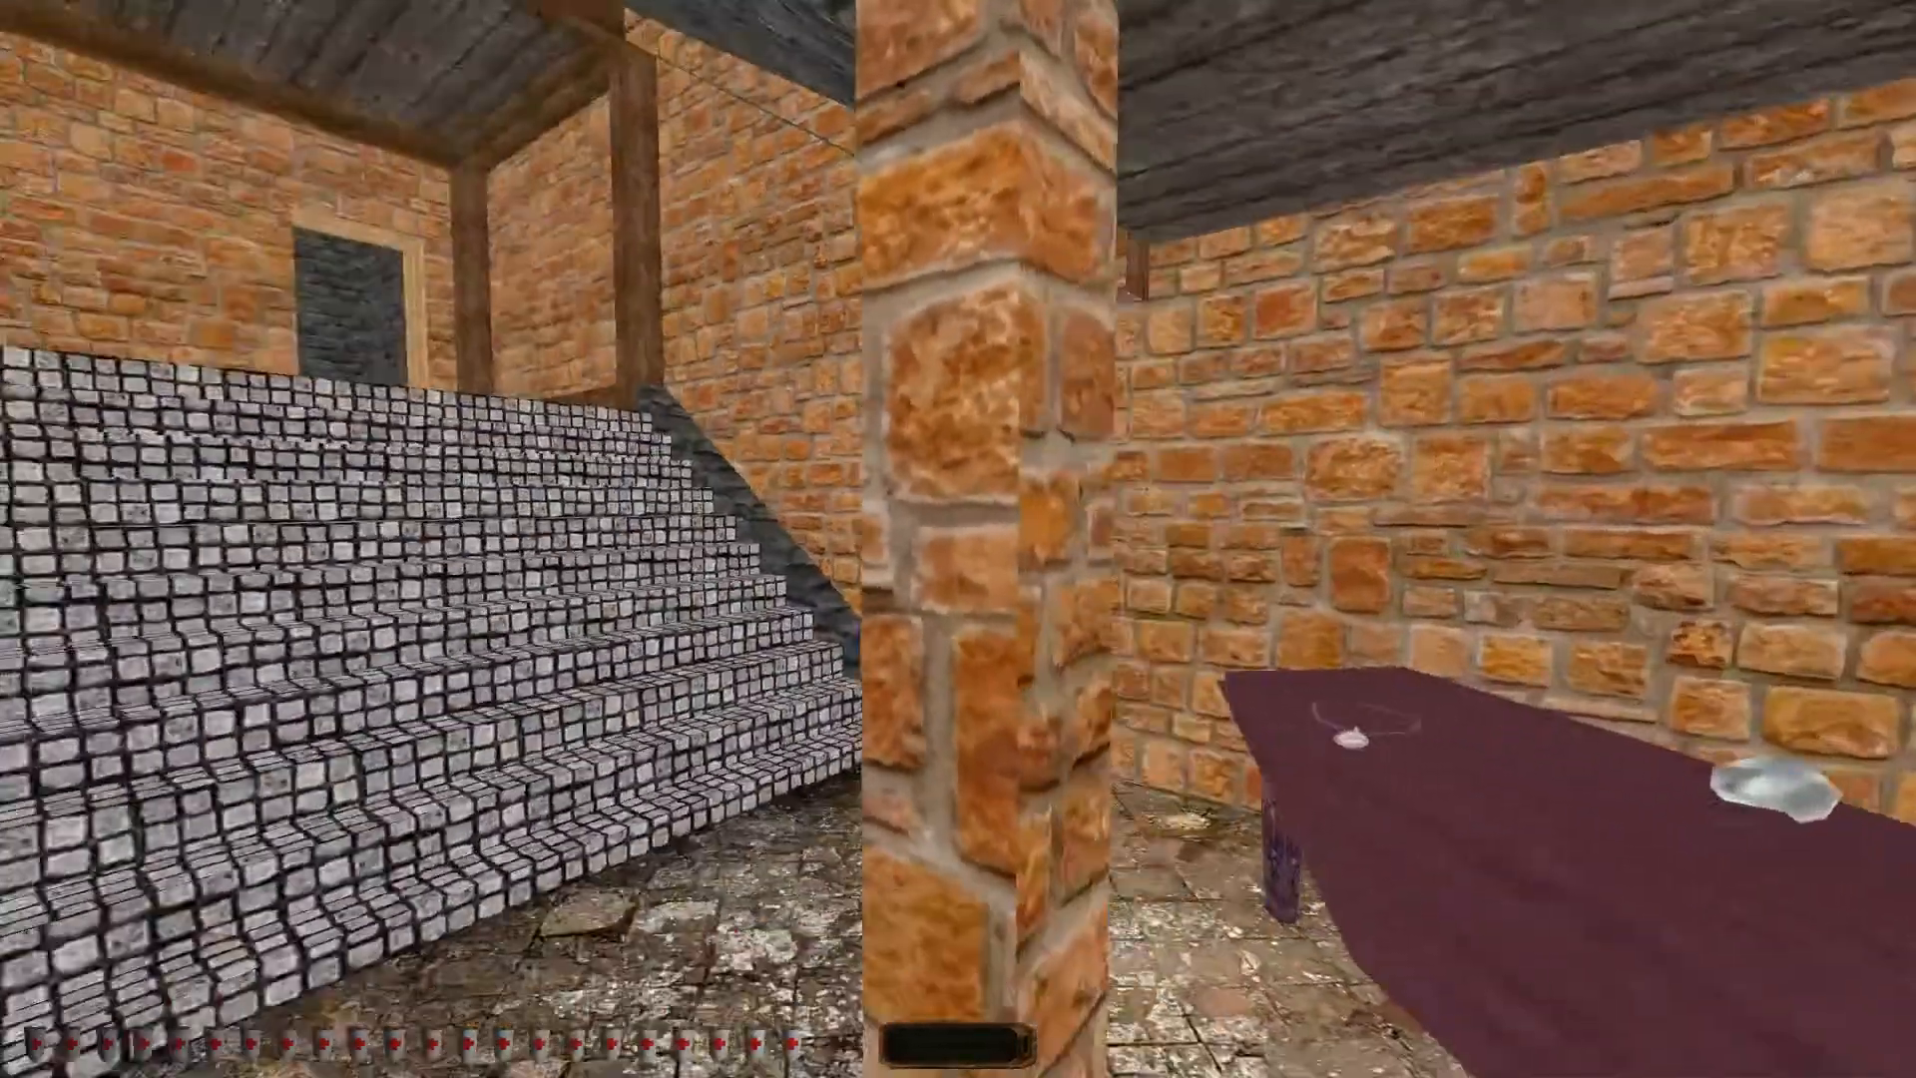
{"action": "key", "text": "alt+e"}
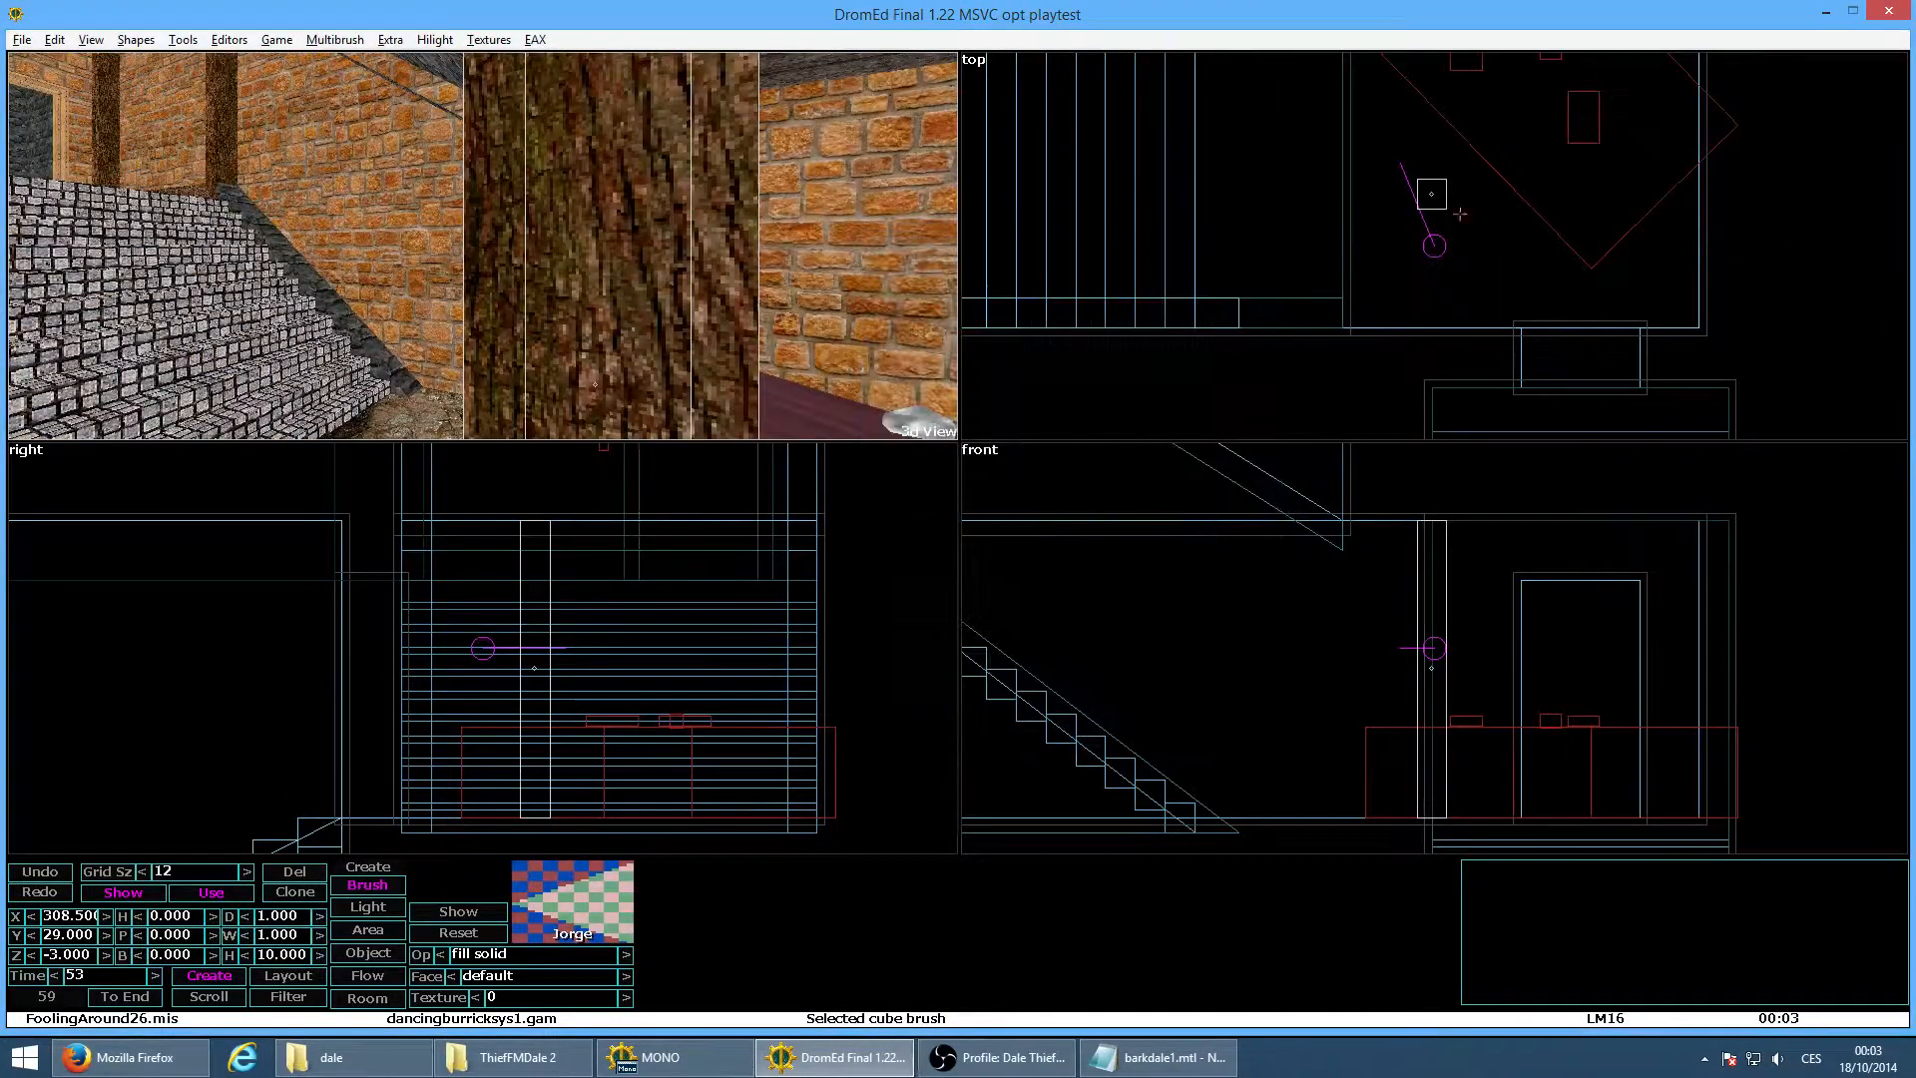
Move the pillar against the side wall of the lower room, at X 312.500 and Y 26.500
{"action": "right_click", "coordinate": [1470, 190]}
{"action": "left_click", "coordinate": [1480, 249]}
{"action": "left_click_drag", "start_coordinate": [1395, 250], "coordinate": [1321, 368], "text": "shift"}
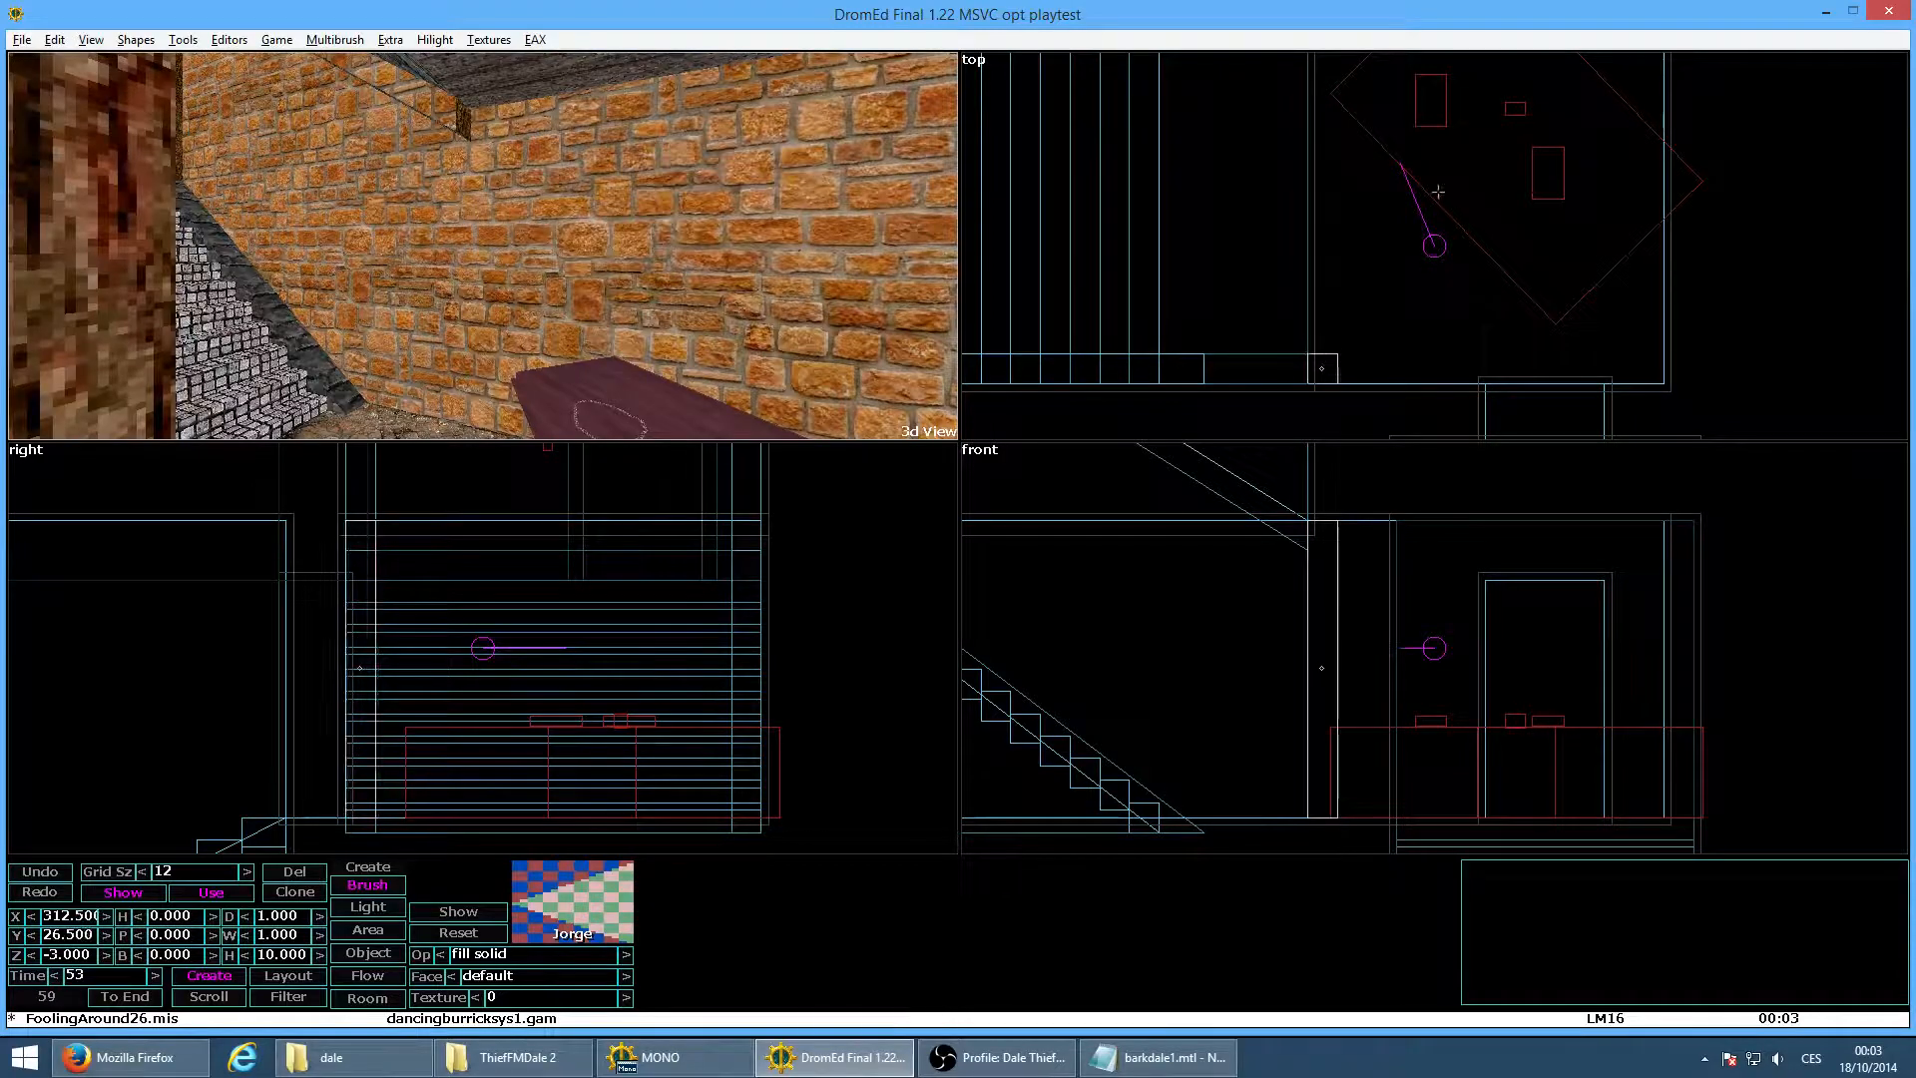
Clone the pillar and place the copy farther along the same wall, in the lower room's far corner
{"action": "key", "text": "minus"}
{"action": "left_click", "coordinate": [294, 892]}
{"action": "left_click_drag", "start_coordinate": [1380, 307], "coordinate": [1536, 307], "text": "shift"}
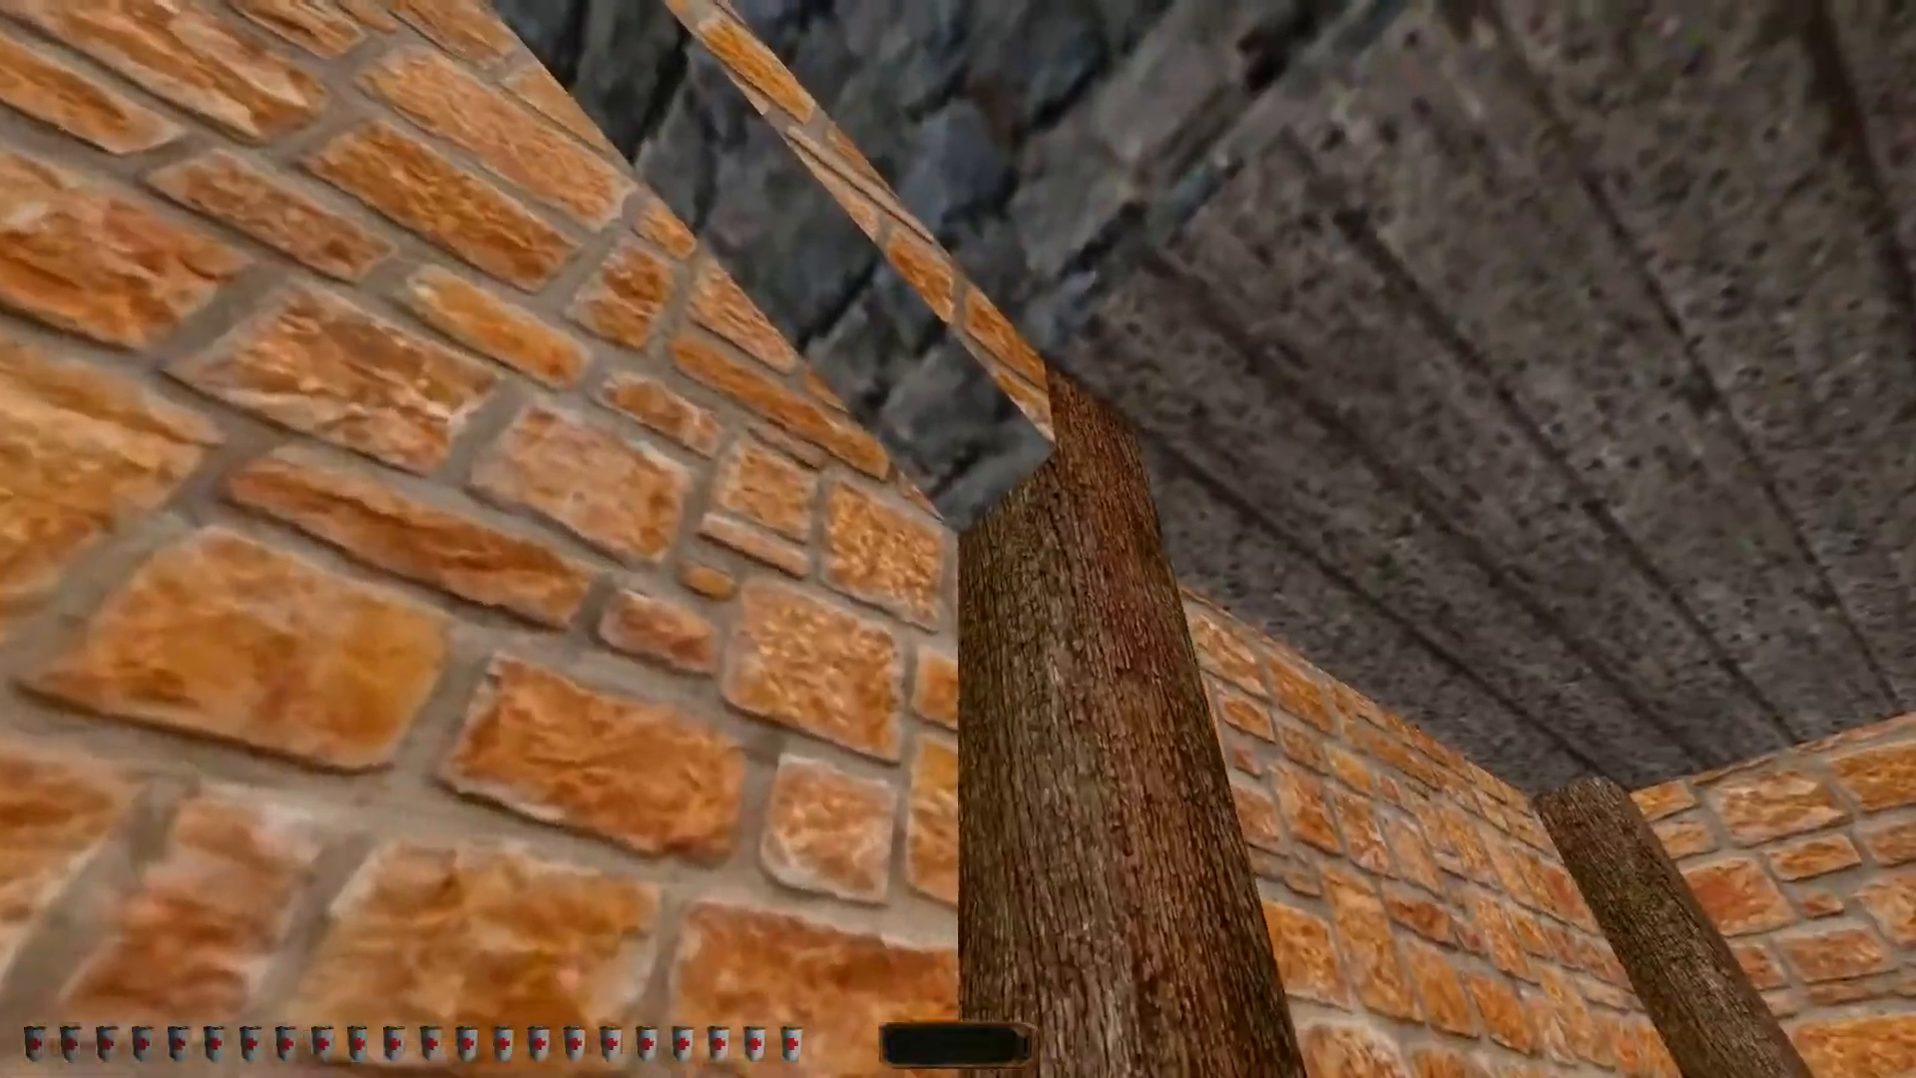
Walk through the lower room in game mode to examine the bark pillars at the walls, corners and doorway
{"action": "key", "text": "w"}
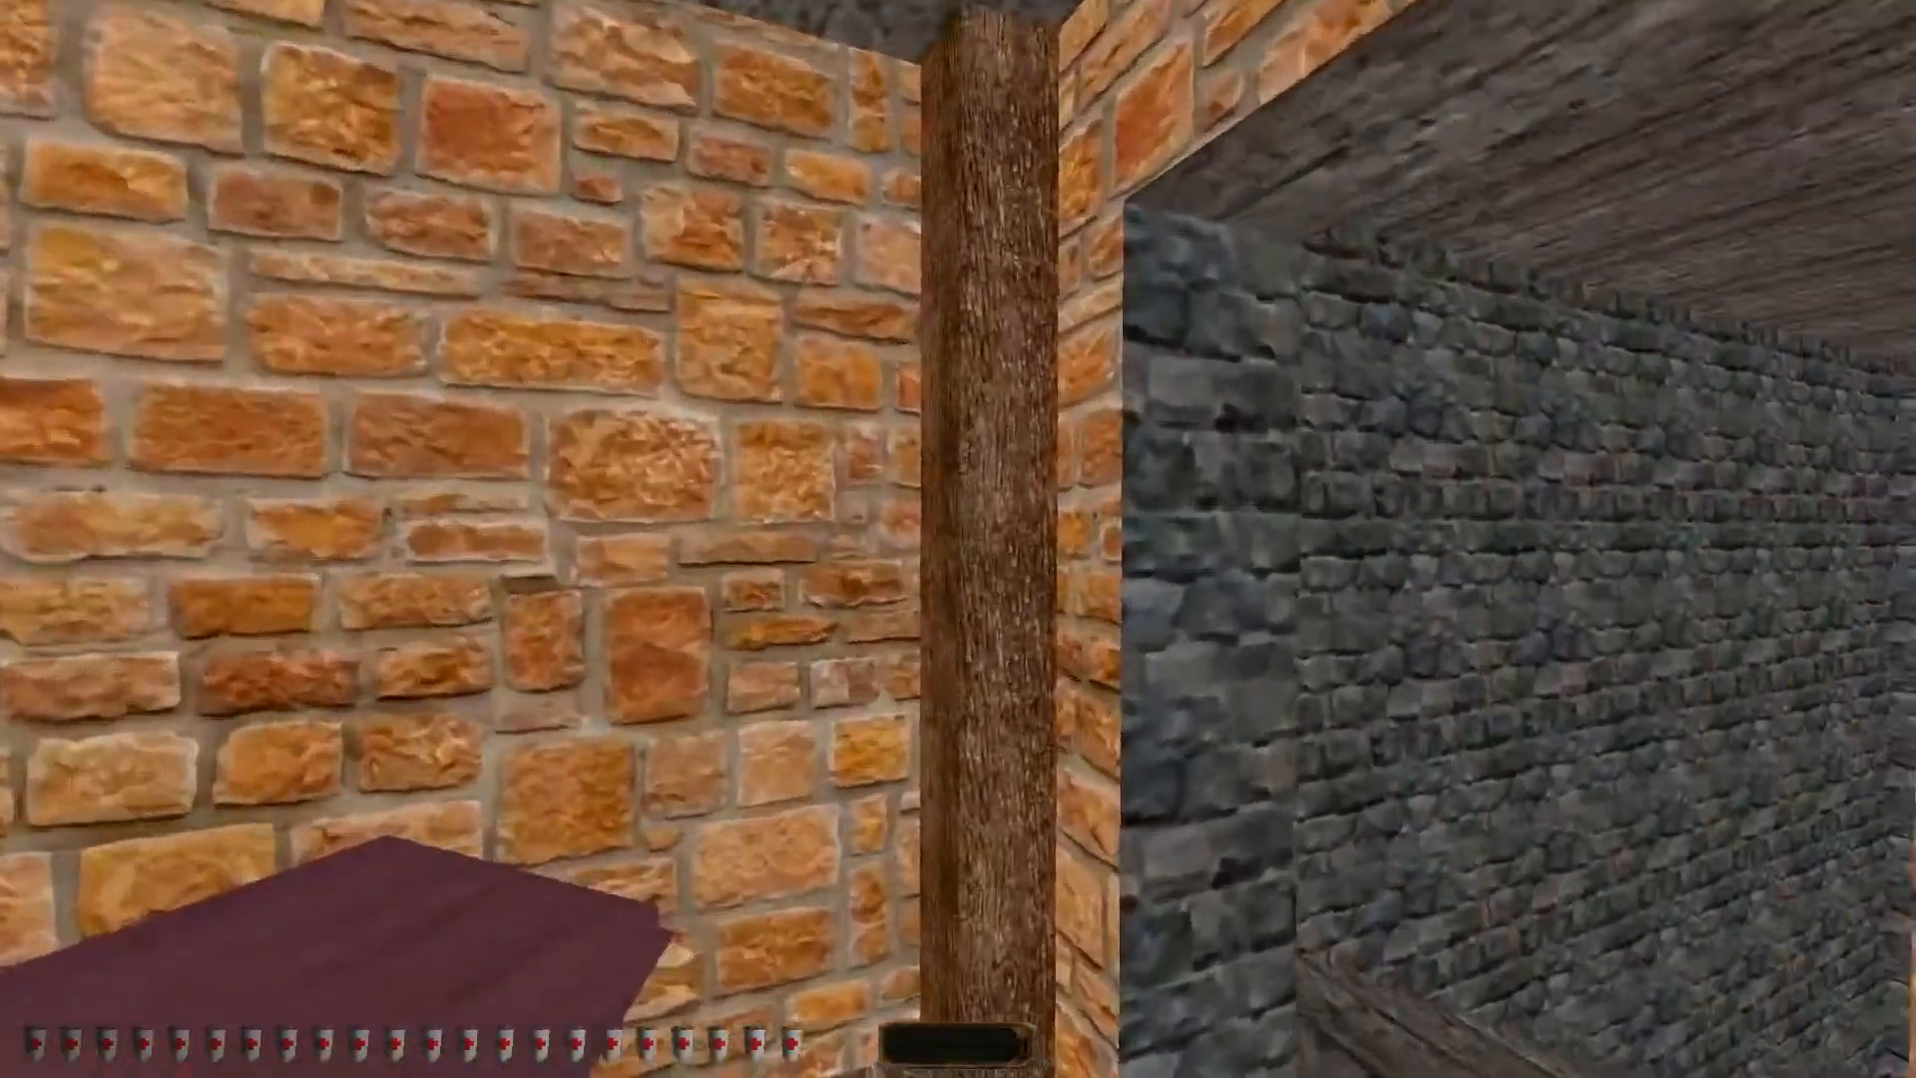
{"action": "key", "text": "w"}
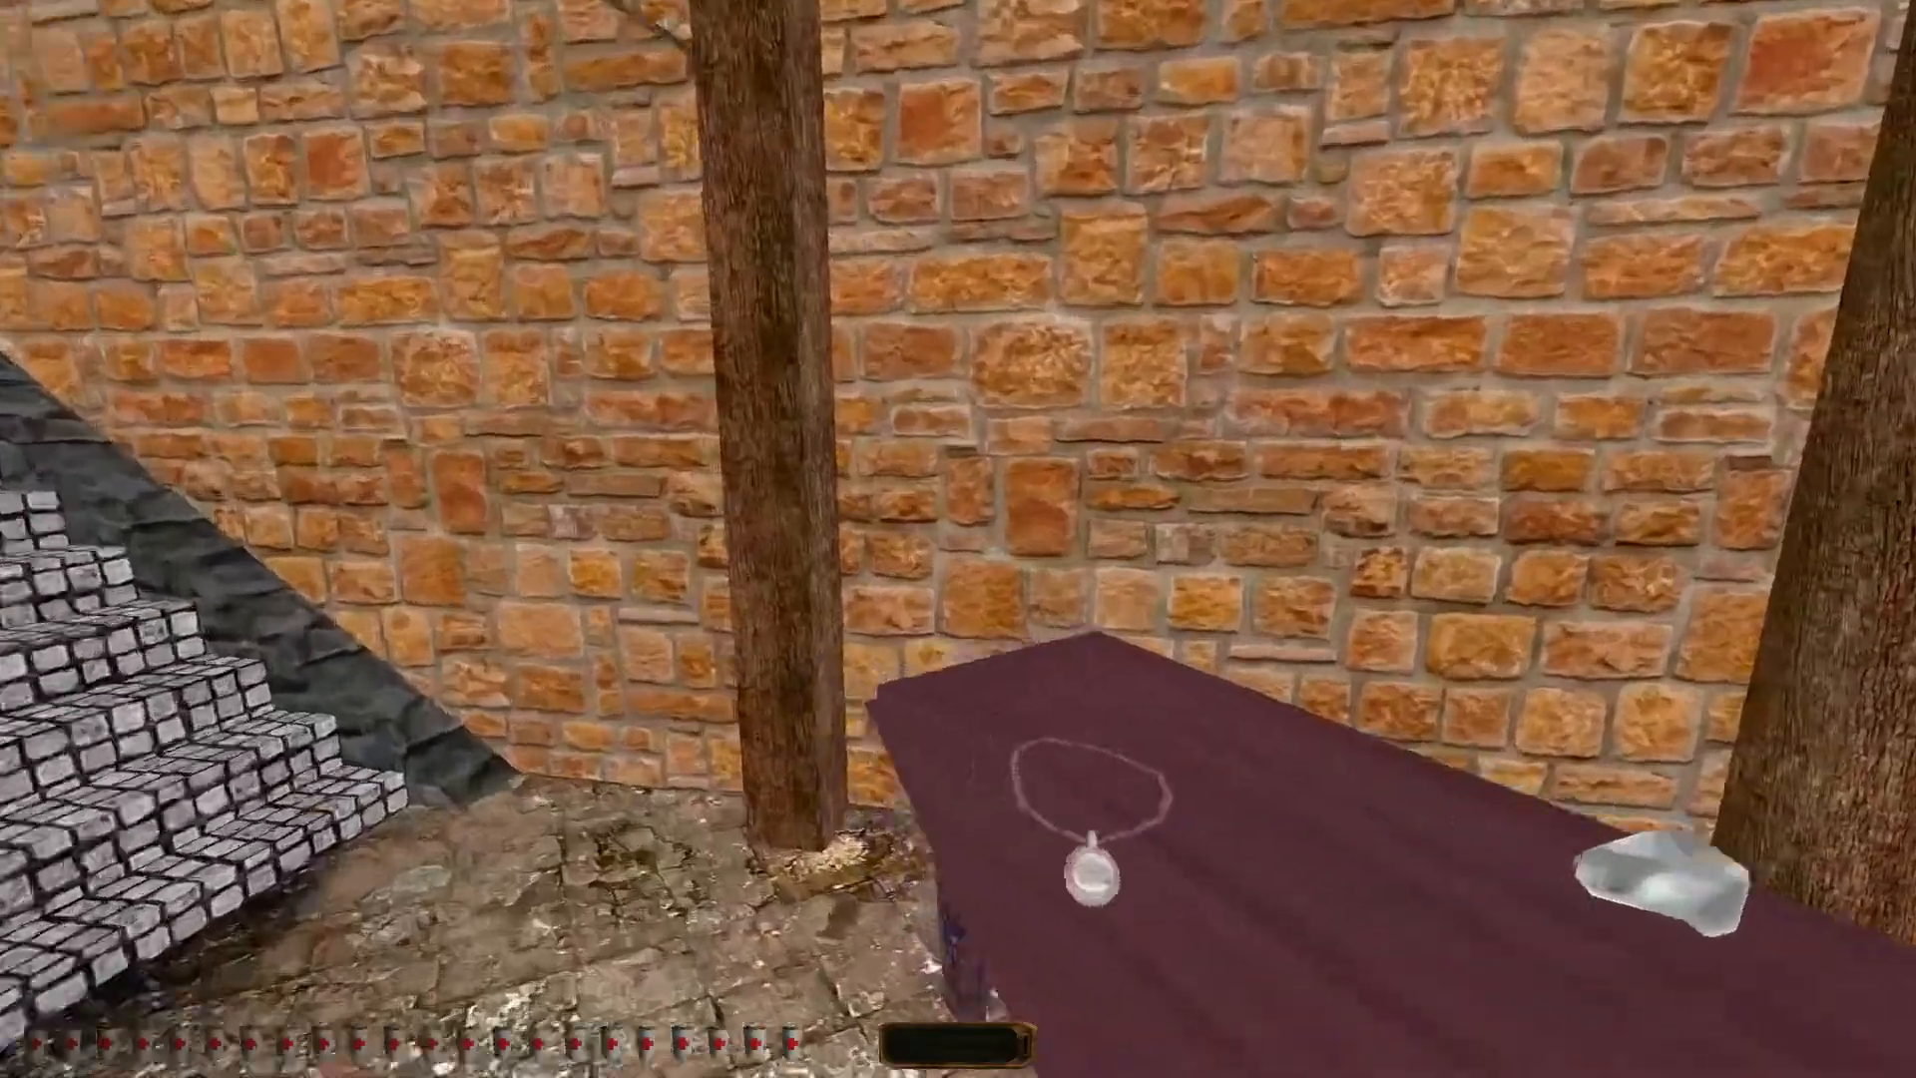
{"action": "key", "text": "w"}
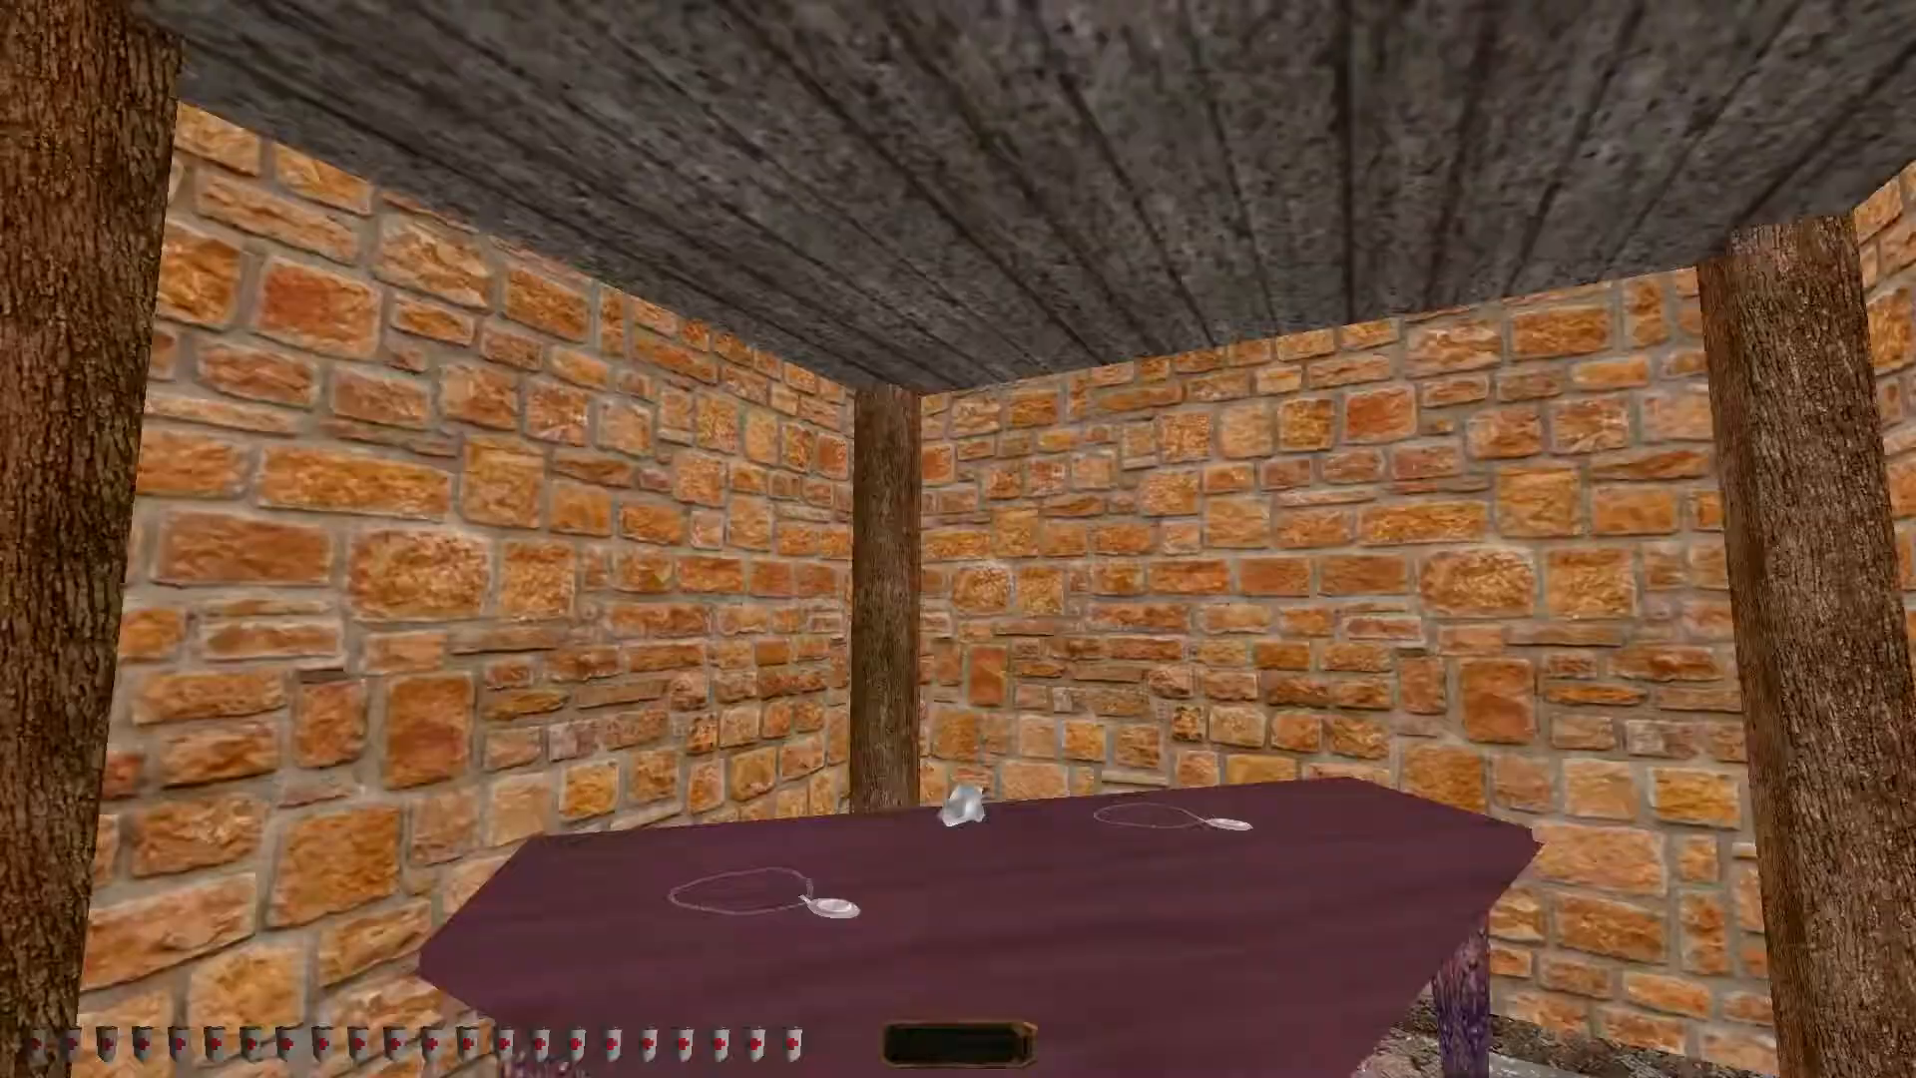
{"action": "key", "text": "w"}
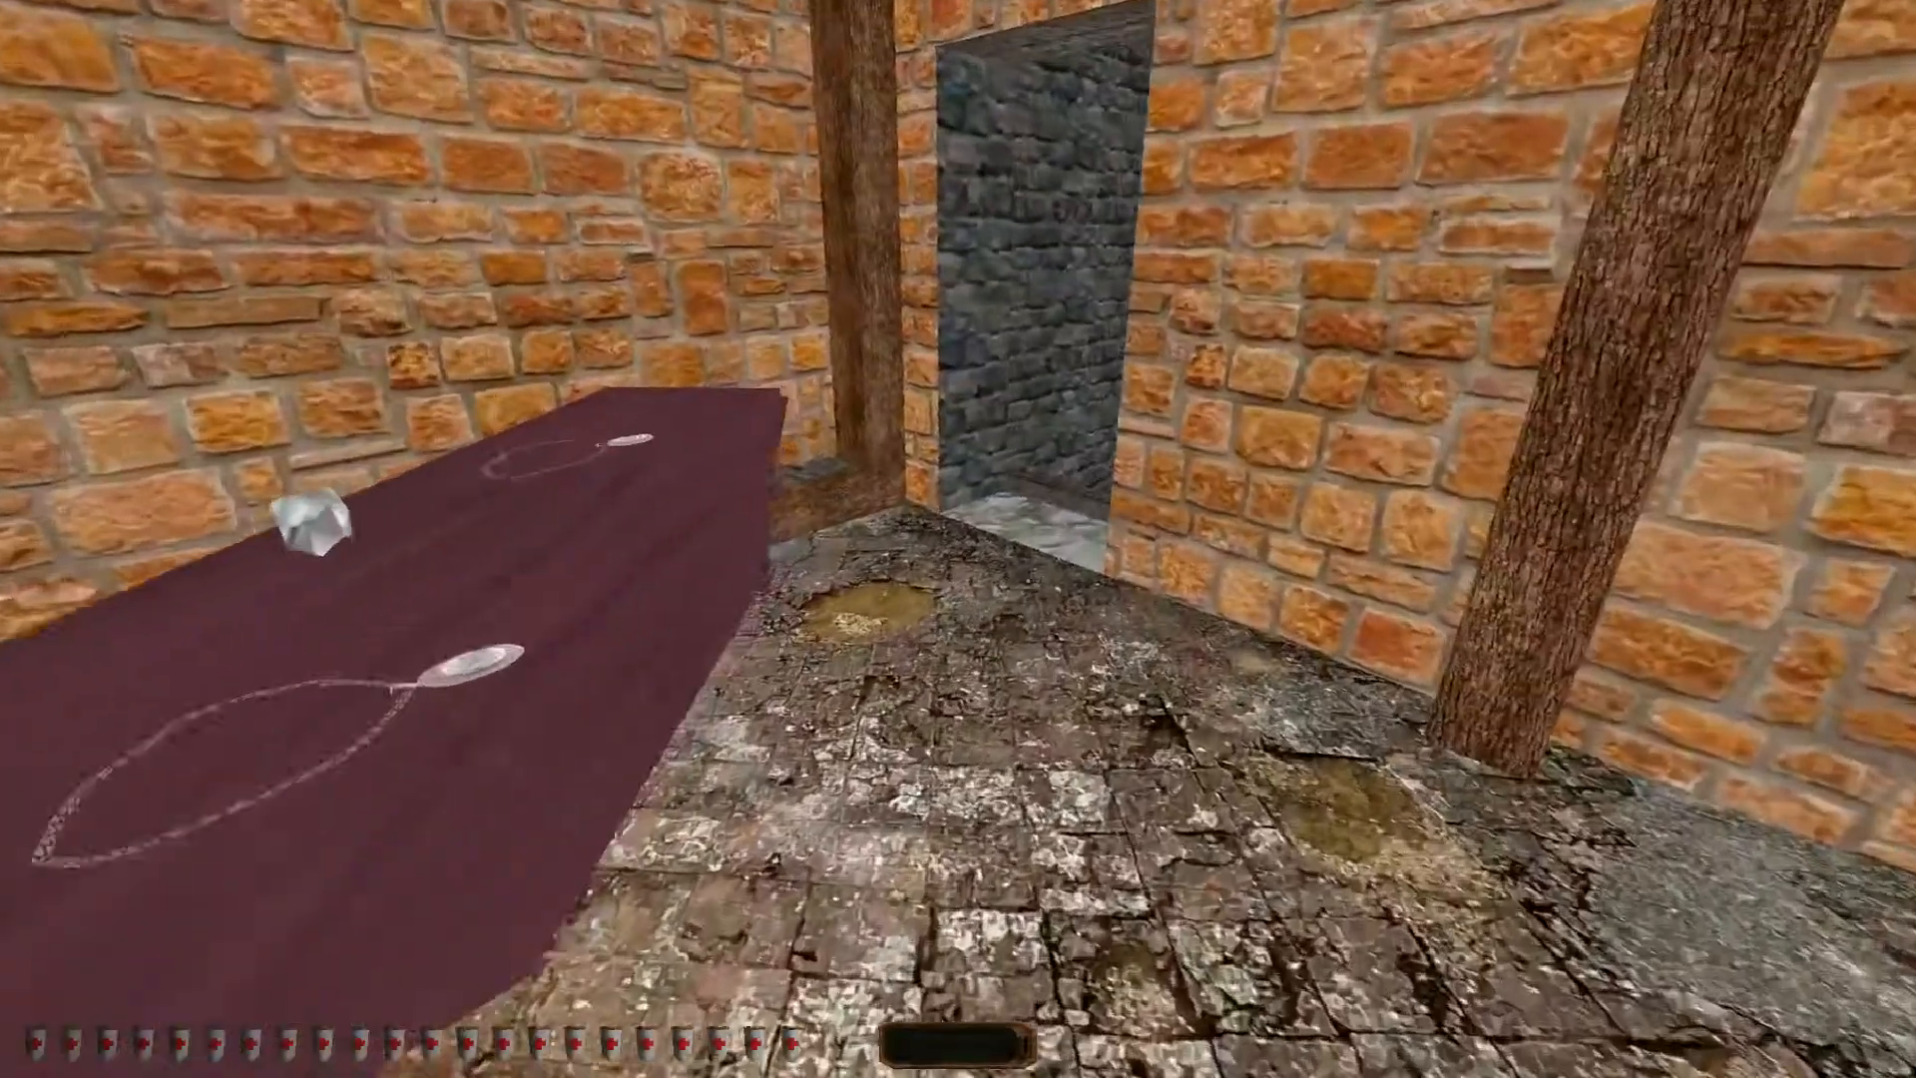
{"action": "key", "text": "w"}
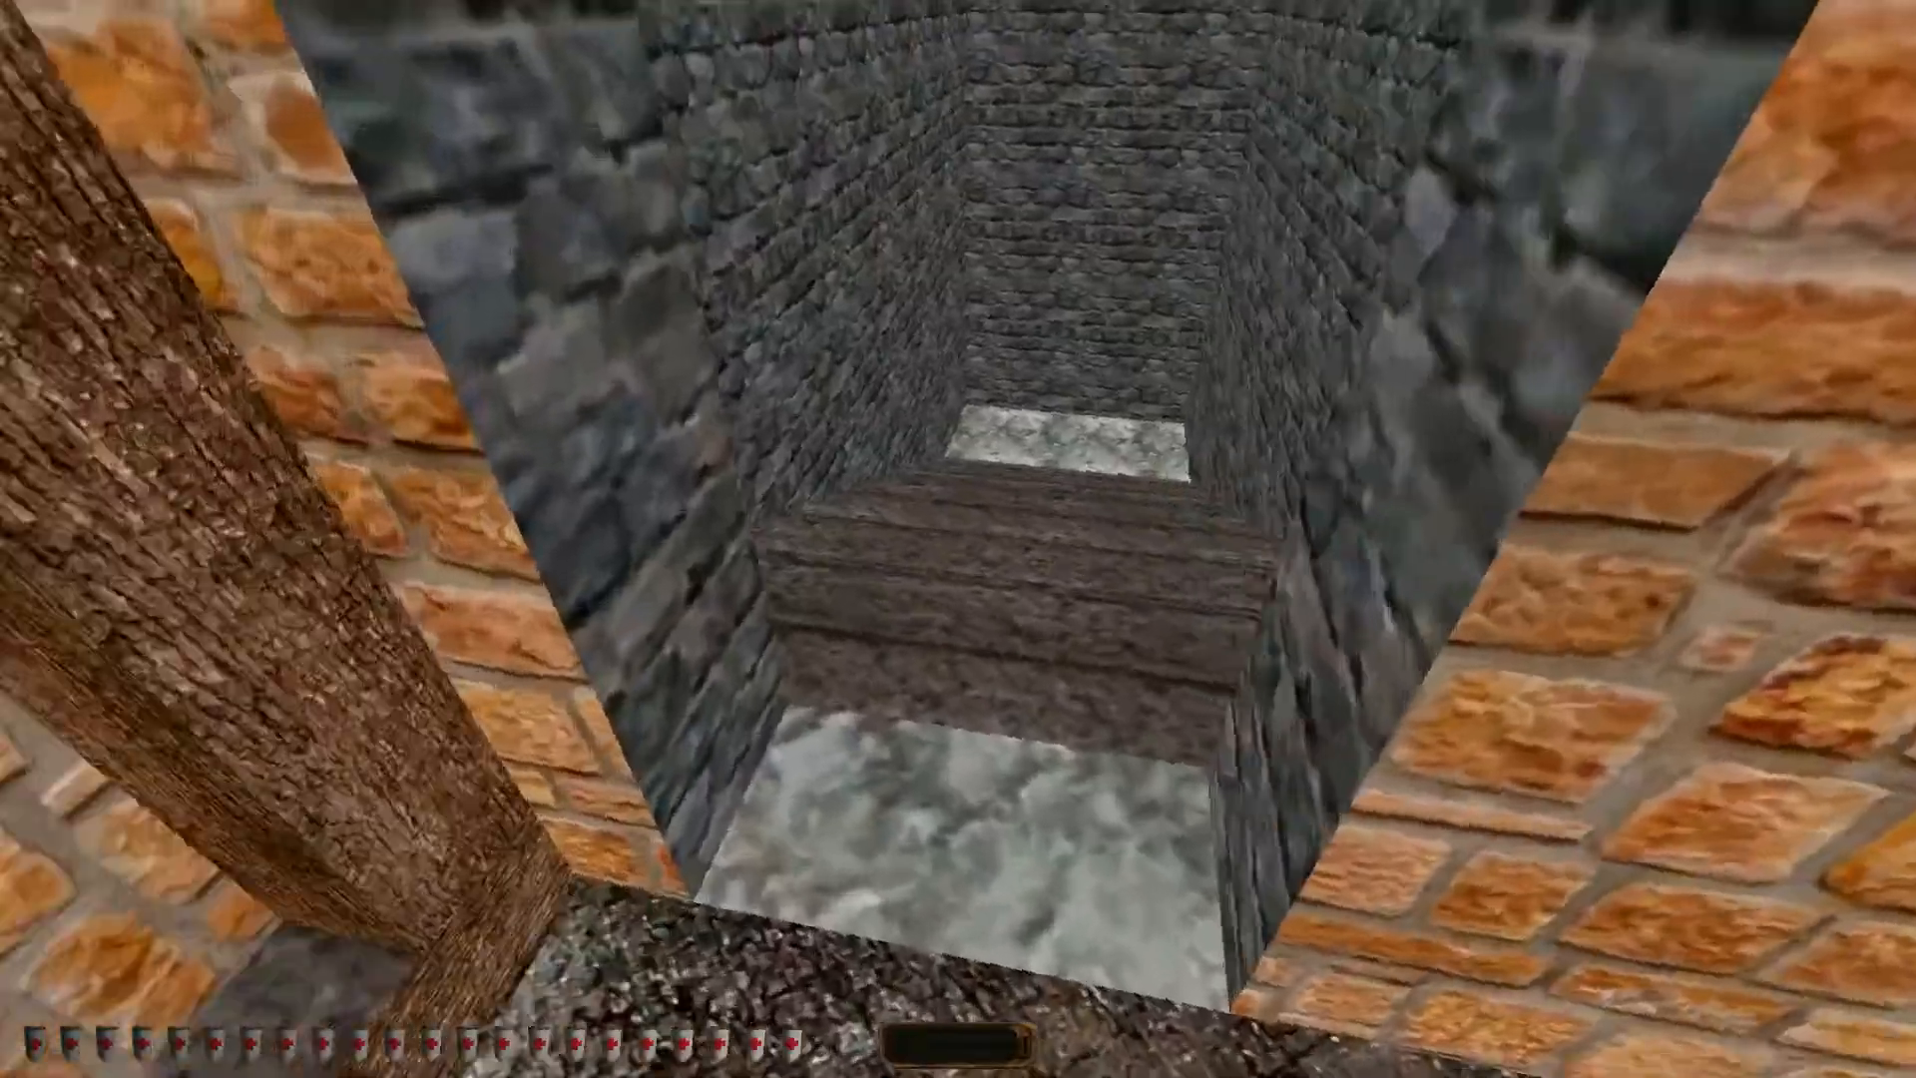
{"action": "key", "text": "w"}
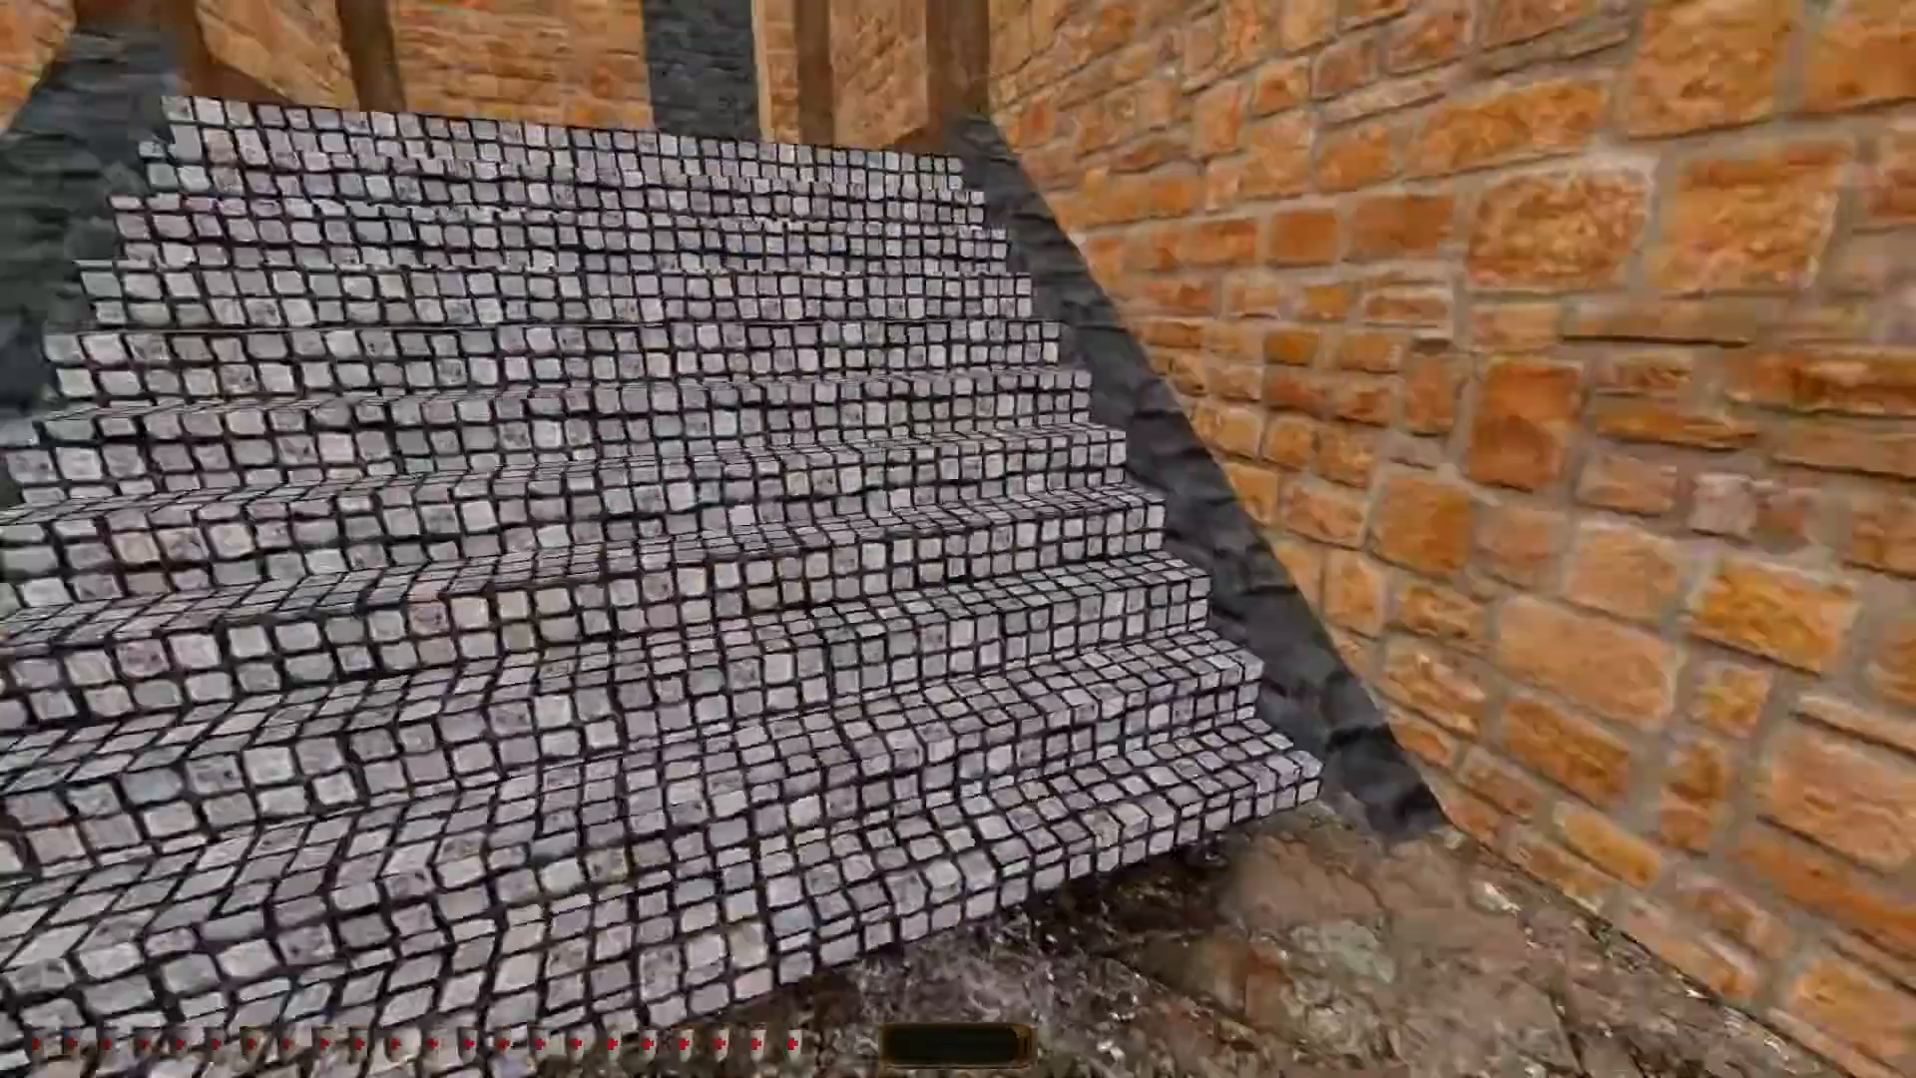
Examine the polygon splits at the foot of the stairs on both sides and the room's timber beams in game mode
{"action": "key", "text": "w"}
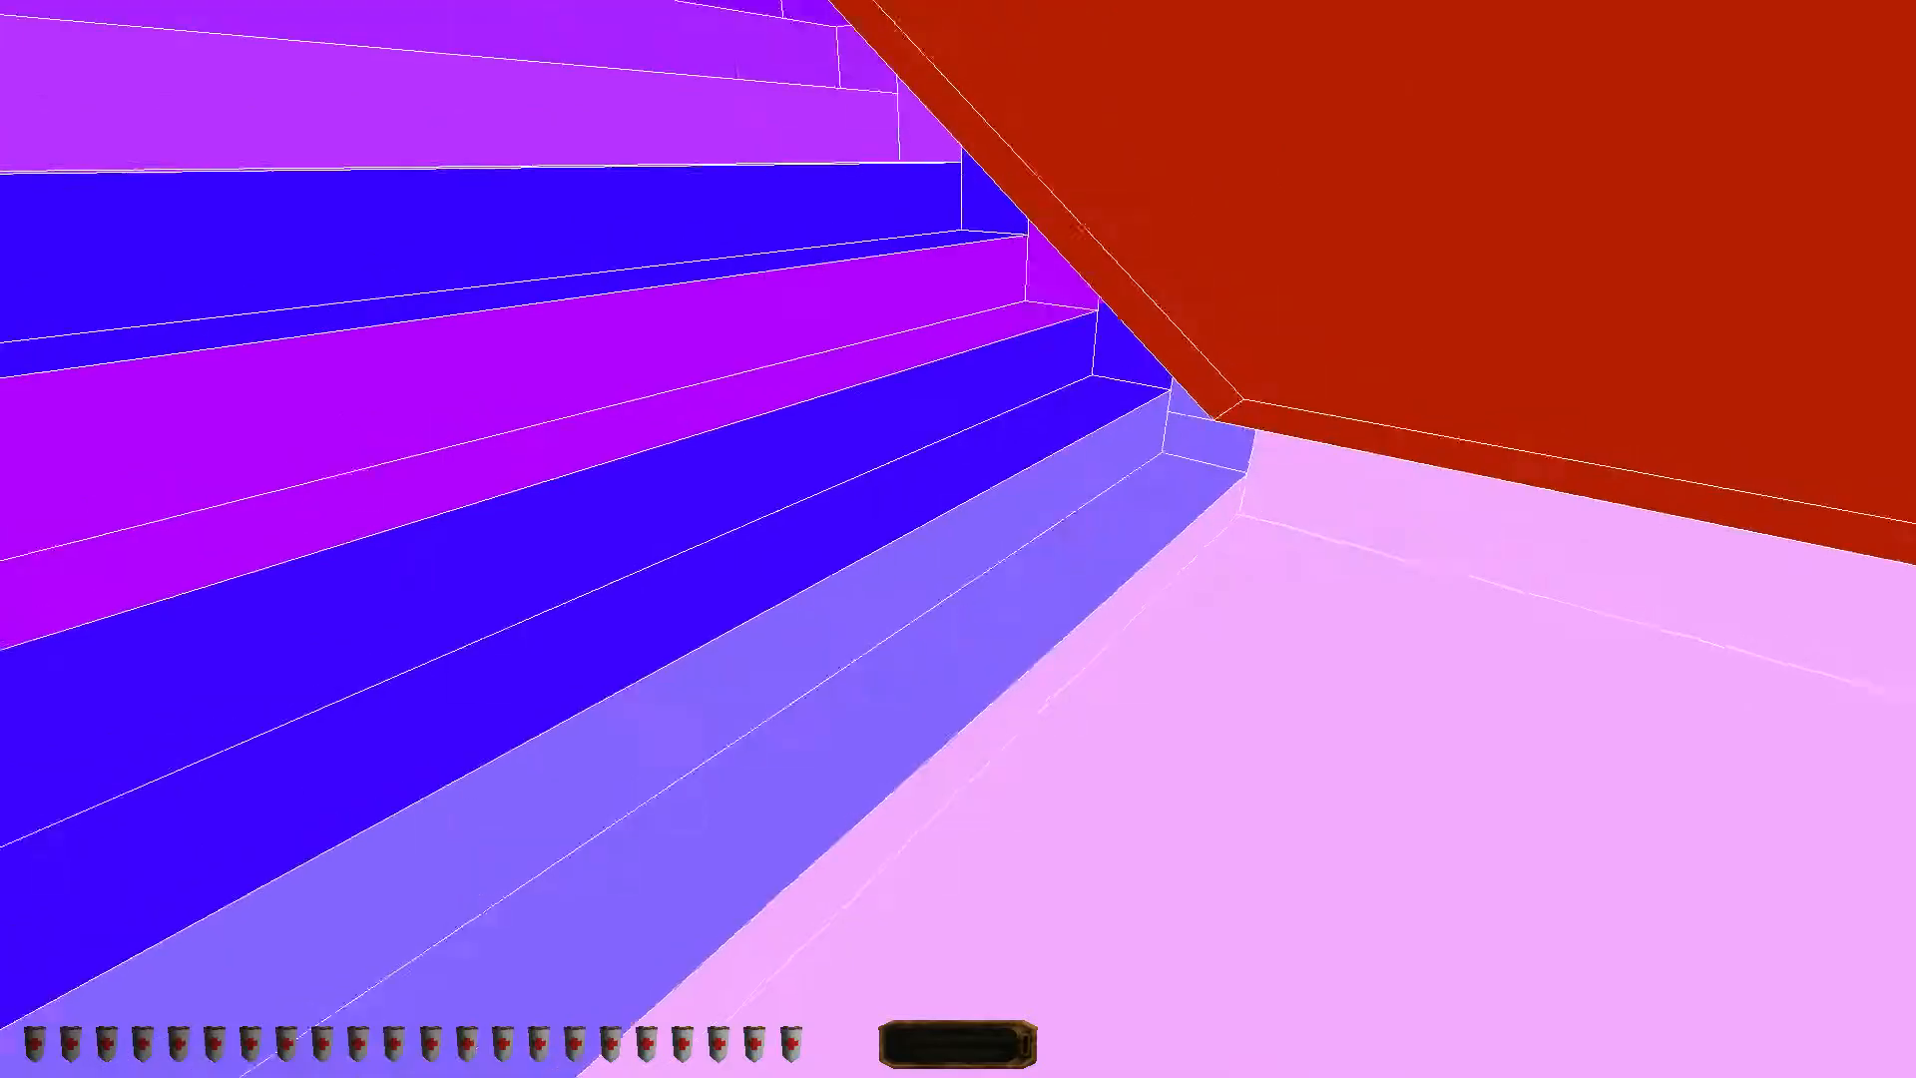
{"action": "key", "text": "w"}
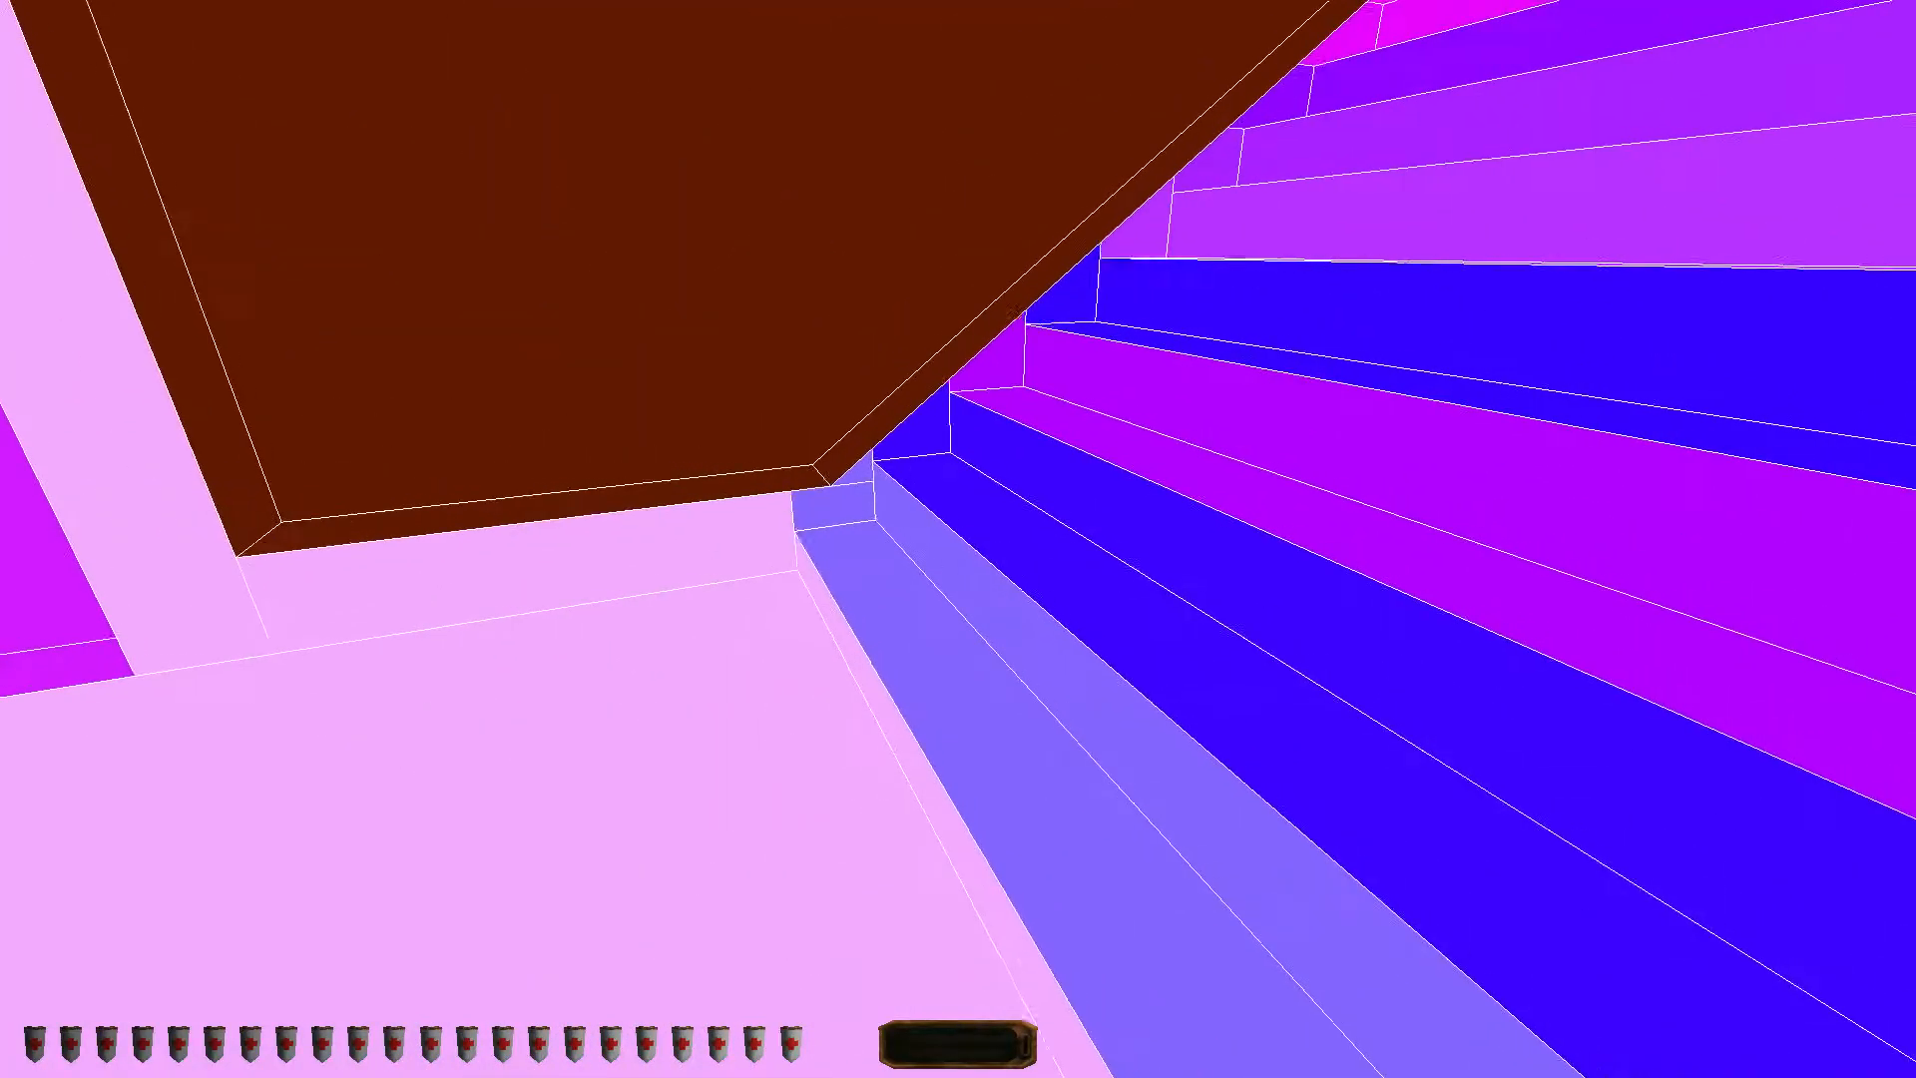
{"action": "key", "text": "w"}
{"action": "key", "text": "s"}
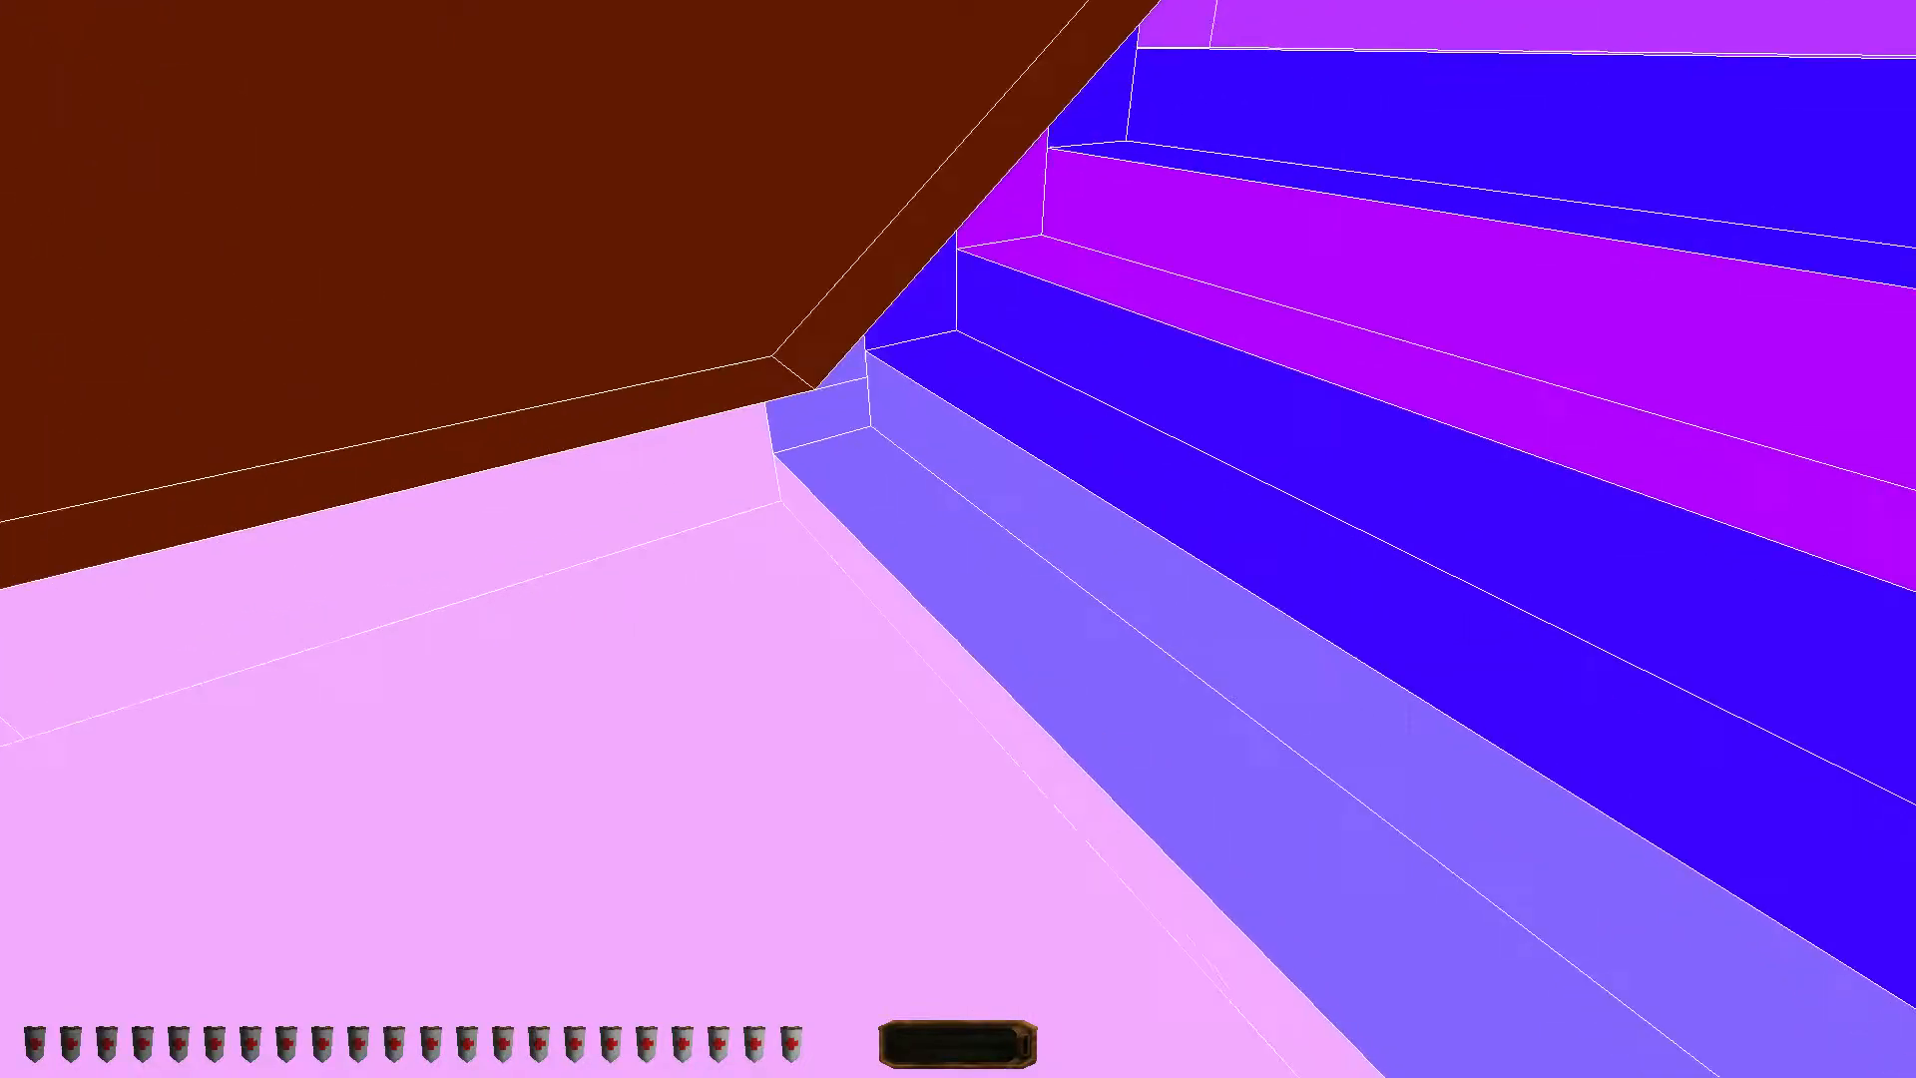
{"action": "key", "text": "w"}
{"action": "key", "text": "w"}
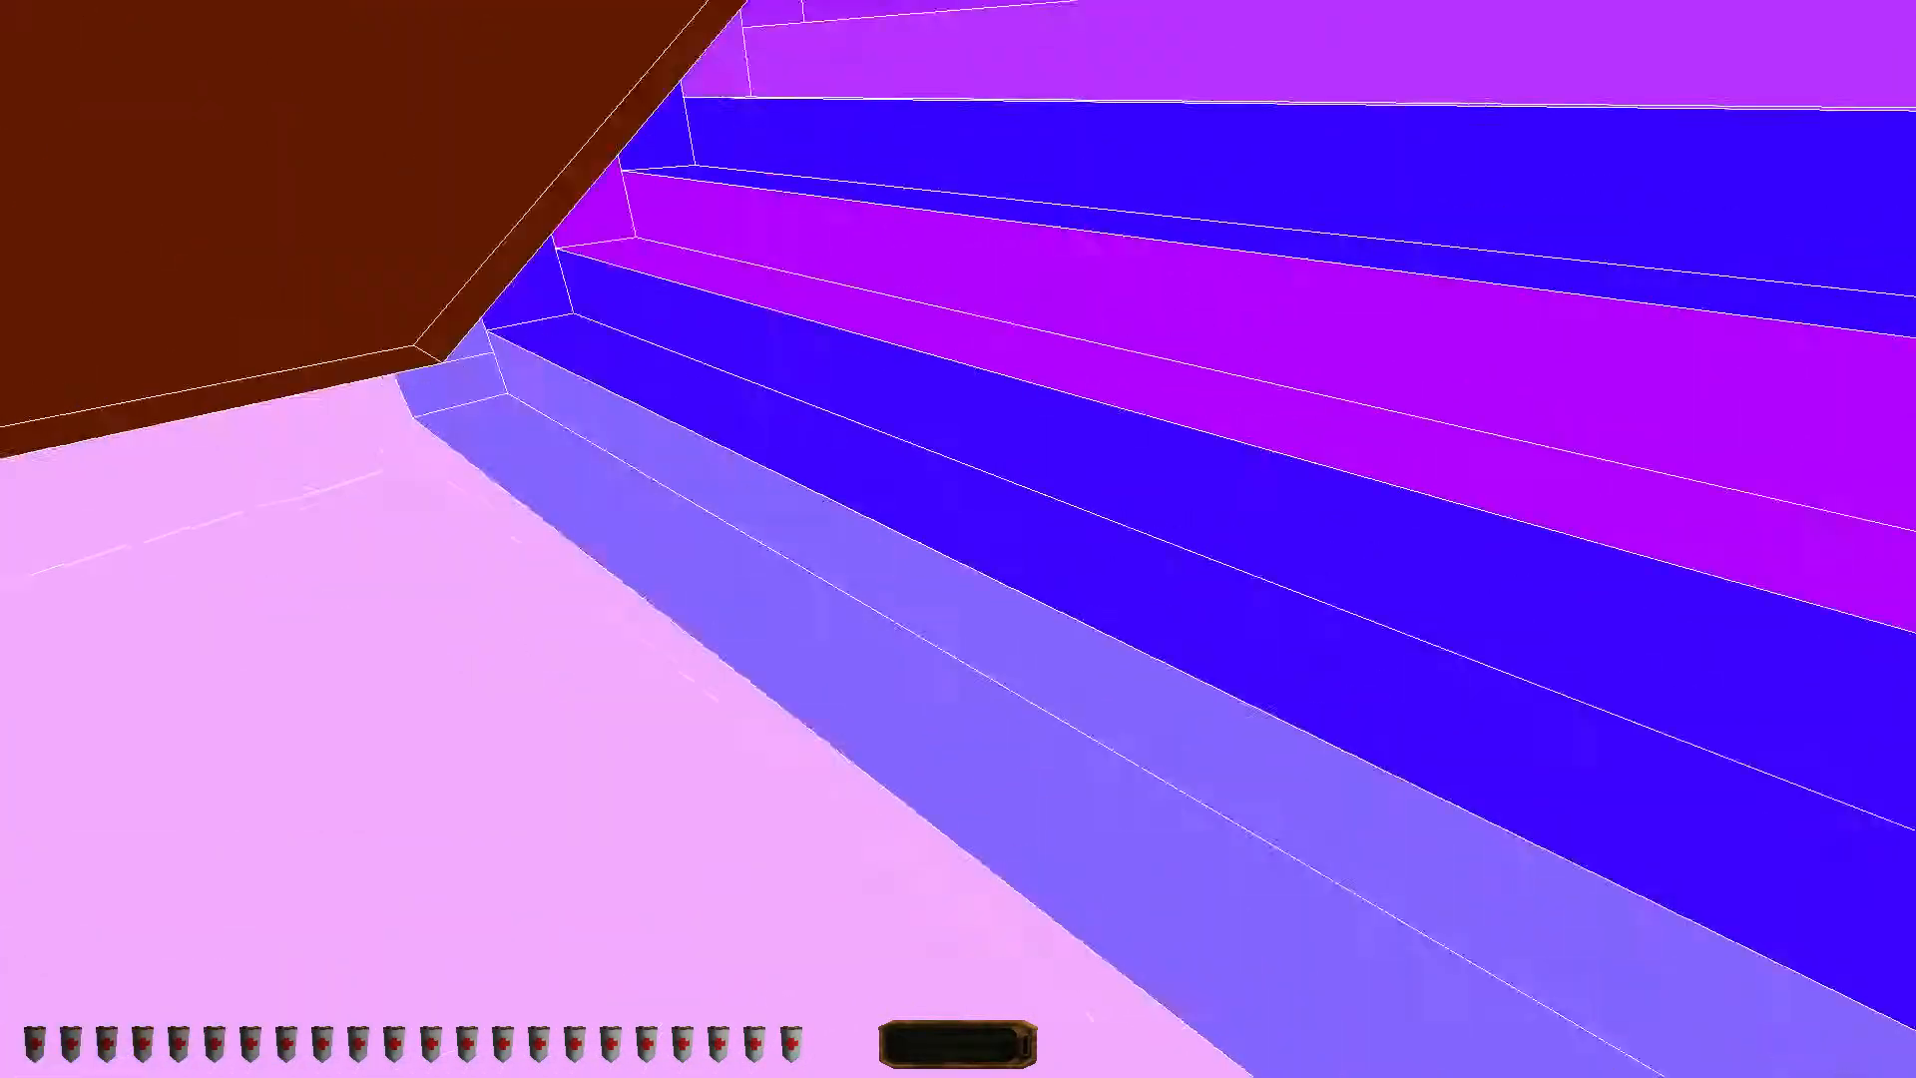
{"action": "key", "text": "w"}
{"action": "key", "text": "w"}
{"action": "key", "text": "s"}
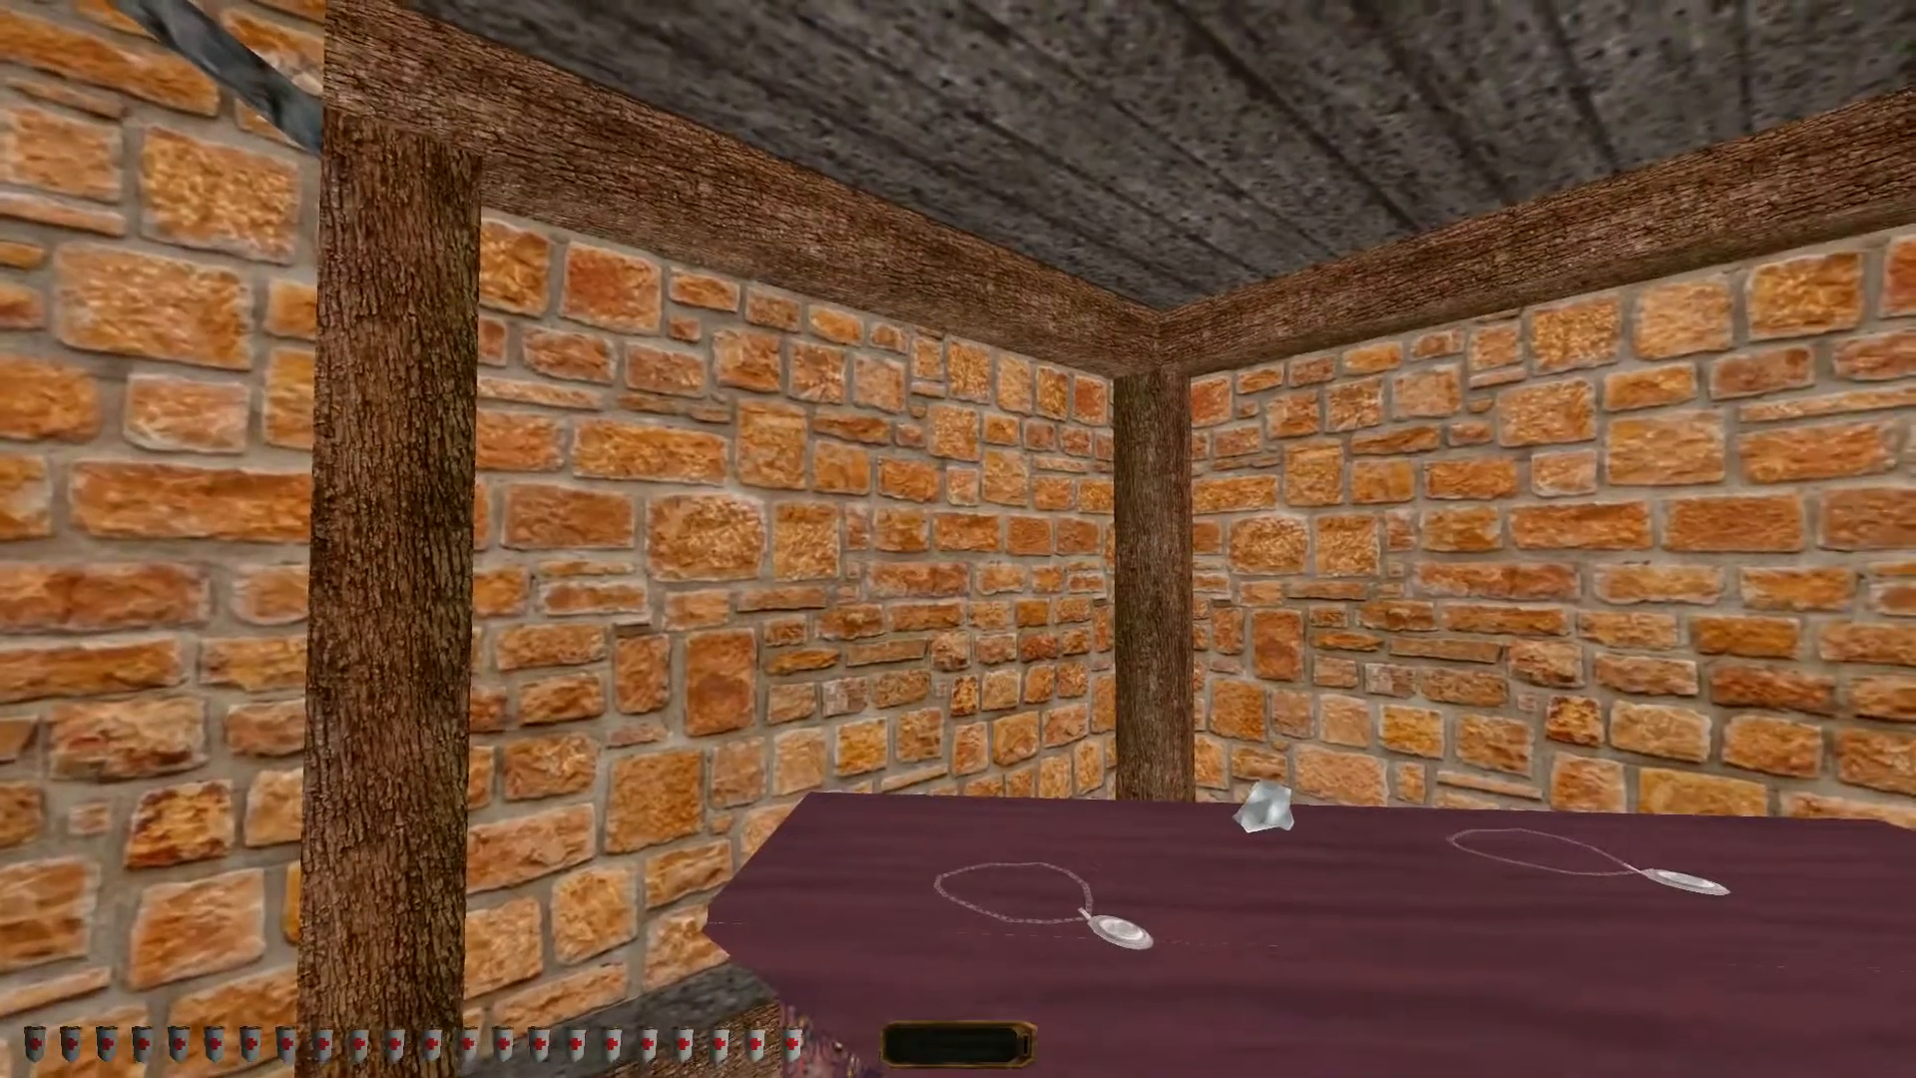
{"action": "key", "text": "alt+e"}
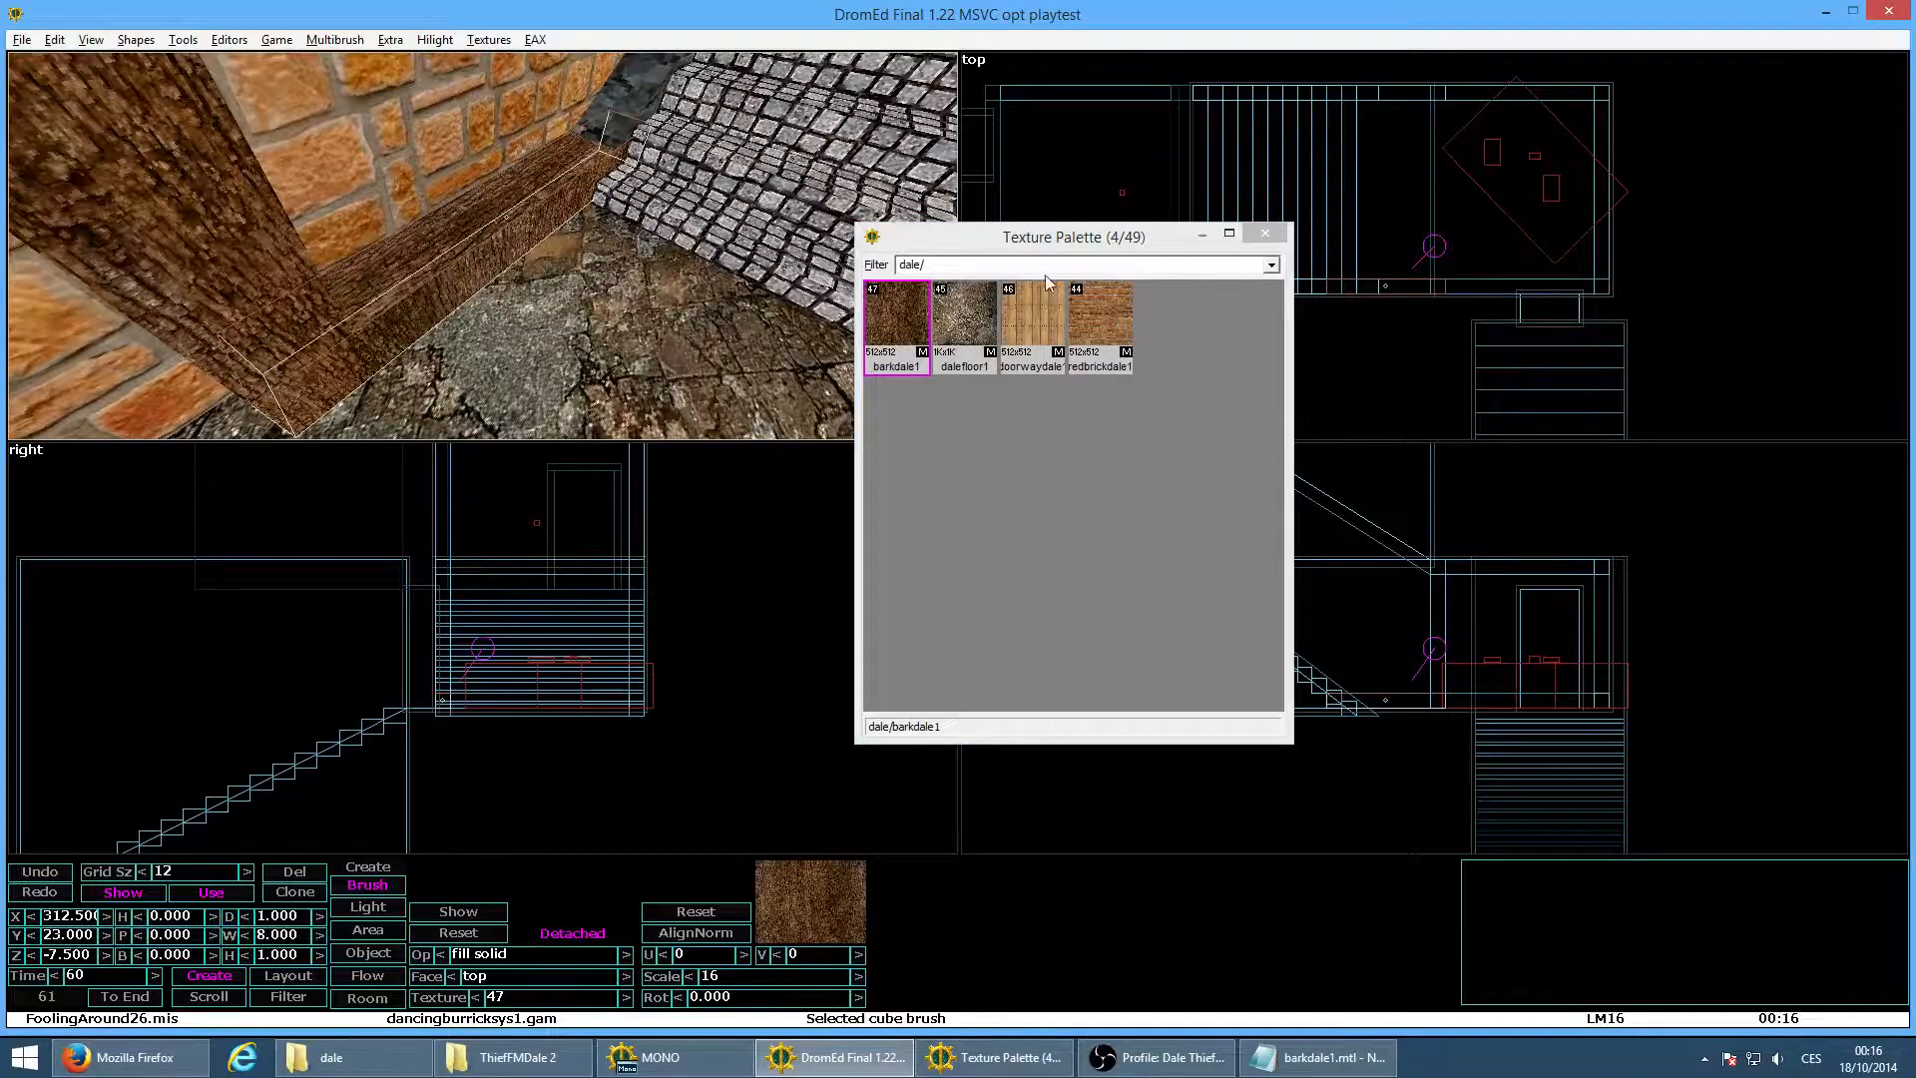
Apply the barkdale1 texture to the trim at the foot of the stairs and check it along the staircase
{"action": "left_click", "coordinate": [635, 87], "text": "alt"}
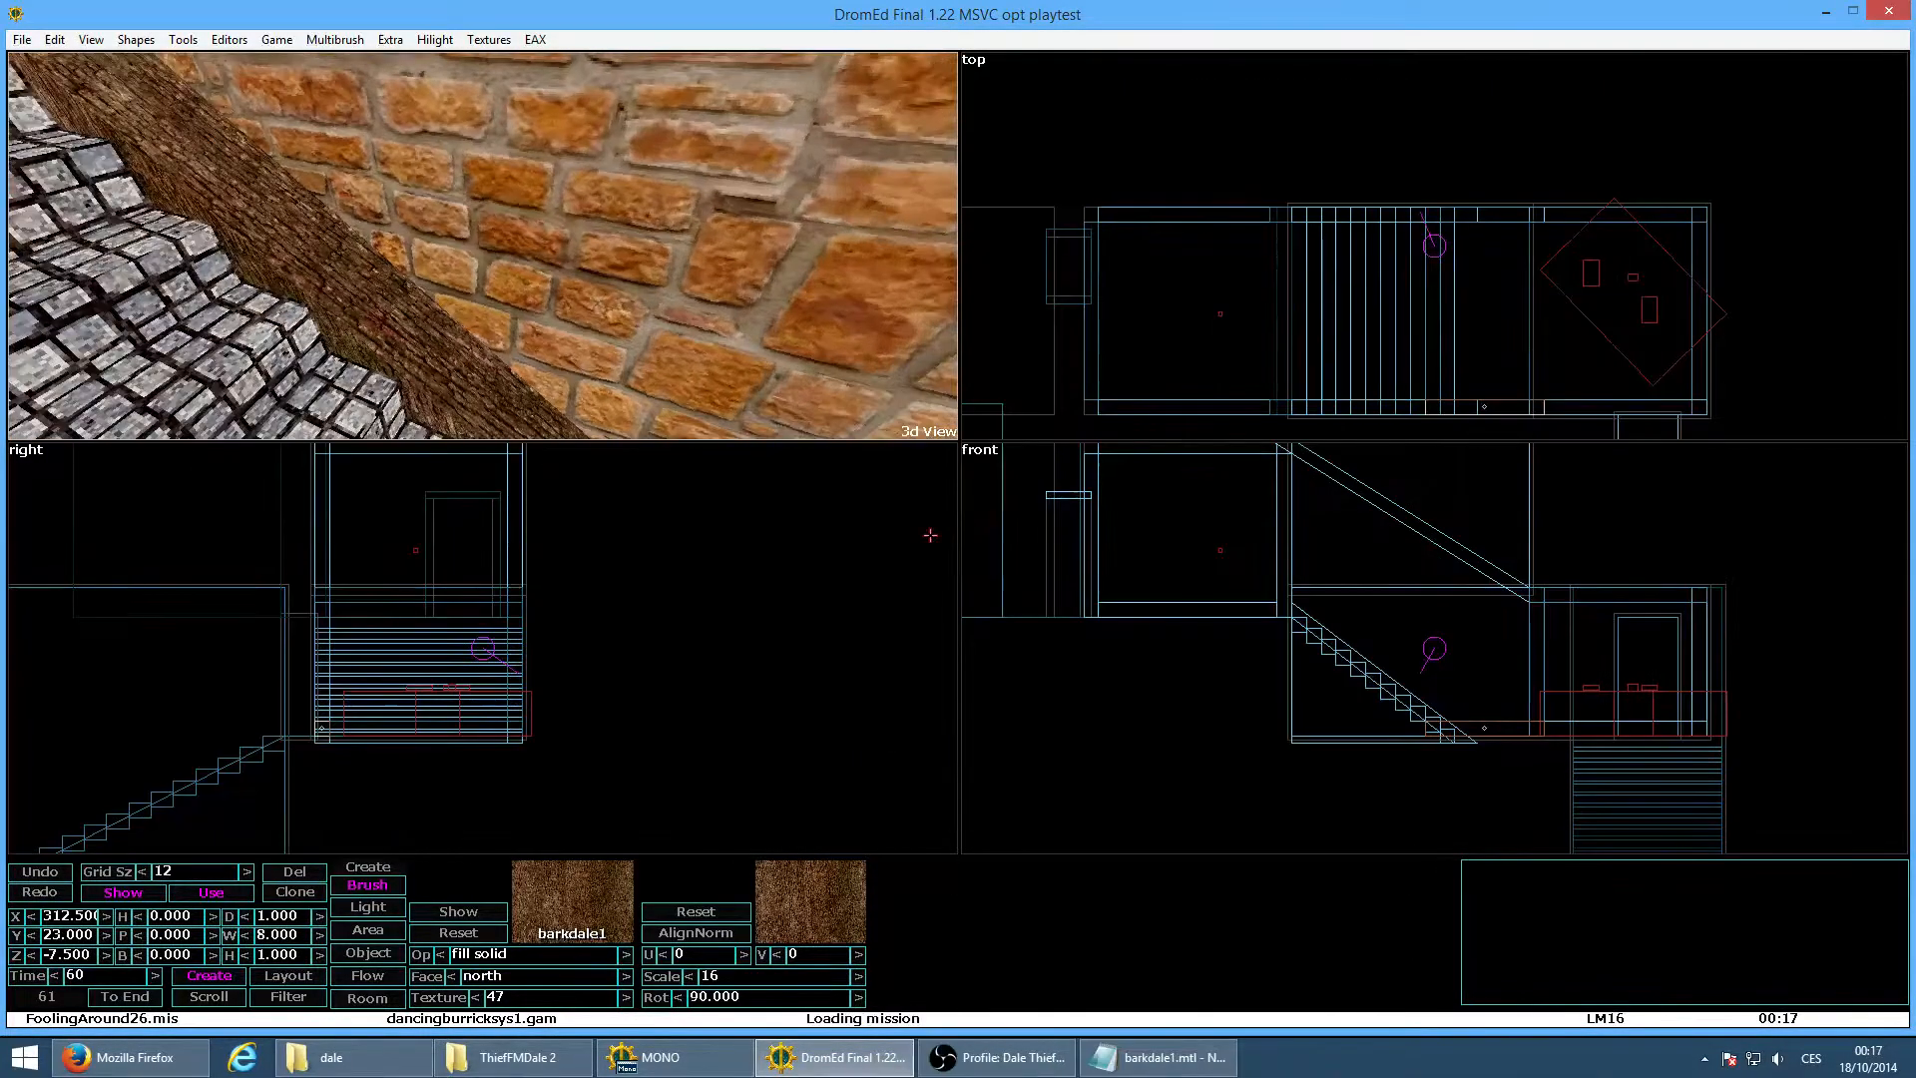
{"action": "key", "text": "a"}
{"action": "key", "text": "a"}
{"action": "key", "text": "a"}
{"action": "key", "text": "w"}
{"action": "key", "text": "w"}
{"action": "key", "text": "d"}
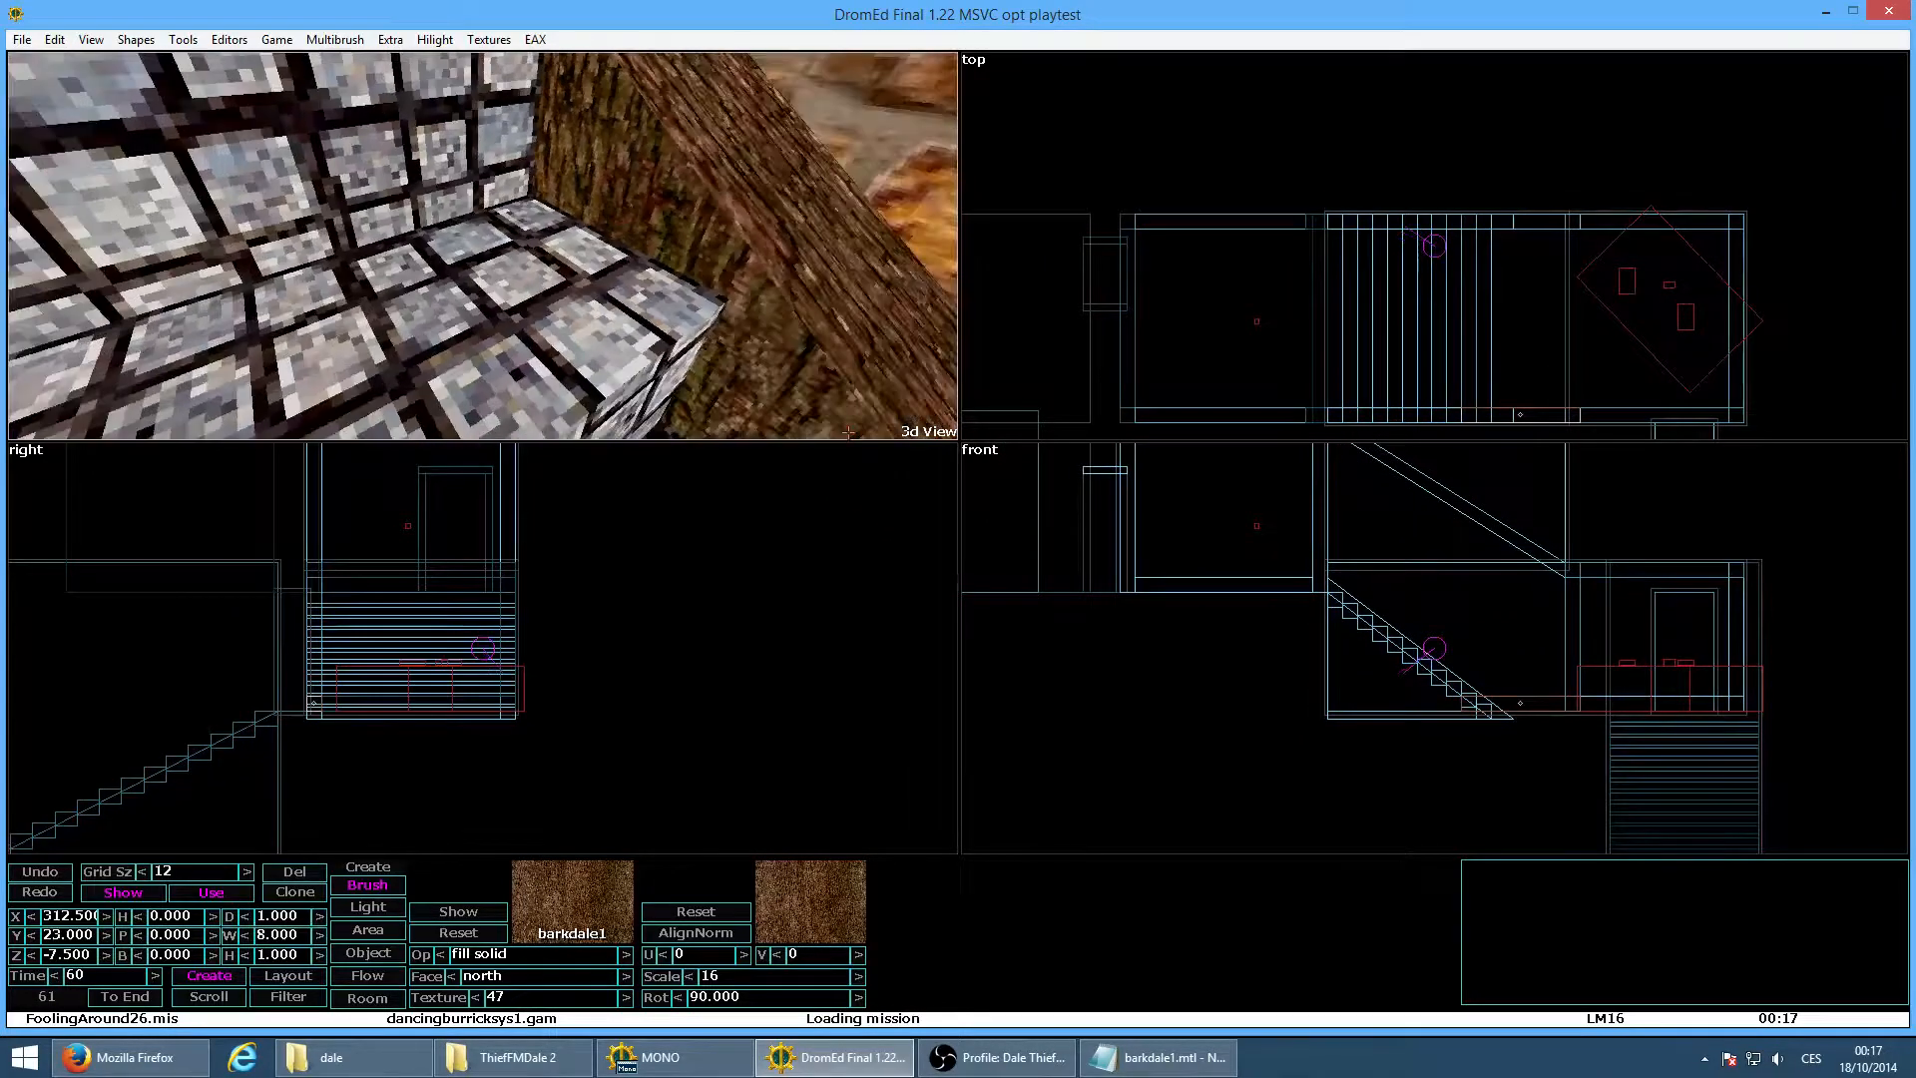
{"action": "key", "text": "a"}
{"action": "key", "text": "w"}
Set the texture rotation on side 2 of the wedge at X 299.500 to 109.995 and its U offset to 1
{"action": "left_click", "coordinate": [471, 180]}
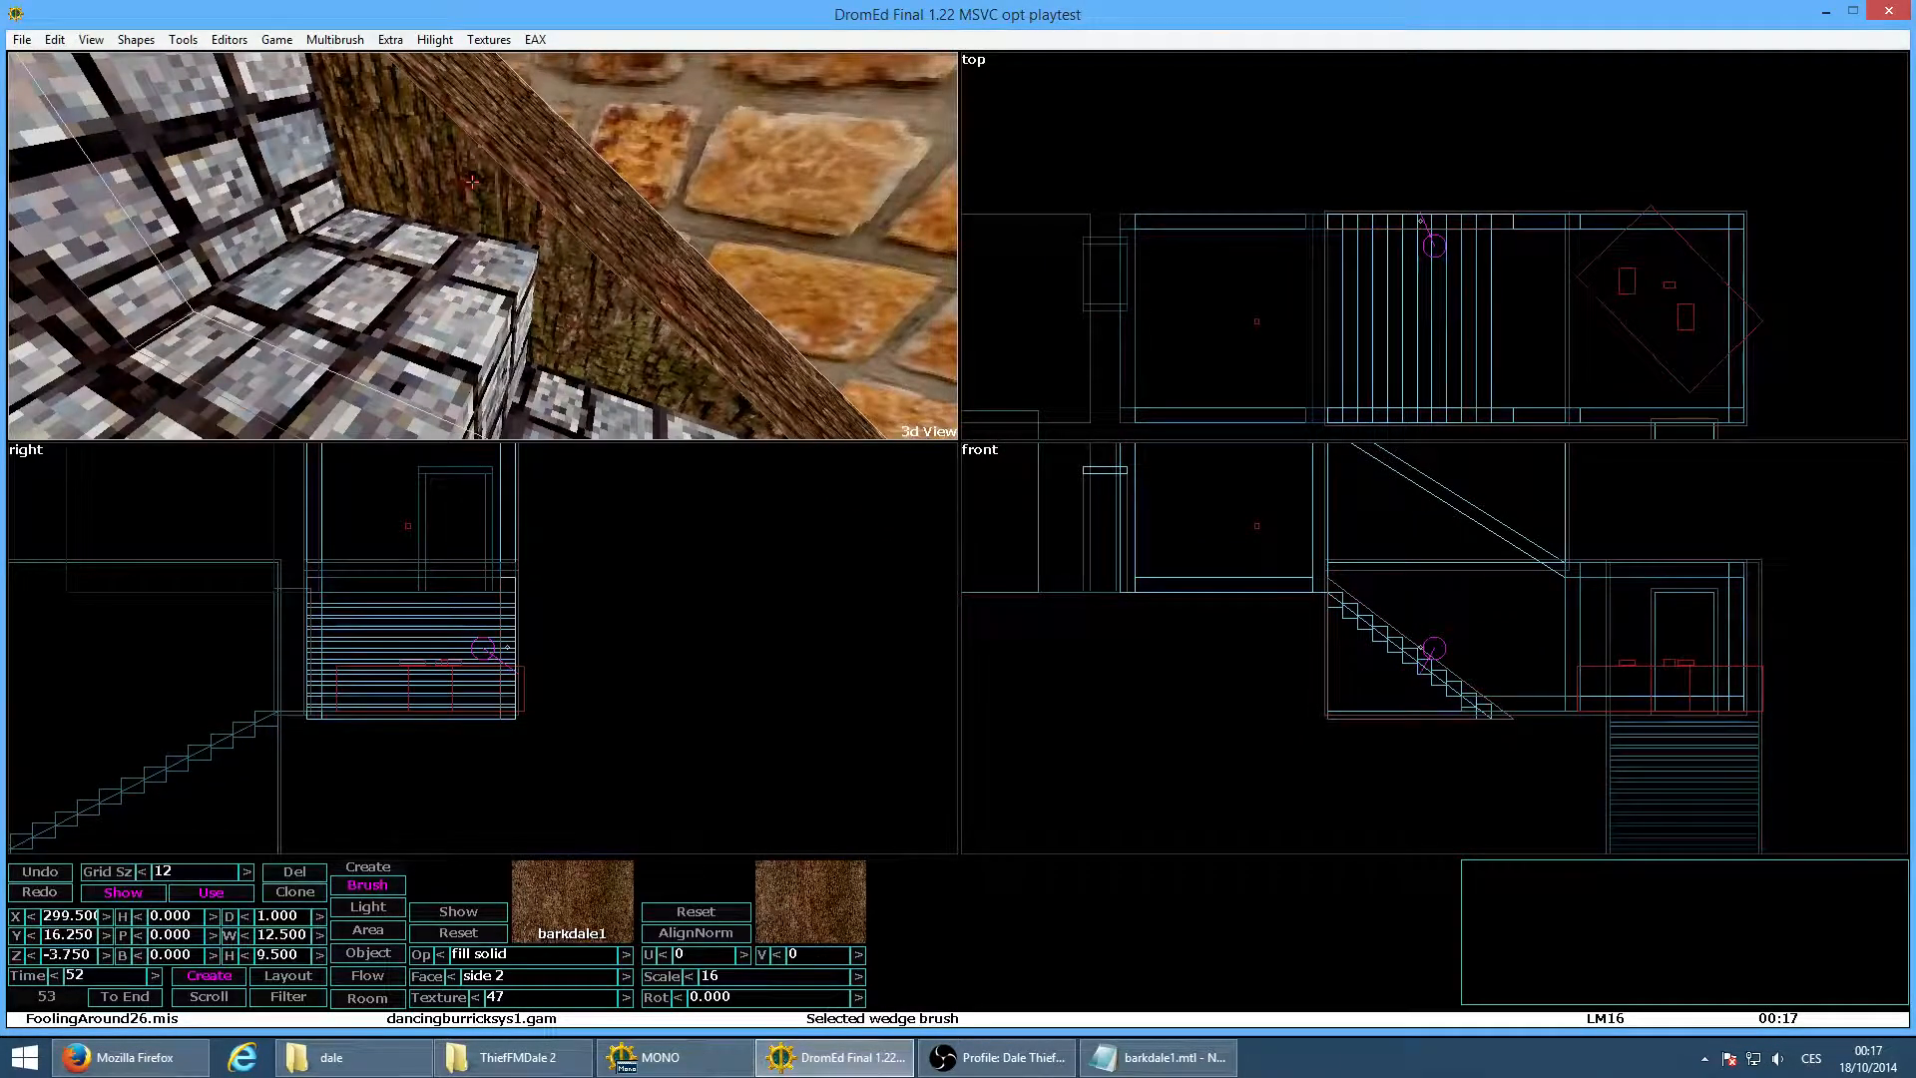
{"action": "key", "text": "f"}
{"action": "key", "text": "x"}
{"action": "key", "text": "x"}
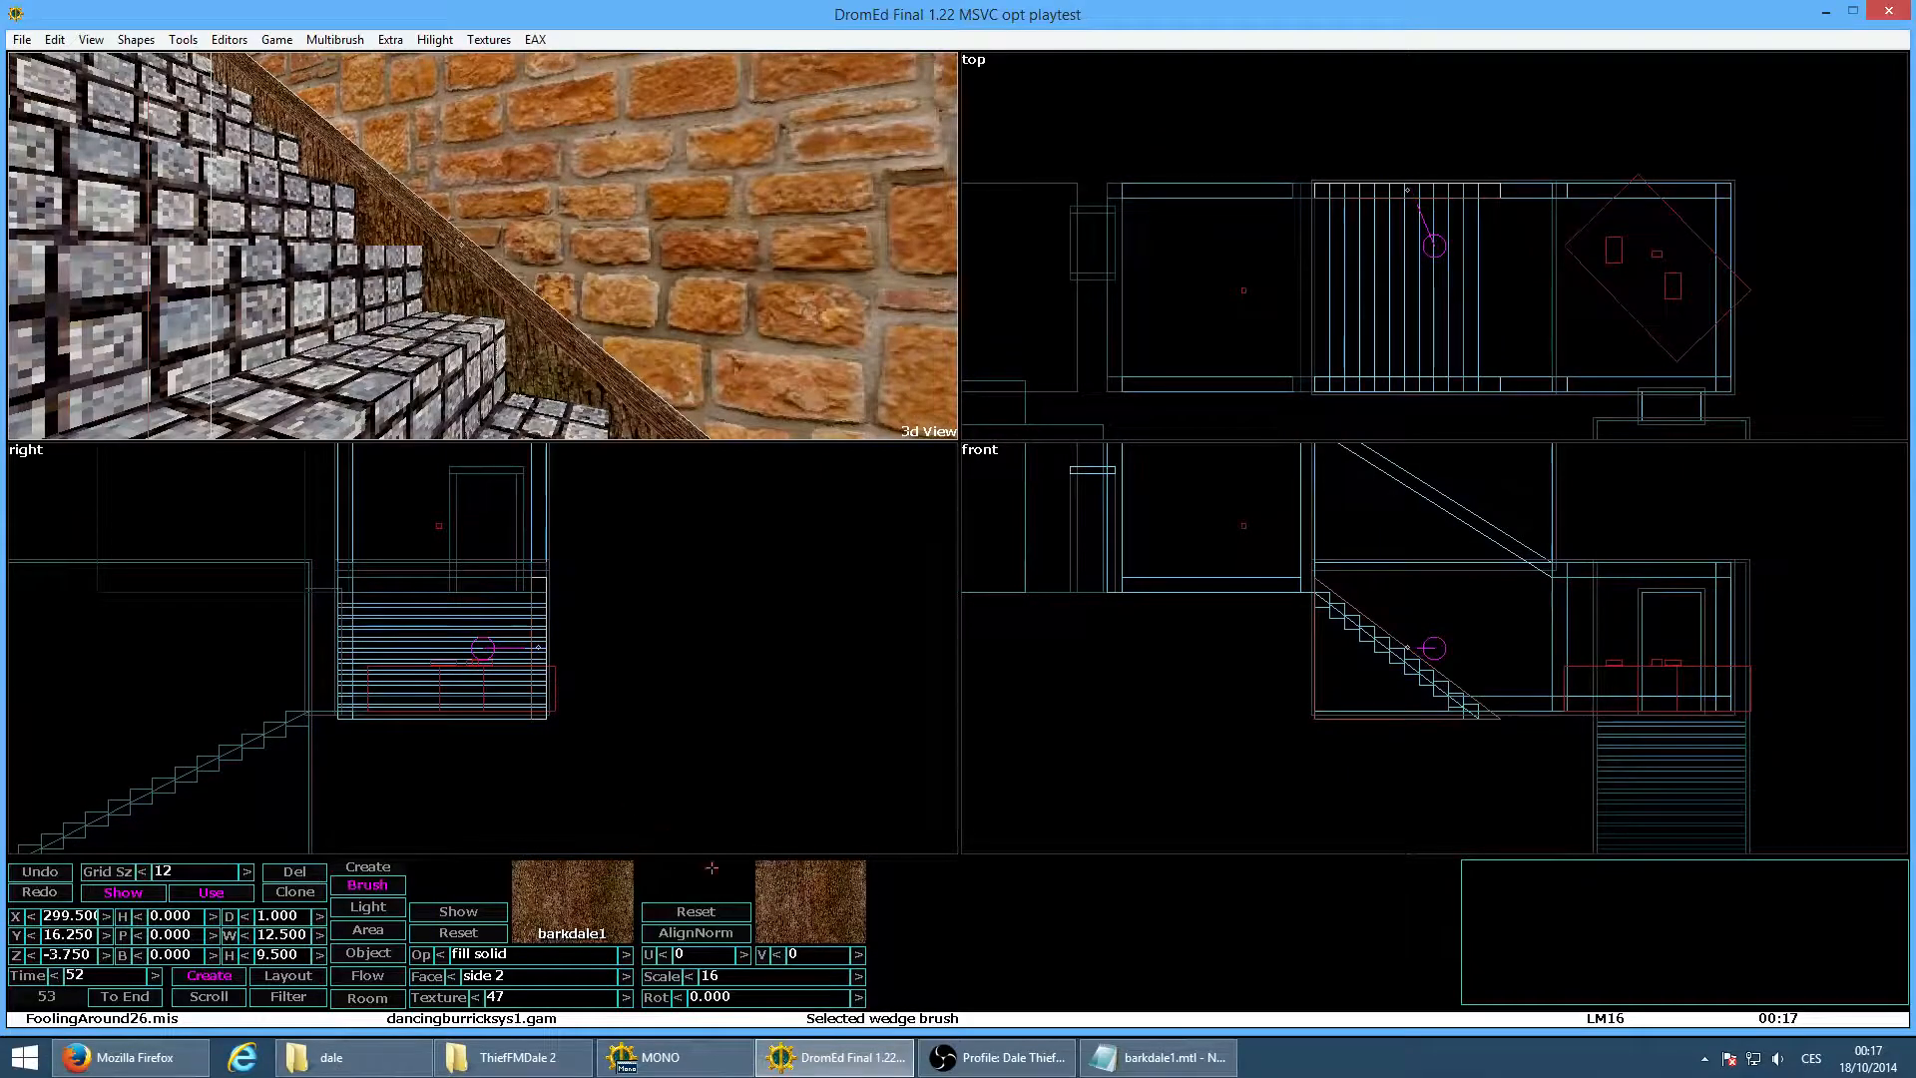
{"action": "left_click", "coordinate": [756, 998]}
{"action": "type", "text": "109.995"}
{"action": "key", "text": "Return"}
{"action": "left_click", "coordinate": [740, 954]}
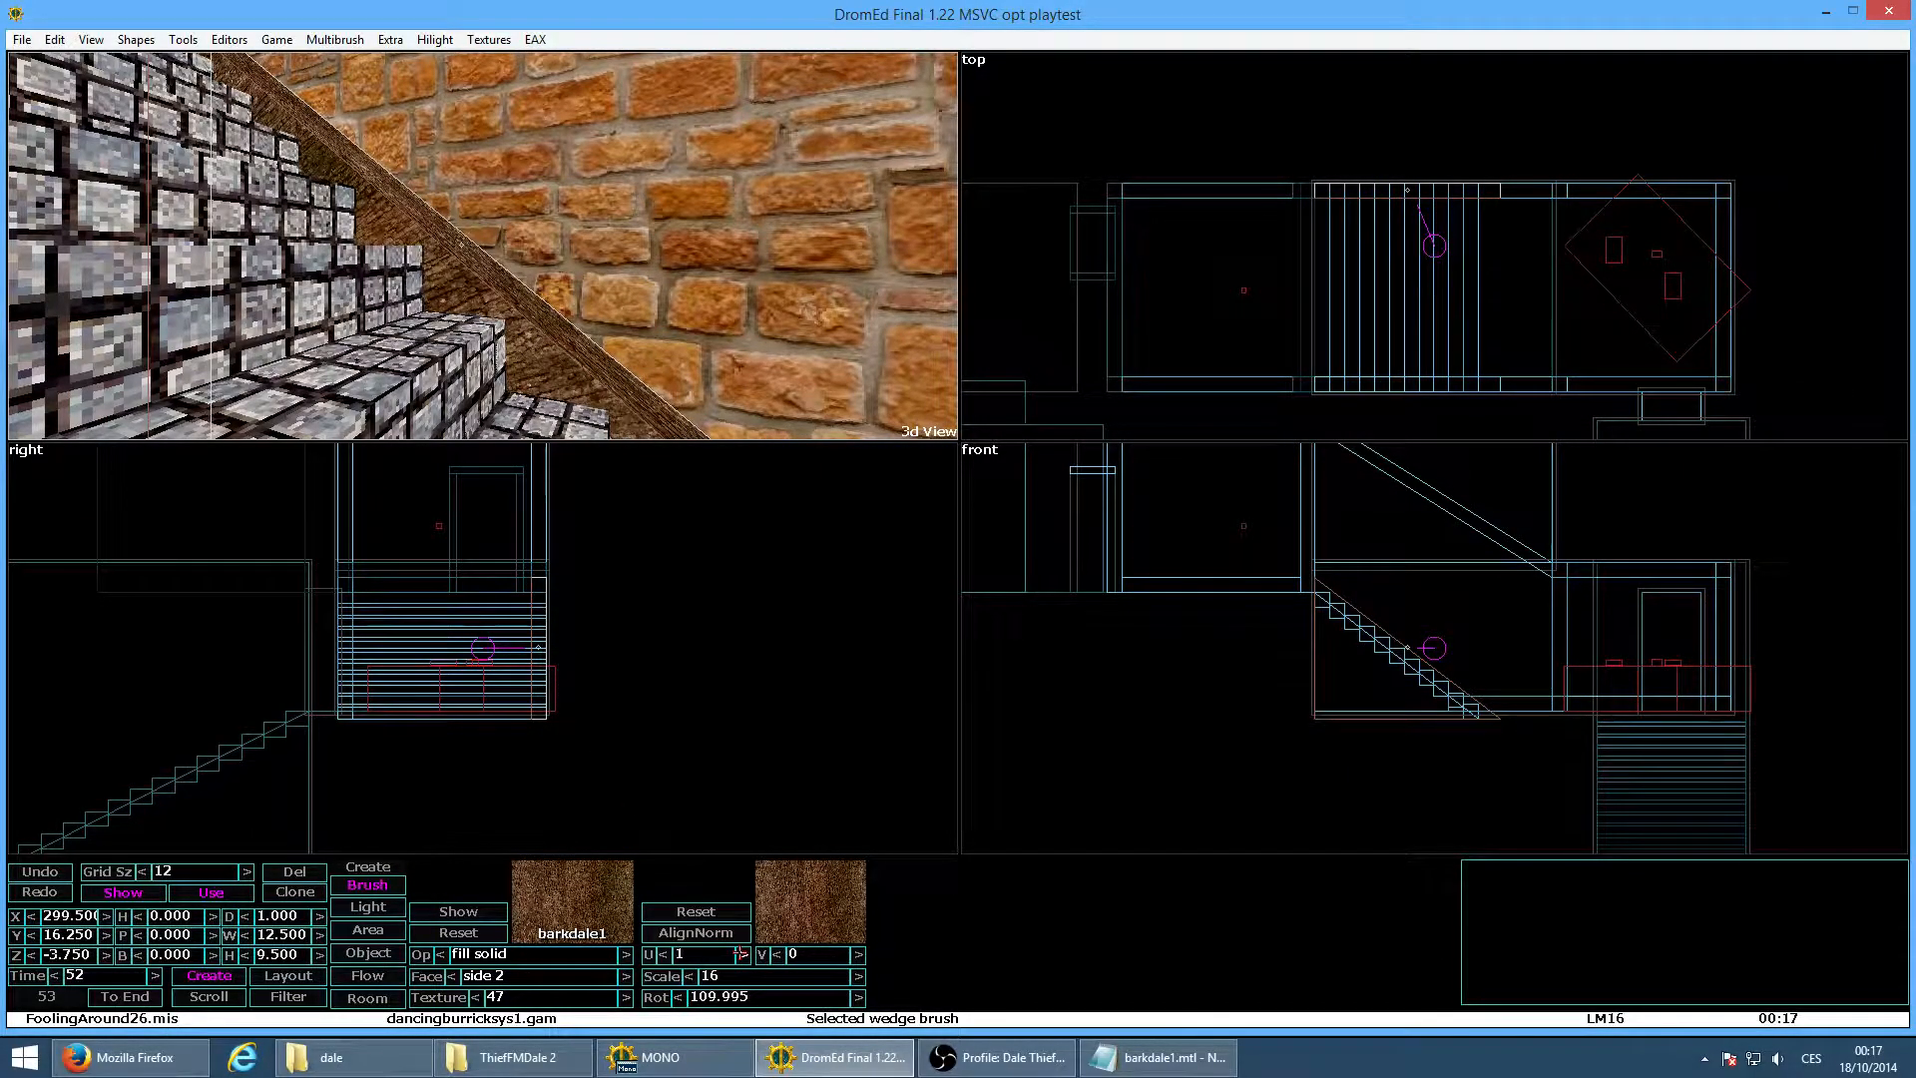
Reset the texture's U offset on side 2 of the stair wedge to 0, try rotation 249.999, and set it to 240
{"action": "left_click", "coordinate": [663, 954]}
{"action": "left_click", "coordinate": [735, 999]}
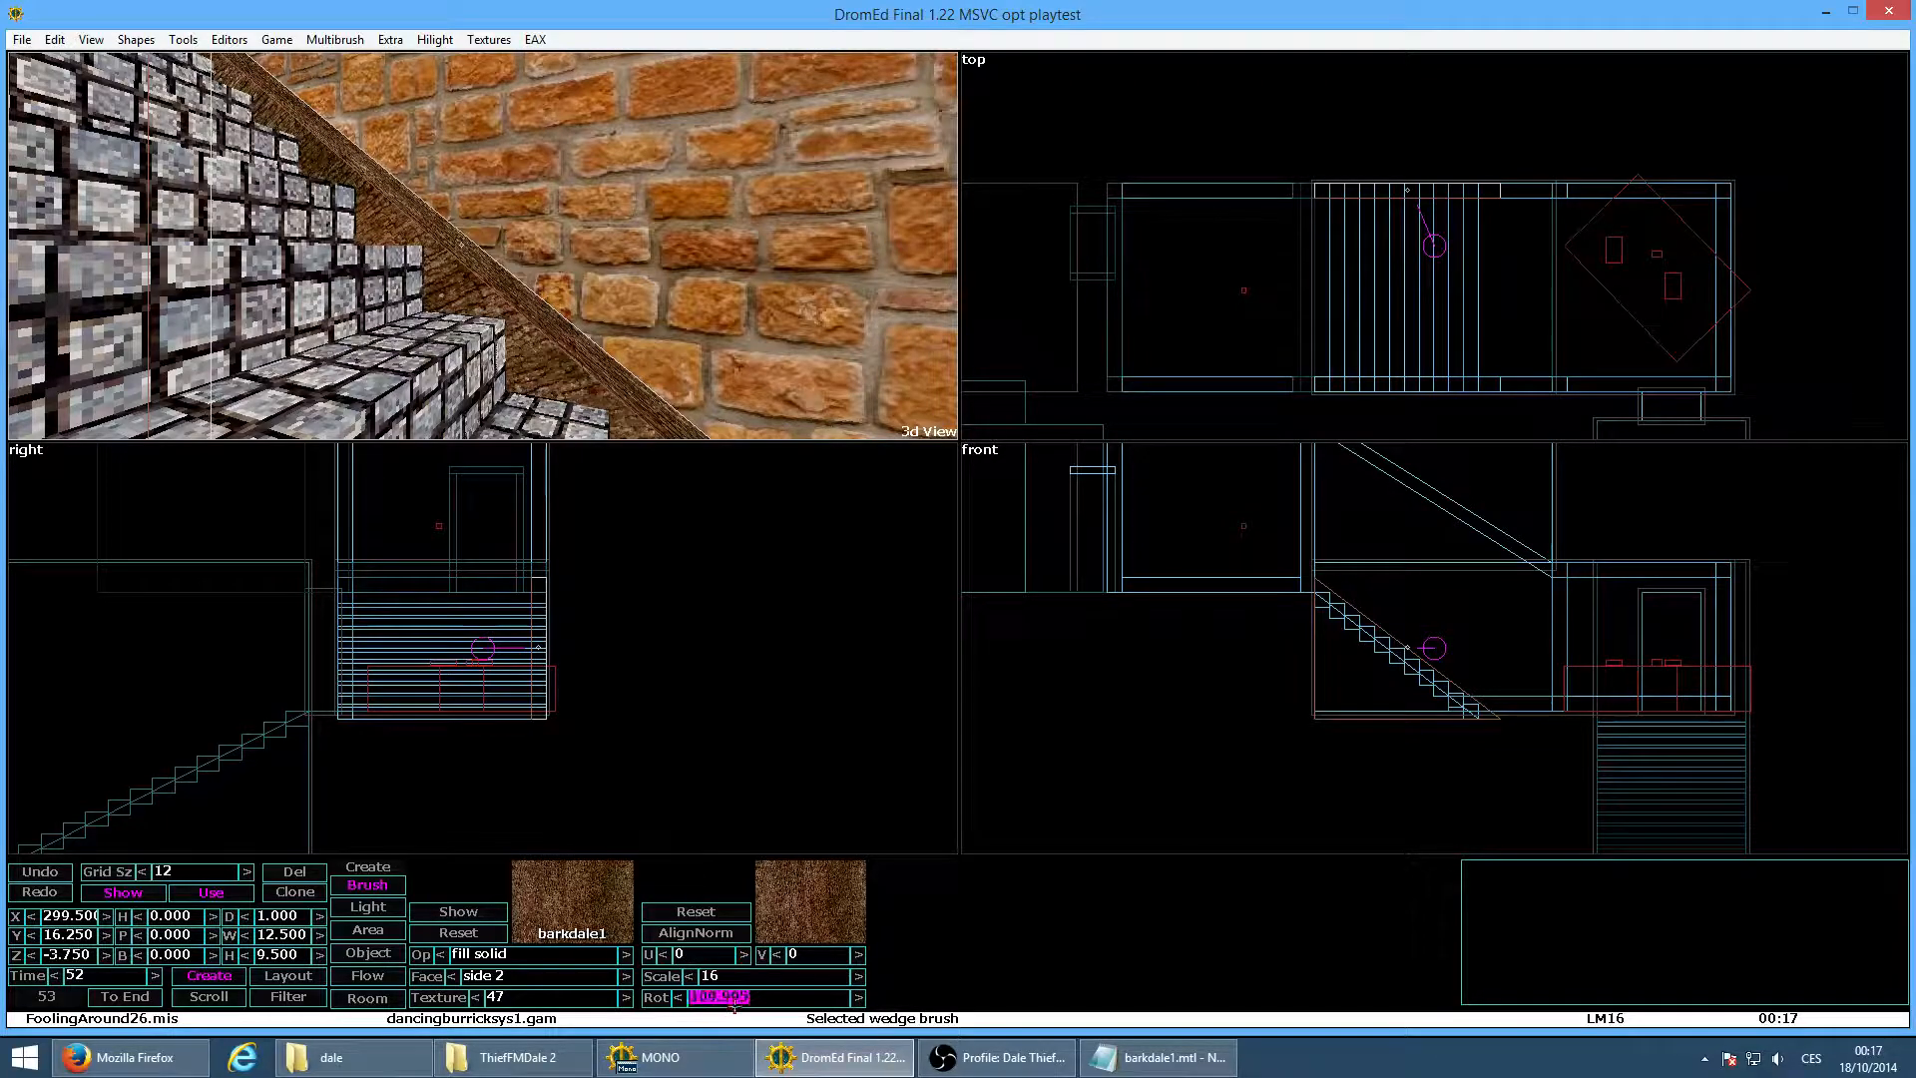
{"action": "type", "text": "249.999"}
{"action": "key", "text": "Return"}
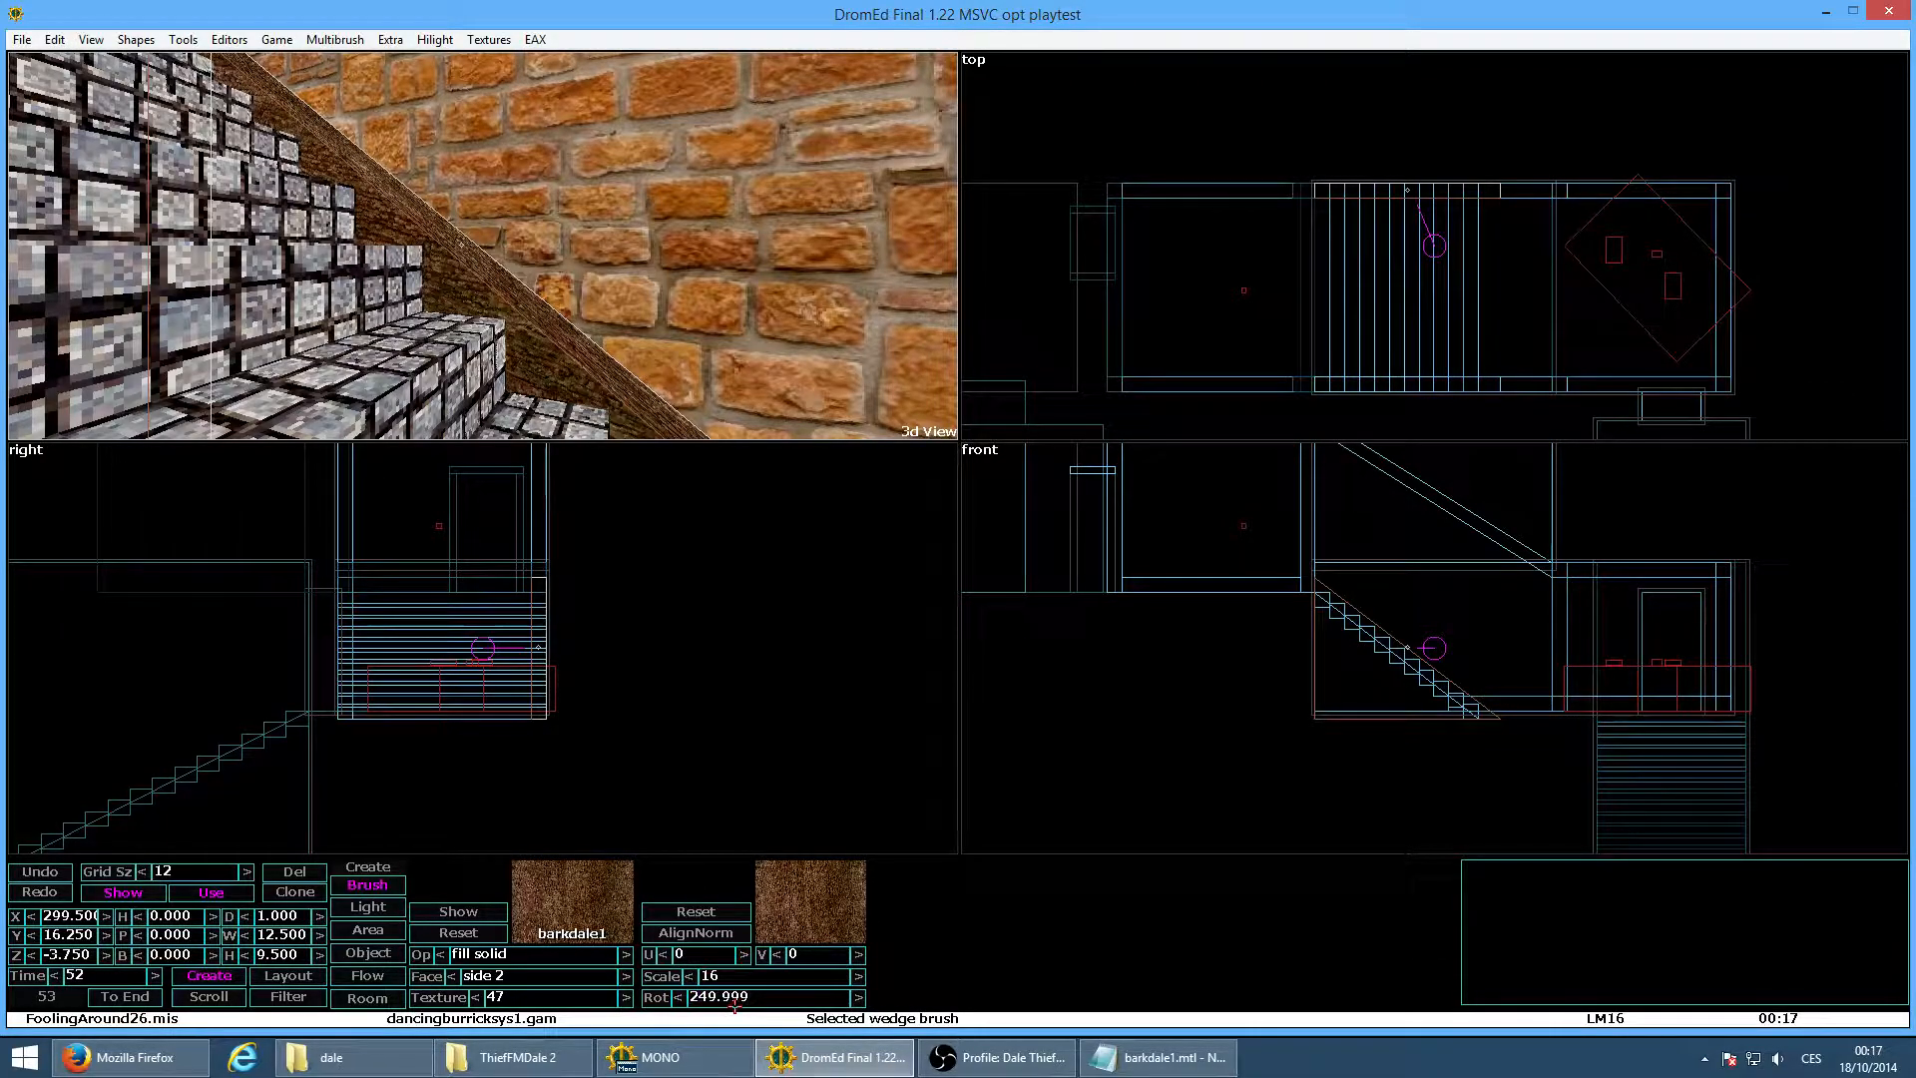
{"action": "key", "text": "Up"}
{"action": "left_click", "coordinate": [743, 991]}
{"action": "type", "text": "240"}
{"action": "key", "text": "Return"}
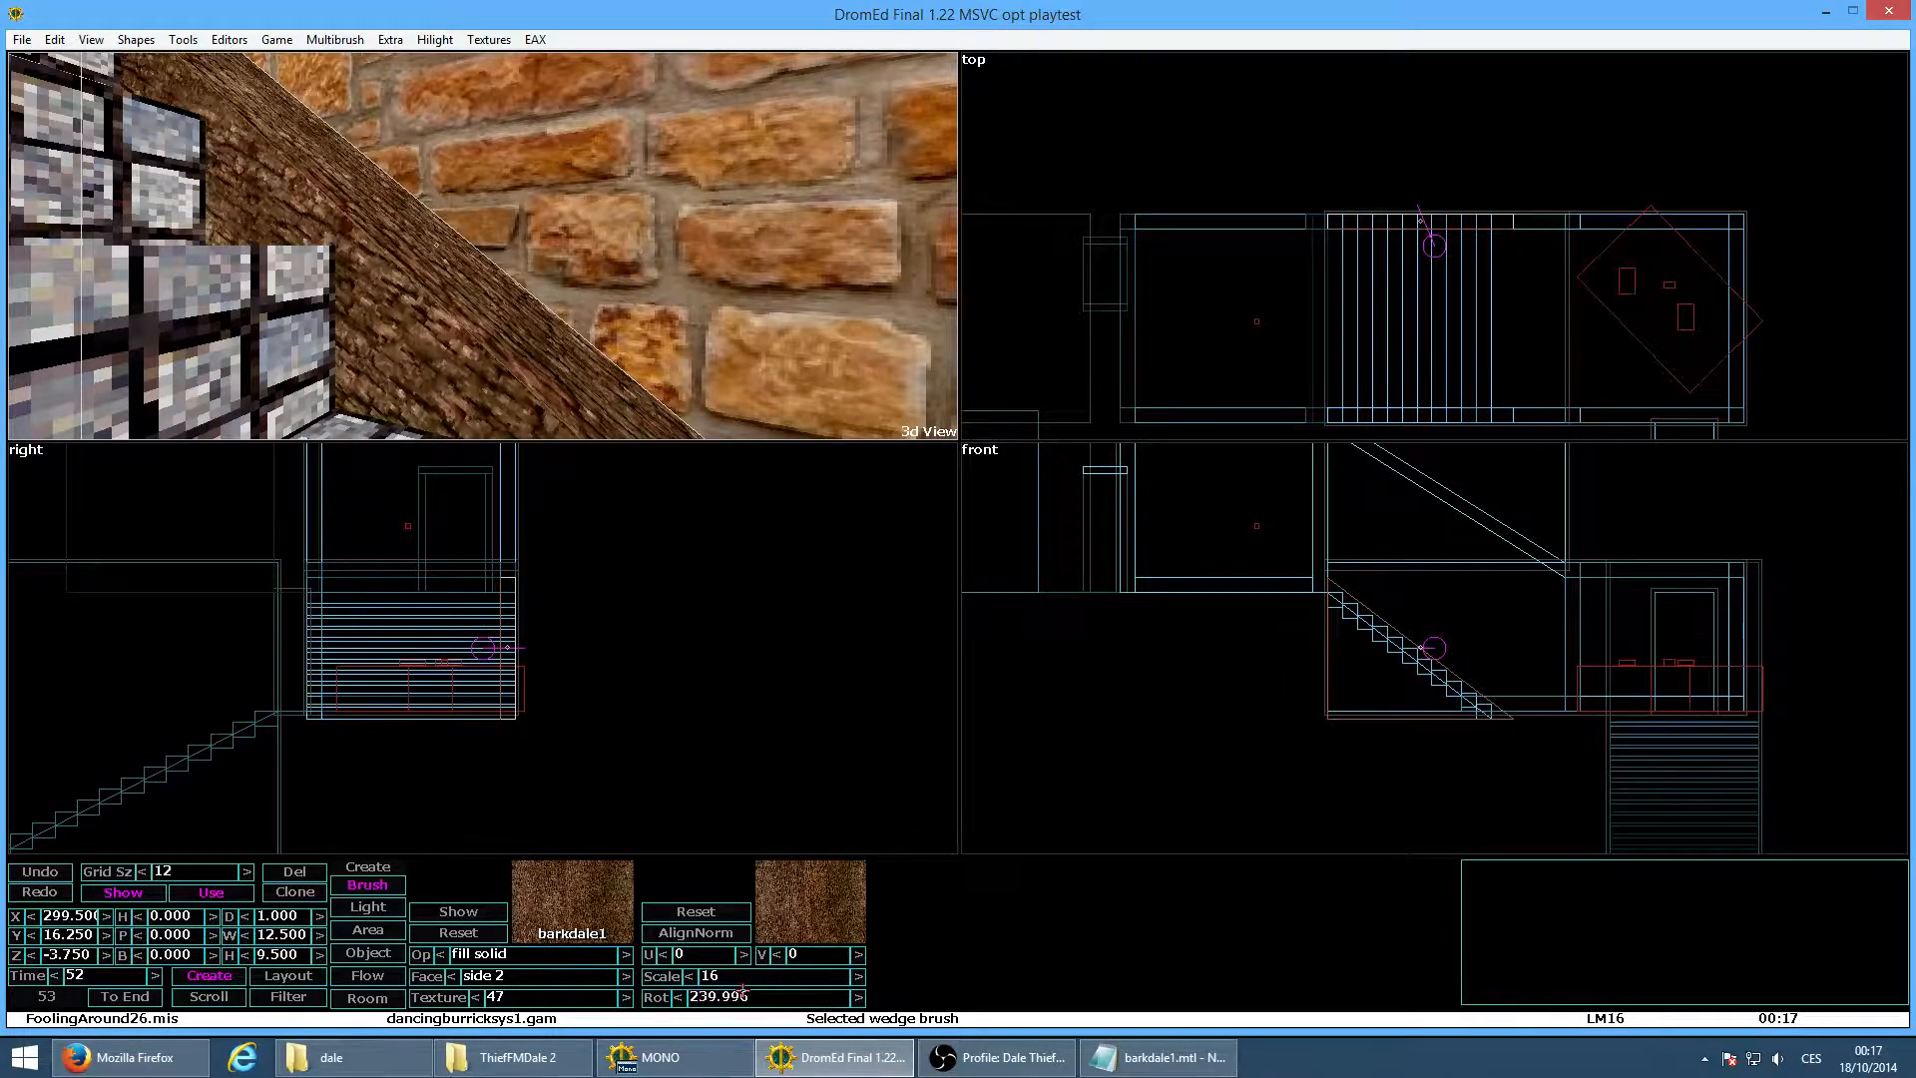
{"action": "key", "text": "Down"}
Examine the bark grain of the trim along the staircase in game mode
{"action": "key", "text": "alt+g"}
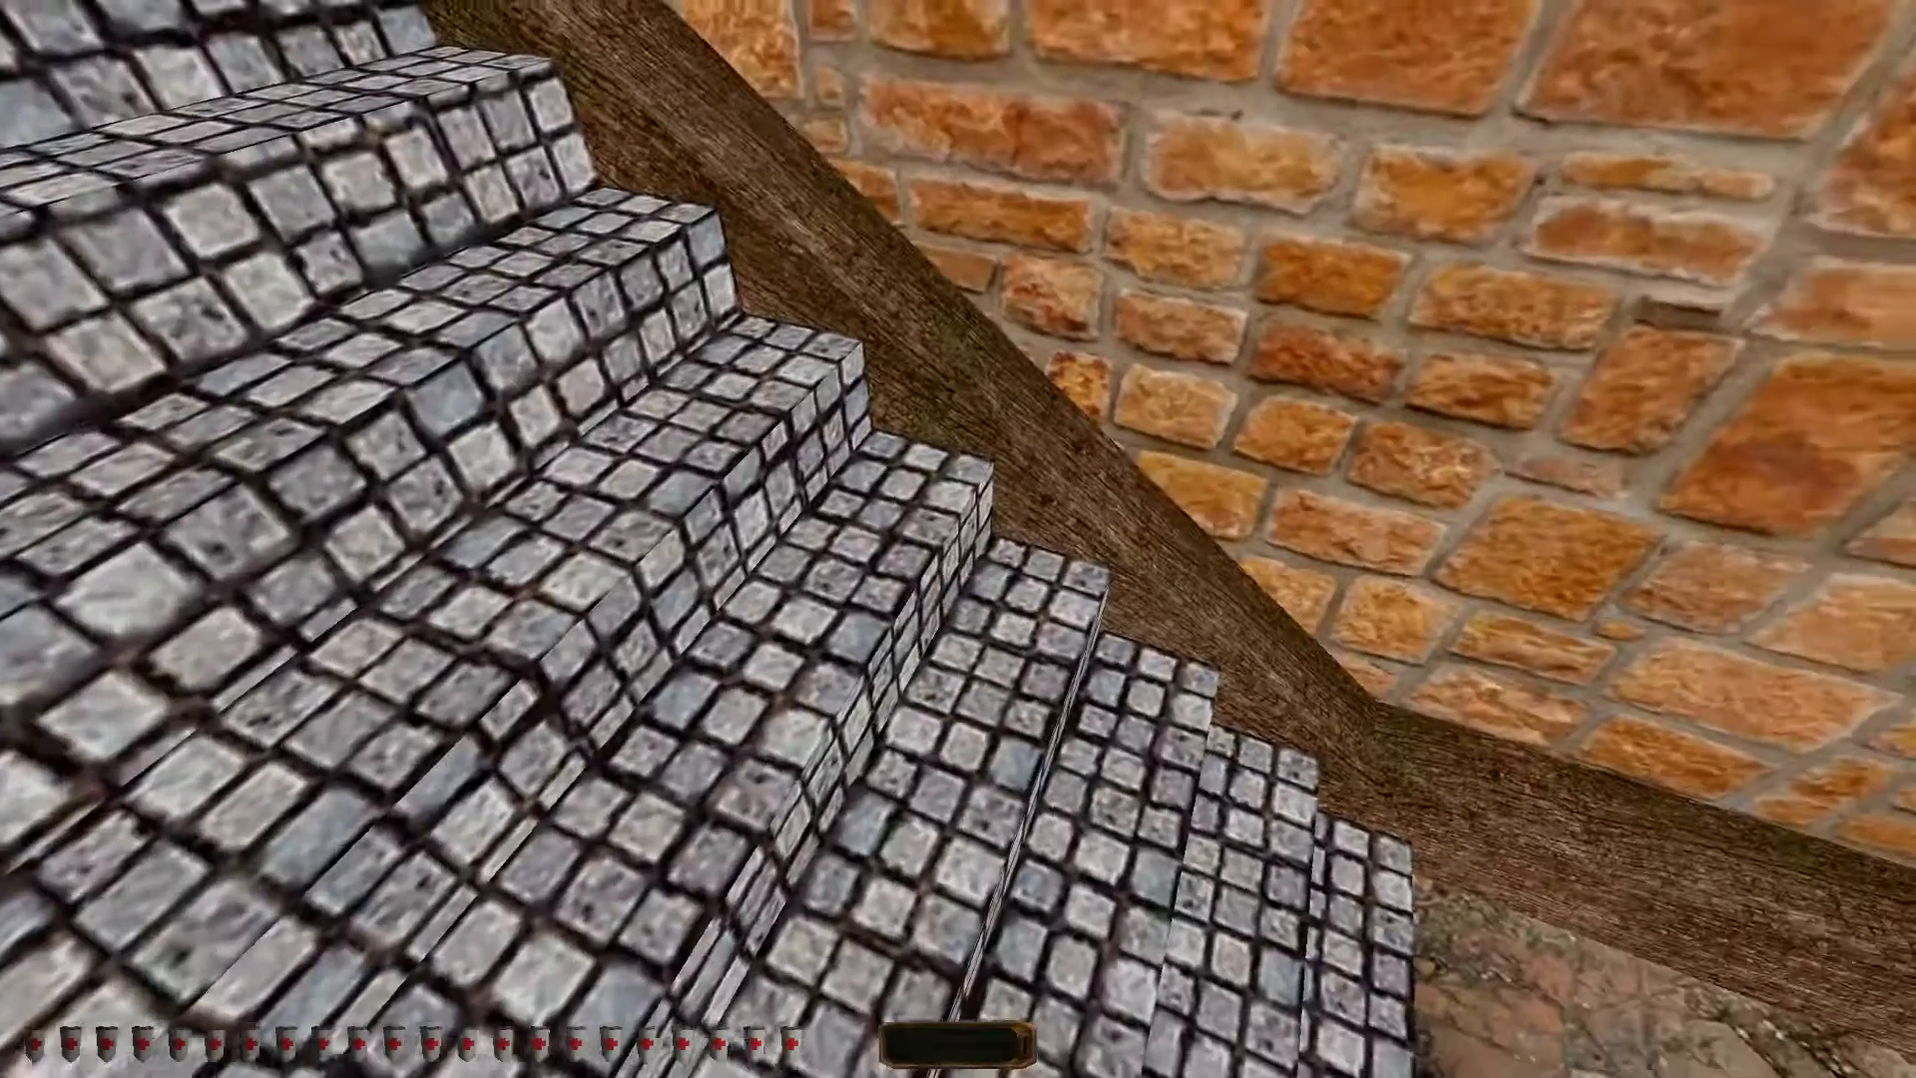
{"action": "key", "text": "Page_Up"}
{"action": "key", "text": "Up"}
{"action": "key", "text": "alt+e"}
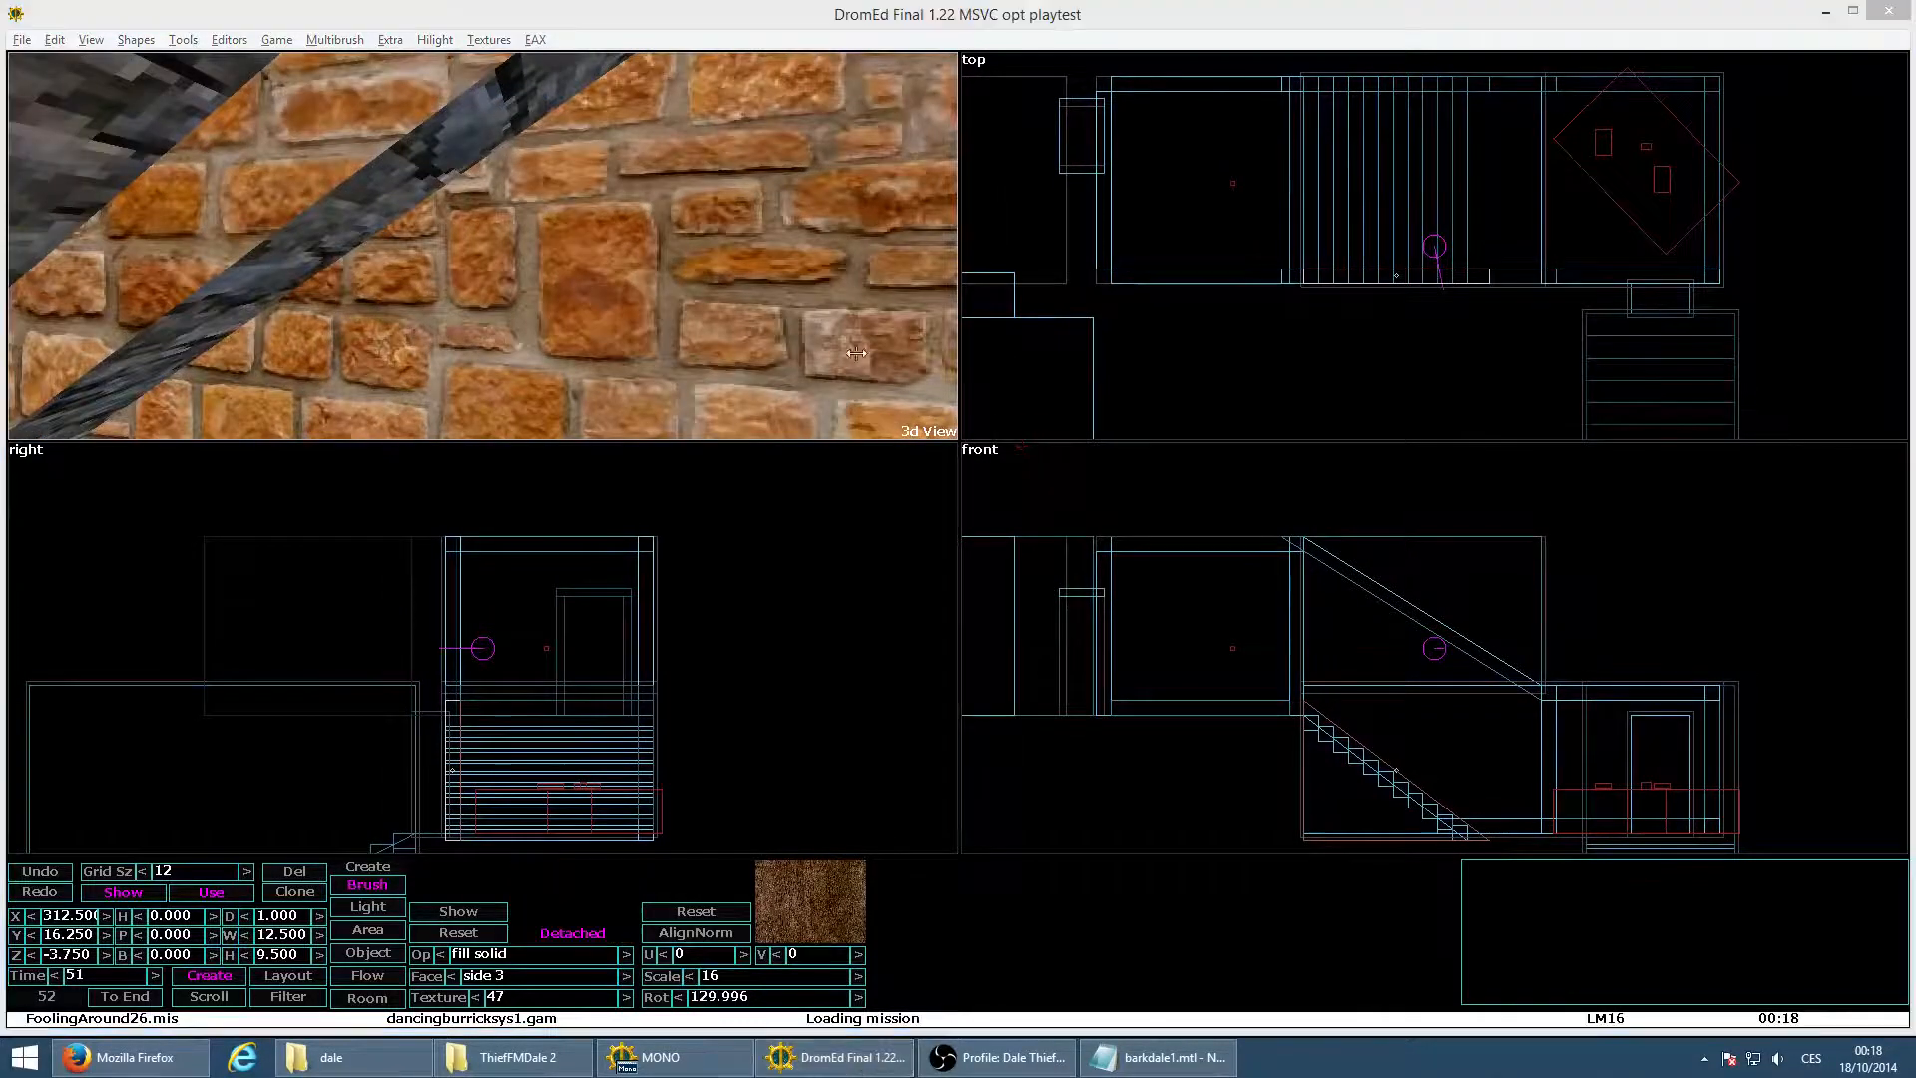
Apply the barkdale1 texture to the sloped ceiling beam above the stairs and set the rotation on side 3 to 120
{"action": "left_click", "coordinate": [421, 125]}
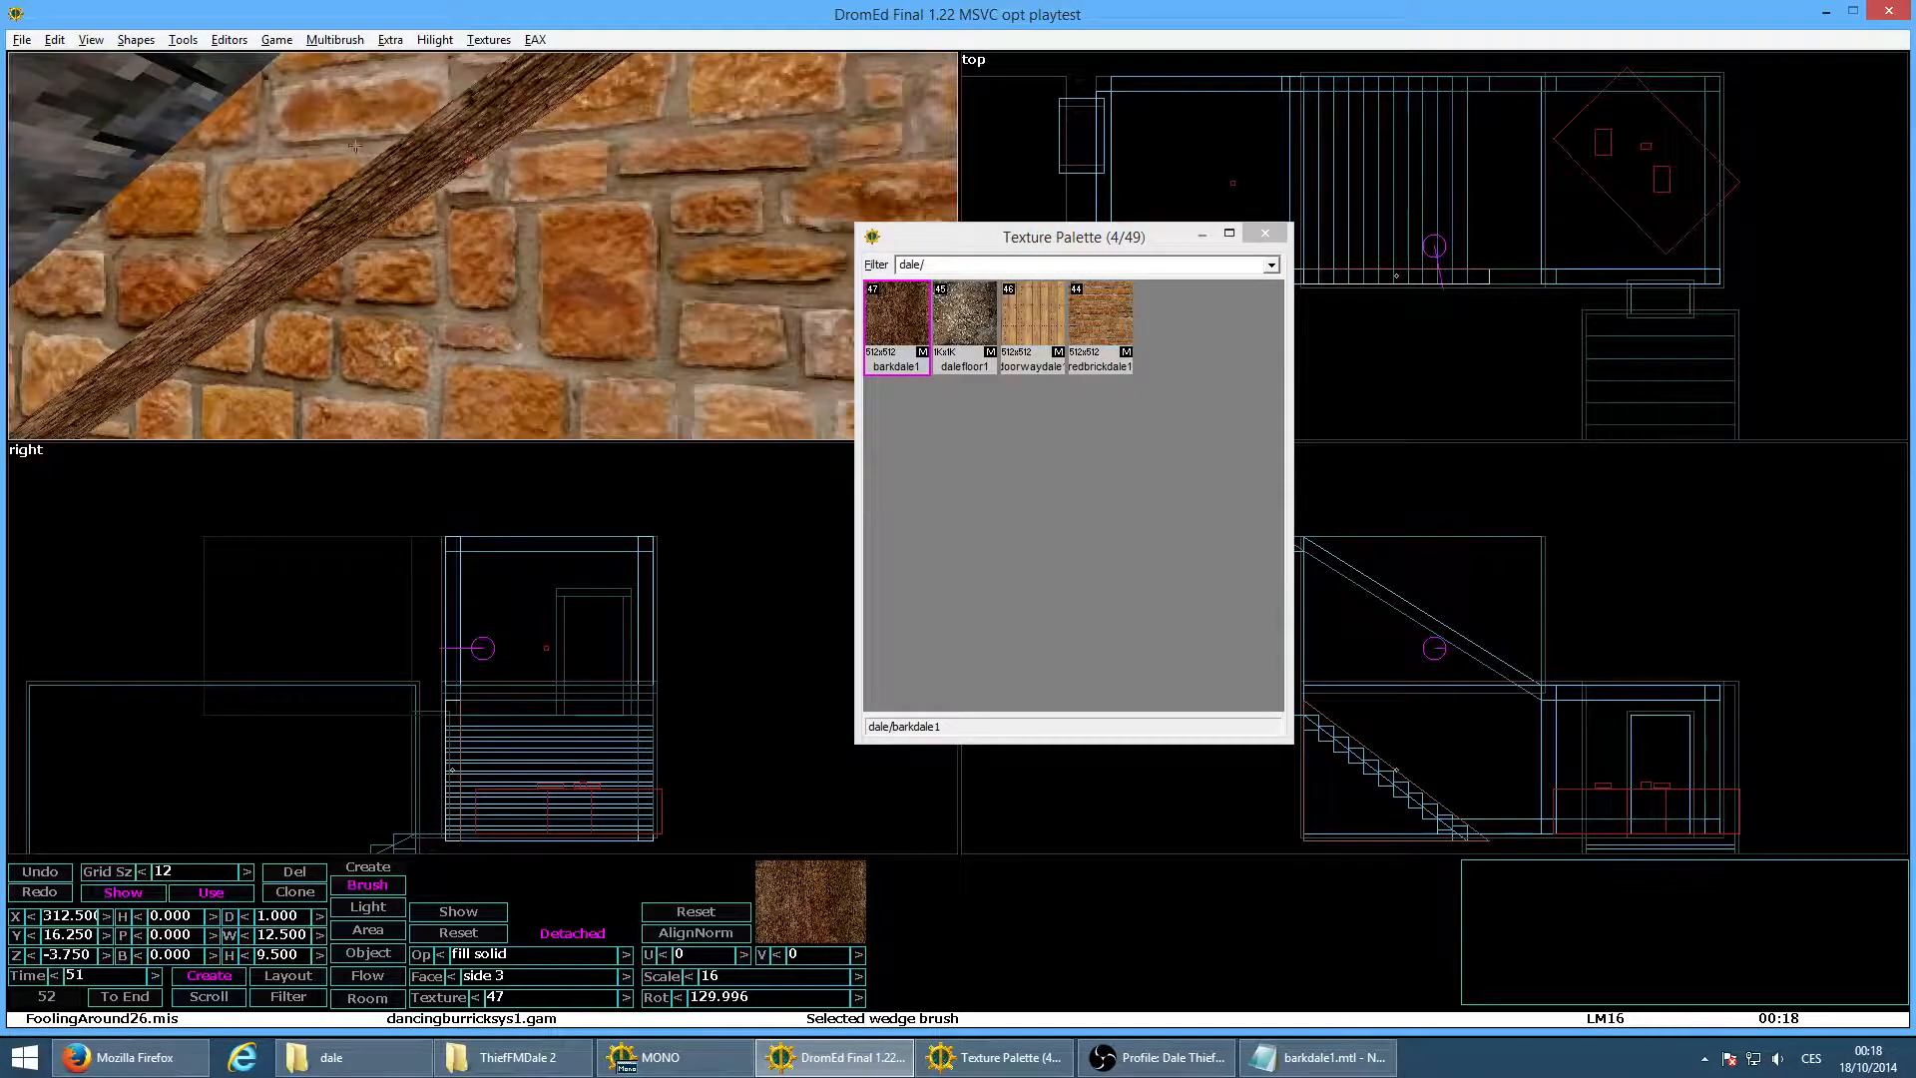
{"action": "left_click_drag", "start_coordinate": [421, 139], "coordinate": [462, 177]}
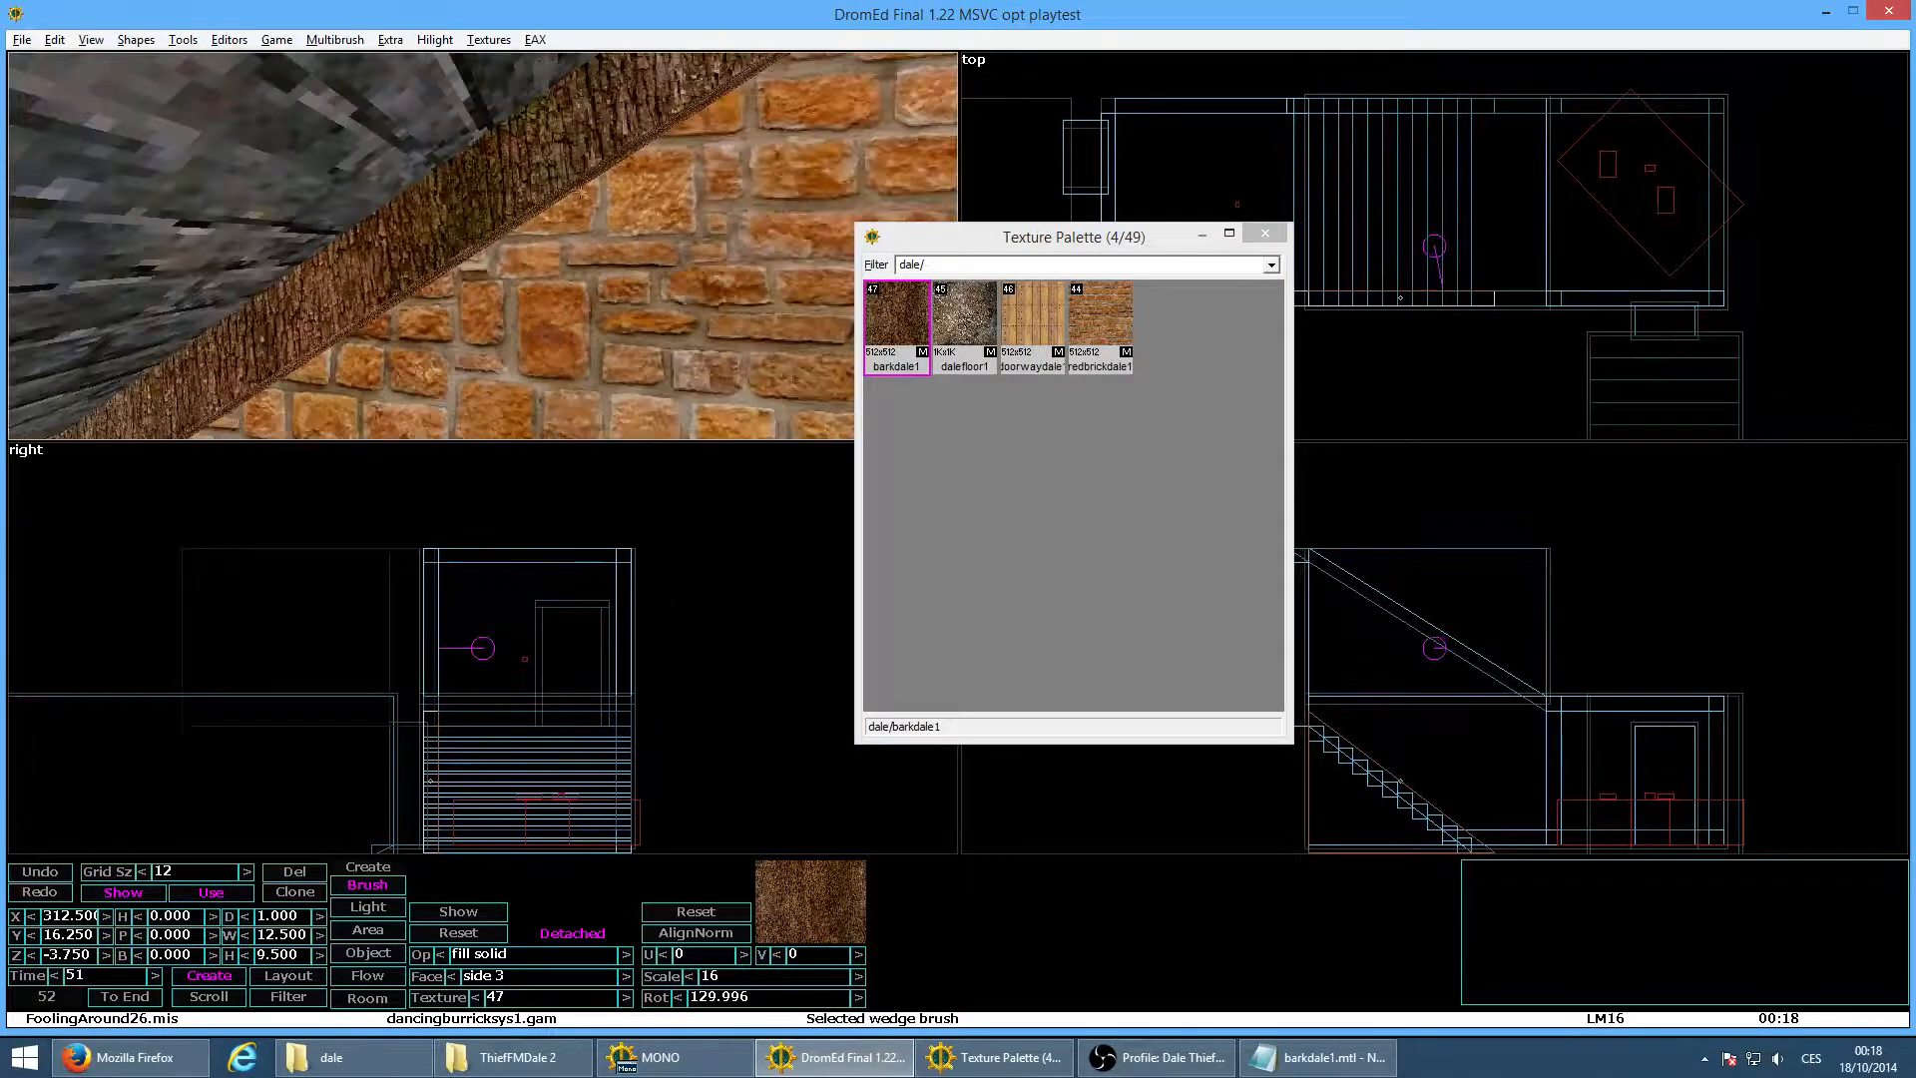
{"action": "left_click", "coordinate": [1266, 233]}
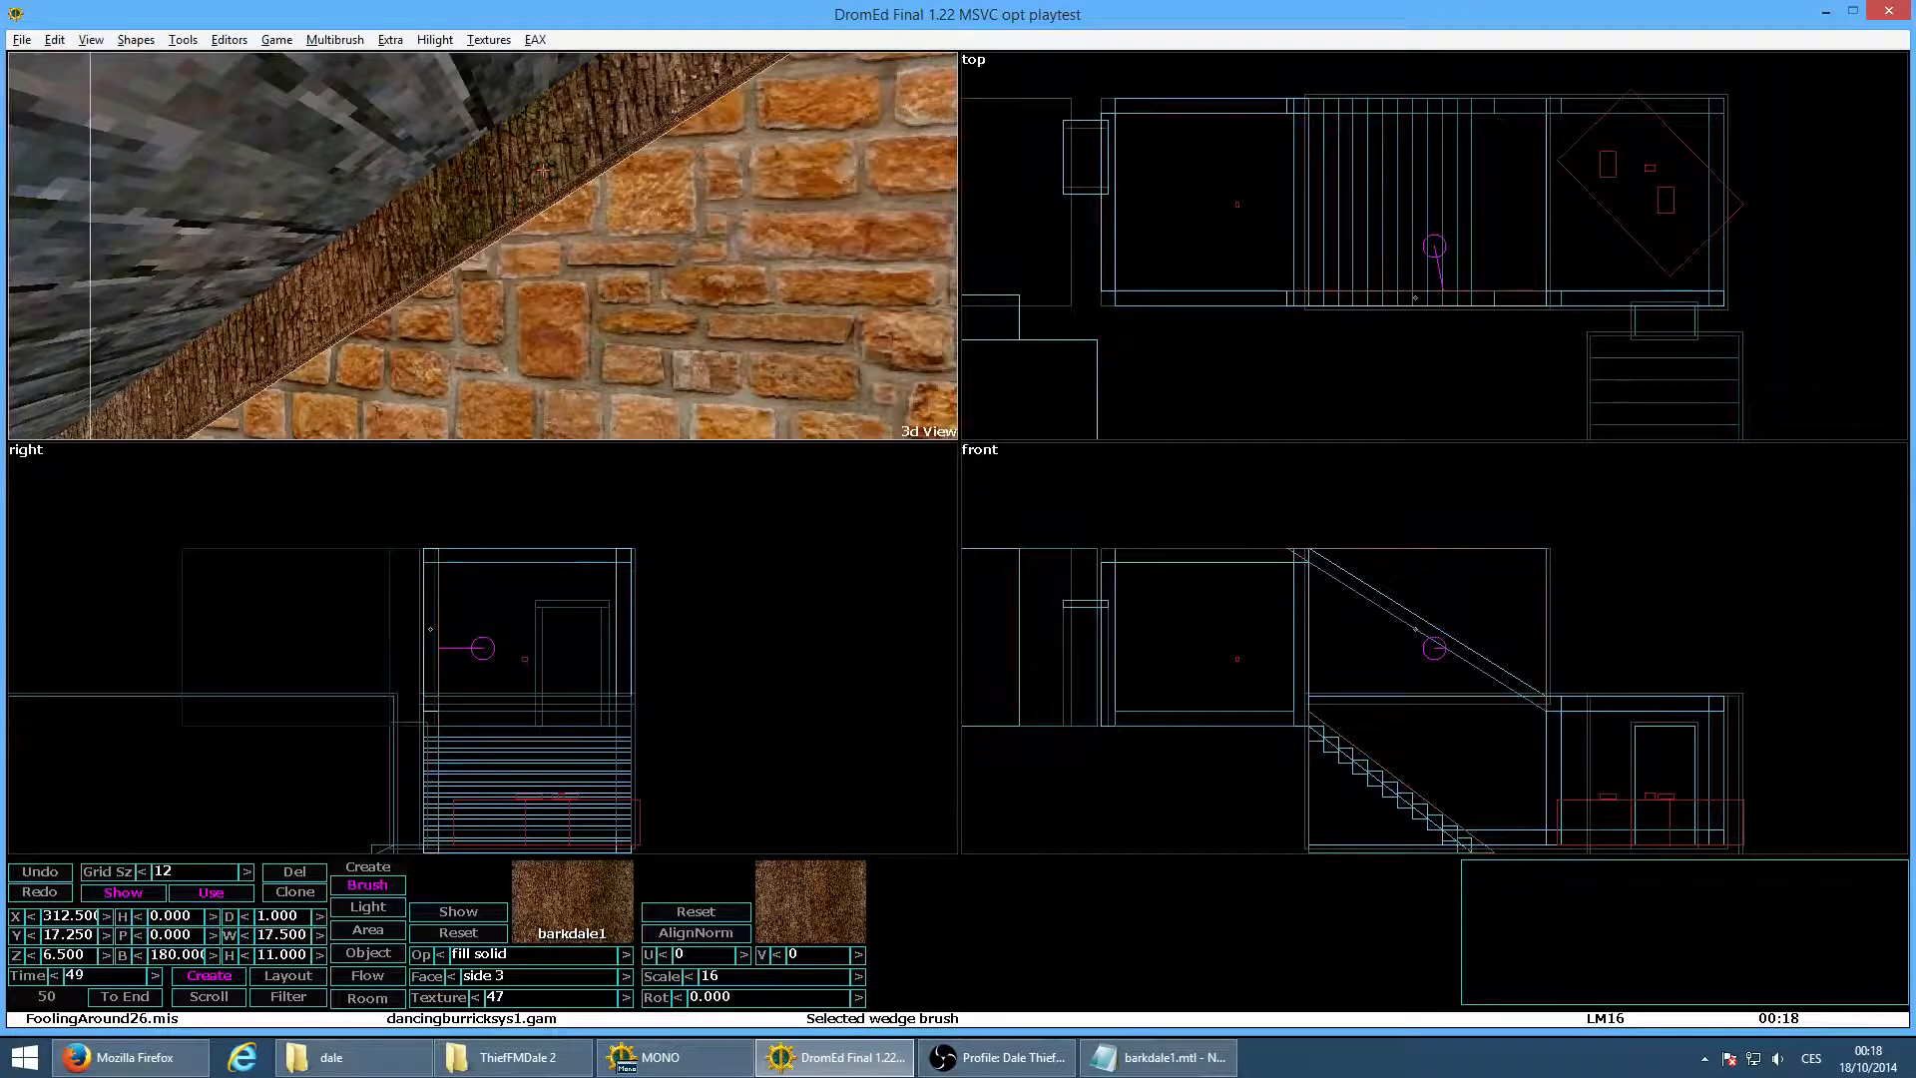
{"action": "left_click", "coordinate": [735, 997]}
{"action": "type", "text": "120"}
{"action": "key", "text": "Return"}
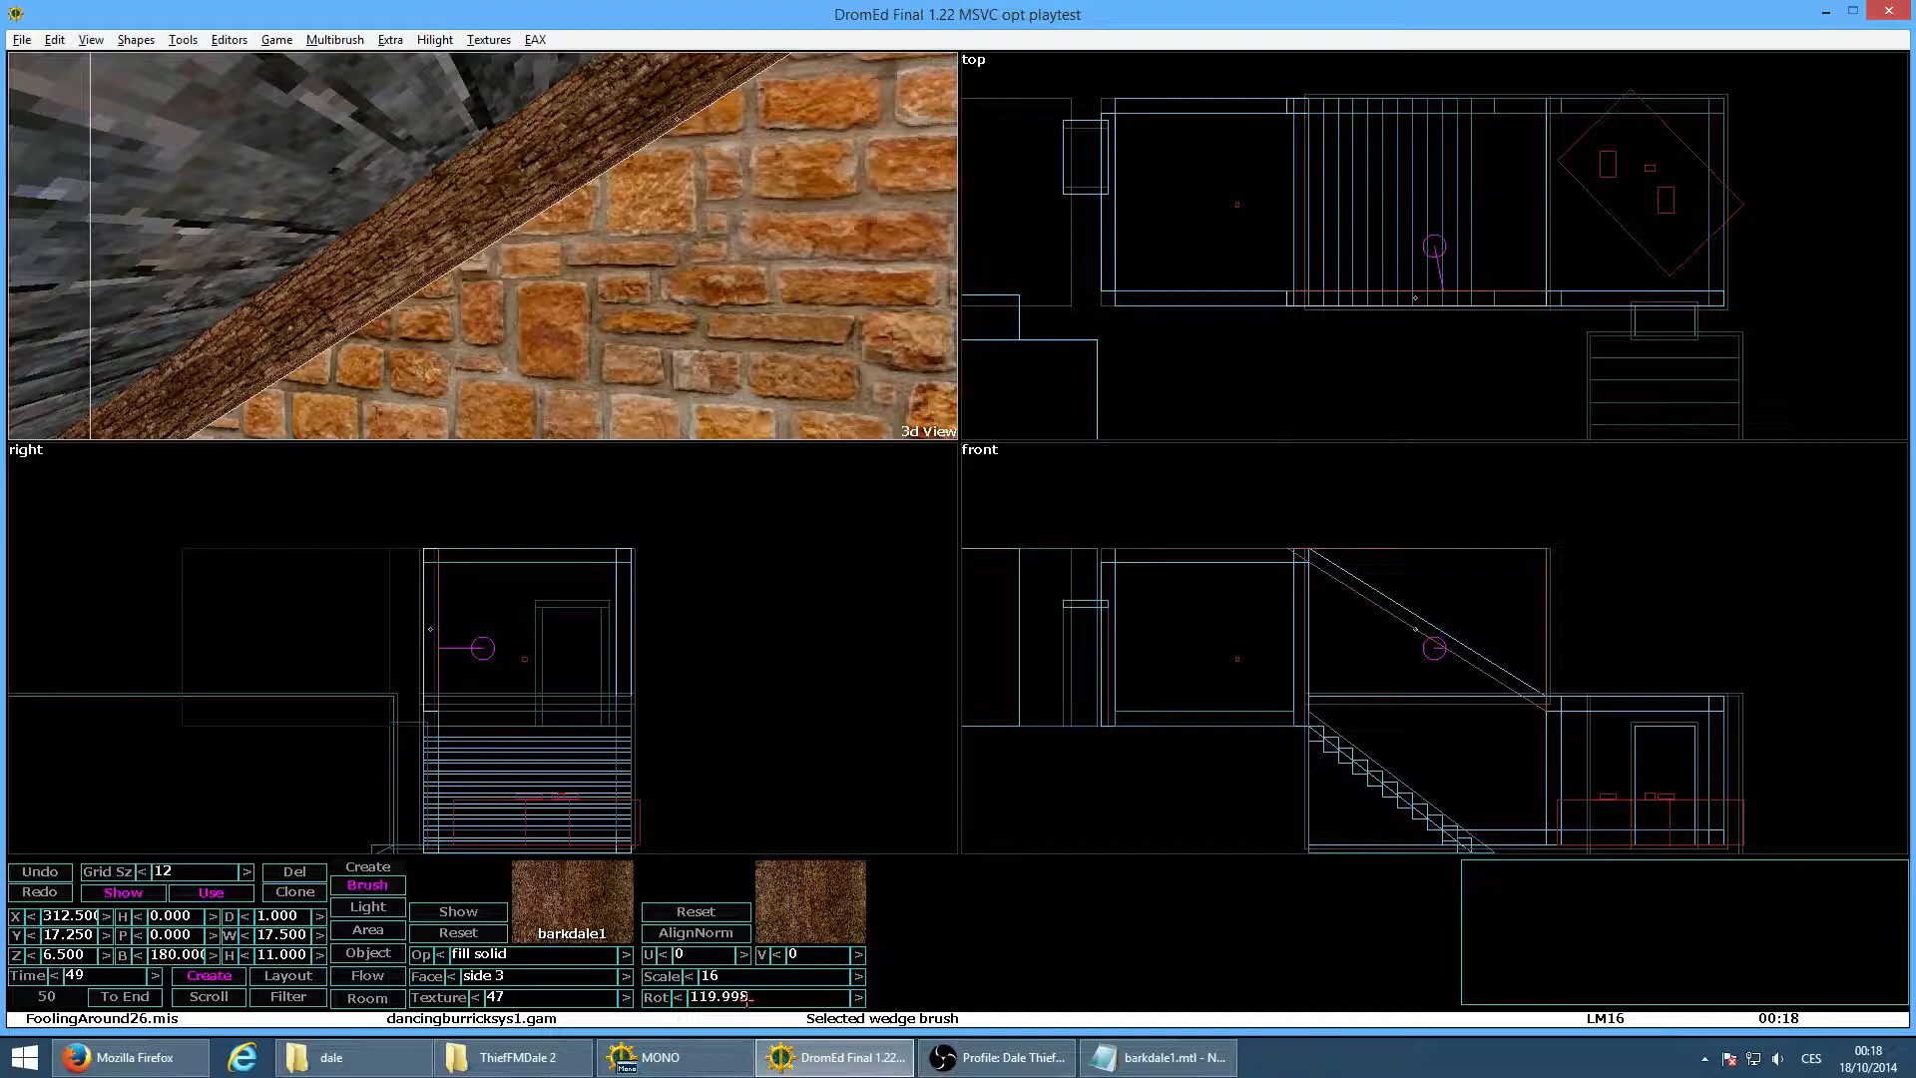
Texture the sloped ceiling beam on the opposite wall with barkdale1 and set its texture rotation to 240
{"action": "key", "text": "a"}
{"action": "key", "text": "a"}
{"action": "key", "text": "a"}
{"action": "key", "text": "a"}
{"action": "key", "text": "a"}
{"action": "key", "text": "a"}
{"action": "key", "text": "a"}
{"action": "key", "text": "a"}
{"action": "key", "text": "a"}
{"action": "key", "text": "a"}
{"action": "key", "text": "a"}
{"action": "key", "text": "a"}
{"action": "key", "text": "a"}
{"action": "key", "text": "a"}
{"action": "key", "text": "a"}
{"action": "key", "text": "a"}
{"action": "key", "text": "w"}
{"action": "key", "text": "w"}
{"action": "key", "text": "w"}
{"action": "key", "text": "w"}
{"action": "key", "text": "w"}
{"action": "key", "text": "w"}
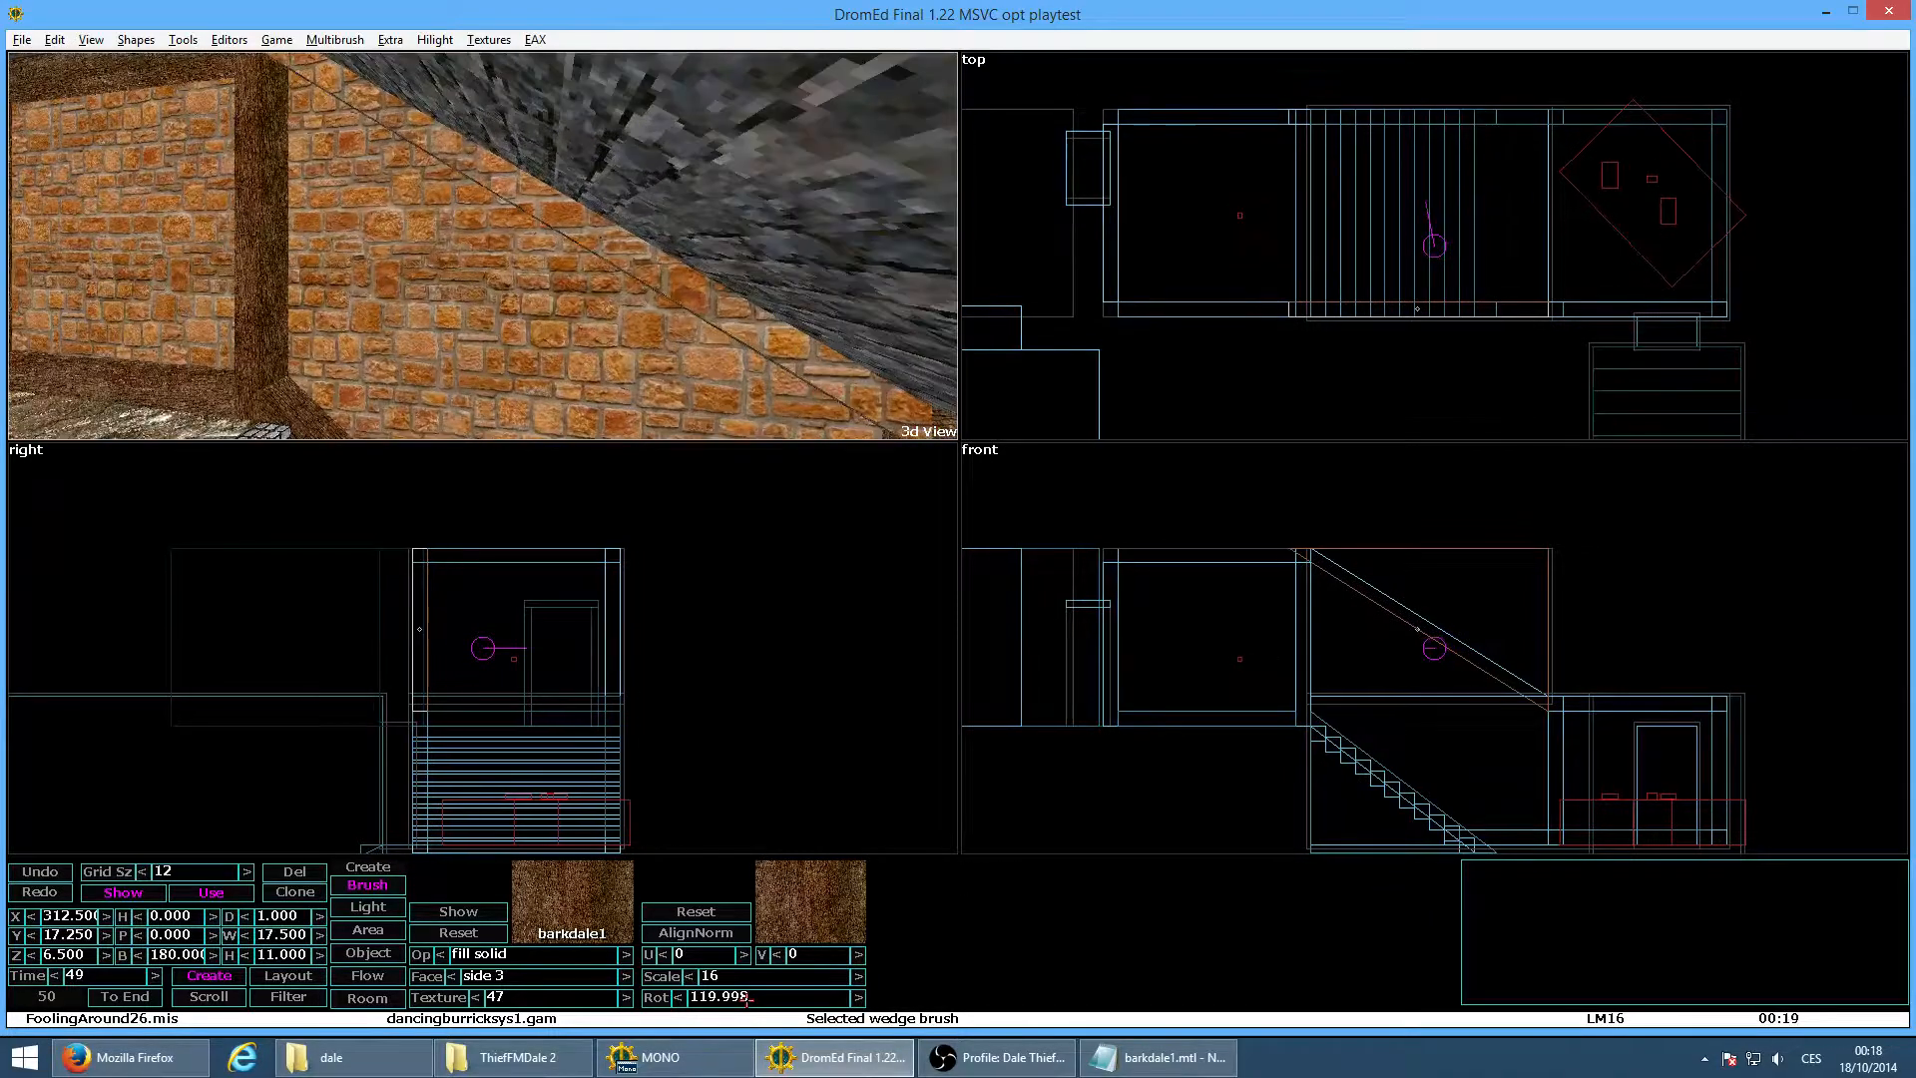
{"action": "key", "text": "w"}
{"action": "key", "text": "d"}
{"action": "key", "text": "d"}
{"action": "key", "text": "v"}
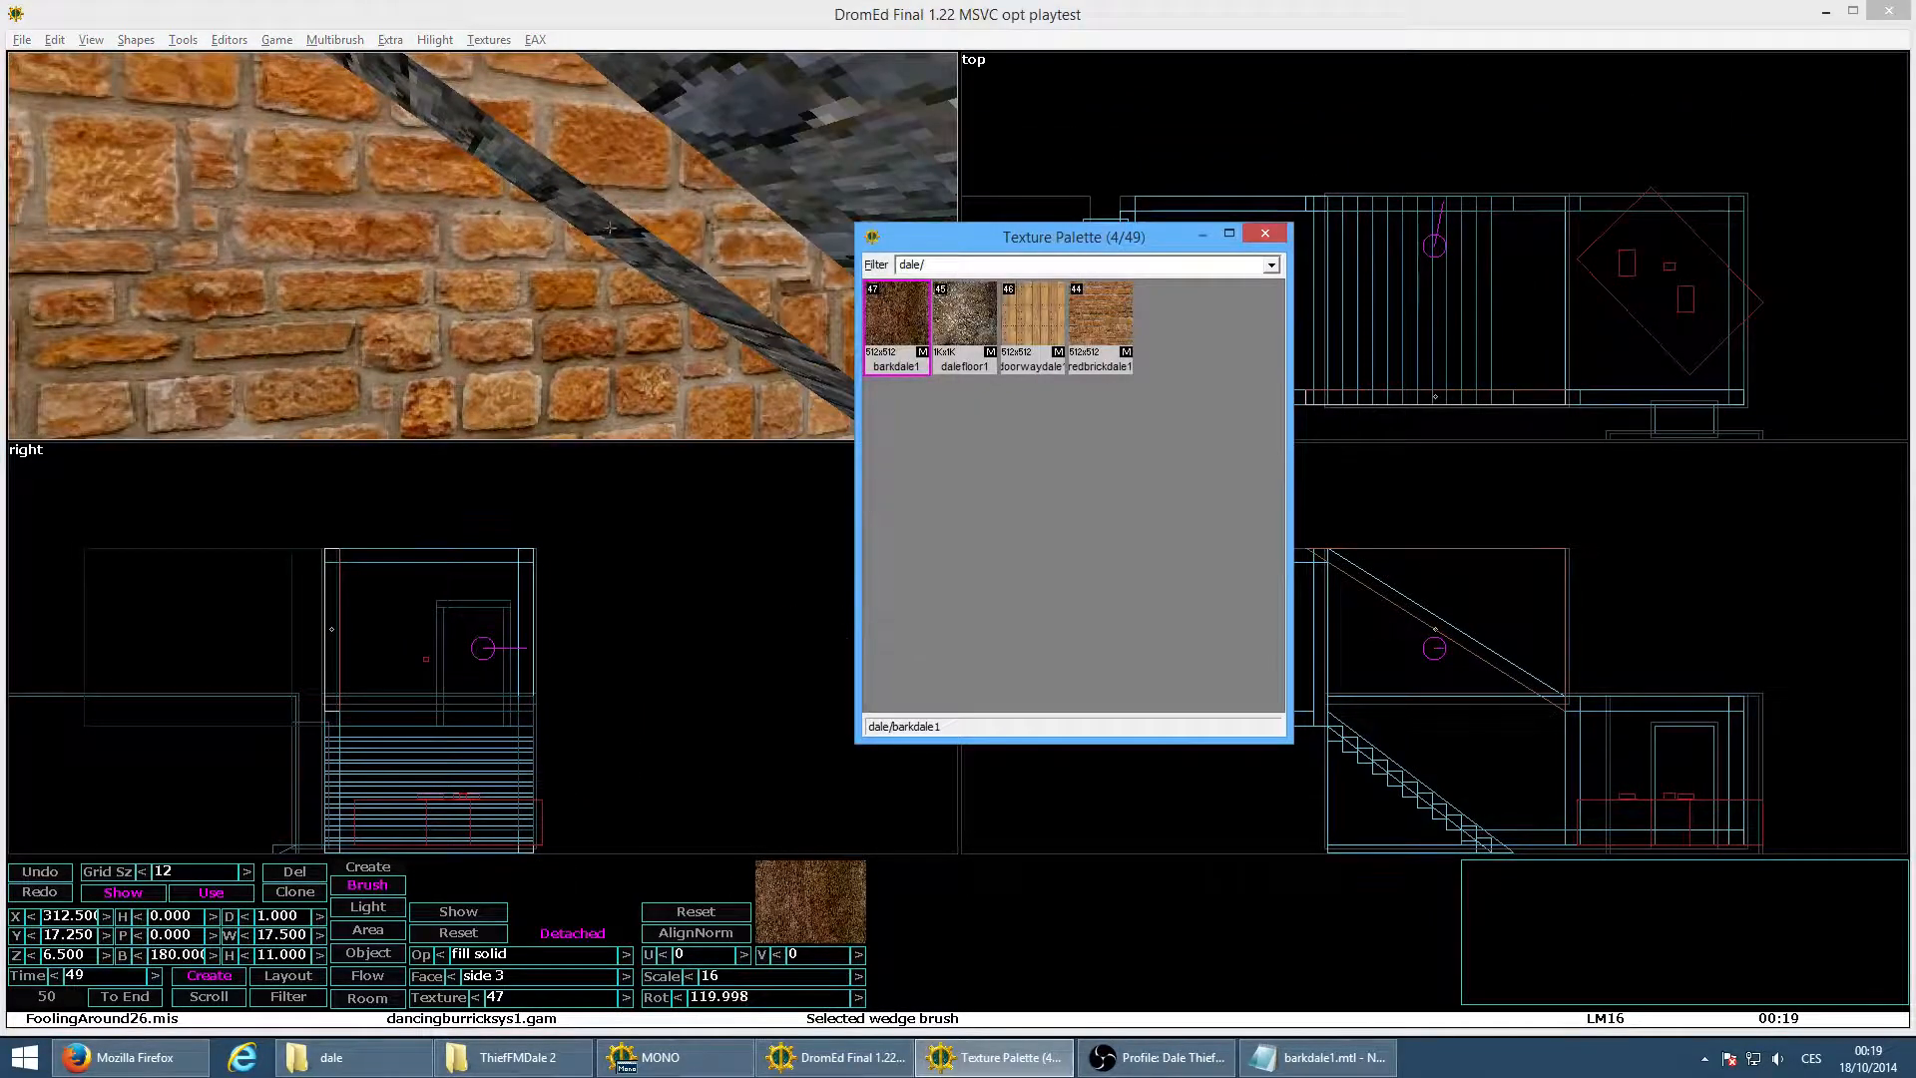
{"action": "left_click", "coordinate": [622, 200]}
{"action": "left_click", "coordinate": [1265, 232]}
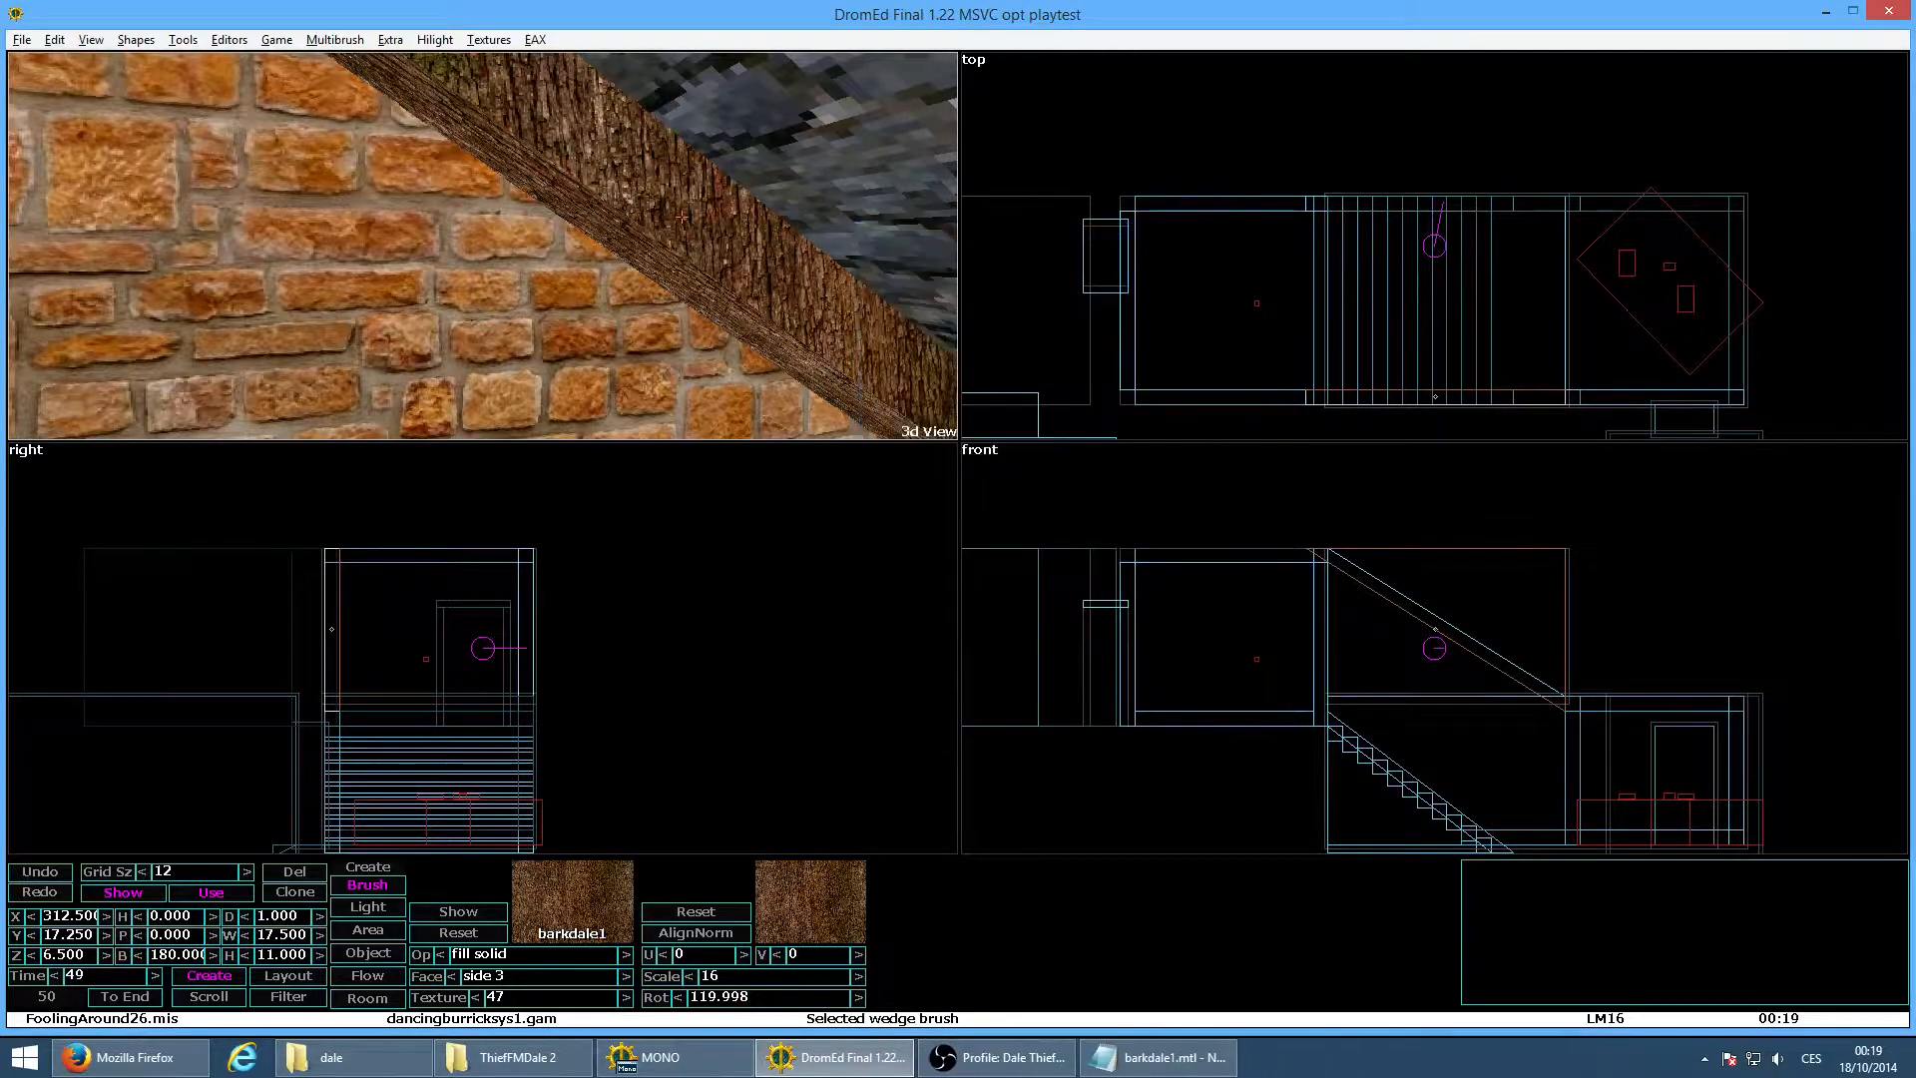
{"action": "double_click", "coordinate": [732, 998]}
{"action": "type", "text": "240"}
{"action": "key", "text": "Return"}
Walk through the upper and lower rooms in game mode to examine the bark beams, pillars and floor trims
{"action": "key", "text": "alt+g"}
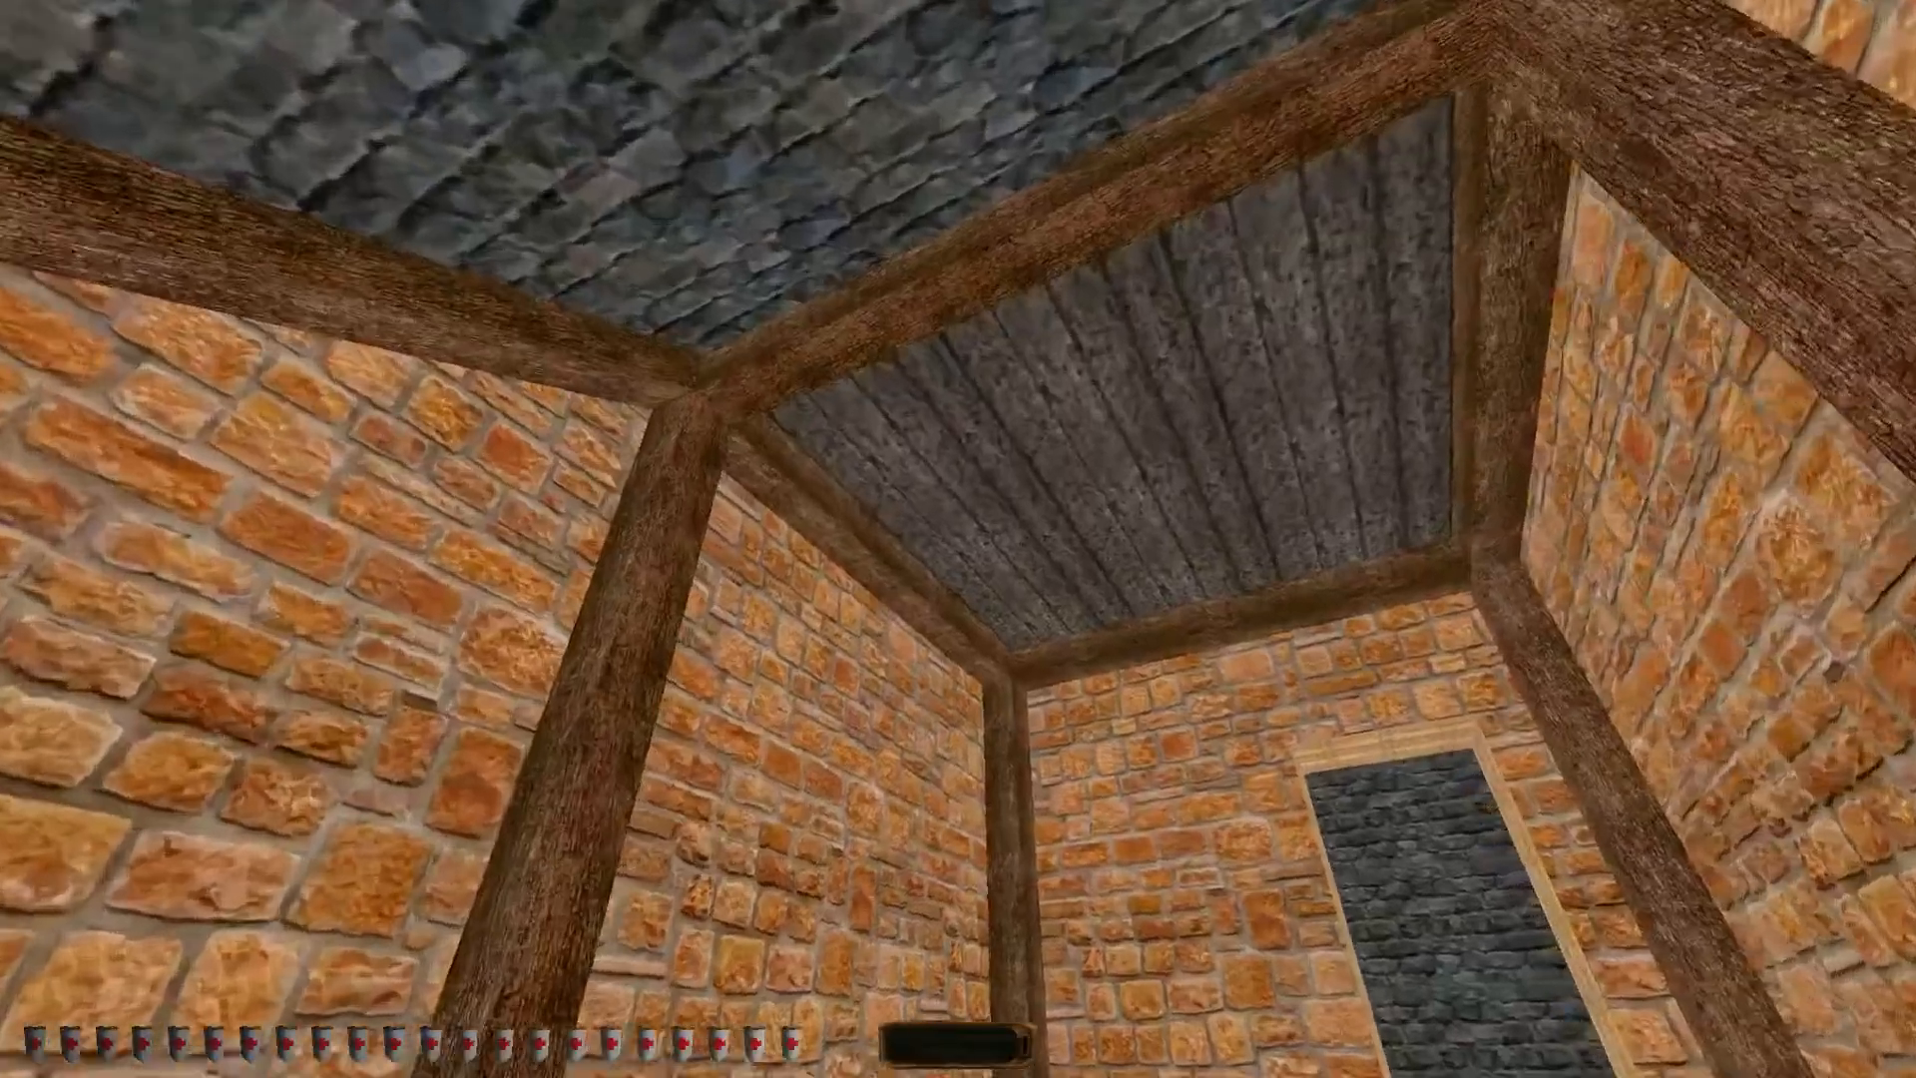
{"action": "key", "text": "w"}
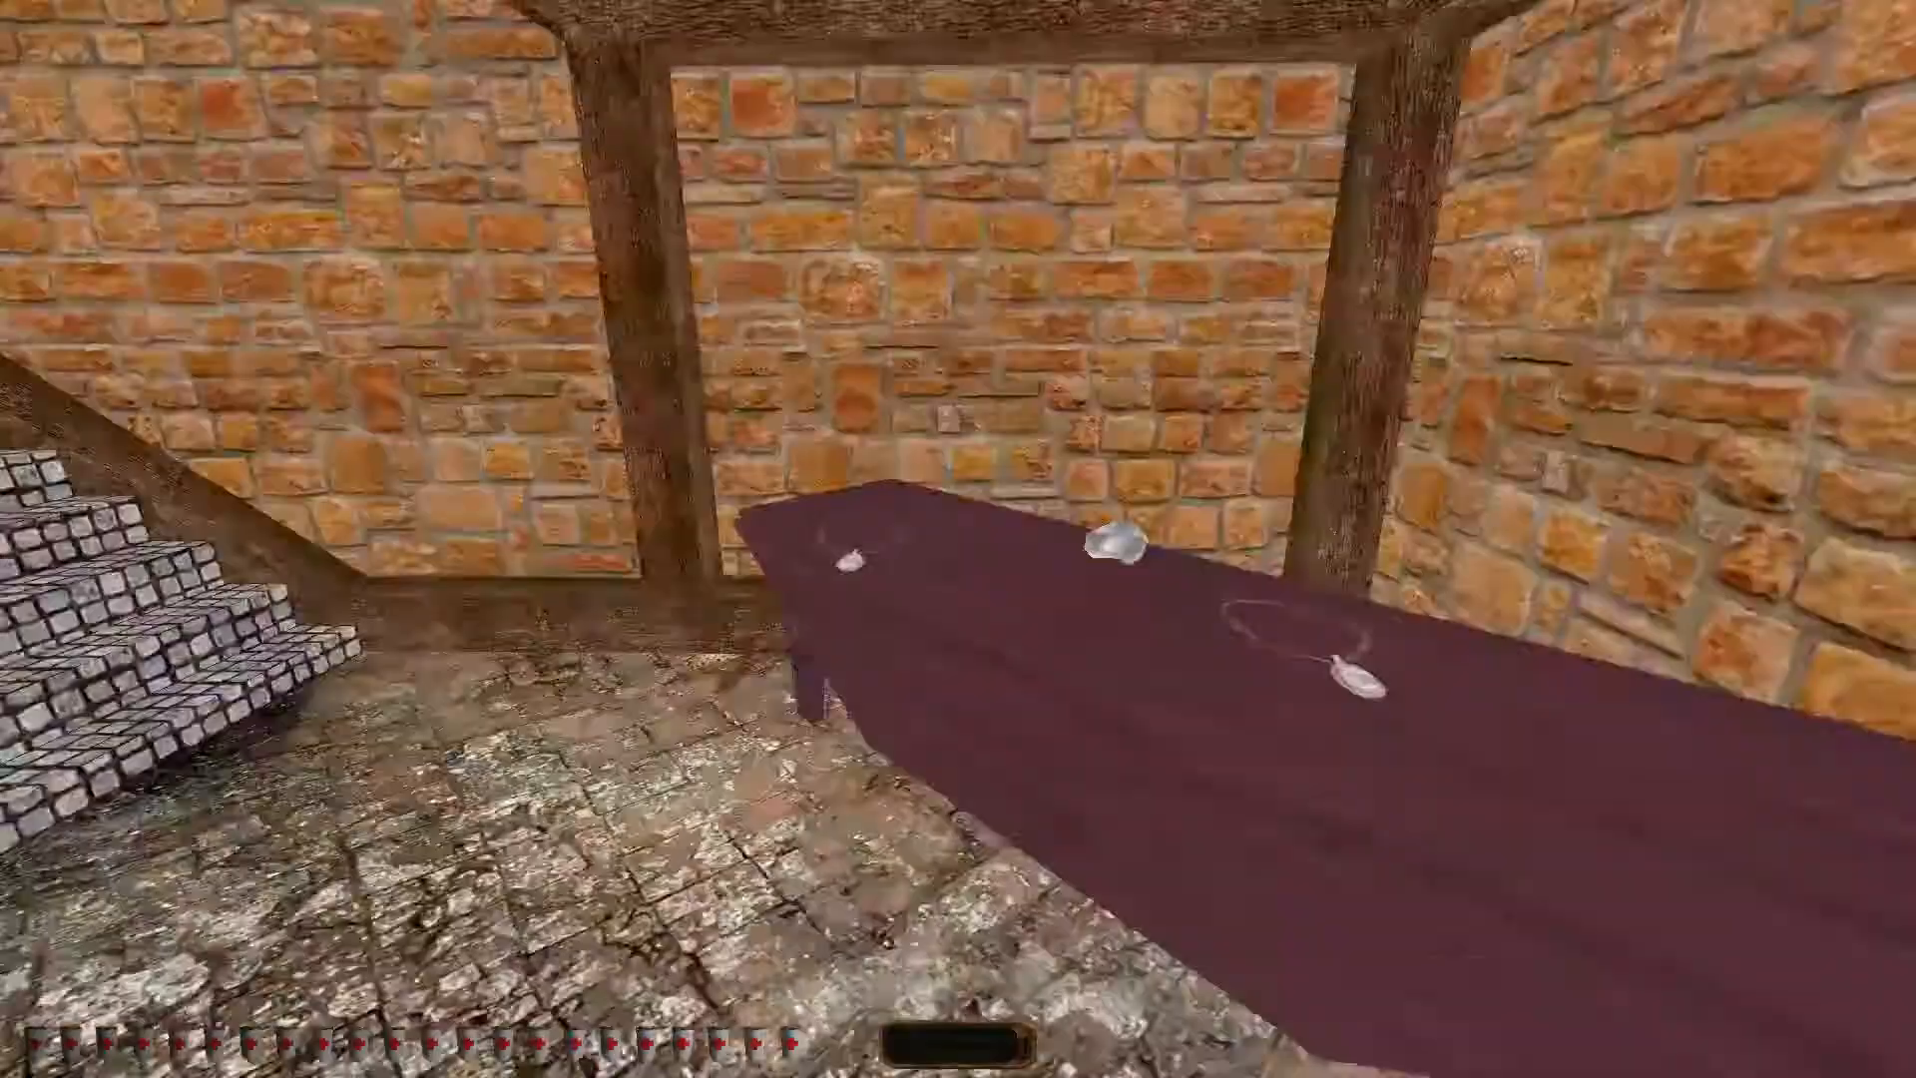
{"action": "key", "text": "alt+e"}
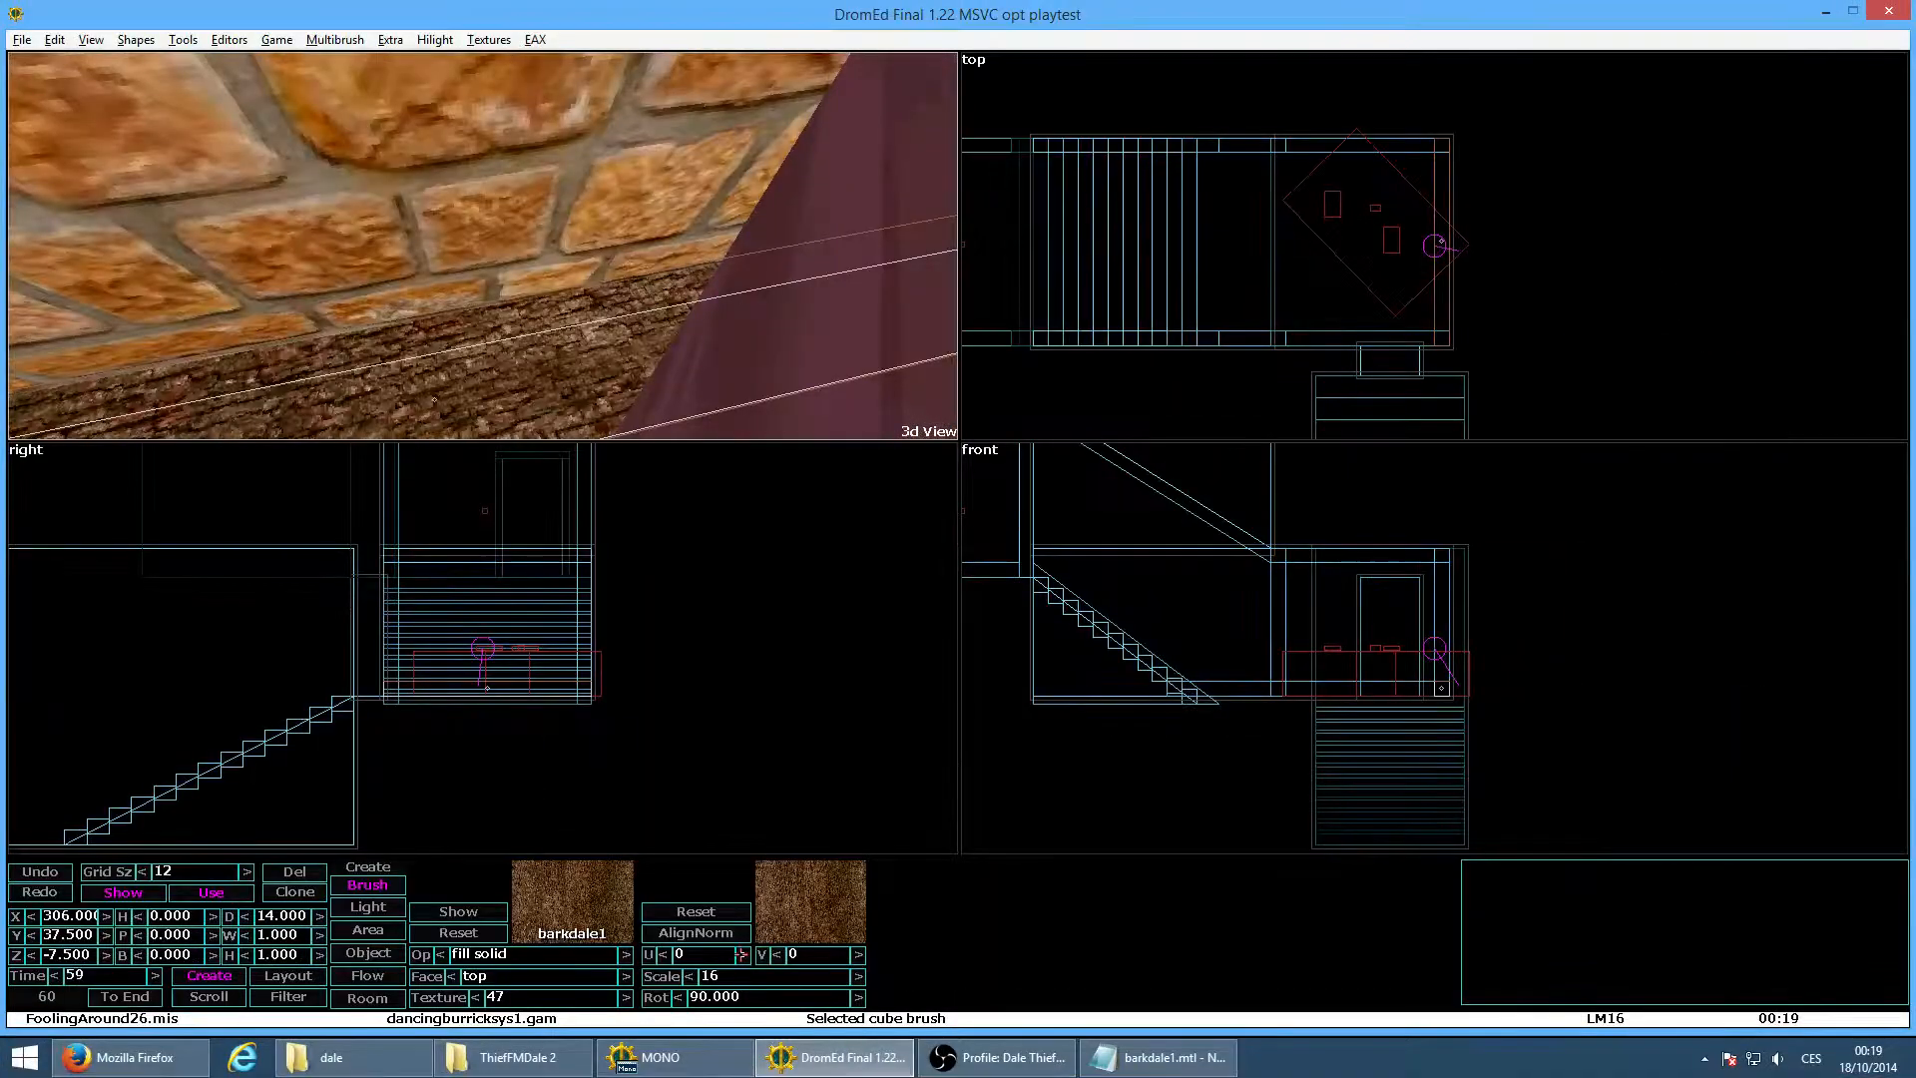
{"action": "key", "text": "alt+g"}
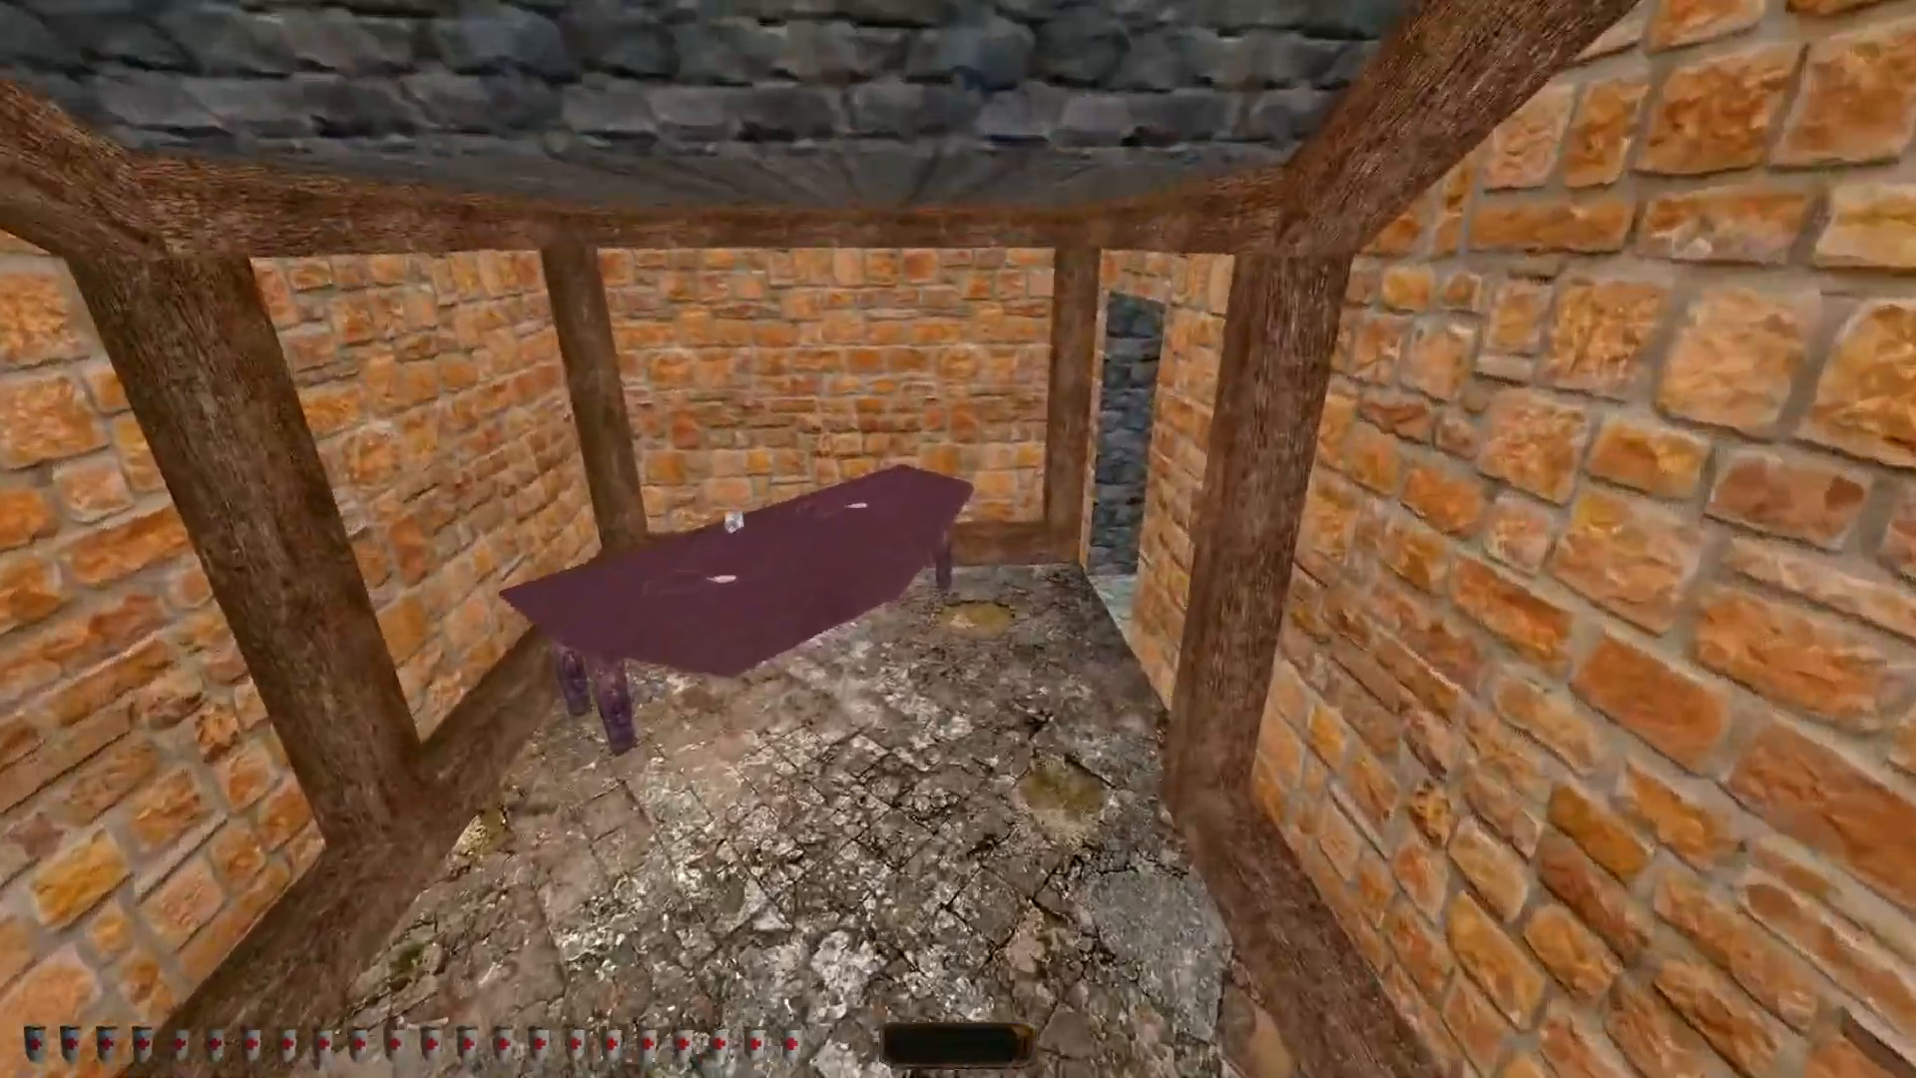
{"action": "key", "text": "w"}
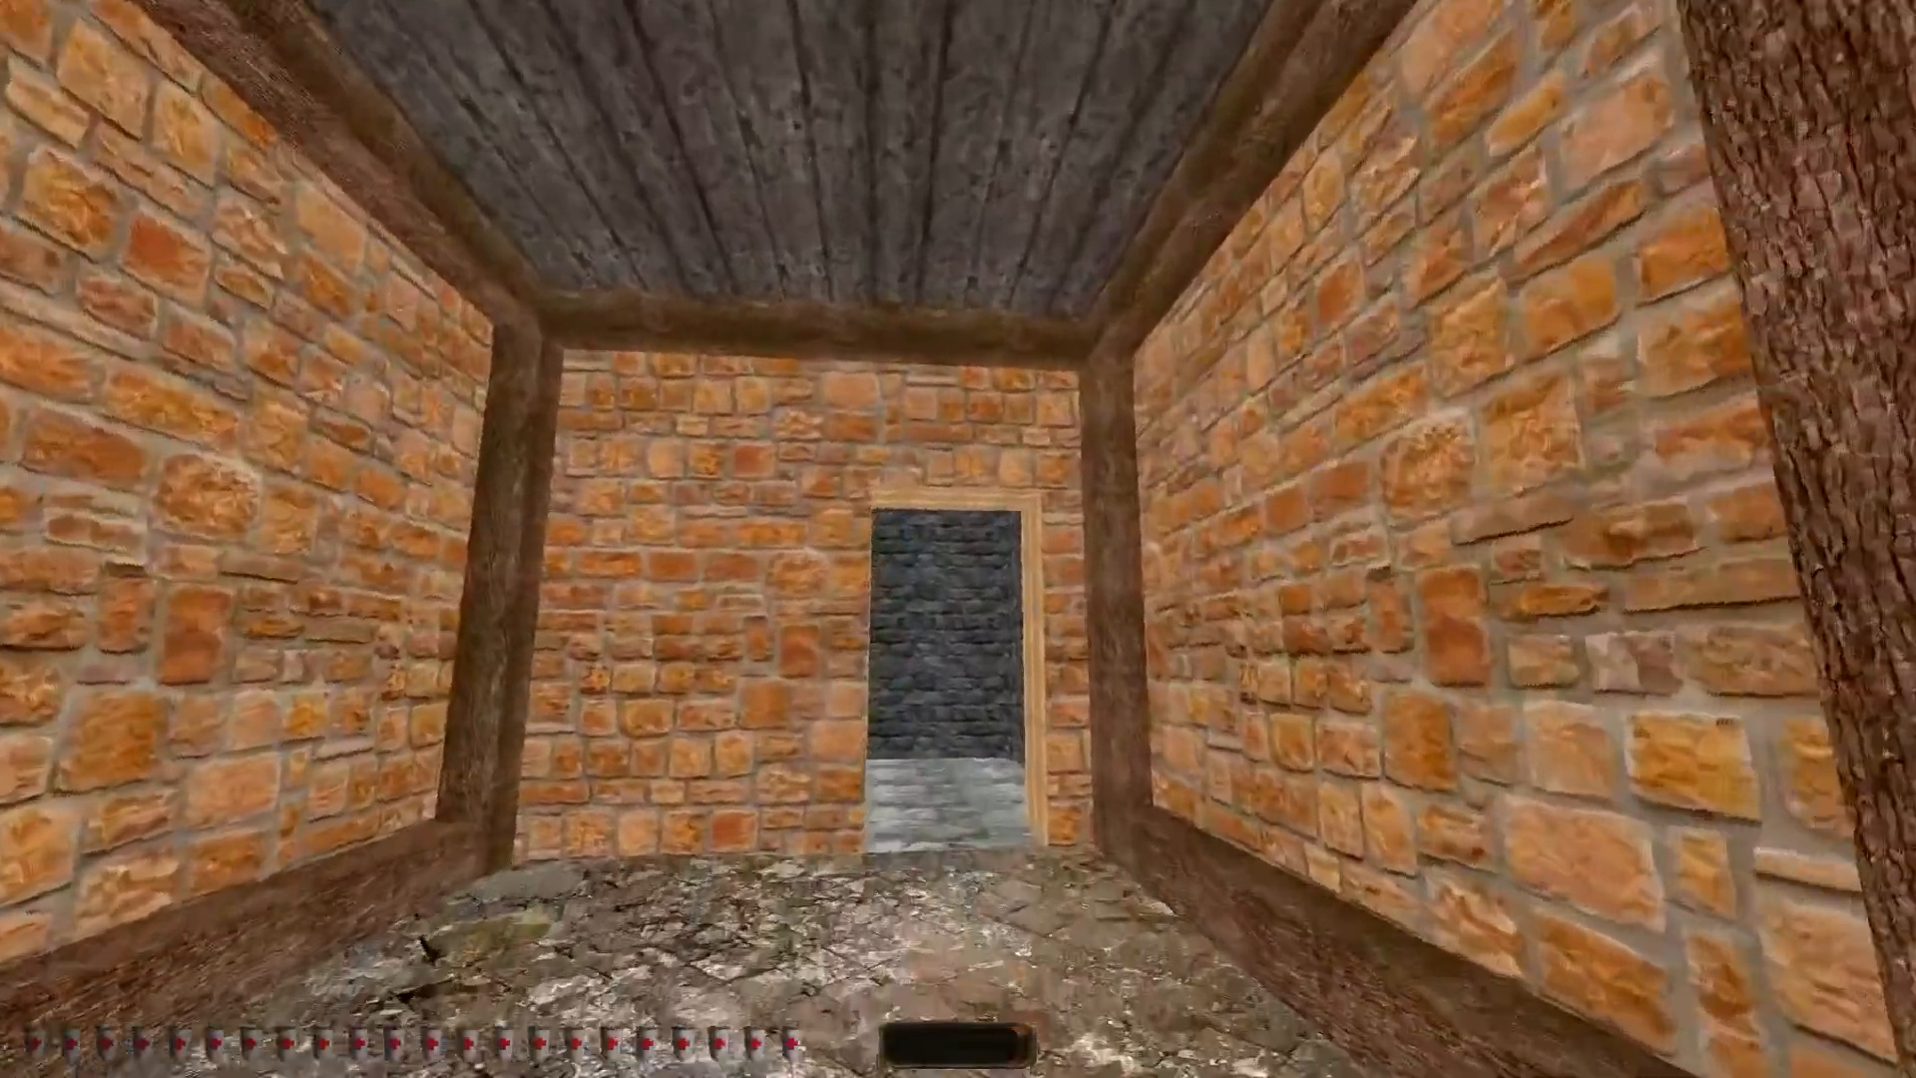
{"action": "key", "text": "alt+e"}
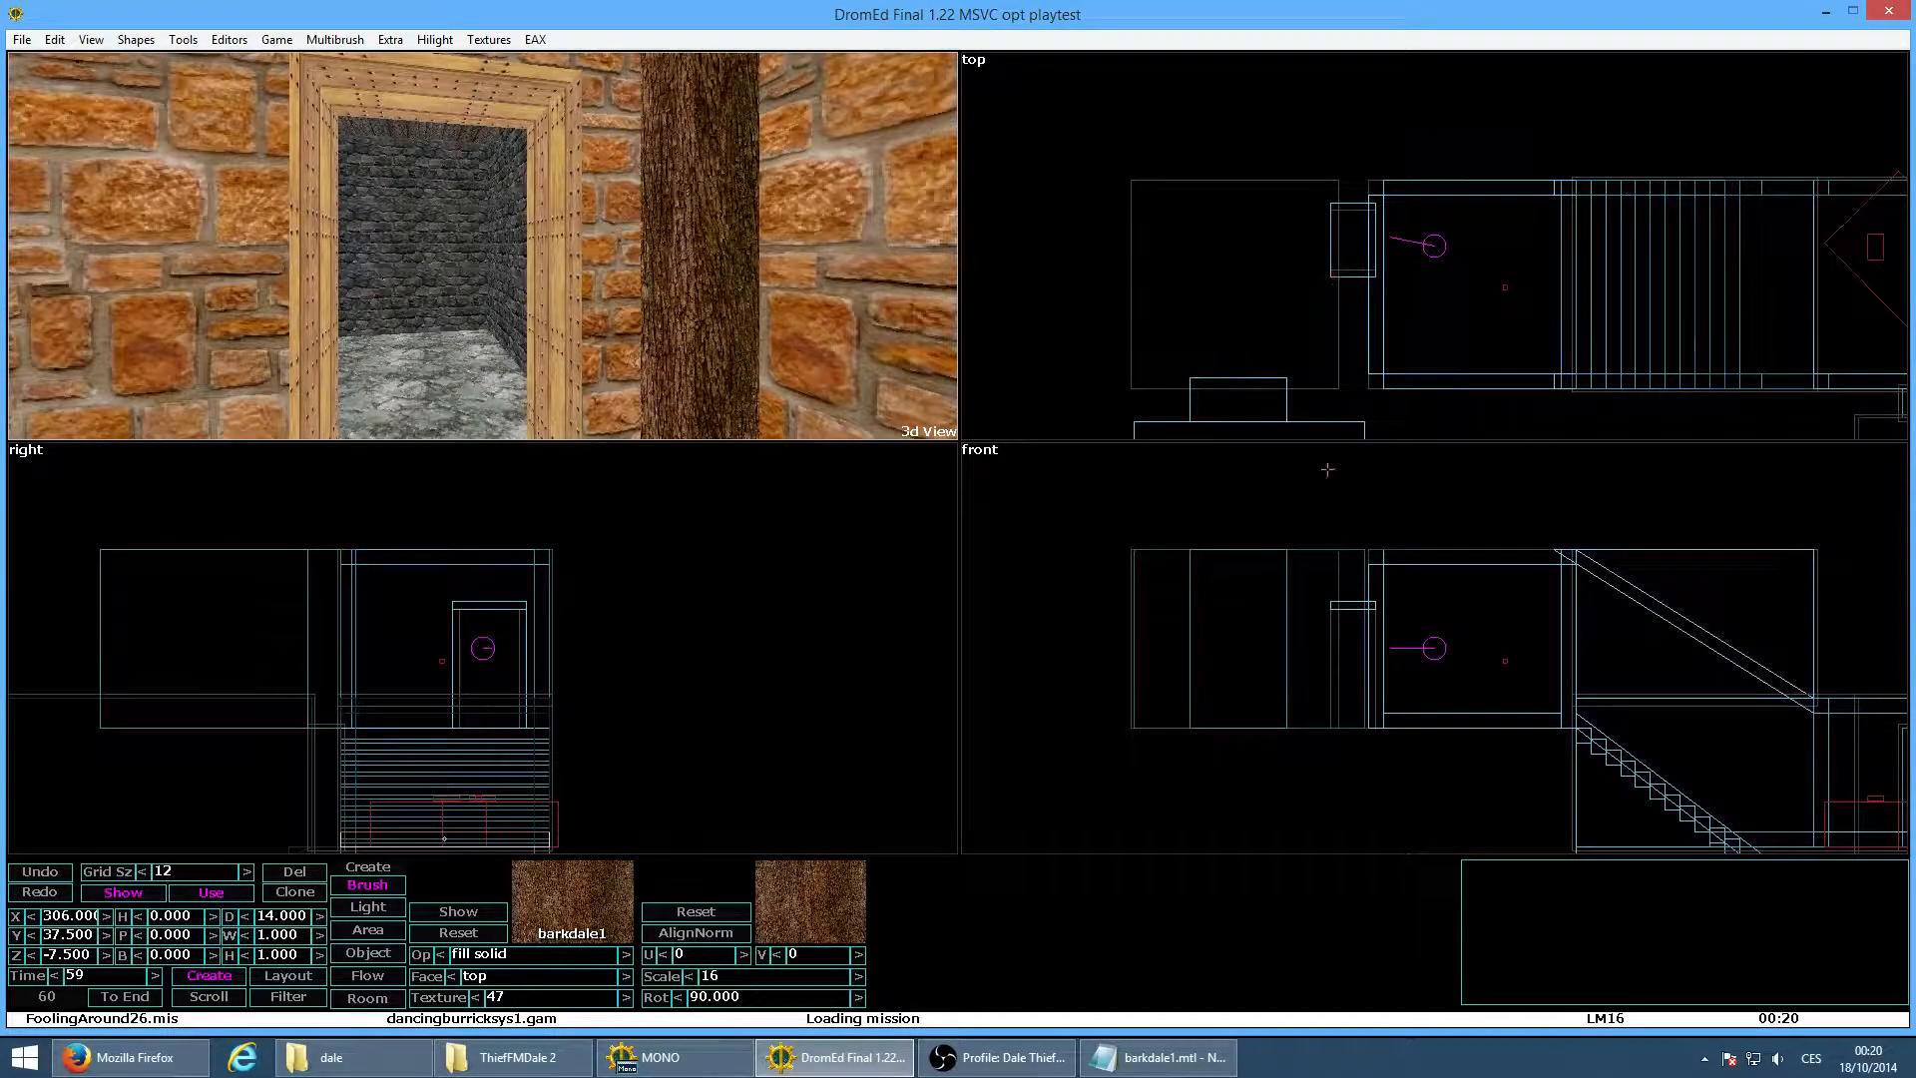
Move the upper doorway's frame brushes and its fill air brush to the end of the time order, and rebuild the geometry
{"action": "left_click", "coordinate": [500, 605]}
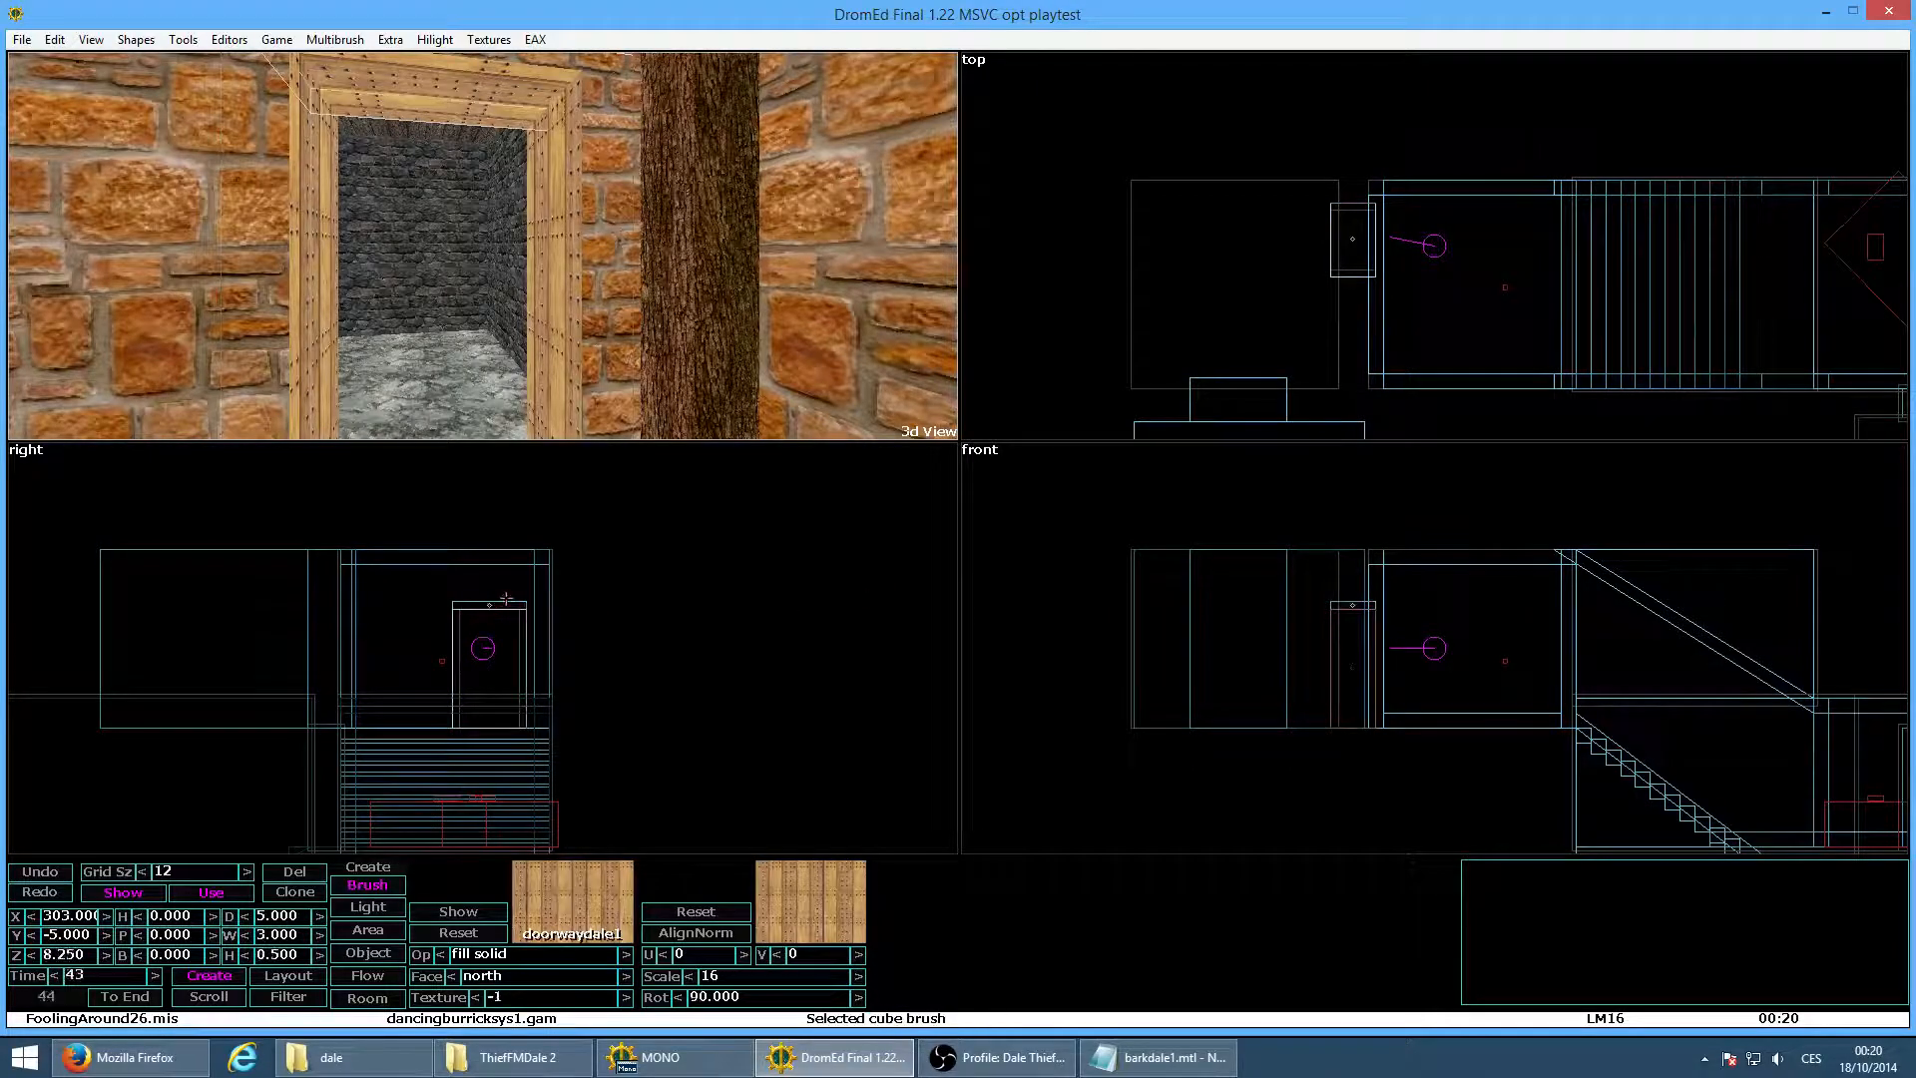
{"action": "left_click", "coordinate": [130, 994]}
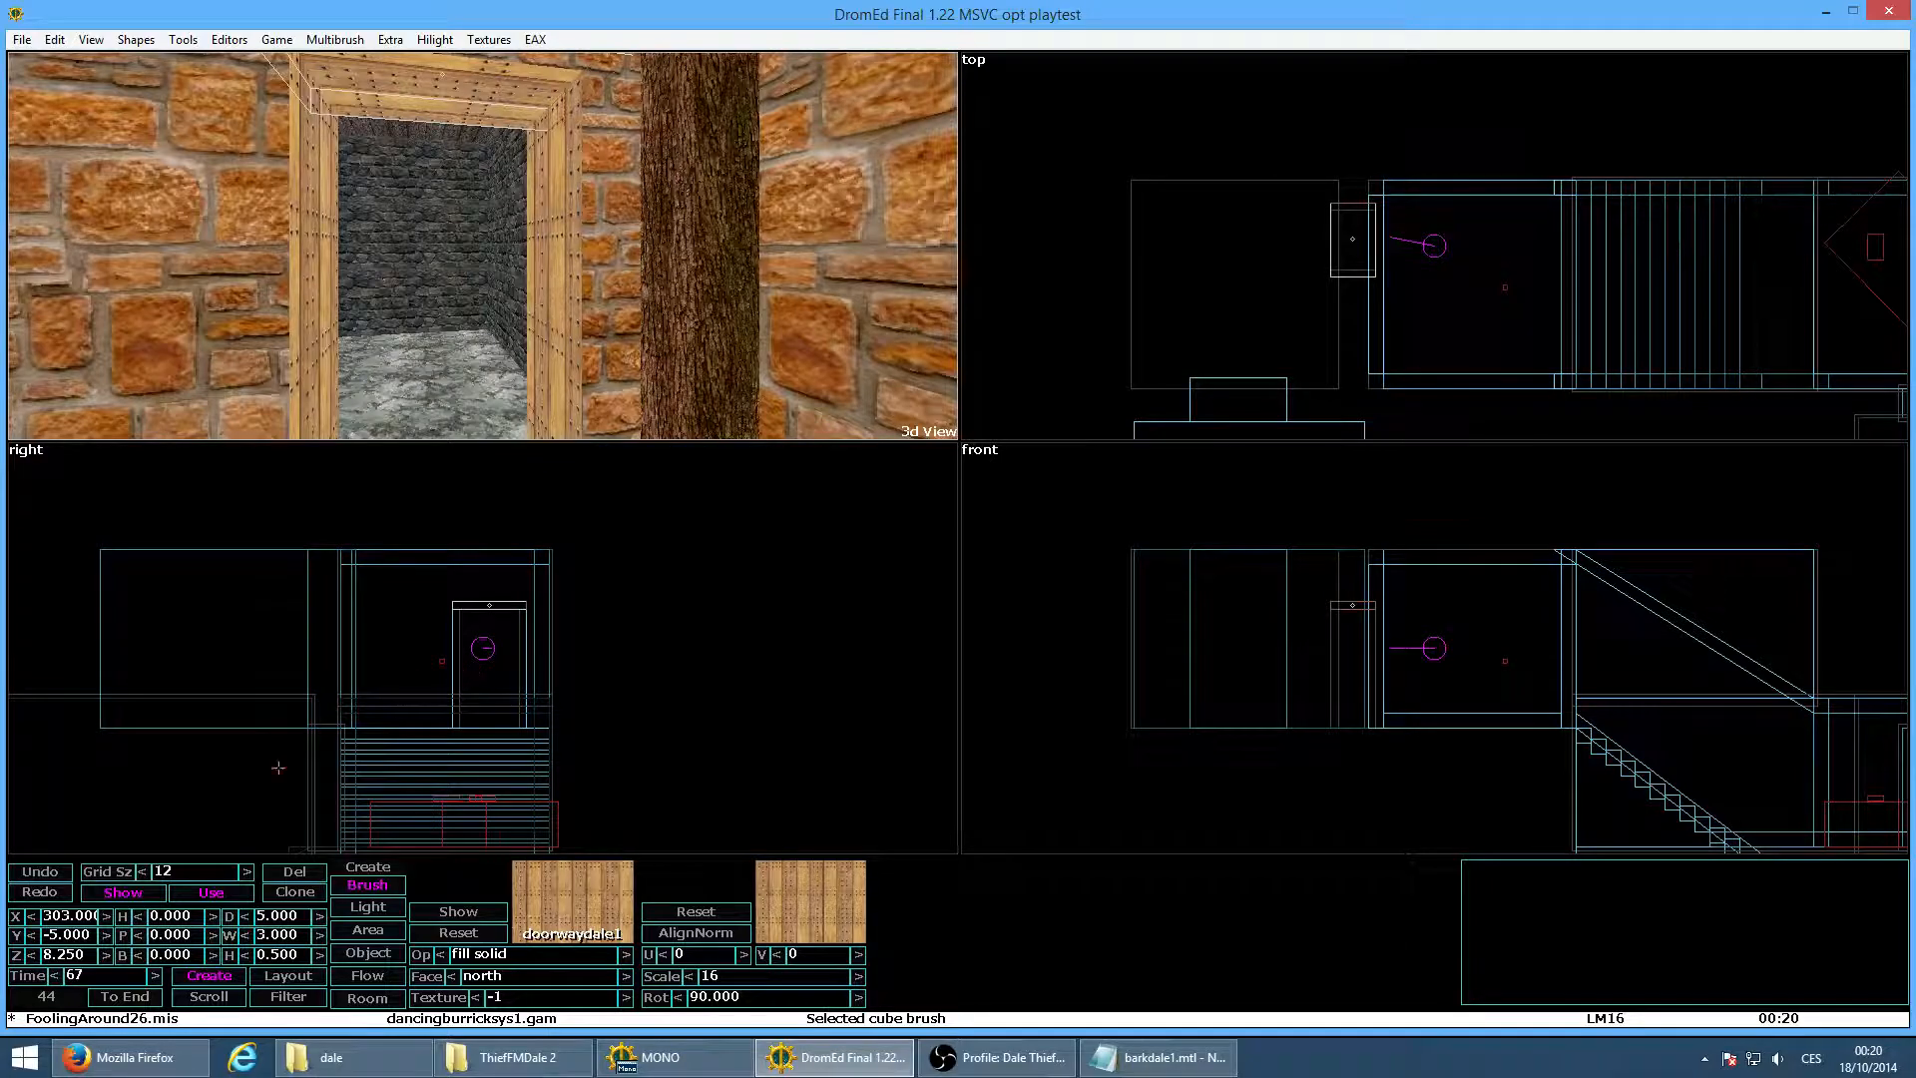
{"action": "left_click", "coordinate": [454, 627]}
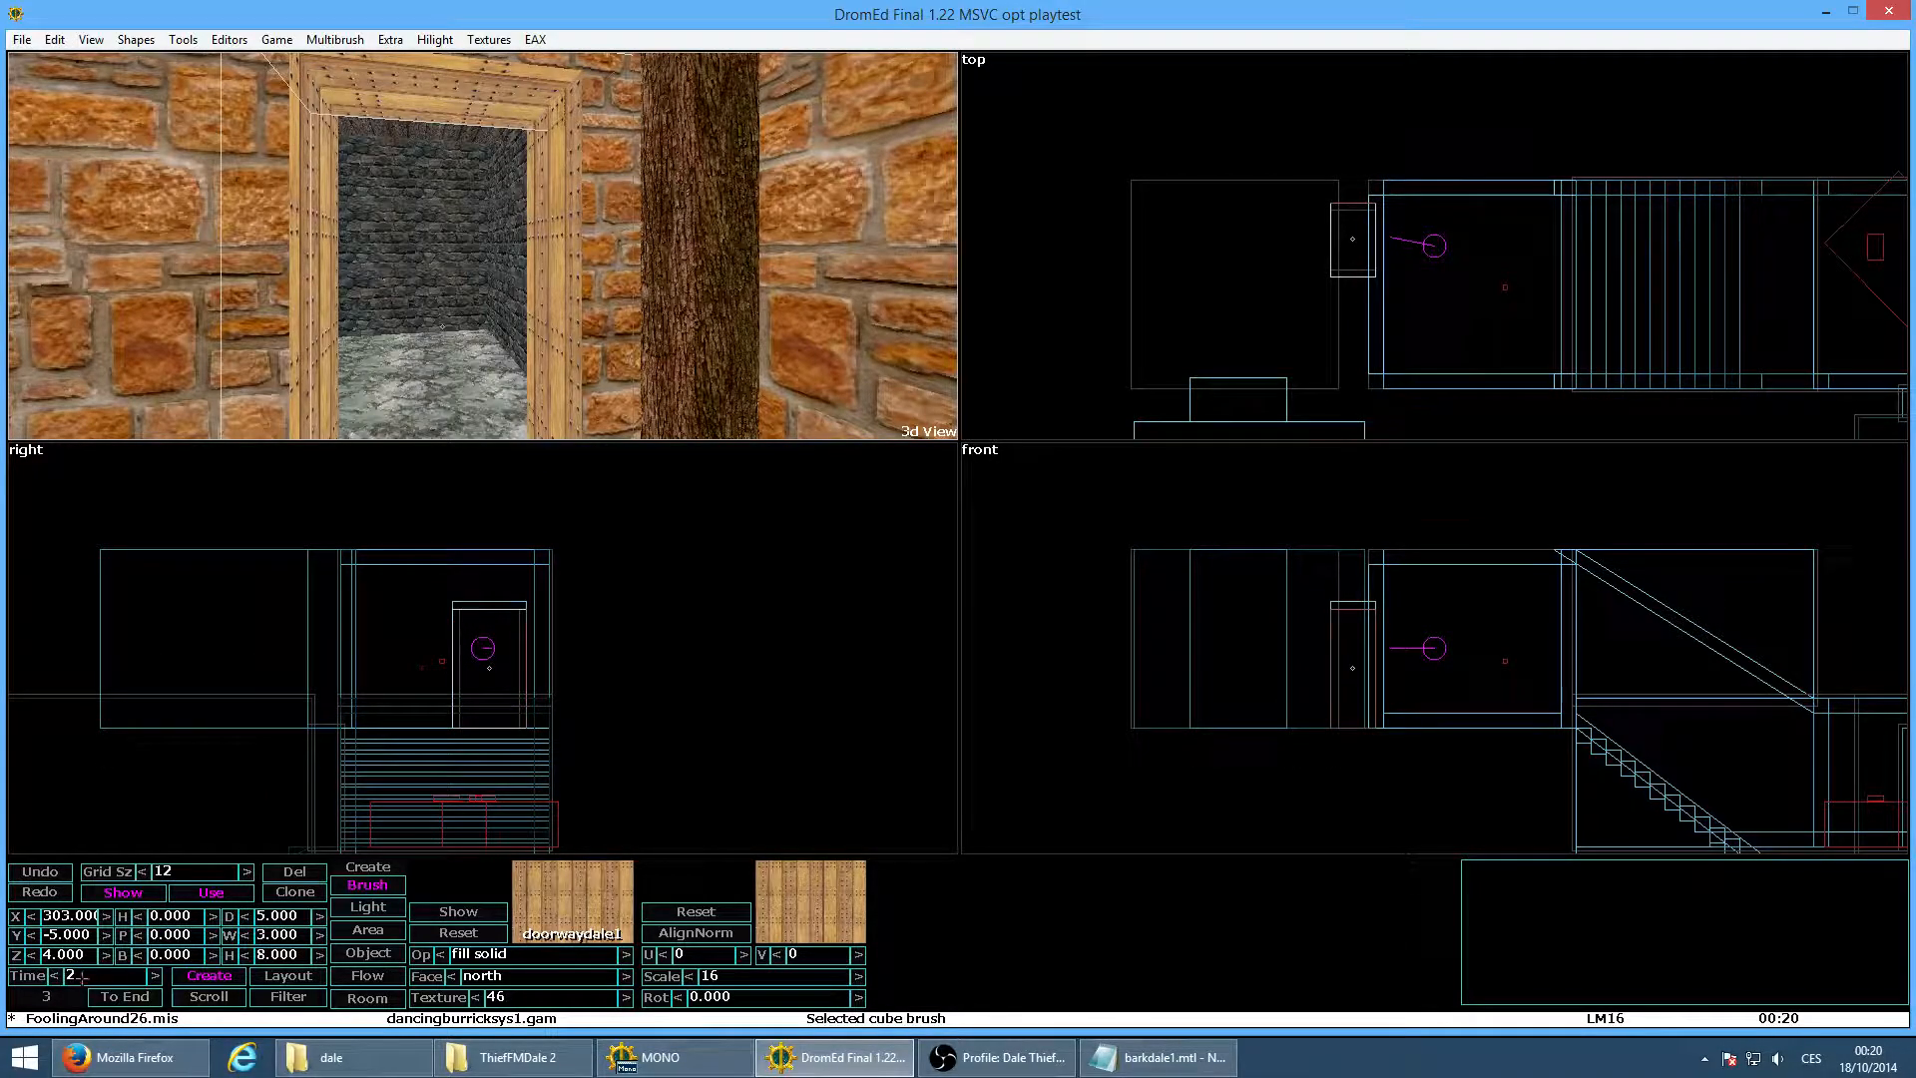
{"action": "left_click", "coordinate": [124, 996]}
{"action": "left_click", "coordinate": [544, 212]}
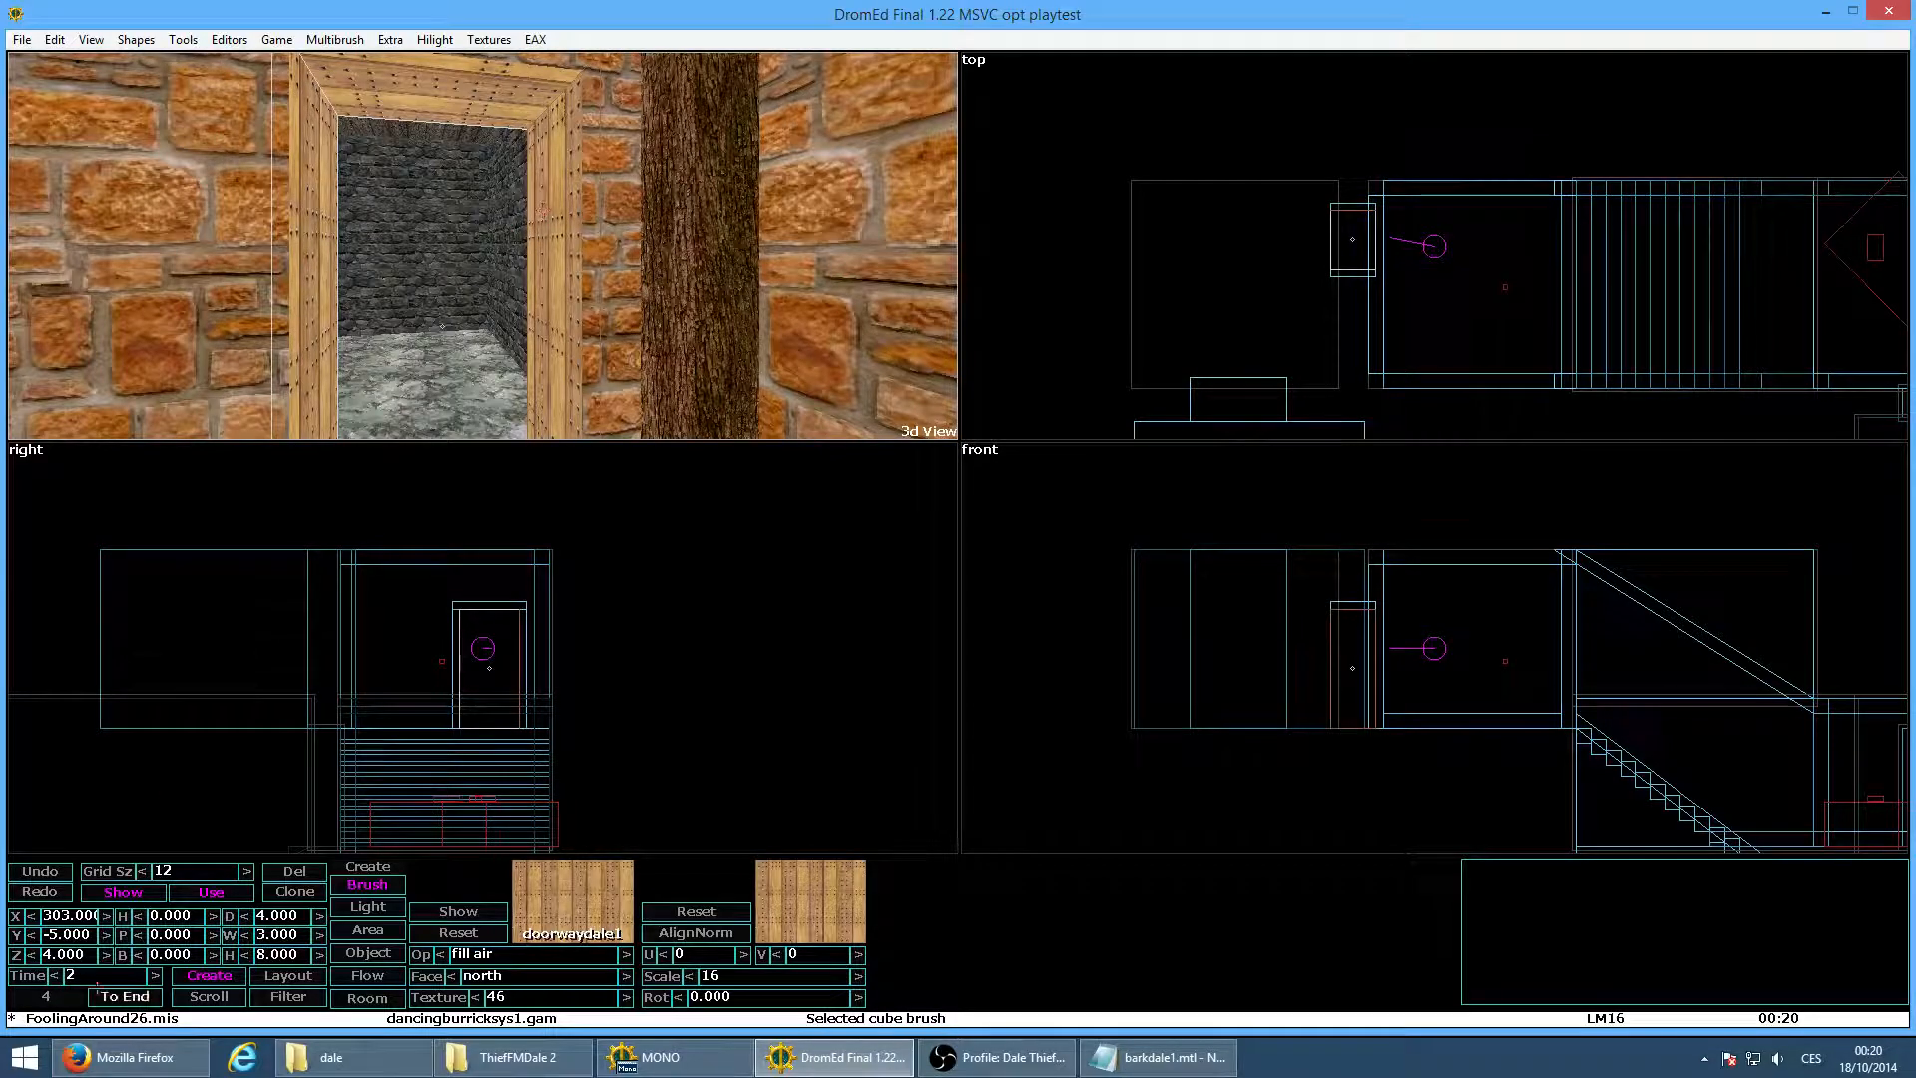
{"action": "left_click", "coordinate": [117, 996]}
{"action": "left_click", "coordinate": [183, 39]}
{"action": "left_click", "coordinate": [200, 86]}
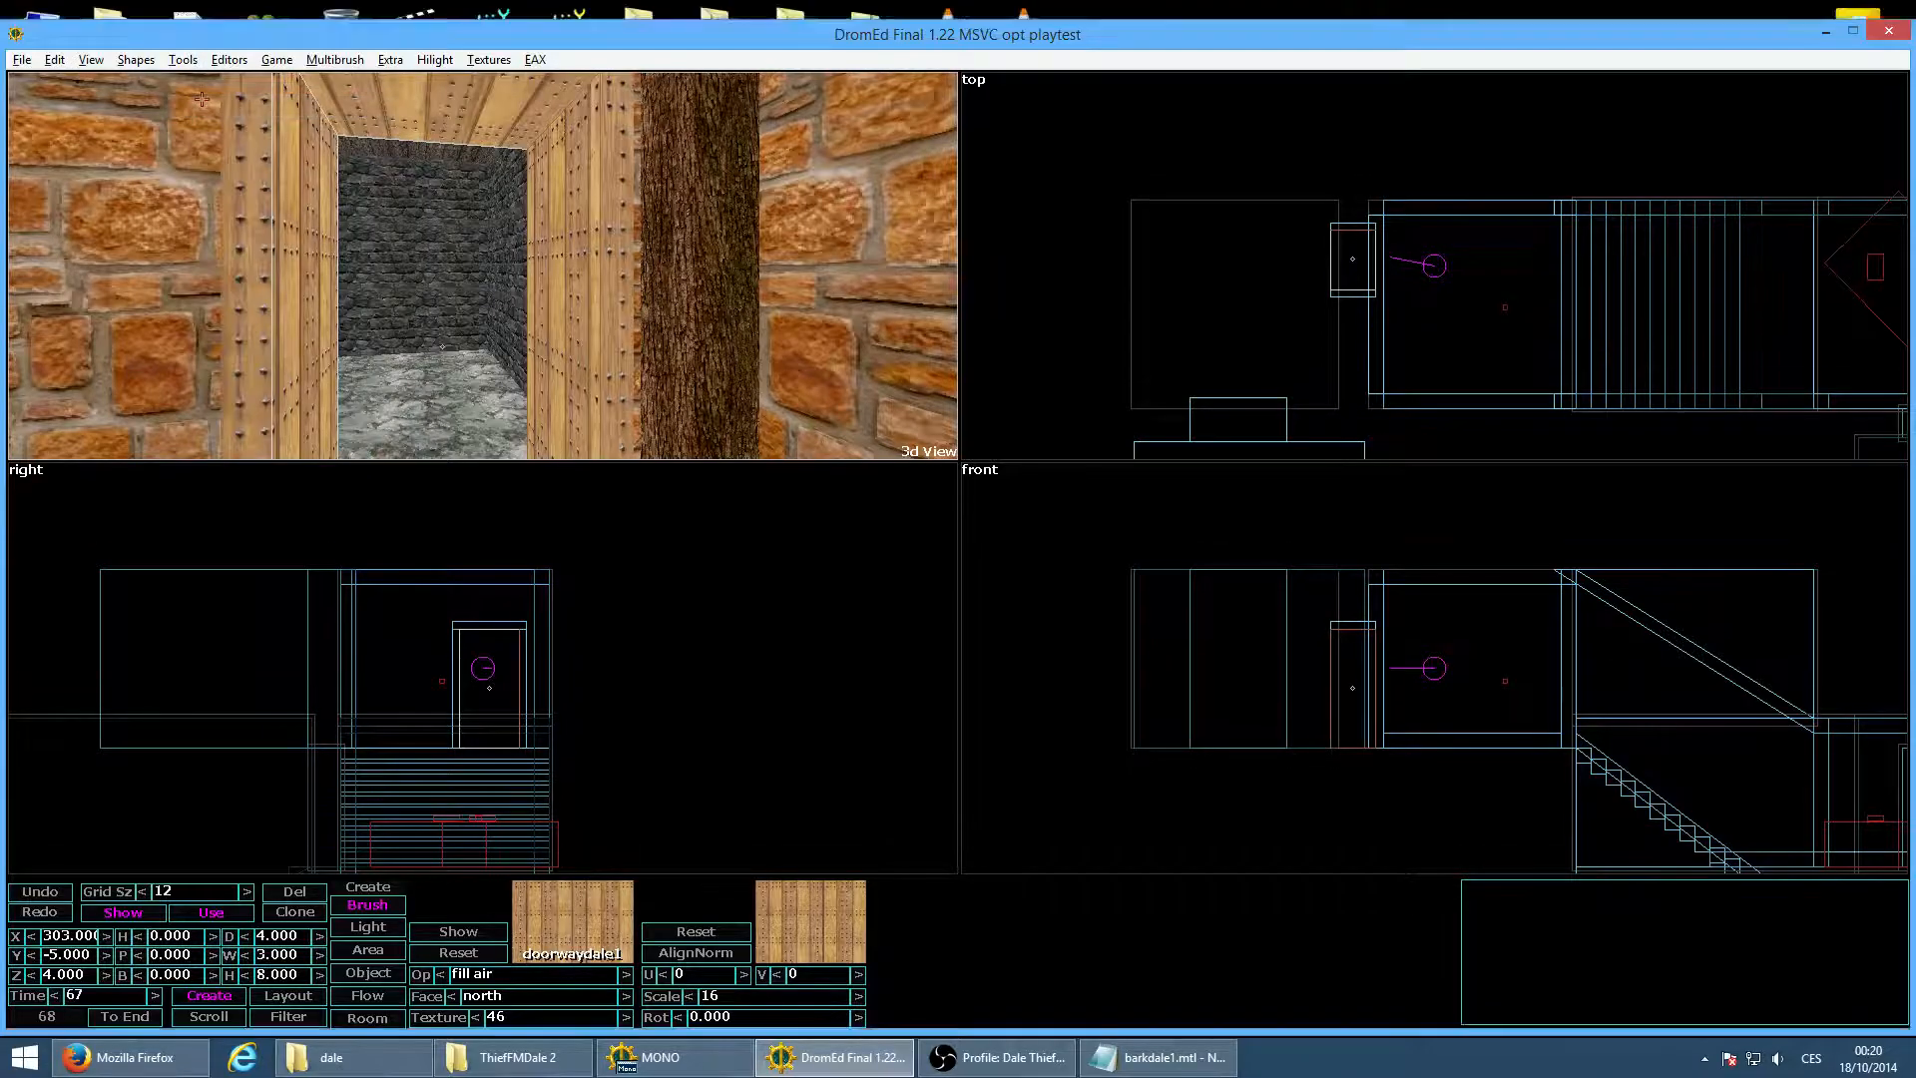
Examine the wooden frame of the upper doorway from the front and side in game mode
{"action": "key", "text": "alt+g"}
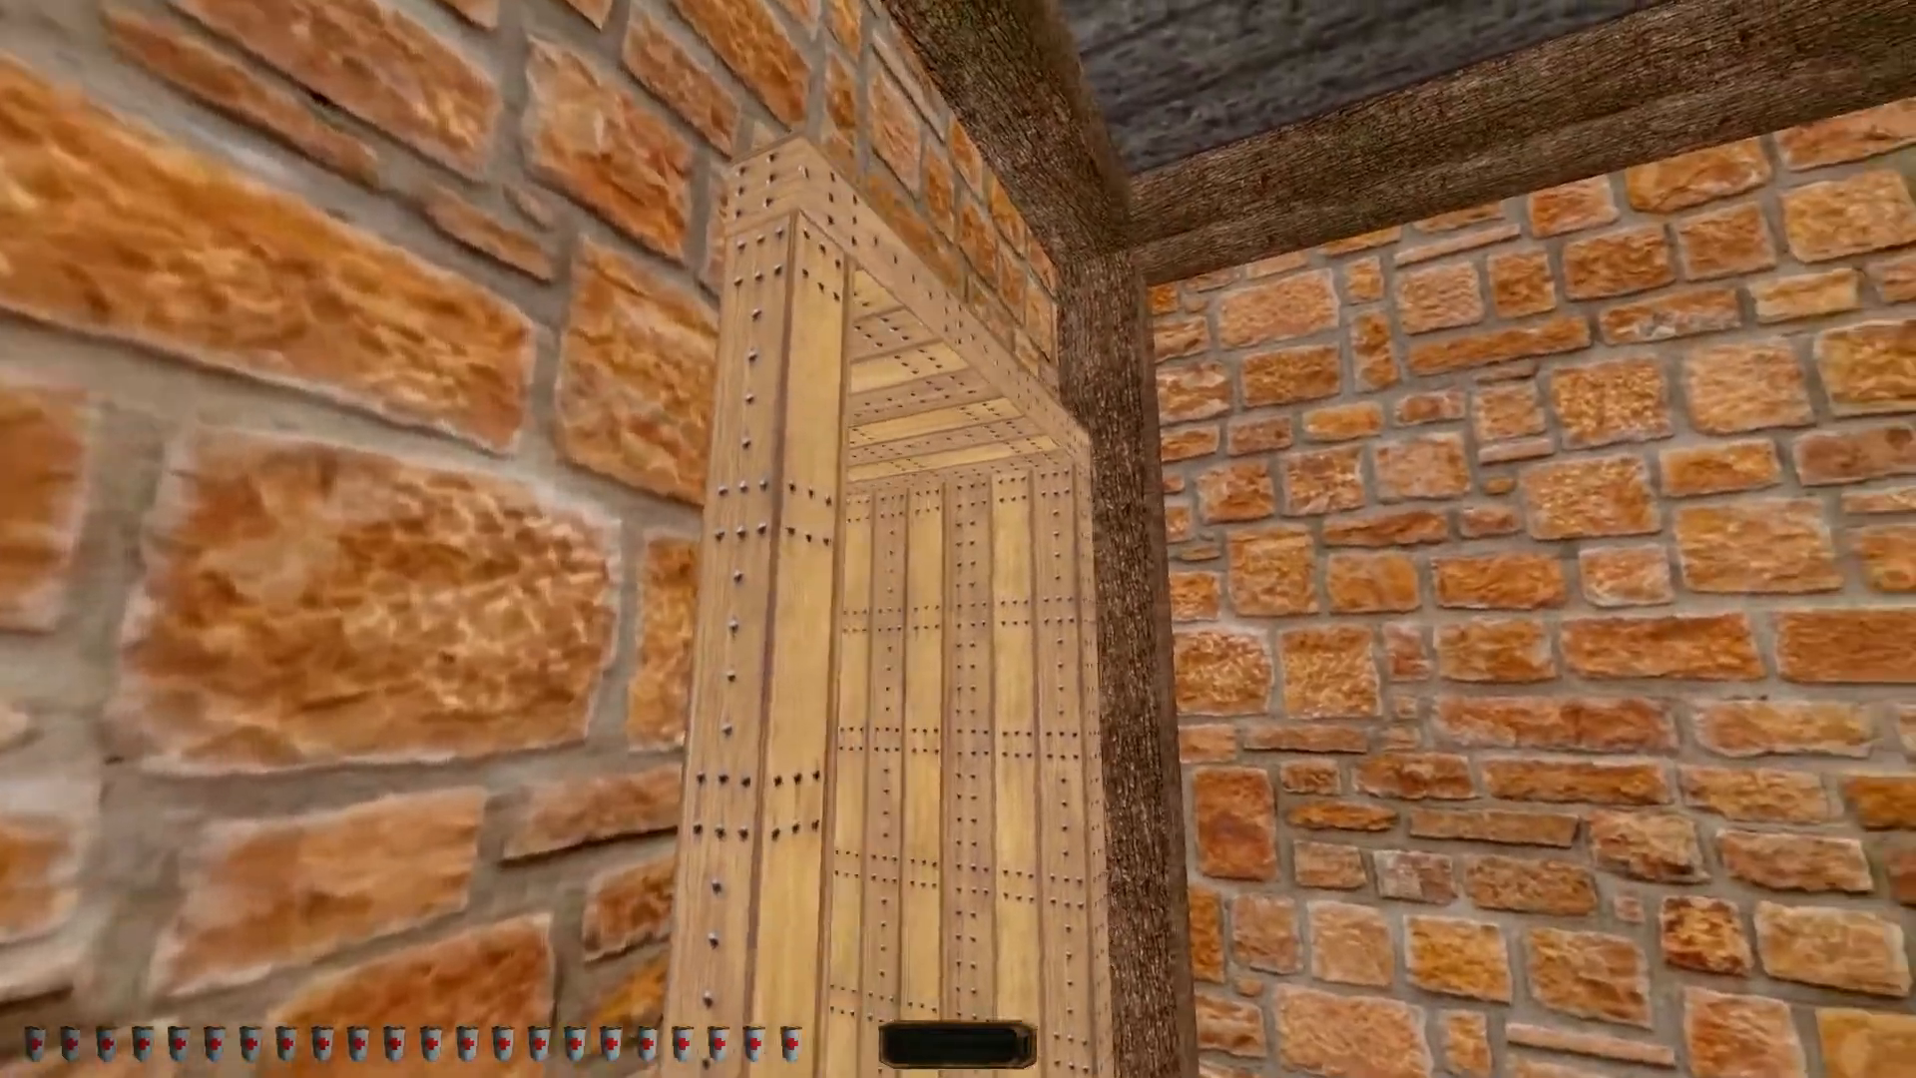
{"action": "key", "text": "w"}
{"action": "key", "text": "d"}
{"action": "key", "text": "a"}
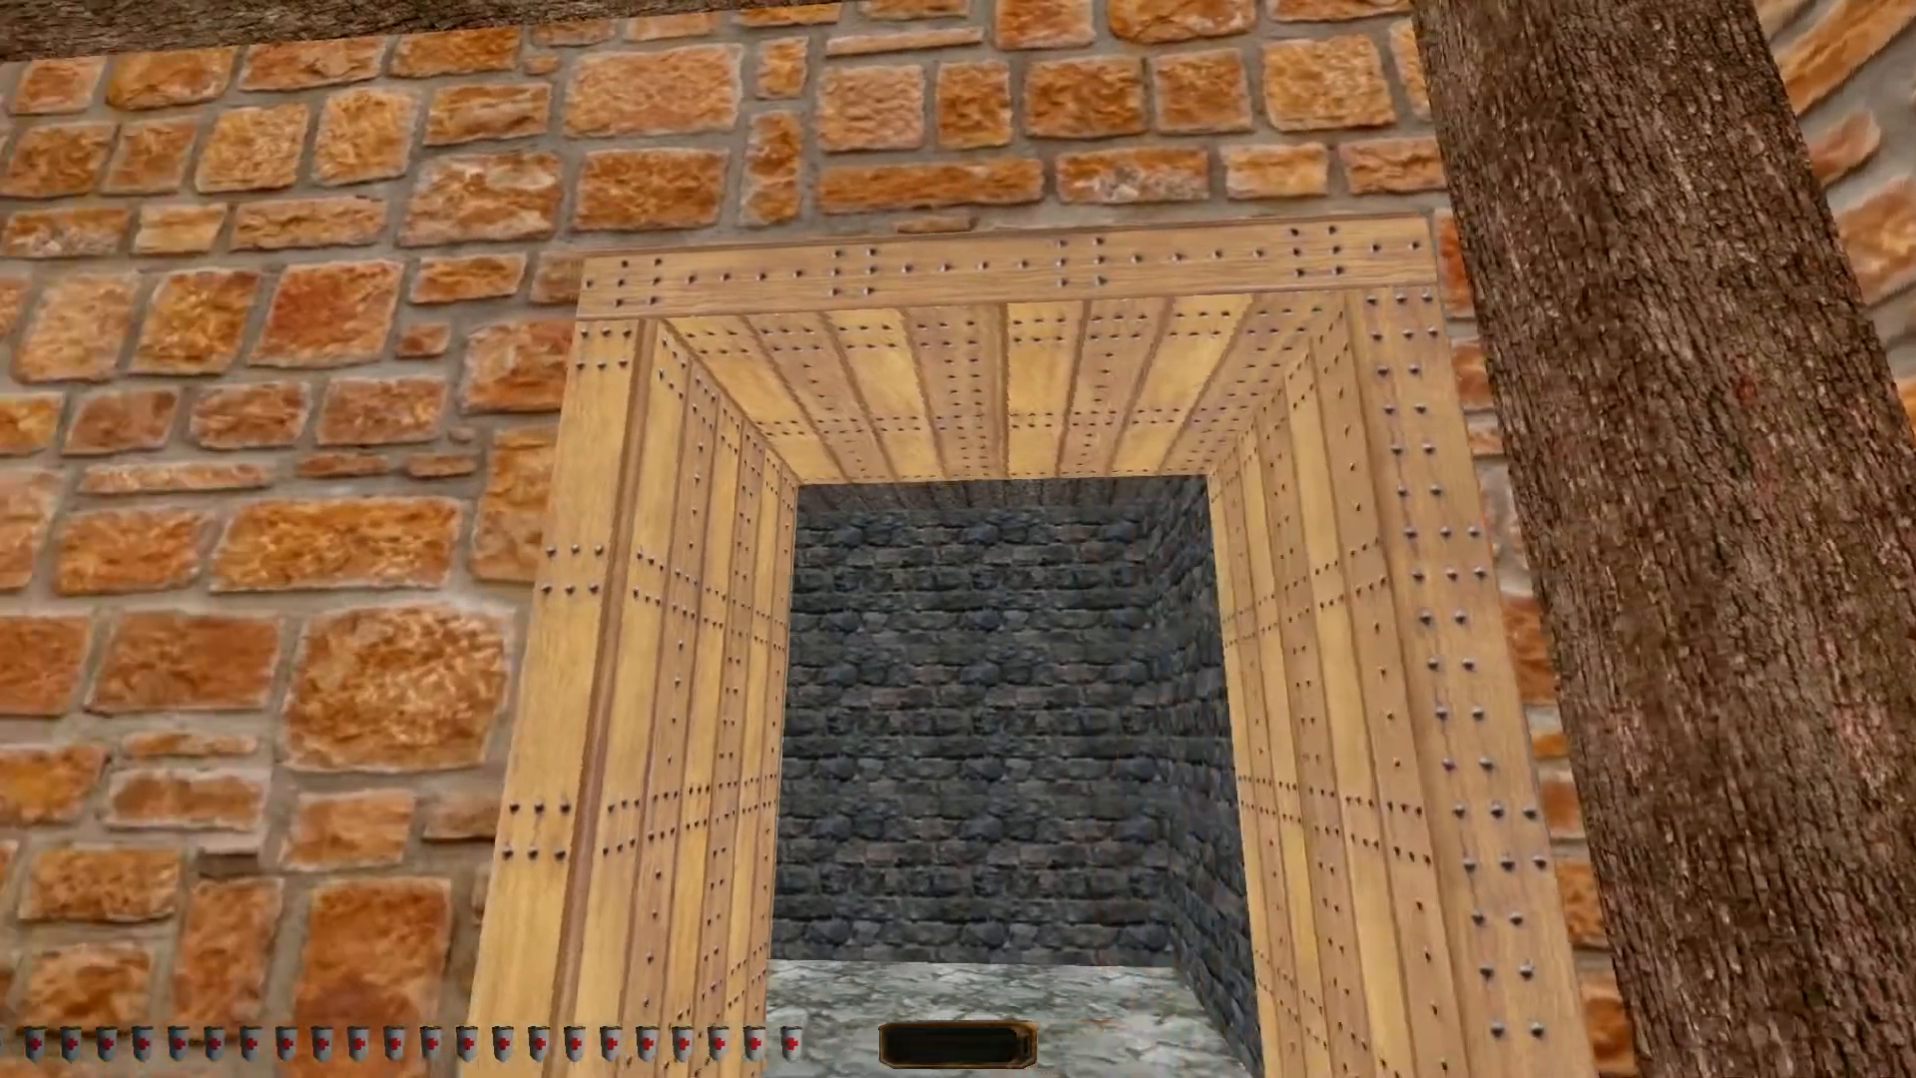
{"action": "key", "text": "a"}
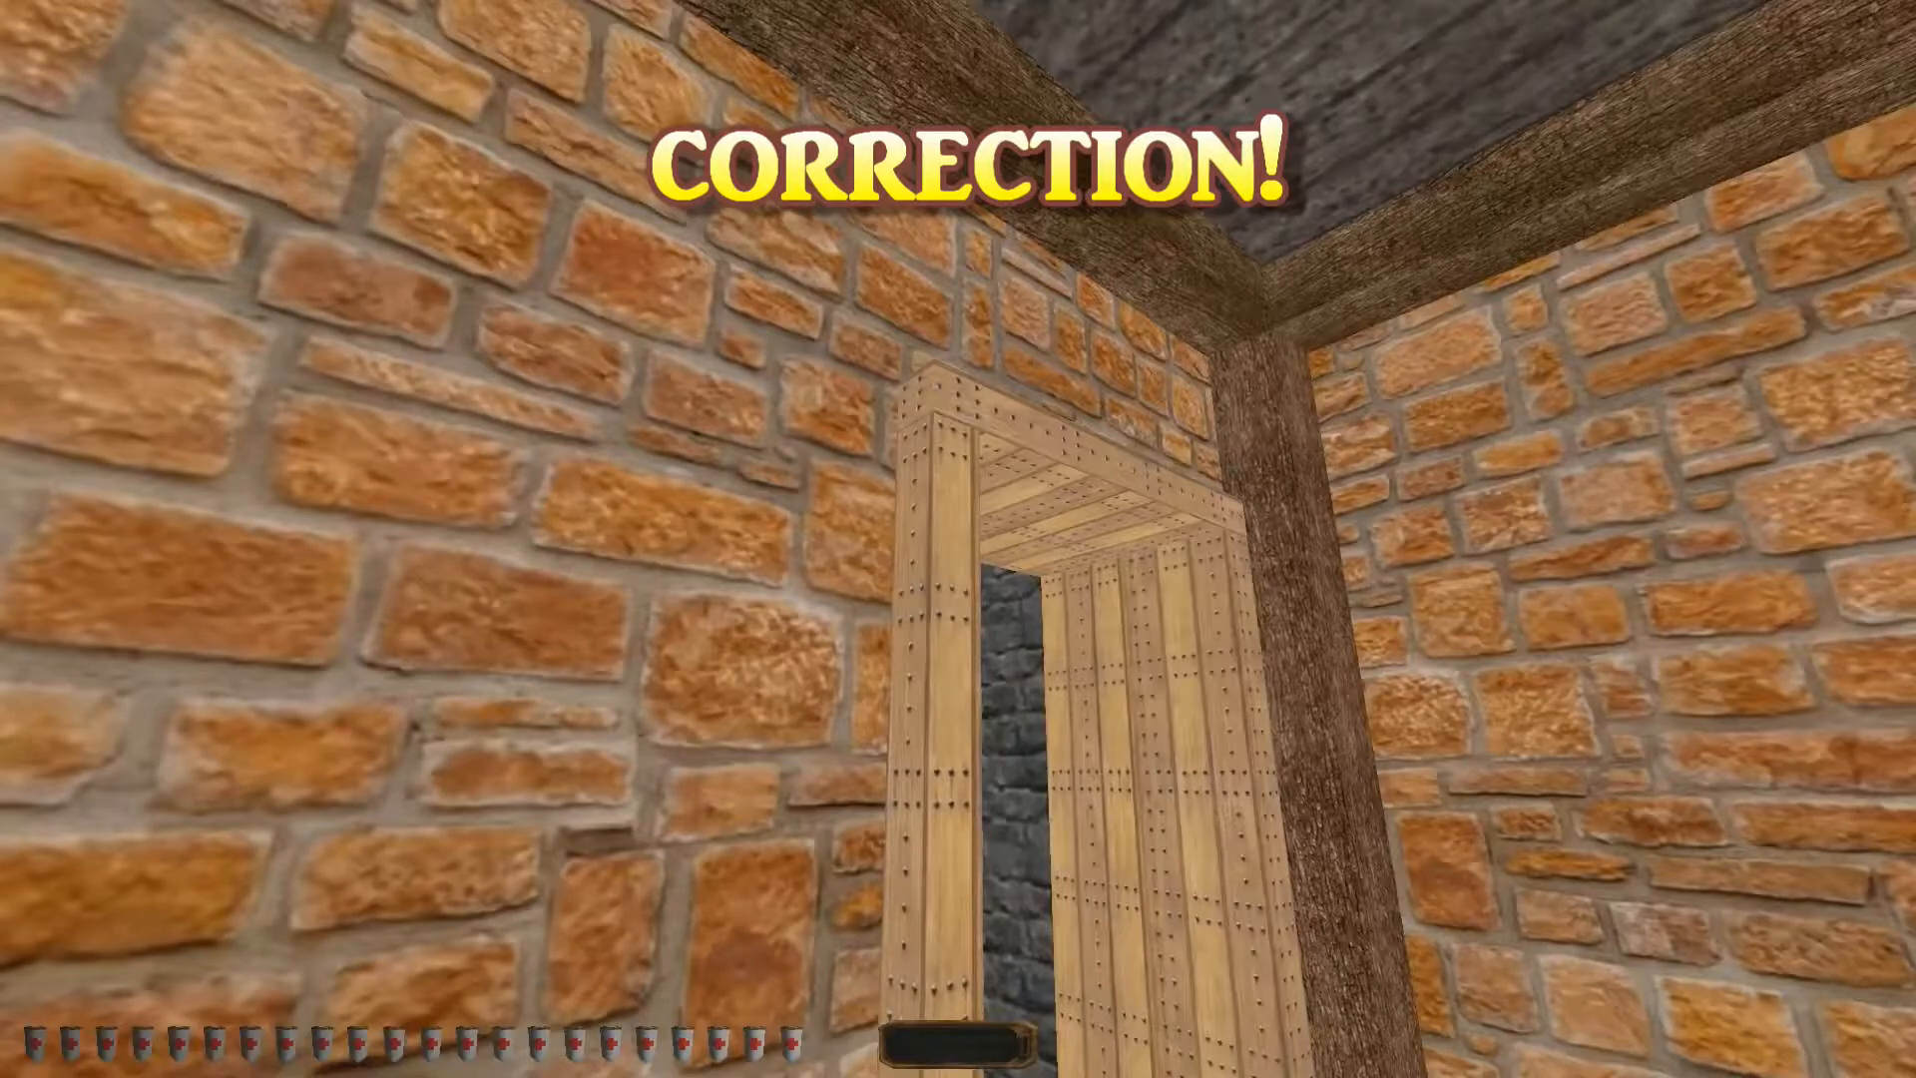
Walk along the staircase and through the lower room in game mode to examine how the beams, pillars and trims join
{"action": "key", "text": "d"}
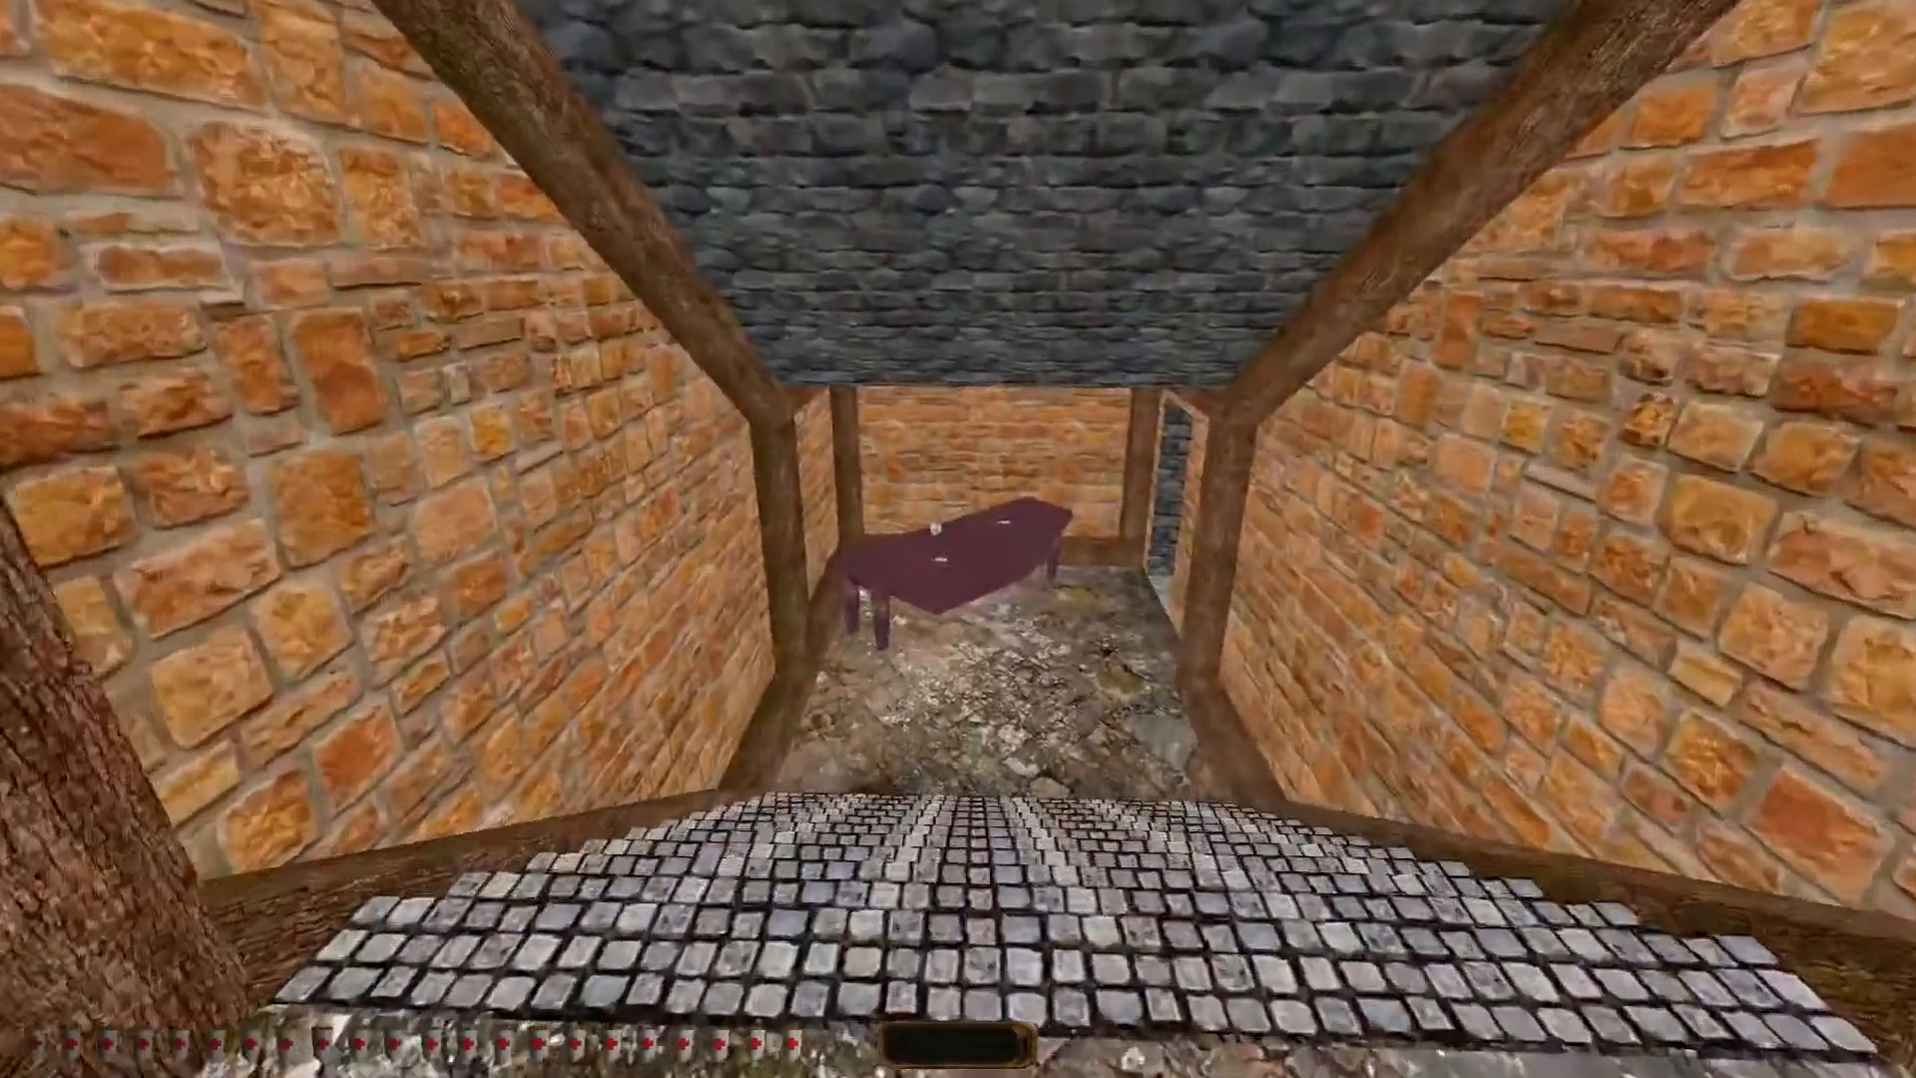
{"action": "key", "text": "w"}
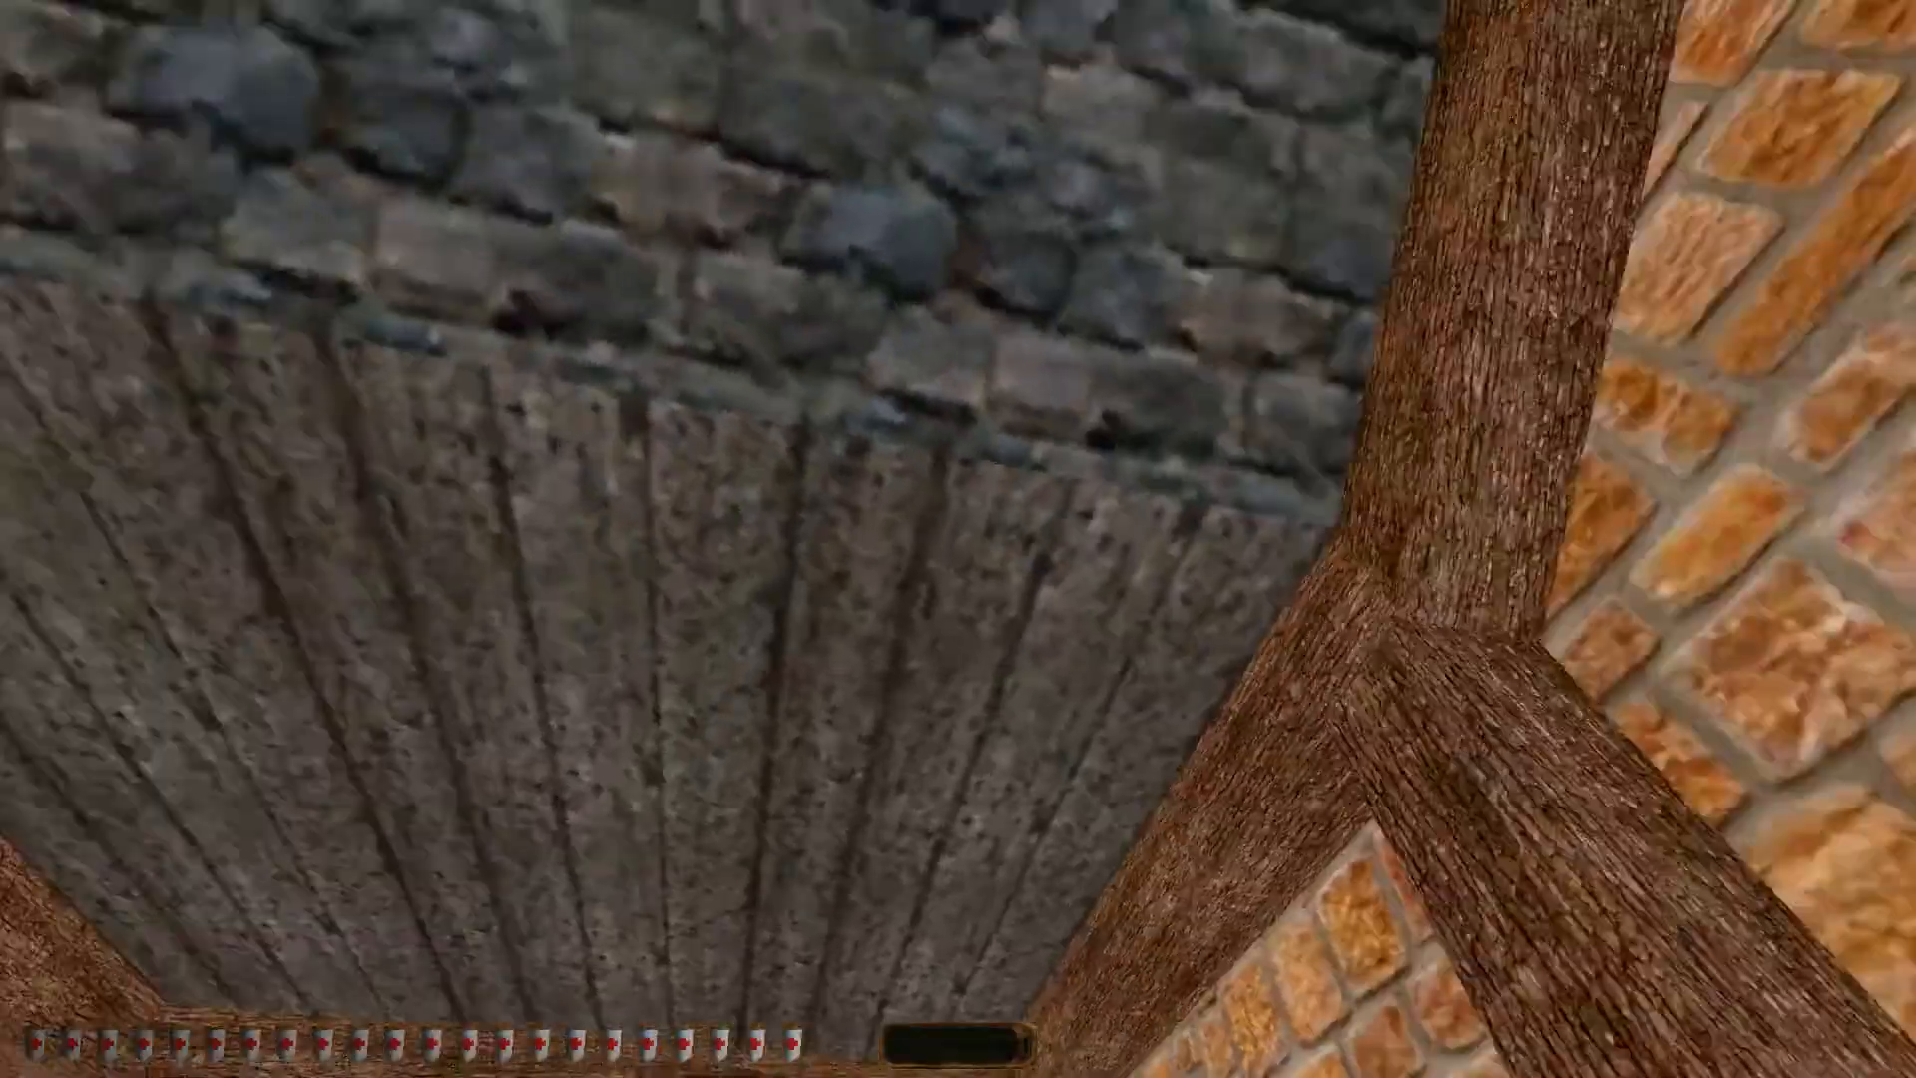
{"action": "key", "text": "alt+e"}
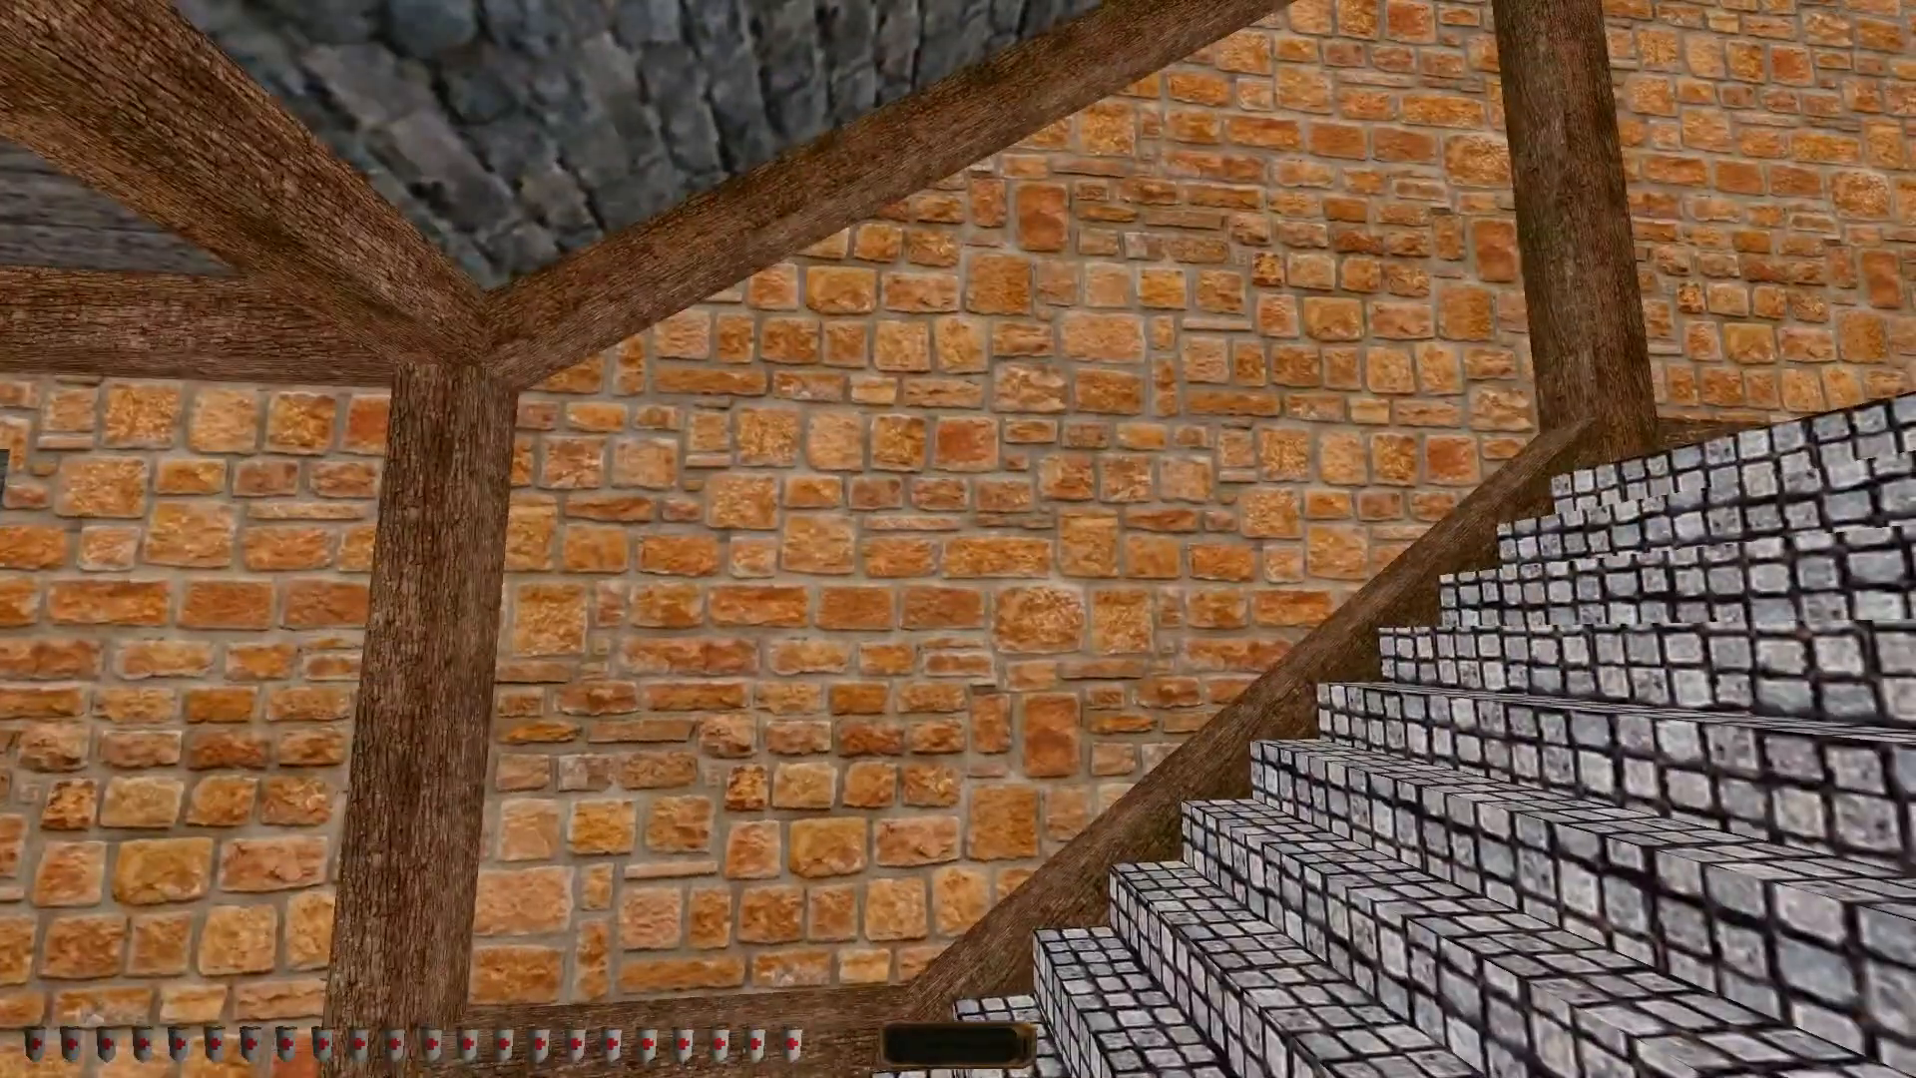
{"action": "key", "text": "w"}
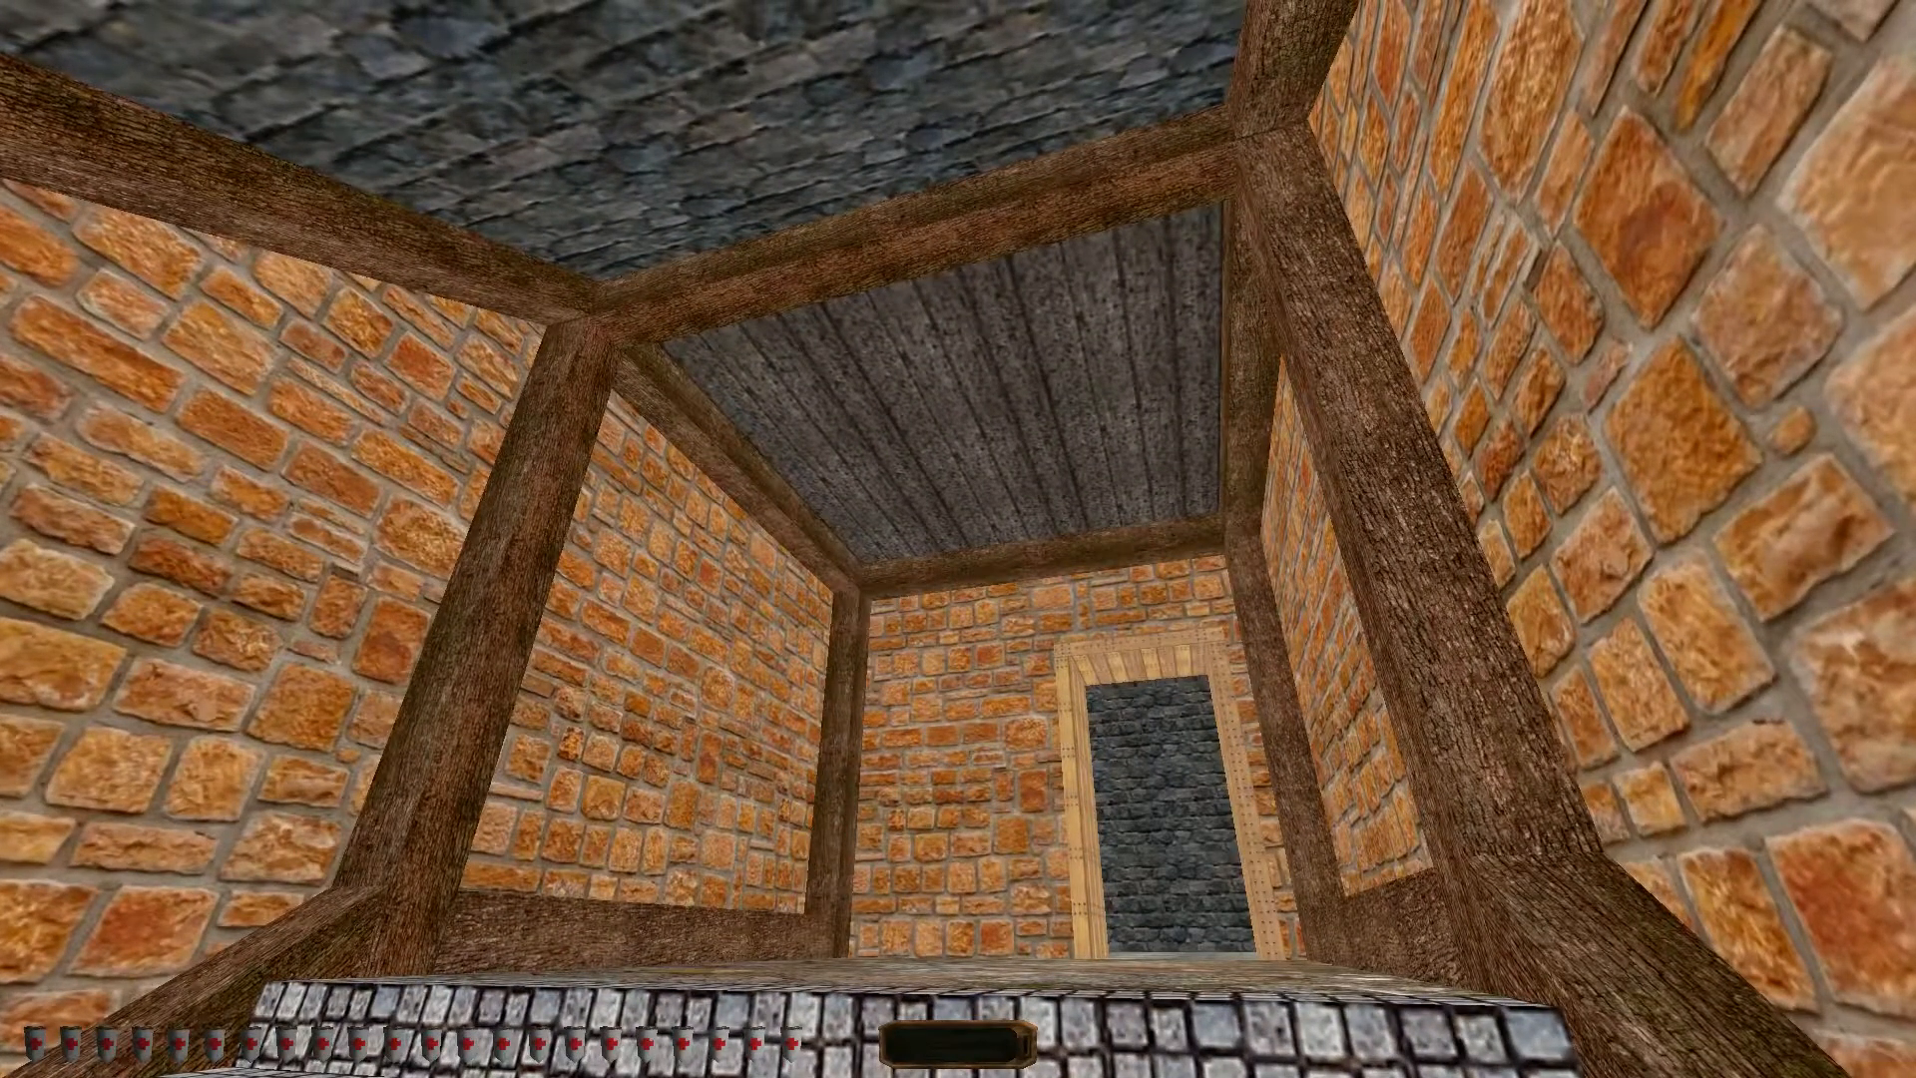
{"action": "key", "text": "w"}
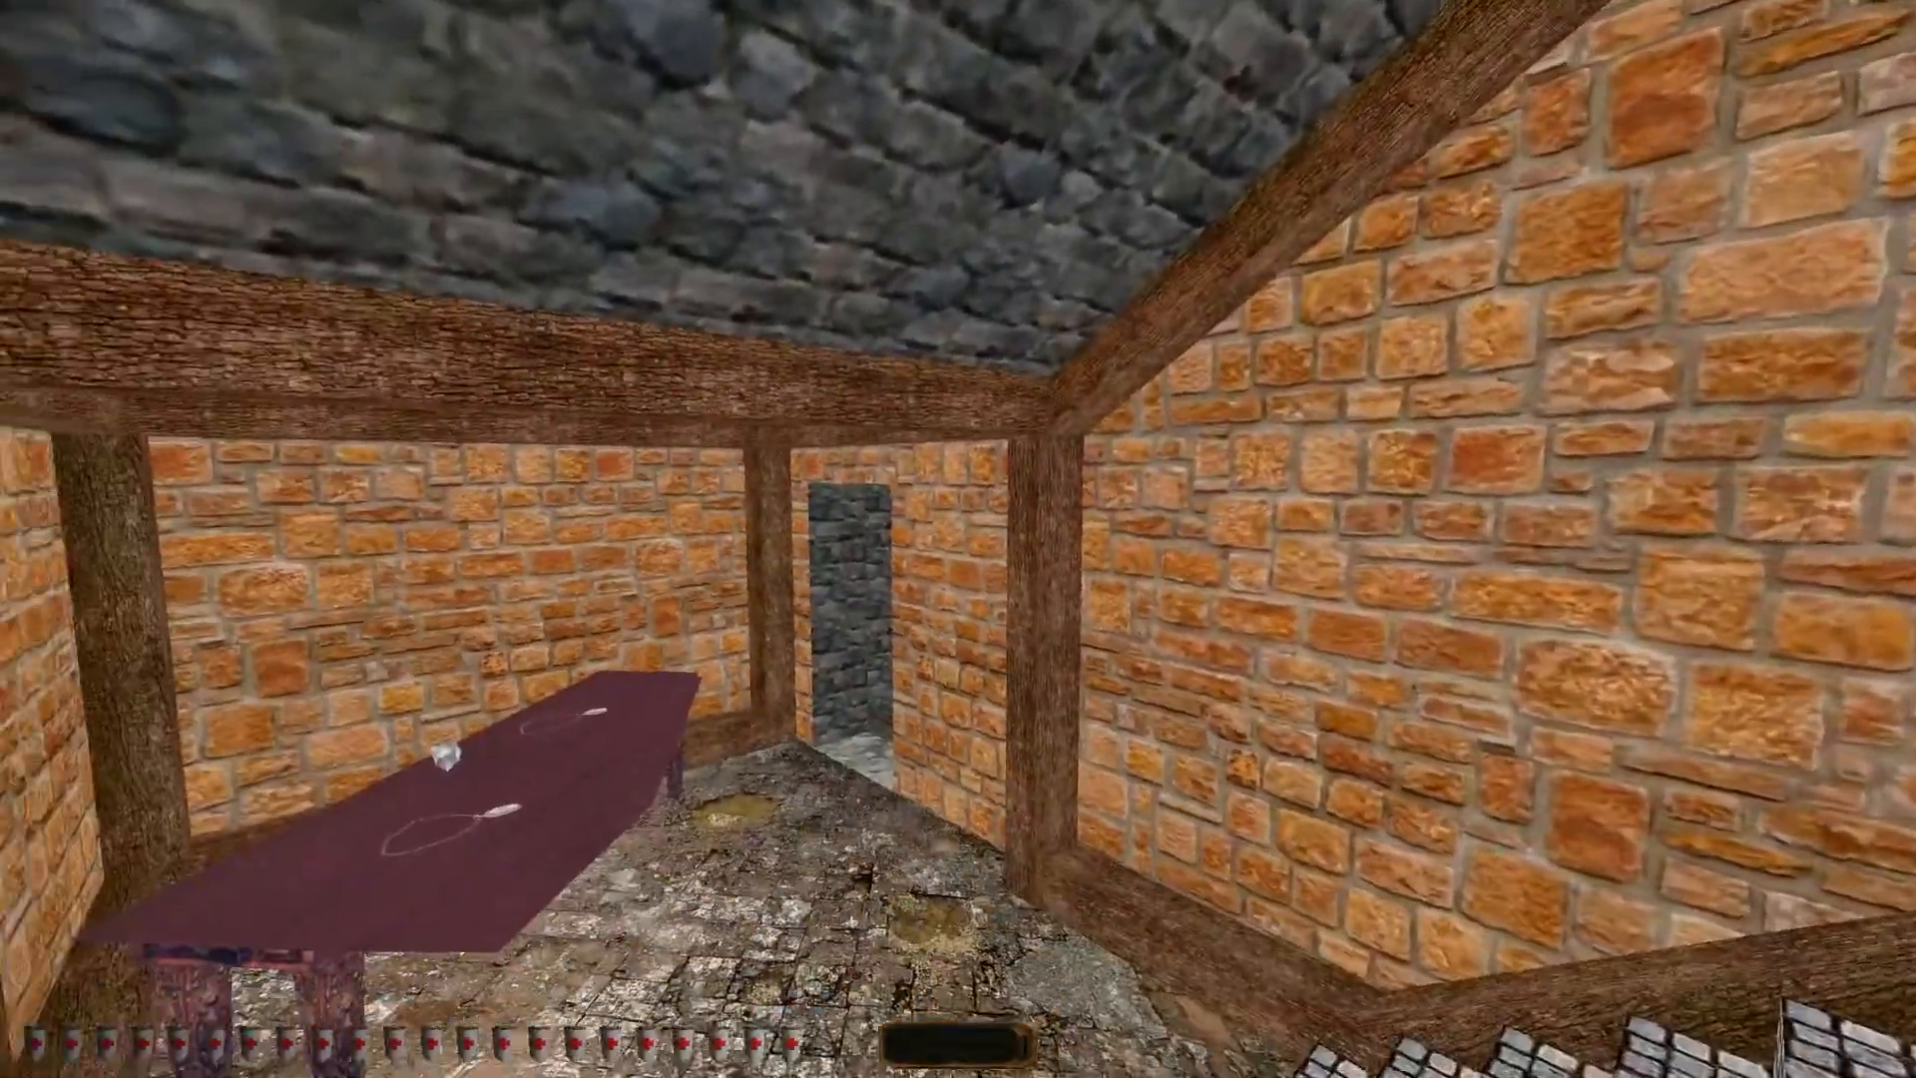
{"action": "key", "text": "w"}
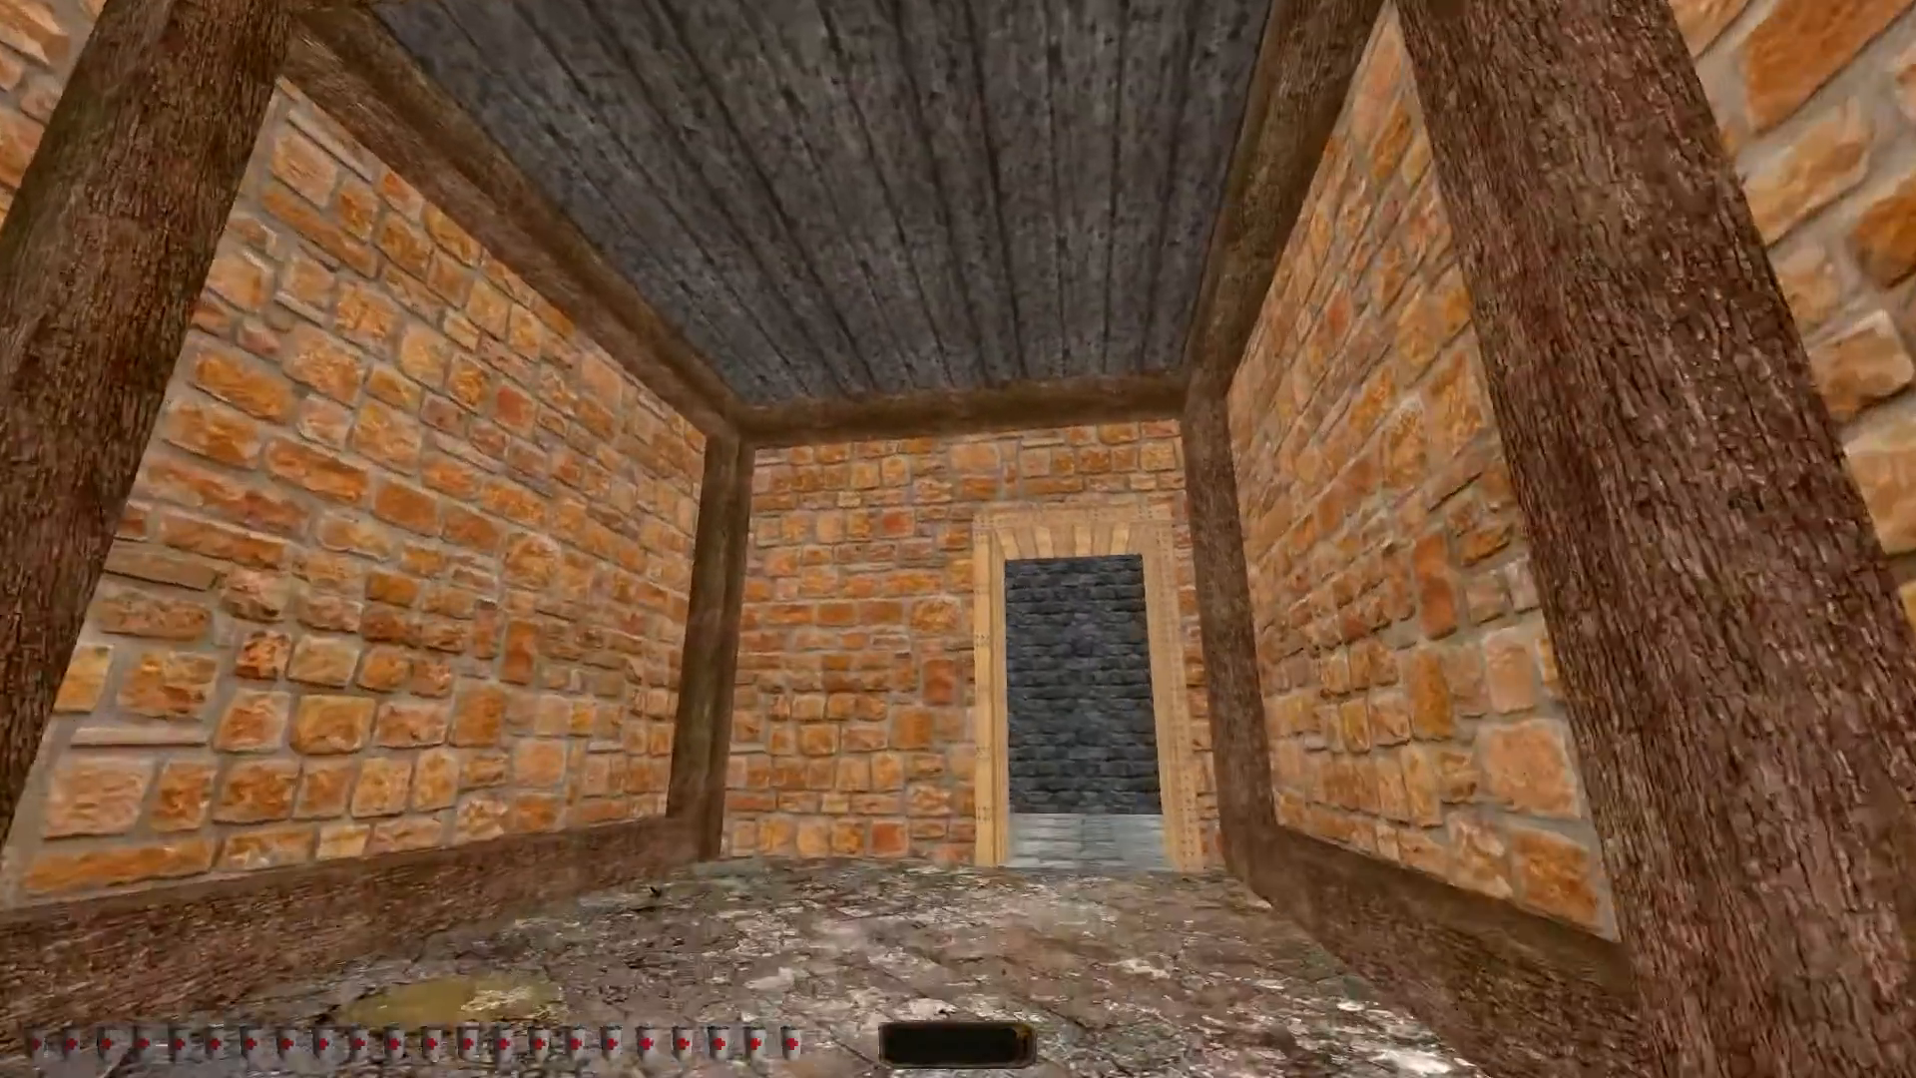
{"action": "key", "text": "alt+e"}
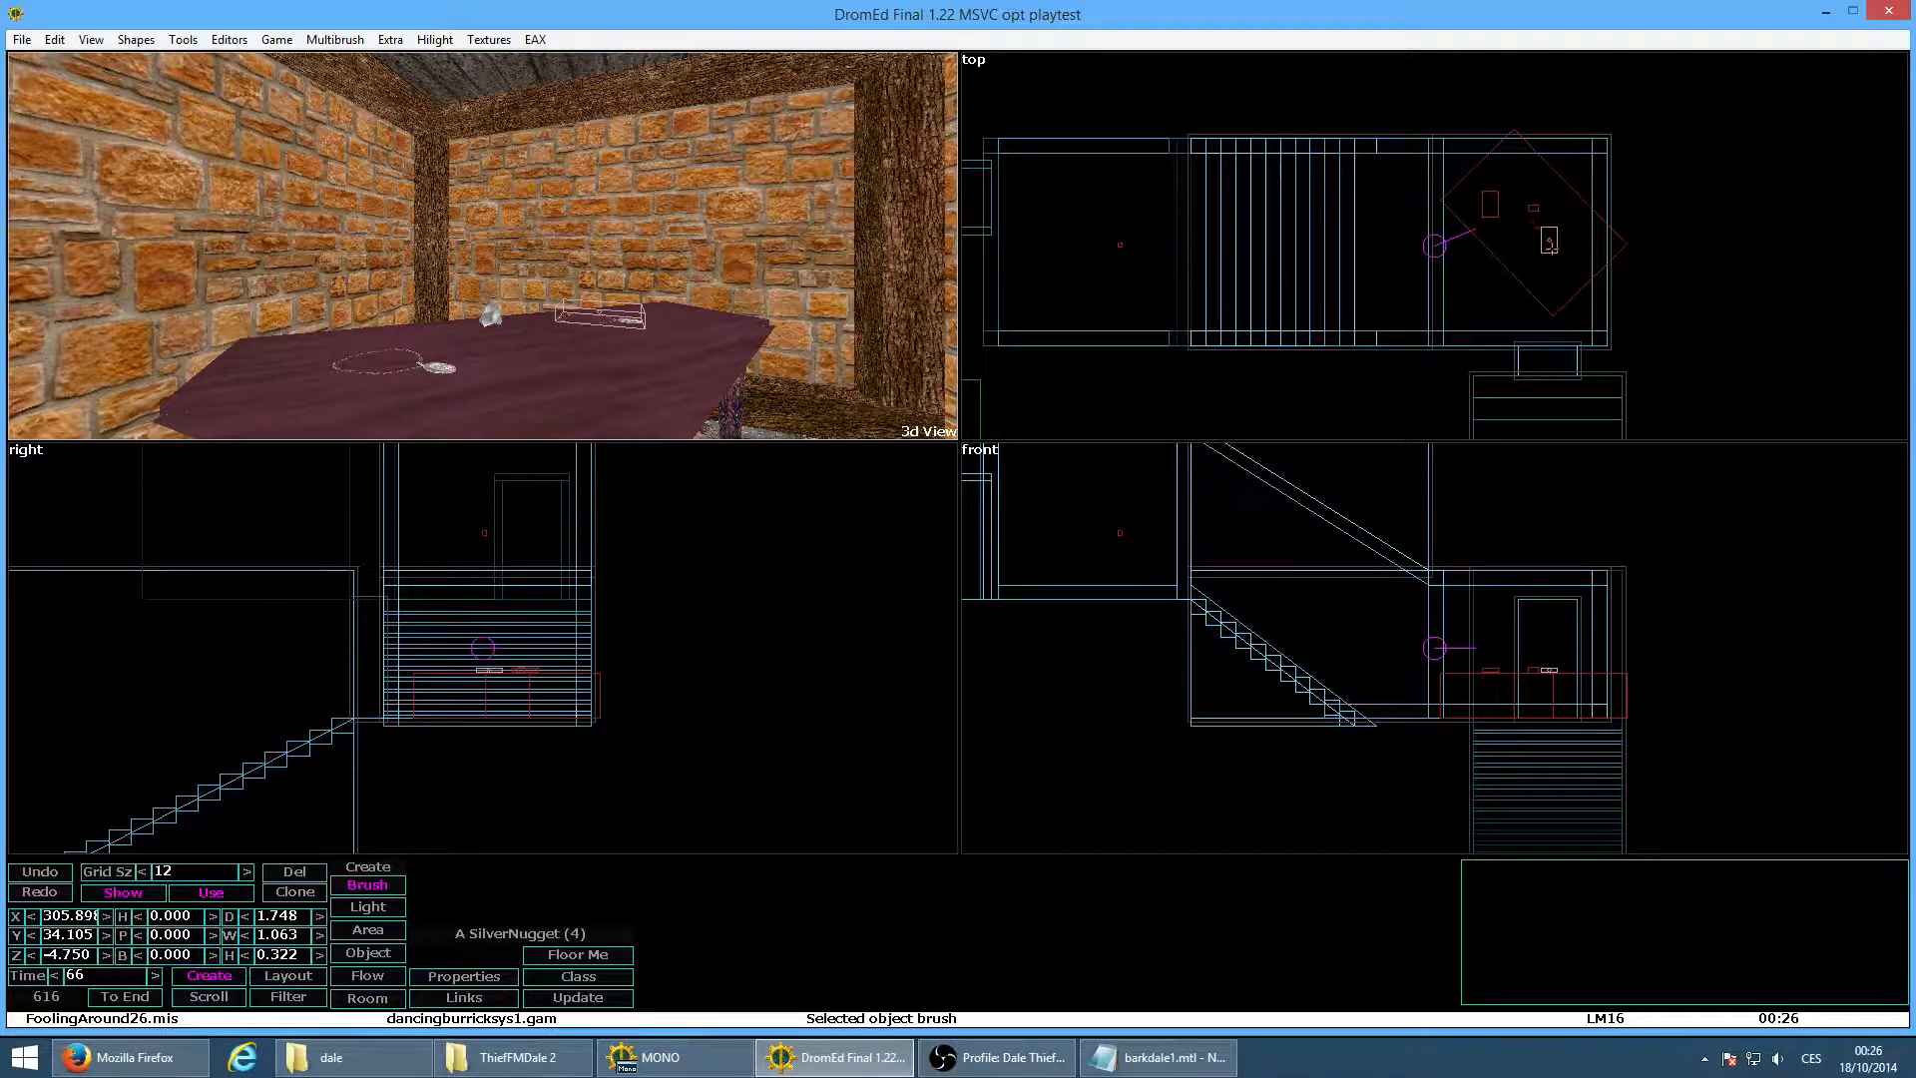
Examine the silver nugget's inherited Nuggets and Swag archetypes and the MetaProperty categories available for it
{"action": "left_click", "coordinate": [464, 976]}
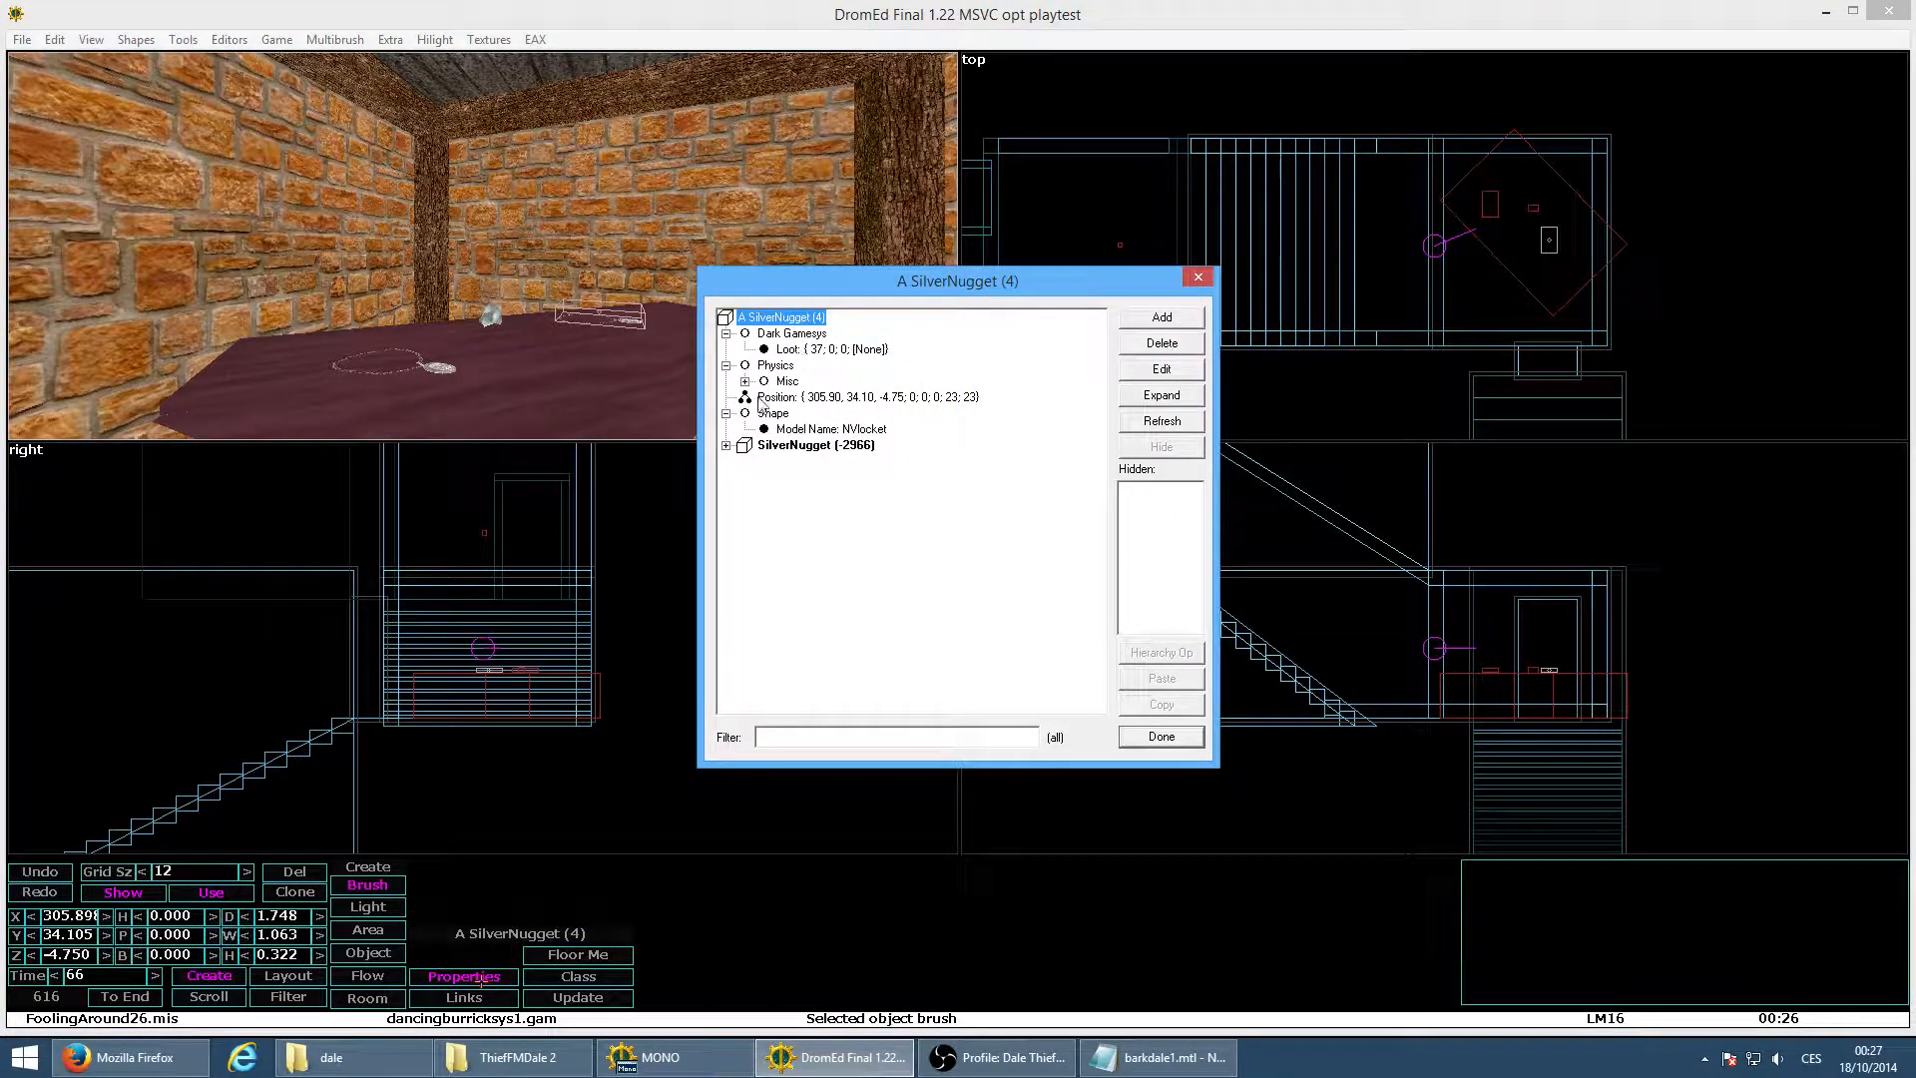
{"action": "left_click", "coordinate": [725, 445]}
{"action": "left_click", "coordinate": [745, 494]}
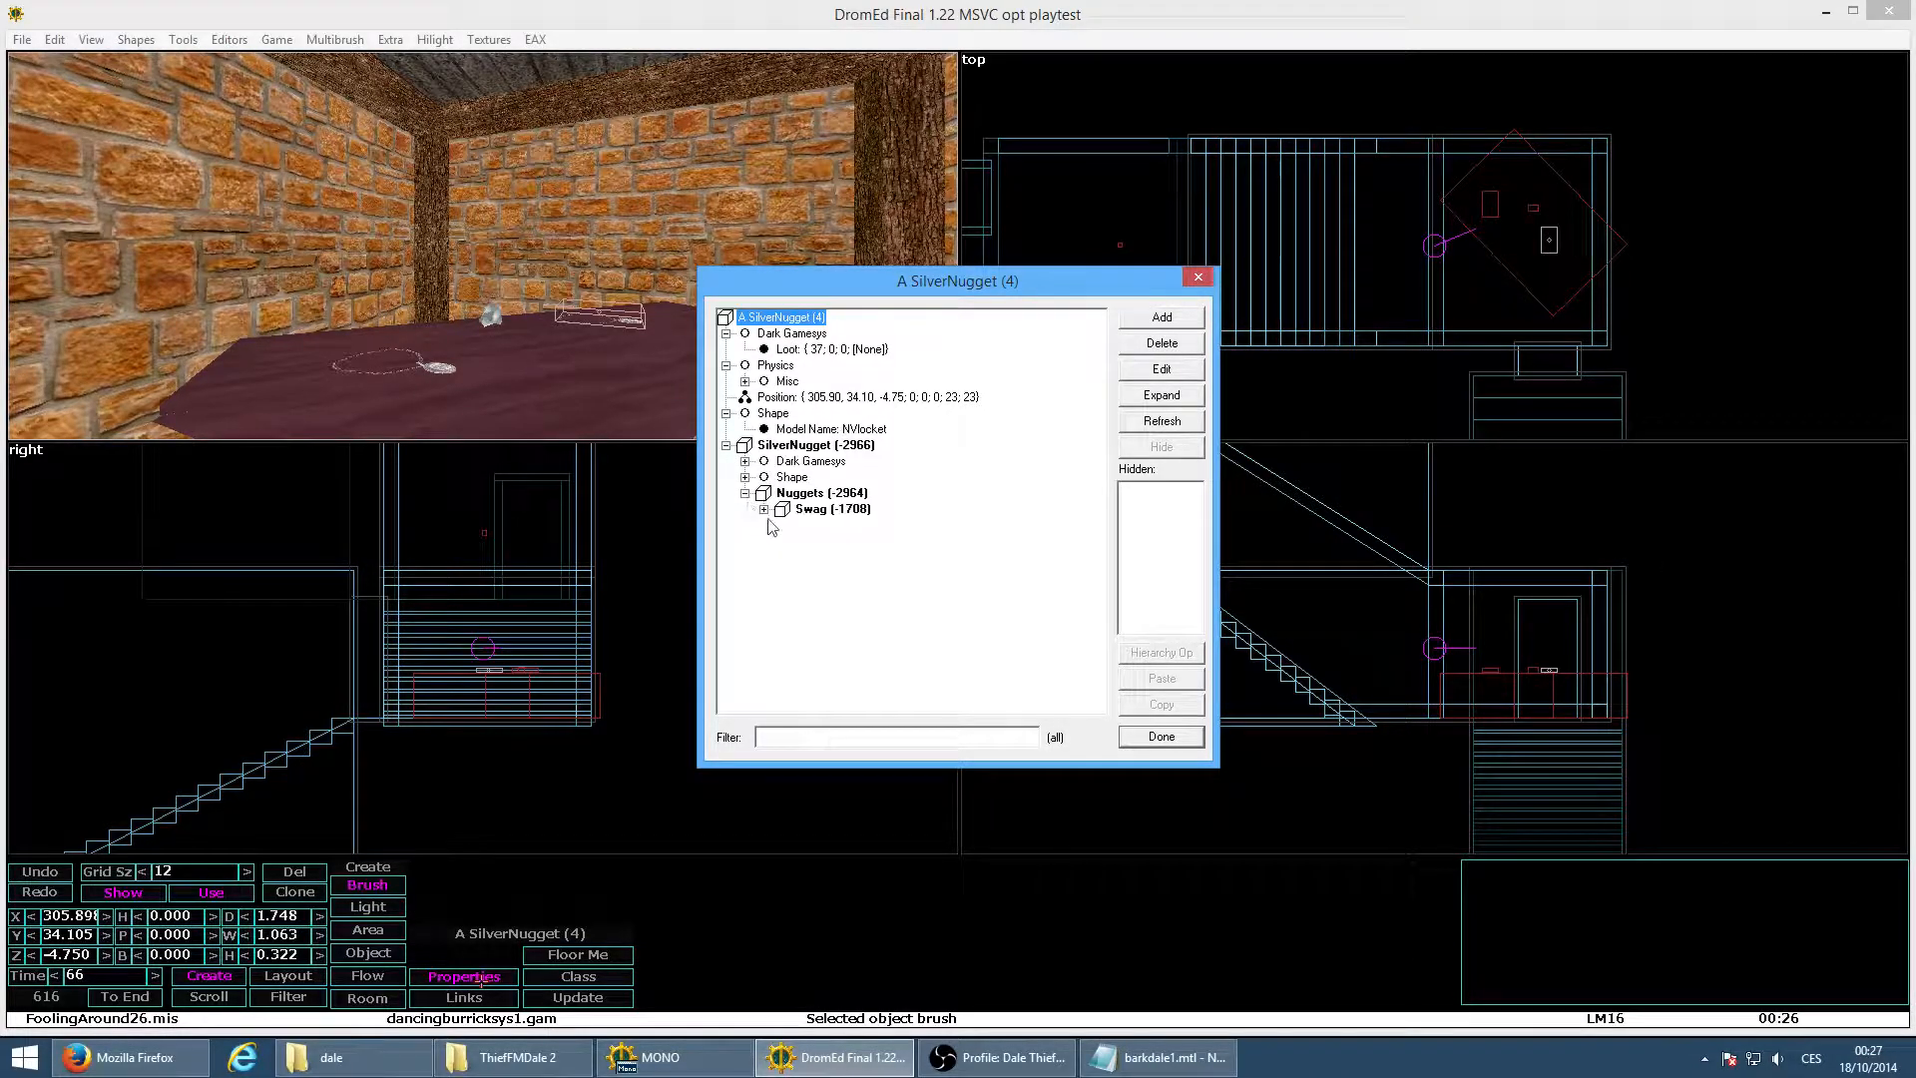
{"action": "left_click", "coordinate": [816, 317]}
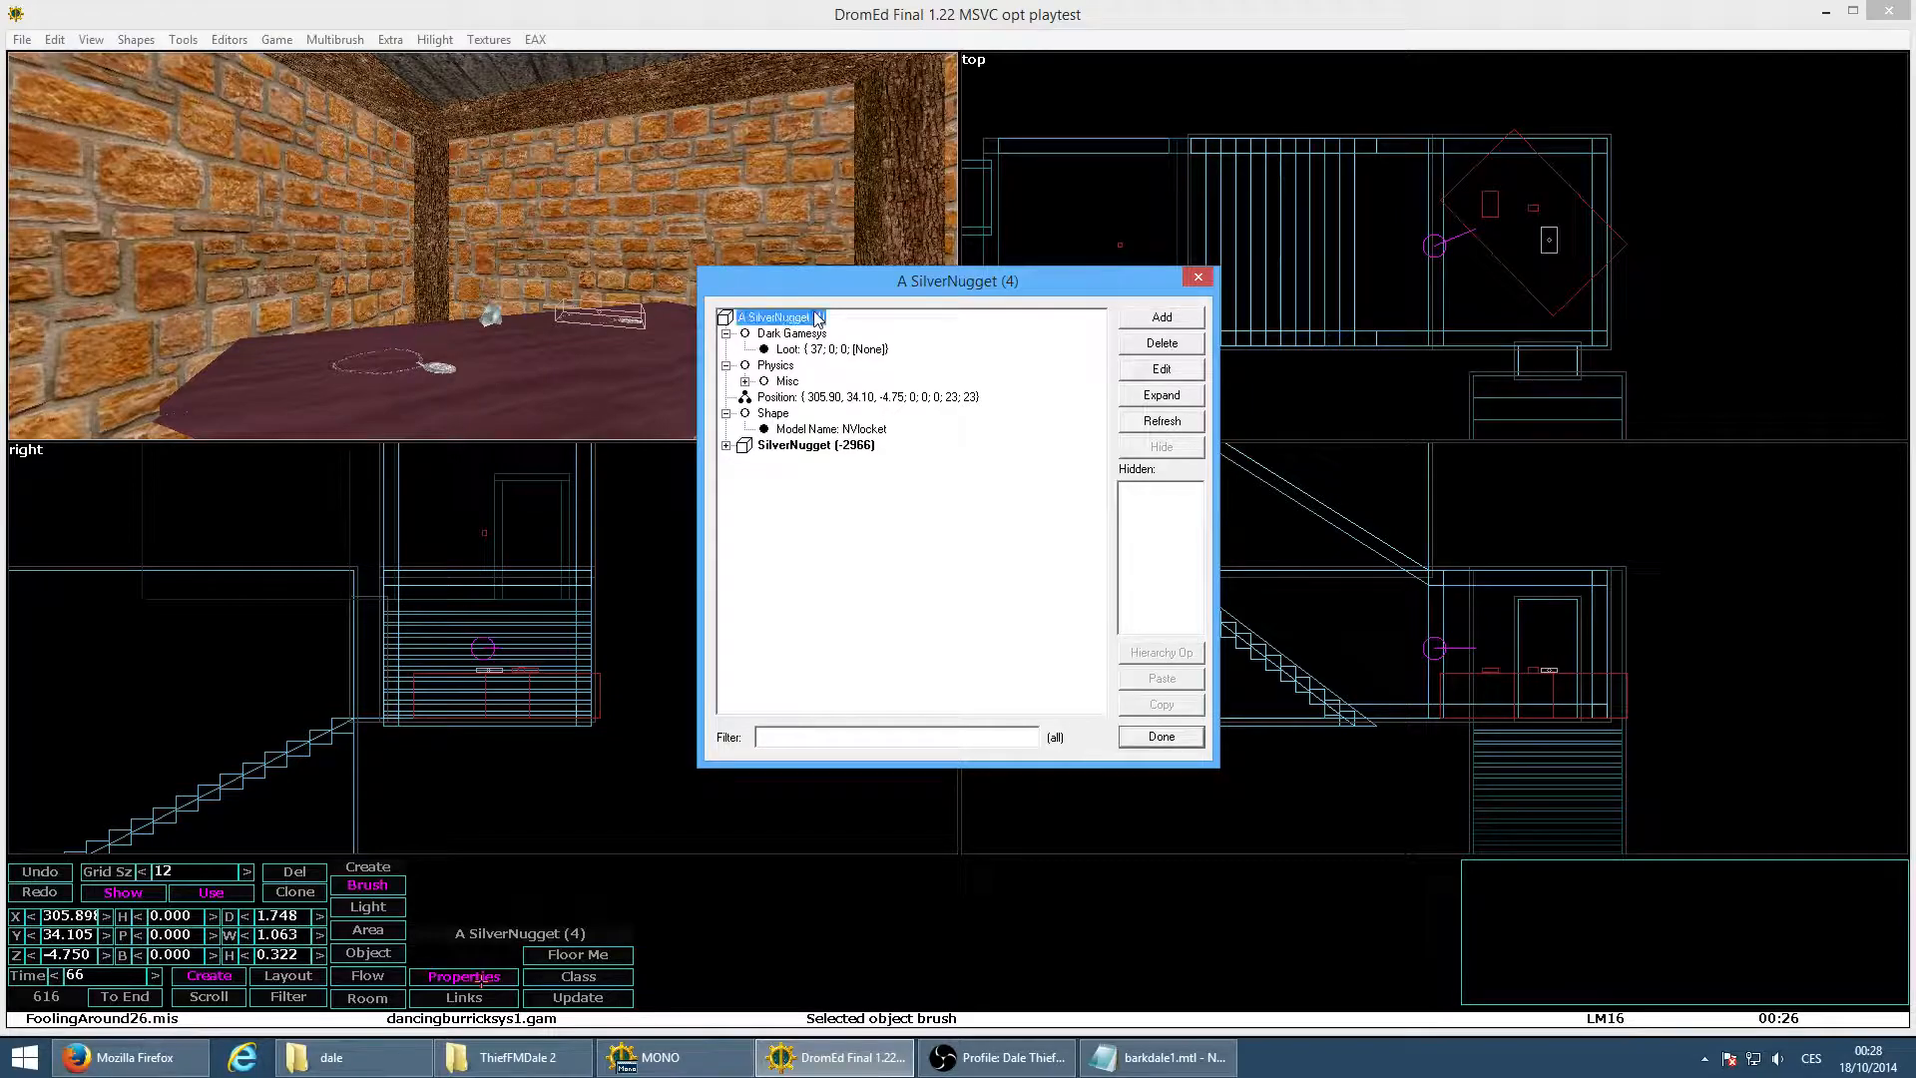
{"action": "left_click", "coordinate": [1148, 317]}
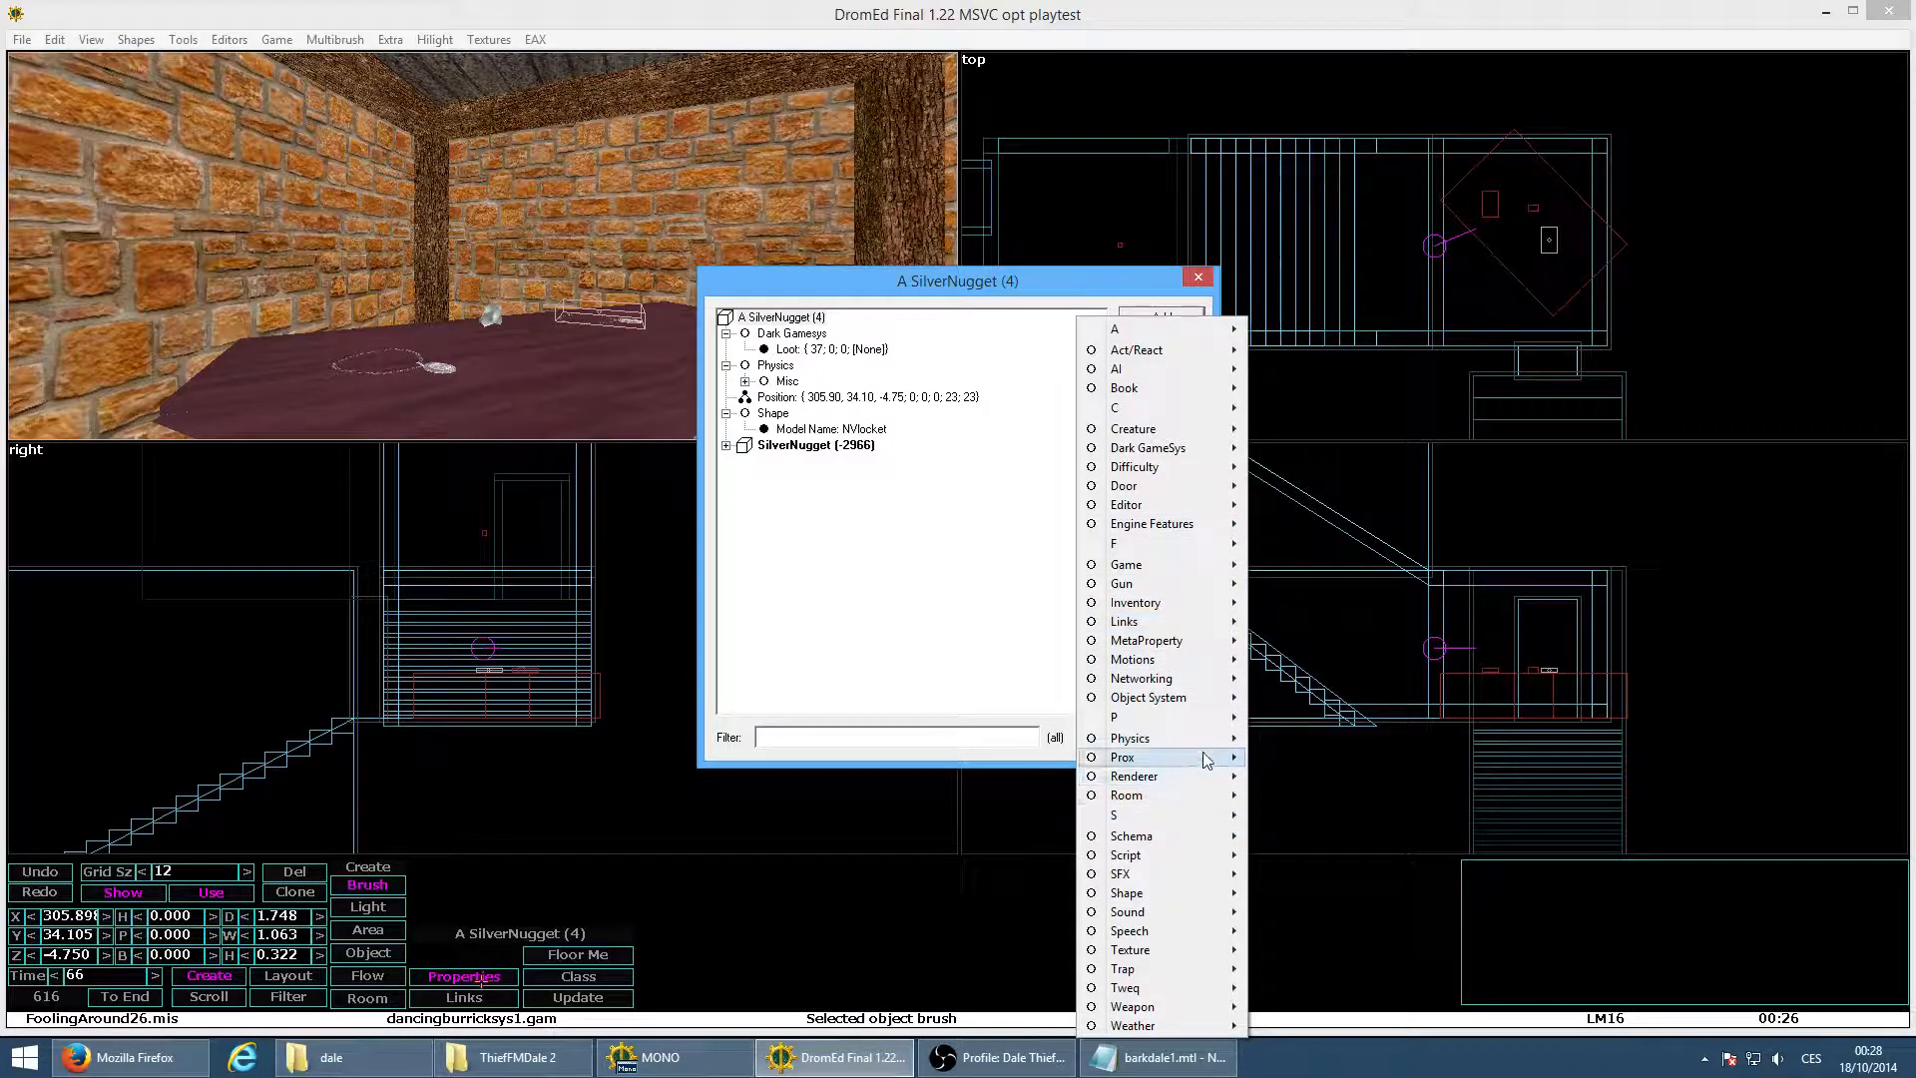
{"action": "mouse_move", "coordinate": [1197, 644]}
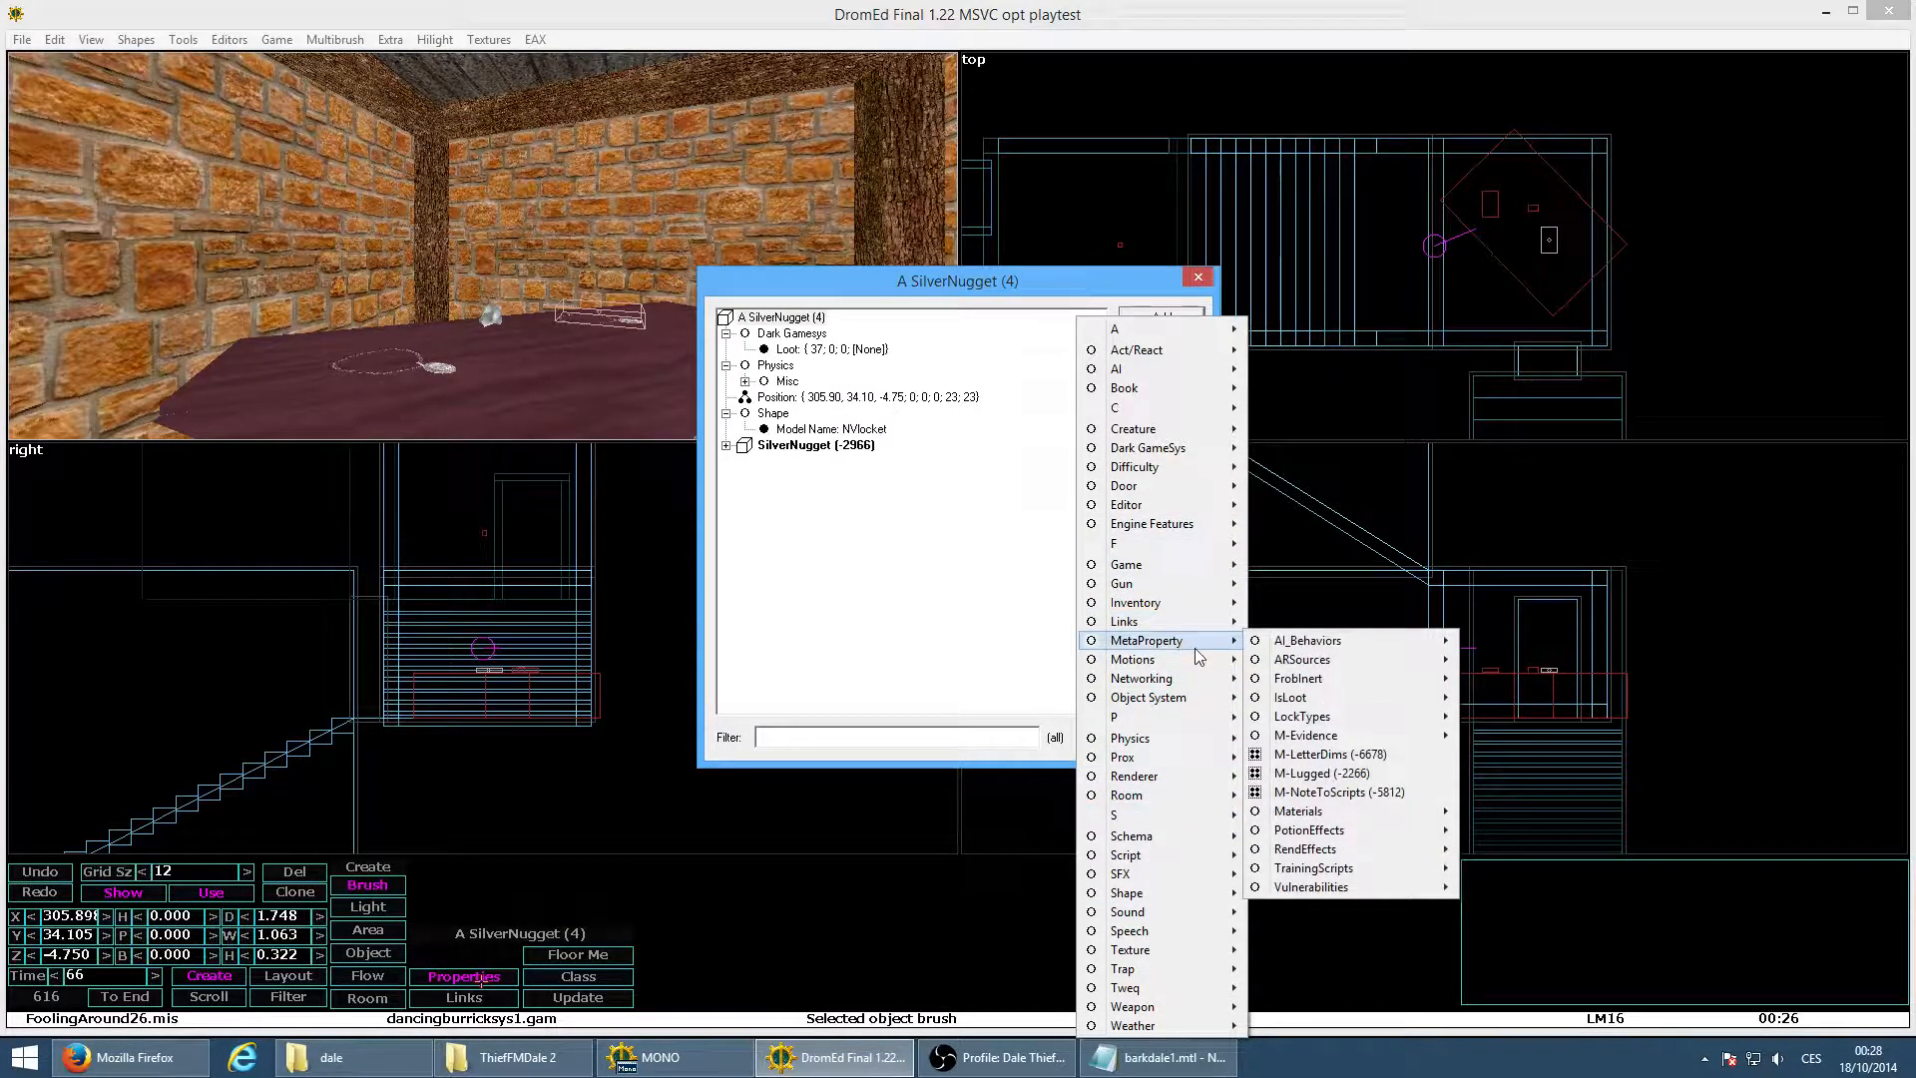
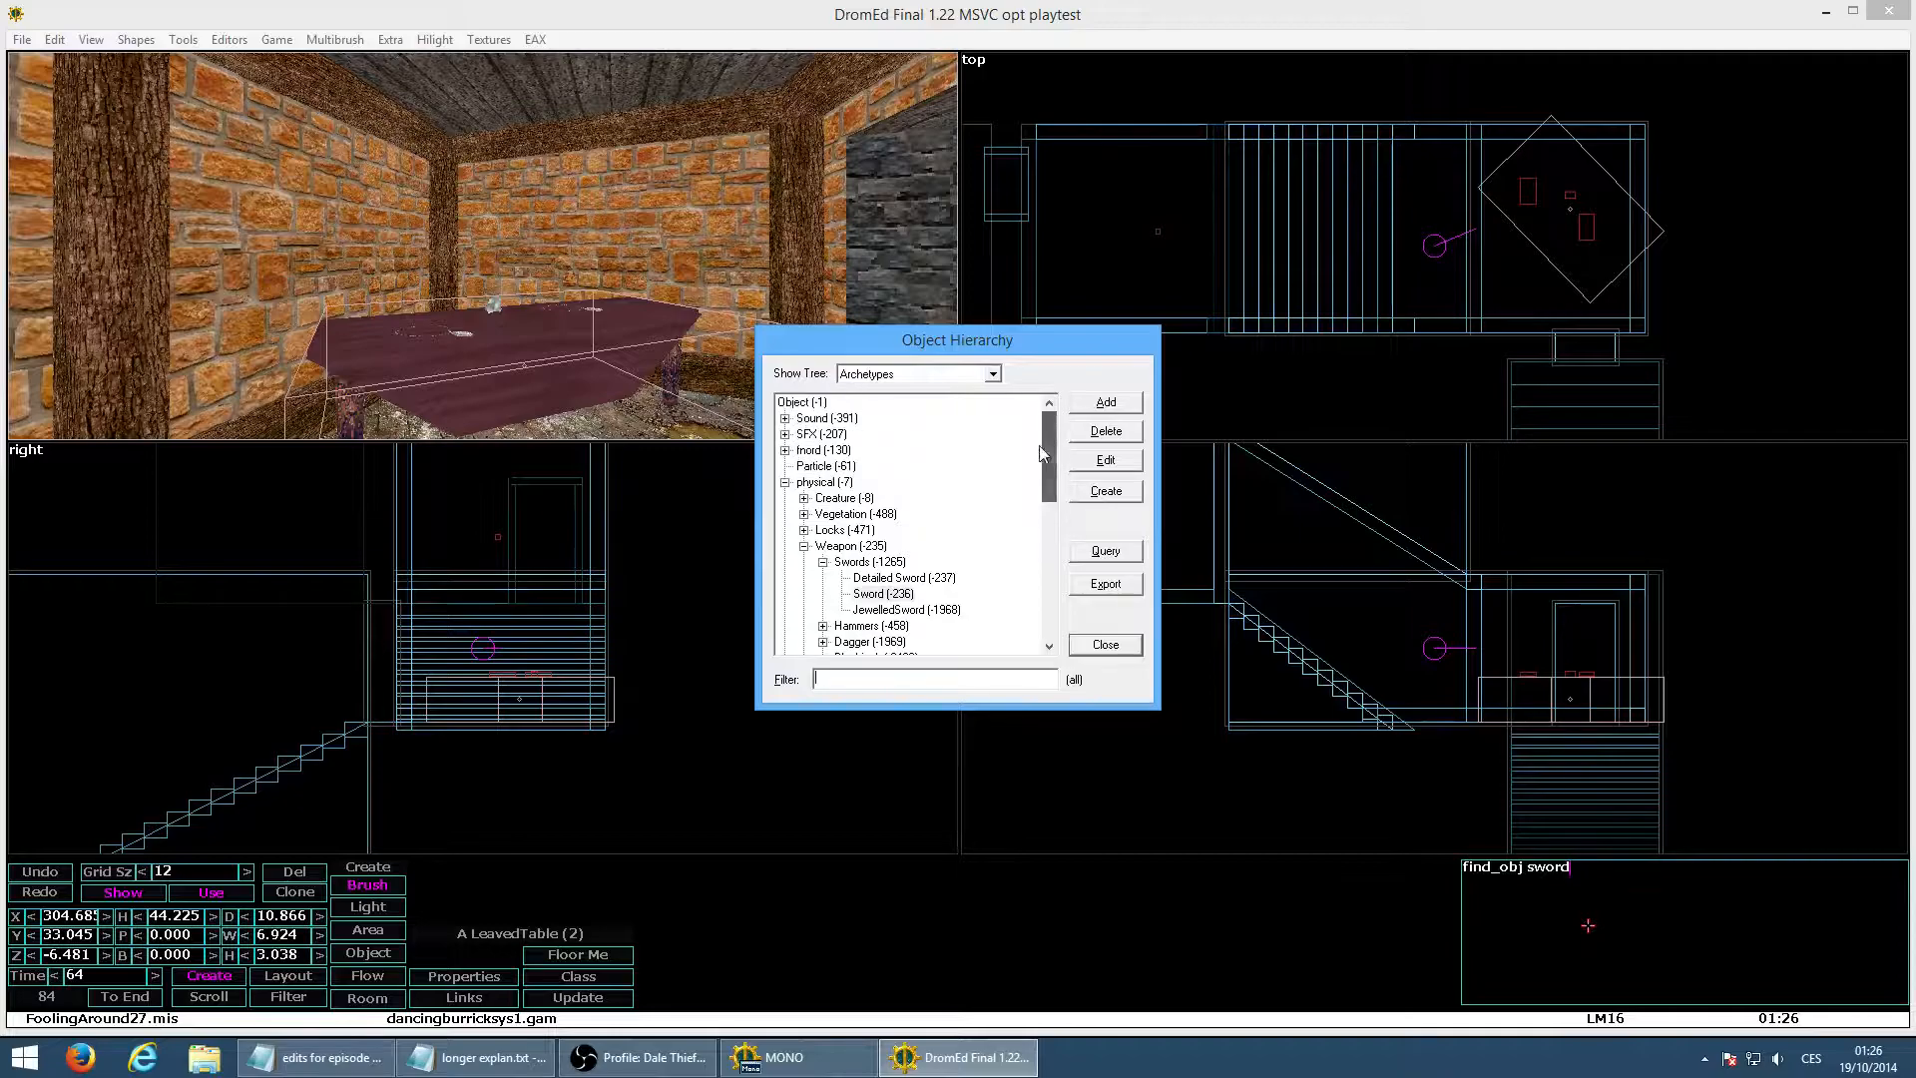
Collapse the physical branch of the archetype tree and filter the object hierarchy by "sword"
{"action": "left_click", "coordinate": [786, 482]}
{"action": "left_click", "coordinate": [808, 404]}
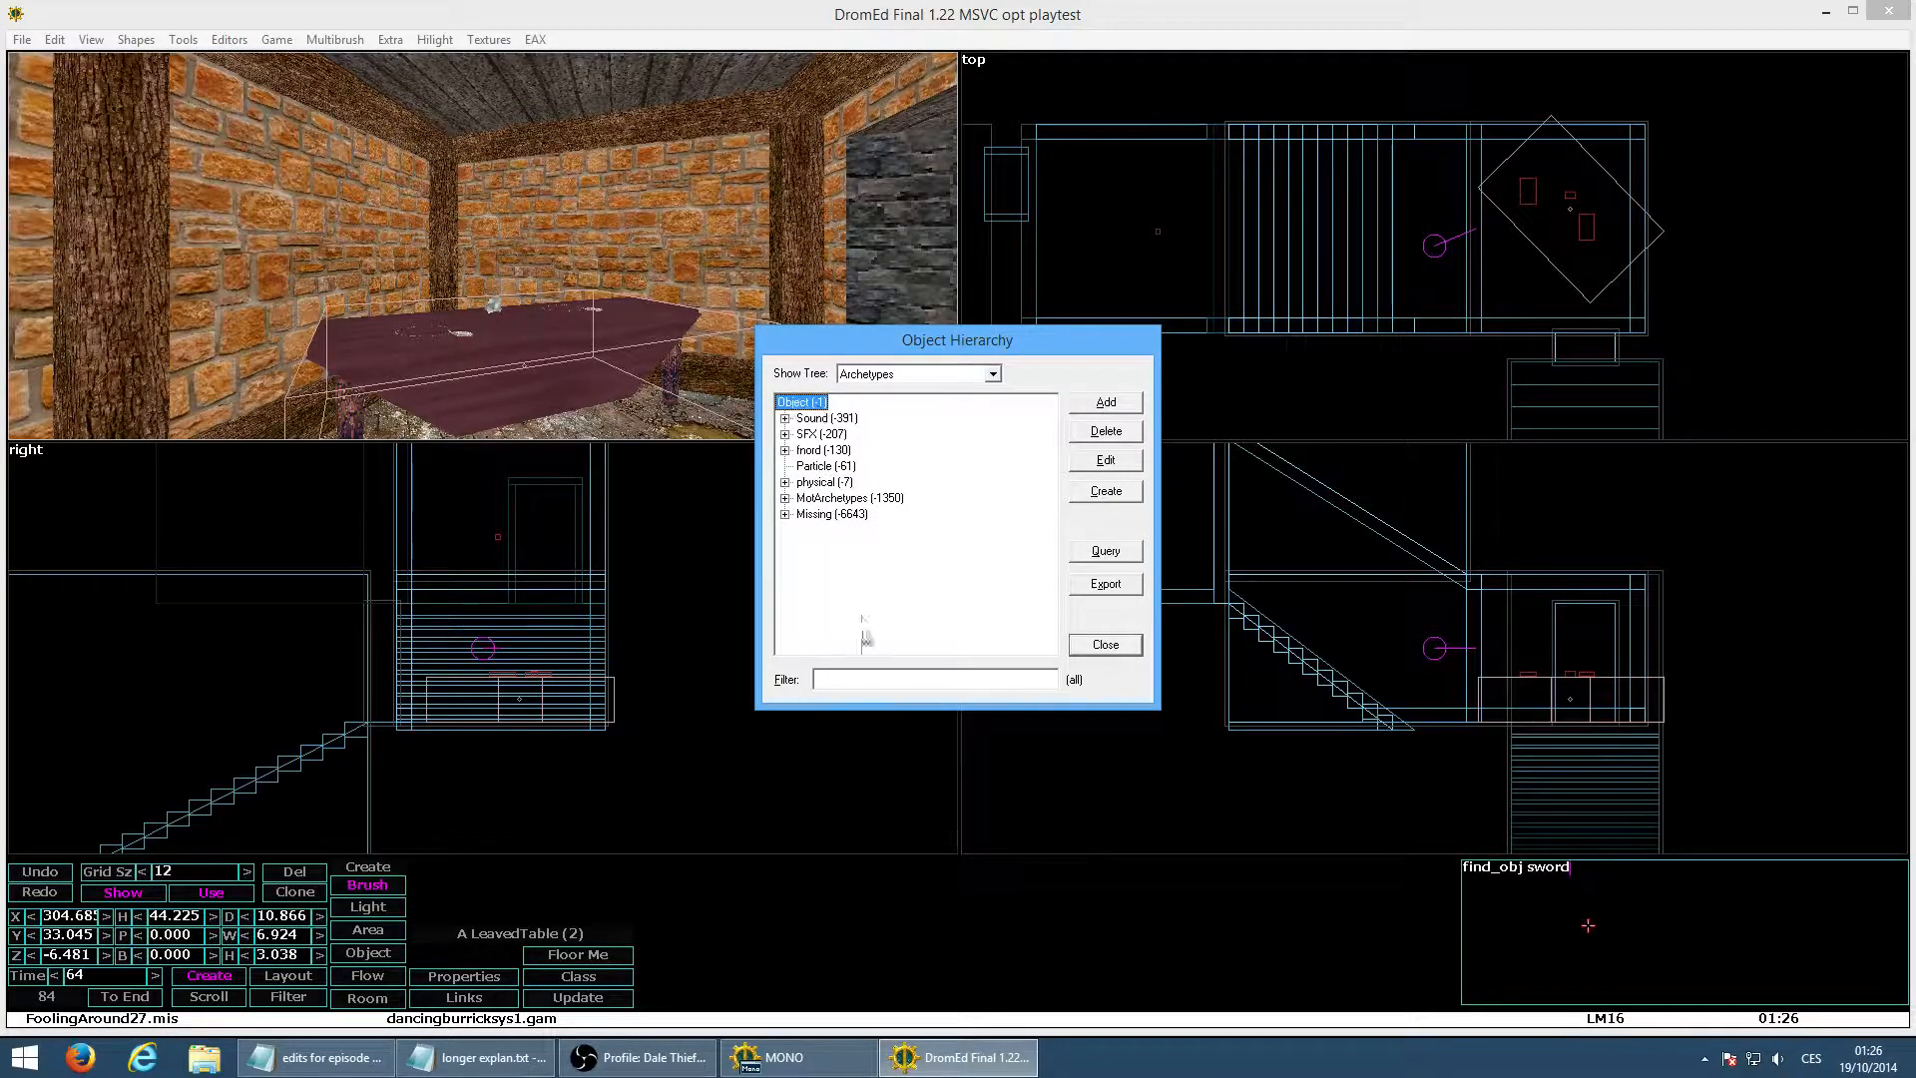
{"action": "left_click", "coordinate": [866, 679]}
{"action": "type", "text": "sword"}
{"action": "key", "text": "Return"}
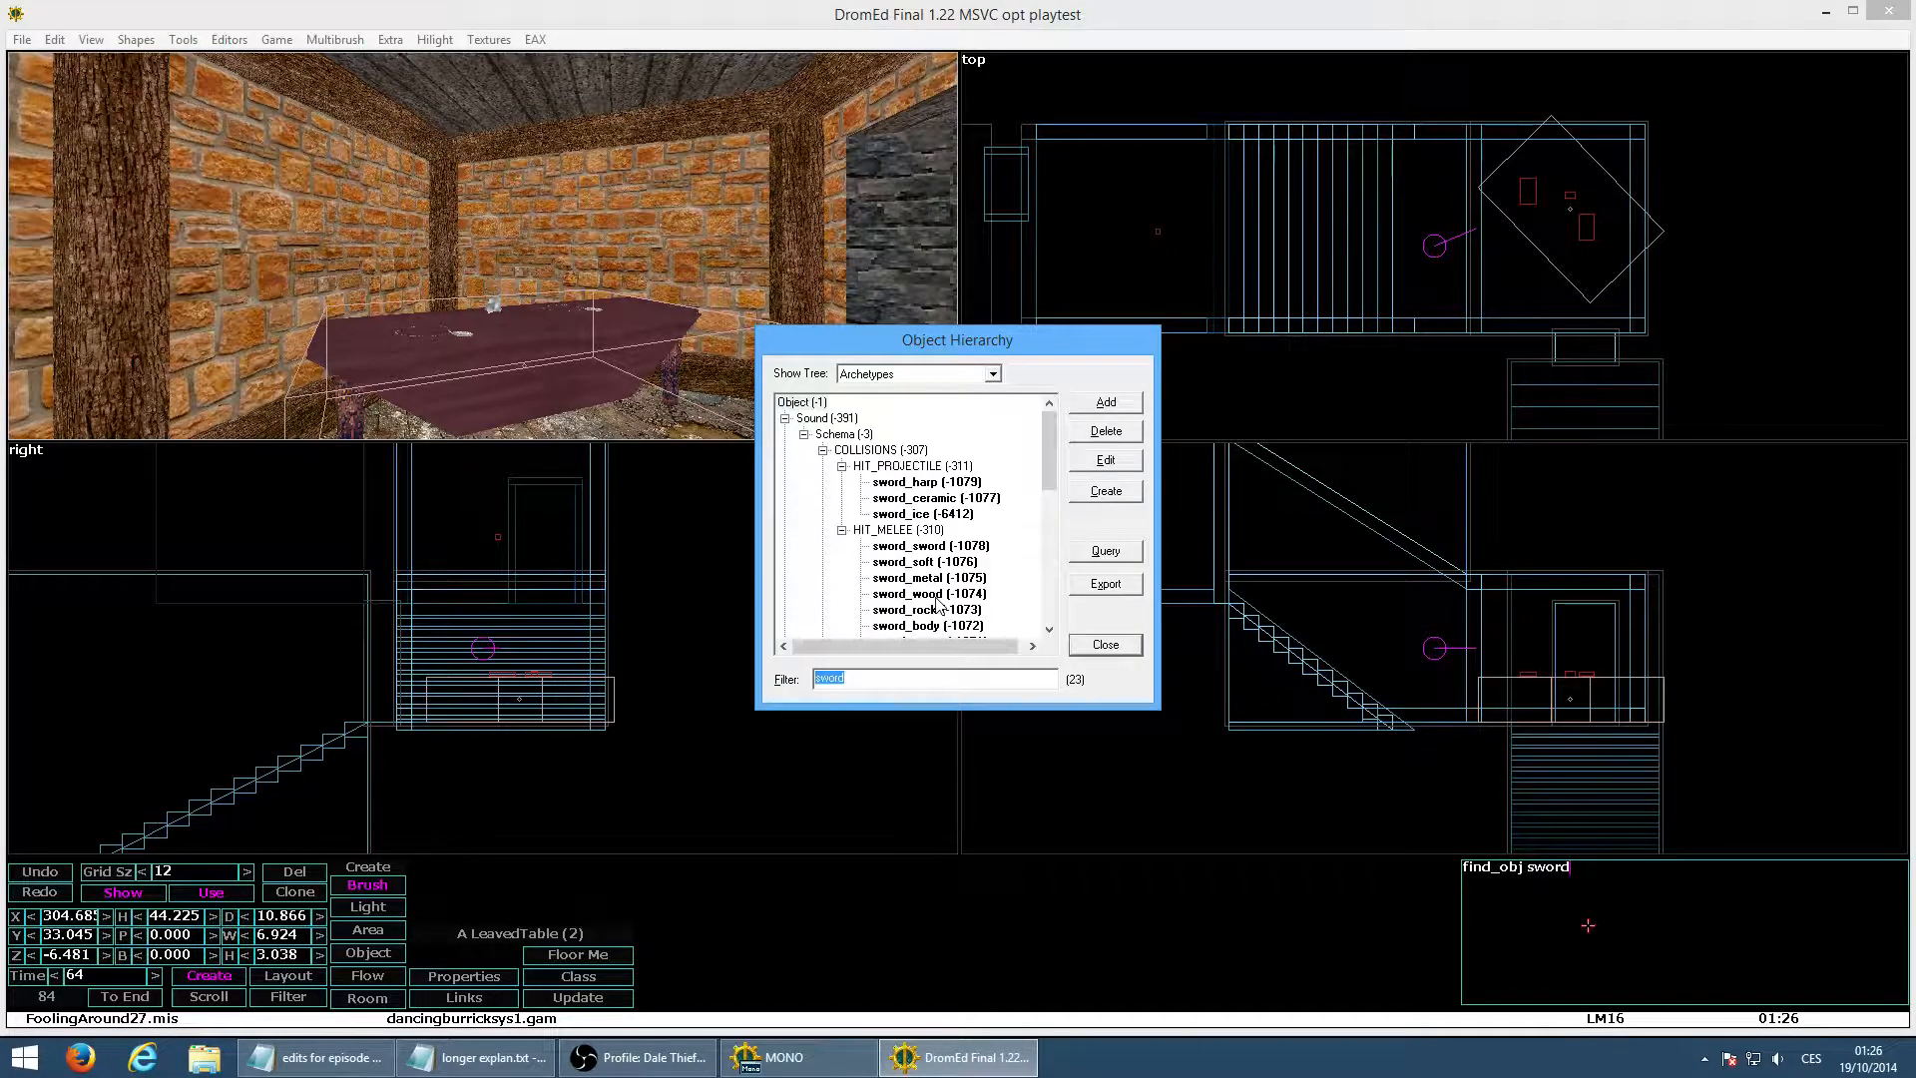
Choose the Sword (-236) archetype under Weapon > Swords as the object to create
{"action": "left_click_drag", "start_coordinate": [1045, 441], "coordinate": [977, 577]}
{"action": "left_click", "coordinate": [903, 498]}
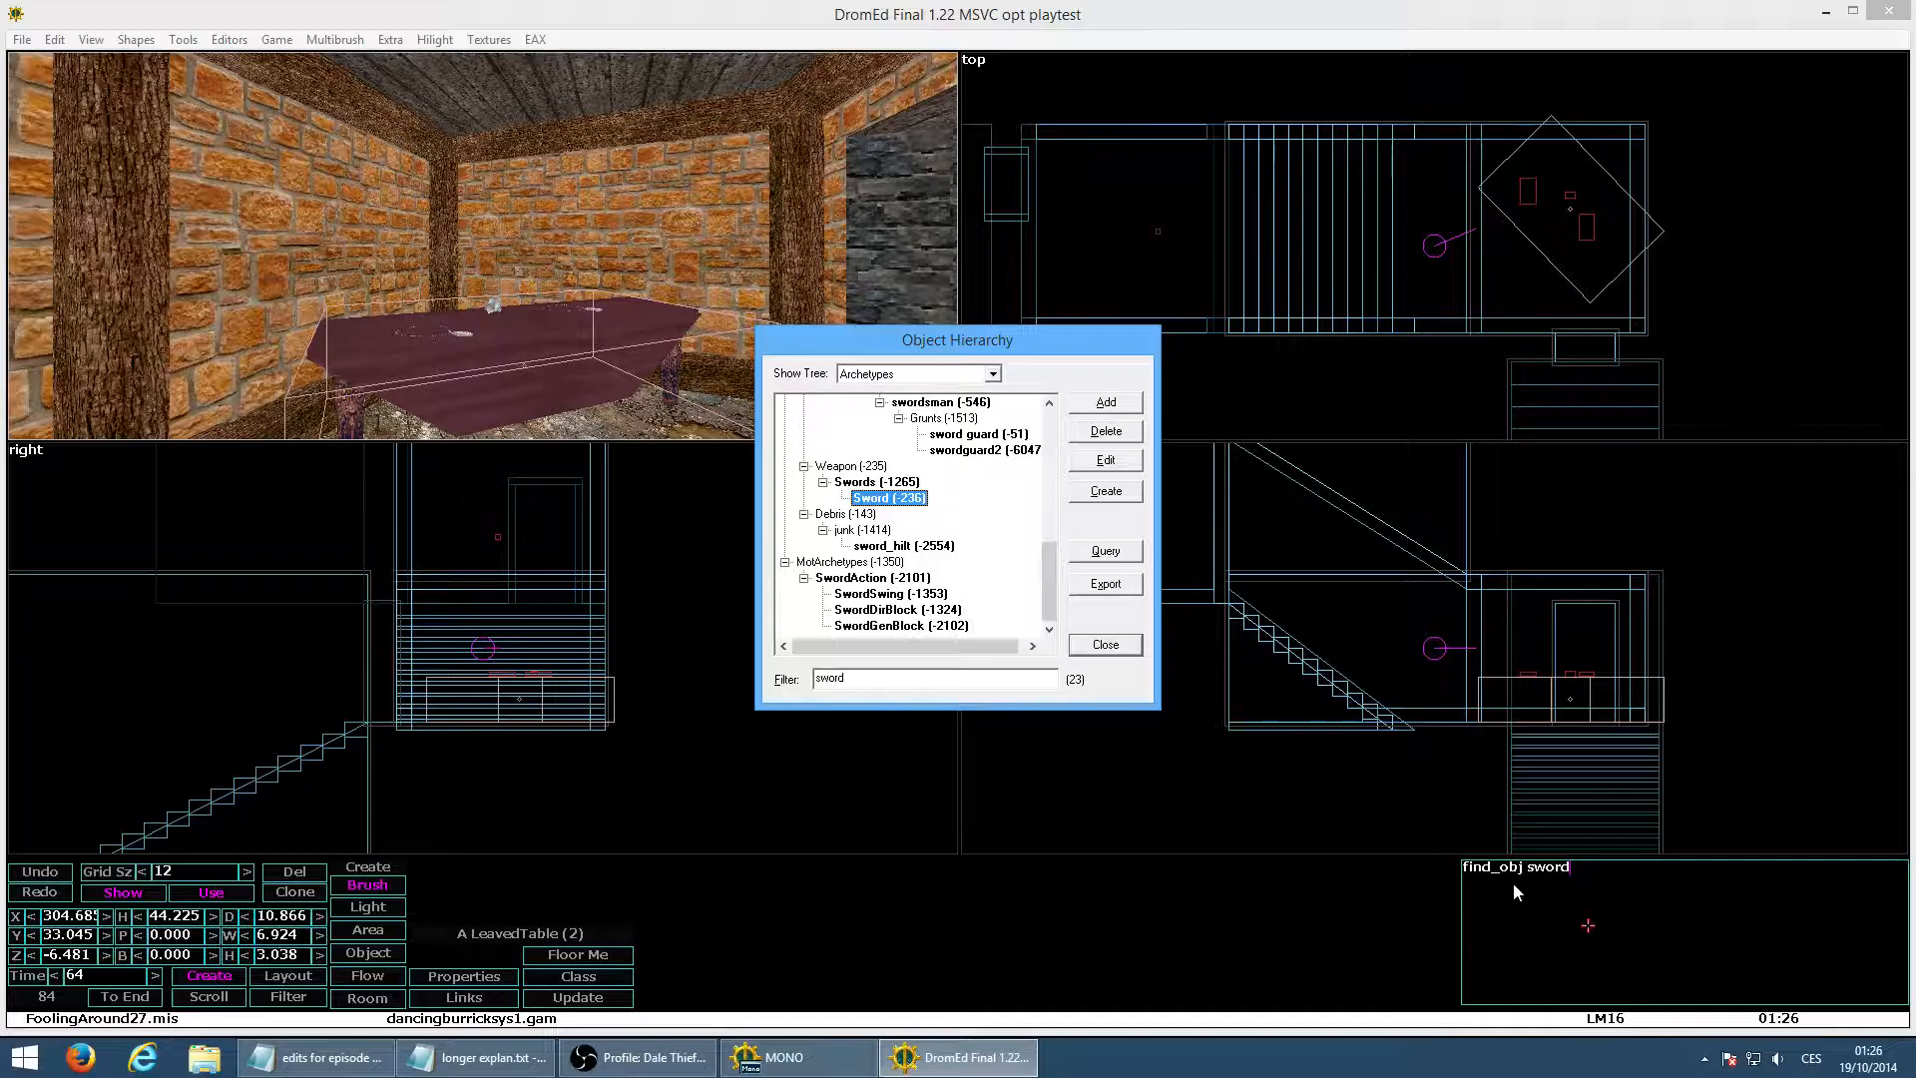
{"action": "mouse_move", "coordinate": [1050, 588]}
{"action": "left_mouse_down"}
{"action": "mouse_move", "coordinate": [1066, 443]}
{"action": "mouse_move", "coordinate": [1063, 621]}
{"action": "left_mouse_up"}
{"action": "left_click_drag", "start_coordinate": [920, 675], "coordinate": [795, 678]}
{"action": "mouse_move", "coordinate": [1046, 609]}
{"action": "left_mouse_down"}
{"action": "mouse_move", "coordinate": [1046, 493]}
{"action": "mouse_move", "coordinate": [1048, 599]}
{"action": "left_mouse_up"}
{"action": "left_click", "coordinate": [883, 498]}
{"action": "left_click", "coordinate": [1108, 490]}
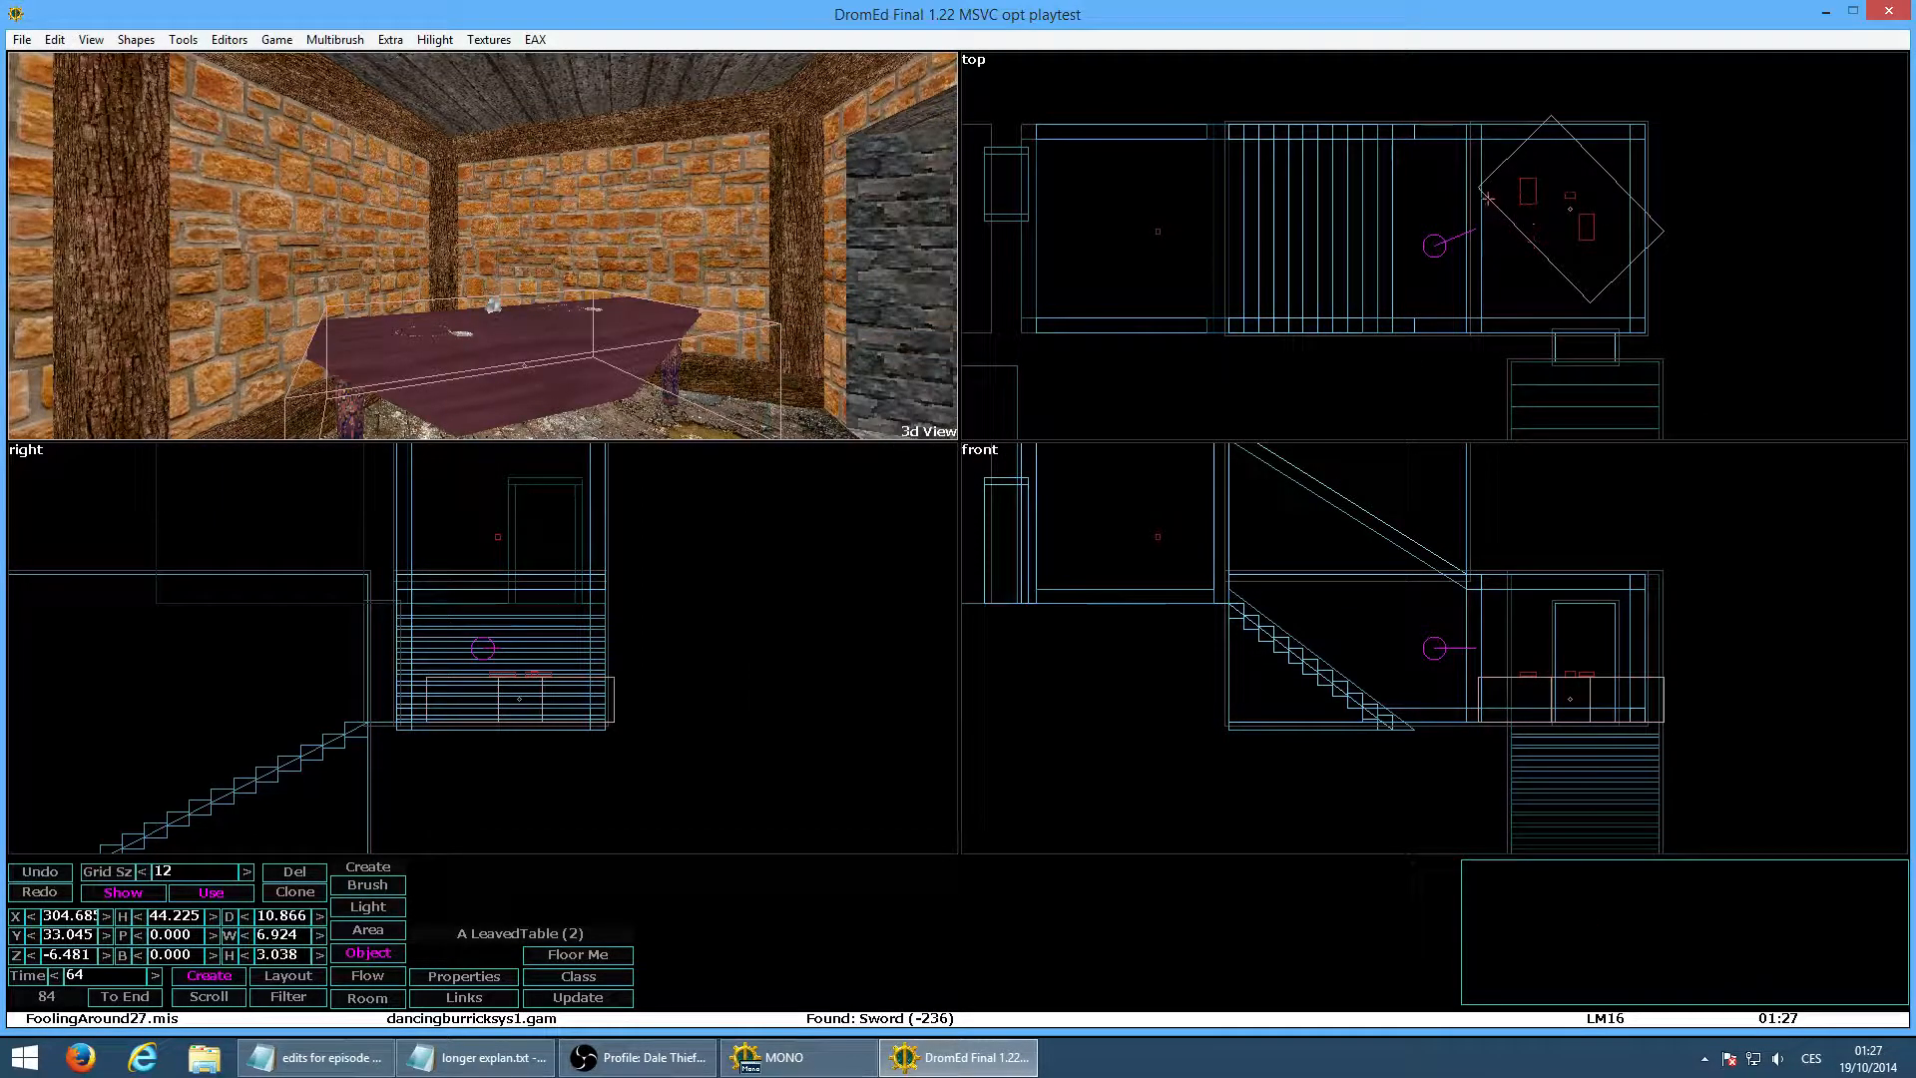
Create the sword over the table and move it down onto the tabletop between the loot items
{"action": "left_click_drag", "start_coordinate": [1489, 202], "coordinate": [1578, 256]}
{"action": "left_click_drag", "start_coordinate": [1566, 749], "coordinate": [1594, 719], "text": "shift"}
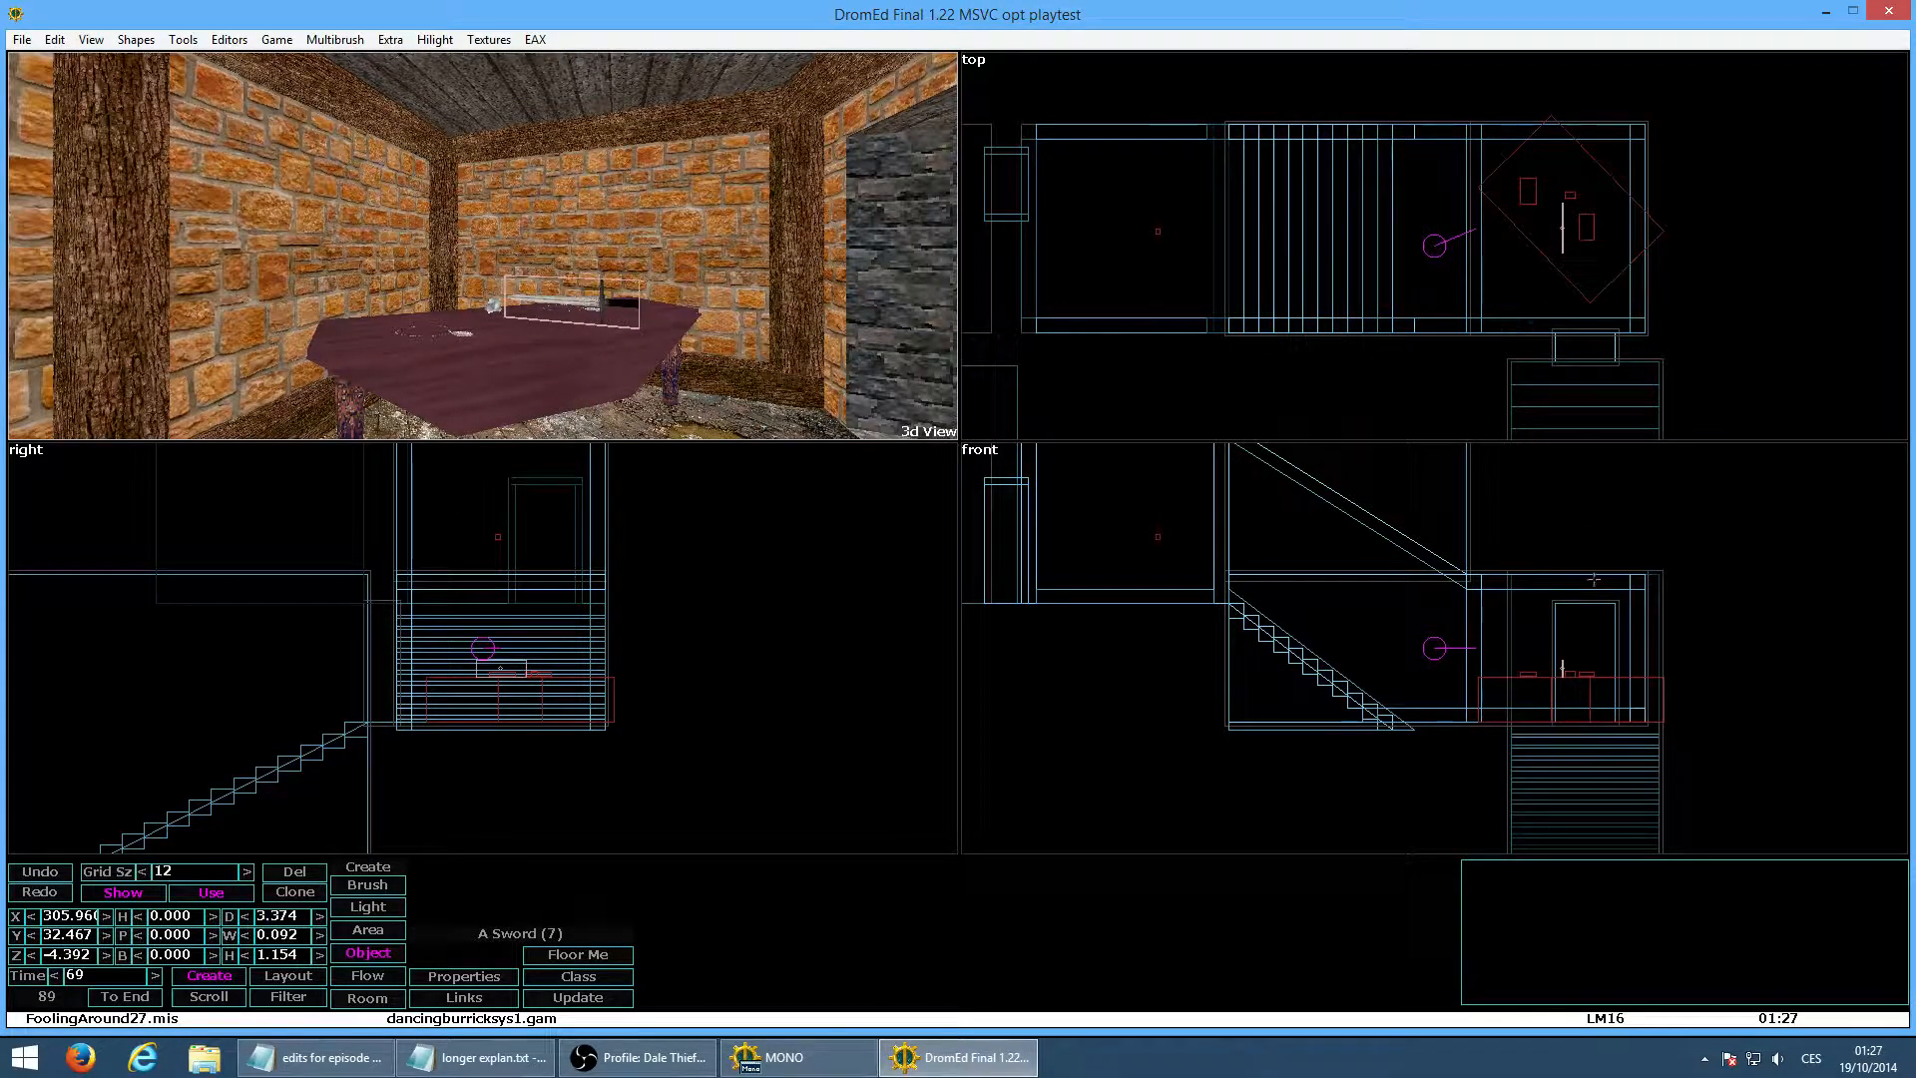
{"action": "left_click_drag", "start_coordinate": [1584, 520], "coordinate": [1553, 575], "text": "shift"}
{"action": "left_click_drag", "start_coordinate": [1589, 267], "coordinate": [1582, 257], "text": "shift"}
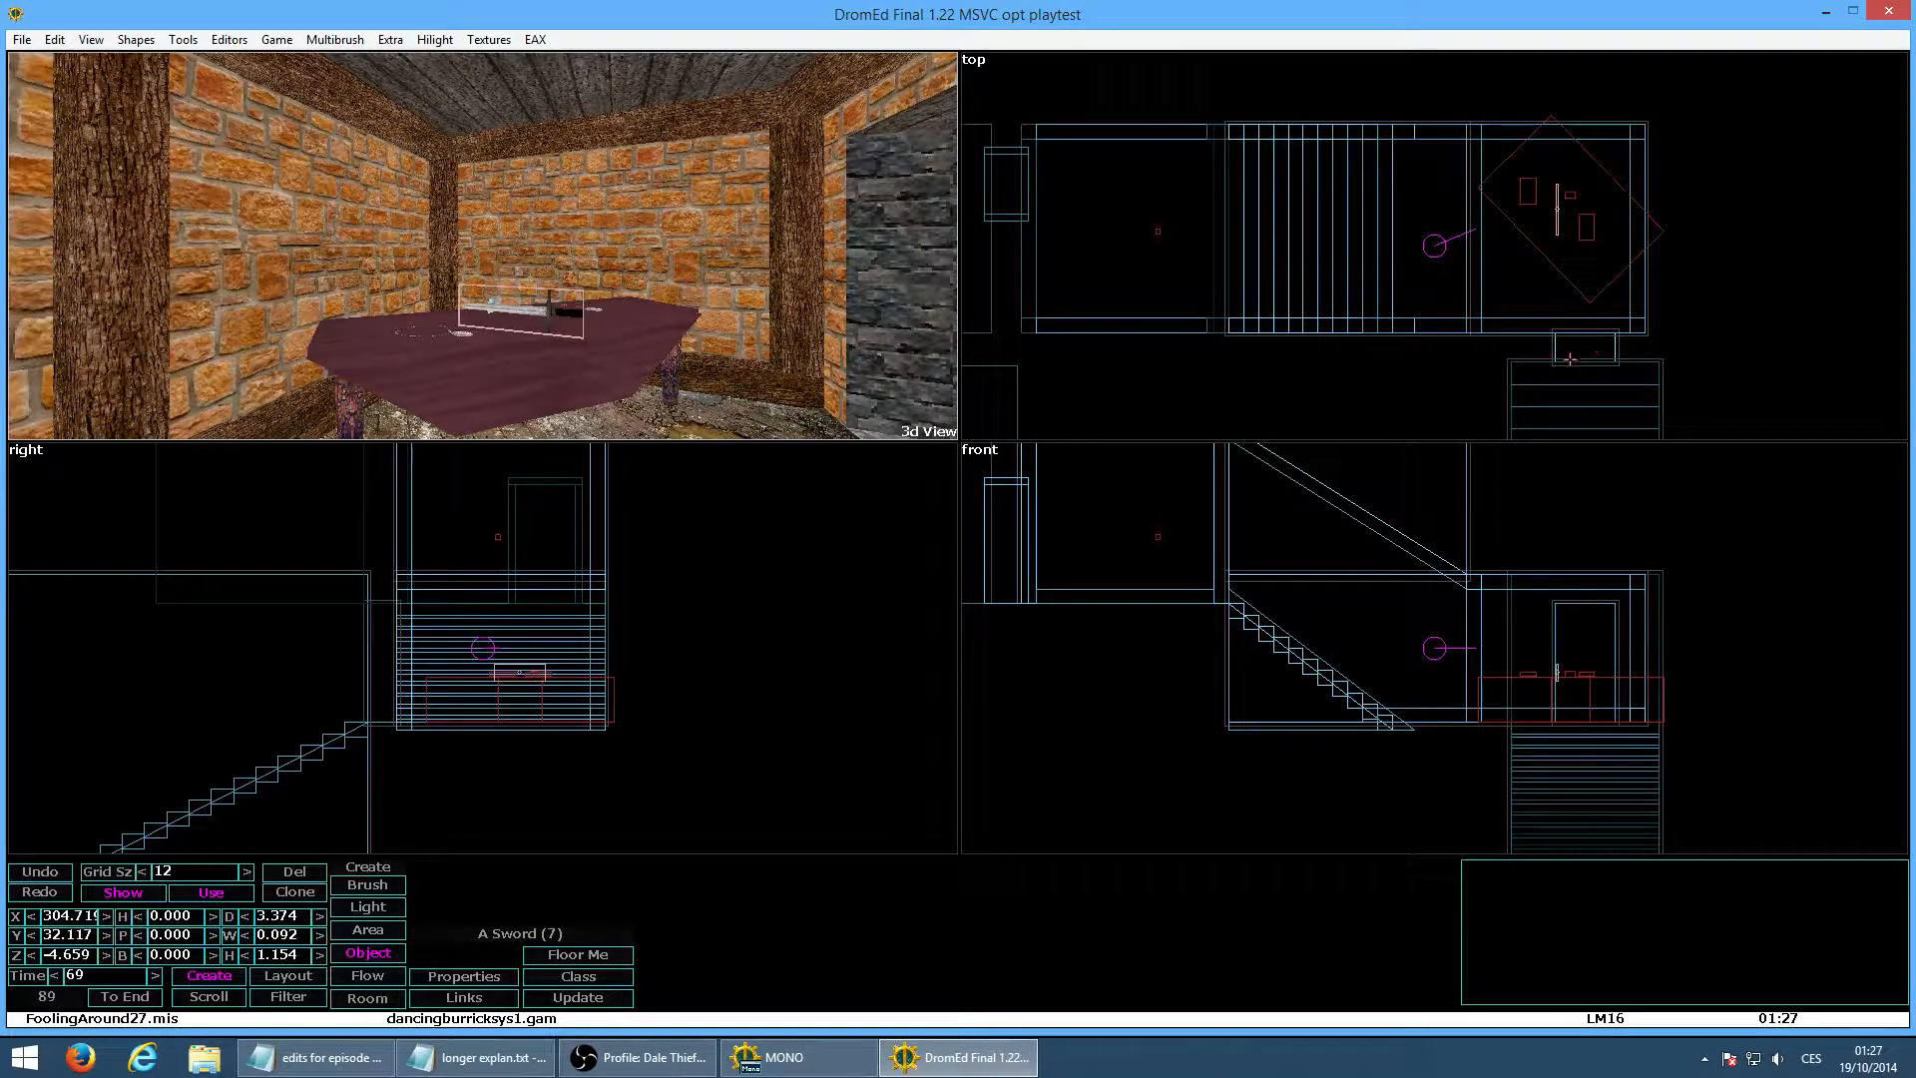
Enter game mode, pick up the sword from the table and look over the remaining loot
{"action": "key", "text": "alt+g"}
{"action": "key", "text": "w"}
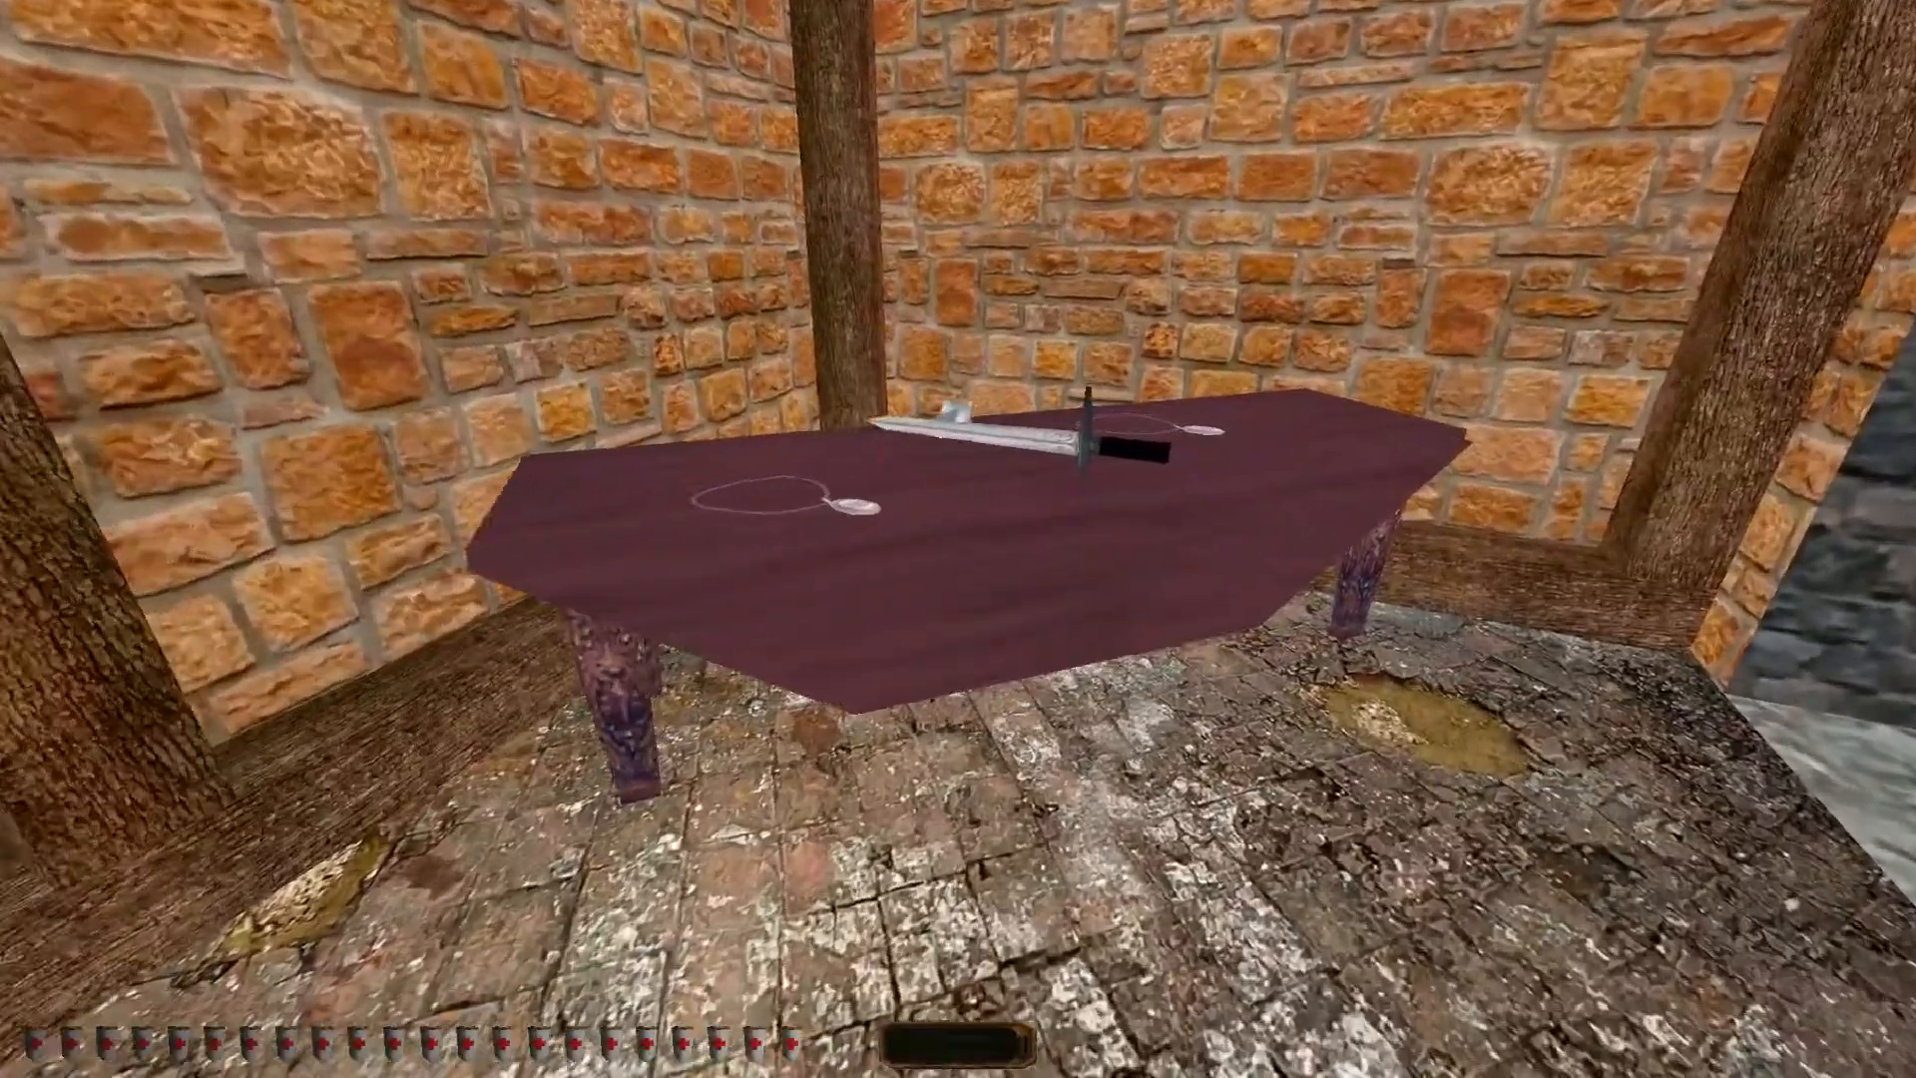
{"action": "key", "text": "s"}
{"action": "key", "text": "1"}
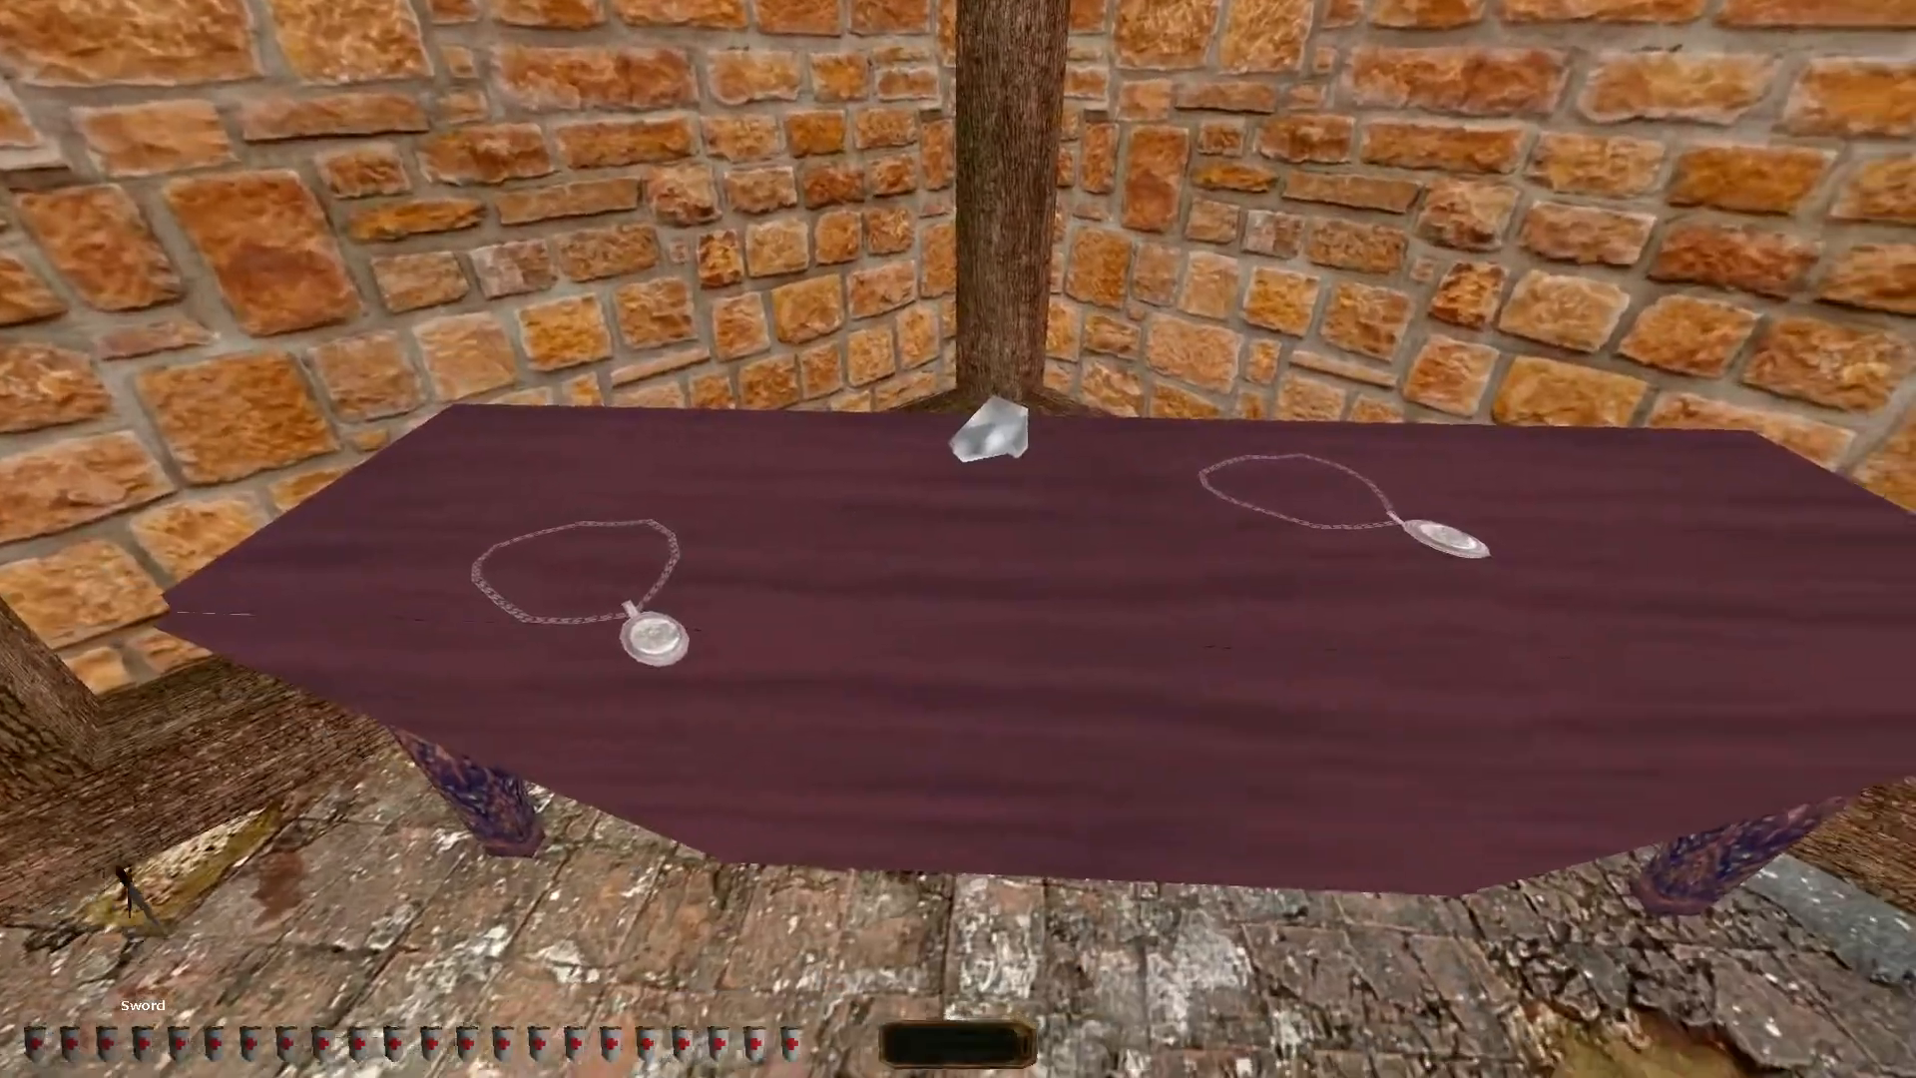
{"action": "left_click", "coordinate": [958, 538]}
{"action": "key", "text": "Left"}
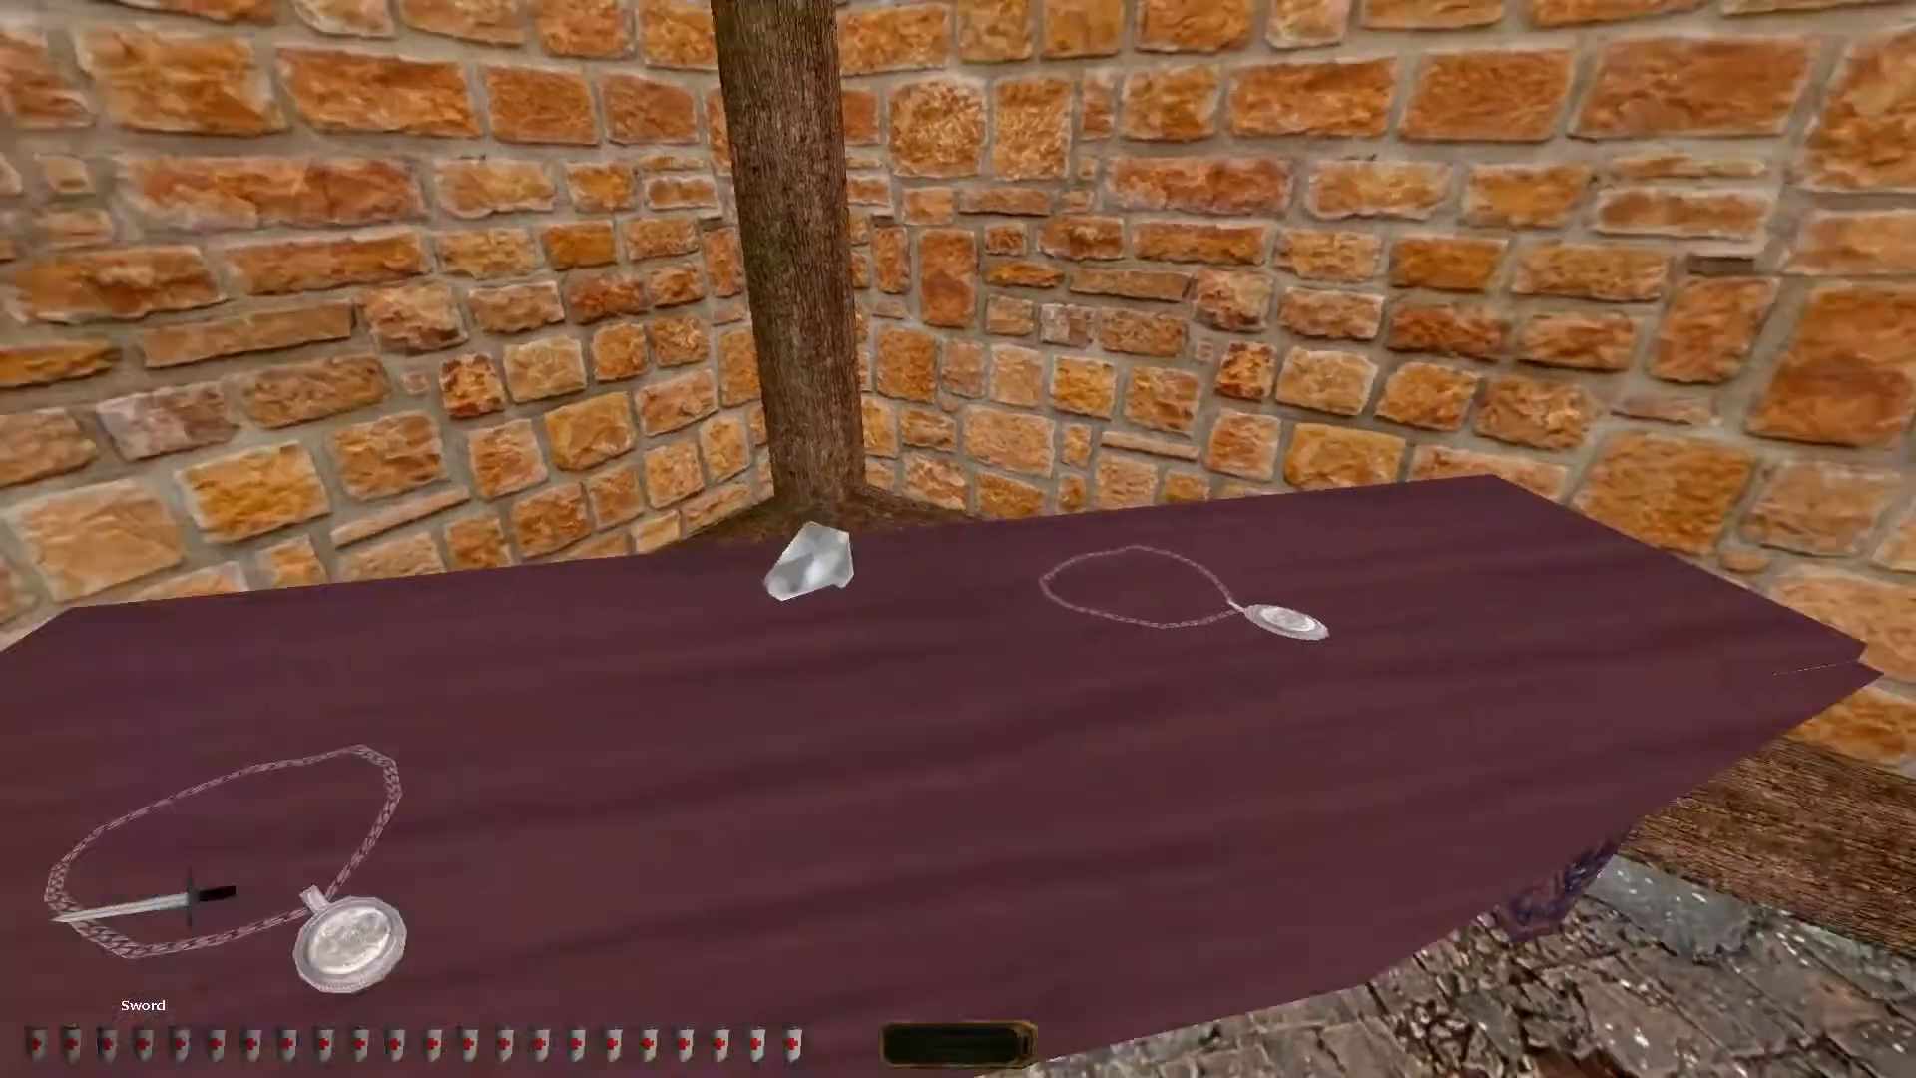
{"action": "key", "text": "Left"}
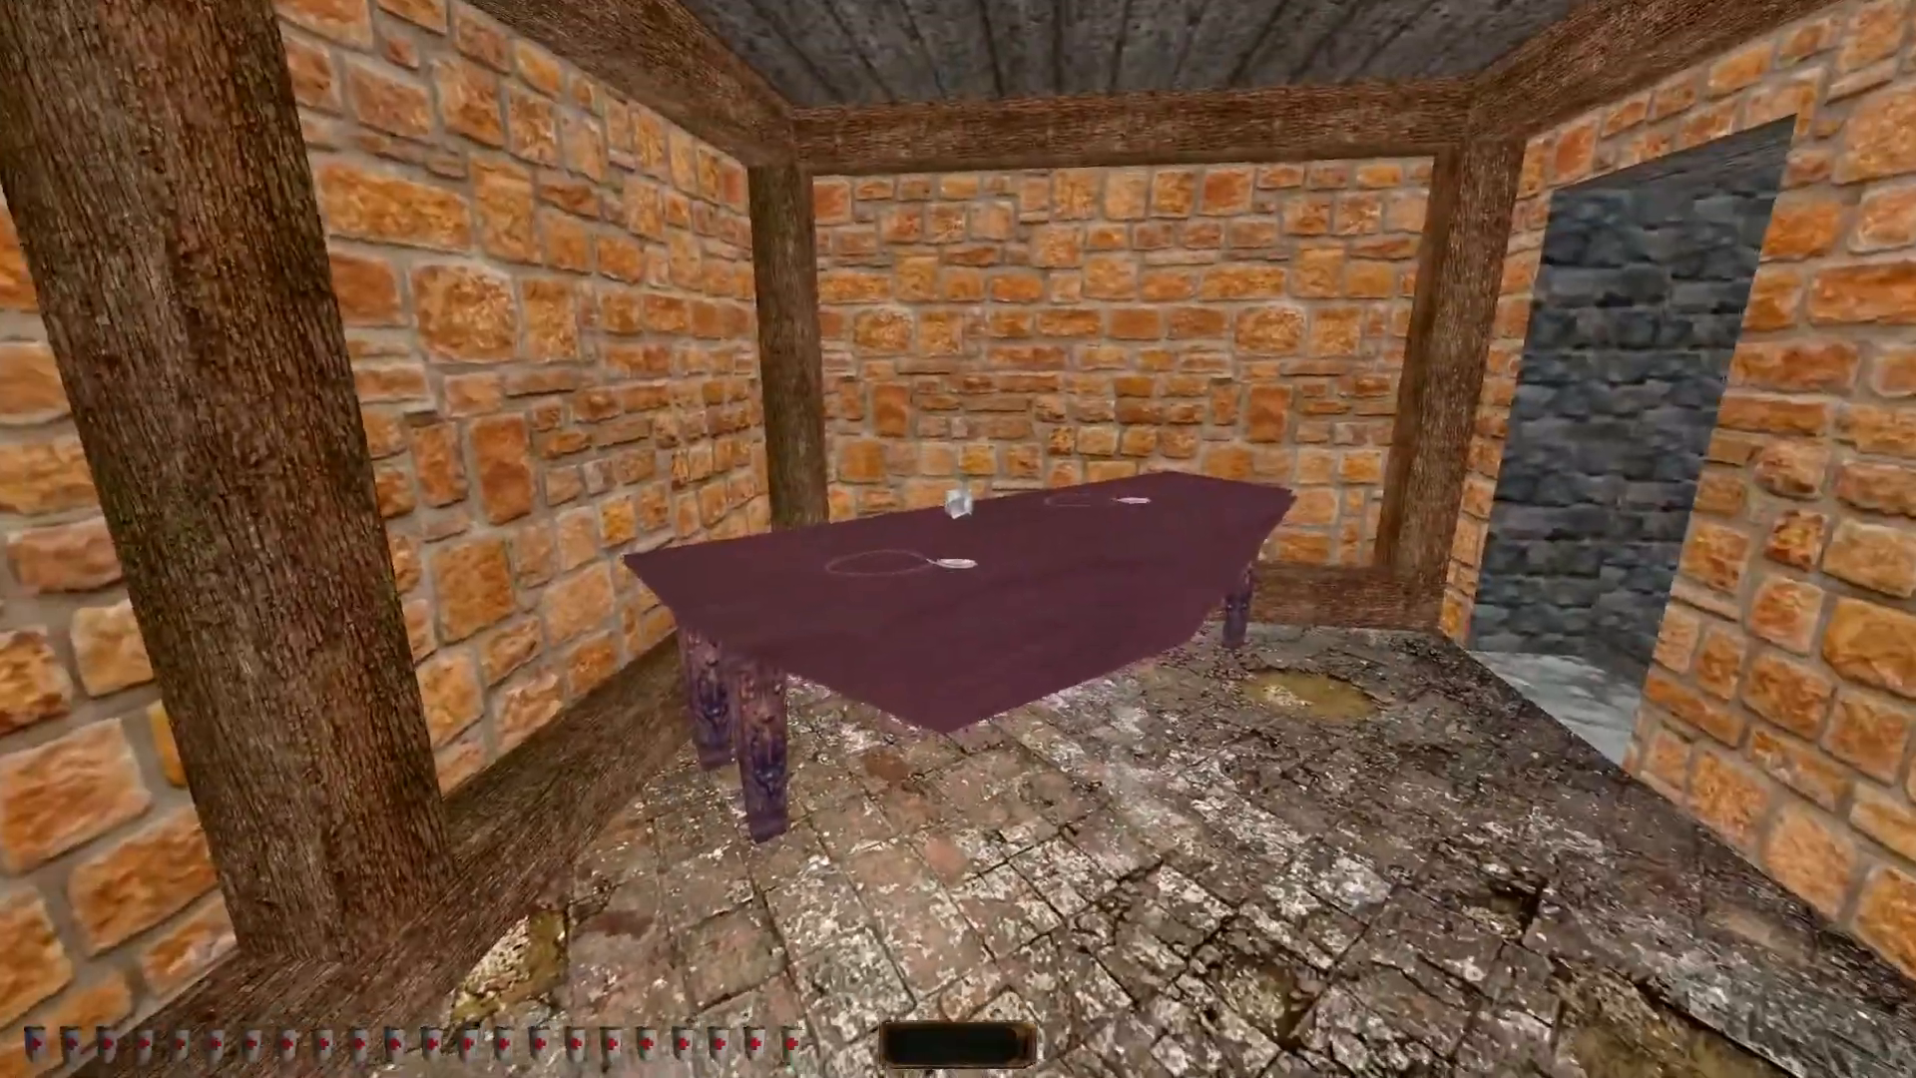
Walk around the table in game mode to examine it from several sides, and return to the editor
{"action": "key", "text": "w"}
{"action": "key", "text": "s"}
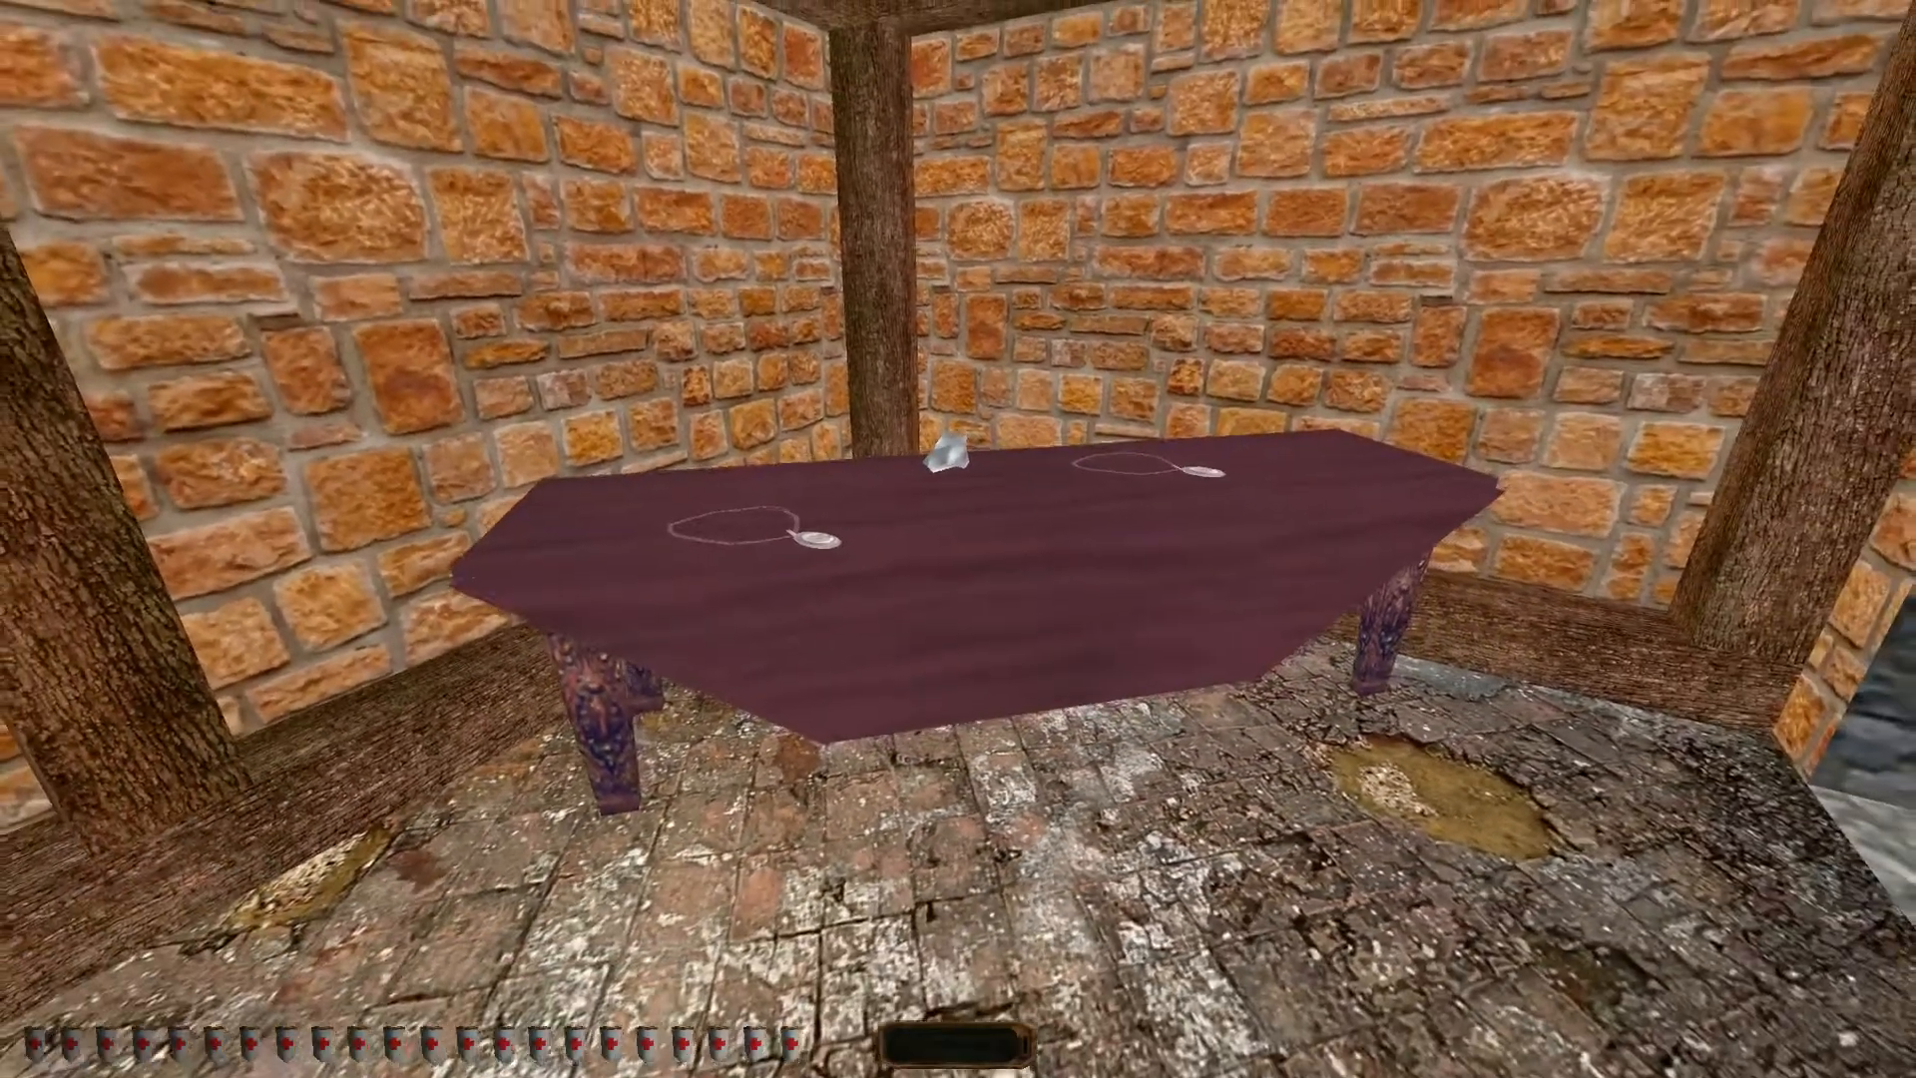
{"action": "key", "text": "s"}
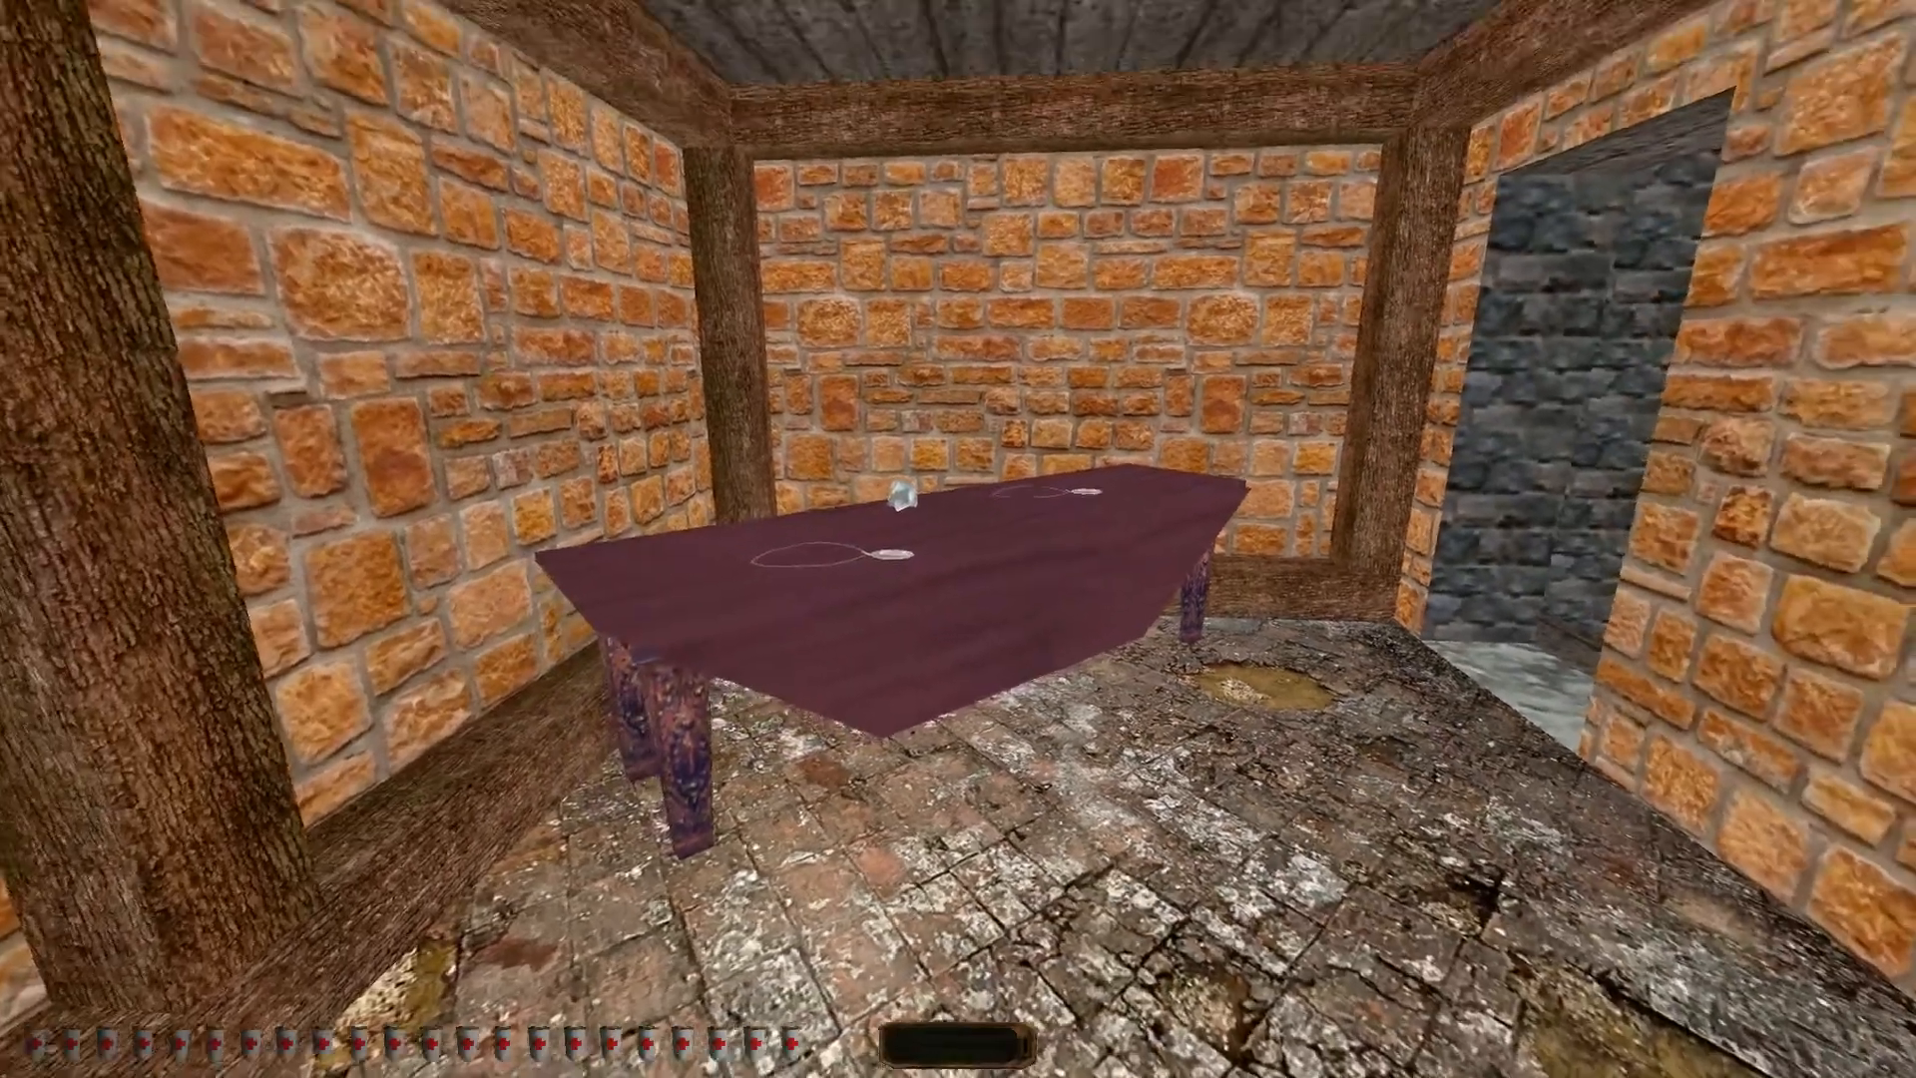
{"action": "key", "text": "s"}
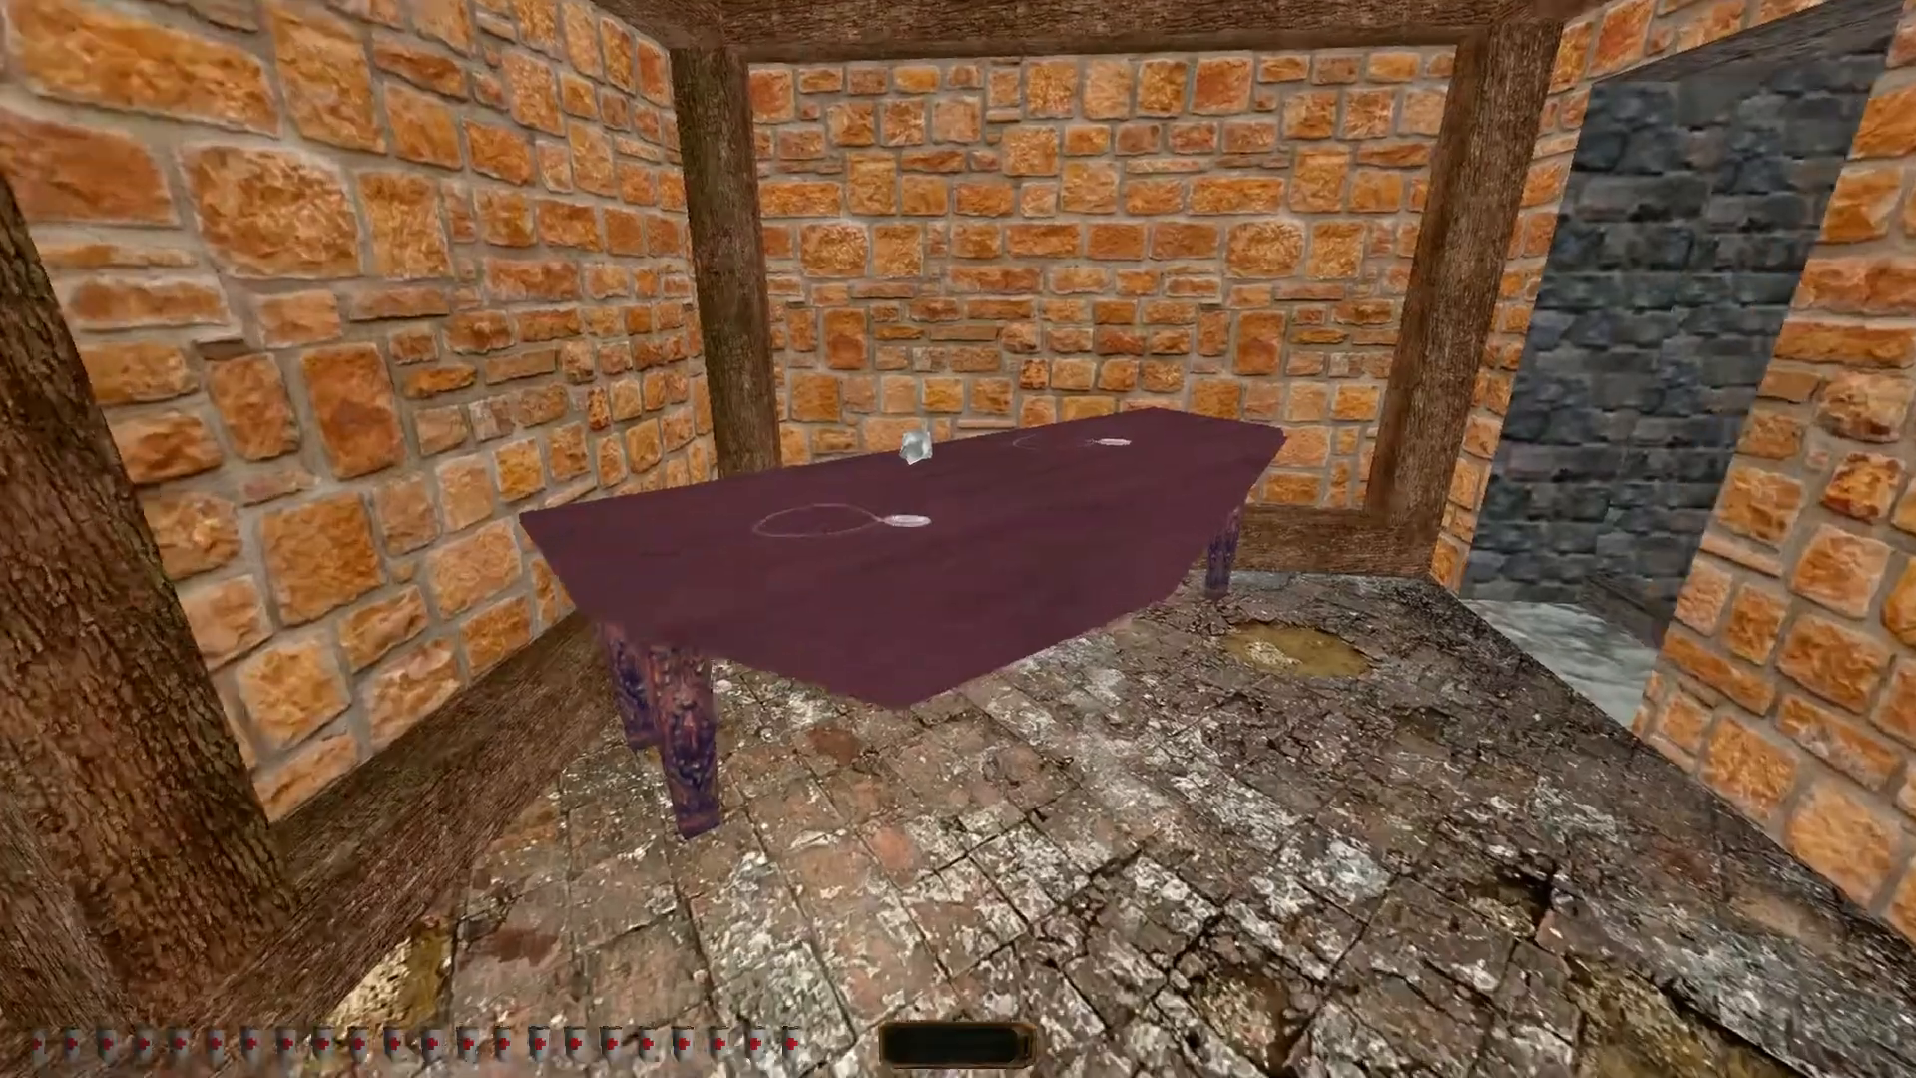
{"action": "key", "text": "w"}
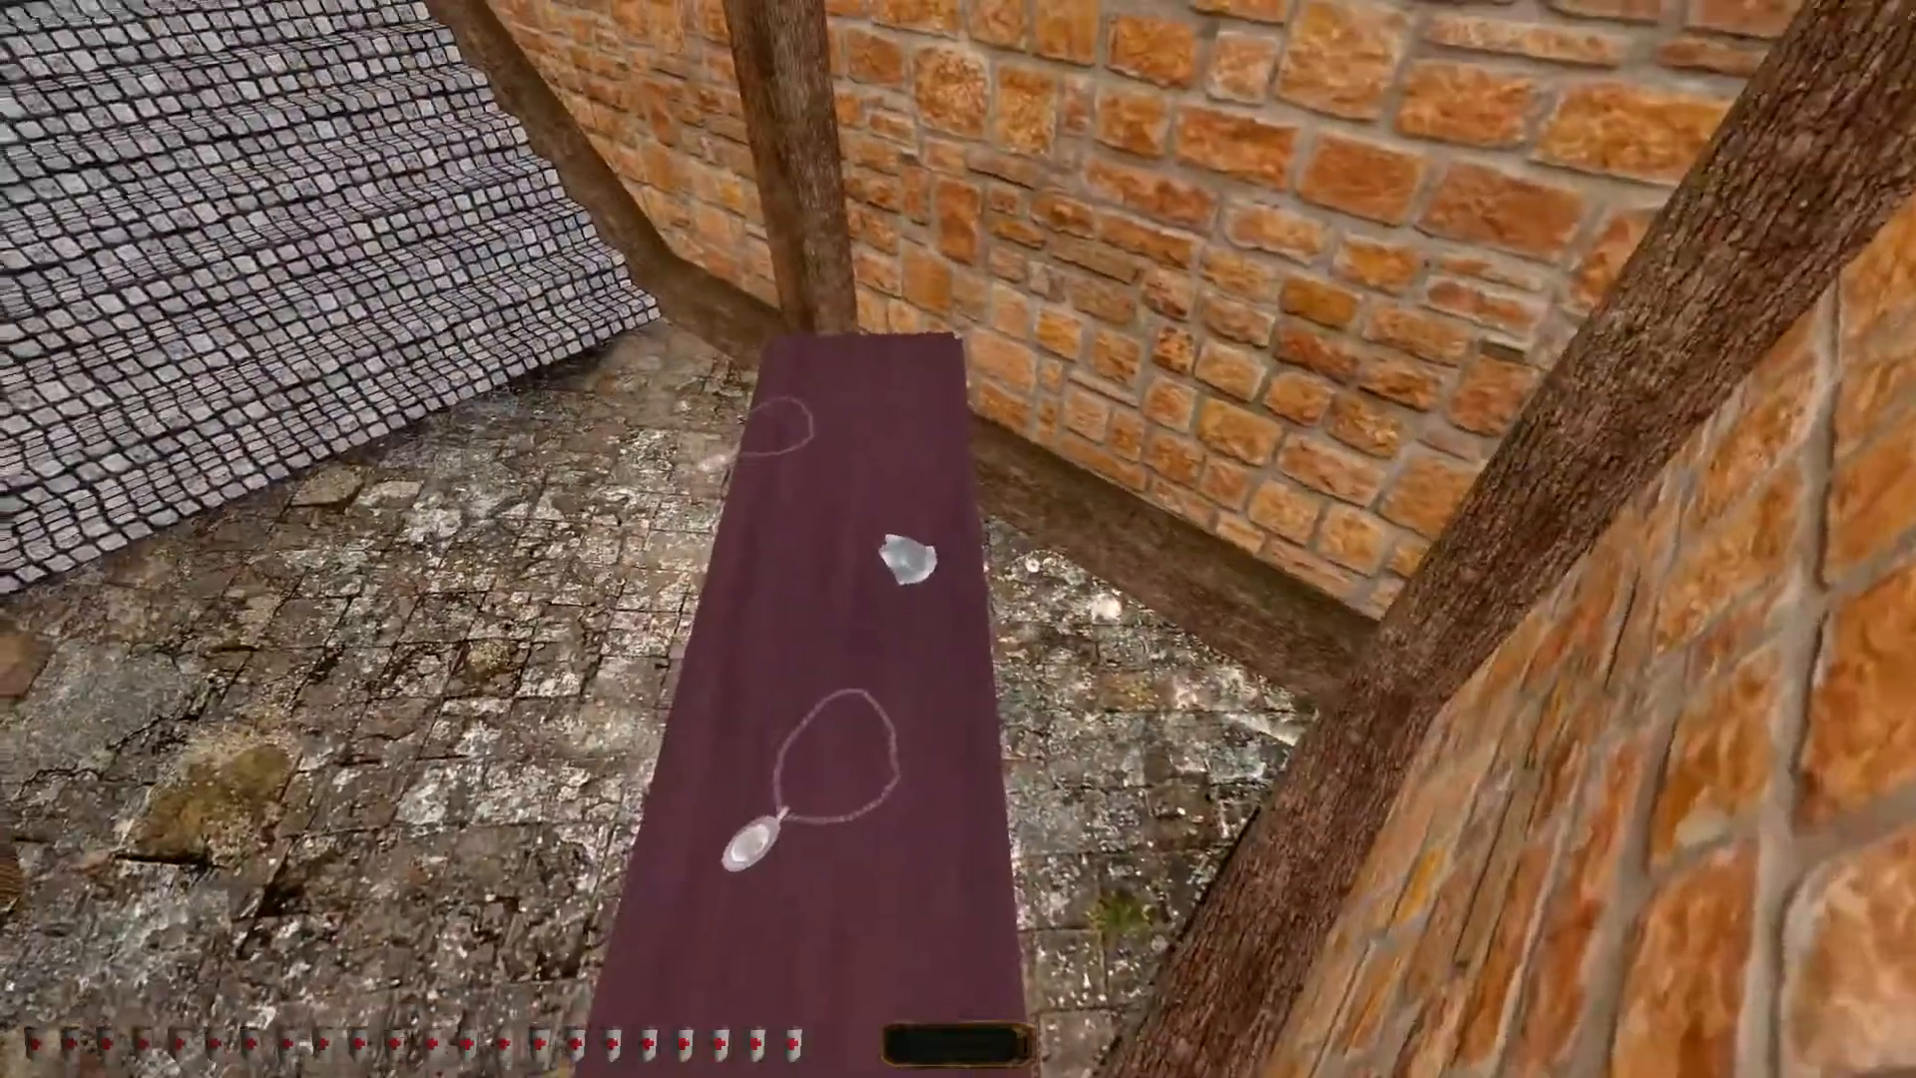
{"action": "key", "text": "Escape"}
Add the MatMetal (-2419) metaproperty from Materials > MatHard to the leaved table
{"action": "key", "text": "d"}
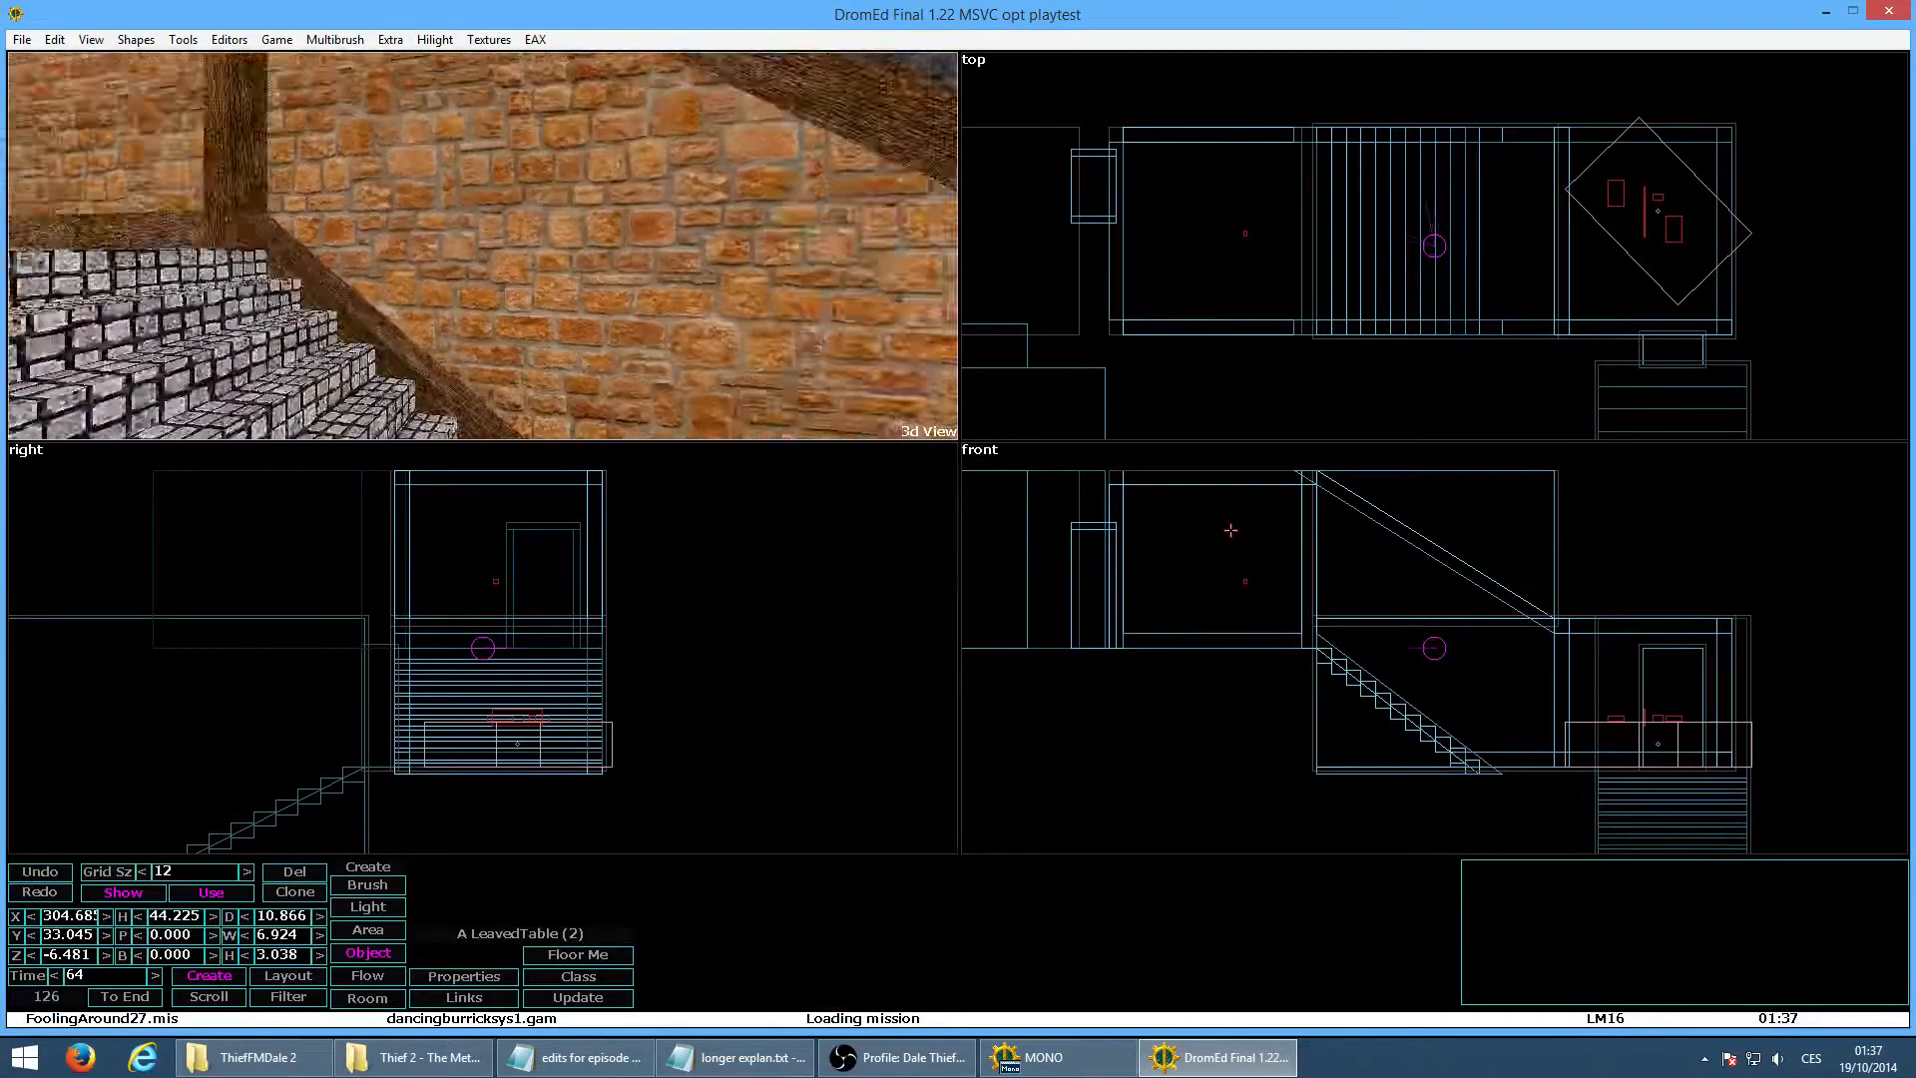
{"action": "key", "text": "w"}
{"action": "key", "text": "v"}
{"action": "key", "text": "w"}
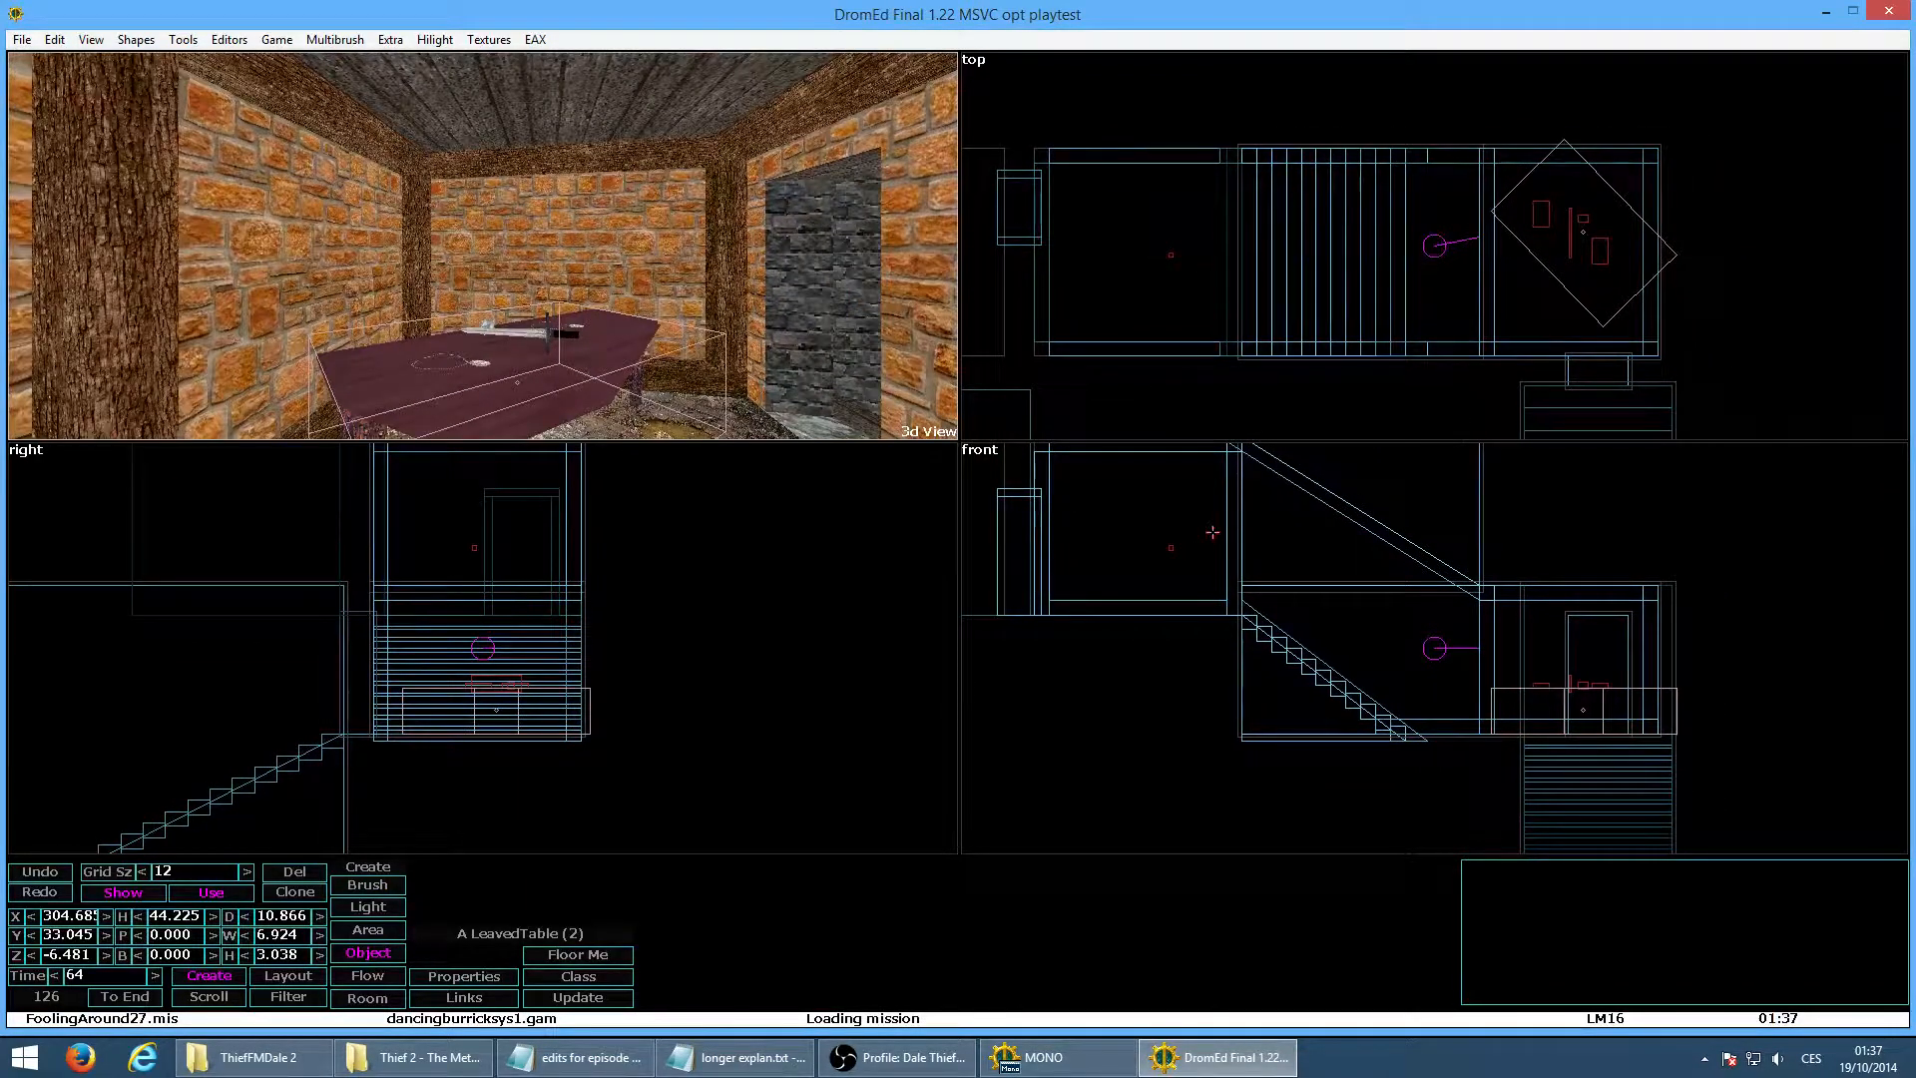
{"action": "left_click", "coordinate": [466, 978]}
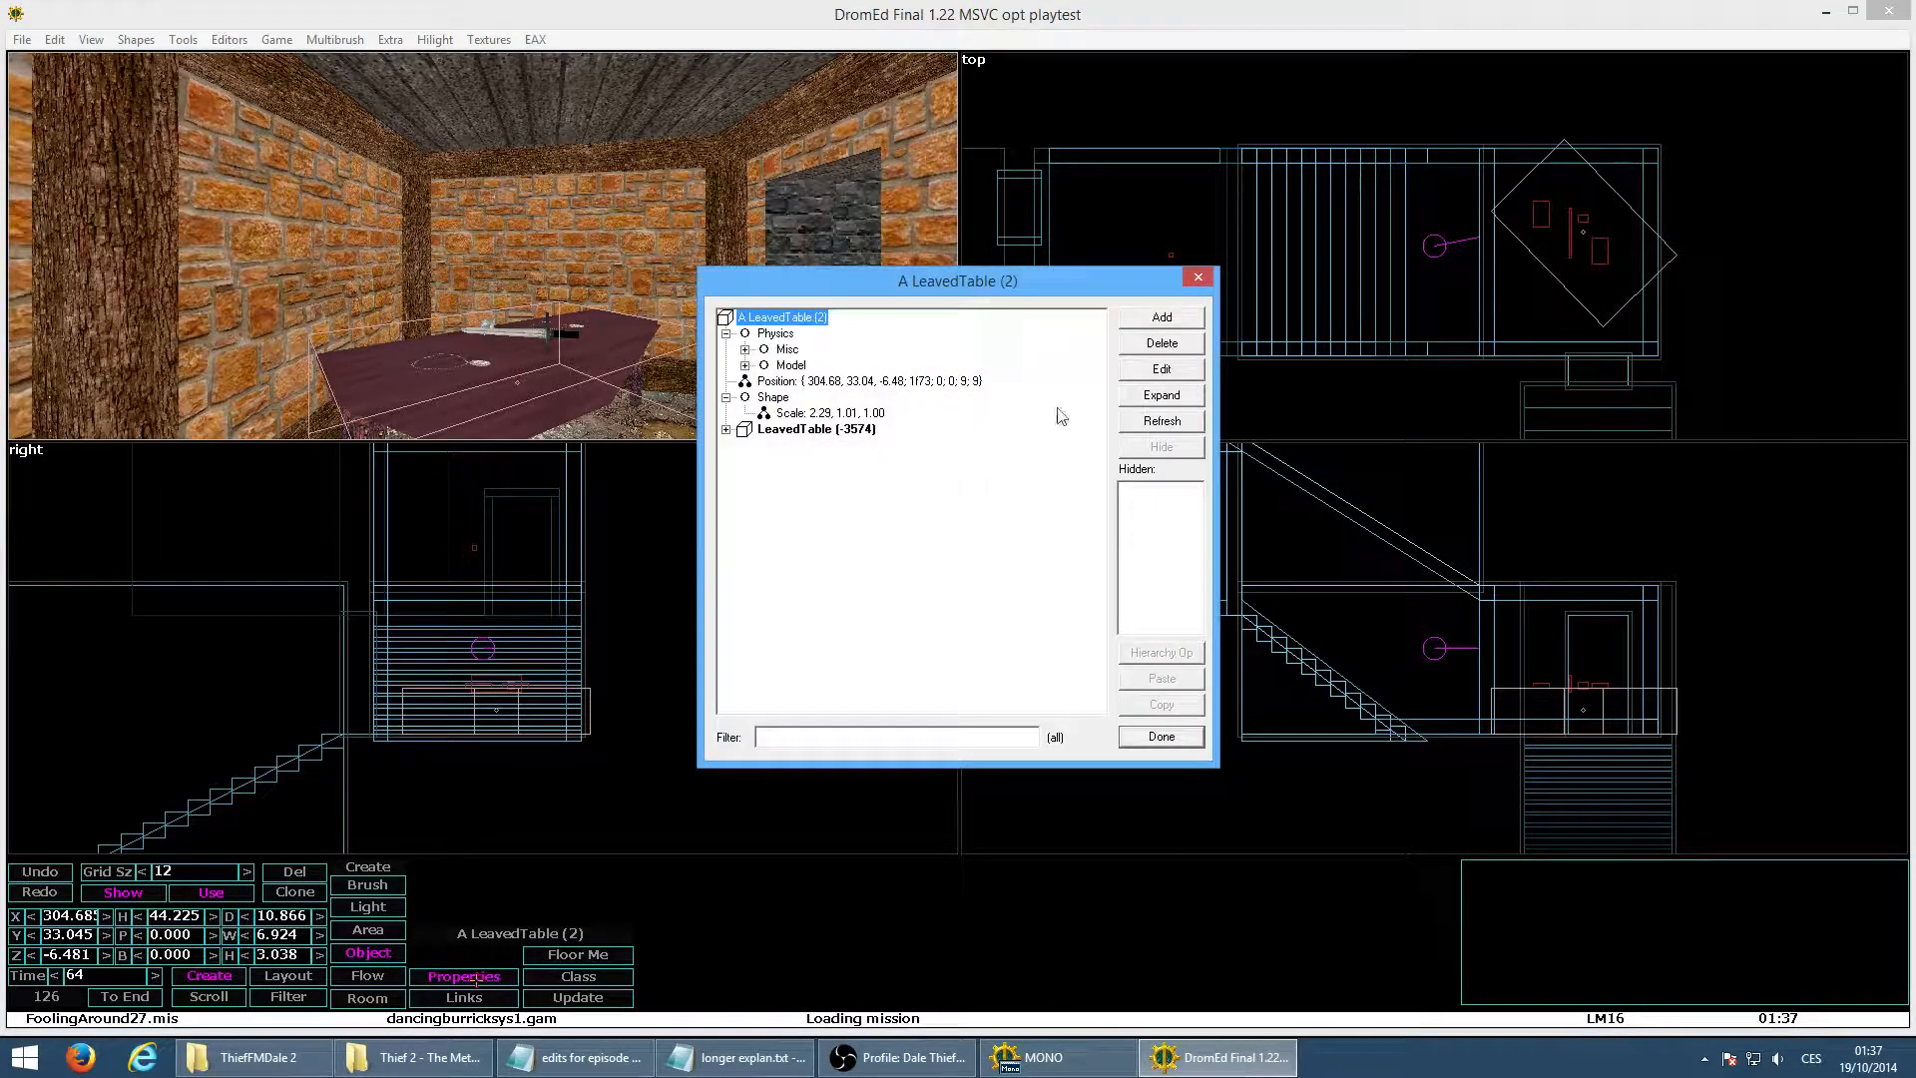
{"action": "left_click", "coordinate": [1162, 316]}
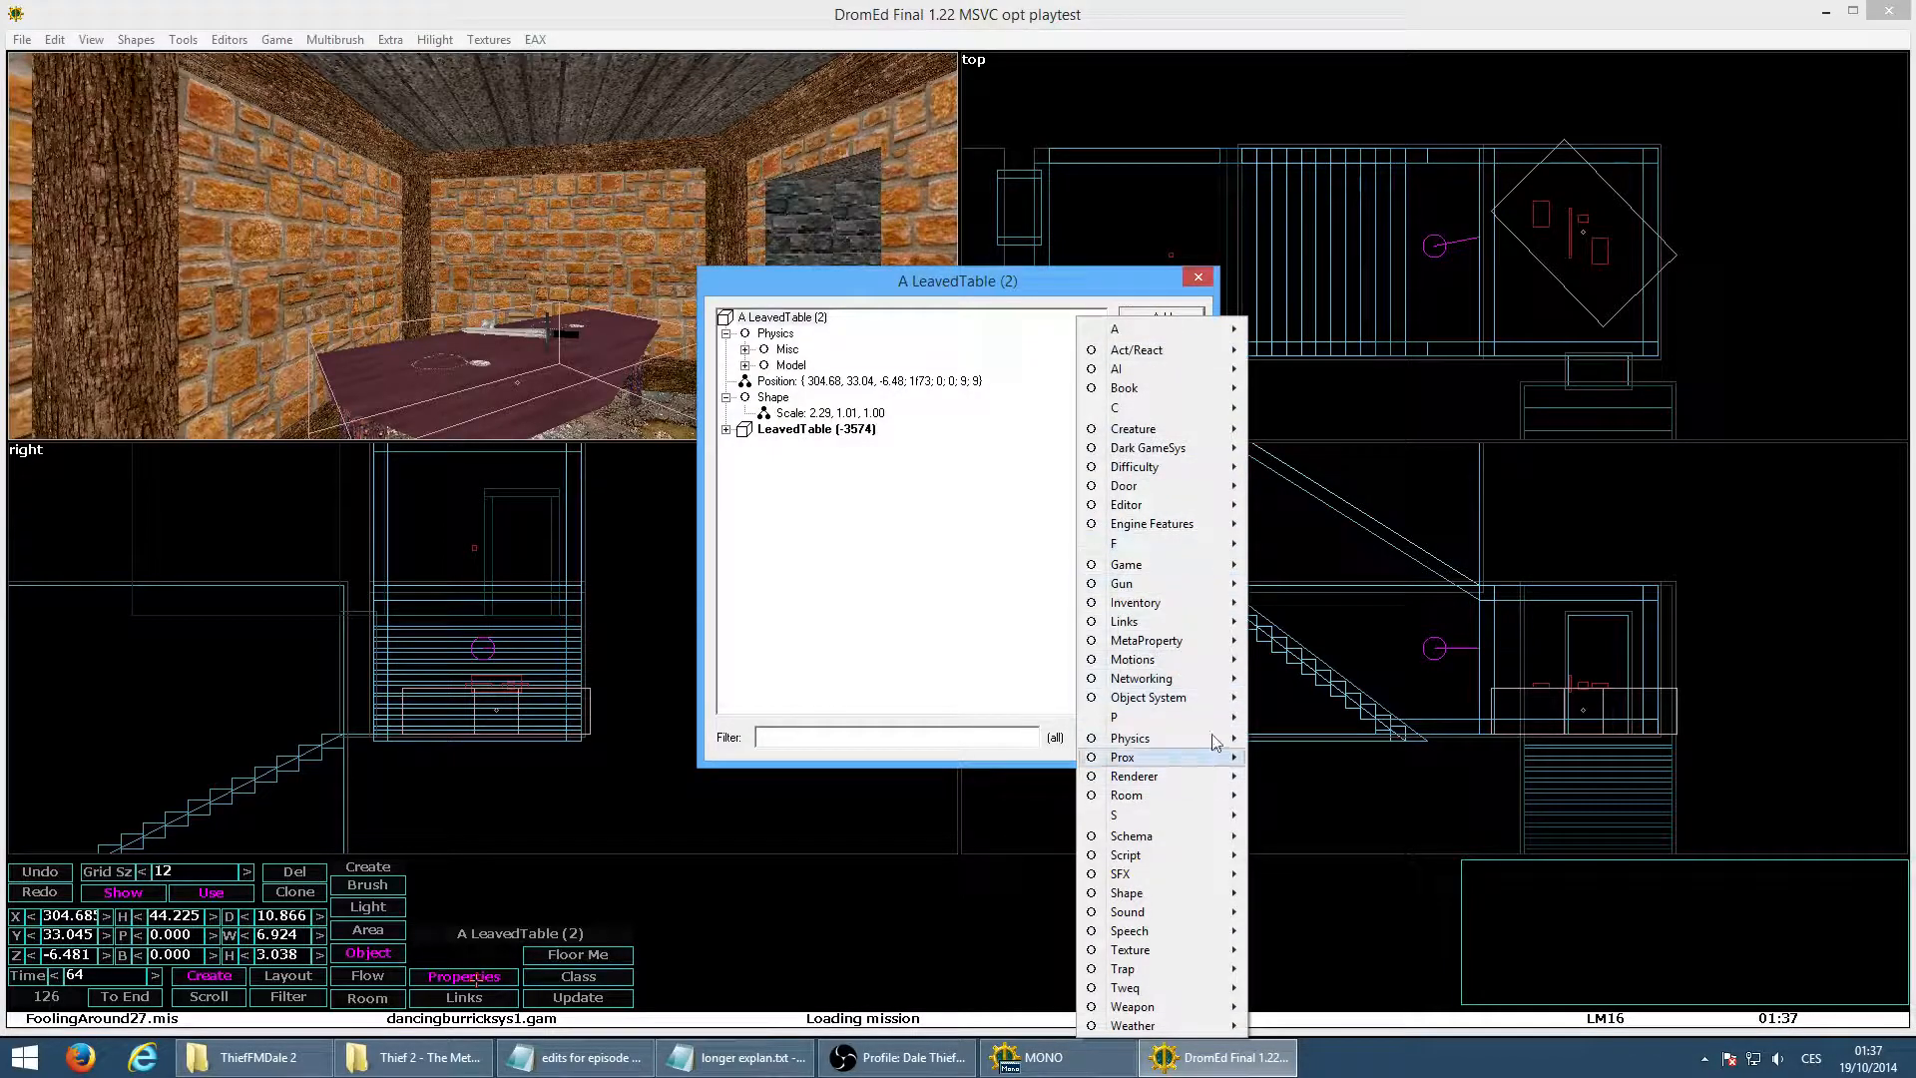
{"action": "mouse_move", "coordinate": [1212, 639]}
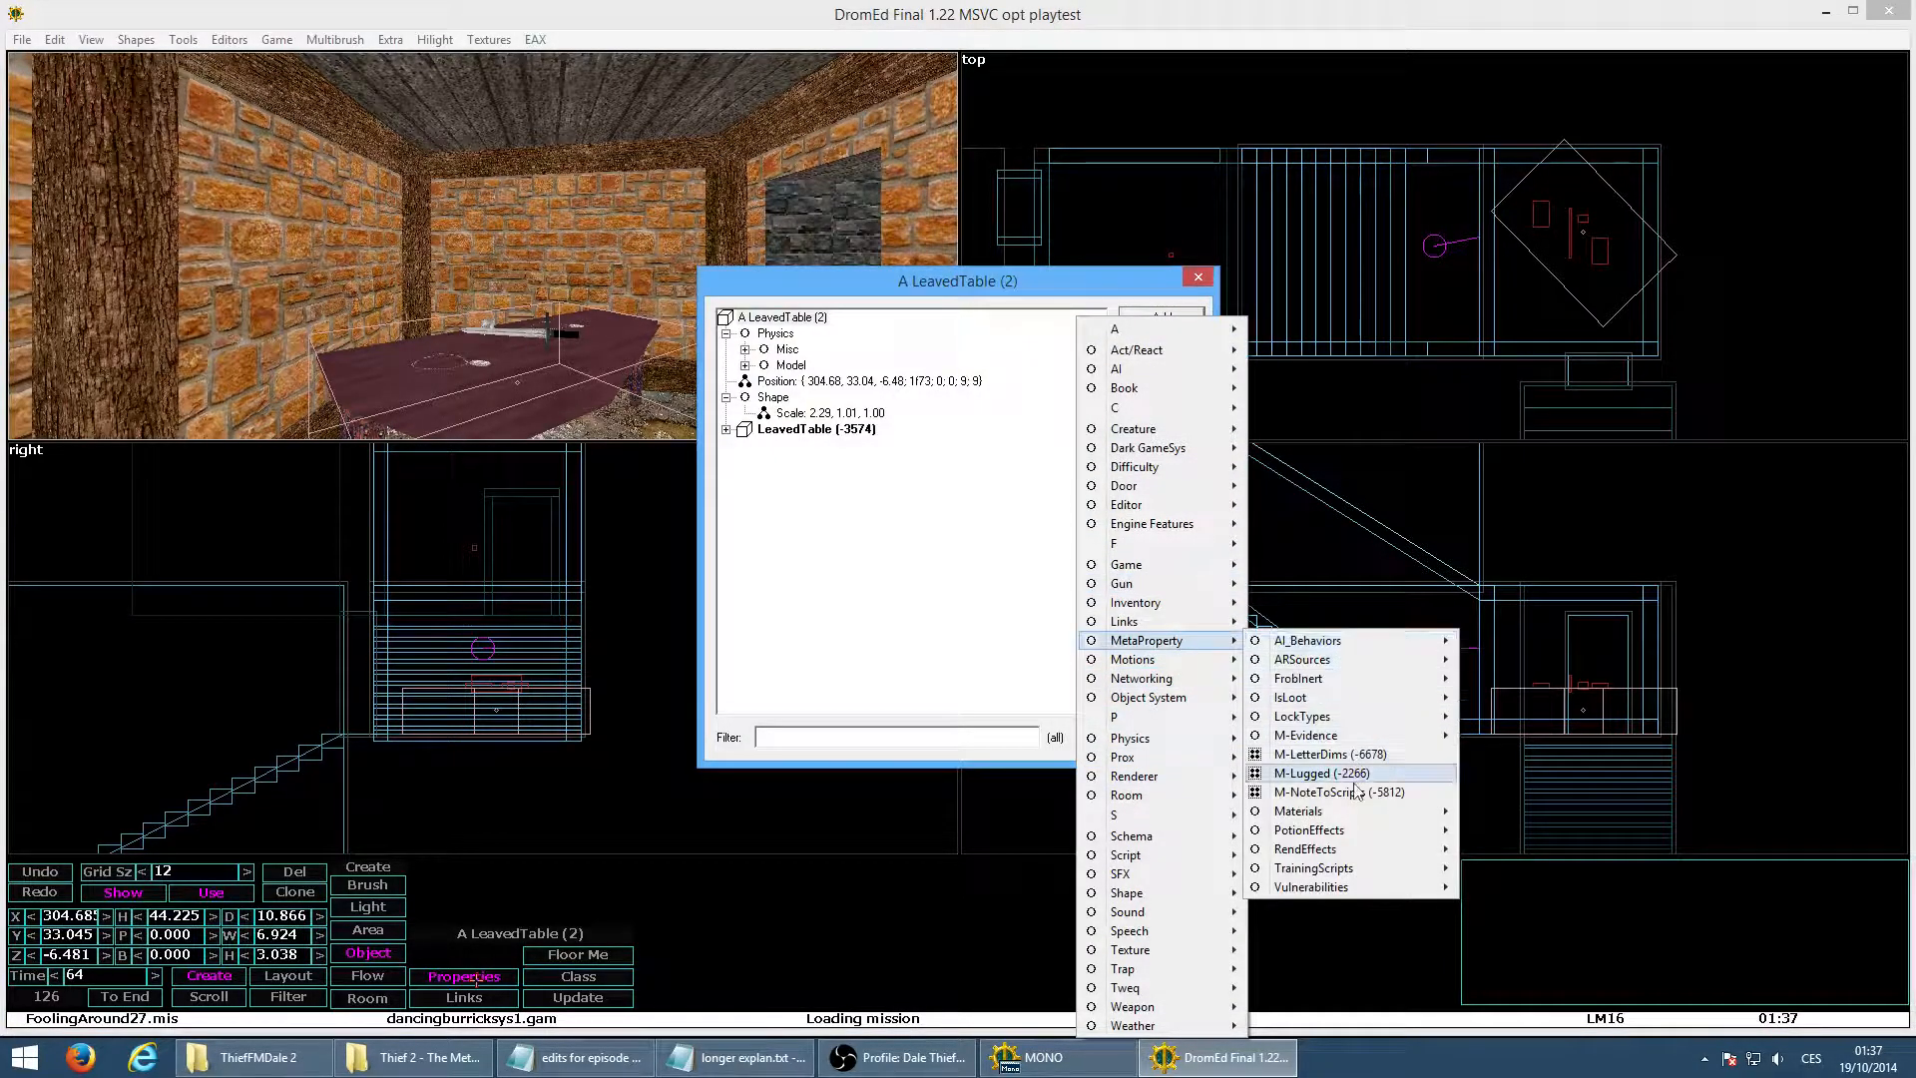
{"action": "mouse_move", "coordinate": [1363, 812]}
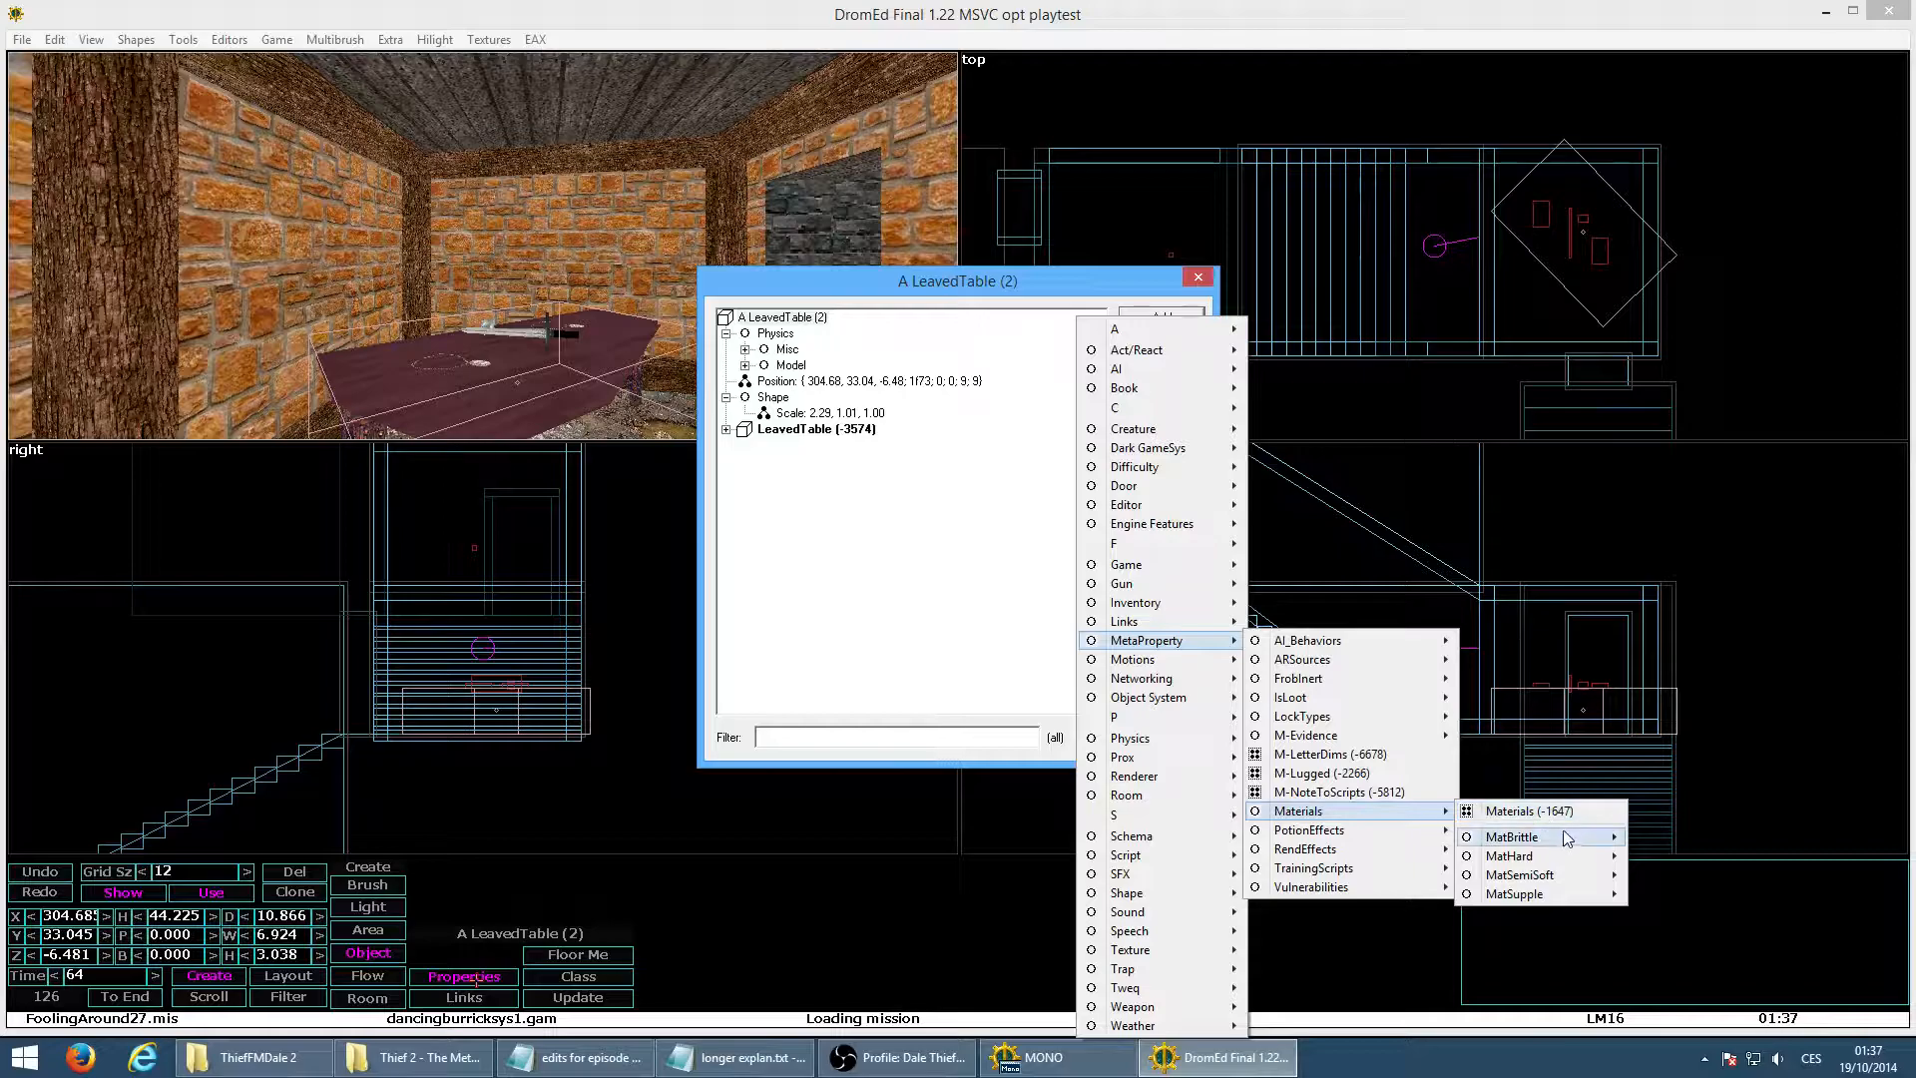
{"action": "mouse_move", "coordinate": [1559, 858]}
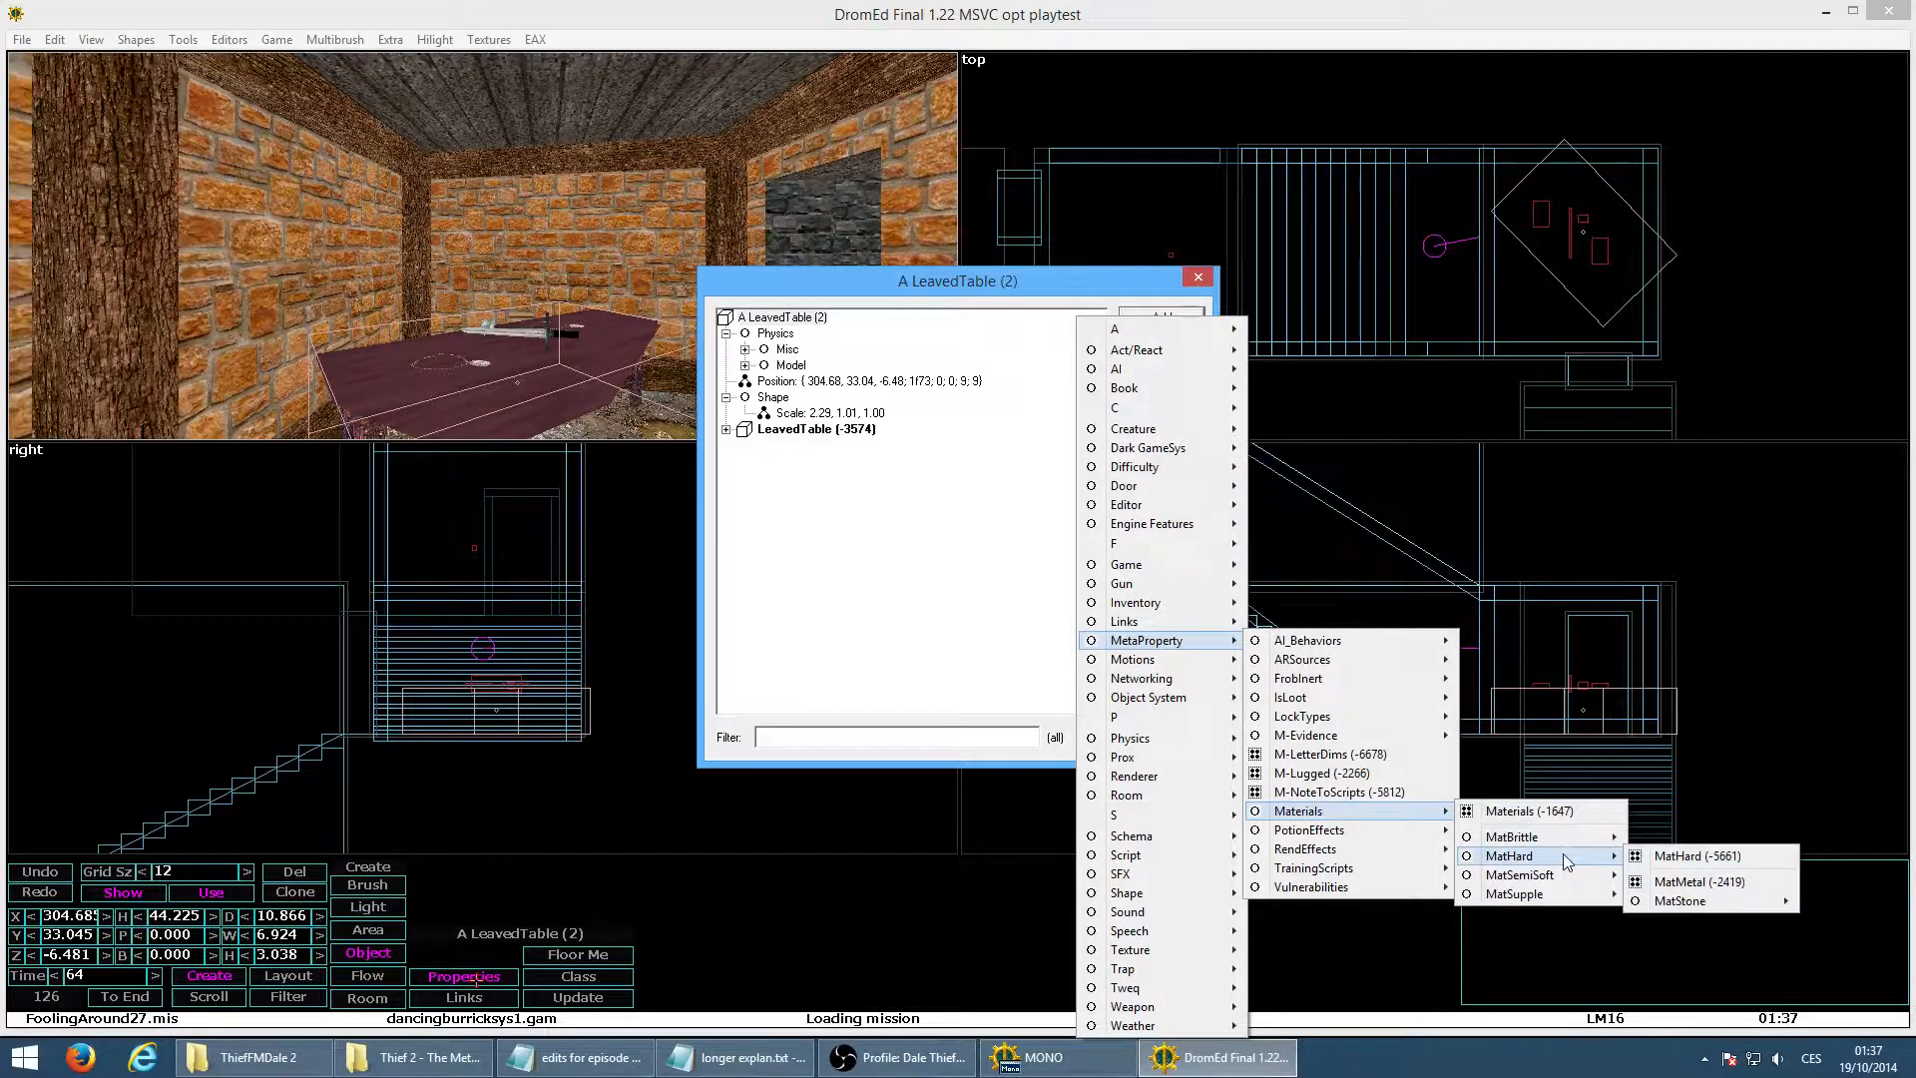
{"action": "left_click", "coordinate": [1737, 883]}
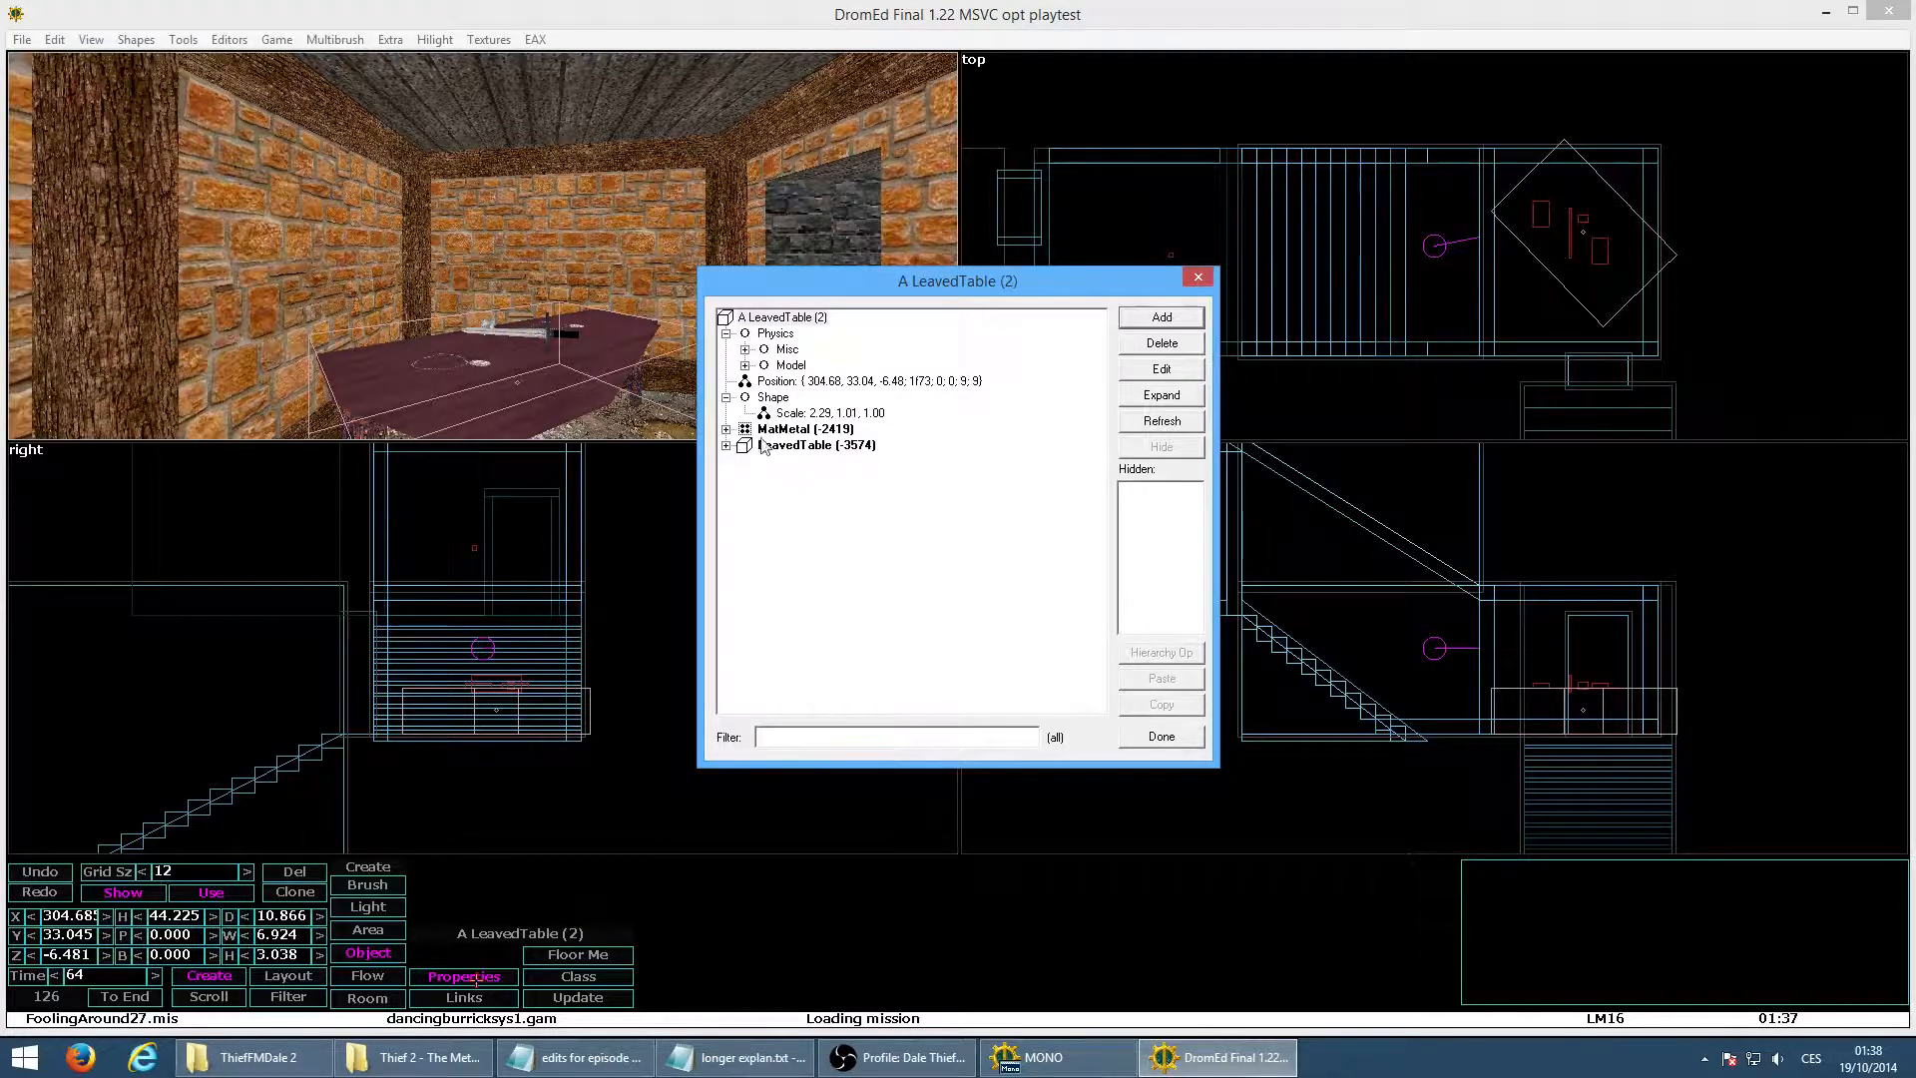
Examine the Act/React, Physics and Schema entries of the table's MatMetal metaproperty, including its material tags
{"action": "left_click", "coordinate": [726, 429]}
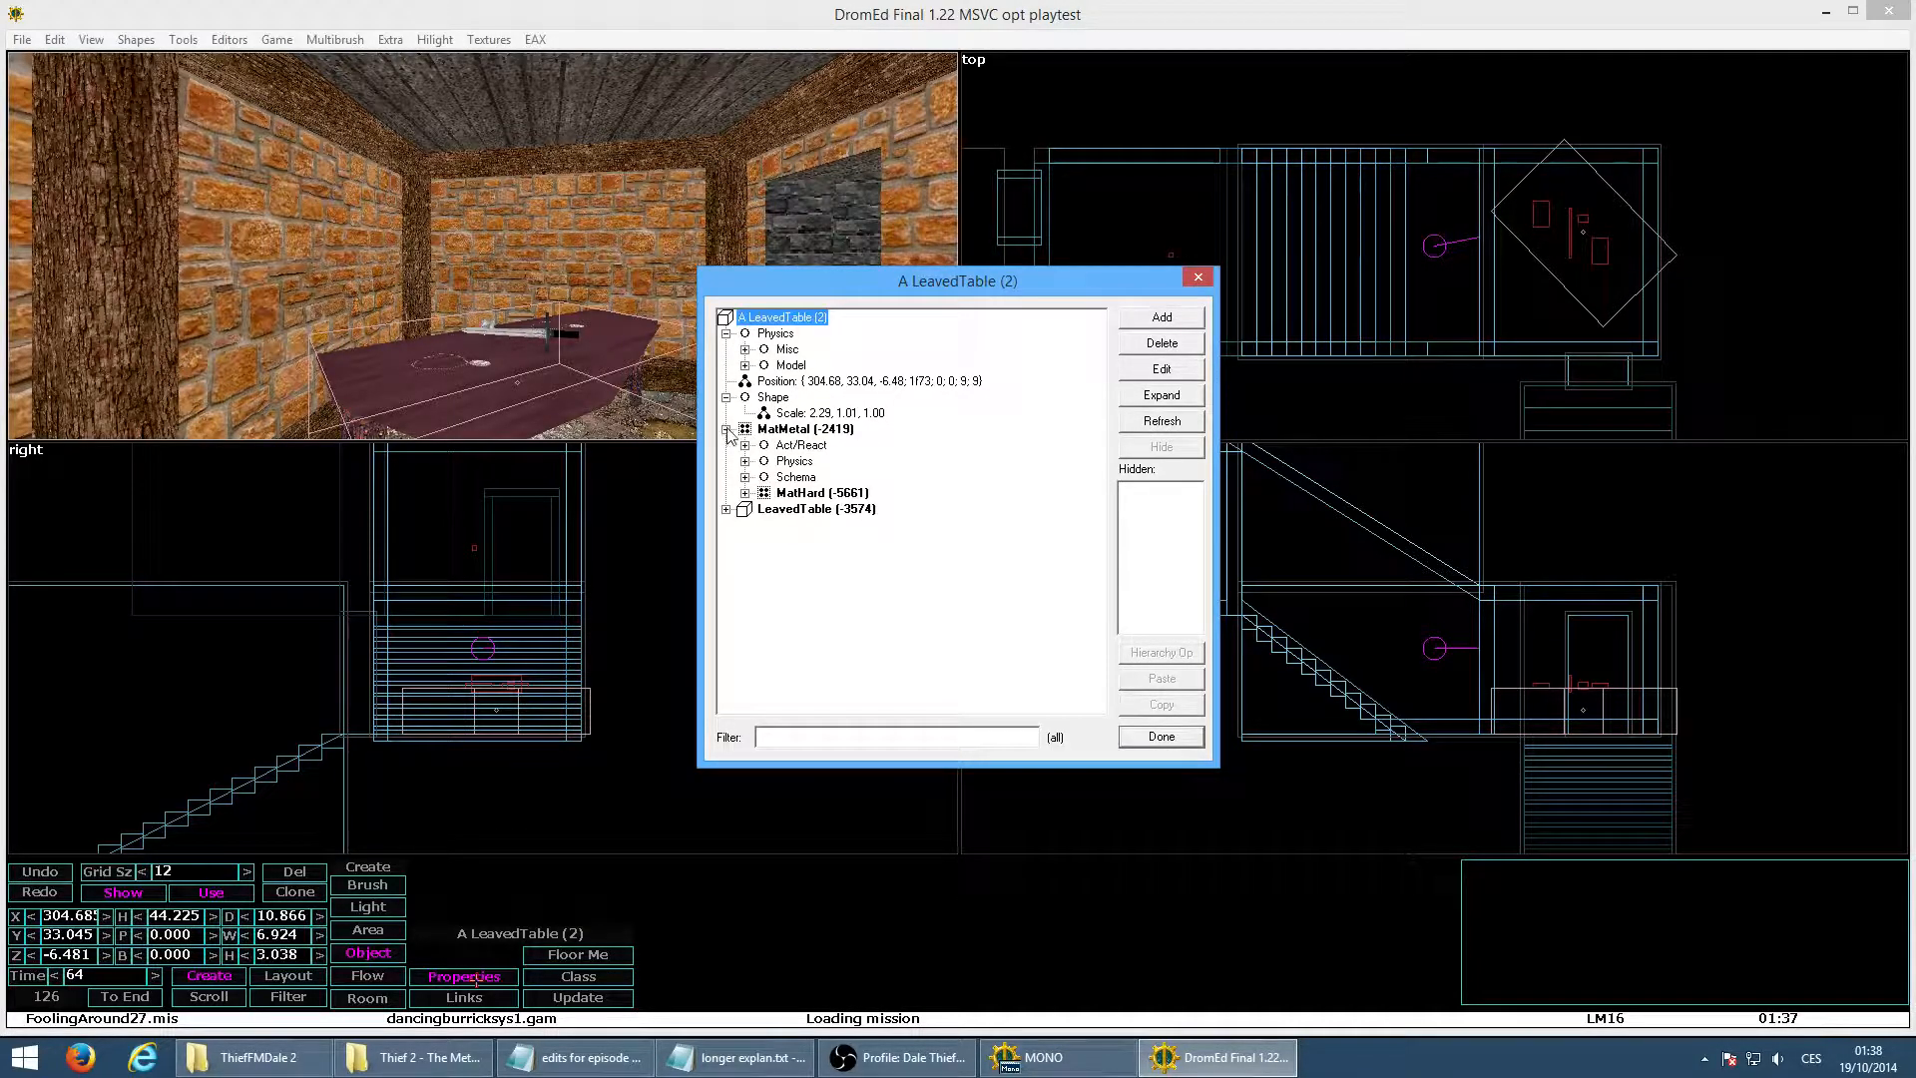
{"action": "left_click", "coordinate": [808, 431]}
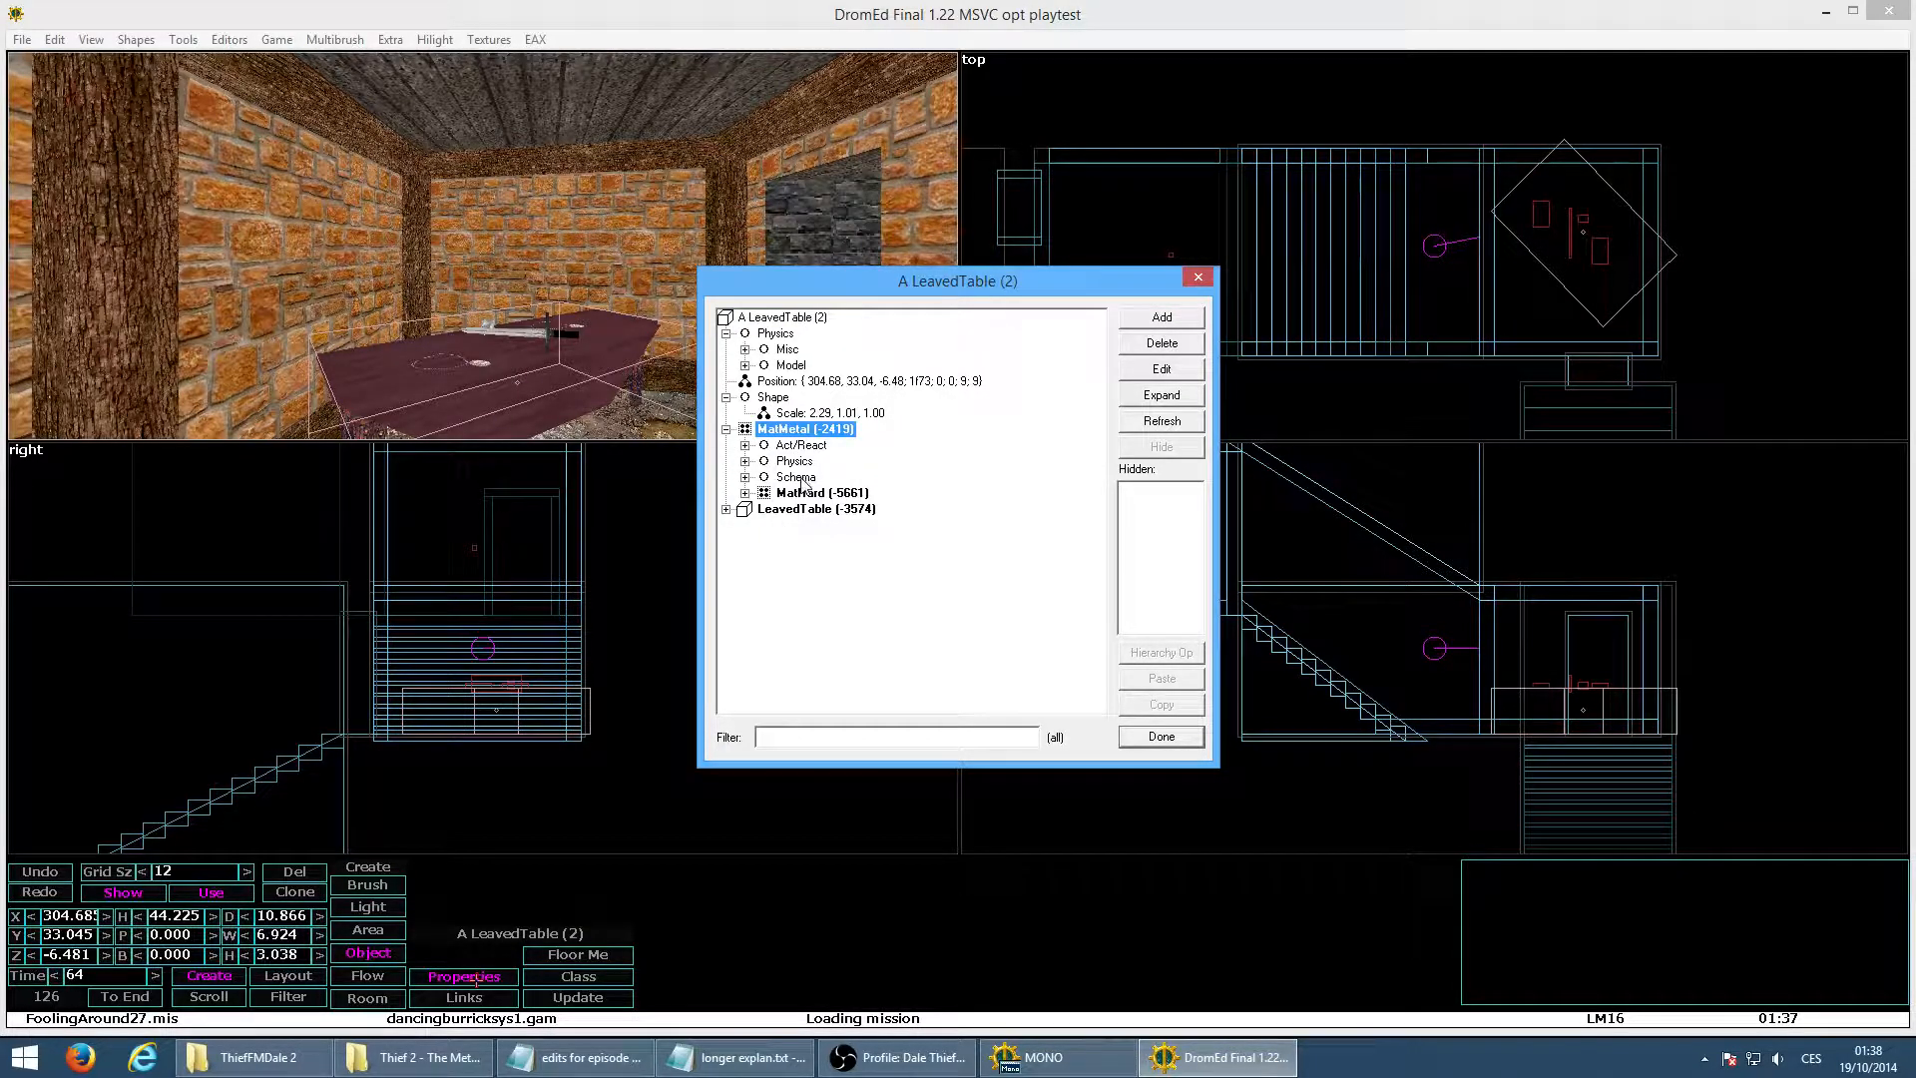
{"action": "left_click", "coordinate": [745, 445]}
{"action": "left_click", "coordinate": [745, 477]}
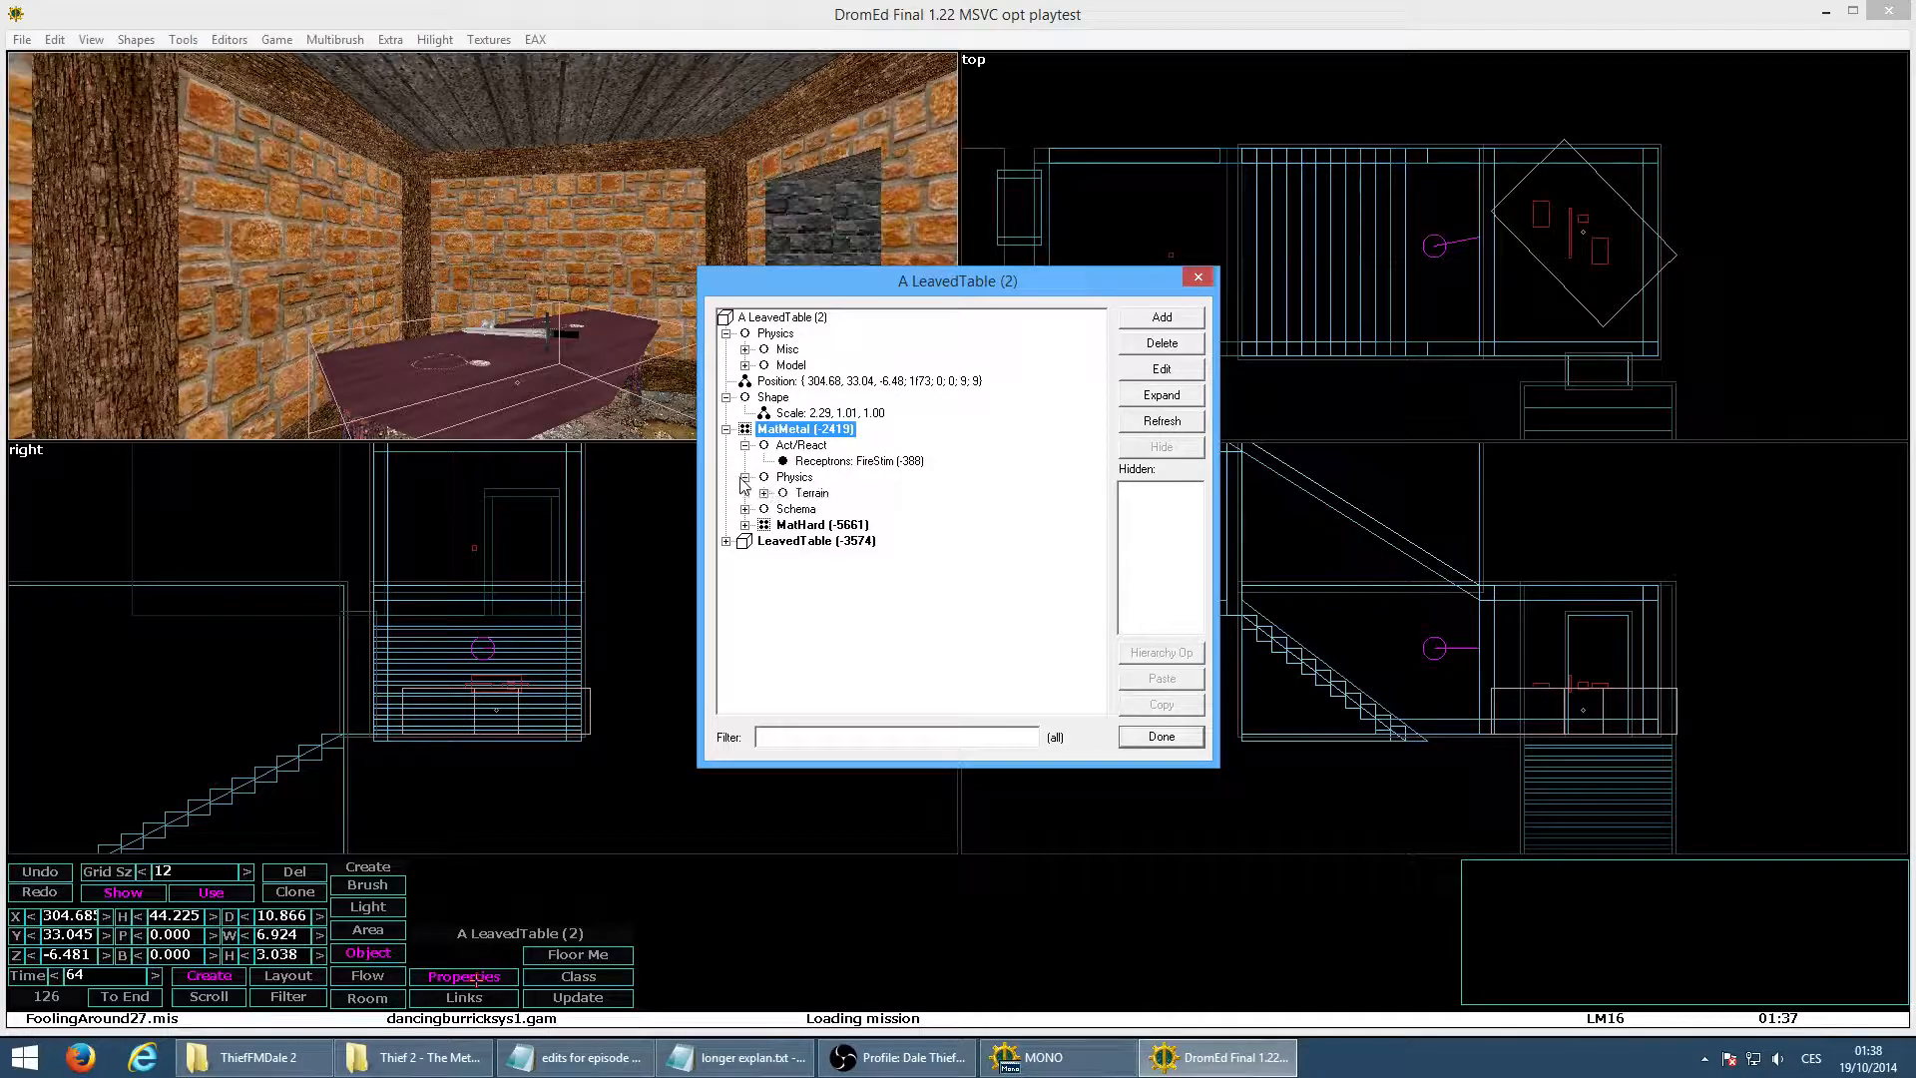
{"action": "left_click", "coordinate": [745, 508]}
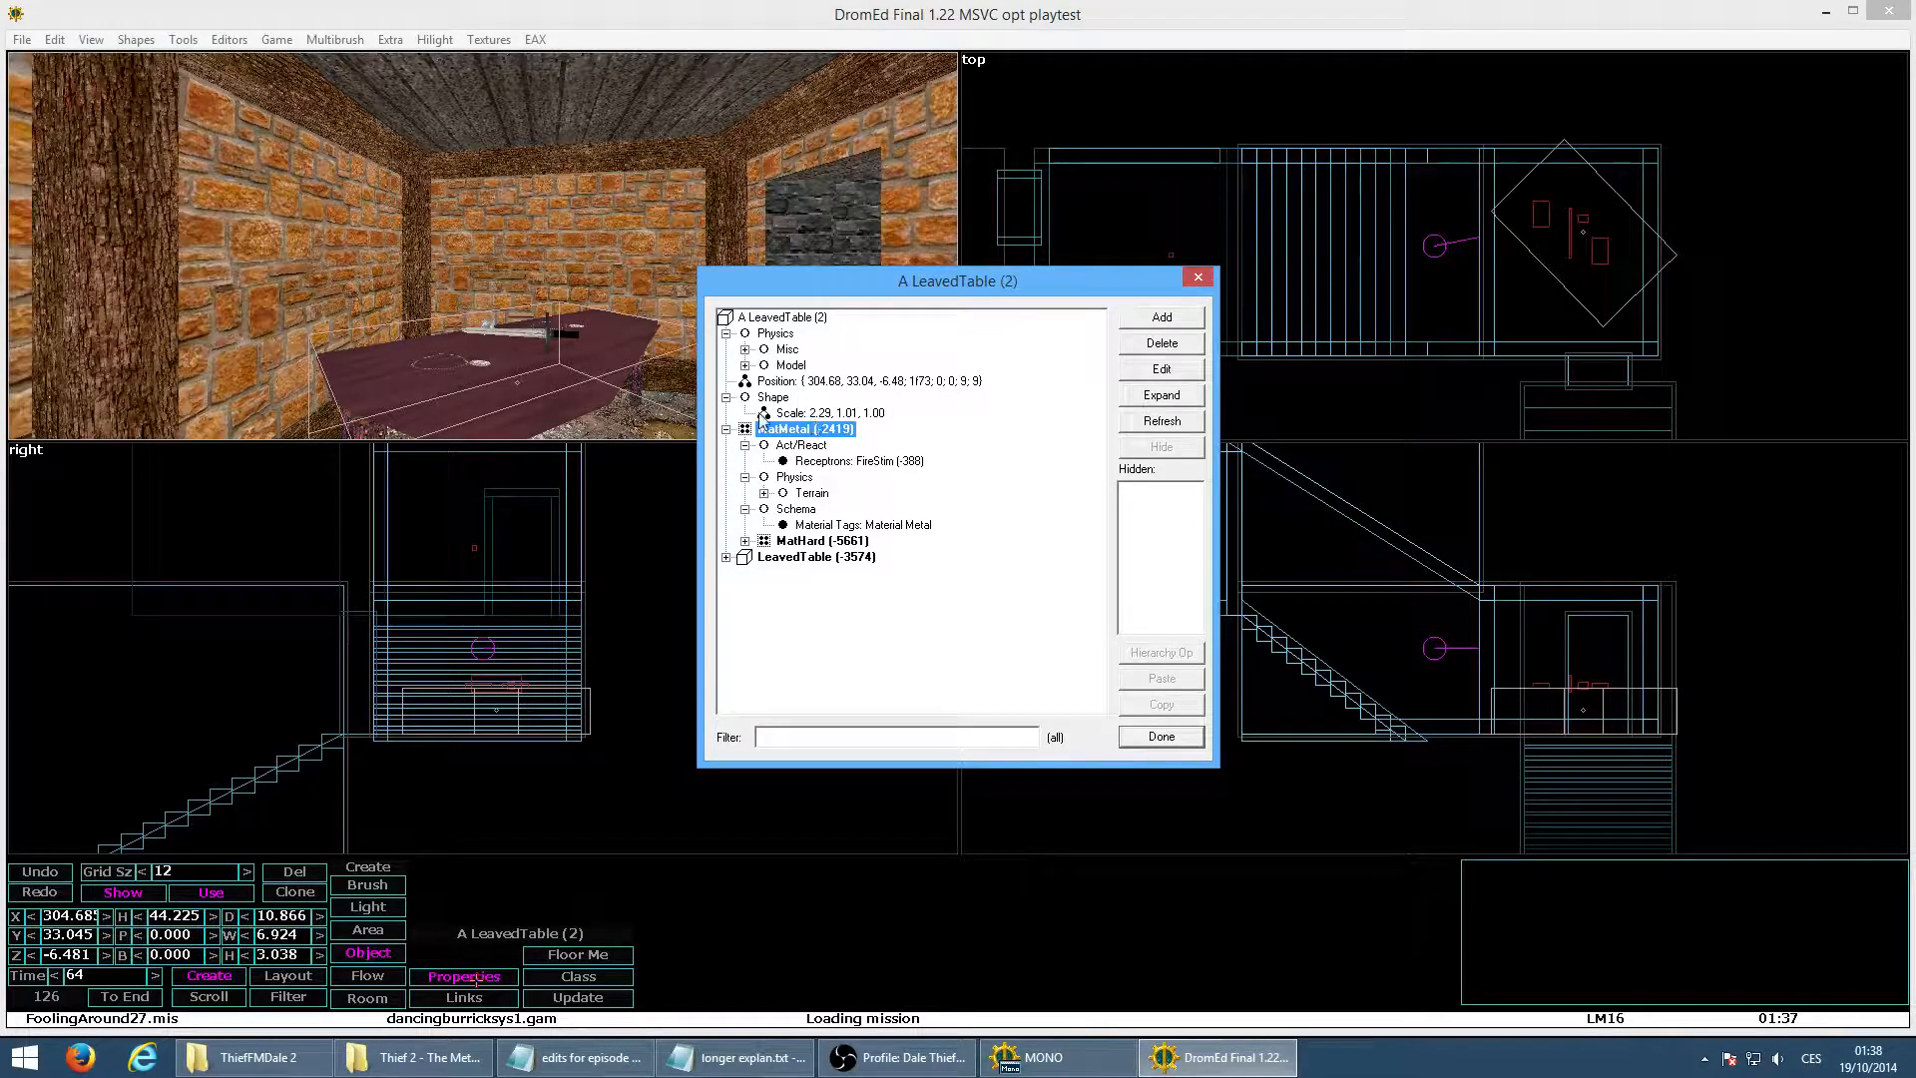
{"action": "left_click", "coordinate": [727, 430]}
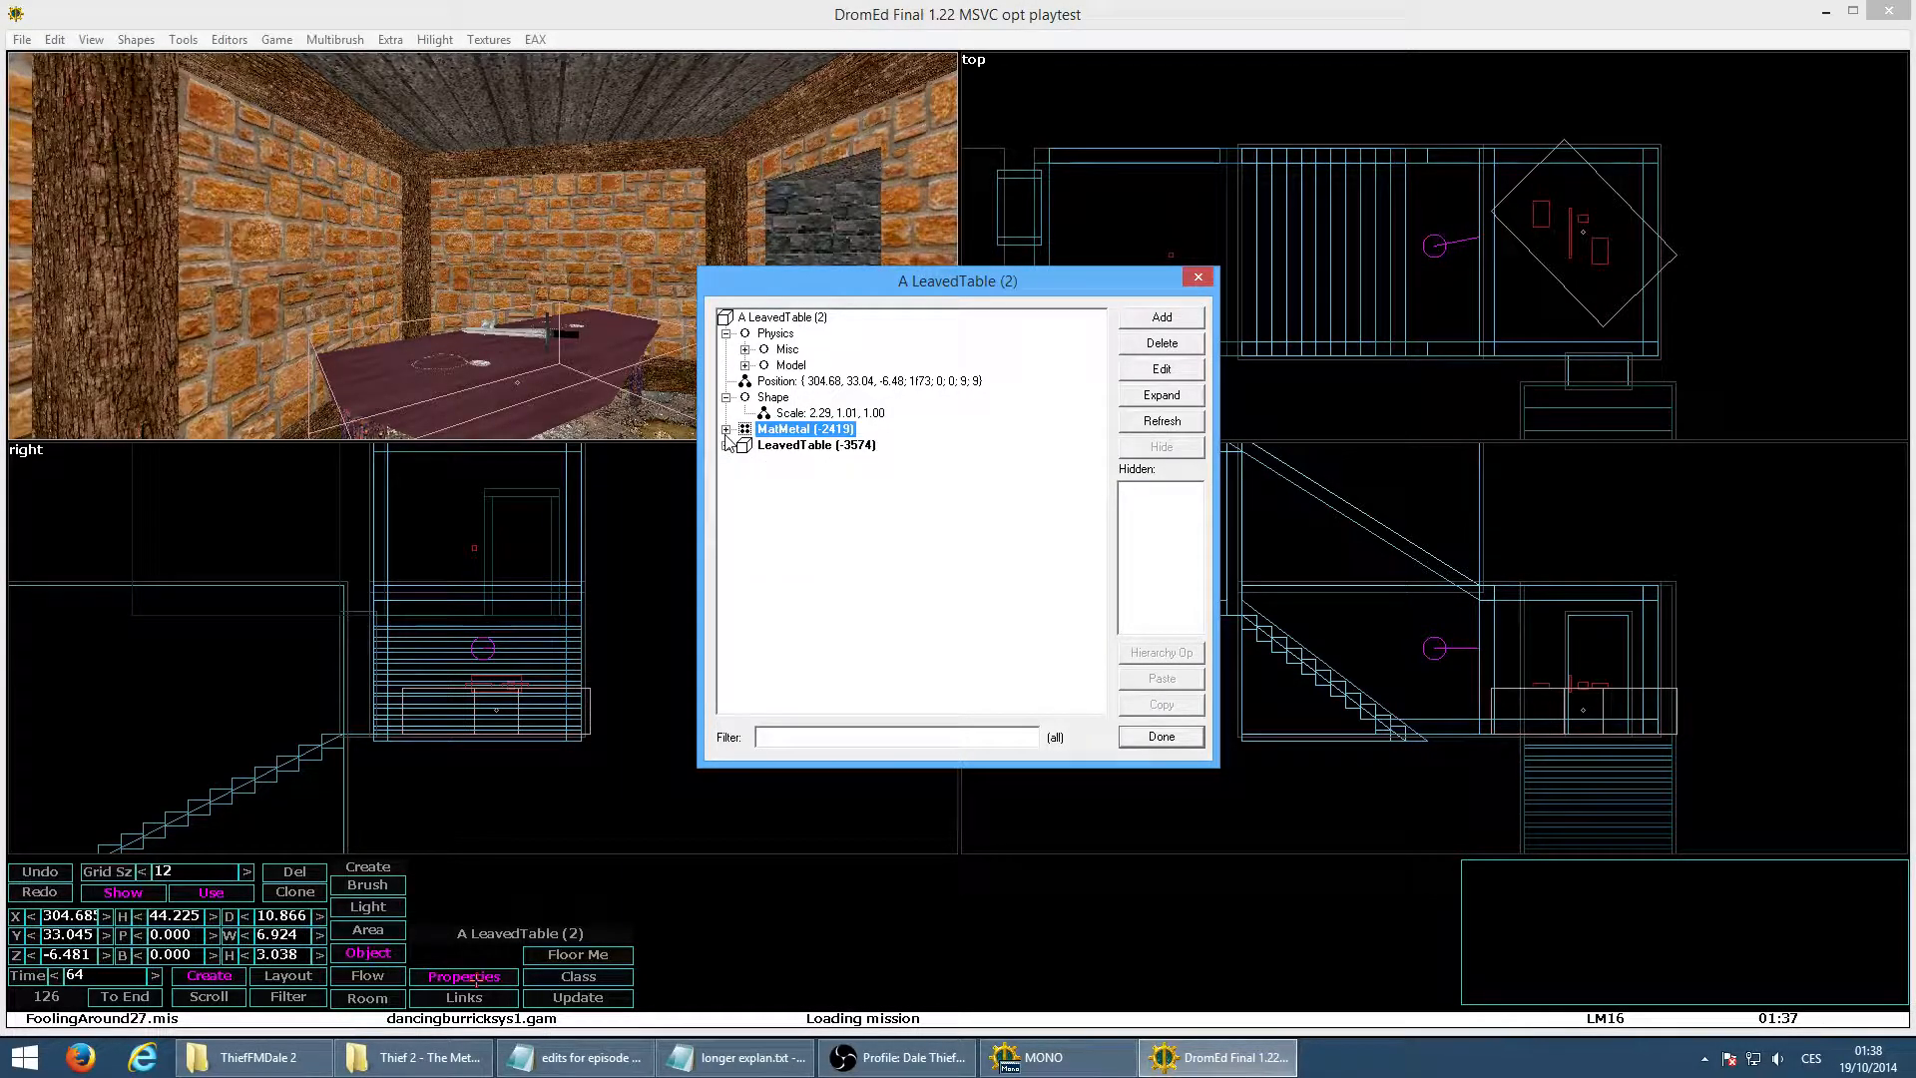
{"action": "left_click", "coordinate": [789, 318]}
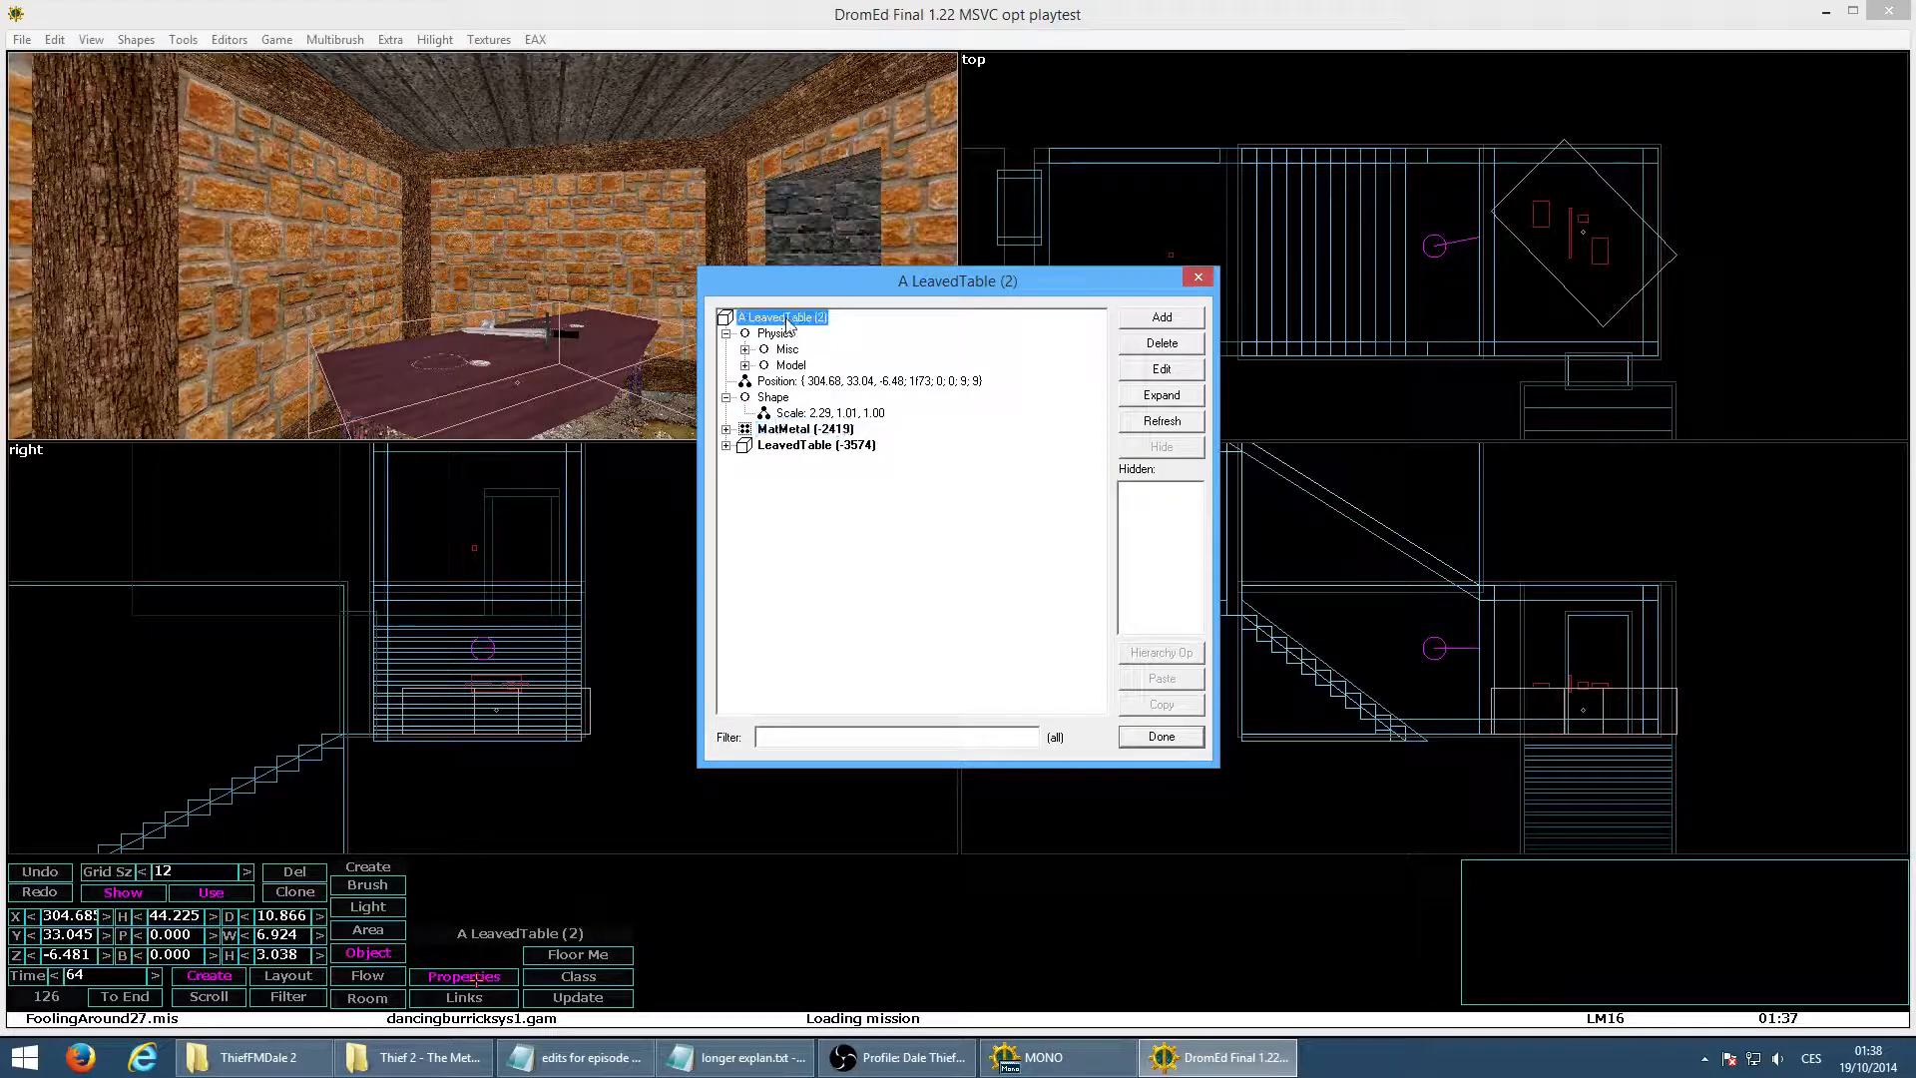
{"action": "left_click", "coordinate": [1160, 317]}
{"action": "left_click", "coordinate": [723, 433]}
{"action": "left_click", "coordinate": [726, 429]}
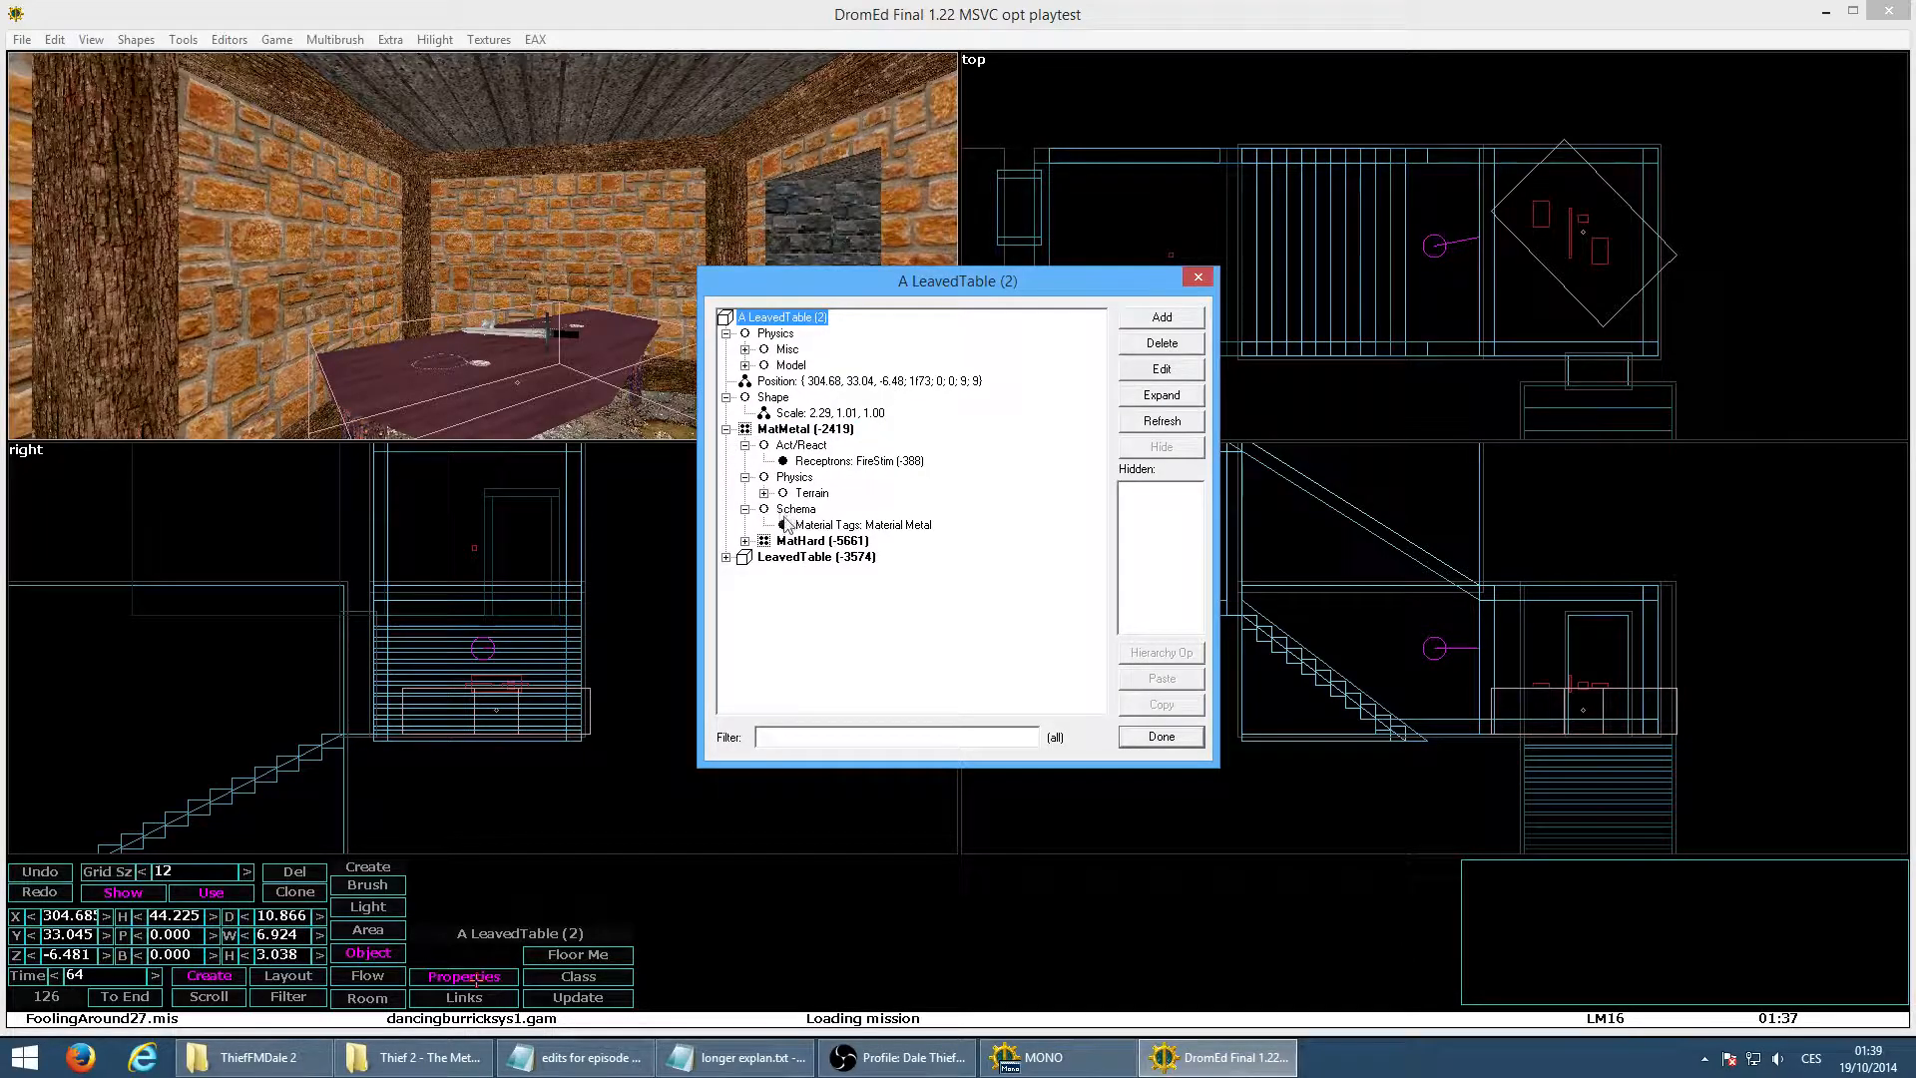
Review the table's MatMetal metaproperty entries and the categories of properties that can be added, and close the table's properties
{"action": "left_click", "coordinate": [745, 445]}
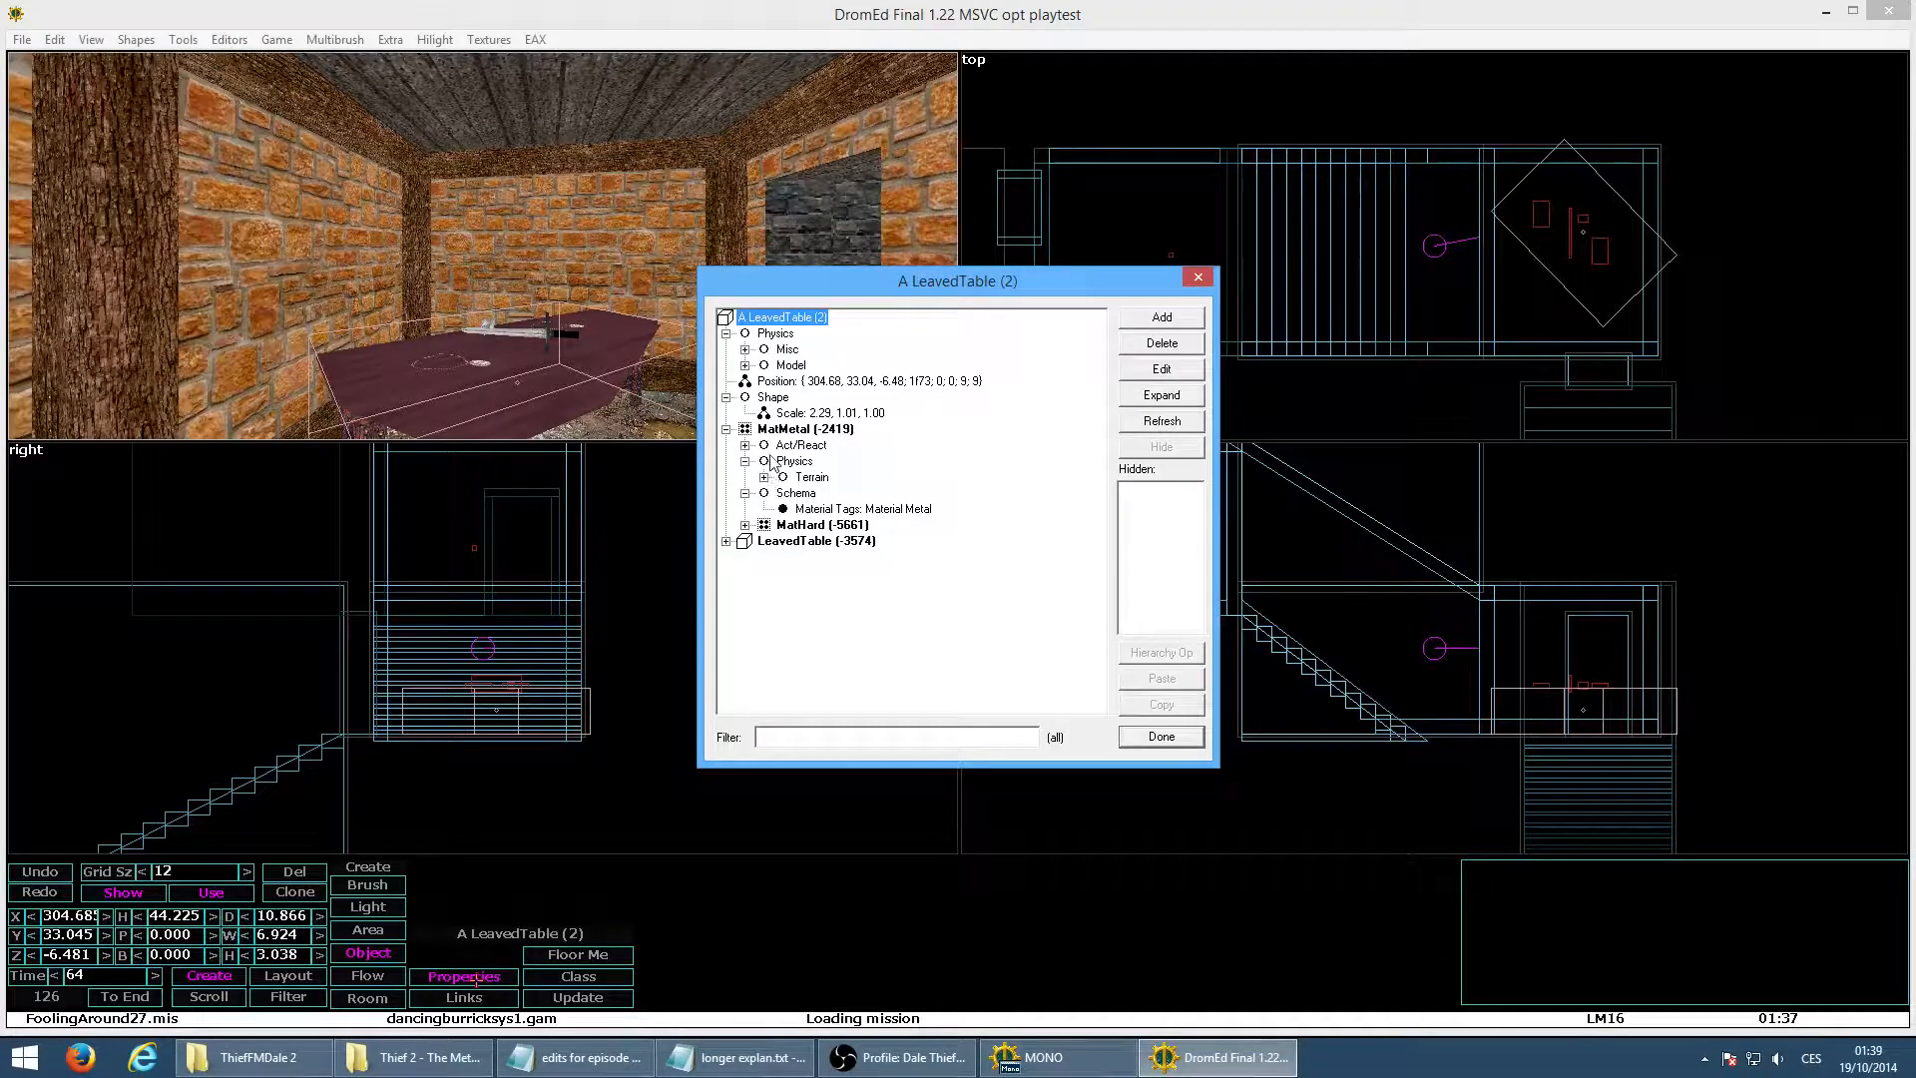
{"action": "left_click", "coordinate": [784, 494]}
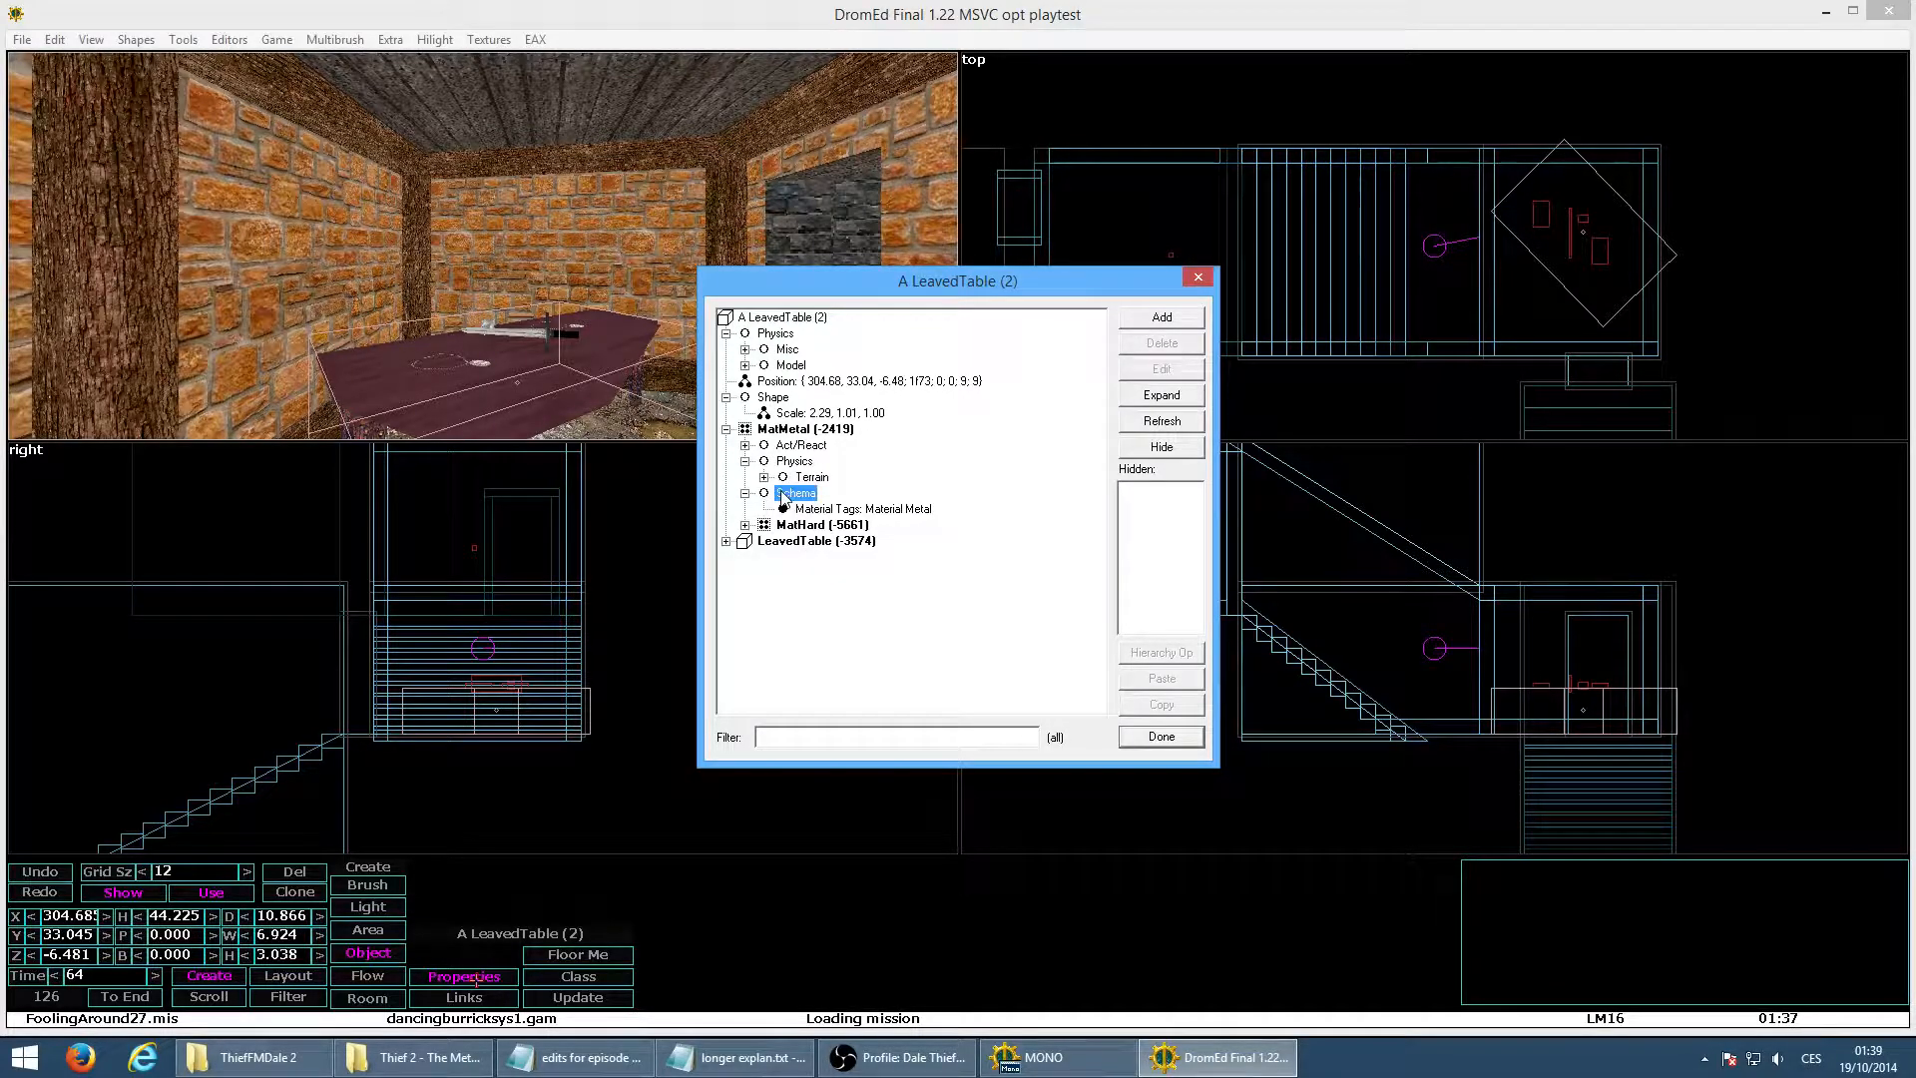
{"action": "left_click", "coordinate": [726, 429]}
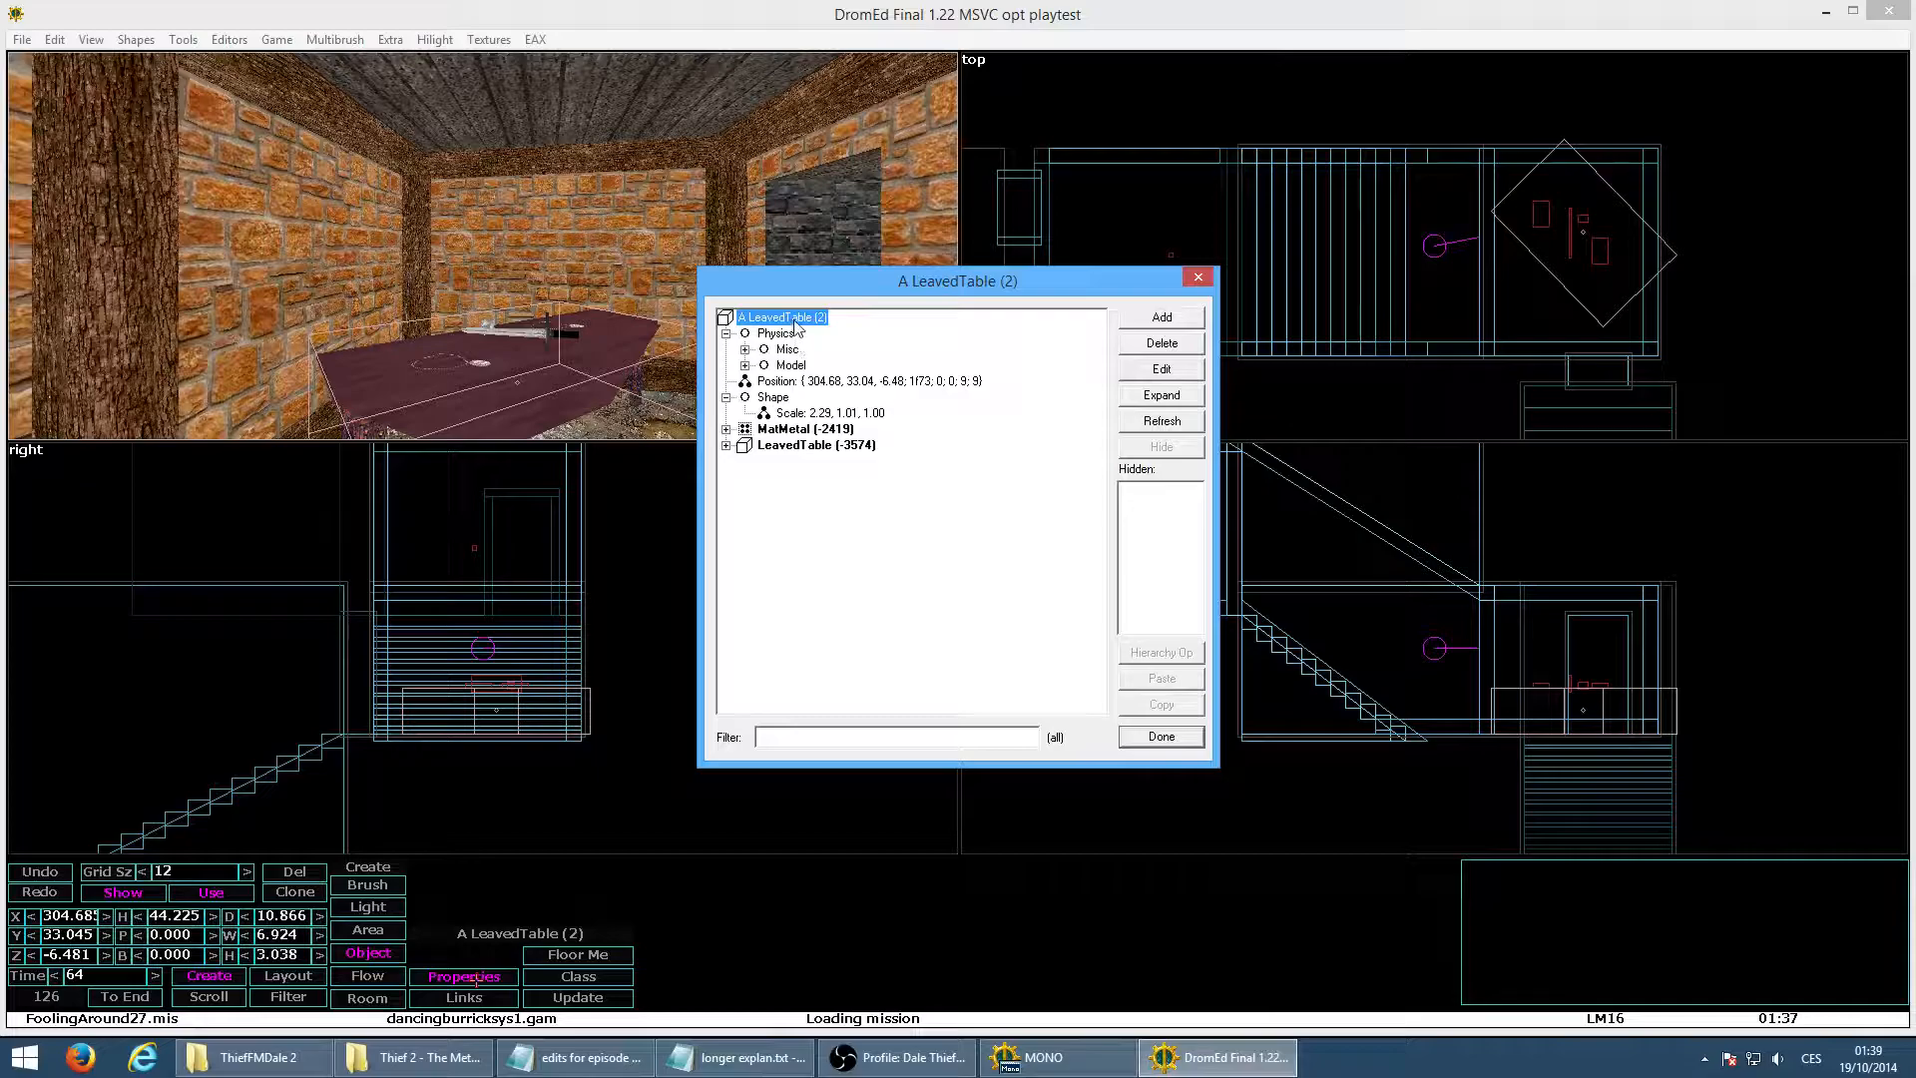
{"action": "left_click", "coordinate": [1159, 317]}
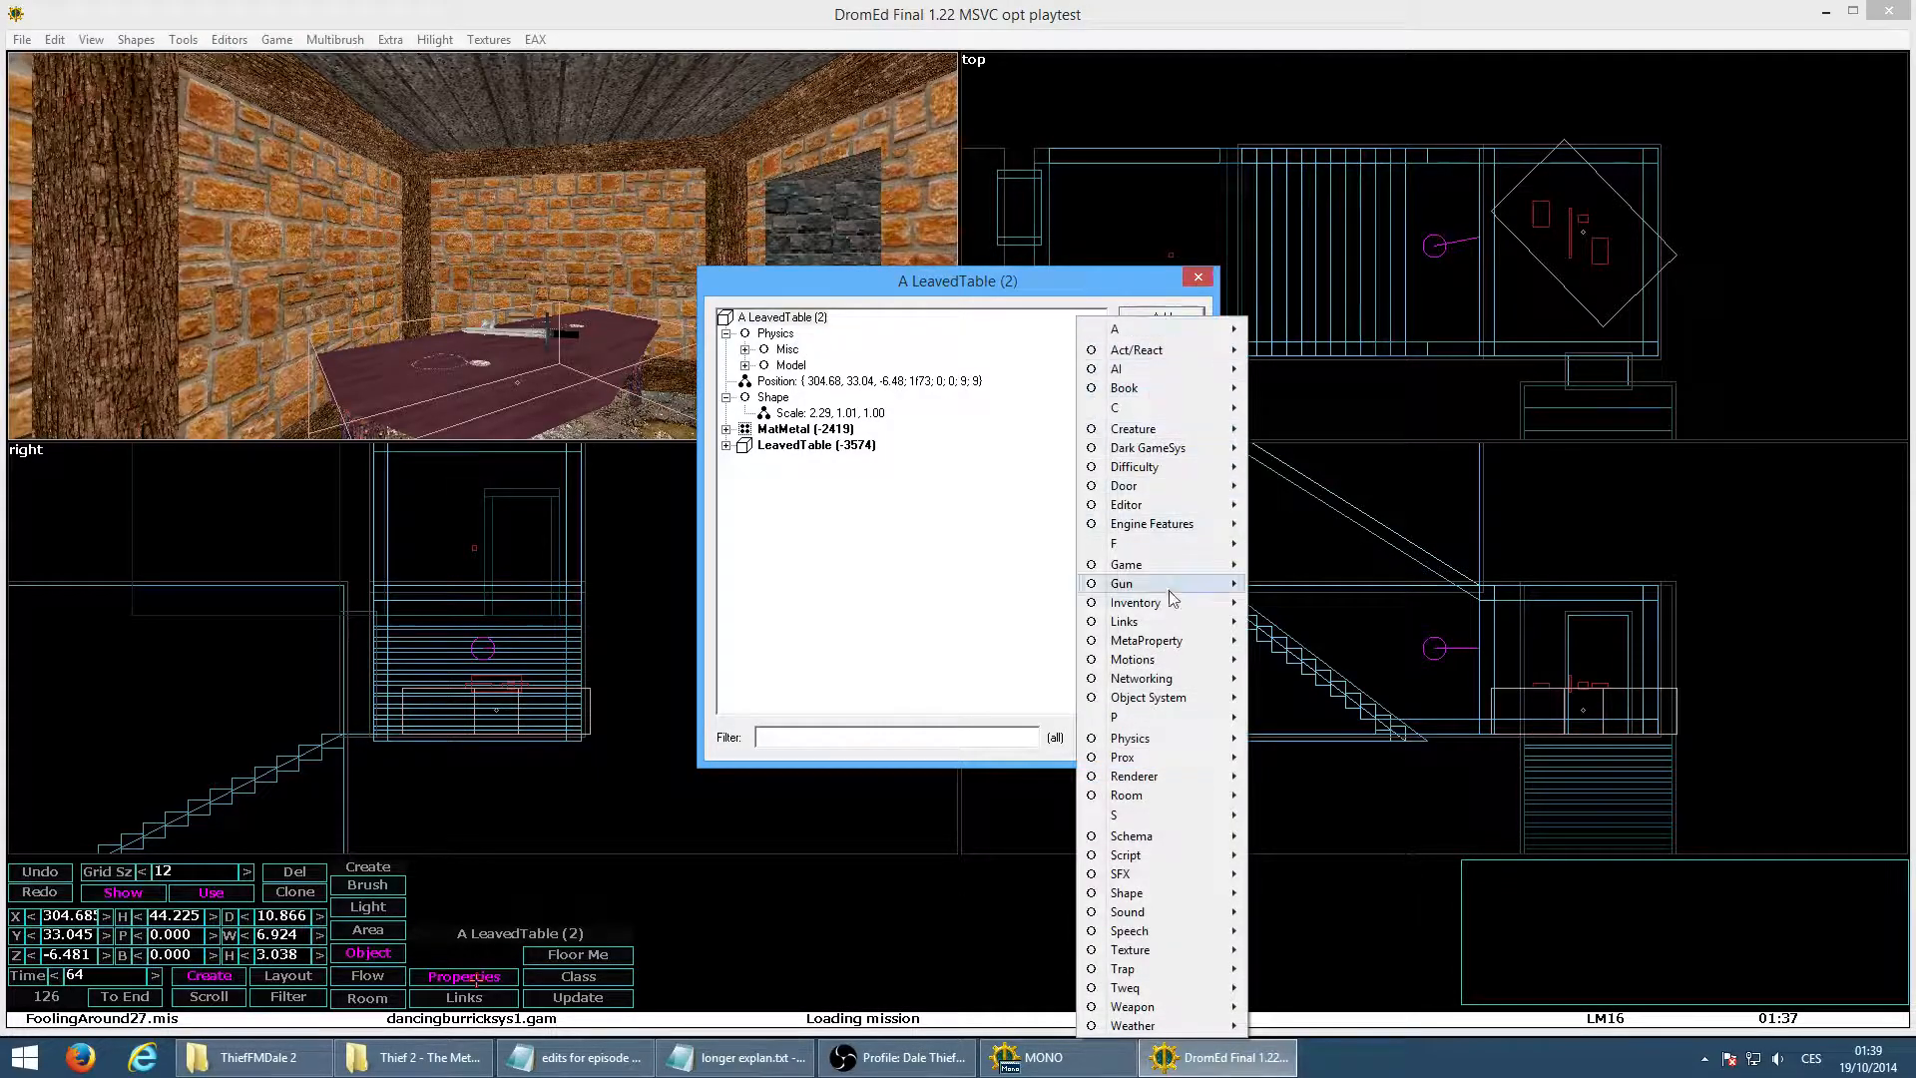
{"action": "left_click", "coordinate": [1027, 598]}
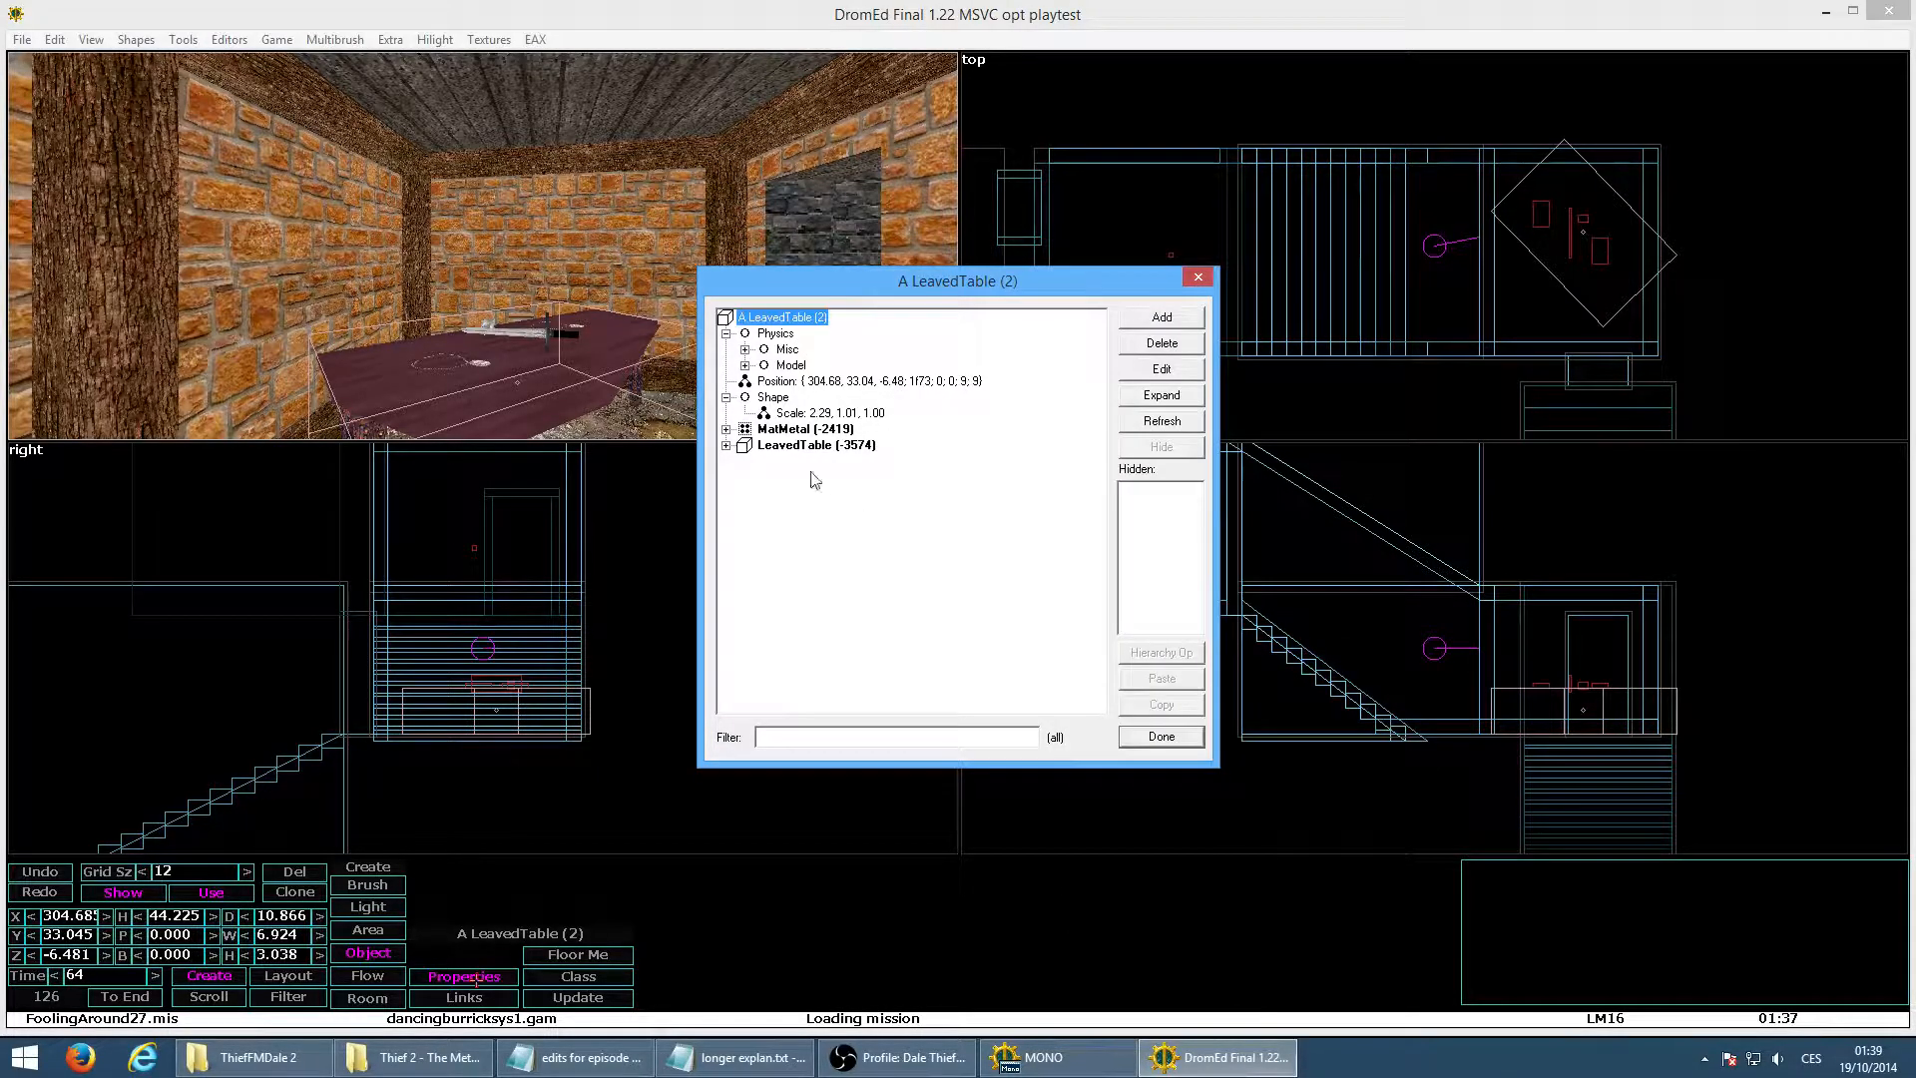
{"action": "left_click", "coordinate": [726, 429]}
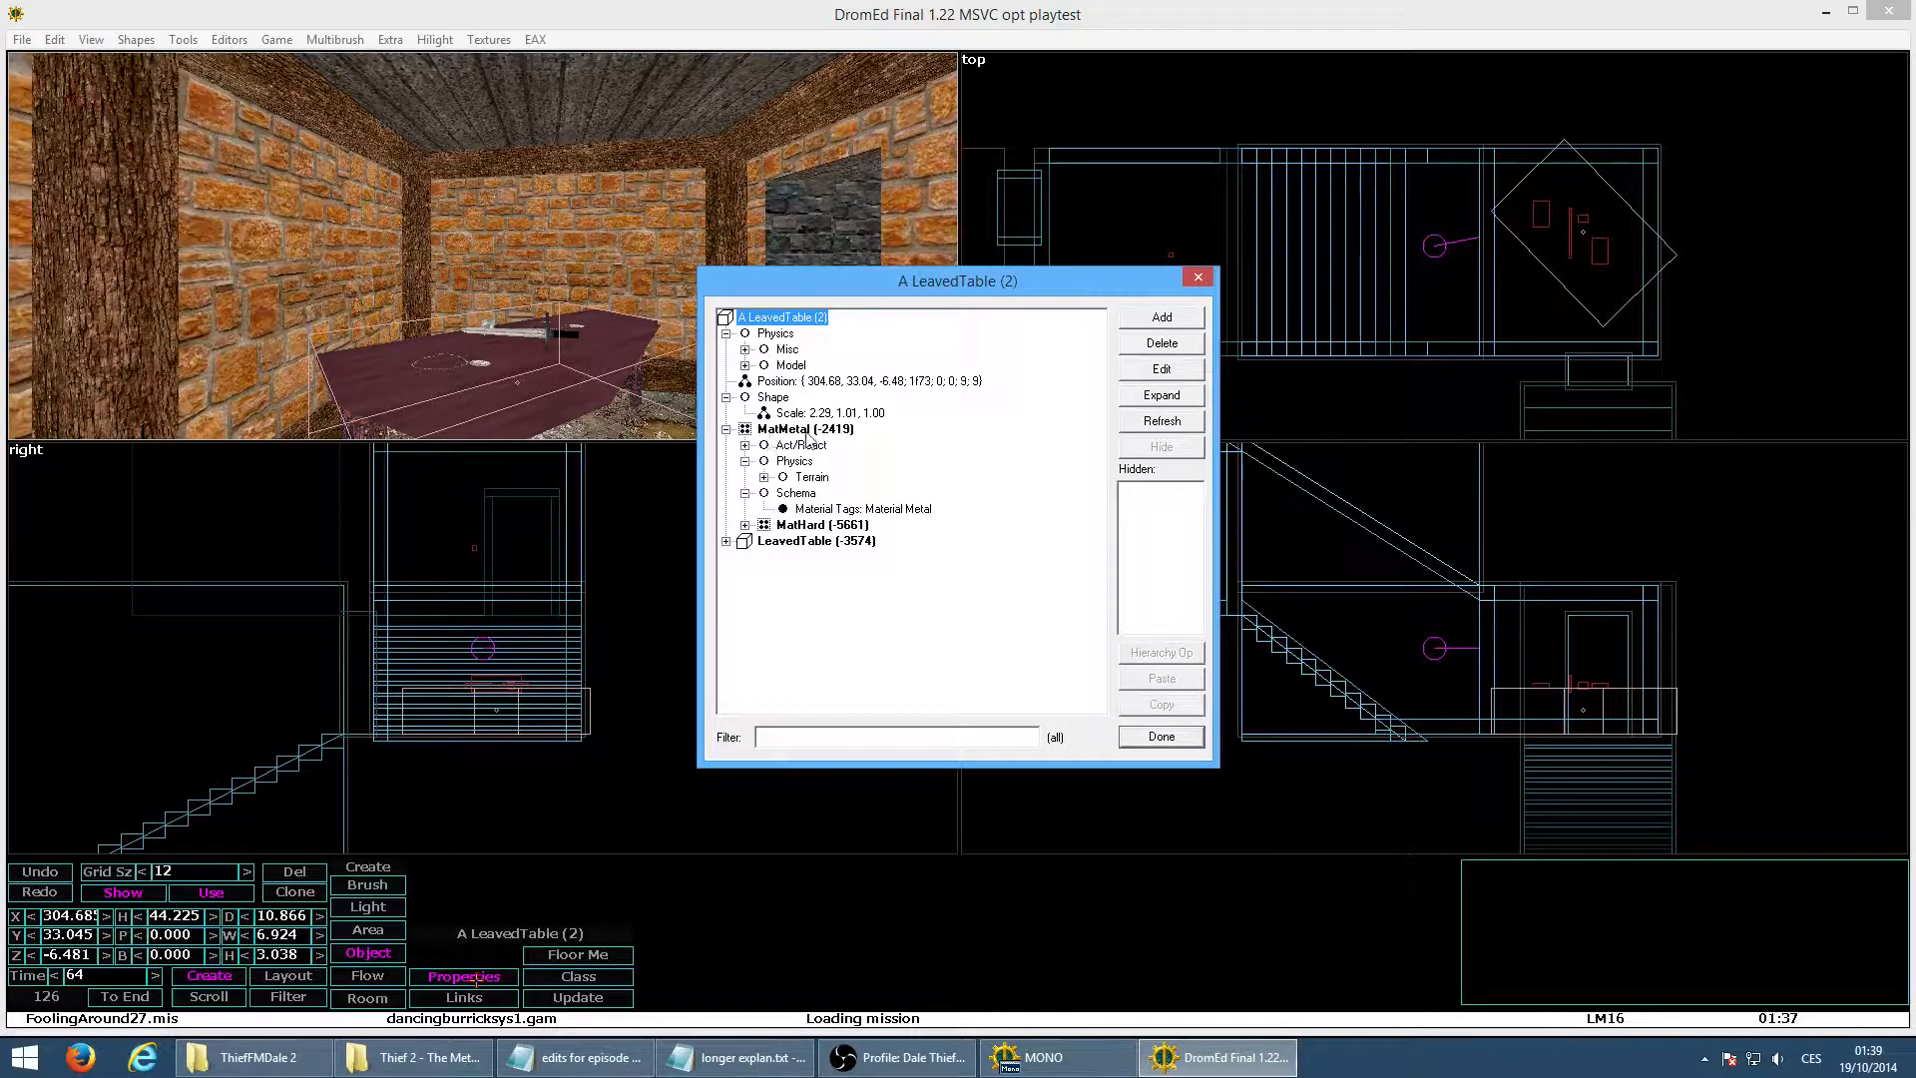
{"action": "left_click", "coordinate": [727, 429]}
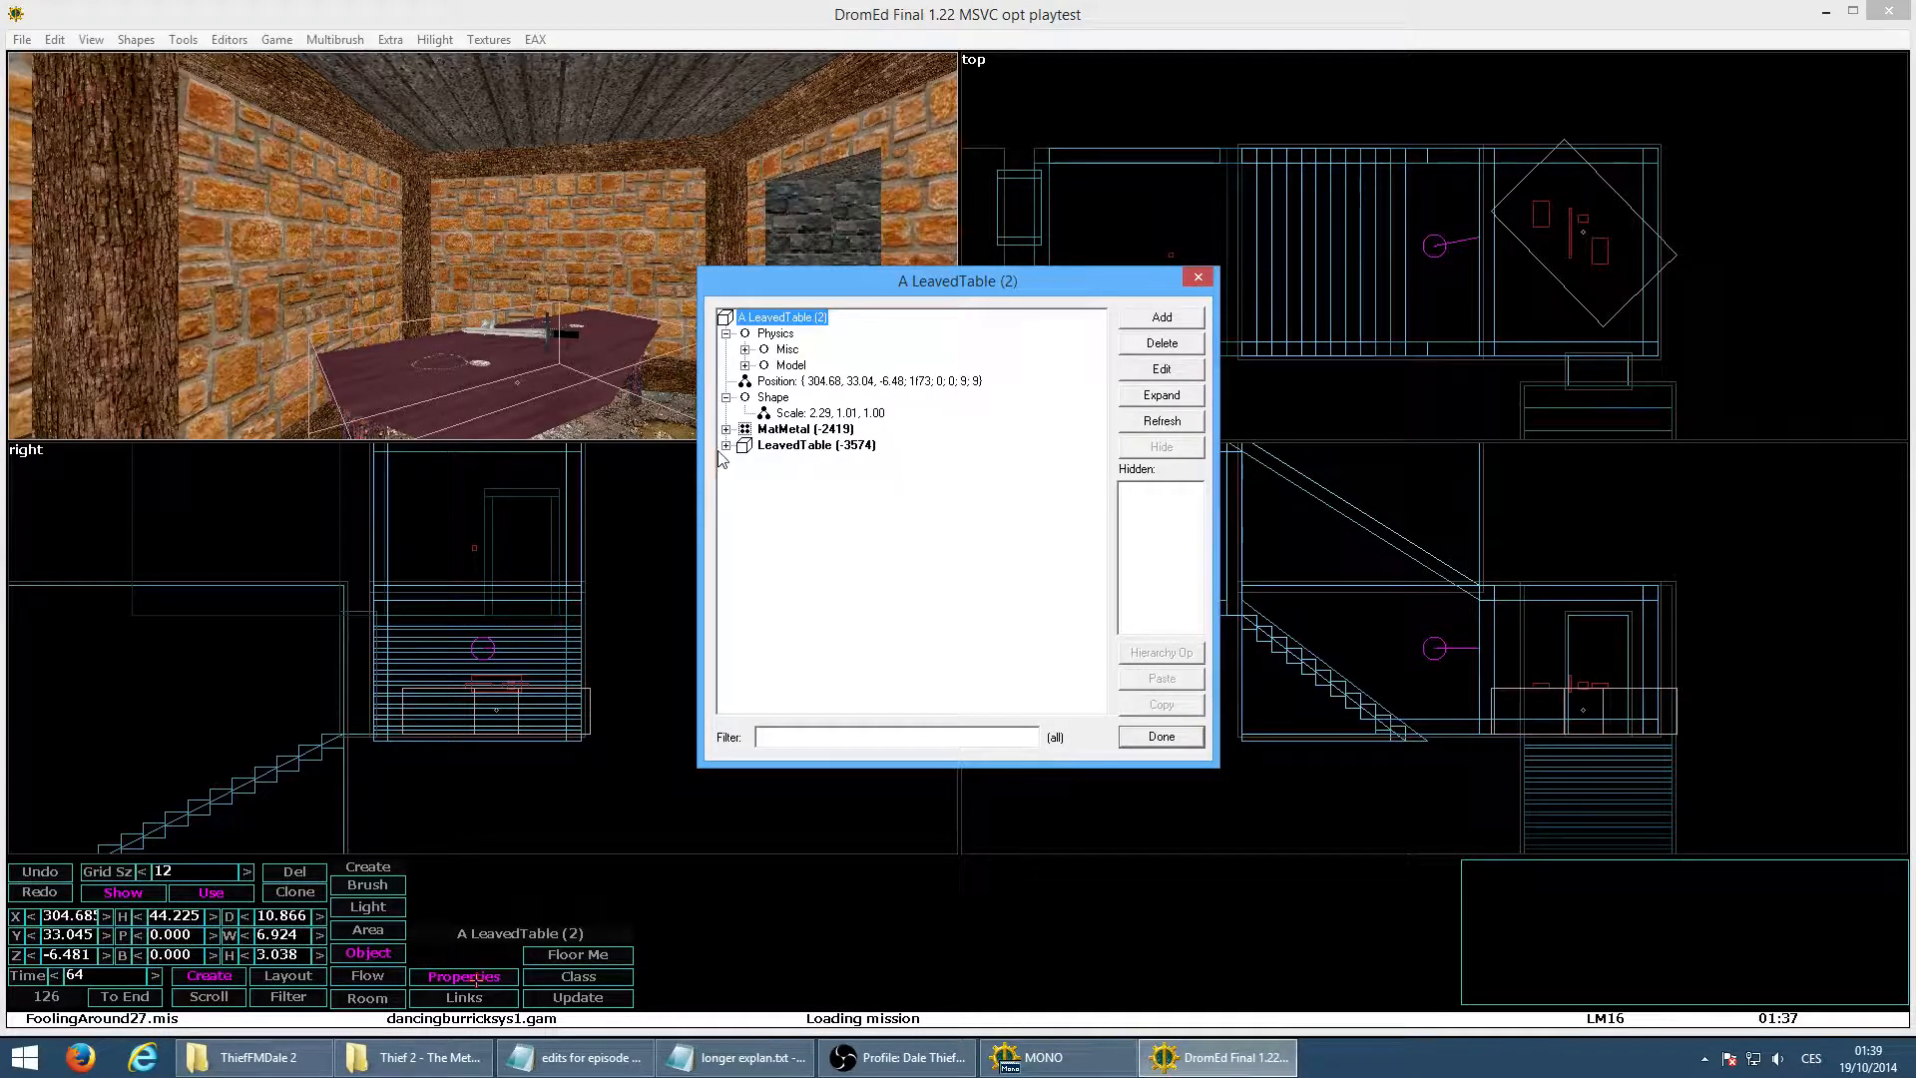
{"action": "left_click", "coordinate": [1140, 738]}
Enter game mode, take the sword from the table and walk around the room to test the table
{"action": "key", "text": "alt+g"}
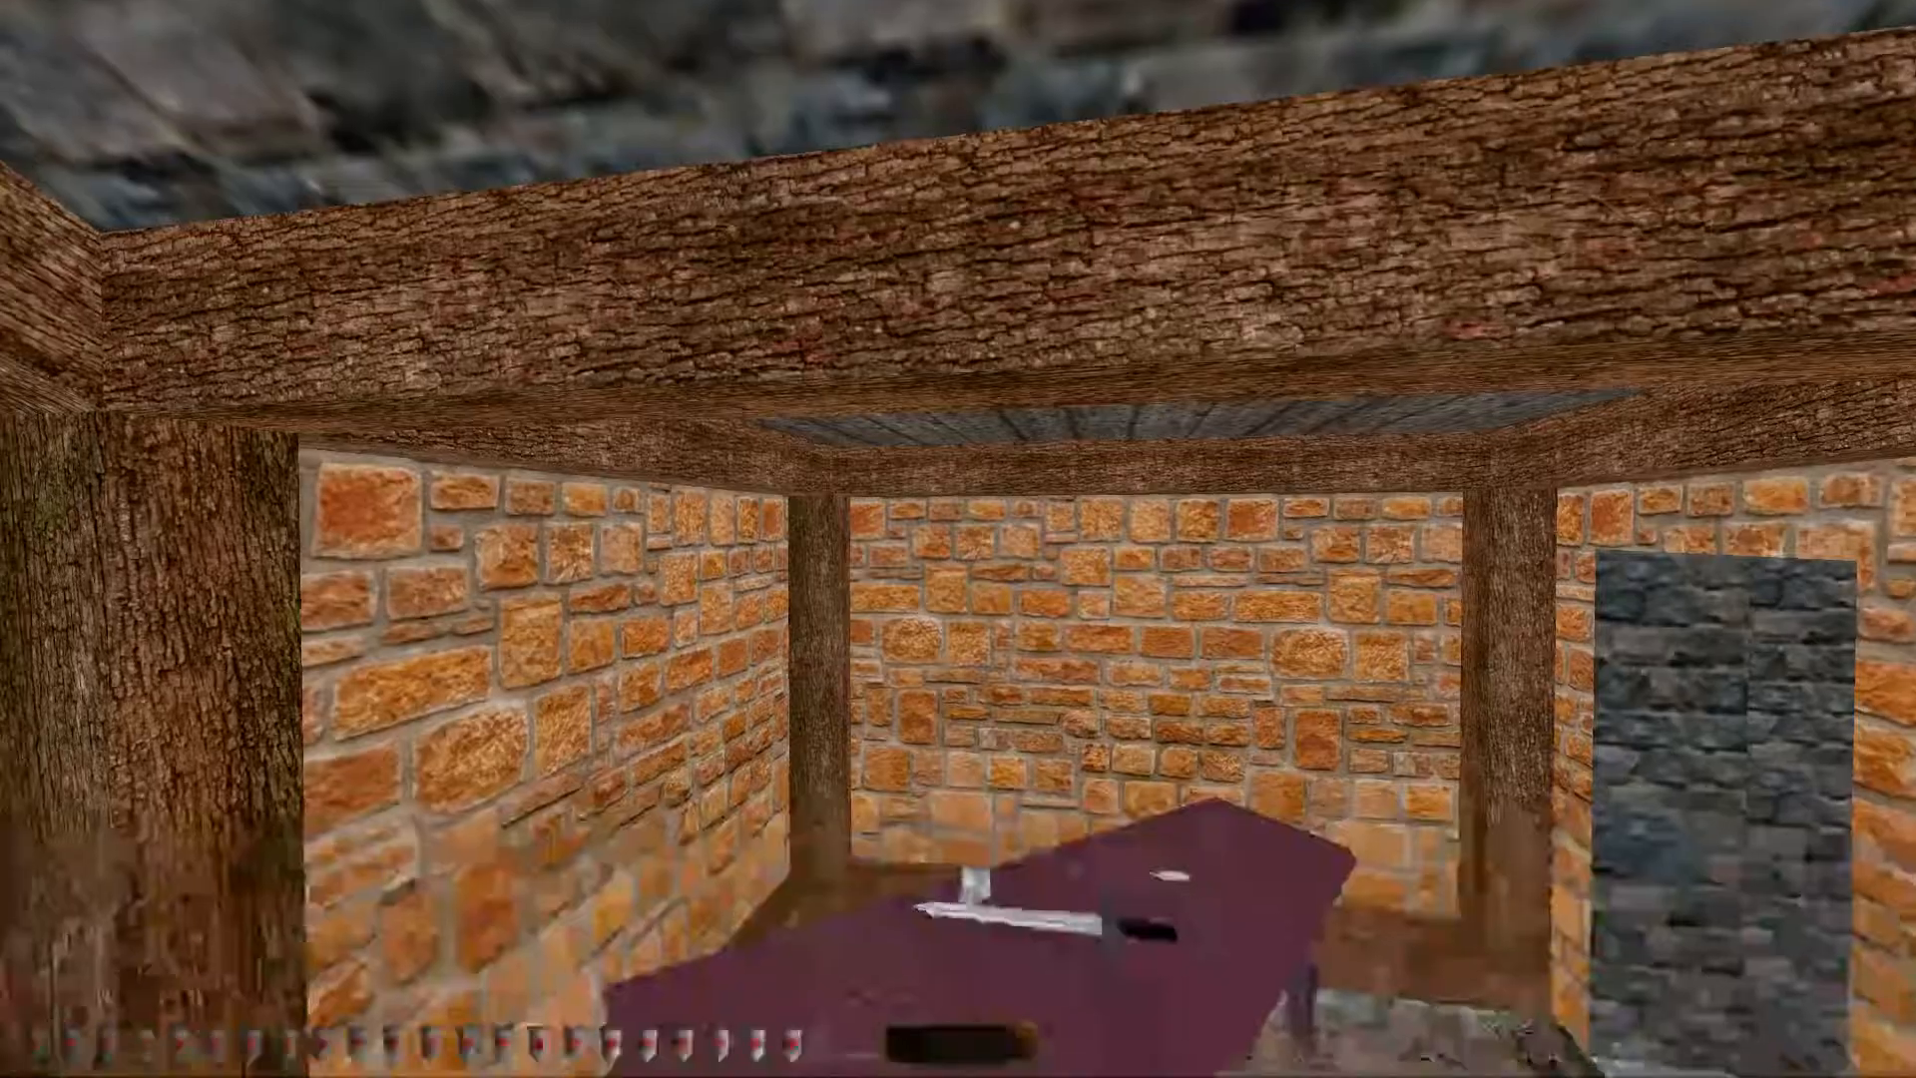
{"action": "key", "text": "w"}
{"action": "key", "text": "s"}
{"action": "key", "text": "1"}
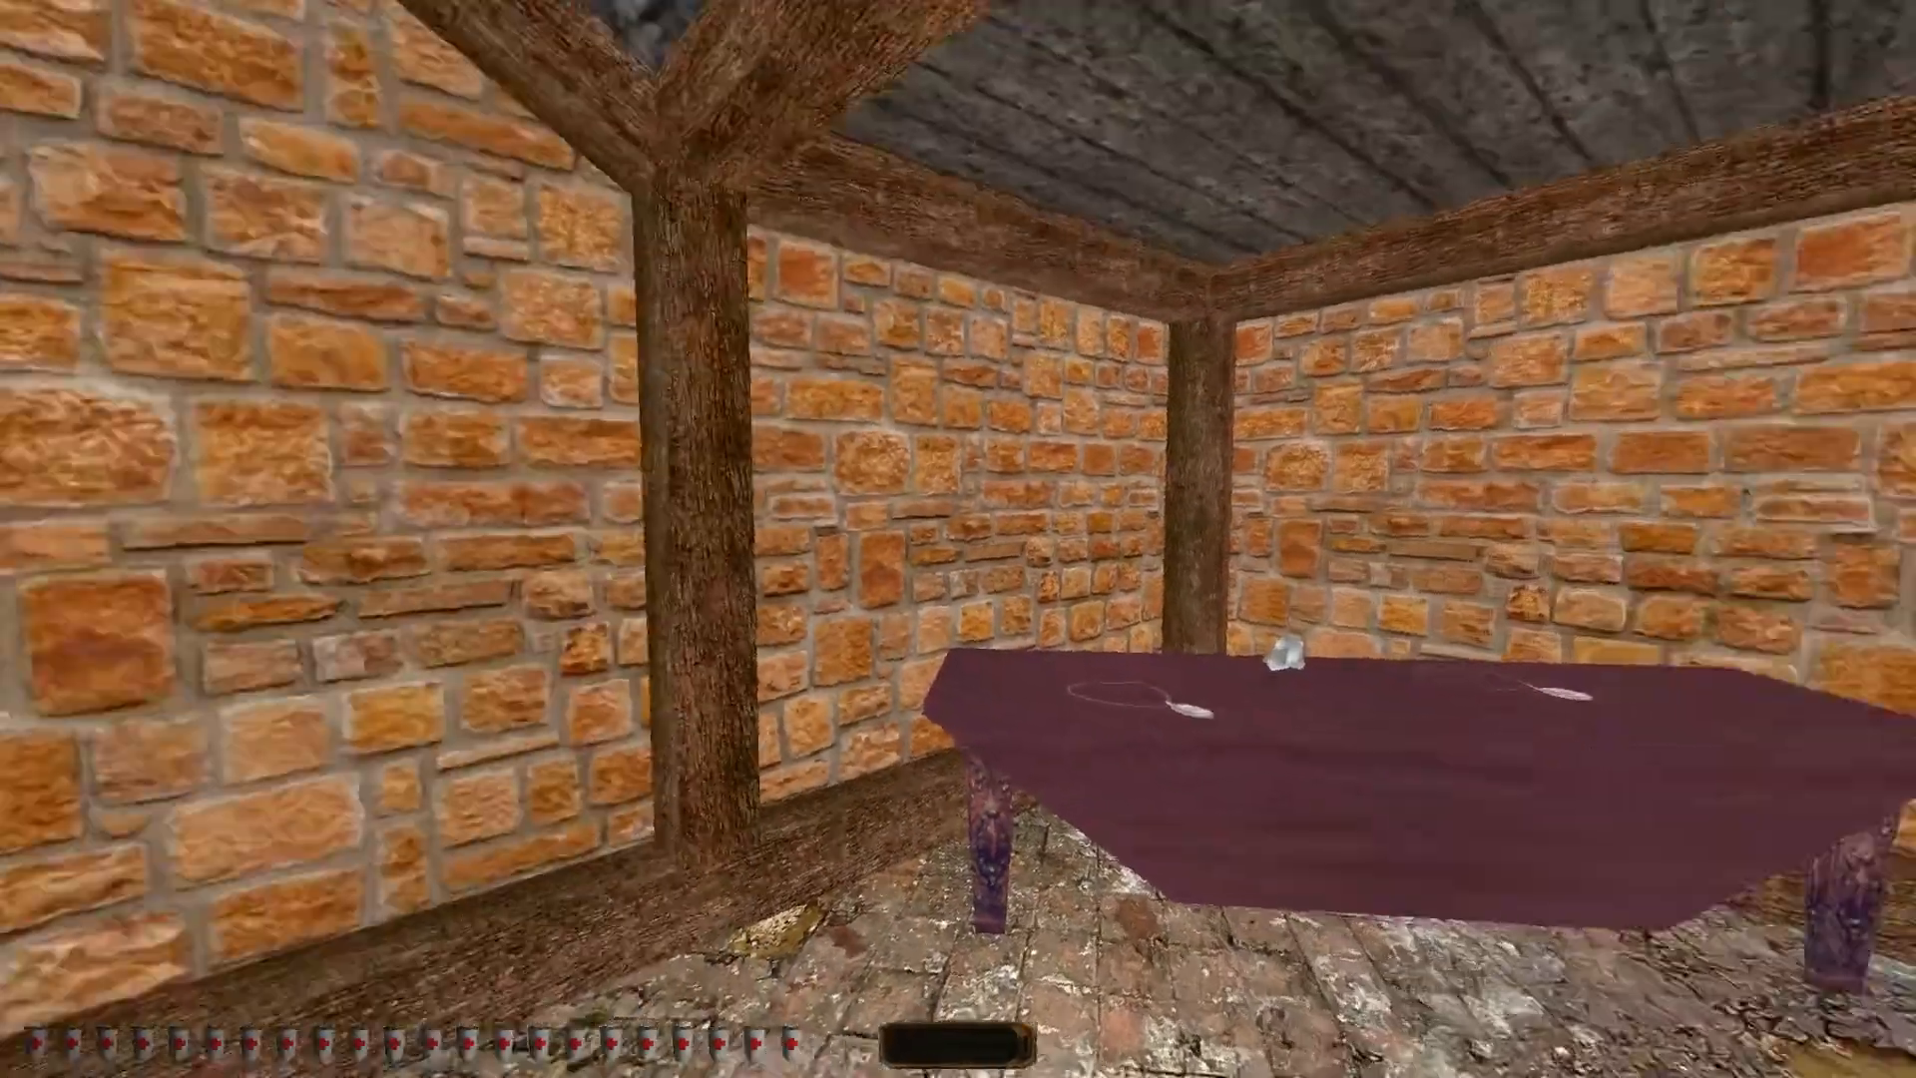
{"action": "key", "text": "w"}
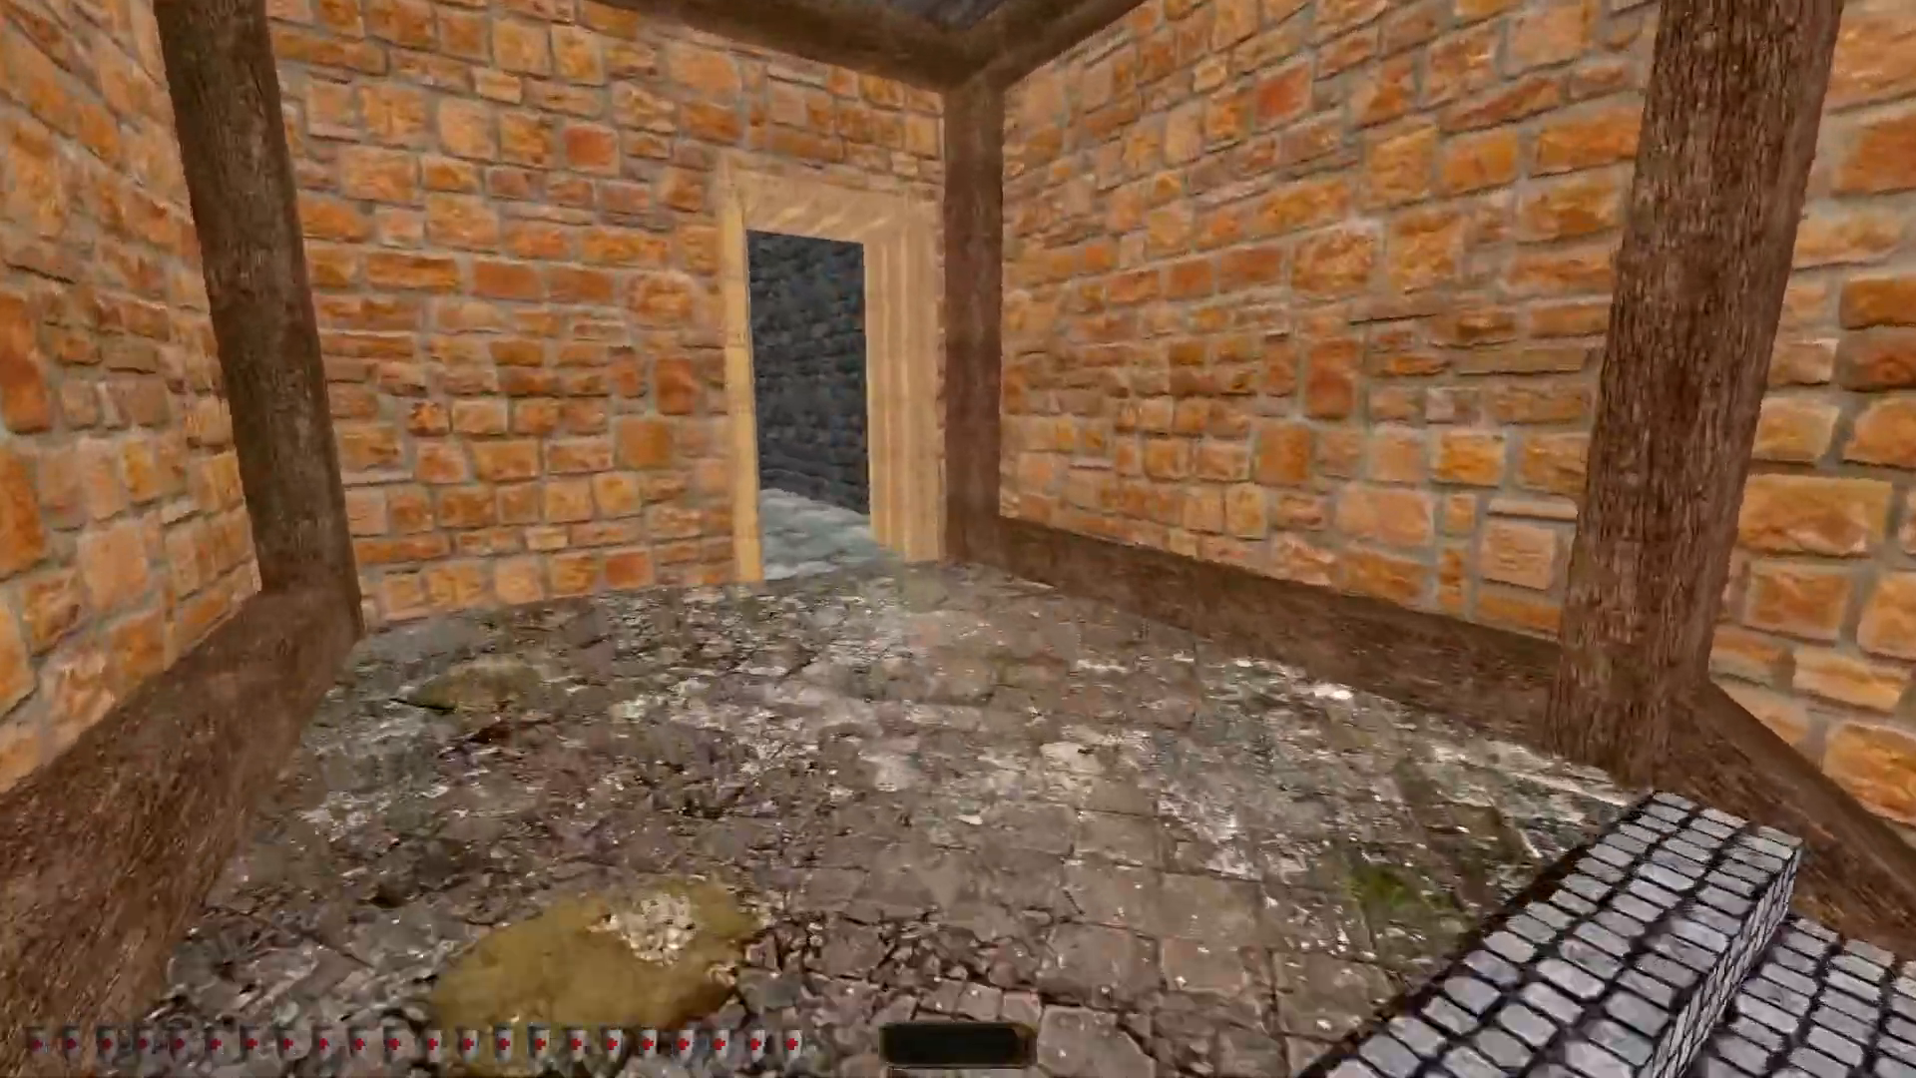
{"action": "key", "text": "w"}
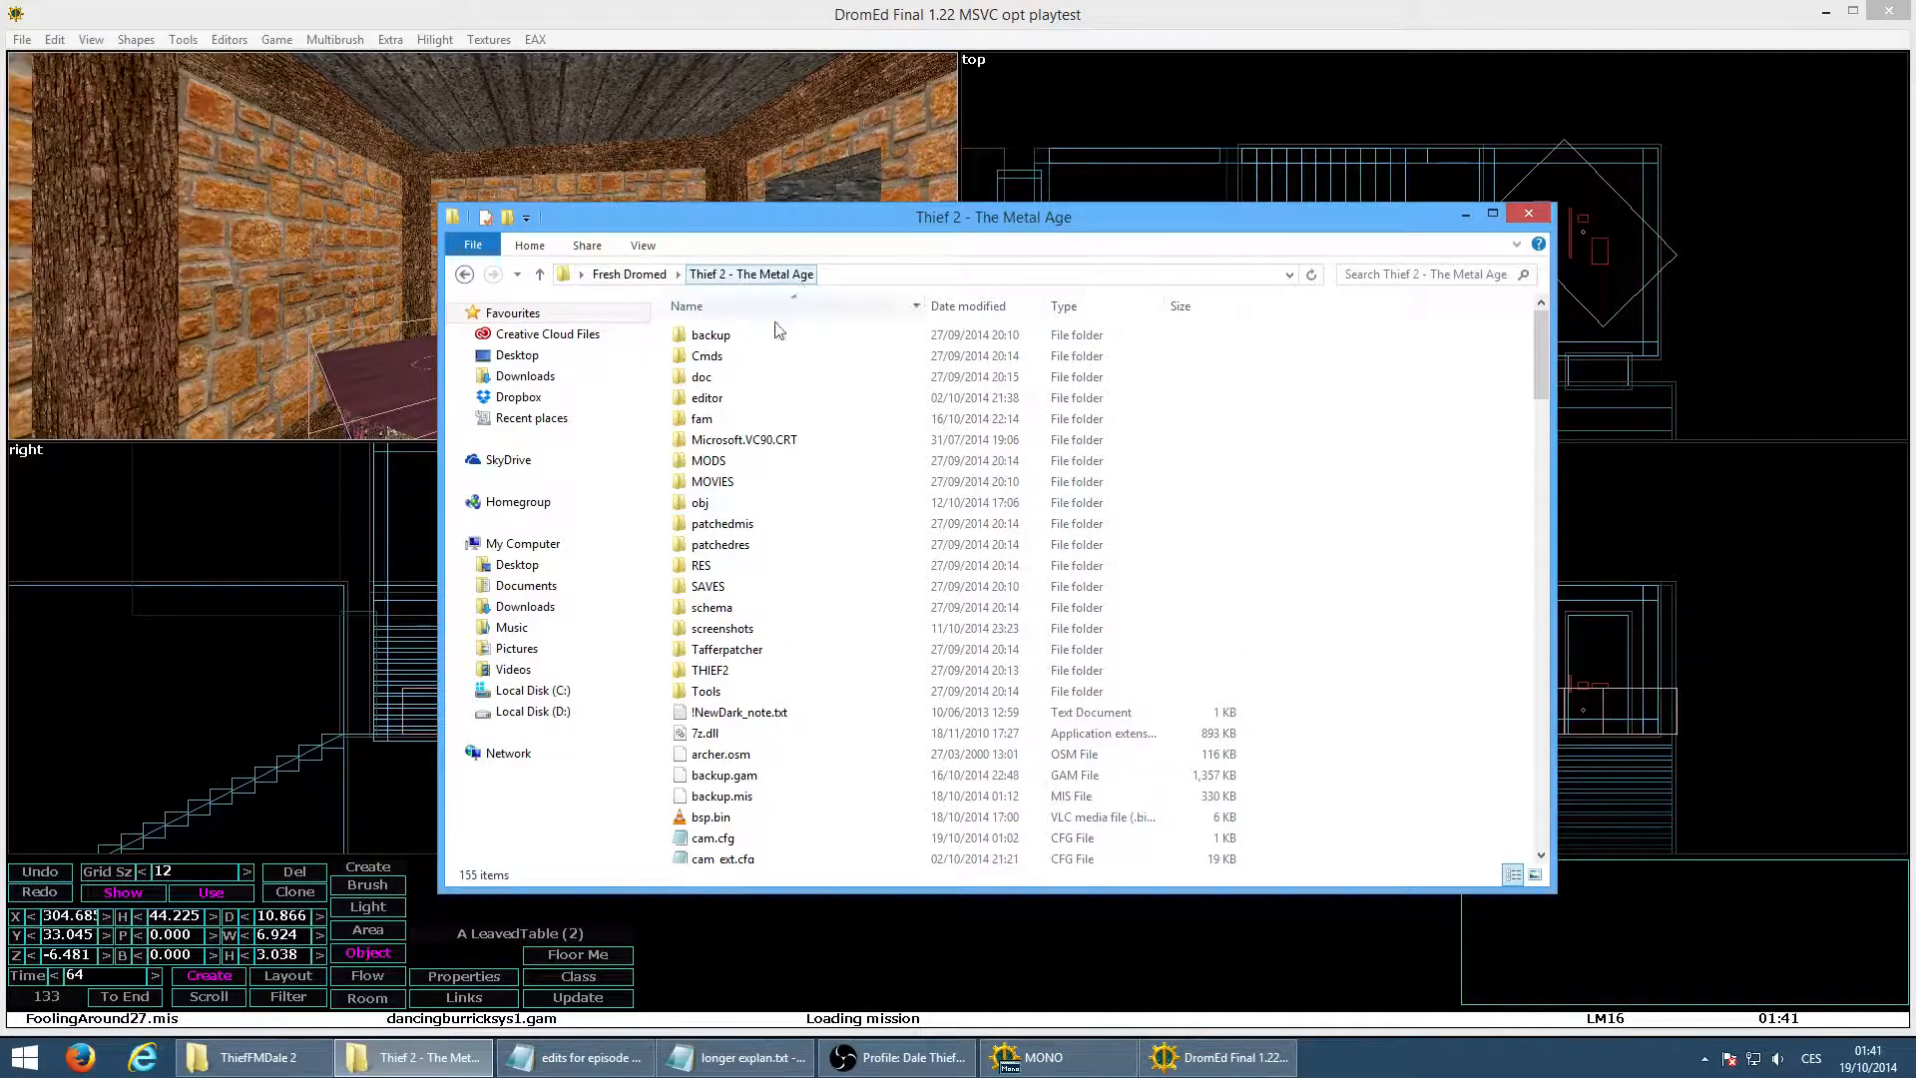
Examine NVLocket.bin and the txt16 textures in the Thief 2 obj folder, and open the game's RES folder
{"action": "double_click", "coordinate": [733, 504]}
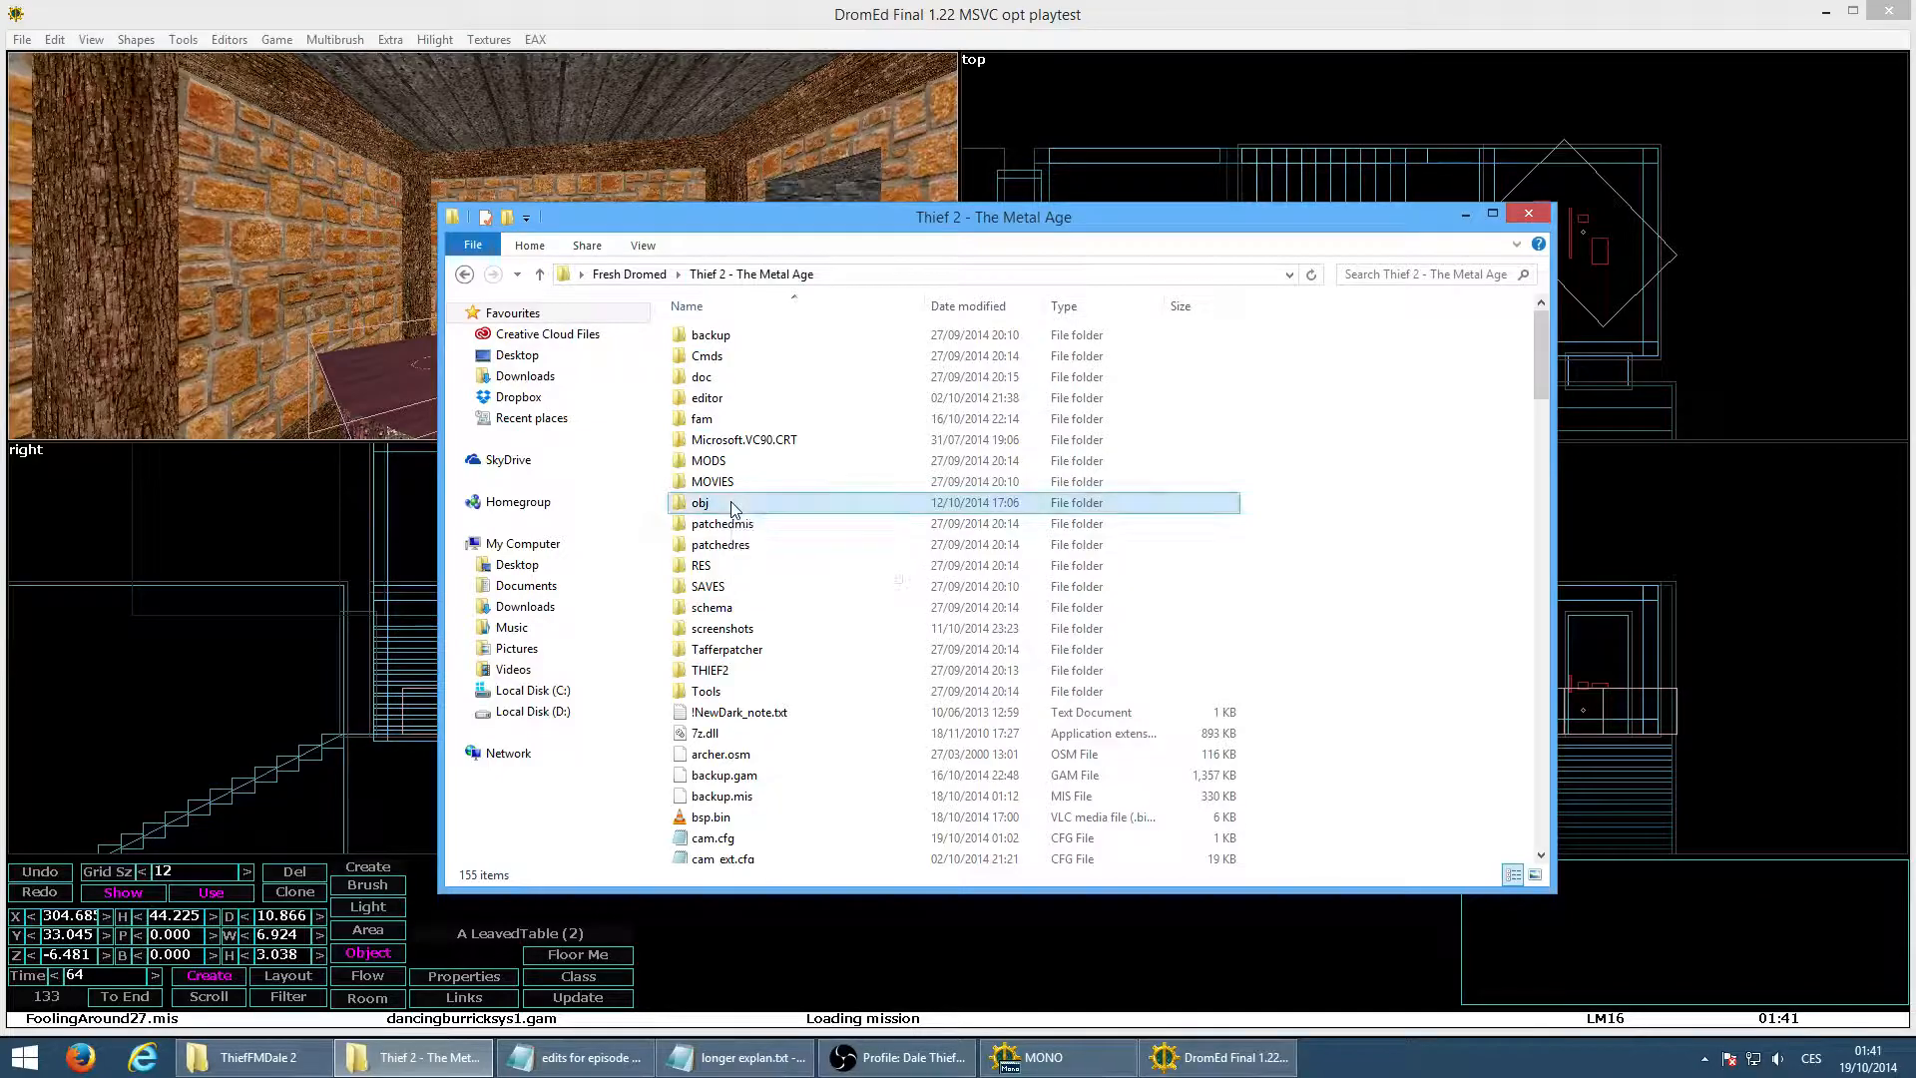
{"action": "left_click", "coordinate": [723, 359]}
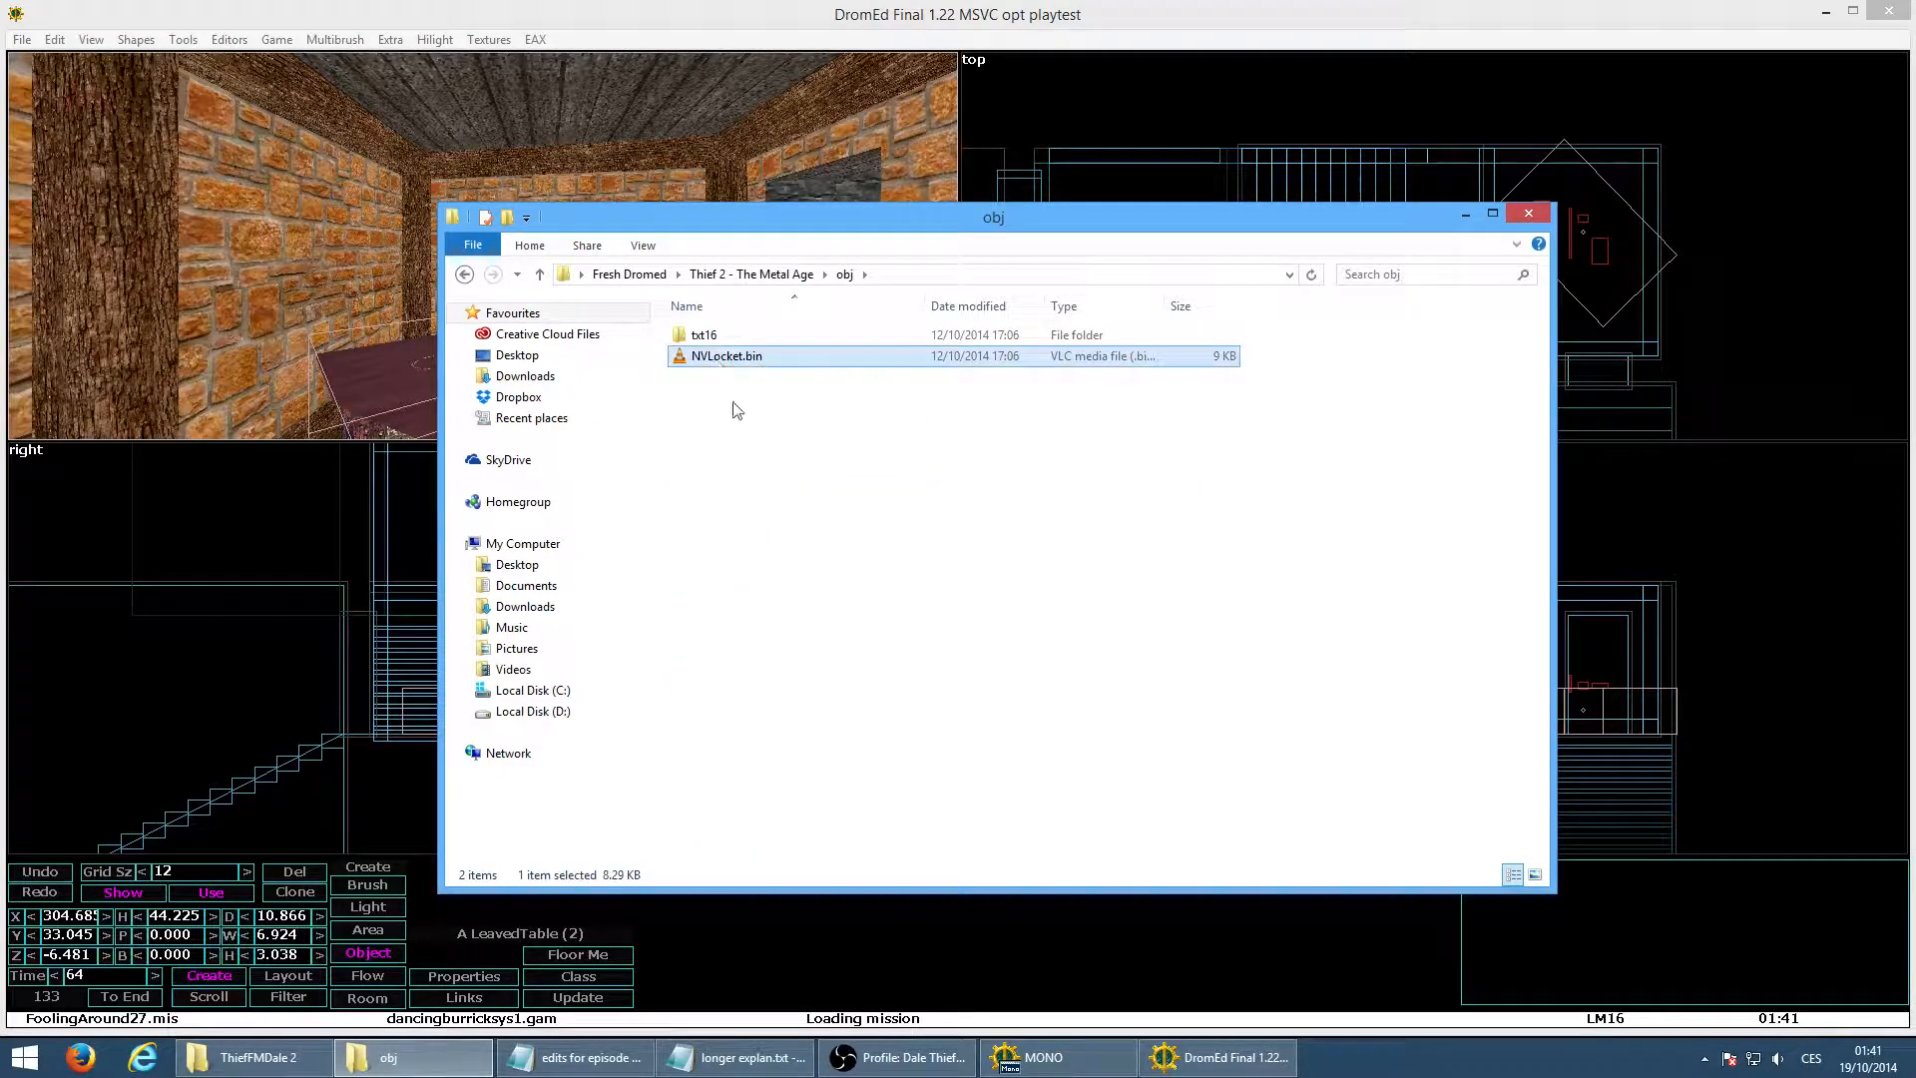
{"action": "left_click", "coordinate": [738, 337]}
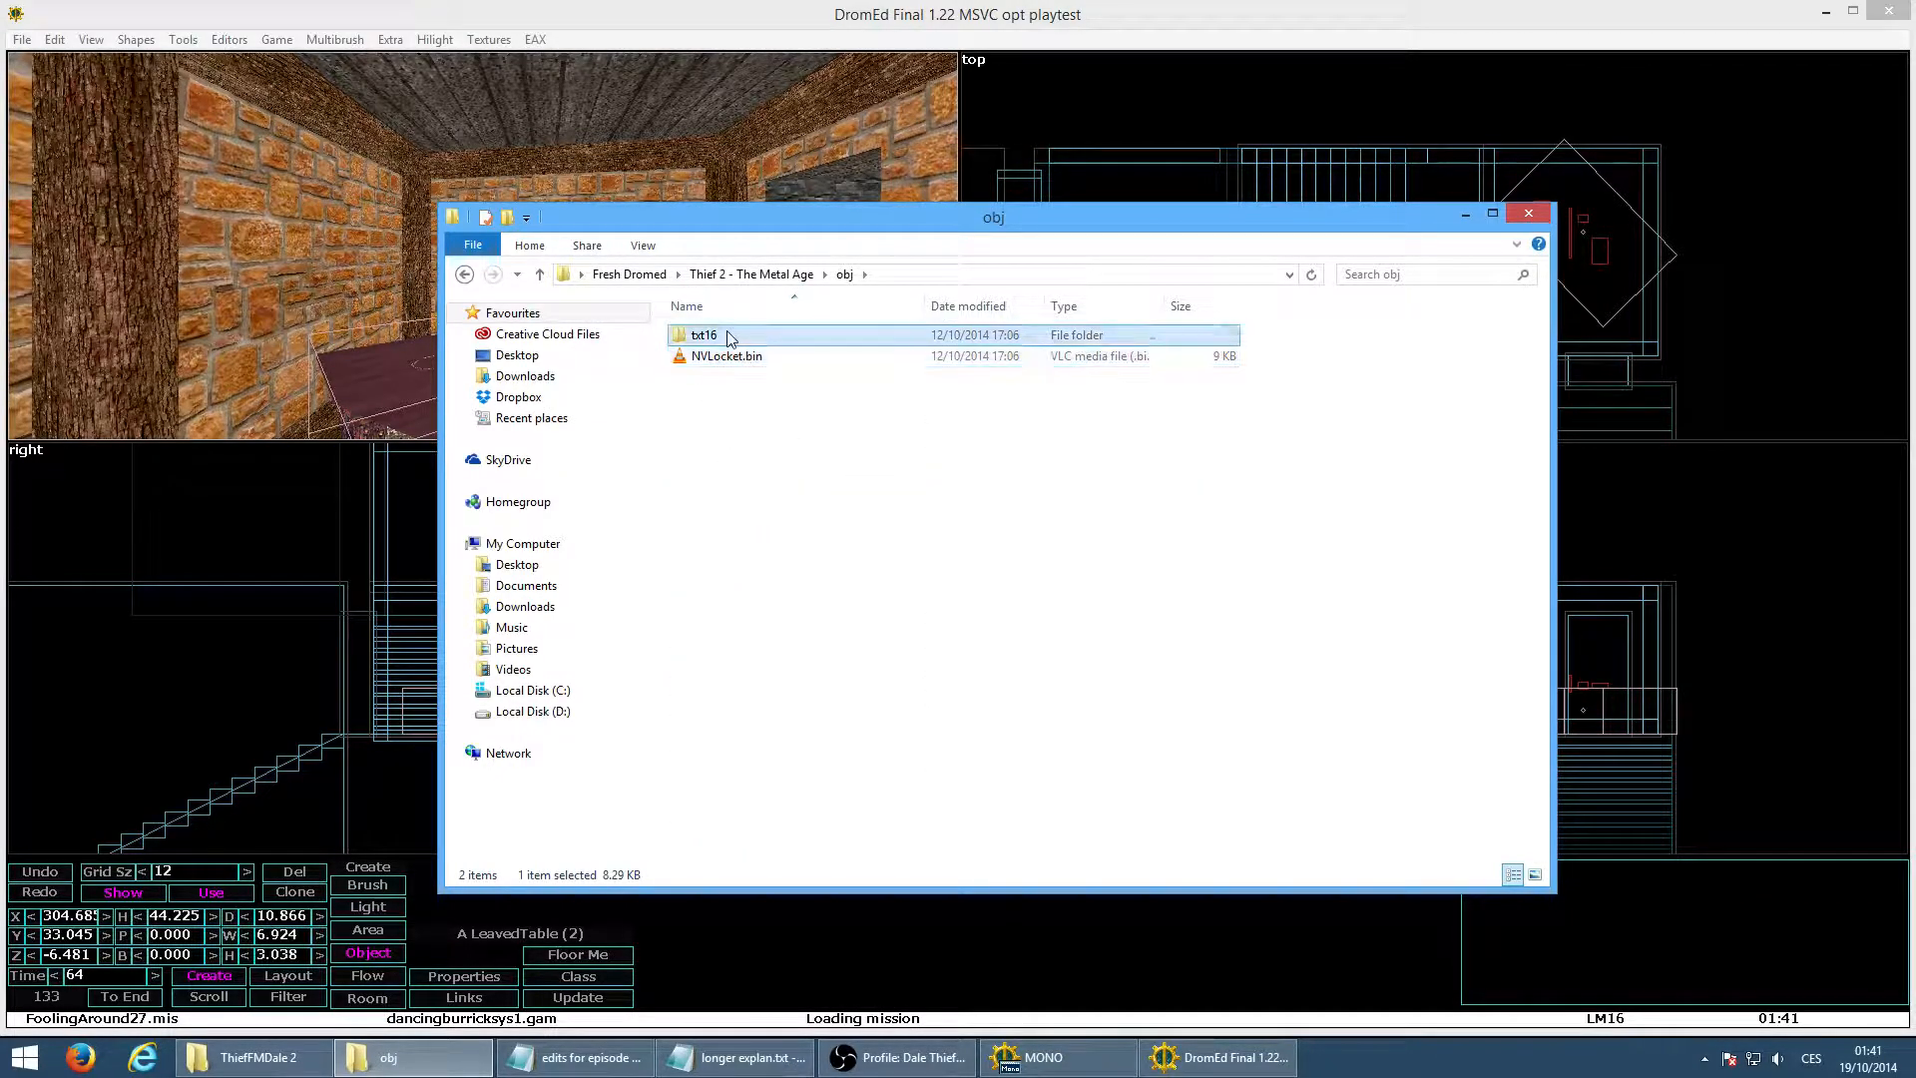
{"action": "double_click", "coordinate": [738, 338]}
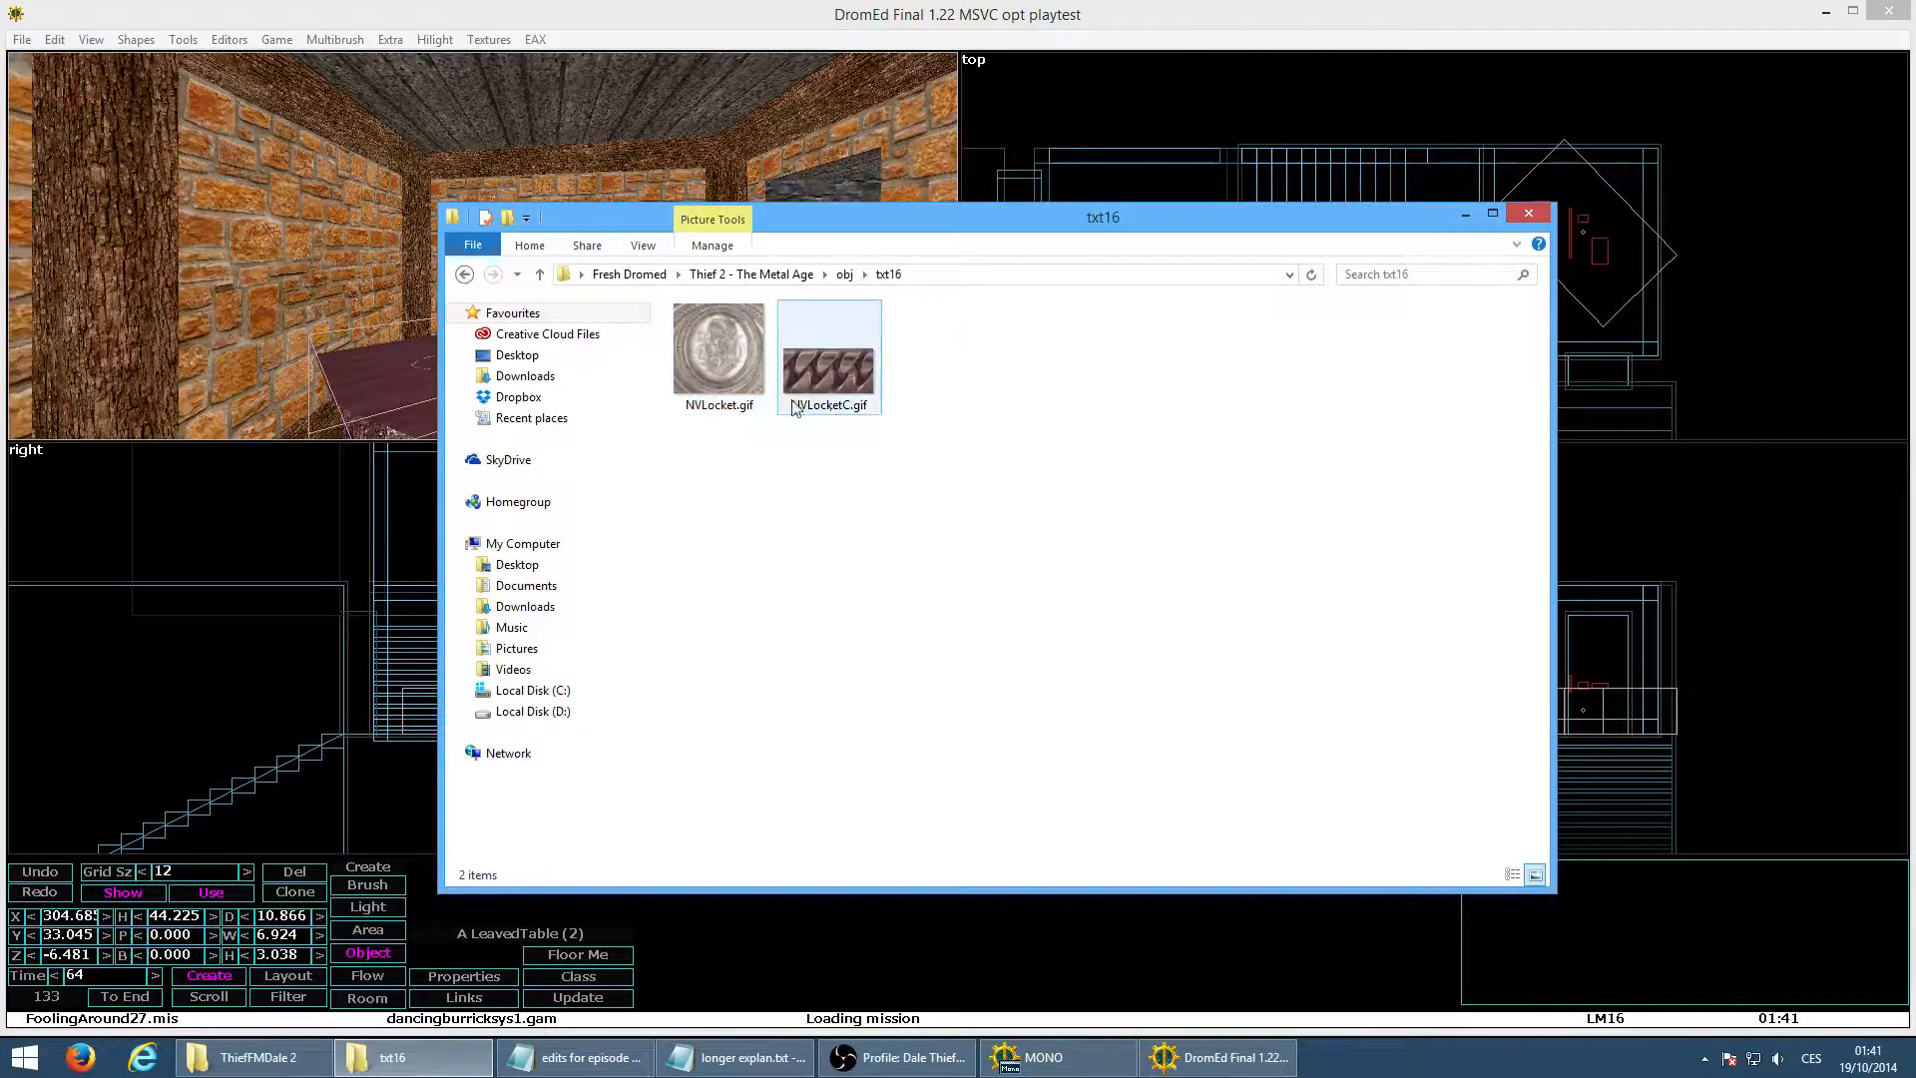
{"action": "left_click", "coordinate": [826, 279]}
{"action": "left_click", "coordinate": [843, 280]}
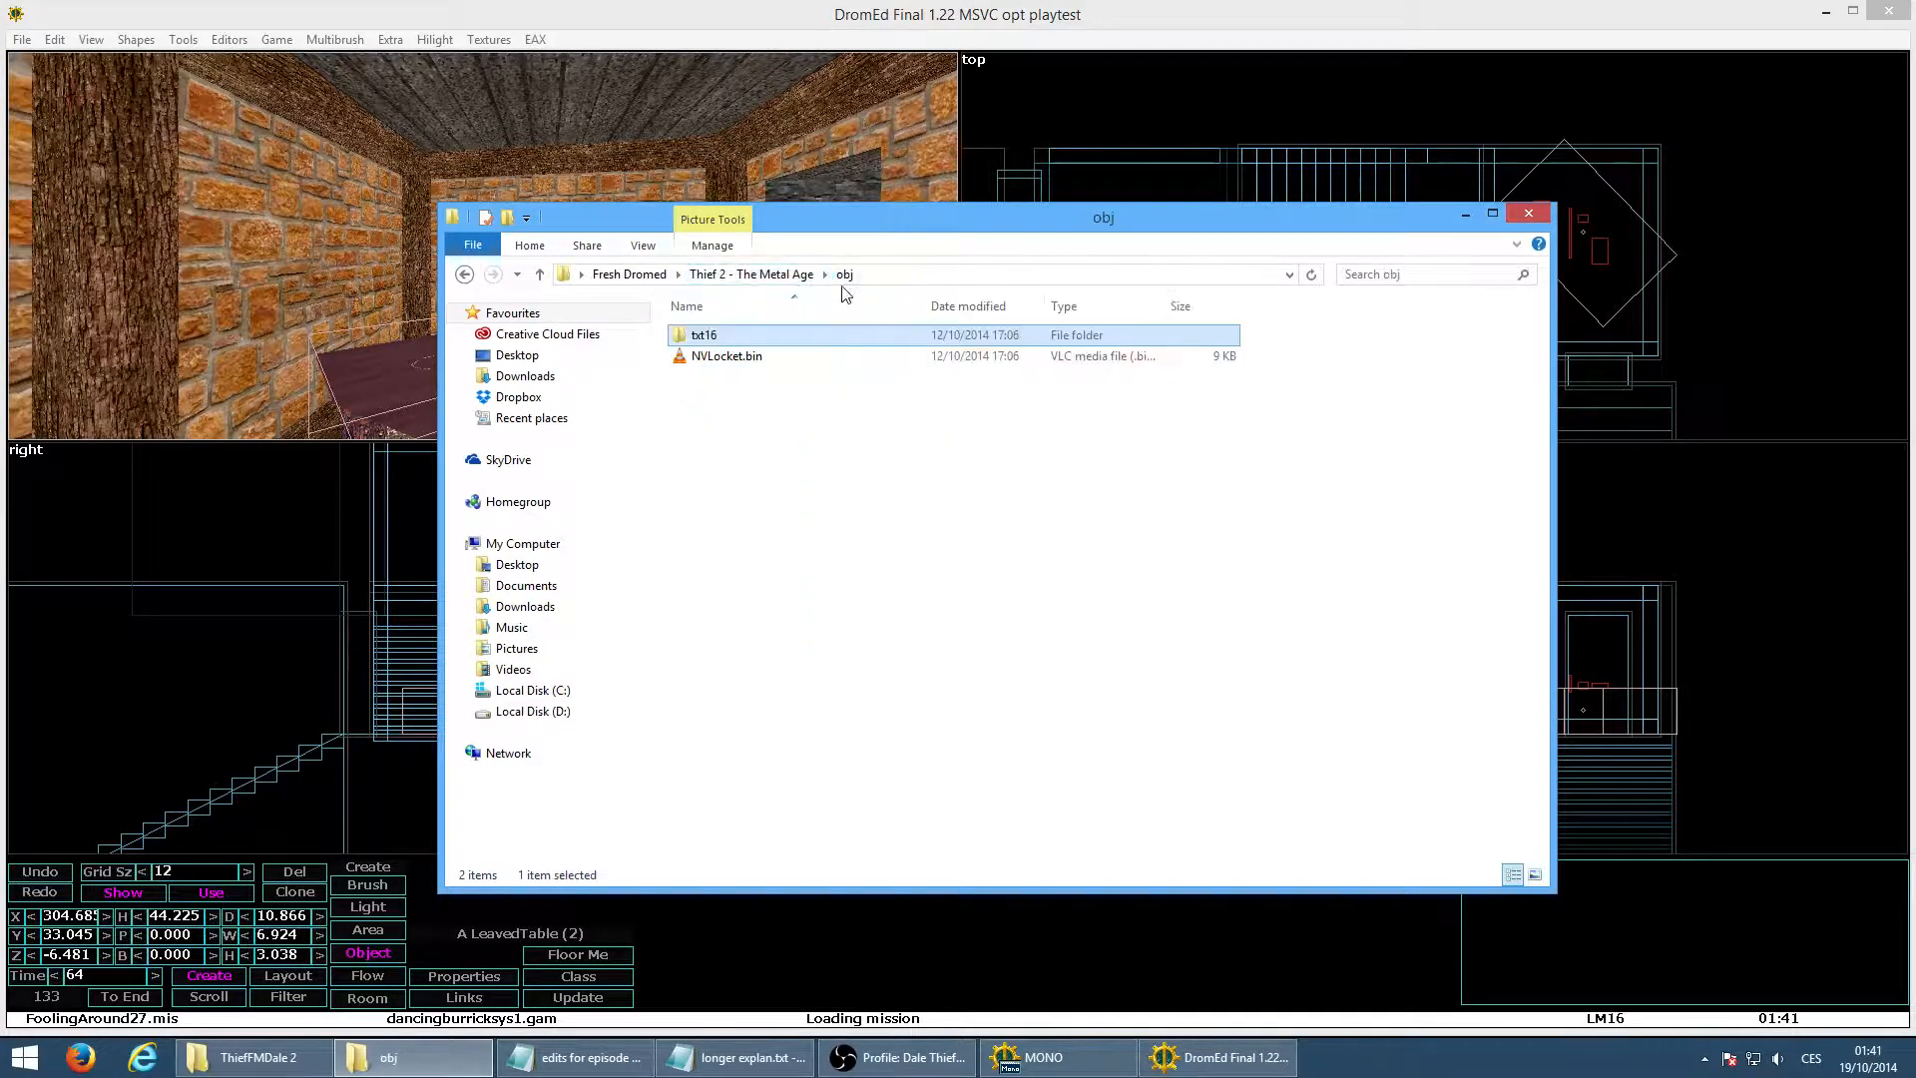
{"action": "left_click", "coordinate": [761, 279]}
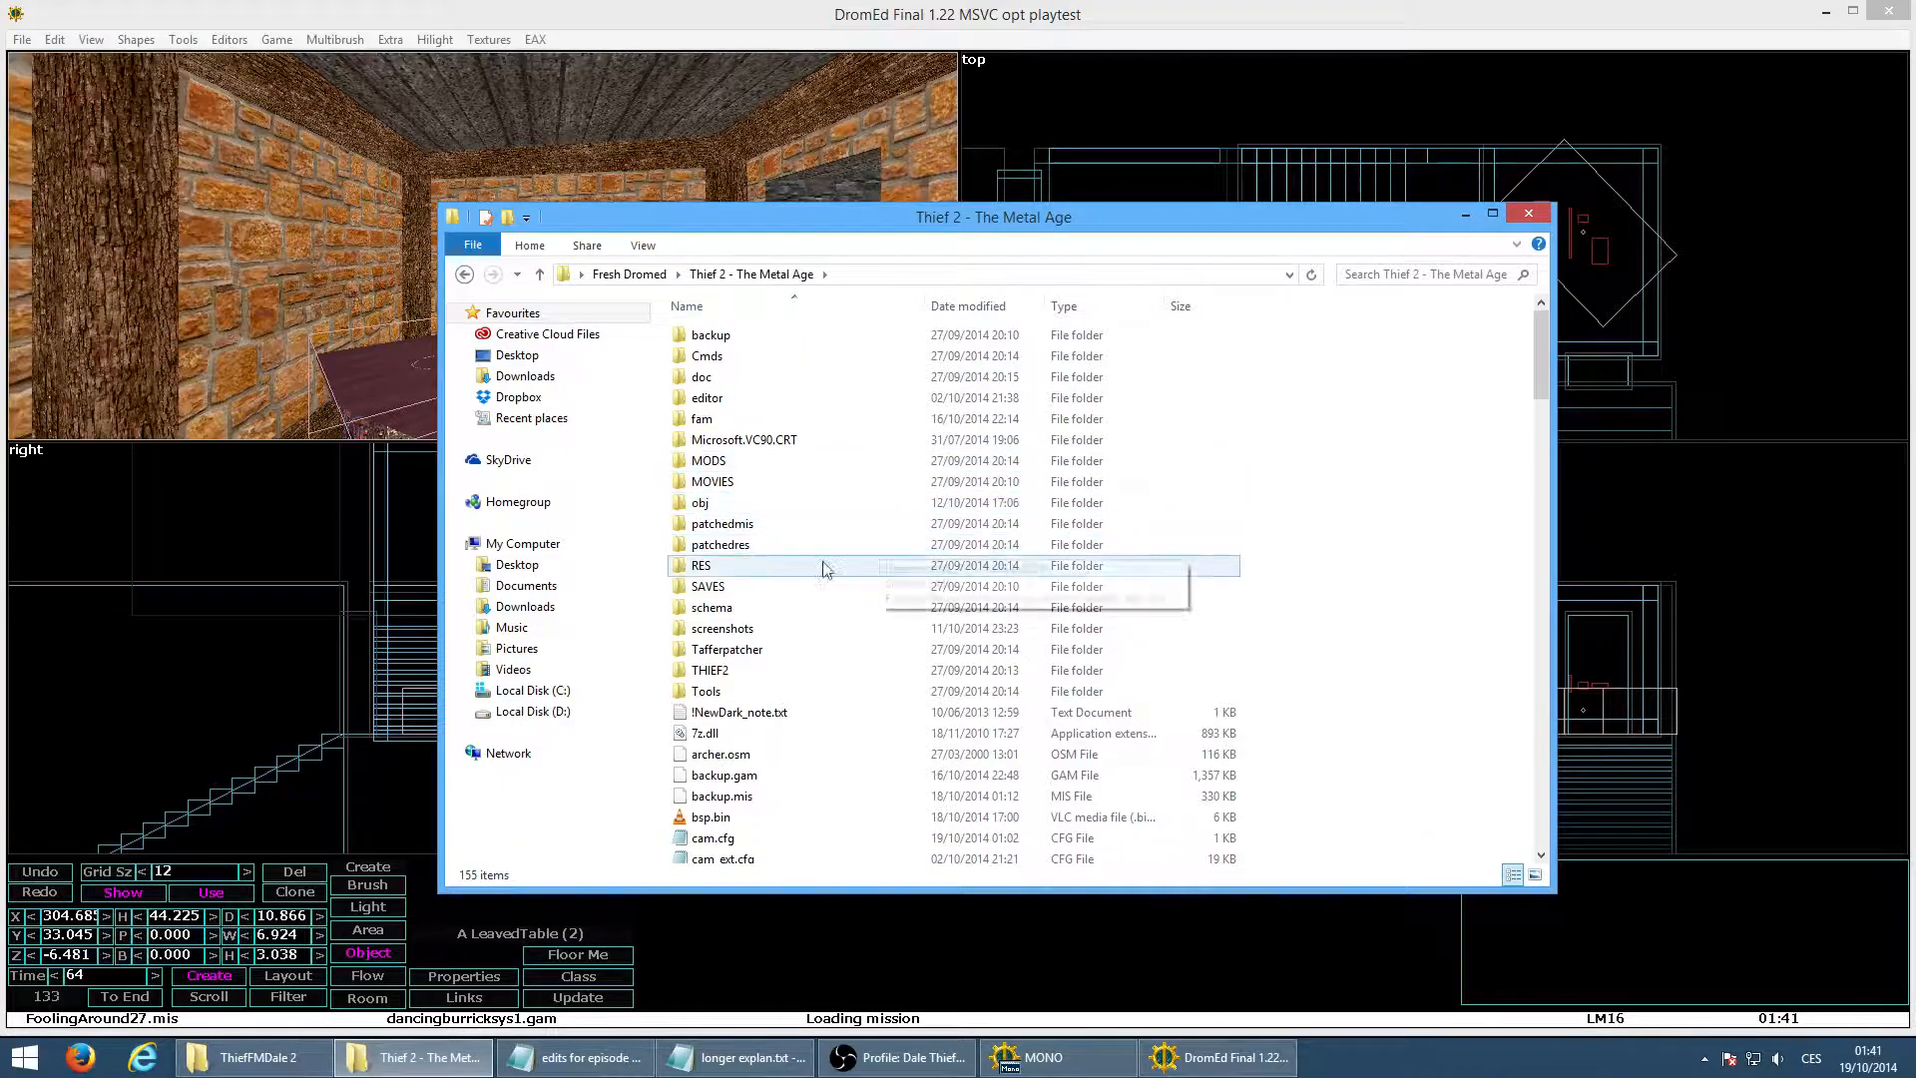
{"action": "double_click", "coordinate": [701, 566]}
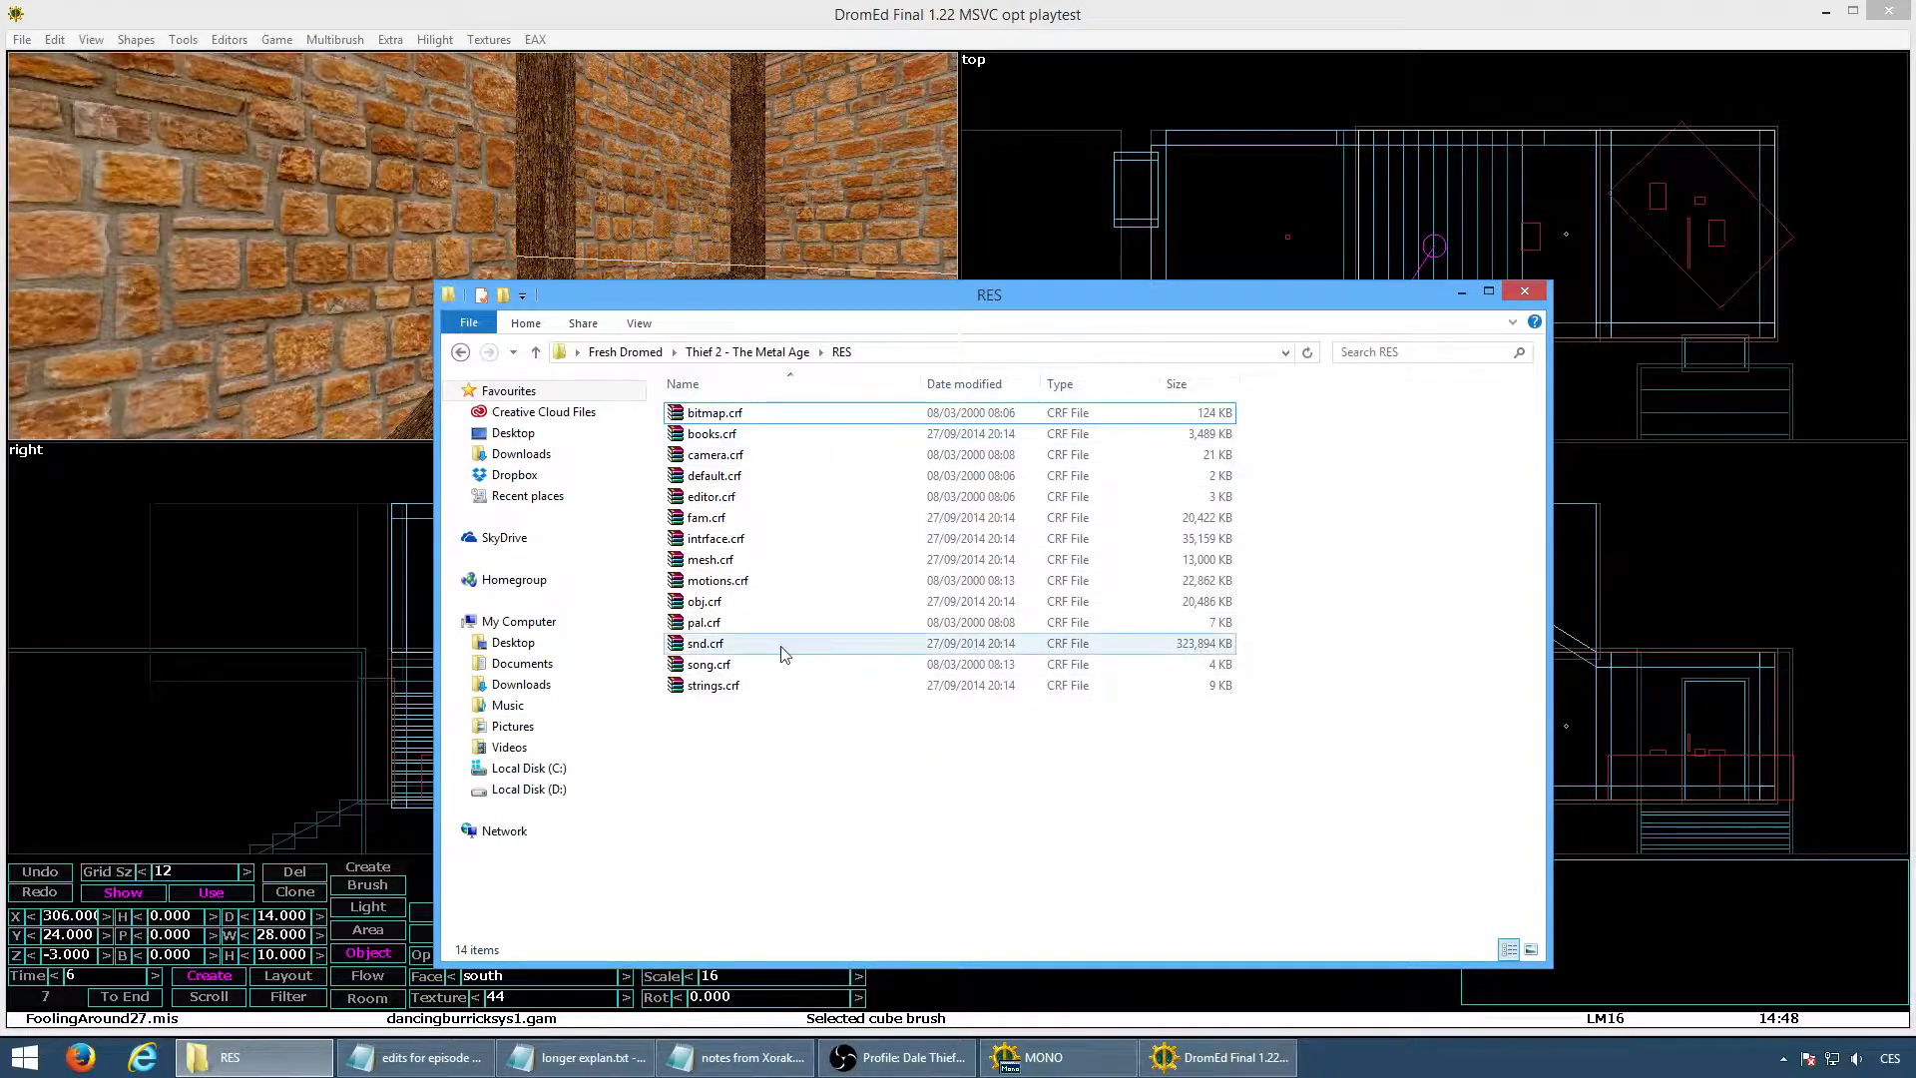
Try to edit the file extension of bitmap.crf in the RES folder
{"action": "right_click", "coordinate": [724, 412]}
{"action": "left_click", "coordinate": [782, 738]}
{"action": "key", "text": "End"}
{"action": "key", "text": "BackSpace"}
{"action": "key", "text": "BackSpace"}
{"action": "key", "text": "BackSpace"}
{"action": "type", "text": "c"}
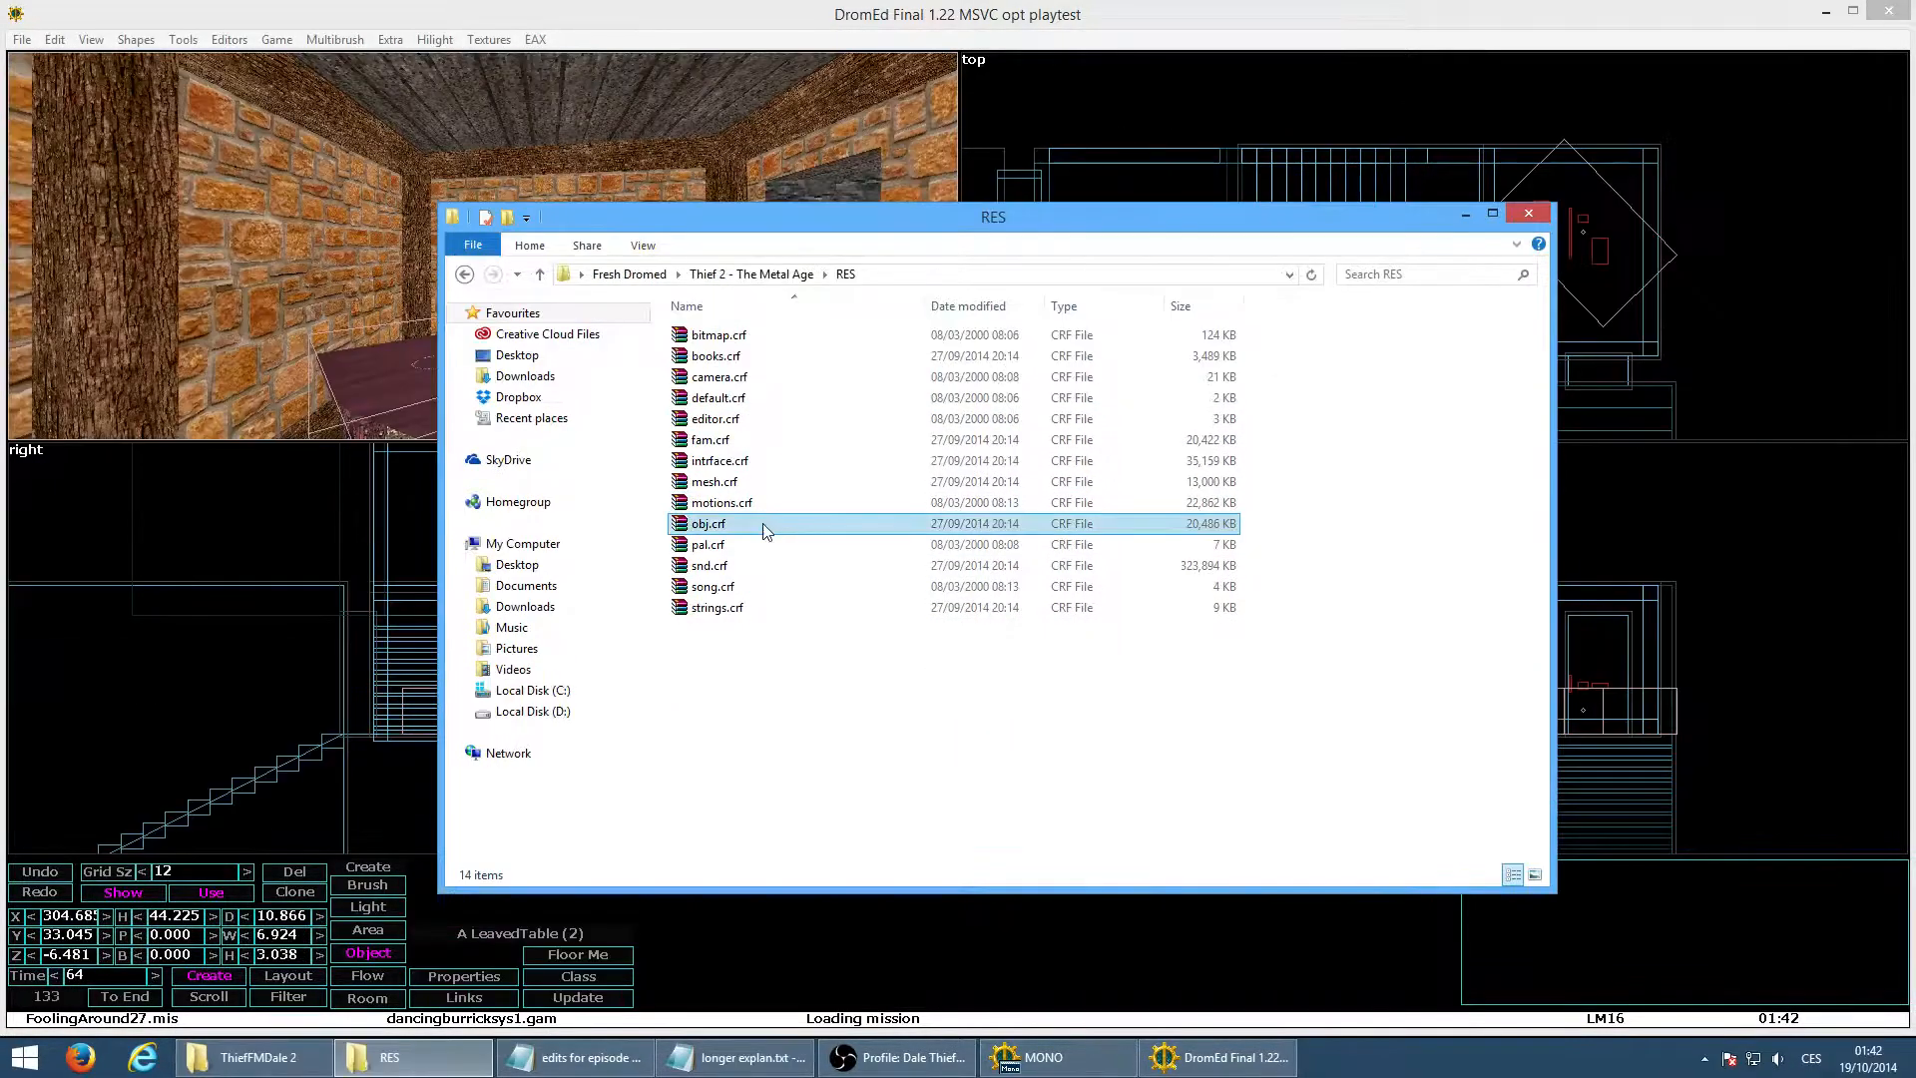
Open the obj.crf archive in WinRAR and look through its folders and .bin model files
{"action": "left_click", "coordinate": [767, 529]}
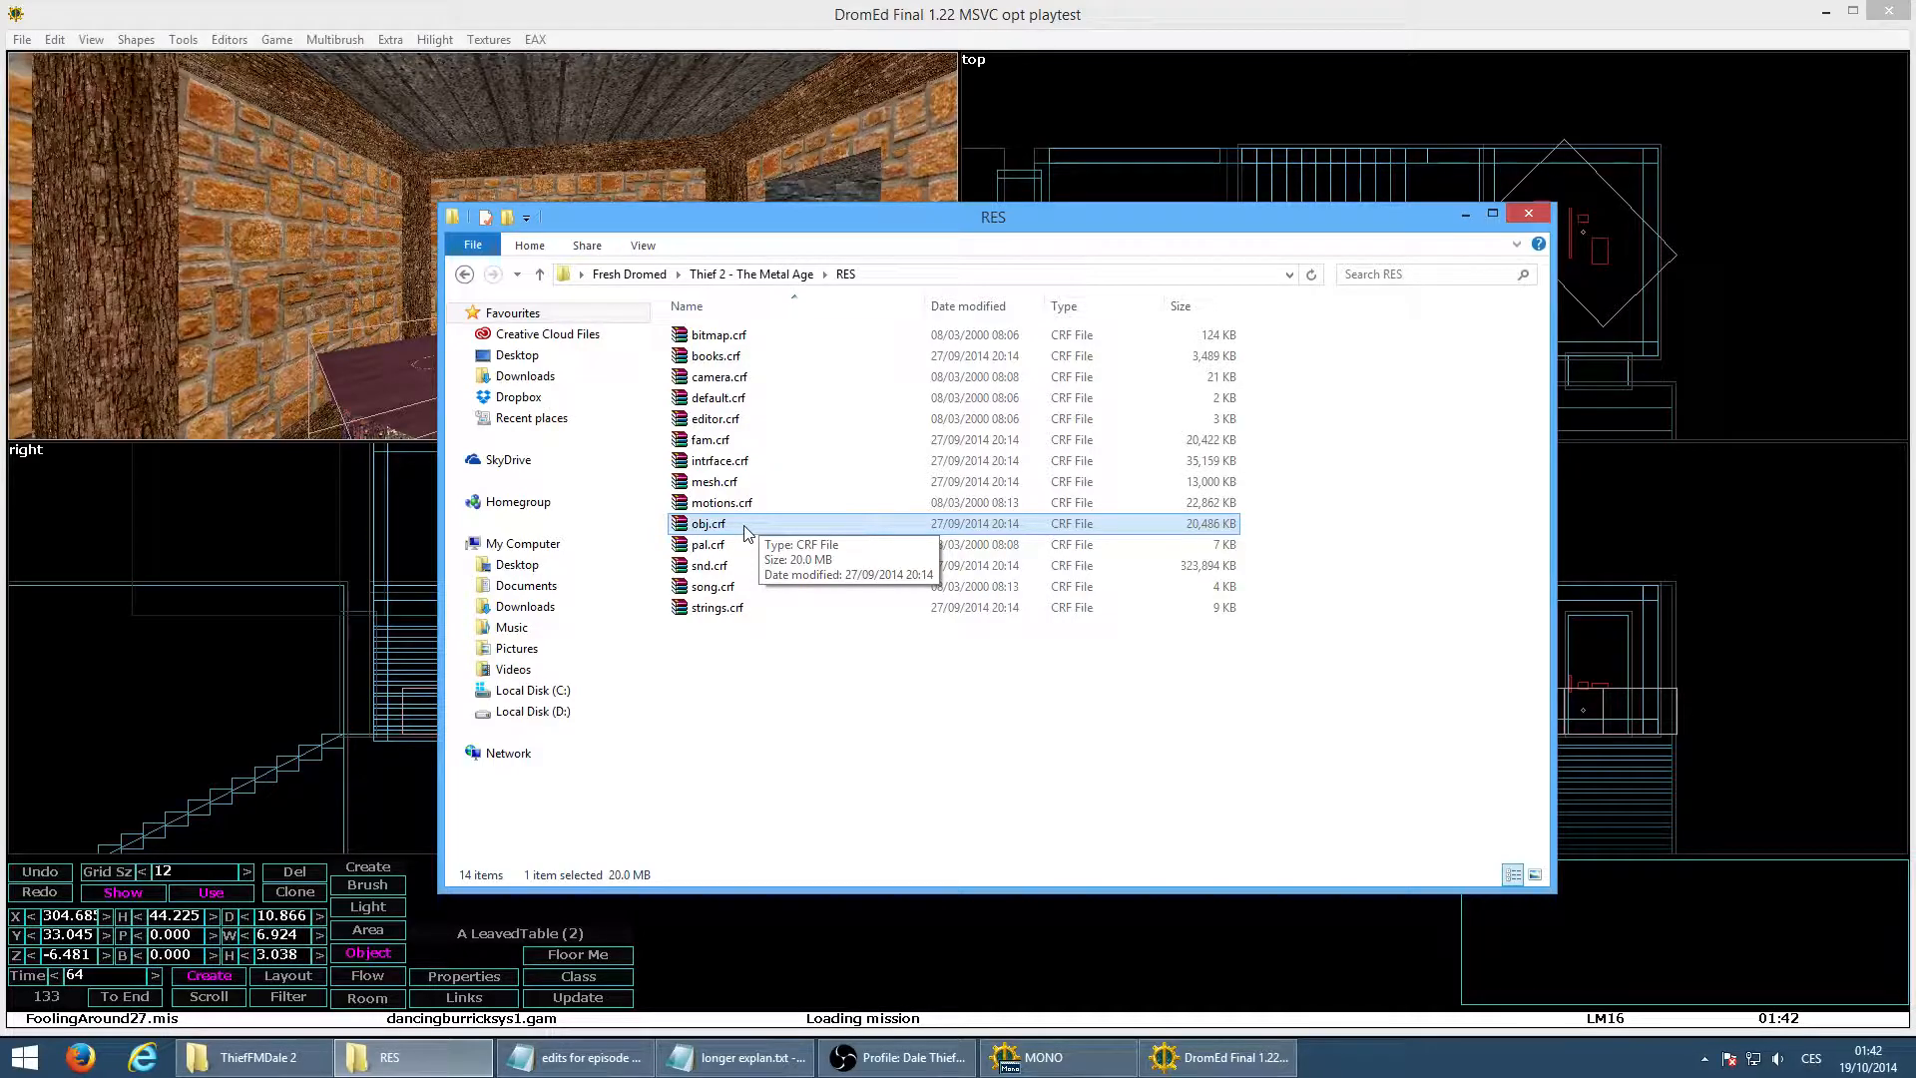
{"action": "double_click", "coordinate": [744, 525]}
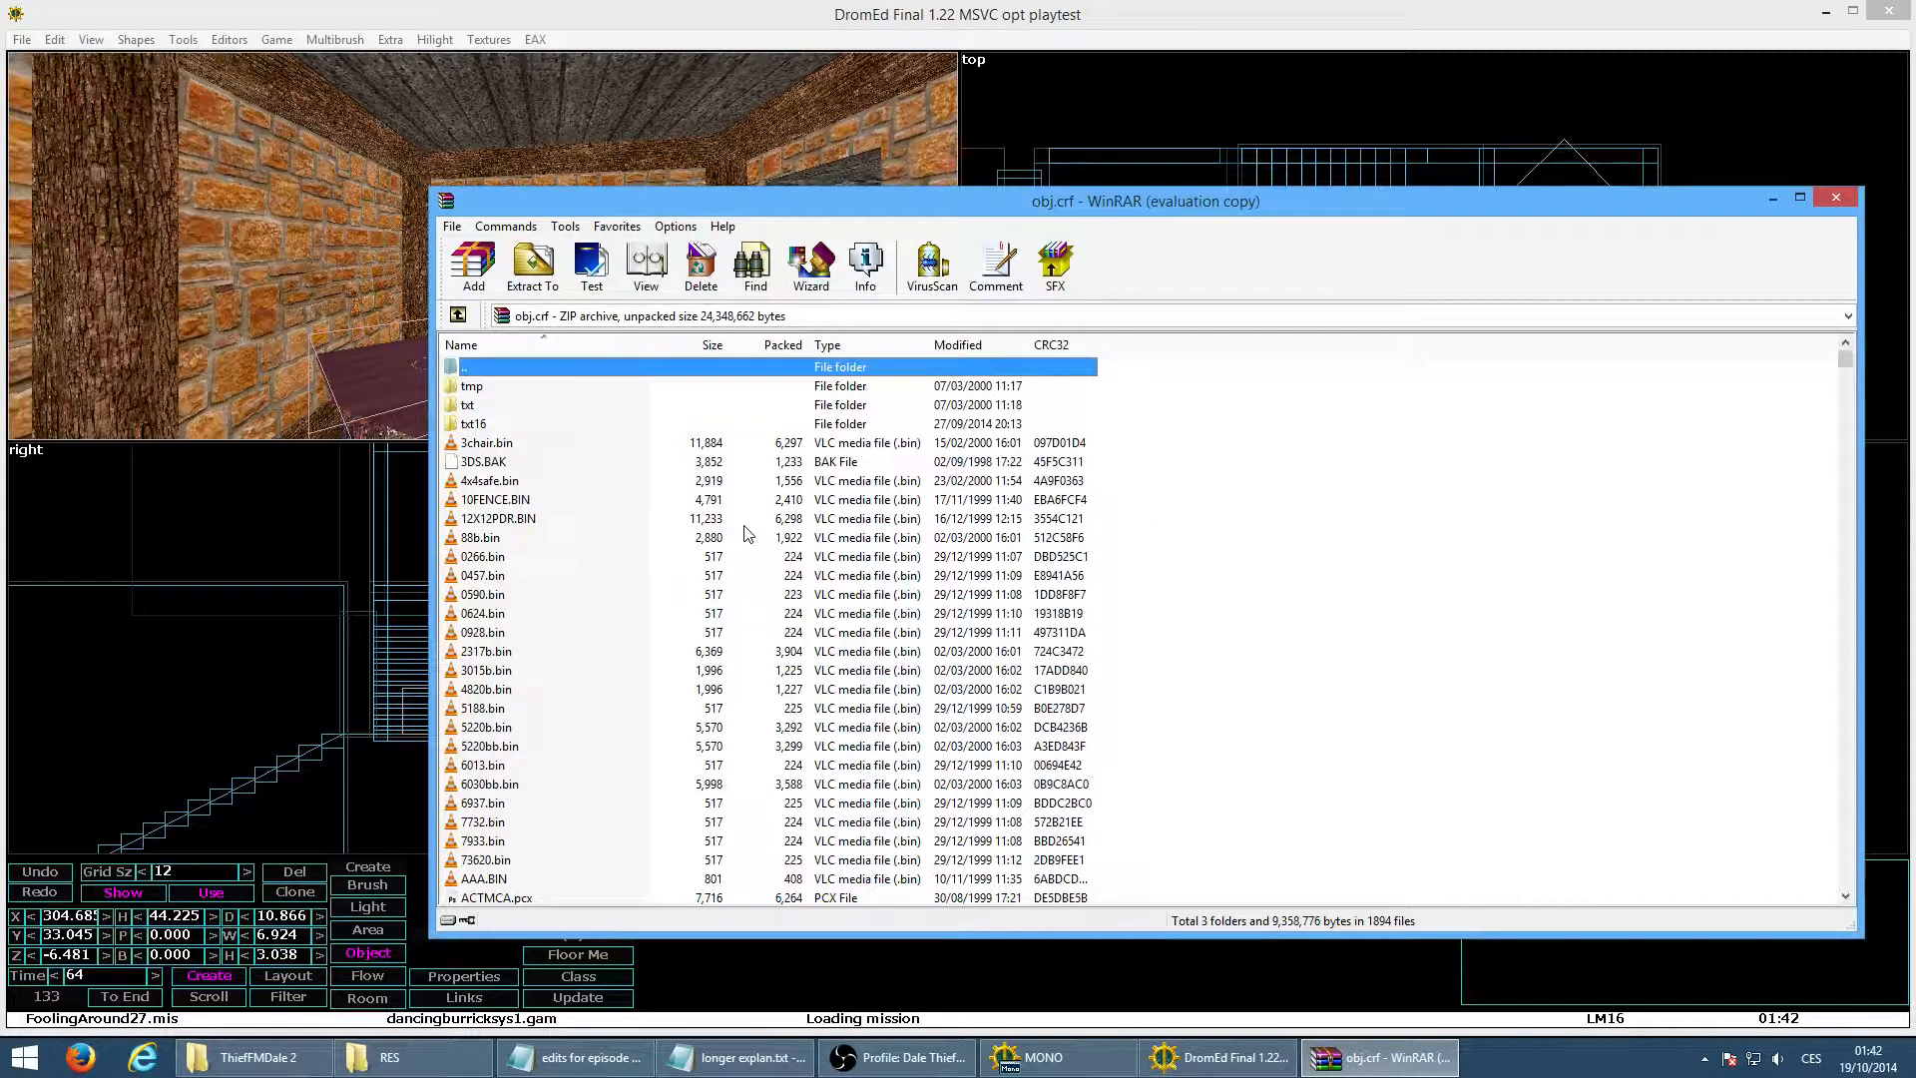
{"action": "left_click", "coordinate": [1268, 576]}
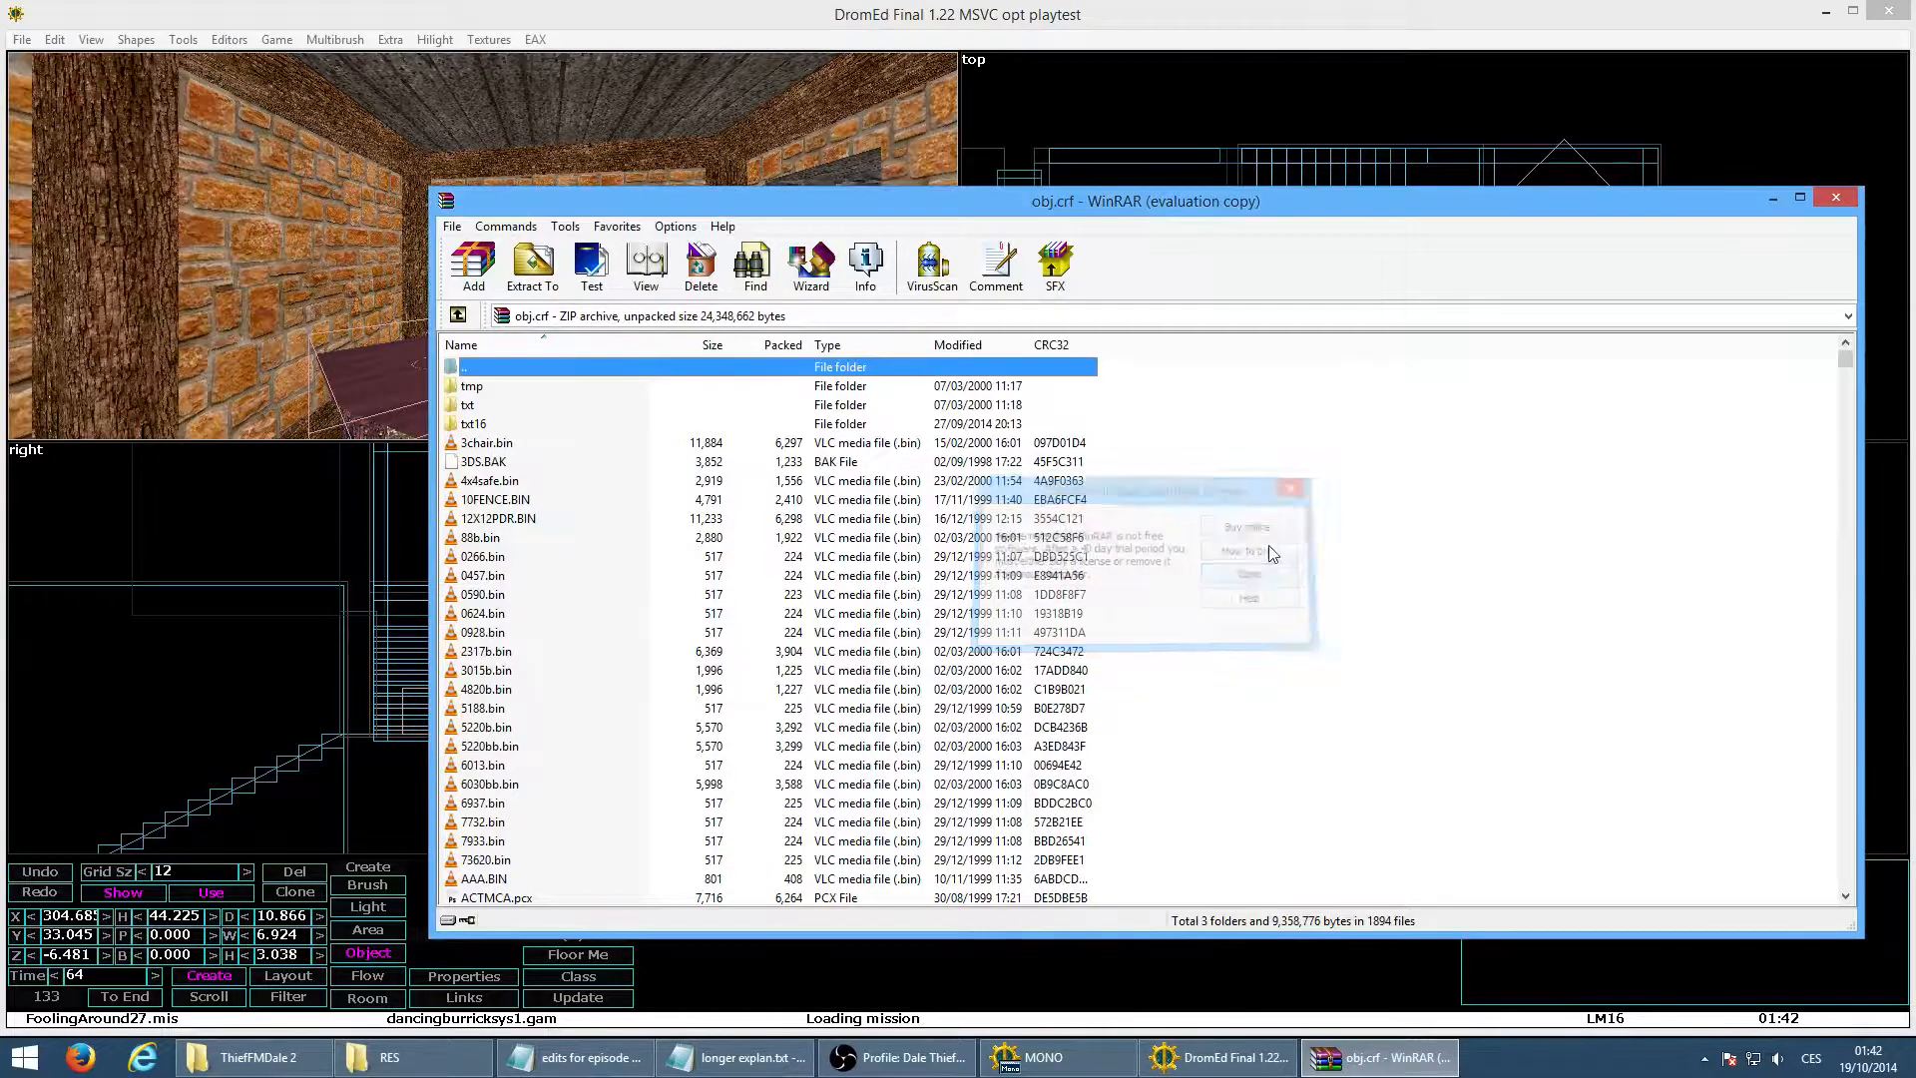
{"action": "scroll", "coordinate": [1145, 569], "scroll_direction": "down", "scroll_amount": 20}
{"action": "scroll", "coordinate": [1181, 575], "scroll_direction": "down", "scroll_amount": 18}
{"action": "mouse_move", "coordinate": [1844, 396]}
{"action": "left_mouse_down"}
{"action": "mouse_move", "coordinate": [1872, 733]}
{"action": "mouse_move", "coordinate": [1840, 375]}
{"action": "left_mouse_up"}
{"action": "scroll", "coordinate": [1204, 638], "scroll_direction": "up", "scroll_amount": 12}
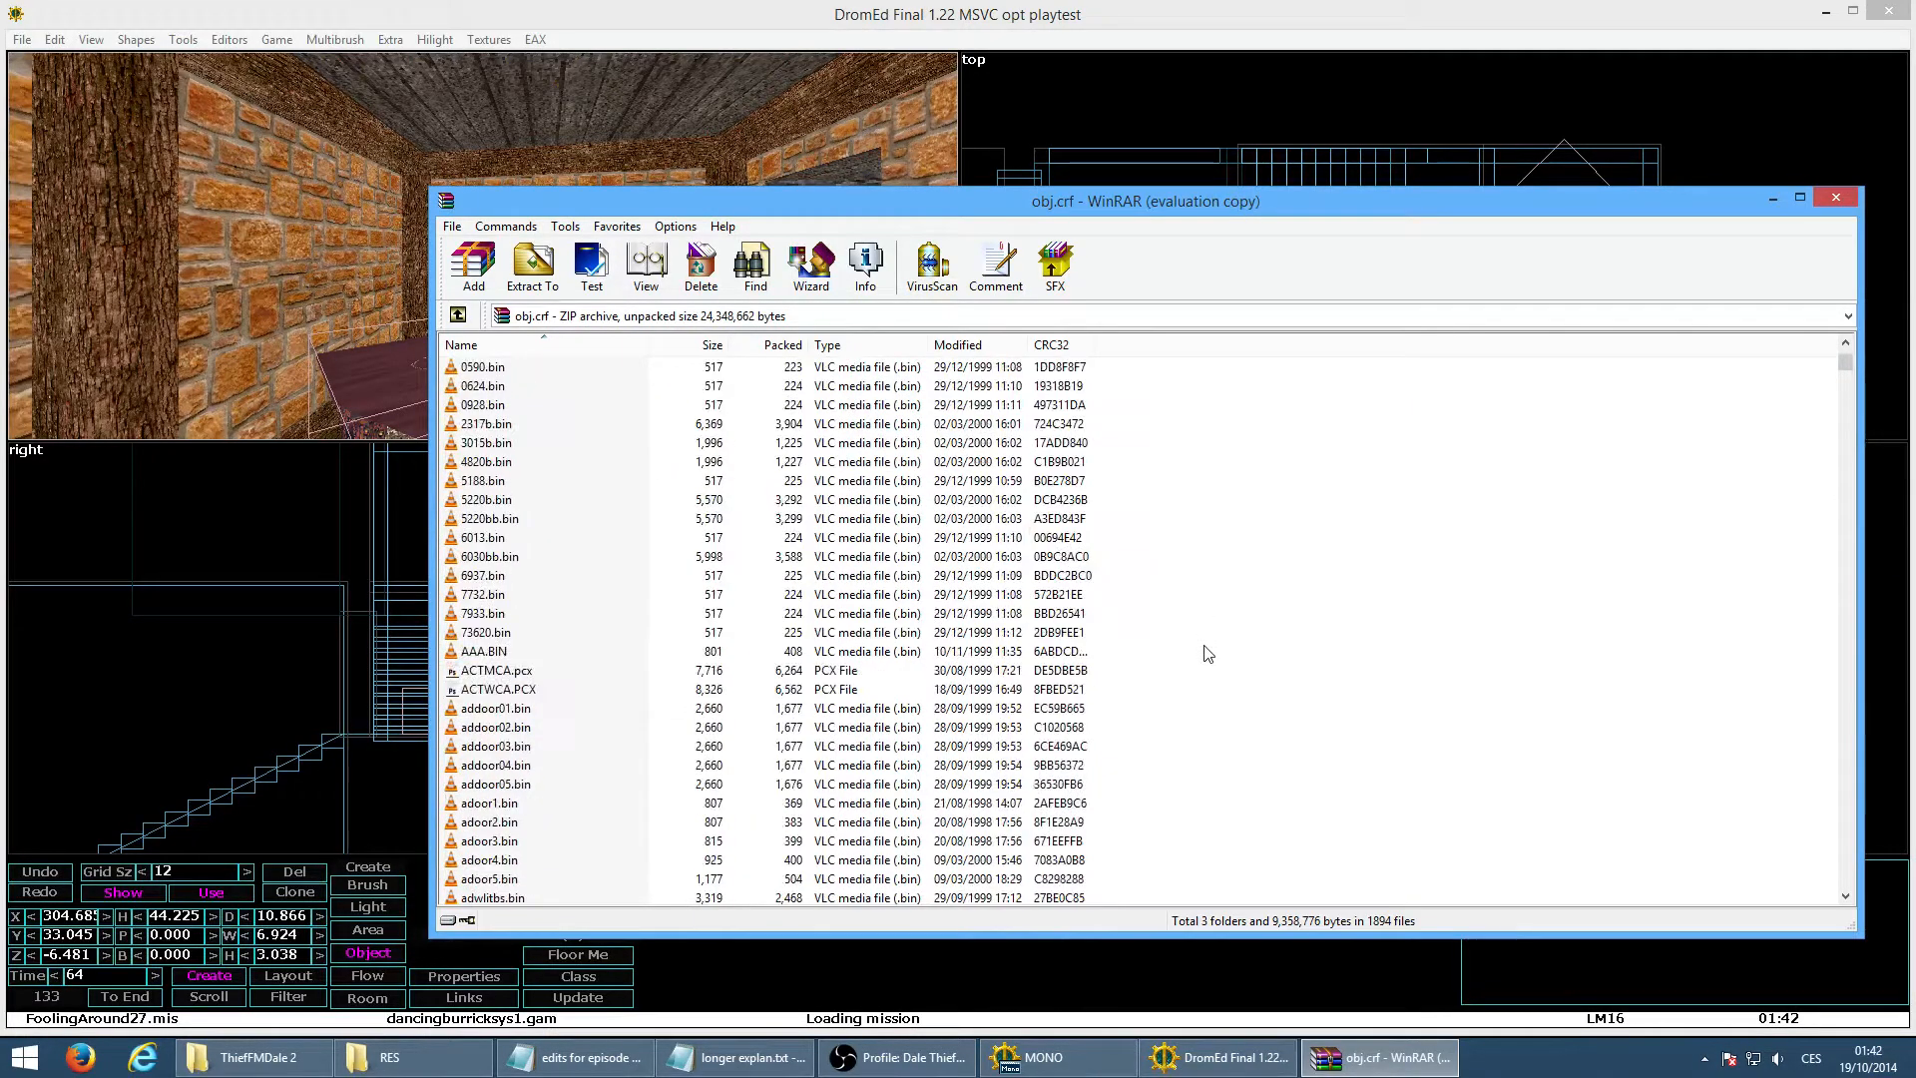
{"action": "scroll", "coordinate": [1208, 653], "scroll_direction": "up", "scroll_amount": 4}
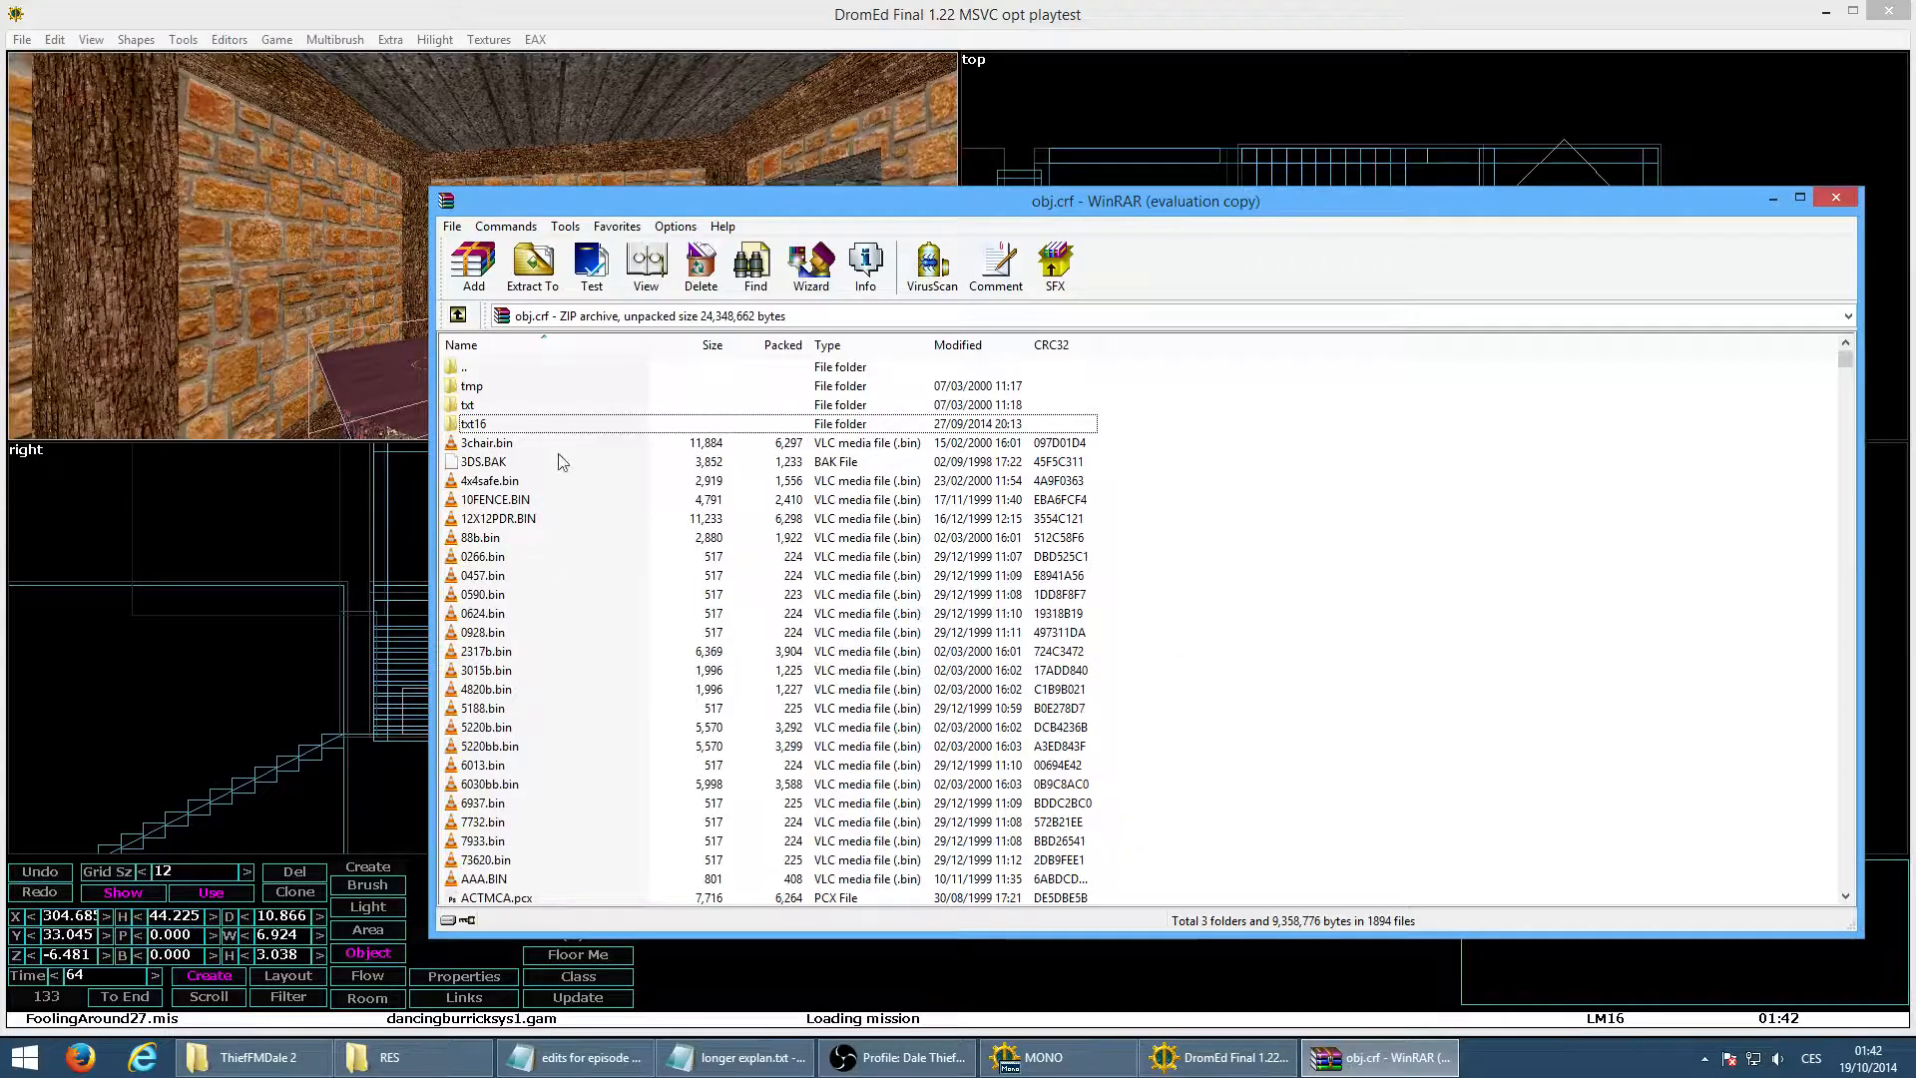
Open the txt16 folder inside obj.crf and view the cushgr1.gif texture
{"action": "left_click", "coordinate": [495, 430]}
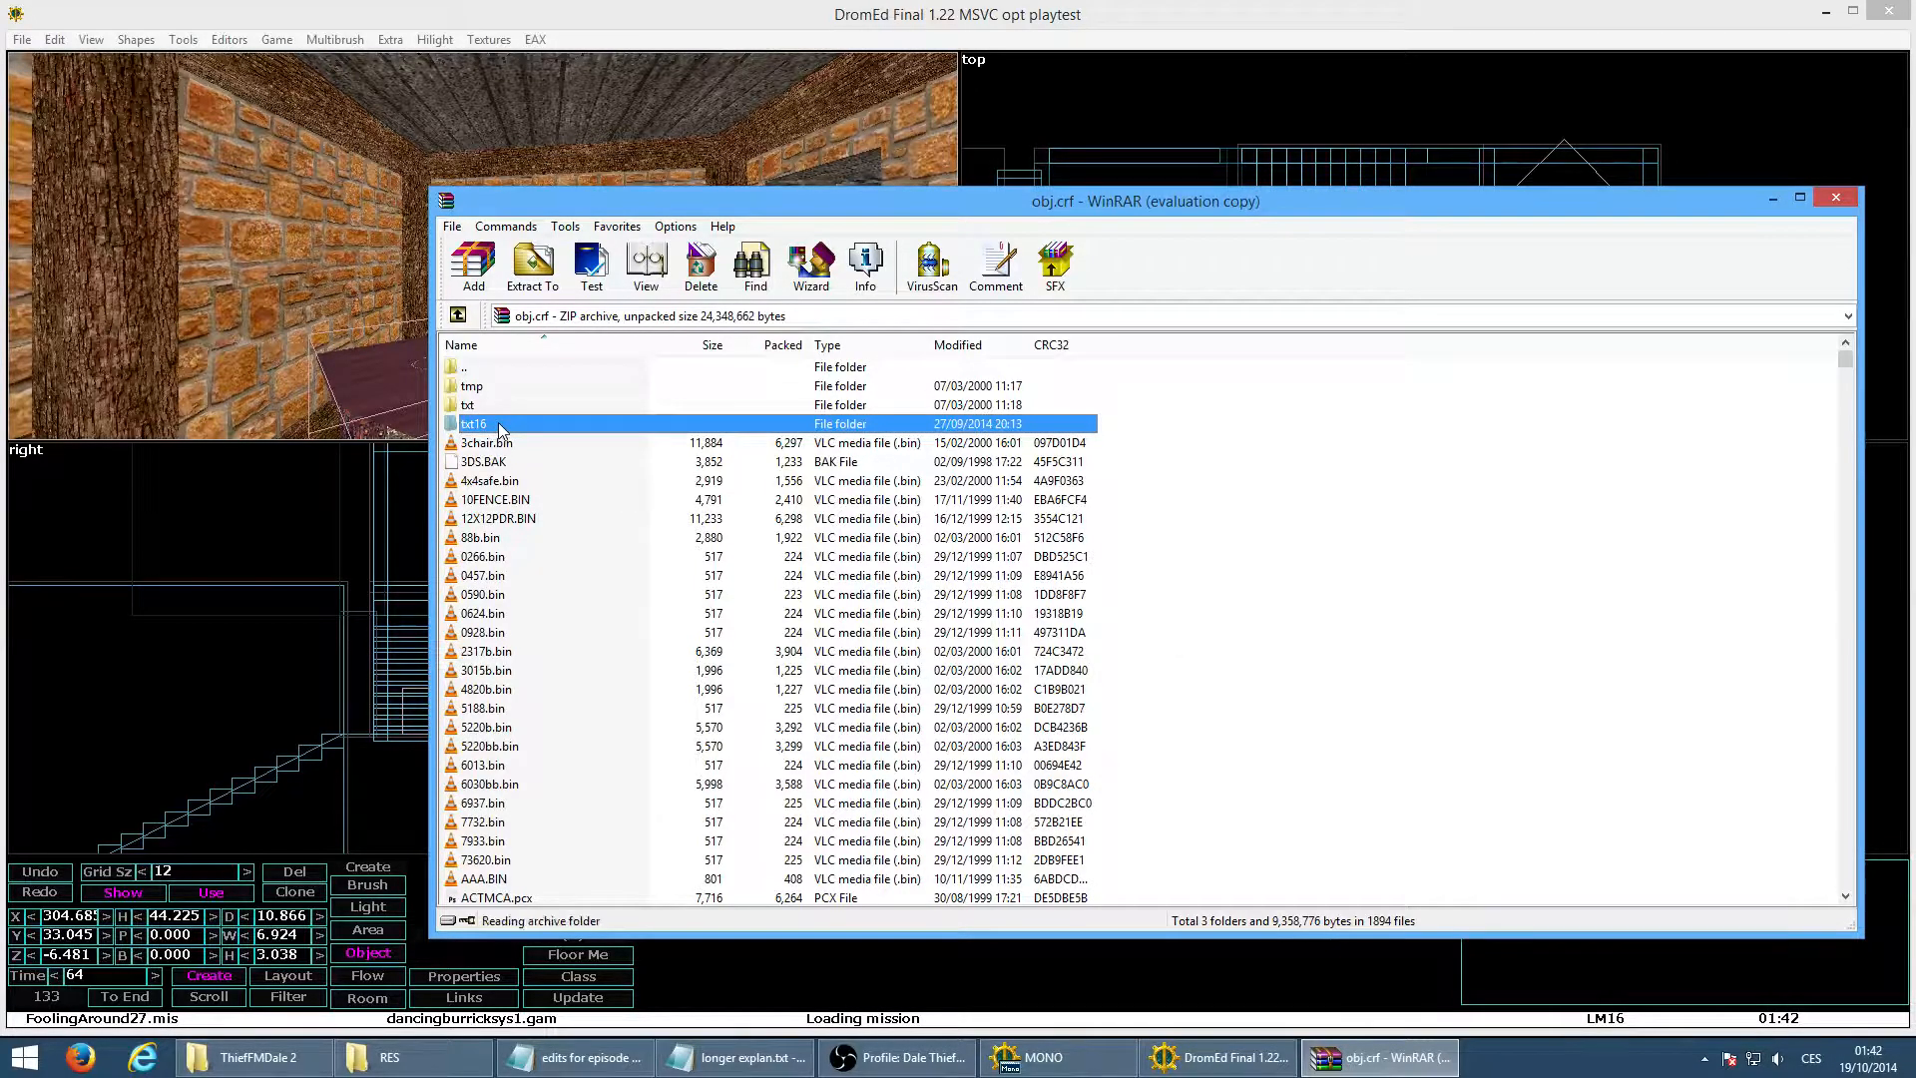
{"action": "double_click", "coordinate": [499, 430]}
{"action": "scroll", "coordinate": [1397, 559], "scroll_direction": "down", "scroll_amount": 20}
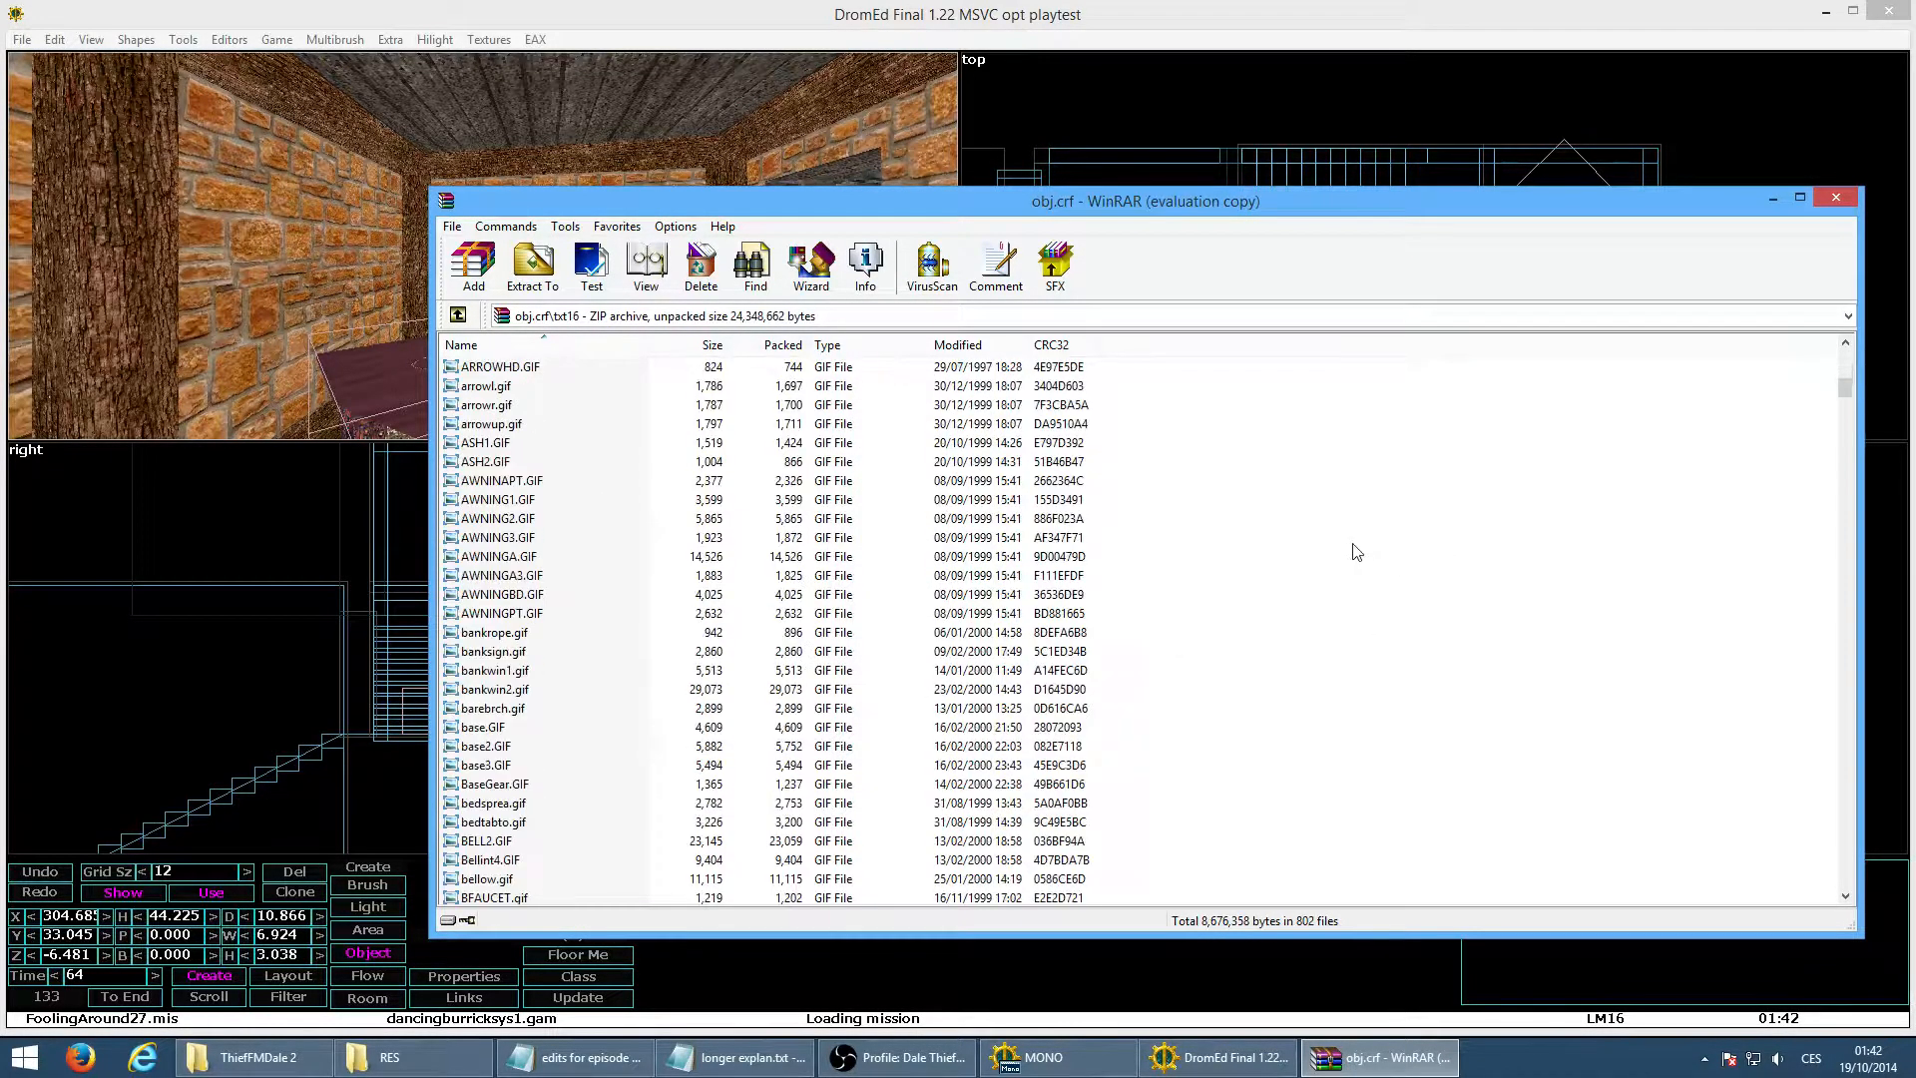
{"action": "scroll", "coordinate": [898, 609], "scroll_direction": "down", "scroll_amount": 5}
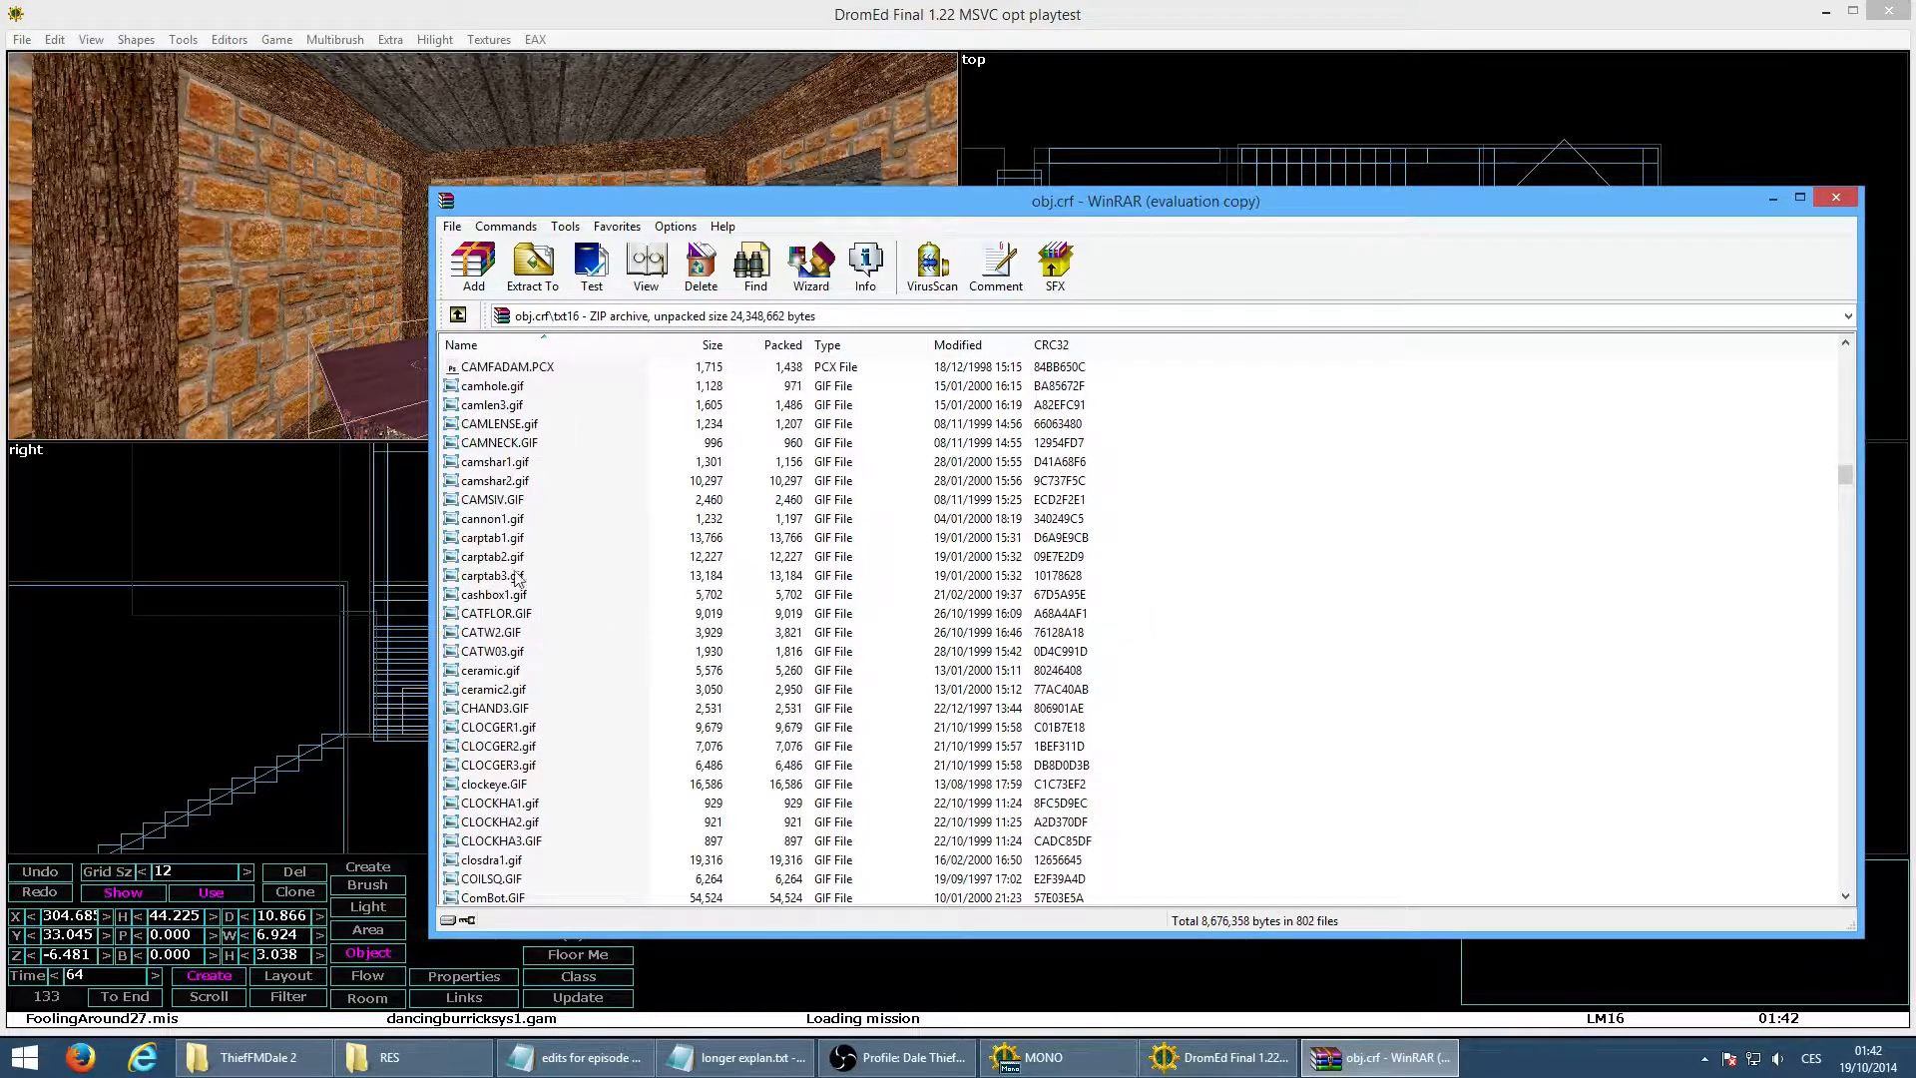
{"action": "double_click", "coordinate": [499, 558]}
{"action": "scroll", "coordinate": [968, 608], "scroll_direction": "up", "scroll_amount": 7}
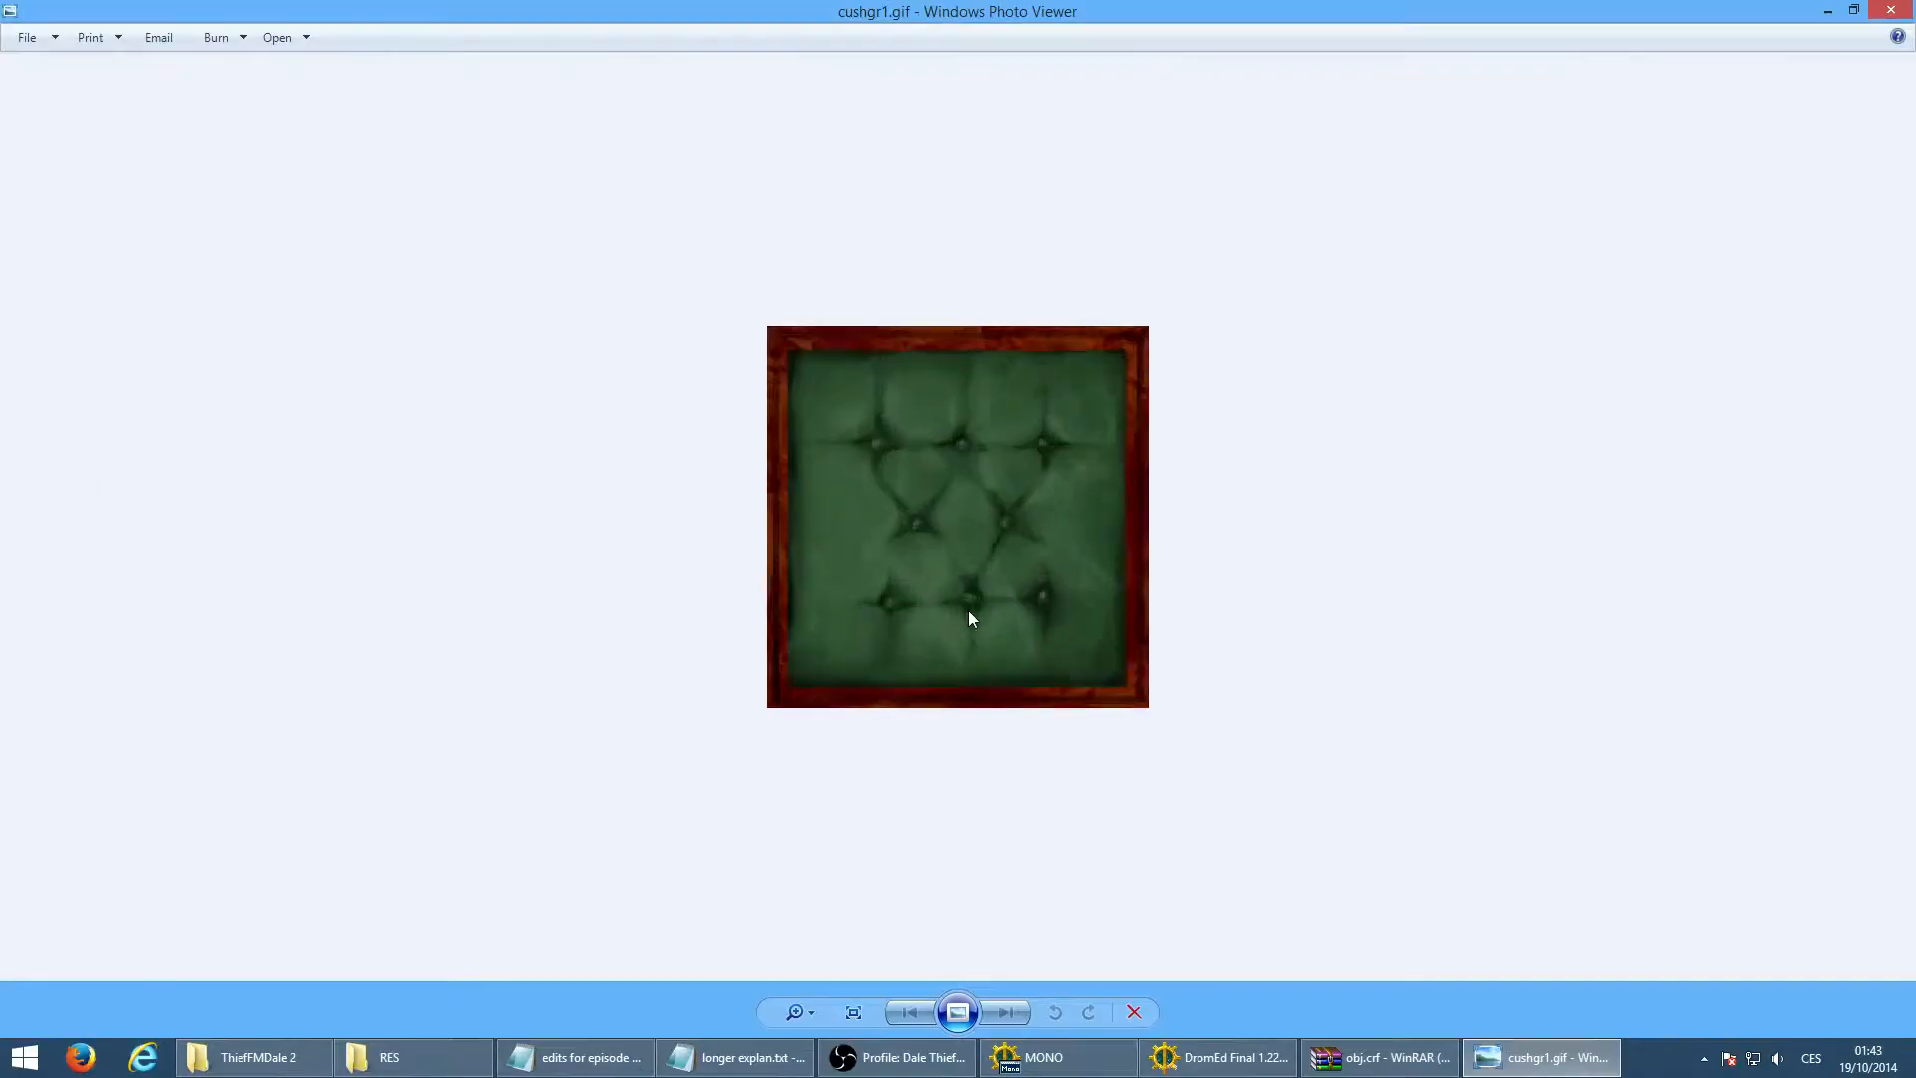
{"action": "scroll", "coordinate": [955, 637], "scroll_direction": "down", "scroll_amount": 7}
{"action": "key", "text": "Escape"}
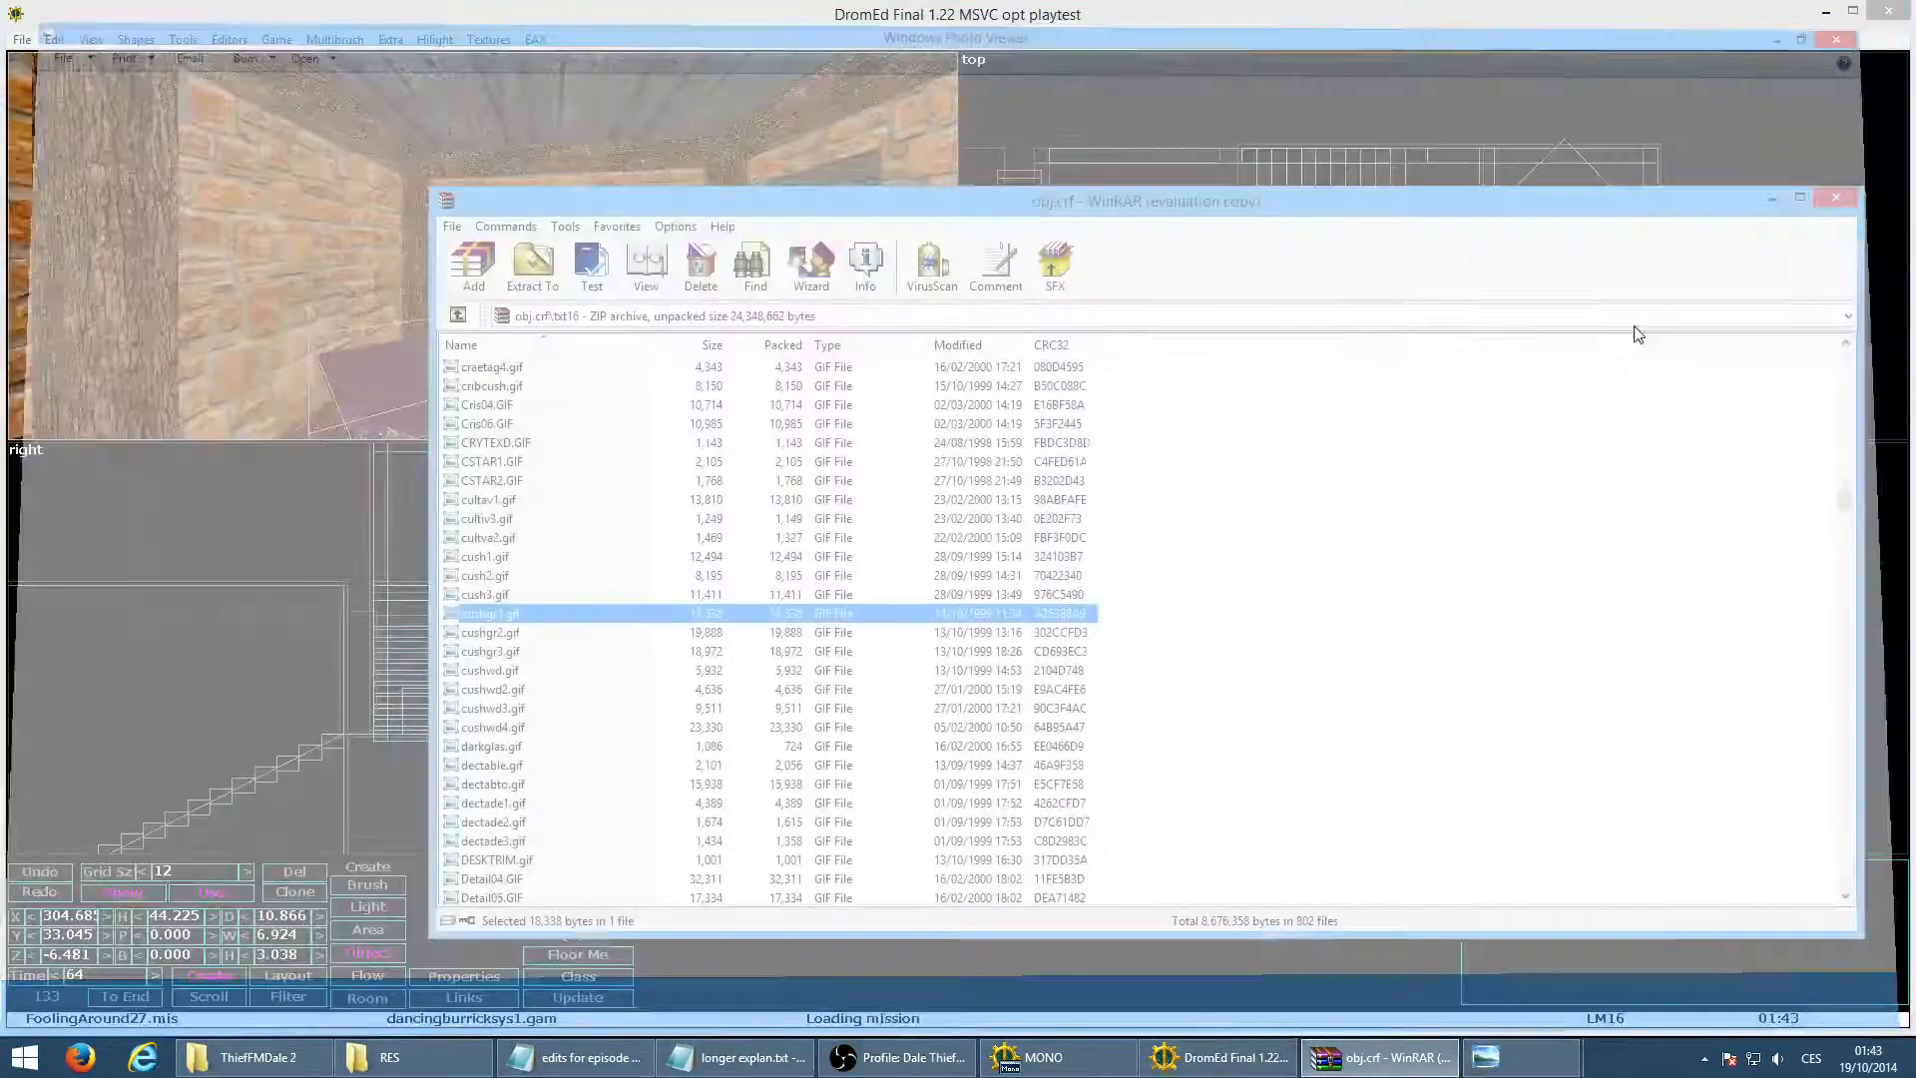
View the dolldres.gif texture from the txt16 folder and close the obj.crf archive
{"action": "scroll", "coordinate": [1188, 709], "scroll_direction": "down", "scroll_amount": 6}
{"action": "double_click", "coordinate": [548, 691]}
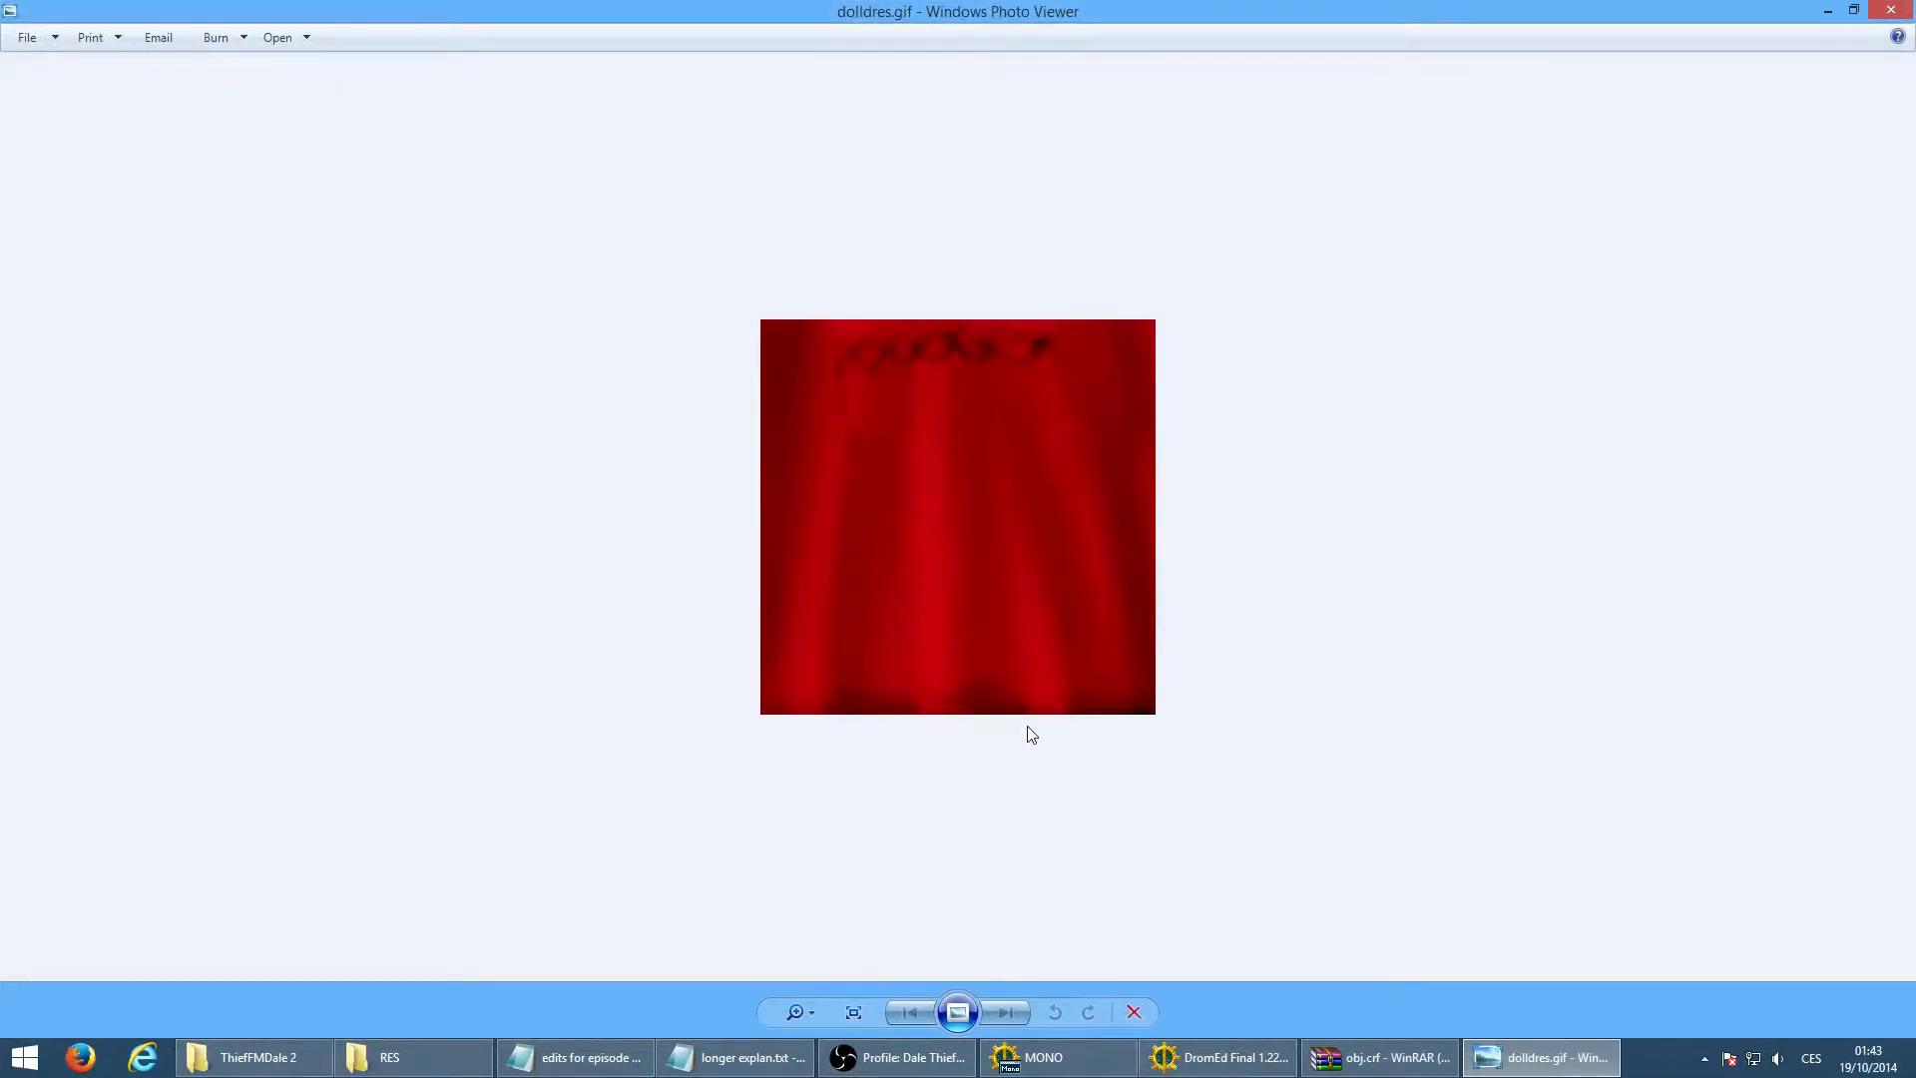
{"action": "key", "text": "Escape"}
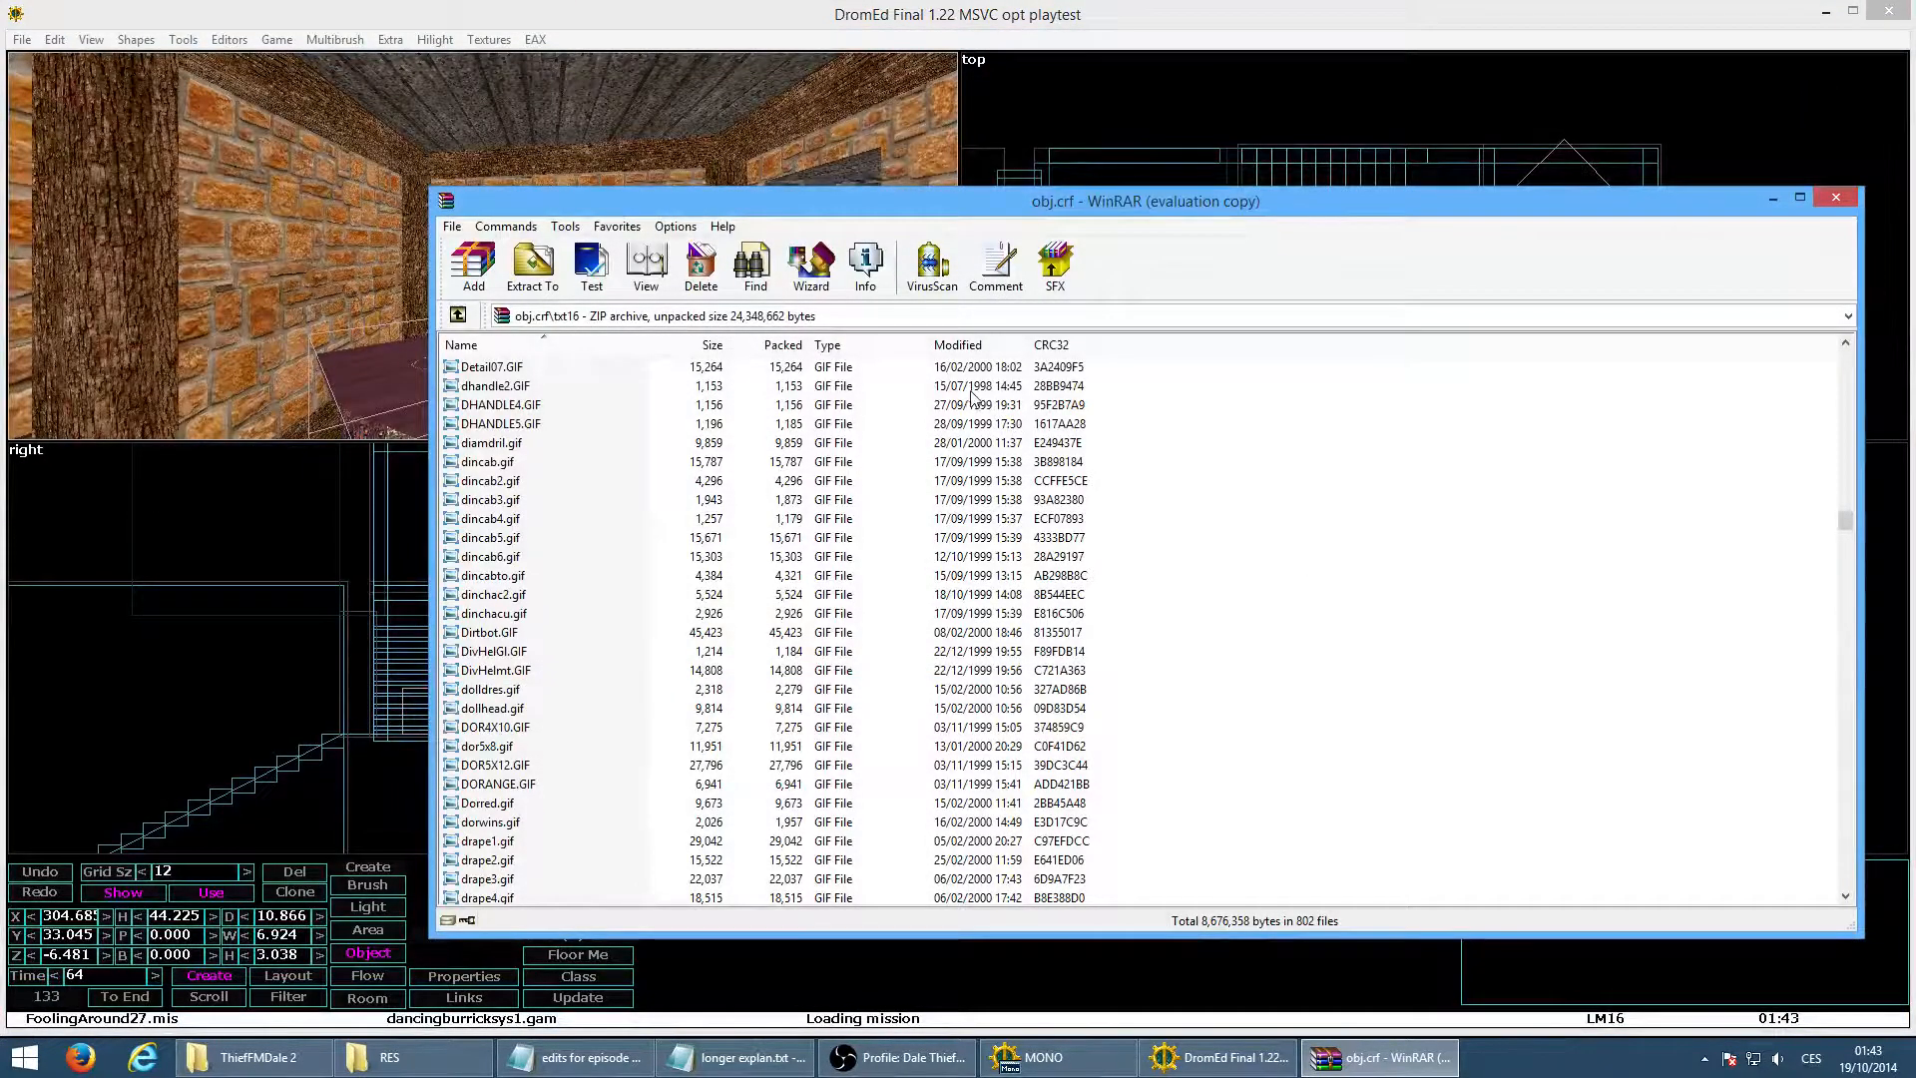
{"action": "left_click", "coordinate": [1823, 204]}
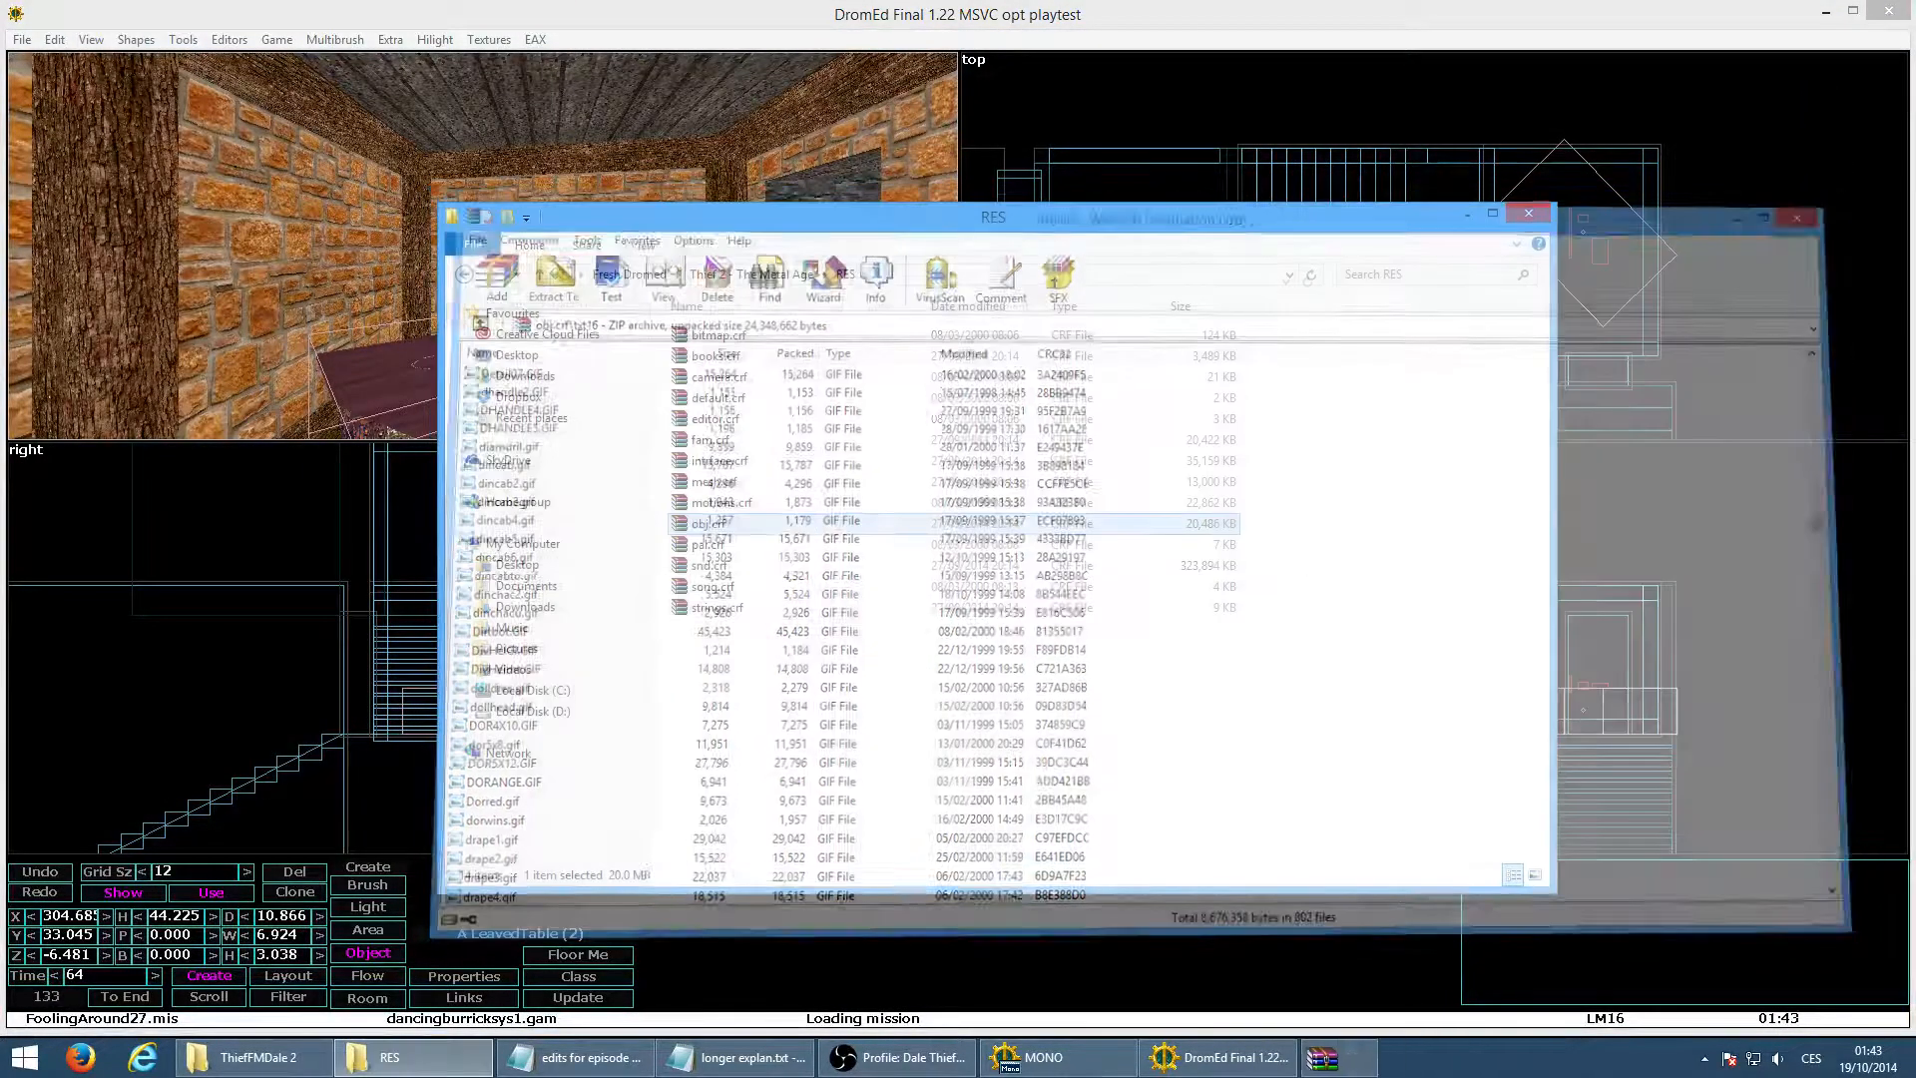
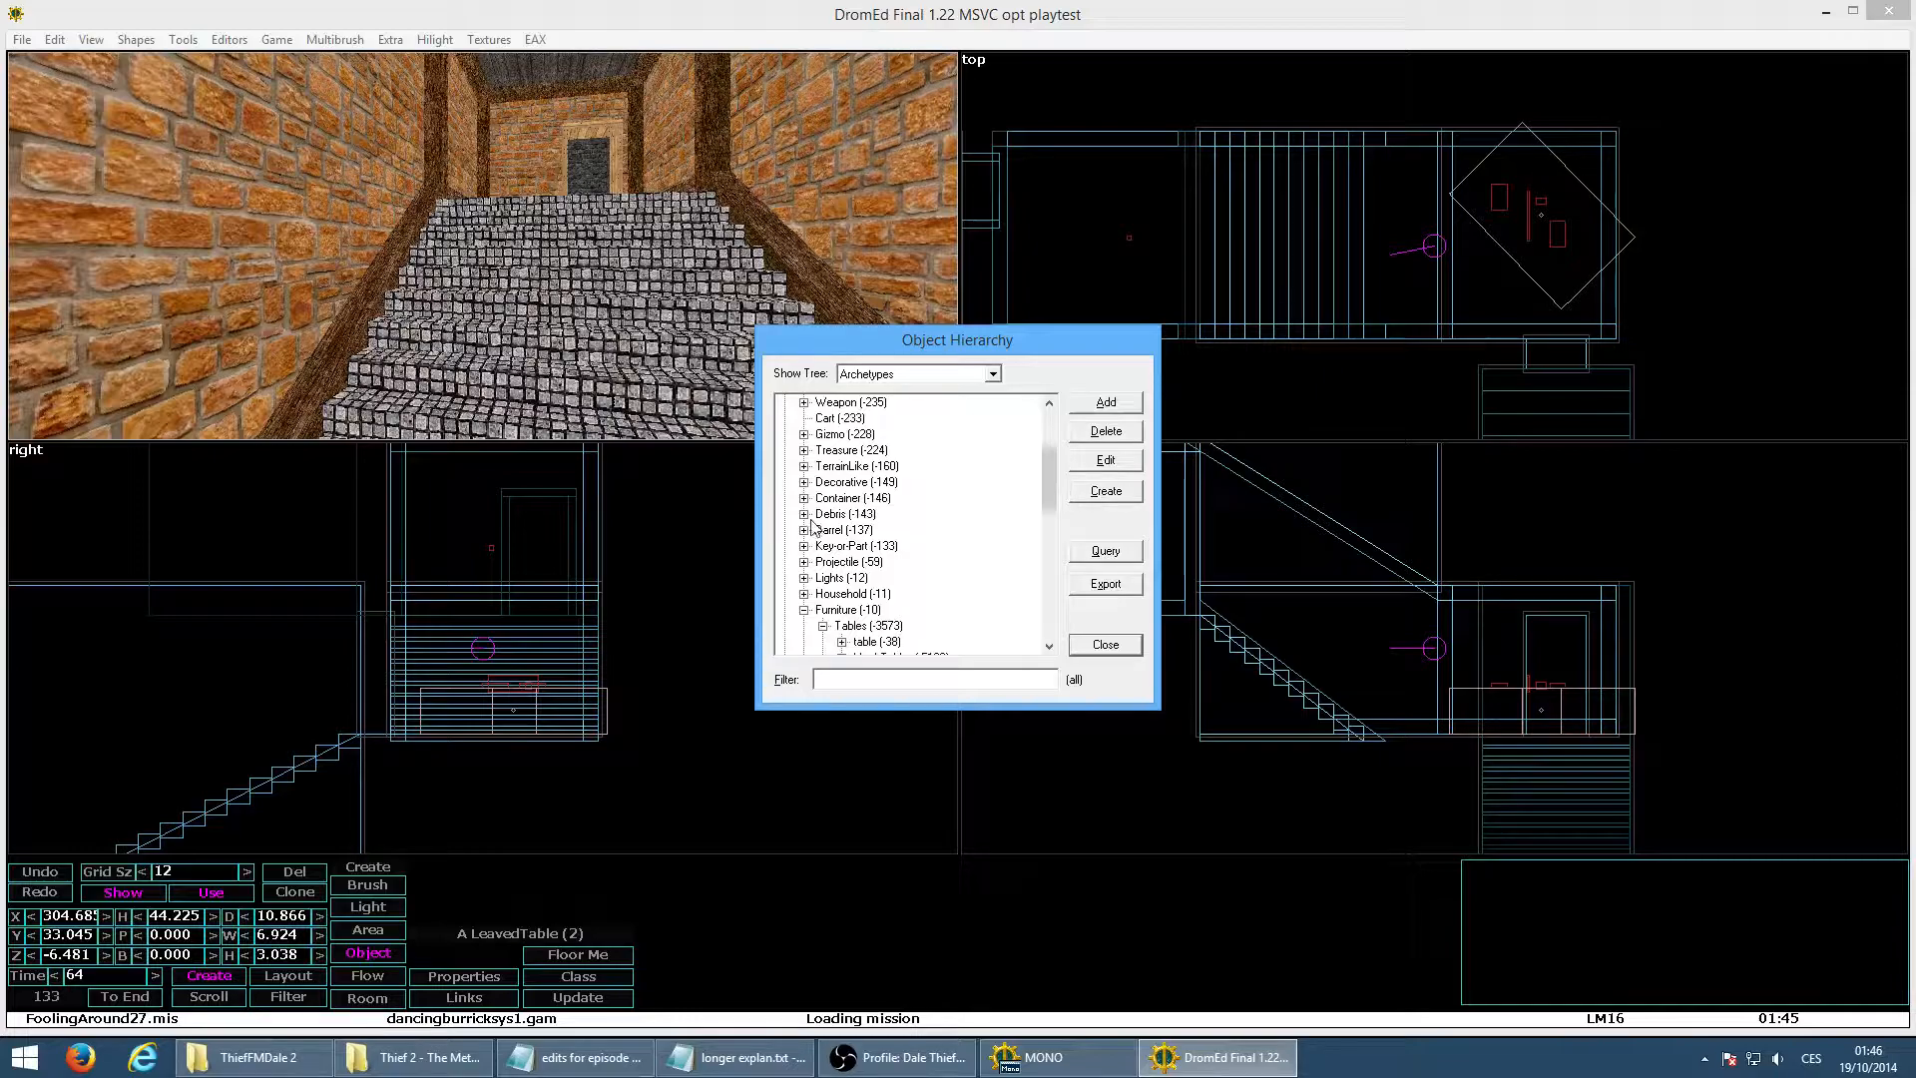
Create a TexRepRubble object from the Deadfall archetypes under Debris > rubble and raise it into the air by the stairs
{"action": "left_click", "coordinate": [822, 548]}
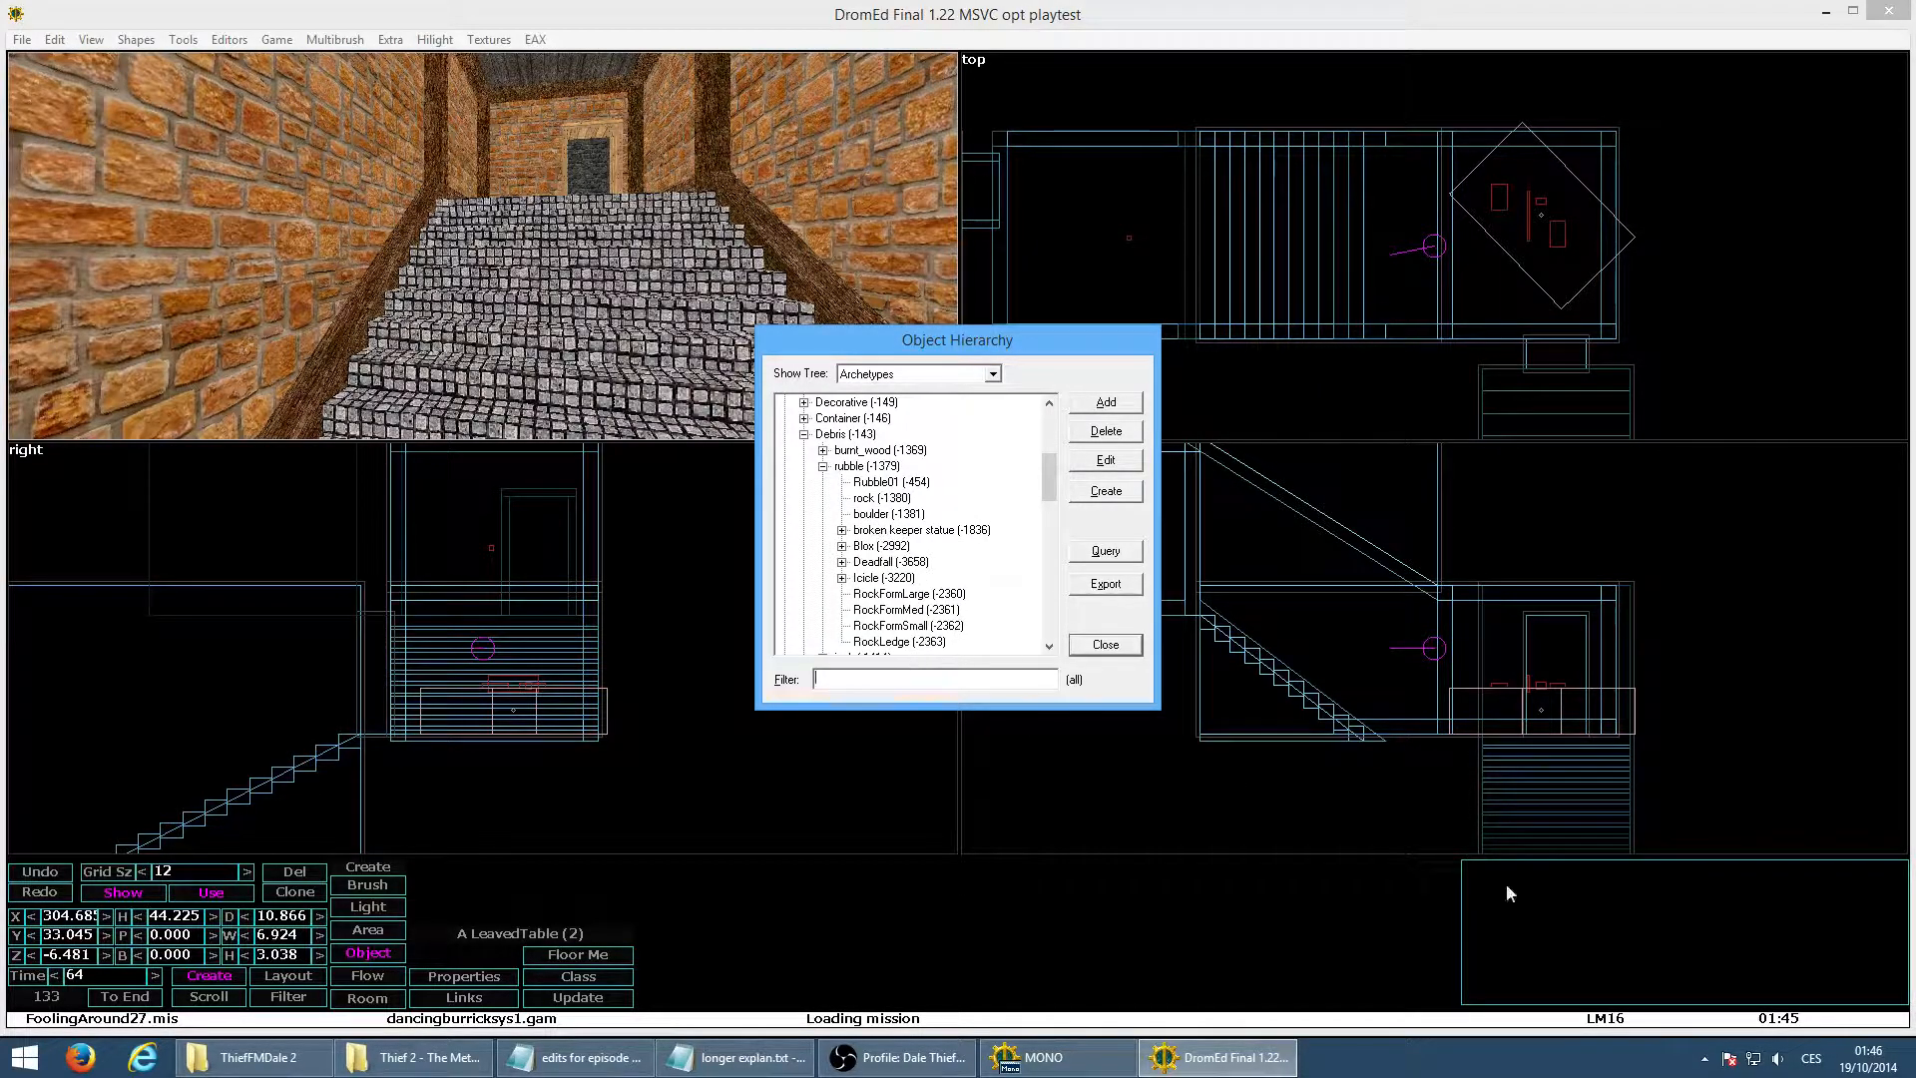
{"action": "left_click_drag", "start_coordinate": [1045, 485], "coordinate": [1049, 499]}
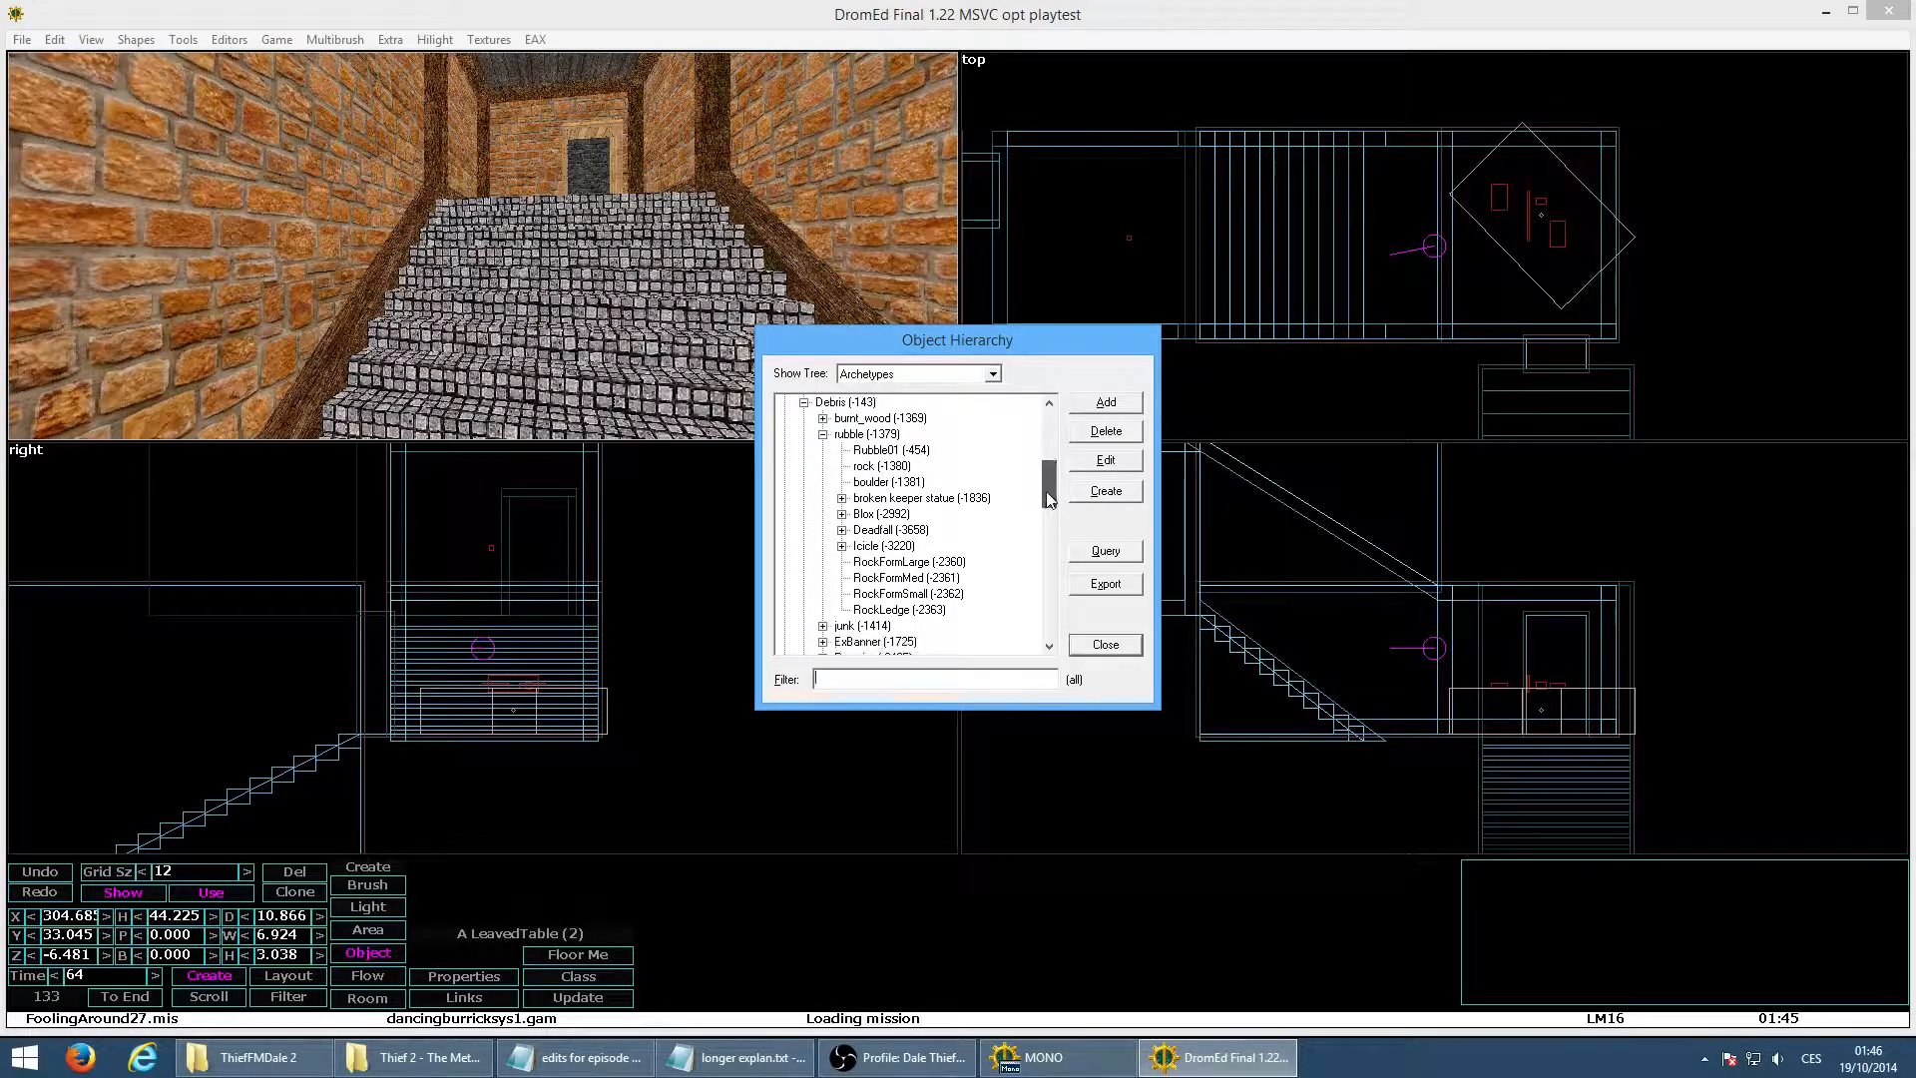
{"action": "left_click", "coordinate": [842, 532]}
{"action": "left_click", "coordinate": [951, 548]}
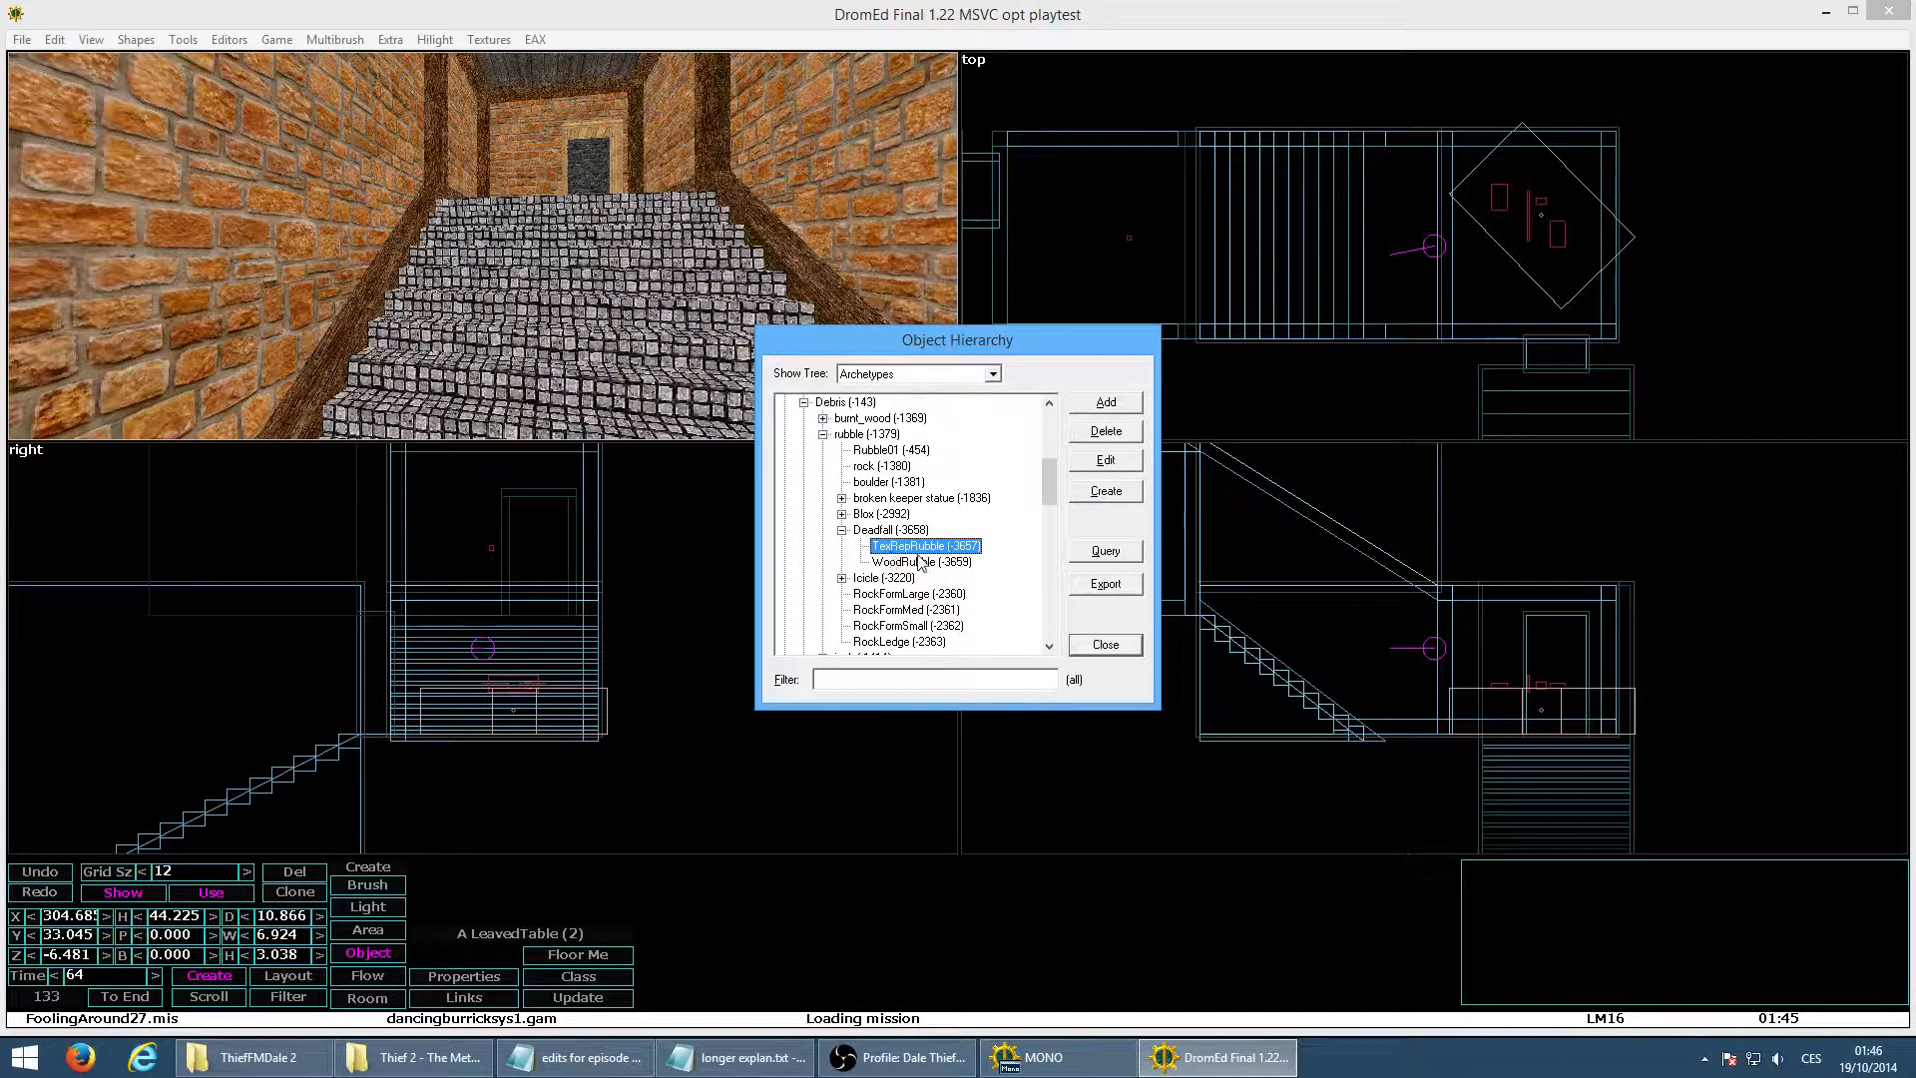
{"action": "left_click", "coordinate": [1103, 496]}
{"action": "left_click", "coordinate": [1362, 240]}
{"action": "left_click_drag", "start_coordinate": [1362, 710], "coordinate": [1371, 630], "text": "shift"}
Test the level in game mode, look at the TexRepRubble block from several sides and return to the editor
{"action": "key", "text": "alt+g"}
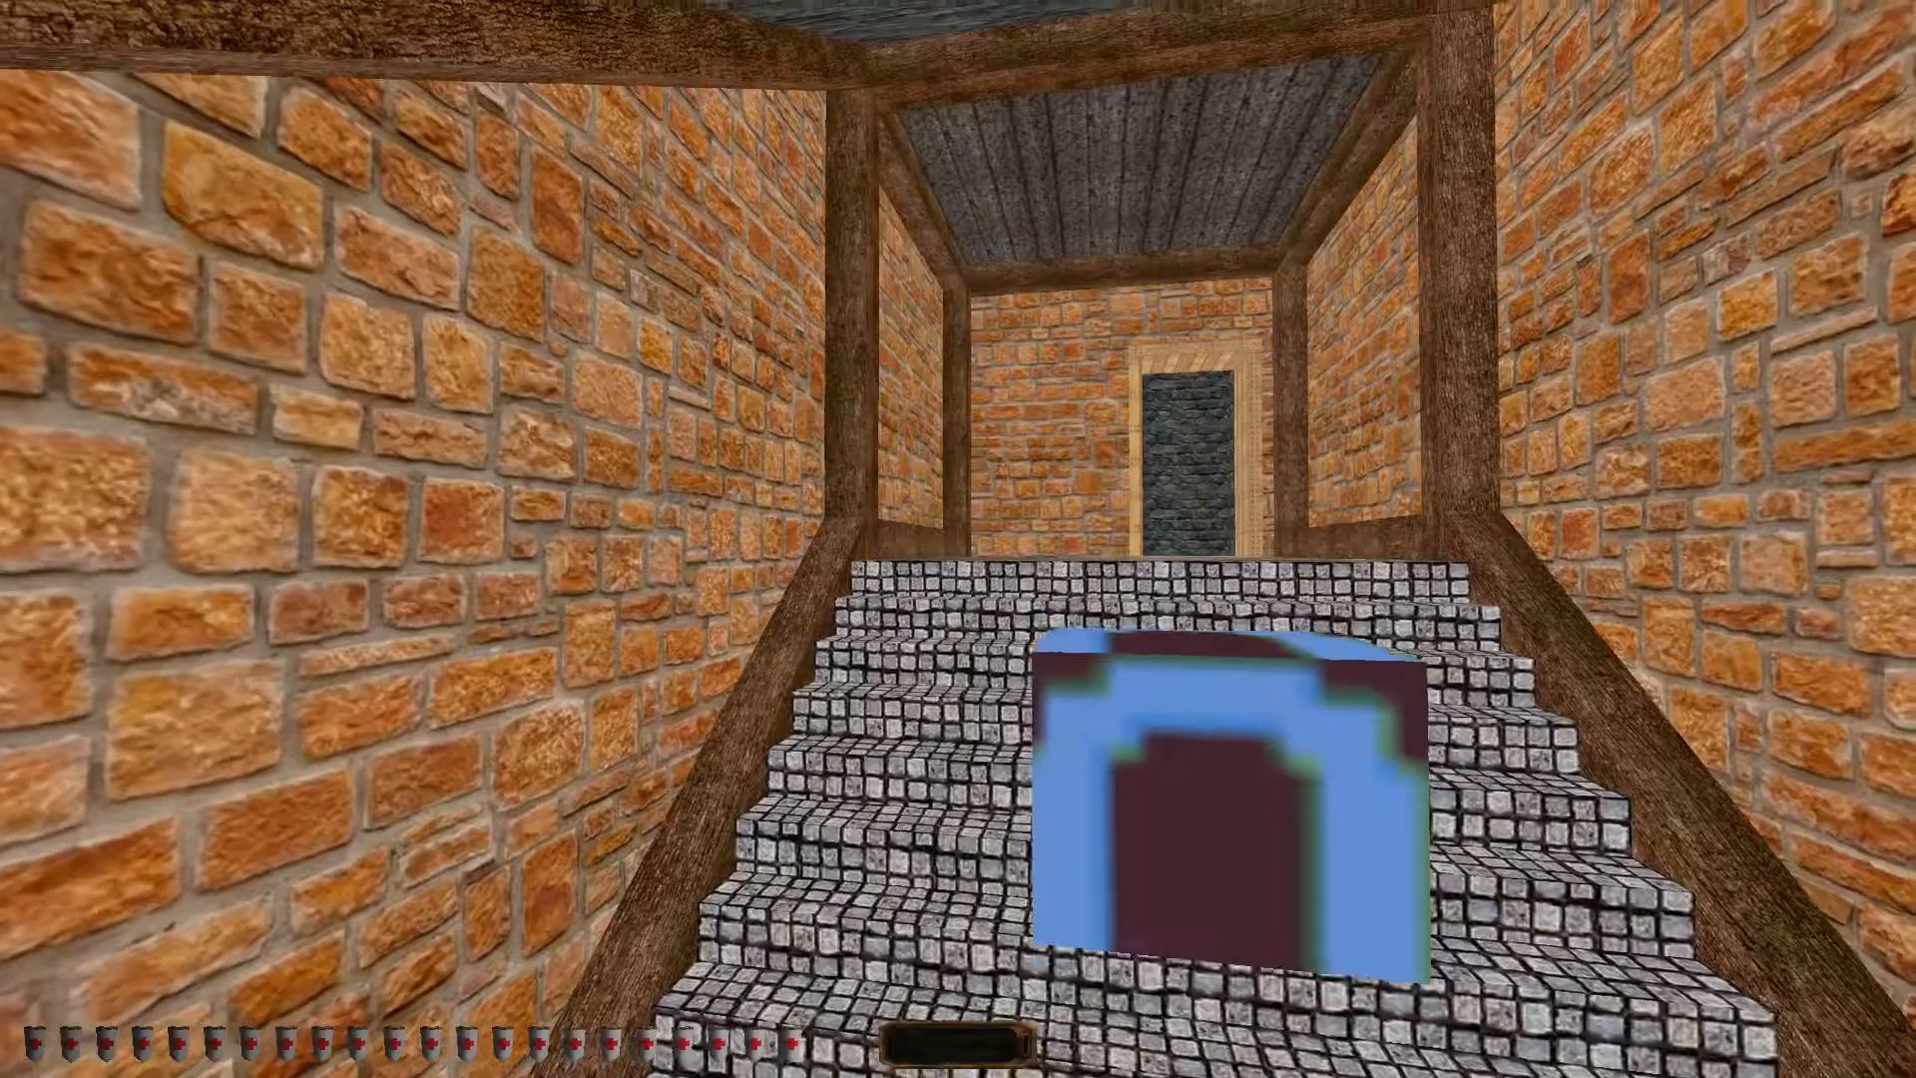
{"action": "key", "text": "a"}
{"action": "key", "text": "d"}
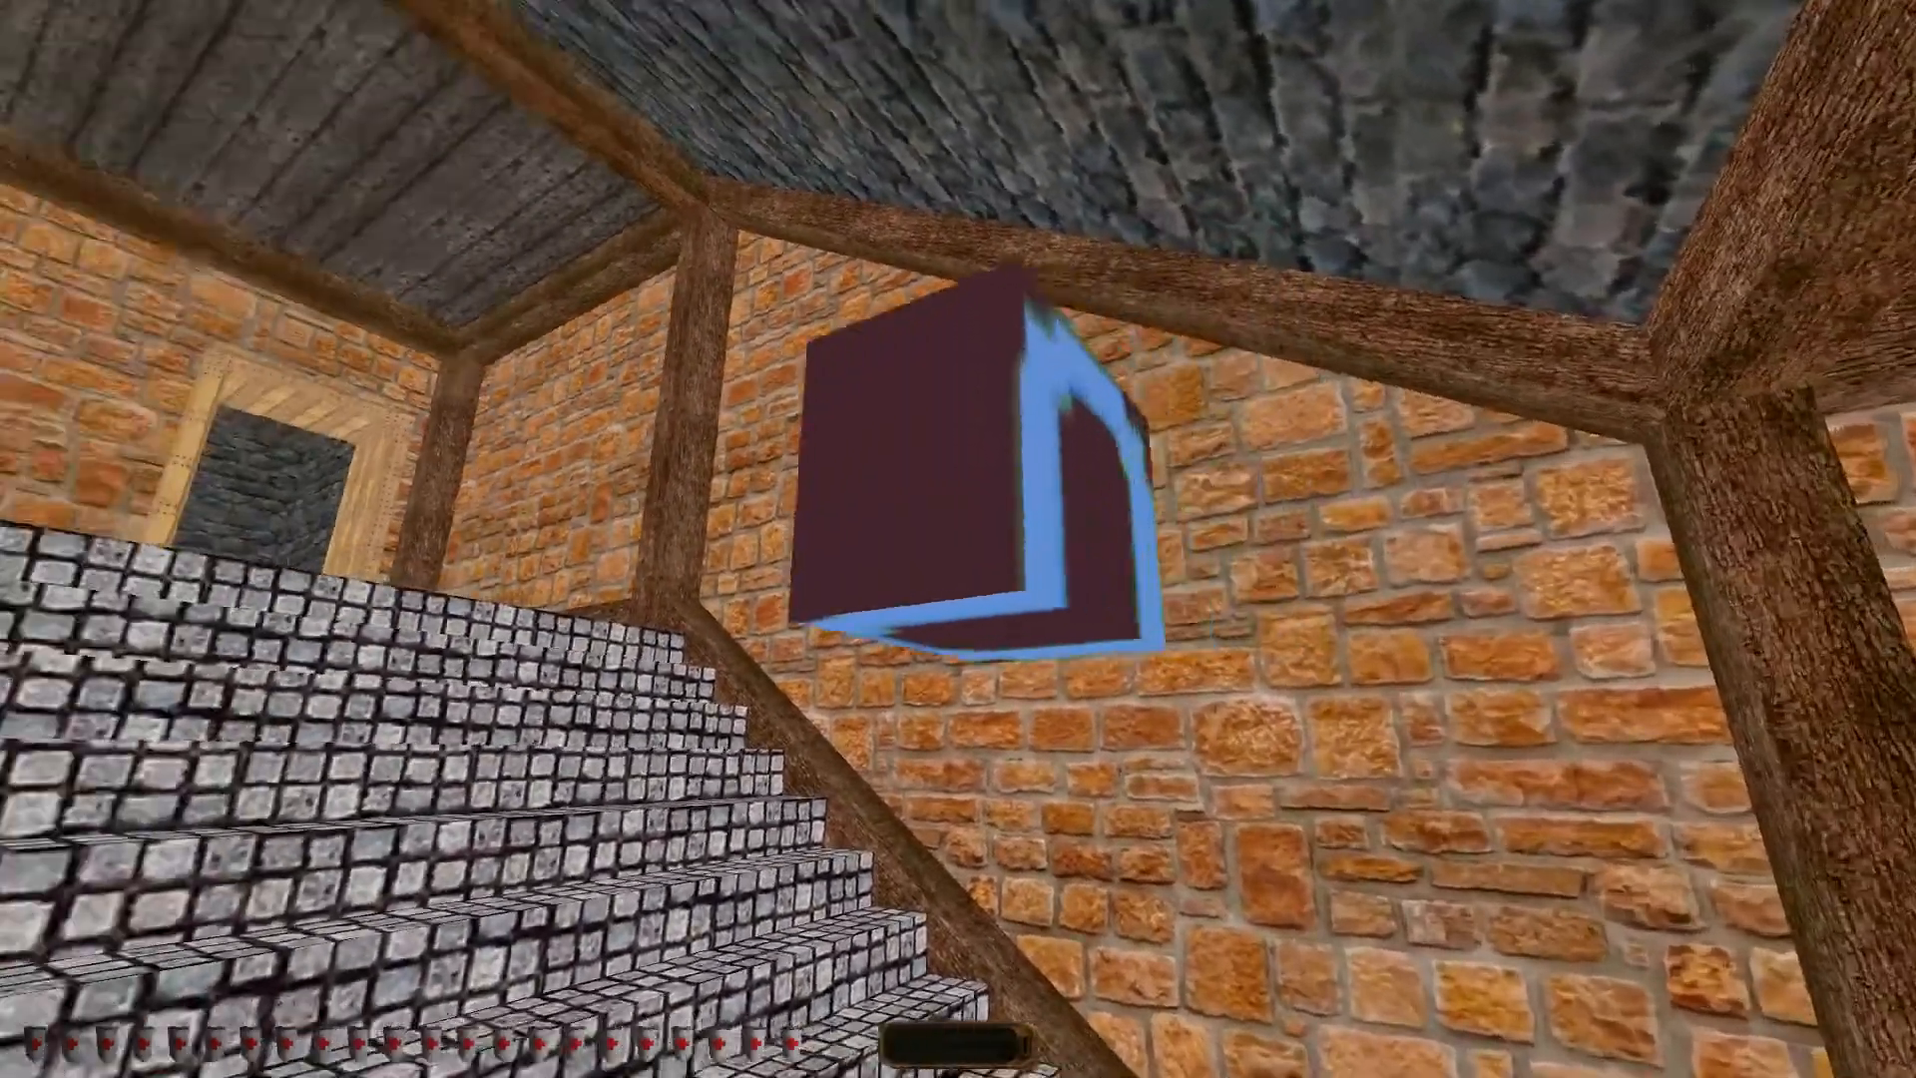
{"action": "key", "text": "a"}
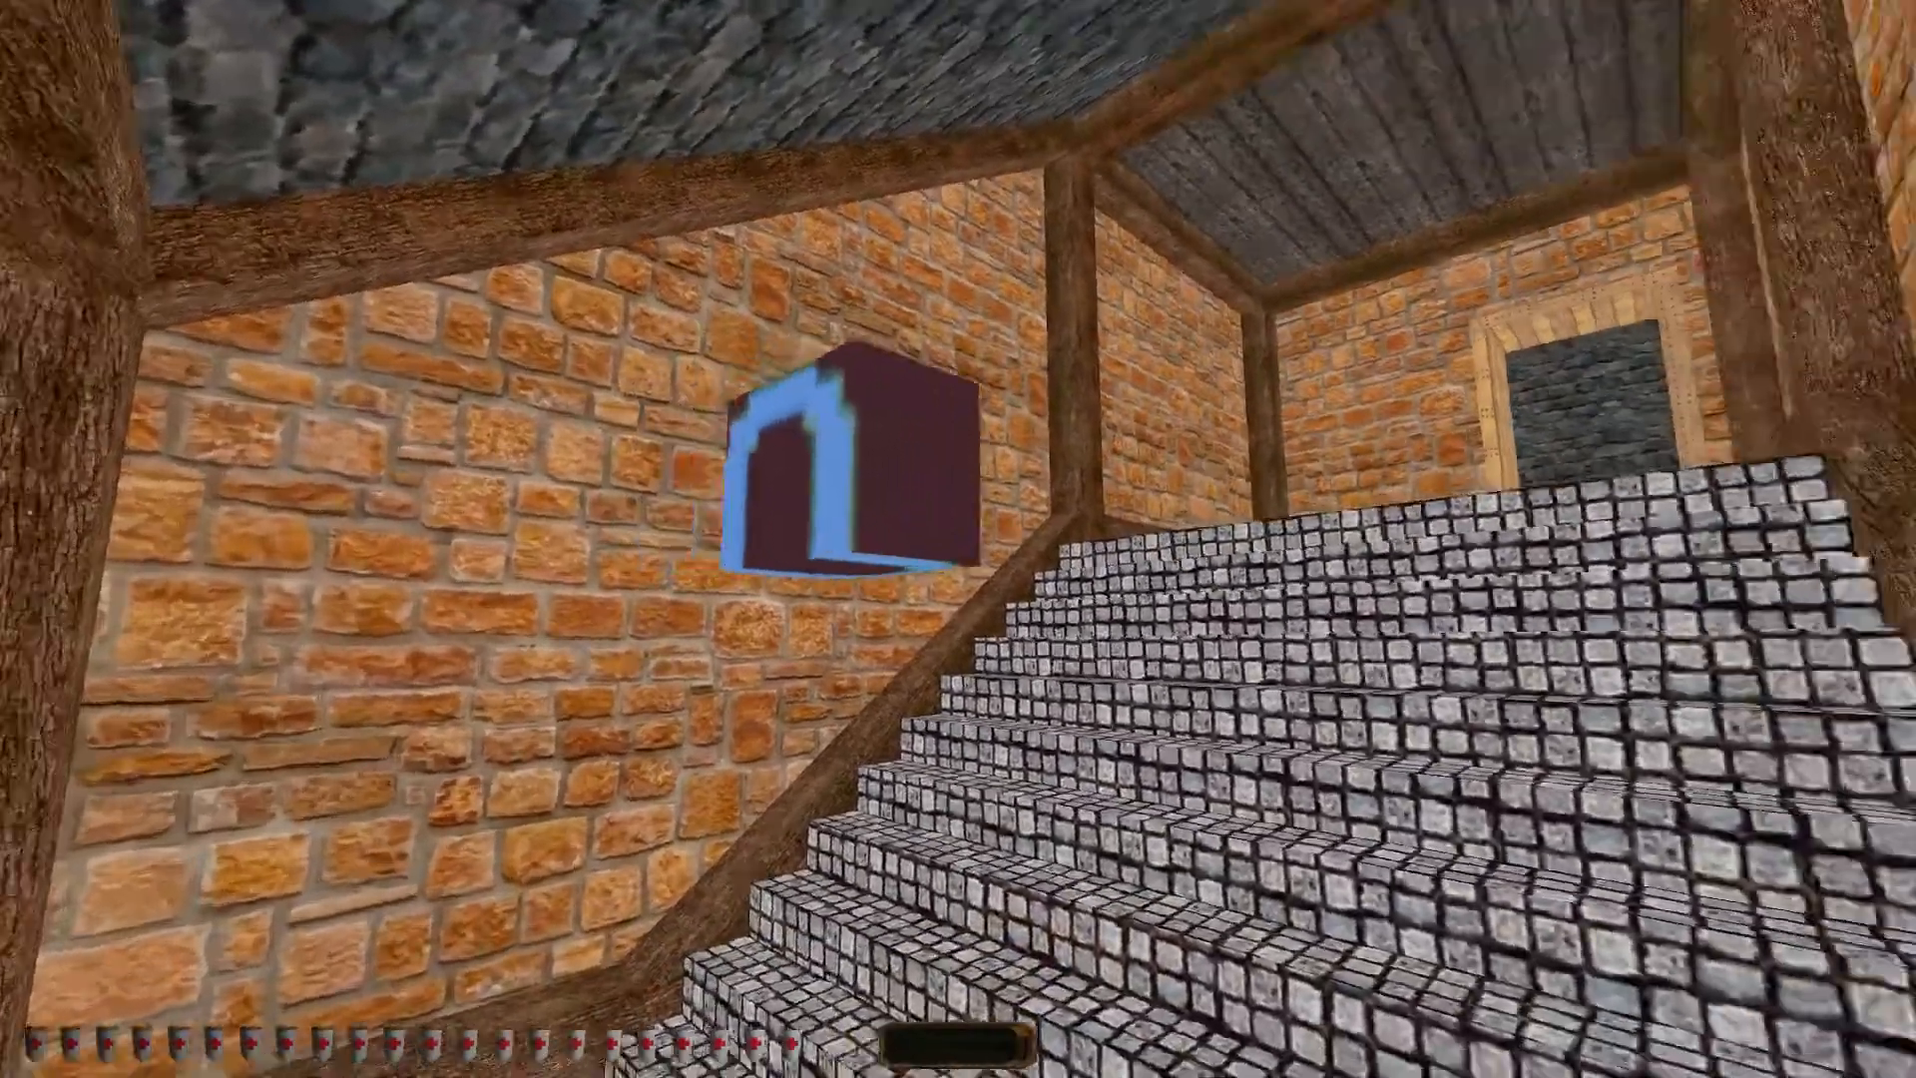
{"action": "key", "text": "a"}
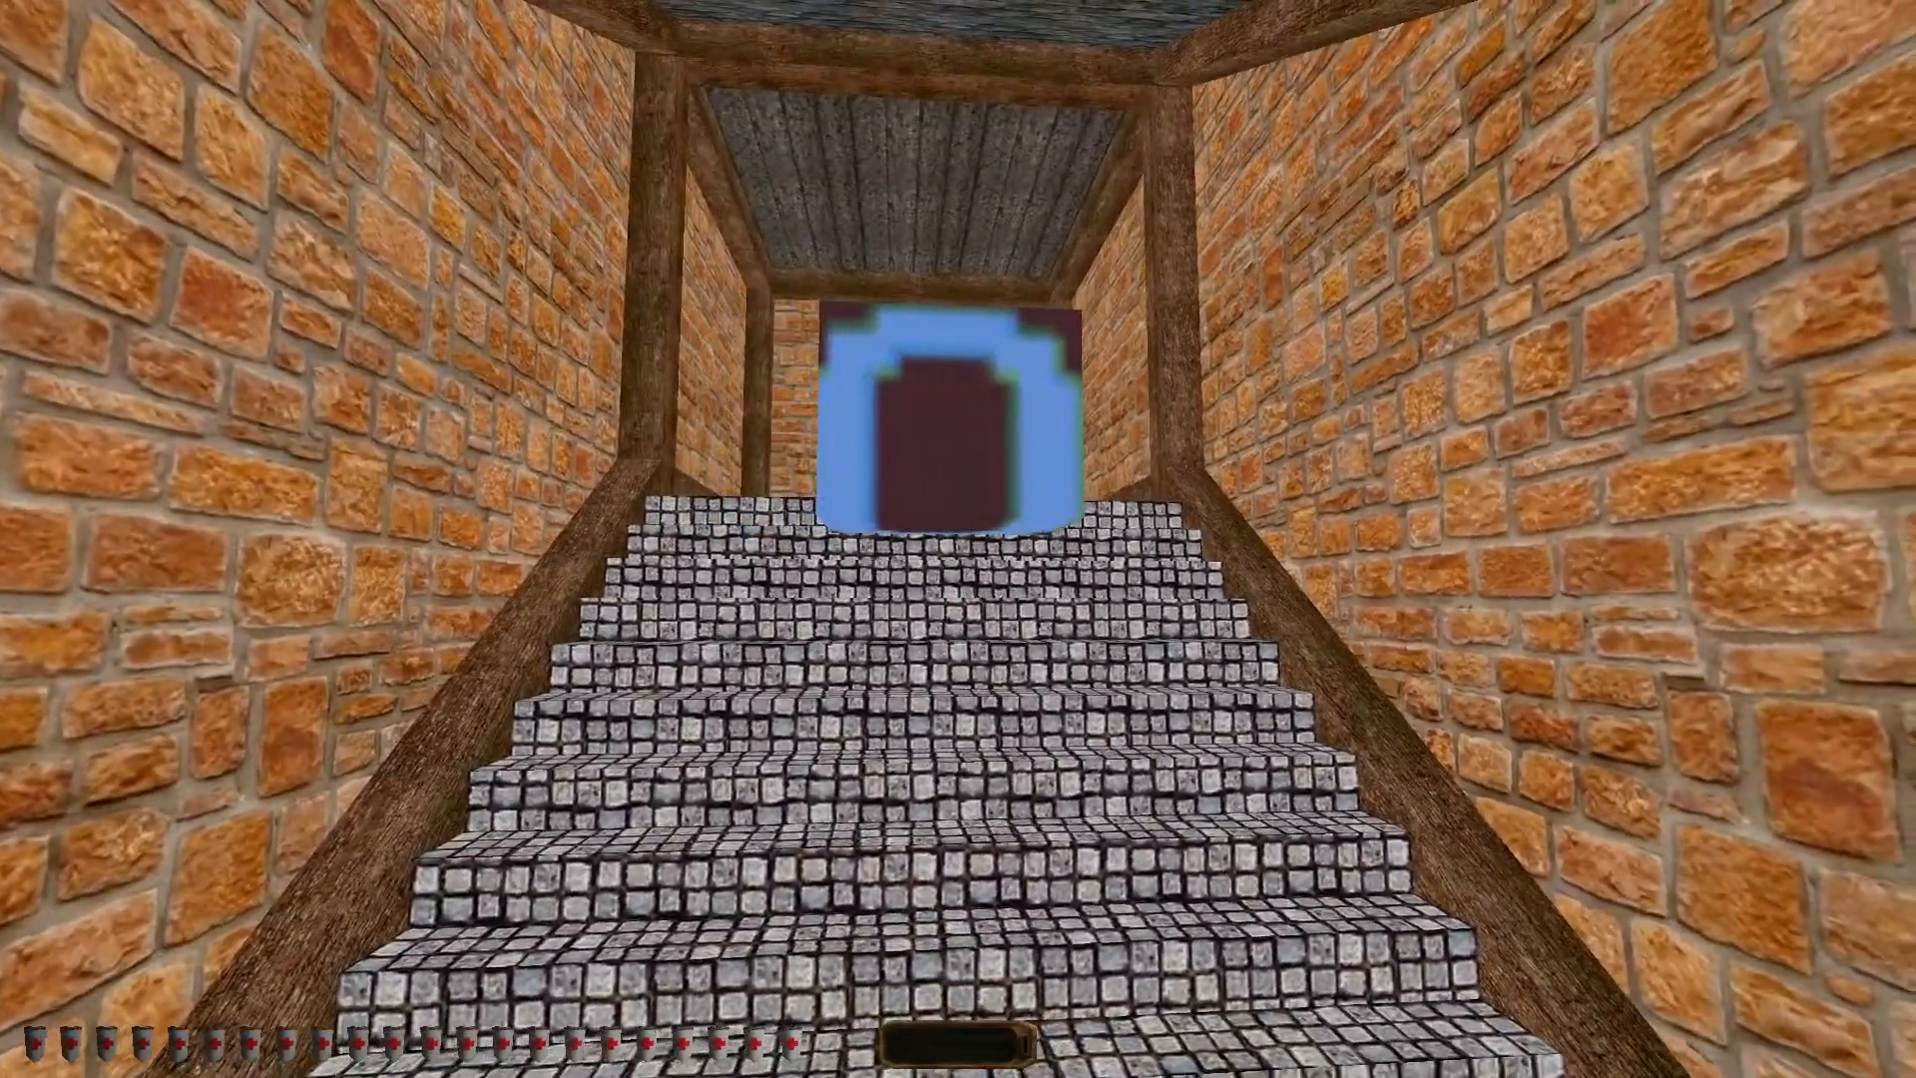
{"action": "key", "text": "d"}
{"action": "key", "text": "d"}
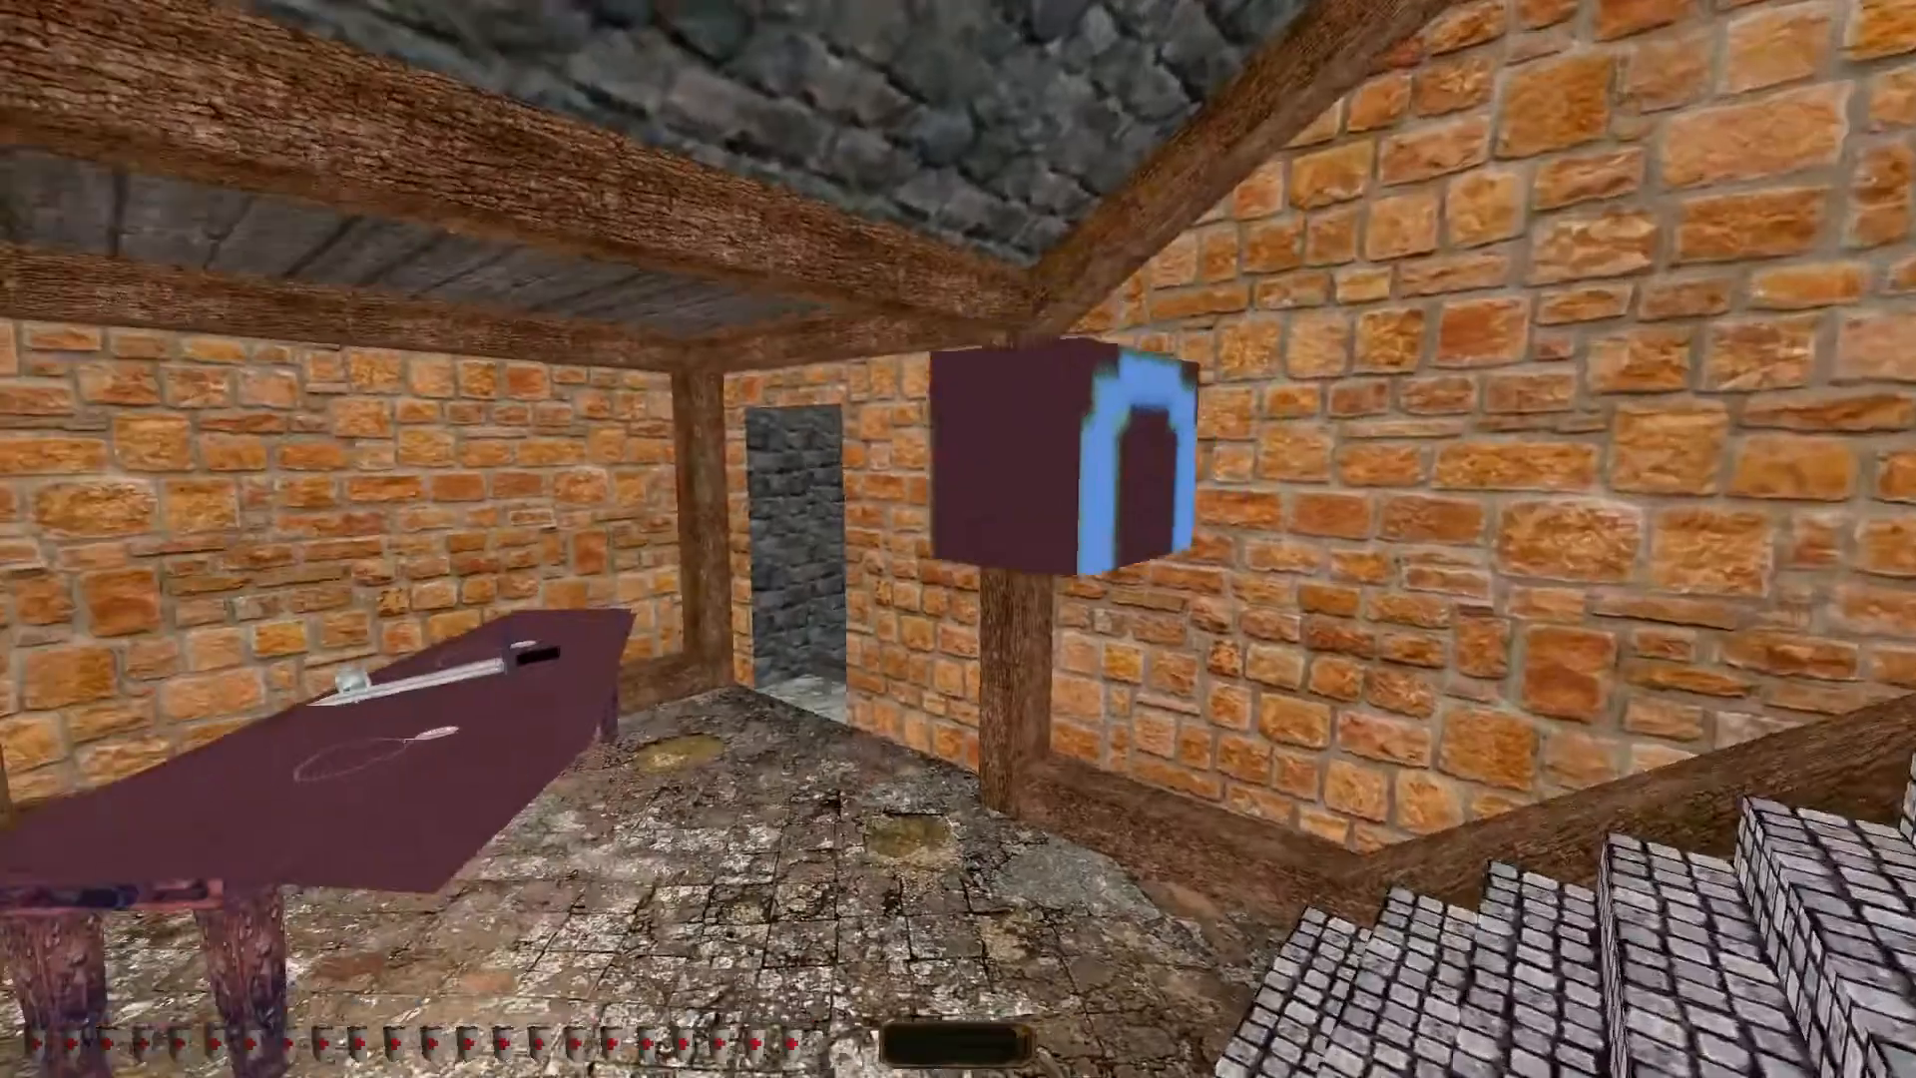
{"action": "key", "text": "a"}
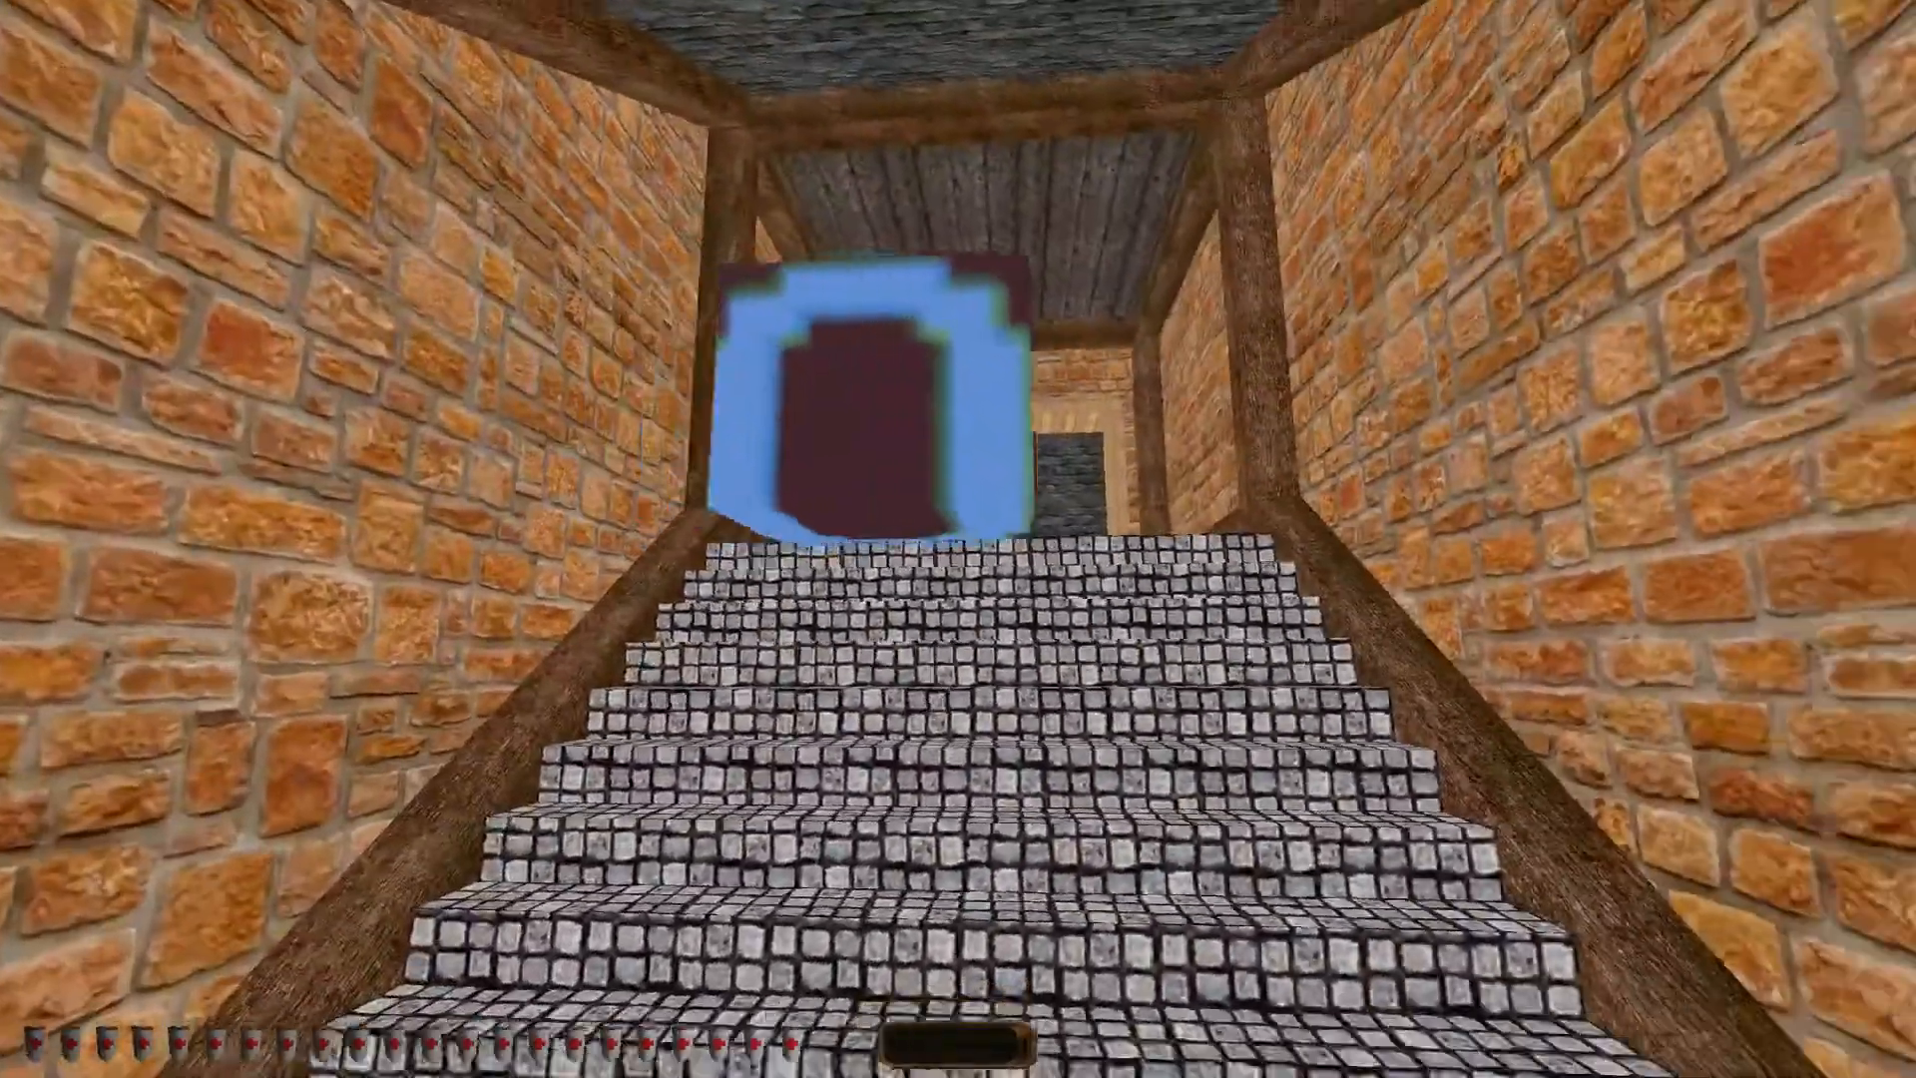
{"action": "key", "text": "alt+e"}
Add the Shape > TxtRepl r0 property to the TexRepRubble object and move its entry dialog aside
{"action": "left_click", "coordinate": [499, 973]}
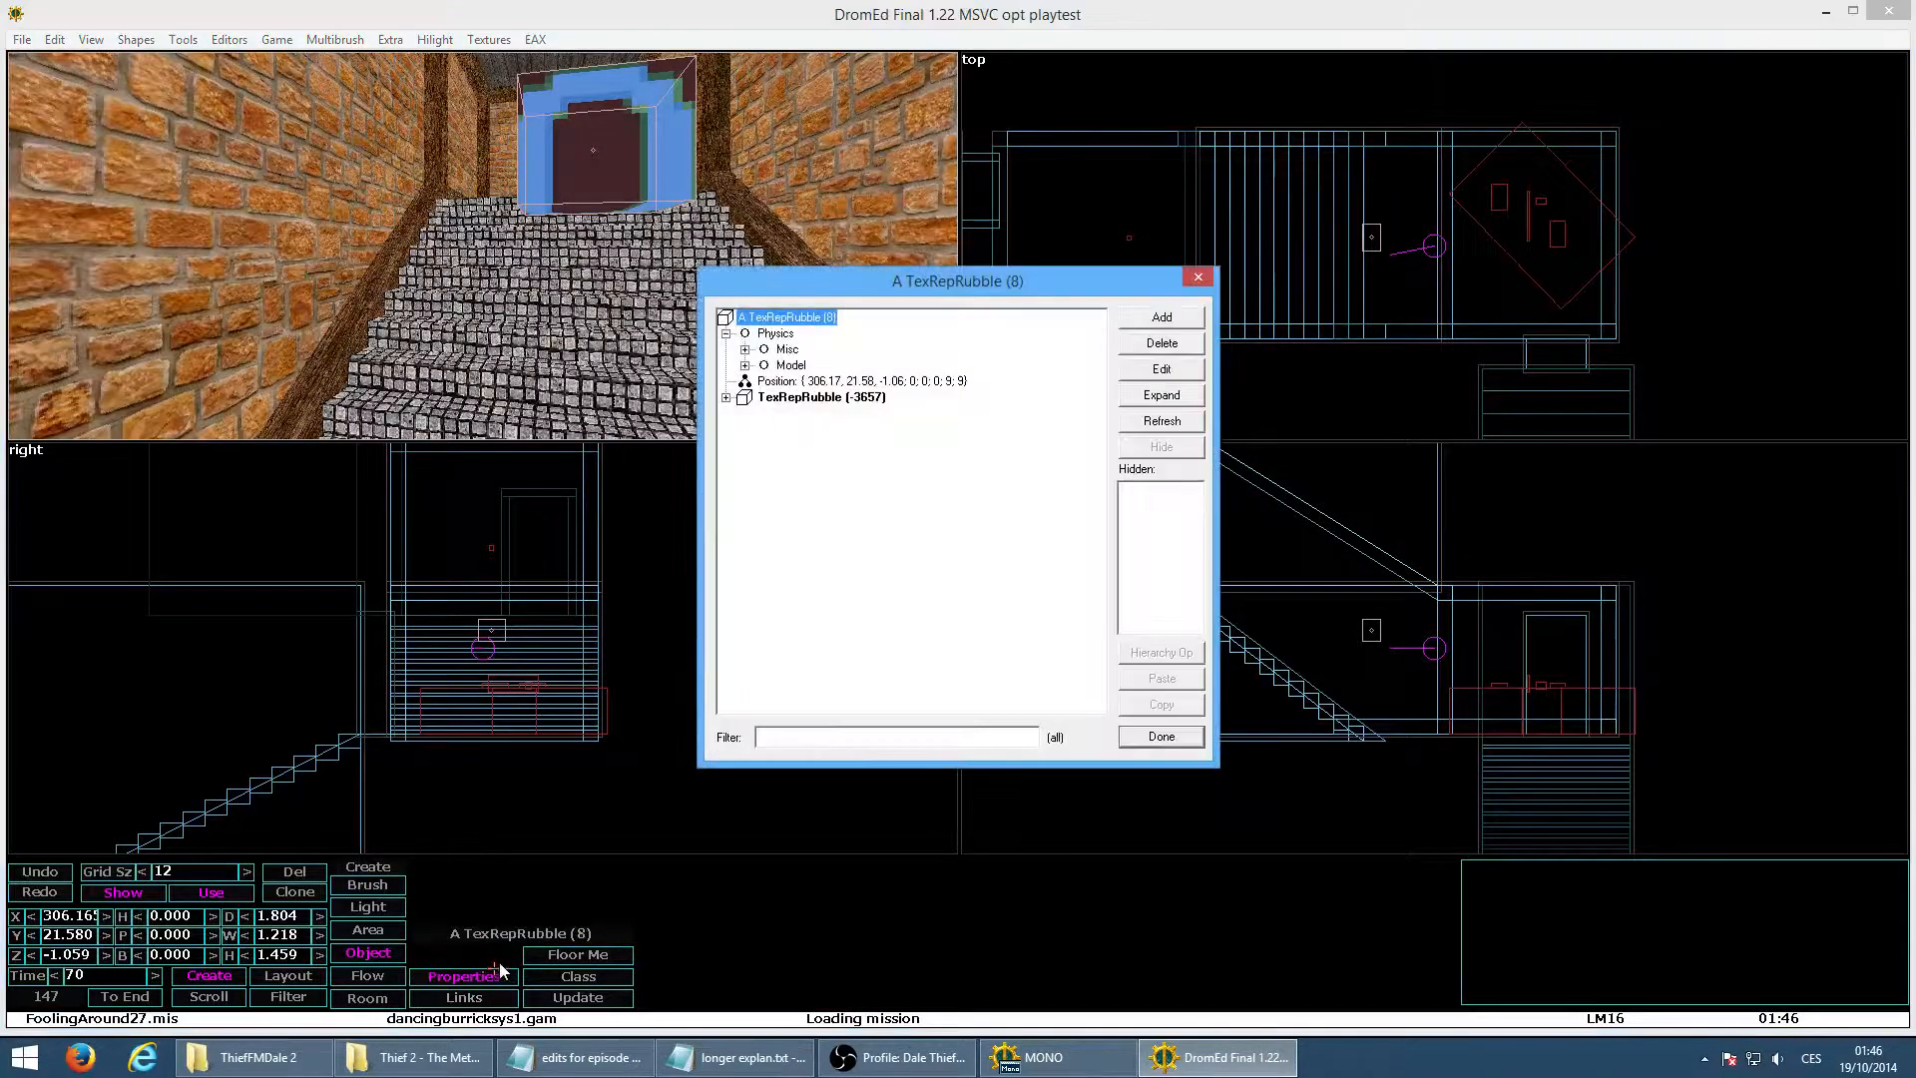
{"action": "left_click", "coordinate": [1173, 319]}
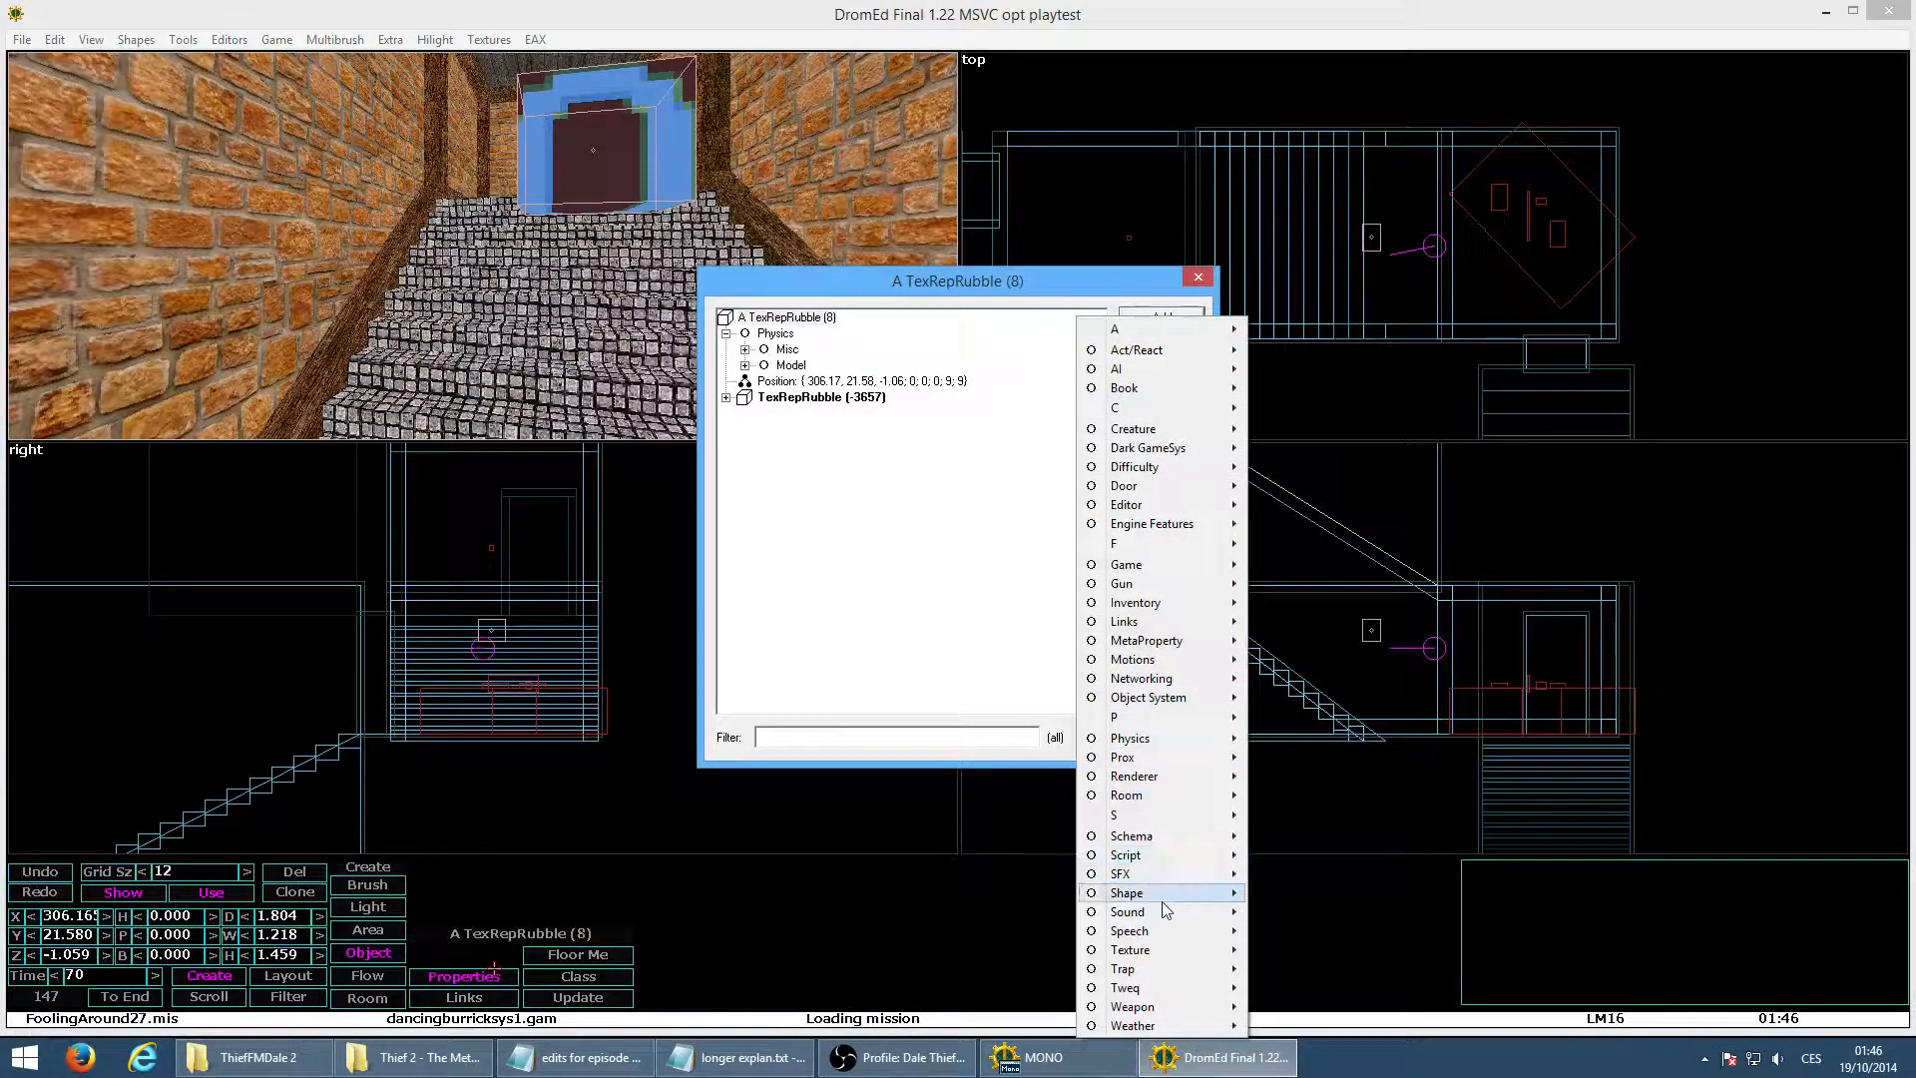
{"action": "mouse_move", "coordinate": [1180, 898]}
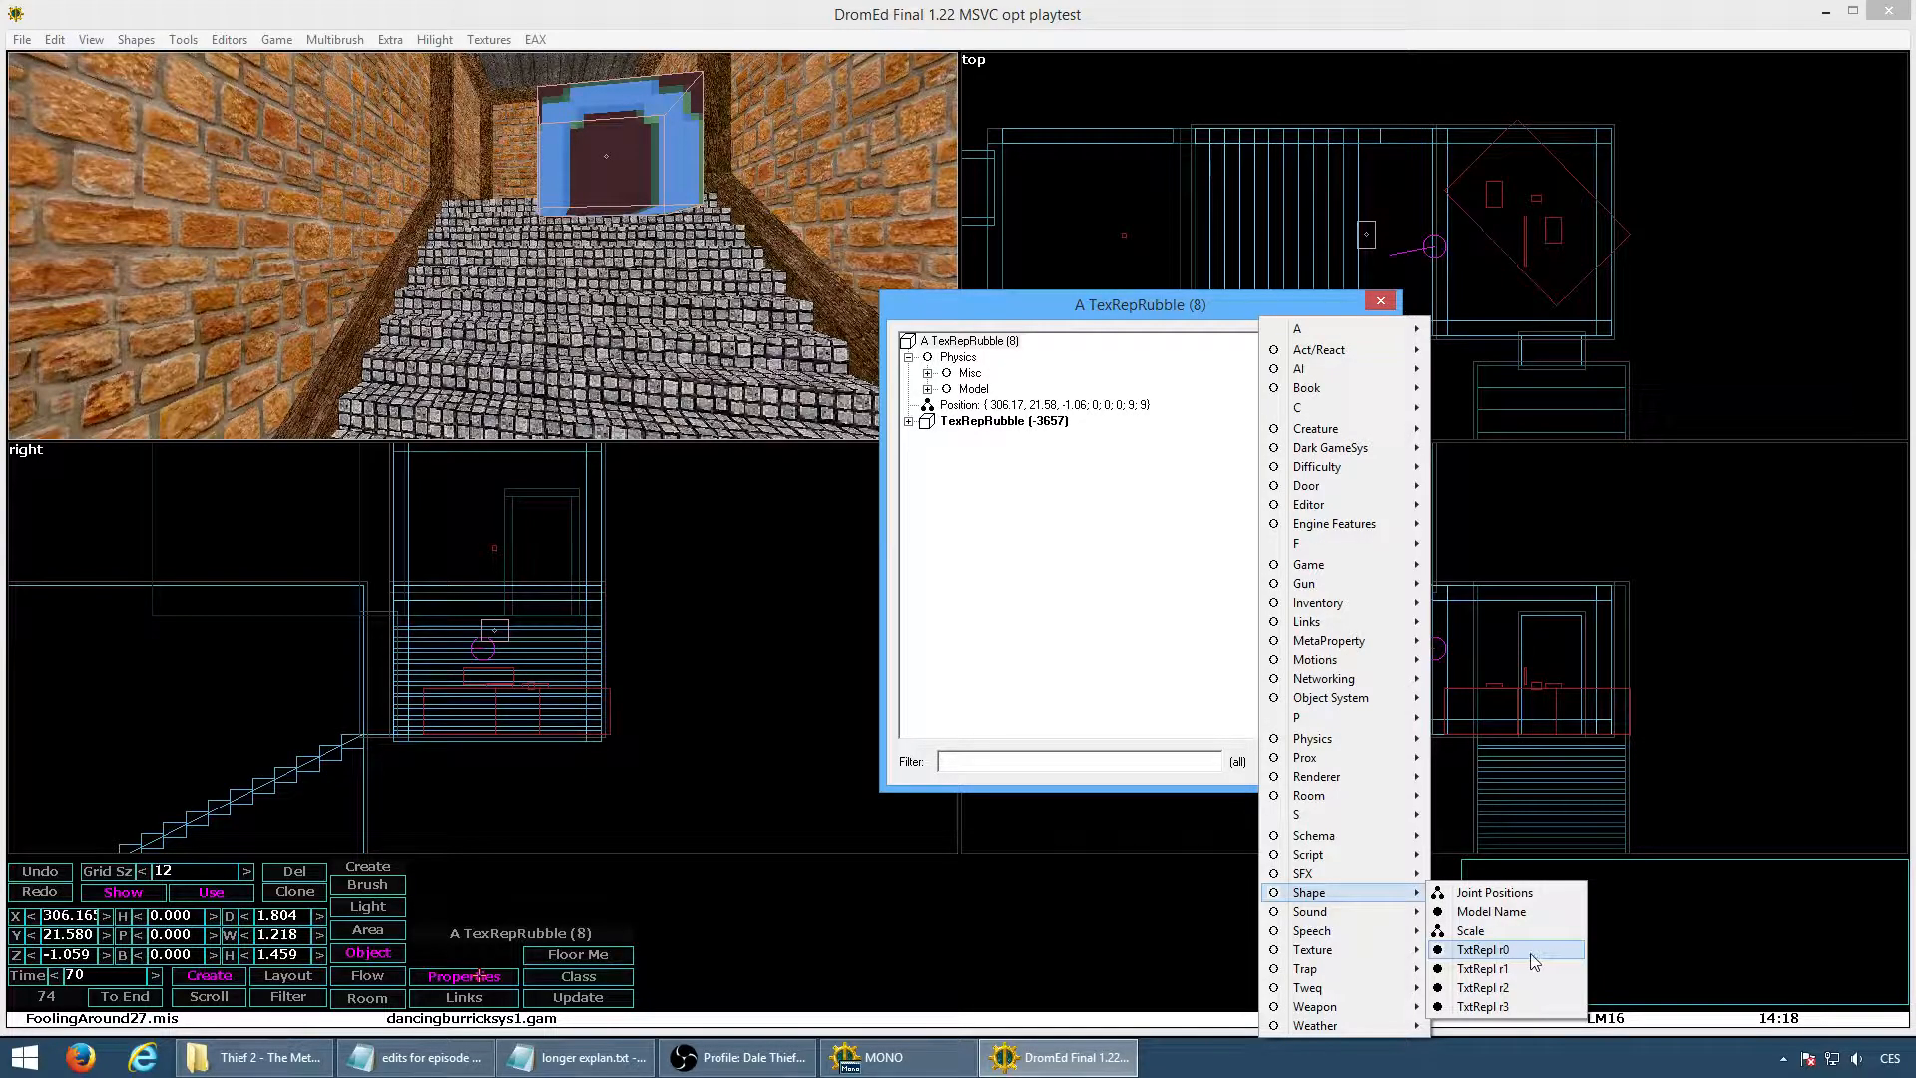
{"action": "left_click", "coordinate": [1527, 951]}
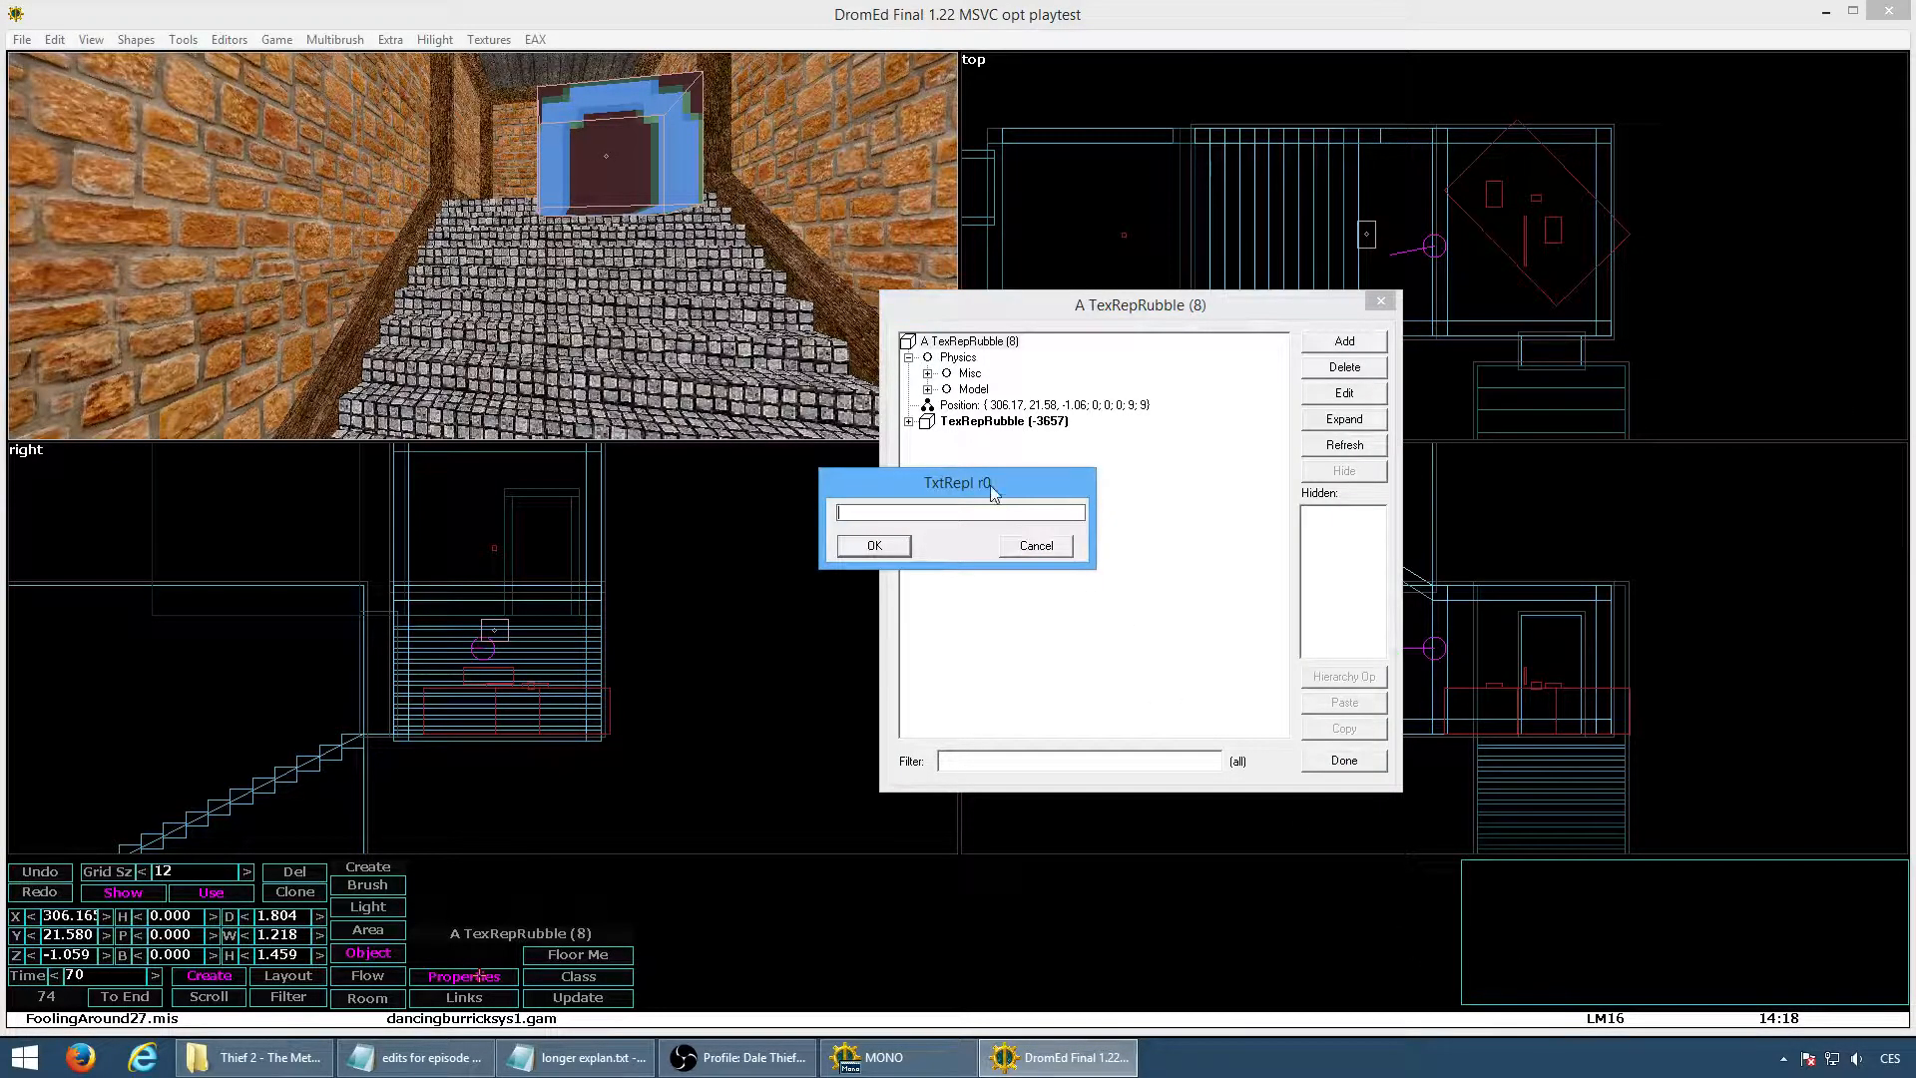
{"action": "left_click_drag", "start_coordinate": [989, 483], "coordinate": [1126, 483]}
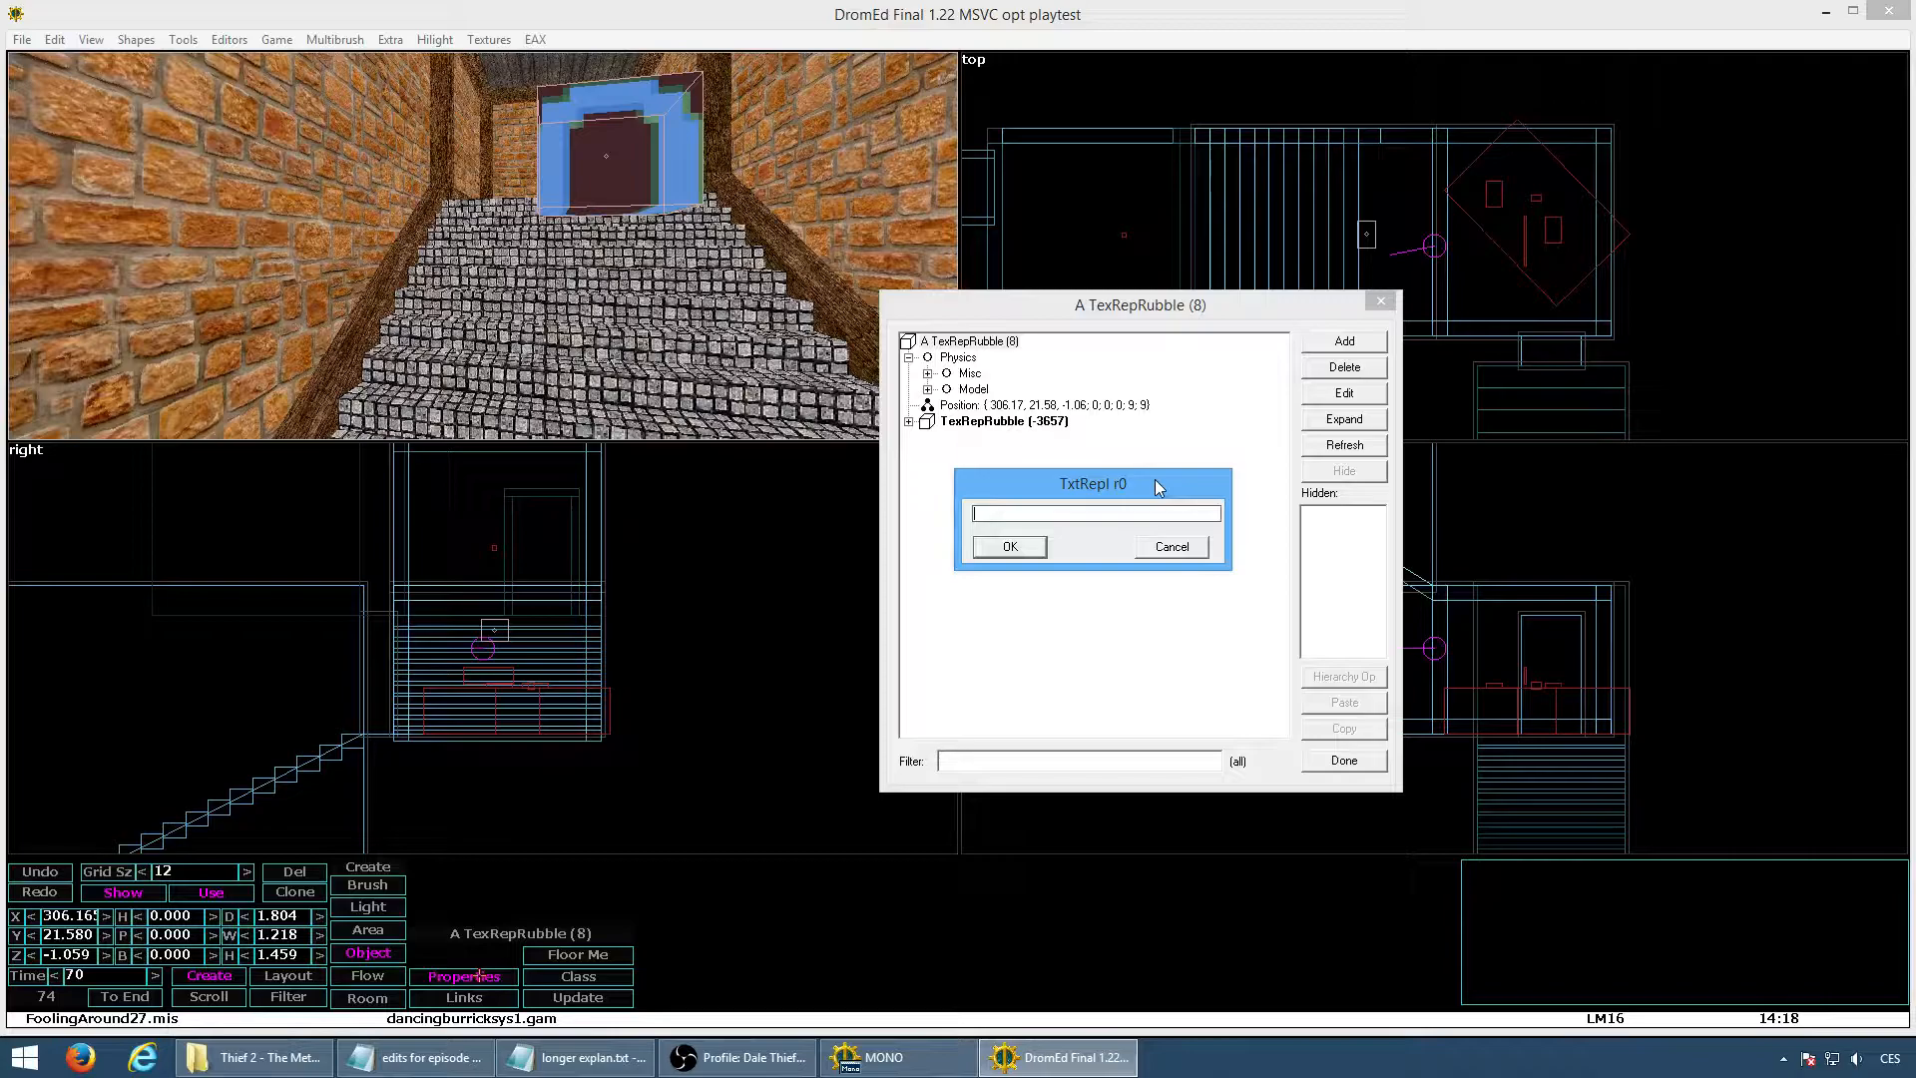
{"action": "type", "text": "fam/dale/barkdale1.p"}
{"action": "key", "text": "BackSpace"}
{"action": "type", "text": "png"}
{"action": "key", "text": "BackSpace"}
{"action": "key", "text": "BackSpace"}
{"action": "key", "text": "BackSpace"}
{"action": "key", "text": "BackSpace"}
{"action": "key", "text": "BackSpace"}
{"action": "key", "text": "BackSpace"}
{"action": "key", "text": "BackSpace"}
{"action": "key", "text": "BackSpace"}
{"action": "key", "text": "BackSpace"}
{"action": "key", "text": "BackSpace"}
{"action": "key", "text": "BackSpace"}
{"action": "key", "text": "BackSpace"}
{"action": "key", "text": "BackSpace"}
{"action": "key", "text": "BackSpace"}
{"action": "key", "text": "BackSpace"}
{"action": "key", "text": "BackSpace"}
{"action": "key", "text": "BackSpace"}
{"action": "key", "text": "BackSpace"}
{"action": "key", "text": "BackSpace"}
{"action": "key", "text": "BackSpace"}
Start the TxtRepl r0 path with obj/txt16, and in File Explorer copy barkdale1.mtl and barkdale1.png from the fam/dale folder
{"action": "type", "text": "obj/txt16"}
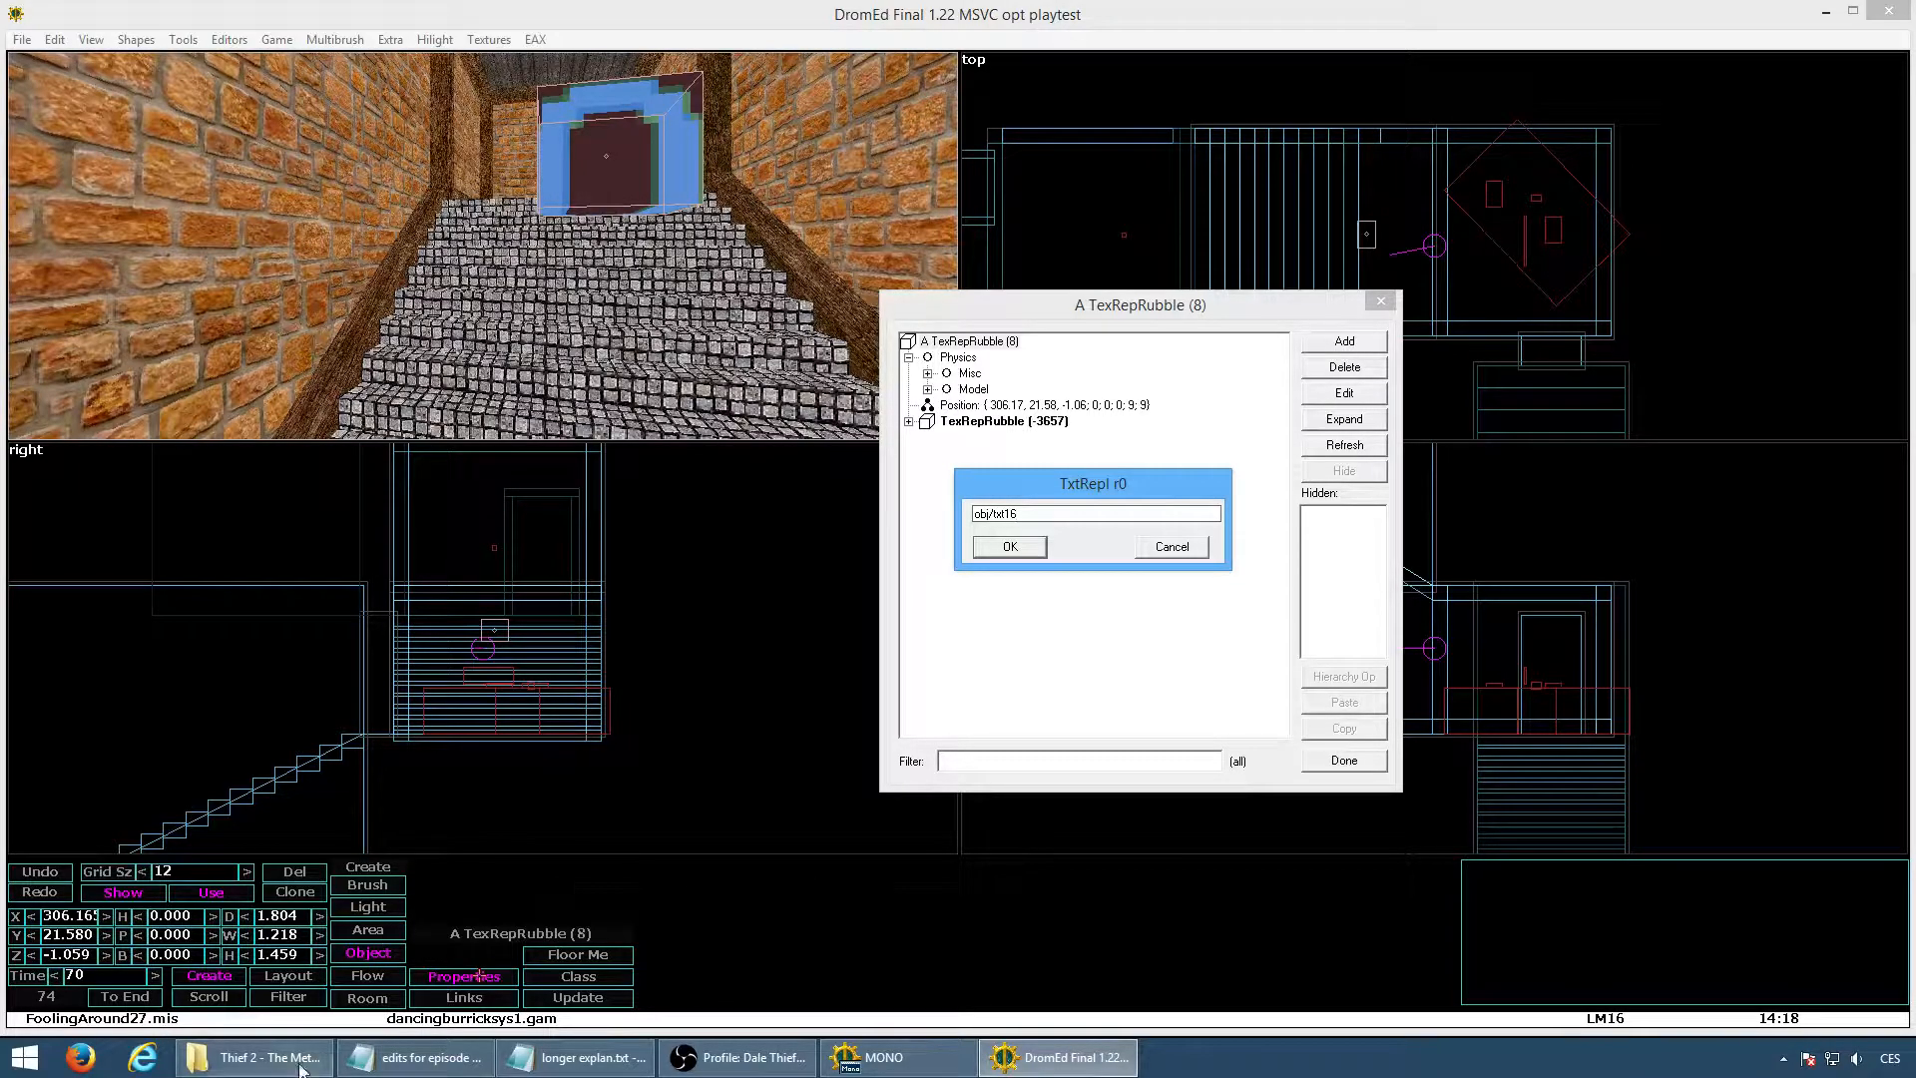
{"action": "left_click", "coordinate": [262, 1057]}
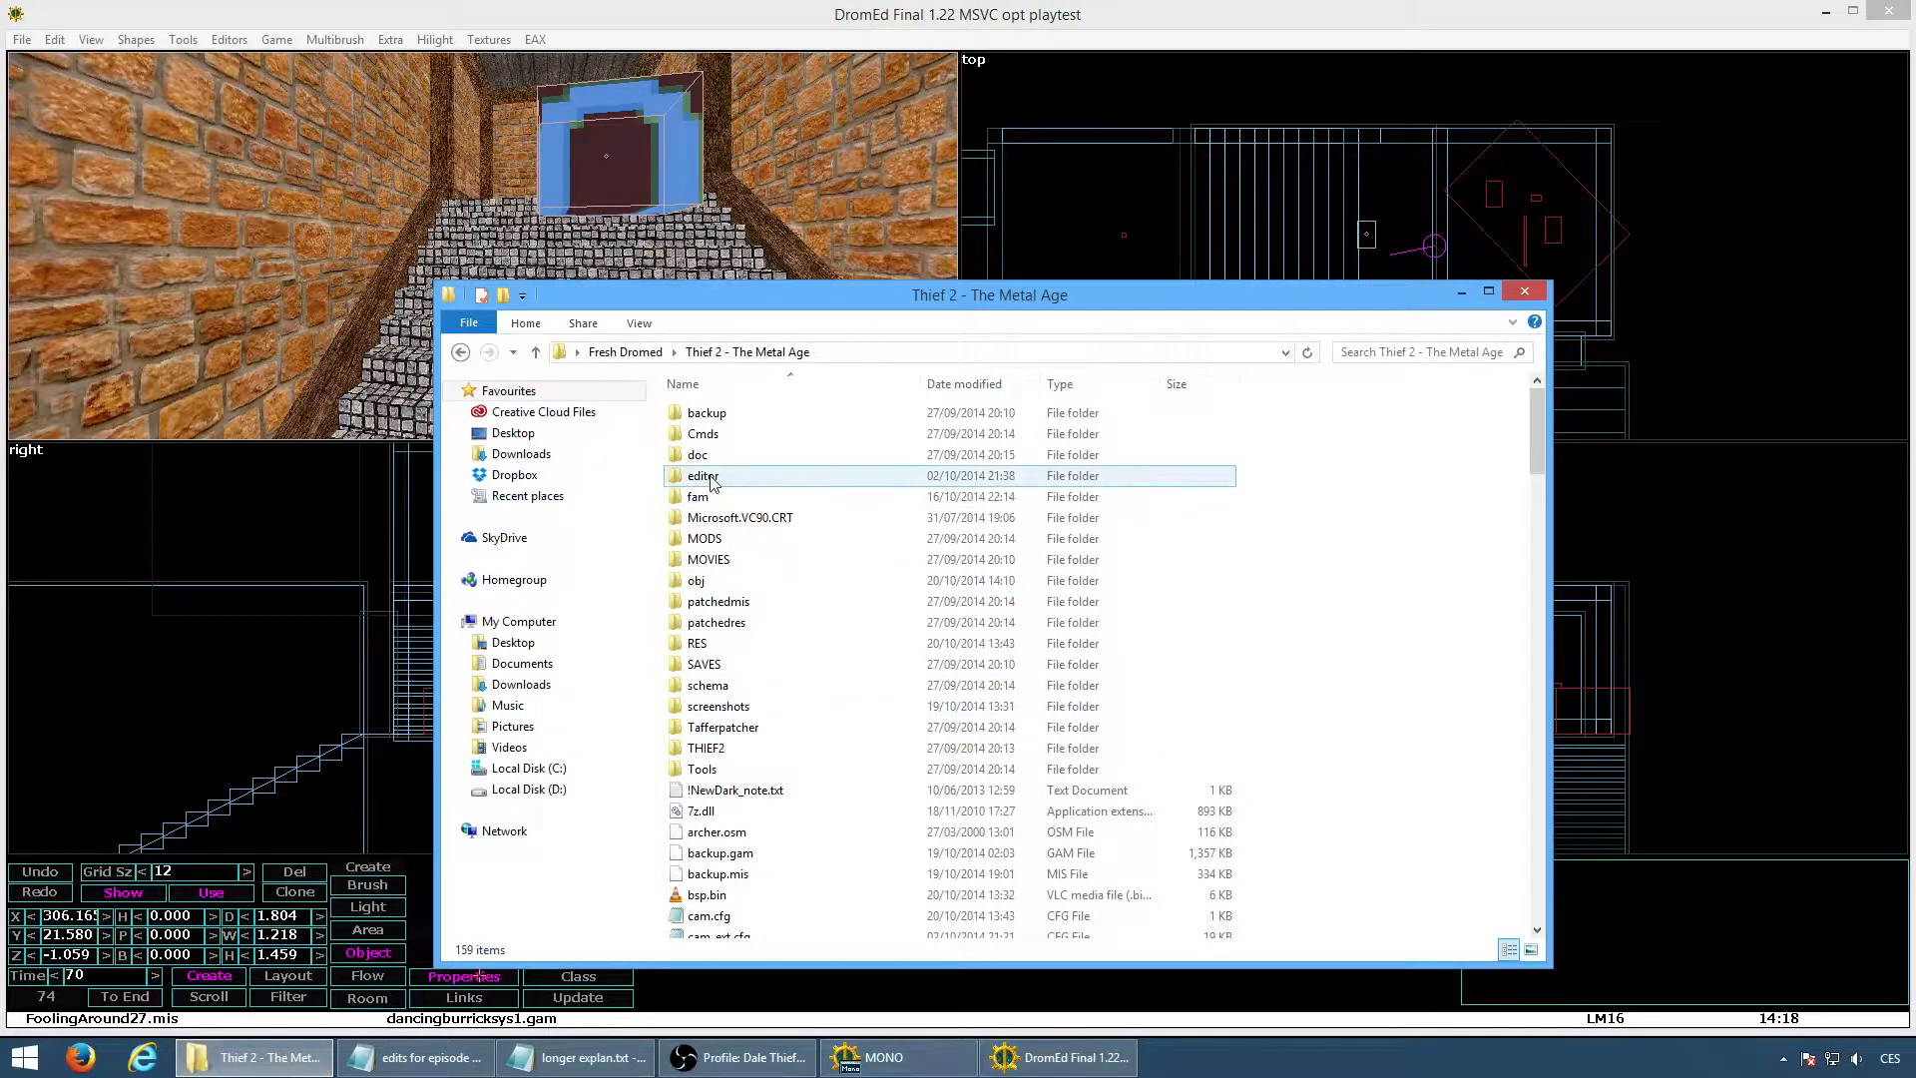
{"action": "double_click", "coordinate": [711, 497]}
{"action": "double_click", "coordinate": [744, 415]}
{"action": "left_click", "coordinate": [829, 435]}
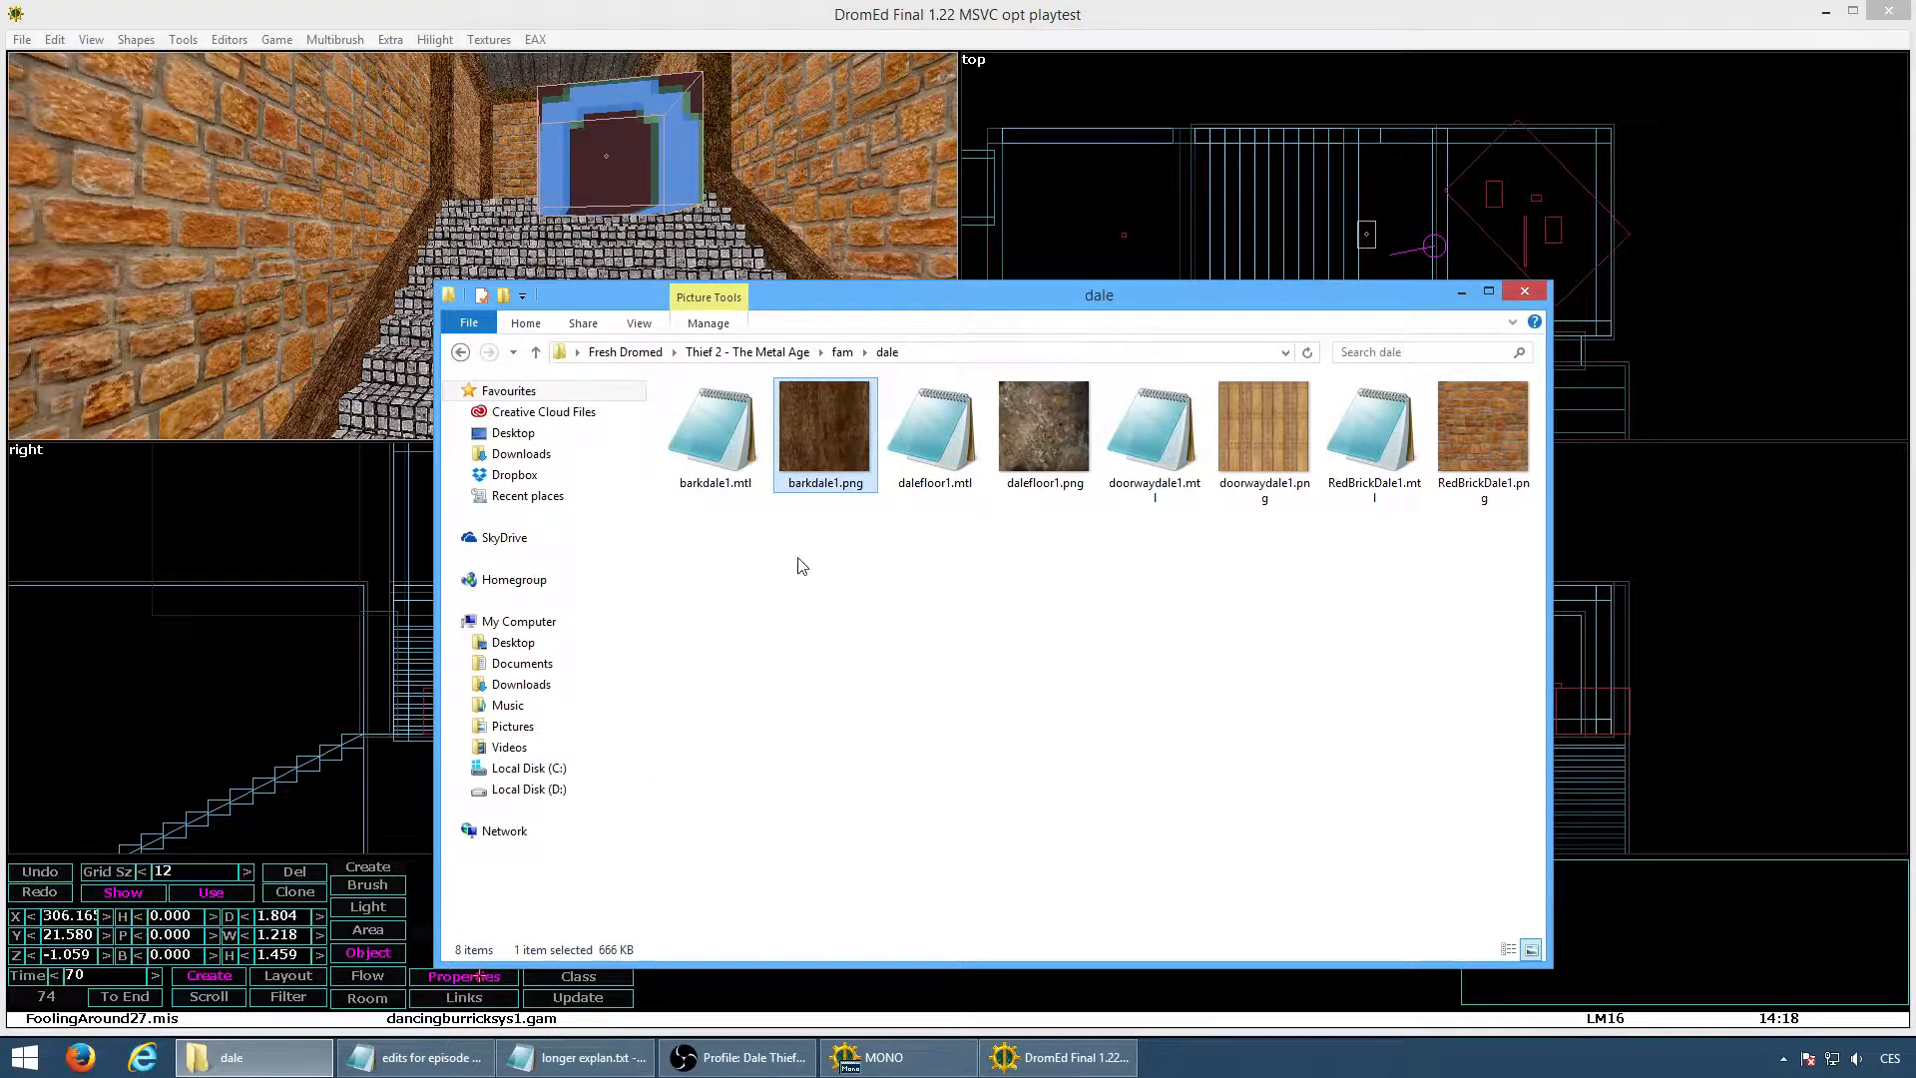
{"action": "left_click", "coordinate": [732, 457], "text": "ctrl"}
{"action": "right_click", "coordinate": [822, 445]}
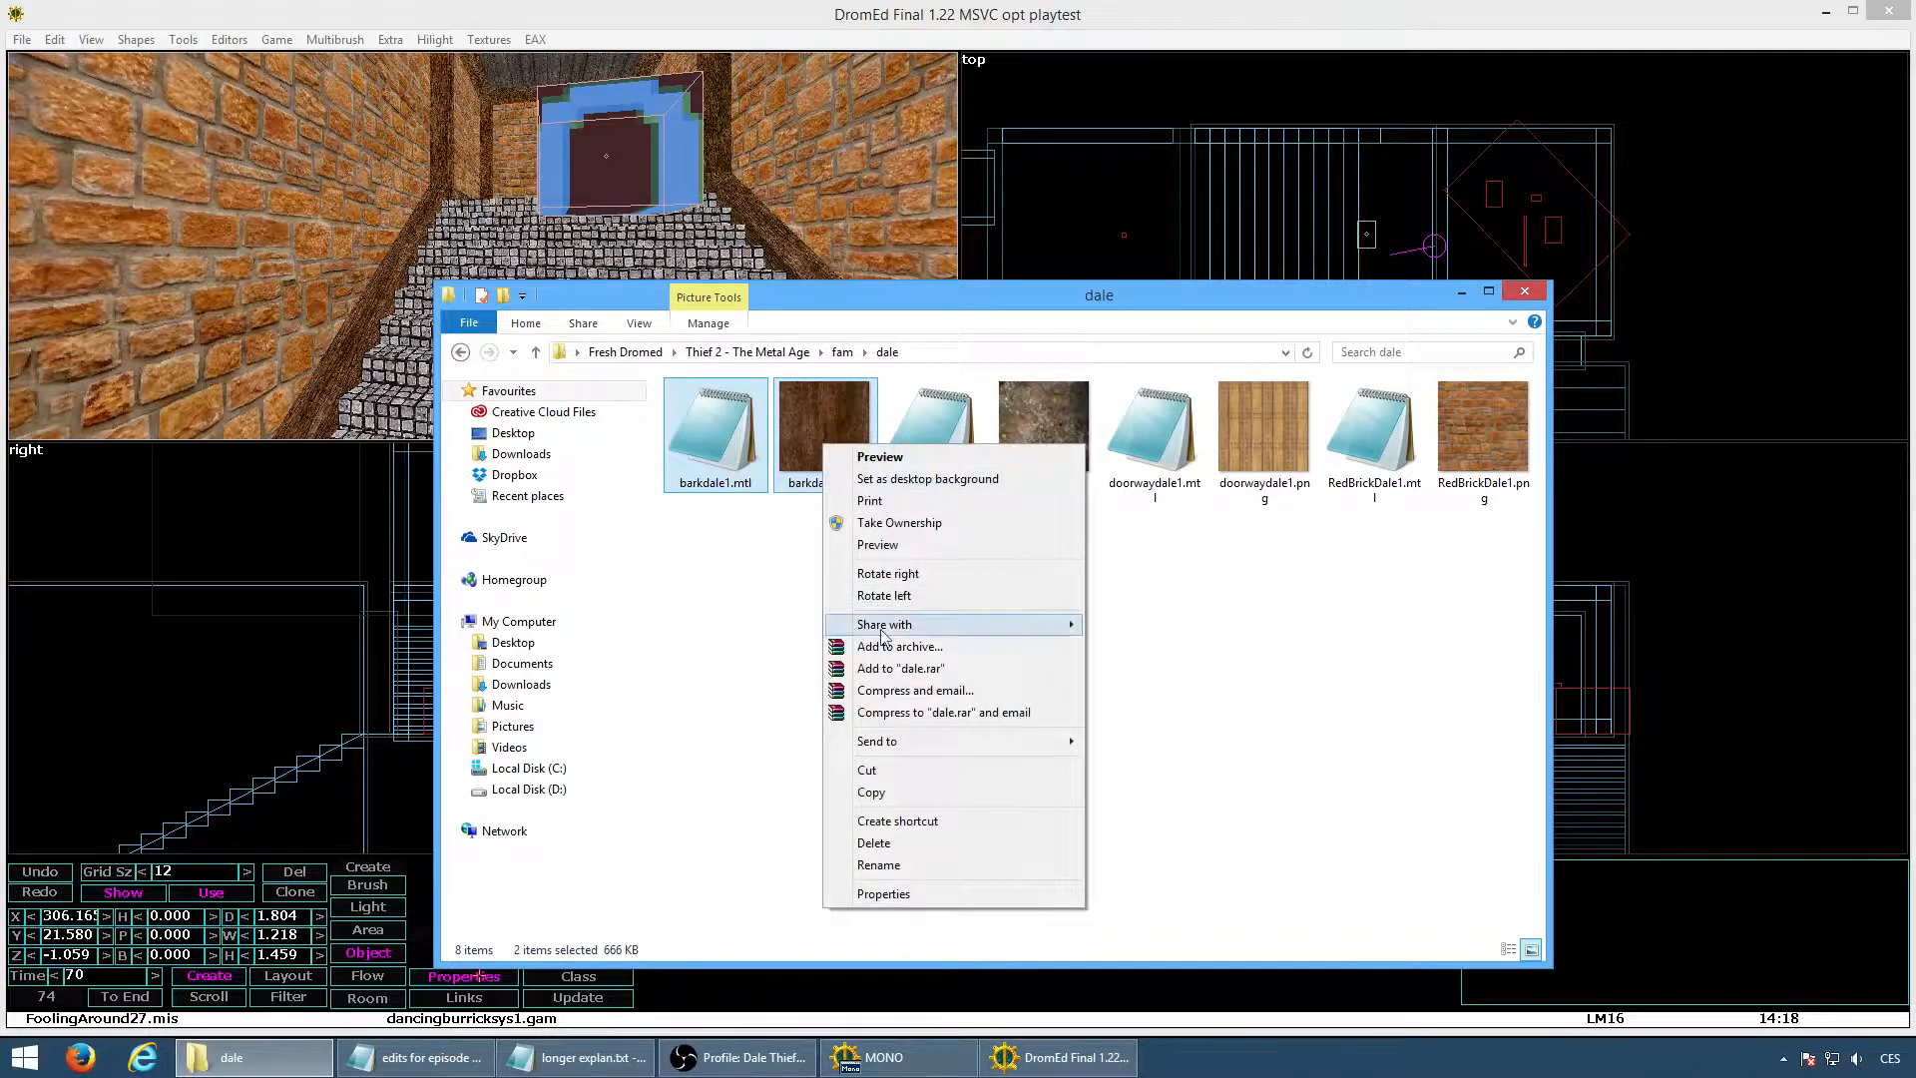
{"action": "left_click", "coordinate": [902, 796]}
Paste the copied barkdale1 files into the obj/txt16 folder of Thief 2 - The Metal Age
{"action": "left_click", "coordinate": [746, 353]}
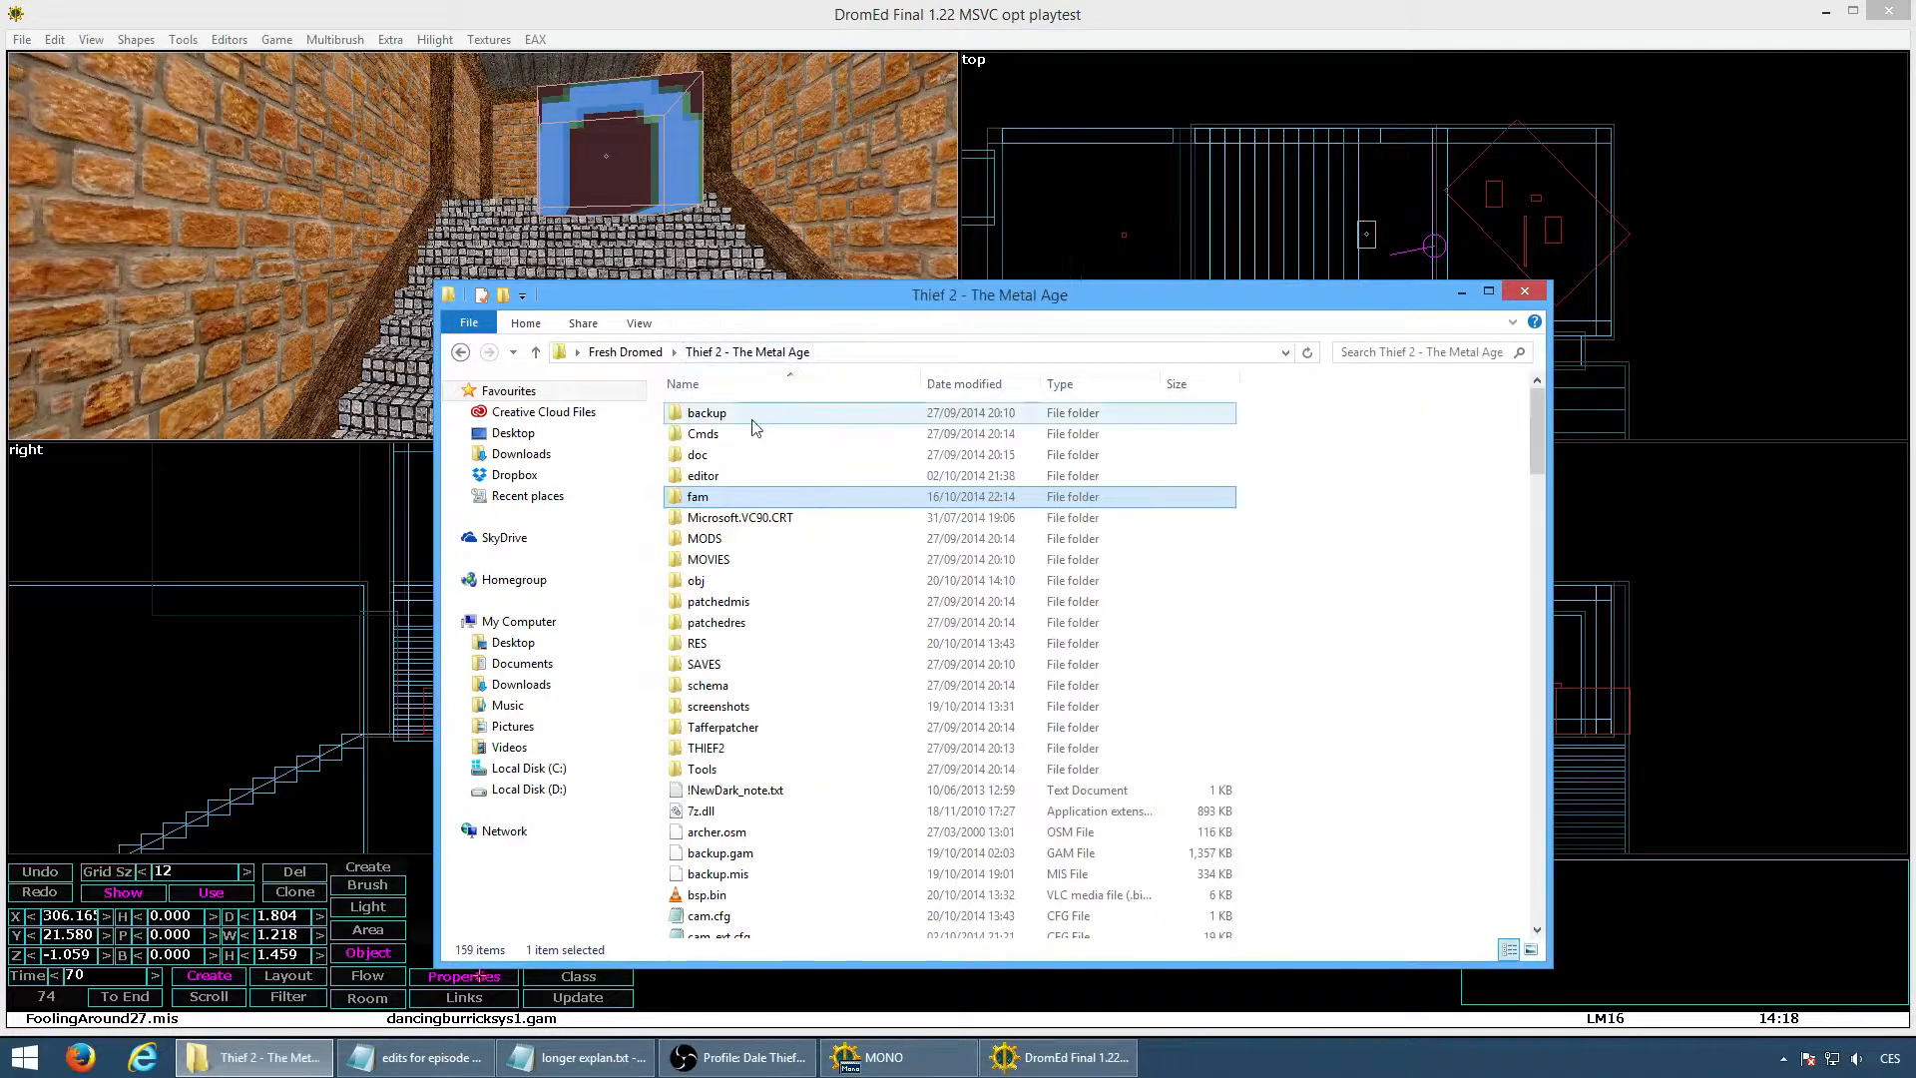
{"action": "left_click", "coordinate": [725, 587]}
{"action": "double_click", "coordinate": [726, 589]}
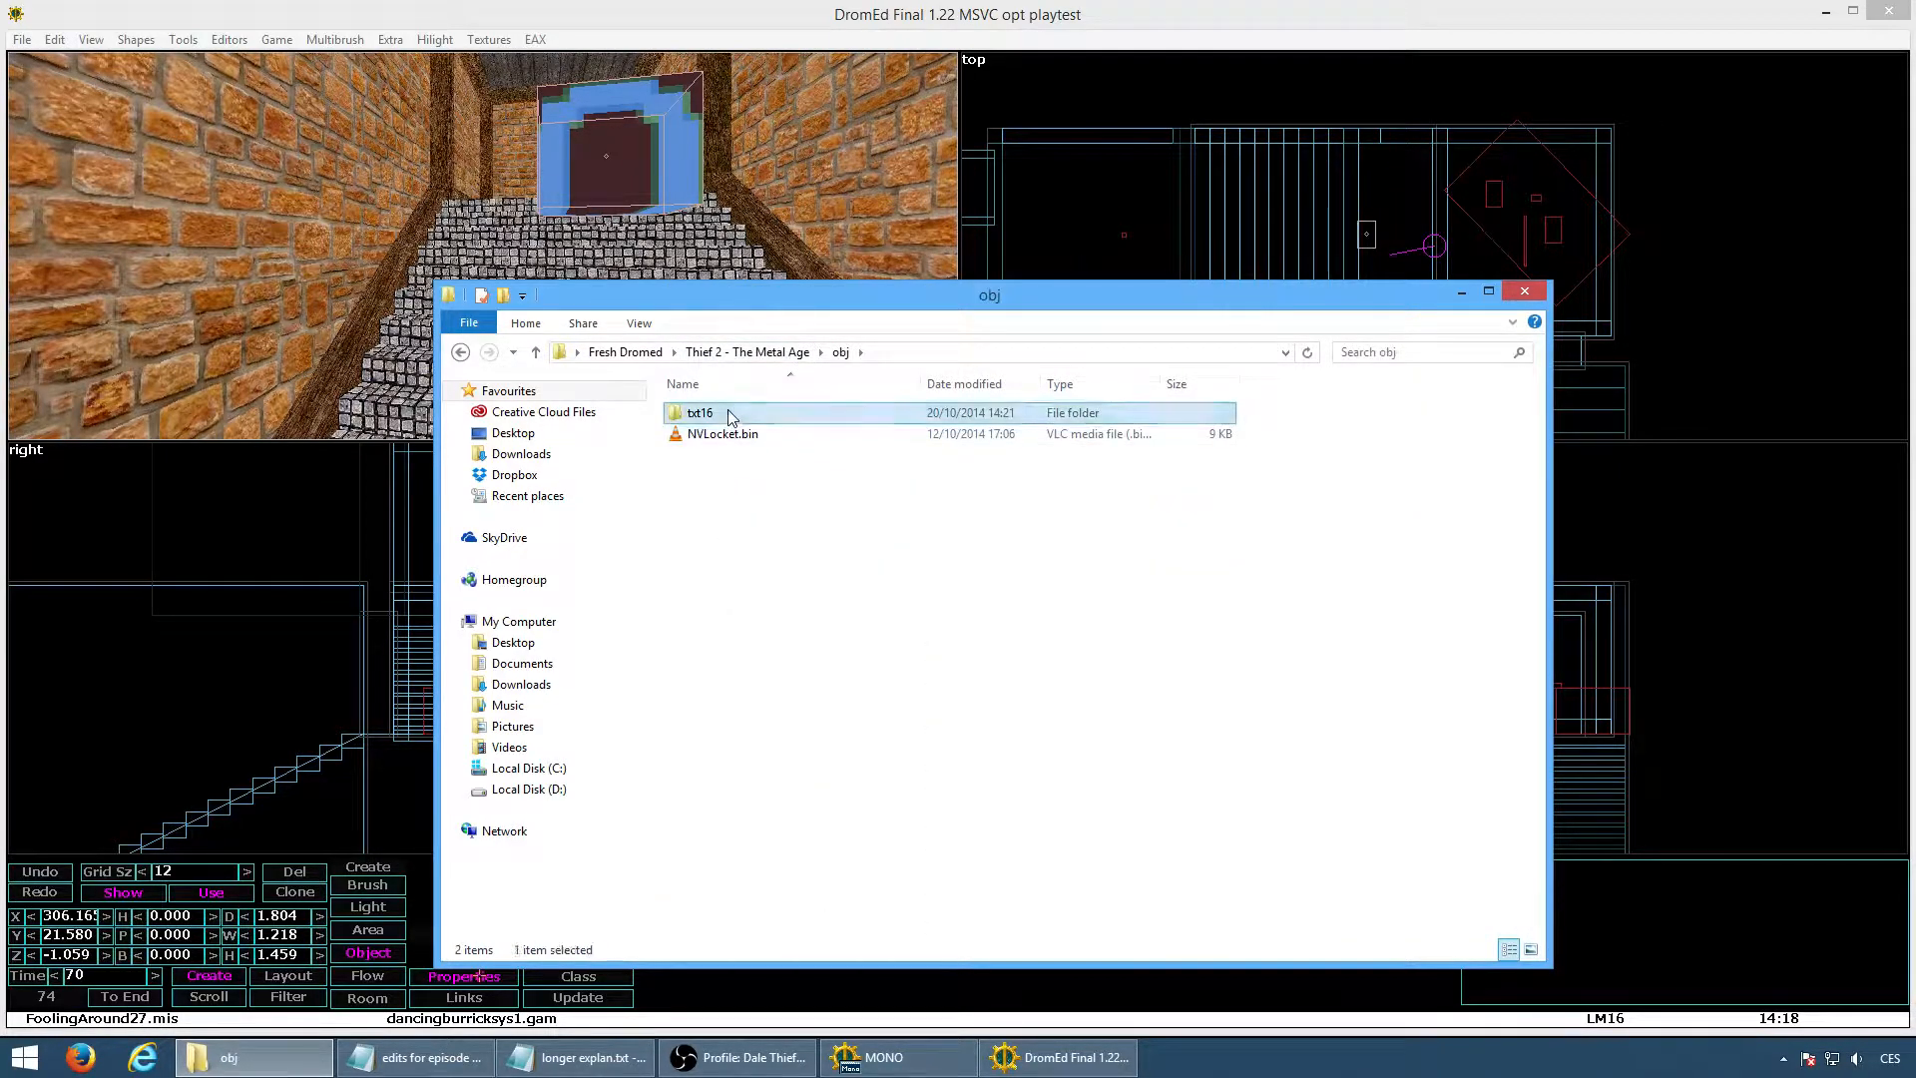
{"action": "double_click", "coordinate": [727, 409]}
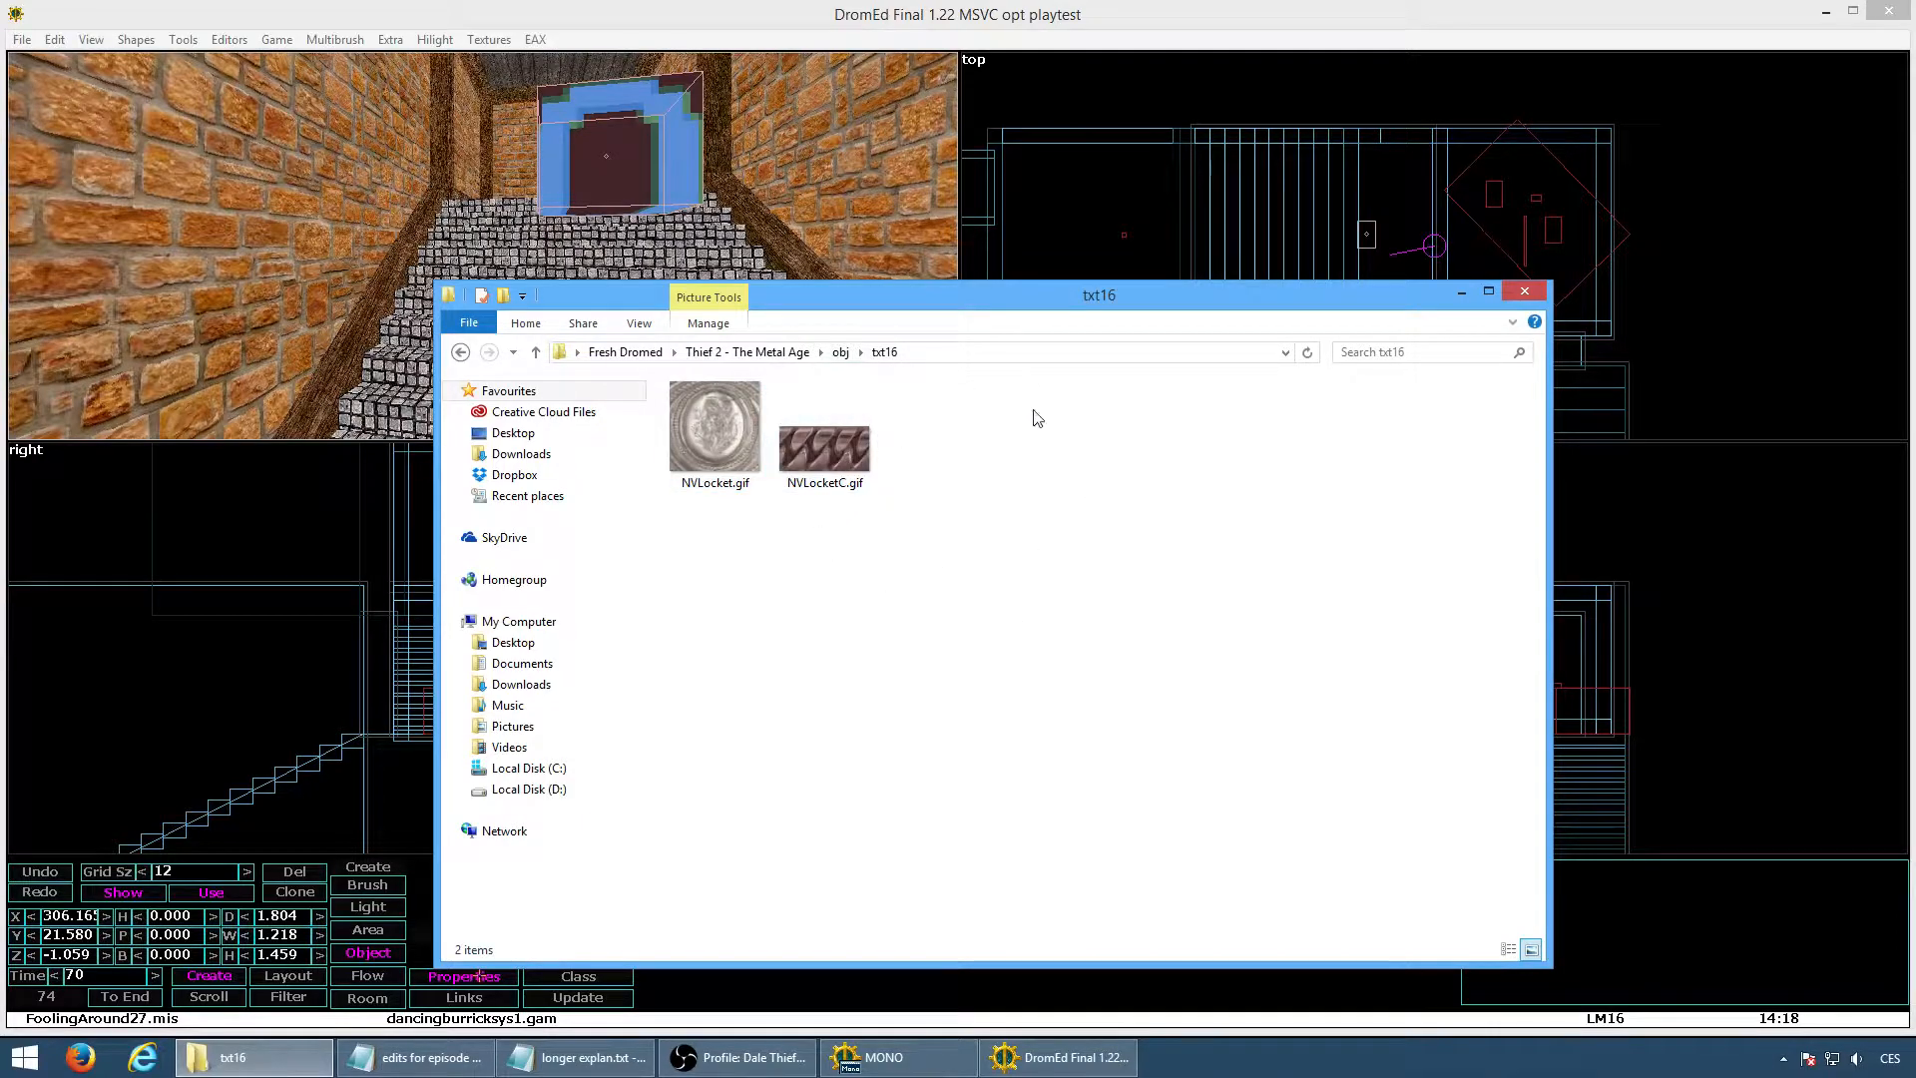
{"action": "right_click", "coordinate": [964, 450]}
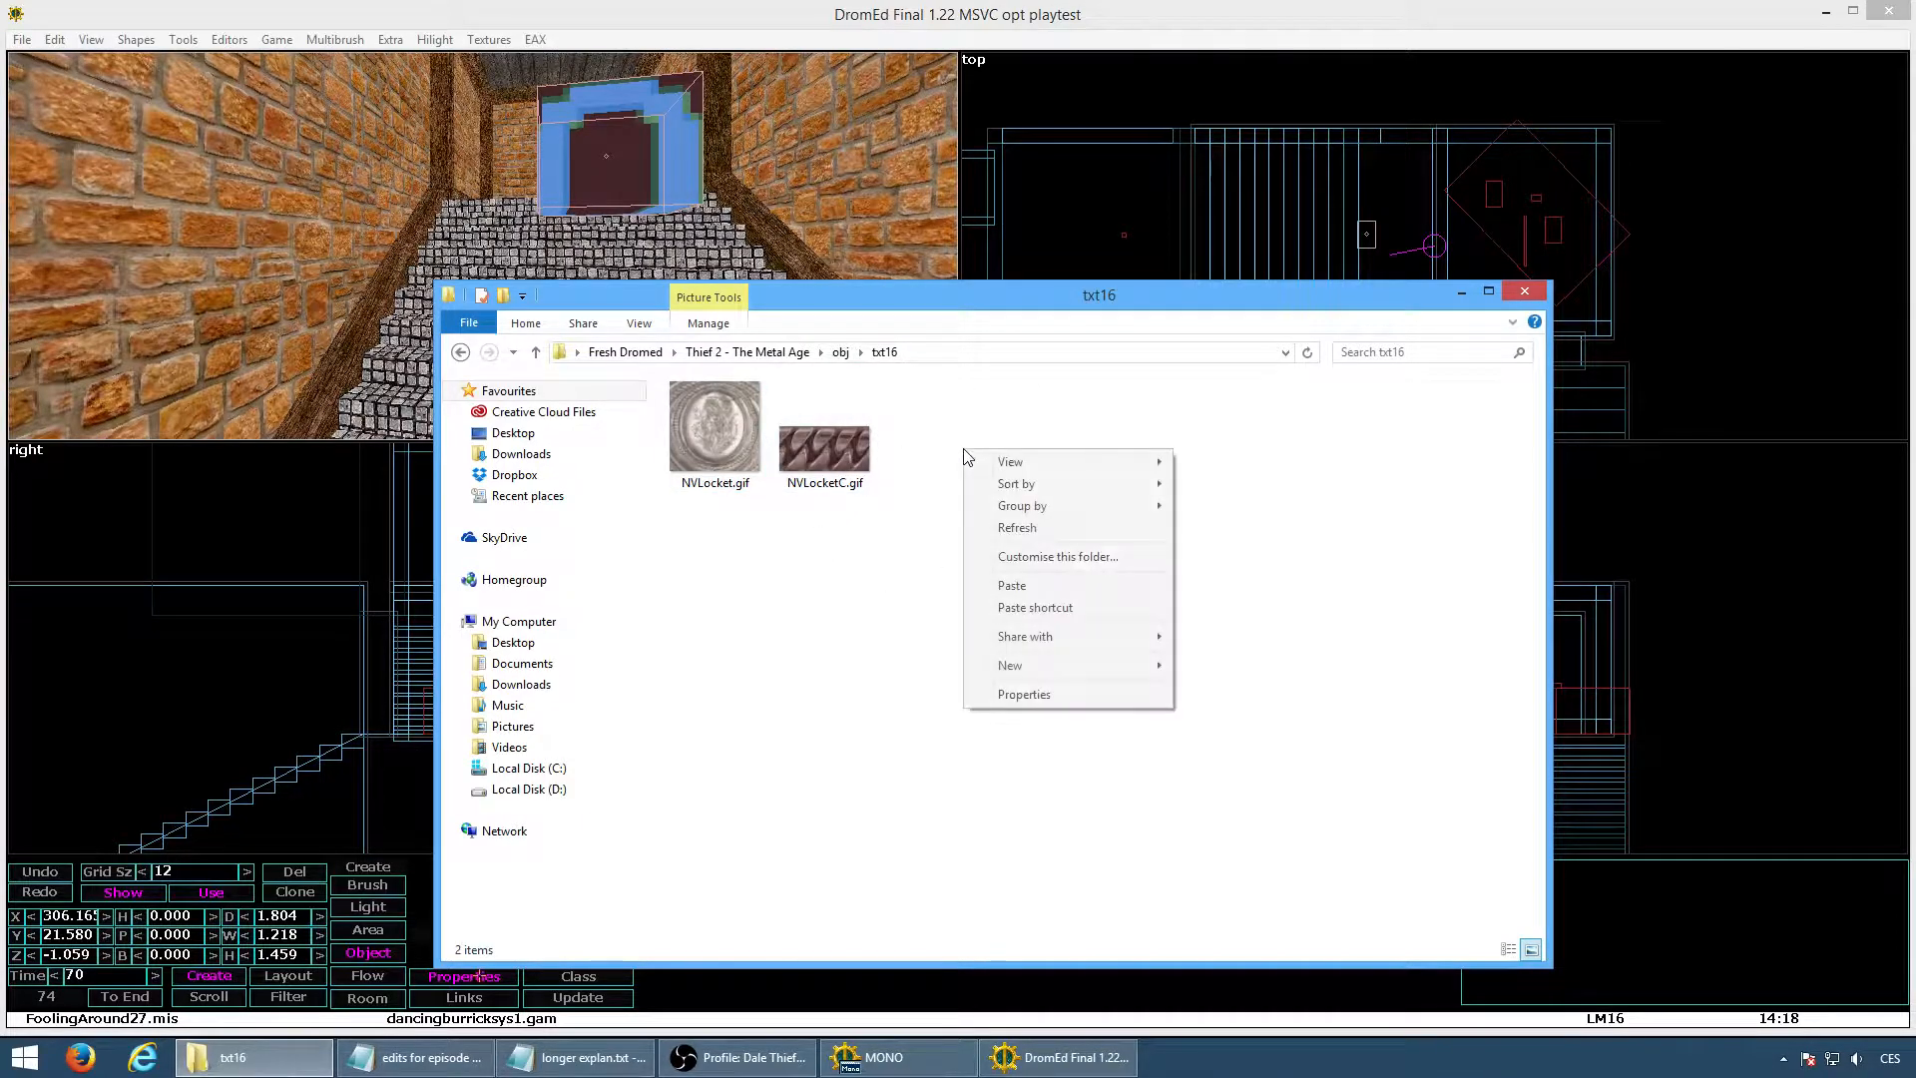
{"action": "left_click", "coordinate": [1009, 586]}
Rename the pasted barkdale1.png texture as barkdale2.png
{"action": "right_click", "coordinate": [864, 488]}
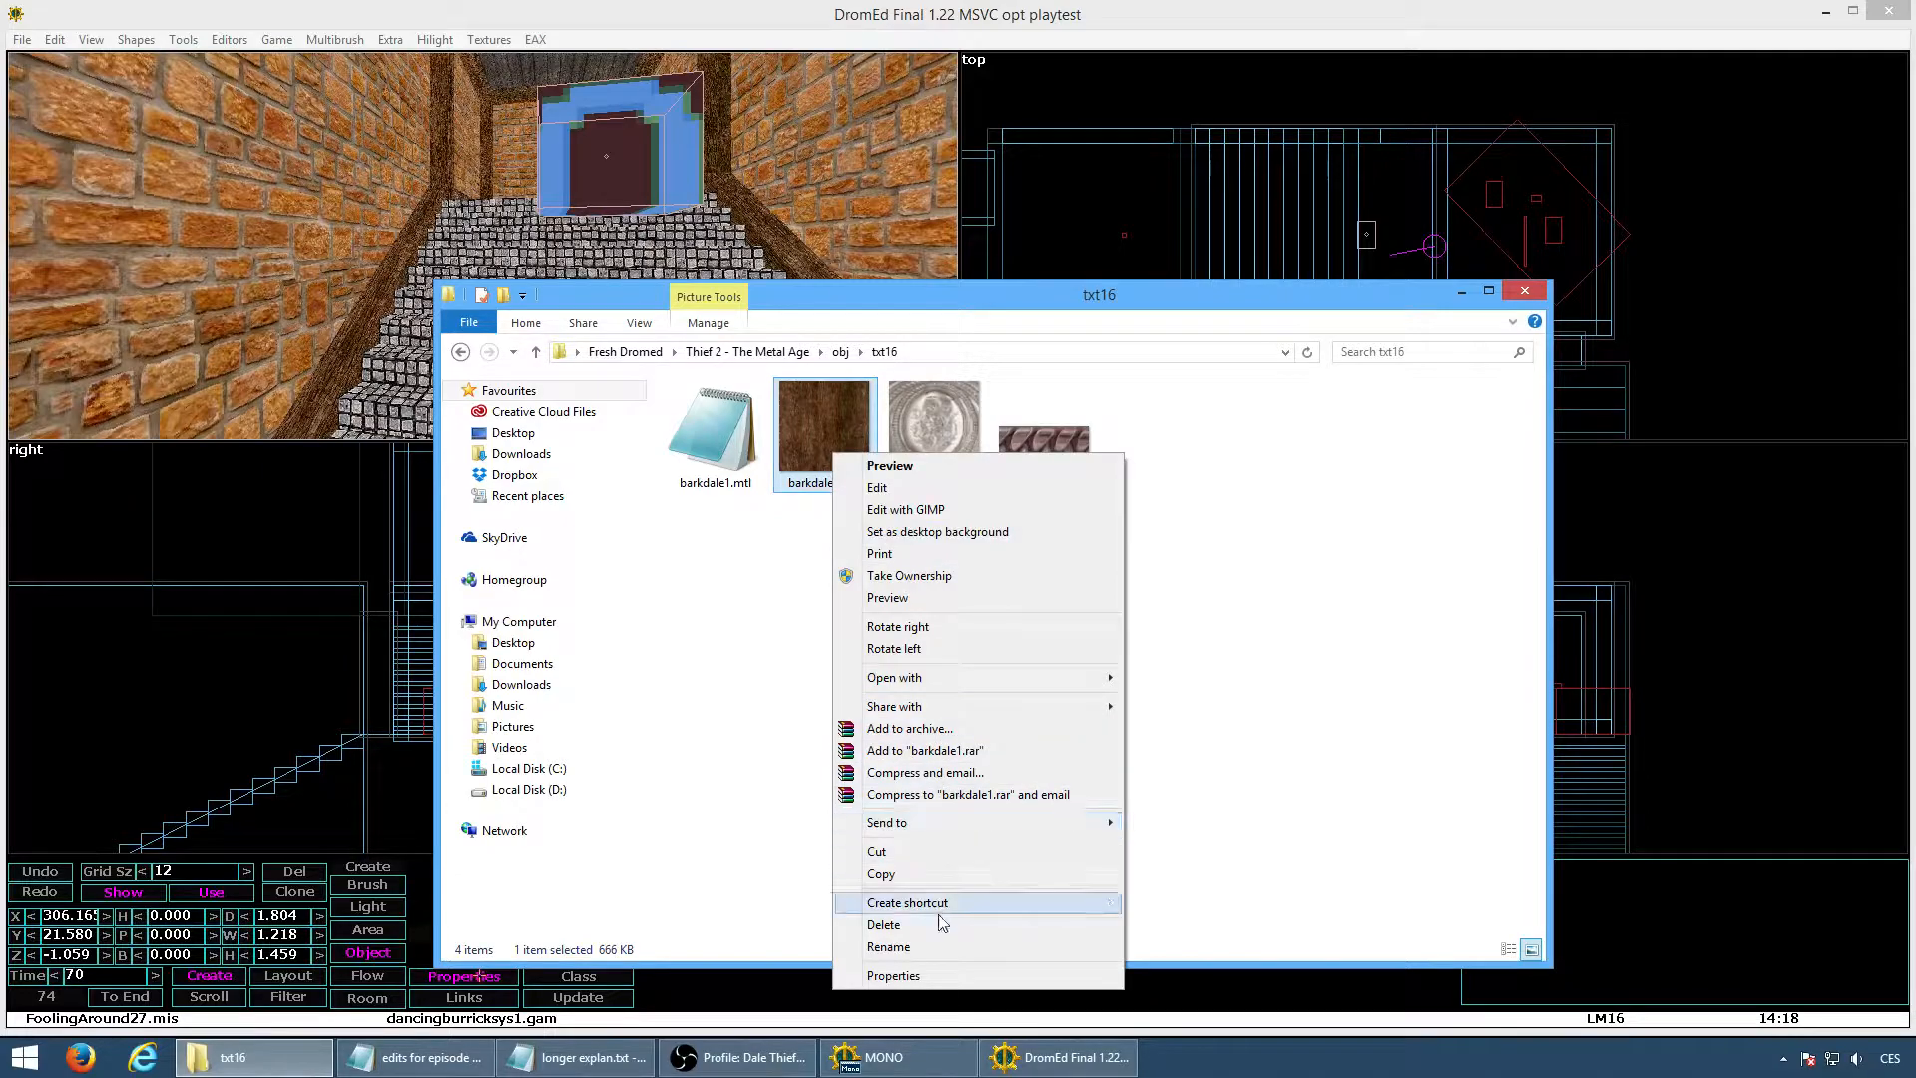
{"action": "left_click", "coordinate": [936, 949]}
{"action": "key", "text": "Right"}
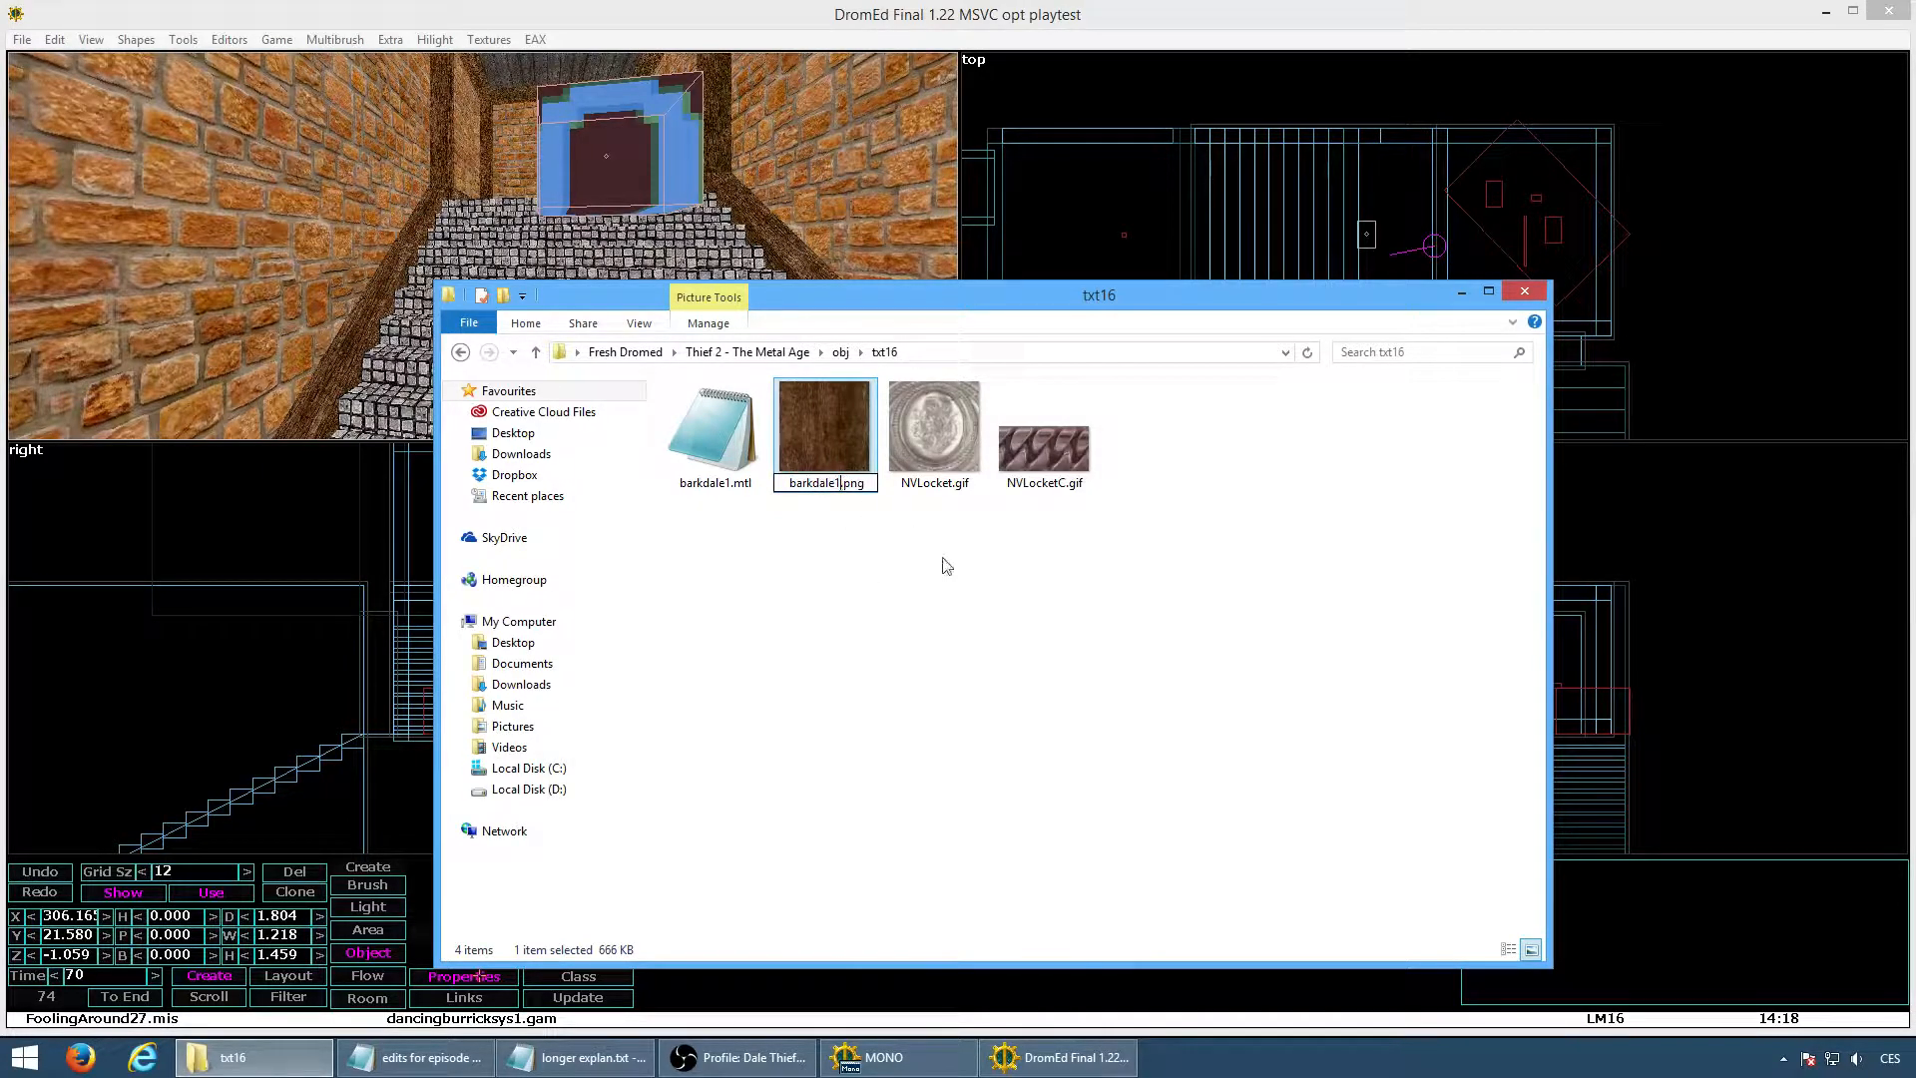
{"action": "key", "text": "BackSpace"}
{"action": "type", "text": "2"}
{"action": "key", "text": "Return"}
Rename the pasted barkdale1.mtl material file as barkdale2.mtl
{"action": "right_click", "coordinate": [736, 436]}
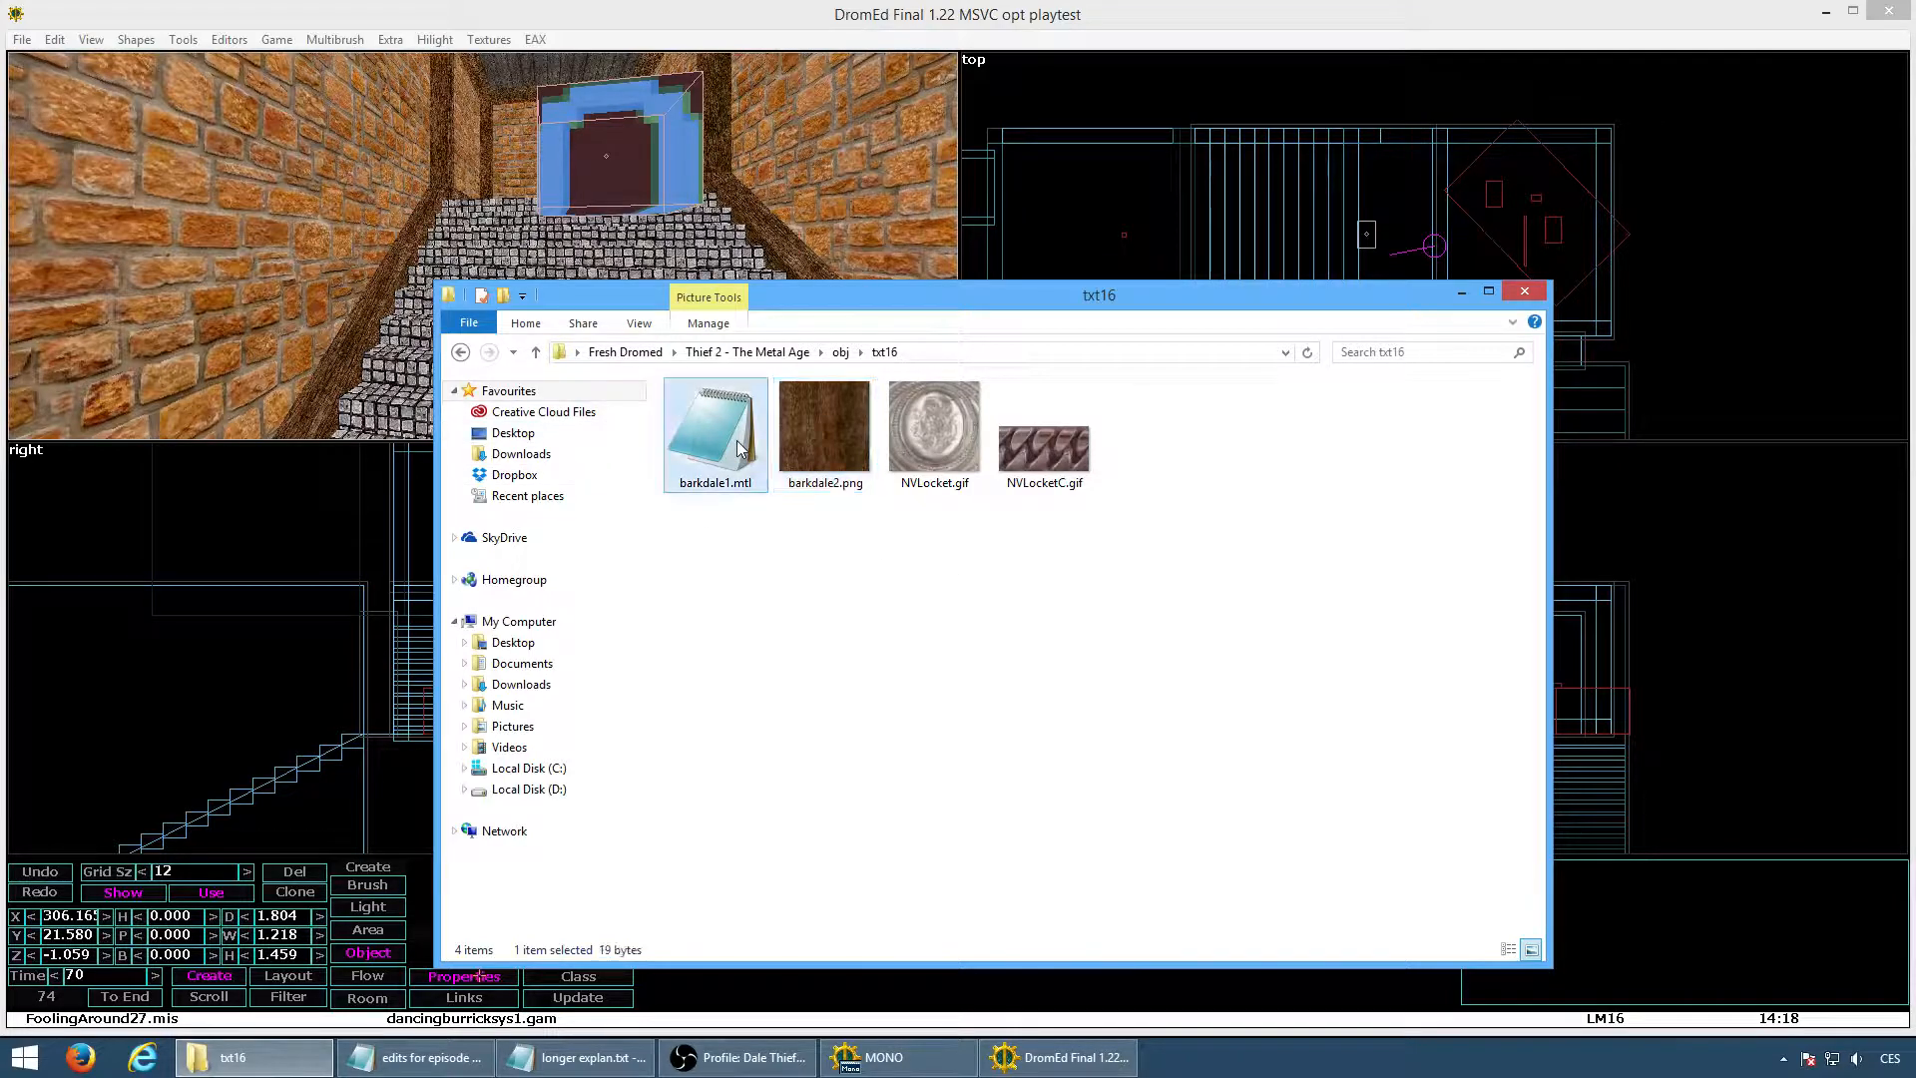
{"action": "left_click", "coordinate": [826, 788]}
{"action": "key", "text": "Right"}
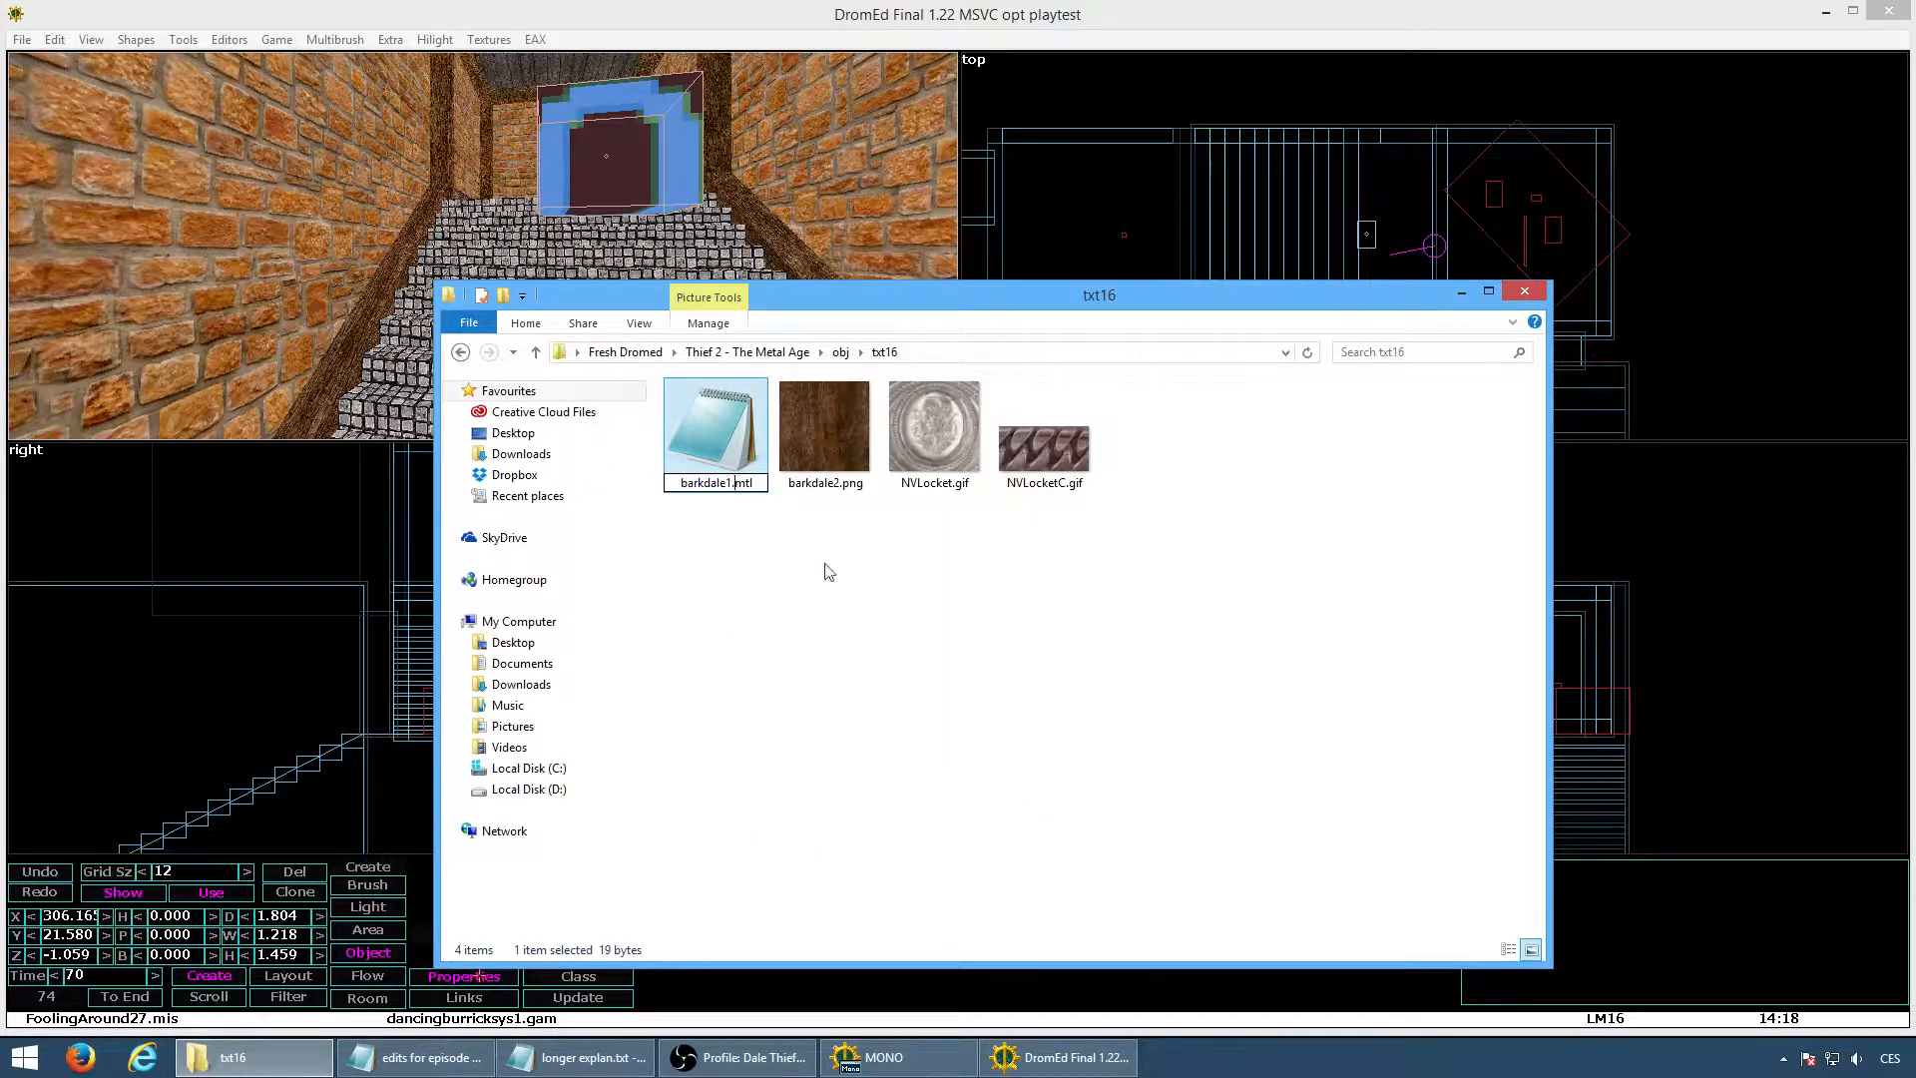
{"action": "key", "text": "BackSpace"}
{"action": "type", "text": "2"}
{"action": "key", "text": "Return"}
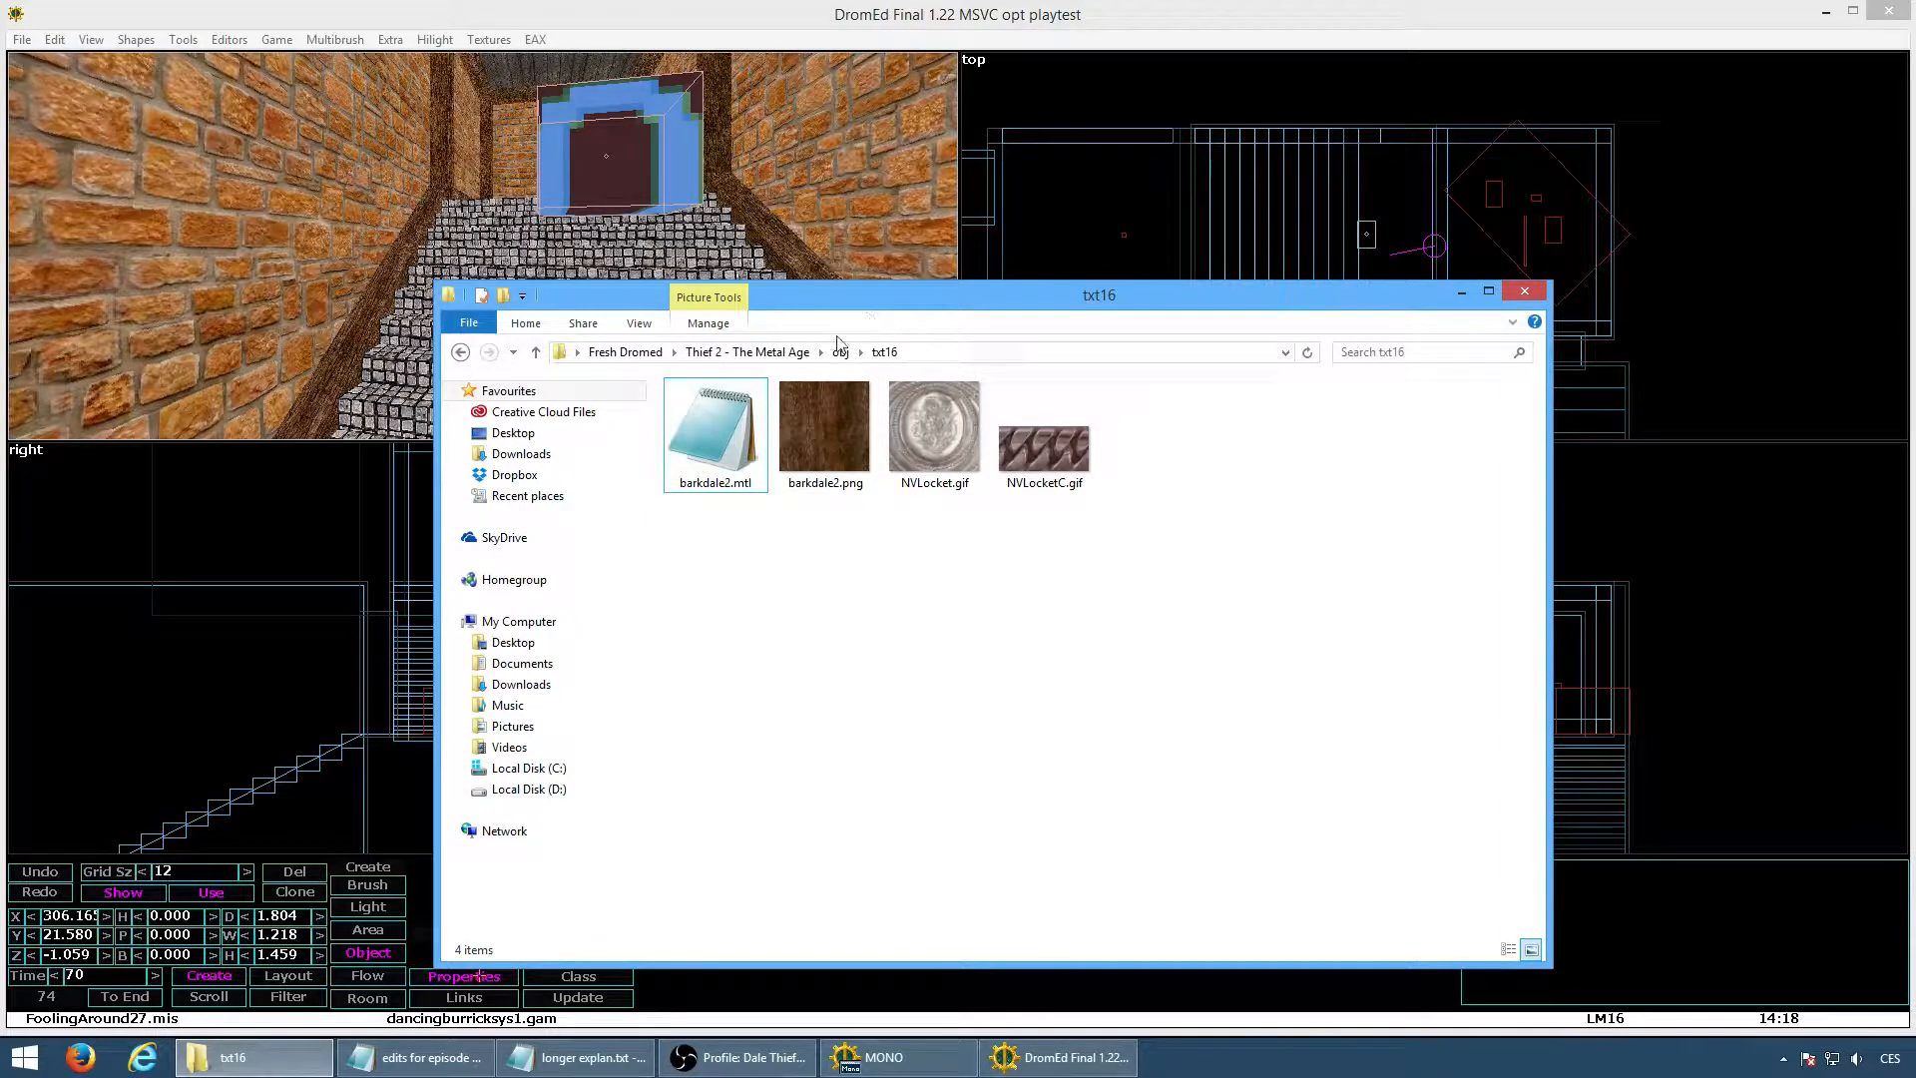
Return to DromEd, complete the TxtRepl r0 path as obj/txt16/barkdale2.png and close the object's properties
{"action": "left_click", "coordinate": [759, 351]}
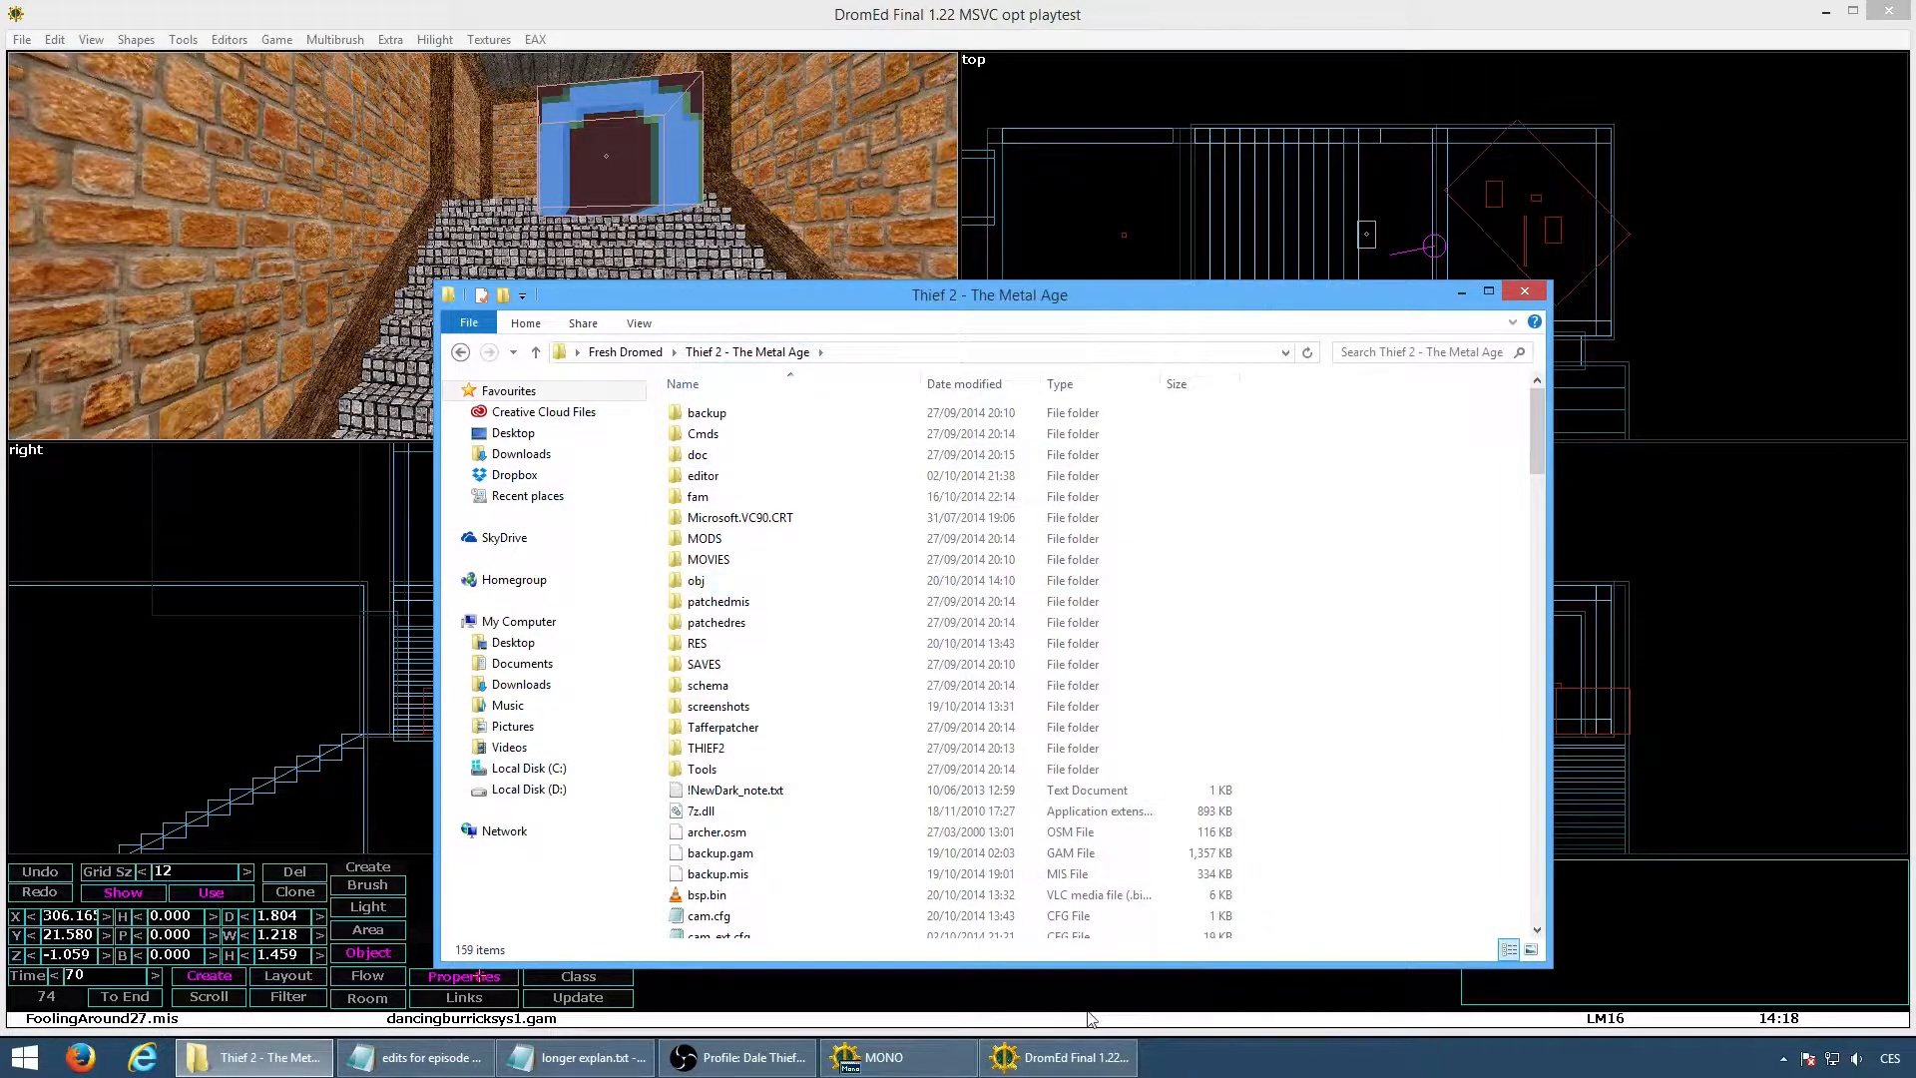
{"action": "left_click", "coordinate": [1073, 1057]}
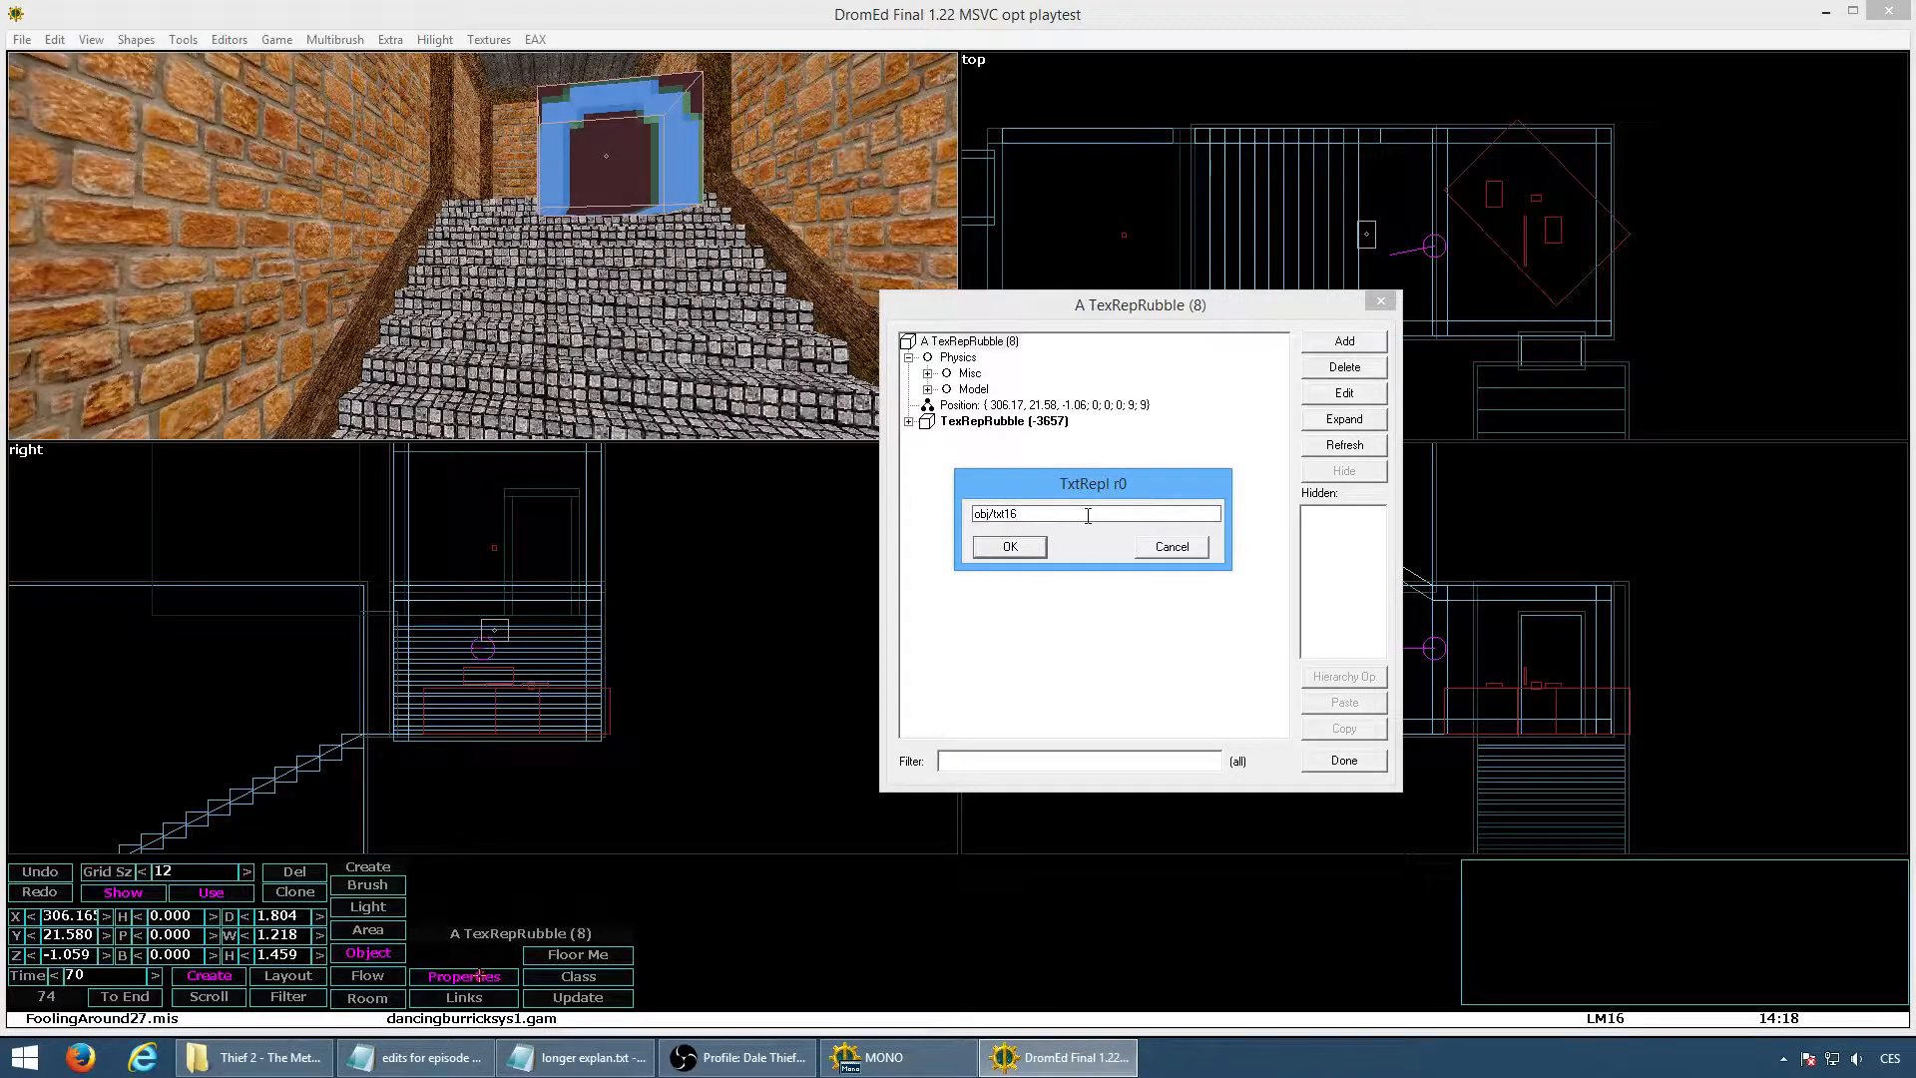
{"action": "type", "text": "/barkdale2.png"}
{"action": "key", "text": "Return"}
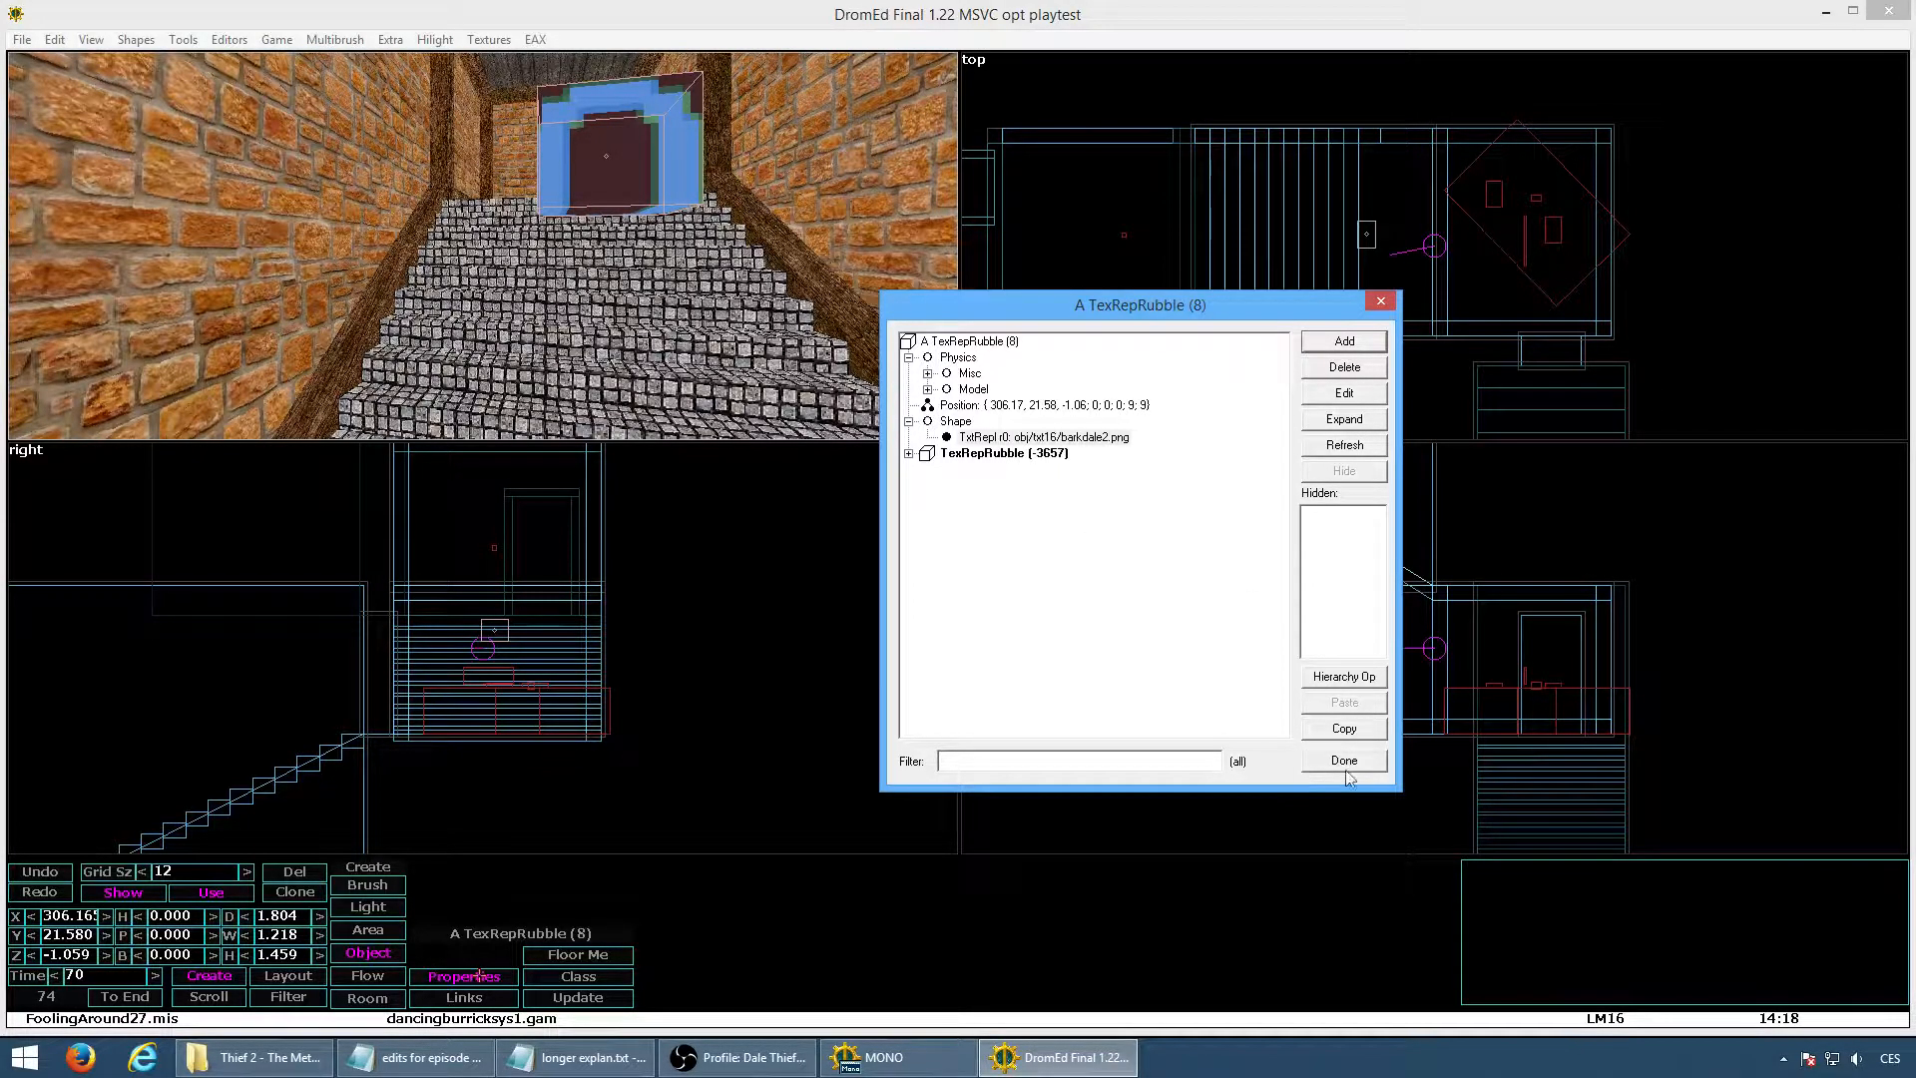
{"action": "left_click", "coordinate": [1383, 760]}
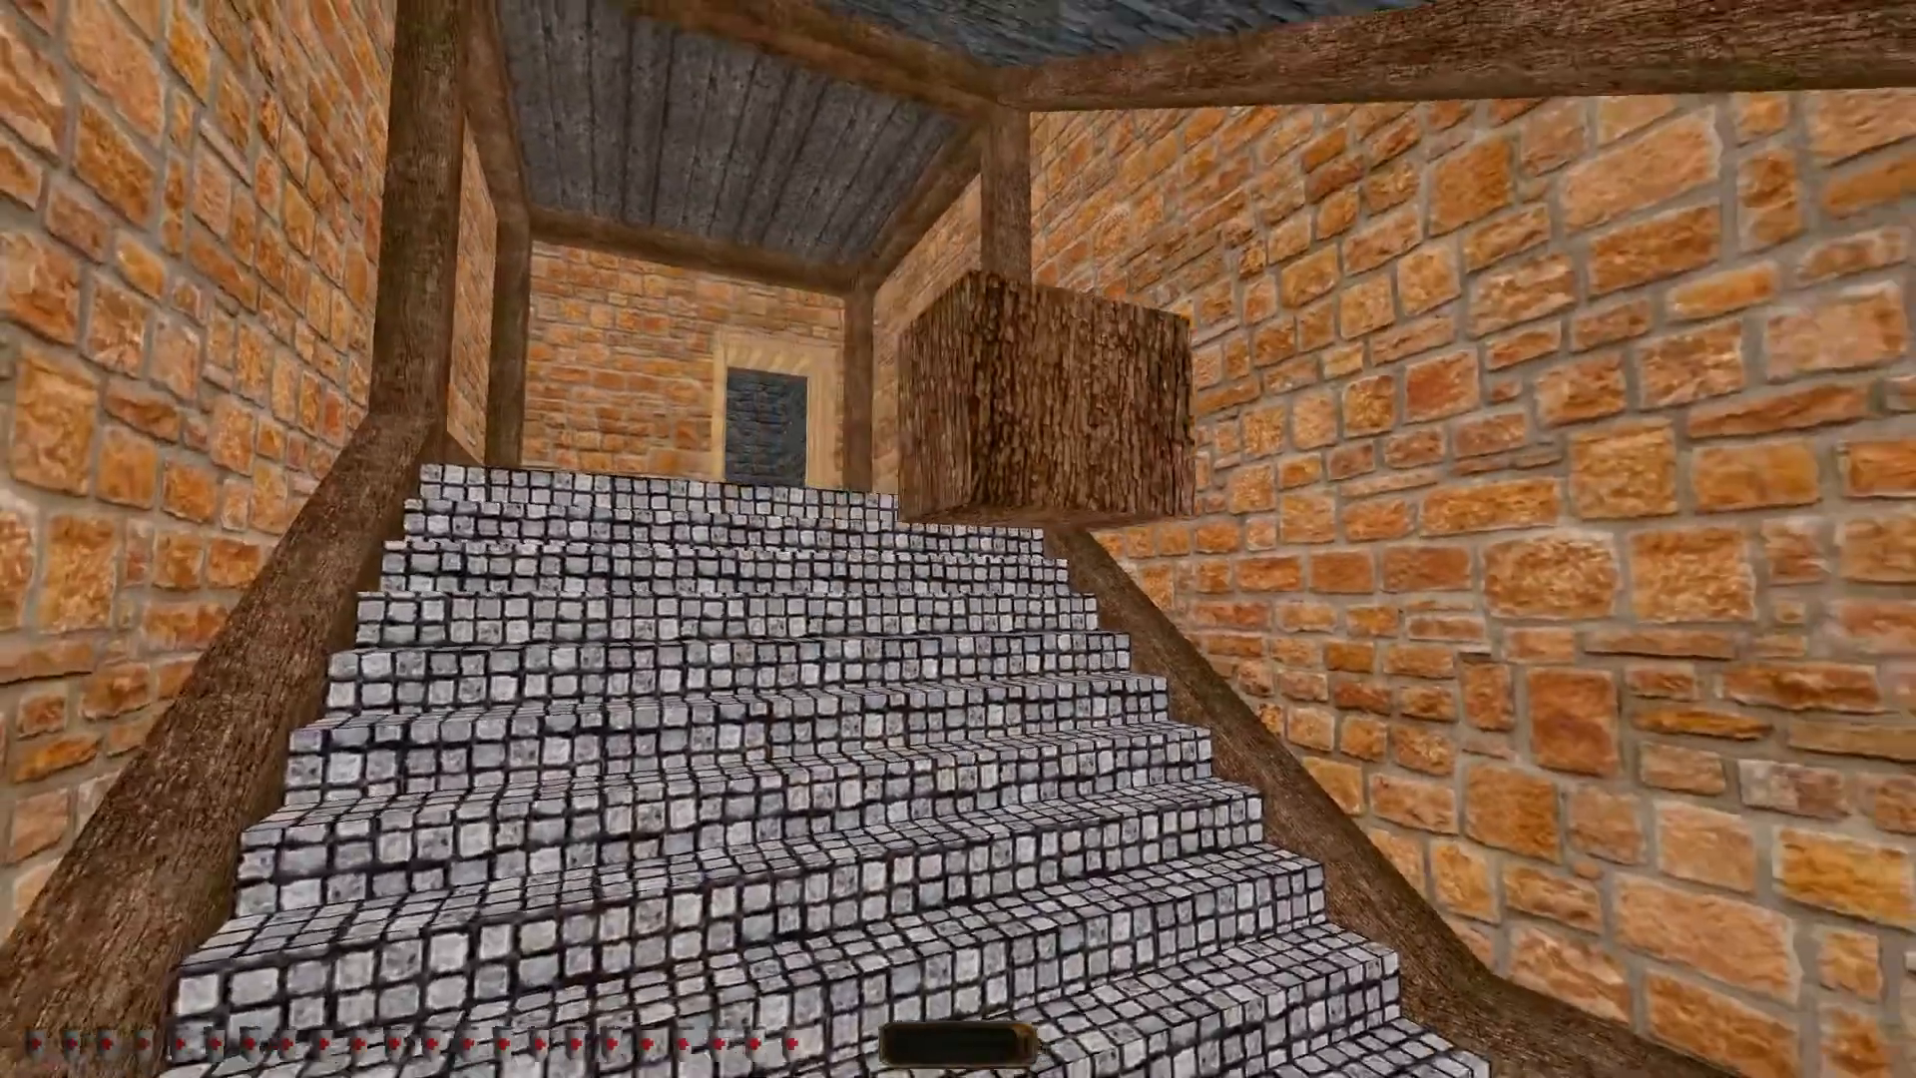
Walk around the retextured block in game mode and view it again in the editor's 3D view
{"action": "key", "text": "a"}
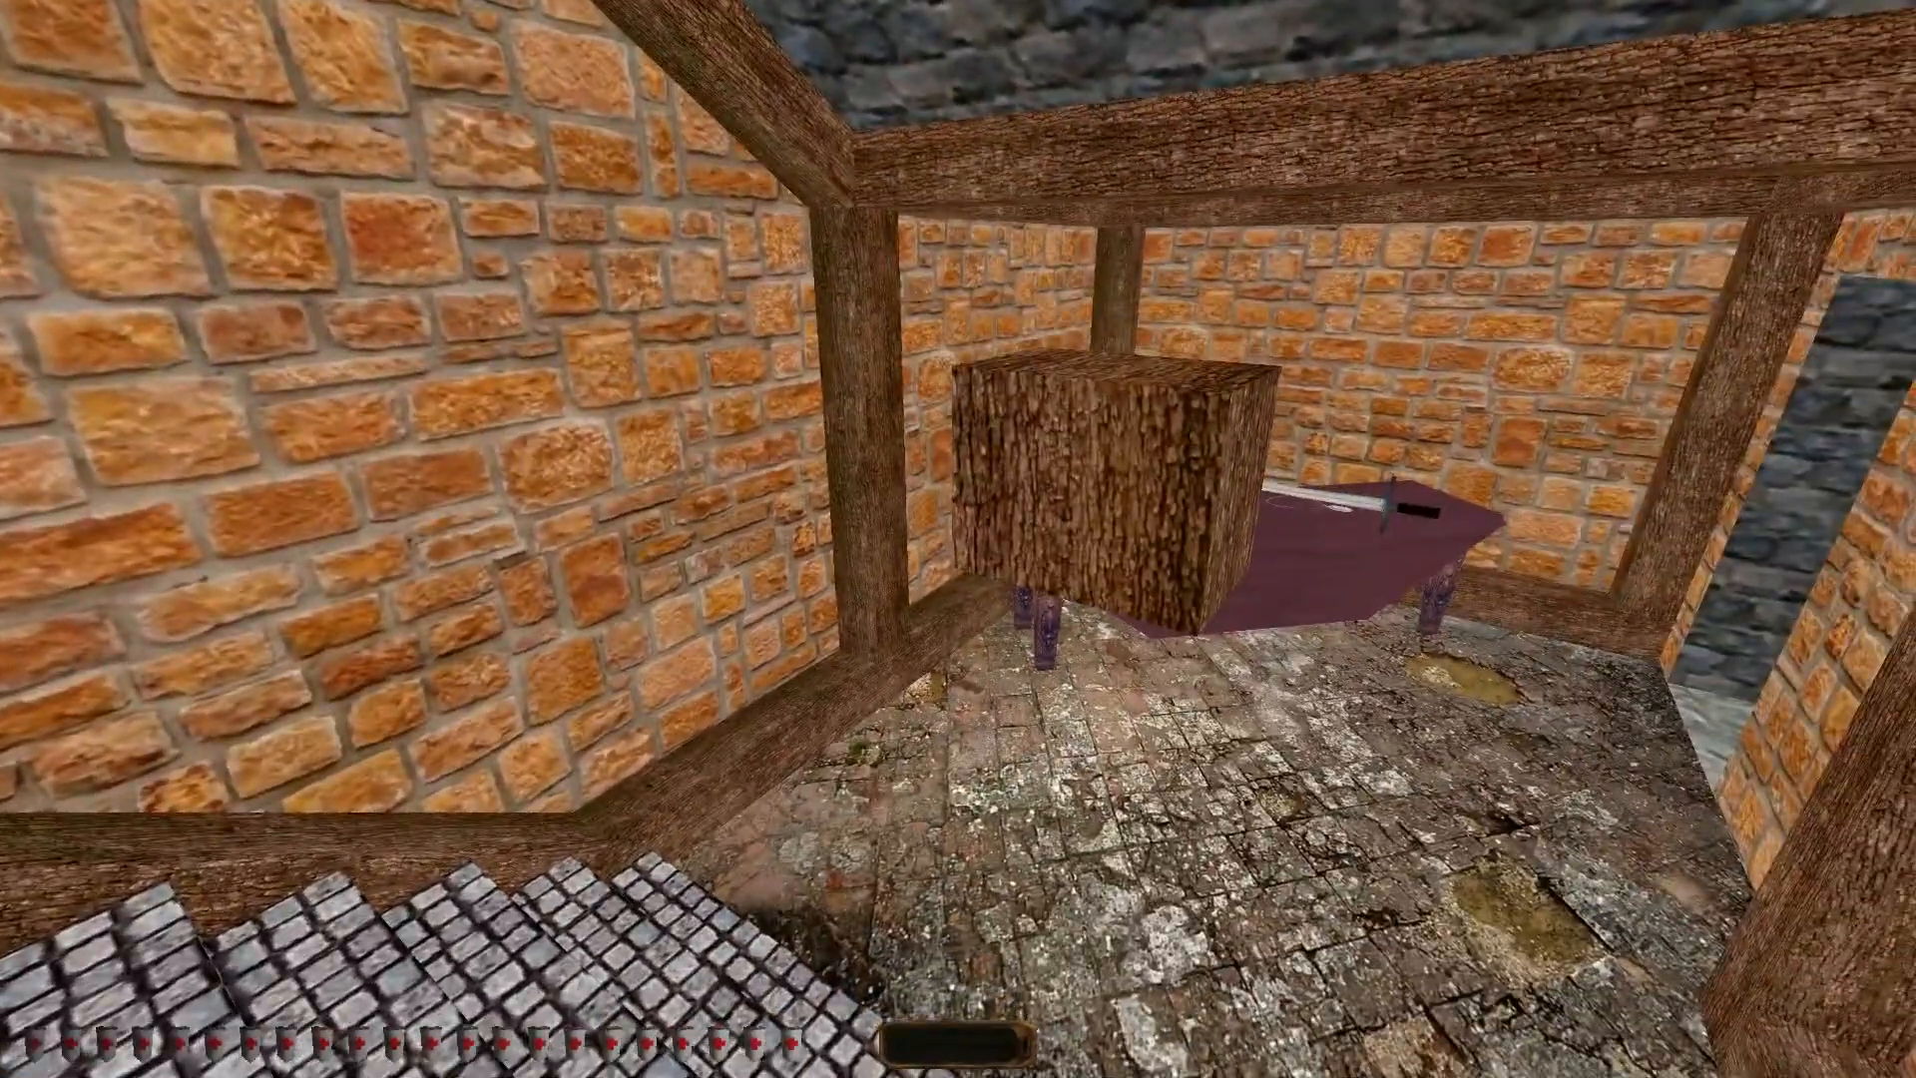
{"action": "key", "text": "d"}
{"action": "key", "text": "d"}
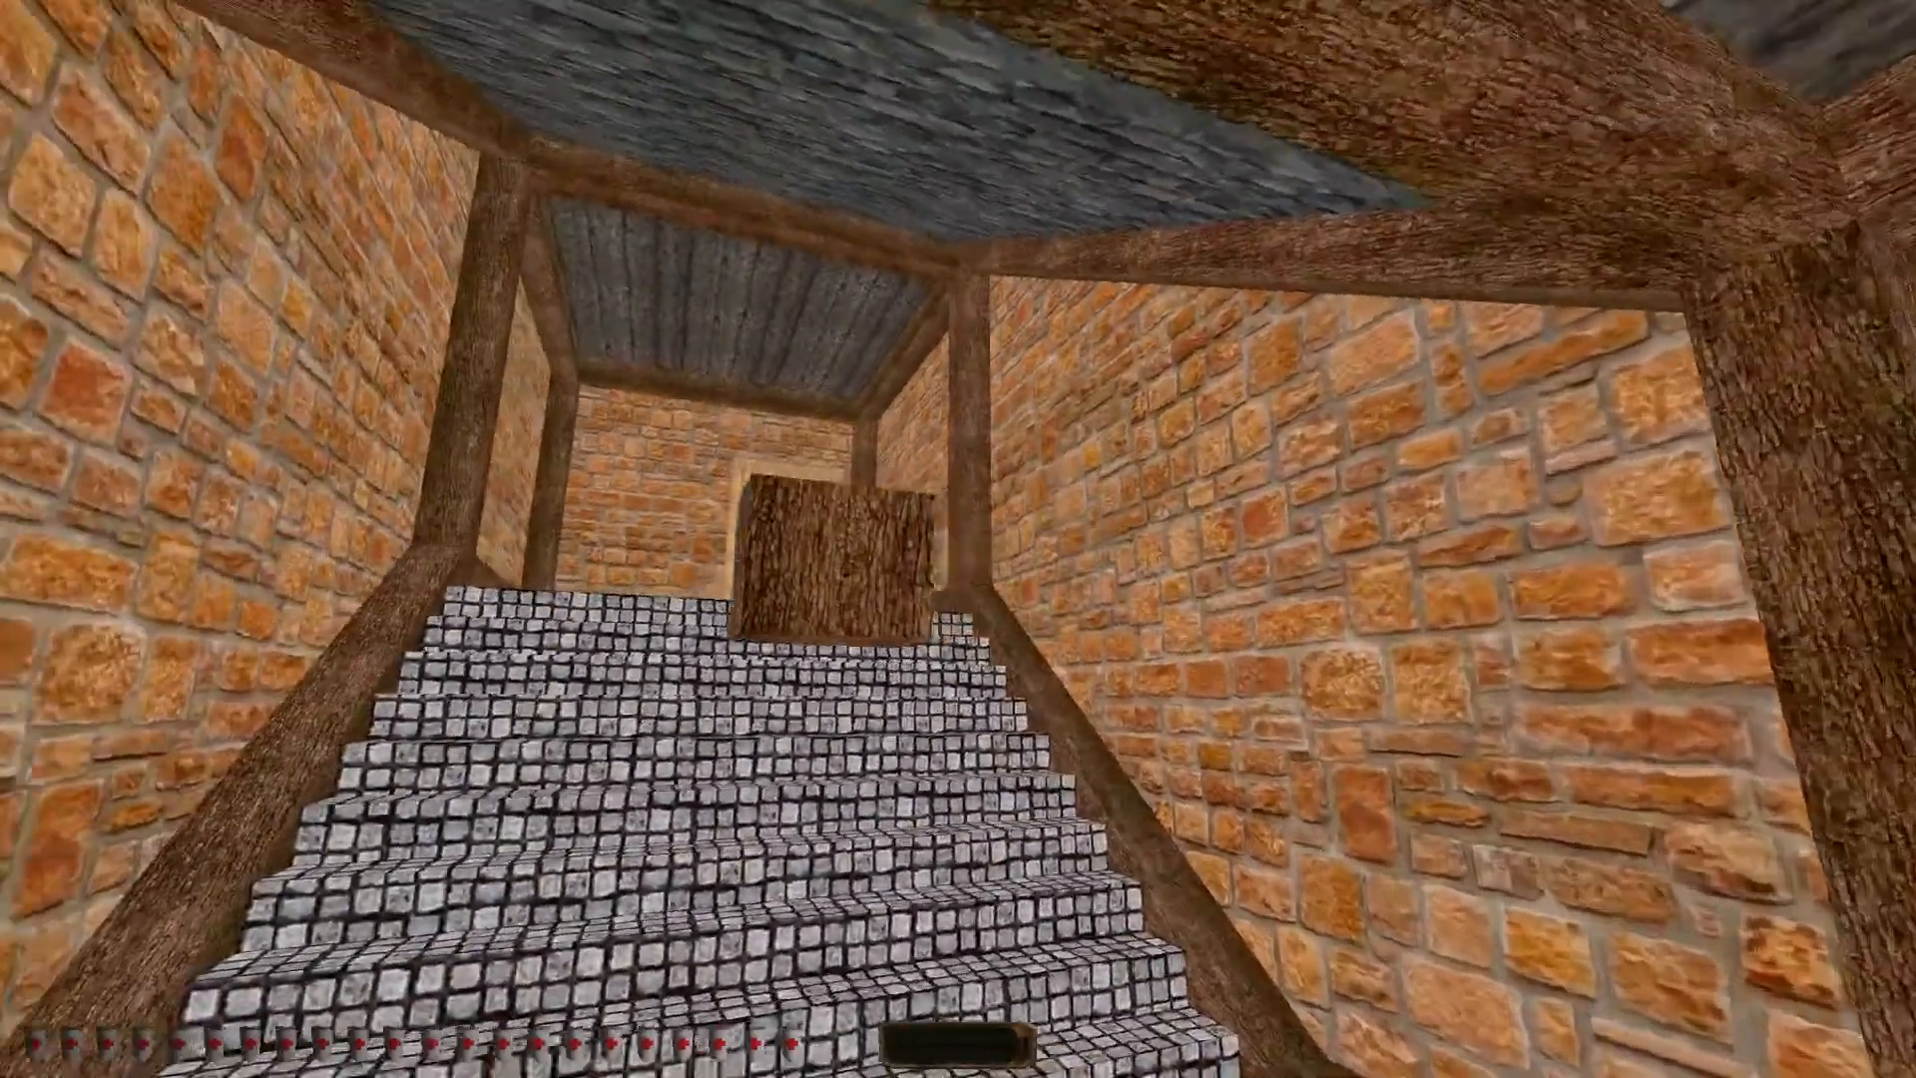
{"action": "key", "text": "w"}
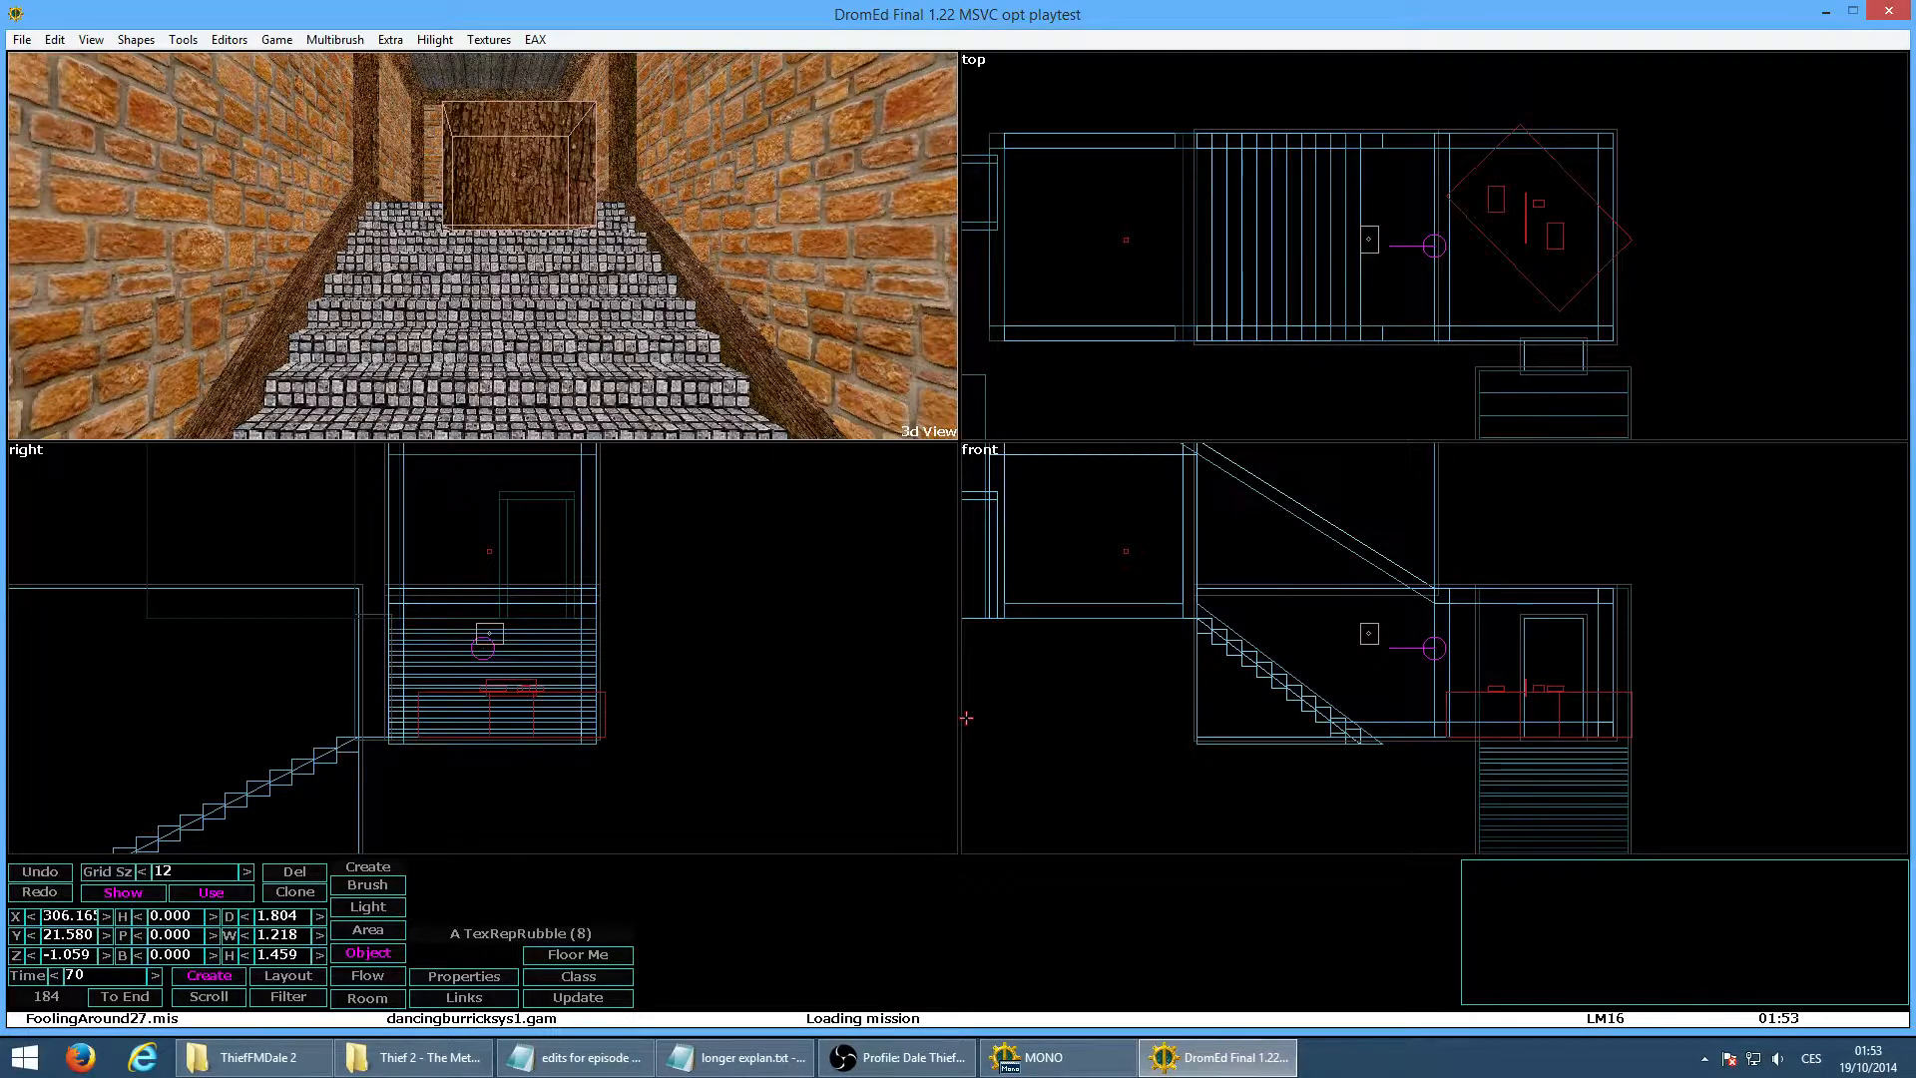
{"action": "key", "text": "Down"}
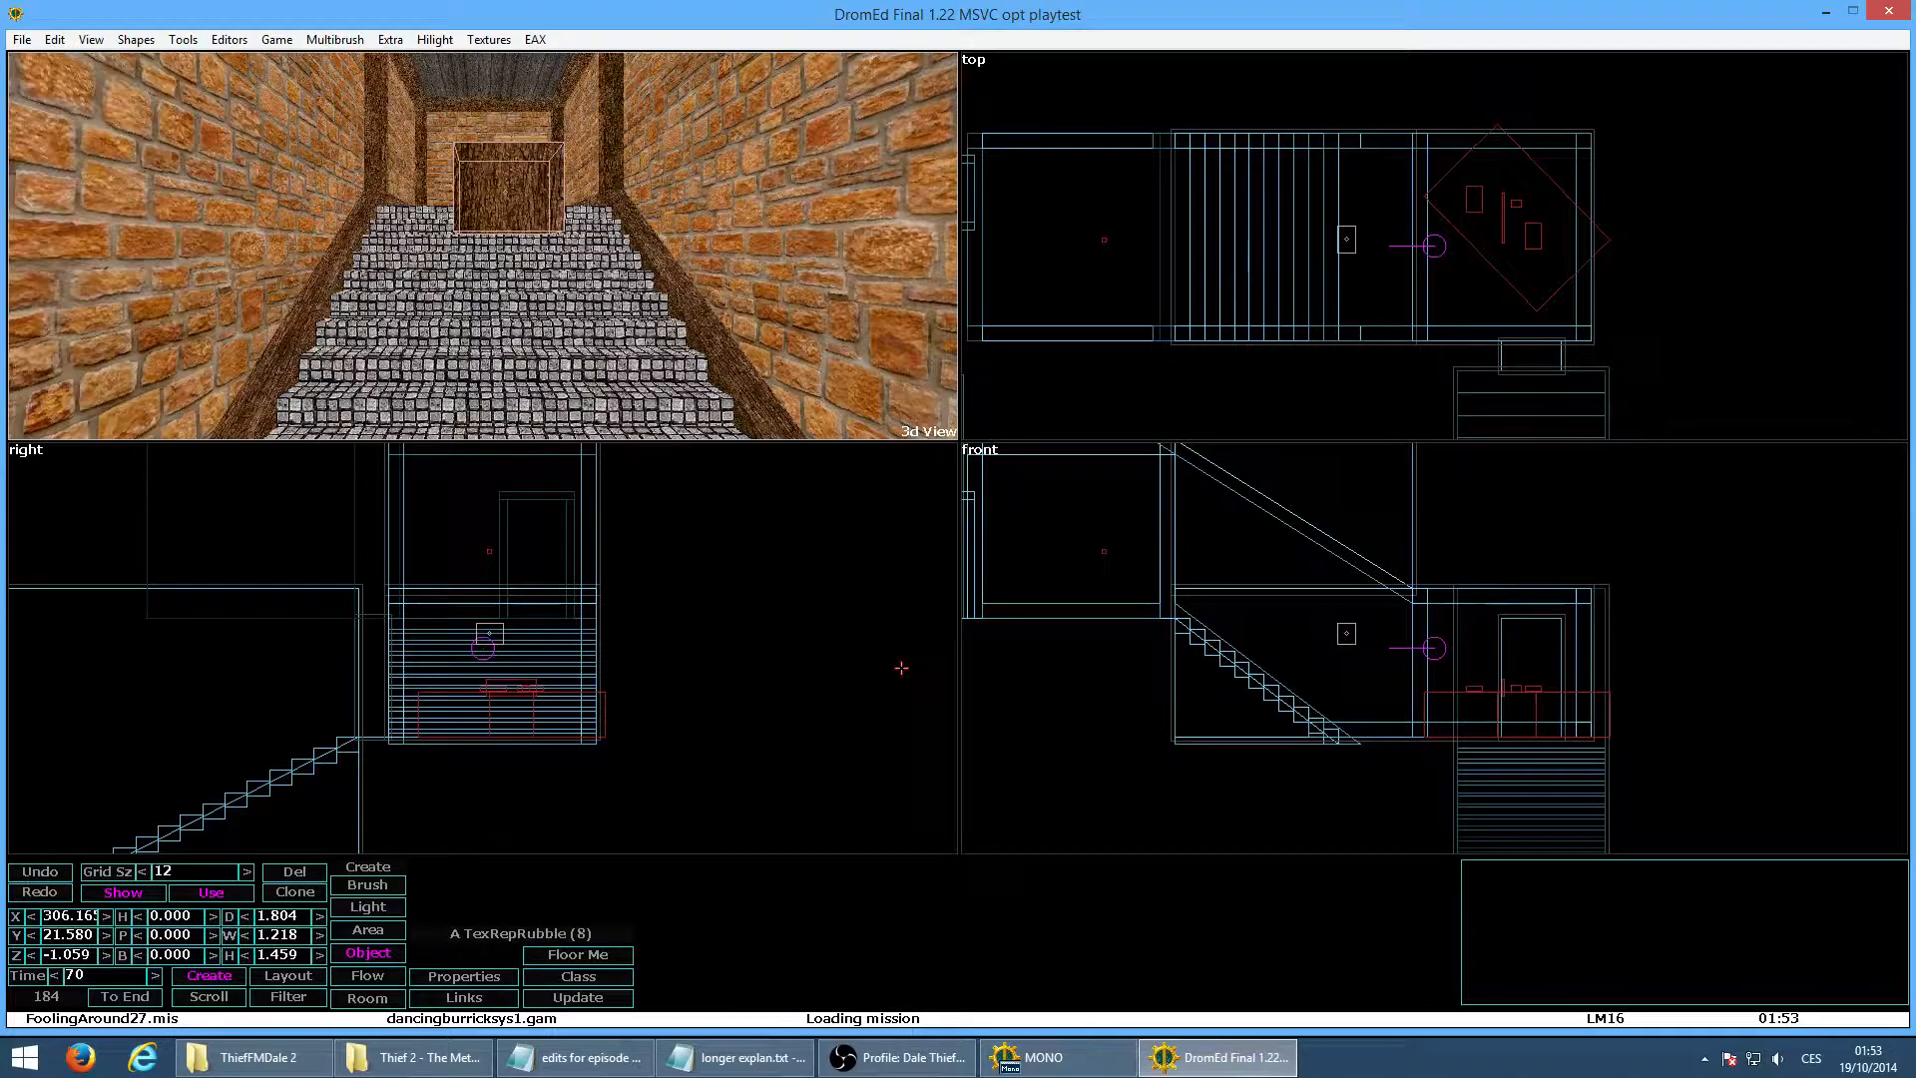
Delete the retextured TexRepRubble block from the mission
{"action": "key", "text": "Delete"}
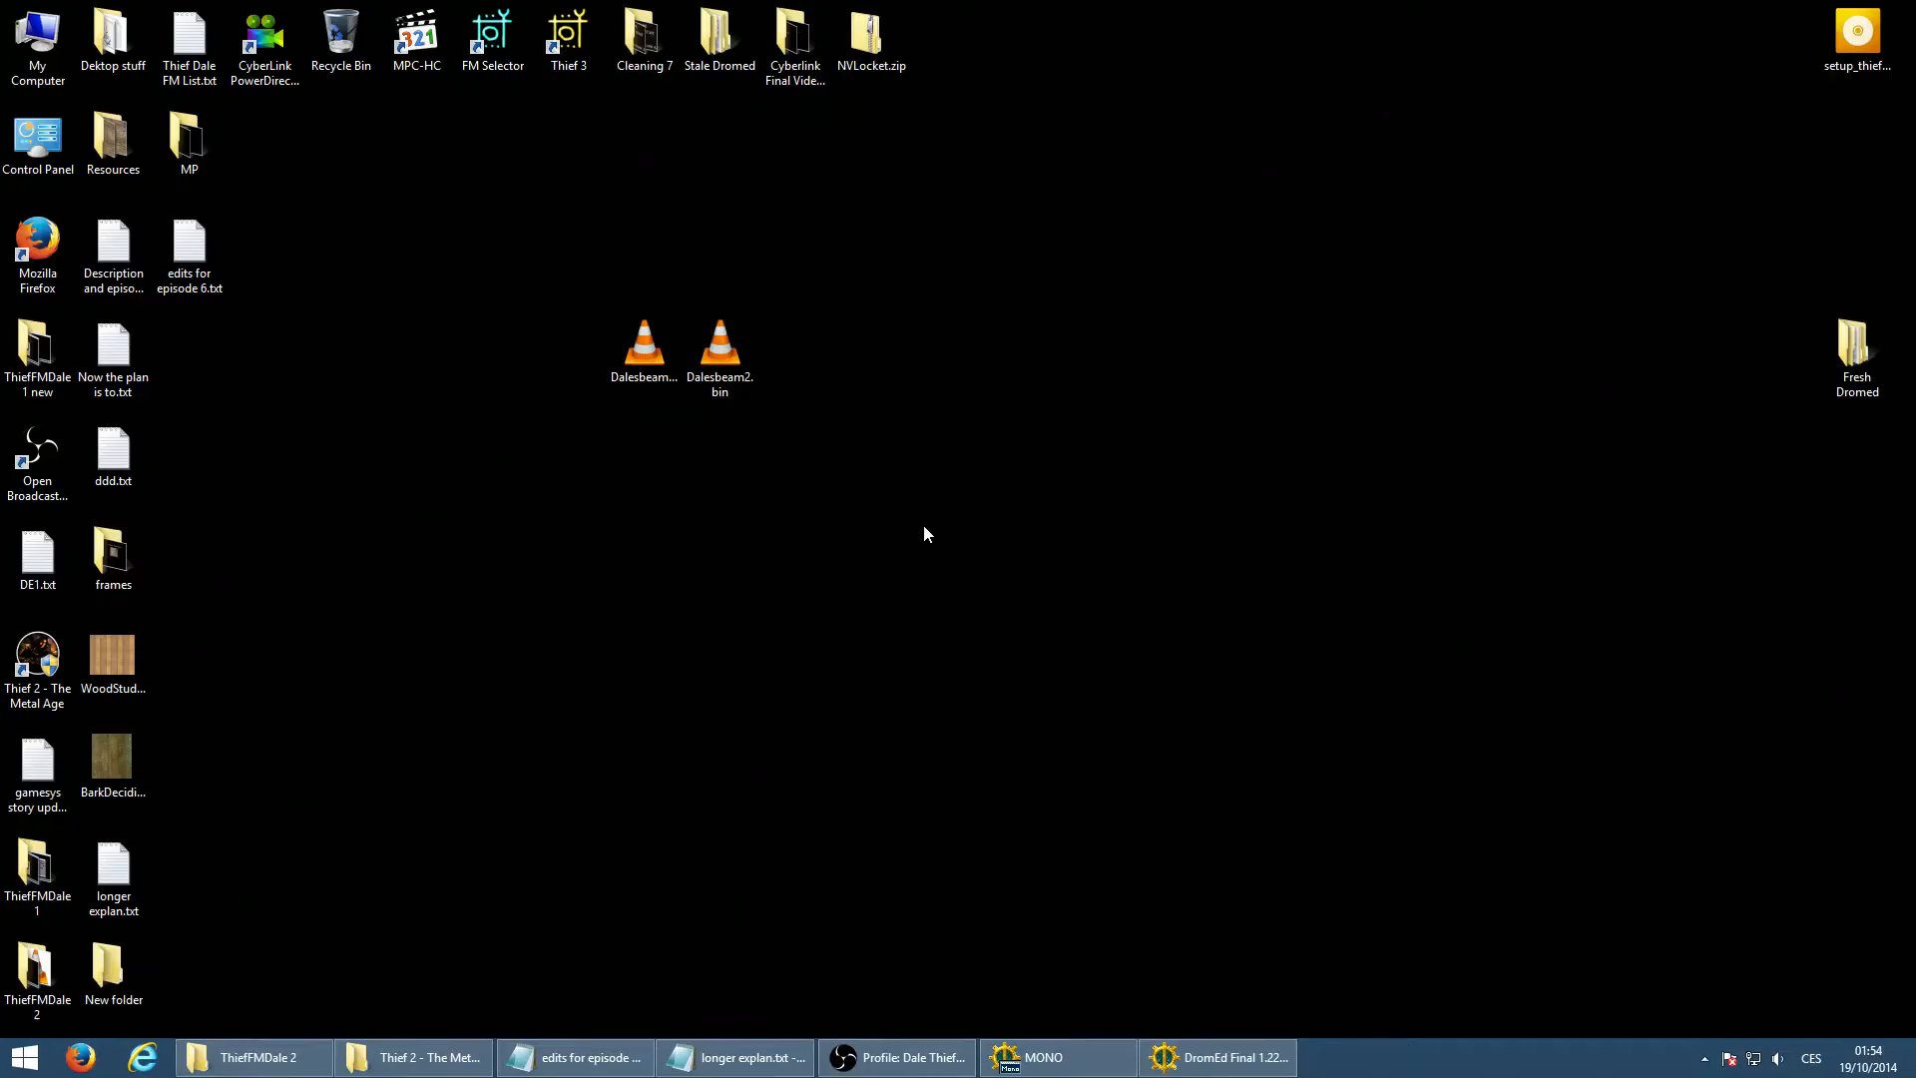
Move Dalesbeam1.bin and Dalesbeam2.bin from the desktop into the obj folder of Thief 2 - The Metal Age in Fresh Dromed
{"action": "left_click_drag", "start_coordinate": [923, 524], "coordinate": [577, 477]}
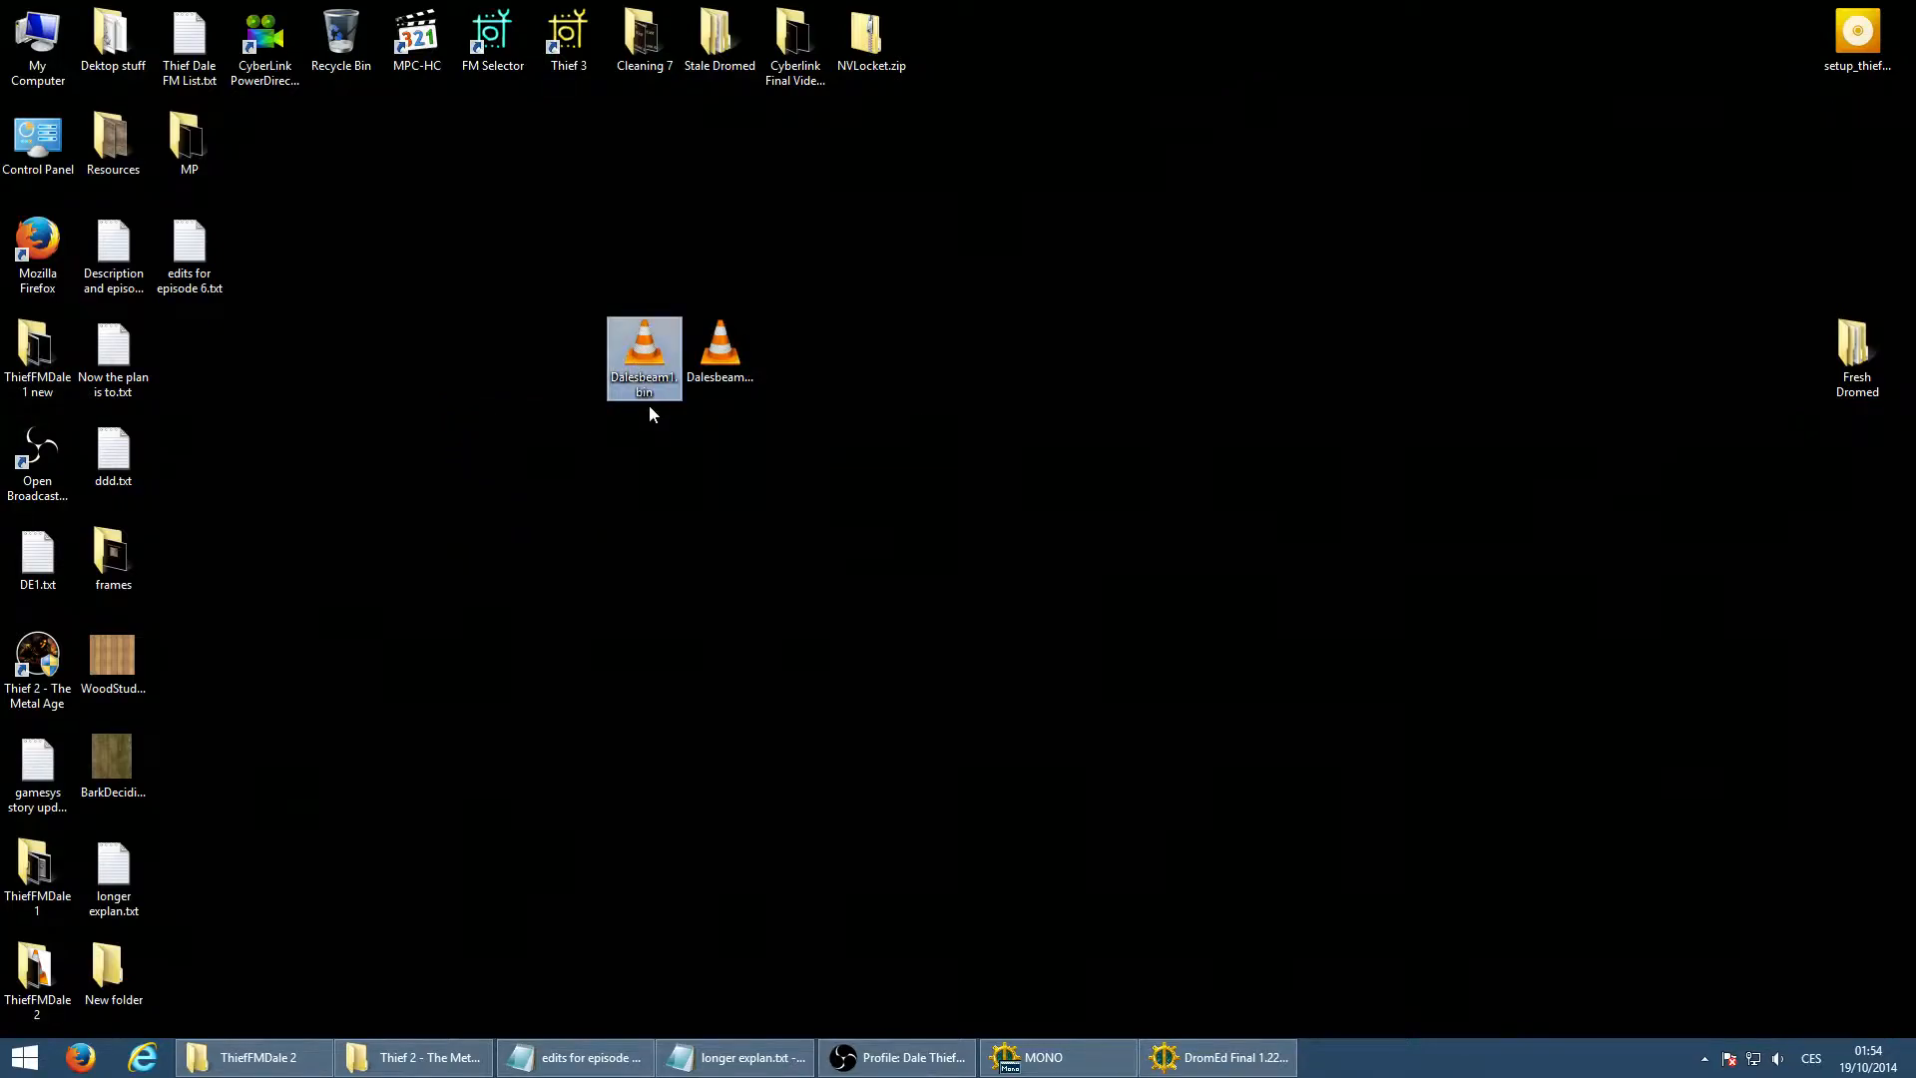
{"action": "left_click", "coordinate": [708, 354]}
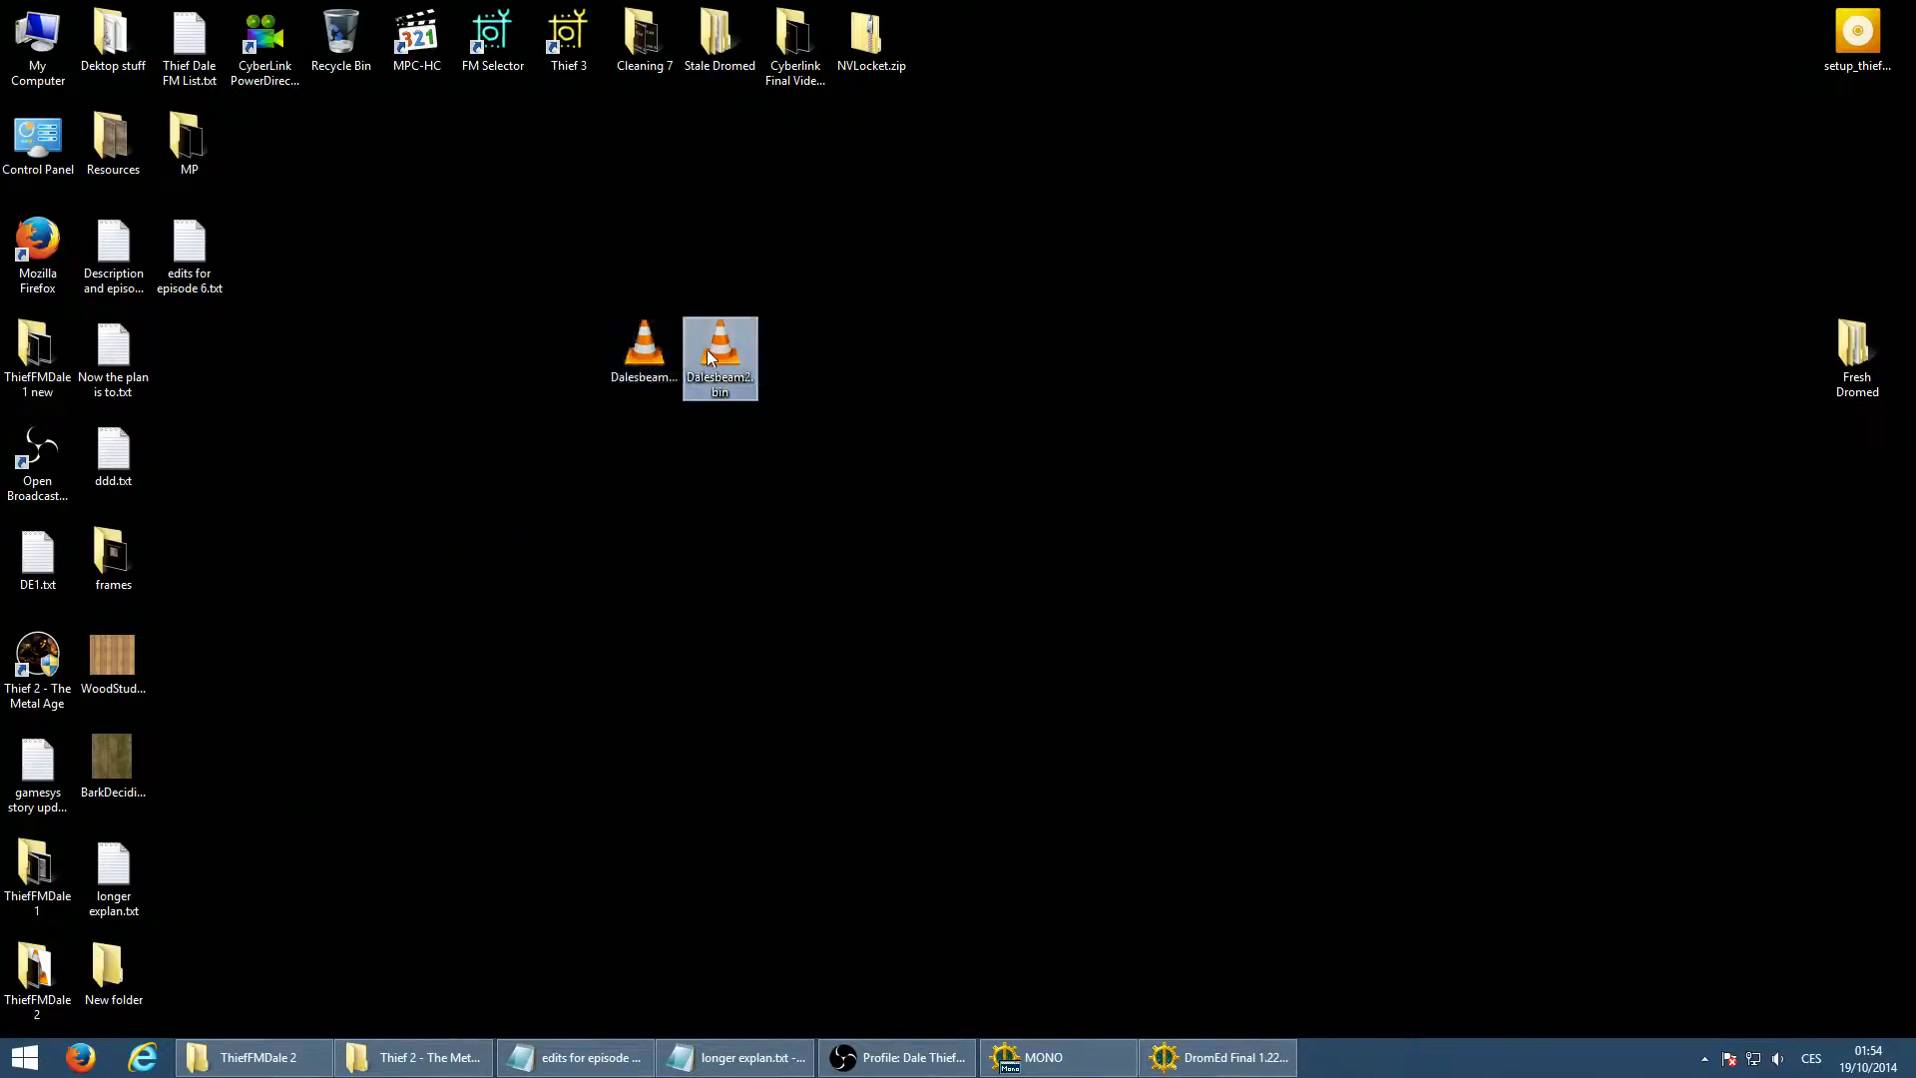
{"action": "key", "text": "shift+Left"}
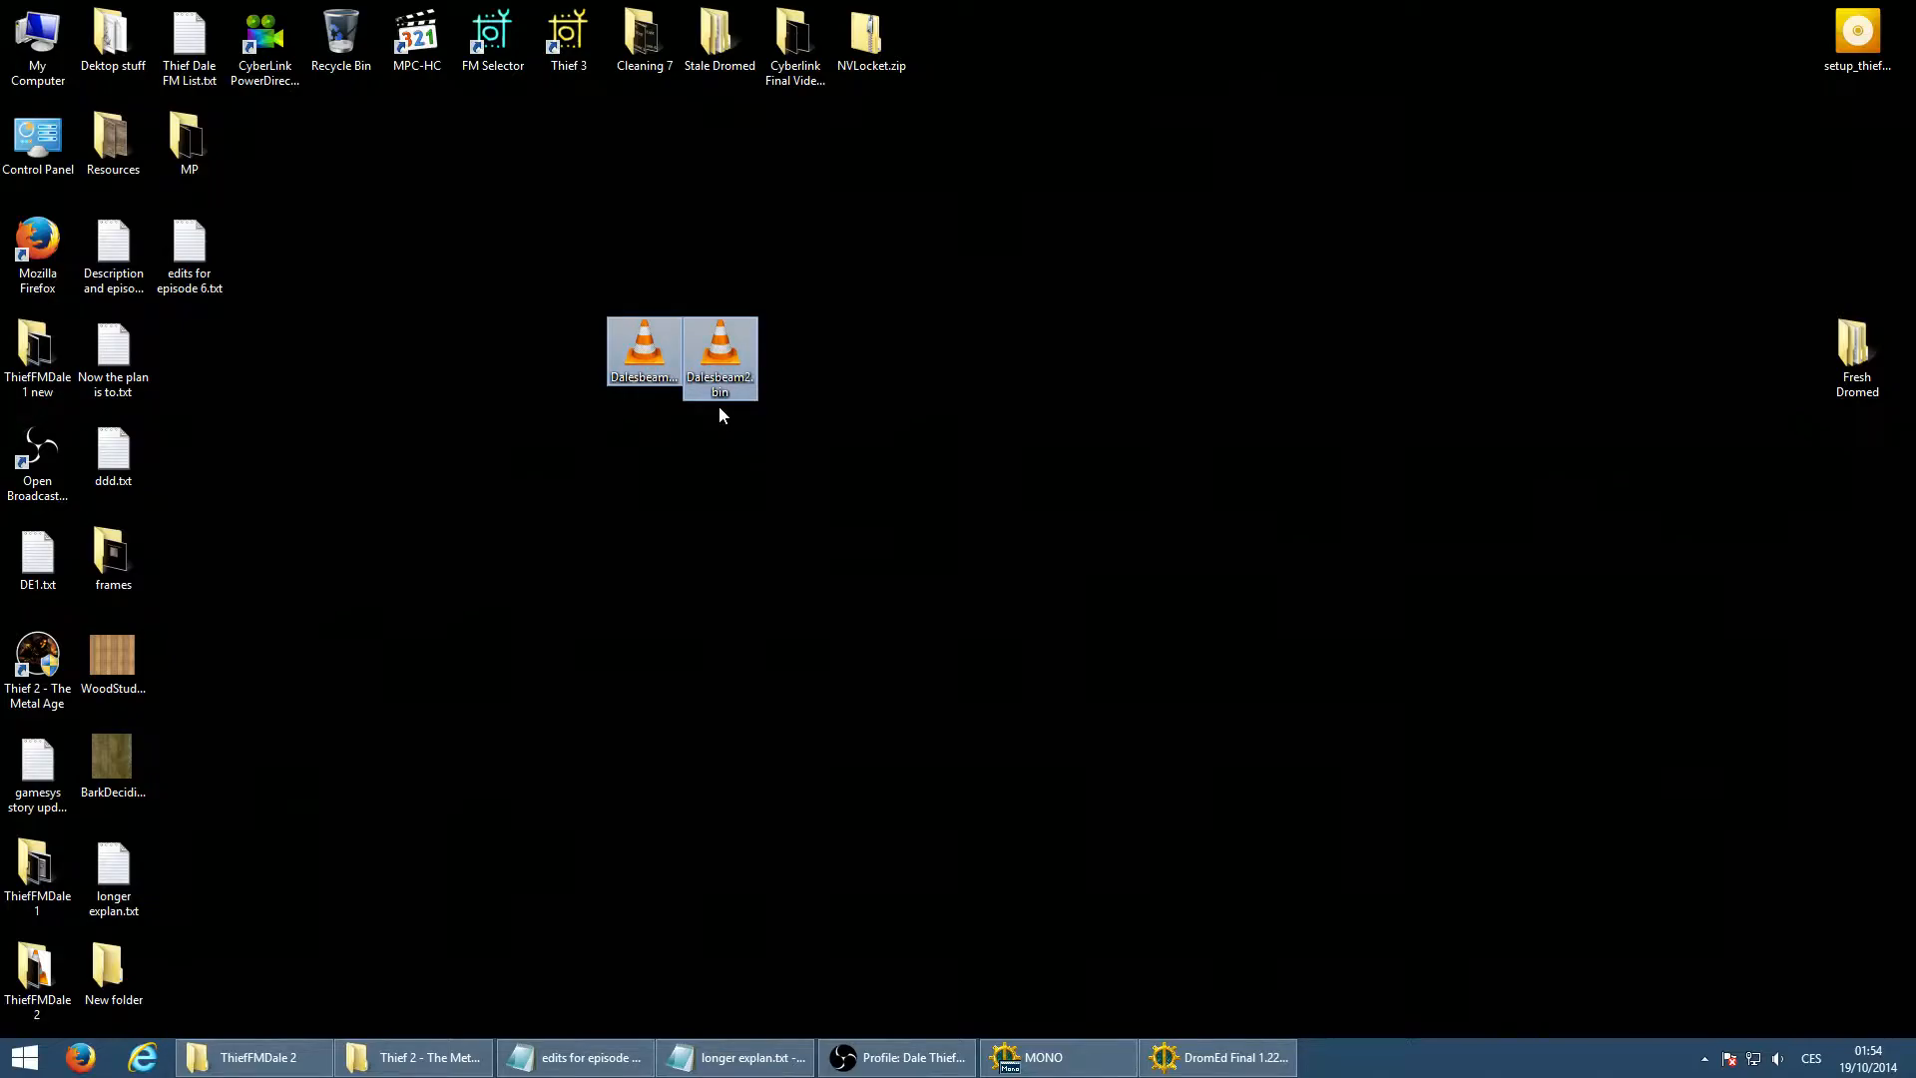
{"action": "double_click", "coordinate": [1854, 350]}
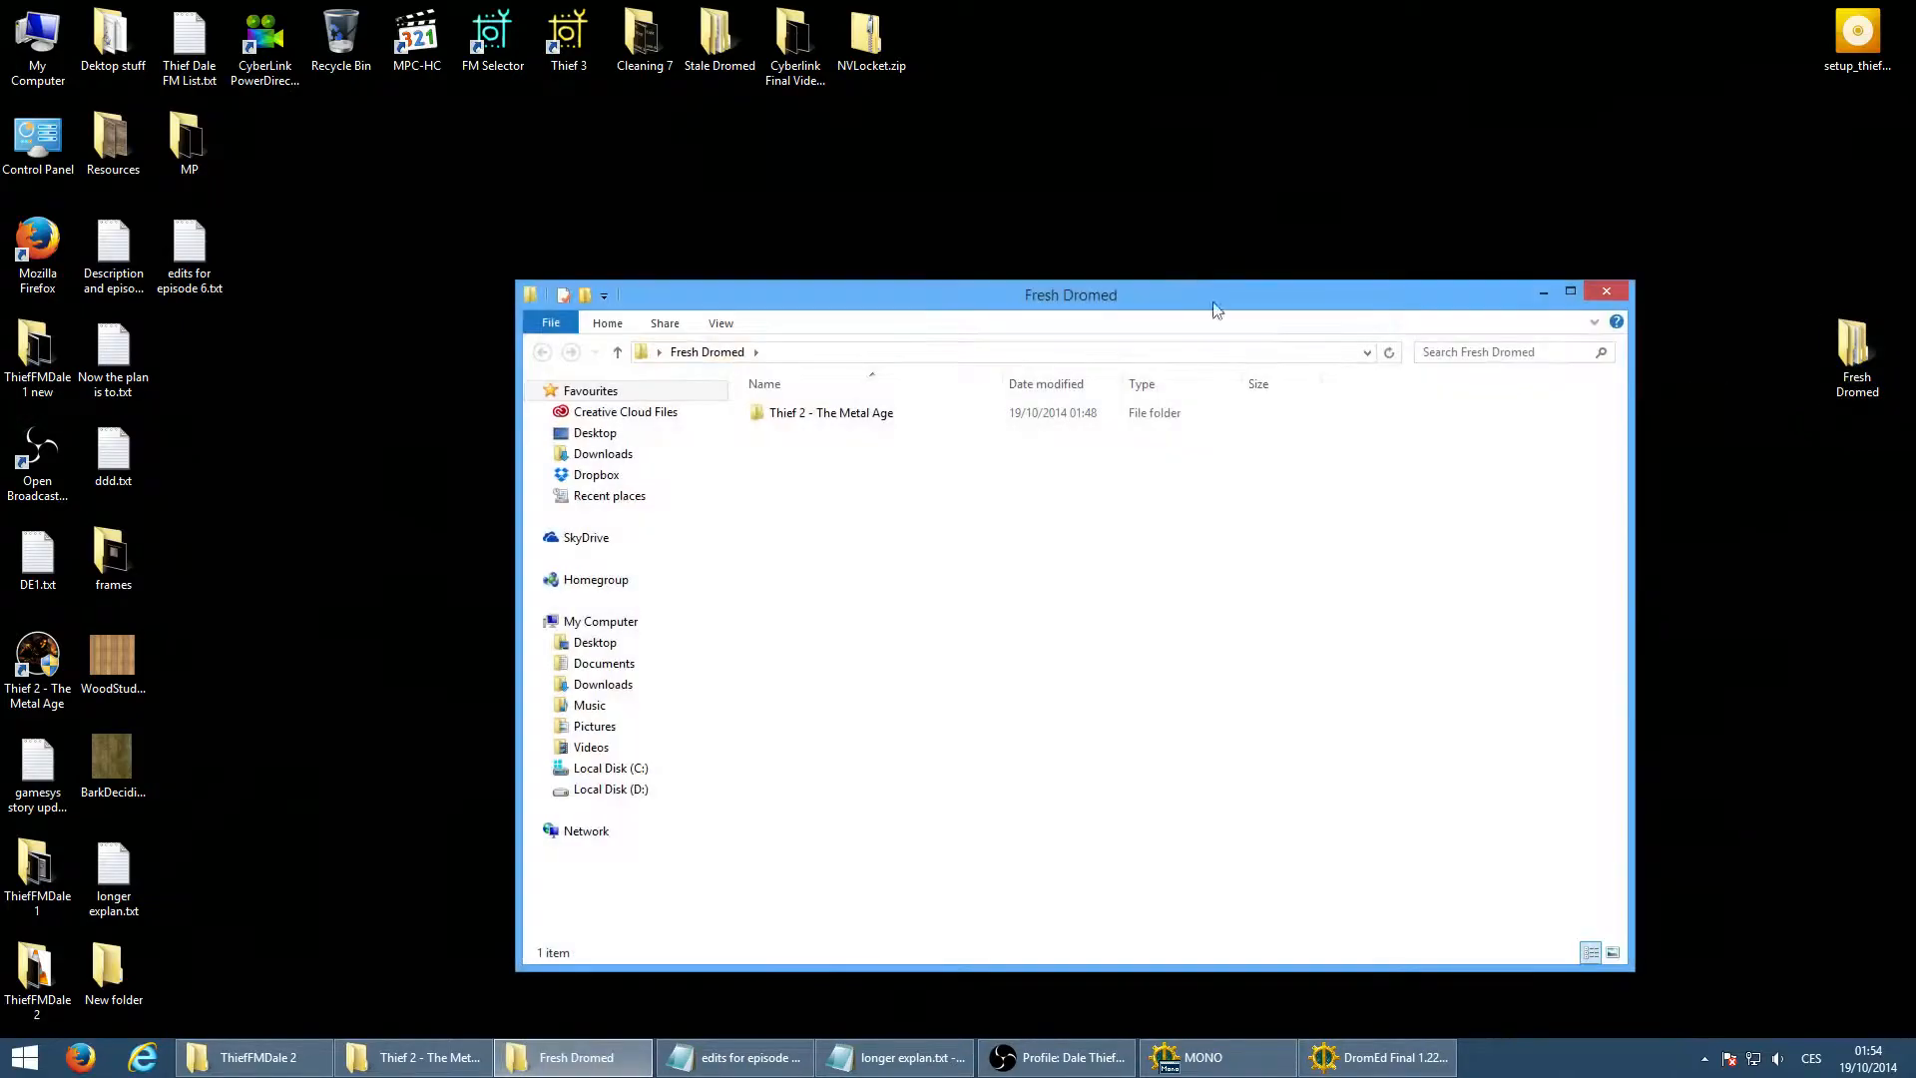
{"action": "left_click_drag", "start_coordinate": [1172, 295], "coordinate": [1429, 257]}
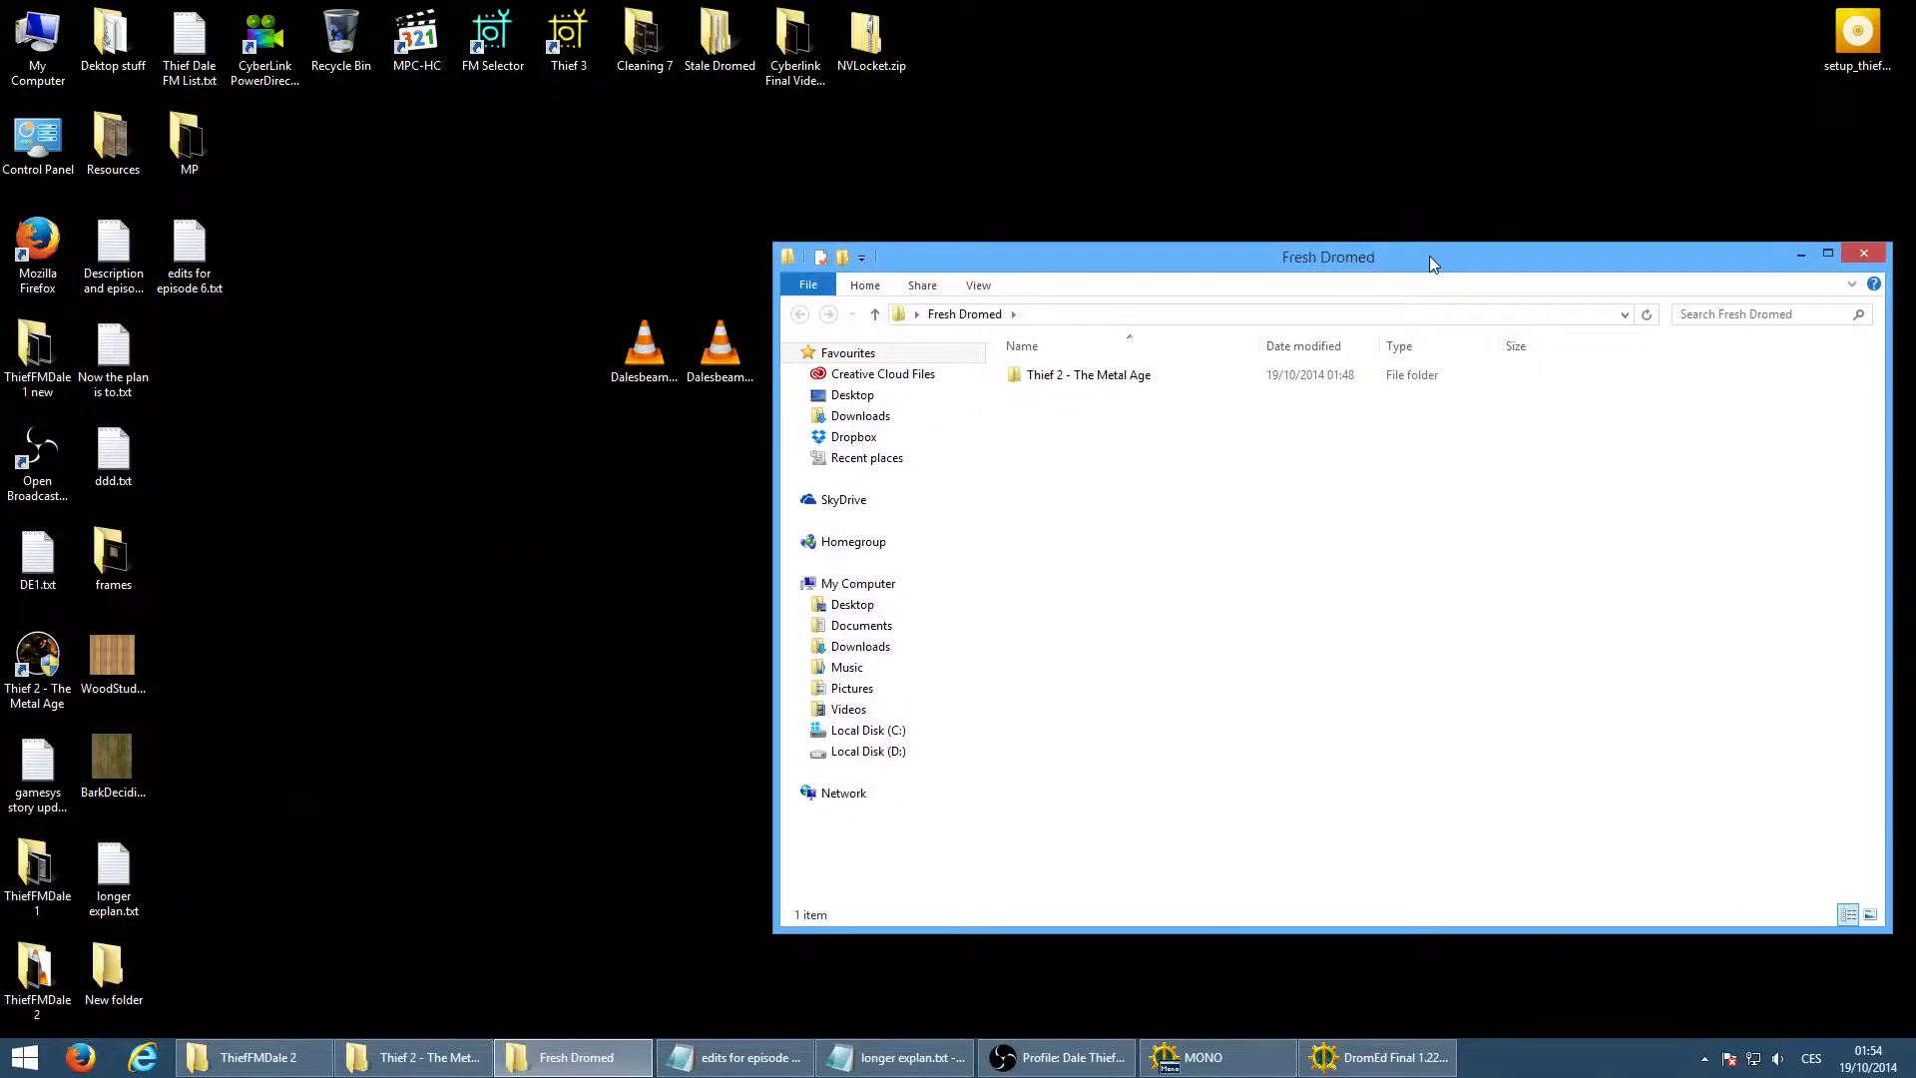
{"action": "double_click", "coordinate": [1083, 378]}
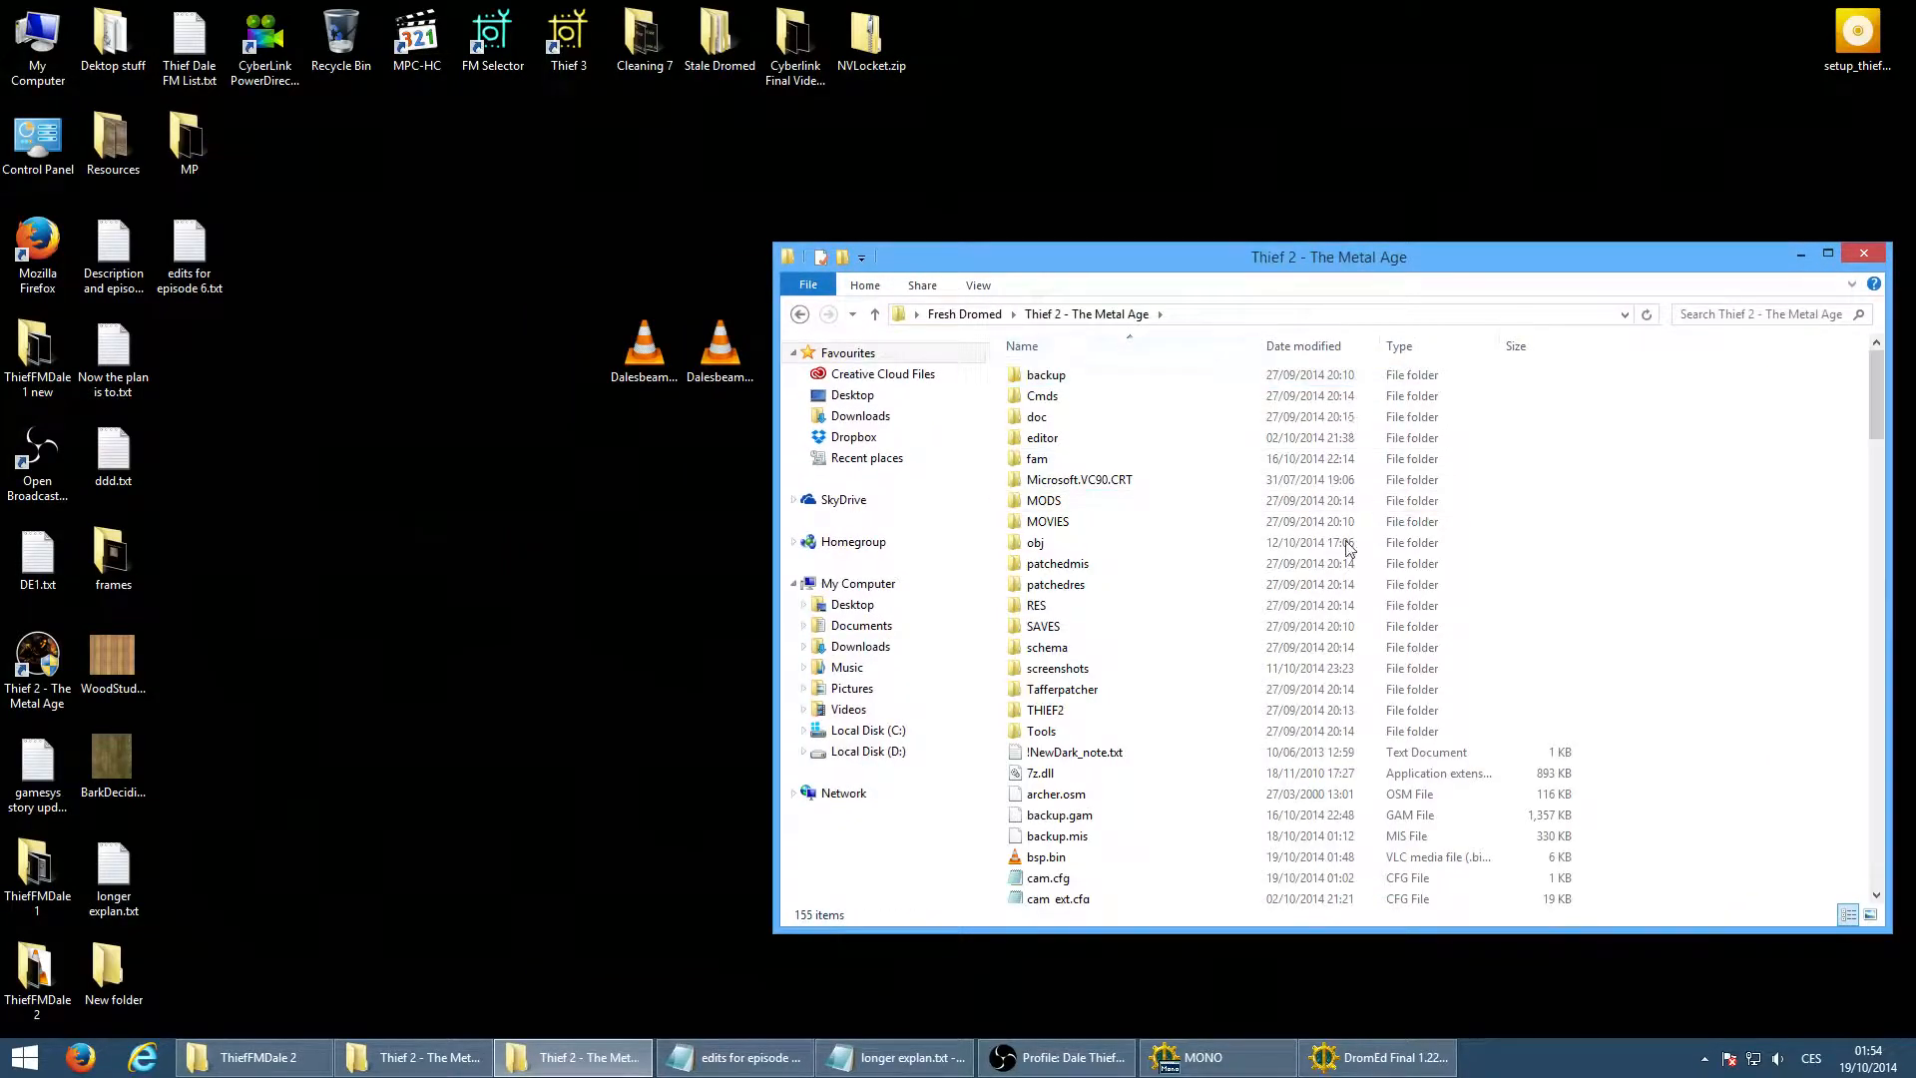
{"action": "double_click", "coordinate": [1088, 546]}
{"action": "left_click_drag", "start_coordinate": [434, 262], "coordinate": [738, 485]}
{"action": "left_click_drag", "start_coordinate": [720, 349], "coordinate": [1183, 565]}
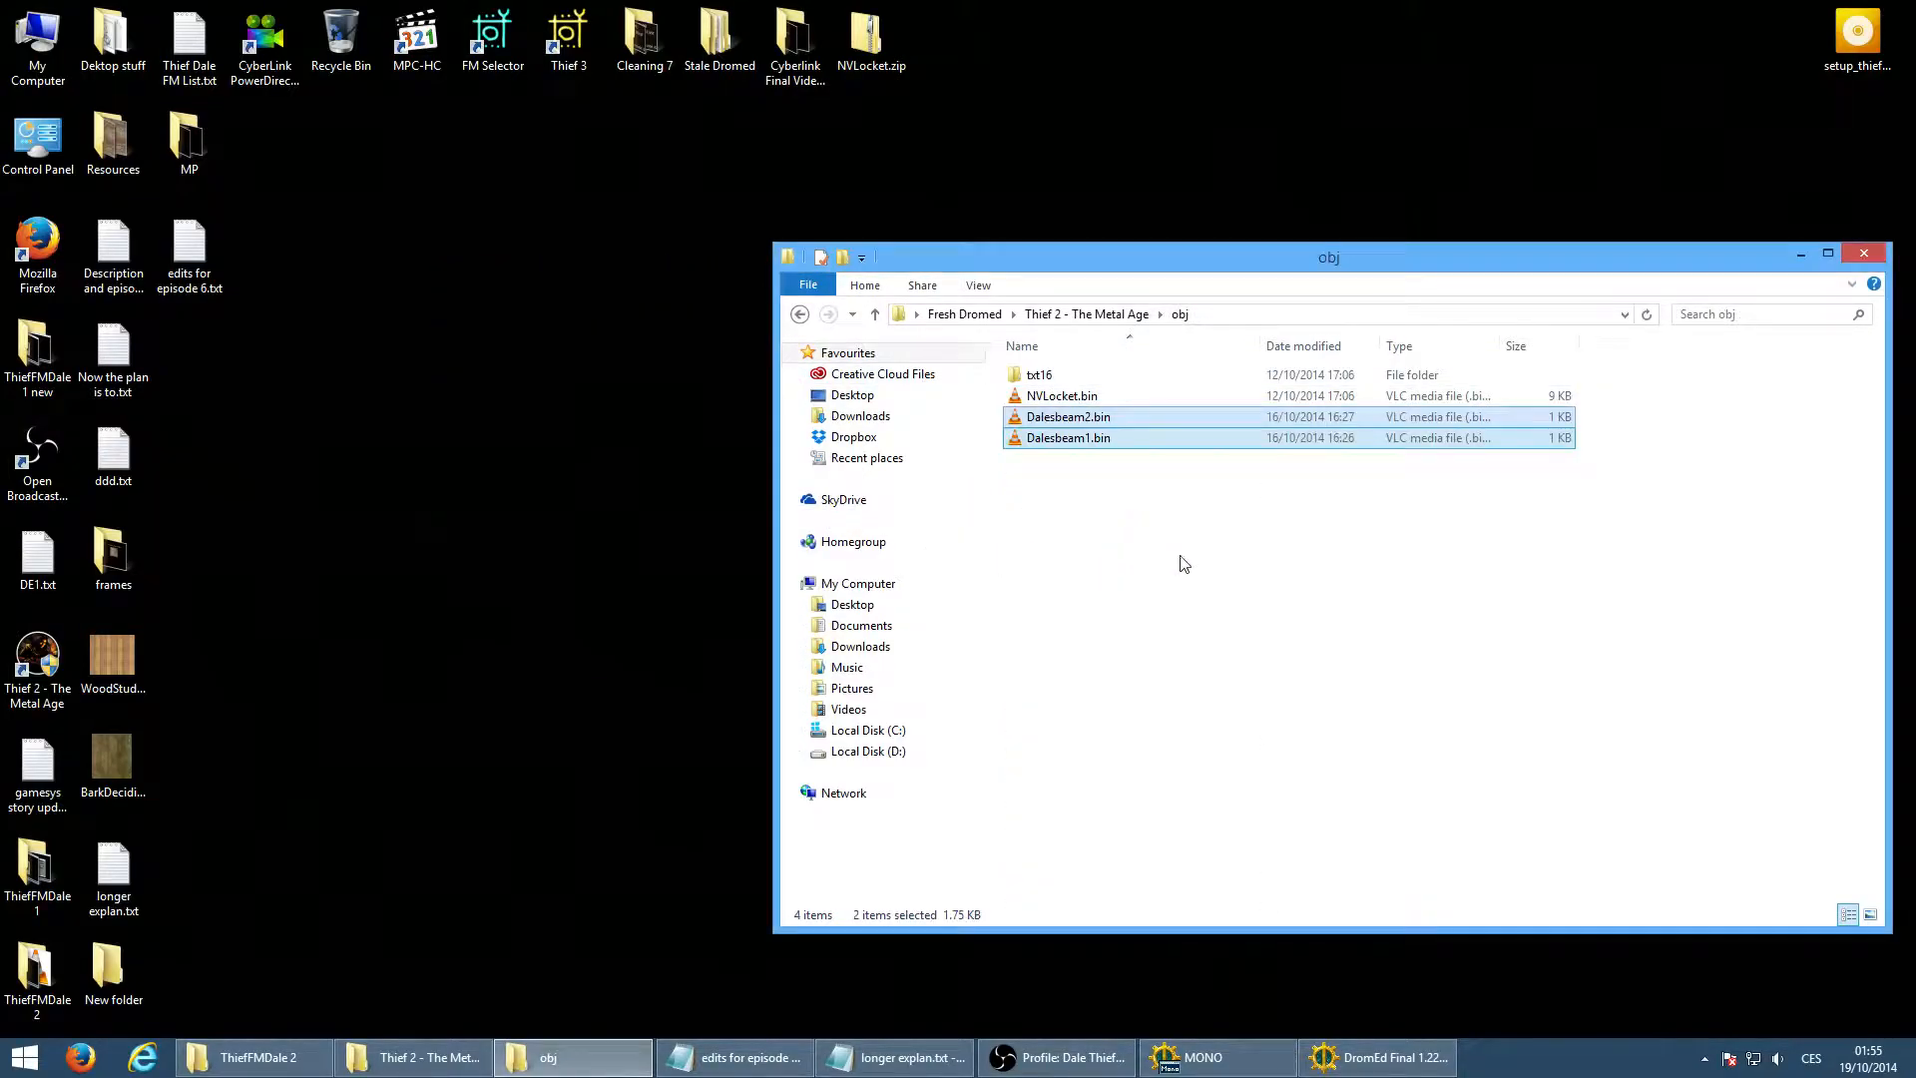
{"action": "left_click", "coordinate": [1184, 565]}
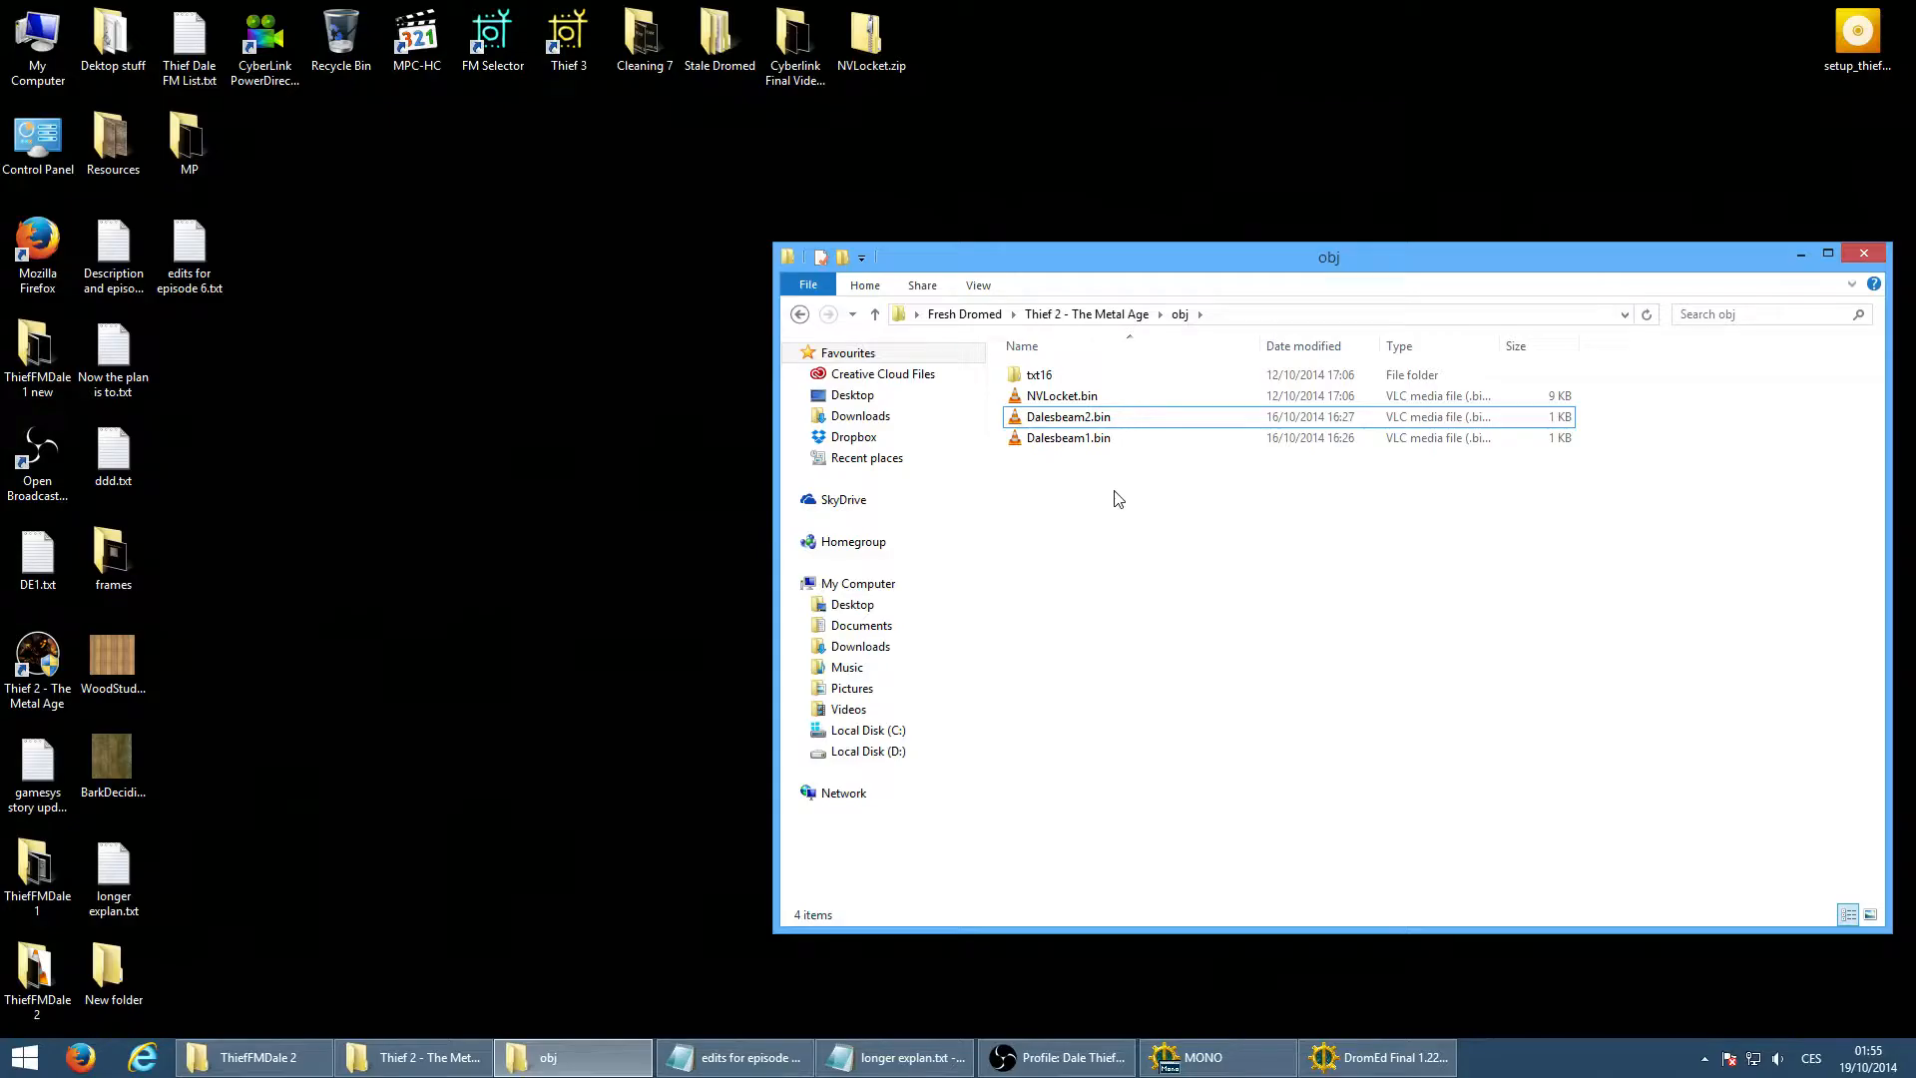
Return to DromEd, open the Object Hierarchy and expand the tombstone archetype under Decorative
{"action": "left_click", "coordinate": [1377, 1058]}
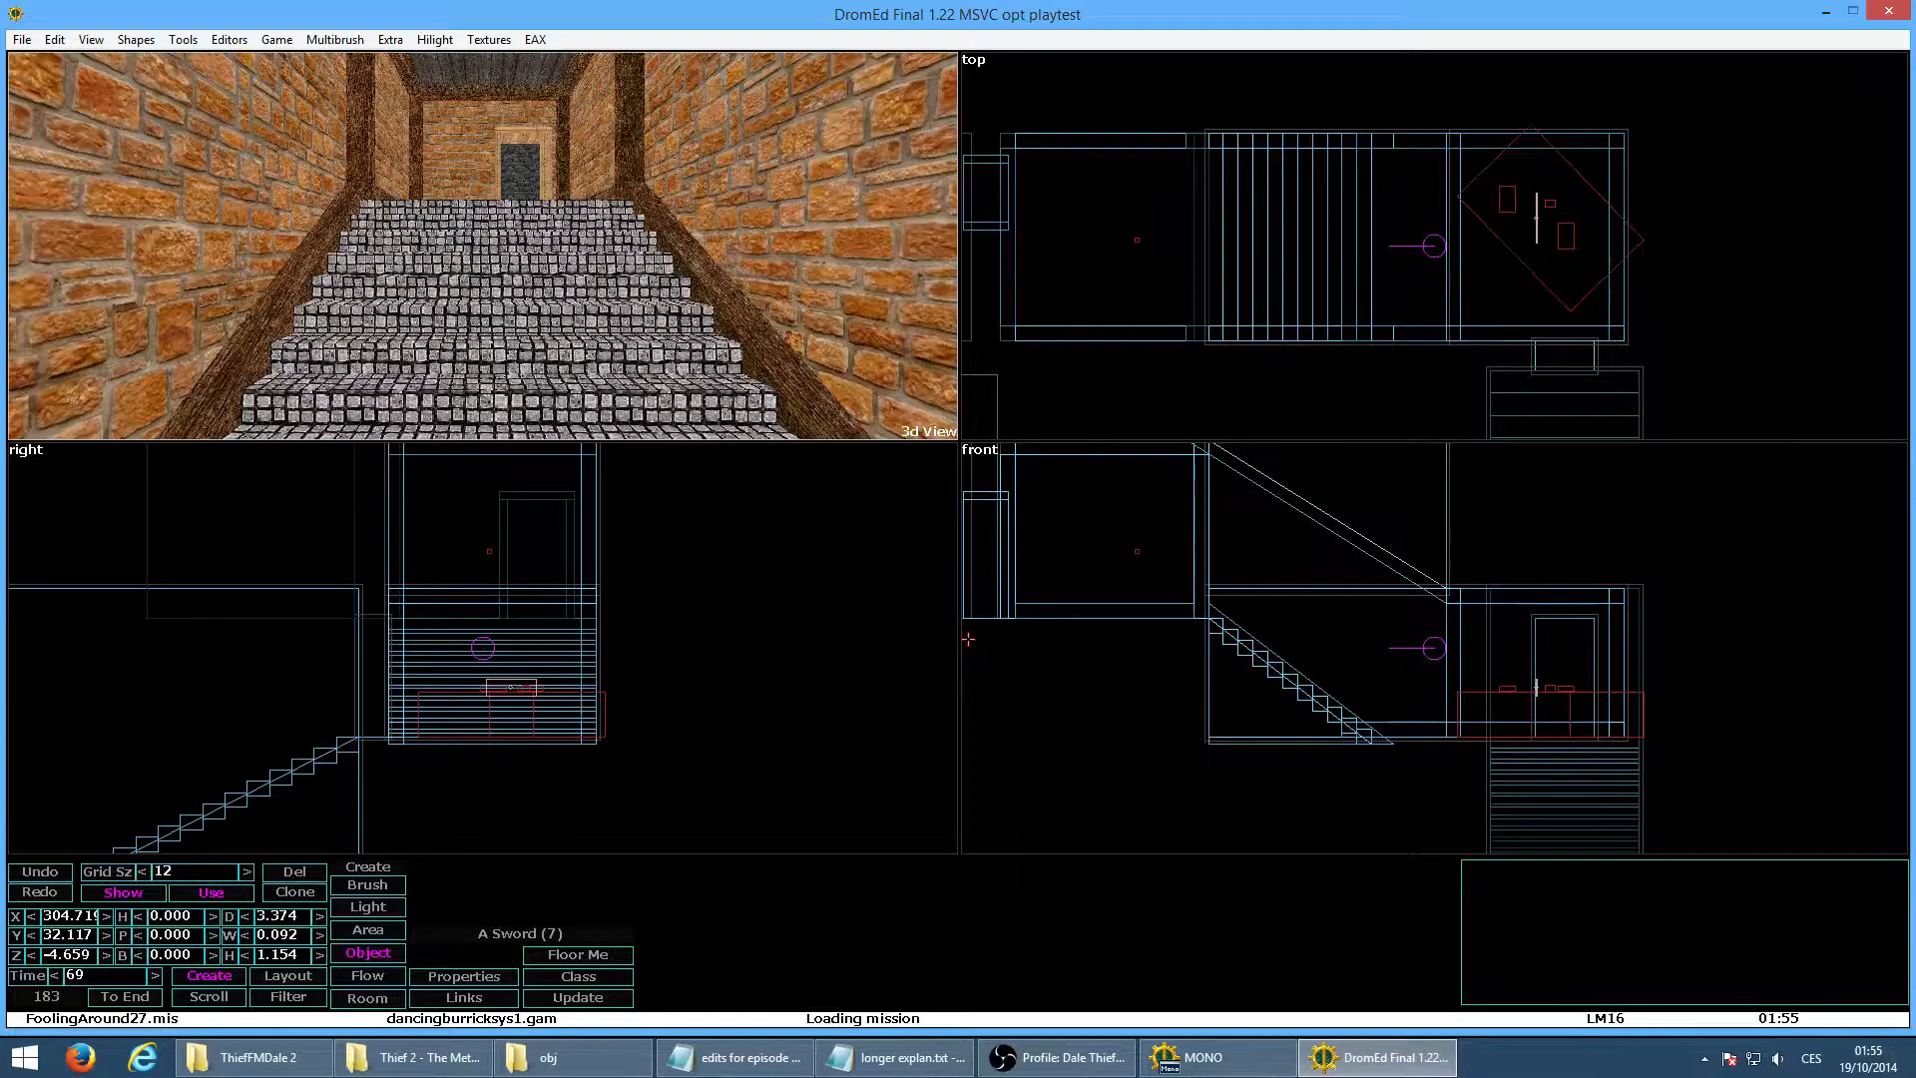
{"action": "left_click_drag", "start_coordinate": [1054, 445], "coordinate": [1062, 539]}
{"action": "left_click", "coordinate": [805, 483]}
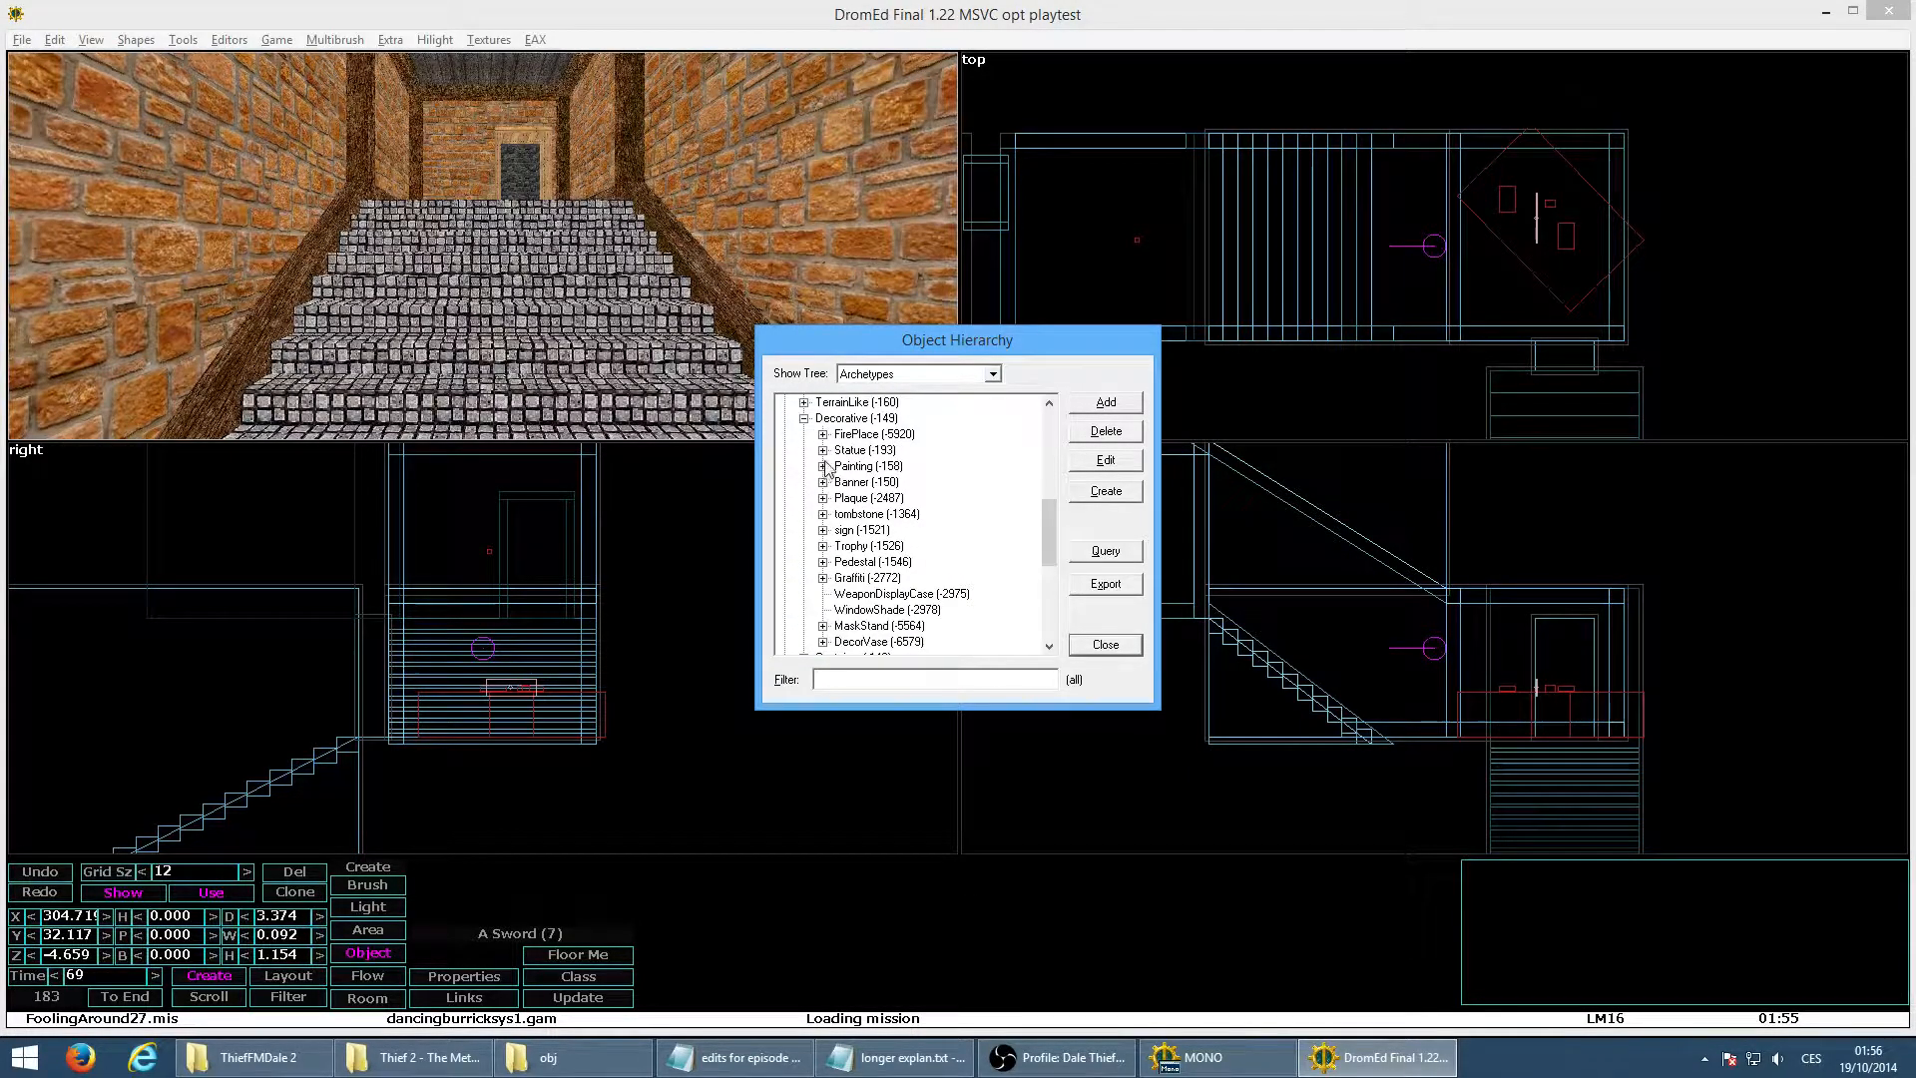
{"action": "left_click", "coordinate": [823, 450]}
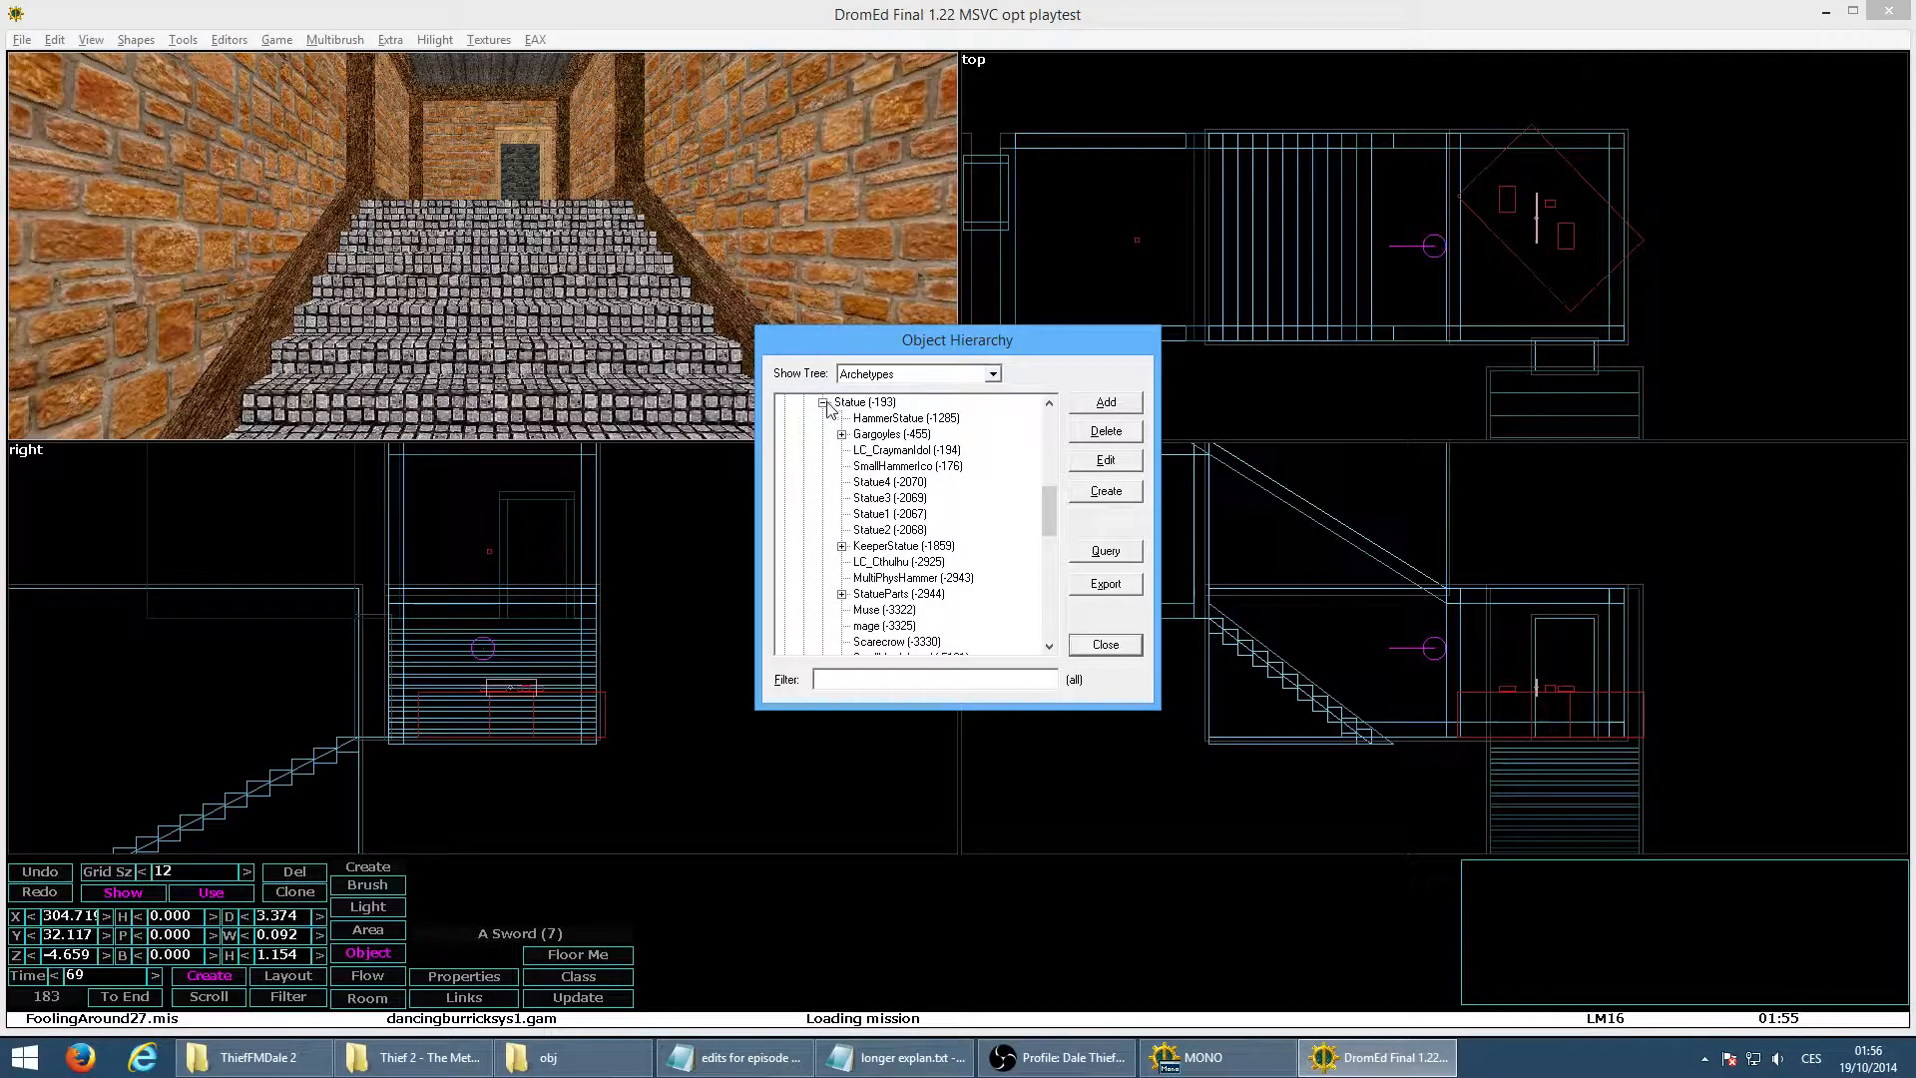
{"action": "left_click", "coordinate": [823, 402]}
{"action": "scroll", "coordinate": [973, 491], "scroll_direction": "up", "scroll_amount": 1}
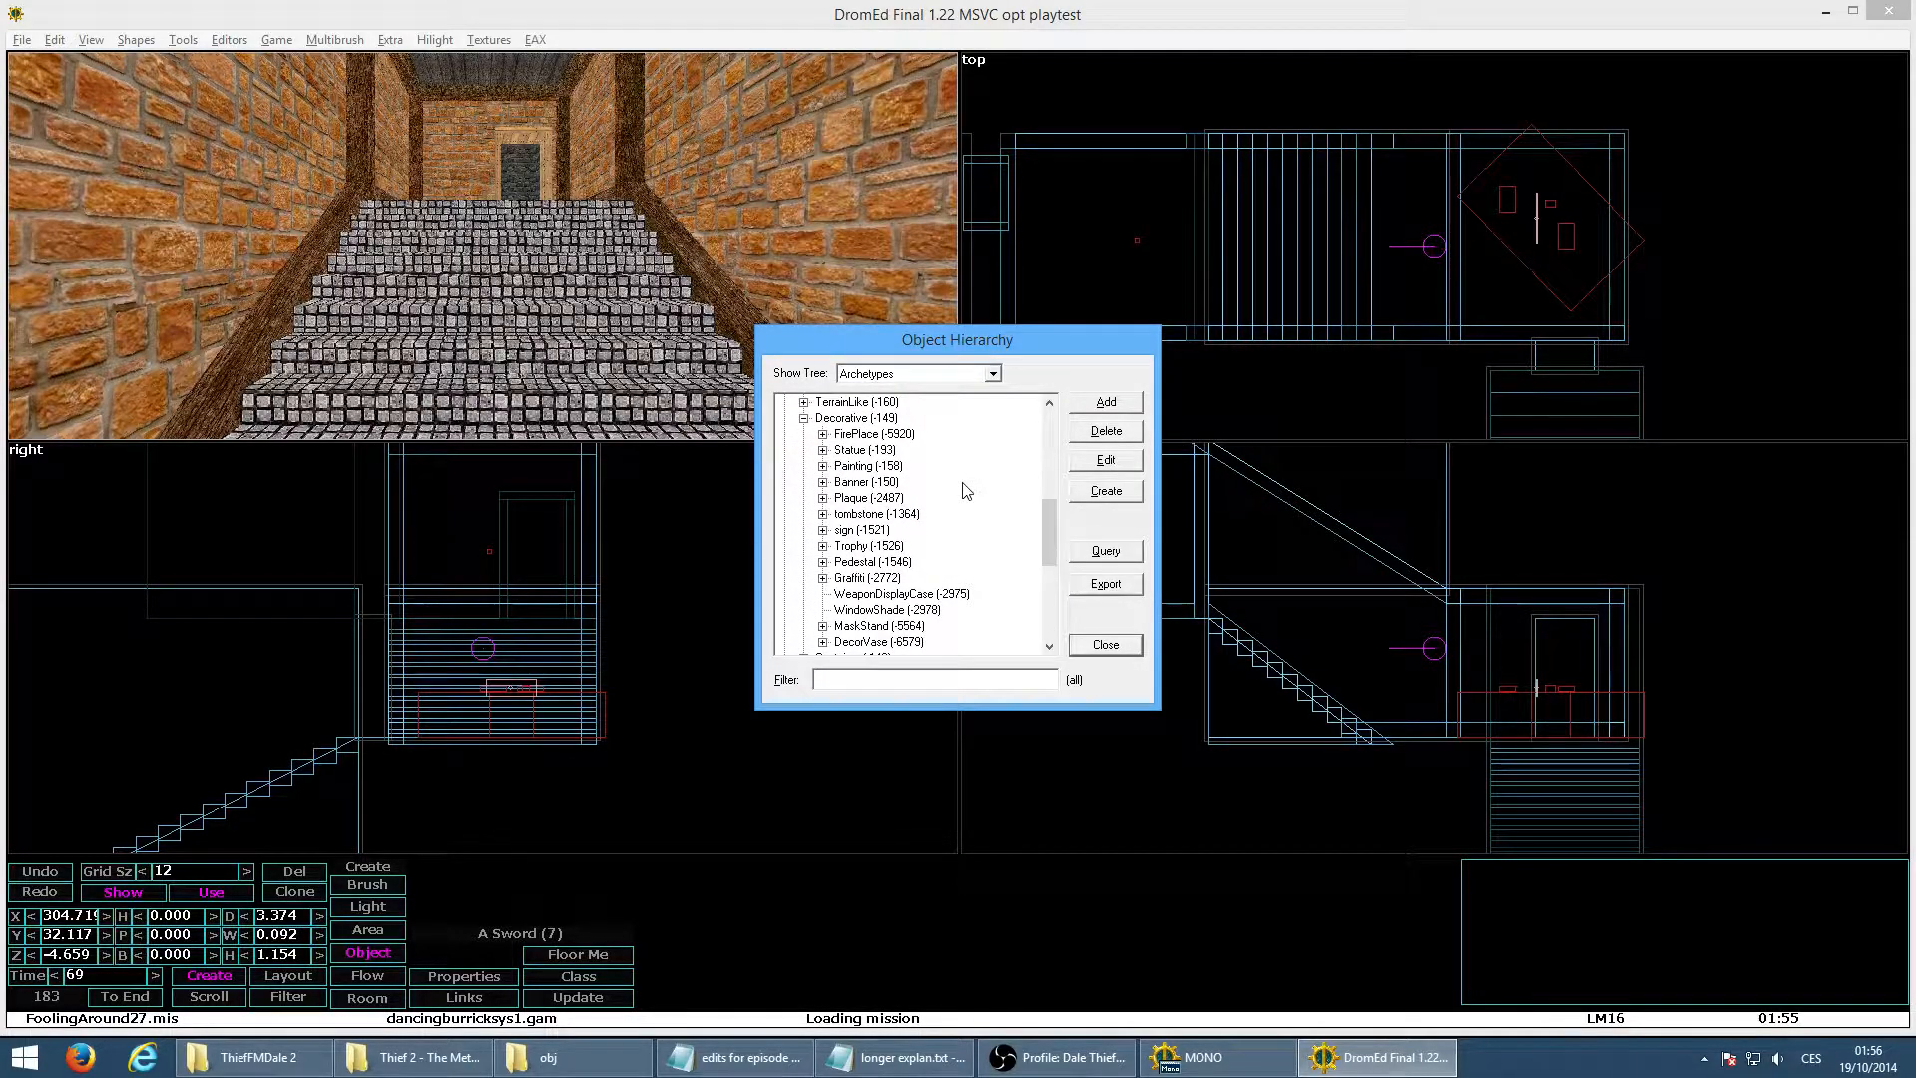
{"action": "left_click", "coordinate": [824, 515]}
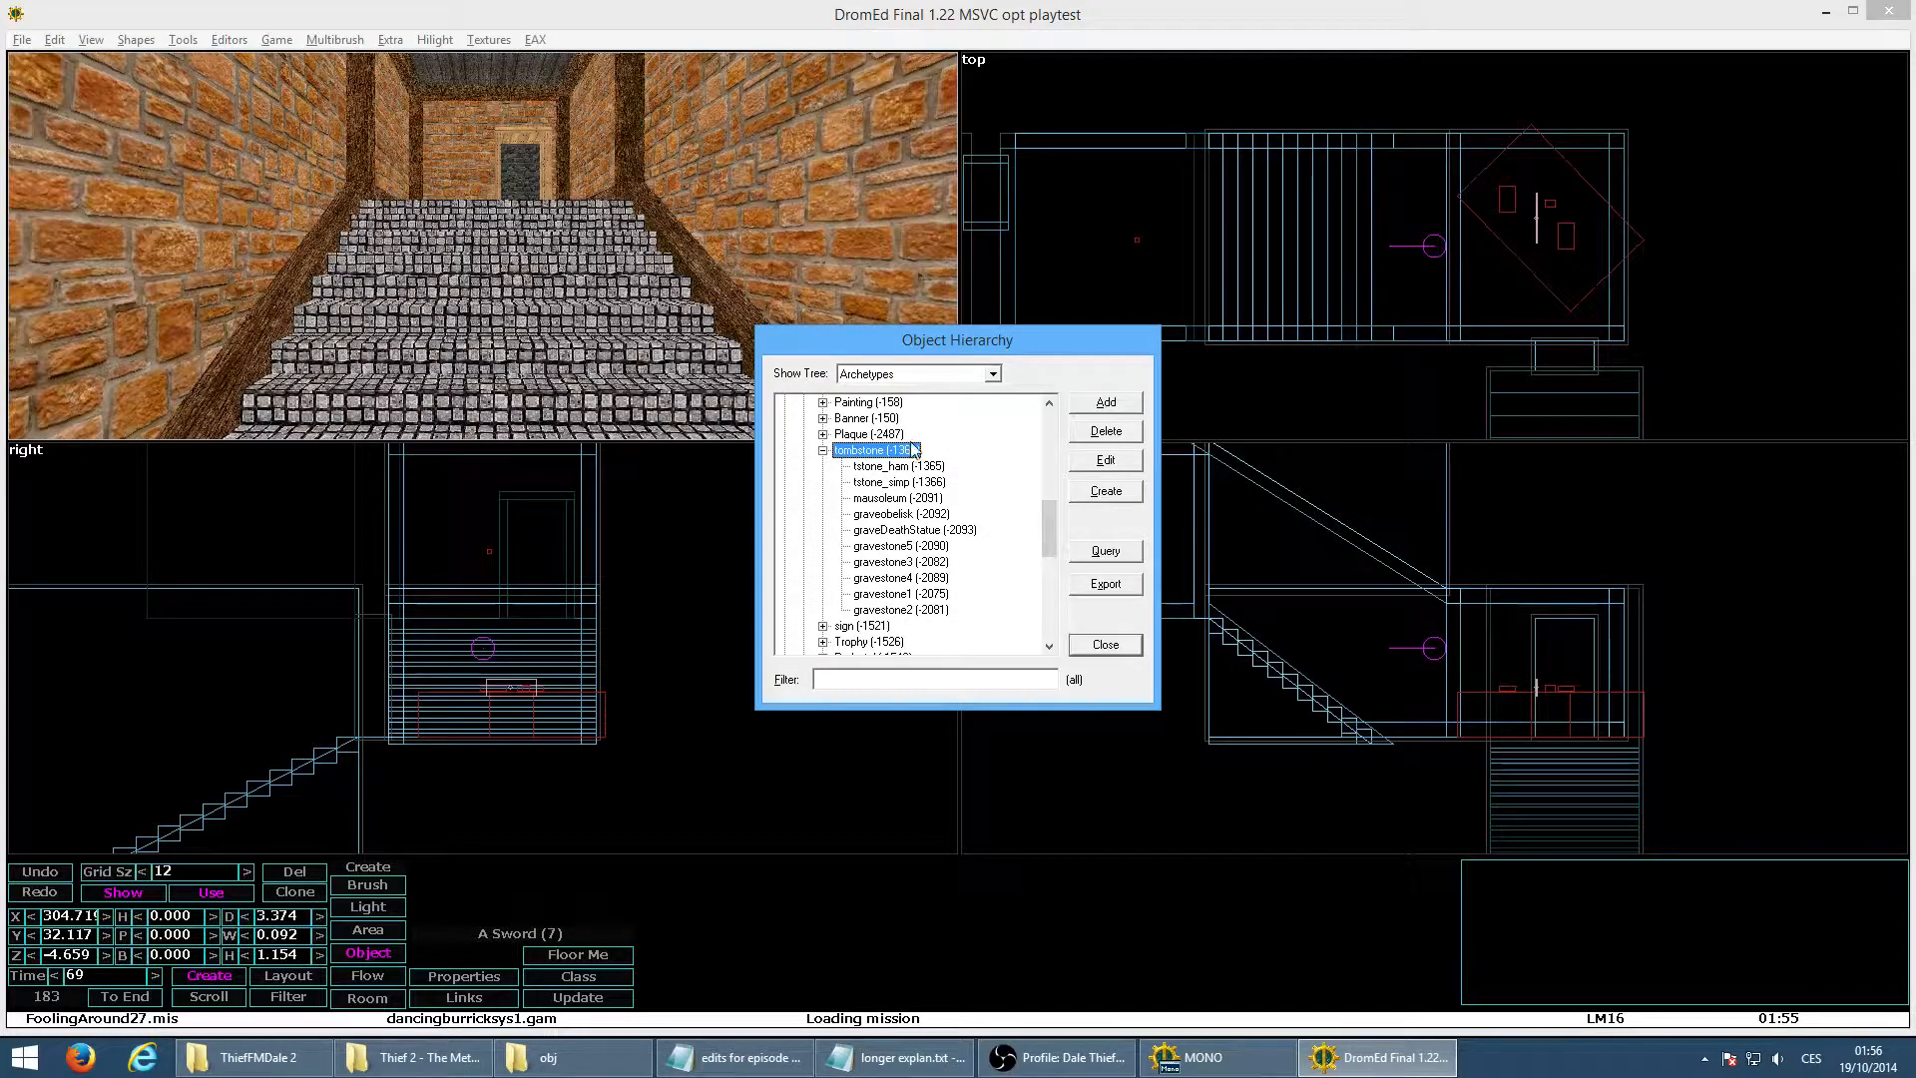
Add a new archetype named DaleBeam1 under tombstone
{"action": "left_click", "coordinate": [1106, 402]}
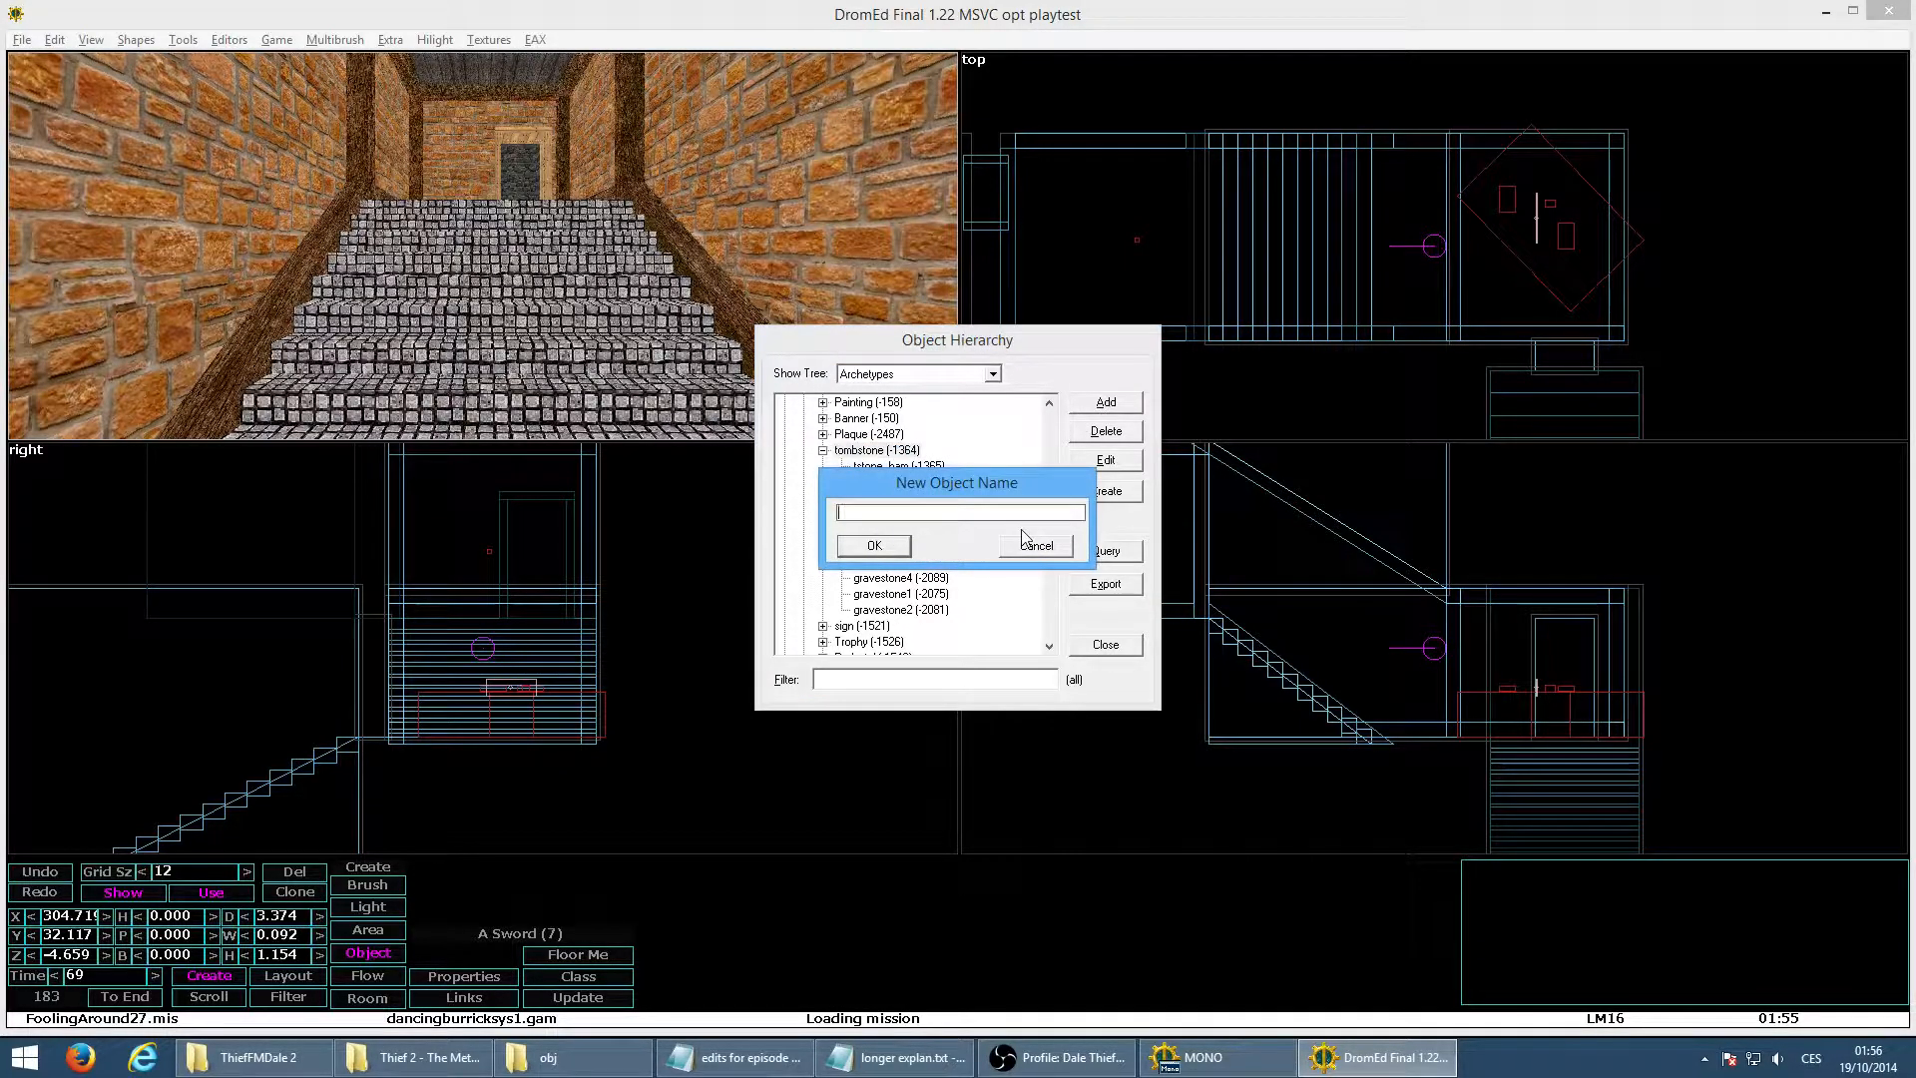
{"action": "type", "text": "Dale"}
{"action": "key", "text": "BackSpace"}
{"action": "key", "text": "BackSpace"}
{"action": "key", "text": "BackSpace"}
{"action": "key", "text": "BackSpace"}
{"action": "key", "text": "BackSpace"}
{"action": "key", "text": "BackSpace"}
{"action": "key", "text": "BackSpace"}
{"action": "key", "text": "BackSpace"}
{"action": "key", "text": "BackSpace"}
{"action": "key", "text": "BackSpace"}
{"action": "key", "text": "BackSpace"}
{"action": "key", "text": "BackSpace"}
{"action": "type", "text": "Da"}
{"action": "key", "text": "Return"}
Edit the DaleBeam1 archetype and add the MatWood material metaproperty to it
{"action": "left_click", "coordinate": [921, 626]}
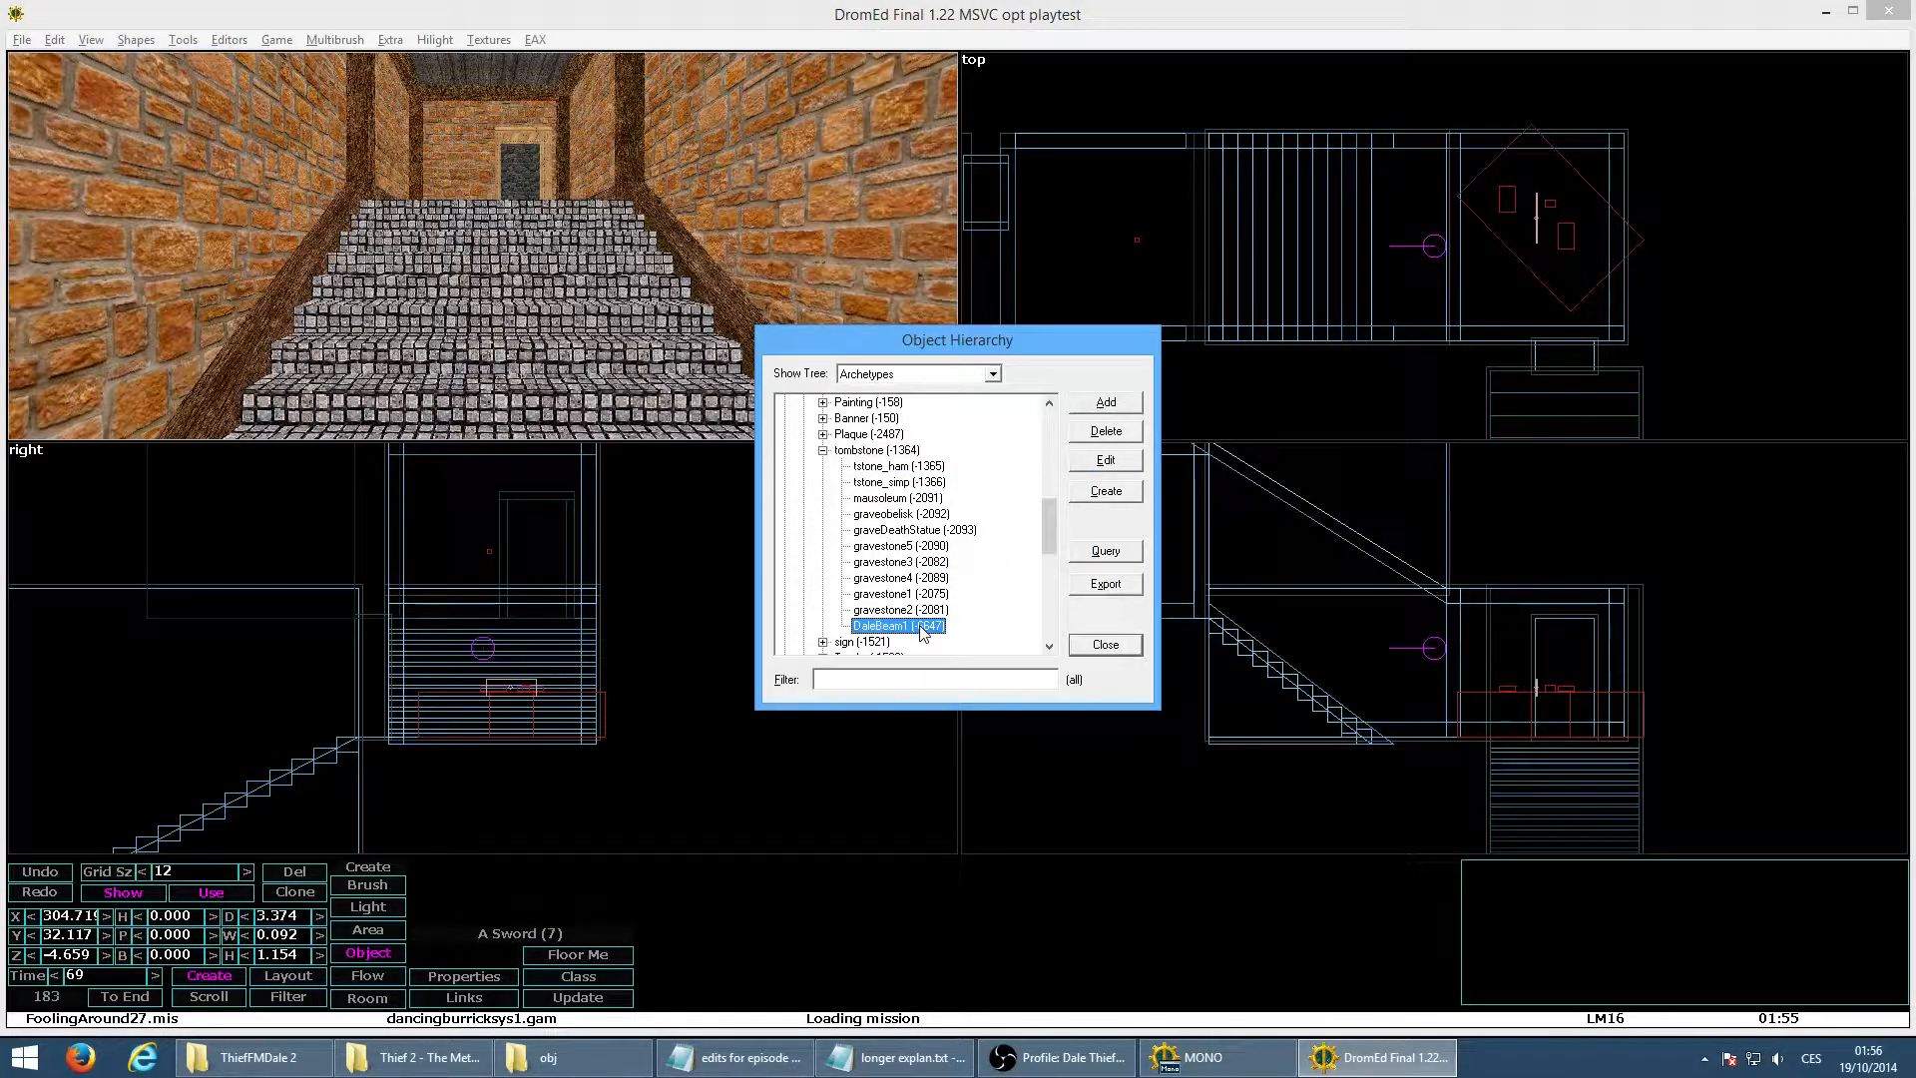
{"action": "left_click", "coordinate": [1106, 460]}
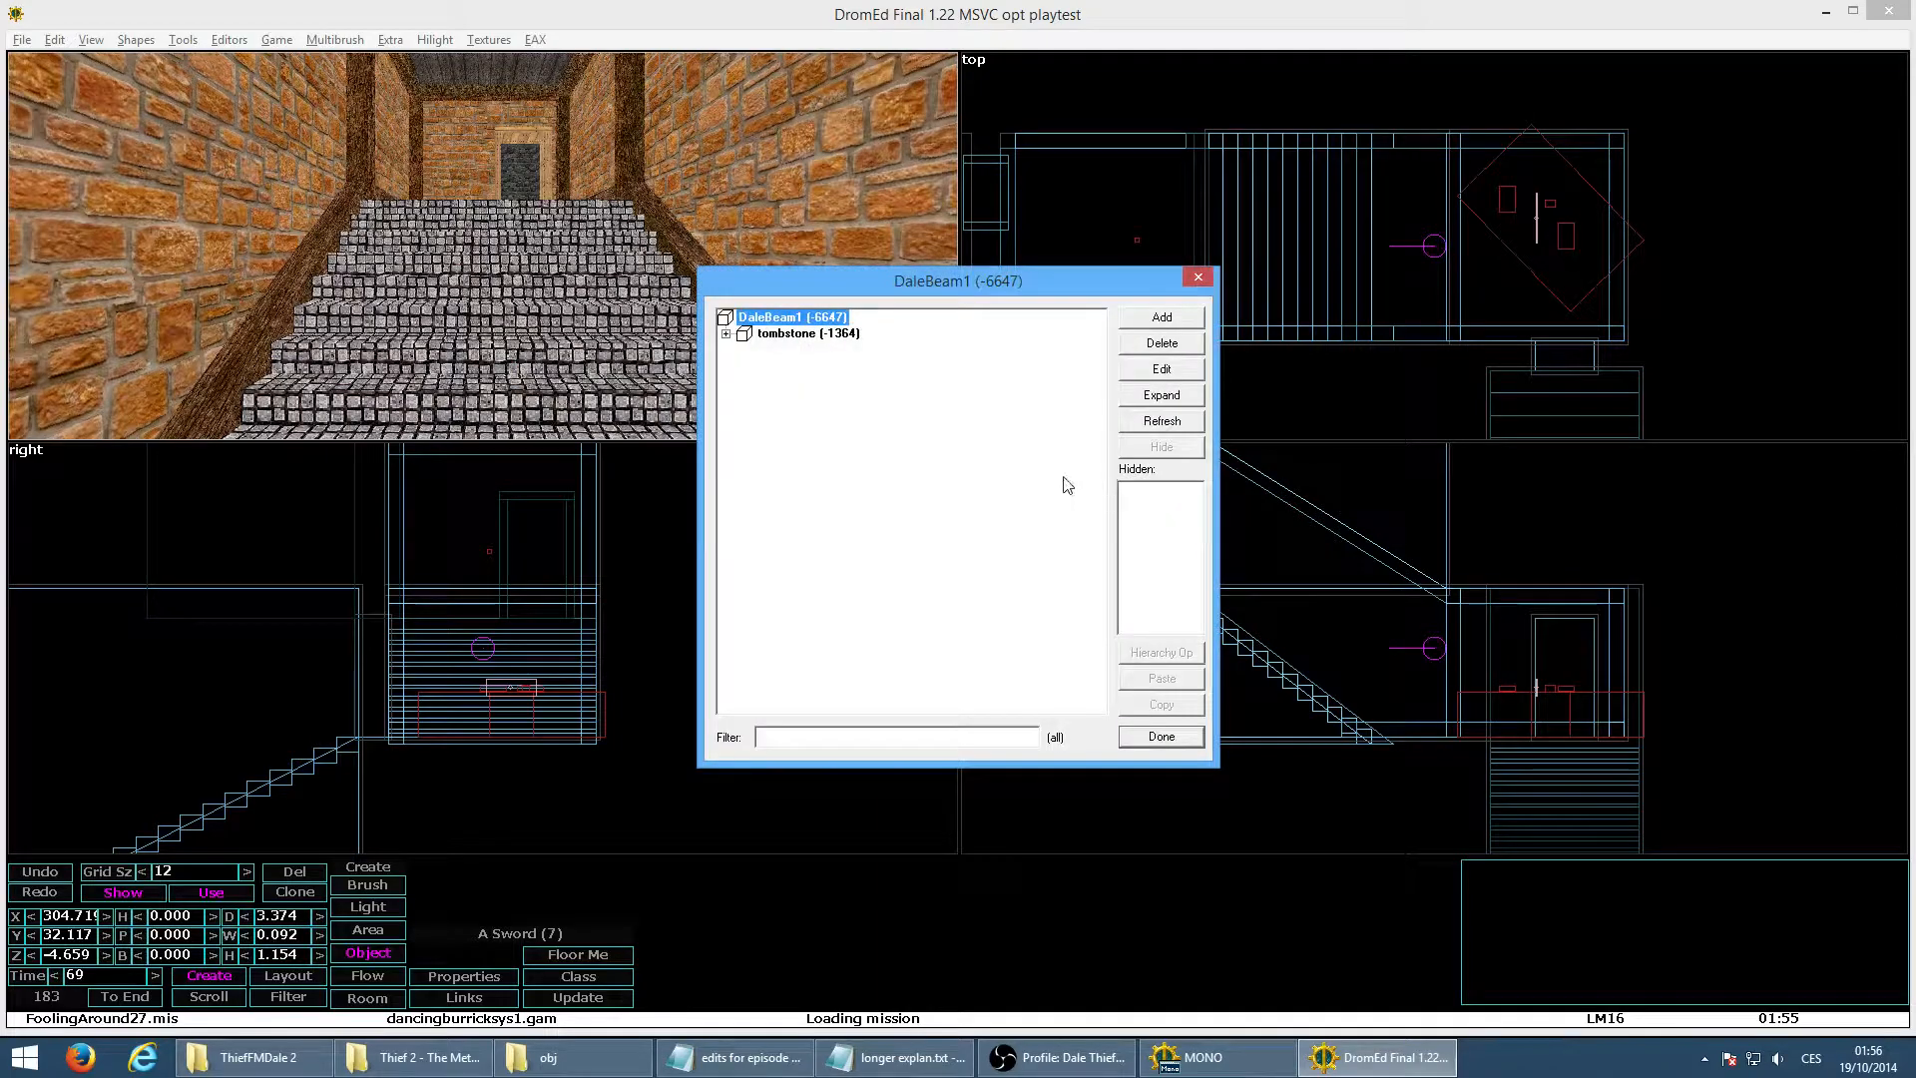
{"action": "left_click", "coordinate": [1154, 319]}
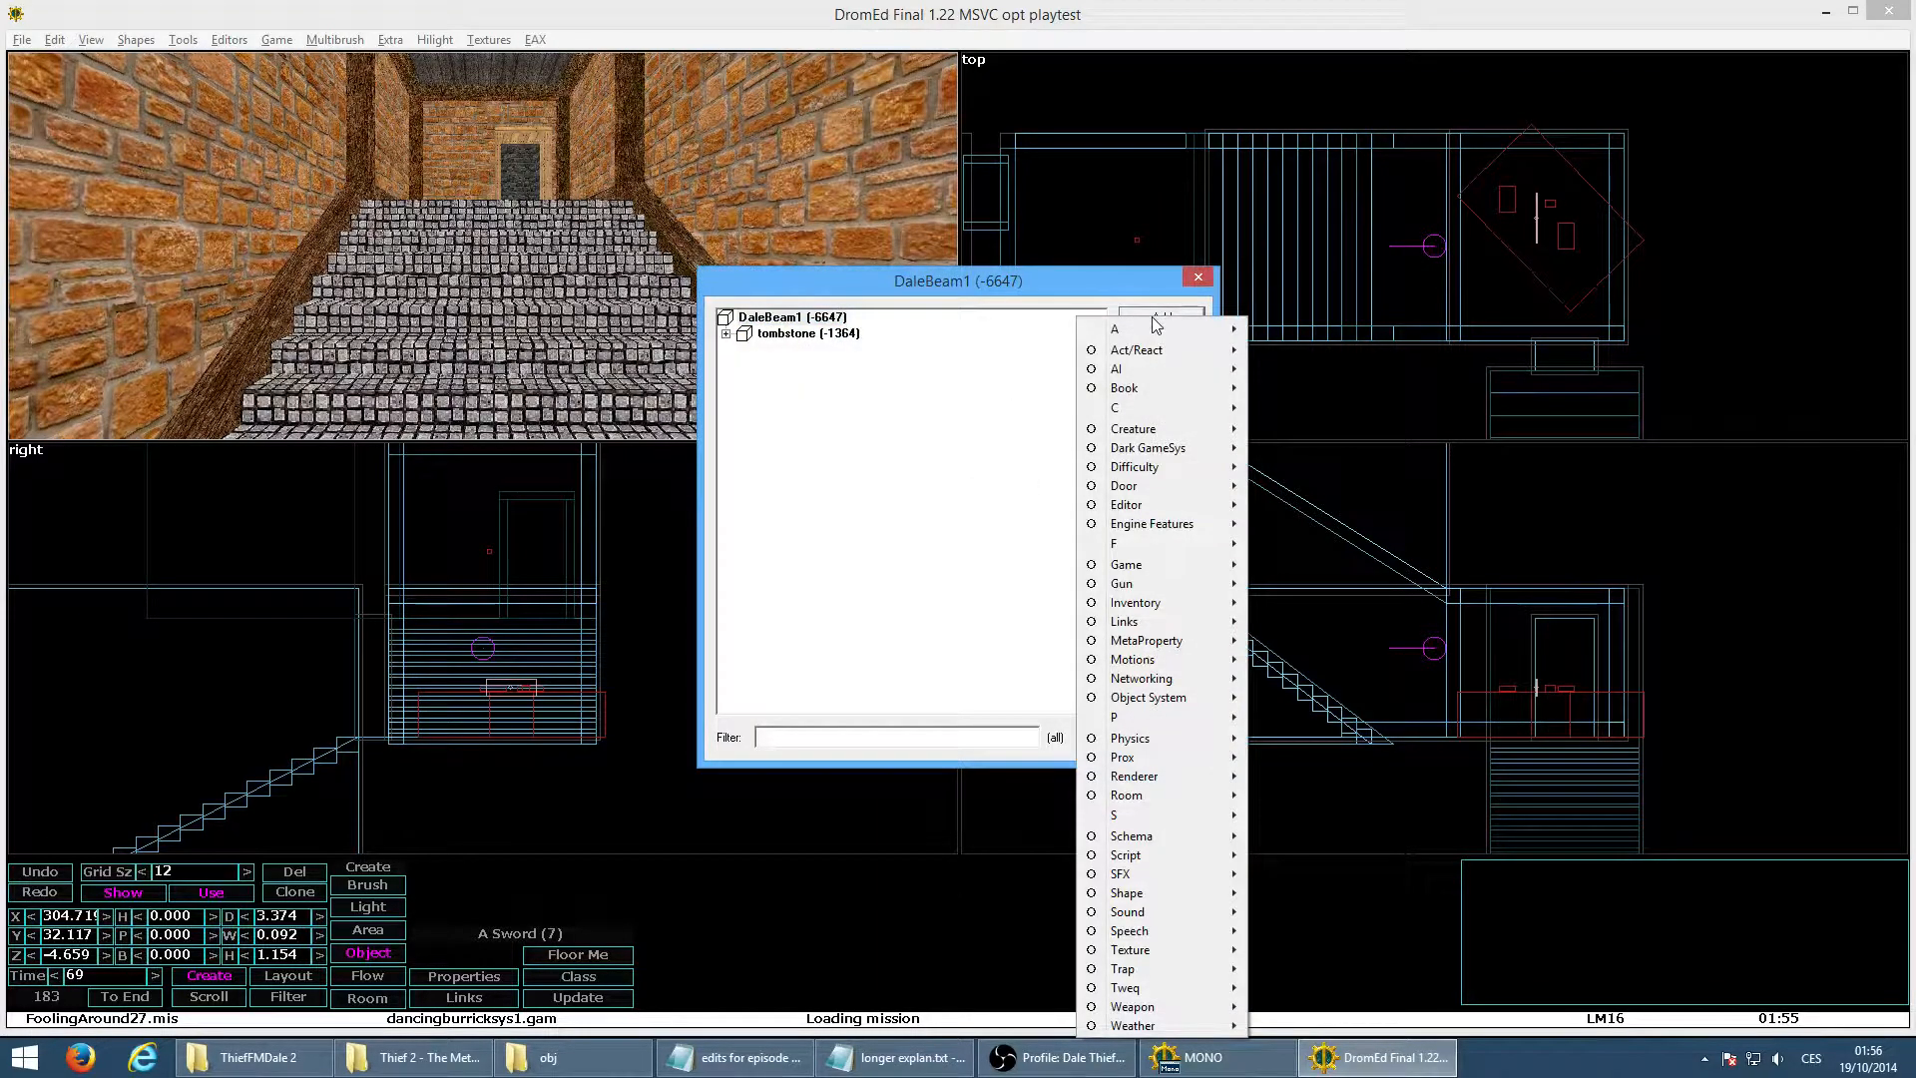
{"action": "mouse_move", "coordinate": [1208, 640]}
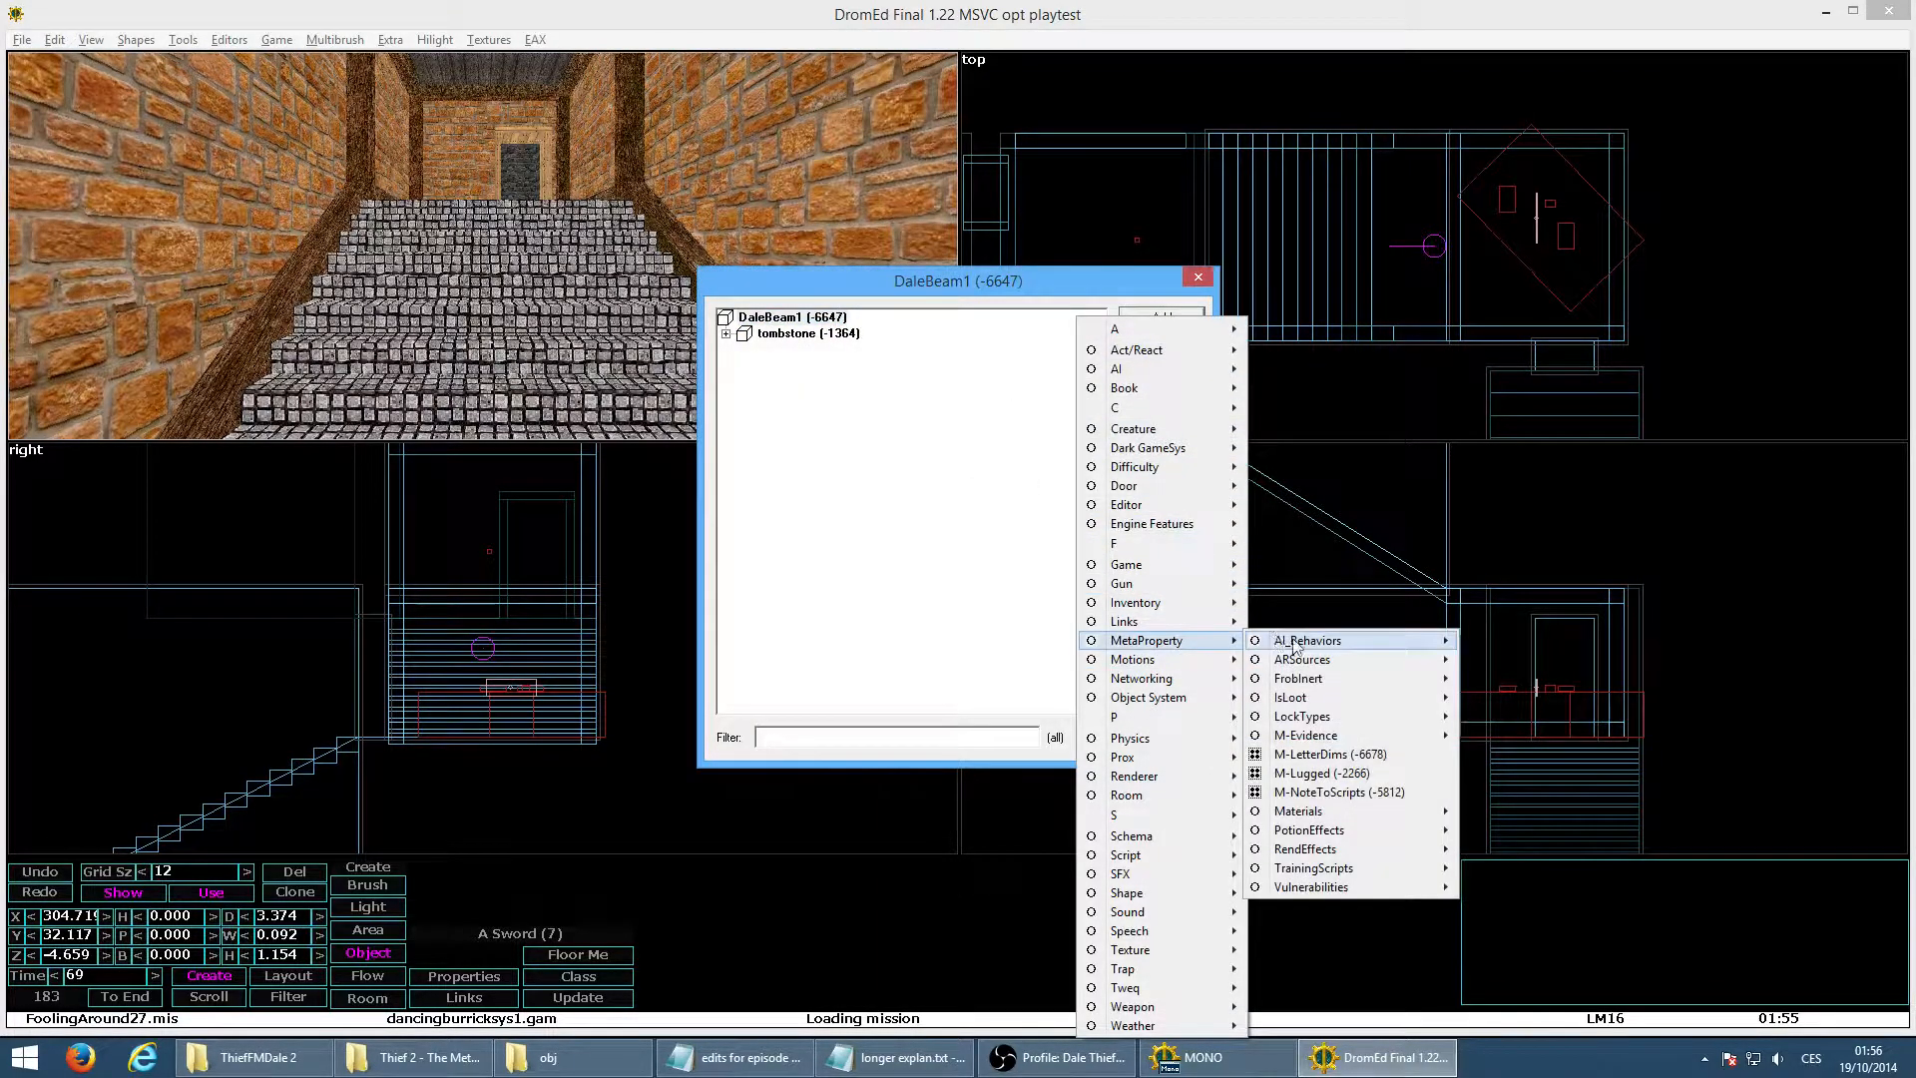
{"action": "mouse_move", "coordinate": [1352, 813]}
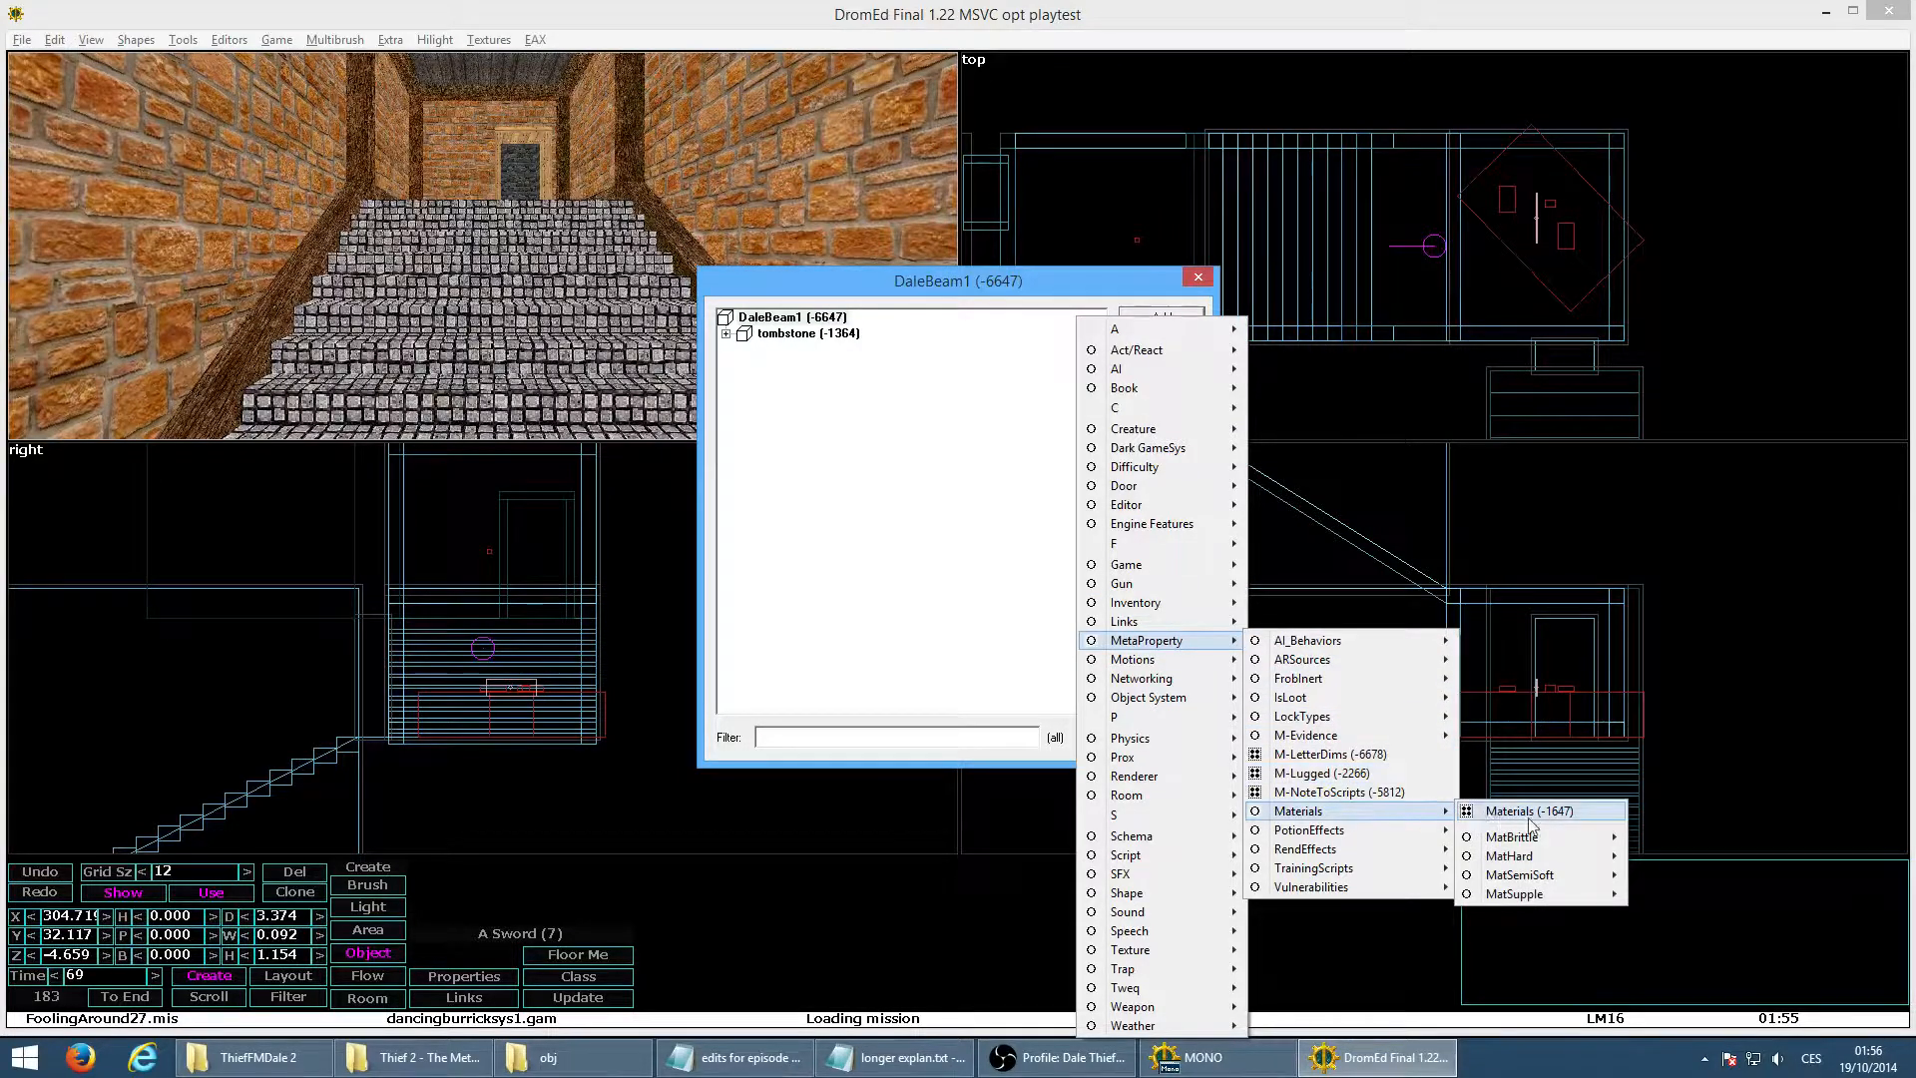
{"action": "mouse_move", "coordinate": [1537, 875]}
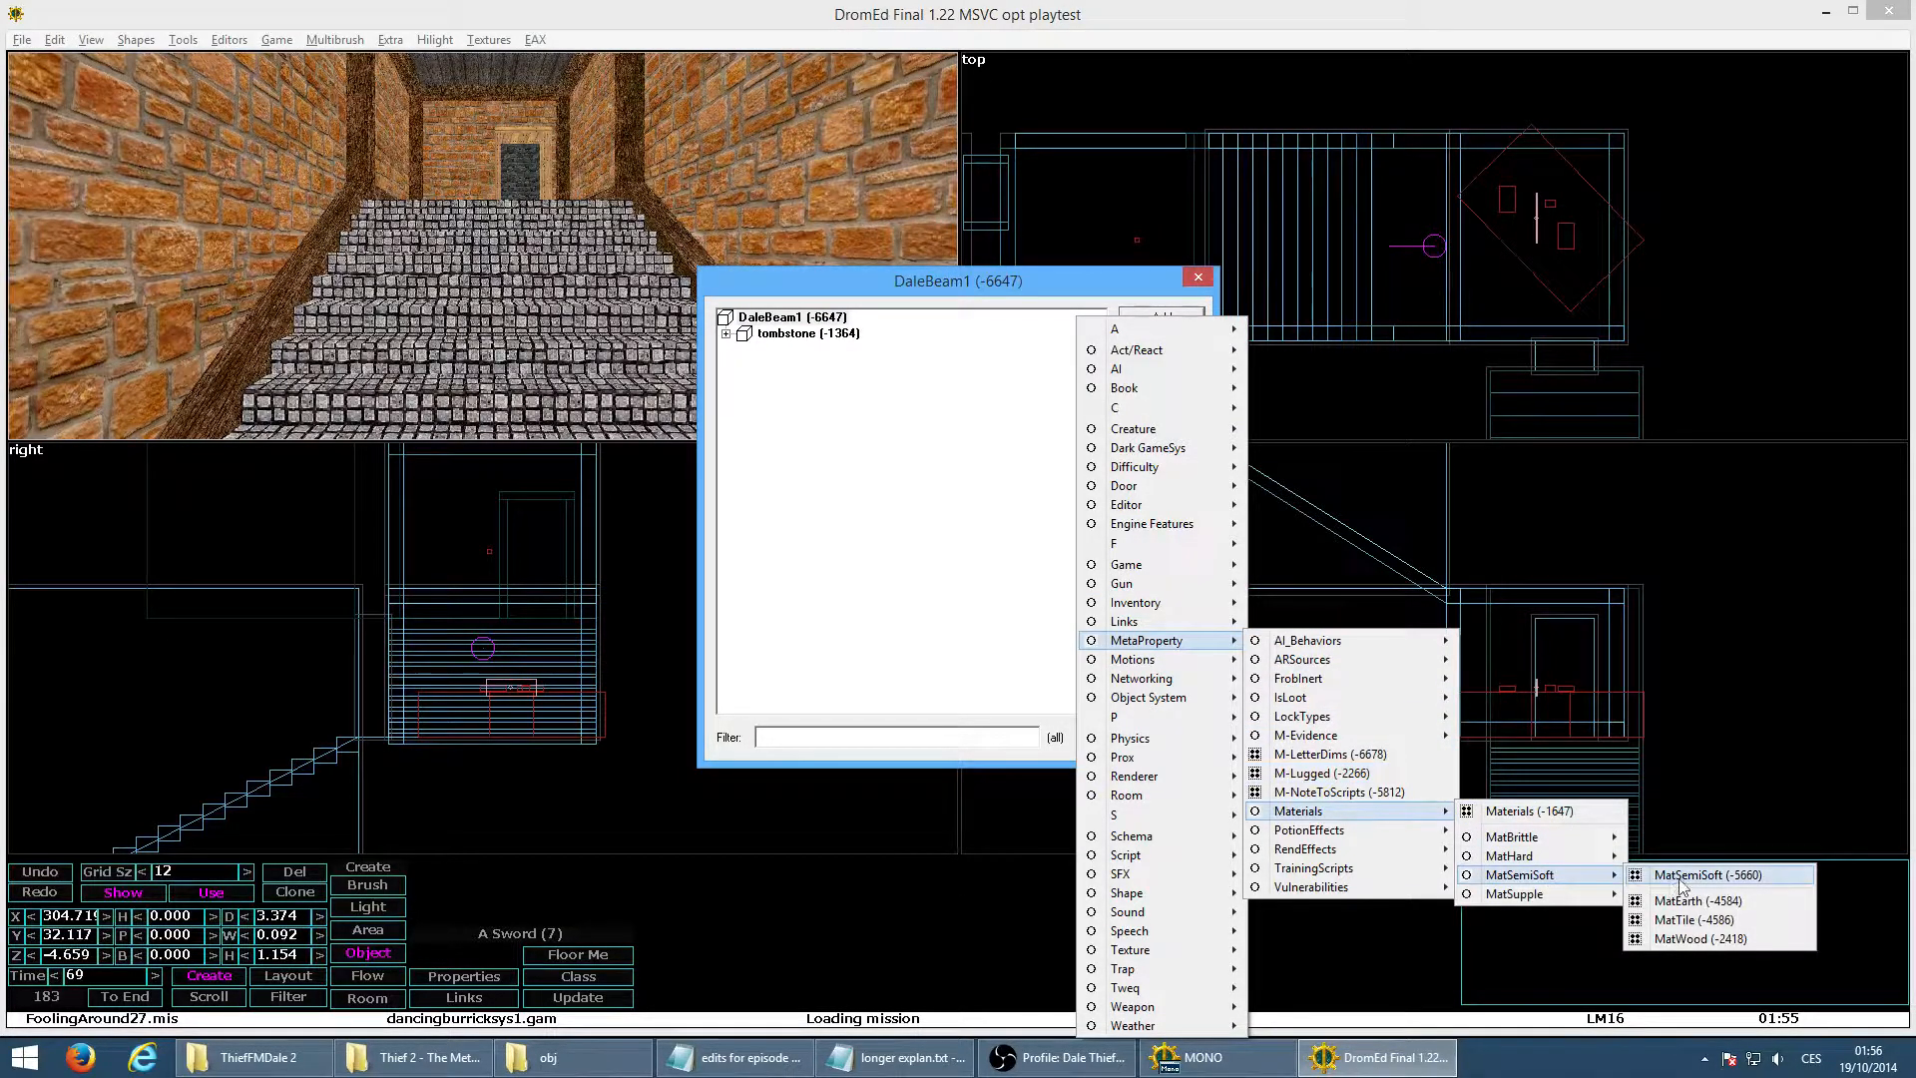
{"action": "left_click", "coordinate": [1726, 939]}
Add a Shape Model Name property with the value DalesBeam1 to the DaleBeam1 archetype
{"action": "left_click", "coordinate": [775, 318]}
{"action": "left_click", "coordinate": [1162, 316]}
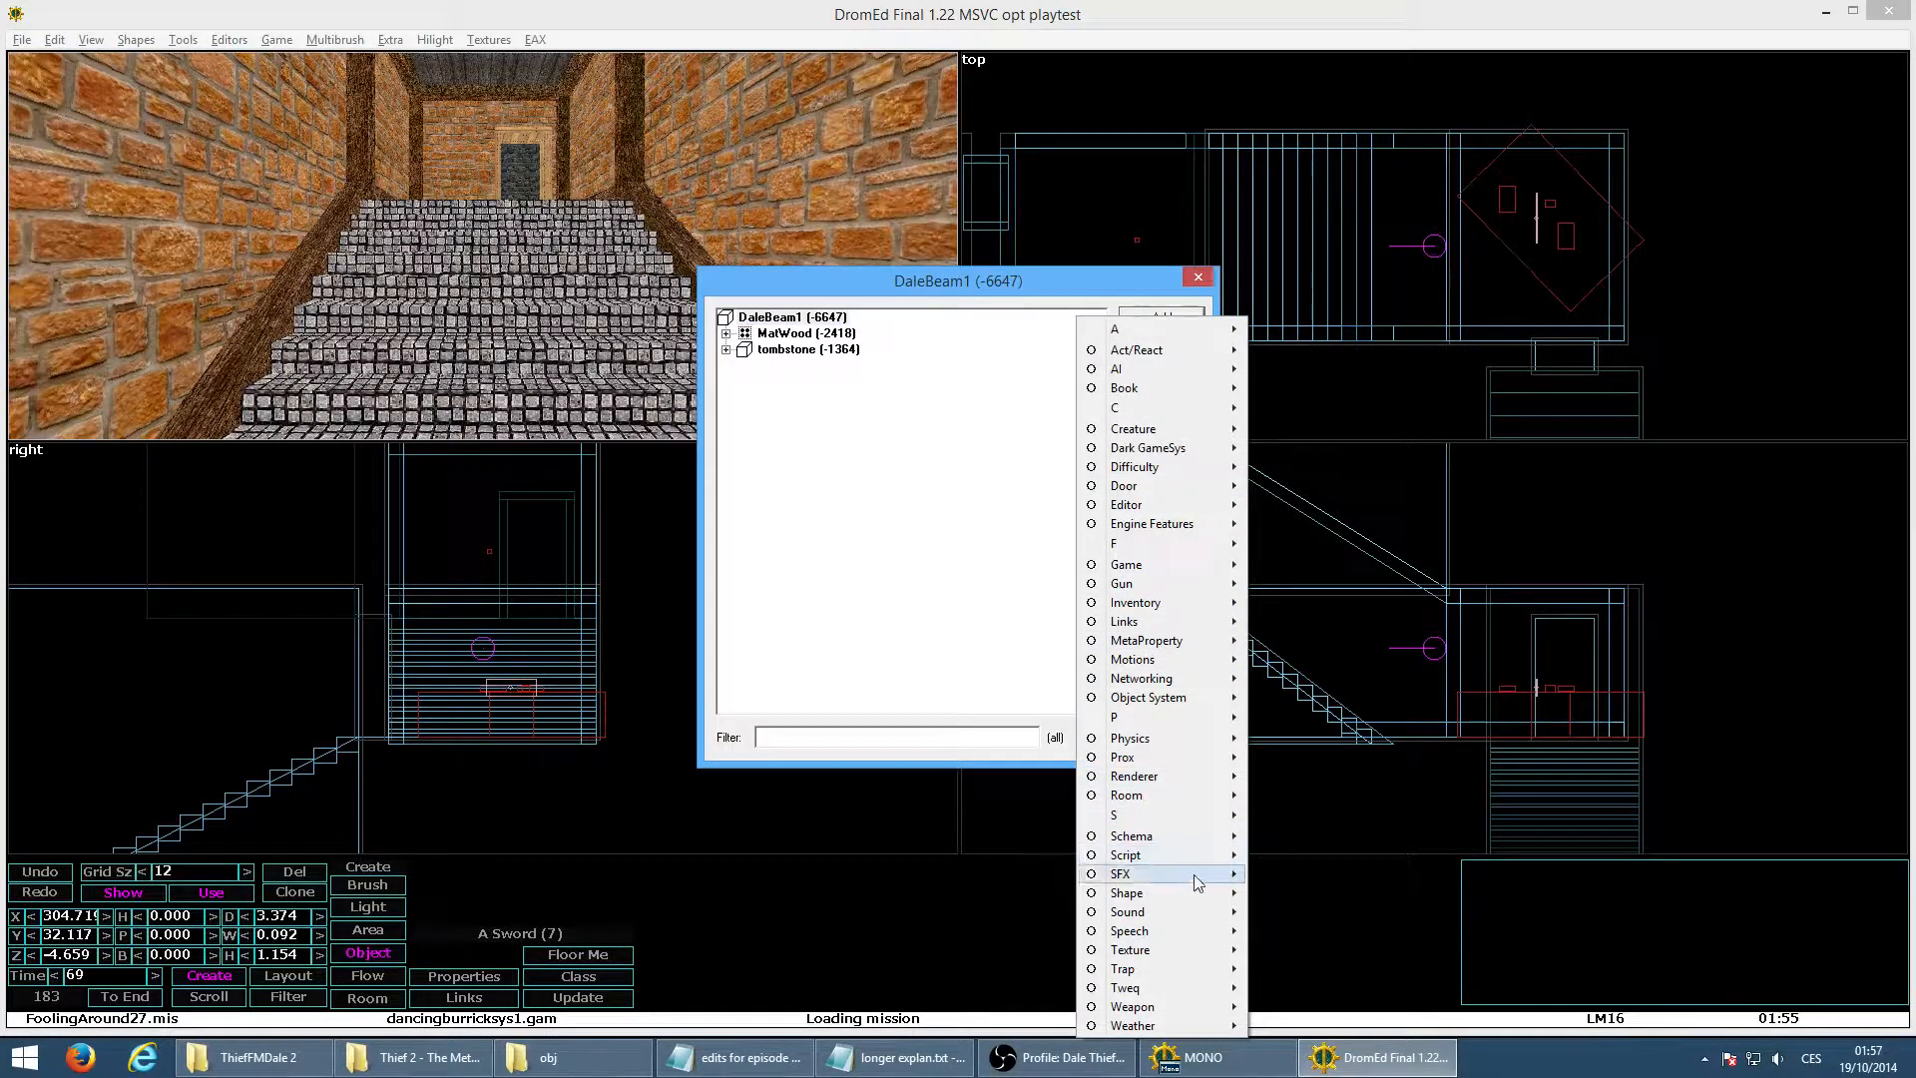
{"action": "mouse_move", "coordinate": [1197, 893]}
{"action": "left_click", "coordinate": [1287, 913]}
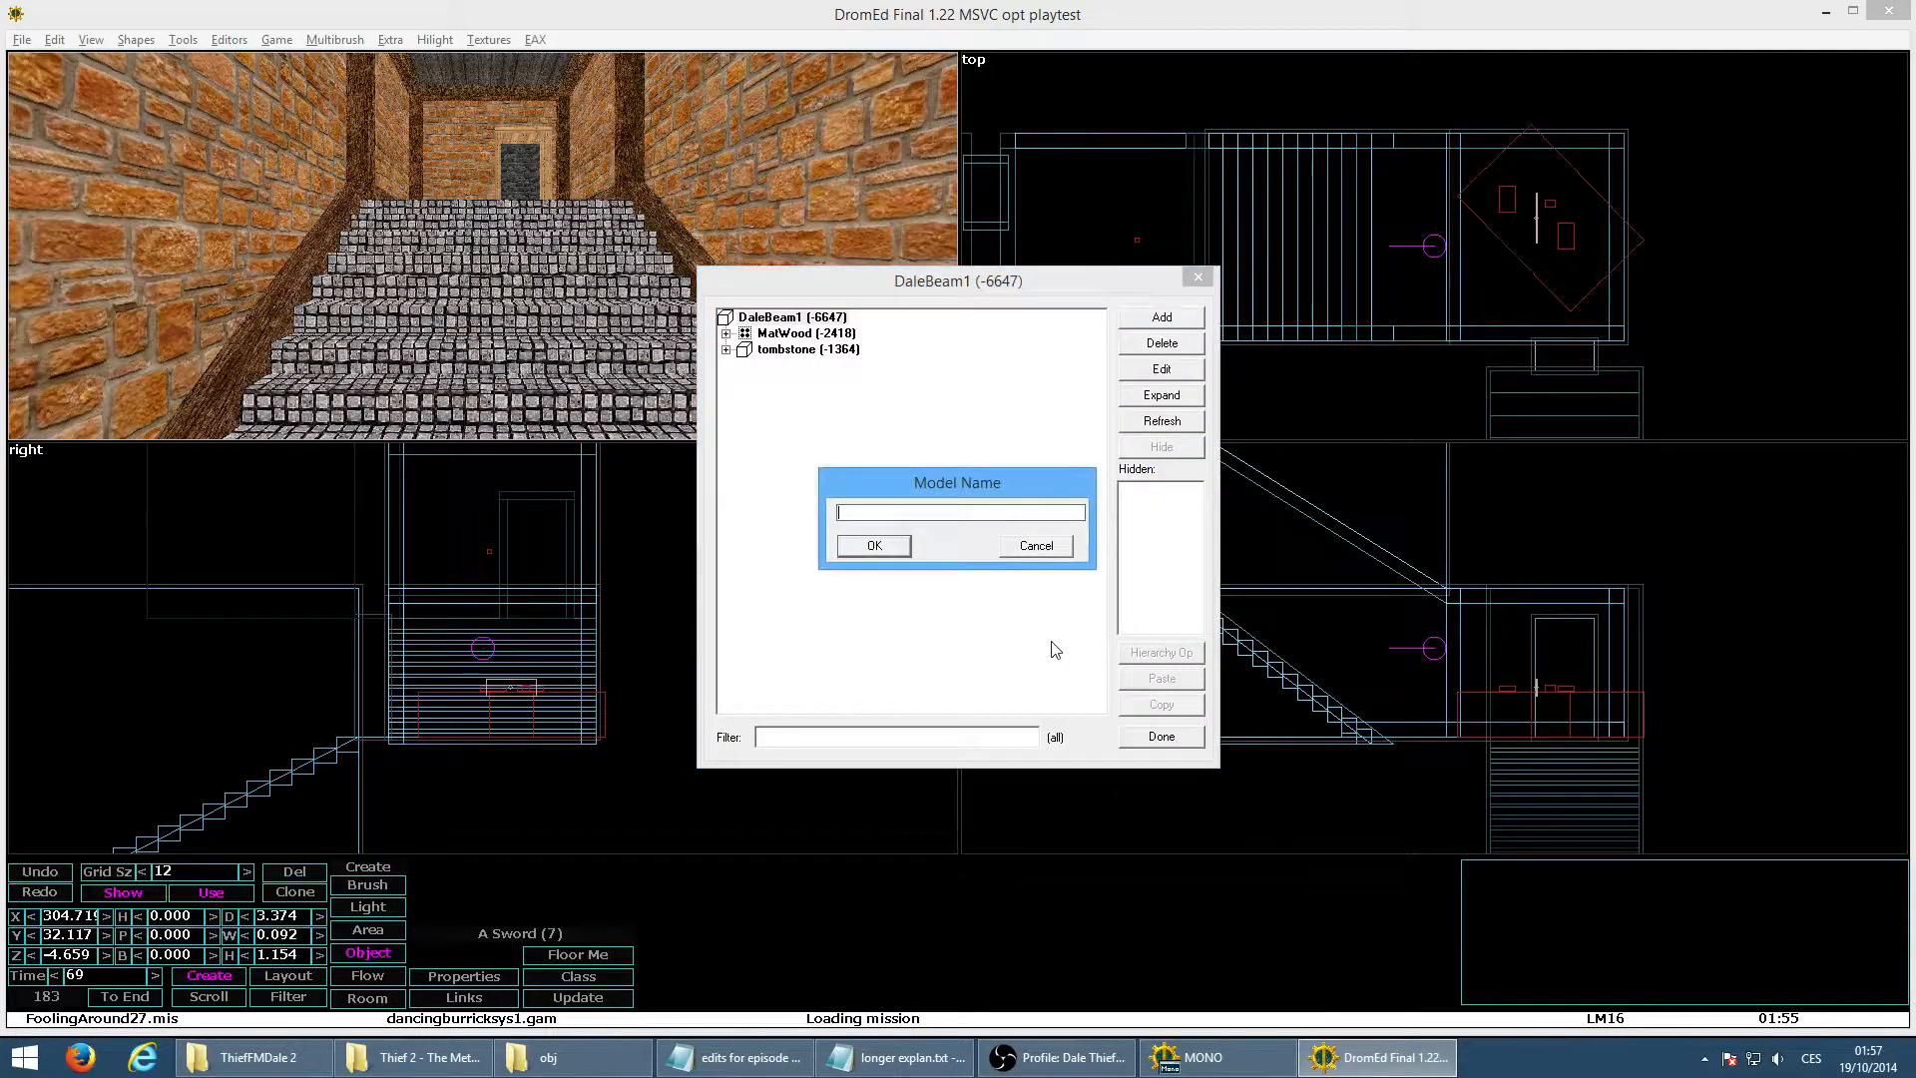
{"action": "type", "text": "DalesBeam1"}
{"action": "key", "text": "Return"}
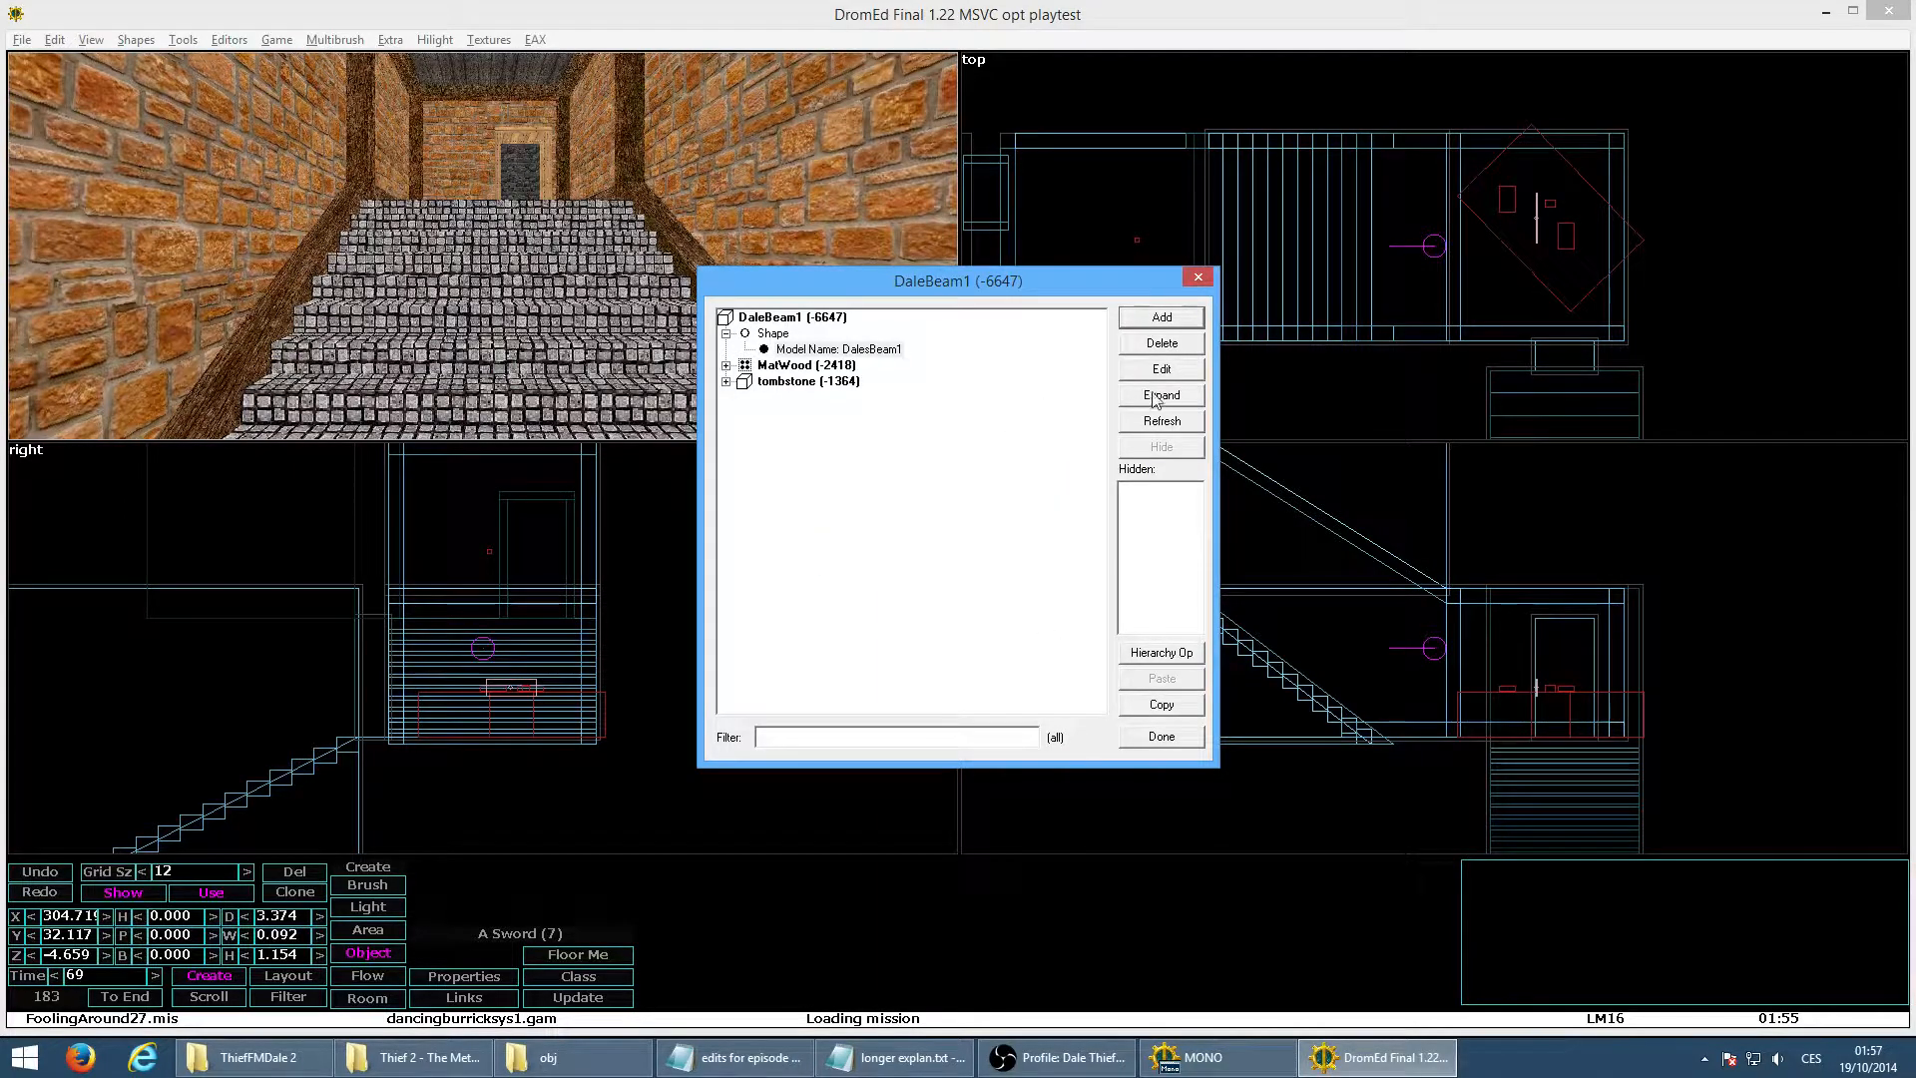
Add the Object System Immobile property as TRUE to DaleBeam1 and close its properties
{"action": "left_click", "coordinate": [1162, 316]}
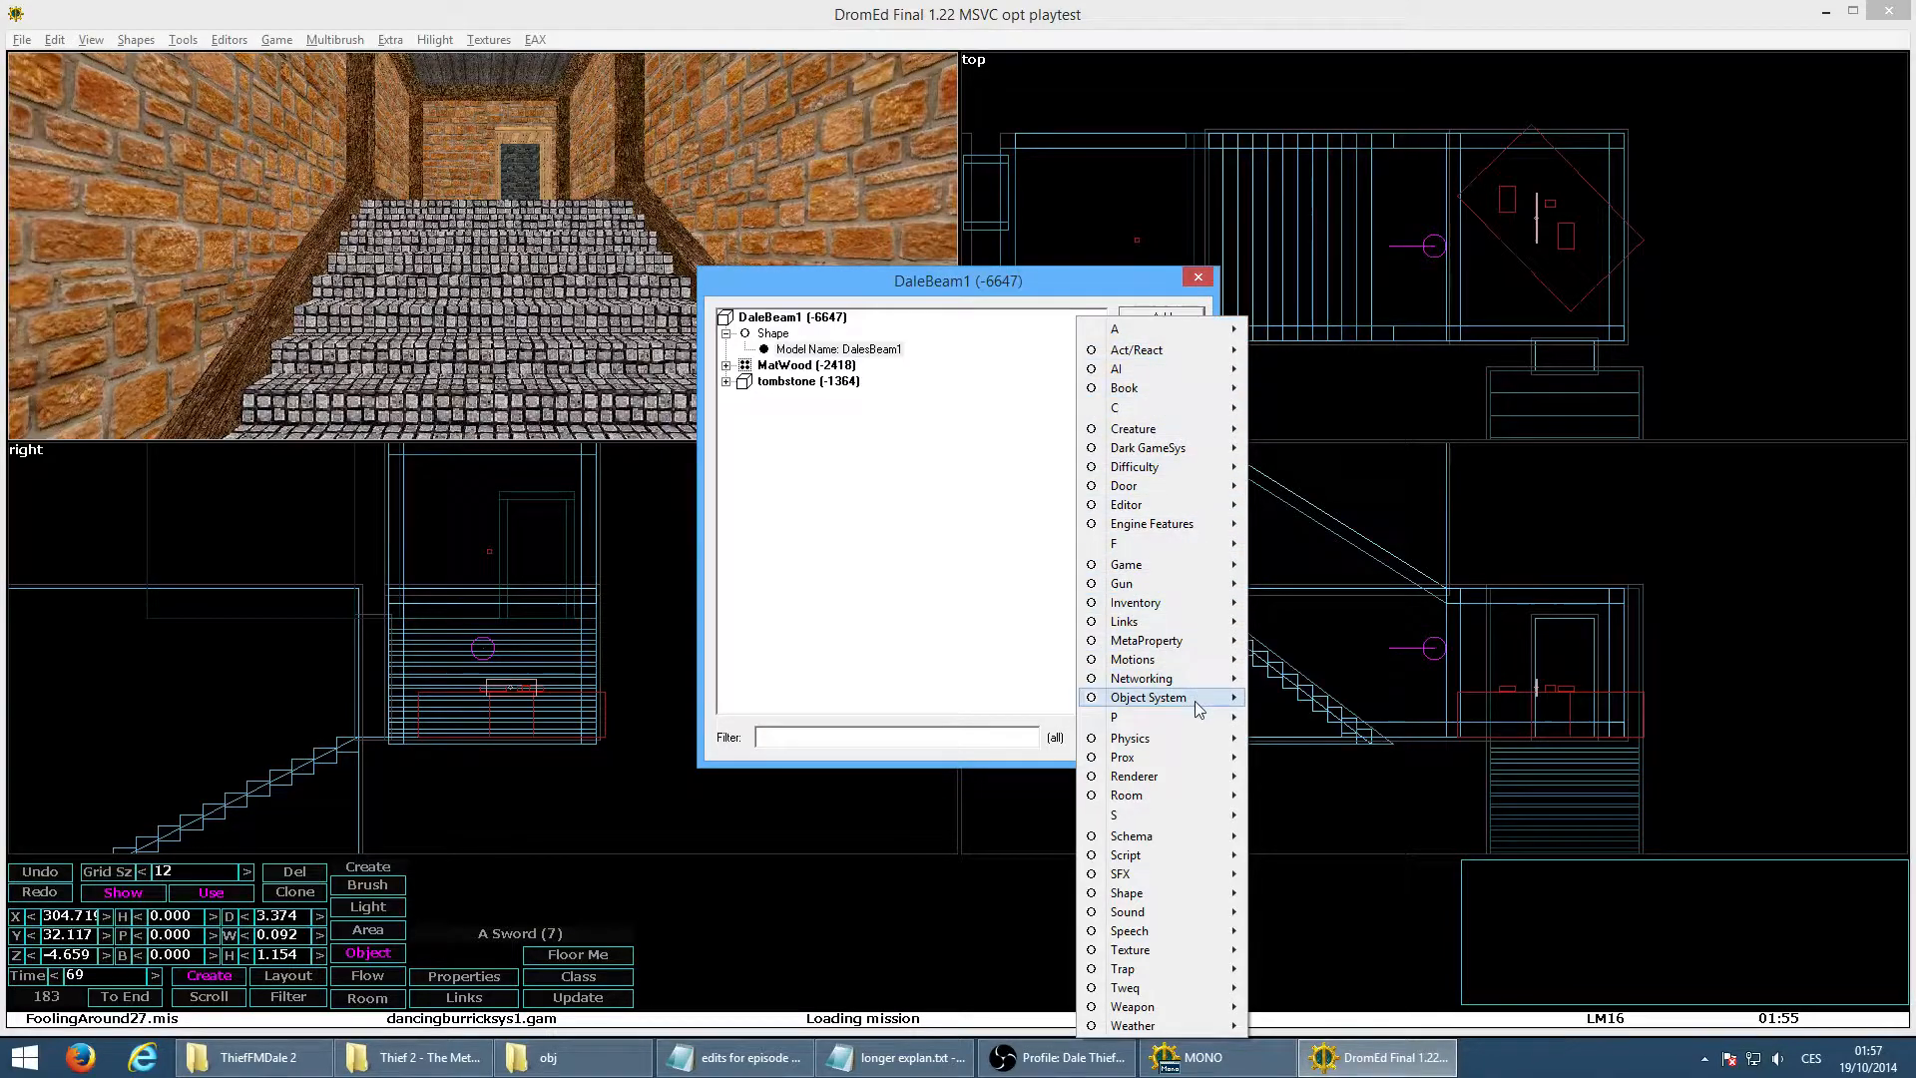
{"action": "mouse_move", "coordinate": [1194, 700]}
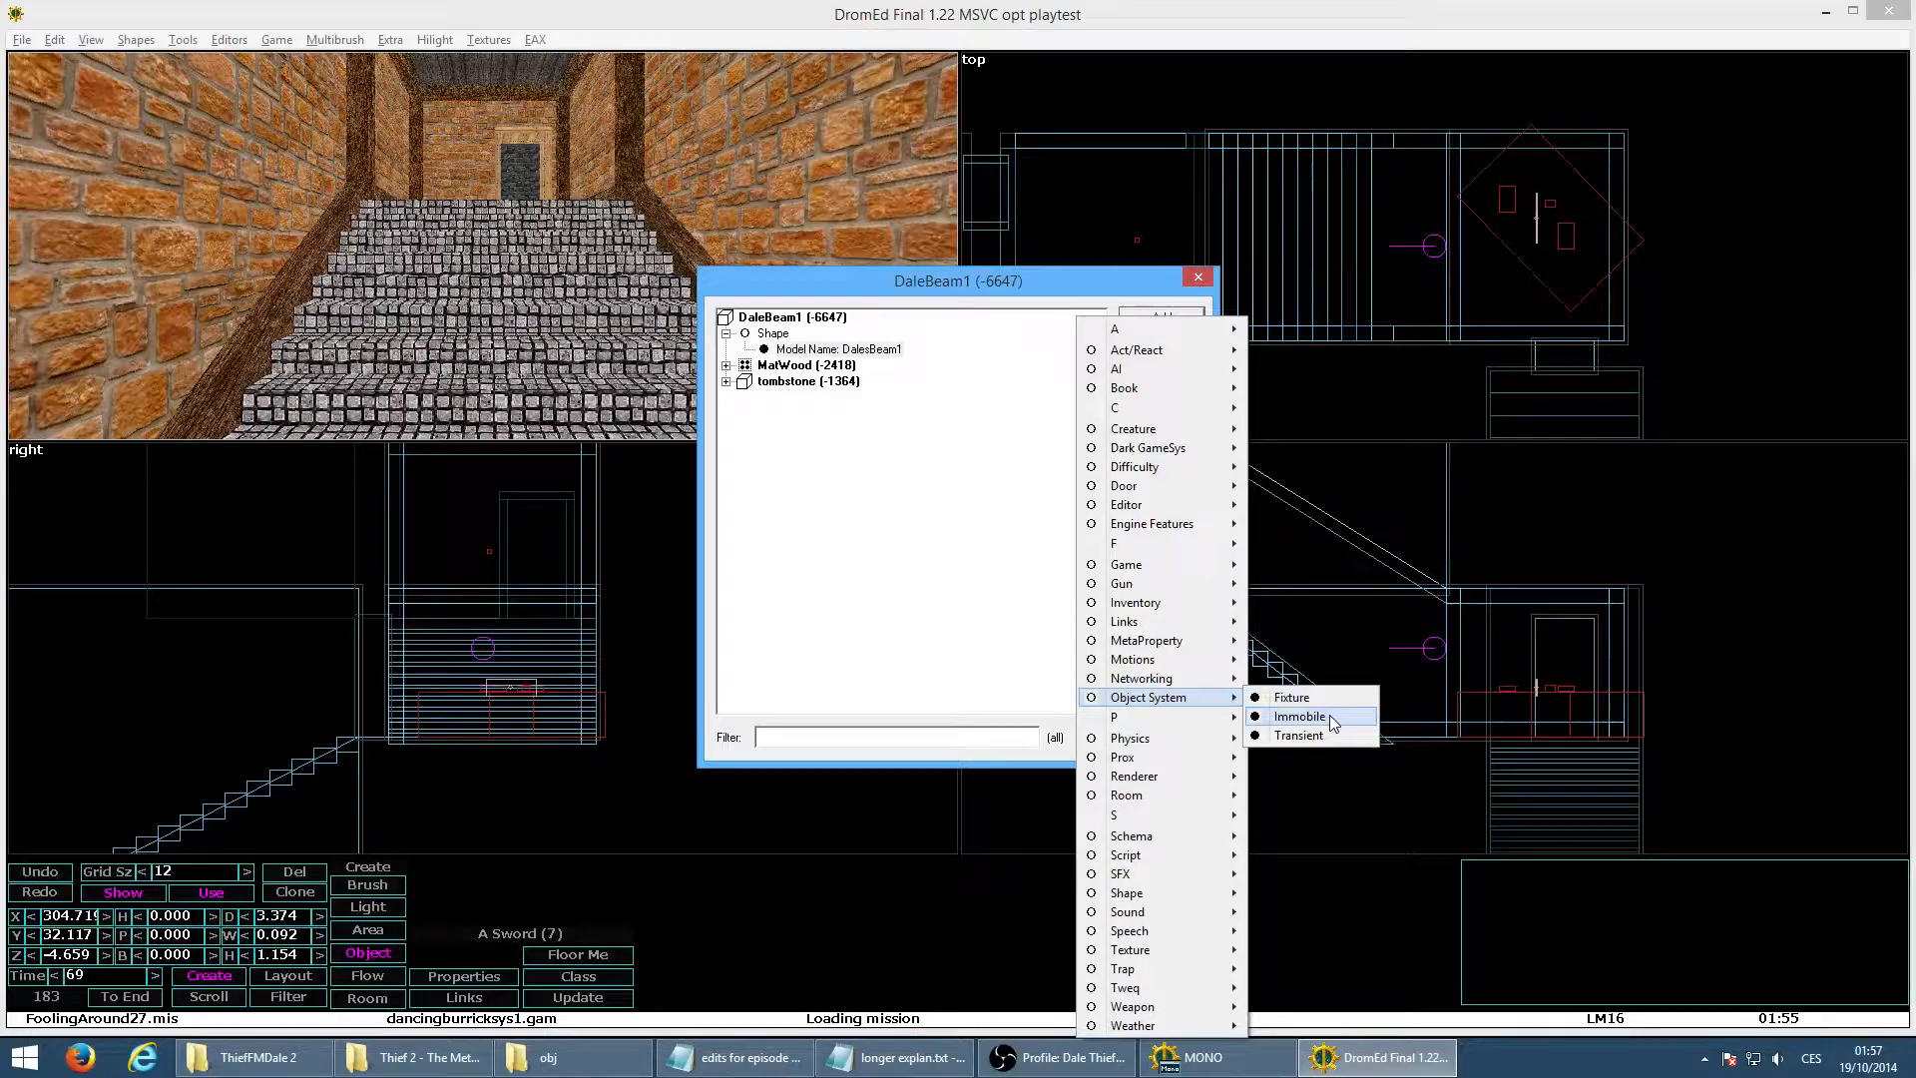
{"action": "left_click", "coordinate": [1299, 715]}
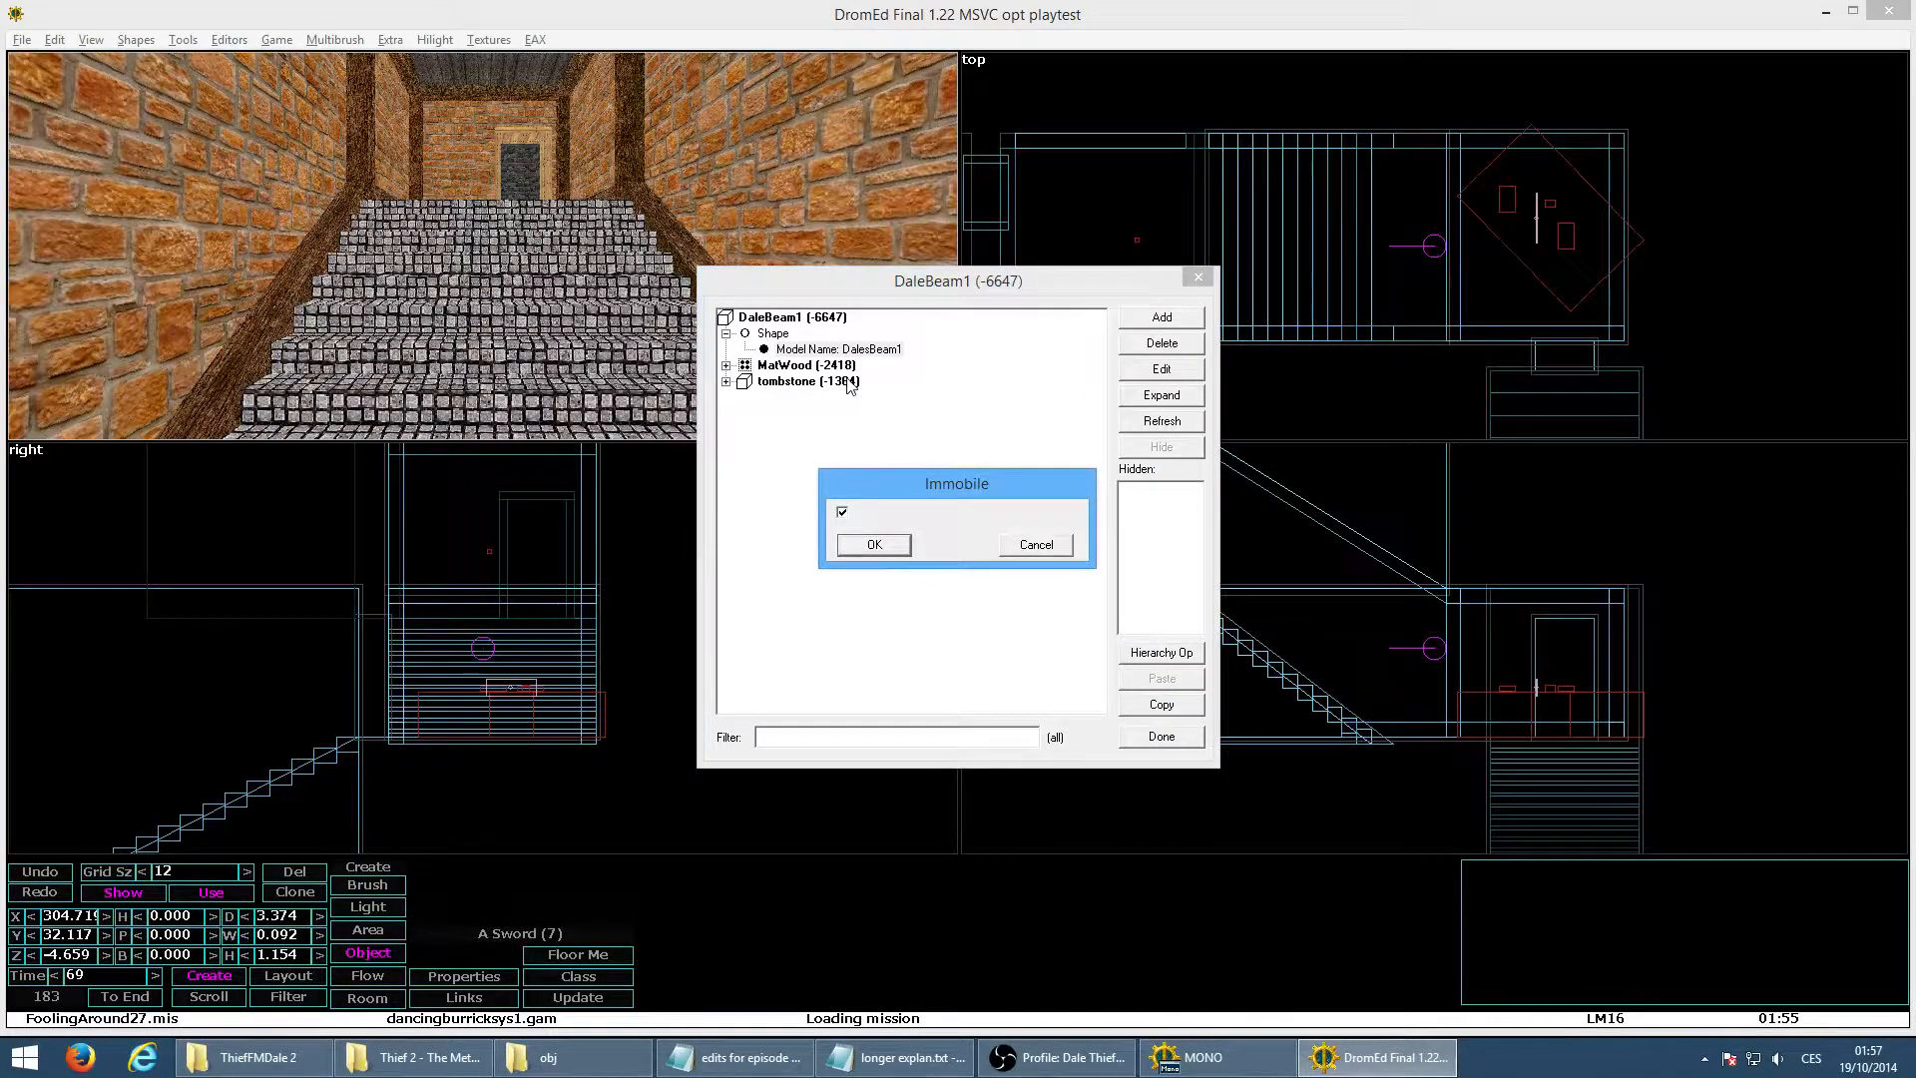
{"action": "left_click", "coordinate": [891, 545]}
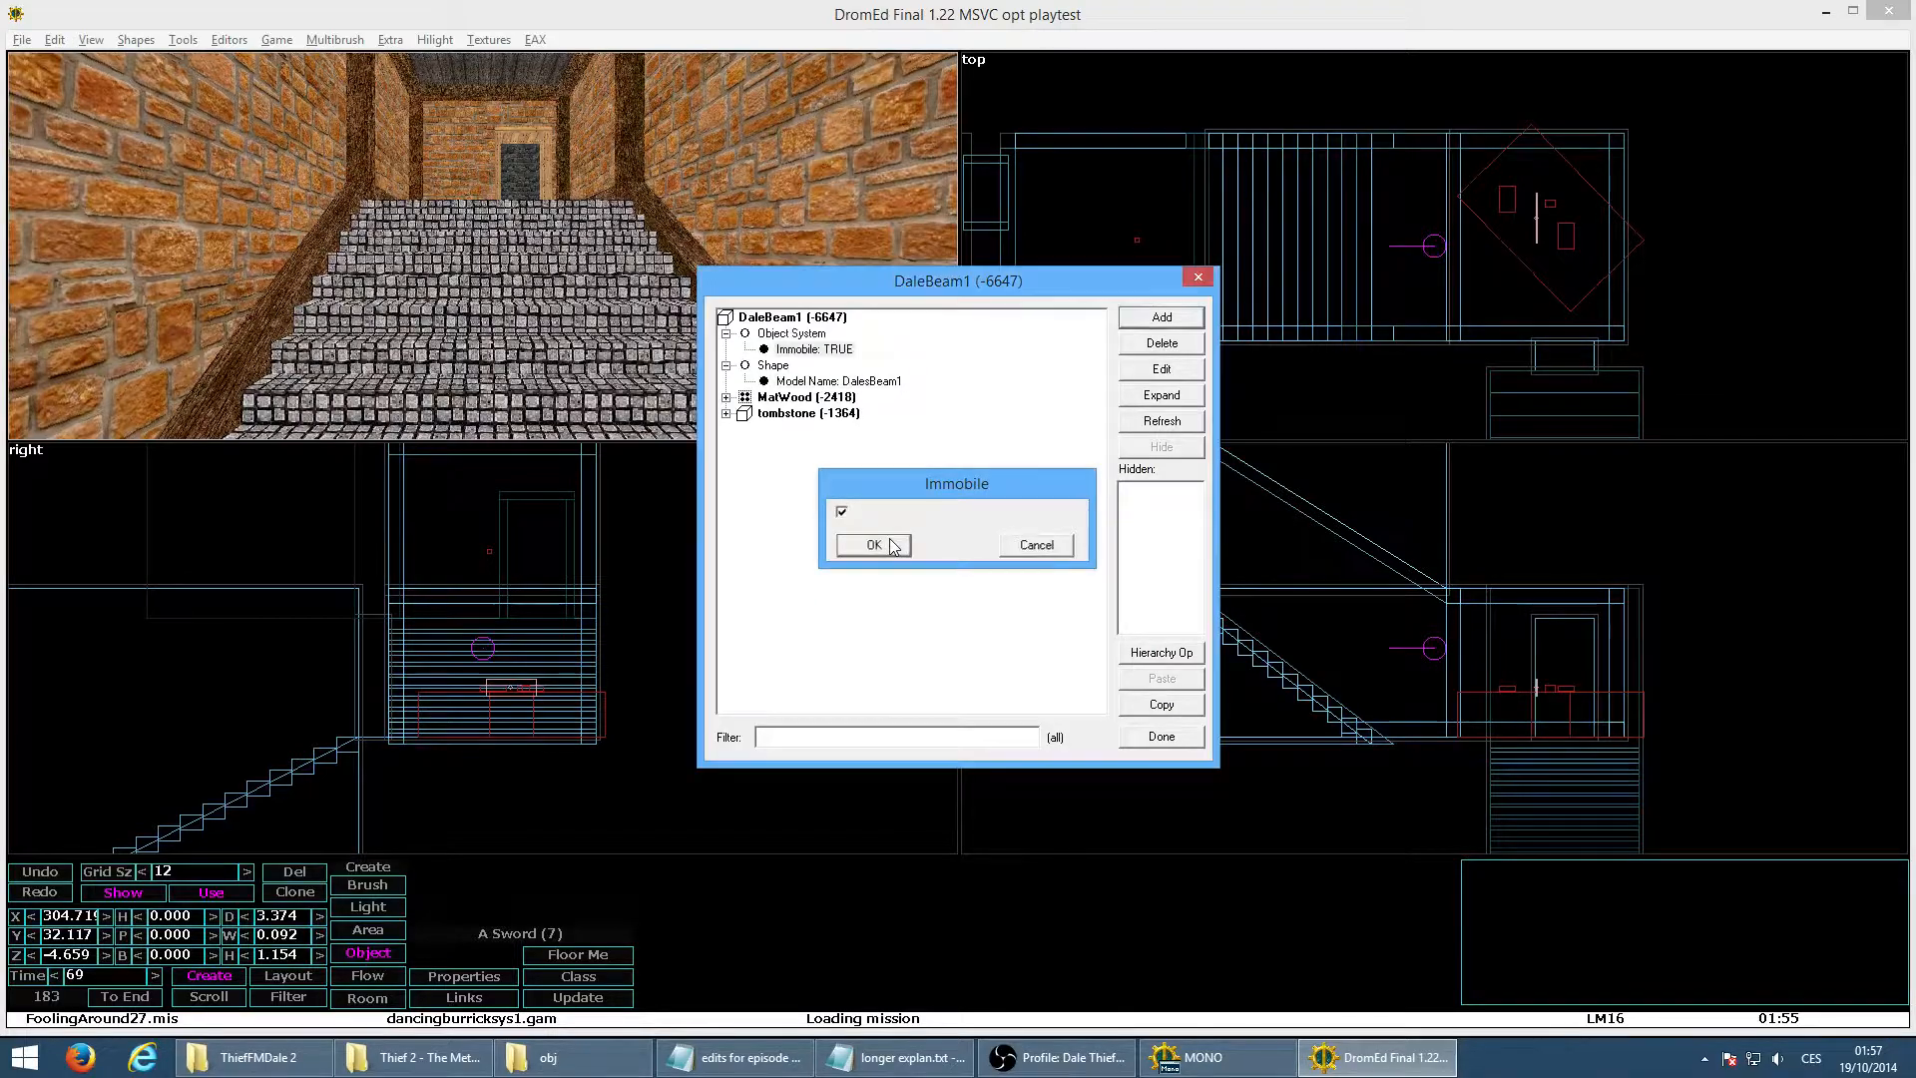
{"action": "left_click", "coordinate": [838, 351]}
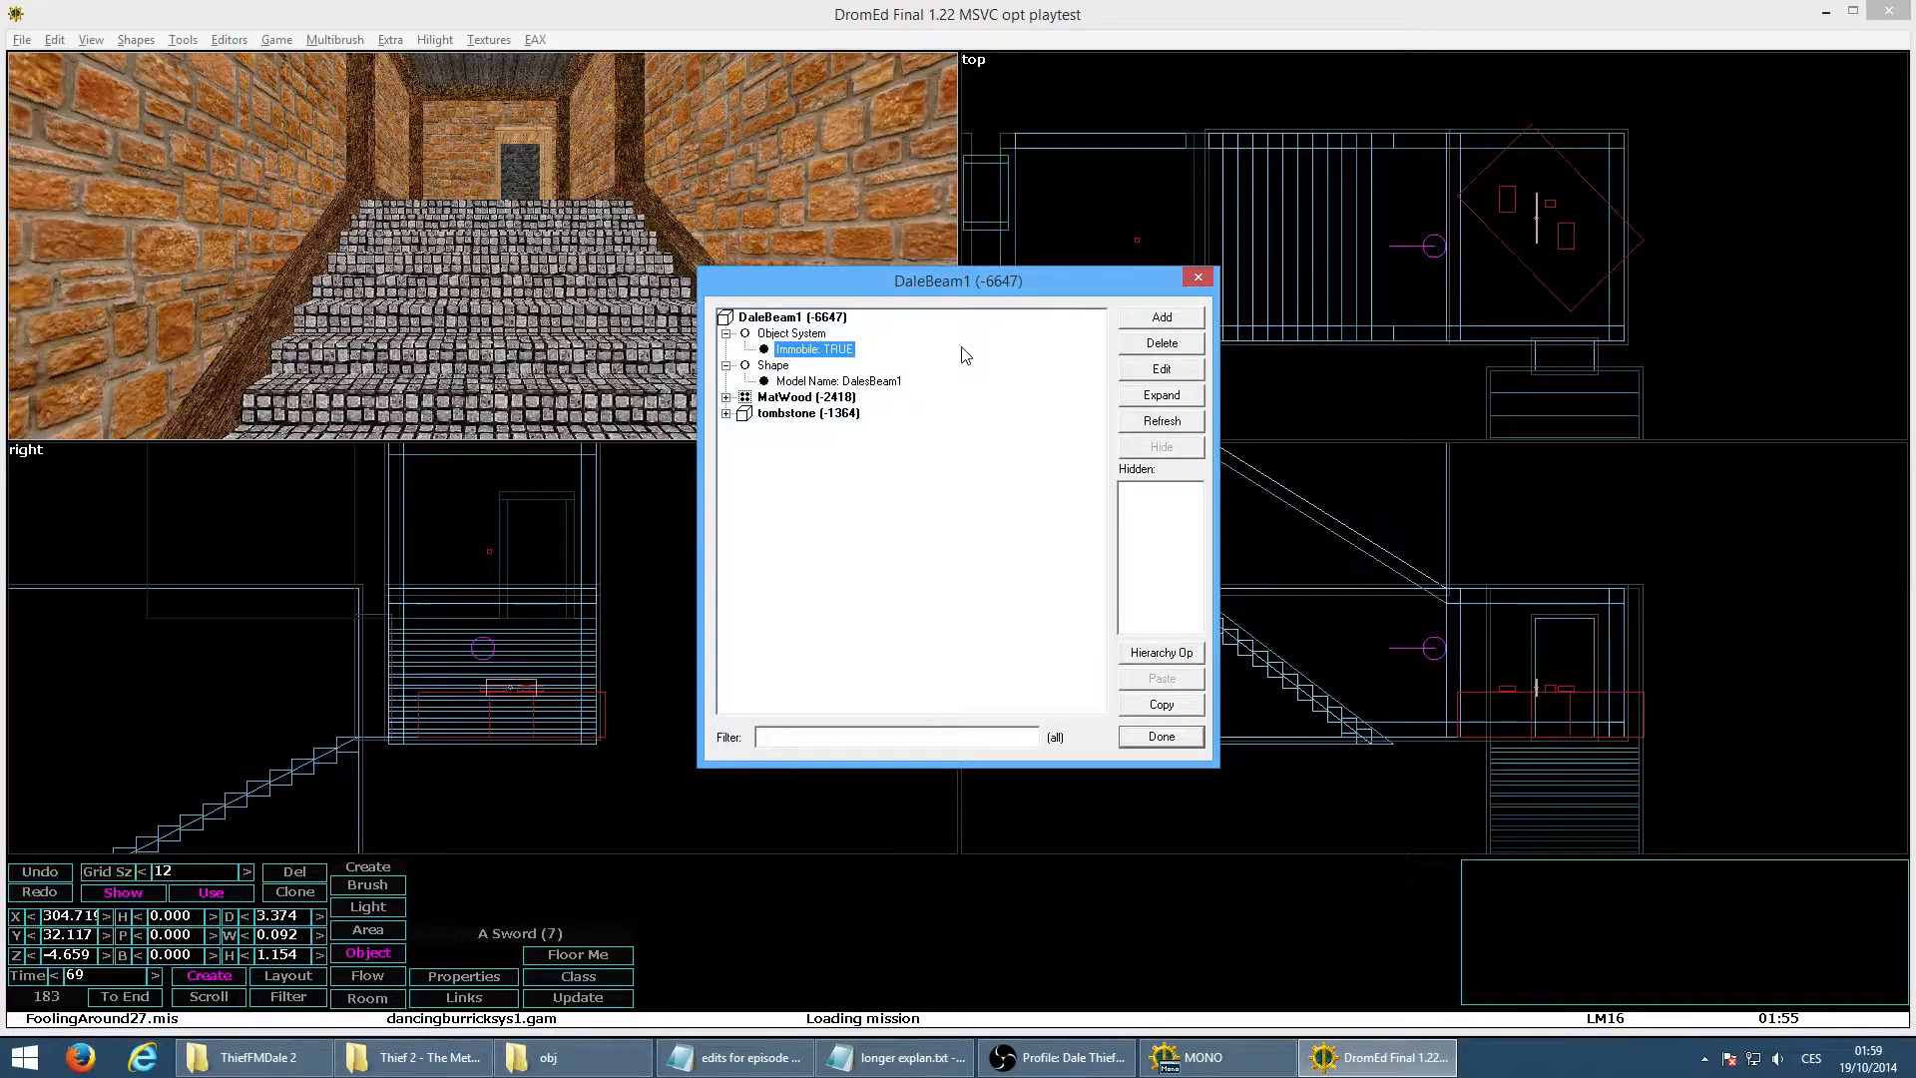
{"action": "left_click", "coordinate": [1149, 736]}
Add a second archetype named DaleBeam2 under tombstone
{"action": "left_click", "coordinate": [876, 450]}
{"action": "left_click", "coordinate": [1103, 403]}
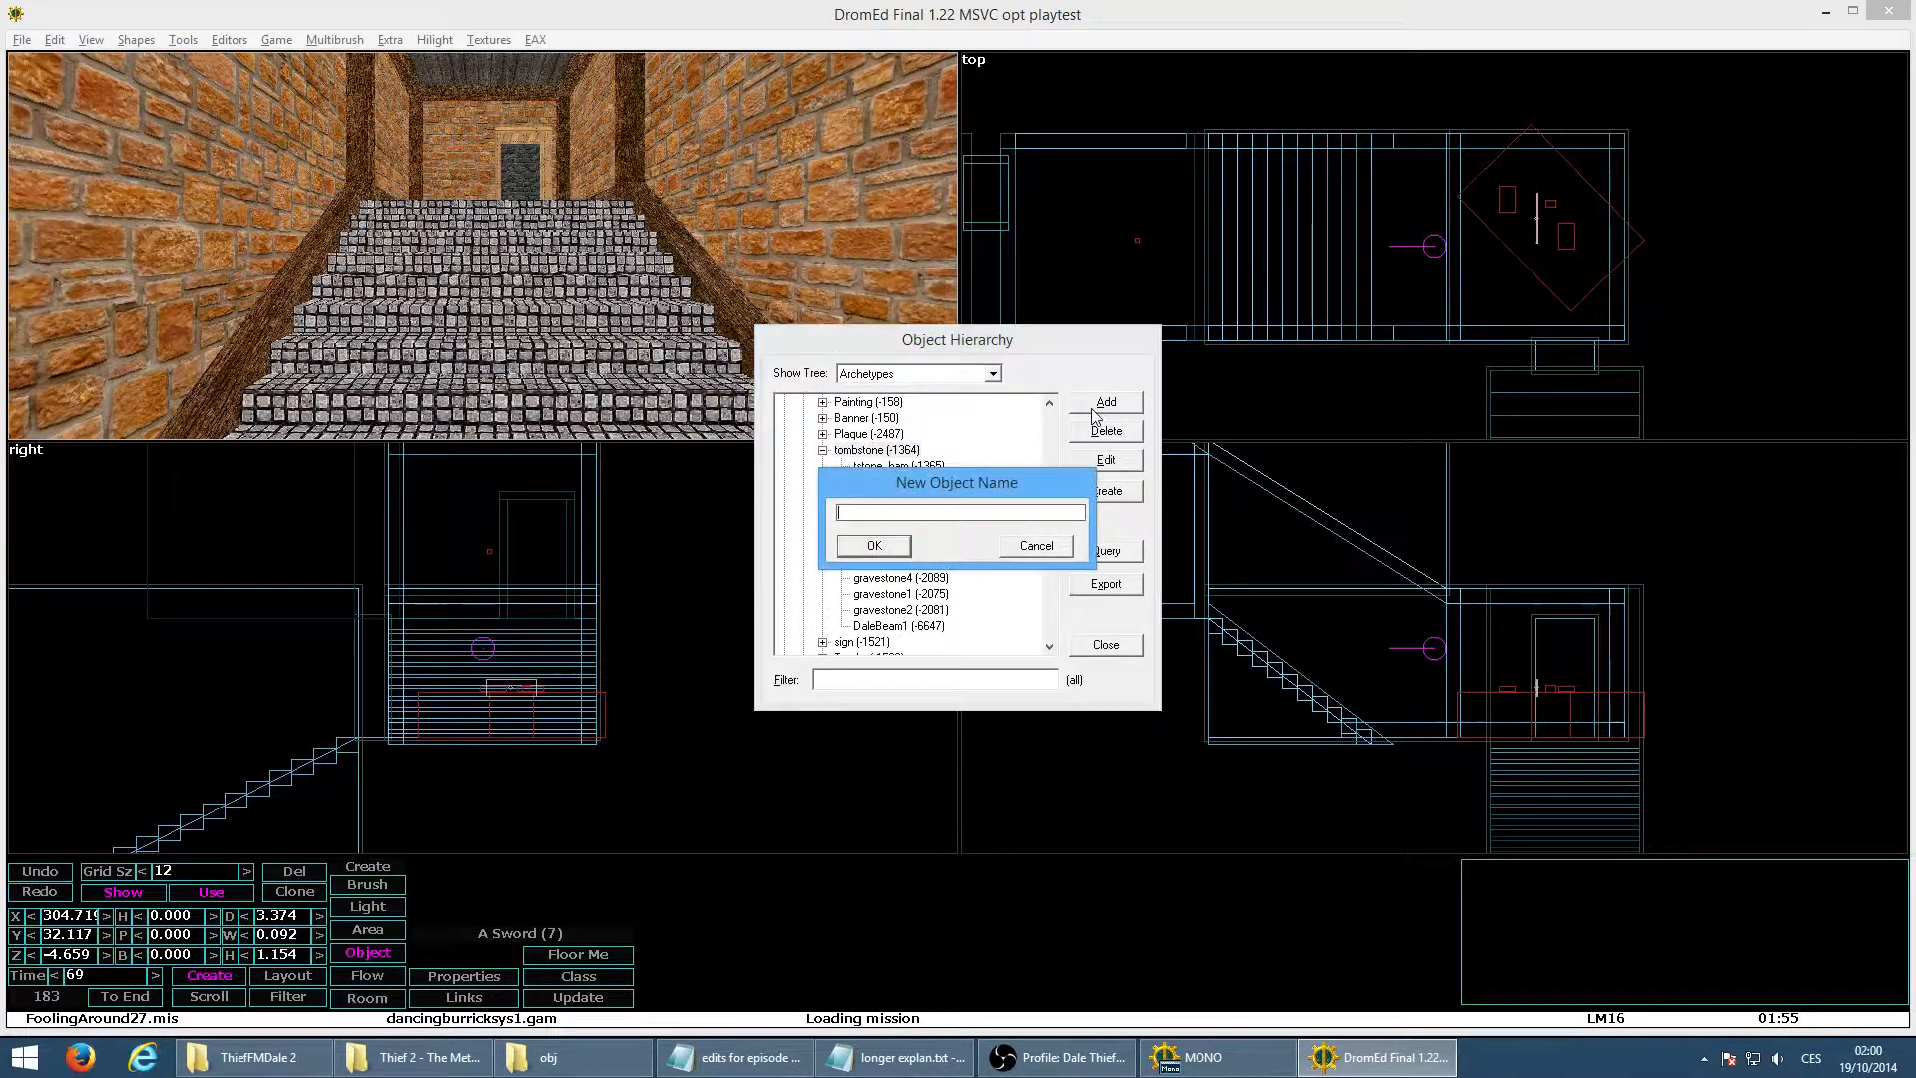
{"action": "type", "text": "DaleBeam2"}
{"action": "key", "text": "Return"}
Edit the DaleBeam2 archetype and add a Shape Model Name property with the value DalesBeam2
{"action": "left_click", "coordinate": [938, 644]}
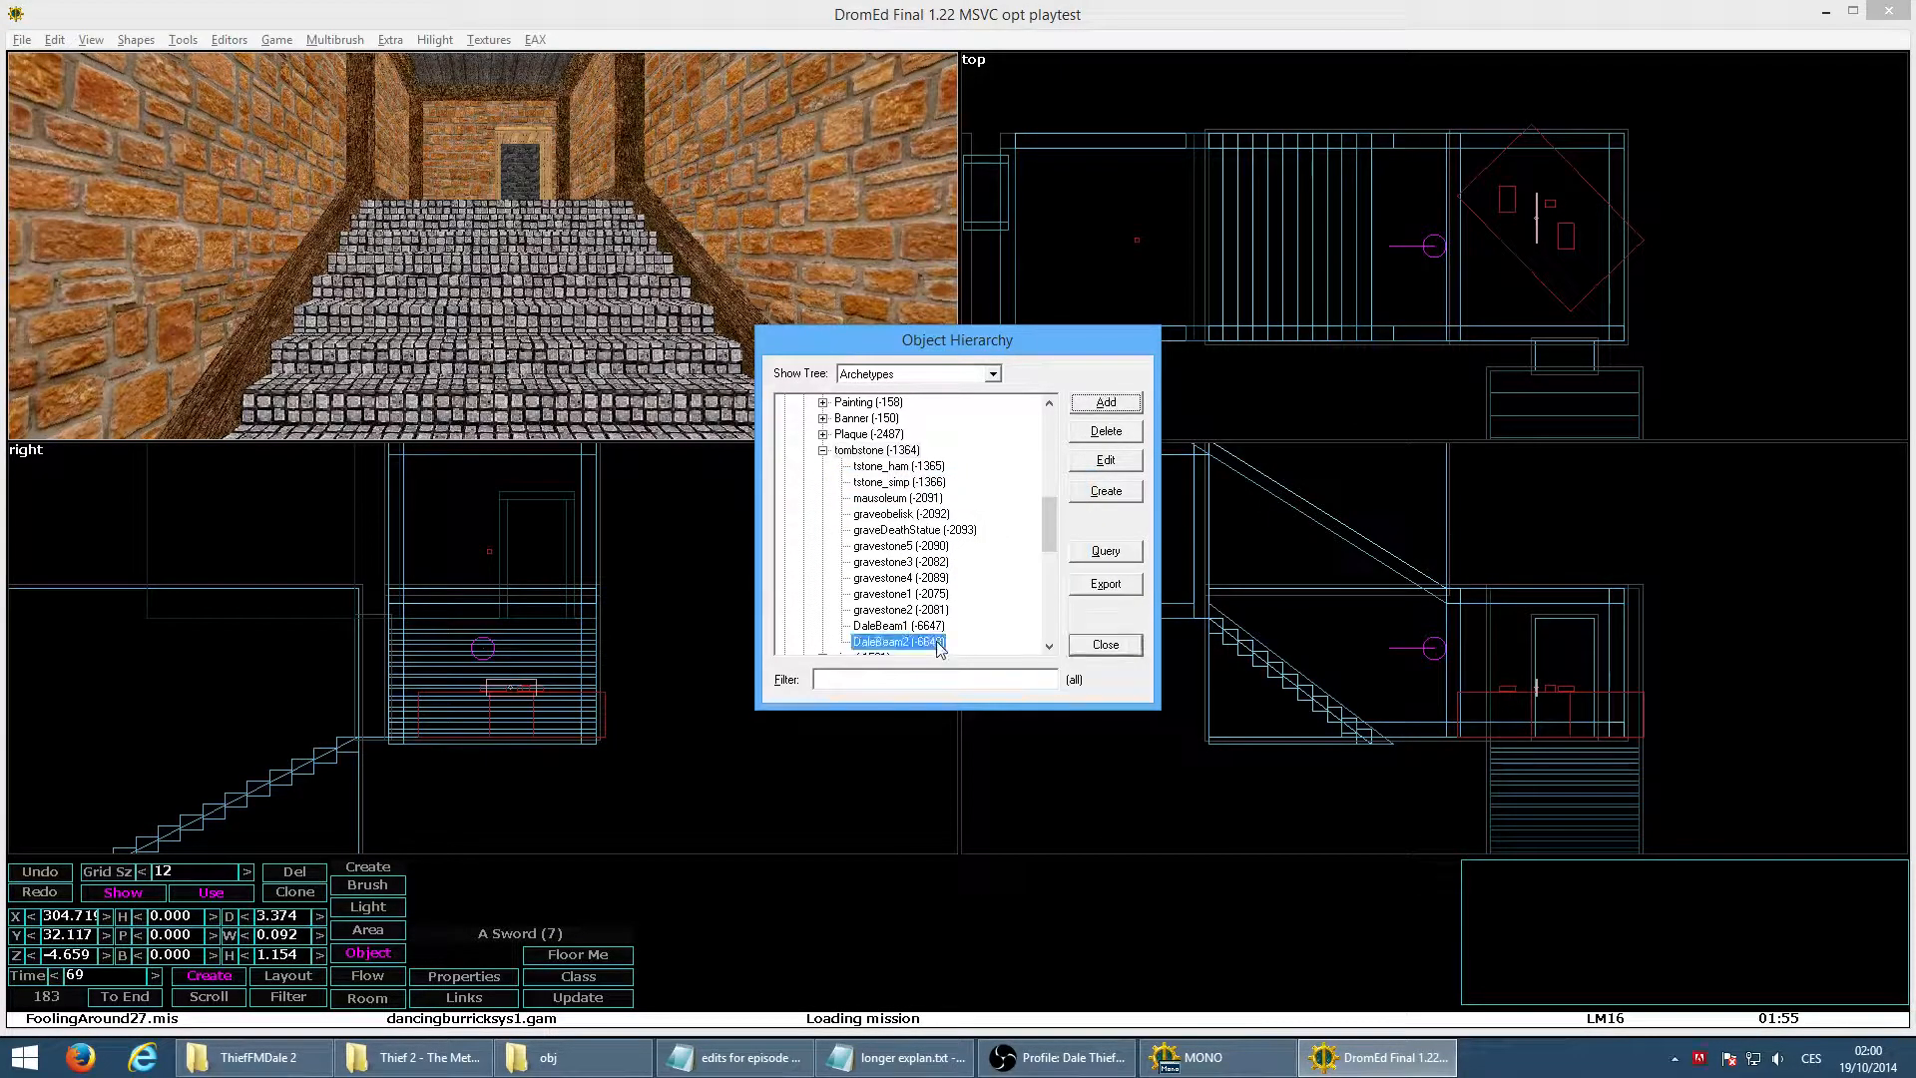
{"action": "left_click", "coordinate": [1105, 460]}
{"action": "left_click", "coordinate": [1189, 322]}
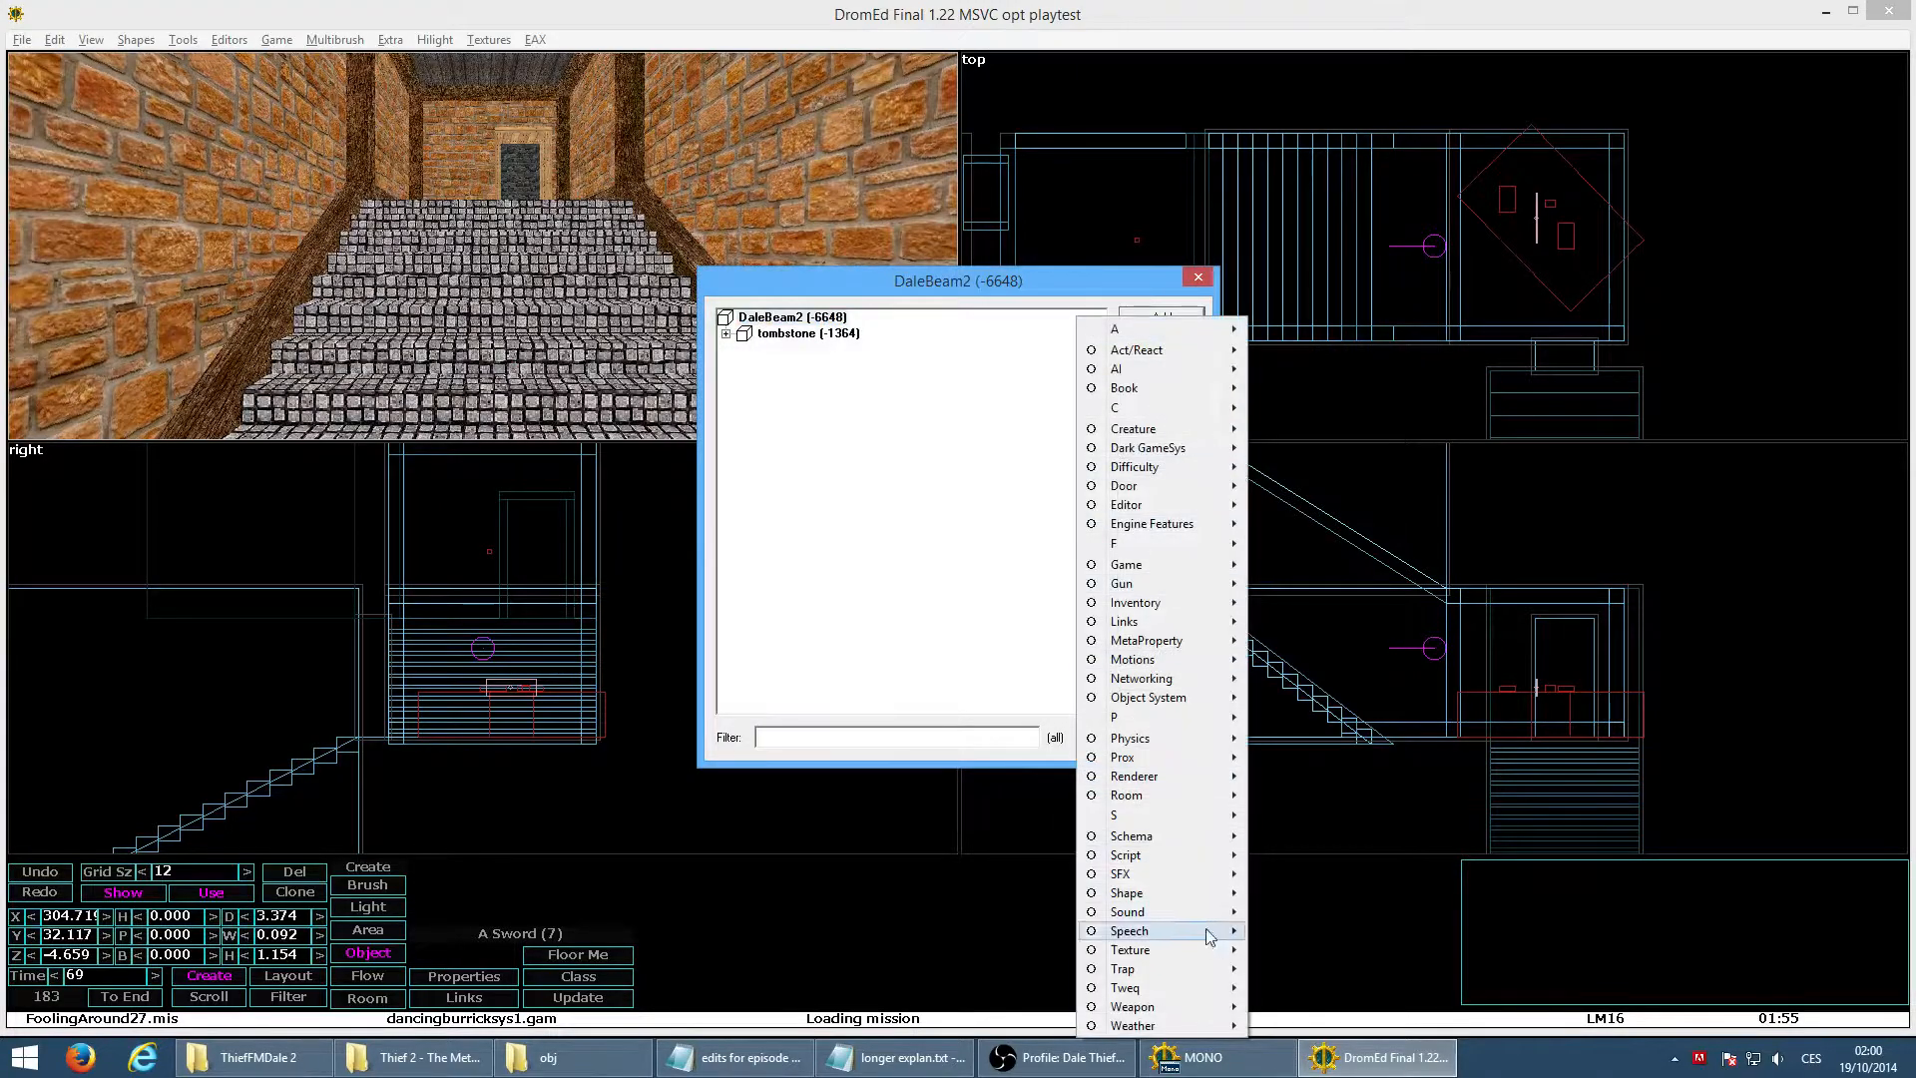
{"action": "mouse_move", "coordinate": [1203, 904]}
{"action": "left_click", "coordinate": [1307, 911]}
{"action": "type", "text": "DalesBeam2"}
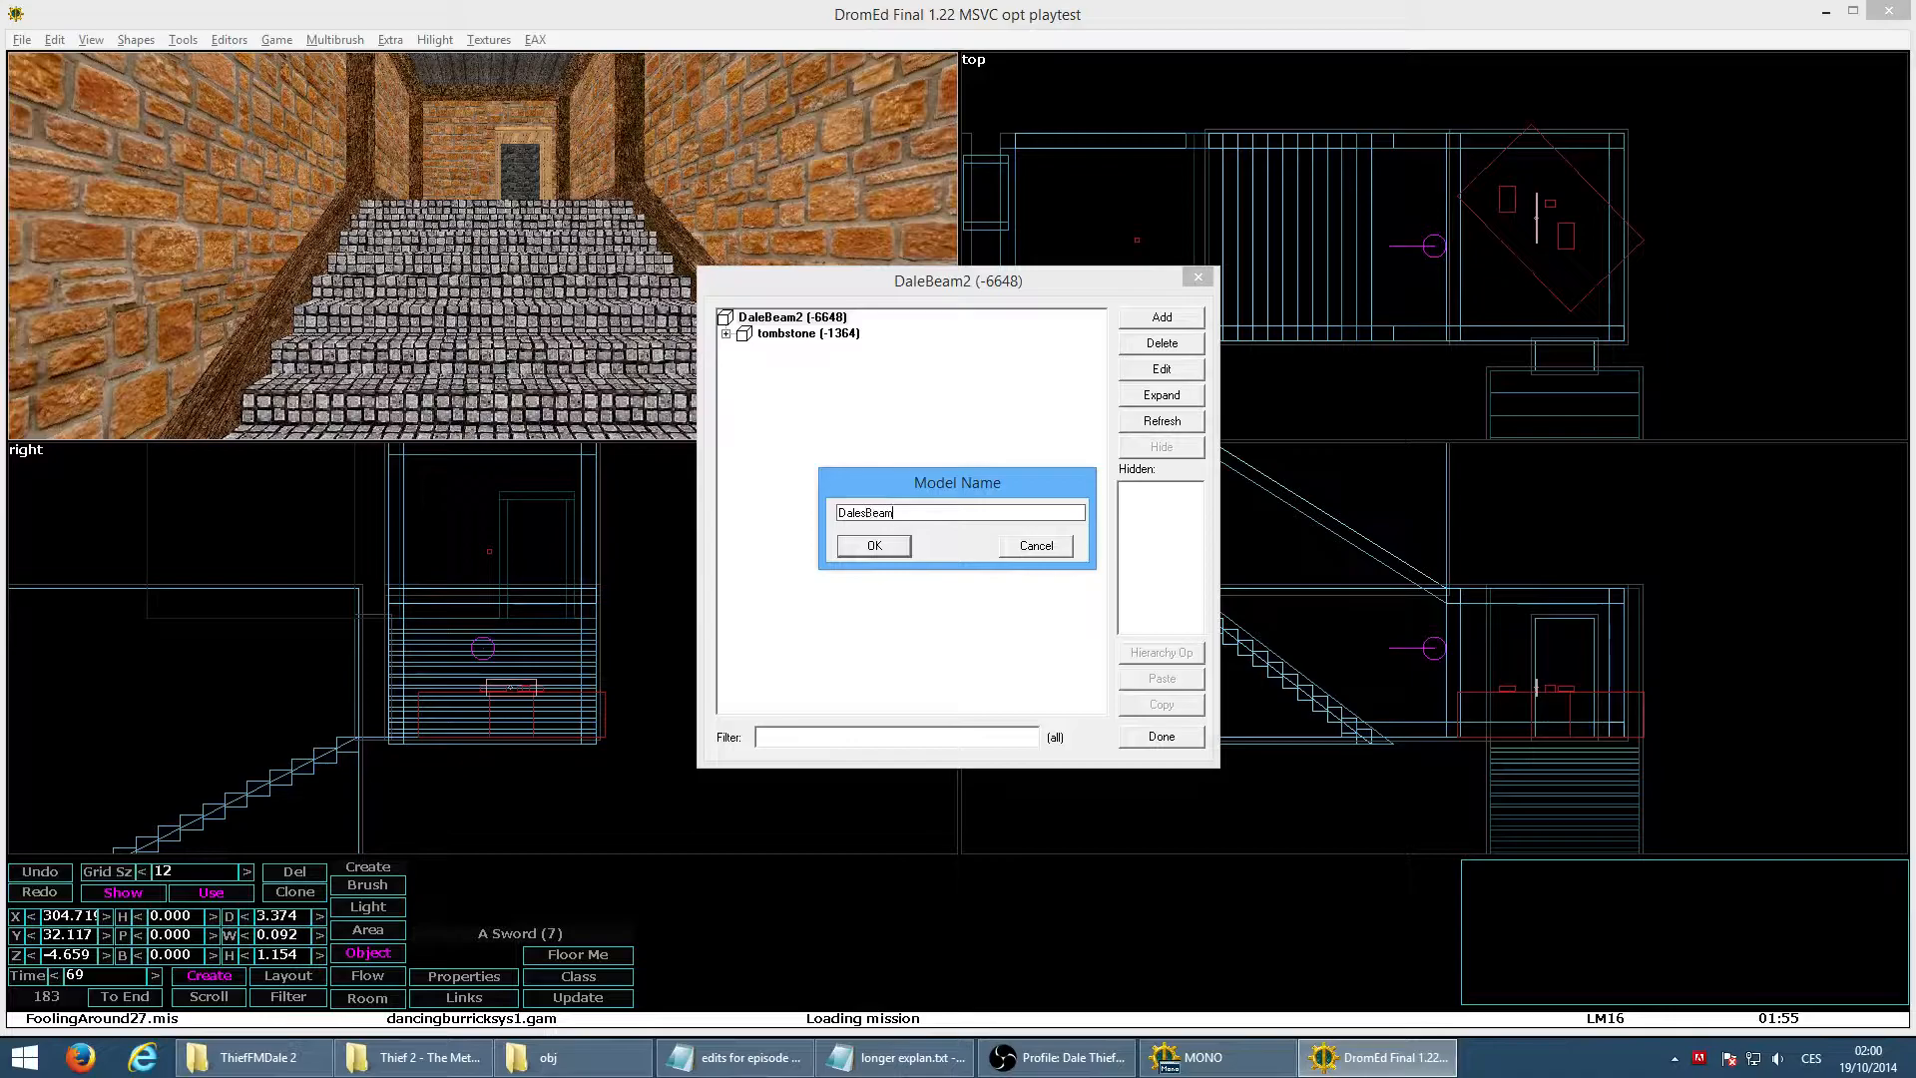
{"action": "key", "text": "Return"}
Add the Object System Immobile property as TRUE and the MatWood metaproperty to DaleBeam2
{"action": "left_click", "coordinate": [1178, 319]}
{"action": "mouse_move", "coordinate": [1179, 698]}
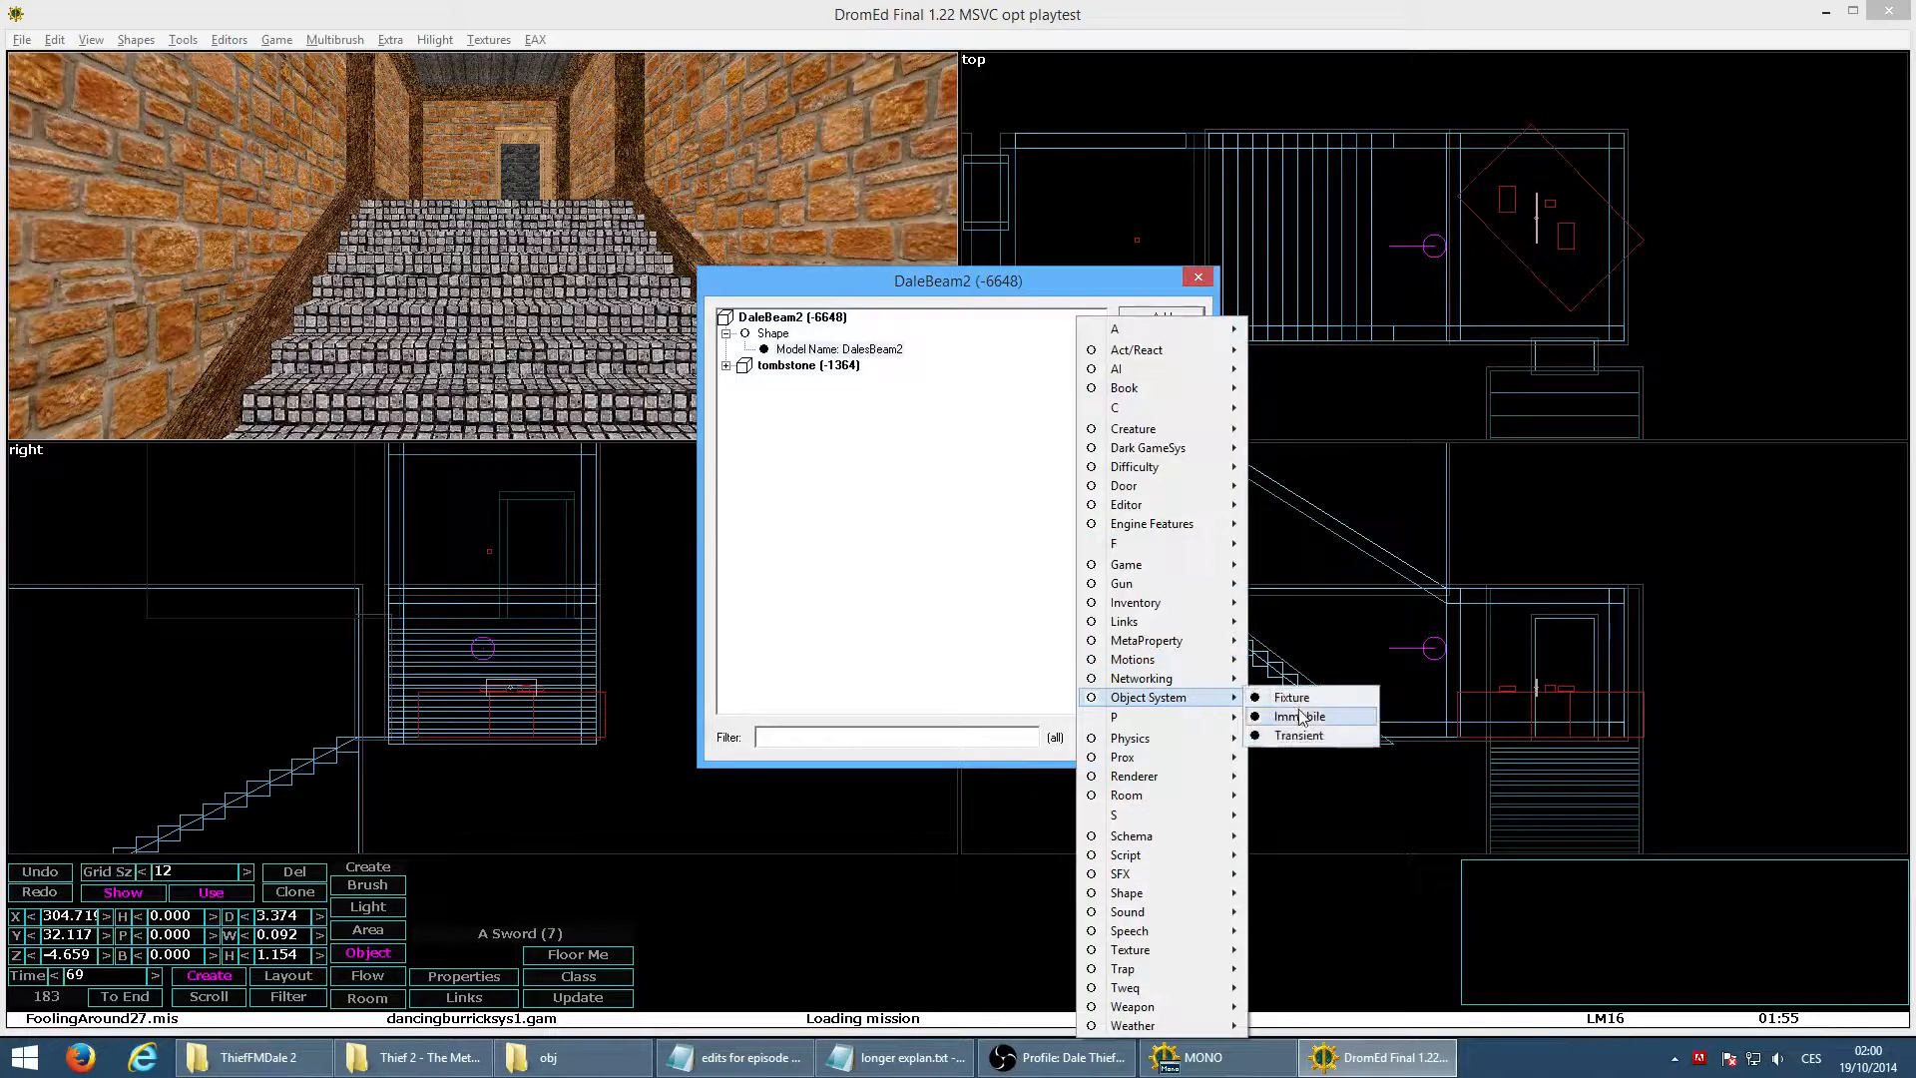
{"action": "left_click", "coordinate": [1297, 715]}
{"action": "left_click", "coordinate": [872, 543]}
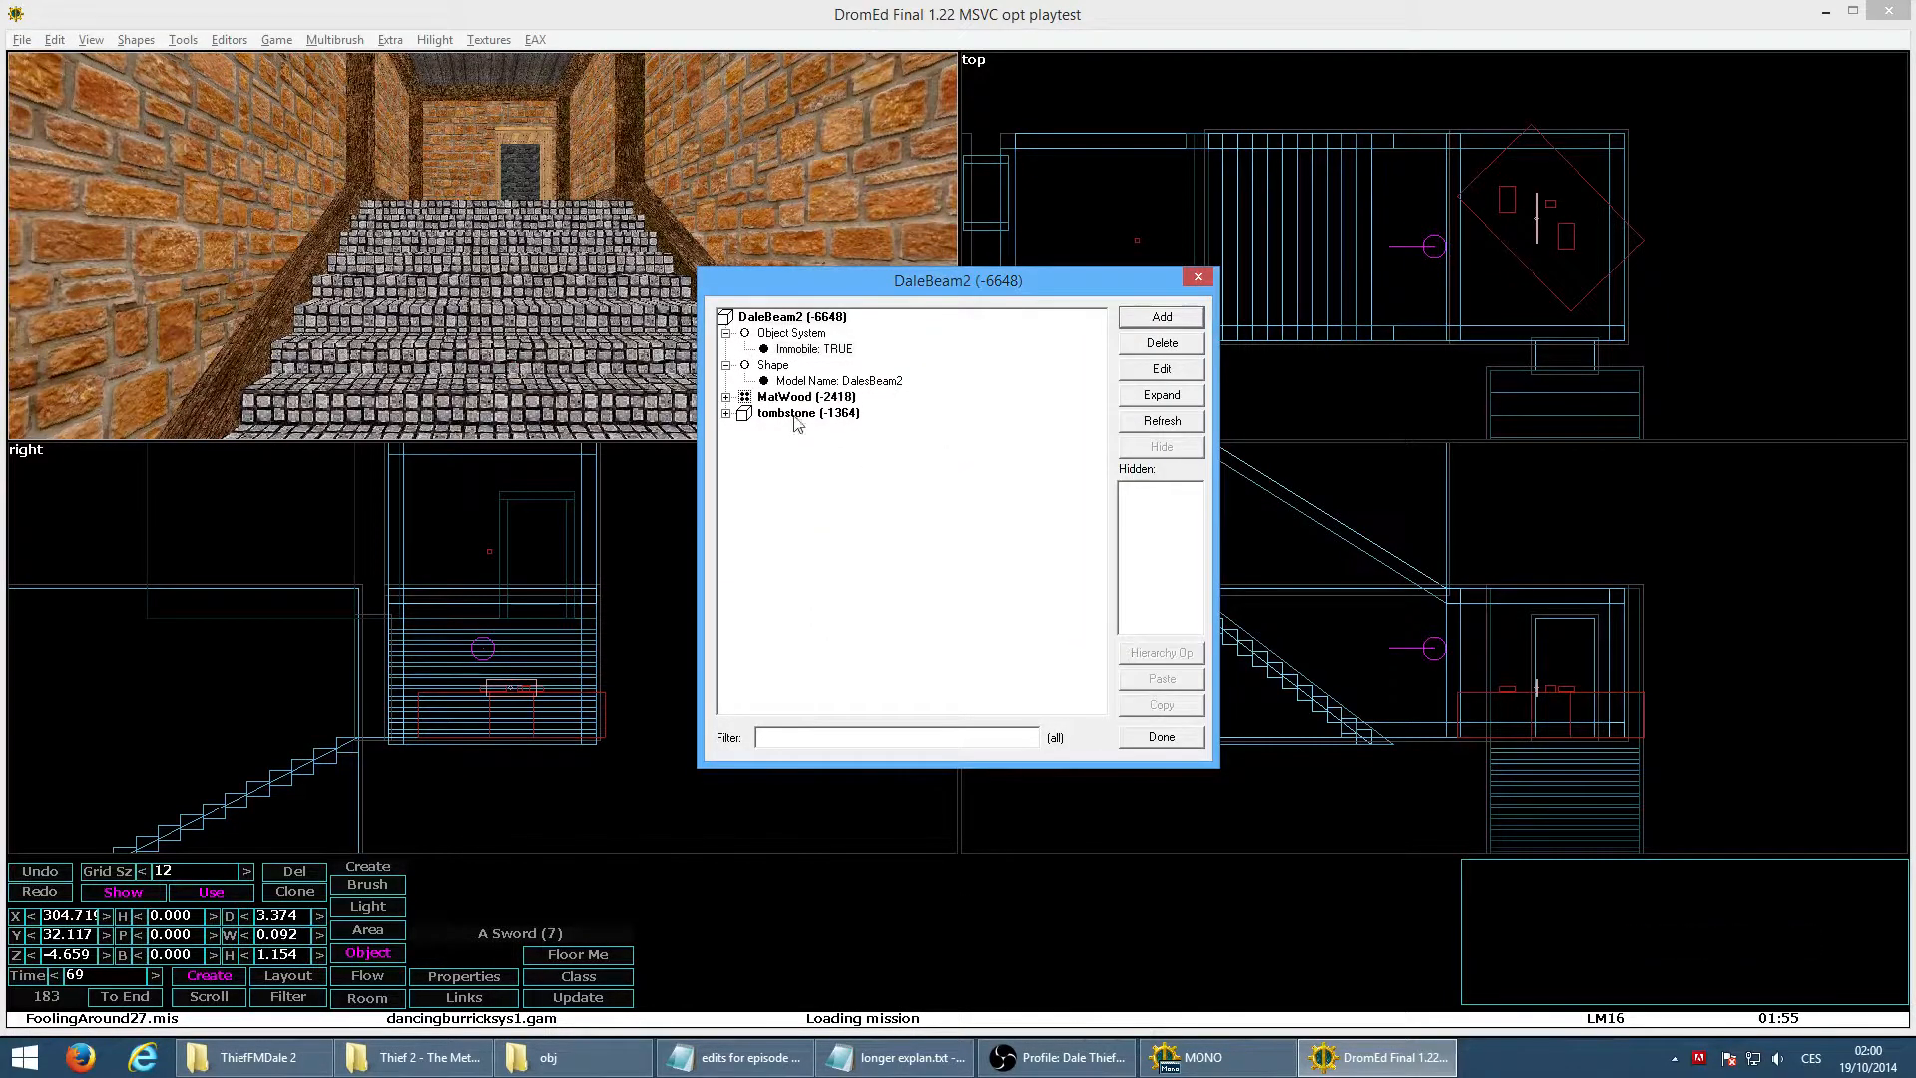
Close the DaleBeam2 properties and browse the Thief 2 - The Metal Age folder for the file to save over
{"action": "left_click", "coordinate": [1175, 738]}
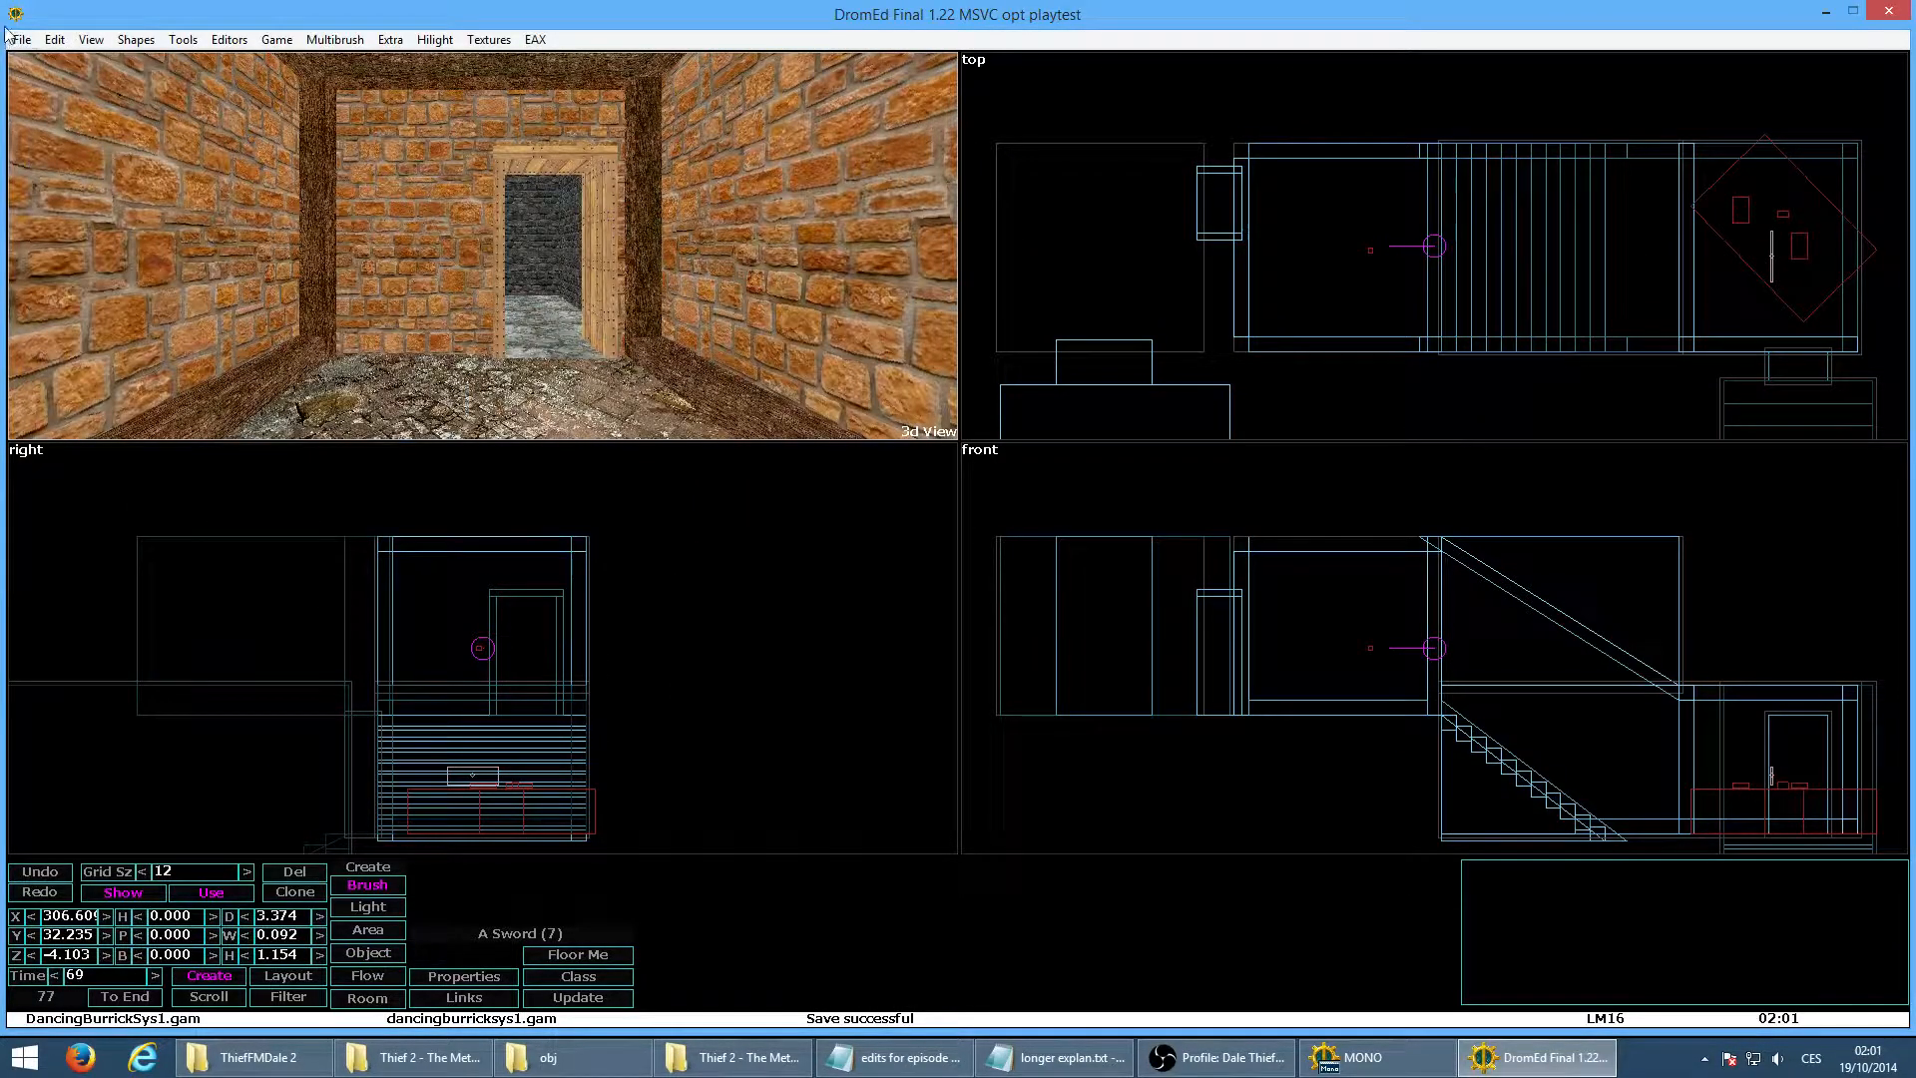
{"action": "left_click", "coordinate": [20, 39]}
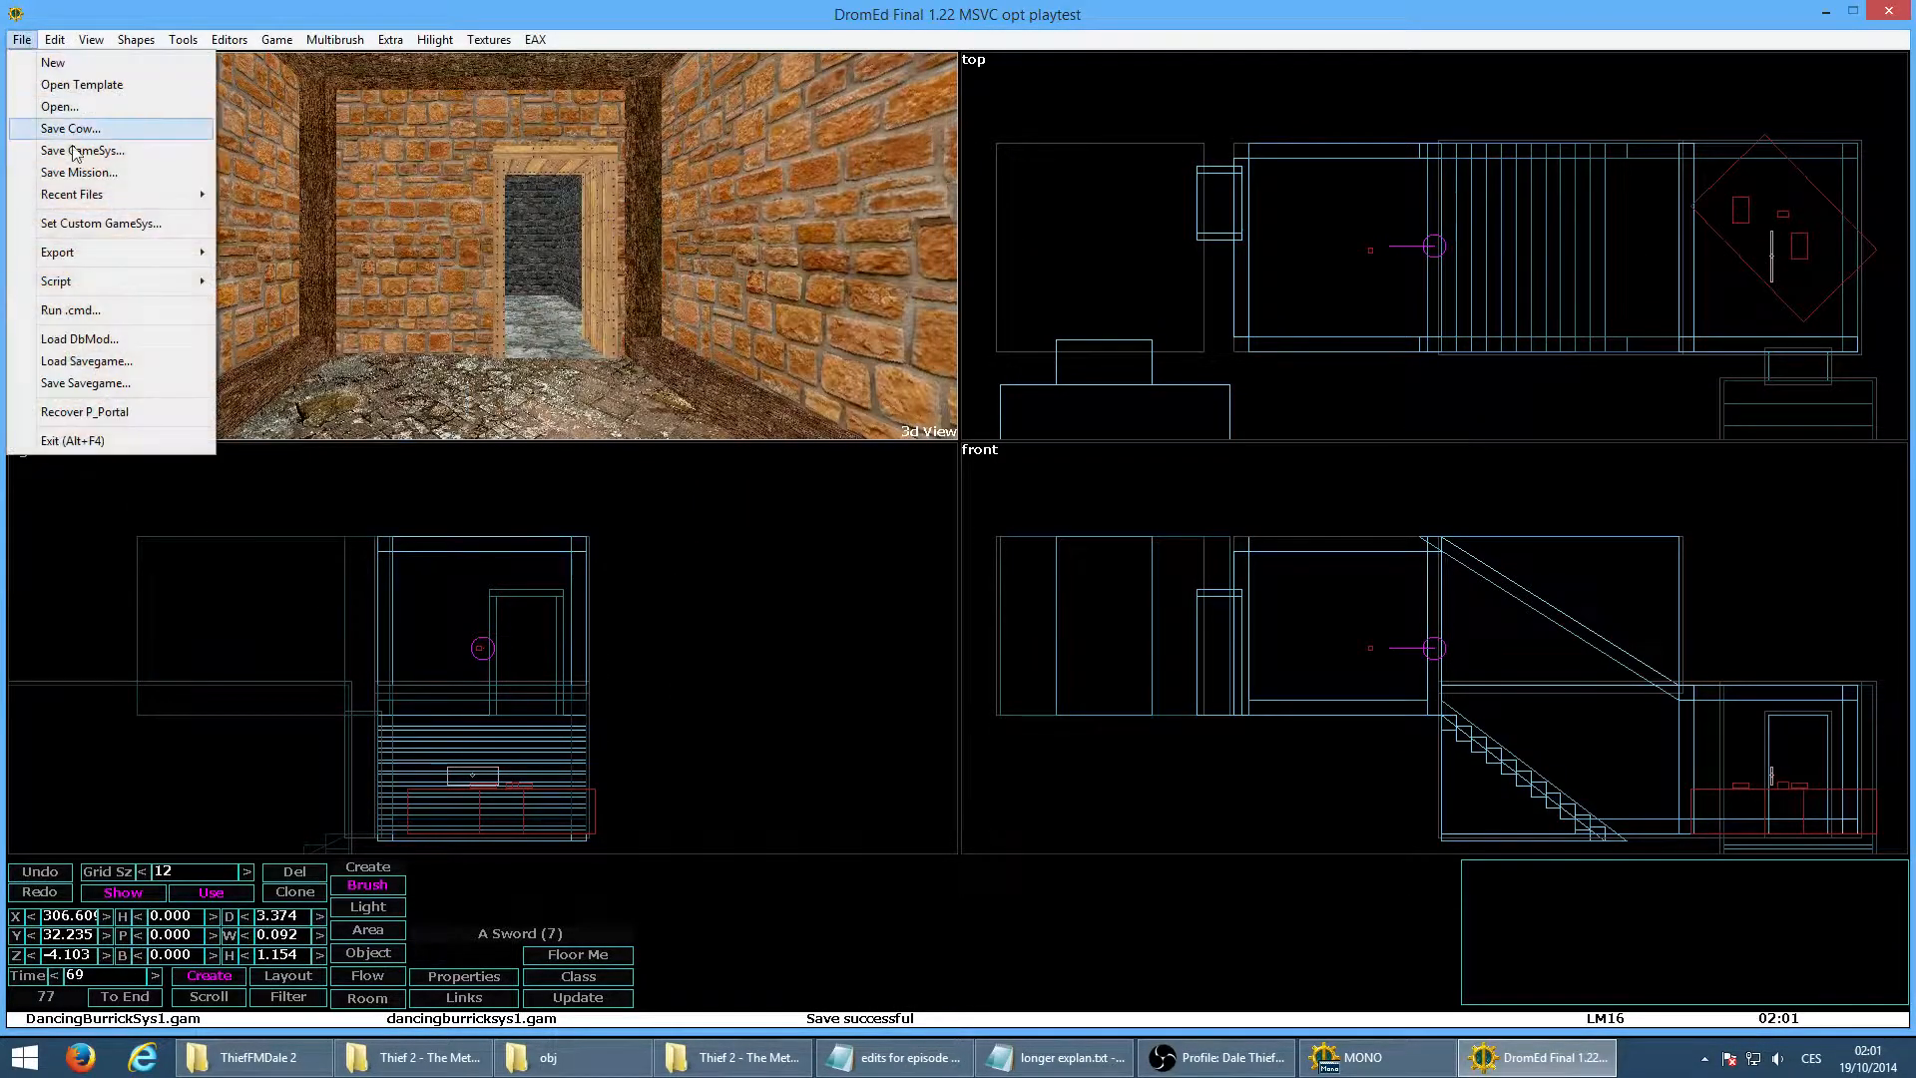
{"action": "left_click", "coordinate": [59, 175]}
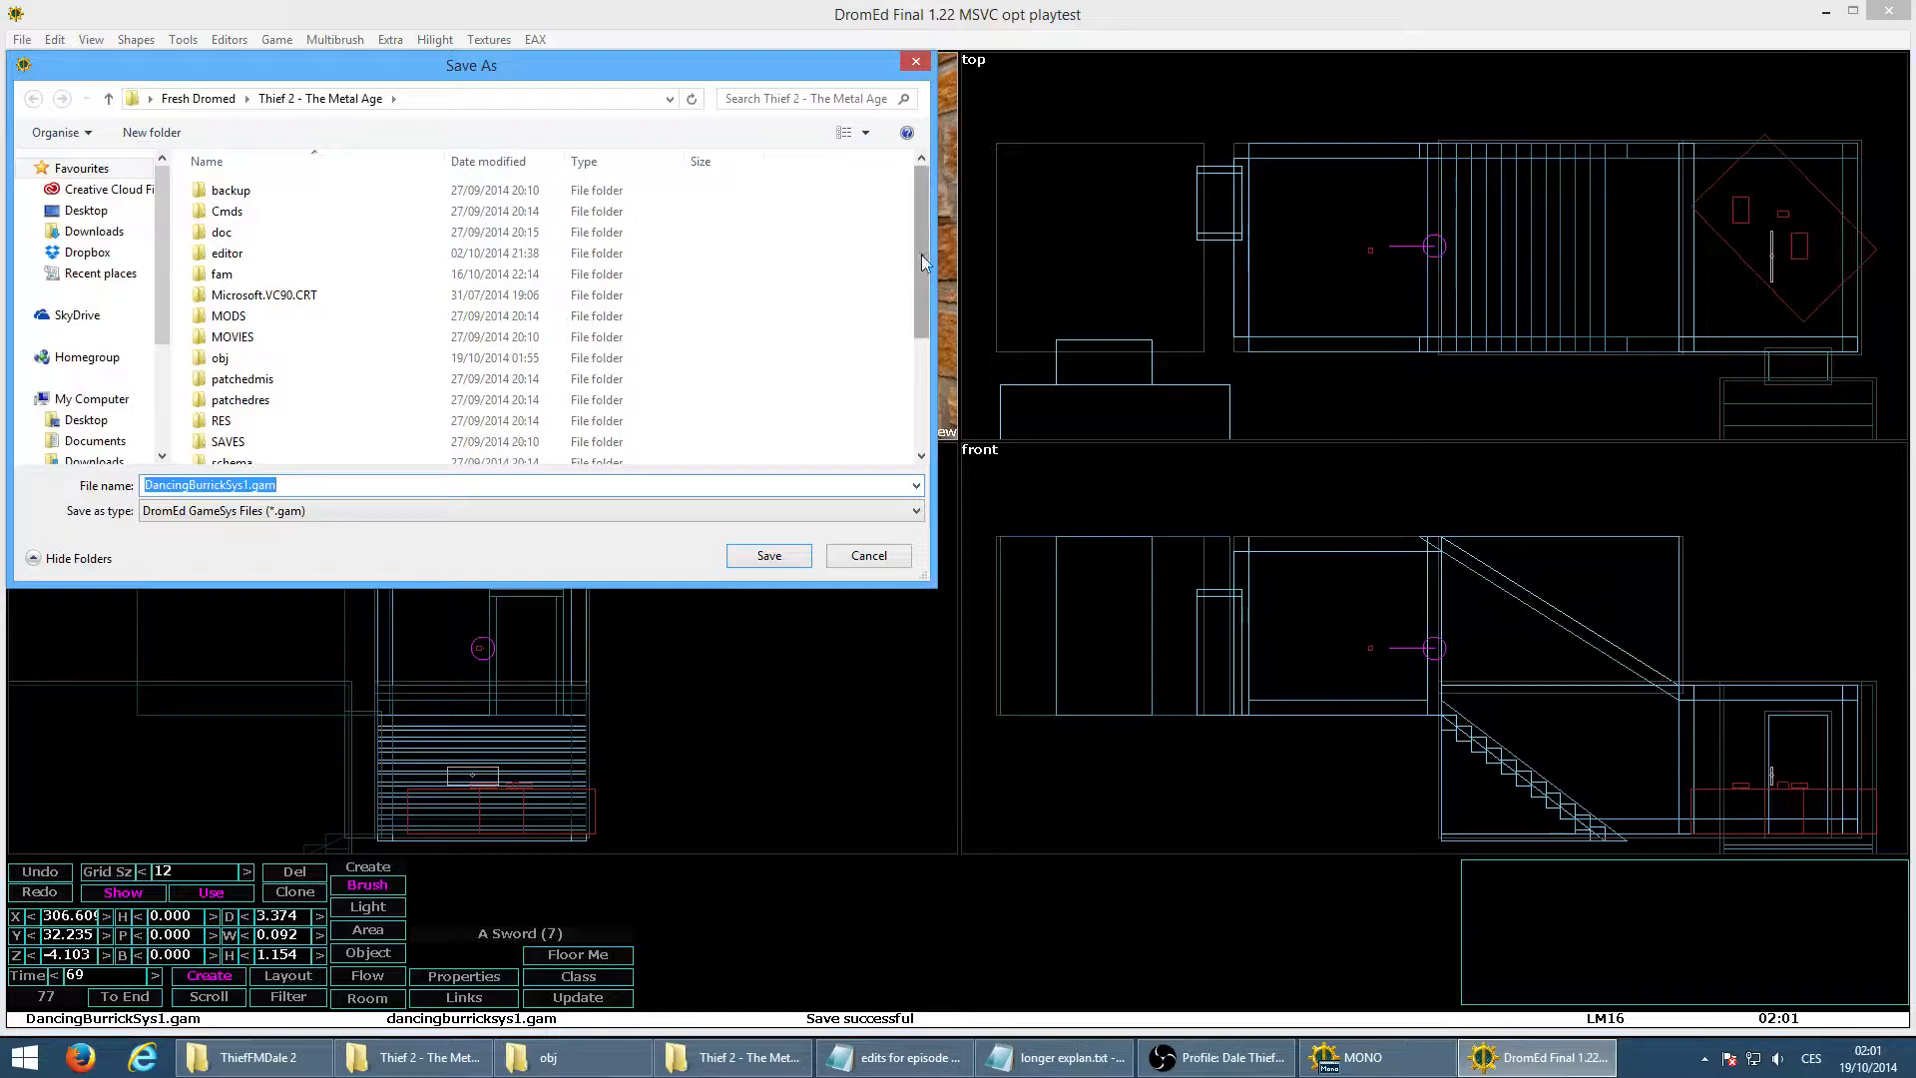
{"action": "left_click_drag", "start_coordinate": [926, 258], "coordinate": [926, 377]}
{"action": "left_click", "coordinate": [416, 432]}
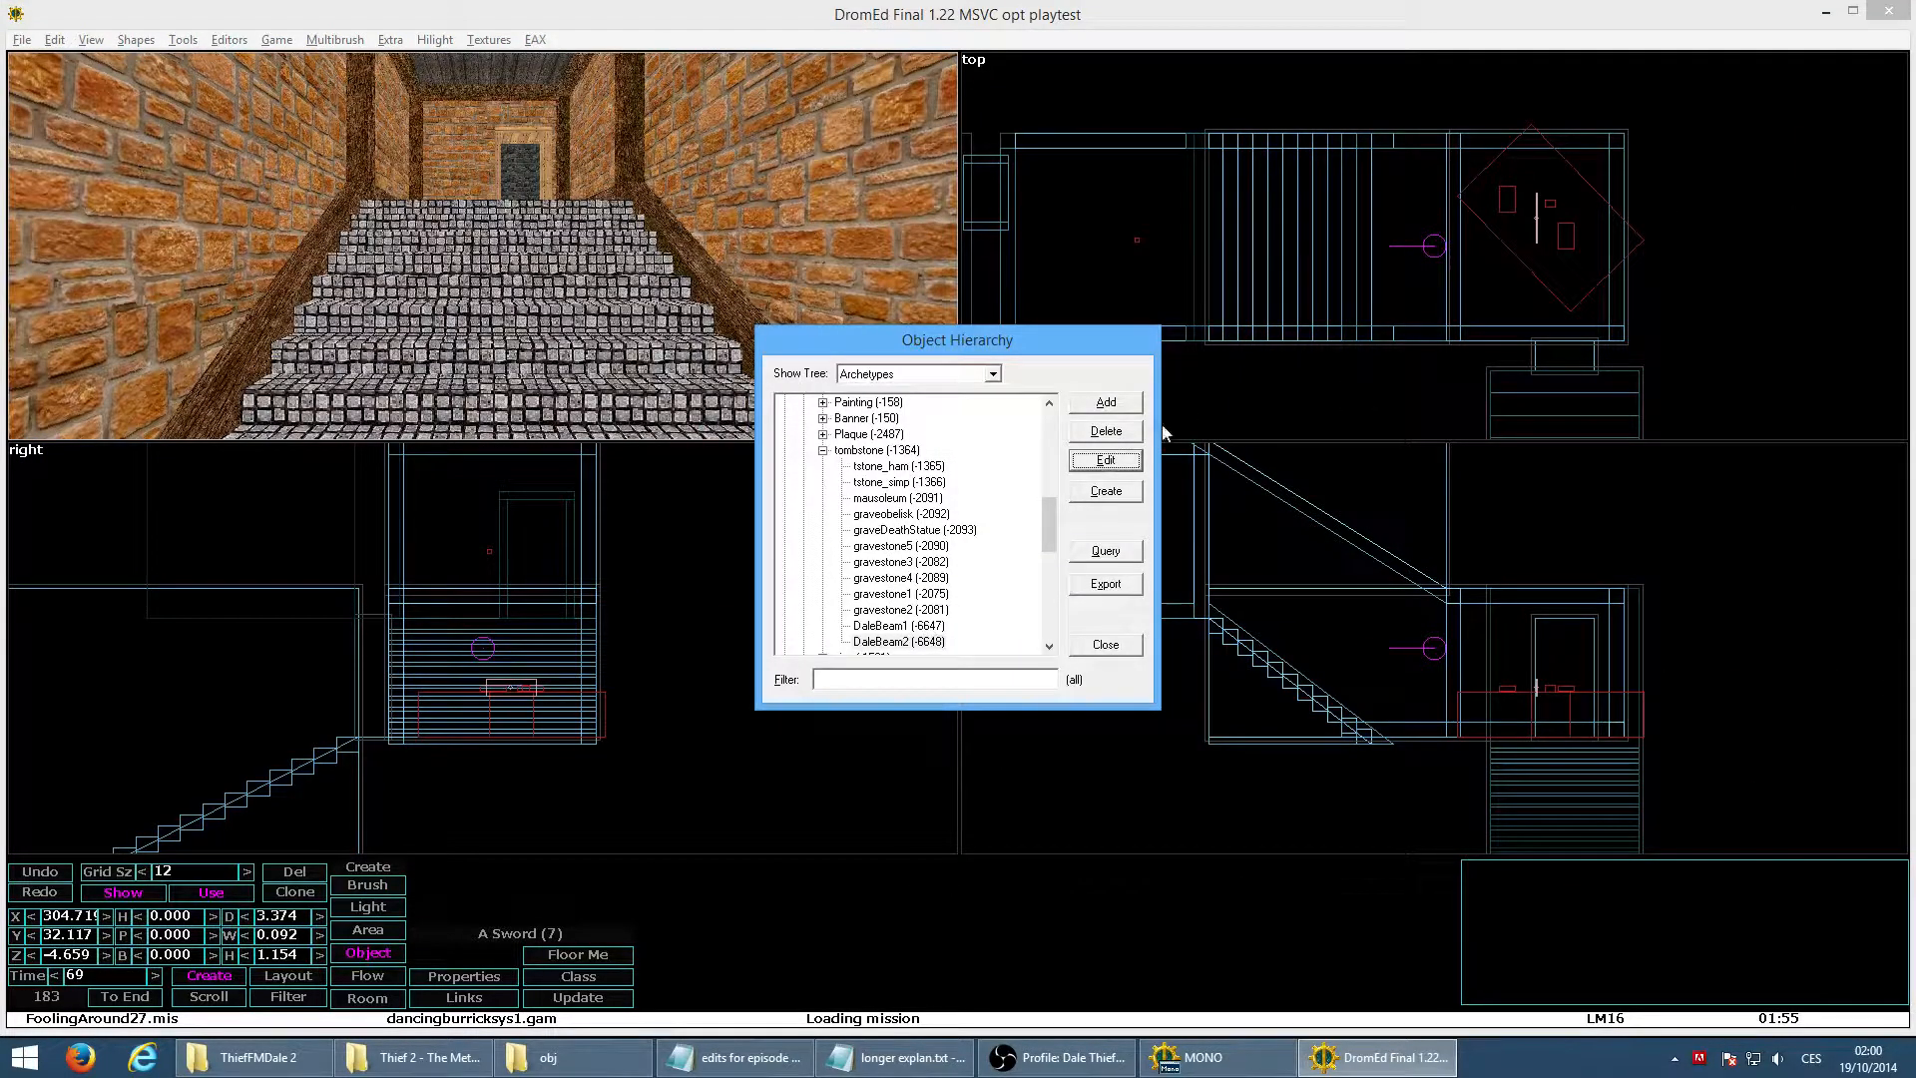
Create a DaleBeam1 object from the hierarchy and place it upright in the room at the head of the stairs
{"action": "left_click", "coordinate": [1106, 644]}
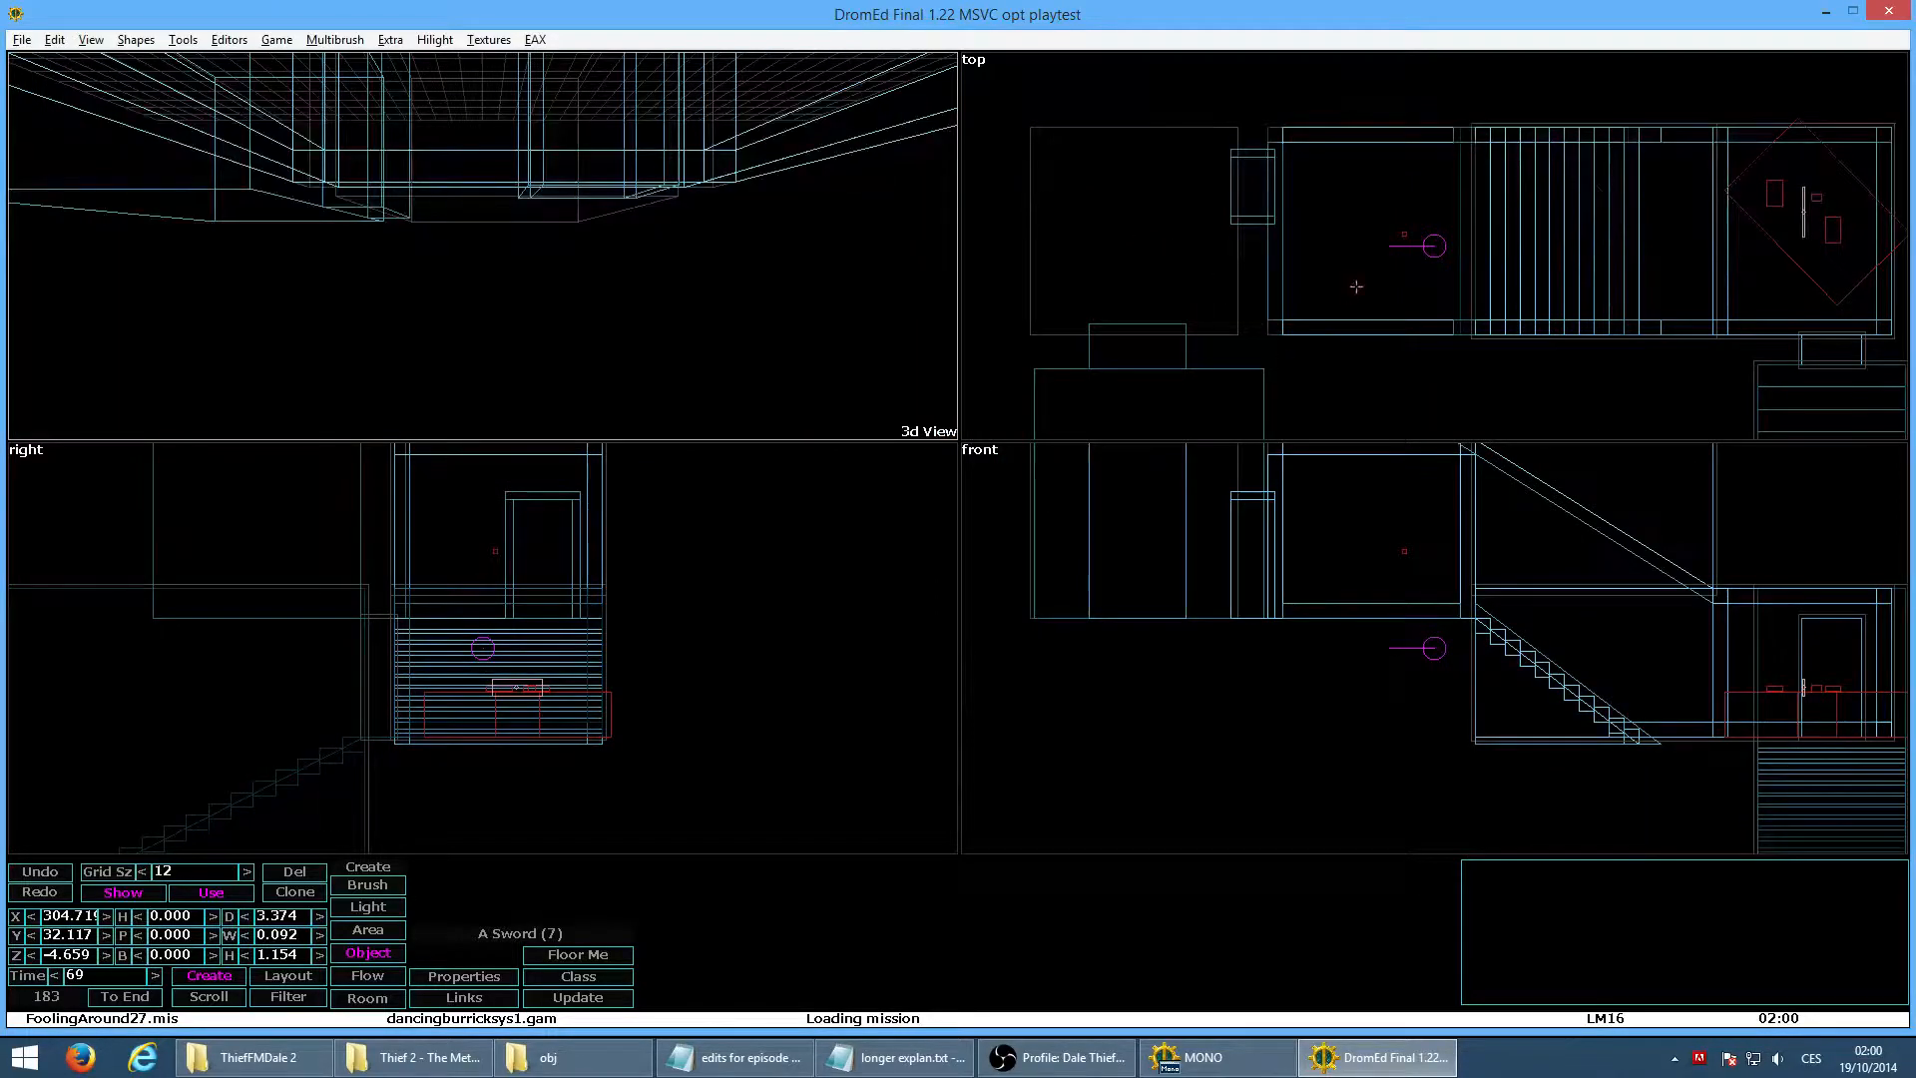
{"action": "key", "text": "a"}
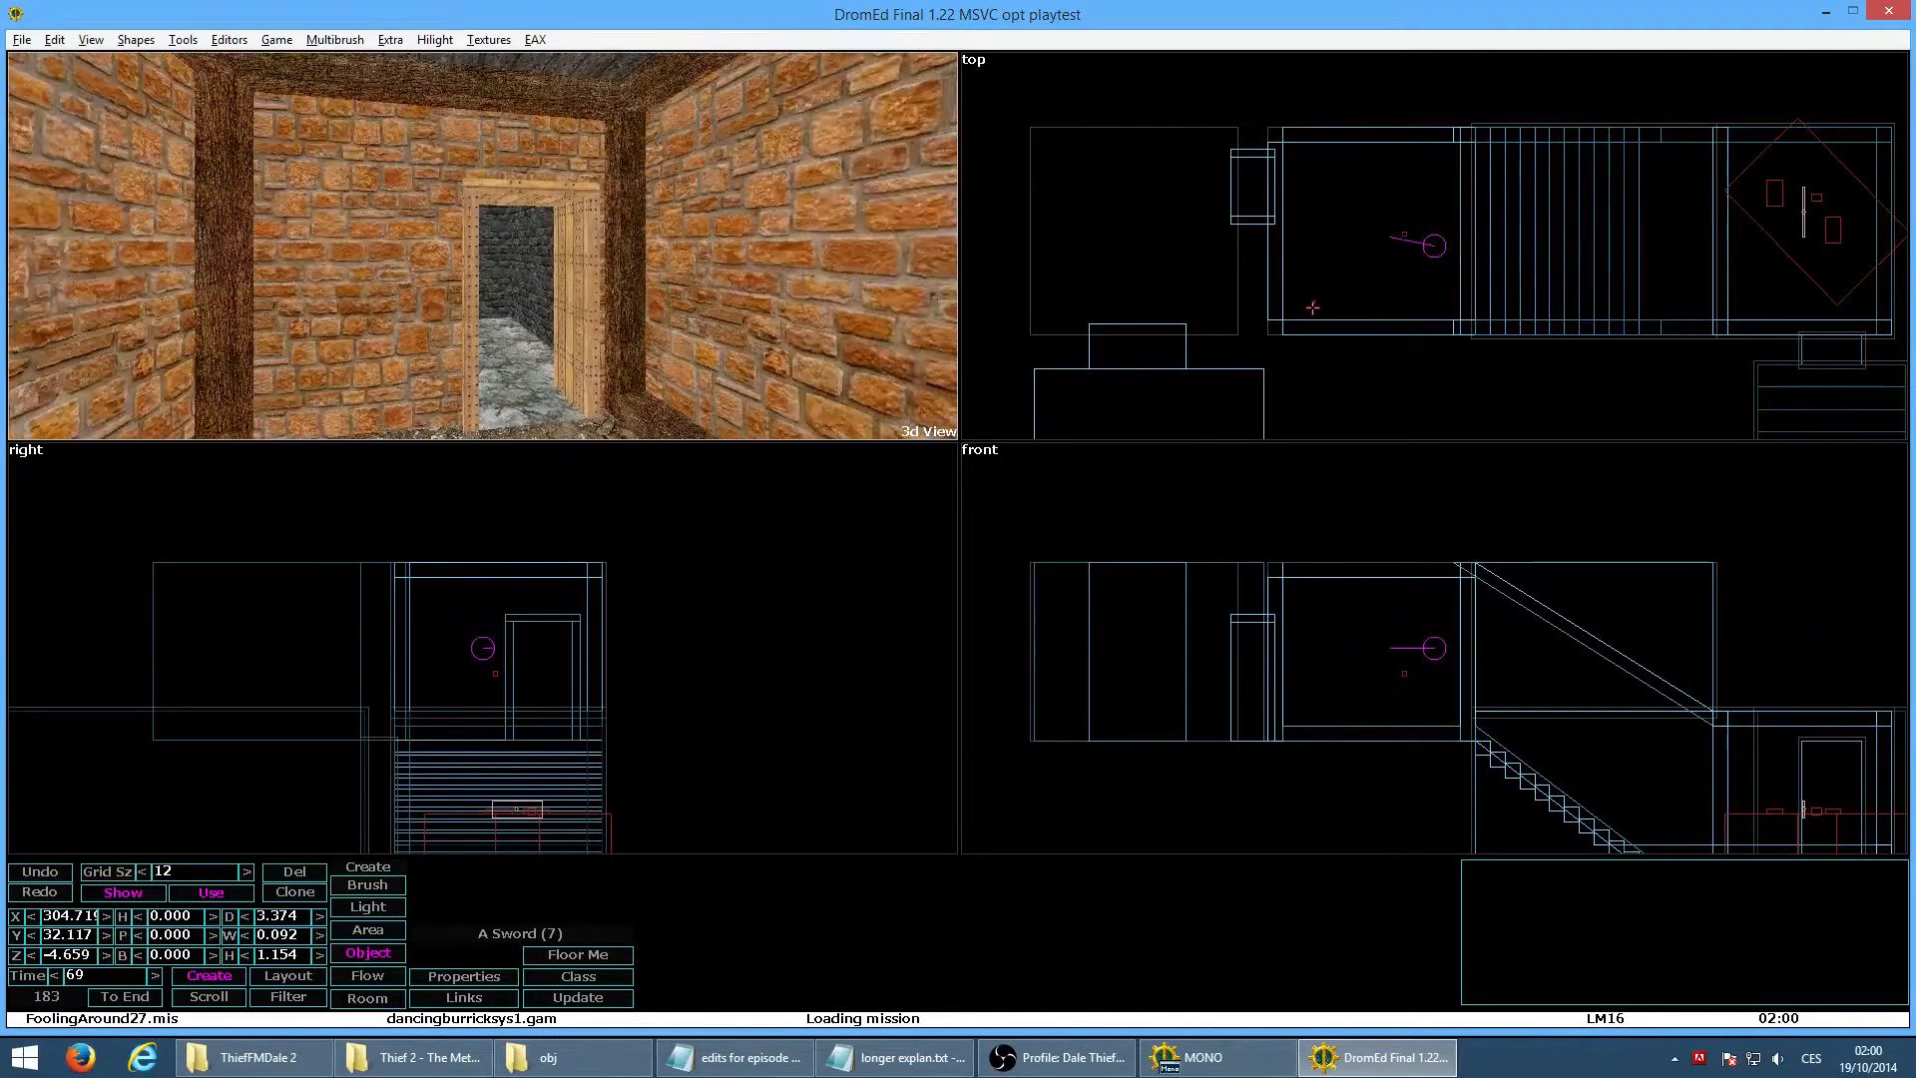
{"action": "key", "text": "F5"}
{"action": "left_click", "coordinate": [1106, 491]}
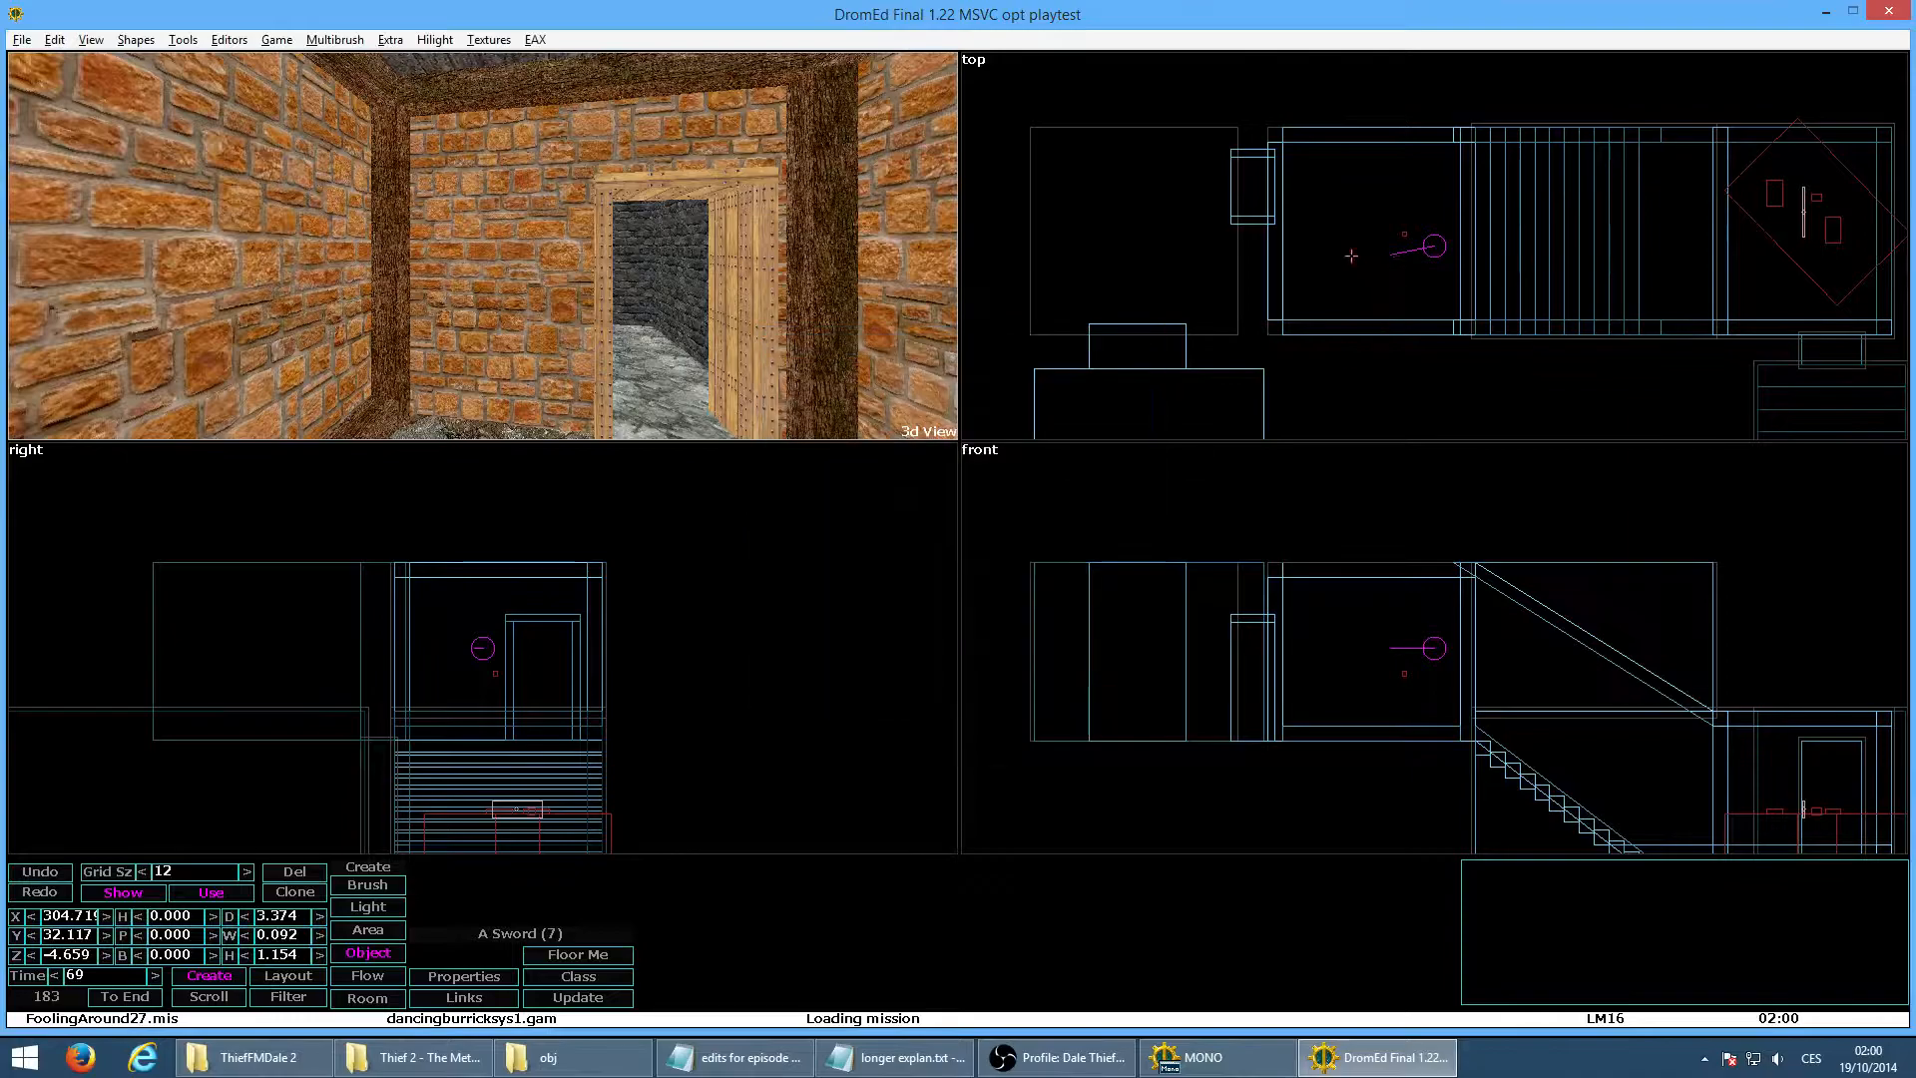
{"action": "left_click_drag", "start_coordinate": [1370, 808], "coordinate": [1364, 657]}
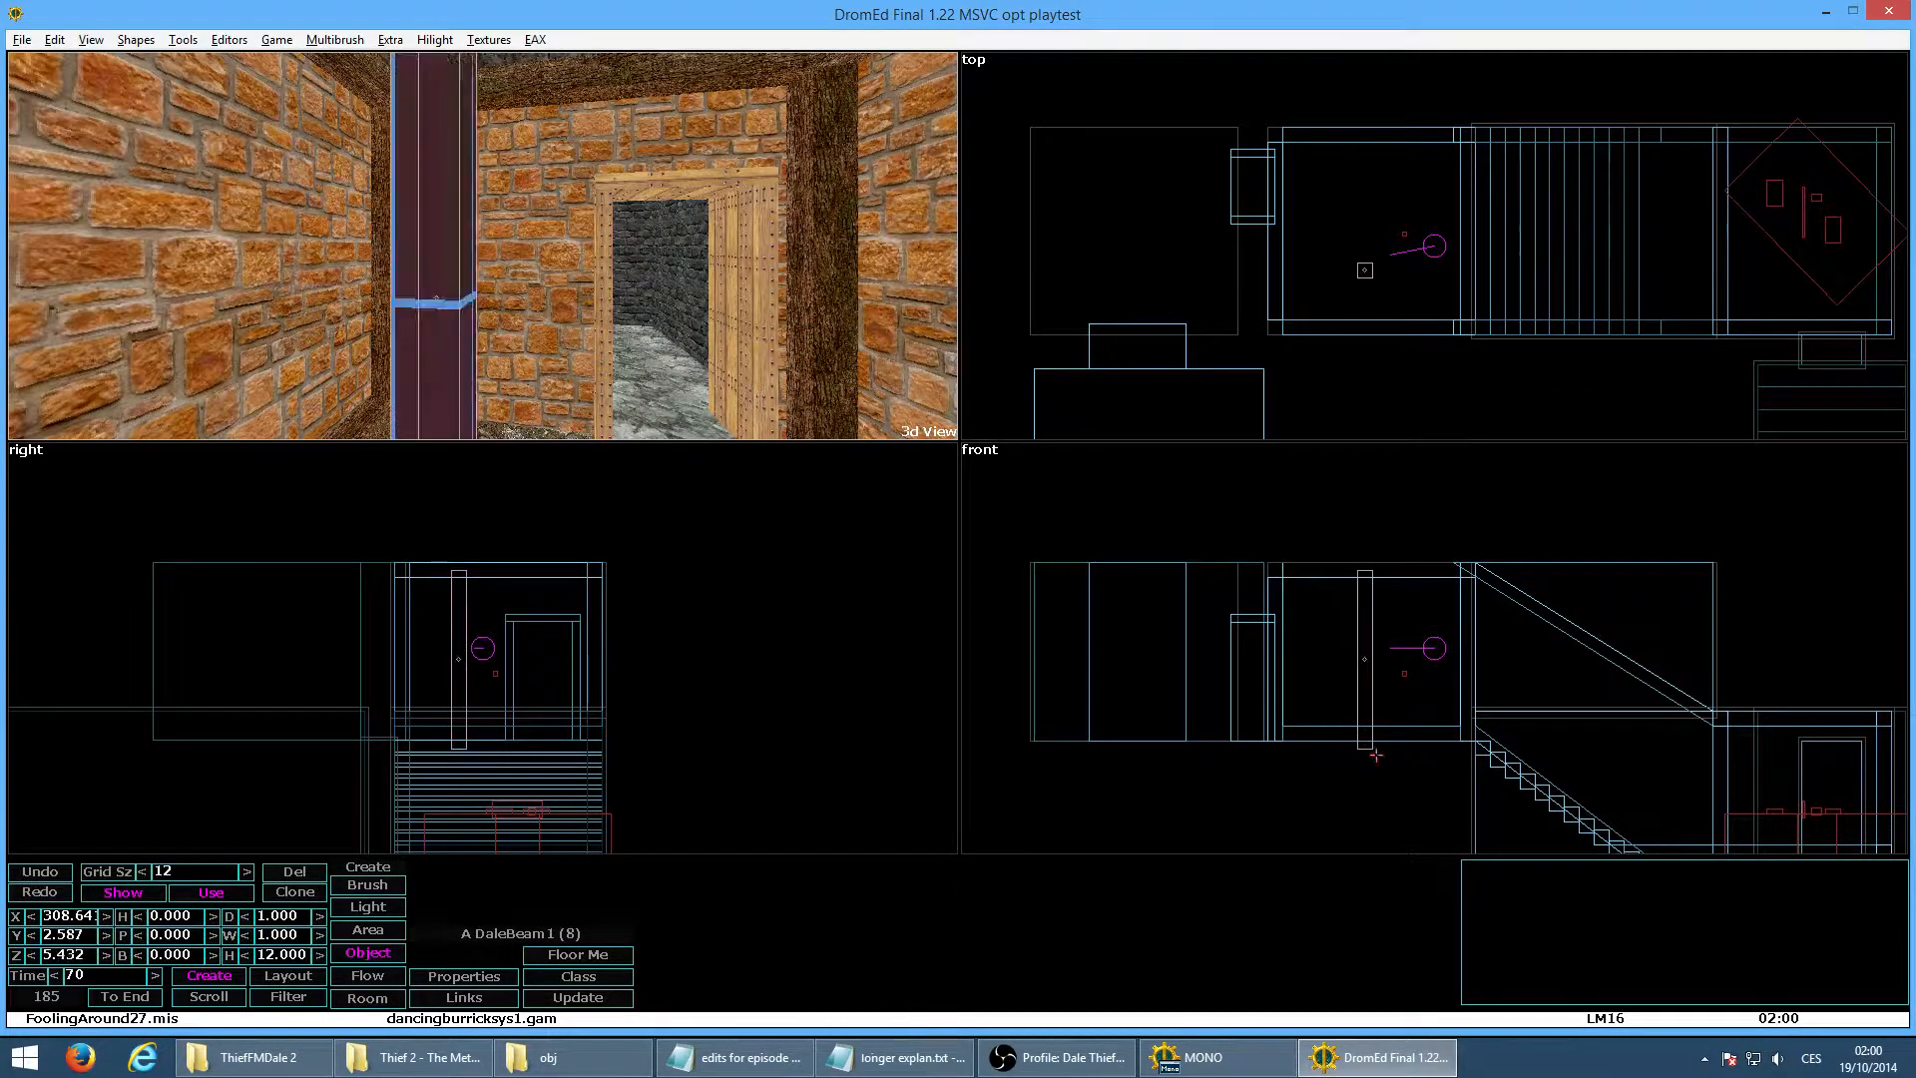
Create a DaleBeam2 object beside the first beam in the upper room and try out game mode
{"action": "key", "text": "F5"}
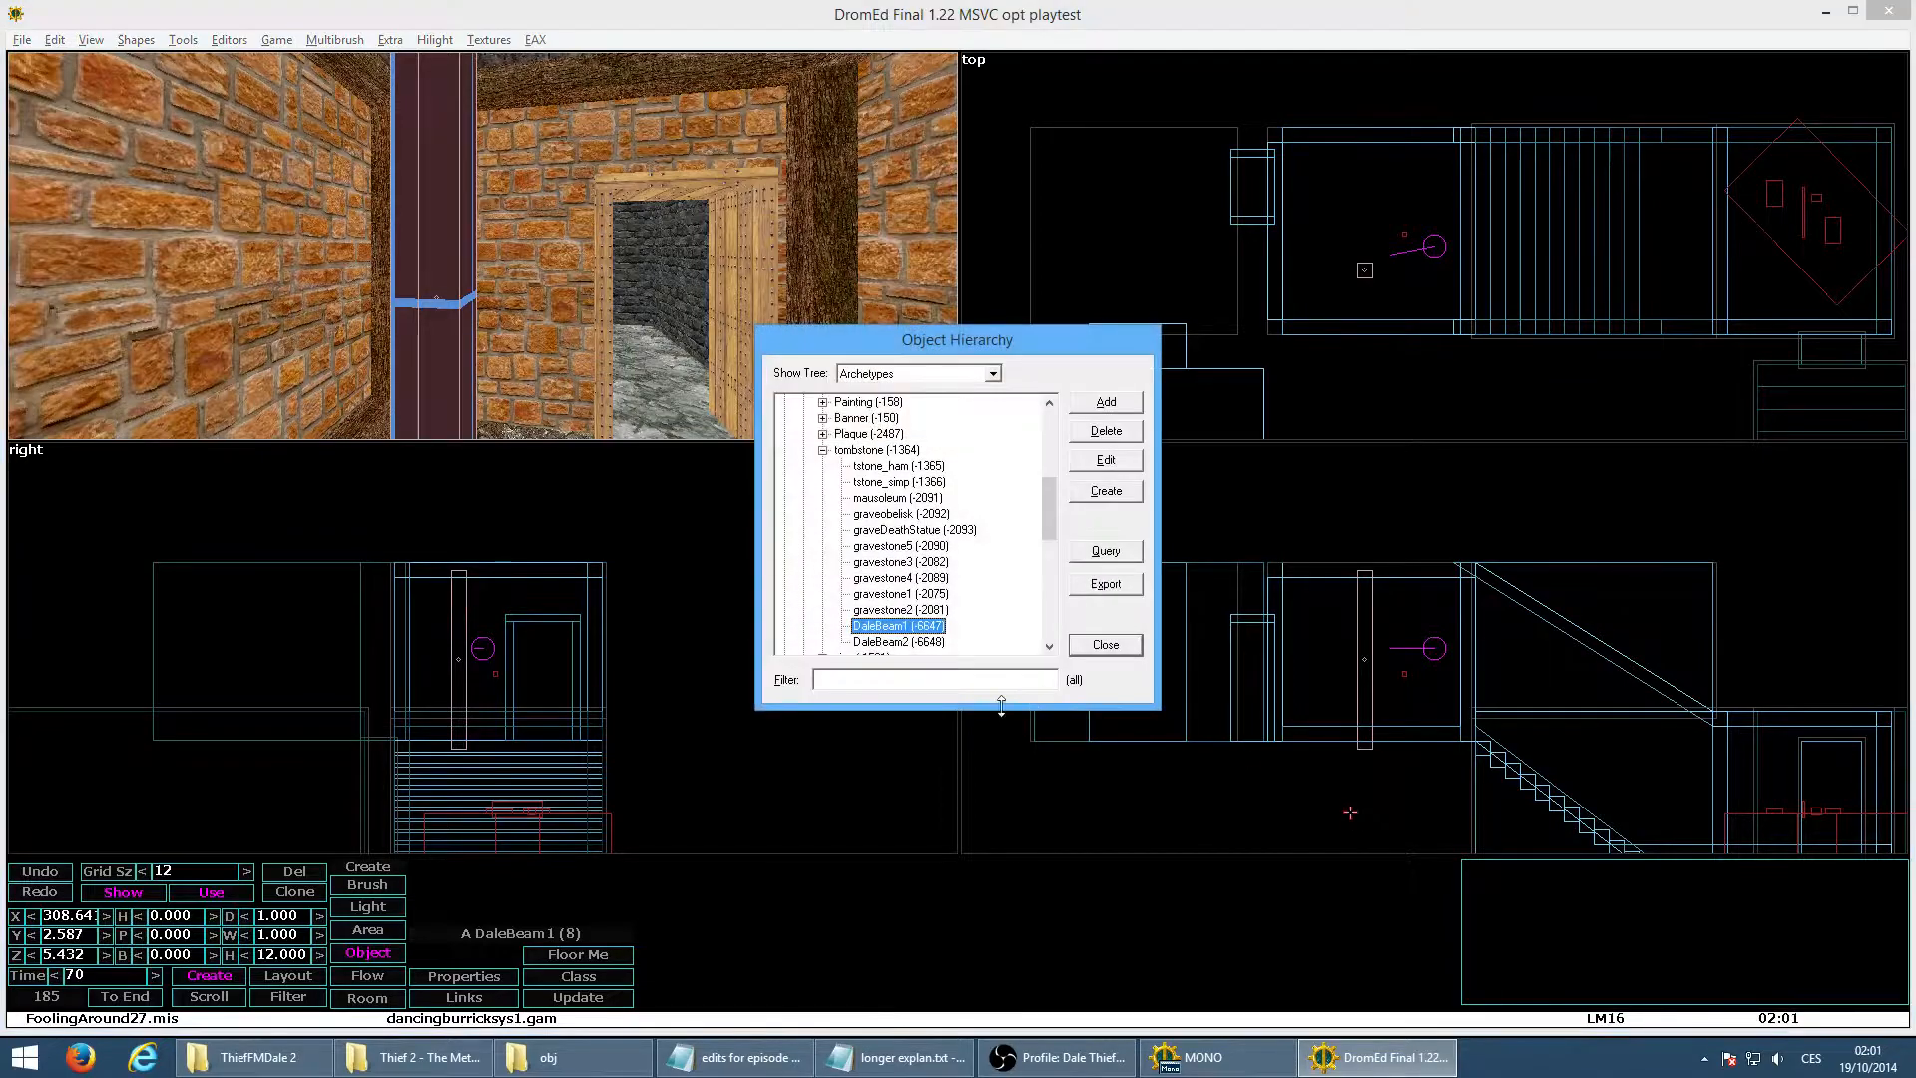
{"action": "left_click", "coordinate": [906, 642]}
{"action": "left_click", "coordinate": [1127, 498]}
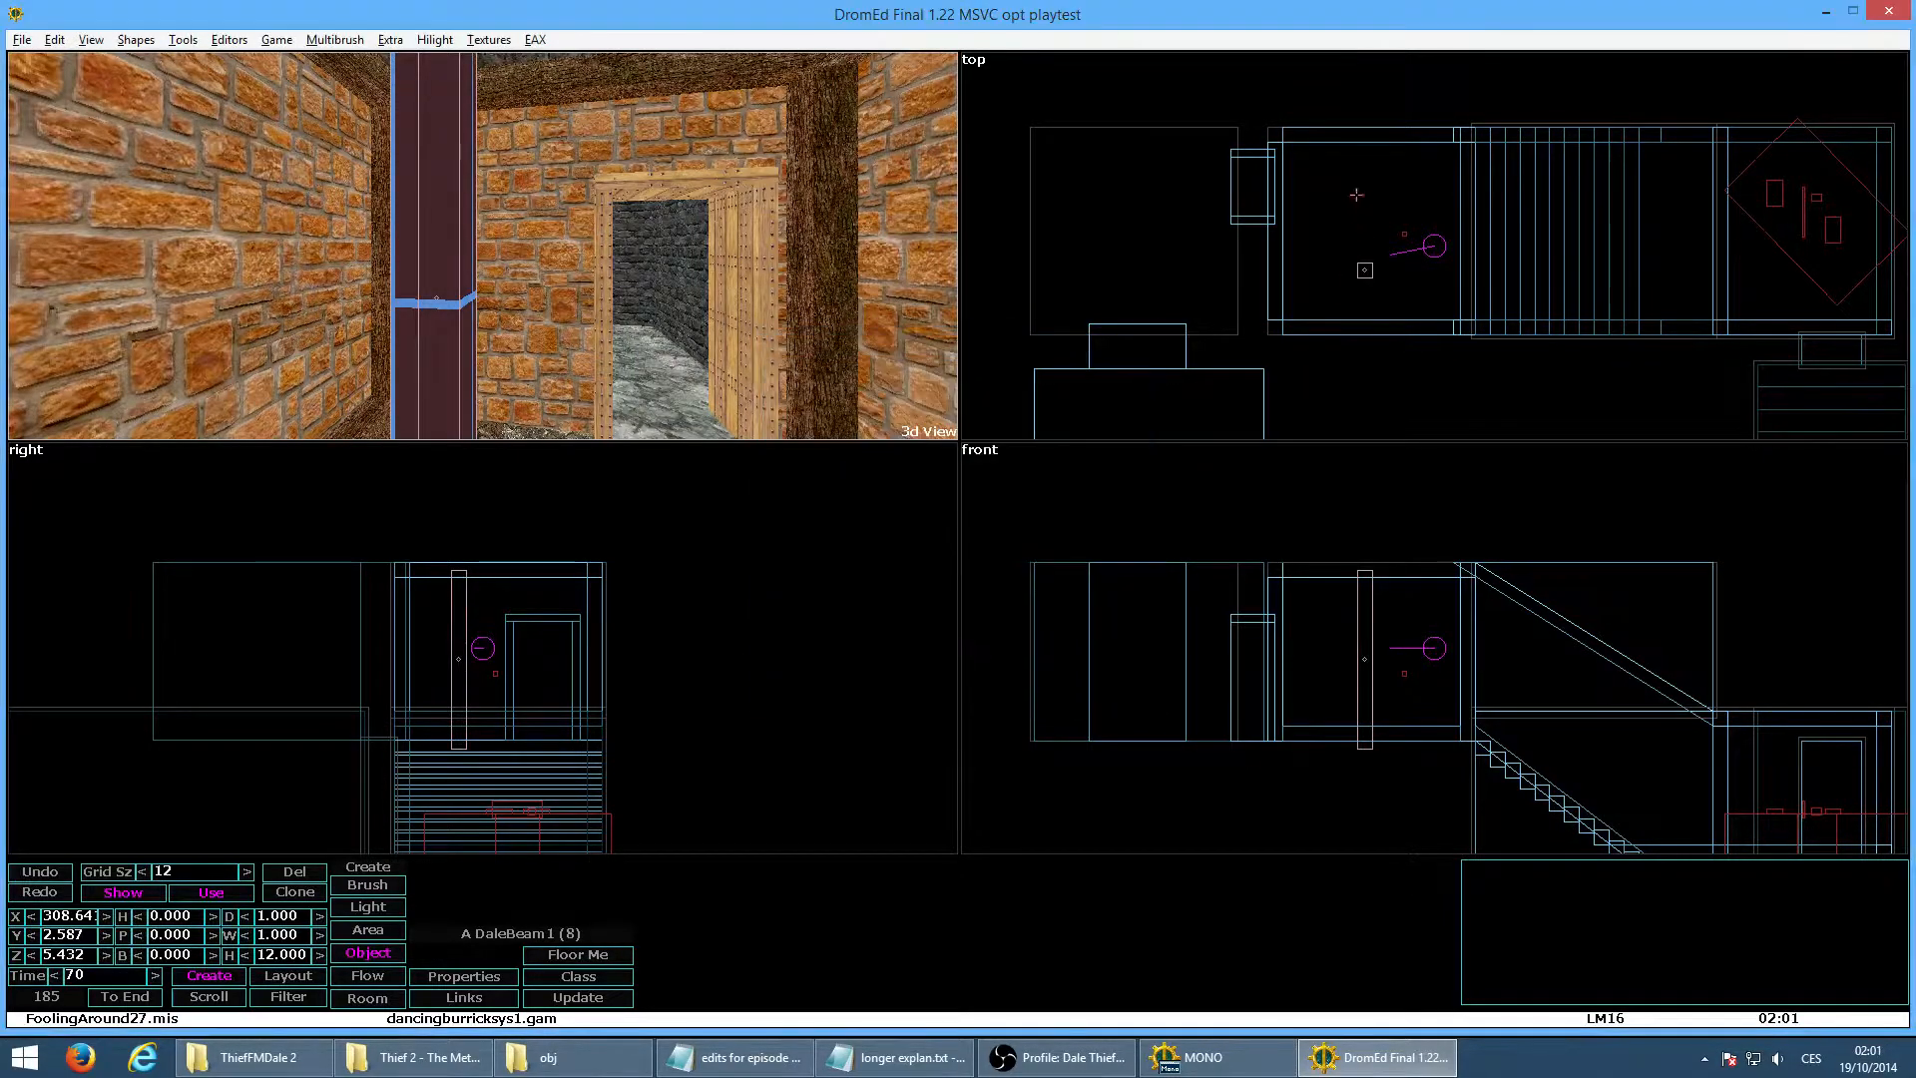
{"action": "key", "text": "alt+g"}
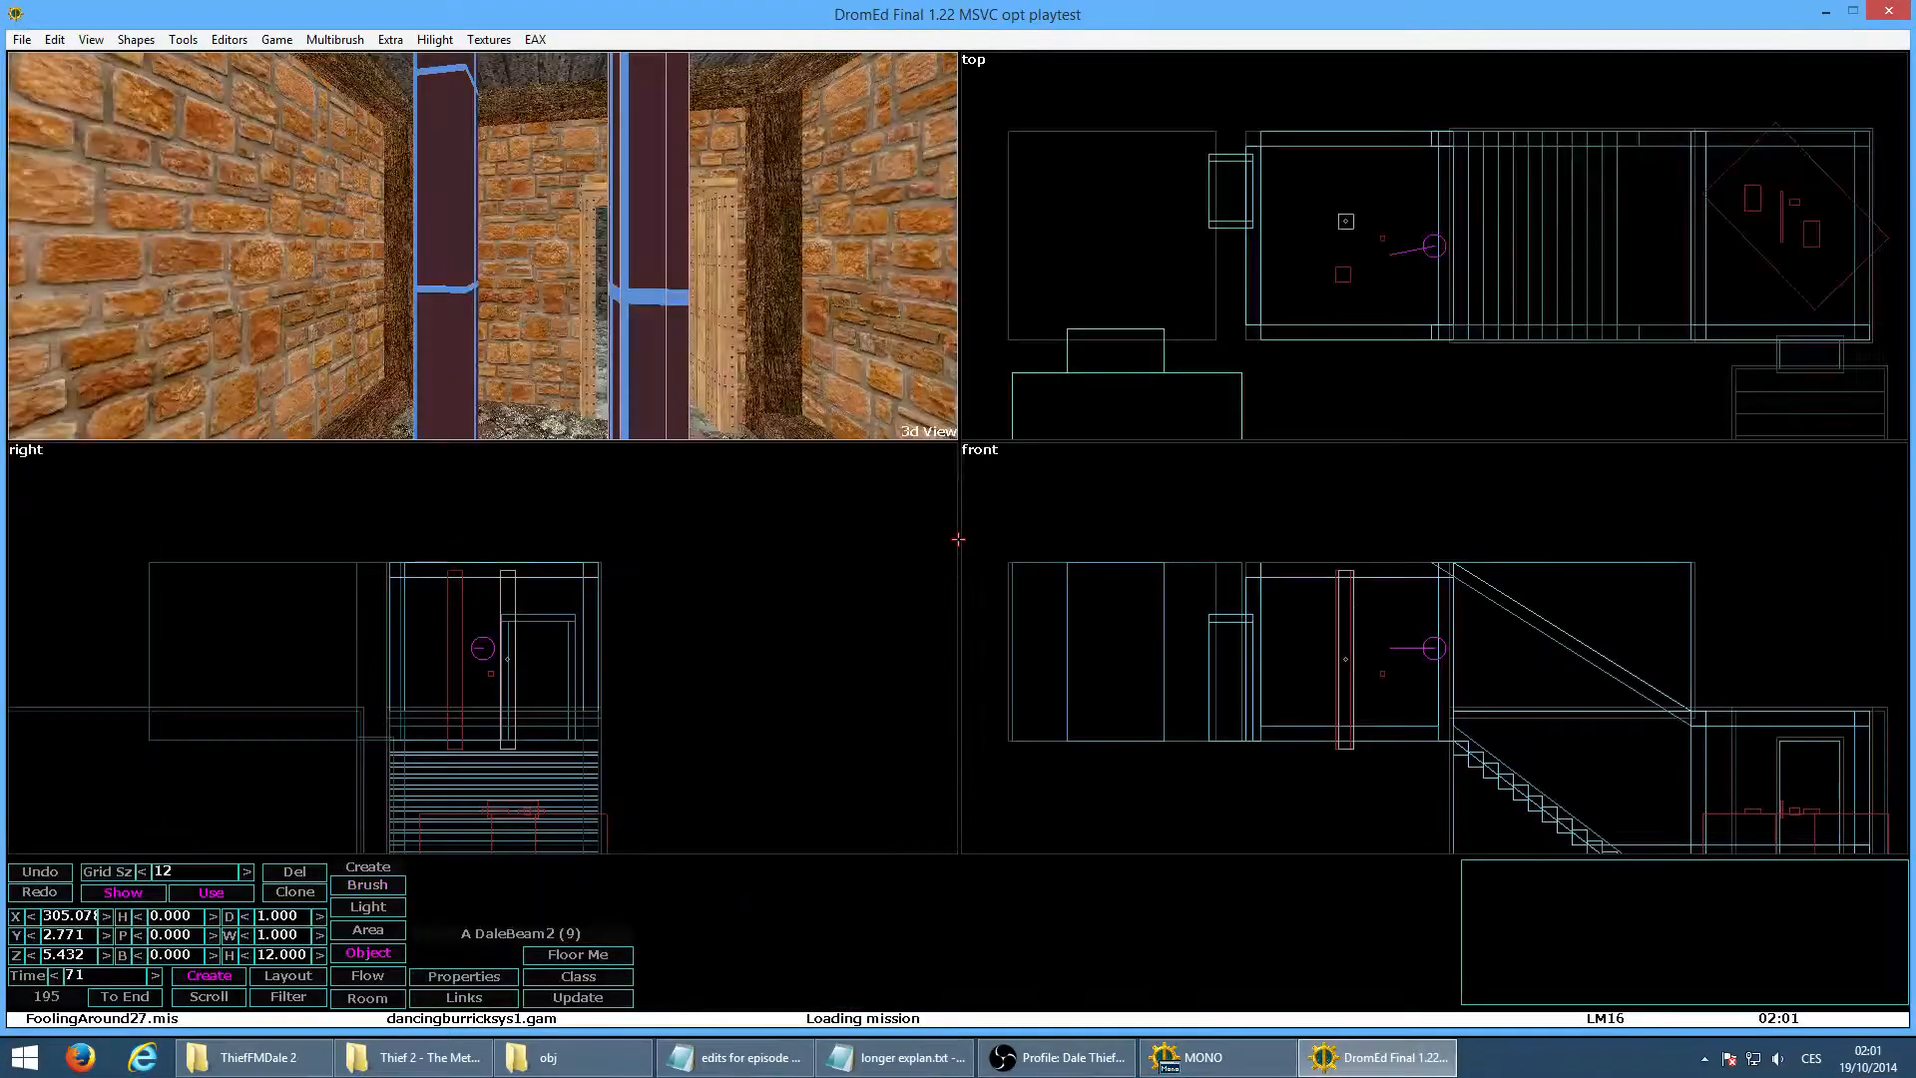
Find the archetype with find_obj ropearrow and create a RopeArrow in the room between the beams and the stairs
{"action": "type", "text": "ind"}
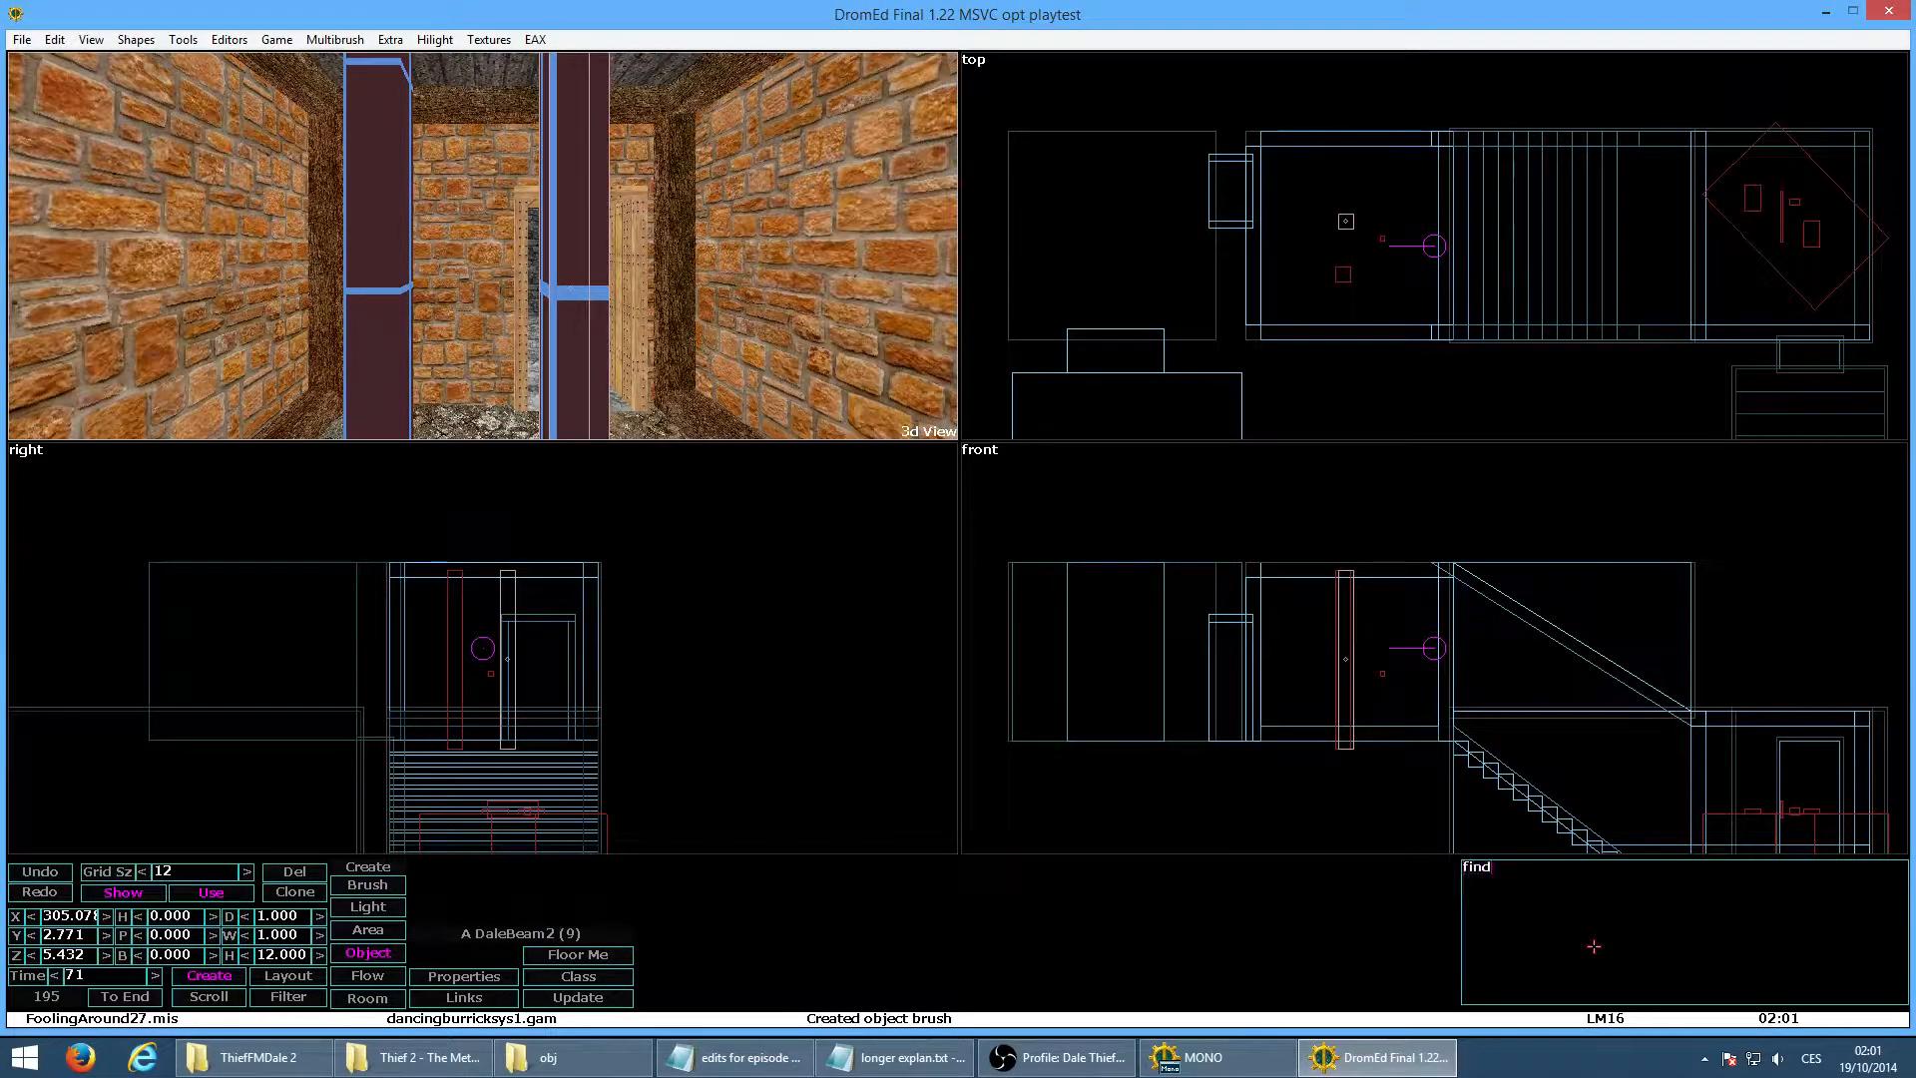
{"action": "type", "text": "_obj ropearrow"}
{"action": "key", "text": "Return"}
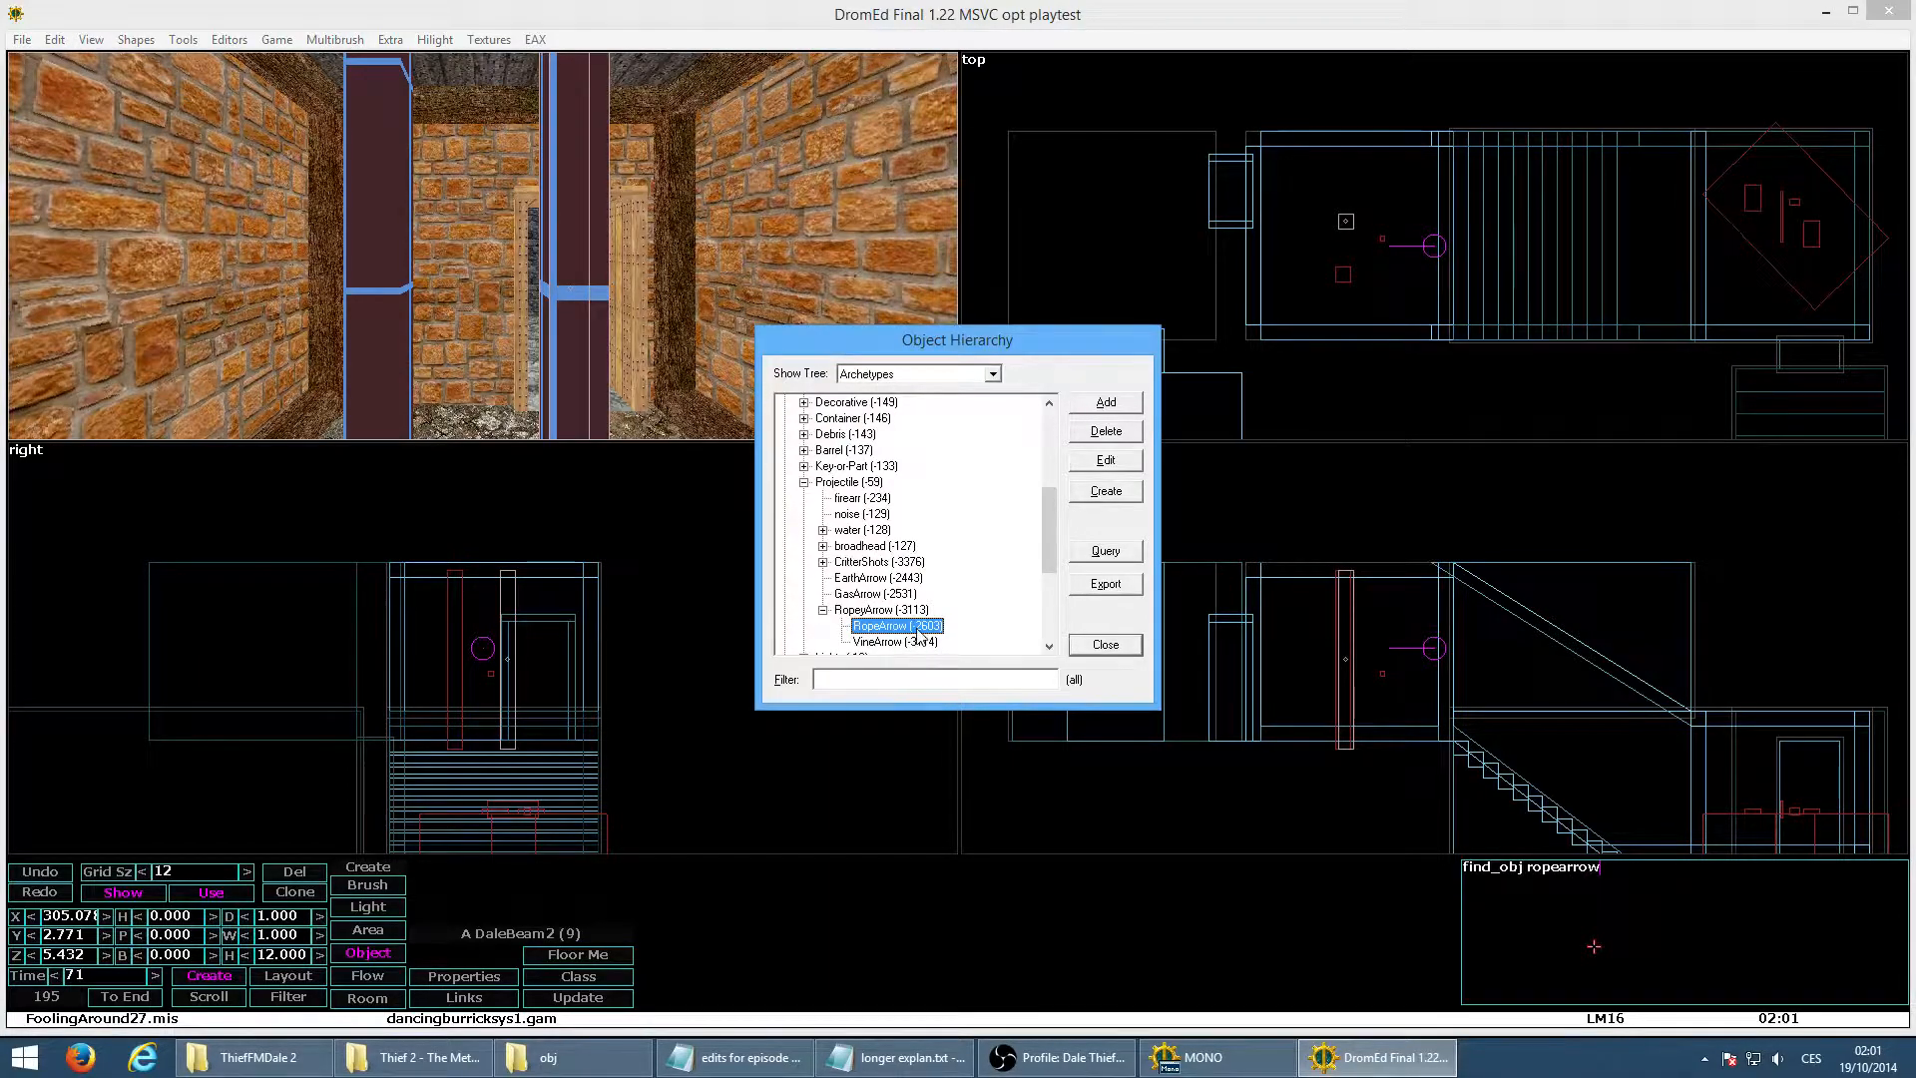
{"action": "key", "text": "Escape"}
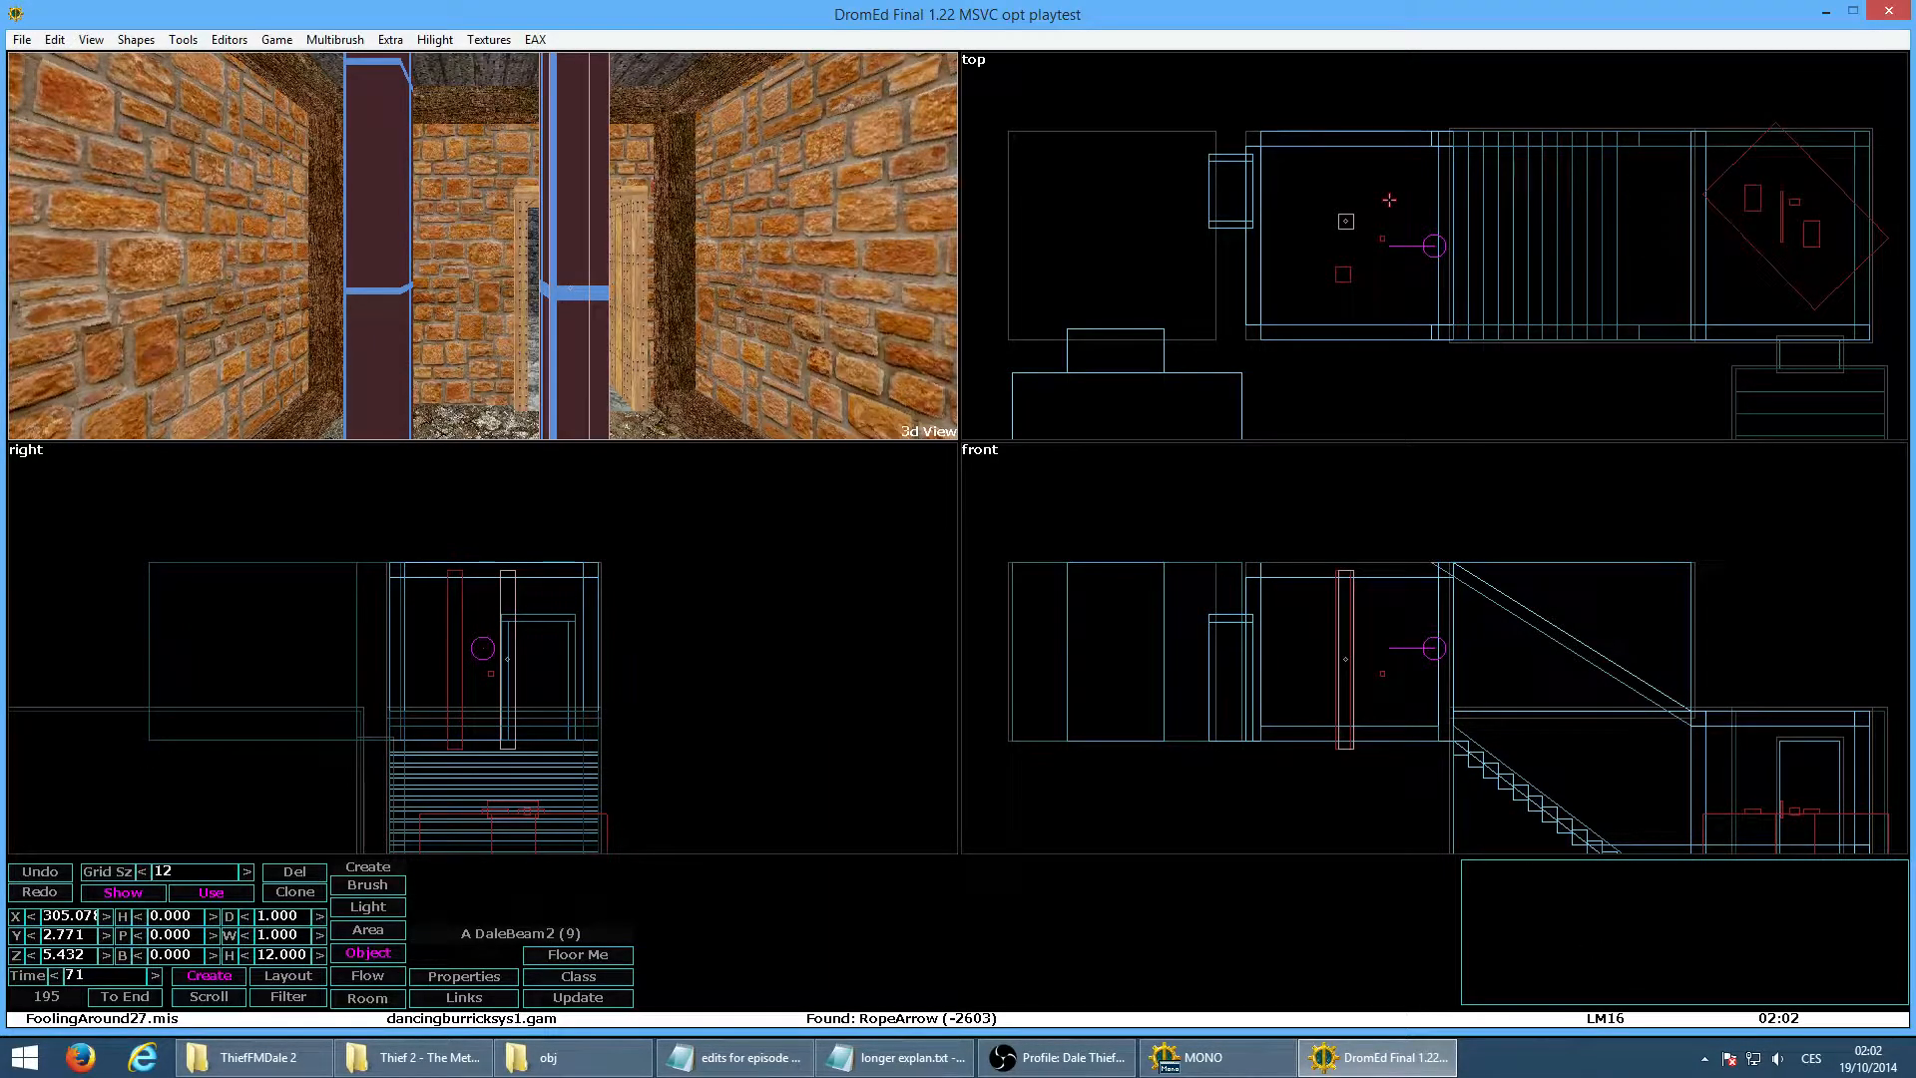
{"action": "key", "text": "Insert"}
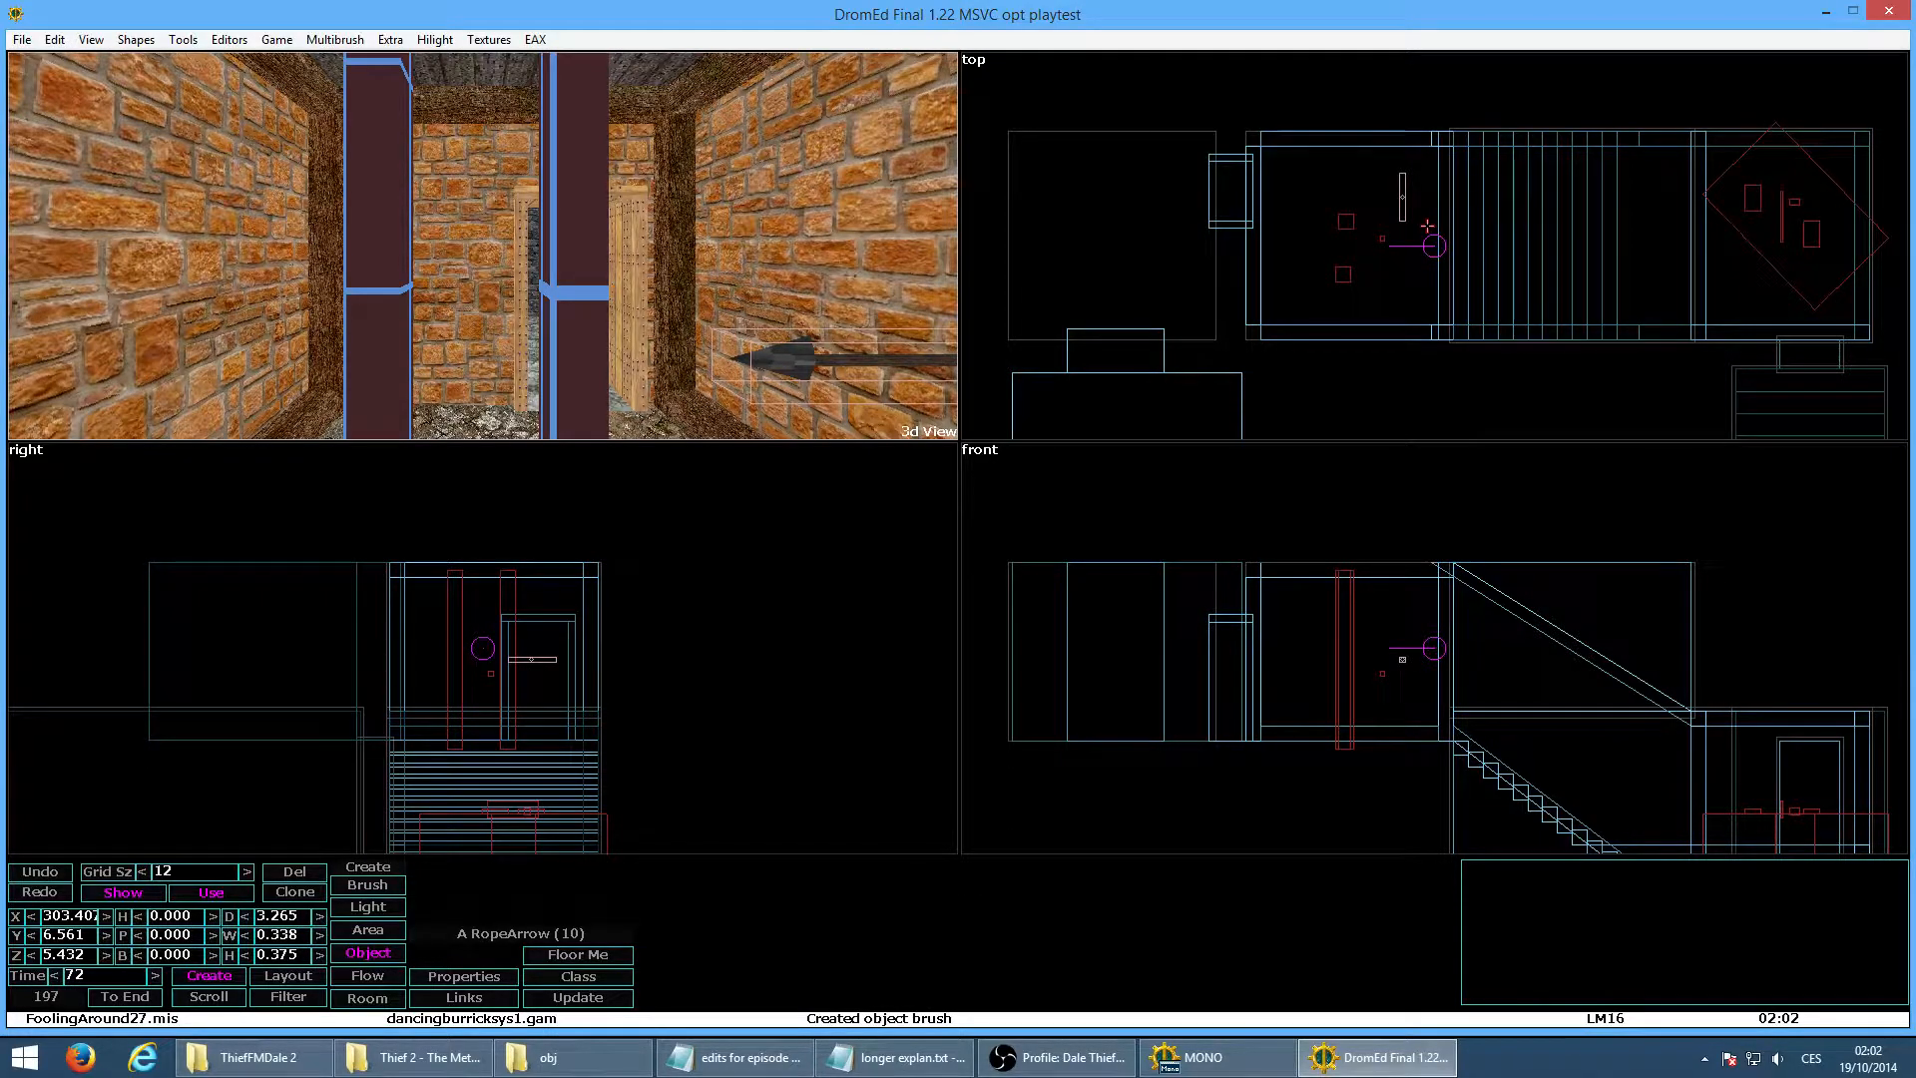
{"action": "key", "text": "Right"}
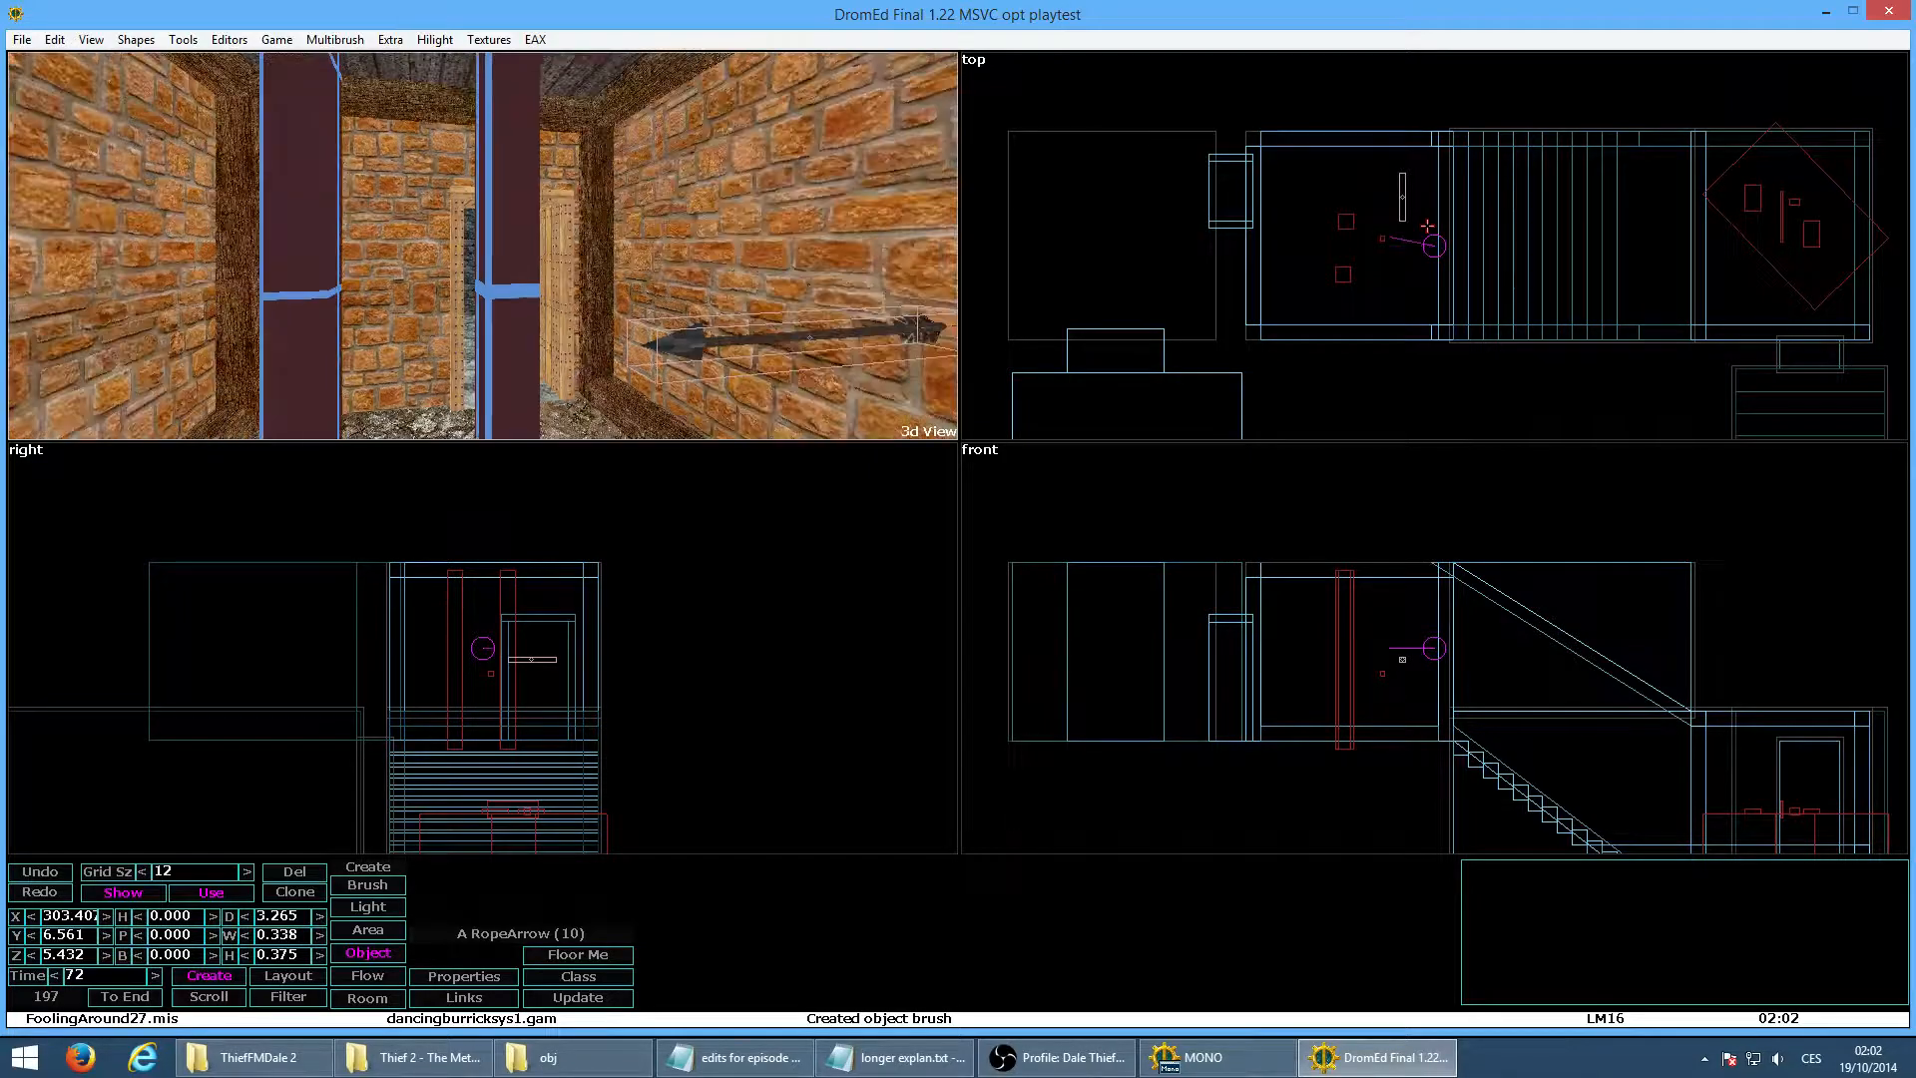
Lower the RopeArrow to floor level near the top of the stairs, at about Z 1.4
{"action": "left_click_drag", "start_coordinate": [1408, 638], "coordinate": [1422, 692]}
{"action": "key", "text": "d"}
{"action": "key", "text": "d"}
{"action": "key", "text": "d"}
{"action": "key", "text": "v"}
{"action": "key", "text": "v"}
{"action": "key", "text": "v"}
{"action": "key", "text": "v"}
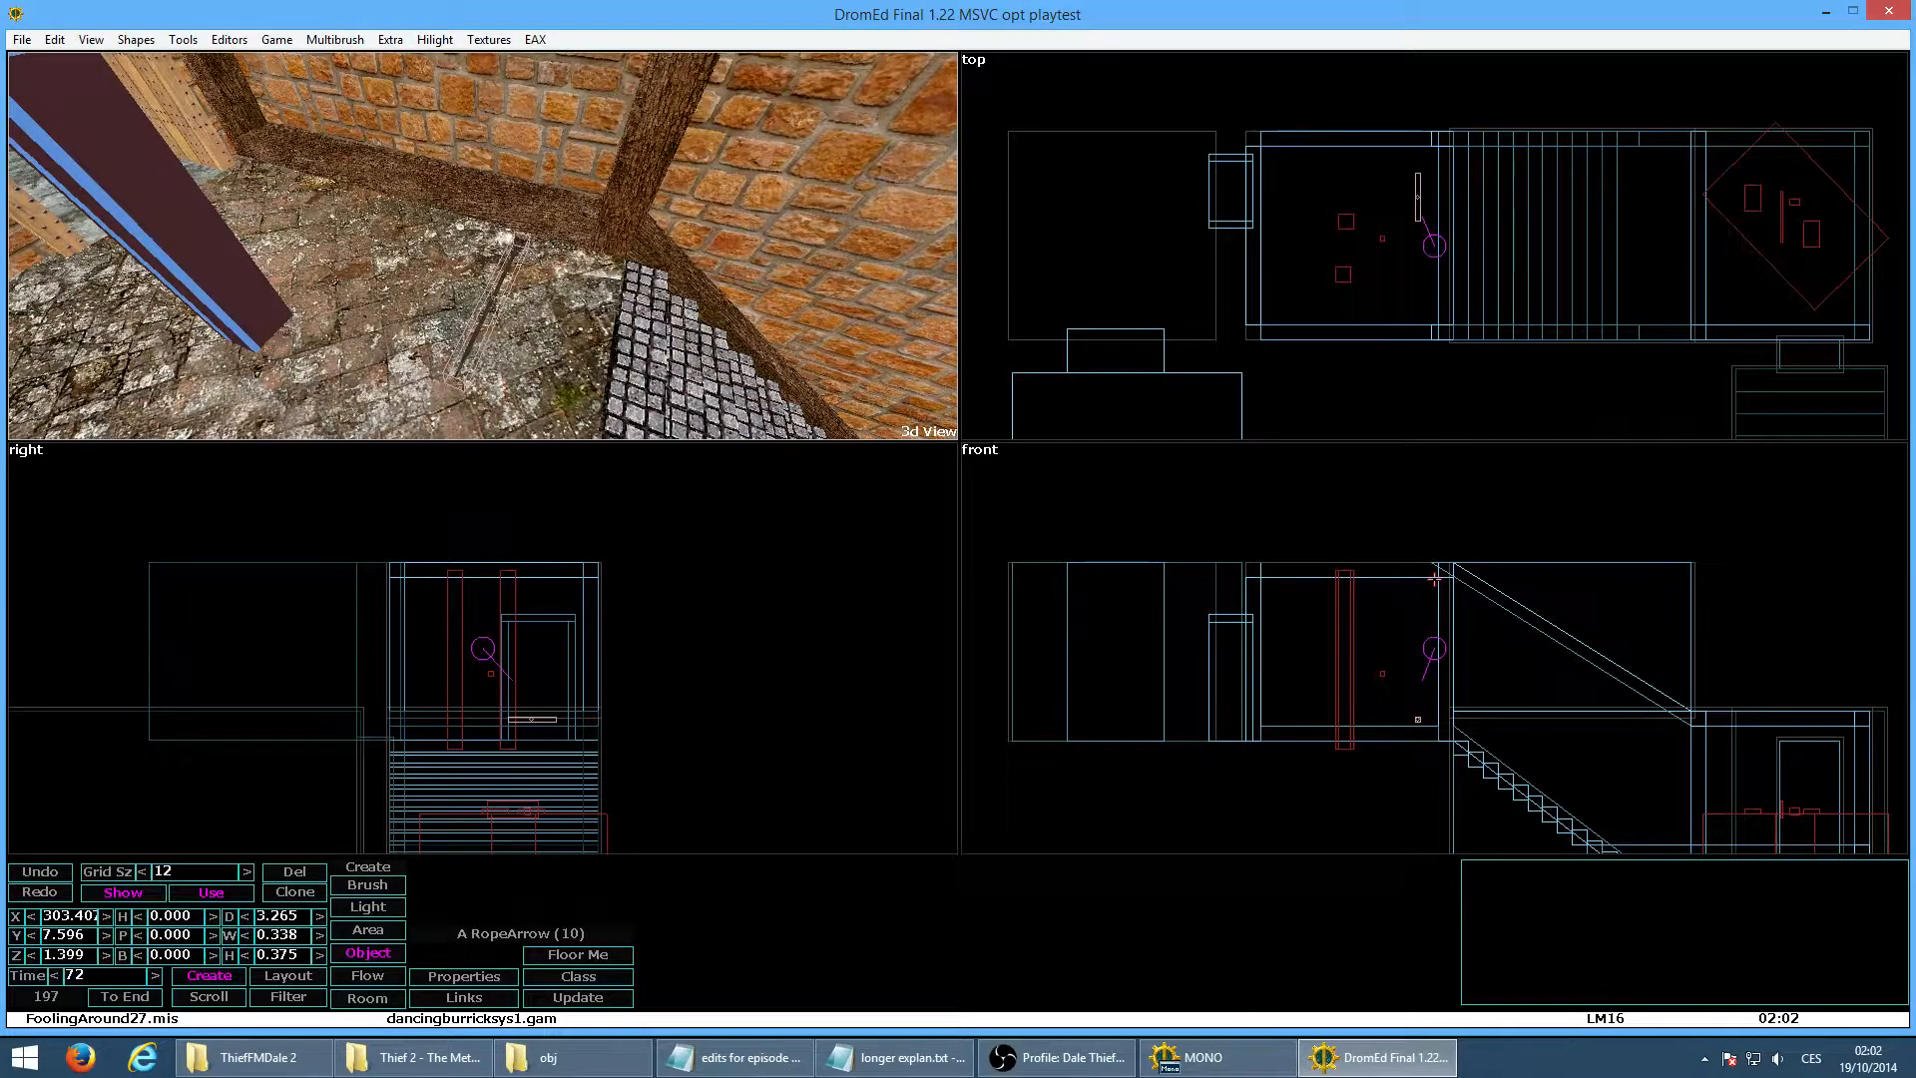
Raise the RopeArrow slightly above the floor, to about Z 1.6, and check its position among the beams
{"action": "key", "text": "d"}
{"action": "key", "text": "d"}
{"action": "key", "text": "a"}
{"action": "key", "text": "a"}
{"action": "key", "text": "a"}
{"action": "left_click_drag", "start_coordinate": [1419, 720], "coordinate": [1419, 716], "text": "shift"}
{"action": "key", "text": "a"}
{"action": "key", "text": "a"}
{"action": "key", "text": "s"}
{"action": "key", "text": "x"}
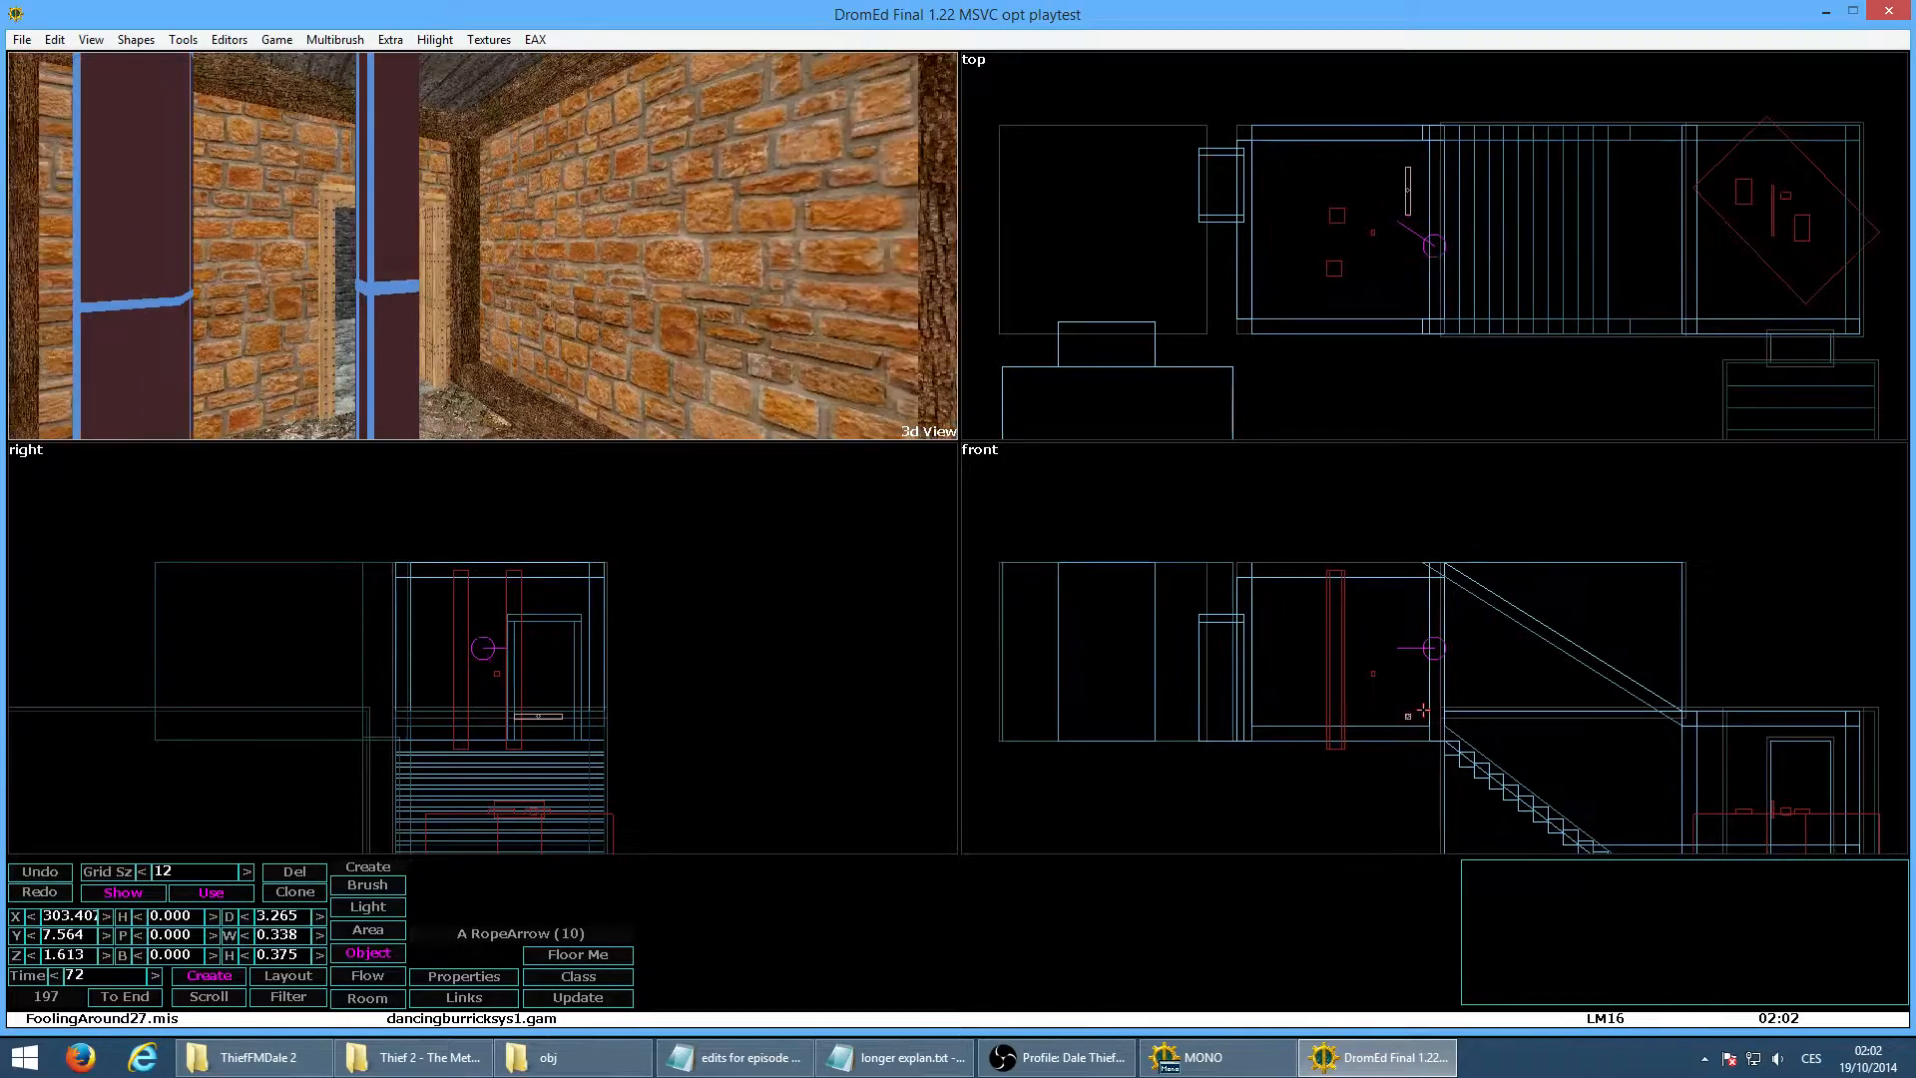
{"action": "key", "text": "x"}
{"action": "key", "text": "v"}
{"action": "key", "text": "v"}
{"action": "key", "text": "v"}
{"action": "key", "text": "d"}
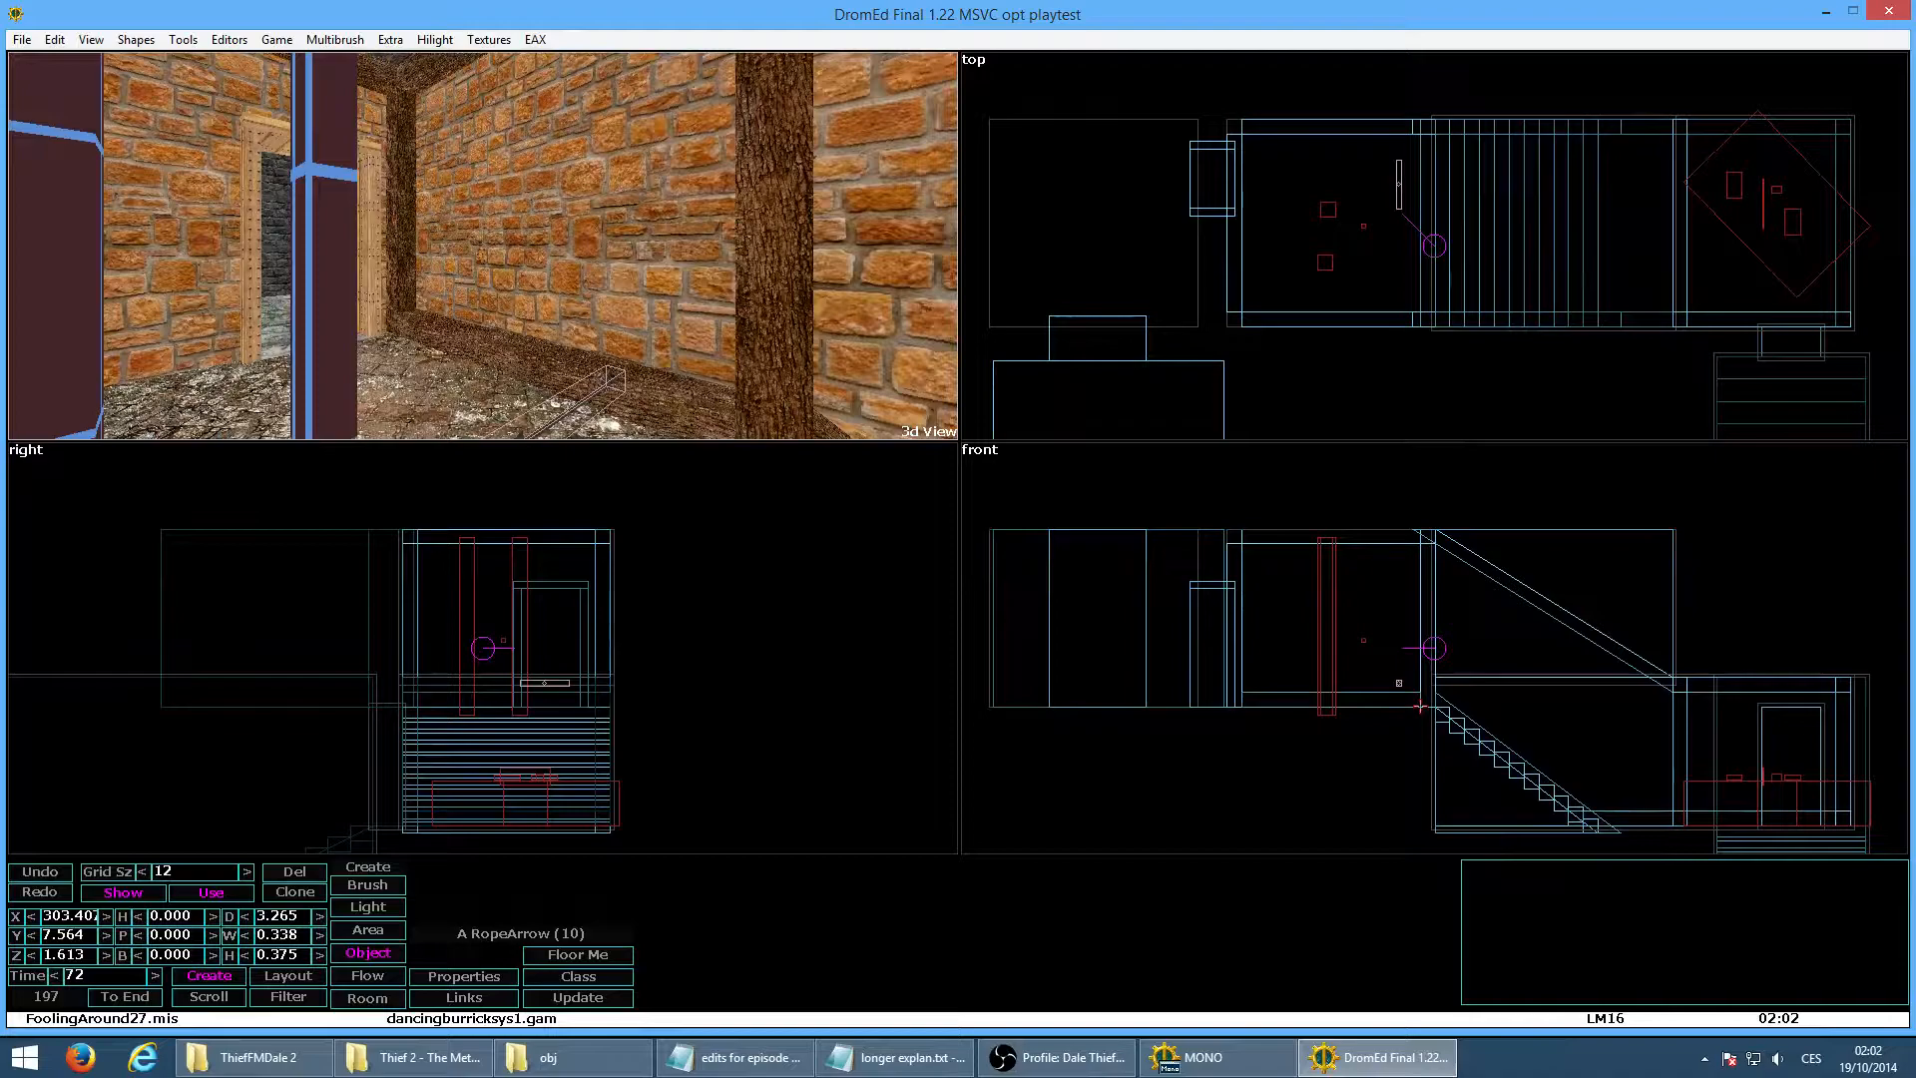
Test the mission in game mode by walking up to the beams and rope arrow, and return to the editor
{"action": "key", "text": "alt+g"}
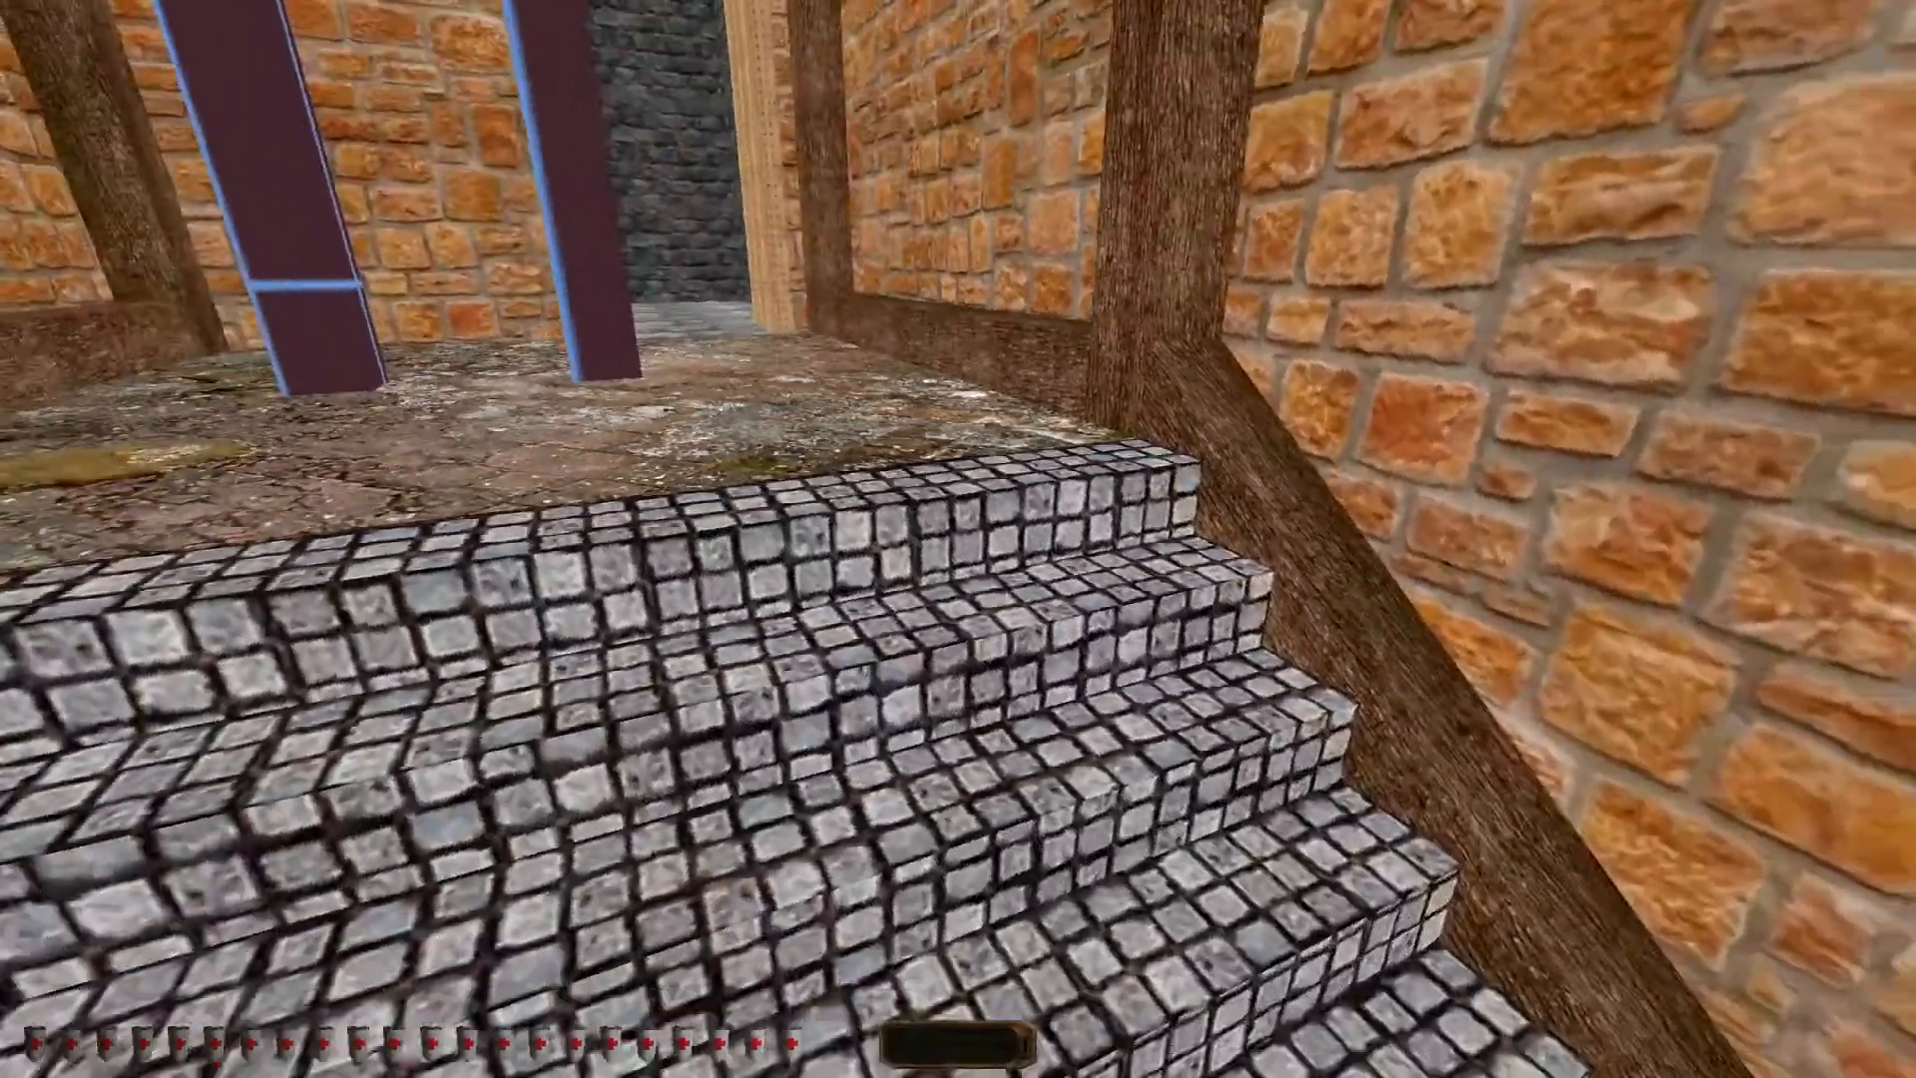
{"action": "key", "text": "w"}
{"action": "key", "text": "alt+e"}
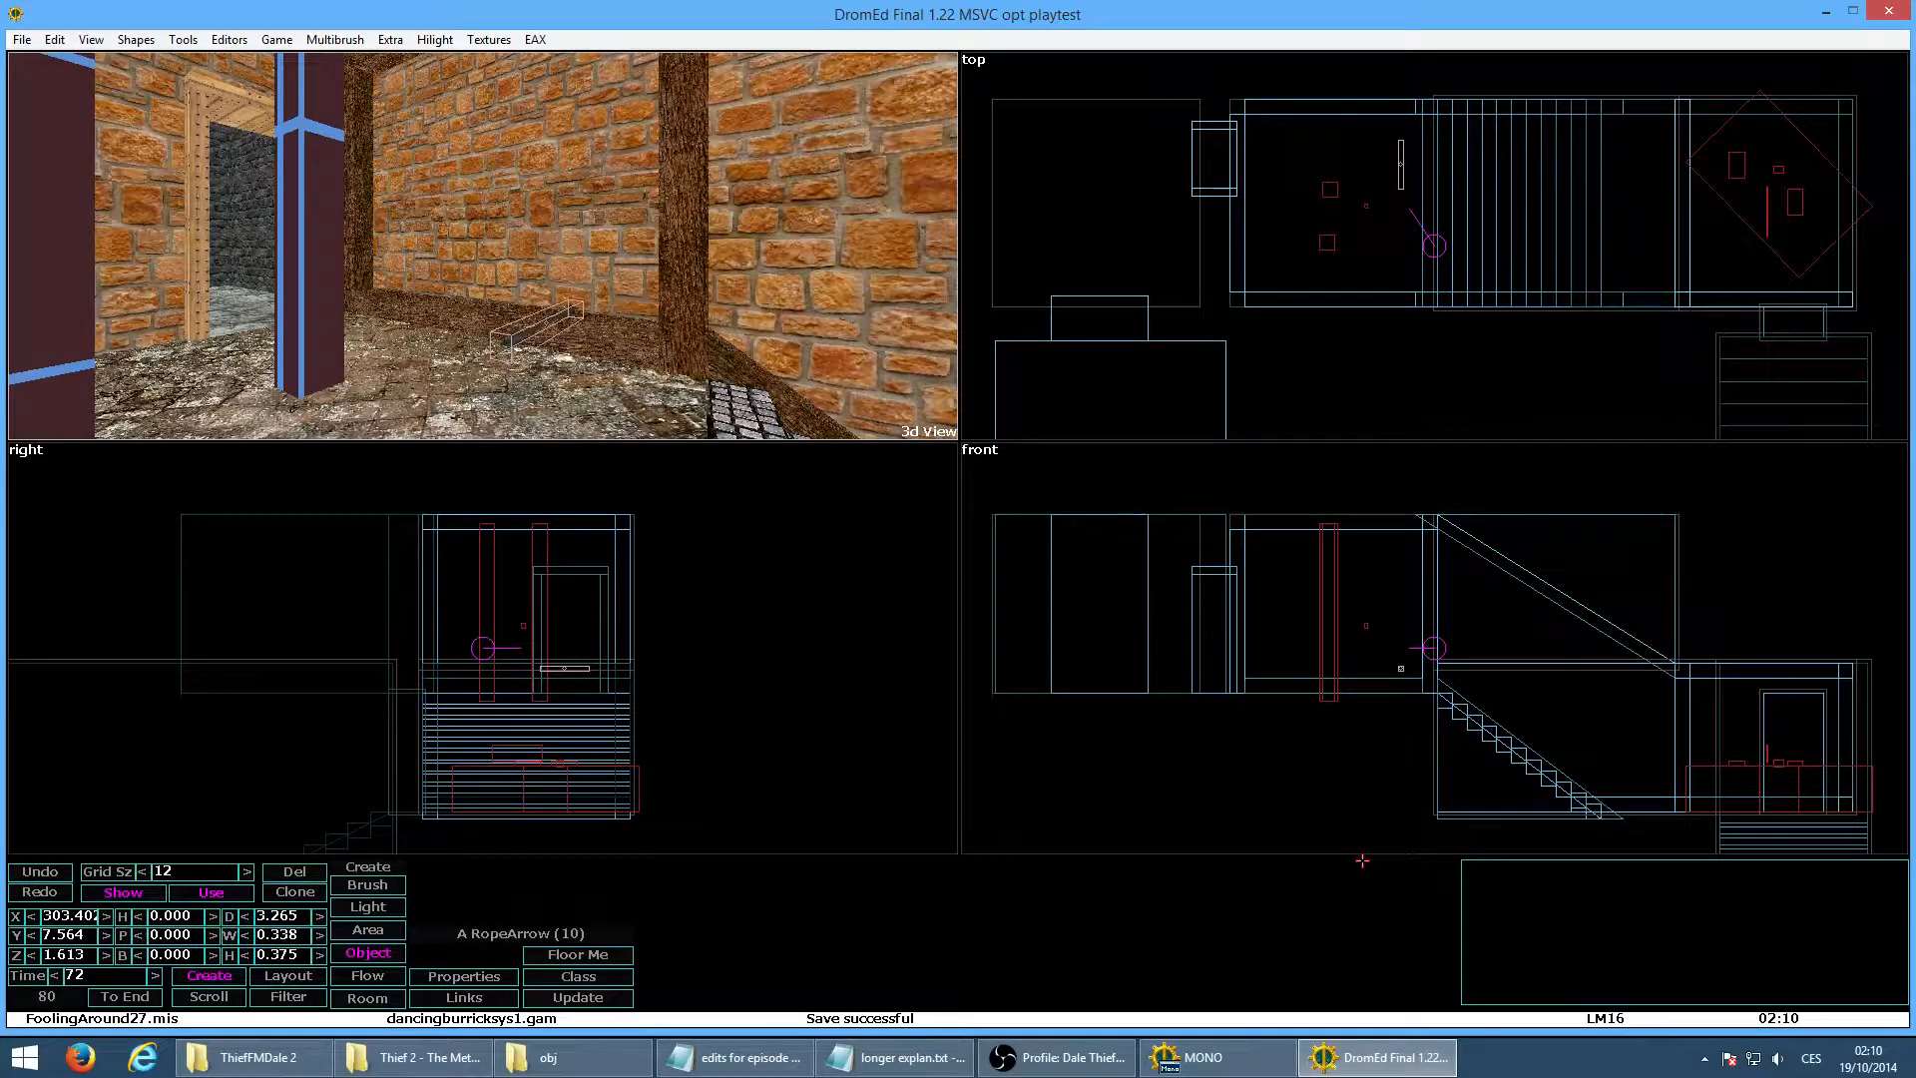
Edit the RopeArrow's Physics Model Controls property, activating Location and Rotation, and close its properties
{"action": "key", "text": "w"}
{"action": "key", "text": "w"}
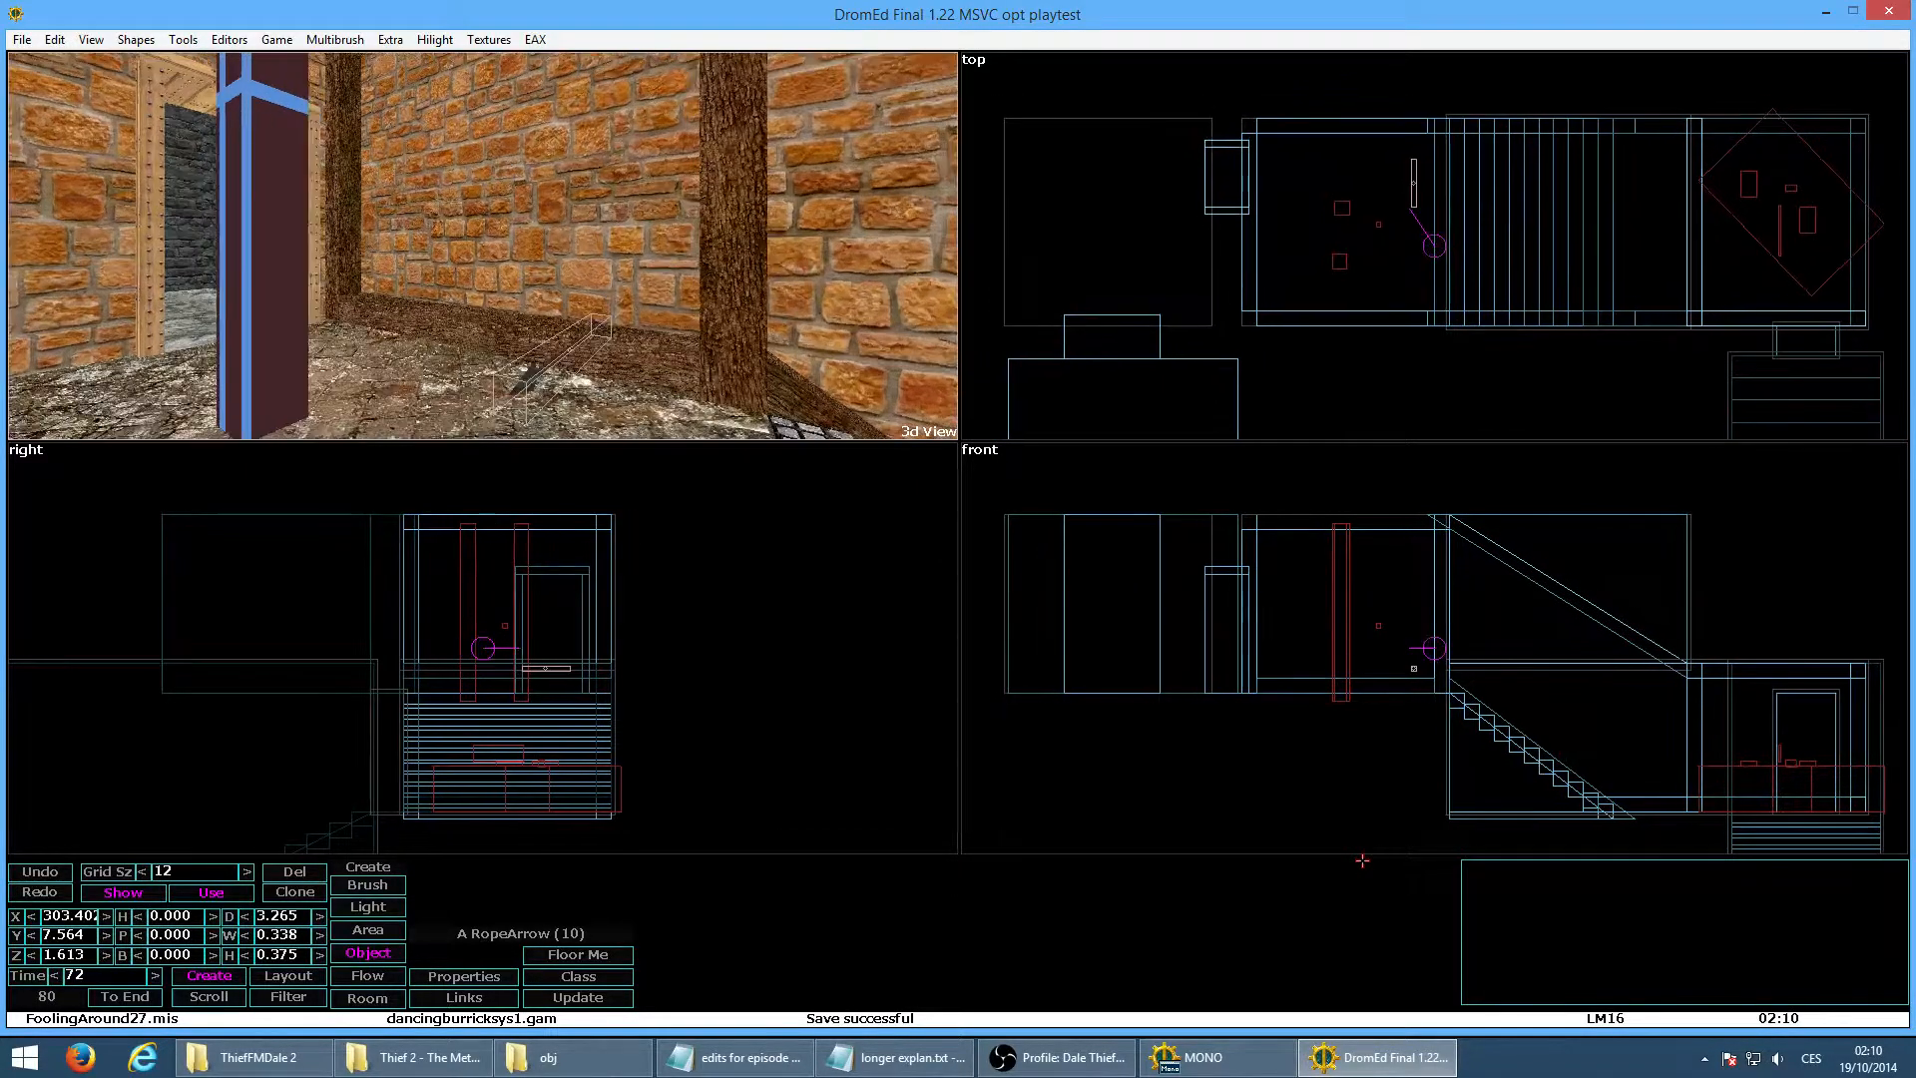
{"action": "key", "text": "d"}
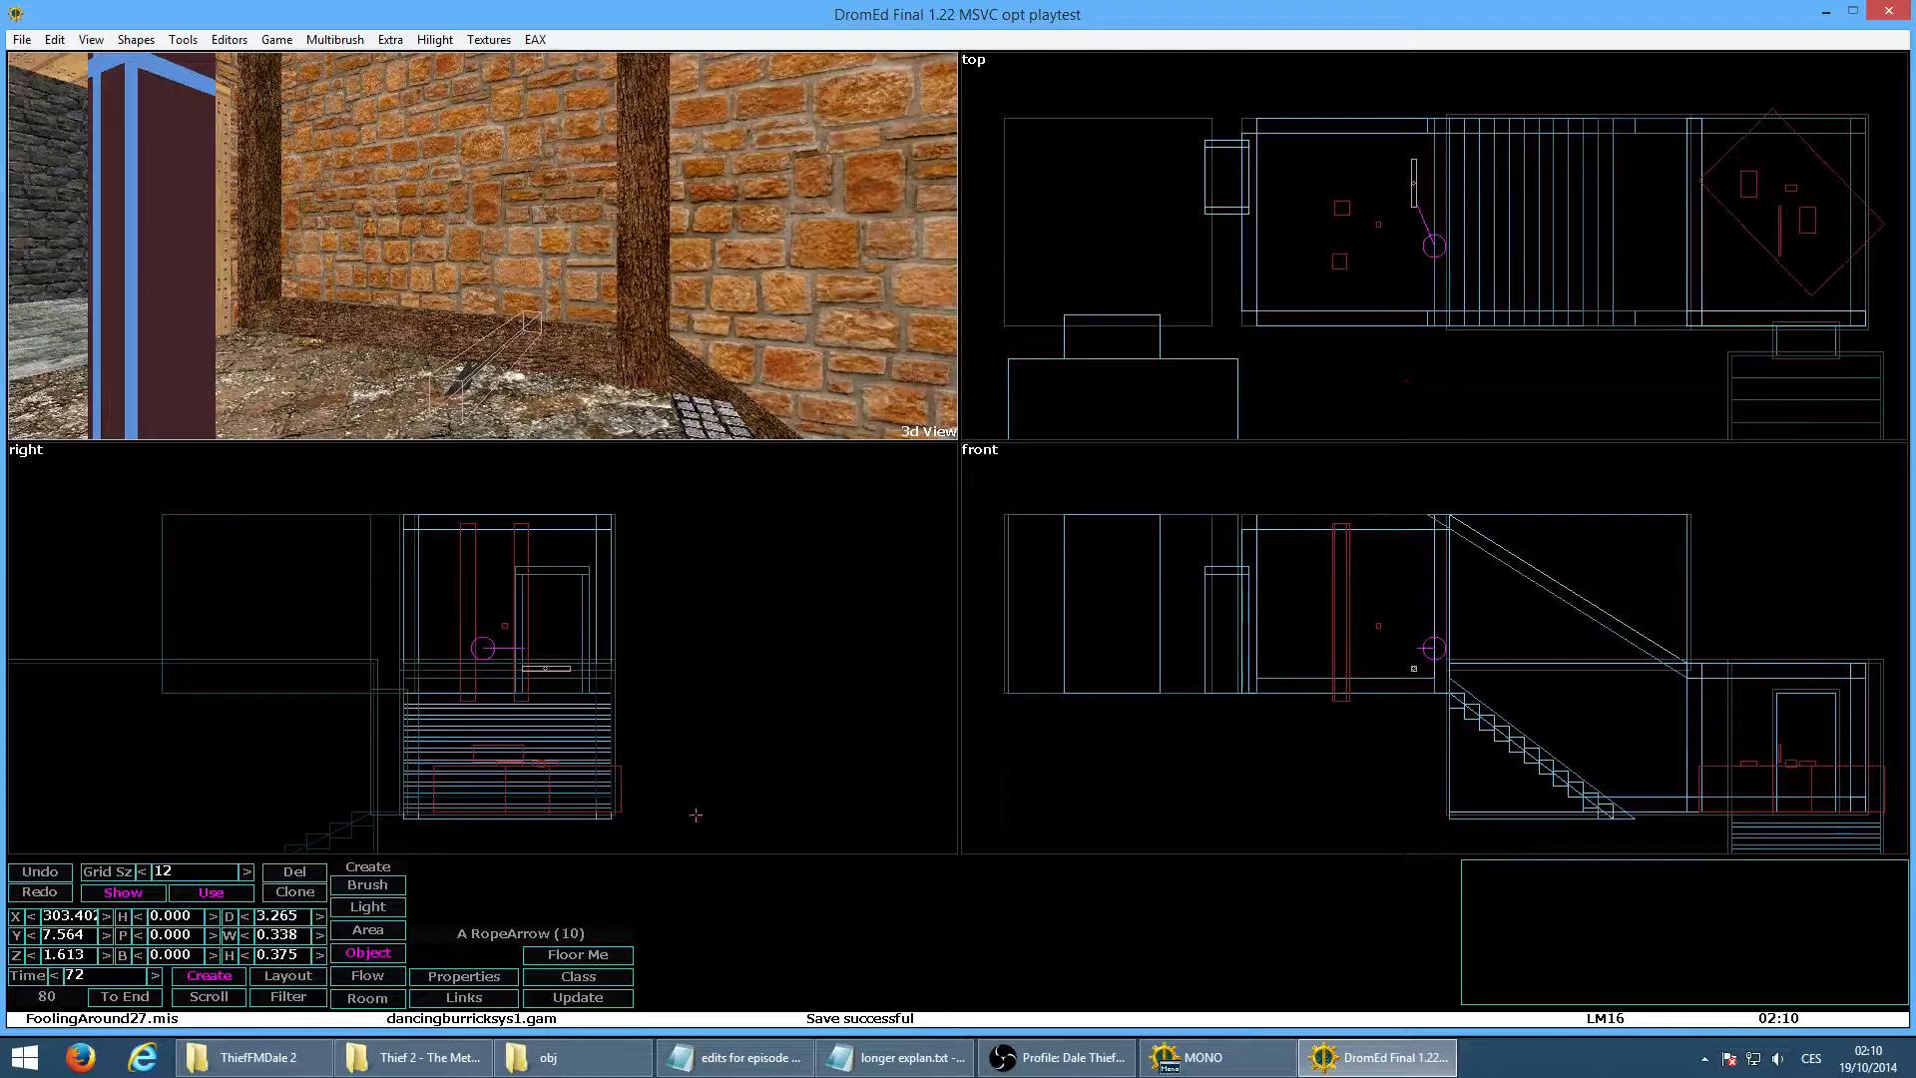
{"action": "left_click", "coordinate": [469, 976]}
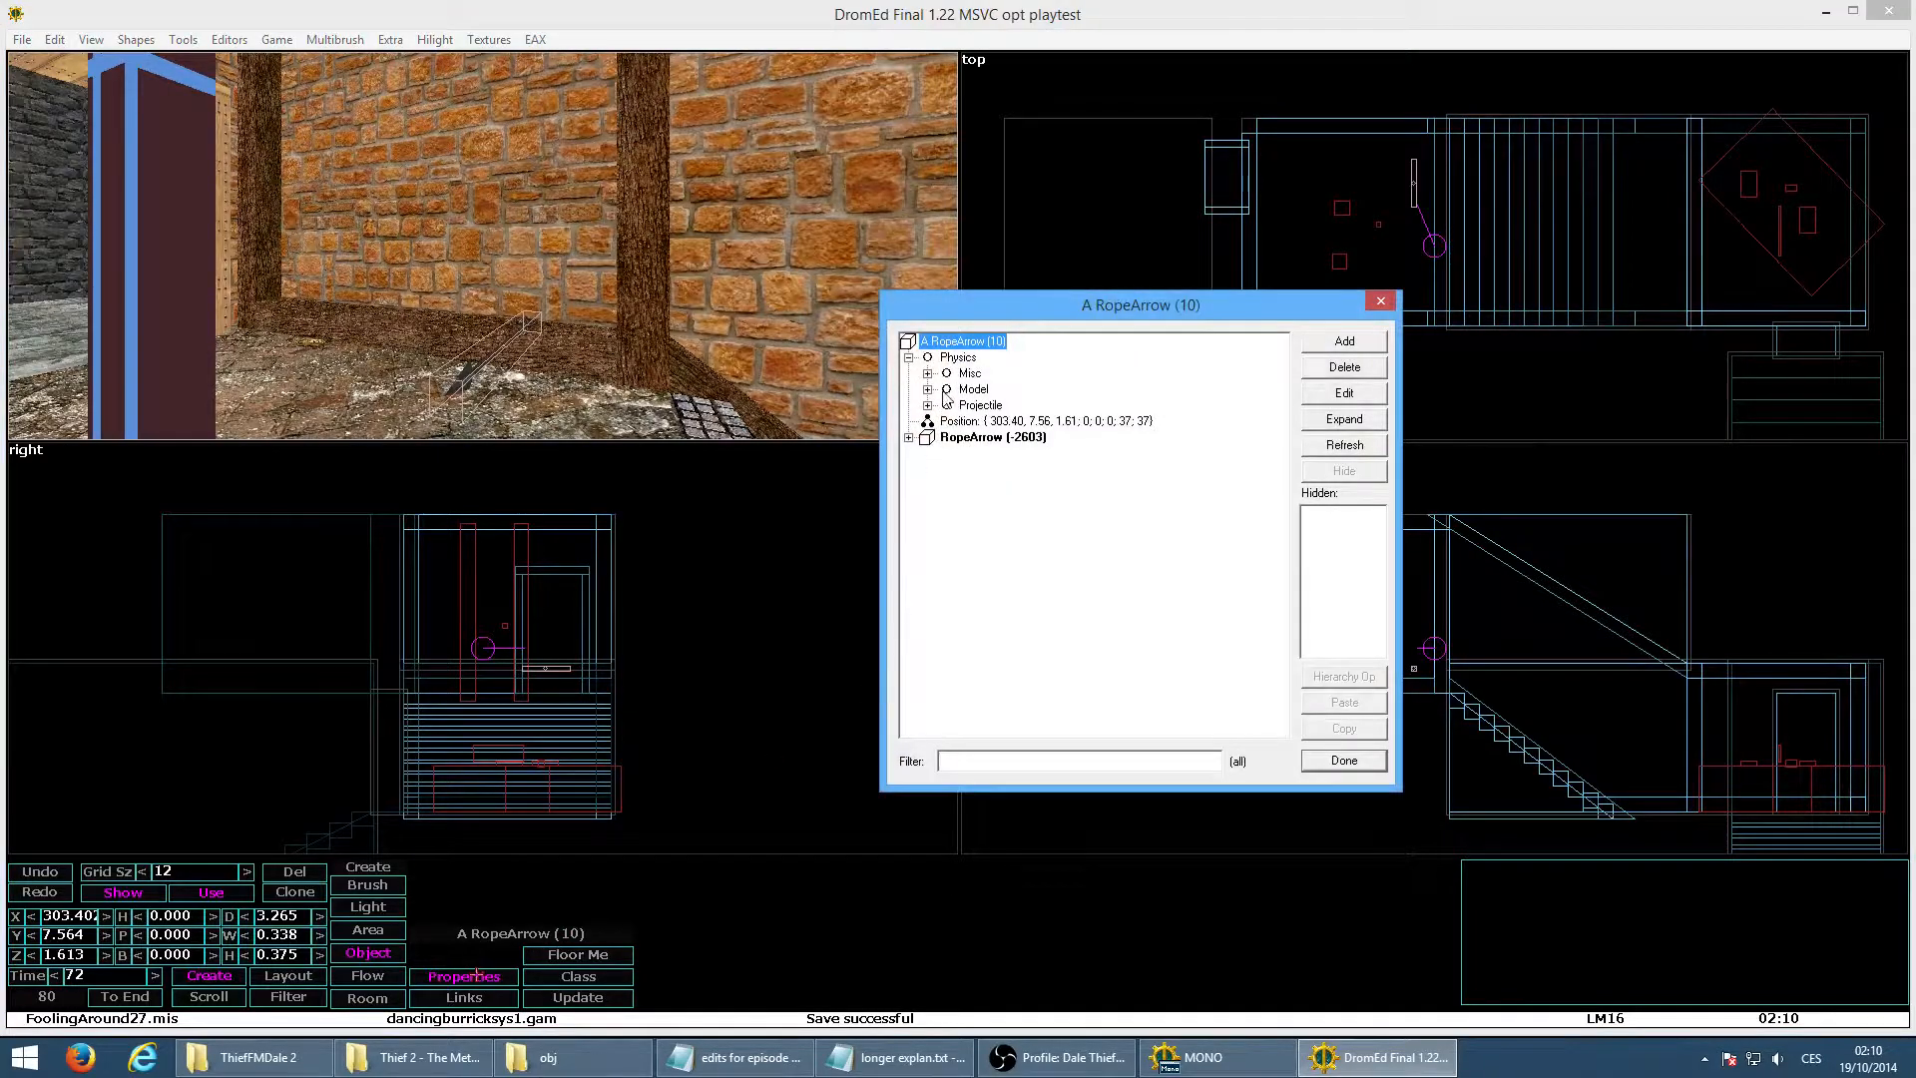
{"action": "left_click", "coordinate": [927, 389]}
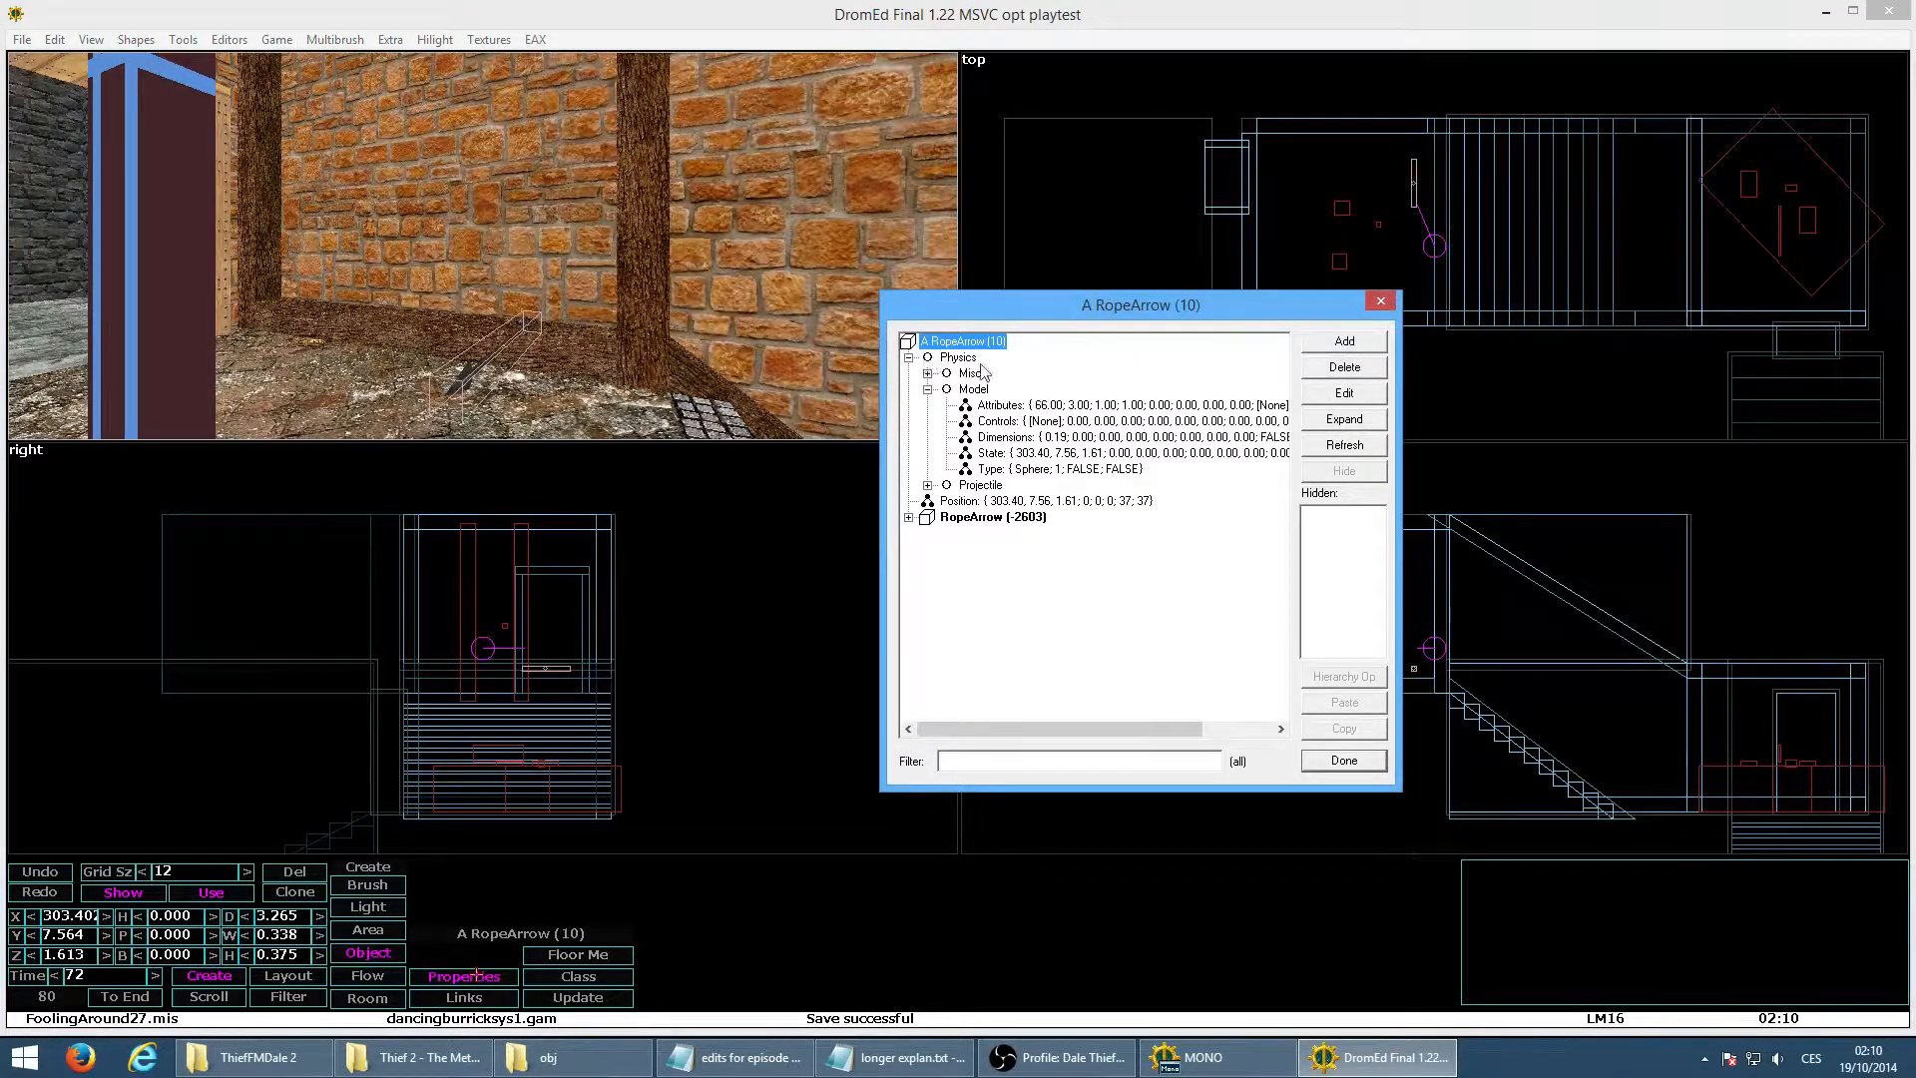
{"action": "left_click", "coordinate": [1056, 422]}
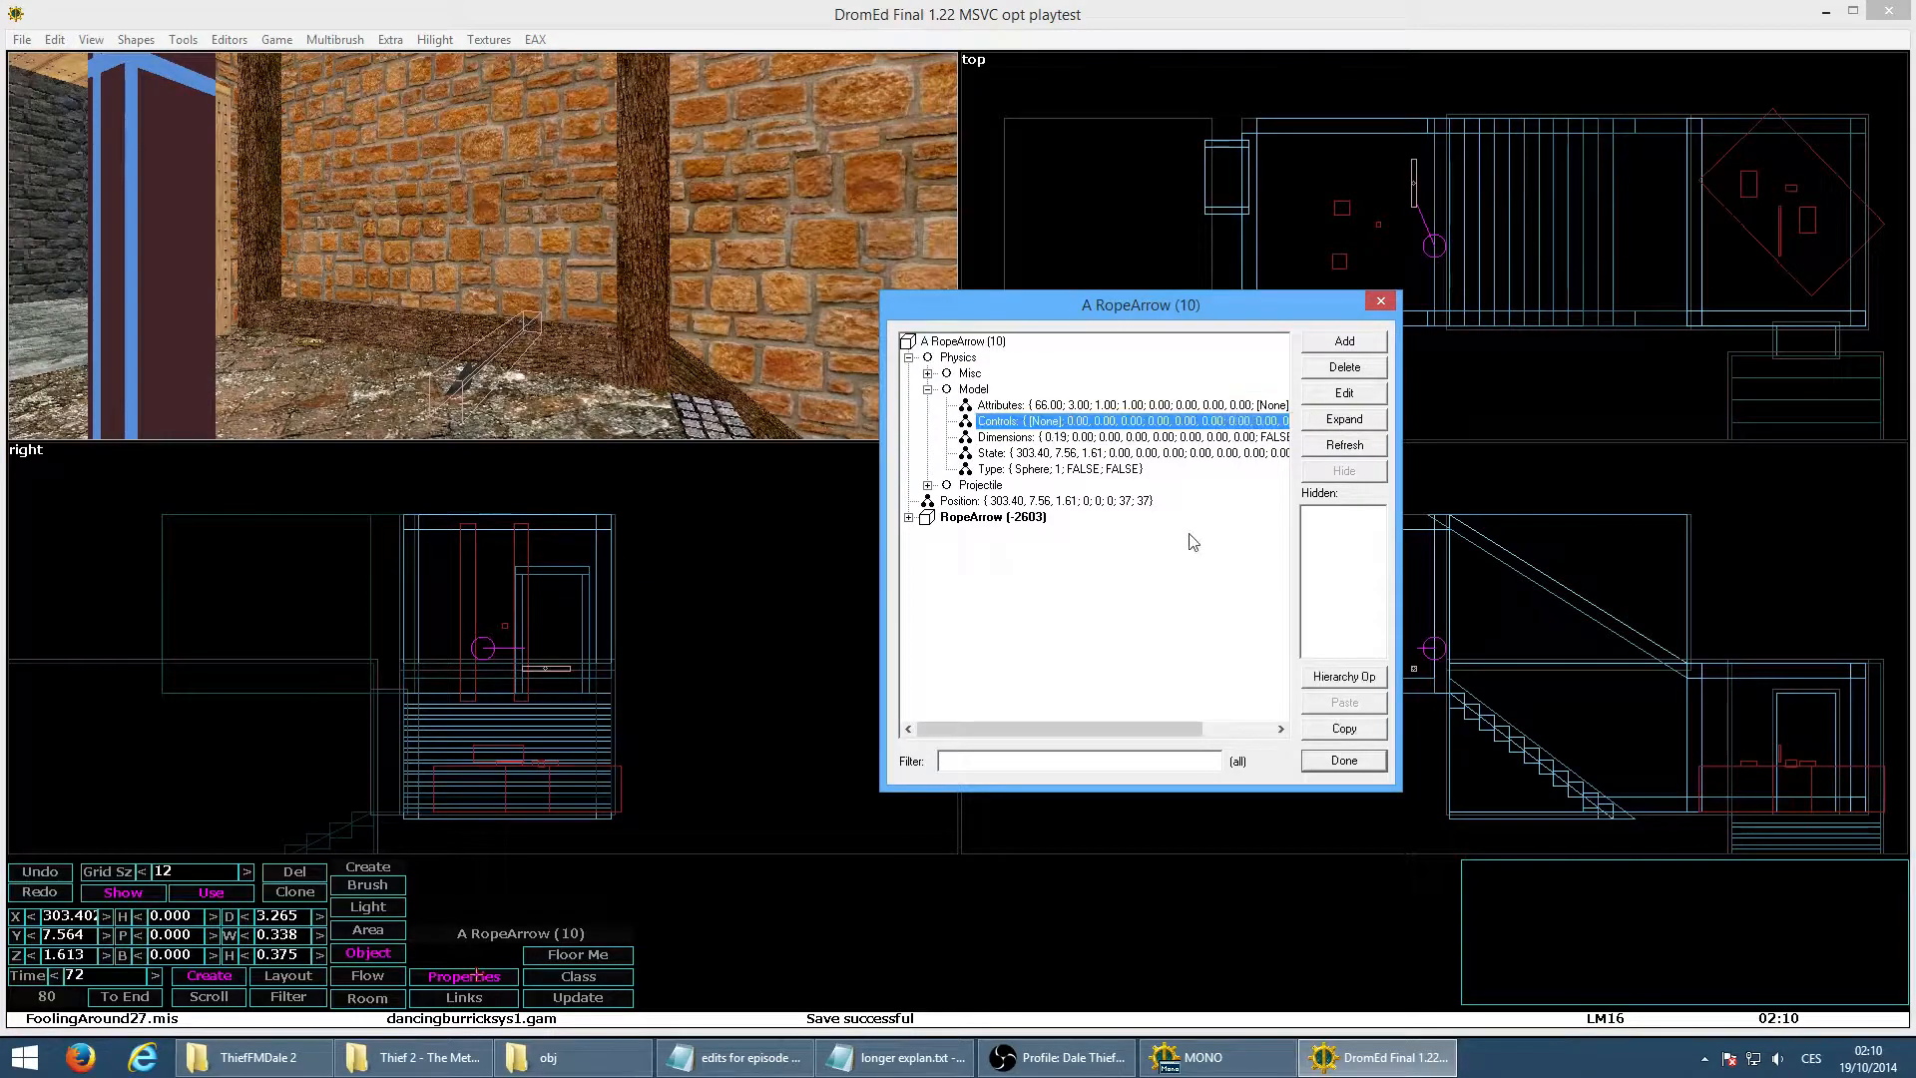
{"action": "left_click", "coordinate": [1377, 395]}
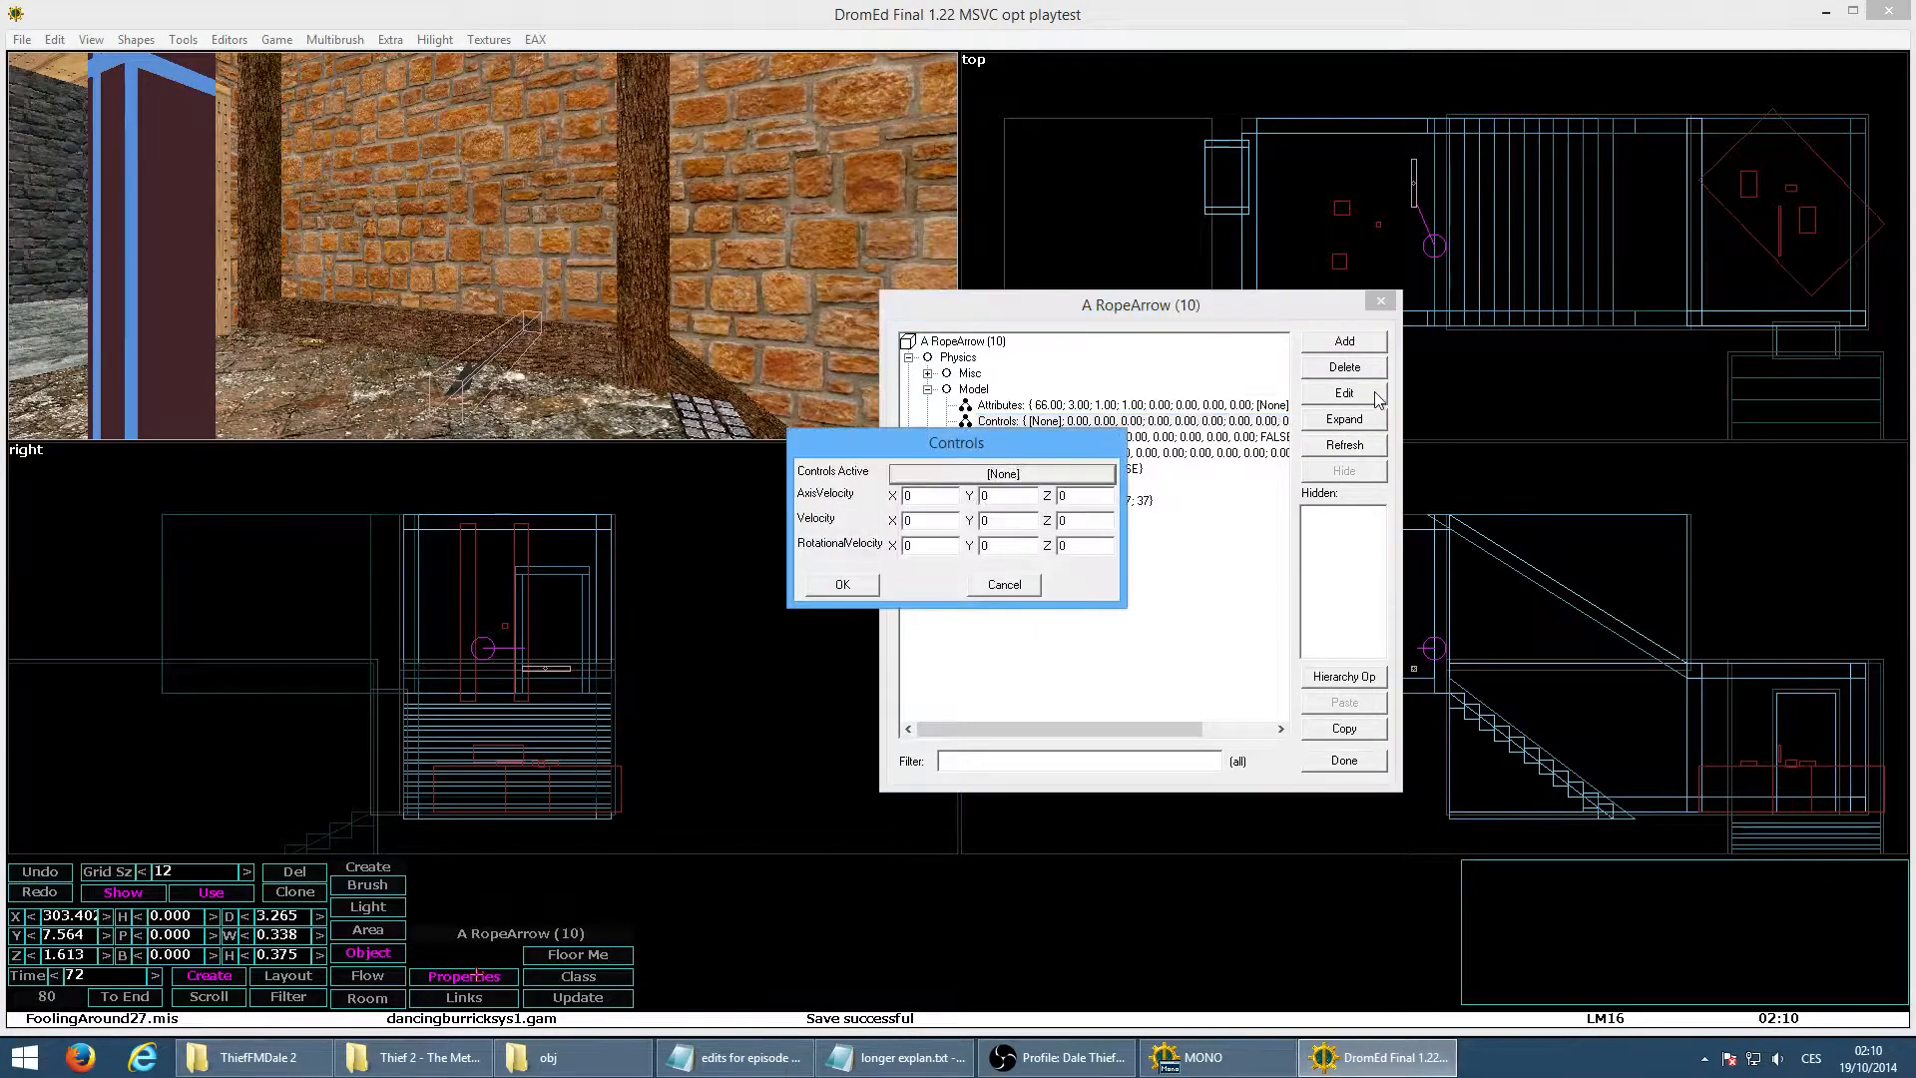
{"action": "left_click", "coordinate": [1034, 476]}
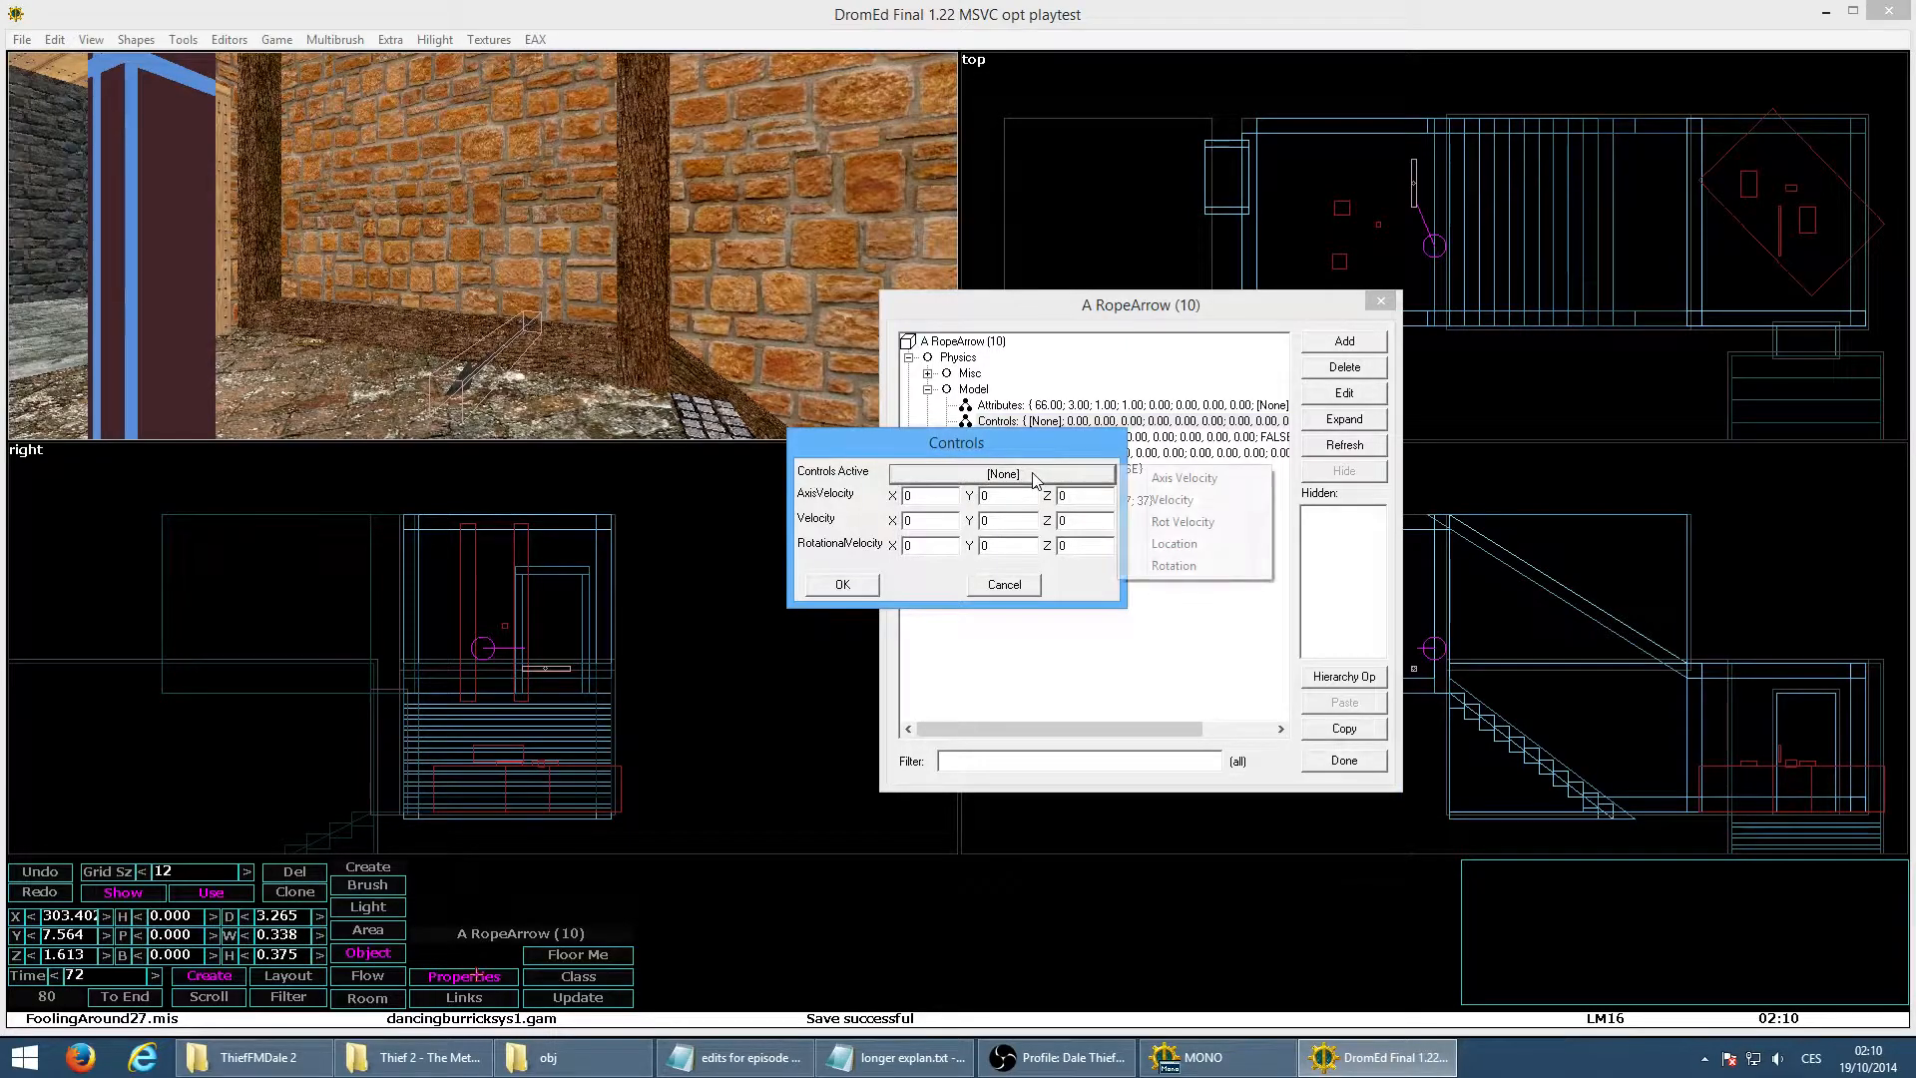
{"action": "left_click", "coordinate": [1174, 544]}
{"action": "left_click", "coordinate": [1087, 475]}
{"action": "left_click", "coordinate": [1174, 569]}
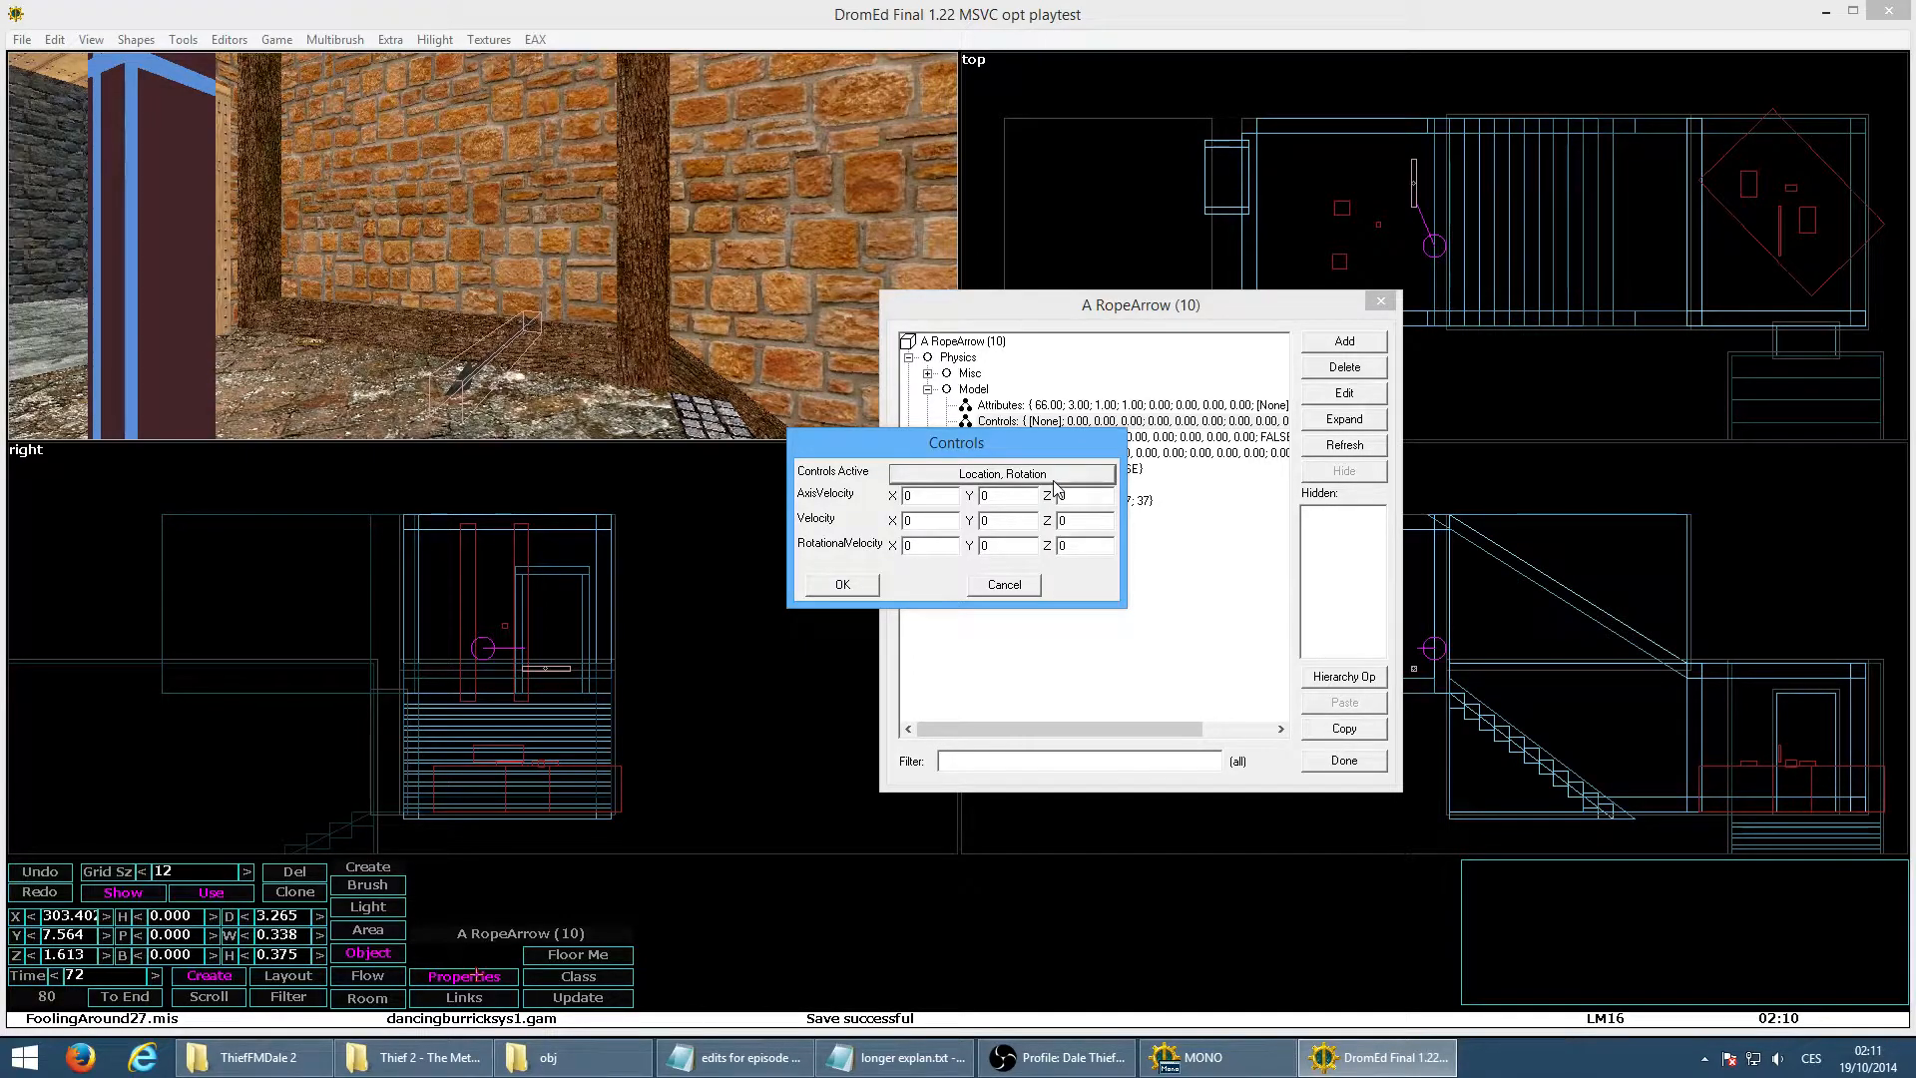
{"action": "left_click", "coordinate": [843, 588]}
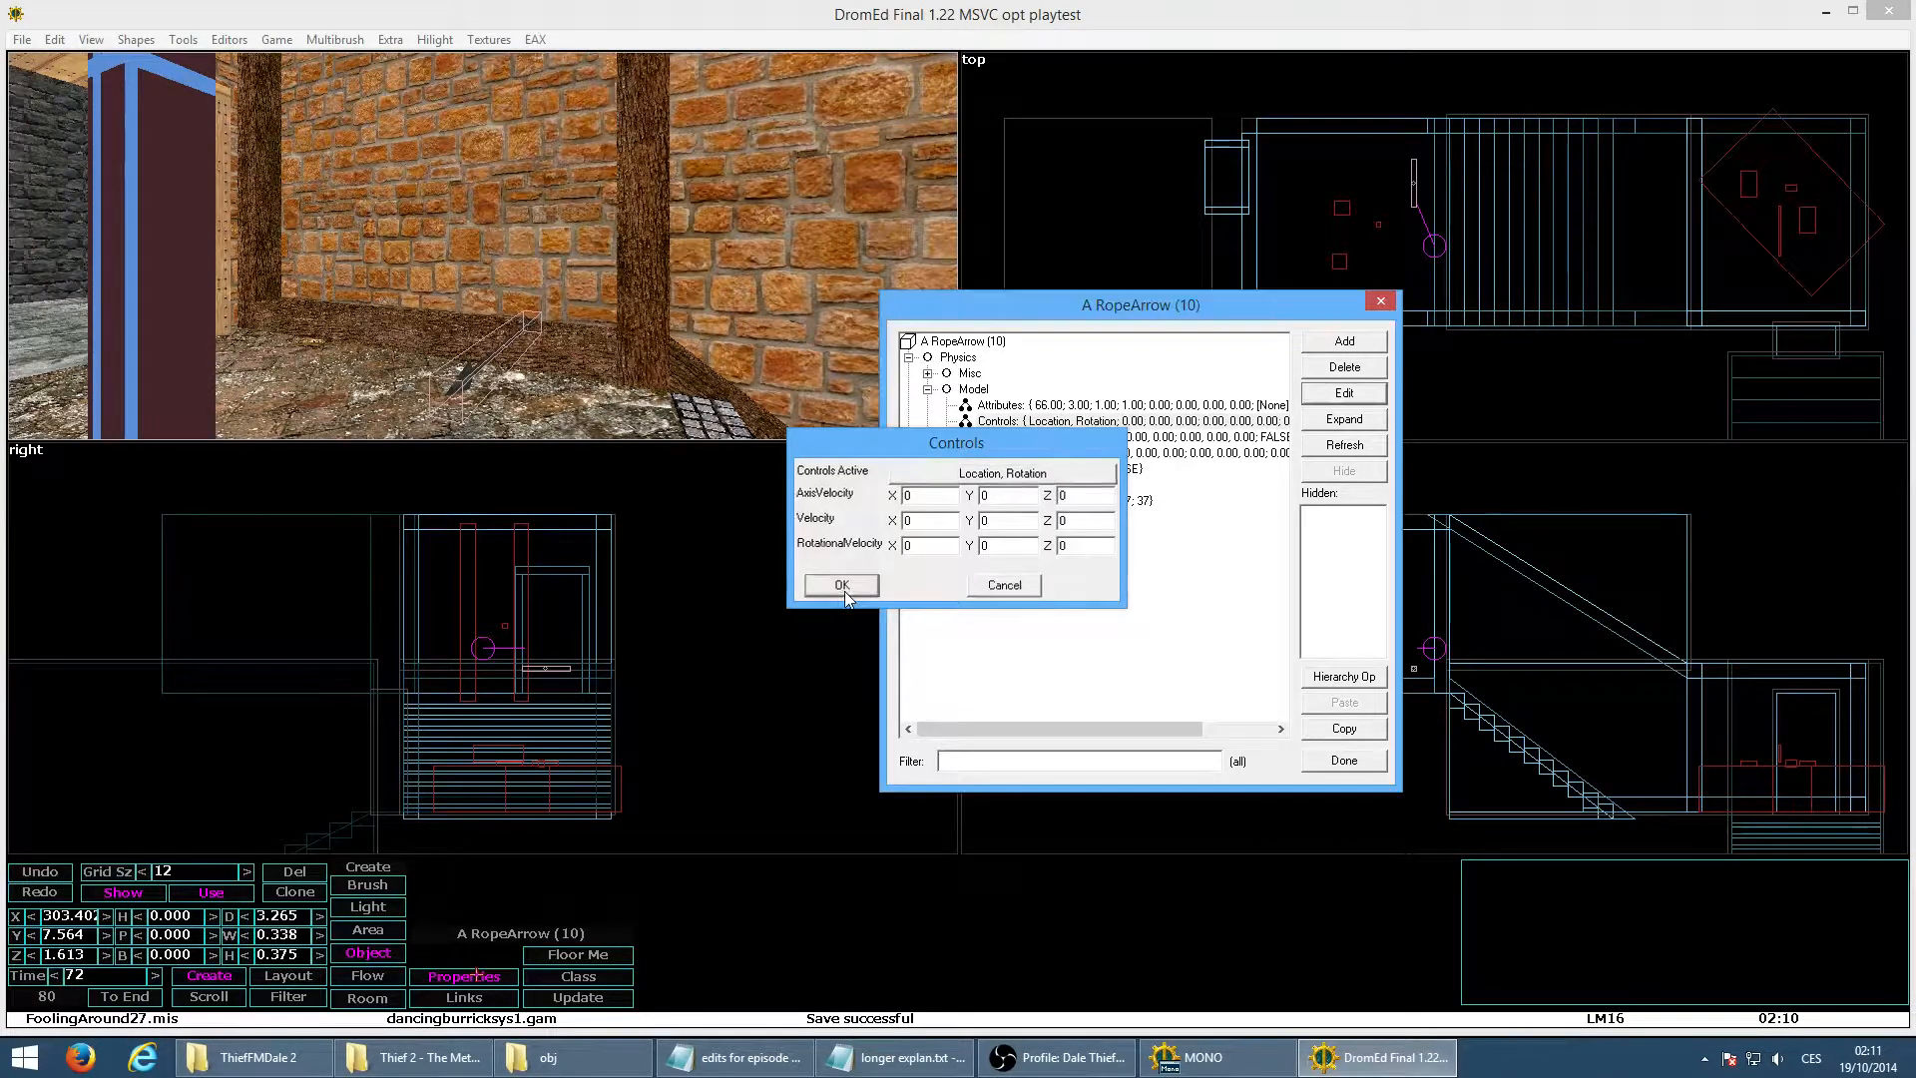
{"action": "left_click", "coordinate": [1342, 761]}
Enter game mode and examine the placement of the rope arrow near the stairs from several angles
{"action": "key", "text": "alt+g"}
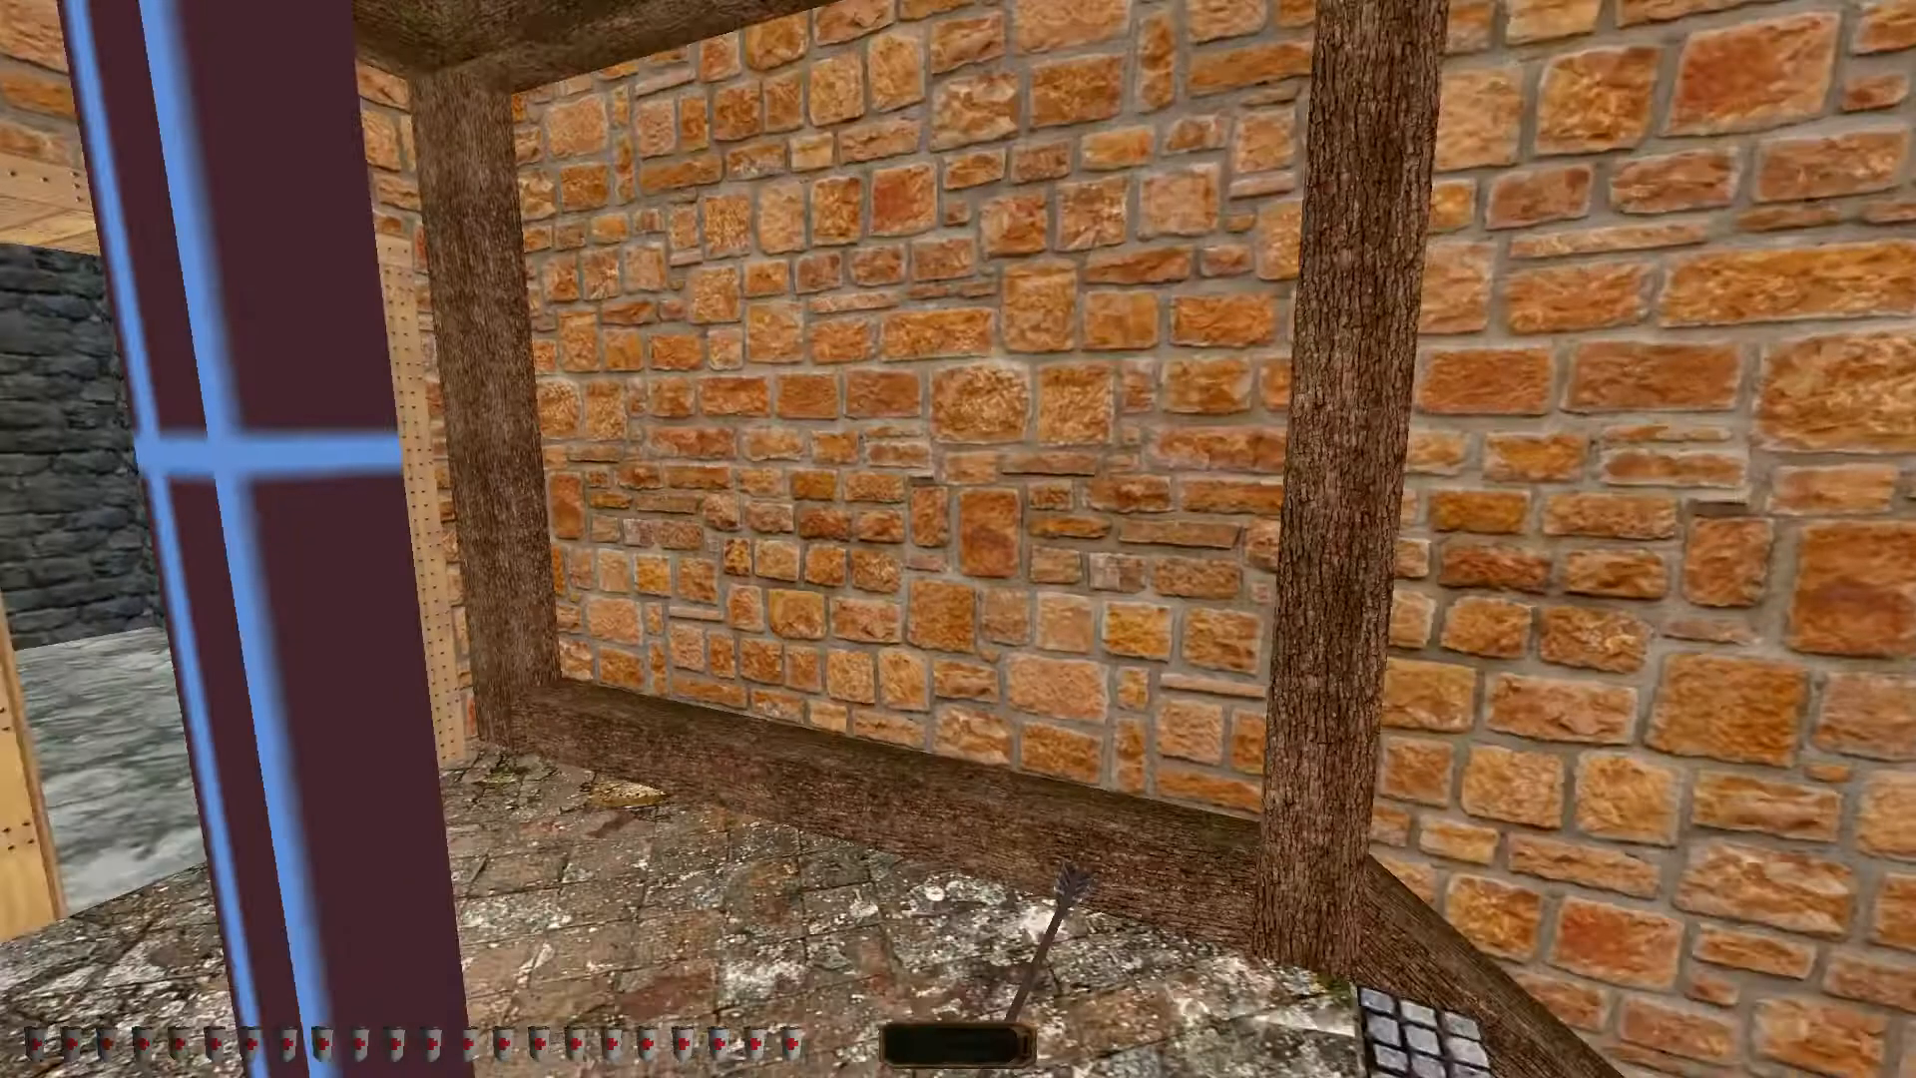
{"action": "key", "text": "s"}
{"action": "key", "text": "s"}
{"action": "key", "text": "w"}
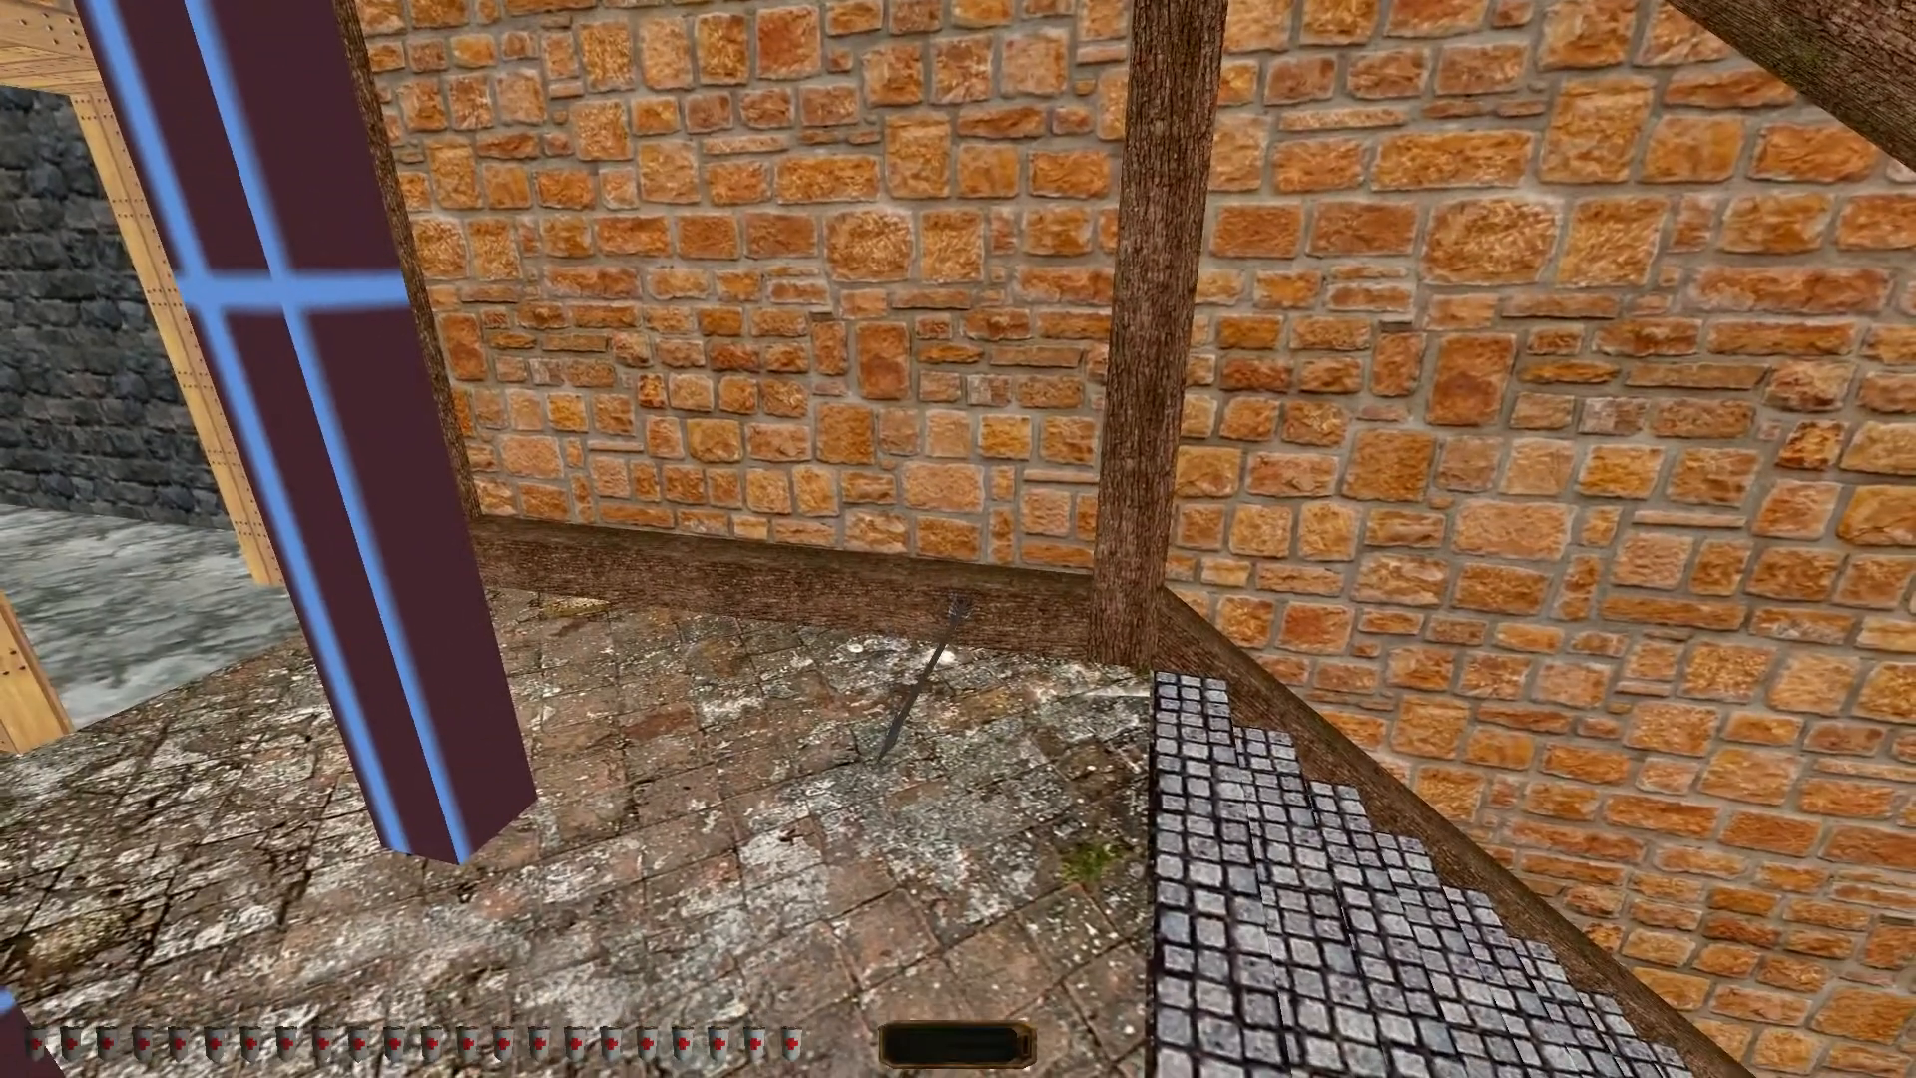
{"action": "key", "text": "alt+e"}
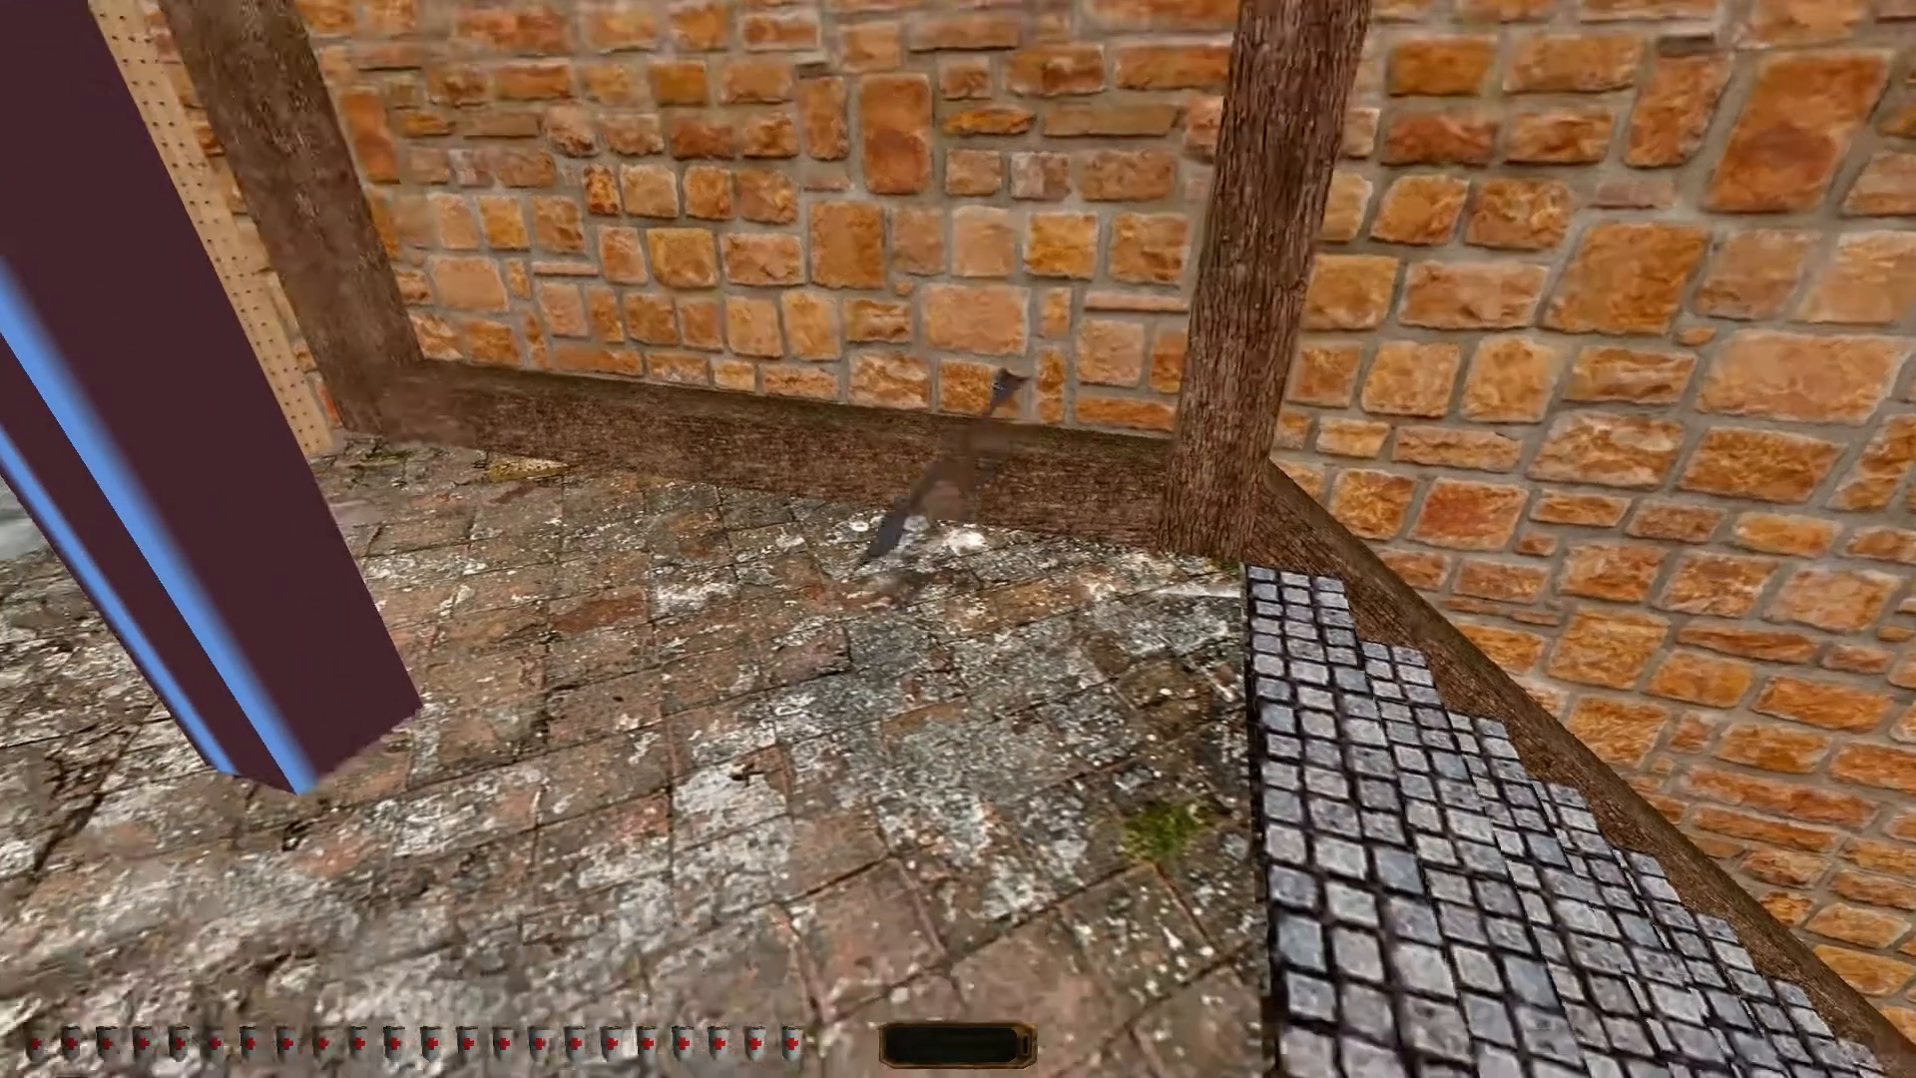
{"action": "key", "text": "s"}
{"action": "key", "text": "a"}
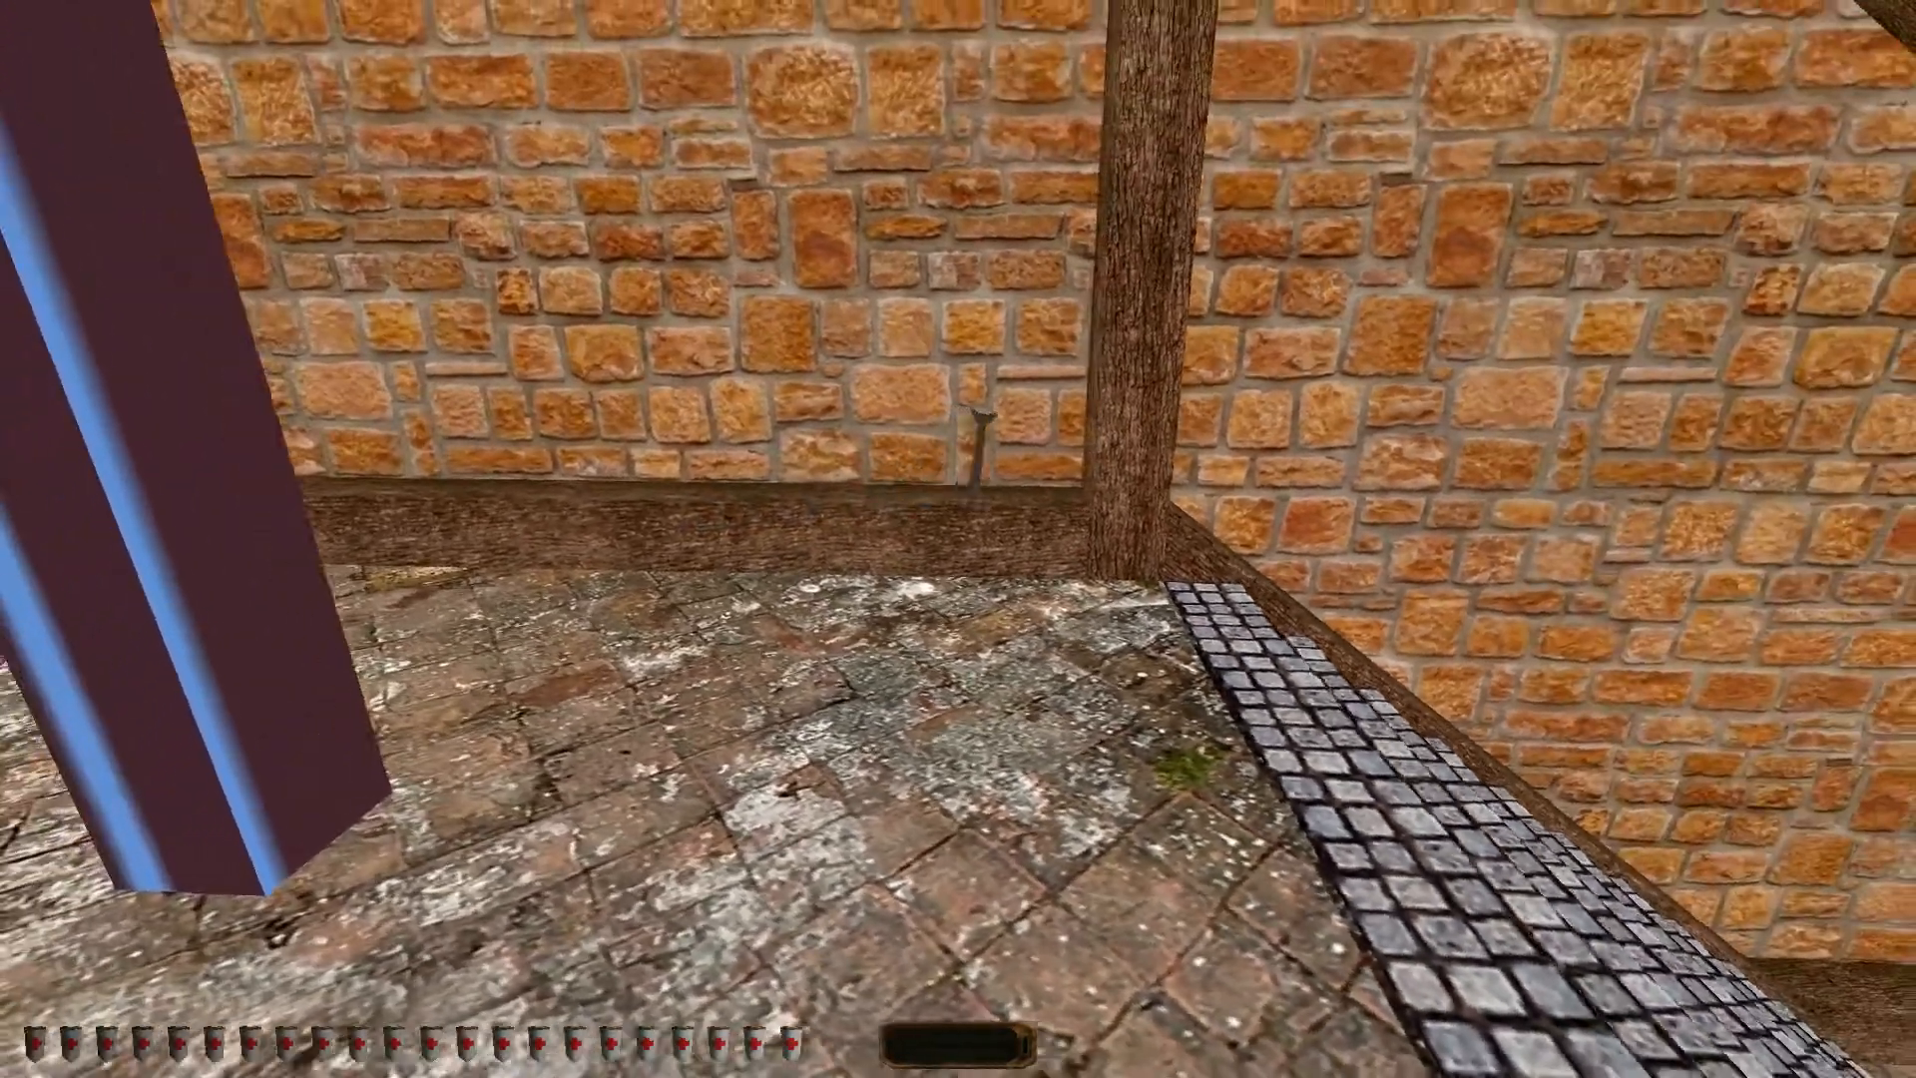
{"action": "key", "text": "d"}
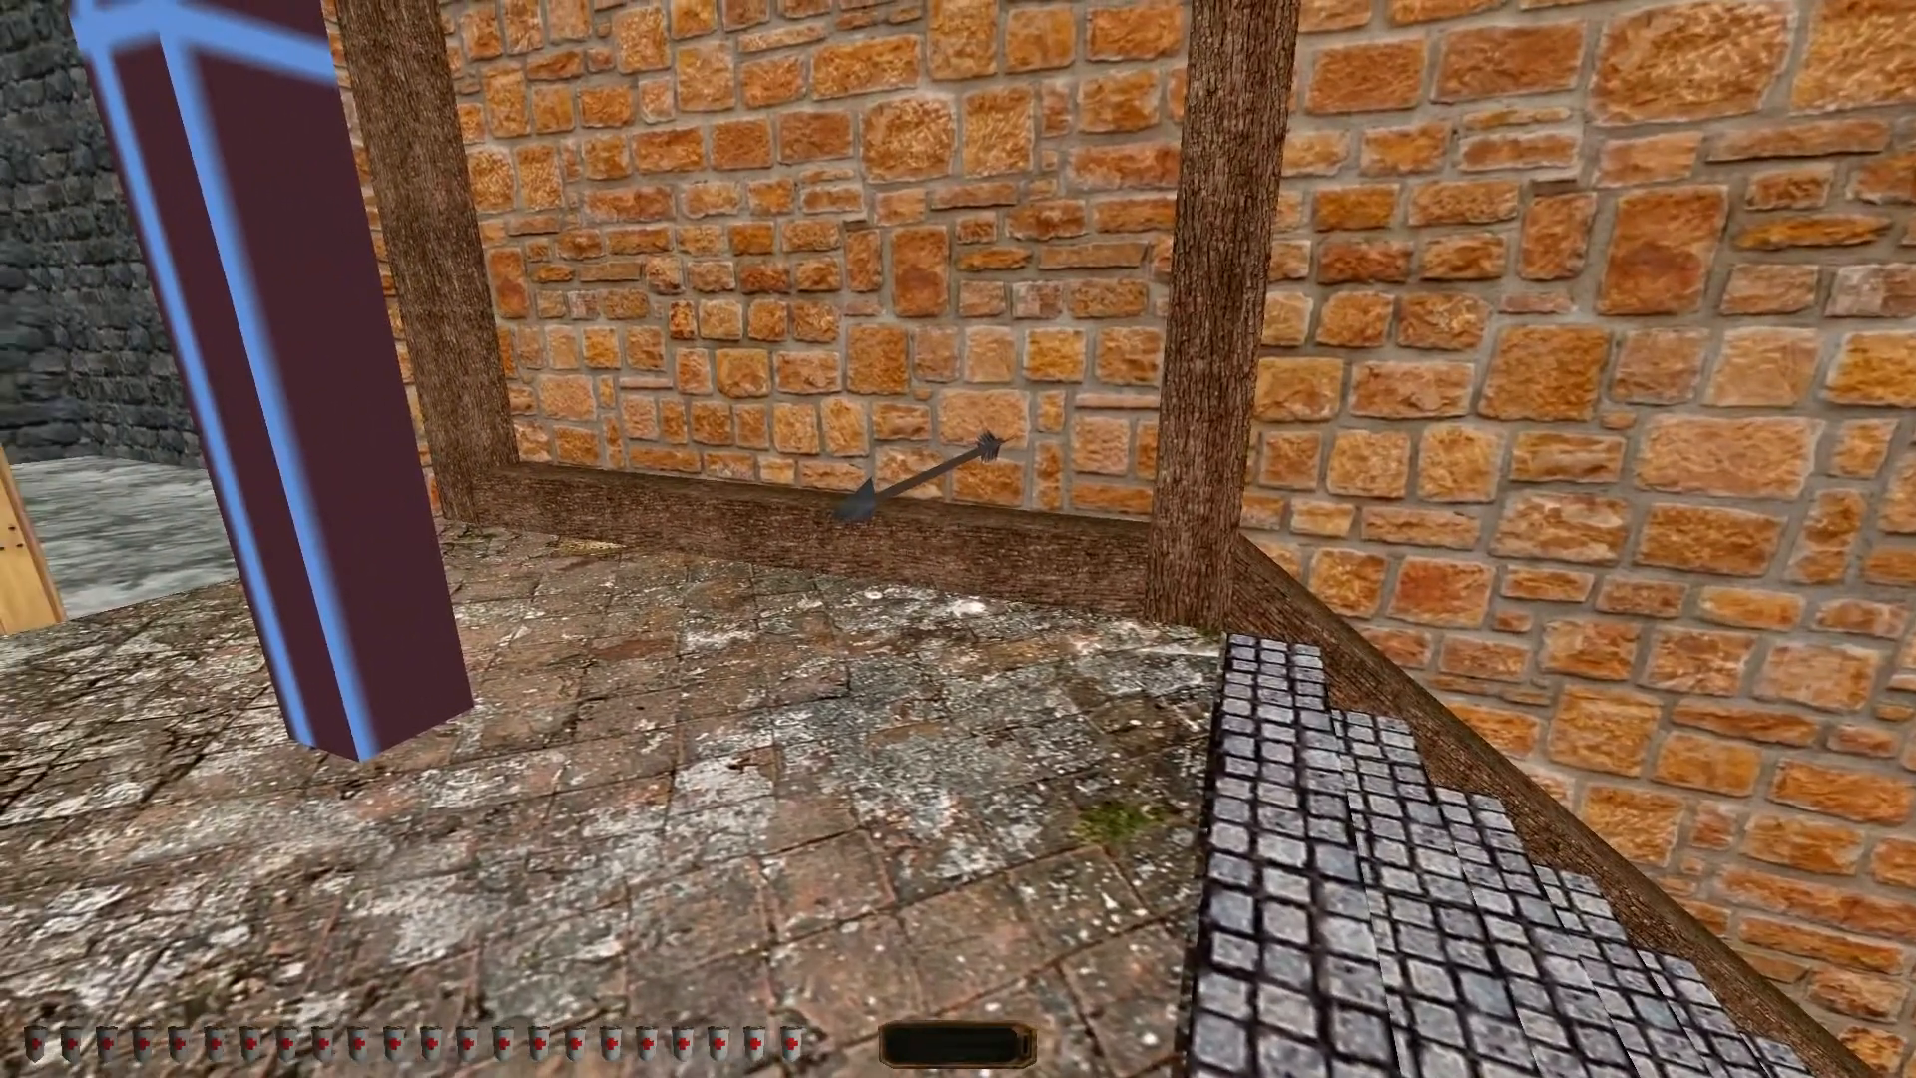
Walk up to and through the rope arrow by the wall to test its collision in game mode, and return to the editor
{"action": "key", "text": "w"}
{"action": "key", "text": "w"}
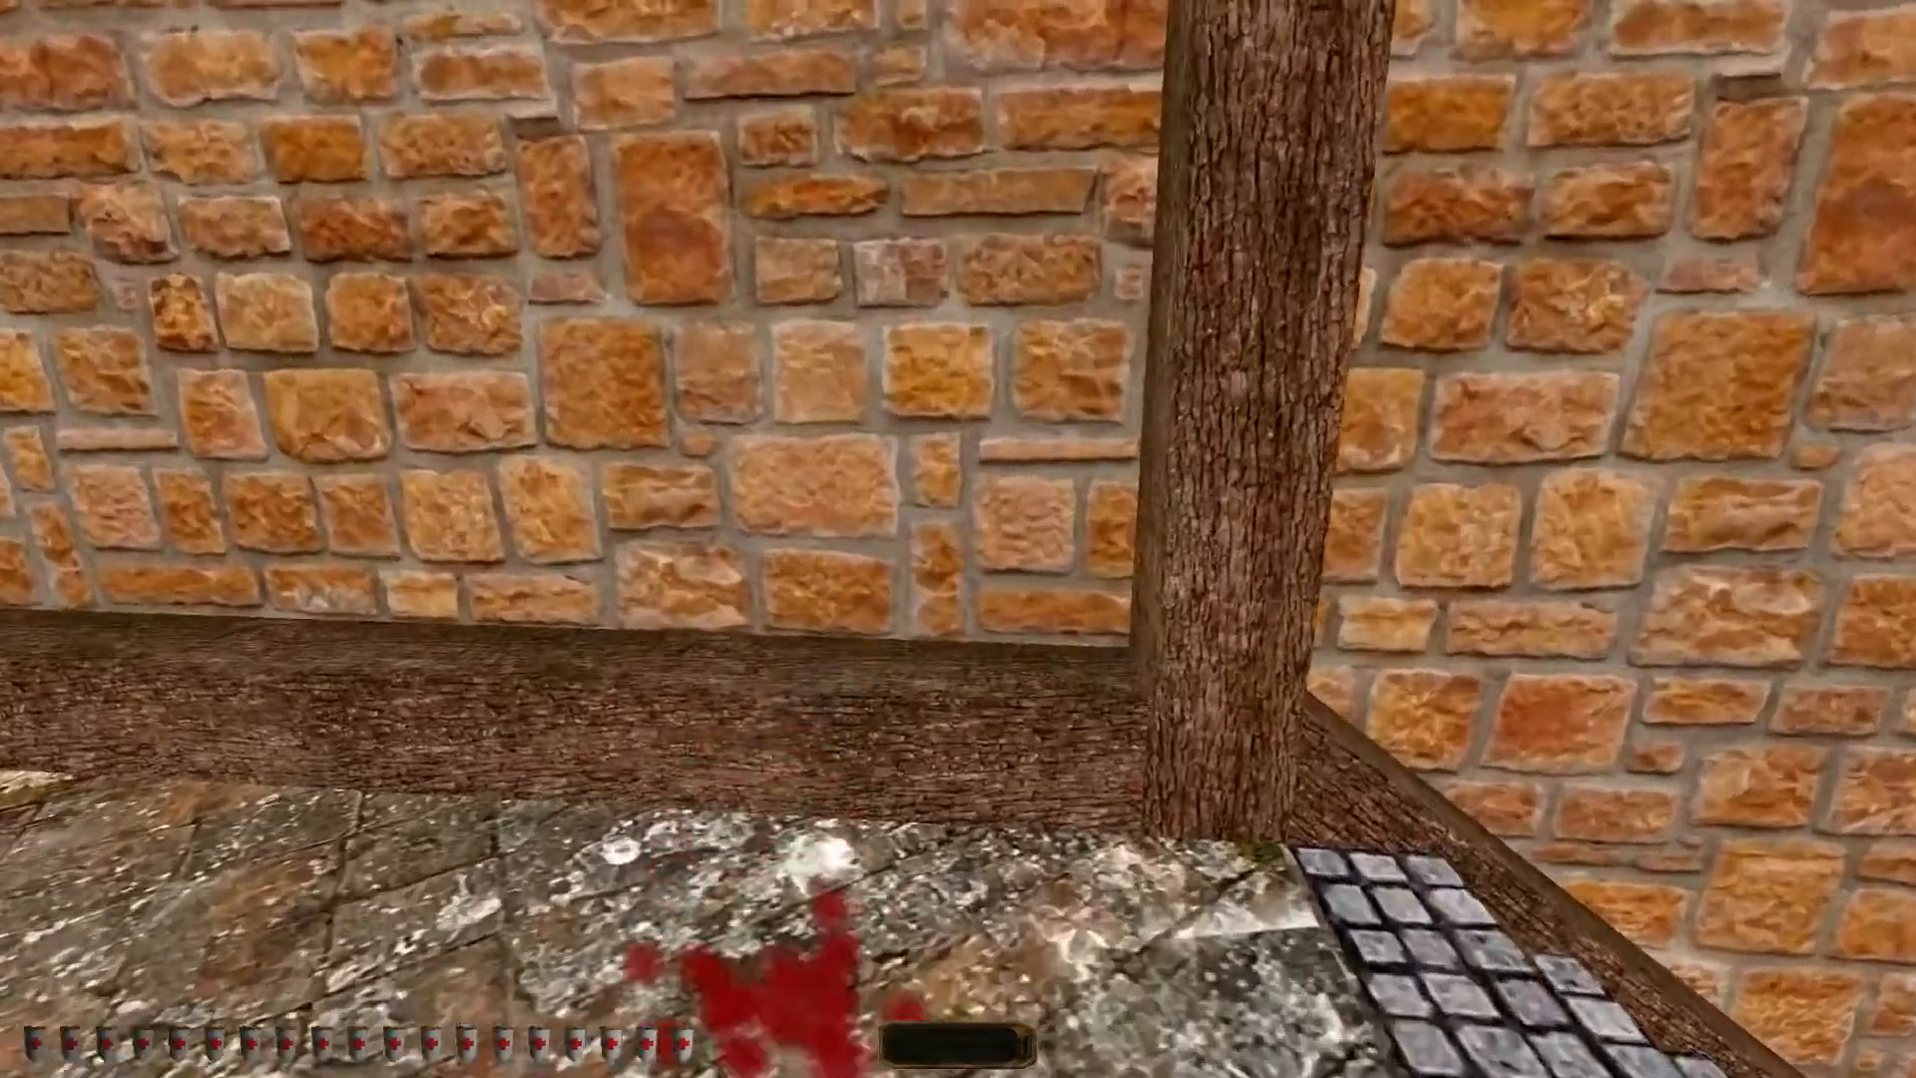
{"action": "key", "text": "s"}
{"action": "key", "text": "w"}
{"action": "key", "text": "alt+e"}
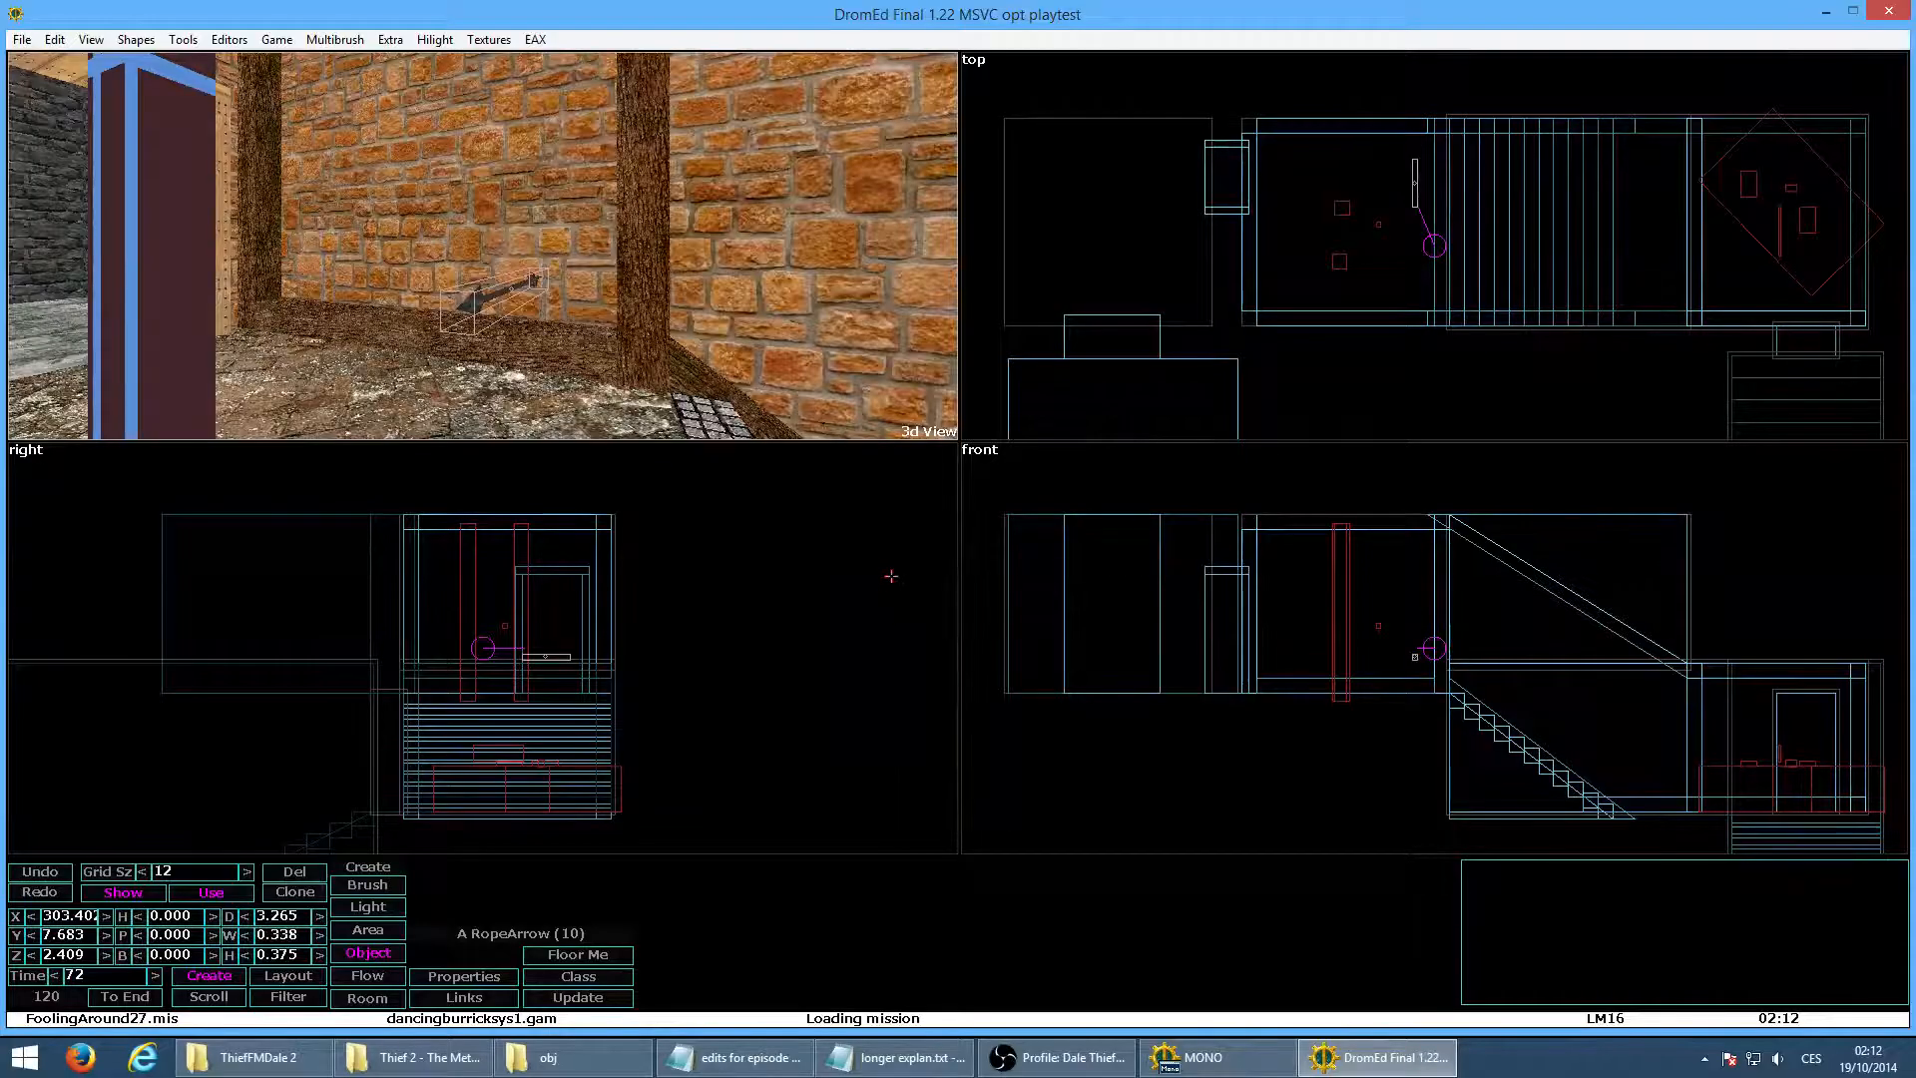
Delete the RopeArrow's own Physics Model properties, including Attributes, Controls and Dimensions, until the Model group is gone, and close its properties
{"action": "left_click", "coordinate": [464, 977]}
{"action": "left_click", "coordinate": [928, 389]}
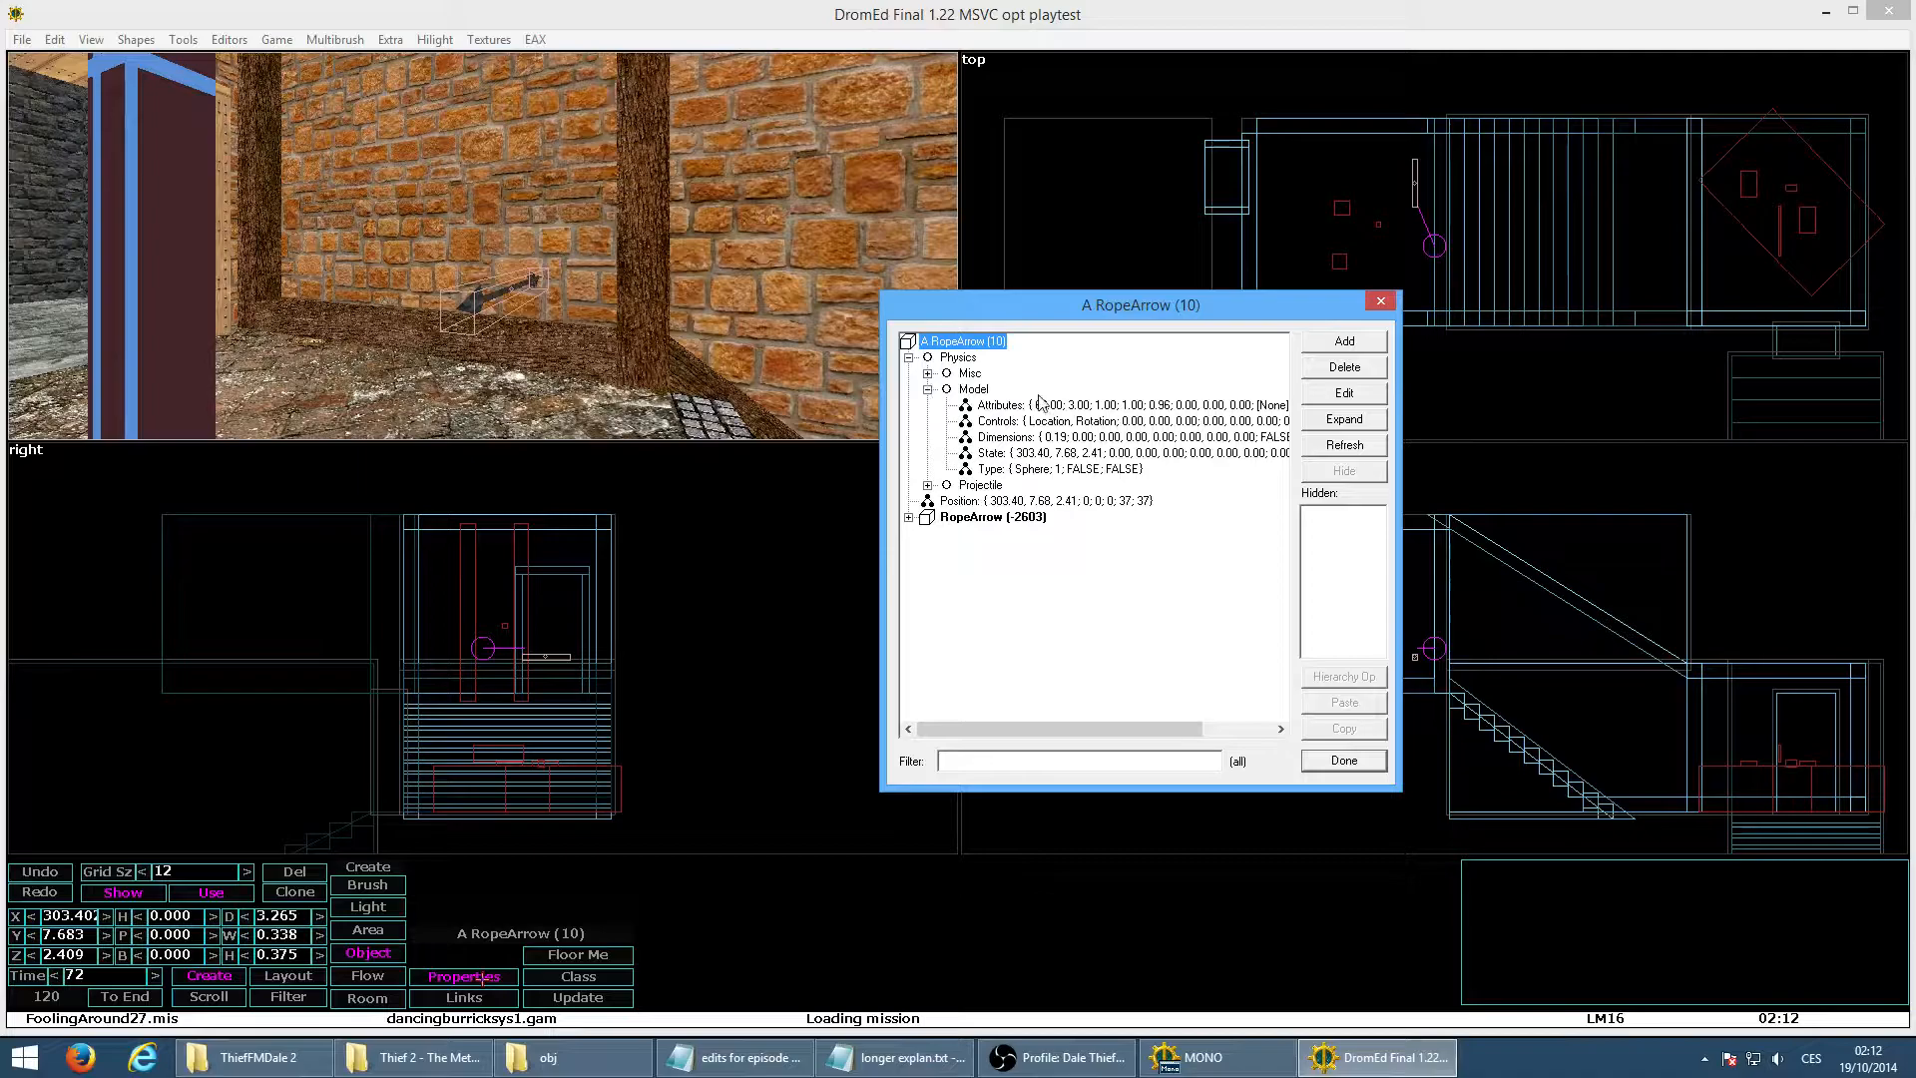
{"action": "left_click", "coordinate": [1043, 404]}
{"action": "left_click", "coordinate": [1347, 370]}
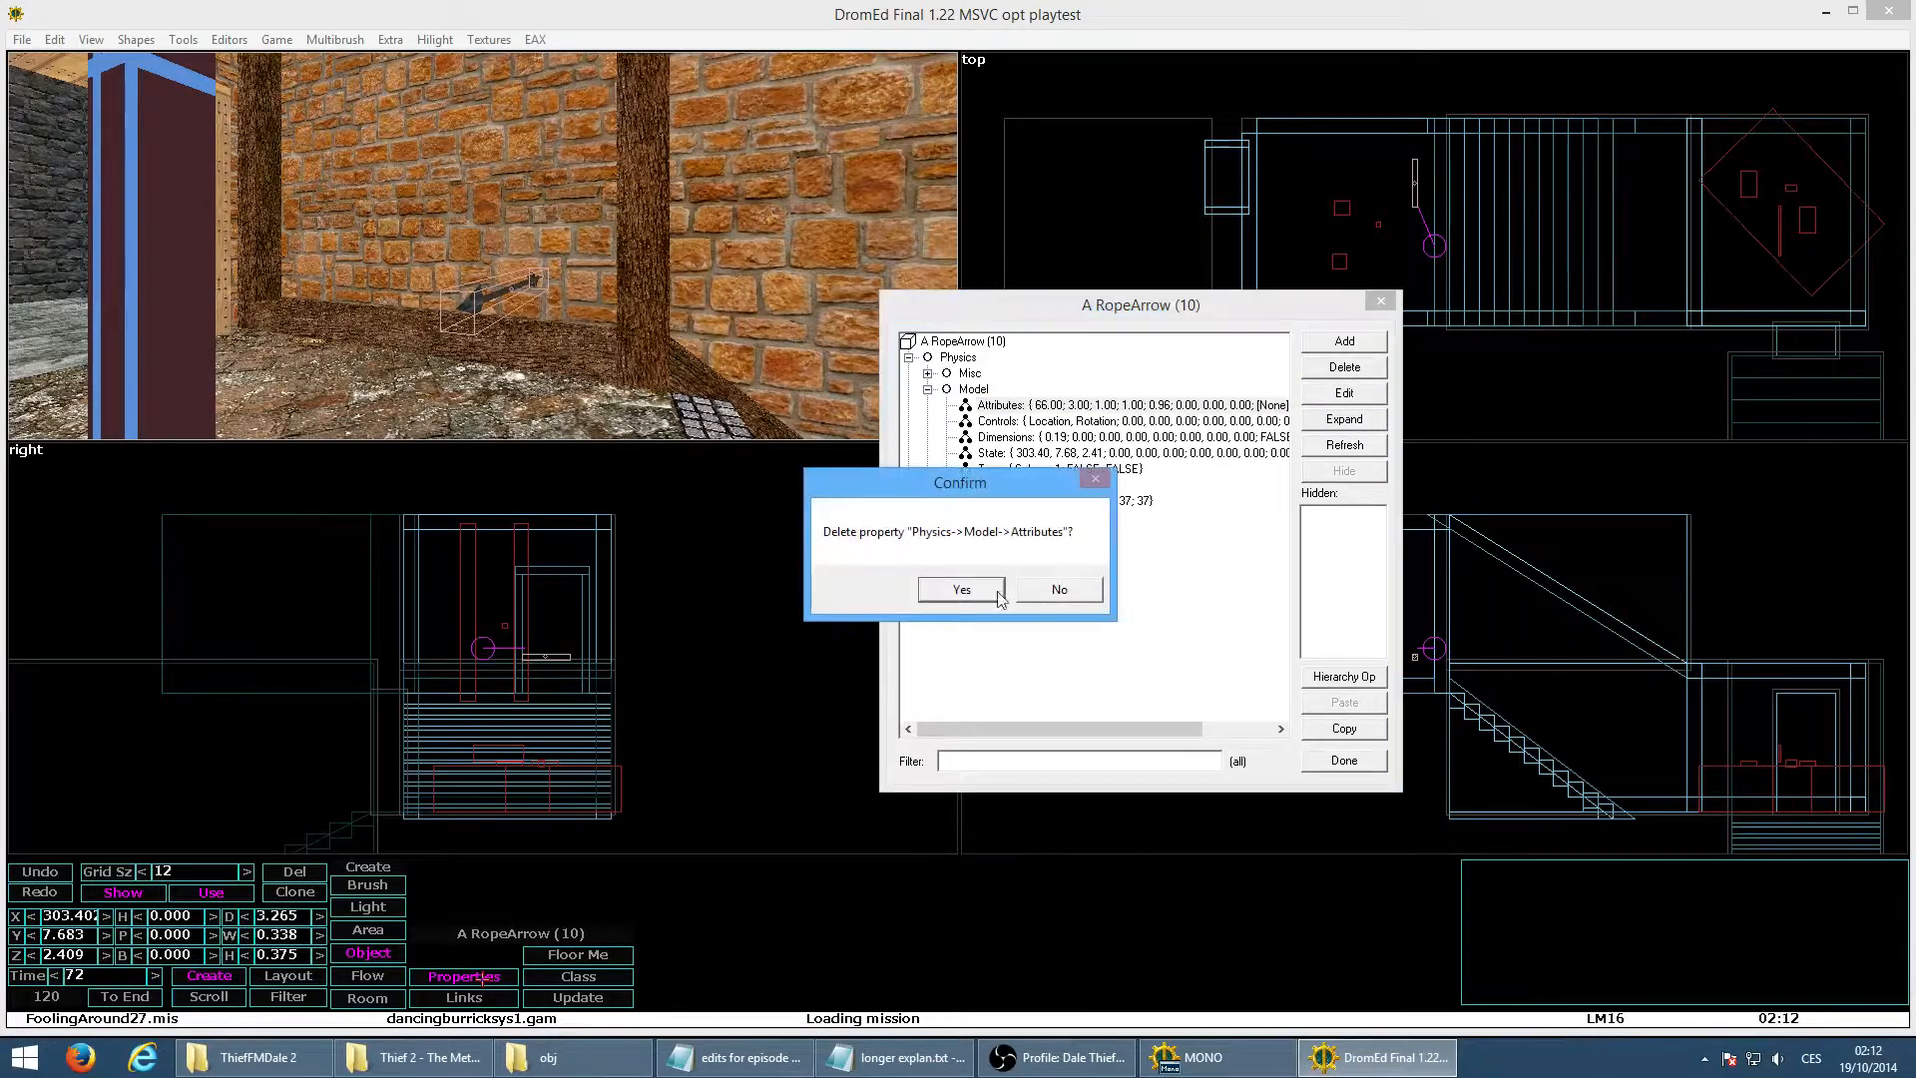
{"action": "left_click", "coordinate": [960, 591]}
{"action": "left_click", "coordinate": [1344, 367]}
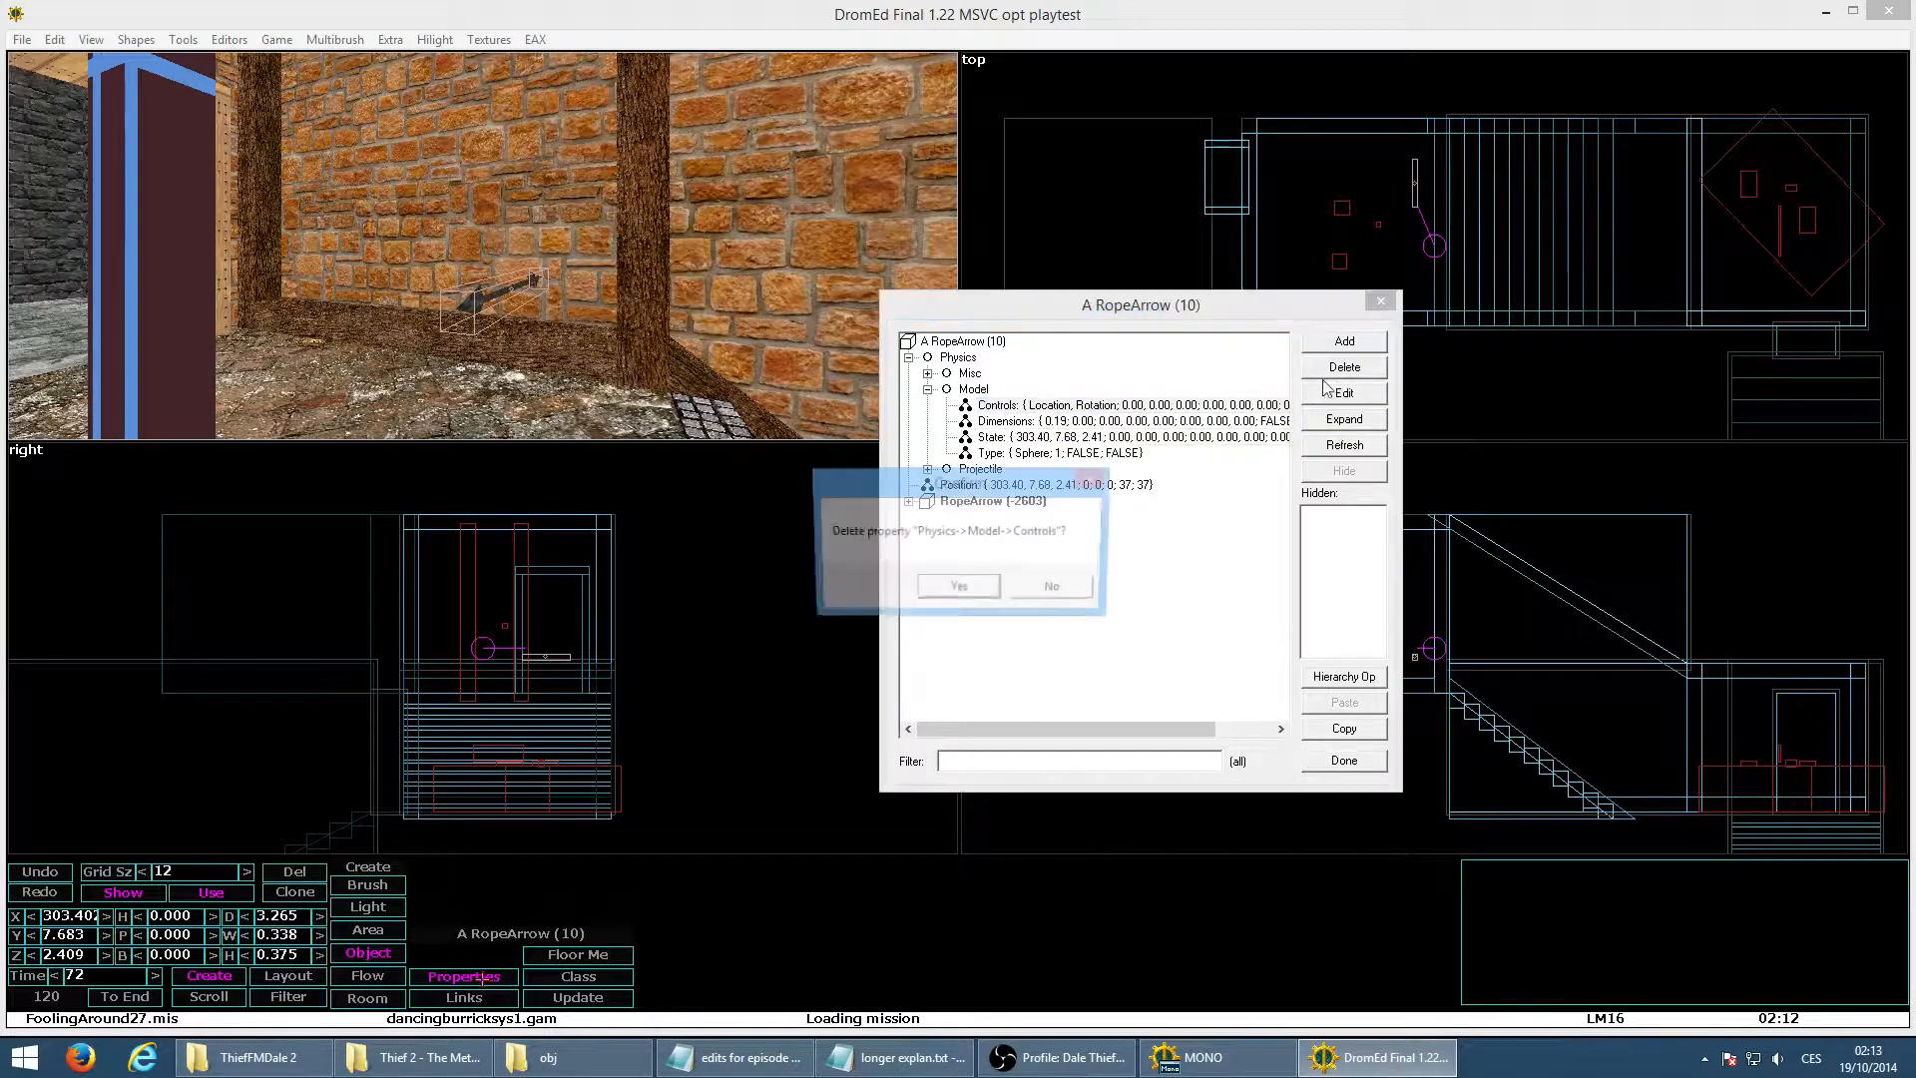
{"action": "left_click", "coordinate": [960, 590]}
{"action": "left_click", "coordinate": [1345, 367]}
{"action": "left_click", "coordinate": [949, 589]}
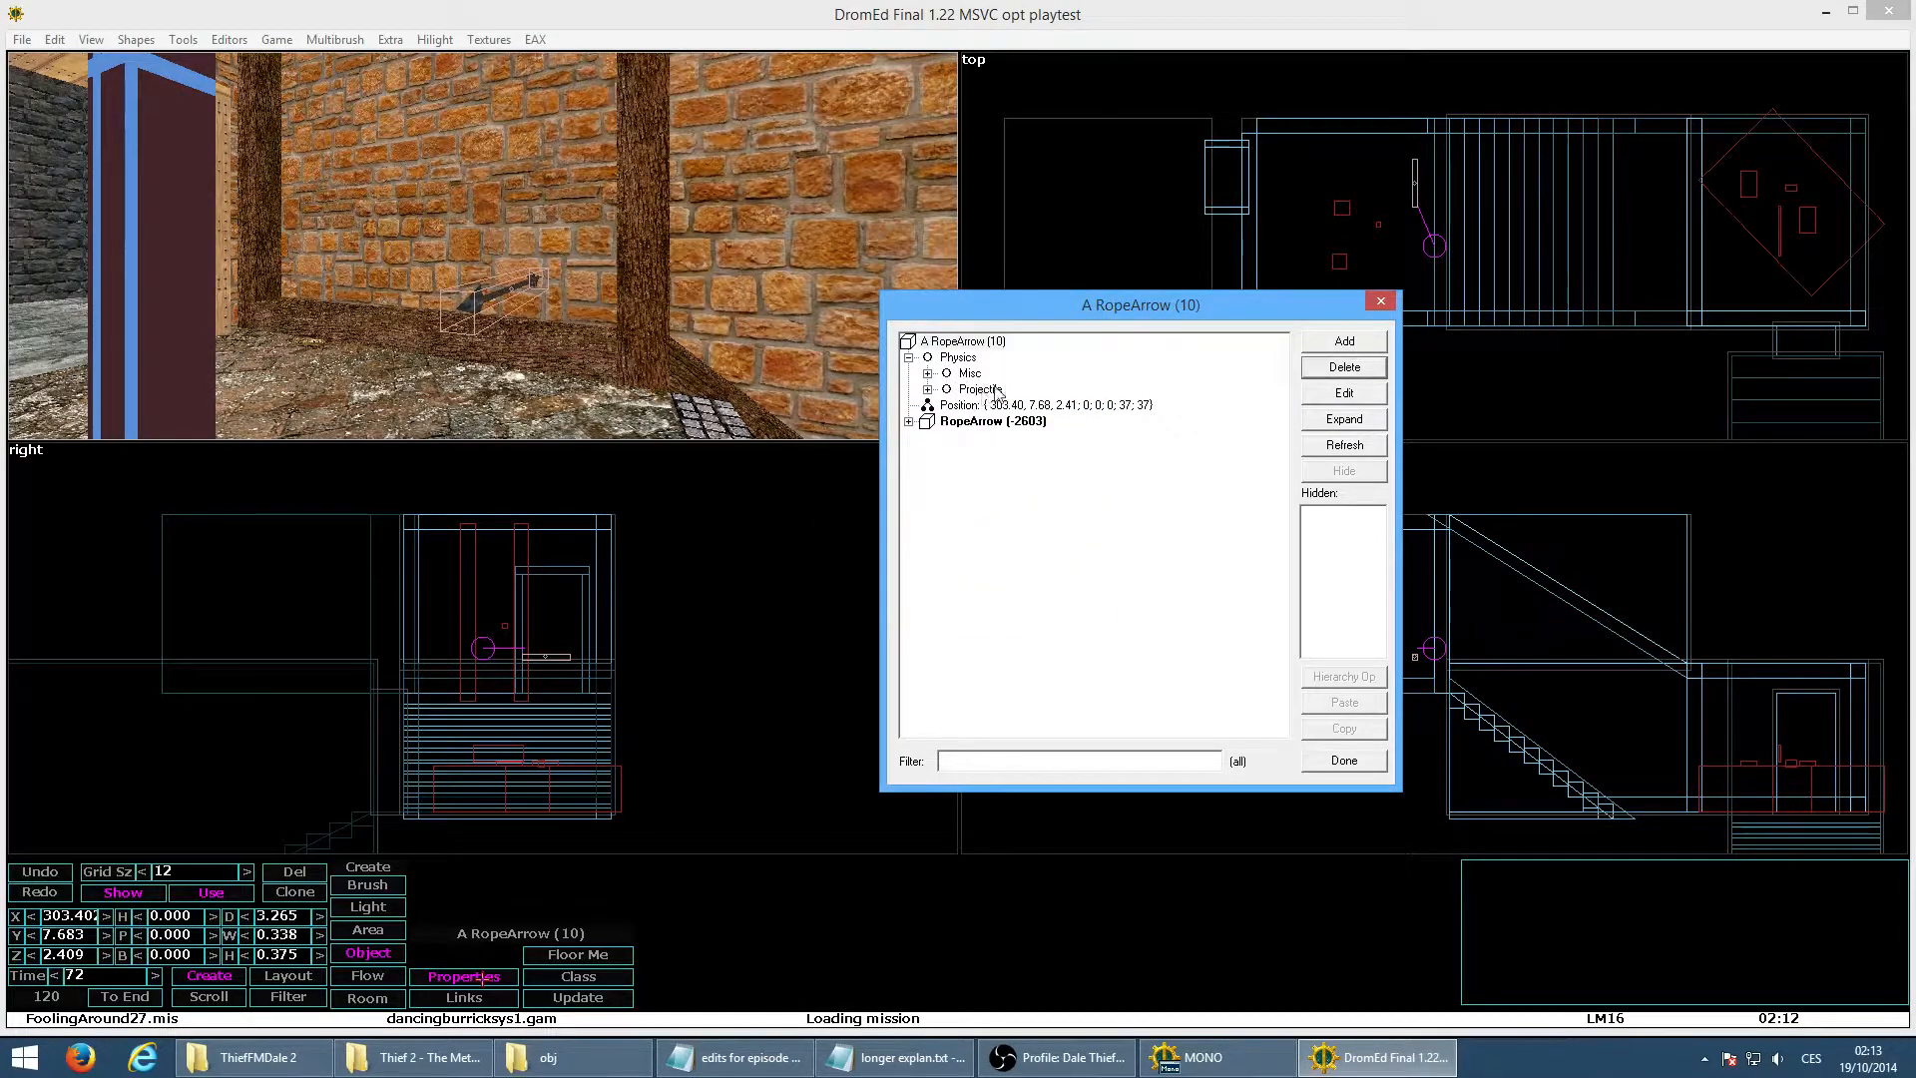
{"action": "left_click", "coordinate": [922, 343]}
{"action": "left_click", "coordinate": [1345, 762]}
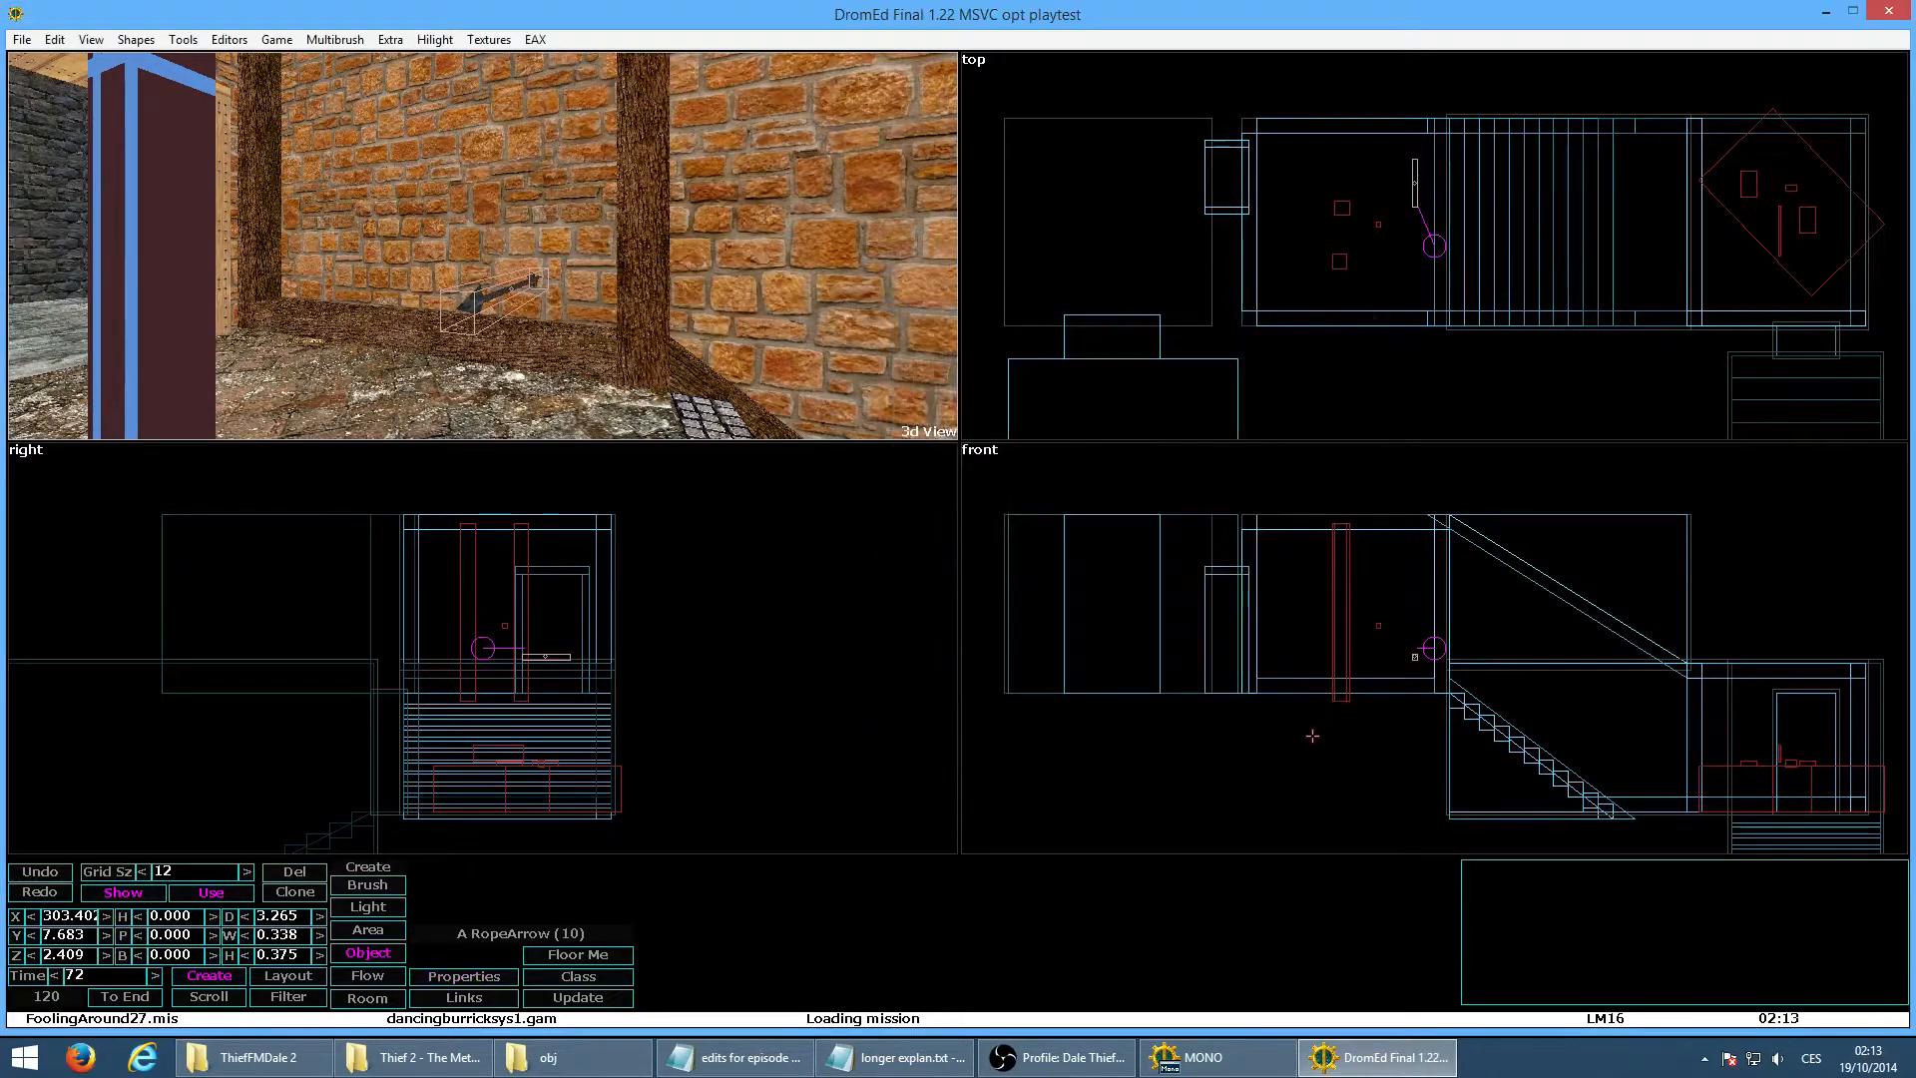